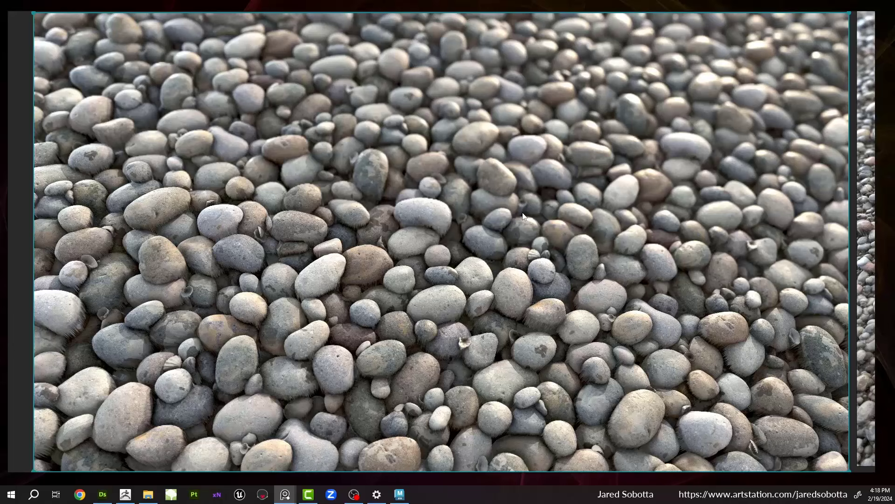
Step: Examine the large-pebble and small-pebble reference images, comparing rock shapes, sizes and density
{"action": "scroll", "coordinate": [129, 232], "scroll_direction": "up", "scroll_amount": 5}
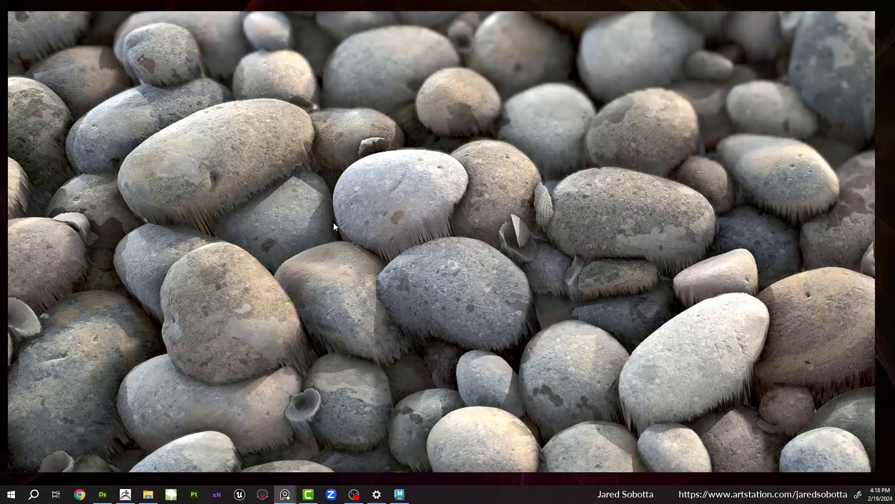
{"action": "scroll", "coordinate": [293, 212], "scroll_direction": "down", "scroll_amount": 6}
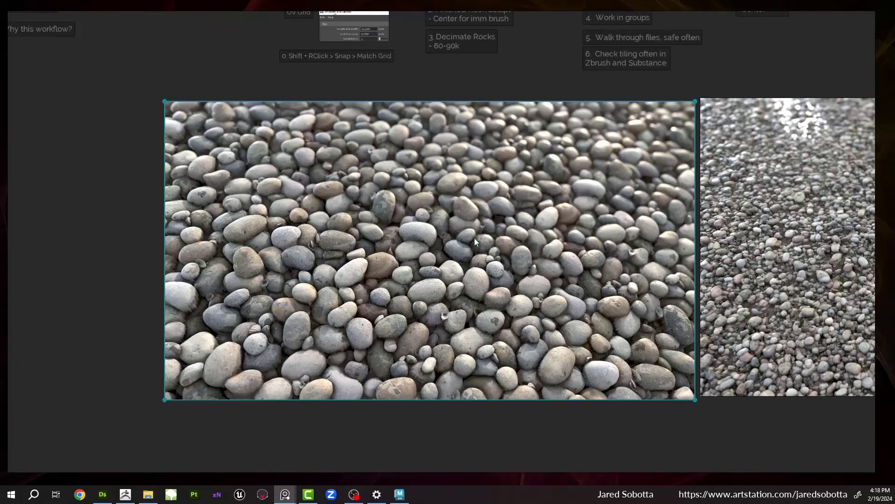
{"action": "mouse_move", "coordinate": [498, 221]}
{"action": "middle_mouse_down"}
{"action": "mouse_move", "coordinate": [337, 198]}
{"action": "mouse_move", "coordinate": [80, 193]}
{"action": "middle_mouse_up"}
{"action": "middle_click_drag", "start_coordinate": [446, 191], "coordinate": [334, 208]}
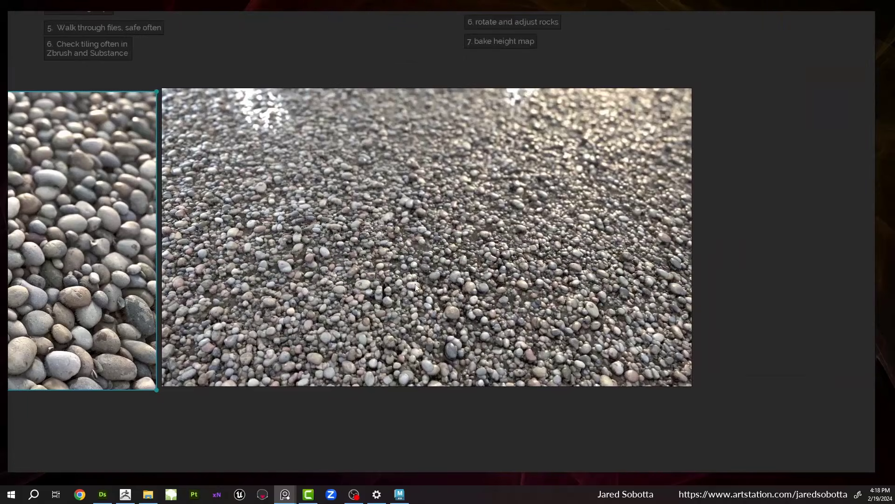
{"action": "scroll", "coordinate": [410, 213], "scroll_direction": "up", "scroll_amount": 3}
{"action": "scroll", "coordinate": [411, 214], "scroll_direction": "down", "scroll_amount": 2}
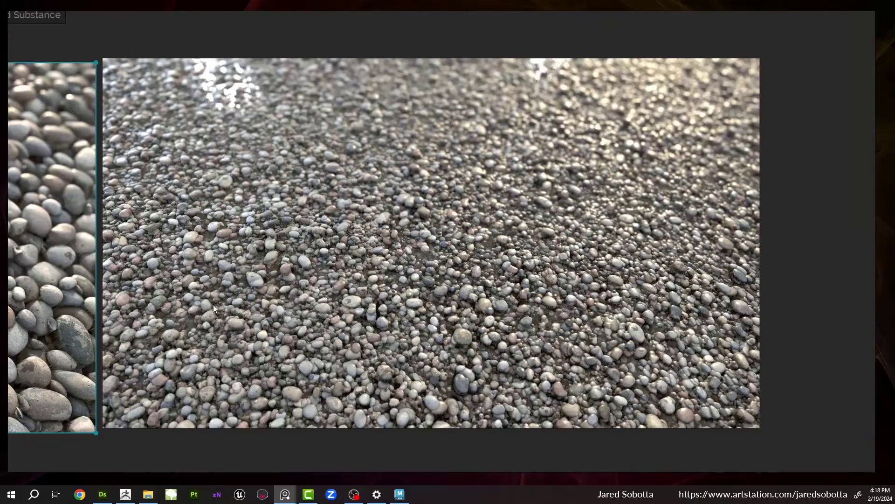
{"action": "middle_click_drag", "start_coordinate": [216, 252], "coordinate": [464, 242]}
{"action": "scroll", "coordinate": [443, 241], "scroll_direction": "down", "scroll_amount": 1}
{"action": "middle_click_drag", "start_coordinate": [167, 209], "coordinate": [301, 231]}
{"action": "scroll", "coordinate": [301, 232], "scroll_direction": "down", "scroll_amount": 1}
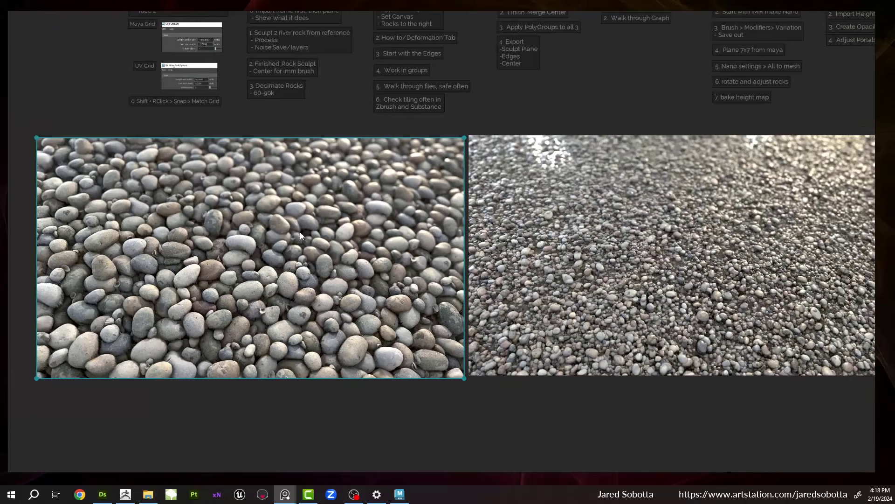
{"action": "middle_click_drag", "start_coordinate": [224, 213], "coordinate": [315, 213]}
{"action": "scroll", "coordinate": [372, 286], "scroll_direction": "up", "scroll_amount": 2}
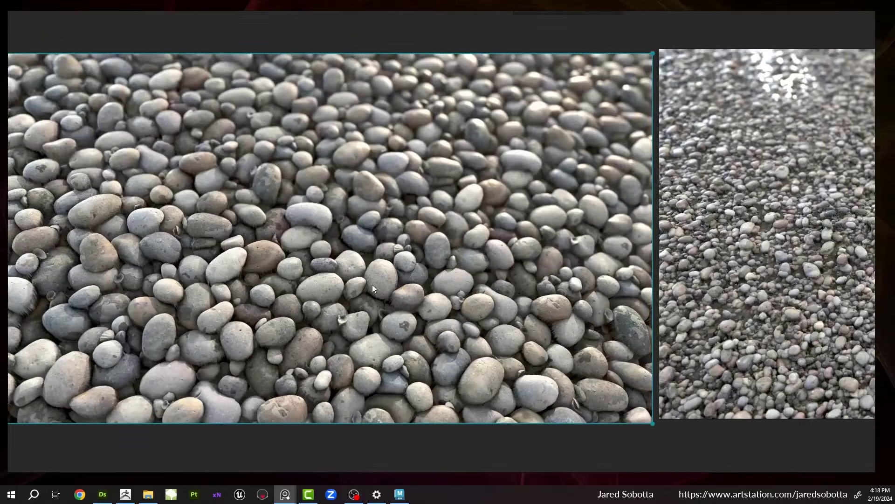
{"action": "middle_click_drag", "start_coordinate": [372, 285], "coordinate": [482, 264]}
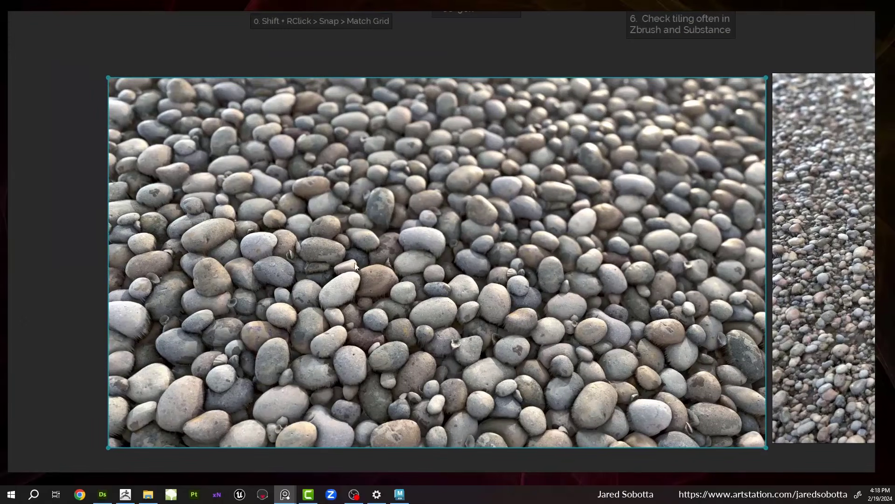
{"action": "middle_click_drag", "start_coordinate": [295, 257], "coordinate": [188, 247]}
{"action": "middle_click_drag", "start_coordinate": [469, 208], "coordinate": [102, 237]}
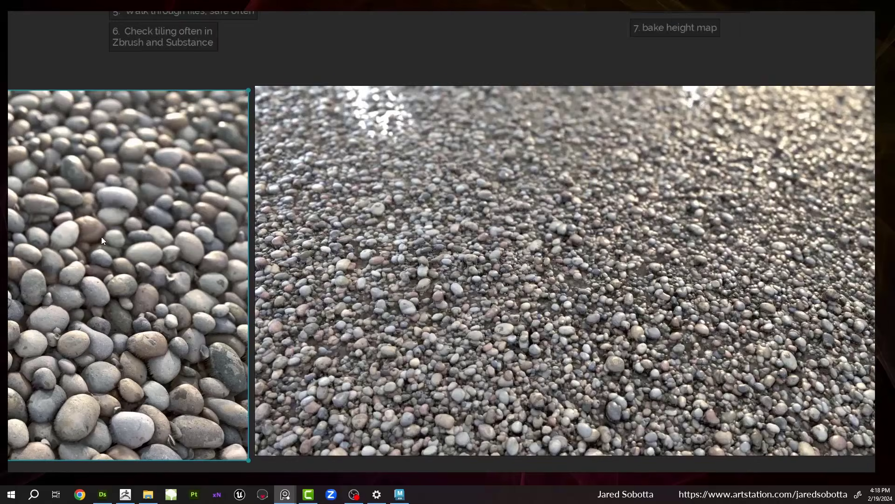
{"action": "scroll", "coordinate": [474, 207], "scroll_direction": "down", "scroll_amount": 3}
{"action": "middle_click_drag", "start_coordinate": [415, 217], "coordinate": [589, 223]}
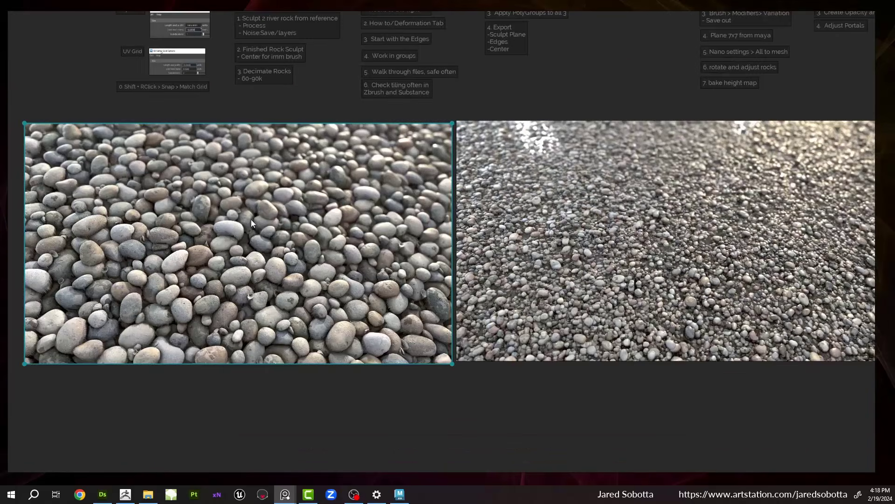
{"action": "left_click", "coordinate": [385, 226]}
{"action": "left_click", "coordinate": [604, 229]}
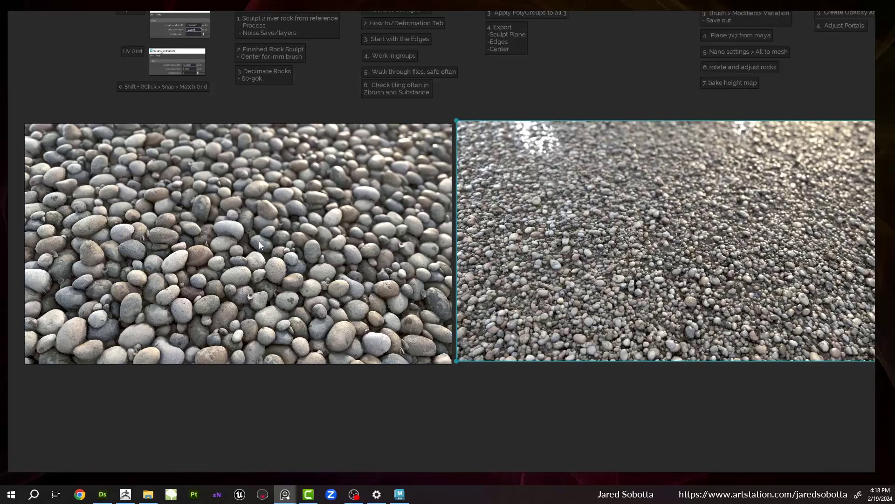
Step: Read the Maya section of the River Rock Demo notes, including the Maya grid and UV grid settings
{"action": "middle_click_drag", "start_coordinate": [211, 110], "coordinate": [355, 115]}
{"action": "middle_click_drag", "start_coordinate": [299, 96], "coordinate": [416, 274]}
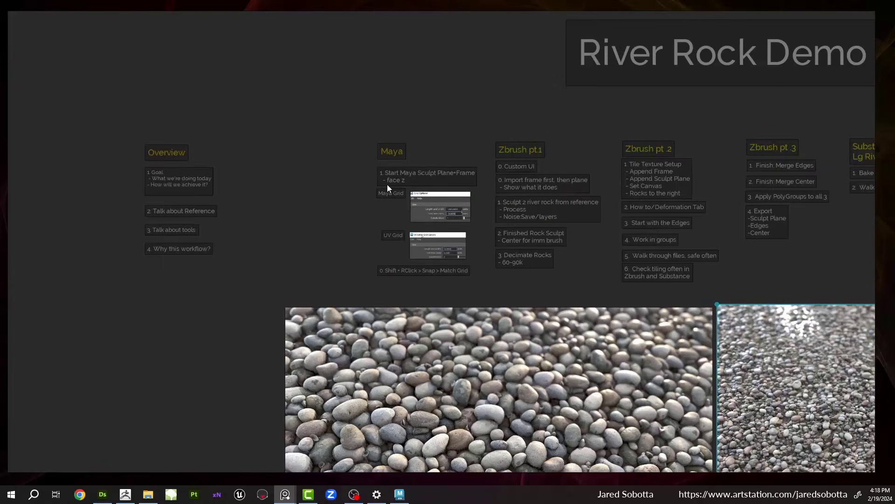
{"action": "scroll", "coordinate": [394, 182], "scroll_direction": "up", "scroll_amount": 5}
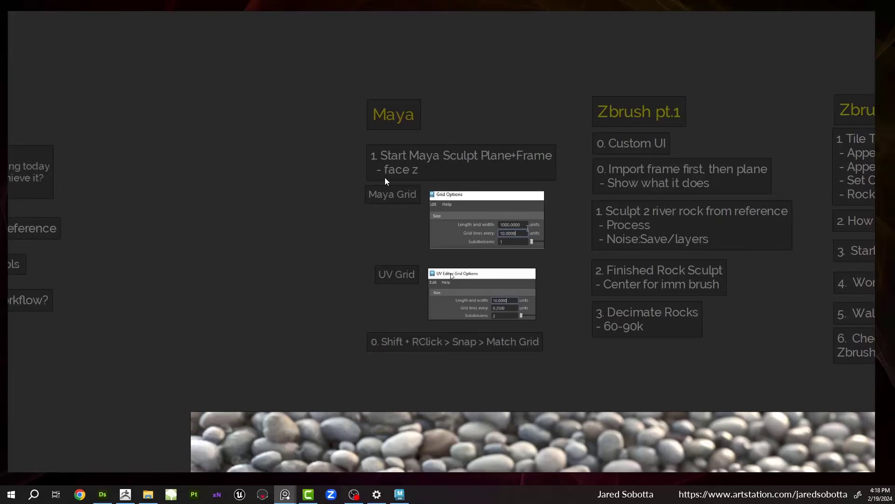
{"action": "scroll", "coordinate": [385, 179], "scroll_direction": "up", "scroll_amount": 2}
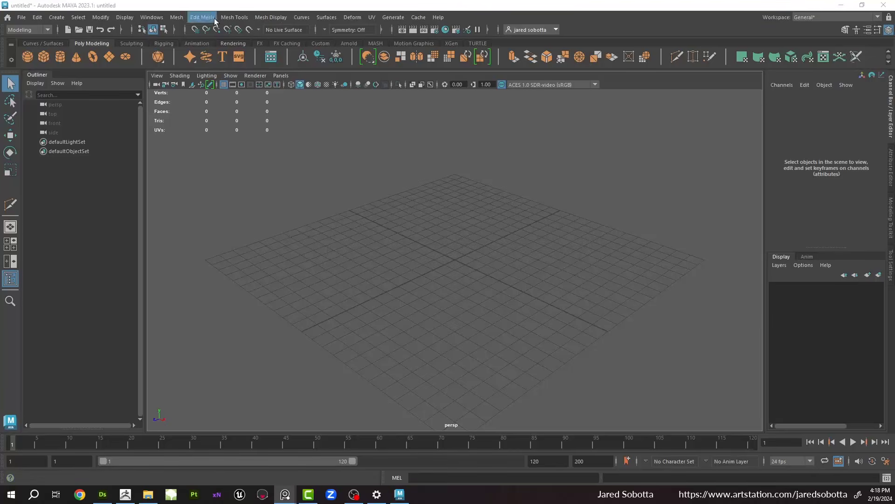
Step: Switch to Maya and open the options for the viewport grid
{"action": "left_click", "coordinate": [154, 18]}
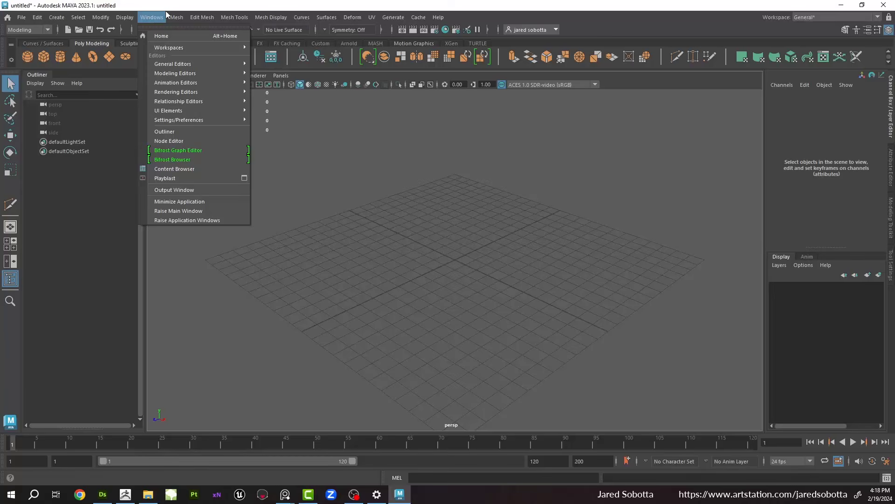
{"action": "mouse_move", "coordinate": [124, 17]}
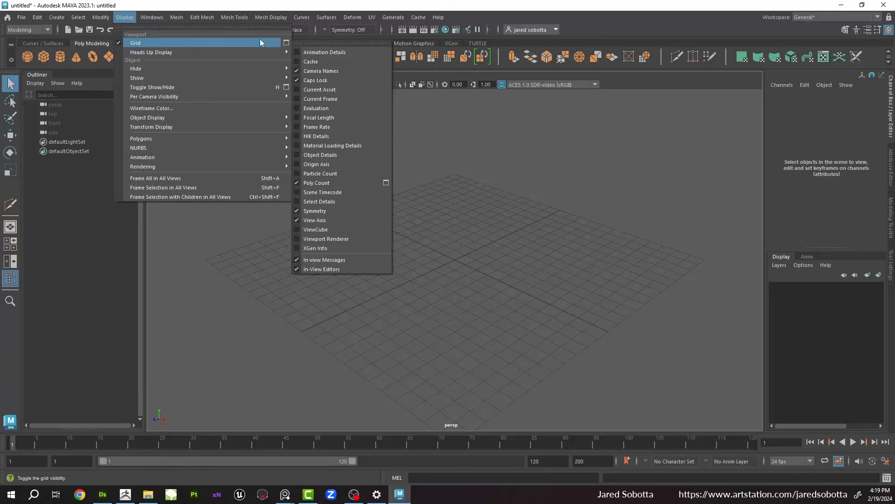
{"action": "left_click", "coordinate": [283, 42]}
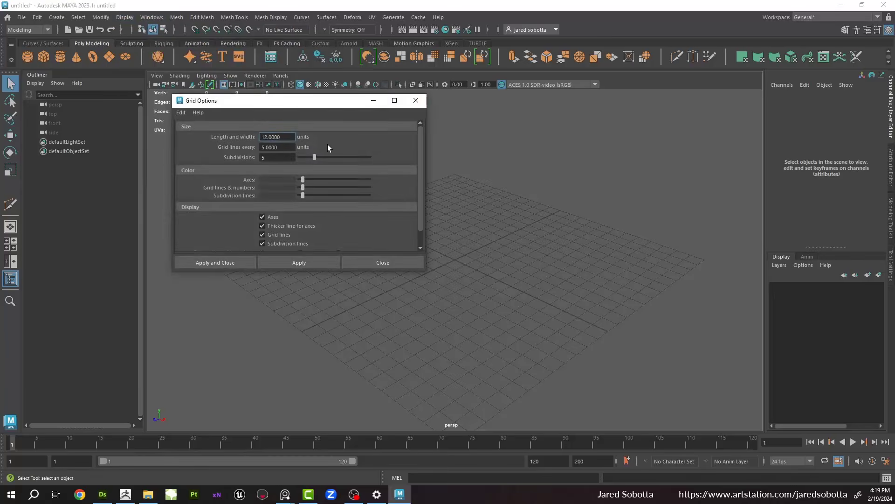
{"action": "left_click", "coordinate": [130, 19]}
{"action": "mouse_move", "coordinate": [161, 52]}
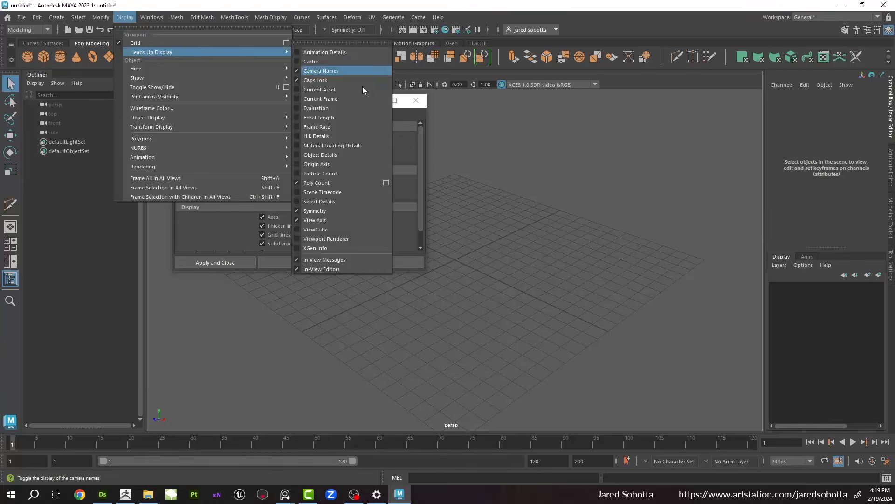
{"action": "left_click", "coordinate": [402, 113]}
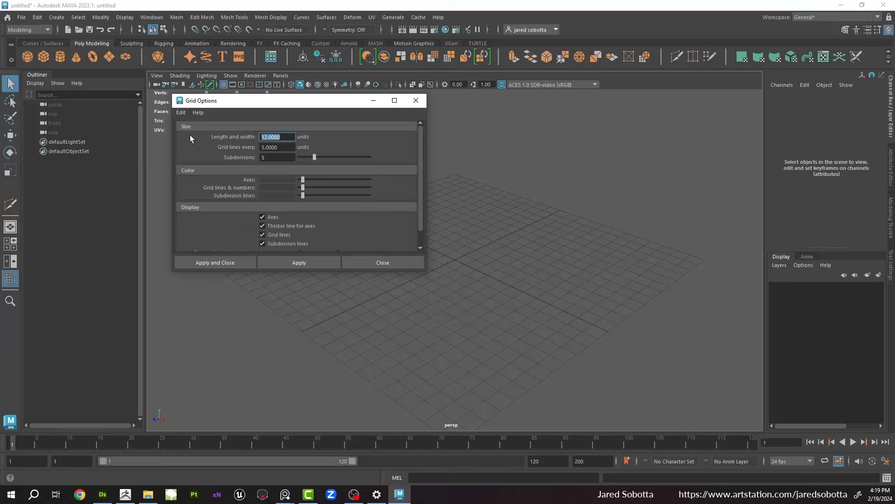
Step: Set the grid's length and width to 1000 units, grid lines every 10 units and subdivisions to 1, apply, and close the options
{"action": "type", "text": "1000"}
{"action": "key", "text": "Tab"}
{"action": "type", "text": "1"}
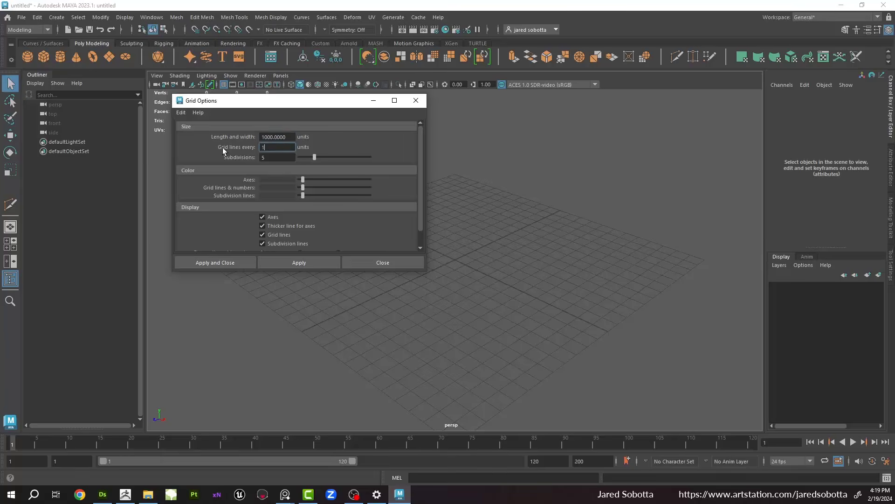
{"action": "key", "text": "Tab"}
{"action": "type", "text": "1"}
{"action": "left_click", "coordinate": [271, 261]}
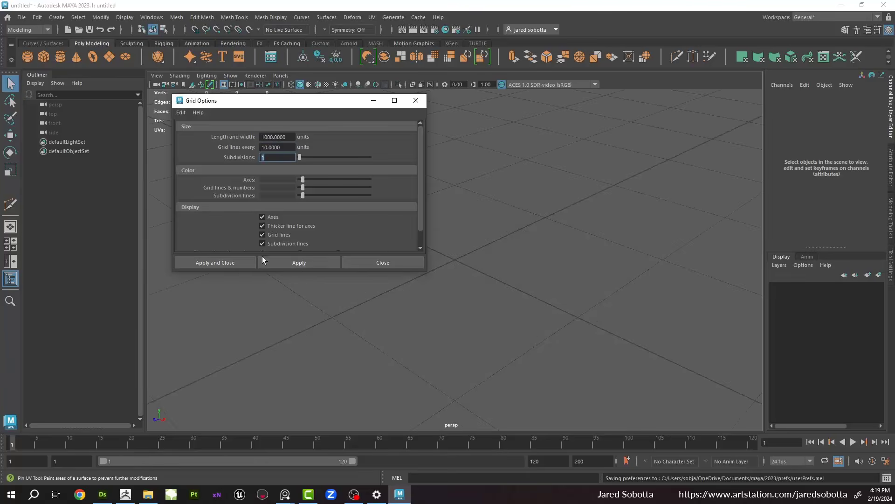
{"action": "left_click_drag", "start_coordinate": [317, 102], "coordinate": [416, 24]}
{"action": "scroll", "coordinate": [481, 76], "scroll_direction": "down", "scroll_amount": 2}
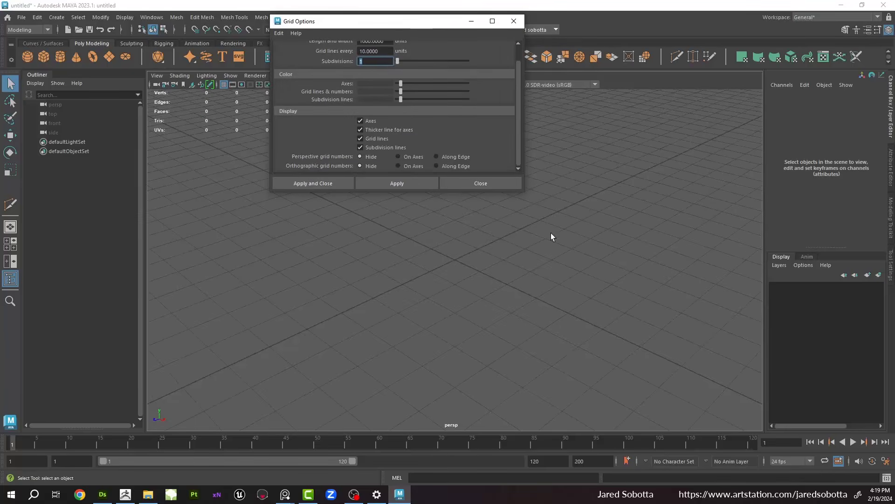
{"action": "left_click_drag", "start_coordinate": [518, 272], "coordinate": [516, 311], "text": "alt"}
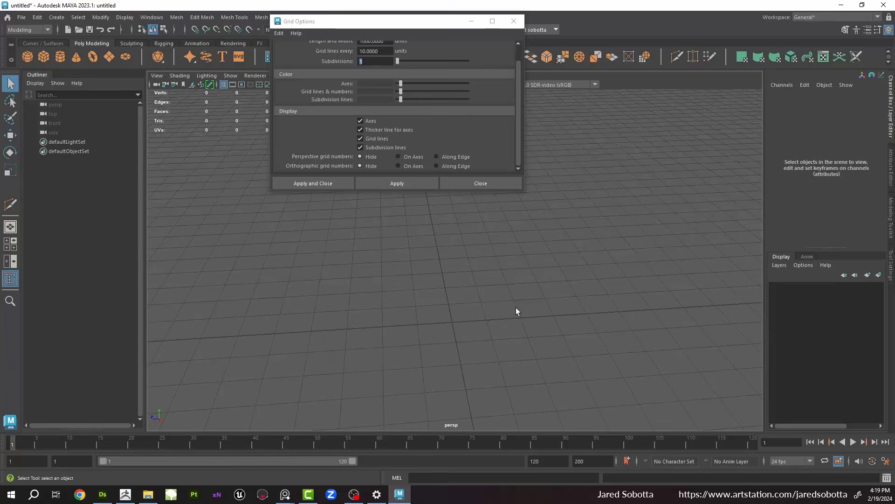
{"action": "left_click", "coordinate": [491, 186]}
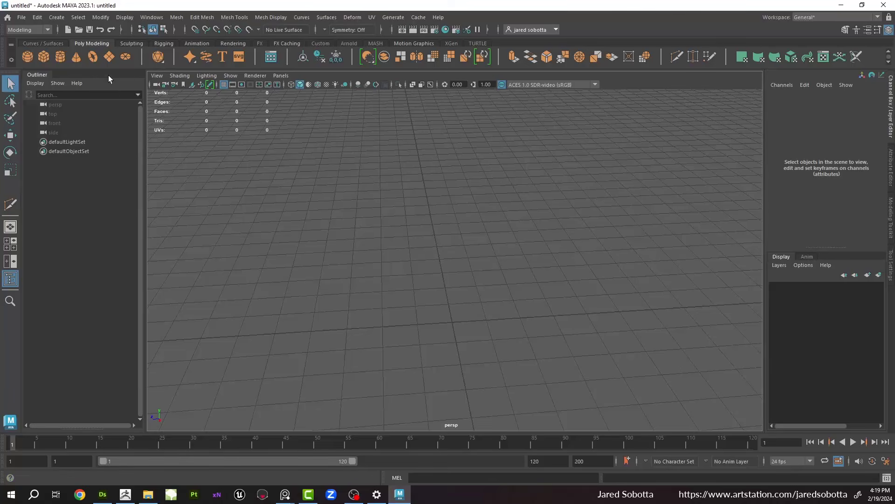
Step: Create a polygon plane at the origin and set its X, Y and Z scale to 100
{"action": "left_click", "coordinate": [109, 54]}
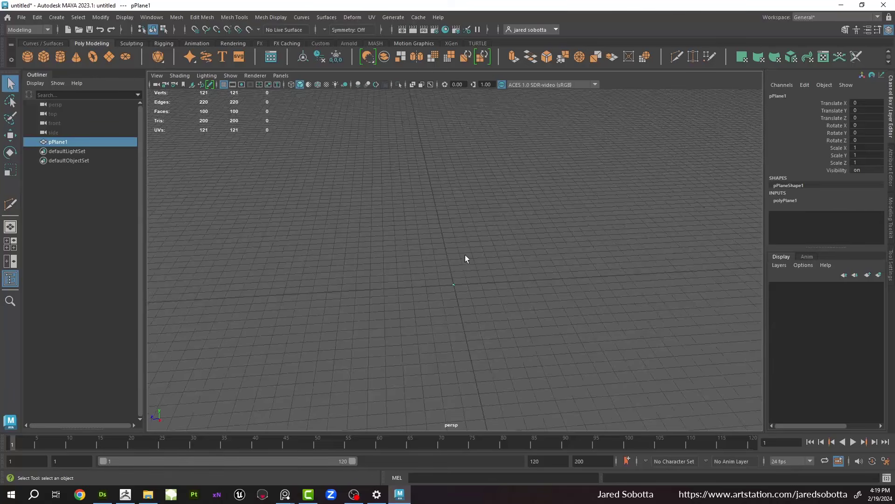
{"action": "key", "text": "r"}
{"action": "left_click_drag", "start_coordinate": [452, 311], "coordinate": [616, 308]}
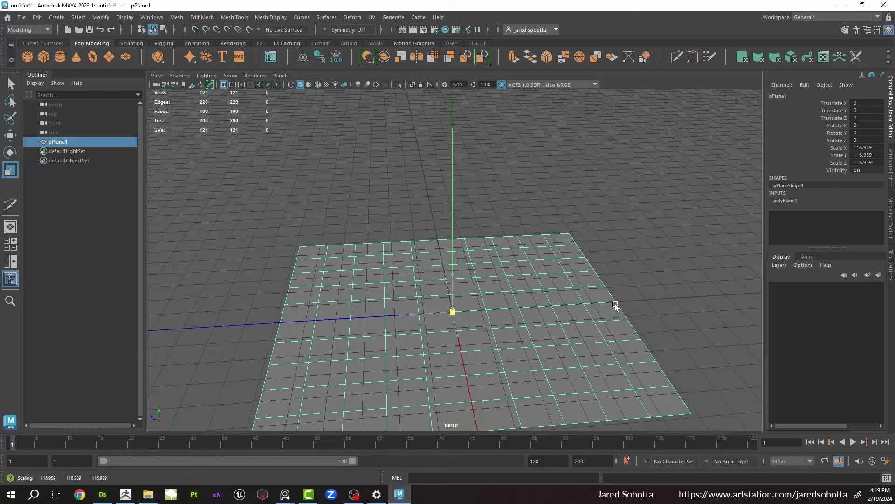
{"action": "left_click_drag", "start_coordinate": [873, 148], "coordinate": [852, 166]}
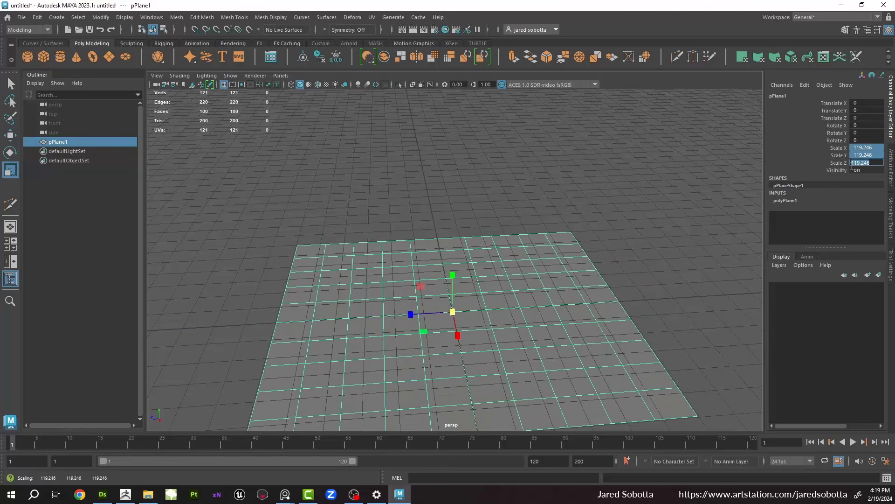
{"action": "type", "text": "1"}
{"action": "key", "text": "Return"}
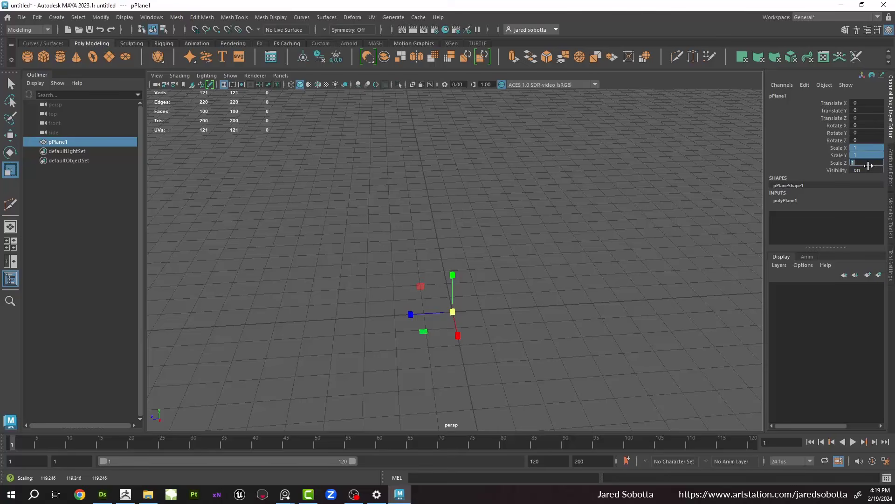
{"action": "type", "text": "100"}
{"action": "key", "text": "Return"}
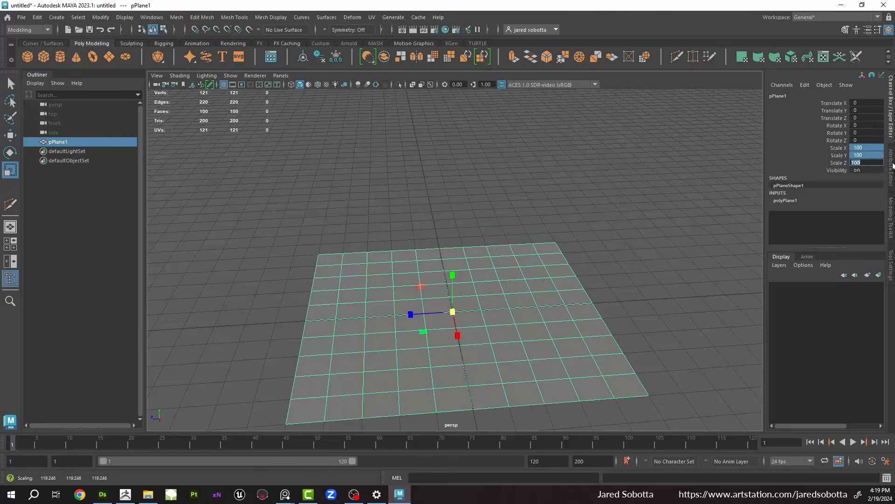
Step: Set the plane's width and height subdivisions to 6
{"action": "left_click", "coordinate": [778, 201]}
{"action": "left_click", "coordinate": [868, 230]}
{"action": "key", "text": "Tab"}
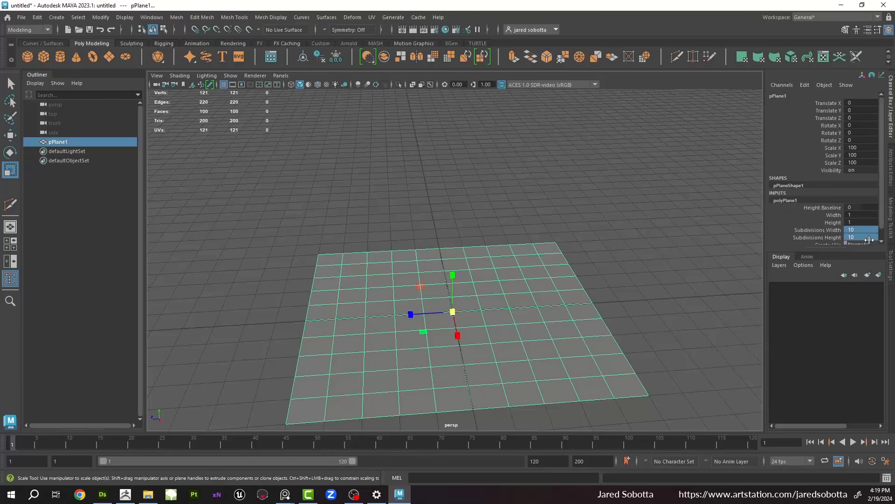
{"action": "type", "text": "6"}
{"action": "key", "text": "Return"}
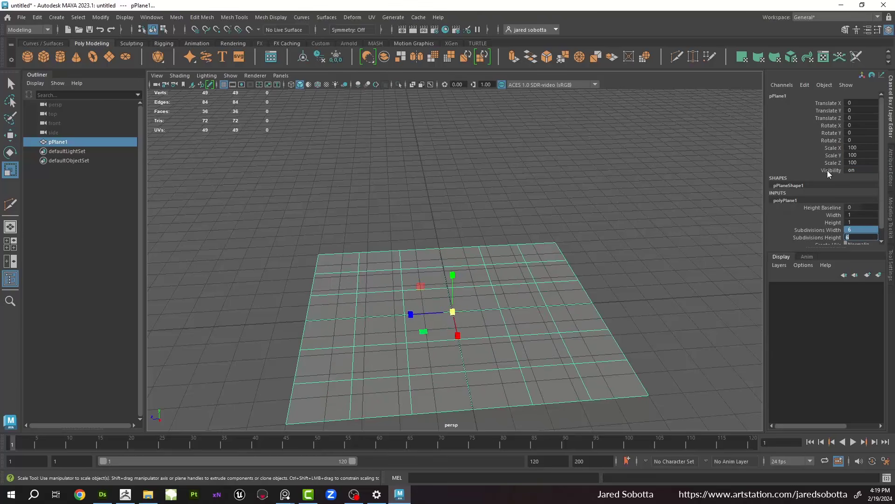
Step: Select the plane's inner 4 × 4 block of faces, leaving out the border faces, and return to object mode
{"action": "left_click_drag", "start_coordinate": [596, 198], "coordinate": [538, 243], "text": "alt"}
{"action": "key", "text": "F11"}
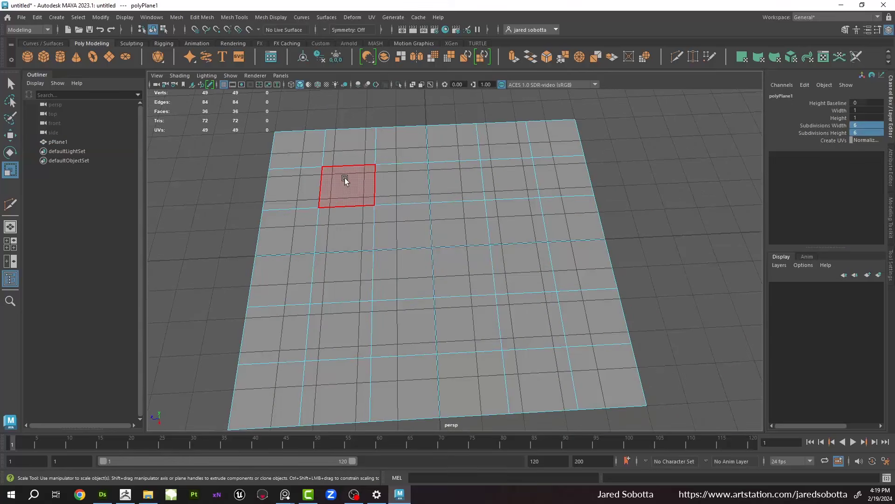
{"action": "left_click_drag", "start_coordinate": [345, 177], "coordinate": [517, 318]}
{"action": "left_click_drag", "start_coordinate": [382, 292], "coordinate": [419, 240], "text": "alt"}
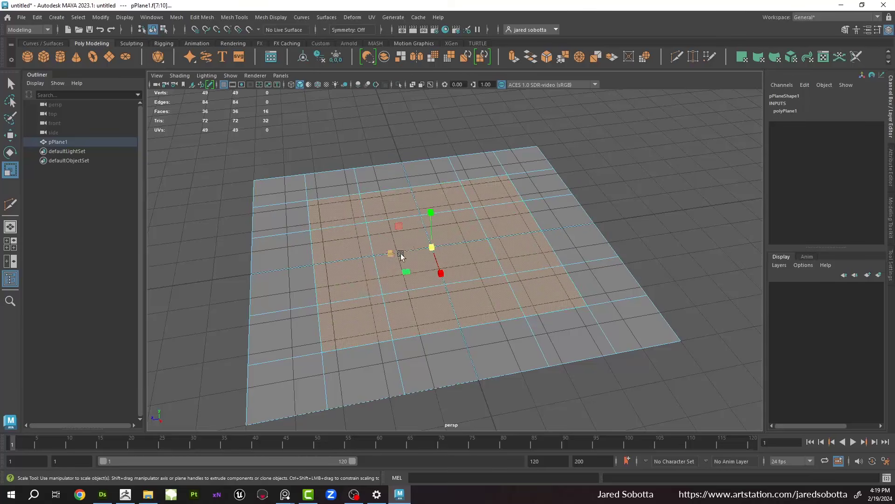
{"action": "left_click_drag", "start_coordinate": [448, 260], "coordinate": [464, 286], "text": "alt"}
{"action": "right_click_drag", "start_coordinate": [464, 285], "coordinate": [553, 202]}
{"action": "left_click_drag", "start_coordinate": [554, 202], "coordinate": [250, 359], "text": "alt"}
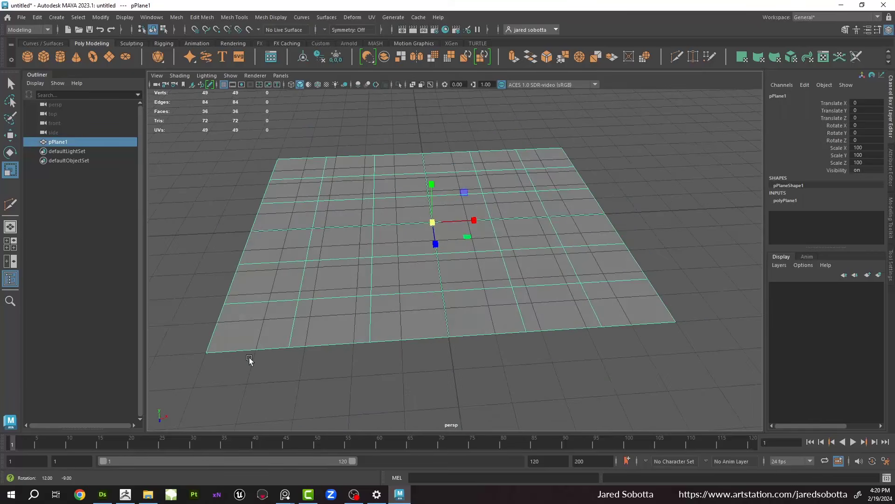
Step: Rotate the plane upright to face along Z, with its X rotation set to 90
{"action": "mouse_move", "coordinate": [204, 412]}
{"action": "left_mouse_down", "text": "alt"}
{"action": "mouse_move", "coordinate": [257, 400]}
{"action": "mouse_move", "coordinate": [212, 405]}
{"action": "mouse_move", "coordinate": [213, 419]}
{"action": "left_mouse_up", "text": "alt"}
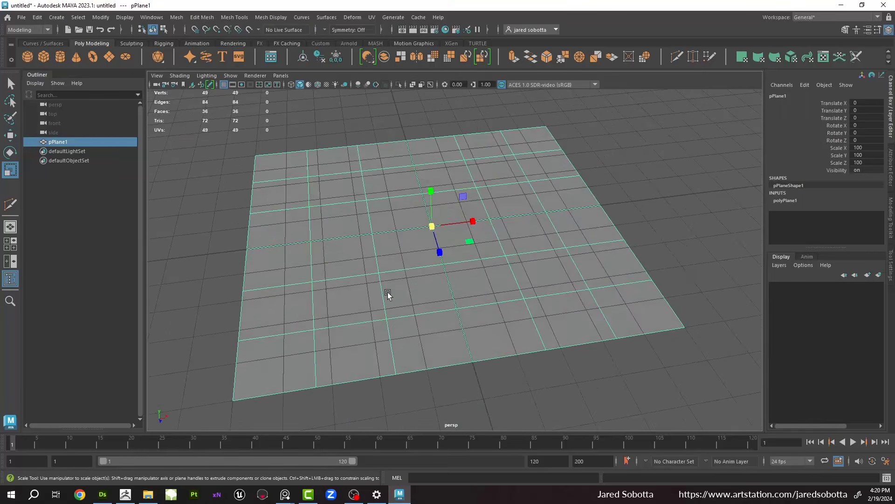
{"action": "left_click_drag", "start_coordinate": [390, 296], "coordinate": [450, 273], "text": "alt"}
{"action": "key", "text": "e"}
{"action": "left_click_drag", "start_coordinate": [449, 204], "coordinate": [464, 254]}
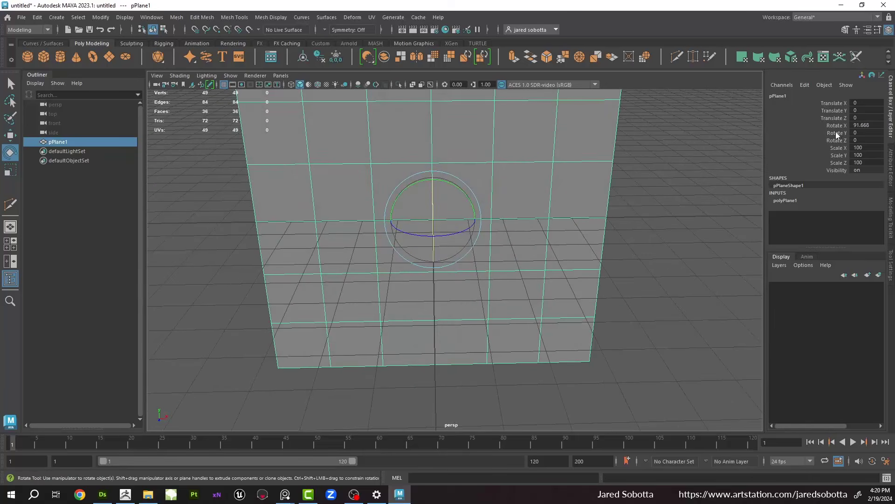
{"action": "double_click", "coordinate": [862, 125]}
{"action": "type", "text": "90"}
{"action": "key", "text": "Return"}
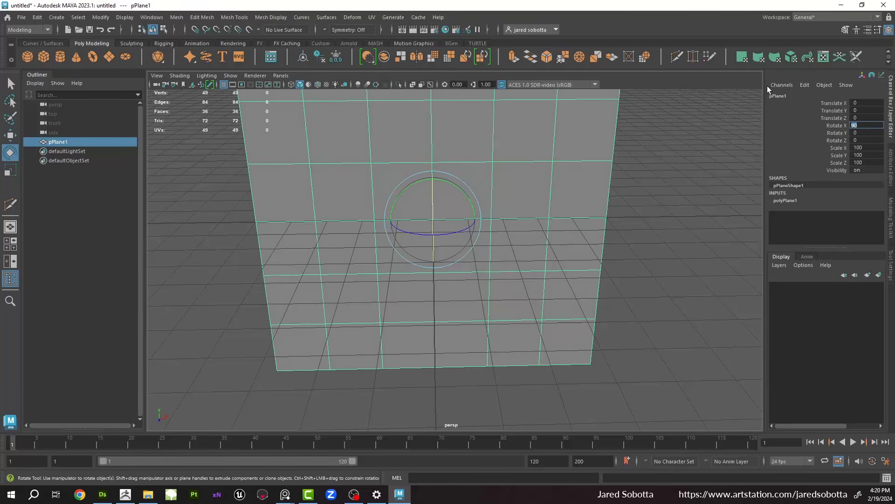
Step: Freeze the upright plane's transformations and return to object mode
{"action": "left_click_drag", "start_coordinate": [615, 212], "coordinate": [515, 226], "text": "alt"}
{"action": "key", "text": "w"}
{"action": "key", "text": "F11"}
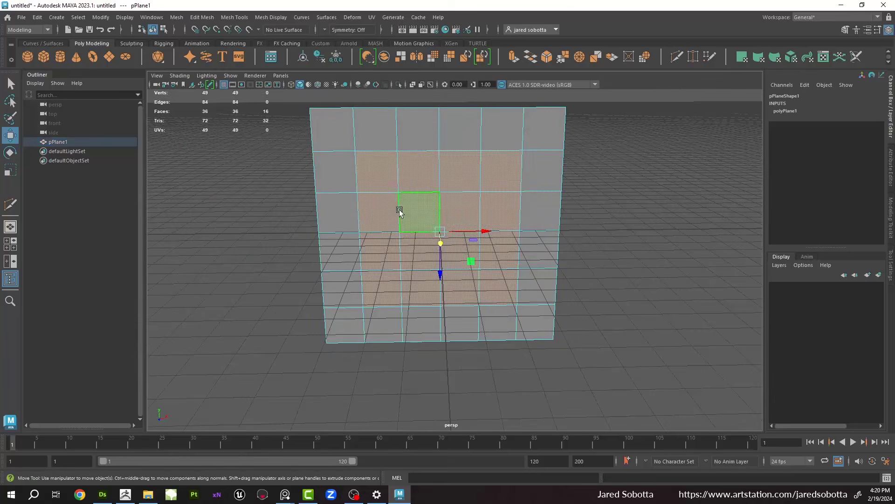
{"action": "left_click_drag", "start_coordinate": [541, 166], "coordinate": [496, 190], "text": "alt"}
{"action": "key", "text": "g"}
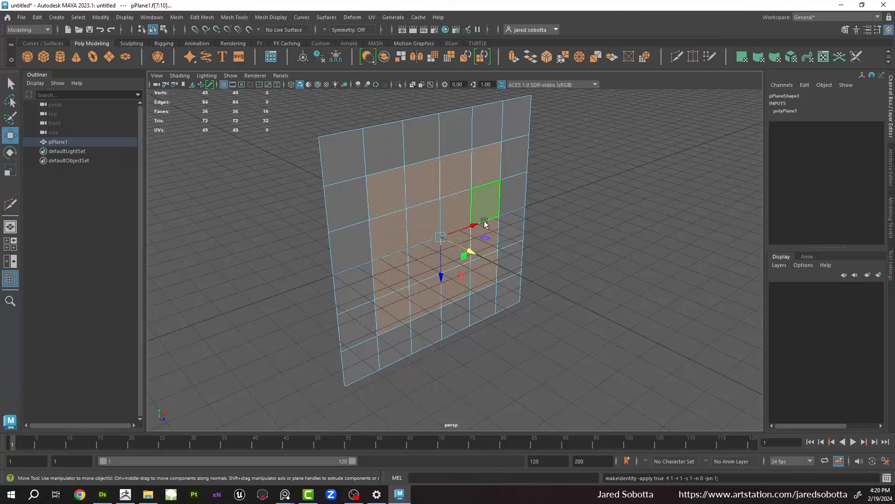
{"action": "key", "text": "F8"}
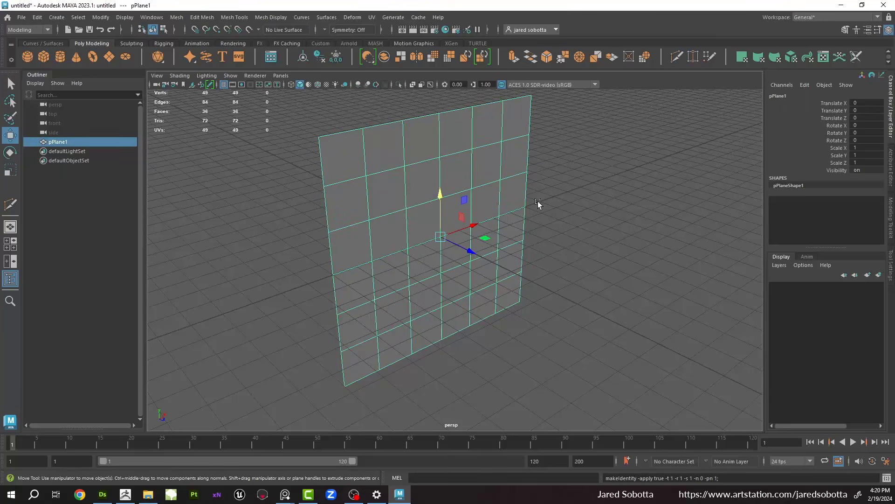
Step: Duplicate the plane and offset the copy a short distance in front of it along Z
{"action": "left_click_drag", "start_coordinate": [537, 204], "coordinate": [497, 251], "text": "alt"}
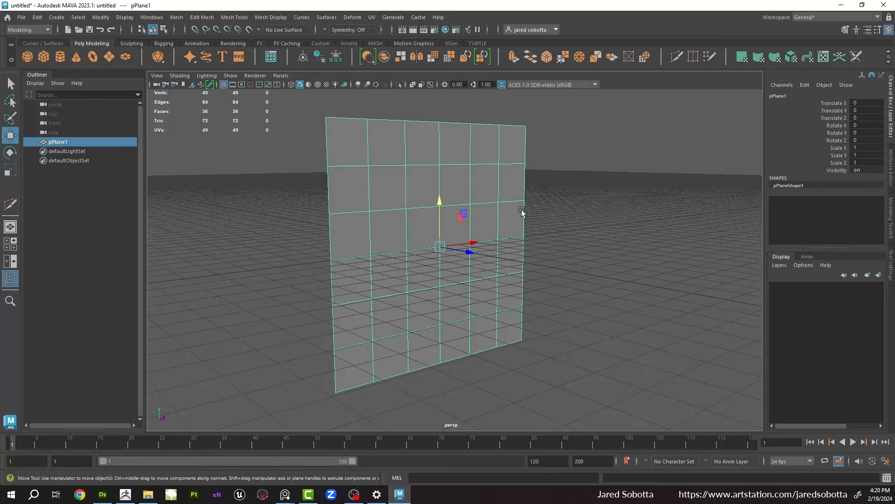
{"action": "left_click_drag", "start_coordinate": [522, 213], "coordinate": [524, 244], "text": "alt"}
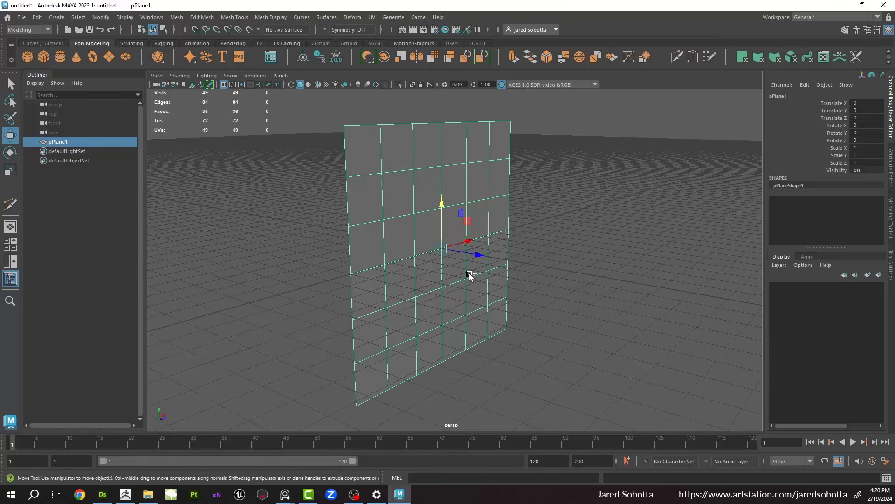
{"action": "key", "text": "ctrl+d"}
{"action": "left_click_drag", "start_coordinate": [480, 254], "coordinate": [478, 192]}
Step: Delete the outer ring of border faces from the duplicate plane, keeping only its inner 4 × 4 block
{"action": "key", "text": "F11"}
{"action": "left_click_drag", "start_coordinate": [286, 130], "coordinate": [601, 171]}
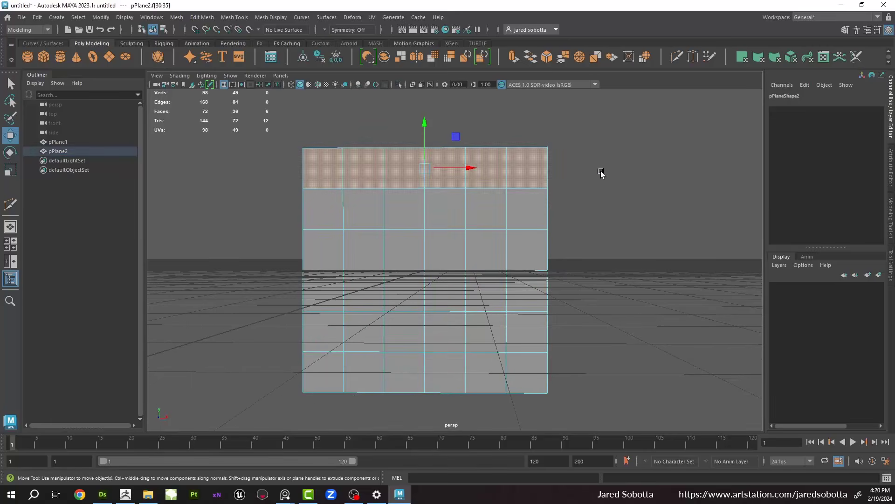
{"action": "left_click_drag", "start_coordinate": [619, 132], "coordinate": [534, 400], "text": "shift"}
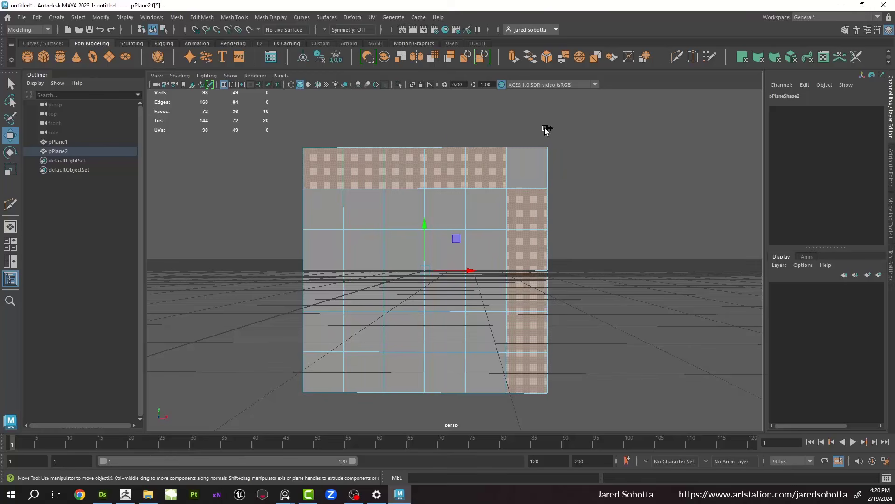
{"action": "left_click_drag", "start_coordinate": [276, 386], "coordinate": [513, 368], "text": "shift"}
{"action": "left_click_drag", "start_coordinate": [264, 124], "coordinate": [317, 367], "text": "shift"}
{"action": "key", "text": "Delete"}
Step: Cut a diagonal edge across the duplicate's upper-right corner face with Multi-Cut
{"action": "right_click_drag", "start_coordinate": [450, 218], "coordinate": [527, 181]}
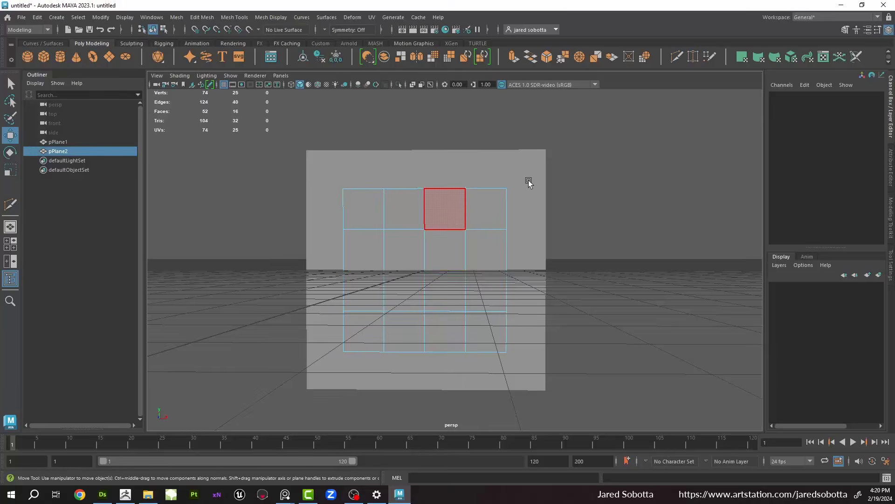
{"action": "scroll", "coordinate": [501, 225], "scroll_direction": "up", "scroll_amount": 3}
{"action": "middle_click_drag", "start_coordinate": [493, 168], "coordinate": [504, 191], "text": "alt"}
{"action": "right_click_drag", "start_coordinate": [504, 193], "coordinate": [443, 195], "text": "shift"}
{"action": "left_click", "coordinate": [557, 229]}
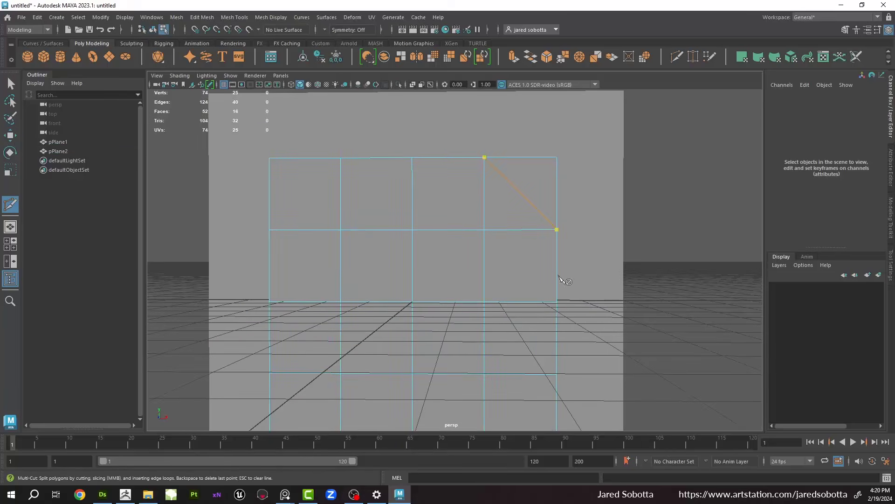
{"action": "middle_click_drag", "start_coordinate": [541, 409], "coordinate": [544, 292], "text": "alt"}
{"action": "right_click", "coordinate": [544, 292]}
Step: Cut diagonal edges across the duplicate's lower-right and lower-left corner faces with Multi-Cut
{"action": "left_click", "coordinate": [560, 255]}
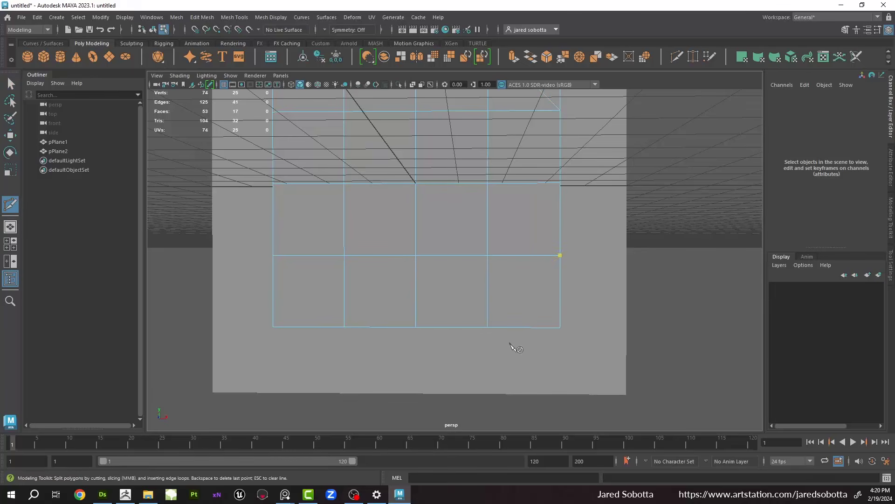
{"action": "left_click", "coordinate": [487, 327]}
{"action": "right_click", "coordinate": [467, 318]}
{"action": "left_click", "coordinate": [273, 255]}
{"action": "left_click_drag", "start_coordinate": [347, 297], "coordinate": [346, 383]}
{"action": "key", "text": "q"}
Step: Cut a matching diagonal edge across the duplicate's upper-left corner face with Multi-Cut
{"action": "middle_click_drag", "start_coordinate": [366, 189], "coordinate": [385, 297], "text": "alt"}
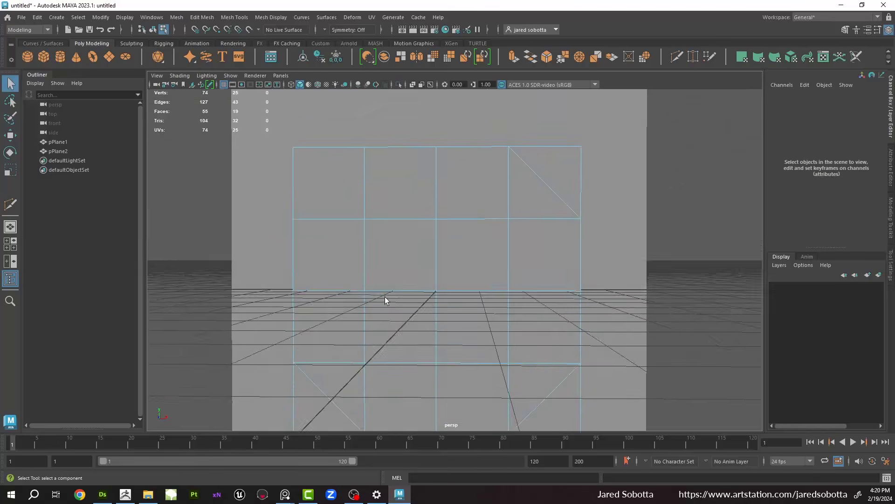
{"action": "left_click_drag", "start_coordinate": [384, 297], "coordinate": [406, 342], "text": "alt"}
{"action": "key", "text": "g"}
{"action": "left_click", "coordinate": [290, 257]}
{"action": "left_click", "coordinate": [361, 181]}
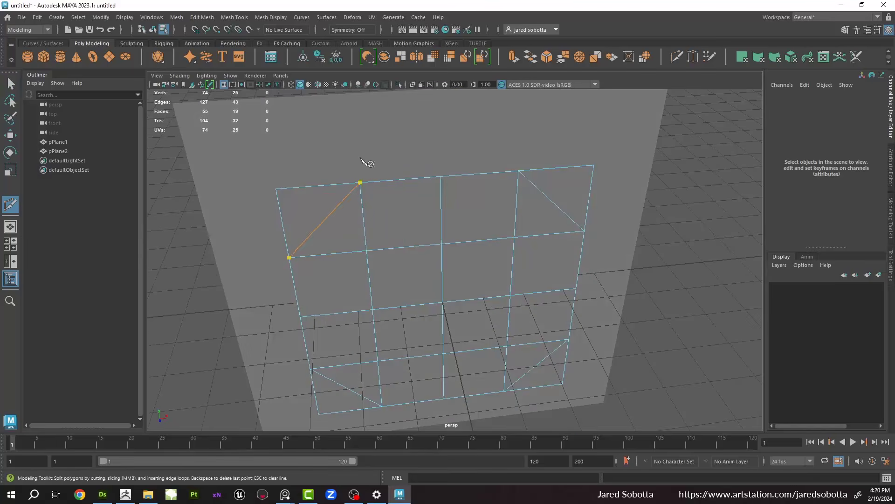
{"action": "key", "text": "q"}
Step: Delete all the duplicate's faces inside the diagonal cuts, leaving only the four outer corner triangles
{"action": "left_click_drag", "start_coordinate": [414, 265], "coordinate": [398, 240], "text": "alt"}
{"action": "key", "text": "w"}
{"action": "key", "text": "q"}
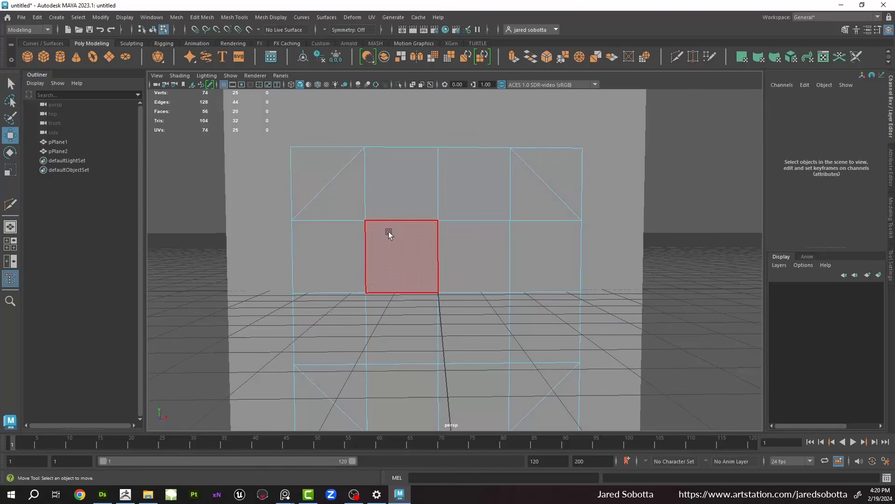
{"action": "key", "text": "w"}
{"action": "left_click_drag", "start_coordinate": [343, 201], "coordinate": [486, 283]}
{"action": "key", "text": "Delete"}
Step: Switch to object mode and move the corner triangles close in front of the sculpt plane, to about 3.165 in Z
{"action": "right_click_drag", "start_coordinate": [508, 205], "coordinate": [601, 159]}
{"action": "left_click", "coordinate": [476, 176]}
{"action": "left_click", "coordinate": [530, 236], "text": "shift"}
{"action": "left_click_drag", "start_coordinate": [530, 236], "coordinate": [583, 249], "text": "alt"}
{"action": "left_click", "coordinate": [506, 234]}
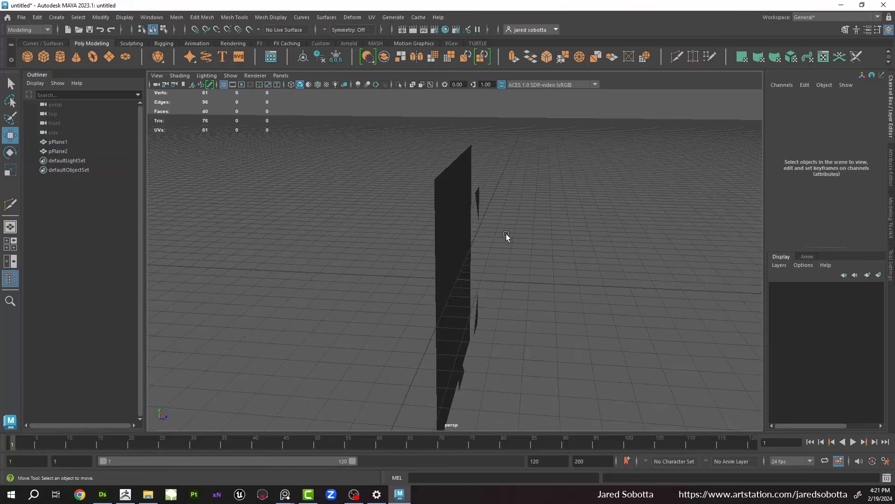
{"action": "left_click", "coordinate": [475, 181]}
{"action": "left_click_drag", "start_coordinate": [497, 234], "coordinate": [514, 253], "text": "alt"}
{"action": "left_click_drag", "start_coordinate": [520, 286], "coordinate": [513, 289]}
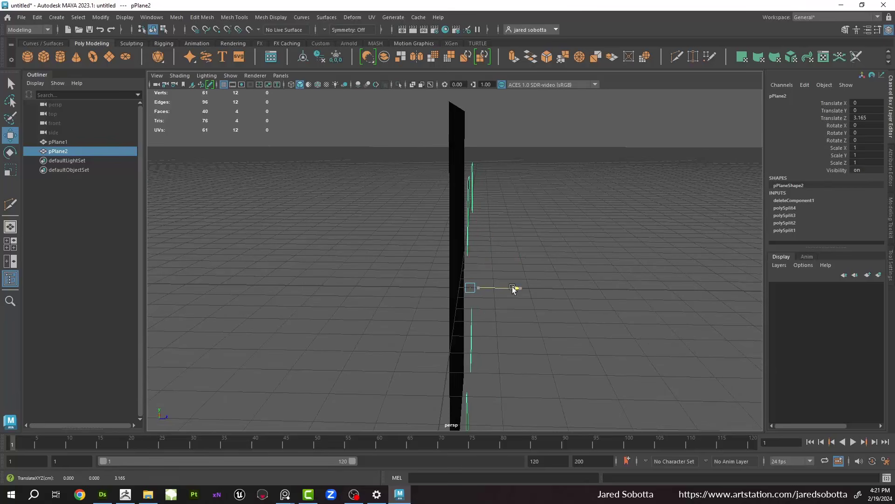
{"action": "left_click_drag", "start_coordinate": [534, 254], "coordinate": [469, 254], "text": "alt"}
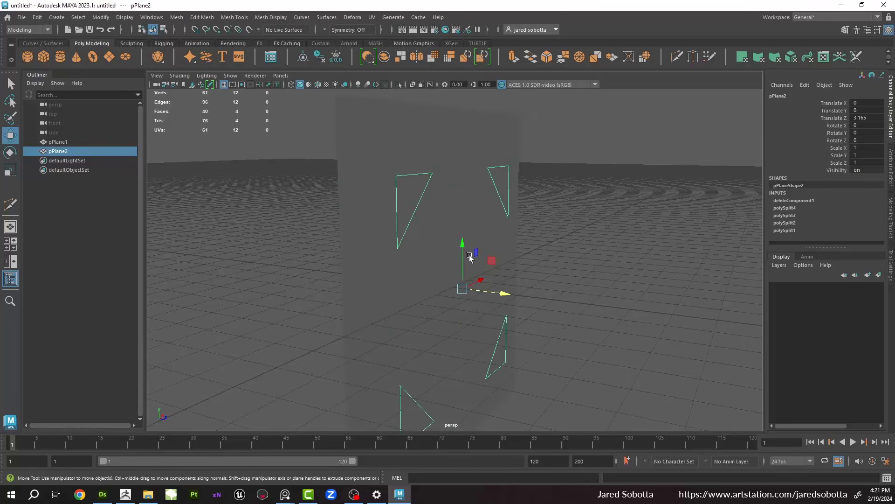
Step: Delete the construction history and freeze the transformations of both the sculpt plane and the corner triangles
{"action": "left_click", "coordinate": [517, 238]}
{"action": "left_click_drag", "start_coordinate": [517, 238], "coordinate": [541, 255], "text": "alt"}
{"action": "left_click_drag", "start_coordinate": [370, 158], "coordinate": [545, 270]}
{"action": "left_click_drag", "start_coordinate": [546, 272], "coordinate": [504, 230], "text": "alt"}
{"action": "key", "text": "alt+shift+d"}
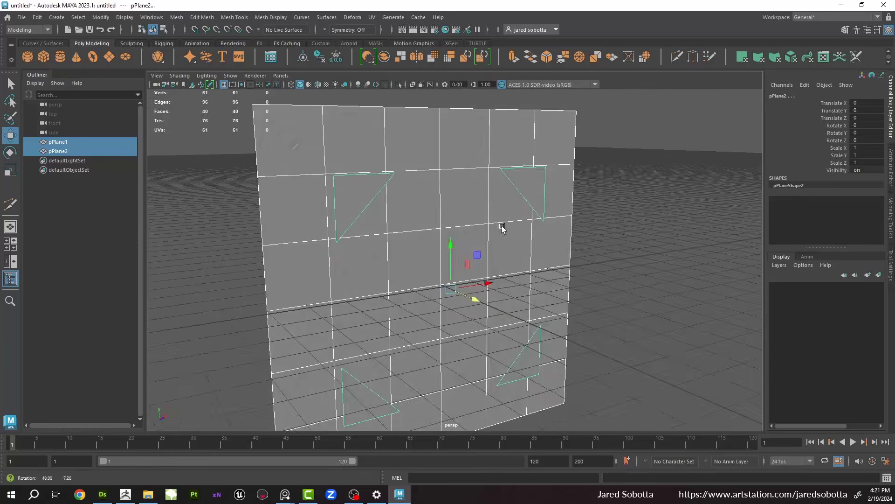
Step: Select only the sculpt plane and open the UV Editor to show its UVs
{"action": "left_click", "coordinate": [621, 200]}
{"action": "left_click", "coordinate": [511, 187]}
{"action": "left_click", "coordinate": [460, 201]}
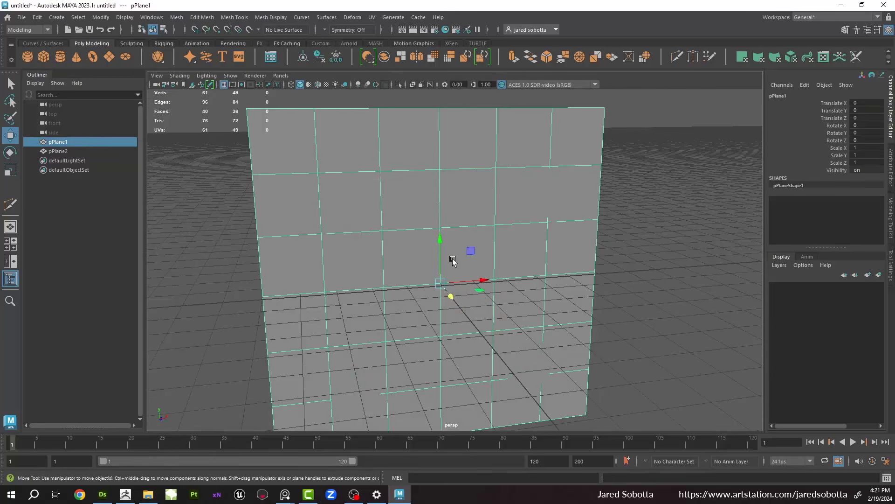
{"action": "left_click", "coordinate": [556, 185]}
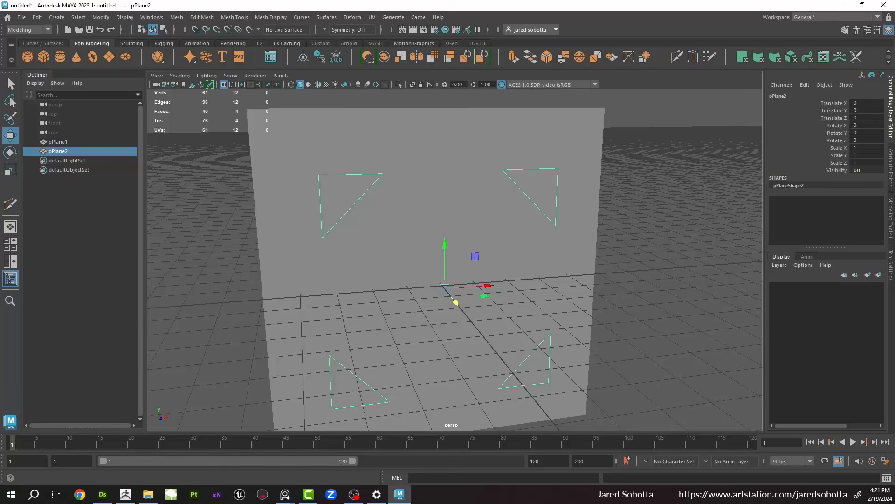
{"action": "left_click", "coordinate": [463, 182]}
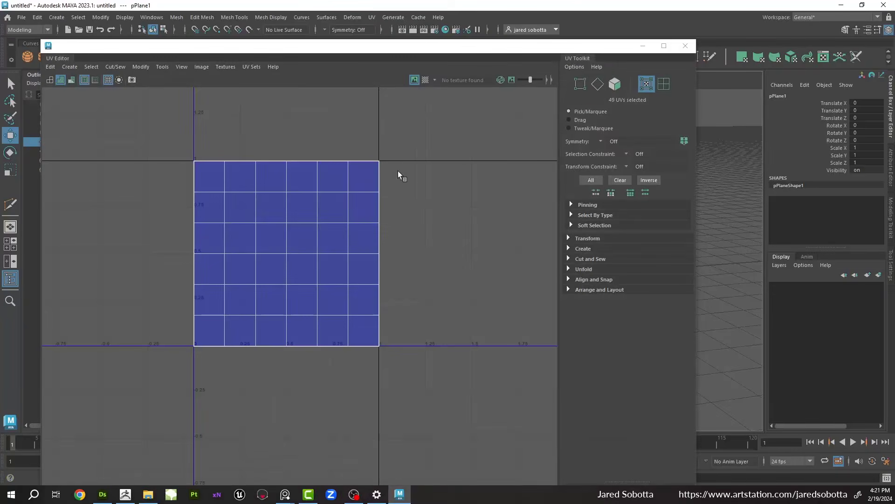
{"action": "left_click_drag", "start_coordinate": [302, 48], "coordinate": [391, 11]}
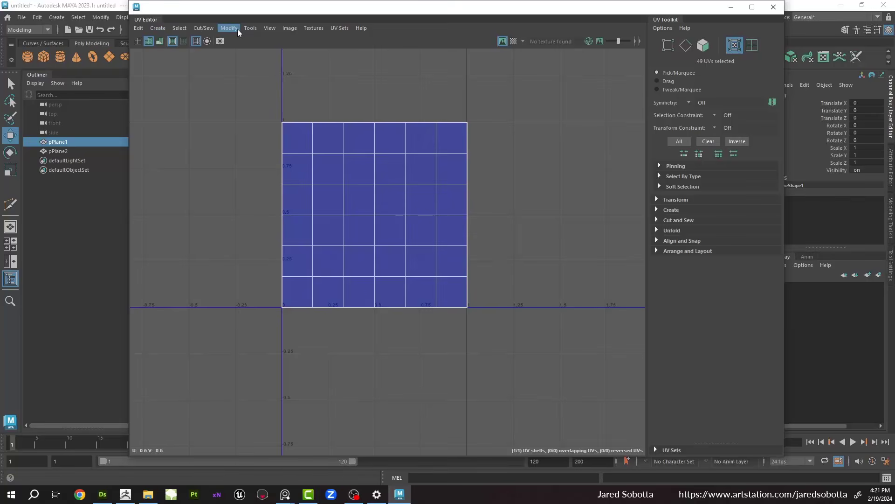
Step: Reset the UV Editor's grid options to their defaults and apply them
{"action": "left_click", "coordinate": [270, 28]}
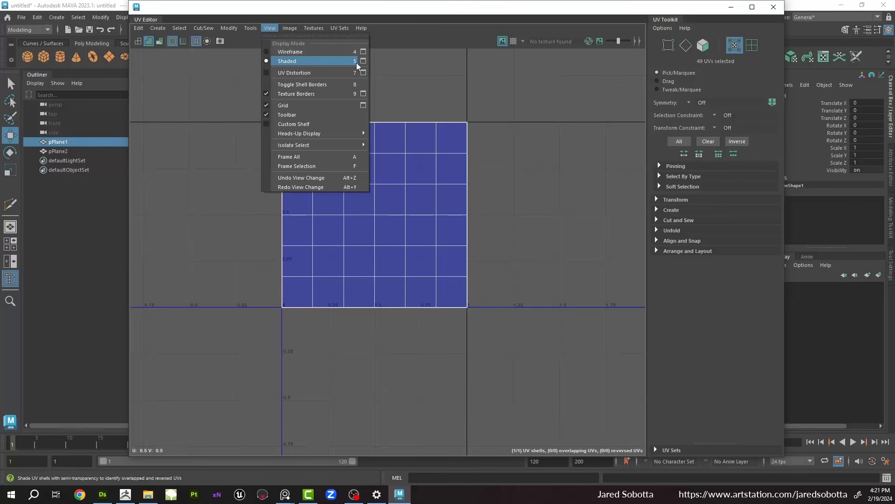
{"action": "left_click", "coordinate": [363, 105]}
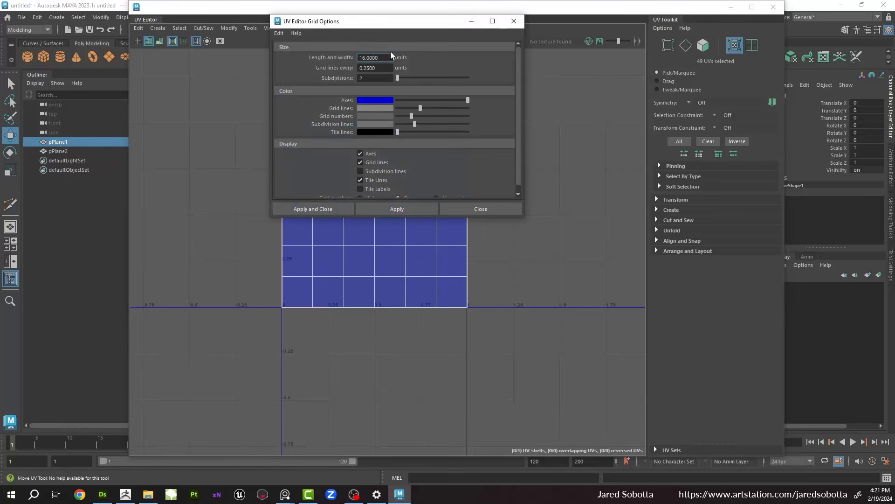
{"action": "left_click", "coordinate": [278, 33]}
{"action": "left_click", "coordinate": [284, 48]}
{"action": "left_click", "coordinate": [394, 210]}
{"action": "left_click_drag", "start_coordinate": [371, 25], "coordinate": [540, 126]}
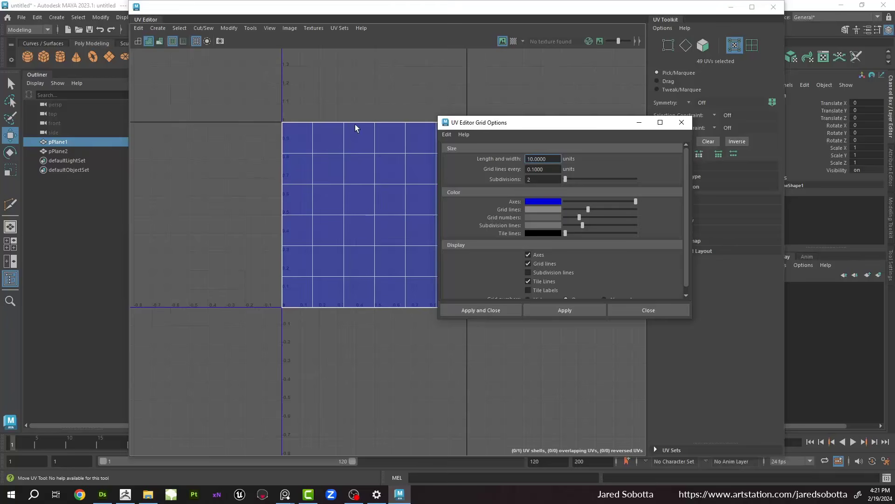
Step: Select all the sculpt plane's UVs and scale them up uniformly until the inner 4 × 4 block fills the 0–1 tile
{"action": "middle_click_drag", "start_coordinate": [355, 127], "coordinate": [256, 146], "text": "alt"}
{"action": "left_click_drag", "start_coordinate": [189, 121], "coordinate": [362, 376]}
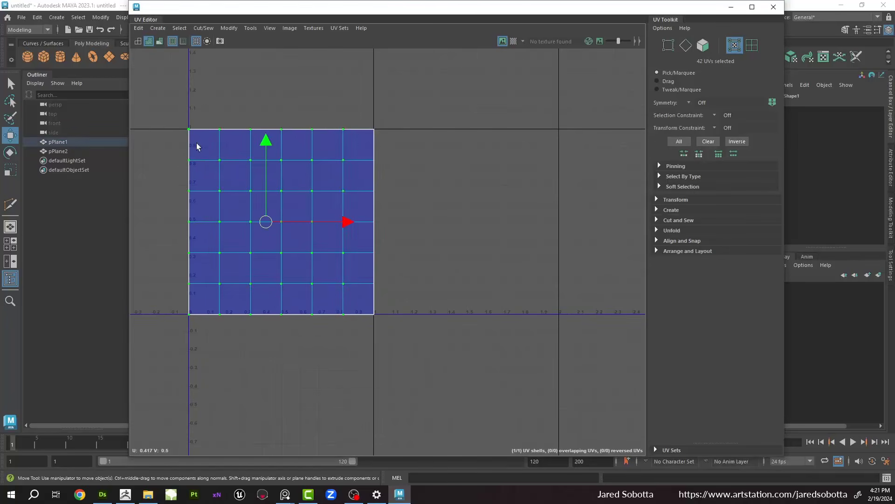
{"action": "right_click_drag", "start_coordinate": [240, 191], "coordinate": [360, 124], "text": "ctrl"}
{"action": "key", "text": "r"}
{"action": "middle_click_drag", "start_coordinate": [226, 213], "coordinate": [261, 218]}
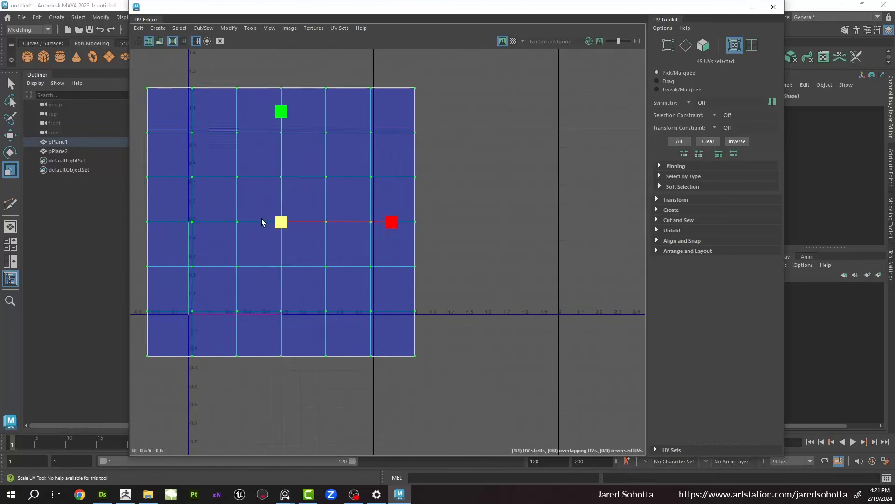
{"action": "scroll", "coordinate": [220, 147], "scroll_direction": "up", "scroll_amount": 2}
{"action": "middle_click_drag", "start_coordinate": [219, 148], "coordinate": [250, 139], "text": "alt"}
{"action": "scroll", "coordinate": [317, 138], "scroll_direction": "down", "scroll_amount": 1}
{"action": "middle_click_drag", "start_coordinate": [318, 220], "coordinate": [321, 220]}
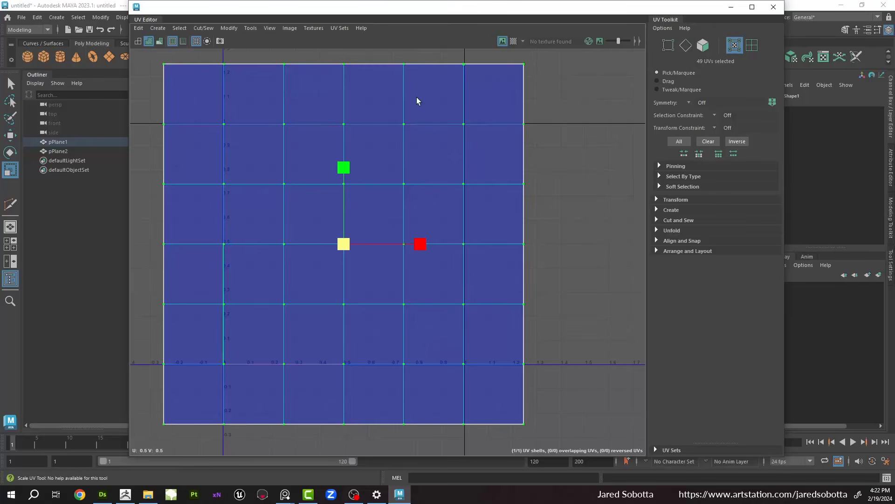
Step: Set the UV grid's length and width to 16 units with grid lines every 0.25 units, and apply
{"action": "left_click_drag", "start_coordinate": [638, 11], "coordinate": [611, 188]}
{"action": "left_click", "coordinate": [576, 134]}
{"action": "left_click_drag", "start_coordinate": [578, 122], "coordinate": [612, 71]}
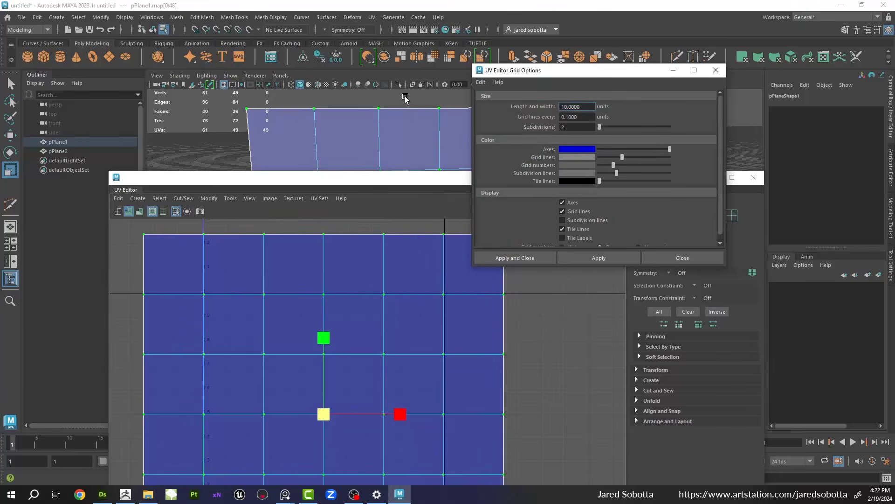
{"action": "type", "text": "16"}
{"action": "key", "text": "Tab"}
{"action": "type", "text": ".2"}
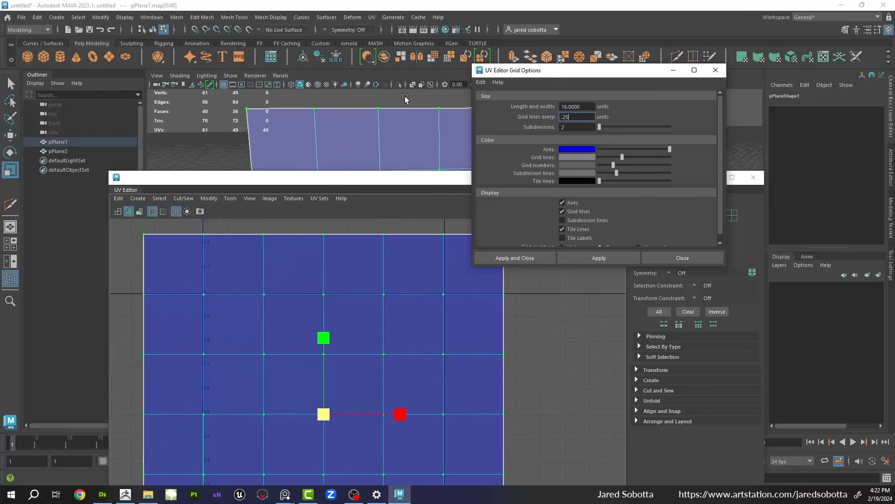
{"action": "key", "text": "Tab"}
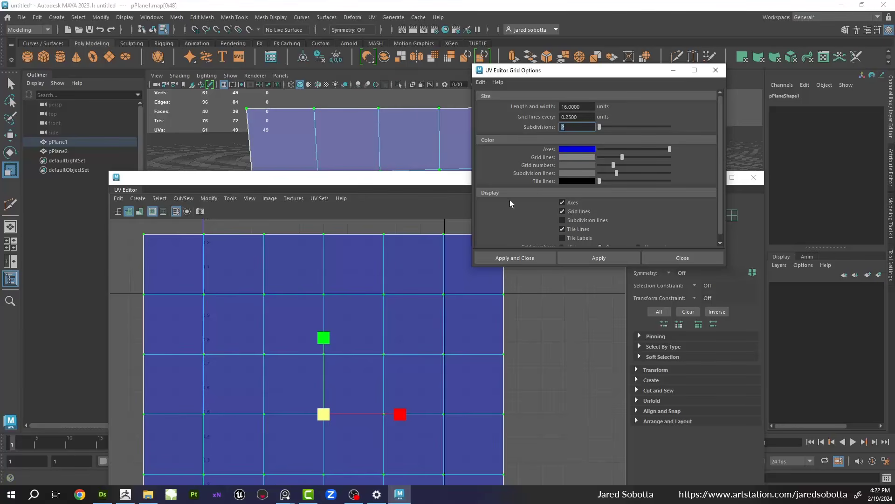
{"action": "left_click", "coordinate": [586, 256]}
Step: Try moving the UV shell along U out of the 0–1 tile, undo the move and frame the shell
{"action": "middle_click_drag", "start_coordinate": [377, 283], "coordinate": [381, 244], "text": "alt"}
{"action": "scroll", "coordinate": [380, 278], "scroll_direction": "up", "scroll_amount": 8}
{"action": "scroll", "coordinate": [373, 291], "scroll_direction": "down", "scroll_amount": 9}
{"action": "middle_click_drag", "start_coordinate": [401, 303], "coordinate": [402, 284], "text": "alt"}
{"action": "key", "text": "w"}
{"action": "left_click_drag", "start_coordinate": [332, 356], "coordinate": [606, 357]}
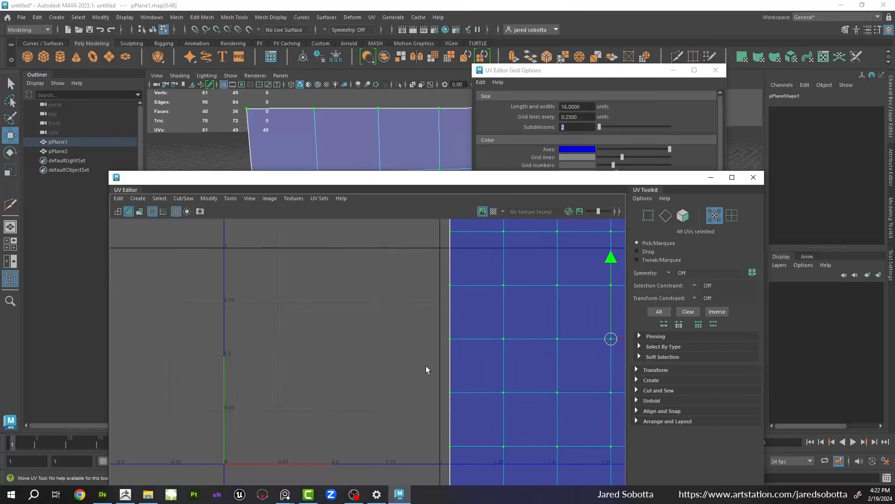
{"action": "key", "text": "ctrl+z"}
{"action": "key", "text": "f"}
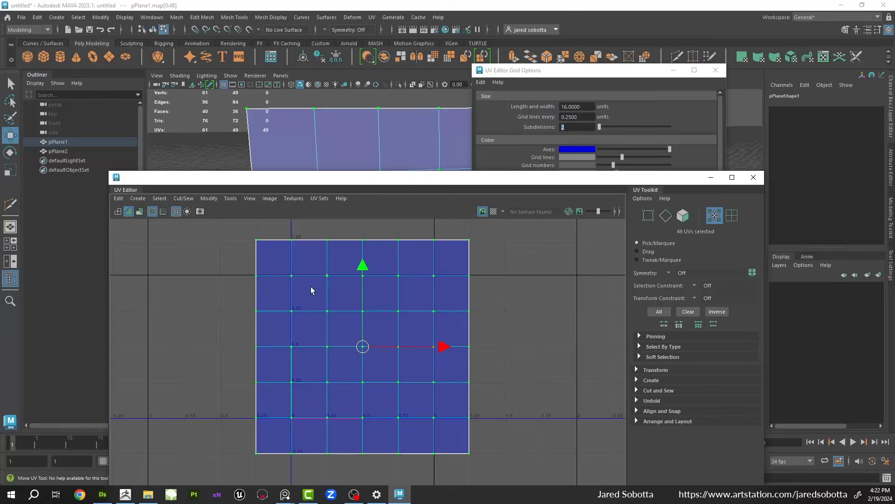
Step: Match the selected UVs to a grid of 16 in U and 16 in V, starting from the default Match Grid settings
{"action": "right_click_drag", "start_coordinate": [308, 277], "coordinate": [274, 254], "text": "shift"}
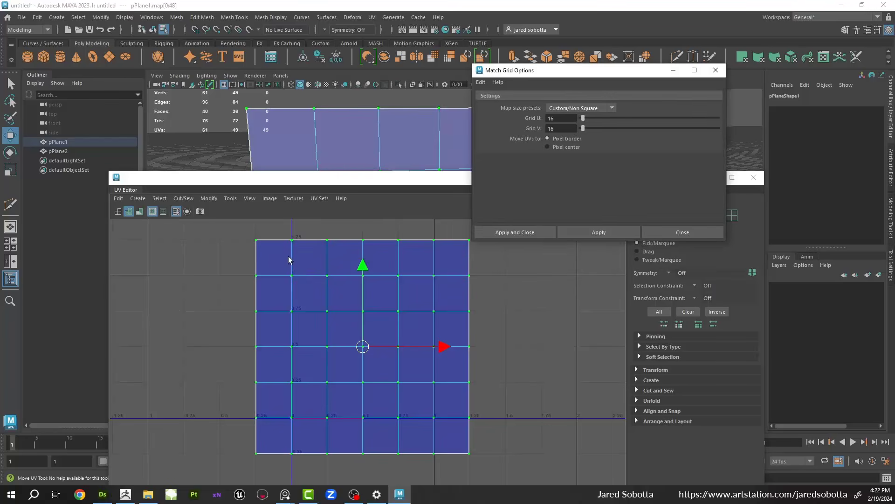
{"action": "left_click_drag", "start_coordinate": [578, 75], "coordinate": [314, 91]}
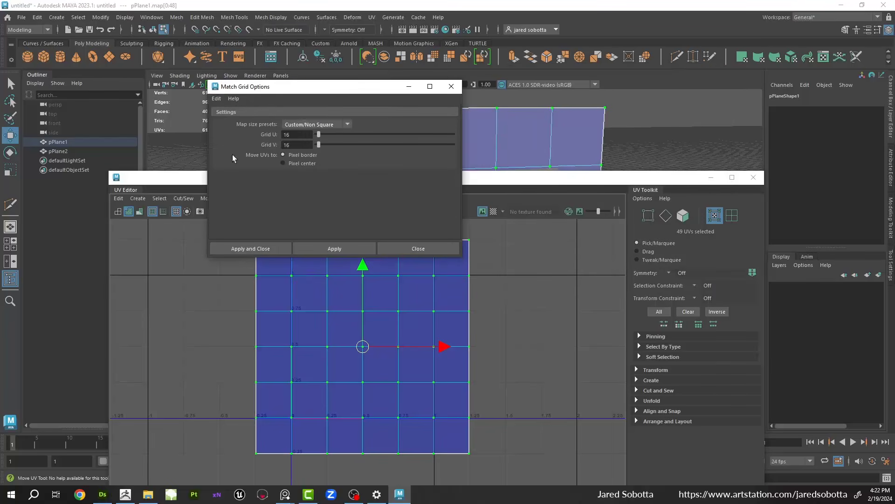
{"action": "left_click", "coordinate": [216, 98]}
{"action": "left_click", "coordinate": [219, 120]}
{"action": "double_click", "coordinate": [310, 135]}
{"action": "type", "text": "16"}
{"action": "key", "text": "Tab"}
{"action": "type", "text": "16"}
{"action": "key", "text": "Return"}
{"action": "scroll", "coordinate": [281, 284], "scroll_direction": "up", "scroll_amount": 6}
{"action": "left_click", "coordinate": [331, 248]}
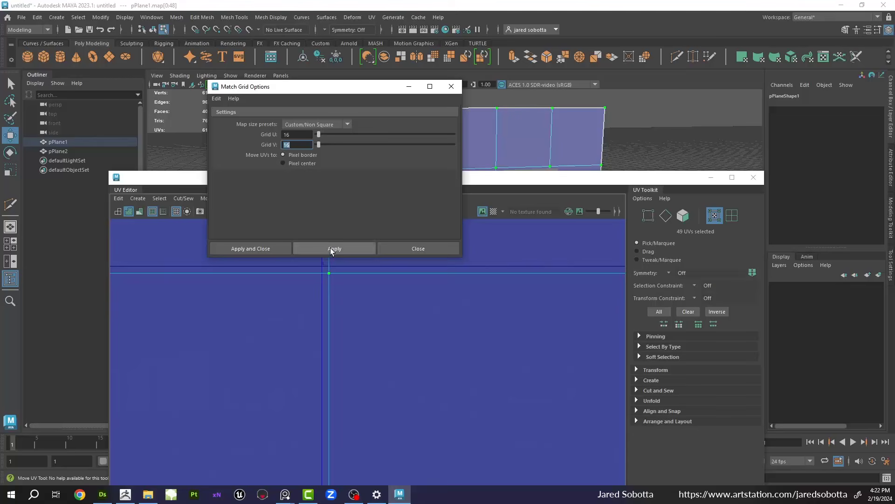
{"action": "scroll", "coordinate": [451, 288], "scroll_direction": "down", "scroll_amount": 6}
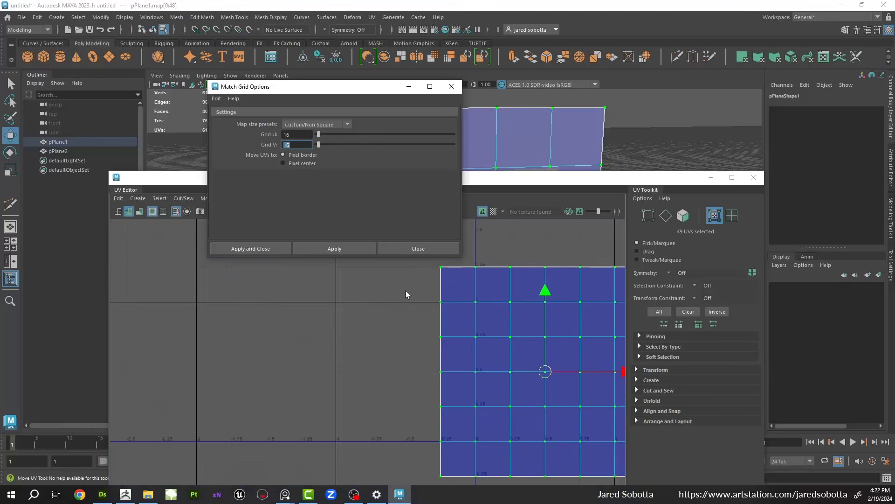
{"action": "left_click", "coordinate": [285, 494]}
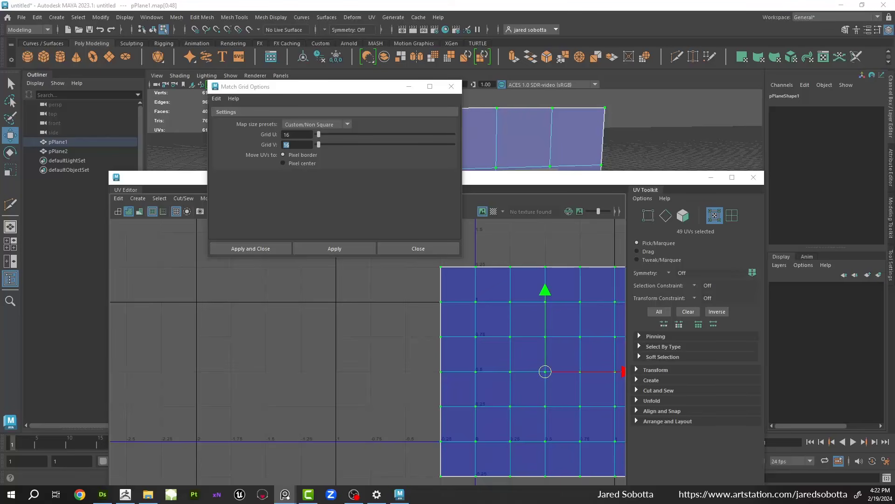
{"action": "left_click", "coordinate": [419, 248]}
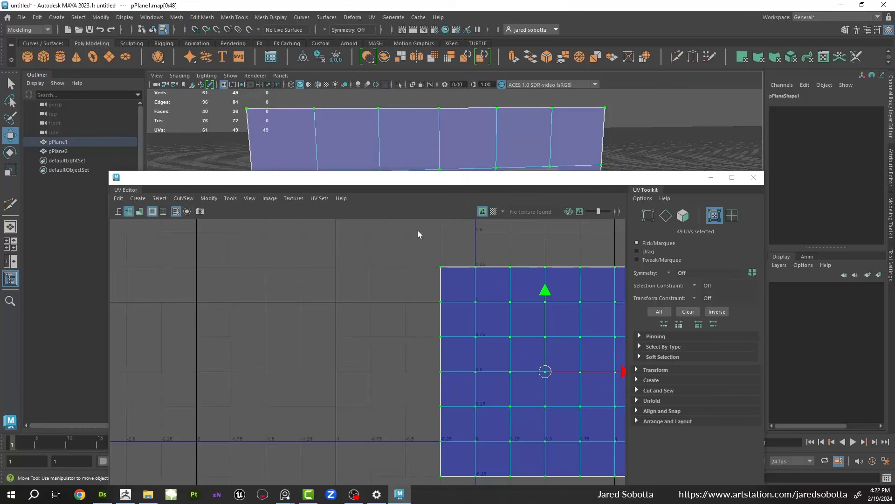
Step: Put the UV Editor away, return to object mode and select both the sculpt plane and the corner markers
{"action": "left_click", "coordinate": [732, 177]}
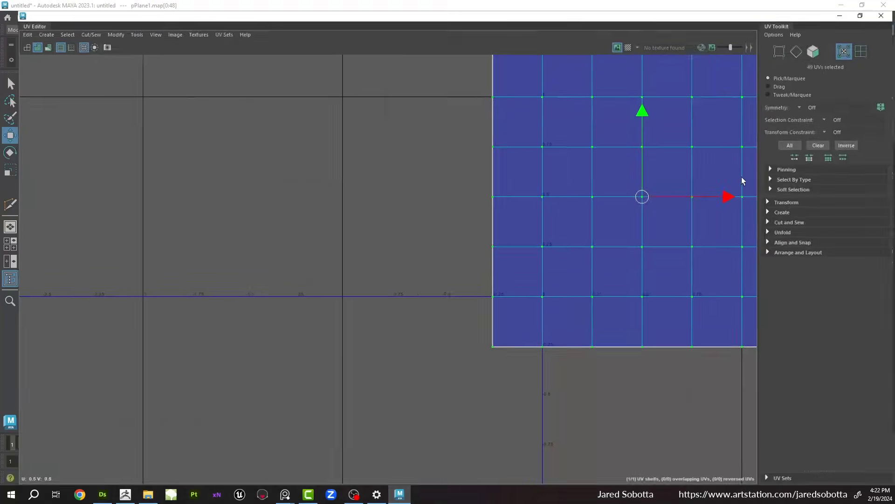
{"action": "left_click_drag", "start_coordinate": [764, 3], "coordinate": [565, 88]}
{"action": "left_click", "coordinate": [647, 89]}
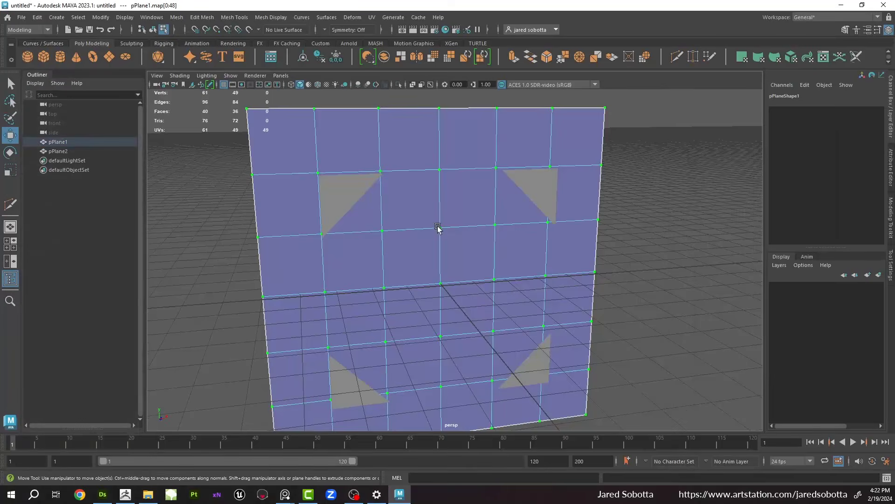
{"action": "right_click_drag", "start_coordinate": [438, 228], "coordinate": [640, 157]}
{"action": "right_click_drag", "start_coordinate": [640, 157], "coordinate": [568, 199], "text": "alt"}
{"action": "left_click_drag", "start_coordinate": [568, 198], "coordinate": [604, 162], "text": "alt"}
{"action": "left_click_drag", "start_coordinate": [380, 154], "coordinate": [572, 304]}
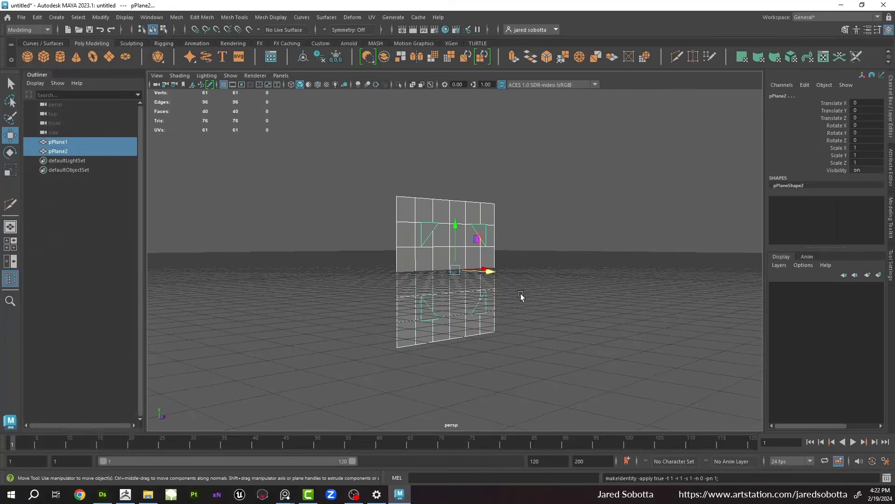
Step: Inspect the sculpt plane and corner markers from an angle and select only the sculpt plane
{"action": "left_click_drag", "start_coordinate": [554, 231], "coordinate": [517, 250], "text": "alt"}
{"action": "right_click_drag", "start_coordinate": [516, 250], "coordinate": [591, 271], "text": "alt"}
{"action": "middle_click_drag", "start_coordinate": [591, 271], "coordinate": [488, 254], "text": "alt"}
{"action": "left_click_drag", "start_coordinate": [488, 253], "coordinate": [533, 221], "text": "alt"}
{"action": "middle_click_drag", "start_coordinate": [534, 221], "coordinate": [612, 211], "text": "alt"}
{"action": "left_click", "coordinate": [550, 164]}
{"action": "left_click_drag", "start_coordinate": [513, 158], "coordinate": [461, 184]}
{"action": "left_click", "coordinate": [524, 150]}
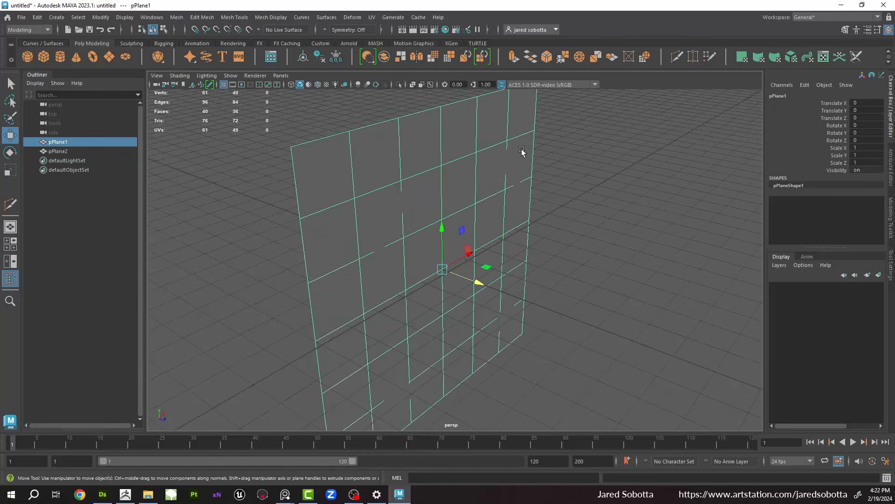
{"action": "left_click", "coordinate": [501, 144]}
{"action": "left_click", "coordinate": [405, 141]}
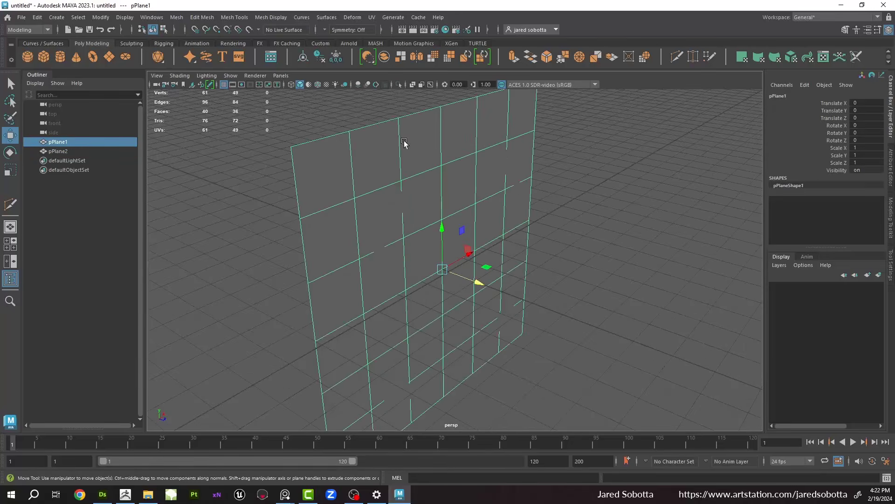
Step: Start an FBX export of the selected plane and browse to the desktop's Beach-Rock-Tutorial folder
{"action": "left_click", "coordinate": [21, 18]}
{"action": "left_click", "coordinate": [65, 140]}
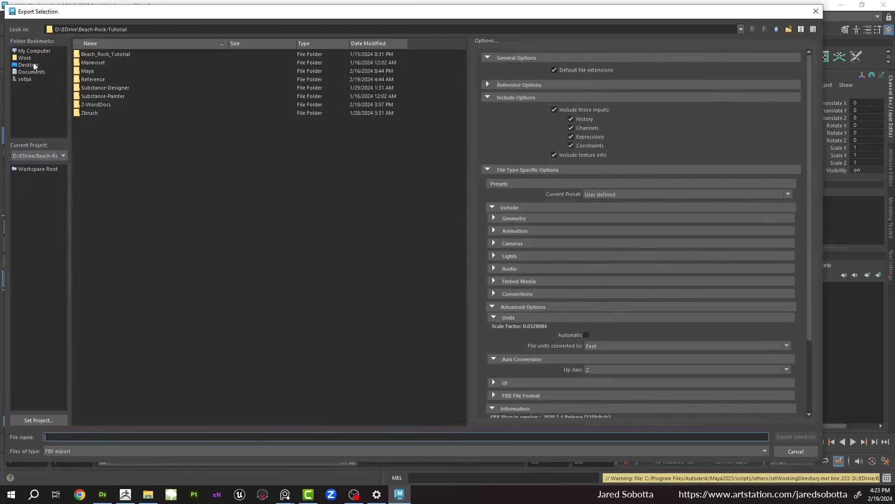
{"action": "left_click", "coordinate": [32, 65]}
{"action": "double_click", "coordinate": [103, 53]}
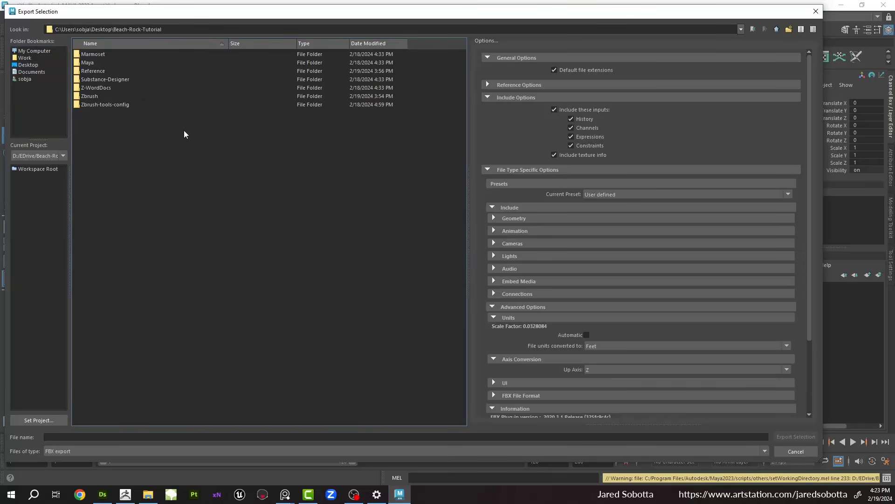
Step: Create a folder named Fullsail-Demo inside Beach-Rock-Tutorial and open it
{"action": "right_click", "coordinate": [120, 184]}
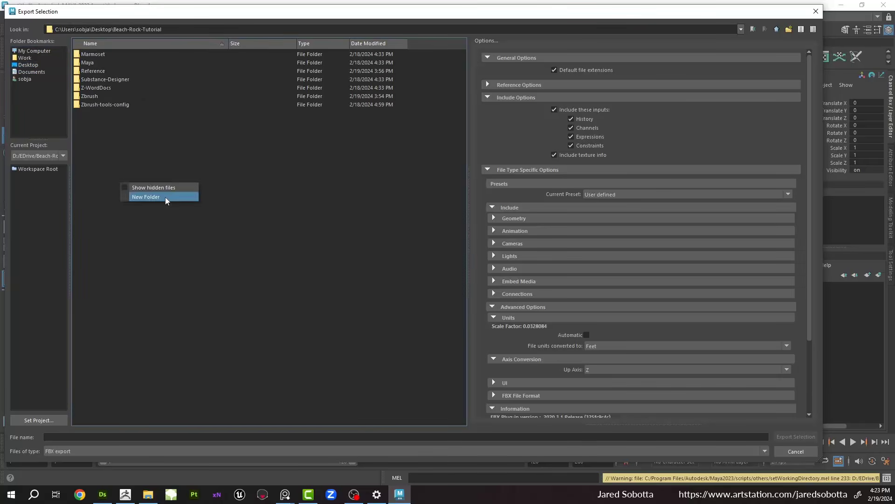
{"action": "left_click", "coordinate": [165, 197]}
{"action": "type", "text": "Ful"}
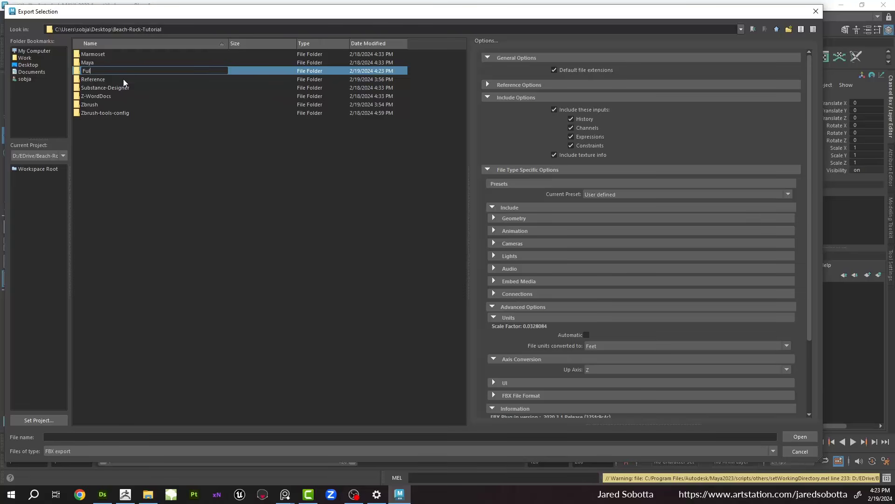
{"action": "type", "text": "lsail-Demo"}
{"action": "key", "text": "Return"}
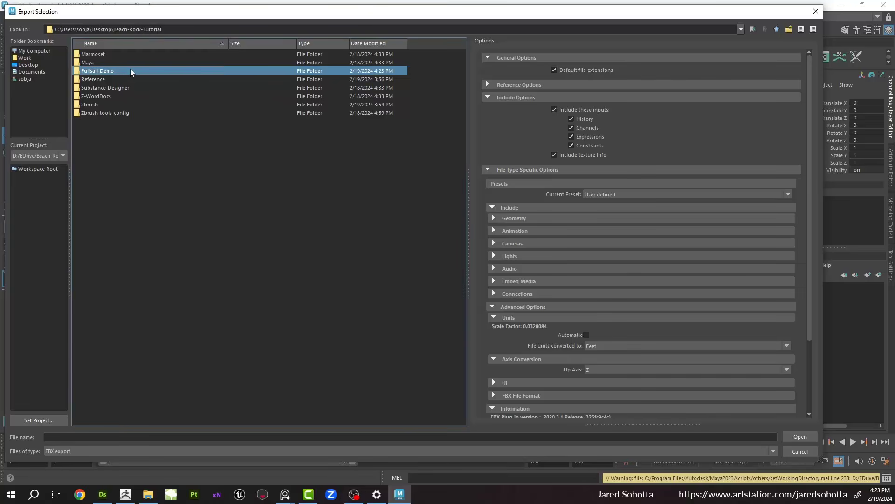
{"action": "double_click", "coordinate": [130, 71]}
Step: Create a subfolder named Sculpt-plane-frame inside Fullsail-Demo and open it
{"action": "right_click", "coordinate": [112, 87]}
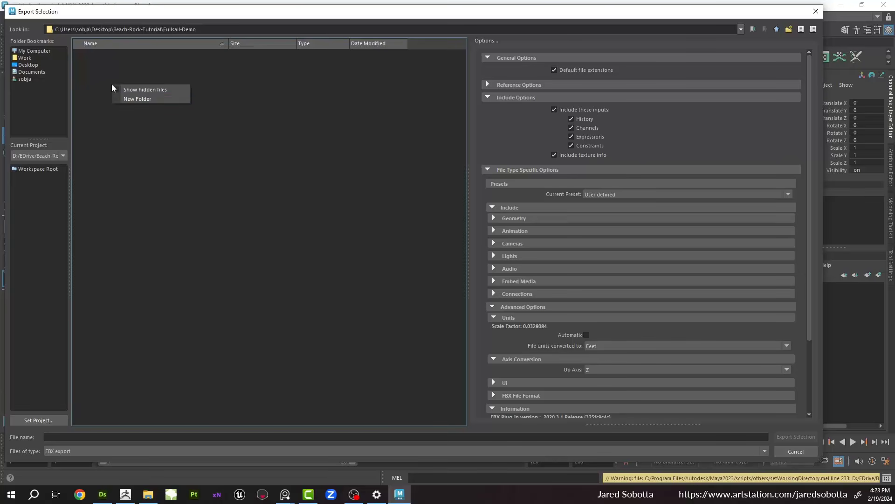
{"action": "left_click", "coordinate": [152, 100]}
{"action": "type", "text": "Sc"}
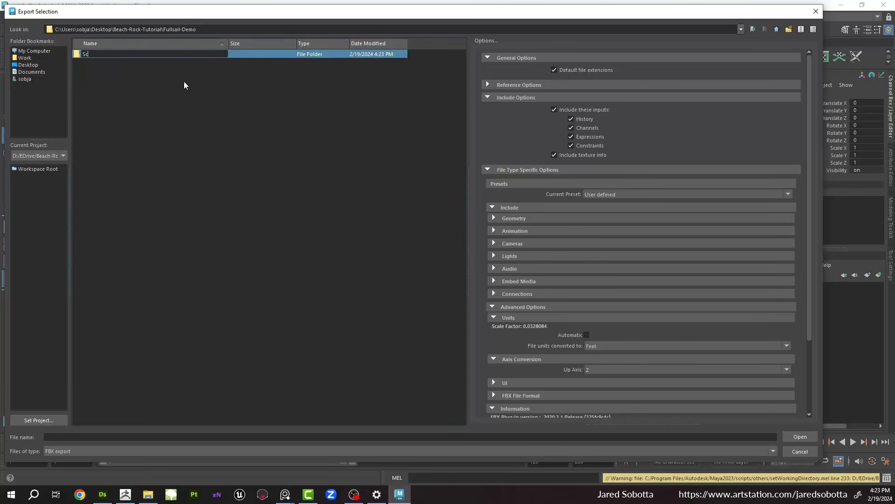
{"action": "type", "text": "ulpt-plane-frame"}
{"action": "key", "text": "Return"}
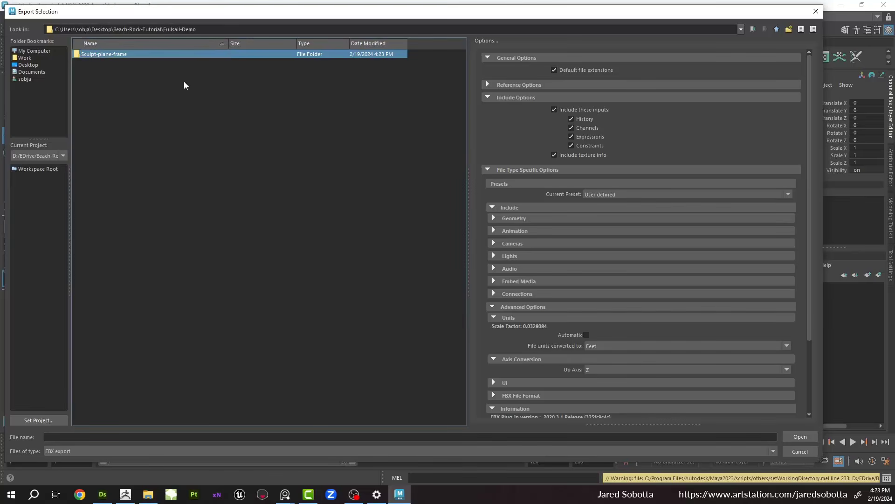
{"action": "double_click", "coordinate": [110, 57]}
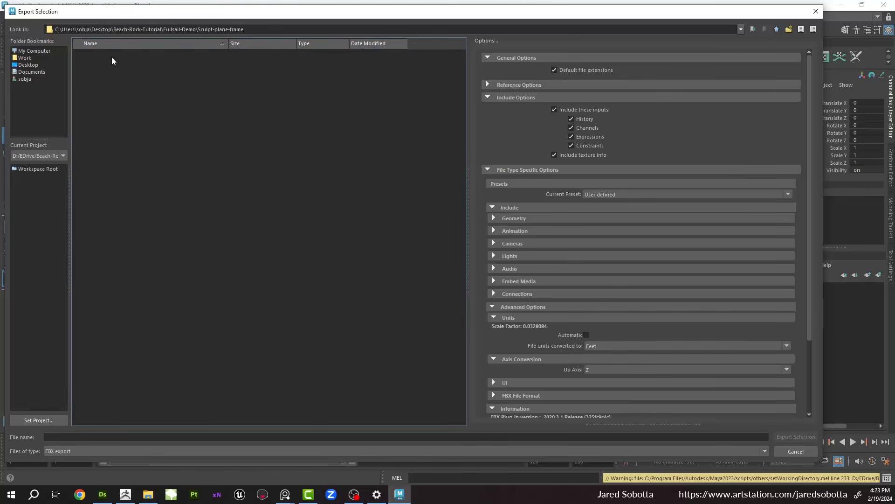
Step: Export the selected sculpt plane as an FBX file named sculpt-plane
{"action": "left_click", "coordinate": [97, 435]}
{"action": "type", "text": "sculpt-plane"}
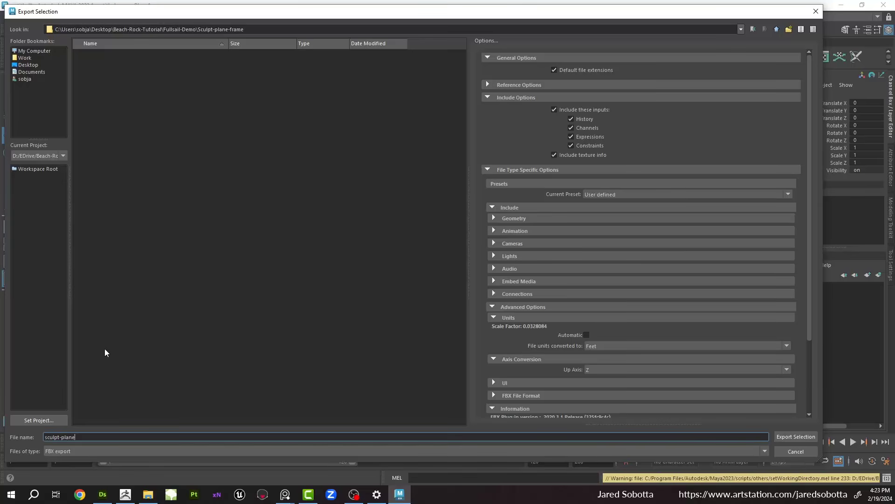
{"action": "key", "text": "Return"}
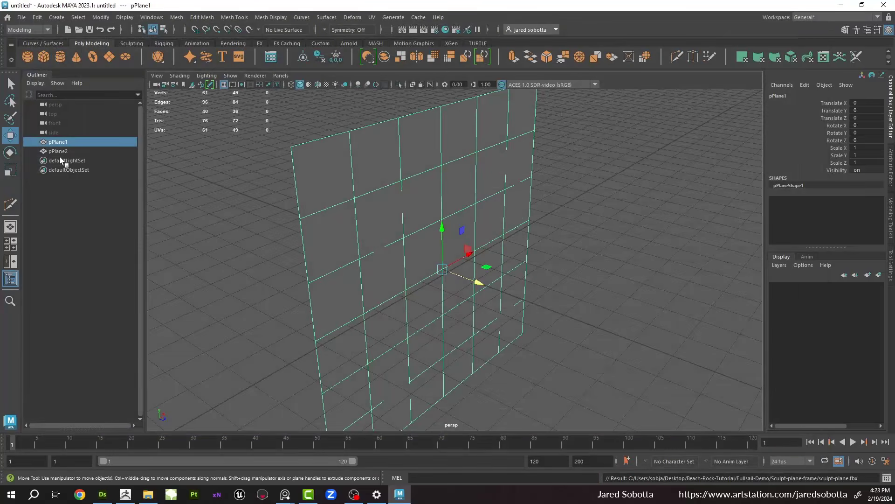
Step: Select the corner markers object pPlane2 and export it to the same folder as sculpt-frame.fbx
{"action": "left_click", "coordinate": [63, 153]}
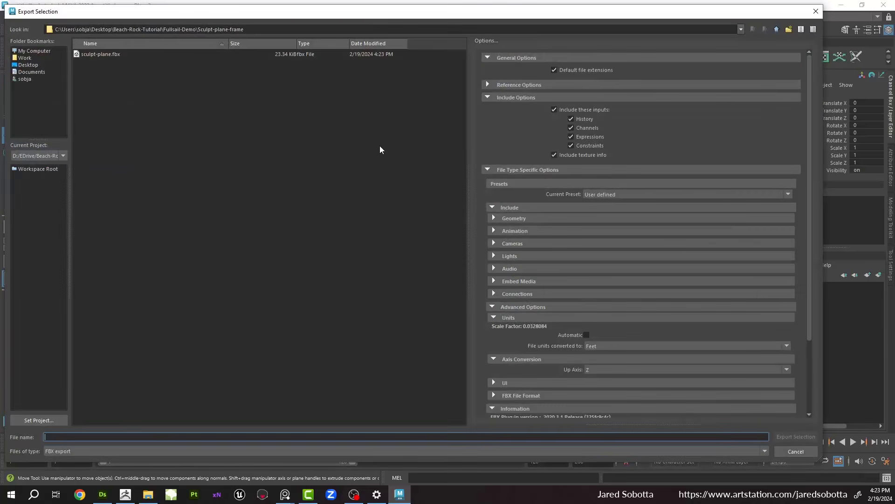
{"action": "left_click", "coordinate": [109, 55]}
{"action": "left_click", "coordinate": [73, 437]}
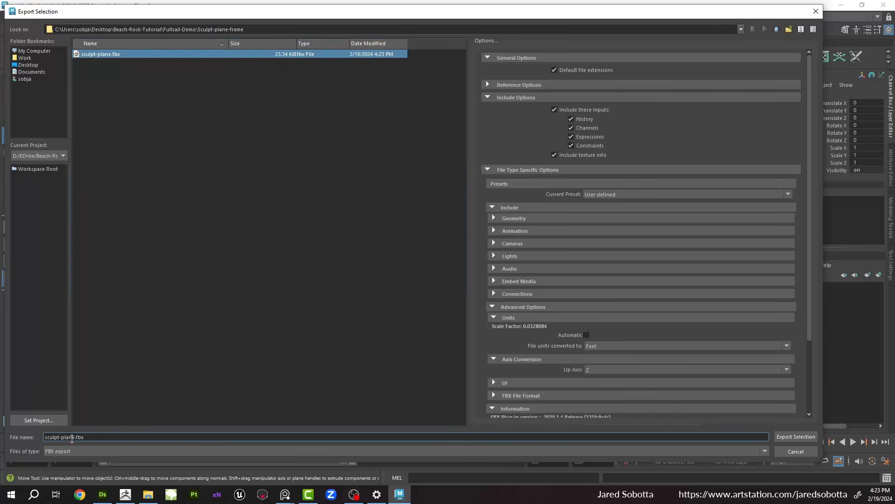
{"action": "key", "text": "BackSpace"}
{"action": "key", "text": "BackSpace"}
{"action": "key", "text": "BackSpace"}
{"action": "key", "text": "BackSpace"}
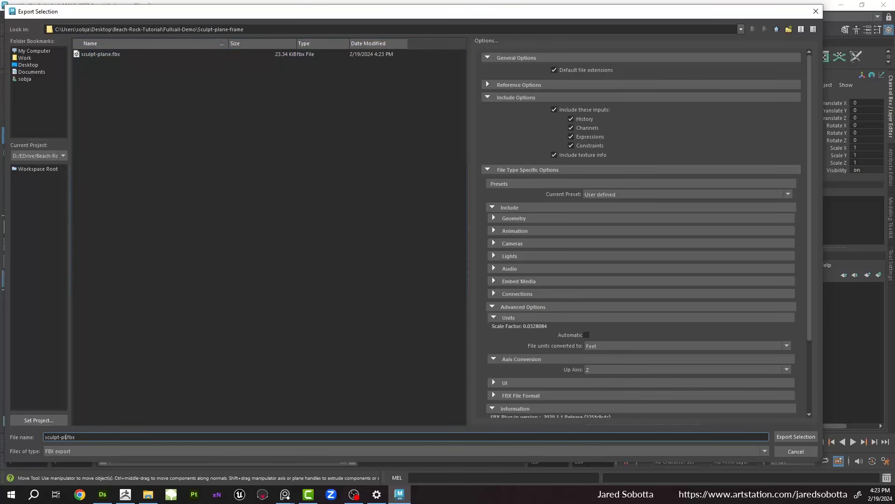
{"action": "type", "text": "fram"}
{"action": "key", "text": "Return"}
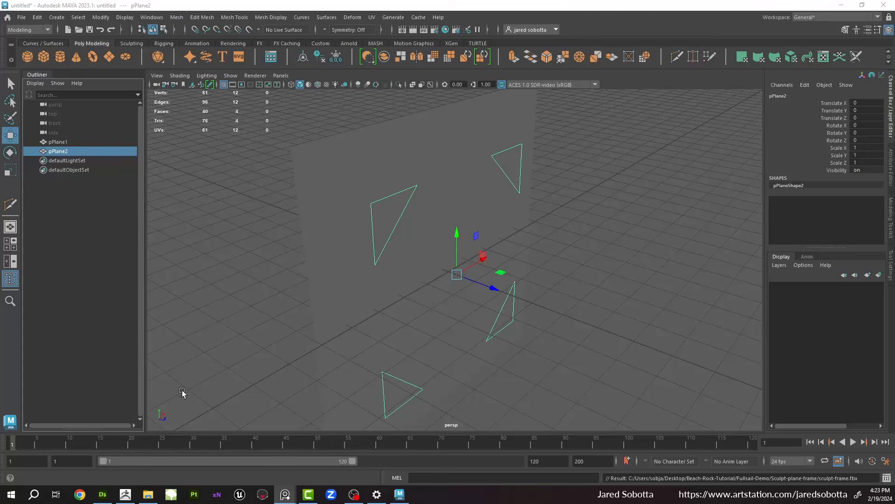
Step: Switch to ZBrush, draw a Cylinder3D on the canvas, convert it to a PolyMesh3D and frame it
{"action": "left_click", "coordinate": [134, 493]}
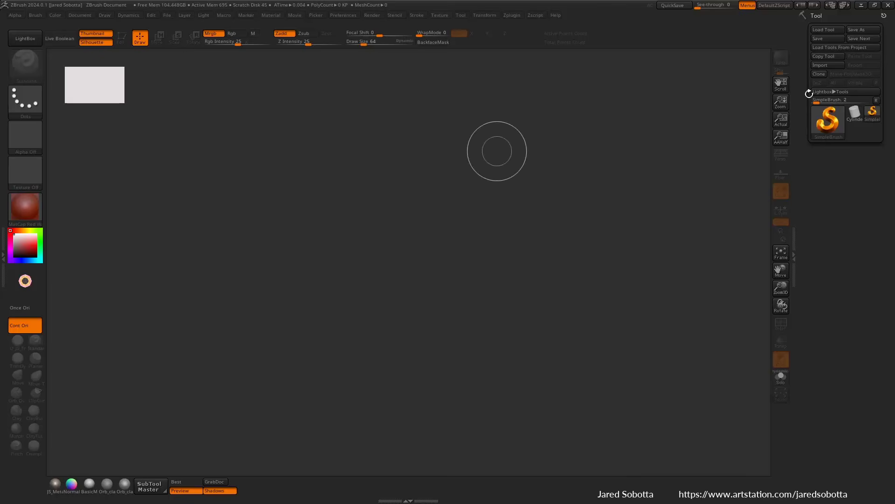
{"action": "left_click", "coordinate": [855, 113]}
{"action": "mouse_move", "coordinate": [499, 187]}
{"action": "left_mouse_down"}
{"action": "mouse_move", "coordinate": [509, 332]}
{"action": "mouse_move", "coordinate": [500, 372]}
{"action": "left_mouse_up"}
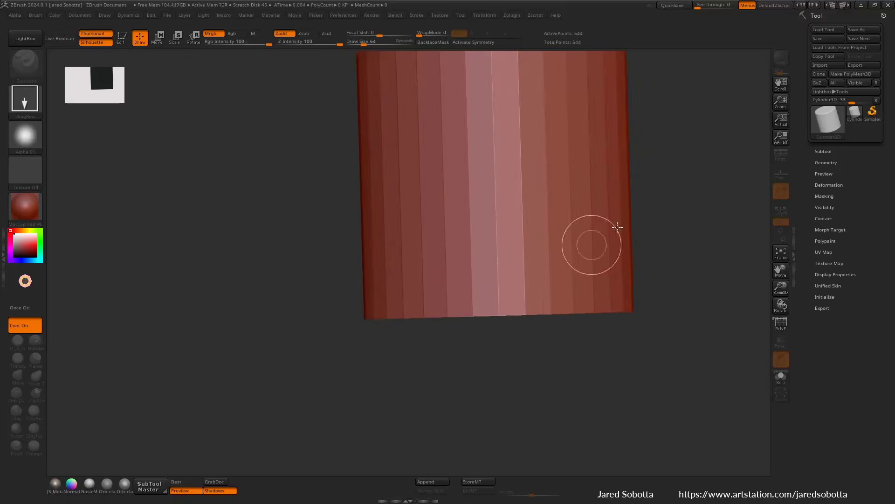
{"action": "key", "text": "t"}
{"action": "left_click", "coordinate": [872, 81]}
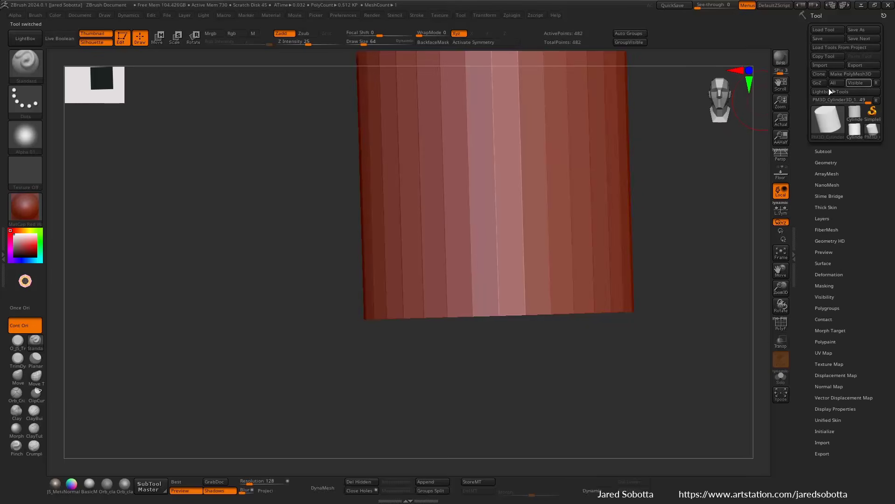
{"action": "key", "text": "f"}
{"action": "mouse_move", "coordinate": [643, 170]}
{"action": "left_mouse_down"}
{"action": "mouse_move", "coordinate": [676, 206]}
{"action": "mouse_move", "coordinate": [567, 146]}
{"action": "left_mouse_up"}
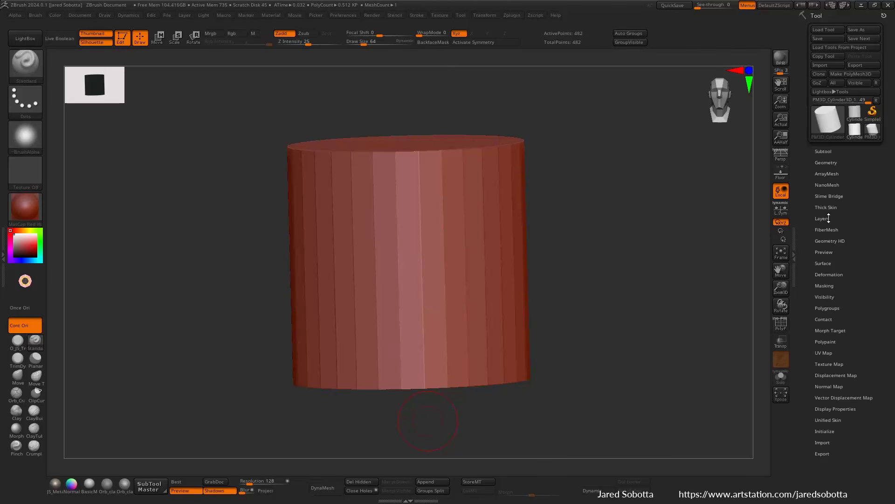
Step: Examine the Subtool and Polygroups options available for the cylinder
{"action": "left_click", "coordinate": [831, 151]}
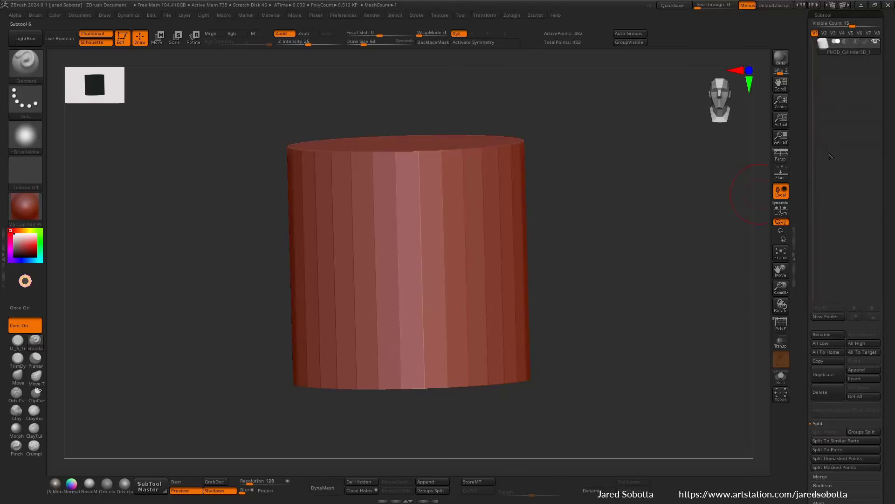
{"action": "left_click", "coordinate": [832, 15]}
{"action": "left_click_drag", "start_coordinate": [806, 55], "coordinate": [800, 81]}
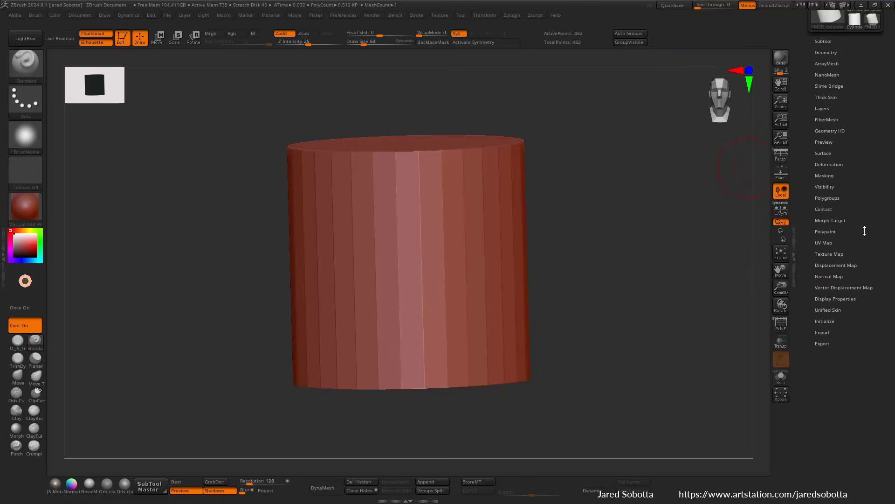
{"action": "left_click", "coordinate": [833, 198]}
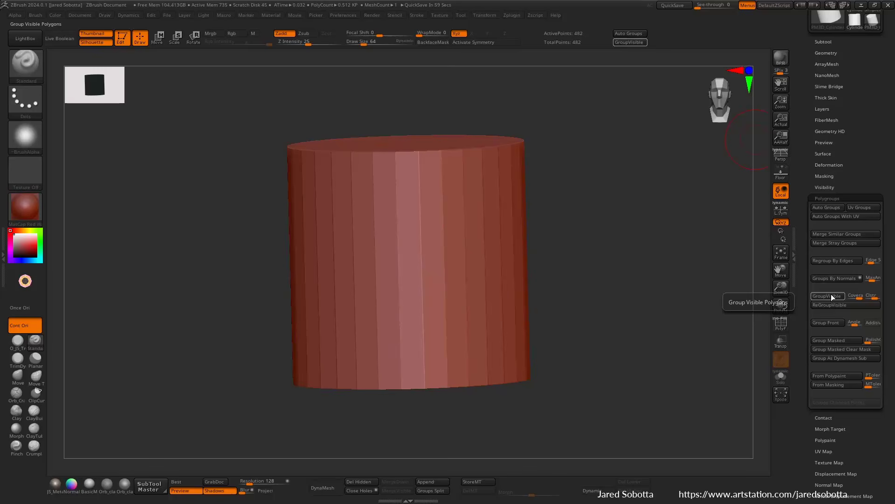
{"action": "left_click", "coordinate": [828, 198]}
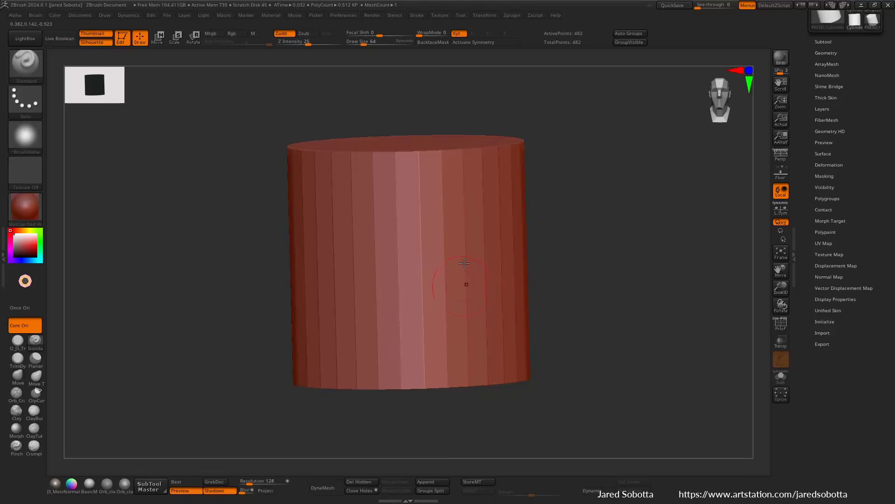
{"action": "left_click_drag", "start_coordinate": [802, 83], "coordinate": [803, 194]}
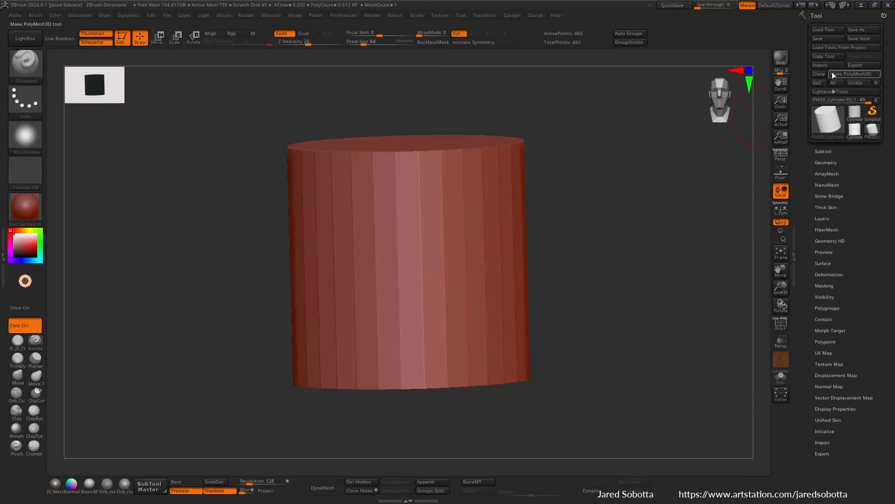
Step: Import sculpt-frame.fbx from the Beach-Rock-Tutorial > Fullsail-Demo > Sculpt-plane-frame folder, keeping the default FBX import options
{"action": "left_click", "coordinate": [830, 65]}
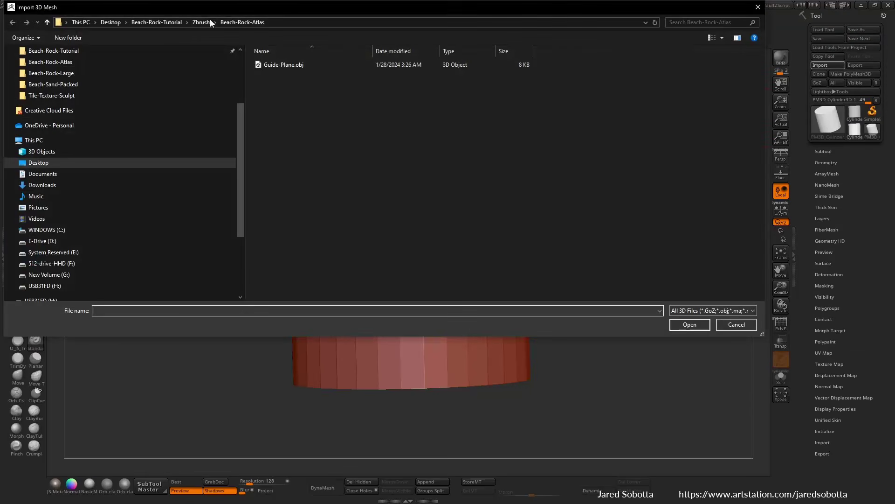
{"action": "left_click", "coordinate": [110, 22]}
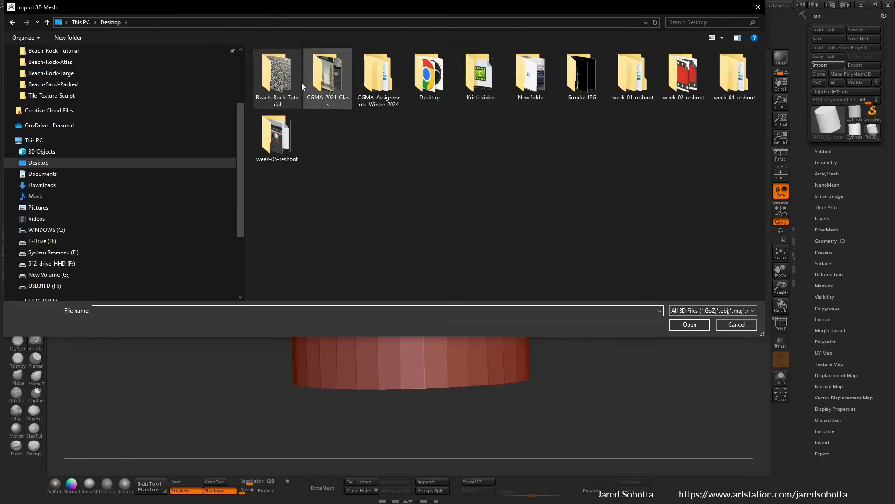
{"action": "double_click", "coordinate": [279, 77]}
{"action": "double_click", "coordinate": [295, 64]}
{"action": "double_click", "coordinate": [312, 67]}
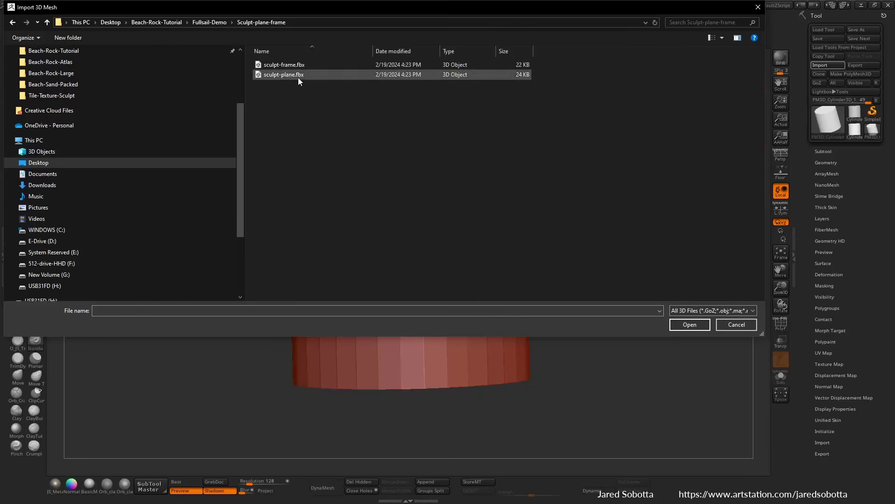
{"action": "double_click", "coordinate": [308, 64]}
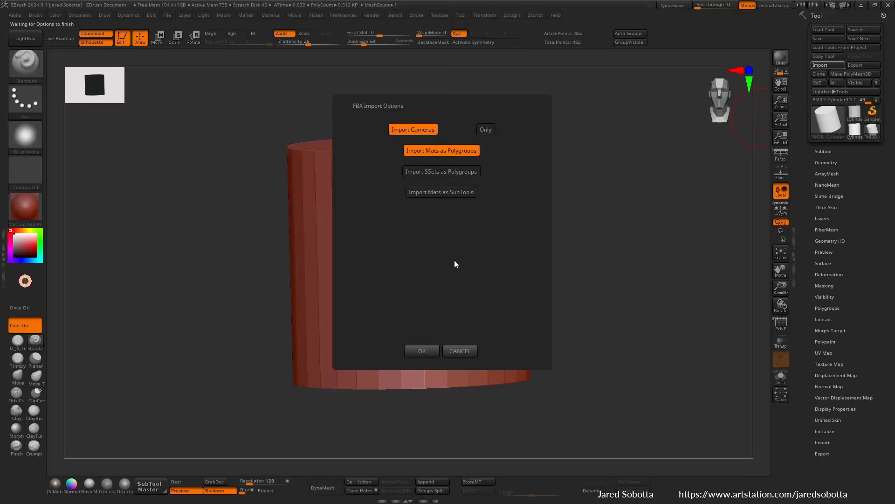
{"action": "left_click", "coordinate": [425, 353]}
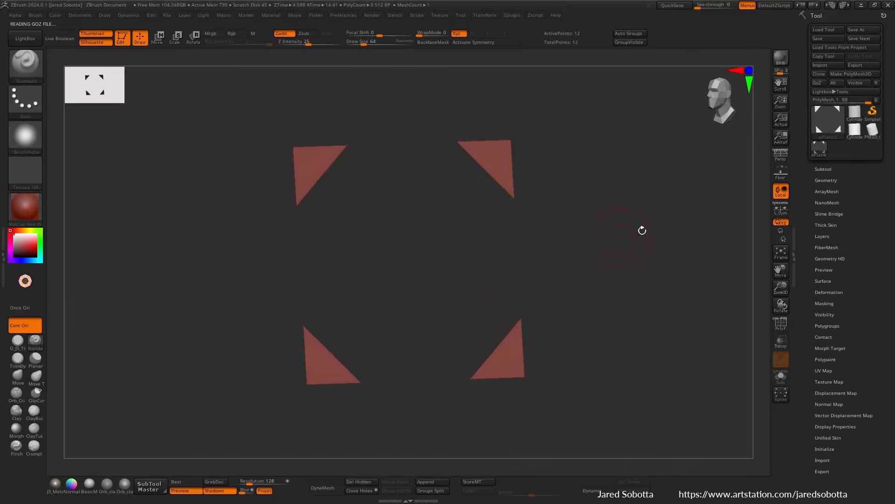
Step: Switch to a separate tool and import sculpt-plane.fbx into it with the default FBX import options
{"action": "left_click", "coordinate": [855, 129]}
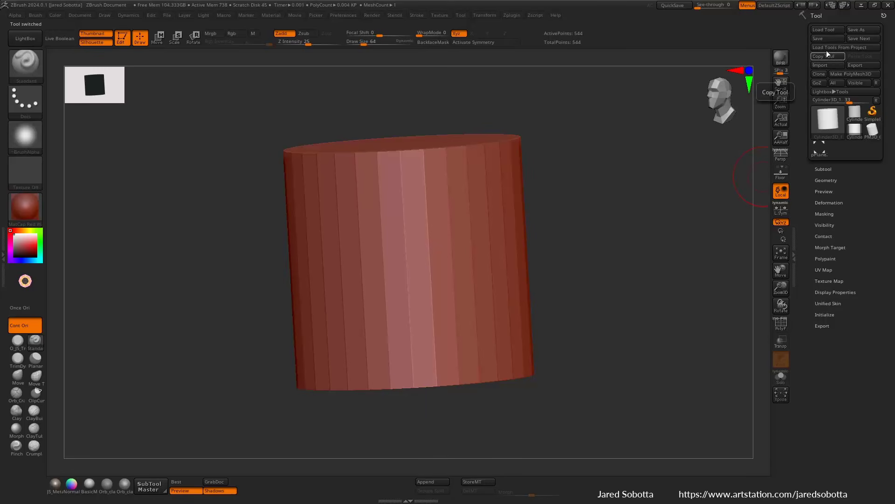
{"action": "left_click", "coordinate": [823, 65]}
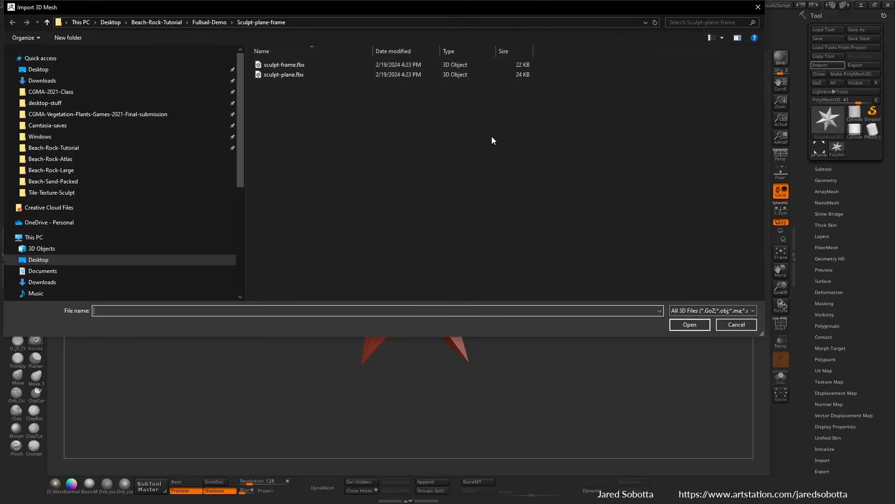
{"action": "double_click", "coordinate": [301, 71]}
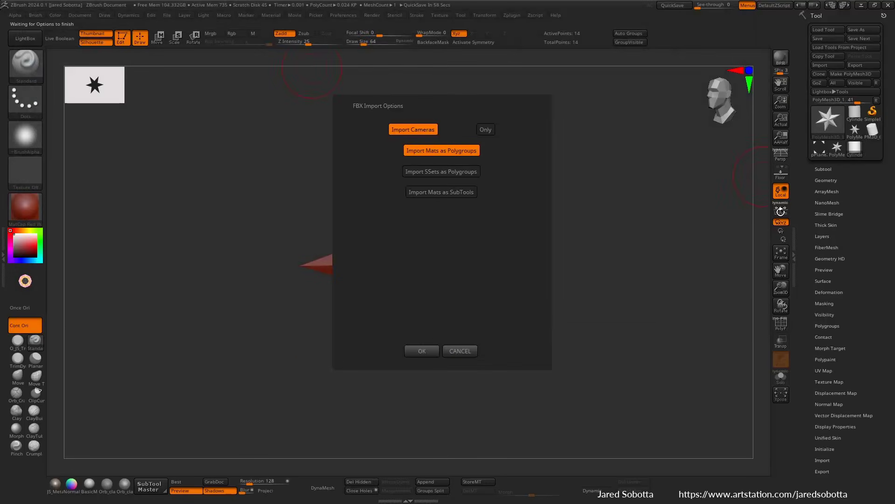
{"action": "left_click", "coordinate": [422, 350]}
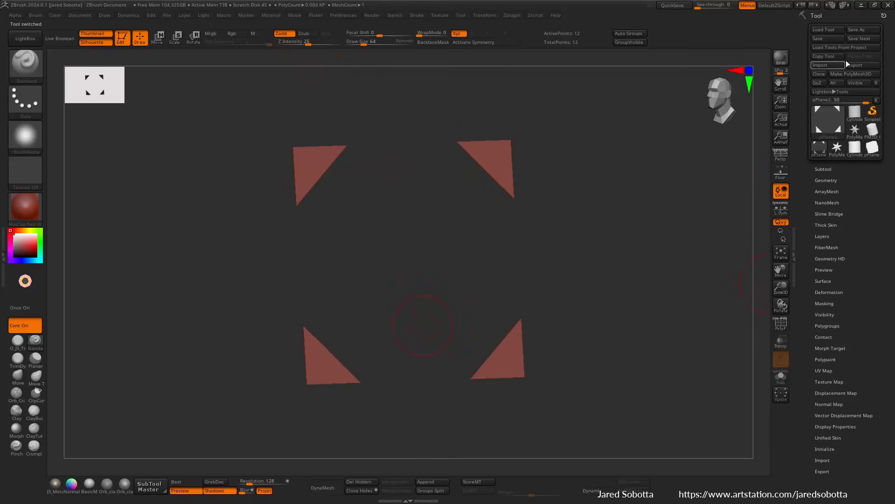
Step: Append the imported plane pPlane1 as a subtool of the corner marker frame pPlane2
{"action": "left_click", "coordinate": [822, 169]}
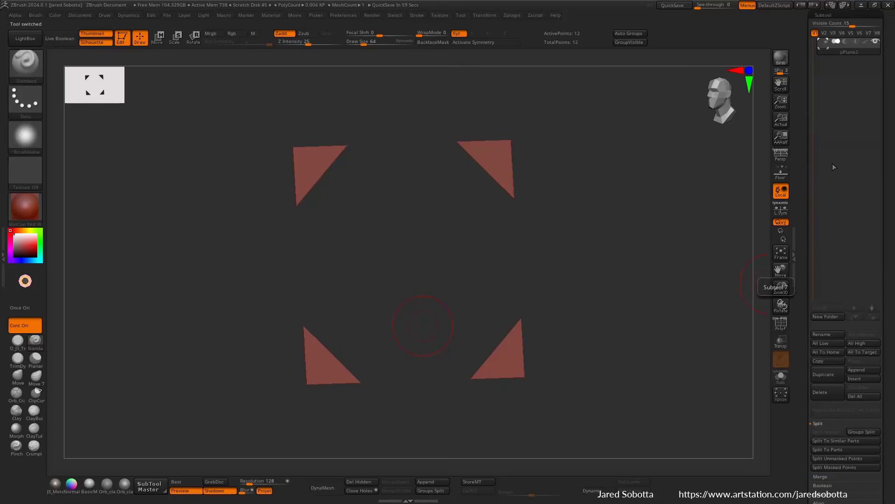
{"action": "left_click_drag", "start_coordinate": [598, 214], "coordinate": [577, 236]}
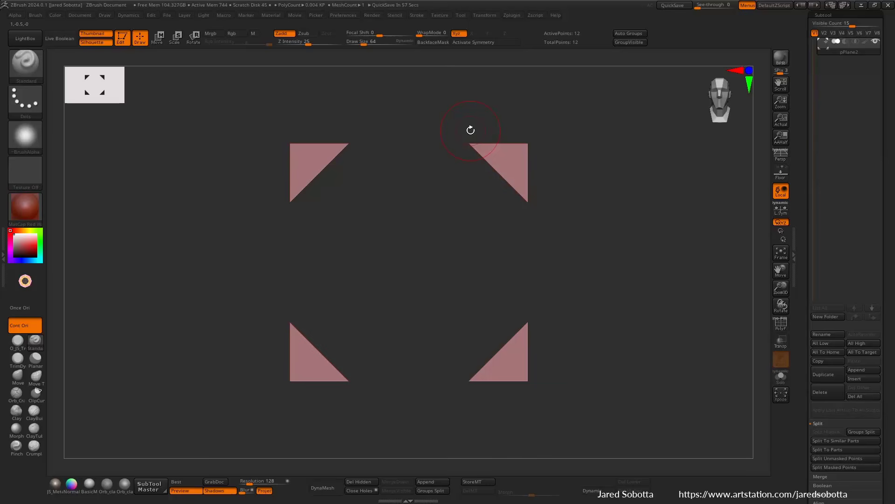
{"action": "left_click", "coordinate": [864, 370]}
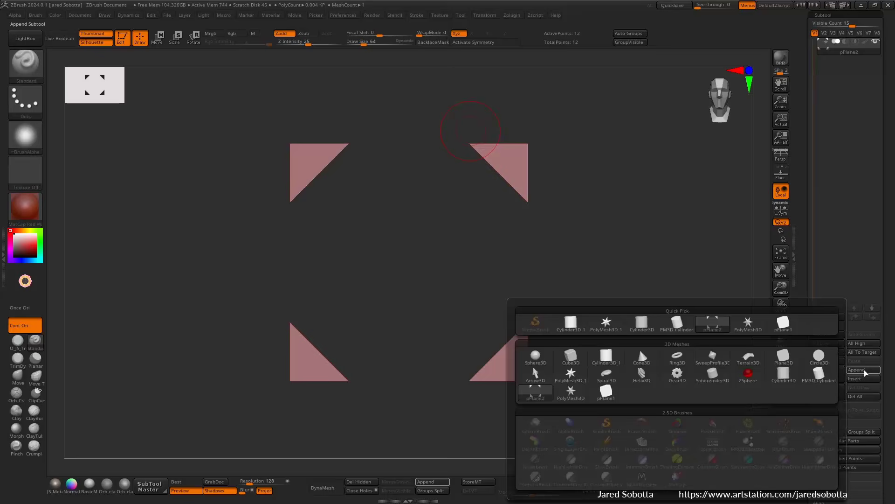
{"action": "left_click", "coordinate": [611, 394]}
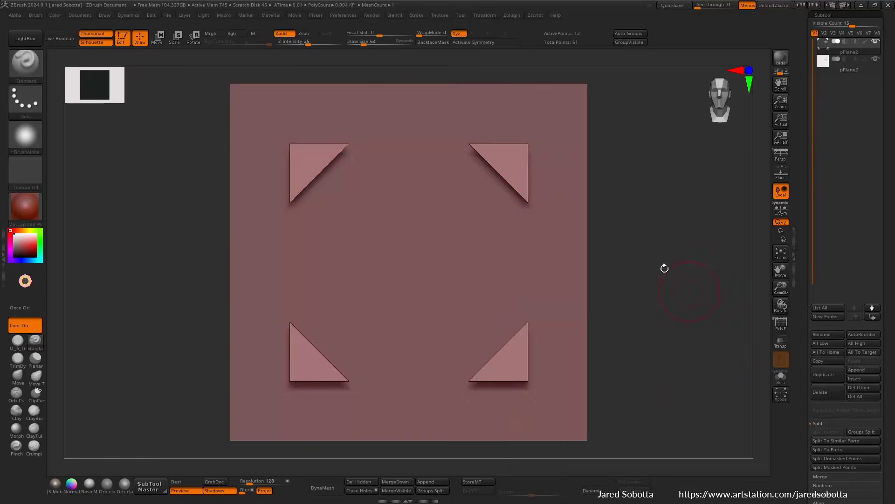
{"action": "left_click_drag", "start_coordinate": [665, 268], "coordinate": [605, 244]}
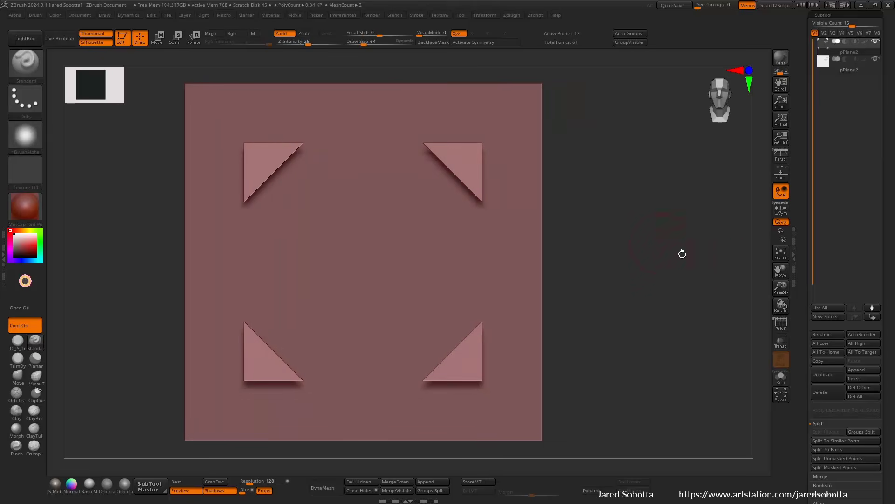
Step: Select the appended plane subtool and divide its geometry repeatedly up to subdivision level 10
{"action": "left_click", "coordinate": [838, 70]}
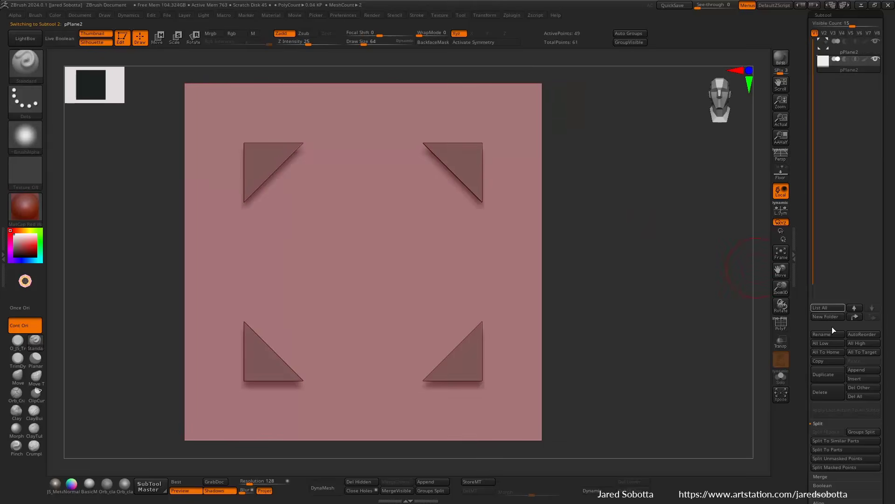
{"action": "left_click_drag", "start_coordinate": [810, 246], "coordinate": [811, 391]}
{"action": "left_click", "coordinate": [830, 156]}
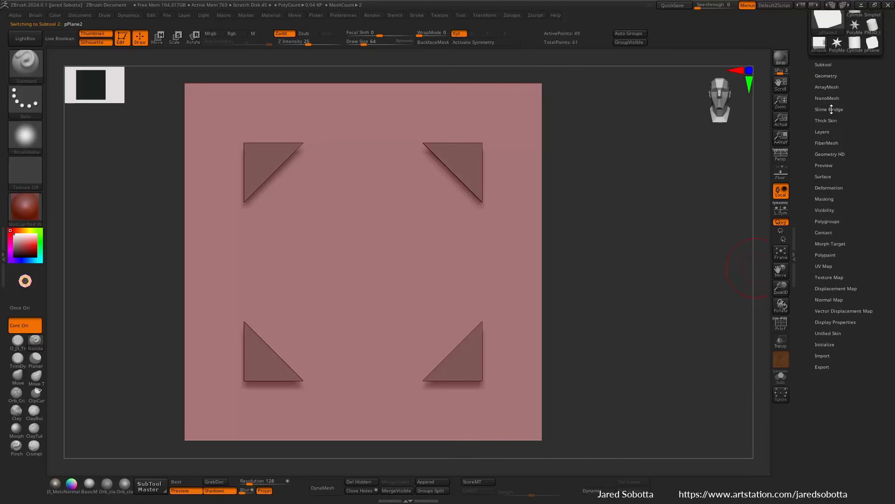
{"action": "left_click", "coordinate": [826, 76]}
{"action": "left_click", "coordinate": [834, 117]}
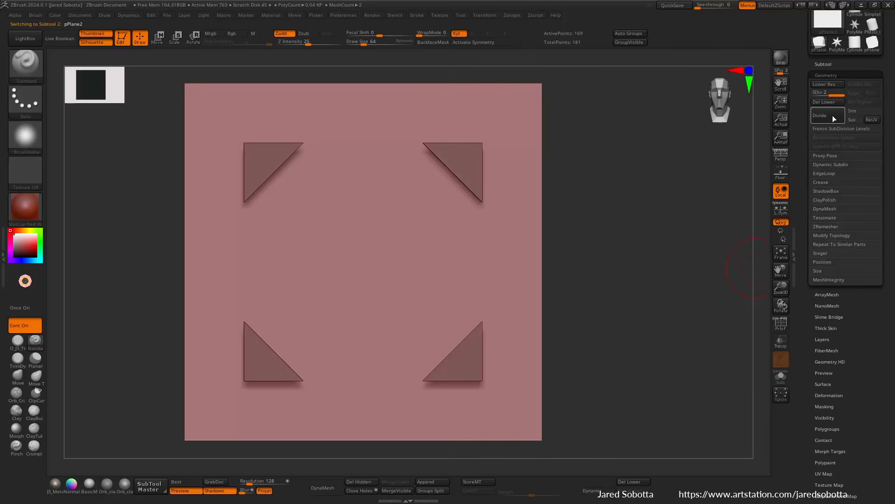
{"action": "left_click", "coordinate": [836, 117]}
{"action": "left_click", "coordinate": [836, 117]}
{"action": "left_click", "coordinate": [835, 116]}
{"action": "left_click", "coordinate": [834, 116]}
{"action": "left_click", "coordinate": [834, 116]}
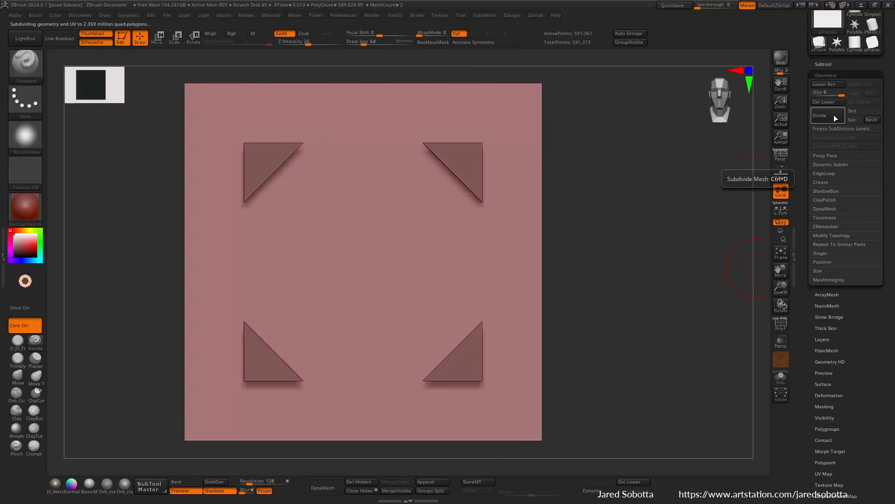
{"action": "left_click", "coordinate": [836, 117]}
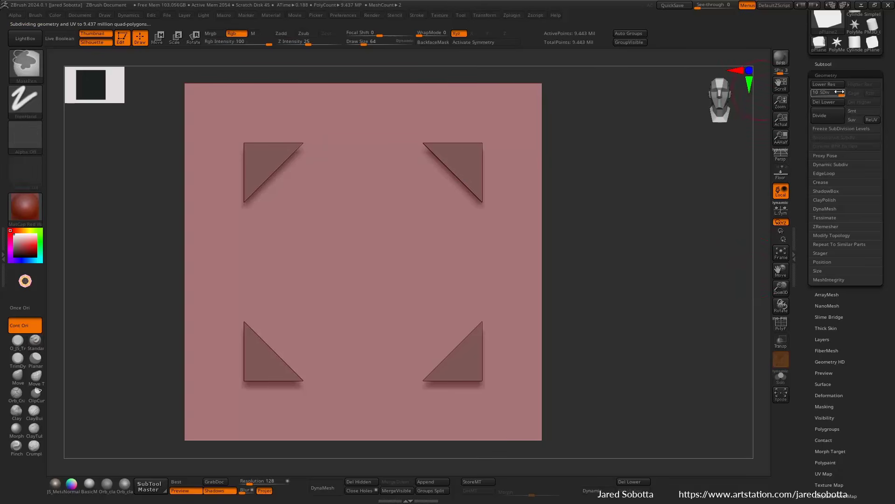
Step: Try a short brush stroke on the plane, undo it and return the plane to subdivision level 9
{"action": "key", "text": "b"}
{"action": "left_click", "coordinate": [433, 287]}
{"action": "mouse_move", "coordinate": [434, 282]}
{"action": "left_mouse_down"}
{"action": "mouse_move", "coordinate": [463, 270]}
{"action": "mouse_move", "coordinate": [455, 278]}
{"action": "left_mouse_up"}
{"action": "key", "text": "ctrl+z"}
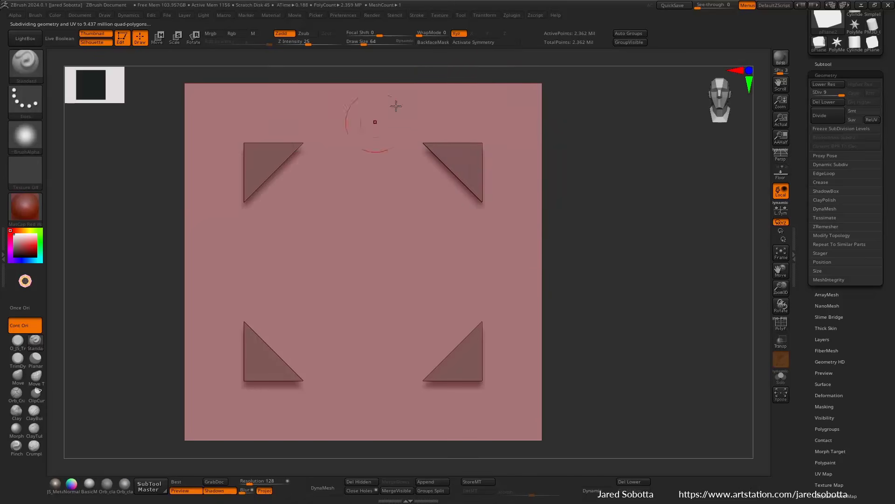
Step: Examine the brush and stroke modifier options related to WrapMode
{"action": "left_click", "coordinate": [422, 34]}
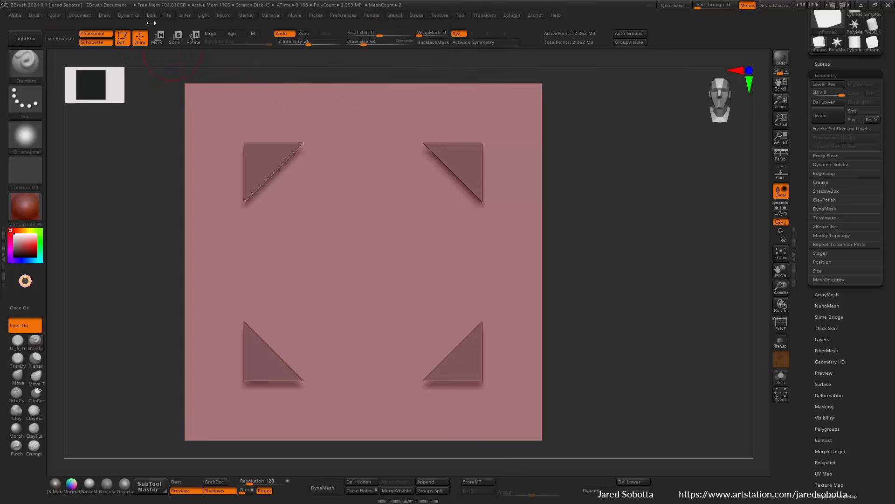
{"action": "left_click", "coordinate": [37, 15]}
{"action": "left_click", "coordinate": [422, 15]}
{"action": "left_click", "coordinate": [446, 120]}
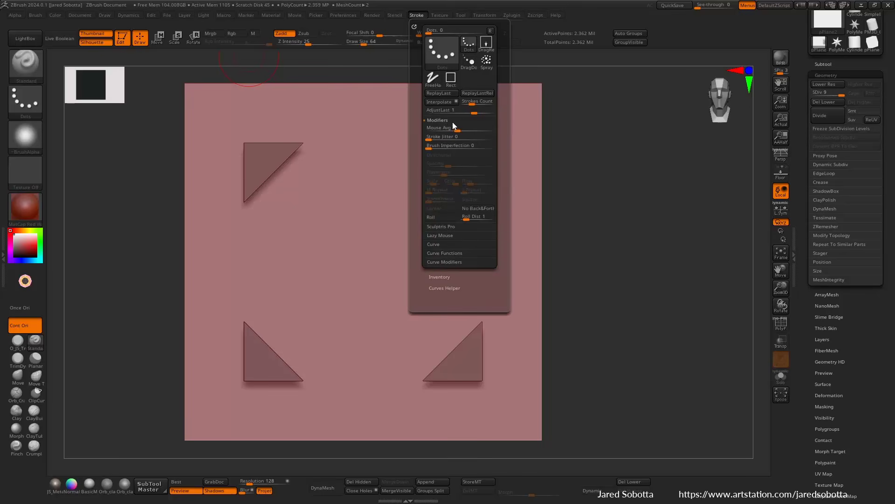
{"action": "left_click", "coordinate": [448, 121]}
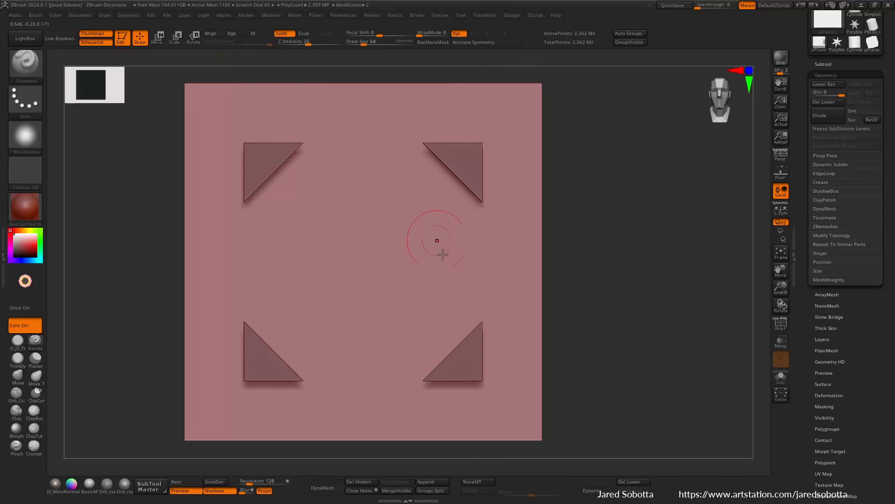
Step: Set WrapMode to 1 and sculpt a horizontal test stroke near the plane's right edge and a vertical one near its upper edge
{"action": "mouse_move", "coordinate": [436, 261]}
{"action": "left_mouse_down"}
{"action": "mouse_move", "coordinate": [415, 286]}
{"action": "mouse_move", "coordinate": [454, 291]}
{"action": "mouse_move", "coordinate": [440, 259]}
{"action": "mouse_move", "coordinate": [429, 258]}
{"action": "left_mouse_up"}
{"action": "key", "text": "ctrl+z"}
{"action": "left_click", "coordinate": [420, 32]}
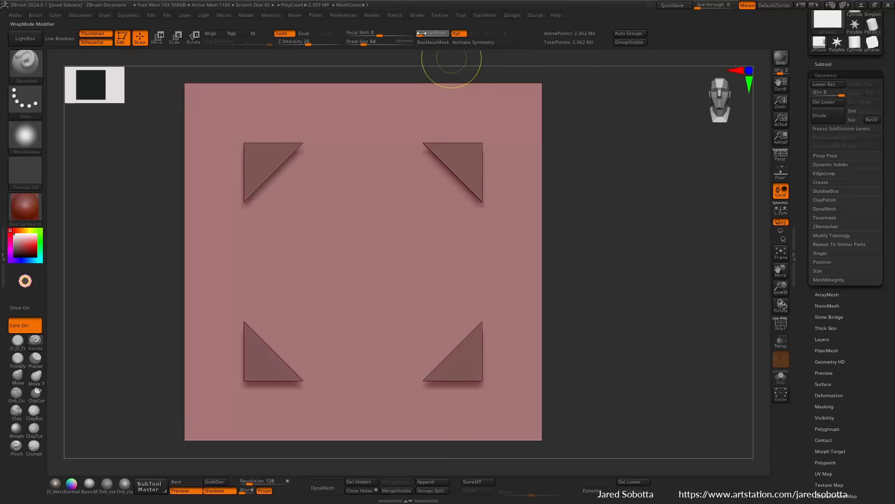
{"action": "type", "text": "1"}
{"action": "key", "text": "Return"}
{"action": "mouse_move", "coordinate": [458, 246]}
{"action": "left_mouse_down"}
{"action": "mouse_move", "coordinate": [518, 239]}
{"action": "mouse_move", "coordinate": [436, 247]}
{"action": "left_mouse_up"}
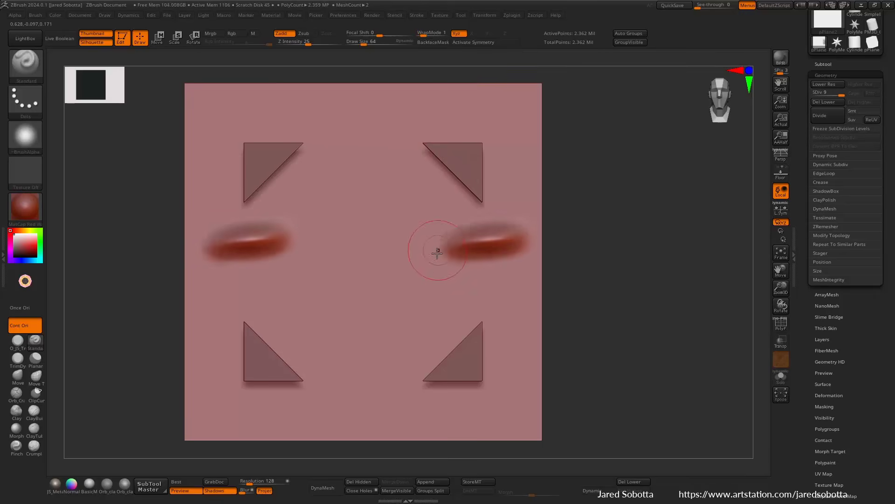
{"action": "left_click_drag", "start_coordinate": [367, 139], "coordinate": [366, 174]}
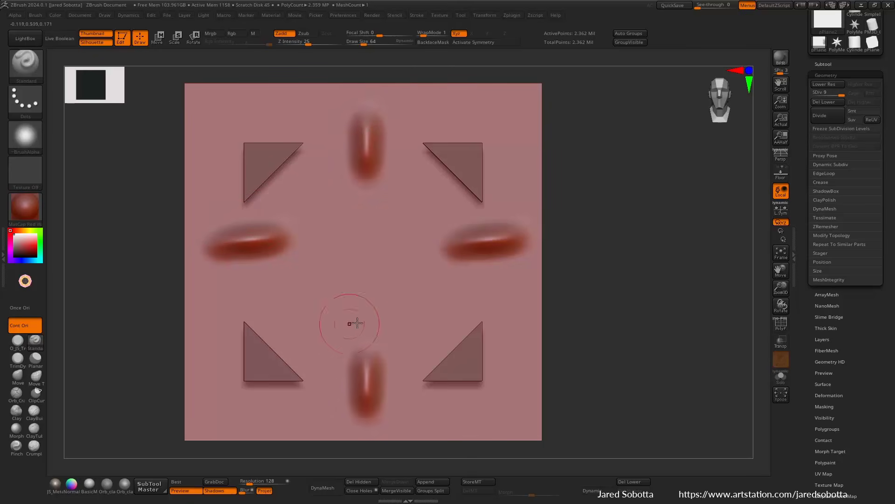
Step: Turn off the document's Pro constraint and resize the document to a width of 1024 and a height of 1024
{"action": "scroll", "coordinate": [586, 182], "scroll_direction": "down", "scroll_amount": 7}
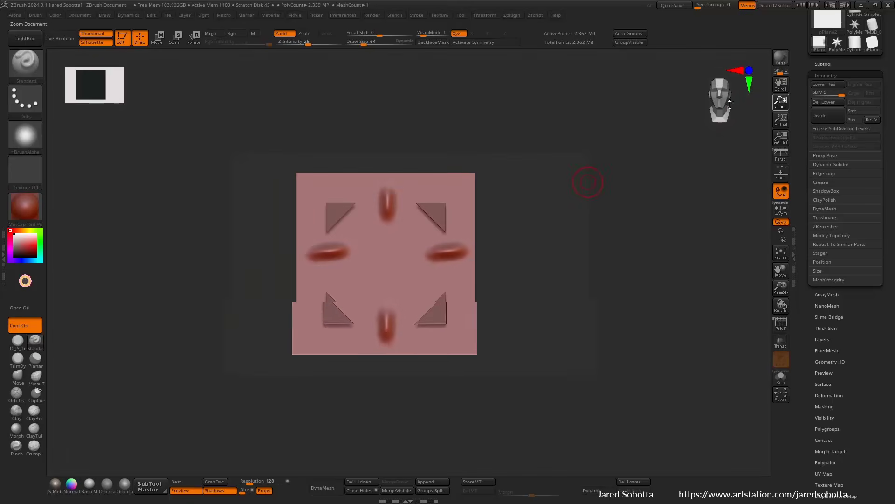
{"action": "scroll", "coordinate": [713, 102], "scroll_direction": "up", "scroll_amount": 2}
{"action": "left_click", "coordinate": [80, 15]}
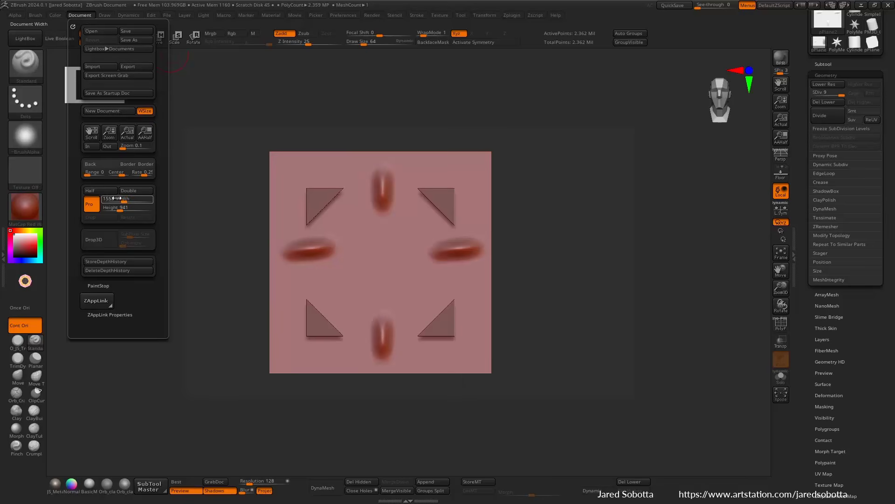
{"action": "left_click", "coordinate": [92, 205]}
{"action": "left_click", "coordinate": [122, 196]}
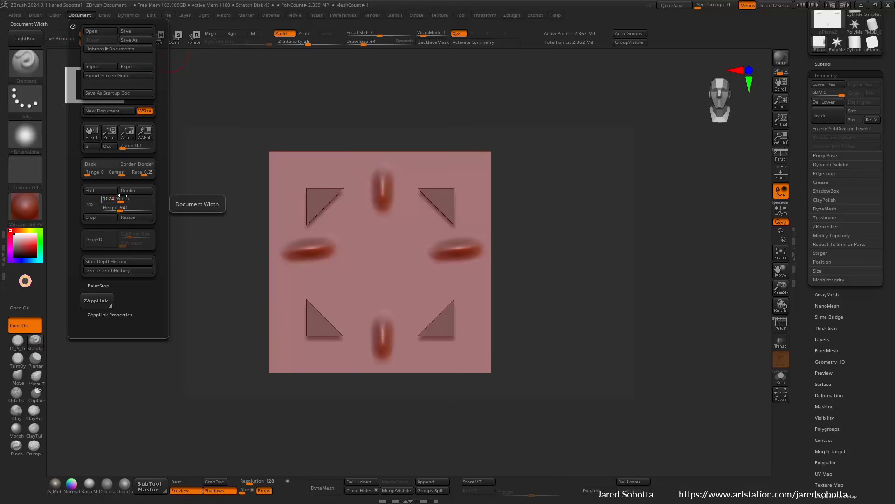
{"action": "key", "text": "Tab"}
{"action": "type", "text": "1"}
{"action": "key", "text": "Tab"}
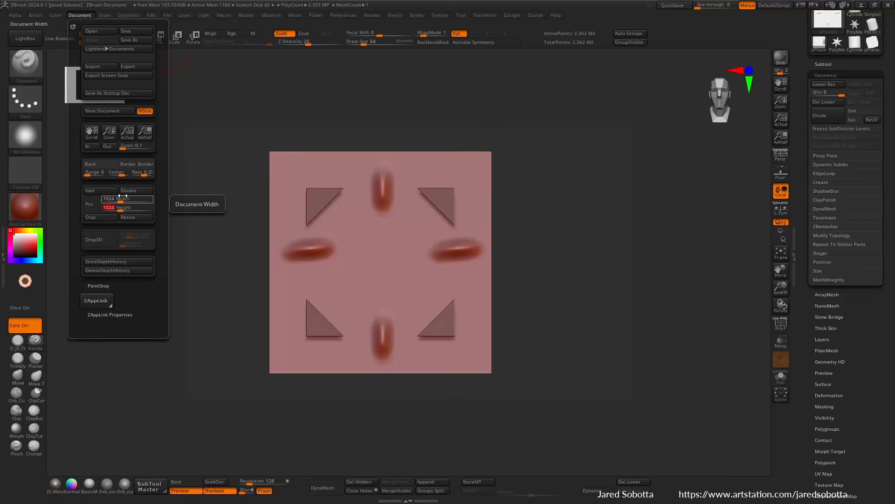
{"action": "left_click", "coordinate": [139, 218]}
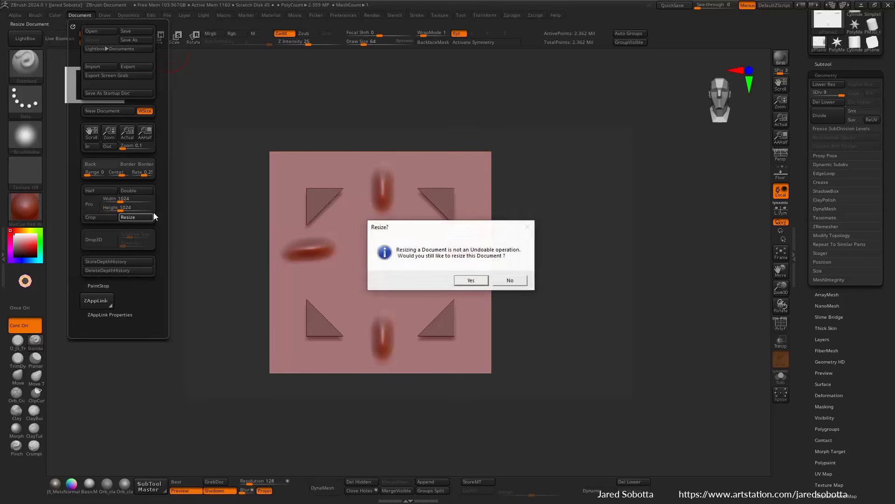
{"action": "left_click", "coordinate": [466, 281]}
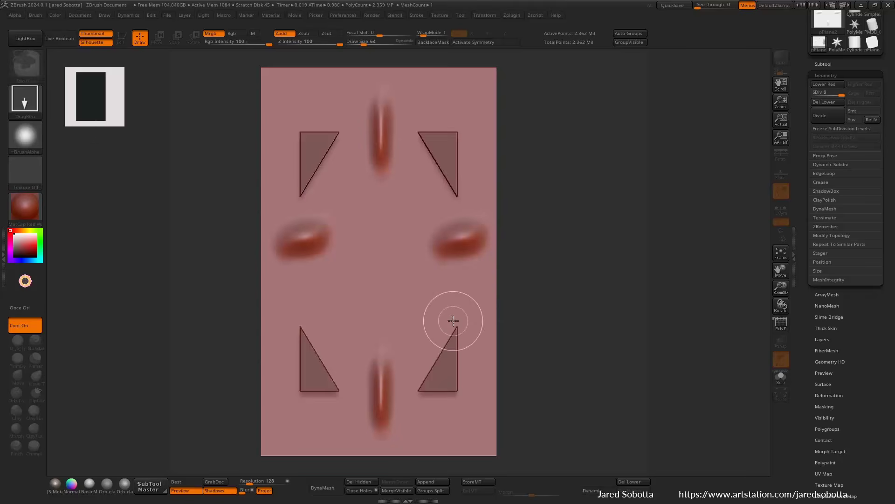
Step: Draw the sculpt plane again on the resized square canvas and turn on Edit mode
{"action": "left_click_drag", "start_coordinate": [398, 227], "coordinate": [400, 372]}
{"action": "key", "text": "t"}
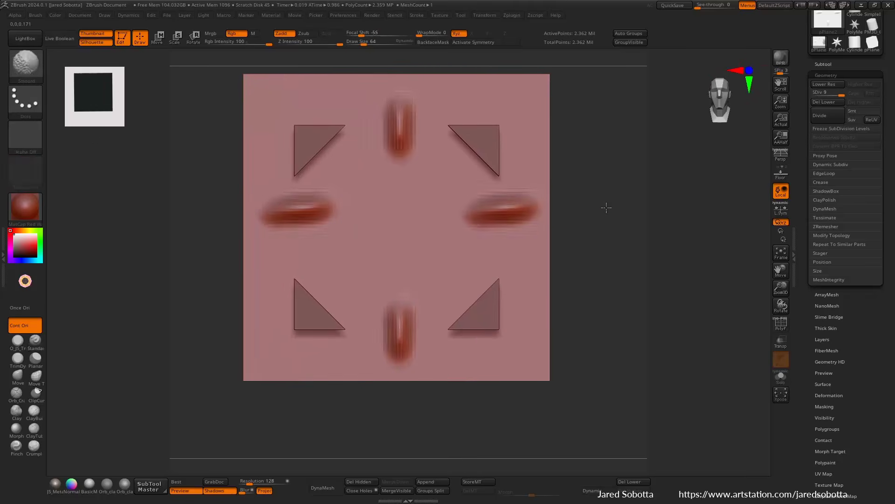
{"action": "left_click_drag", "start_coordinate": [781, 100], "coordinate": [830, 64]}
Step: Select the corner marker frame subtool, frame it in the view and turn off the shadows
{"action": "left_click", "coordinate": [830, 63]}
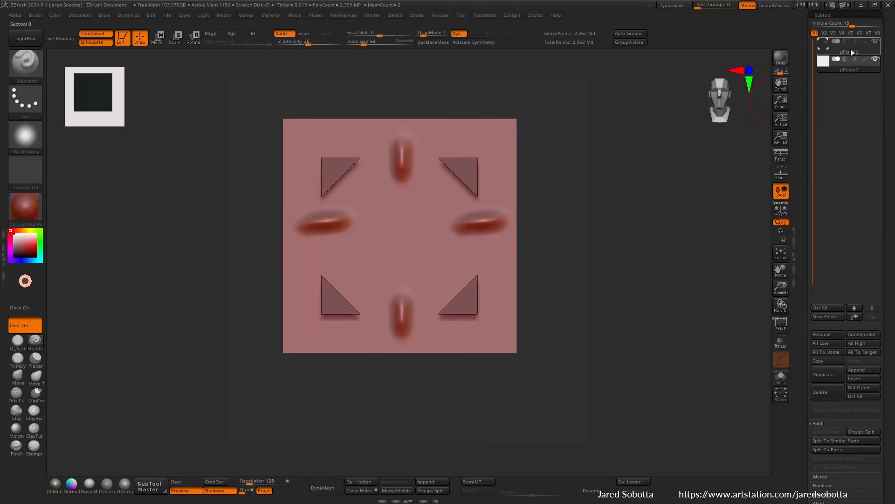
{"action": "left_click", "coordinate": [851, 49]}
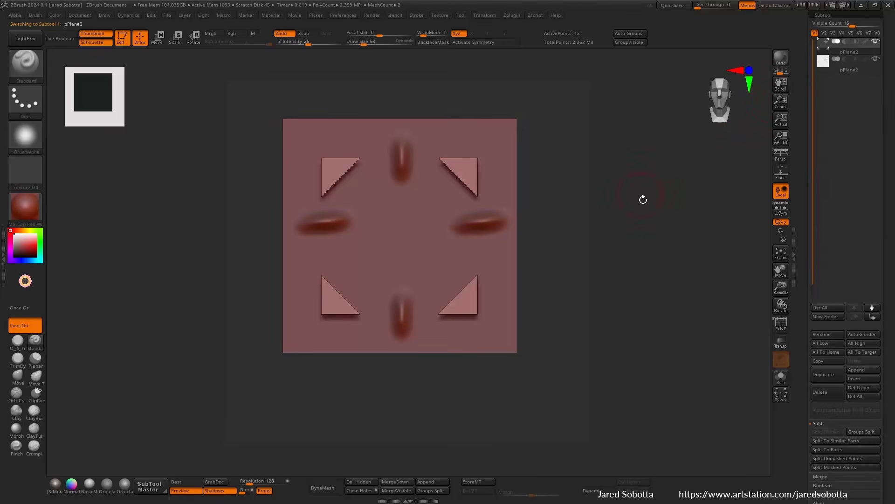
{"action": "key", "text": "f"}
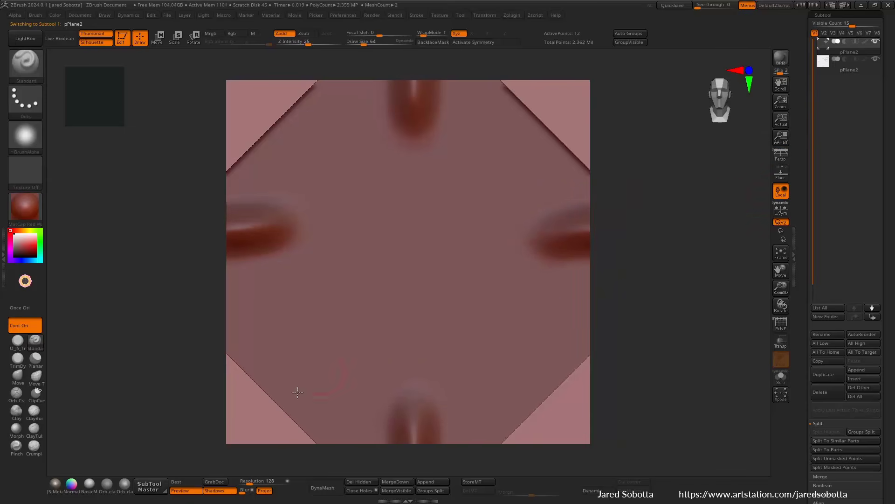
{"action": "left_click", "coordinate": [218, 490]}
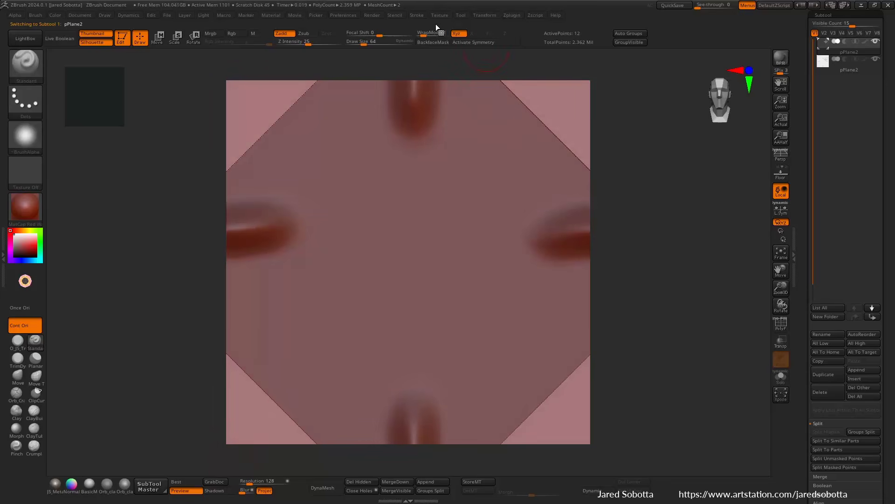
Step: Examine the render properties that control shadows
{"action": "left_click", "coordinate": [373, 16]}
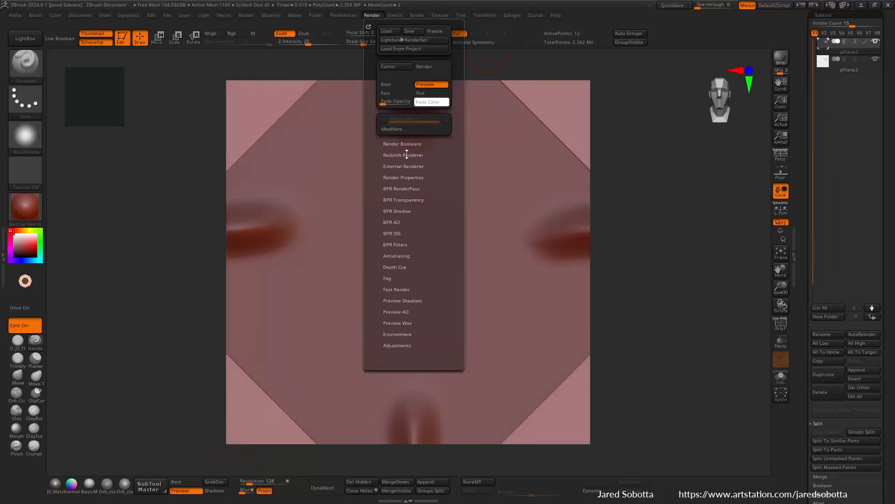
{"action": "left_click", "coordinate": [403, 211]}
{"action": "left_click", "coordinate": [406, 209]}
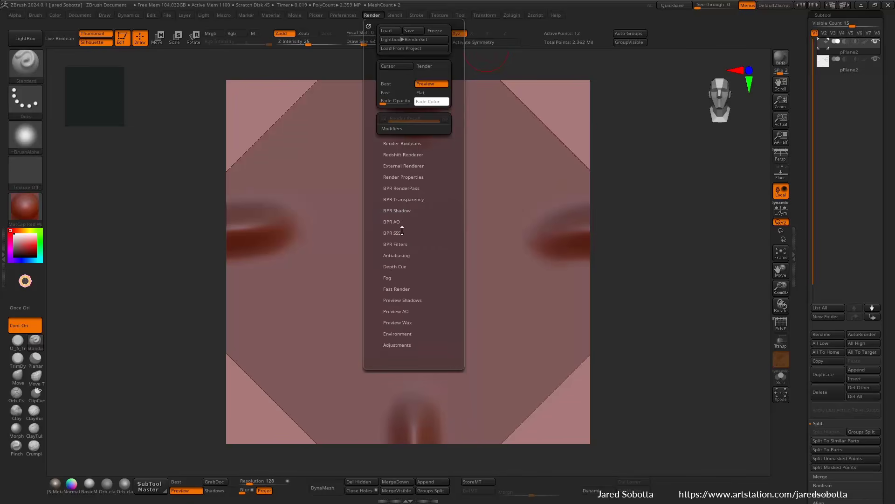
{"action": "left_click", "coordinate": [408, 176]}
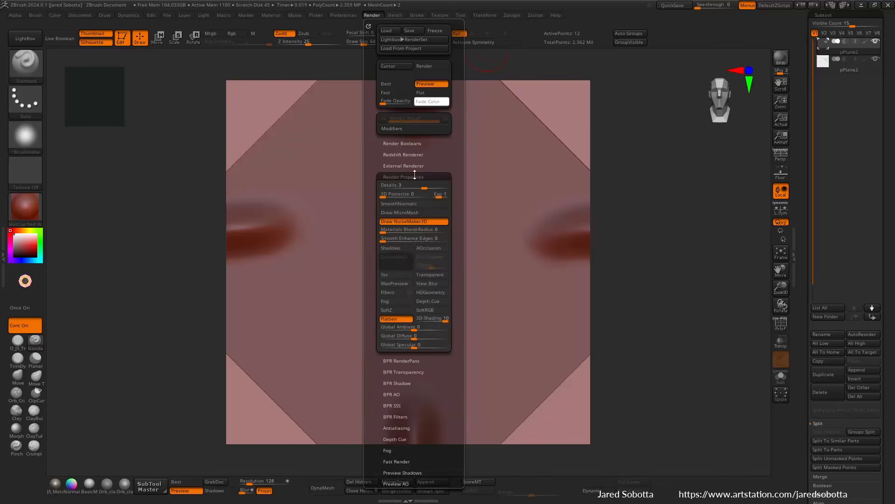
{"action": "left_click", "coordinate": [404, 249]}
{"action": "left_click", "coordinate": [405, 250]}
{"action": "left_click", "coordinate": [406, 250]}
{"action": "left_click", "coordinate": [407, 251]}
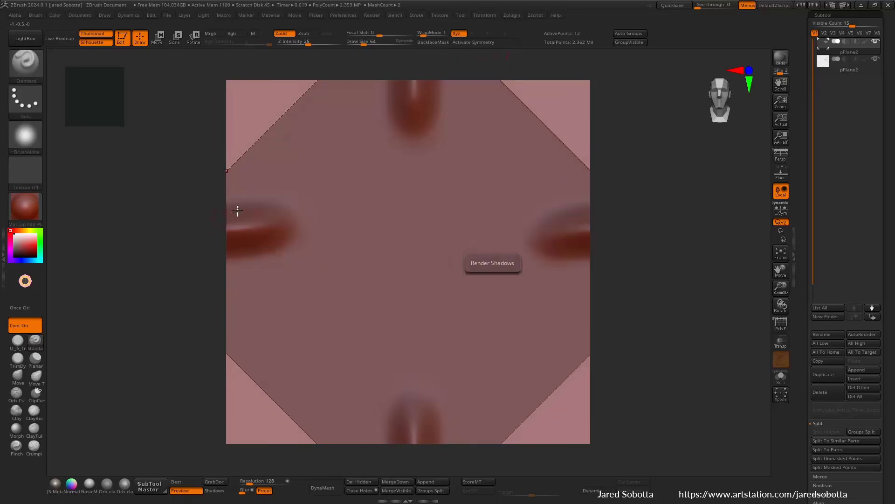
Step: Select the sculpt plane with the corner marker frame hidden, then leave Edit mode and clear the canvas
{"action": "left_click", "coordinate": [855, 68]}
{"action": "left_click", "coordinate": [876, 42]}
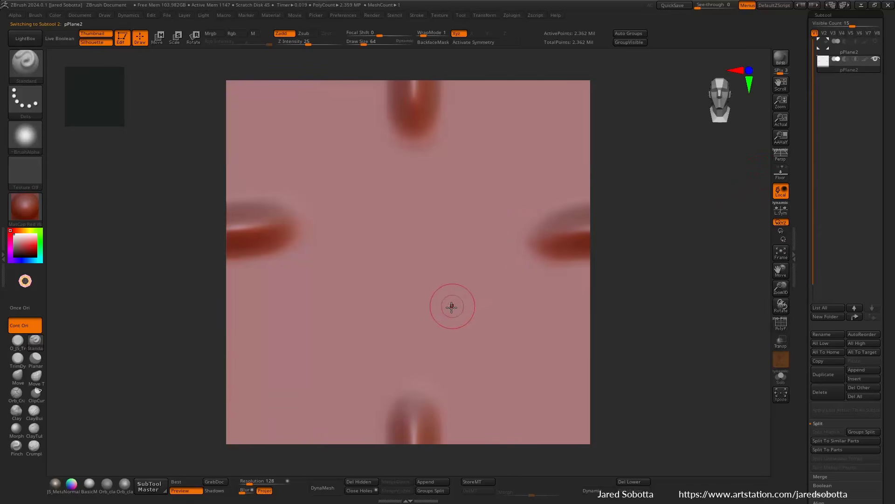
{"action": "key", "text": "t"}
{"action": "left_click", "coordinate": [396, 333]}
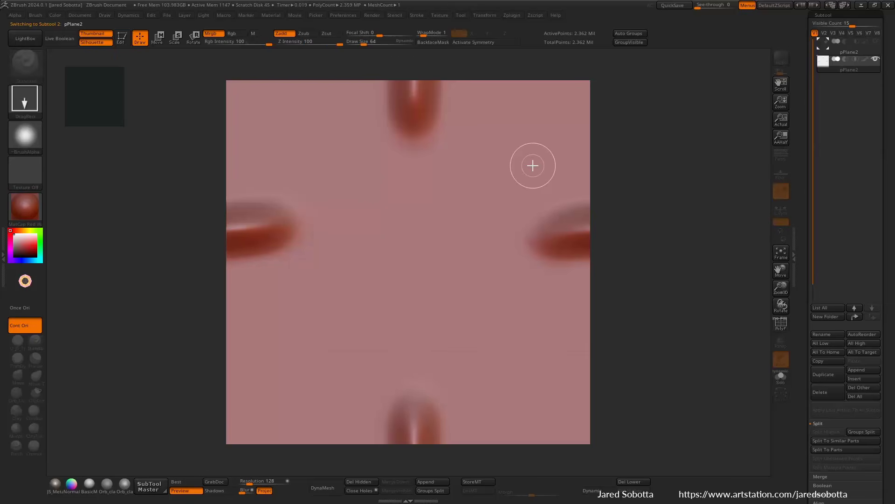
{"action": "left_click_drag", "start_coordinate": [533, 165], "coordinate": [568, 138]}
{"action": "key", "text": "ctrl+n"}
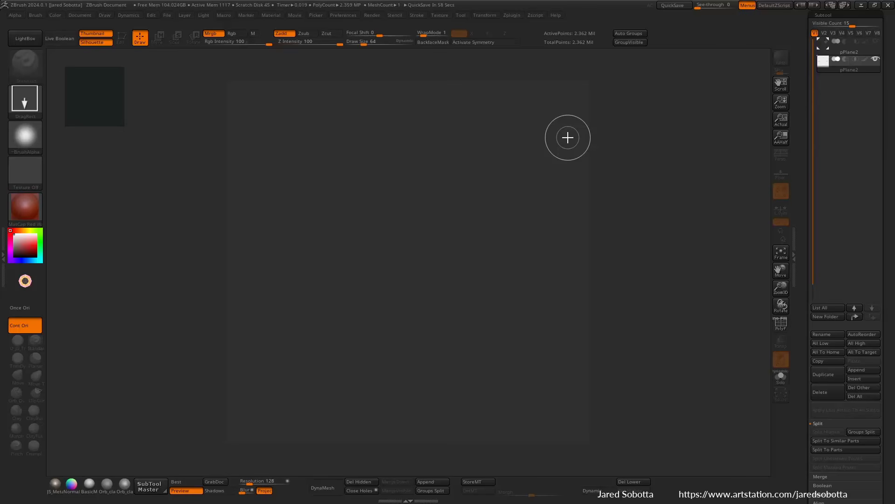
Step: Save the tool as Sculpt-plane-frame in the Sculpt-plane-frame folder inside Beach-Rock-Tutorial's Fullsail-Demo folder
{"action": "left_click_drag", "start_coordinate": [799, 60], "coordinate": [801, 212]}
{"action": "left_click", "coordinate": [864, 30]}
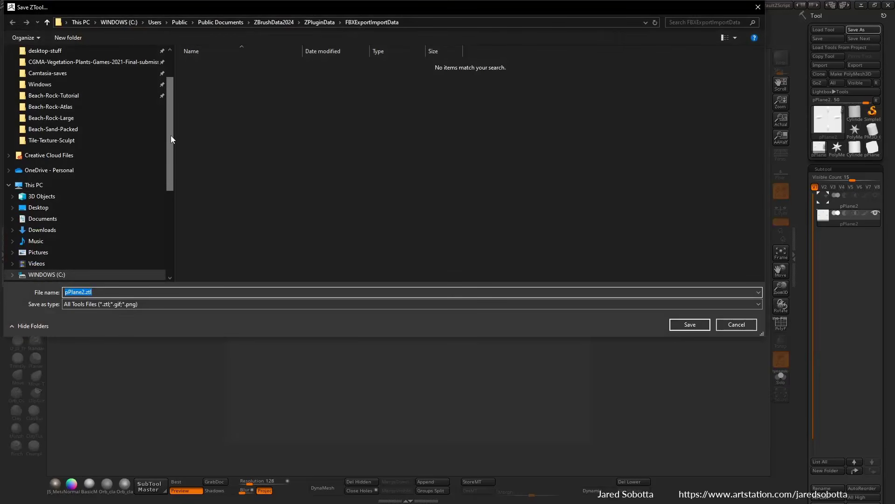
{"action": "left_click_drag", "start_coordinate": [171, 135], "coordinate": [174, 80]}
{"action": "left_click", "coordinate": [38, 69]}
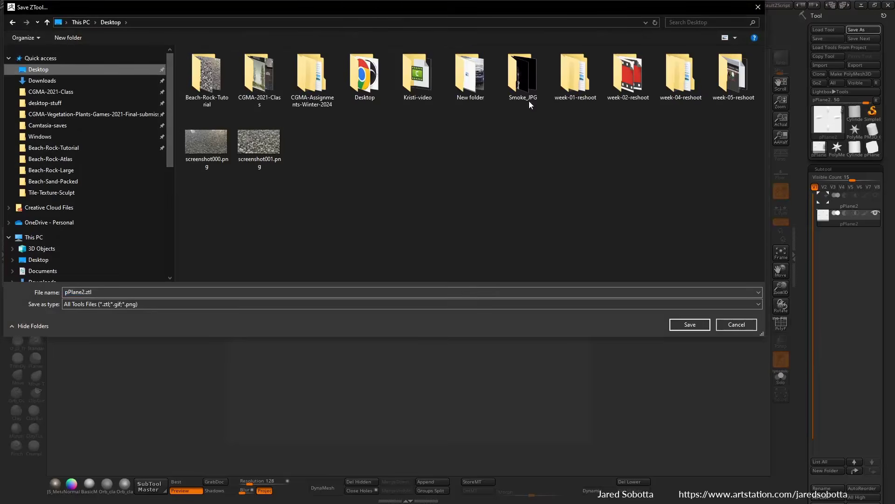
{"action": "double_click", "coordinate": [206, 75]}
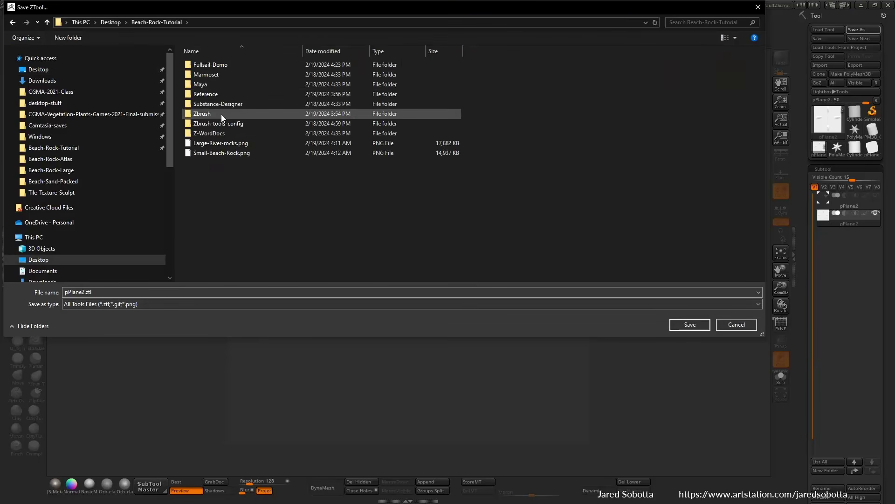
{"action": "double_click", "coordinate": [228, 66]}
{"action": "double_click", "coordinate": [235, 65]}
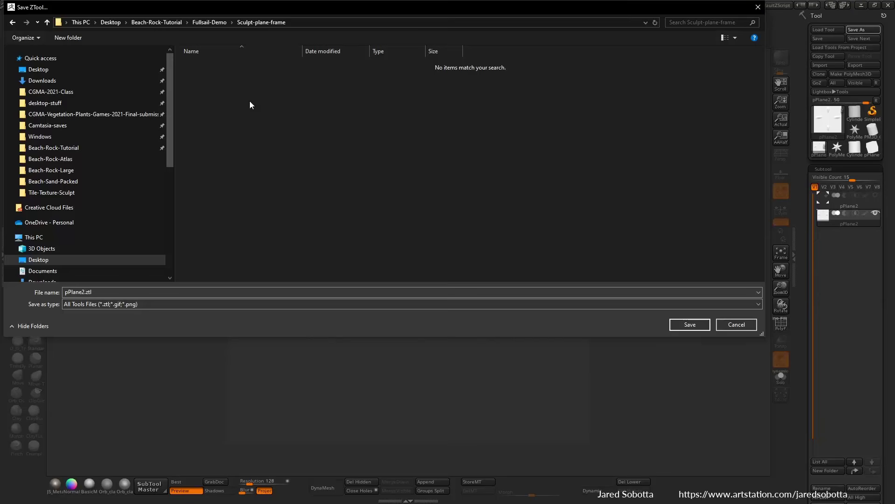
{"action": "left_click", "coordinate": [190, 287]}
{"action": "type", "text": "Scu"}
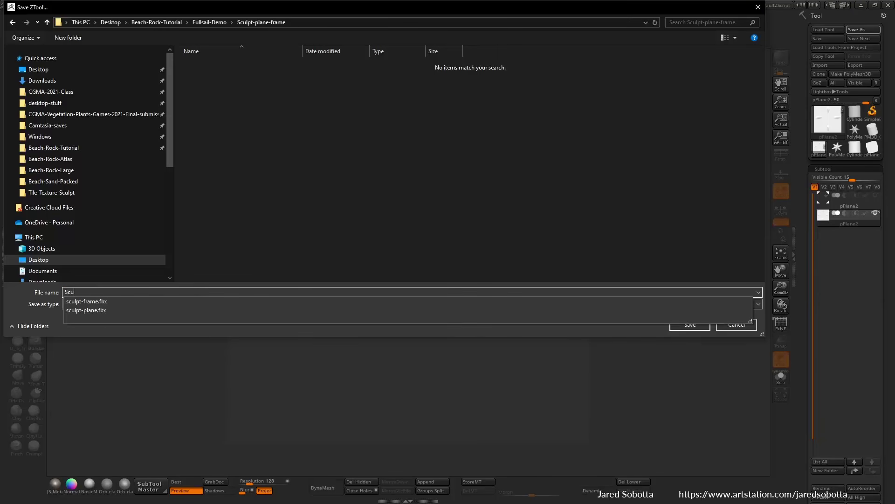
{"action": "type", "text": "lpt-plane-"}
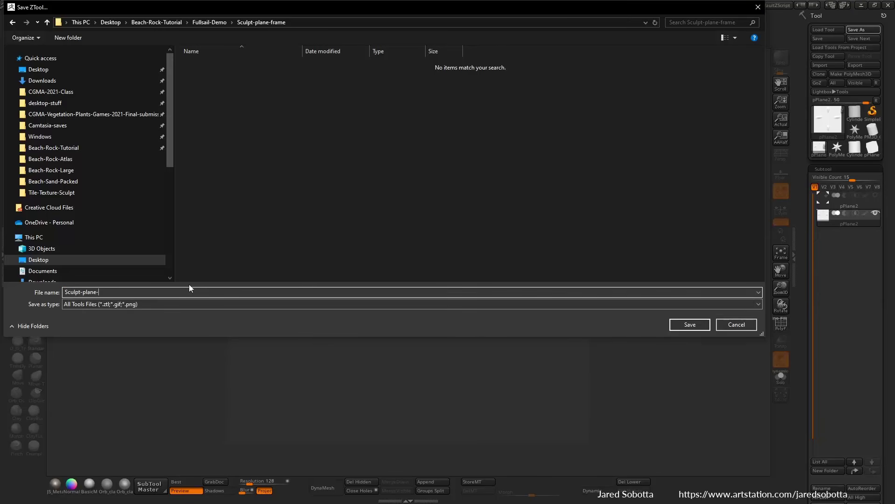
{"action": "type", "text": "frame"}
{"action": "key", "text": "Return"}
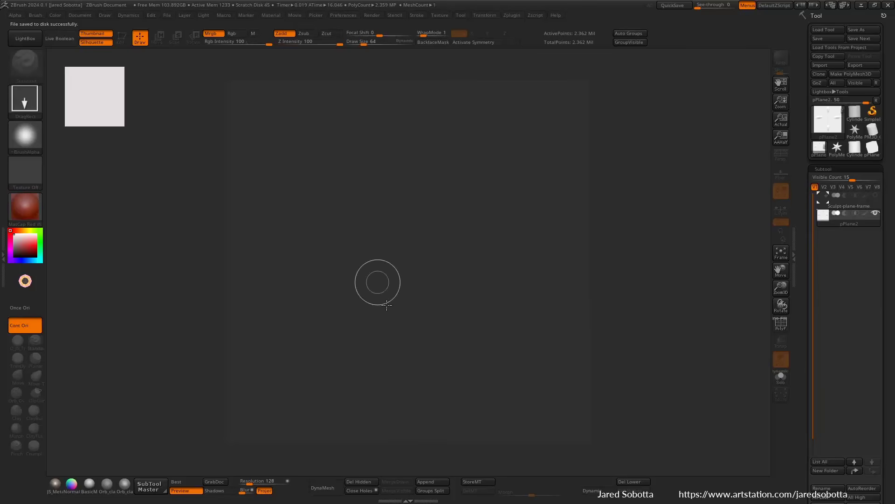
Step: Load 01-Beach-Rock-Sculpt-setup.ztl from the Beach-Rock-Large folder inside Beach-Rock-Tutorial's Zbrush folder
{"action": "left_click", "coordinate": [838, 29]}
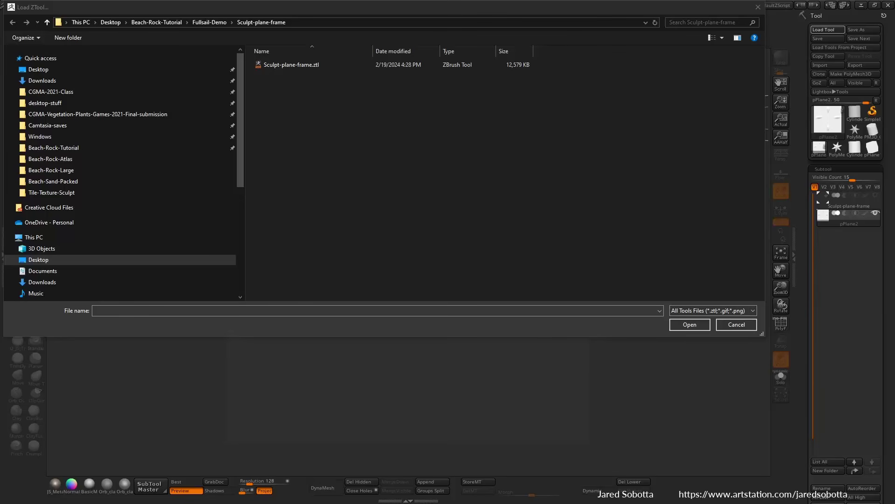
{"action": "left_click", "coordinate": [729, 325]}
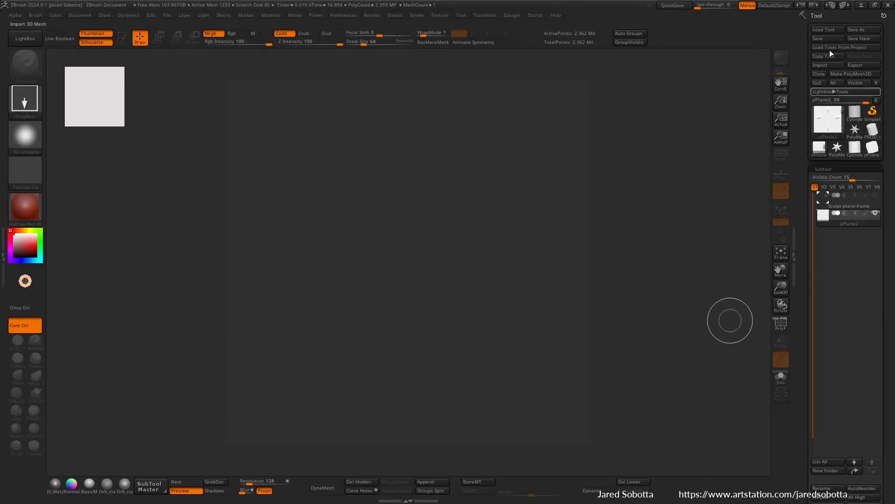
{"action": "left_click", "coordinate": [827, 29]}
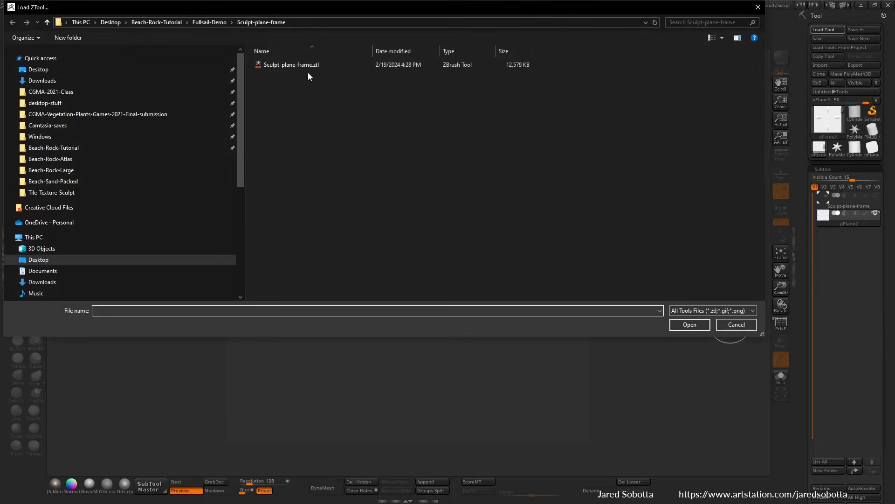
{"action": "left_click", "coordinate": [167, 23]}
{"action": "double_click", "coordinate": [294, 114]}
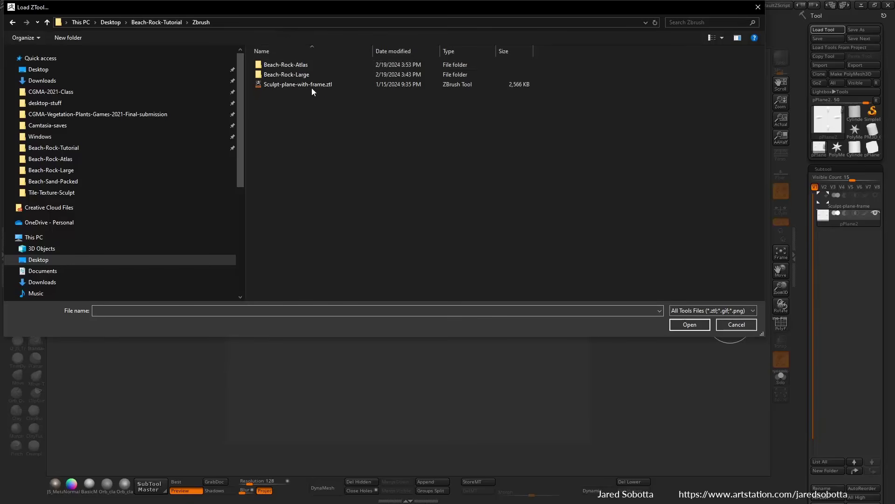
{"action": "double_click", "coordinate": [304, 74]}
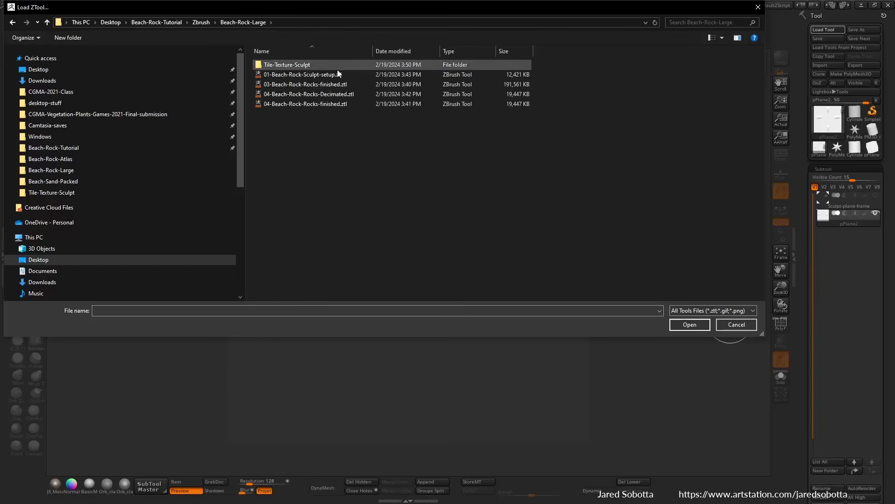
{"action": "double_click", "coordinate": [308, 74]}
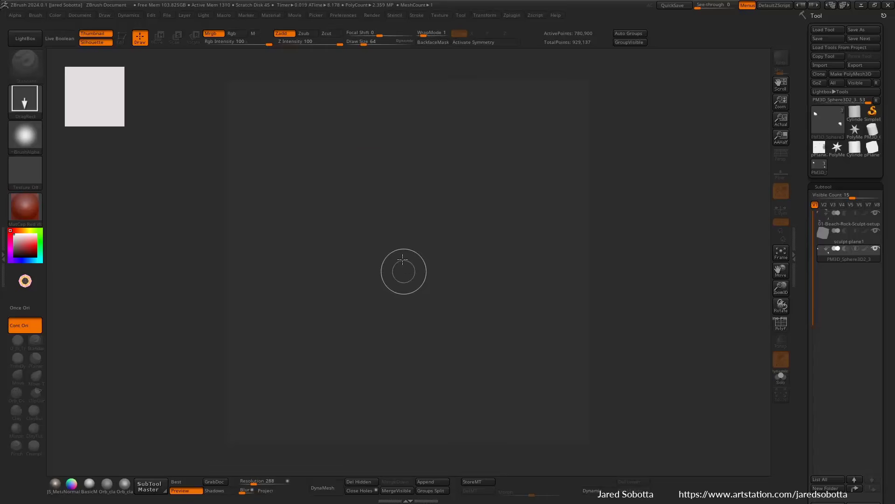
Step: Draw the loaded rock setup on the canvas in Edit mode and inspect the paired rocks against the corner markers
{"action": "right_click_drag", "start_coordinate": [544, 257], "coordinate": [649, 259], "text": "ctrl"}
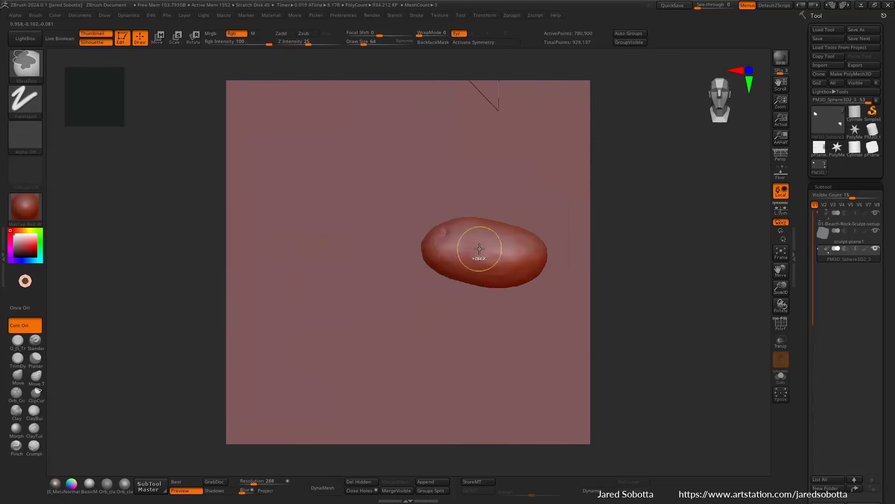
{"action": "right_click_drag", "start_coordinate": [481, 250], "coordinate": [603, 254], "text": "ctrl"}
{"action": "key", "text": "f"}
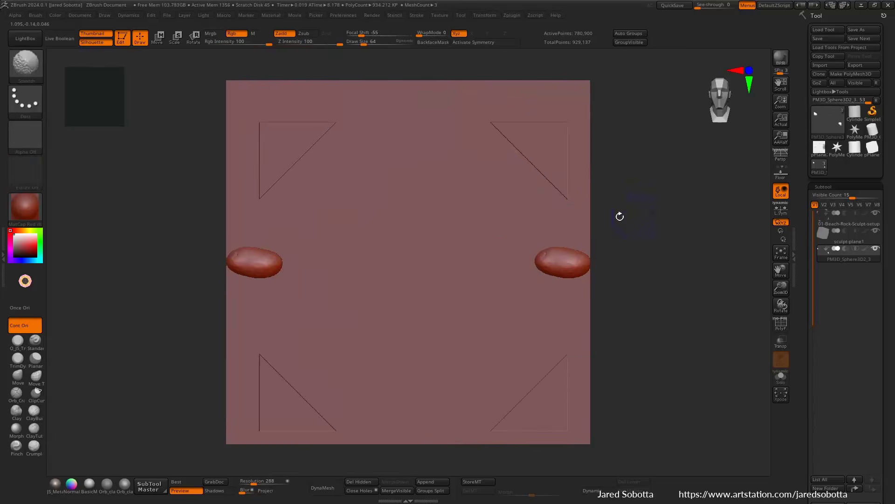
{"action": "right_click_drag", "start_coordinate": [622, 171], "coordinate": [634, 159], "text": "alt"}
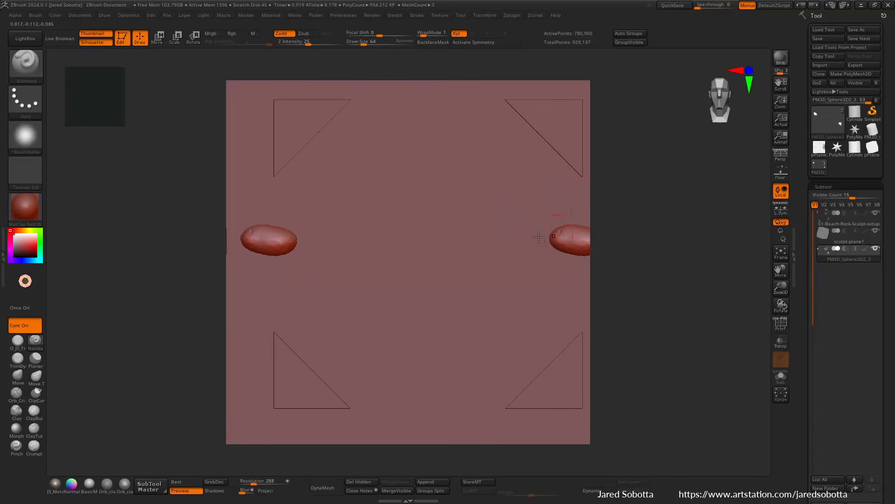
{"action": "right_click_drag", "start_coordinate": [548, 235], "coordinate": [530, 233], "text": "alt"}
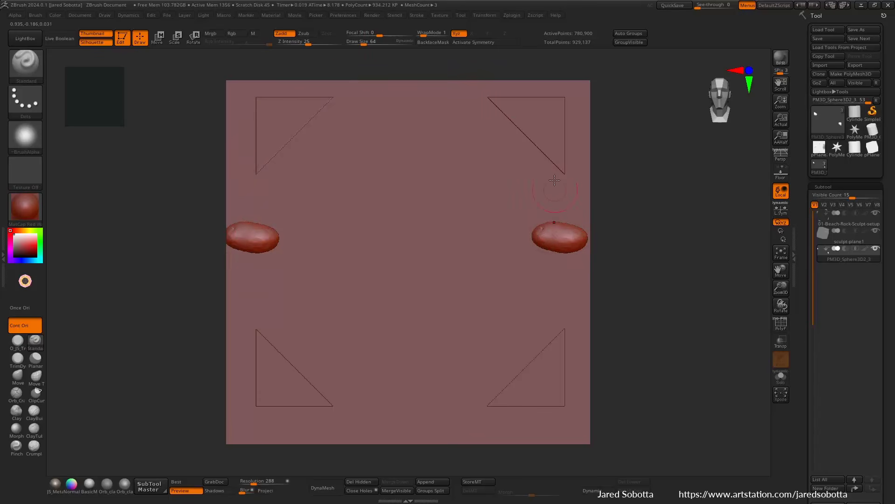
Step: Load 03-Beach-Rock-Rocks-finished.ztl and use Xpose to stack its rocks together and spread them out again
{"action": "left_click", "coordinate": [835, 30]}
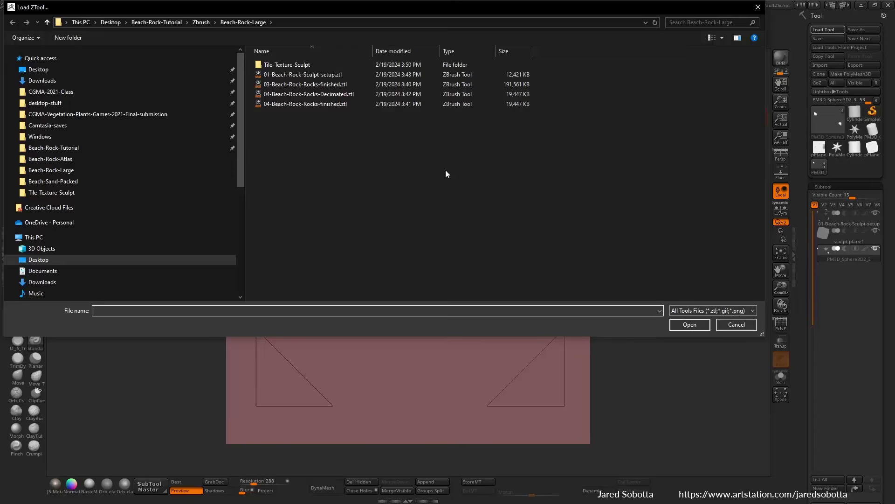
{"action": "double_click", "coordinate": [347, 95]}
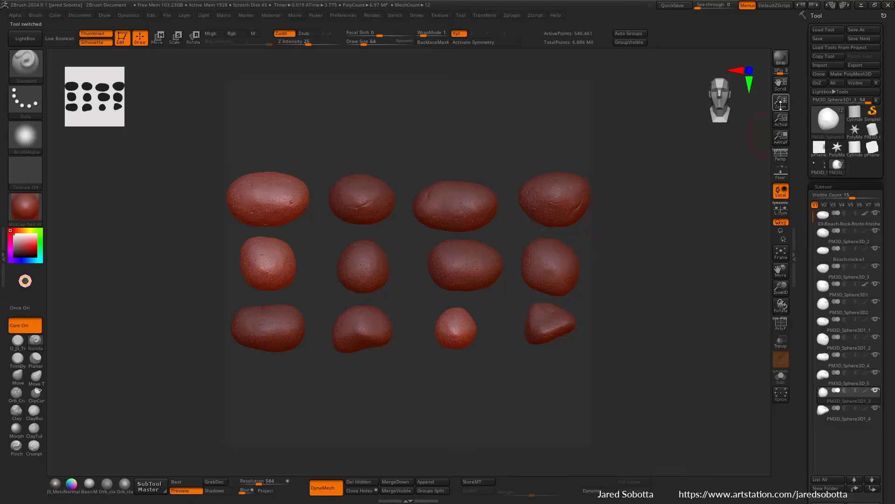
{"action": "mouse_move", "coordinate": [781, 101]}
{"action": "left_mouse_down"}
{"action": "mouse_move", "coordinate": [813, 109]}
{"action": "mouse_move", "coordinate": [790, 104]}
{"action": "left_mouse_up"}
{"action": "key", "text": "f"}
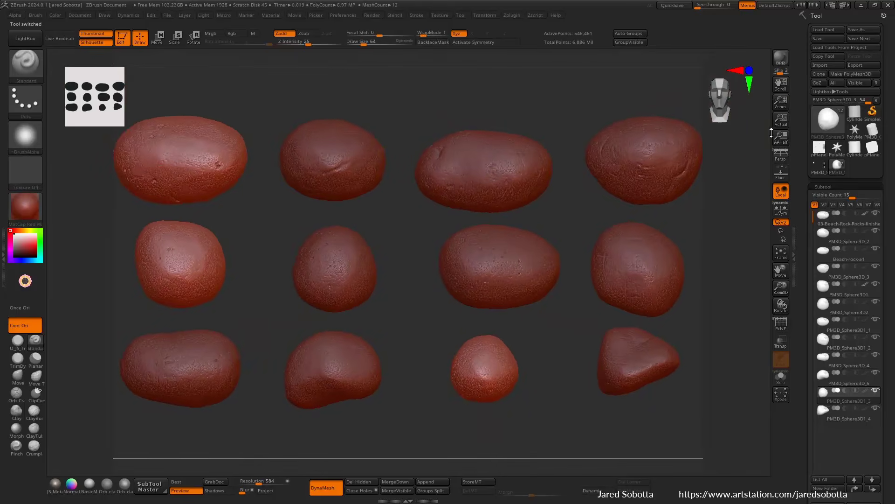
{"action": "key", "text": "f"}
{"action": "key", "text": "f"}
{"action": "left_click", "coordinate": [781, 396]}
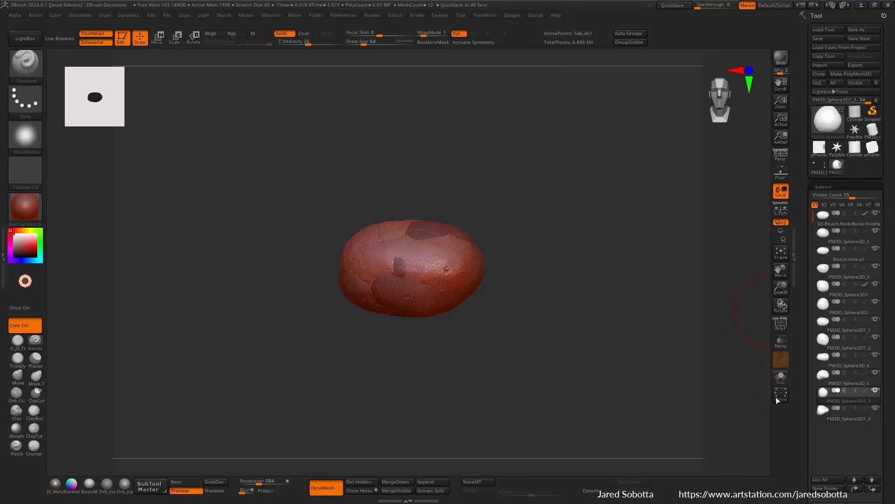
{"action": "left_click", "coordinate": [778, 397]}
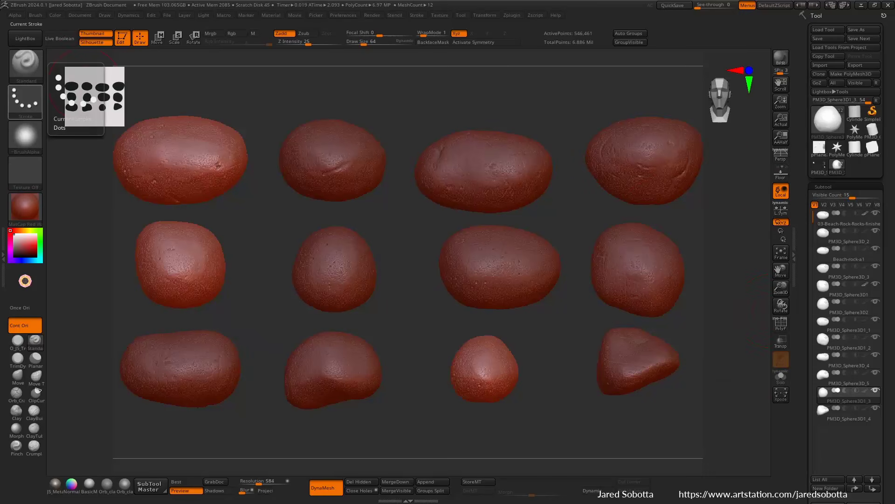
Step: Switch to the reference board and examine the rock shapes in the close-up photo of rounded beach rocks
{"action": "right_click_drag", "start_coordinate": [0, 234], "coordinate": [611, 127]}
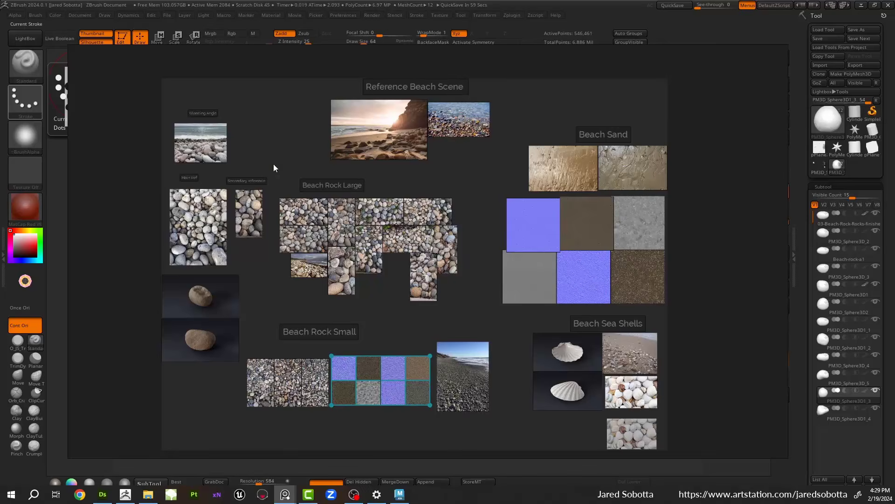
{"action": "scroll", "coordinate": [239, 197], "scroll_direction": "up", "scroll_amount": 3}
{"action": "middle_click_drag", "start_coordinate": [107, 221], "coordinate": [382, 190]}
{"action": "scroll", "coordinate": [382, 190], "scroll_direction": "up", "scroll_amount": 6}
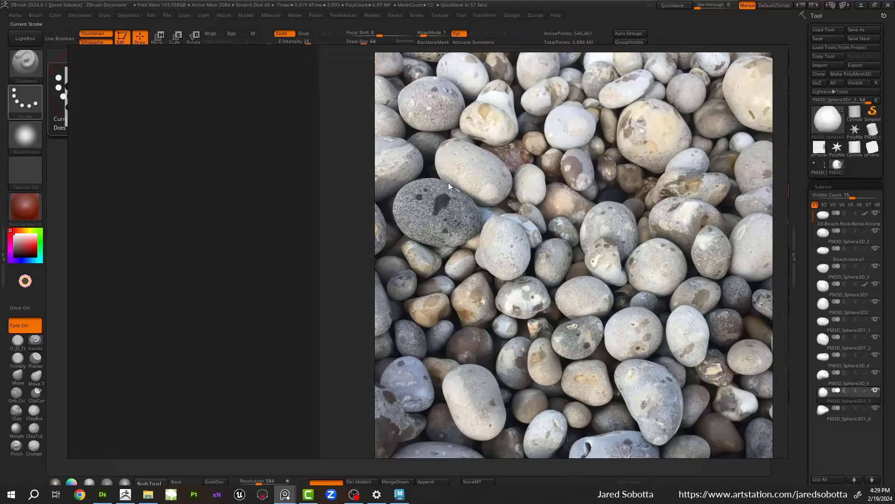
Step: Look over the whole rounded beach rock photo on the reference board and move the board off the canvas
{"action": "middle_click_drag", "start_coordinate": [448, 183], "coordinate": [346, 97]}
{"action": "scroll", "coordinate": [408, 131], "scroll_direction": "down", "scroll_amount": 2}
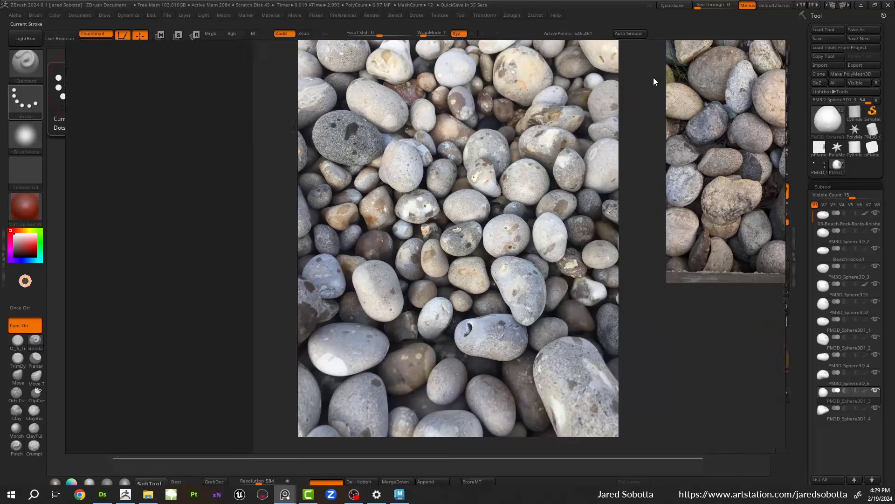
{"action": "right_click_drag", "start_coordinate": [653, 78], "coordinate": [0, 131]}
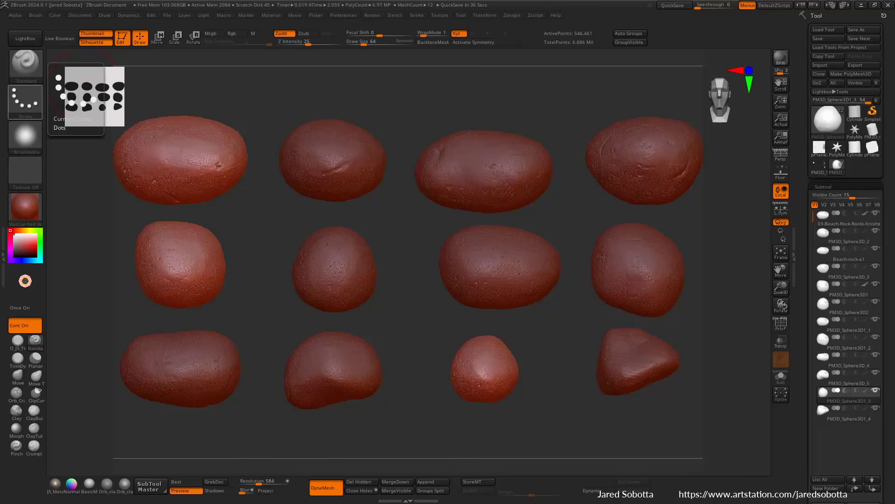
Step: Bring the reference board back and examine the oval, bean-shaped and pitted pebbles in the photo up close
{"action": "left_click", "coordinate": [285, 494]}
{"action": "right_click_drag", "start_coordinate": [518, 318], "coordinate": [499, 266]}
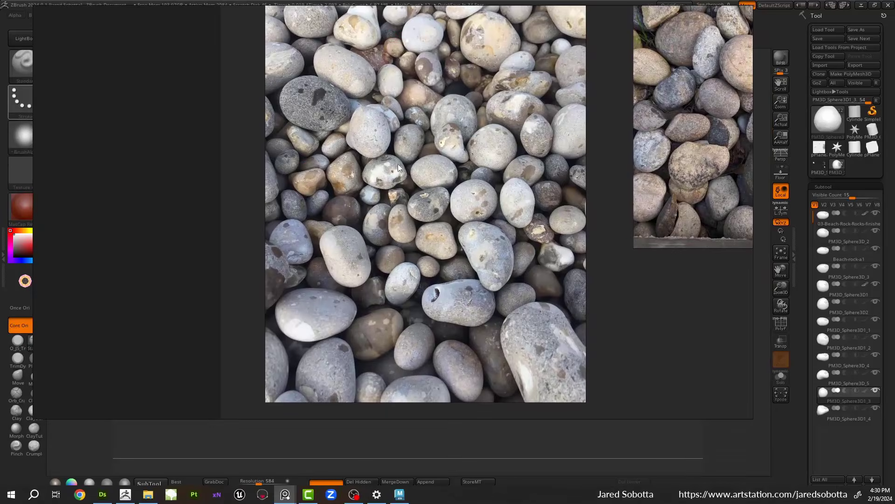
{"action": "scroll", "coordinate": [499, 266], "scroll_direction": "up", "scroll_amount": 4}
{"action": "scroll", "coordinate": [452, 192], "scroll_direction": "up", "scroll_amount": 3}
{"action": "middle_click_drag", "start_coordinate": [372, 258], "coordinate": [488, 131]}
{"action": "scroll", "coordinate": [484, 159], "scroll_direction": "down", "scroll_amount": 2}
{"action": "middle_click_drag", "start_coordinate": [484, 164], "coordinate": [426, 250]}
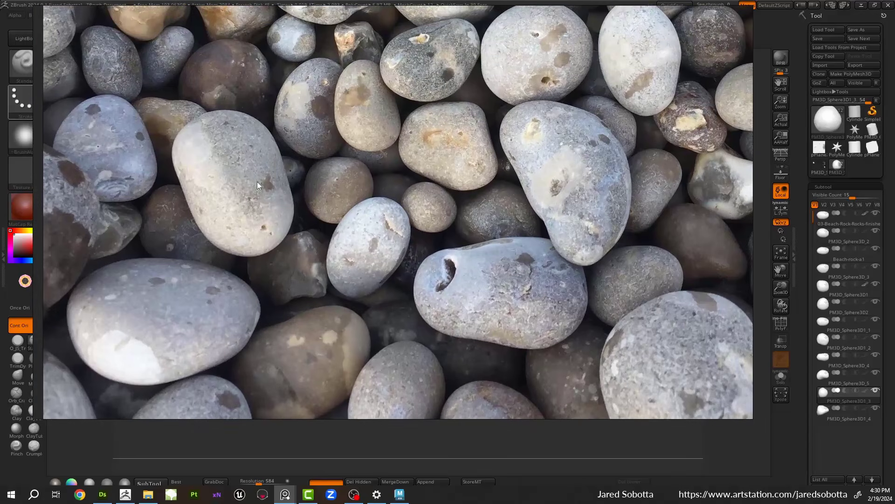
{"action": "middle_click_drag", "start_coordinate": [590, 122], "coordinate": [557, 290]}
{"action": "middle_click_drag", "start_coordinate": [502, 135], "coordinate": [530, 297]}
{"action": "mouse_move", "coordinate": [486, 155]}
{"action": "middle_mouse_down"}
{"action": "mouse_move", "coordinate": [513, 250]}
{"action": "mouse_move", "coordinate": [468, 330]}
{"action": "mouse_move", "coordinate": [399, 296]}
{"action": "mouse_move", "coordinate": [380, 260]}
{"action": "middle_mouse_up"}
{"action": "scroll", "coordinate": [287, 199], "scroll_direction": "up", "scroll_amount": 5}
{"action": "scroll", "coordinate": [275, 172], "scroll_direction": "down", "scroll_amount": 2}
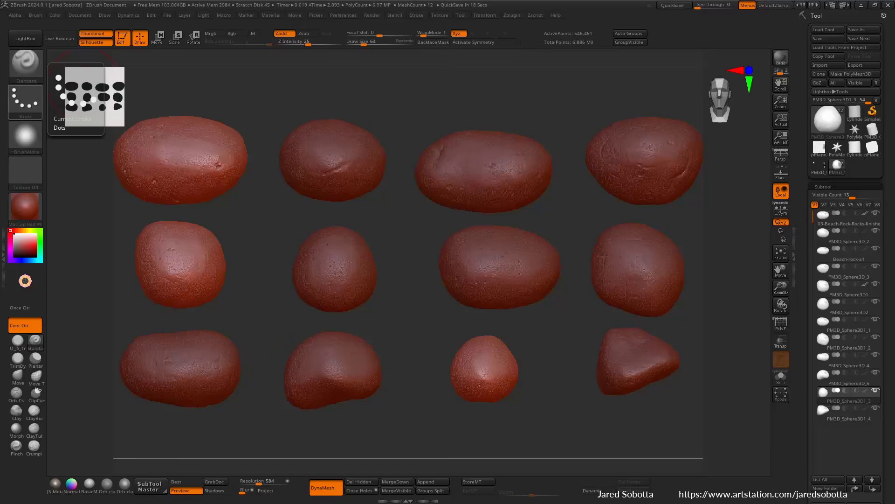
Step: Return the reference board over the canvas and study the large pale and speckled rocks in the upper photo
{"action": "right_click_drag", "start_coordinate": [0, 261], "coordinate": [631, 175]}
{"action": "scroll", "coordinate": [567, 222], "scroll_direction": "down", "scroll_amount": 3}
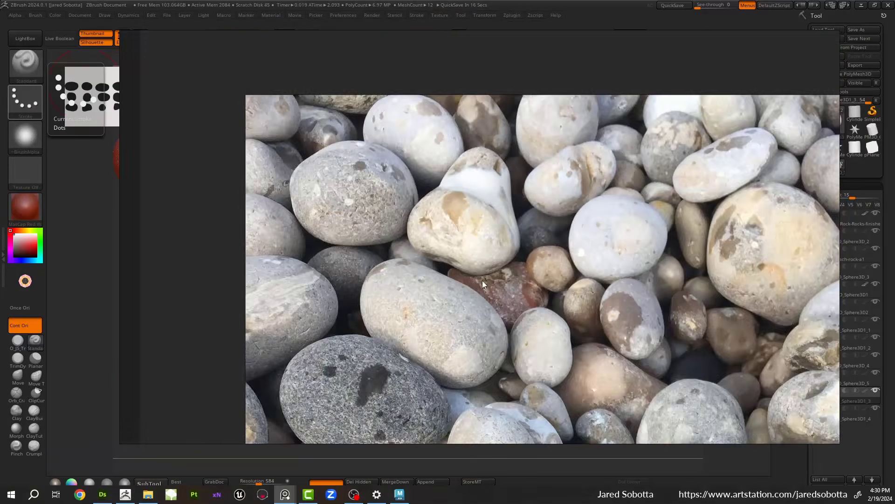
{"action": "middle_click_drag", "start_coordinate": [482, 280], "coordinate": [415, 286]}
{"action": "middle_click_drag", "start_coordinate": [382, 116], "coordinate": [351, 124]}
{"action": "middle_click_drag", "start_coordinate": [561, 149], "coordinate": [541, 78]}
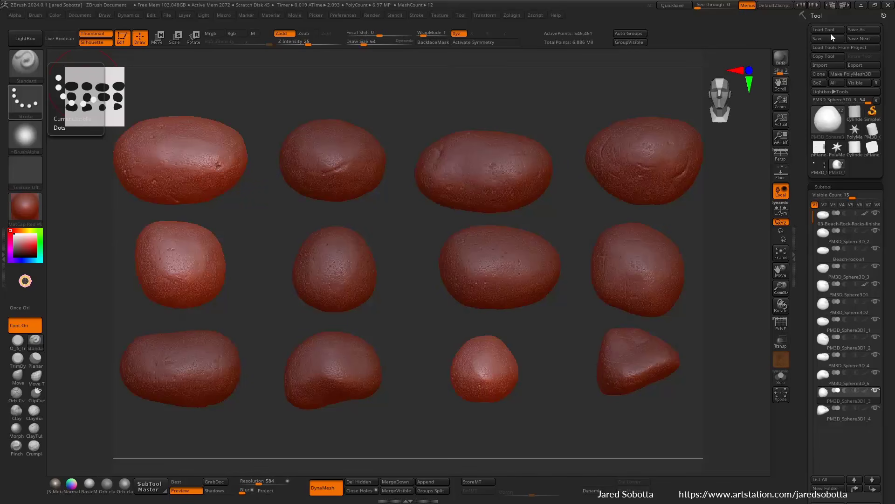
Step: Load the Sphere3D primitive and convert it to a PolyMesh3D for sculpting
{"action": "left_click", "coordinate": [856, 111]}
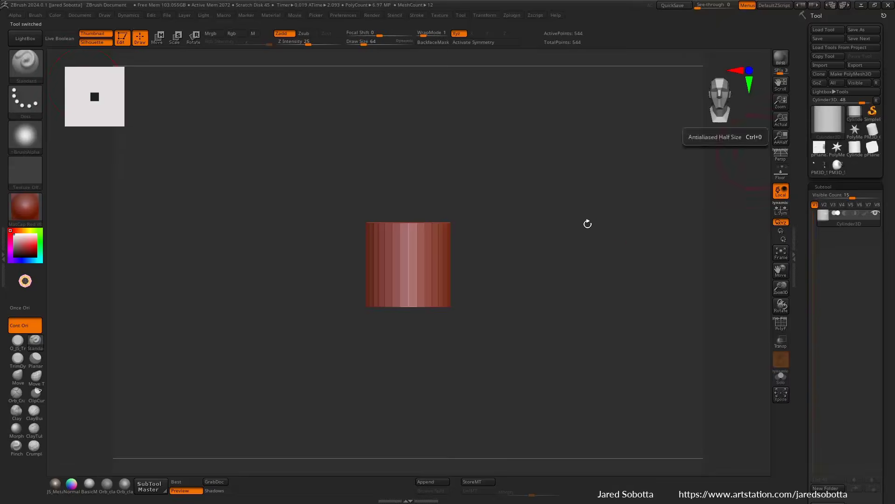
{"action": "left_click", "coordinate": [829, 120]}
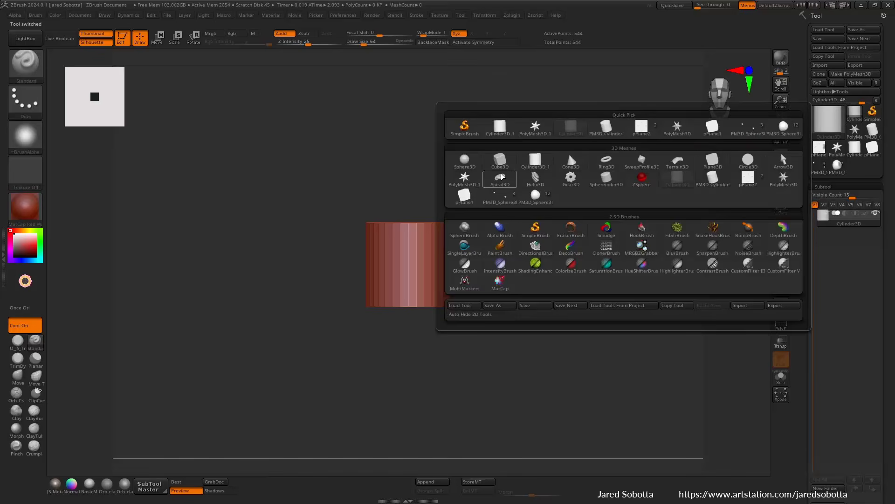
{"action": "left_click", "coordinate": [465, 158]}
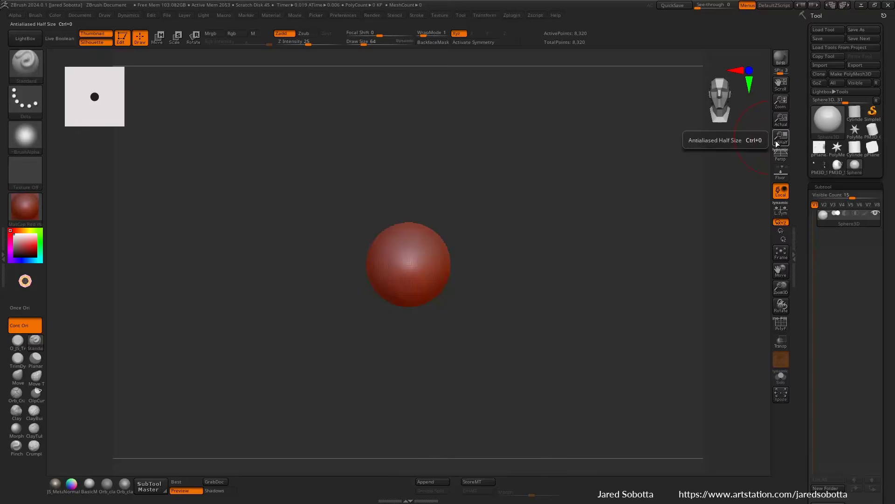
{"action": "left_click", "coordinate": [851, 73]}
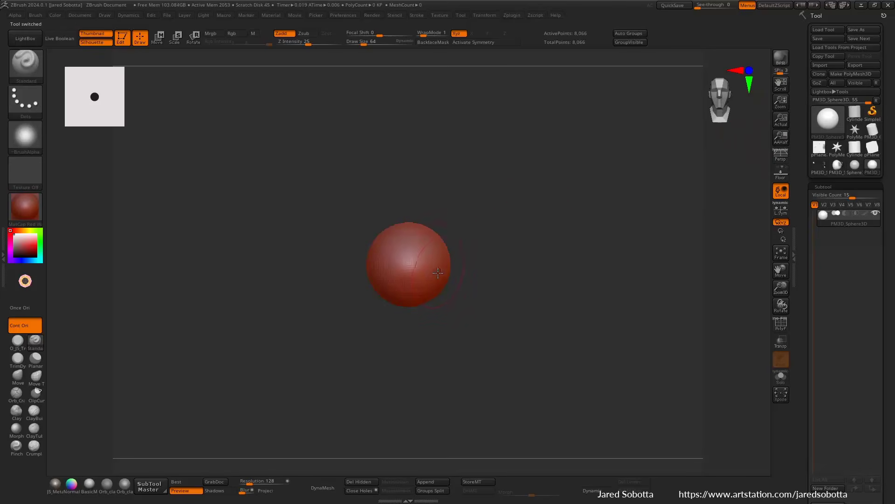
{"action": "left_click_drag", "start_coordinate": [539, 238], "coordinate": [505, 240], "text": "alt"}
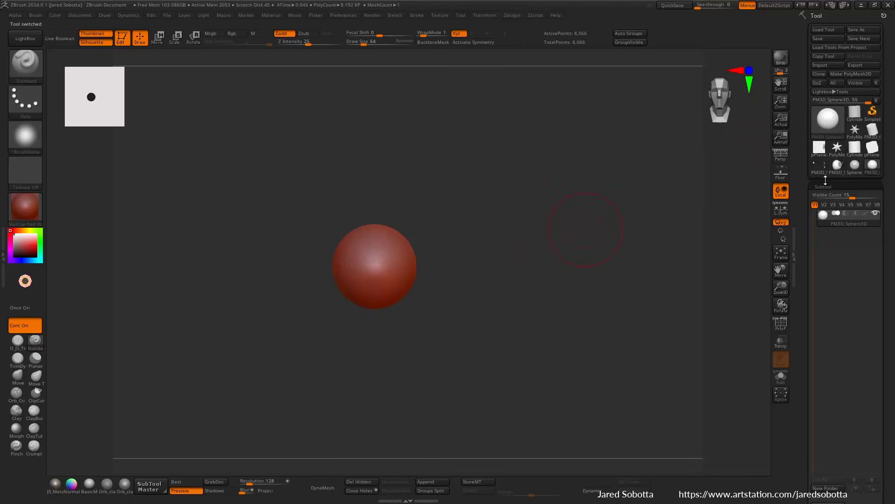
Step: Divide the sphere once in Geometry, turn off subdivision smoothing and delete the lower subdivision level
{"action": "left_click", "coordinate": [828, 185]}
{"action": "left_click", "coordinate": [826, 26]}
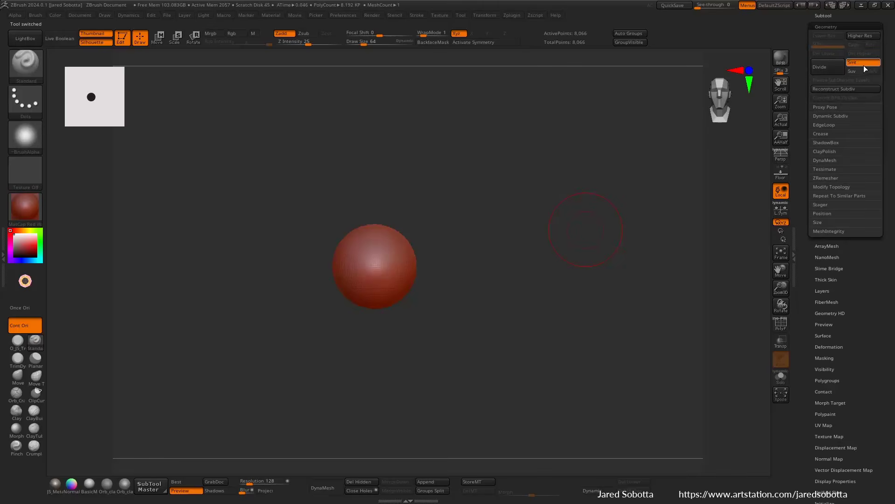
{"action": "left_click", "coordinate": [838, 66]}
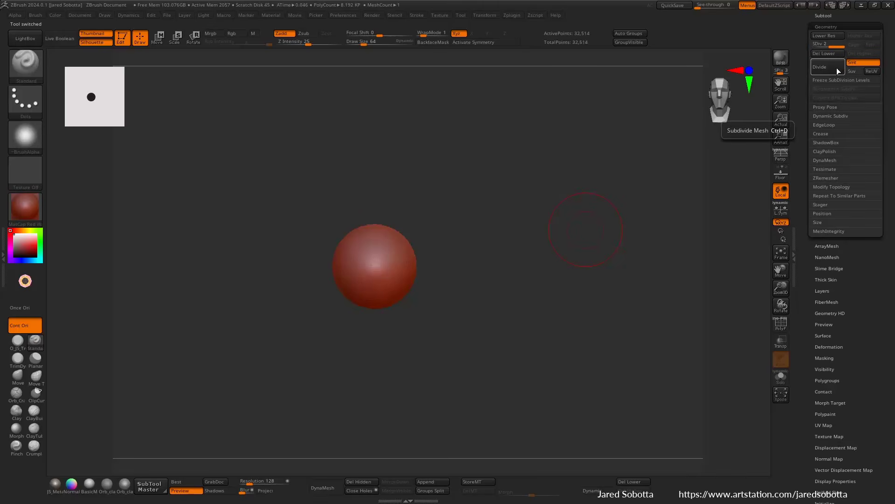
{"action": "left_click", "coordinate": [857, 63]}
{"action": "left_click", "coordinate": [833, 54]}
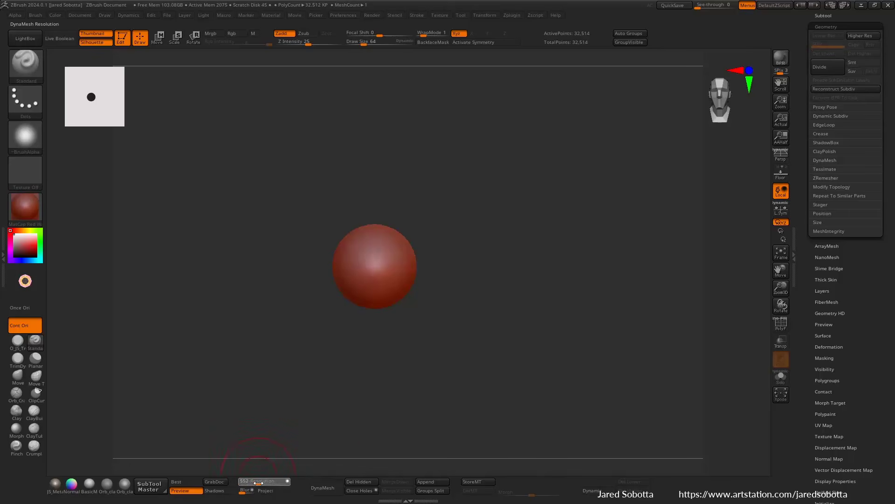
Step: Try DynaMesh on the sphere at resolutions 552 and 288, undoing each remesh
{"action": "left_click", "coordinate": [326, 487]}
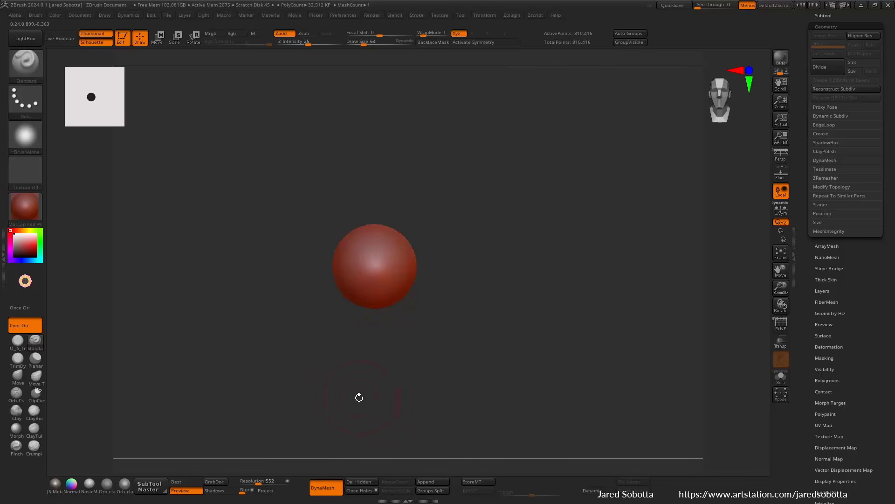
{"action": "key", "text": "ctrl+z"}
{"action": "left_click", "coordinate": [252, 483]}
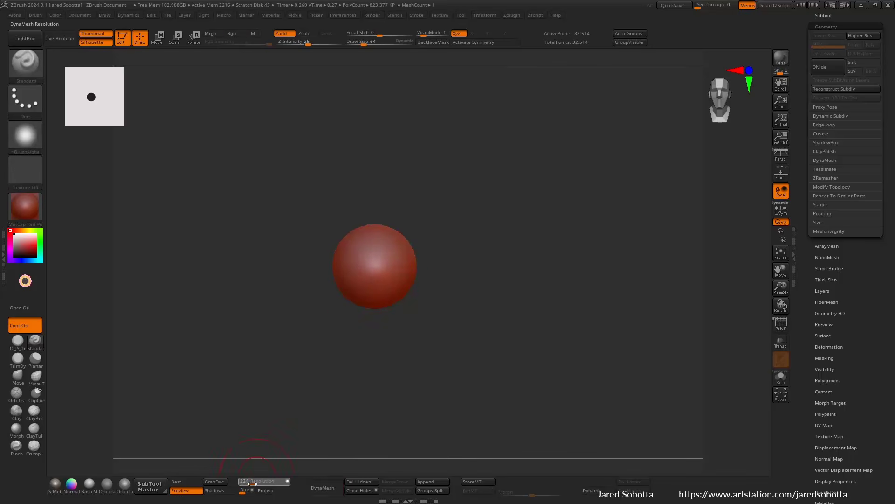
{"action": "left_click_drag", "start_coordinate": [253, 484], "coordinate": [255, 484]}
{"action": "left_click", "coordinate": [326, 488]}
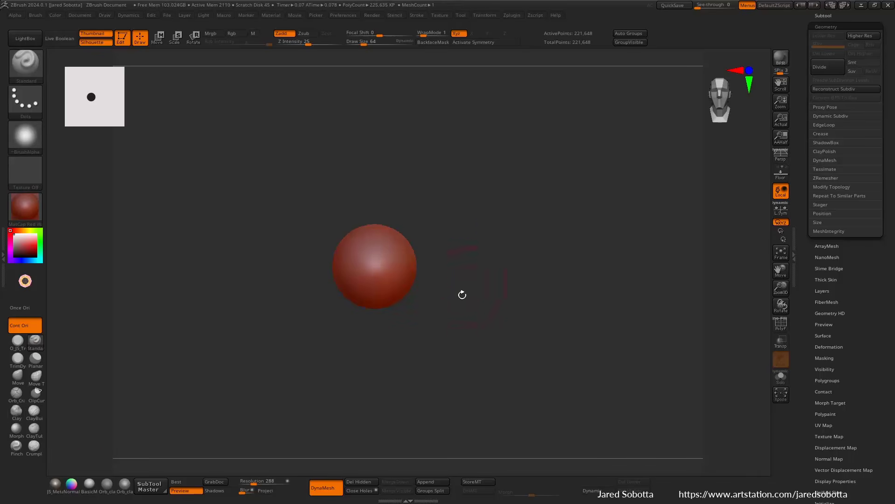
{"action": "key", "text": "f"}
{"action": "right_click_drag", "start_coordinate": [613, 252], "coordinate": [597, 265], "text": "ctrl"}
{"action": "right_click_drag", "start_coordinate": [597, 264], "coordinate": [402, 232], "text": "alt"}
{"action": "key", "text": "ctrl+z"}
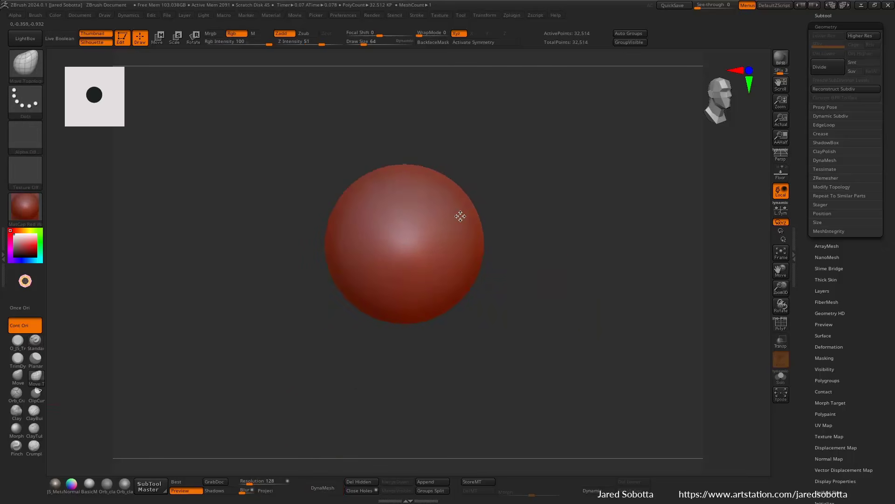
Step: Stretch the sphere into a tilted oval with the Move Topological brush at a draw size of about 366
{"action": "key", "text": "space"}
{"action": "left_click_drag", "start_coordinate": [462, 208], "coordinate": [484, 207]}
{"action": "right_click_drag", "start_coordinate": [554, 208], "coordinate": [539, 216], "text": "ctrl"}
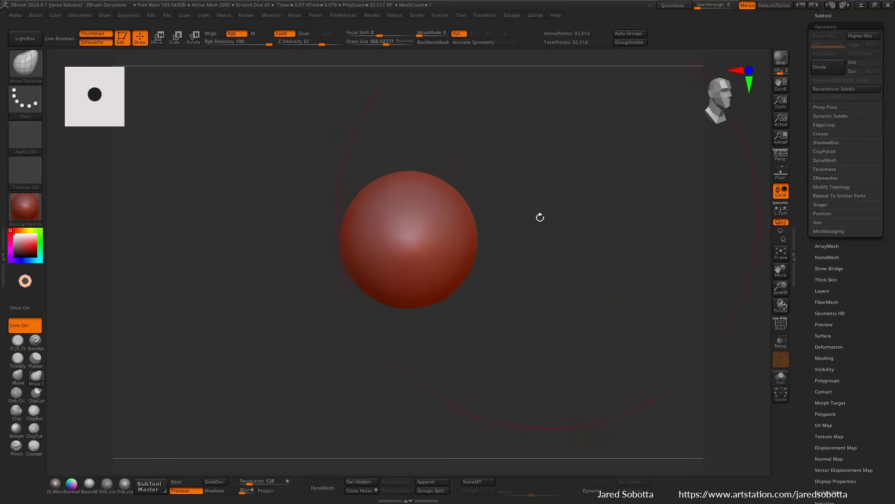
{"action": "right_click_drag", "start_coordinate": [481, 219], "coordinate": [415, 220], "text": "alt"}
{"action": "left_click_drag", "start_coordinate": [415, 220], "coordinate": [557, 306]}
{"action": "left_click_drag", "start_coordinate": [482, 188], "coordinate": [499, 177]}
{"action": "left_click_drag", "start_coordinate": [505, 221], "coordinate": [524, 214]}
{"action": "left_click_drag", "start_coordinate": [558, 190], "coordinate": [534, 144], "text": "shift"}
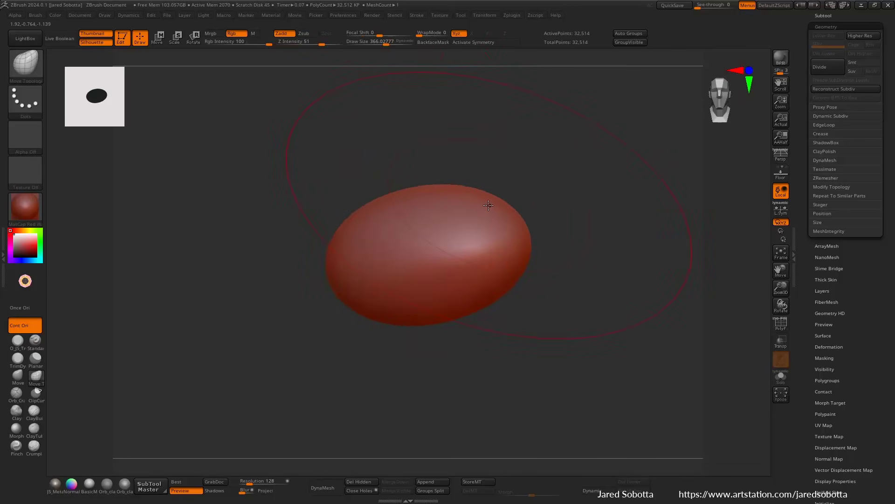
Step: Reduce the Move Topological draw size to about 195 and adjust the oval stone's form from front and side
{"action": "right_click_drag", "start_coordinate": [503, 241], "coordinate": [486, 240], "text": "alt"}
{"action": "key", "text": "space"}
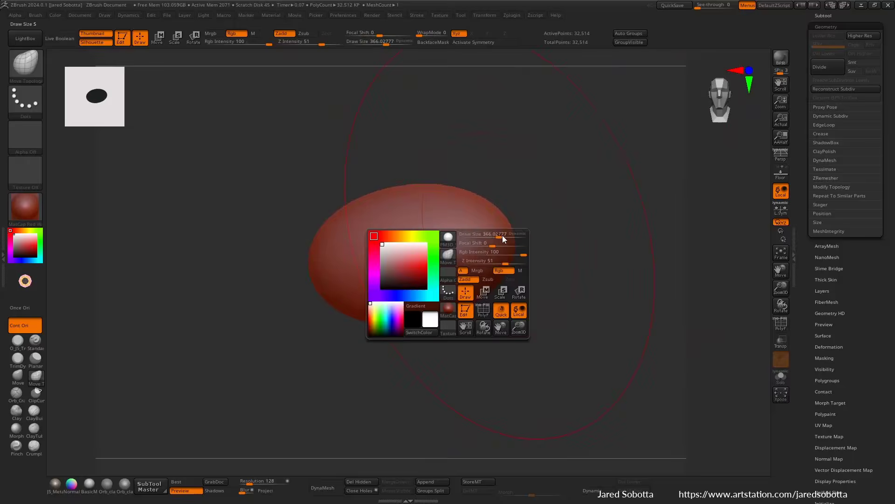
{"action": "left_click_drag", "start_coordinate": [502, 236], "coordinate": [489, 237]}
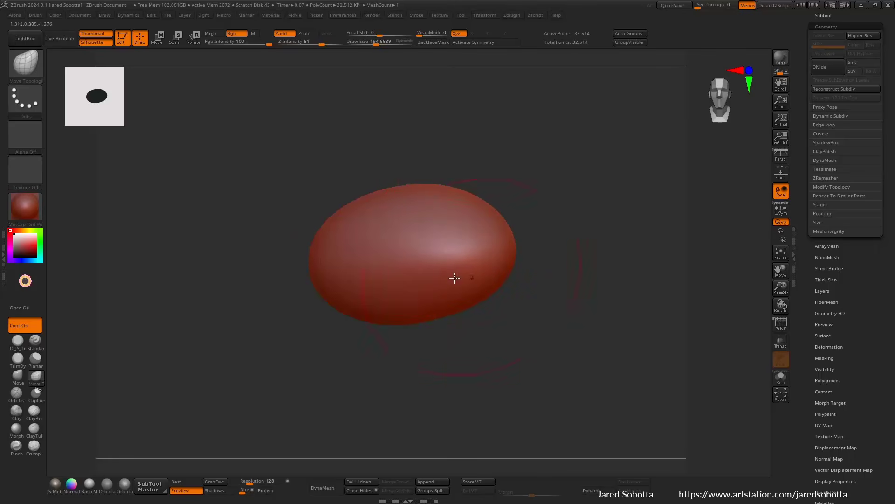
{"action": "left_click_drag", "start_coordinate": [430, 160], "coordinate": [561, 156]}
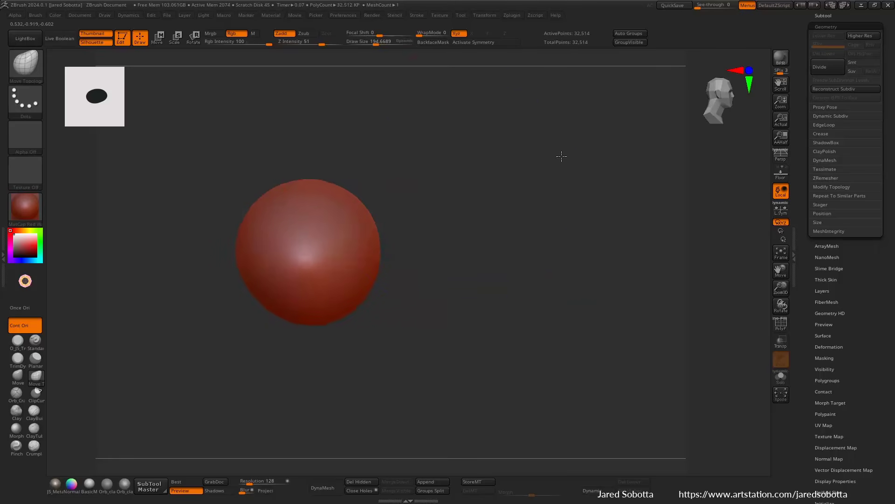
{"action": "right_click_drag", "start_coordinate": [461, 226], "coordinate": [531, 223], "text": "alt"}
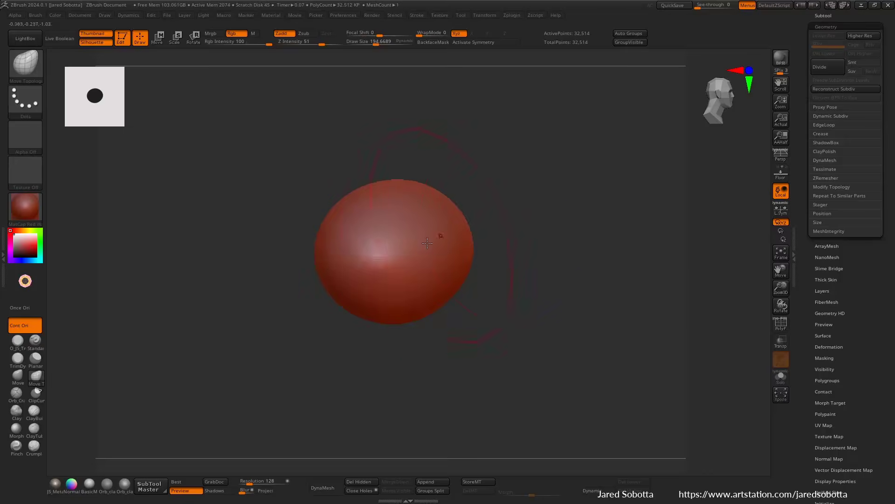
Step: Reshape the stone's side, raise the draw size to about 422 and check the rounded form from several angles
{"action": "key", "text": "space"}
{"action": "left_click_drag", "start_coordinate": [428, 252], "coordinate": [389, 254]}
{"action": "key", "text": "space"}
{"action": "mouse_move", "coordinate": [503, 228]}
{"action": "left_mouse_down"}
{"action": "mouse_move", "coordinate": [556, 223]}
{"action": "mouse_move", "coordinate": [499, 223]}
{"action": "left_mouse_up"}
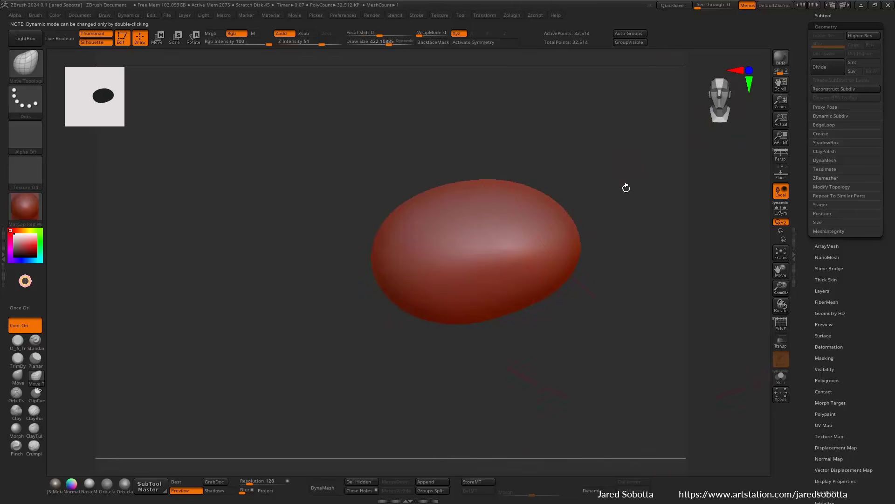
{"action": "left_click_drag", "start_coordinate": [545, 187], "coordinate": [525, 181]}
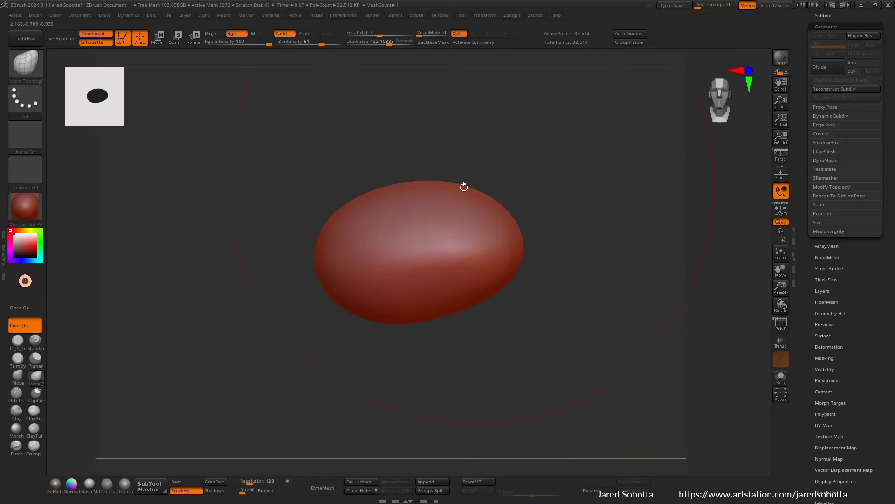
{"action": "mouse_move", "coordinate": [719, 105]}
{"action": "left_mouse_down"}
{"action": "mouse_move", "coordinate": [711, 106]}
{"action": "mouse_move", "coordinate": [729, 109]}
{"action": "left_mouse_up"}
{"action": "left_click_drag", "start_coordinate": [583, 191], "coordinate": [500, 344]}
Step: Switch to the Crumple brush and turn off its Rgb painting
{"action": "key", "text": "b"}
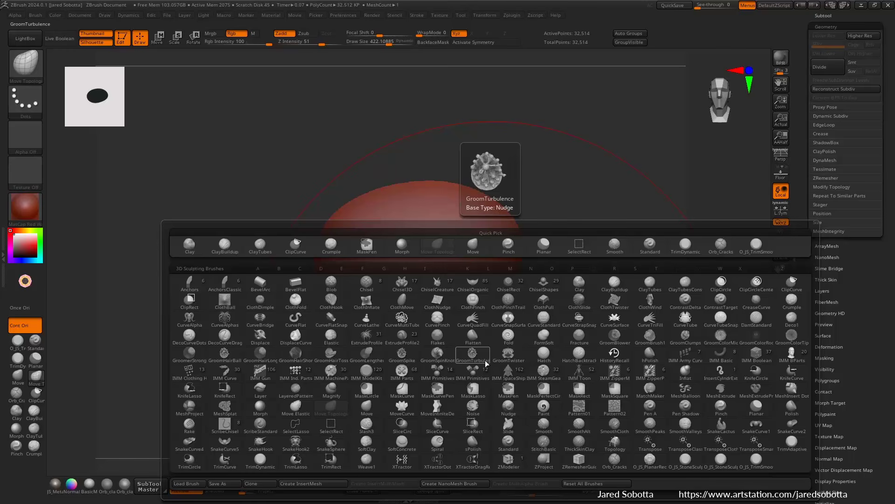
{"action": "key", "text": "c"}
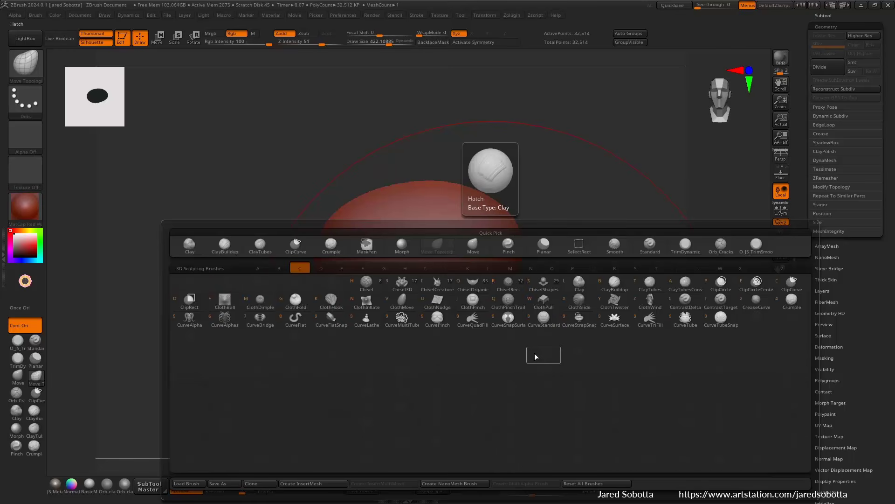
{"action": "key", "text": "4"}
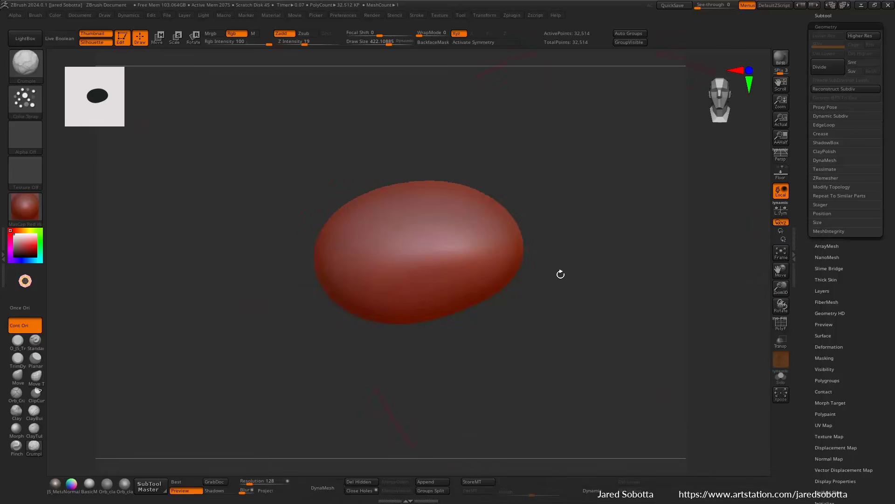
{"action": "left_click", "coordinate": [236, 34]}
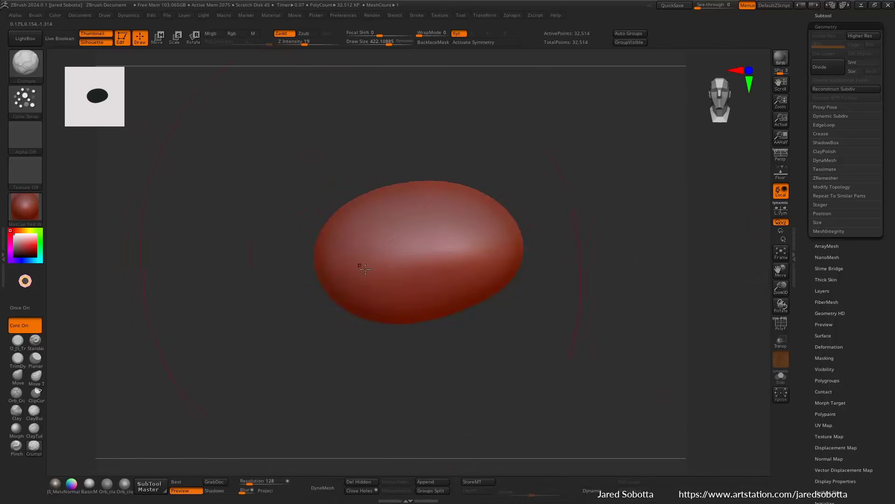
Step: Try Crumple strokes across the ends and front of the stone to form flattened planes, and undo them
{"action": "mouse_move", "coordinate": [359, 261]}
{"action": "left_mouse_down"}
{"action": "mouse_move", "coordinate": [443, 200]}
{"action": "mouse_move", "coordinate": [363, 277]}
{"action": "left_mouse_up"}
{"action": "mouse_move", "coordinate": [488, 322]}
{"action": "left_mouse_down"}
{"action": "mouse_move", "coordinate": [504, 426]}
{"action": "mouse_move", "coordinate": [523, 366]}
{"action": "mouse_move", "coordinate": [504, 303]}
{"action": "left_mouse_up"}
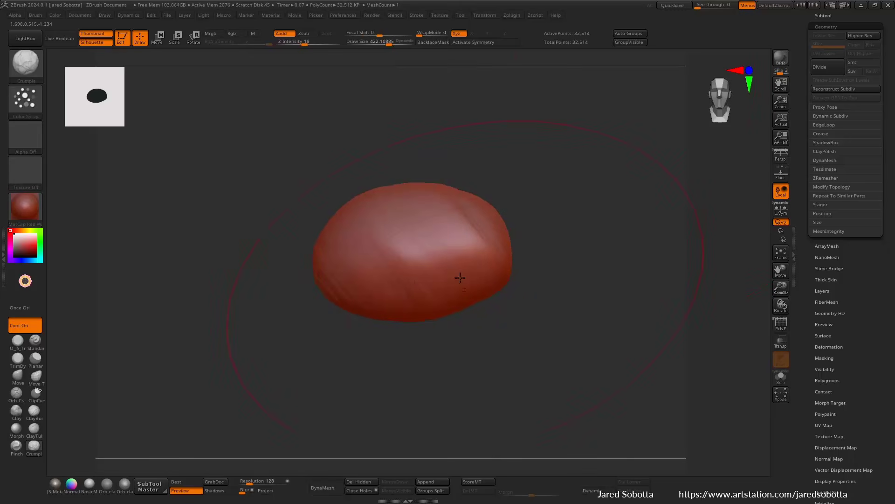
{"action": "mouse_move", "coordinate": [408, 220]}
{"action": "left_mouse_down"}
{"action": "mouse_move", "coordinate": [404, 294]}
{"action": "mouse_move", "coordinate": [429, 325]}
{"action": "mouse_move", "coordinate": [568, 210]}
{"action": "mouse_move", "coordinate": [598, 226]}
{"action": "mouse_move", "coordinate": [646, 226]}
{"action": "mouse_move", "coordinate": [544, 223]}
{"action": "left_mouse_up"}
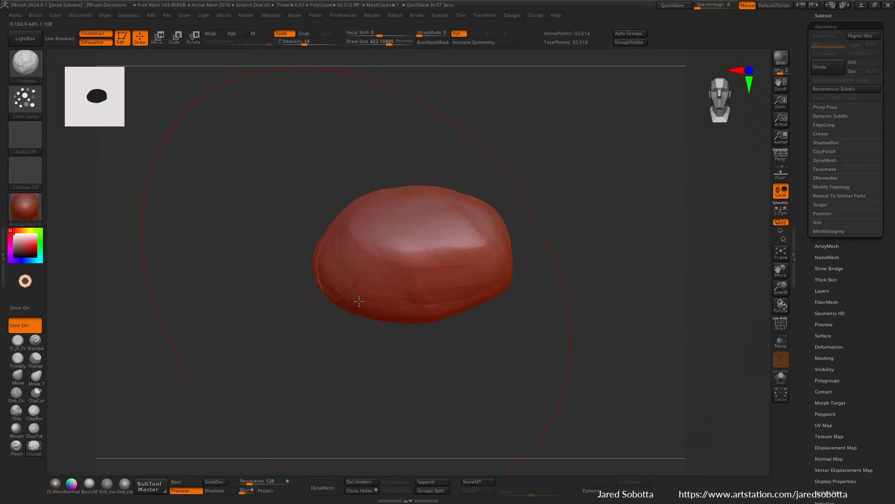
{"action": "key", "text": "ctrl+z"}
{"action": "key", "text": "ctrl+z"}
{"action": "key", "text": "ctrl+z"}
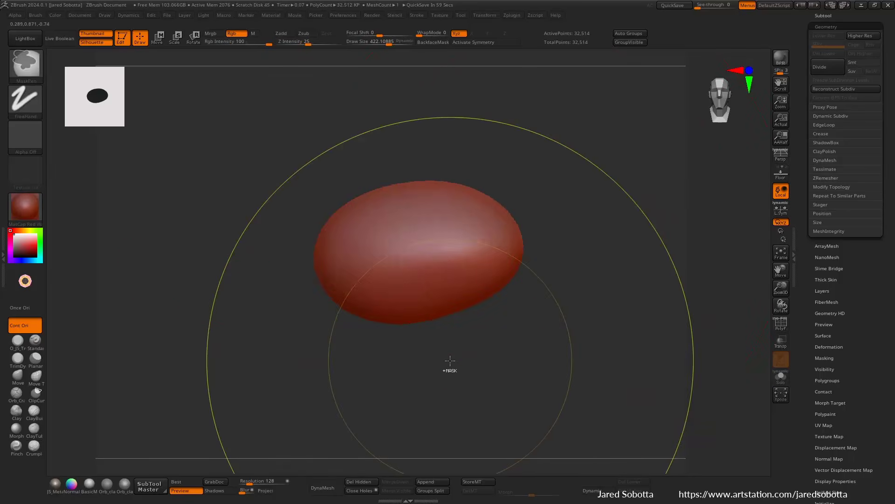
Step: Set the DynaMesh resolution to 184 and raise the Crumple brush's draw size to about 482
{"action": "left_click_drag", "start_coordinate": [248, 484], "coordinate": [251, 485]}
{"action": "left_click_drag", "start_coordinate": [541, 221], "coordinate": [516, 229], "text": "alt"}
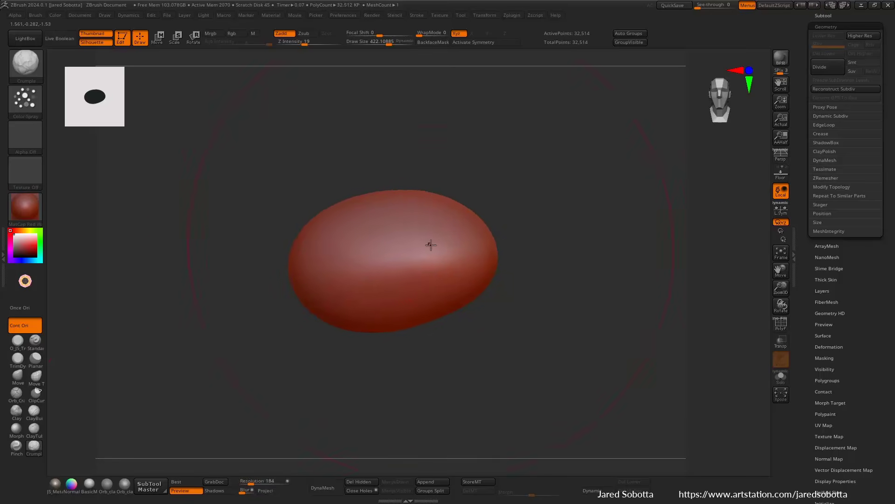
{"action": "key", "text": "space"}
{"action": "left_click_drag", "start_coordinate": [431, 245], "coordinate": [433, 245]}
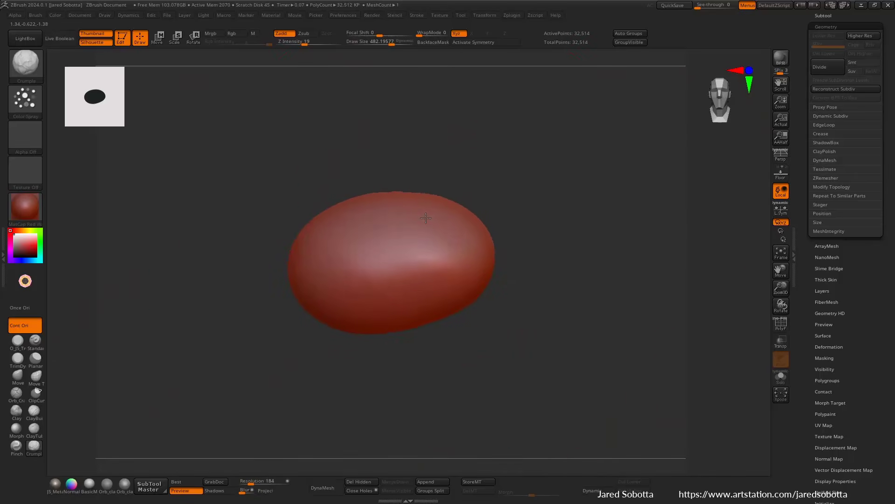
Step: Work Crumple strokes over the oval stone's upper edge, end and underside to form subtle flattened planes
{"action": "mouse_move", "coordinate": [432, 170]}
{"action": "left_mouse_down"}
{"action": "mouse_move", "coordinate": [551, 218]}
{"action": "mouse_move", "coordinate": [522, 232]}
{"action": "mouse_move", "coordinate": [548, 229]}
{"action": "mouse_move", "coordinate": [540, 219]}
{"action": "left_mouse_up"}
{"action": "left_click_drag", "start_coordinate": [308, 281], "coordinate": [323, 248]}
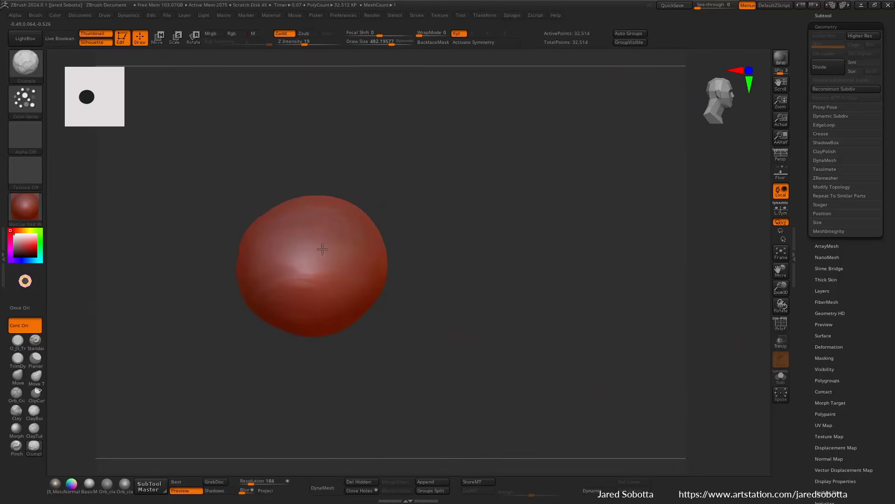
{"action": "left_click_drag", "start_coordinate": [543, 205], "coordinate": [475, 195]}
{"action": "left_click_drag", "start_coordinate": [322, 245], "coordinate": [490, 230], "text": "alt"}
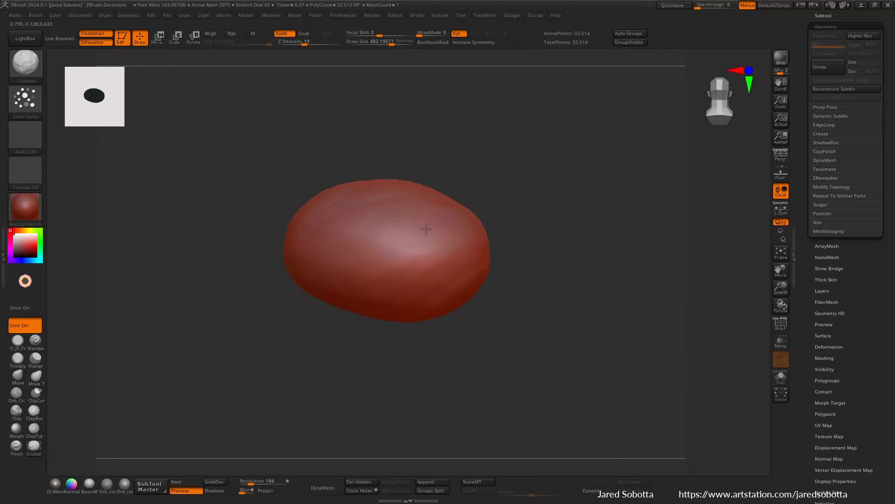
{"action": "left_click_drag", "start_coordinate": [425, 228], "coordinate": [433, 249]}
{"action": "mouse_move", "coordinate": [540, 274]}
{"action": "left_mouse_down"}
{"action": "mouse_move", "coordinate": [521, 276]}
{"action": "mouse_move", "coordinate": [556, 255]}
{"action": "mouse_move", "coordinate": [506, 257]}
{"action": "left_mouse_up"}
{"action": "left_click_drag", "start_coordinate": [440, 261], "coordinate": [387, 289]}
{"action": "left_click_drag", "start_coordinate": [546, 264], "coordinate": [467, 340]}
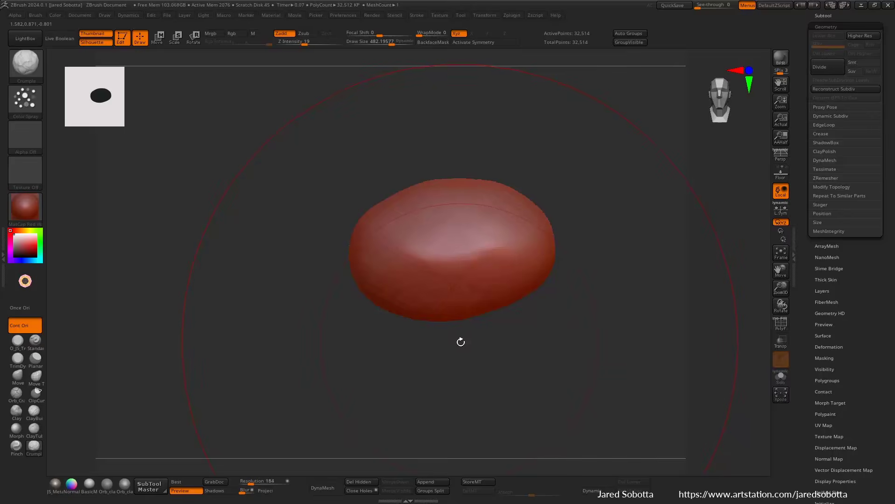
Step: Switch to the TrimDynamic brush with a draw size of about 135 and flatten areas on the stone's front
{"action": "key", "text": "b"}
{"action": "key", "text": "t"}
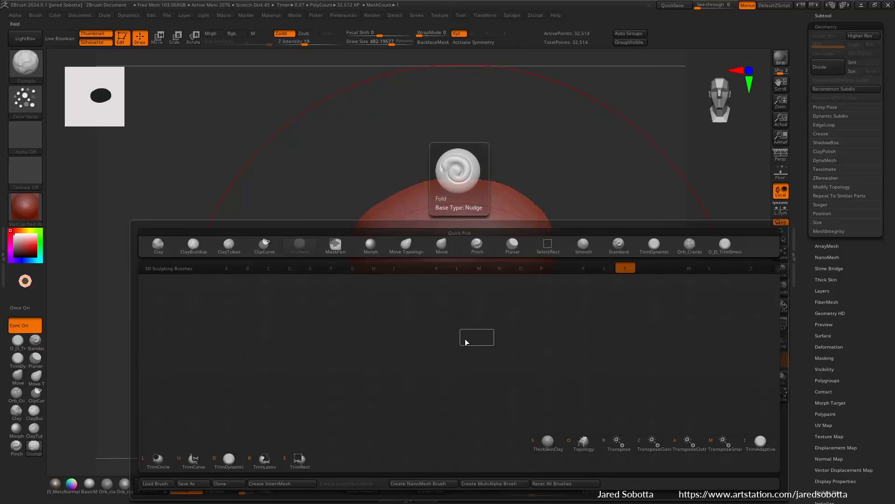
{"action": "left_click", "coordinate": [228, 457]}
{"action": "key", "text": "space"}
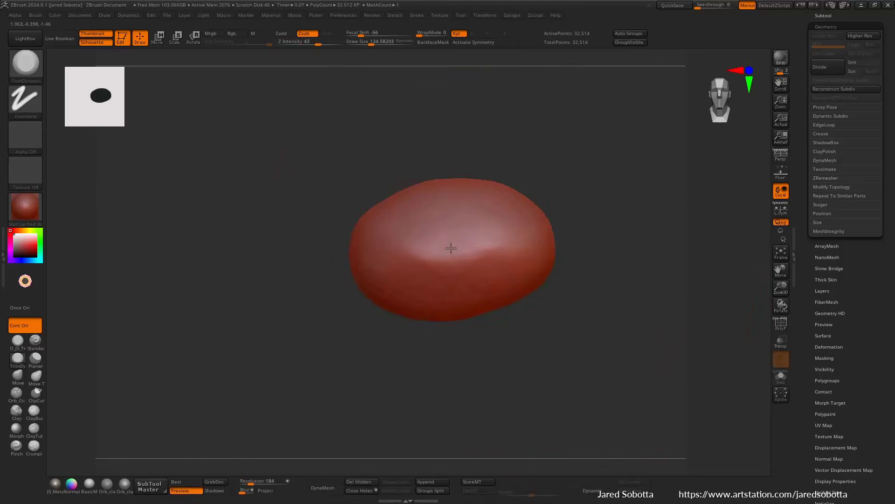
{"action": "mouse_move", "coordinate": [451, 248]}
{"action": "left_mouse_down"}
{"action": "mouse_move", "coordinate": [414, 238]}
{"action": "mouse_move", "coordinate": [433, 259]}
{"action": "mouse_move", "coordinate": [515, 249]}
{"action": "mouse_move", "coordinate": [444, 260]}
{"action": "mouse_move", "coordinate": [461, 239]}
{"action": "mouse_move", "coordinate": [485, 250]}
{"action": "left_mouse_up"}
{"action": "mouse_move", "coordinate": [462, 300]}
{"action": "left_mouse_down"}
{"action": "mouse_move", "coordinate": [417, 286]}
{"action": "mouse_move", "coordinate": [401, 247]}
{"action": "left_mouse_up"}
Step: Remesh the stone with DynaMesh at a resolution of 184
{"action": "left_click_drag", "start_coordinate": [607, 148], "coordinate": [594, 199]}
{"action": "right_click_drag", "start_coordinate": [594, 200], "coordinate": [415, 400]}
{"action": "left_click", "coordinate": [326, 487]}
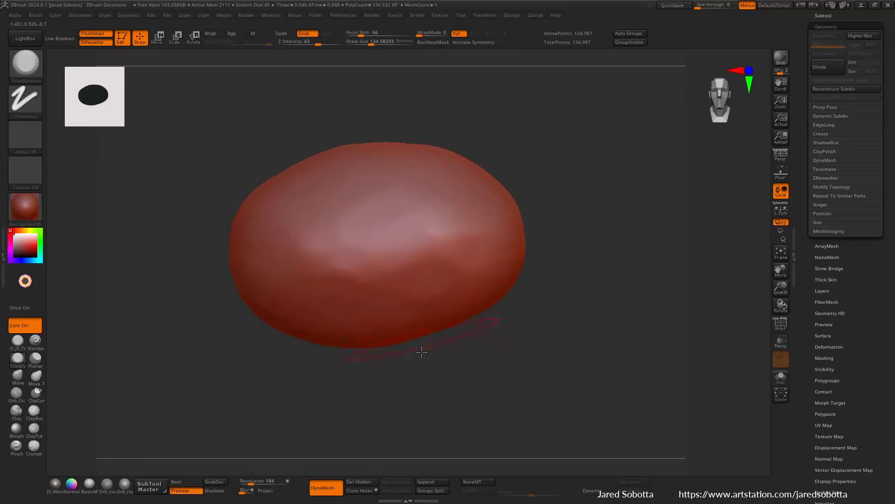
Step: Trim and smooth the stone's front, undo the last two strokes, and set TrimDynamic to draw size about 208 and focal shift -42
{"action": "right_click_drag", "start_coordinate": [442, 316], "coordinate": [532, 247]}
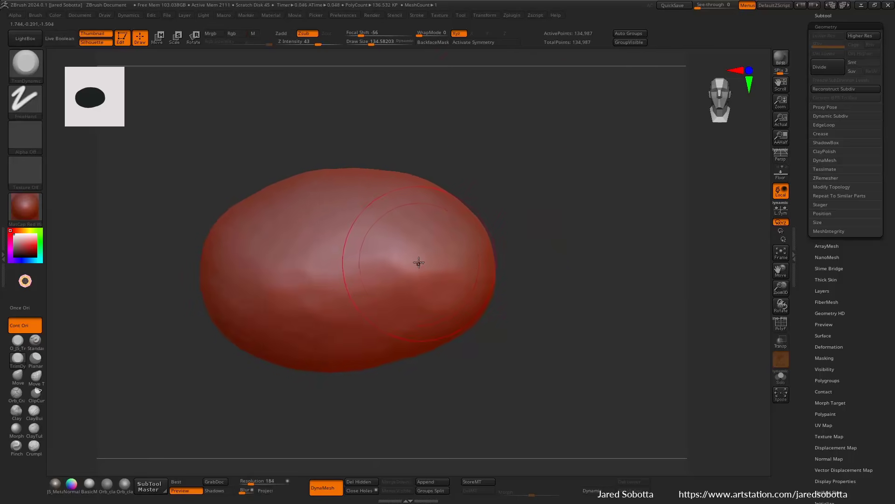
{"action": "key", "text": "s"}
{"action": "left_click_drag", "start_coordinate": [423, 256], "coordinate": [410, 265]}
{"action": "mouse_move", "coordinate": [388, 275]}
{"action": "left_mouse_down", "text": "shift"}
{"action": "mouse_move", "coordinate": [362, 265]}
{"action": "mouse_move", "coordinate": [391, 268]}
{"action": "left_mouse_up", "text": "shift"}
{"action": "mouse_move", "coordinate": [472, 265]}
{"action": "left_mouse_down"}
{"action": "mouse_move", "coordinate": [397, 256]}
{"action": "mouse_move", "coordinate": [398, 265]}
{"action": "mouse_move", "coordinate": [413, 268]}
{"action": "mouse_move", "coordinate": [420, 234]}
{"action": "mouse_move", "coordinate": [405, 274]}
{"action": "mouse_move", "coordinate": [368, 225]}
{"action": "mouse_move", "coordinate": [454, 274]}
{"action": "mouse_move", "coordinate": [432, 292]}
{"action": "mouse_move", "coordinate": [426, 253]}
{"action": "mouse_move", "coordinate": [249, 304]}
{"action": "left_mouse_up"}
{"action": "key", "text": "ctrl+z"}
{"action": "key", "text": "ctrl+z"}
{"action": "key", "text": "space"}
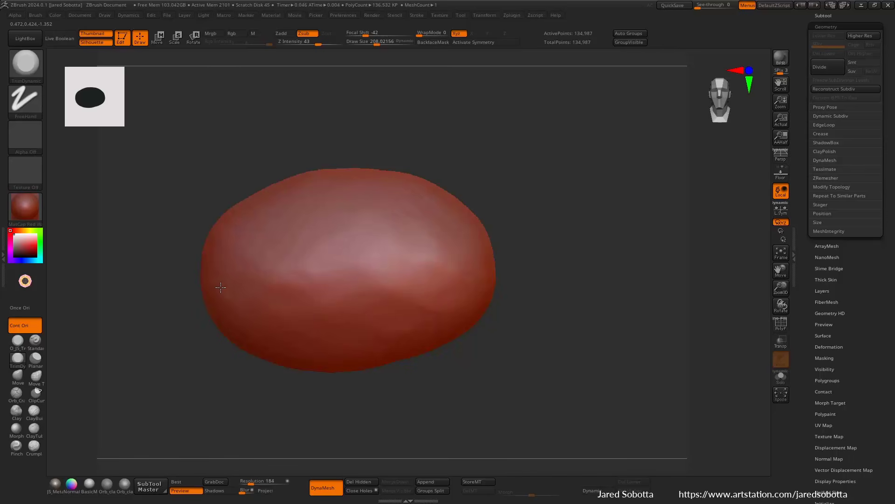
Step: Switch the stone to the grey JS metal material, trim its lower front, and check its planes briefly with the normal-map material
{"action": "right_click_drag", "start_coordinate": [279, 154], "coordinate": [238, 153]}
{"action": "left_click", "coordinate": [55, 485]}
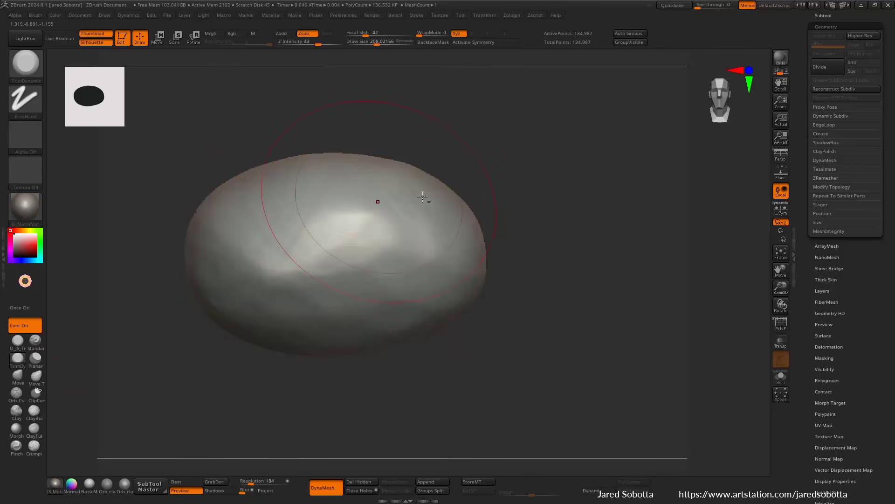
{"action": "mouse_move", "coordinate": [422, 197]}
{"action": "right_mouse_down"}
{"action": "mouse_move", "coordinate": [538, 191]}
{"action": "mouse_move", "coordinate": [509, 223]}
{"action": "right_mouse_up"}
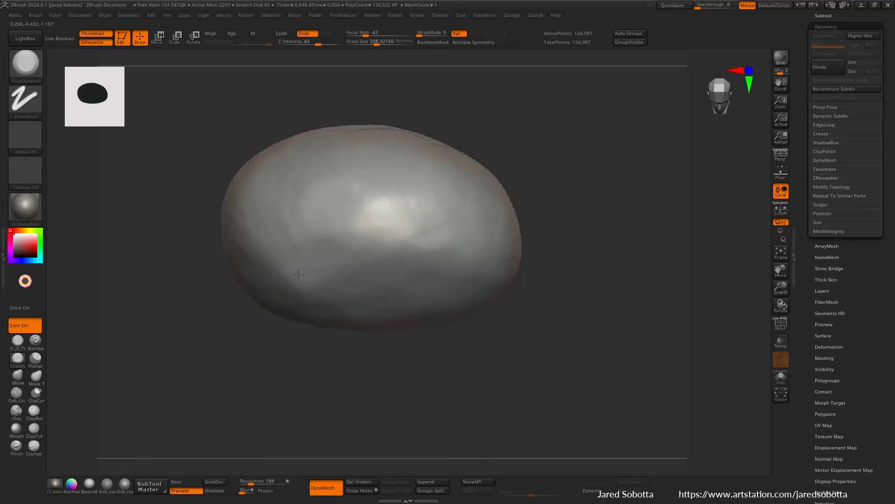
{"action": "left_click_drag", "start_coordinate": [298, 275], "coordinate": [292, 302]}
{"action": "mouse_move", "coordinate": [418, 186]}
{"action": "right_mouse_down"}
{"action": "mouse_move", "coordinate": [544, 182]}
{"action": "mouse_move", "coordinate": [521, 137]}
{"action": "mouse_move", "coordinate": [538, 206]}
{"action": "right_mouse_up"}
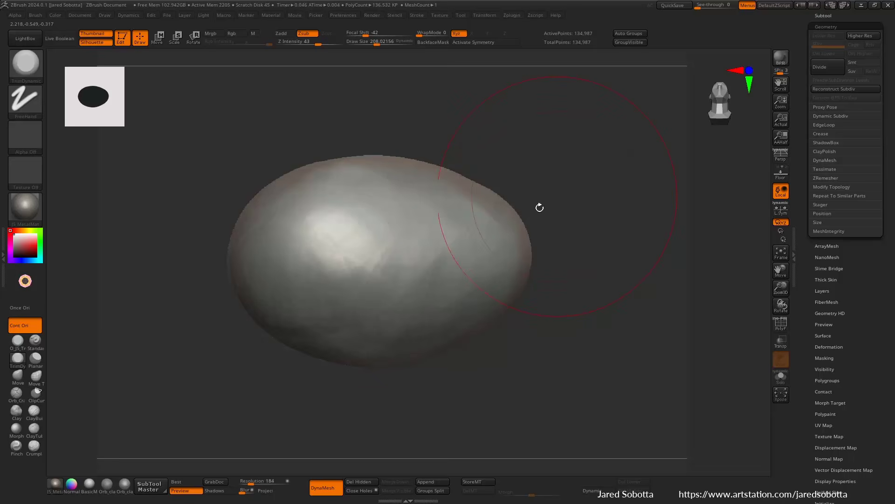
{"action": "left_click", "coordinate": [72, 483]}
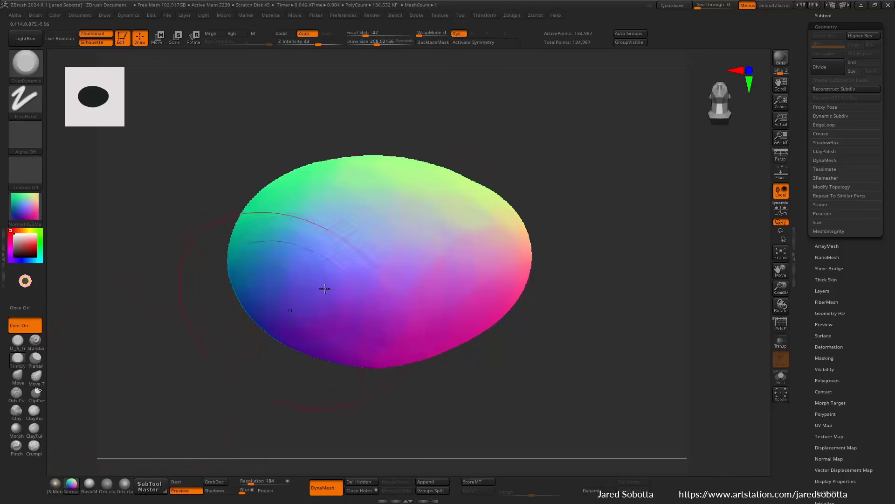
{"action": "left_click", "coordinate": [55, 483]}
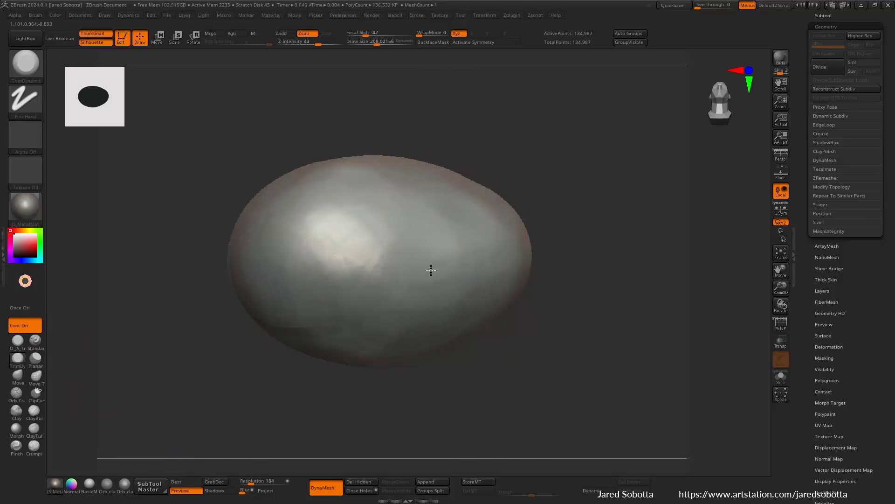
Step: Flatten planes across the stone's front and near its end with TrimDynamic, and smooth the transition between them
{"action": "mouse_move", "coordinate": [394, 254]}
{"action": "left_mouse_down"}
{"action": "mouse_move", "coordinate": [342, 269]}
{"action": "mouse_move", "coordinate": [317, 233]}
{"action": "left_mouse_up"}
{"action": "left_click_drag", "start_coordinate": [401, 119], "coordinate": [434, 140]}
{"action": "mouse_move", "coordinate": [357, 205]}
{"action": "left_mouse_down"}
{"action": "mouse_move", "coordinate": [324, 193]}
{"action": "mouse_move", "coordinate": [290, 210]}
{"action": "mouse_move", "coordinate": [257, 277]}
{"action": "mouse_move", "coordinate": [250, 250]}
{"action": "mouse_move", "coordinate": [264, 204]}
{"action": "left_mouse_up"}
{"action": "left_click_drag", "start_coordinate": [286, 107], "coordinate": [334, 194]}
{"action": "left_click_drag", "start_coordinate": [278, 198], "coordinate": [266, 185], "text": "shift"}
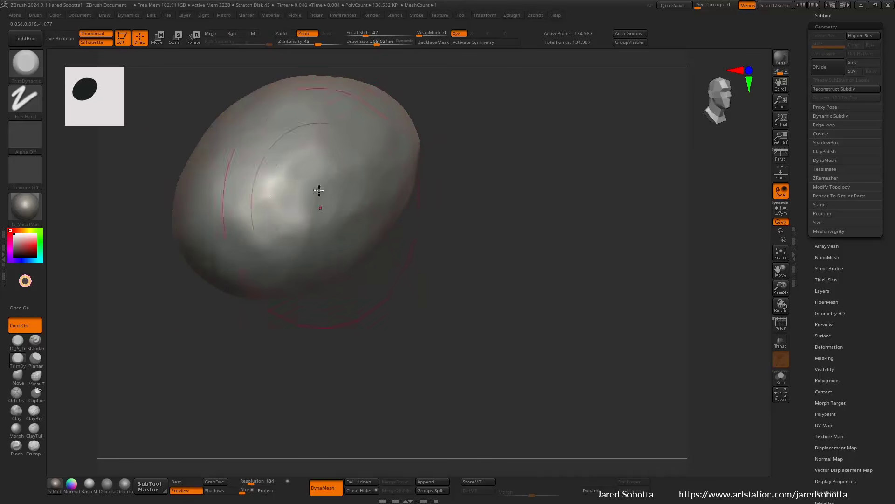
Step: Trim the stone's end and adjoining side from a turned view, and undo the last stroke
{"action": "left_click_drag", "start_coordinate": [319, 199], "coordinate": [352, 189]}
{"action": "left_click_drag", "start_coordinate": [542, 225], "coordinate": [520, 191]}
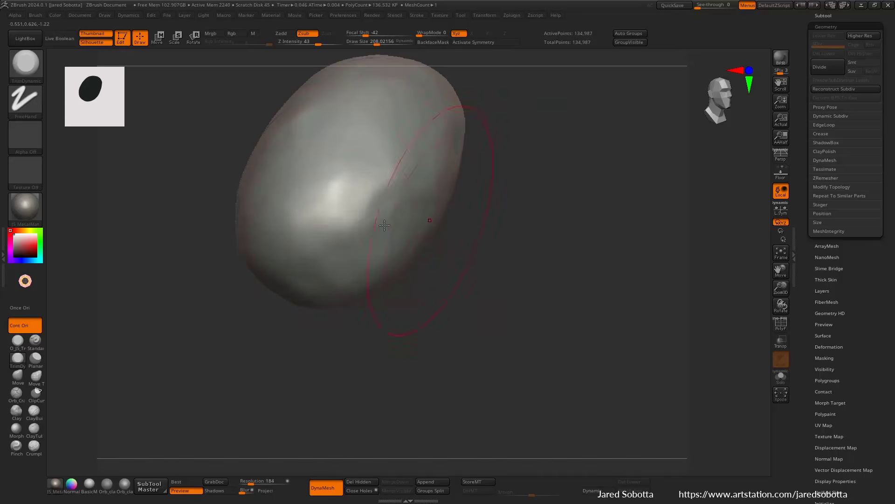
{"action": "mouse_move", "coordinate": [426, 221]}
{"action": "left_mouse_down"}
{"action": "mouse_move", "coordinate": [327, 239]}
{"action": "mouse_move", "coordinate": [292, 214]}
{"action": "mouse_move", "coordinate": [274, 256]}
{"action": "left_mouse_up"}
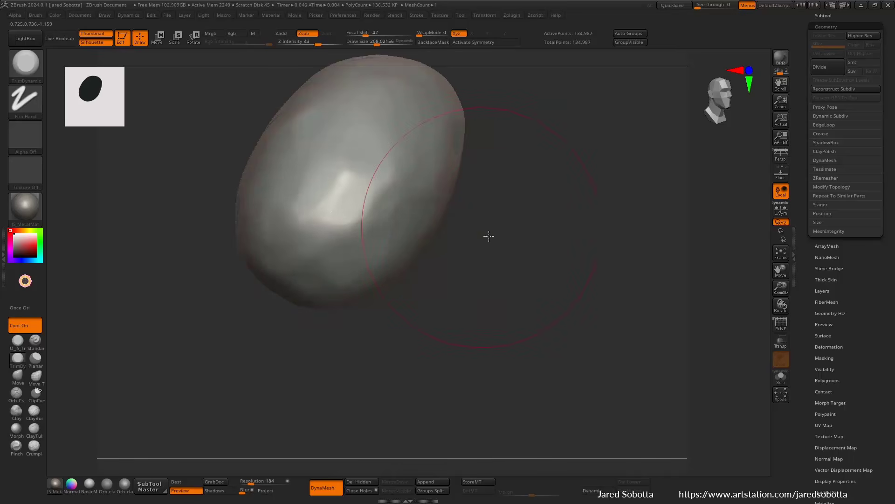
{"action": "mouse_move", "coordinate": [488, 236]}
{"action": "left_mouse_down"}
{"action": "mouse_move", "coordinate": [513, 252]}
{"action": "mouse_move", "coordinate": [516, 210]}
{"action": "mouse_move", "coordinate": [472, 202]}
{"action": "mouse_move", "coordinate": [351, 265]}
{"action": "mouse_move", "coordinate": [340, 254]}
{"action": "mouse_move", "coordinate": [340, 275]}
{"action": "mouse_move", "coordinate": [353, 182]}
{"action": "left_mouse_up"}
{"action": "key", "text": "ctrl+z"}
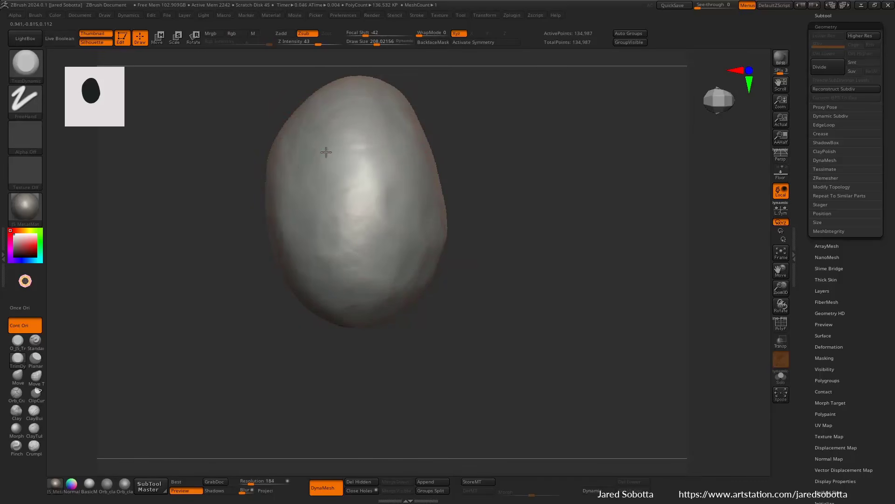
Step: Reduce the TrimDynamic draw size to about 104 and flatten the ridge along the stone's narrow top and center
{"action": "mouse_move", "coordinate": [463, 173]}
{"action": "left_mouse_down"}
{"action": "mouse_move", "coordinate": [460, 212]}
{"action": "mouse_move", "coordinate": [453, 190]}
{"action": "left_mouse_up"}
{"action": "key", "text": "space"}
{"action": "left_click_drag", "start_coordinate": [393, 200], "coordinate": [383, 199]}
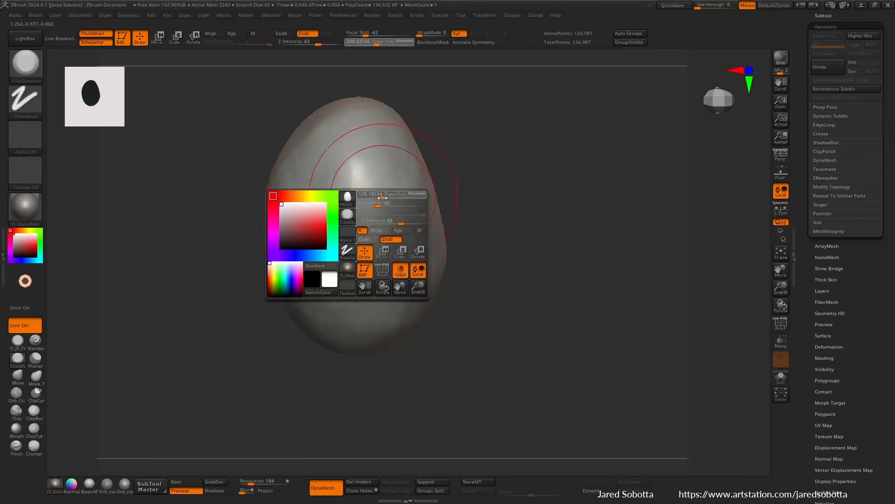
{"action": "left_click_drag", "start_coordinate": [357, 168], "coordinate": [353, 241]}
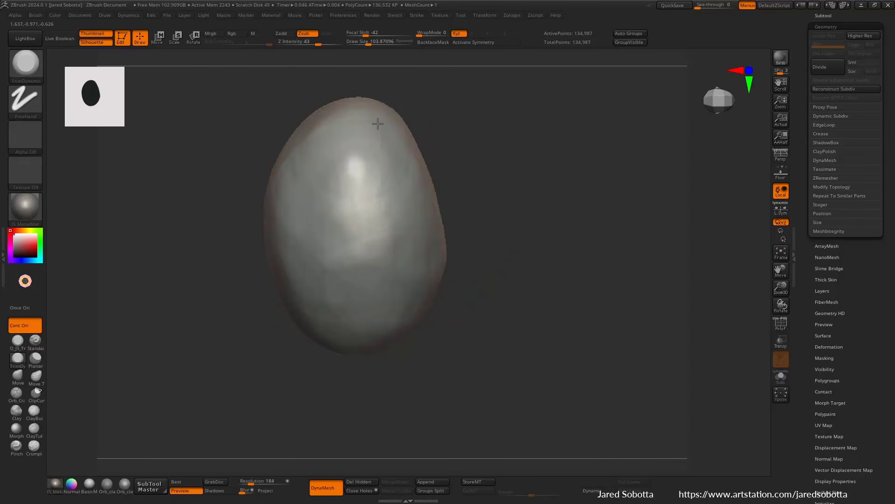
{"action": "left_click_drag", "start_coordinate": [378, 123], "coordinate": [361, 111]}
{"action": "left_click_drag", "start_coordinate": [411, 130], "coordinate": [484, 188]}
Step: Raise the TrimDynamic draw size to about 163 and flatten the upright stone's center and lower side
{"action": "key", "text": "space"}
{"action": "mouse_move", "coordinate": [393, 226]}
{"action": "left_mouse_down"}
{"action": "mouse_move", "coordinate": [390, 251]}
{"action": "mouse_move", "coordinate": [372, 236]}
{"action": "mouse_move", "coordinate": [330, 240]}
{"action": "left_mouse_up"}
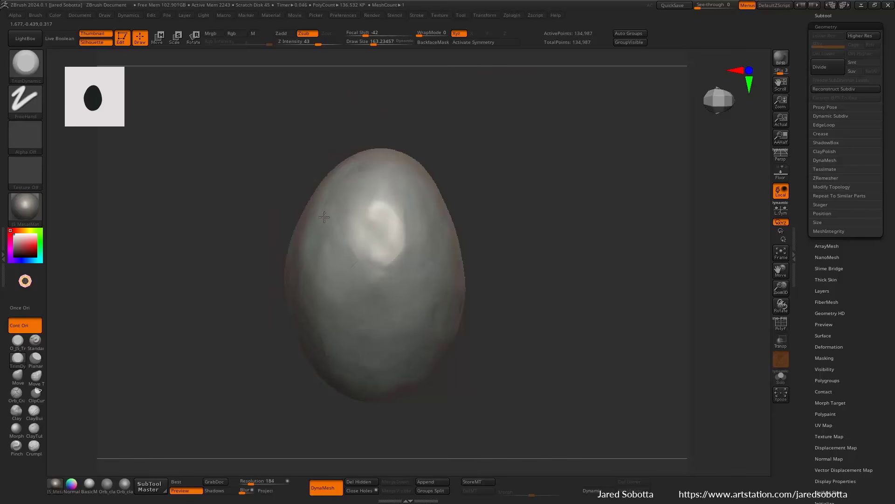
{"action": "mouse_move", "coordinate": [460, 136]}
{"action": "left_mouse_down"}
{"action": "mouse_move", "coordinate": [470, 104]}
{"action": "mouse_move", "coordinate": [463, 126]}
{"action": "left_mouse_up"}
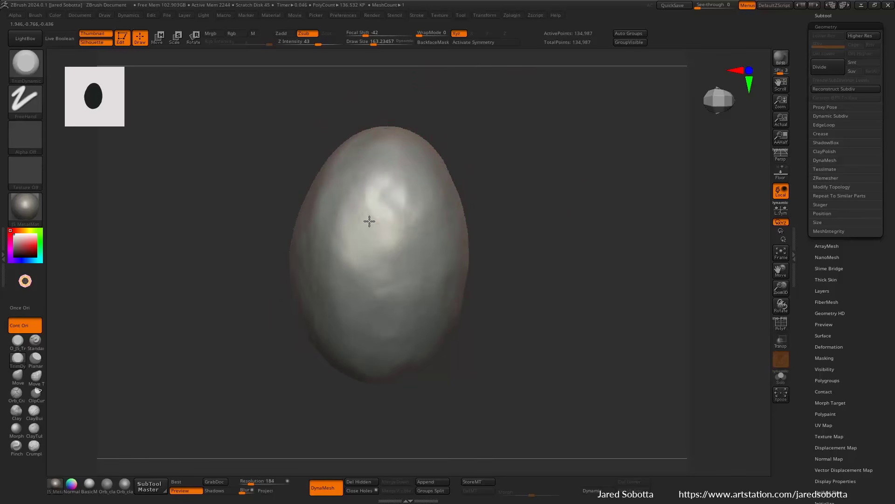
{"action": "left_click_drag", "start_coordinate": [471, 186], "coordinate": [460, 201]}
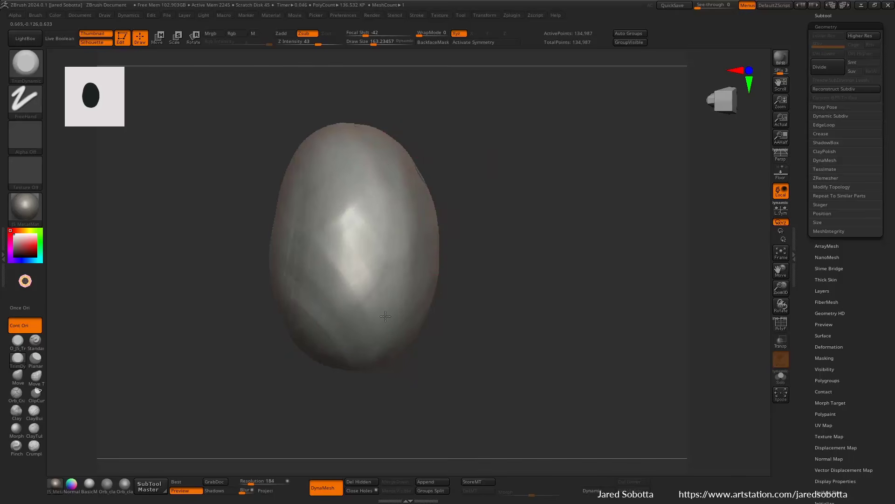
{"action": "left_click_drag", "start_coordinate": [352, 253], "coordinate": [362, 298]}
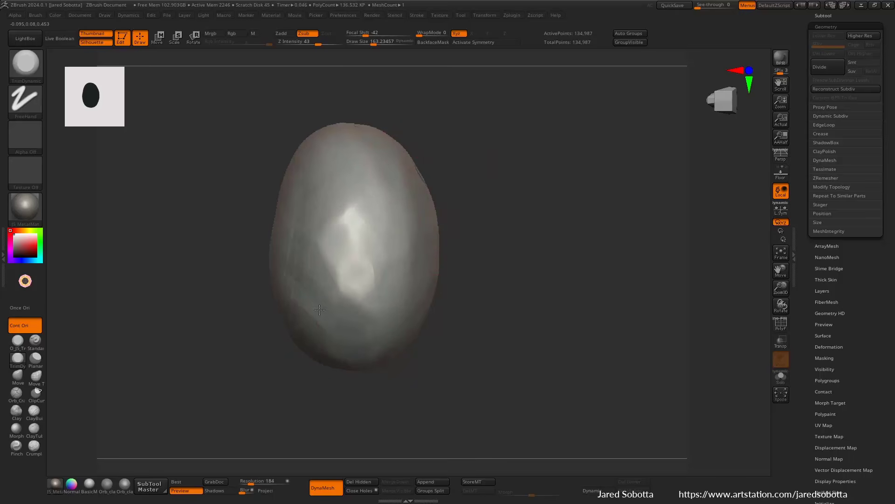
{"action": "left_click_drag", "start_coordinate": [291, 307], "coordinate": [298, 268]}
Step: Flatten the bumps across the stone's opposite side with TrimDynamic while turning it diagonally
{"action": "mouse_move", "coordinate": [433, 199]}
{"action": "left_mouse_down", "text": "alt"}
{"action": "mouse_move", "coordinate": [456, 142]}
{"action": "mouse_move", "coordinate": [494, 180]}
{"action": "mouse_move", "coordinate": [496, 205]}
{"action": "left_mouse_up", "text": "alt"}
{"action": "left_click_drag", "start_coordinate": [394, 214], "coordinate": [438, 171]}
{"action": "left_click_drag", "start_coordinate": [503, 154], "coordinate": [345, 194]}
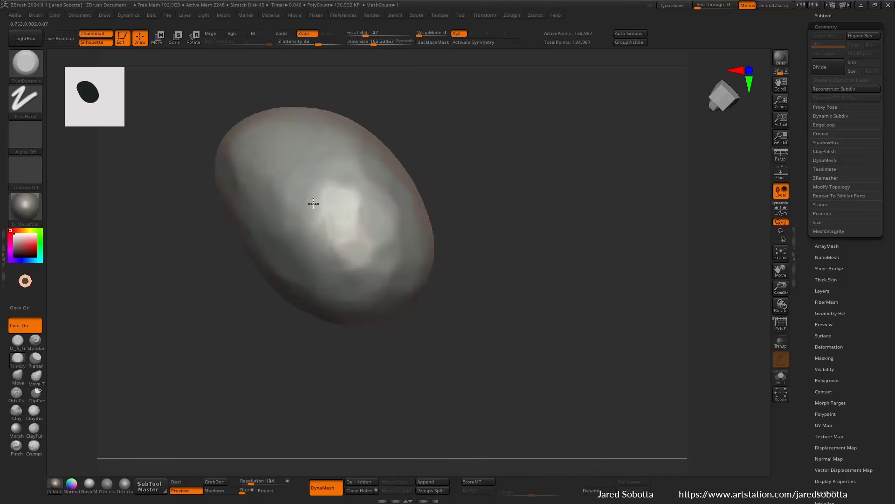
{"action": "left_click_drag", "start_coordinate": [459, 148], "coordinate": [446, 208]}
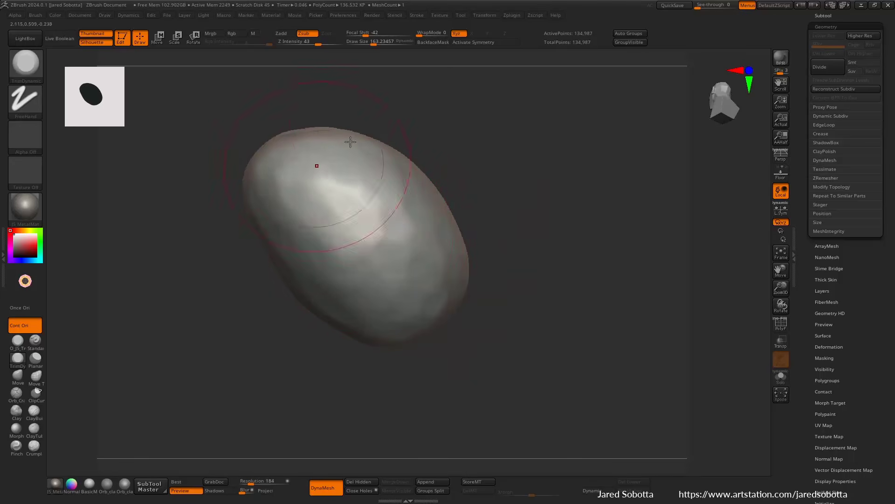
Step: Trim the stone's rounded end and lower edge into softer planes and check the form from the front
{"action": "left_click_drag", "start_coordinate": [438, 87], "coordinate": [454, 154]}
{"action": "mouse_move", "coordinate": [457, 123]}
{"action": "left_mouse_down", "text": "alt"}
{"action": "mouse_move", "coordinate": [444, 204]}
{"action": "mouse_move", "coordinate": [414, 192]}
{"action": "left_mouse_up", "text": "alt"}
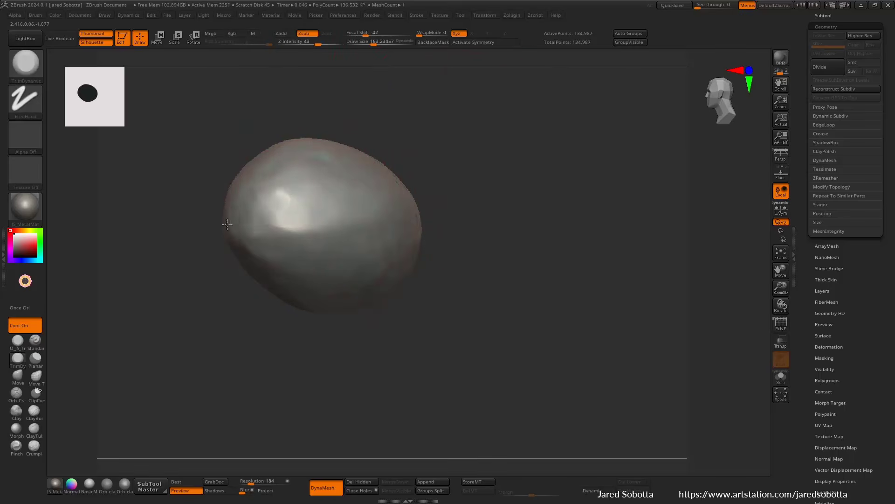
{"action": "mouse_move", "coordinate": [406, 180]}
{"action": "left_mouse_down"}
{"action": "mouse_move", "coordinate": [476, 196]}
{"action": "mouse_move", "coordinate": [401, 178]}
{"action": "mouse_move", "coordinate": [463, 194]}
{"action": "mouse_move", "coordinate": [337, 246]}
{"action": "mouse_move", "coordinate": [296, 228]}
{"action": "mouse_move", "coordinate": [244, 252]}
{"action": "mouse_move", "coordinate": [215, 244]}
{"action": "left_mouse_up"}
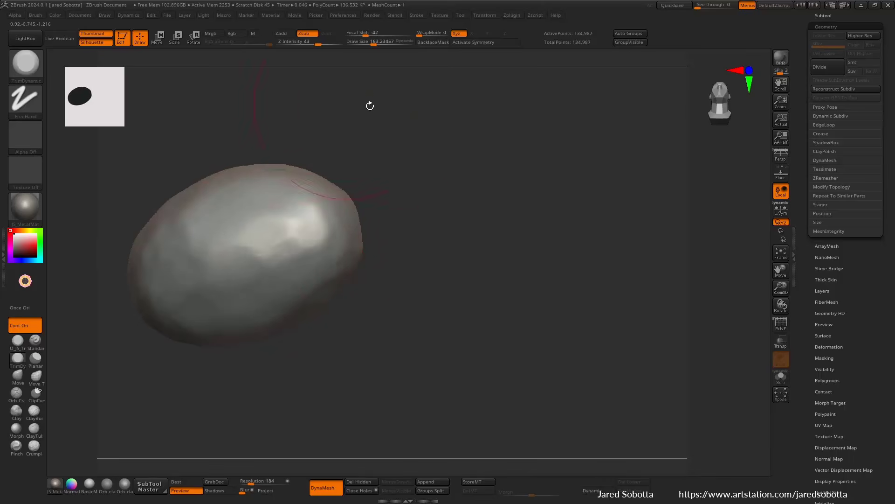
{"action": "mouse_move", "coordinate": [370, 106]}
{"action": "left_mouse_down"}
{"action": "mouse_move", "coordinate": [416, 222]}
{"action": "mouse_move", "coordinate": [473, 248]}
{"action": "mouse_move", "coordinate": [429, 211]}
{"action": "left_mouse_up"}
Step: Frame the whole stone and refresh its DynaMesh at the current resolution
{"action": "key", "text": "f"}
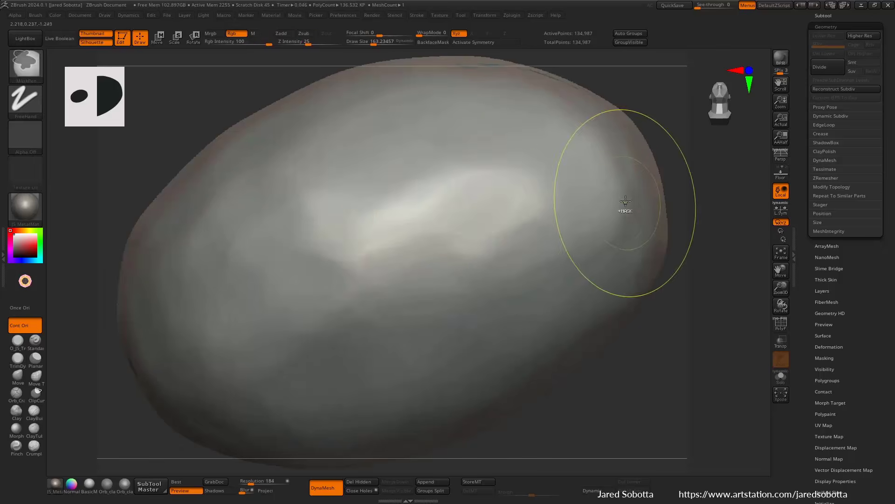
{"action": "key", "text": "f"}
{"action": "right_click_drag", "start_coordinate": [625, 201], "coordinate": [380, 194], "text": "ctrl"}
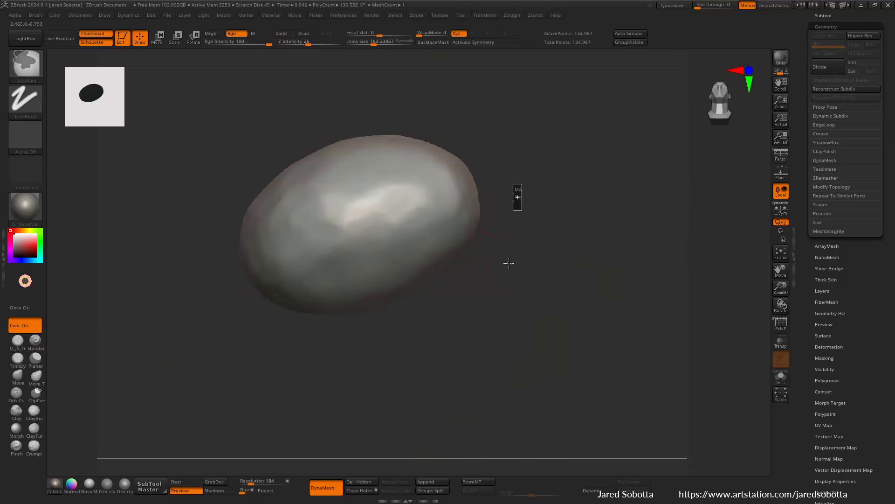
{"action": "left_click_drag", "start_coordinate": [509, 264], "coordinate": [502, 283], "text": "ctrl"}
Step: Try remeshing the stone with DynaMesh at a resolution of 432, and undo it
{"action": "left_click_drag", "start_coordinate": [250, 482], "coordinate": [255, 482]}
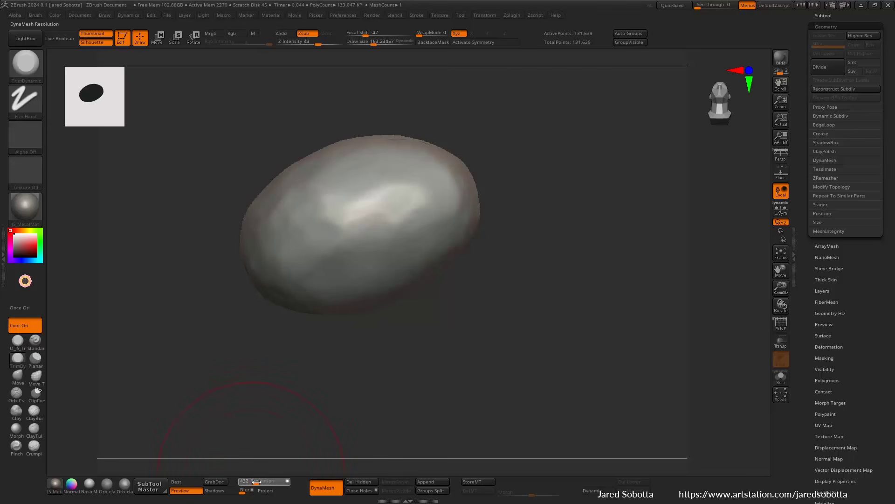
{"action": "left_click_drag", "start_coordinate": [555, 179], "coordinate": [541, 318], "text": "ctrl"}
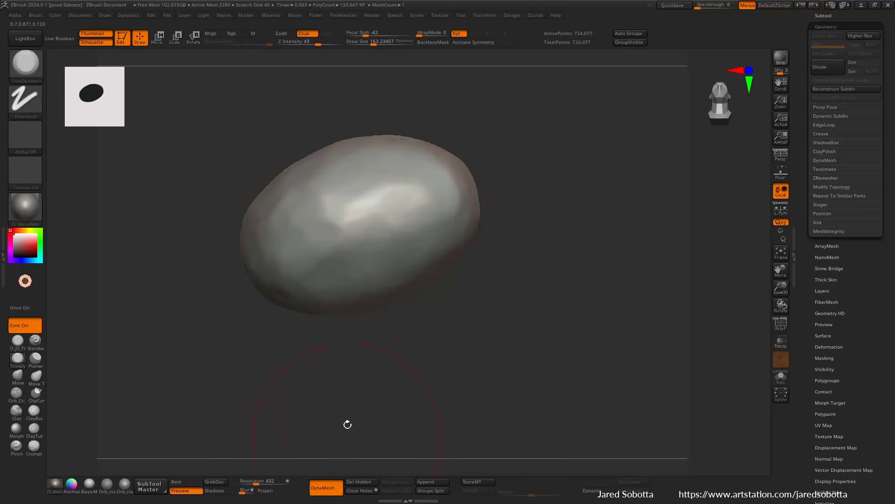
{"action": "key", "text": "ctrl+z"}
Step: Remesh the stone with DynaMesh at a resolution of 352 and set the resolution value to 424
{"action": "left_click", "coordinate": [269, 479]}
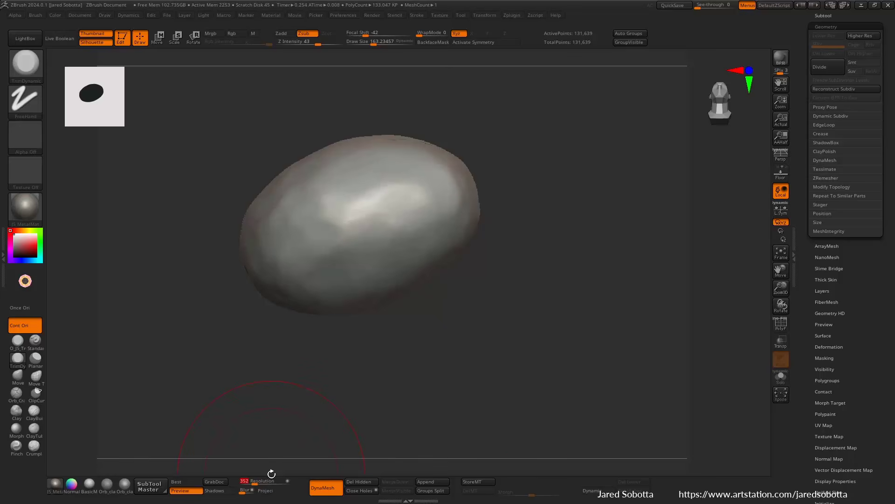
{"action": "left_click_drag", "start_coordinate": [525, 326], "coordinate": [539, 356], "text": "ctrl"}
{"action": "left_click", "coordinate": [259, 480]}
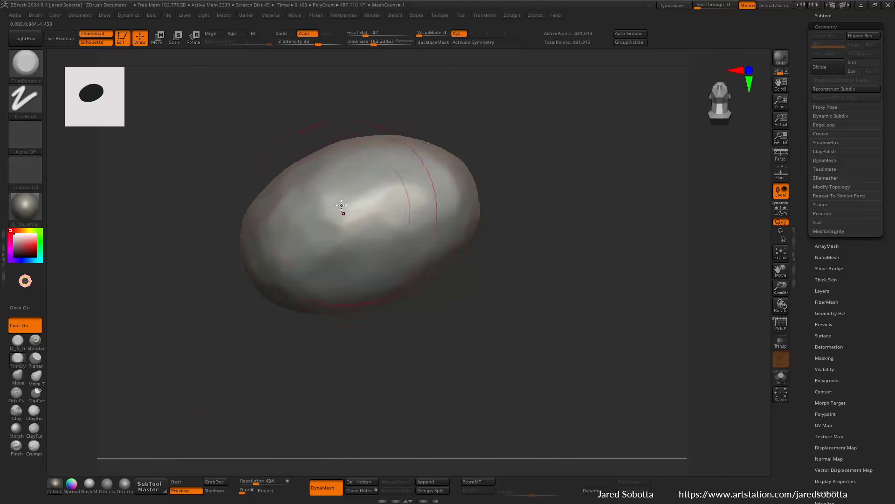
Step: Remesh the stone with DynaMesh at a resolution of 400 and frame the whole form
{"action": "left_click_drag", "start_coordinate": [543, 176], "coordinate": [530, 286], "text": "ctrl"}
{"action": "left_click_drag", "start_coordinate": [575, 164], "coordinate": [567, 258], "text": "ctrl"}
{"action": "key", "text": "f"}
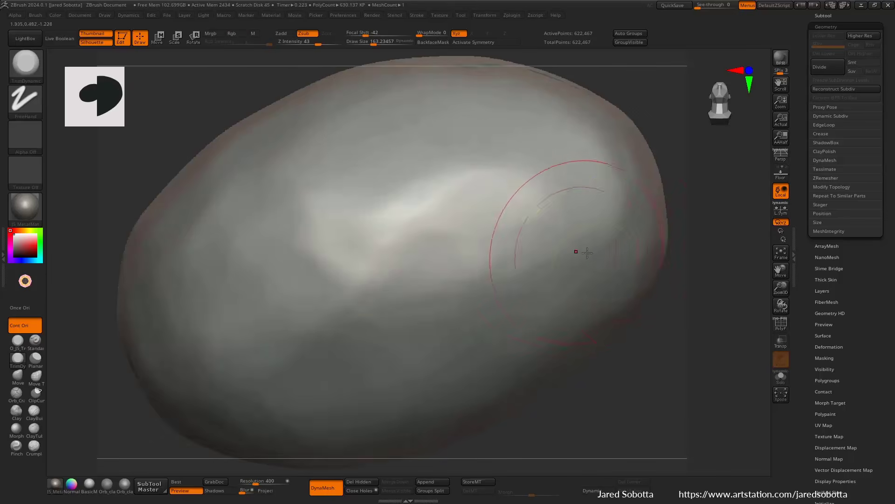
{"action": "mouse_move", "coordinate": [562, 266]}
{"action": "right_mouse_down", "text": "ctrl"}
{"action": "mouse_move", "coordinate": [522, 260]}
{"action": "mouse_move", "coordinate": [555, 265]}
{"action": "right_mouse_up", "text": "ctrl"}
{"action": "right_click_drag", "start_coordinate": [555, 265], "coordinate": [443, 277], "text": "alt"}
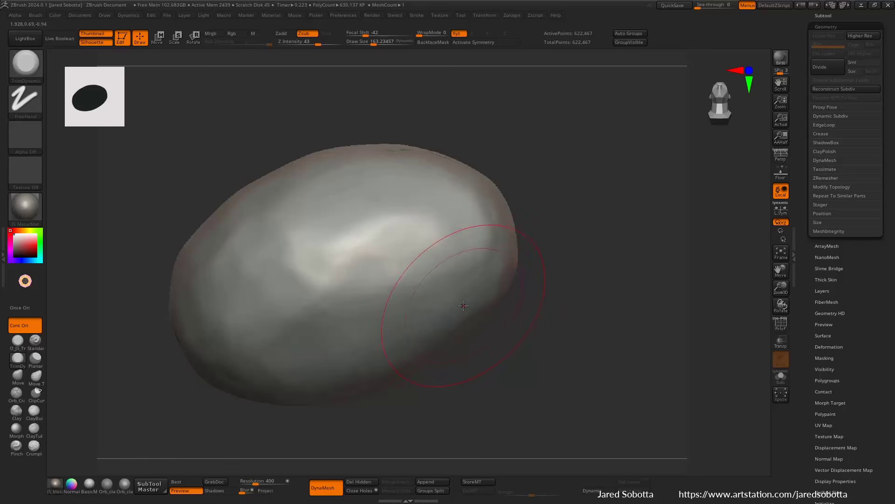
Step: Set up the TrimDynamic brush with a smaller draw size of about 90 for the stone's finer planes
{"action": "right_click_drag", "start_coordinate": [555, 294], "coordinate": [466, 253]}
{"action": "key", "text": "f"}
{"action": "right_click_drag", "start_coordinate": [502, 126], "coordinate": [509, 118]}
{"action": "key", "text": "space"}
{"action": "mouse_move", "coordinate": [381, 263]}
{"action": "left_mouse_down"}
{"action": "mouse_move", "coordinate": [368, 263]}
{"action": "mouse_move", "coordinate": [376, 264]}
{"action": "left_mouse_up"}
{"action": "key", "text": "b"}
{"action": "key", "text": "t"}
{"action": "key", "text": "d"}
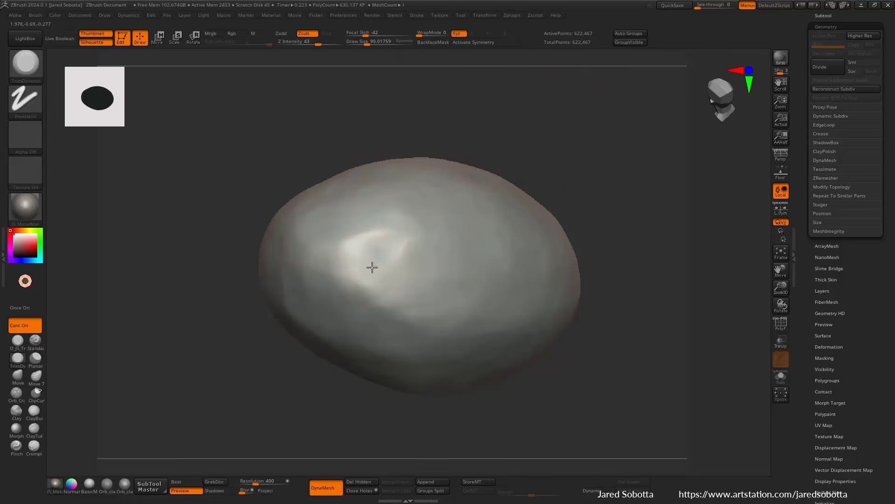
Step: Refresh the stone's DynaMesh at the current resolution and inspect the form from several angles
{"action": "left_click_drag", "start_coordinate": [583, 139], "coordinate": [590, 215], "text": "ctrl"}
{"action": "right_click_drag", "start_coordinate": [555, 184], "coordinate": [605, 158]}
{"action": "right_click_drag", "start_coordinate": [606, 159], "coordinate": [510, 129], "text": "alt"}
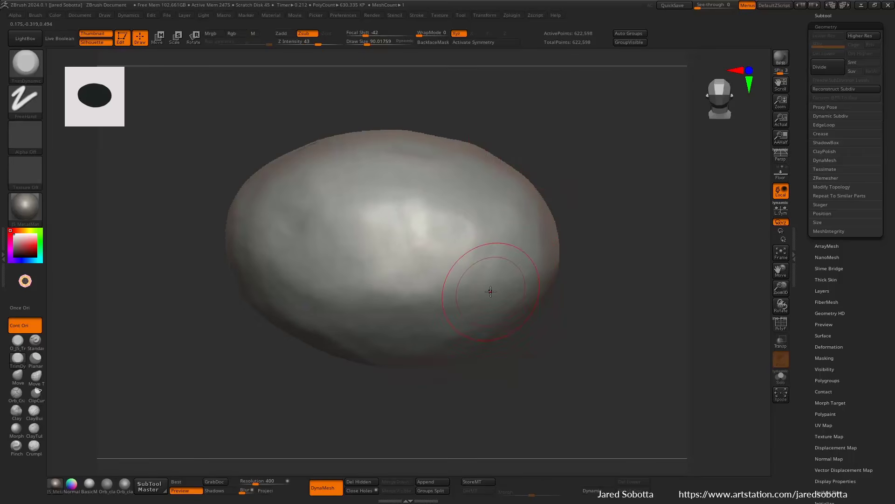
{"action": "mouse_move", "coordinate": [580, 227]}
{"action": "left_mouse_down"}
{"action": "mouse_move", "coordinate": [497, 241]}
{"action": "mouse_move", "coordinate": [569, 240]}
{"action": "left_mouse_up"}
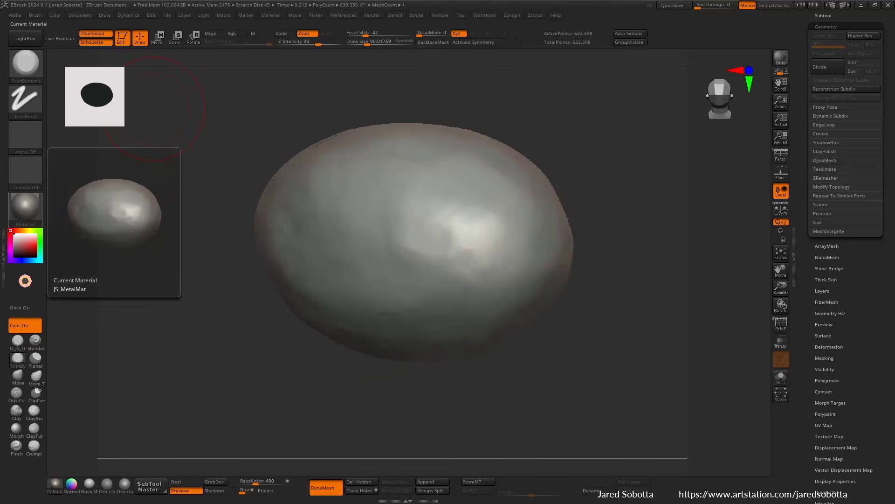
Step: Switch to the beach rock reference photo and examine the chips and cavities on the pebbles up close
{"action": "right_click_drag", "start_coordinate": [1, 28], "coordinate": [467, 44]}
{"action": "scroll", "coordinate": [441, 278], "scroll_direction": "up", "scroll_amount": 5}
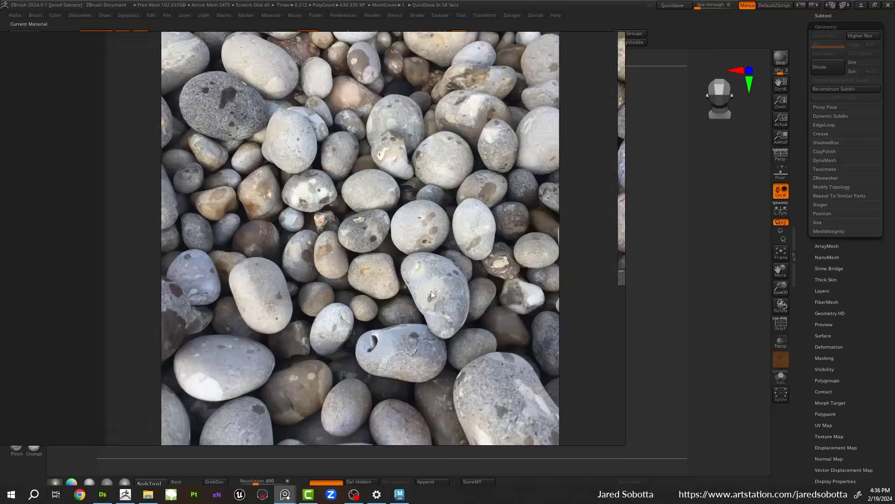
{"action": "scroll", "coordinate": [356, 378], "scroll_direction": "up", "scroll_amount": 4}
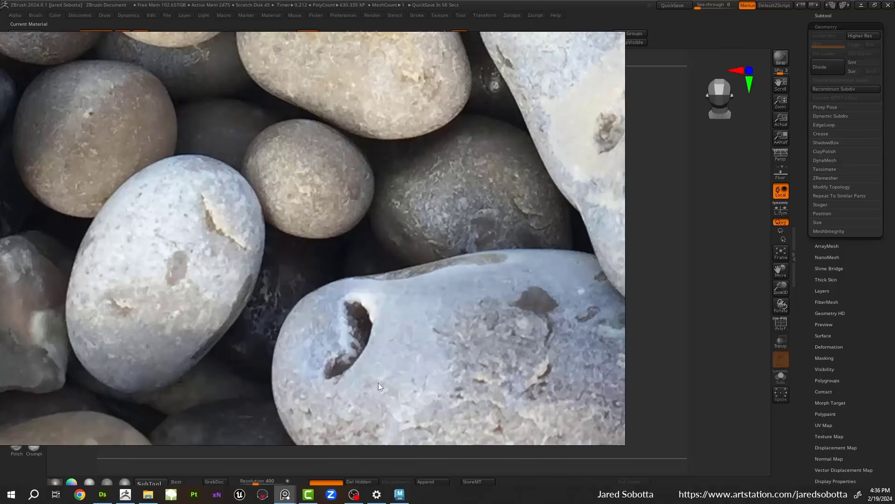
{"action": "middle_click_drag", "start_coordinate": [379, 382], "coordinate": [359, 242]}
{"action": "key", "text": "alt+Tab"}
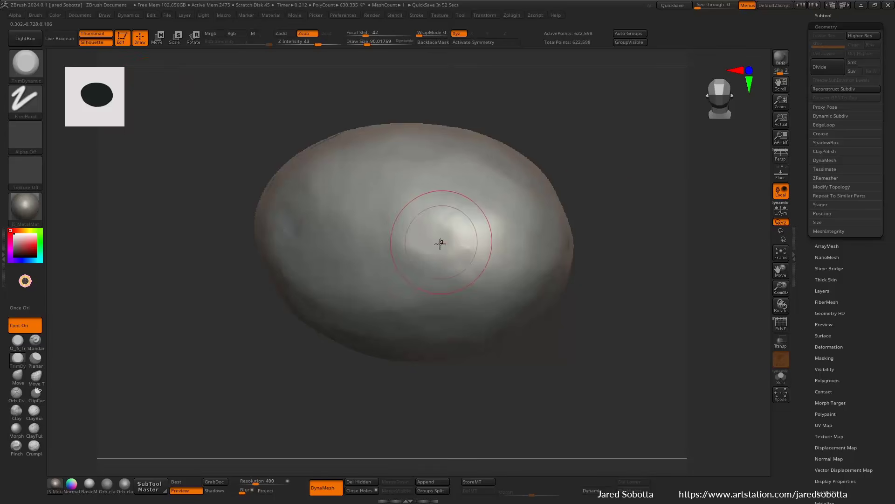
Step: Switch to the DamStandard brush, enlarge its draw size to about 169, and undo the short trial groove
{"action": "key", "text": "b"}
{"action": "key", "text": "d"}
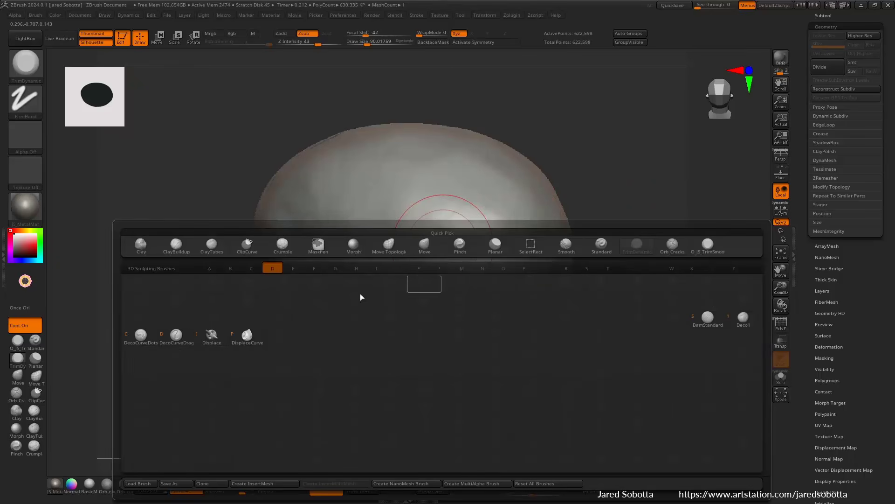
{"action": "left_click", "coordinate": [708, 317]}
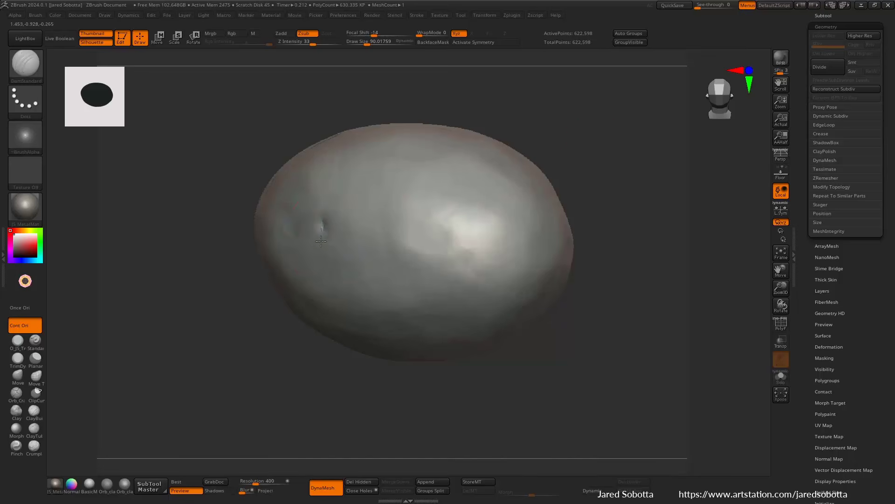
{"action": "left_click_drag", "start_coordinate": [321, 241], "coordinate": [316, 272]}
{"action": "left_click_drag", "start_coordinate": [601, 188], "coordinate": [570, 184]}
{"action": "key", "text": "space"}
{"action": "key", "text": "ctrl+z"}
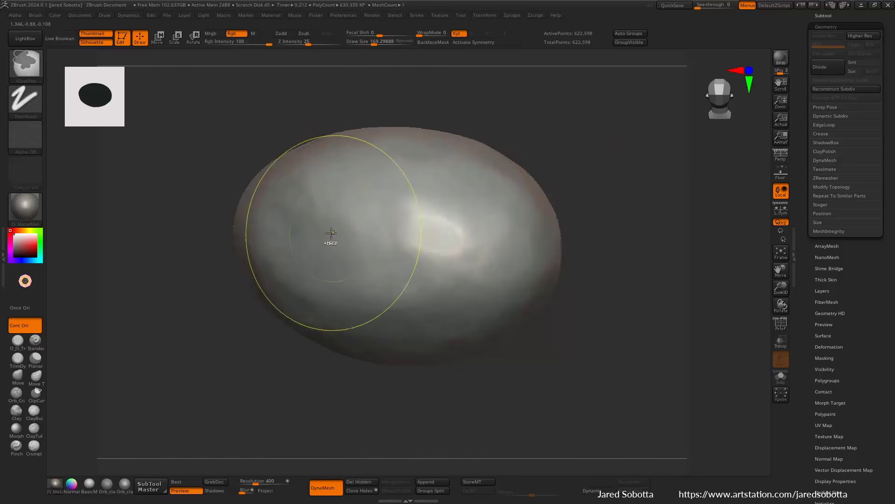
Step: Carve a short vertical DamStandard groove near the stone's left end, undoing unsatisfactory strokes
{"action": "left_click_drag", "start_coordinate": [311, 215], "coordinate": [311, 245]}
{"action": "key", "text": "ctrl+z"}
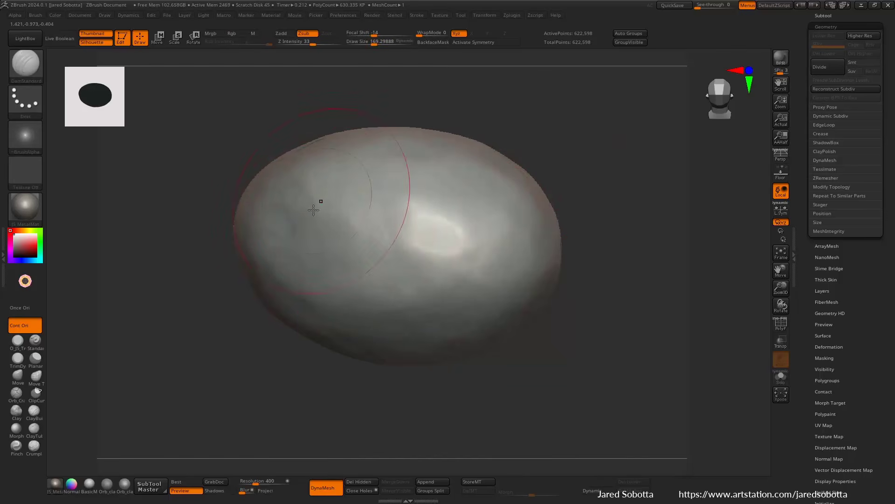
{"action": "left_click_drag", "start_coordinate": [309, 210], "coordinate": [299, 265]}
{"action": "key", "text": "ctrl+z"}
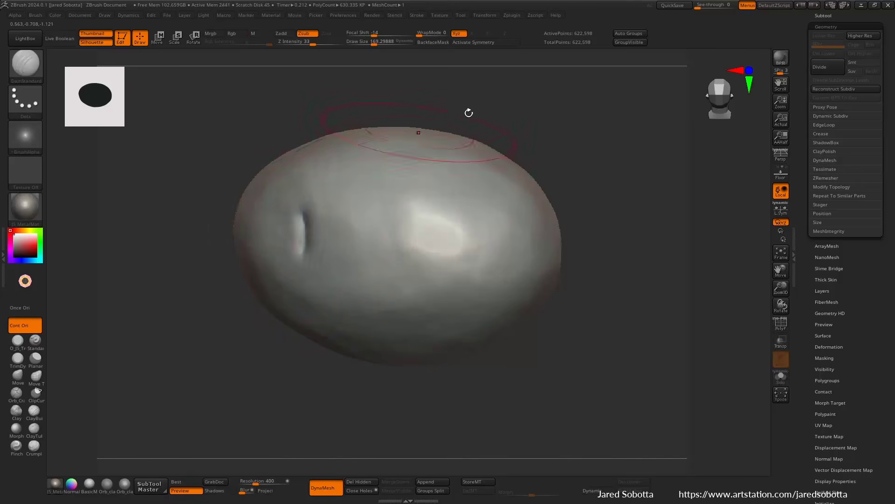
{"action": "left_click_drag", "start_coordinate": [467, 112], "coordinate": [419, 154]}
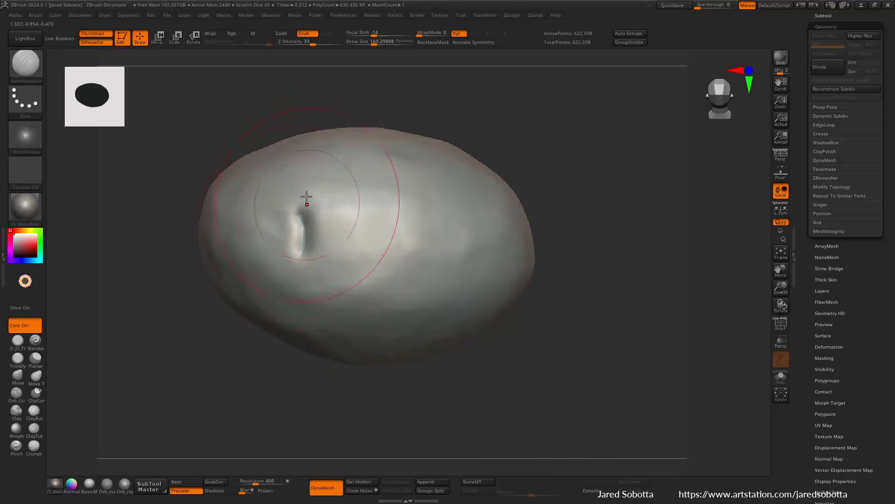
Step: Try pressing small DamStandard pits into both ends of the stone, undoing the misplaced ones
{"action": "left_click", "coordinate": [267, 252]}
{"action": "left_click", "coordinate": [467, 244]}
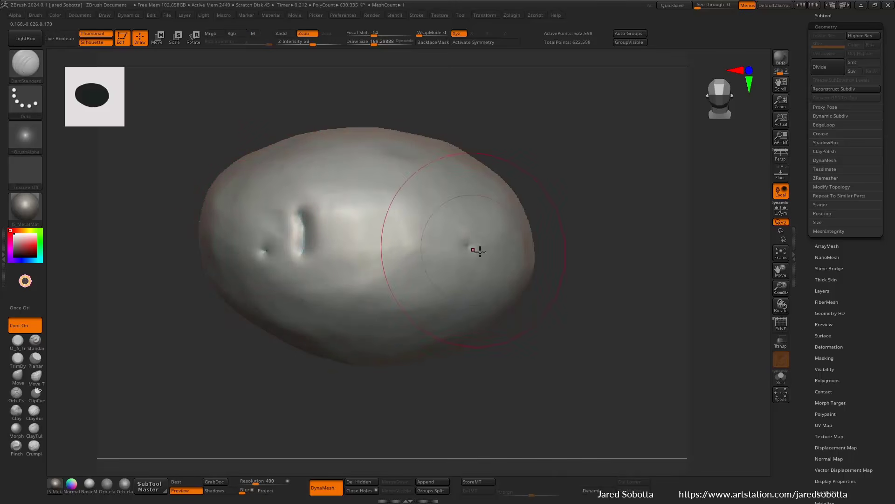
{"action": "left_click_drag", "start_coordinate": [506, 270], "coordinate": [507, 290]}
{"action": "mouse_move", "coordinate": [615, 252]}
{"action": "left_mouse_down"}
{"action": "mouse_move", "coordinate": [588, 230]}
{"action": "mouse_move", "coordinate": [577, 249]}
{"action": "left_mouse_up"}
{"action": "key", "text": "ctrl+z"}
{"action": "key", "text": "ctrl+z"}
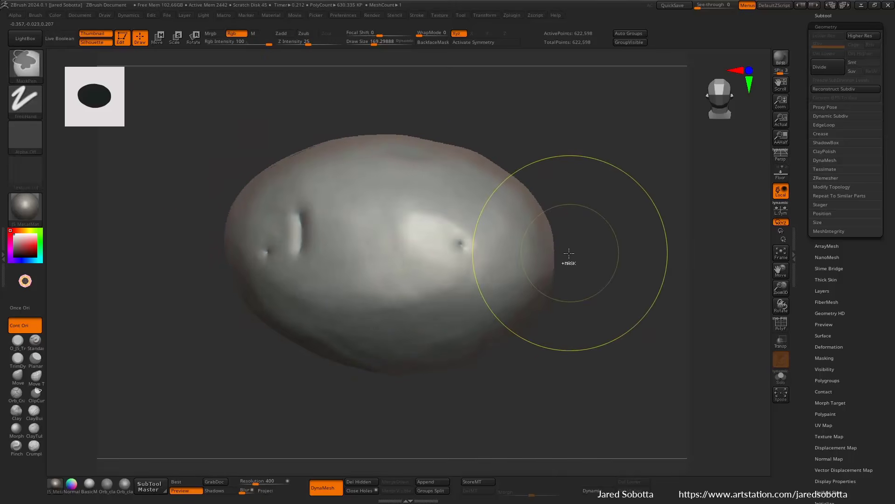
{"action": "left_click", "coordinate": [499, 292]}
{"action": "key", "text": "ctrl+z"}
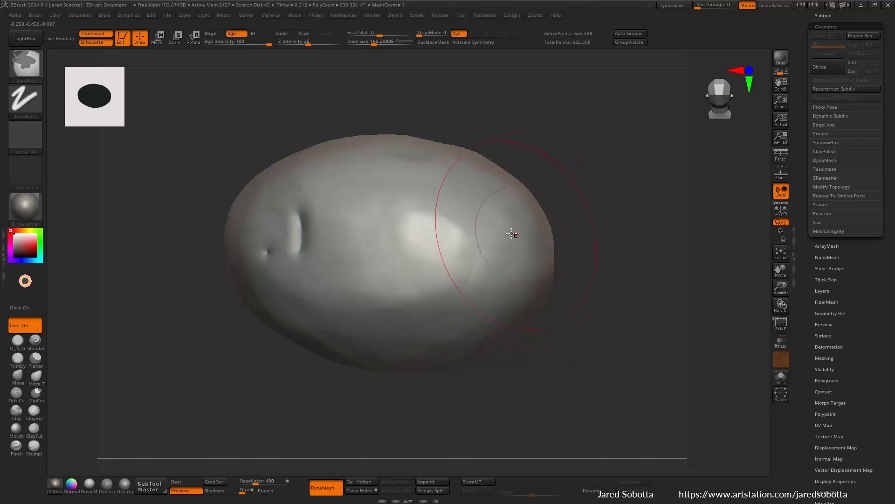
{"action": "left_click", "coordinate": [505, 234]}
Step: Switch to the Standard brush and set its stroke type to DragRect
{"action": "left_click", "coordinate": [26, 63]}
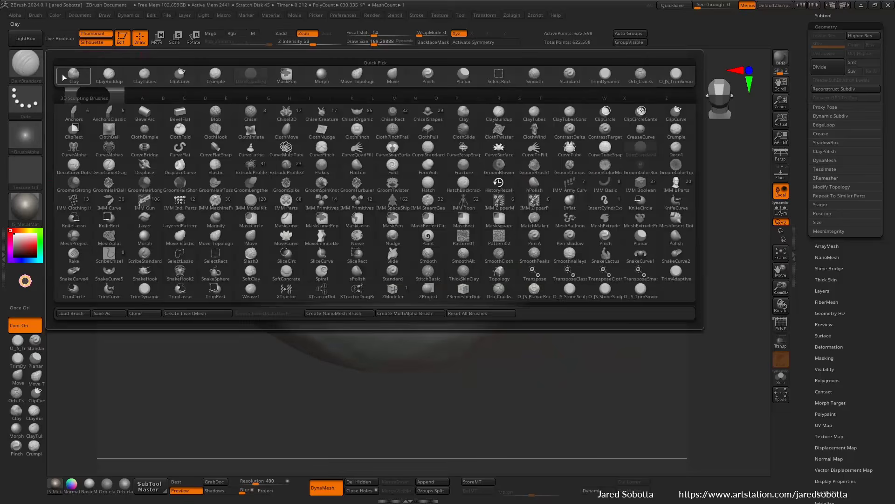
{"action": "key", "text": "b"}
{"action": "key", "text": "s"}
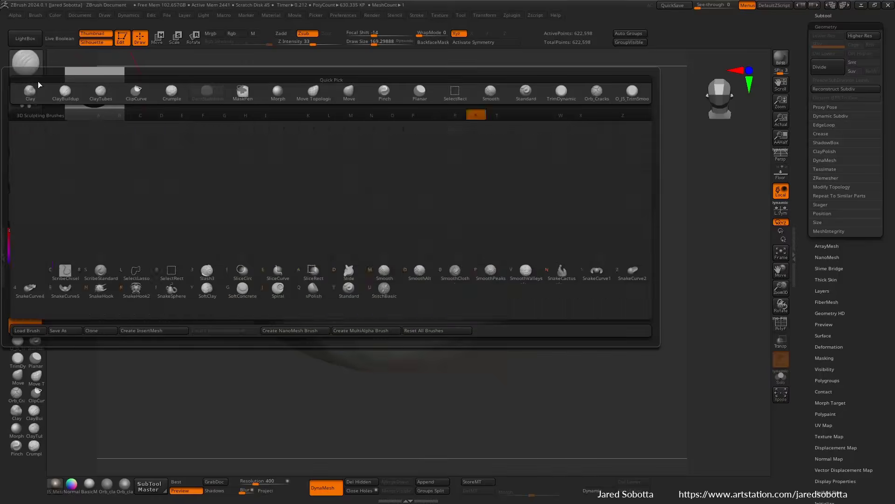
{"action": "key", "text": "t"}
{"action": "left_click", "coordinate": [27, 99]}
{"action": "left_click", "coordinate": [108, 111]}
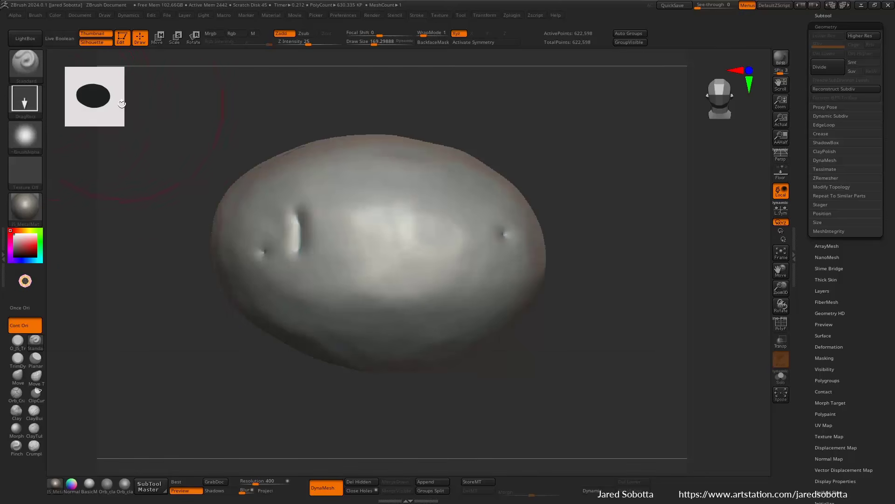
Step: Assign a small dot alpha, reduce the draw size to about 26, and stamp a trial dent on the stone's face
{"action": "left_click", "coordinate": [25, 136]}
{"action": "key", "text": "space"}
{"action": "mouse_move", "coordinate": [447, 237]}
{"action": "left_mouse_down"}
{"action": "mouse_move", "coordinate": [435, 238]}
{"action": "mouse_move", "coordinate": [450, 248]}
{"action": "left_mouse_up"}
{"action": "key", "text": "ctrl+z"}
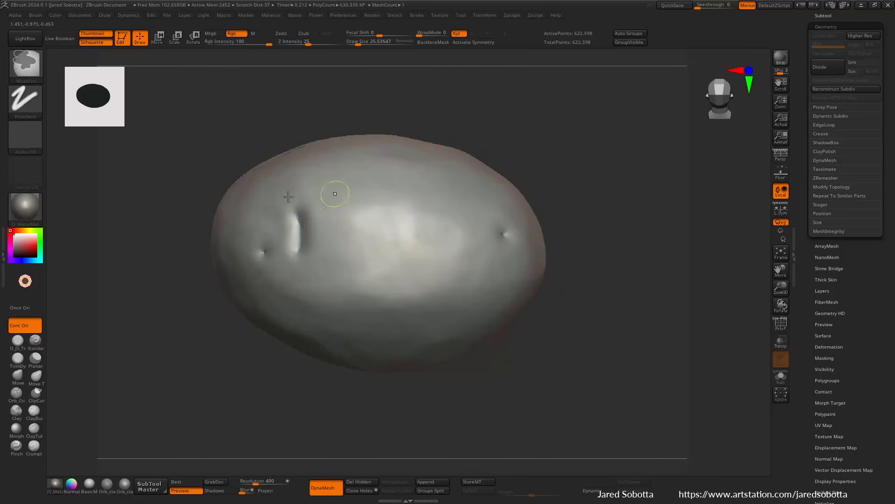
{"action": "left_click", "coordinate": [25, 136]}
{"action": "left_click", "coordinate": [257, 217]}
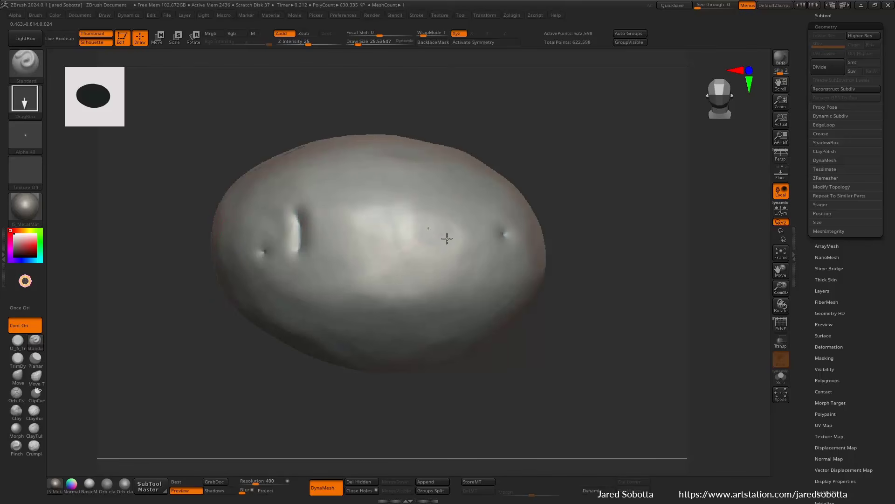
{"action": "key", "text": "shift"}
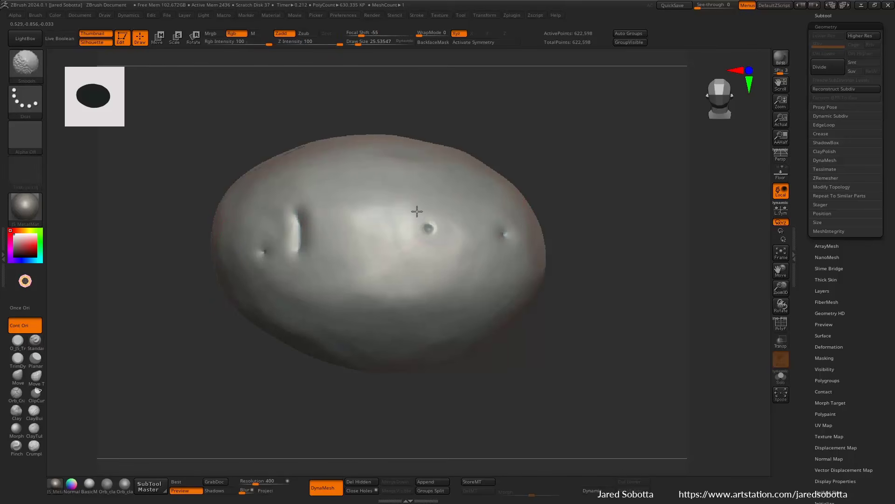
Step: Undo the stamped dent and the small pits, keeping only the vertical groove
{"action": "left_click_drag", "start_coordinate": [578, 159], "coordinate": [596, 290], "text": "ctrl"}
{"action": "left_click_drag", "start_coordinate": [526, 337], "coordinate": [568, 315]}
{"action": "key", "text": "ctrl+z"}
{"action": "key", "text": "ctrl+z"}
{"action": "key", "text": "ctrl+z"}
{"action": "key", "text": "ctrl+z"}
{"action": "mouse_move", "coordinate": [506, 360]}
{"action": "left_mouse_down"}
{"action": "mouse_move", "coordinate": [526, 374]}
{"action": "mouse_move", "coordinate": [514, 381]}
{"action": "mouse_move", "coordinate": [512, 374]}
{"action": "left_mouse_up"}
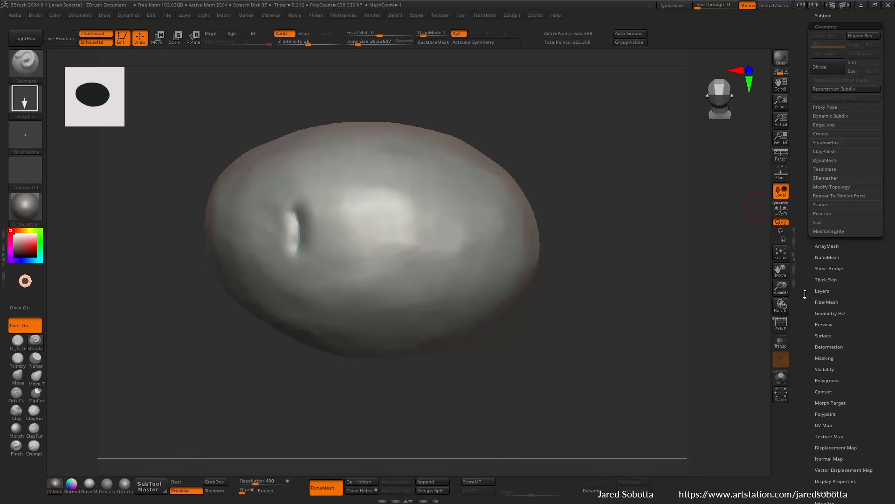
Step: Open NoiseMaker from the stone's surface noise settings and set the Noise Scale to about 347
{"action": "scroll", "coordinate": [817, 222], "scroll_direction": "down", "scroll_amount": 6}
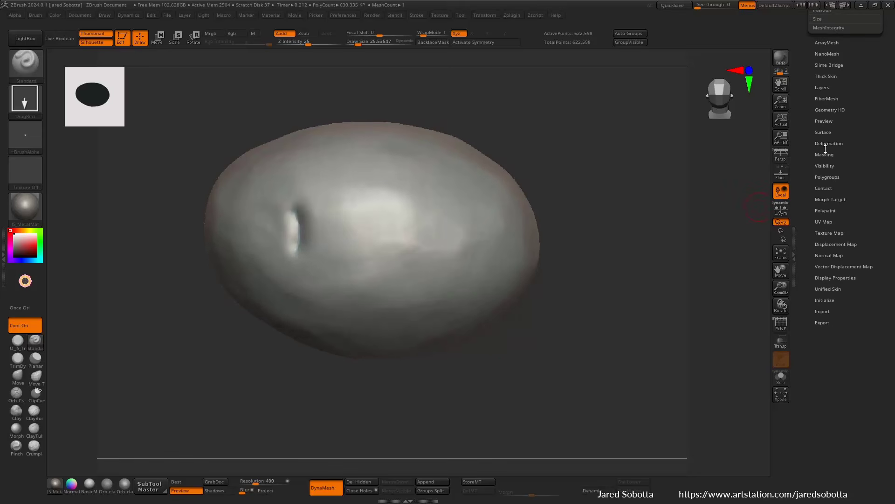
{"action": "left_click", "coordinate": [823, 132]}
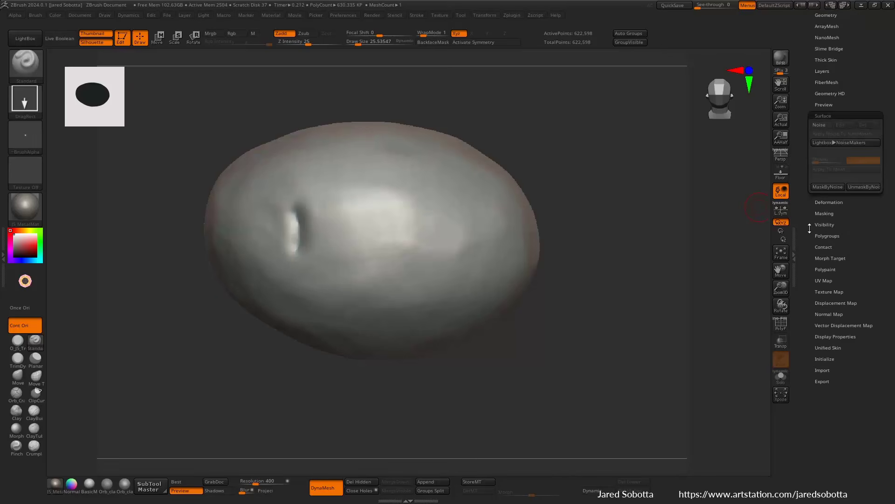
{"action": "scroll", "coordinate": [819, 236], "scroll_direction": "up", "scroll_amount": 1}
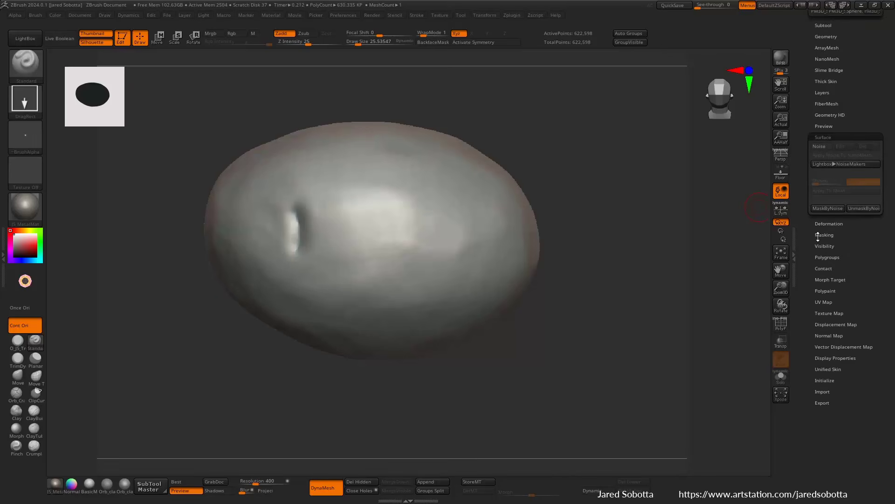
{"action": "left_click", "coordinate": [825, 146]}
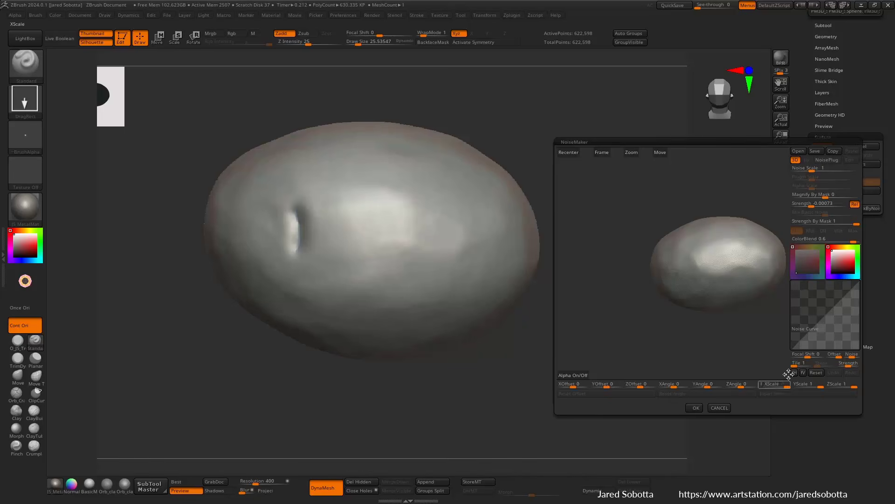
{"action": "left_click_drag", "start_coordinate": [811, 168], "coordinate": [852, 179]}
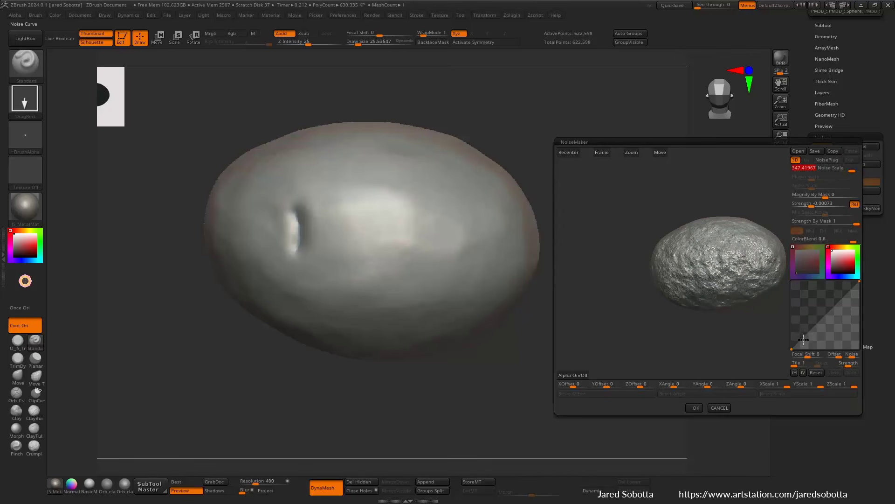
Step: Reshape the NoiseMaker noise curve with a midpoint and adjusted end points, keeping its low end shallow and its high end steep
{"action": "left_click_drag", "start_coordinate": [804, 339], "coordinate": [829, 314]}
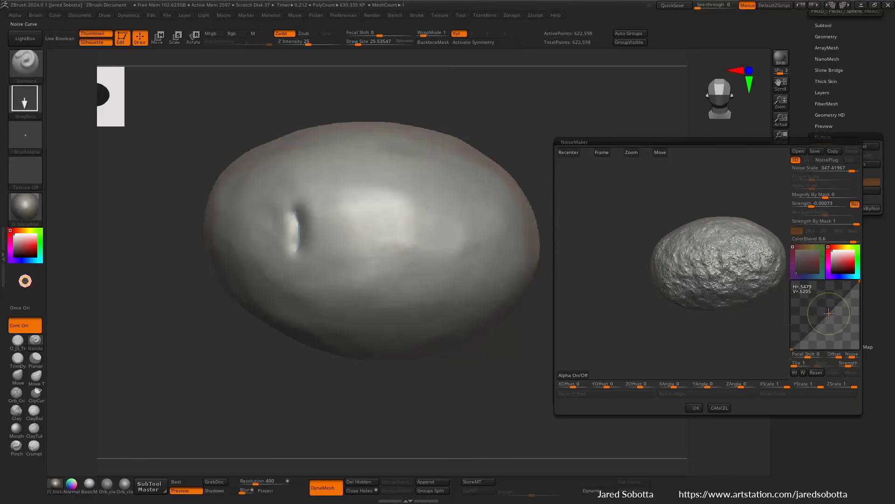
{"action": "mouse_move", "coordinate": [860, 282]}
{"action": "left_mouse_down"}
{"action": "mouse_move", "coordinate": [862, 321]}
{"action": "mouse_move", "coordinate": [861, 291]}
{"action": "left_mouse_up"}
{"action": "left_click_drag", "start_coordinate": [792, 350], "coordinate": [828, 326]}
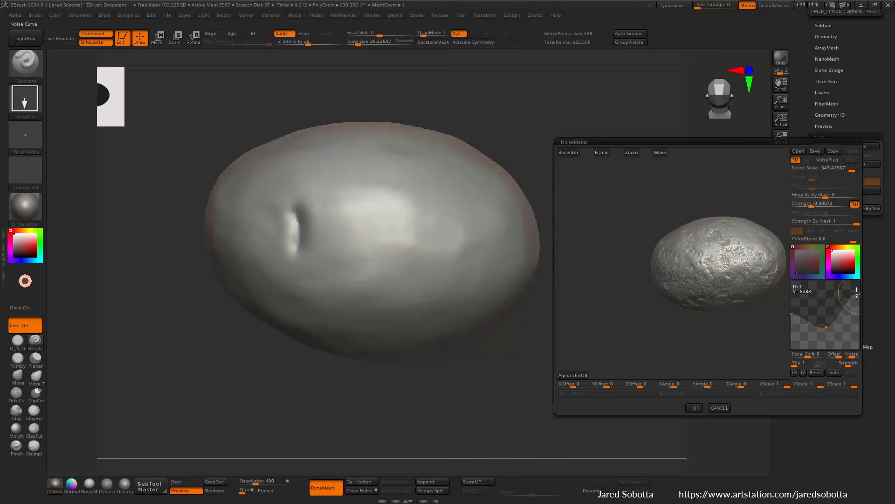
{"action": "left_click_drag", "start_coordinate": [792, 311], "coordinate": [787, 325]}
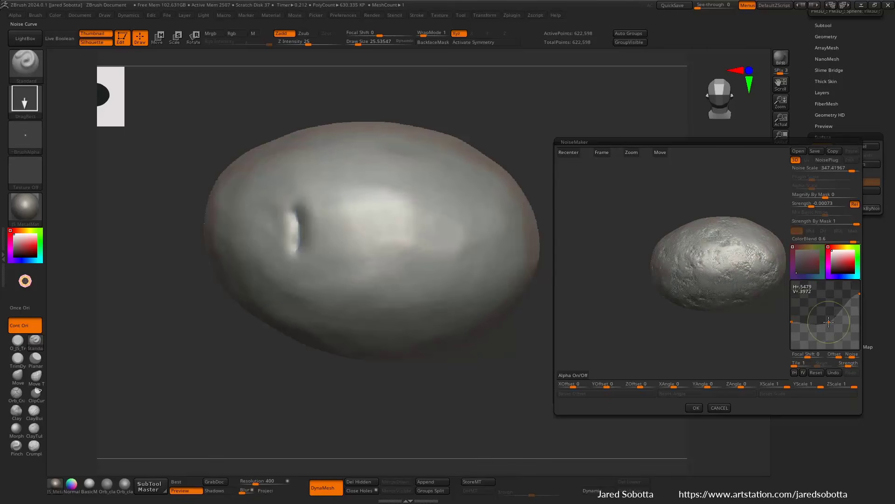
{"action": "left_click_drag", "start_coordinate": [793, 323], "coordinate": [794, 323]}
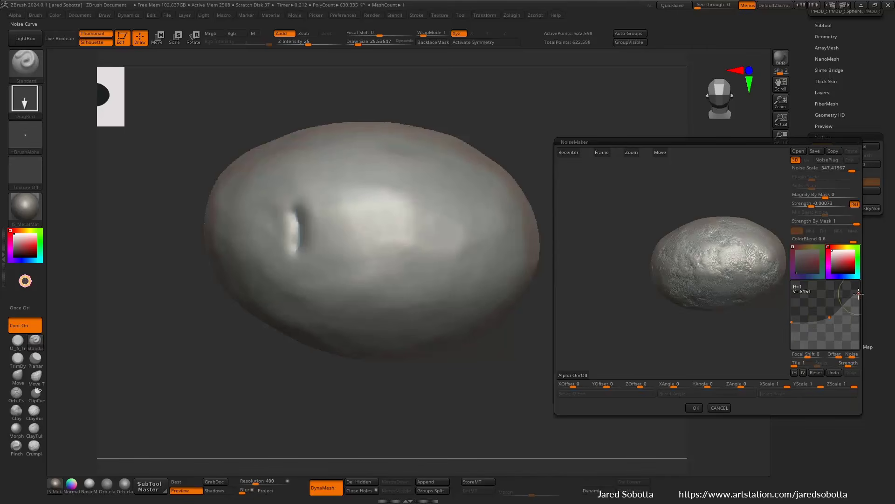
{"action": "left_click_drag", "start_coordinate": [860, 316], "coordinate": [857, 321]}
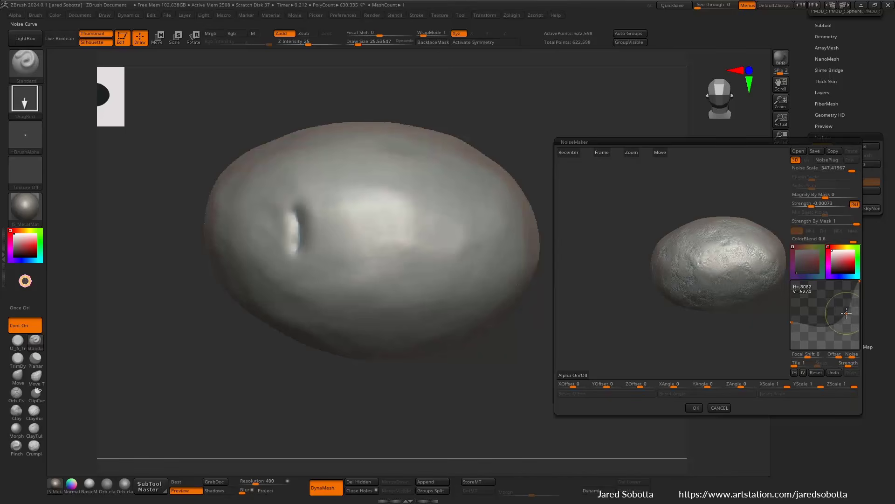
{"action": "left_click_drag", "start_coordinate": [846, 313], "coordinate": [843, 306]}
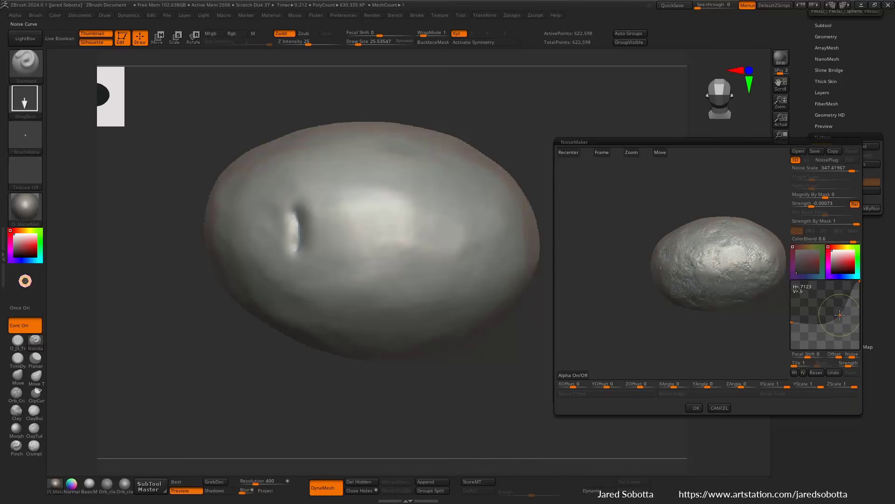
{"action": "left_click_drag", "start_coordinate": [808, 325], "coordinate": [832, 327]}
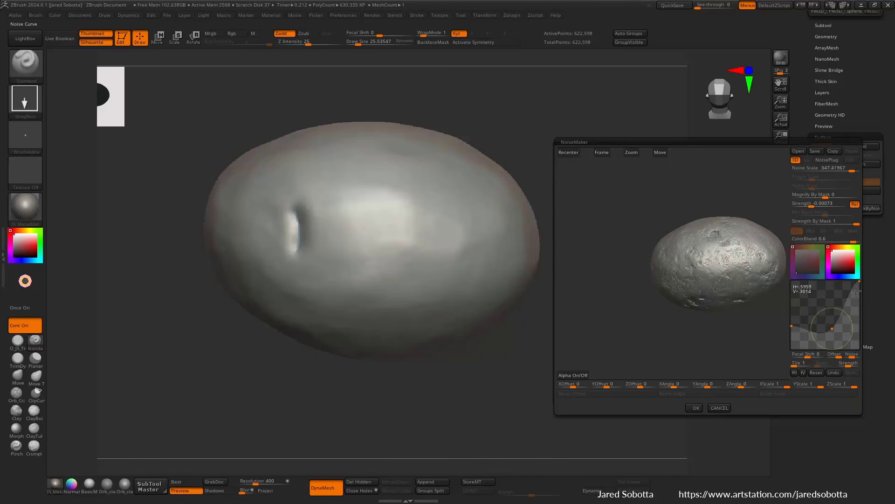
Step: Add and reposition points along the noise curve, flattening its lower half to confine the roughness to scattered patches
{"action": "left_click_drag", "start_coordinate": [793, 326], "coordinate": [830, 322]}
{"action": "left_click", "coordinate": [814, 327]}
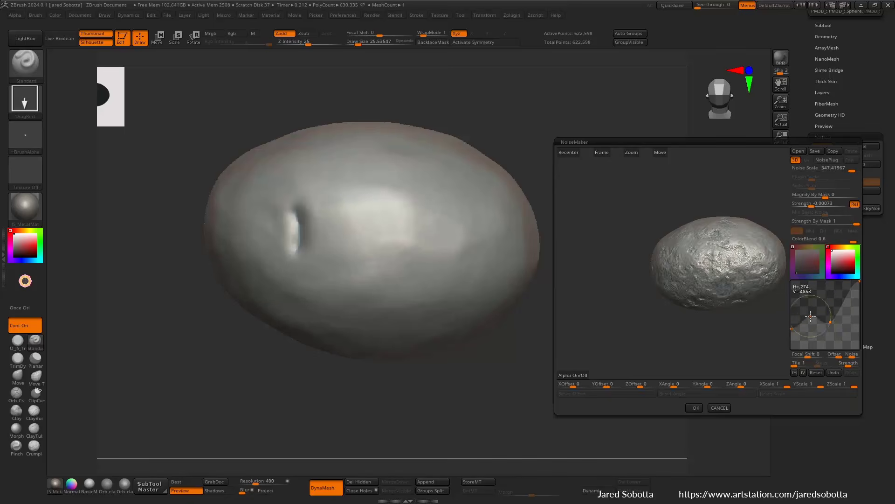
{"action": "left_click", "coordinate": [792, 329]}
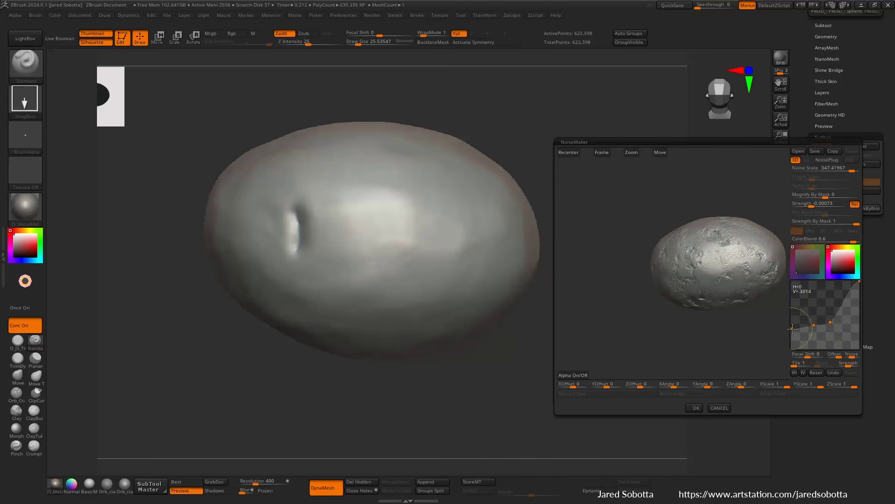
{"action": "left_click", "coordinate": [846, 300]}
{"action": "left_click", "coordinate": [805, 320]}
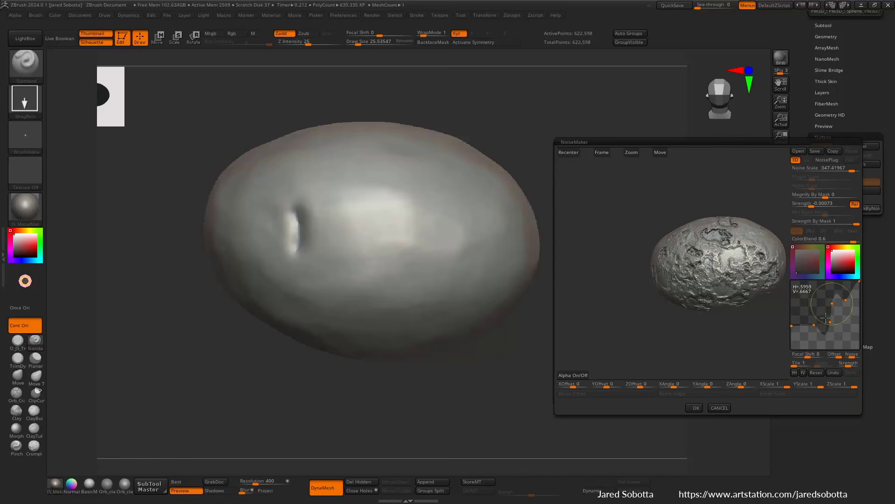
{"action": "mouse_move", "coordinate": [836, 304]}
{"action": "left_mouse_down"}
{"action": "mouse_move", "coordinate": [846, 294]}
{"action": "mouse_move", "coordinate": [853, 308]}
{"action": "mouse_move", "coordinate": [844, 308]}
{"action": "left_mouse_up"}
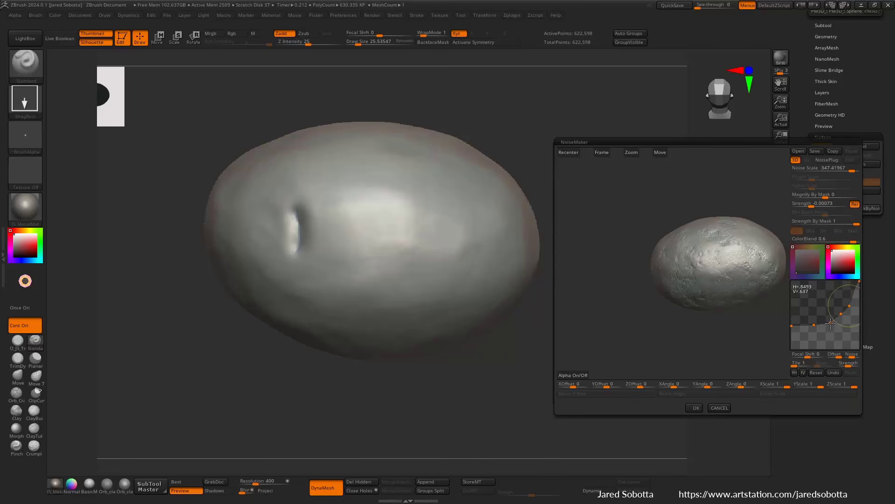
{"action": "left_click", "coordinate": [831, 323]}
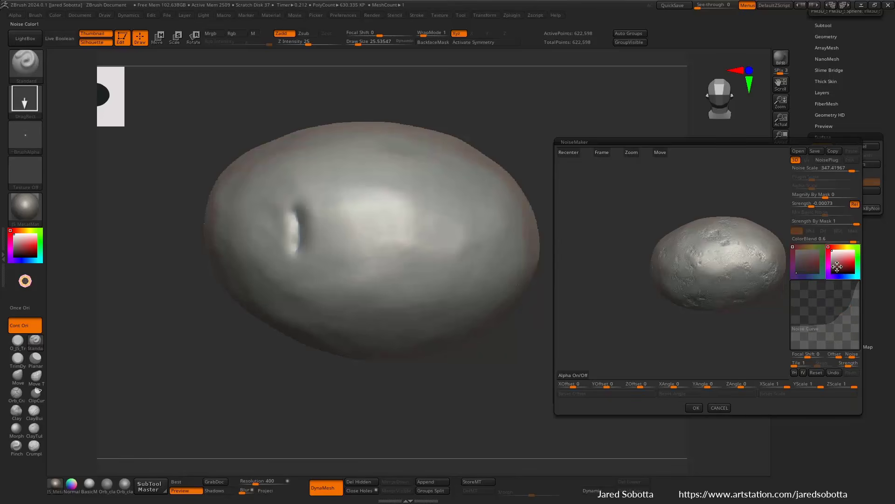
Step: Set the Noise Scale to about 283, accept the noise, and apply it to the stone's mesh
{"action": "left_click_drag", "start_coordinate": [852, 171], "coordinate": [850, 172]}
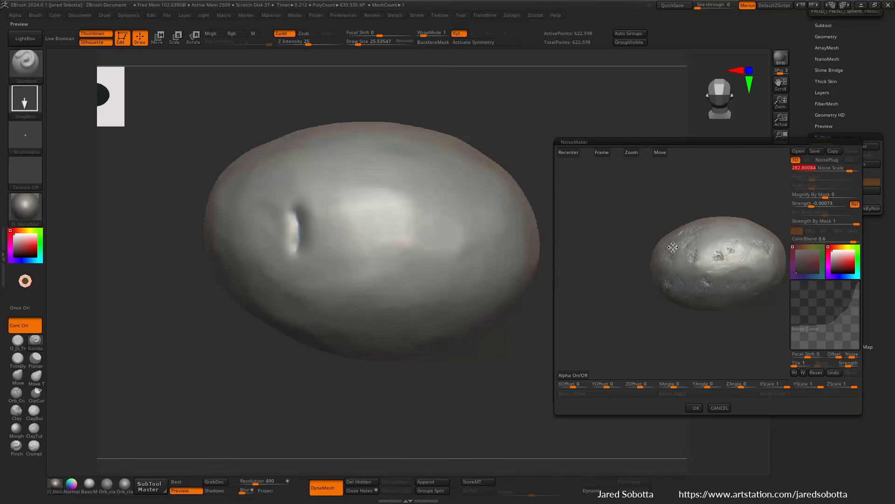
{"action": "left_click", "coordinate": [695, 408]}
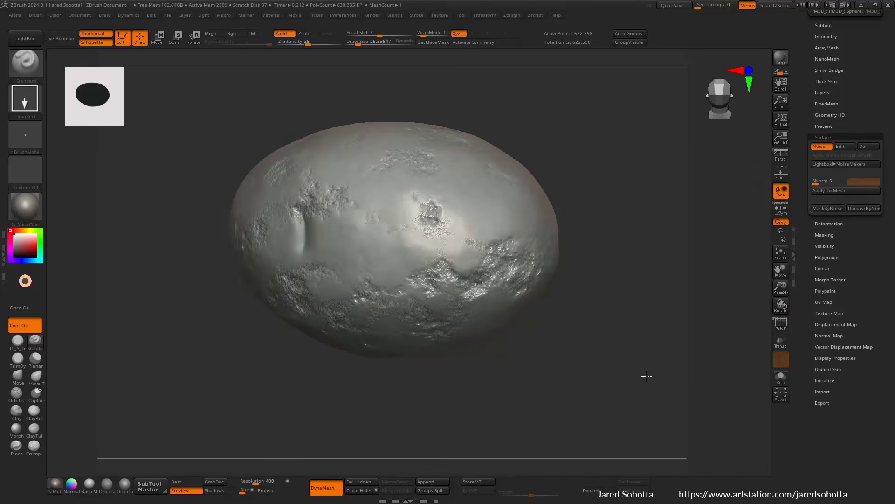
{"action": "left_click", "coordinate": [821, 92]}
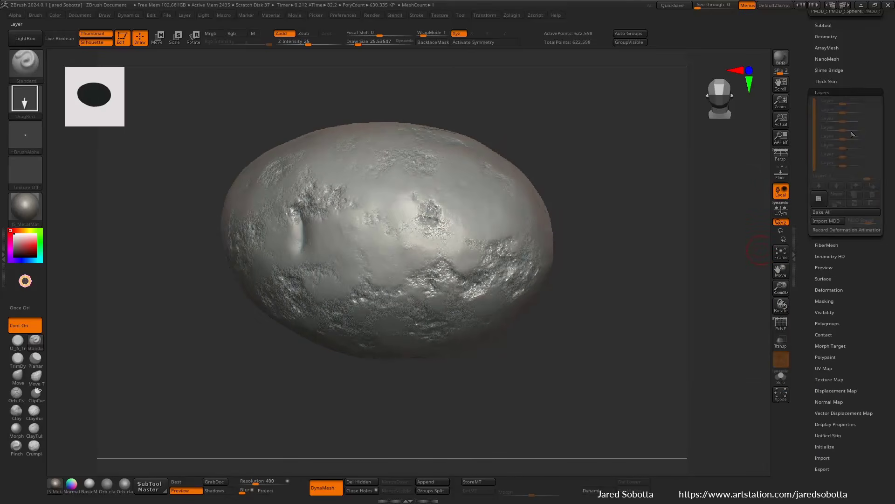
{"action": "left_click", "coordinate": [832, 91]}
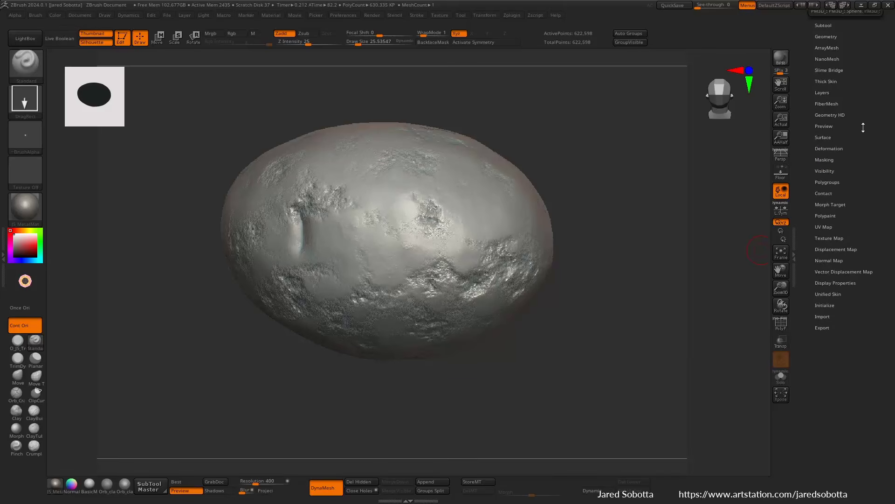
{"action": "left_click", "coordinate": [826, 137]}
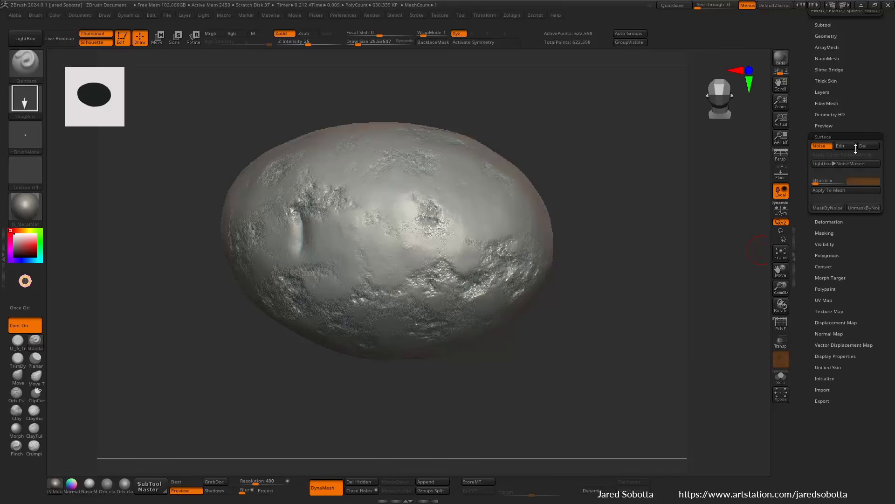
{"action": "left_click", "coordinate": [844, 191]}
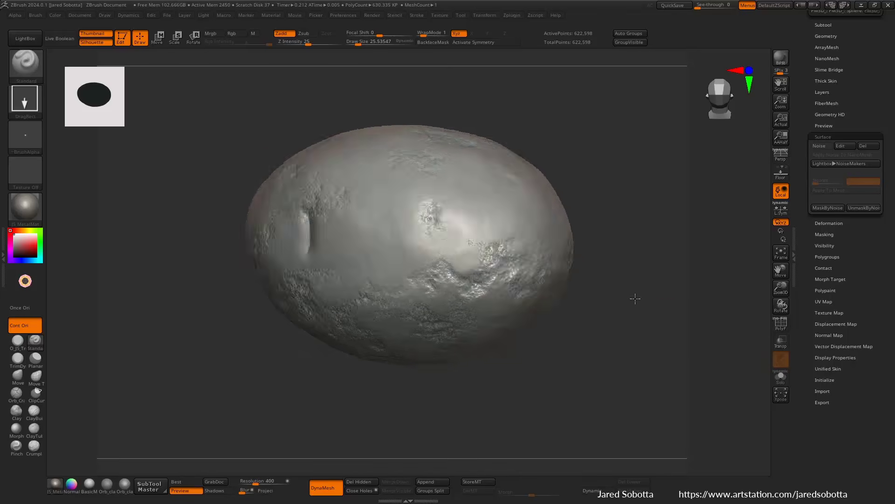
{"action": "left_click_drag", "start_coordinate": [635, 298], "coordinate": [659, 296]}
Step: Reopen NoiseMaker and try to save the noise as a preset named Large-Pock in the Beach-Rock-Large folder
{"action": "left_click_drag", "start_coordinate": [802, 99], "coordinate": [838, 119]}
{"action": "left_click", "coordinate": [843, 183]}
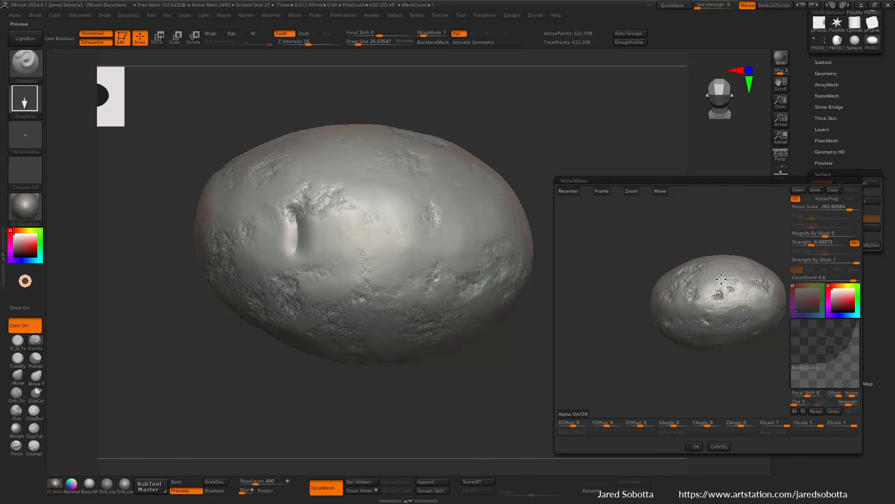
{"action": "left_click", "coordinate": [815, 190]}
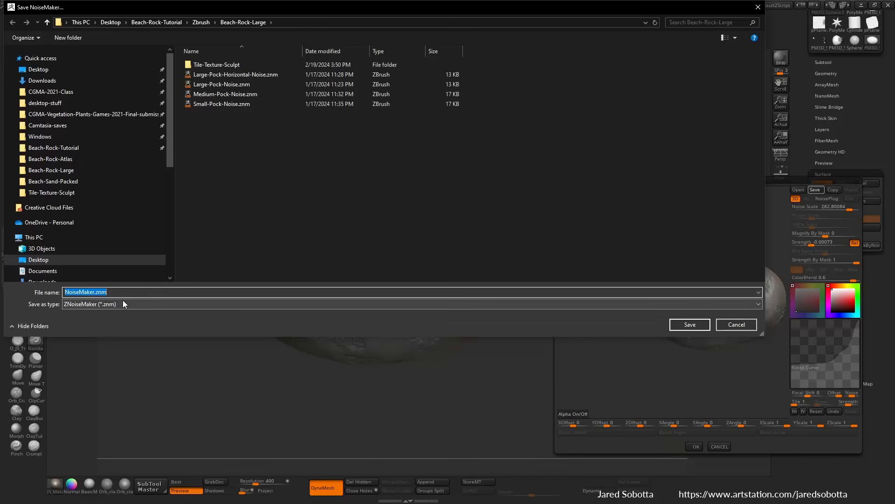
{"action": "type", "text": "Large-R"}
{"action": "key", "text": "BackSpace"}
{"action": "type", "text": "Pock"}
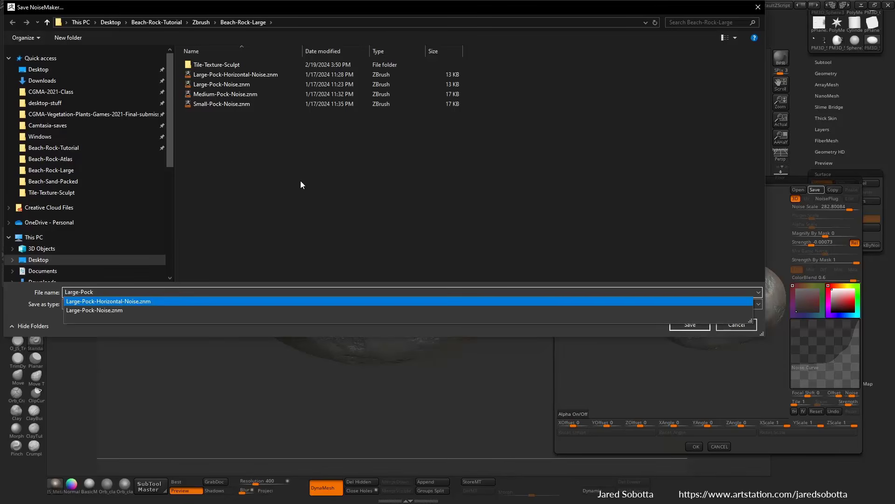
{"action": "left_click", "coordinate": [314, 192]}
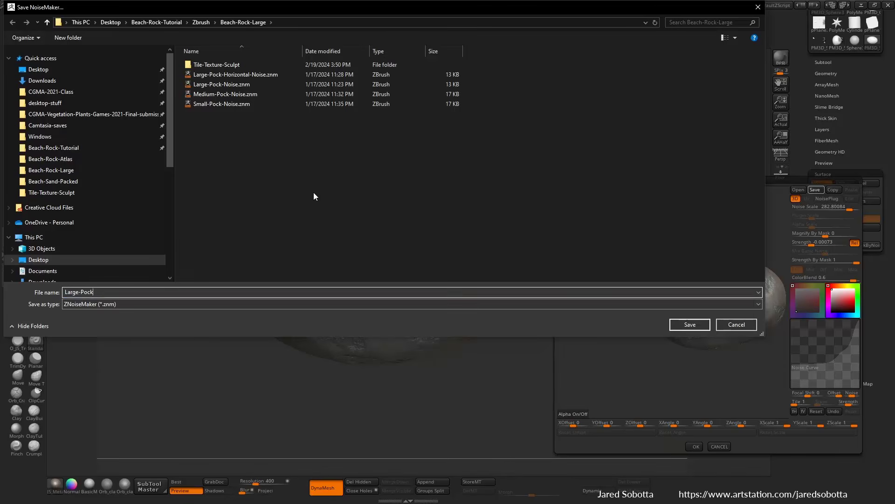
{"action": "left_click", "coordinate": [727, 326]}
Step: Preview the Large-Pock-Noise.znm preset on the stone, discard it, and undo the patchy noise applied to the mesh
{"action": "left_click", "coordinate": [798, 190]}
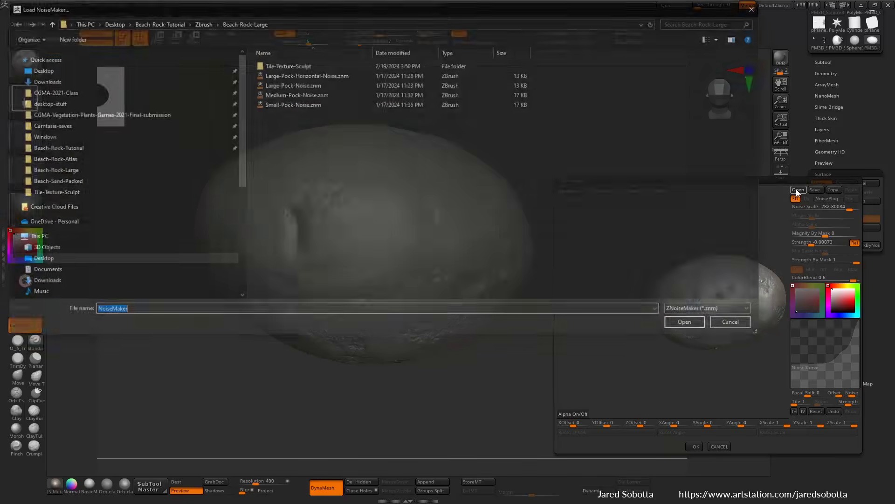
{"action": "double_click", "coordinate": [301, 85]}
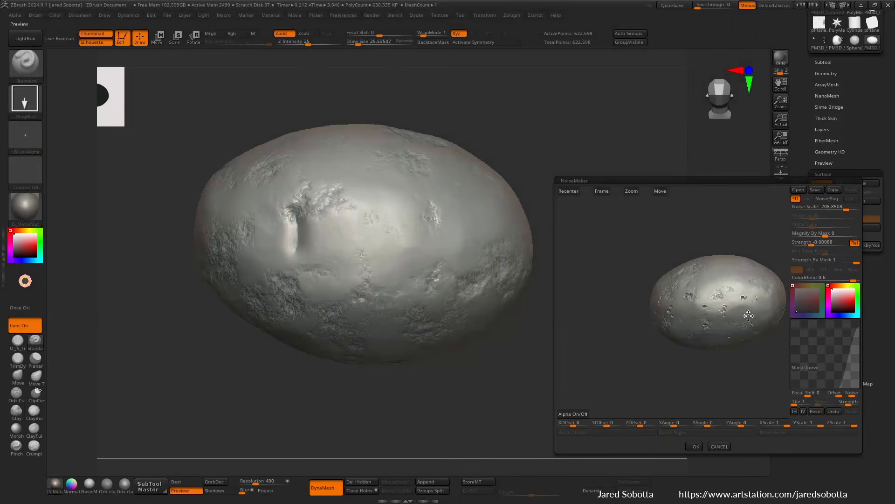
{"action": "mouse_move", "coordinate": [743, 318]}
{"action": "left_mouse_down"}
{"action": "mouse_move", "coordinate": [718, 286]}
{"action": "mouse_move", "coordinate": [761, 313]}
{"action": "left_mouse_up"}
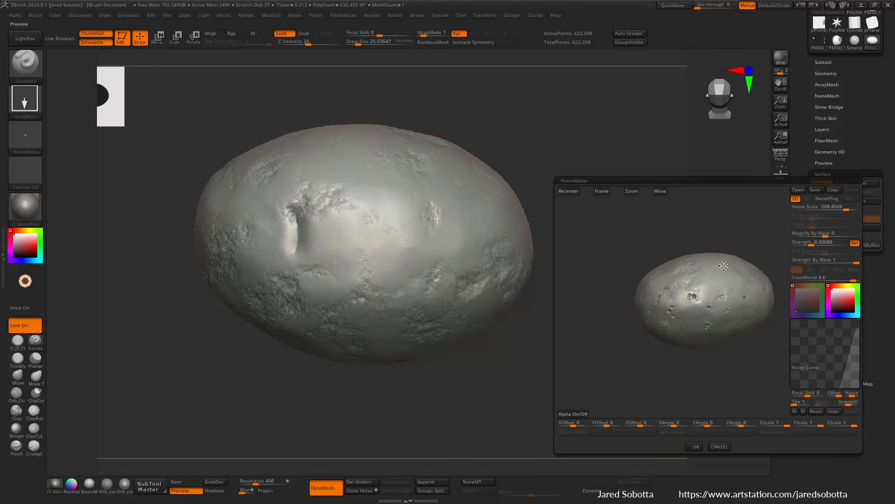
{"action": "mouse_move", "coordinate": [690, 255]}
{"action": "left_mouse_down"}
{"action": "mouse_move", "coordinate": [711, 244]}
{"action": "mouse_move", "coordinate": [692, 246]}
{"action": "left_mouse_up"}
{"action": "left_click", "coordinate": [719, 446]}
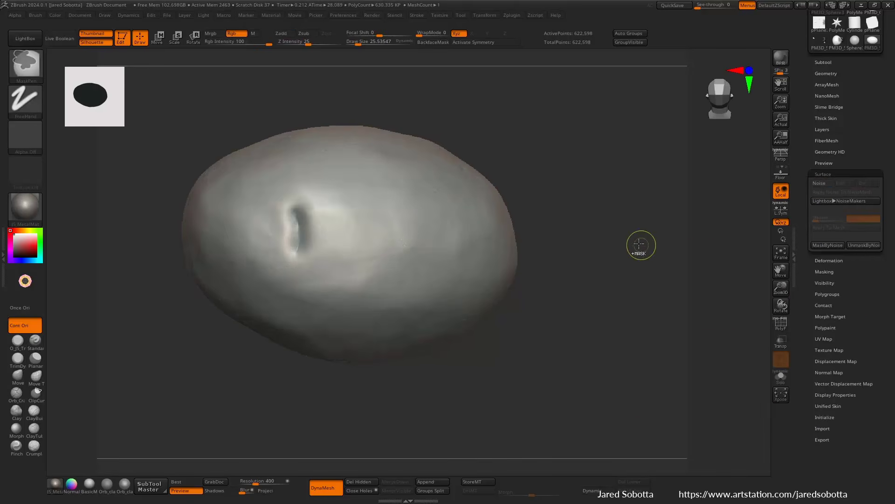
Step: Load the Large-Pock-Noise.znm preset into NoiseMaker for the smooth stone and apply the noise to the mesh
{"action": "left_click", "coordinate": [821, 183]}
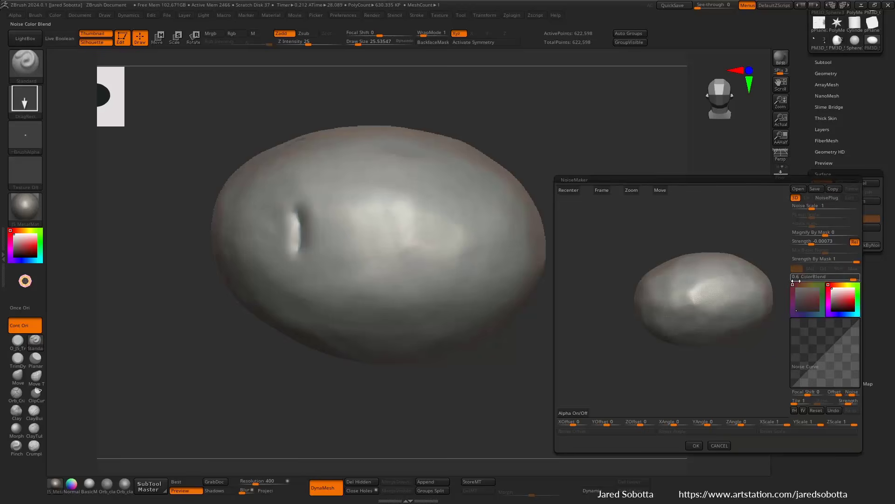
{"action": "left_click", "coordinate": [798, 189]}
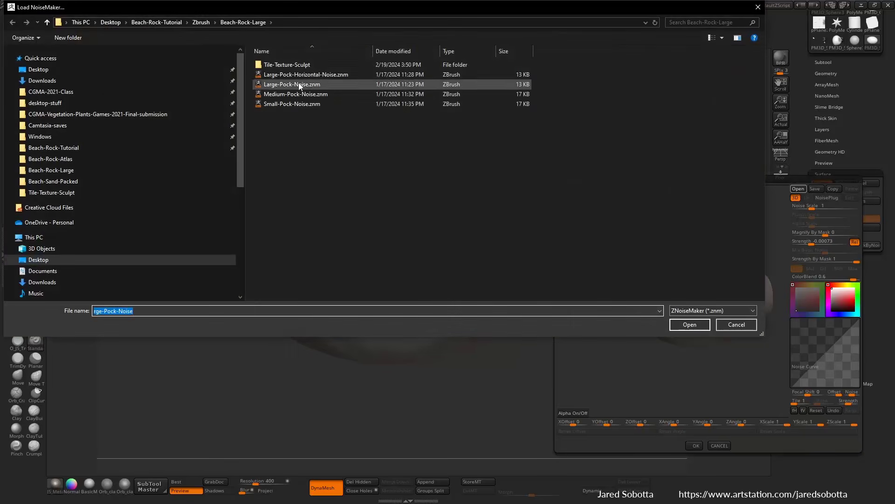
{"action": "left_click", "coordinate": [299, 85]}
{"action": "double_click", "coordinate": [299, 85]}
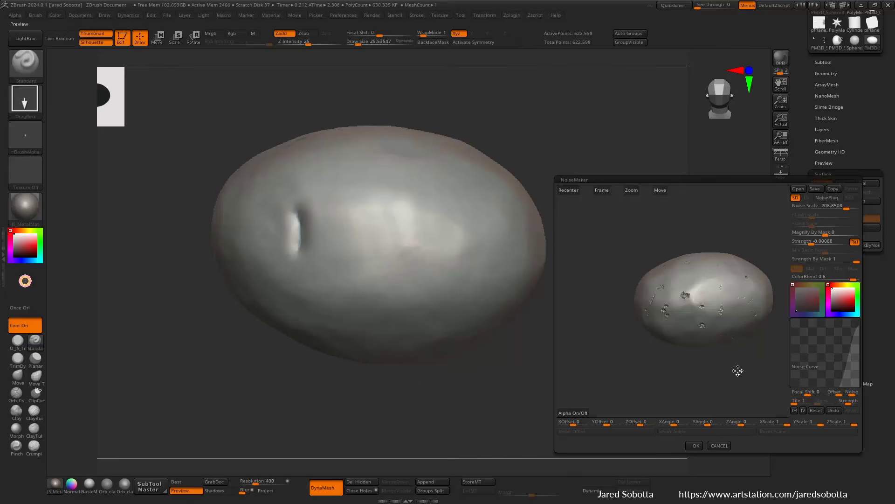
{"action": "left_click", "coordinate": [694, 447]}
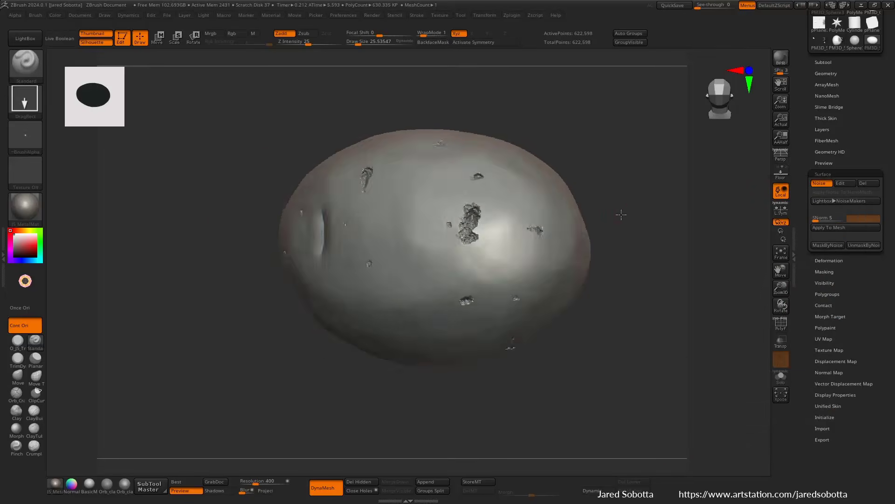
{"action": "left_click", "coordinate": [835, 227]}
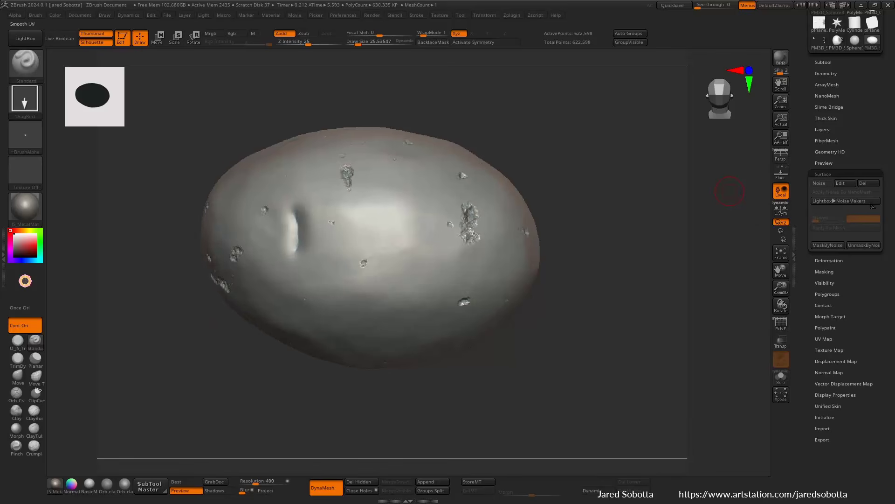
{"action": "mouse_move", "coordinate": [660, 220]}
{"action": "left_mouse_down"}
{"action": "mouse_move", "coordinate": [650, 228]}
{"action": "mouse_move", "coordinate": [652, 213]}
{"action": "left_mouse_up"}
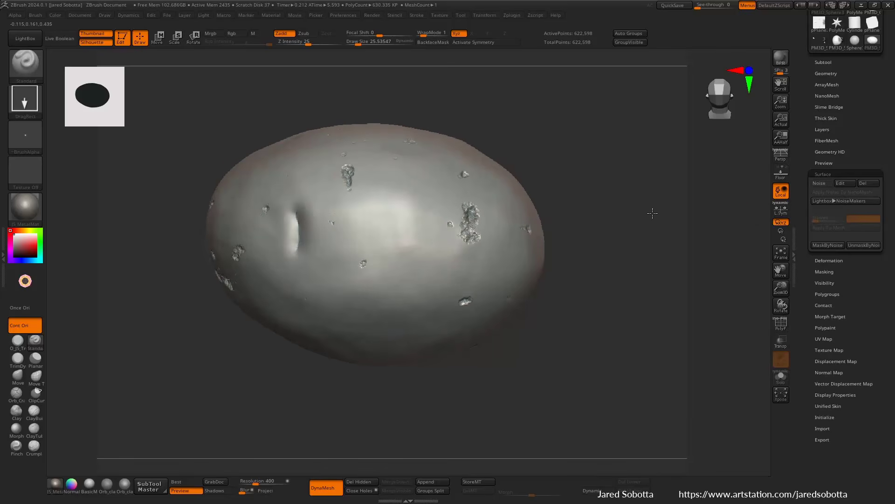
{"action": "left_click", "coordinate": [822, 129]}
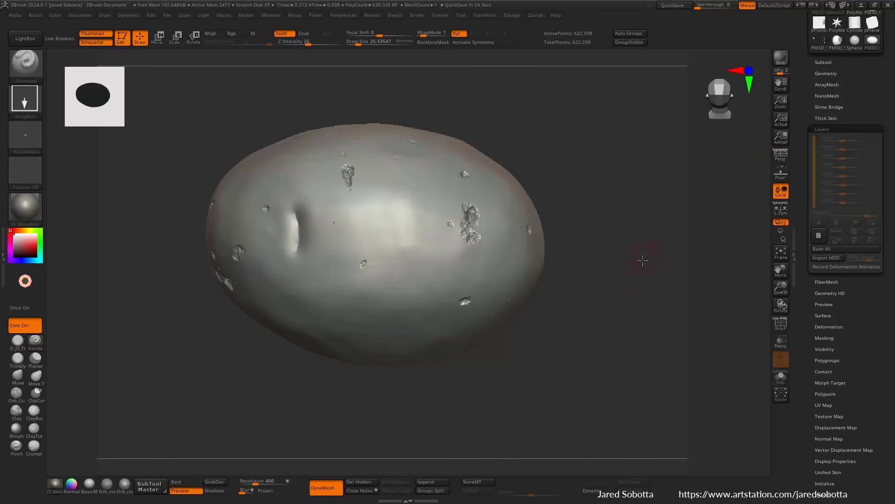
{"action": "mouse_move", "coordinate": [640, 256]}
{"action": "left_mouse_down"}
{"action": "mouse_move", "coordinate": [716, 212]}
{"action": "mouse_move", "coordinate": [701, 200]}
{"action": "mouse_move", "coordinate": [771, 154]}
{"action": "left_mouse_up"}
{"action": "left_click", "coordinate": [842, 128]}
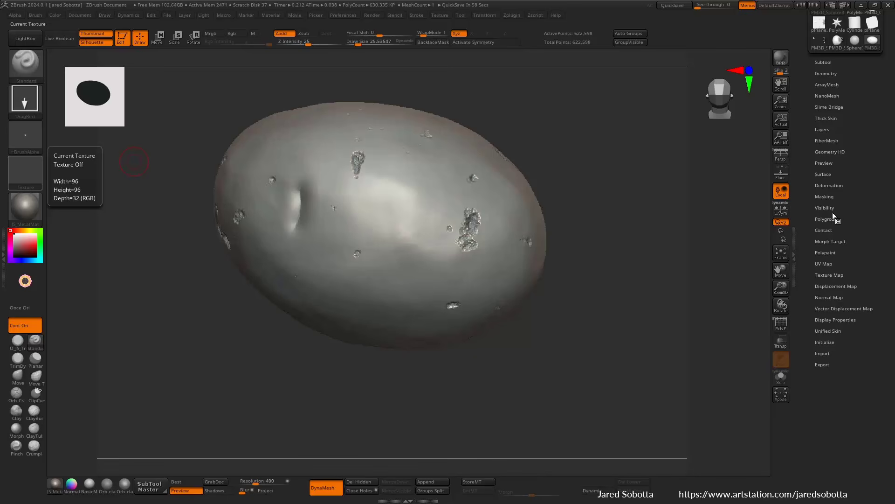
Step: Load the Large-Pock-Horizontal-Noise.znm preset into NoiseMaker, accept it, and apply the noise to the stone's mesh
{"action": "left_click", "coordinate": [829, 185]}
{"action": "left_click", "coordinate": [823, 174]}
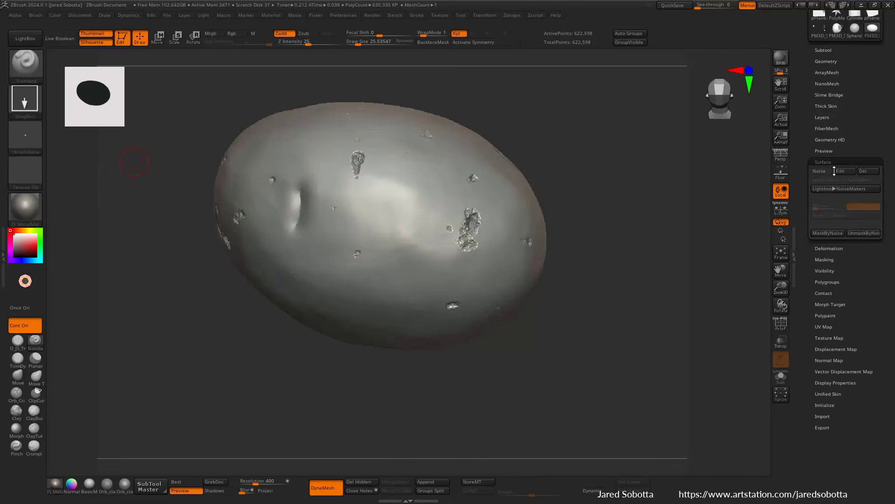
{"action": "left_click", "coordinate": [821, 170]}
{"action": "left_click", "coordinate": [840, 170]}
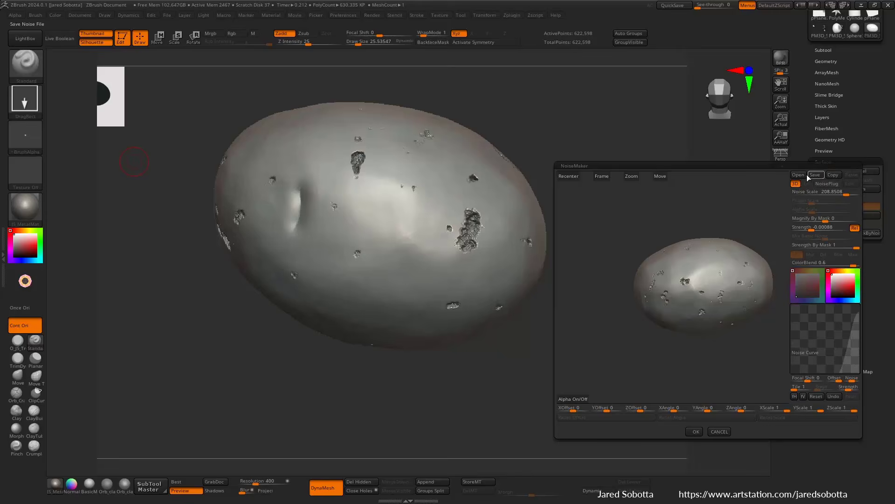
{"action": "left_click", "coordinate": [798, 174]}
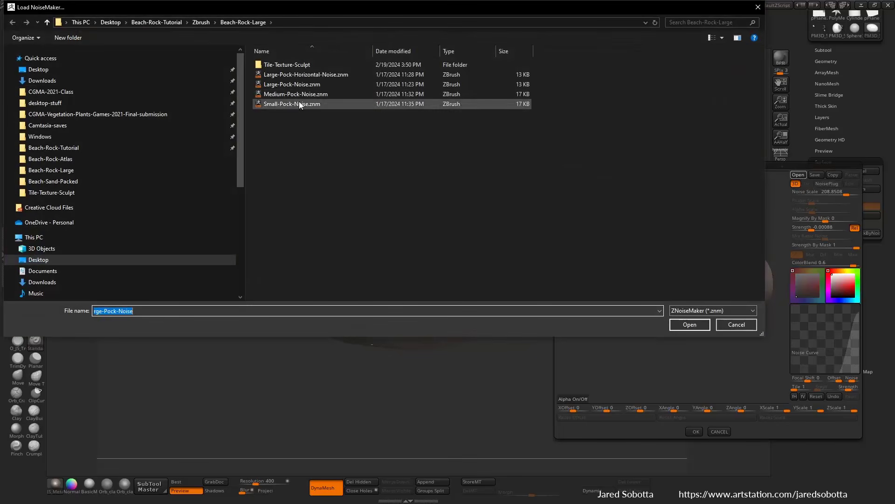
{"action": "double_click", "coordinate": [333, 74]}
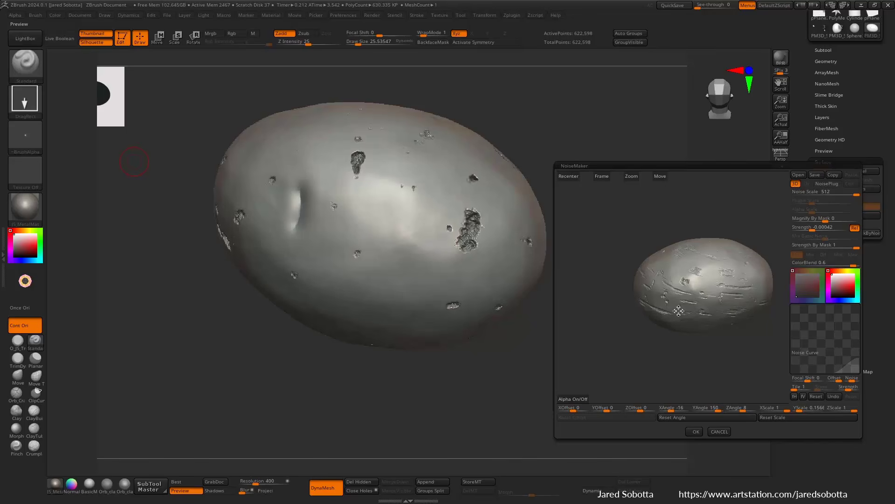
{"action": "left_click", "coordinate": [694, 432]}
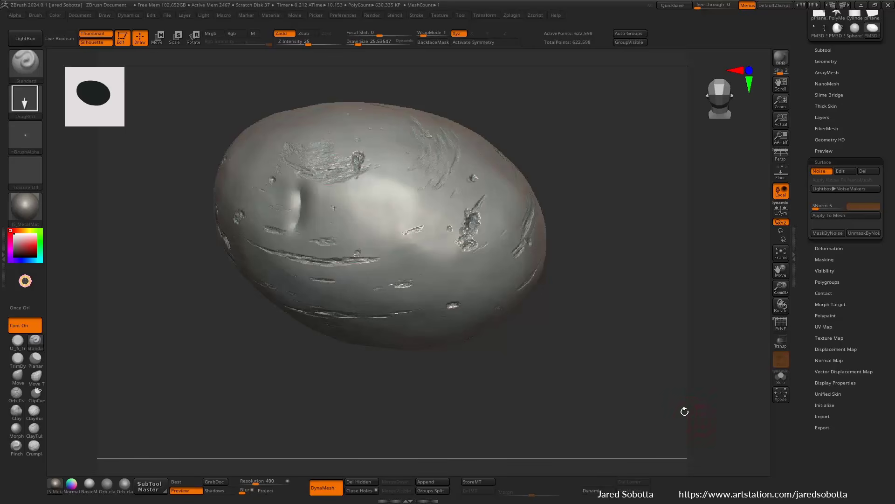
{"action": "left_click", "coordinate": [842, 215]}
{"action": "left_click_drag", "start_coordinate": [671, 354], "coordinate": [761, 266]}
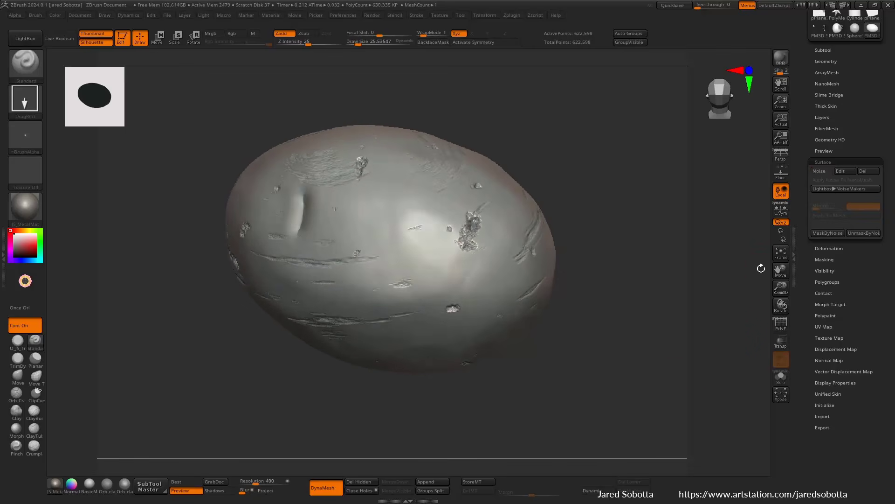
{"action": "left_click", "coordinate": [821, 172]}
{"action": "left_click", "coordinate": [841, 171]}
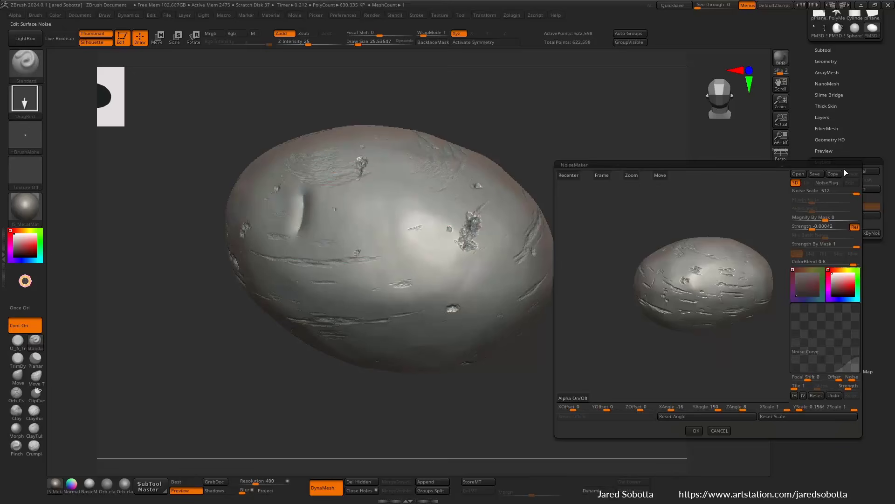
{"action": "left_click_drag", "start_coordinate": [854, 411], "coordinate": [848, 411]}
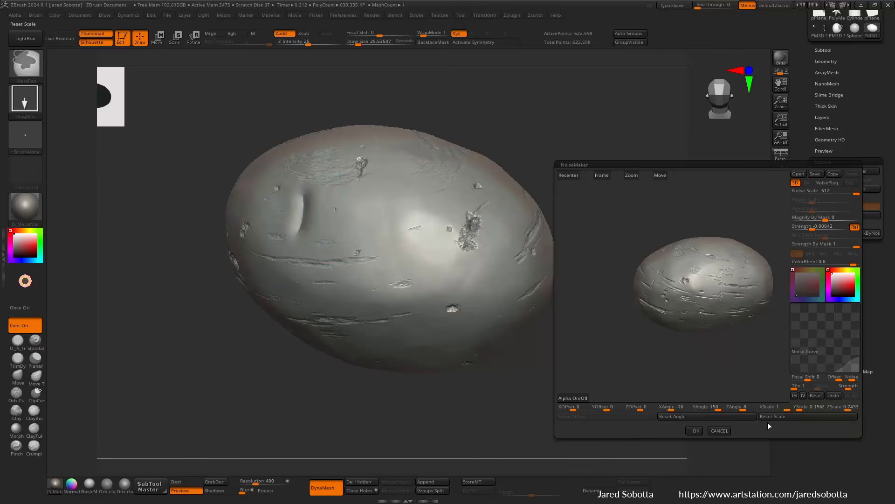
{"action": "left_click", "coordinate": [722, 431]}
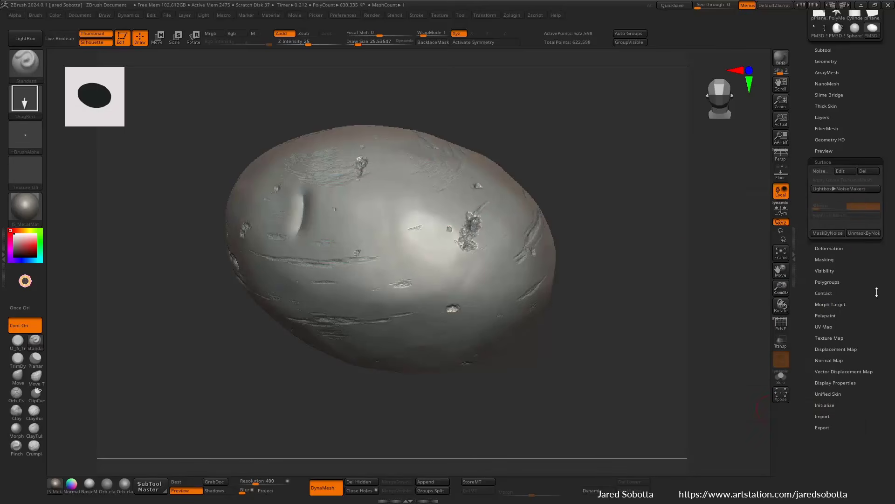
{"action": "left_click", "coordinate": [826, 172]}
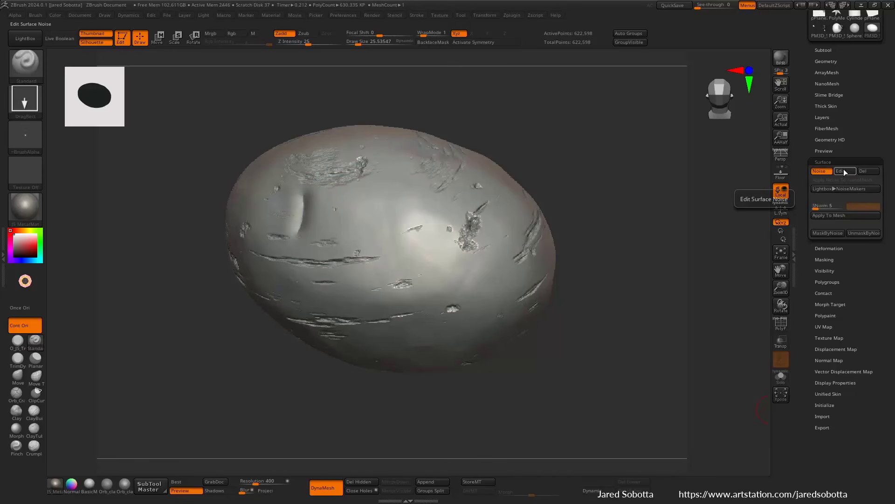
{"action": "left_click", "coordinate": [830, 176]}
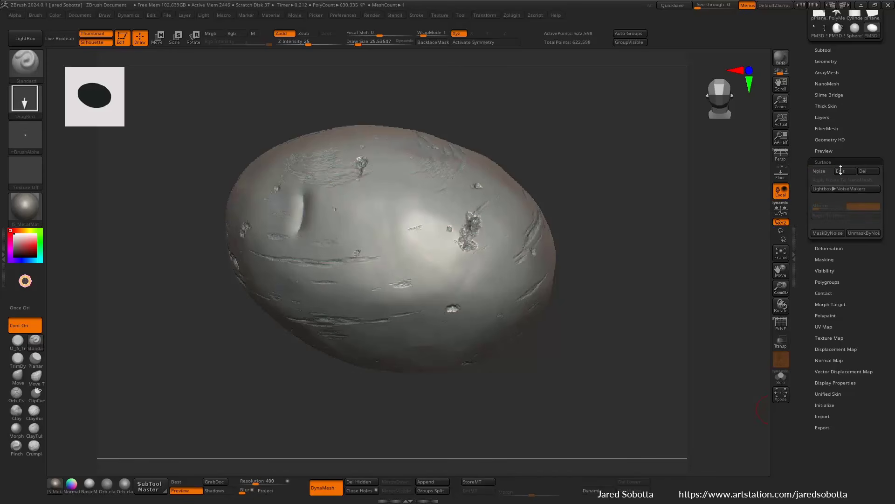
Step: Load the Small-Pock-Noise.znm preset, set its Noise Scale to about 38.8, and apply the noise to the stone's mesh
{"action": "left_click", "coordinate": [845, 171]}
{"action": "left_click", "coordinate": [798, 177]}
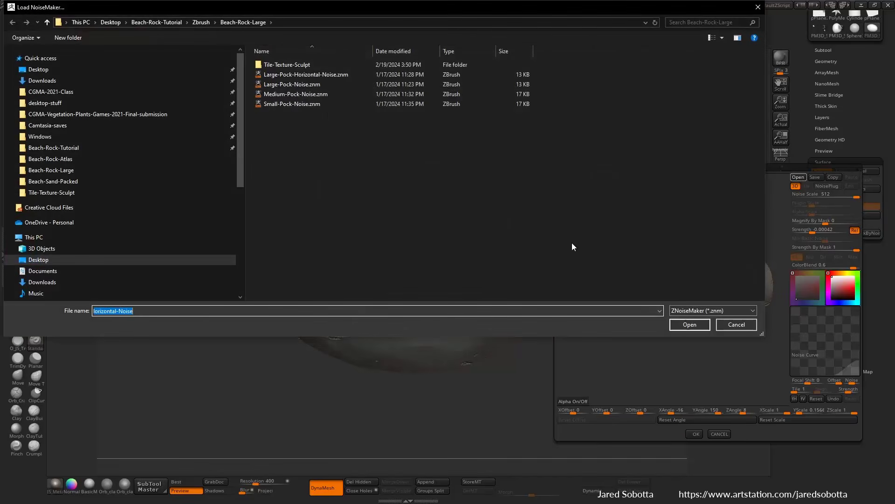
{"action": "double_click", "coordinate": [324, 104]}
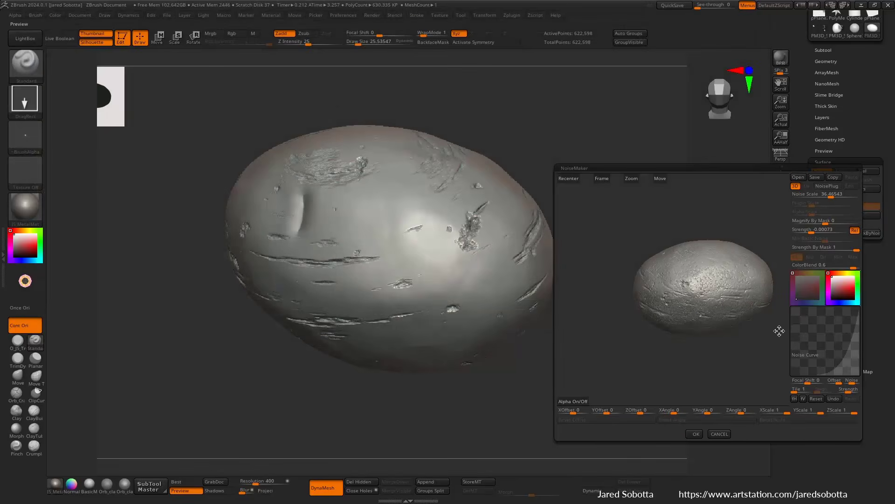
{"action": "left_click_drag", "start_coordinate": [831, 196], "coordinate": [831, 198]}
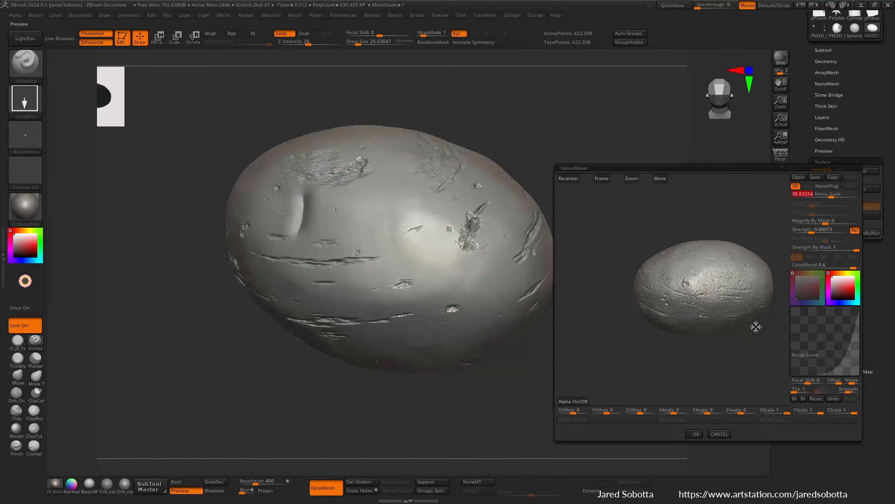
{"action": "left_click", "coordinate": [696, 434]}
{"action": "left_click_drag", "start_coordinate": [616, 357], "coordinate": [728, 282]}
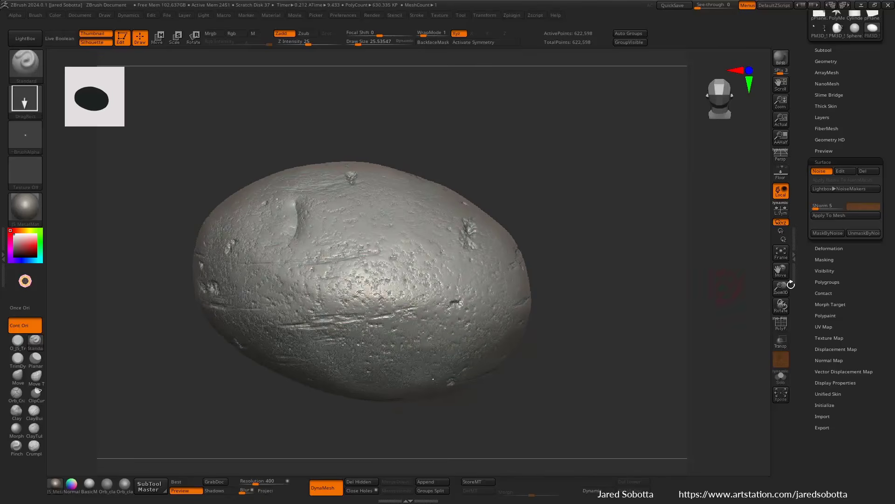
{"action": "left_click", "coordinate": [845, 216]}
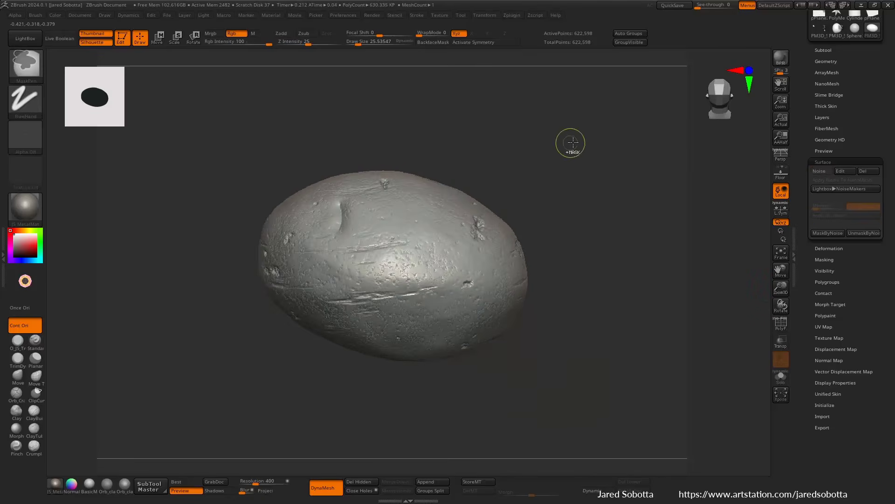
Step: Examine the stone's layered pocks and horizontal scratches from several angles
{"action": "mouse_move", "coordinate": [573, 142]}
{"action": "left_mouse_down"}
{"action": "mouse_move", "coordinate": [562, 190]}
{"action": "mouse_move", "coordinate": [518, 248]}
{"action": "mouse_move", "coordinate": [496, 178]}
{"action": "mouse_move", "coordinate": [405, 170]}
{"action": "mouse_move", "coordinate": [413, 164]}
{"action": "left_mouse_up"}
{"action": "mouse_move", "coordinate": [522, 228]}
{"action": "left_mouse_down"}
{"action": "mouse_move", "coordinate": [495, 236]}
{"action": "mouse_move", "coordinate": [512, 244]}
{"action": "left_mouse_up"}
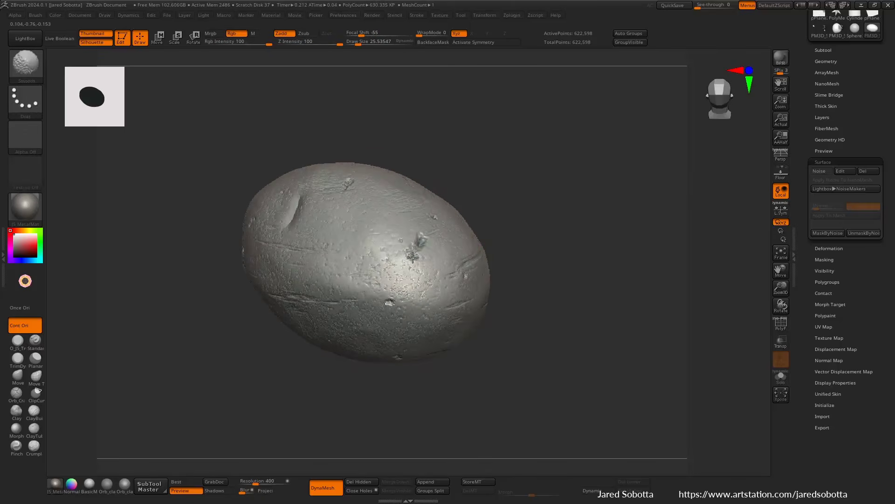
{"action": "mouse_move", "coordinate": [524, 212]}
{"action": "left_mouse_down"}
{"action": "mouse_move", "coordinate": [520, 252]}
{"action": "mouse_move", "coordinate": [545, 228]}
{"action": "left_mouse_up"}
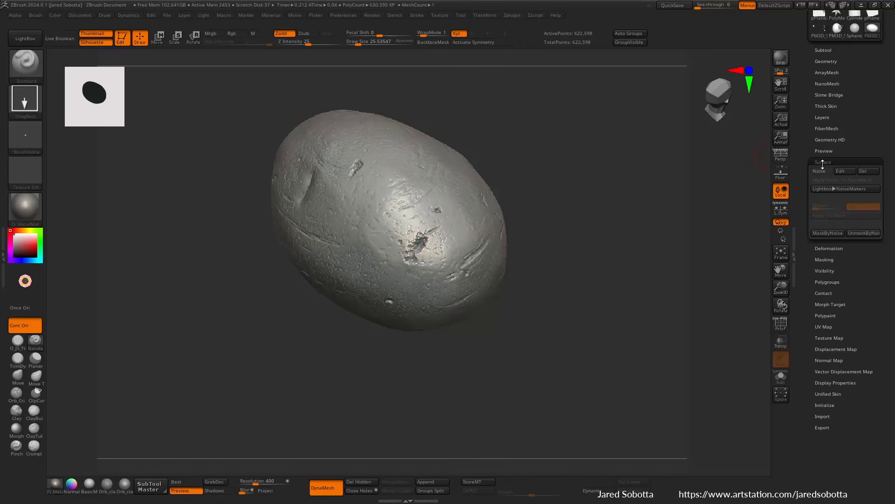
{"action": "left_click_drag", "start_coordinate": [646, 229], "coordinate": [589, 289], "text": "shift"}
{"action": "left_click_drag", "start_coordinate": [640, 258], "coordinate": [480, 316]}
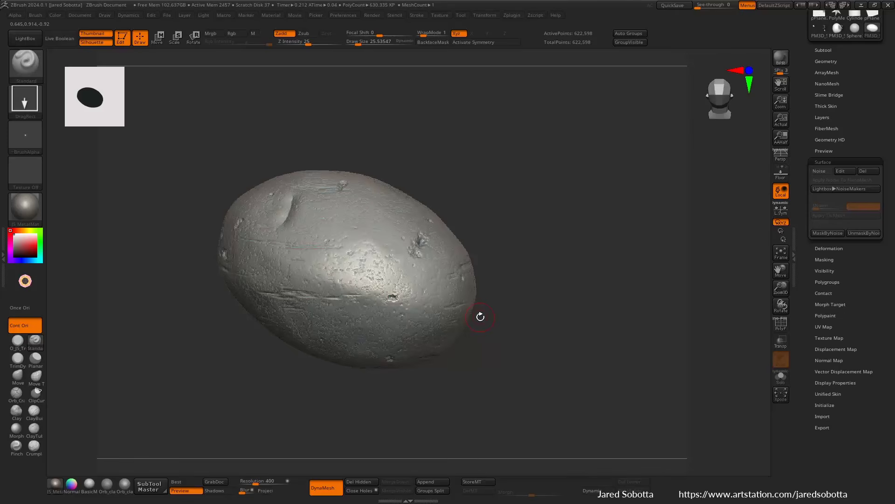
{"action": "left_click_drag", "start_coordinate": [529, 230], "coordinate": [524, 224]}
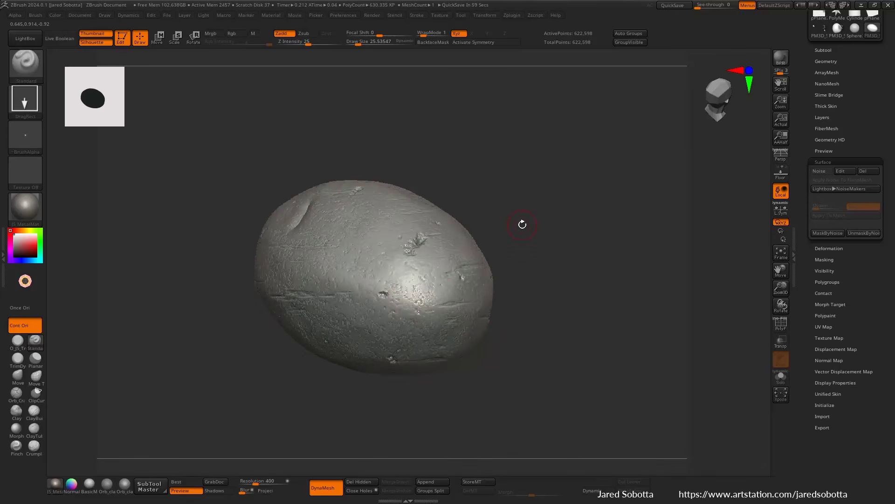
{"action": "left_click_drag", "start_coordinate": [616, 261], "coordinate": [655, 240]}
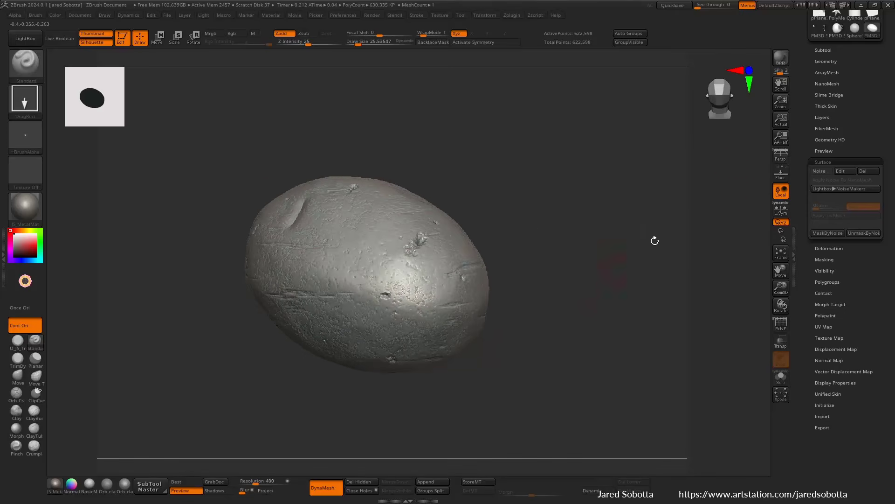
Step: Append a sphere as a new subtool beside the stone and select it
{"action": "left_click", "coordinate": [835, 50]}
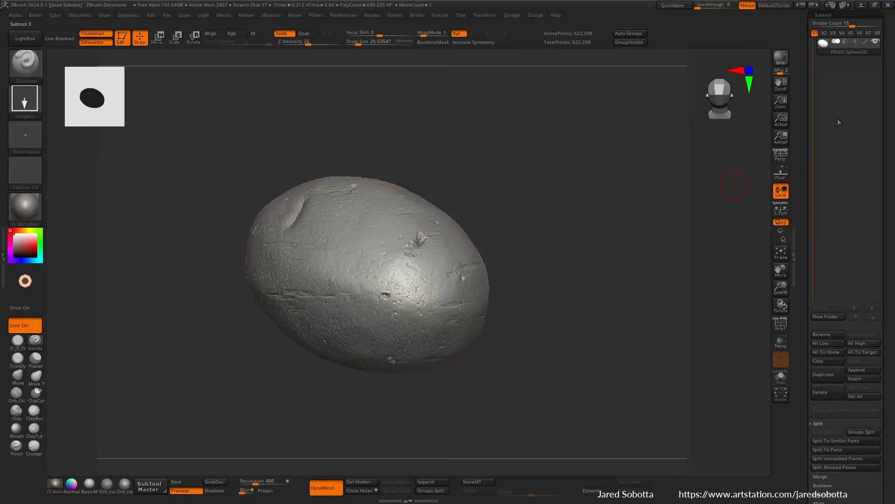
{"action": "left_click", "coordinate": [863, 370]}
{"action": "left_click", "coordinate": [501, 360]}
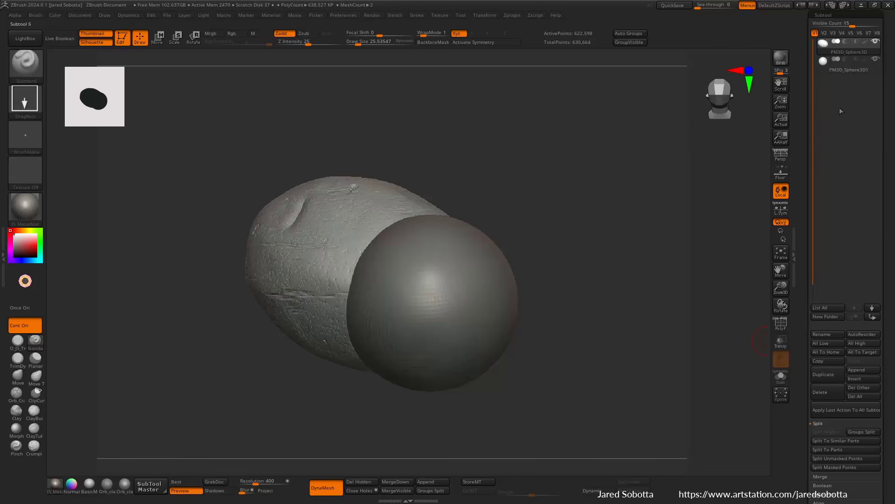
{"action": "key", "text": "Down"}
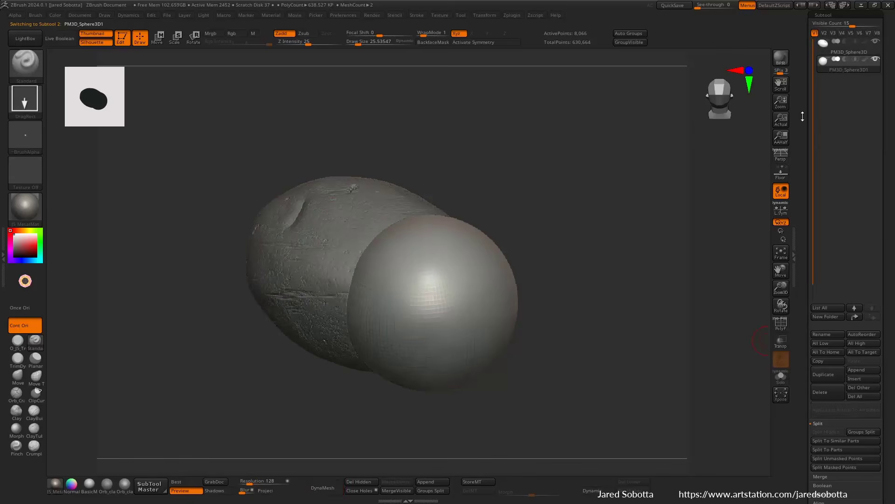
Step: Select the stone subtool, centre the gizmo on it, and move the stone to the world origin
{"action": "left_click_drag", "start_coordinate": [706, 240], "coordinate": [530, 256]}
{"action": "left_click", "coordinate": [326, 275], "text": "alt"}
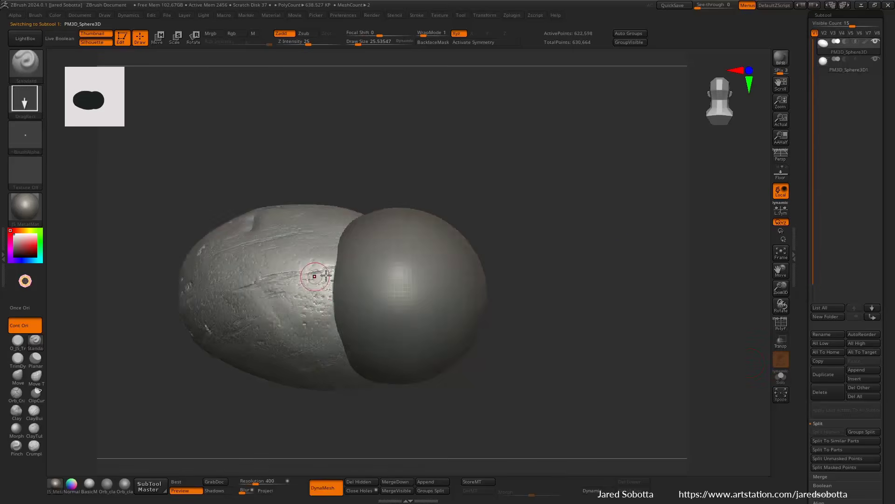
{"action": "key", "text": "w"}
{"action": "left_click", "coordinate": [383, 221], "text": "alt"}
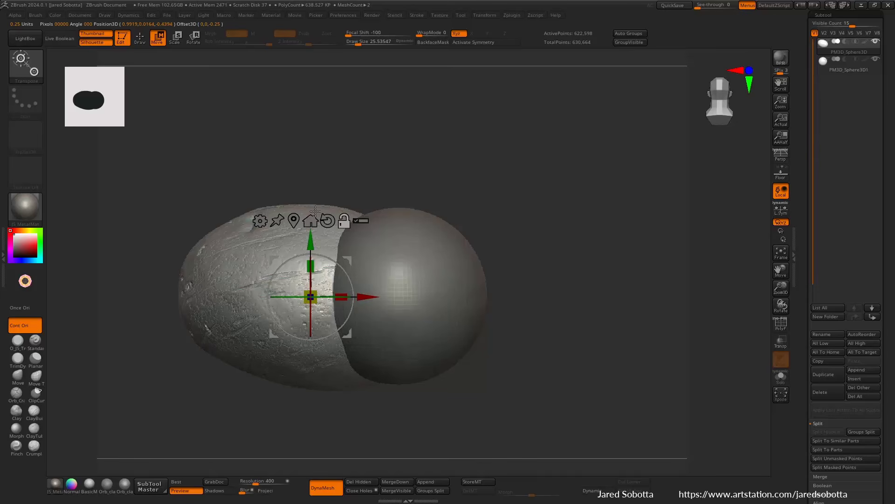
{"action": "left_click_drag", "start_coordinate": [356, 254], "coordinate": [582, 119]}
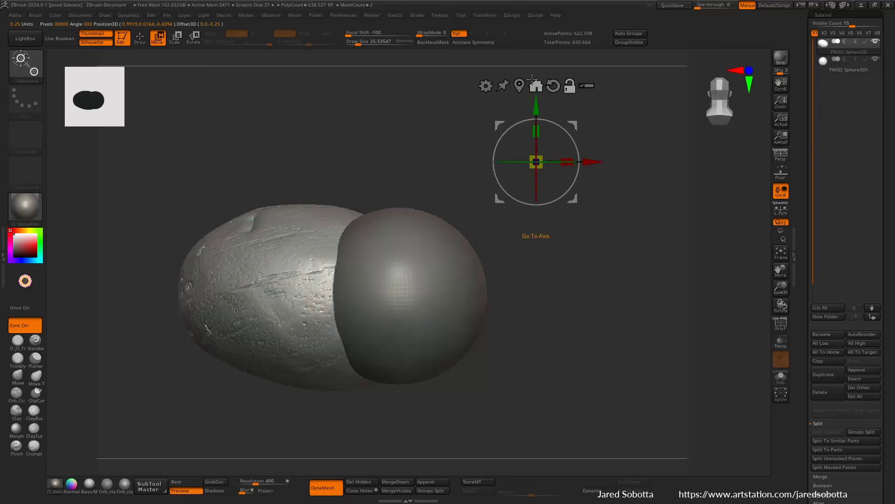
{"action": "left_click", "coordinate": [518, 92]}
{"action": "left_click", "coordinate": [311, 220]}
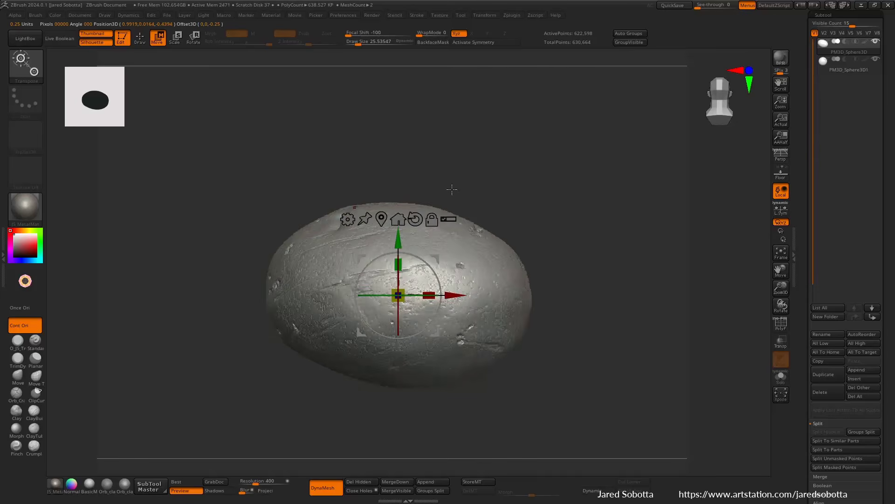
Step: Select the new sphere subtool, hide the stone, and convert the sphere to DynaMesh at resolution 128
{"action": "left_click", "coordinate": [842, 69]}
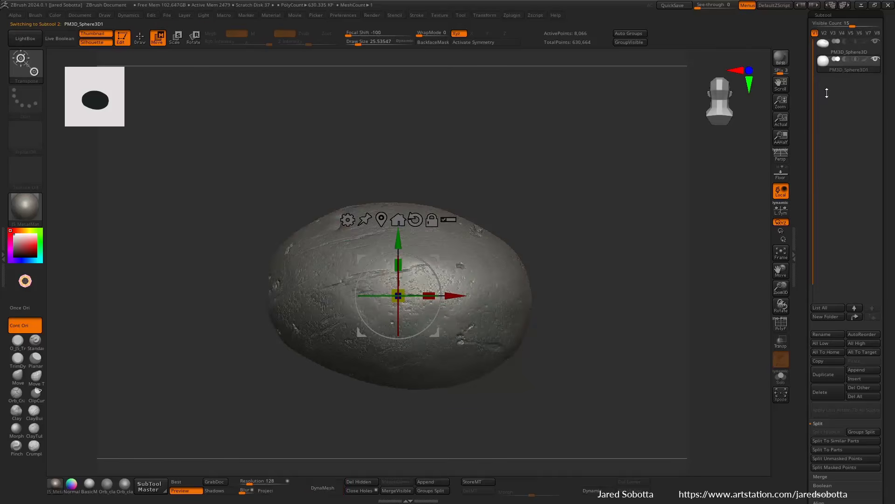
{"action": "left_click", "coordinate": [877, 60]}
{"action": "key", "text": "r"}
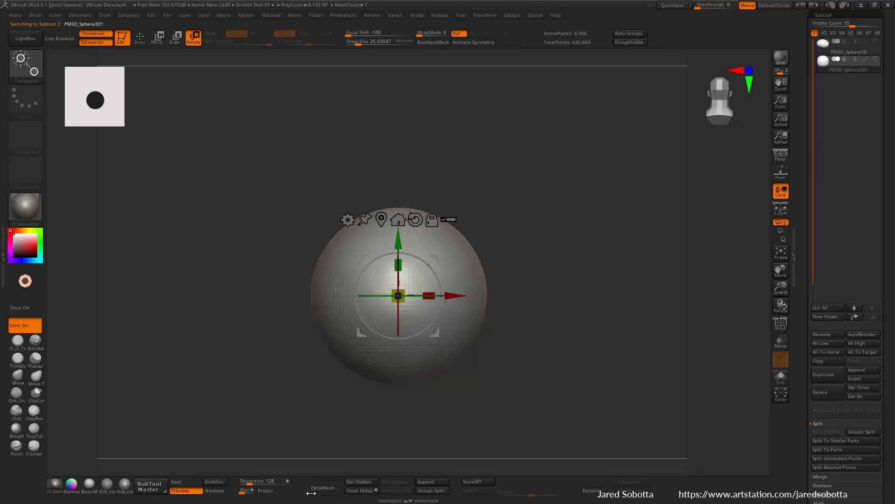
{"action": "left_click", "coordinate": [324, 487]}
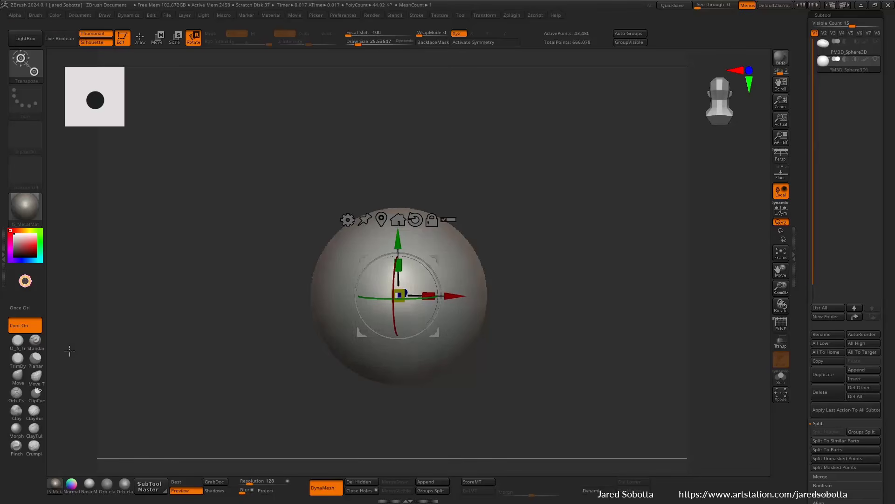
Step: Pull the sphere's sides outward with the Move Topological brush at a draw size of about 384
{"action": "left_click", "coordinate": [36, 376]}
{"action": "key", "text": "space"}
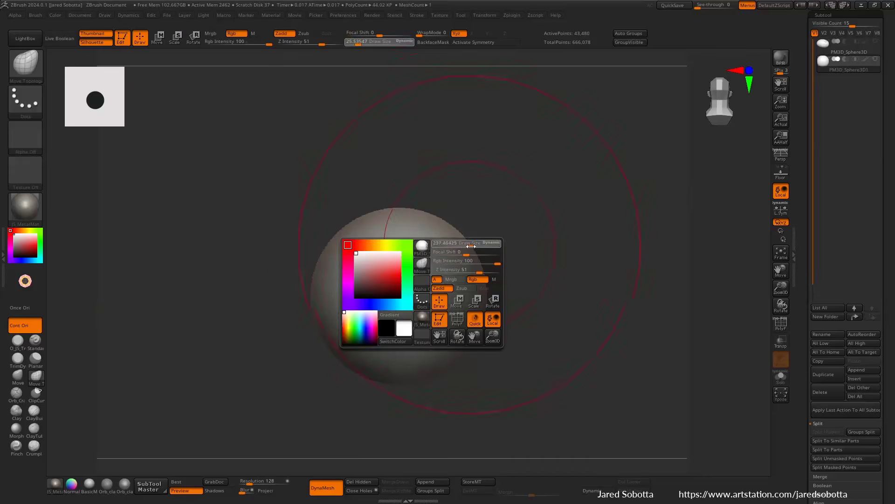
{"action": "left_click_drag", "start_coordinate": [471, 246], "coordinate": [542, 303]}
{"action": "left_click_drag", "start_coordinate": [452, 351], "coordinate": [455, 373]}
{"action": "left_click_drag", "start_coordinate": [329, 316], "coordinate": [306, 323]}
{"action": "left_click_drag", "start_coordinate": [411, 225], "coordinate": [411, 202]}
{"action": "left_click_drag", "start_coordinate": [478, 178], "coordinate": [532, 180]}
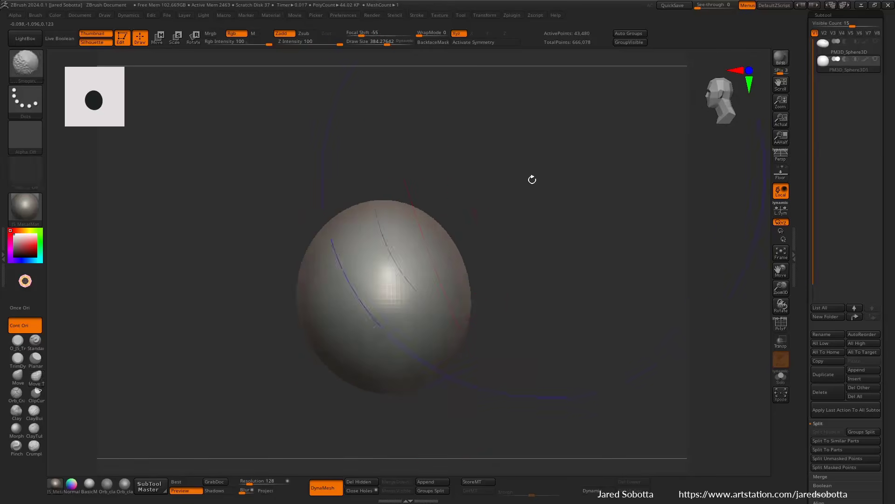
{"action": "left_click_drag", "start_coordinate": [463, 286], "coordinate": [483, 286]}
Step: Stretch the sphere into a lopsided, elongated oval with the Move Topological brush at a draw size of about 169
{"action": "key", "text": "space"}
{"action": "left_click_drag", "start_coordinate": [367, 255], "coordinate": [359, 255]}
{"action": "left_click_drag", "start_coordinate": [333, 219], "coordinate": [346, 226]}
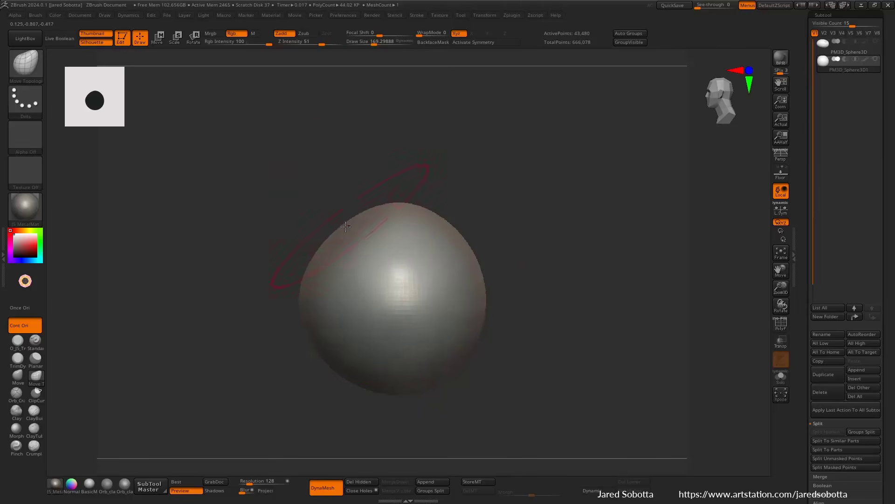
{"action": "left_click_drag", "start_coordinate": [504, 227], "coordinate": [371, 272]}
{"action": "mouse_move", "coordinate": [489, 259]}
{"action": "left_mouse_down"}
{"action": "mouse_move", "coordinate": [438, 298]}
{"action": "mouse_move", "coordinate": [460, 299]}
{"action": "left_mouse_up"}
{"action": "left_click_drag", "start_coordinate": [478, 341], "coordinate": [484, 344]}
{"action": "left_click_drag", "start_coordinate": [436, 360], "coordinate": [558, 240]}
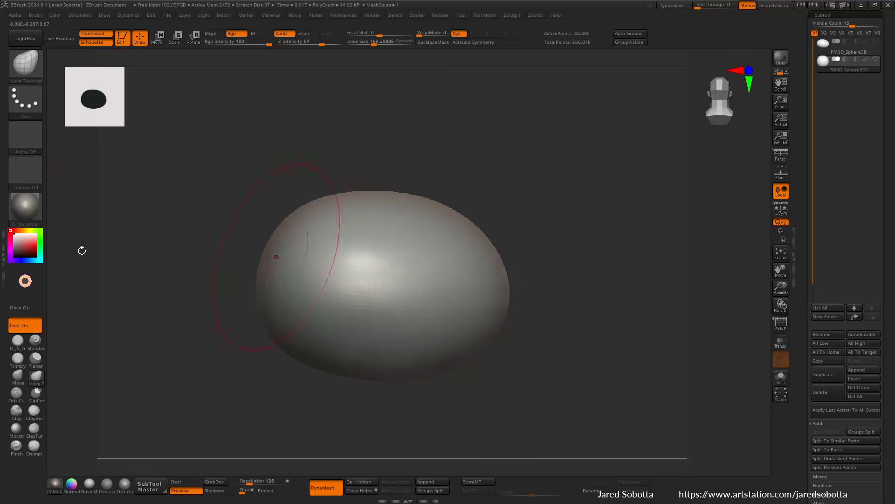
Step: Compare the shape with the pebble reference photo and carve a curved crease and small dents into the rock with the DamStandard brush
{"action": "right_click_drag", "start_coordinate": [1, 285], "coordinate": [623, 301]}
{"action": "scroll", "coordinate": [622, 301], "scroll_direction": "down", "scroll_amount": 3}
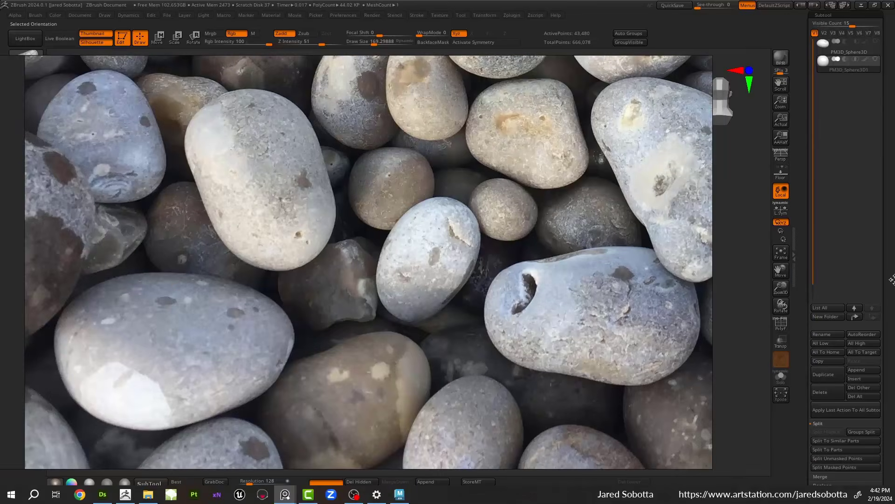
{"action": "right_click_drag", "start_coordinate": [561, 251], "coordinate": [0, 261]}
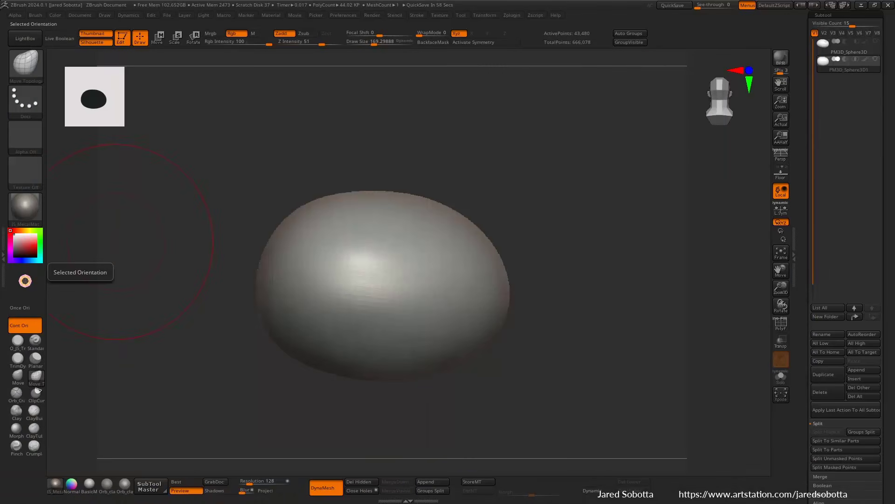
{"action": "key", "text": "b"}
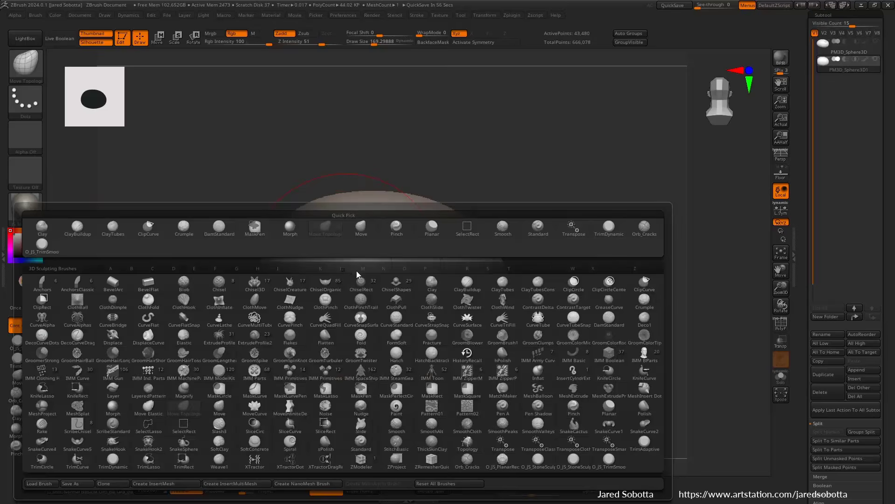
{"action": "key", "text": "d"}
{"action": "left_click", "coordinate": [605, 321]}
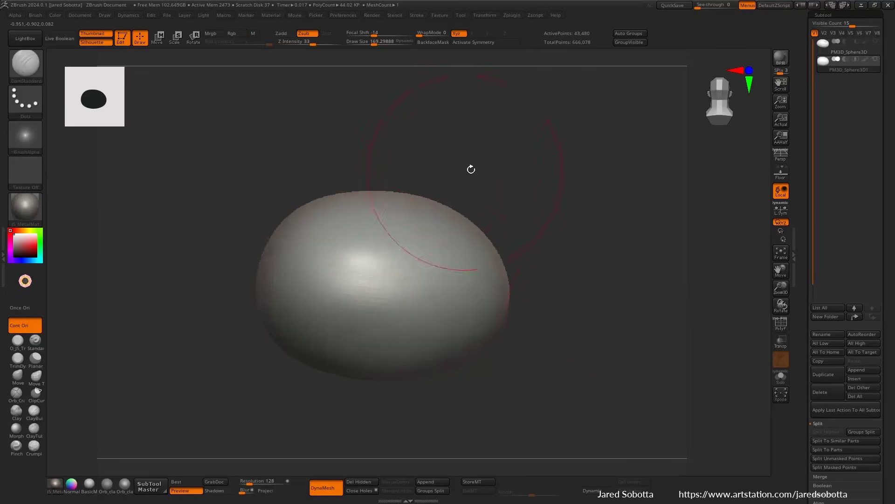
{"action": "left_click_drag", "start_coordinate": [470, 170], "coordinate": [487, 176]}
{"action": "mouse_move", "coordinate": [285, 295]}
{"action": "left_mouse_down"}
{"action": "mouse_move", "coordinate": [298, 266]}
{"action": "mouse_move", "coordinate": [294, 236]}
{"action": "mouse_move", "coordinate": [289, 252]}
{"action": "left_mouse_up"}
{"action": "key", "text": "ctrl+z"}
{"action": "left_click_drag", "start_coordinate": [290, 295], "coordinate": [305, 327]}
{"action": "left_click_drag", "start_coordinate": [450, 163], "coordinate": [422, 166]}
{"action": "mouse_move", "coordinate": [565, 286]}
{"action": "left_mouse_down"}
{"action": "mouse_move", "coordinate": [575, 196]}
{"action": "mouse_move", "coordinate": [513, 327]}
{"action": "left_mouse_up"}
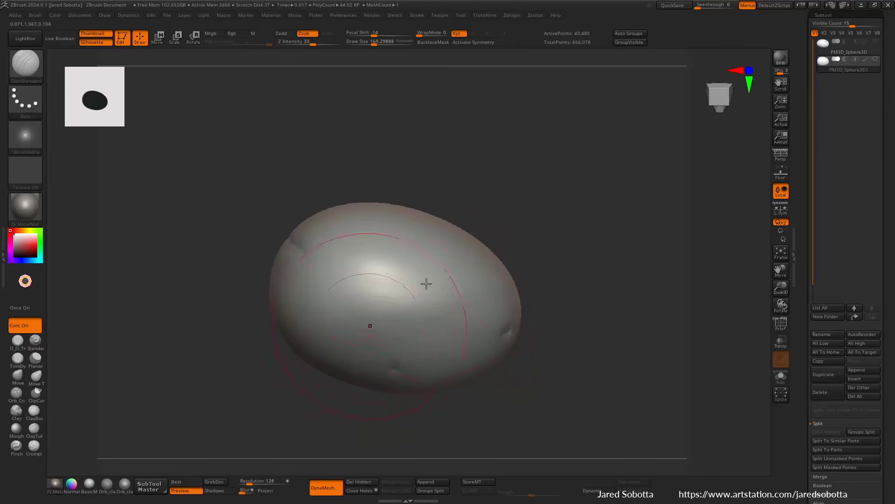
Step: Roughen the rock's surface into uneven planes with the Crumple brush at a draw size of about 403
{"action": "left_click_drag", "start_coordinate": [541, 223], "coordinate": [536, 326]}
{"action": "key", "text": "f"}
{"action": "mouse_move", "coordinate": [592, 226]}
{"action": "right_mouse_down", "text": "ctrl"}
{"action": "mouse_move", "coordinate": [589, 247]}
{"action": "mouse_move", "coordinate": [516, 242]}
{"action": "right_mouse_up", "text": "ctrl"}
{"action": "key", "text": "b"}
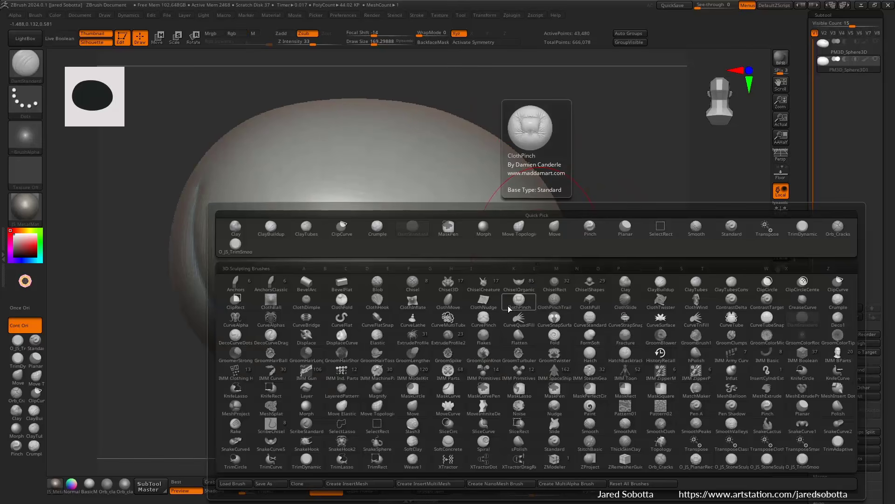
{"action": "key", "text": "c"}
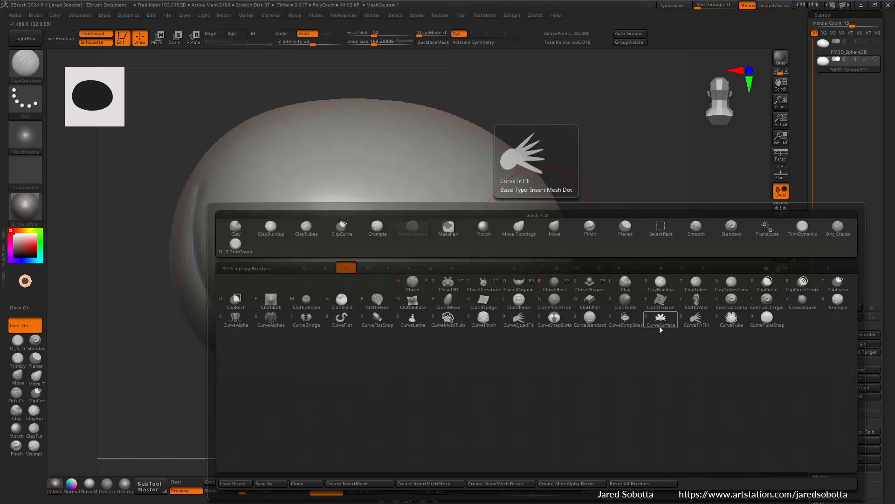
{"action": "left_click", "coordinate": [838, 302]}
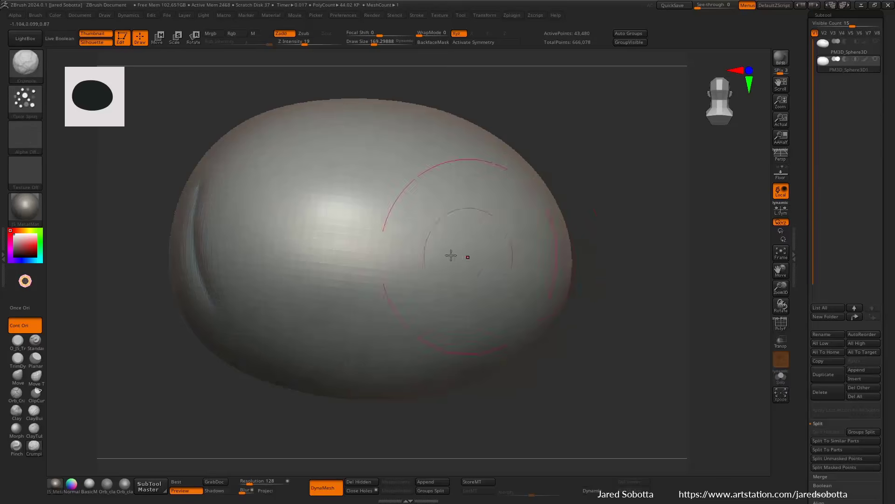
{"action": "right_click_drag", "start_coordinate": [451, 255], "coordinate": [549, 184], "text": "ctrl"}
{"action": "key", "text": "space"}
{"action": "left_click_drag", "start_coordinate": [464, 214], "coordinate": [479, 215]}
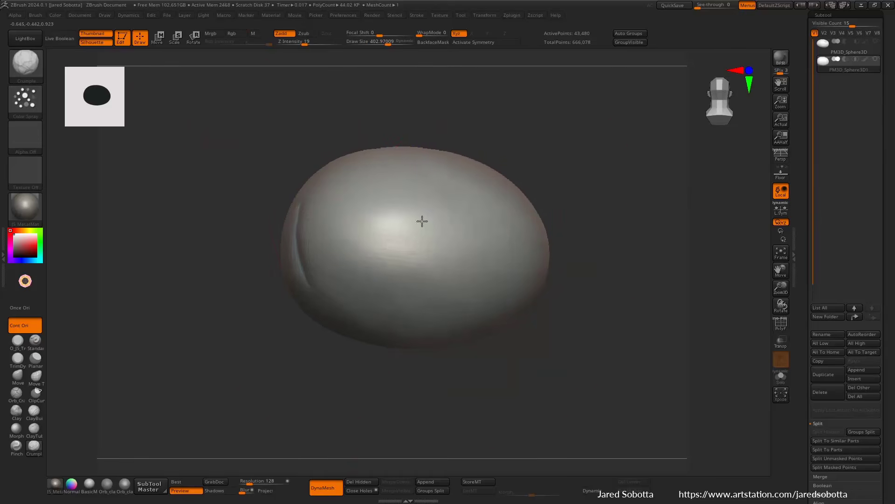
{"action": "mouse_move", "coordinate": [422, 221]}
{"action": "left_mouse_down"}
{"action": "mouse_move", "coordinate": [432, 228]}
{"action": "mouse_move", "coordinate": [424, 256]}
{"action": "left_mouse_up"}
{"action": "key", "text": "ctrl+z"}
{"action": "mouse_move", "coordinate": [513, 200]}
{"action": "right_mouse_down"}
{"action": "mouse_move", "coordinate": [563, 166]}
{"action": "mouse_move", "coordinate": [534, 194]}
{"action": "right_mouse_up"}
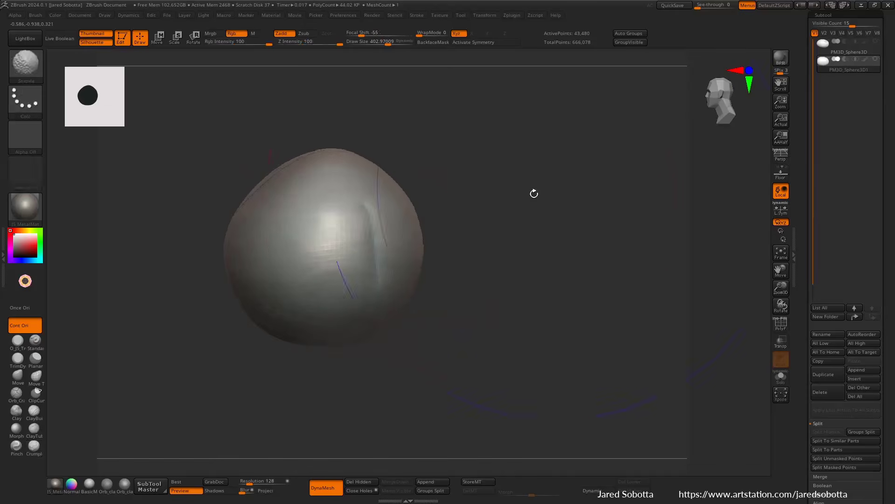
{"action": "mouse_move", "coordinate": [356, 224]}
{"action": "right_mouse_down"}
{"action": "mouse_move", "coordinate": [508, 179]}
{"action": "mouse_move", "coordinate": [611, 201]}
{"action": "mouse_move", "coordinate": [583, 206]}
{"action": "right_mouse_up"}
{"action": "mouse_move", "coordinate": [438, 230]}
{"action": "left_mouse_down"}
{"action": "mouse_move", "coordinate": [329, 270]}
{"action": "mouse_move", "coordinate": [474, 197]}
{"action": "left_mouse_up"}
{"action": "mouse_move", "coordinate": [527, 233]}
{"action": "right_mouse_down"}
{"action": "mouse_move", "coordinate": [560, 251]}
{"action": "mouse_move", "coordinate": [481, 248]}
{"action": "mouse_move", "coordinate": [533, 284]}
{"action": "mouse_move", "coordinate": [560, 284]}
{"action": "mouse_move", "coordinate": [500, 292]}
{"action": "right_mouse_up"}
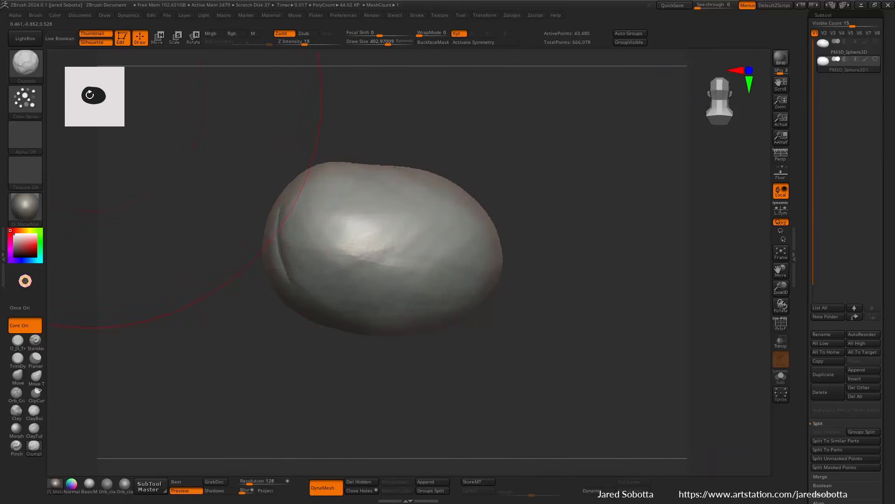
Step: Enlarge the silhouette thumbnail to 512 to check the rock's outline, and reduce it to 176
{"action": "left_click_drag", "start_coordinate": [125, 119], "coordinate": [299, 369]}
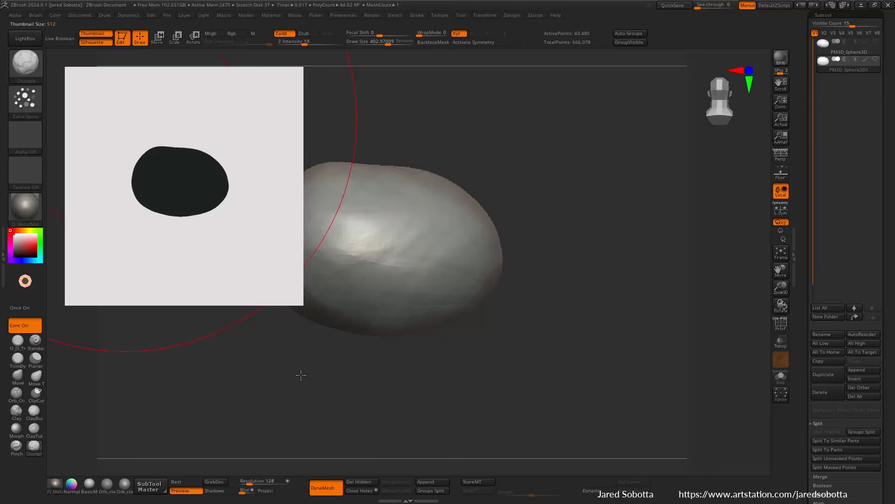
{"action": "mouse_move", "coordinate": [496, 254]}
{"action": "right_mouse_down"}
{"action": "mouse_move", "coordinate": [585, 317]}
{"action": "mouse_move", "coordinate": [580, 330]}
{"action": "mouse_move", "coordinate": [555, 255]}
{"action": "right_mouse_up"}
{"action": "left_click_drag", "start_coordinate": [300, 287], "coordinate": [159, 132]}
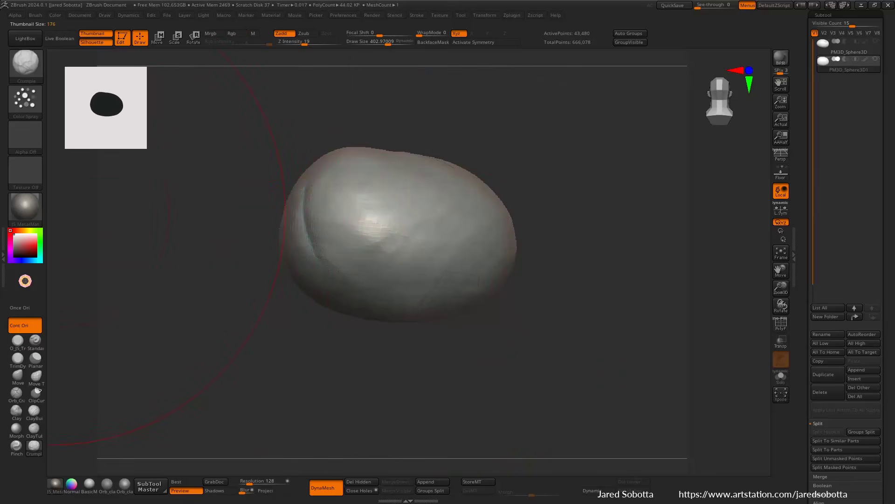
{"action": "right_click_drag", "start_coordinate": [368, 391], "coordinate": [360, 396]}
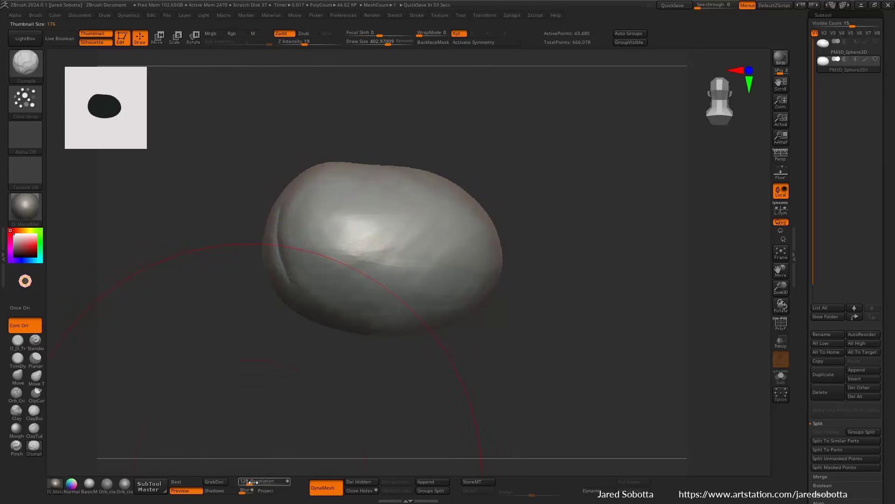
Step: Remesh the rock with DynaMesh at resolution 400
{"action": "left_click_drag", "start_coordinate": [251, 482], "coordinate": [256, 481]}
{"action": "left_click_drag", "start_coordinate": [580, 253], "coordinate": [582, 255], "text": "ctrl"}
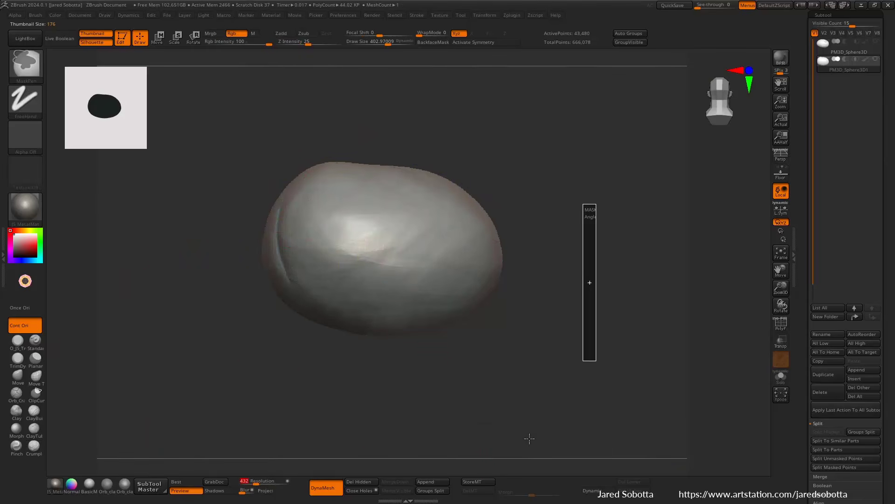
{"action": "left_click", "coordinate": [267, 482]}
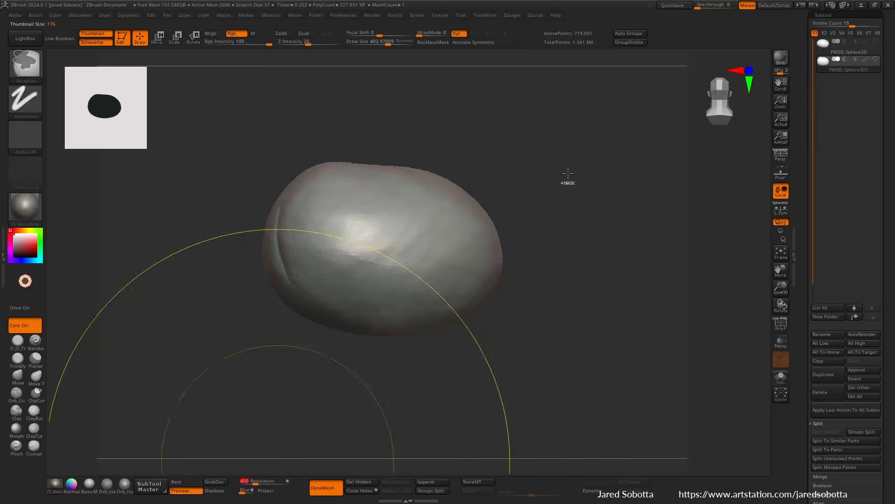
Step: Flatten the crumpled bumps on the rock's front face with the TrimDynamic brush at a draw size of about 157
{"action": "key", "text": "shift"}
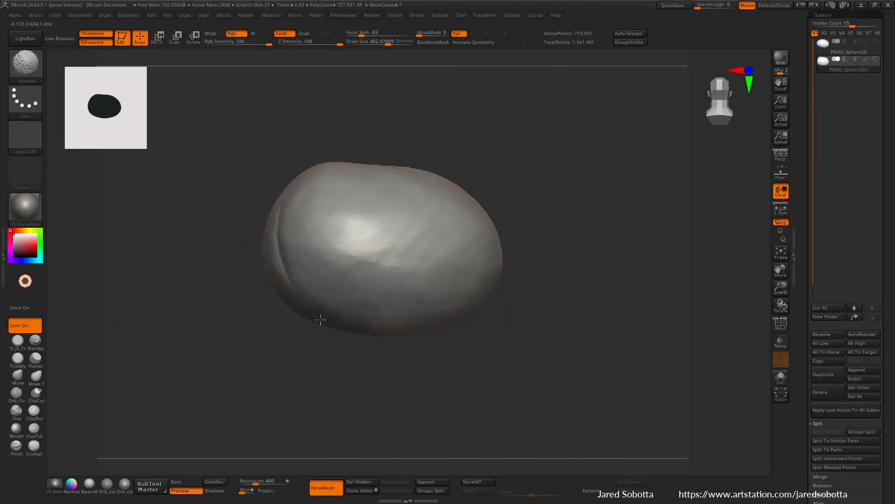
{"action": "mouse_move", "coordinate": [530, 202]}
{"action": "left_mouse_down"}
{"action": "mouse_move", "coordinate": [598, 206]}
{"action": "mouse_move", "coordinate": [587, 210]}
{"action": "left_mouse_up"}
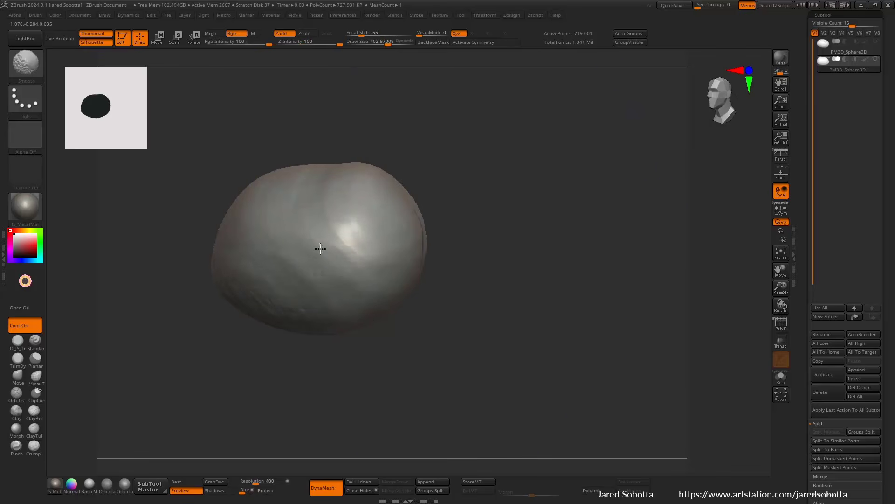
{"action": "key", "text": "b"}
{"action": "key", "text": "t"}
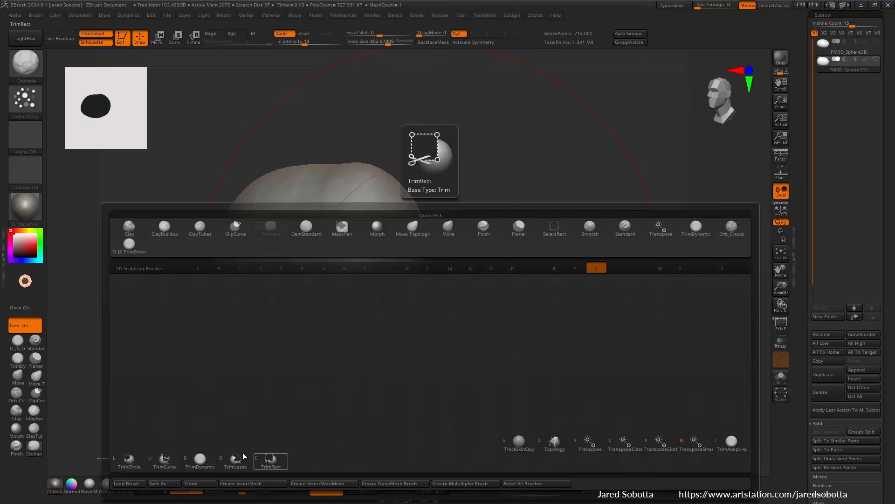
{"action": "key", "text": "d"}
{"action": "left_click_drag", "start_coordinate": [523, 270], "coordinate": [443, 259]}
{"action": "key", "text": "space"}
{"action": "left_click_drag", "start_coordinate": [479, 209], "coordinate": [469, 209]}
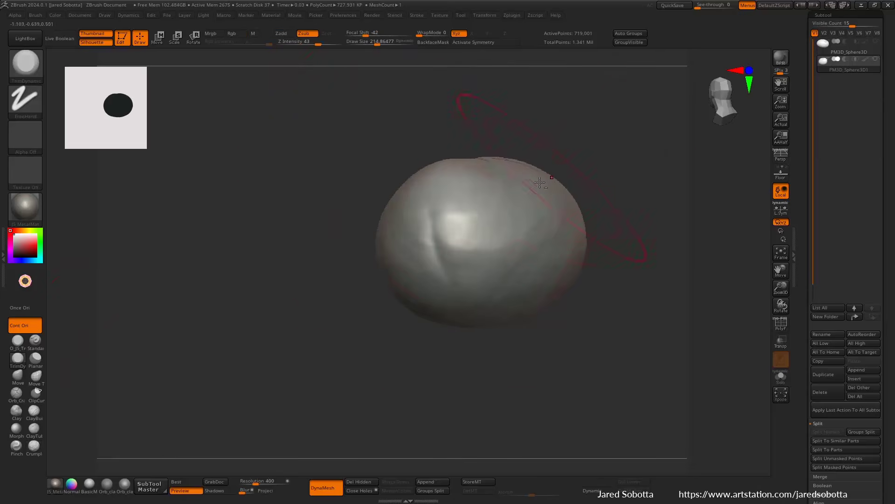
{"action": "mouse_move", "coordinate": [590, 183]}
{"action": "left_mouse_down"}
{"action": "mouse_move", "coordinate": [536, 179]}
{"action": "mouse_move", "coordinate": [432, 248]}
{"action": "mouse_move", "coordinate": [408, 250]}
{"action": "left_mouse_up"}
{"action": "key", "text": "space"}
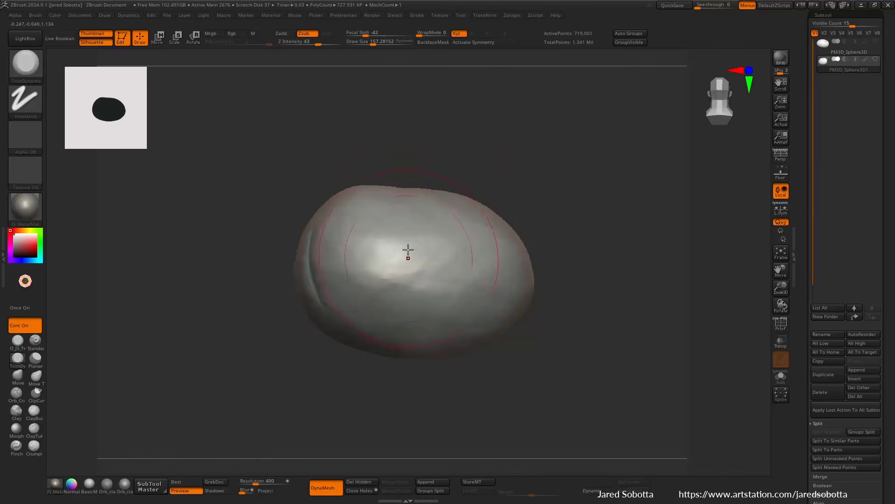
{"action": "left_click_drag", "start_coordinate": [451, 302], "coordinate": [333, 268]}
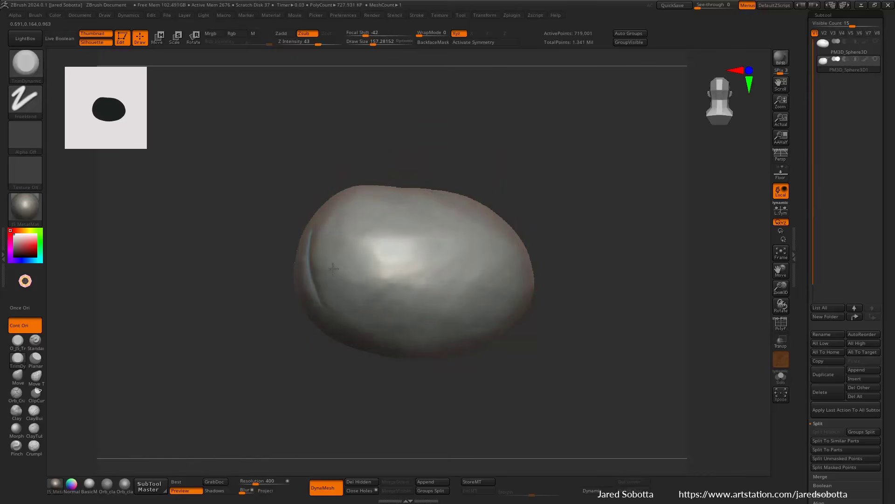
Step: Trim the remaining lumps around the rock's ends and upper side with the TrimDynamic brush
{"action": "mouse_move", "coordinate": [423, 339]}
{"action": "right_mouse_down"}
{"action": "mouse_move", "coordinate": [483, 216]}
{"action": "mouse_move", "coordinate": [479, 204]}
{"action": "right_mouse_up"}
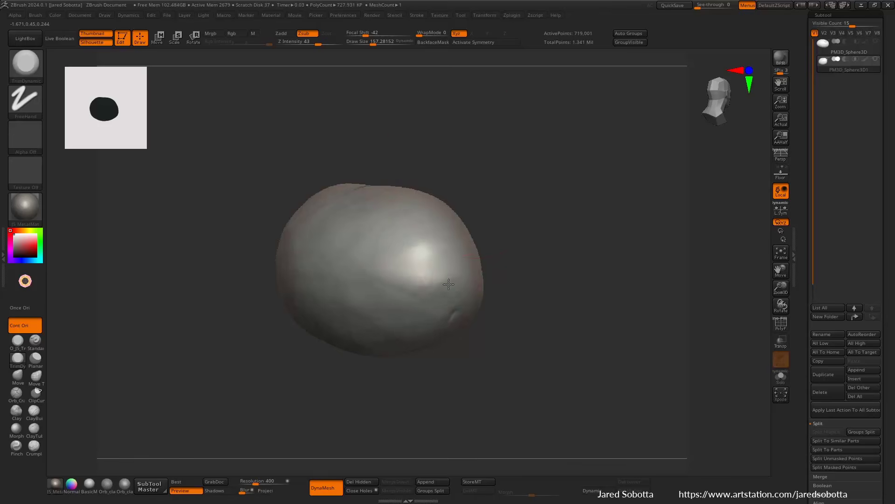
{"action": "right_click_drag", "start_coordinate": [415, 262], "coordinate": [450, 237]}
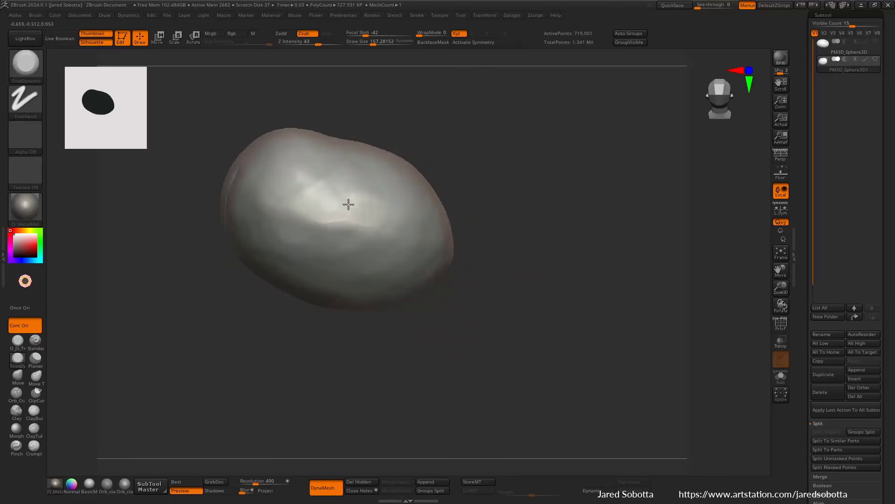
{"action": "mouse_move", "coordinate": [422, 120]}
{"action": "right_mouse_down"}
{"action": "mouse_move", "coordinate": [503, 219]}
{"action": "mouse_move", "coordinate": [444, 228]}
{"action": "right_mouse_up"}
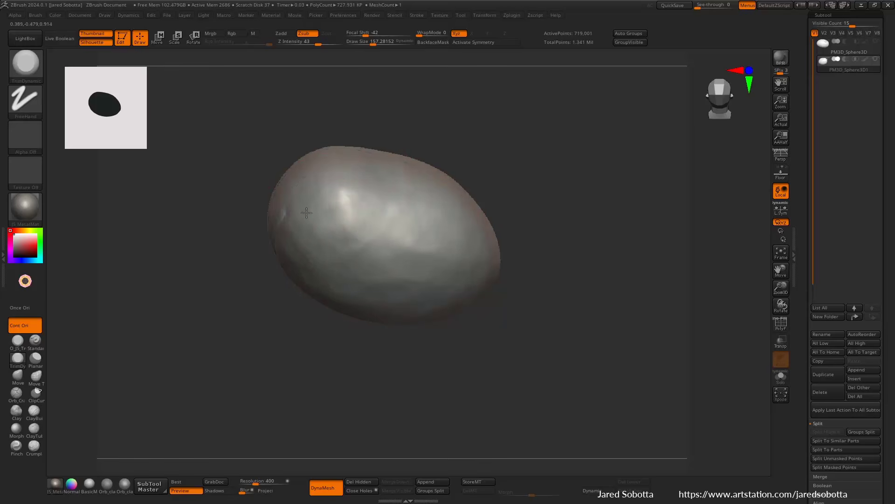
{"action": "mouse_move", "coordinate": [297, 187]}
{"action": "right_mouse_down"}
{"action": "mouse_move", "coordinate": [455, 138]}
{"action": "mouse_move", "coordinate": [339, 279]}
{"action": "right_mouse_up"}
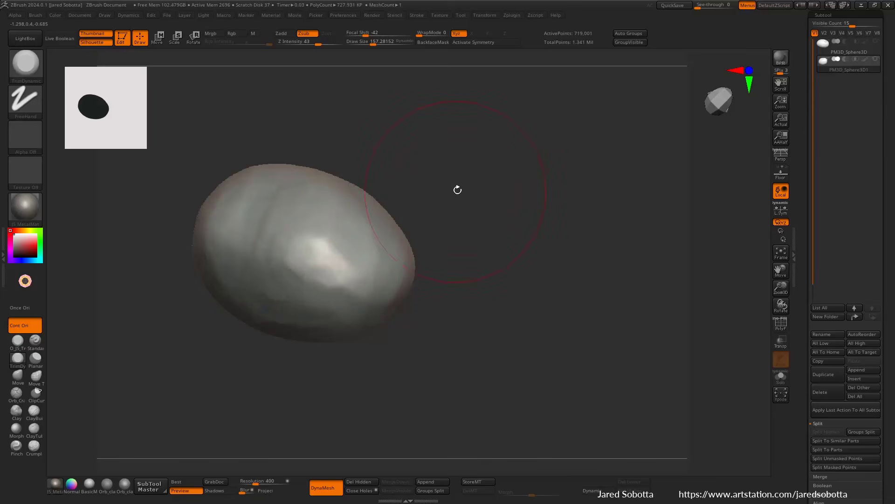
{"action": "right_click_drag", "start_coordinate": [458, 189], "coordinate": [364, 262]}
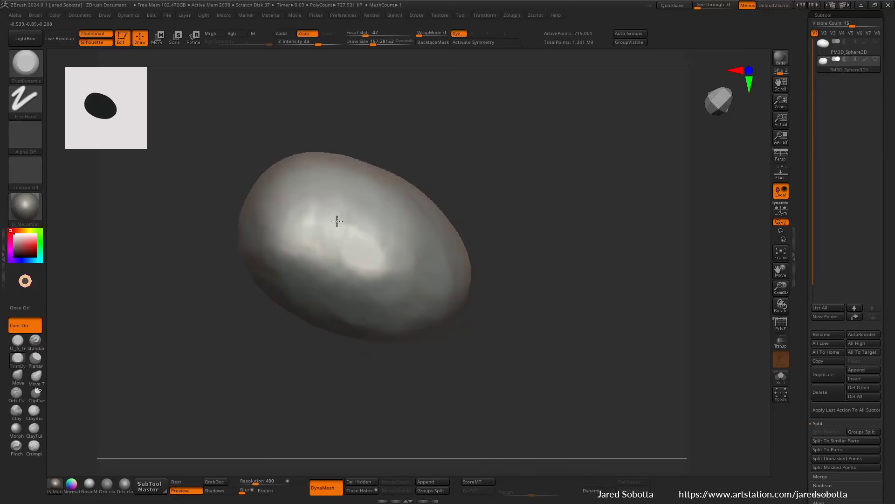
Step: Shape soft, worn planes across the rock's far side with overlapping TrimDynamic strokes
{"action": "mouse_move", "coordinate": [337, 221]}
{"action": "left_mouse_down"}
{"action": "mouse_move", "coordinate": [302, 211]}
{"action": "mouse_move", "coordinate": [288, 252]}
{"action": "mouse_move", "coordinate": [334, 268]}
{"action": "mouse_move", "coordinate": [359, 266]}
{"action": "mouse_move", "coordinate": [308, 270]}
{"action": "mouse_move", "coordinate": [278, 236]}
{"action": "left_mouse_up"}
{"action": "left_click_drag", "start_coordinate": [457, 158], "coordinate": [427, 191]}
{"action": "left_click_drag", "start_coordinate": [415, 195], "coordinate": [406, 205]}
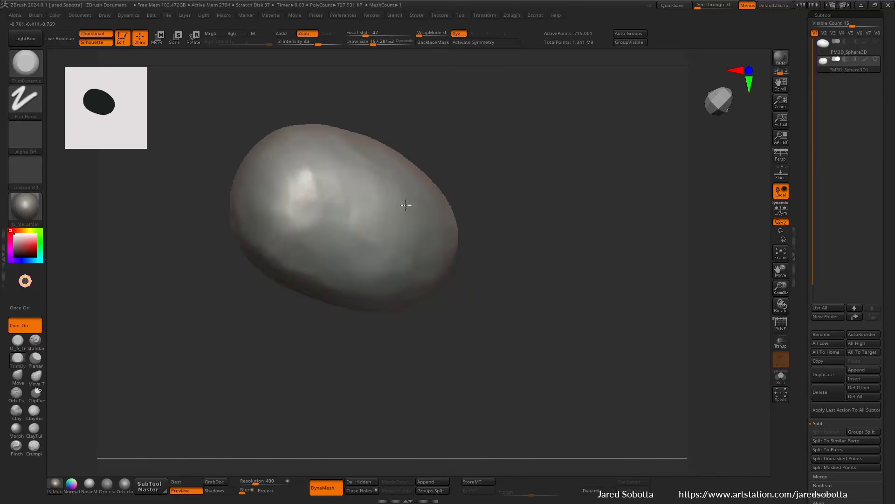
{"action": "left_click_drag", "start_coordinate": [326, 224], "coordinate": [291, 231]}
{"action": "left_click_drag", "start_coordinate": [263, 194], "coordinate": [259, 159]}
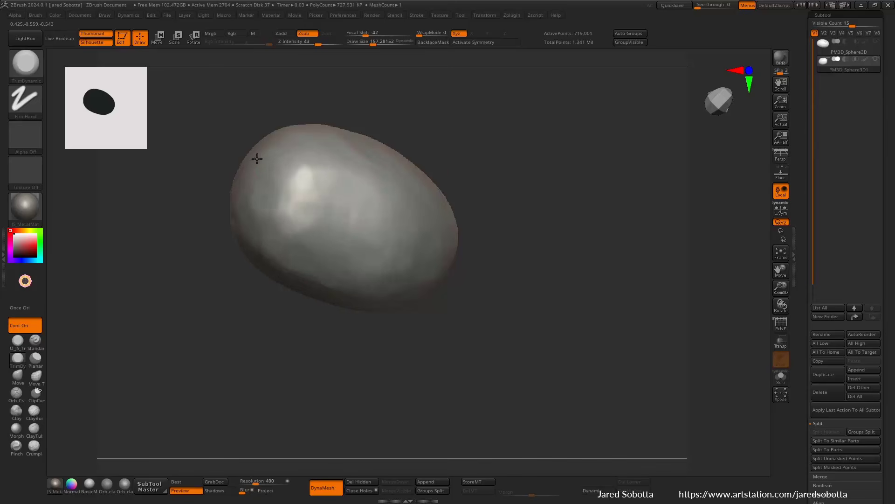
{"action": "left_click_drag", "start_coordinate": [288, 211], "coordinate": [375, 210]}
{"action": "left_click_drag", "start_coordinate": [454, 122], "coordinate": [418, 151]}
{"action": "mouse_move", "coordinate": [400, 197]}
{"action": "left_mouse_down"}
{"action": "mouse_move", "coordinate": [326, 176]}
{"action": "mouse_move", "coordinate": [358, 182]}
{"action": "left_mouse_up"}
{"action": "left_click_drag", "start_coordinate": [369, 213], "coordinate": [324, 202]}
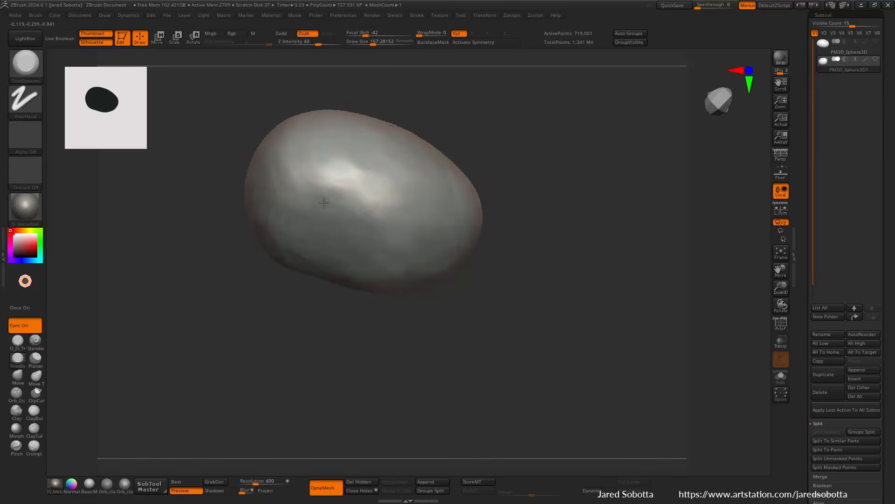
{"action": "mouse_move", "coordinate": [505, 139]}
{"action": "left_mouse_down"}
{"action": "mouse_move", "coordinate": [516, 222]}
{"action": "mouse_move", "coordinate": [493, 248]}
{"action": "left_mouse_up"}
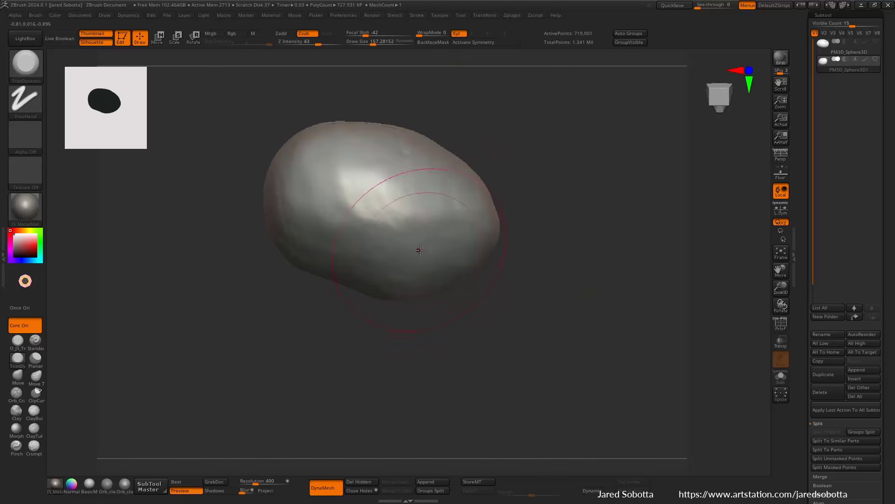
Step: Smooth the remaining bumps and facets on all sides of the rock with broad TrimDynamic strokes
{"action": "left_click_drag", "start_coordinate": [515, 210], "coordinate": [484, 198]}
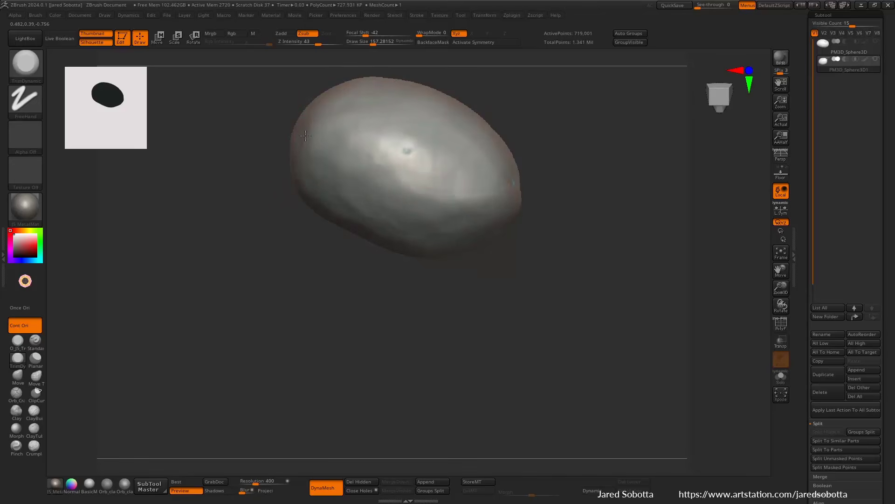
{"action": "left_click_drag", "start_coordinate": [520, 139], "coordinate": [513, 217]}
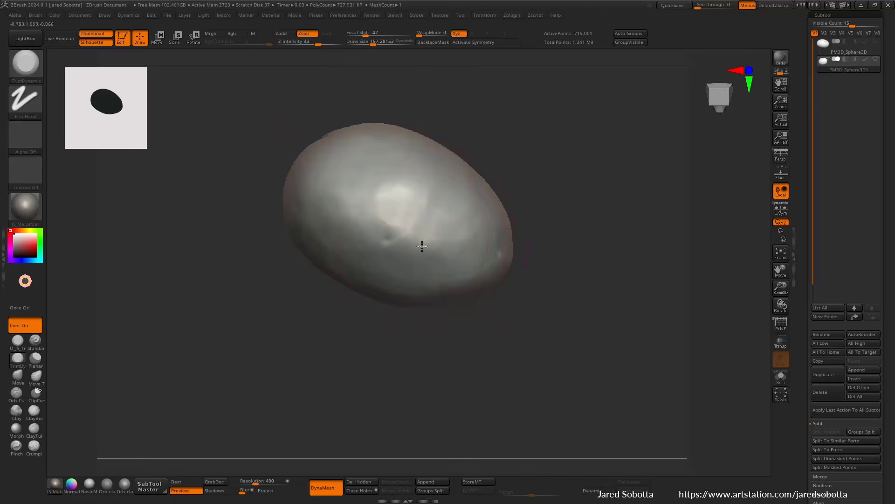
{"action": "left_click_drag", "start_coordinate": [307, 221], "coordinate": [368, 147]}
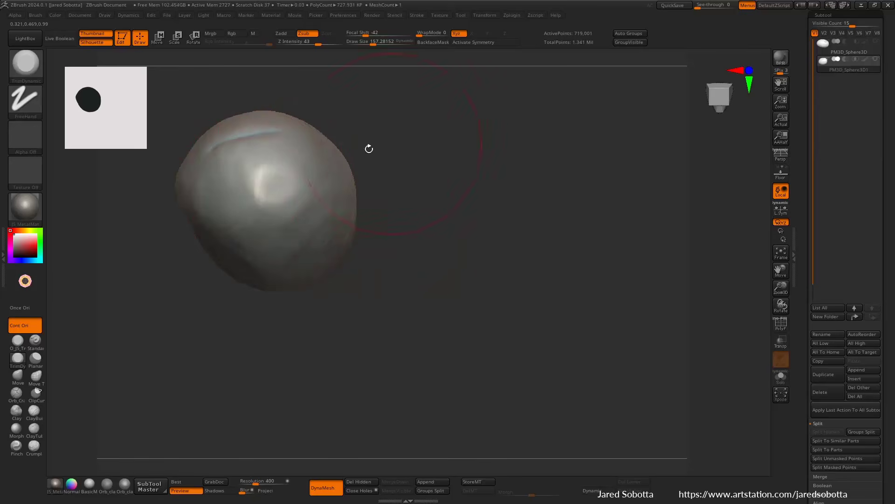
{"action": "mouse_move", "coordinate": [427, 99]}
{"action": "left_mouse_down"}
{"action": "mouse_move", "coordinate": [392, 120]}
{"action": "mouse_move", "coordinate": [419, 117]}
{"action": "left_mouse_up"}
{"action": "left_click_drag", "start_coordinate": [510, 140], "coordinate": [516, 190]}
{"action": "mouse_move", "coordinate": [433, 209]}
{"action": "left_mouse_down"}
{"action": "mouse_move", "coordinate": [410, 225]}
{"action": "mouse_move", "coordinate": [374, 219]}
{"action": "mouse_move", "coordinate": [476, 205]}
{"action": "left_mouse_up"}
{"action": "left_click_drag", "start_coordinate": [497, 105], "coordinate": [489, 154]}
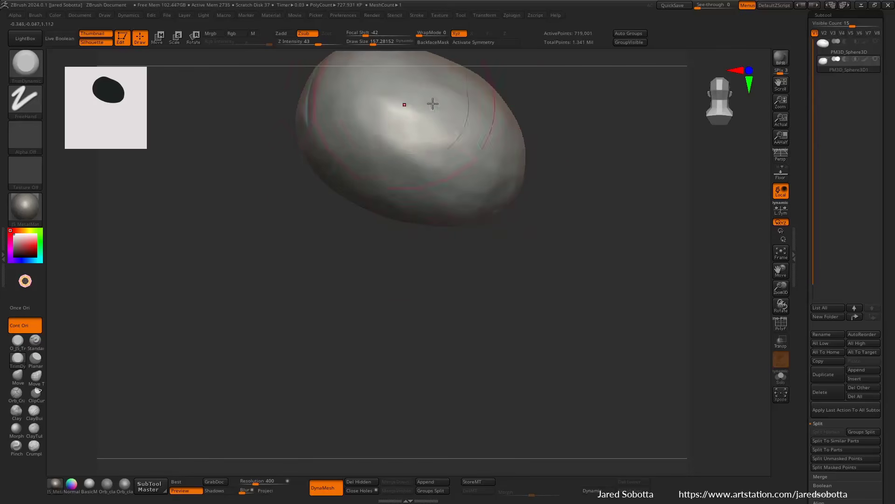
{"action": "left_click_drag", "start_coordinate": [504, 291], "coordinate": [716, 122]}
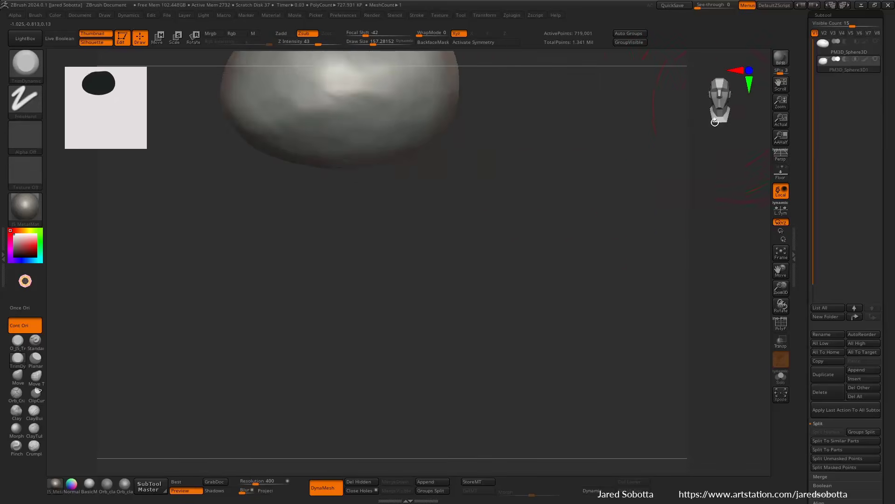
{"action": "key", "text": "f"}
{"action": "right_click_drag", "start_coordinate": [512, 265], "coordinate": [429, 234], "text": "ctrl"}
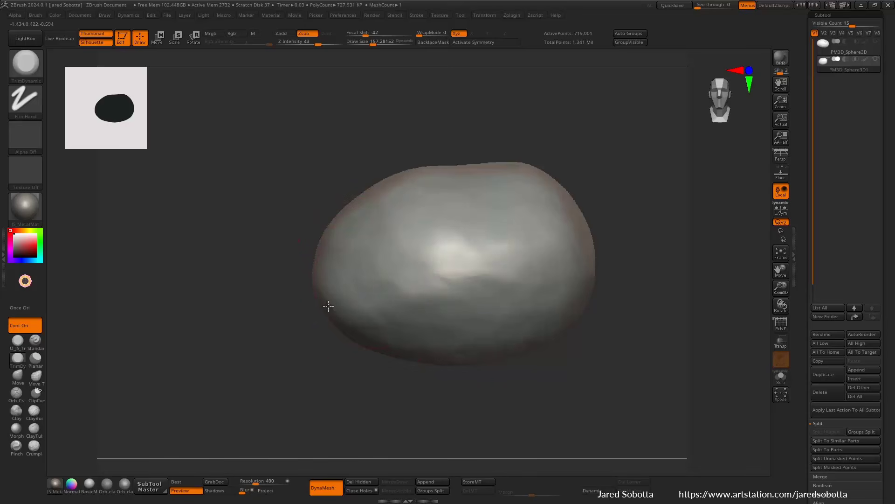
{"action": "right_click_drag", "start_coordinate": [471, 302], "coordinate": [579, 259]}
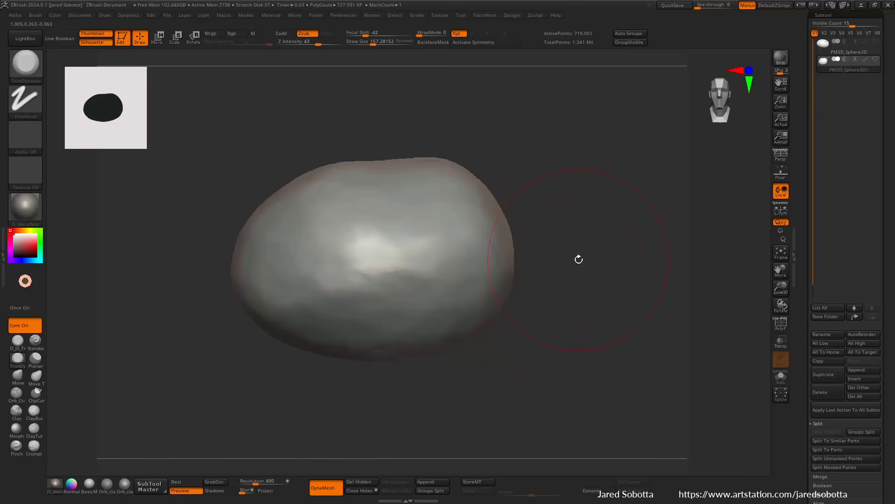
Step: Add surface noise to the rock from the Large-Pock-Noise preset, shifting its Z offset to about -0.41
{"action": "left_click_drag", "start_coordinate": [802, 109], "coordinate": [802, 256]}
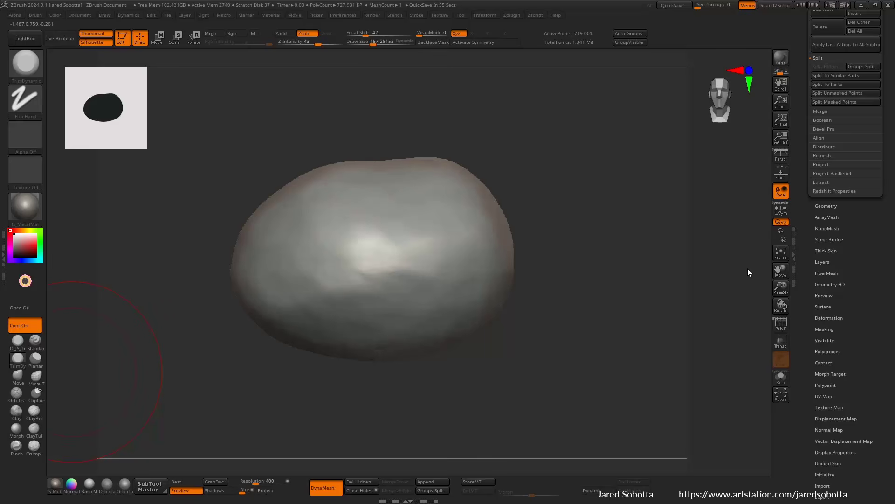
{"action": "scroll", "coordinate": [849, 268], "scroll_direction": "down", "scroll_amount": 5}
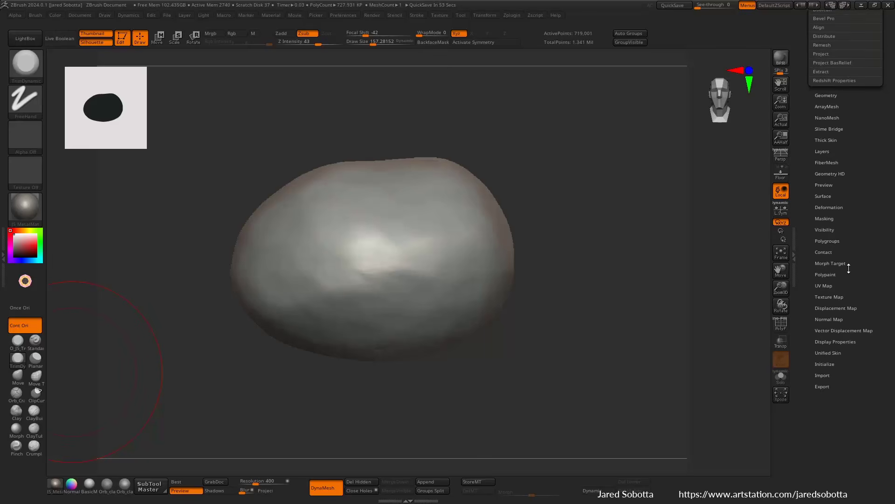
{"action": "left_click", "coordinate": [827, 196]}
{"action": "left_click", "coordinate": [835, 139]}
{"action": "left_click", "coordinate": [798, 139]}
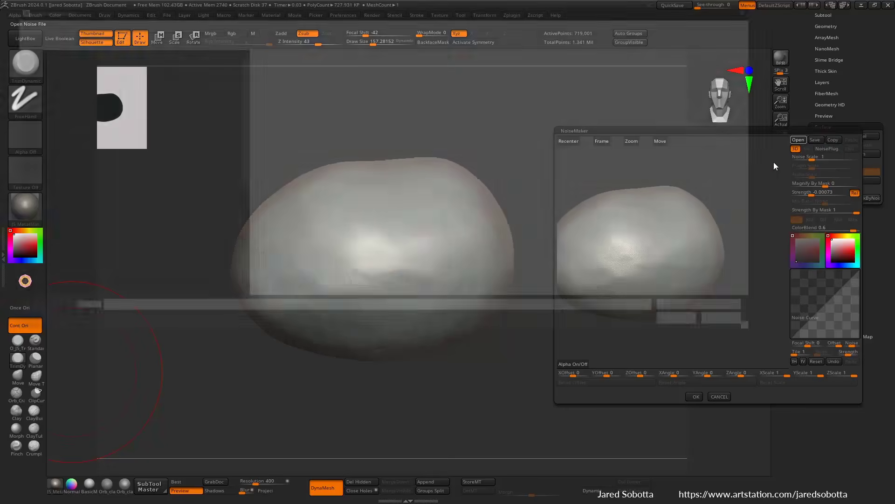
{"action": "double_click", "coordinate": [320, 84]}
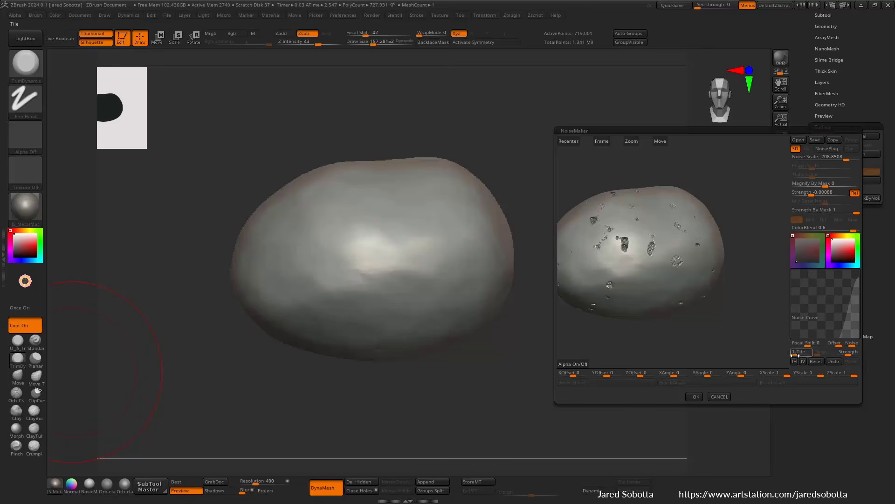
{"action": "left_click_drag", "start_coordinate": [641, 375], "coordinate": [646, 375]}
{"action": "left_click", "coordinate": [693, 396]}
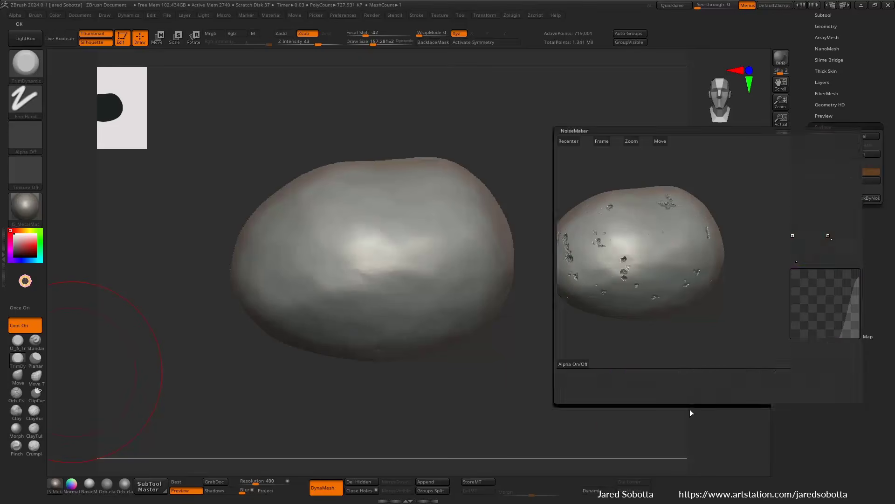
Step: Reduce the depth of the large pocks by setting the surface noise strength to -0.0006
{"action": "left_click", "coordinate": [841, 136]}
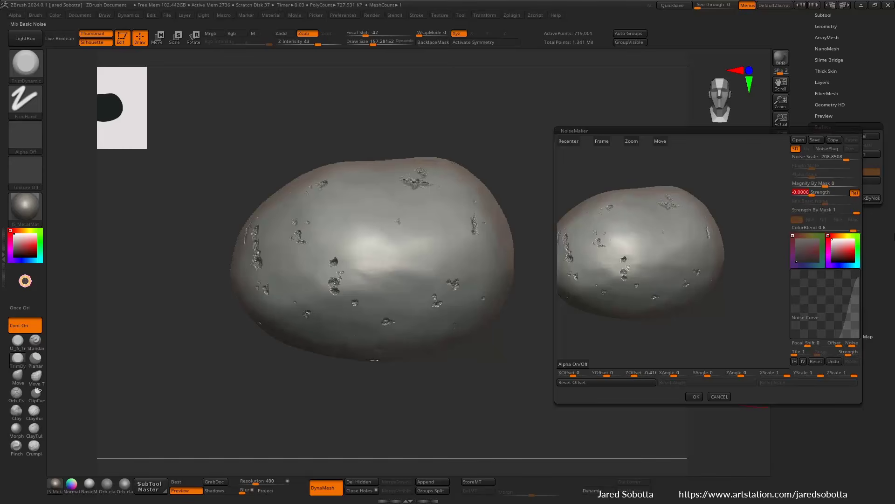
{"action": "left_click", "coordinate": [720, 396]}
{"action": "mouse_move", "coordinate": [652, 340]}
{"action": "left_mouse_down"}
{"action": "mouse_move", "coordinate": [686, 342]}
{"action": "mouse_move", "coordinate": [643, 336]}
{"action": "left_mouse_up"}
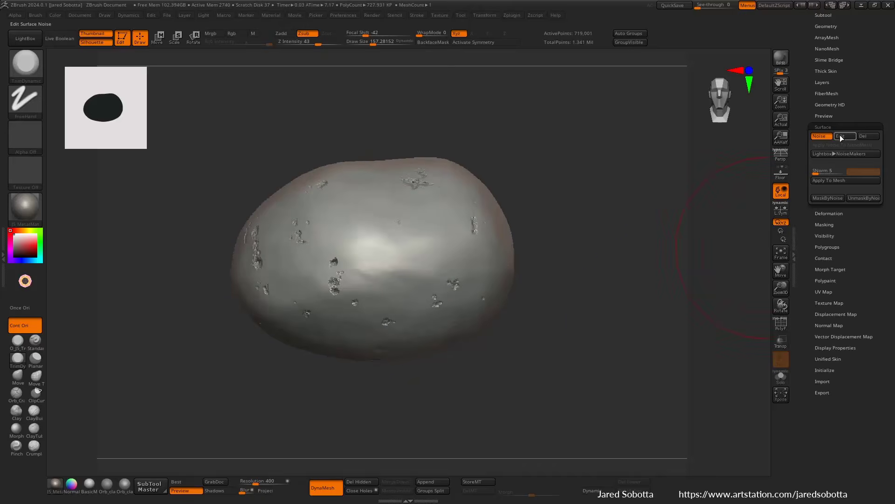
Step: Load the Small-Pock-Noise preset into the rock's surface noise
{"action": "left_click", "coordinate": [842, 137]}
{"action": "left_click", "coordinate": [798, 139]}
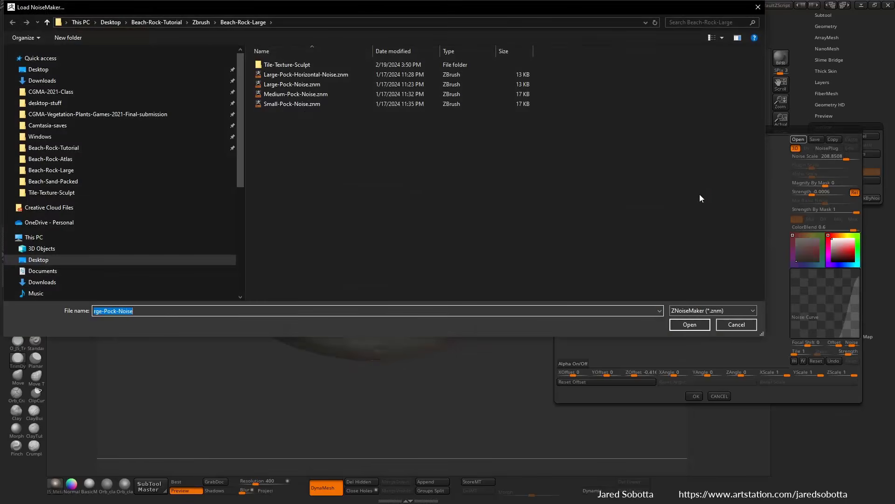
{"action": "double_click", "coordinate": [309, 104]}
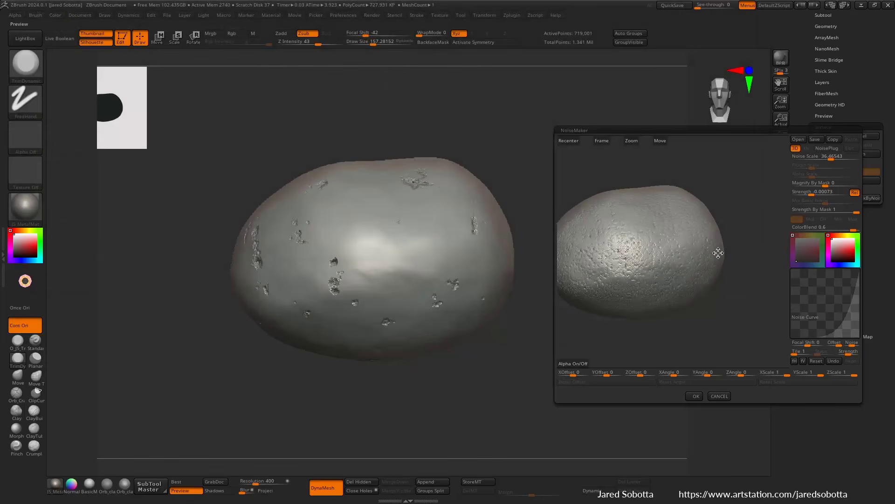
Step: Try the Medium-Pock-Noise.znm preset as the rock's surface noise
{"action": "left_click", "coordinate": [723, 396]}
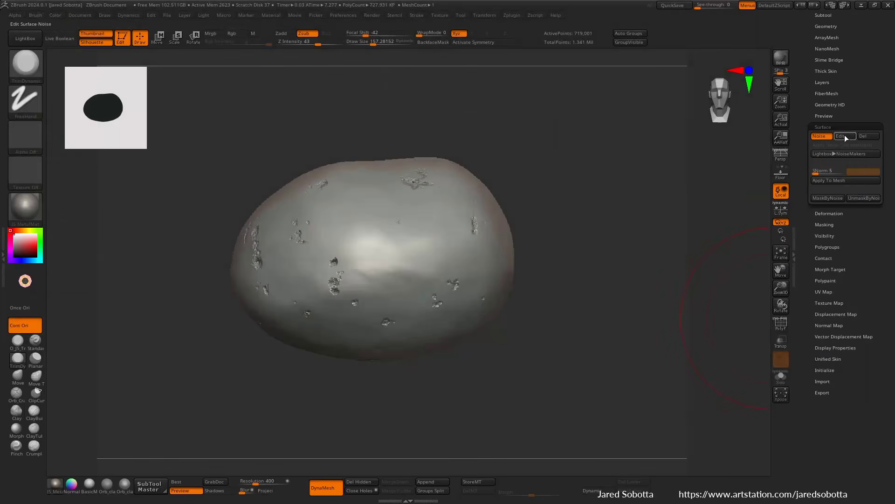
{"action": "left_click", "coordinate": [840, 136]}
{"action": "left_click", "coordinate": [799, 140]}
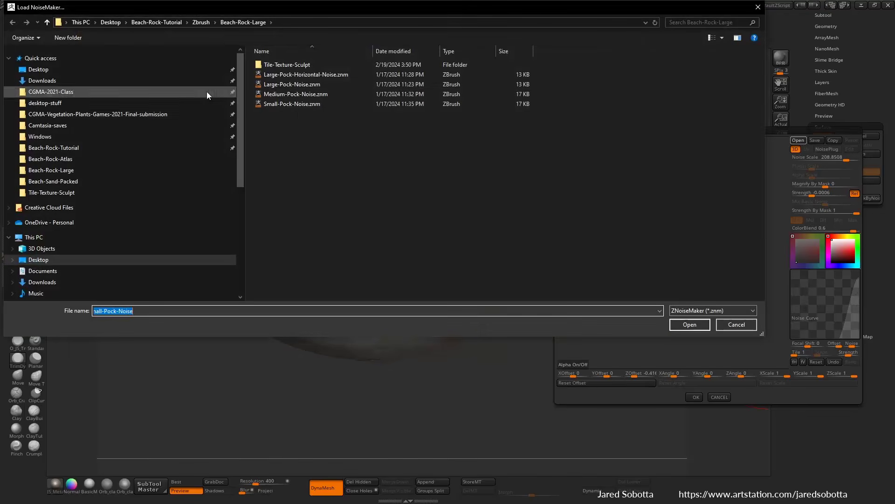
{"action": "double_click", "coordinate": [303, 96]}
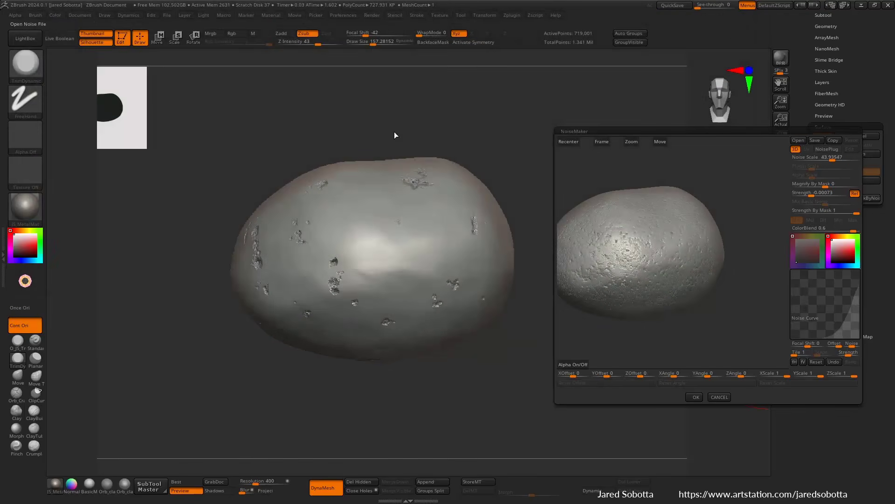
{"action": "left_click", "coordinate": [695, 397]}
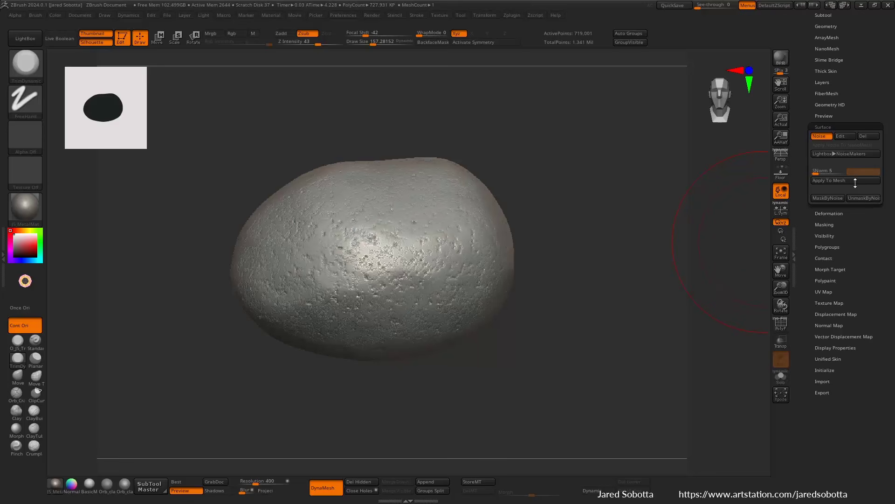
Step: Load the Large-Pock-Noise.znm preset as the rock's surface noise and apply it to the mesh
{"action": "left_click", "coordinate": [843, 136]}
{"action": "left_click", "coordinate": [799, 140]}
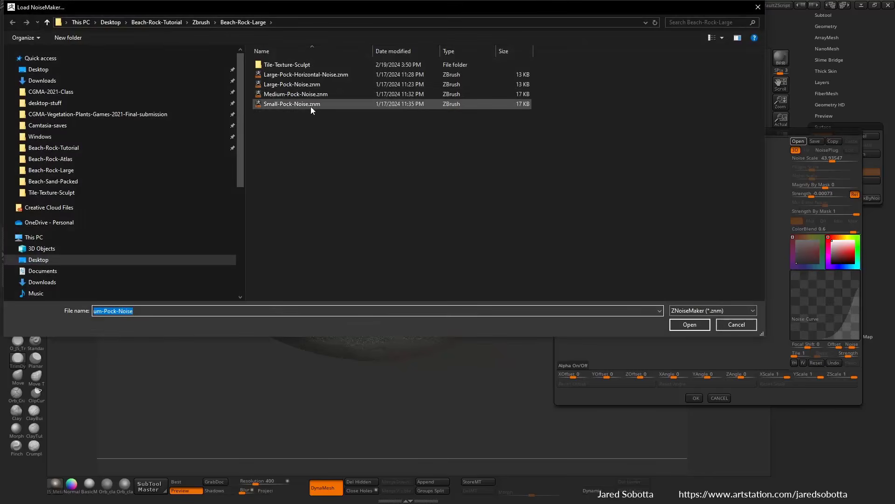
{"action": "left_click", "coordinate": [316, 85]}
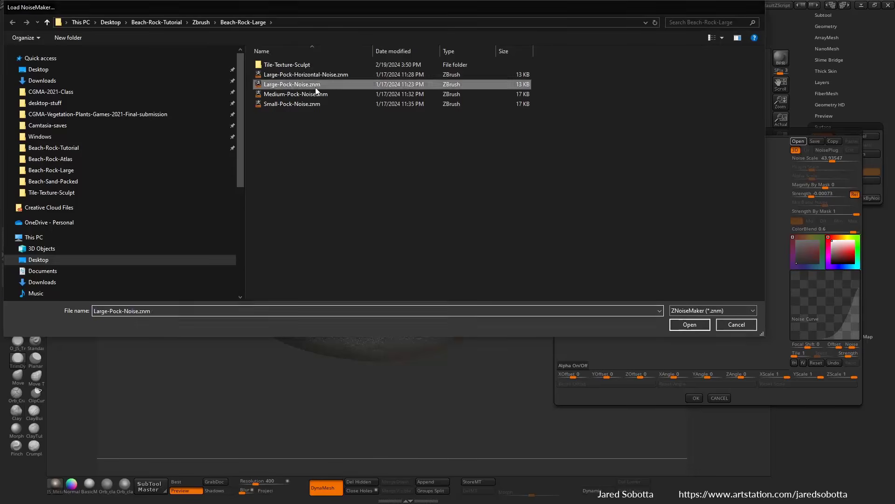
{"action": "double_click", "coordinate": [315, 87]}
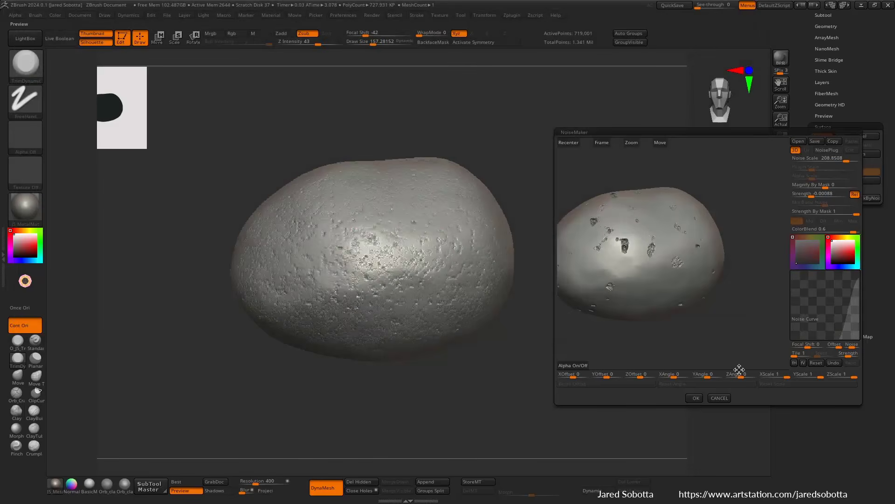
{"action": "left_click", "coordinate": [695, 398]}
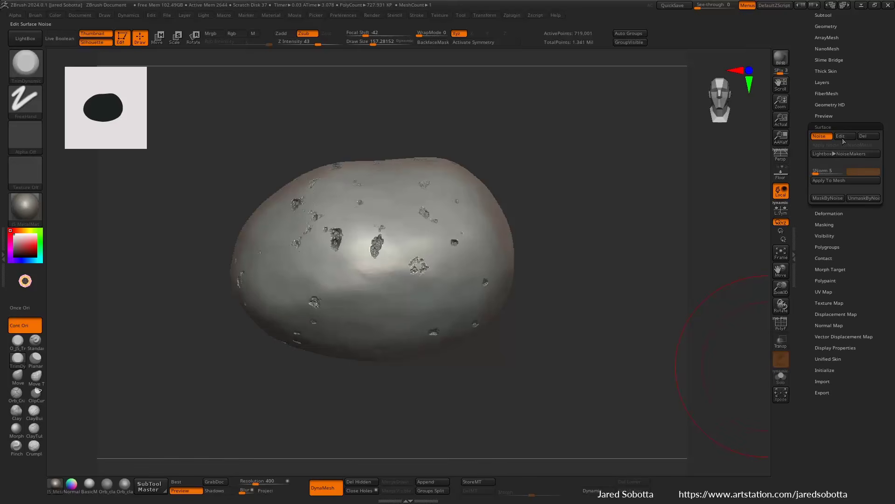
{"action": "left_click", "coordinate": [826, 136]}
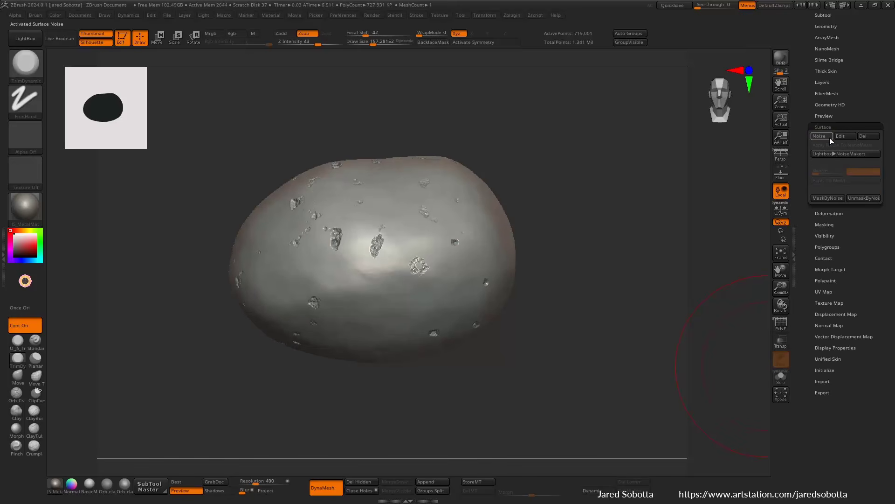
Step: Load Medium-Pock-Noise.znm as surface noise over the large pocks and apply it to the mesh
{"action": "left_click", "coordinate": [845, 136]}
{"action": "left_click", "coordinate": [798, 139]}
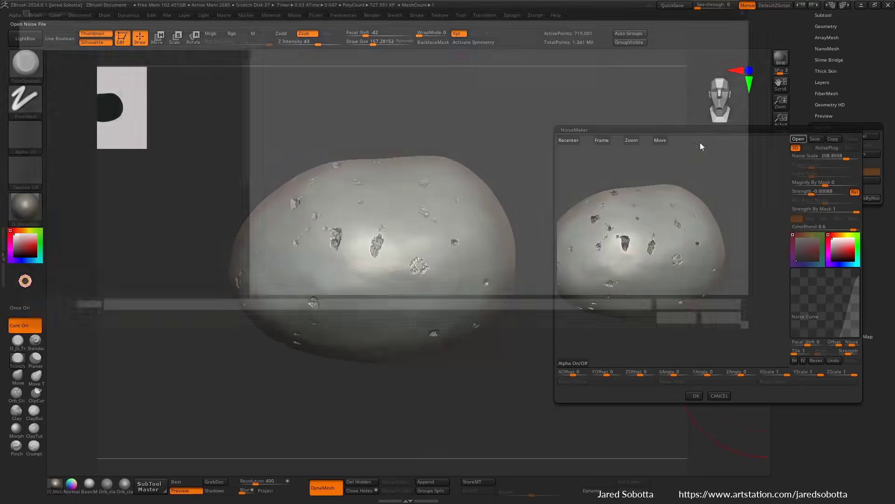
{"action": "left_click", "coordinate": [315, 106]}
{"action": "left_click", "coordinate": [316, 93]}
{"action": "double_click", "coordinate": [315, 93]}
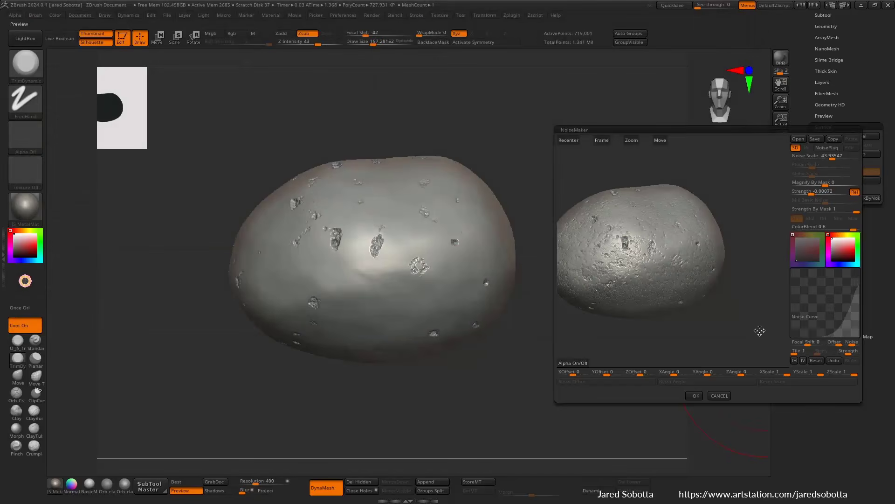
{"action": "left_click", "coordinate": [696, 395]}
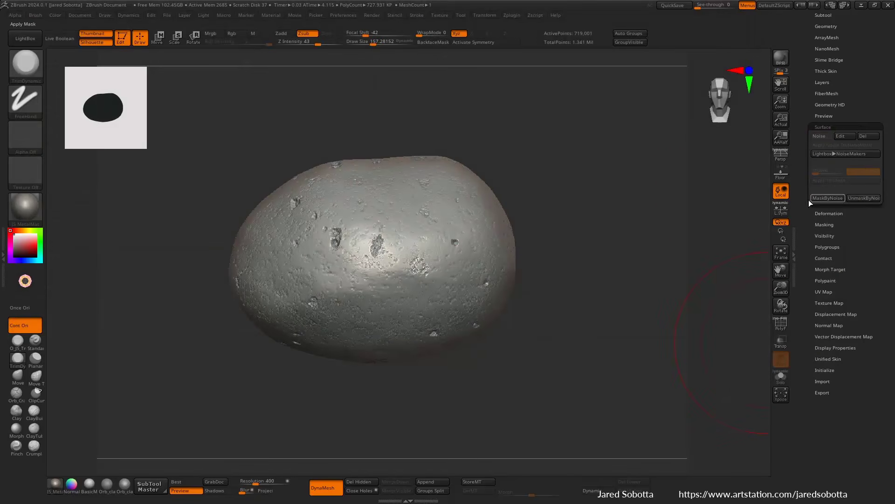
Step: Load Small-Pock-Noise.znm as surface noise over the existing pocks and apply it to the mesh
{"action": "left_click", "coordinate": [844, 136]}
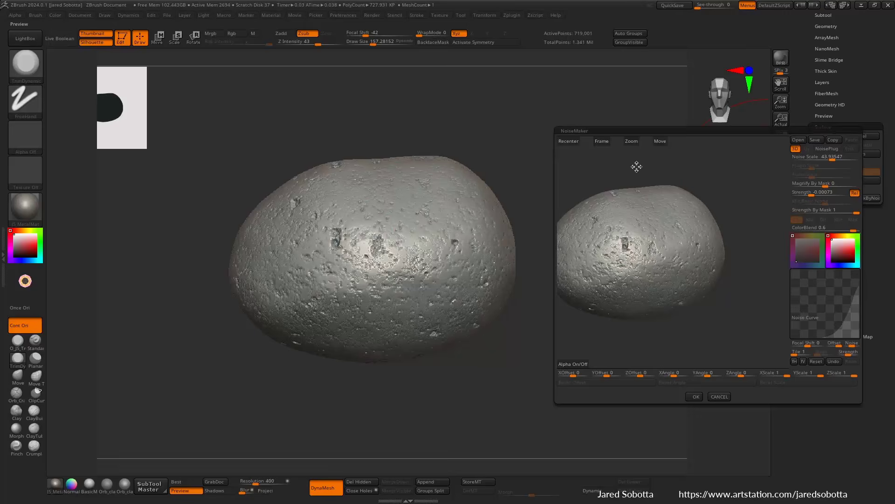
{"action": "left_click", "coordinate": [798, 140]}
{"action": "double_click", "coordinate": [309, 104]}
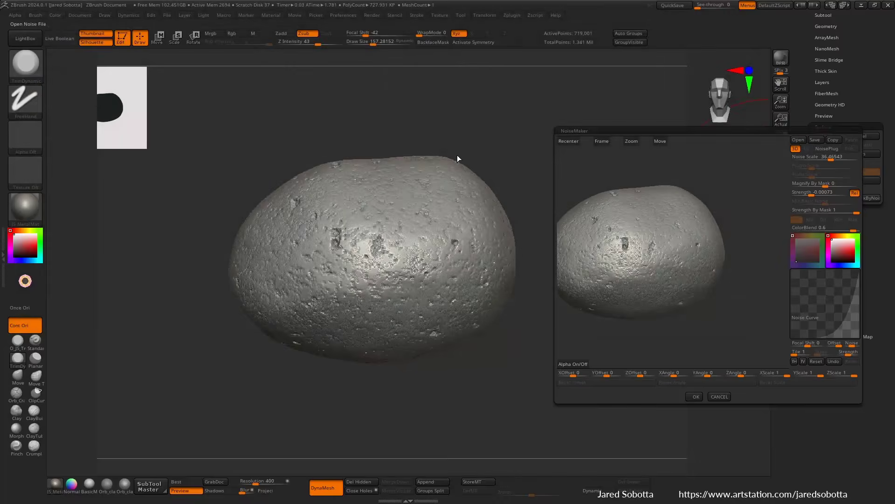
{"action": "left_click", "coordinate": [695, 396]}
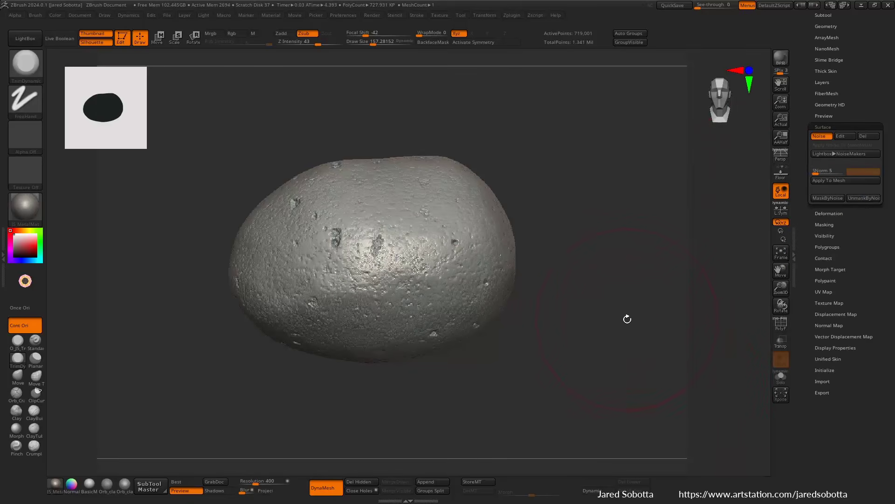
{"action": "mouse_move", "coordinate": [534, 324]}
{"action": "left_mouse_down"}
{"action": "mouse_move", "coordinate": [516, 320]}
{"action": "mouse_move", "coordinate": [534, 317]}
{"action": "left_mouse_up"}
{"action": "left_click", "coordinate": [863, 180]}
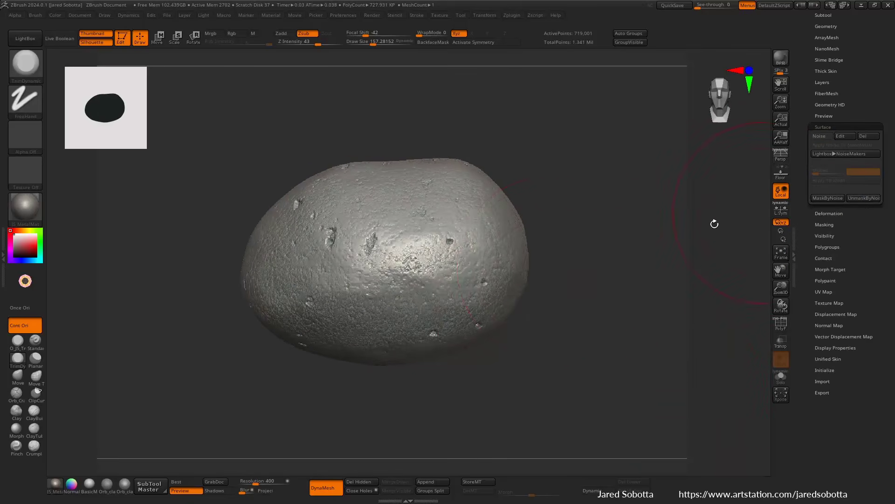
Step: Inspect the rock's pock detail with the normal-colour material, and restore the previous grey material
{"action": "left_click_drag", "start_coordinate": [601, 233], "coordinate": [529, 282]}
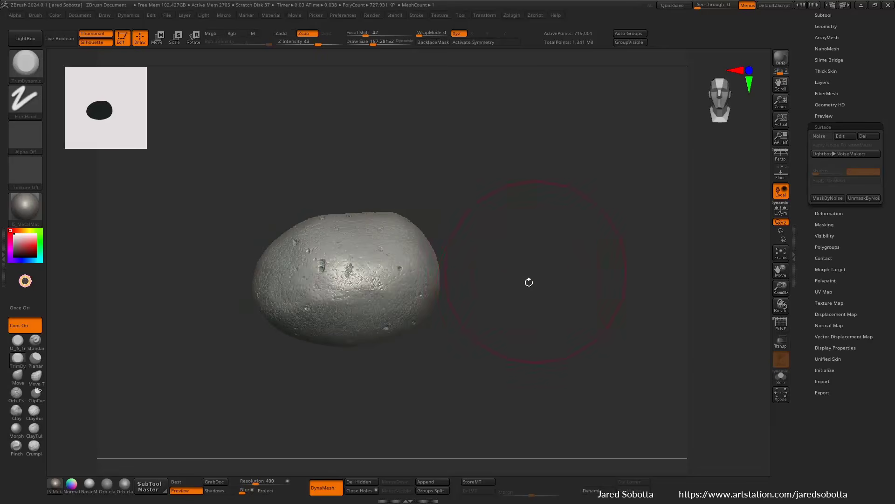
{"action": "key", "text": "f"}
{"action": "left_click", "coordinate": [72, 484]}
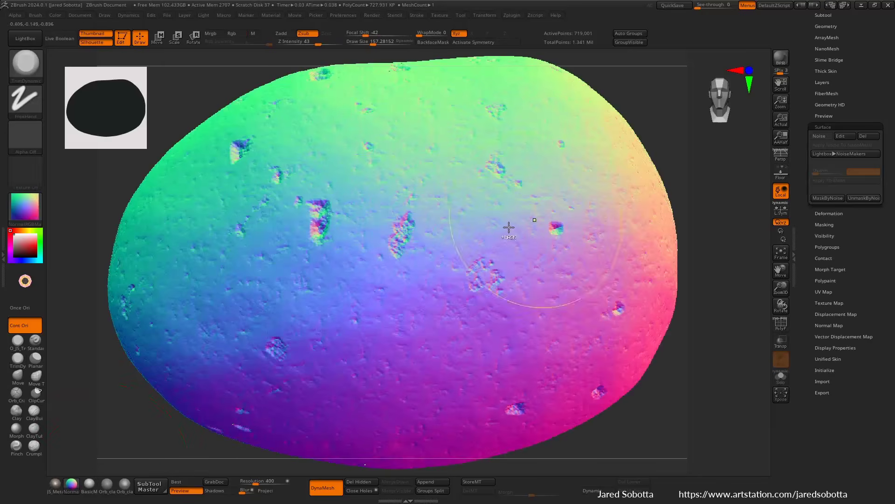
{"action": "right_click_drag", "start_coordinate": [508, 227], "coordinate": [485, 209], "text": "ctrl"}
{"action": "left_click", "coordinate": [55, 484]}
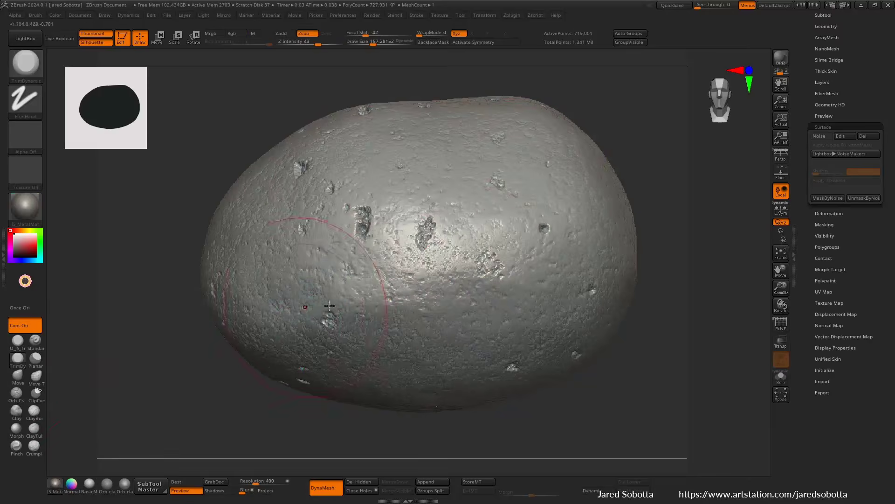
Step: Examine the rock's layered pock detail up close and from farther away
{"action": "right_click_drag", "start_coordinate": [521, 286], "coordinate": [524, 268], "text": "ctrl"}
{"action": "left_click_drag", "start_coordinate": [524, 267], "coordinate": [485, 280], "text": "shift"}
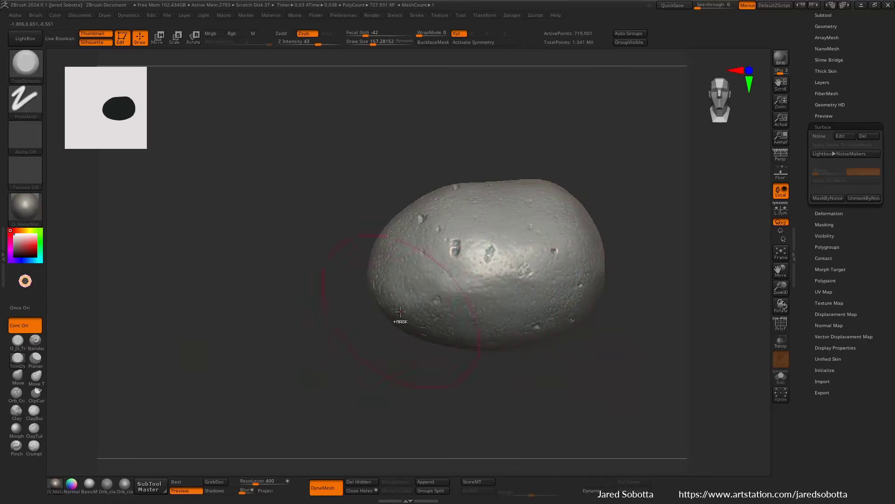
{"action": "key", "text": "f"}
{"action": "right_click_drag", "start_coordinate": [674, 282], "coordinate": [601, 240], "text": "ctrl"}
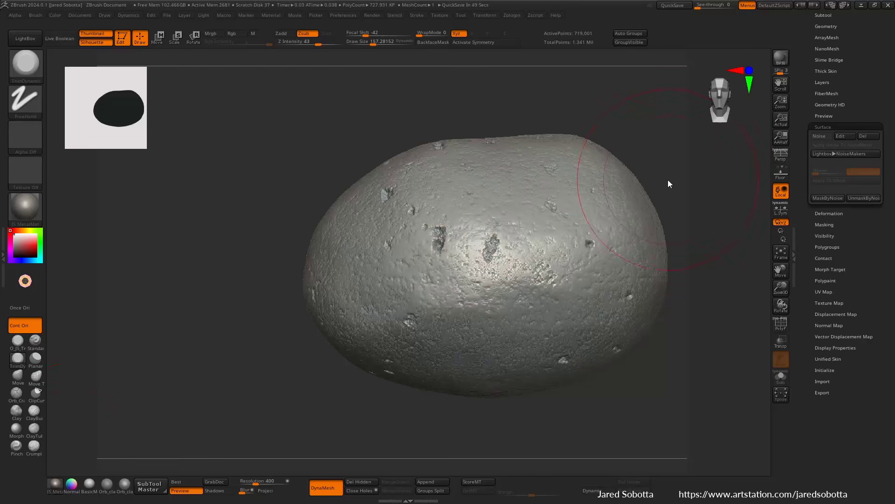
{"action": "left_click_drag", "start_coordinate": [668, 180], "coordinate": [668, 315]}
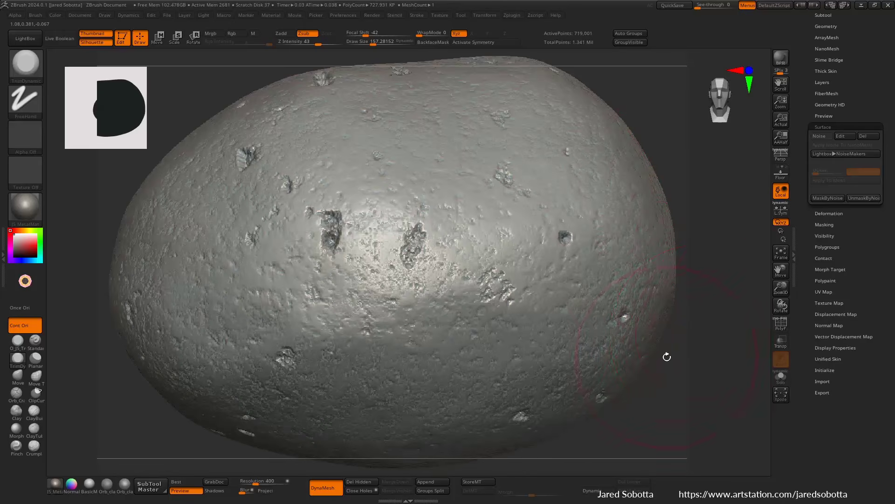
{"action": "right_click_drag", "start_coordinate": [649, 296], "coordinate": [616, 296], "text": "ctrl"}
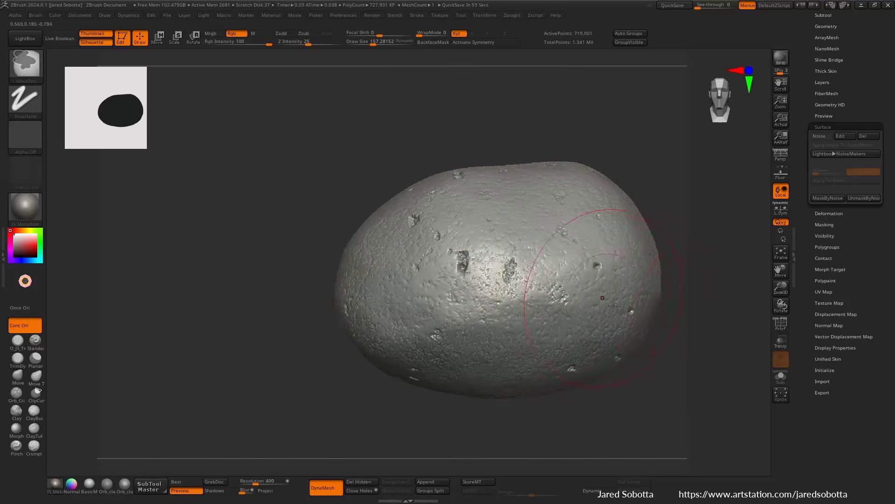
{"action": "right_click_drag", "start_coordinate": [649, 330], "coordinate": [600, 316], "text": "alt"}
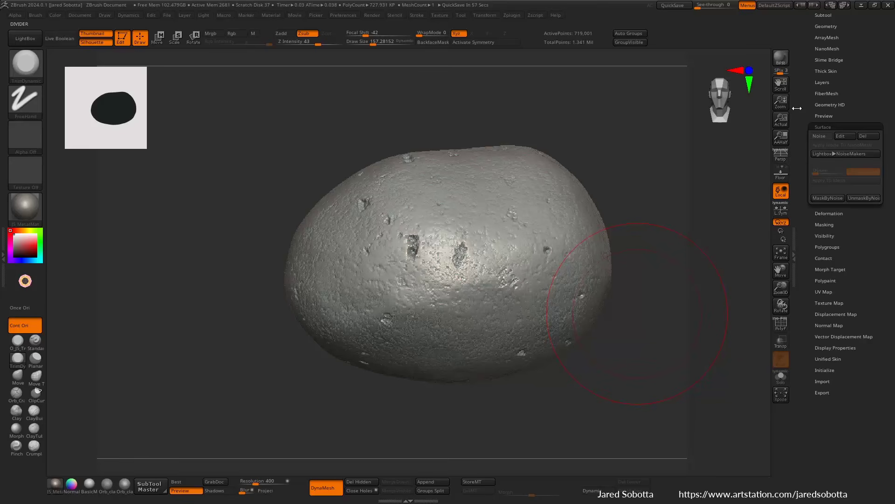
{"action": "left_click_drag", "start_coordinate": [808, 109], "coordinate": [795, 150]}
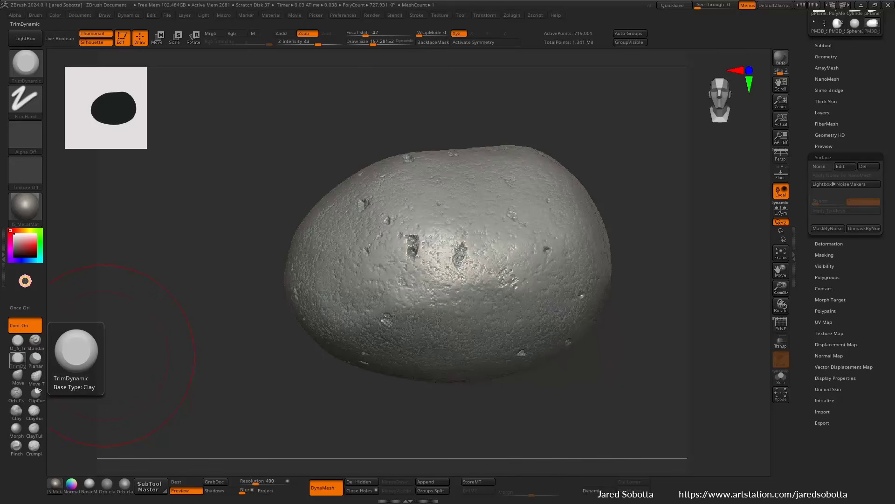
{"action": "left_click_drag", "start_coordinate": [630, 219], "coordinate": [650, 224], "text": "shift"}
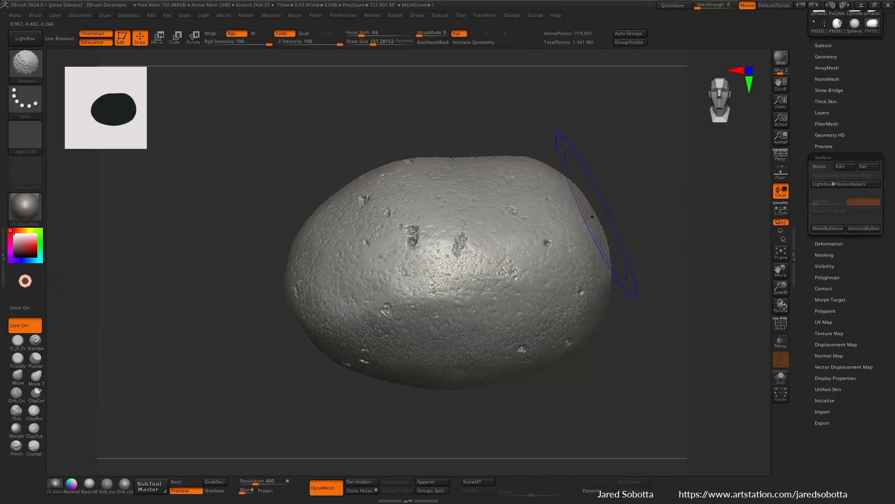
{"action": "right_click_drag", "start_coordinate": [630, 193], "coordinate": [588, 176], "text": "ctrl"}
{"action": "left_click_drag", "start_coordinate": [623, 238], "coordinate": [632, 260]}
Step: Select the PM3D_Sphere3D subtool in Move mode and make both rock subtools visible
{"action": "key", "text": "w"}
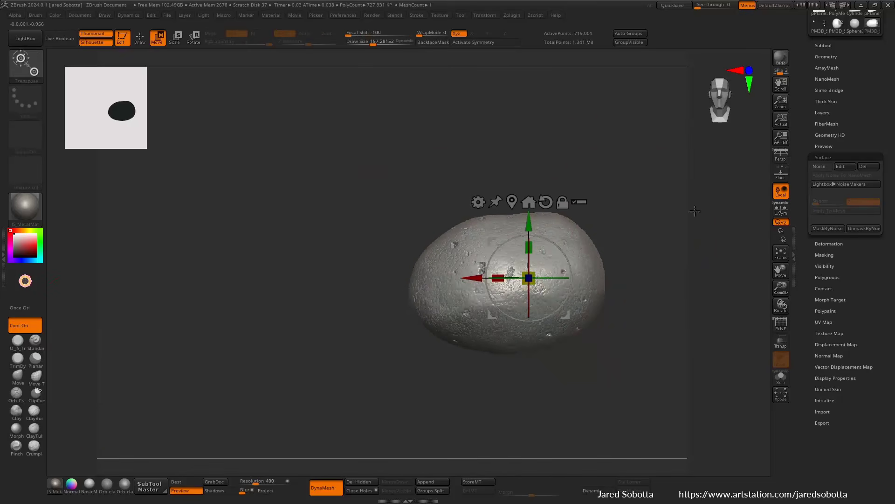
{"action": "left_click", "coordinate": [823, 46]}
{"action": "left_click", "coordinate": [859, 48]}
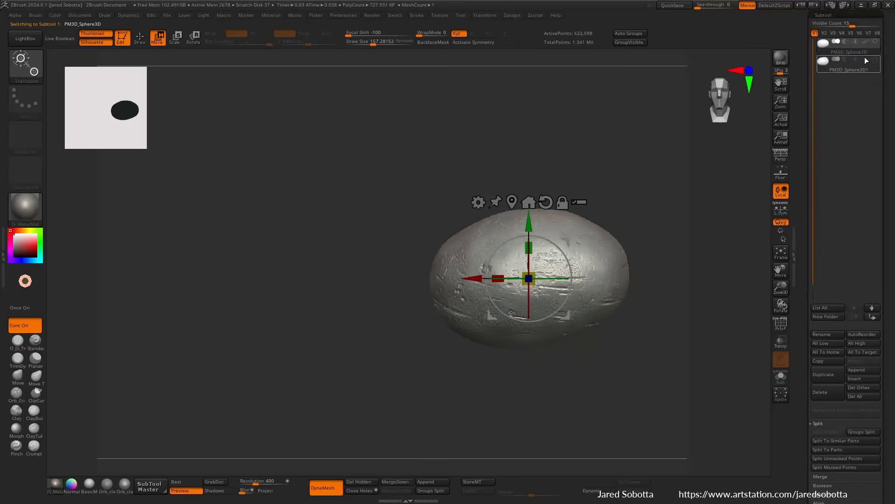
{"action": "left_click_drag", "start_coordinate": [619, 177], "coordinate": [555, 195], "text": "alt"}
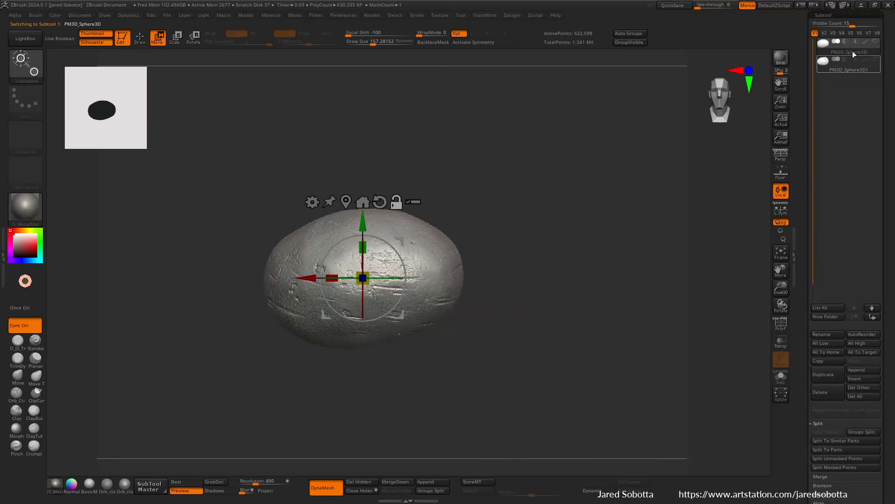
{"action": "left_click", "coordinate": [875, 58]}
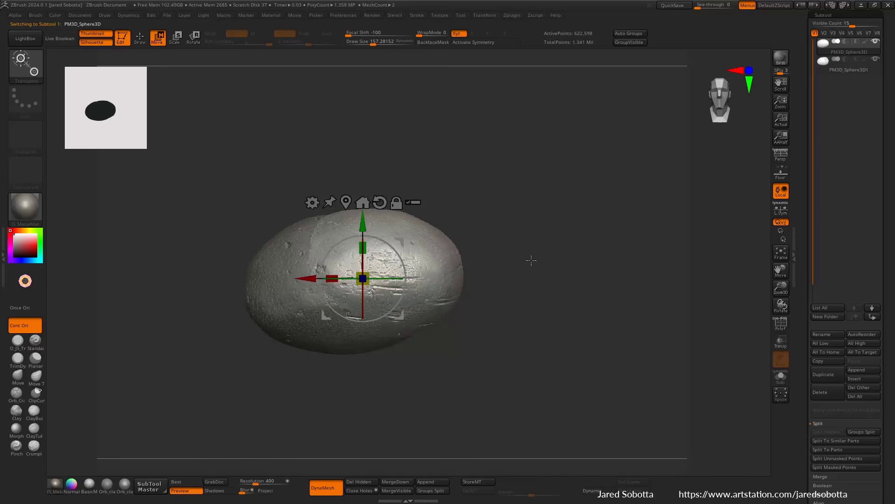
{"action": "left_click_drag", "start_coordinate": [656, 175], "coordinate": [687, 166], "text": "alt"}
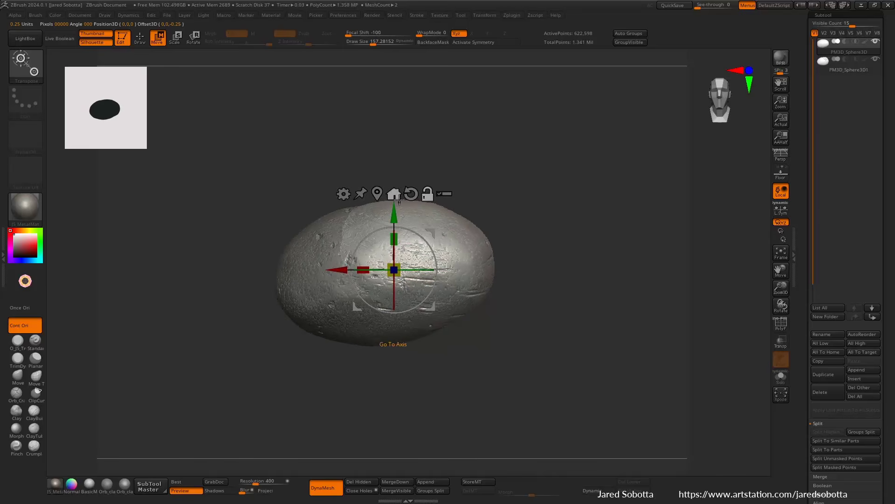
Step: Snap the PM3D_Sphere3D1 rock to the world axis with the gizmo, and spread both rocks apart with Xpose
{"action": "left_click", "coordinate": [847, 72]}
{"action": "left_click", "coordinate": [378, 193], "text": "alt"}
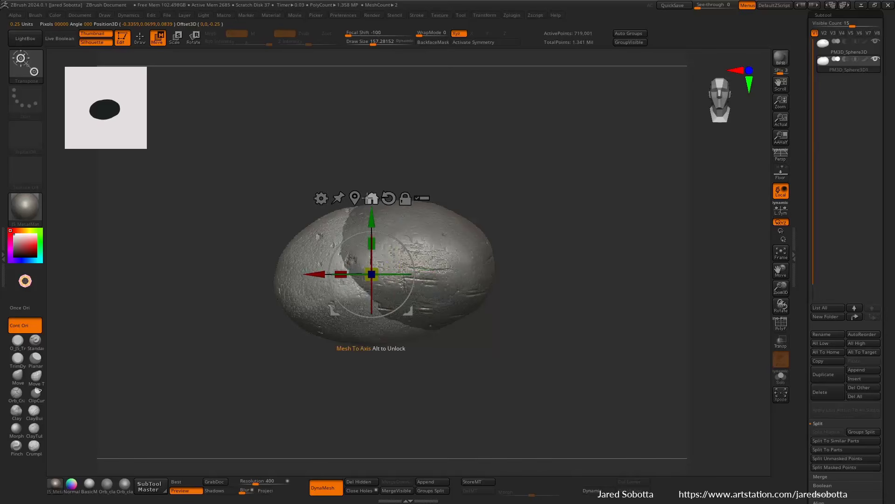
{"action": "left_click", "coordinate": [373, 197]}
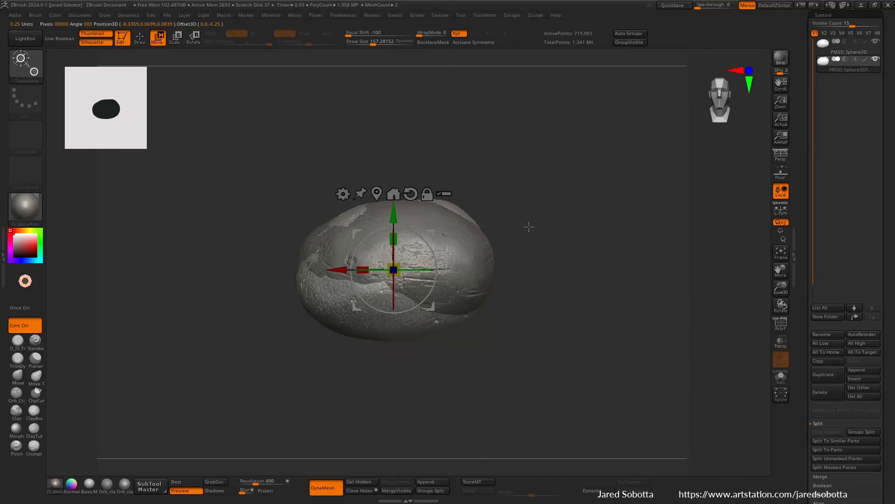
{"action": "left_click", "coordinate": [779, 395]}
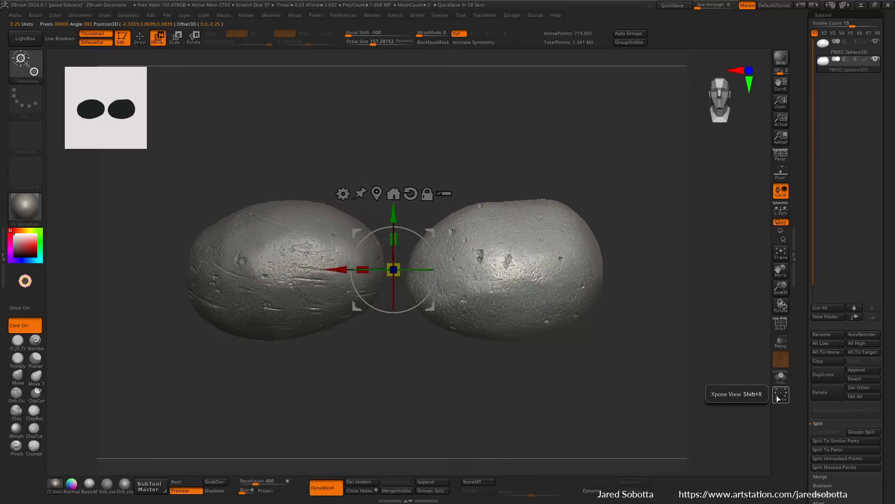
{"action": "left_click_drag", "start_coordinate": [640, 243], "coordinate": [646, 240]}
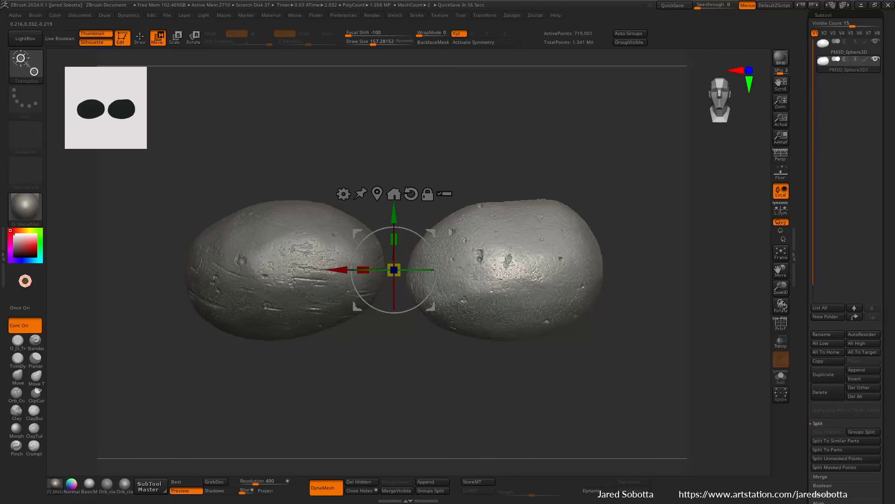
Step: Load the 03-Beach-Rock-Rocks-finished.ztl tool, collapse its Xpose spread, and switch to Move mode
{"action": "scroll", "coordinate": [834, 93], "scroll_direction": "up", "scroll_amount": 5}
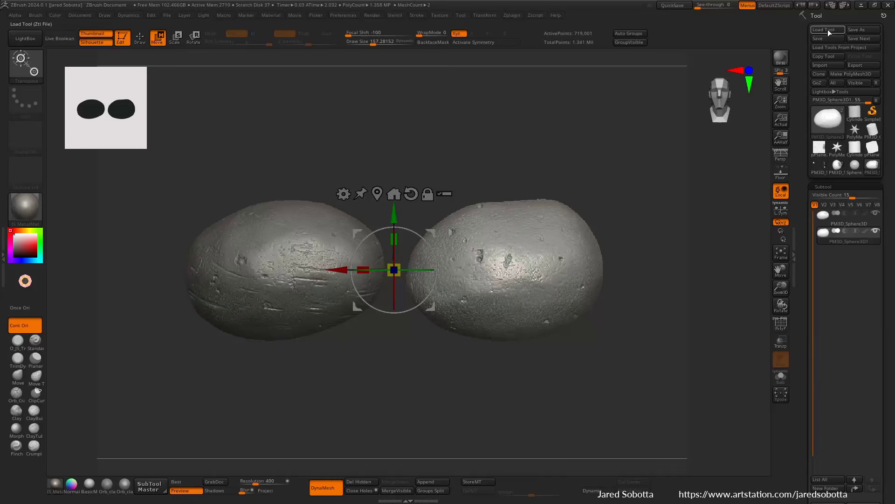
{"action": "left_click", "coordinate": [832, 29]}
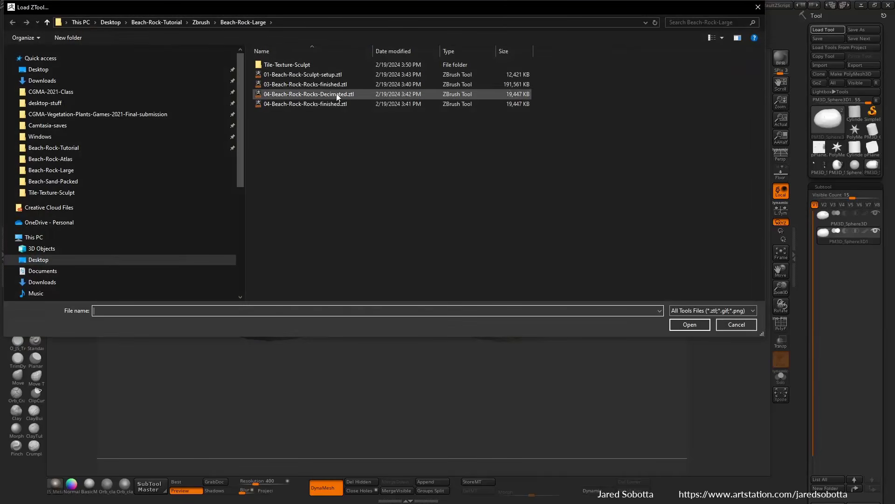
{"action": "double_click", "coordinate": [354, 84]}
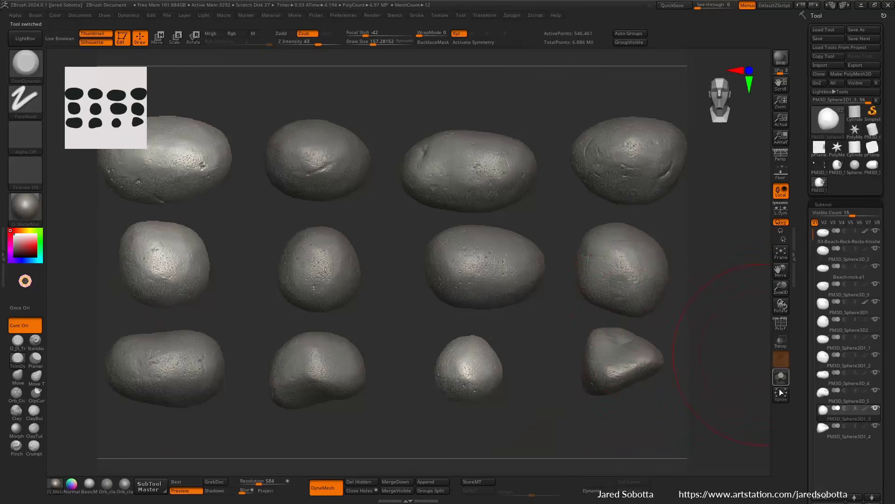
{"action": "left_click", "coordinate": [782, 393]}
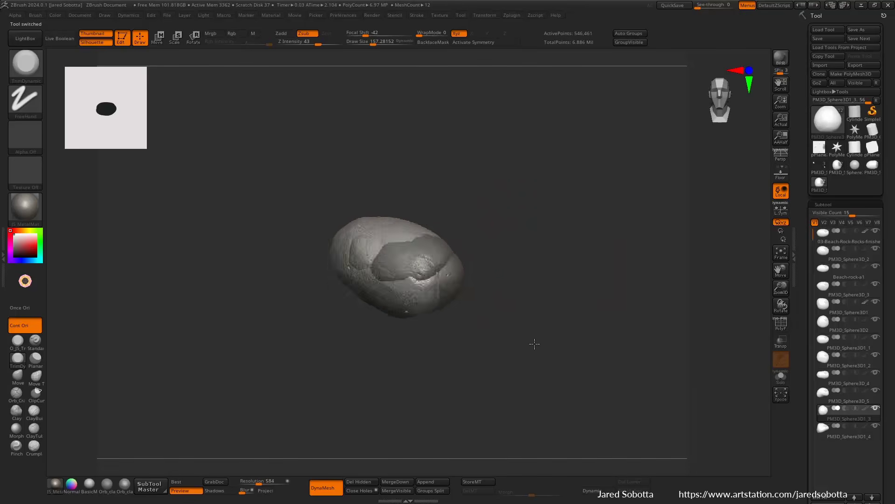
{"action": "key", "text": "w"}
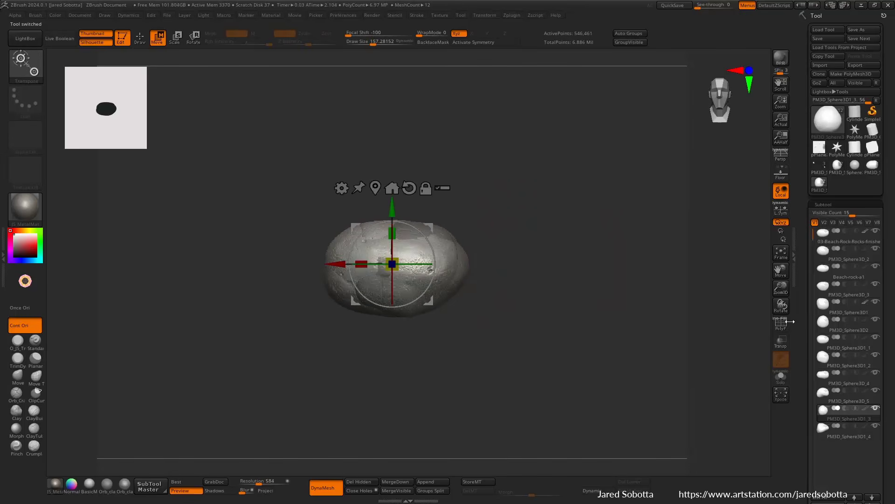
Step: Check the stacked rocks' placement against the floor grid and its axis planes, with perspective distortion and the grid switched off at the end
{"action": "left_click", "coordinate": [783, 159]}
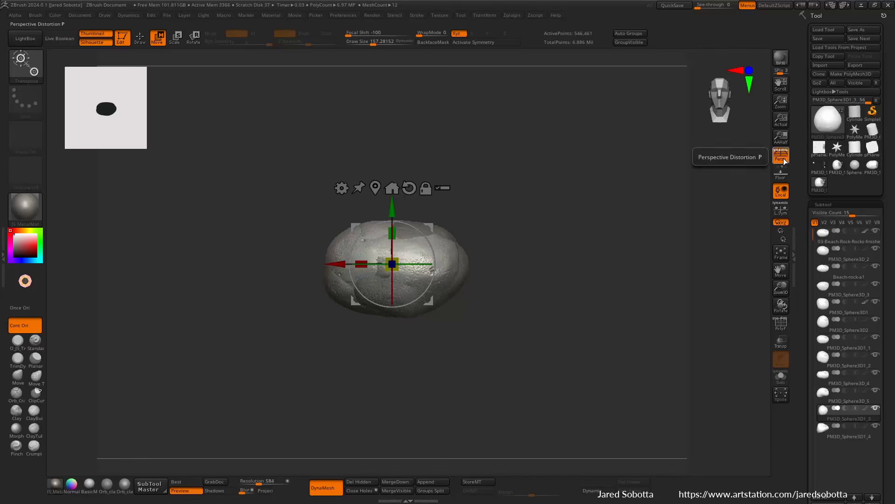
{"action": "left_click", "coordinate": [783, 158]}
{"action": "left_click", "coordinate": [785, 178]}
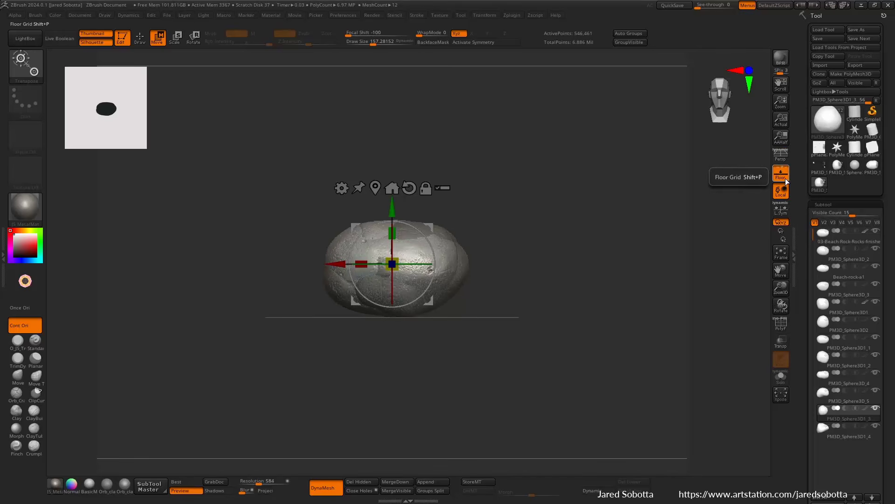
{"action": "left_click_drag", "start_coordinate": [676, 218], "coordinate": [632, 214]}
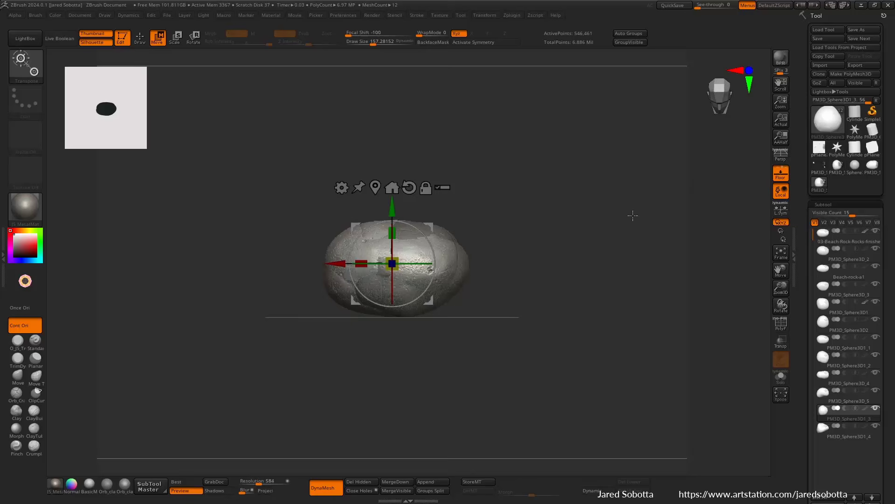
{"action": "left_click", "coordinate": [778, 166]}
{"action": "left_click", "coordinate": [784, 167]}
{"action": "mouse_move", "coordinate": [610, 271]}
{"action": "left_mouse_down"}
{"action": "mouse_move", "coordinate": [599, 273]}
{"action": "mouse_move", "coordinate": [640, 266]}
{"action": "mouse_move", "coordinate": [608, 274]}
{"action": "left_mouse_up"}
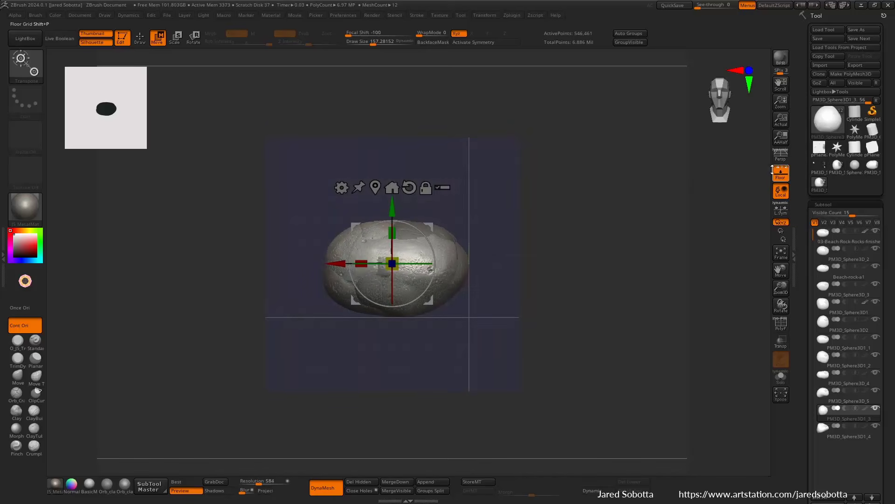
{"action": "left_click", "coordinate": [784, 167]}
{"action": "left_click", "coordinate": [786, 177]}
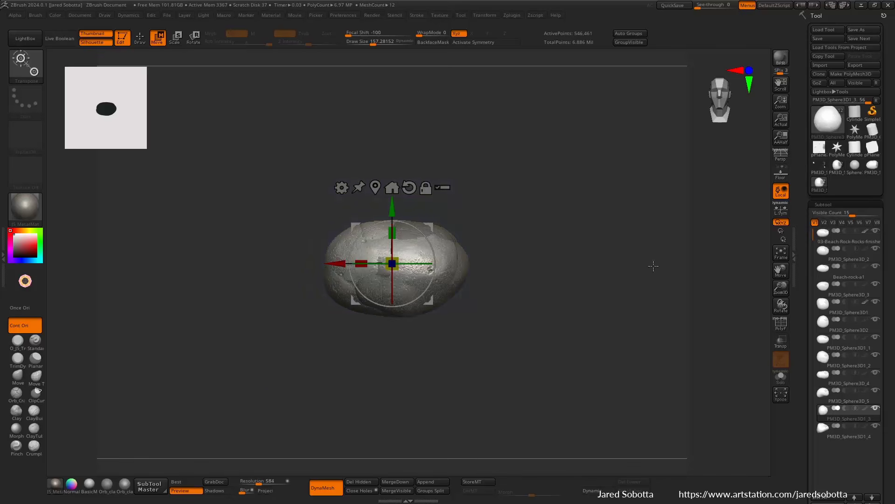
{"action": "left_click_drag", "start_coordinate": [653, 266], "coordinate": [615, 359]}
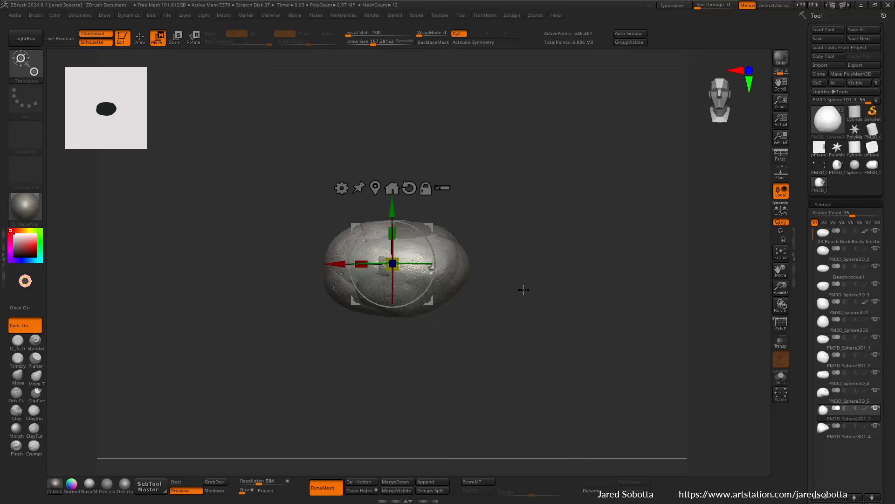
Step: Select the 03-Beach-Rock-Rocks-finished subtool, hide all other rocks, and frame it in the view
{"action": "left_click_drag", "start_coordinate": [514, 320], "coordinate": [589, 286], "text": "alt"}
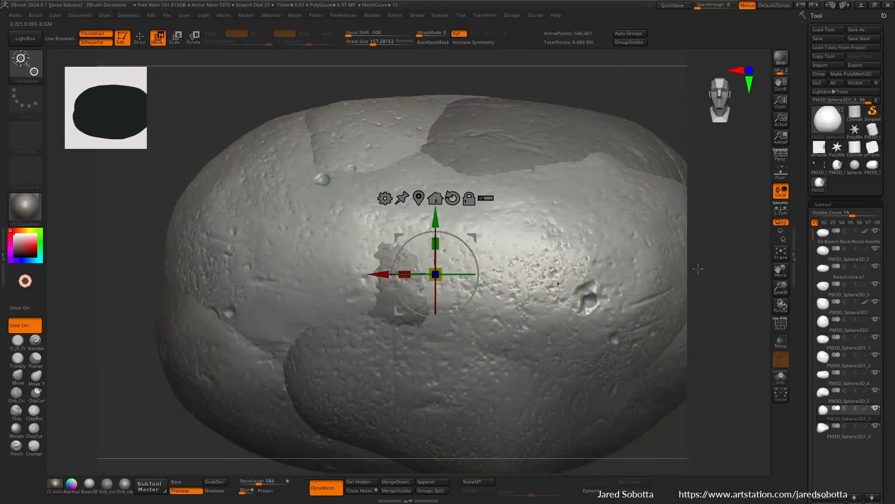
{"action": "left_click", "coordinate": [831, 237]}
{"action": "left_click", "coordinate": [876, 232]}
{"action": "key", "text": "f"}
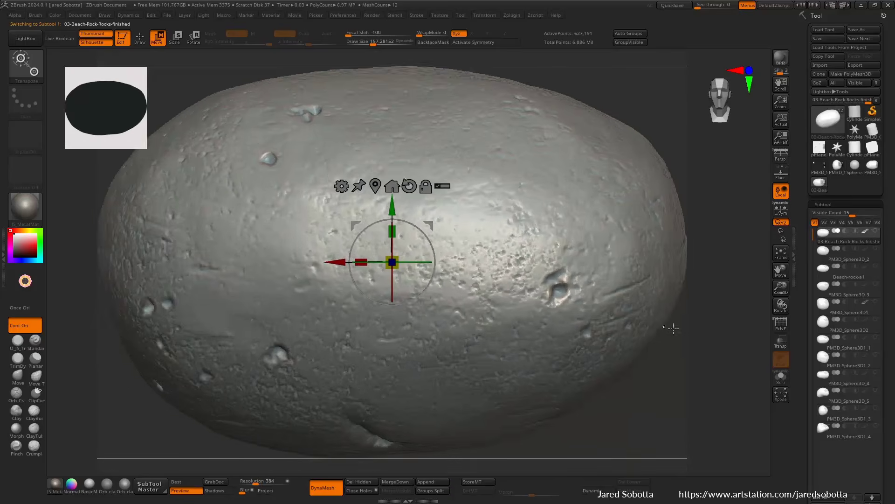
{"action": "right_click_drag", "start_coordinate": [671, 326], "coordinate": [625, 280], "text": "ctrl"}
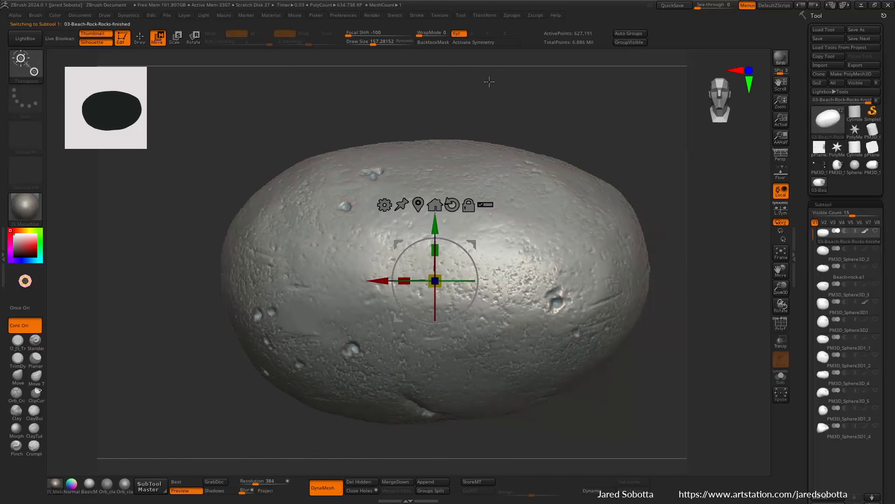
Step: Pre-process only the current rock in Decimation Master and decimate it at 20%
{"action": "left_click", "coordinate": [512, 15]}
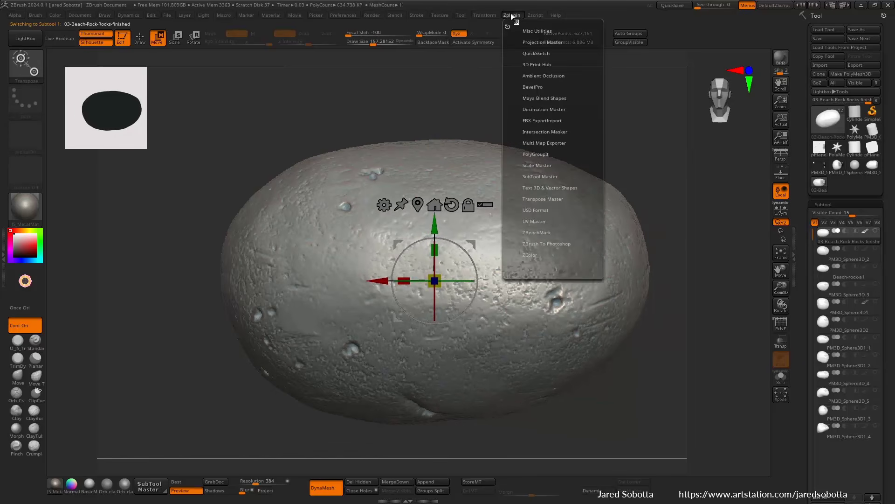
{"action": "left_click", "coordinate": [552, 110]}
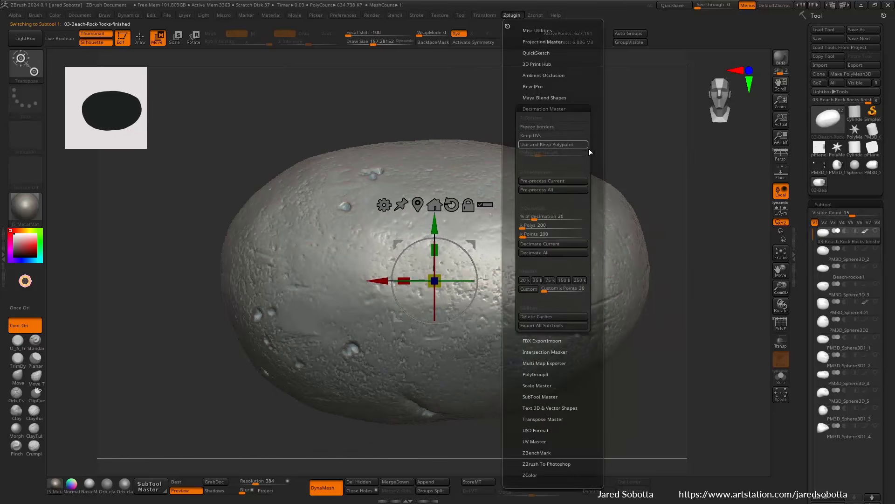
{"action": "left_click", "coordinate": [568, 189]}
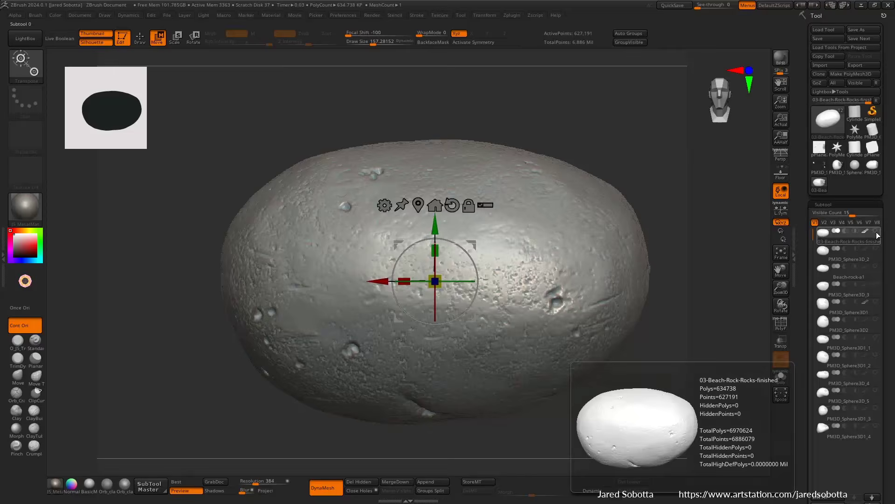
{"action": "left_click", "coordinate": [875, 232], "text": "shift"}
{"action": "left_click", "coordinate": [876, 231], "text": "shift"}
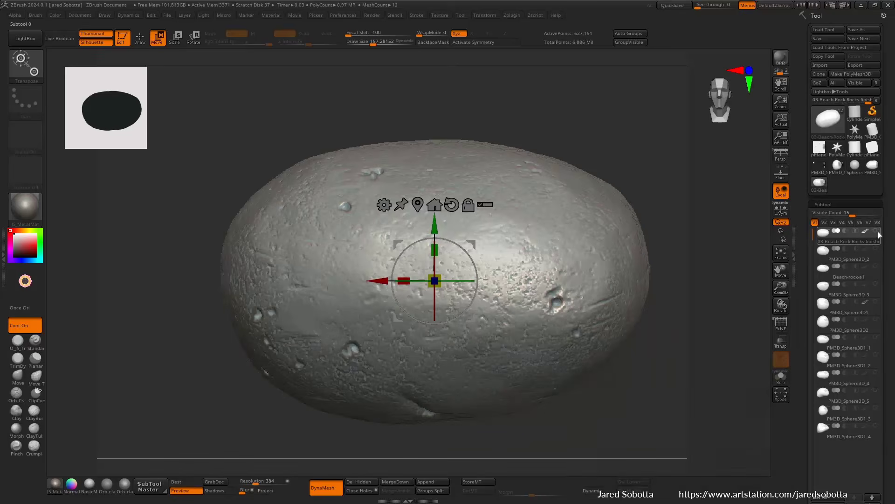
{"action": "left_click", "coordinate": [510, 15]}
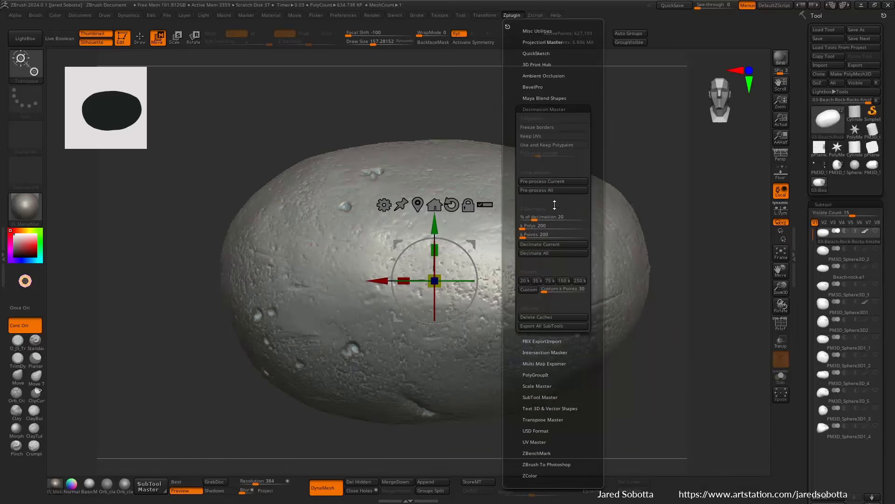
{"action": "left_click", "coordinate": [570, 181]}
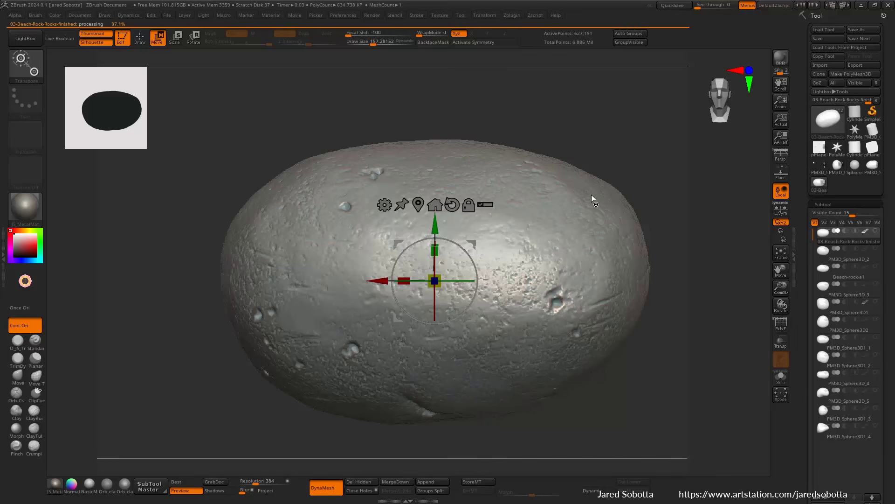
{"action": "left_click", "coordinate": [515, 17]}
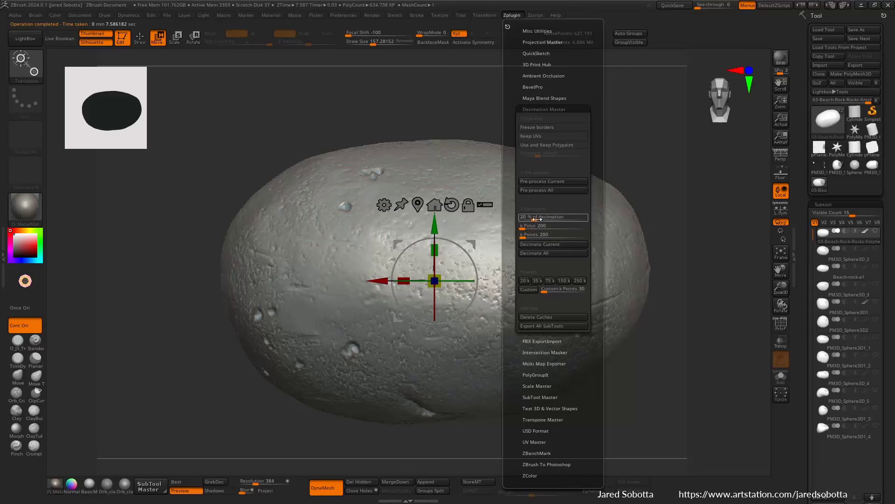
{"action": "left_click", "coordinate": [535, 245]}
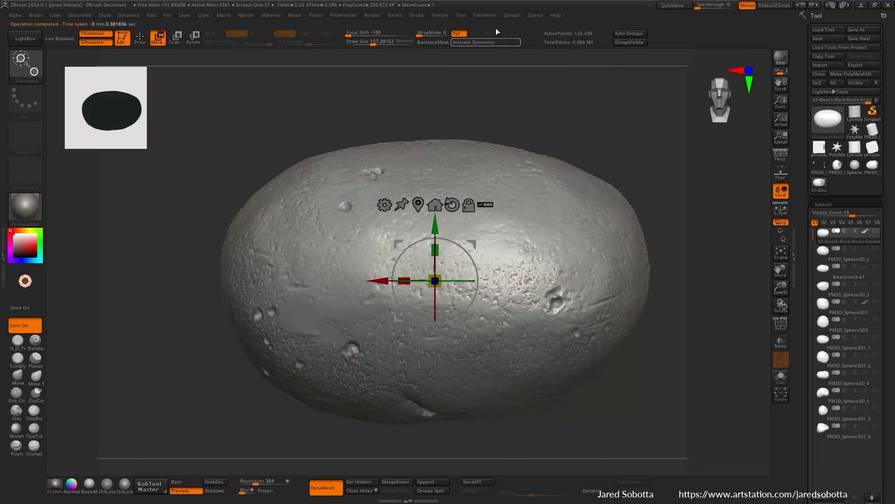
Step: Decimate the current rock further with the decimation percentage at about 10.45
{"action": "left_click", "coordinate": [512, 15]}
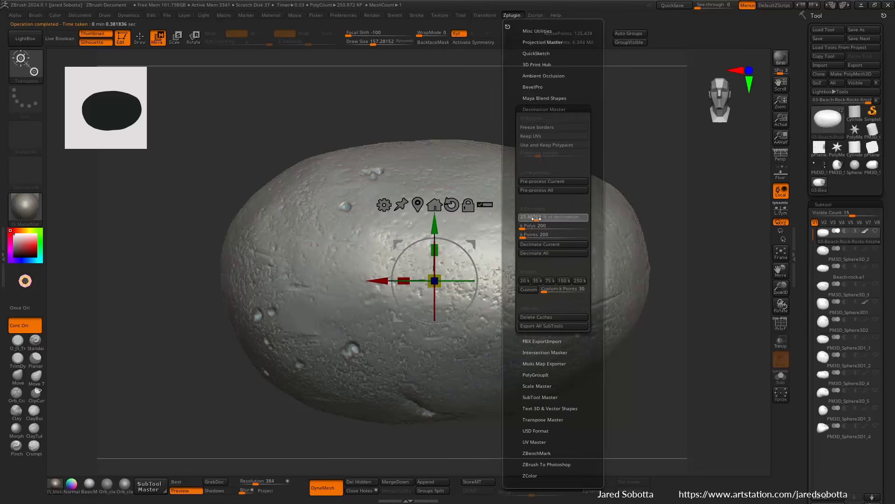
{"action": "left_click", "coordinate": [538, 245]}
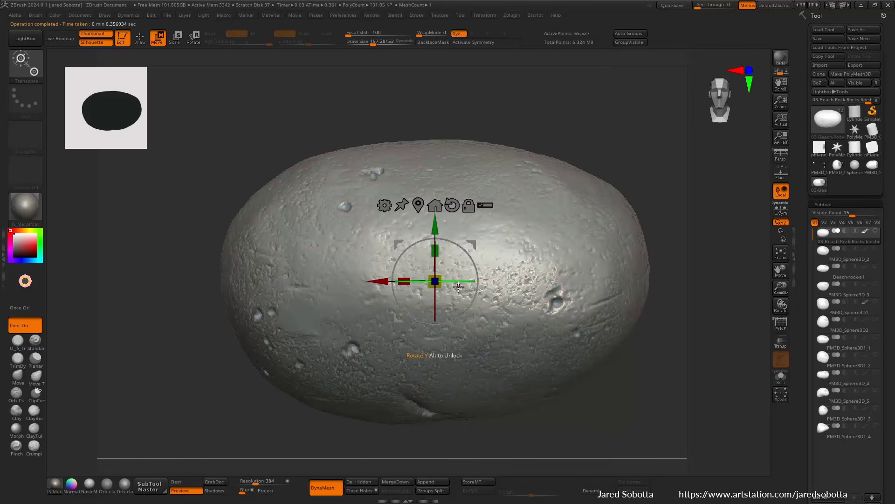
{"action": "left_click", "coordinate": [511, 15]}
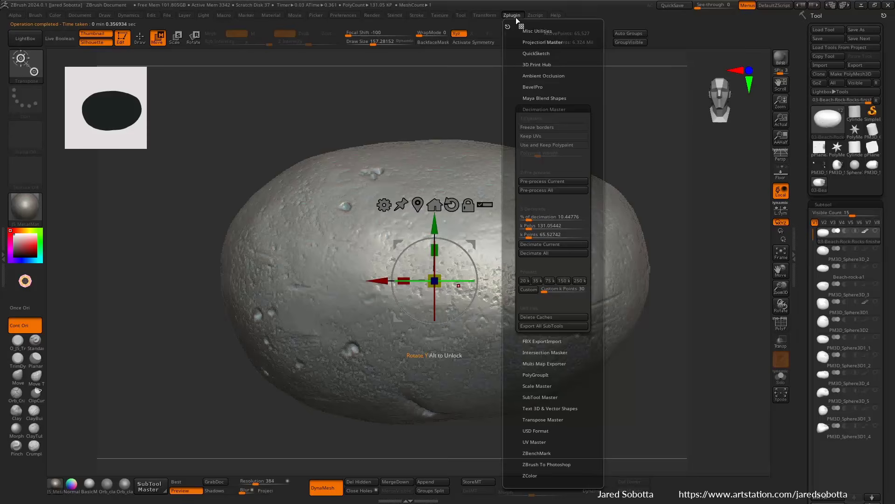
{"action": "left_click", "coordinate": [530, 228]}
Step: Apply the normal-colour material and compare the rock's surface detail before and after the last decimation using undo and redo
{"action": "left_click", "coordinate": [73, 485]}
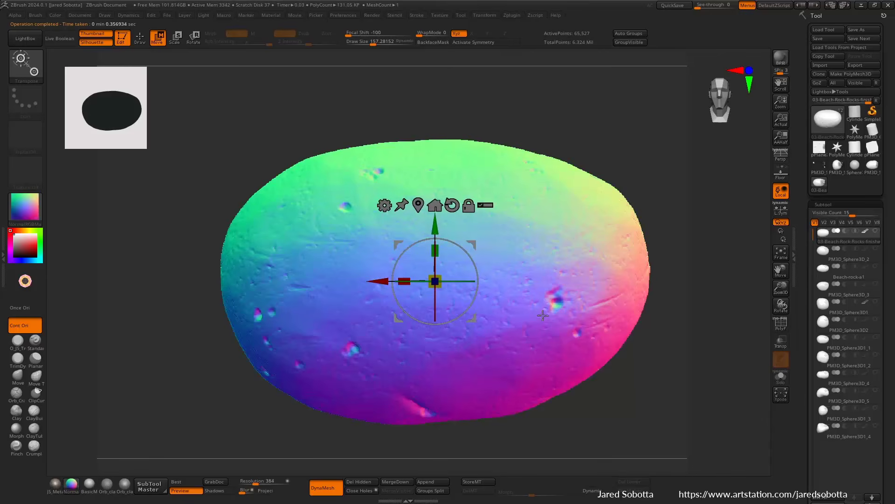
{"action": "scroll", "coordinate": [596, 325], "scroll_direction": "up", "scroll_amount": 4}
{"action": "key", "text": "ctrl+z"}
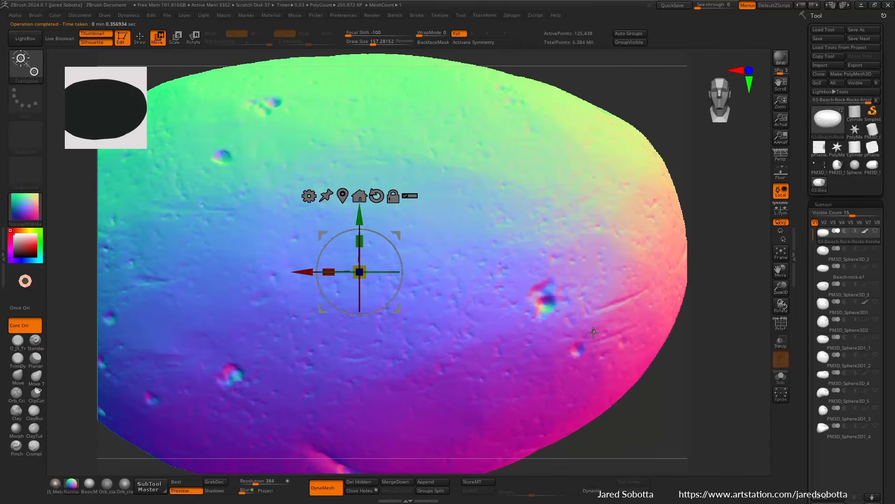
{"action": "key", "text": "ctrl+z"}
{"action": "key", "text": "ctrl+shift+z"}
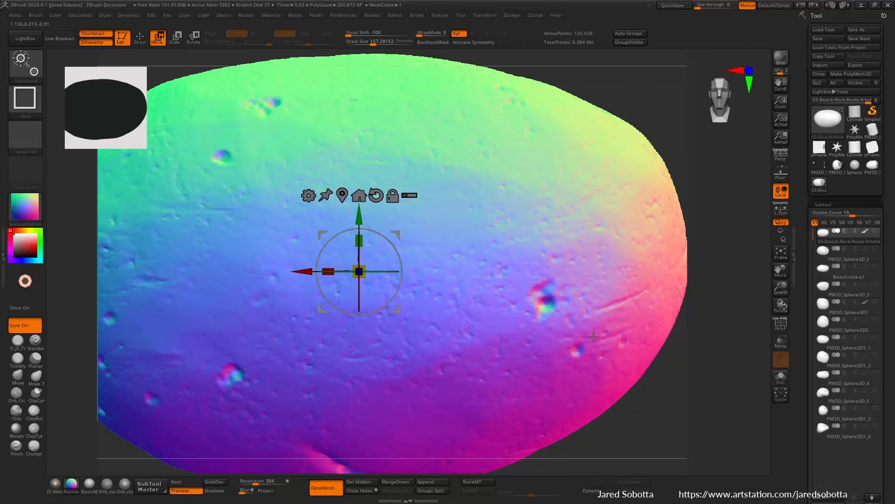
{"action": "key", "text": "ctrl+shift+z"}
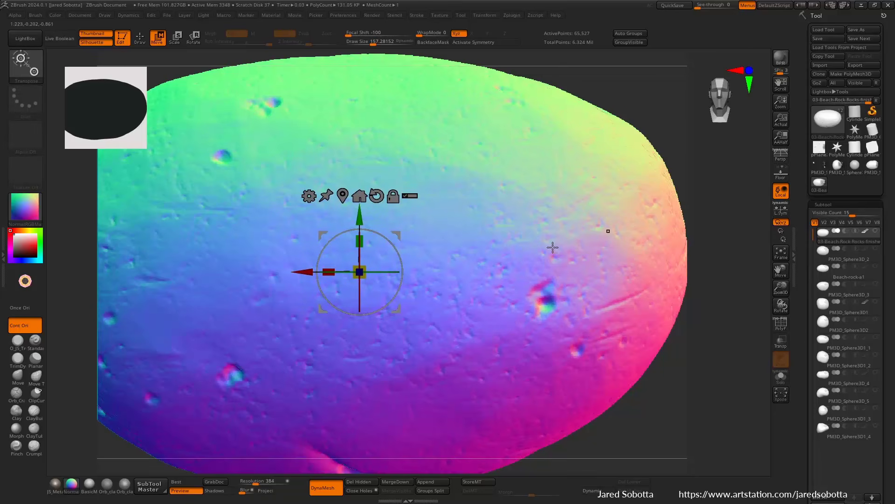
Step: Try decimating the rock at 7% in Draw mode, examine its surface detail, and undo that decimation
{"action": "key", "text": "q"}
{"action": "left_click", "coordinate": [511, 15]}
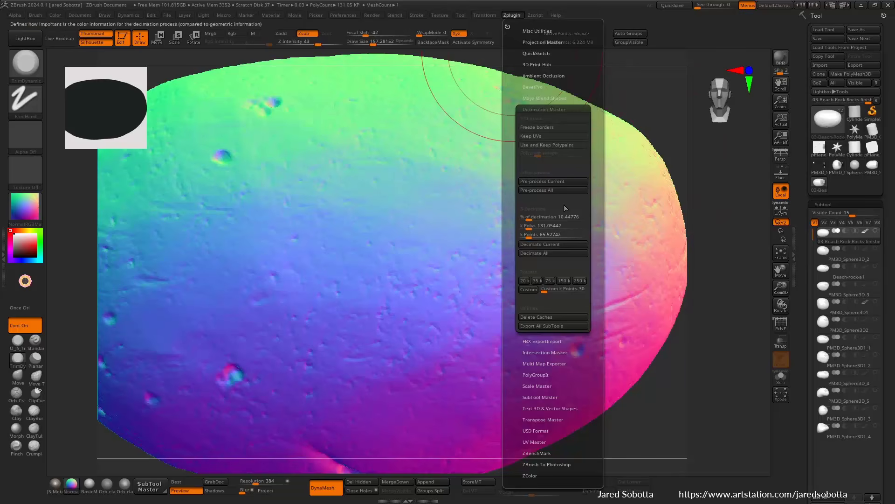
{"action": "left_click_drag", "start_coordinate": [569, 220], "coordinate": [572, 221]}
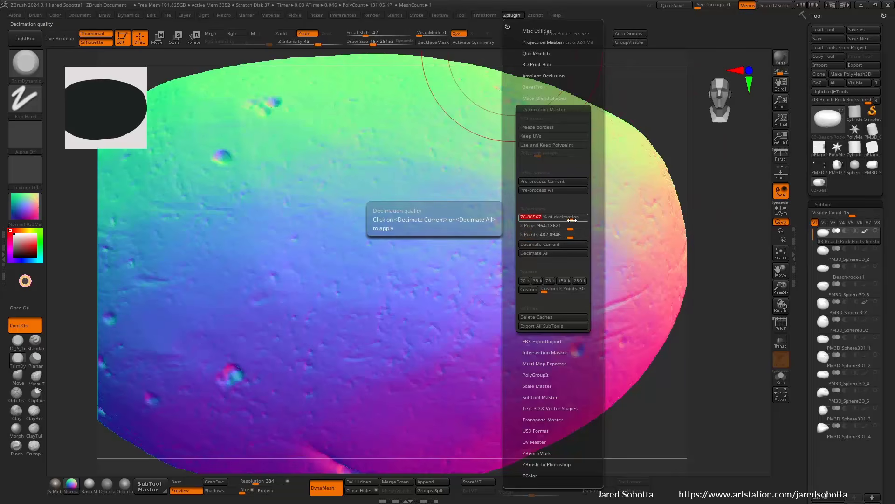
{"action": "type", "text": "7"}
{"action": "left_click", "coordinate": [561, 244]}
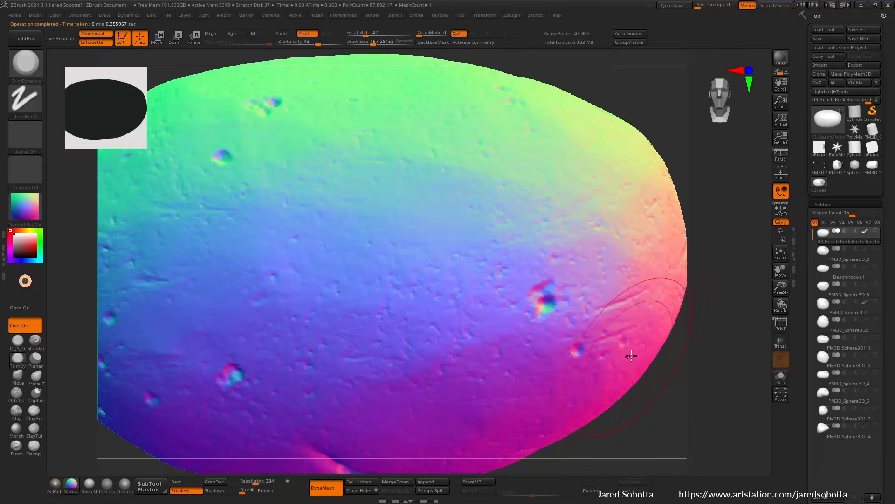
{"action": "right_click_drag", "start_coordinate": [680, 333], "coordinate": [655, 339], "text": "ctrl"}
{"action": "right_click_drag", "start_coordinate": [484, 312], "coordinate": [541, 324], "text": "ctrl"}
{"action": "key", "text": "ctrl+z"}
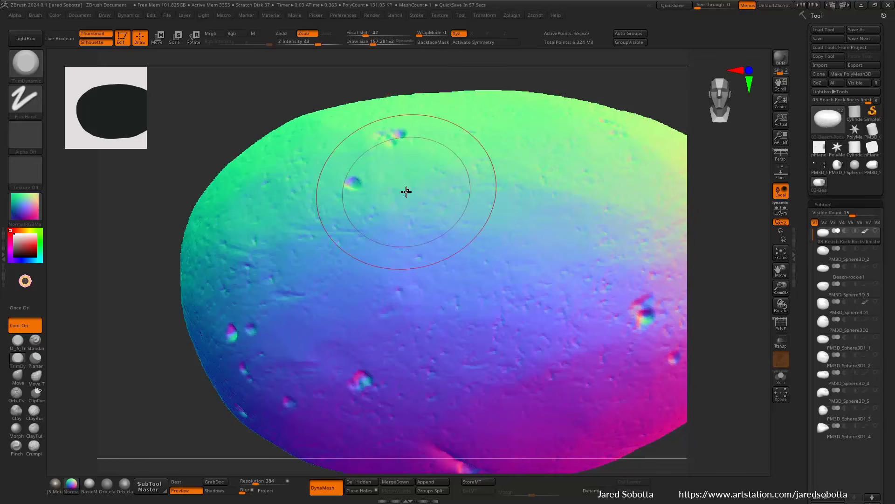
Step: Make all rock subtools visible, frame them, and undo the remaining decimation of about 10.45% on the current rock
{"action": "left_click", "coordinate": [875, 231]}
{"action": "key", "text": "f"}
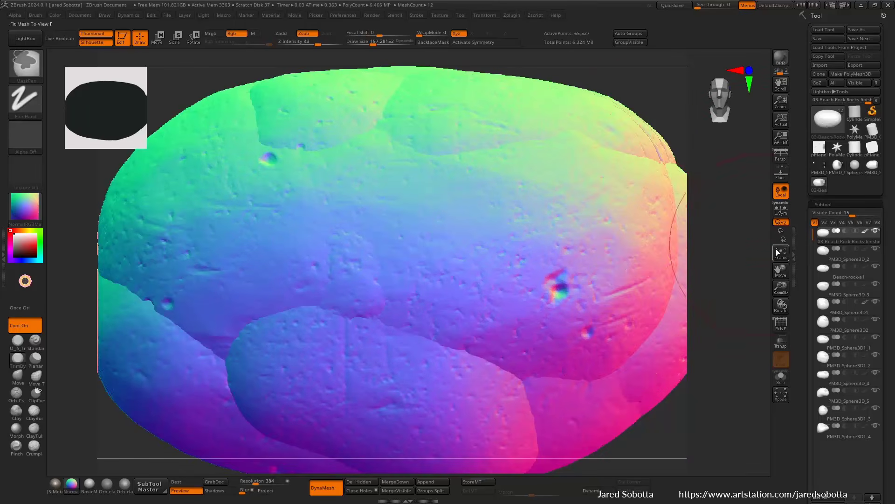
{"action": "key", "text": "ctrl+z"}
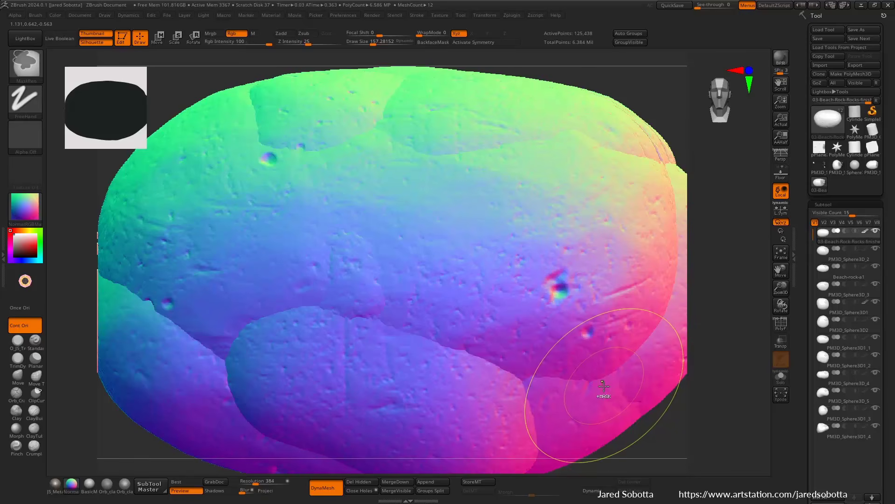
Step: Step through the rock subtools from PM3D_Sphere3D_2 to PM3D_Sphere3D1_4 to check each rock's point count
{"action": "left_click", "coordinate": [827, 254]}
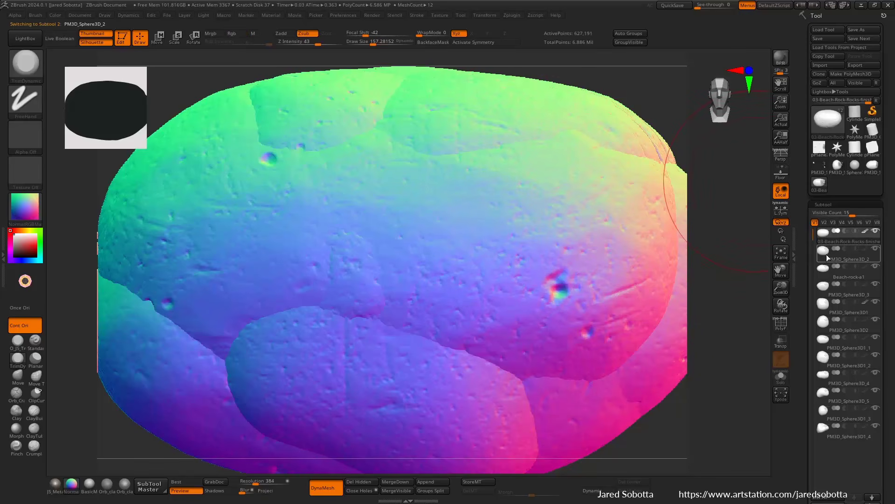
{"action": "left_click", "coordinate": [825, 303]}
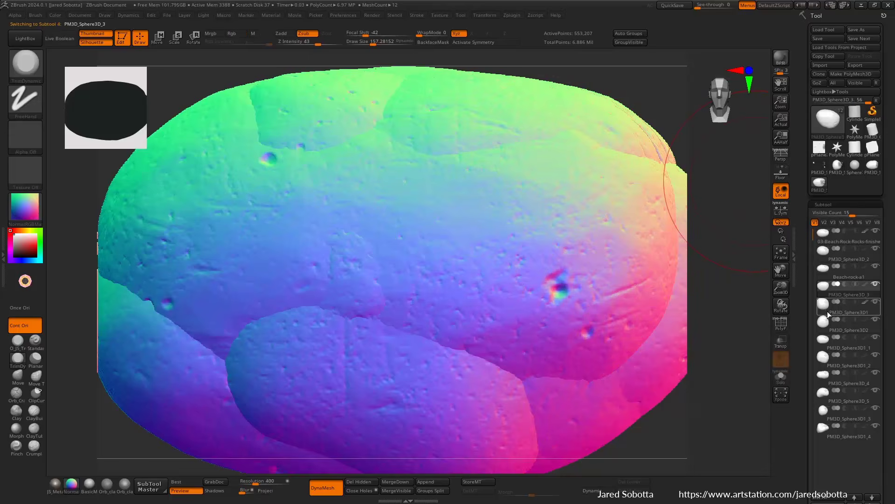
{"action": "left_click", "coordinate": [825, 339]}
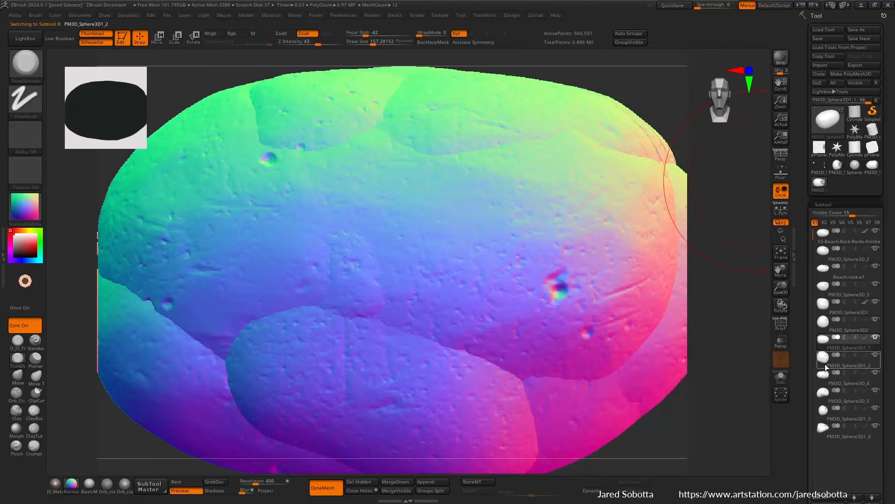
{"action": "left_click", "coordinate": [825, 377]}
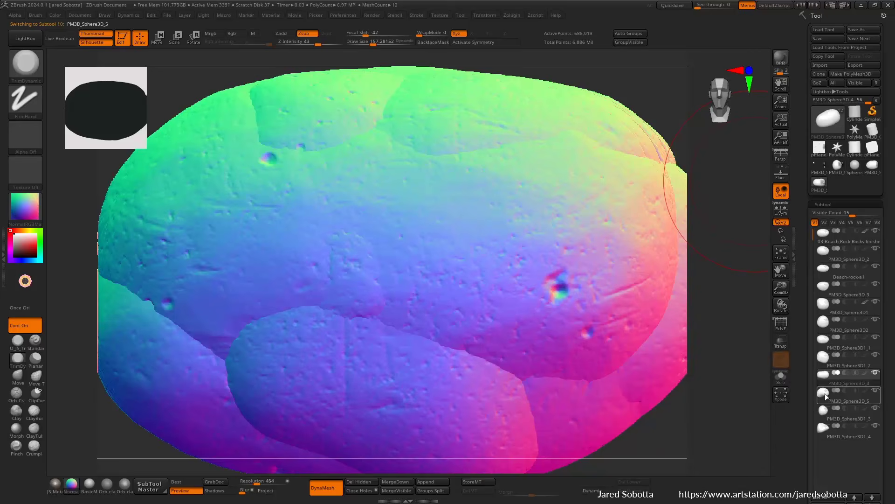
{"action": "left_click", "coordinate": [824, 427]}
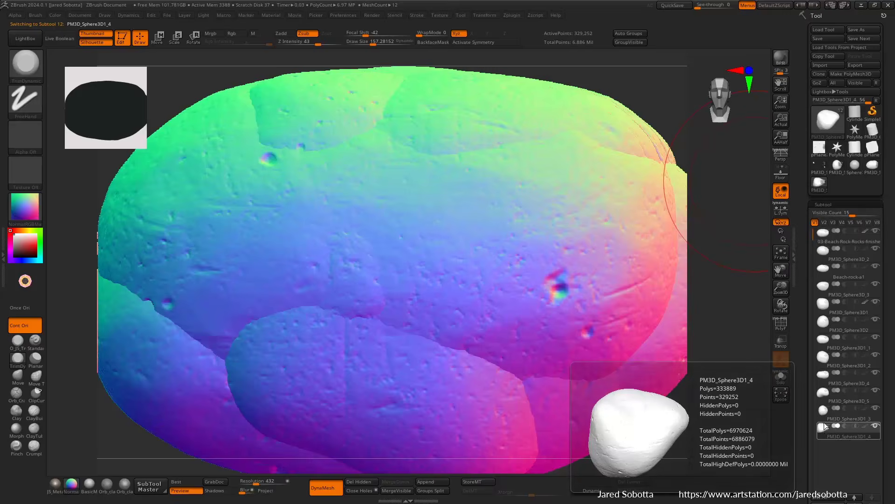
{"action": "left_click", "coordinate": [876, 425], "text": "shift"}
{"action": "left_click", "coordinate": [877, 426], "text": "shift"}
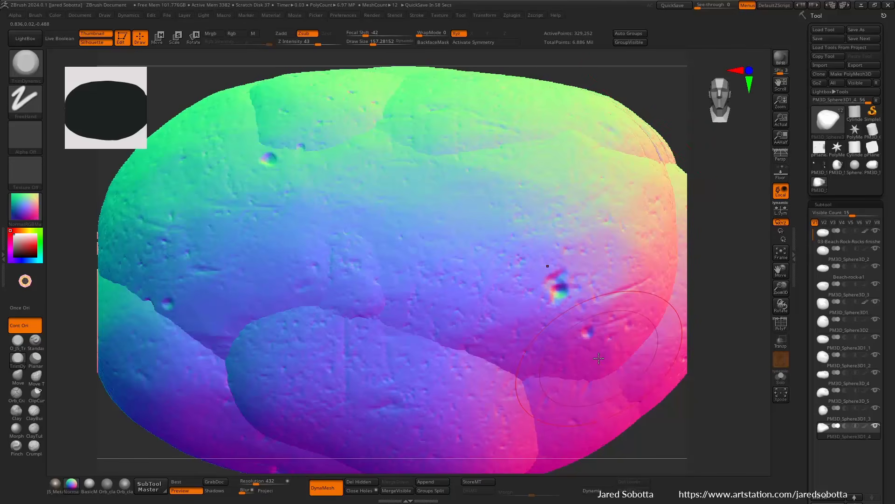
Step: Reselect the first rock subtool, frame the rocks, and review the Decimation Master options
{"action": "left_click", "coordinate": [878, 235]}
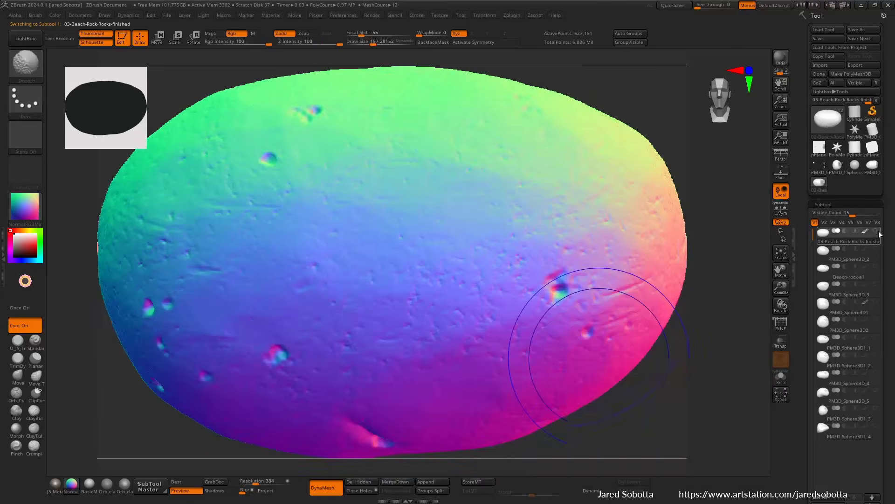
{"action": "key", "text": "f"}
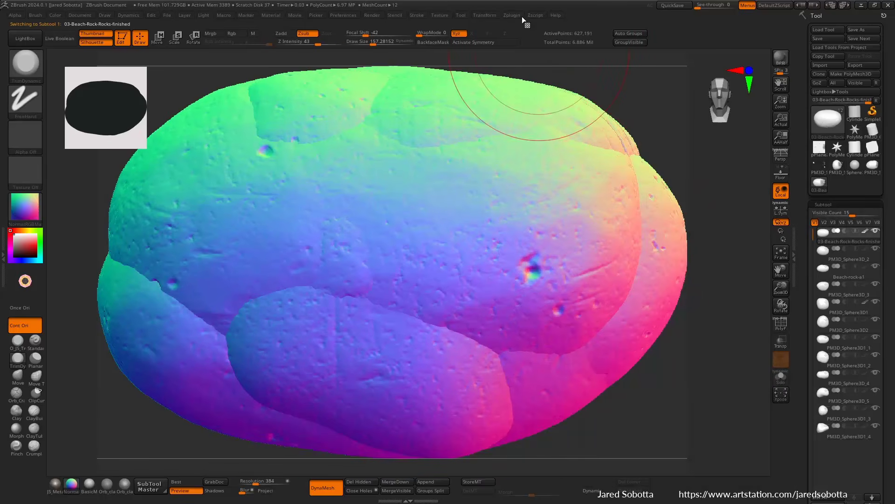
{"action": "left_click", "coordinate": [521, 16]}
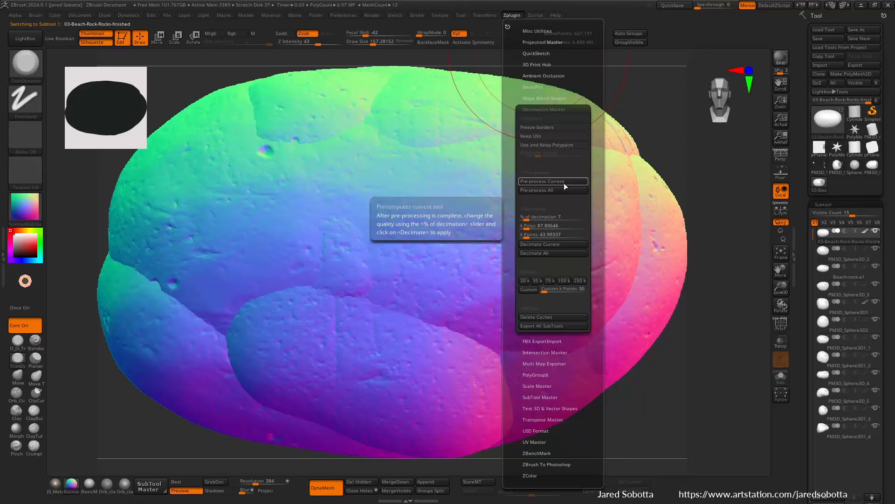
{"action": "left_click", "coordinate": [554, 245]}
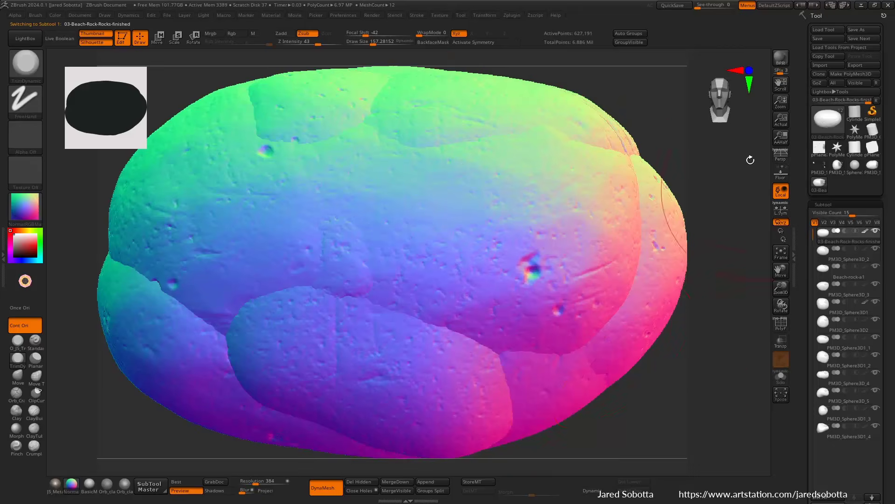
Step: Load 04-Beach-Rock-Rocks-Decimated.ztl and spread its rocks out side by side with Xpose
{"action": "left_click", "coordinate": [834, 30]}
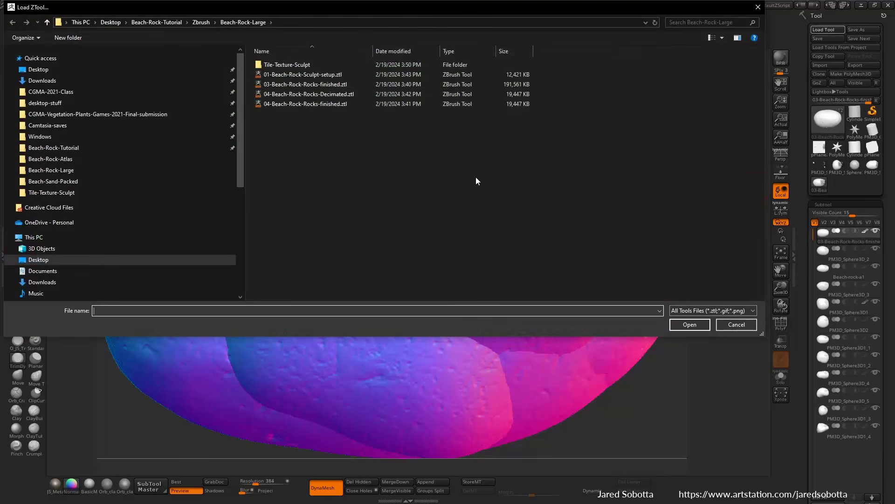
{"action": "double_click", "coordinate": [345, 95]}
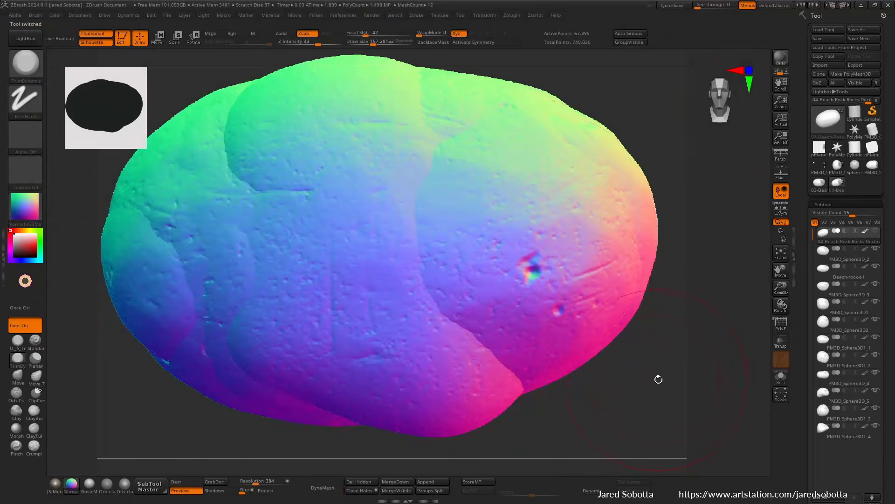
{"action": "mouse_move", "coordinate": [659, 378]}
{"action": "left_mouse_down"}
{"action": "mouse_move", "coordinate": [647, 379]}
{"action": "mouse_move", "coordinate": [655, 379]}
{"action": "left_mouse_up"}
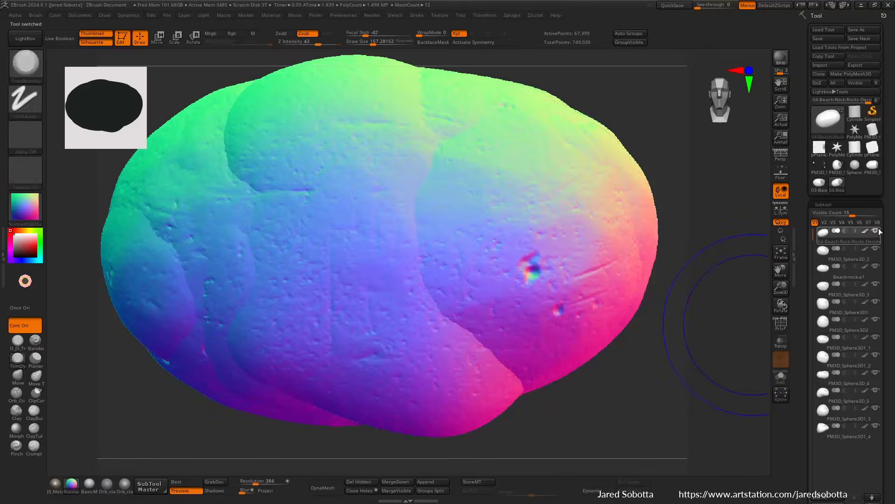
{"action": "left_click", "coordinate": [786, 397]}
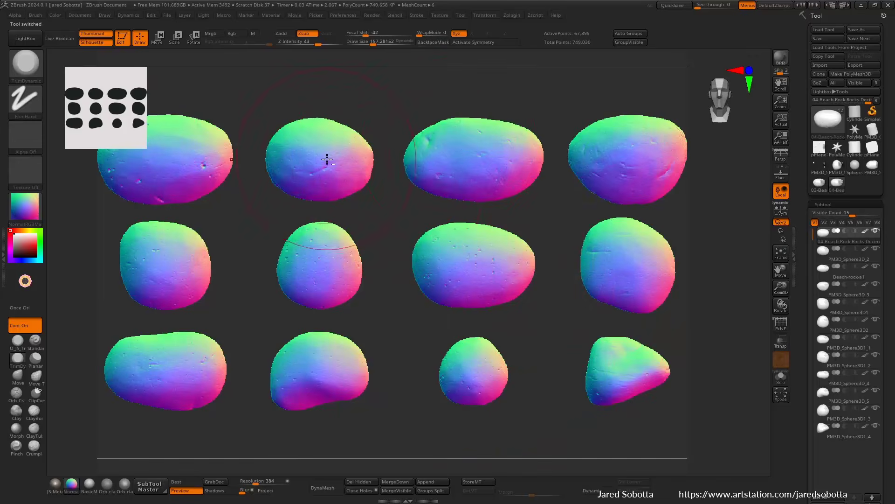
Step: Select several of the spread-out decimated rocks in turn to compare their active point counts
{"action": "left_click", "coordinate": [327, 159], "text": "alt"}
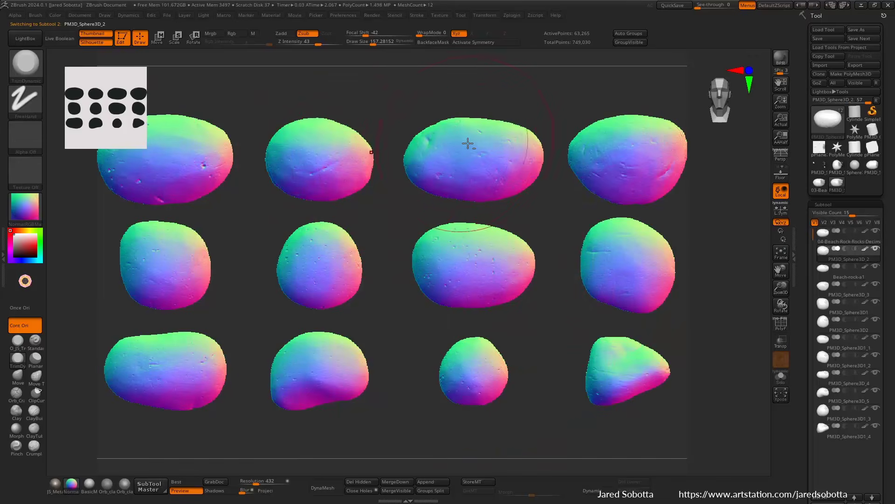
{"action": "left_click", "coordinate": [474, 143], "text": "alt"}
{"action": "left_click", "coordinate": [630, 244], "text": "alt"}
{"action": "left_click", "coordinate": [324, 256], "text": "alt"}
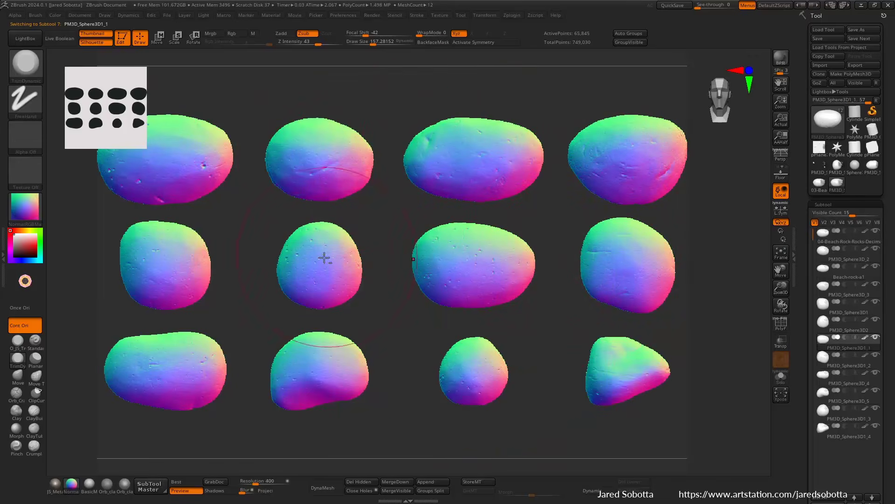
{"action": "left_click", "coordinate": [344, 365], "text": "alt"}
{"action": "left_click", "coordinate": [196, 288], "text": "alt"}
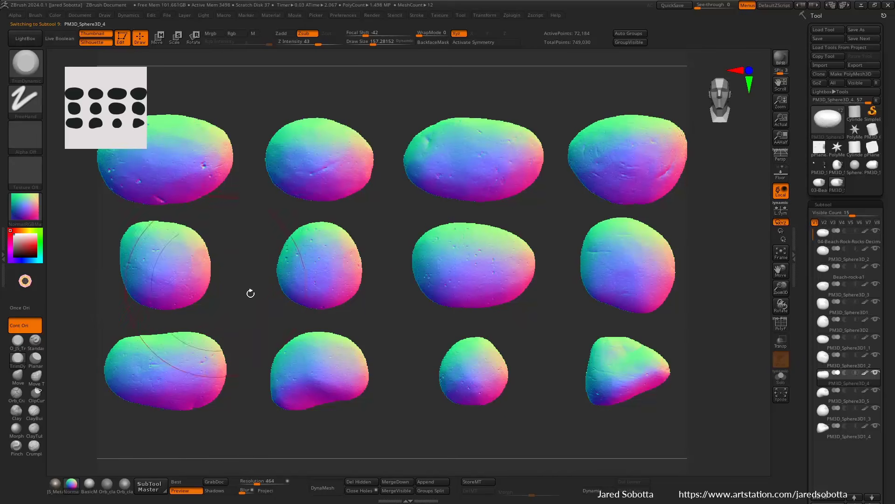
{"action": "left_click", "coordinate": [628, 356], "text": "alt"}
{"action": "left_click", "coordinate": [472, 375], "text": "alt"}
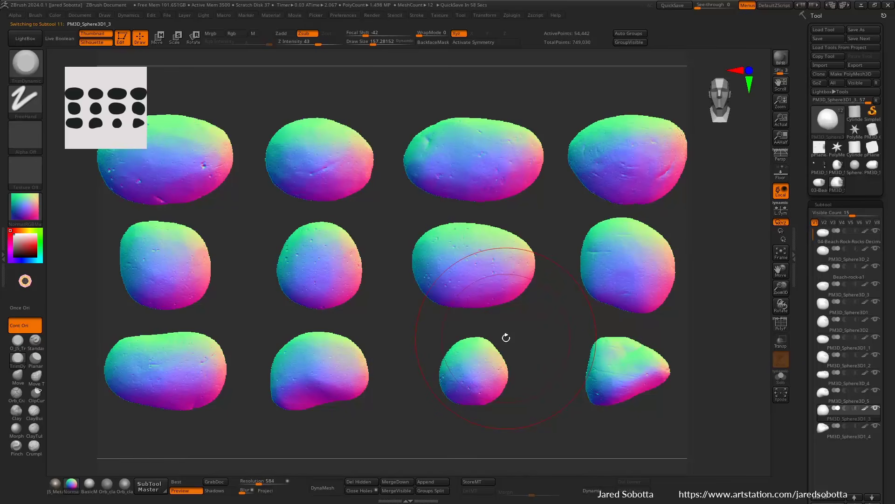
Step: Load 04-Beach-Rock-Rocks-finished.ztl and spread its rocks out with Xpose
{"action": "left_click", "coordinate": [869, 29]}
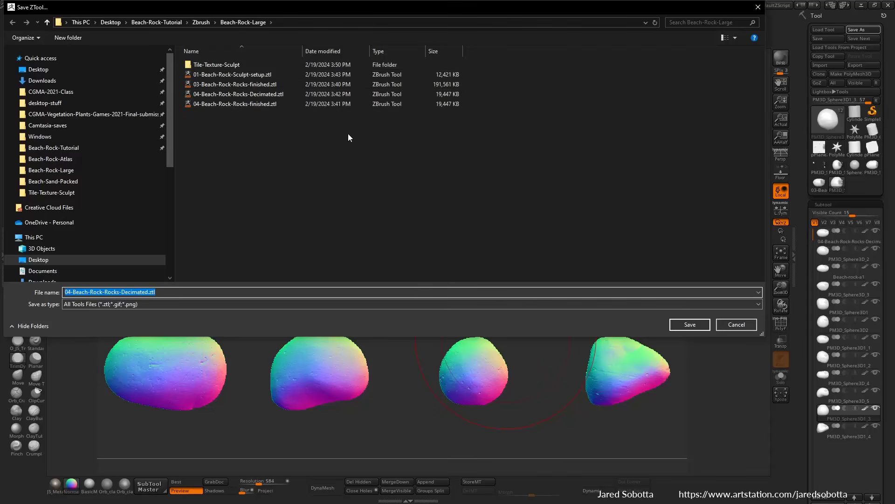
{"action": "left_click", "coordinate": [738, 325]}
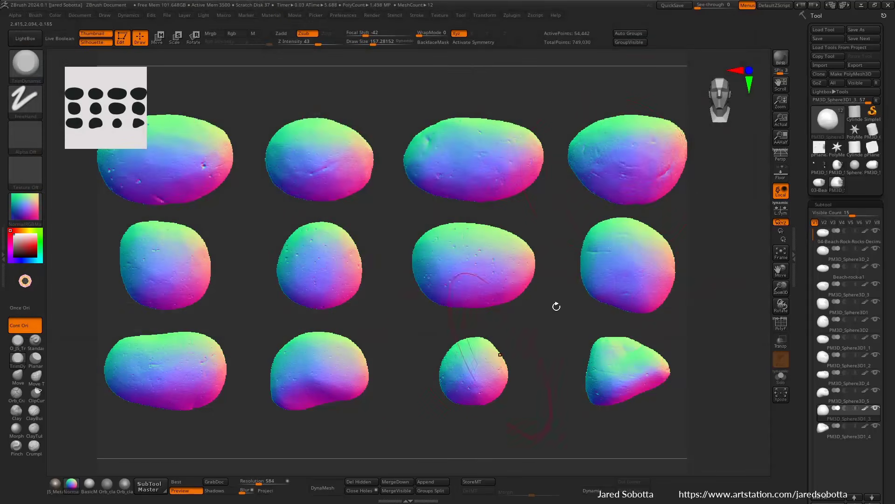
{"action": "left_click", "coordinate": [824, 29]}
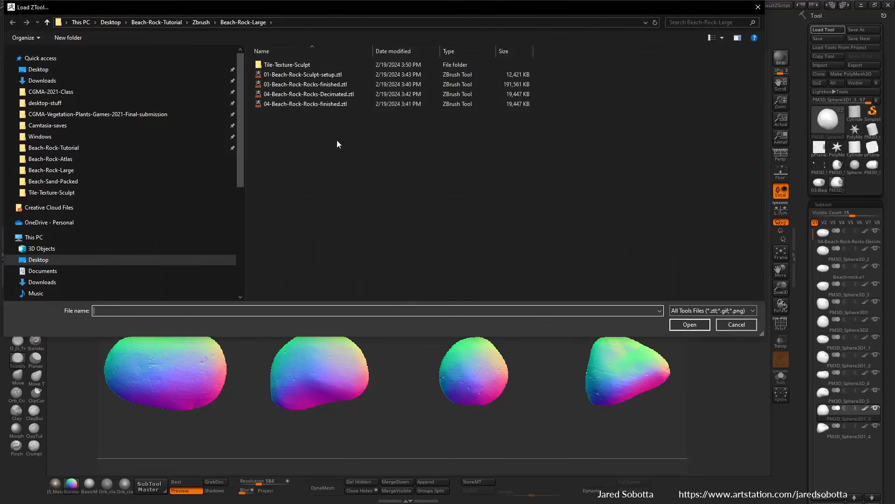
{"action": "double_click", "coordinate": [319, 104]}
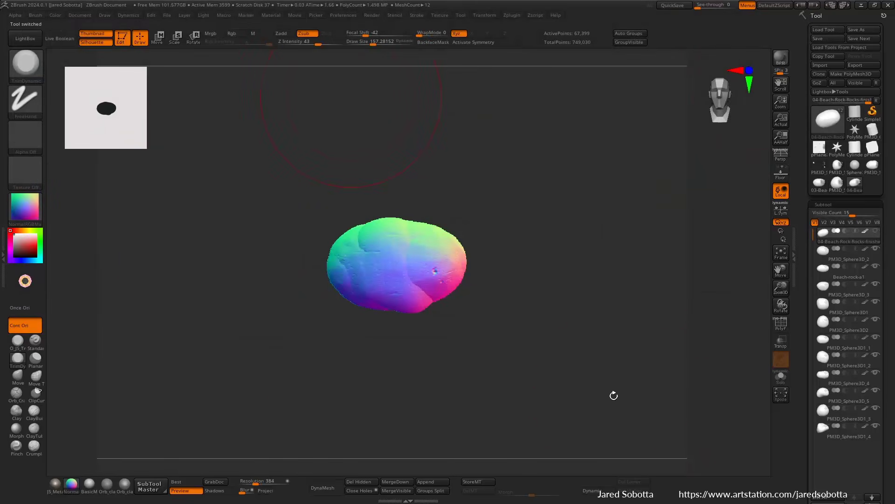
{"action": "left_click", "coordinate": [782, 398]}
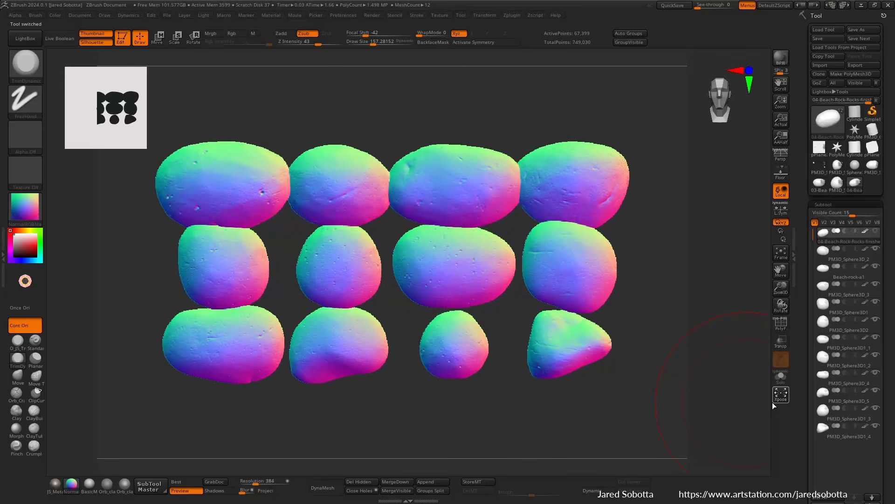
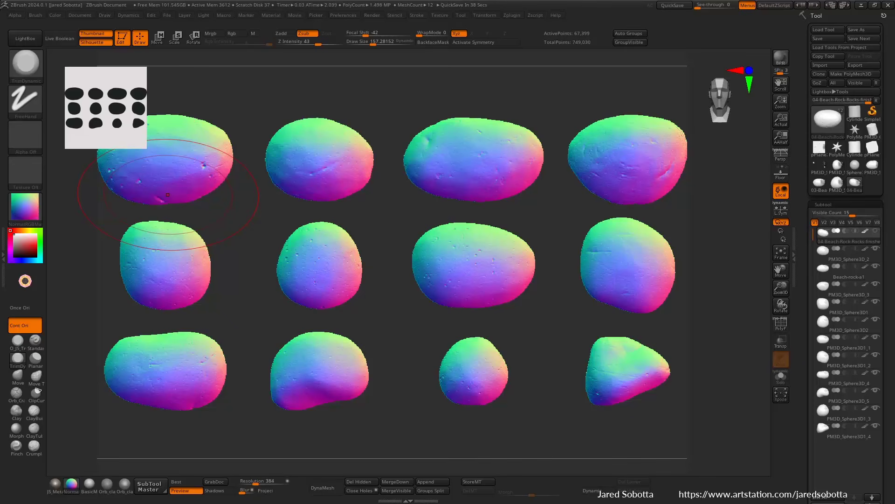
Step: Collapse the Xpose layout and check with the Move gizmo that the rock subtools are stacked at the same centre
{"action": "left_click", "coordinate": [784, 394]}
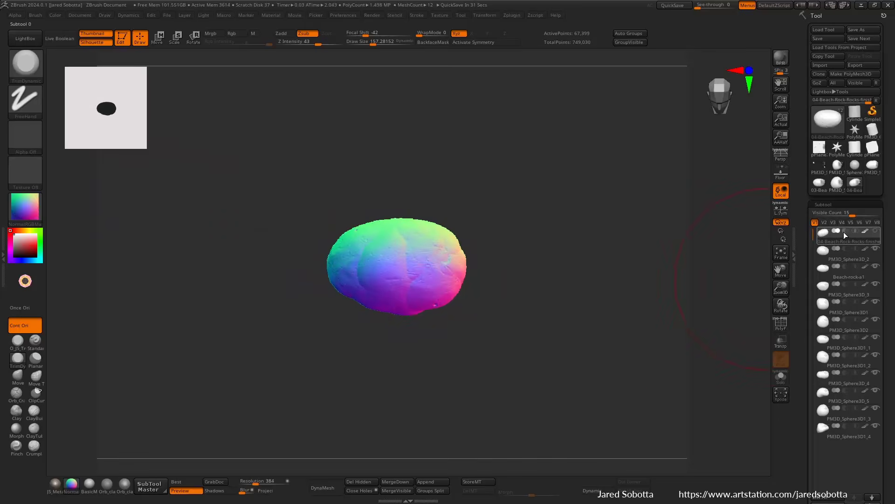
{"action": "key", "text": "w"}
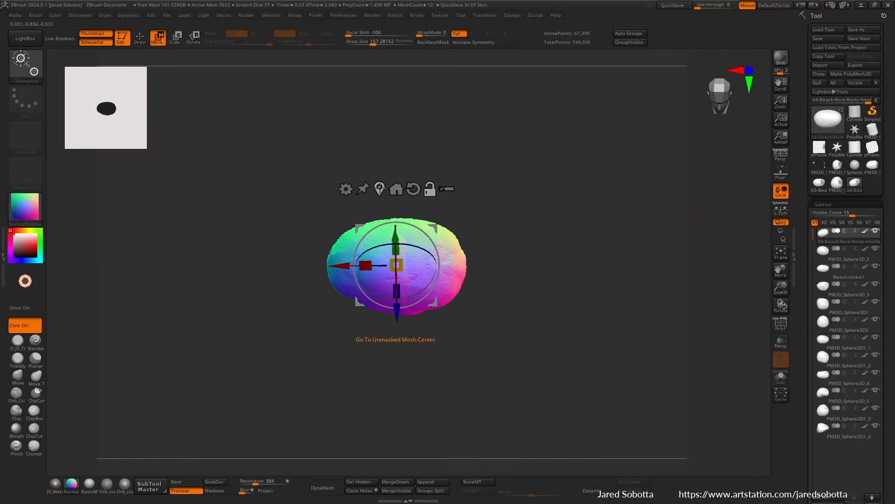
{"action": "left_click", "coordinate": [833, 255]}
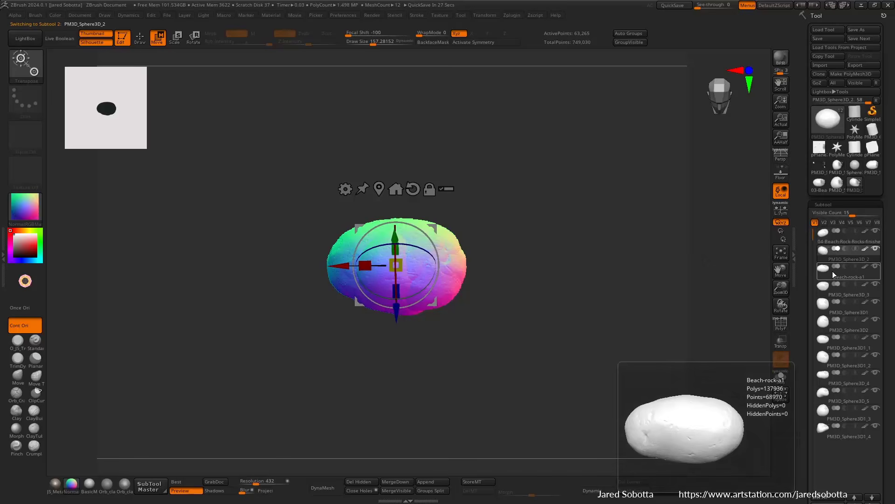
{"action": "left_click", "coordinate": [832, 271]}
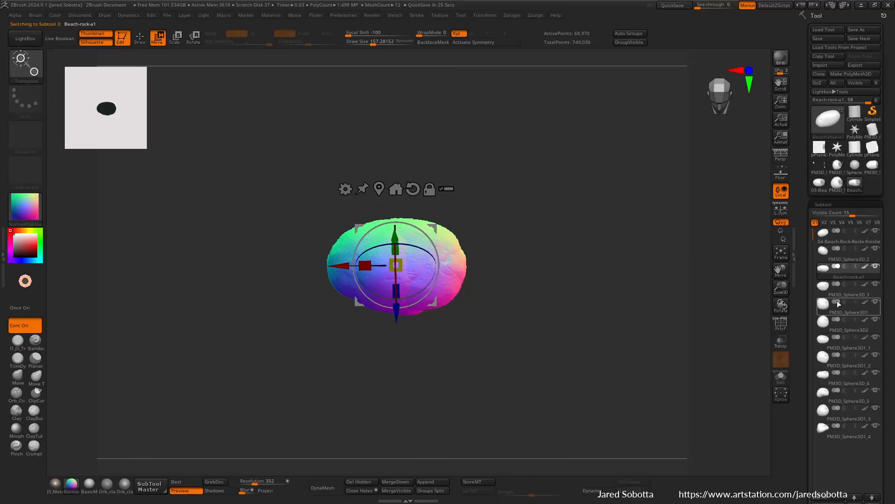
{"action": "left_click", "coordinate": [838, 242]}
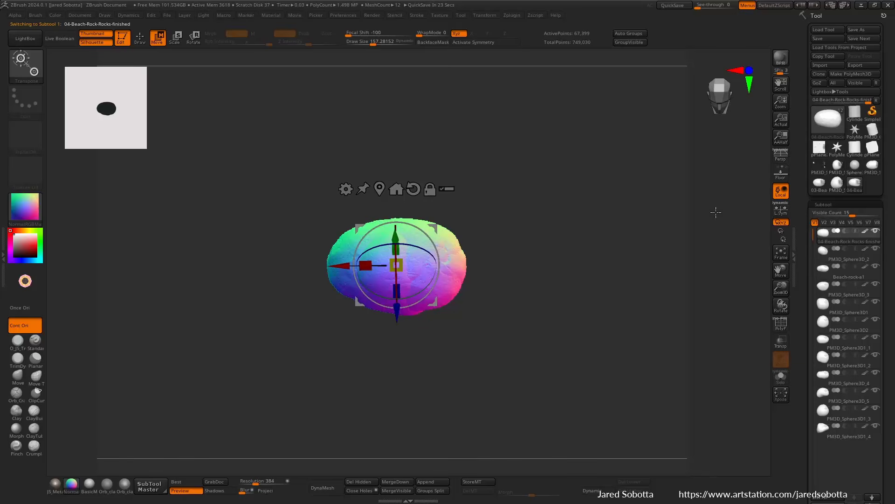
{"action": "left_click_drag", "start_coordinate": [602, 286], "coordinate": [618, 222]}
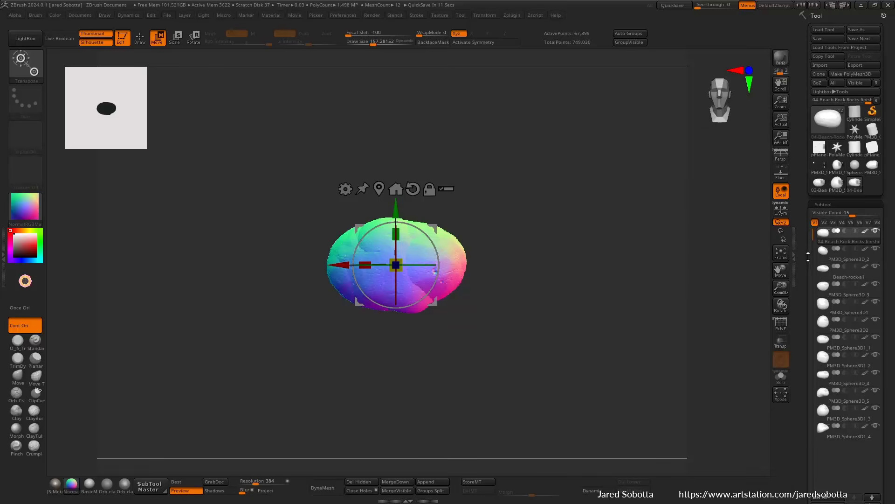
{"action": "left_click_drag", "start_coordinate": [807, 256], "coordinate": [808, 280]}
Step: Save the rocks into the Tile-Texture-Sculpt folder under the name Fullsail-Beach-Rock-Tiling-Texture-start
{"action": "left_click", "coordinate": [863, 38]}
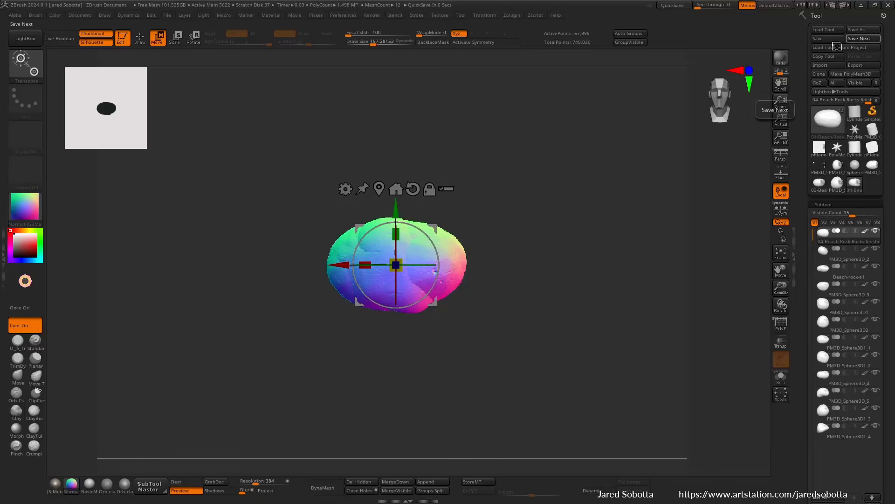
{"action": "left_click", "coordinate": [863, 29]}
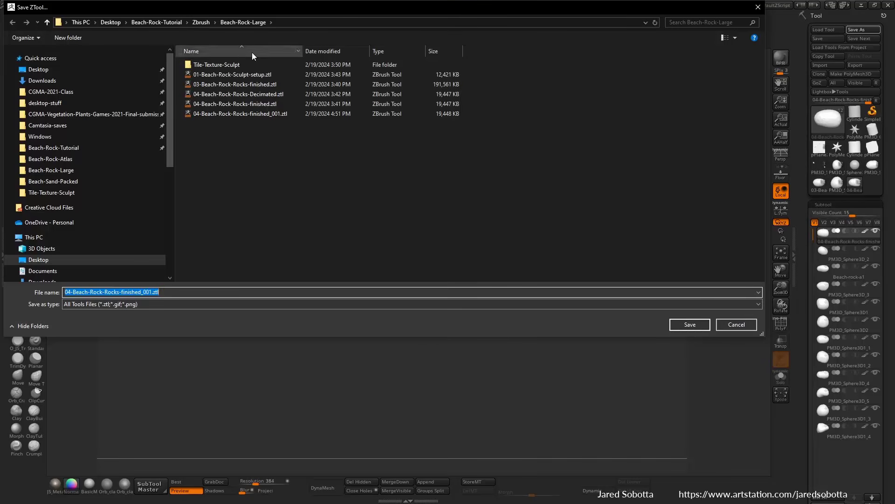
{"action": "double_click", "coordinate": [216, 65]}
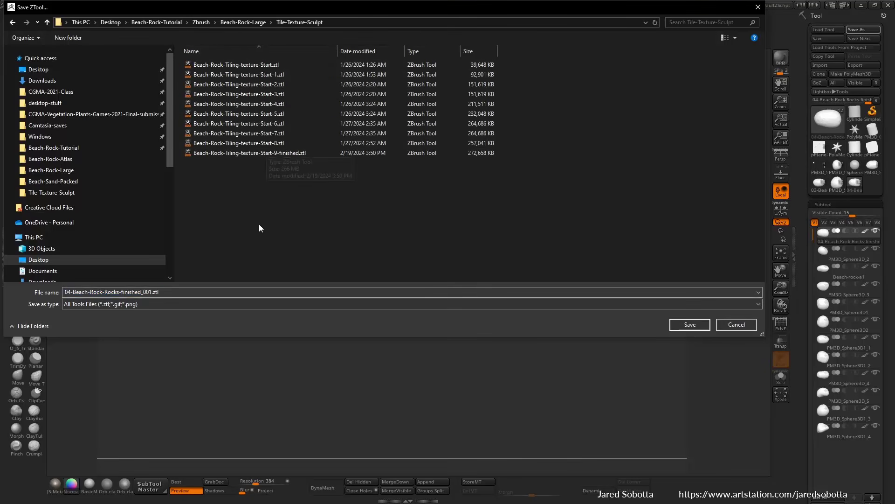
{"action": "left_click", "coordinate": [200, 290]}
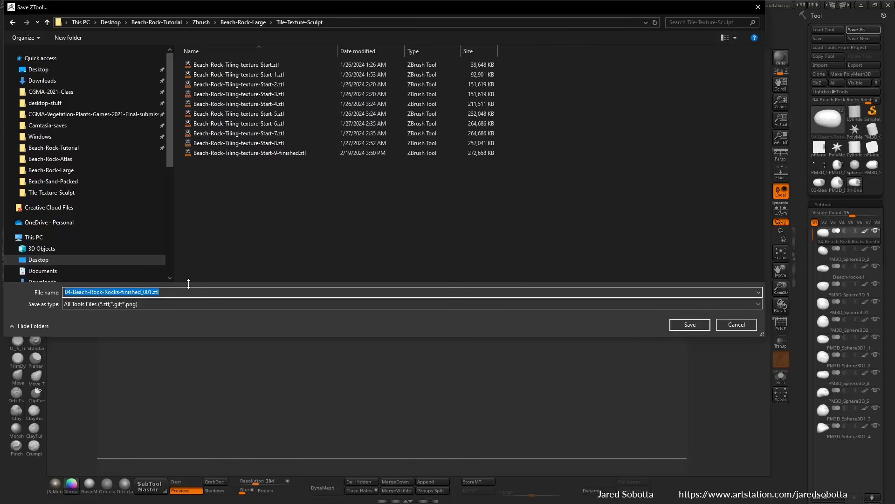
{"action": "type", "text": "Beach-"}
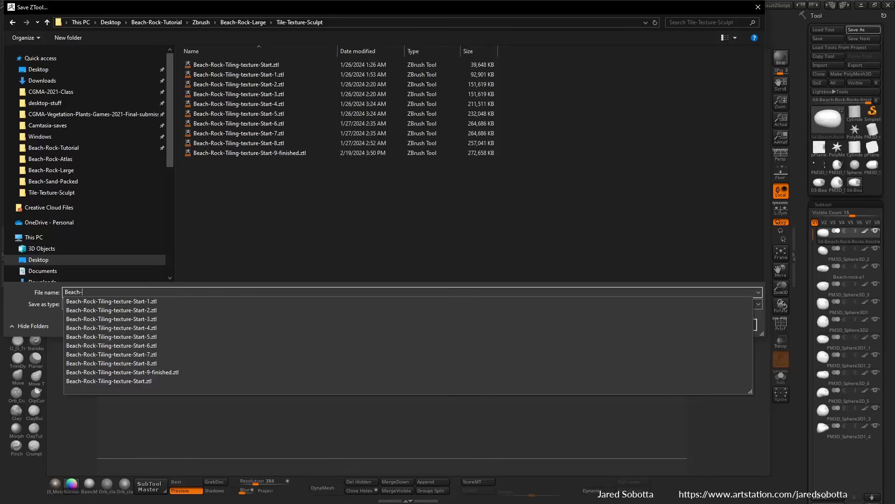
{"action": "key", "text": "BackSpace"}
{"action": "key", "text": "BackSpace"}
{"action": "key", "text": "BackSpace"}
{"action": "key", "text": "BackSpace"}
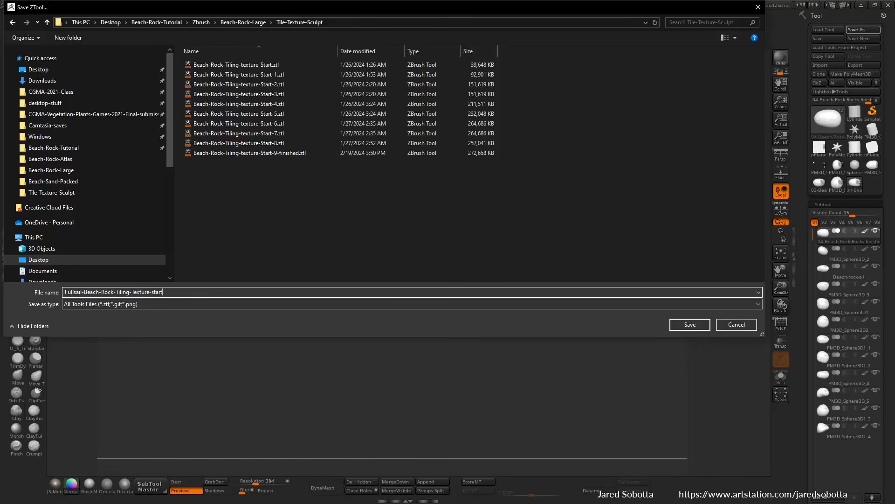
{"action": "key", "text": "Return"}
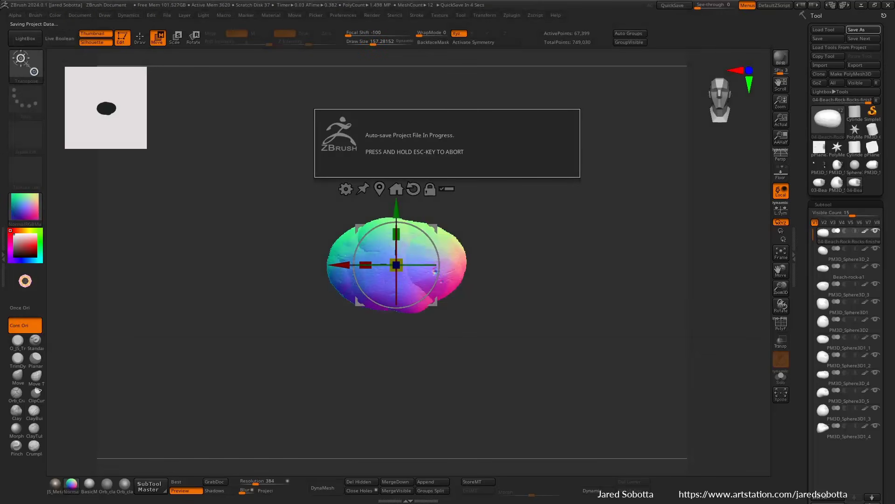
Step: Make the corner frame the active subtool in the 01-Beach-Rock-Sculpt-setup tool and append it to the Fullsail rocks tool
{"action": "left_click", "coordinate": [817, 169]}
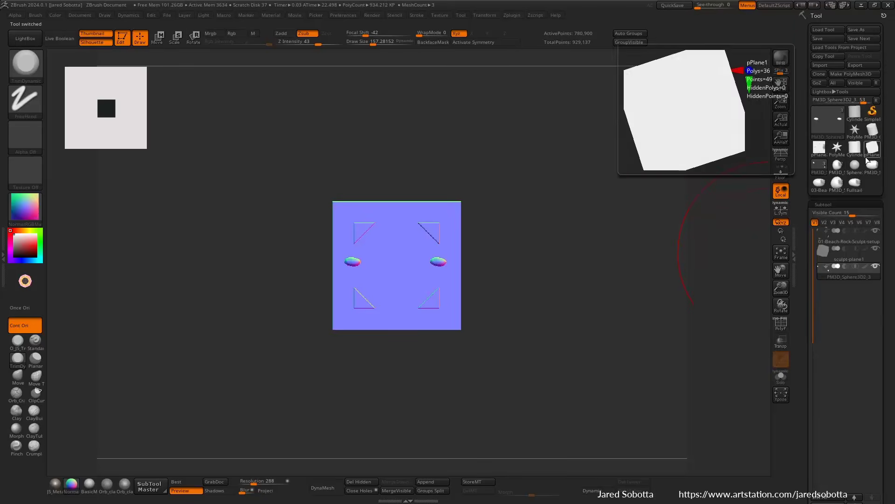
{"action": "left_click", "coordinate": [837, 242]}
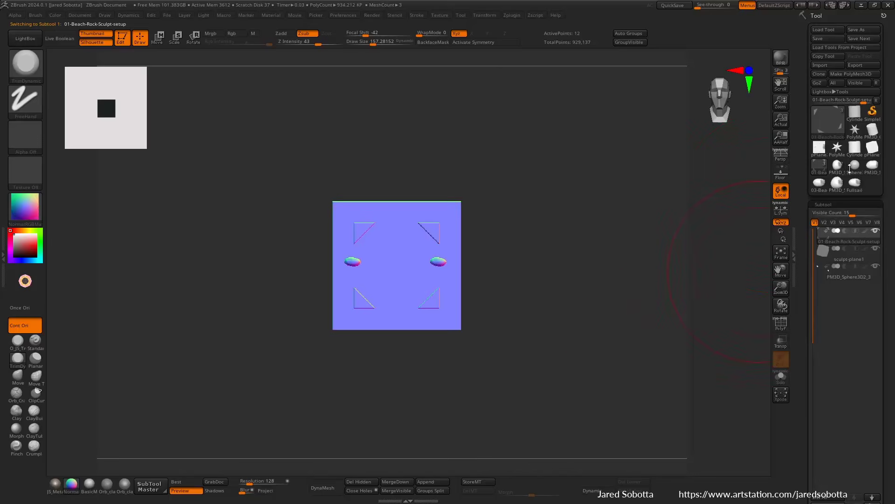
{"action": "left_click", "coordinate": [858, 186]}
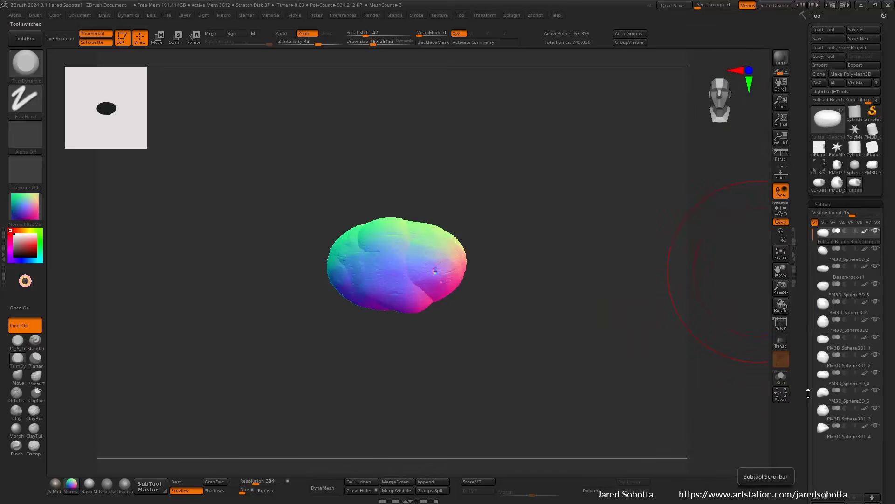
{"action": "scroll", "coordinate": [808, 393], "scroll_direction": "down", "scroll_amount": 5}
{"action": "left_click", "coordinate": [863, 342]}
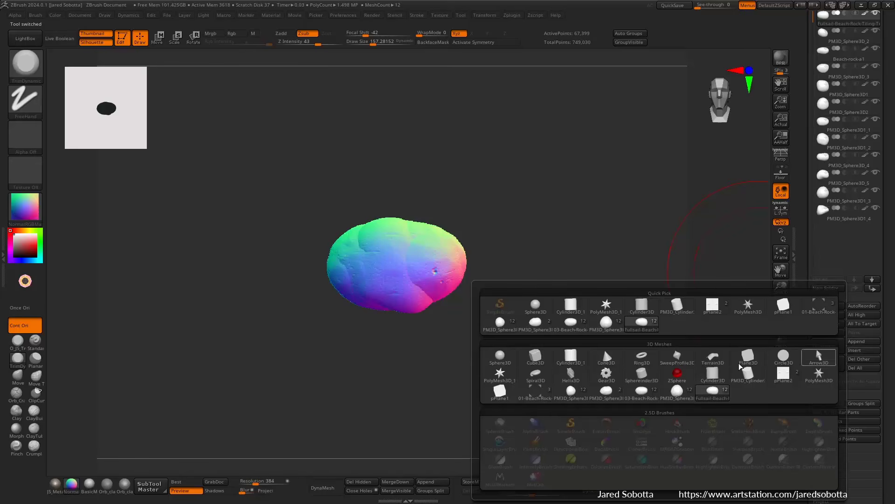
{"action": "left_click", "coordinate": [541, 394]}
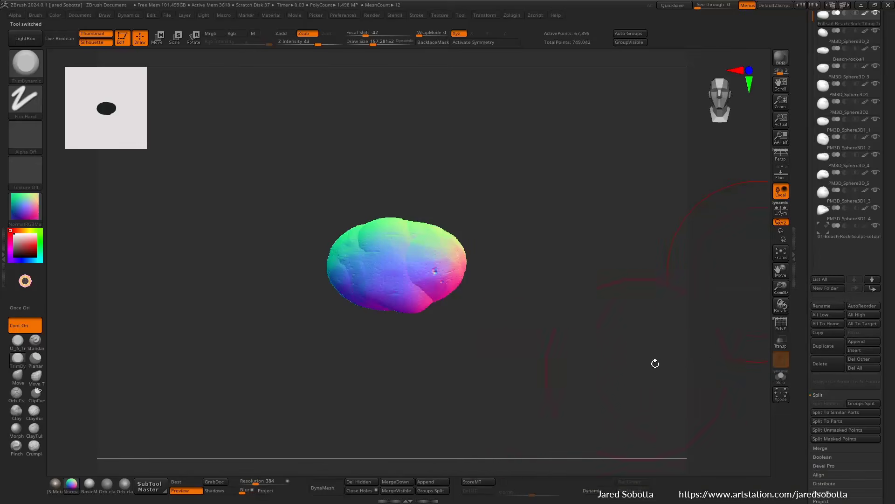
{"action": "left_click_drag", "start_coordinate": [638, 318], "coordinate": [703, 312]}
{"action": "key", "text": "f"}
{"action": "key", "text": "f"}
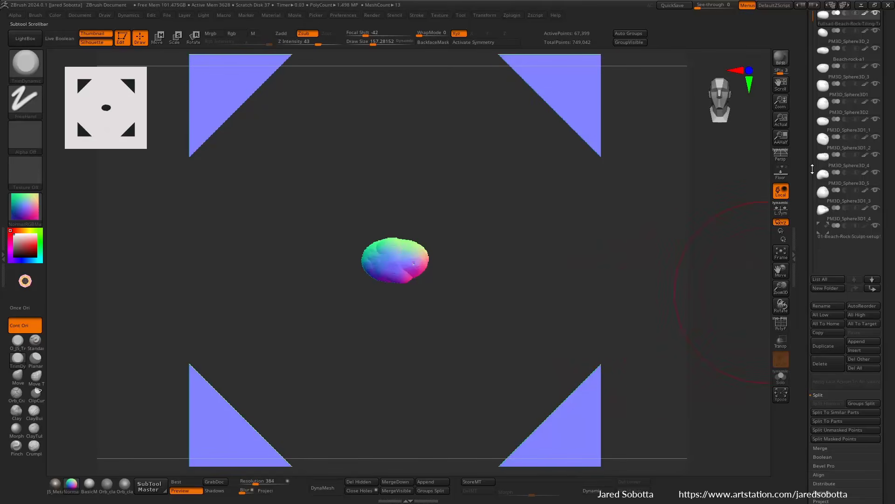
Step: Try to add the sculpting plane to the rocks by inserting pPlane1 and appending pPlane2 as subtools
{"action": "left_click_drag", "start_coordinate": [806, 155], "coordinate": [807, 253]}
{"action": "left_click", "coordinate": [843, 84]}
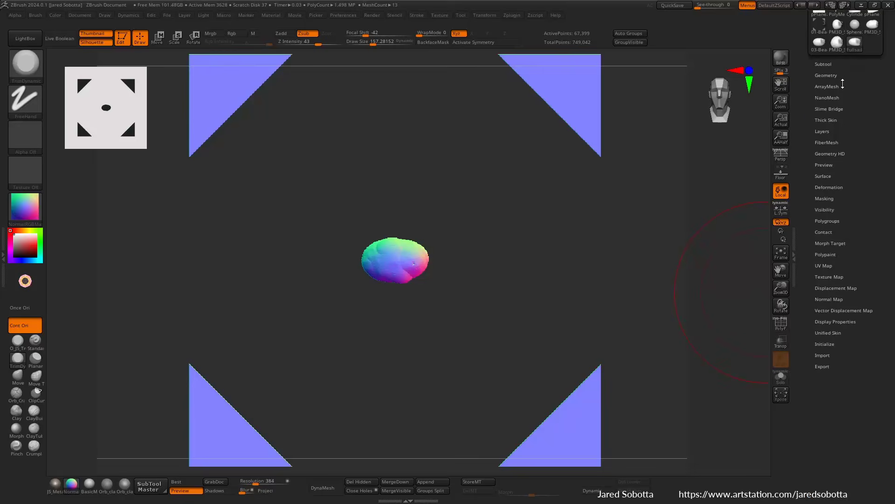
{"action": "left_click", "coordinate": [828, 64]}
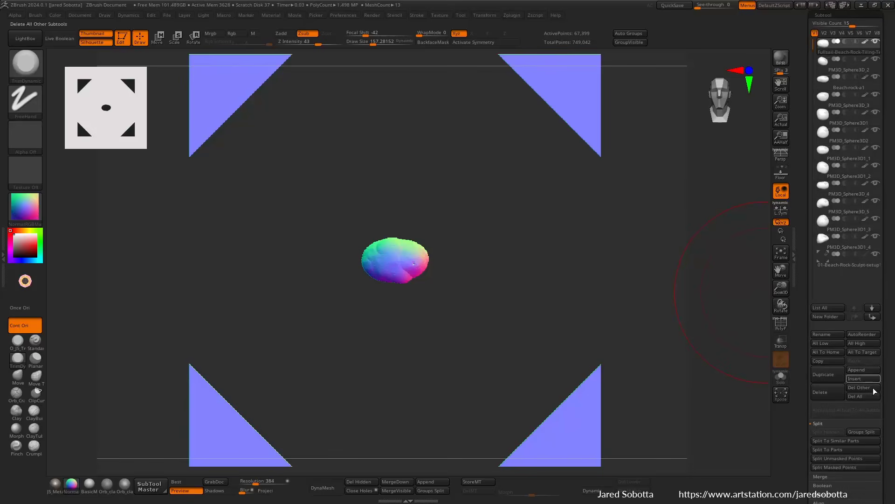
{"action": "left_click", "coordinate": [863, 378]}
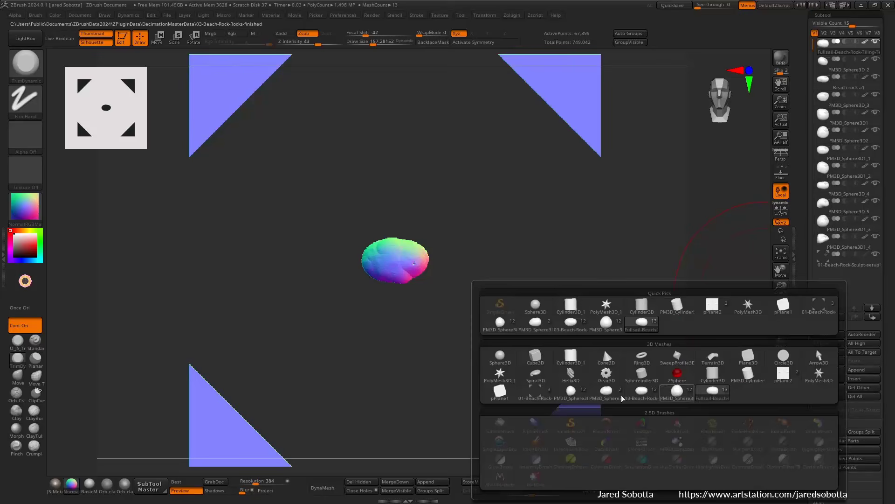
{"action": "left_click", "coordinate": [499, 392]}
{"action": "left_click", "coordinate": [832, 280]}
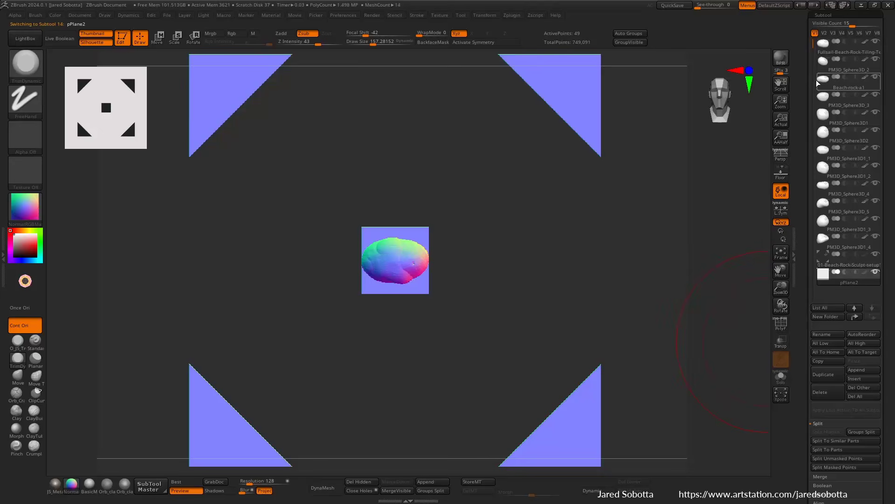
{"action": "left_click", "coordinate": [856, 370]}
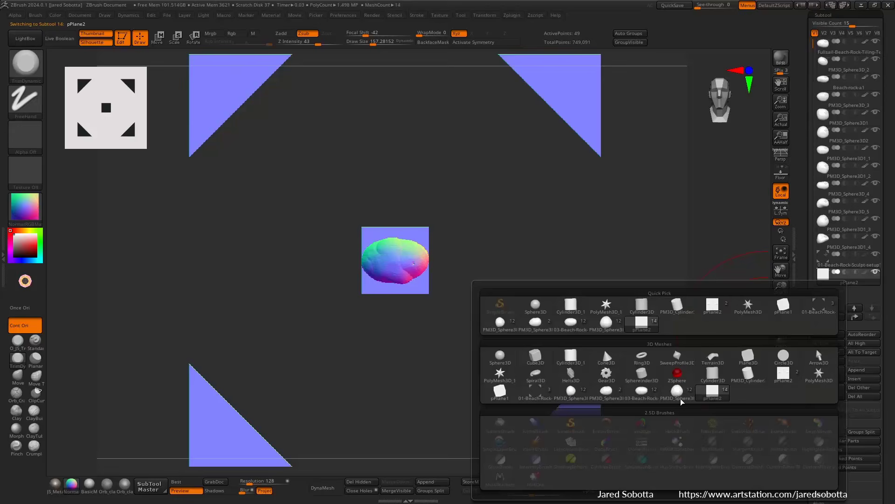
{"action": "left_click", "coordinate": [778, 379]}
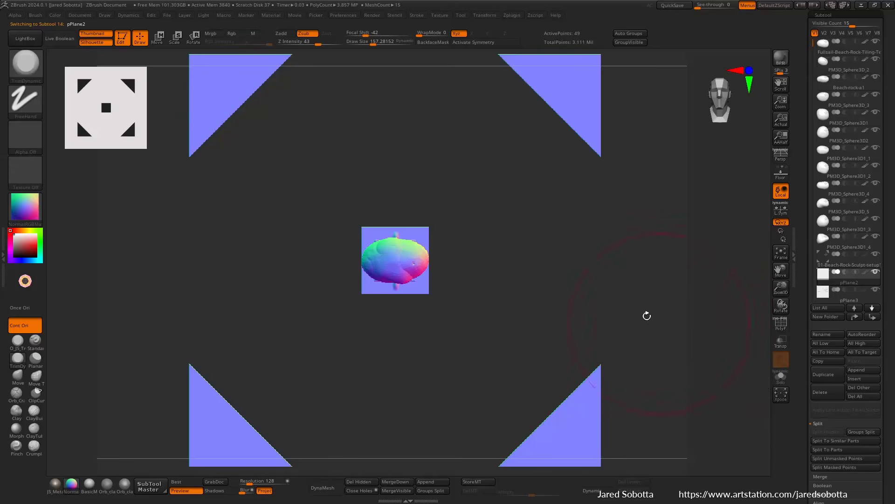
Step: Delete the two added plane subtools from the rocks tool
{"action": "left_click_drag", "start_coordinate": [646, 315], "coordinate": [676, 292]}
{"action": "left_click", "coordinate": [821, 390]}
{"action": "left_click", "coordinate": [741, 408]}
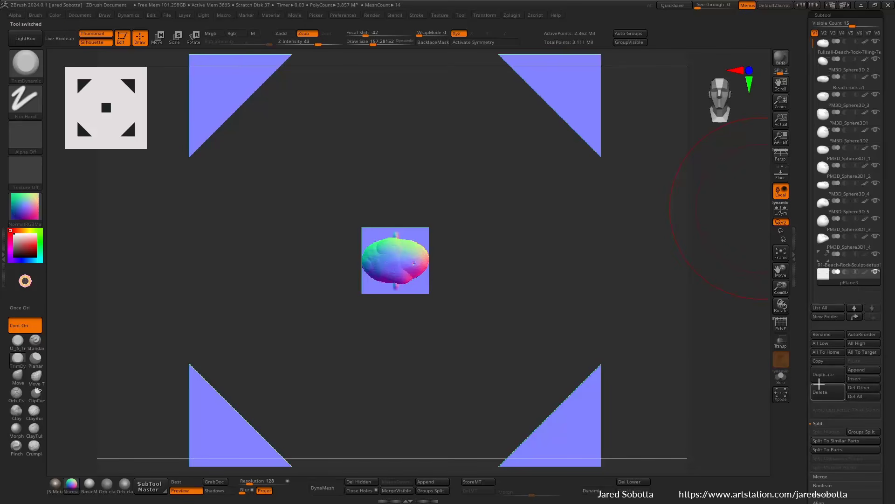
{"action": "left_click", "coordinate": [820, 384]}
{"action": "left_click", "coordinate": [741, 409]}
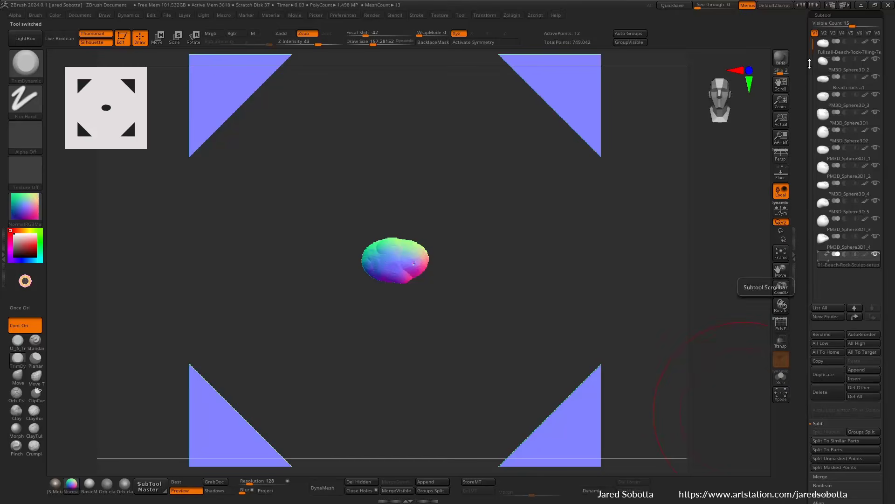
Step: Load Sculpt-plane-frame.ztl from the Sculpt-plane-frame folder inside Fullsail-Demo
{"action": "scroll", "coordinate": [810, 63], "scroll_direction": "up", "scroll_amount": 5}
{"action": "left_click", "coordinate": [833, 29]}
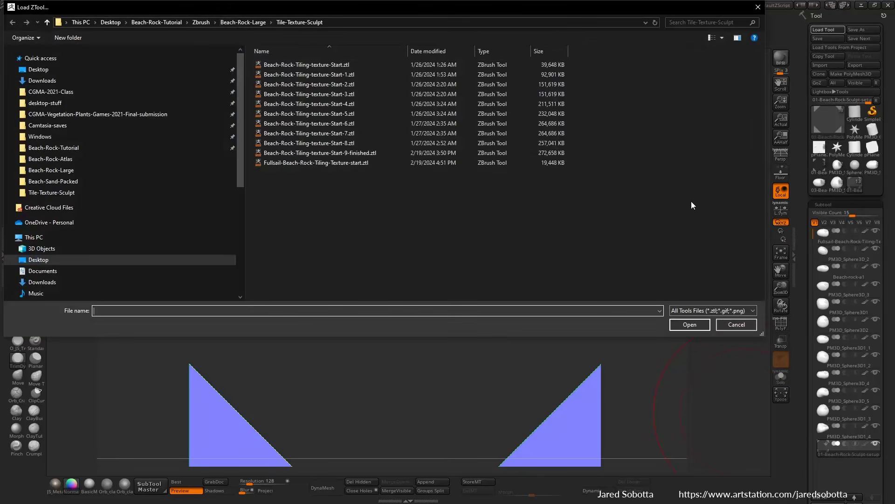
{"action": "left_click", "coordinate": [206, 21]}
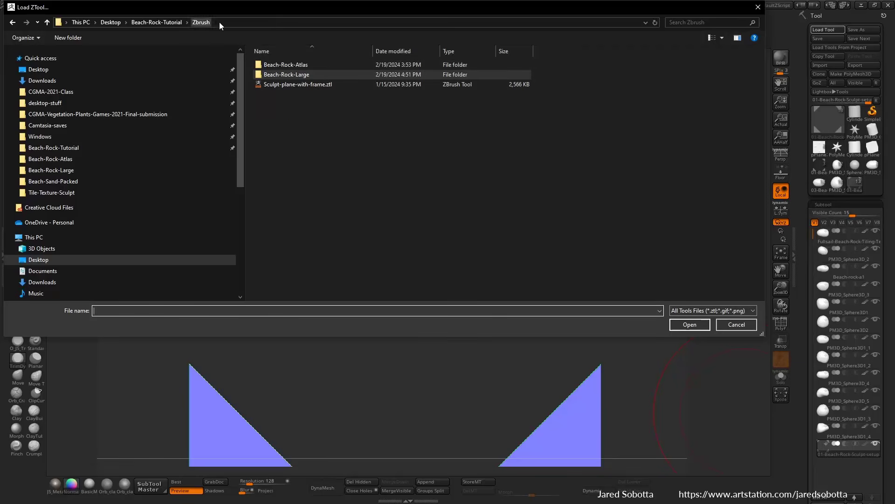
{"action": "left_click", "coordinate": [157, 22]}
{"action": "double_click", "coordinate": [293, 65]}
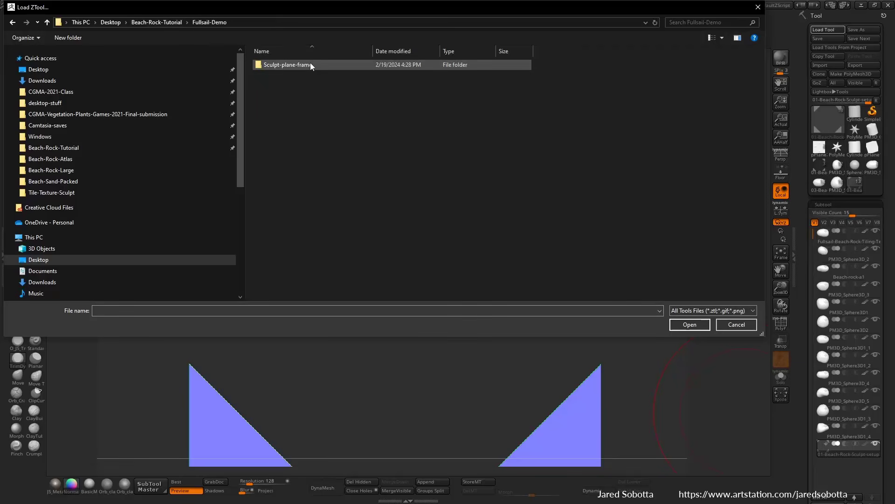
{"action": "double_click", "coordinate": [311, 66]}
{"action": "double_click", "coordinate": [312, 66]}
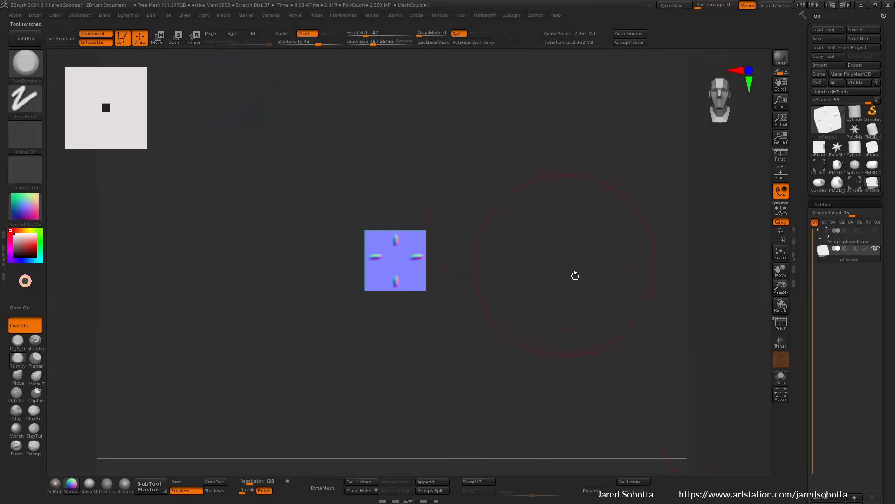
{"action": "key", "text": "f"}
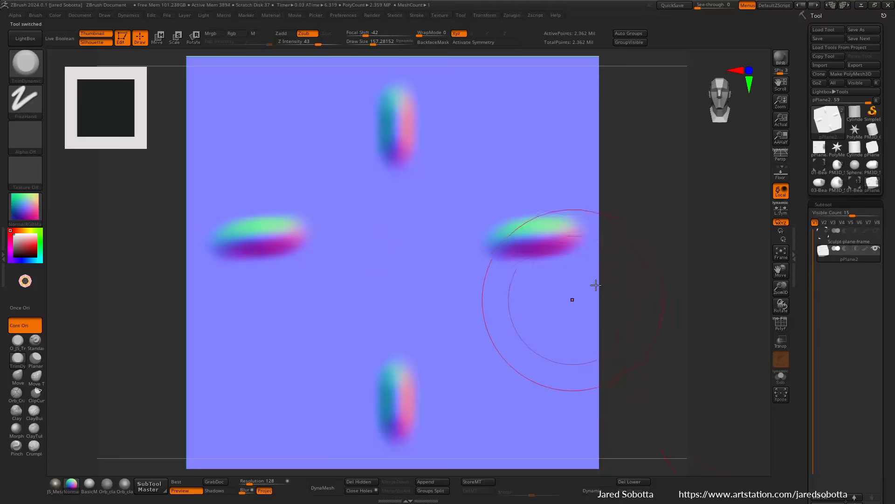
{"action": "right_click_drag", "start_coordinate": [647, 264], "coordinate": [577, 247], "text": "ctrl"}
{"action": "key", "text": "f"}
{"action": "right_click_drag", "start_coordinate": [654, 266], "coordinate": [644, 256], "text": "ctrl"}
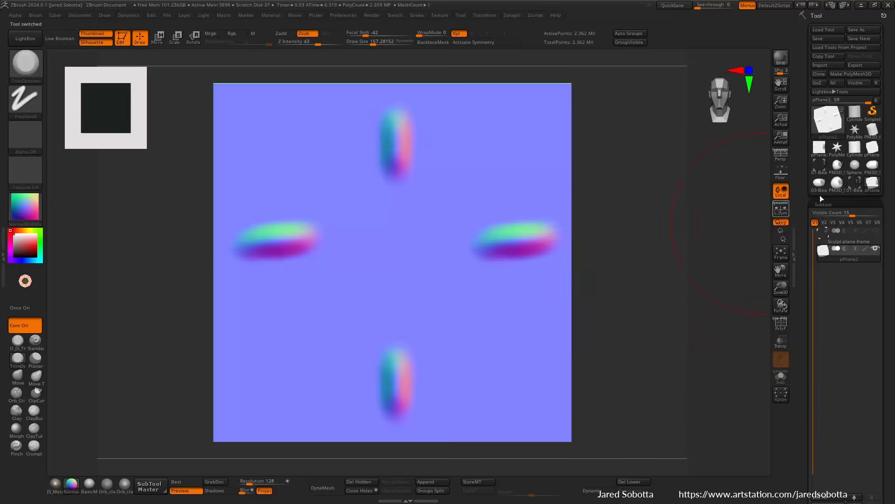
Step: Switch to the earlier pPlane2 sculpt plane tool and undo the brush strokes on its plane
{"action": "left_click", "coordinate": [856, 148]}
{"action": "left_click", "coordinate": [822, 150]}
{"action": "key", "text": "ctrl+z"}
{"action": "key", "text": "ctrl+z"}
{"action": "key", "text": "ctrl+z"}
{"action": "key", "text": "ctrl+z"}
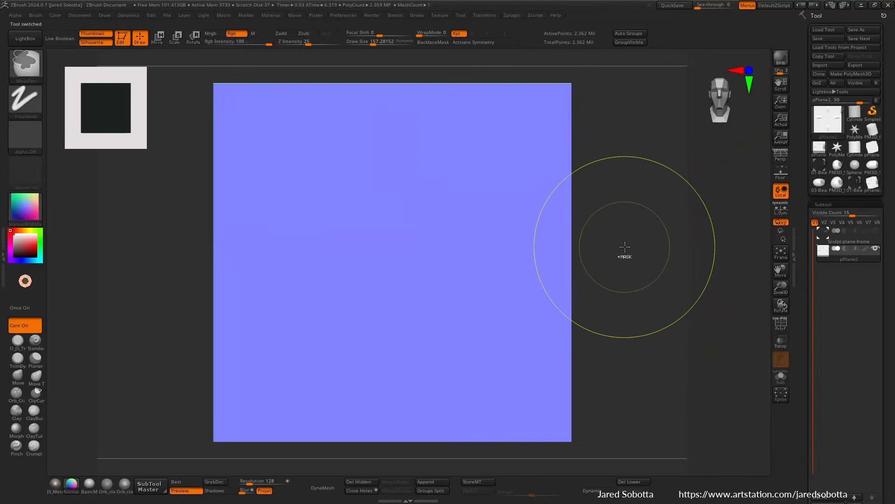
Step: Save the clean plane over Sculpt-plane-frame.ztl and make its corner frame the active subtool
{"action": "left_click", "coordinate": [863, 30]}
{"action": "double_click", "coordinate": [251, 65]}
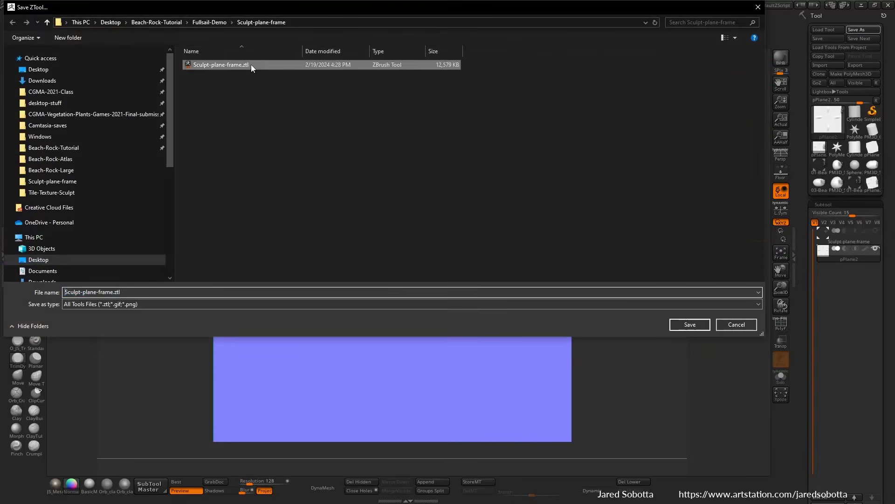
{"action": "left_click", "coordinate": [466, 248]}
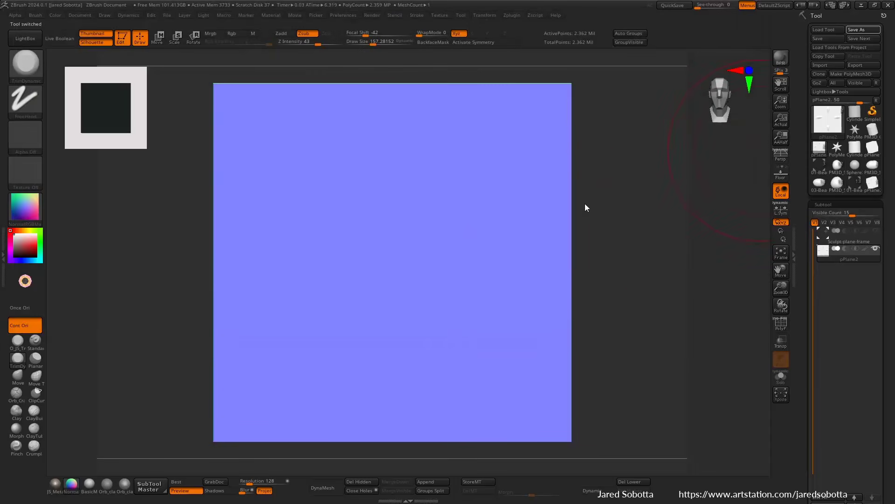
{"action": "left_click", "coordinate": [849, 236]}
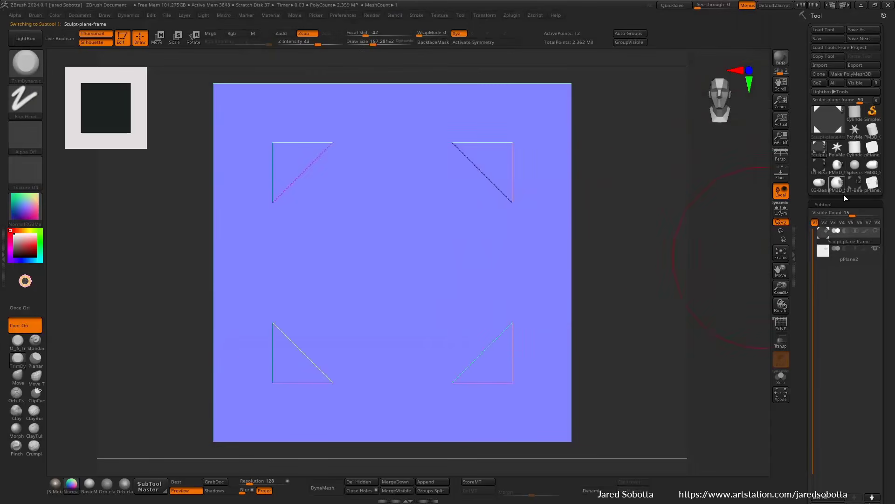
Step: Collapse the rocks tool's spread-out Xpose layout and merge all its visible subtools into one combined rocks tool
{"action": "left_click", "coordinate": [854, 184]}
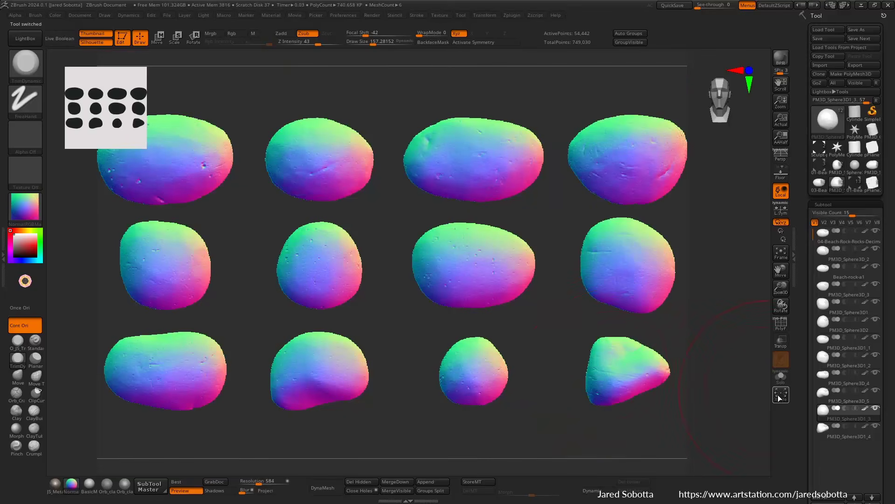
{"action": "left_click", "coordinate": [778, 395]}
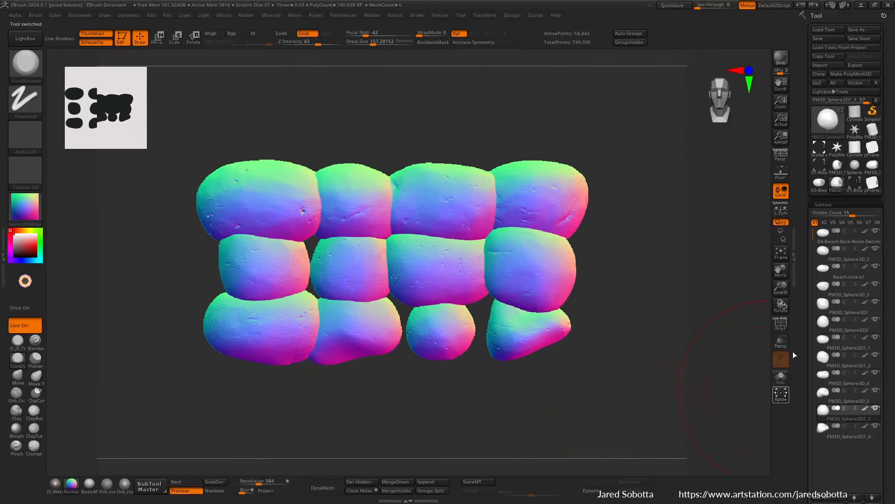
{"action": "left_click", "coordinate": [828, 204]}
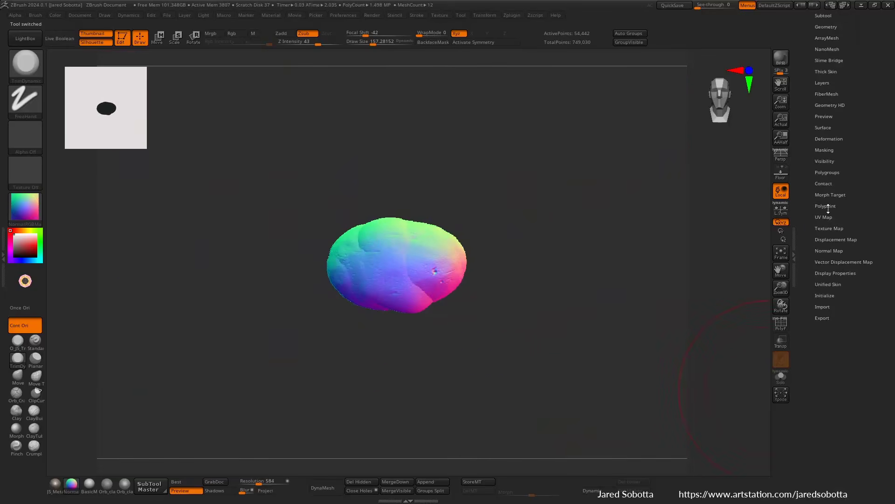
{"action": "scroll", "coordinate": [812, 139], "scroll_direction": "up", "scroll_amount": 3}
{"action": "left_click", "coordinate": [824, 60]}
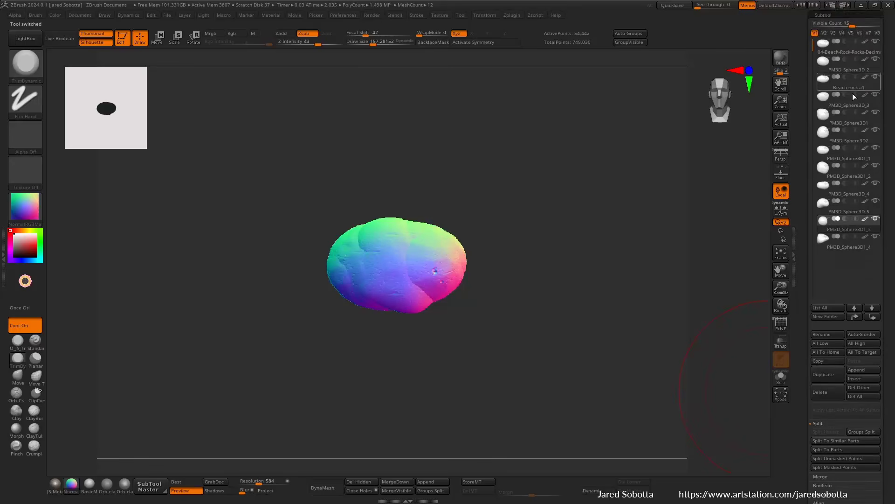
{"action": "scroll", "coordinate": [829, 375], "scroll_direction": "down", "scroll_amount": 5}
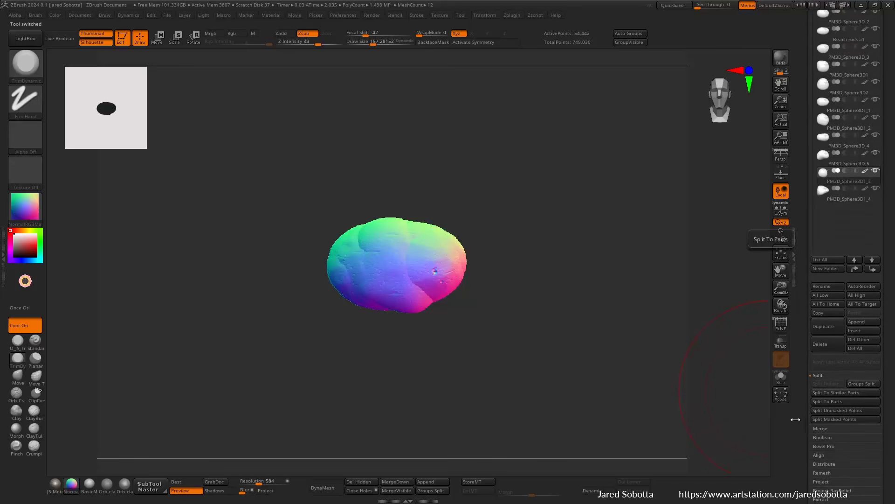
{"action": "left_click", "coordinate": [826, 384]}
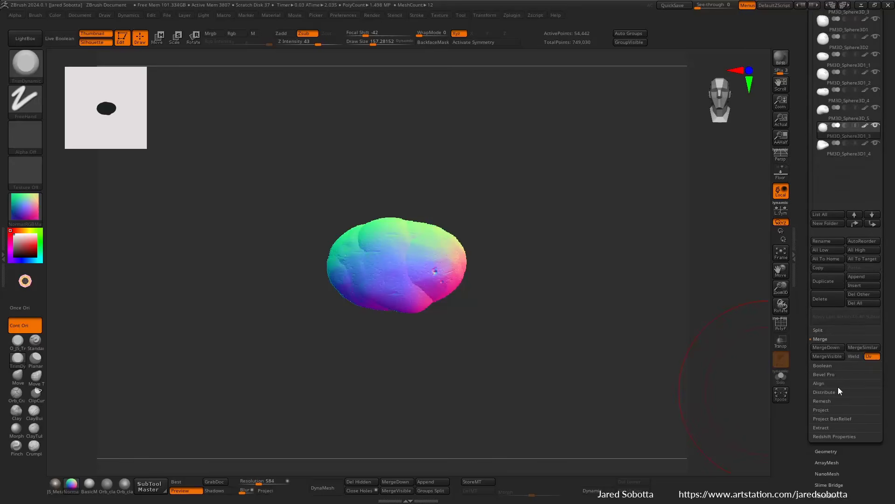
{"action": "left_click", "coordinate": [838, 356]}
{"action": "left_click_drag", "start_coordinate": [803, 146], "coordinate": [808, 260]}
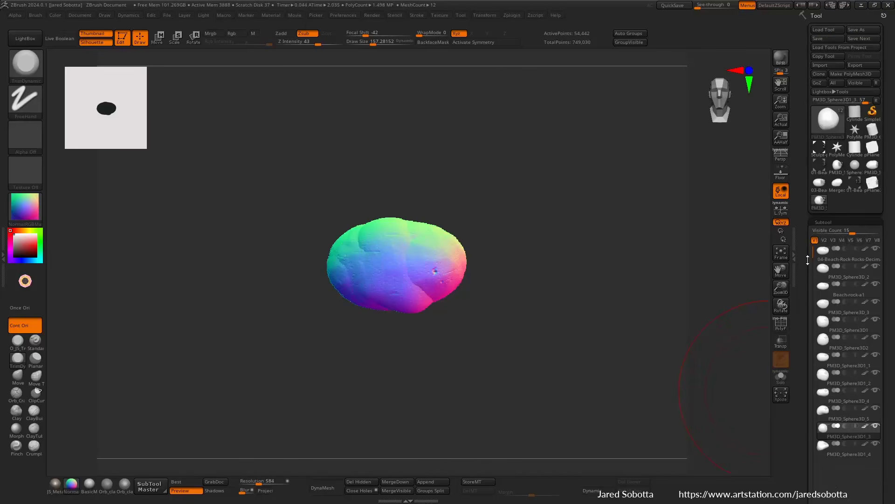
Step: Append the merged rocks tool as a subtool of the clean Sculpt-plane-frame tool
{"action": "left_click", "coordinate": [821, 204]}
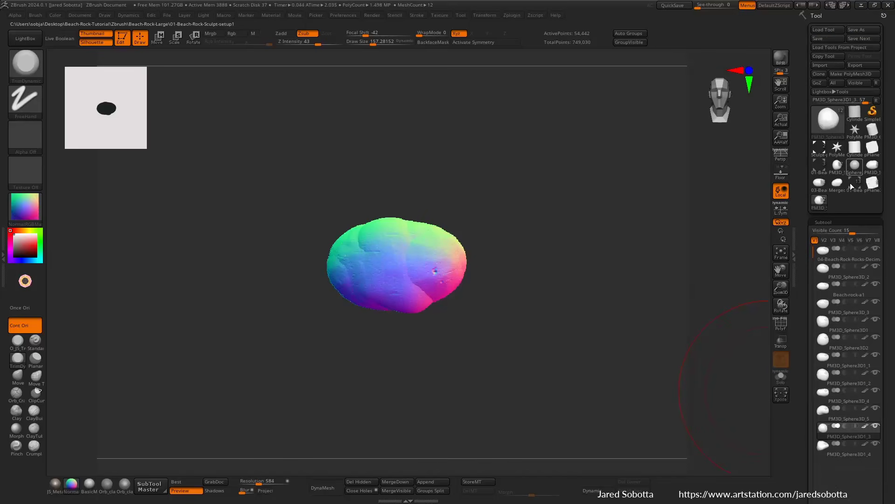
{"action": "left_click", "coordinate": [840, 184]}
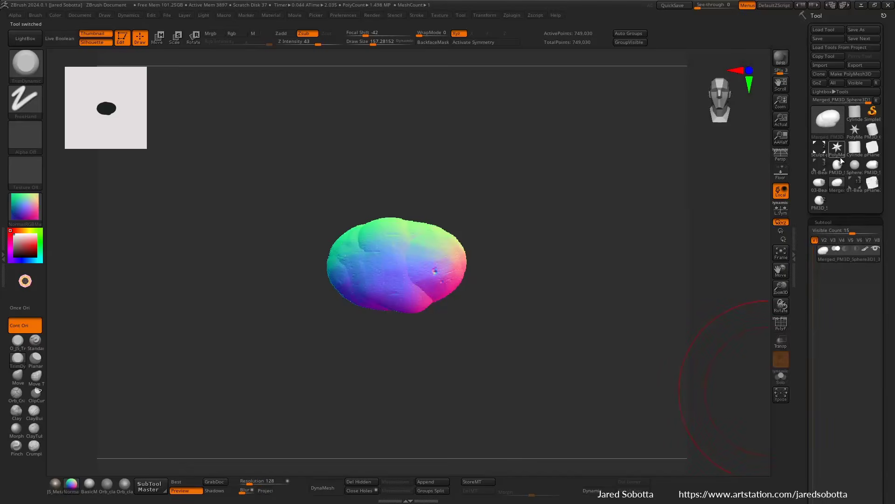
{"action": "left_click", "coordinate": [859, 190]}
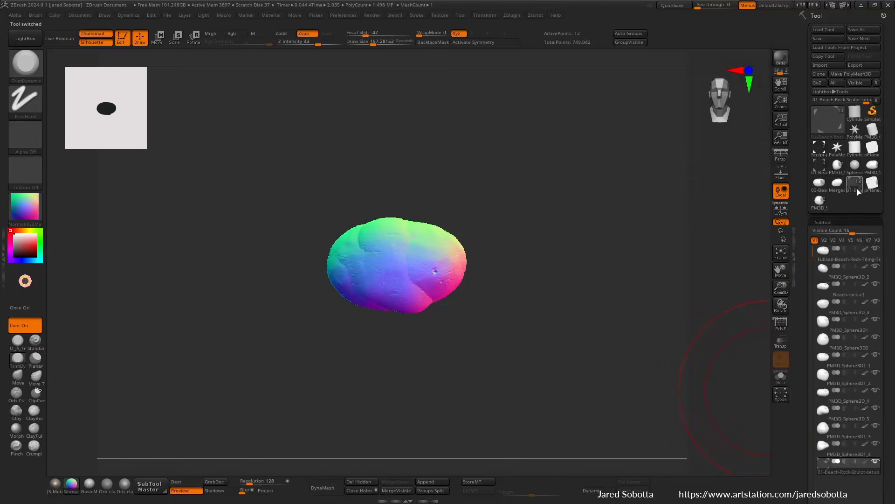
{"action": "left_click", "coordinate": [873, 186]}
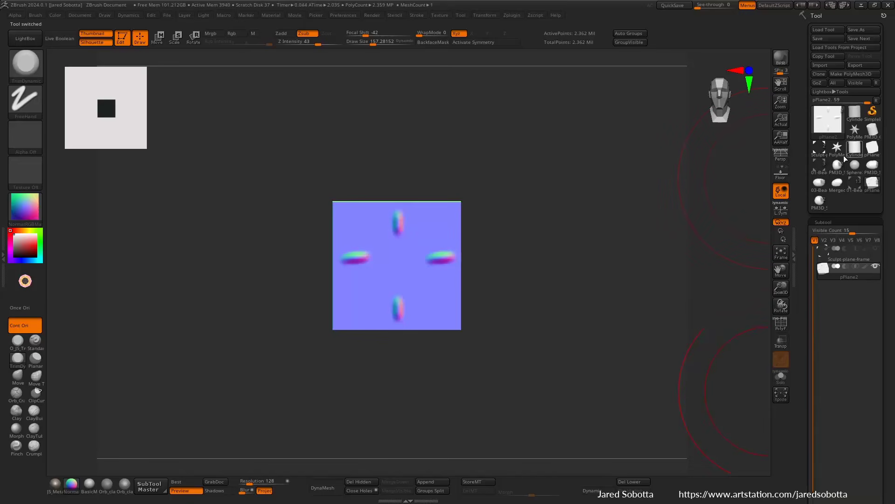
{"action": "left_click", "coordinate": [825, 155]}
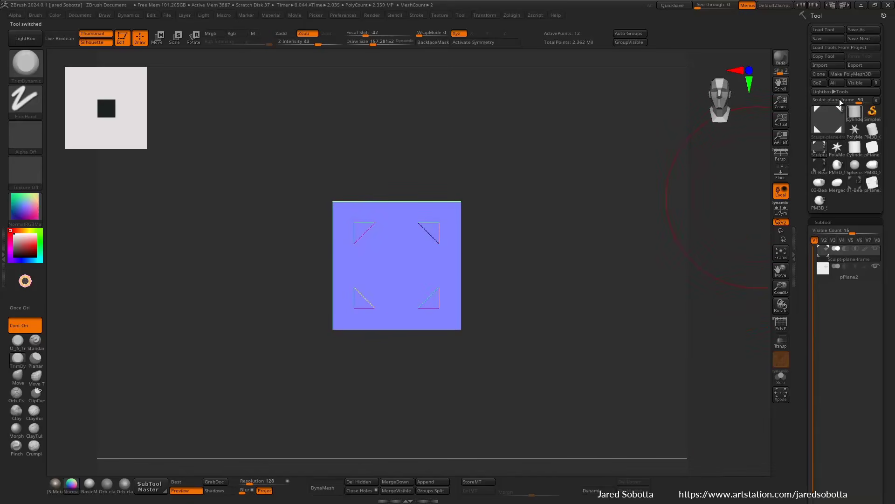
{"action": "left_click_drag", "start_coordinate": [805, 249], "coordinate": [807, 27]}
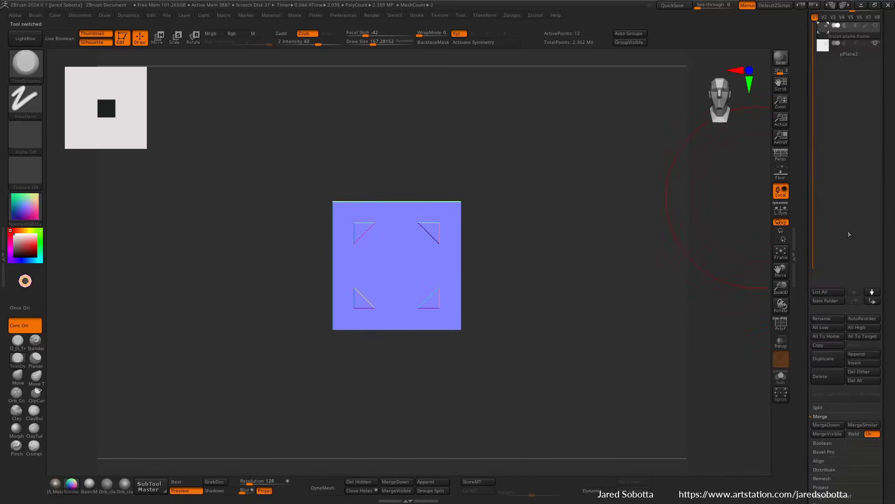
{"action": "left_click", "coordinate": [864, 354]}
{"action": "left_click", "coordinate": [694, 414]}
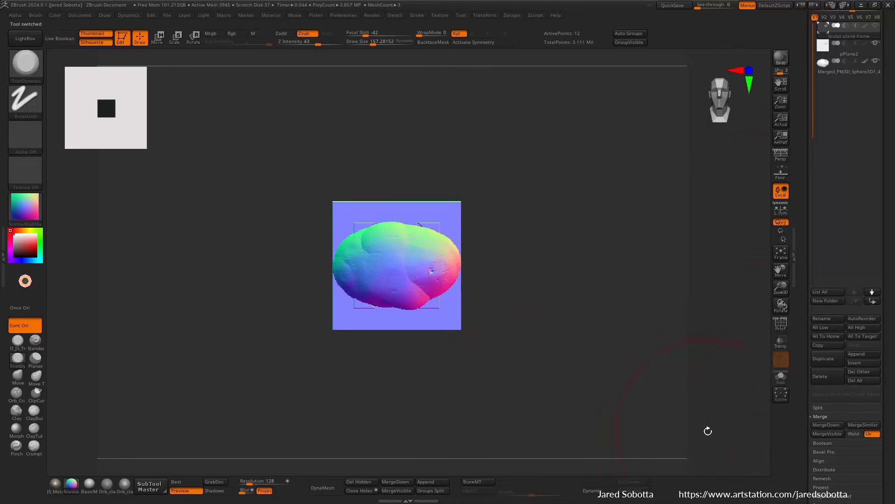
Step: Scale the merged rocks down to a small cluster at the plane's centre and turn on the corner frame's visibility
{"action": "key", "text": "r"}
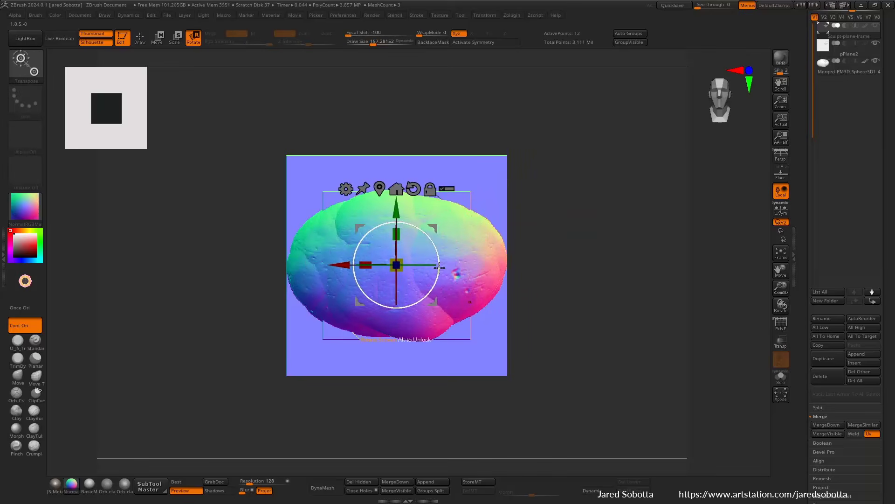
{"action": "left_click", "coordinate": [827, 74]}
{"action": "left_click_drag", "start_coordinate": [395, 265], "coordinate": [358, 297]}
{"action": "left_click", "coordinate": [874, 55]}
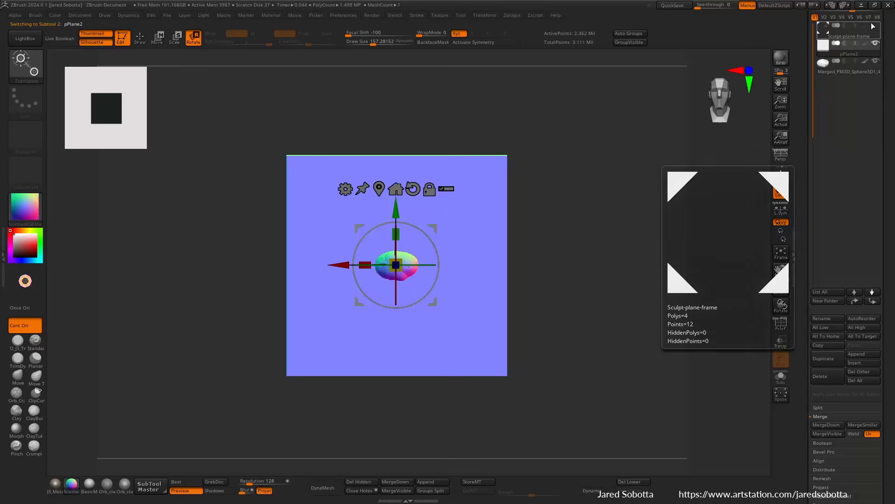
{"action": "left_click", "coordinate": [876, 69]}
Step: Move the merged rocks to the right side of the corner frame and enlarge them slightly
{"action": "right_click_drag", "start_coordinate": [418, 266], "coordinate": [491, 289], "text": "ctrl"}
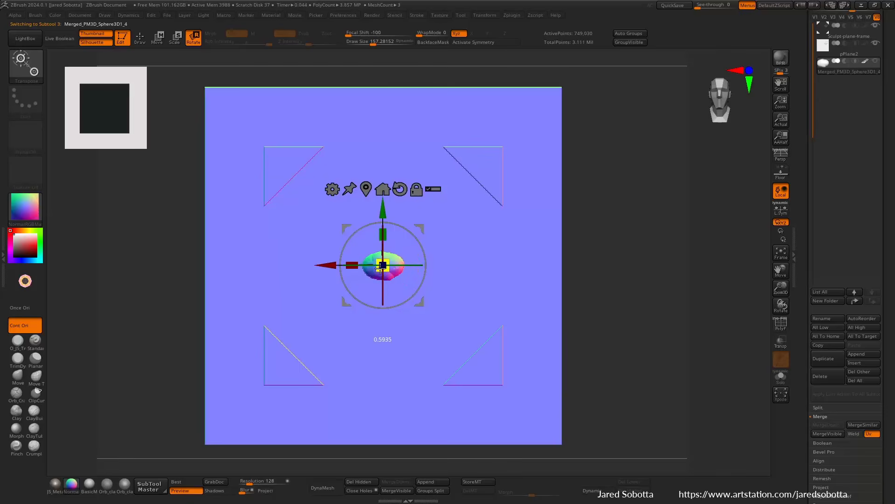
{"action": "left_click_drag", "start_coordinate": [419, 229], "coordinate": [530, 227]}
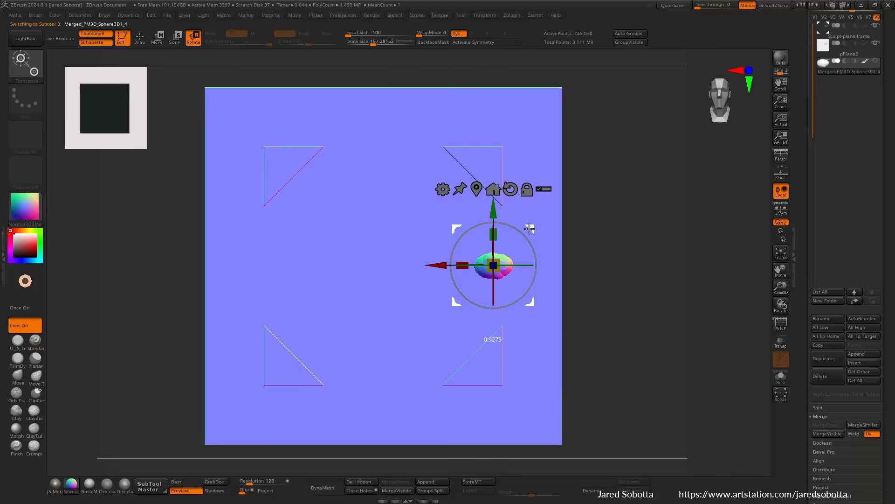
{"action": "left_click_drag", "start_coordinate": [496, 267], "coordinate": [510, 267]}
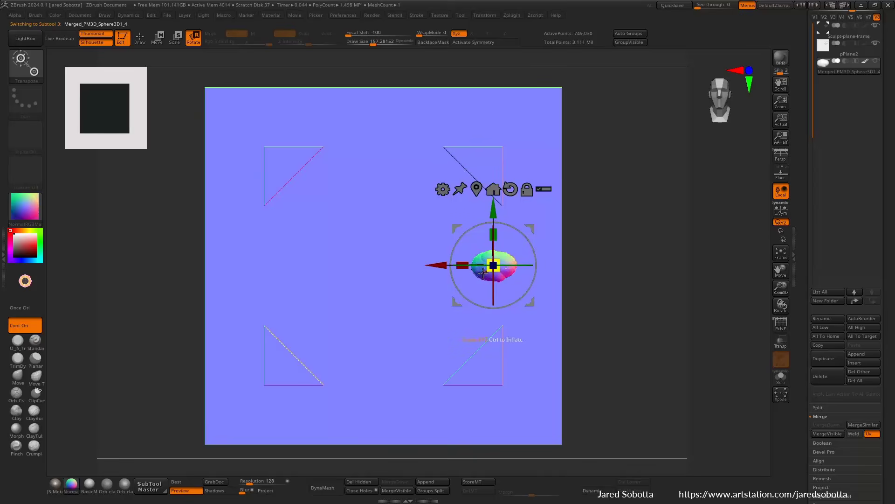
Step: Look through the loaded tools, comparing the earlier sculpt setups, the rock sets and the brushed plane
{"action": "left_click_drag", "start_coordinate": [800, 83], "coordinate": [797, 259]}
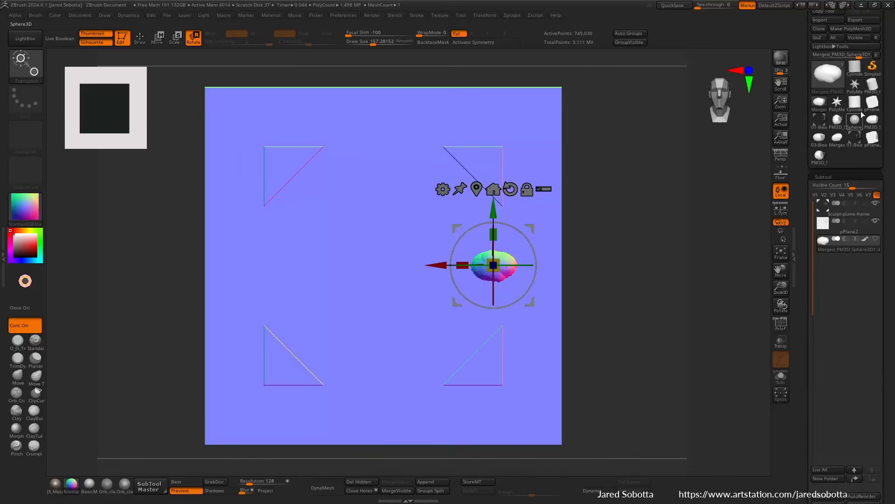
{"action": "left_click", "coordinate": [820, 121]}
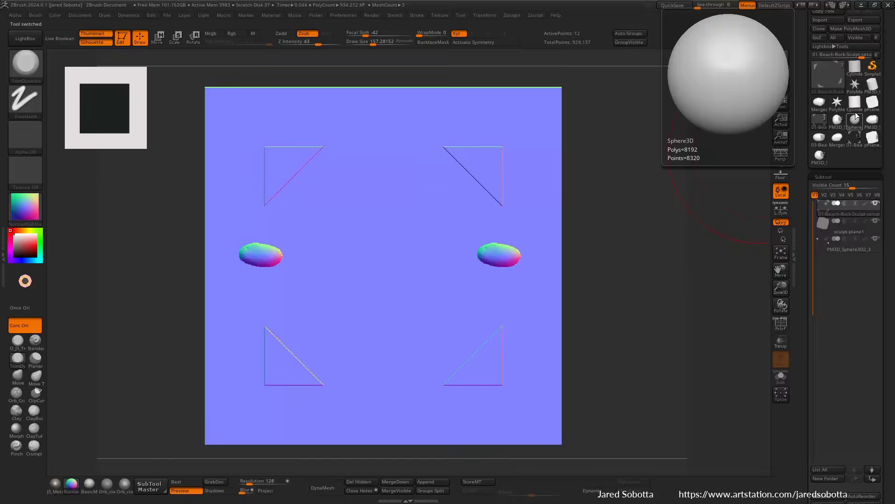
{"action": "mouse_move", "coordinate": [851, 141]}
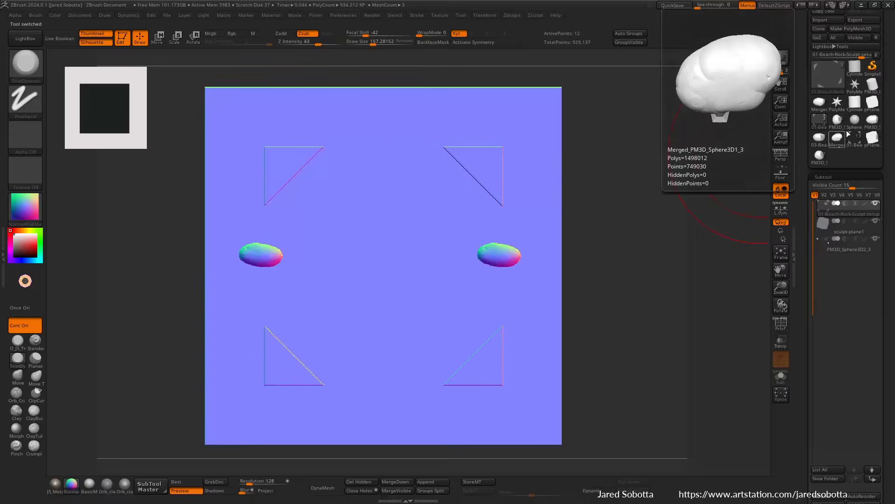
{"action": "left_click", "coordinate": [866, 126]}
{"action": "left_click", "coordinate": [826, 162]}
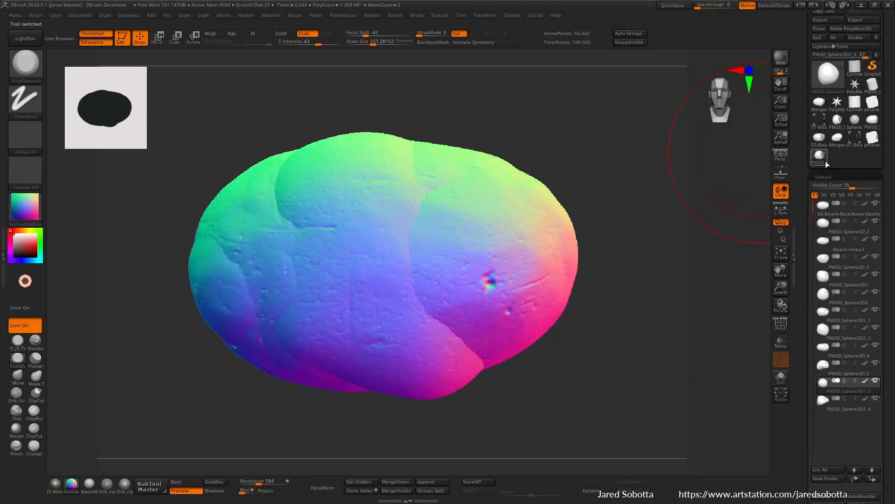
{"action": "left_click", "coordinate": [842, 141]}
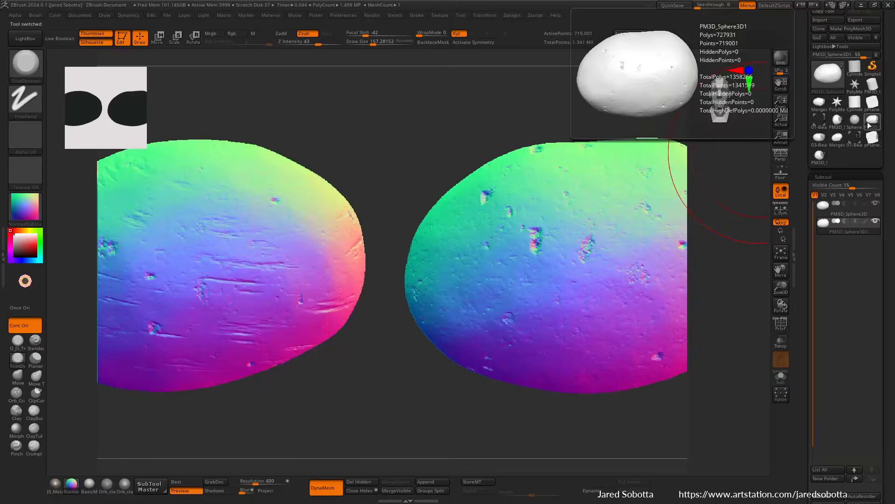
{"action": "left_click", "coordinate": [854, 120]}
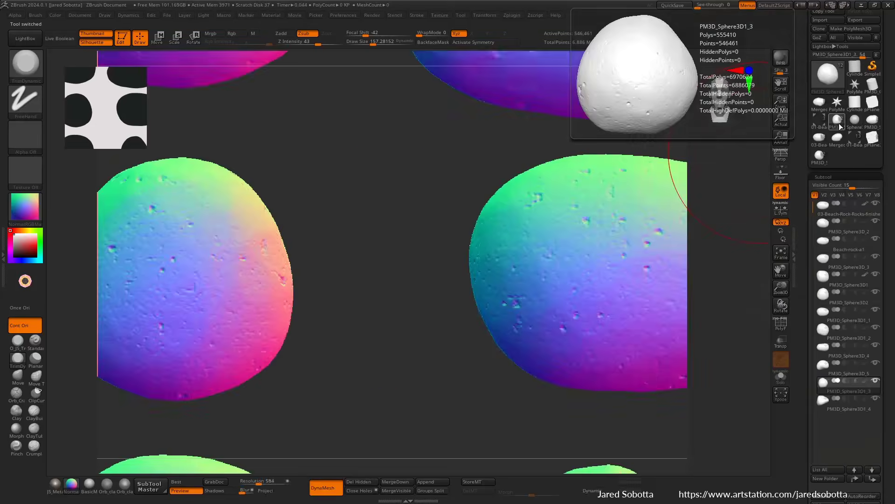
{"action": "left_click", "coordinate": [873, 139]}
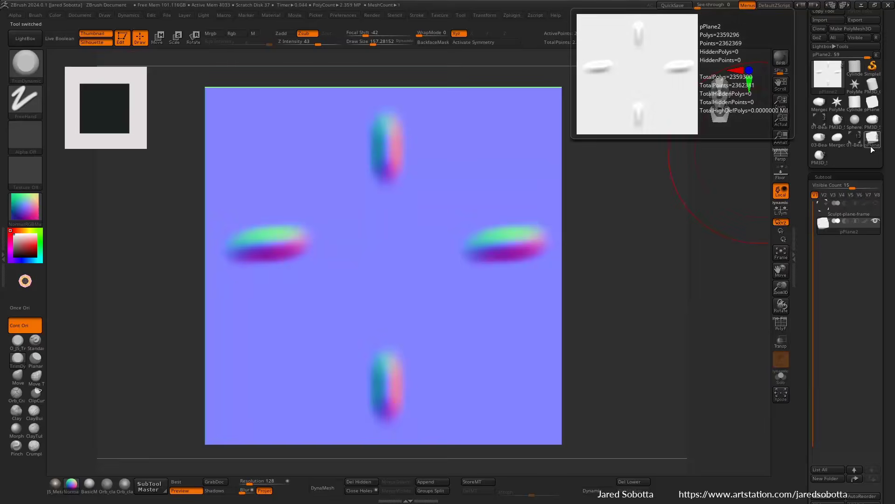
{"action": "left_click", "coordinate": [820, 155]}
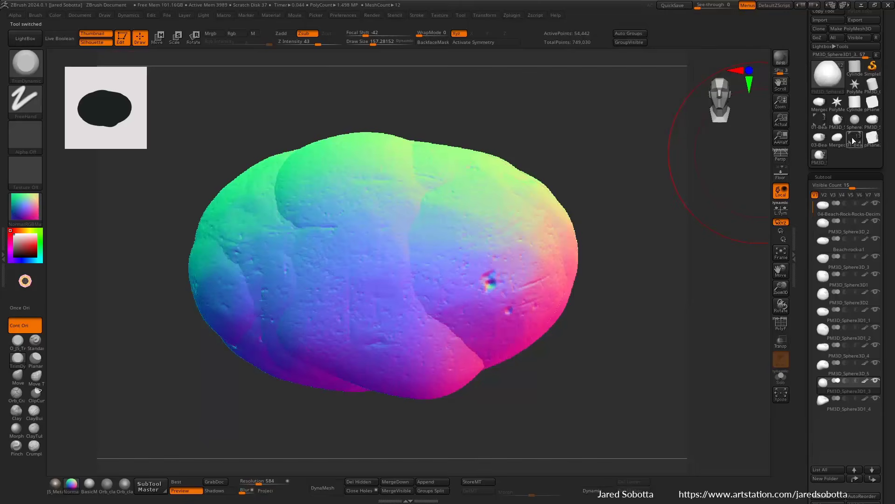
{"action": "left_click", "coordinate": [825, 122]}
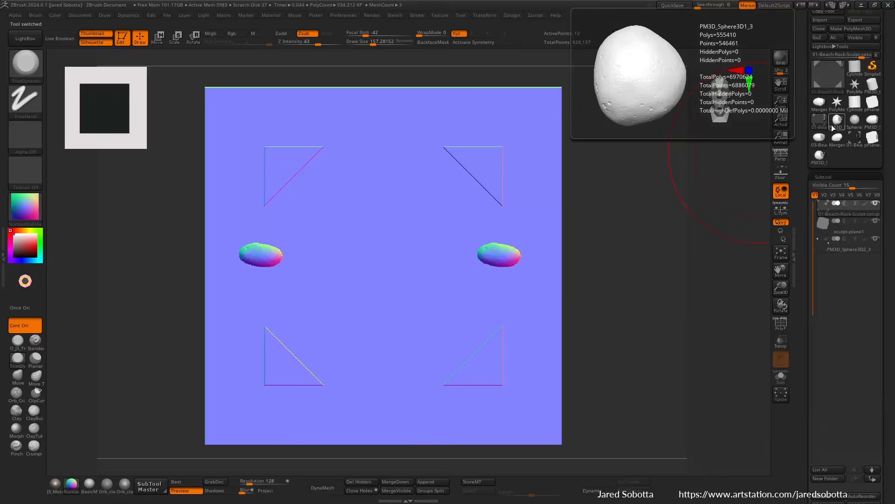
{"action": "left_click", "coordinate": [855, 140]}
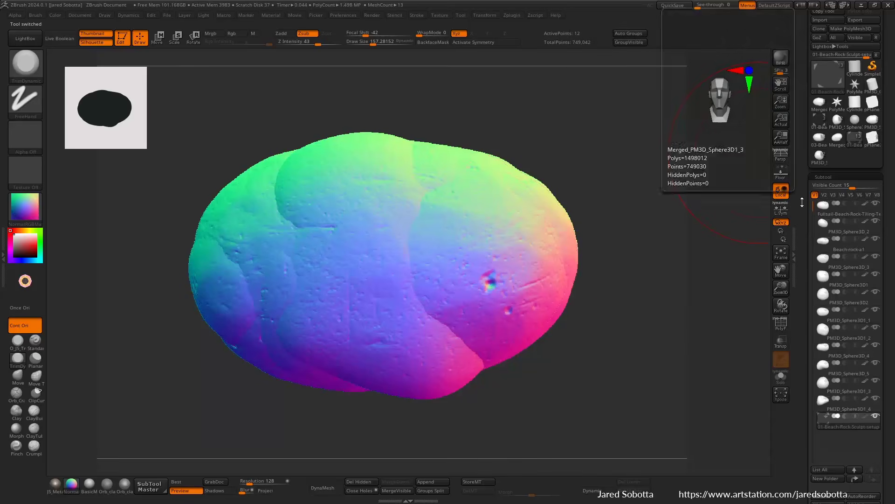
{"action": "mouse_move", "coordinate": [618, 401]}
{"action": "left_mouse_down"}
{"action": "mouse_move", "coordinate": [608, 404]}
{"action": "mouse_move", "coordinate": [628, 387]}
{"action": "left_mouse_up"}
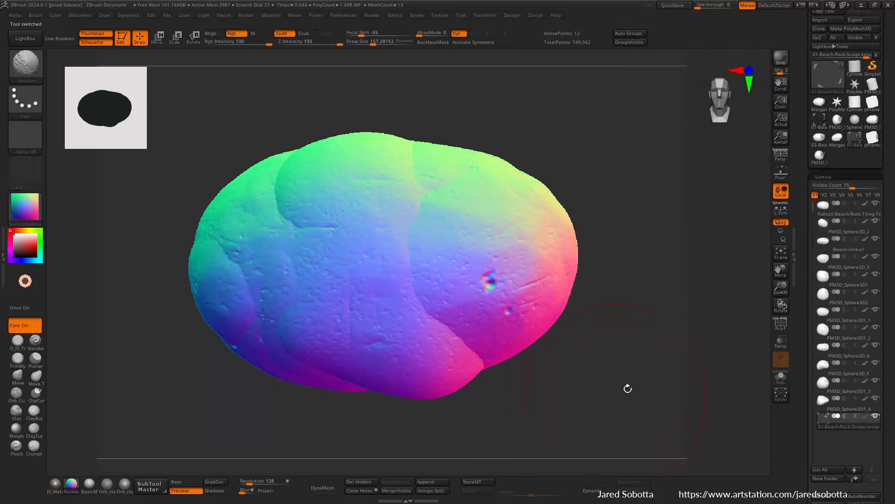
{"action": "key", "text": "f"}
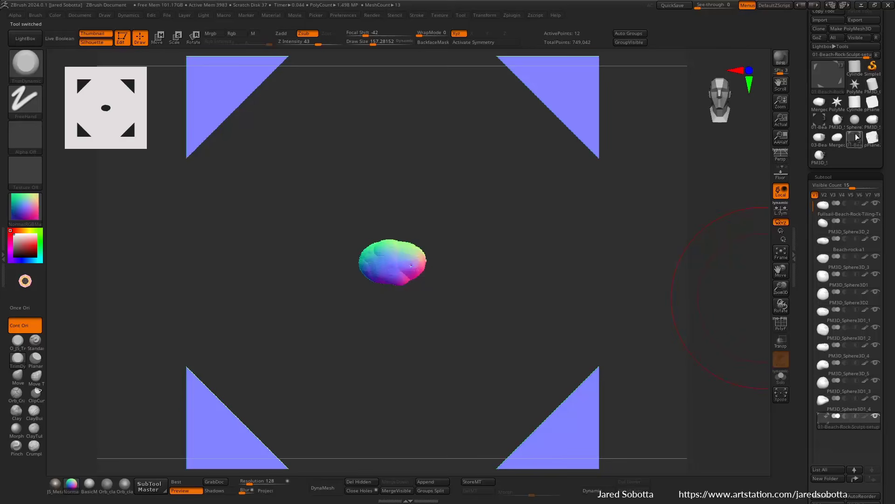
Step: Switch to the tool combining the plane, frame and merged rocks, and save it in the Sculpt-plane-frame folder
{"action": "left_click", "coordinate": [861, 110]}
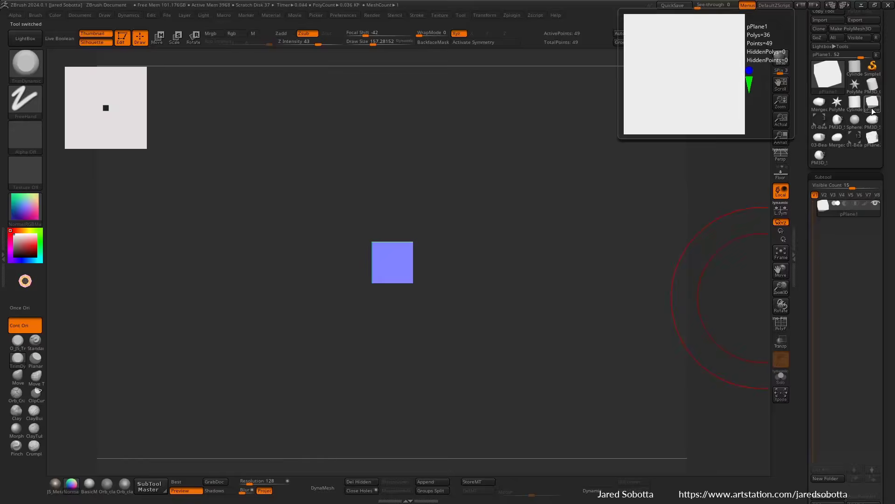
{"action": "left_click", "coordinate": [822, 106]}
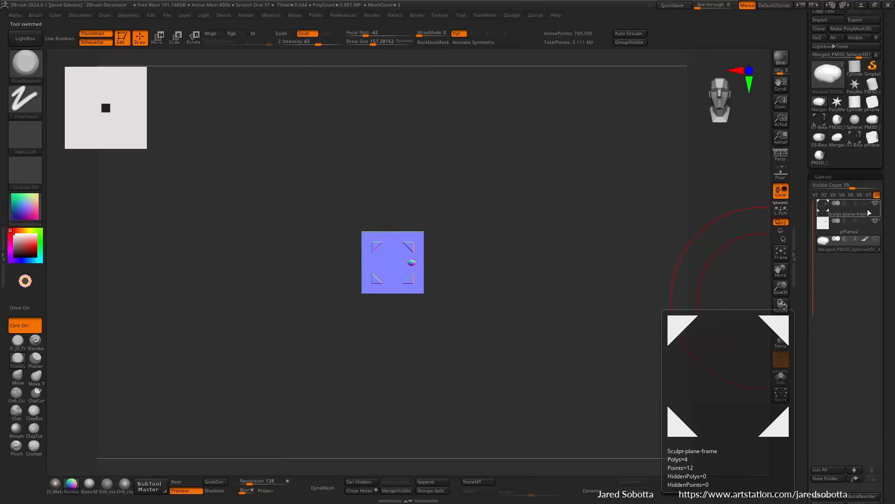
{"action": "left_click_drag", "start_coordinate": [801, 121], "coordinate": [801, 214]}
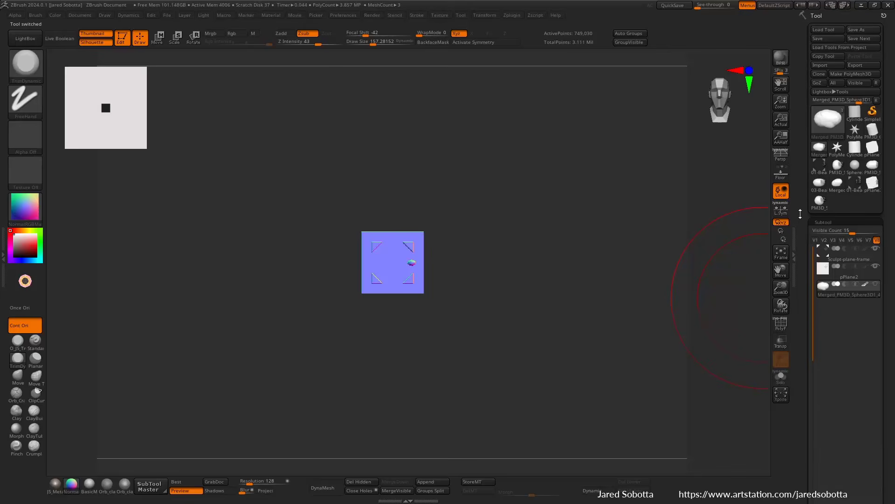
{"action": "left_click", "coordinate": [866, 37]}
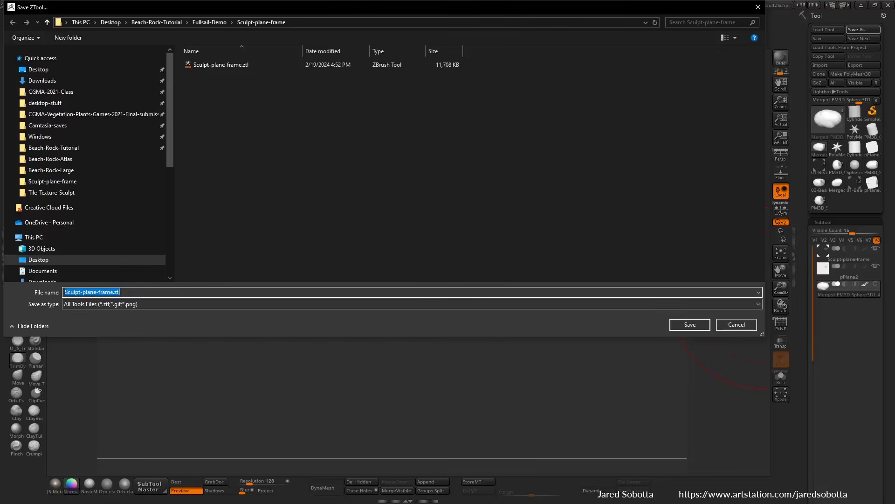
{"action": "key", "text": "Return"}
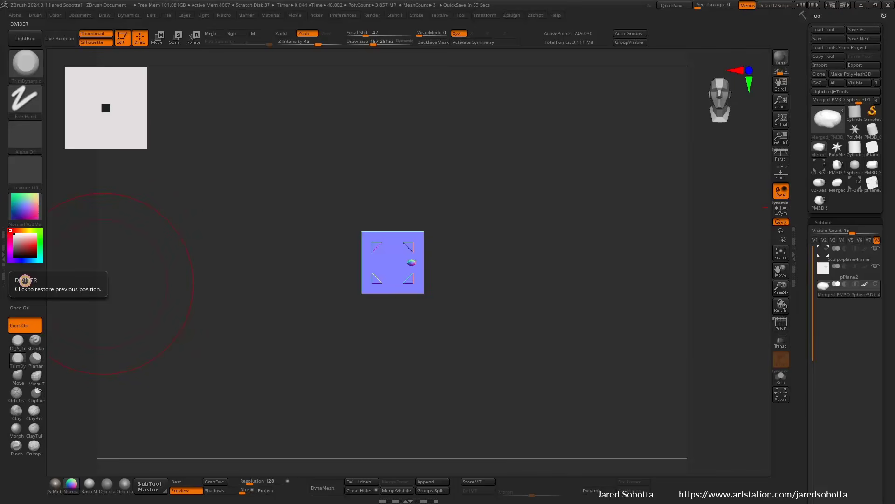
{"action": "mouse_move", "coordinate": [500, 271]}
{"action": "left_mouse_down"}
{"action": "mouse_move", "coordinate": [480, 277]}
{"action": "mouse_move", "coordinate": [496, 274]}
{"action": "left_mouse_up"}
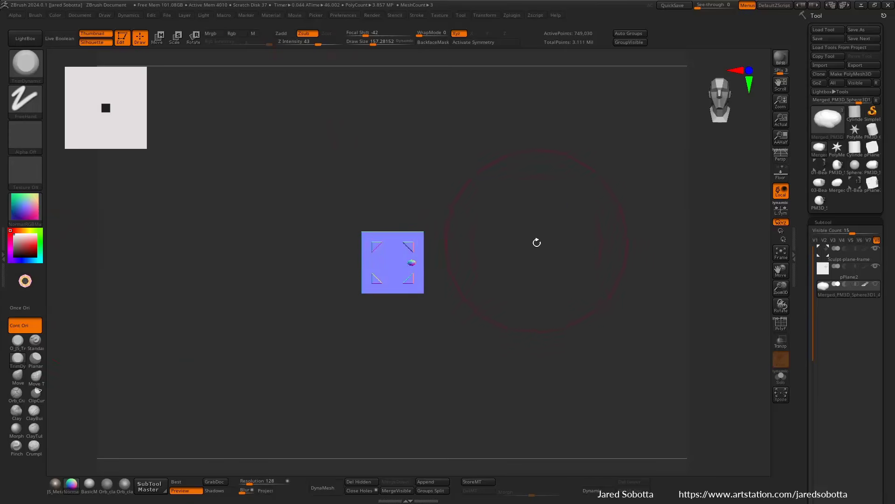
{"action": "left_click", "coordinate": [344, 15]}
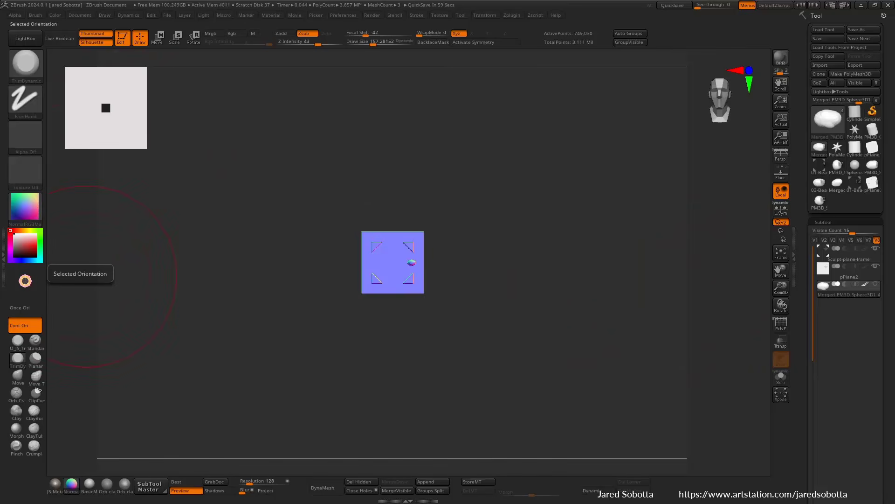
Step: Lower the visible subtool count to 9 and delete the copied PolyMesh3D star tool
{"action": "left_click", "coordinate": [857, 152]}
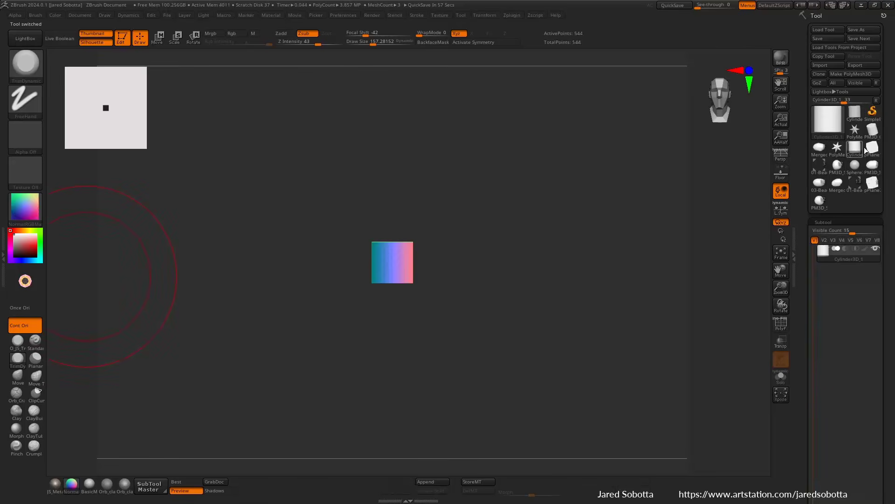
{"action": "left_click", "coordinate": [856, 133]}
{"action": "left_click_drag", "start_coordinate": [800, 279], "coordinate": [806, 173]}
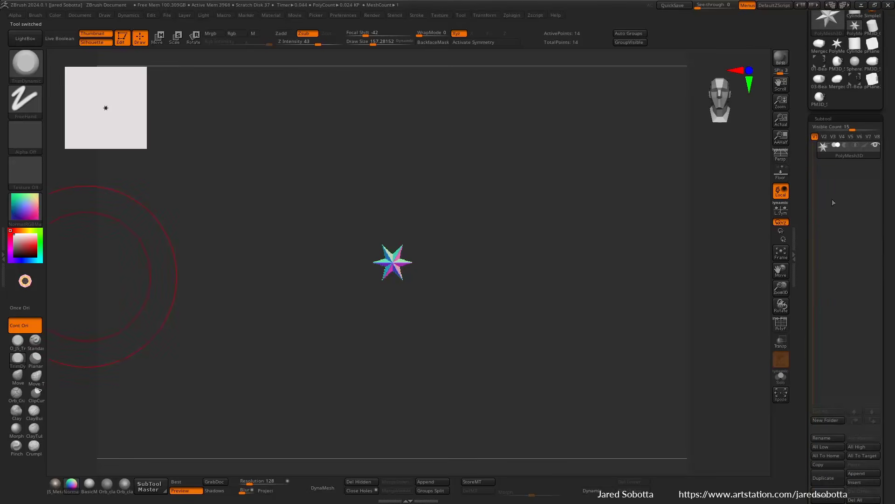
{"action": "left_click_drag", "start_coordinate": [853, 128], "coordinate": [825, 128]}
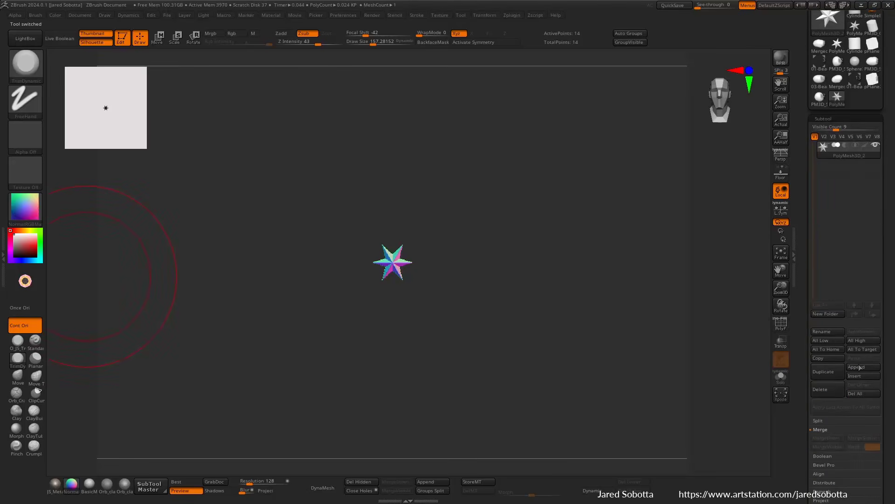
{"action": "left_click", "coordinate": [849, 394]}
{"action": "left_click", "coordinate": [741, 412]}
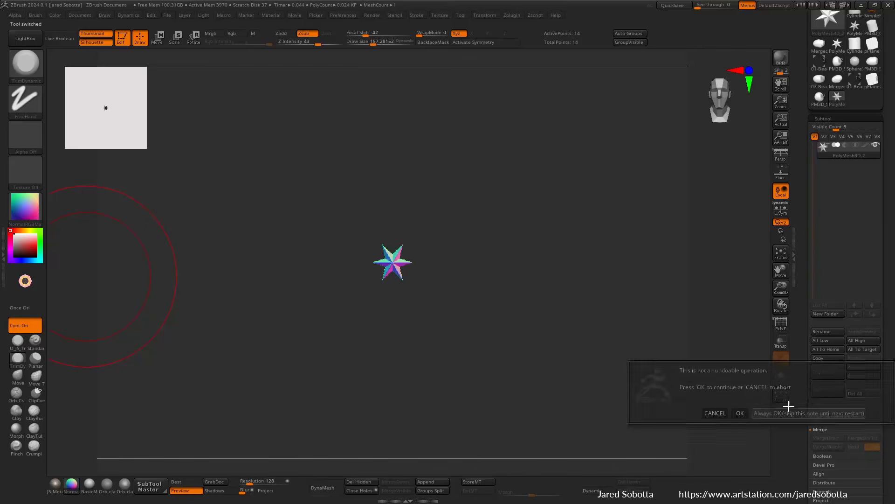
Step: Delete the unused cylinder tool and the PolyMesh3D_1 star tool, keeping the combined plane, frame and rocks tool
{"action": "left_click_drag", "start_coordinate": [804, 143], "coordinate": [809, 209]}
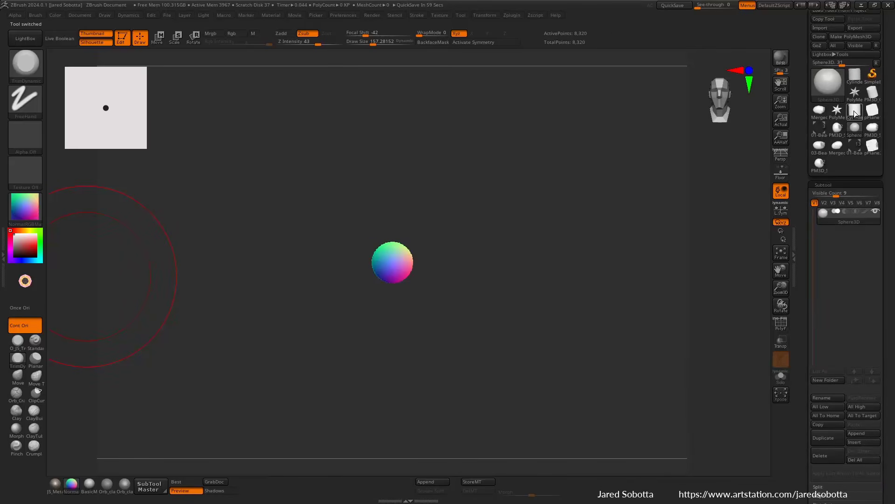
{"action": "left_click", "coordinate": [855, 111]}
{"action": "left_click", "coordinate": [867, 461]}
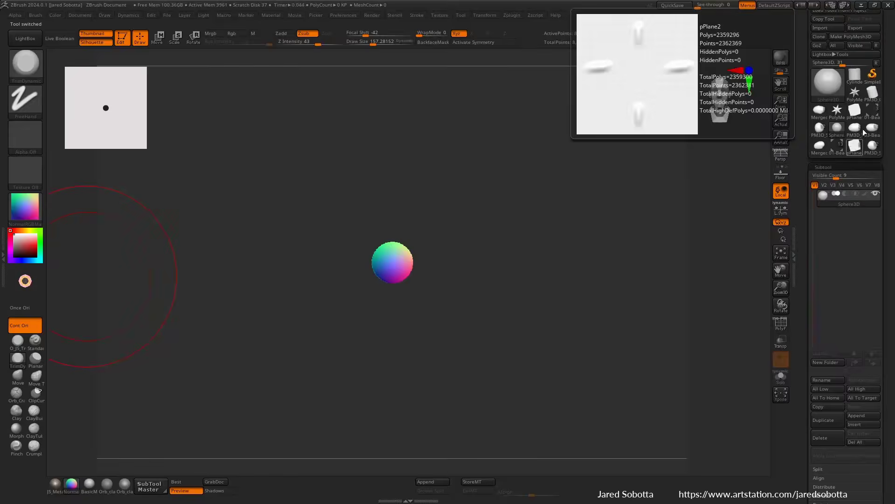
{"action": "left_click", "coordinate": [821, 111]}
{"action": "left_click", "coordinate": [849, 200]}
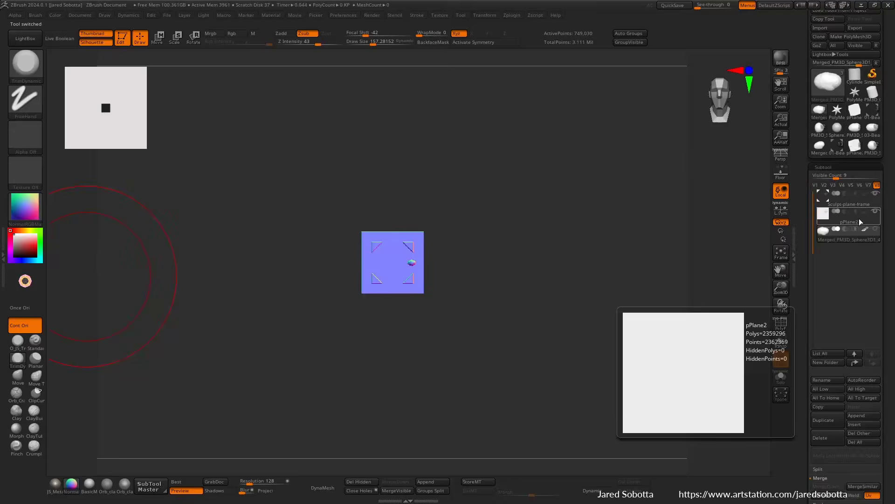
{"action": "left_click", "coordinate": [839, 114]}
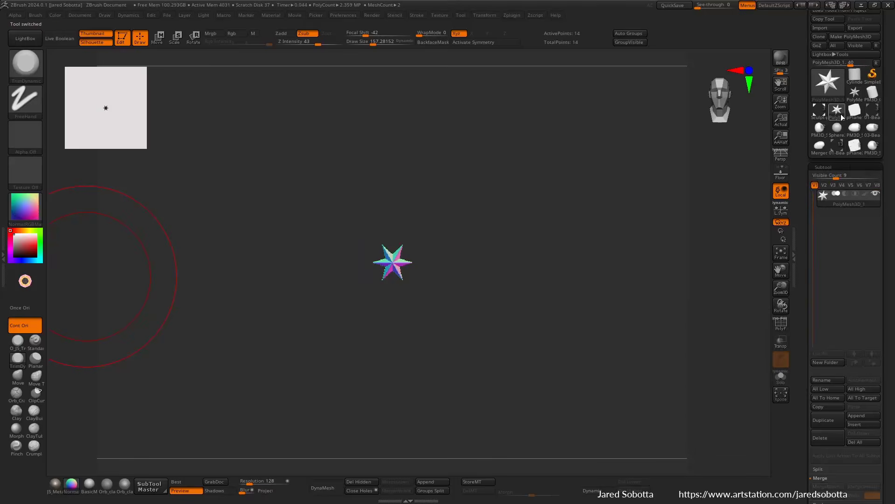
{"action": "left_click", "coordinate": [869, 443]}
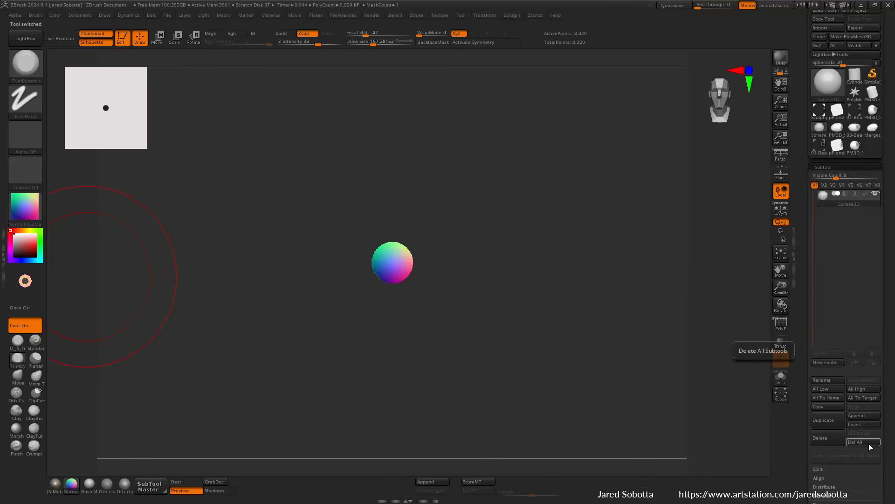
Step: Delete the leftover pPlane1, 01-Beach-Rock-Sculpt-setup and separate twelve-rock tools
{"action": "left_click", "coordinate": [839, 112]}
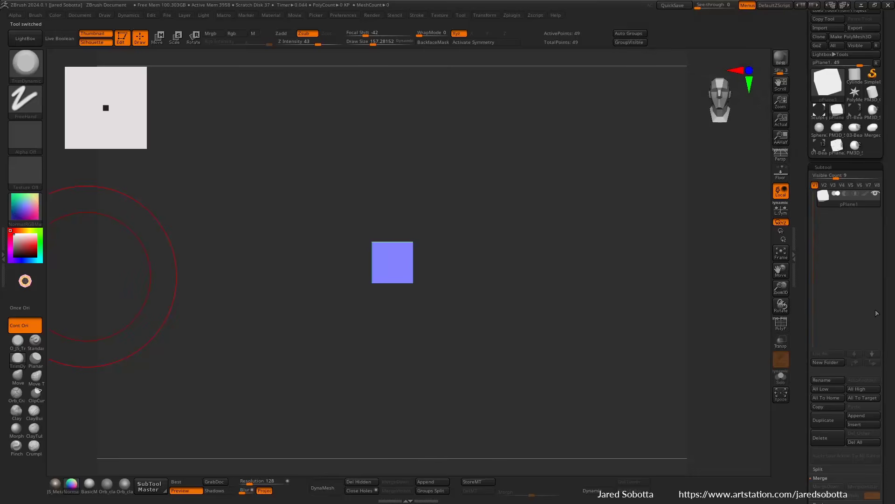
{"action": "left_click", "coordinate": [864, 443]}
{"action": "left_click", "coordinate": [838, 115]}
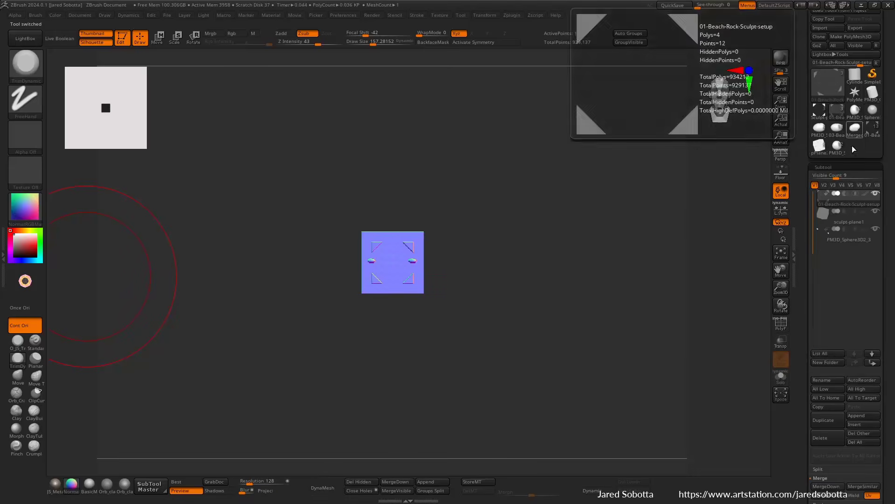
{"action": "left_click", "coordinate": [863, 441]}
{"action": "left_click", "coordinate": [838, 111]}
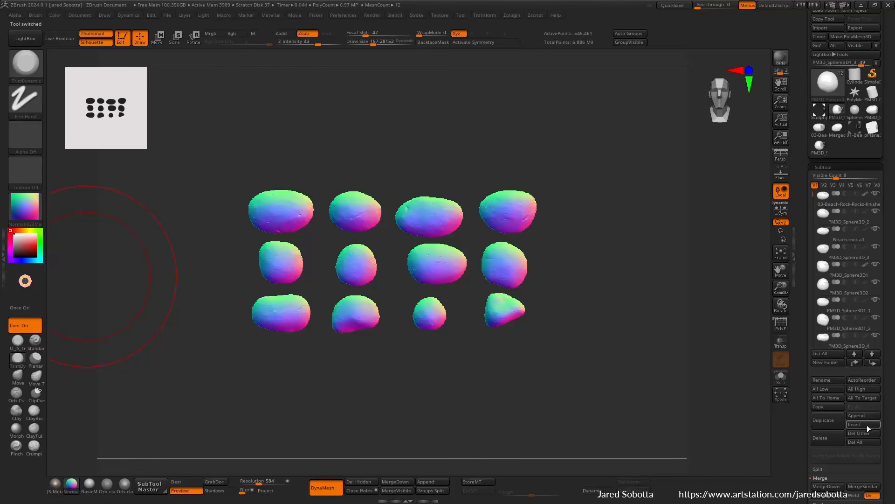
{"action": "left_click", "coordinate": [864, 442]}
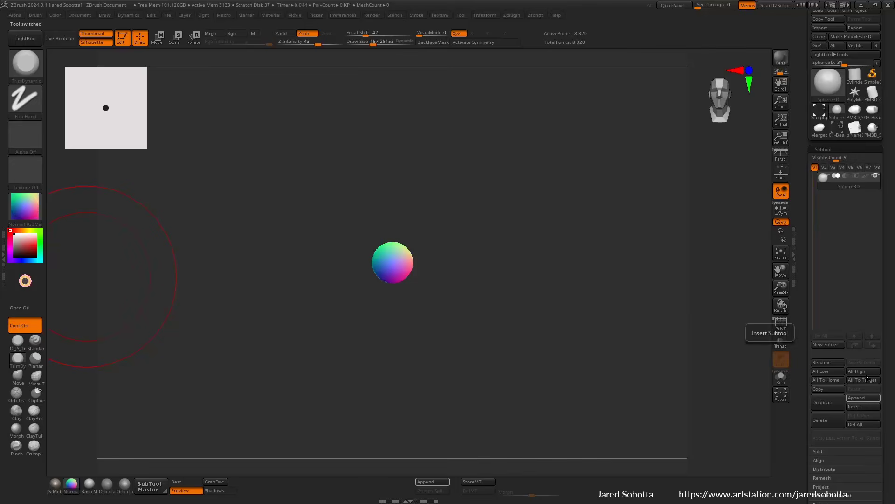
Step: In the combined tool, move the merged rocks off the plane beside its lower-right corner and switch to the JS metal material
{"action": "left_click", "coordinate": [824, 115]}
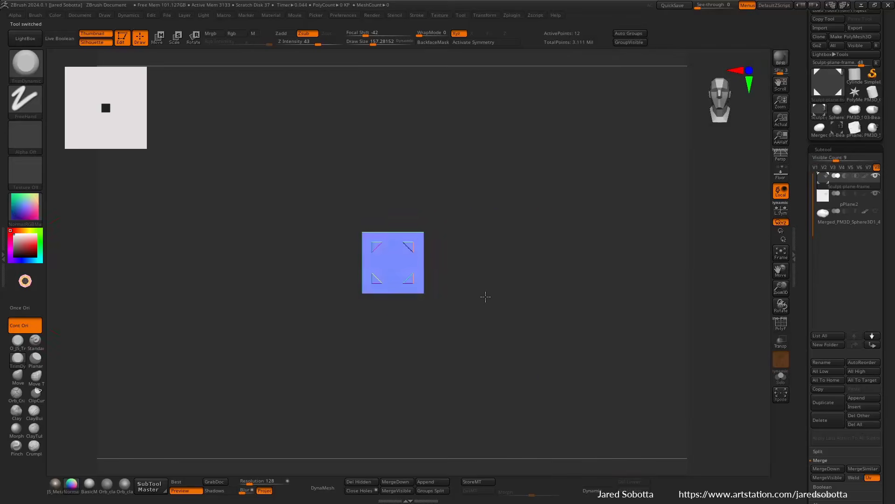
{"action": "key", "text": "f"}
{"action": "left_click", "coordinate": [845, 220]}
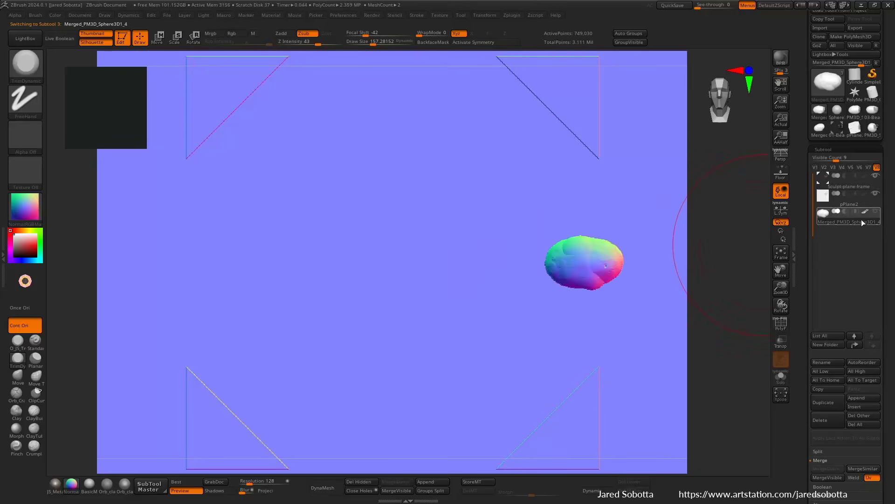
{"action": "left_click", "coordinate": [877, 187]}
{"action": "mouse_move", "coordinate": [879, 187]}
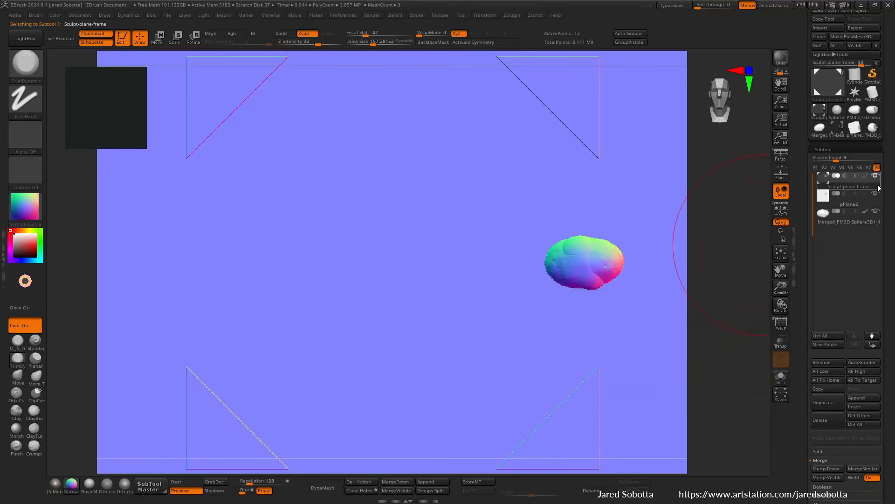
{"action": "right_click_drag", "start_coordinate": [605, 359], "coordinate": [509, 292], "text": "ctrl"}
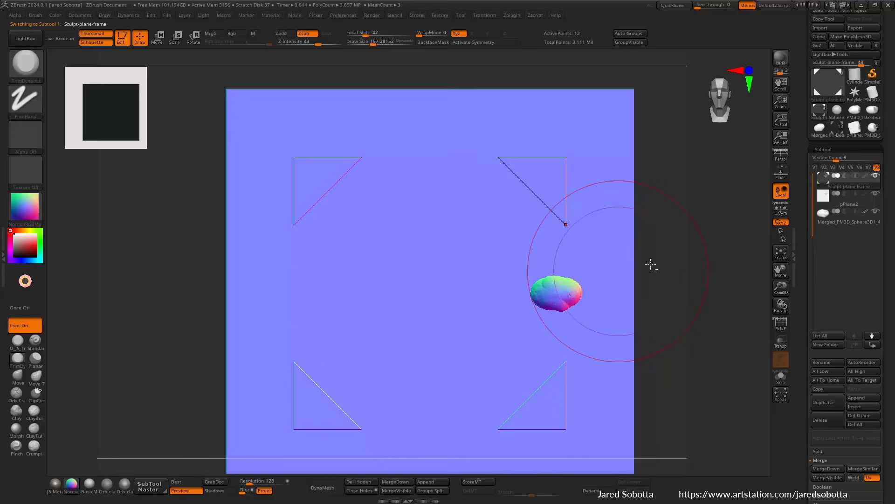
{"action": "left_click", "coordinate": [851, 224]}
{"action": "right_click_drag", "start_coordinate": [615, 282], "coordinate": [510, 270], "text": "alt"}
{"action": "key", "text": "w"}
{"action": "left_click_drag", "start_coordinate": [491, 248], "coordinate": [601, 347]}
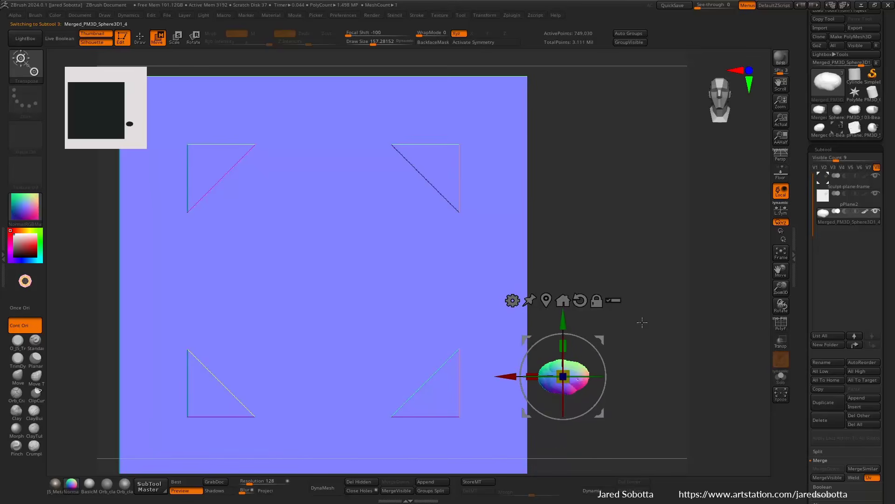
{"action": "left_click", "coordinate": [56, 491]}
{"action": "mouse_move", "coordinate": [674, 326]}
{"action": "right_mouse_down", "text": "ctrl"}
{"action": "mouse_move", "coordinate": [645, 337]}
{"action": "mouse_move", "coordinate": [657, 329]}
{"action": "right_mouse_up", "text": "ctrl"}
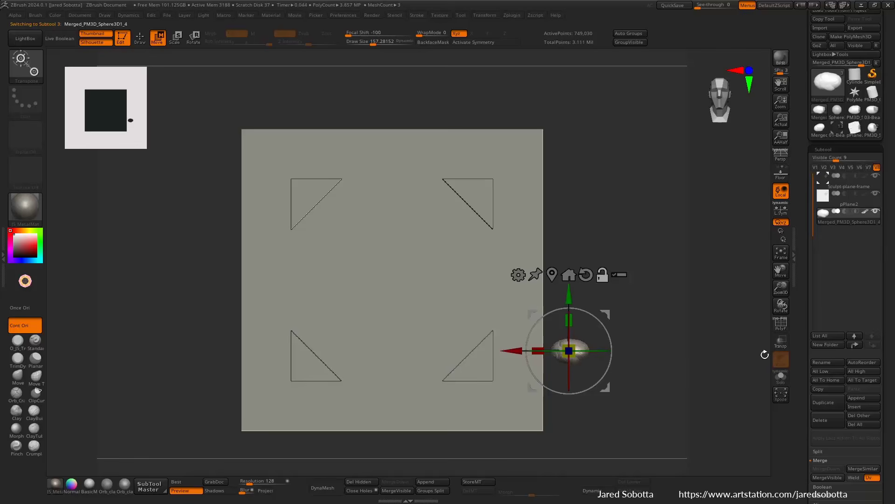
Step: Assign automatic polygroups to the merged rocks by topology continuity
{"action": "left_click", "coordinate": [823, 150]}
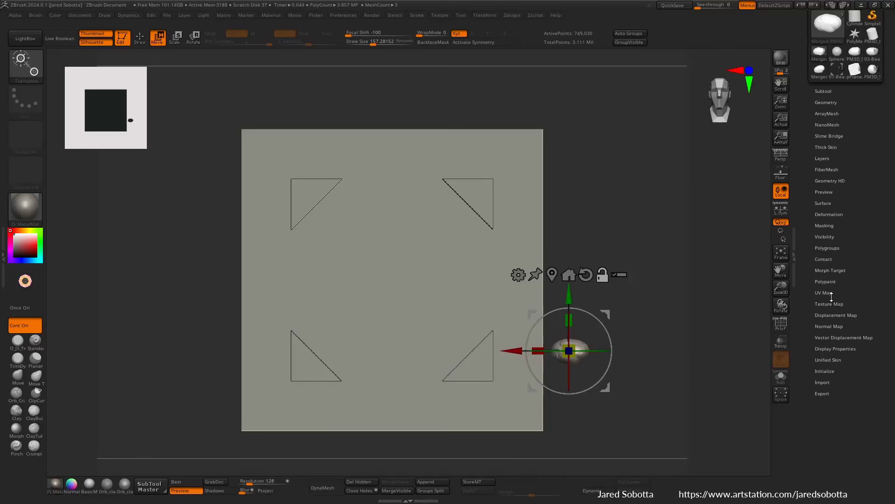
{"action": "left_click", "coordinate": [827, 247]}
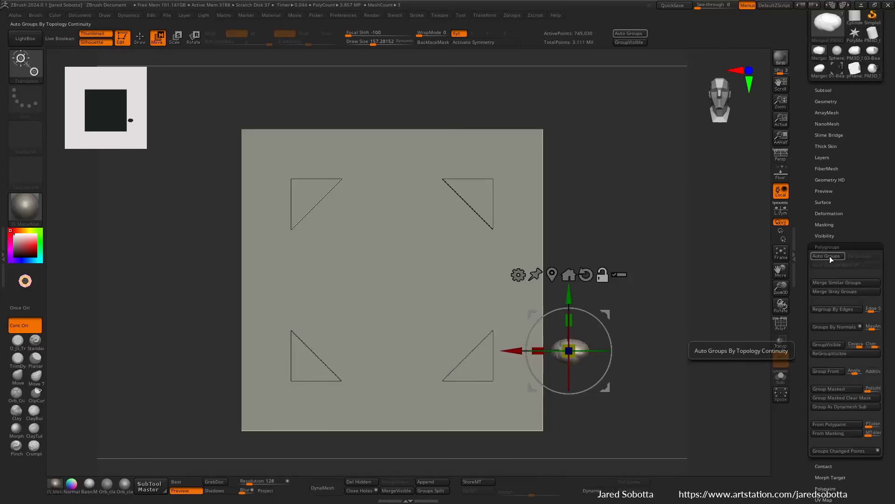
{"action": "mouse_move", "coordinate": [646, 366]}
{"action": "right_mouse_down"}
{"action": "mouse_move", "coordinate": [633, 367]}
{"action": "mouse_move", "coordinate": [654, 368]}
{"action": "right_mouse_up"}
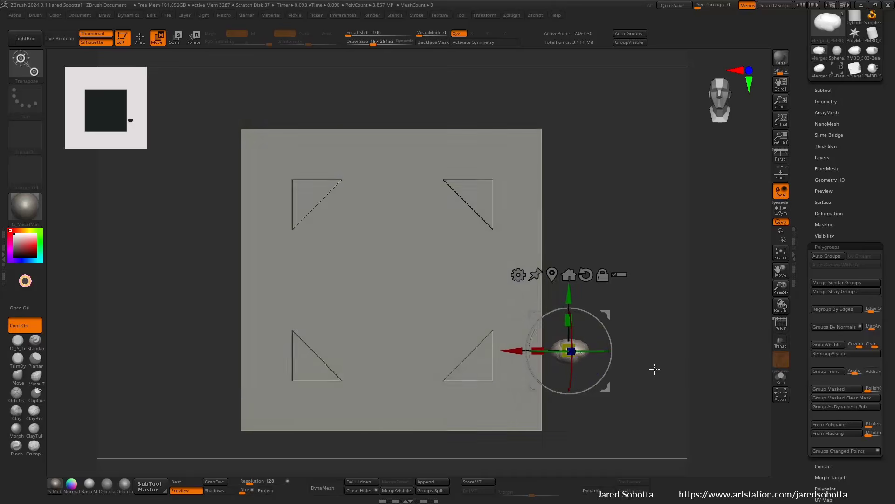
Step: Split the merged rocks into separate subtools by their polygroups
{"action": "left_click", "coordinate": [824, 90]}
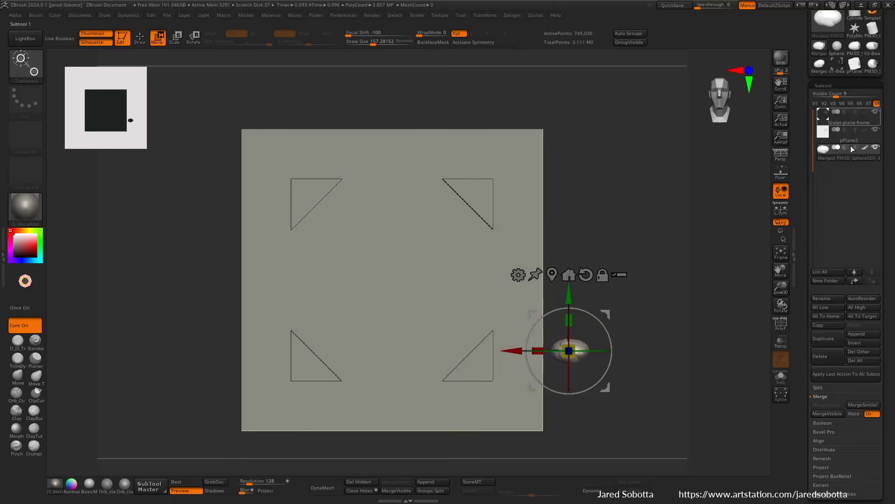
{"action": "left_click", "coordinate": [832, 388]}
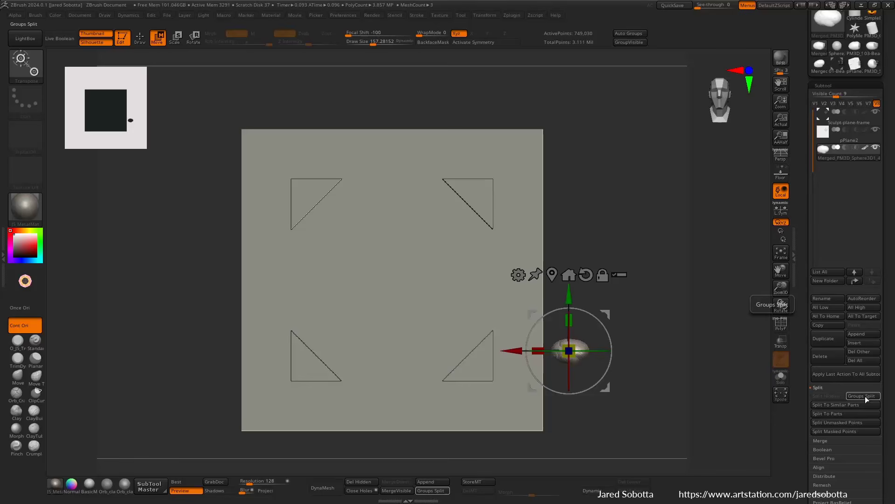
{"action": "left_click", "coordinate": [866, 396]}
{"action": "left_click", "coordinate": [740, 416]}
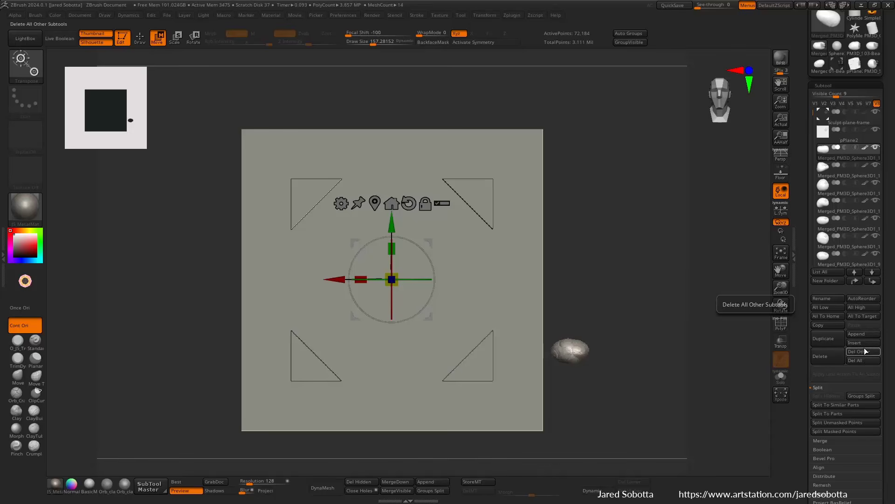
Step: Raise the visible subtool count to list all rocks and create a subtool folder named Rocks-Edge
{"action": "left_click_drag", "start_coordinate": [836, 96], "coordinate": [852, 96]}
{"action": "scroll", "coordinate": [855, 249], "scroll_direction": "down", "scroll_amount": 5}
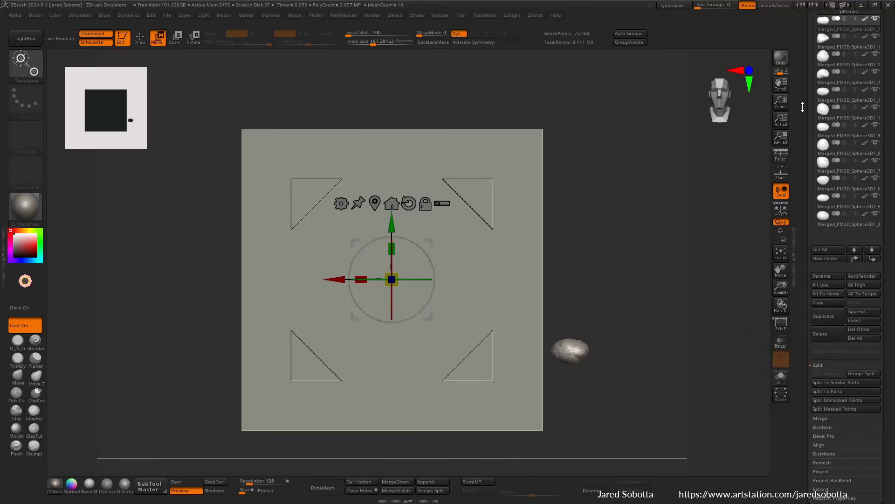
{"action": "left_click", "coordinate": [826, 242]}
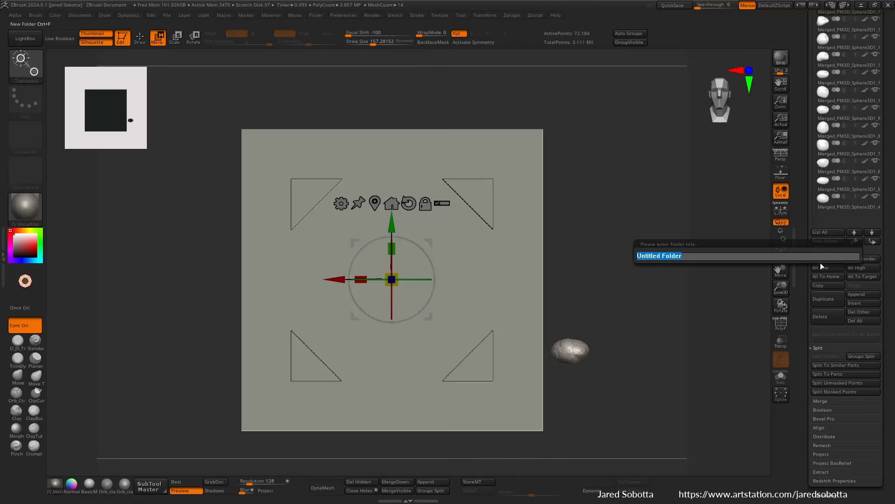
{"action": "type", "text": "Rocks-Edge"}
{"action": "key", "text": "Return"}
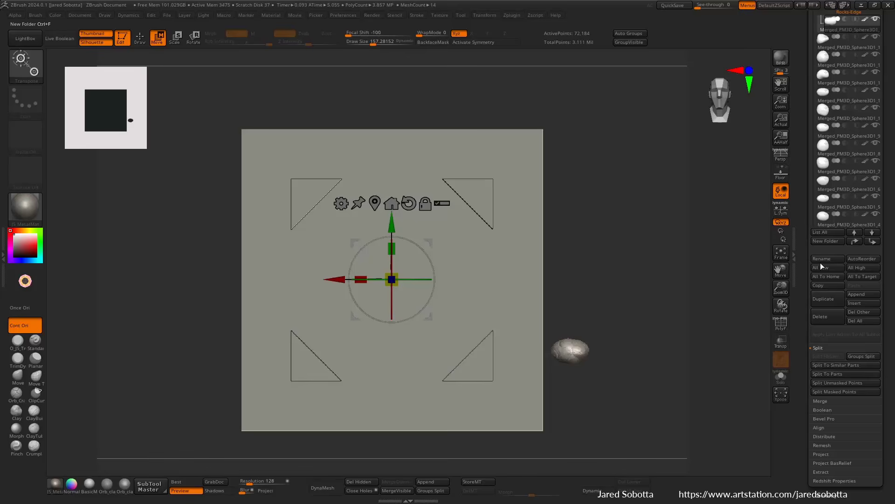
Step: Remove the existing Rocks-Edge subtool folder and recreate it with the same name around the first rock
{"action": "left_click", "coordinate": [836, 240]}
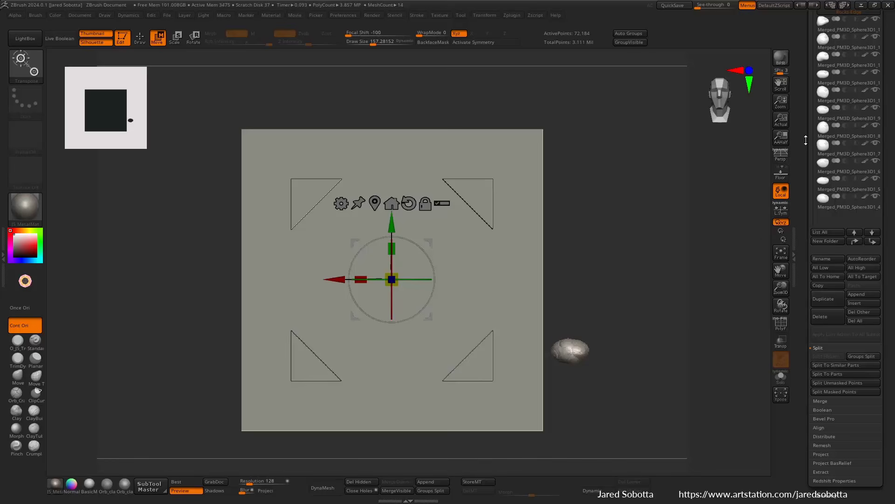
{"action": "left_click_drag", "start_coordinate": [806, 139], "coordinate": [807, 191]}
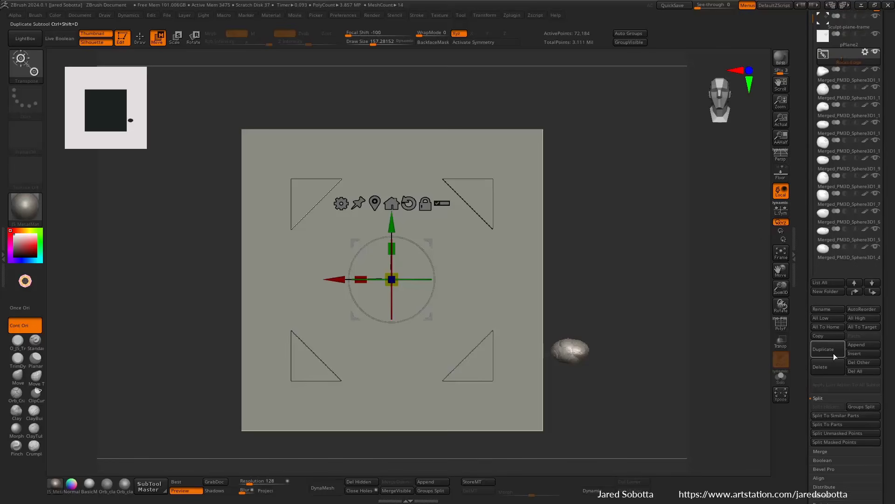
{"action": "scroll", "coordinate": [816, 146], "scroll_direction": "up", "scroll_amount": 1}
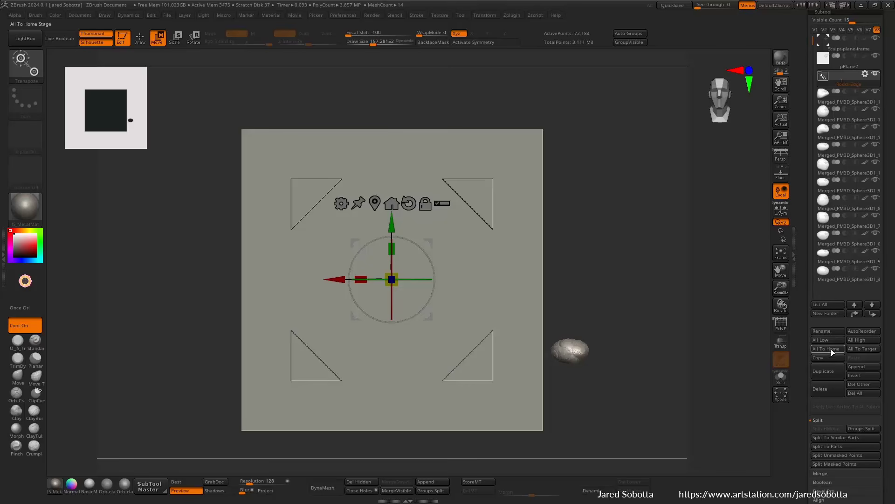
{"action": "left_click", "coordinate": [834, 314]}
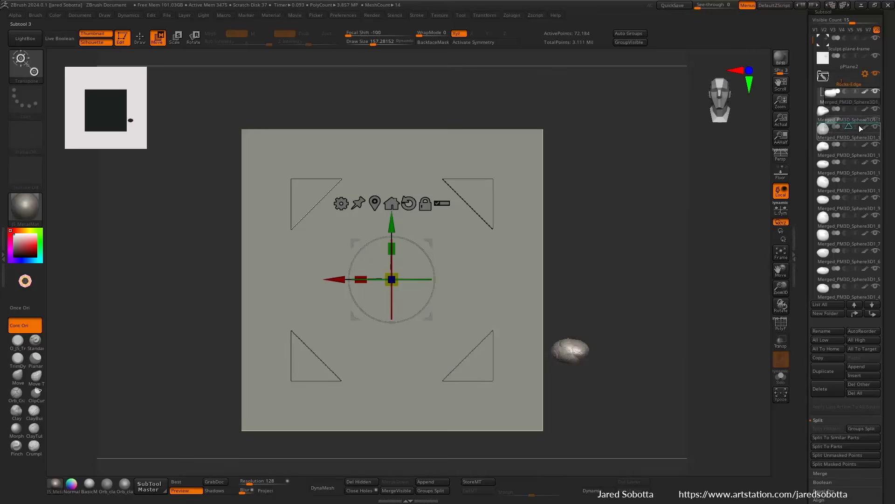
{"action": "left_click_drag", "start_coordinate": [853, 73], "coordinate": [852, 70]}
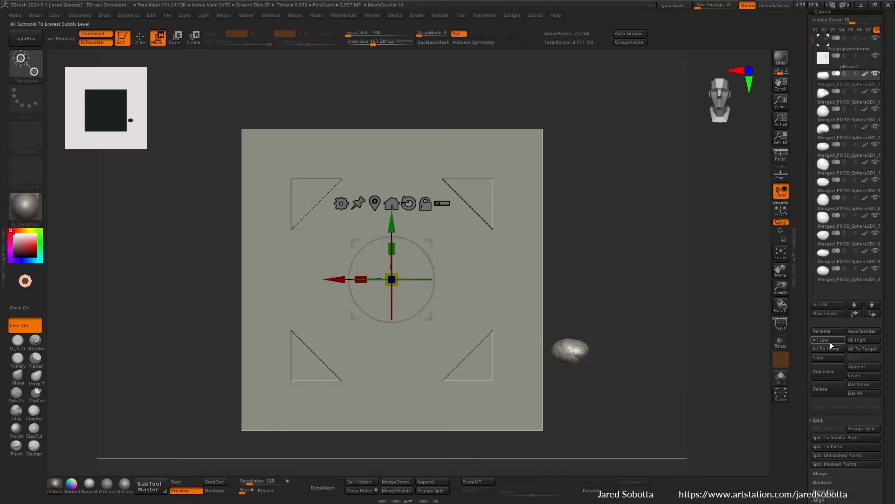
{"action": "left_click", "coordinate": [823, 315]}
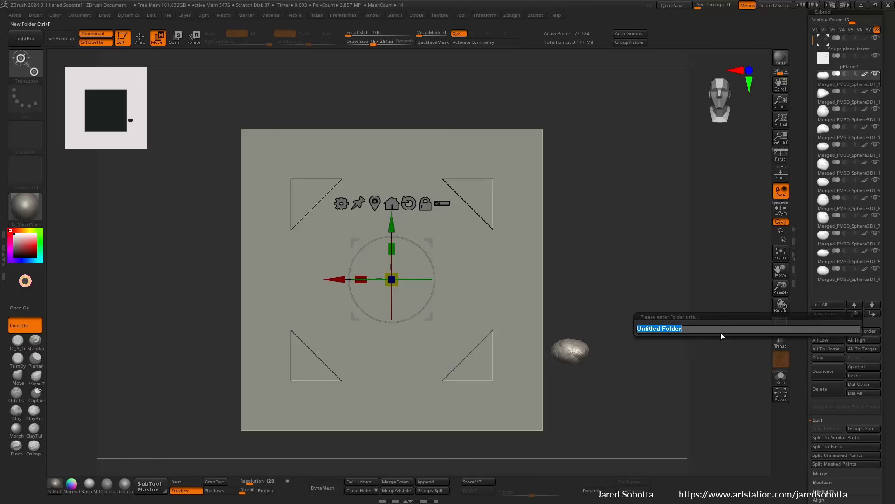
{"action": "type", "text": "Rocks-Edge"}
{"action": "key", "text": "Return"}
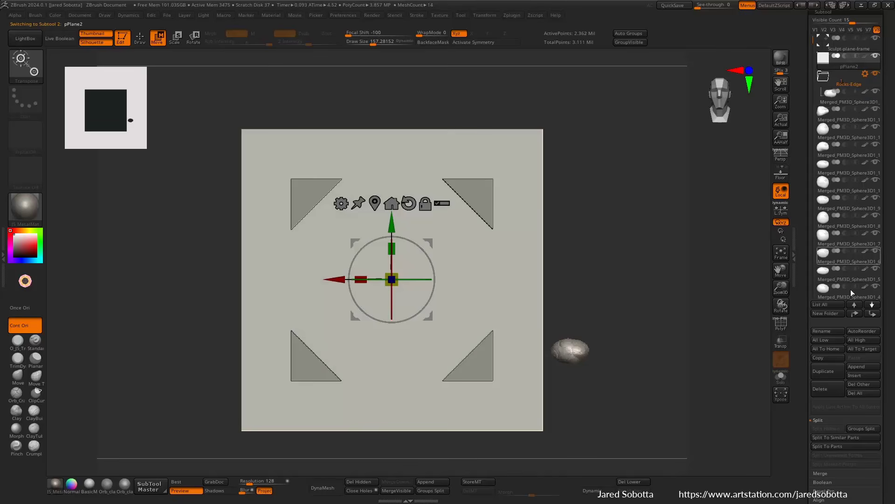
Step: Try grouping the plane in a subtool folder named Rocks-Middle, and remove that folder again
{"action": "left_click", "coordinate": [829, 313]}
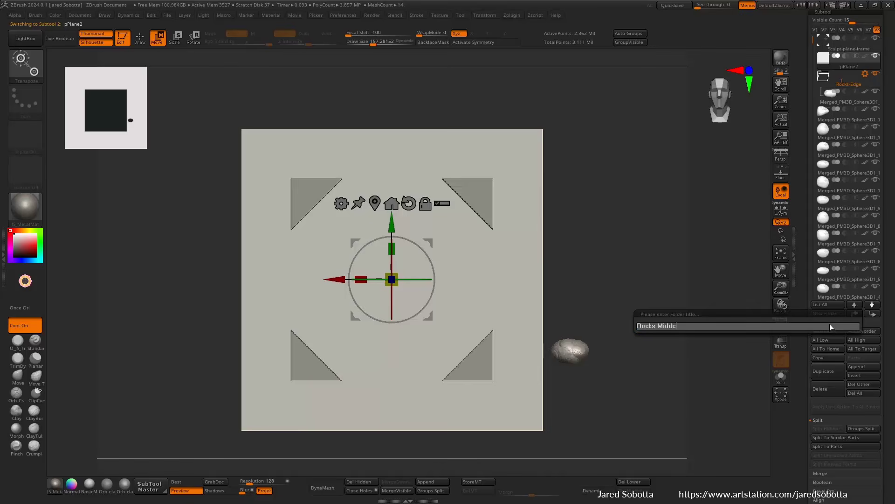
{"action": "type", "text": "Rocks-Middle"}
{"action": "key", "text": "Return"}
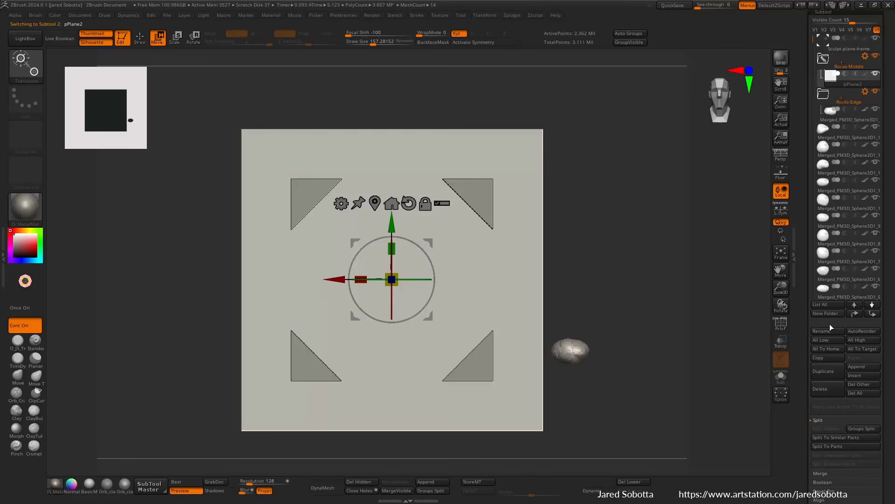
{"action": "left_click_drag", "start_coordinate": [835, 56], "coordinate": [835, 52]}
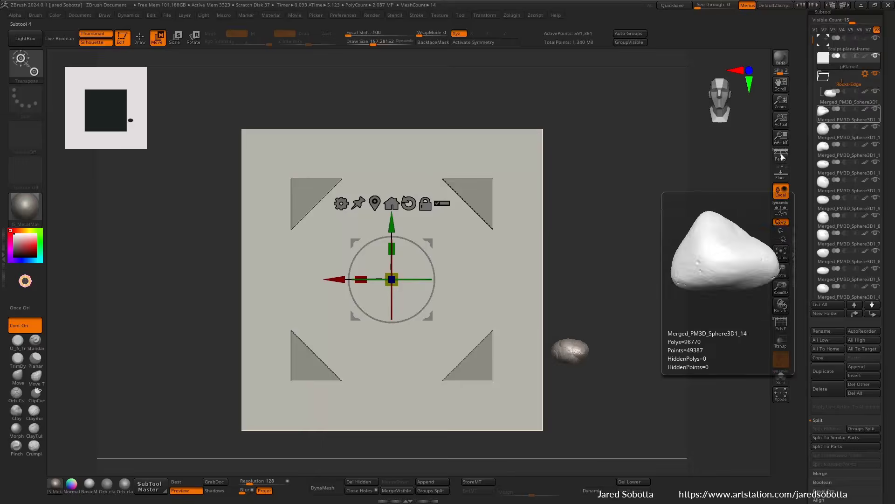
Step: Move the first rock in the Rocks-Edge folder up beside the plane's upper-right corner, and the second rock just below it
{"action": "left_click", "coordinate": [832, 115]}
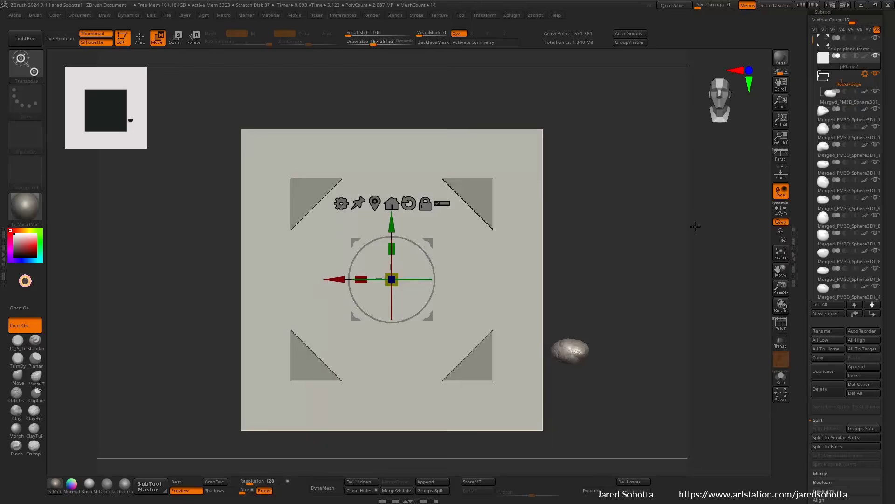
{"action": "left_click", "coordinate": [847, 98]}
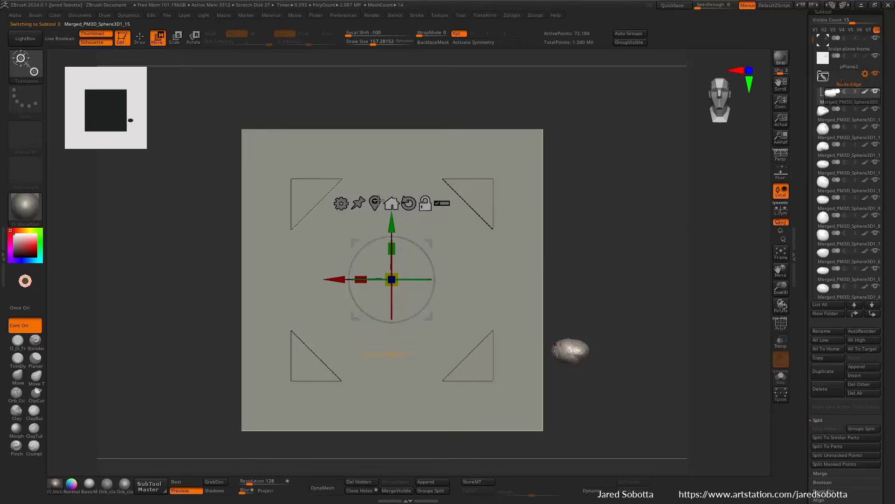
{"action": "left_click_drag", "start_coordinate": [569, 295], "coordinate": [570, 102]}
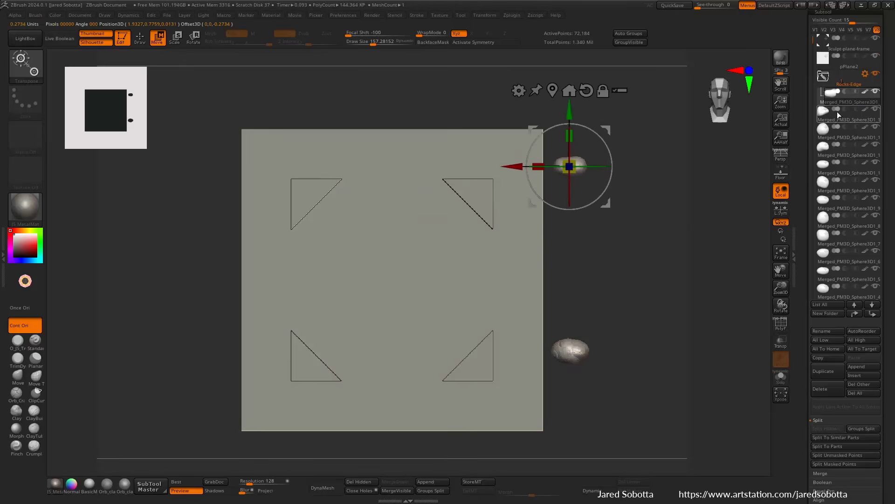
{"action": "left_click", "coordinate": [837, 115]}
{"action": "left_click", "coordinate": [375, 204]}
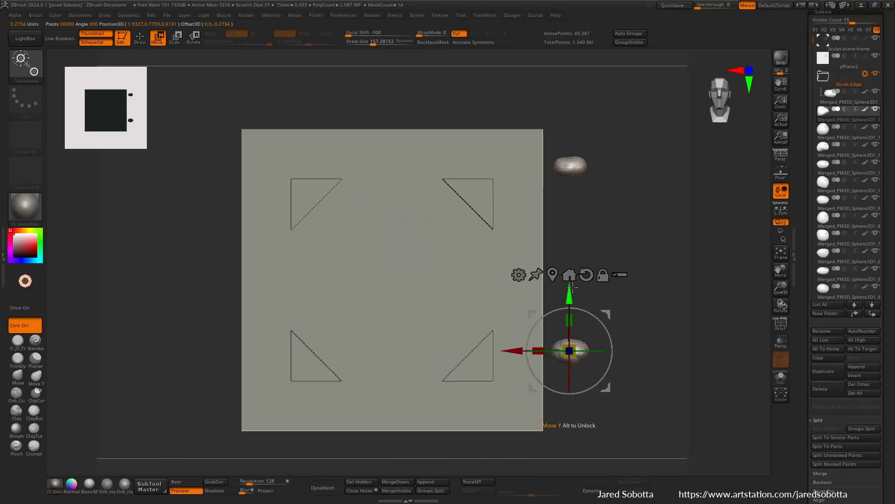
{"action": "left_click_drag", "start_coordinate": [572, 291], "coordinate": [587, 131]}
Step: Center the gizmo on the third and fourth rocks and move each up into the column, below the second rock
{"action": "left_click", "coordinate": [831, 128]}
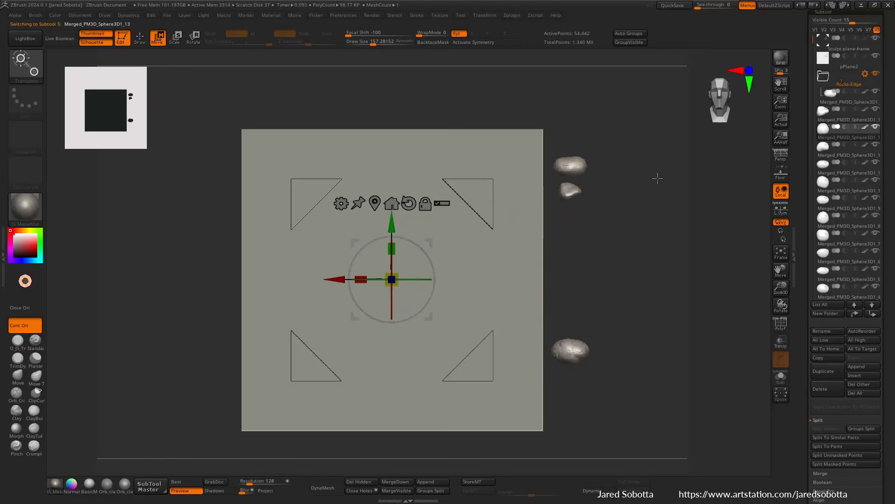
{"action": "left_click", "coordinate": [375, 204]}
{"action": "left_click_drag", "start_coordinate": [571, 289], "coordinate": [580, 164]}
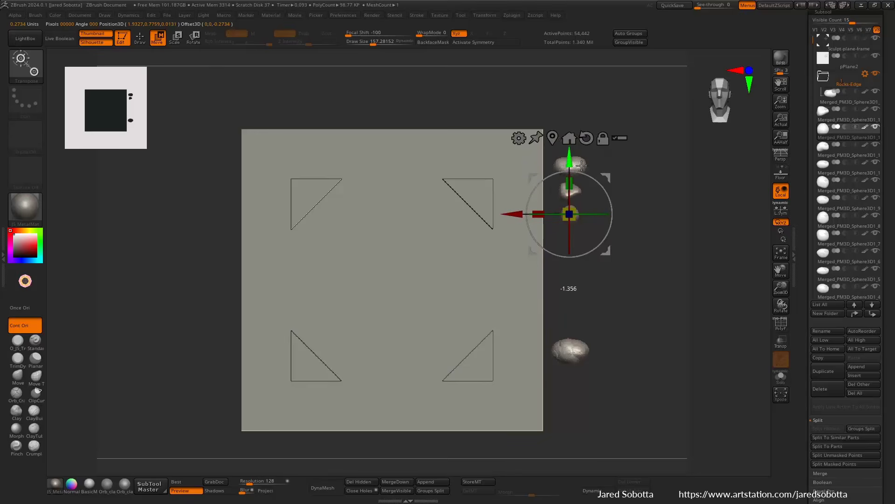
{"action": "left_click", "coordinate": [845, 157]}
{"action": "left_click", "coordinate": [373, 203]}
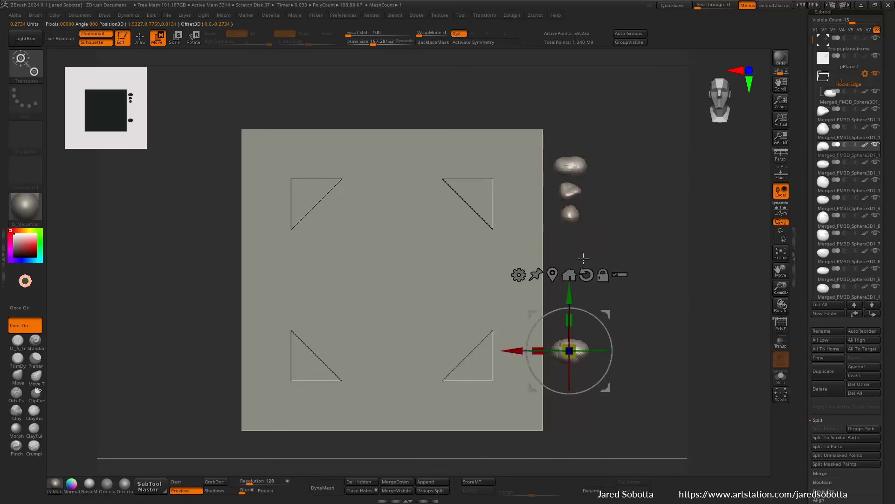
{"action": "left_click_drag", "start_coordinate": [572, 290], "coordinate": [581, 158]}
Step: Center the gizmo on the fifth, sixth and seventh rocks and stack them in order down the column beside the plane
{"action": "left_click", "coordinate": [844, 163]}
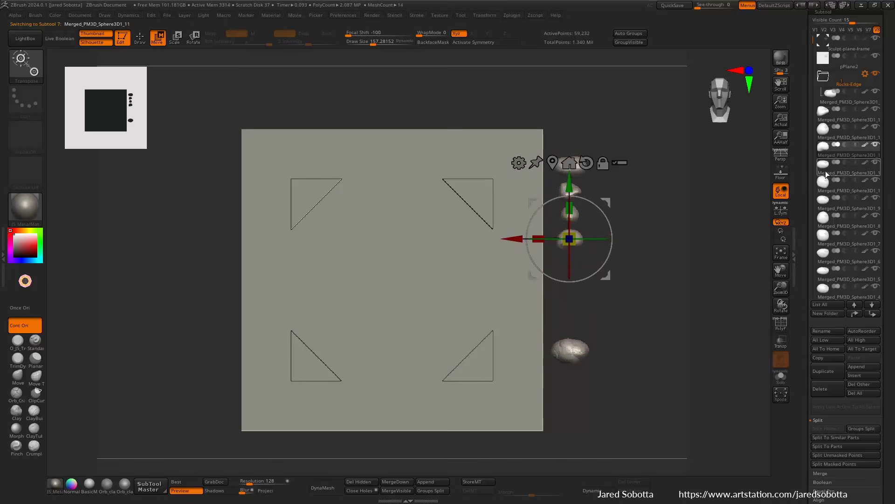
{"action": "left_click", "coordinate": [376, 204]}
{"action": "left_click_drag", "start_coordinate": [571, 289], "coordinate": [571, 212]}
{"action": "left_click", "coordinate": [845, 181]}
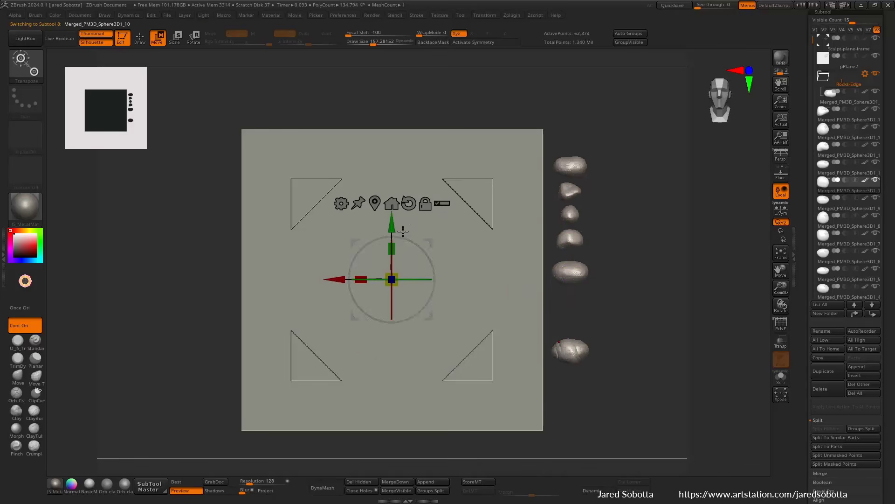
{"action": "left_click", "coordinate": [375, 204]}
{"action": "left_click_drag", "start_coordinate": [569, 287], "coordinate": [570, 237]}
{"action": "left_click", "coordinate": [833, 210]}
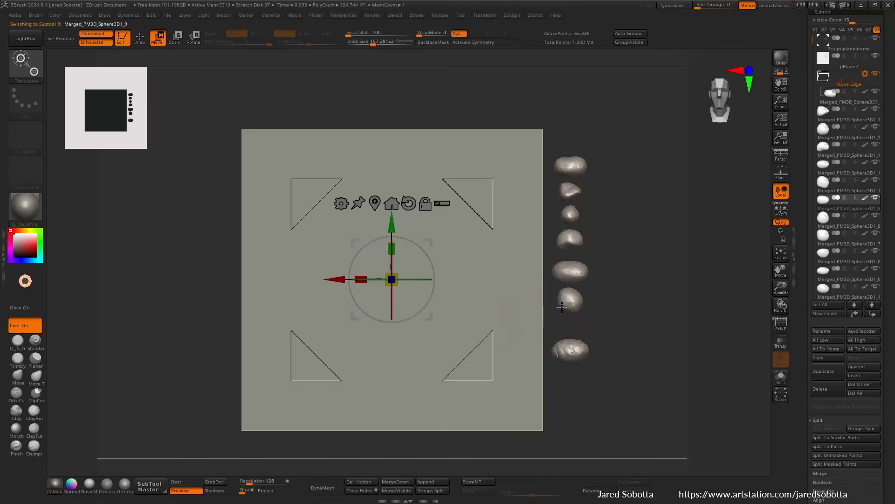
{"action": "left_click", "coordinate": [376, 204]}
{"action": "left_click_drag", "start_coordinate": [569, 297], "coordinate": [571, 269]}
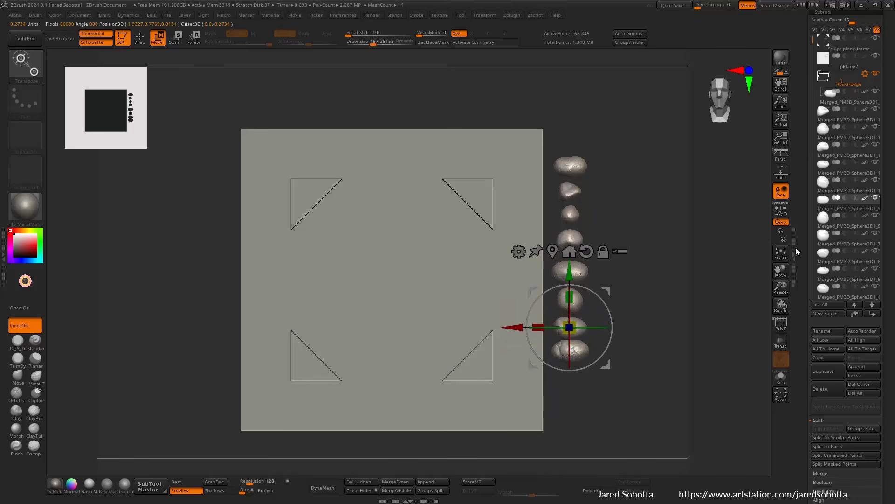
Step: Select the eighth rock and nudge it slightly down the column, about 0.07 units
{"action": "left_click", "coordinate": [839, 220]}
{"action": "left_click_drag", "start_coordinate": [627, 276], "coordinate": [572, 206], "text": "alt"}
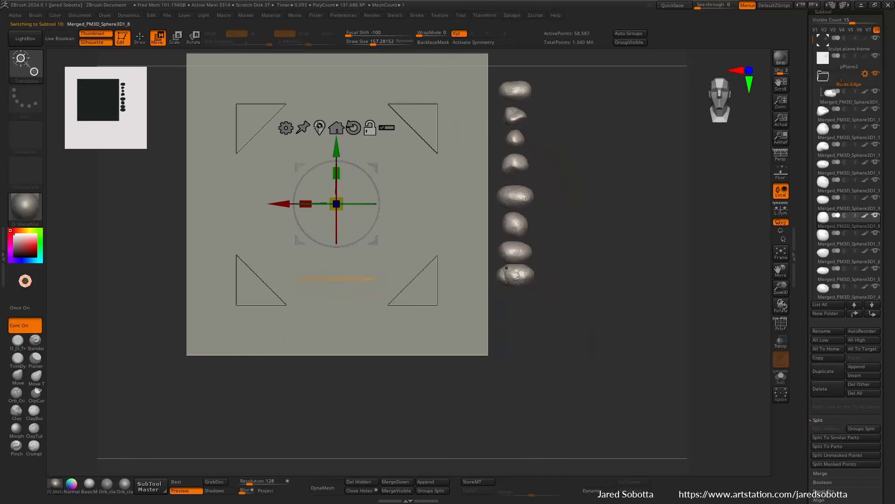
{"action": "left_click", "coordinate": [357, 105], "text": "alt"}
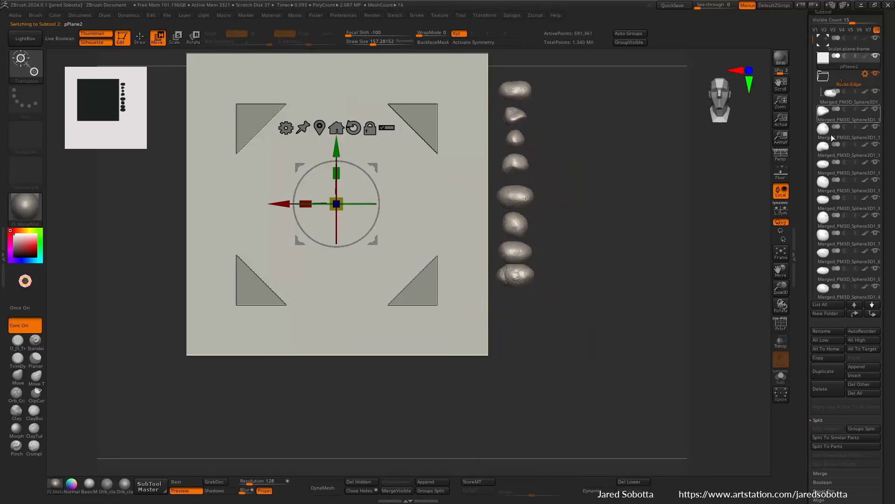
{"action": "left_click", "coordinate": [835, 255]}
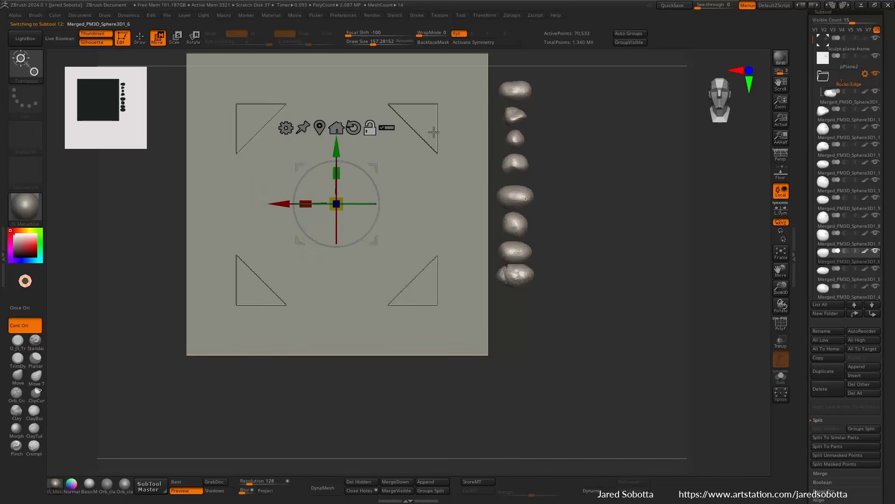
{"action": "left_click", "coordinate": [434, 133], "text": "alt"}
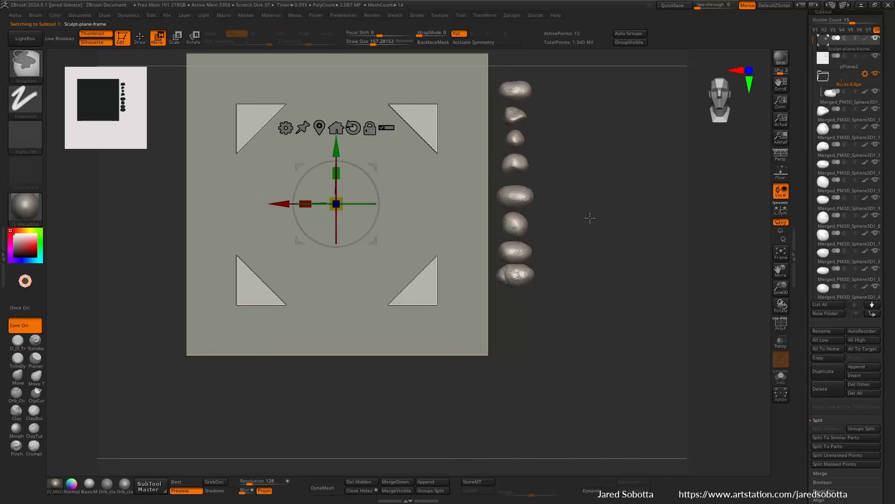
{"action": "left_click", "coordinate": [821, 227]}
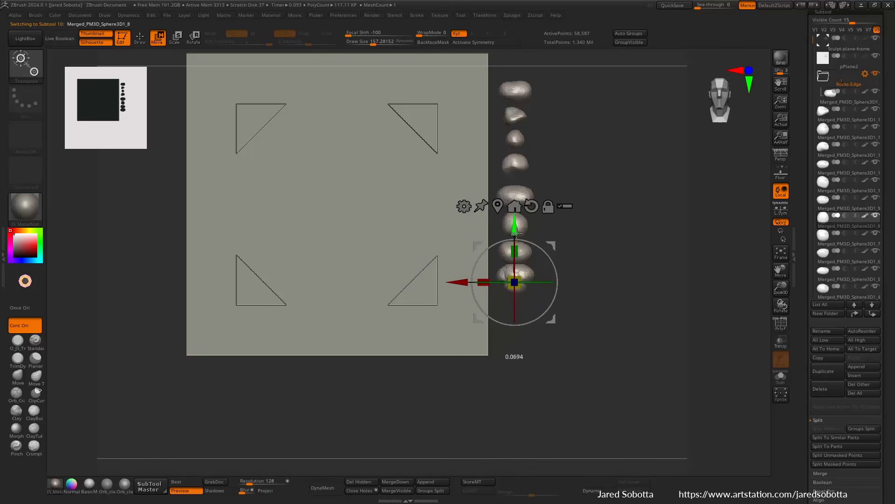
Step: Move the ninth, tenth and eleventh rocks down from the overlapping pile, spacing them one below another in the column
{"action": "left_click", "coordinate": [823, 234]}
{"action": "left_click", "coordinate": [319, 128]}
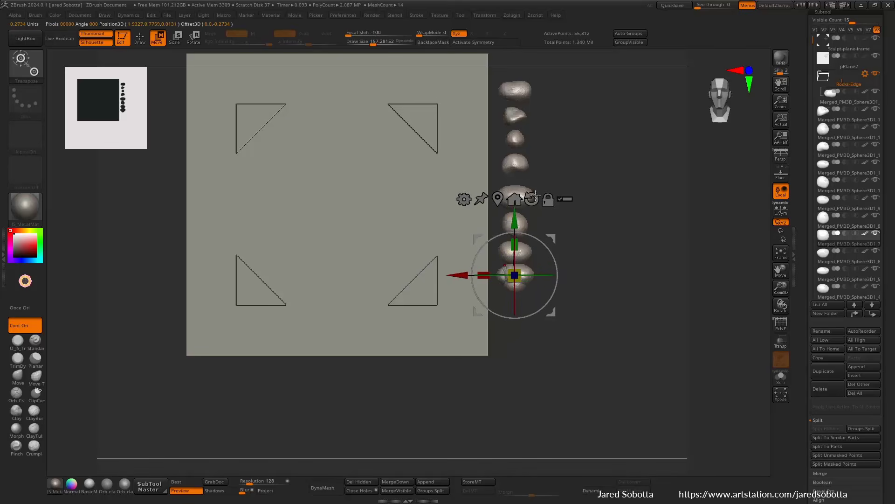
{"action": "left_click_drag", "start_coordinate": [515, 223], "coordinate": [520, 292]}
{"action": "left_click", "coordinate": [825, 255]}
{"action": "left_click", "coordinate": [319, 126]}
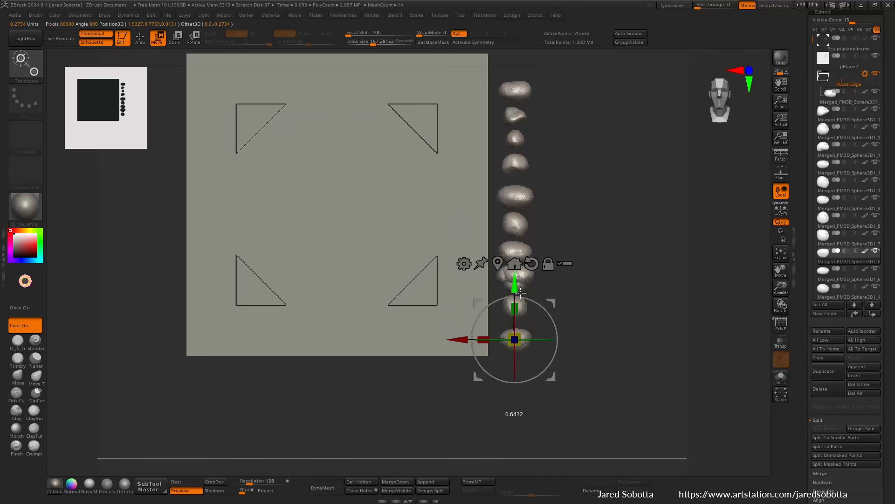
{"action": "left_click", "coordinate": [824, 269]}
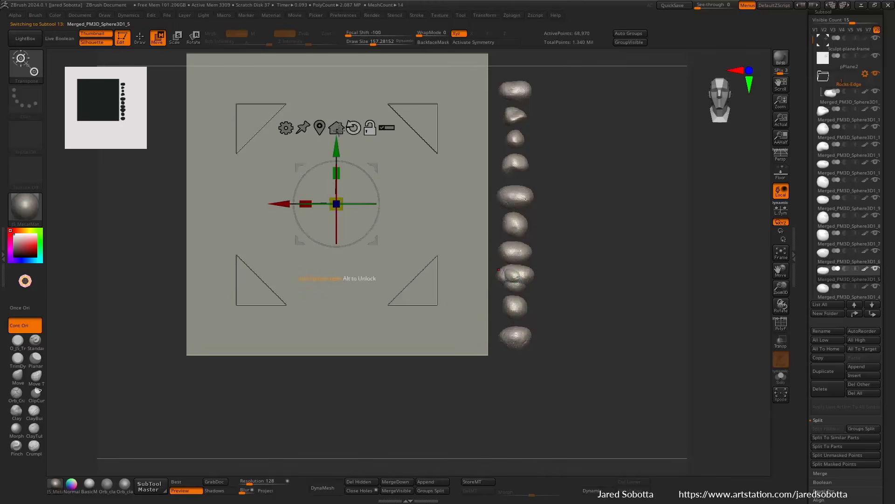
{"action": "left_click", "coordinate": [319, 128]}
{"action": "left_click_drag", "start_coordinate": [515, 228], "coordinate": [531, 323]}
Step: Center the gizmo on the eighth rock and move it straight down to the end of the column
{"action": "left_click", "coordinate": [520, 282], "text": "alt"}
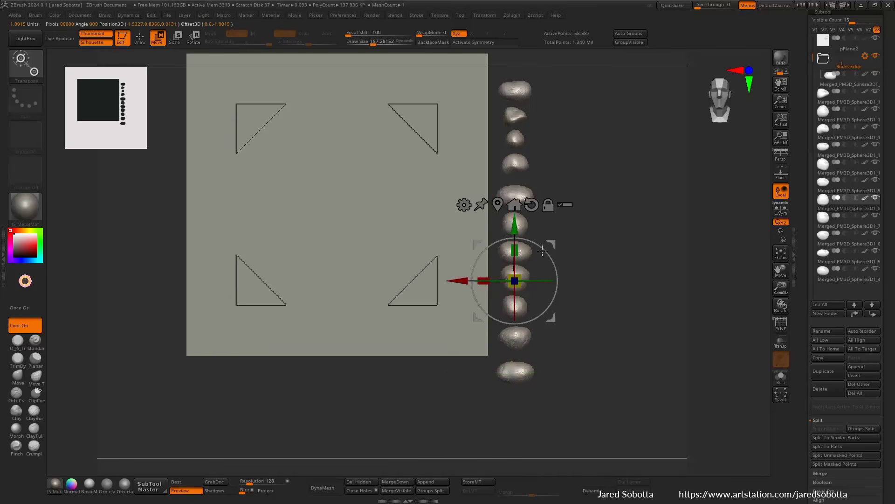
{"action": "left_click", "coordinate": [499, 204], "text": "alt"}
{"action": "left_click_drag", "start_coordinate": [516, 226], "coordinate": [534, 352]}
Step: Center the gizmo on the last rock in the folder and nudge it slightly down to even its spacing in the column
{"action": "left_click", "coordinate": [520, 275], "text": "alt"}
{"action": "left_click", "coordinate": [319, 128], "text": "alt"}
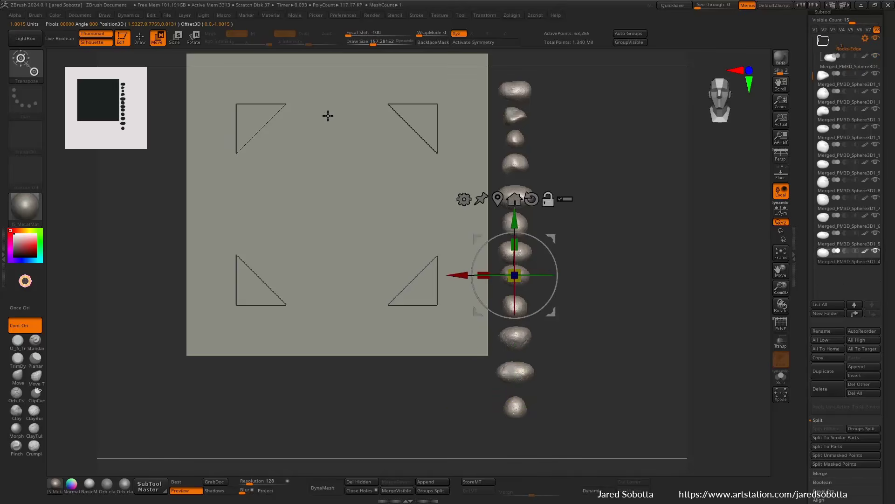
{"action": "left_click_drag", "start_coordinate": [516, 217], "coordinate": [535, 222]}
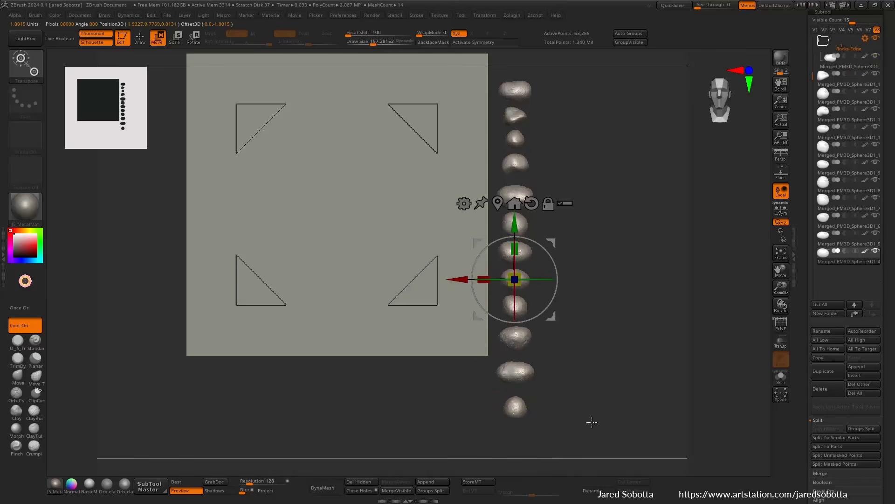
{"action": "left_click_drag", "start_coordinate": [606, 280], "coordinate": [541, 325], "text": "alt"}
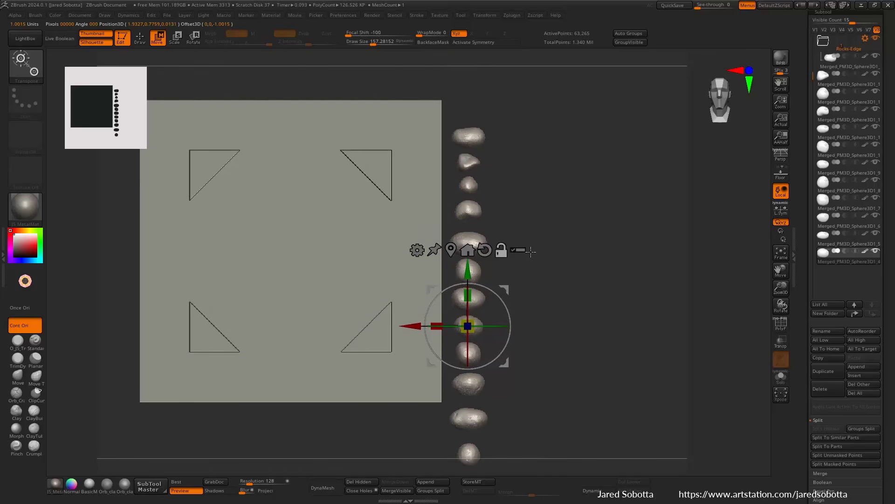
{"action": "left_click_drag", "start_coordinate": [814, 74], "coordinate": [820, 38]}
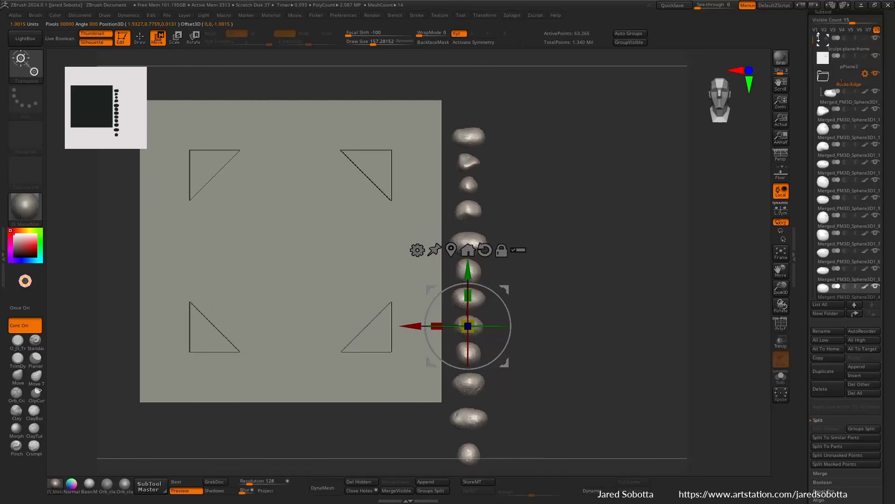
{"action": "left_click_drag", "start_coordinate": [578, 195], "coordinate": [609, 178], "text": "alt"}
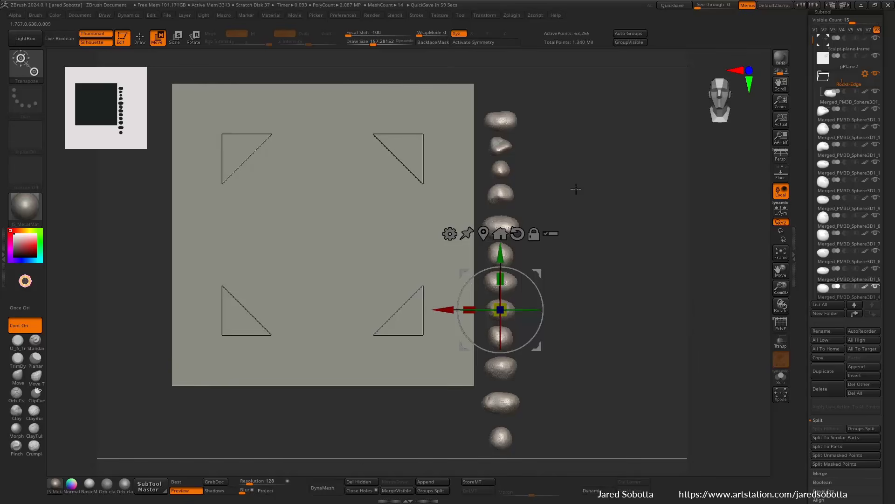
Step: Duplicate the top rock of the column and place the copy on the right edge of the tiling frame
{"action": "left_click_drag", "start_coordinate": [576, 189], "coordinate": [568, 197], "text": "alt"}
{"action": "left_click", "coordinate": [557, 143], "text": "alt"}
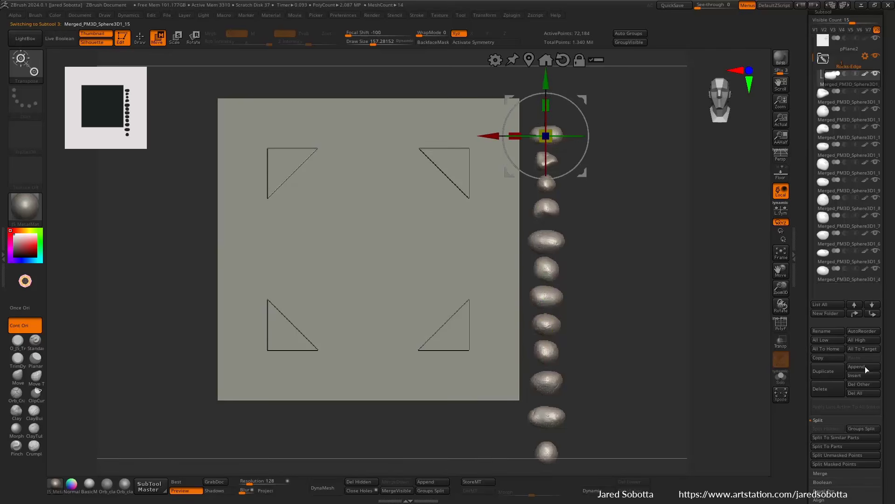
{"action": "left_click", "coordinate": [836, 372]}
{"action": "left_click_drag", "start_coordinate": [587, 100], "coordinate": [505, 201]}
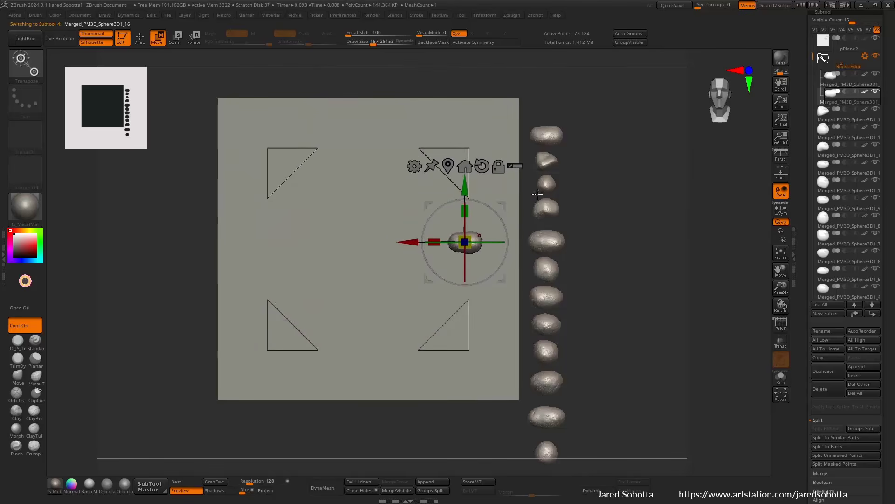
Step: Duplicate the rock on the frame's right edge and offset the copy along X onto the frame's left edge
{"action": "left_click_drag", "start_coordinate": [718, 181], "coordinate": [670, 195], "text": "alt"}
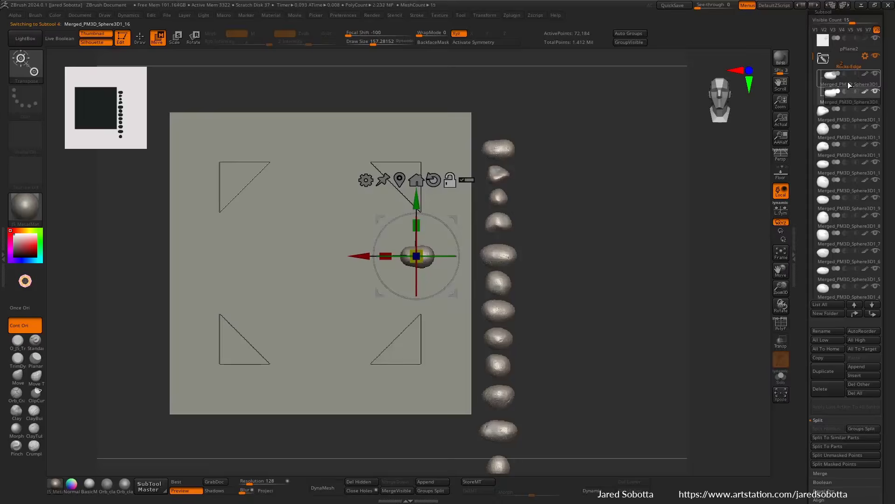
{"action": "left_click_drag", "start_coordinate": [850, 80], "coordinate": [853, 52]}
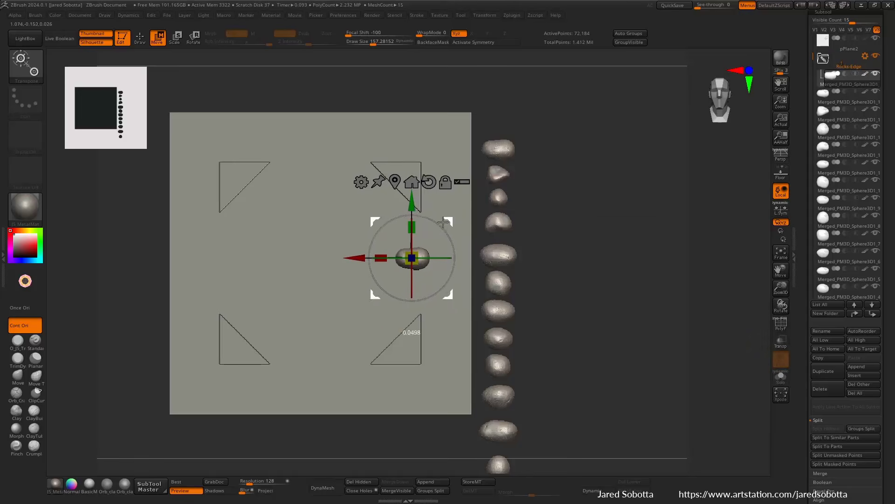
{"action": "left_click", "coordinate": [848, 373]}
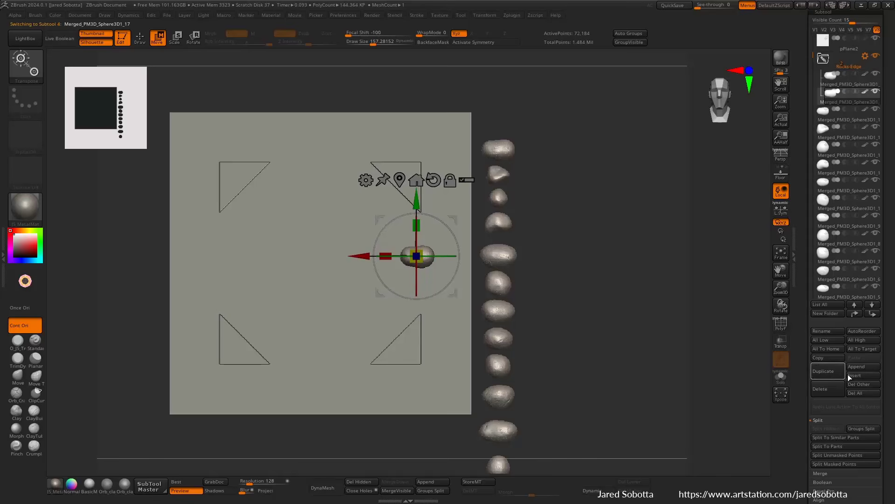
{"action": "left_click", "coordinate": [834, 13]}
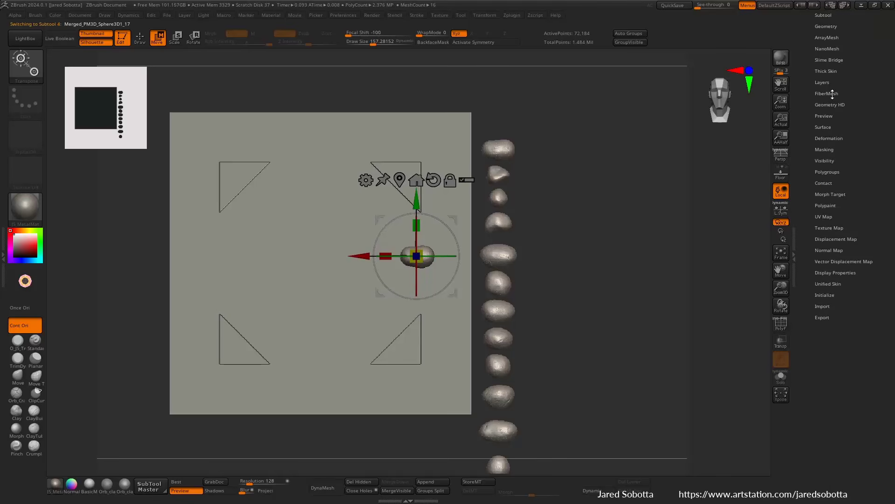
{"action": "left_click", "coordinate": [833, 138]}
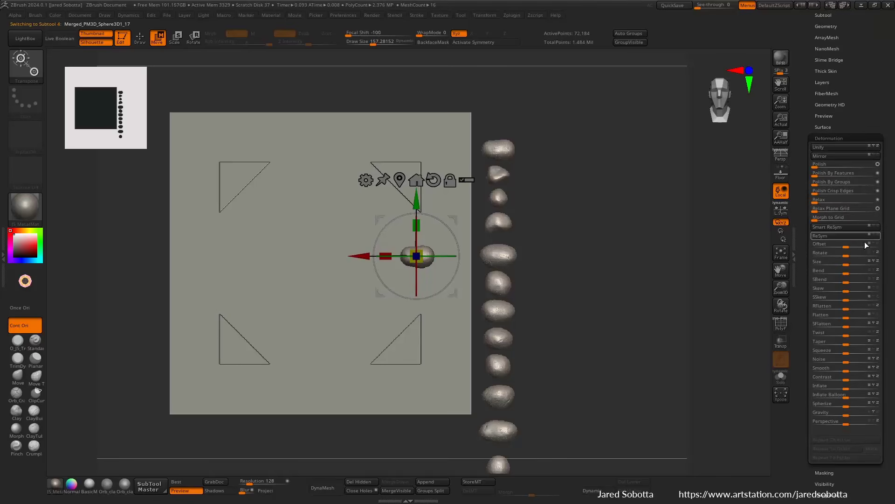
{"action": "left_click_drag", "start_coordinate": [846, 246], "coordinate": [810, 245]}
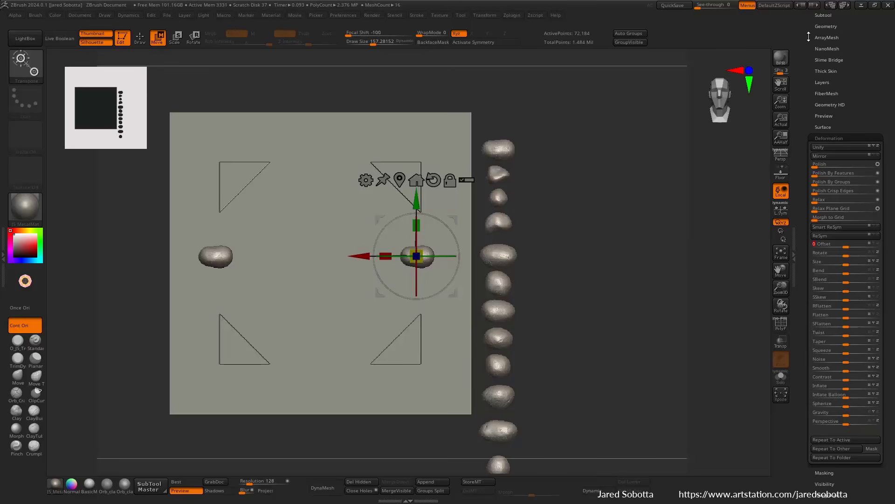
Step: Select the Sculpt-plane-frame subtool and fit the canvas view to it
{"action": "scroll", "coordinate": [843, 70], "scroll_direction": "up", "scroll_amount": 3}
{"action": "left_click_drag", "start_coordinate": [781, 101], "coordinate": [755, 102]}
{"action": "left_click", "coordinate": [826, 131]}
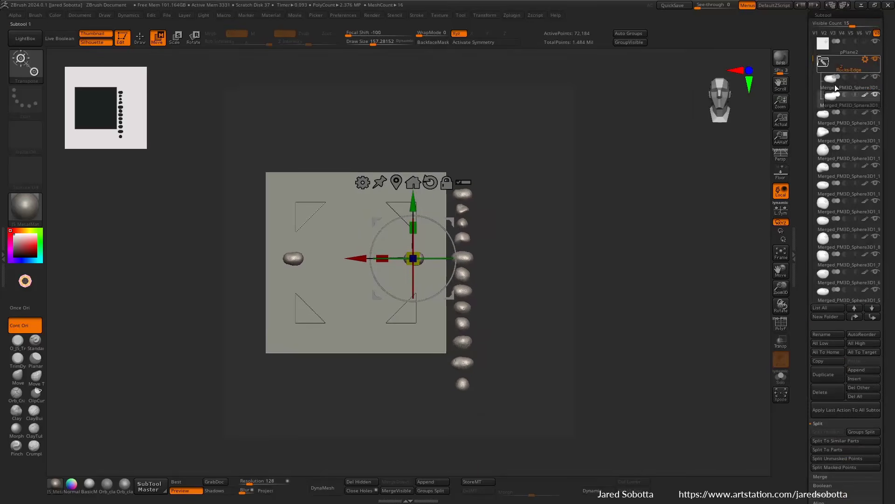
{"action": "left_click_drag", "start_coordinate": [812, 58], "coordinate": [812, 32]}
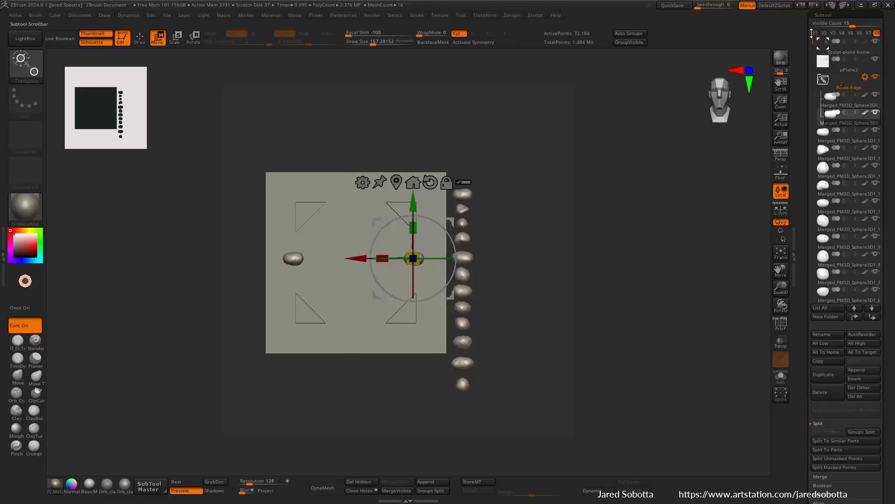
{"action": "left_click", "coordinate": [847, 54]}
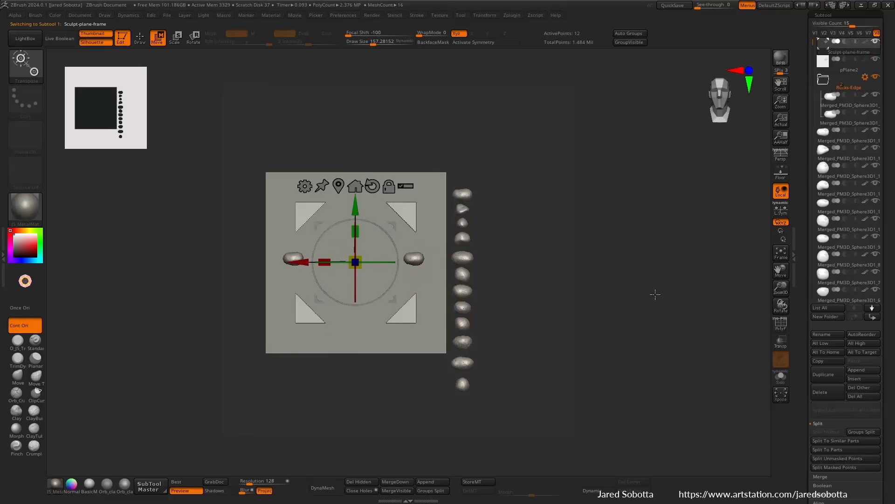
{"action": "key", "text": "f"}
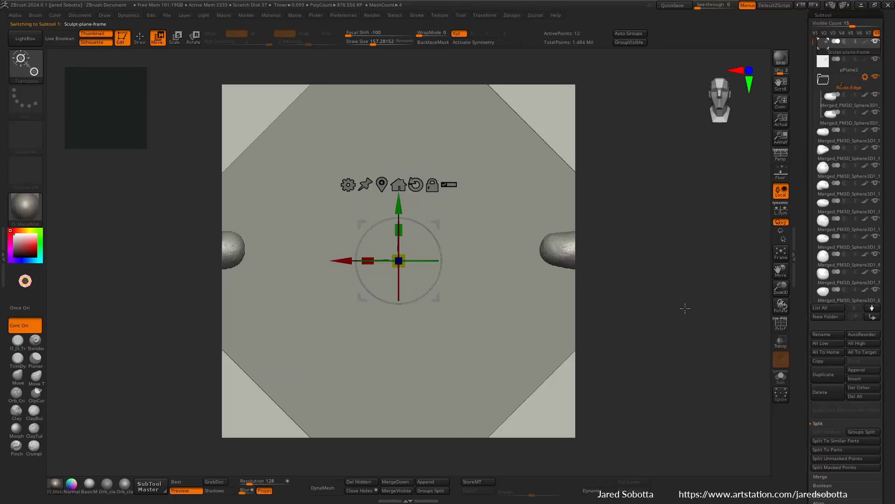
Step: Select the pPlane2 subtool, switch to 2.5D mode and shift the canvas to check the rock's tiling across the edge
{"action": "left_click", "coordinate": [867, 60]}
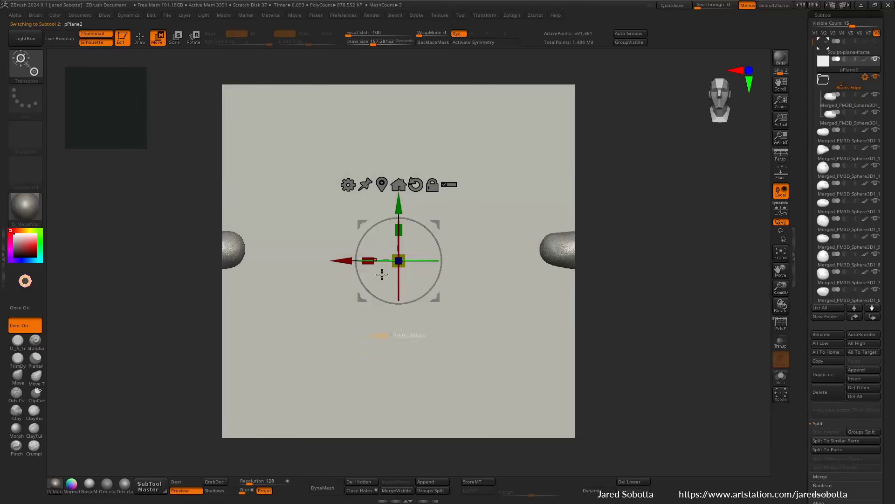
{"action": "key", "text": "t"}
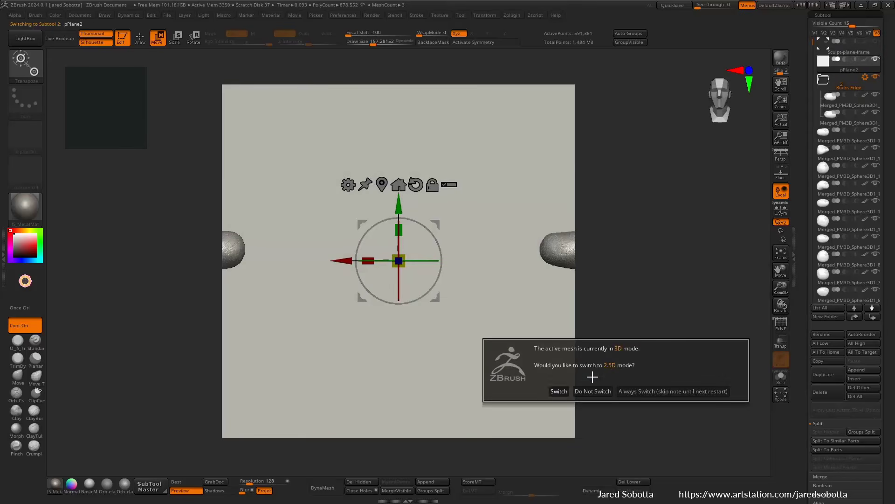
{"action": "left_click", "coordinate": [559, 391]}
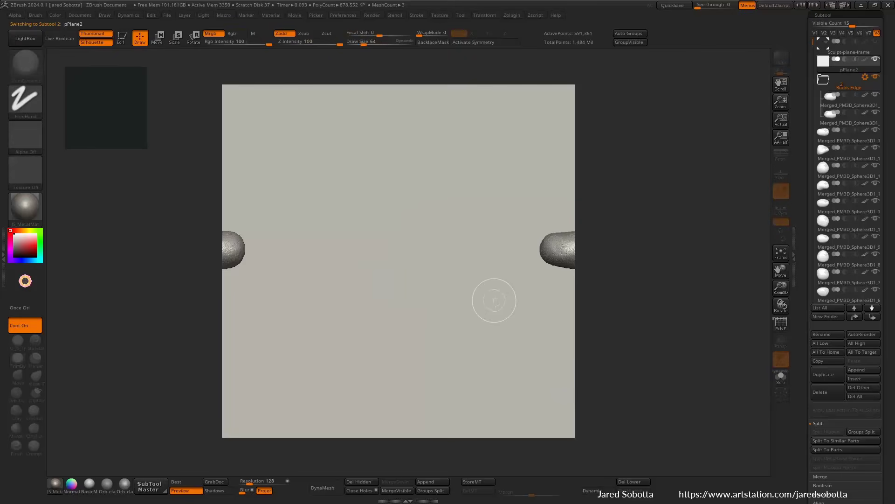
{"action": "key", "text": "grave"}
{"action": "mouse_move", "coordinate": [513, 267]}
{"action": "left_mouse_down"}
{"action": "mouse_move", "coordinate": [479, 274]}
{"action": "mouse_move", "coordinate": [472, 360]}
{"action": "mouse_move", "coordinate": [637, 246]}
{"action": "mouse_move", "coordinate": [577, 159]}
{"action": "mouse_move", "coordinate": [556, 243]}
{"action": "left_mouse_up"}
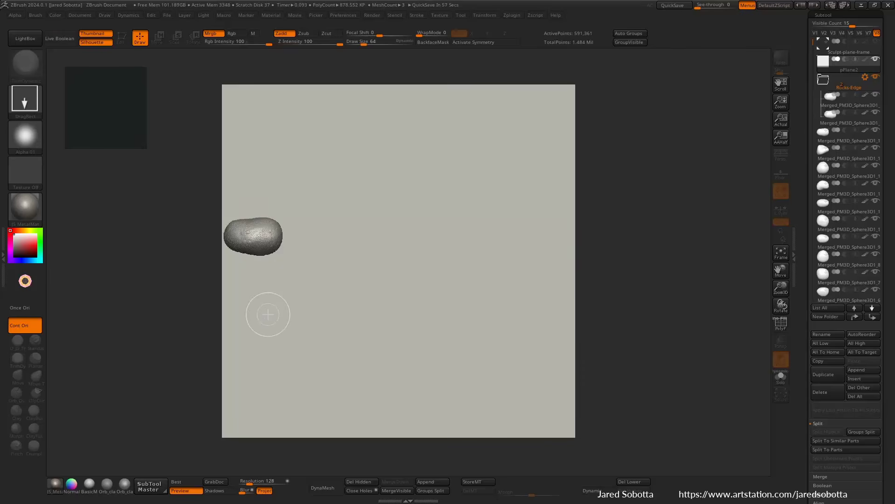
Step: Clear the canvas, then redraw the model in 3D edit mode with the frame fitted straight on to the view
{"action": "key", "text": "ctrl+n"}
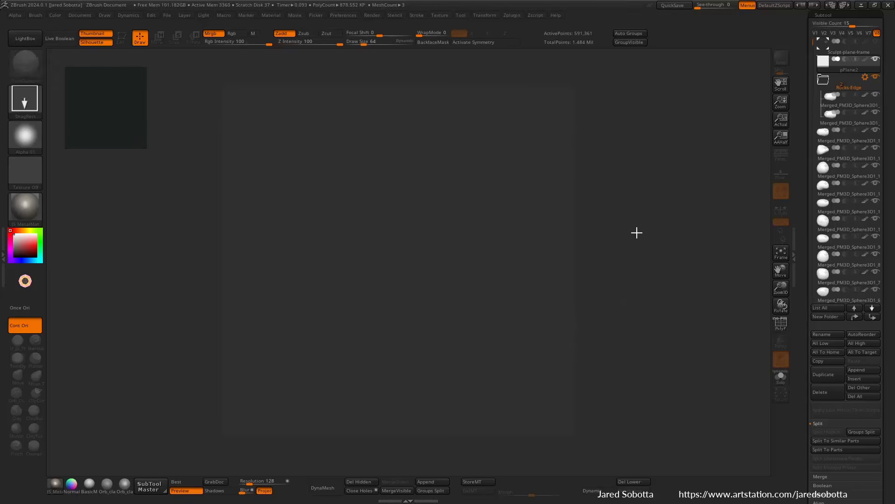
{"action": "left_click", "coordinate": [830, 51]}
{"action": "left_click_drag", "start_coordinate": [389, 239], "coordinate": [388, 325]}
{"action": "key", "text": "t"}
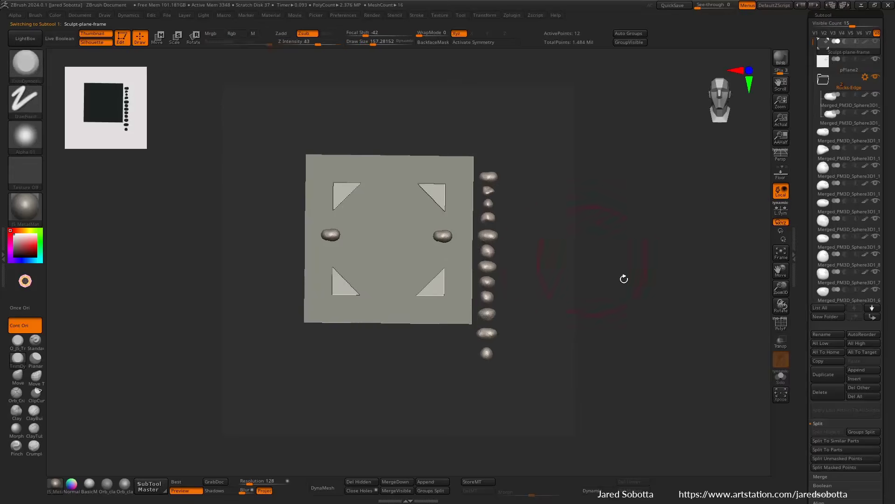
{"action": "left_click_drag", "start_coordinate": [624, 279], "coordinate": [627, 292], "text": "shift"}
{"action": "key", "text": "f"}
{"action": "key", "text": "f"}
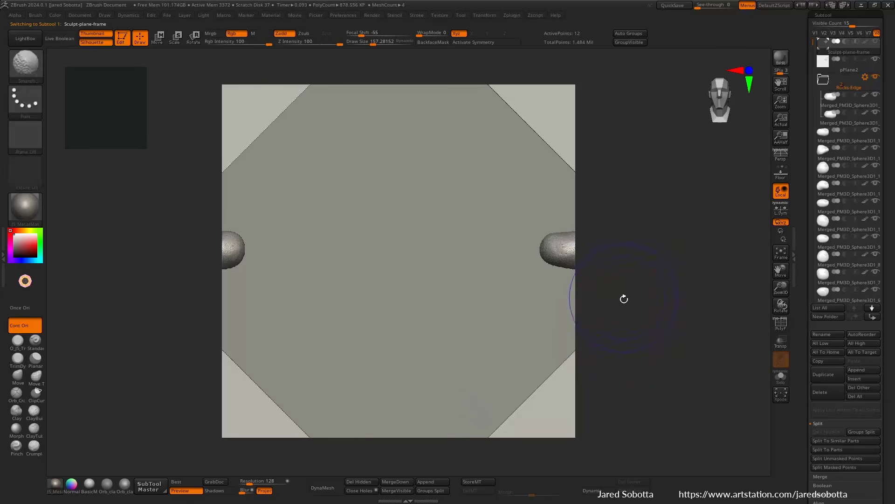
Step: Merge the first edge rock in the folder down with its offset copy into one subtool
{"action": "left_click", "coordinate": [851, 106]}
{"action": "left_click_drag", "start_coordinate": [805, 407], "coordinate": [806, 354]}
{"action": "left_click", "coordinate": [834, 429]}
{"action": "left_click", "coordinate": [831, 382]}
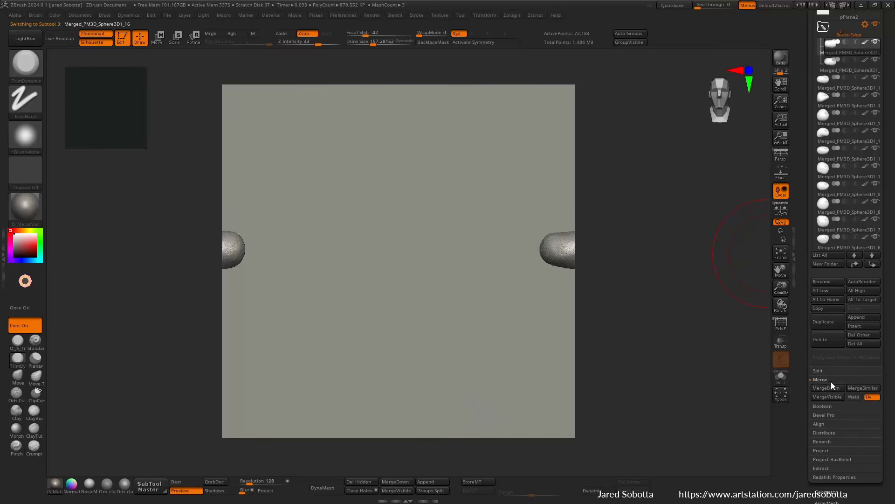
{"action": "left_click", "coordinate": [827, 387]}
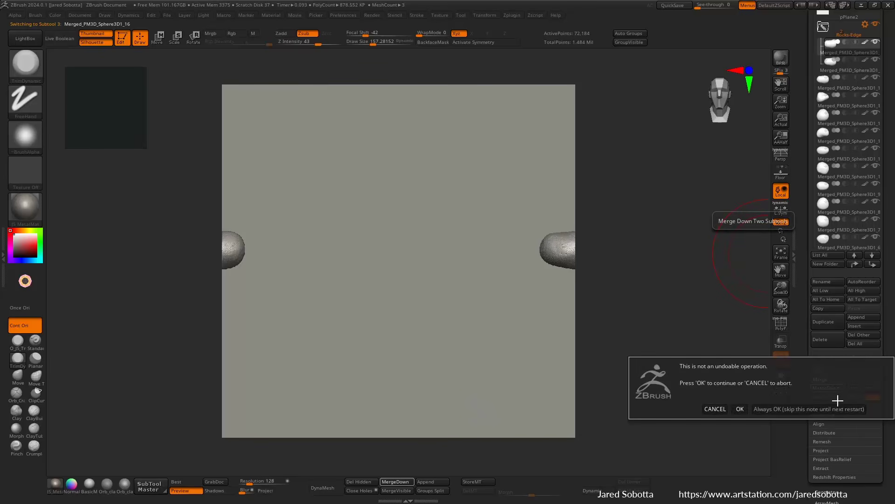
{"action": "left_click", "coordinate": [740, 408]}
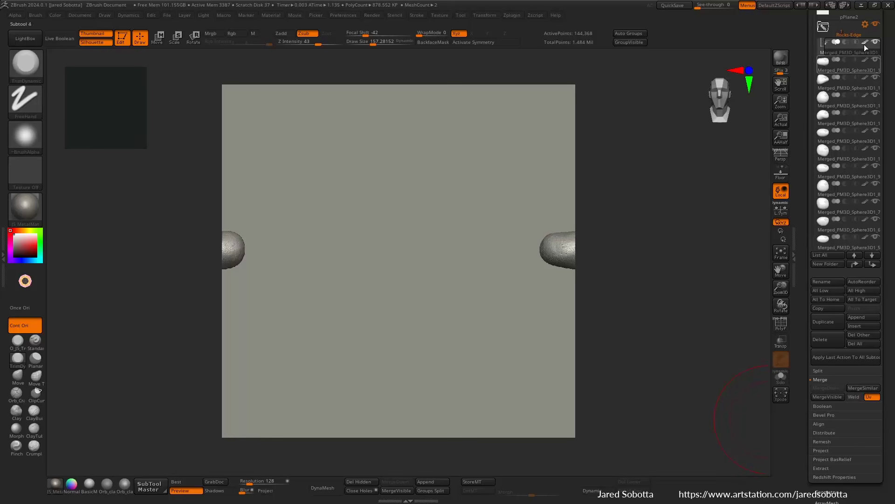
Step: Try moving the wide fifth rock of the column down and toward the plane's right edge
{"action": "left_click", "coordinate": [835, 70]}
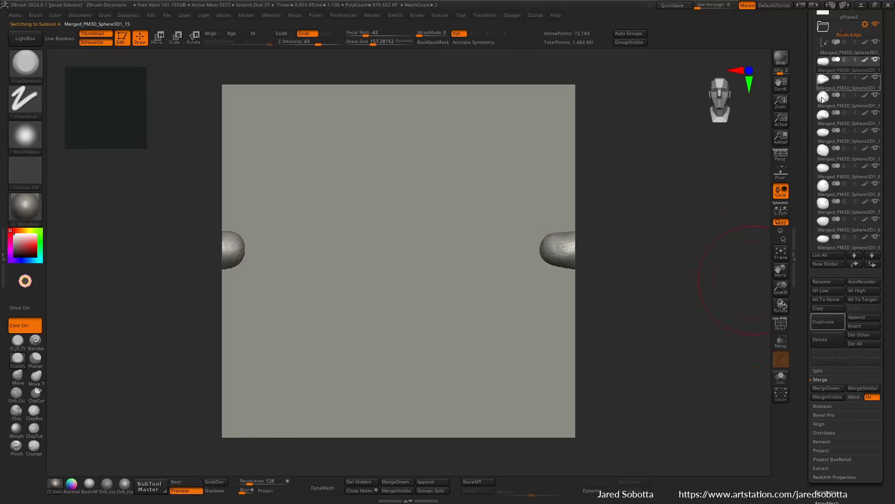
{"action": "left_click_drag", "start_coordinate": [621, 314], "coordinate": [673, 274], "text": "alt"}
{"action": "key", "text": "w"}
{"action": "left_click", "coordinate": [543, 247], "text": "alt"}
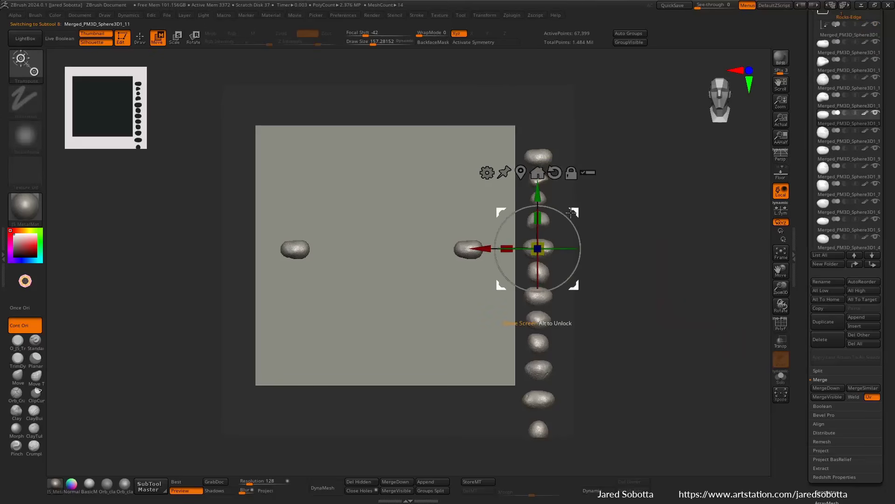
{"action": "left_click_drag", "start_coordinate": [536, 246], "coordinate": [512, 271]}
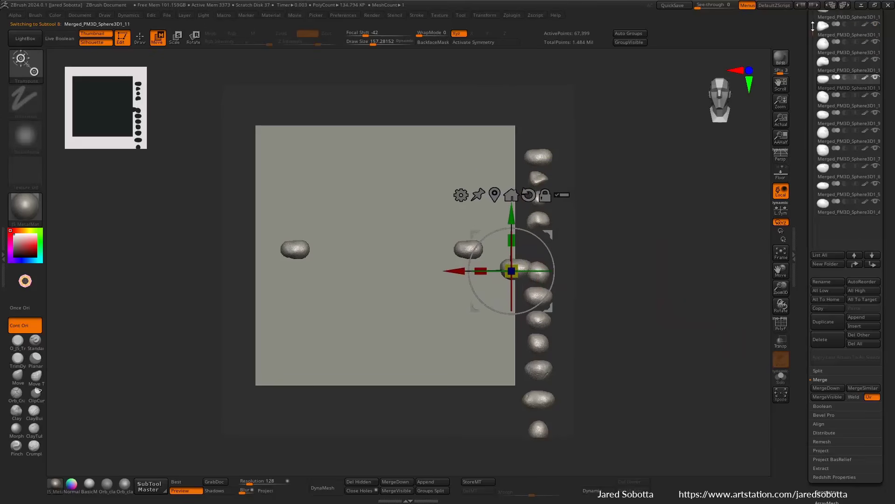
Step: Load the Z4R8_default interface colours and turn on the visibility of the Sculpt-plane-frame subtool
{"action": "left_click", "coordinate": [814, 5]}
{"action": "left_click_drag", "start_coordinate": [811, 55], "coordinate": [806, 93]}
{"action": "left_click", "coordinate": [801, 5]}
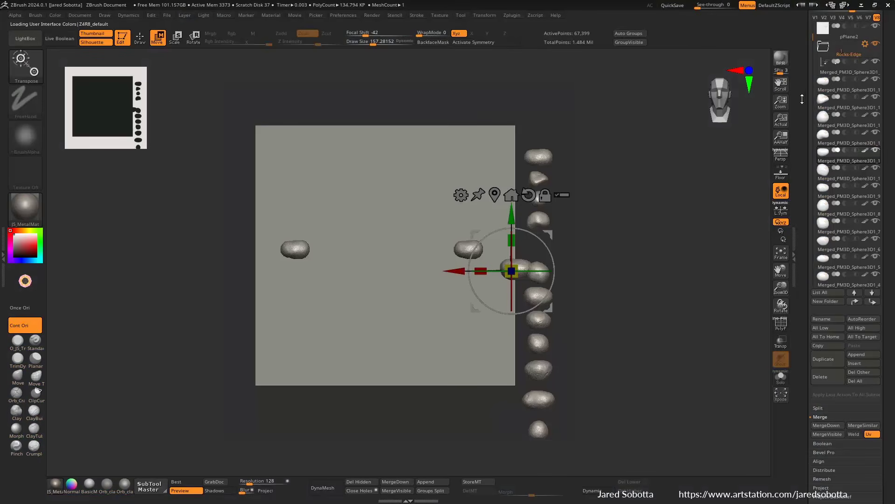
{"action": "left_click_drag", "start_coordinate": [807, 94], "coordinate": [807, 174]}
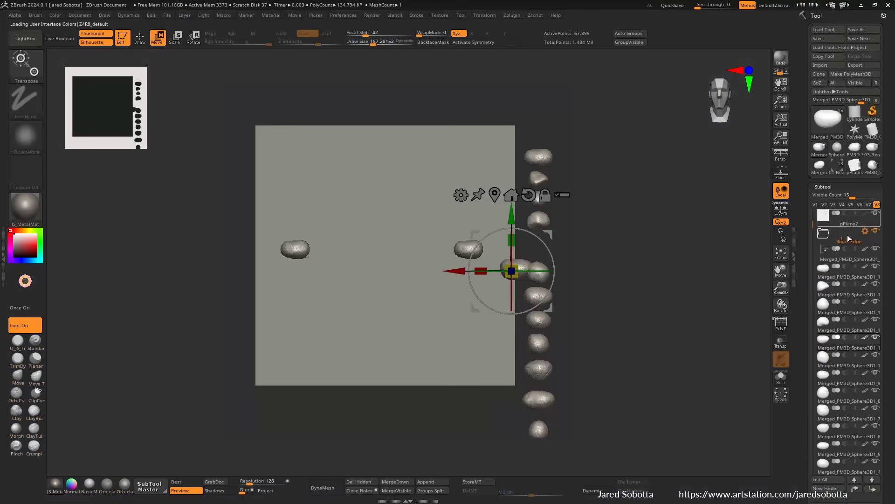
{"action": "scroll", "coordinate": [849, 224], "scroll_direction": "up", "scroll_amount": 1}
{"action": "left_click", "coordinate": [876, 213]}
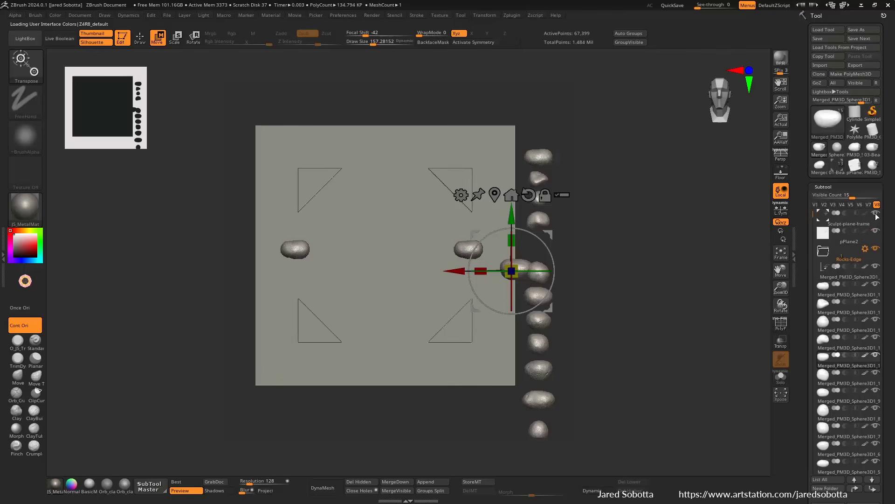
Step: Undo the fifth rock's move away from the column
{"action": "left_click_drag", "start_coordinate": [566, 240], "coordinate": [725, 262], "text": "alt"}
{"action": "mouse_move", "coordinate": [784, 103]}
{"action": "left_mouse_down"}
{"action": "mouse_move", "coordinate": [831, 111]}
{"action": "mouse_move", "coordinate": [790, 94]}
{"action": "left_mouse_up"}
{"action": "left_click_drag", "start_coordinate": [700, 186], "coordinate": [682, 230], "text": "alt"}
{"action": "right_click_drag", "start_coordinate": [706, 325], "coordinate": [699, 265], "text": "alt"}
{"action": "mouse_move", "coordinate": [691, 200]}
{"action": "left_mouse_down"}
{"action": "mouse_move", "coordinate": [629, 271]}
{"action": "mouse_move", "coordinate": [586, 340]}
{"action": "mouse_move", "coordinate": [705, 218]}
{"action": "mouse_move", "coordinate": [550, 250]}
{"action": "mouse_move", "coordinate": [368, 180]}
{"action": "mouse_move", "coordinate": [270, 191]}
{"action": "mouse_move", "coordinate": [611, 171]}
{"action": "mouse_move", "coordinate": [269, 180]}
{"action": "mouse_move", "coordinate": [591, 162]}
{"action": "mouse_move", "coordinate": [467, 174]}
{"action": "mouse_move", "coordinate": [690, 196]}
{"action": "left_mouse_up"}
{"action": "left_click_drag", "start_coordinate": [705, 308], "coordinate": [603, 301], "text": "alt"}
{"action": "key", "text": "ctrl+z"}
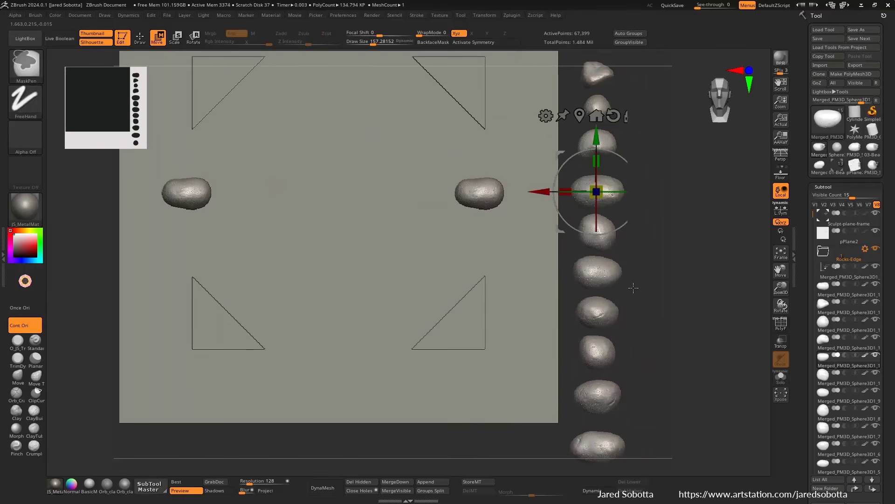
{"action": "left_click_drag", "start_coordinate": [673, 264], "coordinate": [646, 271], "text": "alt"}
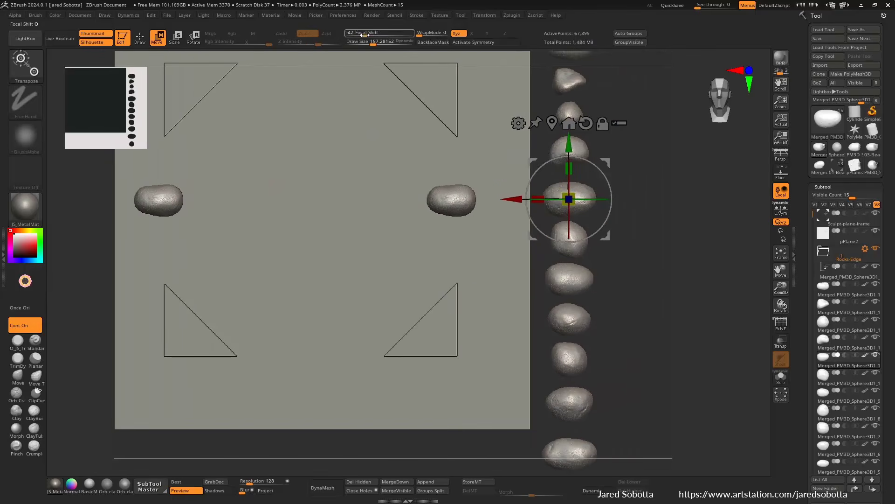
Step: Set Focal Shift to -100 and move the whole fifth rock from the column to the middle of the plane
{"action": "left_click_drag", "start_coordinate": [365, 33], "coordinate": [374, 32]}
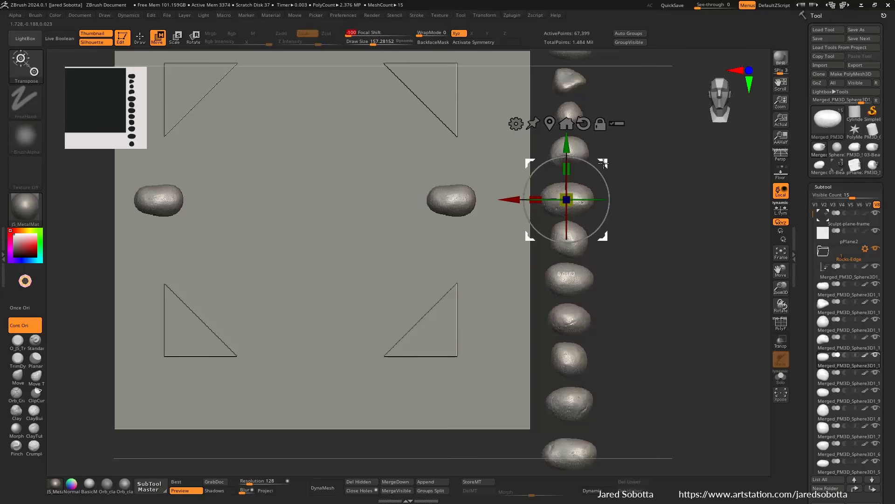
{"action": "left_click_drag", "start_coordinate": [606, 163], "coordinate": [331, 208]}
Step: Try moving the rock with Focal Shift at 52, undo that move and set Focal Shift back to -100
{"action": "left_click_drag", "start_coordinate": [357, 33], "coordinate": [397, 34]}
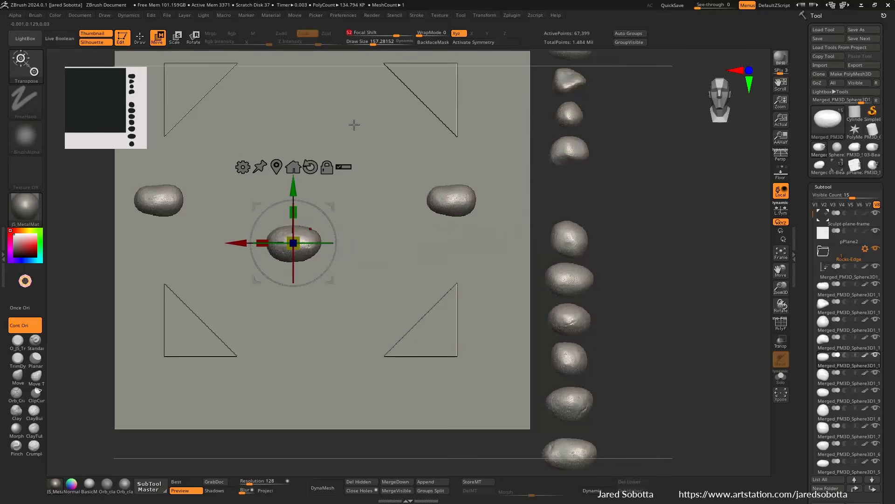
{"action": "left_click_drag", "start_coordinate": [333, 208], "coordinate": [287, 137]}
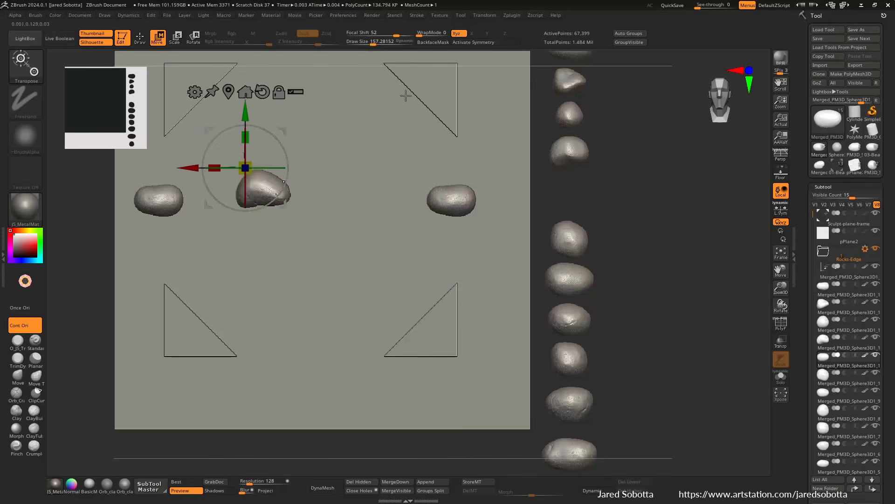
{"action": "key", "text": "ctrl+z"}
{"action": "left_click_drag", "start_coordinate": [396, 34], "coordinate": [337, 44]}
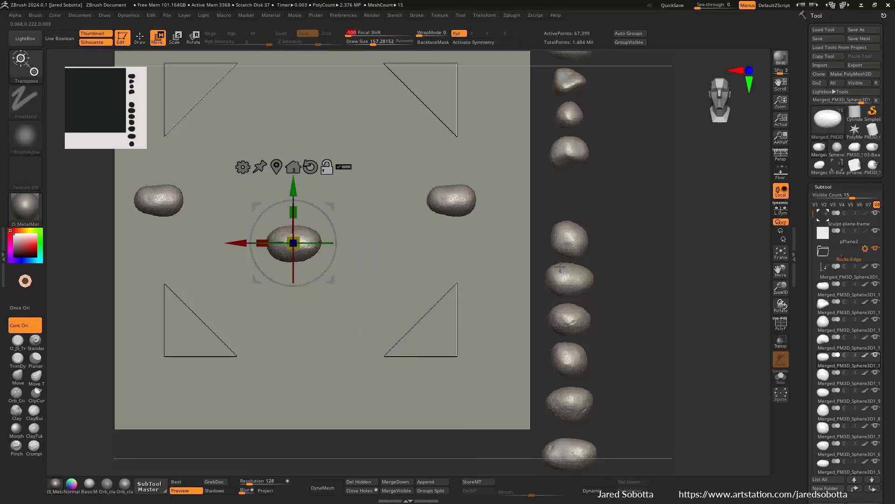
Step: Move the rock from the middle of the plane onto the frame's lower-right corner and tilt it diagonally
{"action": "left_click_drag", "start_coordinate": [484, 293], "coordinate": [585, 306], "text": "alt"}
{"action": "left_click_drag", "start_coordinate": [479, 173], "coordinate": [478, 135], "text": "alt"}
{"action": "mouse_move", "coordinate": [703, 212]}
{"action": "left_mouse_down"}
{"action": "mouse_move", "coordinate": [746, 210]}
{"action": "mouse_move", "coordinate": [697, 204]}
{"action": "left_mouse_up"}
{"action": "left_click_drag", "start_coordinate": [441, 185], "coordinate": [583, 269]}
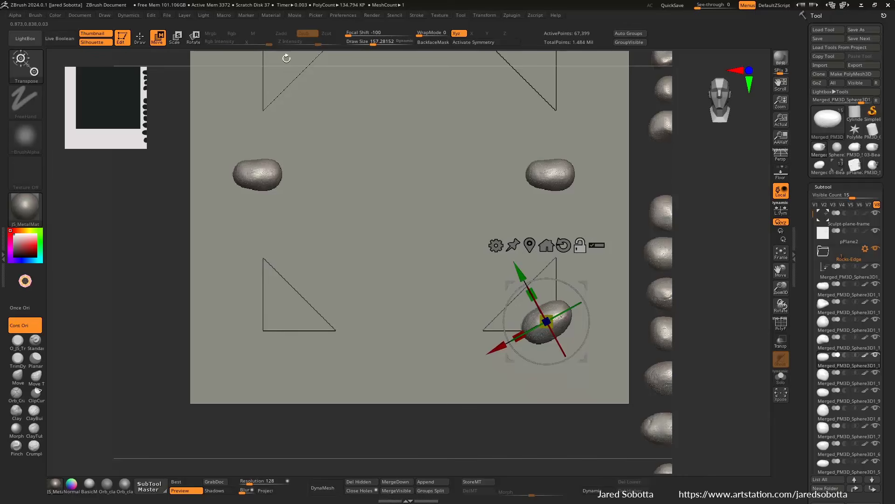
Step: Reset the gizmo orientation on the lower-right corner rock and move its subtool into the Rocks-Edge folder
{"action": "left_click", "coordinate": [564, 244]}
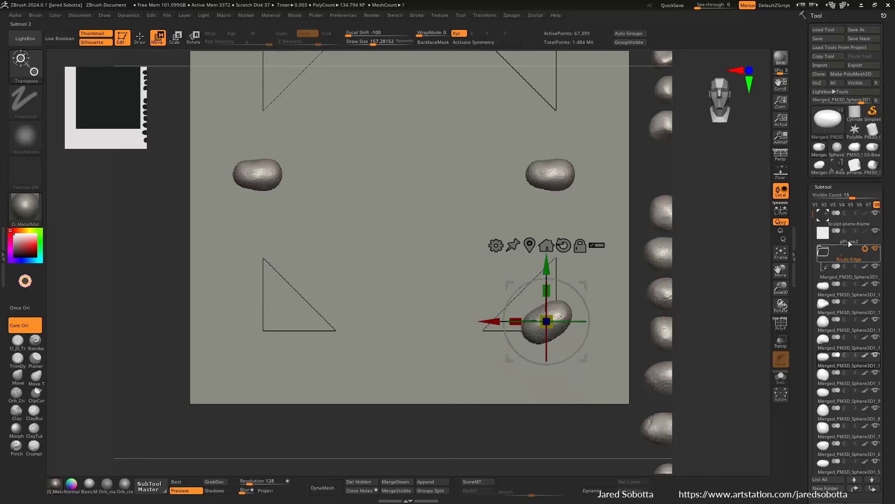
{"action": "left_click_drag", "start_coordinate": [808, 285], "coordinate": [815, 228]}
{"action": "mouse_move", "coordinate": [811, 158]}
{"action": "left_mouse_down"}
{"action": "mouse_move", "coordinate": [813, 186]}
{"action": "mouse_move", "coordinate": [813, 158]}
{"action": "left_mouse_up"}
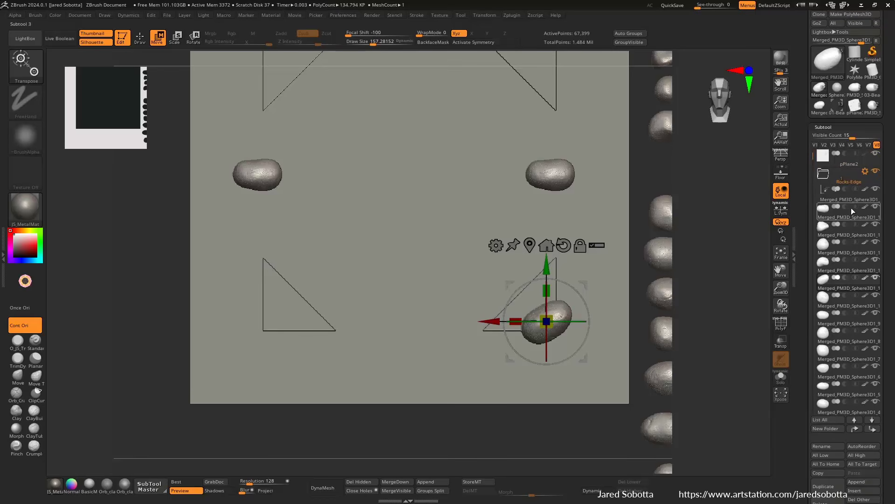
{"action": "left_click_drag", "start_coordinate": [858, 265], "coordinate": [850, 184]}
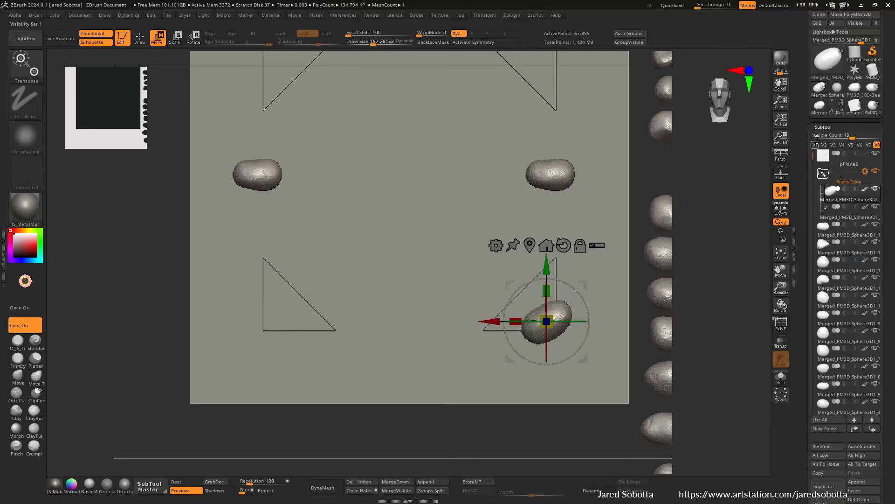
Step: Duplicate the lower-right corner rock's subtool inside the Rocks-Edge folder
{"action": "left_click", "coordinate": [830, 127]}
{"action": "left_click", "coordinate": [830, 58]}
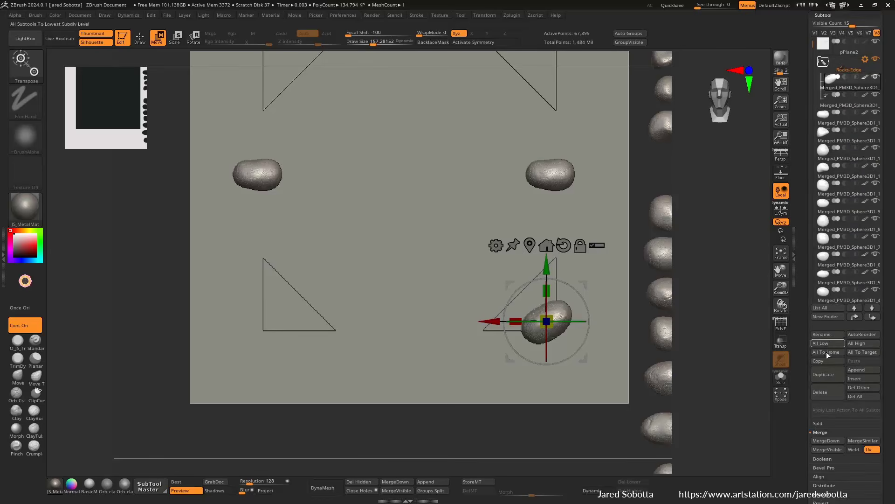
{"action": "left_click", "coordinate": [832, 374]}
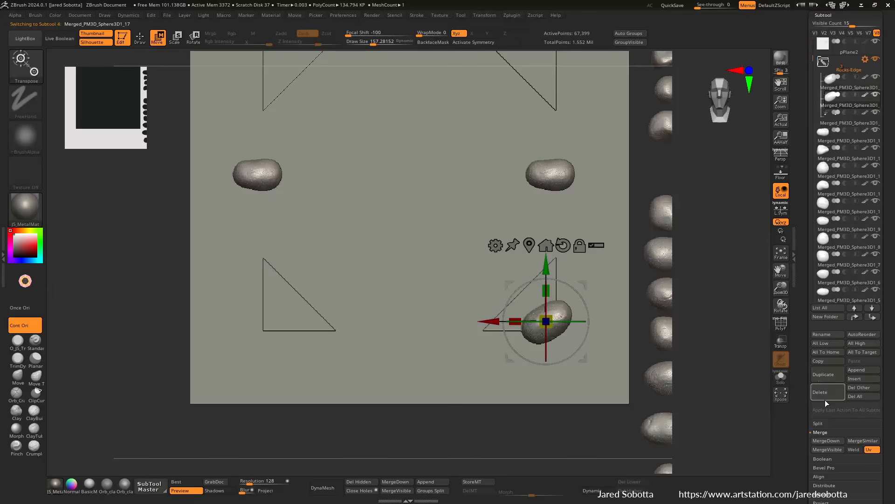
{"action": "scroll", "coordinate": [835, 40], "scroll_direction": "up", "scroll_amount": 1}
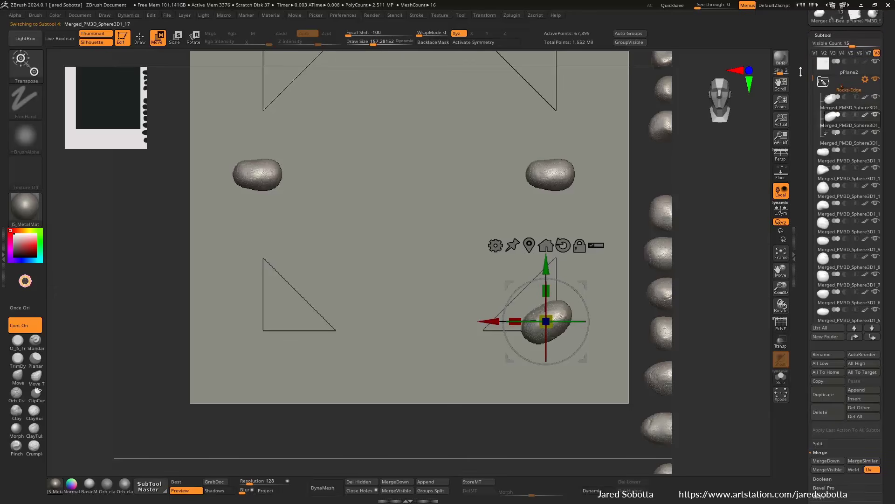
{"action": "scroll", "coordinate": [855, 321], "scroll_direction": "down", "scroll_amount": 5}
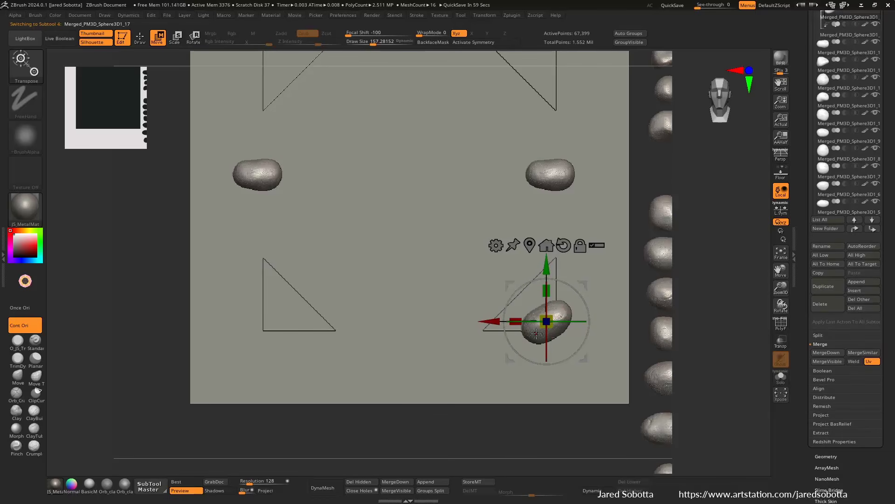
Step: Duplicate the corner rock once more and place this copy back in the empty gap of the rock column
{"action": "right_click_drag", "start_coordinate": [719, 233], "coordinate": [626, 254], "text": "alt"}
{"action": "right_click_drag", "start_coordinate": [689, 244], "coordinate": [725, 238], "text": "ctrl"}
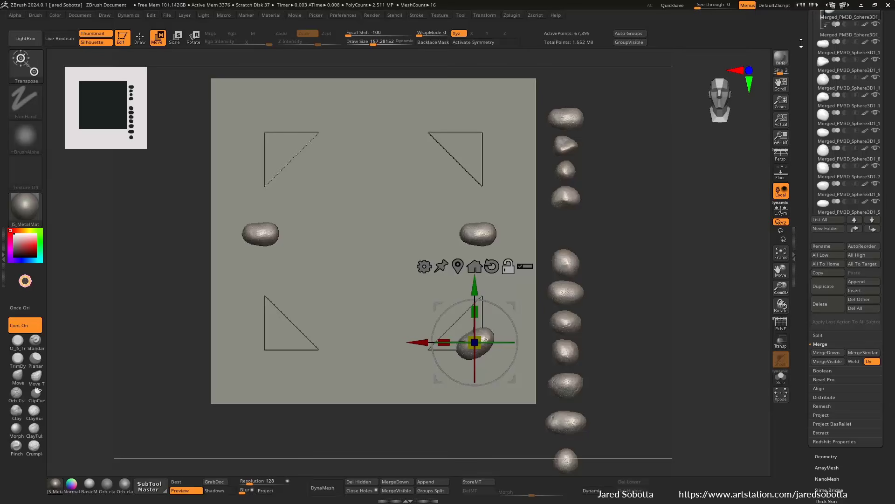
{"action": "scroll", "coordinate": [831, 55], "scroll_direction": "up", "scroll_amount": 2}
{"action": "mouse_move", "coordinate": [859, 69]}
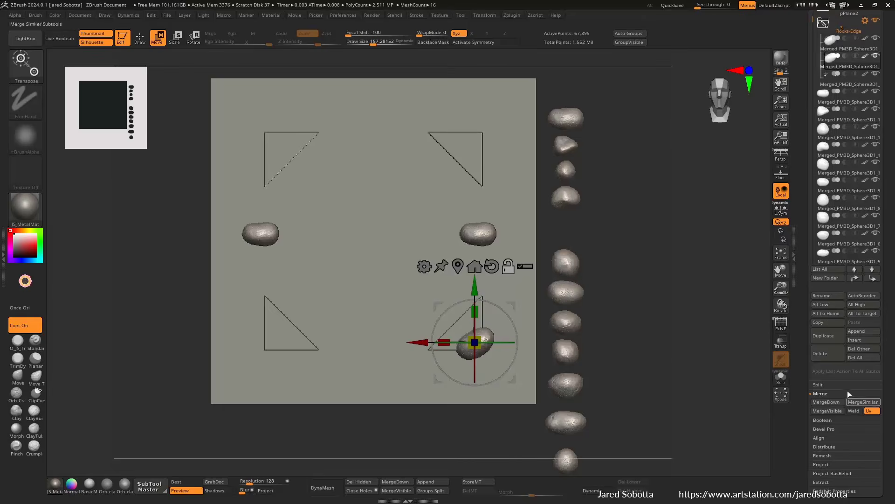
{"action": "left_click", "coordinate": [830, 336]}
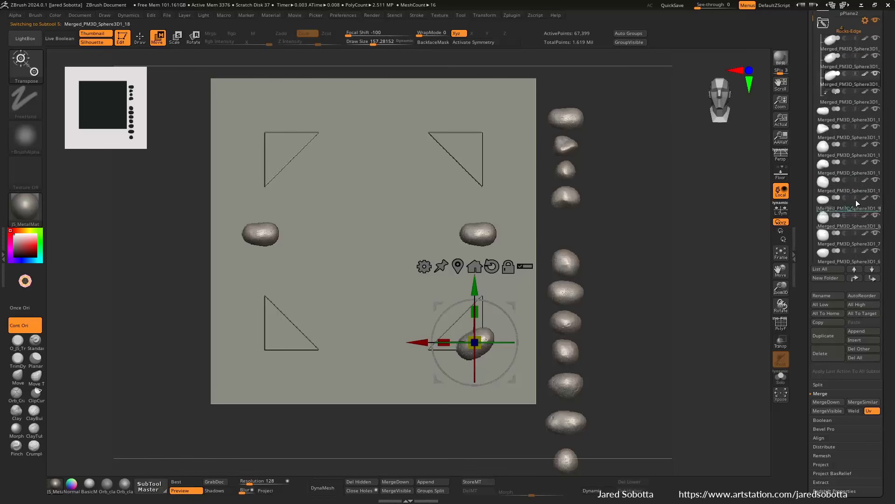
{"action": "left_click_drag", "start_coordinate": [474, 342], "coordinate": [579, 223]}
Step: Offset one of the stacked corner rock copies along X with the Deformation settings onto the frame's lower-left corner
{"action": "left_click", "coordinate": [486, 339]}
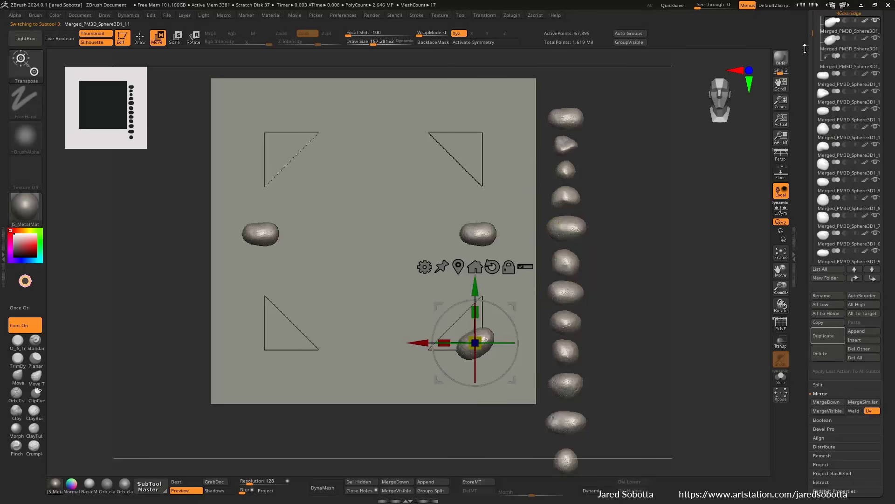
{"action": "scroll", "coordinate": [830, 55], "scroll_direction": "up", "scroll_amount": 2}
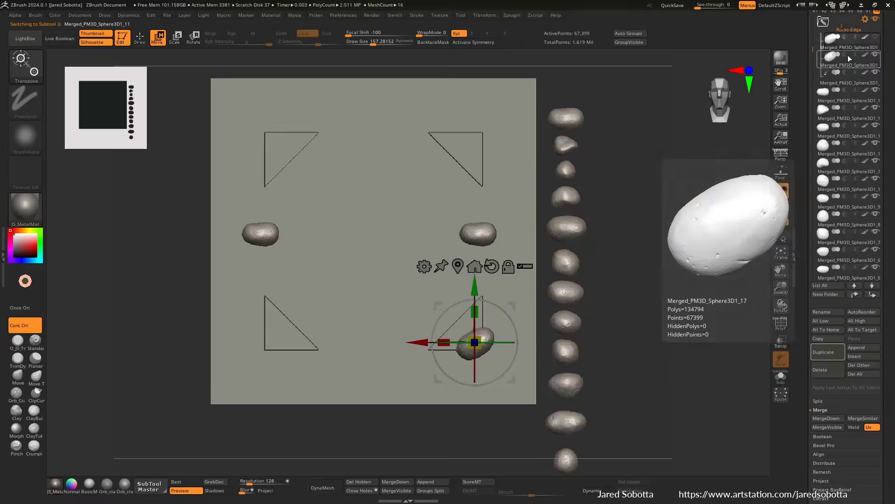
{"action": "scroll", "coordinate": [814, 122], "scroll_direction": "down", "scroll_amount": 3}
{"action": "scroll", "coordinate": [809, 373], "scroll_direction": "down", "scroll_amount": 5}
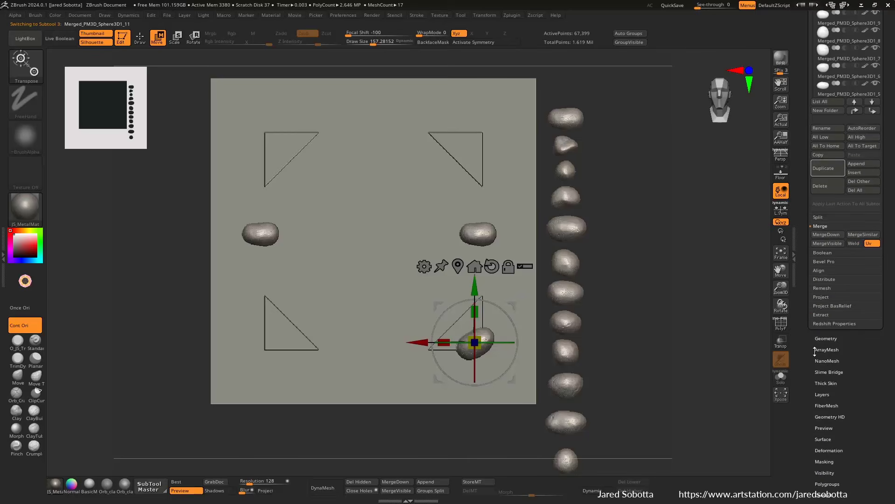
{"action": "left_click", "coordinate": [830, 450]}
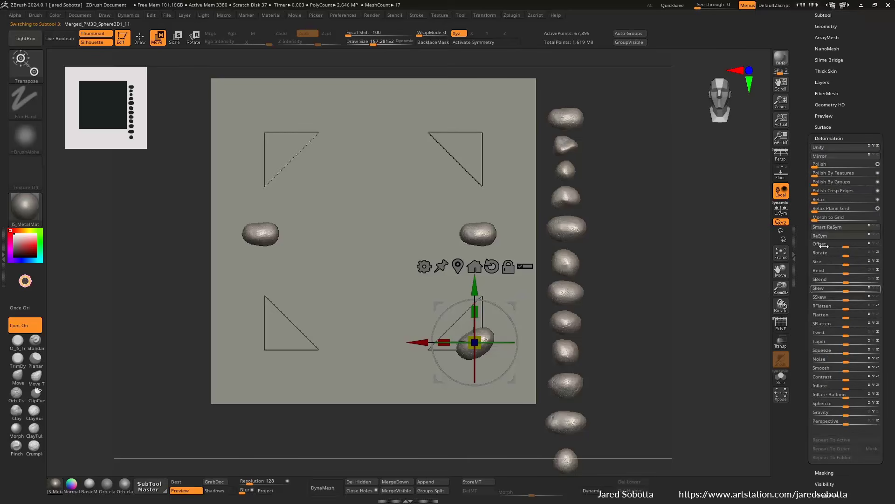
{"action": "left_click_drag", "start_coordinate": [847, 246], "coordinate": [805, 245]}
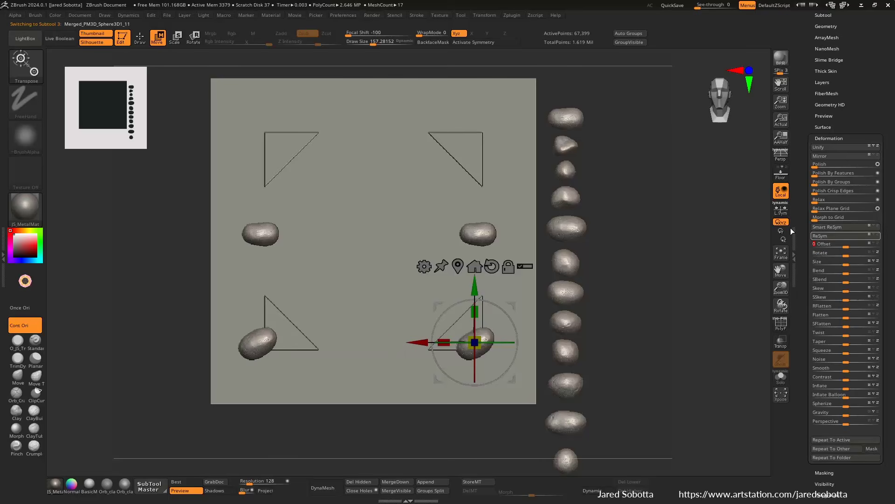
Step: Merge the lower-left and lower-right corner rocks into a single subtool
{"action": "left_click", "coordinate": [823, 15]}
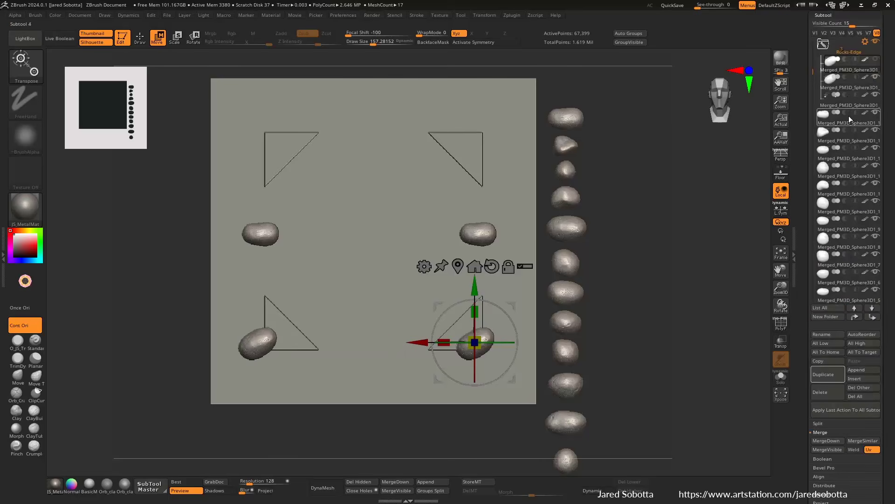
{"action": "left_click", "coordinate": [827, 441]}
{"action": "left_click", "coordinate": [741, 456]}
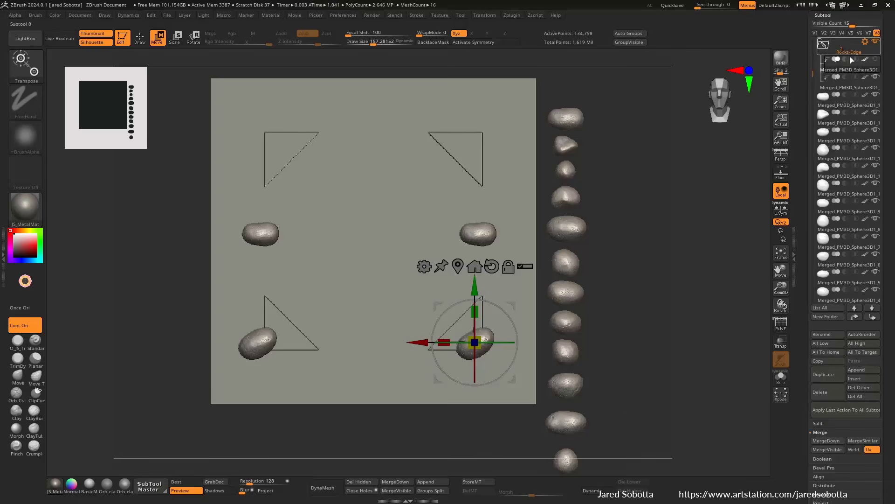
Step: Duplicate the merged lower corner pair and offset the copy along Y onto the frame's two upper corners
{"action": "left_click", "coordinate": [833, 380]}
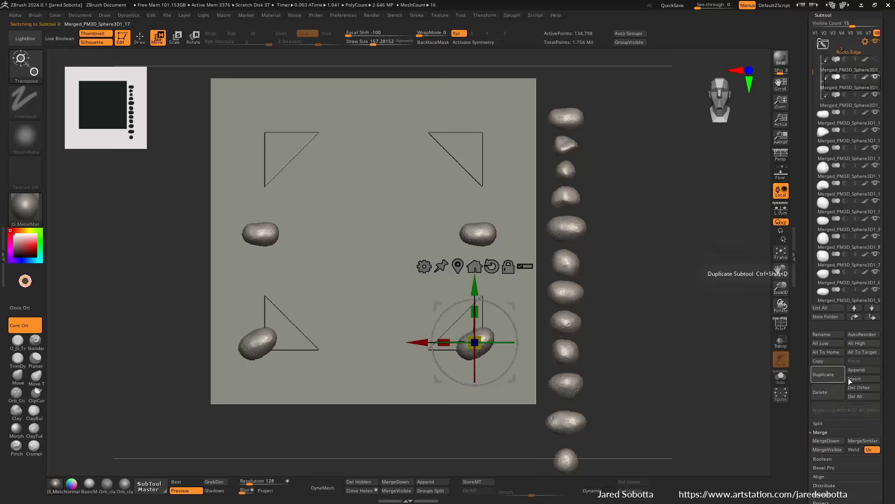
{"action": "scroll", "coordinate": [805, 30], "scroll_direction": "down", "scroll_amount": 2}
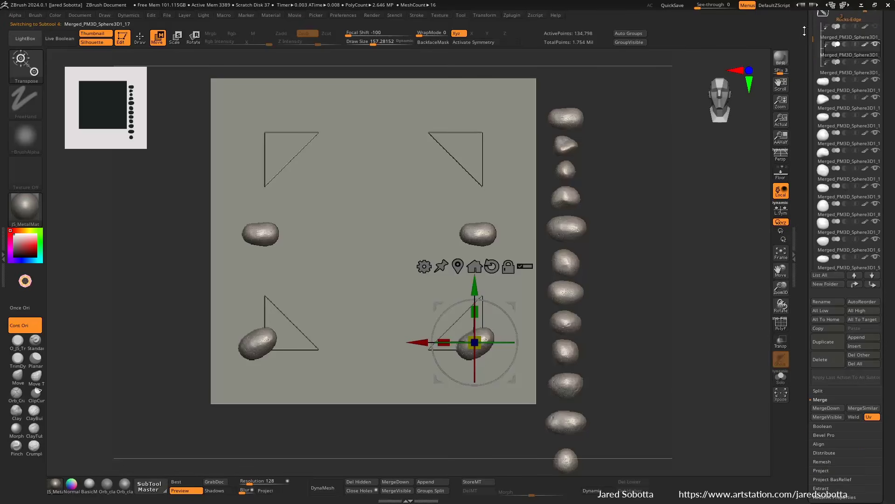
{"action": "scroll", "coordinate": [832, 256], "scroll_direction": "down", "scroll_amount": 5}
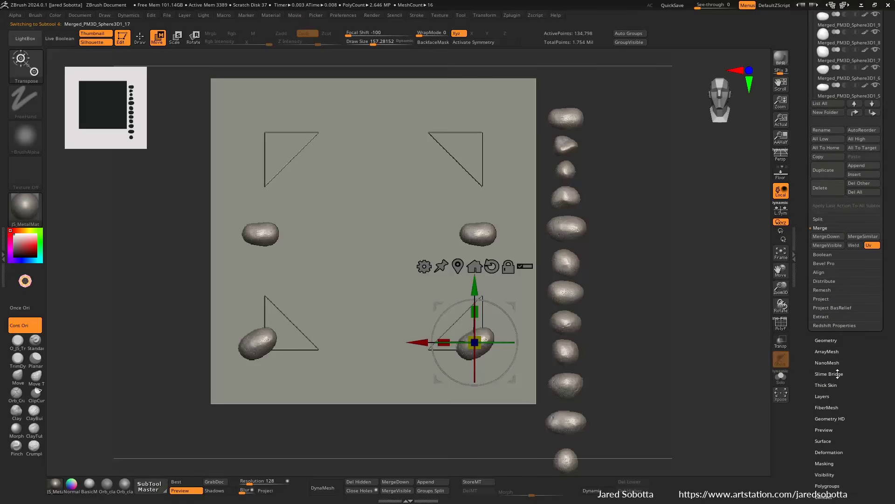
{"action": "scroll", "coordinate": [811, 350], "scroll_direction": "down", "scroll_amount": 2}
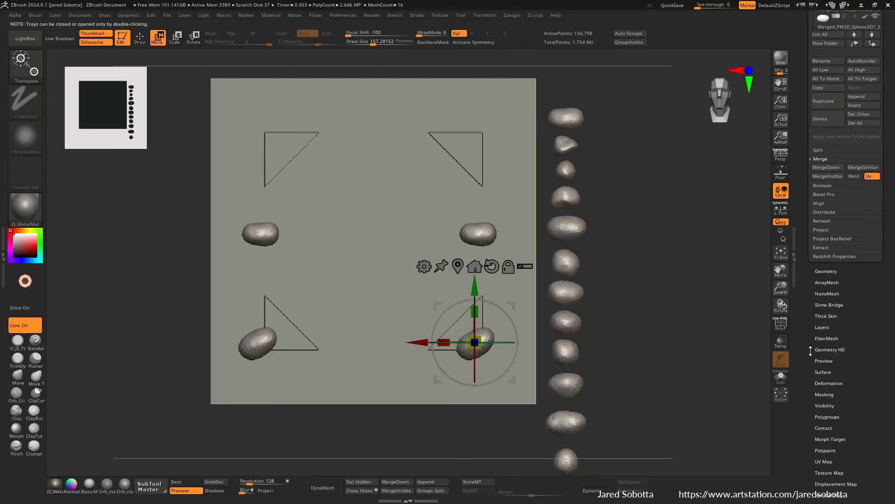
{"action": "left_click", "coordinate": [830, 383]}
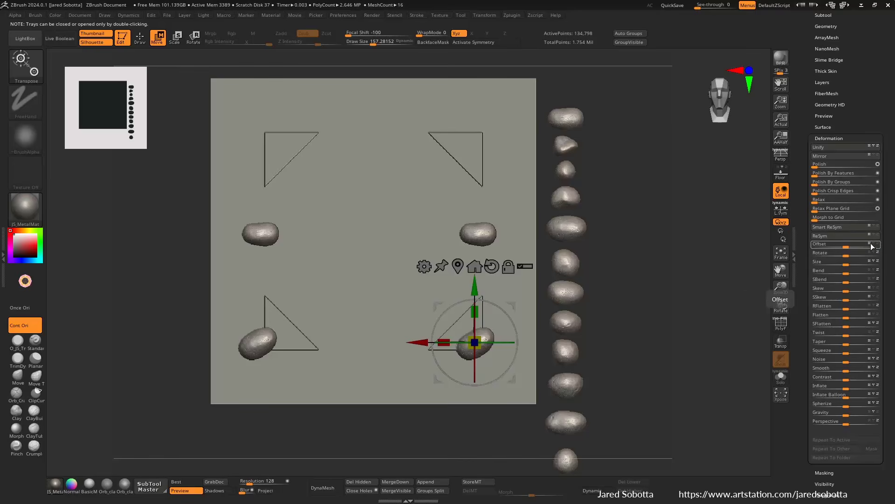
{"action": "left_click_drag", "start_coordinate": [875, 248], "coordinate": [806, 248]}
Step: Merge the upper and lower corner rock pairs into one subtool and show the middle edge pair again
{"action": "left_click_drag", "start_coordinate": [806, 57], "coordinate": [804, 126]}
{"action": "left_click", "coordinate": [830, 87]}
{"action": "left_click", "coordinate": [876, 60]}
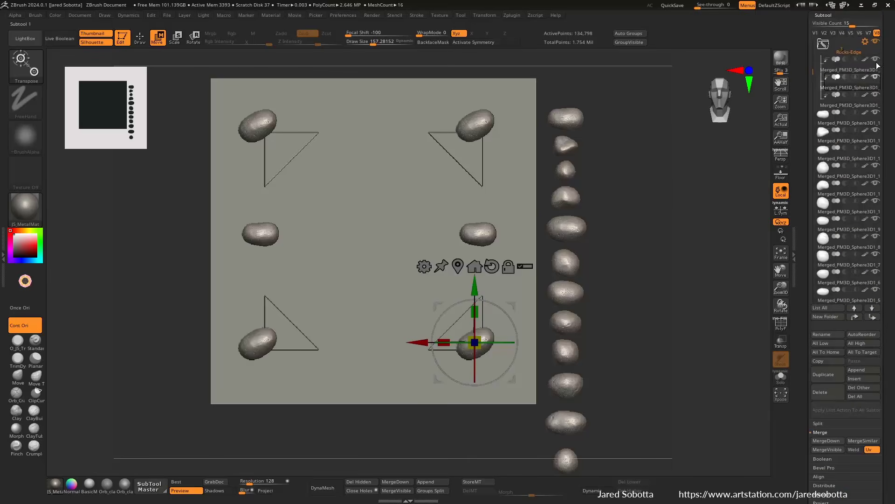
{"action": "left_click_drag", "start_coordinate": [681, 154], "coordinate": [659, 193], "text": "shift"}
{"action": "left_click", "coordinate": [846, 87]}
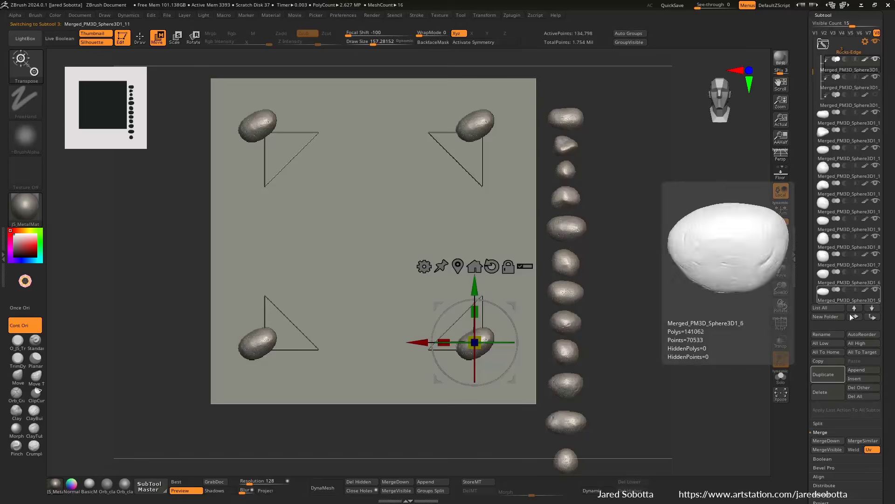
{"action": "left_click", "coordinate": [837, 441]}
{"action": "left_click", "coordinate": [740, 461]}
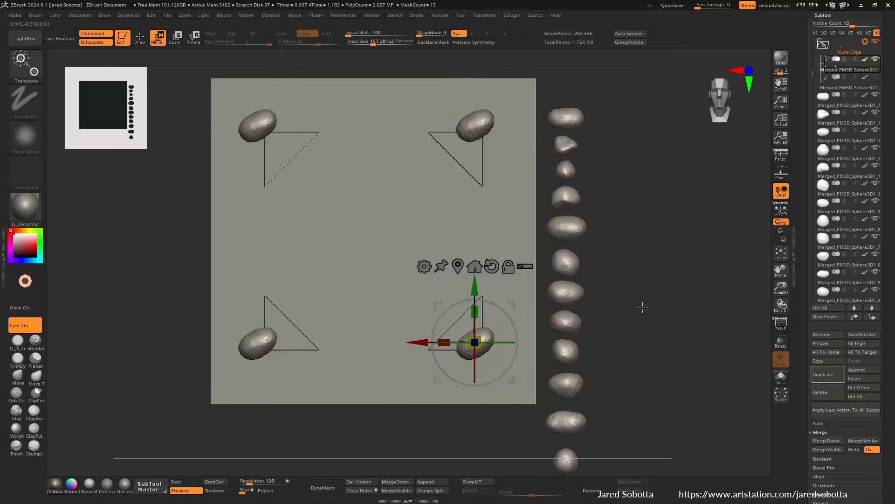
{"action": "mouse_move", "coordinate": [643, 307]}
{"action": "left_mouse_down"}
{"action": "mouse_move", "coordinate": [660, 216]}
{"action": "mouse_move", "coordinate": [639, 316]}
{"action": "left_mouse_up"}
{"action": "key", "text": "ctrl+z"}
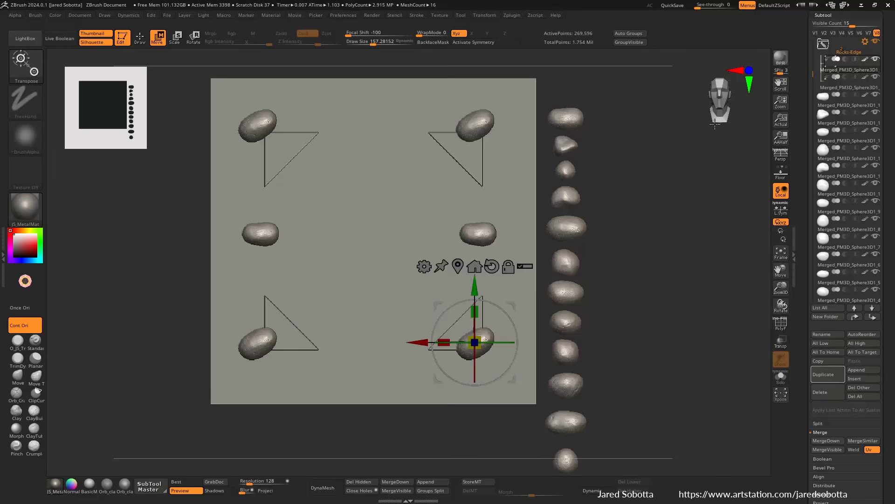
Step: Fit the view exactly to the Sculpt-plane-frame subtool, hide that frame and make pPlane2 active
{"action": "left_click_drag", "start_coordinate": [815, 75], "coordinate": [822, 43]}
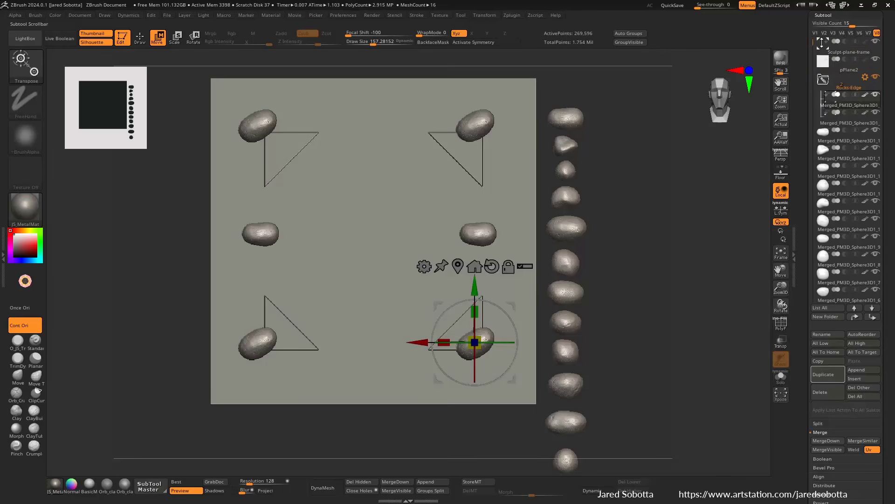
{"action": "left_click", "coordinate": [858, 54]}
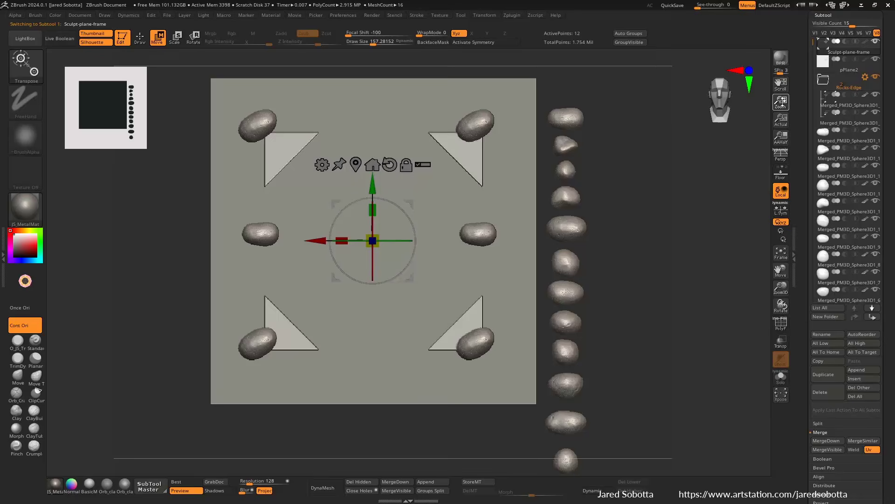
{"action": "left_click_drag", "start_coordinate": [783, 102], "coordinate": [755, 101]}
{"action": "key", "text": "f"}
{"action": "key", "text": "f"}
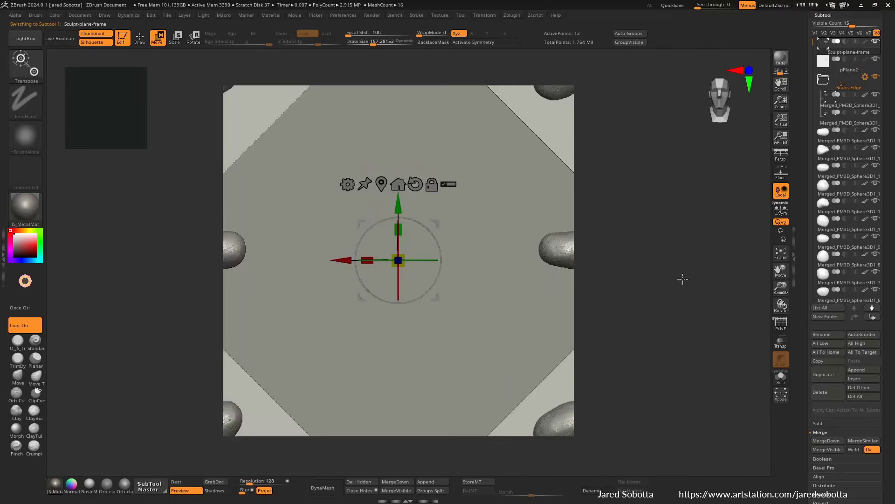
{"action": "left_click", "coordinate": [877, 69]}
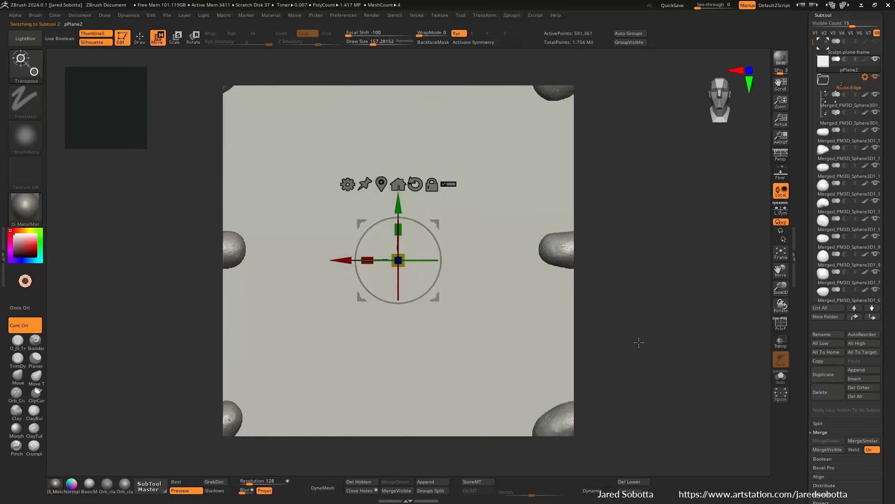
Step: Drop the sculpt to the 2.5D canvas to check its tiling, clear the canvas and redraw it in Edit mode
{"action": "key", "text": "t"}
{"action": "left_click", "coordinate": [593, 360]}
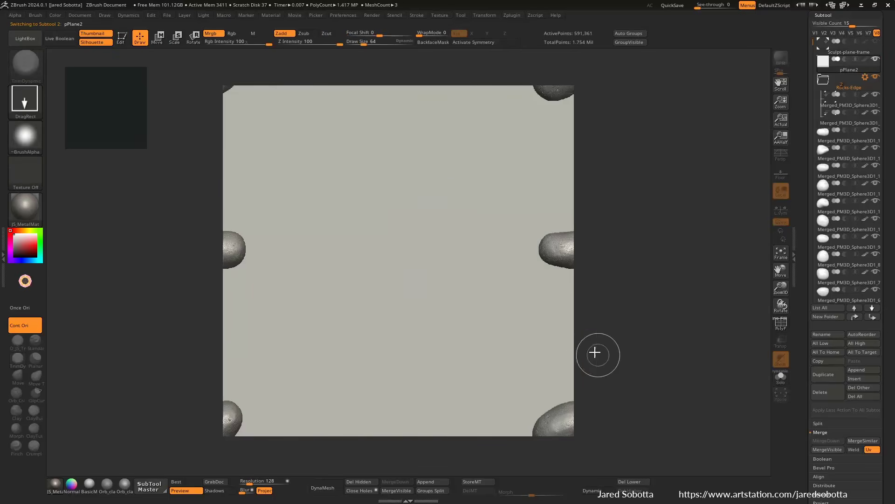
{"action": "left_click_drag", "start_coordinate": [523, 276], "coordinate": [549, 320]}
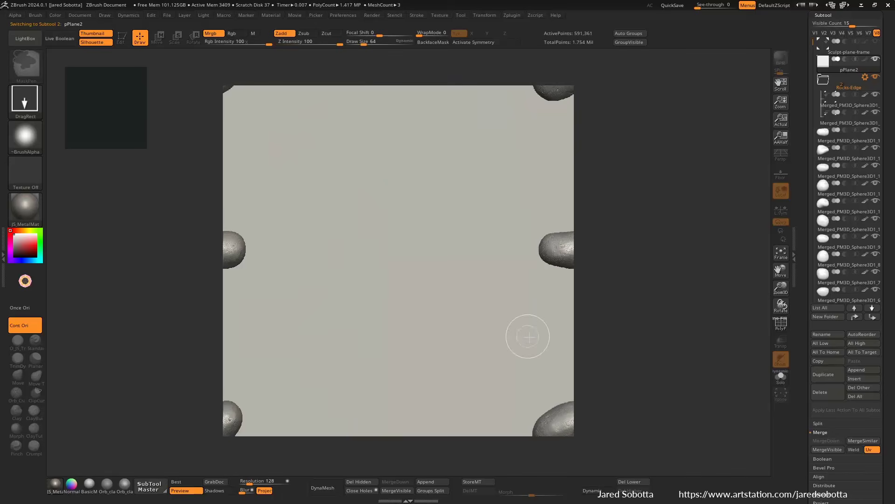
{"action": "key", "text": "ctrl+n"}
{"action": "left_click_drag", "start_coordinate": [439, 238], "coordinate": [450, 315]}
{"action": "key", "text": "t"}
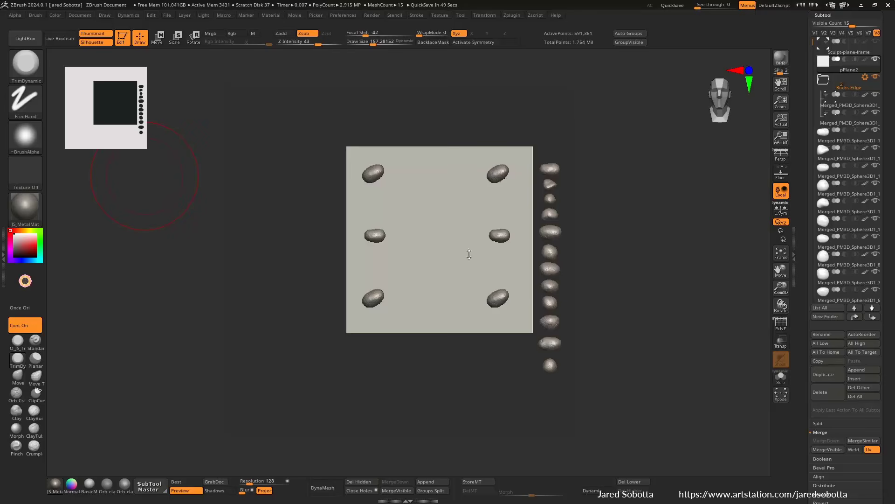
Step: Collapse the Rocks-Edge folder and show the Sculpt-plane-frame subtool again
{"action": "left_click", "coordinate": [827, 80]}
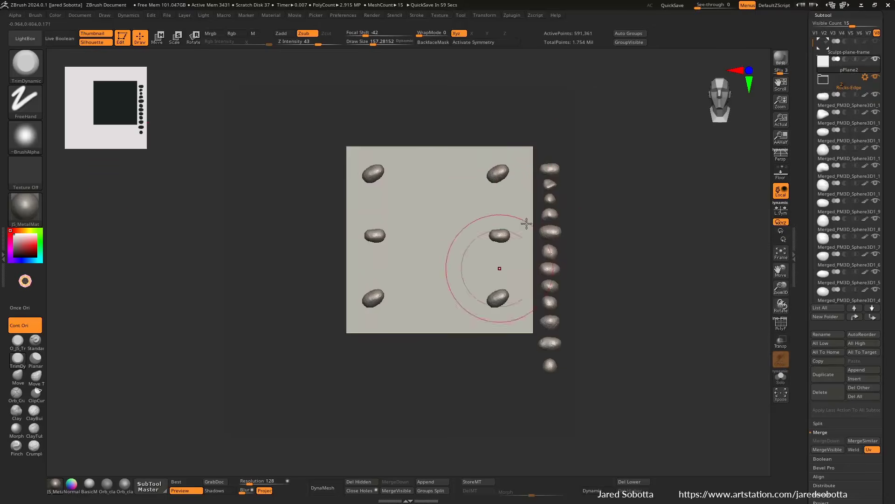
{"action": "left_click", "coordinate": [874, 47]}
{"action": "left_click", "coordinate": [875, 44]}
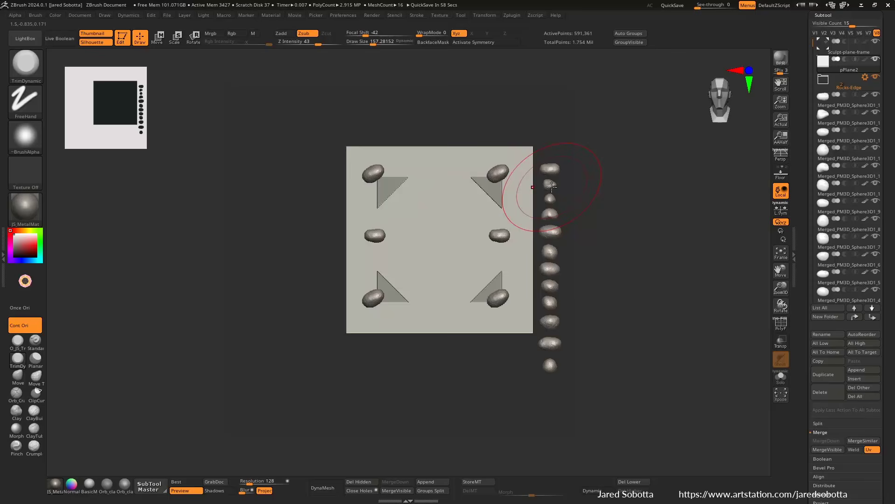
Step: Turn on the PolyFrame display and make the middle edge pair, then the corner rocks, active to examine their polygroups
{"action": "right_click_drag", "start_coordinate": [578, 204], "coordinate": [645, 213], "text": "ctrl"}
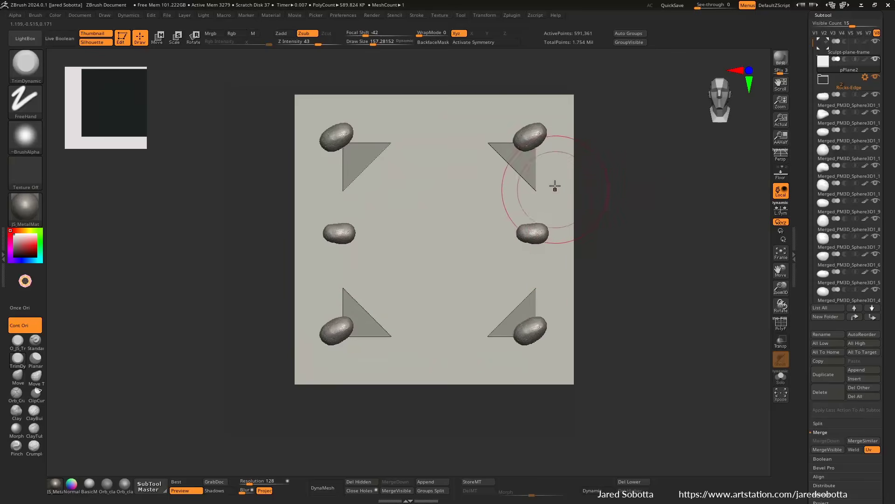
{"action": "left_click", "coordinate": [785, 329]}
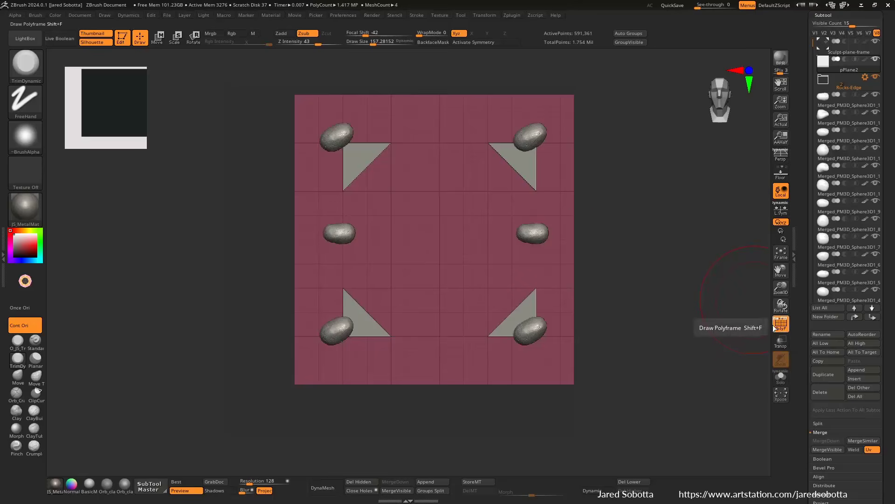
{"action": "left_click", "coordinate": [539, 236], "text": "alt"}
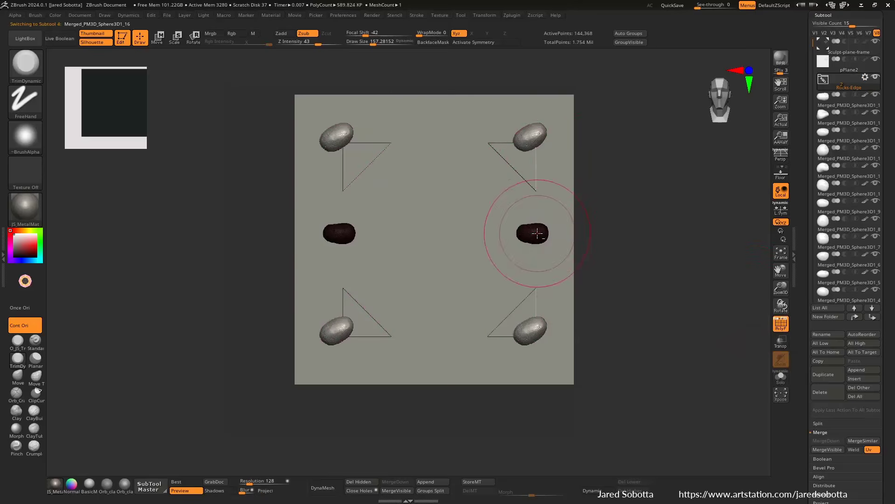
{"action": "left_click", "coordinate": [536, 148], "text": "alt"}
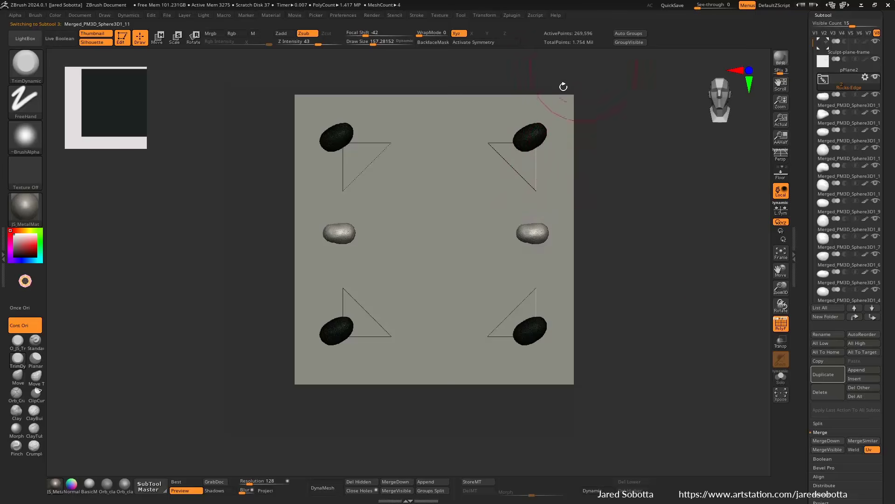
{"action": "left_click", "coordinate": [783, 321]}
Step: Compare the polygroup colours of the middle edge pair and the corner rocks by making each subtool active in turn
{"action": "left_click_drag", "start_coordinate": [606, 194], "coordinate": [582, 220], "text": "alt"}
{"action": "left_click", "coordinate": [540, 236], "text": "alt"}
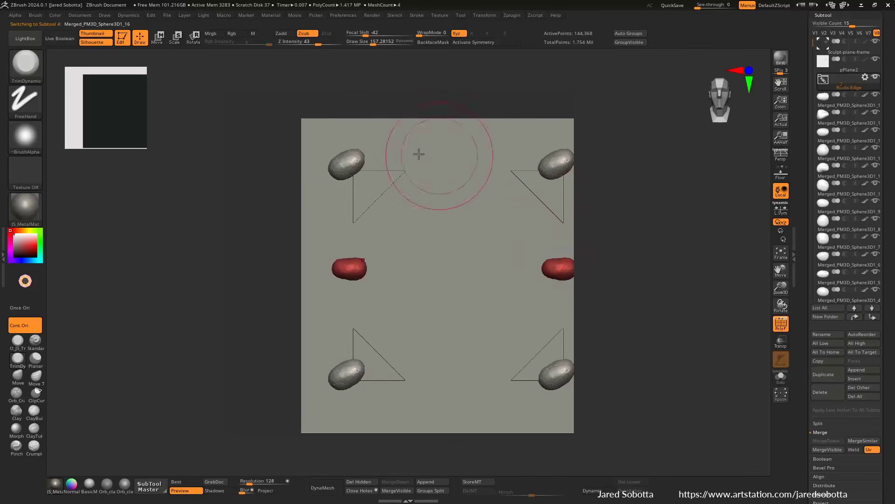
{"action": "right_click_drag", "start_coordinate": [550, 215], "coordinate": [489, 209], "text": "alt"}
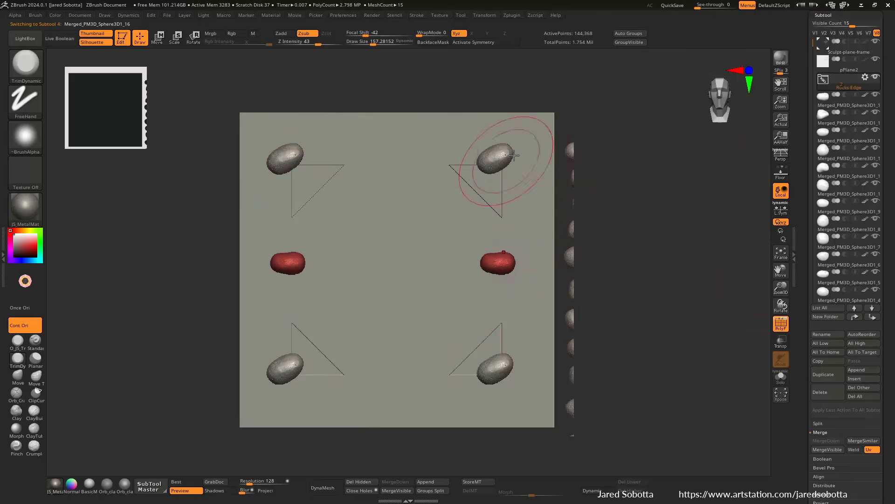
{"action": "left_click", "coordinate": [495, 158], "text": "alt"}
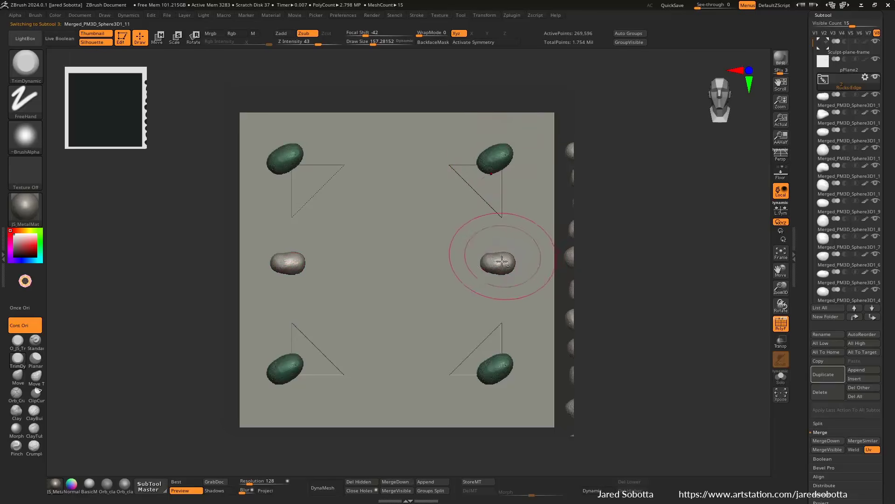
{"action": "left_click", "coordinate": [500, 262], "text": "alt"}
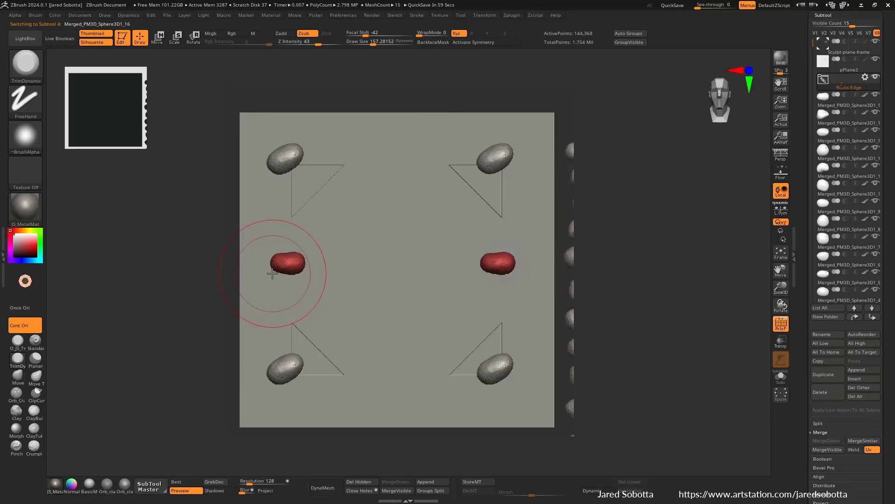
Step: Load 01-Beach-Rock-Sculpt-setup.ztl and 03-Beach-Rock-Rocks-finished.ztl from the Beach-Rock-Large folder under Beach-Rock-Tutorial's Zbrush folder
{"action": "scroll", "coordinate": [829, 47], "scroll_direction": "up", "scroll_amount": 3}
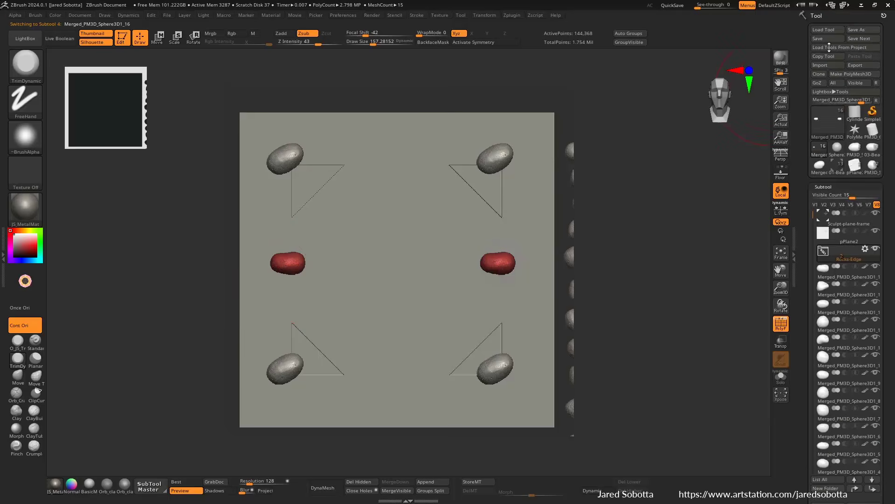
{"action": "left_click", "coordinate": [823, 29]}
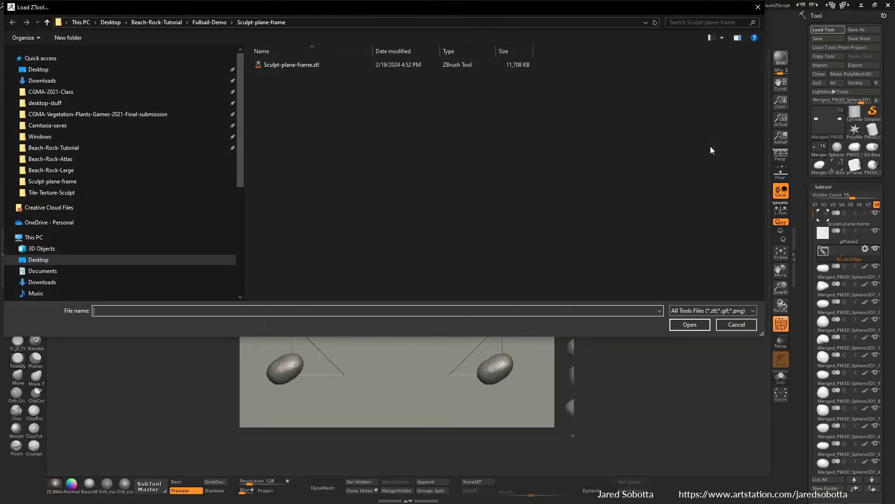
{"action": "left_click", "coordinate": [210, 23]}
{"action": "left_click", "coordinate": [178, 24]}
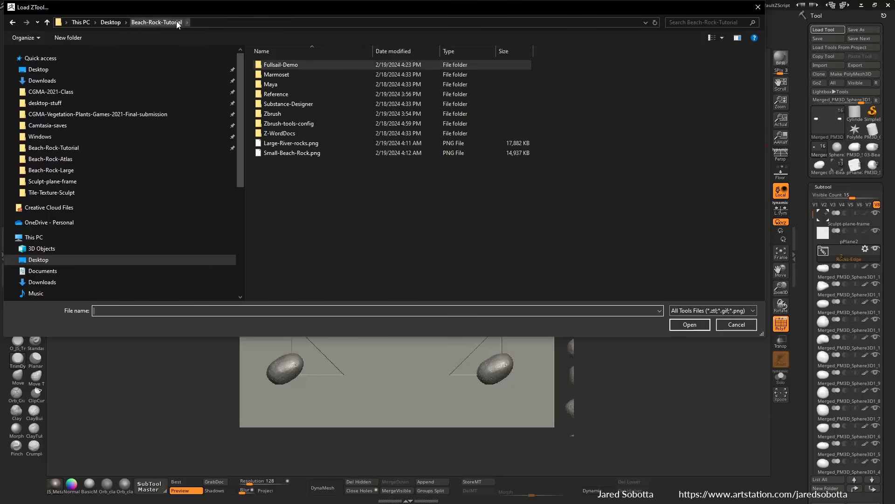
{"action": "double_click", "coordinate": [306, 115]}
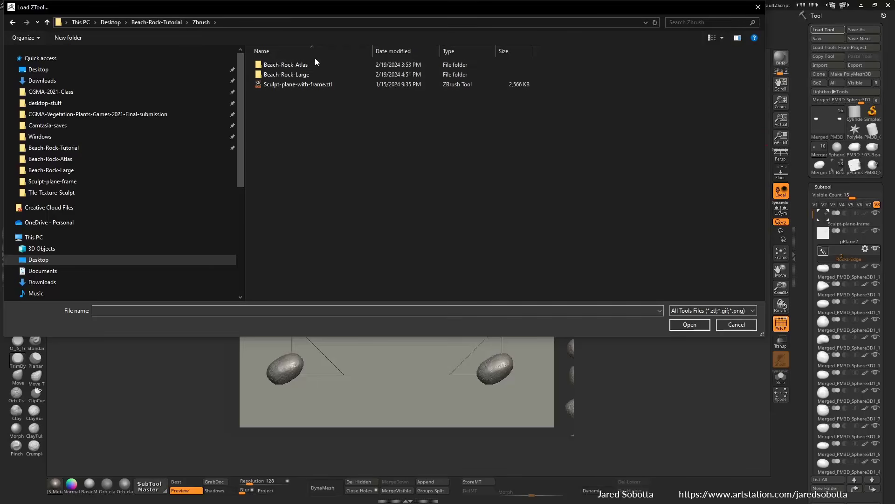
{"action": "double_click", "coordinate": [318, 73]}
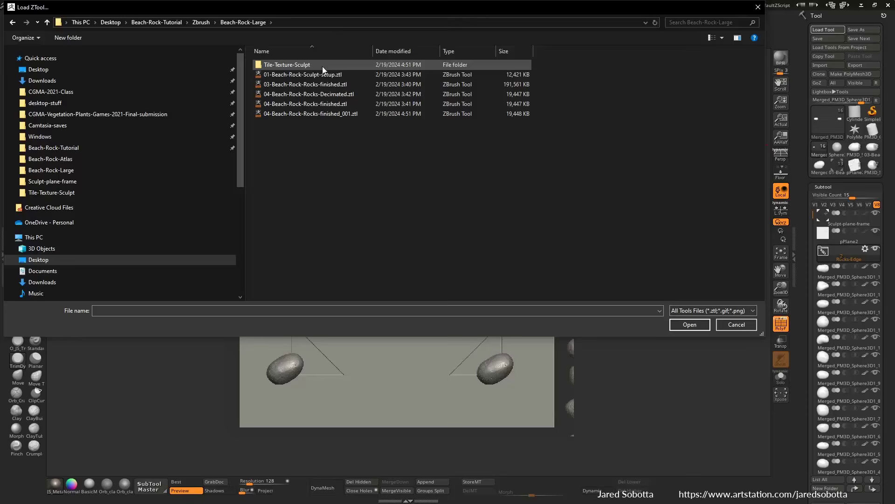
{"action": "double_click", "coordinate": [351, 75]}
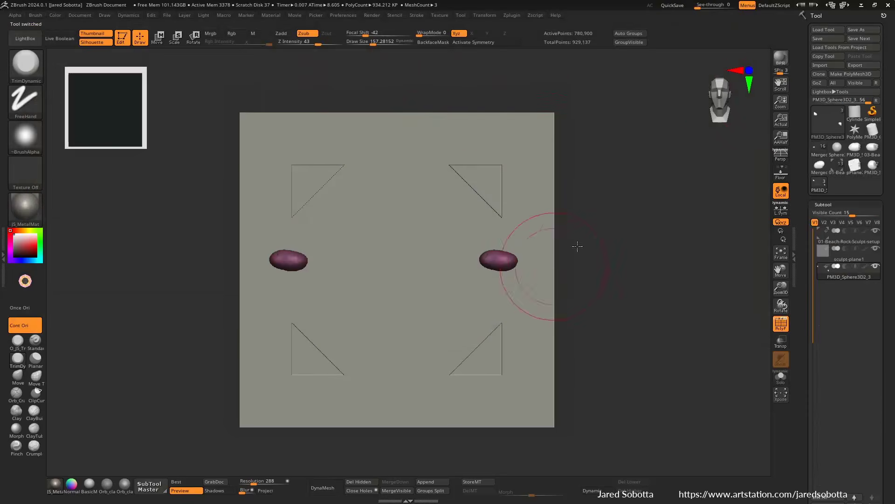
{"action": "left_click", "coordinate": [838, 29]}
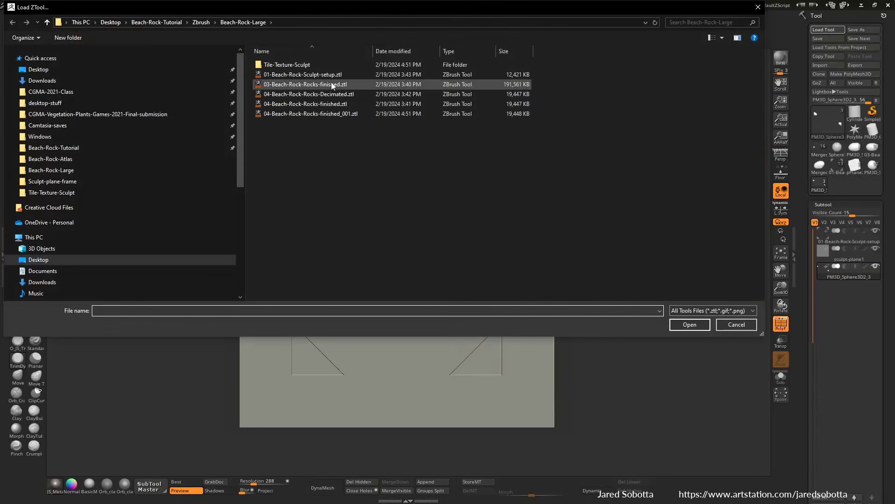
{"action": "double_click", "coordinate": [328, 86]}
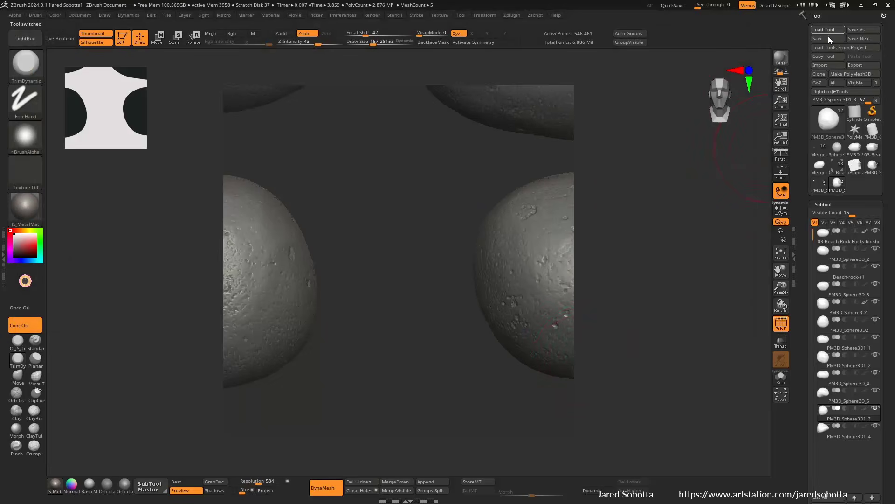
Step: Load the first tiling-texture sculpt file from the Tile-Texture-Sculpt folder inside Beach-Rock-Large
{"action": "left_click", "coordinate": [827, 30]}
{"action": "left_click", "coordinate": [156, 22]}
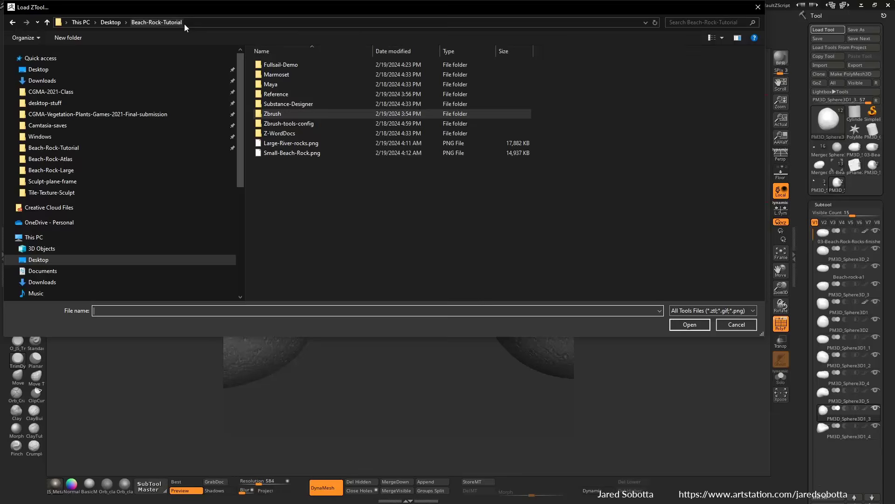
{"action": "double_click", "coordinate": [301, 114]}
{"action": "double_click", "coordinate": [304, 75]}
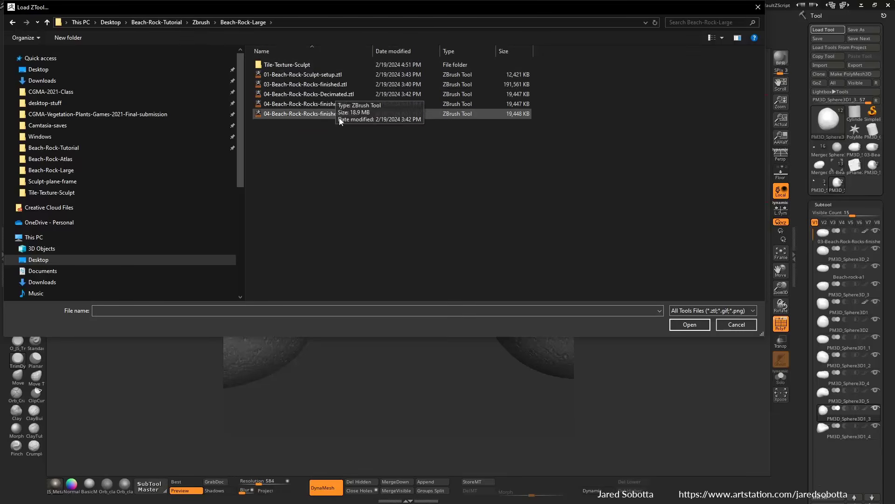
{"action": "double_click", "coordinate": [308, 65]}
{"action": "double_click", "coordinate": [357, 75]}
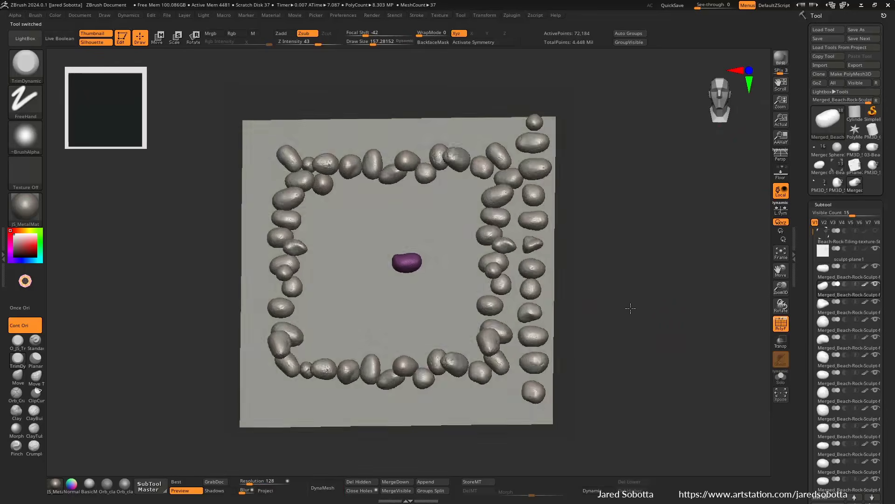
Step: Square the view to the front and fit it exactly to the tiling-texture frame subtool
{"action": "left_click_drag", "start_coordinate": [631, 308], "coordinate": [641, 303], "text": "shift"}
{"action": "left_click", "coordinate": [838, 235]}
{"action": "key", "text": "f"}
{"action": "key", "text": "f"}
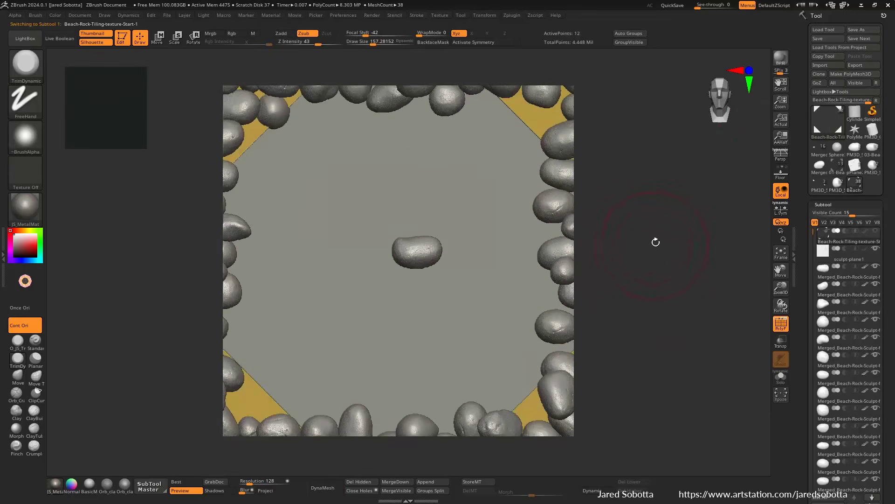
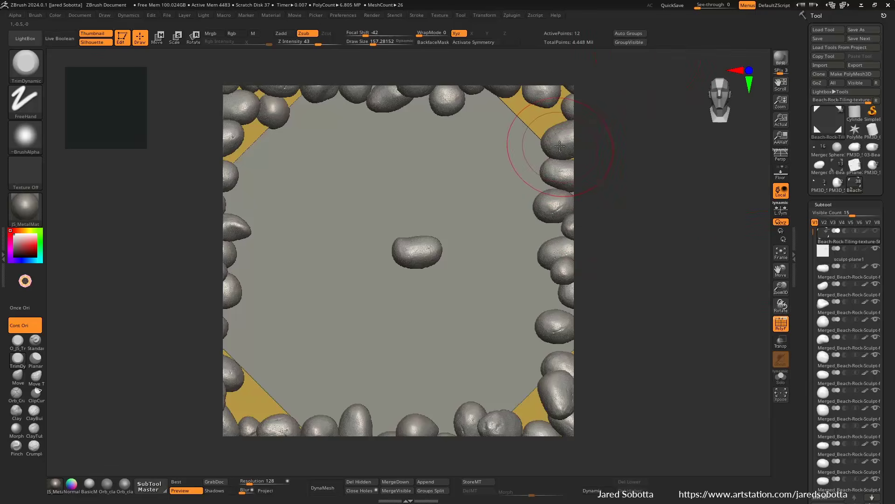
Step: Examine the polygroups of the rock pairs along the right edge by making them active one after another
{"action": "left_click", "coordinate": [559, 149], "text": "alt"}
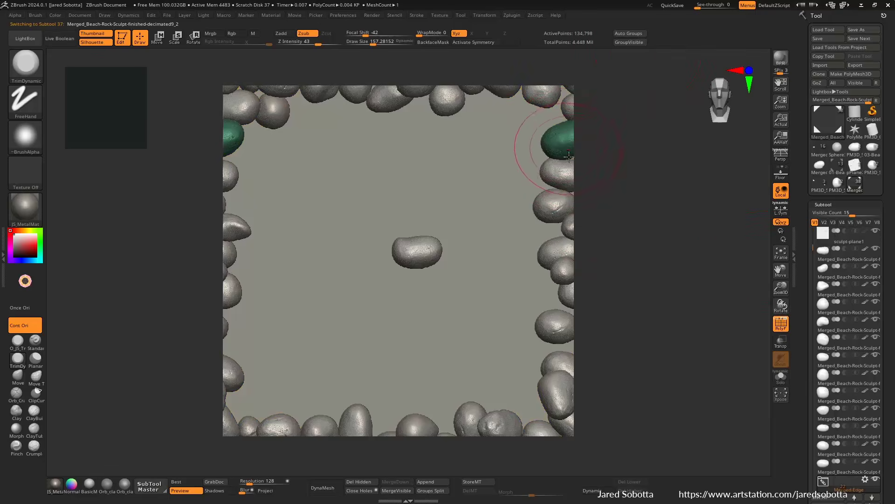
{"action": "left_click", "coordinate": [560, 172], "text": "alt"}
{"action": "left_click", "coordinate": [555, 206], "text": "alt"}
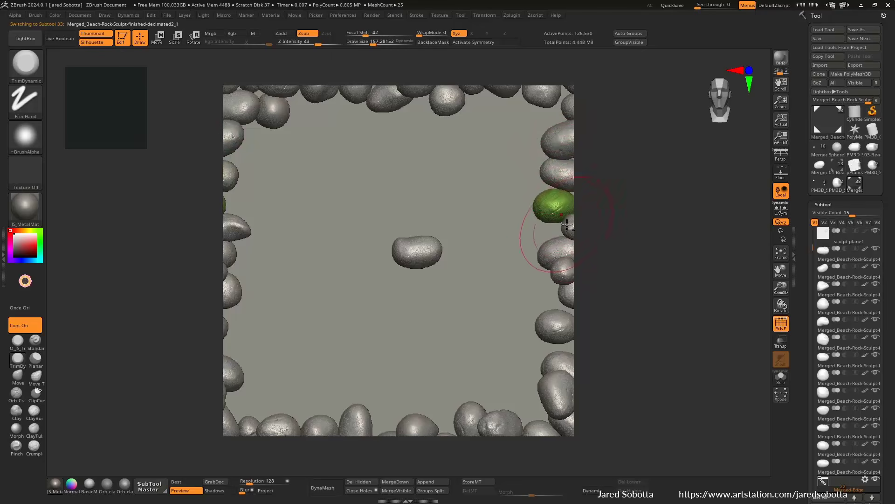
{"action": "left_click", "coordinate": [558, 253], "text": "alt"}
{"action": "left_click", "coordinate": [564, 273], "text": "alt"}
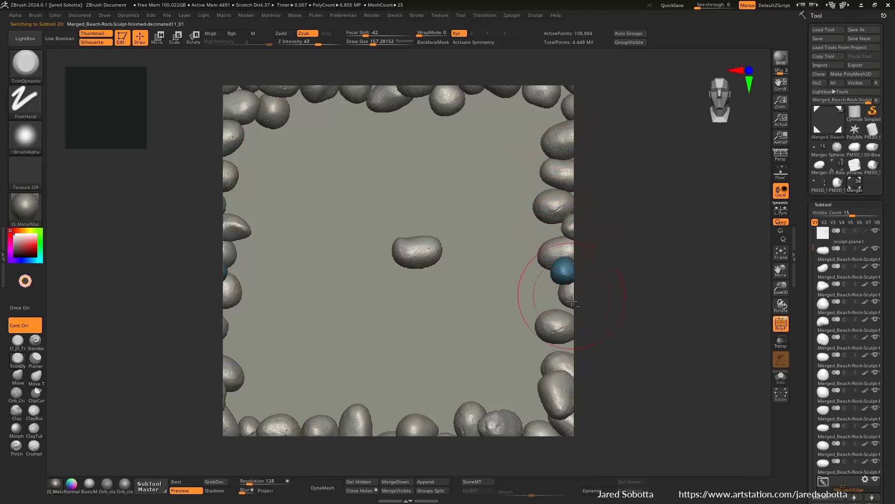
{"action": "left_click", "coordinate": [565, 310], "text": "alt"}
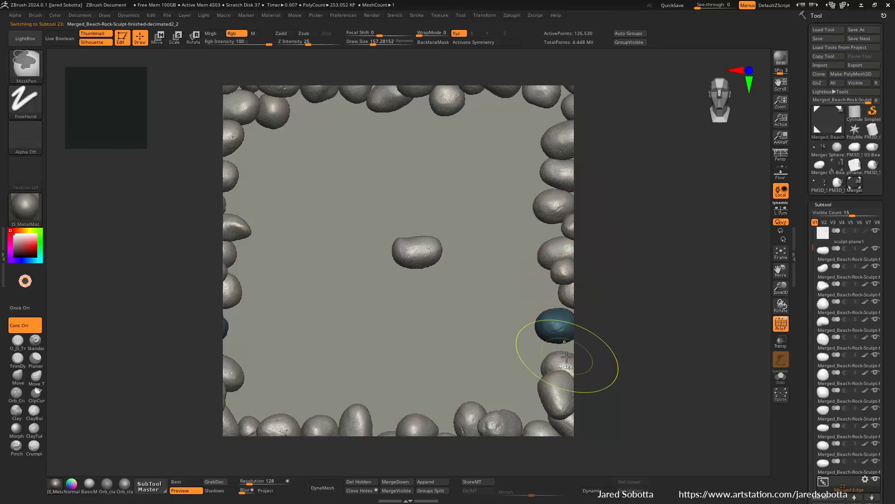
Step: Apply Auto Groups to the green edge rock pair just above the lower corners
{"action": "left_click", "coordinate": [567, 359], "text": "alt"}
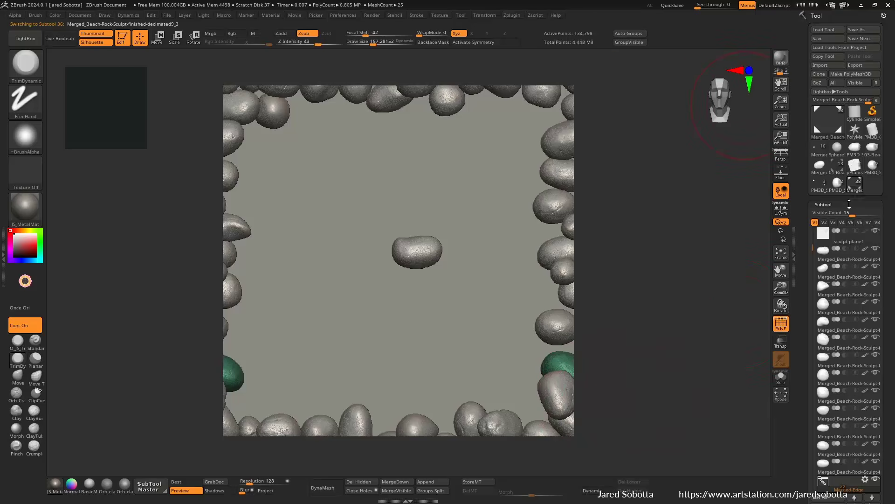
{"action": "left_click", "coordinate": [858, 205]}
{"action": "left_click", "coordinate": [829, 173]}
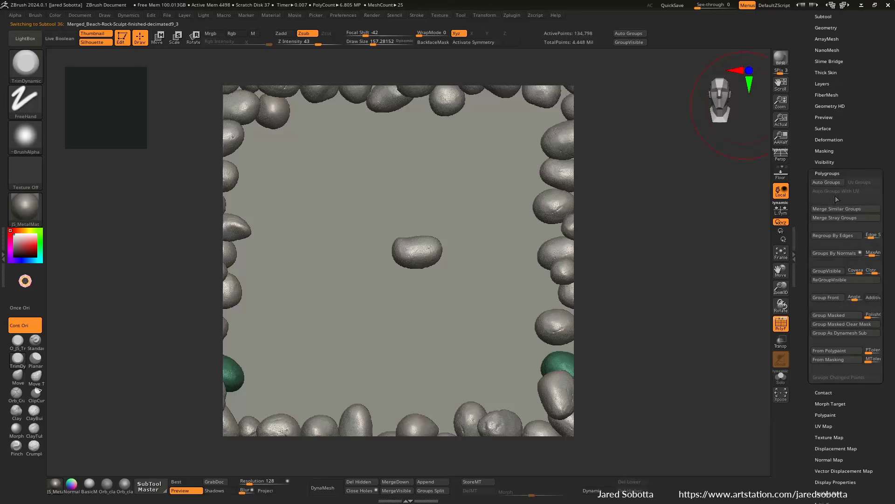
{"action": "left_click", "coordinate": [832, 184]}
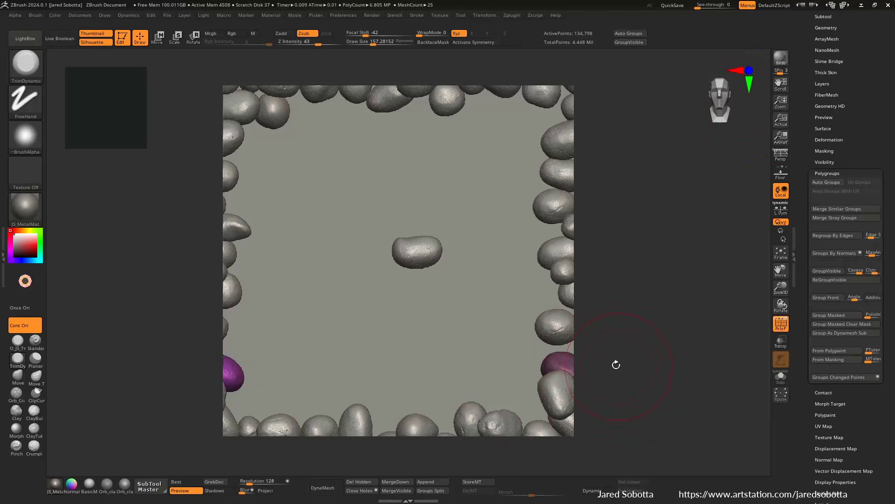
{"action": "key", "text": "ctrl"}
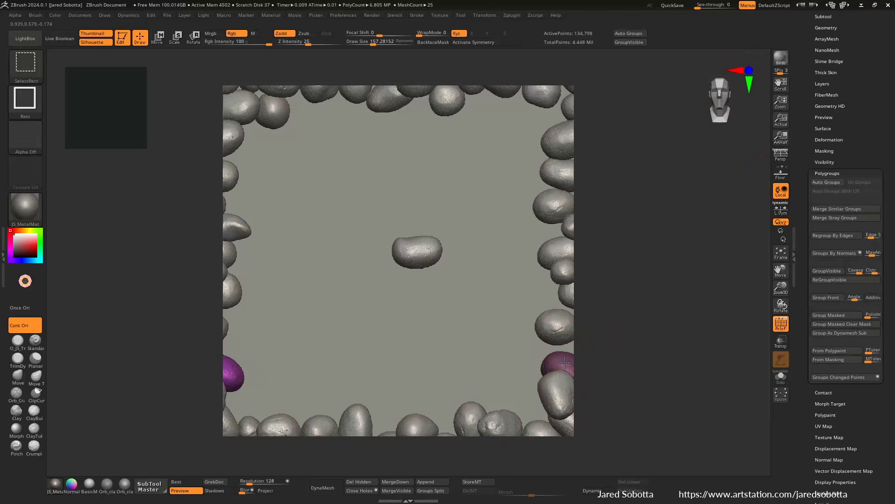
{"action": "left_click_drag", "start_coordinate": [631, 384], "coordinate": [628, 343]}
Step: Run Auto Groups on the middle edge rock pair, and combine both rocks into one polygroup with GroupVisible
{"action": "left_click", "coordinate": [565, 258], "text": "alt"}
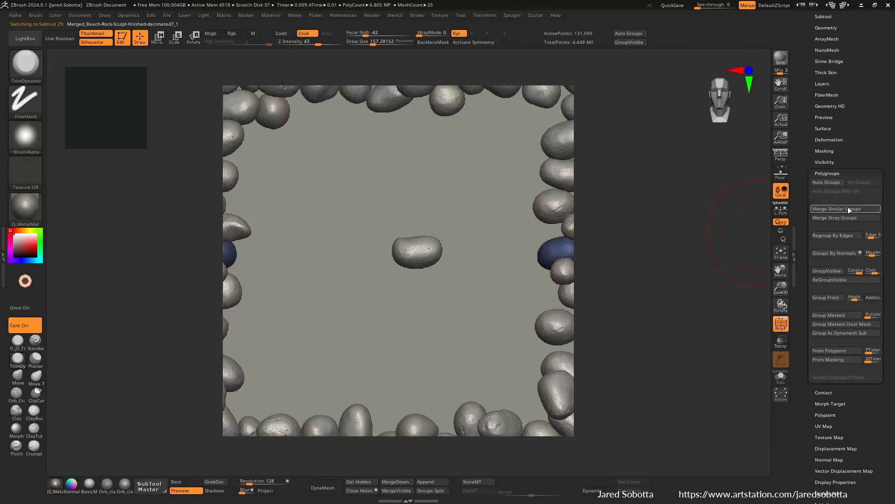
{"action": "left_click", "coordinate": [827, 182]}
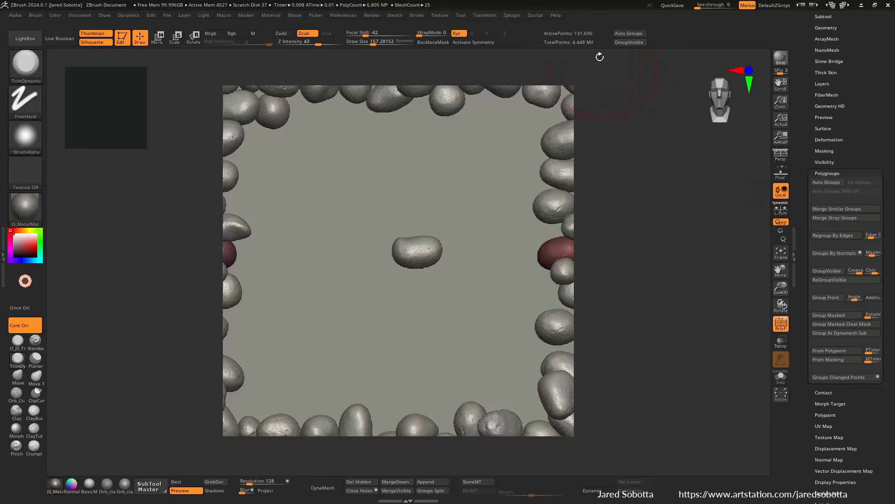
{"action": "left_click", "coordinate": [631, 44]}
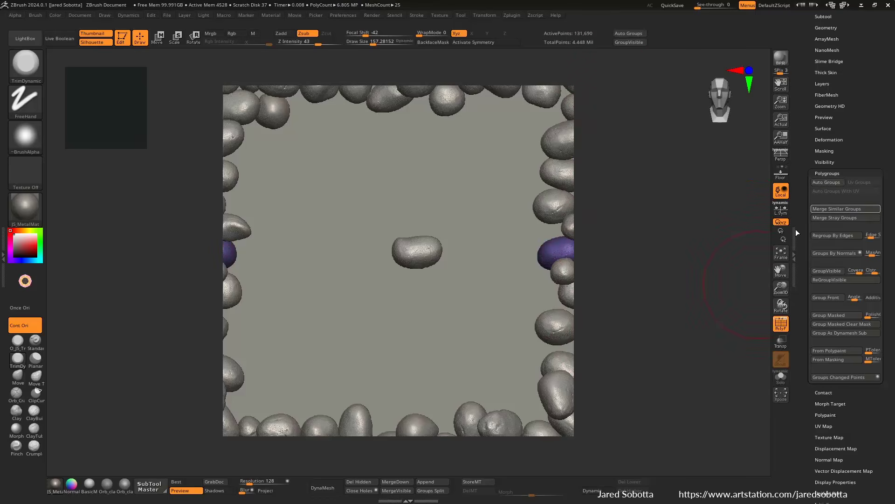
Step: Assign a new shared polygroup to the large edge rock pair below the middle using GroupVisible
{"action": "left_click", "coordinate": [559, 325], "text": "alt"}
{"action": "left_click", "coordinate": [629, 42]}
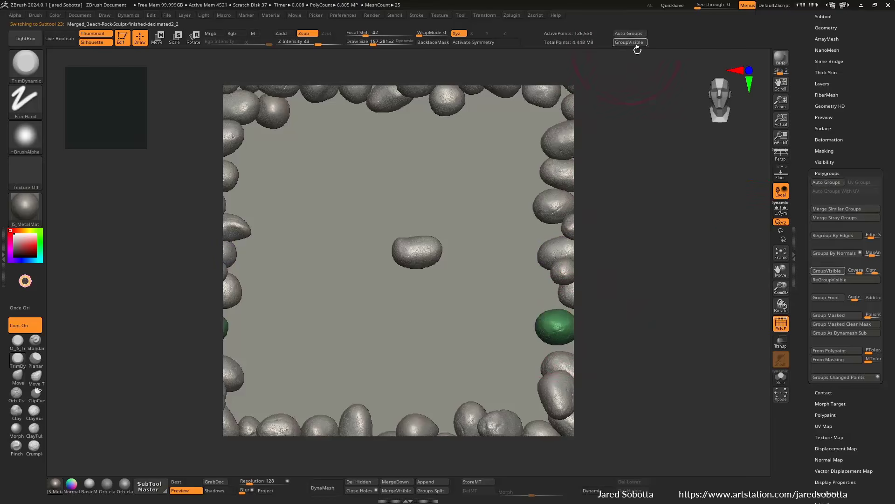
{"action": "left_click", "coordinate": [636, 44]}
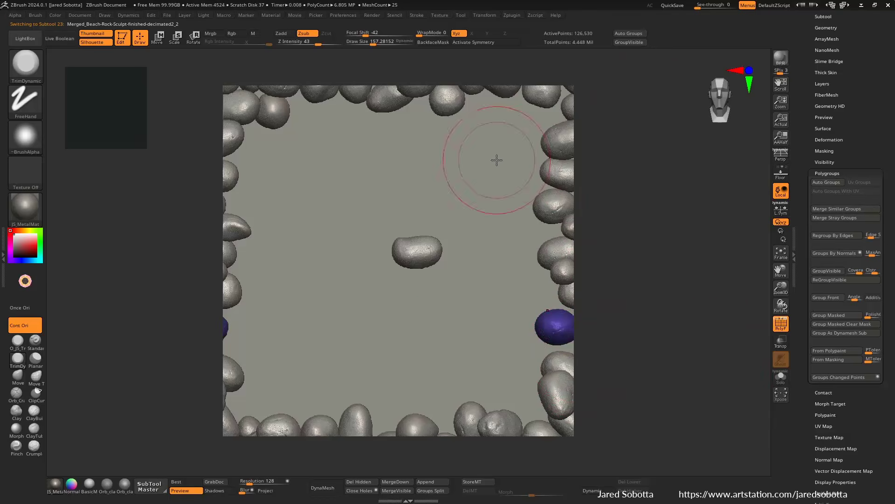
{"action": "left_click_drag", "start_coordinate": [803, 60], "coordinate": [837, 161]}
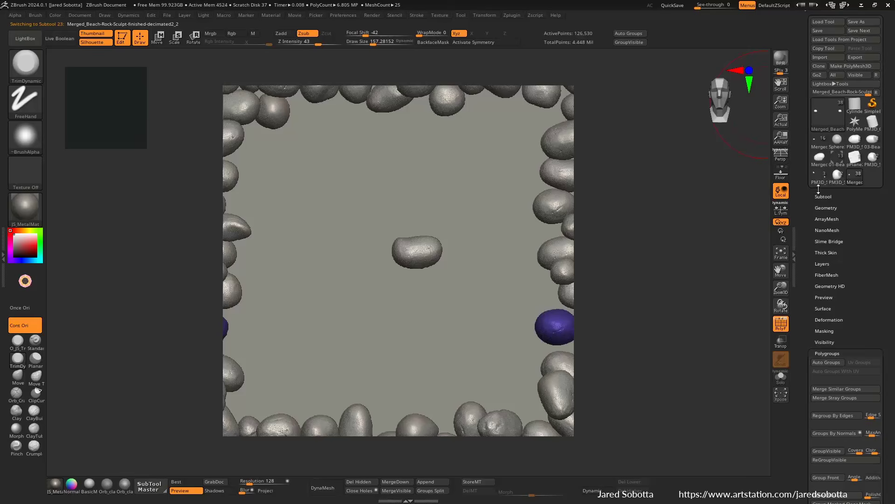
Step: Look through the subtool list around the Merged-Edge folder
{"action": "left_click", "coordinate": [820, 193]}
{"action": "scroll", "coordinate": [820, 104], "scroll_direction": "down", "scroll_amount": 5}
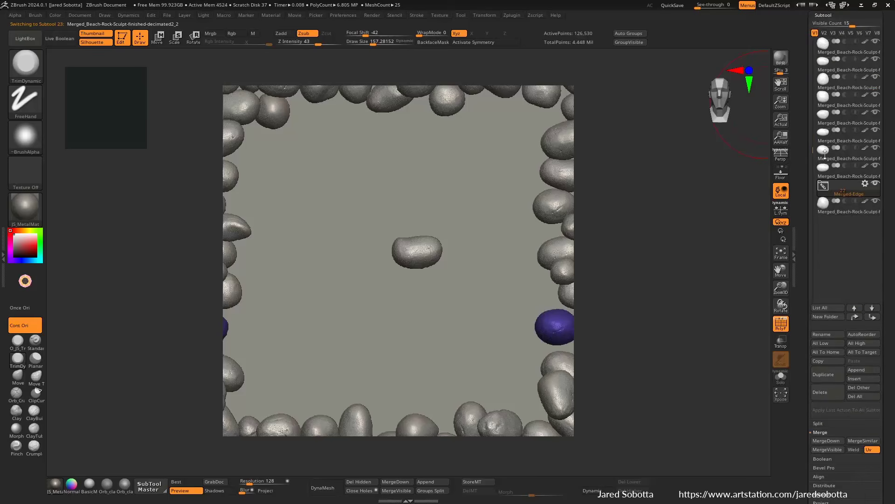
{"action": "left_click", "coordinate": [875, 168]}
{"action": "left_click", "coordinate": [875, 167]}
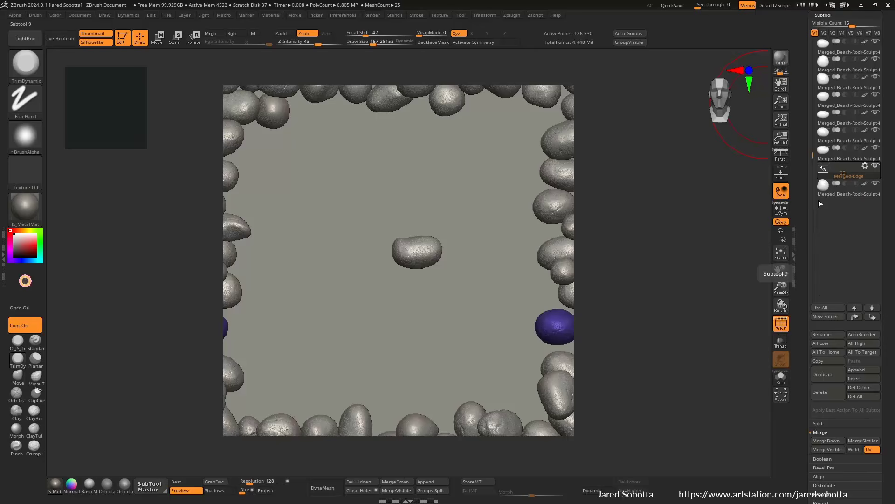
{"action": "left_click_drag", "start_coordinate": [802, 40], "coordinate": [802, 188]}
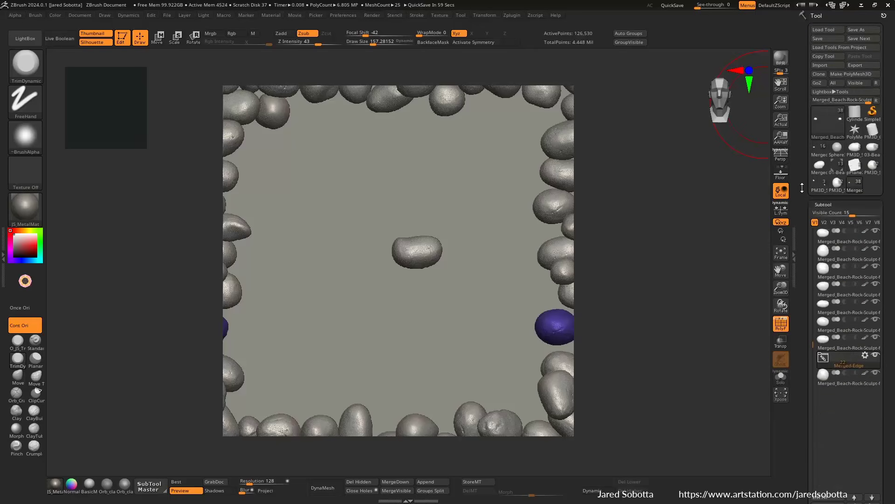
Step: Load Beach-Rock-Tiling-texture-Start-2.ztl and examine its rock layout from a slight angle and straight on
{"action": "left_click", "coordinate": [834, 29]}
{"action": "double_click", "coordinate": [373, 87]}
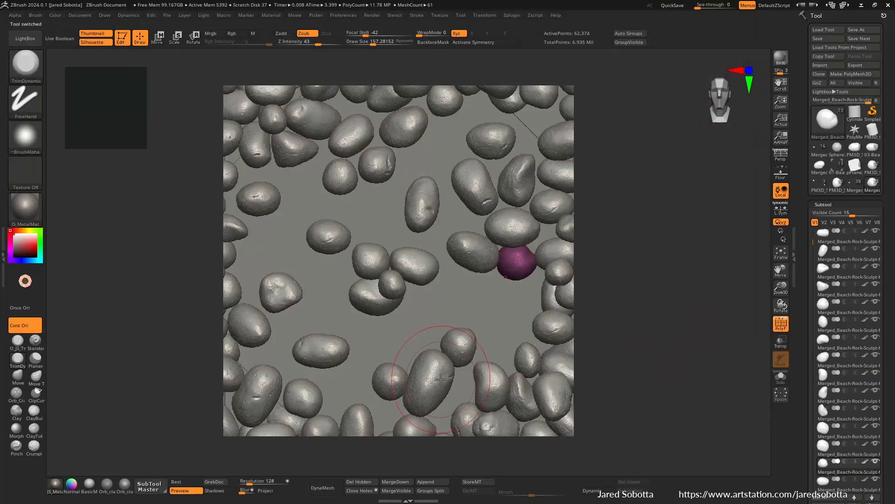
{"action": "mouse_move", "coordinate": [644, 261]}
{"action": "left_mouse_down"}
{"action": "mouse_move", "coordinate": [653, 212]}
{"action": "mouse_move", "coordinate": [628, 357]}
{"action": "mouse_move", "coordinate": [626, 332]}
{"action": "mouse_move", "coordinate": [652, 319]}
{"action": "left_mouse_up"}
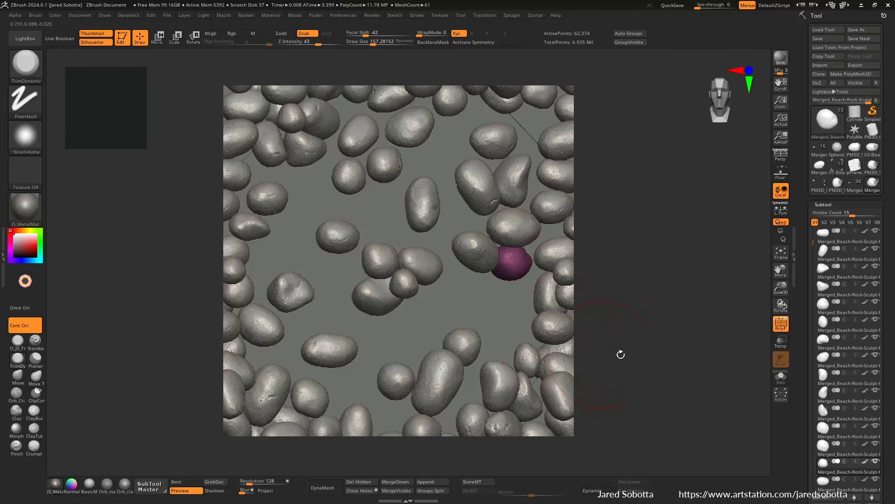
{"action": "left_click_drag", "start_coordinate": [620, 354], "coordinate": [646, 354], "text": "shift"}
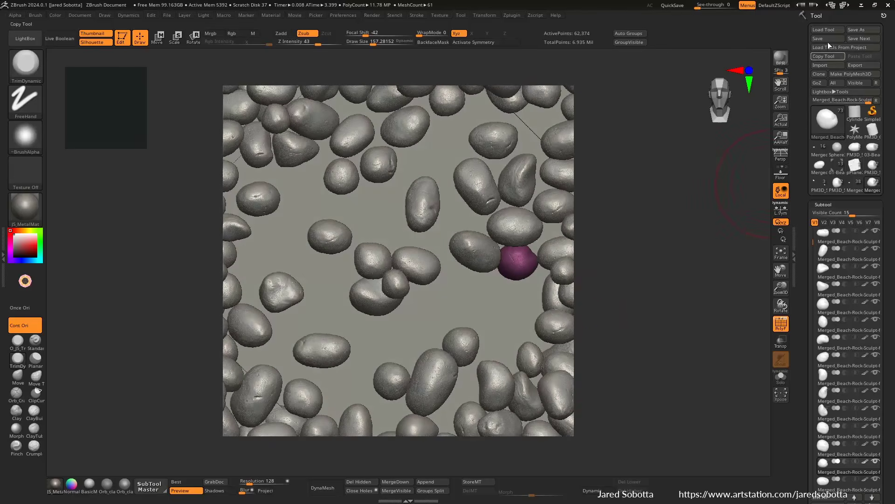
Step: Load the next saved stage, Beach-Rock-Tiling-texture-Start-3.ztl
{"action": "left_click", "coordinate": [828, 30]}
{"action": "left_click", "coordinate": [351, 94]}
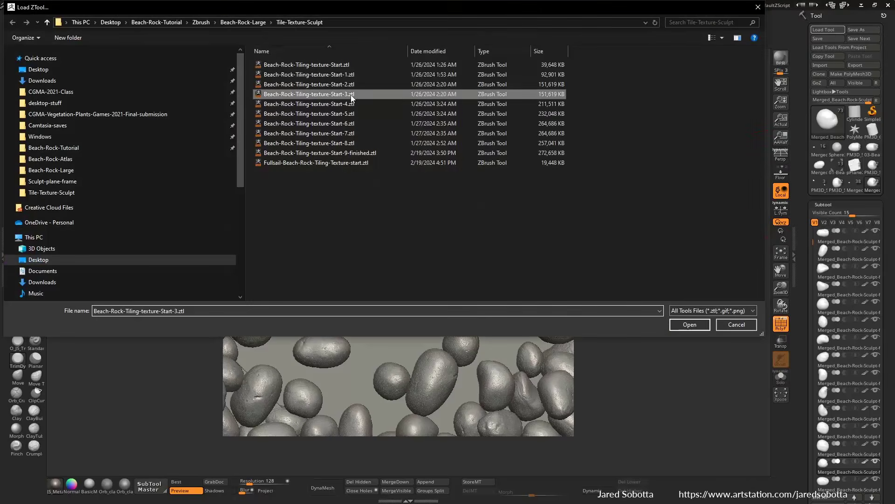
{"action": "double_click", "coordinate": [351, 95]}
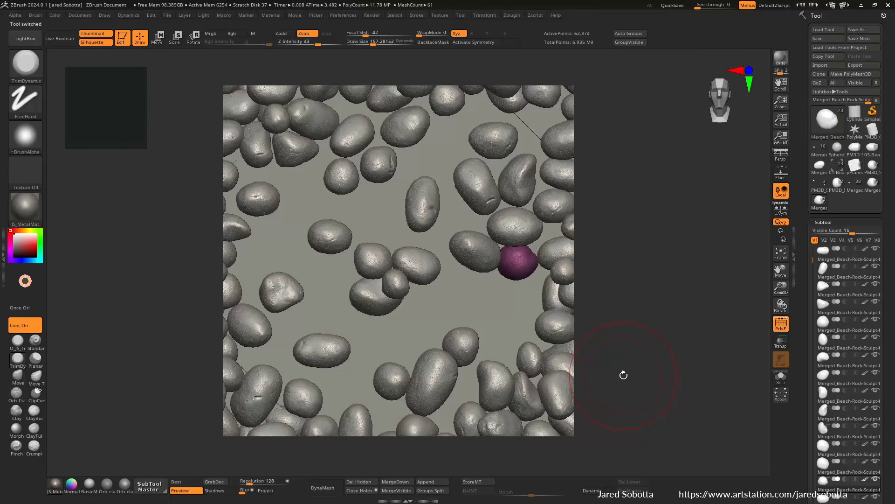
Step: Load Beach-Rock-Tiling-texture-Start-4.ztl and collapse its rocks underlayer folder in the subtool list
{"action": "left_click", "coordinate": [824, 31]}
{"action": "double_click", "coordinate": [383, 107]}
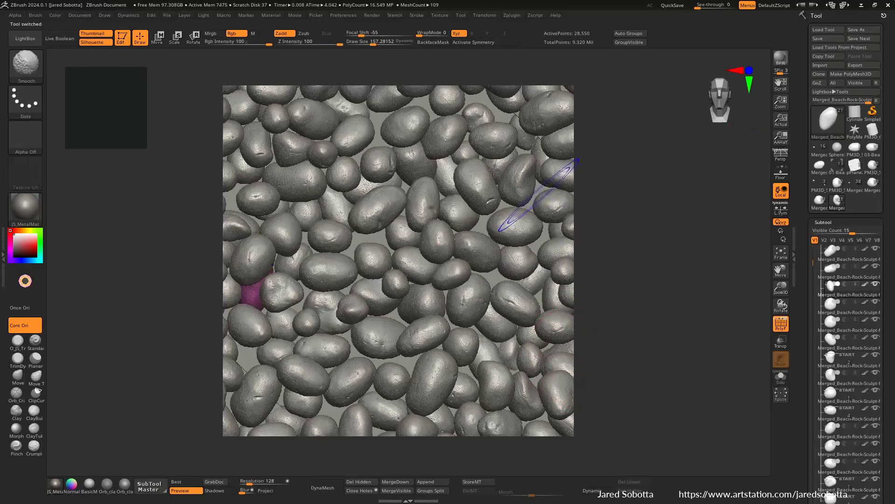
{"action": "left_click_drag", "start_coordinate": [814, 261], "coordinate": [815, 235]}
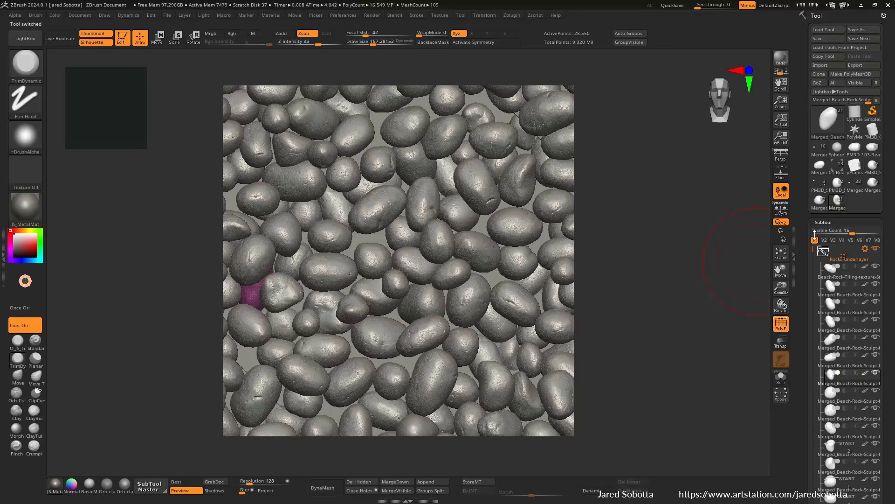
{"action": "left_click", "coordinate": [852, 269]}
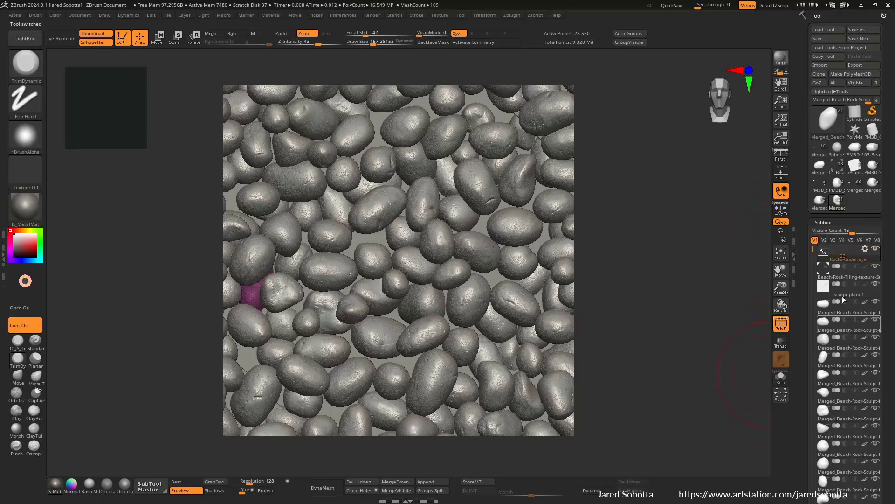
{"action": "mouse_move", "coordinate": [814, 250]}
{"action": "left_mouse_down"}
{"action": "mouse_move", "coordinate": [816, 455]}
{"action": "mouse_move", "coordinate": [814, 250]}
{"action": "left_mouse_up"}
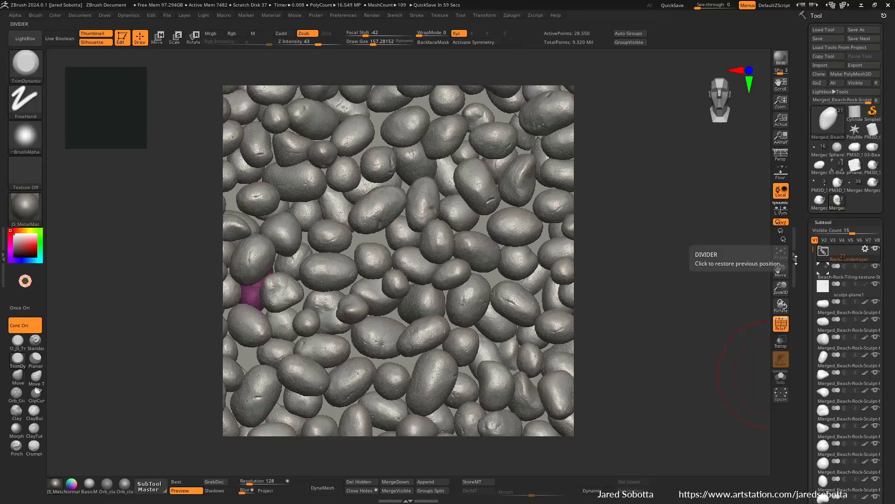
Step: Fit the view to the Beach-Rock-Tiling-texture-Start-3 corner frame, make sculpt-plane1 the active subtool, and hide the frame
{"action": "left_click", "coordinate": [850, 275]}
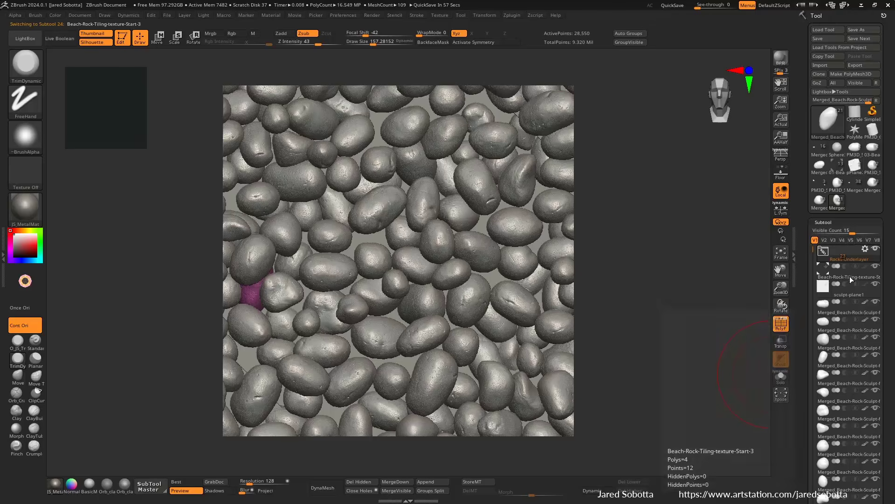
{"action": "key", "text": "f"}
{"action": "key", "text": "f"}
{"action": "key", "text": "f"}
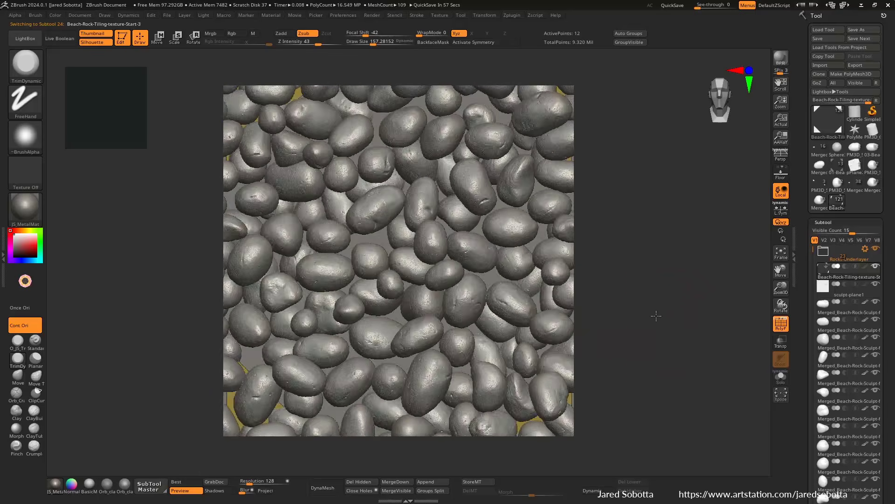
{"action": "key", "text": "f"}
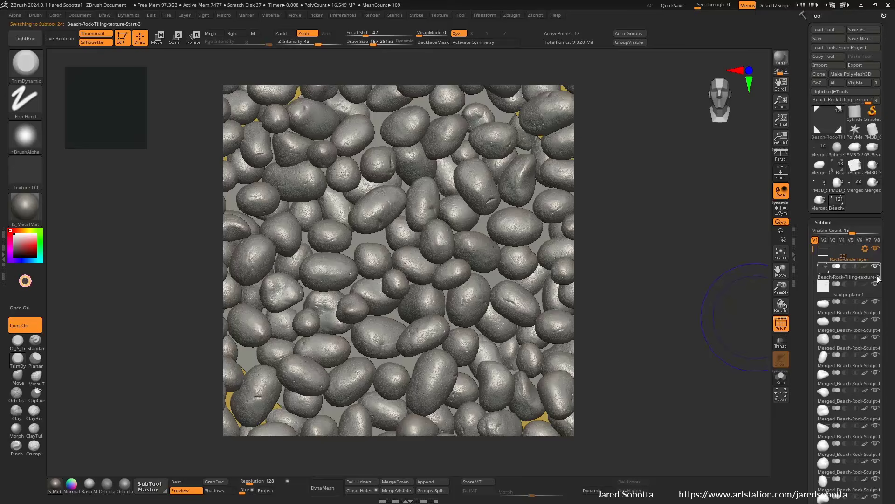
{"action": "left_click", "coordinate": [864, 299]}
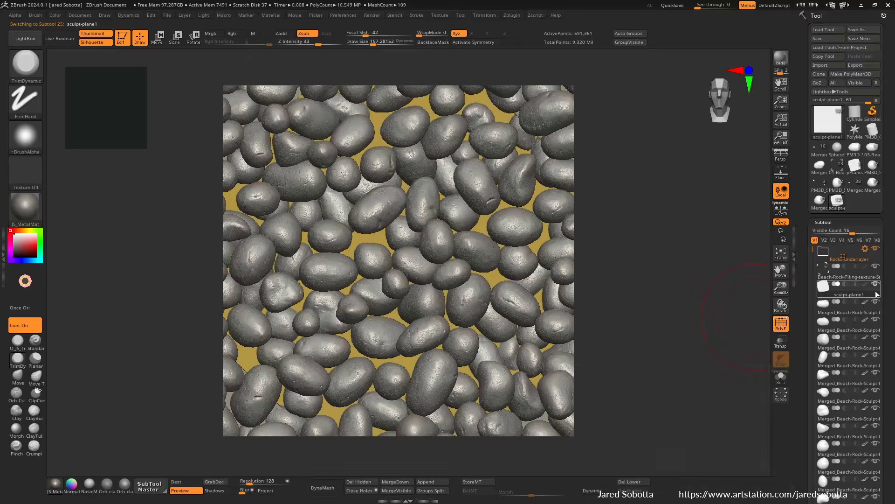
{"action": "left_click", "coordinate": [876, 267]}
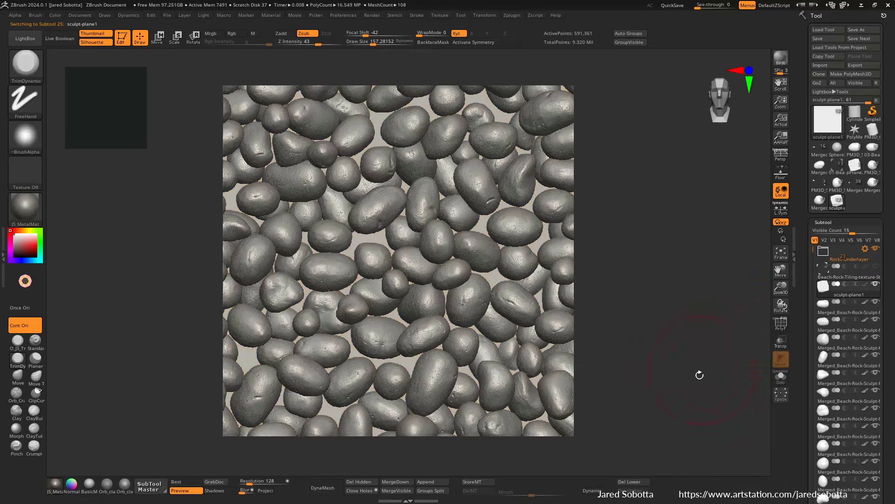
Step: Switch the canvas to 2.5D mode and scroll the wrapped rock image in several directions to check that it tiles
{"action": "left_click", "coordinate": [217, 483]}
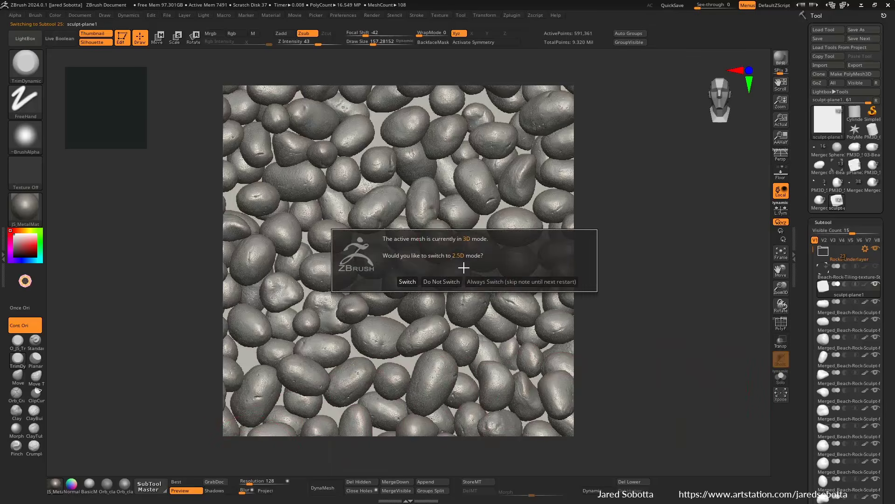
{"action": "left_click", "coordinate": [408, 281]}
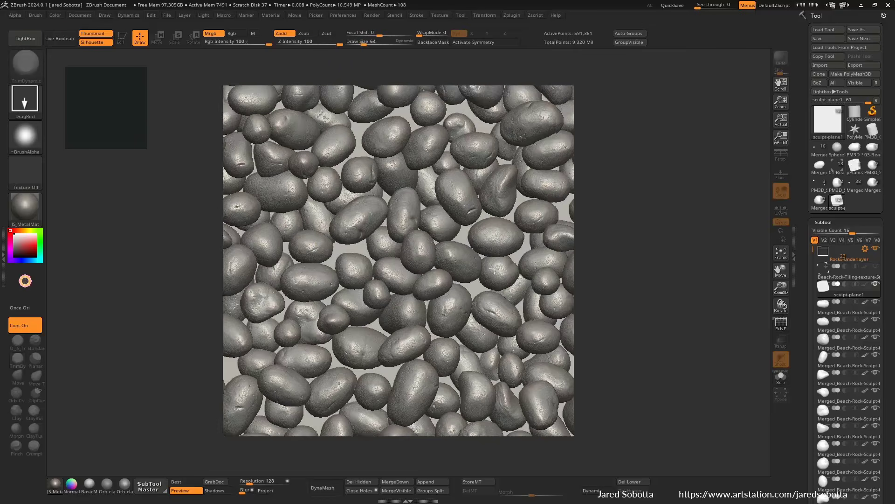
{"action": "left_click_drag", "start_coordinate": [494, 270], "coordinate": [442, 318]}
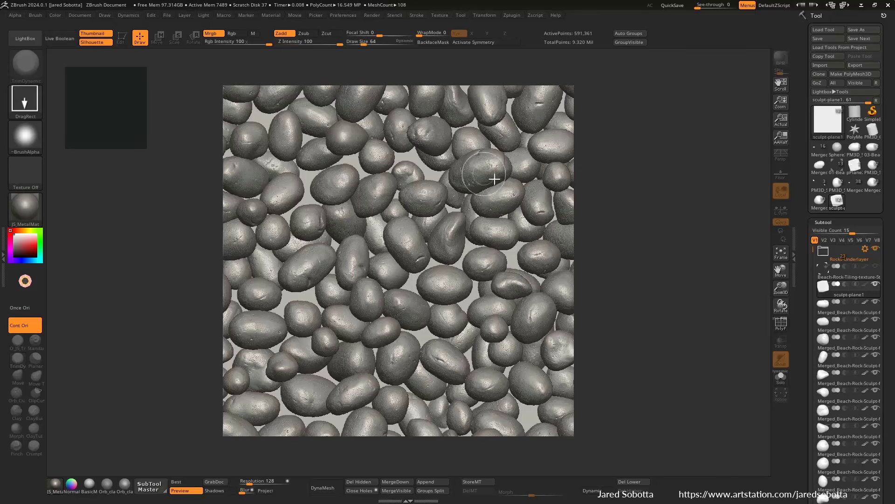
{"action": "left_click_drag", "start_coordinate": [513, 305], "coordinate": [489, 165]}
{"action": "left_click_drag", "start_coordinate": [329, 213], "coordinate": [543, 243]}
{"action": "left_click_drag", "start_coordinate": [567, 323], "coordinate": [567, 343]}
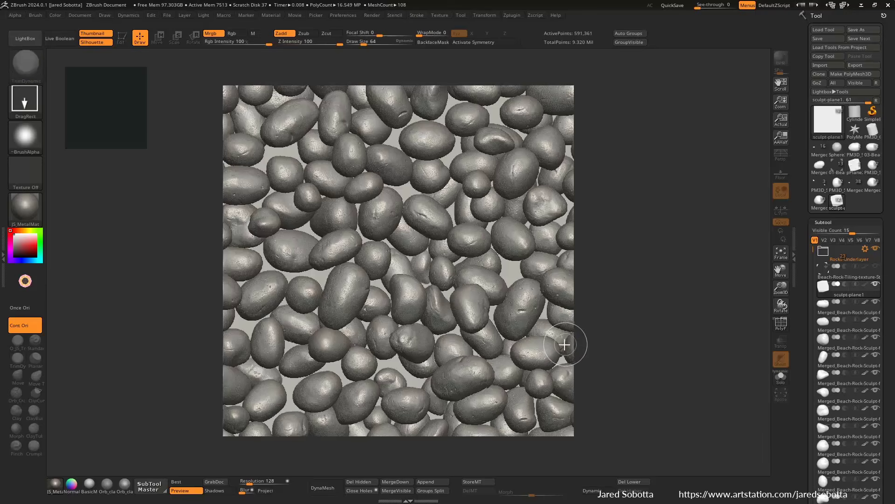
Step: Clear the canvas, redraw the rock sculpt in Edit mode fitted to the corner frame, and make sculpt-plane1 active
{"action": "key", "text": "ctrl+n"}
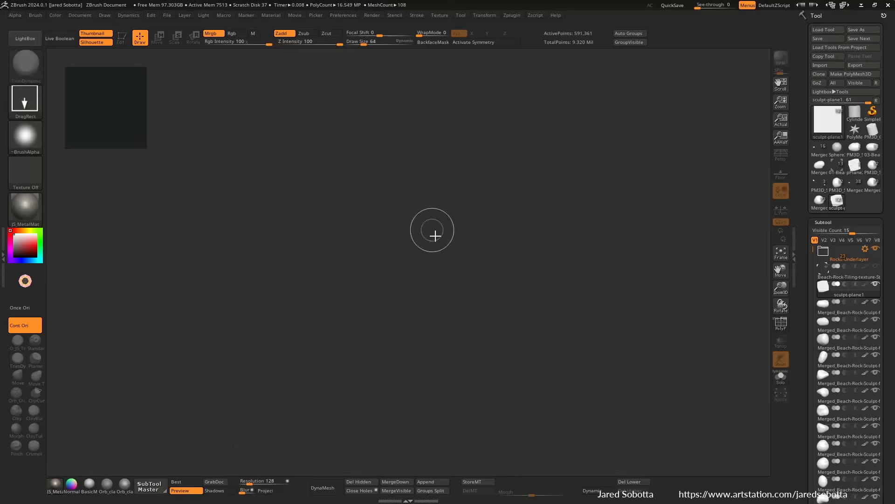
{"action": "left_click_drag", "start_coordinate": [435, 235], "coordinate": [508, 304]}
{"action": "key", "text": "t"}
{"action": "key", "text": "f"}
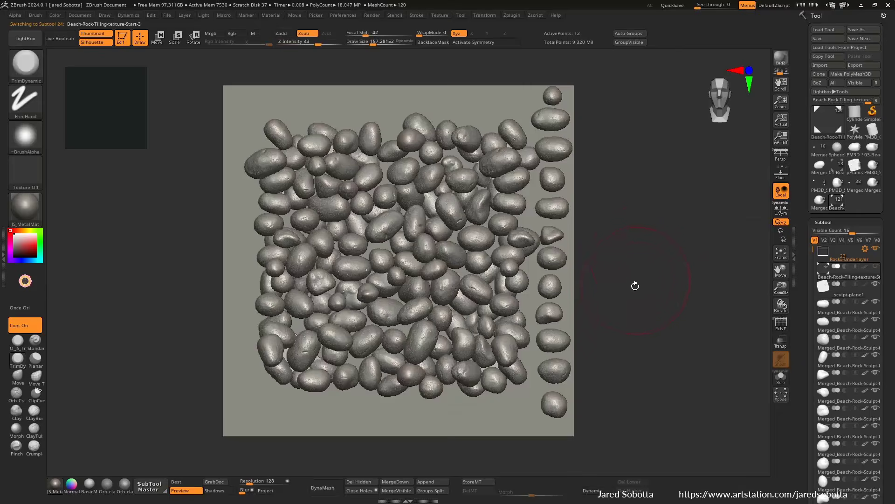
{"action": "left_click", "coordinate": [859, 292]}
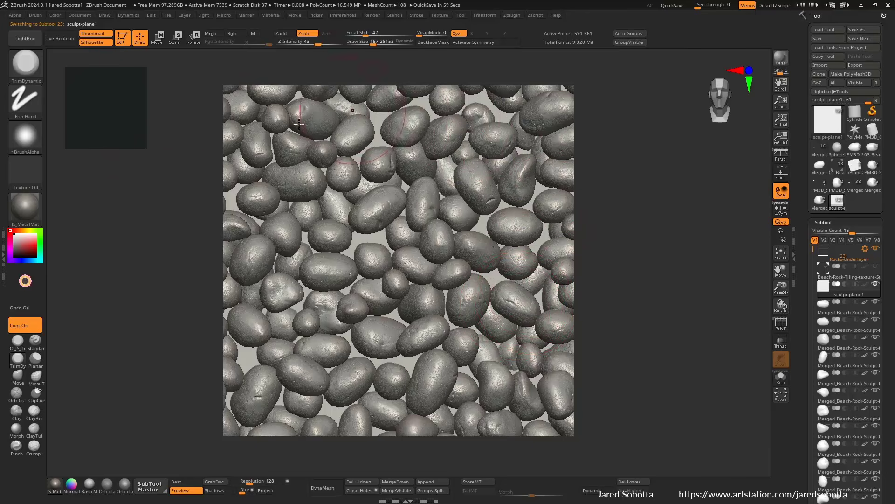
Step: Make Standard the active brush and set the render mode to Best
{"action": "left_click", "coordinate": [27, 71]}
{"action": "key", "text": "s"}
{"action": "key", "text": "t"}
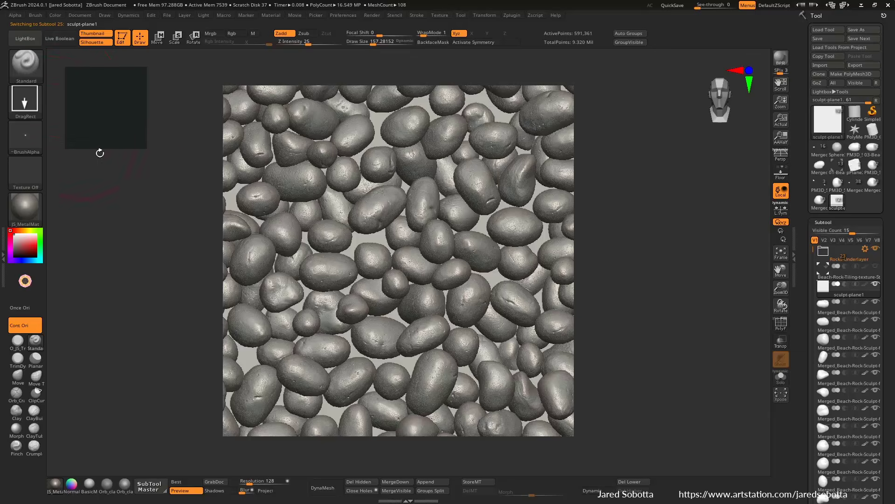
{"action": "left_click", "coordinate": [182, 482]}
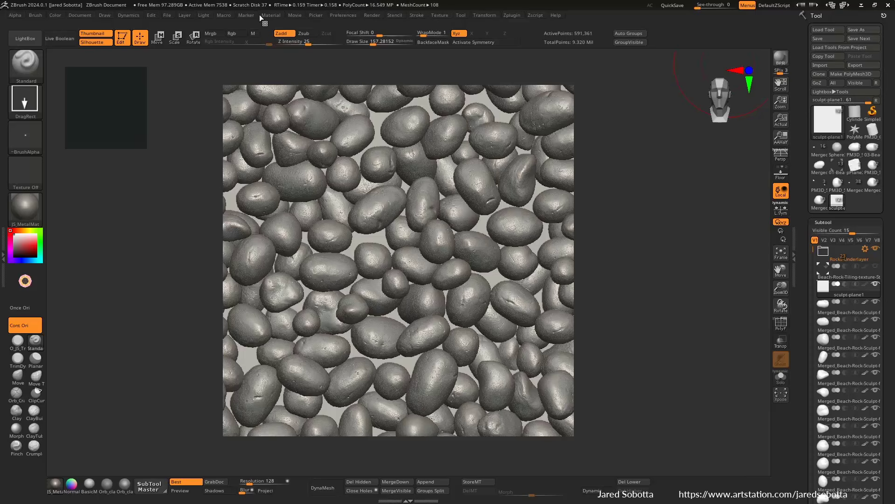
{"action": "left_click", "coordinate": [372, 16]}
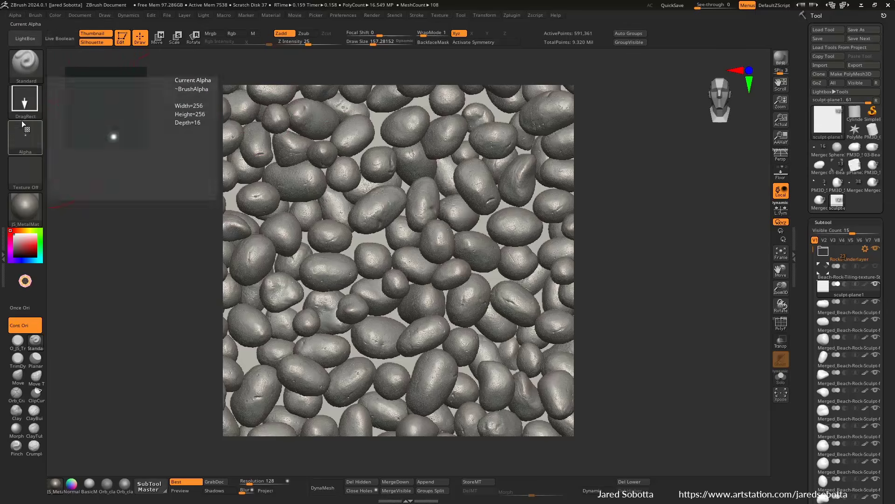
Step: Grab the rock document as an alpha and export it as the PSD file tiling-test-file in Tile-Texture-Sculpt
{"action": "left_click", "coordinate": [23, 140]}
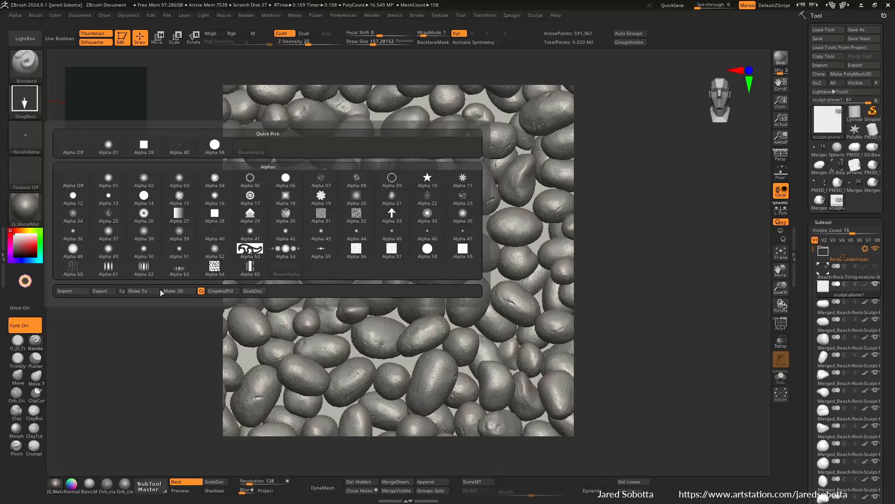
{"action": "left_click", "coordinate": [253, 290]}
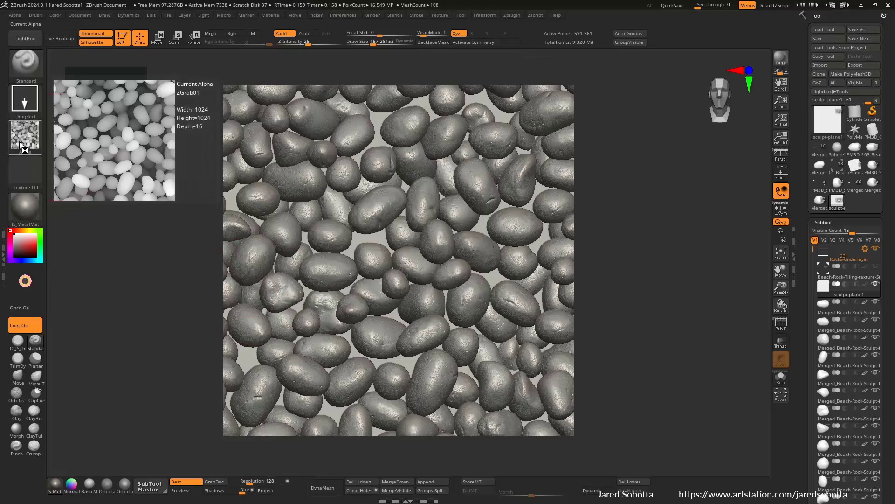
{"action": "left_click", "coordinate": [19, 143]}
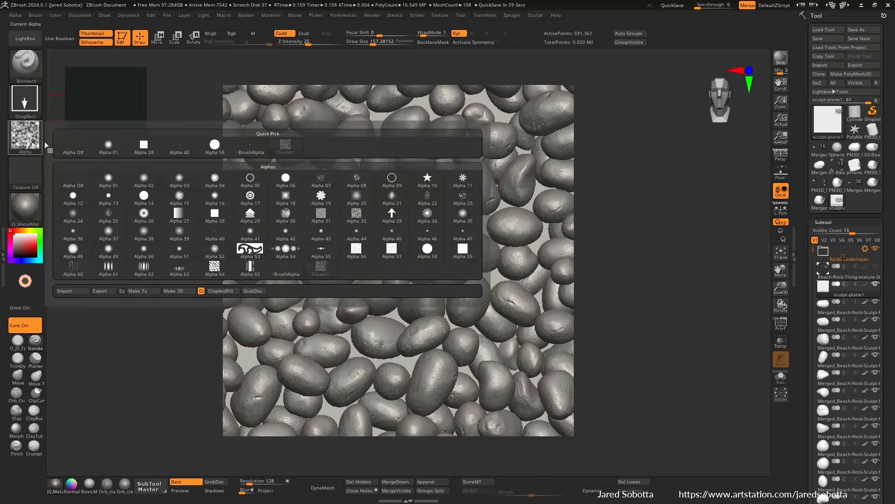
{"action": "left_click", "coordinate": [100, 291]}
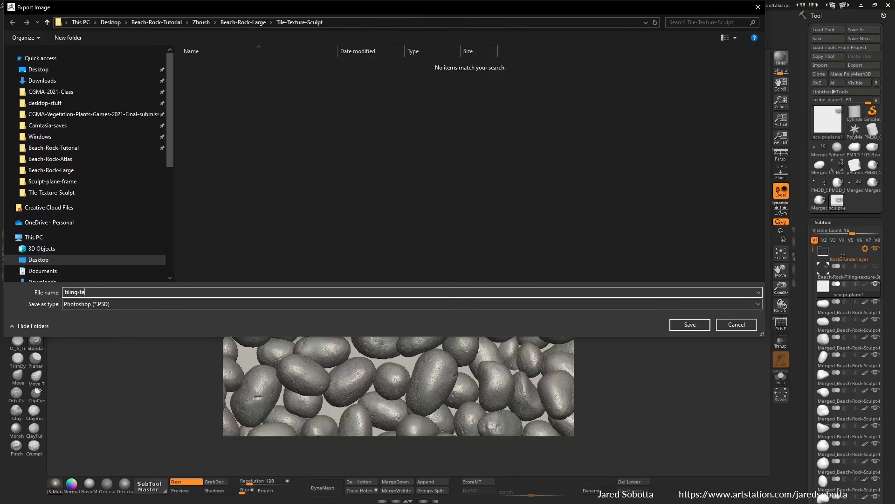
{"action": "key", "text": "Return"}
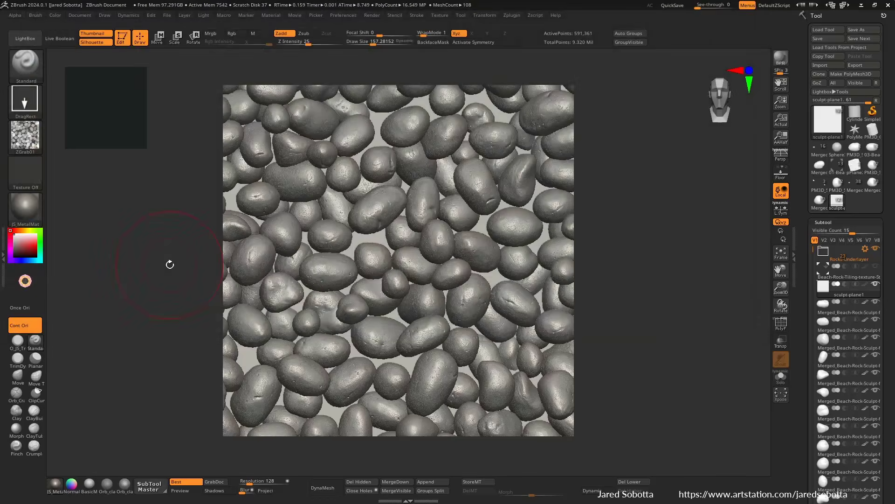
Step: Close ZBrush and return to the Maya scene
{"action": "left_click", "coordinate": [861, 5]}
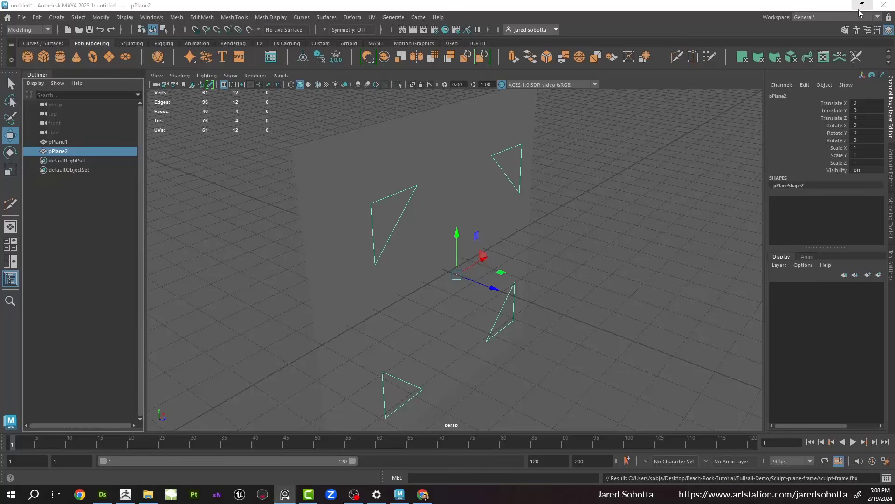
{"action": "left_click", "coordinate": [129, 494]}
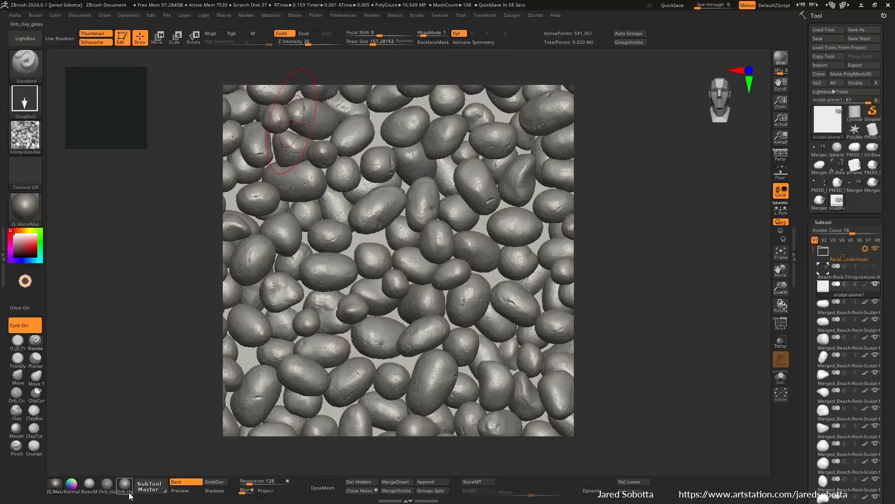
{"action": "left_click", "coordinate": [889, 5]}
{"action": "left_click", "coordinate": [473, 281]}
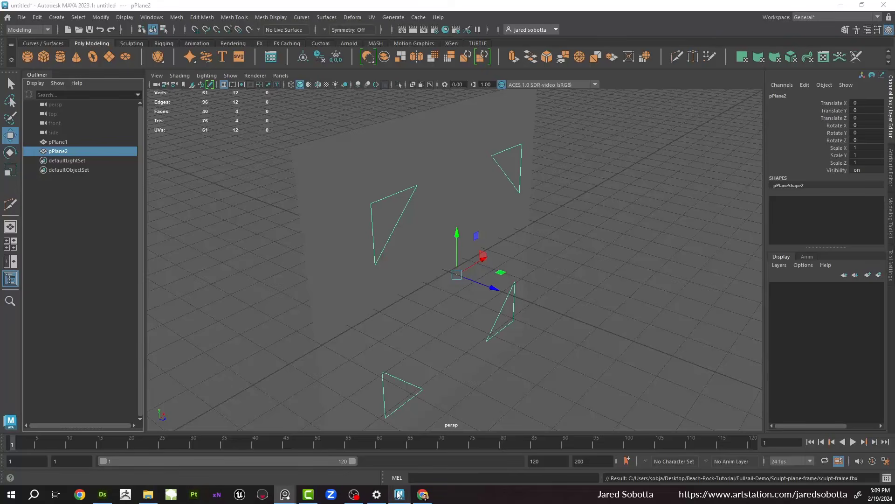
Step: Switch to the Large-Beach-Rock graph in Substance 3D Designer and bring up the Beach-Rock-Tutorial folder in File Explorer
{"action": "left_click", "coordinate": [104, 495]}
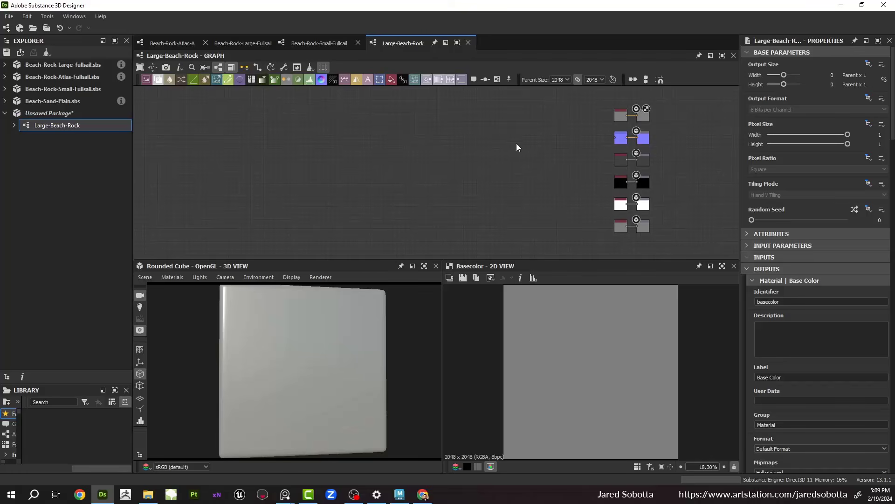
{"action": "left_click_drag", "start_coordinate": [304, 309], "coordinate": [294, 337]}
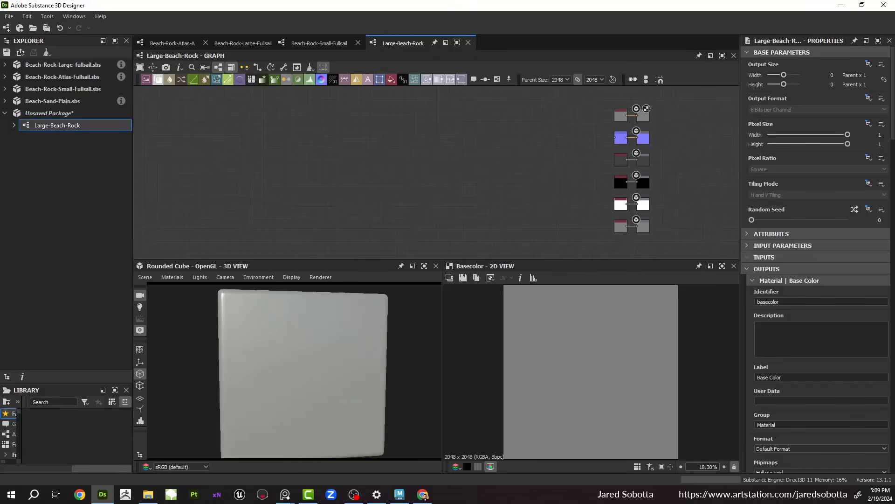
{"action": "left_click", "coordinate": [149, 494]}
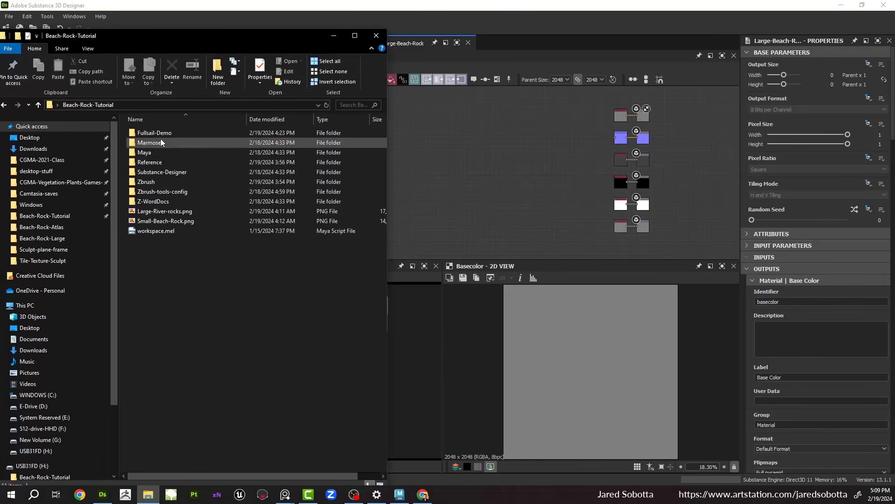
{"action": "double_click", "coordinate": [157, 133]}
{"action": "double_click", "coordinate": [165, 132]}
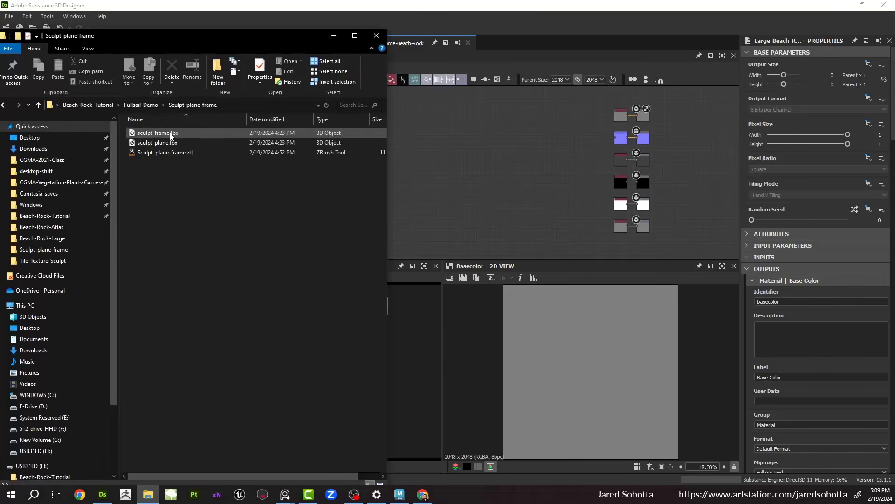
{"action": "left_click", "coordinate": [112, 105]}
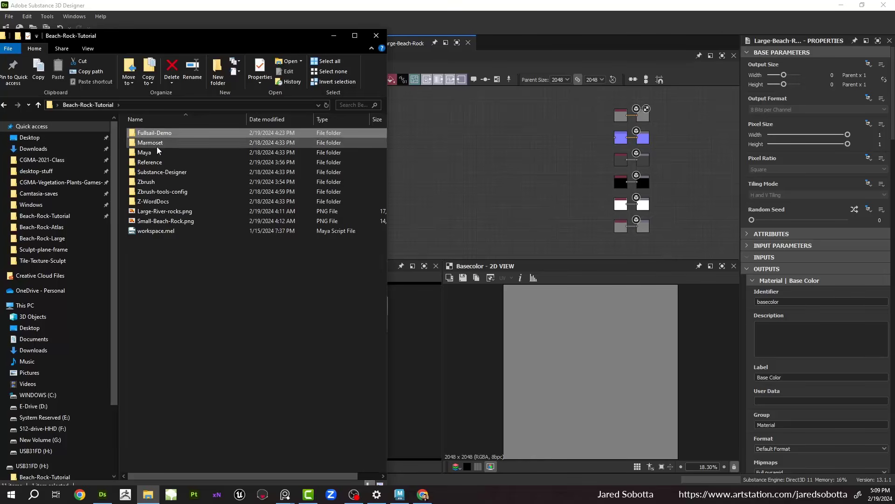
Step: Open the Tile-Texture-Sculpt folder inside the Beach-Rock-Large folder of the Zbrush directory
{"action": "left_click", "coordinate": [155, 184]}
{"action": "double_click", "coordinate": [156, 185]}
{"action": "double_click", "coordinate": [163, 136]}
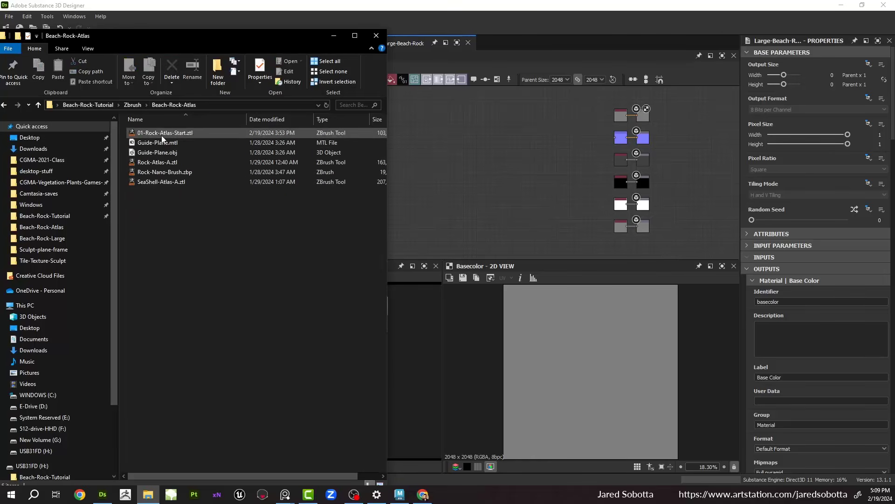
{"action": "left_click", "coordinate": [134, 105]}
{"action": "double_click", "coordinate": [160, 144]}
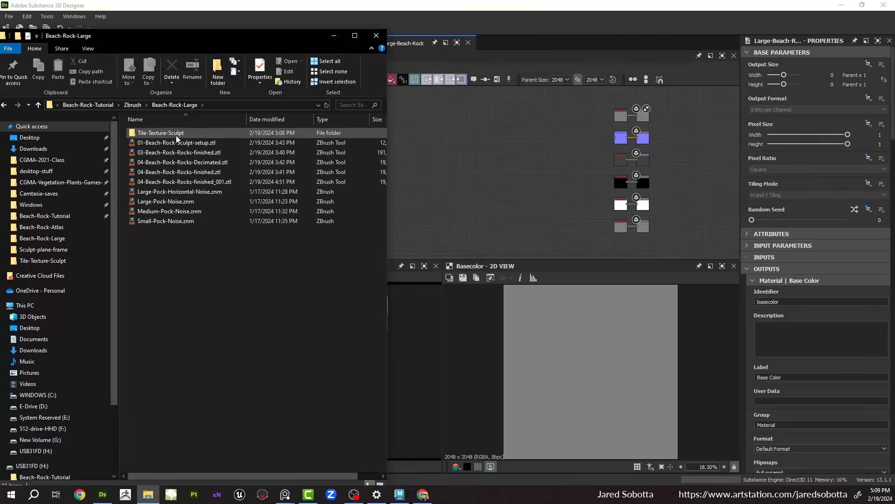
{"action": "double_click", "coordinate": [176, 135]}
Step: Add tiling-test-file.psd to the Large-Beach-Rock graph as a bitmap node and minimize File Explorer
{"action": "left_click_drag", "start_coordinate": [158, 240], "coordinate": [536, 178]}
{"action": "left_click", "coordinate": [571, 190]}
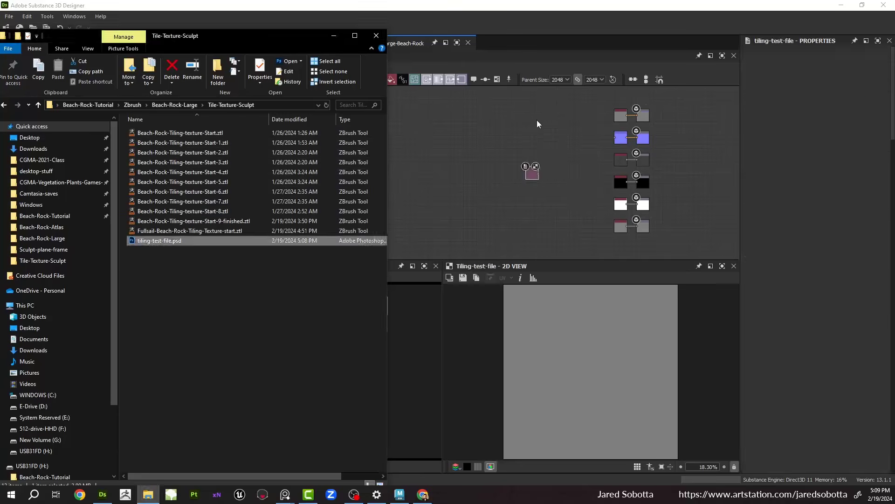
{"action": "left_click", "coordinate": [334, 35]}
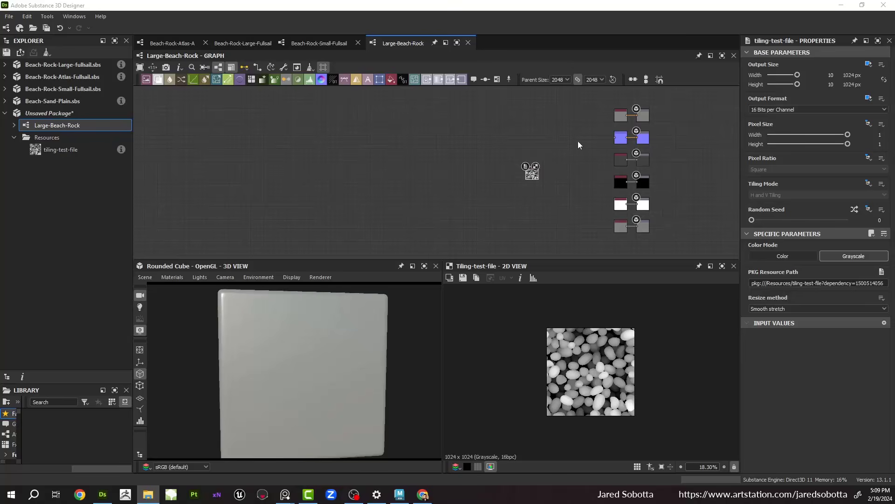
Step: Connect the tiling-test-file bitmap's output to the Normal node's input and turn the 3D preview to check the relief
{"action": "scroll", "coordinate": [578, 143], "scroll_direction": "up", "scroll_amount": 4}
{"action": "middle_click_drag", "start_coordinate": [556, 181], "coordinate": [422, 172]}
{"action": "scroll", "coordinate": [359, 188], "scroll_direction": "up", "scroll_amount": 3}
{"action": "left_click_drag", "start_coordinate": [358, 198], "coordinate": [559, 117]}
{"action": "left_click_drag", "start_coordinate": [345, 363], "coordinate": [387, 304]}
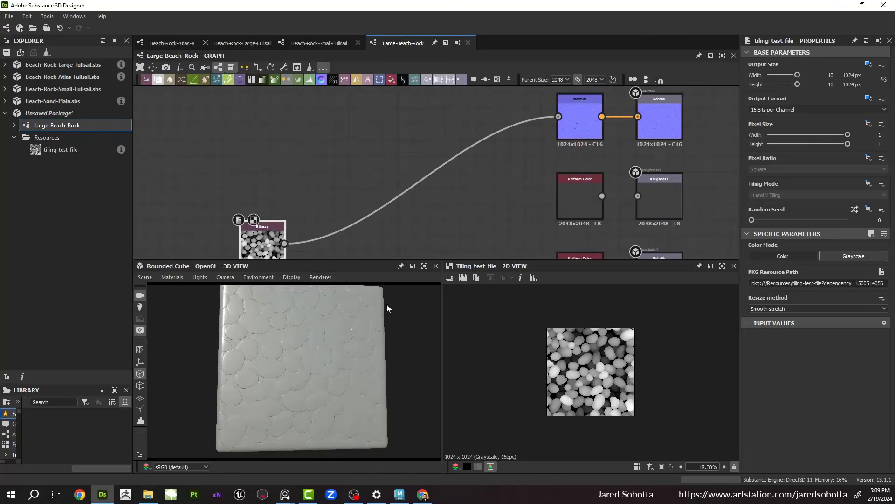
Step: Set the Normal node's intensity to 20 and inspect the rocks on the rounded cube up close and from afar
{"action": "left_click", "coordinate": [563, 124]}
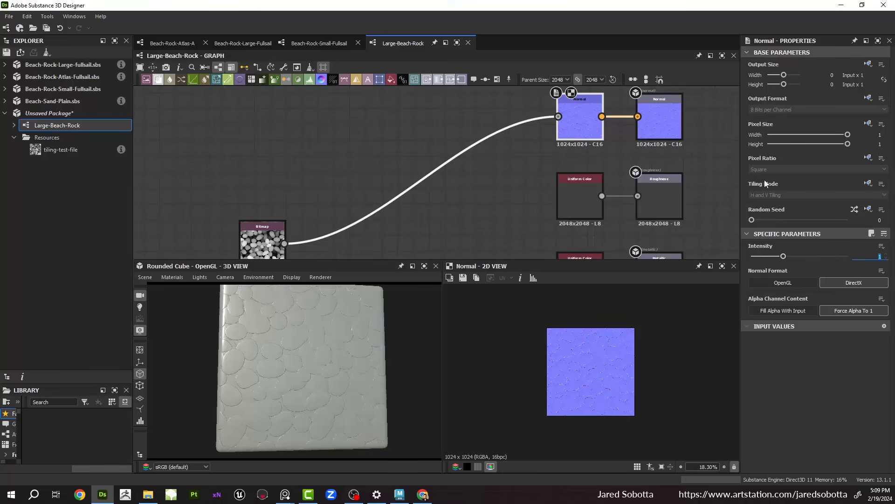
{"action": "type", "text": "20"}
{"action": "key", "text": "Return"}
{"action": "scroll", "coordinate": [285, 374], "scroll_direction": "up", "scroll_amount": 10}
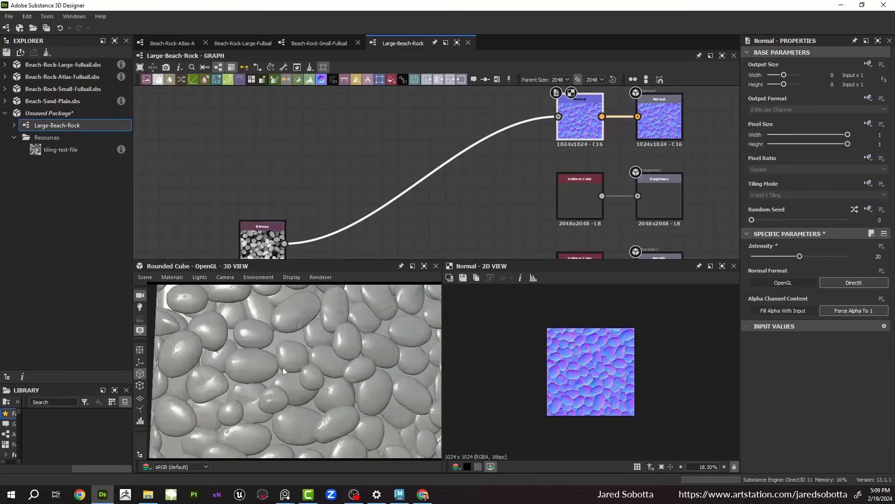
{"action": "scroll", "coordinate": [292, 327], "scroll_direction": "down", "scroll_amount": 10}
{"action": "left_click_drag", "start_coordinate": [352, 354], "coordinate": [321, 346]}
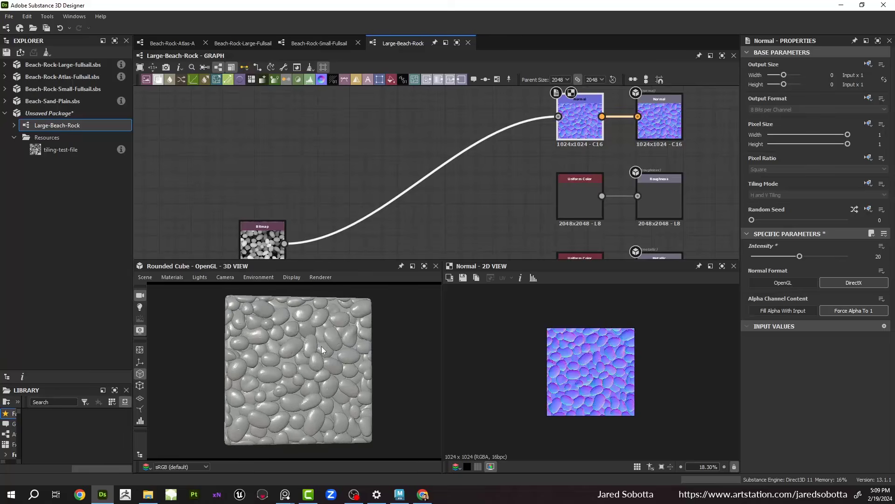
Step: Set the UV tiling of the rounded cube's default Adobe Standard Material (Tesselation + Displacement) to 2
{"action": "scroll", "coordinate": [387, 199], "scroll_direction": "down", "scroll_amount": 4}
{"action": "middle_click_drag", "start_coordinate": [387, 199], "coordinate": [368, 157]}
{"action": "left_click_drag", "start_coordinate": [301, 349], "coordinate": [312, 353]}
{"action": "scroll", "coordinate": [312, 353], "scroll_direction": "up", "scroll_amount": 4}
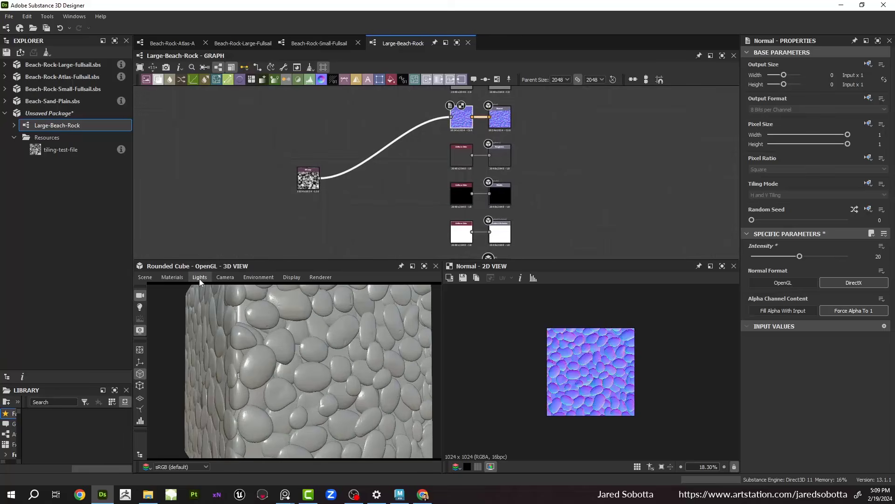
{"action": "left_click", "coordinate": [173, 277]}
{"action": "mouse_move", "coordinate": [187, 288]}
{"action": "mouse_move", "coordinate": [253, 300]}
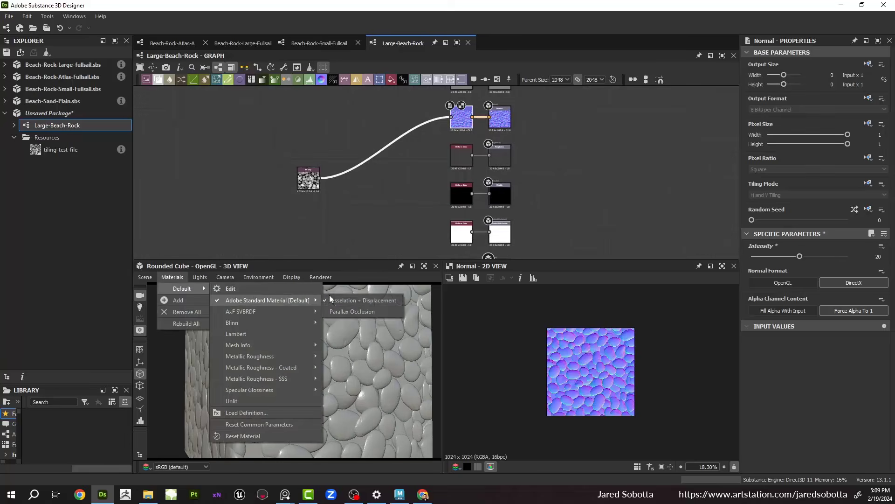
{"action": "left_click", "coordinate": [358, 306]}
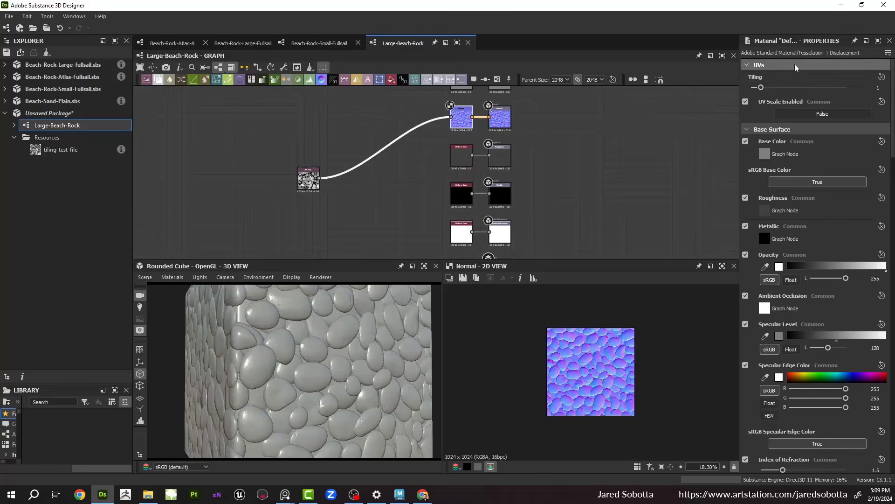
{"action": "left_click", "coordinate": [870, 86]}
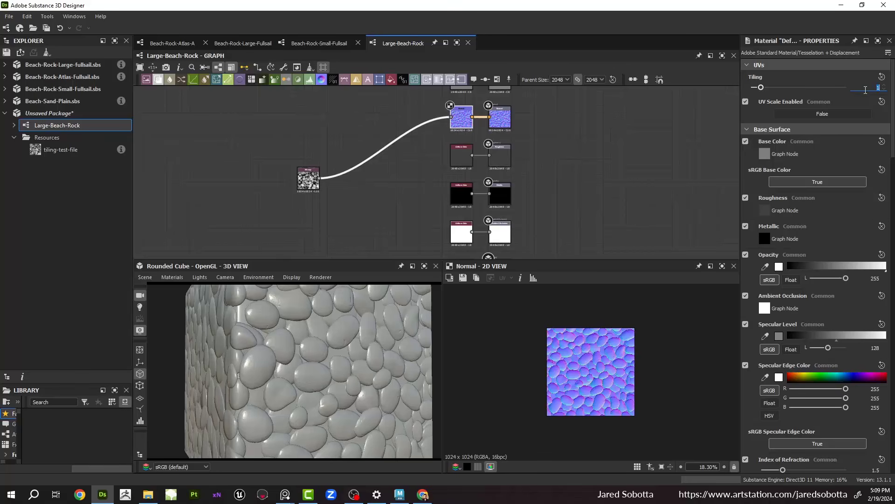
{"action": "type", "text": "2"}
{"action": "key", "text": "Return"}
Step: Examine how the rock pattern repeats on the 3D cube and in the 2D view with the normal map displayed tiled
{"action": "left_click_drag", "start_coordinate": [287, 422], "coordinate": [247, 422]}
{"action": "scroll", "coordinate": [301, 403], "scroll_direction": "down", "scroll_amount": 5}
{"action": "left_click_drag", "start_coordinate": [303, 402], "coordinate": [345, 392]}
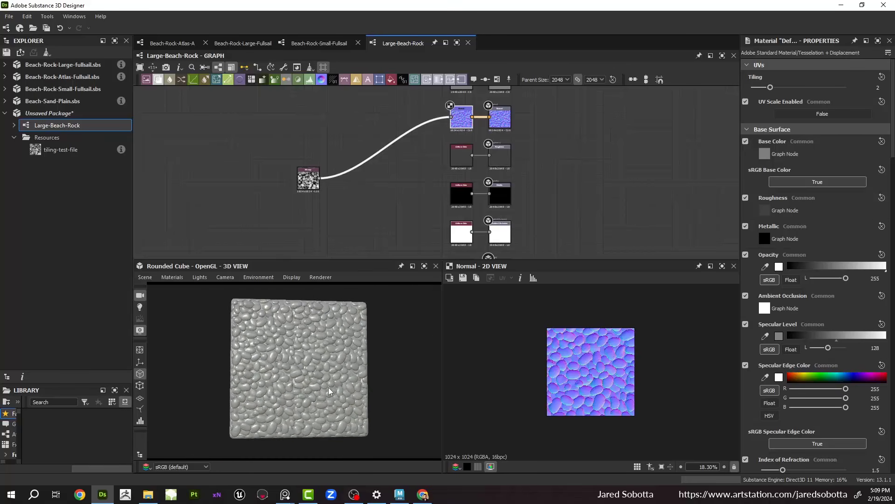
{"action": "scroll", "coordinate": [331, 392], "scroll_direction": "up", "scroll_amount": 5}
{"action": "scroll", "coordinate": [575, 379], "scroll_direction": "up", "scroll_amount": 3}
{"action": "key", "text": "space"}
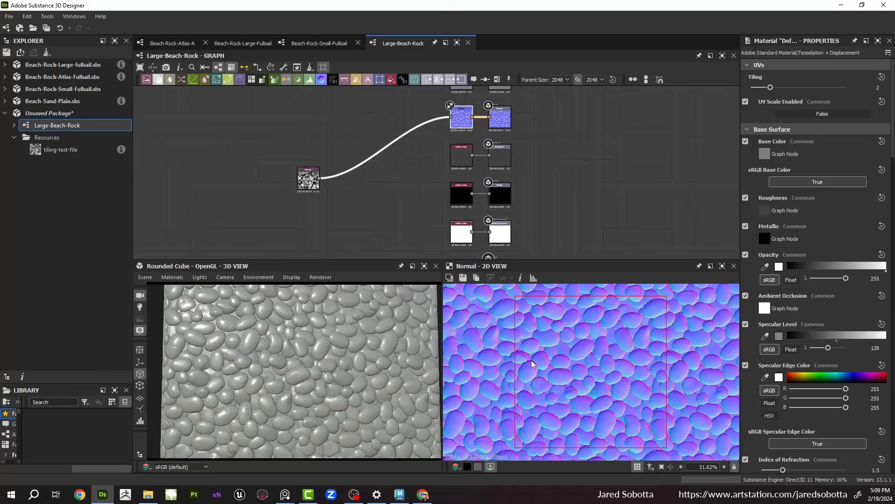
{"action": "scroll", "coordinate": [644, 366], "scroll_direction": "down", "scroll_amount": 4}
{"action": "scroll", "coordinate": [593, 447], "scroll_direction": "down", "scroll_amount": 1}
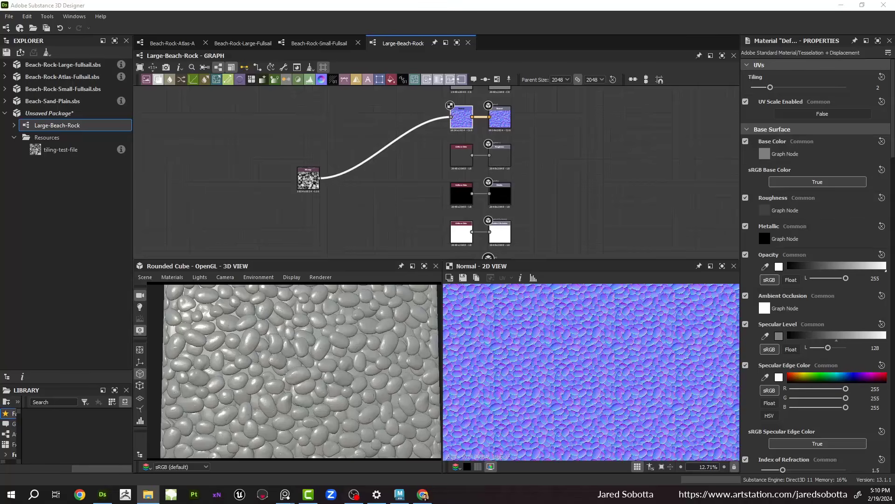
{"action": "scroll", "coordinate": [562, 361], "scroll_direction": "up", "scroll_amount": 3}
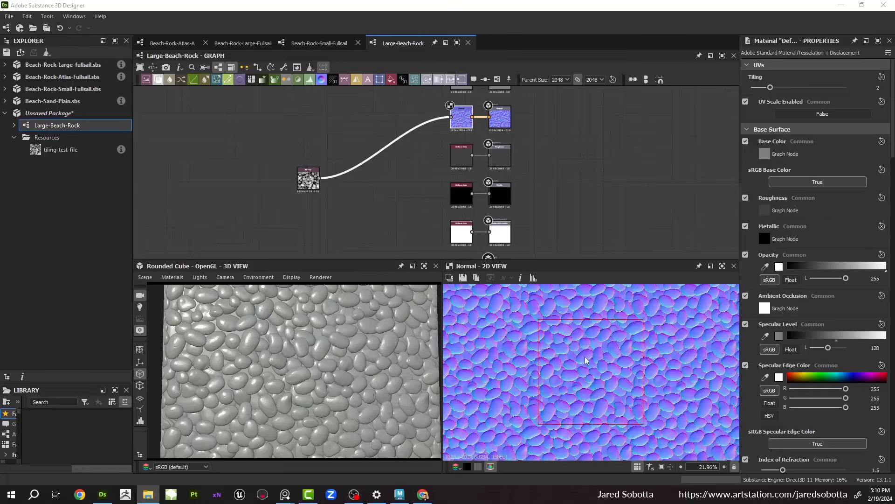
Step: Switch to ZBrush in a maximized window with LightBox hidden
{"action": "left_click", "coordinate": [125, 495]}
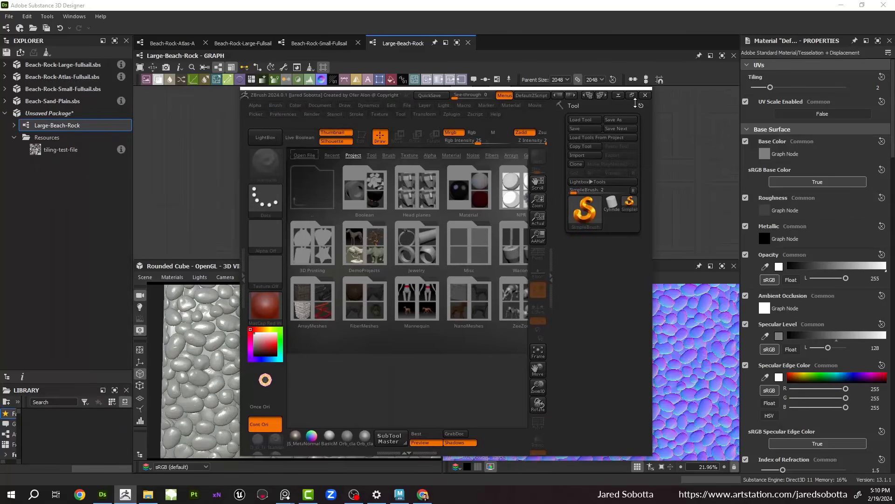
{"action": "left_click", "coordinate": [632, 96]}
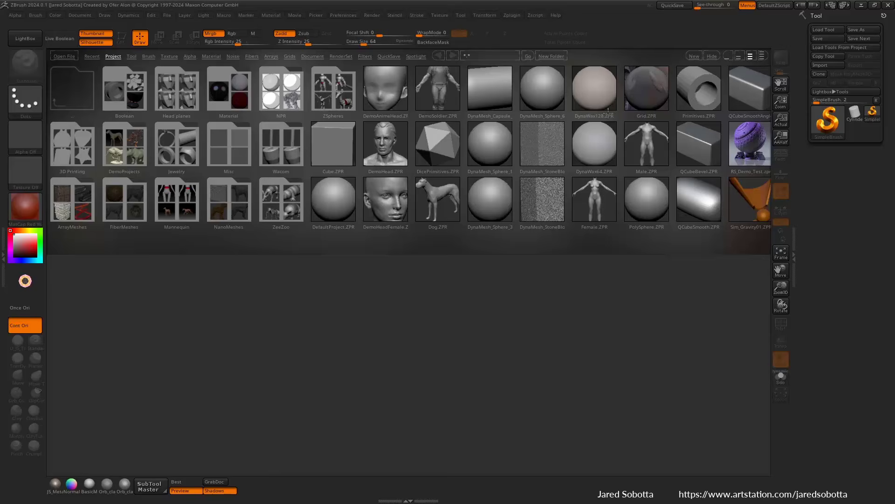
{"action": "key", "text": "comma"}
Step: Resize the ZBrush document to a square 1024 by 1024 canvas without keeping proportions
{"action": "left_click", "coordinate": [80, 15]}
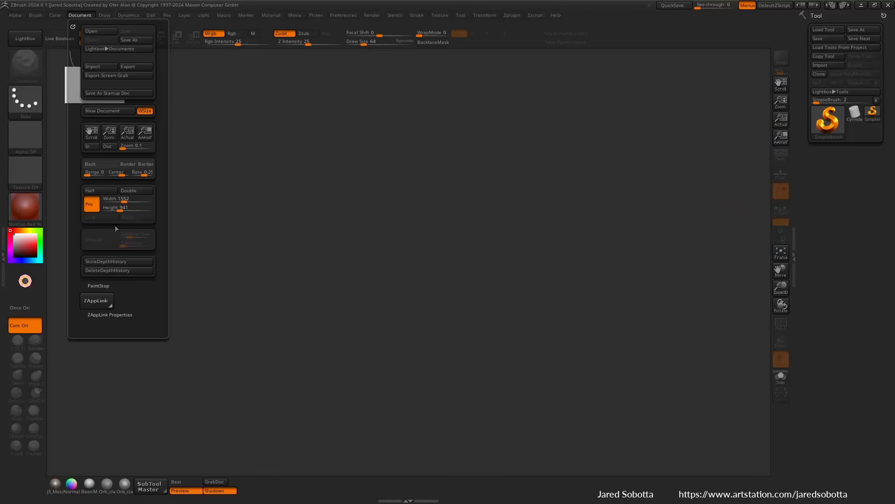
{"action": "left_click", "coordinate": [119, 198]}
{"action": "type", "text": "605"}
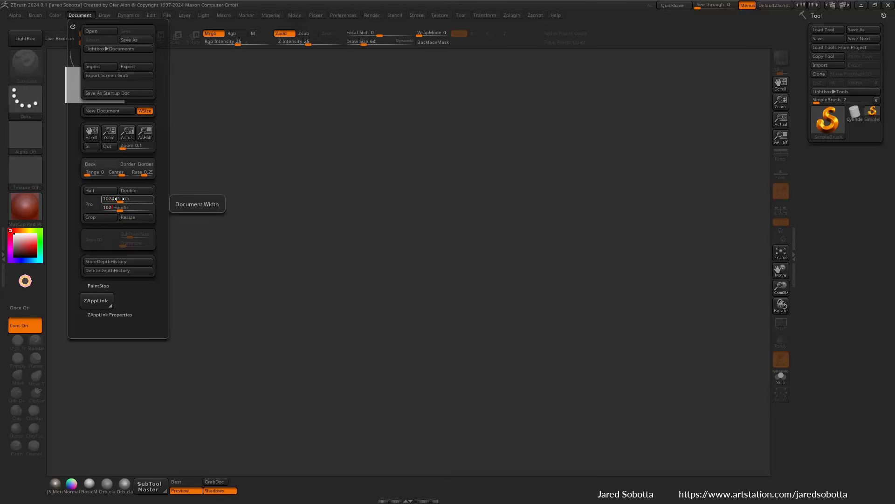
{"action": "left_click", "coordinate": [142, 218]}
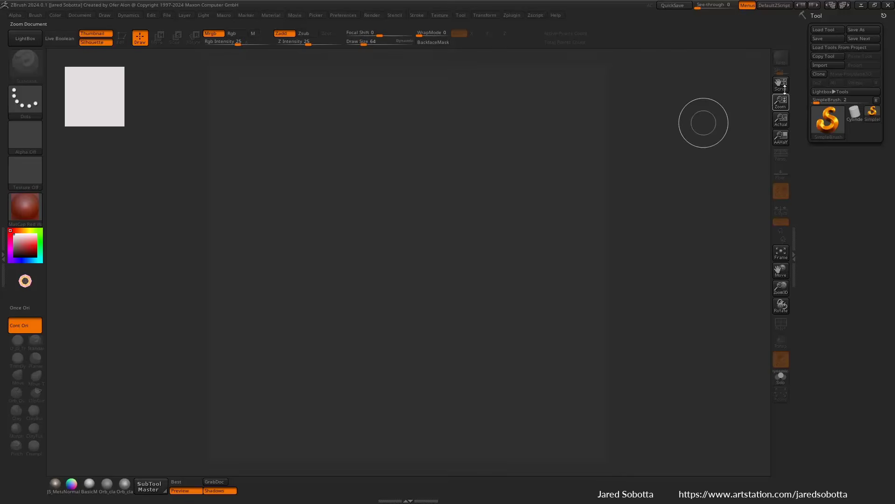
Step: Load Beach-Rock-Tiling-texture-Start-5.ztl and place it on the canvas in Edit mode, snapped to a straight front view
{"action": "left_click", "coordinate": [825, 30]}
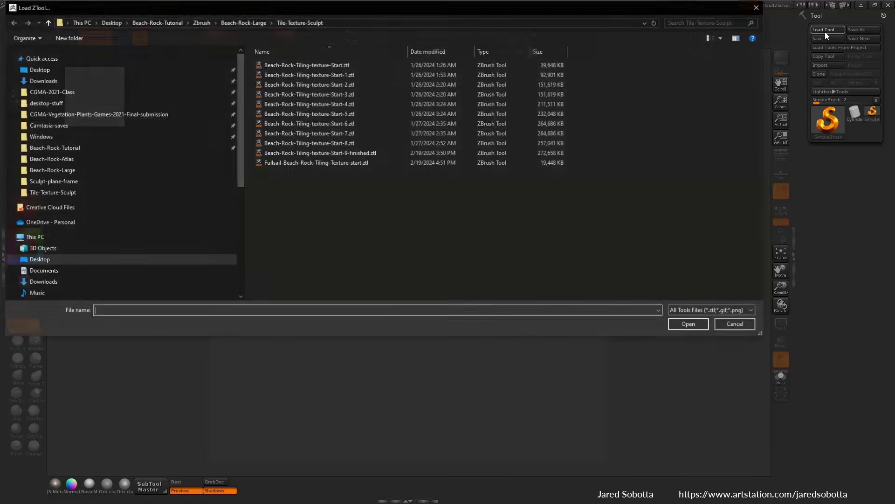
{"action": "left_click", "coordinate": [352, 115]}
{"action": "double_click", "coordinate": [352, 118]}
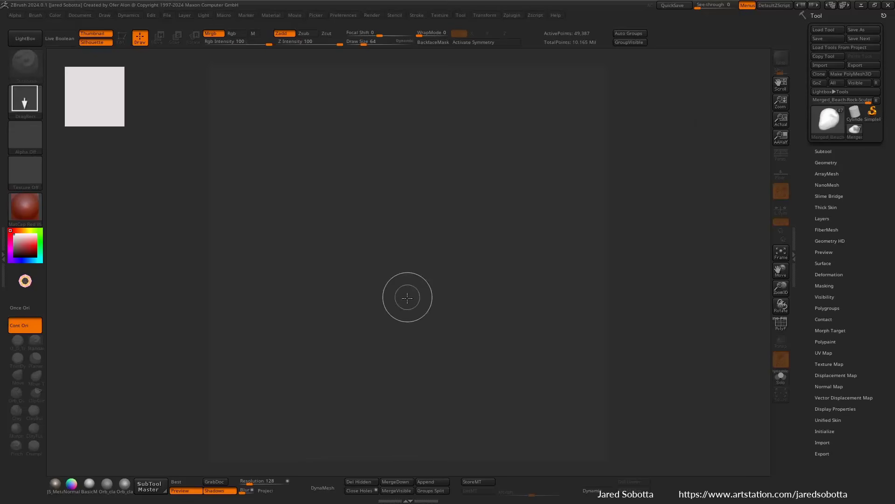
{"action": "left_click_drag", "start_coordinate": [394, 316], "coordinate": [396, 404]}
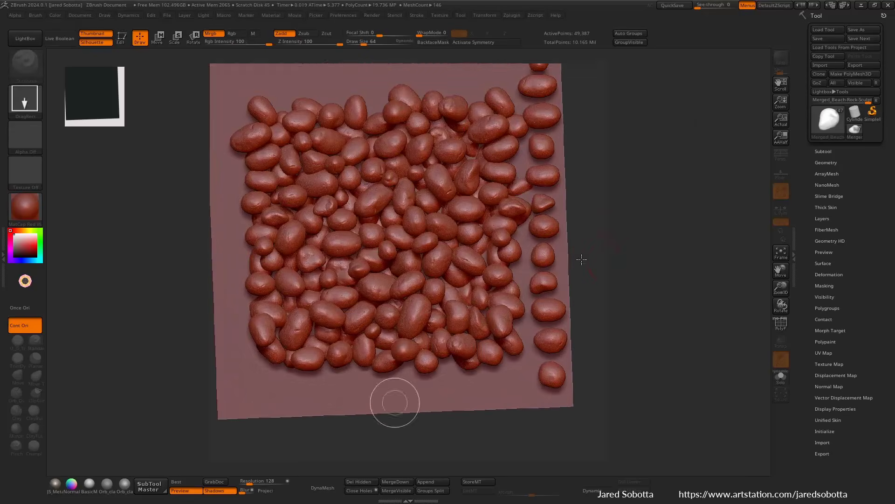
{"action": "key", "text": "t"}
{"action": "left_click_drag", "start_coordinate": [592, 254], "coordinate": [624, 232], "text": "shift"}
Step: Frame the view on the Beach-Rock-Tiling-texture-Start-3 subtool and apply the grey metallic JS material to the rocks
{"action": "left_click", "coordinate": [817, 152]}
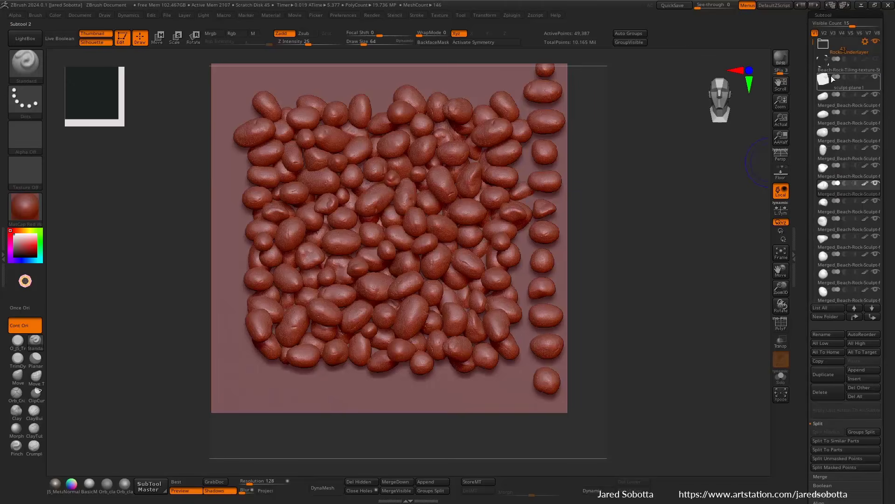
{"action": "left_click", "coordinate": [833, 68]}
{"action": "key", "text": "f"}
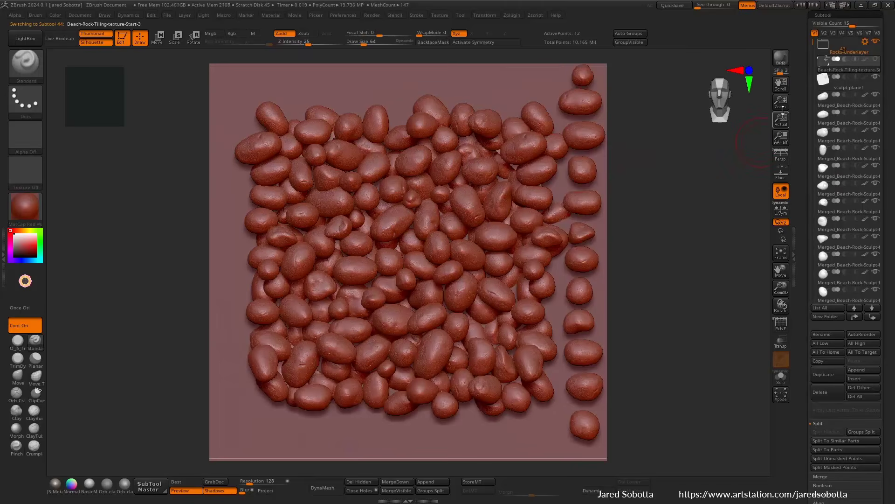
{"action": "key", "text": "f"}
{"action": "key", "text": "f"}
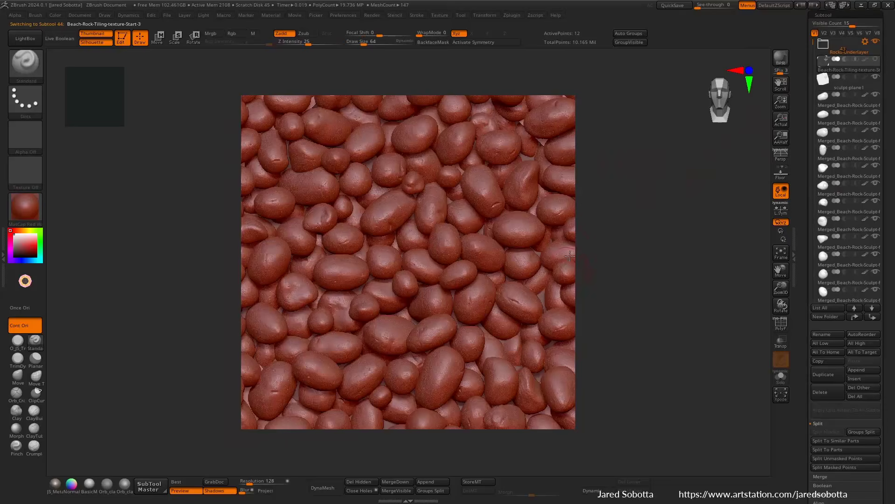
{"action": "left_click", "coordinate": [55, 482]}
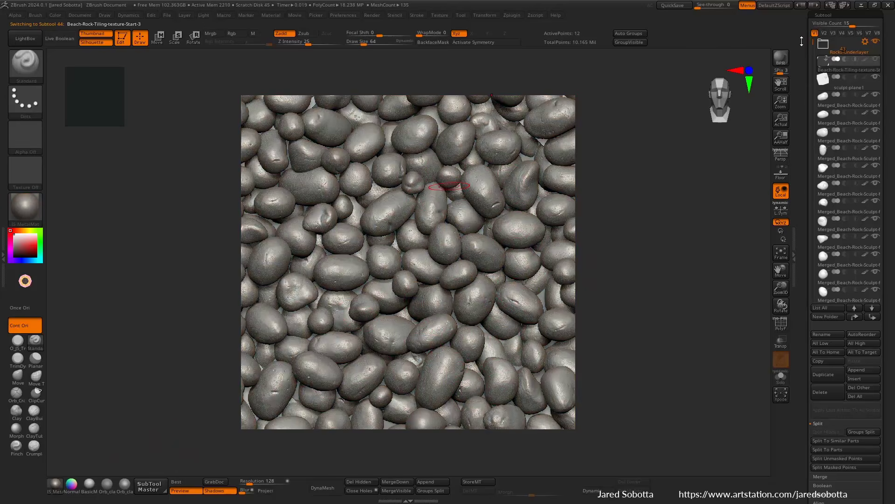
Step: Load the Beach-Rock-Tiling-texture-Start-7.ztl tool from the Tile-Texture-Sculpt folder
{"action": "scroll", "coordinate": [802, 41], "scroll_direction": "up", "scroll_amount": 3}
{"action": "left_click", "coordinate": [823, 30]}
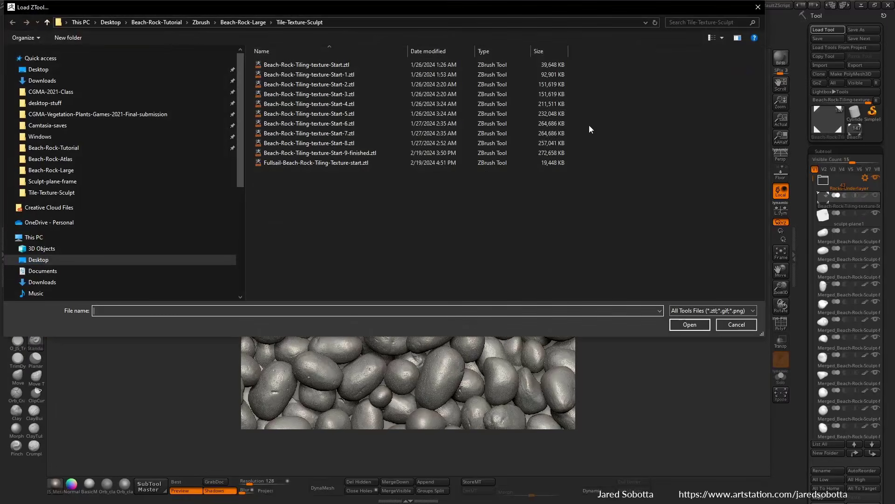
{"action": "double_click", "coordinate": [369, 134]}
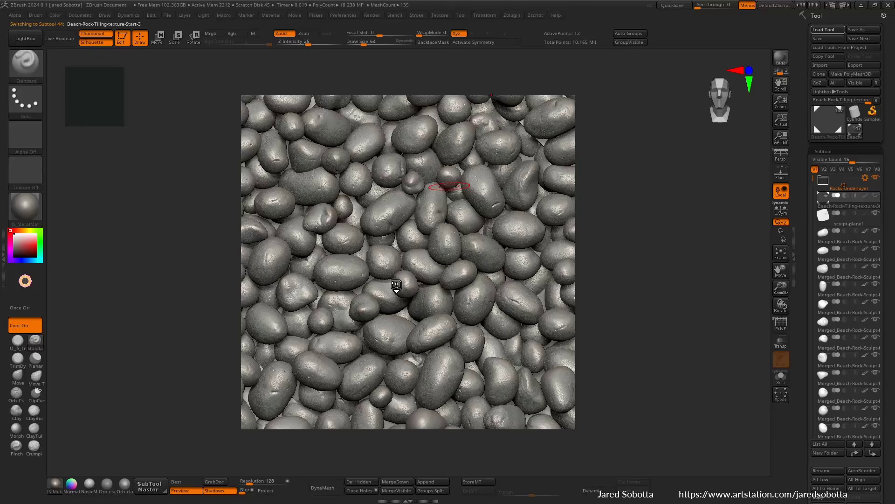
{"action": "left_click", "coordinate": [396, 284], "text": "alt"}
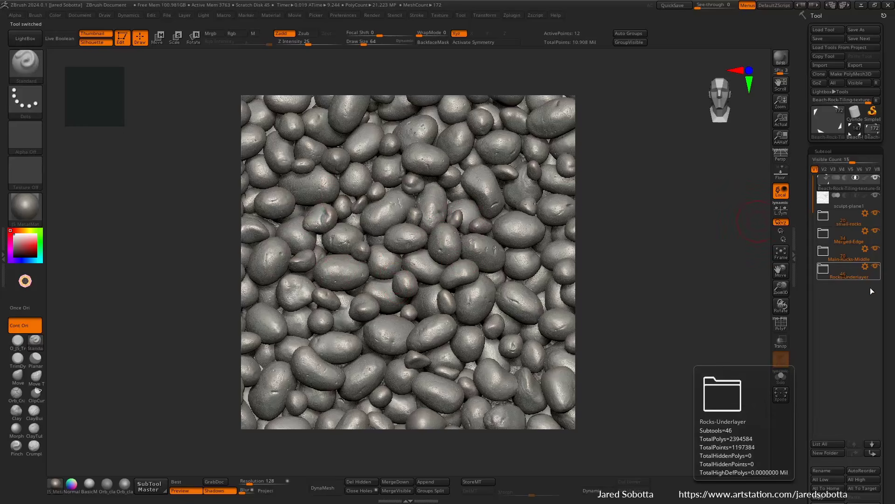
Step: Hide the Main-Rocks-Middle, Merged-Edge and small-rocks folders to view only the Rocks-Underlayer rocks on the sculpt plane
{"action": "left_click", "coordinate": [877, 267]}
{"action": "left_click", "coordinate": [878, 266]}
{"action": "left_click", "coordinate": [877, 248]}
{"action": "left_click", "coordinate": [877, 231]}
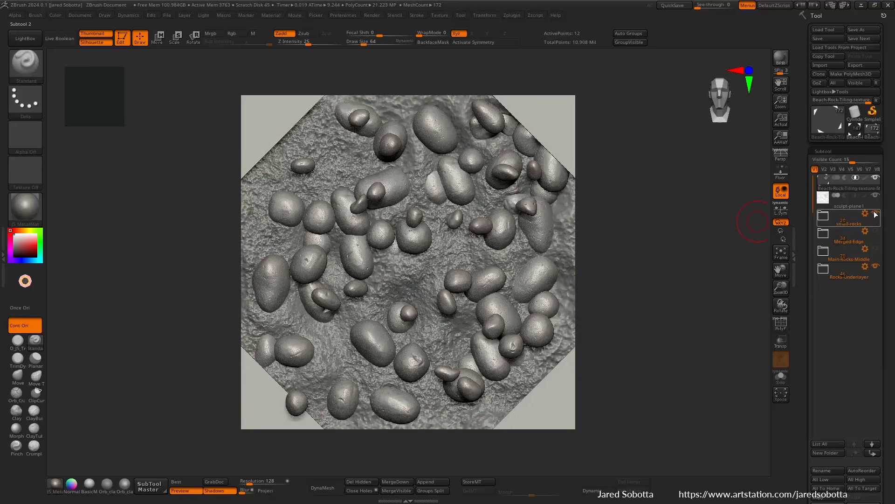
{"action": "left_click", "coordinate": [877, 214]}
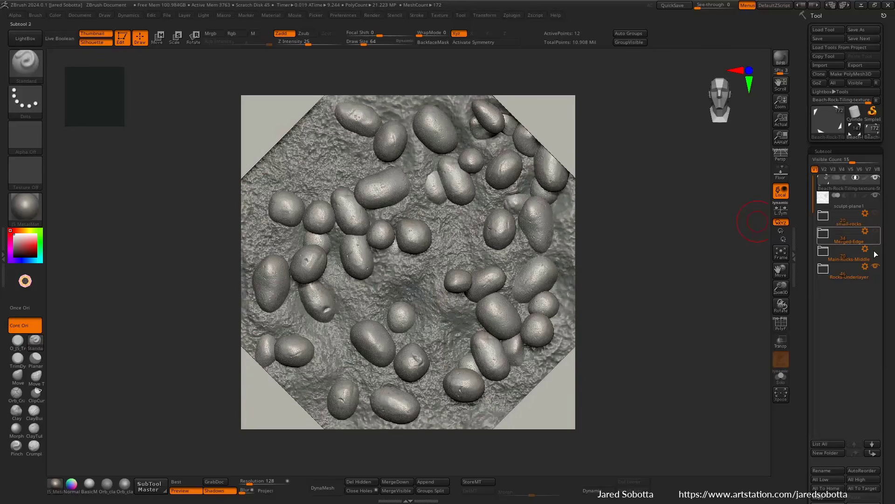
Step: Isolate and frame the elongated rock near the upper middle from the Rocks-Underlayer folder, and examine its sculpted surface up close
{"action": "left_click", "coordinate": [388, 190], "text": "alt"}
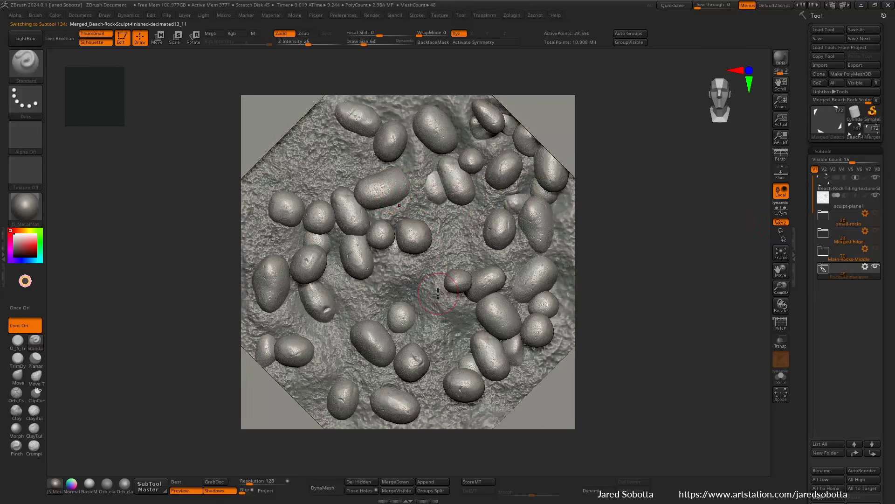
{"action": "left_click", "coordinate": [823, 269]}
{"action": "left_click", "coordinate": [875, 410], "text": "shift"}
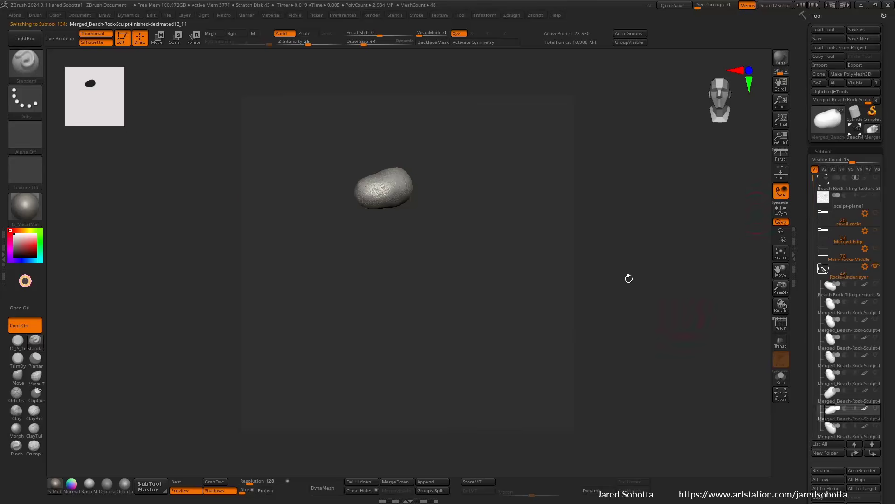
{"action": "key", "text": "f"}
{"action": "key", "text": "f"}
{"action": "key", "text": "f"}
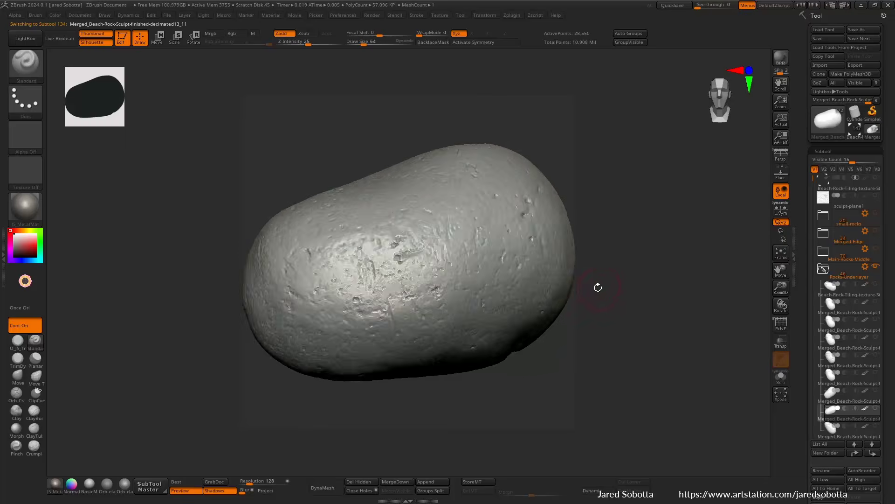
{"action": "left_click_drag", "start_coordinate": [586, 285], "coordinate": [597, 318]}
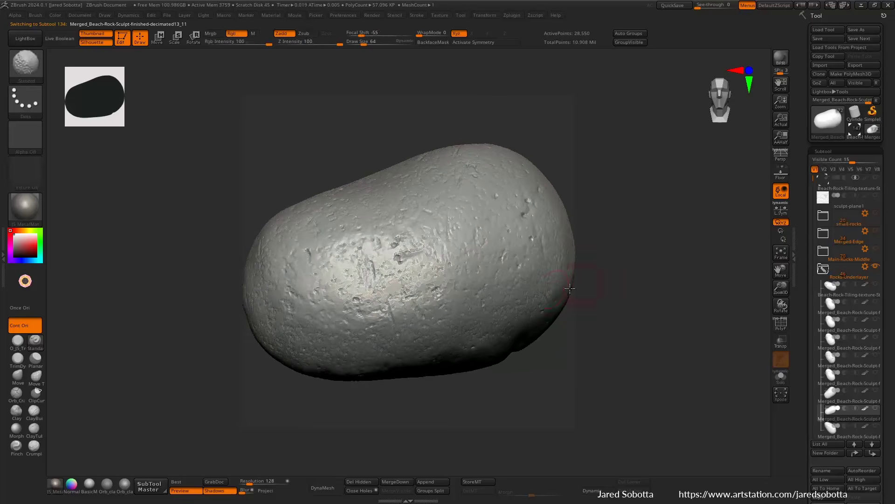
{"action": "key", "text": "w"}
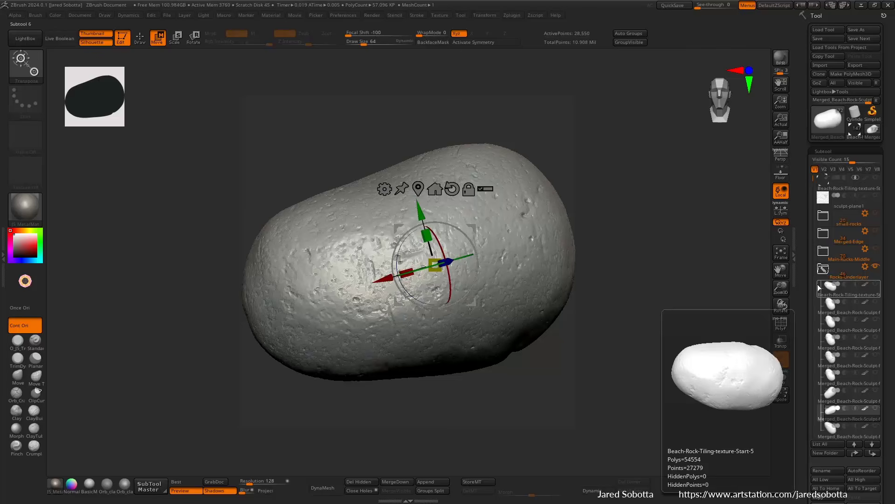
{"action": "mouse_move", "coordinate": [814, 178]}
{"action": "left_mouse_down"}
{"action": "mouse_move", "coordinate": [817, 261]}
{"action": "mouse_move", "coordinate": [815, 175]}
{"action": "left_mouse_up"}
{"action": "left_click", "coordinate": [824, 272]}
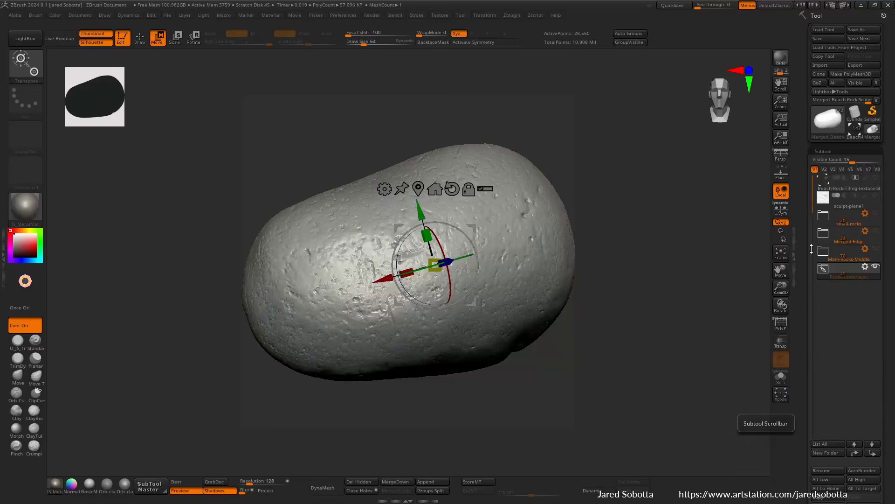
Step: Select the Beach-Rock-Tiling-texture-Start-7 subtool, make all subtools visible again and select sculpt-plane1
{"action": "left_click", "coordinate": [866, 189]}
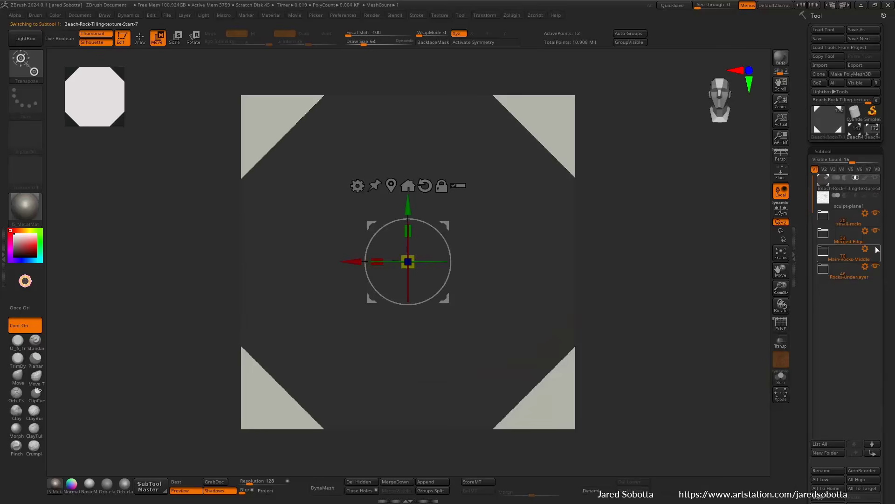
{"action": "left_click", "coordinate": [876, 196]}
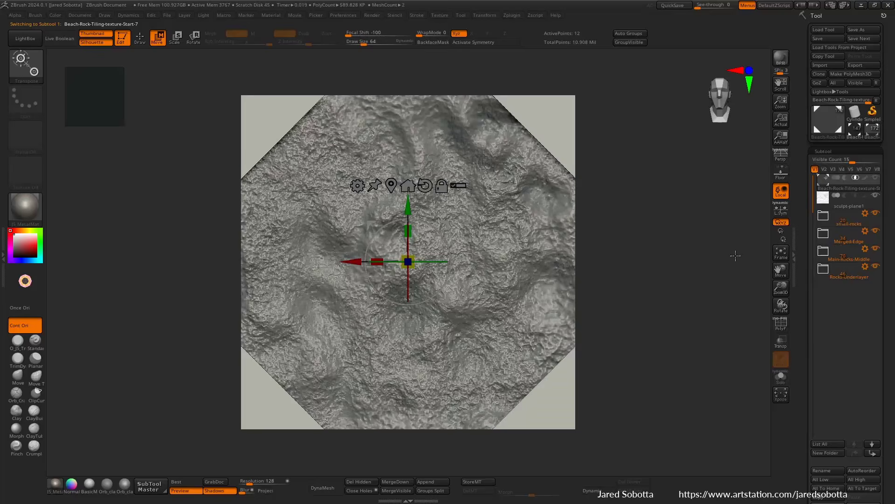
{"action": "left_click", "coordinate": [876, 178]}
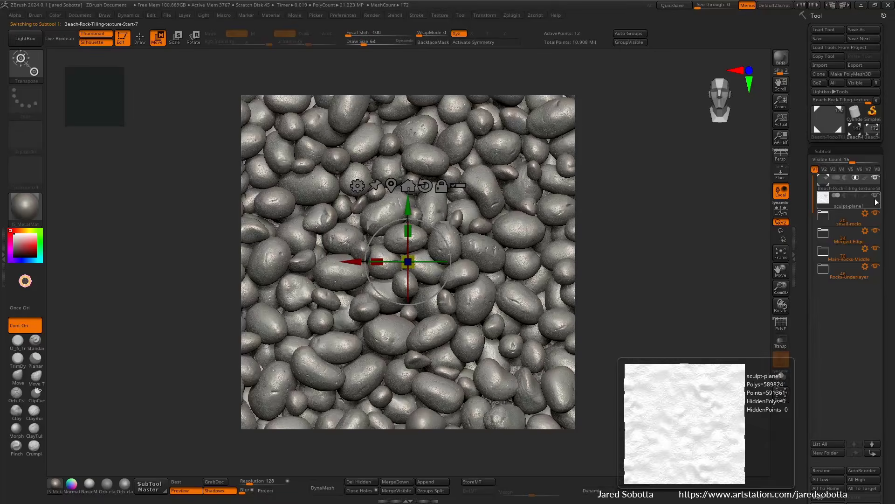
{"action": "left_click", "coordinate": [873, 200]}
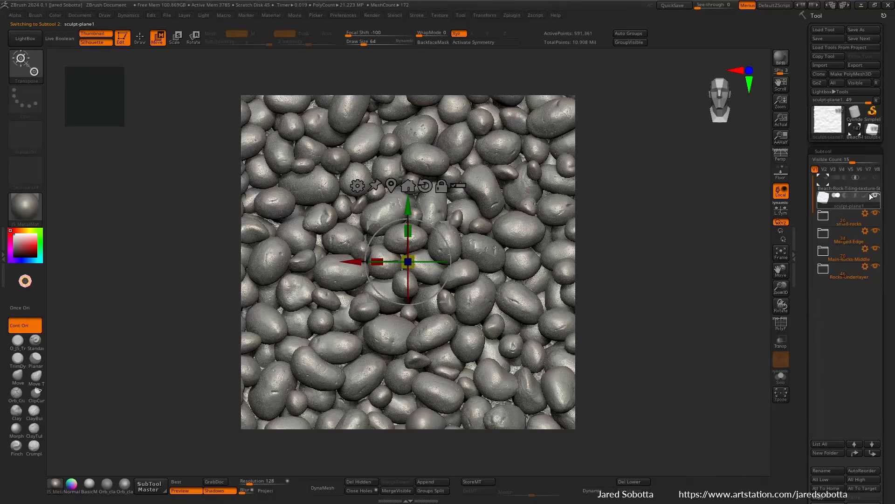
Step: Load the Beach-Rock-Tiling-texture-Start-9-finished.ztl tool, select its Beach-Rock-Tiling-texture-Start-9-finished subtool and frame it
{"action": "left_click", "coordinate": [830, 29]}
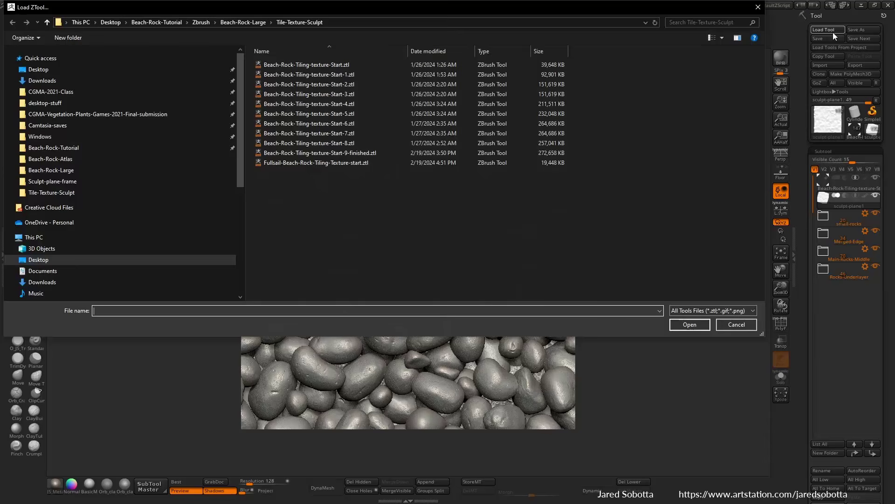
{"action": "double_click", "coordinate": [385, 153]}
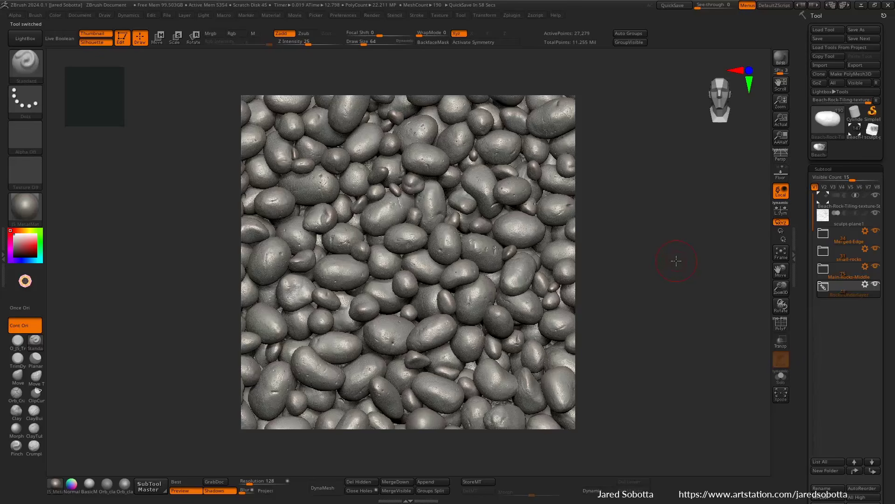
{"action": "mouse_move", "coordinate": [687, 227]}
{"action": "left_mouse_down"}
{"action": "mouse_move", "coordinate": [657, 250]}
{"action": "mouse_move", "coordinate": [683, 248]}
{"action": "left_mouse_up"}
{"action": "left_click", "coordinate": [834, 205]}
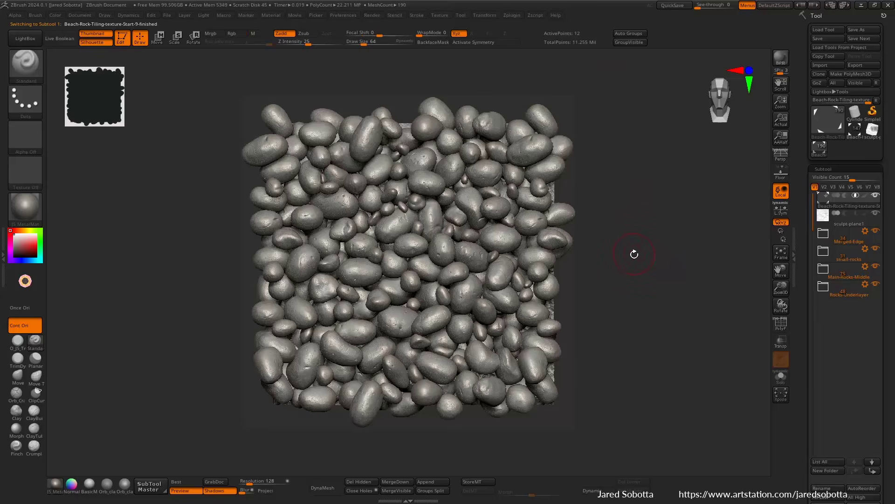
{"action": "key", "text": "f"}
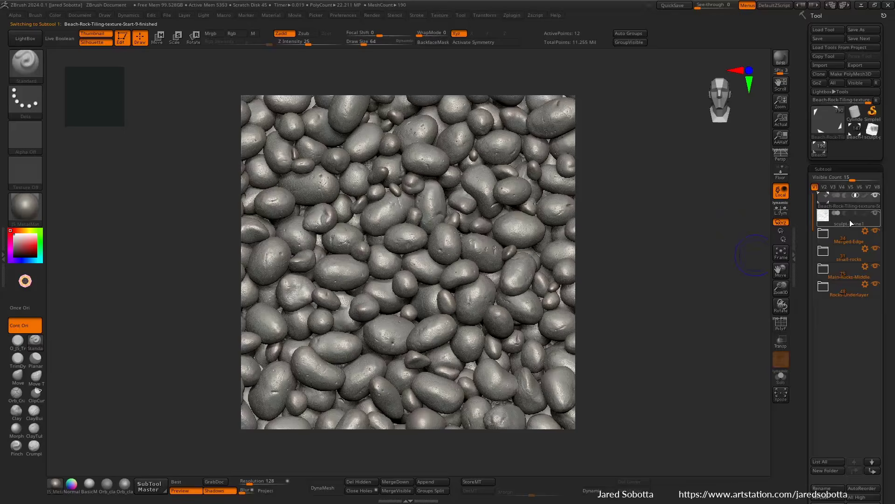
Step: Show only the sculpt-plane1 subtool and set the Standard brush to the DragRect stroke with Alpha 14
{"action": "left_click", "coordinate": [855, 222]}
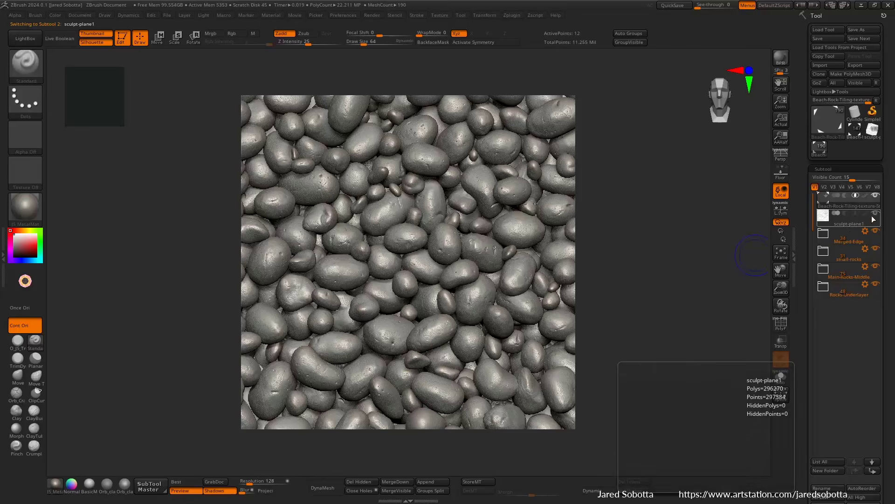
{"action": "left_click", "coordinate": [876, 214]}
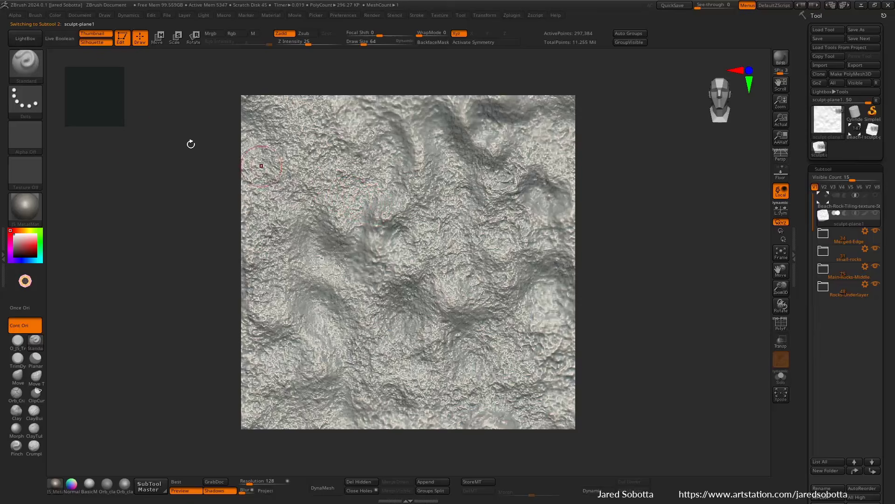
{"action": "left_click", "coordinate": [25, 99]}
{"action": "left_click", "coordinate": [108, 112]}
{"action": "left_click", "coordinate": [26, 138]}
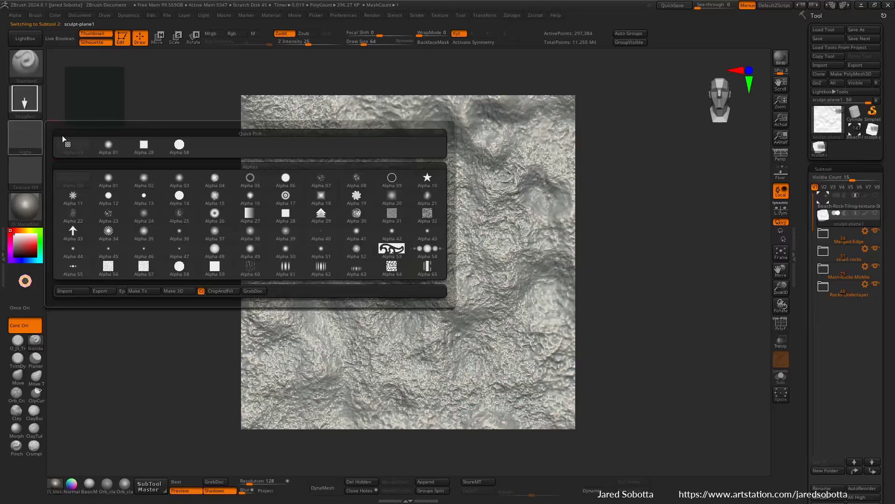
{"action": "left_click", "coordinate": [177, 196]}
Step: Try a circular stamp on the sculpt plane, undo it, and set WrapMode to 1
{"action": "left_click_drag", "start_coordinate": [531, 266], "coordinate": [434, 237]}
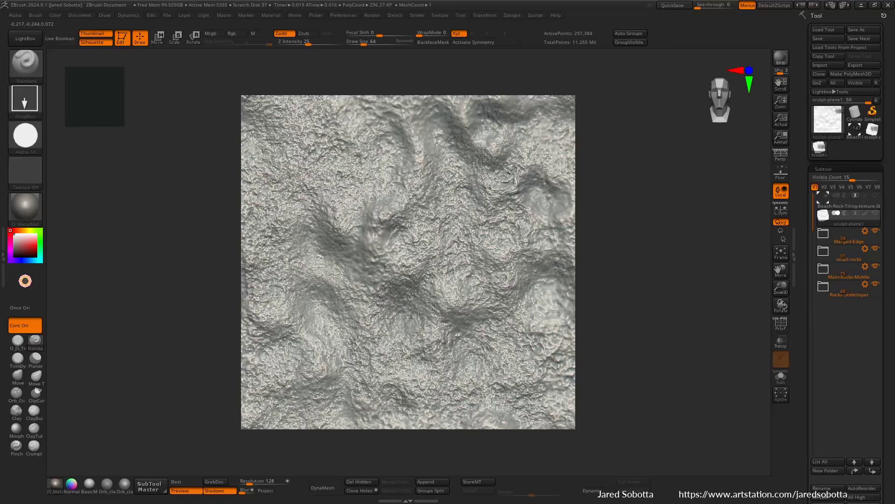
{"action": "key", "text": "ctrl+z"}
{"action": "left_click", "coordinate": [431, 34]}
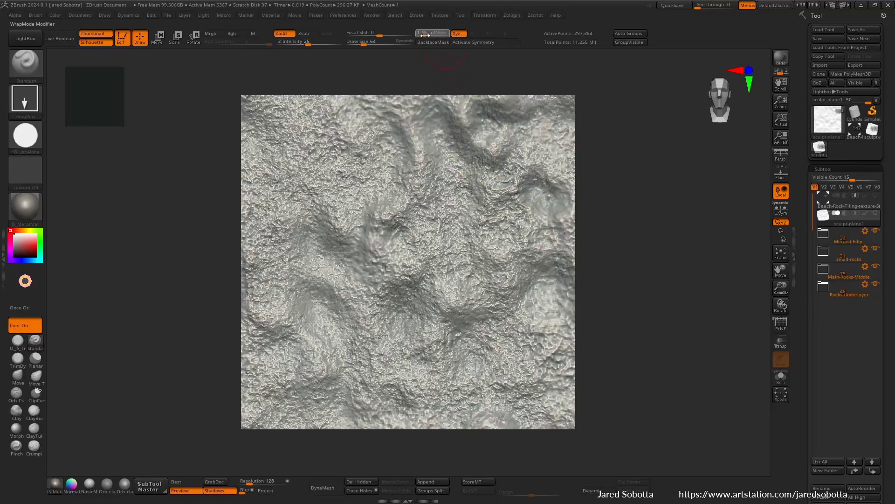
{"action": "type", "text": "1"}
{"action": "key", "text": "Return"}
Step: Stamp three test circles near the edges and middle of the sculpt plane to check wrapping, and undo them
{"action": "left_click_drag", "start_coordinate": [532, 243], "coordinate": [607, 281]}
{"action": "left_click_drag", "start_coordinate": [488, 372], "coordinate": [568, 420]}
{"action": "left_click_drag", "start_coordinate": [338, 336], "coordinate": [382, 360]}
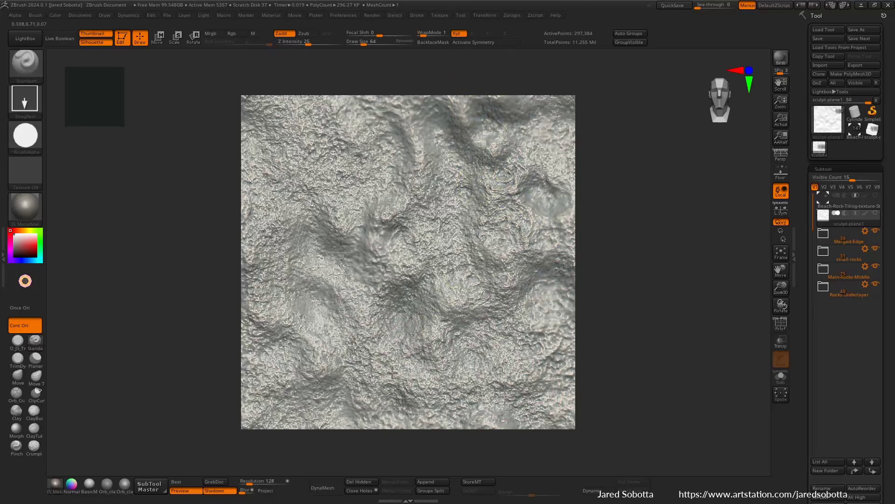
{"action": "key", "text": "ctrl+z"}
{"action": "key", "text": "ctrl+z"}
{"action": "key", "text": "ctrl+z"}
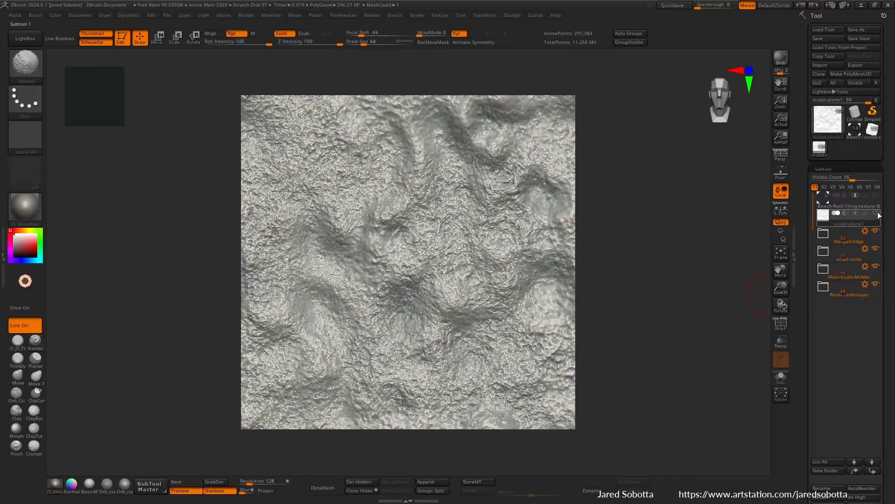
Step: Make all subtools visible again, select sculpt-plane1 and hide the Beach-Rock-Tiling-texture-Start-9-finished frame subtool
{"action": "left_click", "coordinate": [878, 207]}
{"action": "mouse_move", "coordinate": [878, 204]}
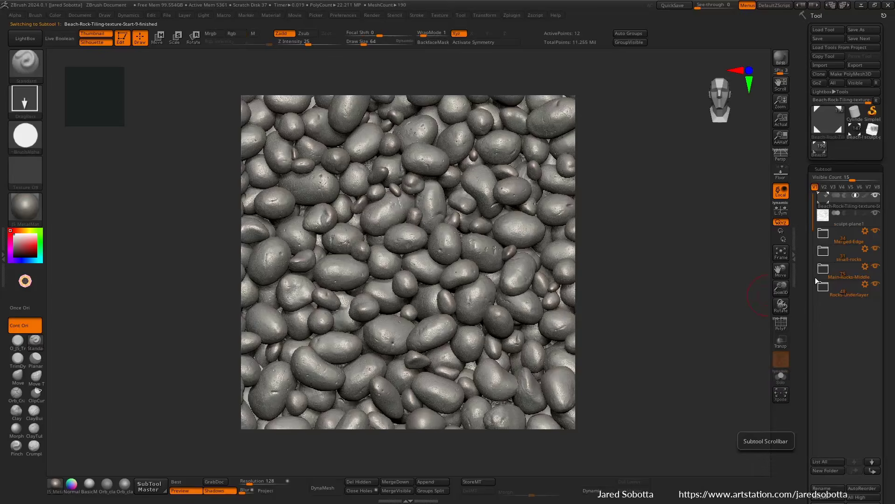
{"action": "left_click", "coordinate": [876, 216]}
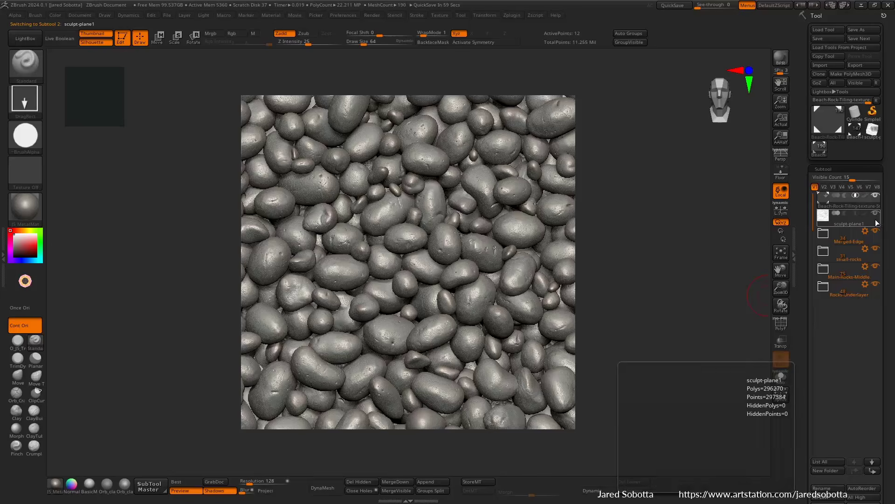
{"action": "left_click", "coordinate": [876, 196]}
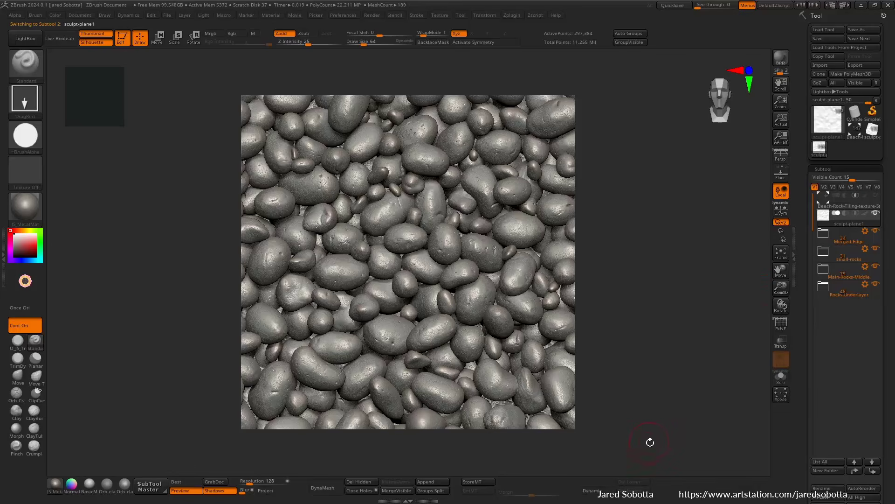
Step: Review the saved sculpt versions in the Tile-Texture-Sculpt folder without loading one
{"action": "left_click", "coordinate": [839, 30]}
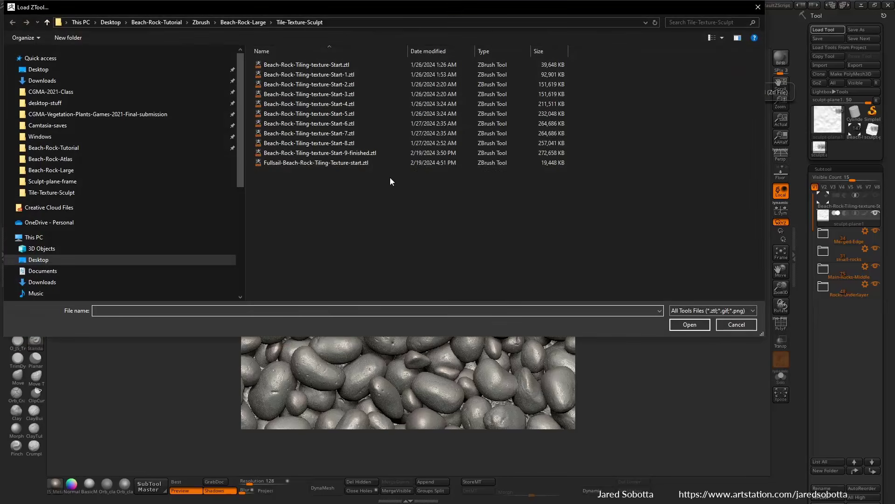
{"action": "left_click", "coordinate": [736, 325]}
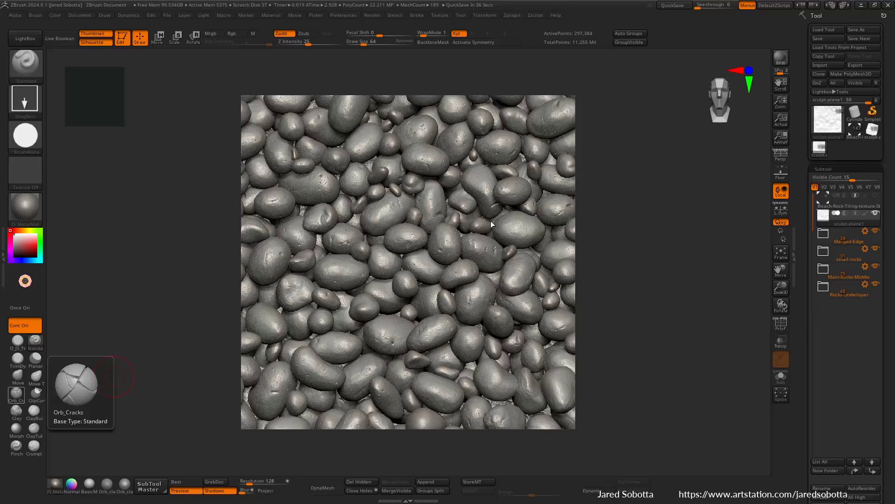
Step: Hide the Merged-Edge folder and sculpt-plane1, and make a rock in the small-rocks folder the active subtool
{"action": "left_click", "coordinate": [875, 231]}
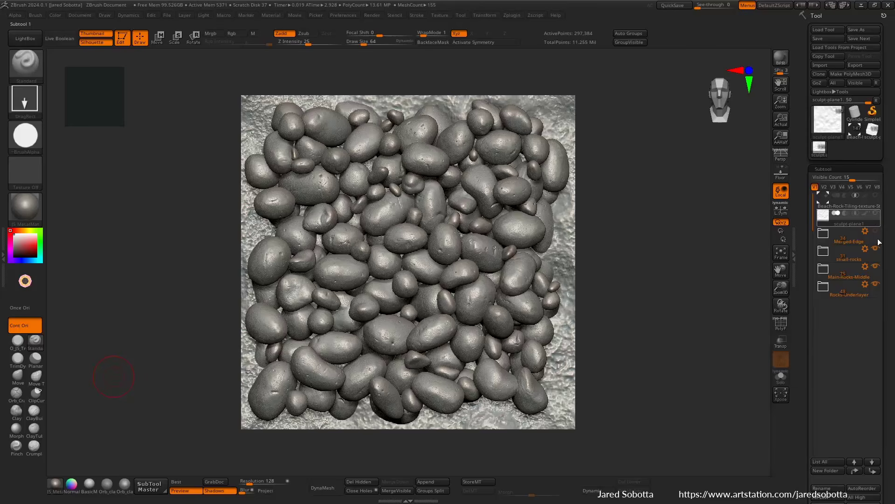
{"action": "left_click", "coordinate": [842, 254]}
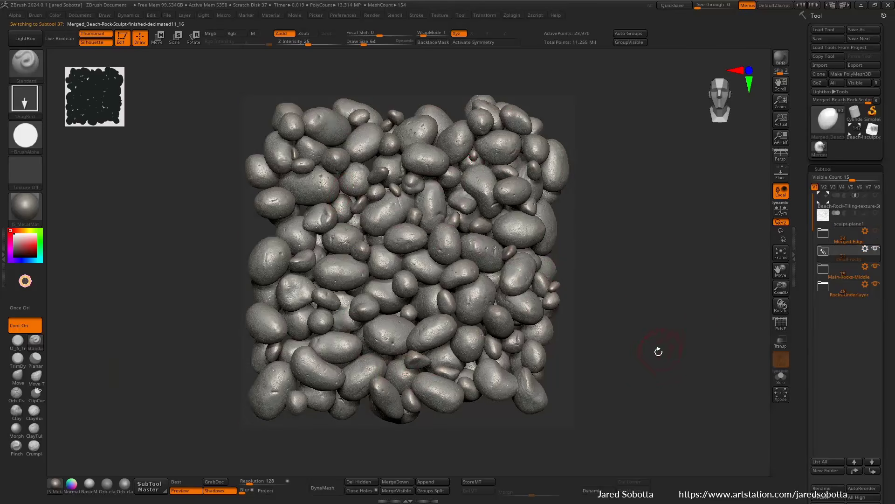
{"action": "left_click", "coordinate": [876, 230]}
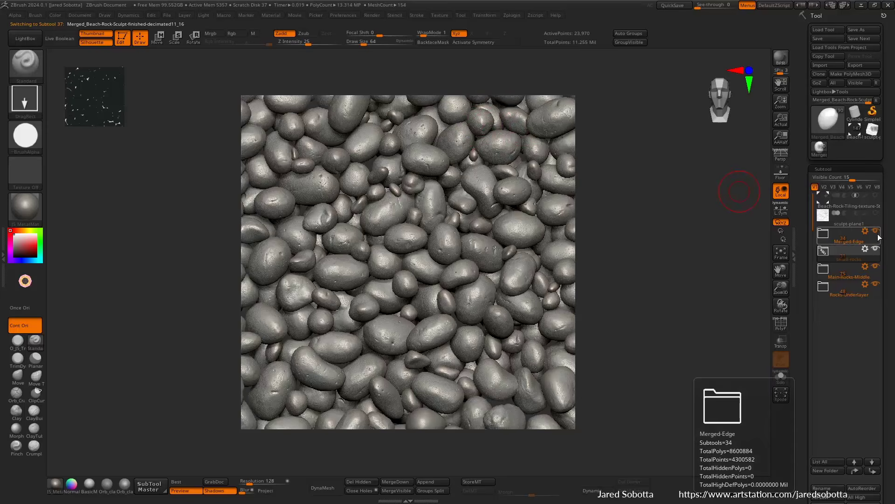
{"action": "left_click", "coordinate": [877, 232]}
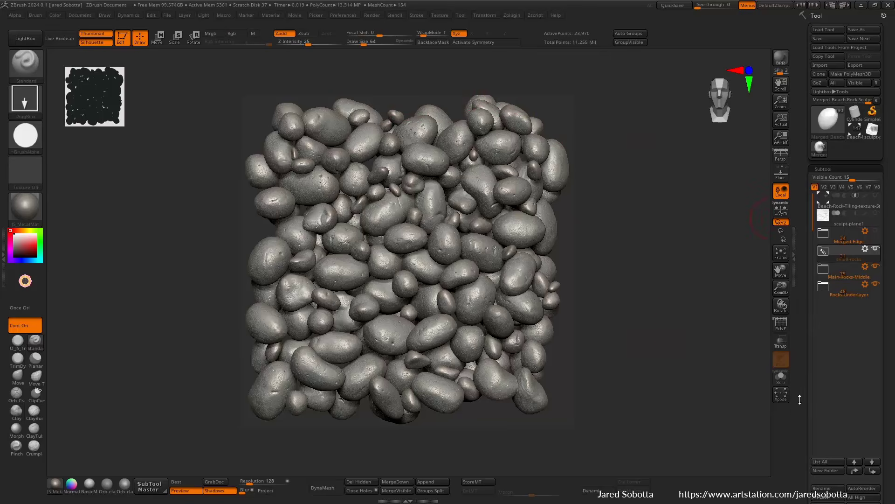
Step: Hide the Main-Rocks-Middle folder to view the small and underlayer rocks alone, and show it again
{"action": "left_click_drag", "start_coordinate": [799, 399], "coordinate": [798, 351]}
{"action": "left_click", "coordinate": [876, 138]}
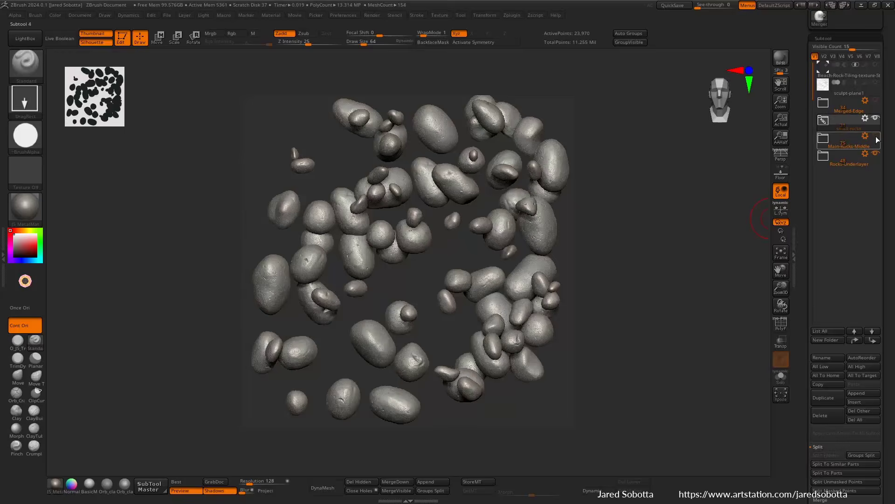
{"action": "left_click", "coordinate": [877, 138]}
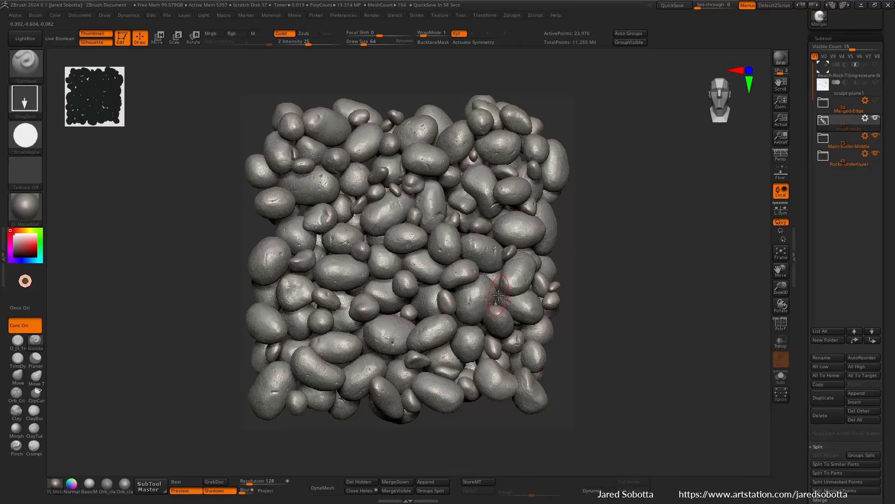
Step: Merge all visible rock subtools into one new tool with MergeVisible and switch to the merged tool
{"action": "scroll", "coordinate": [852, 404], "scroll_direction": "down", "scroll_amount": 5}
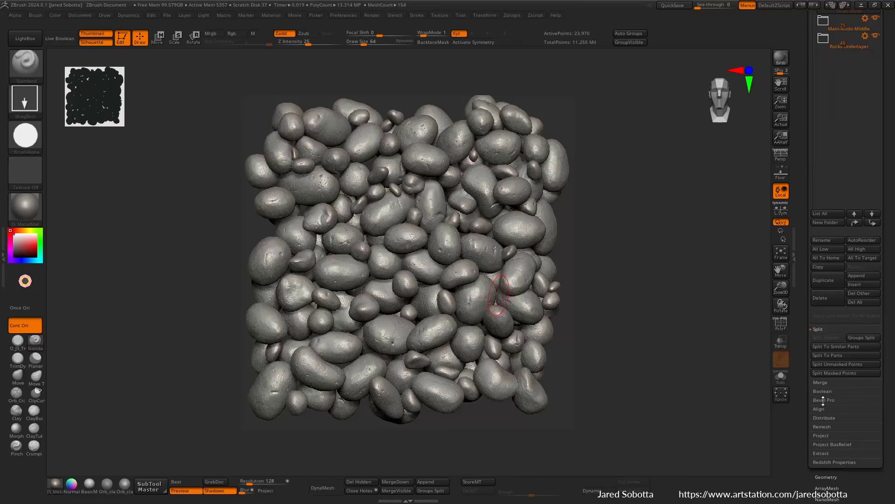
{"action": "left_click", "coordinate": [832, 382]}
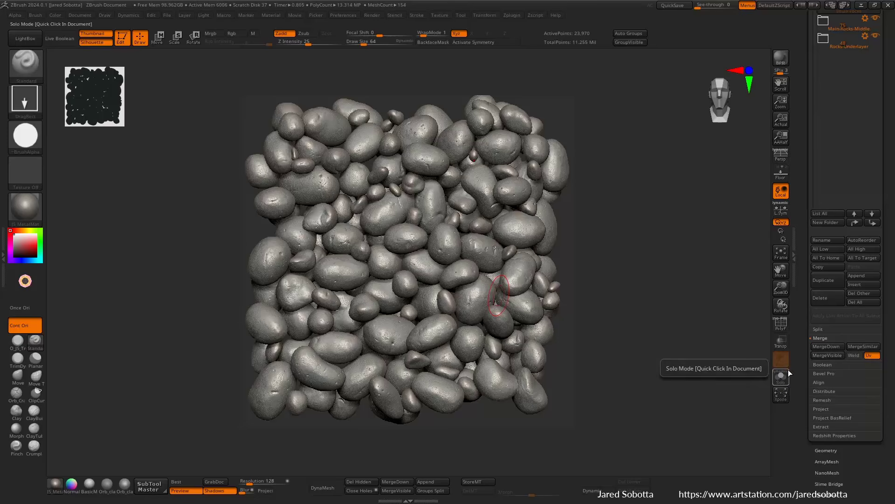
{"action": "left_click_drag", "start_coordinate": [813, 75], "coordinate": [809, 298]}
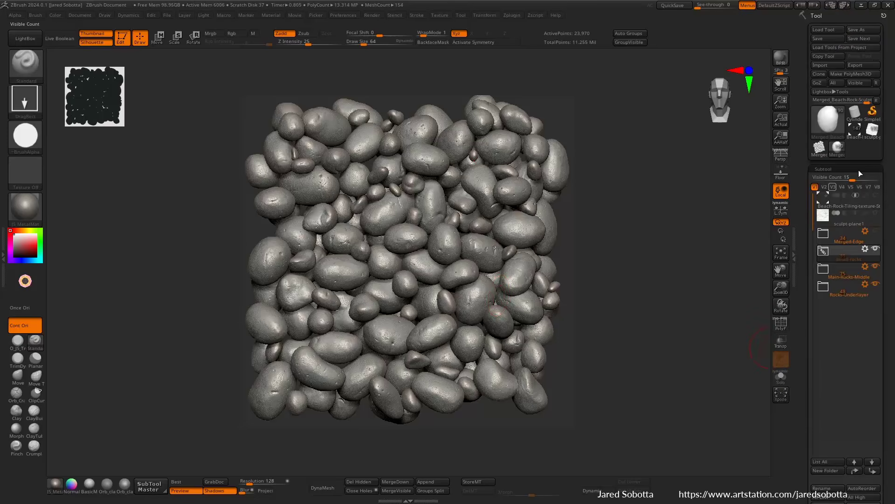
{"action": "mouse_move", "coordinate": [819, 154]}
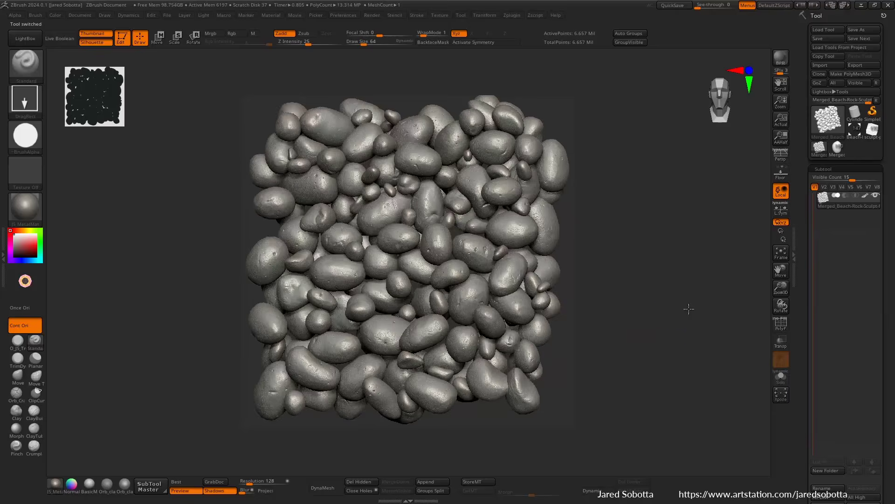
Step: Display the merged rocks' polygroup colours without wireframe lines and regenerate the polygroups with Auto Groups
{"action": "left_click", "coordinate": [779, 325]}
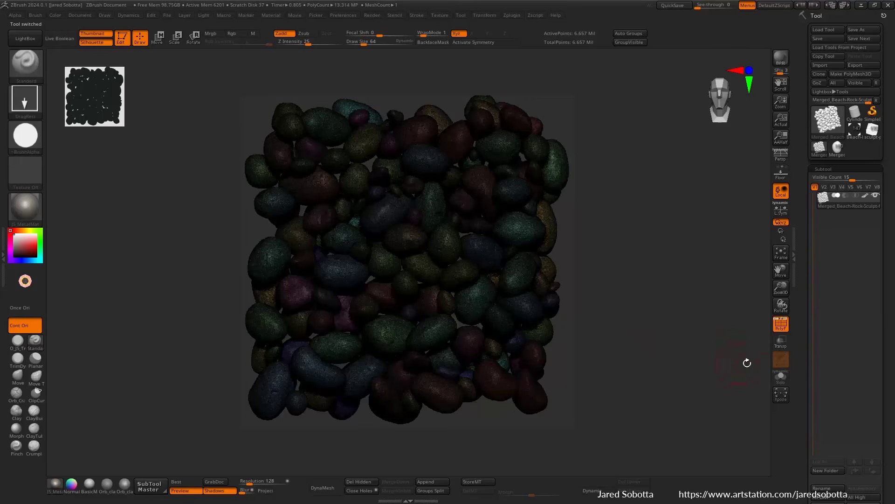
{"action": "left_click", "coordinate": [777, 319]}
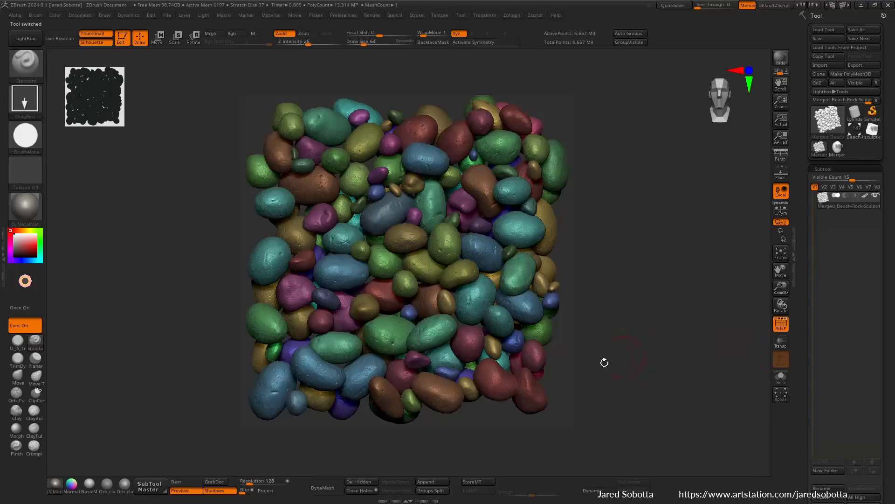
{"action": "left_click", "coordinate": [641, 35]}
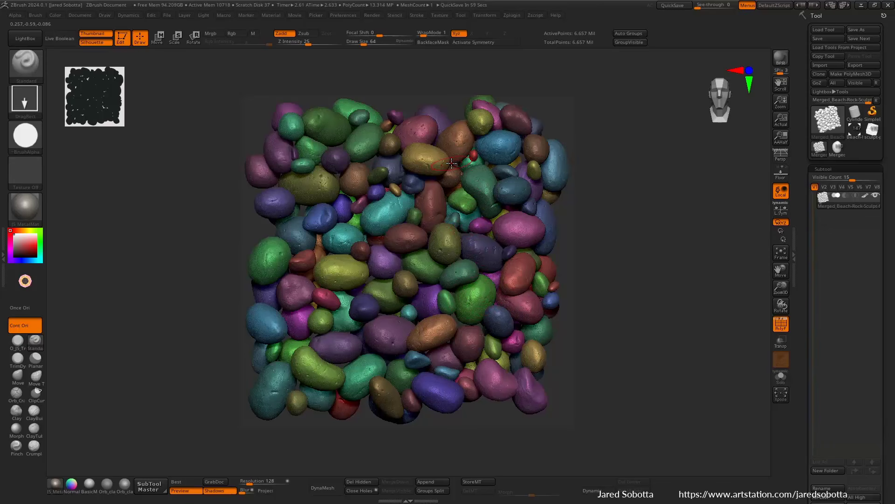
Step: Start exporting the merged rock mesh and browse to the Fullsail-Demo folder inside Beach-Rock-Tutorial on the Desktop
{"action": "left_click", "coordinate": [835, 168]}
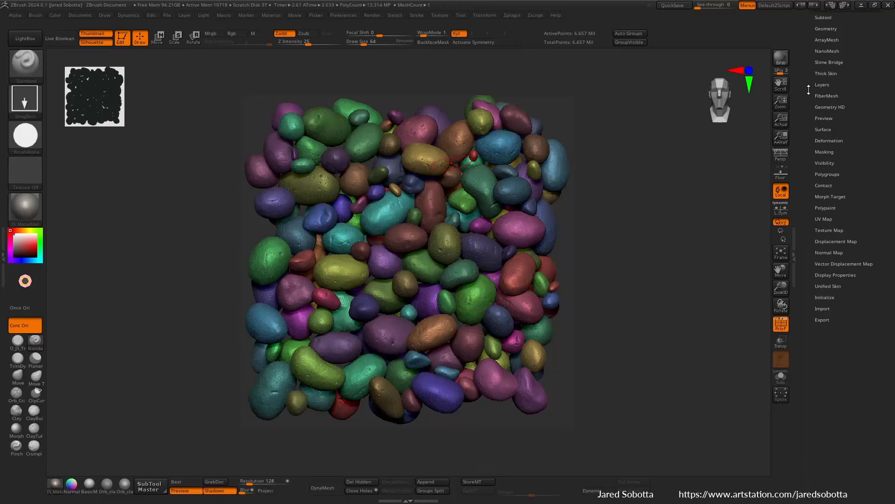
{"action": "left_click_drag", "start_coordinate": [808, 88], "coordinate": [805, 179]}
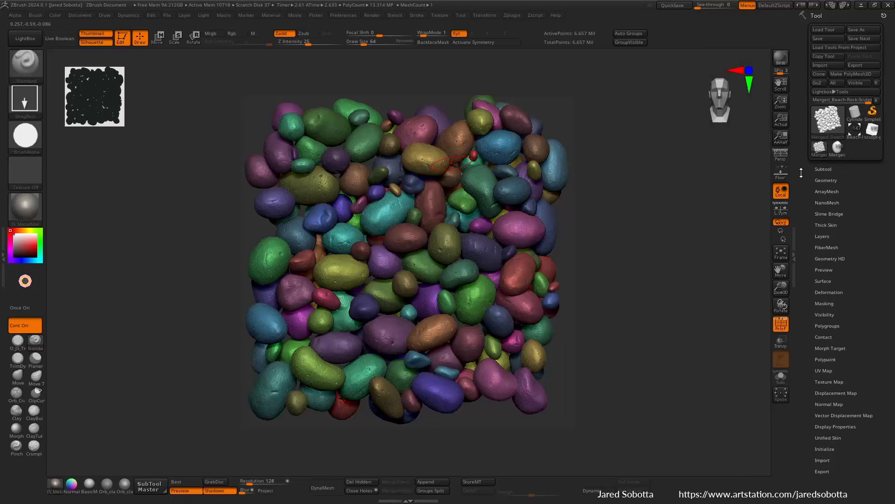
{"action": "left_click", "coordinate": [864, 65]}
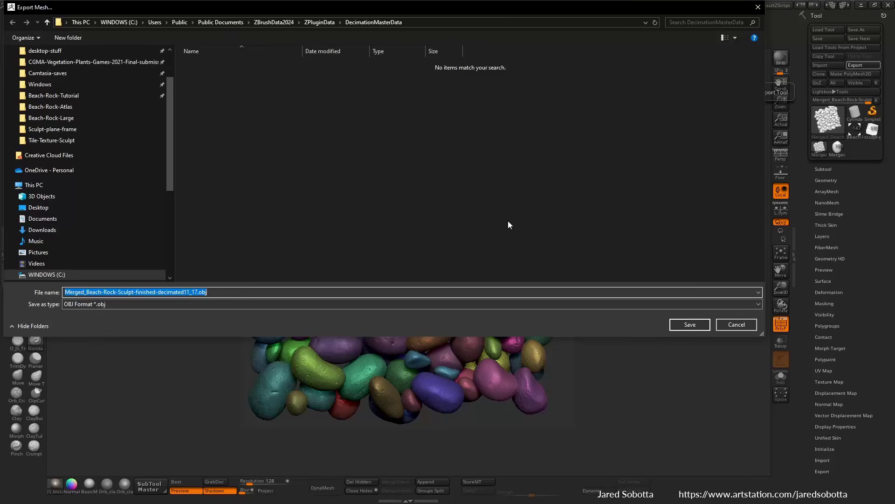
{"action": "scroll", "coordinate": [70, 117], "scroll_direction": "up", "scroll_amount": 3}
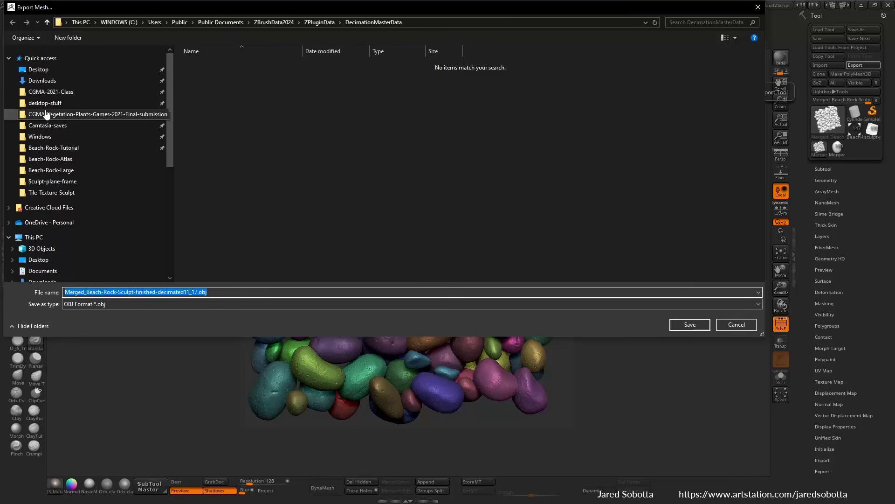
{"action": "left_click", "coordinate": [57, 69]}
{"action": "double_click", "coordinate": [207, 77]}
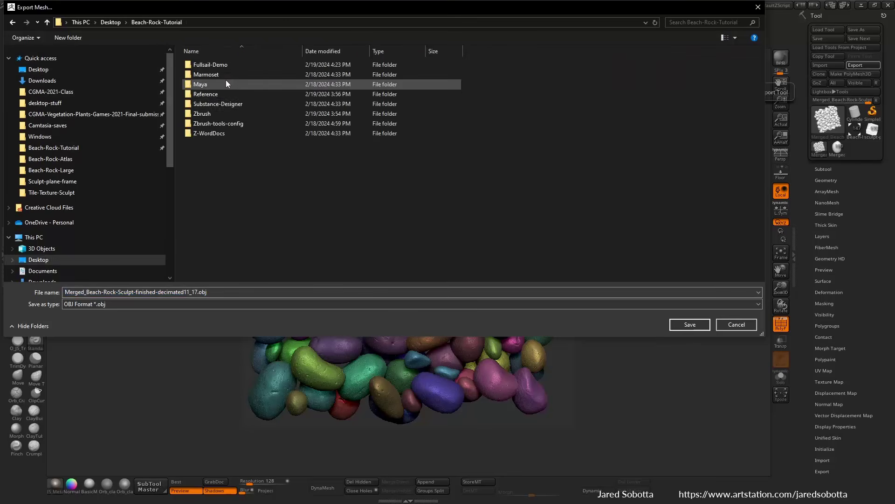
{"action": "left_click", "coordinate": [228, 64]}
{"action": "double_click", "coordinate": [228, 65]}
Step: Create a folder named Substance-Designer-Bake inside Fullsail-Demo and open it as the export location
{"action": "right_click", "coordinate": [229, 105]}
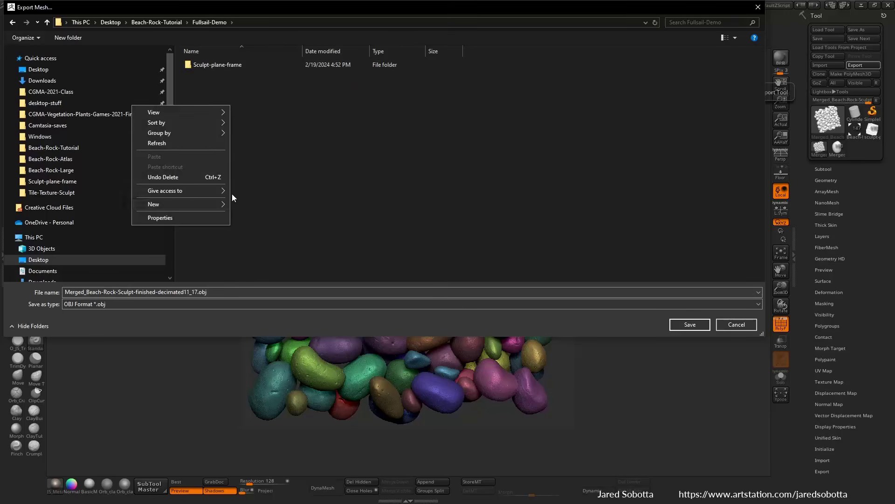
{"action": "mouse_move", "coordinate": [179, 208]}
{"action": "left_click", "coordinate": [257, 204]}
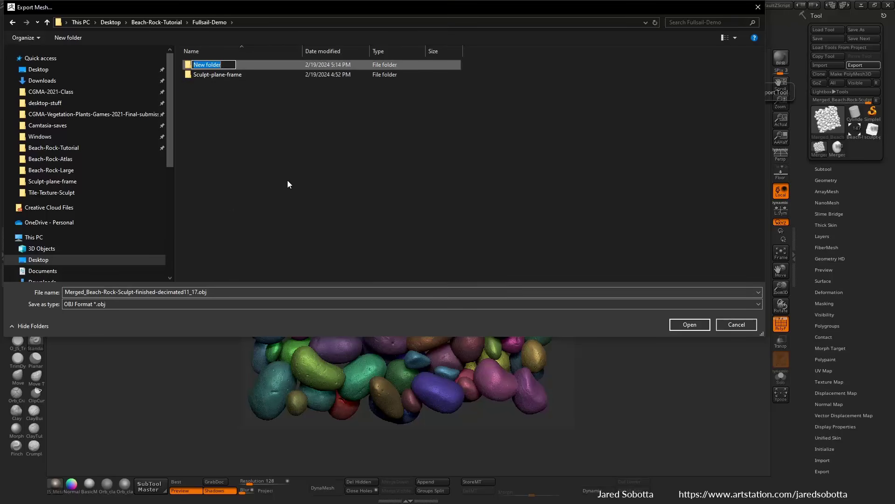
{"action": "type", "text": "S"}
{"action": "type", "text": "ubstance"}
{"action": "type", "text": "-Desinger"}
{"action": "key", "text": "BackSpace"}
{"action": "key", "text": "BackSpace"}
{"action": "key", "text": "BackSpace"}
{"action": "key", "text": "BackSpace"}
{"action": "type", "text": "gner-Bake"}
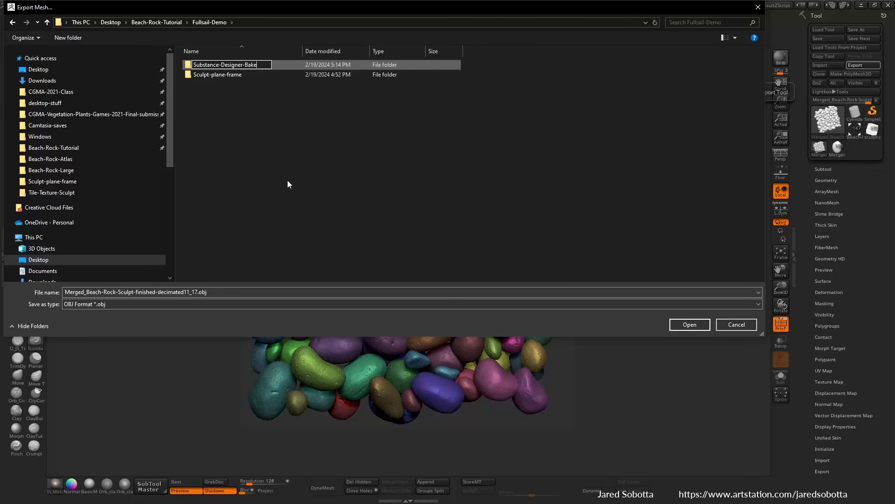
{"action": "key", "text": "Return"}
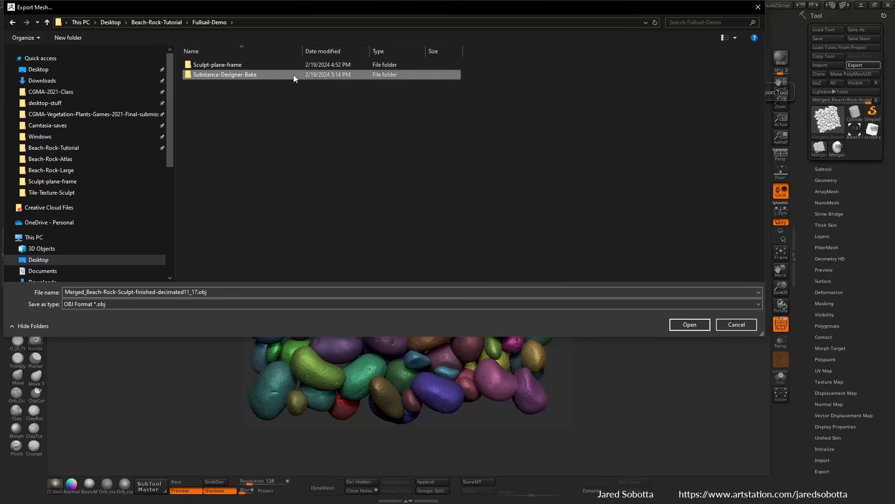
{"action": "double_click", "coordinate": [225, 74]}
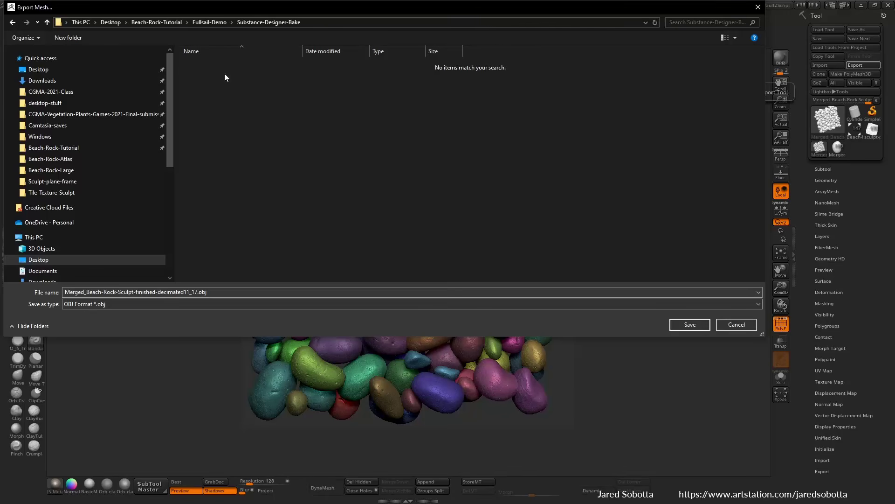
Step: Name the export file Beach-Rock-Middle and save the merged rocks in OBJ format
{"action": "left_click", "coordinate": [227, 290]}
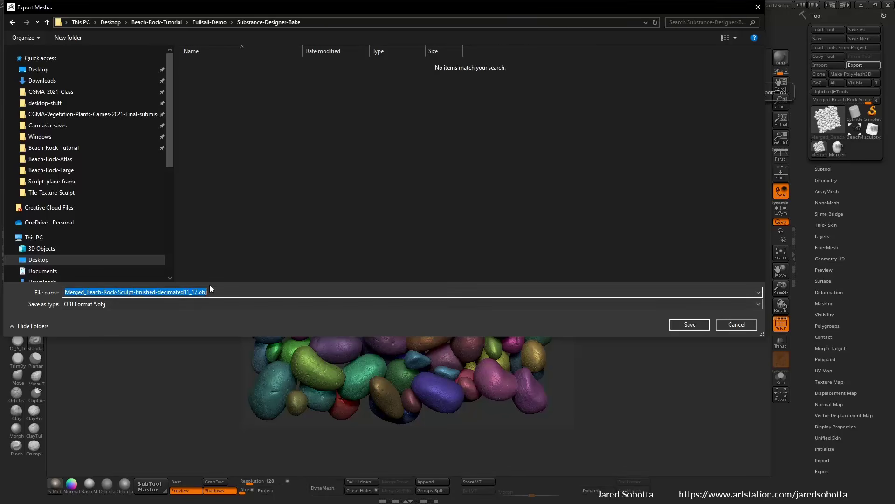
{"action": "type", "text": "Beach-Rock-"}
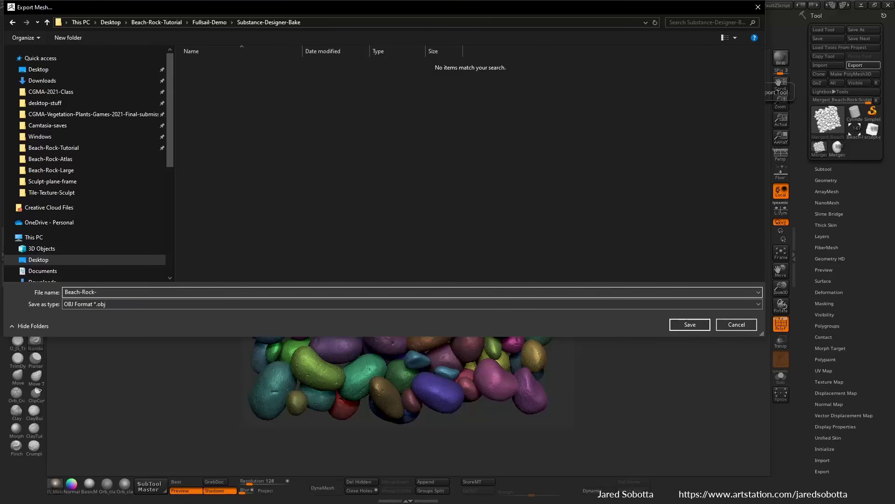
{"action": "key", "text": "ctrl+a"}
{"action": "key", "text": "Right"}
{"action": "type", "text": "HIGH"}
{"action": "key", "text": "Return"}
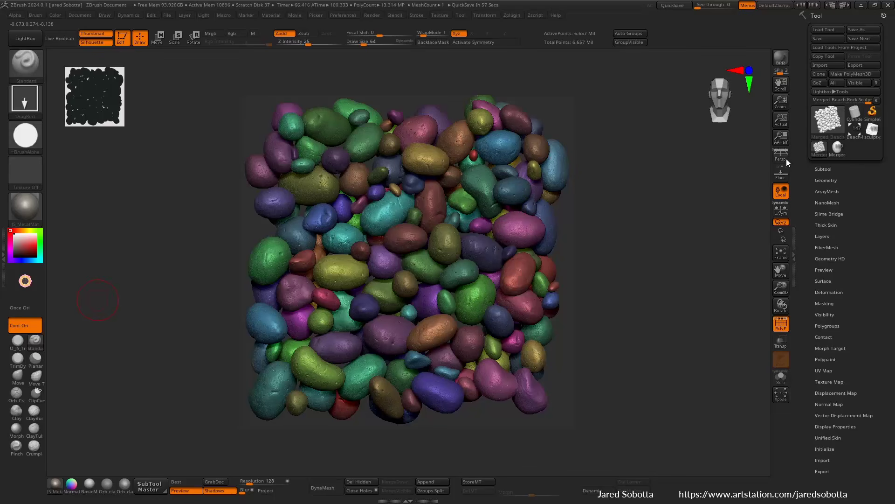
Step: Switch back to the original layered rock tool and show only the Merged-Edge folder, hiding the small-rocks, Main-Rocks-Middle and Rocks-Underlayer folders
{"action": "left_click", "coordinate": [823, 169]}
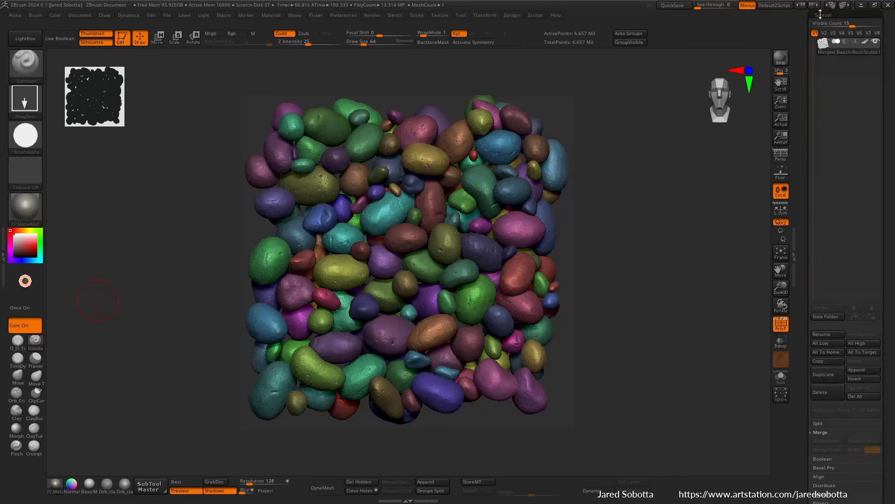
{"action": "left_click_drag", "start_coordinate": [809, 62], "coordinate": [809, 199]}
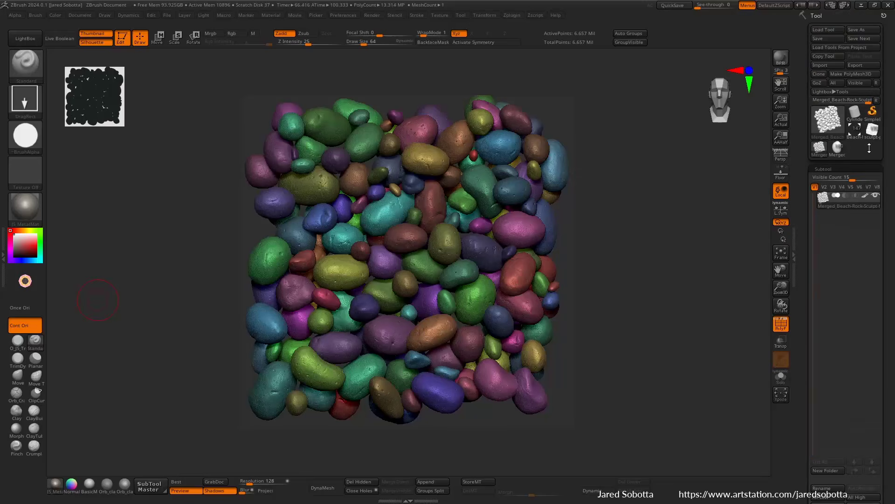
{"action": "left_click", "coordinate": [839, 152]}
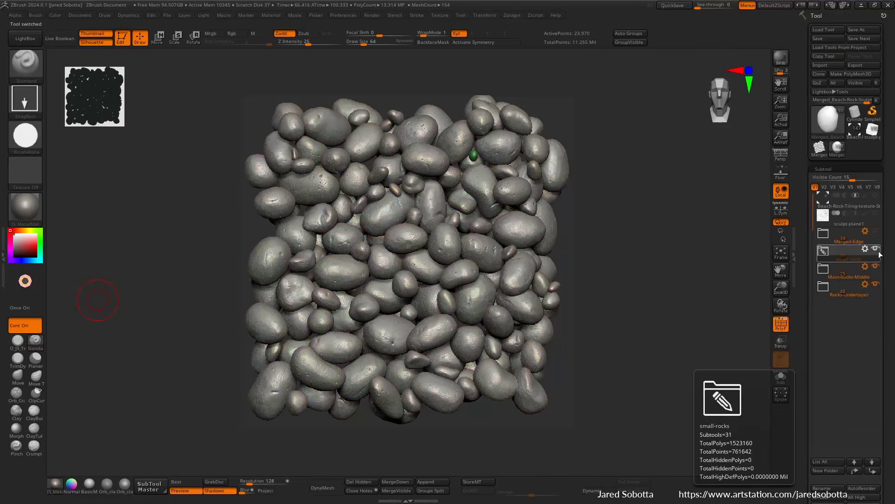
{"action": "left_click", "coordinate": [876, 266]}
{"action": "left_click", "coordinate": [875, 285]}
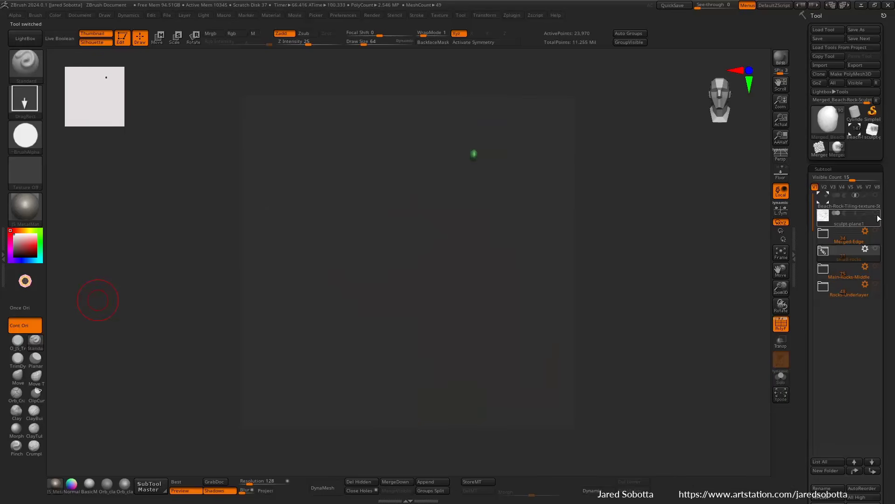
{"action": "left_click", "coordinate": [877, 241]}
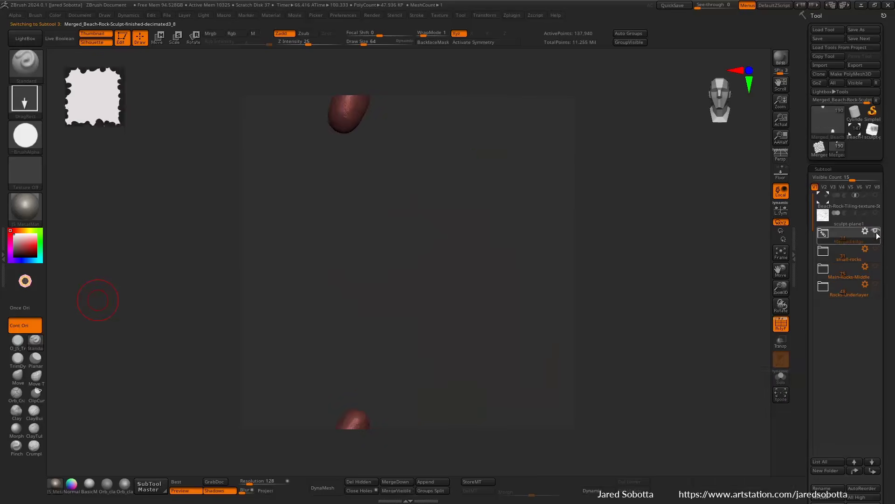
{"action": "left_click", "coordinate": [876, 231]}
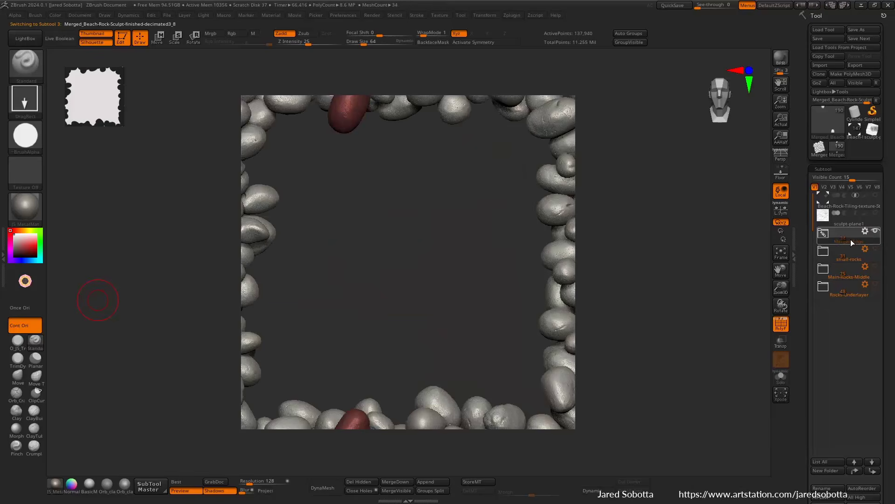
Step: Select several edge rocks one after another to examine how each continues across opposite borders of the tile
{"action": "mouse_move", "coordinate": [815, 201]}
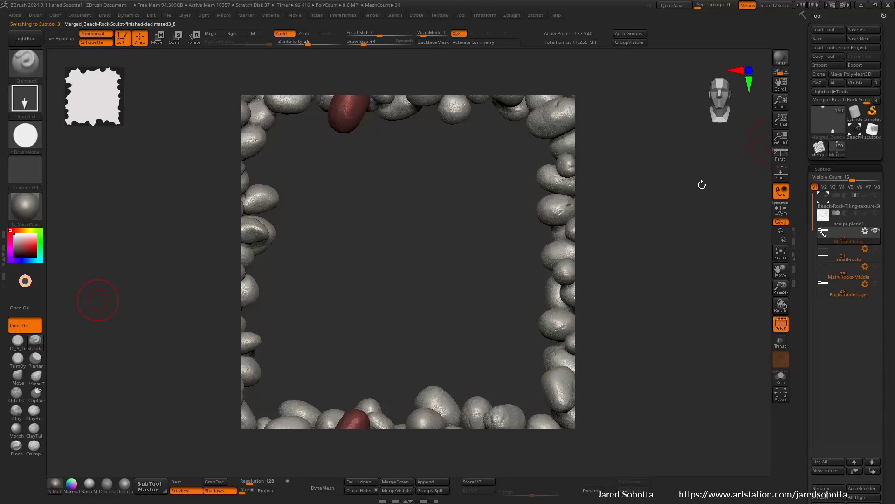
{"action": "left_click", "coordinate": [392, 113], "text": "alt"}
{"action": "left_click", "coordinate": [455, 110], "text": "alt"}
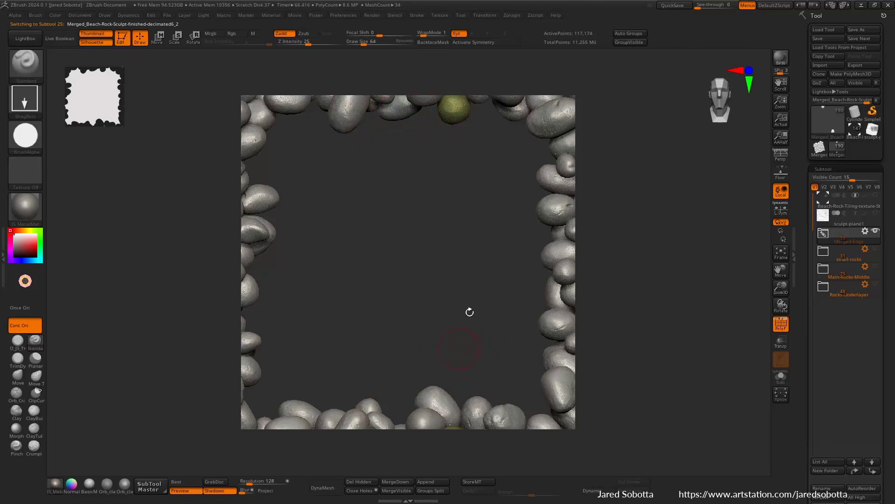
{"action": "left_click", "coordinate": [568, 130], "text": "alt"}
{"action": "left_click", "coordinate": [569, 142], "text": "alt"}
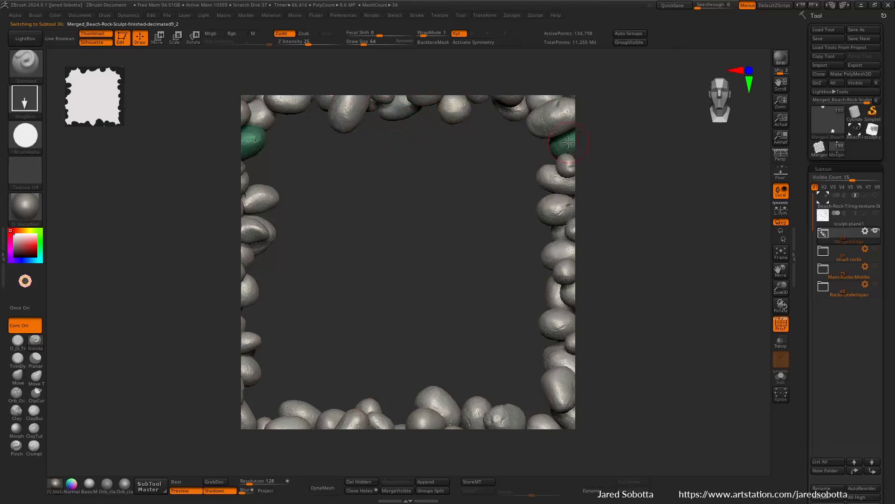
{"action": "left_click", "coordinate": [564, 172], "text": "alt"}
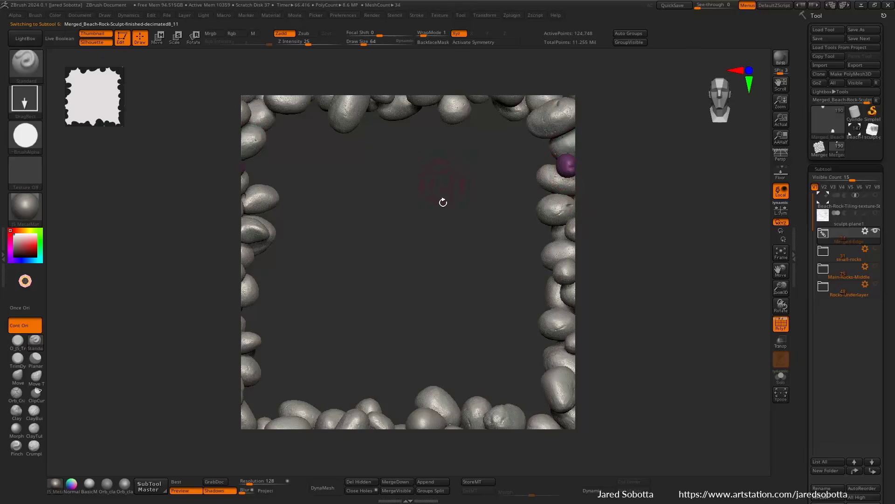
{"action": "left_click", "coordinate": [563, 204], "text": "alt"}
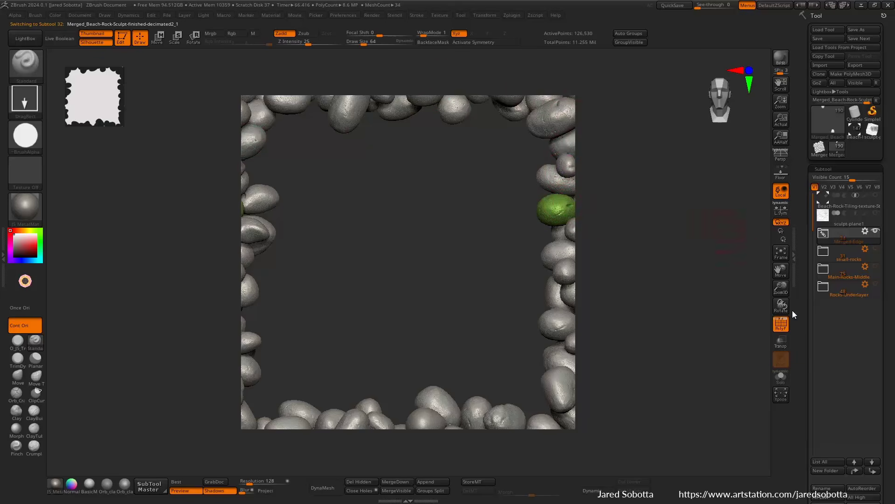
Step: Merge all visible edge rock subtools into one new tool with MergeVisible and switch to the merged tool
{"action": "left_click_drag", "start_coordinate": [811, 361], "coordinate": [811, 231]}
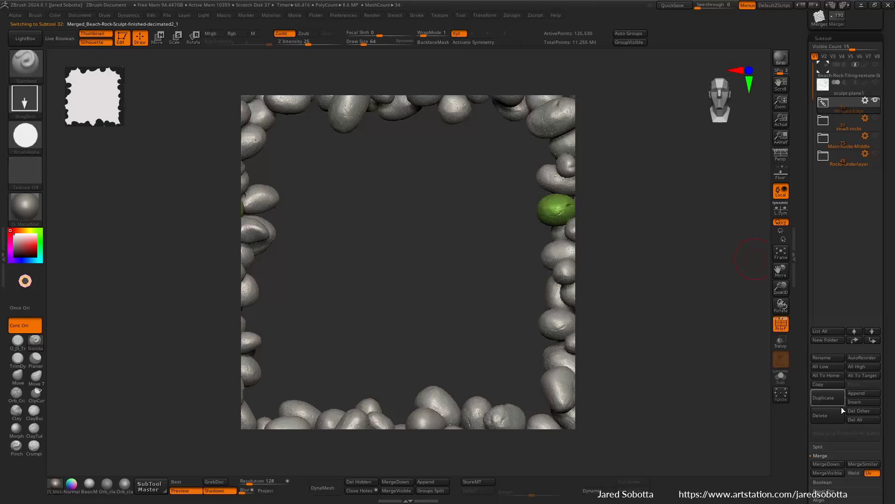
{"action": "left_click", "coordinate": [829, 472]}
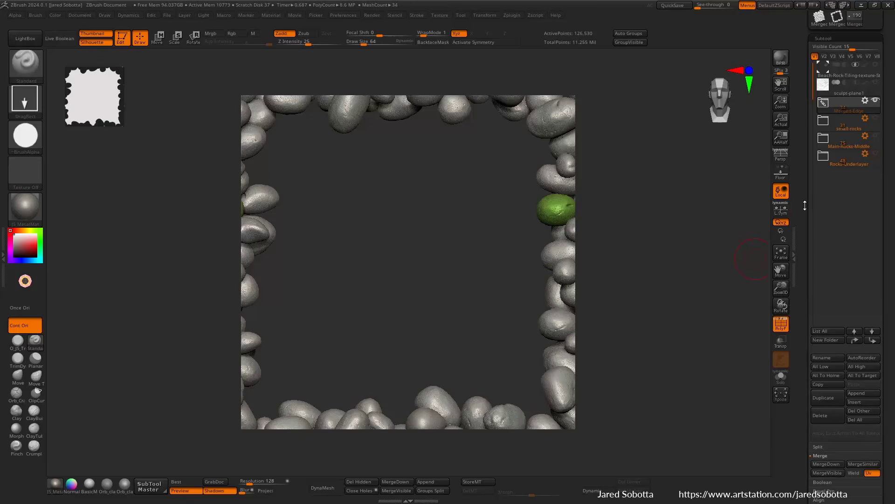
{"action": "left_click", "coordinate": [836, 148]}
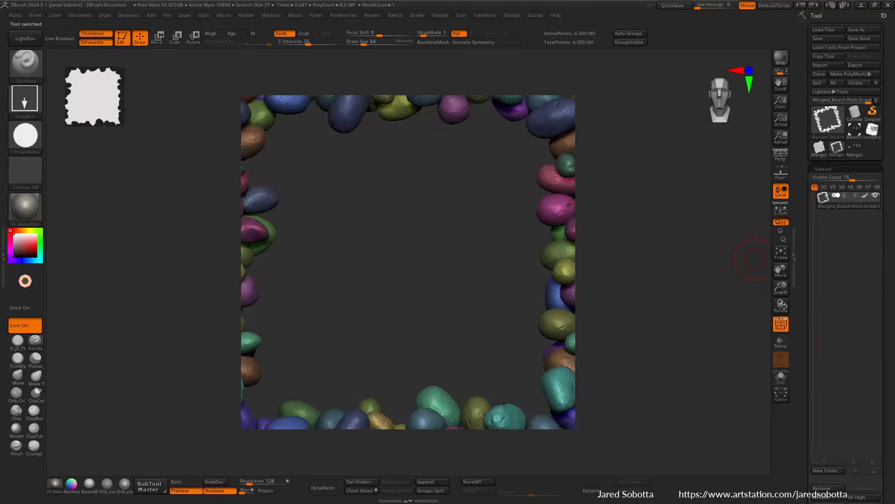
Step: Start exporting the merged edge mesh and browse to Desktop > Beach-Rock-Tutorial > Fullsail-Demo > Substance-Designer-Bake
{"action": "left_click", "coordinate": [863, 65]}
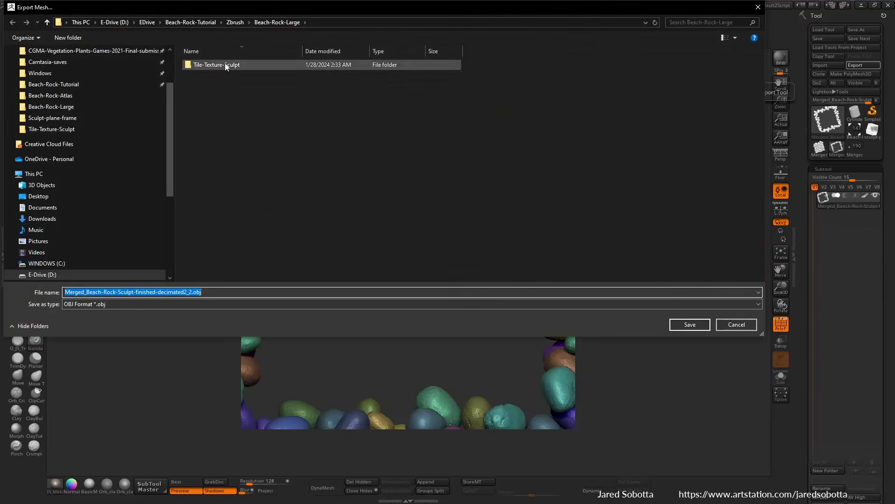
{"action": "scroll", "coordinate": [71, 79], "scroll_direction": "up", "scroll_amount": 3}
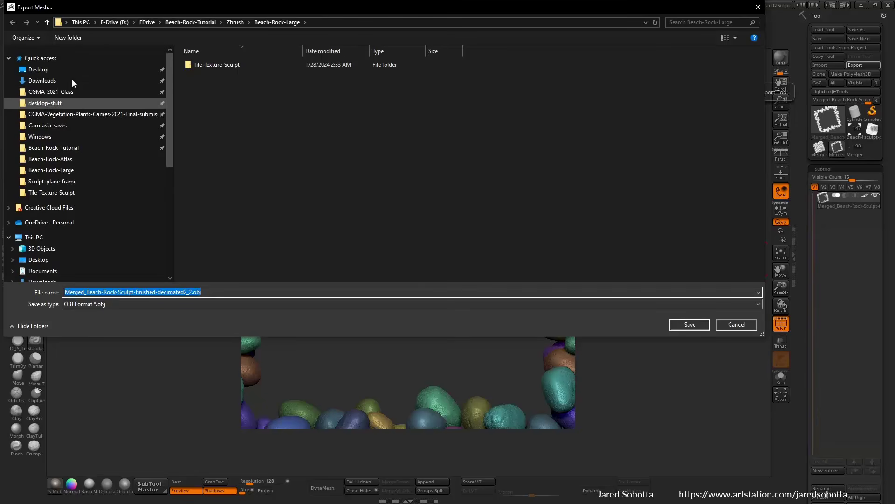
{"action": "left_click", "coordinate": [50, 71]}
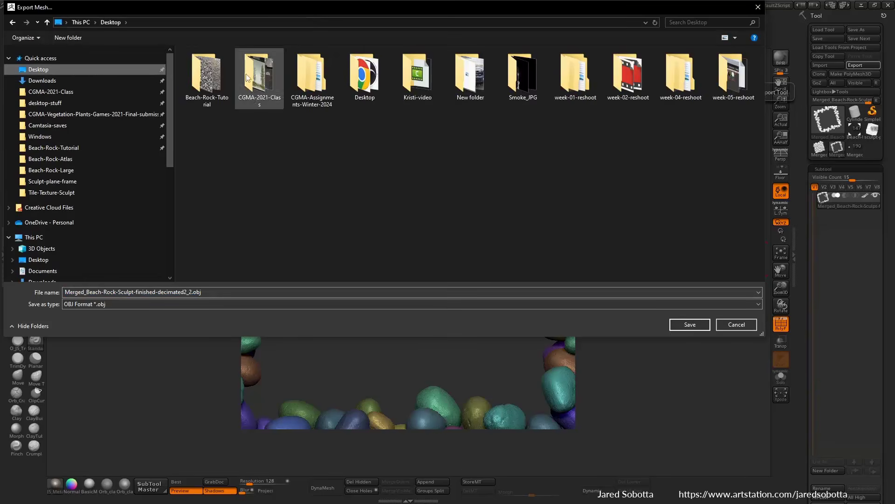
{"action": "left_click", "coordinate": [208, 74]}
{"action": "double_click", "coordinate": [208, 73]}
{"action": "double_click", "coordinate": [226, 65]}
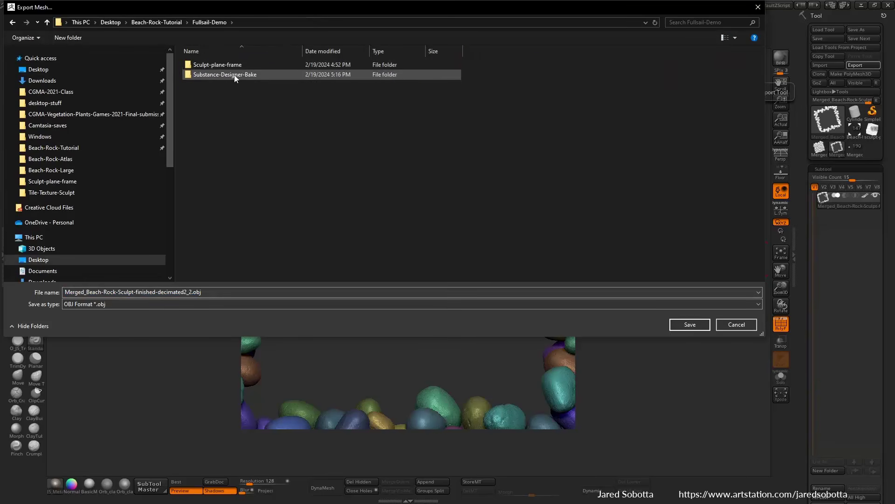
{"action": "double_click", "coordinate": [229, 73]}
Step: Reuse the Beach-Rock-Middle.obj file name, replace Middle with Edge, and save the edge rocks as Beach-Rock-Edge.obj
{"action": "left_click", "coordinate": [233, 66]}
{"action": "left_click", "coordinate": [114, 293]}
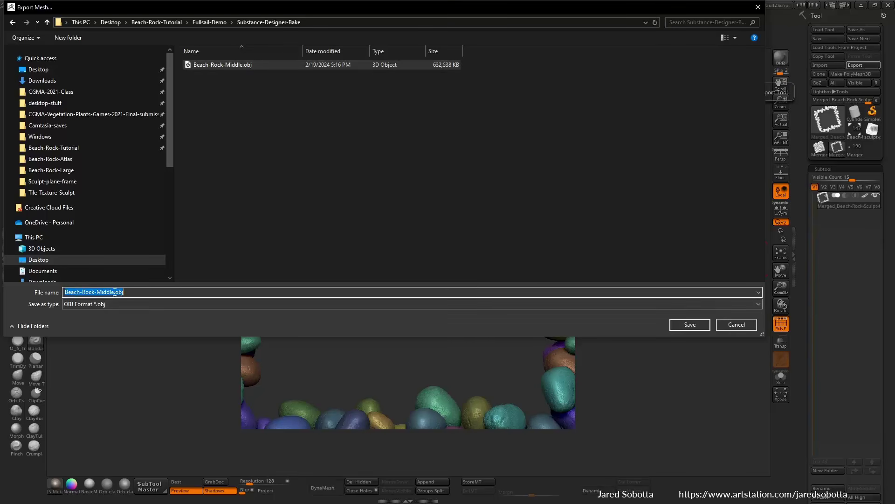
{"action": "left_click", "coordinate": [115, 293]}
{"action": "key", "text": "BackSpace"}
{"action": "key", "text": "BackSpace"}
{"action": "key", "text": "BackSpace"}
{"action": "key", "text": "BackSpace"}
{"action": "key", "text": "BackSpace"}
{"action": "key", "text": "BackSpace"}
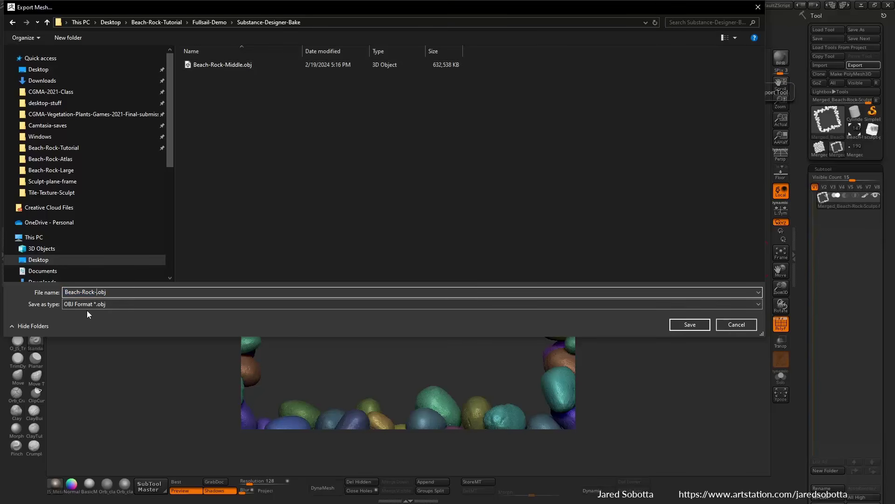
{"action": "type", "text": "Edge"}
{"action": "key", "text": "Return"}
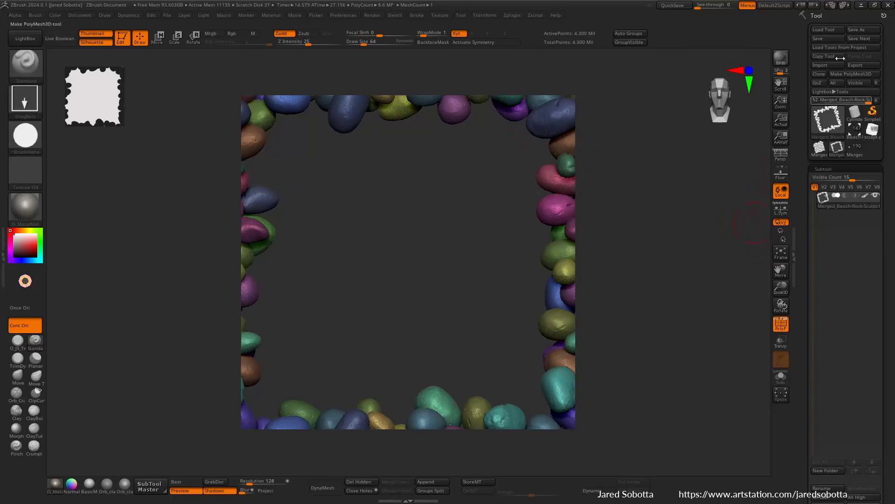
Step: Switch from the merged edge mesh back to the original layered rock tool
{"action": "left_click", "coordinate": [856, 153]}
{"action": "left_click", "coordinate": [856, 152]}
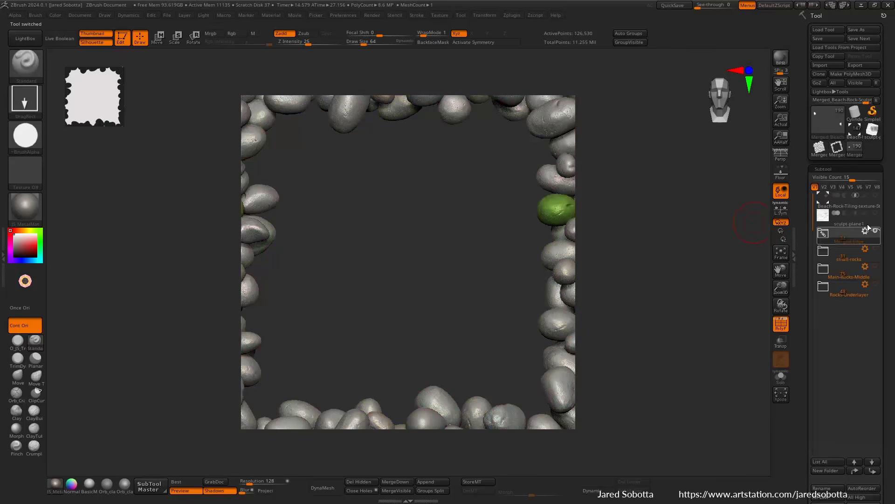
Step: Start exporting the sculpt-plane1 sand subtool and browse to Desktop > Beach-Rock-Tutorial > Fullsail-Demo > Substance-Designer-Bake
{"action": "left_click", "coordinate": [860, 66]}
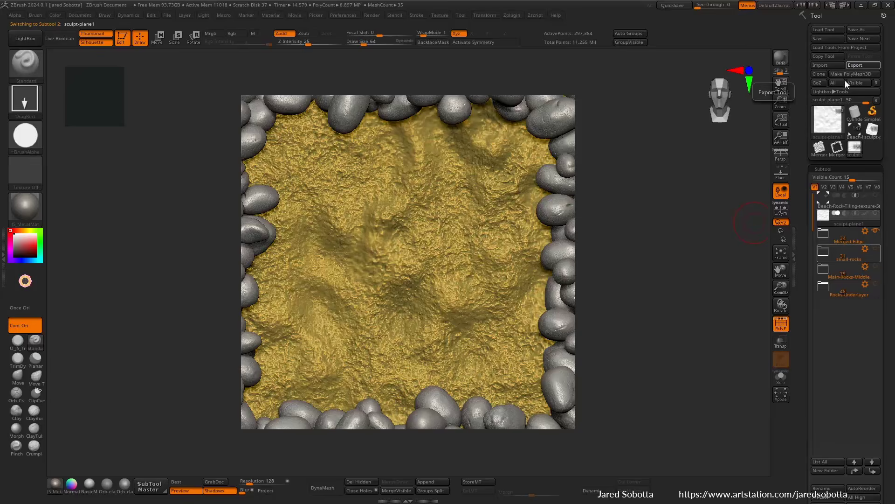
{"action": "scroll", "coordinate": [66, 84], "scroll_direction": "up", "scroll_amount": 2}
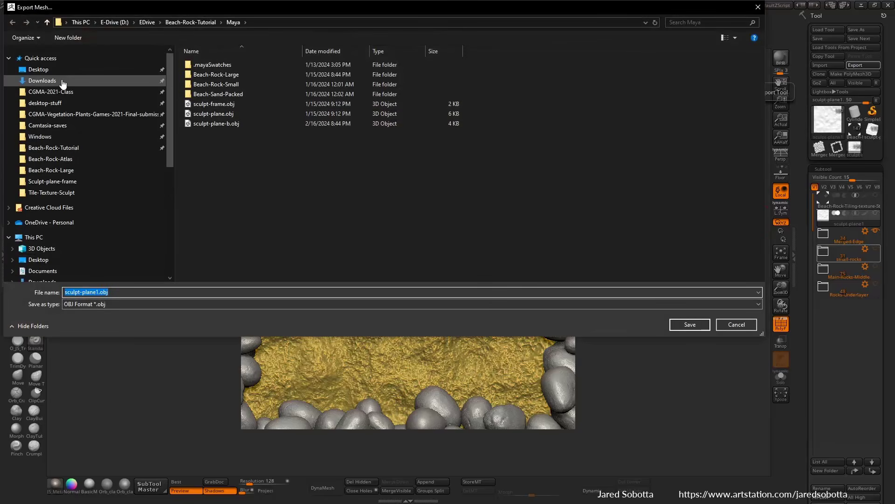
{"action": "left_click", "coordinate": [58, 81]}
{"action": "left_click", "coordinate": [38, 69]}
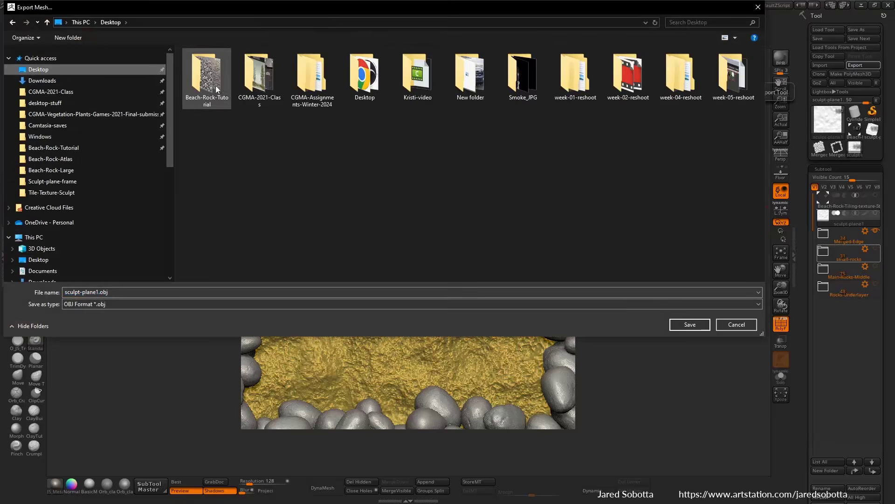
{"action": "double_click", "coordinate": [256, 75]}
{"action": "double_click", "coordinate": [218, 68]}
{"action": "double_click", "coordinate": [223, 74]}
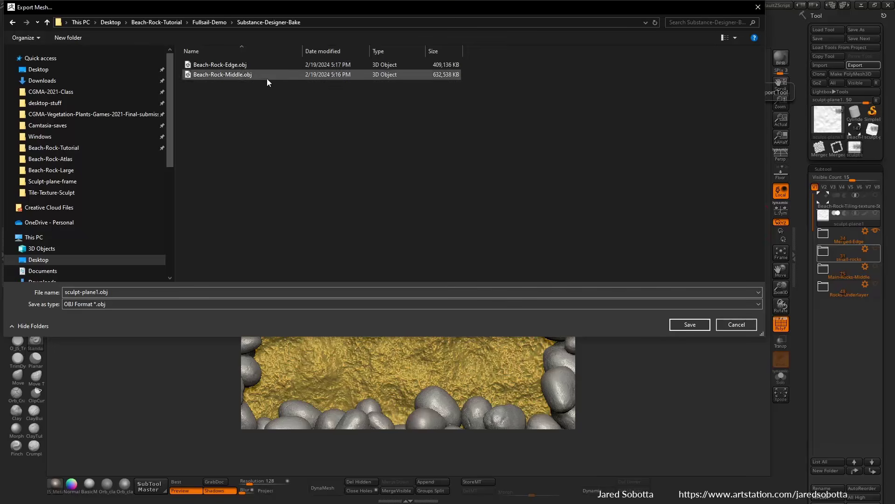
Step: Reuse the Beach-Rock-Middle.obj file name, replace Middle with Sand, and save the sand plane as Beach-Rock-Sand.obj
{"action": "left_click", "coordinate": [234, 74]}
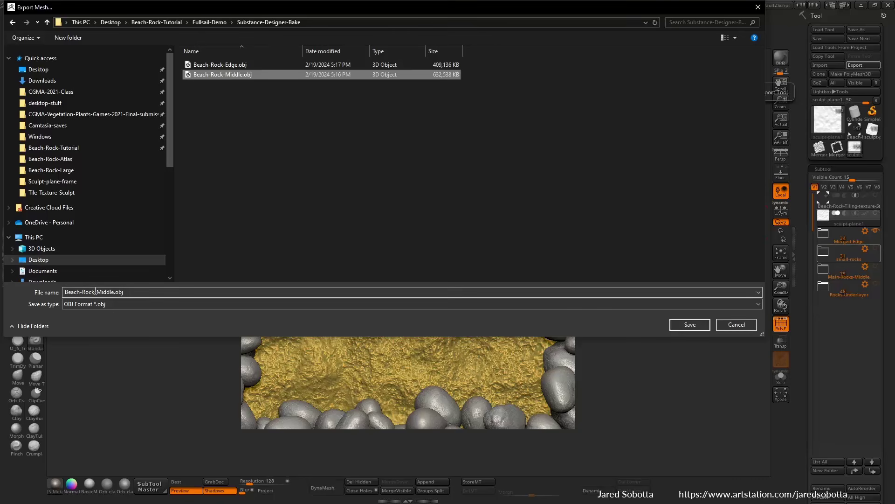
{"action": "left_click", "coordinate": [114, 292]}
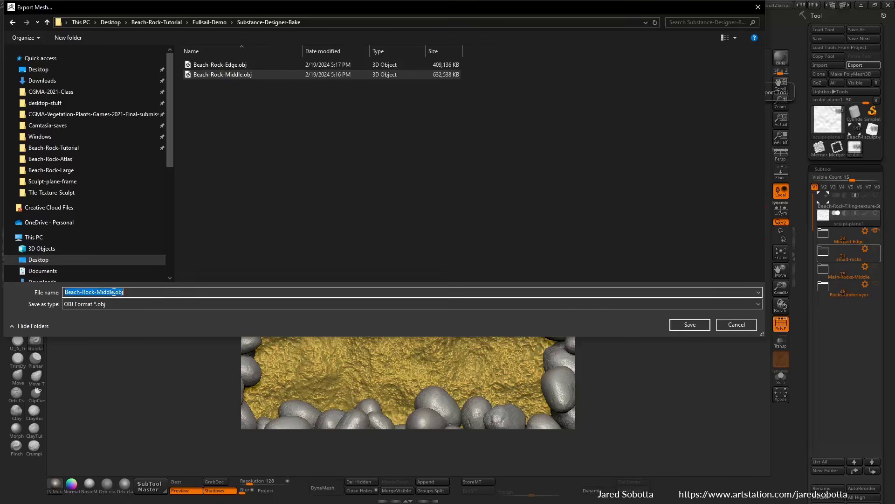
{"action": "left_click", "coordinate": [114, 292]}
{"action": "key", "text": "BackSpace"}
{"action": "key", "text": "BackSpace"}
{"action": "key", "text": "BackSpace"}
{"action": "key", "text": "BackSpace"}
{"action": "key", "text": "BackSpace"}
{"action": "key", "text": "BackSpace"}
{"action": "type", "text": "Sa"}
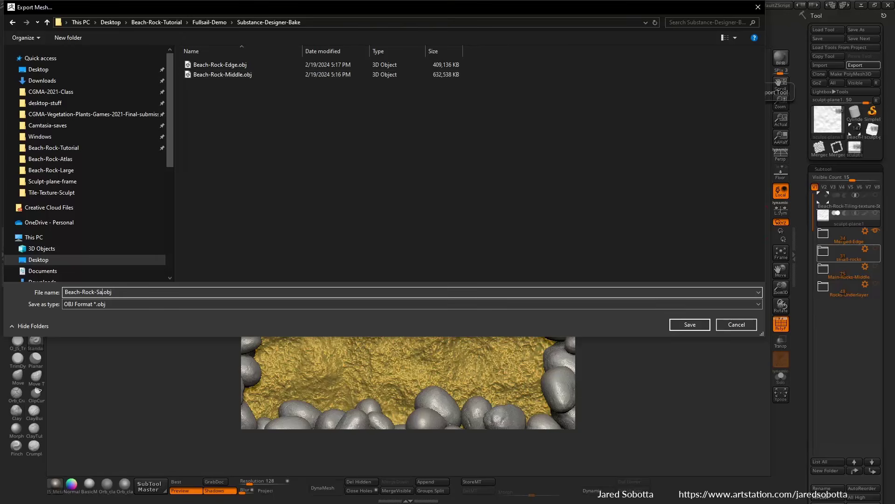
{"action": "type", "text": "nd"}
{"action": "key", "text": "Return"}
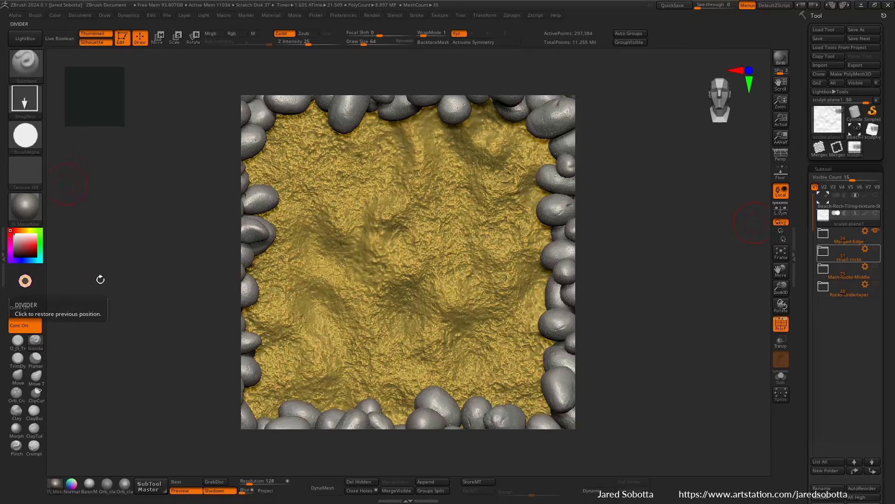
Step: Close ZBrush and return to the Large-Beach-Rock graph in Substance 3D Designer
{"action": "left_click", "coordinate": [889, 6]}
{"action": "left_click", "coordinate": [466, 280]}
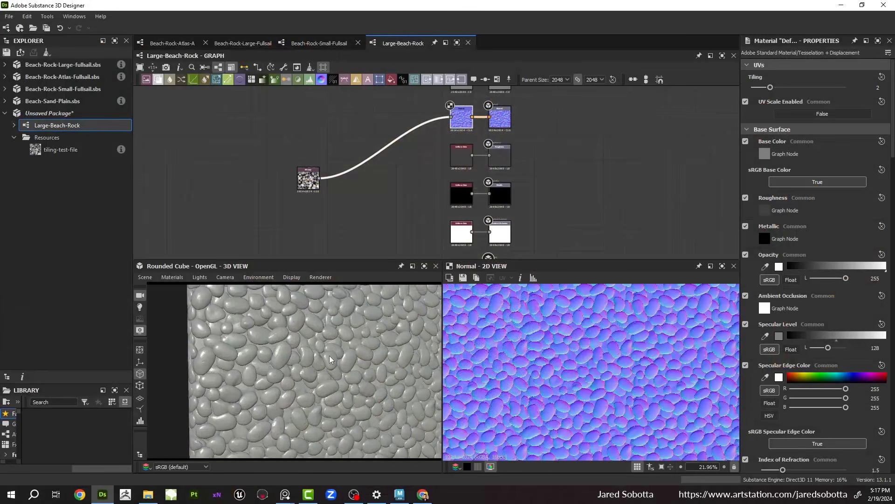
{"action": "left_click_drag", "start_coordinate": [330, 359], "coordinate": [306, 332]}
{"action": "scroll", "coordinate": [286, 211], "scroll_direction": "down", "scroll_amount": 2}
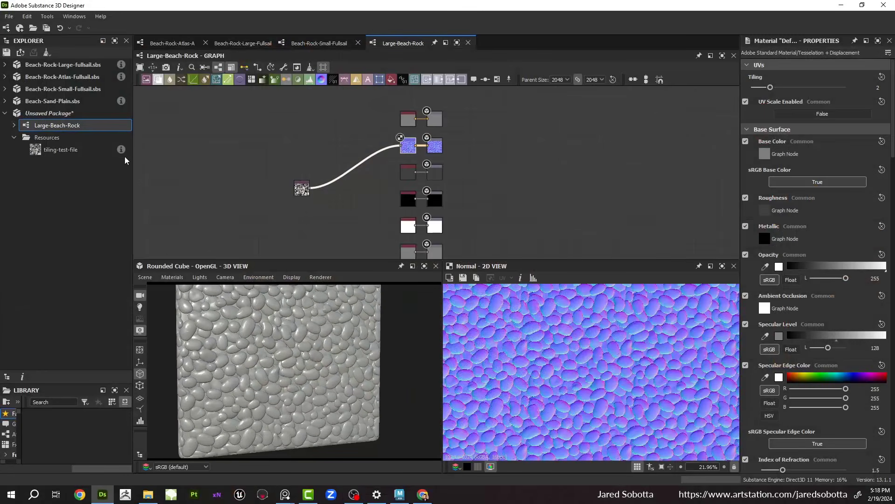
Step: Delete the tiling-test-file node from the Large-Beach-Rock graph and remove its bitmap from the package's Resources
{"action": "left_click", "coordinate": [302, 188]}
{"action": "key", "text": "Delete"}
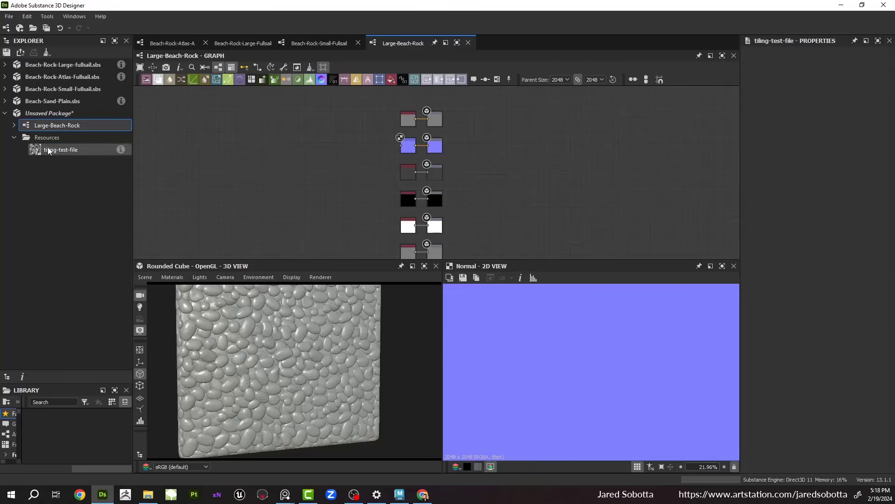
{"action": "right_click", "coordinate": [52, 153]}
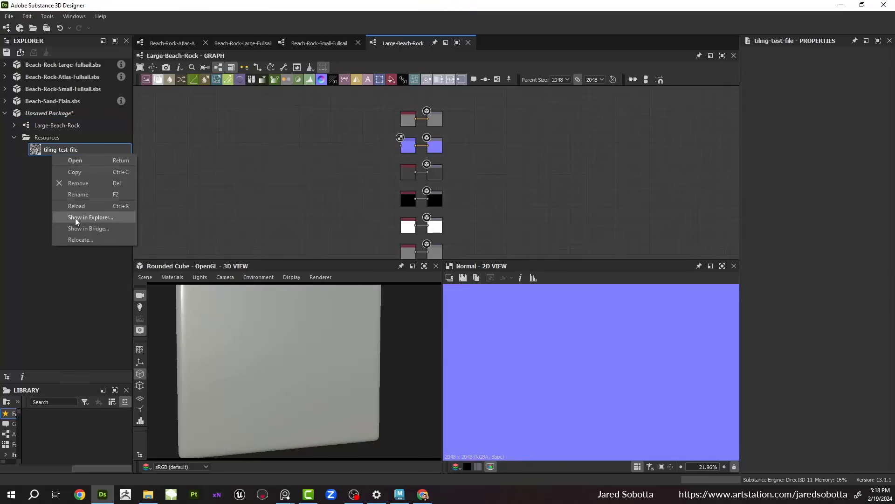
{"action": "left_click", "coordinate": [85, 183]}
{"action": "left_click", "coordinate": [421, 250]}
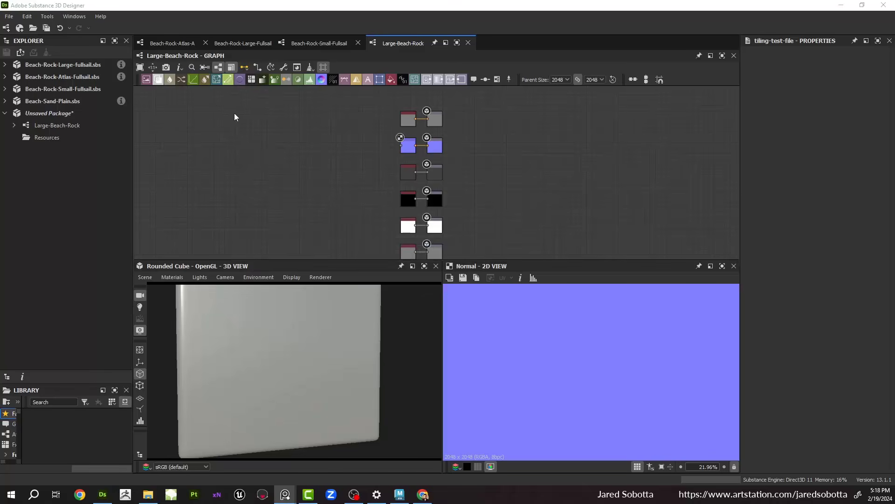
Step: Close the Beach-Rock-Large-Fullsail graph and return to the Large-Beach-Rock graph of the unsaved package
{"action": "left_click", "coordinate": [292, 44]}
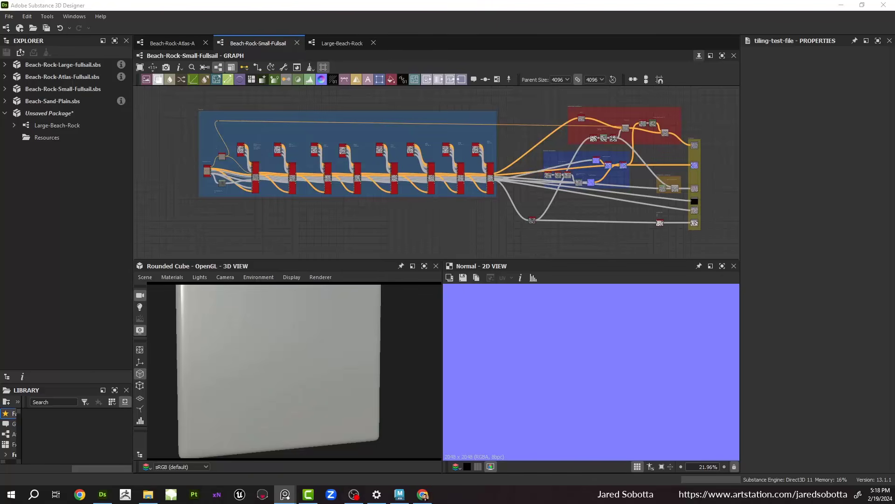
{"action": "left_click", "coordinate": [214, 5]}
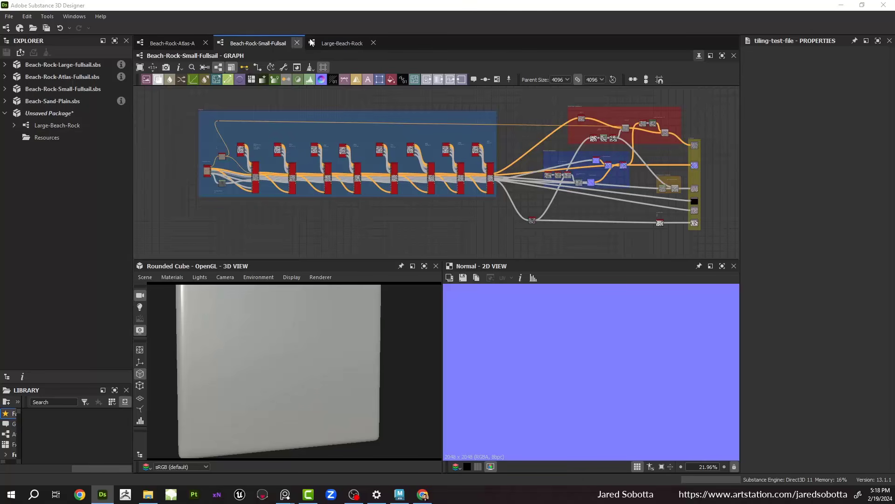
{"action": "left_click", "coordinate": [334, 44]}
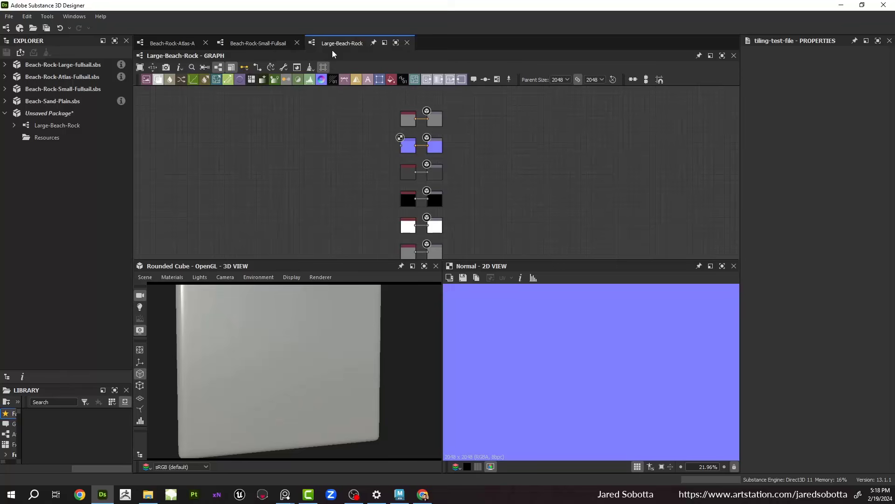
{"action": "left_click", "coordinate": [46, 125]}
{"action": "middle_click_drag", "start_coordinate": [320, 169], "coordinate": [376, 196]}
{"action": "scroll", "coordinate": [322, 210], "scroll_direction": "down", "scroll_amount": 2}
{"action": "scroll", "coordinate": [416, 189], "scroll_direction": "up", "scroll_amount": 2}
{"action": "middle_click_drag", "start_coordinate": [278, 167], "coordinate": [355, 163]}
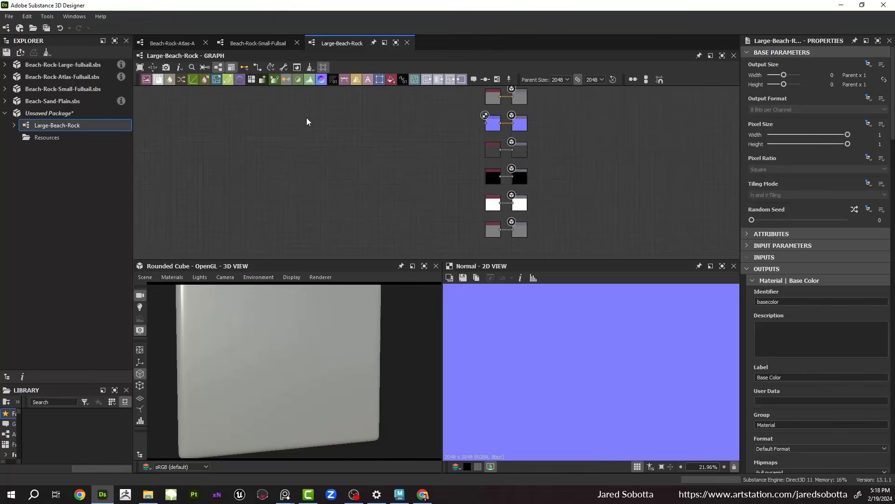
Step: Start linking 3D mesh files into the unsaved package's Resources folder
{"action": "right_click", "coordinate": [51, 141]}
{"action": "left_click", "coordinate": [53, 131]}
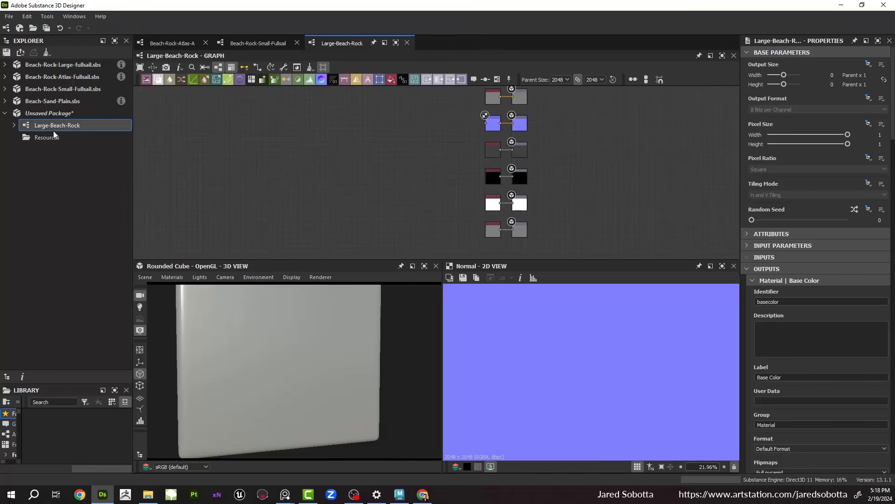
{"action": "left_click", "coordinate": [46, 113]}
{"action": "right_click", "coordinate": [44, 133]}
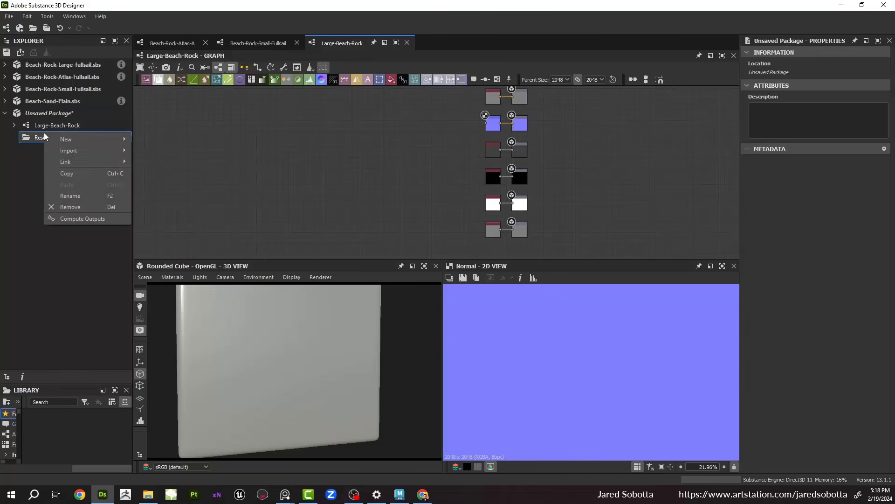
{"action": "mouse_move", "coordinate": [96, 160]}
{"action": "left_click", "coordinate": [169, 161]}
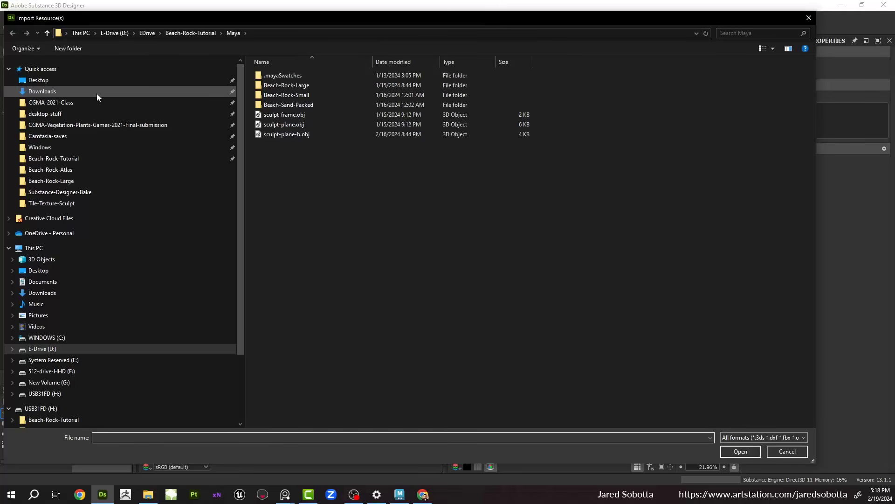
{"action": "left_click", "coordinate": [147, 34]}
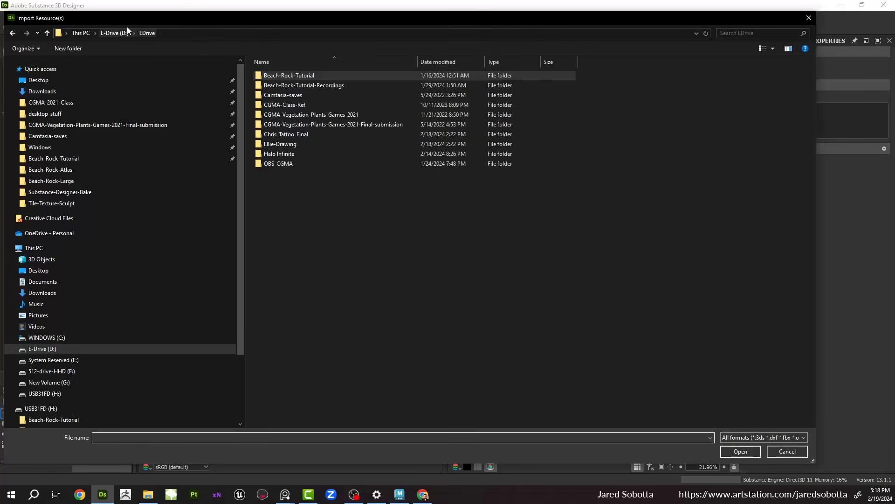
{"action": "double_click", "coordinate": [295, 163]}
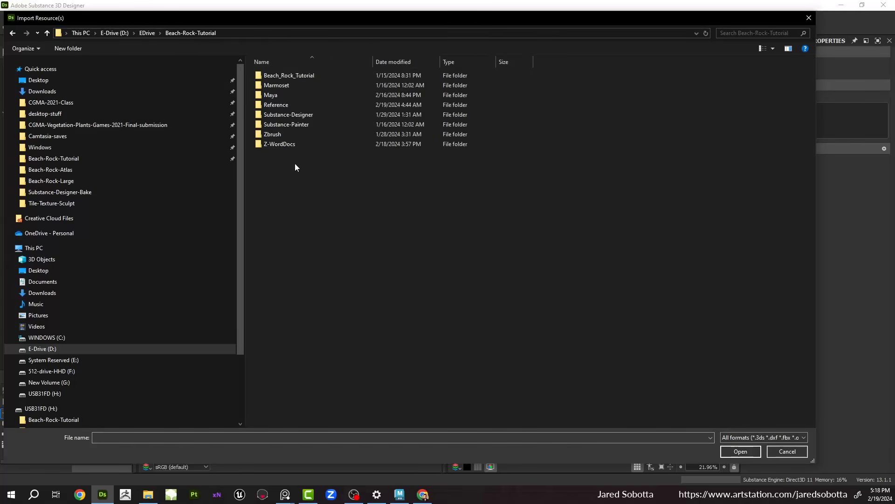
{"action": "double_click", "coordinate": [305, 76]}
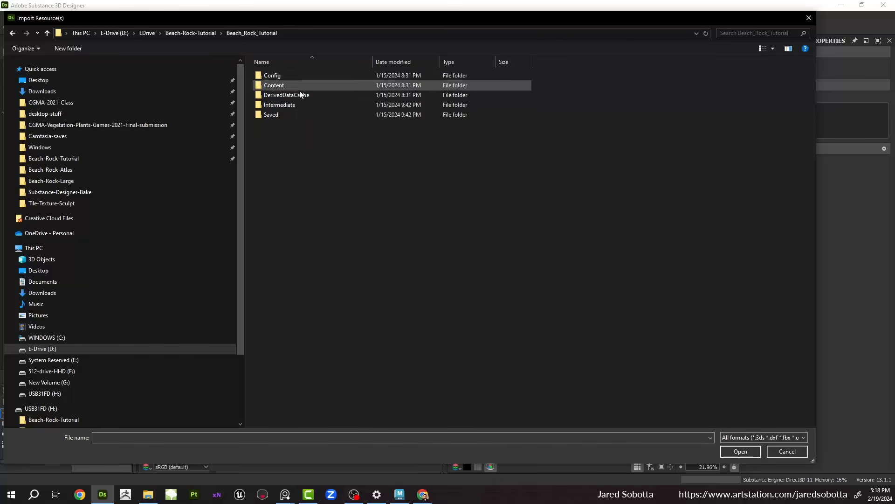
{"action": "left_click", "coordinate": [191, 33]}
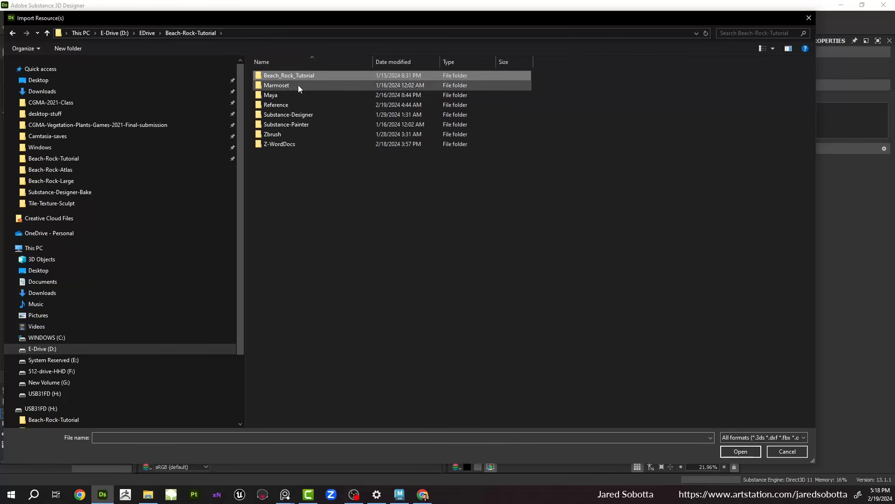
Step: Link Beach-Rock-Edge.obj, Beach-Rock-Middle.obj and Beach-Rock-Sand.obj from Desktop > Beach-Rock-Tutorial > Fullsail-Demo > Substance-Designer-Bake, declining Udim use for the sand mesh
{"action": "left_click", "coordinate": [191, 81]}
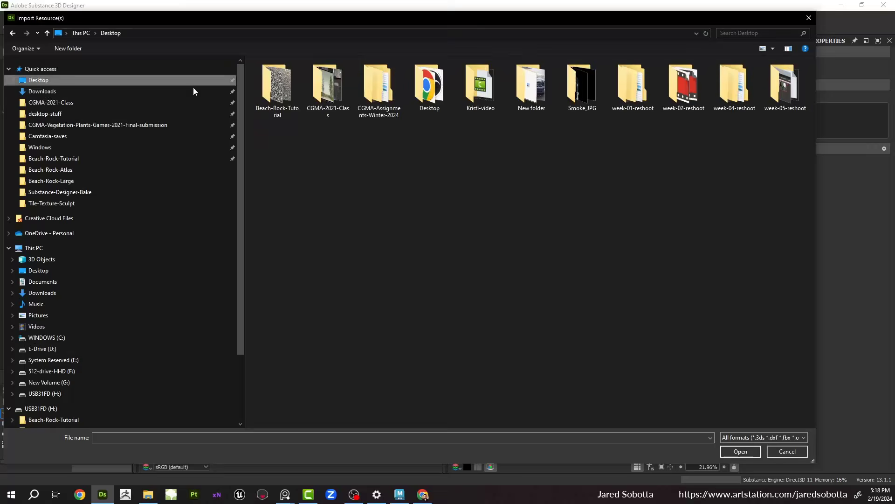
{"action": "double_click", "coordinate": [277, 89]}
{"action": "double_click", "coordinate": [300, 74]}
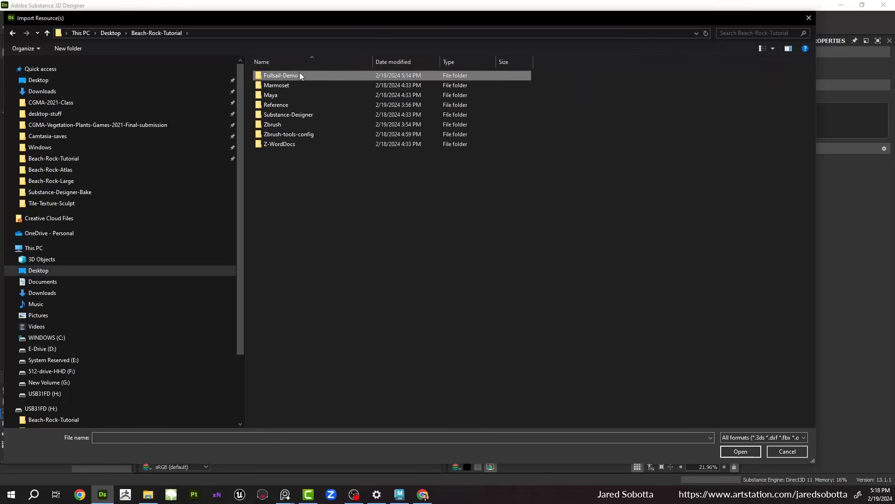
{"action": "double_click", "coordinate": [305, 86]}
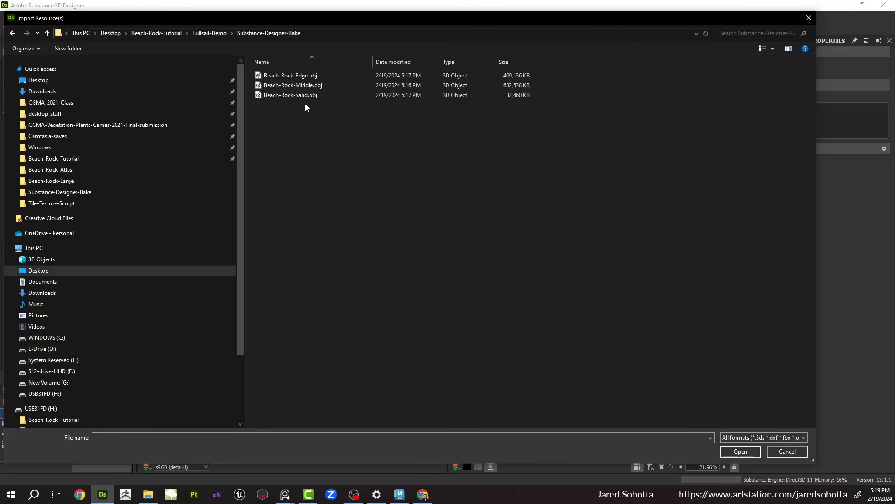
{"action": "left_click", "coordinate": [305, 96]}
{"action": "left_click", "coordinate": [301, 78], "text": "shift"}
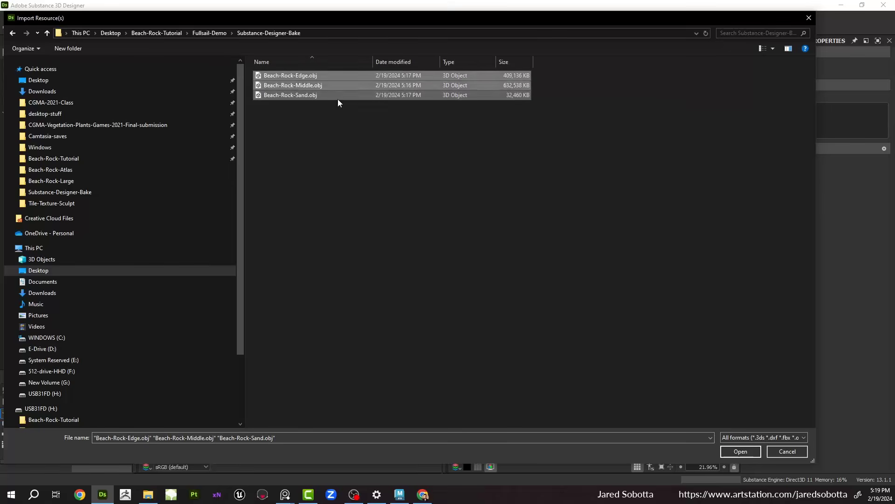
{"action": "left_click", "coordinate": [724, 452]}
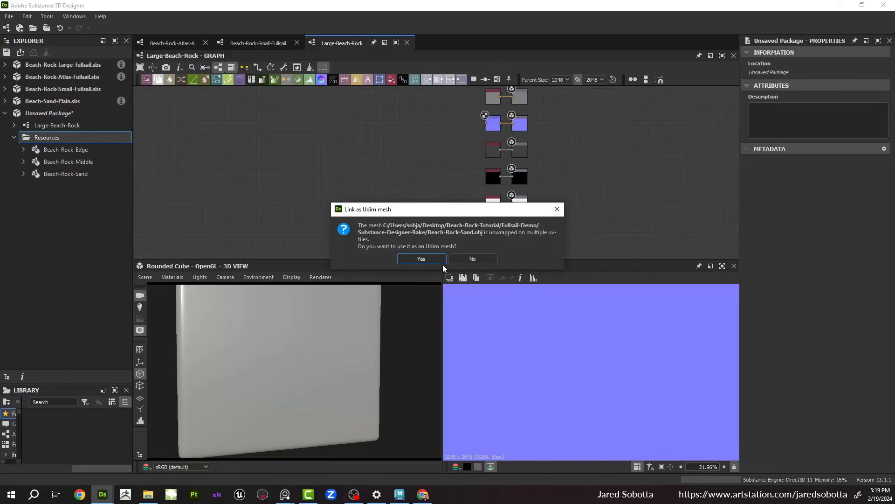
{"action": "left_click", "coordinate": [460, 258]}
Step: Link sculpt-plane.fbx from Beach-Rock-Tutorial > Fullsail-Demo > Sculpt-plane-frame into the unsaved package's Resources, declining Udim use
{"action": "right_click", "coordinate": [69, 138]}
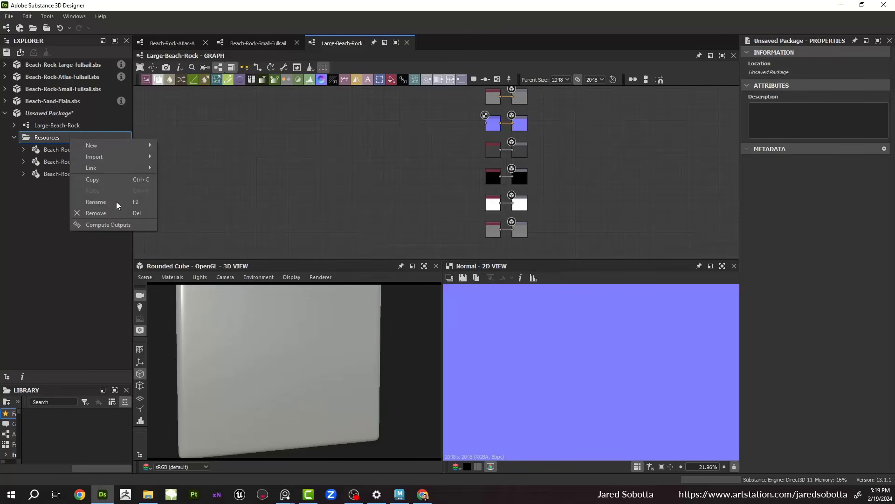
{"action": "mouse_move", "coordinate": [100, 155]}
{"action": "left_click", "coordinate": [203, 177]}
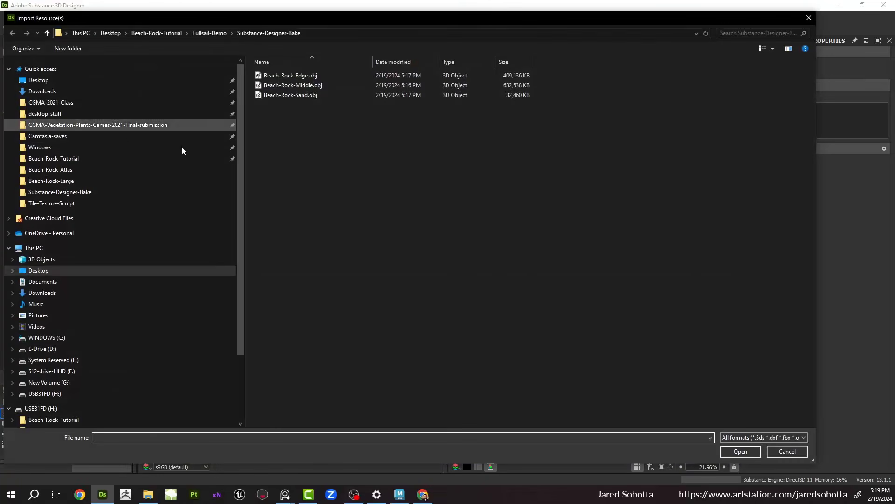
{"action": "left_click", "coordinate": [158, 31]}
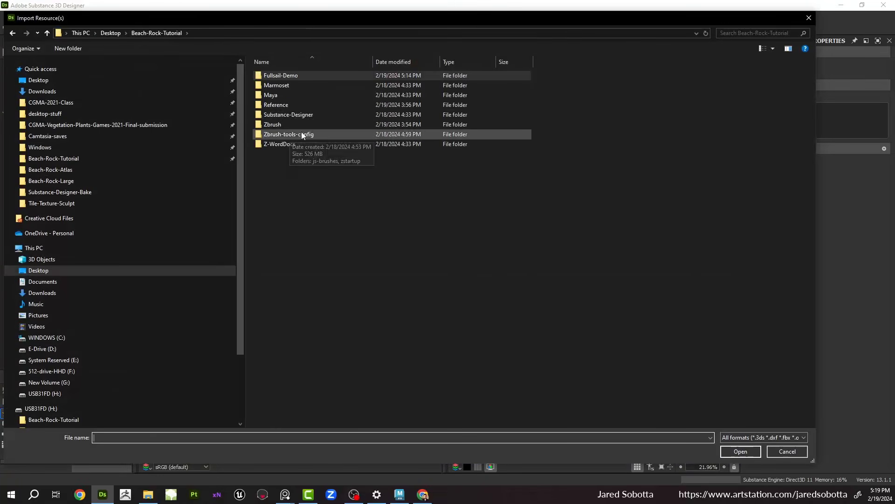
{"action": "double_click", "coordinate": [286, 75]}
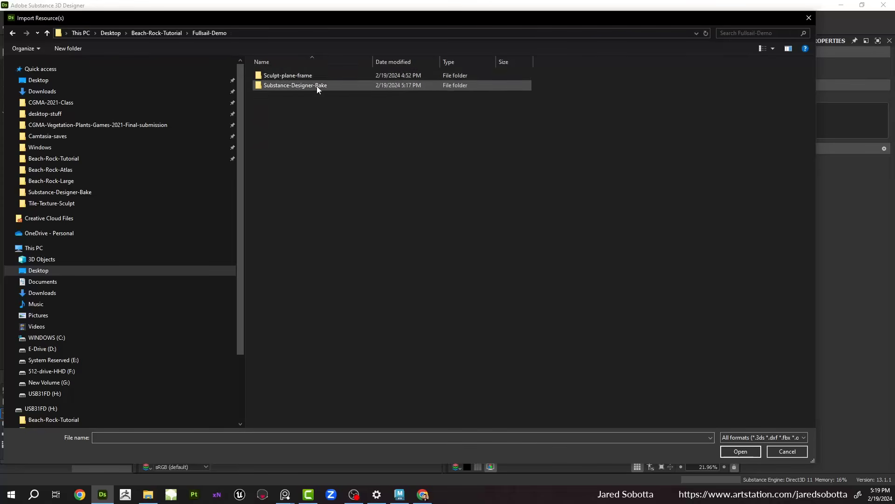
{"action": "double_click", "coordinate": [306, 77]}
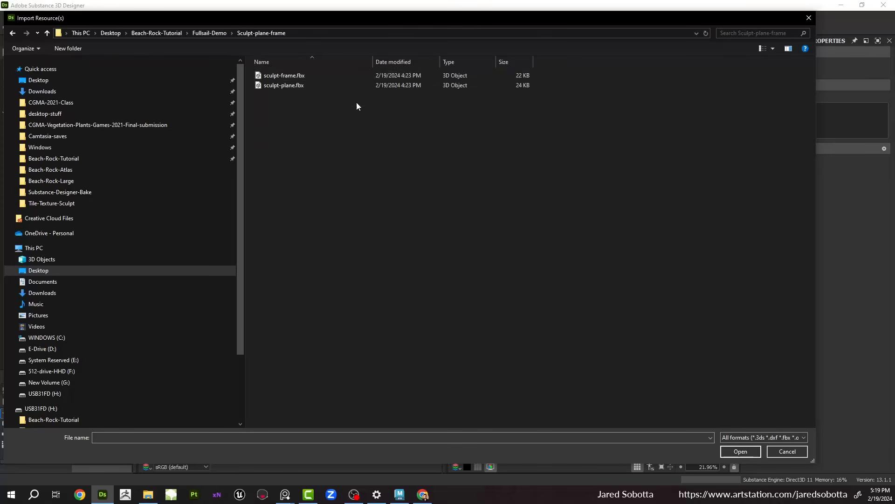
{"action": "double_click", "coordinate": [309, 85]}
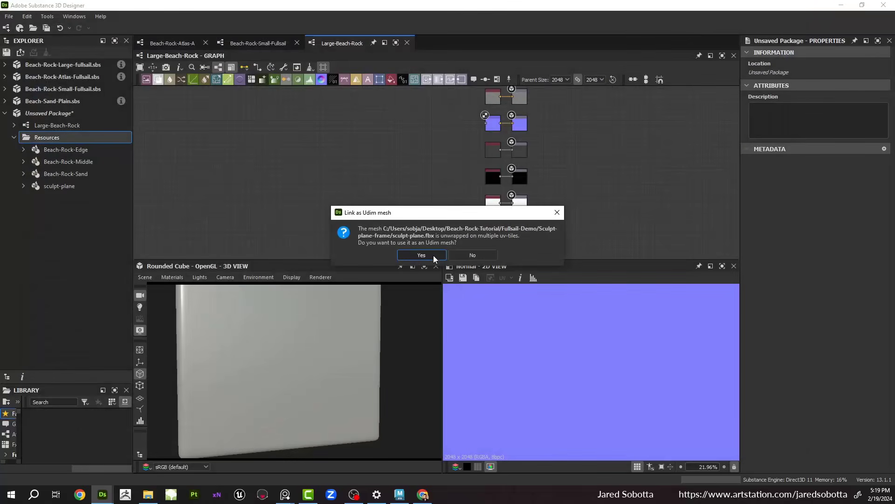
{"action": "left_click", "coordinate": [473, 254]}
Step: Rename the linked sculpt-plane resource to Beach-Rock
{"action": "left_click", "coordinate": [72, 189]}
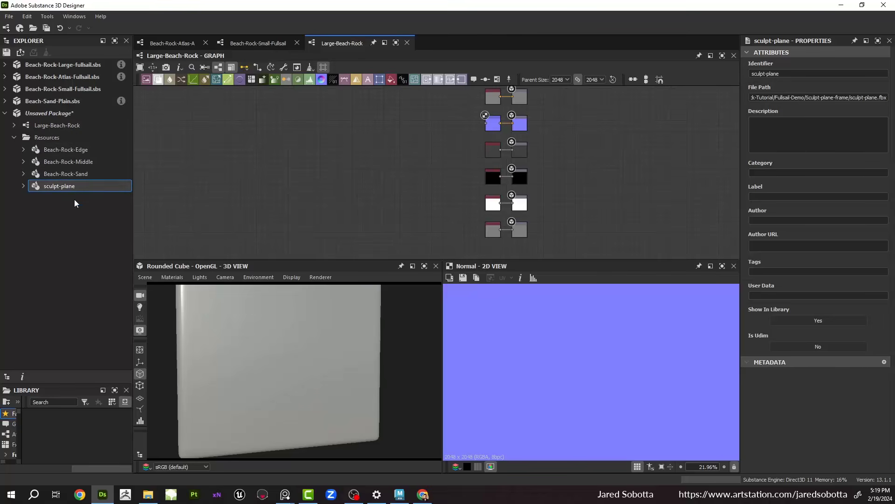
{"action": "right_click", "coordinate": [63, 191]}
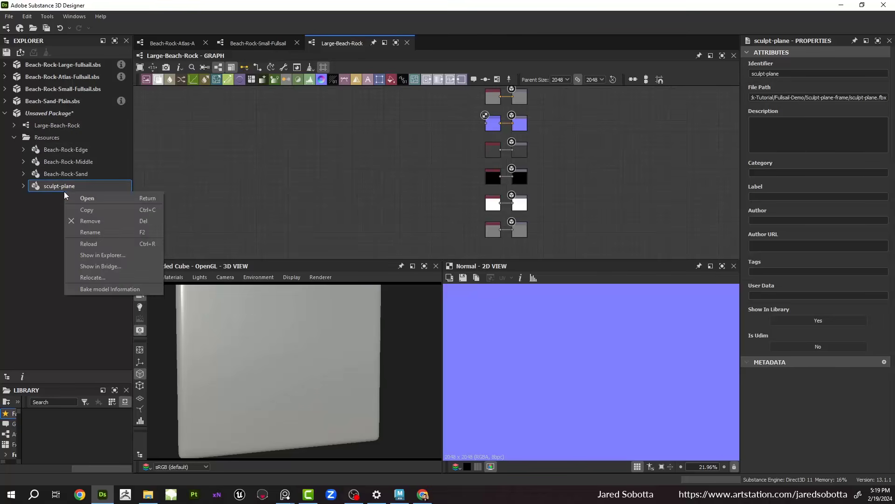
{"action": "left_click", "coordinate": [97, 232]}
{"action": "type", "text": "Beach-Rock-"}
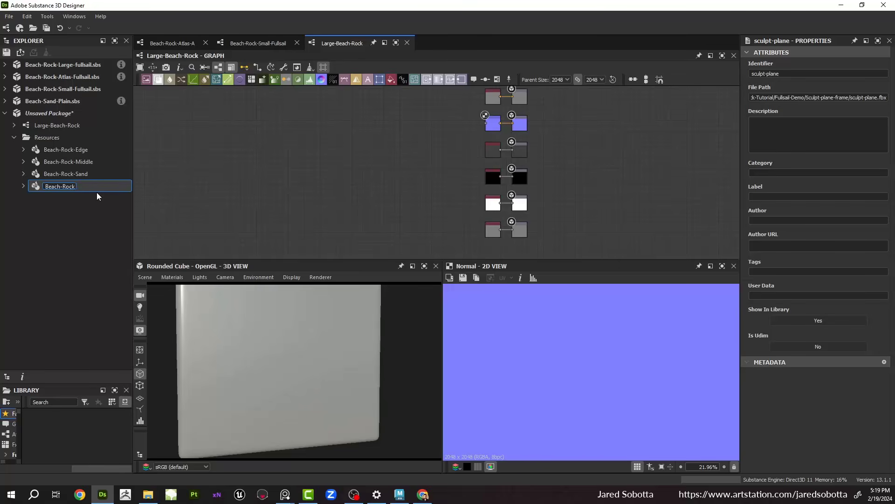
{"action": "key", "text": "Return"}
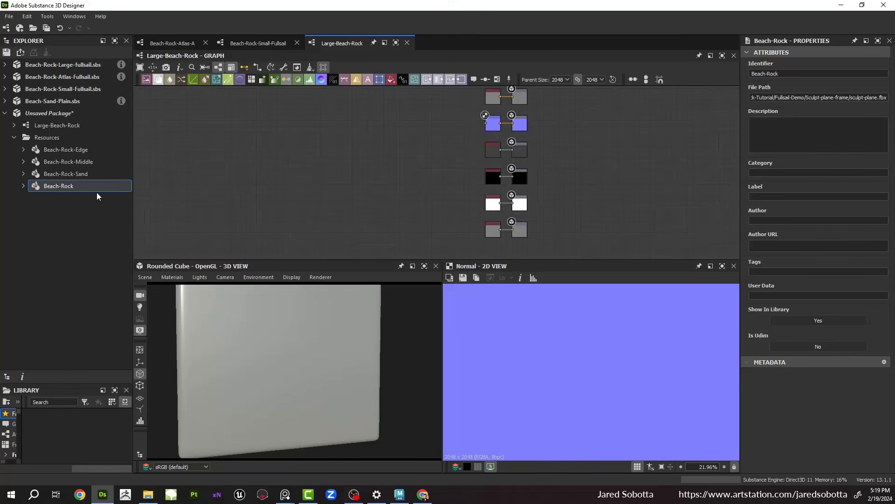
Step: Open the model information baking setup for the Beach-Rock mesh and add a Color Map from Mesh baker
{"action": "right_click", "coordinate": [46, 187]}
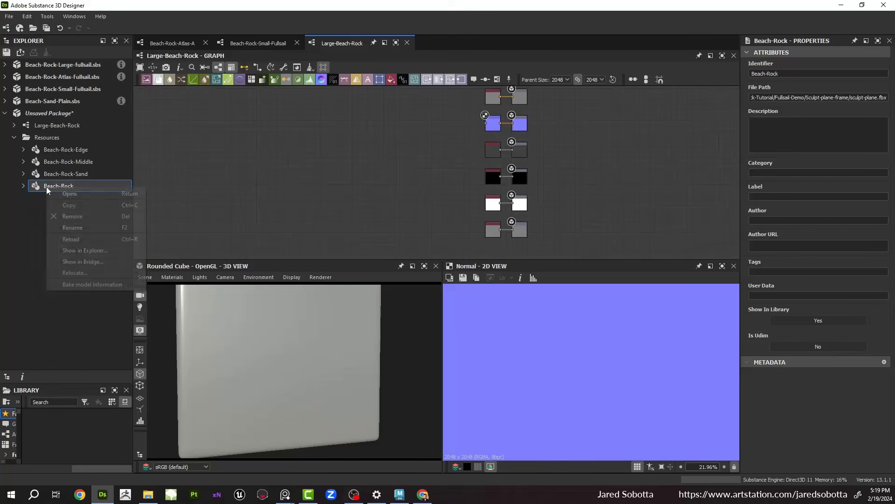
{"action": "left_click", "coordinate": [96, 286]}
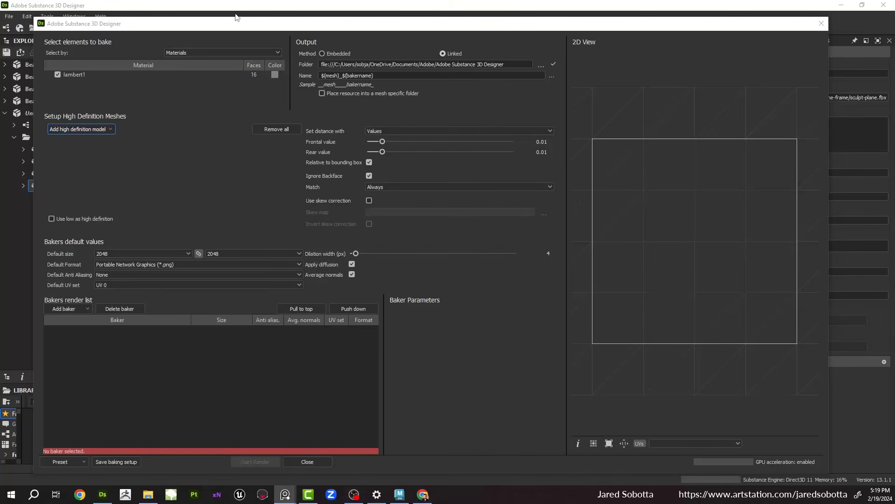
{"action": "left_click", "coordinate": [214, 29]}
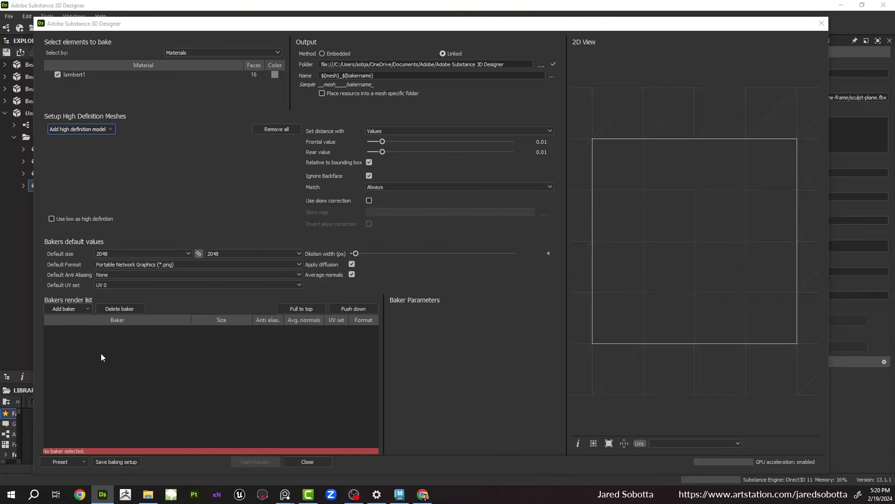
{"action": "left_click", "coordinate": [81, 308]}
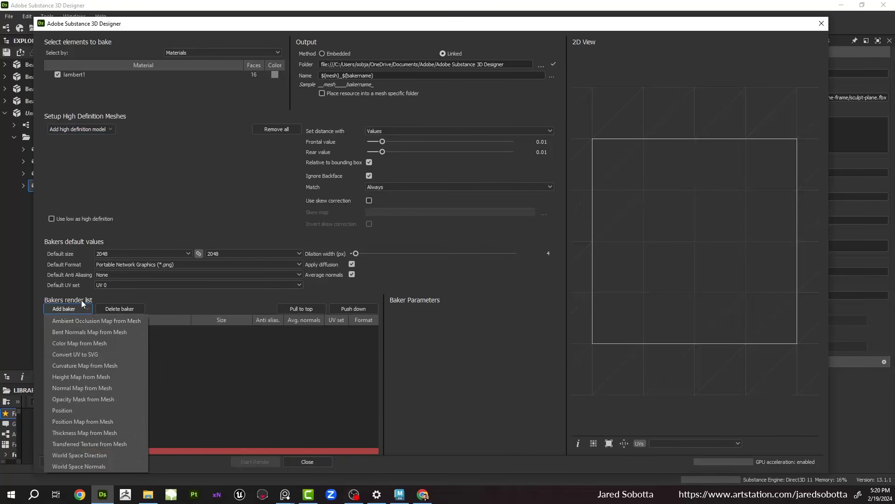
{"action": "left_click", "coordinate": [93, 343]}
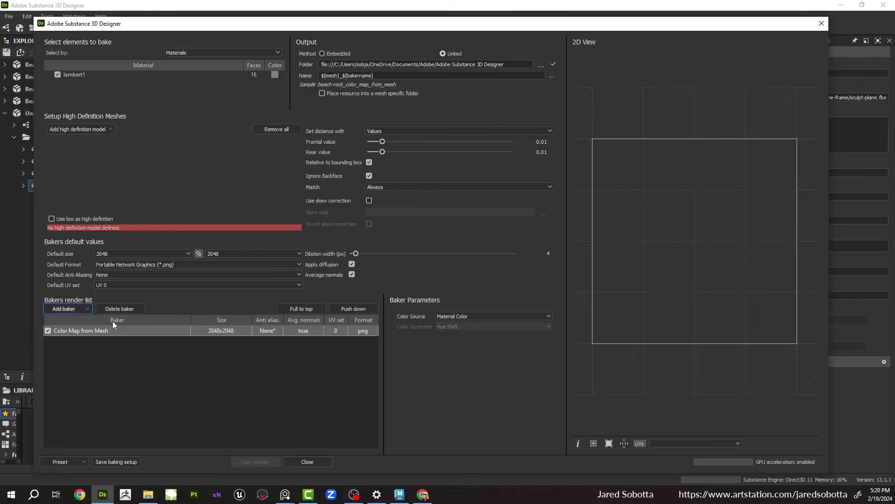
{"action": "left_click", "coordinate": [164, 331]}
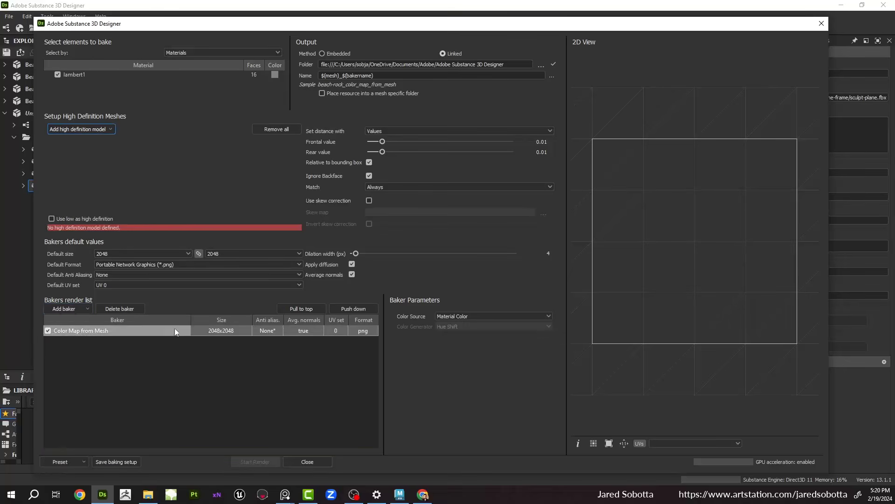
Step: Configure the bake with a dilation width of 0 px, diffusion off, a frontal value of 1 and a rear value of 0.5
{"action": "left_click_drag", "start_coordinate": [358, 254], "coordinate": [350, 254]}
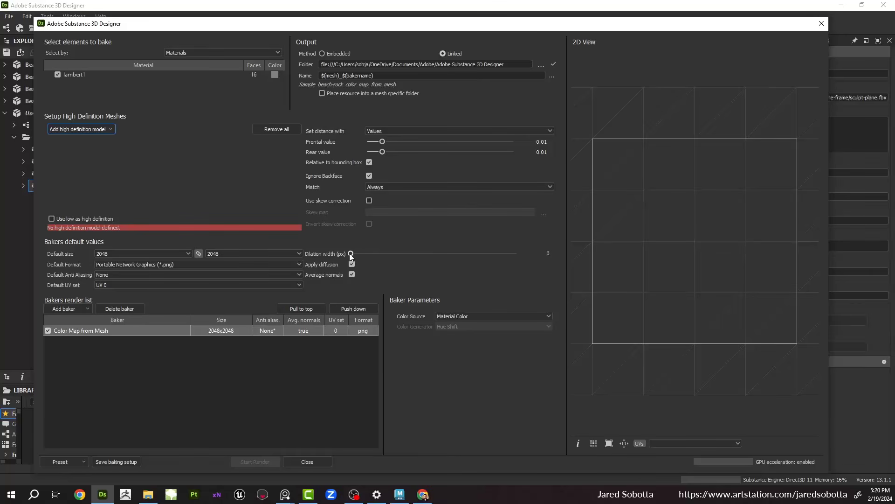
{"action": "left_click", "coordinate": [352, 264]}
{"action": "double_click", "coordinate": [540, 142]}
{"action": "type", "text": "1"}
{"action": "key", "text": "Return"}
{"action": "key", "text": "Tab"}
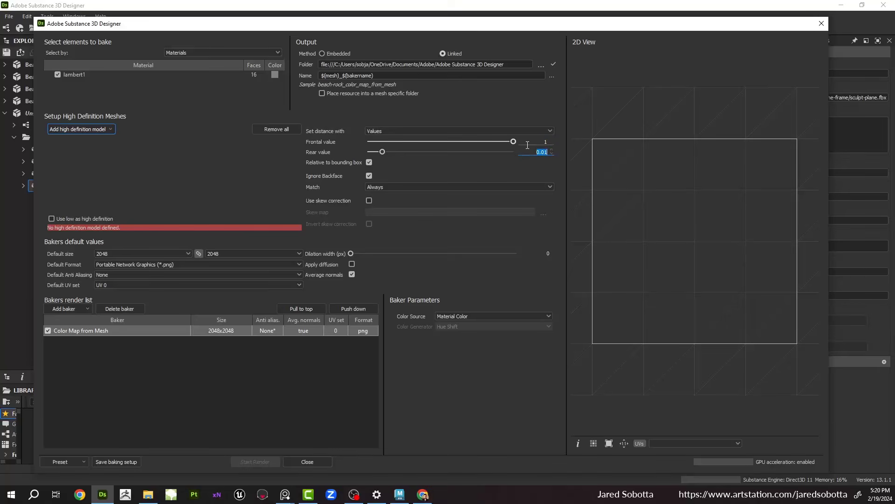
{"action": "key", "text": "BackSpace"}
{"action": "key", "text": "Return"}
{"action": "key", "text": "Tab"}
{"action": "type", "text": "0.5"}
{"action": "key", "text": "Return"}
Step: Try Subsampling 8x8 and Subsampling 2x2 as the default anti-aliasing, and return the setting to None
{"action": "left_click", "coordinate": [116, 274]}
{"action": "left_click", "coordinate": [120, 301]}
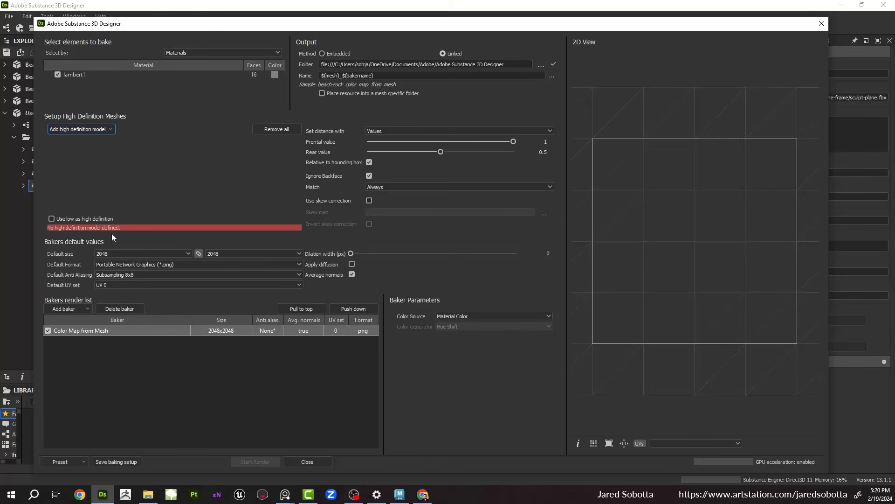
{"action": "left_click", "coordinate": [119, 275]}
{"action": "left_click", "coordinate": [124, 289]}
{"action": "left_click", "coordinate": [115, 274]}
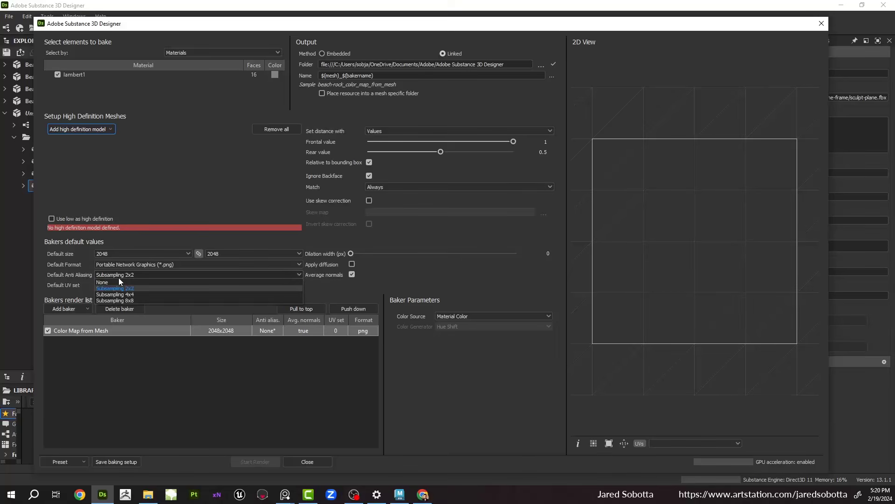
{"action": "left_click", "coordinate": [119, 280]}
Step: Rename the Color Map from Mesh baker to color-random
{"action": "double_click", "coordinate": [94, 330]}
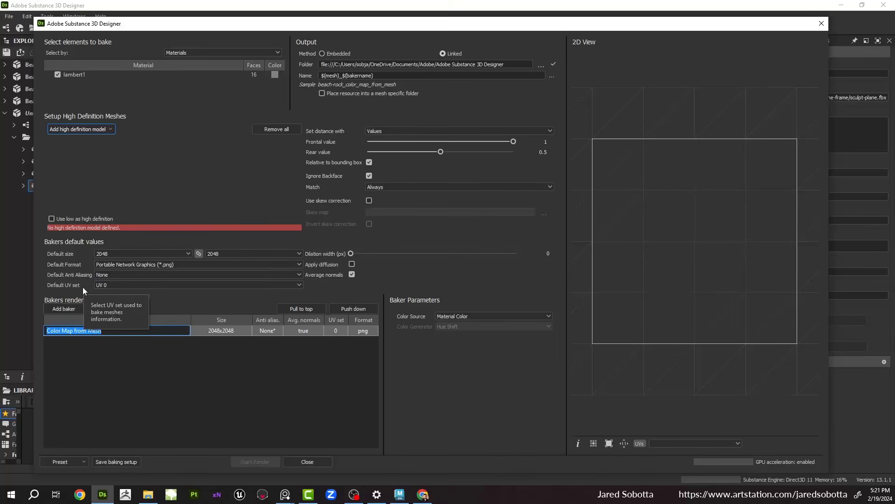
{"action": "type", "text": "color-random"}
{"action": "key", "text": "Return"}
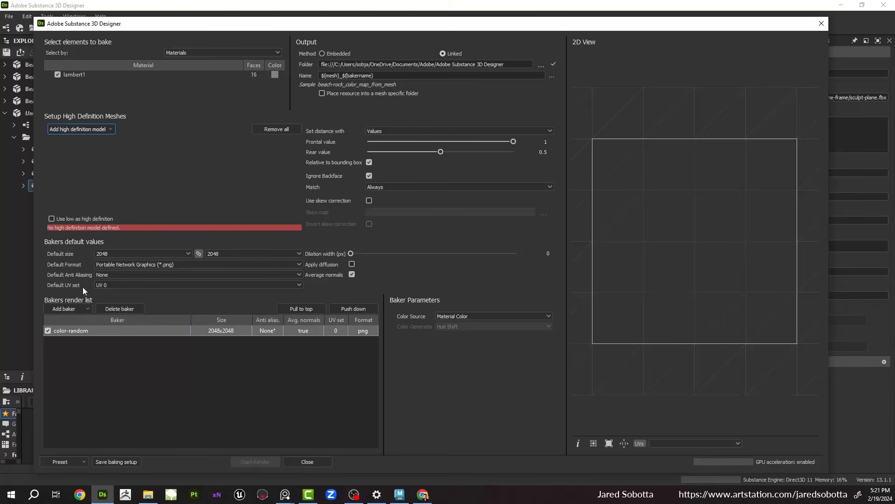
Step: Add a Height Map from Mesh baker to the render list and check its available normalization options
{"action": "left_click", "coordinate": [59, 308]}
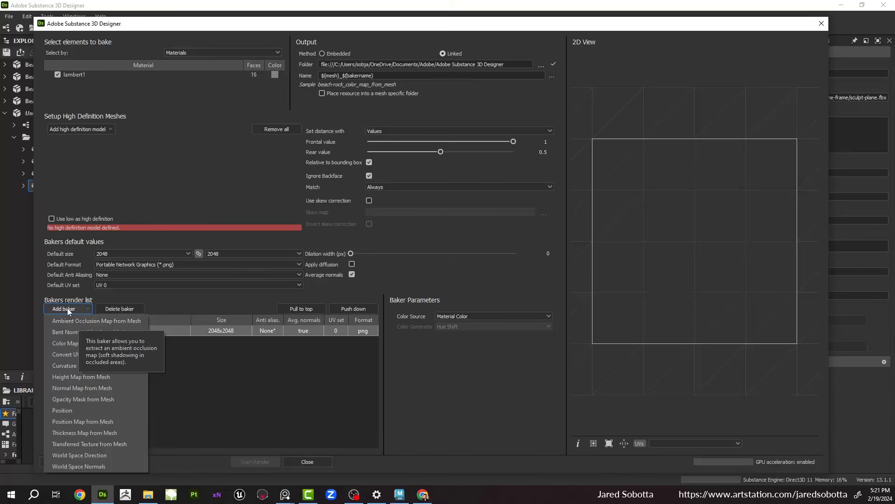
{"action": "left_click", "coordinate": [107, 376]}
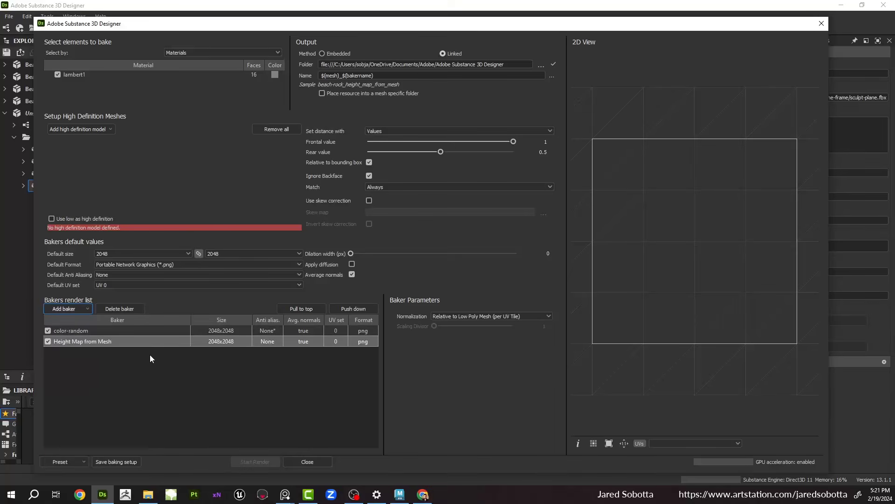
{"action": "left_click", "coordinate": [143, 329]}
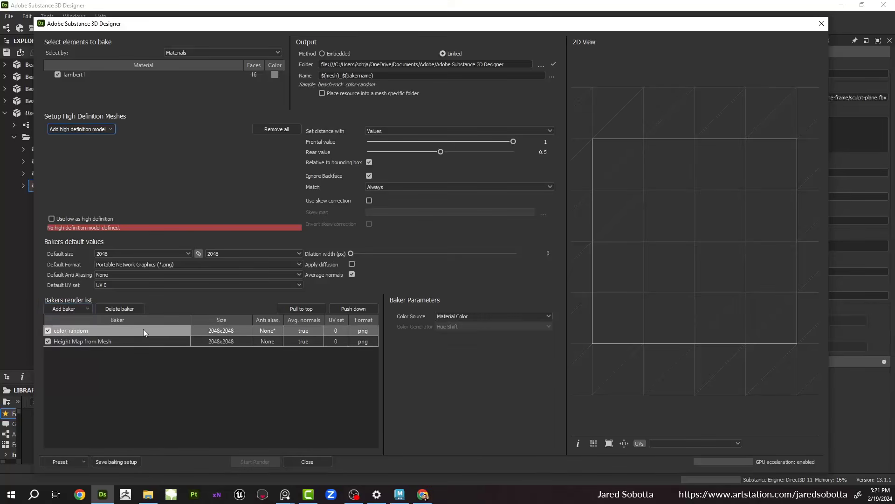
{"action": "left_click", "coordinate": [138, 342]}
{"action": "left_click", "coordinate": [476, 316]}
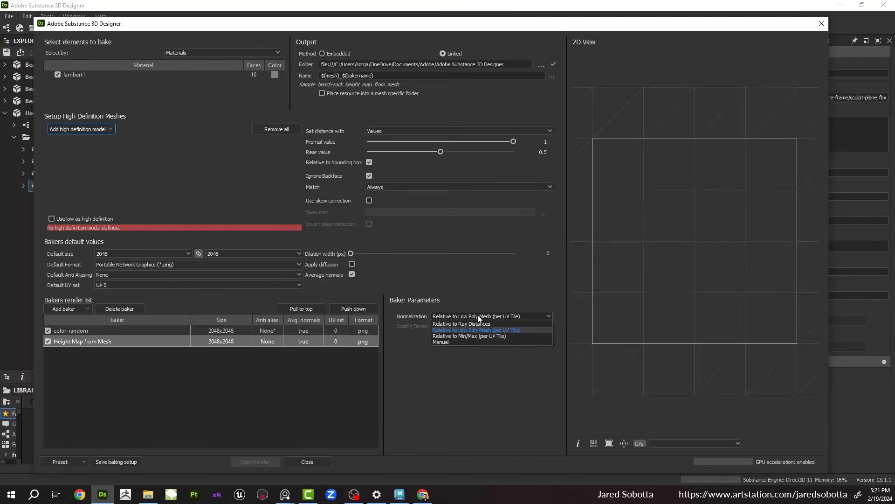
{"action": "left_click", "coordinate": [478, 316]}
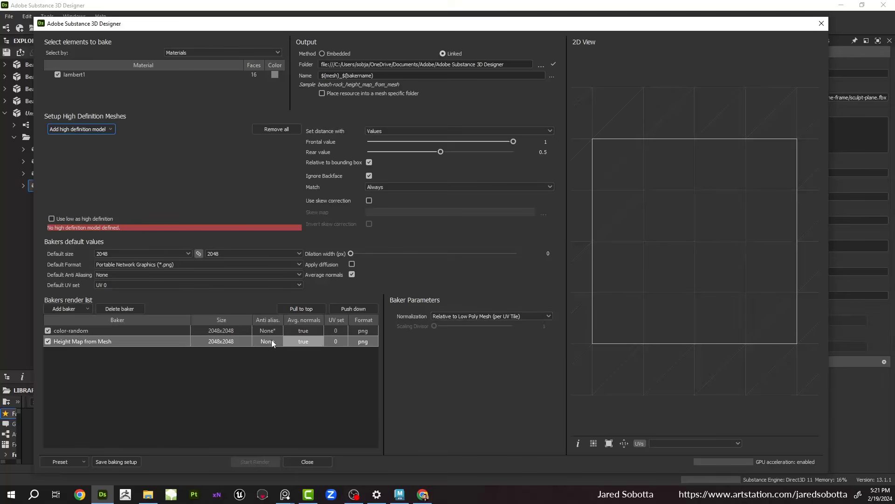
Step: Set the color-random baker's color source to Mesh ID / Polygroup and its color generator to Random
{"action": "left_click", "coordinate": [129, 330]}
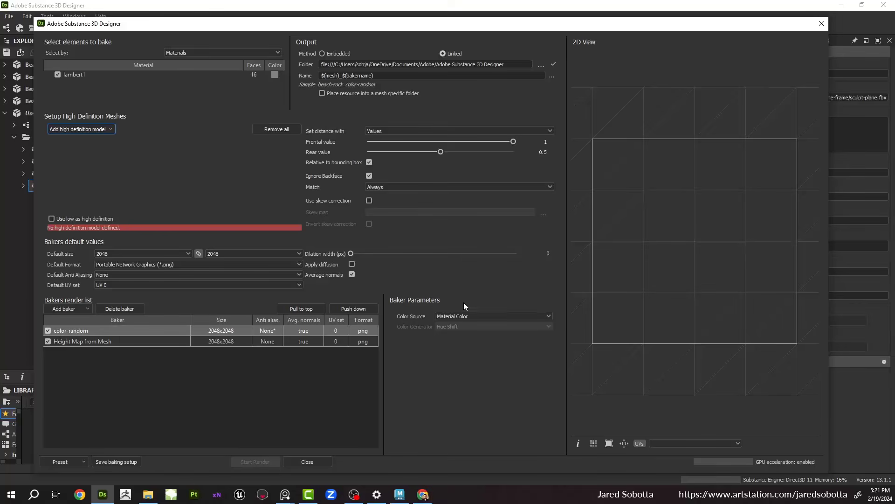
{"action": "left_click", "coordinate": [464, 317]}
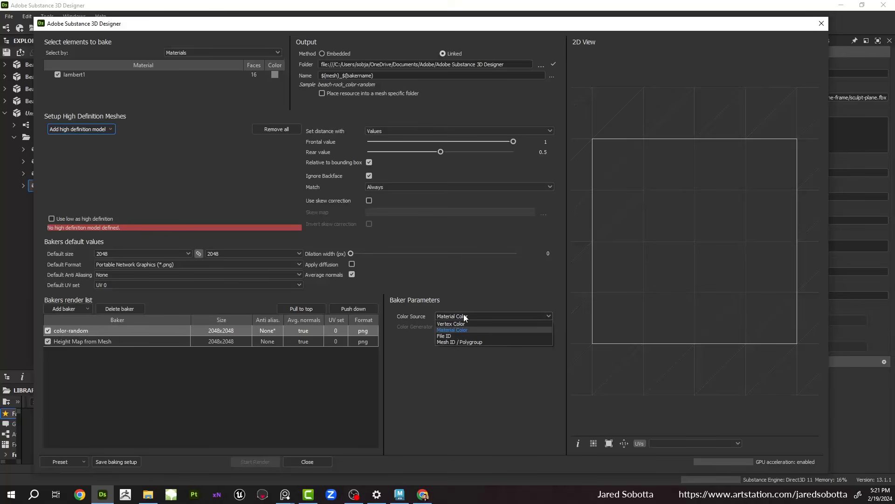
{"action": "left_click", "coordinate": [463, 342]}
{"action": "left_click", "coordinate": [461, 327]}
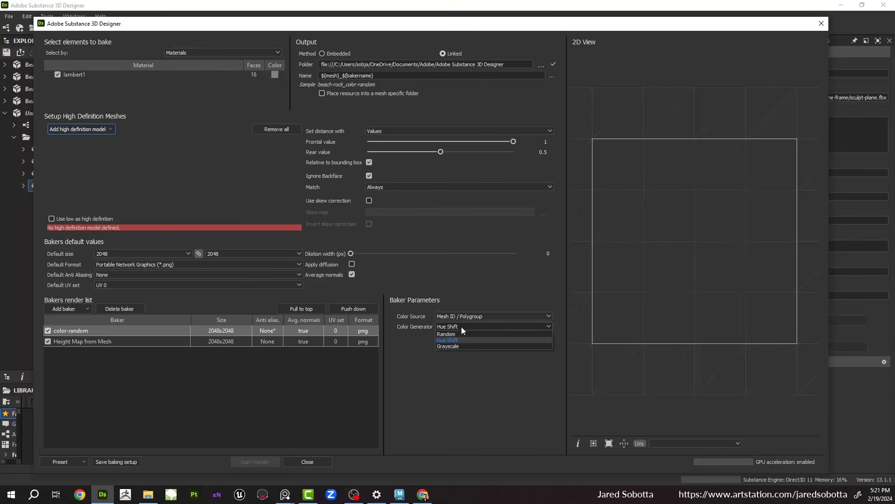
{"action": "left_click", "coordinate": [457, 334]}
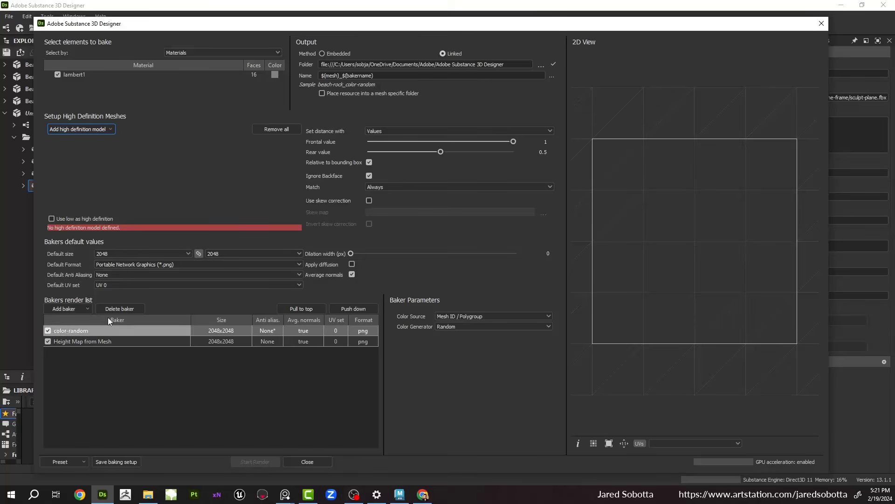
Step: Add the Beach-Rock-Edge, Beach-Rock-Middle and Beach-Rock-Sand resources as high definition meshes for the bake
{"action": "left_click", "coordinate": [97, 130]}
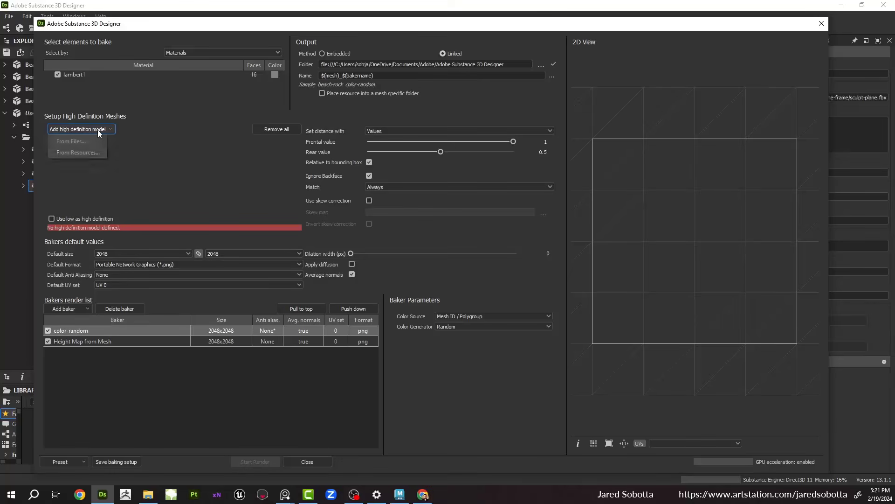
{"action": "left_click", "coordinate": [92, 153]}
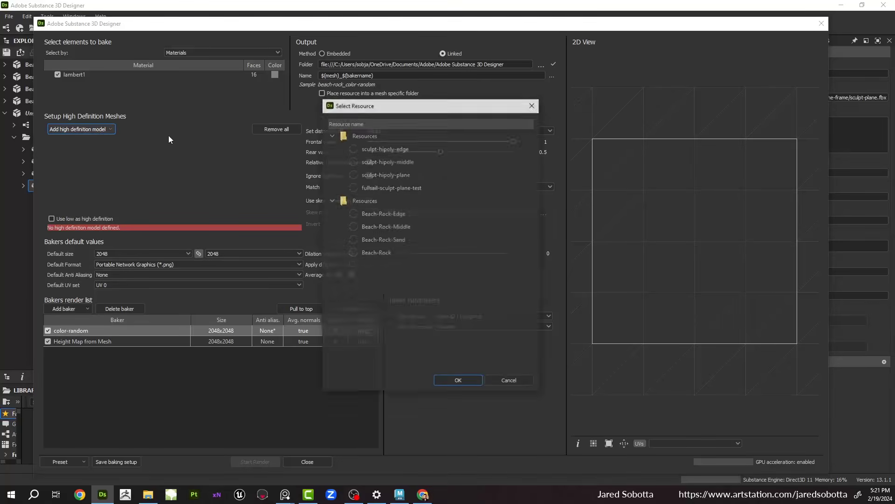
{"action": "left_click_drag", "start_coordinate": [401, 216], "coordinate": [401, 238]}
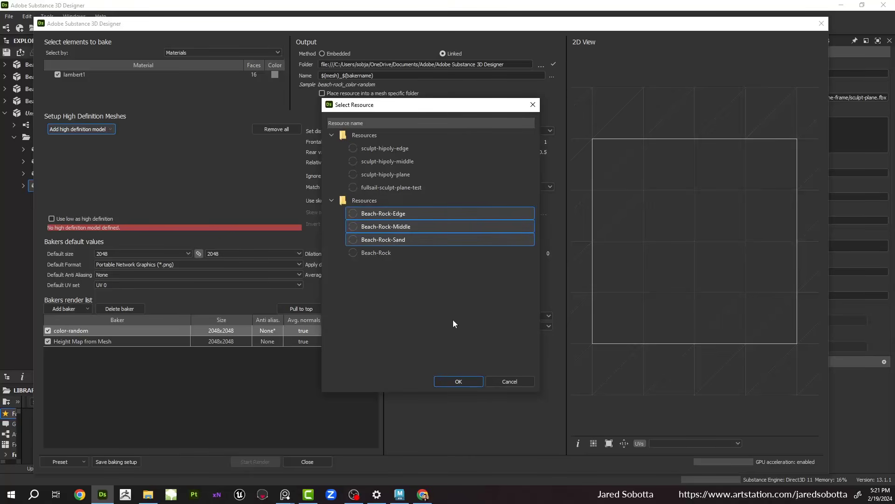
{"action": "left_click", "coordinate": [459, 382]}
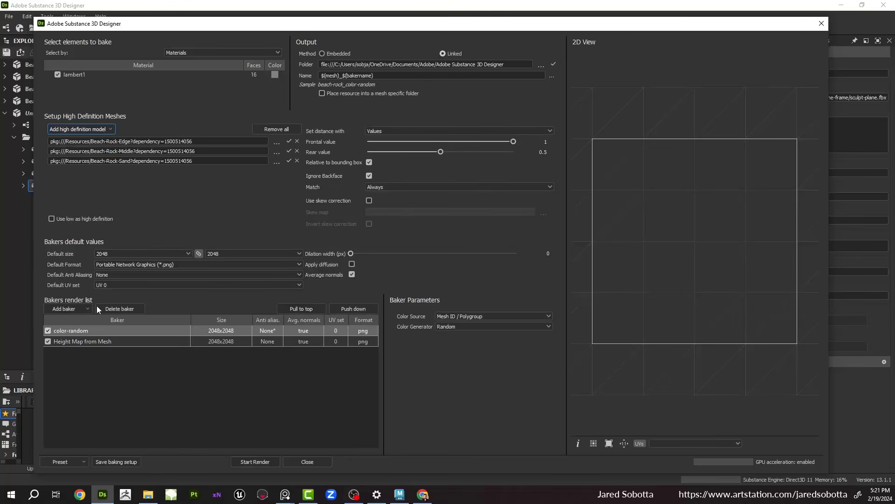
Step: Render the color-random and Height Map from Mesh bakers
{"action": "left_click", "coordinate": [252, 462]}
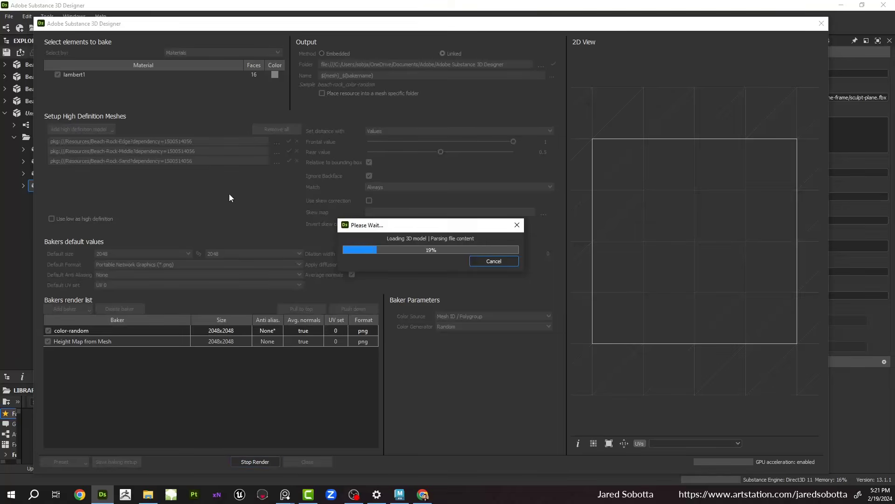
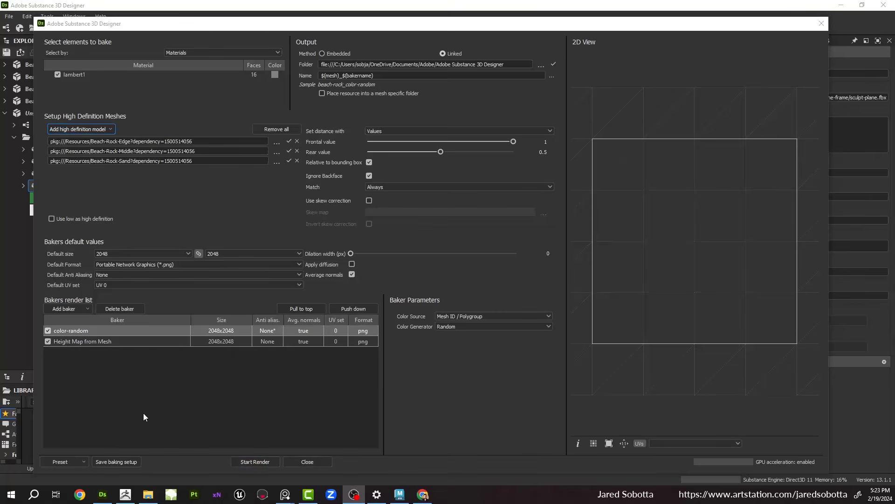
Step: Switch to ZBrush, load Fullsail-Beach-Rock-Tiling-Texture-start.ztl from the Beach-Rock-Large Tile-Texture-Sculpt folder, and place it on the canvas in edit mode
{"action": "left_click", "coordinate": [125, 494]}
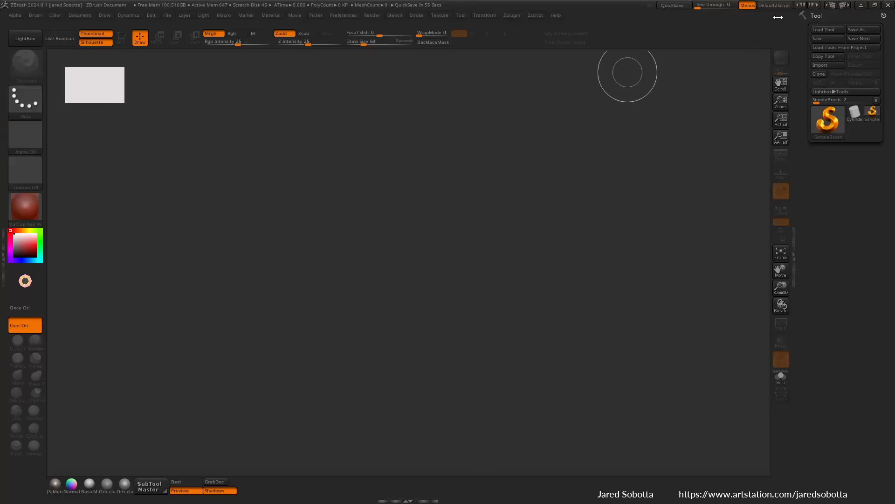
{"action": "left_click", "coordinate": [827, 29]}
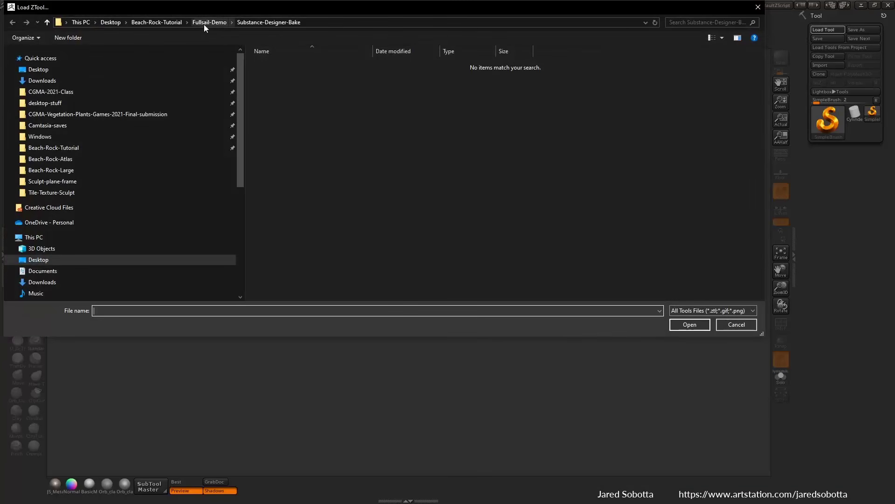
{"action": "left_click", "coordinate": [175, 23]}
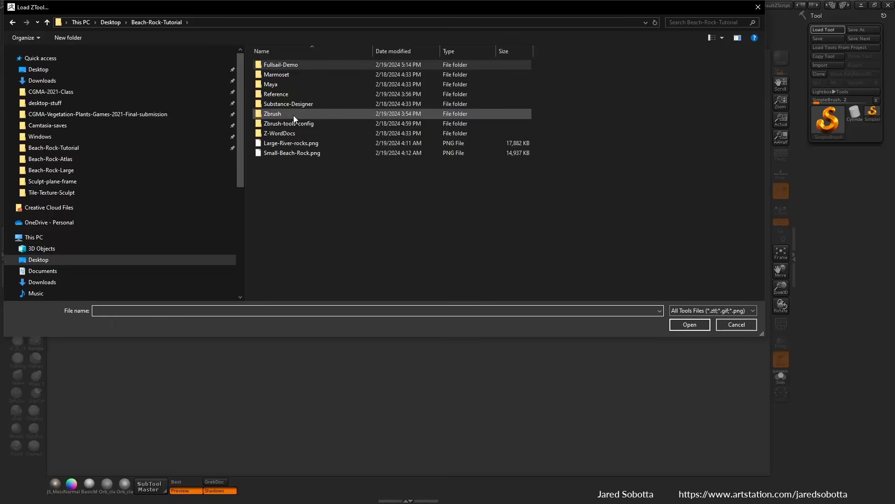
{"action": "double_click", "coordinate": [293, 116]}
{"action": "double_click", "coordinate": [284, 65]}
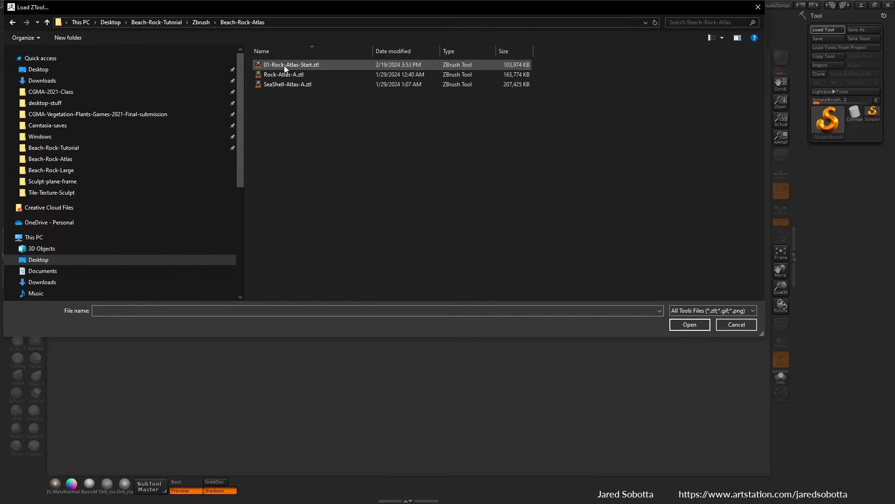
{"action": "left_click", "coordinate": [201, 22]}
{"action": "double_click", "coordinate": [275, 74]}
{"action": "double_click", "coordinate": [319, 65]}
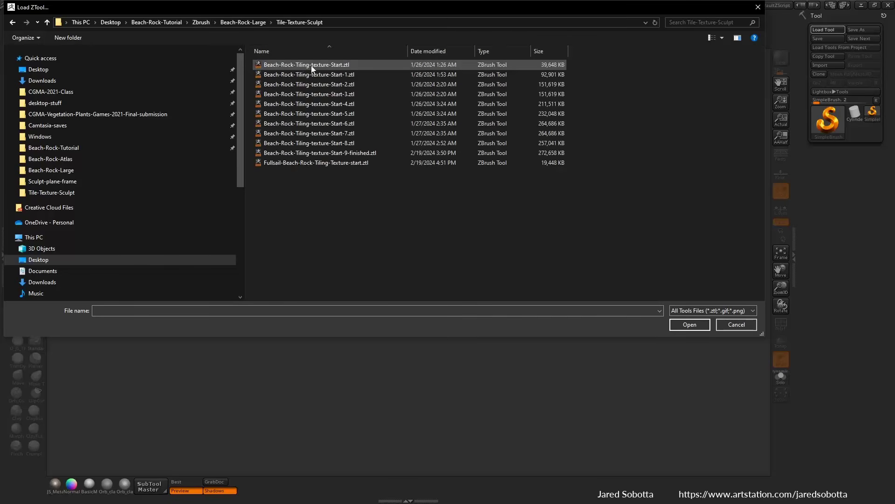
{"action": "double_click", "coordinate": [340, 161]}
{"action": "left_click_drag", "start_coordinate": [443, 226], "coordinate": [429, 392]}
{"action": "key", "text": "t"}
{"action": "left_click", "coordinate": [828, 151]}
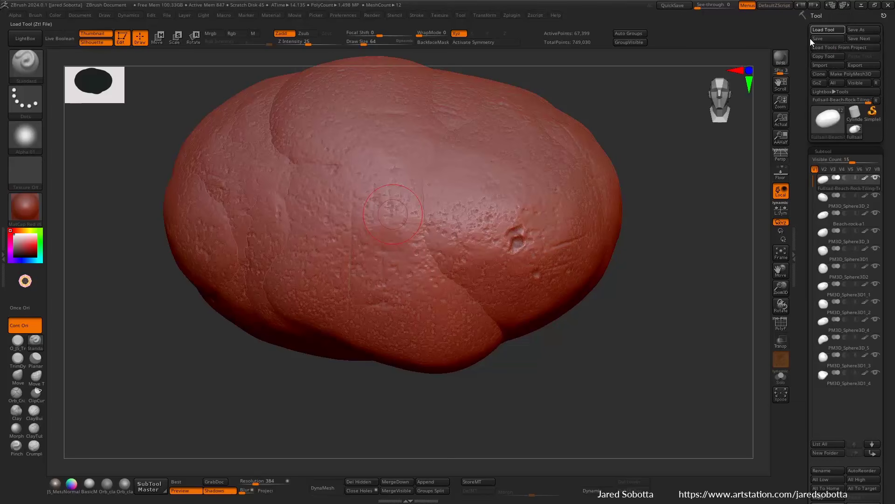
Step: Load the Beach-Rock-Tiling-texture-Start.ztl tool from the Tile-Texture-Sculpt folder
{"action": "left_click", "coordinate": [823, 30]}
{"action": "left_click", "coordinate": [347, 63]}
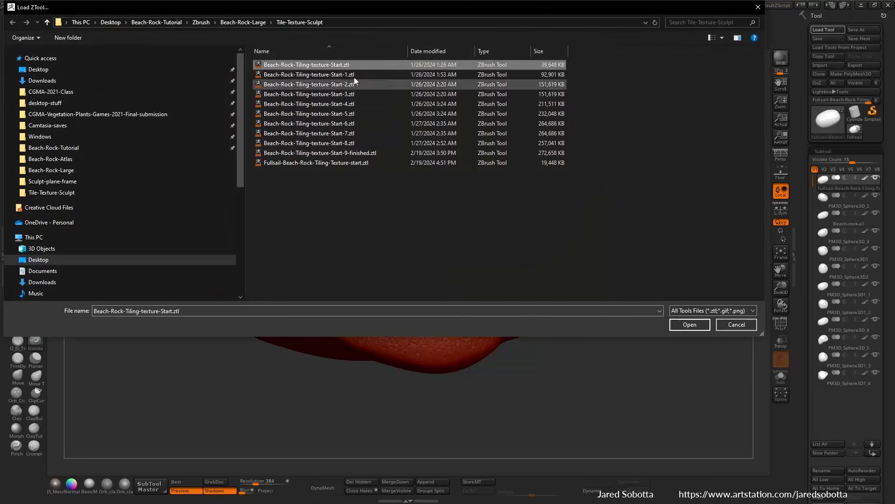
{"action": "double_click", "coordinate": [356, 67]}
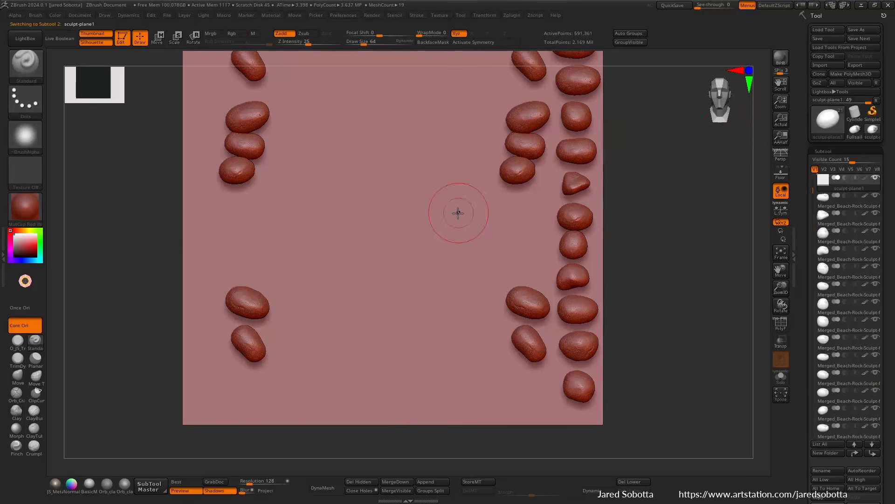
Step: Export the sculpt plane subtool as Beach-Rock-Bake-Plane.obj into the Substance-Designer-Bake folder of Fullsail-Demo on the desktop
{"action": "left_click", "coordinate": [863, 65]}
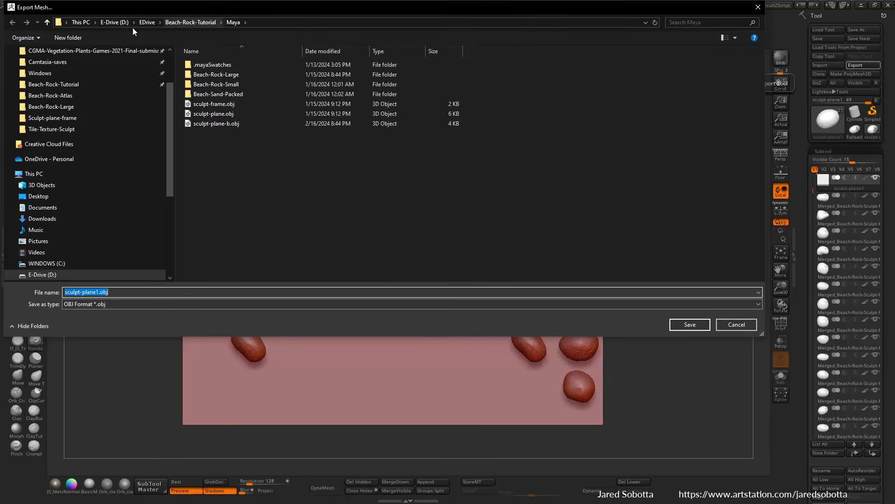
{"action": "scroll", "coordinate": [62, 88], "scroll_direction": "up", "scroll_amount": 2}
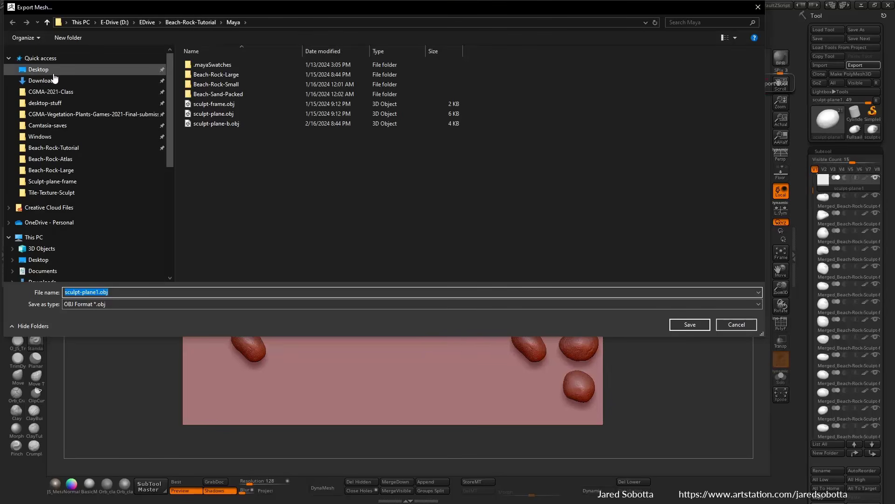
{"action": "left_click", "coordinate": [50, 70]}
{"action": "double_click", "coordinate": [214, 70]}
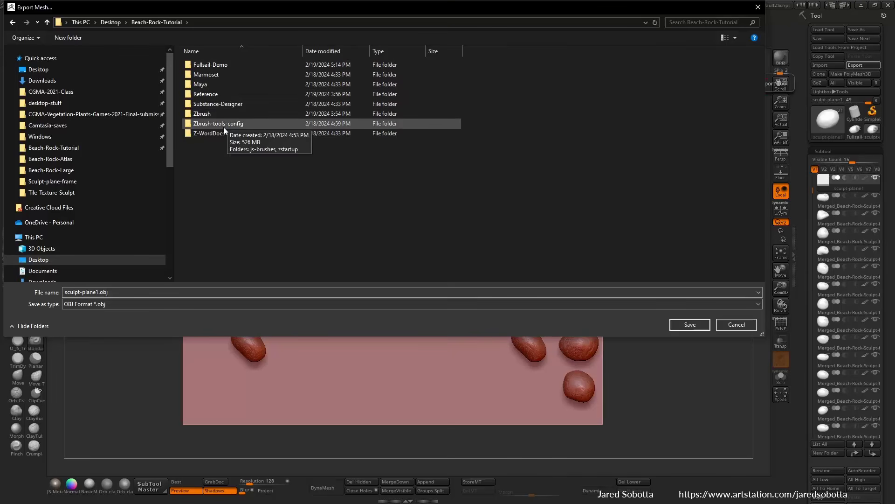
{"action": "double_click", "coordinate": [231, 65]}
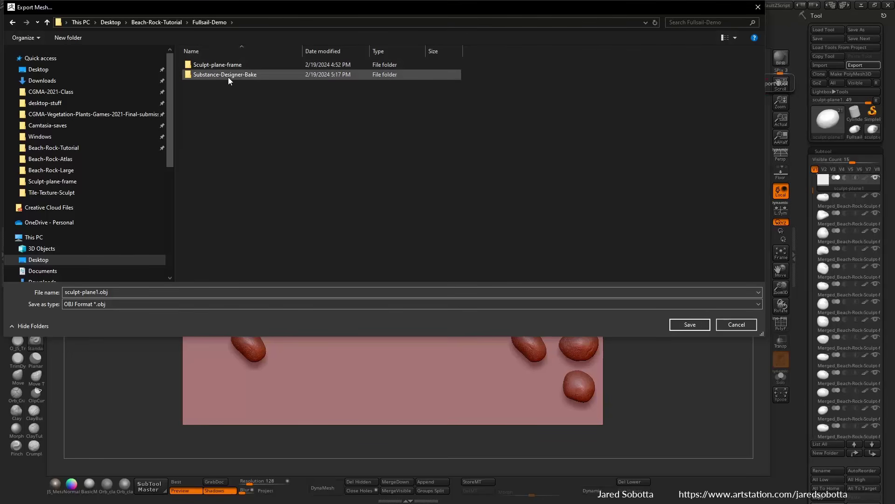
{"action": "double_click", "coordinate": [242, 75]}
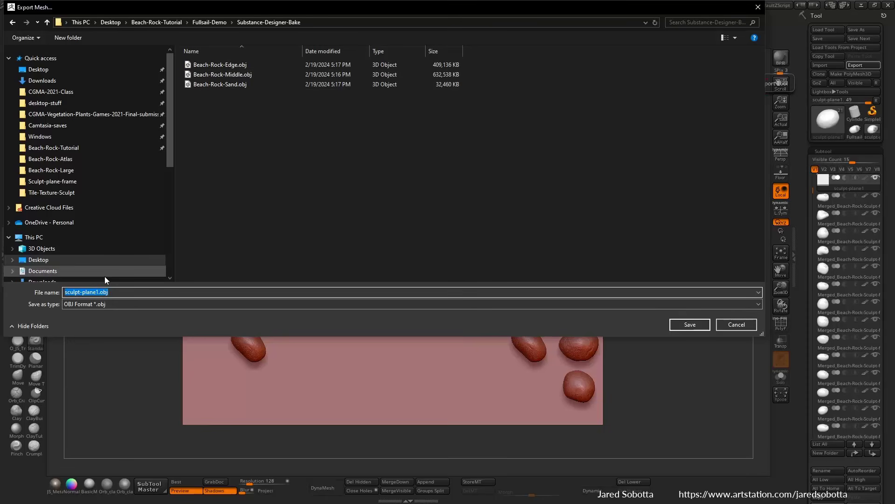
{"action": "type", "text": "Beach-Rock-"}
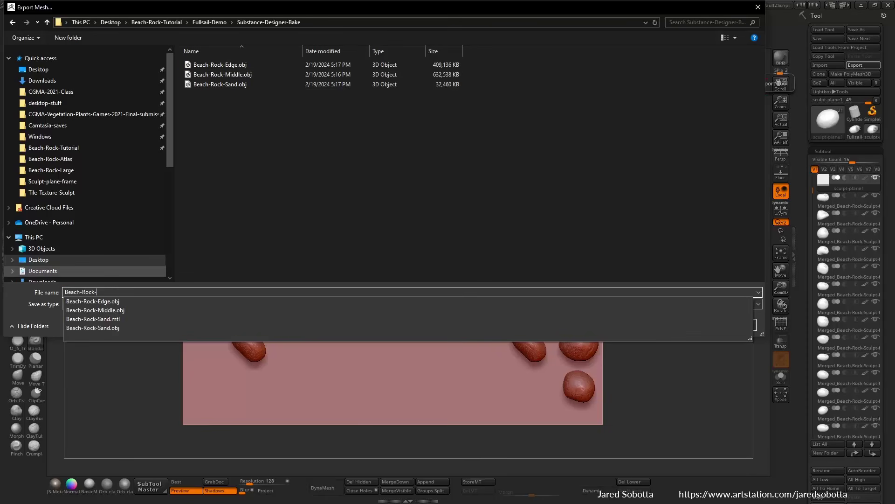
{"action": "type", "text": "Bake-p"}
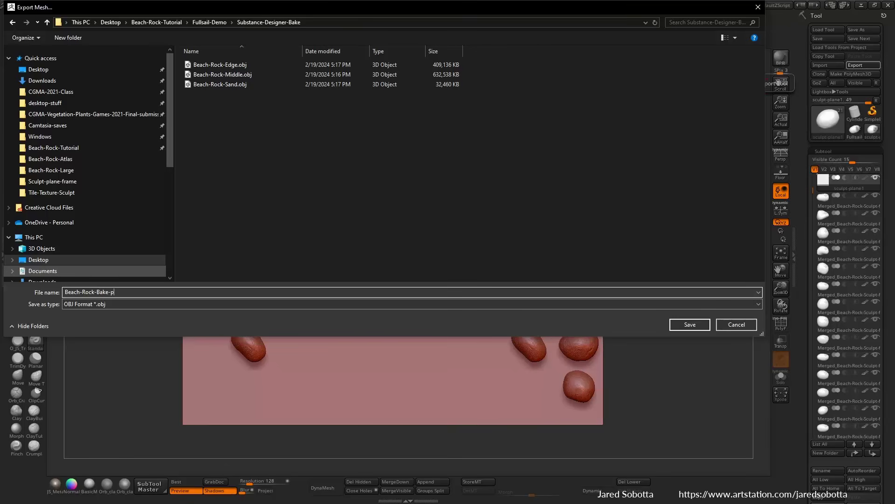
{"action": "type", "text": "lane"}
{"action": "key", "text": "Return"}
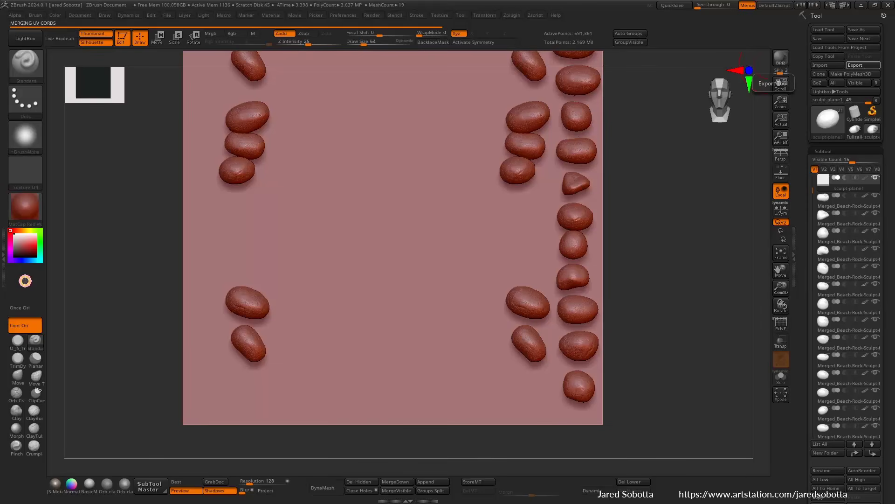
Step: Delete the sculpt plane's higher subdivision levels, keeping only its lowest level
{"action": "left_click", "coordinate": [826, 152]}
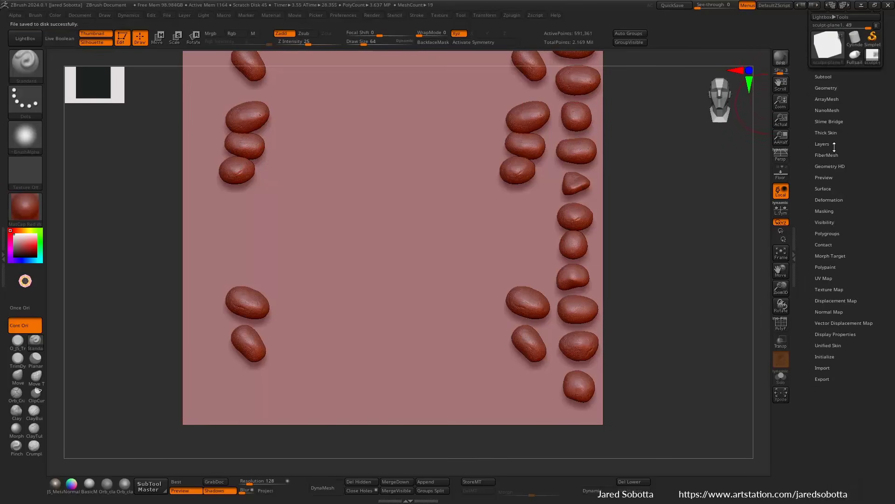
{"action": "left_click", "coordinate": [835, 87]}
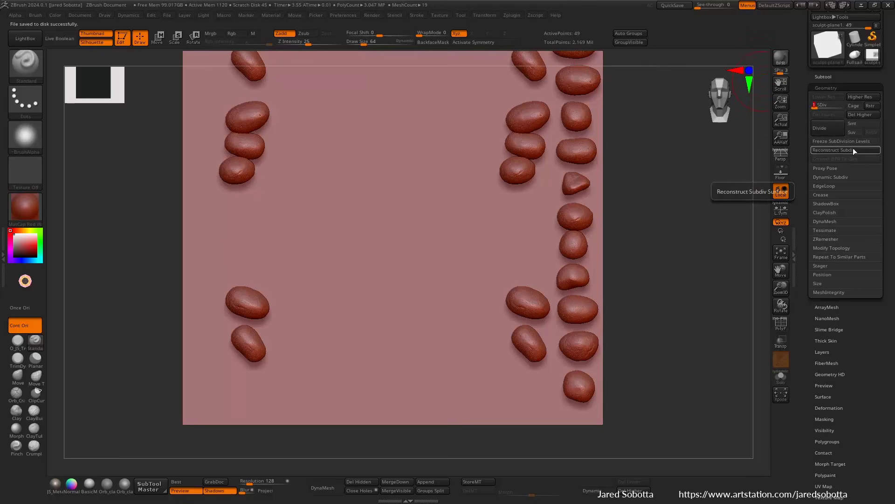
{"action": "left_click", "coordinate": [869, 115]}
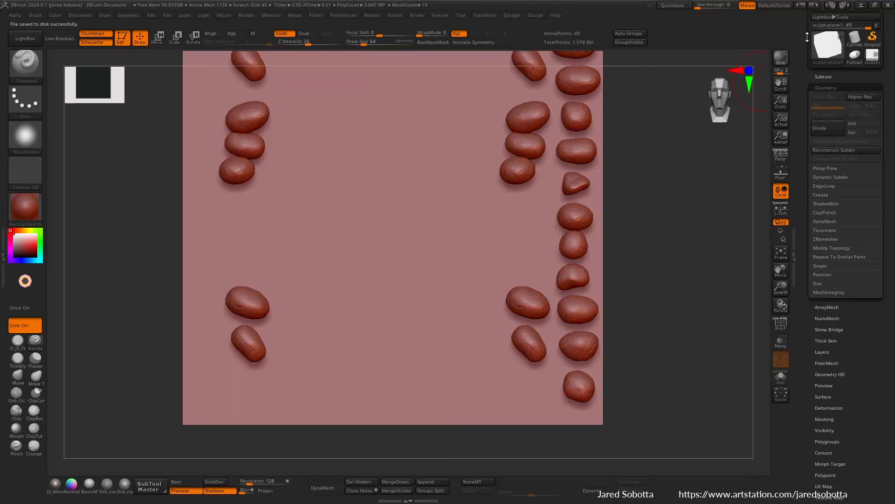
{"action": "scroll", "coordinate": [849, 82], "scroll_direction": "up", "scroll_amount": 3}
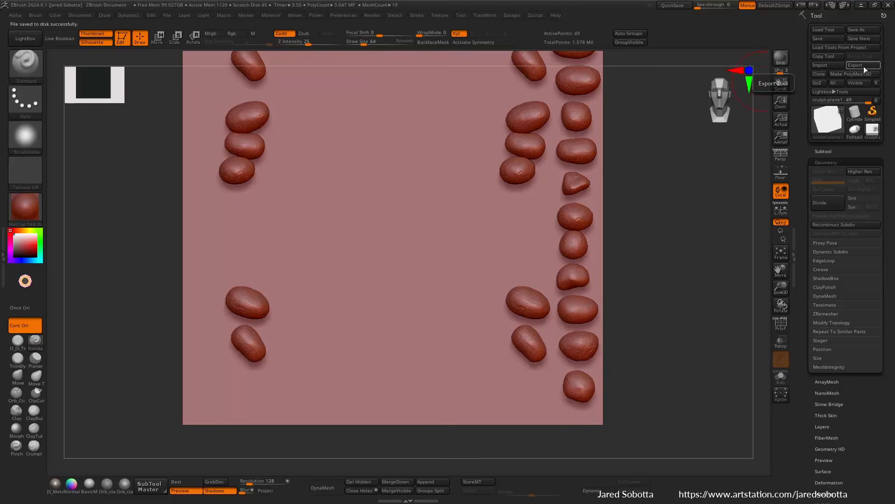
Step: Export the low-resolution sculpt plane over Beach-Rock-Bake-Plane.obj in the Fullsail-Demo Substance-Designer-Bake folder
{"action": "left_click", "coordinate": [856, 65]}
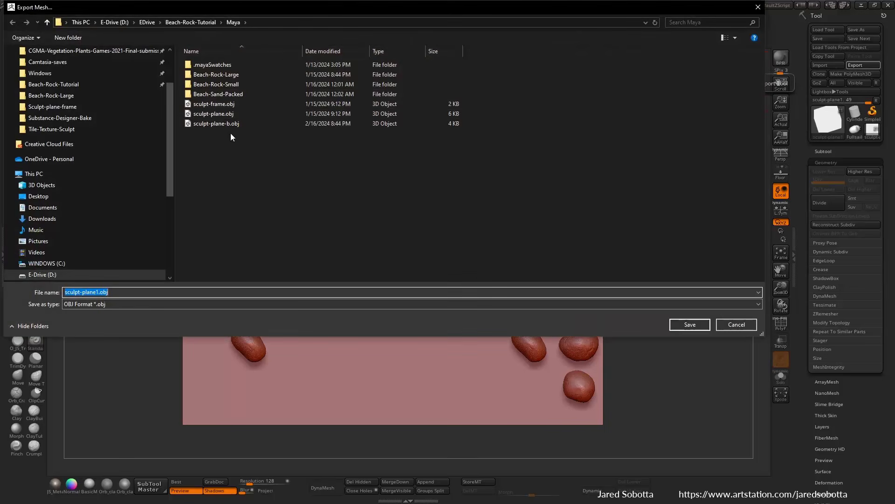
{"action": "scroll", "coordinate": [72, 86], "scroll_direction": "up", "scroll_amount": 3}
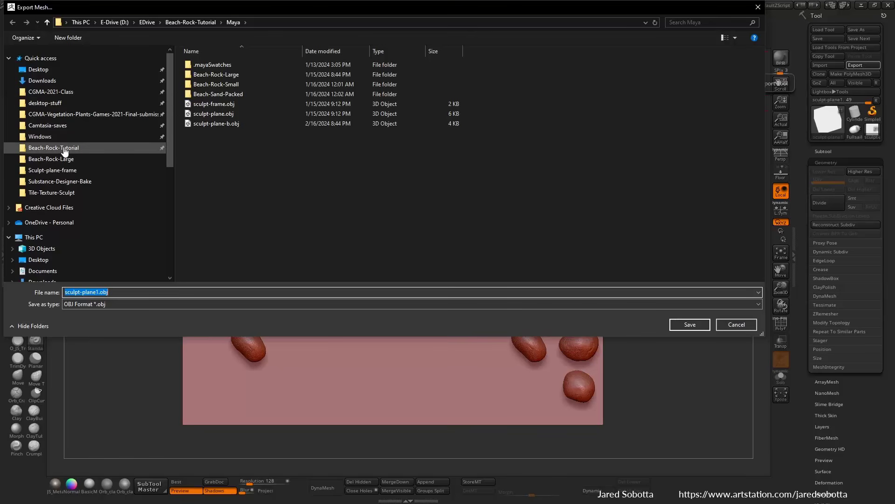
{"action": "left_click", "coordinate": [38, 69]}
{"action": "double_click", "coordinate": [207, 78]}
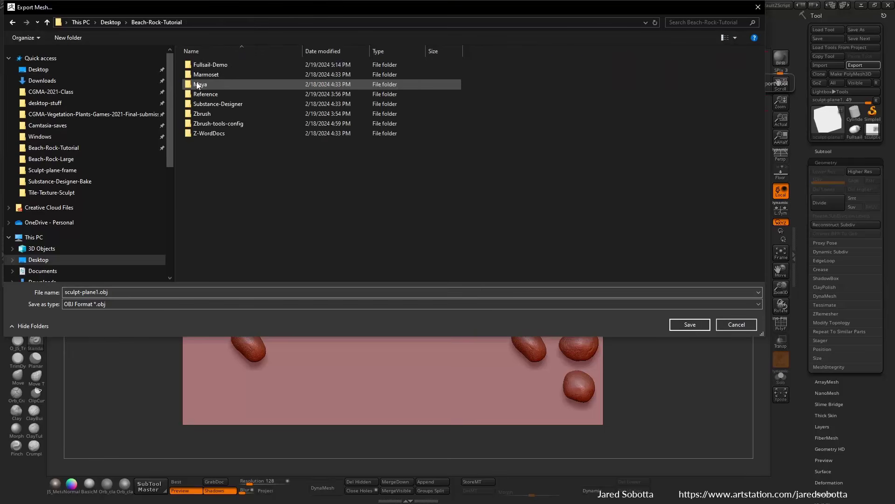
{"action": "double_click", "coordinate": [230, 66]}
{"action": "double_click", "coordinate": [241, 77]}
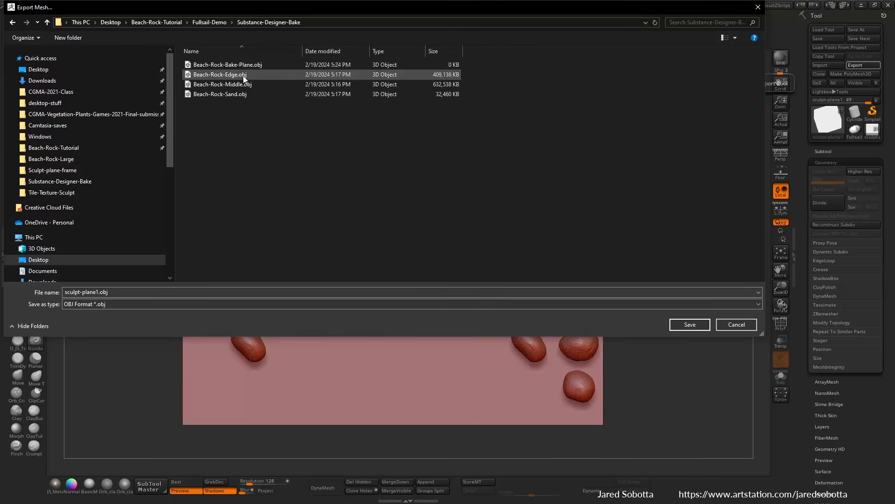
{"action": "double_click", "coordinate": [227, 65]}
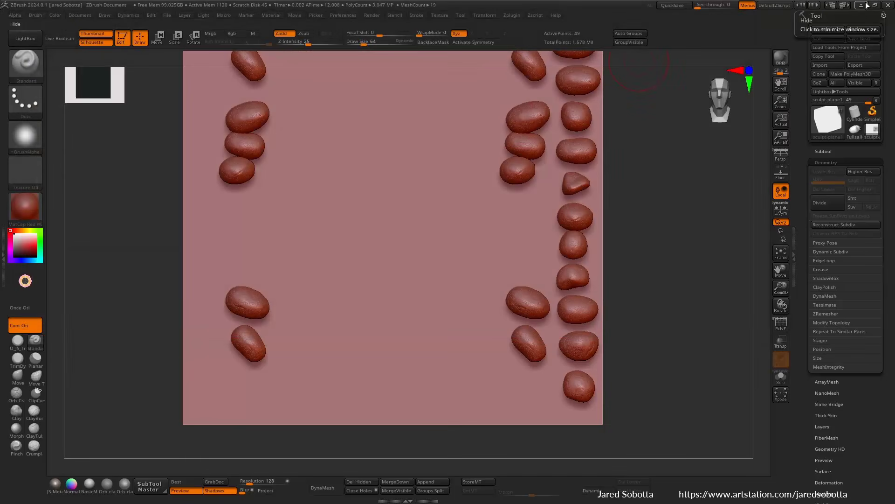
Step: Return to Substance Designer, close the baking window and remove the Beach-Rock mesh from the unsaved package's resources
{"action": "left_click", "coordinate": [866, 5]}
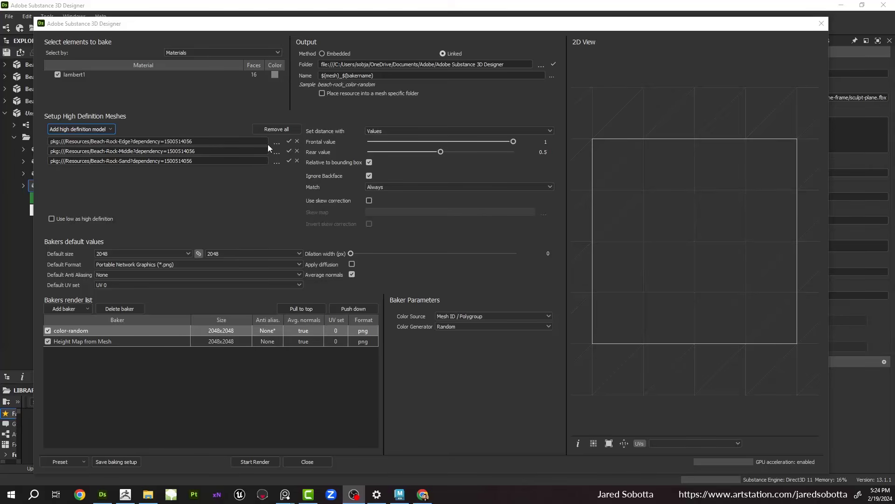
{"action": "left_click", "coordinate": [307, 462]}
{"action": "right_click", "coordinate": [62, 184]}
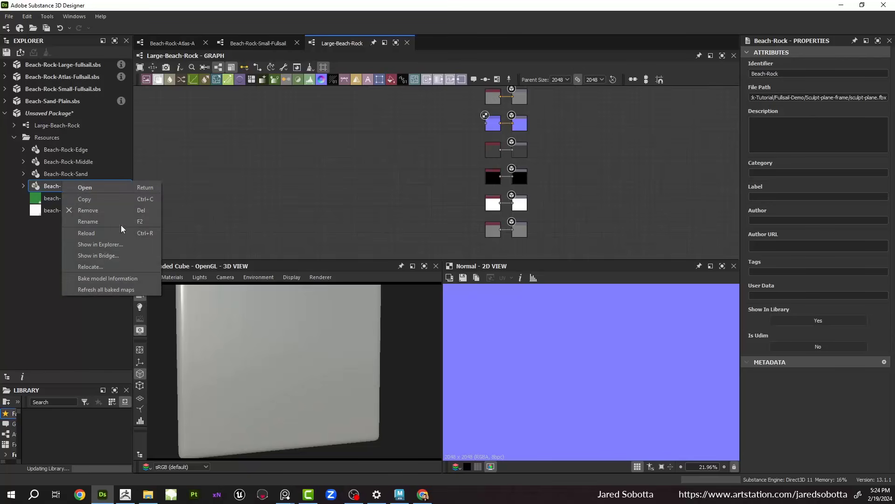
{"action": "left_click", "coordinate": [94, 210]}
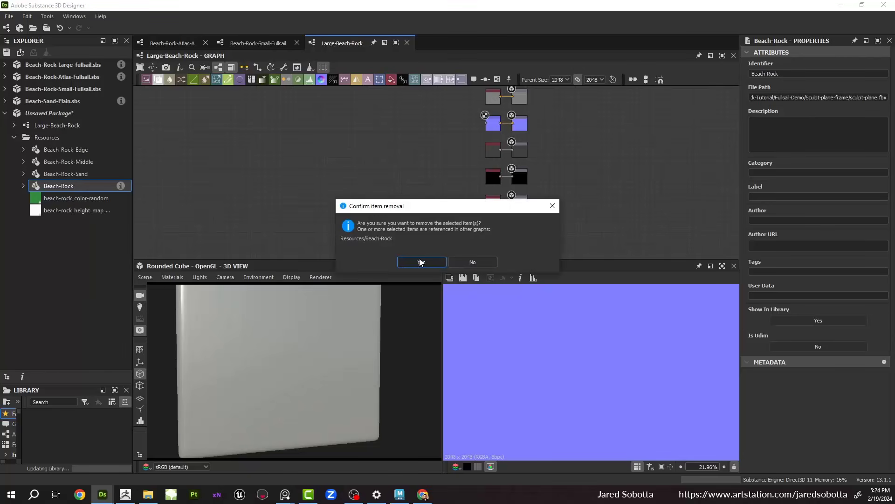
{"action": "left_click", "coordinate": [421, 262]}
Step: Link Beach-Rock-Bake-Plane.obj from the Substance-Designer-Bake folder as a 3D mesh resource and show it in the 3D view
{"action": "right_click", "coordinate": [45, 138]}
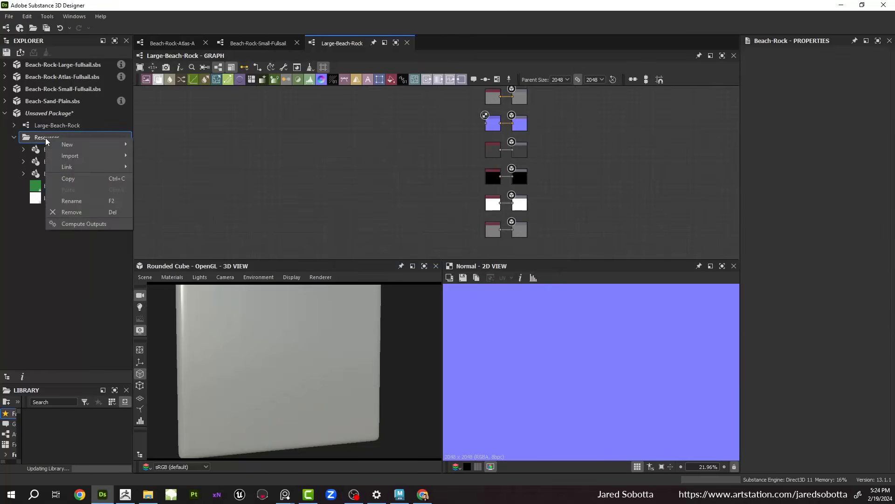
{"action": "mouse_move", "coordinate": [81, 166]}
{"action": "left_click", "coordinate": [179, 163]}
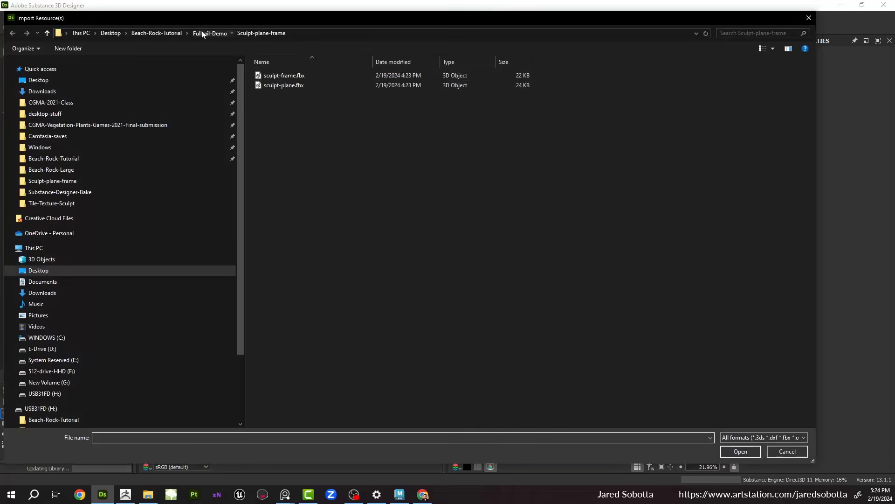
{"action": "left_click", "coordinate": [203, 34]}
{"action": "double_click", "coordinate": [277, 86]}
{"action": "double_click", "coordinate": [315, 75]}
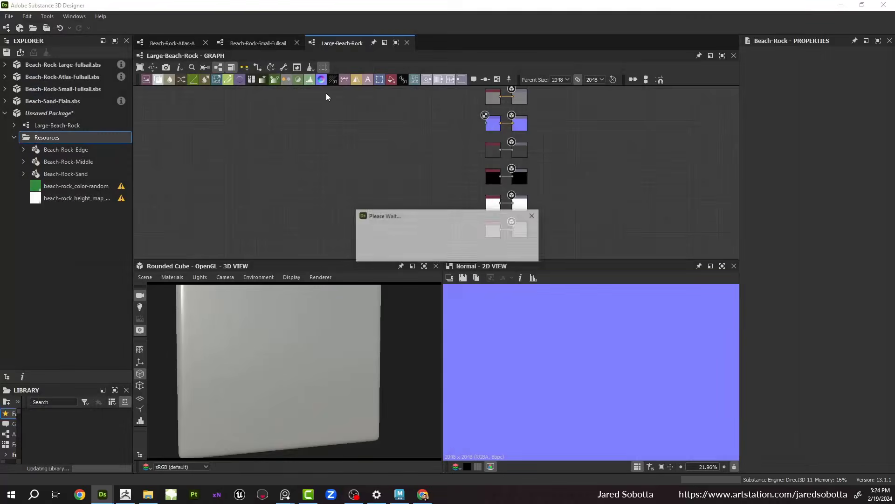
{"action": "left_click", "coordinate": [421, 258]}
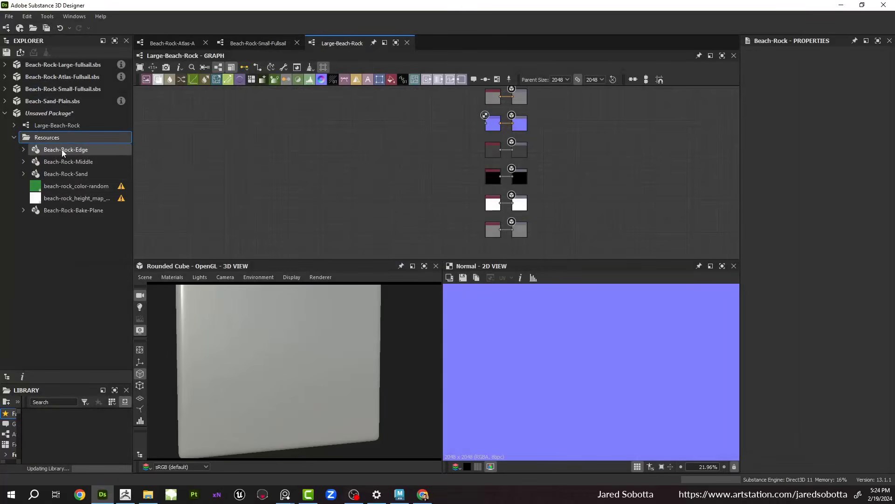
{"action": "left_click_drag", "start_coordinate": [80, 214], "coordinate": [389, 343]}
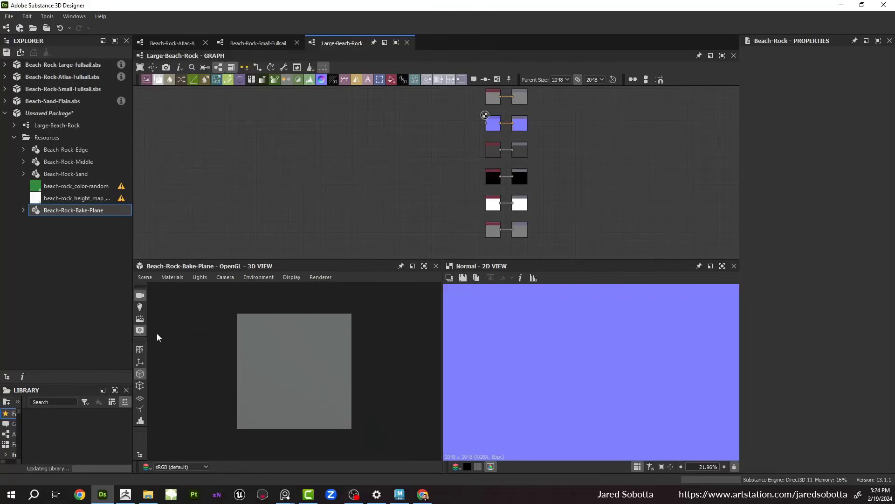
Step: Show the Beach-Rock-Sand mesh in the 3D view and inspect its orientation against the bake plane
{"action": "left_click_drag", "start_coordinate": [156, 333], "coordinate": [200, 345]}
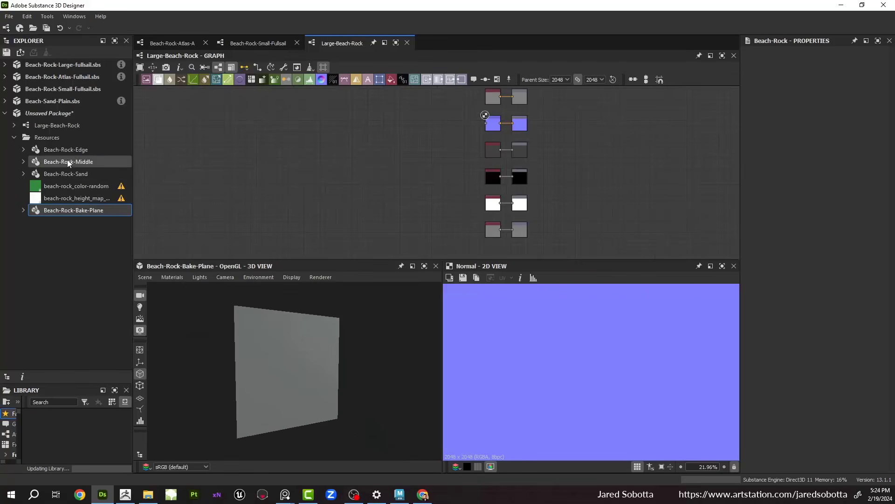
{"action": "left_click_drag", "start_coordinate": [66, 173], "coordinate": [331, 309]}
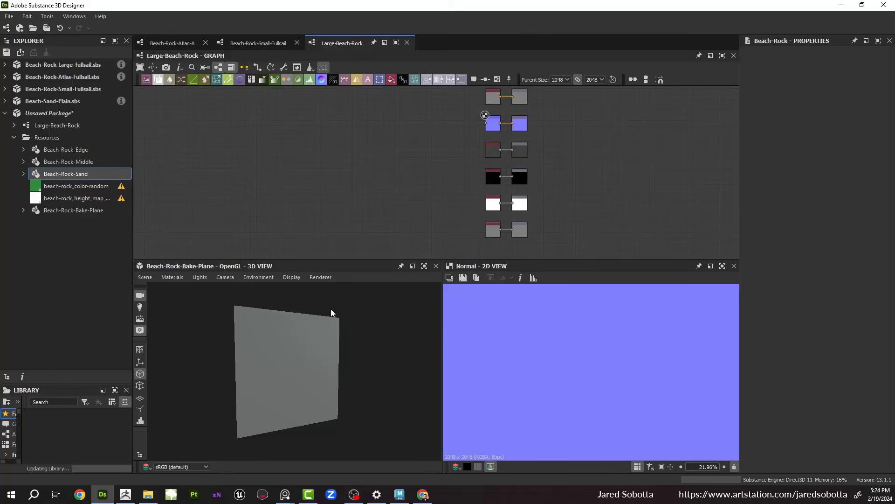
{"action": "mouse_move", "coordinate": [381, 329]}
{"action": "left_mouse_down"}
{"action": "mouse_move", "coordinate": [446, 334]}
{"action": "mouse_move", "coordinate": [328, 330]}
{"action": "mouse_move", "coordinate": [365, 330]}
{"action": "left_mouse_up"}
Step: Open the model information baking setup for Beach-Rock-Bake-Plane and add a Color Map from Mesh baker
{"action": "left_click", "coordinate": [58, 212]}
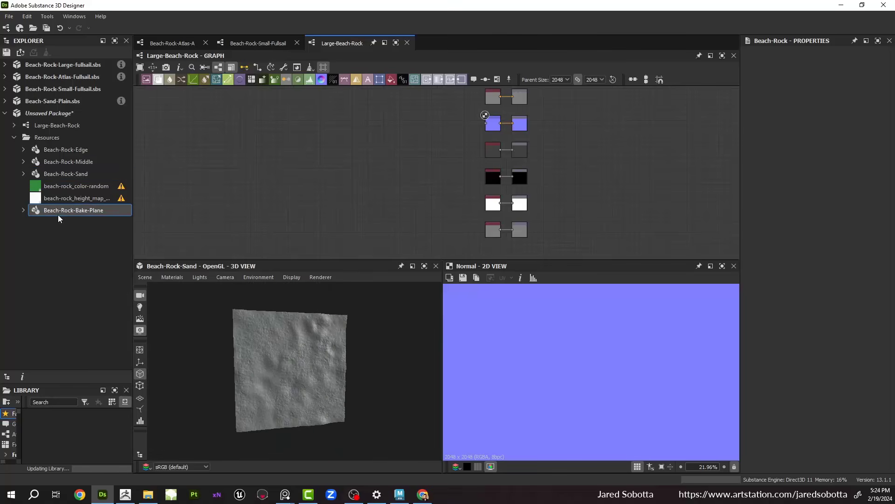
{"action": "right_click", "coordinate": [57, 214]}
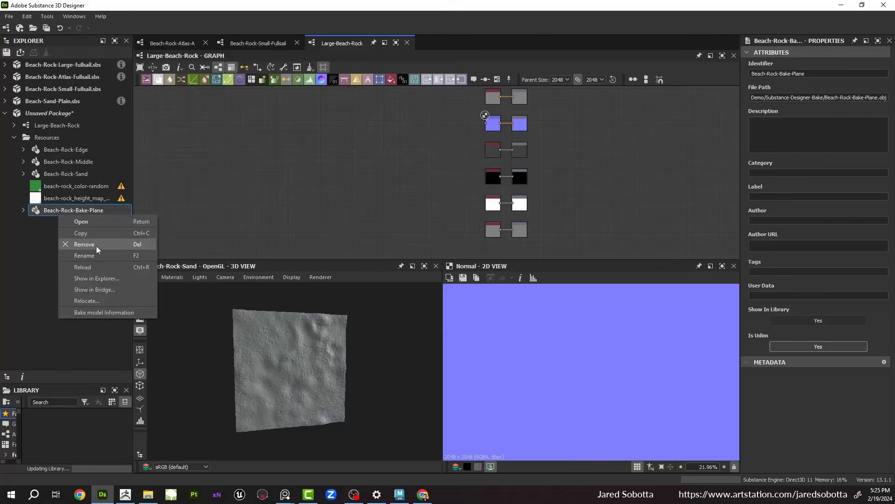
{"action": "left_click", "coordinate": [103, 312]}
{"action": "left_click", "coordinate": [65, 309]}
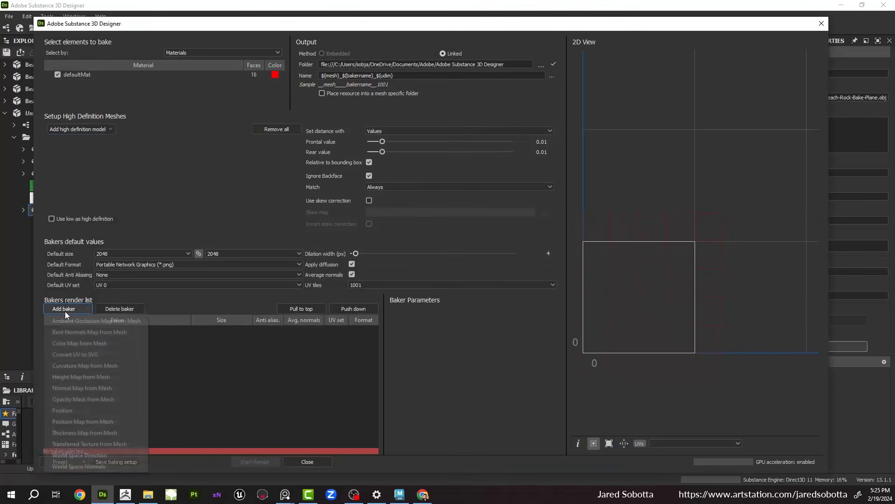
{"action": "left_click", "coordinate": [85, 344]}
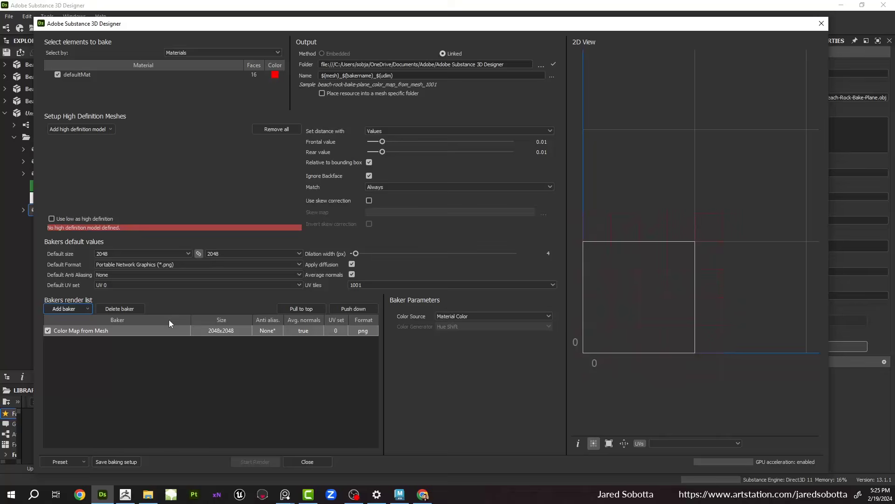
Step: Add Beach-Rock-Edge, Beach-Rock-Middle and Beach-Rock-Sand from the package resources as high definition meshes
{"action": "left_click", "coordinate": [101, 127]}
{"action": "left_click", "coordinate": [91, 150]}
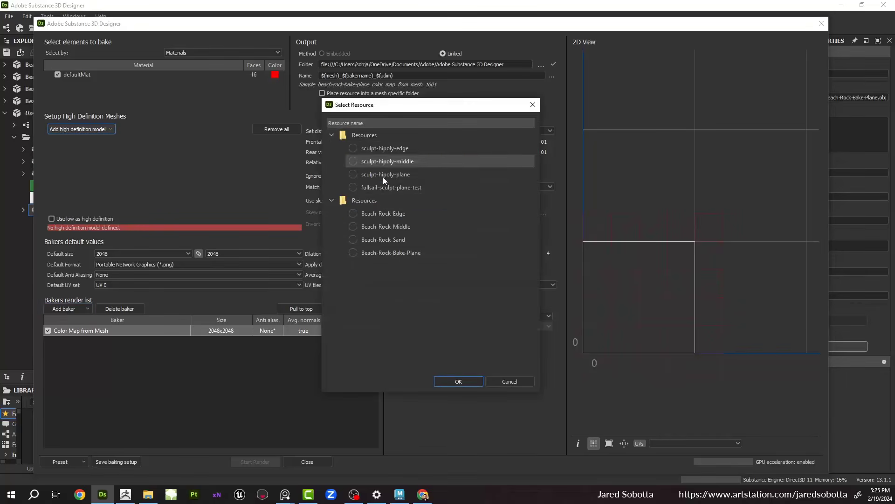
{"action": "left_click", "coordinate": [385, 214]}
{"action": "left_click", "coordinate": [387, 227], "text": "ctrl"}
{"action": "left_click", "coordinate": [388, 240], "text": "ctrl"}
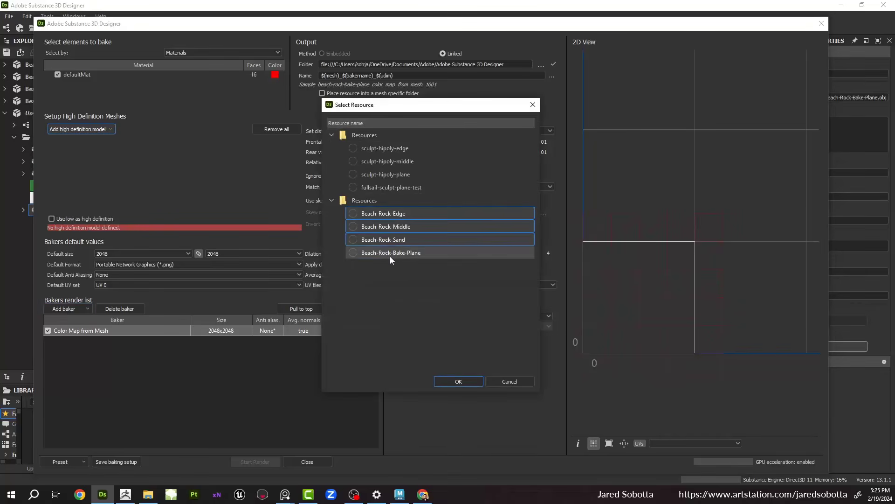
{"action": "left_click", "coordinate": [466, 382]}
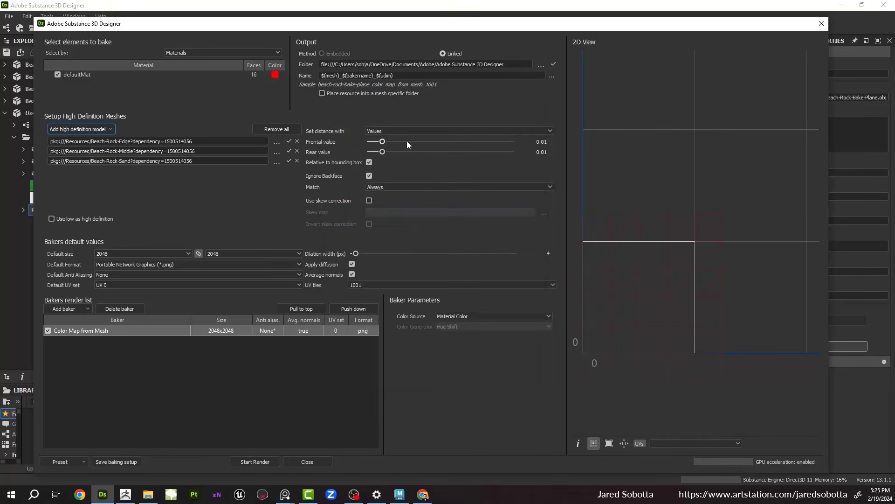
Step: Set the frontal ray distance to 0.5 and raise the rear distance to about 0.072
{"action": "left_click_drag", "start_coordinate": [410, 142], "coordinate": [452, 142]}
{"action": "left_click_drag", "start_coordinate": [542, 142], "coordinate": [481, 145]}
{"action": "type", "text": "0.5"}
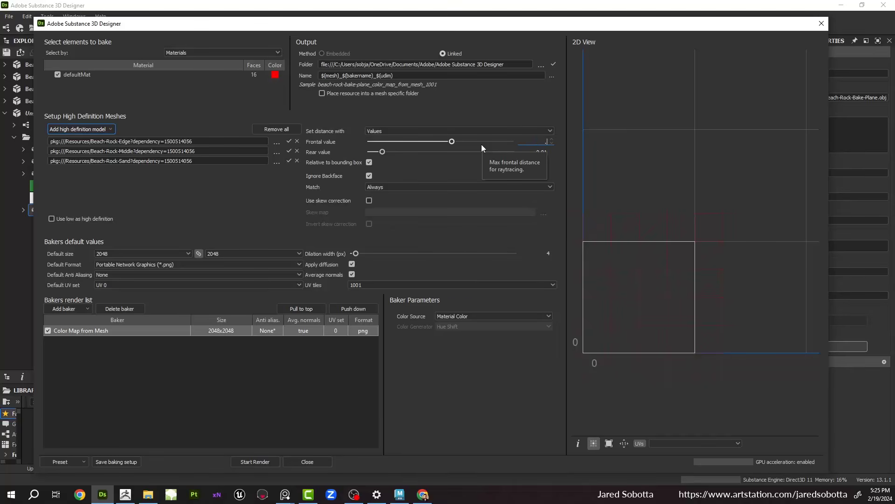
{"action": "key", "text": "Return"}
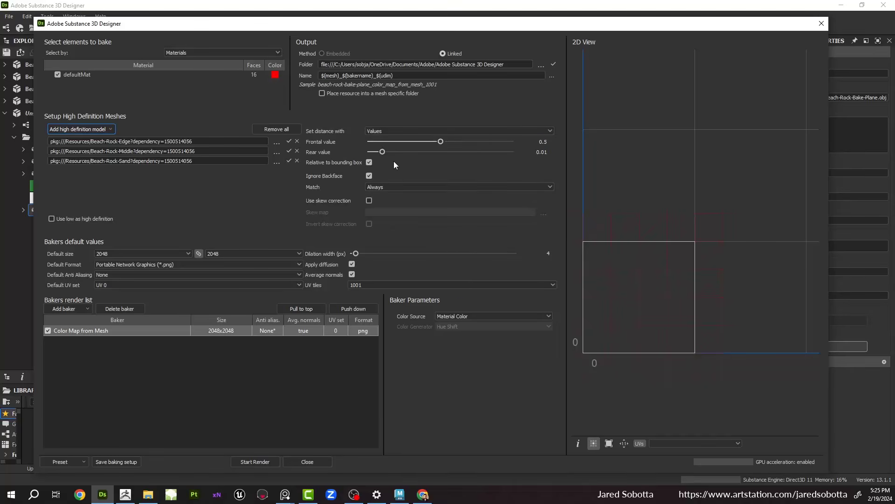
{"action": "left_click_drag", "start_coordinate": [383, 152], "coordinate": [467, 154]}
Step: Rename the Color Map from Mesh baker random-color and render it
{"action": "double_click", "coordinate": [99, 331]}
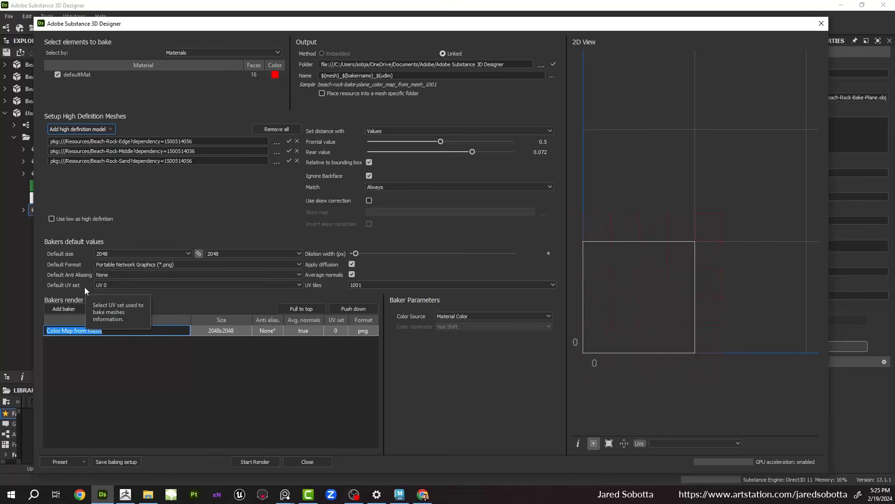
{"action": "type", "text": "random-color"}
{"action": "key", "text": "Return"}
{"action": "left_click", "coordinate": [155, 379]}
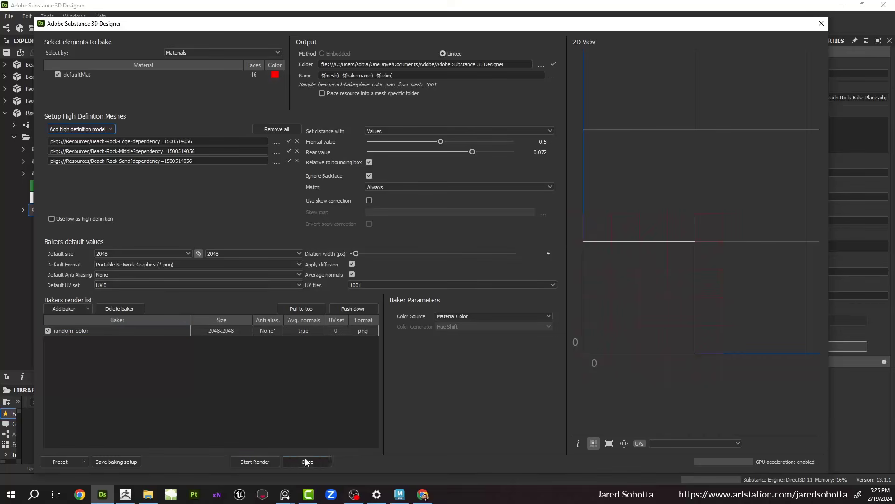
{"action": "left_click", "coordinate": [270, 462]}
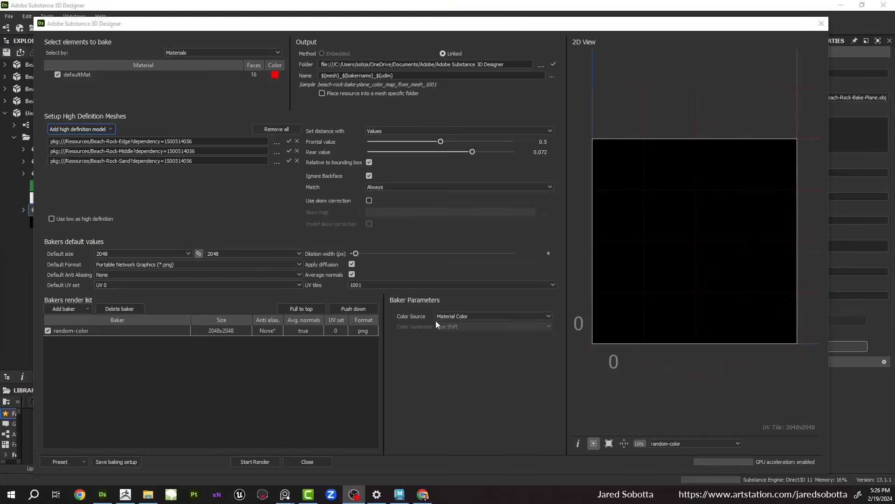
Step: Set the random-color baker's color source to Mesh ID / Polygroup with the Random generator, and render it again
{"action": "left_click", "coordinate": [471, 316]}
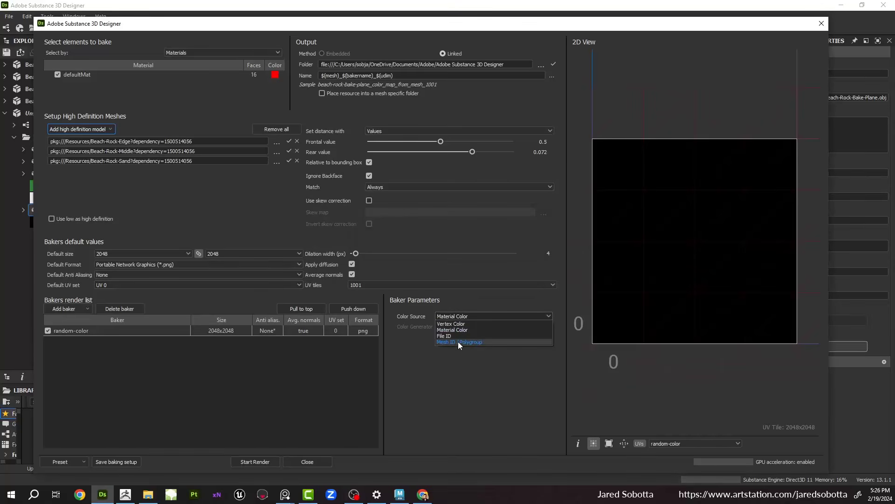
{"action": "left_click", "coordinate": [458, 342]}
{"action": "left_click", "coordinate": [462, 327]}
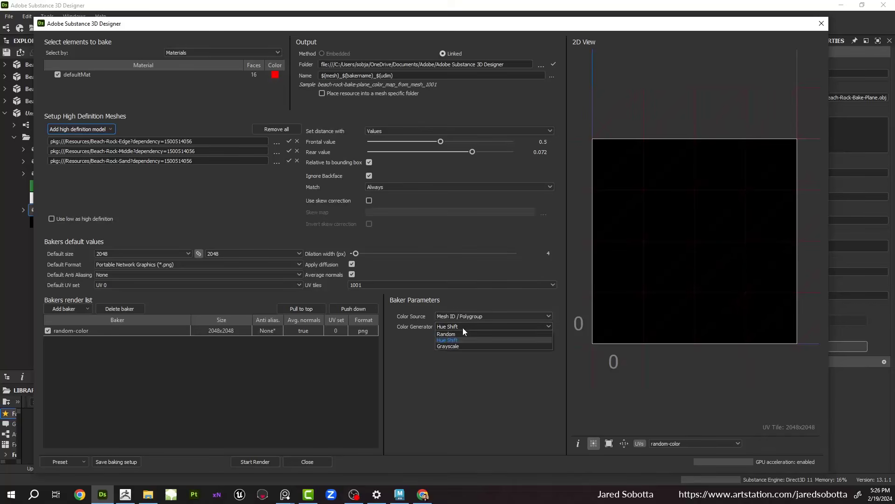
{"action": "left_click", "coordinate": [448, 334]}
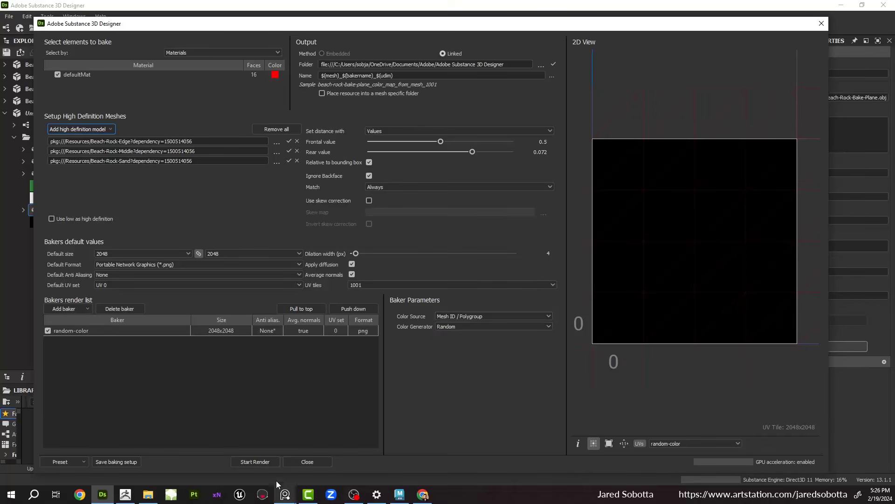
{"action": "left_click", "coordinate": [255, 462]}
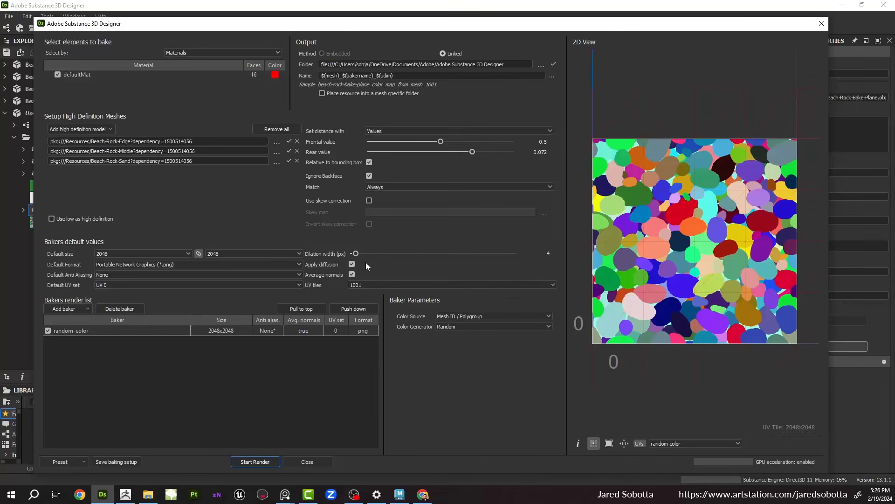
Step: Set the dilation width to 0 px with diffusion disabled, and set the rear distance to 0.3
{"action": "left_click_drag", "start_coordinate": [355, 253], "coordinate": [324, 253]}
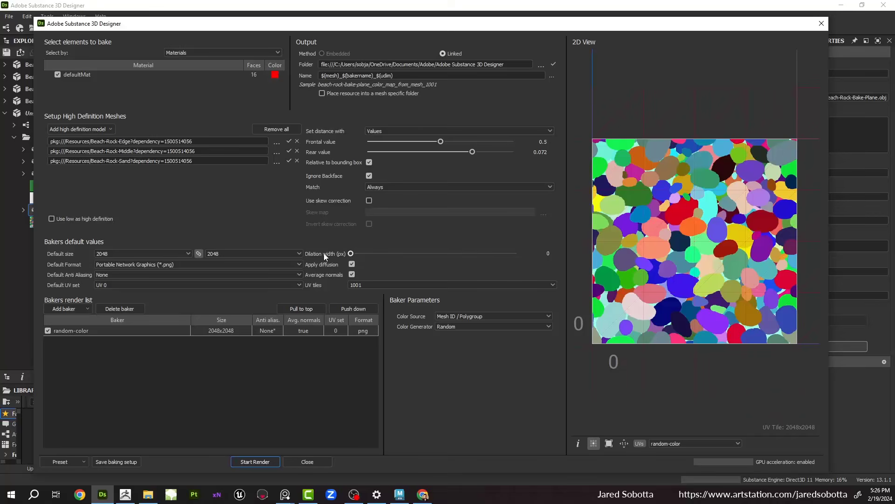
{"action": "left_click", "coordinate": [352, 264]}
{"action": "left_click", "coordinate": [537, 152]}
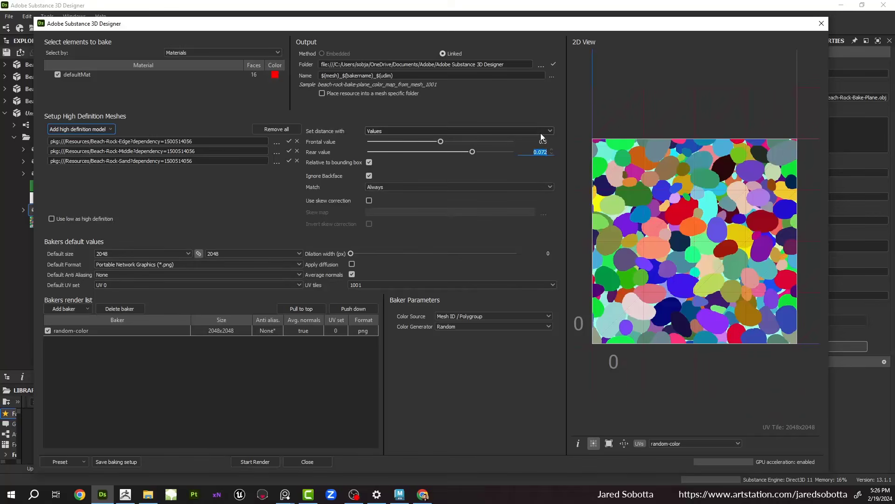
{"action": "type", "text": "0.1"}
{"action": "key", "text": "Return"}
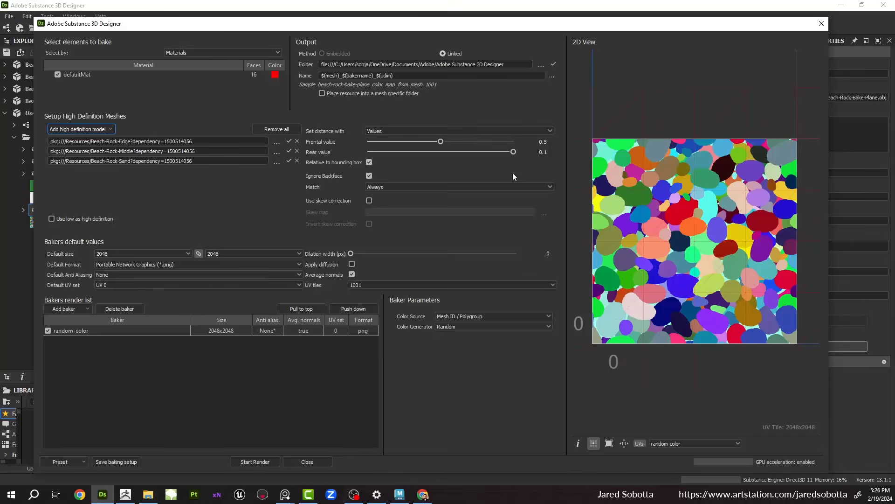
{"action": "left_click", "coordinate": [528, 150]}
{"action": "type", "text": ".3"}
{"action": "key", "text": "Return"}
Step: Add a Height Map from Mesh baker named Height and render the baker list
{"action": "left_click", "coordinate": [64, 309]}
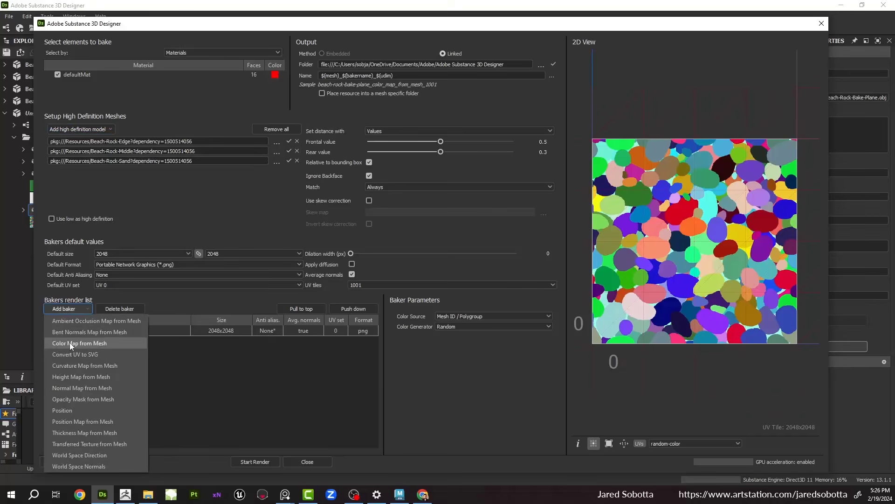
{"action": "left_click", "coordinate": [83, 377]}
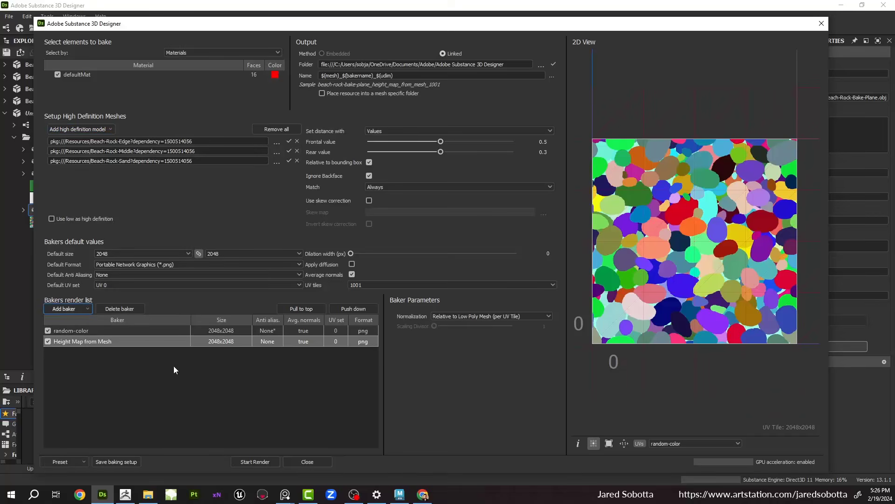
{"action": "double_click", "coordinate": [97, 343]}
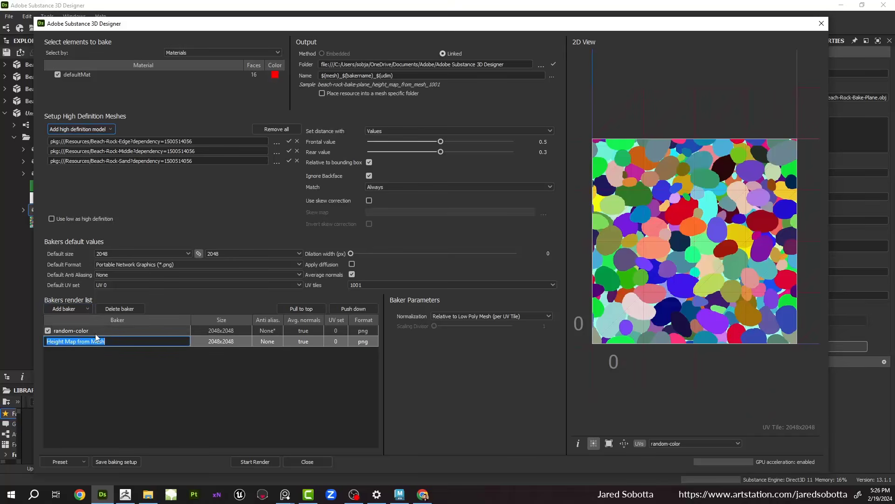
{"action": "type", "text": "Height"}
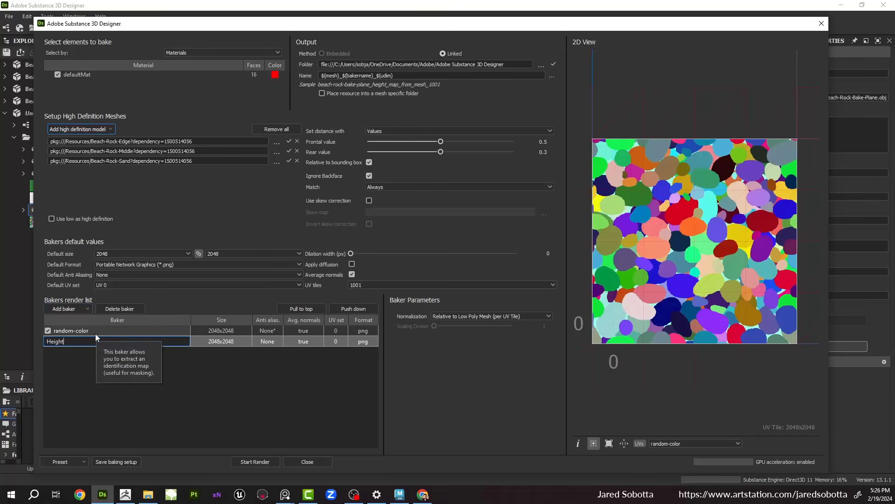
{"action": "key", "text": "Return"}
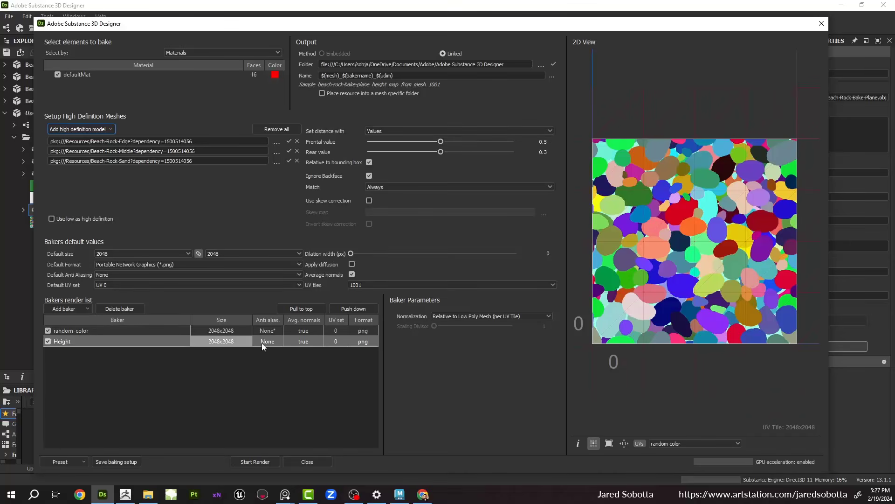
{"action": "left_click", "coordinate": [250, 460]}
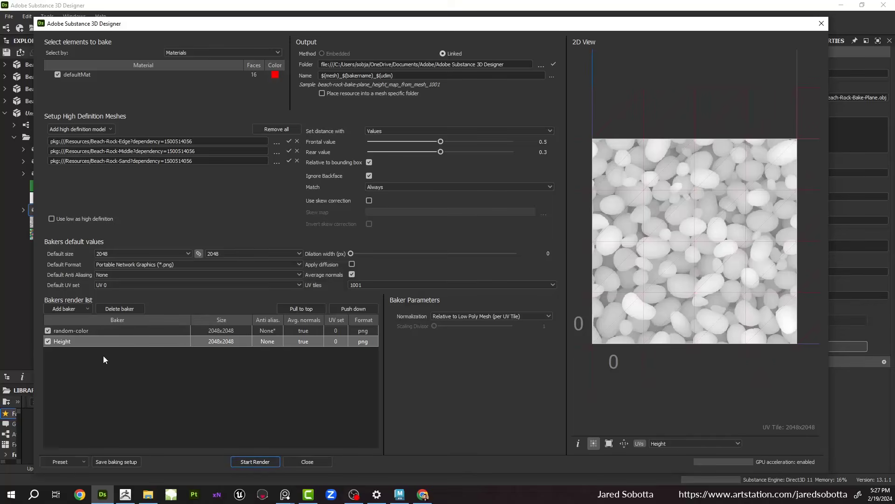
Step: Disable the random-color and Height bakers and remove Beach-Rock-Sand from the high definition meshes
{"action": "left_click_drag", "start_coordinate": [123, 28], "coordinate": [104, 26]}
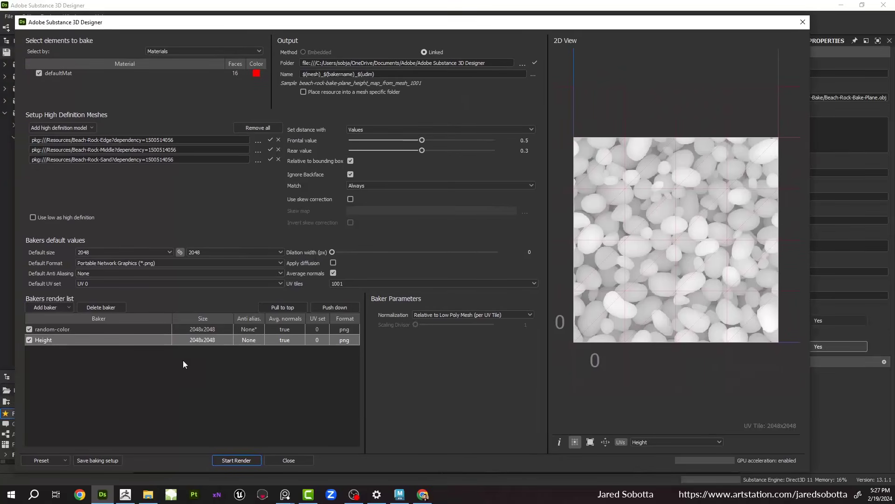
{"action": "left_click", "coordinate": [29, 340]}
{"action": "left_click", "coordinate": [29, 329]}
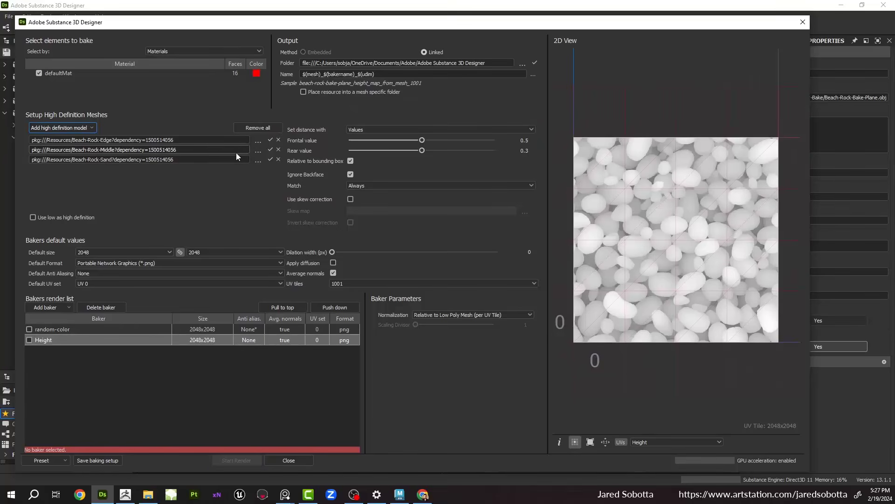
{"action": "left_click", "coordinate": [279, 159]}
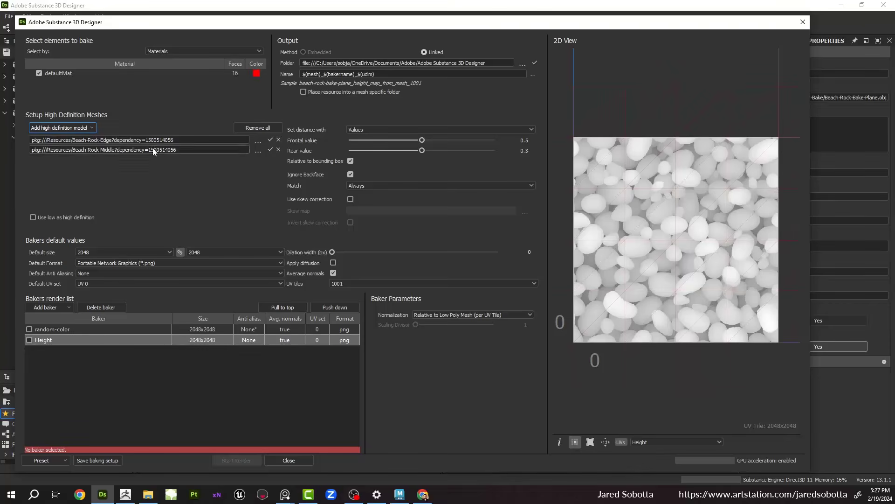
Step: Add an Opacity Mask from Mesh baker, render it from the edge and middle rocks, and close the baking window
{"action": "left_click", "coordinate": [52, 308]}
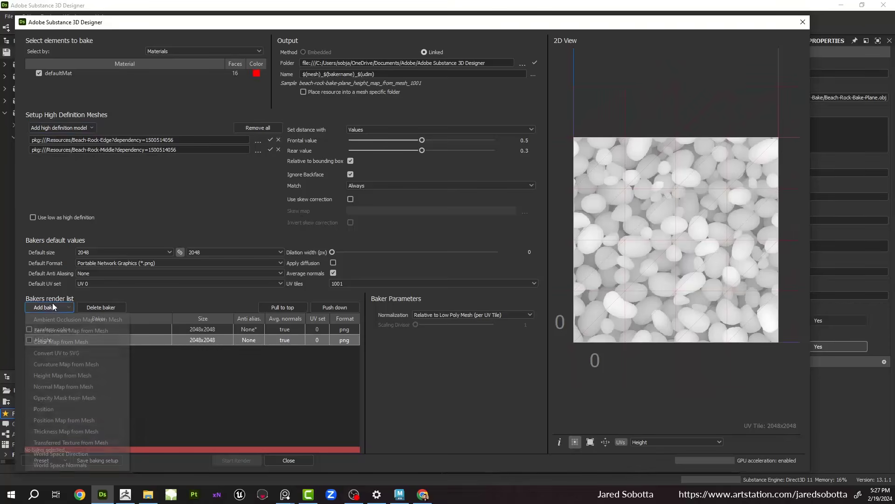
{"action": "left_click", "coordinate": [77, 398]}
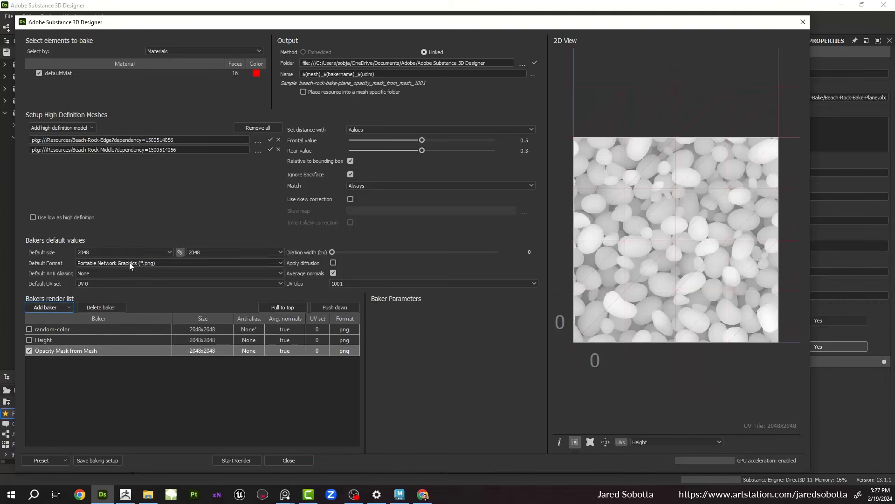
{"action": "left_click", "coordinate": [242, 459]}
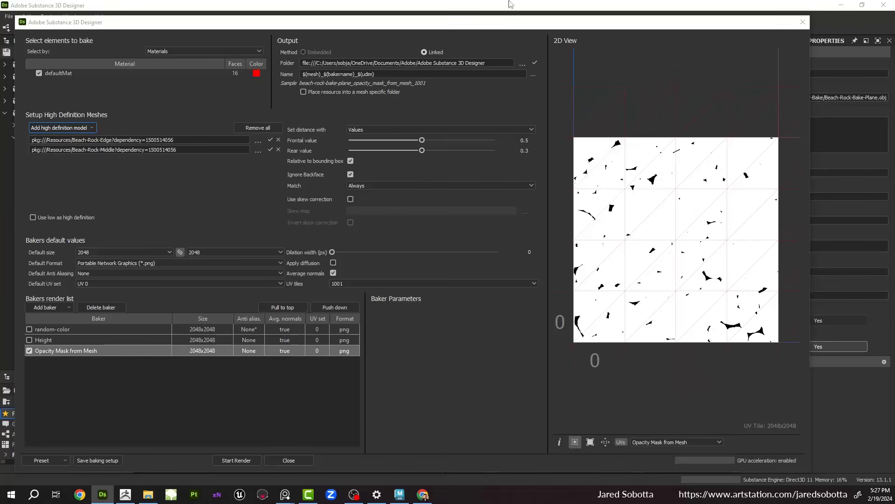
{"action": "left_click", "coordinate": [301, 462]}
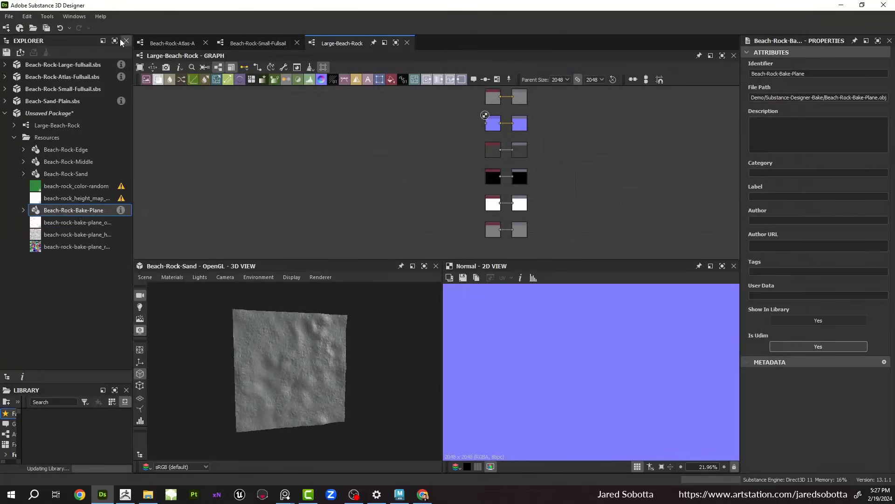
{"action": "middle_click_drag", "start_coordinate": [268, 161], "coordinate": [352, 180]}
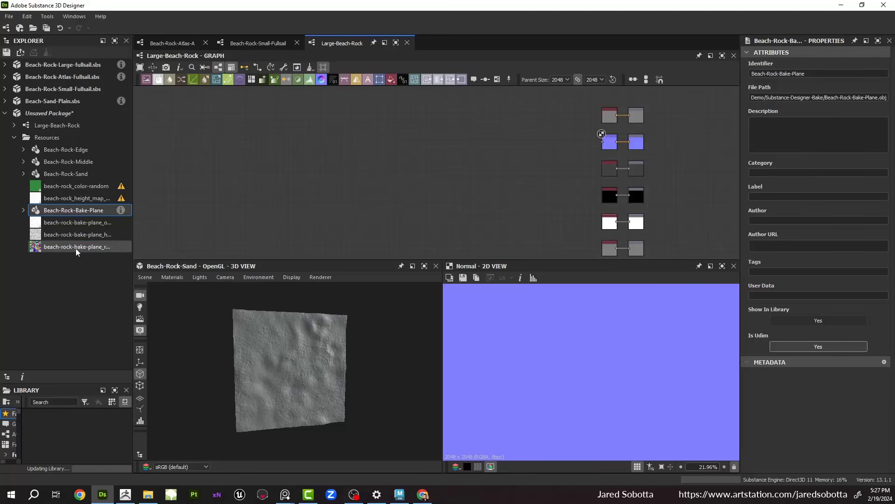
Step: Remove the outdated beach-rock_color-random and beach-rock_height_map bitmaps from the package resources
{"action": "left_click", "coordinate": [57, 246]}
{"action": "left_click", "coordinate": [68, 198]}
{"action": "left_click", "coordinate": [66, 186], "text": "shift"}
{"action": "right_click", "coordinate": [65, 186]}
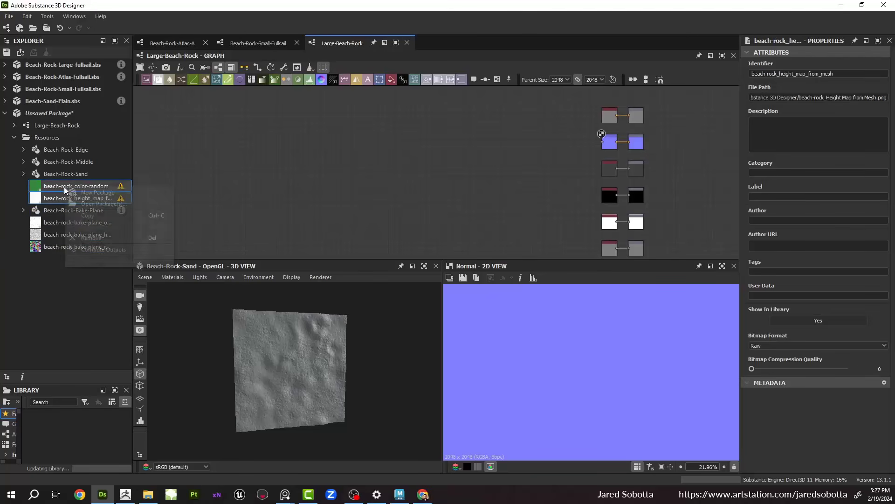
{"action": "left_click", "coordinate": [107, 238]}
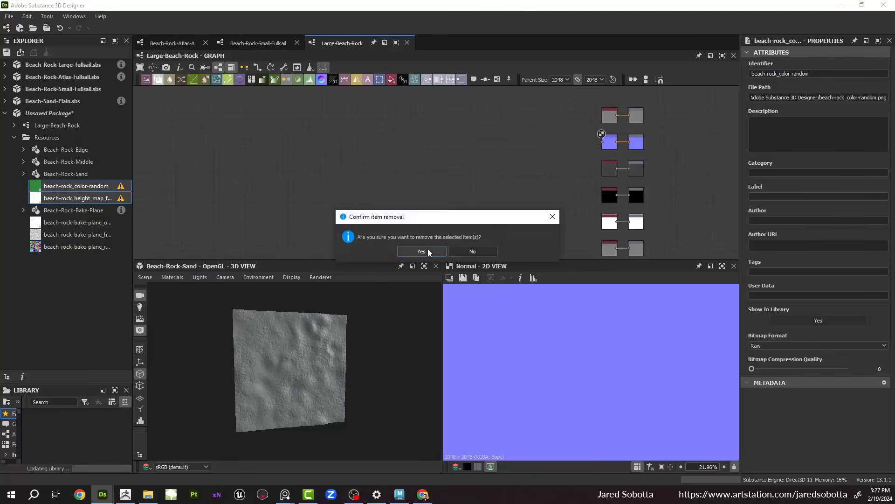
{"action": "left_click", "coordinate": [421, 251]}
Step: Add the baked opacity mask, height and random-color maps to the Large-Beach-Rock graph as bitmap nodes
{"action": "left_click", "coordinate": [71, 196]}
{"action": "left_click", "coordinate": [77, 222], "text": "shift"}
{"action": "left_click_drag", "start_coordinate": [76, 223], "coordinate": [274, 173]}
{"action": "middle_click_drag", "start_coordinate": [399, 172], "coordinate": [454, 170]}
{"action": "middle_click_drag", "start_coordinate": [350, 183], "coordinate": [376, 159]}
{"action": "scroll", "coordinate": [259, 164], "scroll_direction": "up", "scroll_amount": 1}
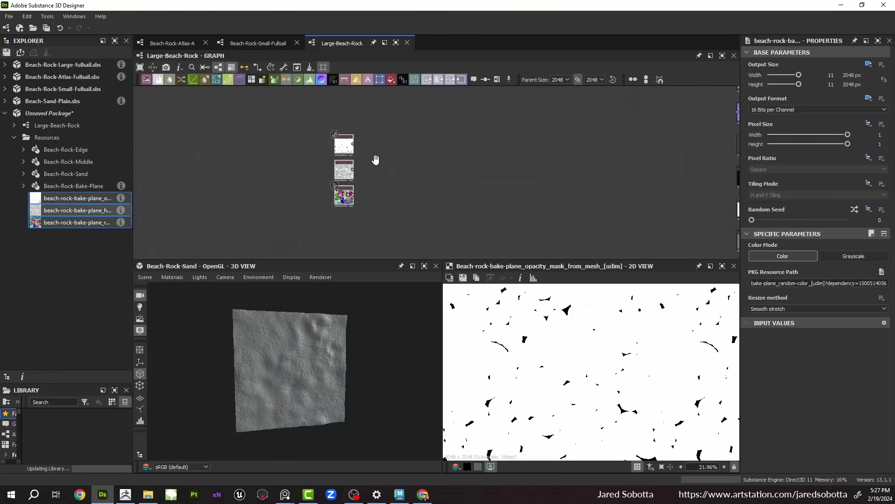
Step: Connect an Invert Grayscale node to the opacity mask bitmap and fit its result in the 2D view
{"action": "scroll", "coordinate": [360, 150], "scroll_direction": "up", "scroll_amount": 3}
{"action": "left_click_drag", "start_coordinate": [338, 149], "coordinate": [409, 153]}
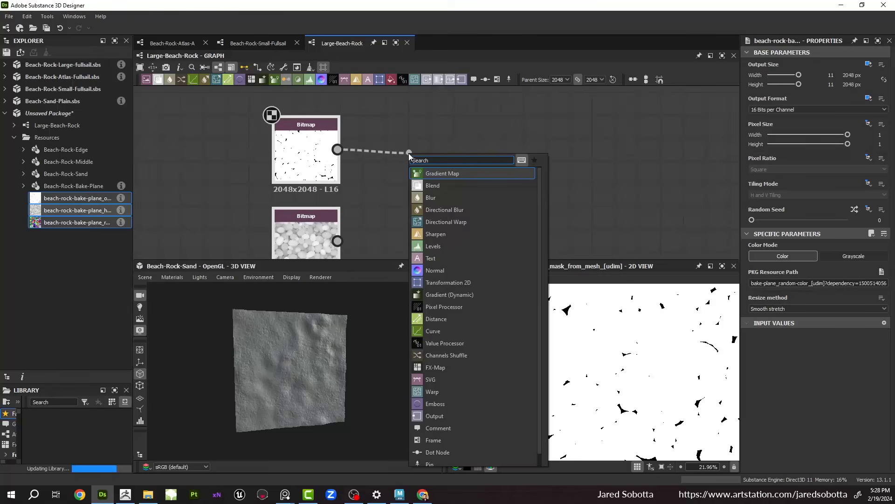
{"action": "type", "text": "invert"}
{"action": "key", "text": "Return"}
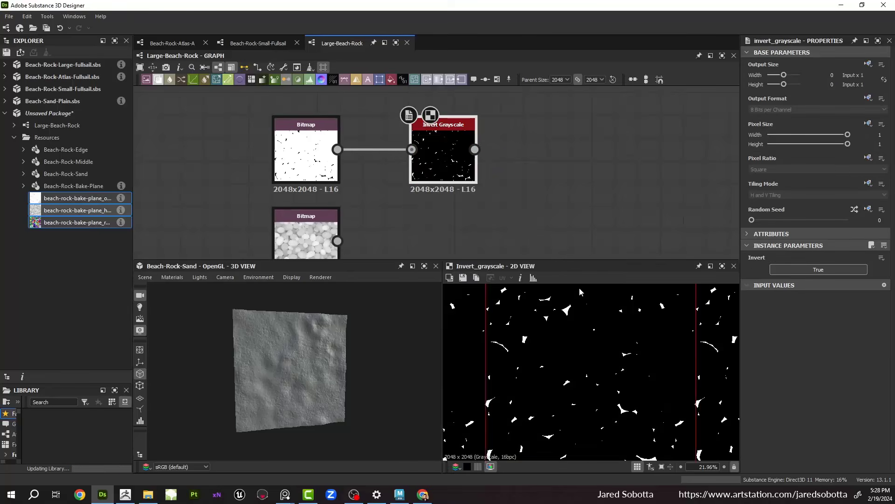
{"action": "scroll", "coordinate": [561, 331], "scroll_direction": "down", "scroll_amount": 4}
{"action": "key", "text": "space"}
{"action": "key", "text": "f"}
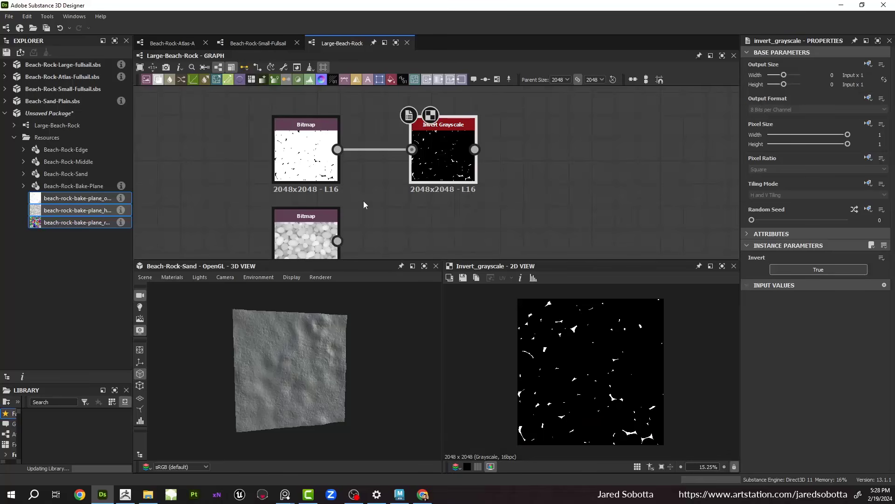
Step: Connect an Auto Levels node to the height bitmap's output
{"action": "middle_click_drag", "start_coordinate": [415, 240], "coordinate": [401, 165]}
{"action": "left_click", "coordinate": [311, 177]}
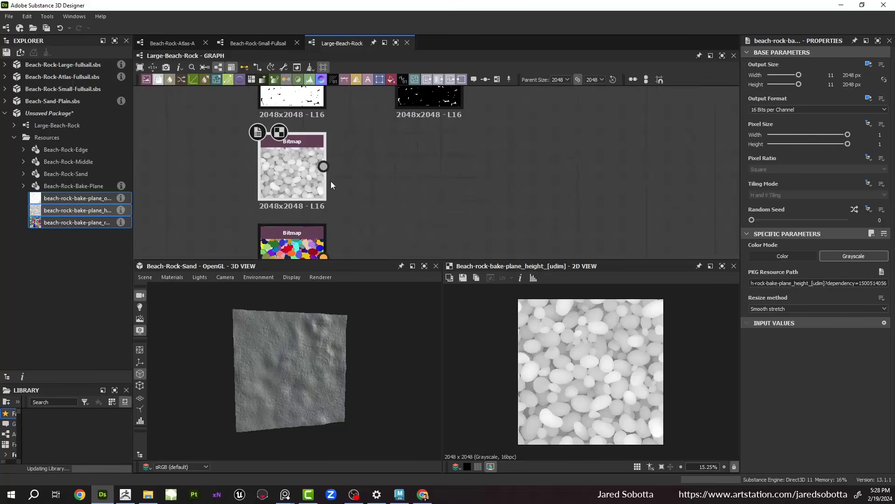
{"action": "left_click_drag", "start_coordinate": [373, 173], "coordinate": [371, 163]}
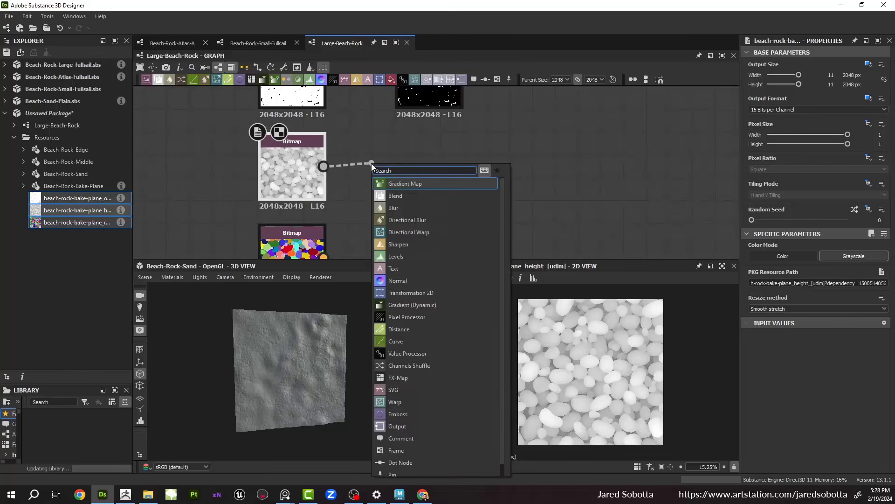
{"action": "type", "text": "auto"}
{"action": "key", "text": "Down"}
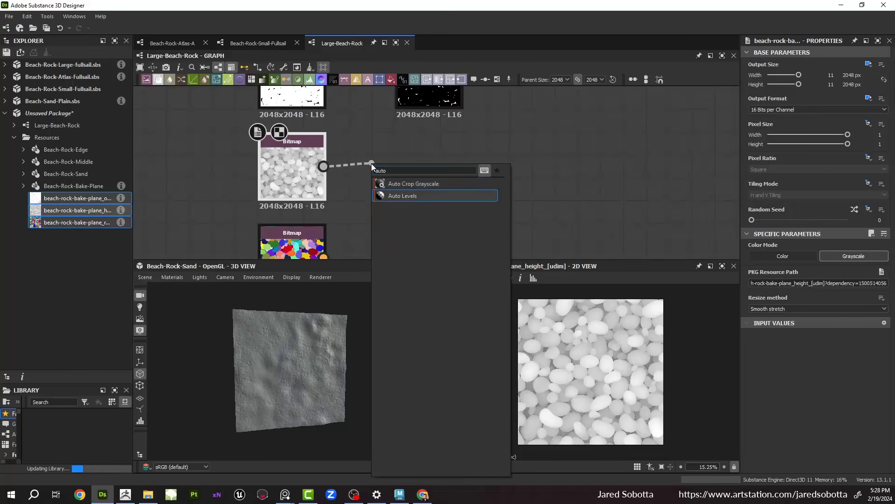
{"action": "key", "text": "Return"}
{"action": "middle_click_drag", "start_coordinate": [389, 219], "coordinate": [384, 144]}
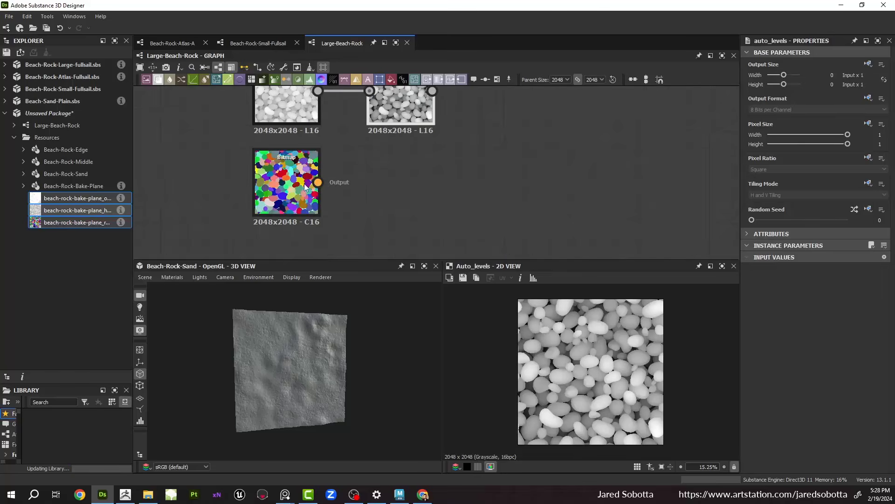
Step: Move the random-color bitmap above the opacity mask bitmap and connect an RGBA Split node to its output
{"action": "double_click", "coordinate": [295, 182]}
{"action": "scroll", "coordinate": [311, 159], "scroll_direction": "down", "scroll_amount": 4}
{"action": "middle_click_drag", "start_coordinate": [311, 160], "coordinate": [310, 213]}
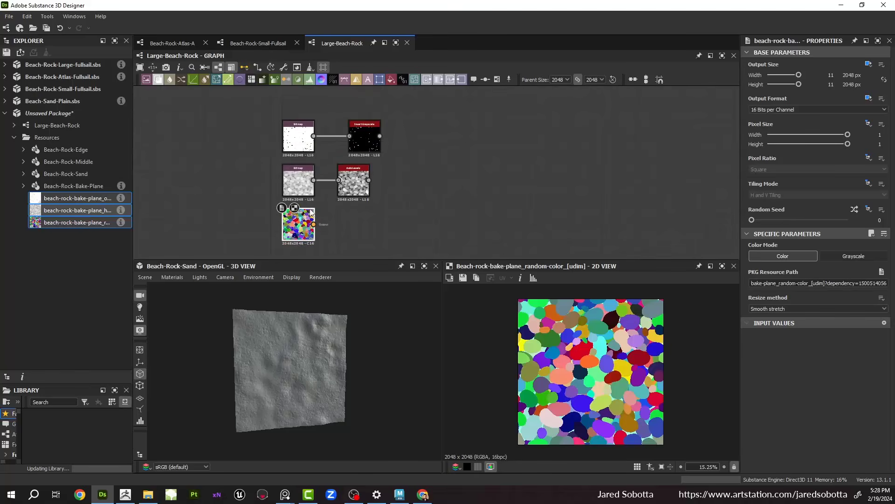
{"action": "left_click_drag", "start_coordinate": [302, 225], "coordinate": [302, 101]}
{"action": "middle_click_drag", "start_coordinate": [310, 139], "coordinate": [306, 176]}
{"action": "left_click_drag", "start_coordinate": [295, 139], "coordinate": [343, 113]}
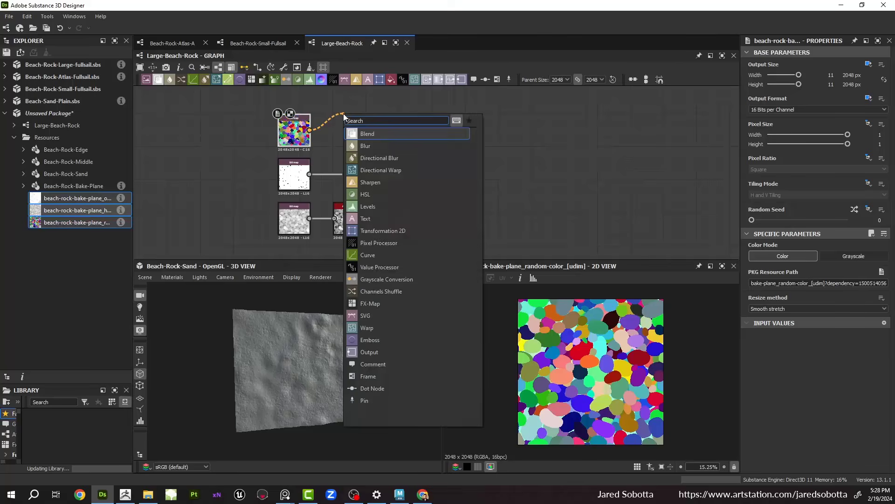
{"action": "type", "text": "rgba"}
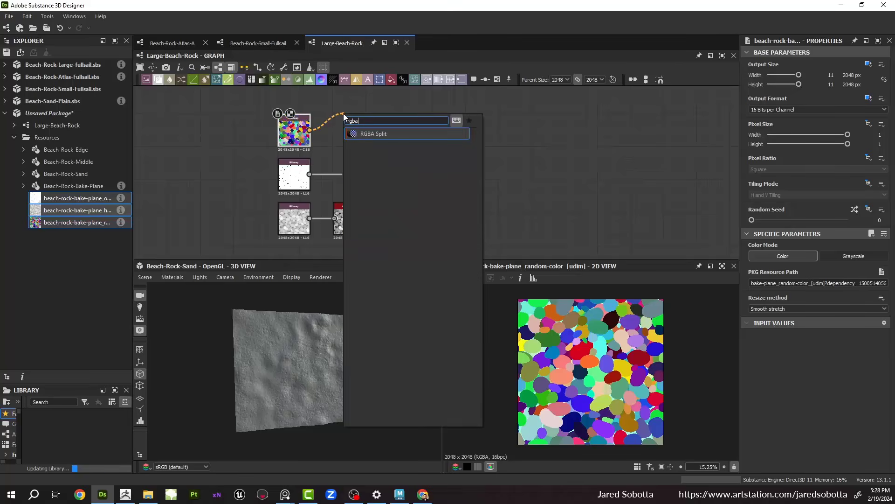
{"action": "left_click", "coordinate": [396, 135]}
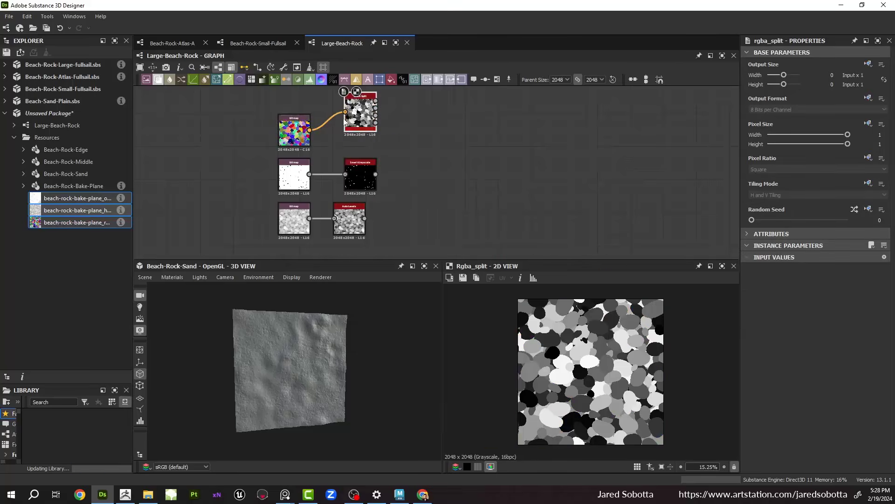
{"action": "mouse_move", "coordinate": [353, 110]}
{"action": "left_mouse_down"}
{"action": "mouse_move", "coordinate": [353, 132]}
{"action": "mouse_move", "coordinate": [353, 121]}
{"action": "left_mouse_up"}
{"action": "scroll", "coordinate": [529, 349], "scroll_direction": "up", "scroll_amount": 6}
{"action": "scroll", "coordinate": [529, 349], "scroll_direction": "up", "scroll_amount": 4}
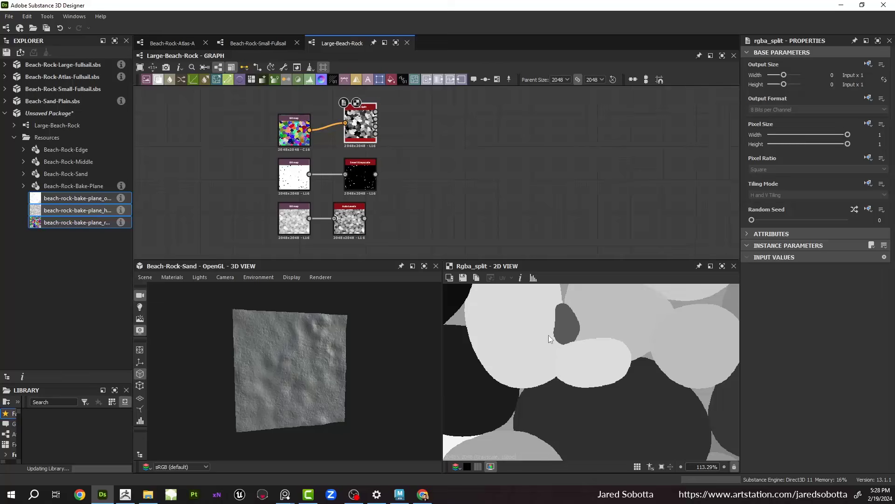
{"action": "left_click", "coordinate": [520, 277]}
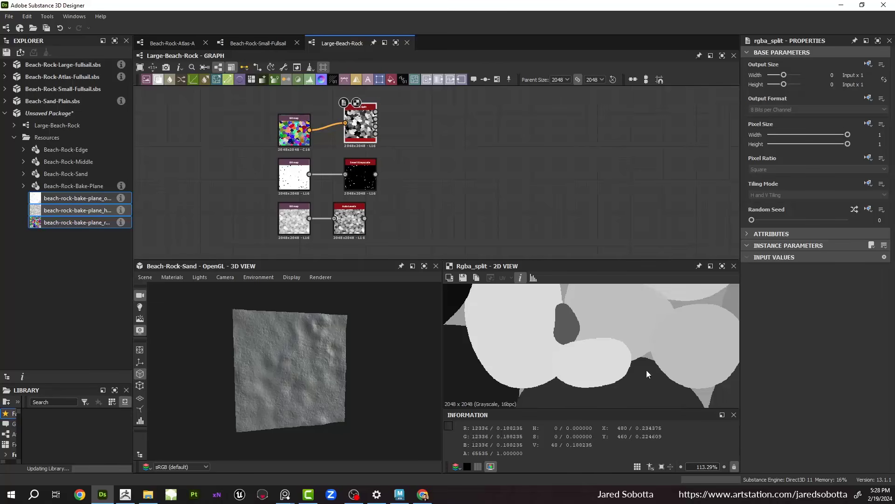
{"action": "scroll", "coordinate": [647, 370], "scroll_direction": "down", "scroll_amount": 3}
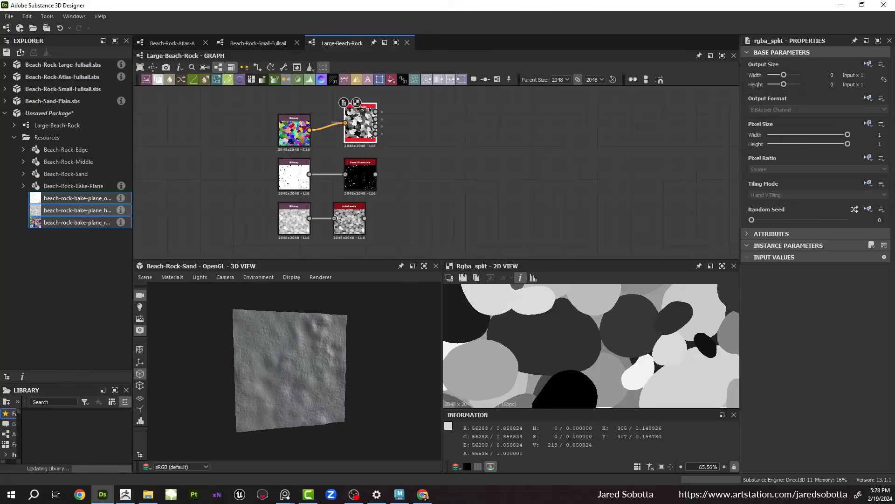
{"action": "scroll", "coordinate": [368, 134], "scroll_direction": "up", "scroll_amount": 4}
{"action": "double_click", "coordinate": [376, 114]}
{"action": "double_click", "coordinate": [376, 132]}
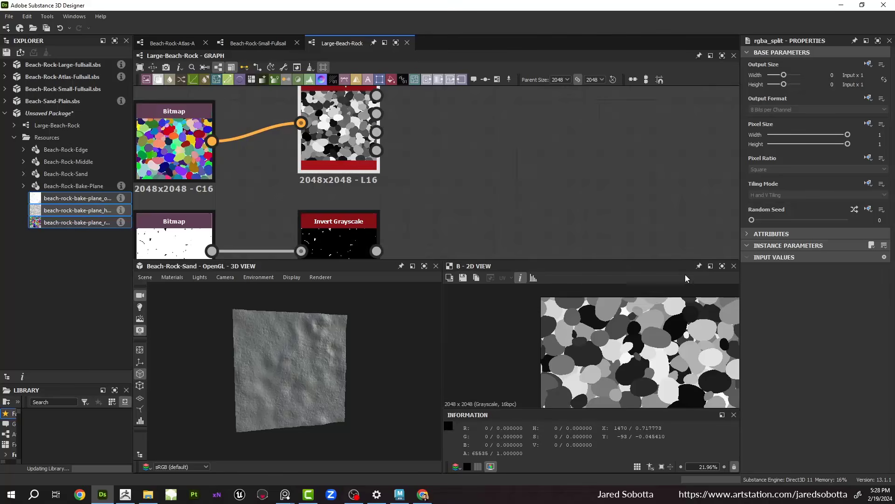
{"action": "scroll", "coordinate": [673, 331], "scroll_direction": "up", "scroll_amount": 3}
{"action": "scroll", "coordinate": [643, 336], "scroll_direction": "down", "scroll_amount": 5}
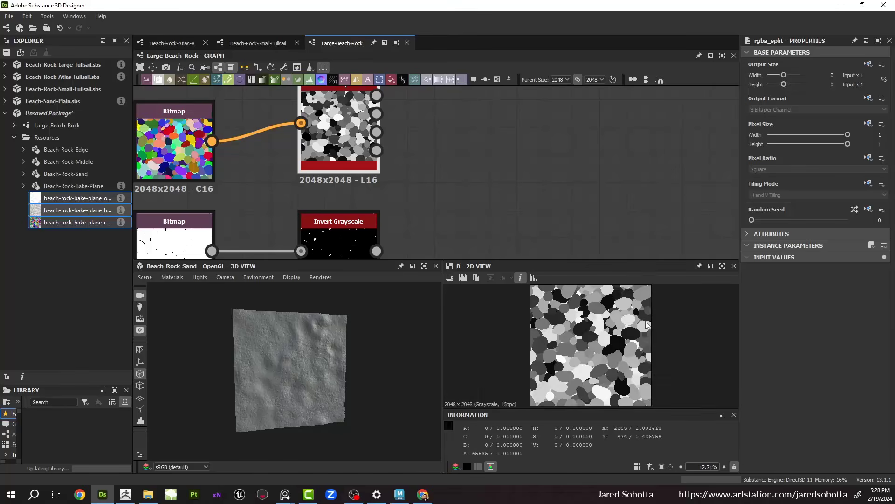
{"action": "scroll", "coordinate": [646, 325], "scroll_direction": "up", "scroll_amount": 6}
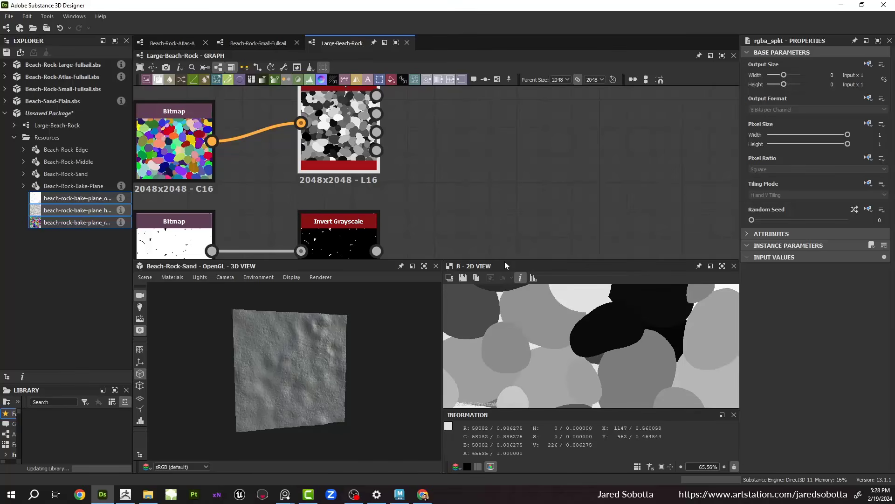
Step: Move the random-color bitmap and its RGBA Split node farther above the other bitmap nodes
{"action": "scroll", "coordinate": [417, 188], "scroll_direction": "down", "scroll_amount": 5}
{"action": "scroll", "coordinate": [377, 182], "scroll_direction": "up", "scroll_amount": 3}
{"action": "scroll", "coordinate": [342, 188], "scroll_direction": "down", "scroll_amount": 1}
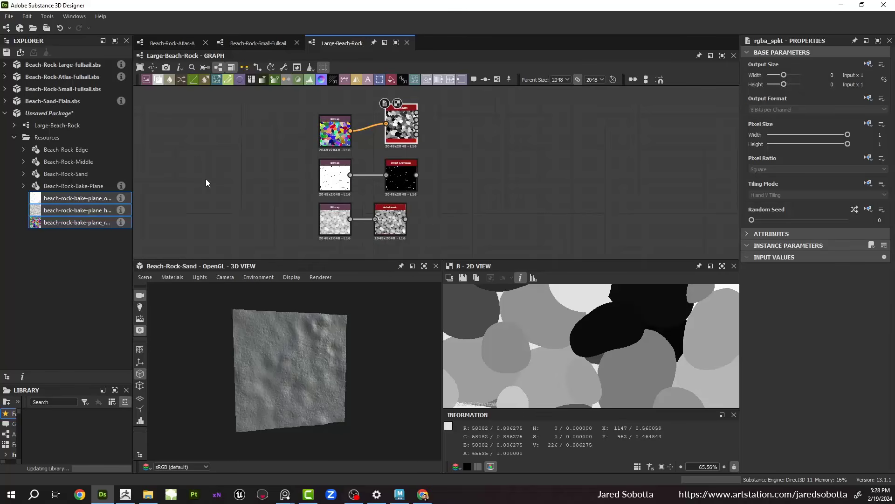
{"action": "middle_click_drag", "start_coordinate": [282, 93], "coordinate": [216, 175]}
{"action": "left_click_drag", "start_coordinate": [217, 150], "coordinate": [326, 128]}
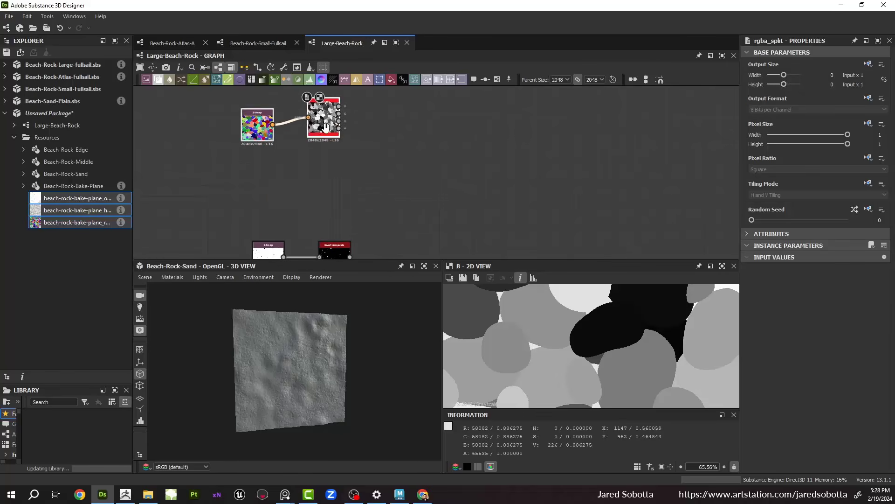
{"action": "middle_click_drag", "start_coordinate": [326, 128], "coordinate": [316, 193]}
Step: Add a Dot node to the RGBA Split's first output and place it close to the split node
{"action": "scroll", "coordinate": [320, 174], "scroll_direction": "up", "scroll_amount": 2}
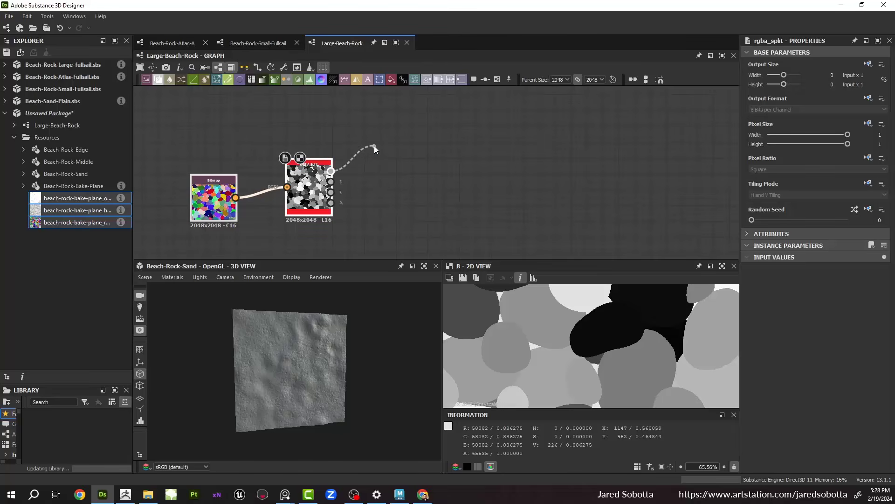
{"action": "left_click_drag", "start_coordinate": [374, 146], "coordinate": [373, 147]}
{"action": "type", "text": "do"}
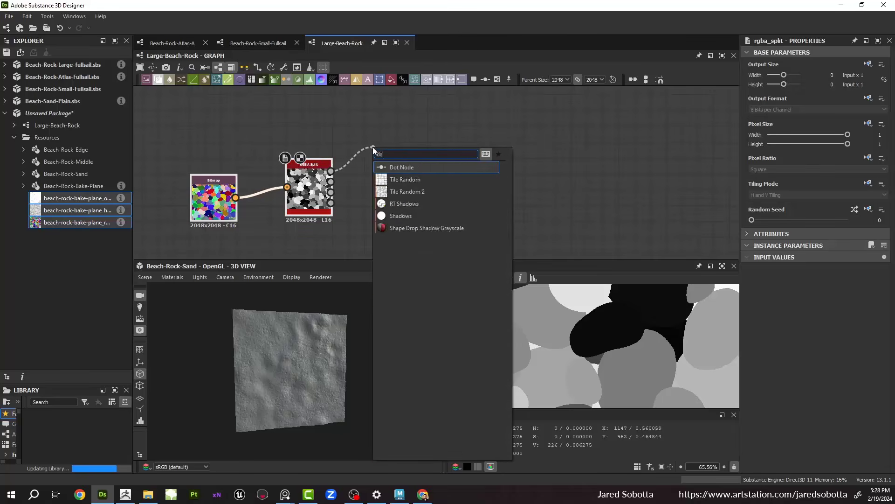
{"action": "type", "text": "t"}
{"action": "left_click", "coordinate": [400, 168]}
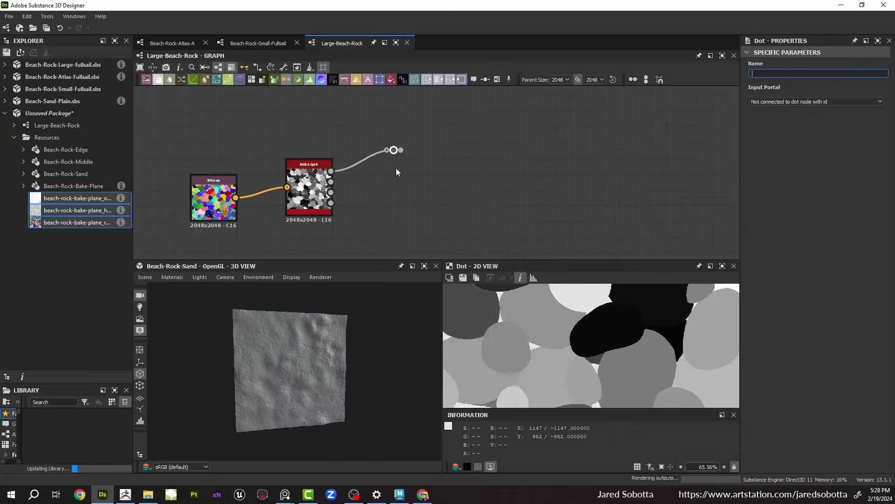
{"action": "left_click_drag", "start_coordinate": [393, 151], "coordinate": [372, 151]}
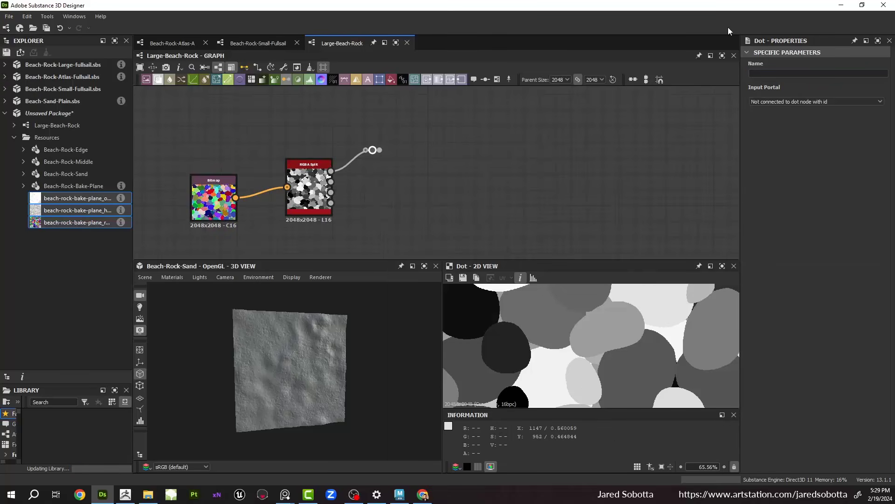
Step: Name the new dot node random-color-a
{"action": "left_click", "coordinate": [767, 73]}
{"action": "type", "text": "random-color-=a"}
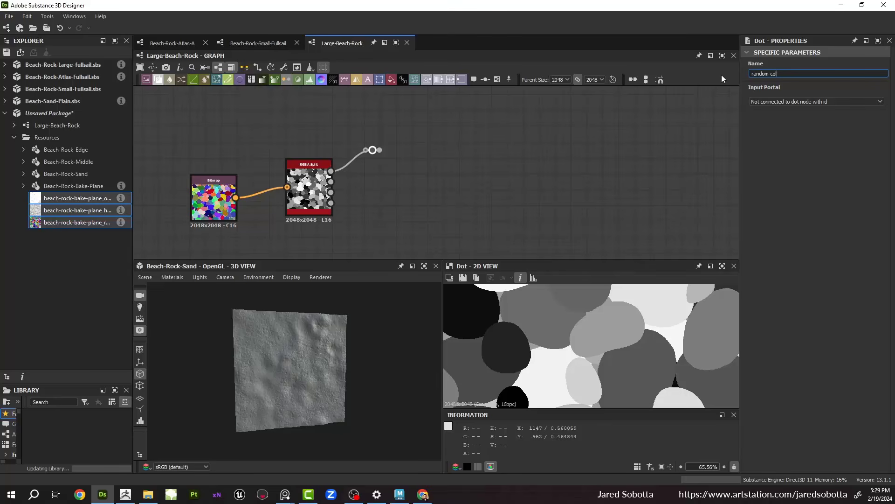
{"action": "key", "text": "BackSpace"}
{"action": "key", "text": "BackSpace"}
{"action": "type", "text": "a"}
{"action": "key", "text": "Return"}
{"action": "left_click", "coordinate": [382, 154]}
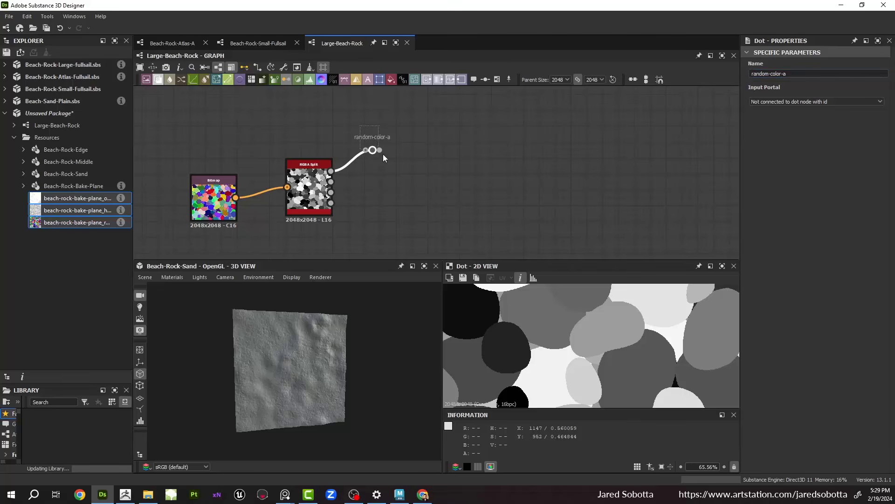
Step: Duplicate the random-color-a dot node, connect the copy to the RGBA Split's second output and name it random-color-b
{"action": "scroll", "coordinate": [373, 161], "scroll_direction": "up", "scroll_amount": 3}
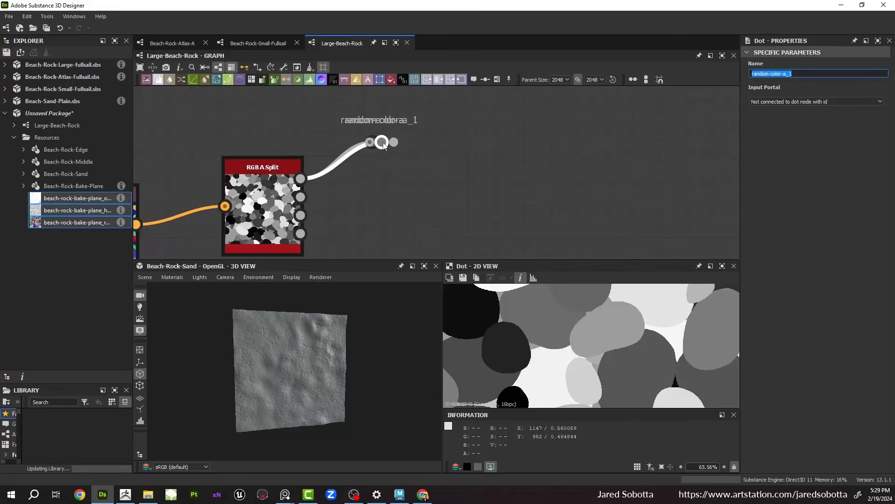
{"action": "key", "text": "ctrl+d"}
{"action": "left_click_drag", "start_coordinate": [301, 197], "coordinate": [372, 183]}
{"action": "left_click", "coordinate": [809, 73]}
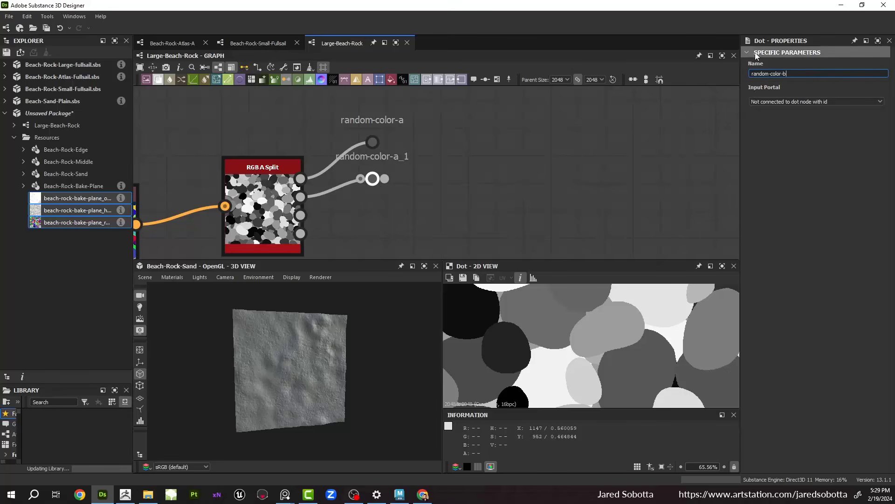
{"action": "key", "text": "Return"}
Step: Duplicate the random-color-b dot node, connect the copy to the RGBA Split's third output and name it random-color-c
{"action": "middle_click_drag", "start_coordinate": [453, 151], "coordinate": [452, 66]}
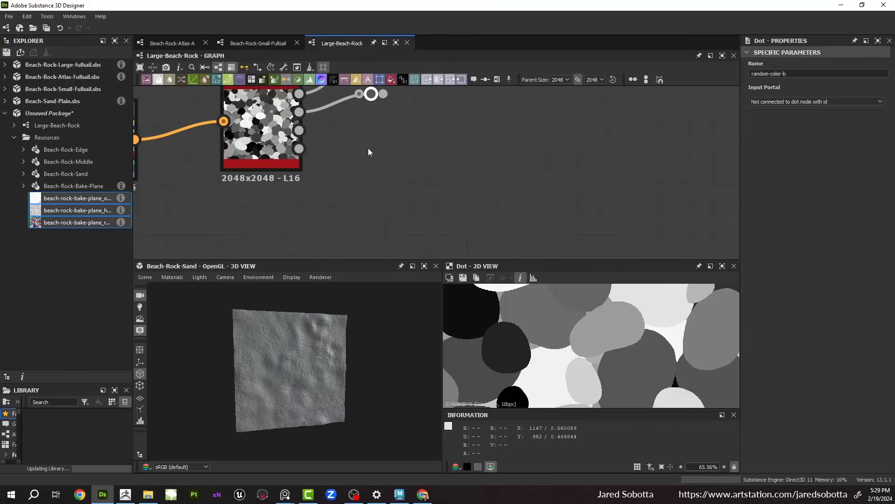
{"action": "middle_click_drag", "start_coordinate": [368, 147], "coordinate": [385, 194]}
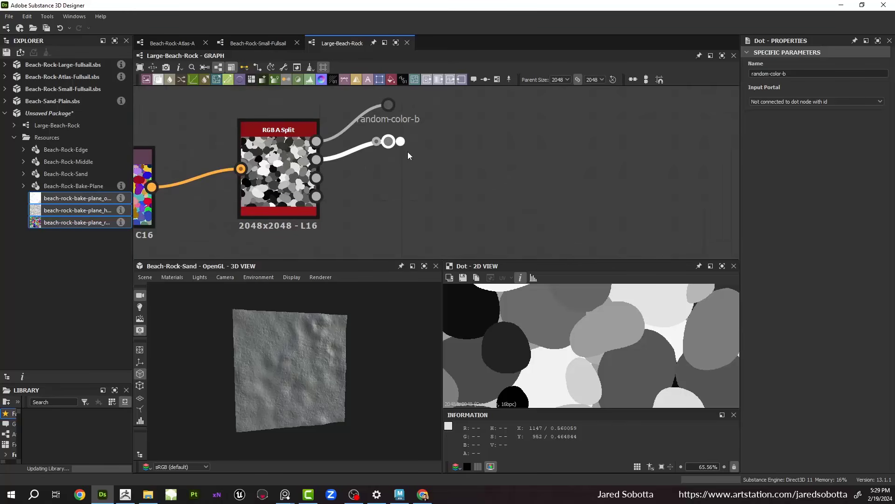
{"action": "key", "text": "ctrl+d"}
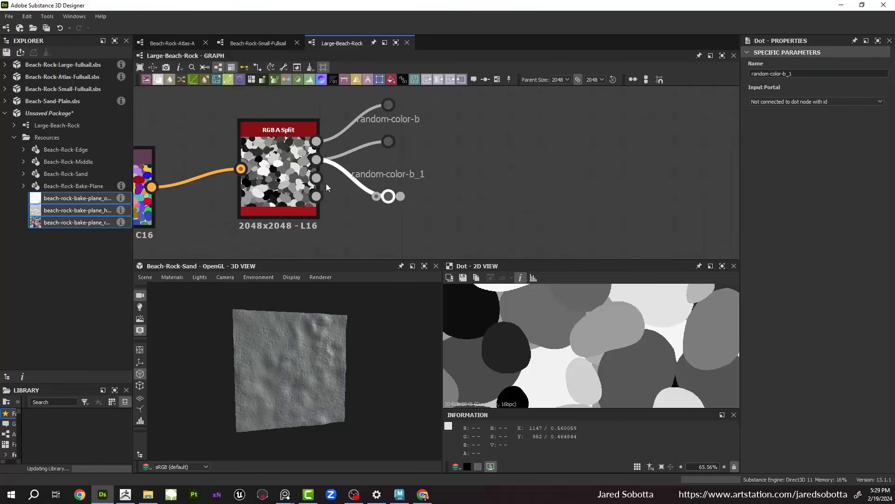
{"action": "scroll", "coordinate": [326, 185], "scroll_direction": "up", "scroll_amount": 1}
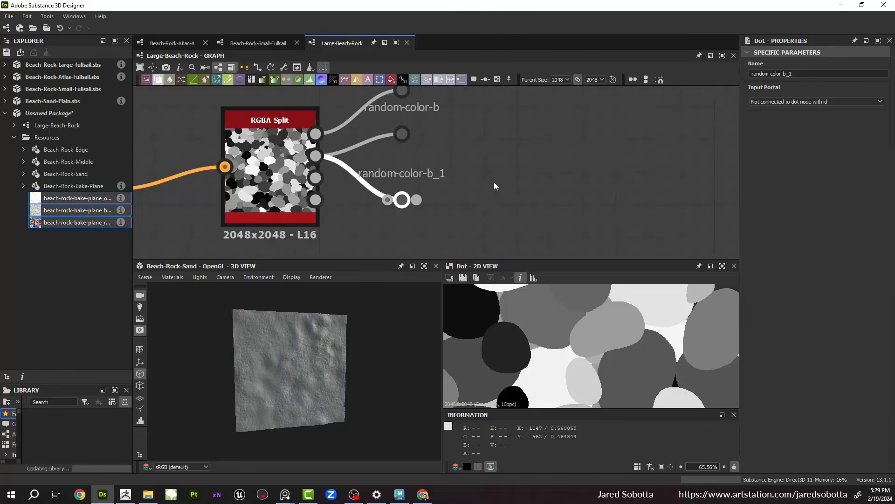
{"action": "scroll", "coordinate": [494, 182], "scroll_direction": "down", "scroll_amount": 2}
{"action": "scroll", "coordinate": [336, 203], "scroll_direction": "up", "scroll_amount": 3}
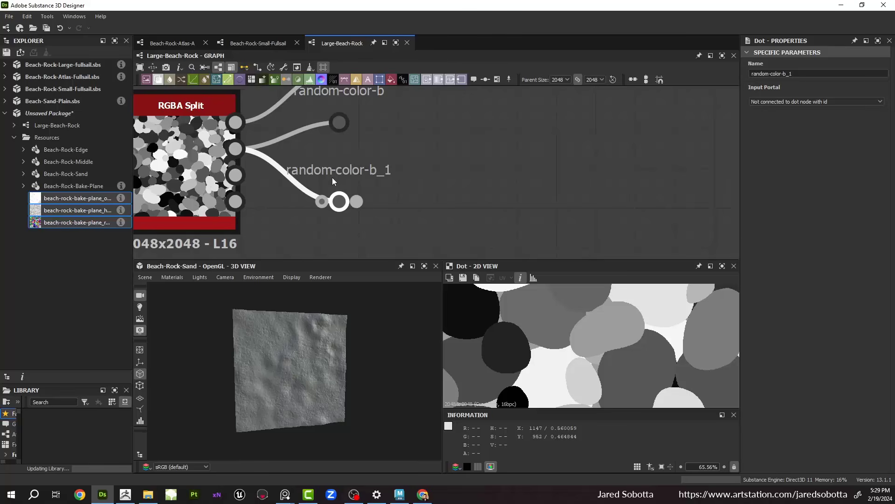
{"action": "left_click_drag", "start_coordinate": [235, 175], "coordinate": [322, 202]}
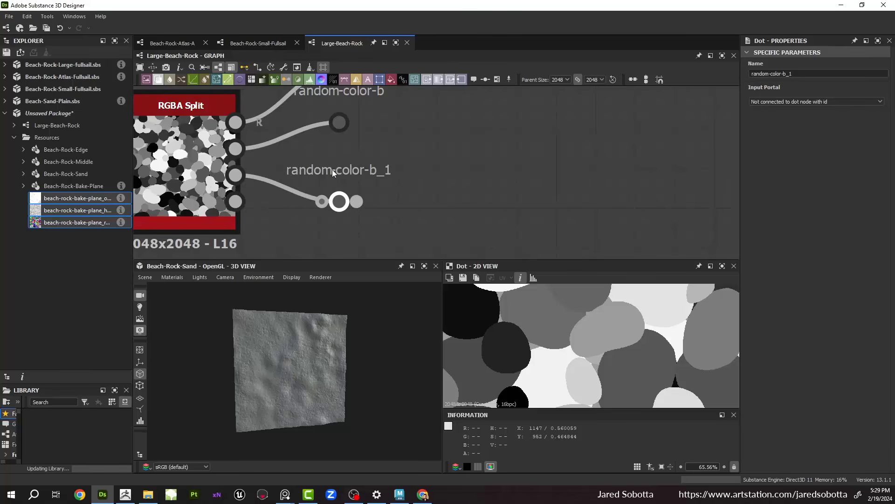
{"action": "left_click", "coordinate": [808, 72]}
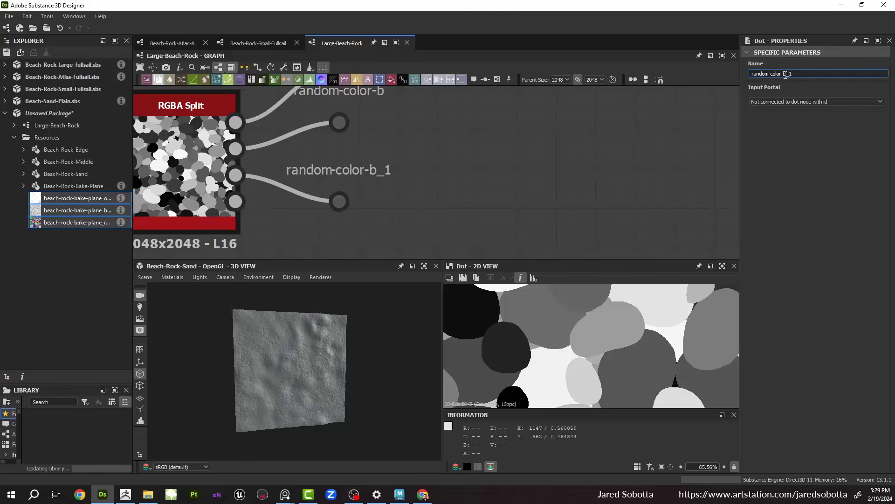
{"action": "type", "text": "c"}
{"action": "key", "text": "Return"}
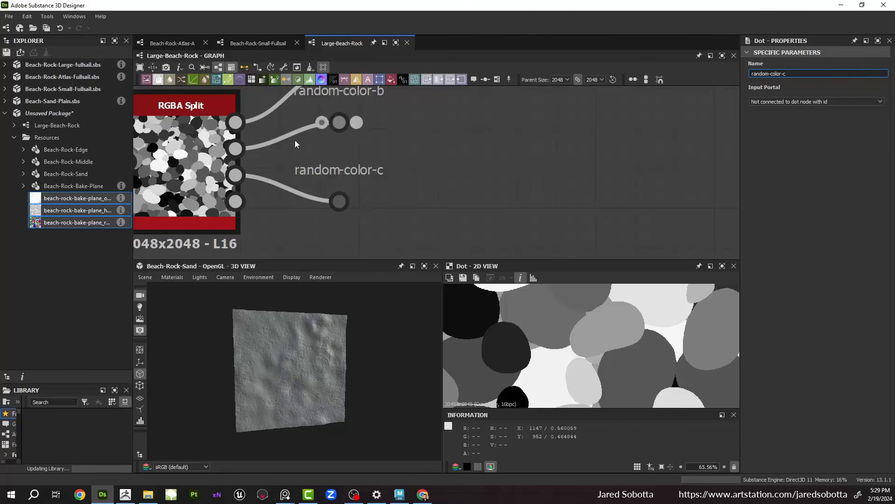
Step: Move the random-color bitmap, its RGBA Split and the three dot nodes down closer to the other bitmap nodes
{"action": "scroll", "coordinate": [296, 140], "scroll_direction": "down", "scroll_amount": 5}
{"action": "left_click_drag", "start_coordinate": [344, 107], "coordinate": [373, 177]}
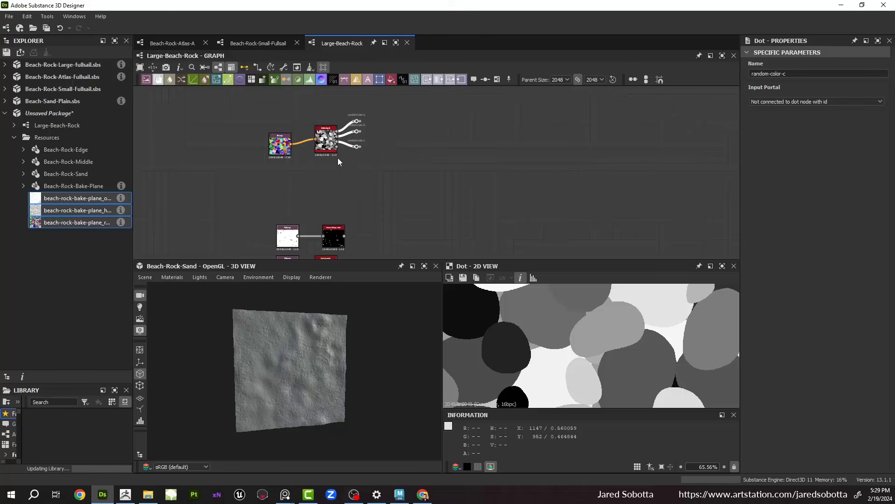
{"action": "middle_click_drag", "start_coordinate": [338, 158], "coordinate": [368, 128]}
{"action": "left_click_drag", "start_coordinate": [273, 100], "coordinate": [396, 145]}
{"action": "middle_click_drag", "start_coordinate": [340, 112], "coordinate": [338, 140]}
{"action": "left_click_drag", "start_coordinate": [266, 101], "coordinate": [405, 177]}
{"action": "left_click_drag", "start_coordinate": [358, 140], "coordinate": [366, 178]}
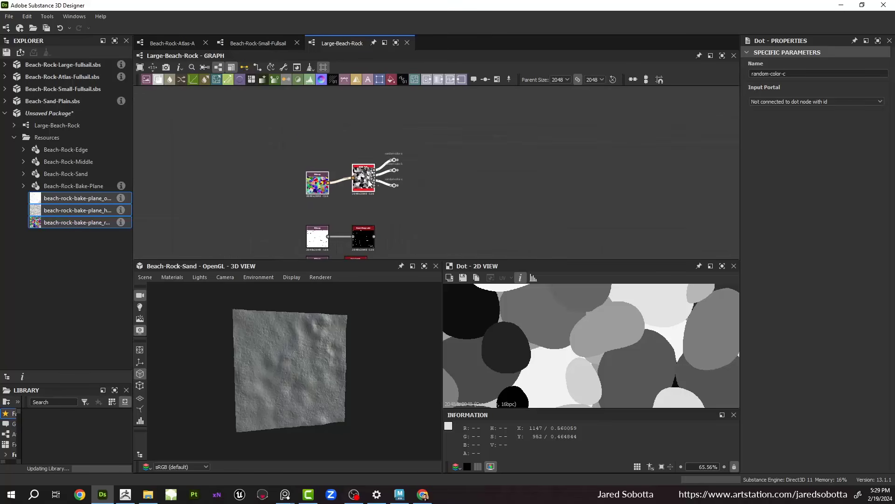
Step: Add a Dot node to the Invert Grayscale output, align it with that node and name it dirt-mask
{"action": "middle_click_drag", "start_coordinate": [373, 205], "coordinate": [367, 114]}
{"action": "scroll", "coordinate": [318, 151], "scroll_direction": "up", "scroll_amount": 4}
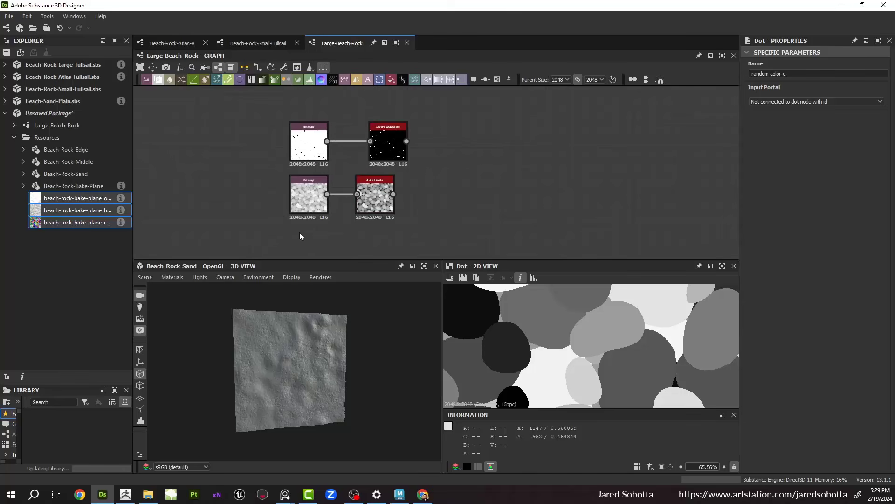
{"action": "middle_click_drag", "start_coordinate": [273, 147], "coordinate": [251, 234]}
{"action": "scroll", "coordinate": [297, 187], "scroll_direction": "down", "scroll_amount": 1}
{"action": "left_click_drag", "start_coordinate": [240, 186], "coordinate": [399, 183]}
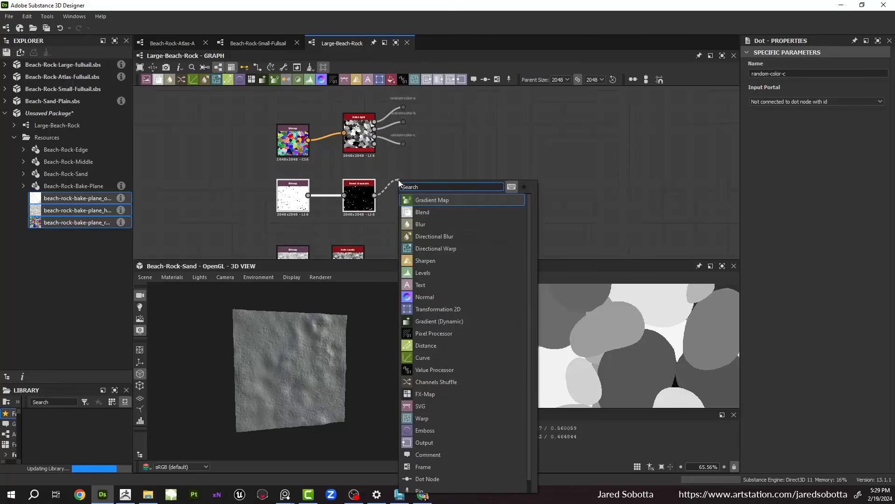
{"action": "type", "text": "dot"}
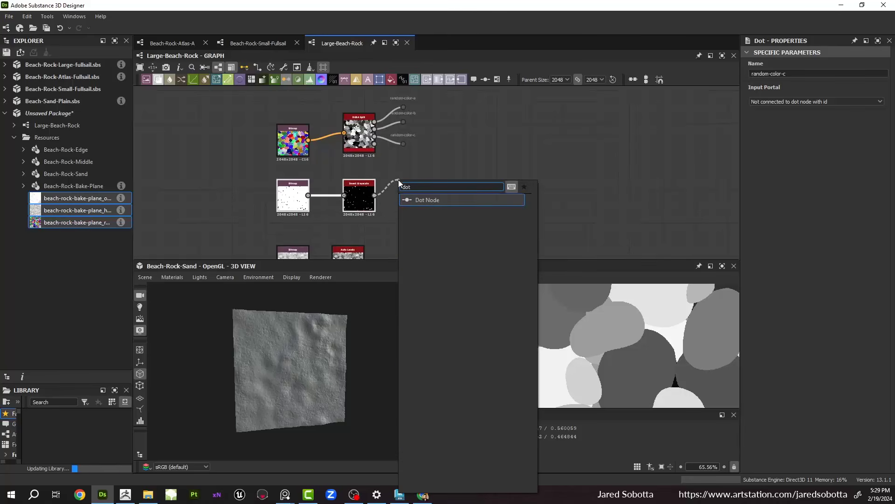
{"action": "left_click", "coordinate": [438, 204]}
{"action": "scroll", "coordinate": [409, 186], "scroll_direction": "up", "scroll_amount": 4}
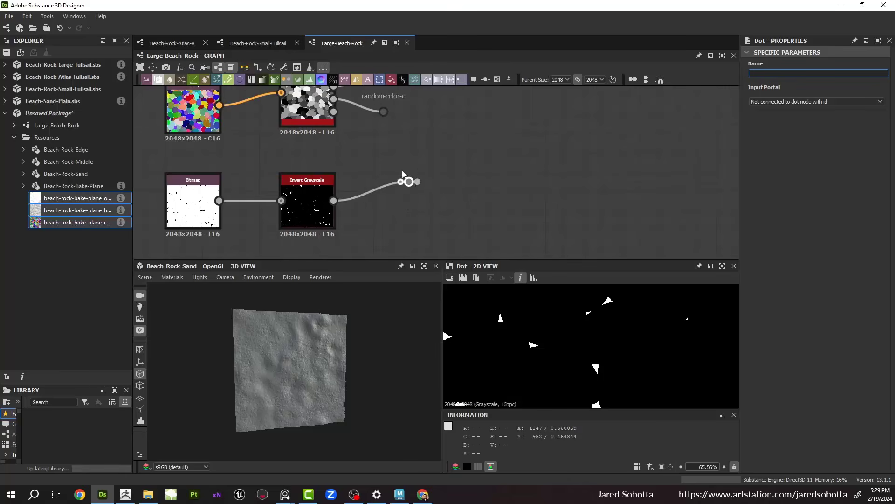
{"action": "left_click_drag", "start_coordinate": [409, 185], "coordinate": [397, 205]}
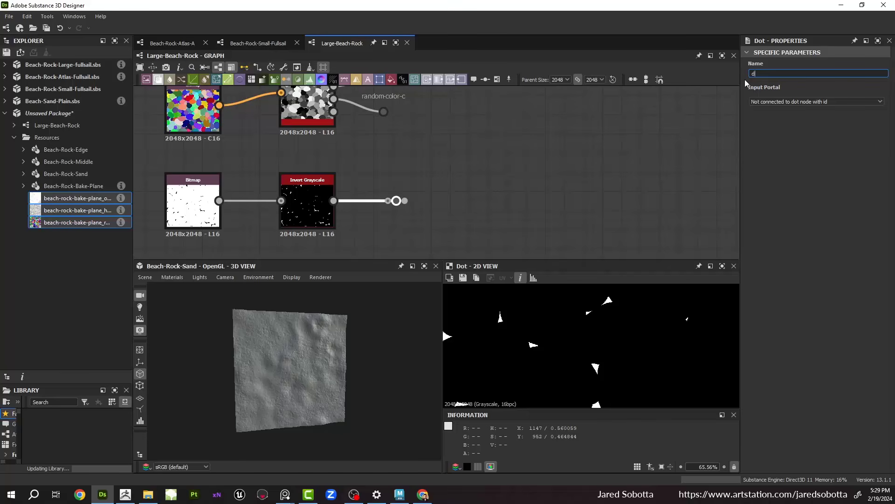
{"action": "type", "text": "dirt-mask"}
{"action": "key", "text": "Return"}
Step: Move the random-color and dirt-mask node groups together away from the height bitmap and its Auto Levels node
{"action": "scroll", "coordinate": [362, 206], "scroll_direction": "down", "scroll_amount": 3}
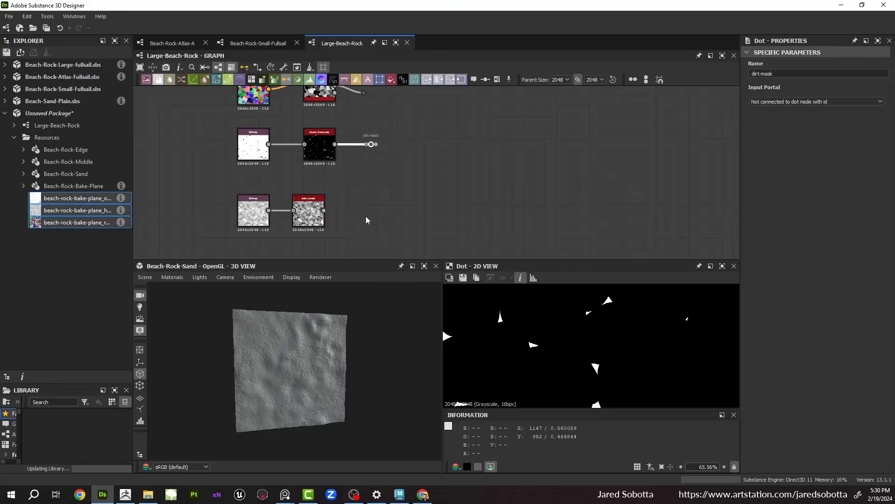
{"action": "scroll", "coordinate": [366, 220], "scroll_direction": "down", "scroll_amount": 3}
{"action": "left_click_drag", "start_coordinate": [325, 141], "coordinate": [306, 179]}
{"action": "middle_click_drag", "start_coordinate": [424, 199], "coordinate": [327, 155]}
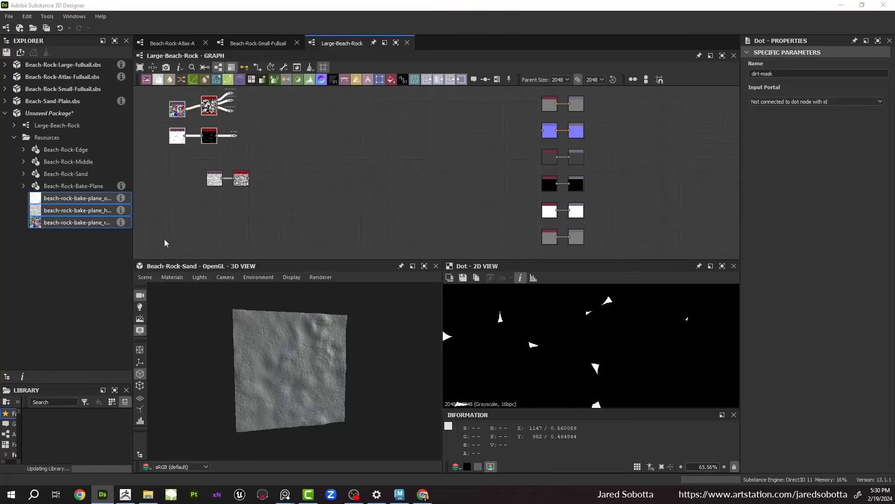
Step: Connect the Auto Levels output of the height map to the input of the Normal node
{"action": "scroll", "coordinate": [259, 207], "scroll_direction": "up", "scroll_amount": 2}
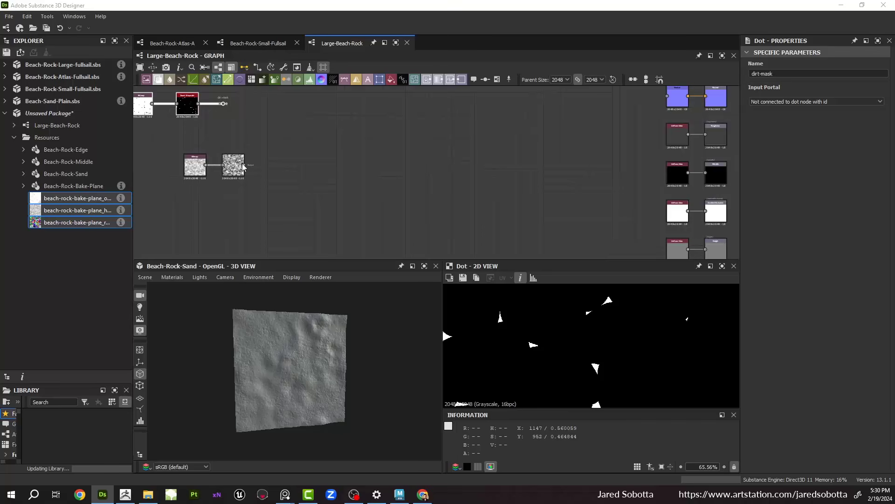
{"action": "left_click", "coordinate": [244, 165]}
{"action": "middle_click_drag", "start_coordinate": [474, 138], "coordinate": [254, 204]}
{"action": "left_click", "coordinate": [466, 156]}
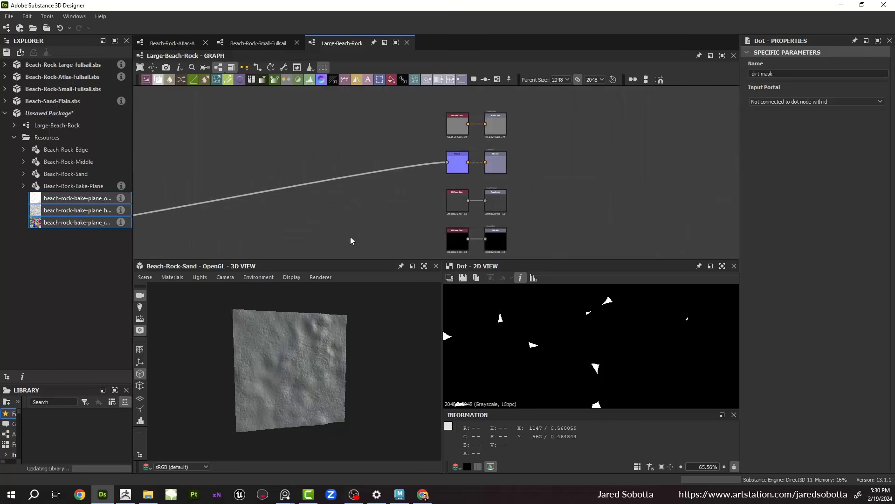
{"action": "scroll", "coordinate": [351, 238], "scroll_direction": "up", "scroll_amount": 1}
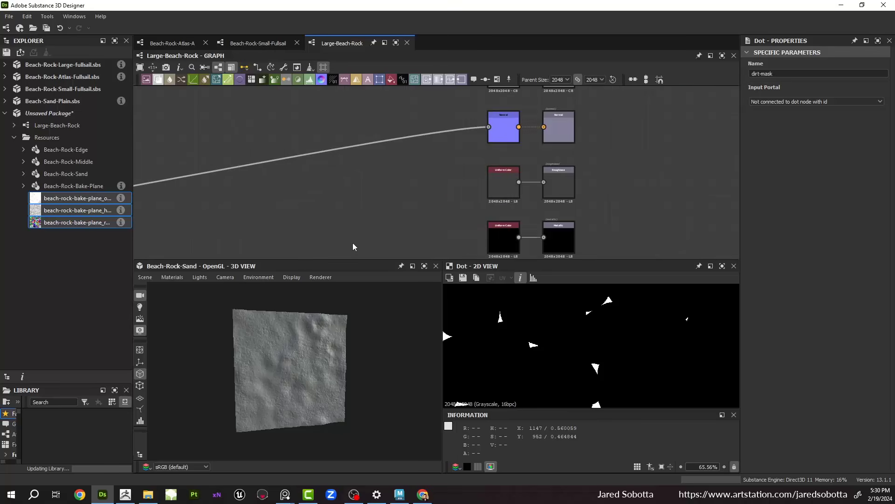
Step: Switch the 3D preview mesh to Rounded Cube, show the graph's outputs on it and examine the rock surface up close
{"action": "left_click", "coordinate": [146, 277]}
{"action": "left_click", "coordinate": [194, 373]}
{"action": "right_click", "coordinate": [416, 194]}
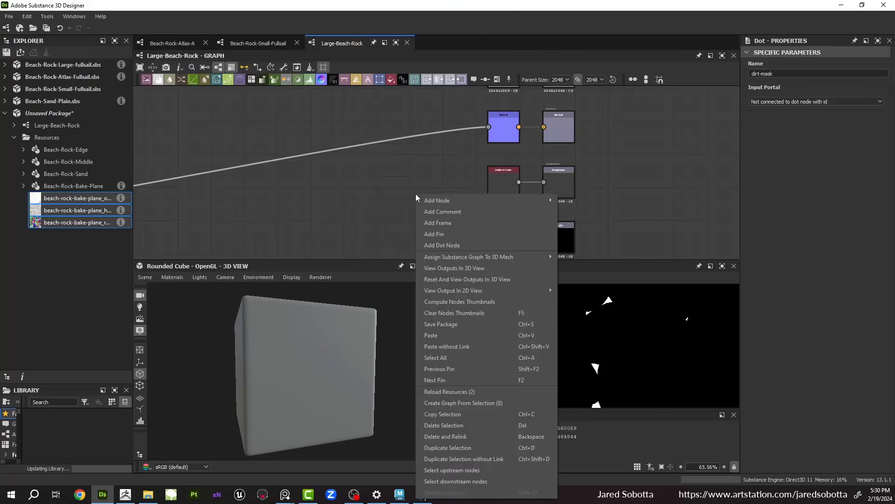
{"action": "left_click", "coordinate": [473, 268]}
{"action": "left_click_drag", "start_coordinate": [362, 301], "coordinate": [303, 329]}
{"action": "scroll", "coordinate": [315, 360], "scroll_direction": "up", "scroll_amount": 5}
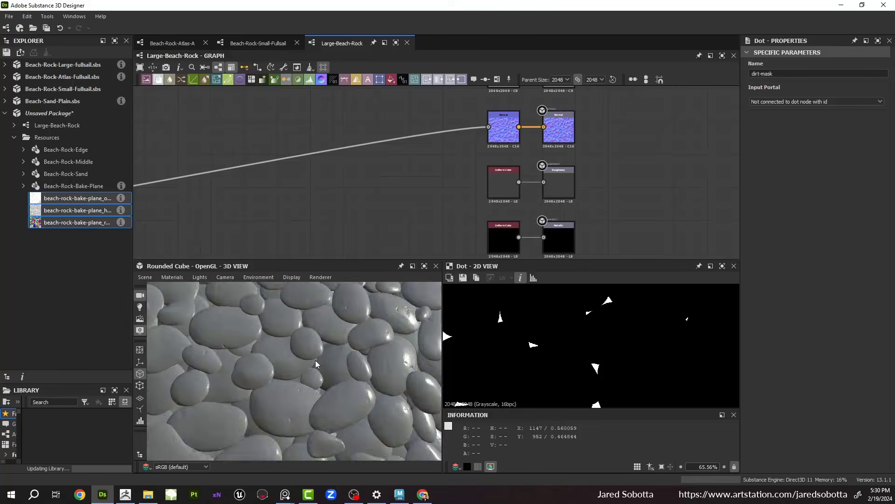
{"action": "scroll", "coordinate": [315, 350], "scroll_direction": "down", "scroll_amount": 3}
Step: Start saving the unsaved package under a new location and browse to Beach-Rock-Tutorial > Fullsail-Demo
{"action": "right_click", "coordinate": [70, 114]}
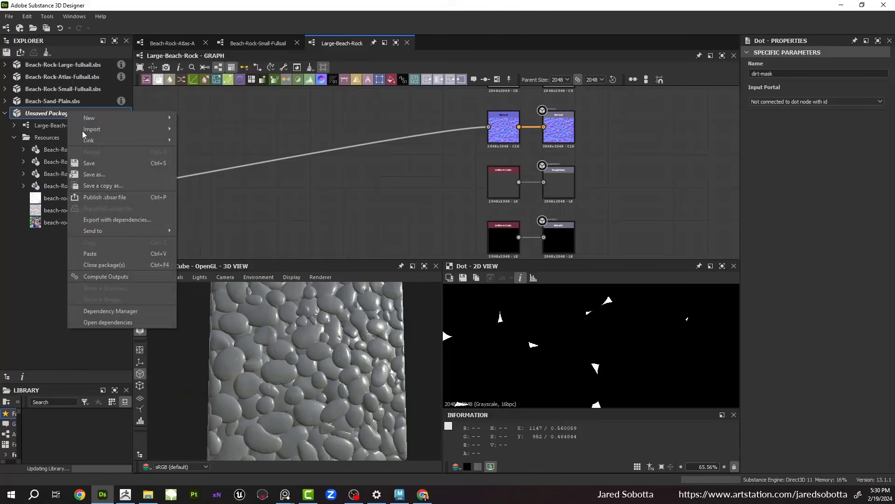
{"action": "left_click", "coordinate": [120, 178]}
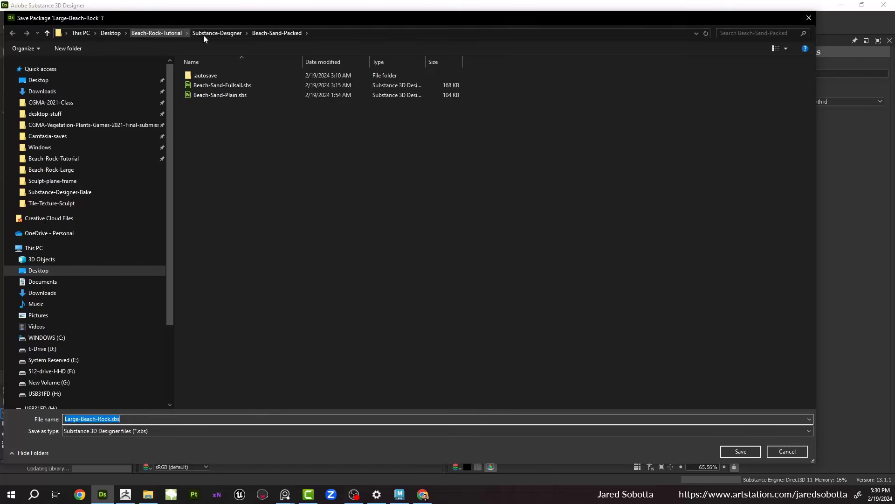
{"action": "left_click", "coordinate": [155, 34]}
{"action": "double_click", "coordinate": [204, 76]}
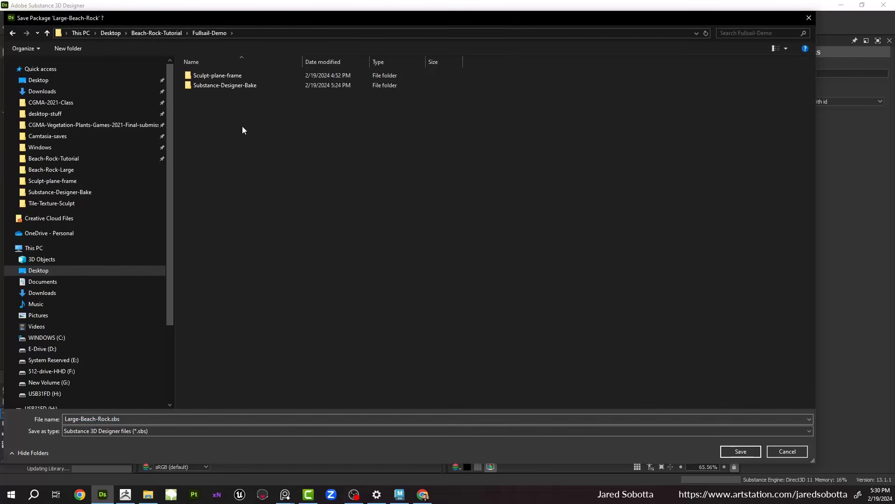
Step: Create a folder named Substance-Files in Fullsail-Demo and save the package in it as Large-Beach-Rock.sbs
{"action": "right_click", "coordinate": [240, 122]}
{"action": "mouse_move", "coordinate": [192, 218]}
{"action": "left_click", "coordinate": [257, 219]}
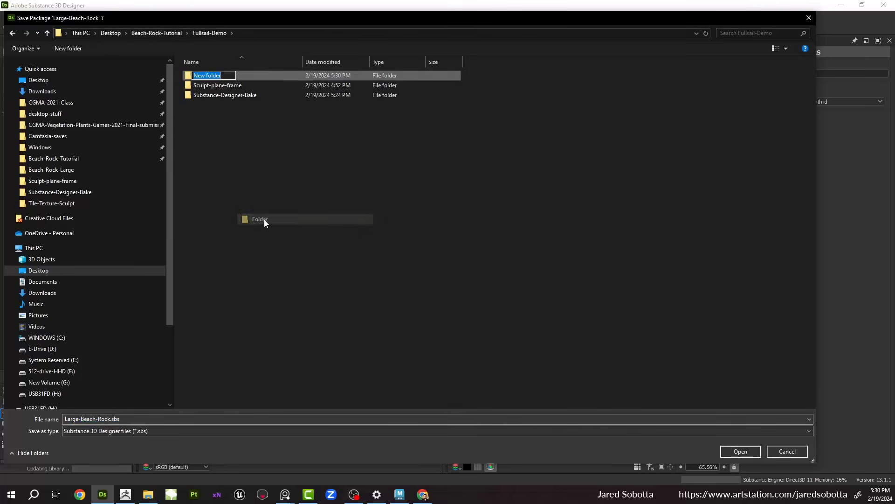
{"action": "type", "text": "Substanc"}
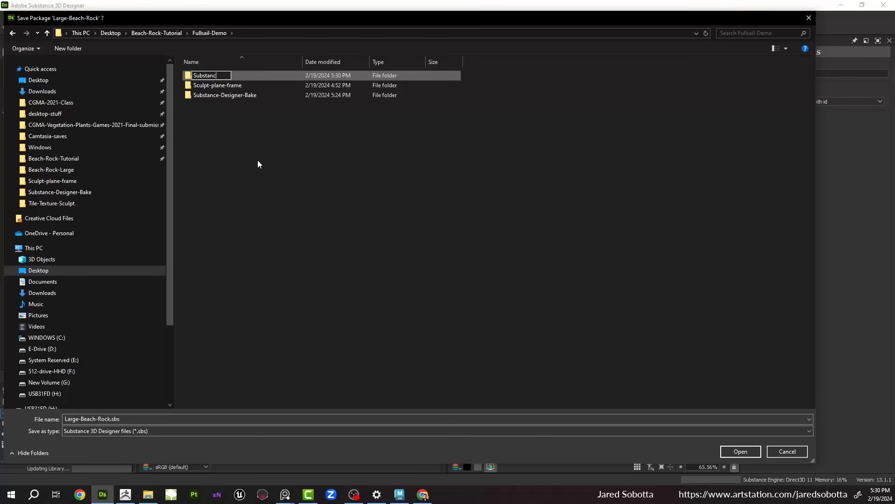
{"action": "type", "text": "e-Bake"}
{"action": "key", "text": "BackSpace"}
{"action": "key", "text": "BackSpace"}
{"action": "key", "text": "BackSpace"}
{"action": "key", "text": "BackSpace"}
{"action": "type", "text": "Files"}
{"action": "key", "text": "Return"}
{"action": "double_click", "coordinate": [216, 95]}
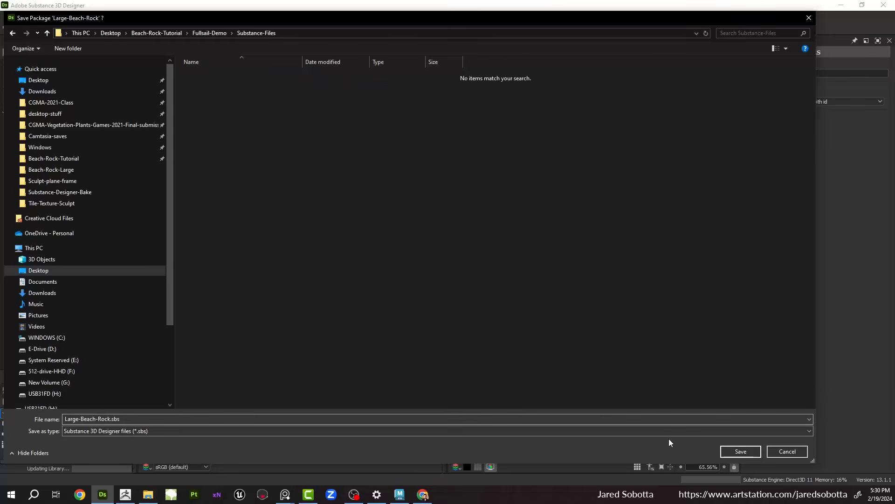
{"action": "left_click", "coordinate": [740, 451]}
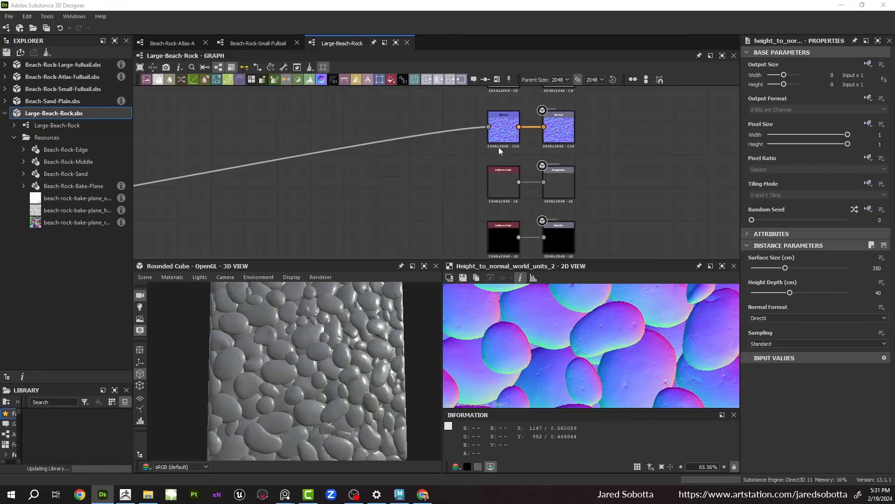
Step: Add a Height to Normal World Units node ahead of the Normal node and connect the height map to its Height input
{"action": "scroll", "coordinate": [488, 130], "scroll_direction": "up", "scroll_amount": 2}
{"action": "key", "text": "space"}
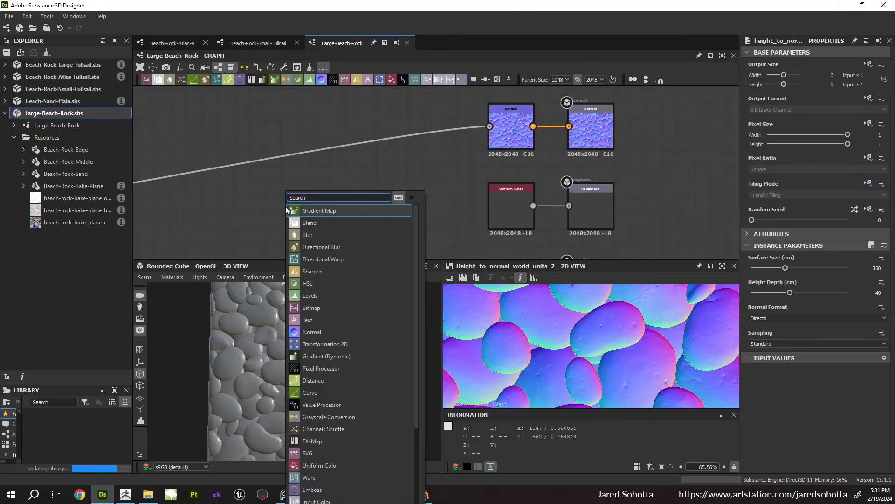
{"action": "type", "text": "height"}
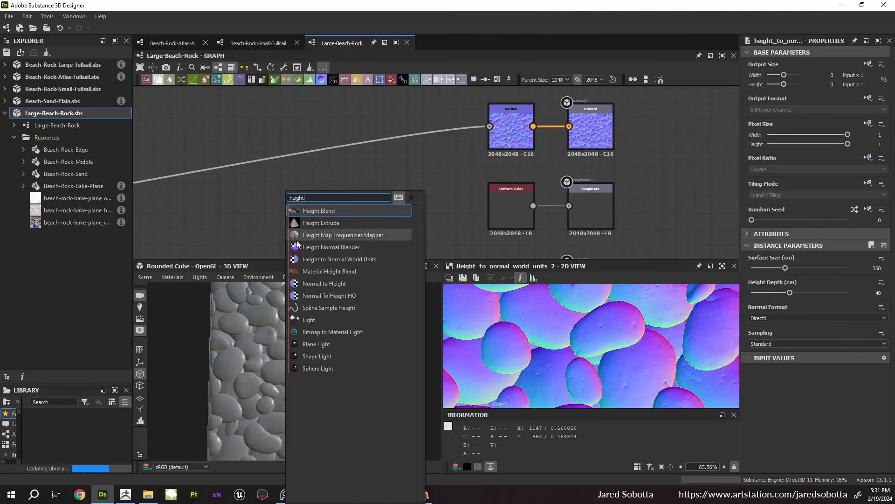
{"action": "left_click", "coordinate": [320, 261]}
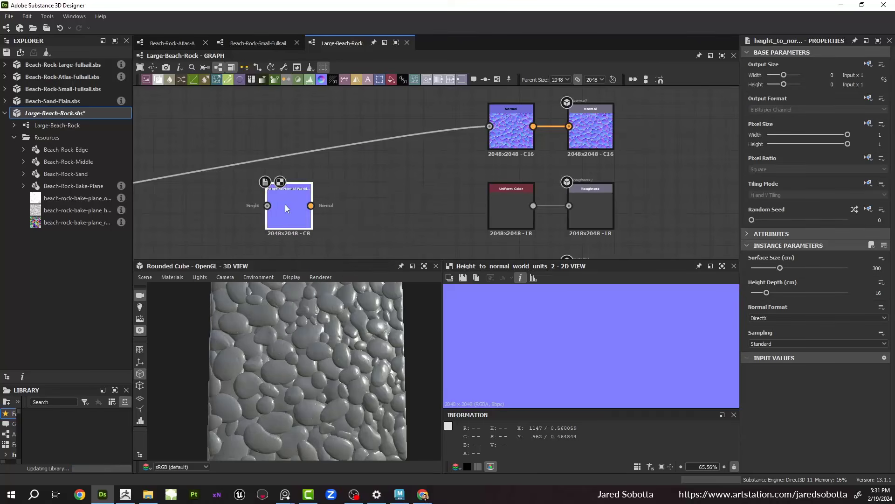
{"action": "left_click_drag", "start_coordinate": [285, 204], "coordinate": [380, 156]}
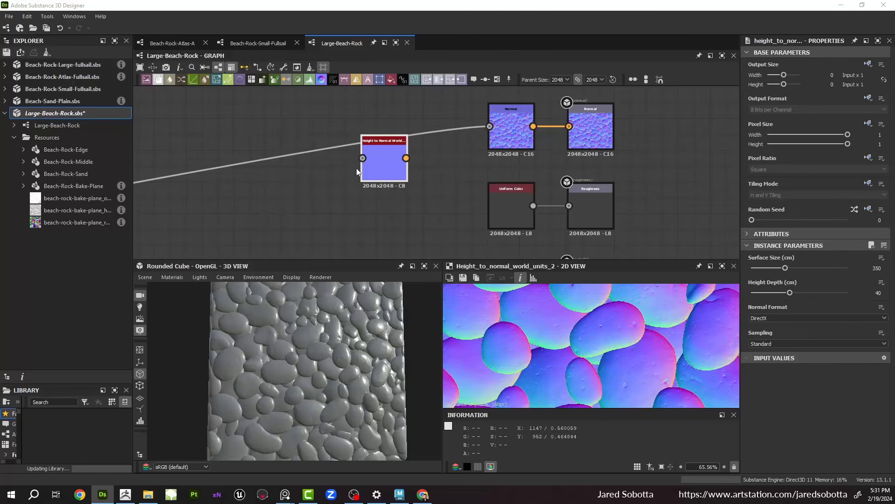
{"action": "left_click", "coordinate": [381, 167]}
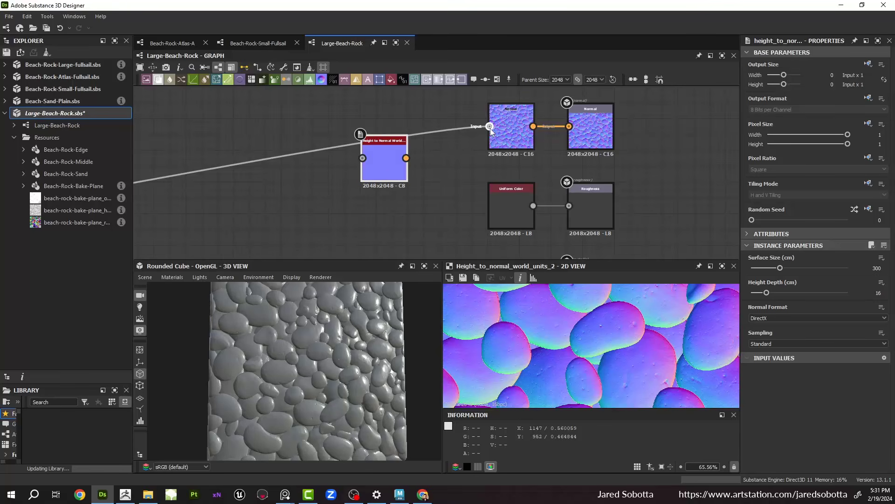
{"action": "left_click_drag", "start_coordinate": [491, 128], "coordinate": [363, 158]}
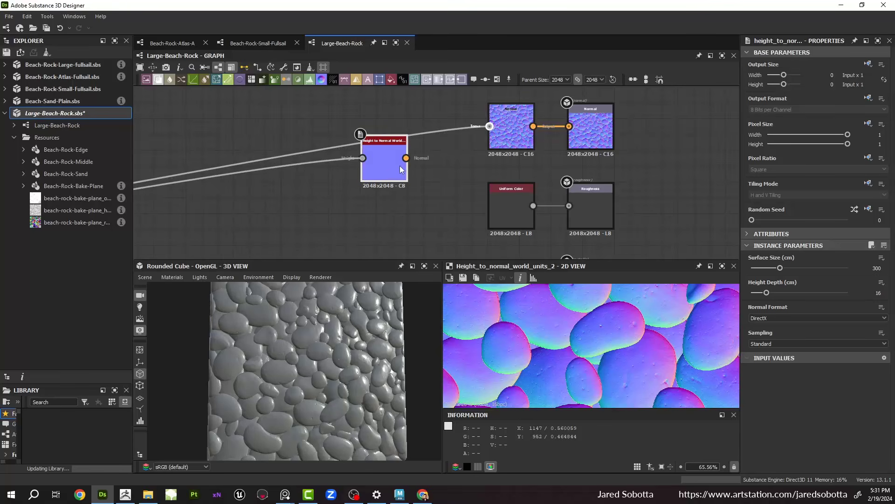
Step: Set the Height to Normal World Units node's Surface Size to 350 cm and its Height Depth to 40 cm
{"action": "double_click", "coordinate": [868, 268]}
{"action": "type", "text": "350"}
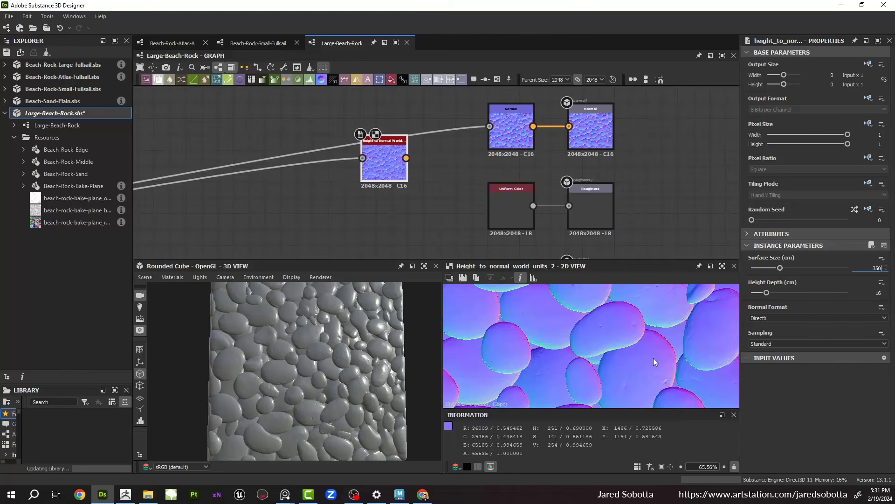
{"action": "key", "text": "Return"}
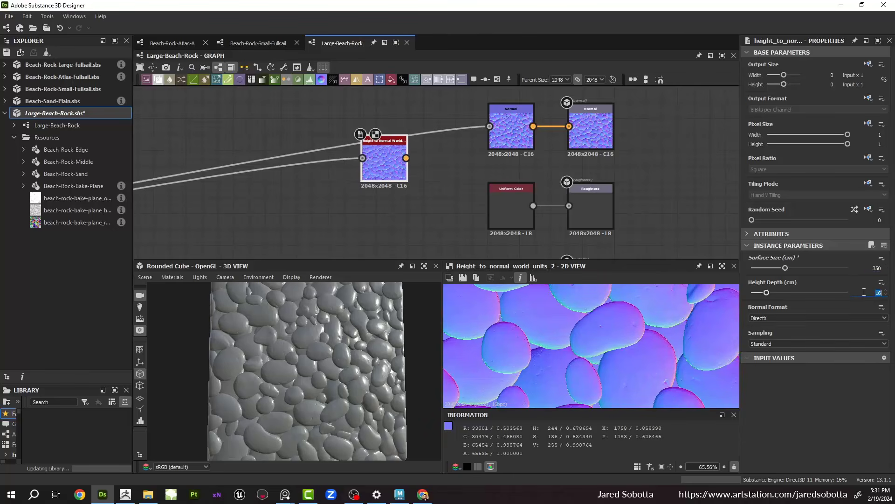
{"action": "type", "text": "40"}
{"action": "key", "text": "Return"}
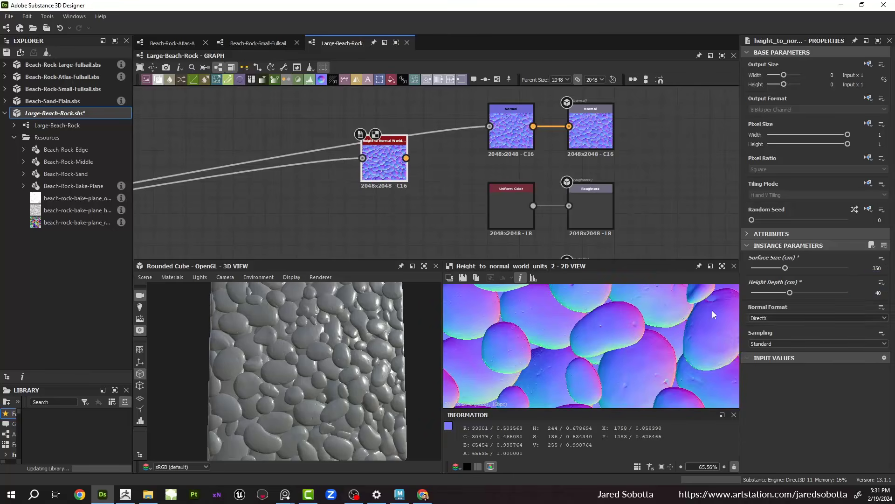
Step: Connect the Height to Normal World Units node directly to the Normal output and delete the old Normal node
{"action": "key", "text": "ctrl+s"}
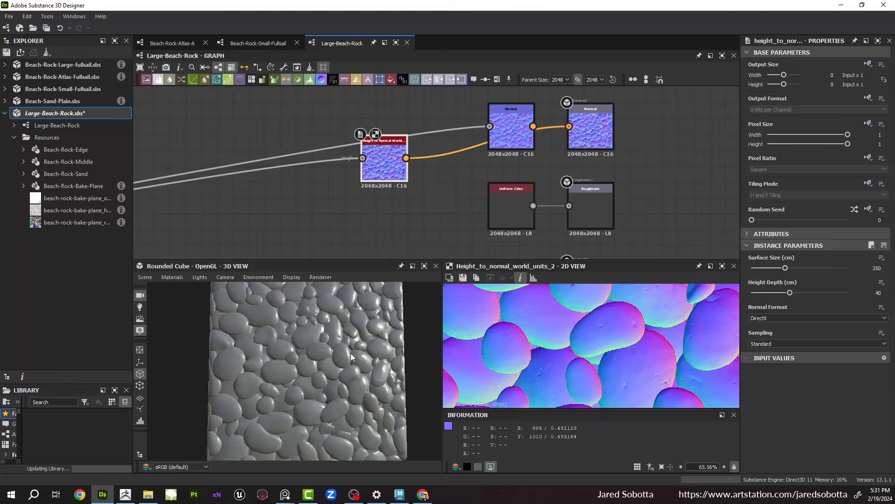
{"action": "mouse_move", "coordinate": [361, 344]}
{"action": "left_mouse_down"}
{"action": "mouse_move", "coordinate": [329, 356]}
{"action": "mouse_move", "coordinate": [370, 343]}
{"action": "left_mouse_up"}
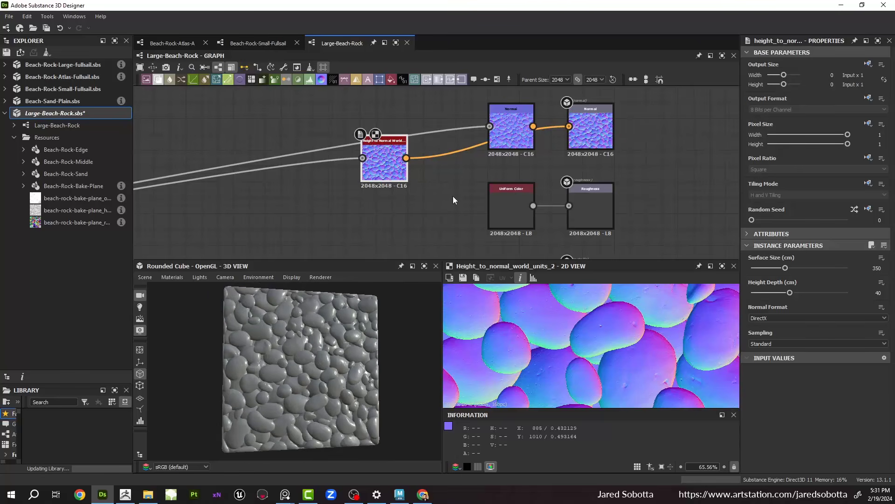
{"action": "scroll", "coordinate": [445, 217], "scroll_direction": "down", "scroll_amount": 6}
{"action": "scroll", "coordinate": [450, 207], "scroll_direction": "up", "scroll_amount": 2}
{"action": "left_click_drag", "start_coordinate": [415, 211], "coordinate": [401, 172]}
{"action": "scroll", "coordinate": [387, 186], "scroll_direction": "down", "scroll_amount": 3}
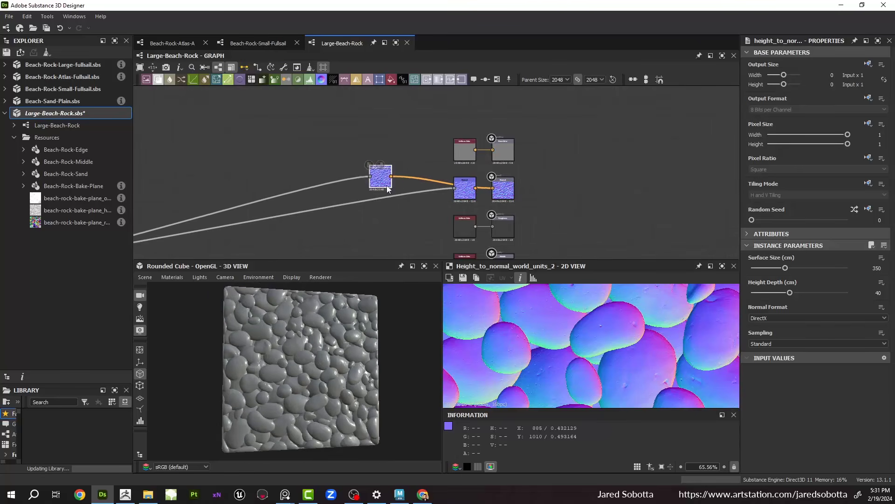
{"action": "left_click", "coordinate": [433, 188]}
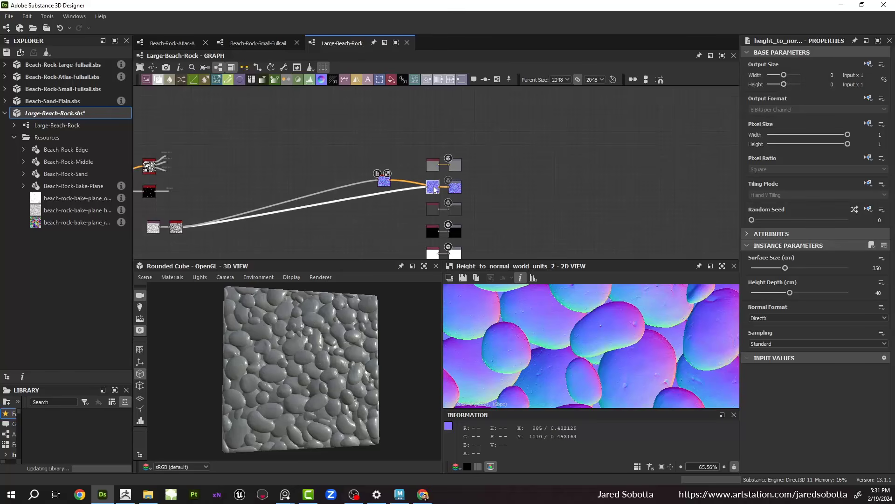
{"action": "key", "text": "Delete"}
{"action": "left_click_drag", "start_coordinate": [388, 180], "coordinate": [401, 185]}
Step: Add an Ambient Occlusion (RTAO) node fed by the height map and place it near the output nodes
{"action": "middle_click_drag", "start_coordinate": [213, 231], "coordinate": [247, 170]}
{"action": "scroll", "coordinate": [190, 152], "scroll_direction": "up", "scroll_amount": 1}
{"action": "scroll", "coordinate": [411, 172], "scroll_direction": "down", "scroll_amount": 1}
{"action": "scroll", "coordinate": [323, 171], "scroll_direction": "up", "scroll_amount": 1}
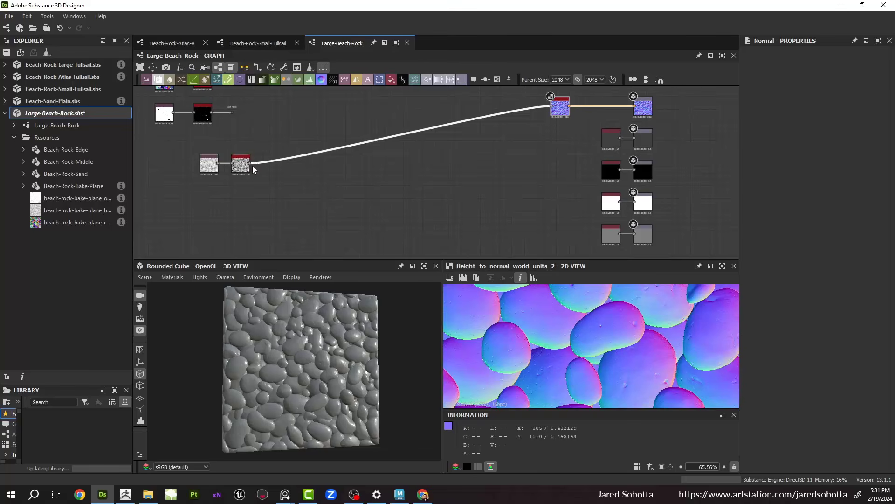
{"action": "left_click_drag", "start_coordinate": [251, 163], "coordinate": [433, 217]}
{"action": "type", "text": "a"}
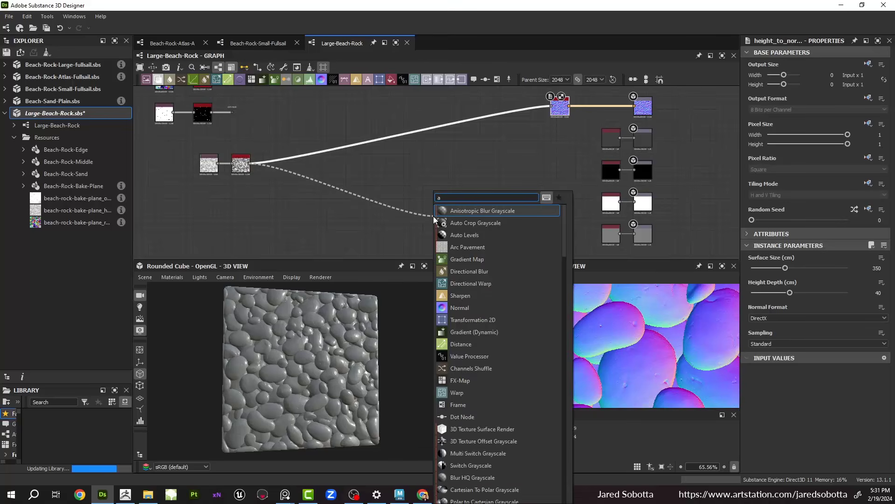
{"action": "type", "text": "mbie"}
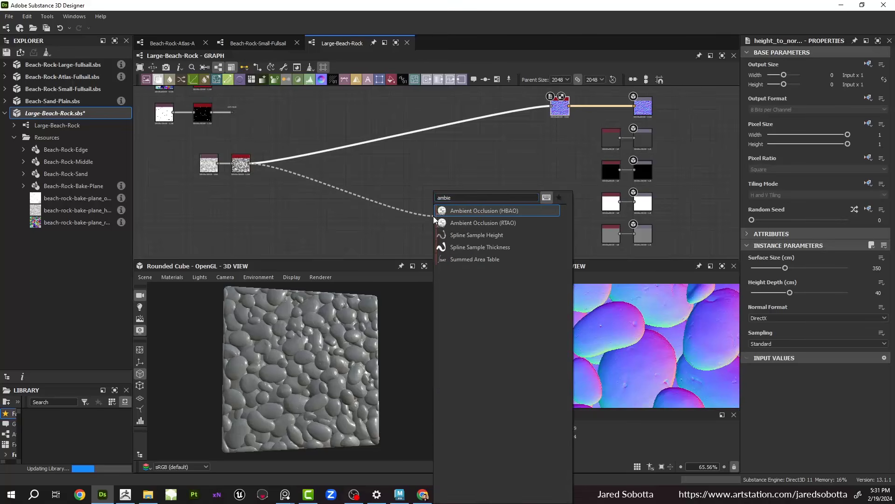
{"action": "key", "text": "Down"}
{"action": "key", "text": "Return"}
{"action": "scroll", "coordinate": [433, 177], "scroll_direction": "up", "scroll_amount": 1}
{"action": "middle_click_drag", "start_coordinate": [434, 177], "coordinate": [216, 188]}
{"action": "left_click_drag", "start_coordinate": [250, 233], "coordinate": [309, 227]}
{"action": "scroll", "coordinate": [348, 238], "scroll_direction": "up", "scroll_amount": 5}
{"action": "middle_click_drag", "start_coordinate": [348, 238], "coordinate": [325, 209]}
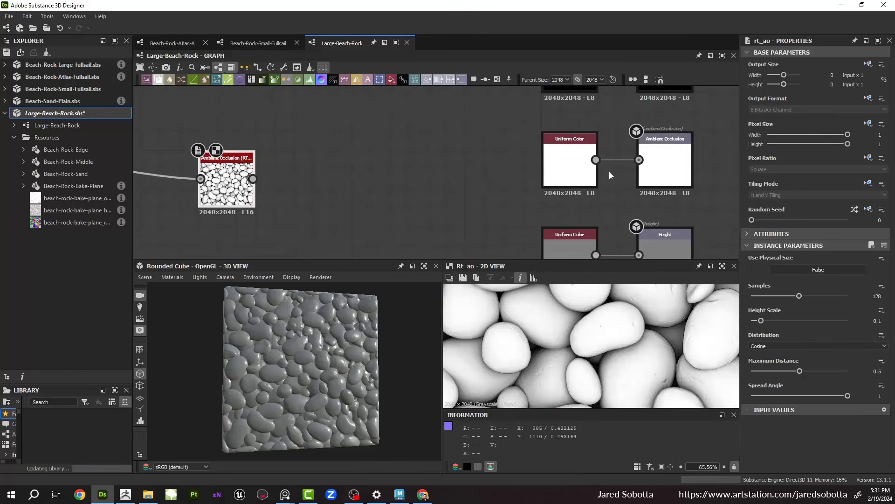
Step: Enable physical size on the RTAO node with X 350, Y 350 and Z 40, and raise its samples to 196
{"action": "left_click", "coordinate": [805, 271]}
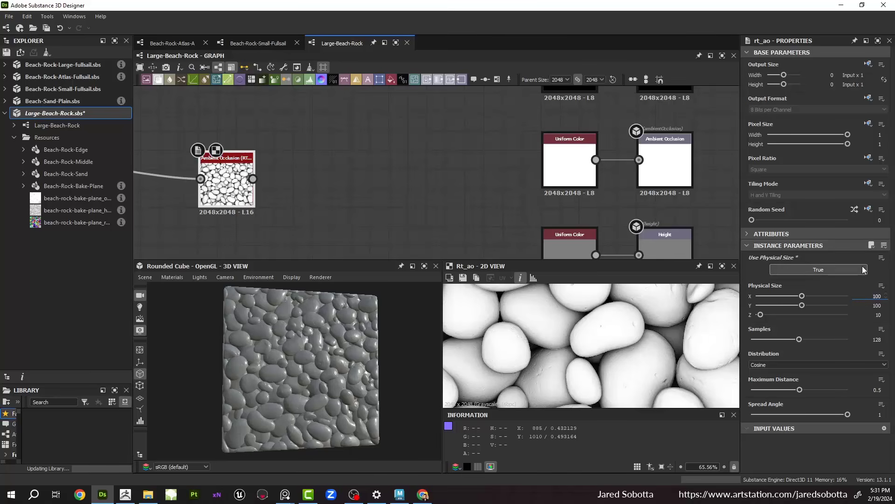
{"action": "key", "text": "ctrl+a"}
{"action": "type", "text": "350"}
{"action": "key", "text": "Tab"}
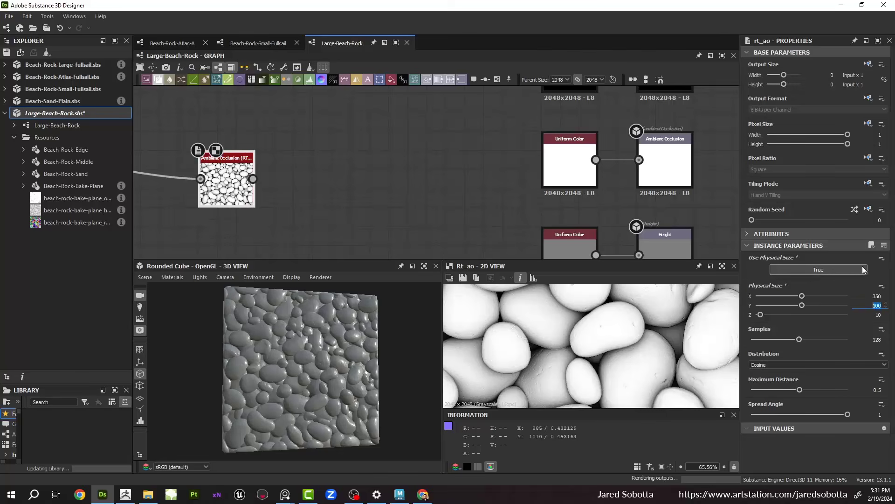
{"action": "type", "text": "350"}
{"action": "key", "text": "Tab"}
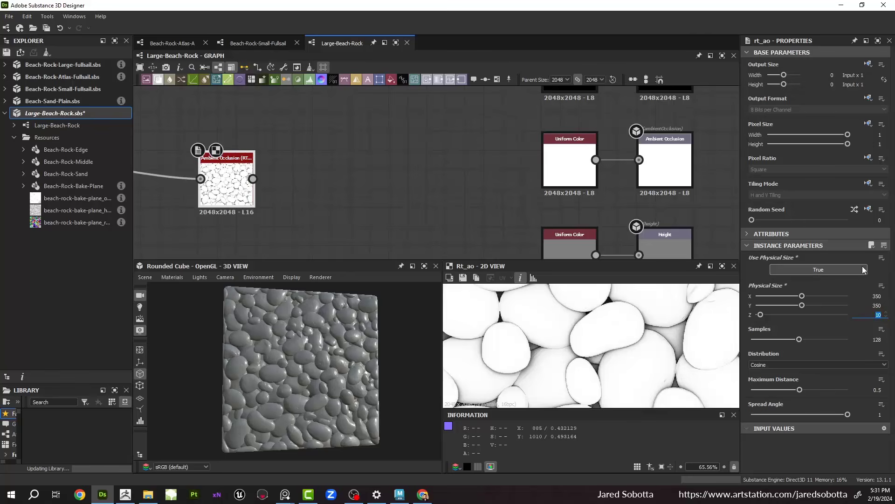
{"action": "type", "text": "40"}
{"action": "key", "text": "Return"}
{"action": "scroll", "coordinate": [620, 336], "scroll_direction": "down", "scroll_amount": 2}
{"action": "scroll", "coordinate": [620, 336], "scroll_direction": "down", "scroll_amount": 4}
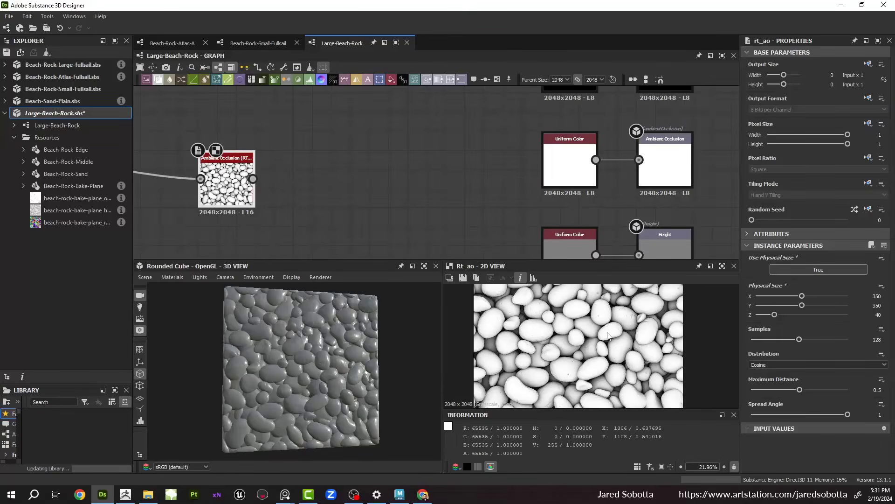
{"action": "left_click_drag", "start_coordinate": [800, 339], "coordinate": [824, 343]}
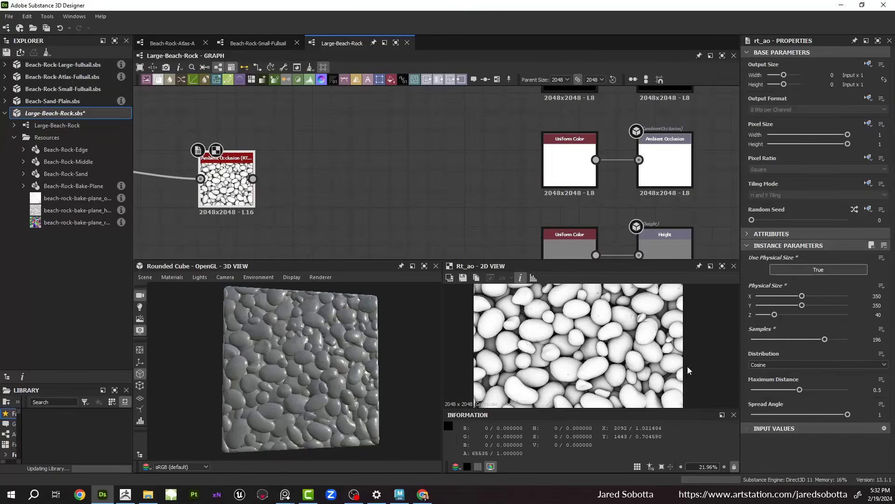
Step: Connect the RTAO node to the Ambient Occlusion output, delete the leftover Uniform Color node and align the RTAO node with the output
{"action": "left_click", "coordinate": [252, 181]}
{"action": "middle_click_drag", "start_coordinate": [514, 182], "coordinate": [365, 142]}
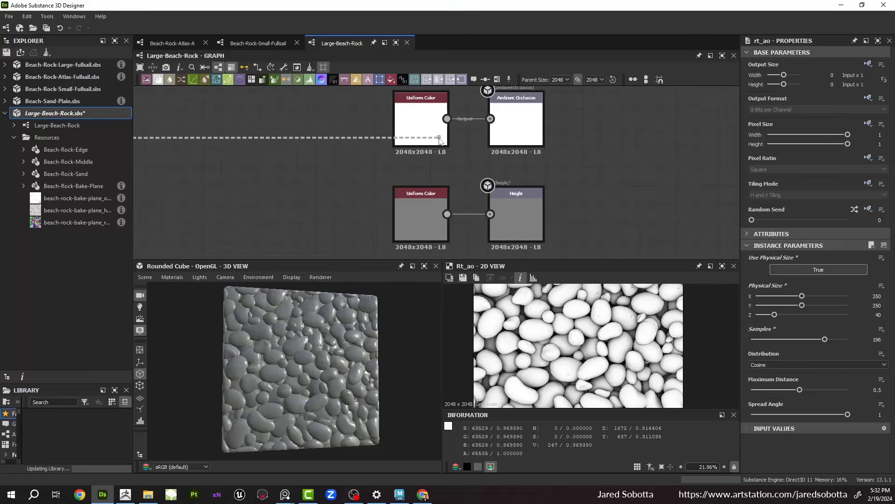
{"action": "left_click", "coordinate": [490, 119]}
{"action": "left_click_drag", "start_coordinate": [344, 322], "coordinate": [331, 365]}
{"action": "scroll", "coordinate": [331, 365], "scroll_direction": "up", "scroll_amount": 5}
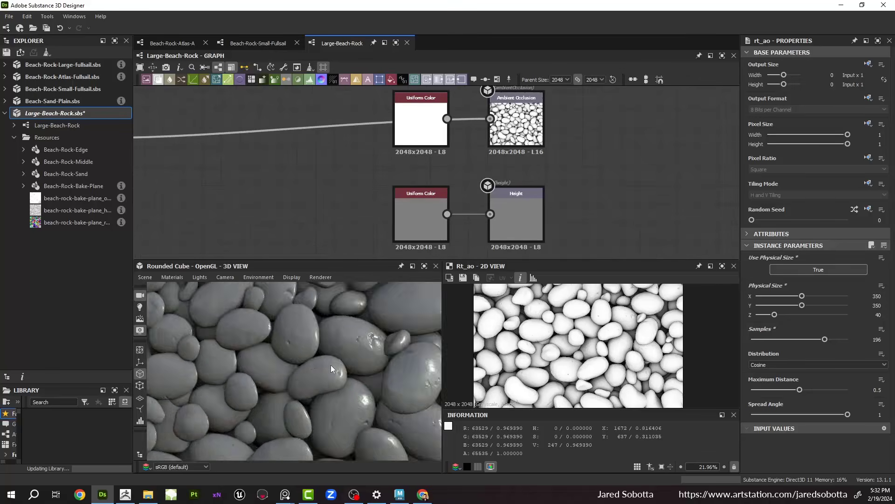
{"action": "scroll", "coordinate": [324, 357], "scroll_direction": "down", "scroll_amount": 4}
{"action": "left_click", "coordinate": [407, 131]}
{"action": "key", "text": "Delete"}
{"action": "scroll", "coordinate": [355, 192], "scroll_direction": "down", "scroll_amount": 6}
{"action": "middle_click_drag", "start_coordinate": [281, 188], "coordinate": [355, 201]}
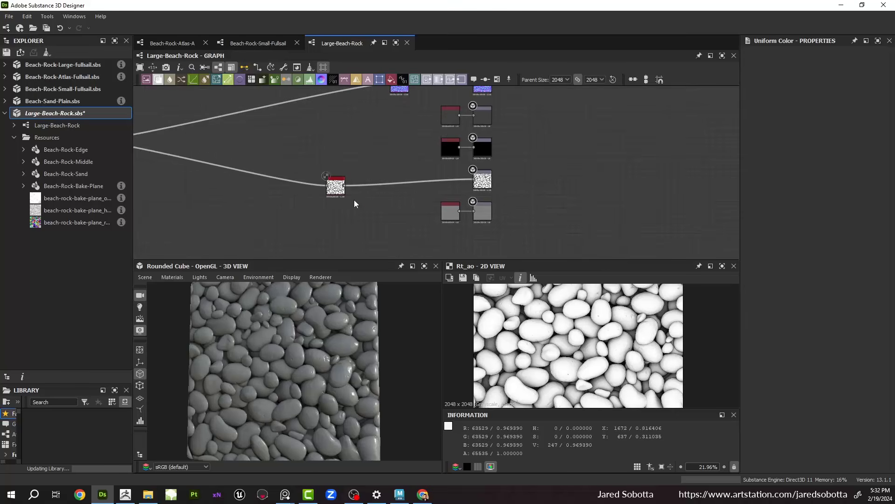
{"action": "left_click_drag", "start_coordinate": [338, 186], "coordinate": [357, 182]}
Step: Connect the height map to the graph's Height output
{"action": "left_click", "coordinate": [473, 211]}
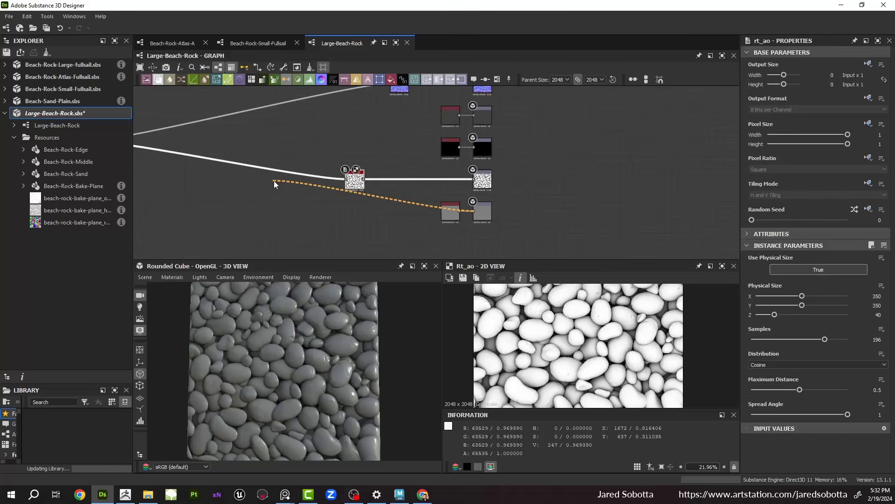
{"action": "scroll", "coordinate": [223, 176], "scroll_direction": "down", "scroll_amount": 1}
{"action": "middle_click_drag", "start_coordinate": [154, 161], "coordinate": [364, 184]}
{"action": "left_click", "coordinate": [331, 178]}
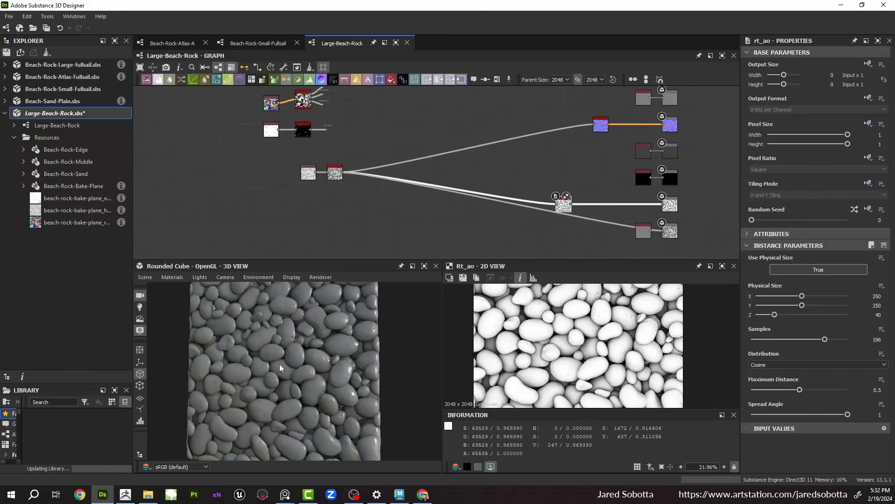
Step: Use the Adobe Standard Material's Tesselation + Displacement shader in the 3D preview, with Height Scale 7.68 and Tessellation Factor 4
{"action": "left_click_drag", "start_coordinate": [279, 363], "coordinate": [311, 362]}
{"action": "left_click", "coordinate": [171, 277]}
{"action": "mouse_move", "coordinate": [181, 289]}
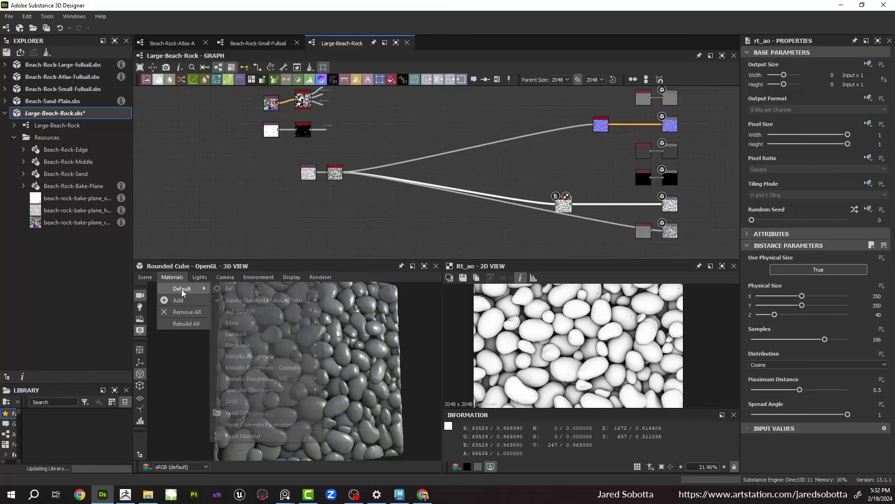
{"action": "mouse_move", "coordinate": [256, 301]}
{"action": "left_click", "coordinate": [364, 305]}
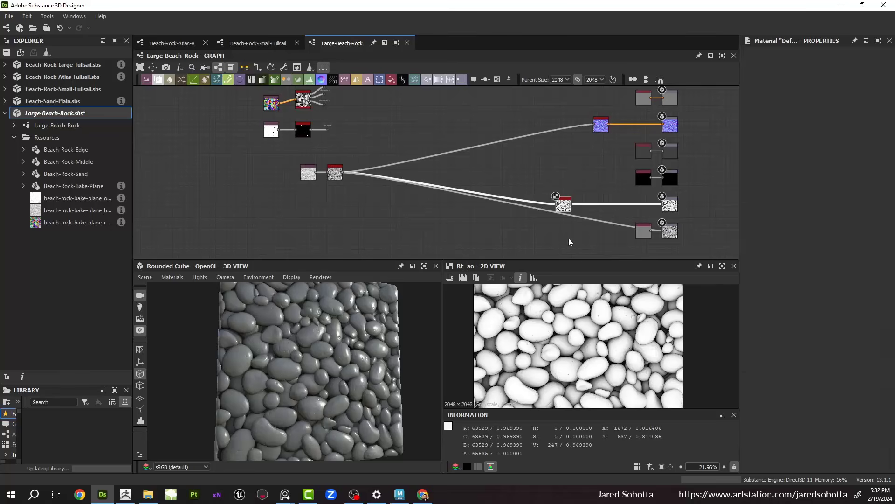
{"action": "scroll", "coordinate": [795, 205], "scroll_direction": "down", "scroll_amount": 5}
{"action": "scroll", "coordinate": [809, 228], "scroll_direction": "down", "scroll_amount": 4}
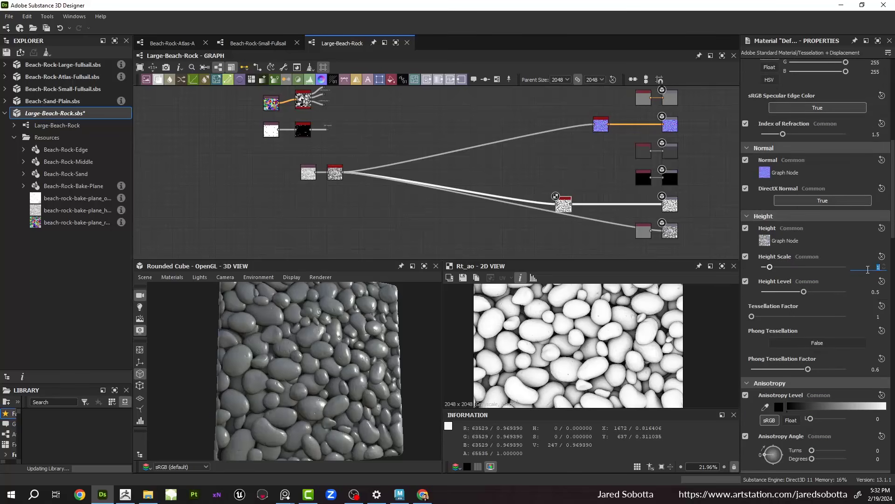
{"action": "key", "text": "Return"}
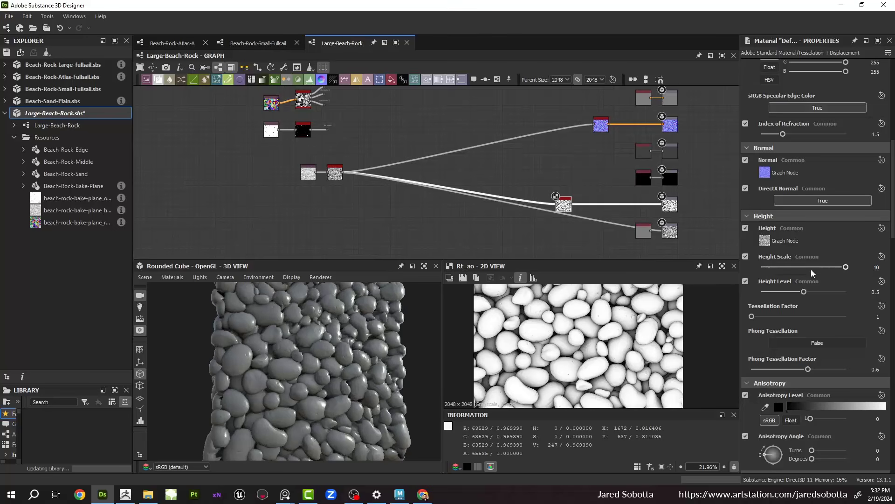
{"action": "left_click_drag", "start_coordinate": [839, 267], "coordinate": [826, 267]}
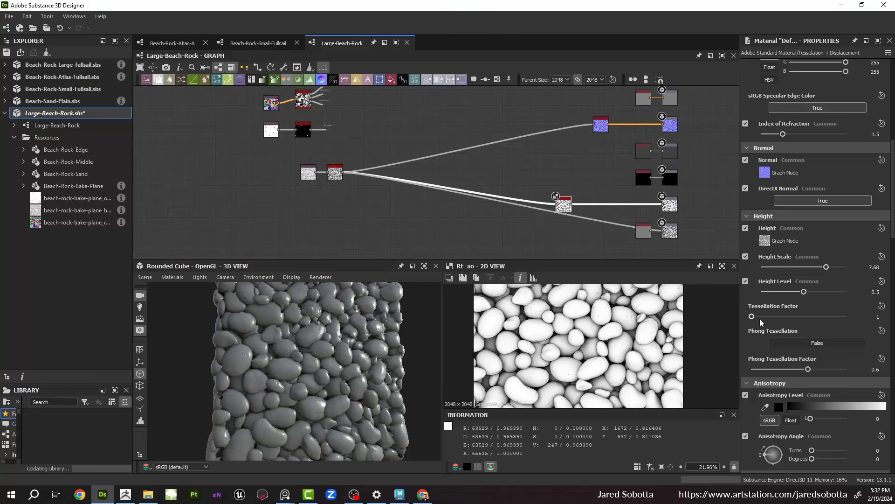
{"action": "left_click_drag", "start_coordinate": [761, 322], "coordinate": [772, 322]}
Step: Set the preview material's UV Tiling to 1.2 and inspect the displaced rocks from several angles
{"action": "scroll", "coordinate": [770, 231], "scroll_direction": "up", "scroll_amount": 12}
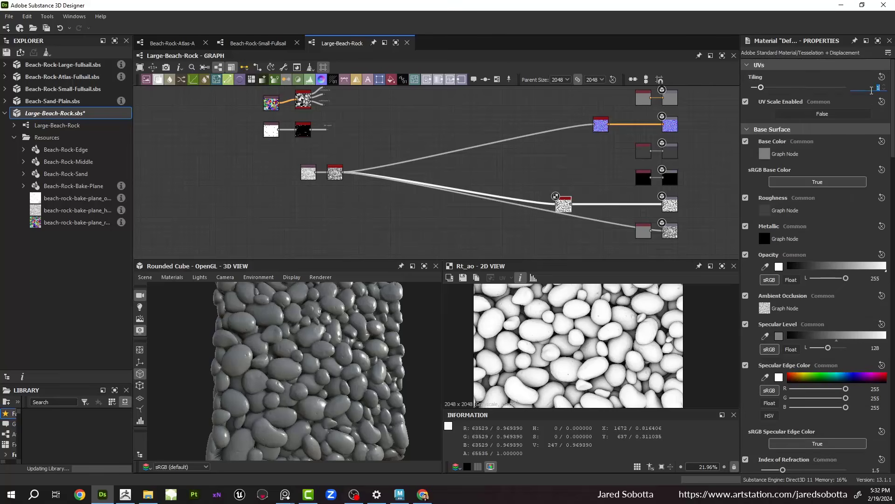
{"action": "type", "text": "1.2"}
{"action": "key", "text": "Return"}
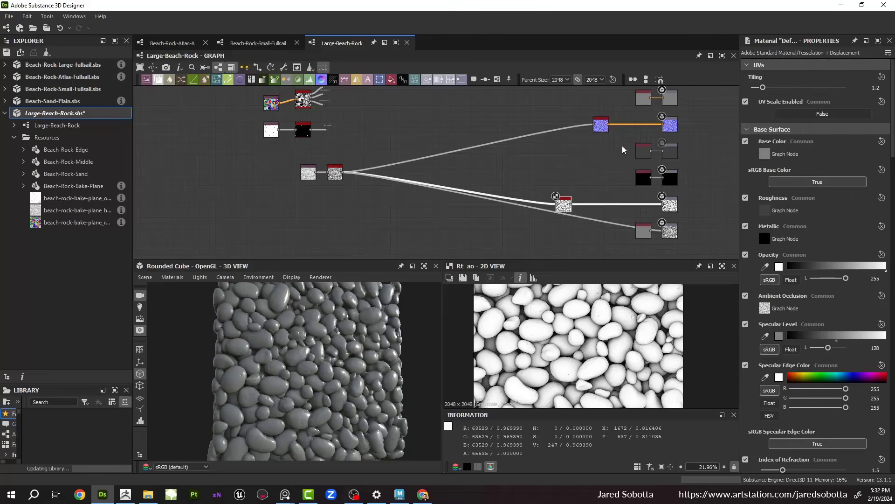
{"action": "mouse_move", "coordinate": [331, 310]}
{"action": "left_mouse_down"}
{"action": "mouse_move", "coordinate": [249, 322]}
{"action": "mouse_move", "coordinate": [329, 315]}
{"action": "left_mouse_up"}
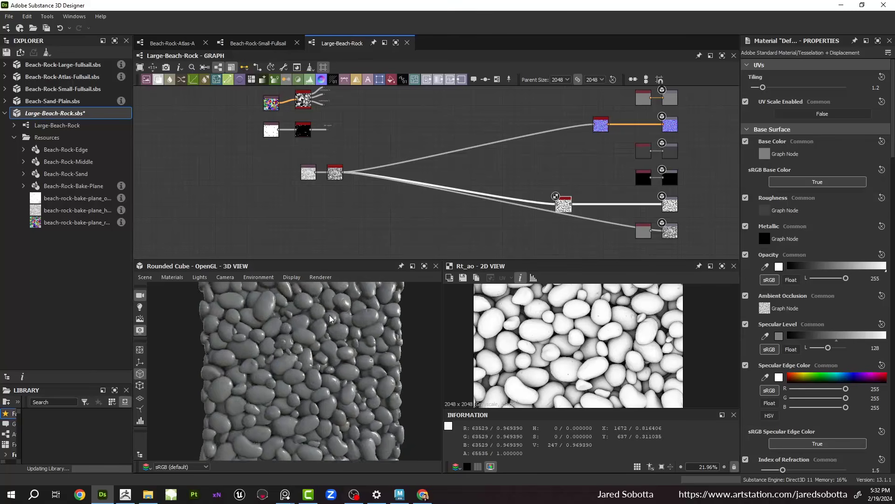
{"action": "right_click_drag", "start_coordinate": [329, 315], "coordinate": [330, 348]}
{"action": "left_click_drag", "start_coordinate": [330, 351], "coordinate": [392, 349]}
{"action": "right_click_drag", "start_coordinate": [391, 349], "coordinate": [439, 310]}
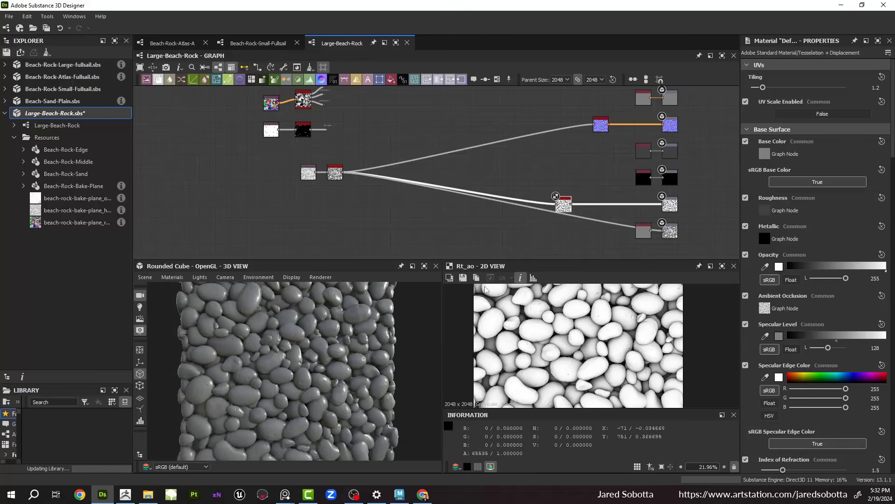
{"action": "left_click_drag", "start_coordinate": [415, 319], "coordinate": [354, 332]}
Step: Lower the preview material's Height Scale to 5.41
{"action": "scroll", "coordinate": [810, 236], "scroll_direction": "down", "scroll_amount": 5}
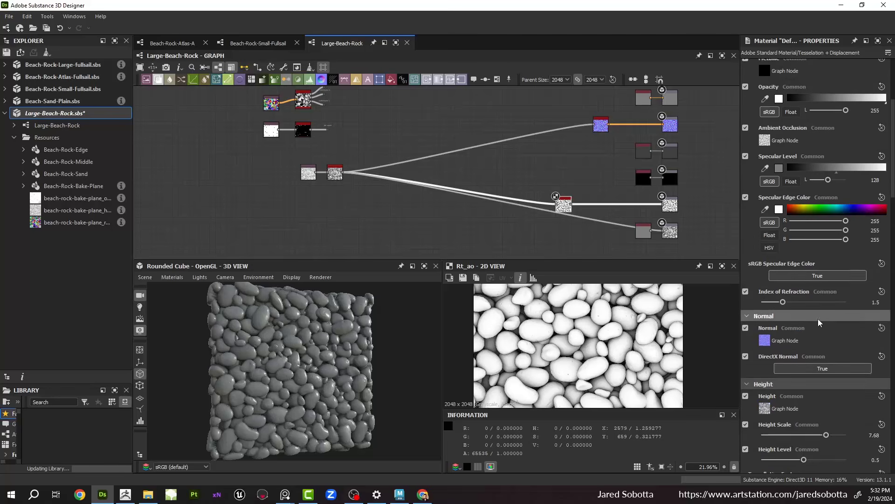
{"action": "scroll", "coordinate": [816, 326], "scroll_direction": "down", "scroll_amount": 2}
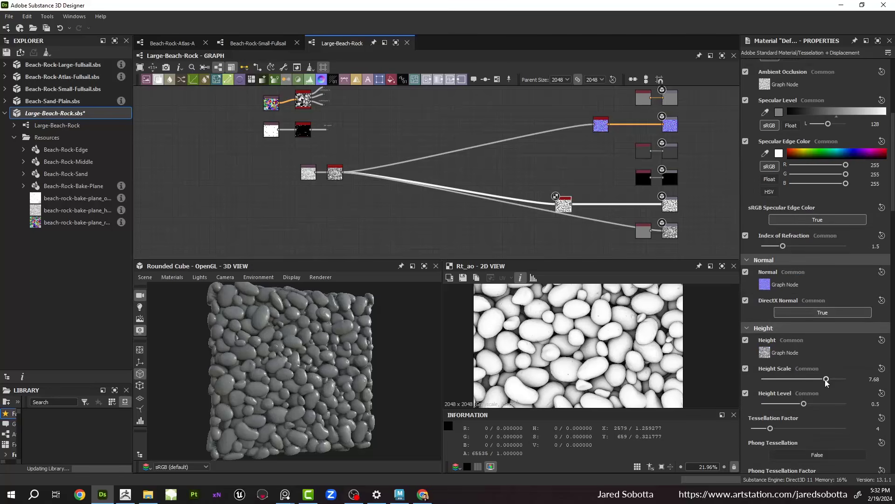
{"action": "left_click_drag", "start_coordinate": [826, 382], "coordinate": [808, 380]}
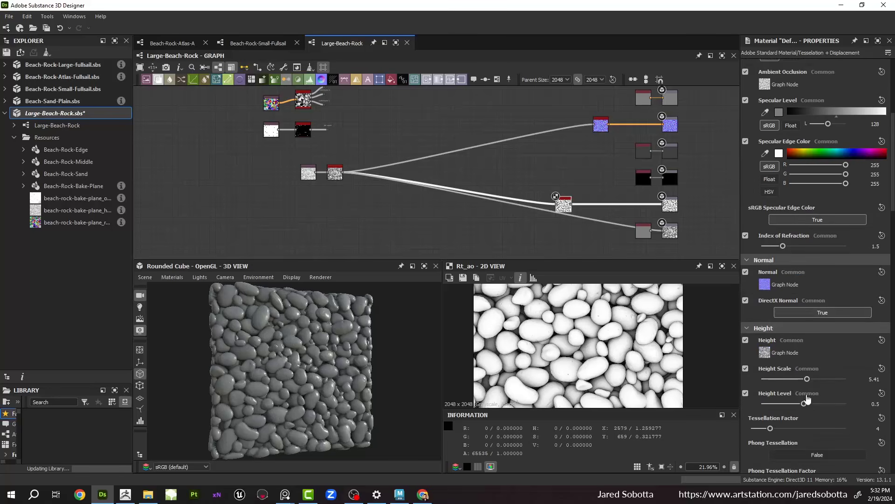
Step: Save the Large-Beach-Rock package
{"action": "right_click", "coordinate": [80, 114]}
{"action": "left_click", "coordinate": [114, 168]}
{"action": "mouse_move", "coordinate": [328, 350]}
{"action": "left_mouse_down"}
{"action": "mouse_move", "coordinate": [357, 352]}
{"action": "mouse_move", "coordinate": [326, 350]}
{"action": "left_mouse_up"}
Step: Move the height bitmap with its Auto Levels node and the mask source nodes farther away from the output nodes
{"action": "scroll", "coordinate": [356, 188], "scroll_direction": "down", "scroll_amount": 4}
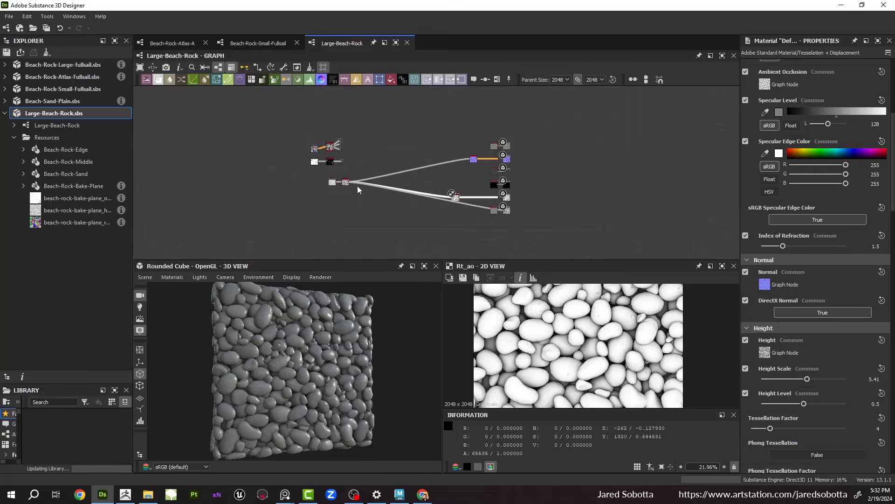
{"action": "scroll", "coordinate": [357, 189], "scroll_direction": "up", "scroll_amount": 4}
{"action": "left_click_drag", "start_coordinate": [328, 189], "coordinate": [202, 194]}
{"action": "scroll", "coordinate": [407, 159], "scroll_direction": "down", "scroll_amount": 2}
{"action": "middle_click_drag", "start_coordinate": [406, 159], "coordinate": [551, 172]}
{"action": "left_click_drag", "start_coordinate": [365, 109], "coordinate": [532, 218]}
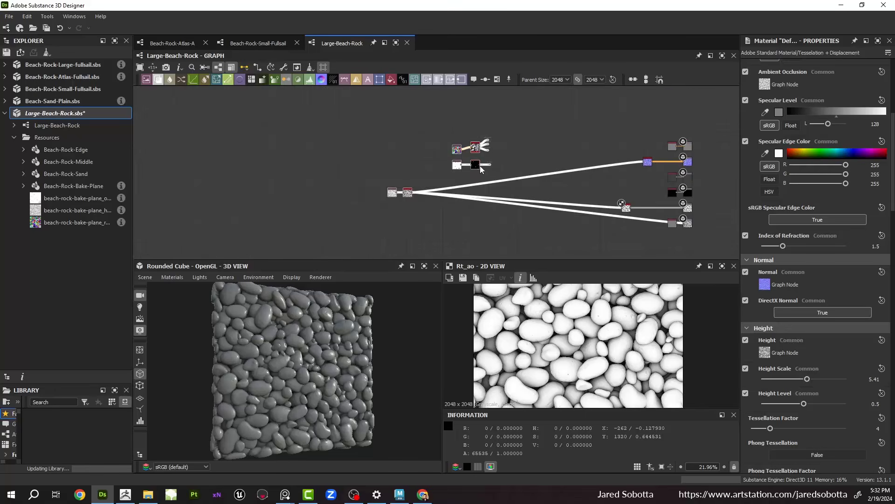
{"action": "left_click_drag", "start_coordinate": [476, 166], "coordinate": [274, 164]}
{"action": "middle_click_drag", "start_coordinate": [274, 164], "coordinate": [457, 150]}
{"action": "scroll", "coordinate": [410, 187], "scroll_direction": "up", "scroll_amount": 5}
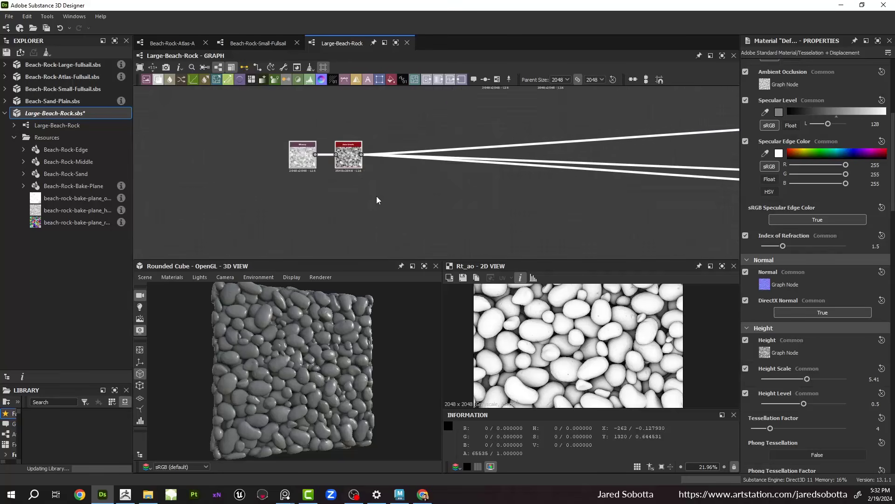
Step: Review the spacing between the source and output nodes, and examine the rock surfaces up close in the 3D preview
{"action": "scroll", "coordinate": [380, 199], "scroll_direction": "down", "scroll_amount": 2}
{"action": "scroll", "coordinate": [532, 153], "scroll_direction": "down", "scroll_amount": 3}
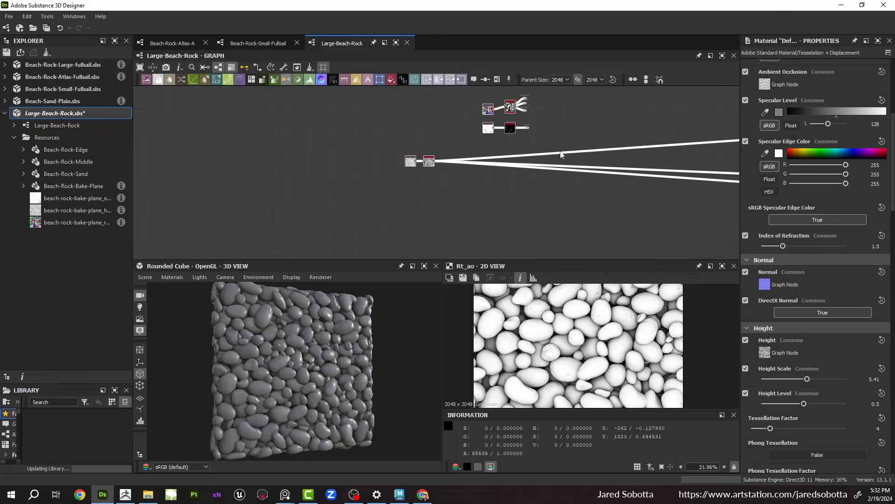
{"action": "middle_click_drag", "start_coordinate": [643, 168], "coordinate": [453, 161]}
{"action": "middle_click_drag", "start_coordinate": [694, 164], "coordinate": [729, 169]}
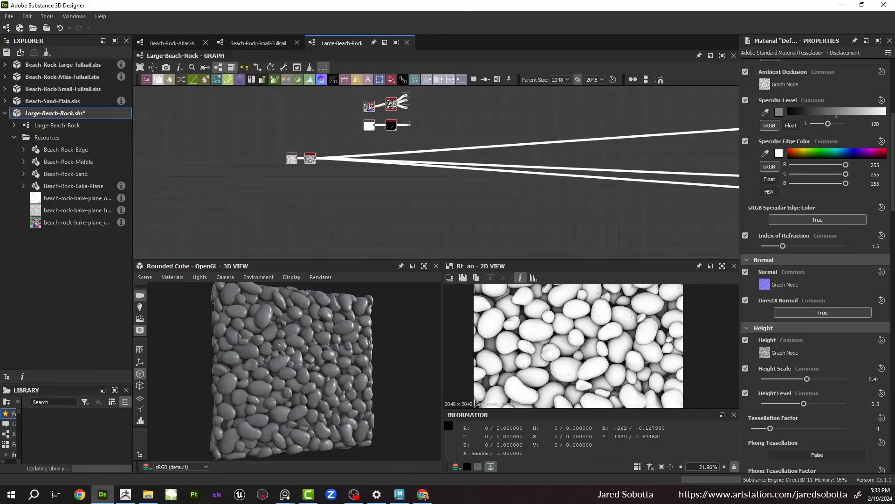
{"action": "scroll", "coordinate": [323, 187], "scroll_direction": "up", "scroll_amount": 4}
{"action": "scroll", "coordinate": [319, 144], "scroll_direction": "up", "scroll_amount": 3}
{"action": "middle_click_drag", "start_coordinate": [324, 139], "coordinate": [280, 182]}
{"action": "scroll", "coordinate": [294, 176], "scroll_direction": "down", "scroll_amount": 3}
{"action": "scroll", "coordinate": [397, 201], "scroll_direction": "down", "scroll_amount": 5}
{"action": "middle_click_drag", "start_coordinate": [539, 203], "coordinate": [248, 196]}
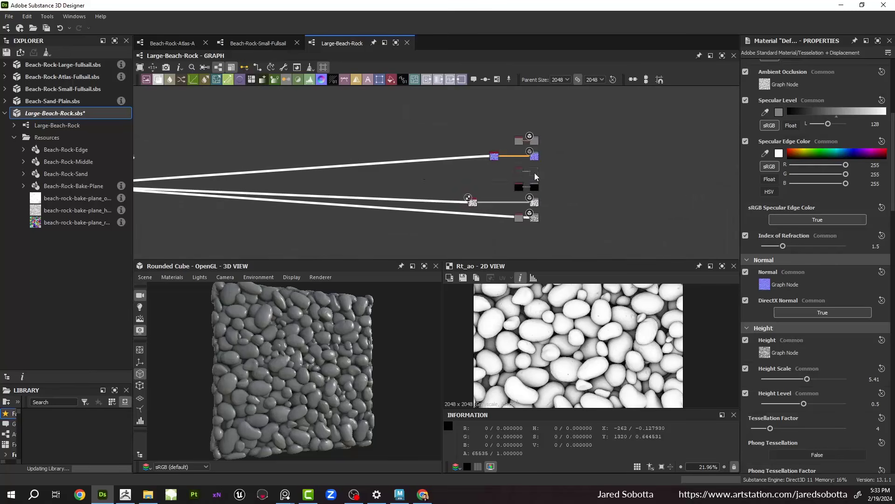
{"action": "middle_click_drag", "start_coordinate": [449, 174], "coordinate": [734, 172]}
{"action": "scroll", "coordinate": [391, 182], "scroll_direction": "up", "scroll_amount": 3}
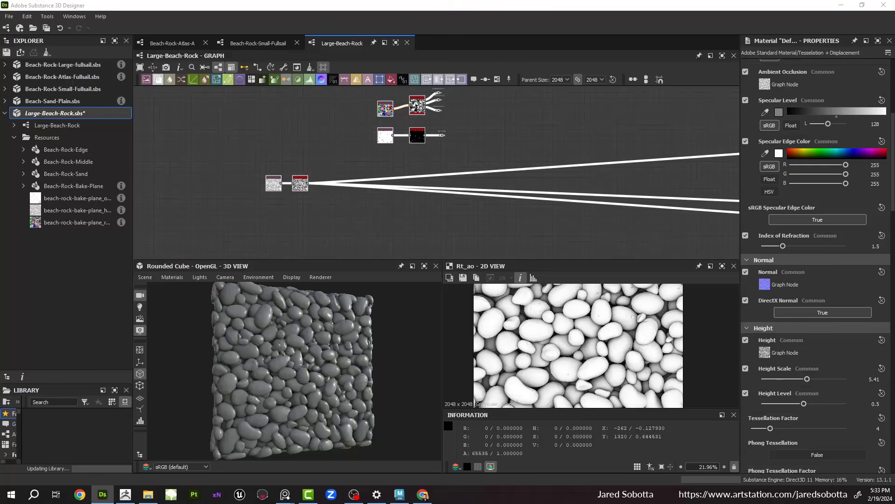
{"action": "scroll", "coordinate": [368, 206], "scroll_direction": "up", "scroll_amount": 3}
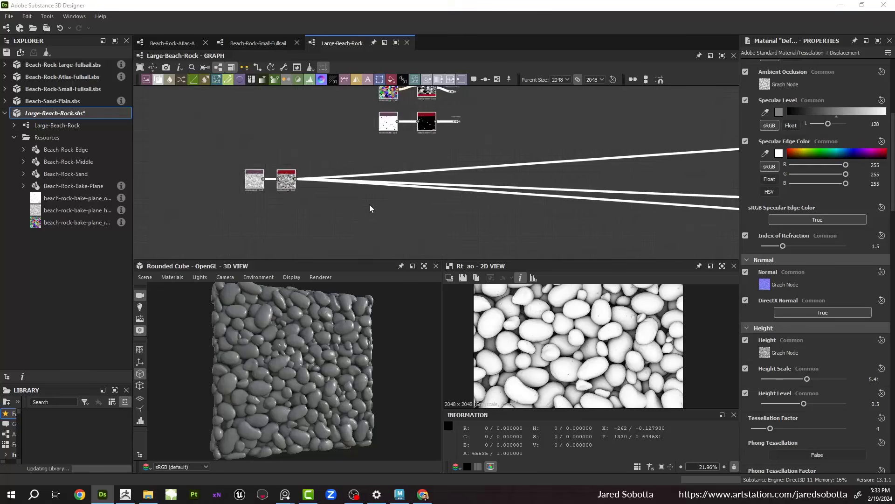
{"action": "scroll", "coordinate": [297, 372], "scroll_direction": "up", "scroll_amount": 5}
{"action": "scroll", "coordinate": [298, 372], "scroll_direction": "up", "scroll_amount": 2}
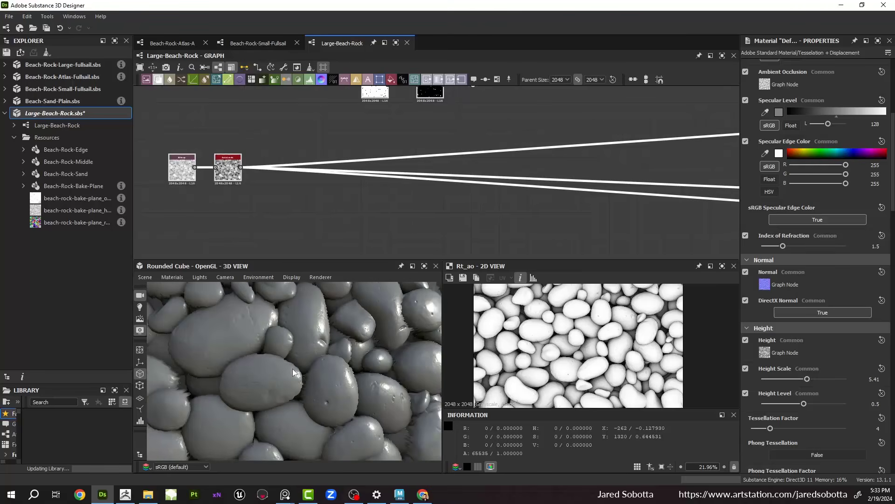
Step: Add a Grunge Shavings node below the wires leaving the height map's Auto Levels node
{"action": "left_click", "coordinate": [374, 214]}
{"action": "key", "text": "space"}
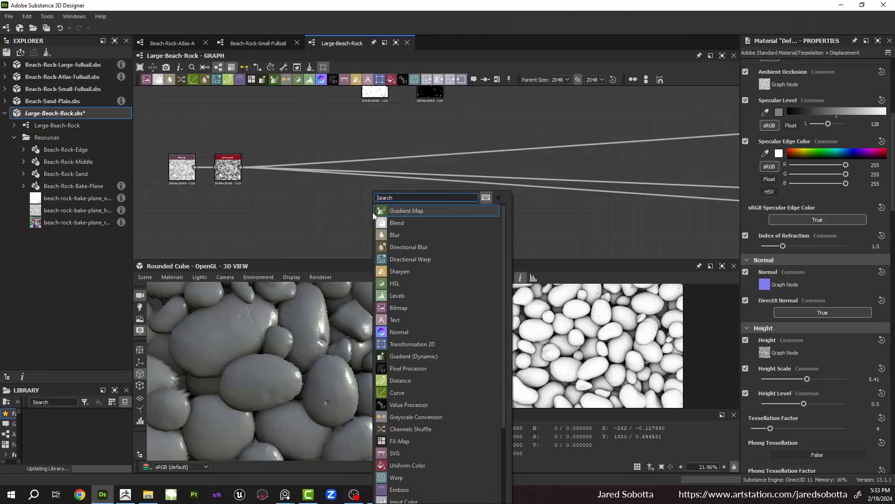
{"action": "type", "text": "grunge sh"}
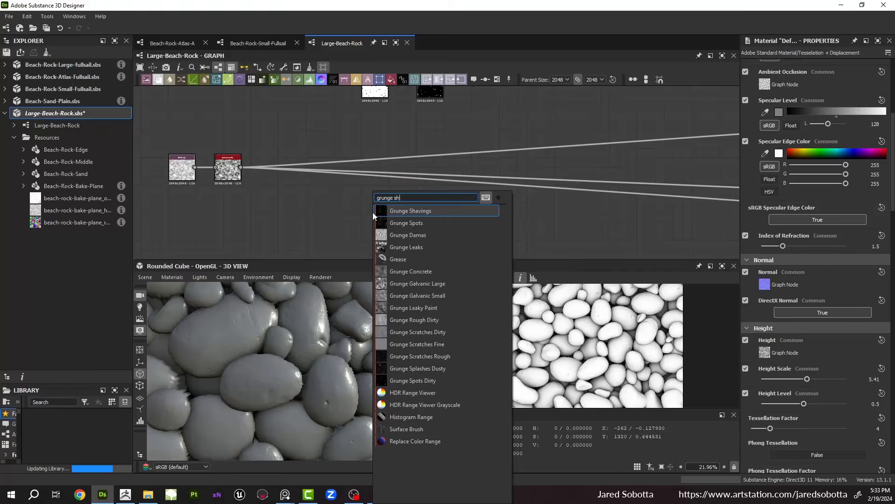
{"action": "key", "text": "Return"}
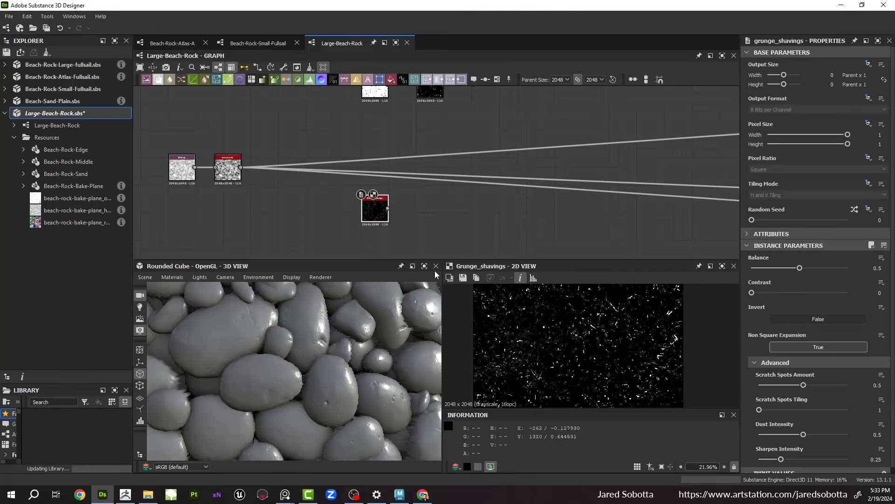
{"action": "left_click_drag", "start_coordinate": [375, 210], "coordinate": [347, 210]}
Step: Add a Histogram Scan node beside Grunge Shavings and feed the grunge output into it
{"action": "key", "text": "space"}
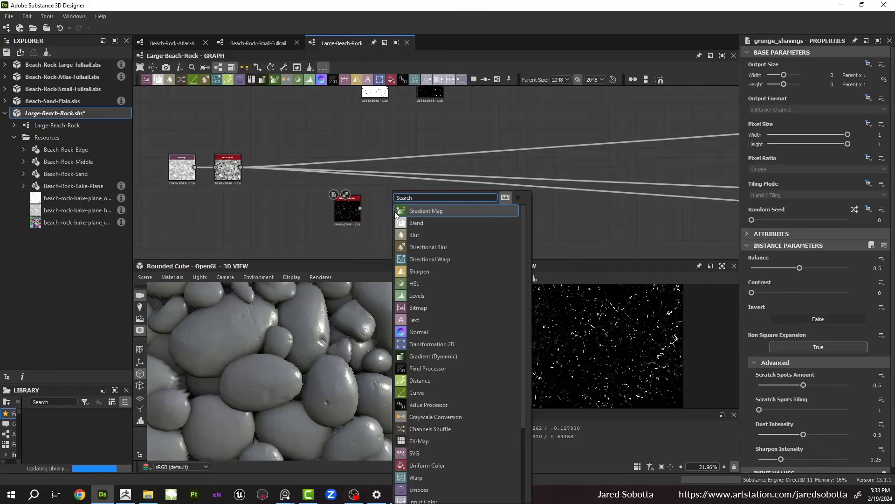
{"action": "type", "text": "his"}
{"action": "key", "text": "Down"}
{"action": "key", "text": "Return"}
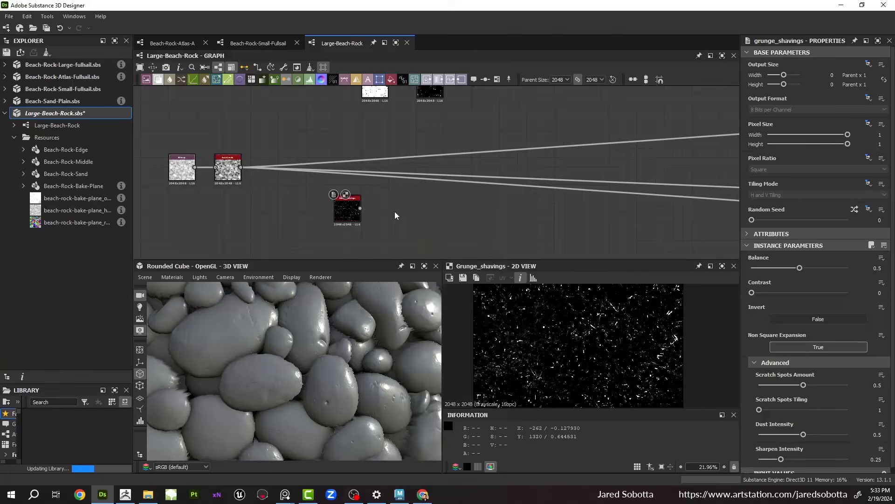
{"action": "scroll", "coordinate": [370, 182], "scroll_direction": "up", "scroll_amount": 2}
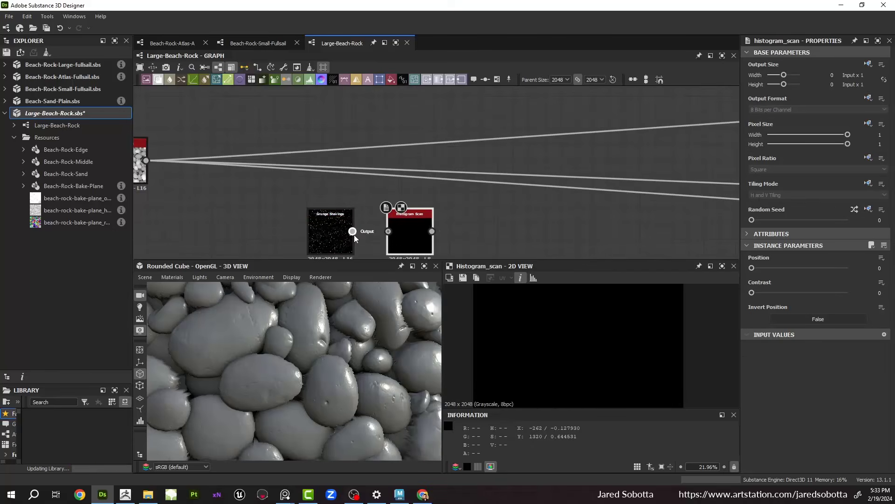
{"action": "left_click_drag", "start_coordinate": [352, 232], "coordinate": [415, 233]}
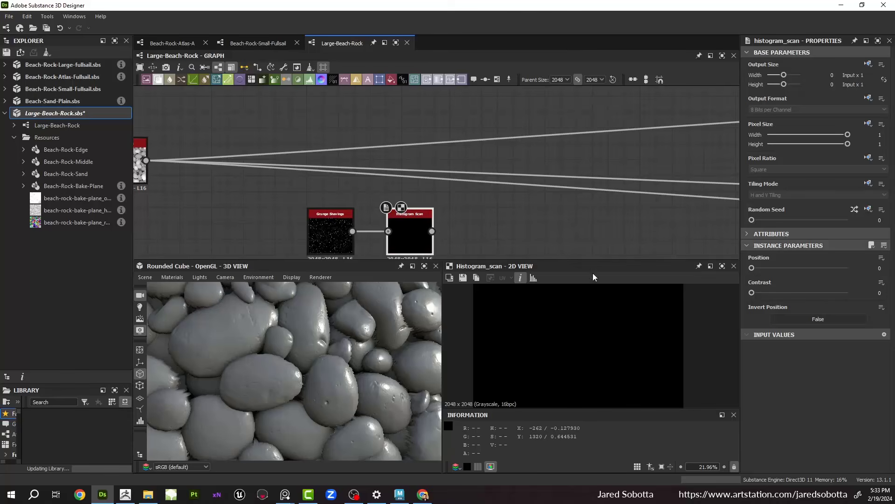
Step: Set the Histogram Scan's Contrast to 1 and Position to 0.15
{"action": "left_click", "coordinate": [847, 293]}
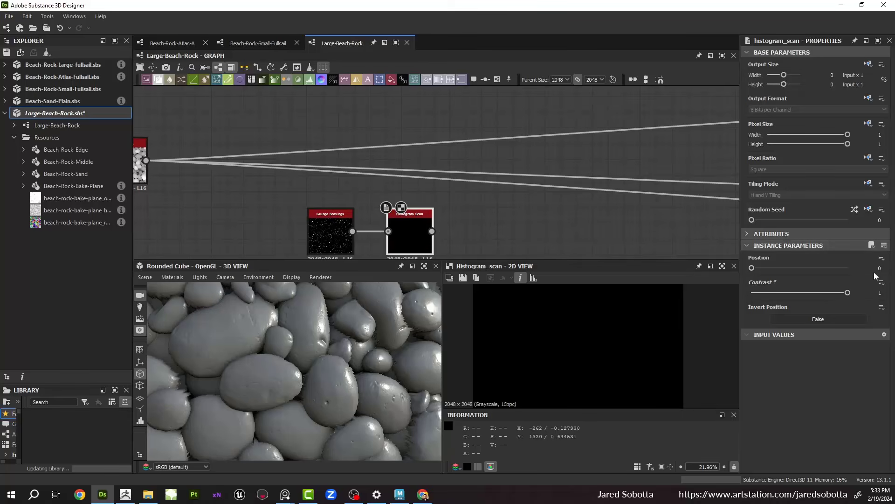
{"action": "double_click", "coordinate": [875, 267]}
{"action": "type", "text": "0.15"}
{"action": "key", "text": "Return"}
{"action": "scroll", "coordinate": [617, 339], "scroll_direction": "up", "scroll_amount": 4}
{"action": "scroll", "coordinate": [507, 311], "scroll_direction": "up", "scroll_amount": 5}
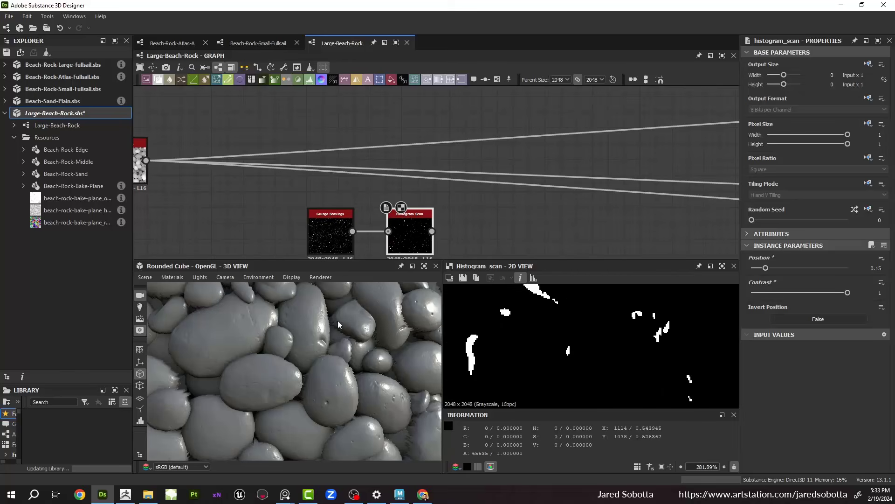
Step: Add a Directional Warp node, connecting the Histogram Scan as its input and the Auto Levels height as its intensity map
{"action": "scroll", "coordinate": [354, 140], "scroll_direction": "down", "scroll_amount": 2}
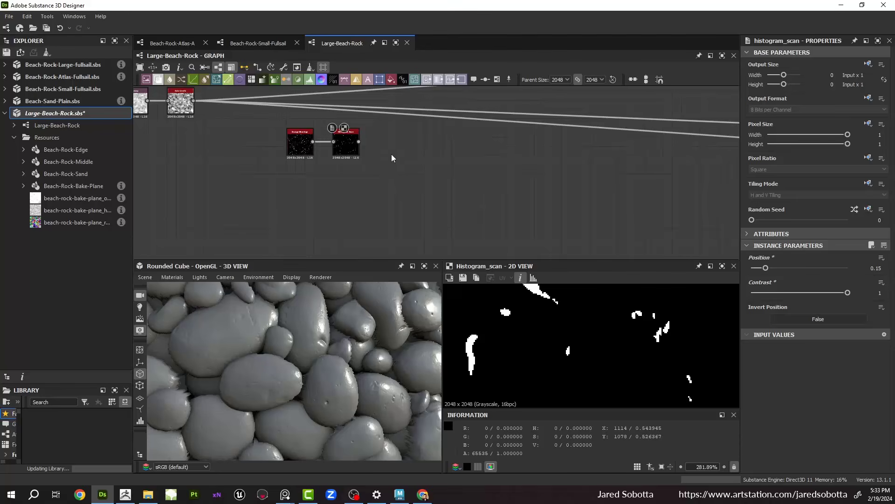
{"action": "key", "text": "space"}
{"action": "type", "text": "dire"}
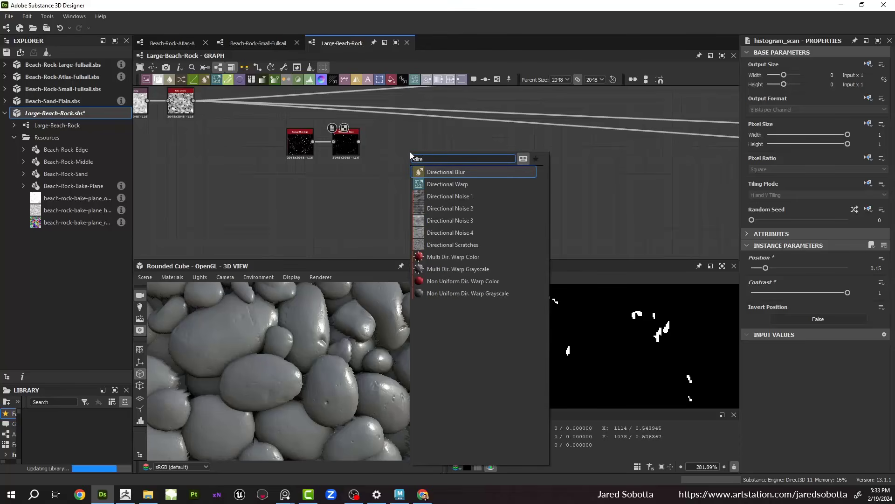
{"action": "key", "text": "Down"}
{"action": "key", "text": "Return"}
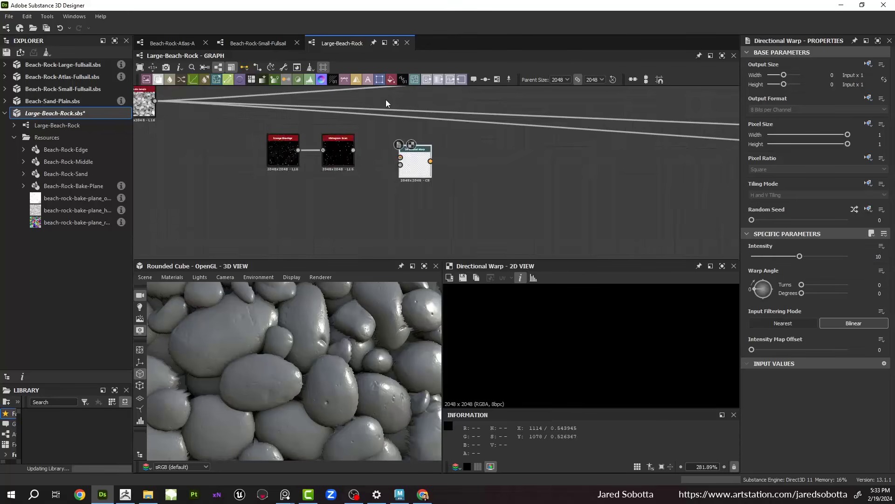
{"action": "scroll", "coordinate": [386, 99], "scroll_direction": "up", "scroll_amount": 2}
{"action": "left_click_drag", "start_coordinate": [330, 188], "coordinate": [274, 161]}
{"action": "scroll", "coordinate": [274, 161], "scroll_direction": "down", "scroll_amount": 2}
{"action": "middle_click_drag", "start_coordinate": [274, 159], "coordinate": [456, 163]}
{"action": "left_click", "coordinate": [291, 130]}
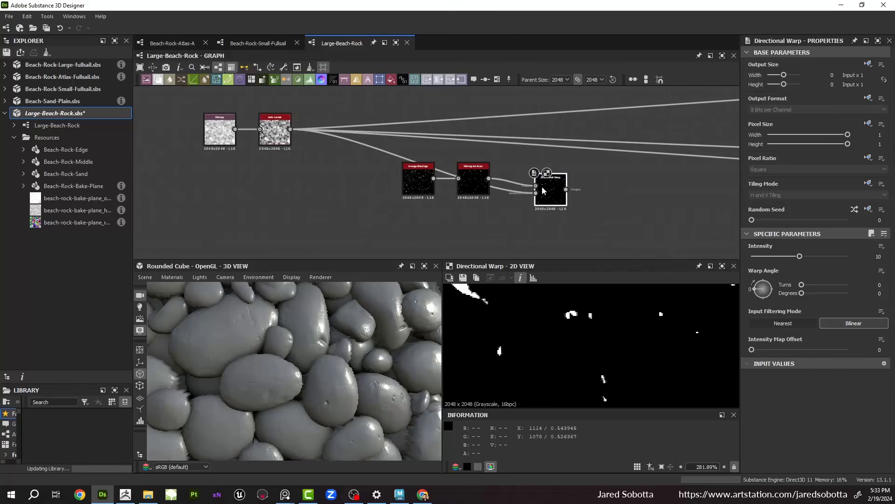
Step: Set the Directional Warp's Intensity to 200 and its Warp Angle to about 303 degrees
{"action": "double_click", "coordinate": [879, 256]}
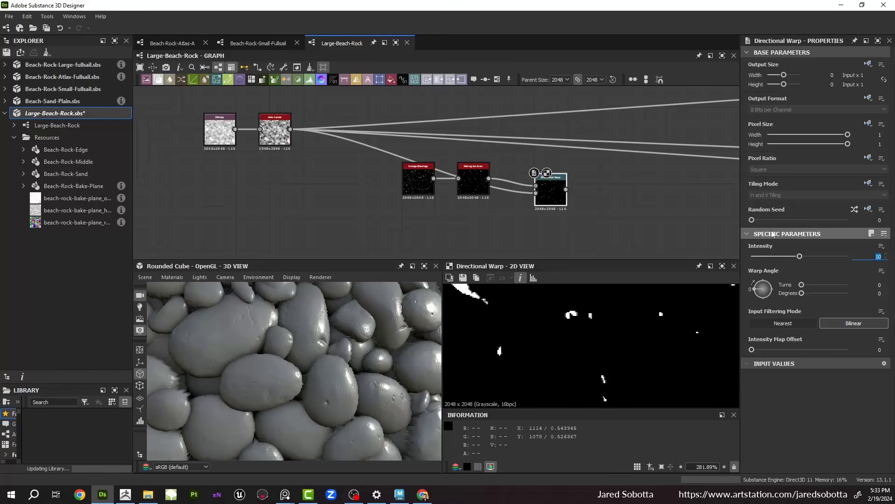
{"action": "type", "text": "200"}
{"action": "key", "text": "Return"}
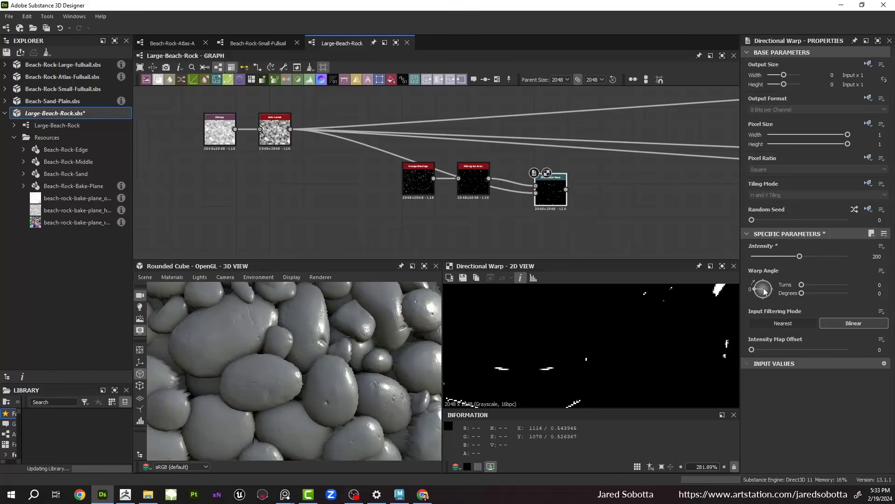
{"action": "left_click_drag", "start_coordinate": [764, 289], "coordinate": [750, 310]}
Step: Close the Information pane to enlarge the 2D view and examine the warped shavings pattern
{"action": "scroll", "coordinate": [628, 381], "scroll_direction": "down", "scroll_amount": 7}
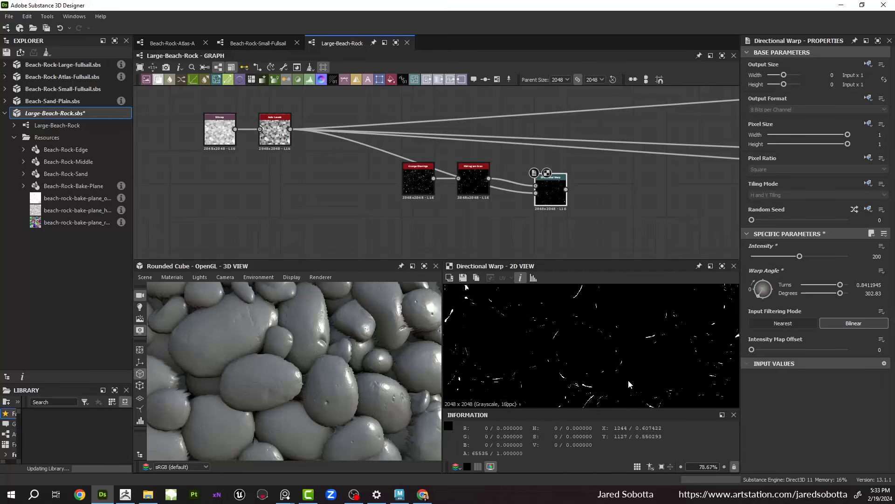
{"action": "scroll", "coordinate": [629, 383], "scroll_direction": "down", "scroll_amount": 1}
{"action": "left_click", "coordinate": [734, 415]}
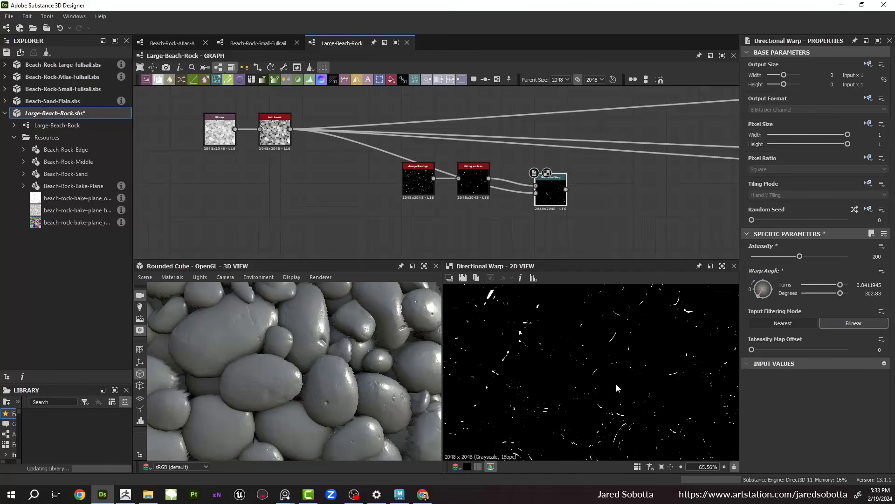
{"action": "middle_click_drag", "start_coordinate": [617, 383], "coordinate": [592, 382]}
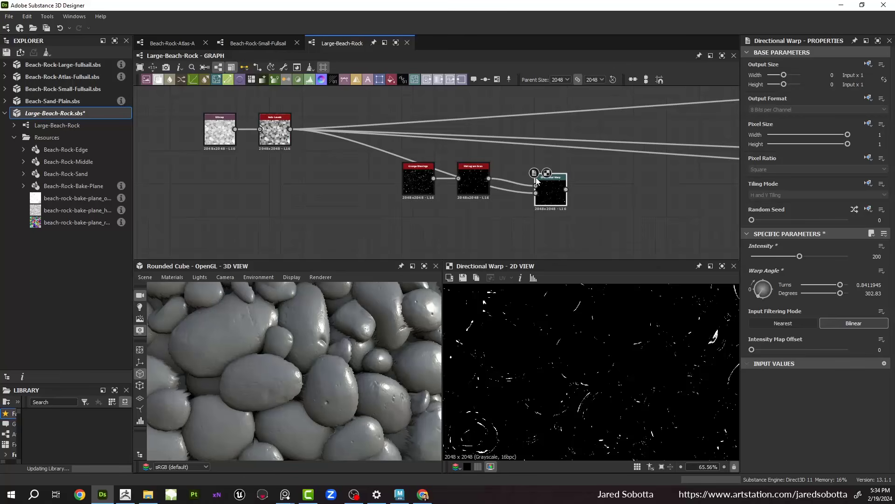
Step: Move the Grunge Shavings, Histogram Scan and Directional Warp nodes above the height wires
{"action": "left_click_drag", "start_coordinate": [396, 152], "coordinate": [502, 165]}
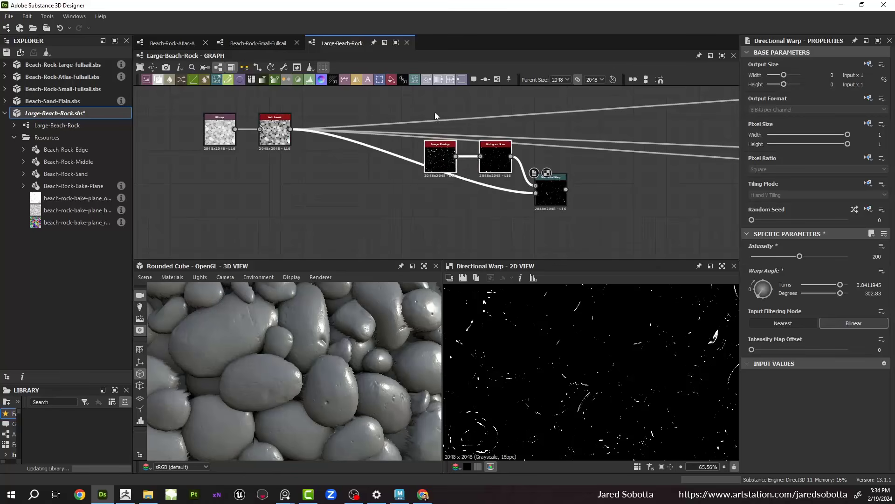
{"action": "left_click_drag", "start_coordinate": [555, 198], "coordinate": [467, 121]}
{"action": "middle_click_drag", "start_coordinate": [467, 121], "coordinate": [473, 210]}
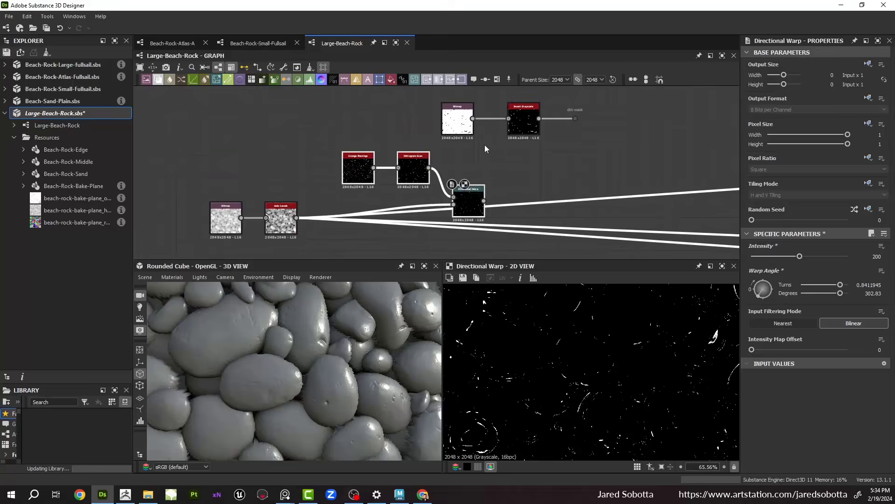
Step: Shift the mask source nodes so they line up with the height bitmap and its Auto Levels node
{"action": "middle_click_drag", "start_coordinate": [485, 144], "coordinate": [467, 229]}
{"action": "scroll", "coordinate": [405, 136], "scroll_direction": "down", "scroll_amount": 3}
{"action": "left_click_drag", "start_coordinate": [389, 115], "coordinate": [325, 100]}
{"action": "middle_click_drag", "start_coordinate": [410, 201], "coordinate": [364, 196]}
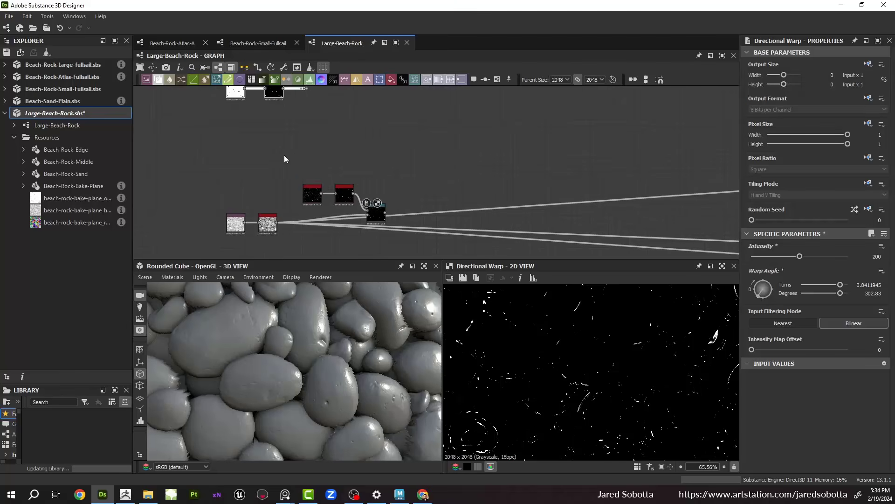
Step: Move the Grunge Shavings, Histogram Scan and Directional Warp chain farther up, clear of the height wires
{"action": "left_click_drag", "start_coordinate": [284, 155], "coordinate": [349, 186]}
{"action": "middle_click_drag", "start_coordinate": [394, 169], "coordinate": [368, 151]}
{"action": "scroll", "coordinate": [304, 151], "scroll_direction": "up", "scroll_amount": 2}
{"action": "scroll", "coordinate": [294, 158], "scroll_direction": "up", "scroll_amount": 2}
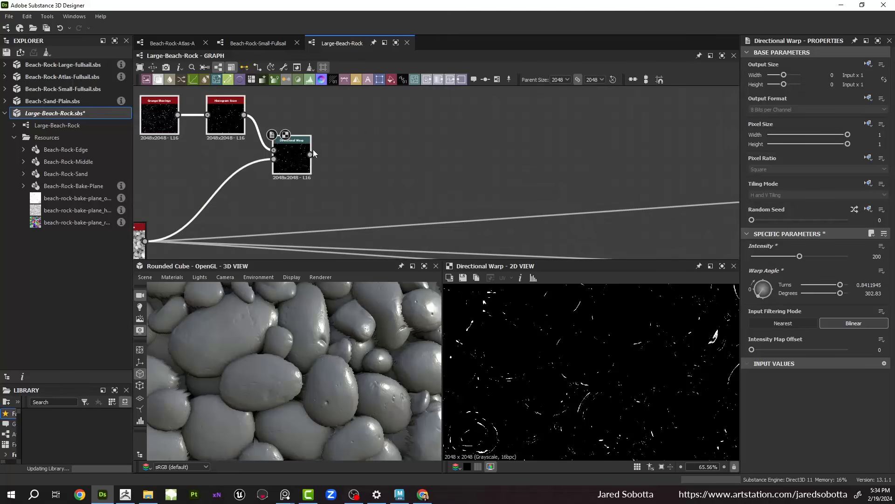
Step: Add an Ambient Occlusion (HBAO) node fed by the Directional Warp output
{"action": "left_click_drag", "start_coordinate": [310, 154], "coordinate": [372, 192]}
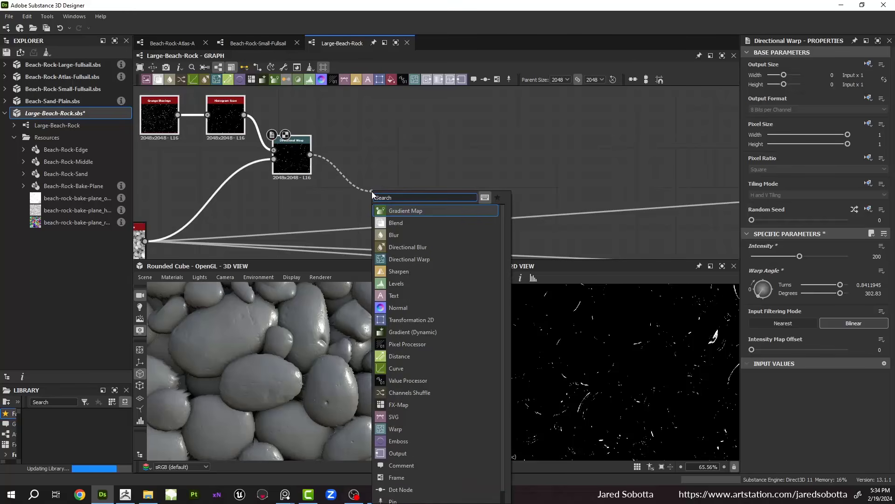
{"action": "type", "text": "hbao"}
{"action": "key", "text": "Return"}
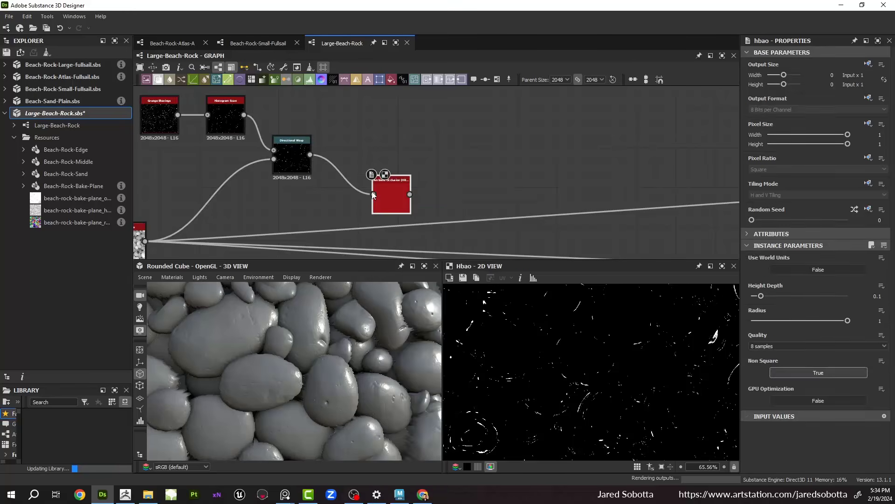
Step: Add an Invert Grayscale node fed by the Ambient Occlusion (HBAO) output and place it directly beside that node
{"action": "scroll", "coordinate": [373, 193], "scroll_direction": "up", "scroll_amount": 1}
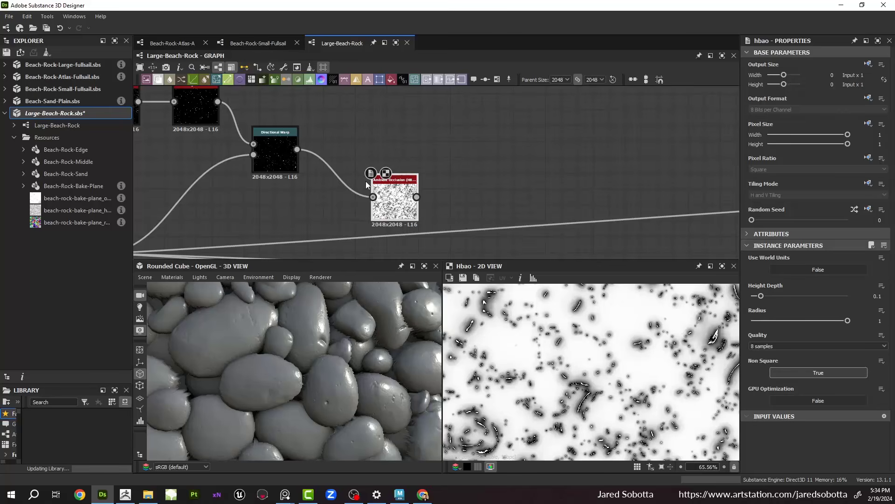
{"action": "left_click_drag", "start_coordinate": [416, 197], "coordinate": [474, 173]}
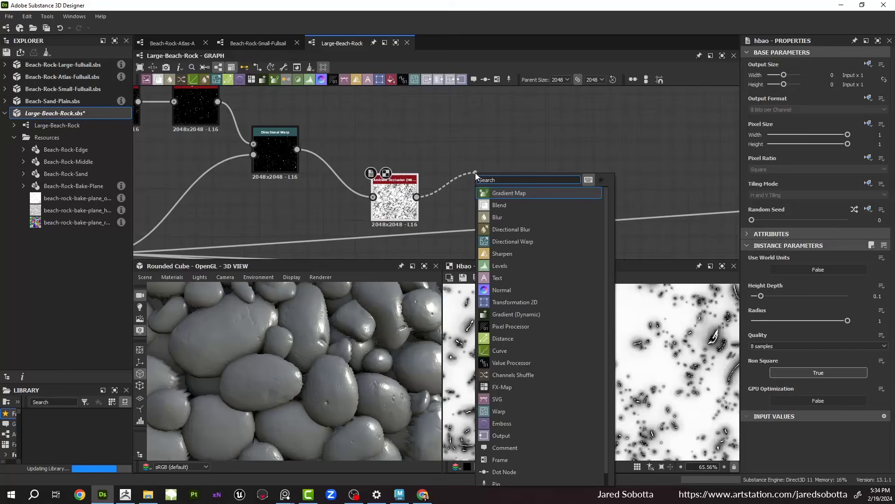
{"action": "type", "text": "in"}
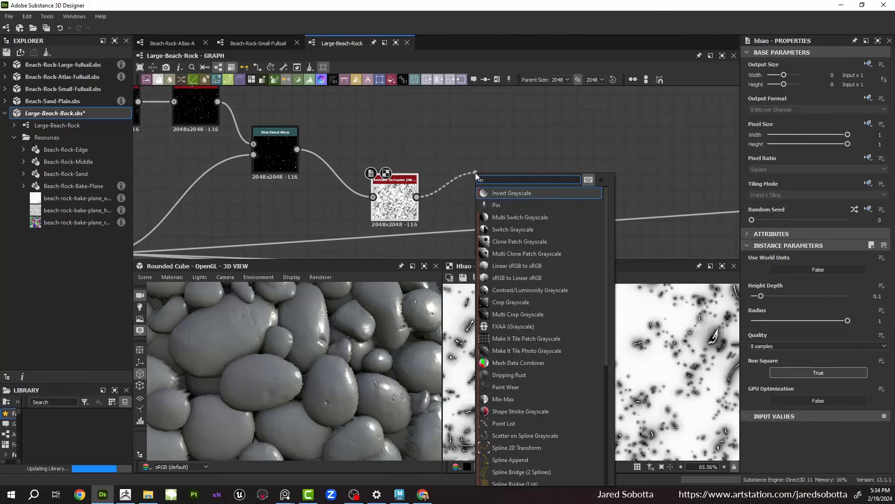
{"action": "key", "text": "Return"}
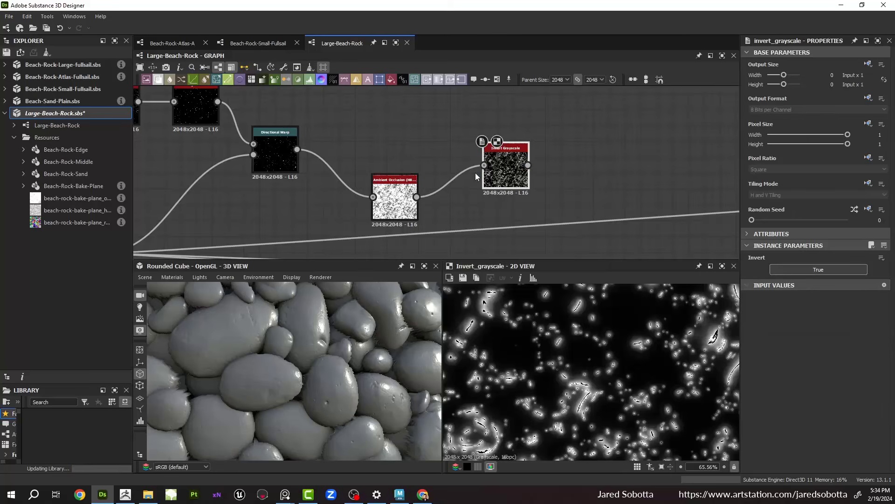
{"action": "left_click_drag", "start_coordinate": [513, 173], "coordinate": [484, 203]}
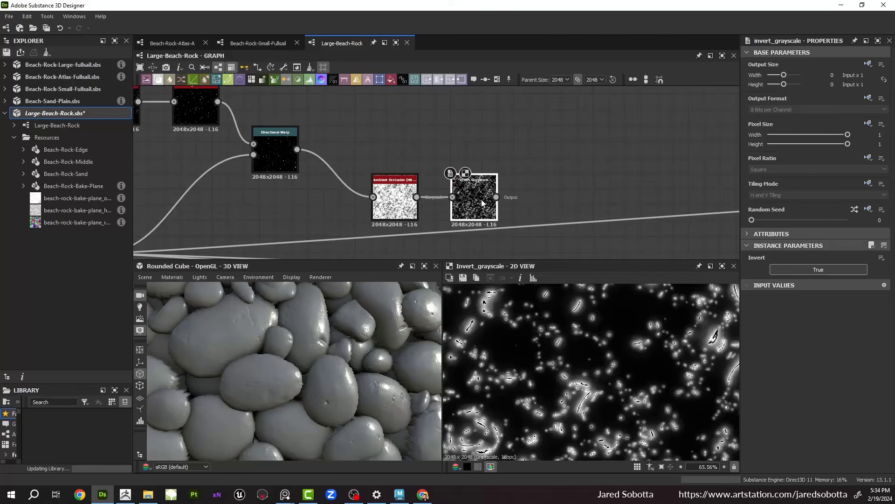
Step: Add a Non Uniform Blur Grayscale node and place it above and just past the Invert Grayscale node
{"action": "middle_click_drag", "start_coordinate": [480, 118], "coordinate": [460, 155]}
{"action": "key", "text": "space"}
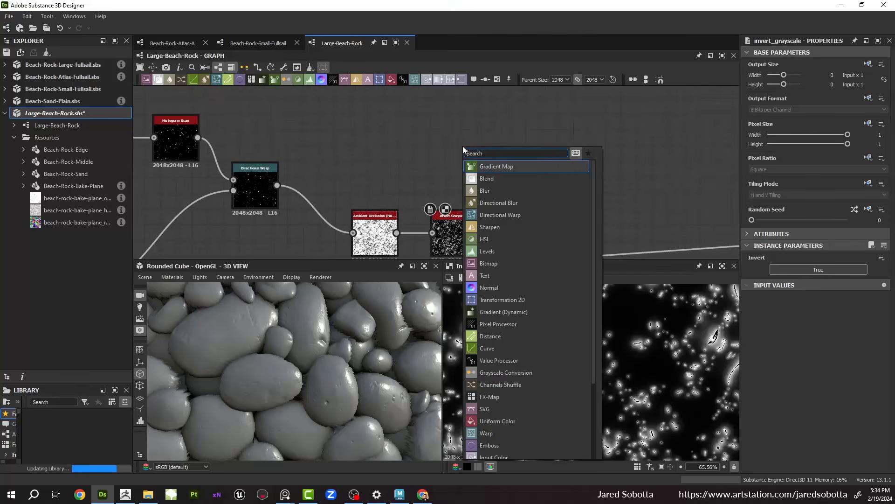
{"action": "type", "text": "no"}
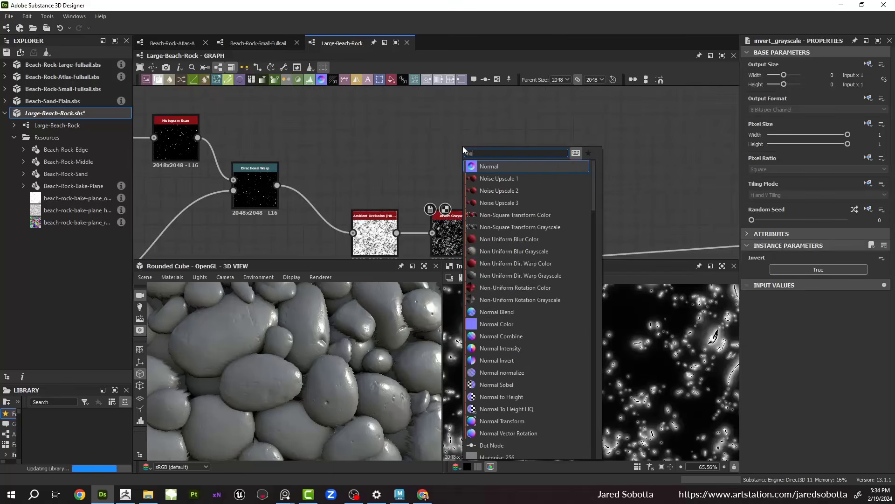
{"action": "type", "text": "n"}
{"action": "key", "text": "Down"}
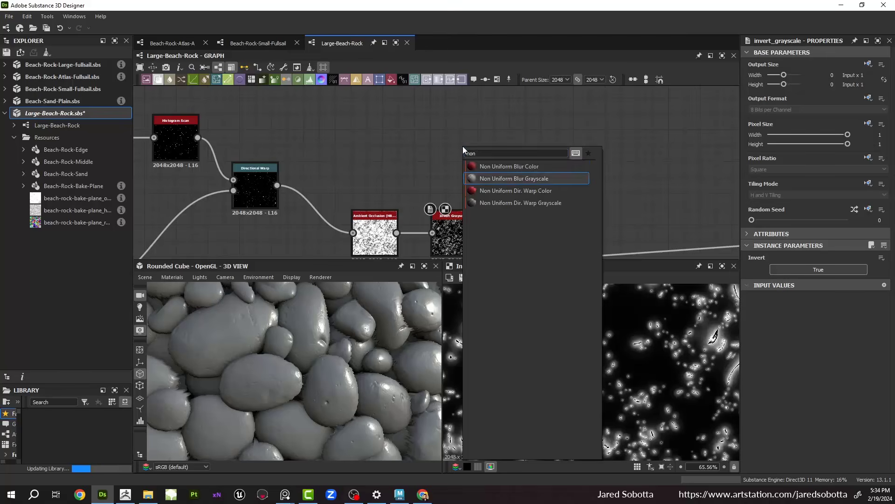
{"action": "key", "text": "Return"}
{"action": "left_click_drag", "start_coordinate": [470, 138], "coordinate": [509, 156]}
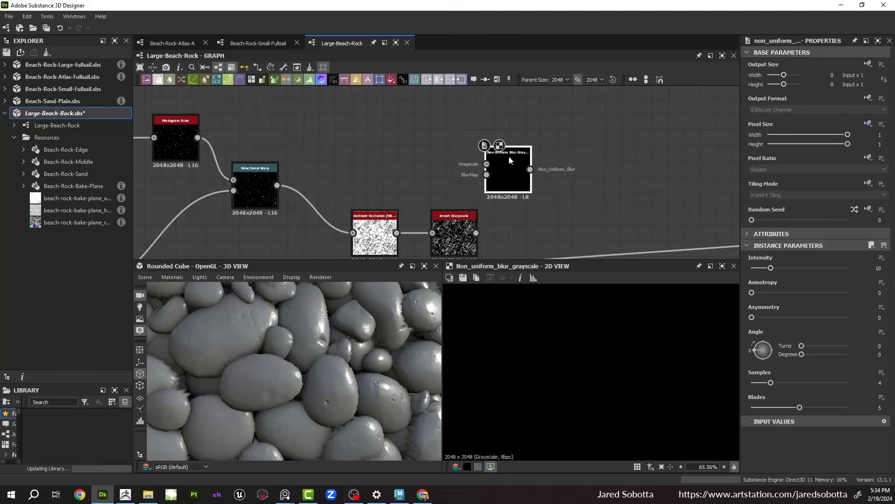
Step: Connect Invert Grayscale to the Non Uniform Blur's BlurMap input and Directional Warp to its Grayscale input
{"action": "left_click_drag", "start_coordinate": [476, 233], "coordinate": [499, 170]}
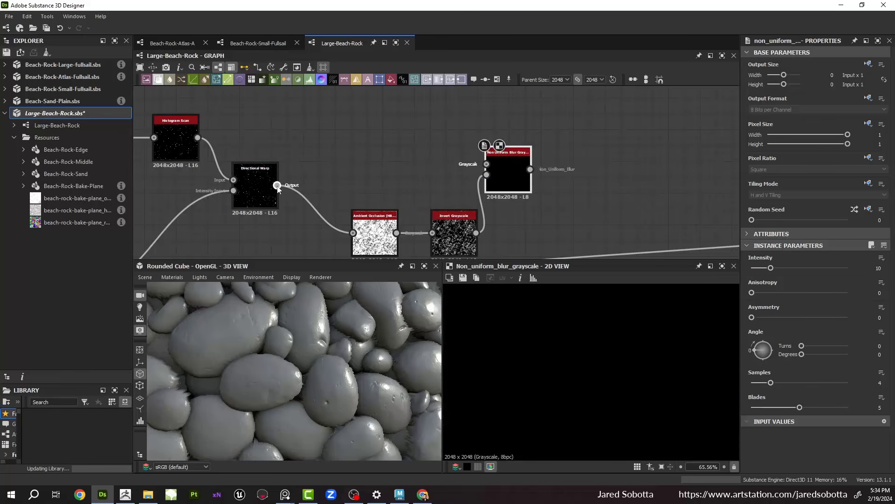
{"action": "left_click_drag", "start_coordinate": [277, 186], "coordinate": [501, 170]}
{"action": "key", "text": "ctrl+z"}
{"action": "left_click_drag", "start_coordinate": [277, 186], "coordinate": [486, 164]}
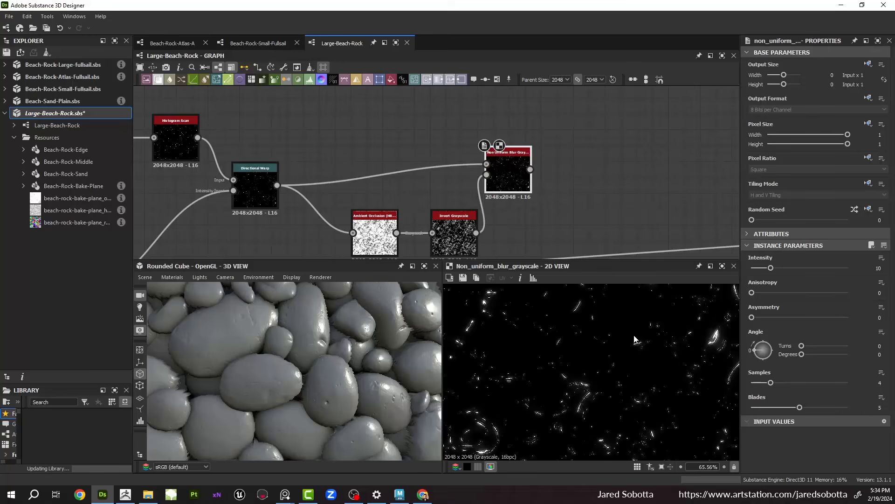
Step: Set the Non Uniform Blur Grayscale node's intensity to 3 and its angle to about 135 degrees
{"action": "scroll", "coordinate": [610, 340], "scroll_direction": "up", "scroll_amount": 8}
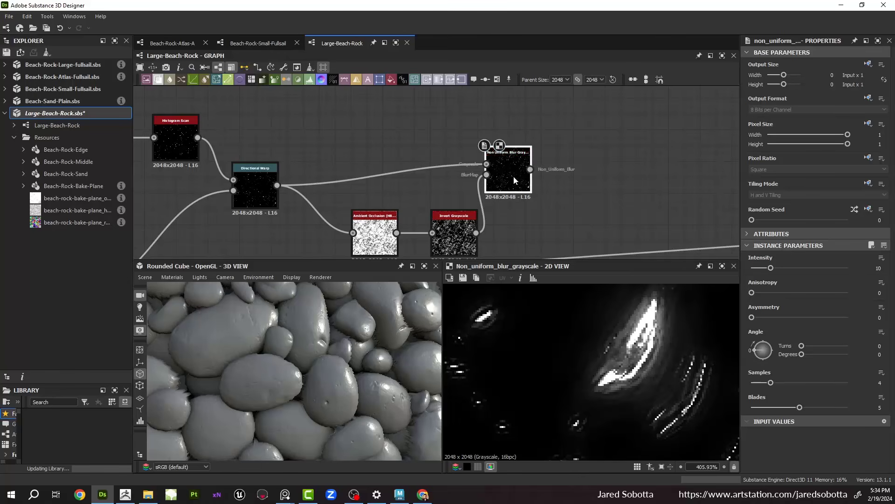
{"action": "left_click", "coordinate": [863, 269]}
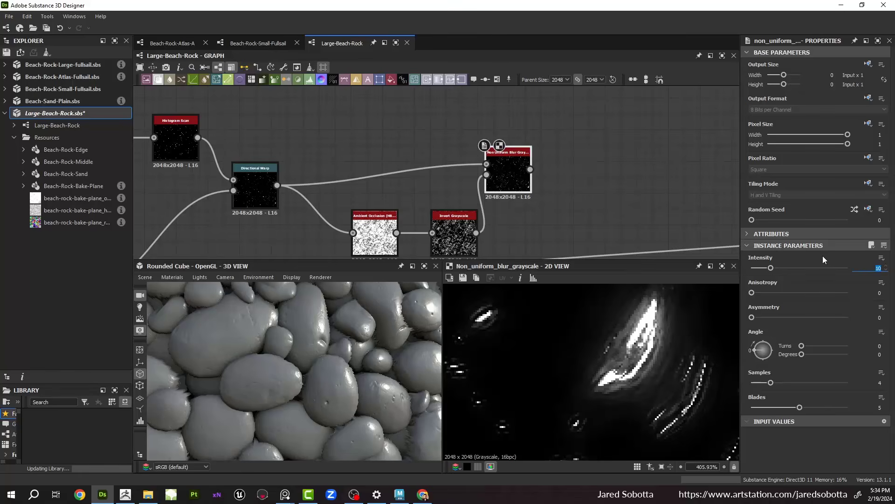
{"action": "type", "text": "3"}
{"action": "key", "text": "Return"}
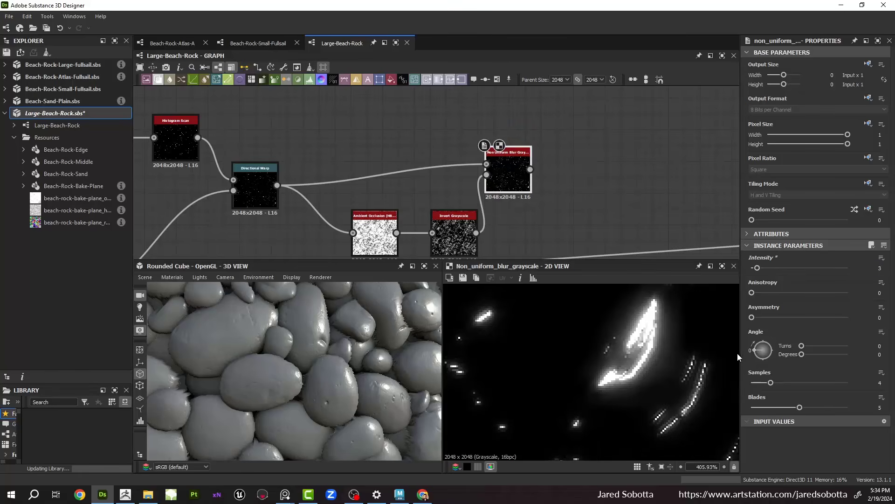
{"action": "left_click_drag", "start_coordinate": [754, 350], "coordinate": [782, 327]}
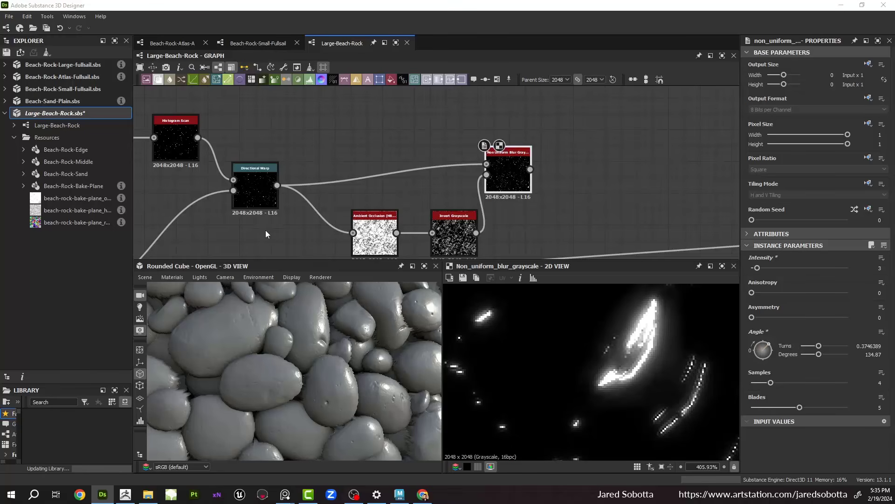
Step: Add a Blend node after the Non Uniform Blur Grayscale node and set its blending mode to Subtract
{"action": "scroll", "coordinate": [599, 181], "scroll_direction": "down", "scroll_amount": 4}
{"action": "middle_click_drag", "start_coordinate": [599, 181], "coordinate": [468, 163]}
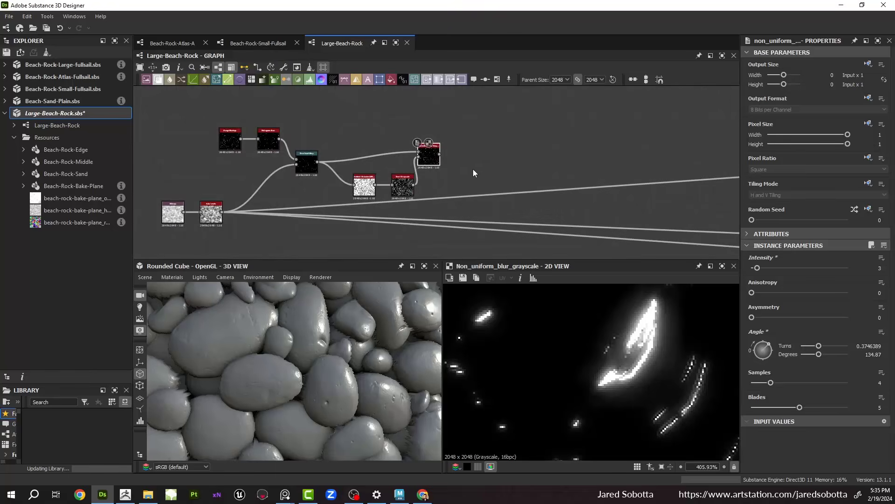
{"action": "key", "text": "space"}
{"action": "type", "text": "blend"}
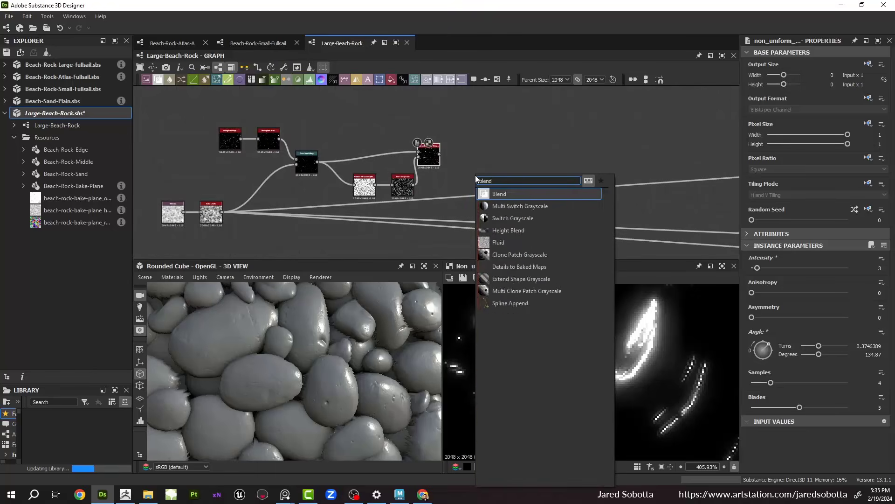
{"action": "key", "text": "Return"}
{"action": "scroll", "coordinate": [496, 165], "scroll_direction": "up", "scroll_amount": 1}
{"action": "left_click", "coordinate": [805, 282]}
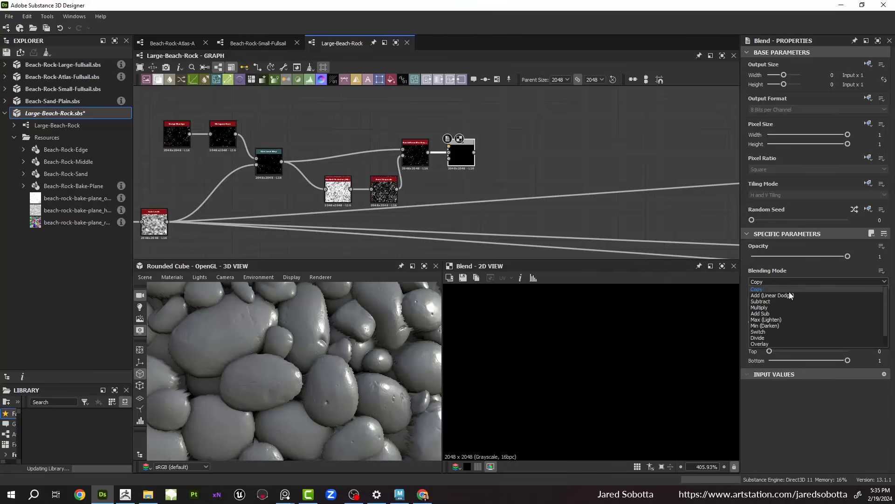
{"action": "left_click", "coordinate": [784, 301]}
Step: Move the Blend node farther from the Non Uniform Blur node and reroute the blur output to its Foreground input
{"action": "scroll", "coordinate": [480, 149], "scroll_direction": "up", "scroll_amount": 4}
{"action": "scroll", "coordinate": [506, 200], "scroll_direction": "down", "scroll_amount": 4}
{"action": "middle_click_drag", "start_coordinate": [379, 170], "coordinate": [461, 176]}
{"action": "left_click_drag", "start_coordinate": [483, 170], "coordinate": [532, 180]}
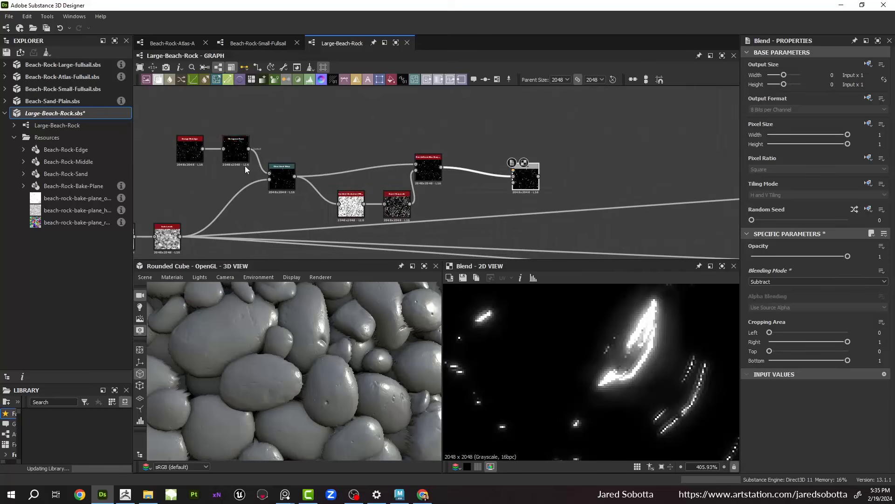
{"action": "scroll", "coordinate": [485, 168], "scroll_direction": "up", "scroll_amount": 3}
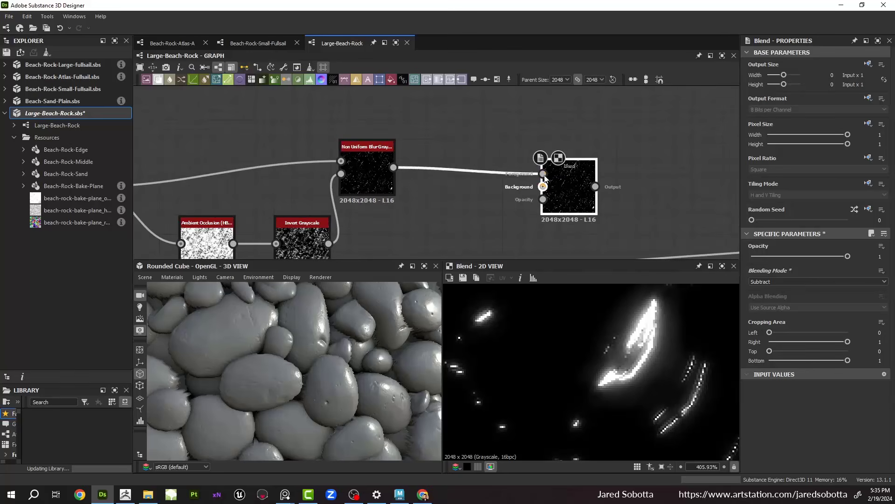
{"action": "scroll", "coordinate": [545, 178], "scroll_direction": "down", "scroll_amount": 4}
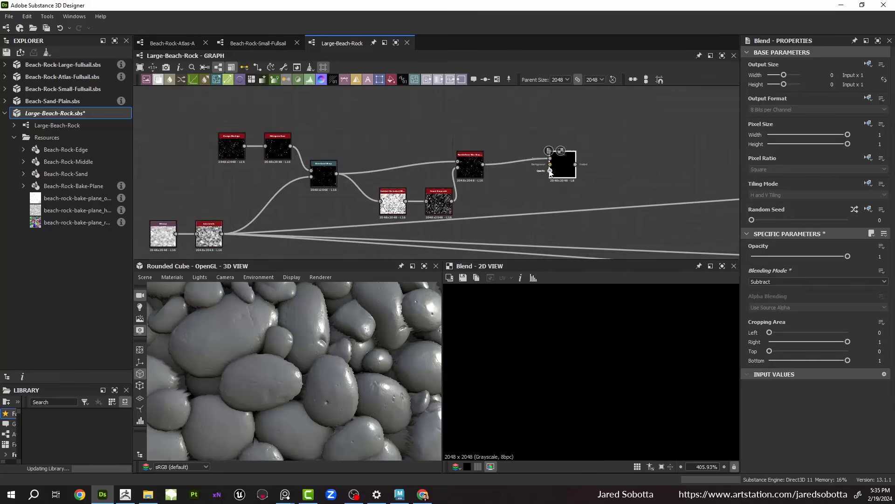
Step: Set the Subtract Blend's opacity to 0.1, feed the levels output into its background, and move the existing downstream links to the Blend's output
{"action": "left_click", "coordinate": [868, 256]}
{"action": "type", "text": "0.1"}
{"action": "key", "text": "Return"}
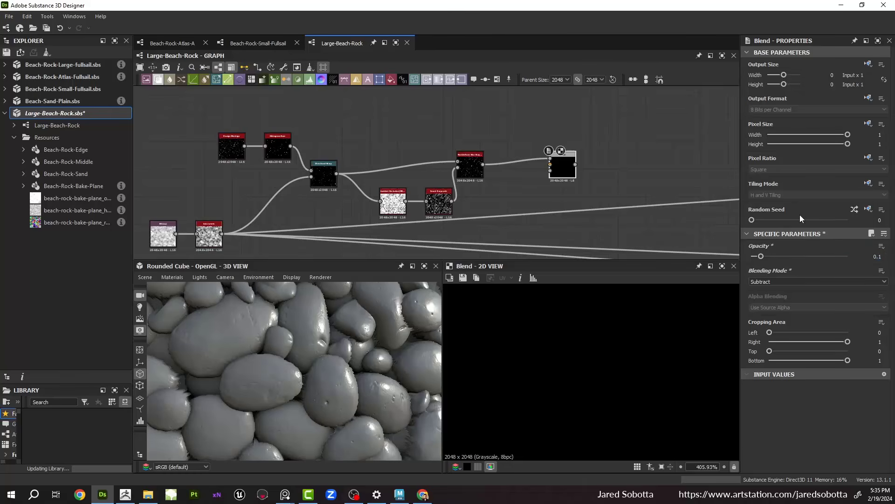
{"action": "left_click_drag", "start_coordinate": [222, 233], "coordinate": [551, 165]}
{"action": "left_click_drag", "start_coordinate": [222, 233], "coordinate": [575, 164], "text": "shift"}
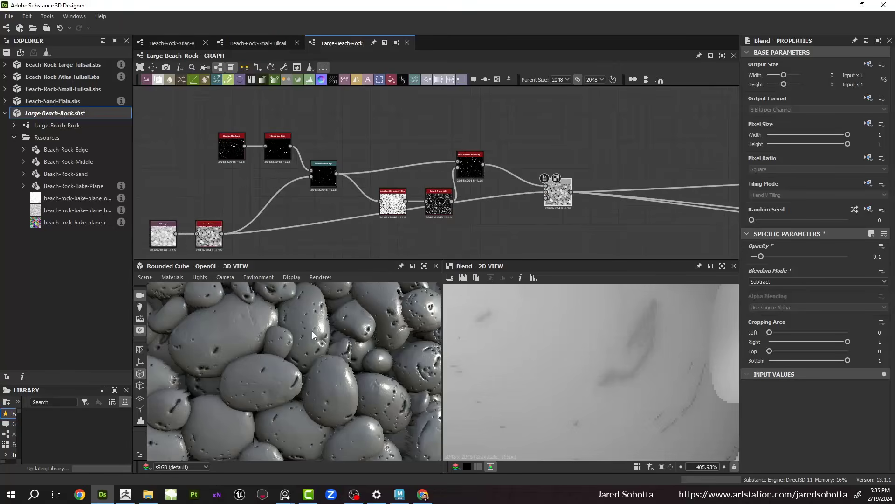
Step: Set the Blend node's opacity to 0.05 and inspect the pitting on the rocks in the 3D preview
{"action": "scroll", "coordinate": [573, 181], "scroll_direction": "up", "scroll_amount": 2}
{"action": "left_click", "coordinate": [877, 256]}
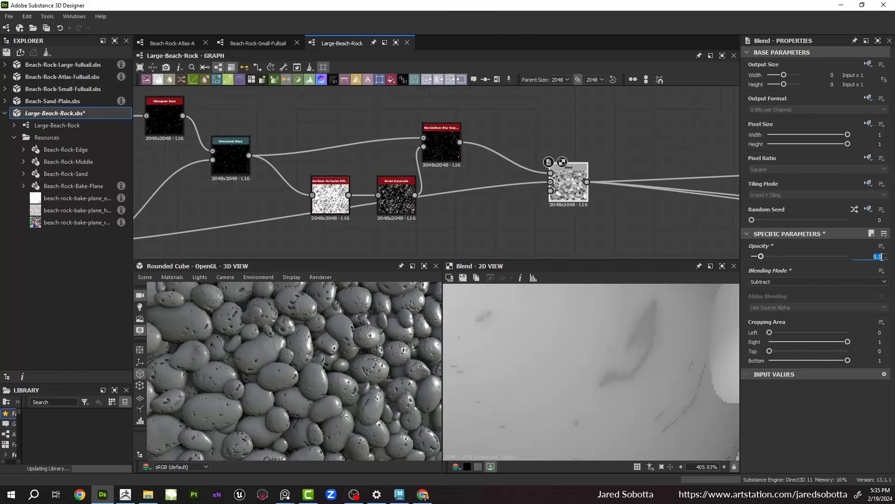
{"action": "type", "text": "0.05"}
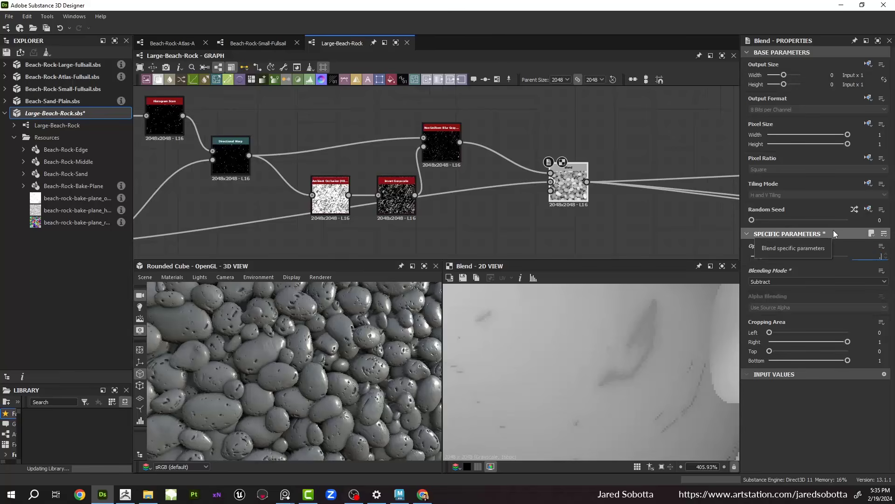
{"action": "key", "text": "Return"}
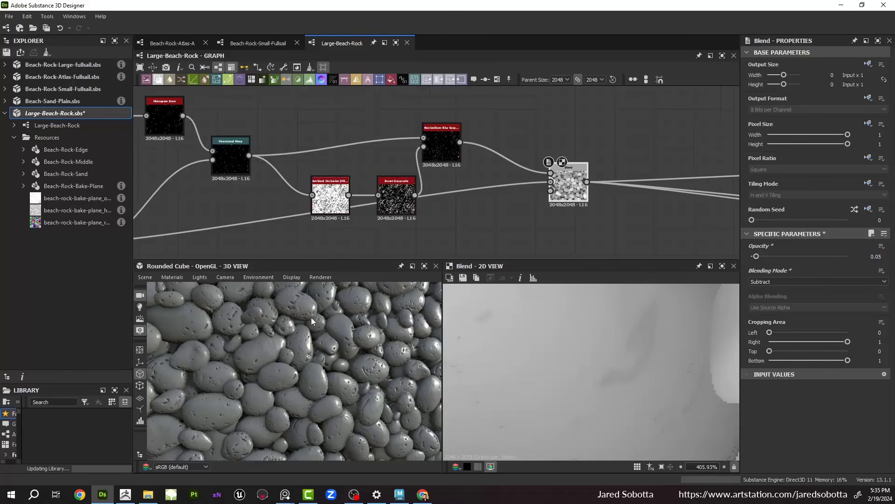
{"action": "scroll", "coordinate": [280, 364], "scroll_direction": "up", "scroll_amount": 3}
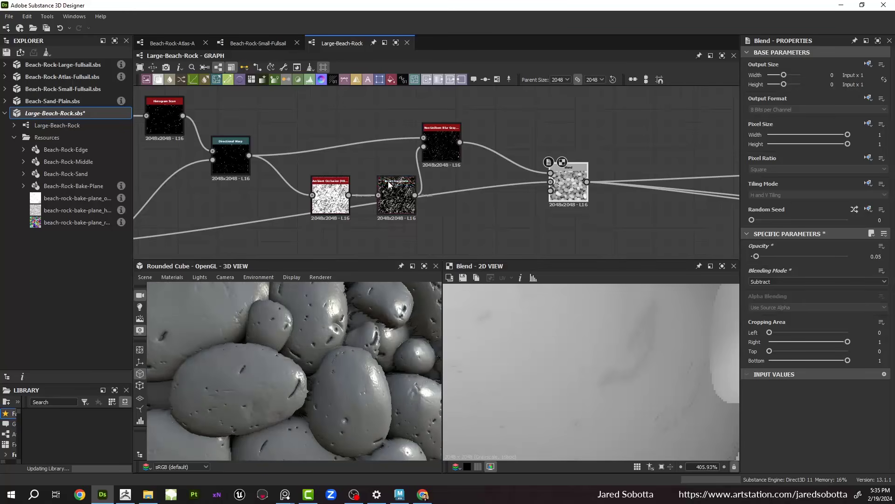
Step: Move the Blend node lower in the graph so it lines up with the levels node
{"action": "scroll", "coordinate": [430, 158], "scroll_direction": "down", "scroll_amount": 3}
{"action": "left_click_drag", "start_coordinate": [517, 153], "coordinate": [517, 192]}
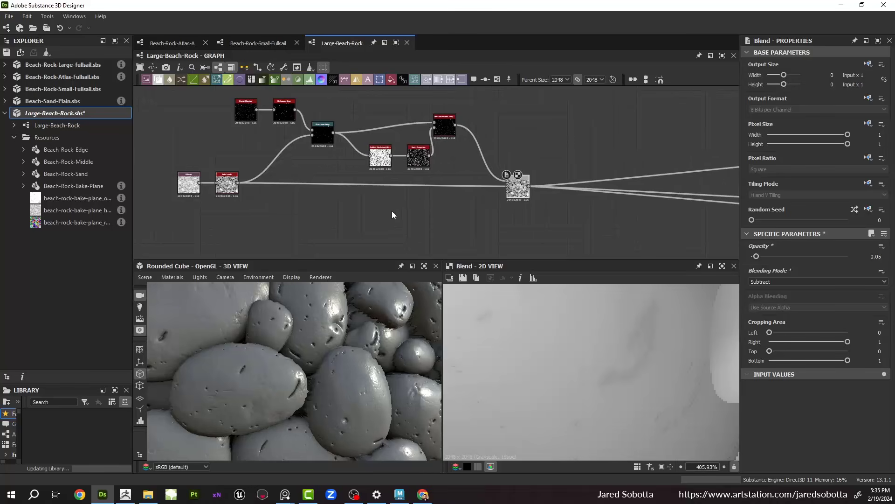
{"action": "middle_click_drag", "start_coordinate": [418, 208], "coordinate": [407, 202]}
{"action": "scroll", "coordinate": [391, 208], "scroll_direction": "up", "scroll_amount": 2}
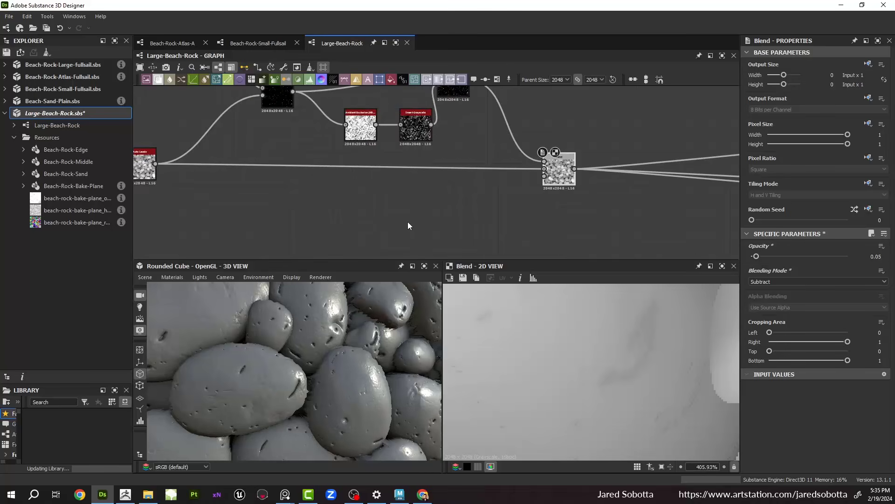
Step: Add a Dot node with random-color-a as its input portal and connect it to the Blend's opacity input
{"action": "key", "text": "space"}
{"action": "type", "text": "dot"}
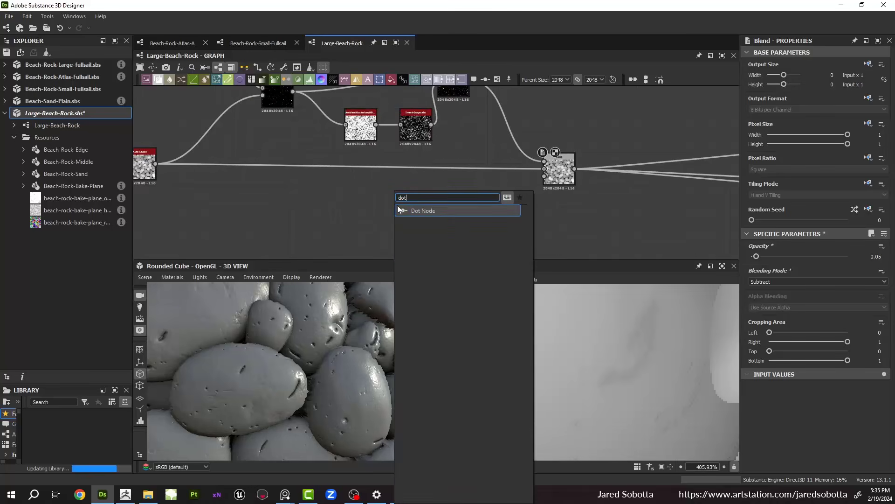
{"action": "left_click", "coordinate": [433, 211]}
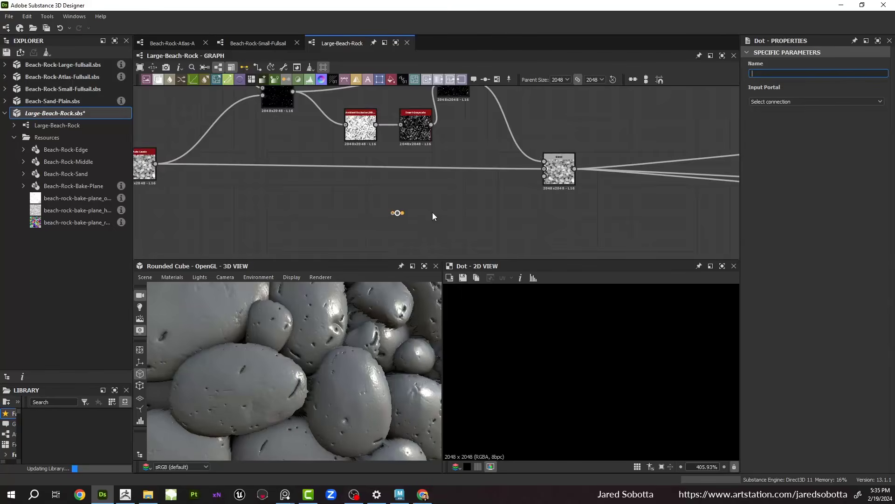
{"action": "scroll", "coordinate": [361, 194], "scroll_direction": "up", "scroll_amount": 2}
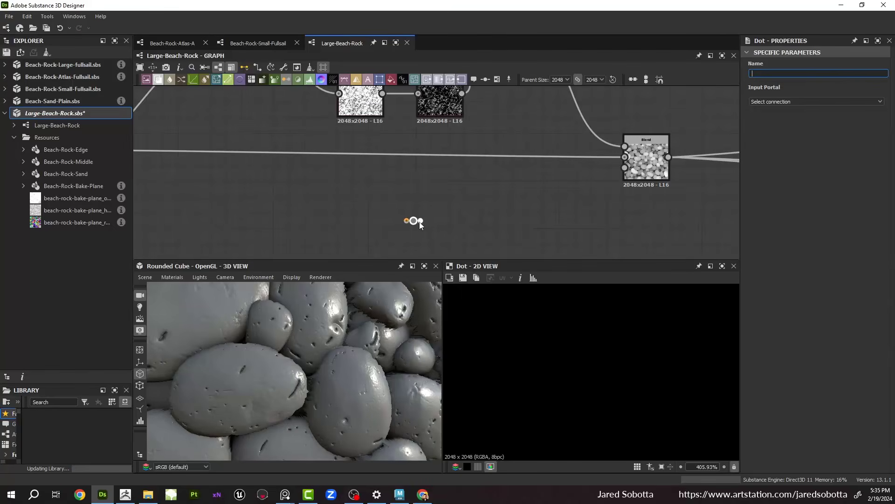
{"action": "left_click", "coordinate": [770, 101]}
{"action": "left_click", "coordinate": [774, 110]}
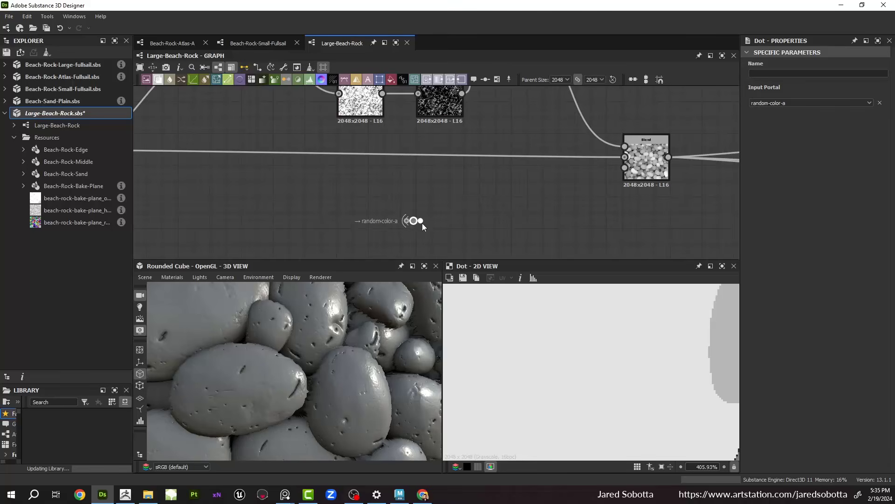
{"action": "left_click_drag", "start_coordinate": [421, 221], "coordinate": [625, 167]}
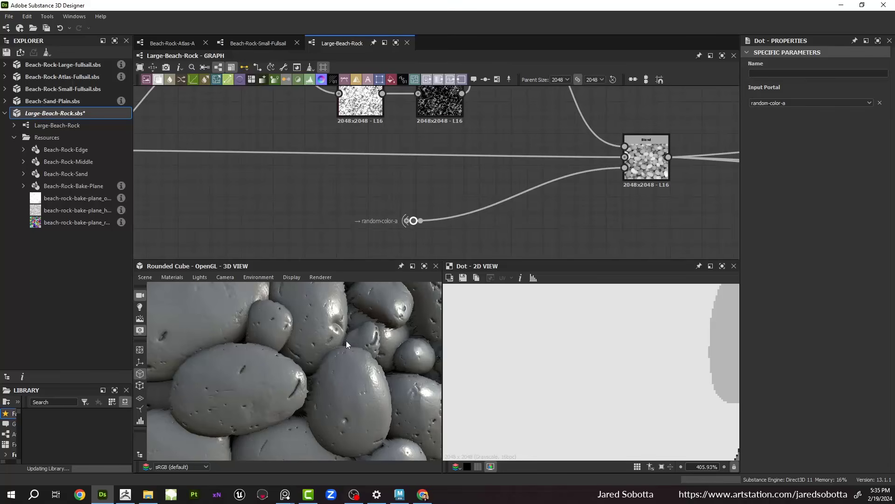
Step: Insert a Histogram Scan between the Dot and the Blend, with contrast 1 and position 0.11
{"action": "left_click_drag", "start_coordinate": [461, 202], "coordinate": [472, 226]}
{"action": "key", "text": "space"}
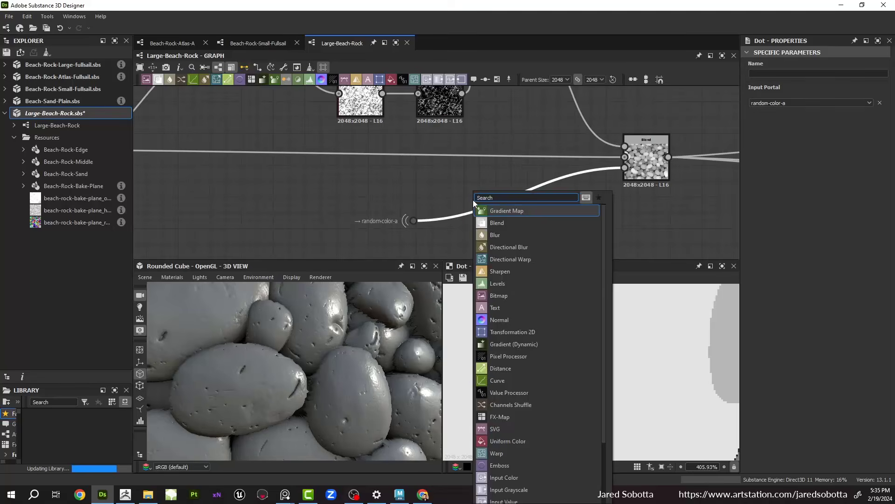
{"action": "type", "text": "his"}
{"action": "key", "text": "Down"}
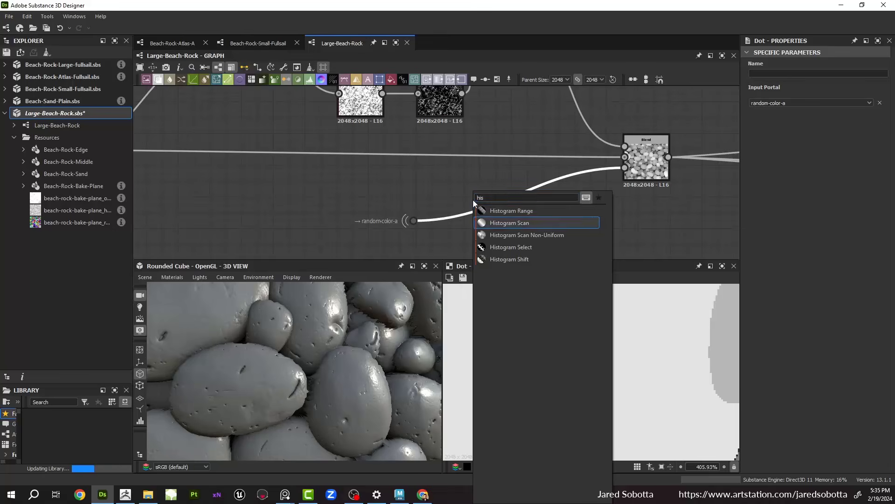
{"action": "key", "text": "Return"}
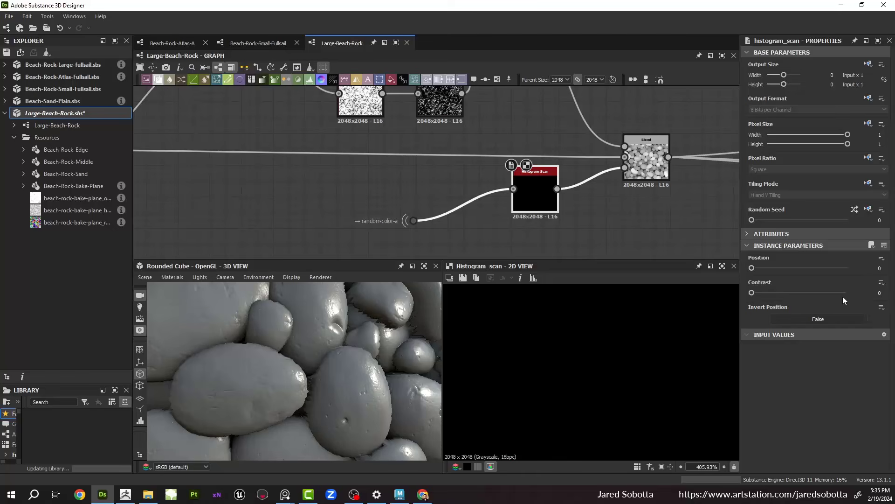
{"action": "left_click_drag", "start_coordinate": [845, 293], "coordinate": [882, 288]}
{"action": "left_click_drag", "start_coordinate": [752, 268], "coordinate": [762, 269]}
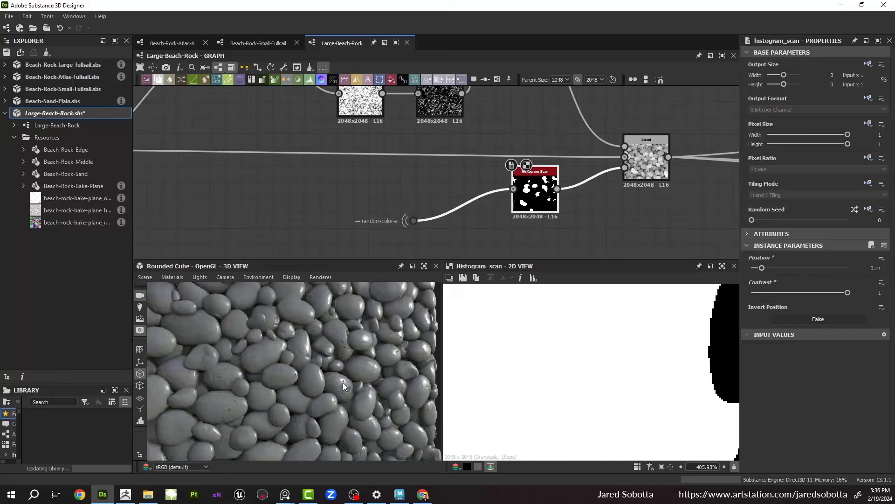
Step: Inspect the masked pitting in the 3D preview and set the Histogram Scan's position to 0.08
{"action": "scroll", "coordinate": [344, 382], "scroll_direction": "down", "scroll_amount": 4}
{"action": "left_click_drag", "start_coordinate": [340, 382], "coordinate": [330, 383]}
{"action": "scroll", "coordinate": [331, 383], "scroll_direction": "up", "scroll_amount": 6}
{"action": "scroll", "coordinate": [392, 325], "scroll_direction": "down", "scroll_amount": 2}
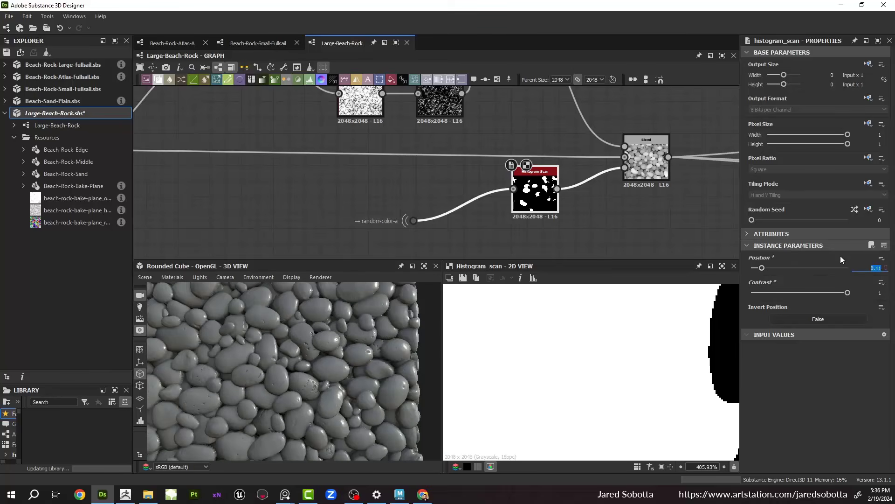
{"action": "type", "text": "0.08"}
{"action": "key", "text": "Return"}
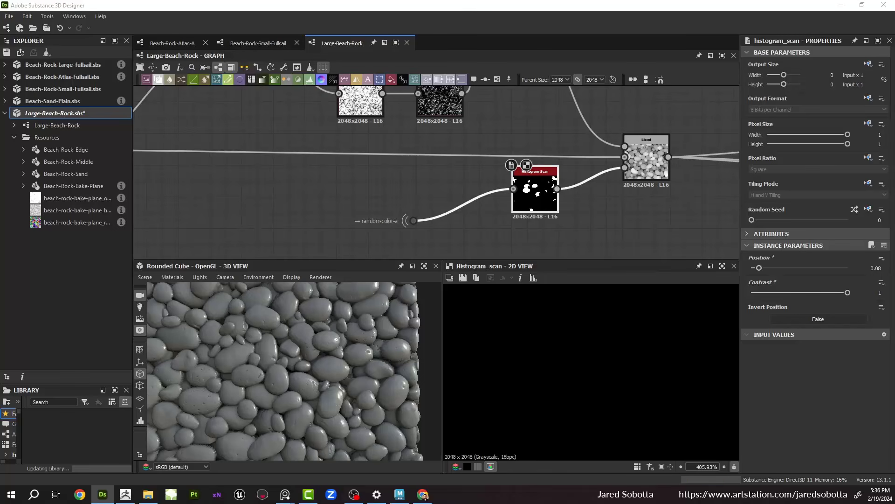
Step: Move the grunge, its Histogram Scan and the Directional Warp nodes closer together
{"action": "scroll", "coordinate": [417, 155], "scroll_direction": "down", "scroll_amount": 3}
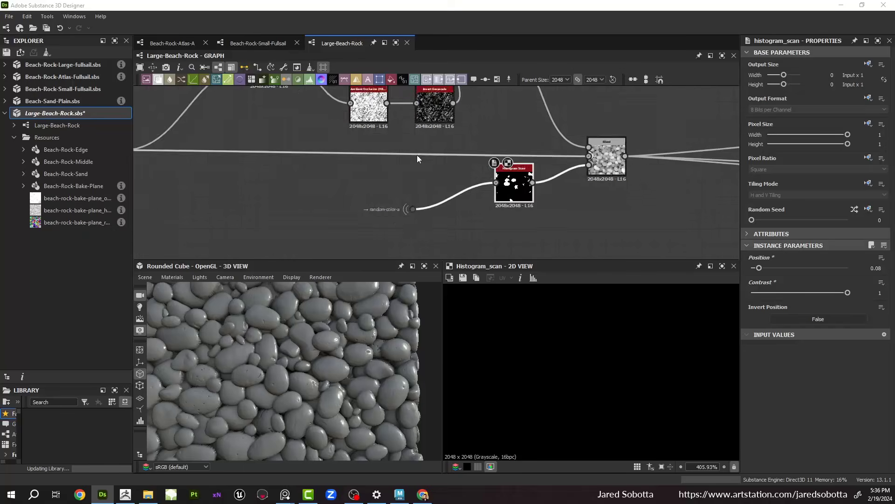
{"action": "middle_click_drag", "start_coordinate": [452, 138], "coordinate": [390, 194]}
{"action": "scroll", "coordinate": [370, 168], "scroll_direction": "down", "scroll_amount": 2}
{"action": "scroll", "coordinate": [243, 120], "scroll_direction": "up", "scroll_amount": 3}
{"action": "left_click_drag", "start_coordinate": [187, 116], "coordinate": [267, 158]}
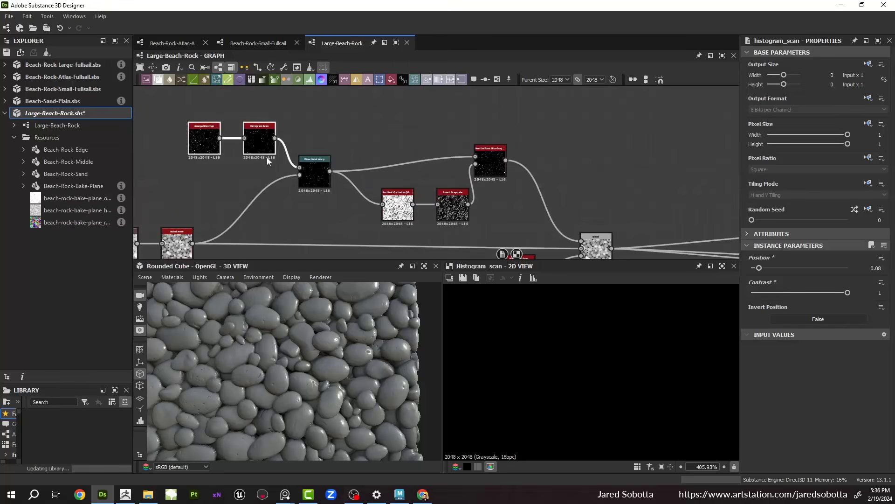
{"action": "left_click_drag", "start_coordinate": [205, 130], "coordinate": [211, 130]}
{"action": "left_click", "coordinate": [276, 112]}
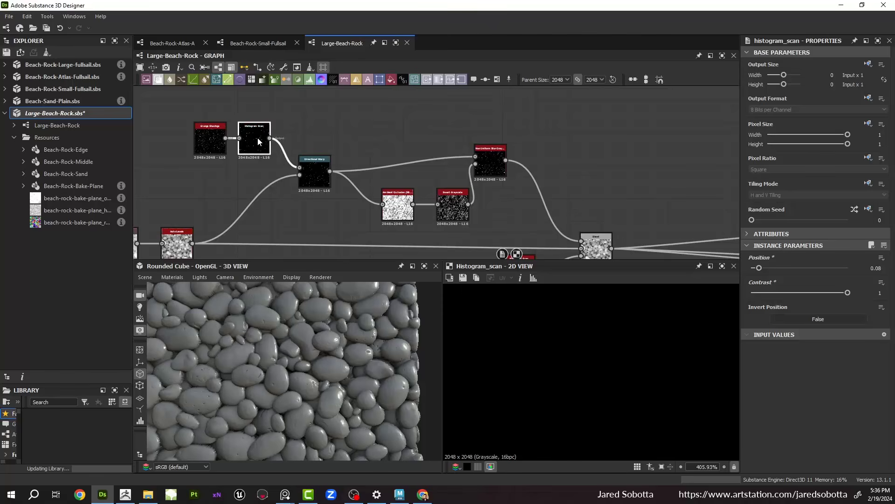
{"action": "left_click_drag", "start_coordinate": [266, 140], "coordinate": [255, 140]}
{"action": "left_click_drag", "start_coordinate": [308, 185], "coordinate": [302, 185]}
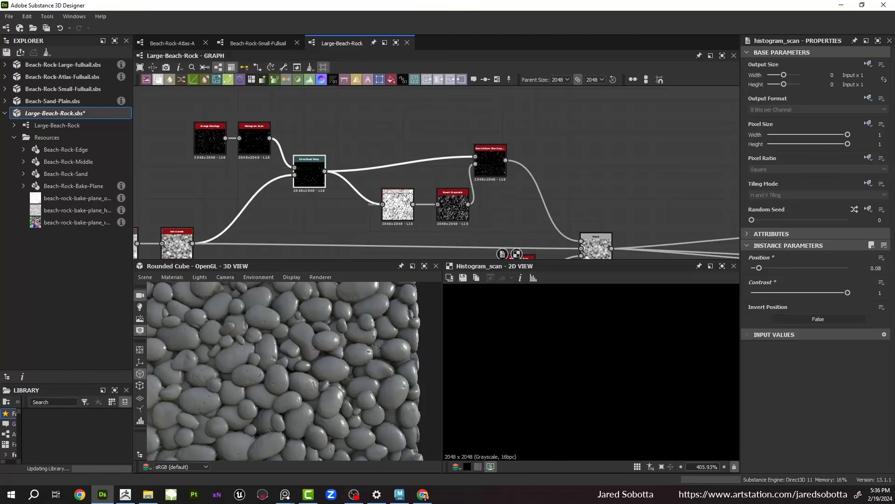
Step: Tighten the ambient occlusion, invert and Non Uniform Blur nodes, and shift the whole pitting chain closer to the Blend
{"action": "left_click_drag", "start_coordinate": [393, 183], "coordinate": [401, 201]}
{"action": "left_click", "coordinate": [402, 164]}
{"action": "left_click_drag", "start_coordinate": [465, 142], "coordinate": [463, 185]}
{"action": "scroll", "coordinate": [293, 93], "scroll_direction": "down", "scroll_amount": 3}
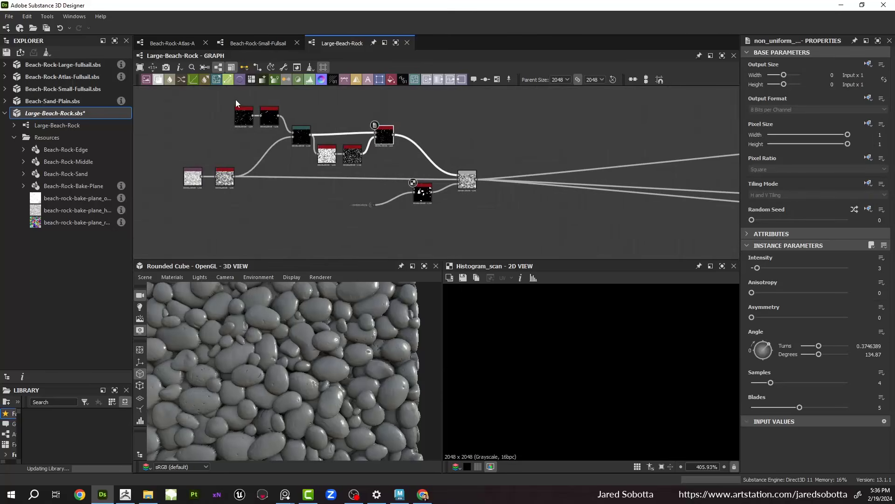
{"action": "left_click_drag", "start_coordinate": [236, 100], "coordinate": [413, 141]}
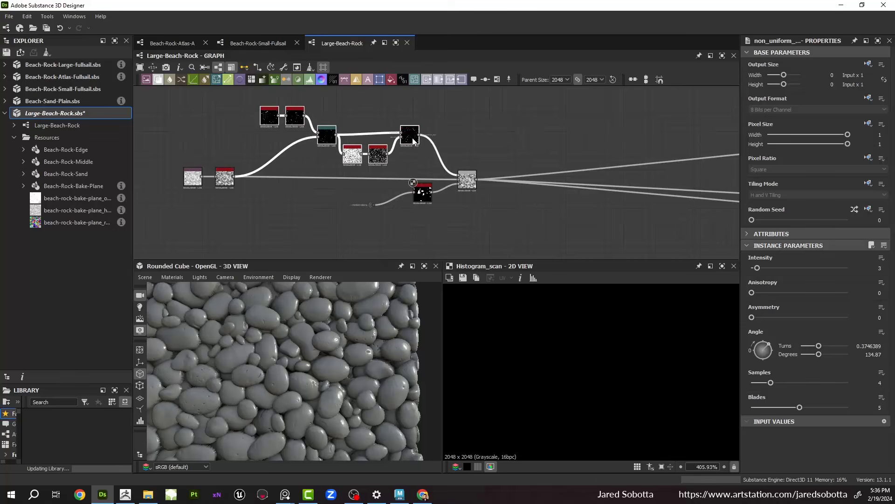
Step: Duplicate the pitting chain with its Blend, Histogram Scan and Dot nodes, and place the copy after the first Blend
{"action": "left_click", "coordinate": [255, 99]}
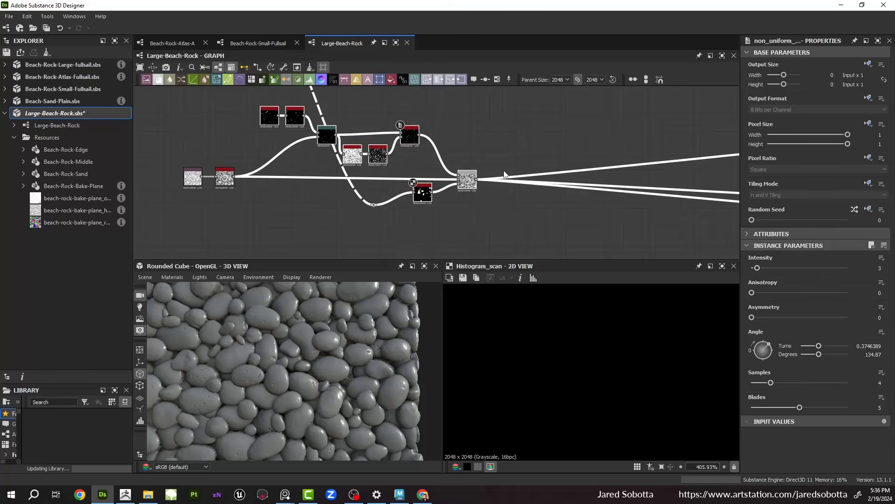
{"action": "middle_click_drag", "start_coordinate": [504, 175], "coordinate": [405, 179]}
{"action": "key", "text": "ctrl+d"}
{"action": "middle_click_drag", "start_coordinate": [494, 134], "coordinate": [434, 159]}
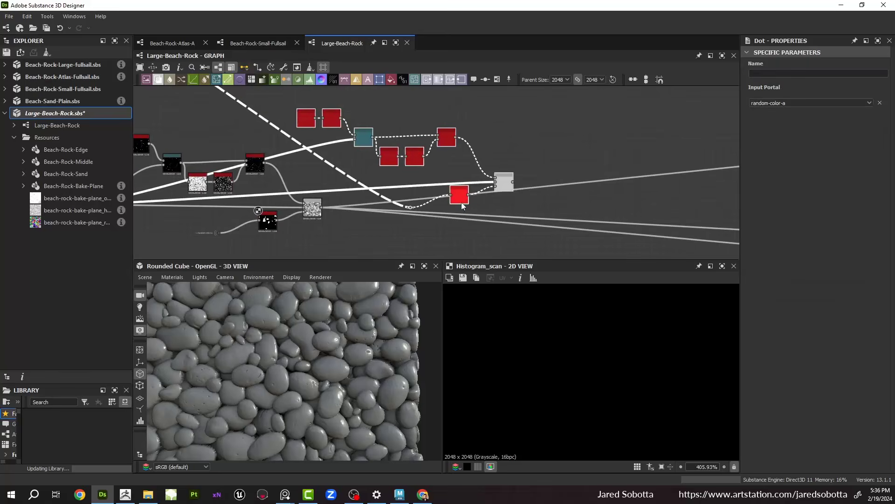
{"action": "left_click_drag", "start_coordinate": [461, 202], "coordinate": [481, 194]}
Step: Connect the first Blend's output to the duplicate Blend's background and transfer the downstream links to the duplicate's output
{"action": "left_click_drag", "start_coordinate": [321, 213], "coordinate": [515, 176]}
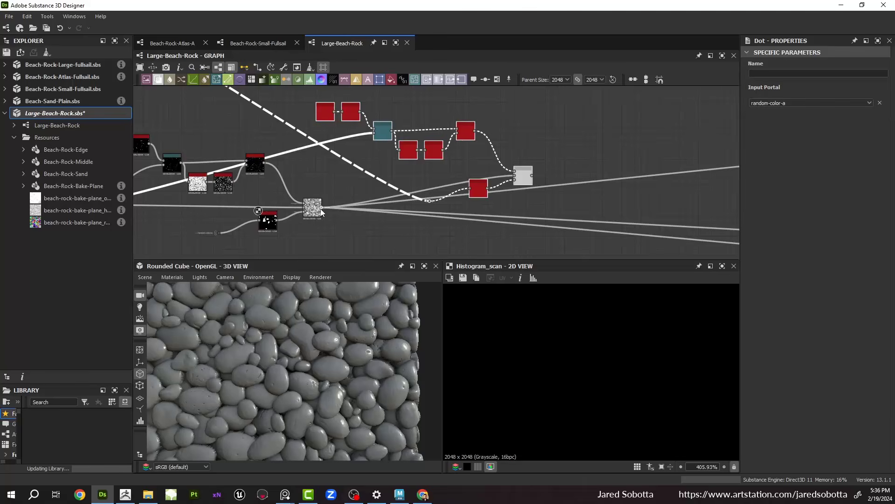
{"action": "left_click_drag", "start_coordinate": [323, 208], "coordinate": [523, 171], "text": "shift"}
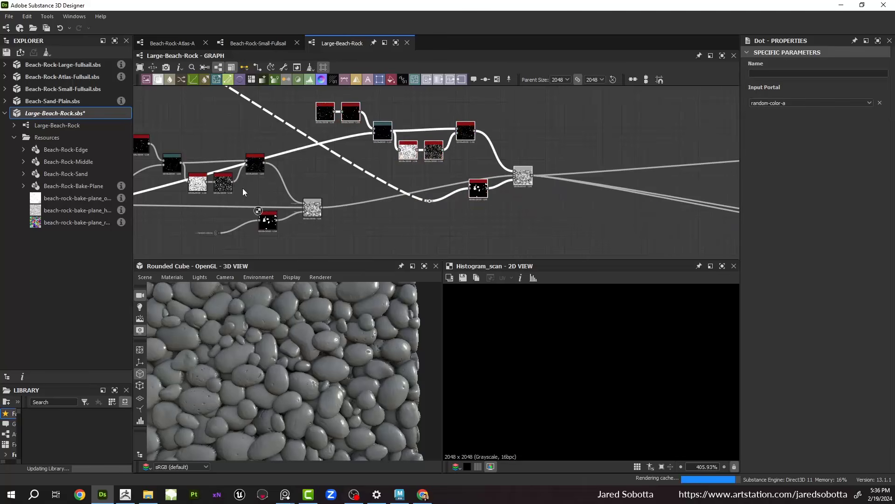
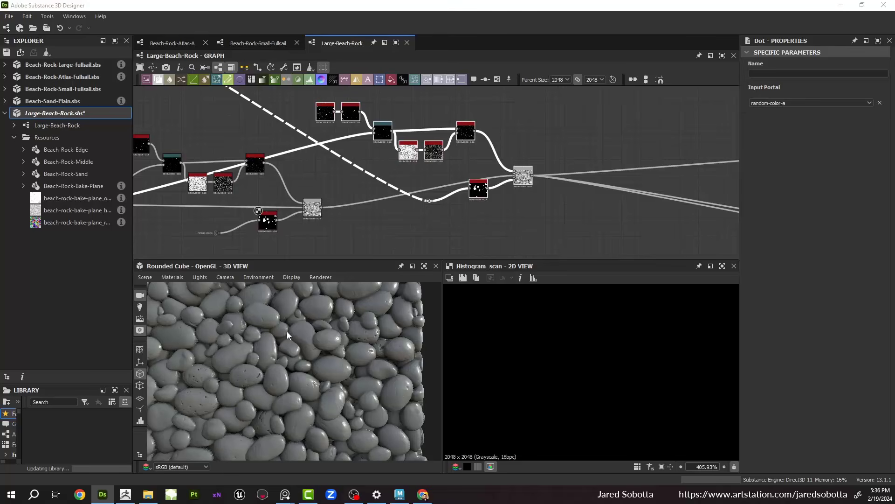
{"action": "scroll", "coordinate": [257, 384], "scroll_direction": "up", "scroll_amount": 3}
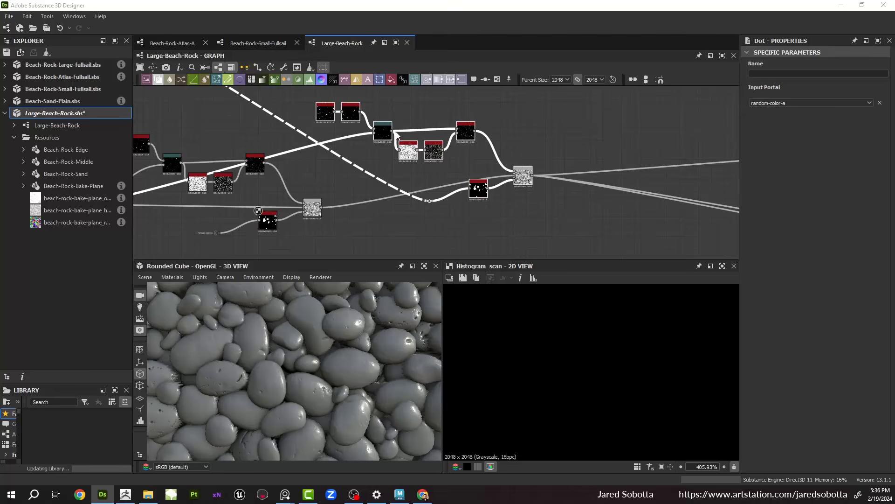
Step: Change the duplicated Dot node's input portal to random-color-b
{"action": "mouse_move", "coordinate": [382, 160]}
{"action": "middle_mouse_down"}
{"action": "mouse_move", "coordinate": [474, 182]}
{"action": "mouse_move", "coordinate": [391, 160]}
{"action": "middle_mouse_up"}
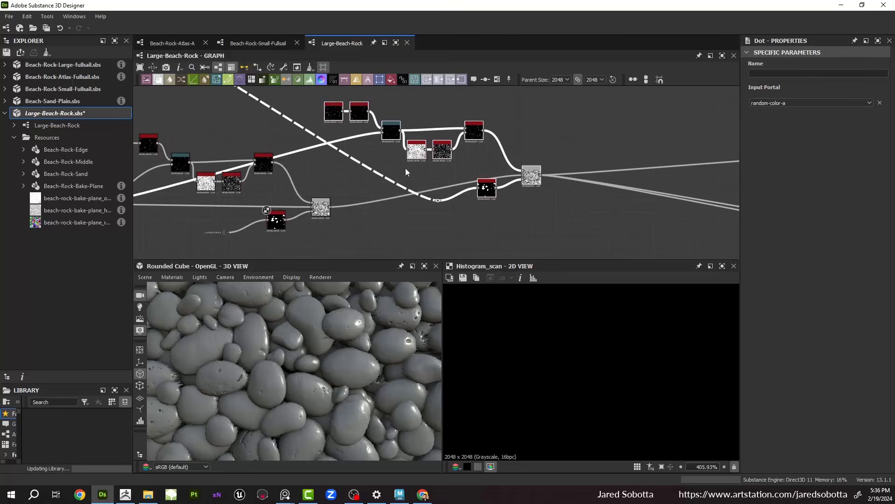
{"action": "scroll", "coordinate": [373, 154], "scroll_direction": "up", "scroll_amount": 5}
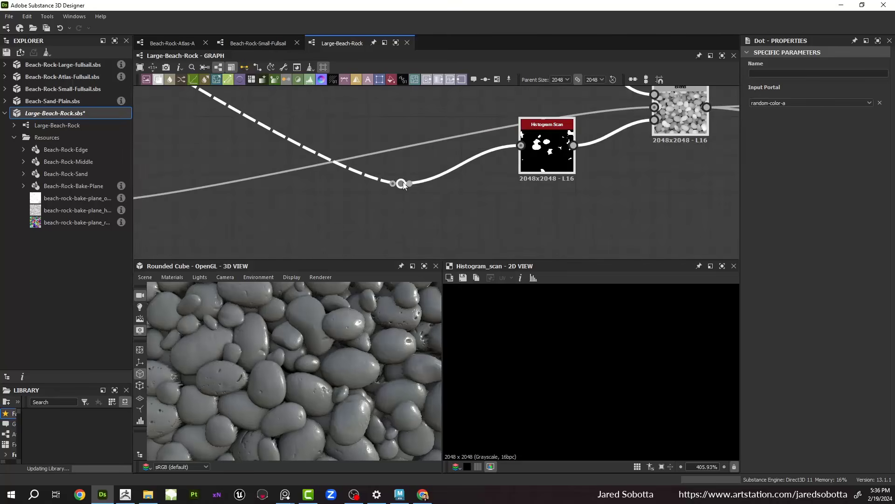
{"action": "left_click", "coordinate": [776, 103]}
{"action": "left_click", "coordinate": [780, 120]}
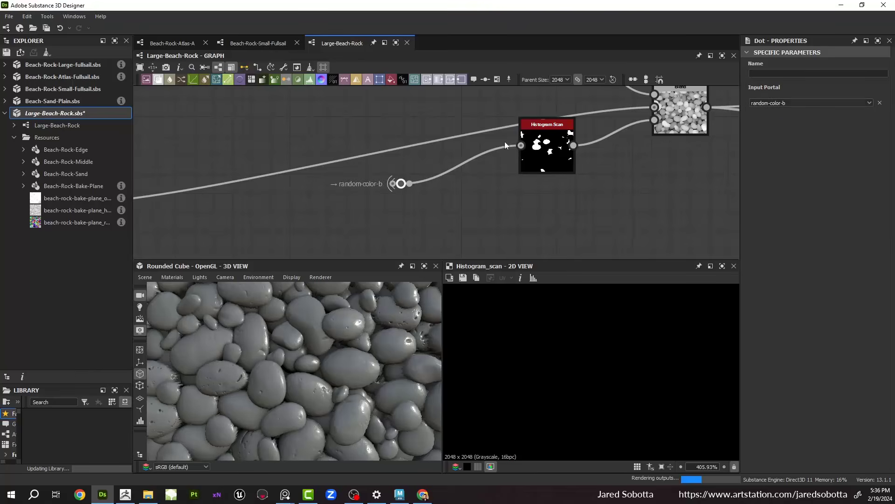
Step: Set the Histogram Scan mask fed by random-color-b to Position 0.59 and Contrast 0.38
{"action": "middle_click_drag", "start_coordinate": [505, 143], "coordinate": [498, 202]}
{"action": "left_click", "coordinate": [540, 210]}
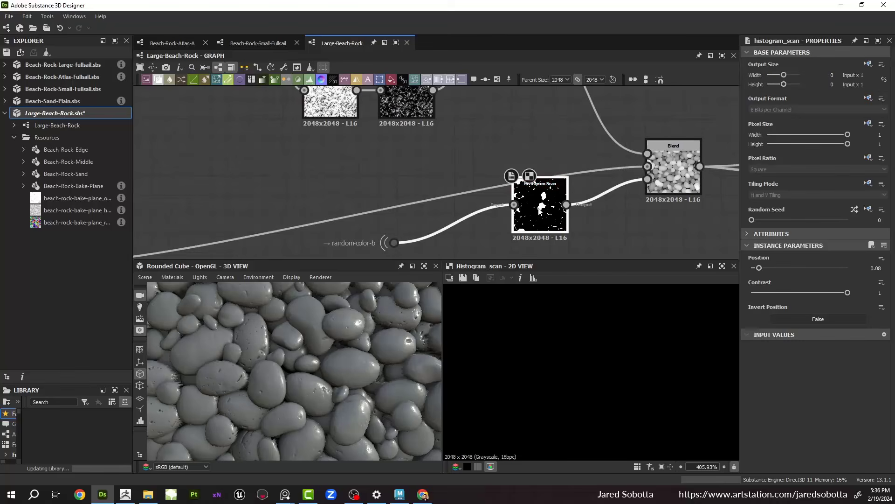
{"action": "left_click", "coordinate": [794, 269]}
{"action": "left_click", "coordinate": [780, 269]}
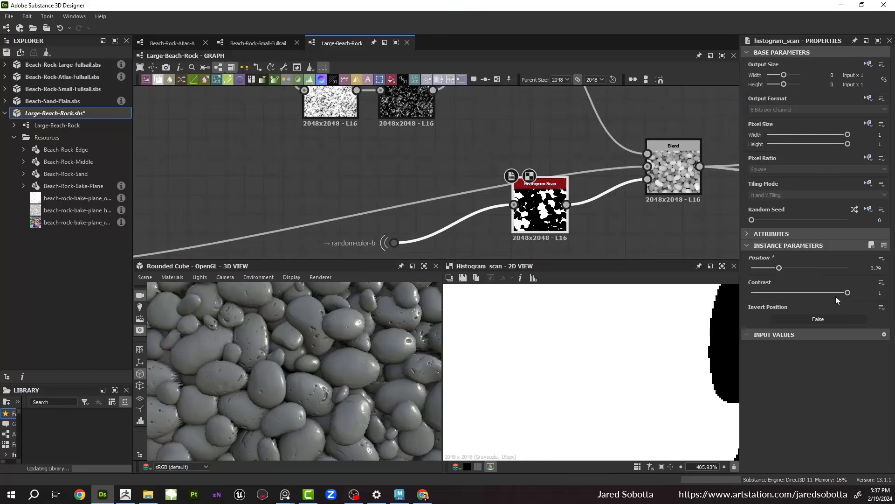
{"action": "left_click_drag", "start_coordinate": [847, 293], "coordinate": [813, 294]}
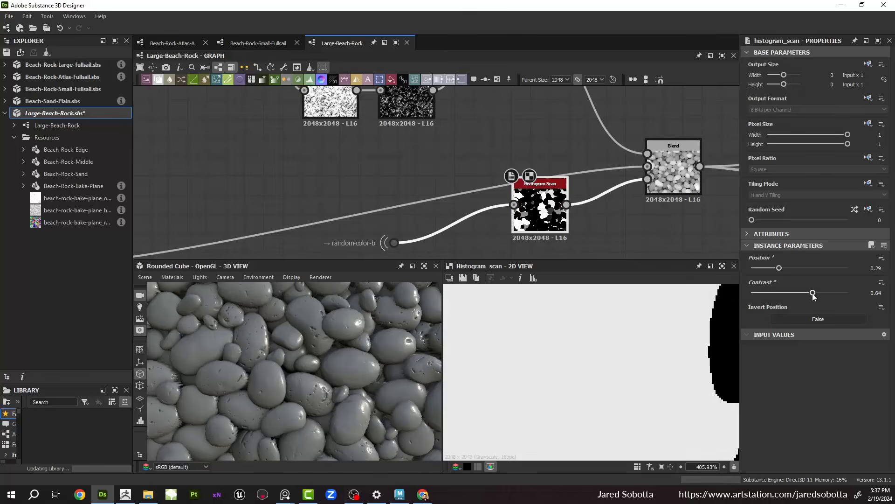
{"action": "left_click_drag", "start_coordinate": [784, 267], "coordinate": [789, 296]}
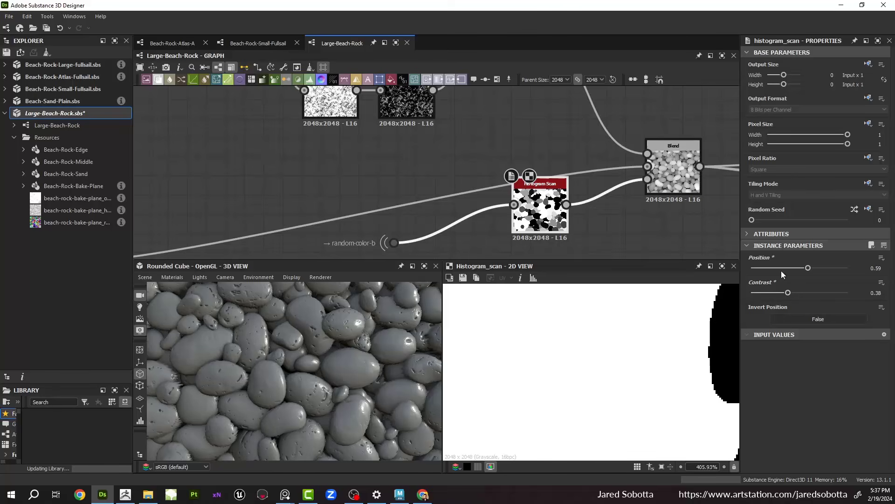
{"action": "scroll", "coordinate": [548, 209], "scroll_direction": "down", "scroll_amount": 5}
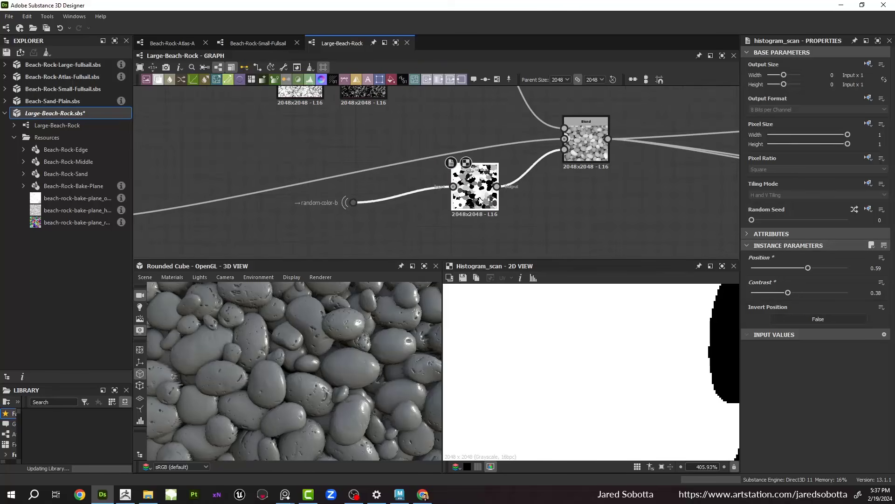
{"action": "scroll", "coordinate": [472, 212], "scroll_direction": "down", "scroll_amount": 2}
{"action": "scroll", "coordinate": [298, 343], "scroll_direction": "down", "scroll_amount": 5}
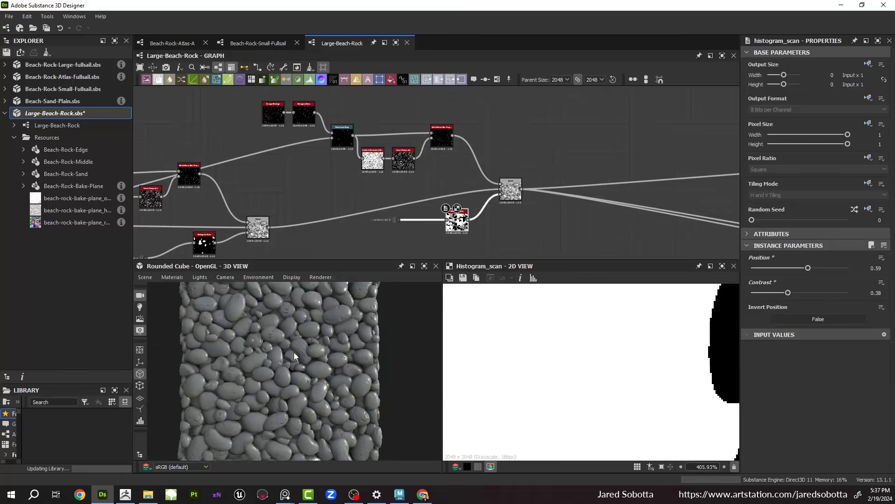
{"action": "scroll", "coordinate": [286, 320], "scroll_direction": "up", "scroll_amount": 5}
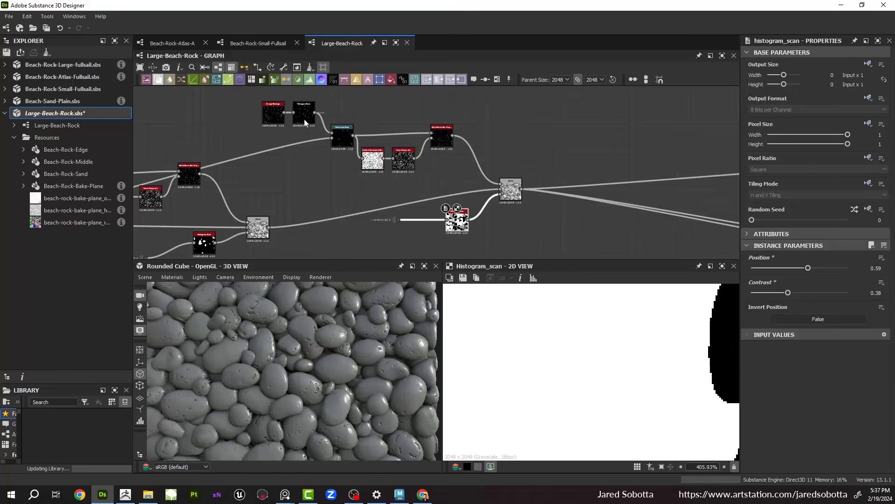
Step: Add a Gaussian Spots 1 node beside the duplicated chain's Grunge Shavings node and set its Scale to 5
{"action": "scroll", "coordinate": [300, 160], "scroll_direction": "up", "scroll_amount": 5}
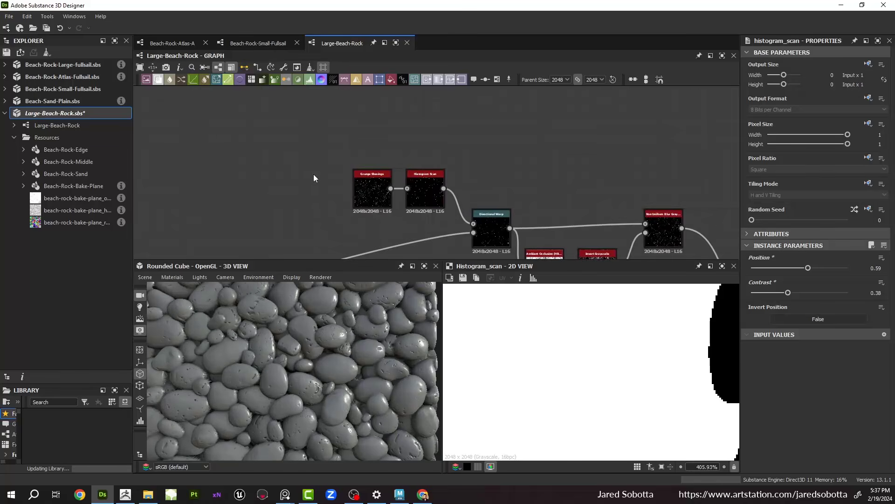
{"action": "key", "text": "space"}
{"action": "type", "text": "gau"}
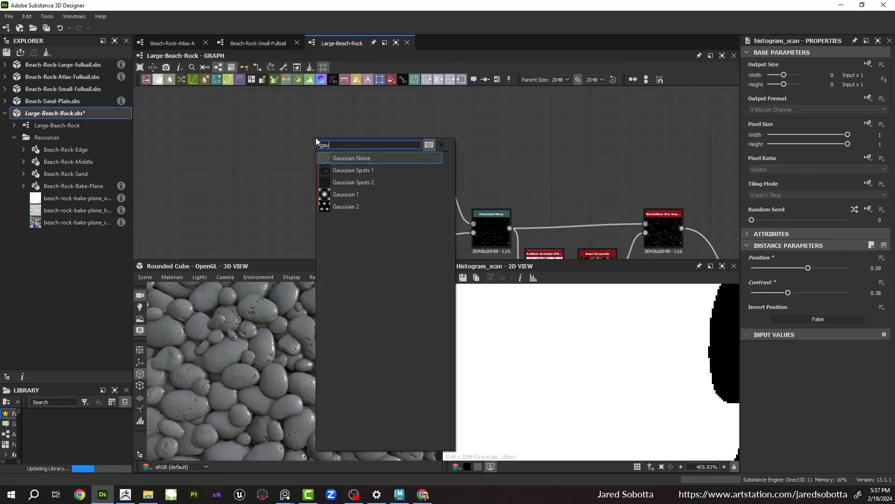
{"action": "key", "text": "Return"}
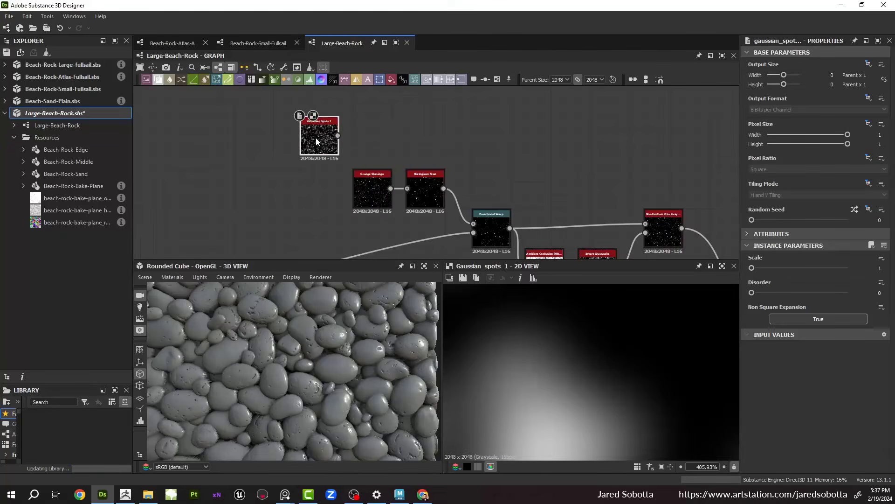
{"action": "scroll", "coordinate": [575, 355], "scroll_direction": "down", "scroll_amount": 10}
{"action": "key", "text": "f"}
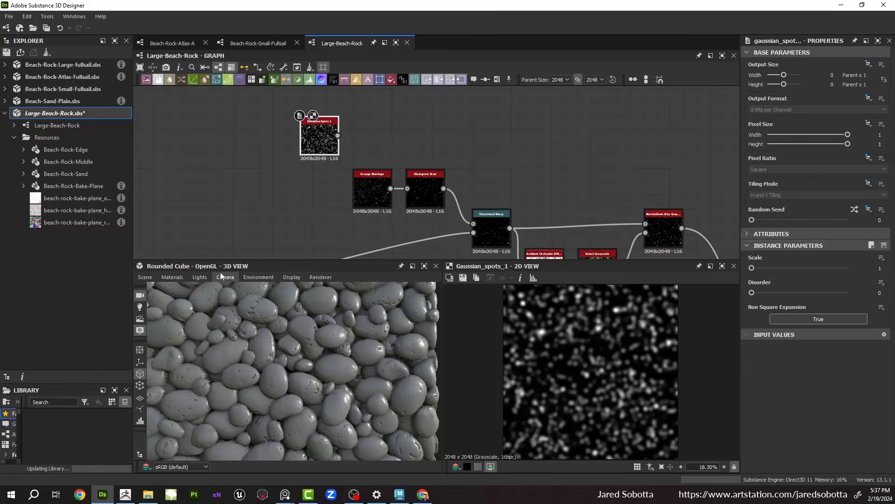
{"action": "left_click_drag", "start_coordinate": [753, 269], "coordinate": [777, 269]}
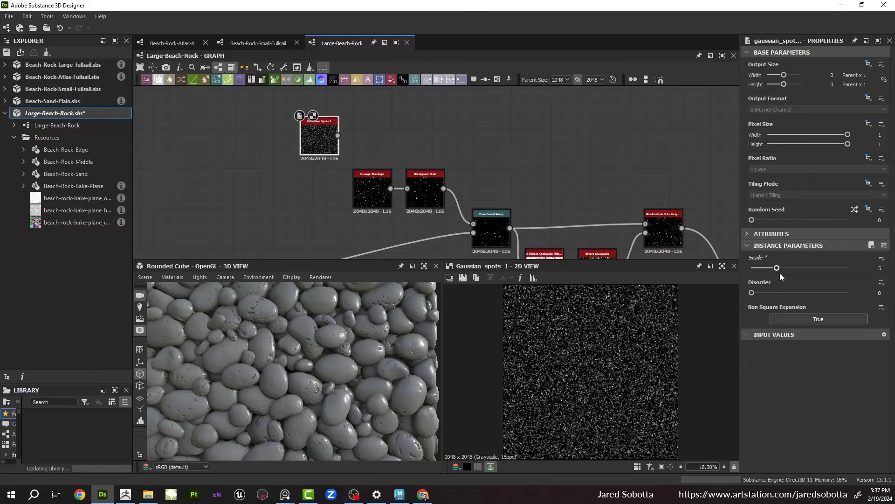
Step: Connect the Gaussian Spots 1 output to the duplicated chain's Histogram Scan input in place of Grunge Shavings
{"action": "middle_click_drag", "start_coordinate": [444, 198], "coordinate": [373, 191]}
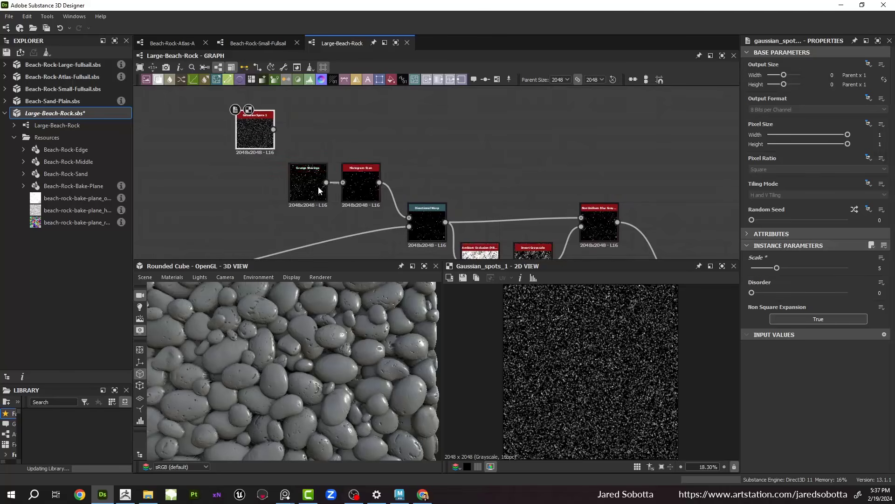
{"action": "scroll", "coordinate": [293, 129], "scroll_direction": "up", "scroll_amount": 2}
{"action": "left_click_drag", "start_coordinate": [264, 129], "coordinate": [364, 206]}
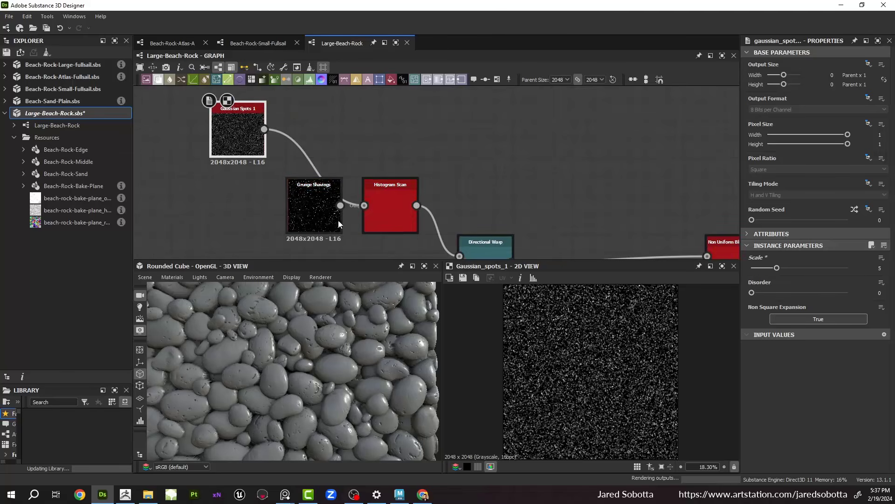
{"action": "scroll", "coordinate": [279, 399], "scroll_direction": "up", "scroll_amount": 3}
{"action": "middle_click_drag", "start_coordinate": [279, 399], "coordinate": [307, 362]}
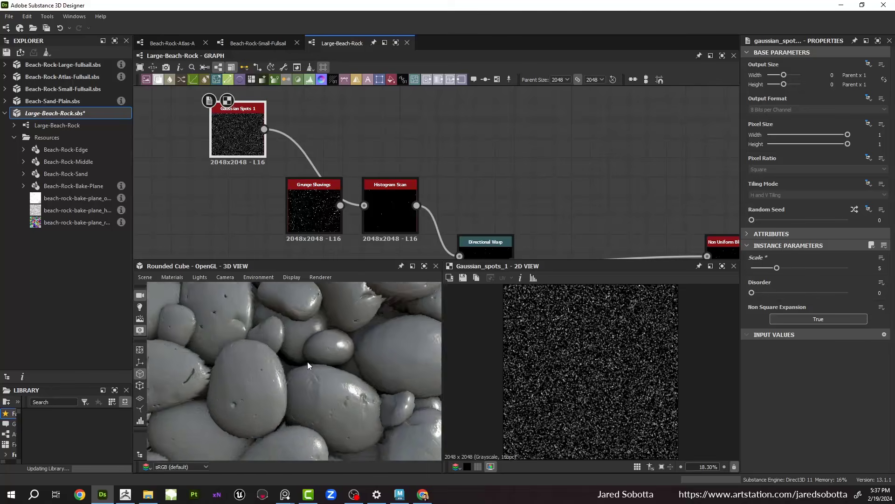
{"action": "scroll", "coordinate": [307, 362], "scroll_direction": "down", "scroll_amount": 5}
{"action": "scroll", "coordinate": [327, 366], "scroll_direction": "up", "scroll_amount": 2}
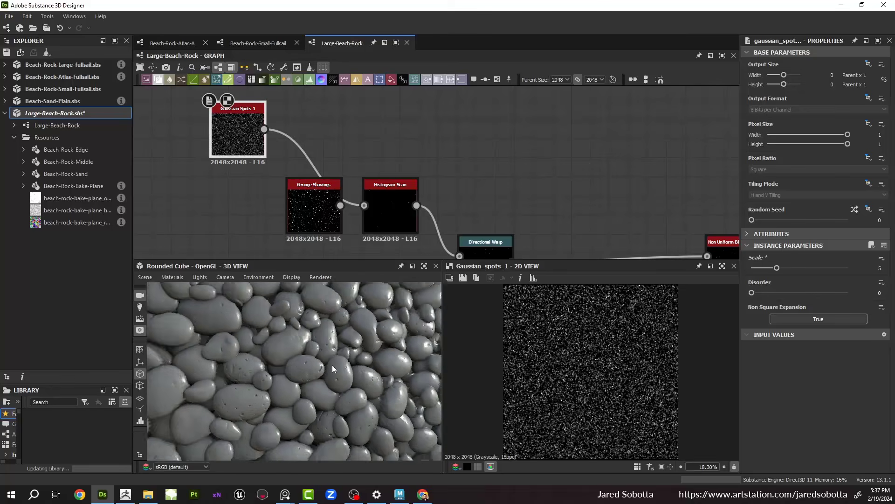
{"action": "scroll", "coordinate": [328, 364], "scroll_direction": "down", "scroll_amount": 2}
{"action": "scroll", "coordinate": [314, 357], "scroll_direction": "up", "scroll_amount": 5}
{"action": "scroll", "coordinate": [323, 355], "scroll_direction": "down", "scroll_amount": 5}
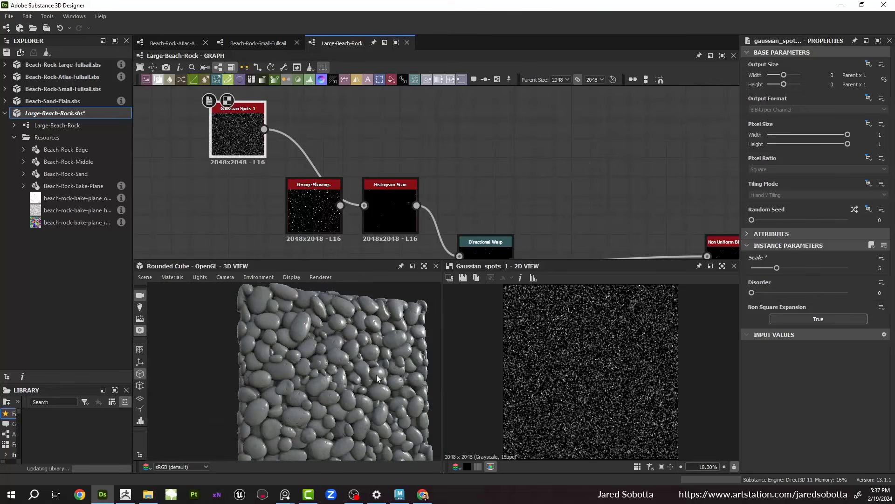
Step: Try a Position of 0.28 on the Histogram Scan fed by Gaussian Spots 1, and undo it
{"action": "left_click", "coordinate": [406, 218]}
{"action": "left_click_drag", "start_coordinate": [765, 267], "coordinate": [779, 267]}
{"action": "key", "text": "ctrl+z"}
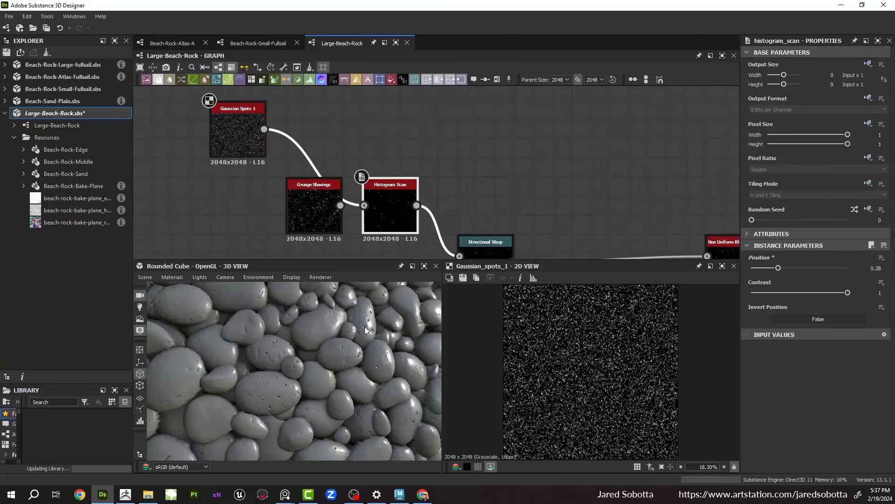
Step: Delete the disconnected Grunge Shavings node and move Gaussian Spots 1 into its place before the Histogram Scan
{"action": "left_click", "coordinate": [328, 223]}
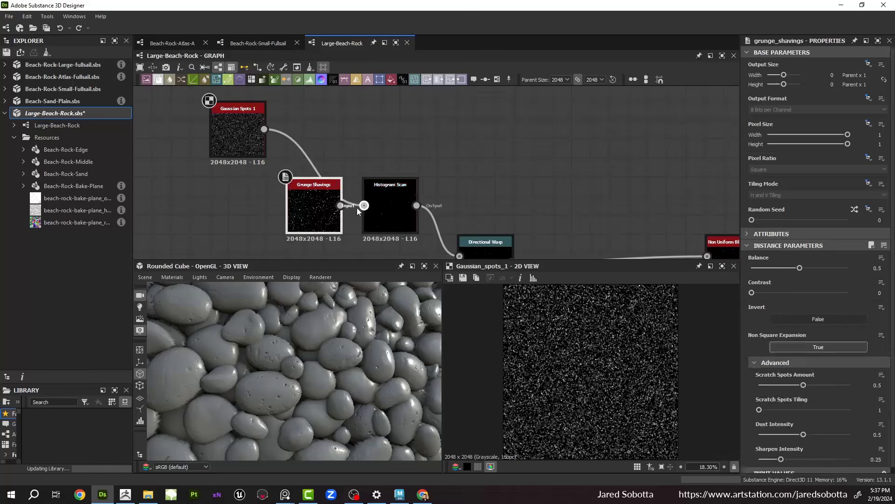
{"action": "key", "text": "Delete"}
{"action": "left_click_drag", "start_coordinate": [229, 139], "coordinate": [304, 215]}
{"action": "scroll", "coordinate": [369, 147], "scroll_direction": "down", "scroll_amount": 2}
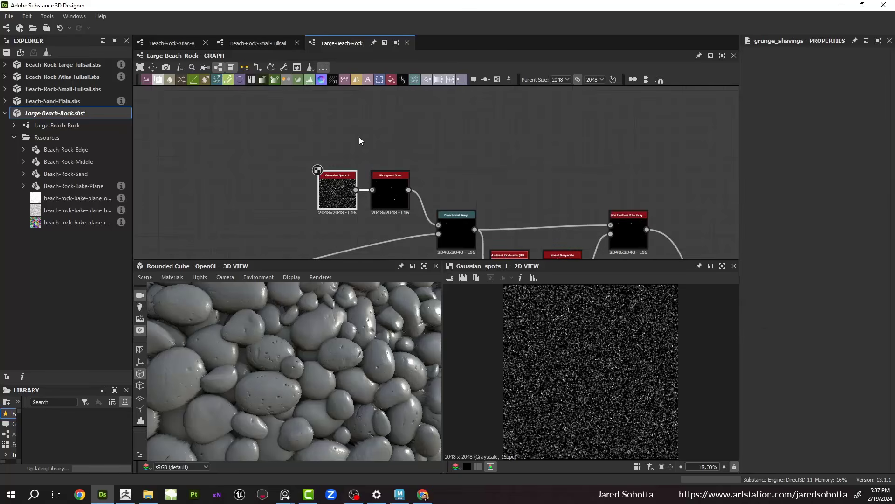
Step: Set the Intensity of the duplicated chain's Directional Warp to 15
{"action": "scroll", "coordinate": [328, 177], "scroll_direction": "down", "scroll_amount": 3}
{"action": "middle_click_drag", "start_coordinate": [385, 164], "coordinate": [338, 119]}
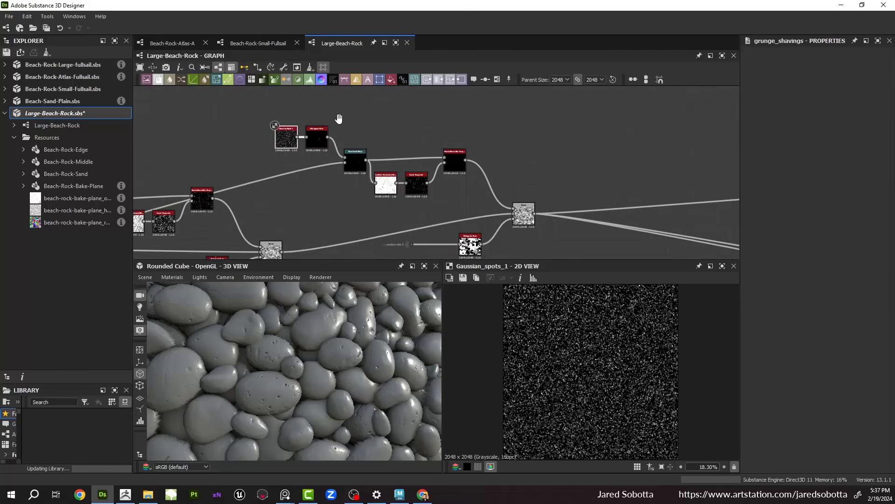
{"action": "middle_click_drag", "start_coordinate": [395, 144], "coordinate": [296, 117]}
{"action": "scroll", "coordinate": [330, 371], "scroll_direction": "down", "scroll_amount": 4}
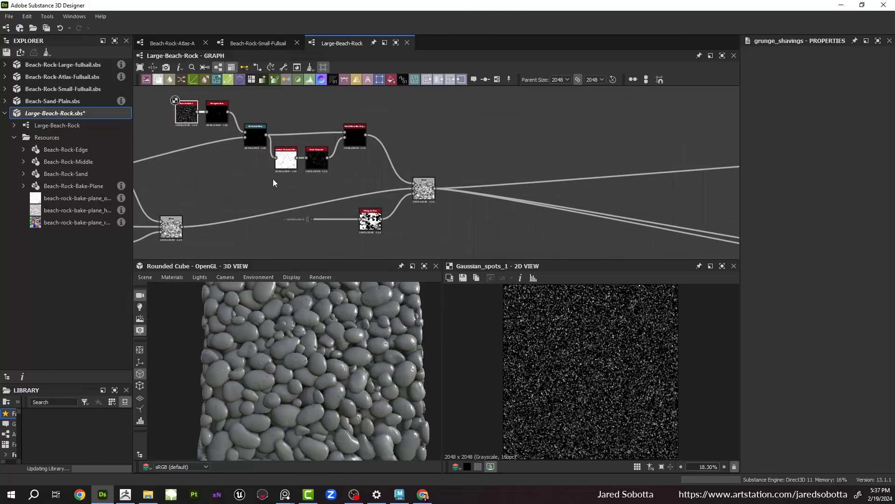
{"action": "double_click", "coordinate": [254, 129]}
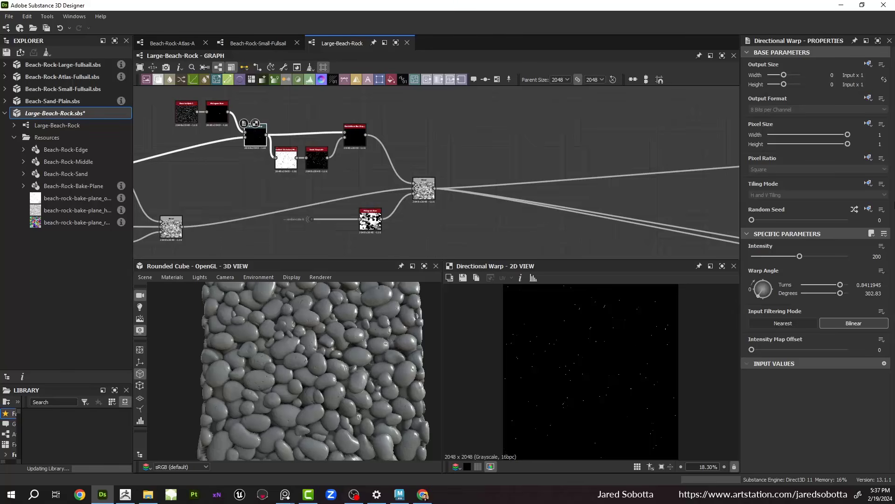
{"action": "double_click", "coordinate": [863, 256]}
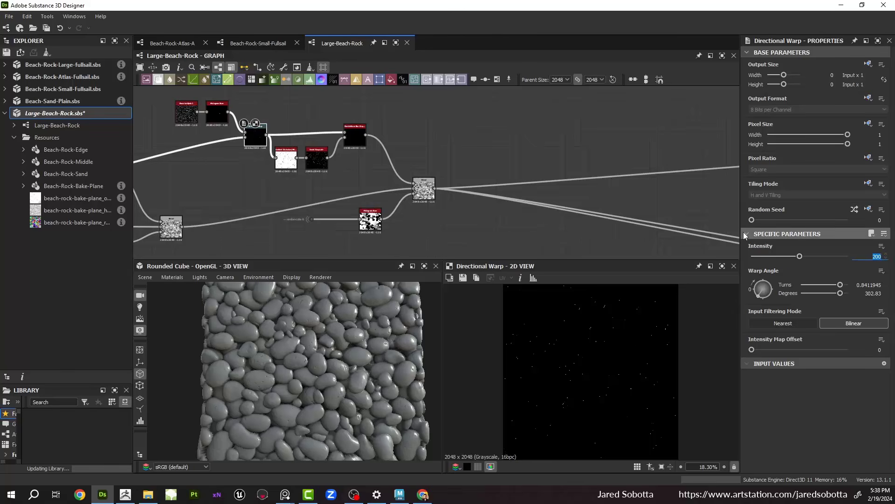
{"action": "type", "text": "15"}
{"action": "key", "text": "Return"}
{"action": "scroll", "coordinate": [309, 362], "scroll_direction": "up", "scroll_amount": 4}
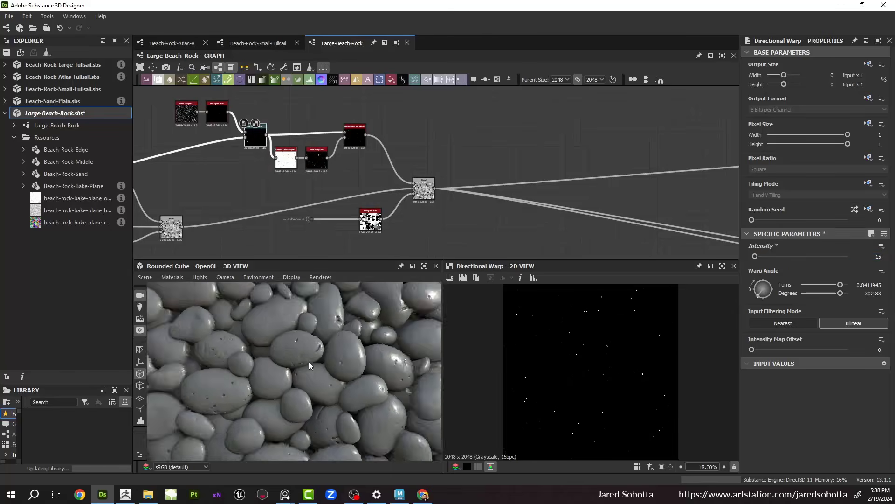
{"action": "scroll", "coordinate": [317, 364], "scroll_direction": "down", "scroll_amount": 5}
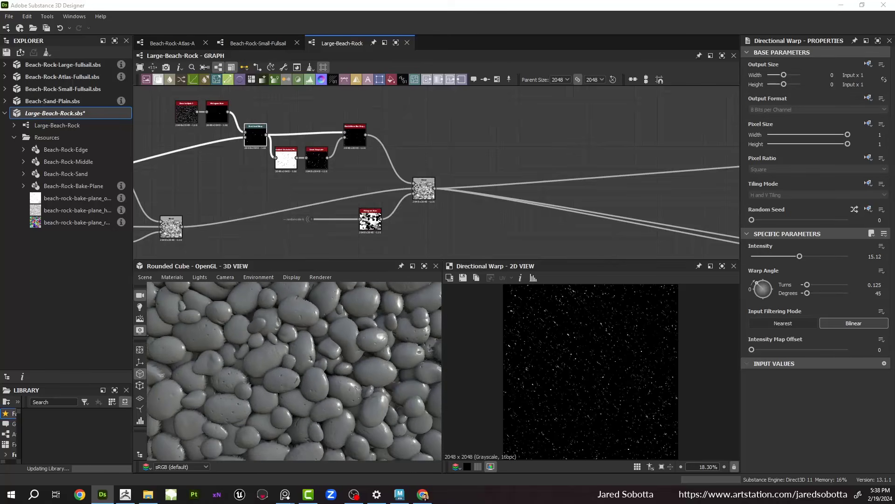
Step: Preview the Directional Warp's output, and set the Histogram Scan fed by Gaussian Spots 1 to Position 0.33 and Contrast 0
{"action": "scroll", "coordinate": [308, 157], "scroll_direction": "down", "scroll_amount": 1}
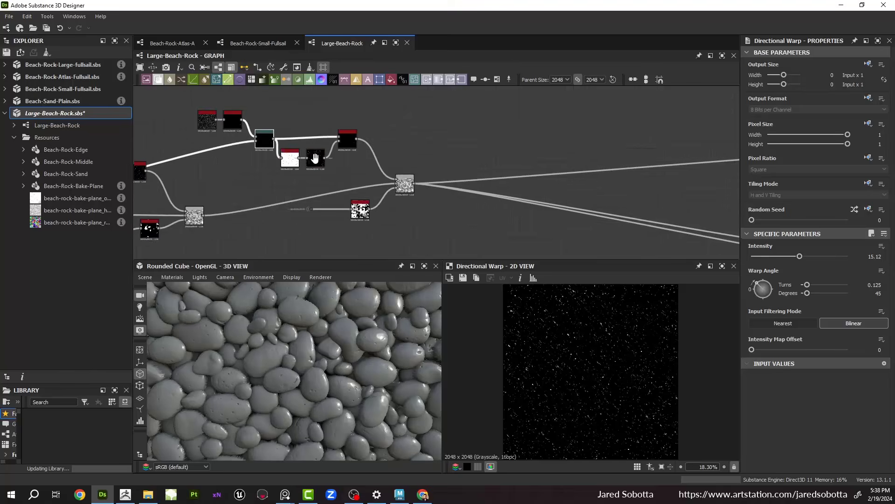
{"action": "middle_click_drag", "start_coordinate": [259, 143], "coordinate": [295, 153]}
{"action": "scroll", "coordinate": [294, 153], "scroll_direction": "up", "scroll_amount": 2}
{"action": "double_click", "coordinate": [300, 153]}
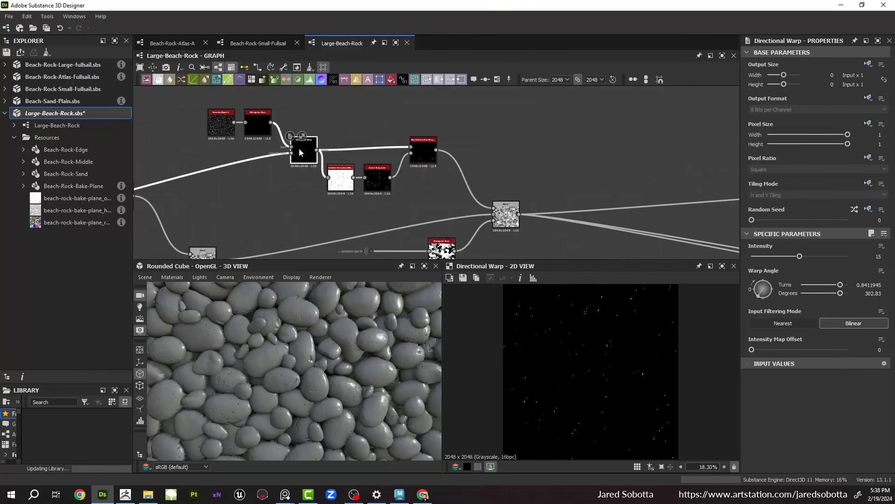
{"action": "scroll", "coordinate": [585, 310], "scroll_direction": "up", "scroll_amount": 4}
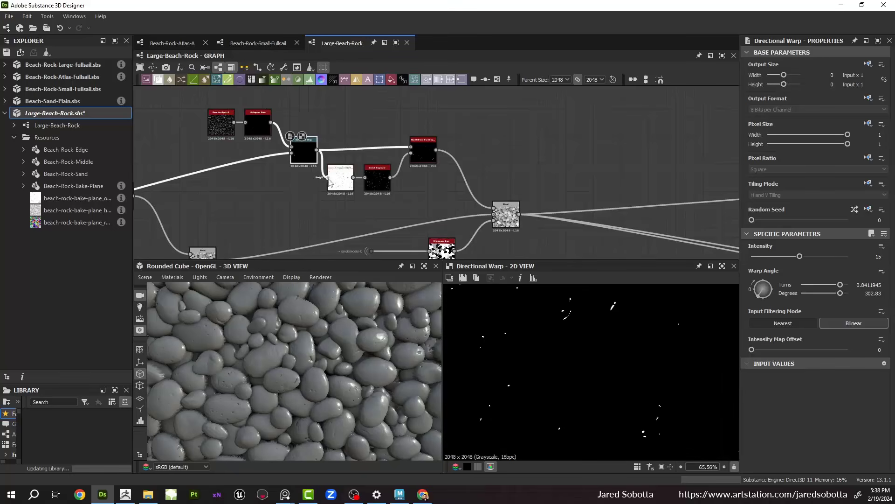
{"action": "left_click", "coordinate": [258, 124]}
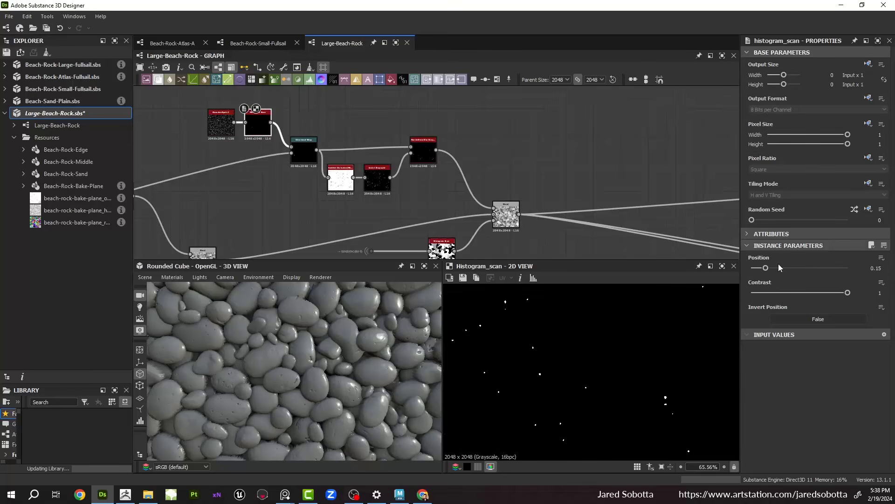
{"action": "left_click_drag", "start_coordinate": [776, 268], "coordinate": [792, 275]}
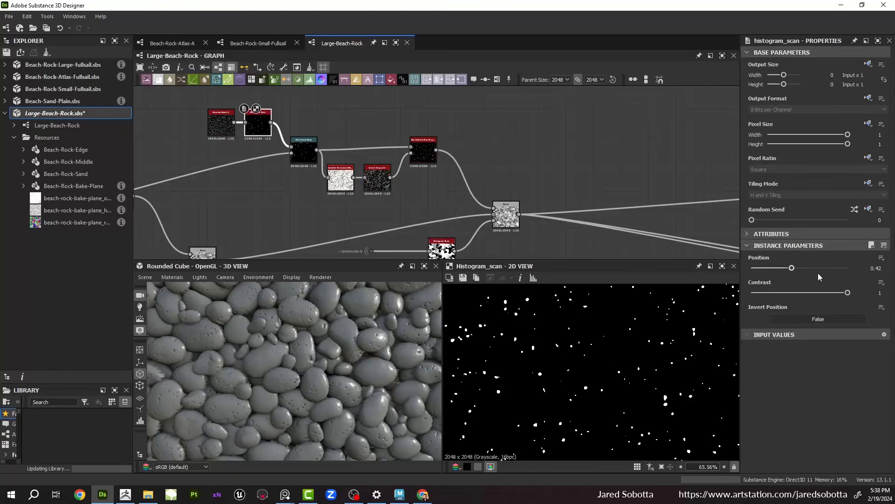
{"action": "left_click_drag", "start_coordinate": [765, 293], "coordinate": [748, 298]}
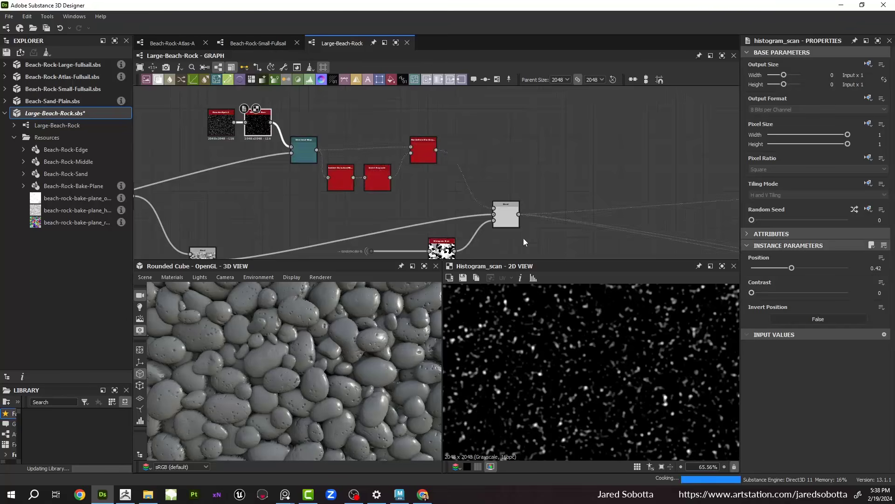
{"action": "scroll", "coordinate": [312, 348], "scroll_direction": "up", "scroll_amount": 5}
{"action": "scroll", "coordinate": [294, 379], "scroll_direction": "down", "scroll_amount": 2}
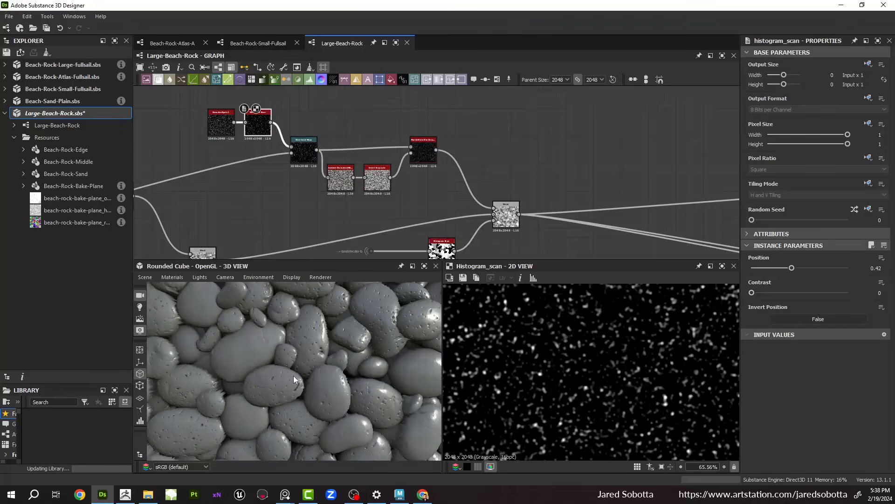
{"action": "left_click_drag", "start_coordinate": [792, 268], "coordinate": [784, 271]}
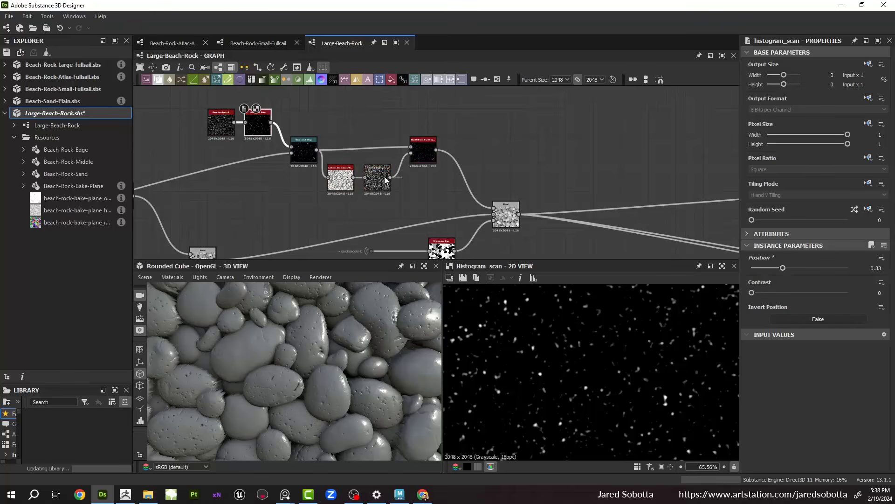
{"action": "scroll", "coordinate": [412, 165], "scroll_direction": "down", "scroll_amount": 1}
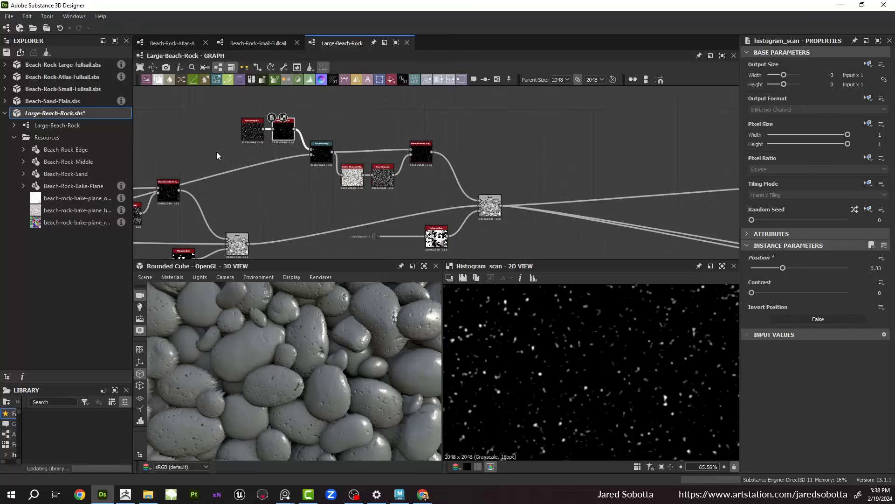
Step: Preview the Blend that applies the Gaussian Spots 1 chain, and set that chain's Ambient Occlusion Height Depth to 0.17
{"action": "double_click", "coordinate": [486, 207]}
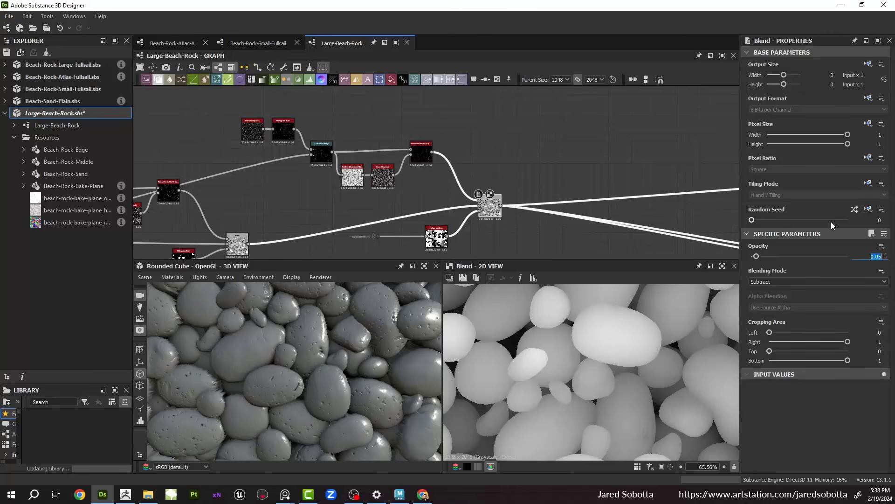
{"action": "scroll", "coordinate": [386, 208], "scroll_direction": "up", "scroll_amount": 5}
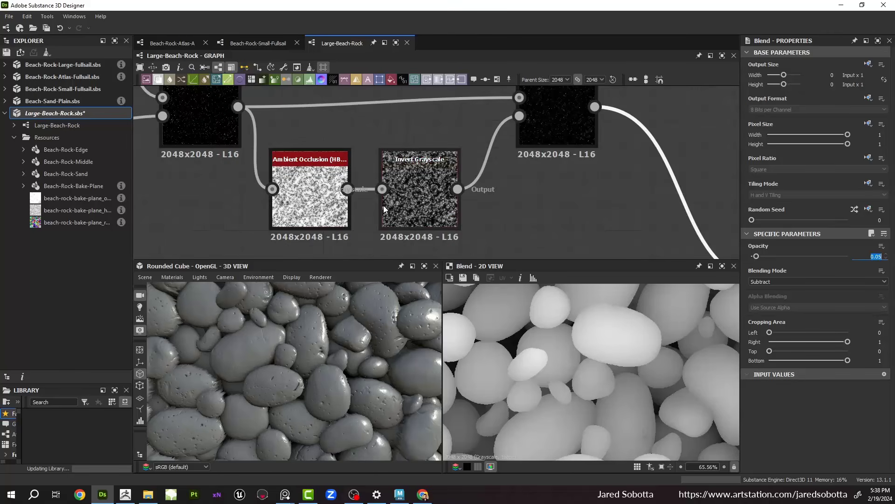
{"action": "scroll", "coordinate": [394, 195], "scroll_direction": "down", "scroll_amount": 2}
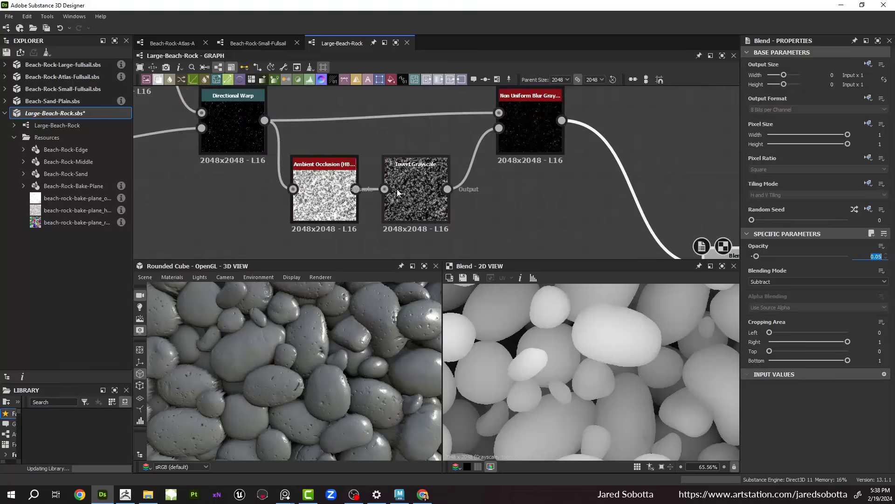
{"action": "left_click", "coordinate": [312, 195]}
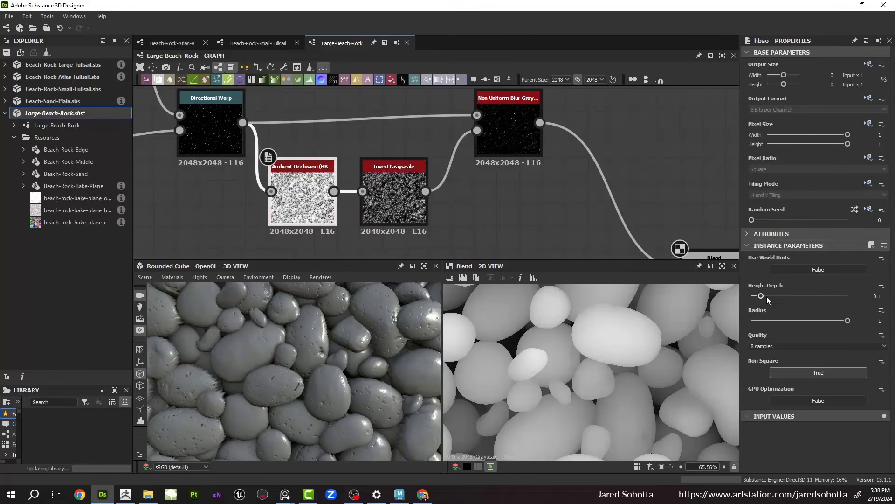
{"action": "left_click_drag", "start_coordinate": [759, 300], "coordinate": [751, 302]}
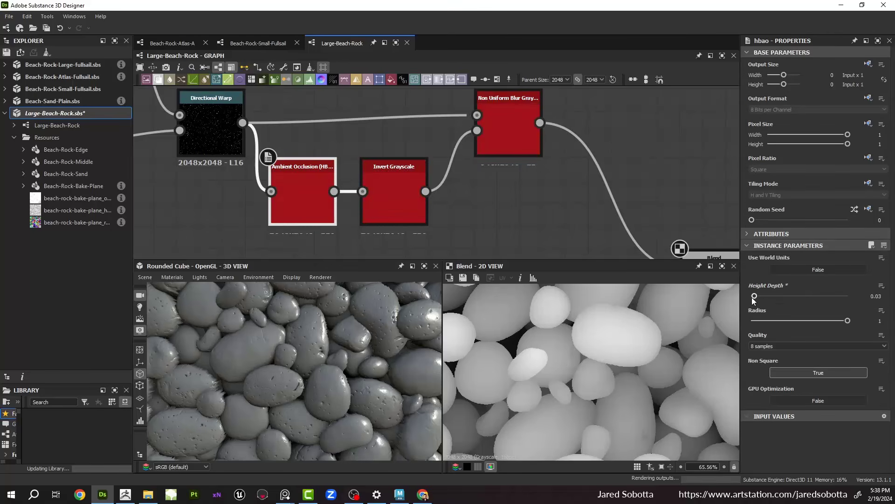
{"action": "left_click_drag", "start_coordinate": [754, 301], "coordinate": [768, 296]}
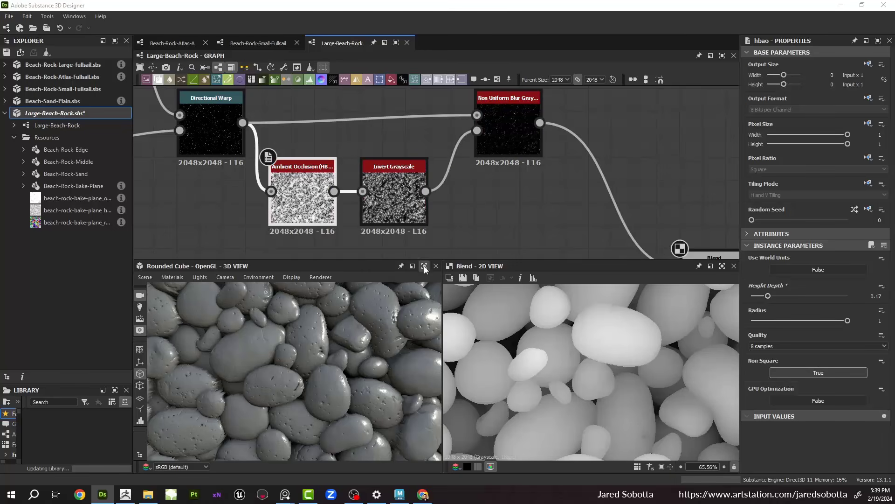
Step: Duplicate the Gaussian Spots 1 chain with its mask and Blend, and insert the copied Blend after the existing Blend, rerouting its outgoing links
{"action": "scroll", "coordinate": [506, 200], "scroll_direction": "down", "scroll_amount": 3}
{"action": "middle_click_drag", "start_coordinate": [505, 199], "coordinate": [372, 152]}
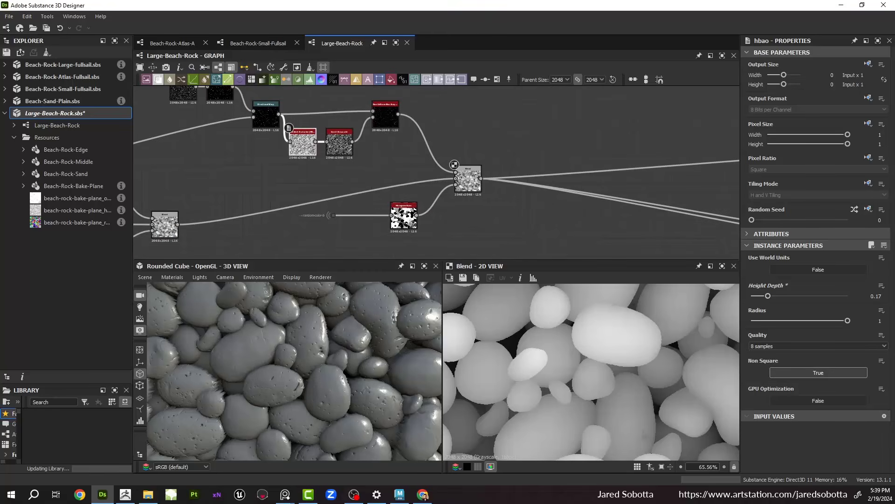
{"action": "scroll", "coordinate": [305, 157], "scroll_direction": "down", "scroll_amount": 4}
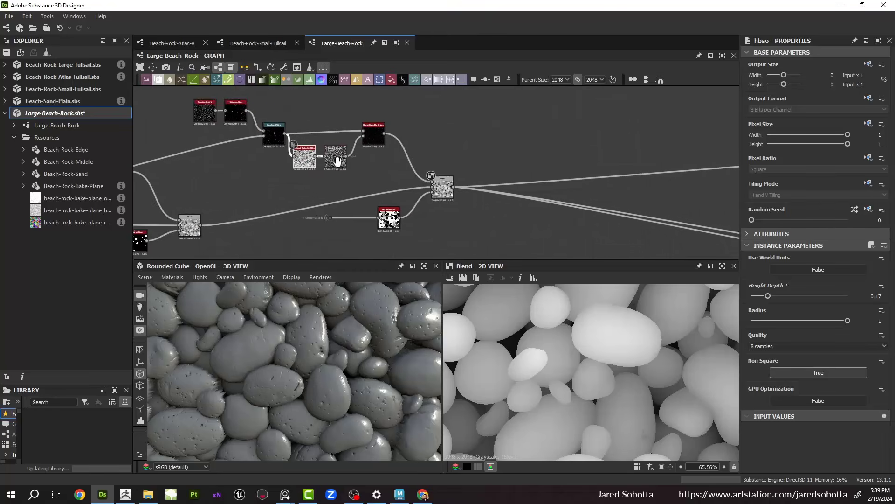
{"action": "left_click_drag", "start_coordinate": [222, 119], "coordinate": [441, 231]}
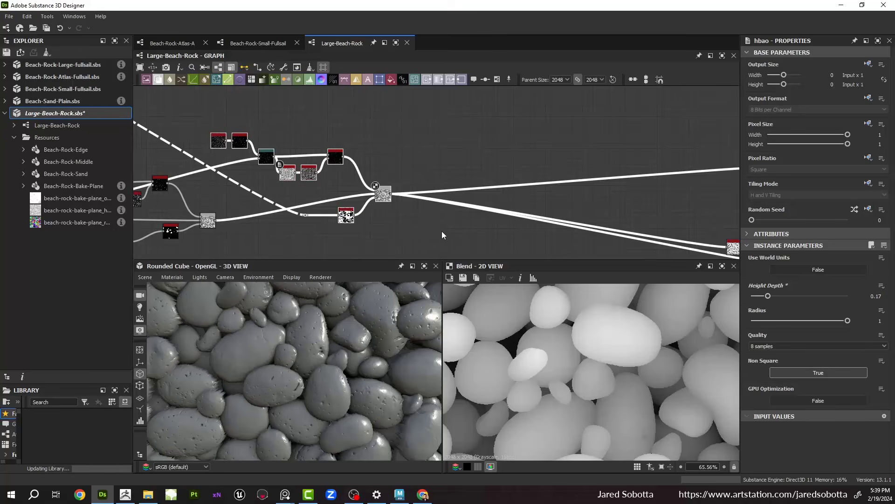
{"action": "key", "text": "ctrl+v"}
{"action": "middle_click_drag", "start_coordinate": [494, 166], "coordinate": [457, 151]}
{"action": "scroll", "coordinate": [364, 173], "scroll_direction": "up", "scroll_amount": 1}
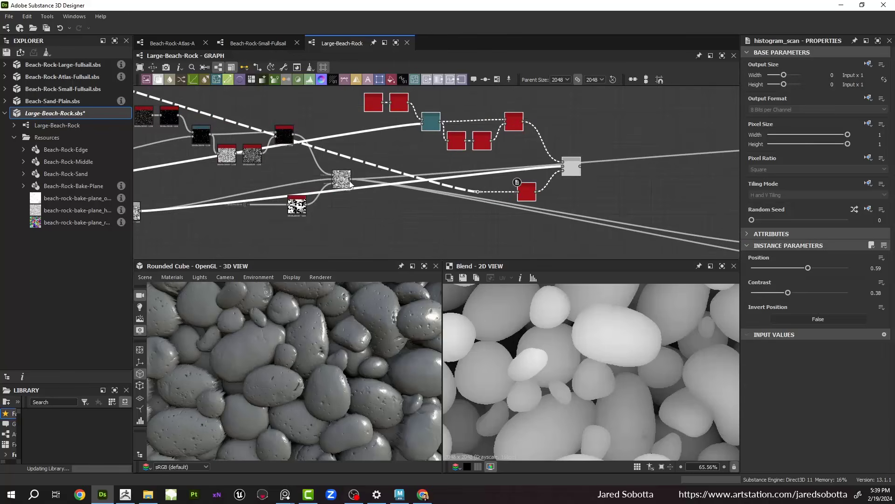
{"action": "left_click_drag", "start_coordinate": [351, 180], "coordinate": [563, 167]}
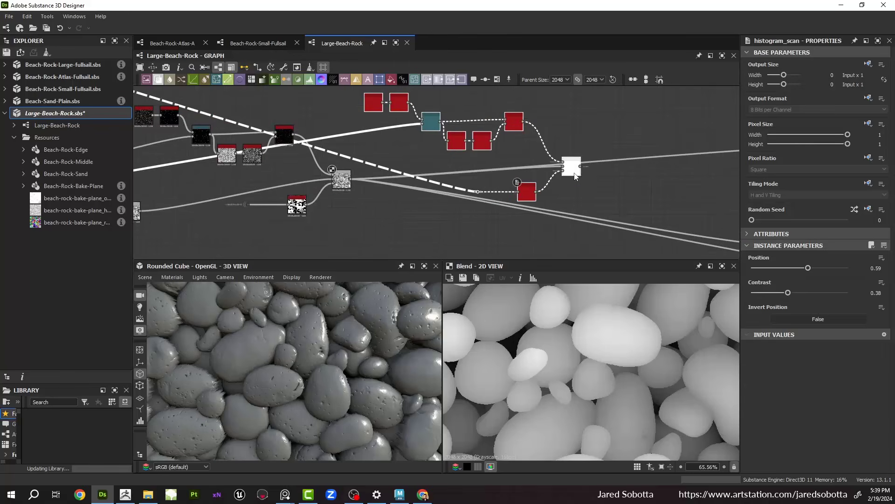
{"action": "left_click_drag", "start_coordinate": [351, 181], "coordinate": [580, 167], "text": "shift"}
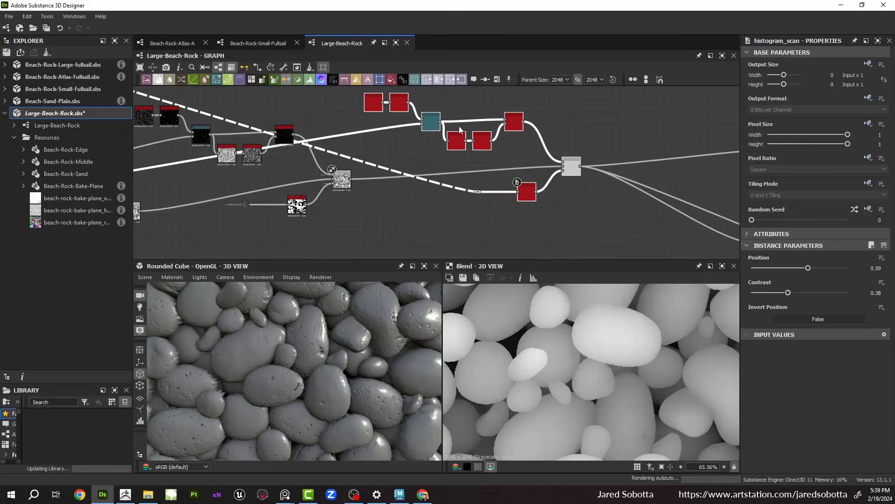
Step: Remove the mask Histogram Scan and its portal from the duplicated chain, leaving the new Blend unmasked
{"action": "middle_click_drag", "start_coordinate": [430, 157], "coordinate": [409, 197]}
{"action": "left_click_drag", "start_coordinate": [353, 106], "coordinate": [555, 254]}
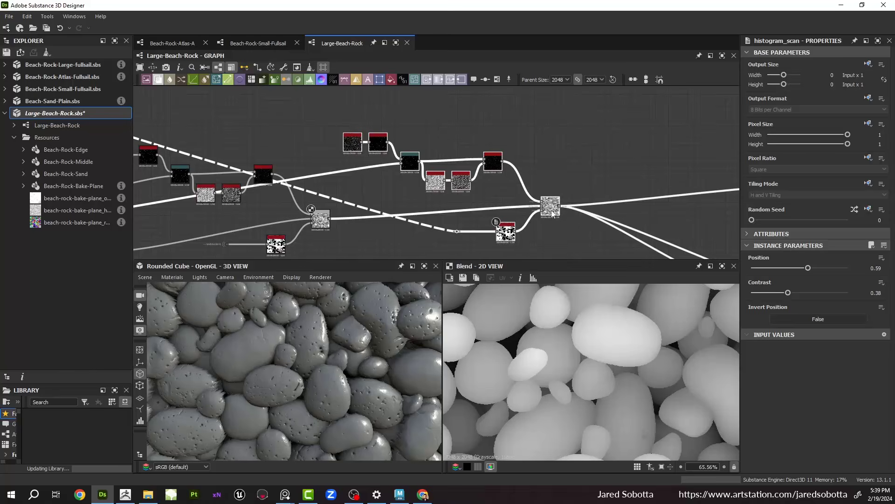
{"action": "left_click_drag", "start_coordinate": [551, 210], "coordinate": [542, 219]}
{"action": "middle_click_drag", "start_coordinate": [454, 252], "coordinate": [431, 210]}
{"action": "scroll", "coordinate": [474, 166], "scroll_direction": "up", "scroll_amount": 2}
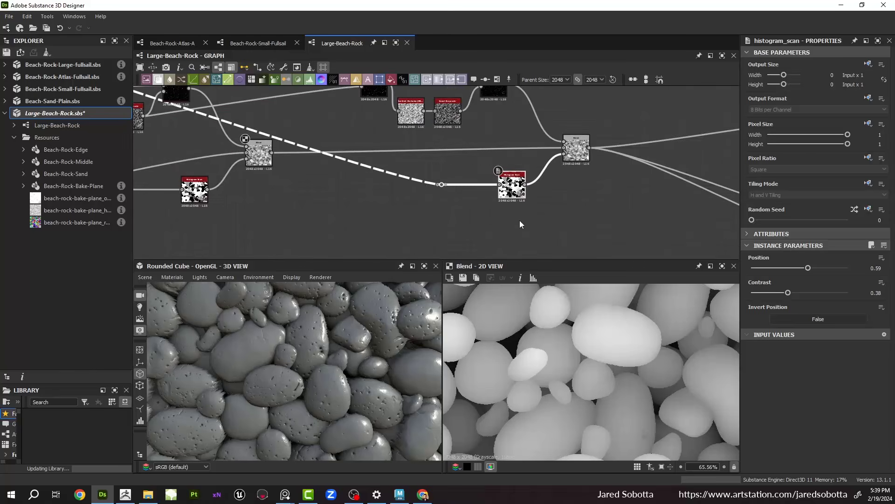
{"action": "key", "text": "Delete"}
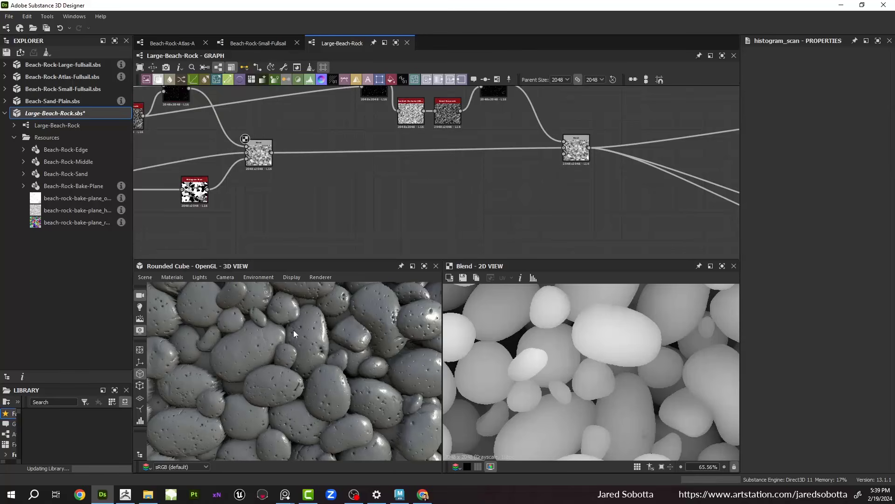
Step: Add a BnW Spots 2 node above the duplicated chain
{"action": "middle_click_drag", "start_coordinate": [436, 173], "coordinate": [484, 283]}
{"action": "middle_click_drag", "start_coordinate": [314, 157], "coordinate": [350, 174]}
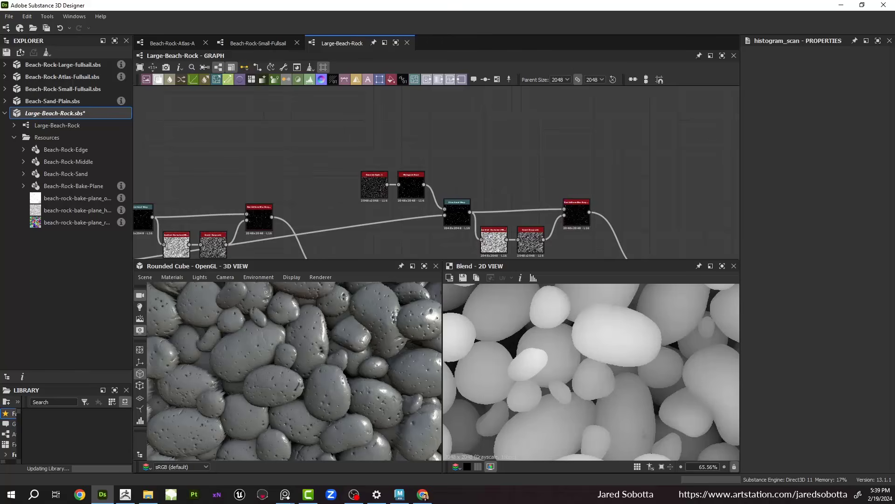
{"action": "key", "text": "space"}
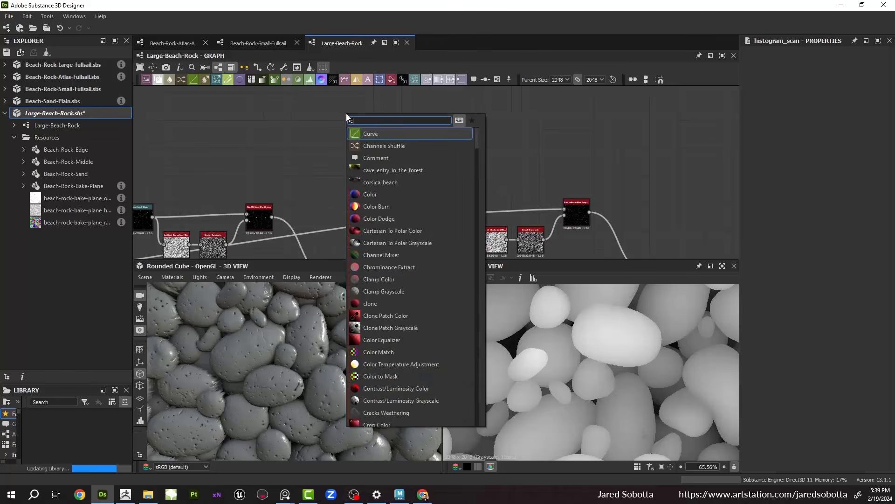
{"action": "type", "text": "clouds"}
{"action": "key", "text": "BackSpace"}
{"action": "key", "text": "BackSpace"}
{"action": "key", "text": "BackSpace"}
{"action": "key", "text": "BackSpace"}
{"action": "key", "text": "BackSpace"}
{"action": "key", "text": "BackSpace"}
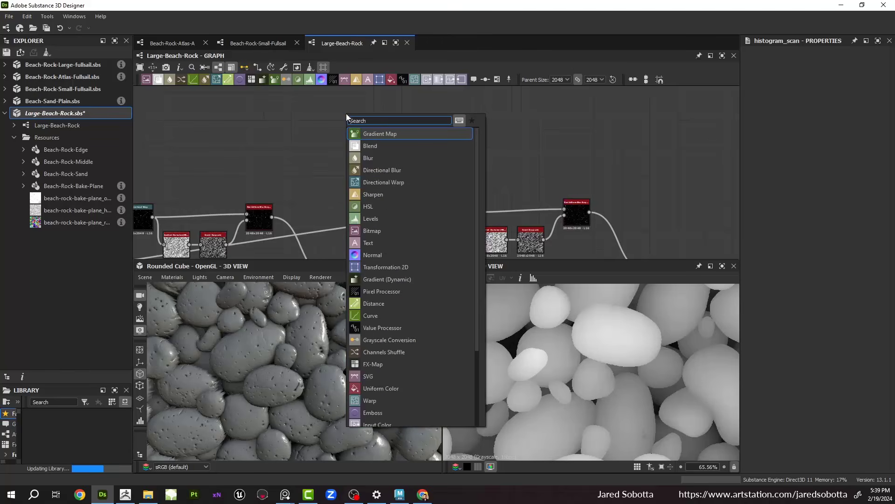
{"action": "type", "text": "bnw"}
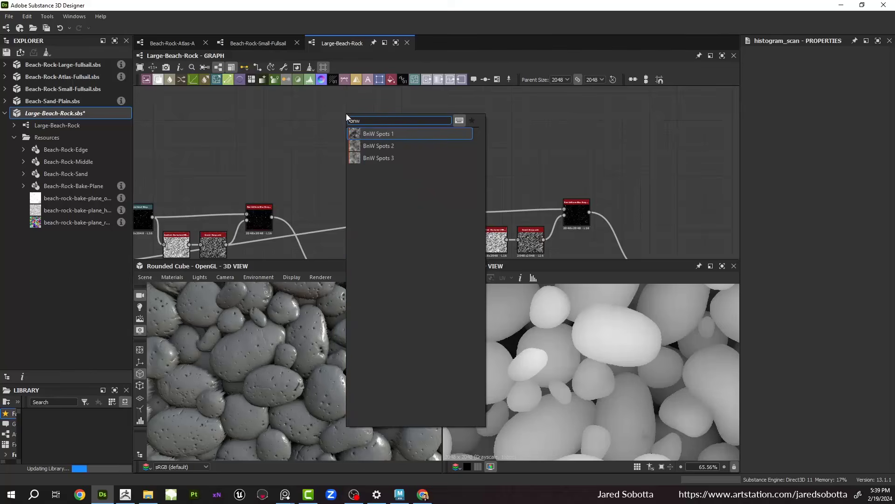
{"action": "key", "text": "Down"}
{"action": "key", "text": "Return"}
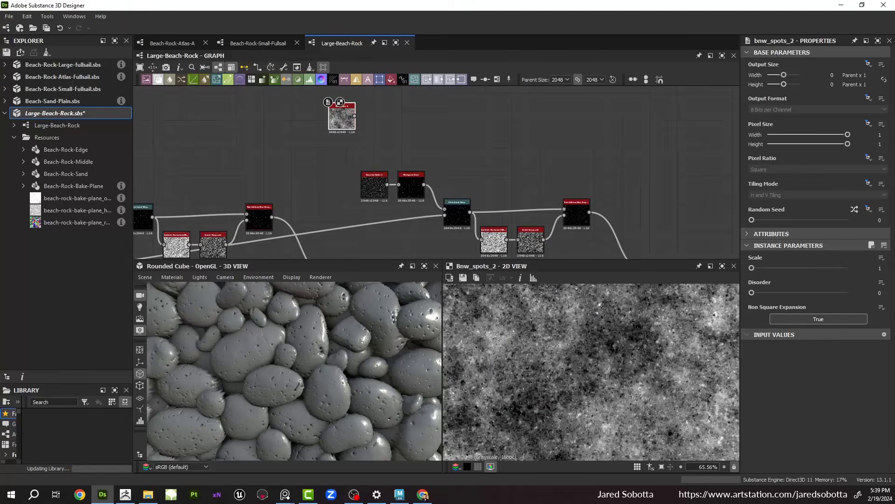
Step: Feed BnW Spots 2 into the duplicated Directional Warp, delete the replaced Gaussian Spots 1 and Histogram Scan, and tidy the node placement
{"action": "middle_click_drag", "start_coordinate": [351, 144], "coordinate": [289, 139]}
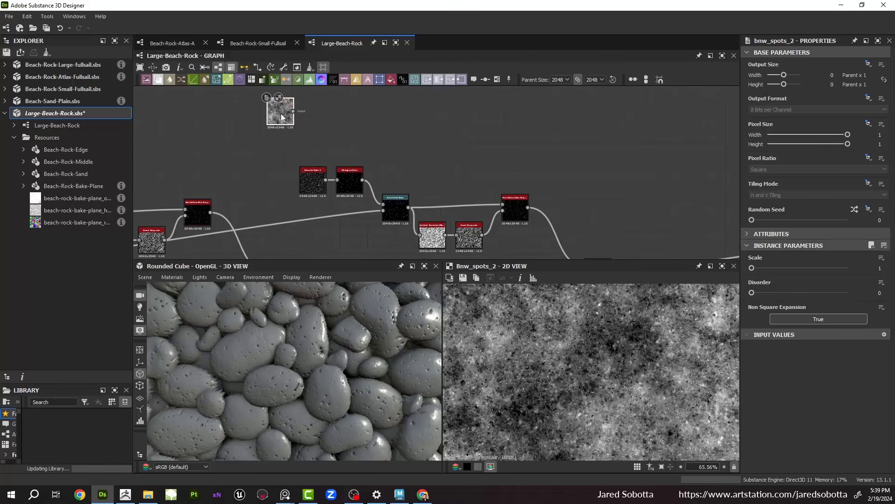
{"action": "left_click_drag", "start_coordinate": [279, 114], "coordinate": [368, 214]}
{"action": "scroll", "coordinate": [406, 182], "scroll_direction": "up", "scroll_amount": 3}
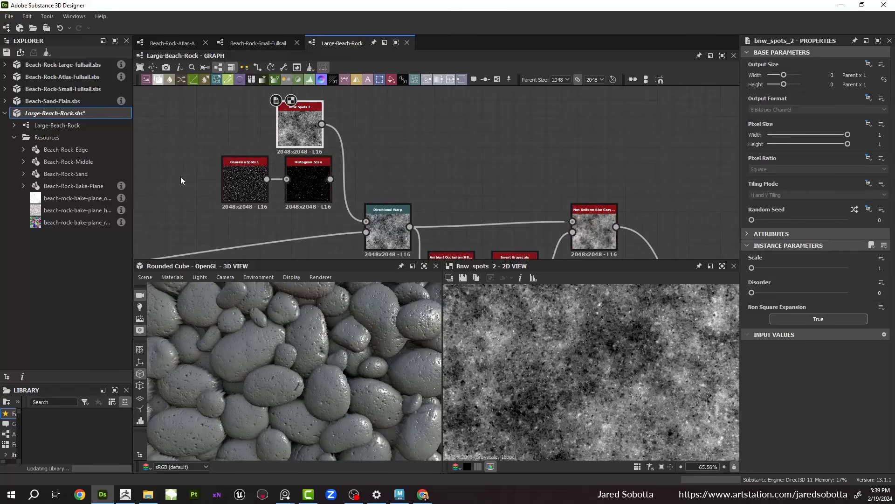
{"action": "left_click_drag", "start_coordinate": [181, 177], "coordinate": [302, 206]}
{"action": "key", "text": "Delete"}
{"action": "left_click_drag", "start_coordinate": [384, 225], "coordinate": [392, 227]}
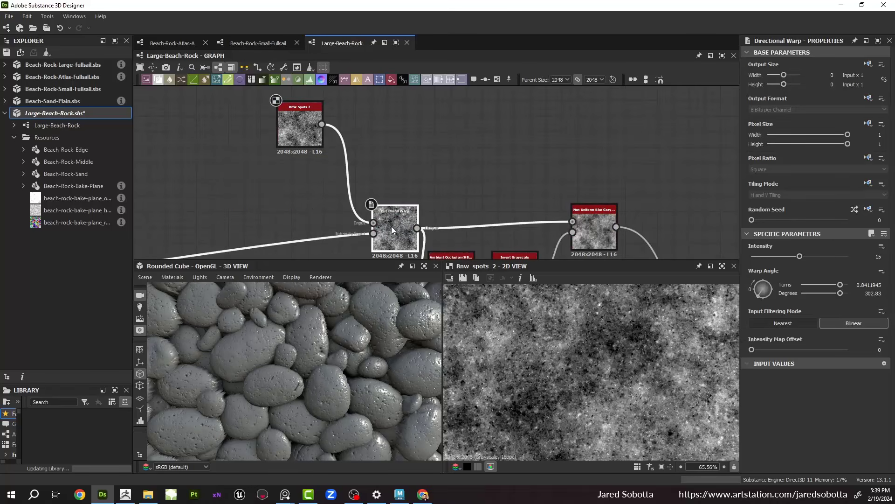
{"action": "middle_click_drag", "start_coordinate": [381, 165], "coordinate": [295, 95]}
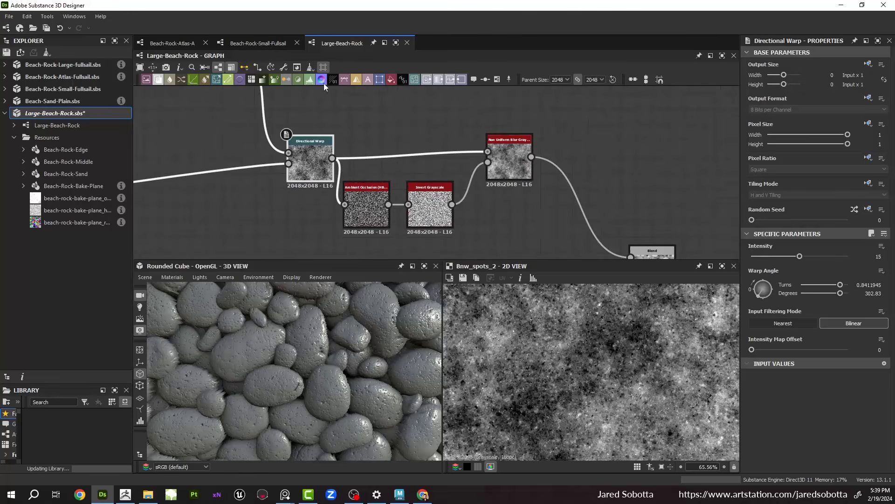
{"action": "middle_click_drag", "start_coordinate": [301, 152], "coordinate": [333, 182]}
{"action": "left_click_drag", "start_coordinate": [253, 102], "coordinate": [260, 140]}
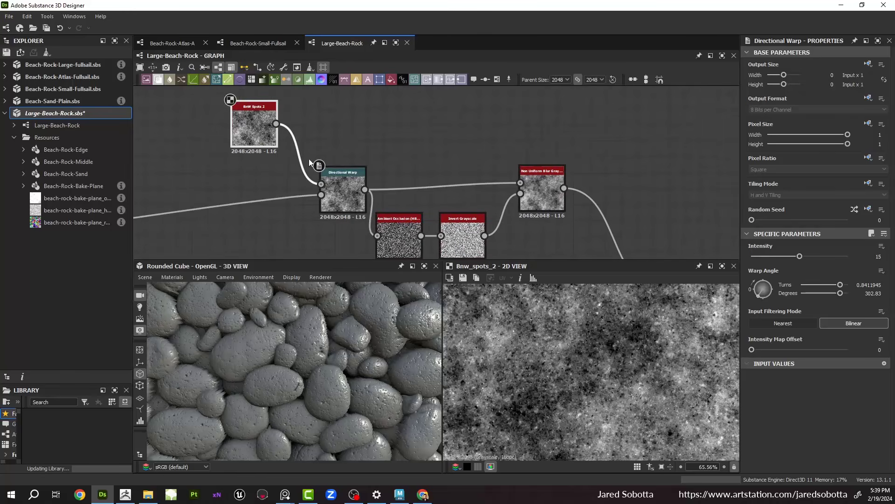
Step: Set the Intensity of the BnW Spots 2 chain's Directional Warp to 40 and inspect the rocks up close in 3D
{"action": "double_click", "coordinate": [348, 191]}
{"action": "left_click", "coordinate": [877, 256]}
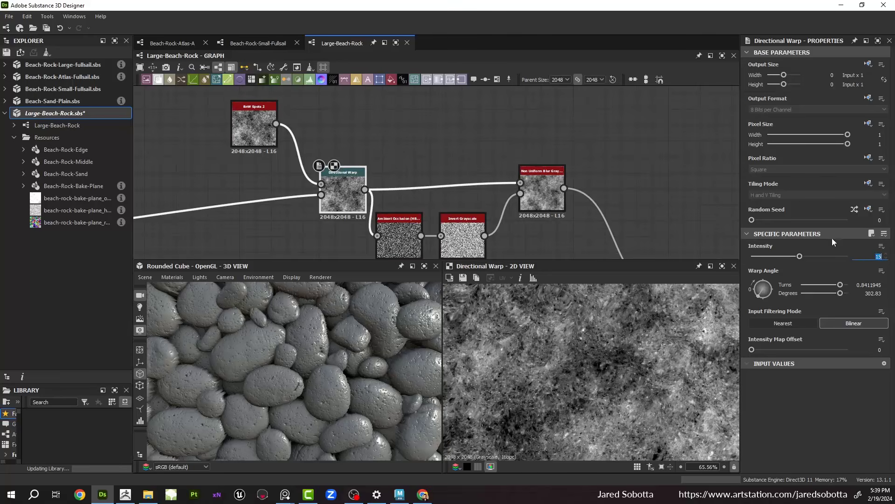
{"action": "type", "text": "40"}
{"action": "key", "text": "Return"}
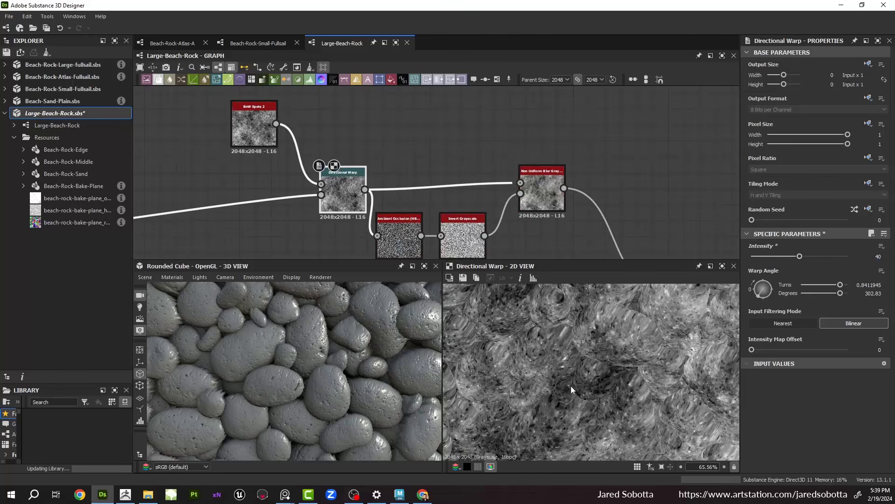
{"action": "scroll", "coordinate": [600, 352], "scroll_direction": "down", "scroll_amount": 4}
{"action": "scroll", "coordinate": [601, 351], "scroll_direction": "up", "scroll_amount": 4}
{"action": "scroll", "coordinate": [289, 362], "scroll_direction": "up", "scroll_amount": 5}
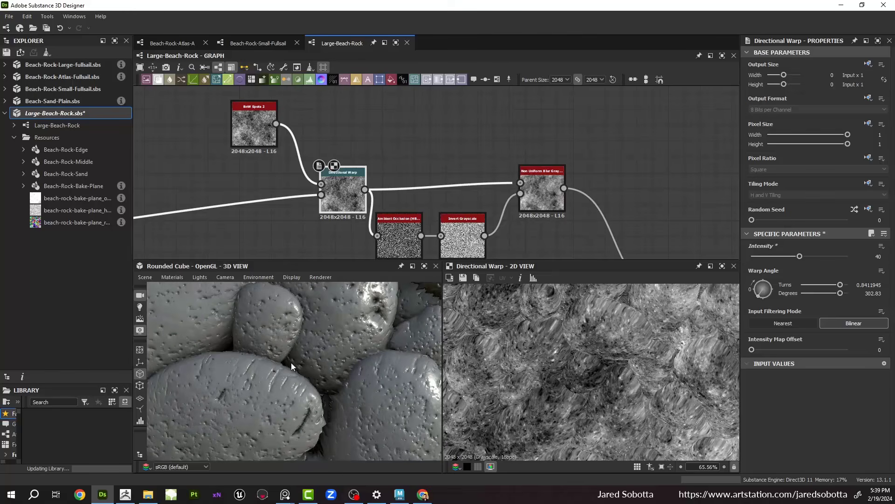
{"action": "scroll", "coordinate": [289, 335], "scroll_direction": "down", "scroll_amount": 3}
Step: Set the new chain's Ambient Occlusion Radius to 0.06 and its Height Depth to 0.01, after trying 0.05
{"action": "middle_click_drag", "start_coordinate": [436, 190], "coordinate": [391, 137]}
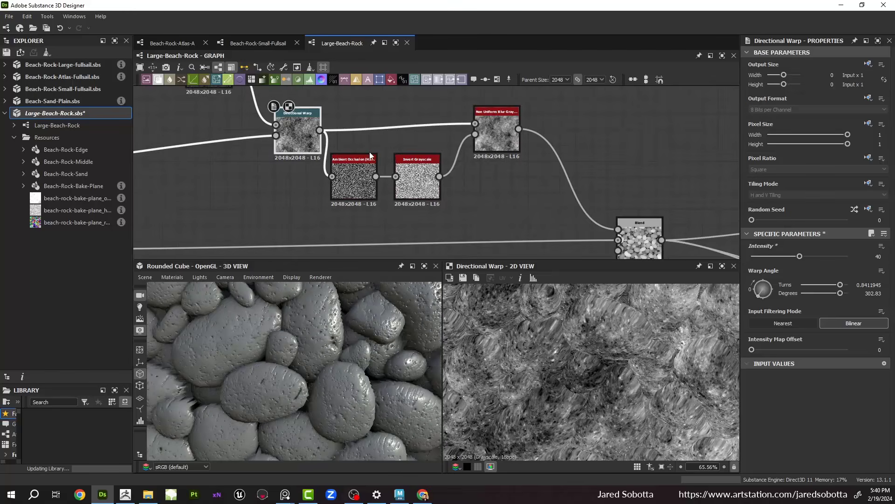
{"action": "left_click", "coordinate": [356, 168]}
{"action": "double_click", "coordinate": [356, 168]}
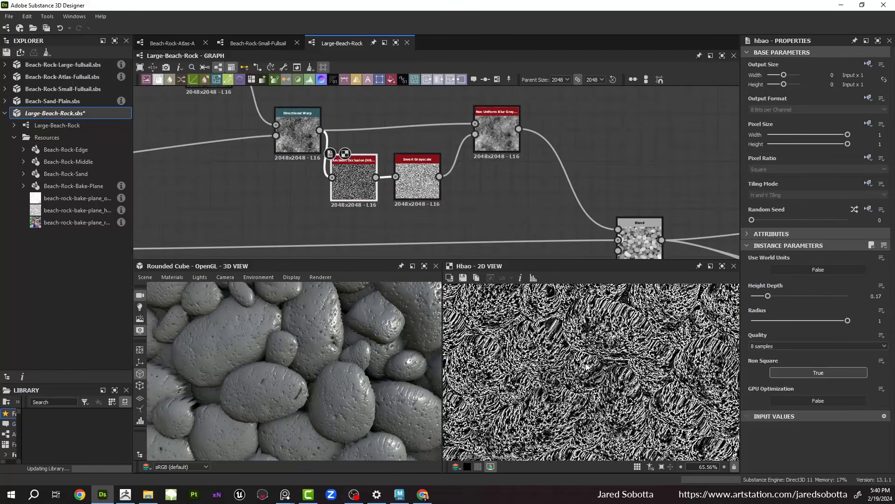
{"action": "left_click_drag", "start_coordinate": [802, 324], "coordinate": [757, 322]}
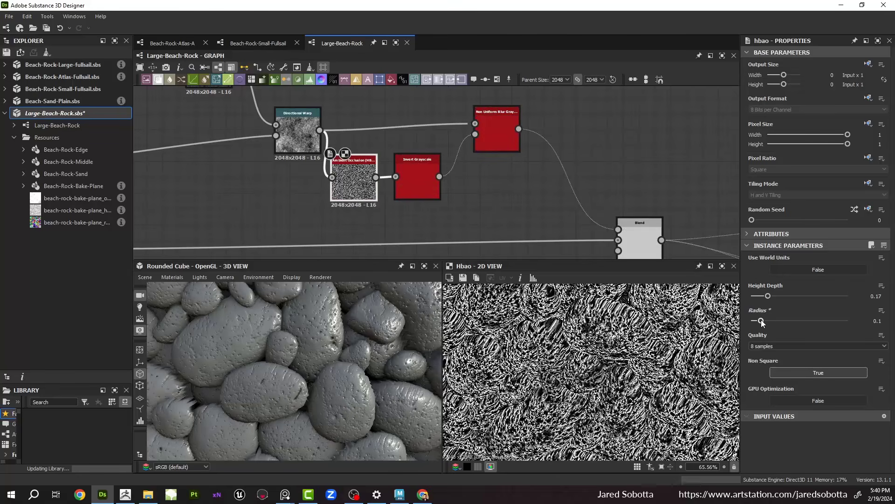
{"action": "double_click", "coordinate": [873, 297]}
{"action": "type", "text": "0.05"}
{"action": "key", "text": "Return"}
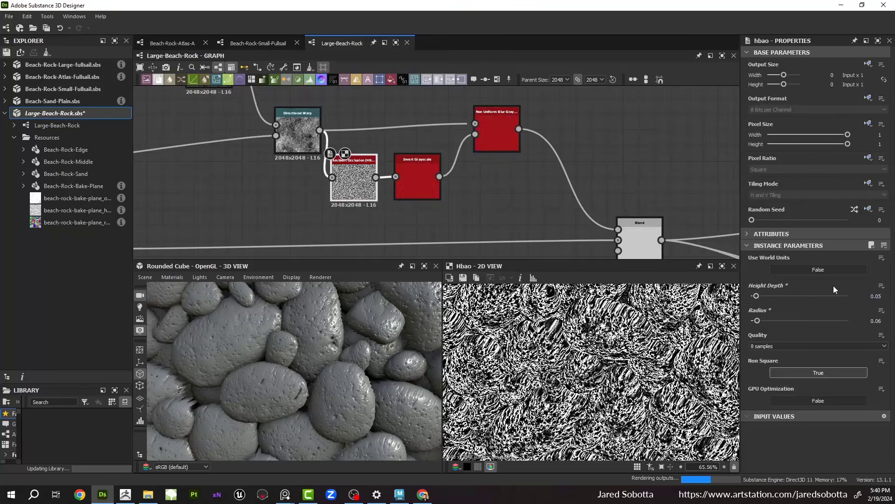
{"action": "double_click", "coordinate": [872, 297]}
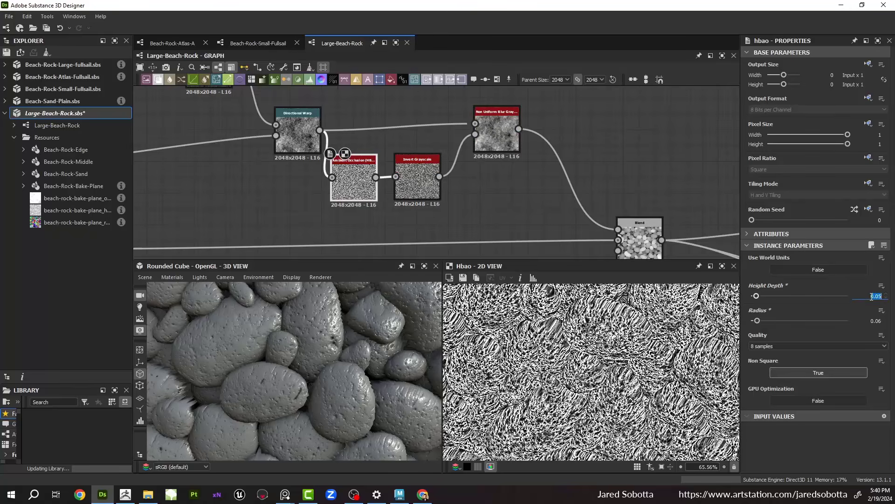
{"action": "type", "text": "0.01"}
{"action": "key", "text": "Return"}
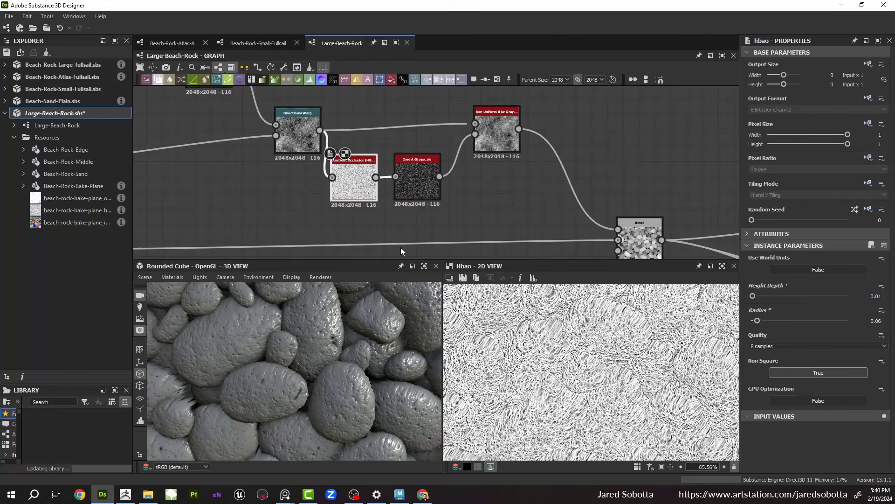
Step: Try an Intensity of 0 on the BnW Spots 2 chain's Non Uniform Blur Grayscale and inspect the rock surface in 3D
{"action": "double_click", "coordinate": [502, 133]}
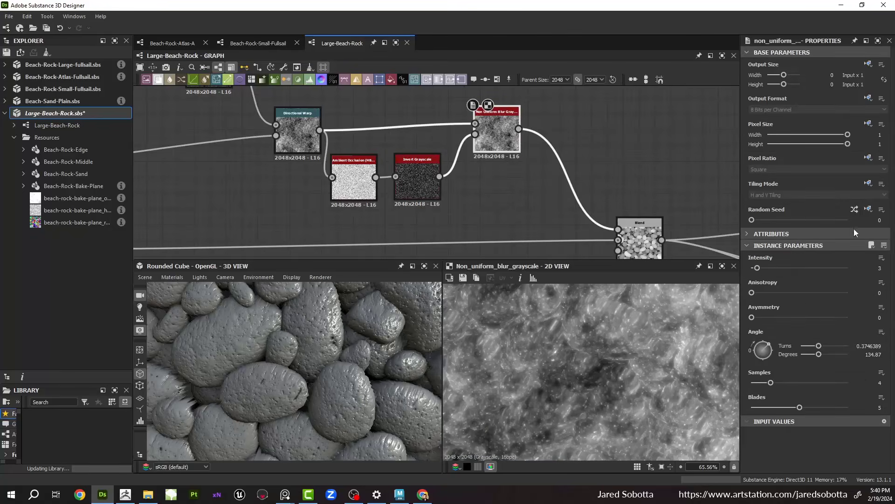
{"action": "left_click", "coordinate": [880, 267]}
{"action": "type", "text": "0"}
{"action": "key", "text": "Return"}
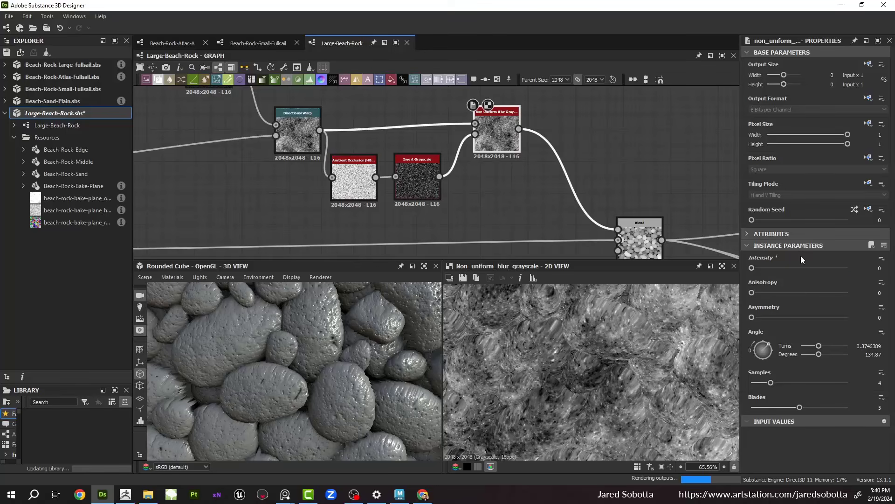
{"action": "scroll", "coordinate": [314, 360], "scroll_direction": "up", "scroll_amount": 3}
{"action": "scroll", "coordinate": [314, 360], "scroll_direction": "down", "scroll_amount": 3}
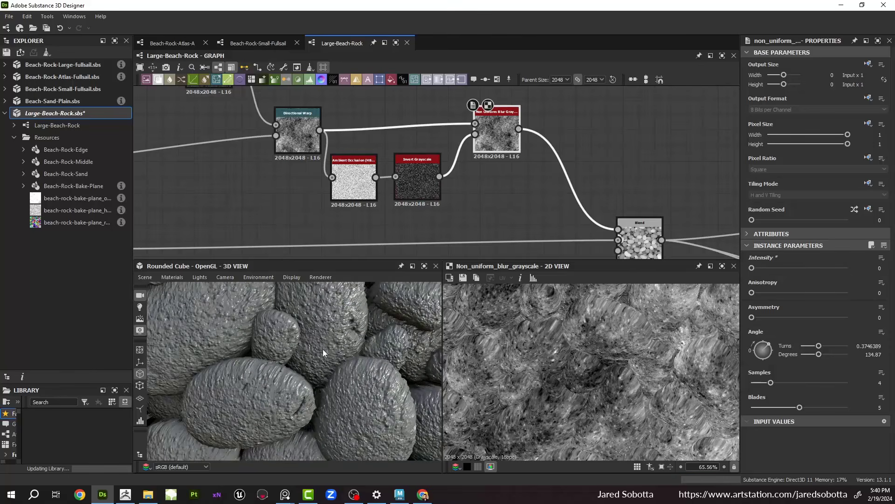
Step: Set the Opacity of the BnW Spots 2 chain's Subtract Blend to 0.01 and inspect the rocks from another angle in 3D
{"action": "middle_click_drag", "start_coordinate": [644, 241], "coordinate": [544, 205]}
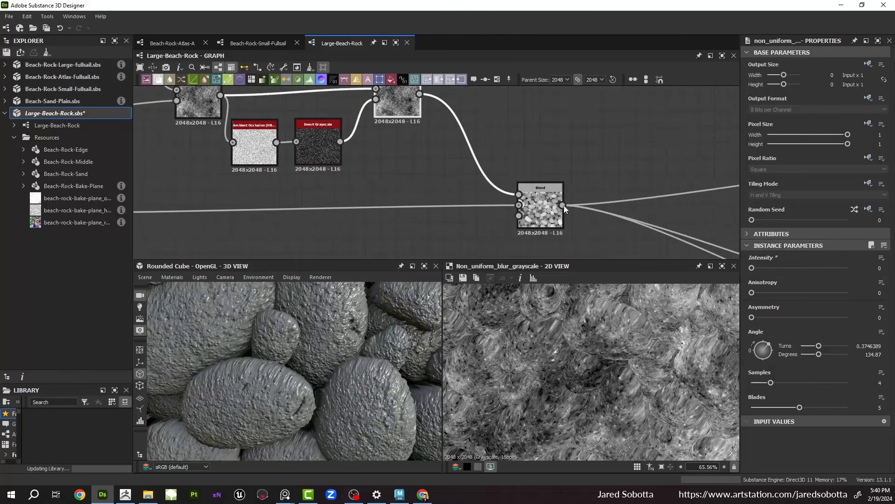
{"action": "double_click", "coordinate": [543, 206]}
{"action": "left_click", "coordinate": [882, 246]}
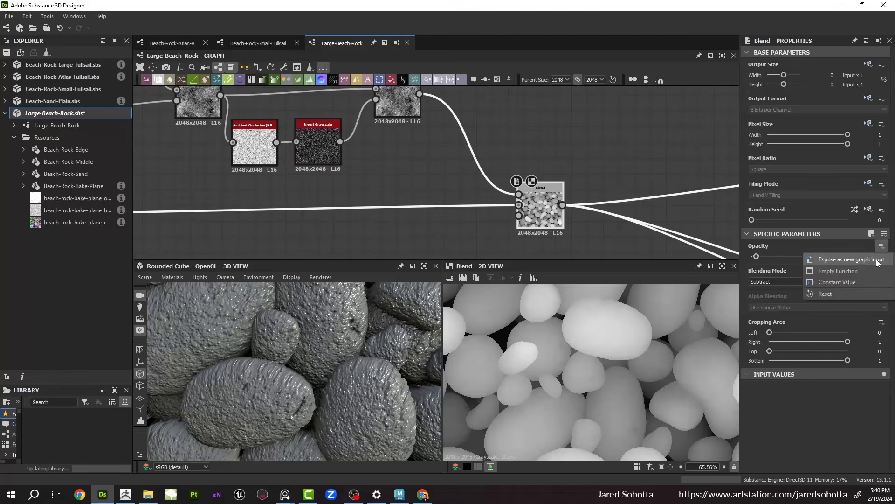
{"action": "left_click", "coordinate": [858, 250]}
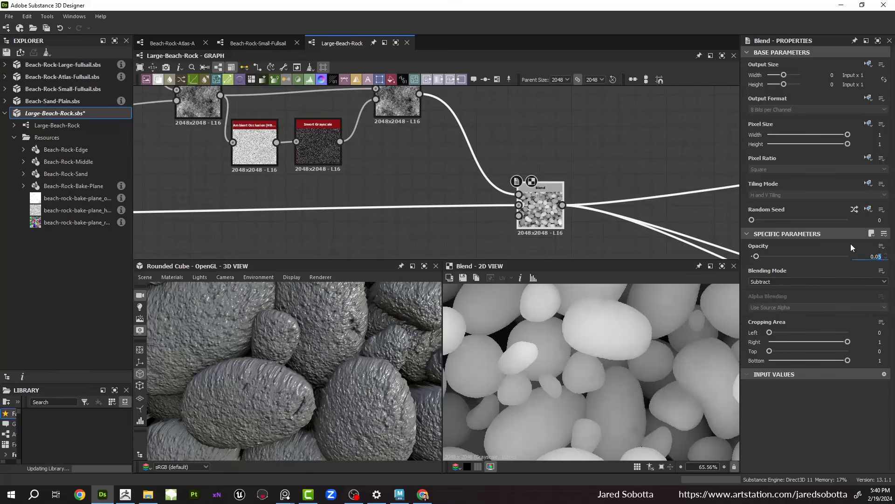
{"action": "type", "text": "1"}
{"action": "key", "text": "Return"}
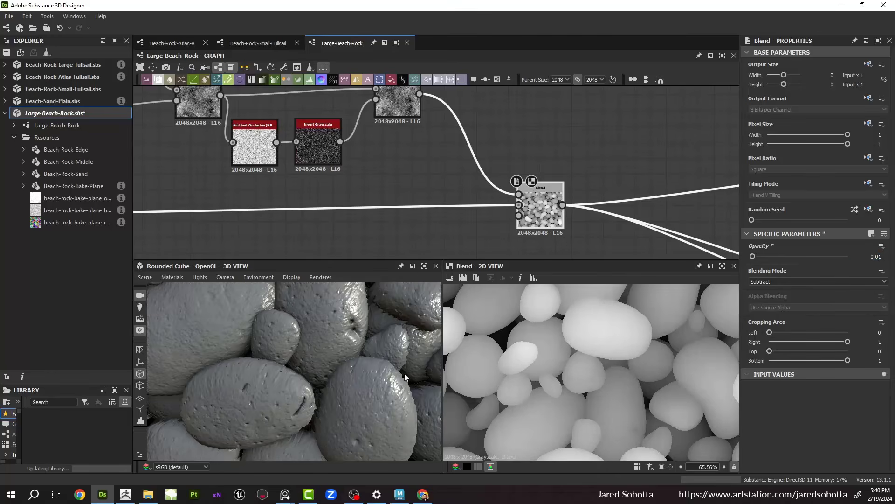
{"action": "scroll", "coordinate": [357, 372], "scroll_direction": "down", "scroll_amount": 4}
{"action": "left_click_drag", "start_coordinate": [354, 372], "coordinate": [365, 369]}
{"action": "scroll", "coordinate": [364, 370], "scroll_direction": "up", "scroll_amount": 4}
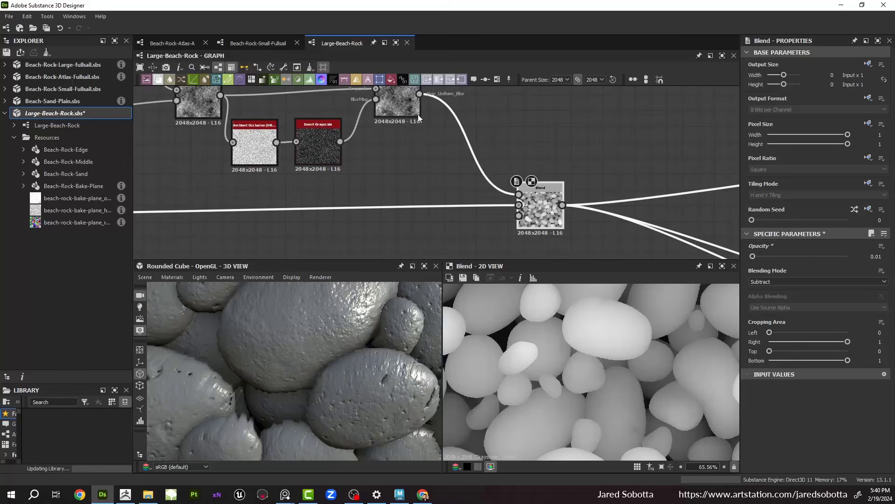
Step: Set the BnW Spots 2 chain's Non Uniform Blur Grayscale Intensity to 3, after trying 2, and shift the node slightly up
{"action": "middle_click_drag", "start_coordinate": [402, 110], "coordinate": [403, 152]}
{"action": "double_click", "coordinate": [403, 149]}
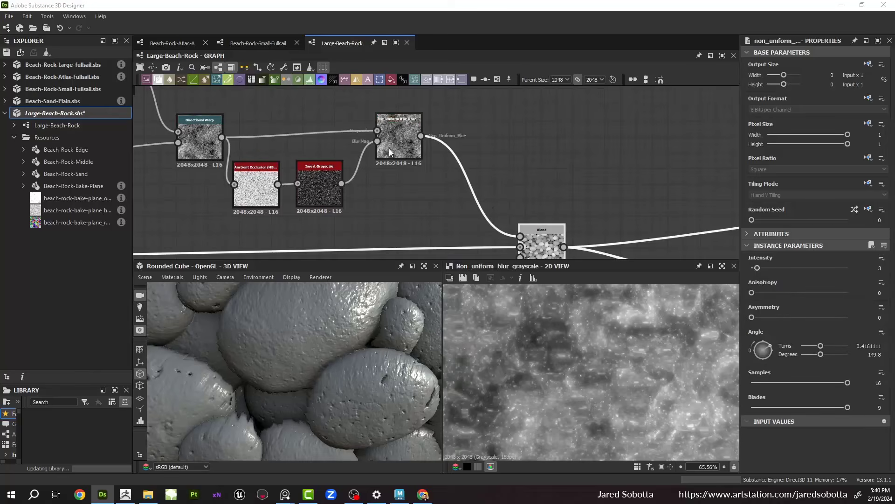
{"action": "left_click_drag", "start_coordinate": [398, 138], "coordinate": [406, 129]}
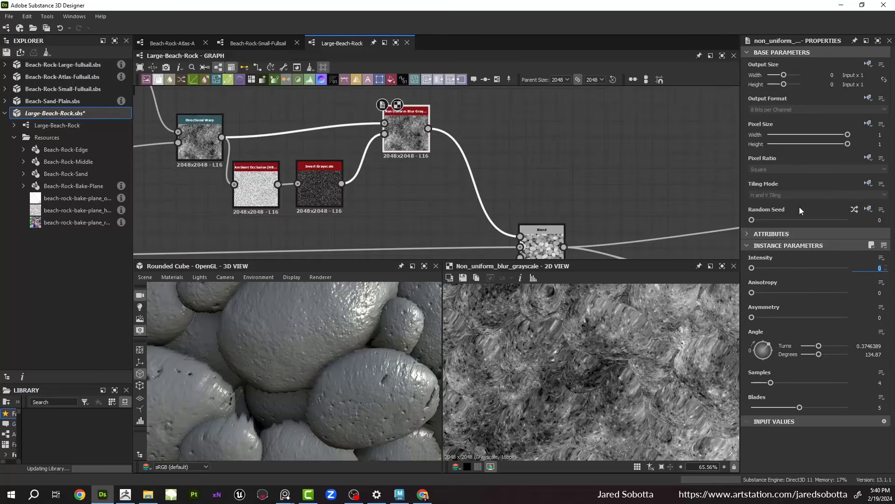
{"action": "type", "text": "2"}
{"action": "key", "text": "Return"}
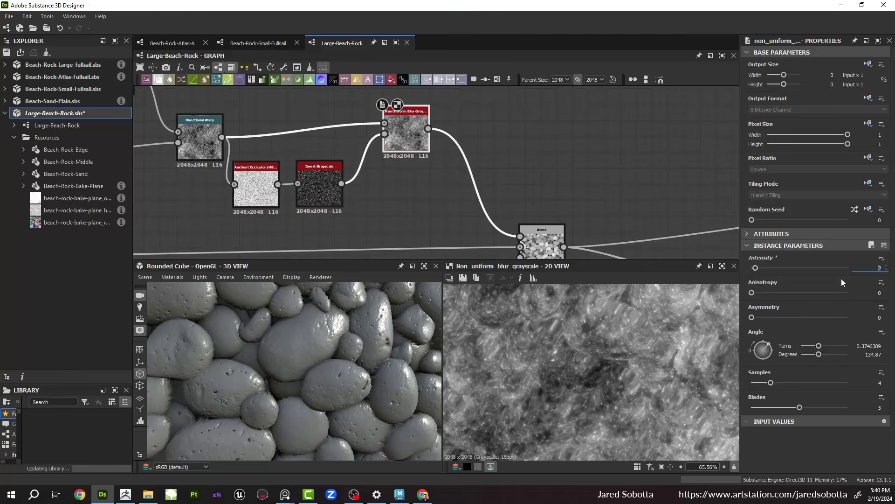
{"action": "type", "text": "3"}
{"action": "key", "text": "Return"}
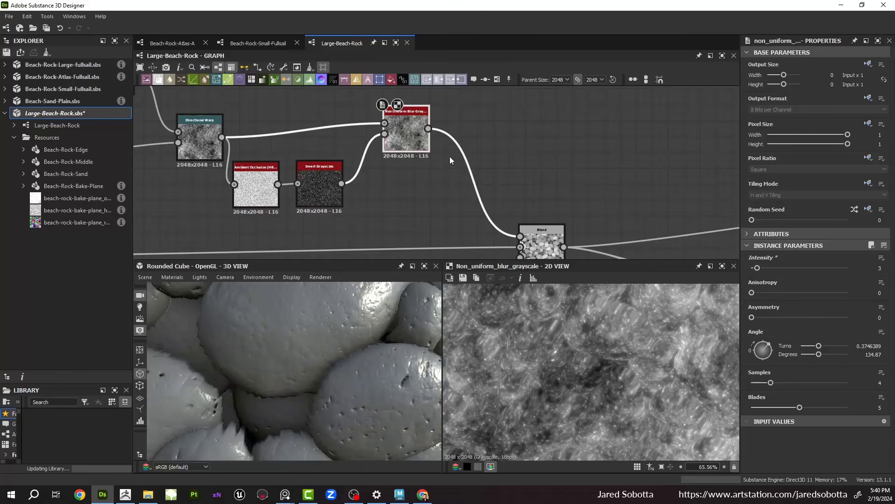
Step: Try an Opacity of 0.025 on the middle Subtract Blend that combines the second pitting chain with the rocks
{"action": "scroll", "coordinate": [449, 155], "scroll_direction": "down", "scroll_amount": 5}
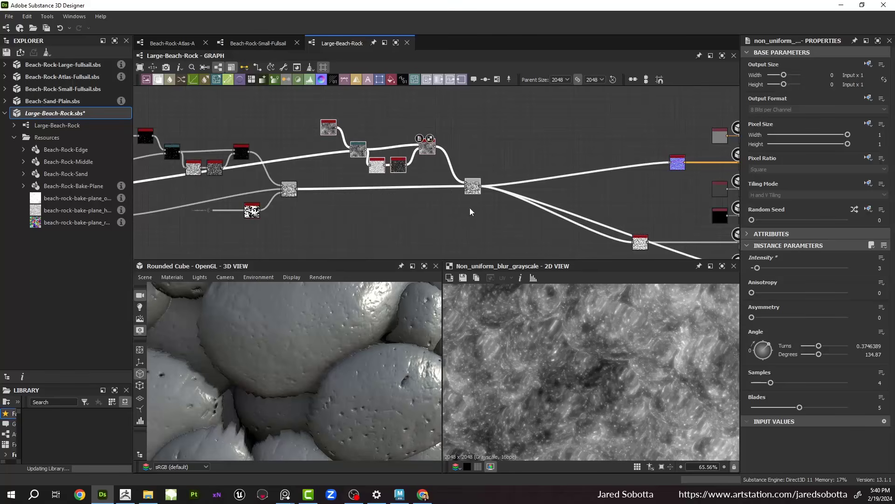
{"action": "scroll", "coordinate": [361, 322], "scroll_direction": "down", "scroll_amount": 10}
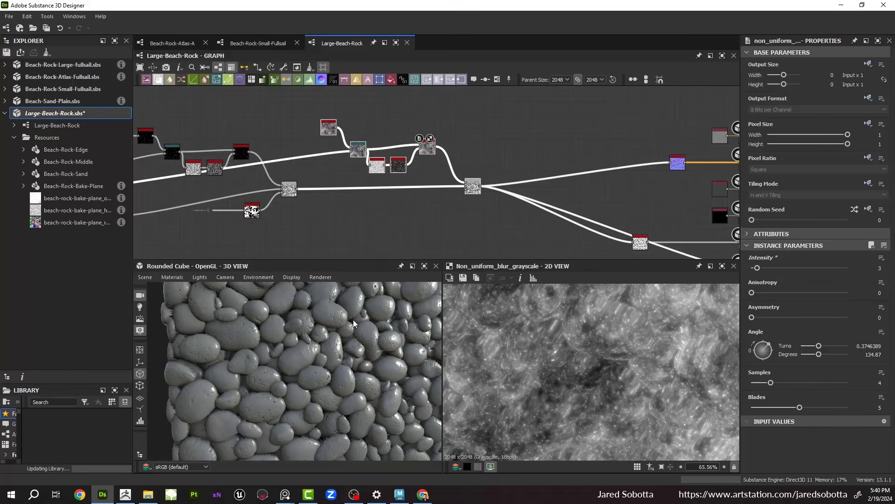
{"action": "scroll", "coordinate": [339, 320], "scroll_direction": "up", "scroll_amount": 10}
{"action": "middle_click_drag", "start_coordinate": [270, 198], "coordinate": [368, 197]}
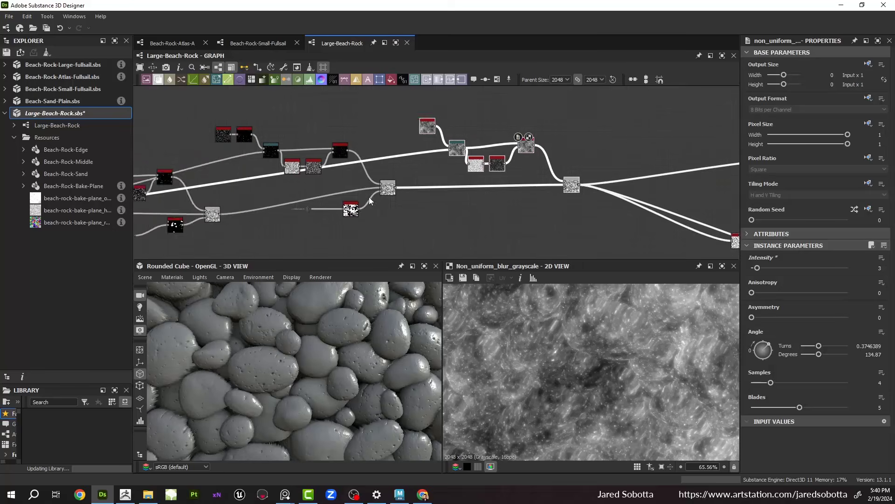
{"action": "scroll", "coordinate": [368, 201], "scroll_direction": "up", "scroll_amount": 3}
{"action": "left_click", "coordinate": [393, 184]}
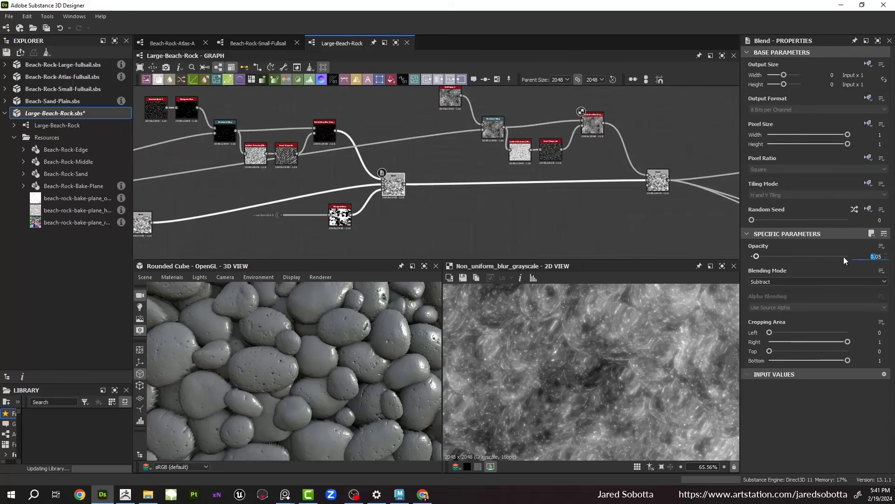
{"action": "type", "text": "0.025"}
{"action": "key", "text": "Return"}
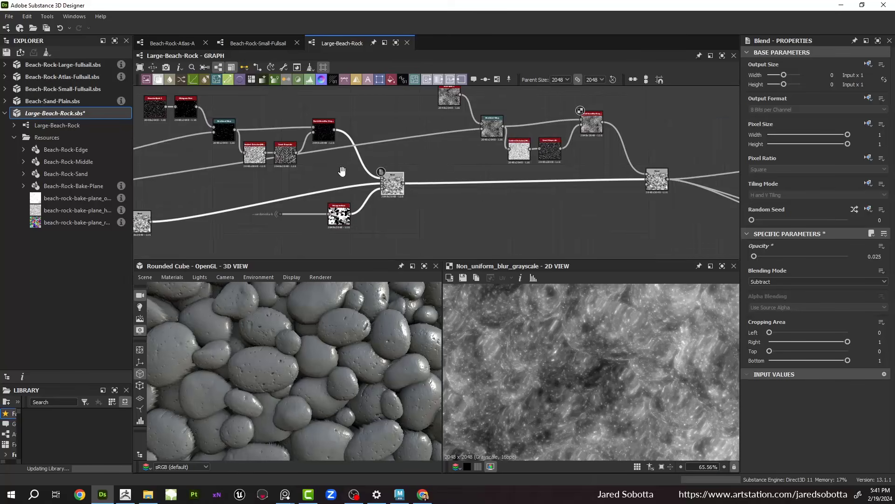
Step: Set the Opacity of the first pitting chain's Subtract Blend to 0.015, after trying 0.03, and inspect the rocks in 3D
{"action": "middle_click_drag", "start_coordinate": [149, 206], "coordinate": [375, 210]}
{"action": "double_click", "coordinate": [367, 225]}
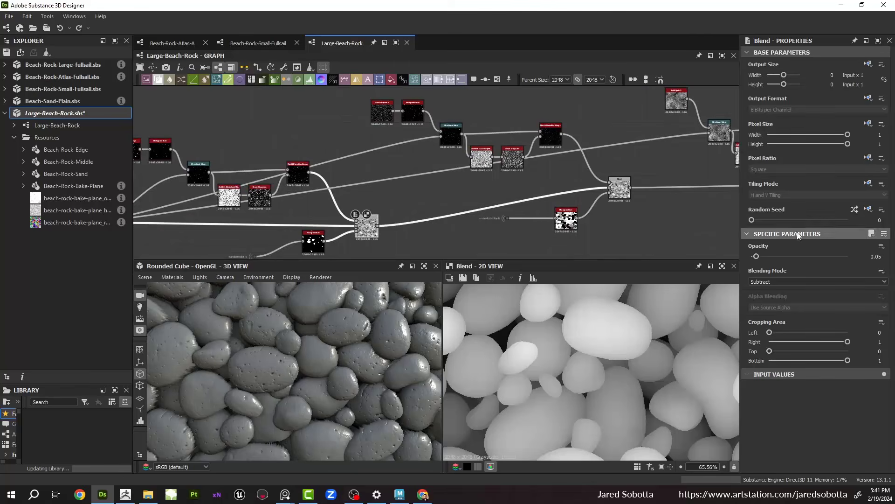
{"action": "double_click", "coordinate": [878, 258]}
{"action": "type", "text": "0.03"}
{"action": "key", "text": "Return"}
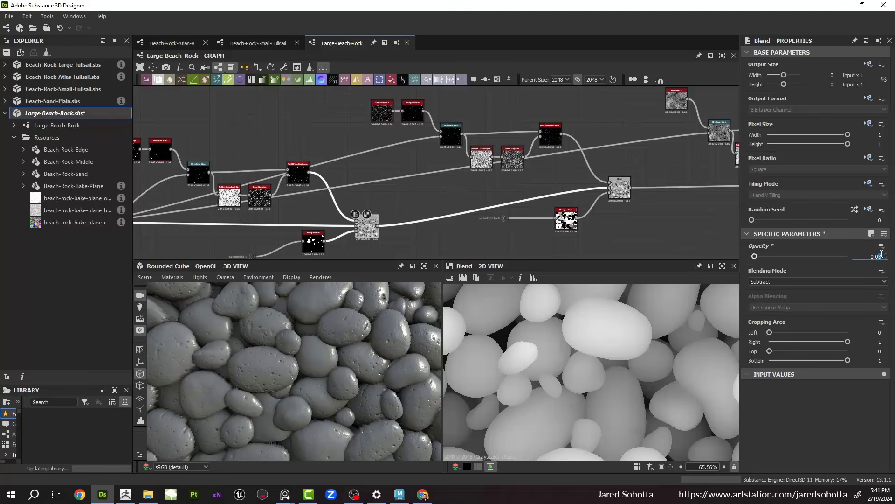
{"action": "type", "text": "15"}
{"action": "key", "text": "Return"}
{"action": "scroll", "coordinate": [355, 330], "scroll_direction": "down", "scroll_amount": 4}
{"action": "left_click_drag", "start_coordinate": [354, 329], "coordinate": [307, 329]}
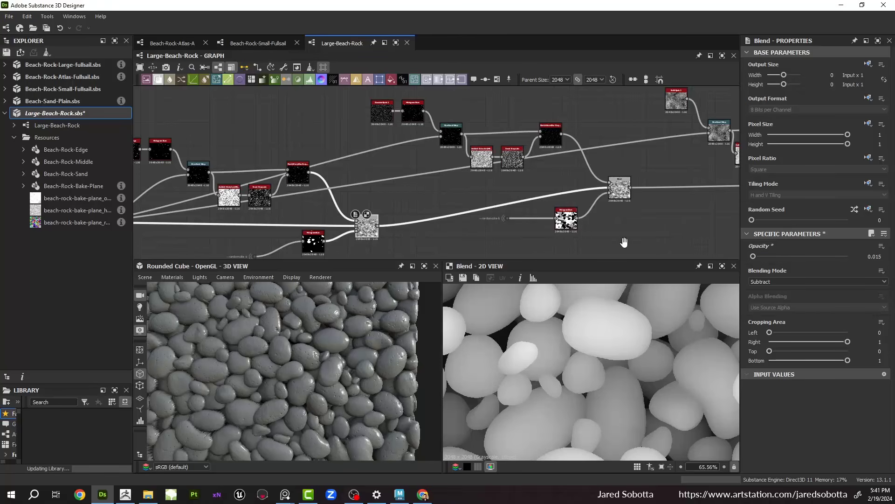
Step: Add a Clouds 2 node and connect it to the last Blend's opacity input as a mask, comparing the rocks up close
{"action": "scroll", "coordinate": [446, 215], "scroll_direction": "up", "scroll_amount": 5}
{"action": "key", "text": "space"}
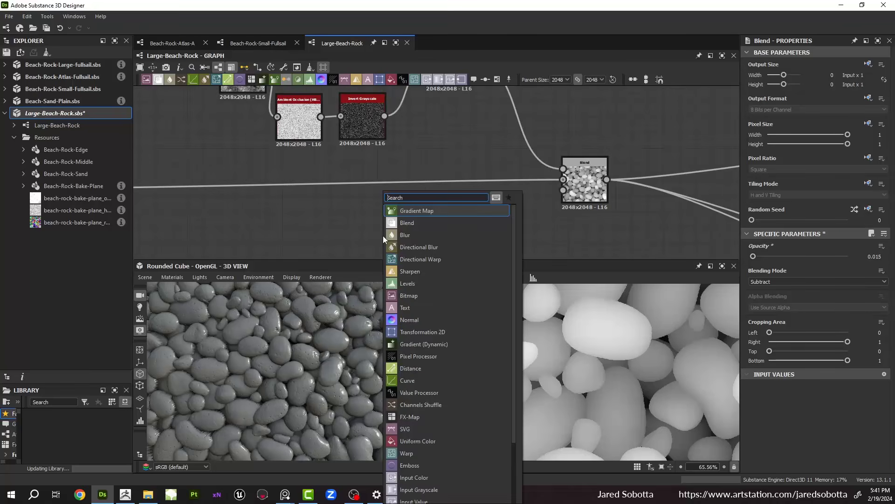
{"action": "type", "text": "clouds"}
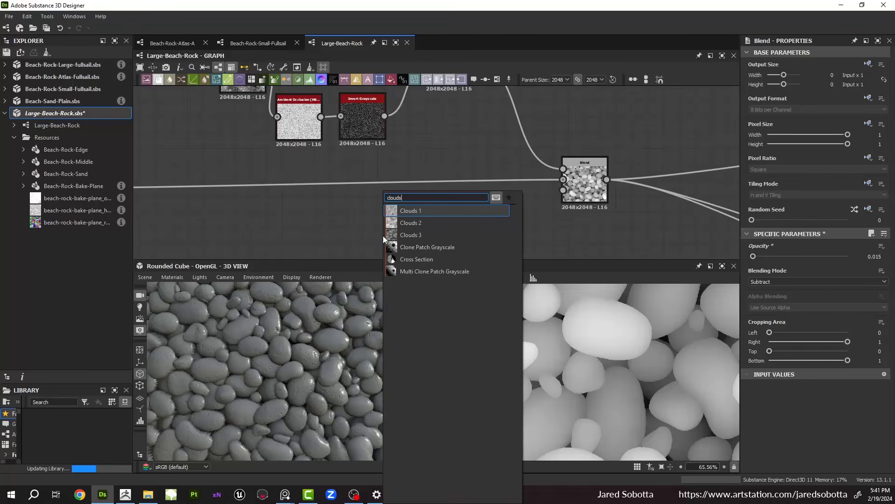
{"action": "key", "text": "Down"}
{"action": "key", "text": "Return"}
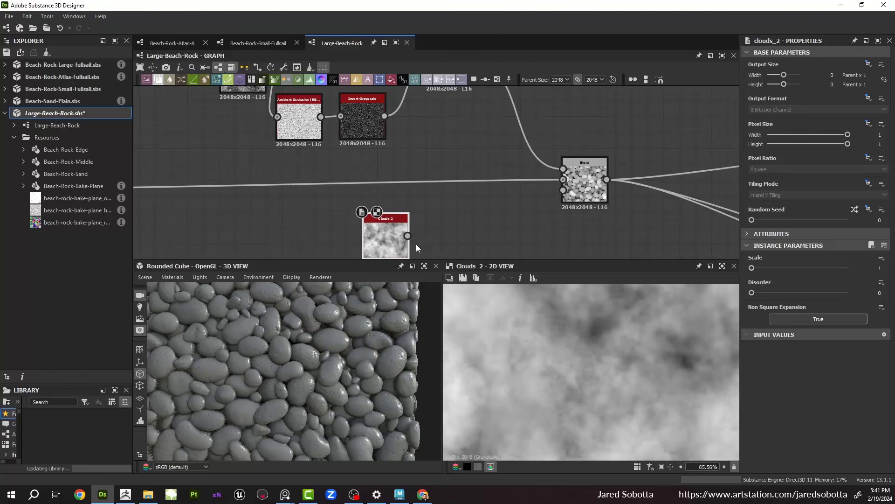
{"action": "left_click_drag", "start_coordinate": [407, 236], "coordinate": [564, 190]}
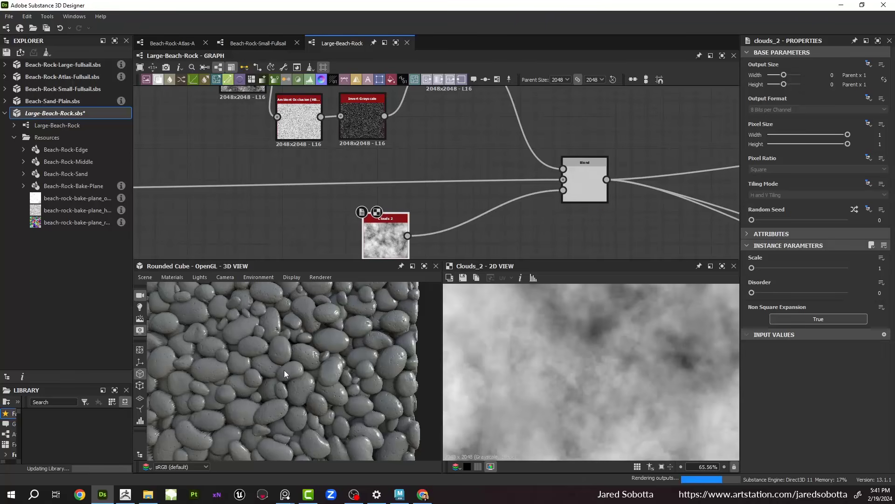
{"action": "scroll", "coordinate": [284, 371], "scroll_direction": "up", "scroll_amount": 5}
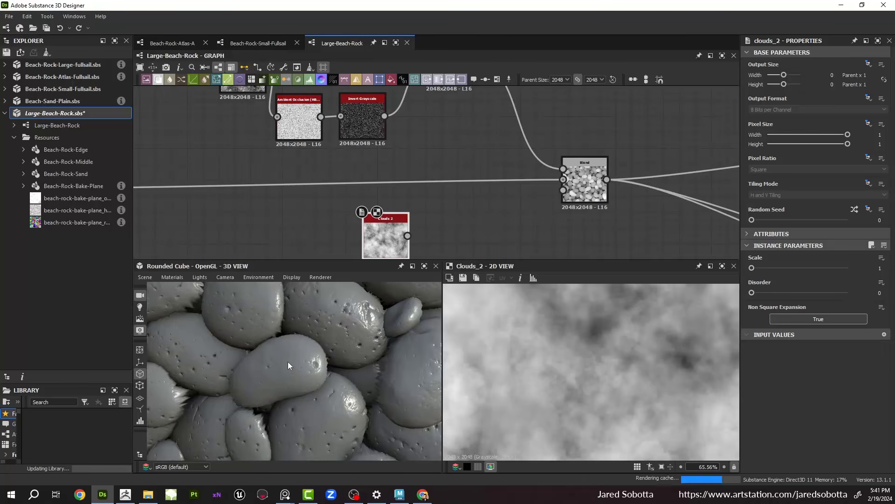
{"action": "scroll", "coordinate": [363, 205], "scroll_direction": "down", "scroll_amount": 4}
{"action": "middle_click_drag", "start_coordinate": [363, 201], "coordinate": [537, 191]}
{"action": "scroll", "coordinate": [423, 186], "scroll_direction": "up", "scroll_amount": 2}
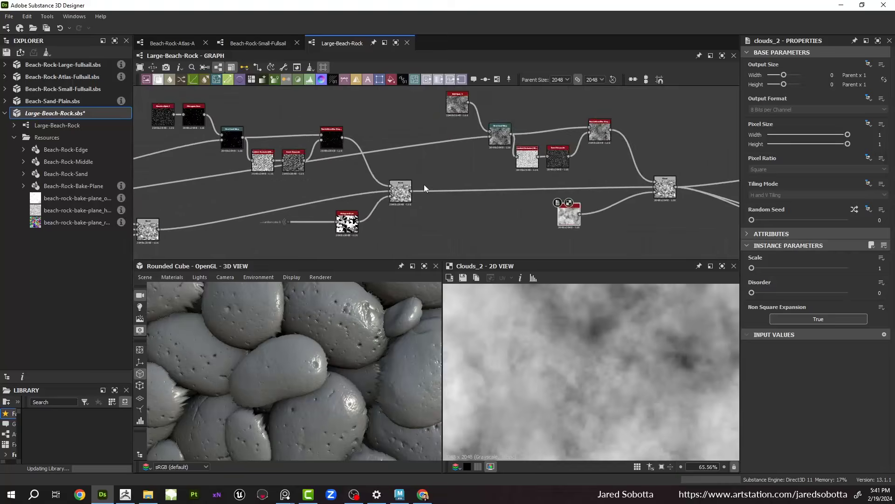
Step: Check the Opacity of the two earlier Subtract Blends and try 0.003 on the middle one
{"action": "double_click", "coordinate": [398, 195]}
{"action": "scroll", "coordinate": [305, 191], "scroll_direction": "down", "scroll_amount": 1}
{"action": "middle_click_drag", "start_coordinate": [304, 187], "coordinate": [443, 205]}
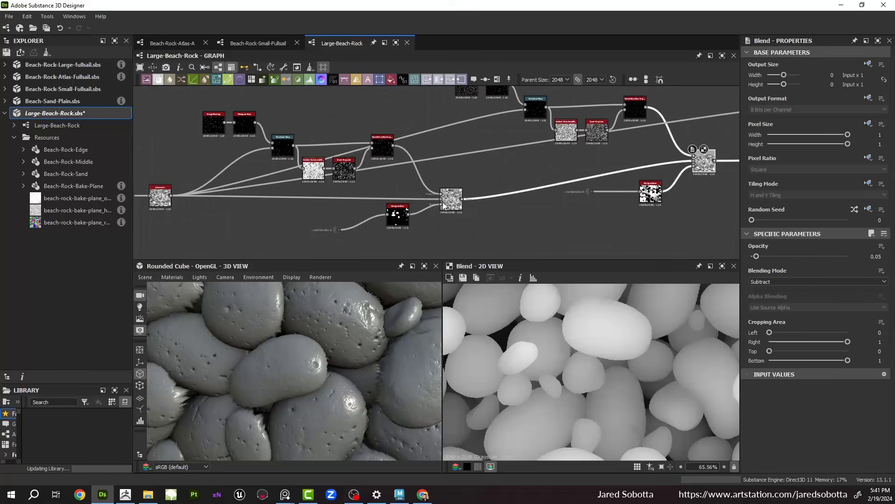
{"action": "left_click", "coordinate": [445, 205]}
{"action": "middle_click_drag", "start_coordinate": [613, 179], "coordinate": [438, 177]}
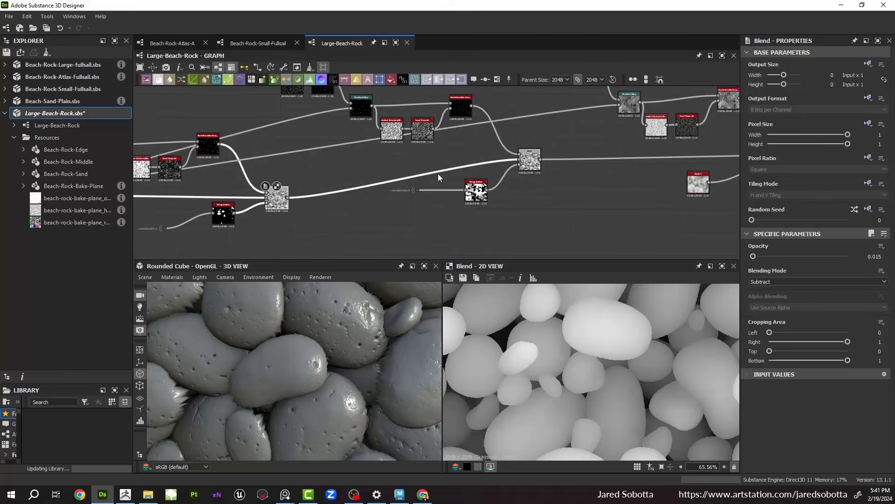
{"action": "left_click", "coordinate": [529, 160]}
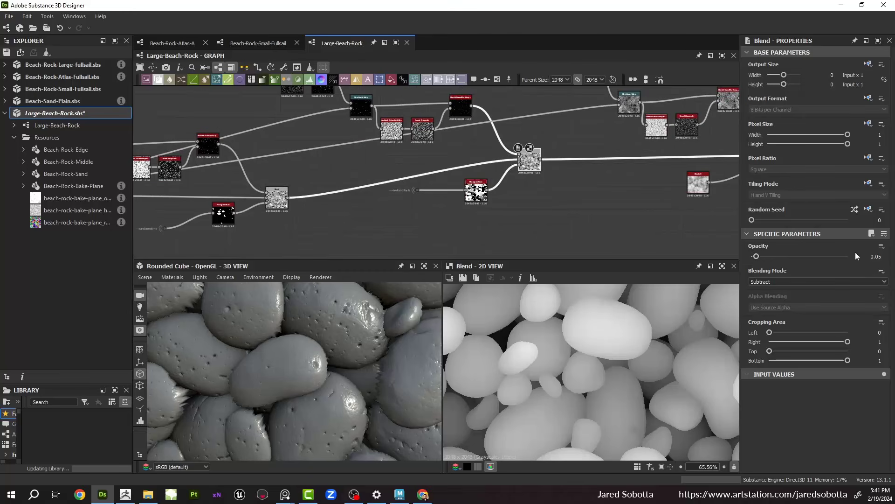
{"action": "left_click", "coordinate": [879, 257]}
{"action": "type", "text": "0.003"}
{"action": "key", "text": "Return"}
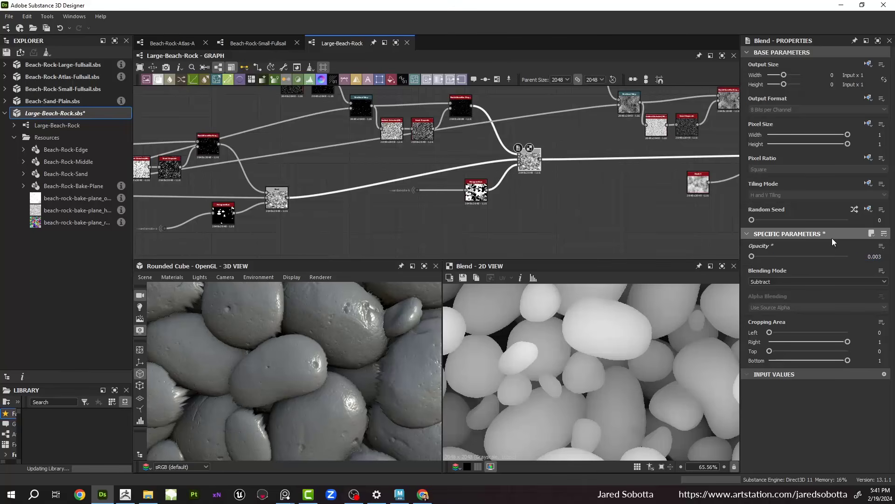
Step: Set the middle Subtract Blend's Opacity to 0.02, after trying 0.03, and inspect the rocks in 3D from near and far
{"action": "double_click", "coordinate": [876, 257]}
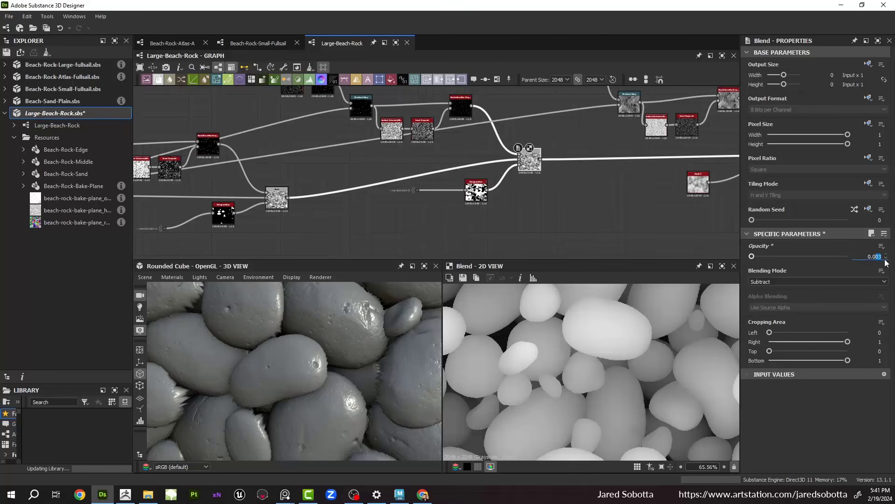
{"action": "type", "text": "03"}
{"action": "key", "text": "Return"}
{"action": "left_click", "coordinate": [877, 257]}
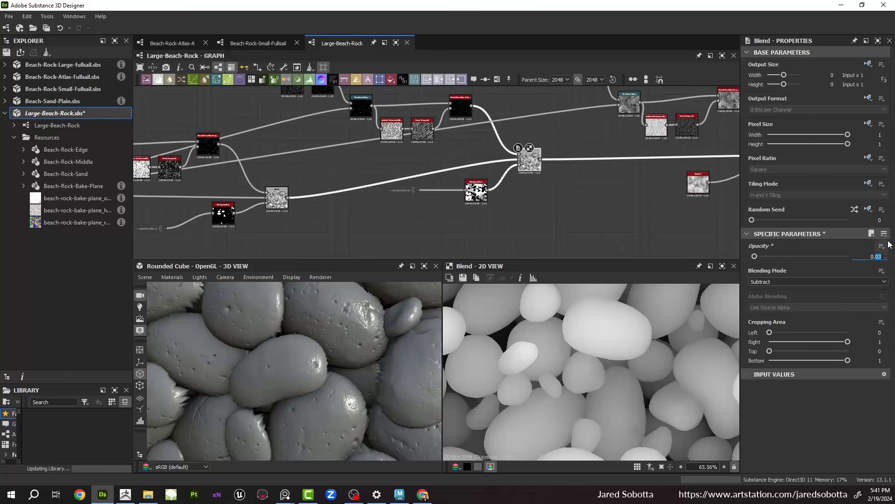
{"action": "key", "text": "Return"}
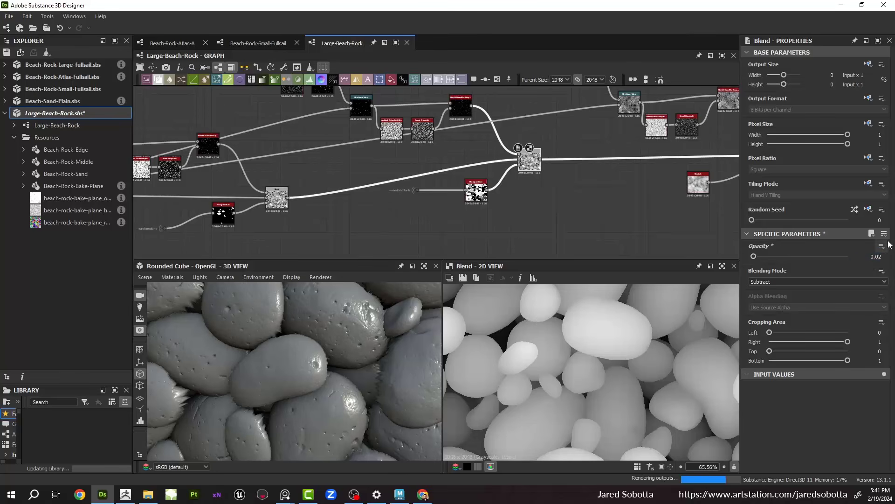
{"action": "scroll", "coordinate": [301, 309], "scroll_direction": "down", "scroll_amount": 5}
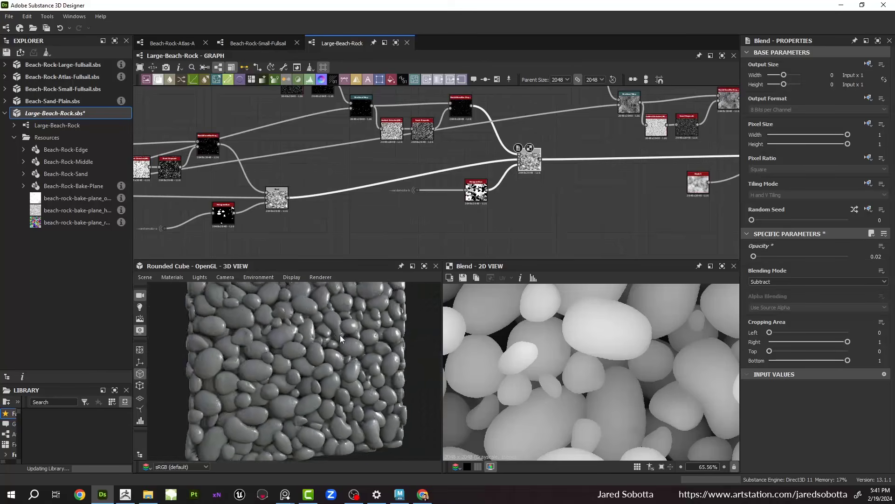
{"action": "scroll", "coordinate": [340, 334], "scroll_direction": "up", "scroll_amount": 6}
{"action": "scroll", "coordinate": [319, 364], "scroll_direction": "down", "scroll_amount": 3}
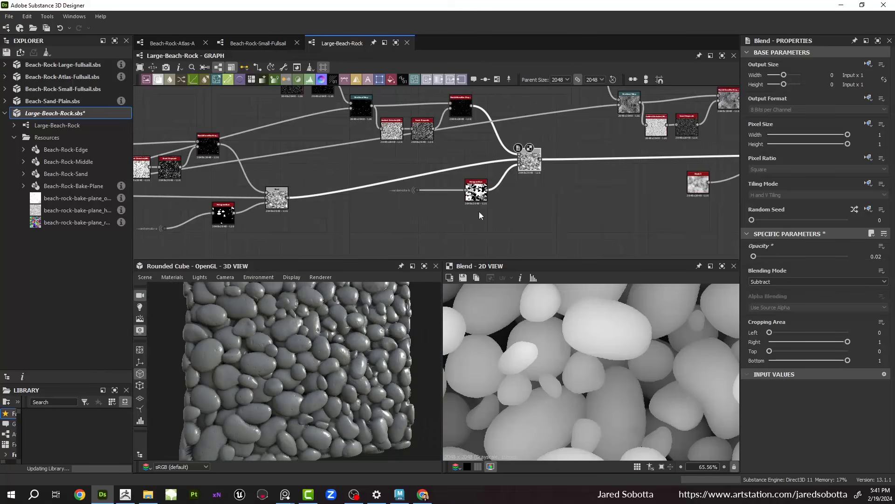
Step: Move the base rock height nodes and the pitting detail chains down and to the left in the graph, clear of the mask nodes
{"action": "scroll", "coordinate": [511, 164], "scroll_direction": "down", "scroll_amount": 3}
{"action": "middle_click_drag", "start_coordinate": [548, 169], "coordinate": [500, 173]}
{"action": "scroll", "coordinate": [399, 169], "scroll_direction": "down", "scroll_amount": 2}
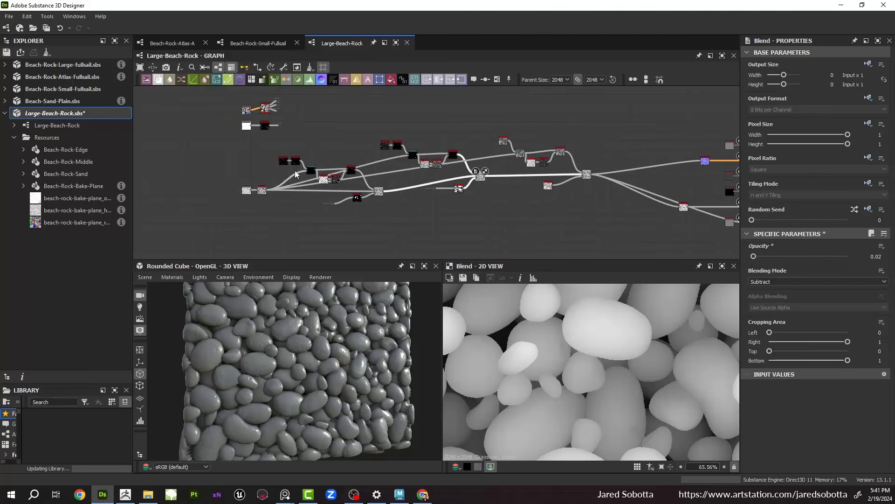
{"action": "left_click_drag", "start_coordinate": [220, 149], "coordinate": [611, 254]}
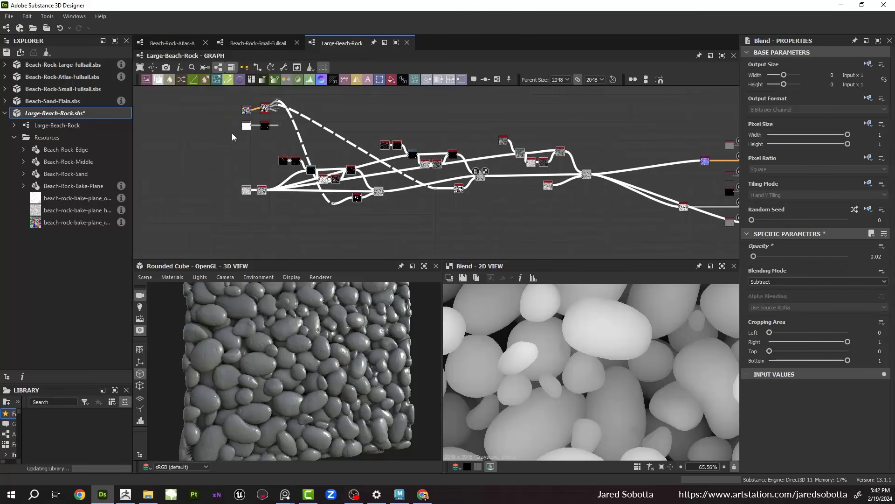
{"action": "left_click_drag", "start_coordinate": [224, 134], "coordinate": [601, 218]}
{"action": "left_click_drag", "start_coordinate": [586, 181], "coordinate": [524, 213]}
{"action": "middle_click_drag", "start_coordinate": [396, 158], "coordinate": [462, 187]}
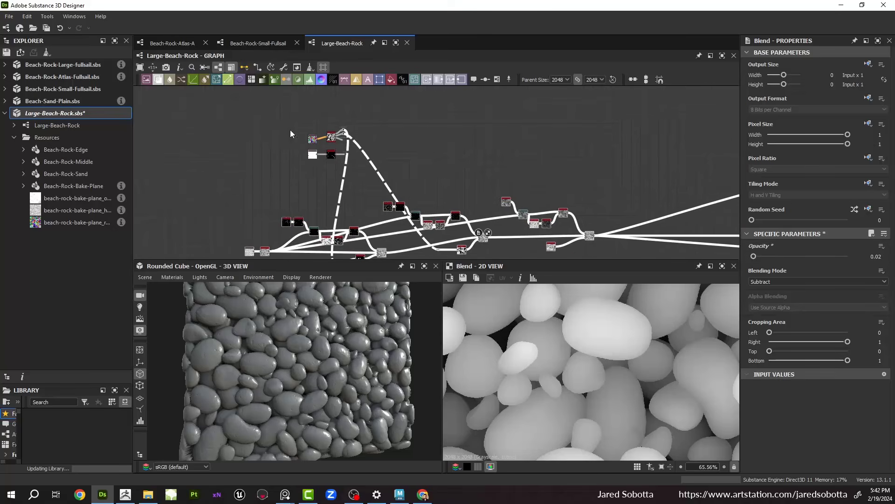
Step: Move the random-color and dirt-mask source nodes left so they sit above the base rock height nodes
{"action": "left_click_drag", "start_coordinate": [291, 133], "coordinate": [259, 160]}
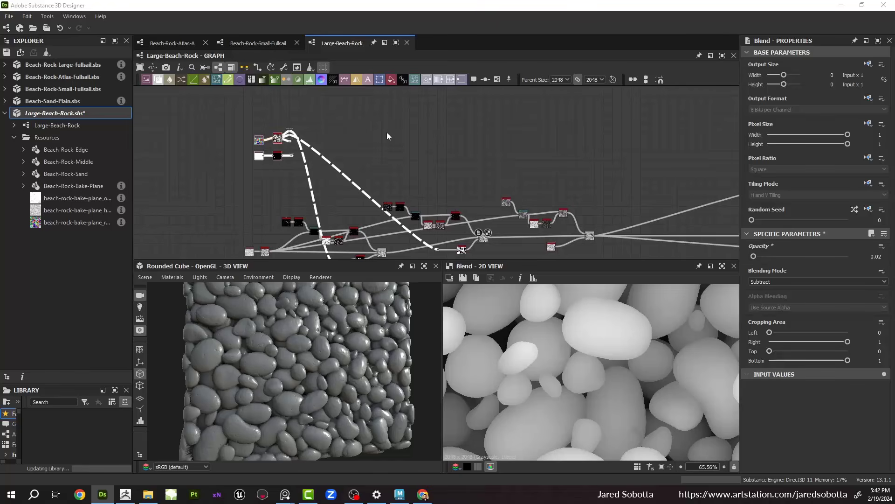
{"action": "middle_click_drag", "start_coordinate": [387, 132], "coordinate": [369, 100]}
{"action": "left_click_drag", "start_coordinate": [276, 138], "coordinate": [343, 136]}
{"action": "scroll", "coordinate": [275, 101], "scroll_direction": "up", "scroll_amount": 2}
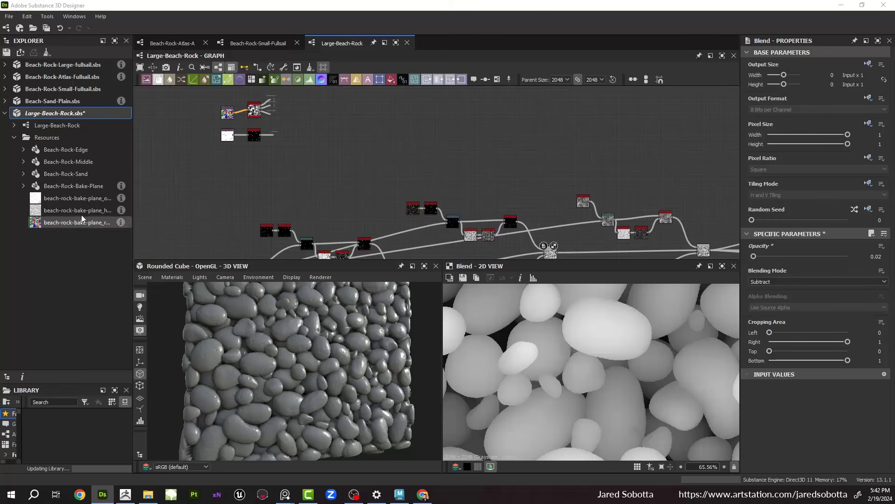
Step: Add a Dot node to the output of the last Blend in the detail chain
{"action": "scroll", "coordinate": [470, 258], "scroll_direction": "up", "scroll_amount": 8}
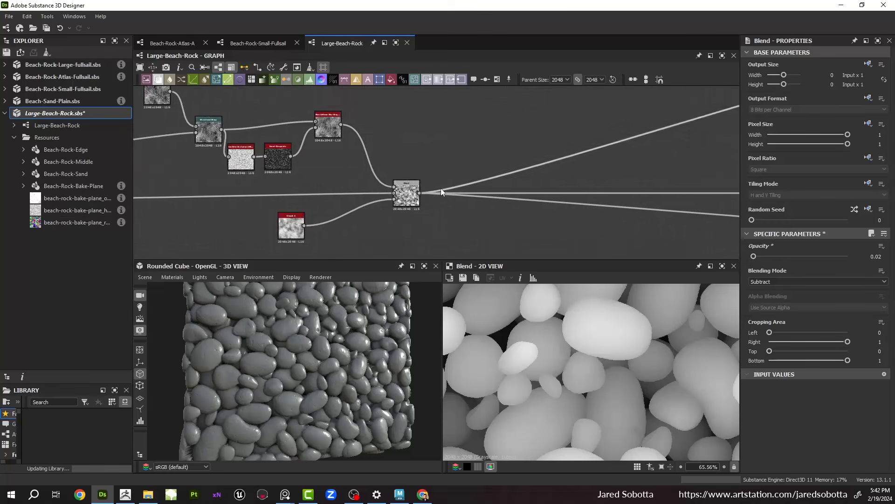
{"action": "scroll", "coordinate": [429, 196], "scroll_direction": "down", "scroll_amount": 5}
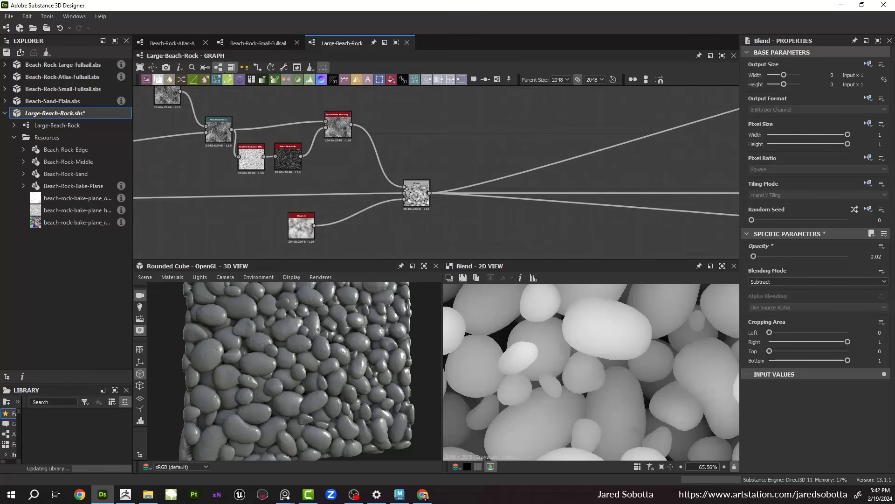
{"action": "scroll", "coordinate": [380, 214], "scroll_direction": "up", "scroll_amount": 5}
{"action": "middle_click_drag", "start_coordinate": [508, 140], "coordinate": [389, 195]}
{"action": "left_click_drag", "start_coordinate": [388, 193], "coordinate": [431, 137]}
{"action": "type", "text": "dot"}
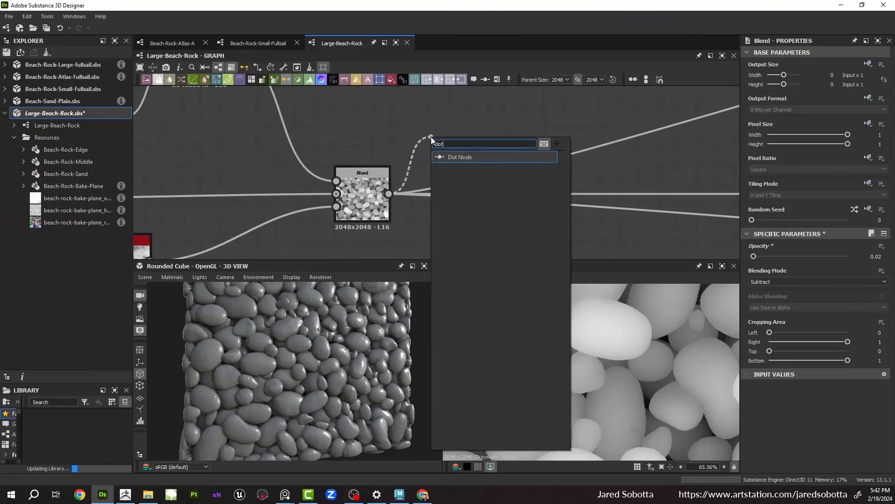
{"action": "key", "text": "Return"}
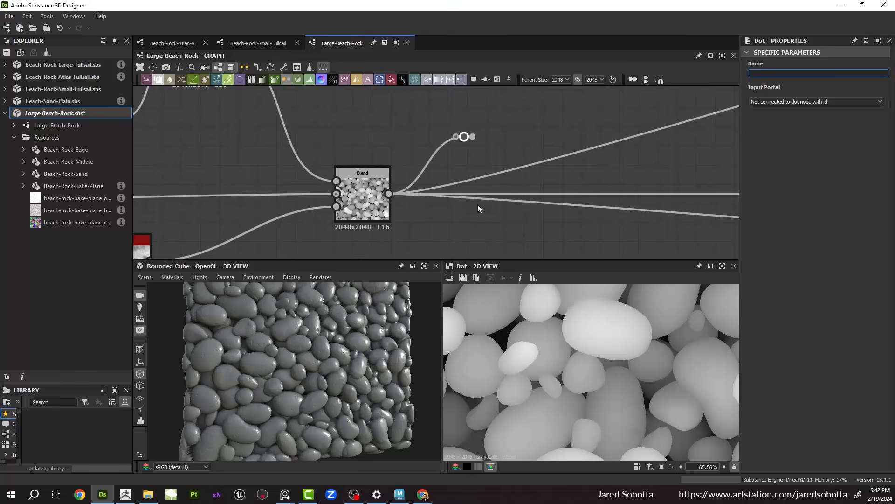
Step: Name the new Dot node Final-Height and place it close to the last Blend
{"action": "middle_click_drag", "start_coordinate": [438, 139], "coordinate": [352, 171]}
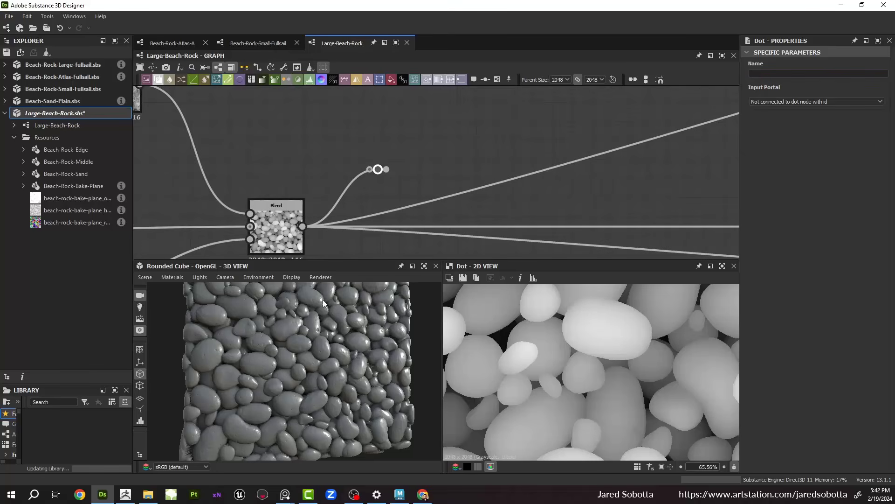
{"action": "scroll", "coordinate": [322, 302], "scroll_direction": "up", "scroll_amount": 5}
{"action": "left_click", "coordinate": [763, 74]}
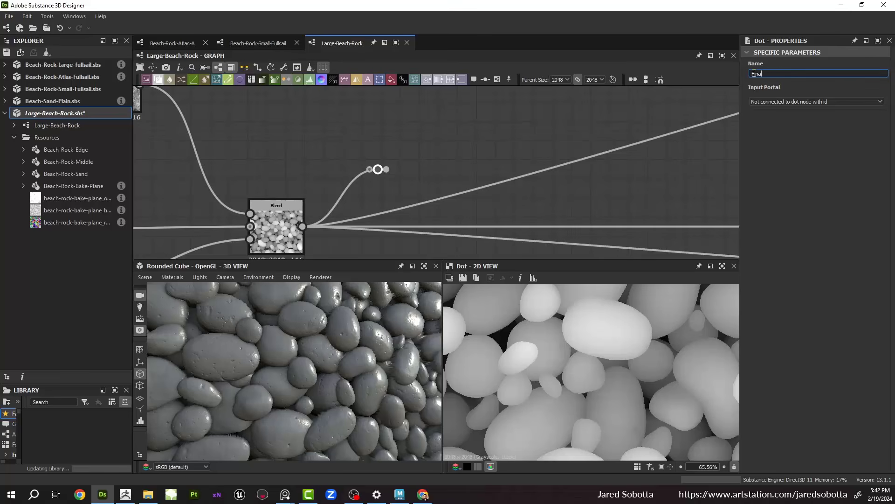
{"action": "type", "text": "Final-Height"}
{"action": "key", "text": "Return"}
{"action": "left_click", "coordinate": [839, 99]}
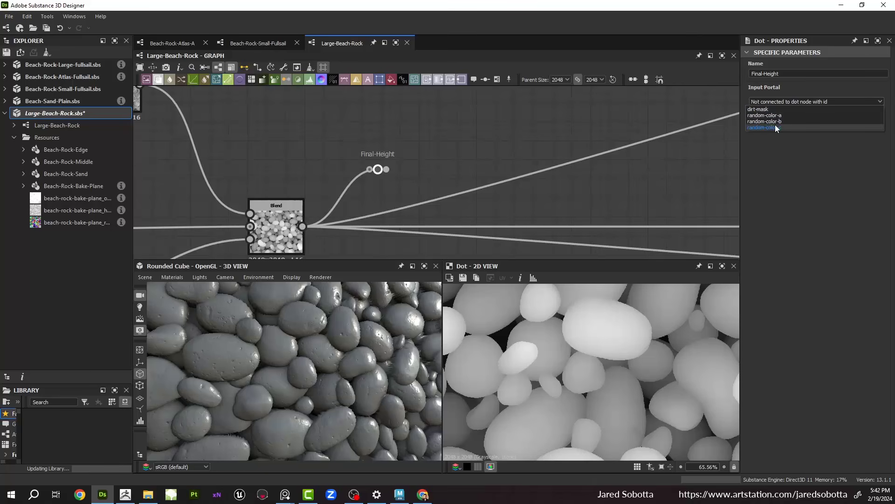
{"action": "left_click", "coordinate": [776, 73]}
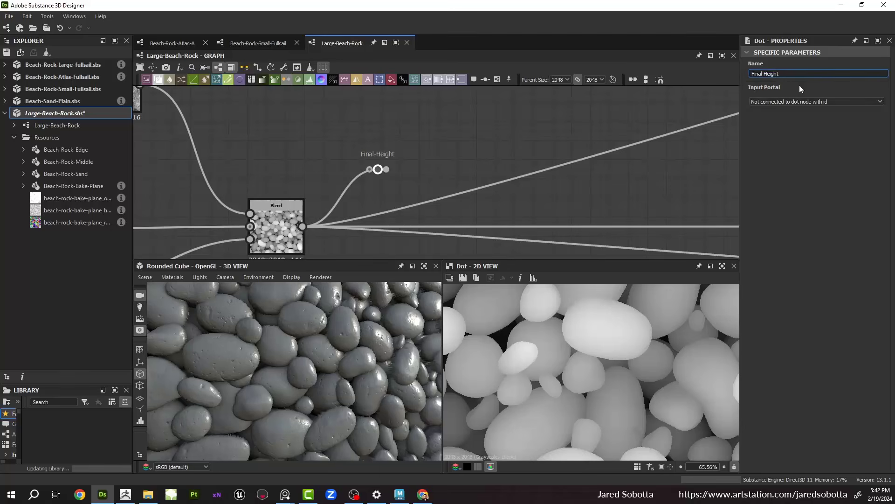
{"action": "left_click_drag", "start_coordinate": [353, 125], "coordinate": [351, 169]}
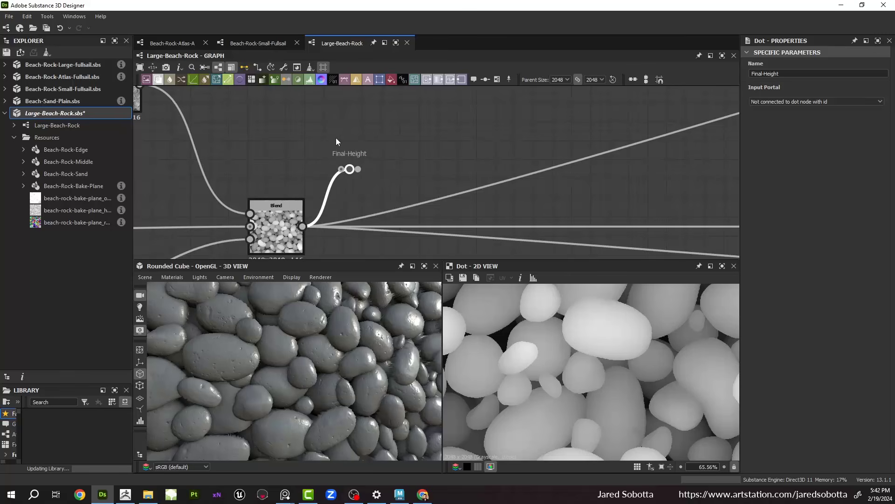
Step: Duplicate the Final-Height dot next to the Height to Normal World node and clear the copy's name
{"action": "scroll", "coordinate": [386, 149], "scroll_direction": "down", "scroll_amount": 6}
{"action": "middle_click_drag", "start_coordinate": [451, 137], "coordinate": [300, 194]}
{"action": "left_click_drag", "start_coordinate": [327, 169], "coordinate": [333, 251]}
{"action": "scroll", "coordinate": [437, 138], "scroll_direction": "down", "scroll_amount": 2}
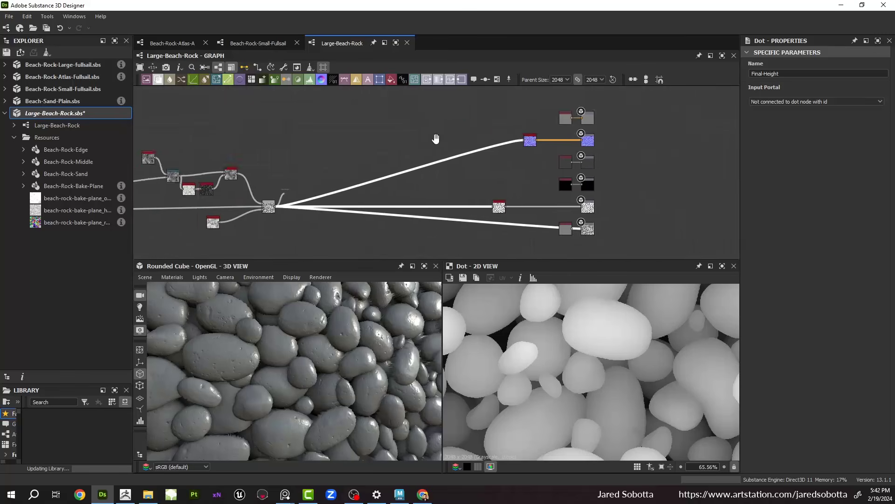
{"action": "middle_click_drag", "start_coordinate": [436, 138], "coordinate": [367, 110]}
{"action": "left_click_drag", "start_coordinate": [212, 144], "coordinate": [226, 169]}
{"action": "key", "text": "ctrl+c"}
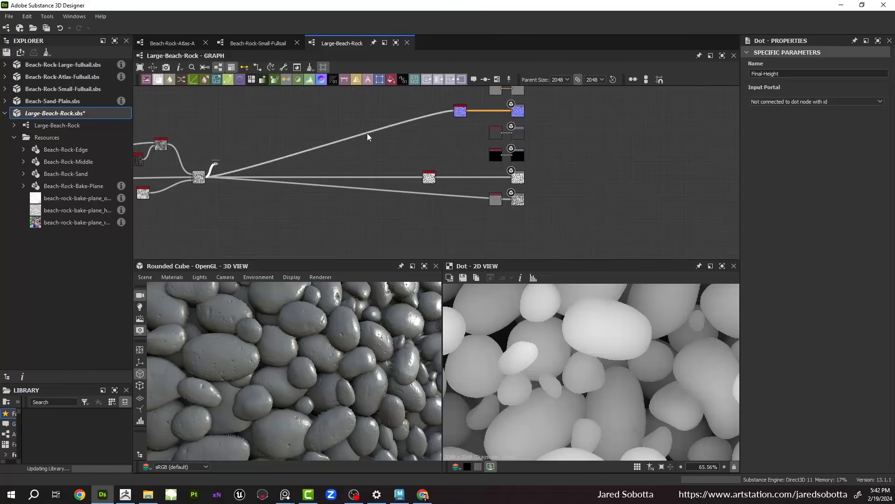
{"action": "key", "text": "ctrl+v"}
{"action": "scroll", "coordinate": [436, 121], "scroll_direction": "up", "scroll_amount": 3}
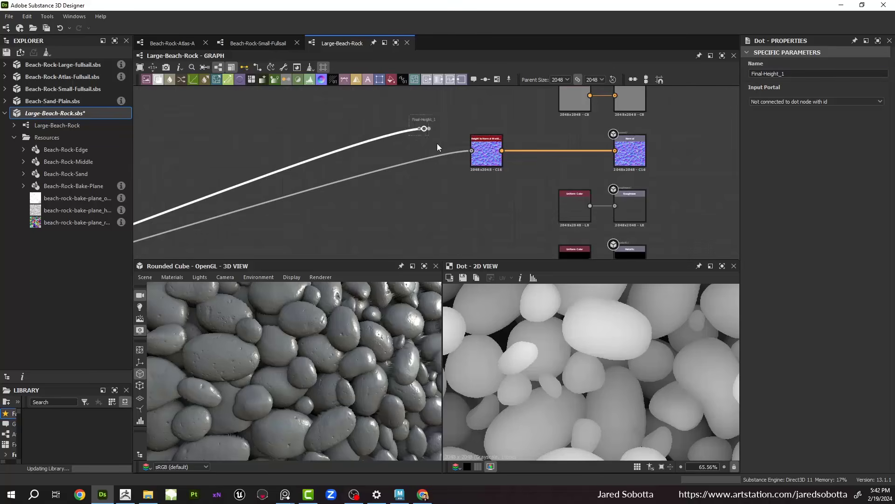
{"action": "left_click_drag", "start_coordinate": [789, 74], "coordinate": [749, 74]}
{"action": "key", "text": "BackSpace"}
{"action": "left_click", "coordinate": [415, 131]}
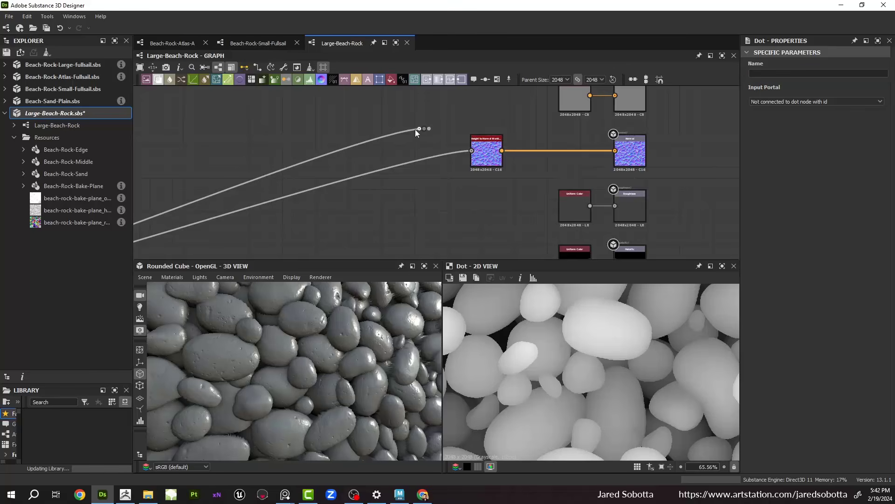
Step: Set the copied dot's Input Portal to Final-Height and connect it to the Height to Normal World node
{"action": "scroll", "coordinate": [420, 126], "scroll_direction": "up", "scroll_amount": 4}
{"action": "left_click_drag", "start_coordinate": [438, 132], "coordinate": [440, 158]}
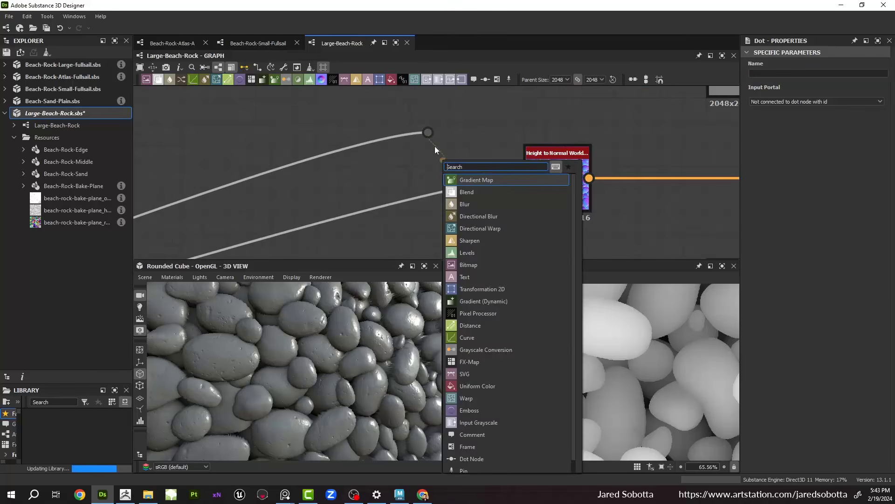
{"action": "left_click", "coordinate": [435, 147]}
{"action": "left_click", "coordinate": [429, 133]}
{"action": "left_click", "coordinate": [814, 101]}
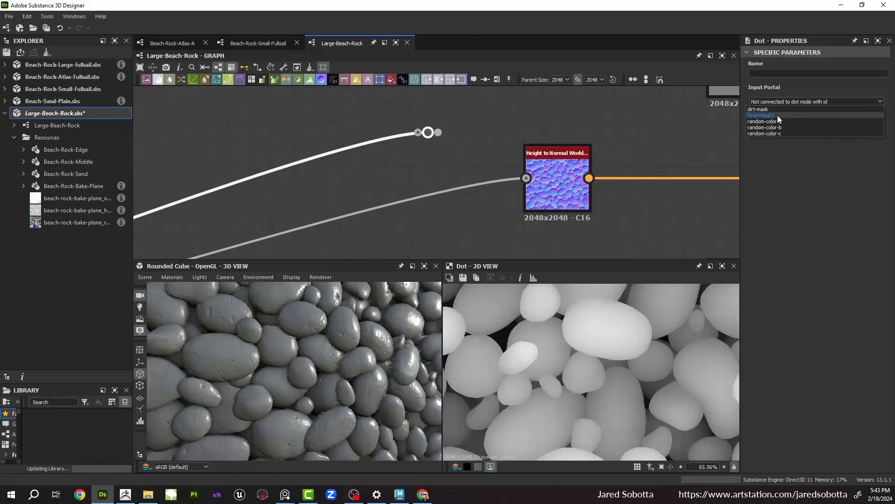
{"action": "left_click", "coordinate": [777, 116]}
{"action": "left_click_drag", "start_coordinate": [438, 132], "coordinate": [527, 178]}
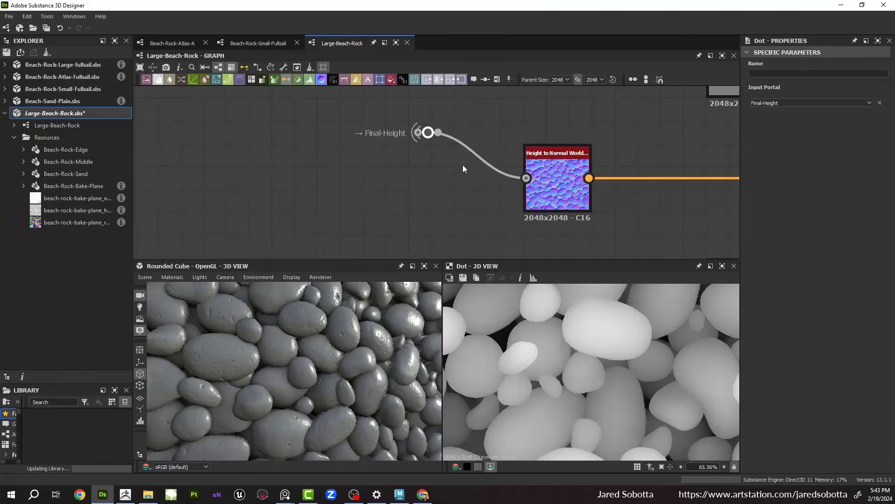
Step: Duplicate the Final-Height portal dot and feed it into the Ambient Occlusion node in place of the direct link
{"action": "left_click", "coordinate": [428, 133]}
{"action": "scroll", "coordinate": [431, 205], "scroll_direction": "down", "scroll_amount": 3}
{"action": "middle_click_drag", "start_coordinate": [432, 206], "coordinate": [424, 107]}
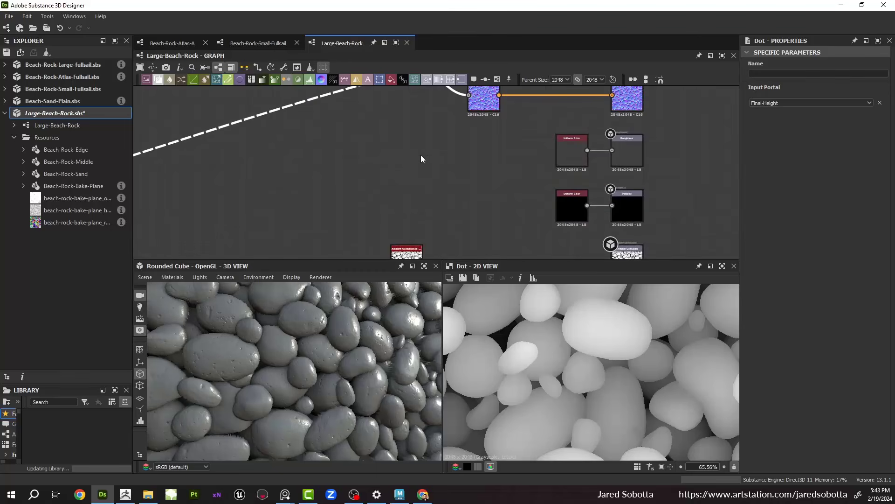
{"action": "middle_click_drag", "start_coordinate": [399, 238], "coordinate": [402, 143]}
{"action": "key", "text": "ctrl+v"}
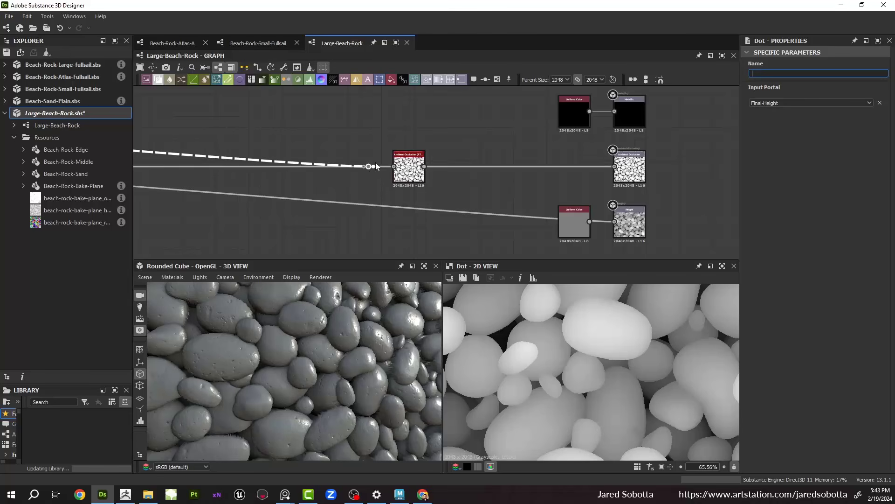
{"action": "left_click_drag", "start_coordinate": [374, 167], "coordinate": [394, 166]}
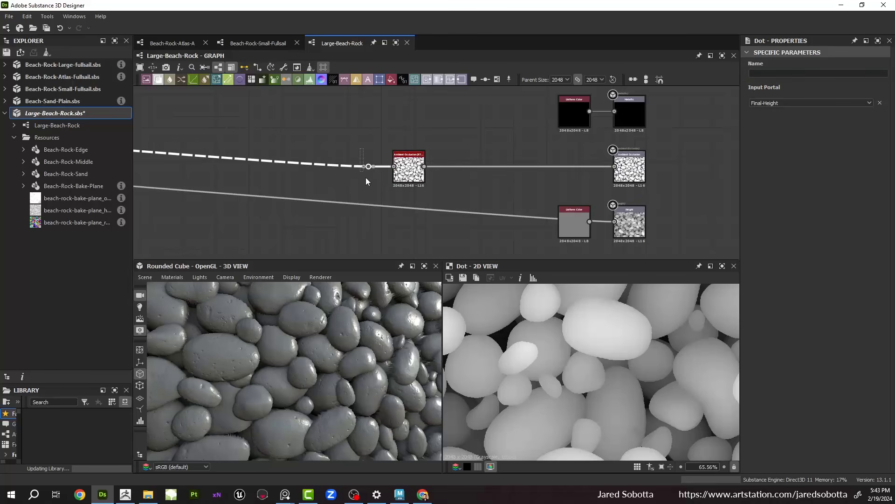
Step: Paste another Final-Height portal dot and use it to feed the Height output in place of the direct link
{"action": "middle_click_drag", "start_coordinate": [563, 183], "coordinate": [456, 146]}
{"action": "scroll", "coordinate": [350, 219], "scroll_direction": "up", "scroll_amount": 2}
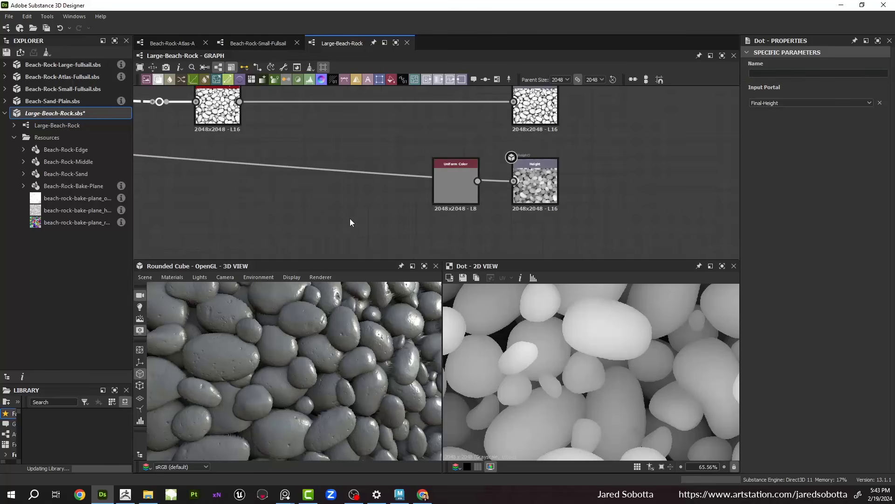
{"action": "key", "text": "ctrl+v"}
{"action": "left_click_drag", "start_coordinate": [357, 214], "coordinate": [432, 182]}
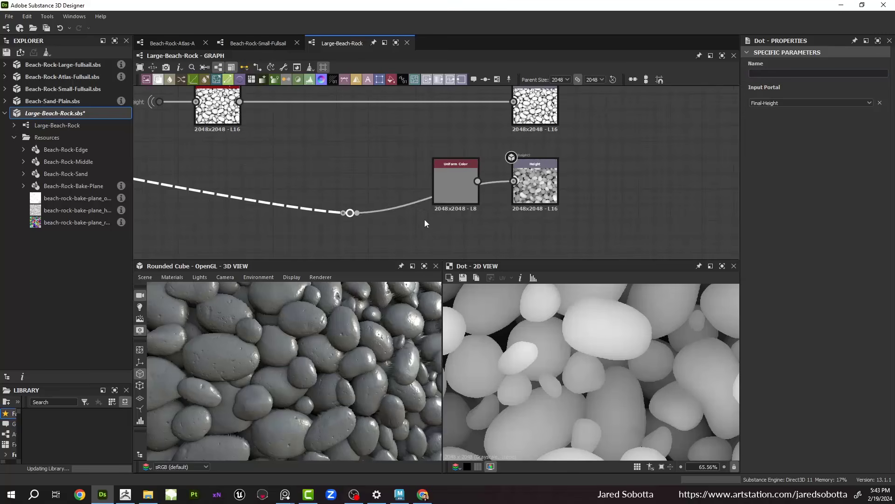
{"action": "left_click_drag", "start_coordinate": [350, 215], "coordinate": [207, 211]}
{"action": "scroll", "coordinate": [240, 203], "scroll_direction": "down", "scroll_amount": 3}
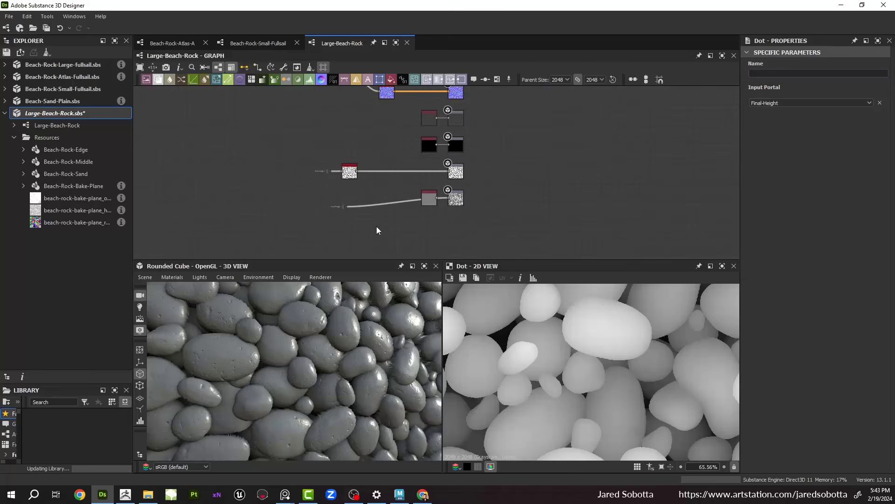
Step: Enclose the pitting detail chains up to the last Blend in a frame and color it purple, RGB 135, 0, 255
{"action": "scroll", "coordinate": [452, 219], "scroll_direction": "down", "scroll_amount": 3}
{"action": "scroll", "coordinate": [290, 184], "scroll_direction": "up", "scroll_amount": 3}
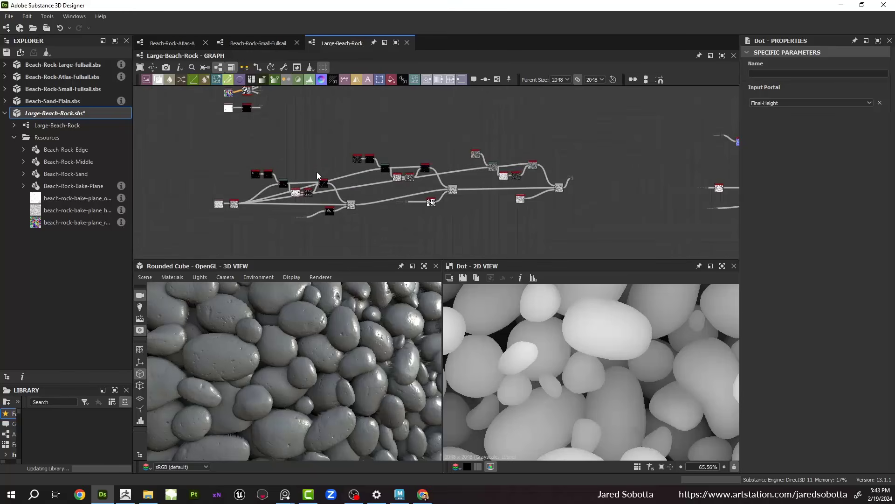
{"action": "middle_click_drag", "start_coordinate": [317, 172], "coordinate": [271, 182]}
{"action": "left_click_drag", "start_coordinate": [210, 153], "coordinate": [537, 231]}
{"action": "left_click_drag", "start_coordinate": [513, 199], "coordinate": [529, 213]}
{"action": "left_click", "coordinate": [349, 154]}
{"action": "left_click_drag", "start_coordinate": [216, 156], "coordinate": [542, 255]}
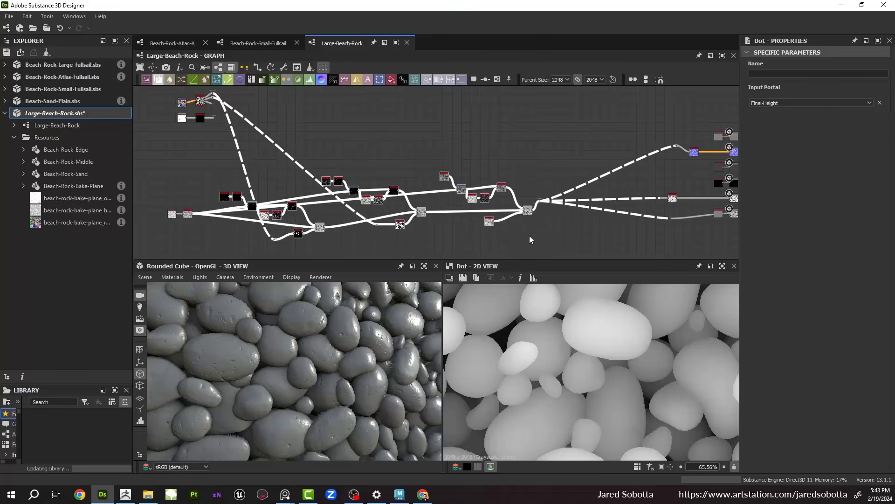
{"action": "right_click", "coordinate": [527, 211]}
{"action": "left_click", "coordinate": [551, 265]}
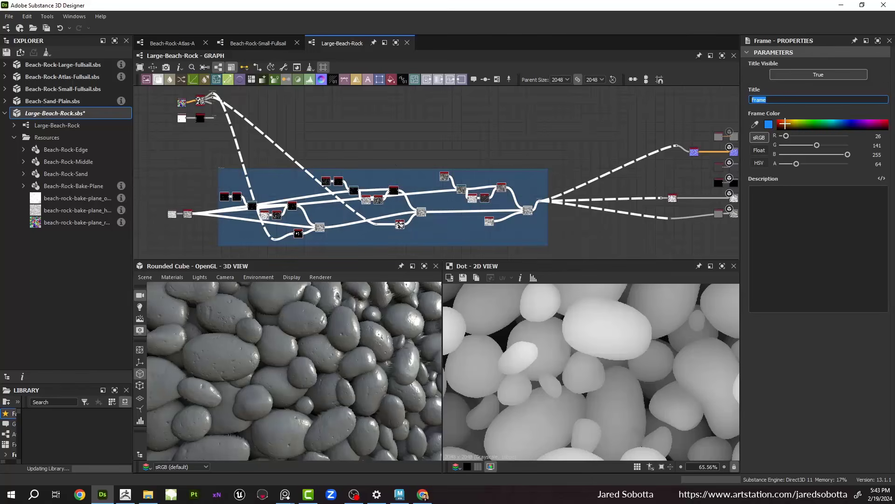
{"action": "left_click", "coordinate": [868, 121]}
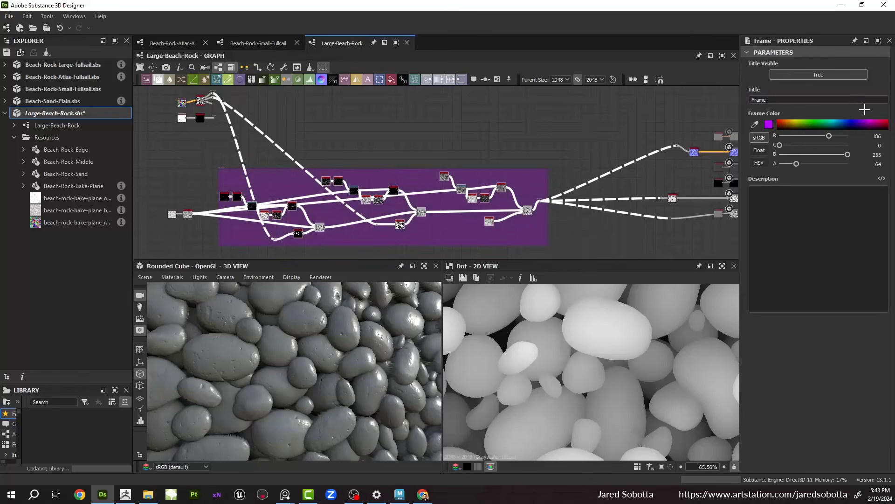
{"action": "left_click_drag", "start_coordinate": [865, 109], "coordinate": [862, 107]}
Step: Arrange the mask source nodes and the base height nodes in a column to the left of the purple frame
{"action": "middle_click_drag", "start_coordinate": [262, 185], "coordinate": [408, 208]}
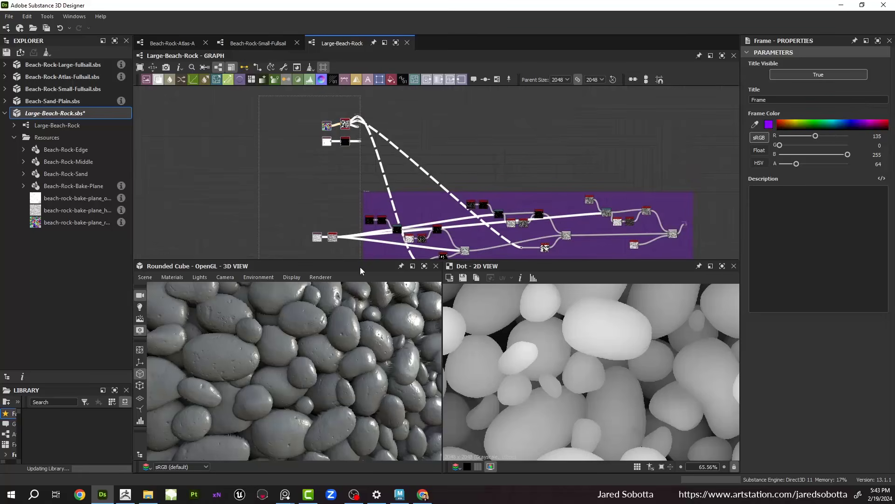
{"action": "left_click_drag", "start_coordinate": [342, 124], "coordinate": [325, 97]}
{"action": "left_click", "coordinate": [358, 120]}
{"action": "middle_click_drag", "start_coordinate": [359, 119], "coordinate": [343, 162]}
{"action": "left_click_drag", "start_coordinate": [231, 123], "coordinate": [305, 179]}
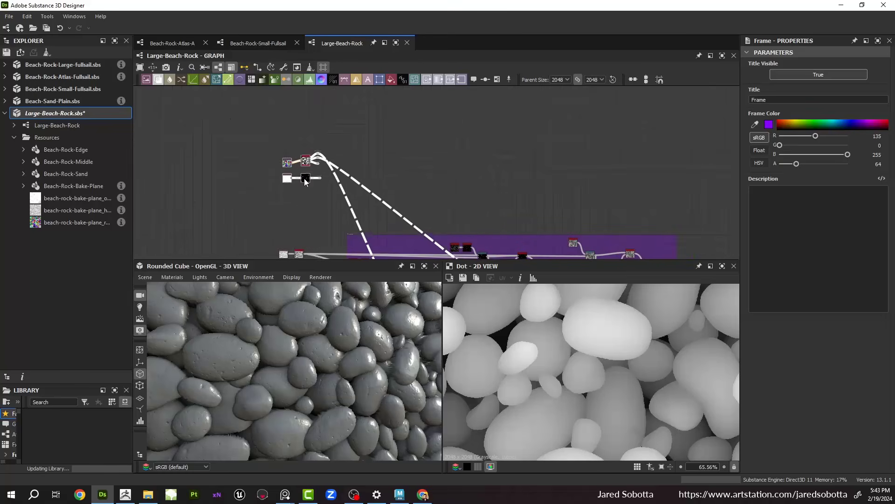
{"action": "scroll", "coordinate": [261, 142], "scroll_direction": "down", "scroll_amount": 3}
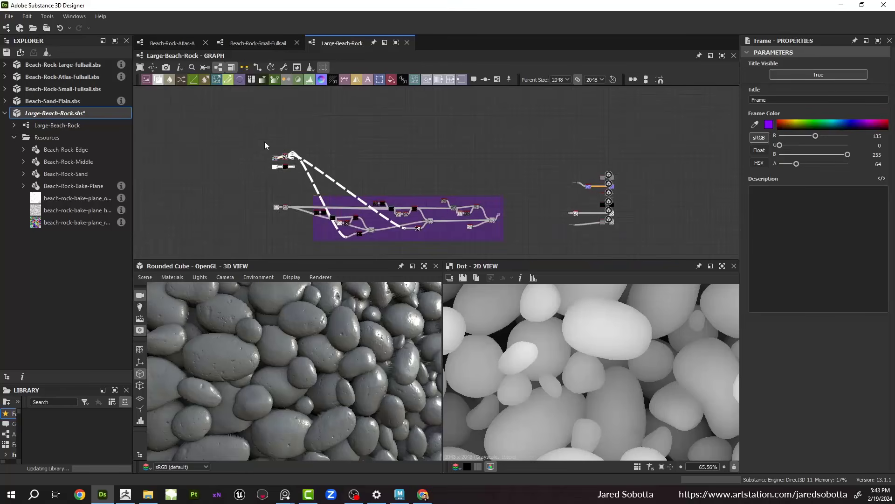
{"action": "scroll", "coordinate": [282, 170], "scroll_direction": "up", "scroll_amount": 2}
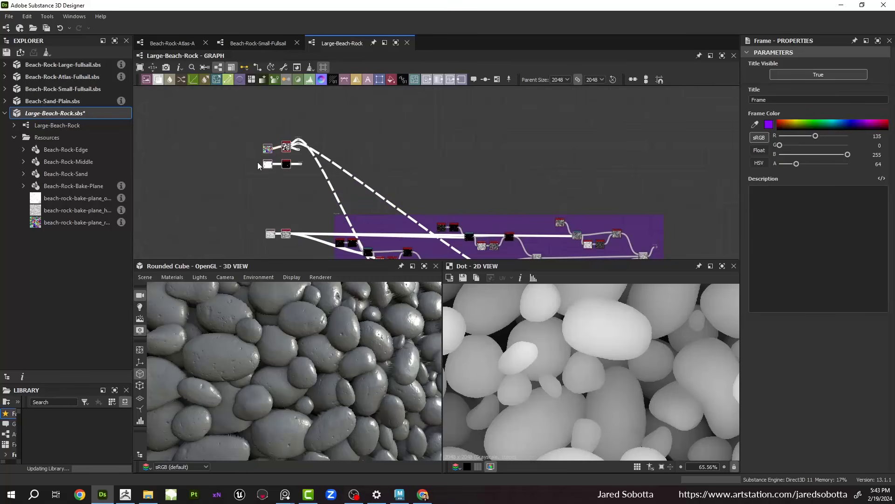
Step: Enclose the mask source nodes and base height nodes in a frame titled Bakes, and save the Large-Beach-Rock package
{"action": "right_click", "coordinate": [264, 163]}
{"action": "left_click", "coordinate": [301, 215]}
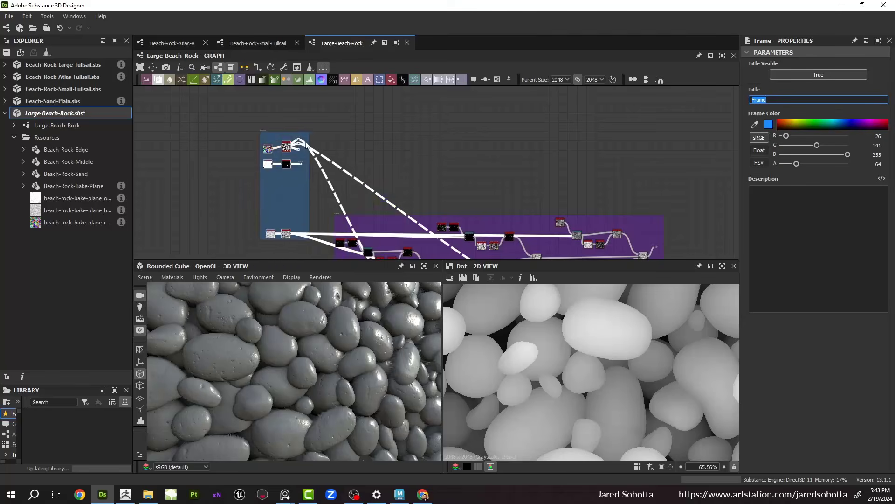
{"action": "scroll", "coordinate": [259, 130], "scroll_direction": "up", "scroll_amount": 3}
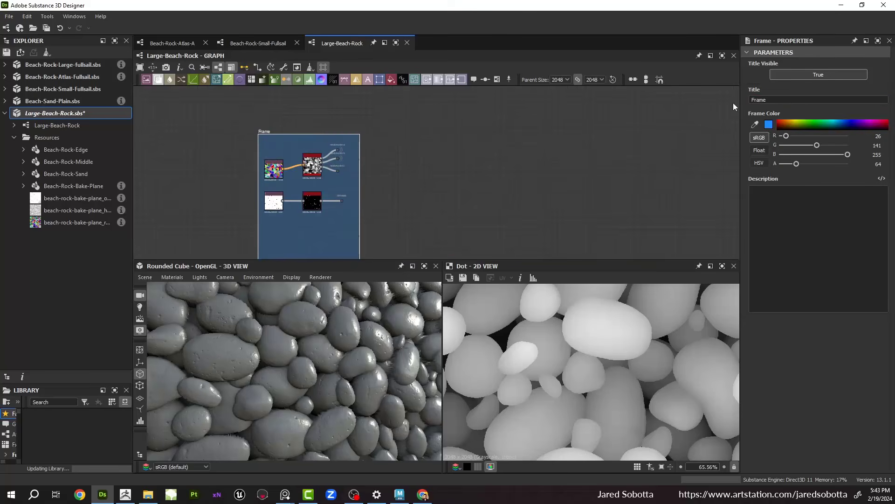
{"action": "type", "text": "Ba"}
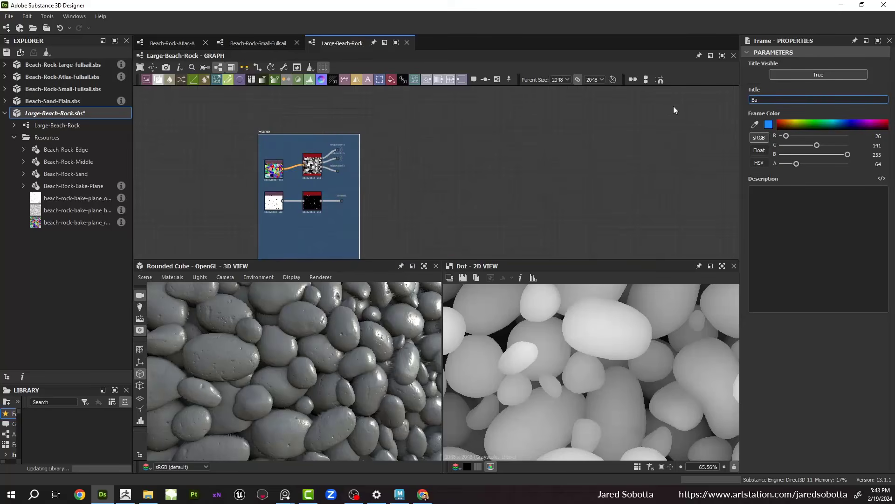
{"action": "type", "text": "kes"}
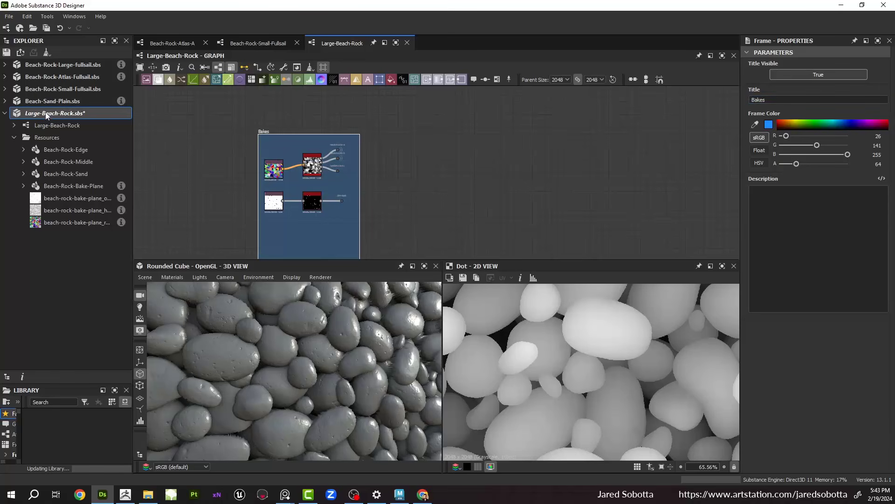
{"action": "right_click", "coordinate": [46, 113]}
{"action": "left_click", "coordinate": [82, 168]}
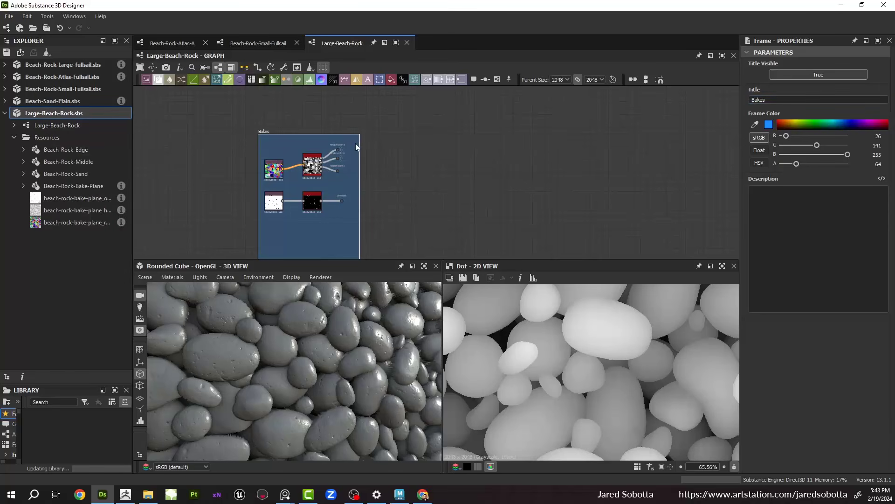
Step: Move the Bakes frame and its nodes down so it sits closer to level with the purple frame
{"action": "scroll", "coordinate": [355, 146], "scroll_direction": "down", "scroll_amount": 5}
{"action": "middle_click_drag", "start_coordinate": [395, 158], "coordinate": [186, 98]}
{"action": "middle_click_drag", "start_coordinate": [433, 128], "coordinate": [404, 134]}
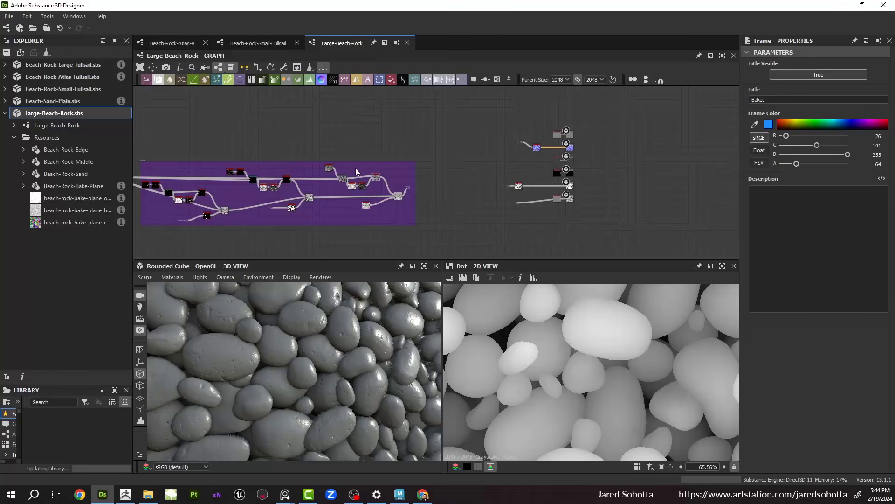
{"action": "scroll", "coordinate": [370, 168], "scroll_direction": "down", "scroll_amount": 2}
{"action": "middle_click_drag", "start_coordinate": [349, 154], "coordinate": [429, 156]}
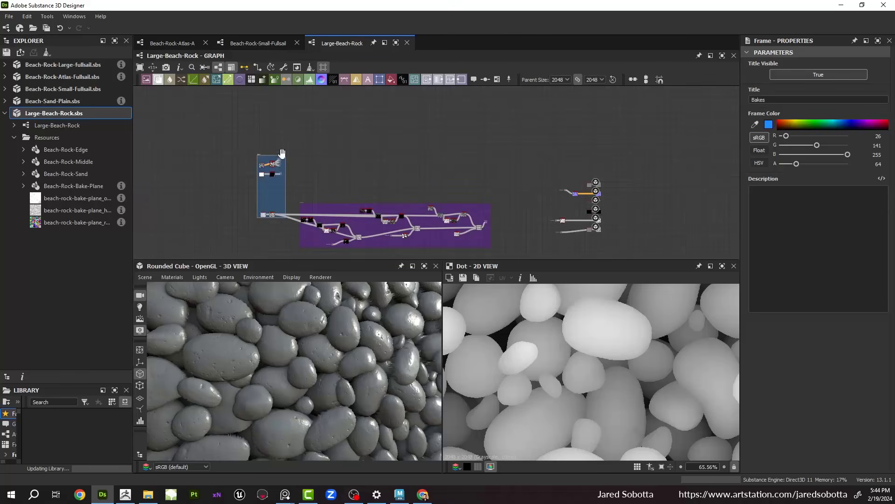
{"action": "left_click_drag", "start_coordinate": [225, 133], "coordinate": [286, 216]}
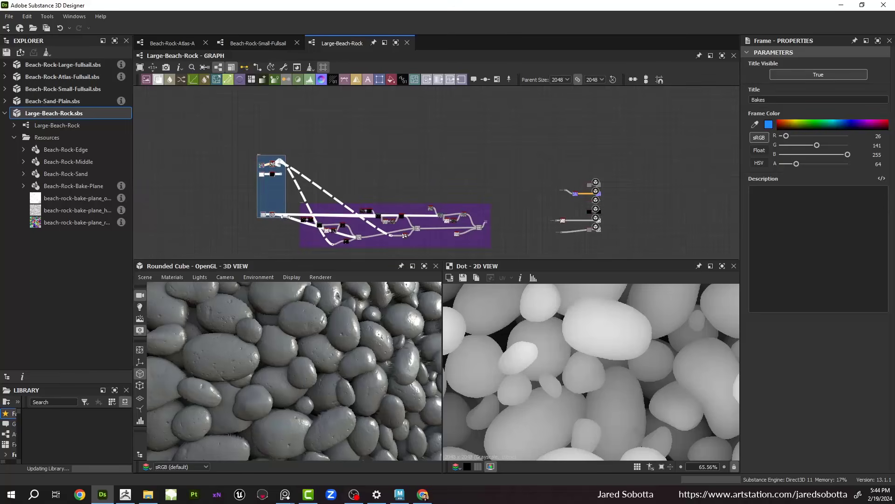
{"action": "left_click_drag", "start_coordinate": [260, 155], "coordinate": [257, 176]}
{"action": "middle_click_drag", "start_coordinate": [363, 172], "coordinate": [361, 146]}
{"action": "left_click", "coordinate": [361, 146]}
{"action": "scroll", "coordinate": [307, 214], "scroll_direction": "up", "scroll_amount": 4}
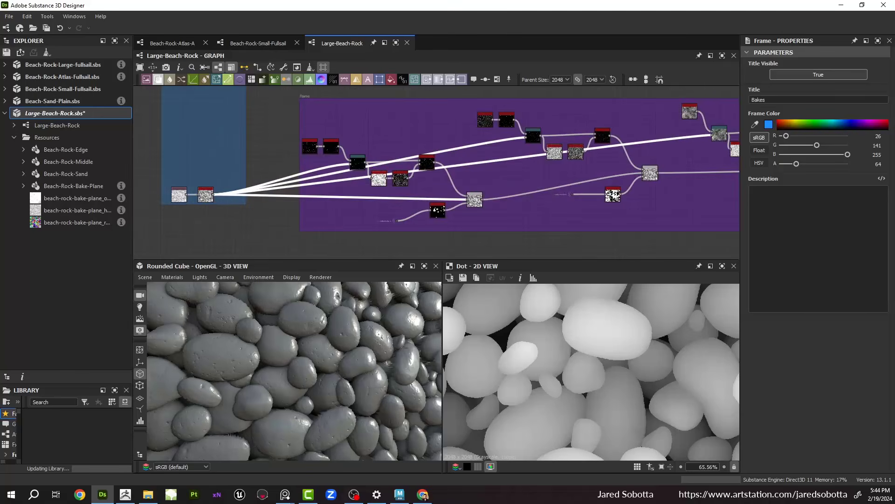
Step: Connect the second Blend's output to the intensity input of the third pitting chain's Directional Warp, replacing the base height link
{"action": "mouse_move", "coordinate": [368, 179]}
{"action": "middle_mouse_down"}
{"action": "mouse_move", "coordinate": [316, 192]}
{"action": "mouse_move", "coordinate": [357, 180]}
{"action": "middle_mouse_up"}
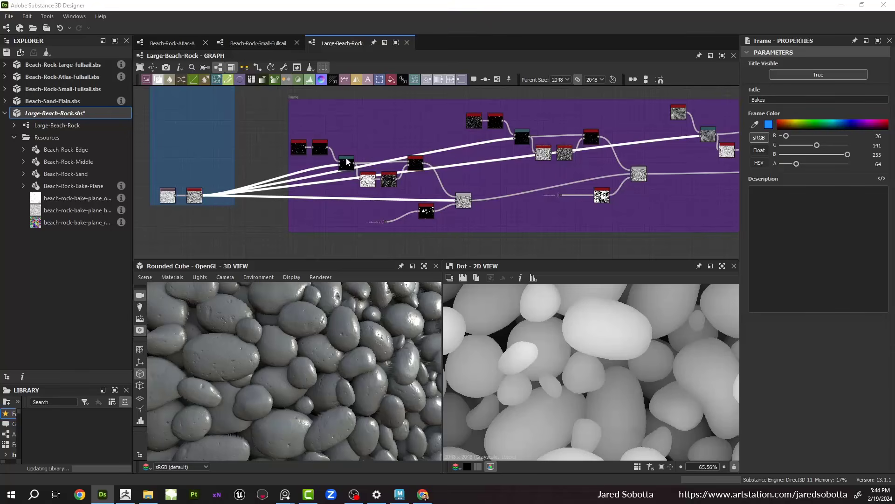
{"action": "middle_click_drag", "start_coordinate": [440, 161], "coordinate": [353, 172]}
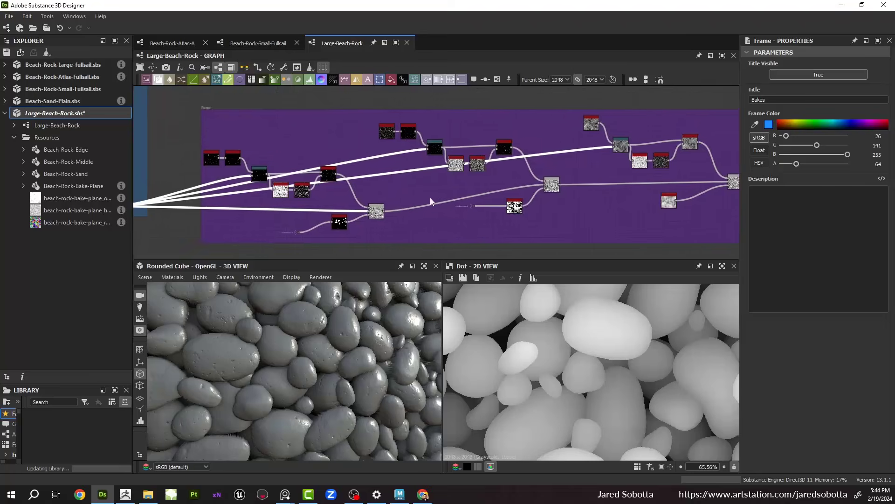
{"action": "middle_click_drag", "start_coordinate": [430, 198], "coordinate": [410, 198]}
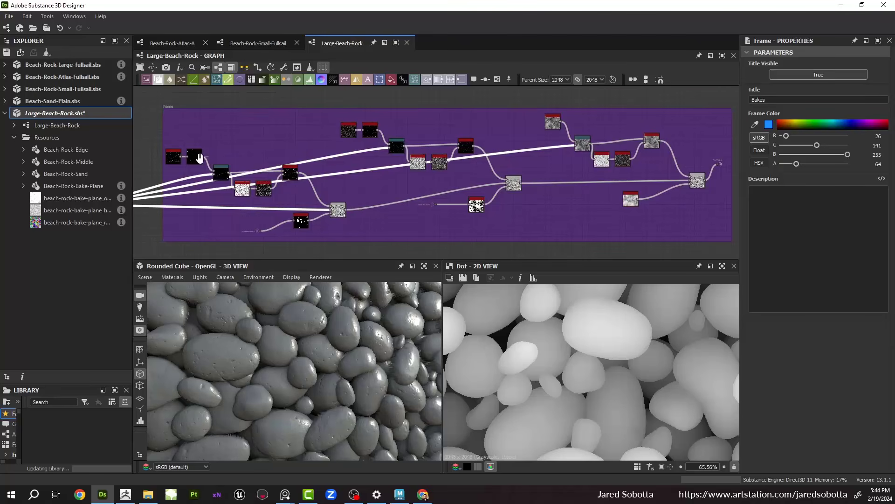
{"action": "middle_click_drag", "start_coordinate": [189, 151], "coordinate": [334, 131]}
{"action": "scroll", "coordinate": [372, 163], "scroll_direction": "up", "scroll_amount": 2}
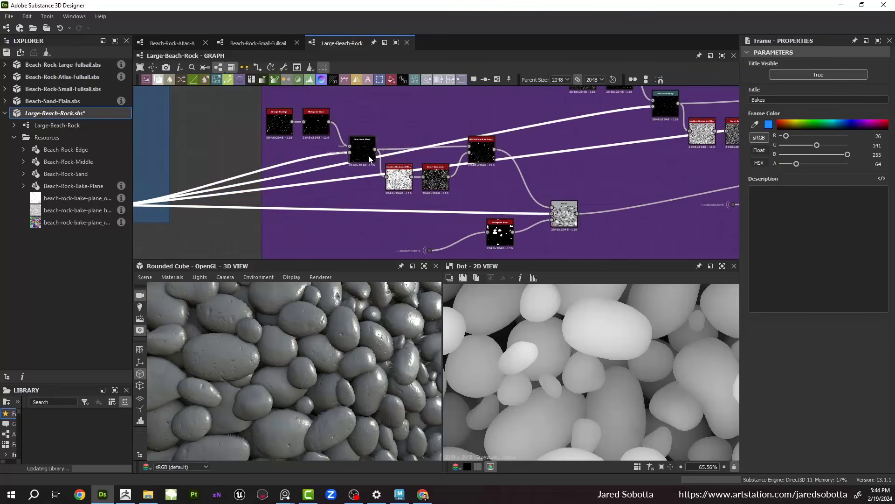
{"action": "left_click", "coordinate": [367, 154]}
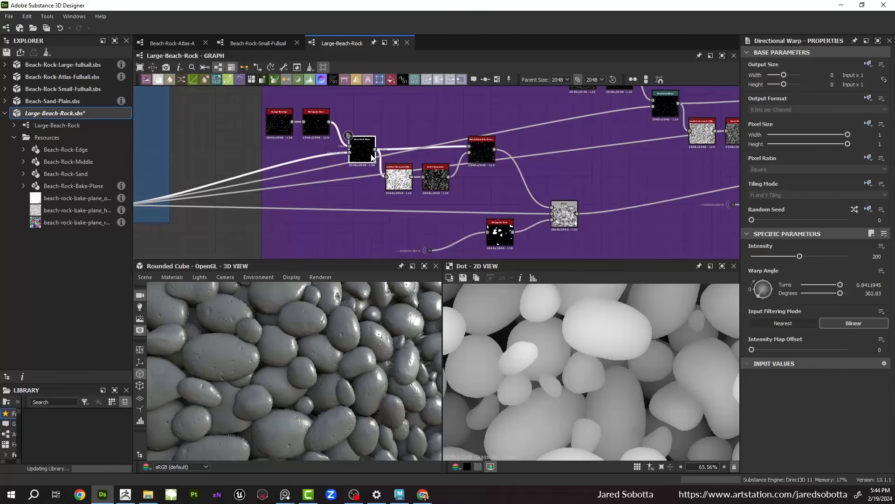
{"action": "left_click", "coordinate": [481, 153]}
{"action": "middle_click_drag", "start_coordinate": [621, 170], "coordinate": [345, 169]}
{"action": "middle_click_drag", "start_coordinate": [527, 168], "coordinate": [446, 226]}
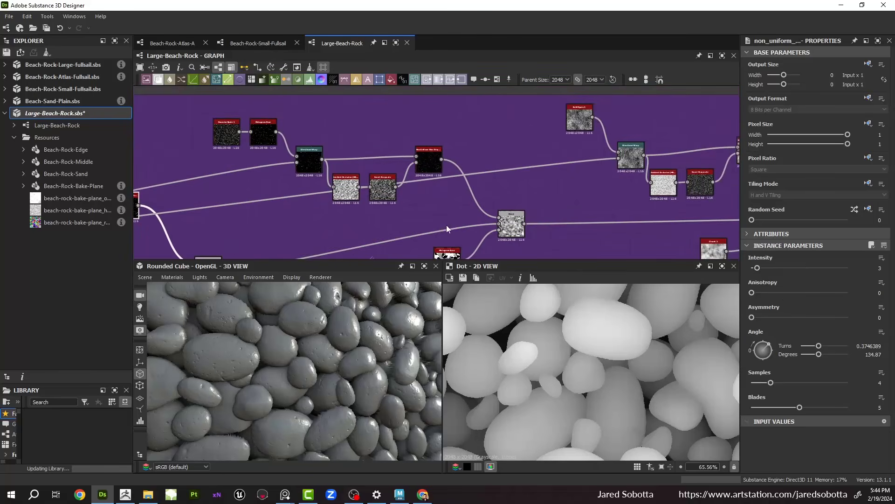
{"action": "left_click_drag", "start_coordinate": [525, 224], "coordinate": [625, 161]}
{"action": "middle_click_drag", "start_coordinate": [593, 172], "coordinate": [371, 147]}
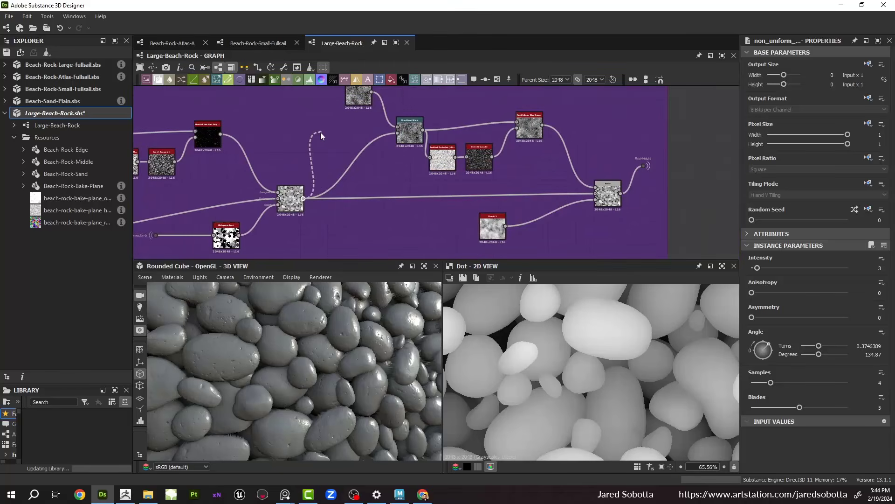
Step: Feed the first Blend's output into the intensity input of the second chain's Directional Warp, and save the Large-Beach-Rock package
{"action": "scroll", "coordinate": [376, 154], "scroll_direction": "down", "scroll_amount": 3}
{"action": "middle_click_drag", "start_coordinate": [376, 155], "coordinate": [559, 127]}
{"action": "scroll", "coordinate": [344, 147], "scroll_direction": "down", "scroll_amount": 1}
{"action": "middle_click_drag", "start_coordinate": [342, 149], "coordinate": [426, 129]}
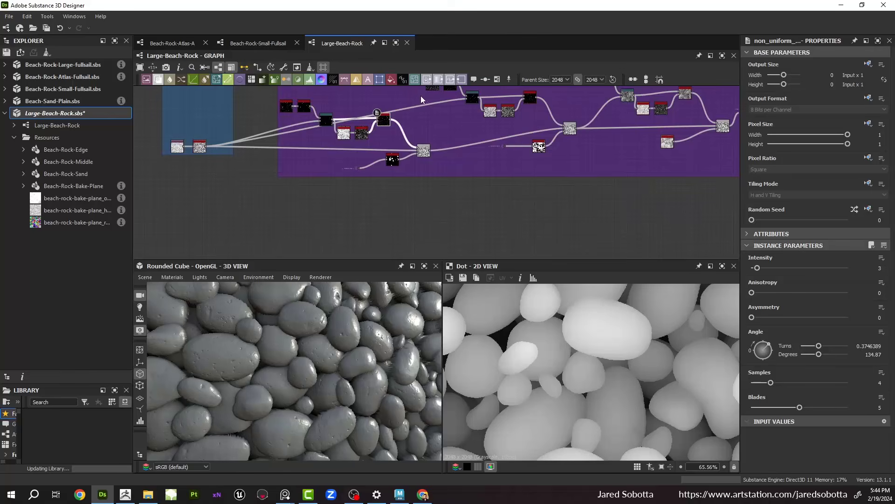
{"action": "scroll", "coordinate": [429, 149], "scroll_direction": "up", "scroll_amount": 2}
{"action": "left_click_drag", "start_coordinate": [472, 130], "coordinate": [489, 119]}
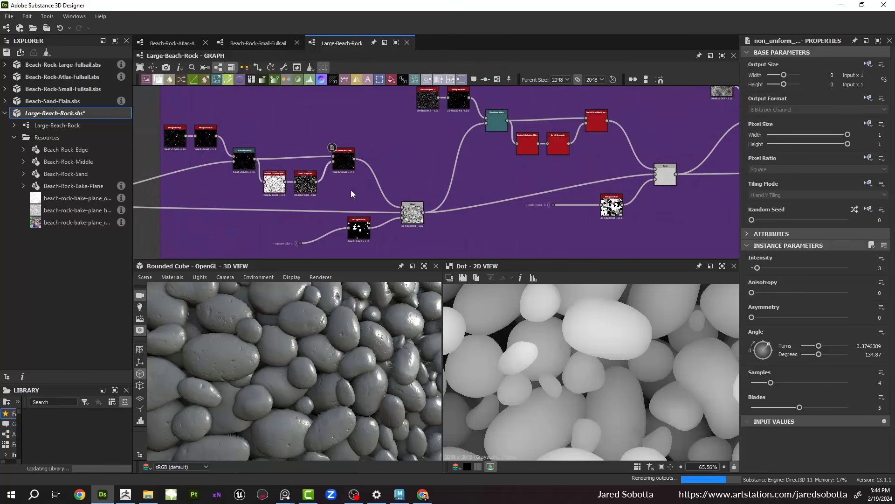
{"action": "right_click", "coordinate": [83, 116]}
{"action": "left_click", "coordinate": [147, 166]}
Step: Examine the Bakes frame's portals and the beach pebble reference photos
{"action": "scroll", "coordinate": [352, 153], "scroll_direction": "down", "scroll_amount": 5}
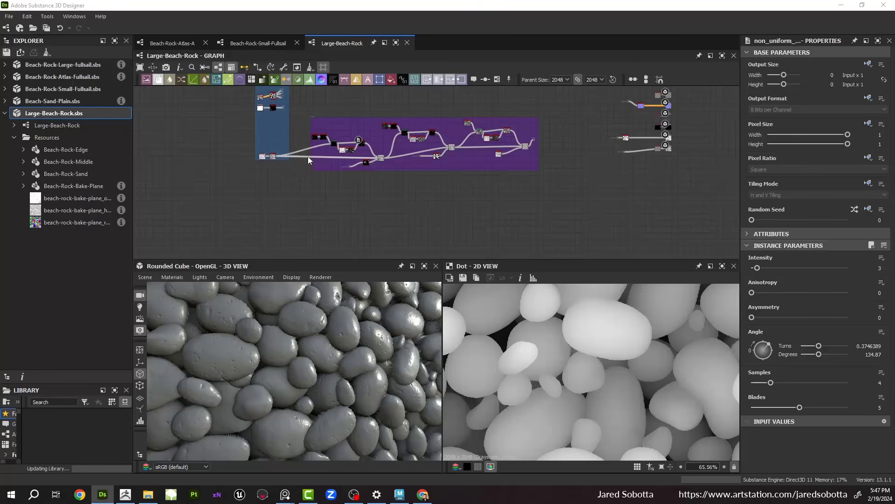
{"action": "middle_click_drag", "start_coordinate": [271, 122], "coordinate": [248, 133]}
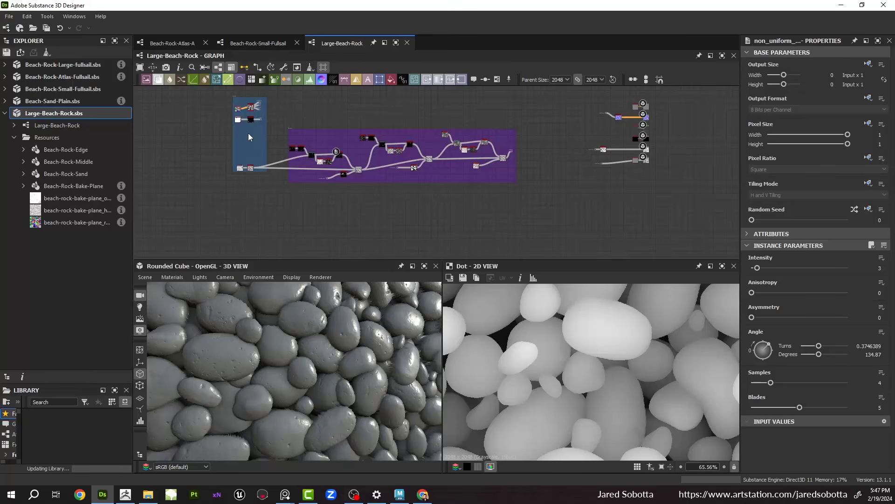
{"action": "scroll", "coordinate": [294, 157], "scroll_direction": "up", "scroll_amount": 4}
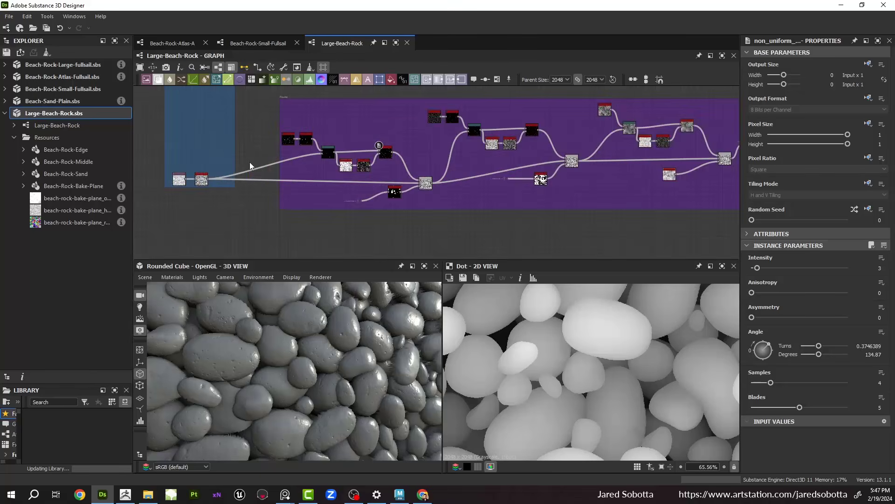
{"action": "middle_click_drag", "start_coordinate": [250, 162], "coordinate": [304, 273]}
{"action": "scroll", "coordinate": [273, 172], "scroll_direction": "up", "scroll_amount": 4}
{"action": "left_click_drag", "start_coordinate": [277, 148], "coordinate": [297, 190]}
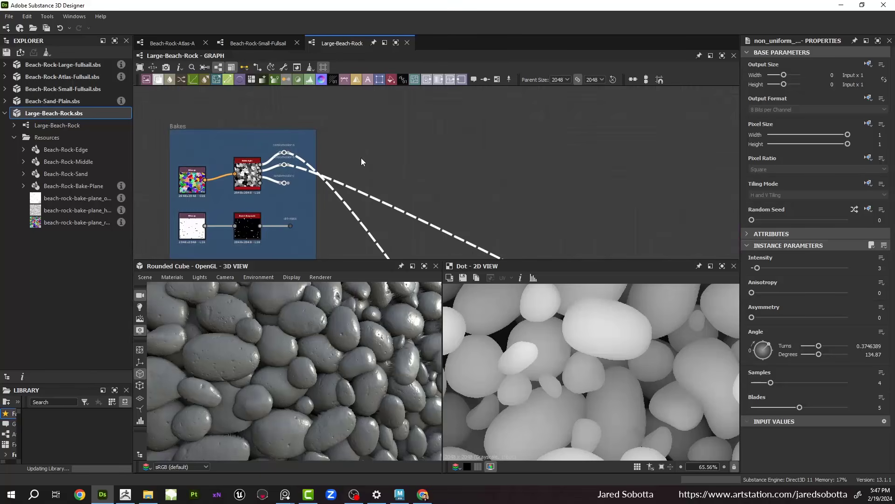
{"action": "middle_click_drag", "start_coordinate": [371, 147], "coordinate": [373, 216]}
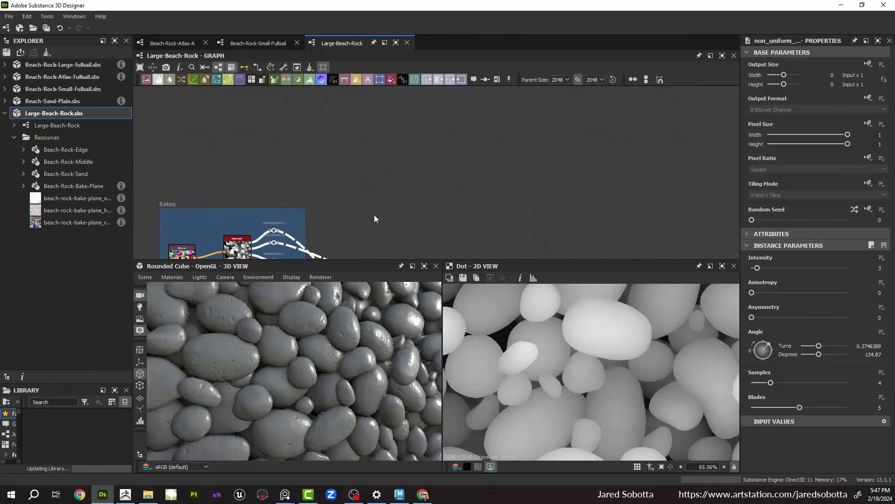
{"action": "scroll", "coordinate": [374, 182], "scroll_direction": "down", "scroll_amount": 2}
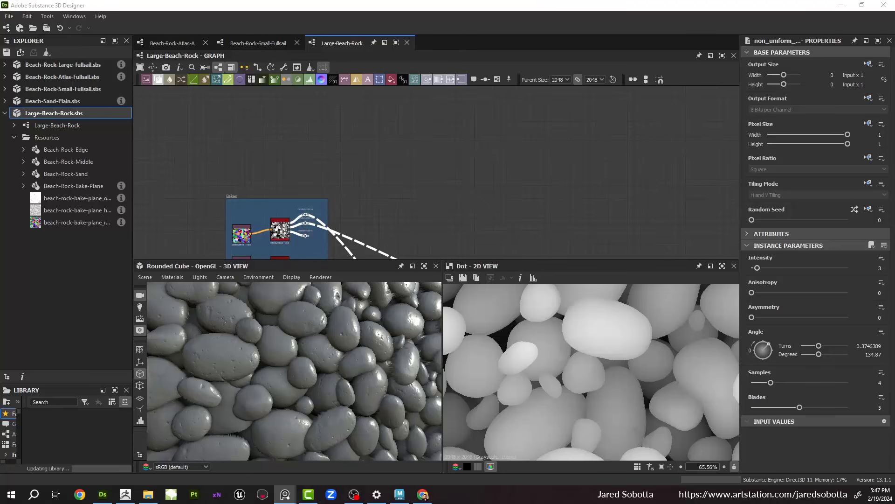
{"action": "right_click_drag", "start_coordinate": [1, 261], "coordinate": [346, 306]}
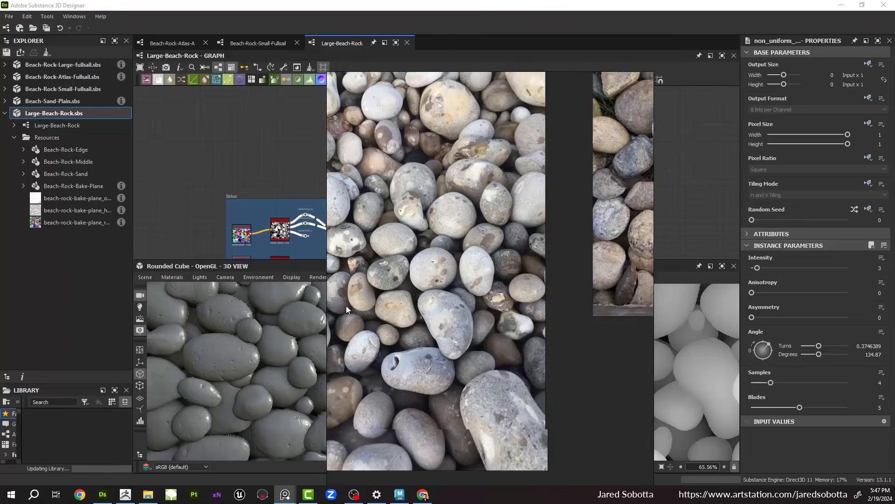
{"action": "middle_click_drag", "start_coordinate": [346, 306], "coordinate": [446, 329]}
{"action": "right_click_drag", "start_coordinate": [447, 329], "coordinate": [894, 254]}
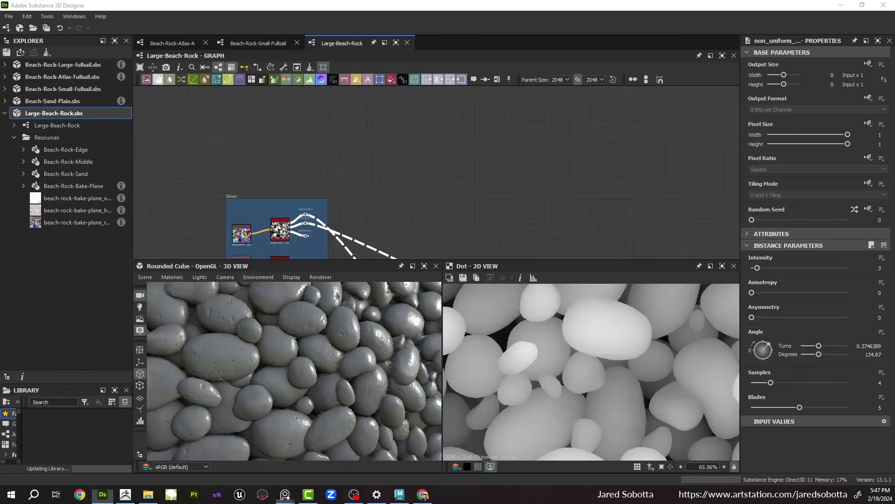
Step: Add a Dot node in the empty area above the Bakes frame and set its input portal to random-color-a
{"action": "scroll", "coordinate": [308, 171], "scroll_direction": "up", "scroll_amount": 2}
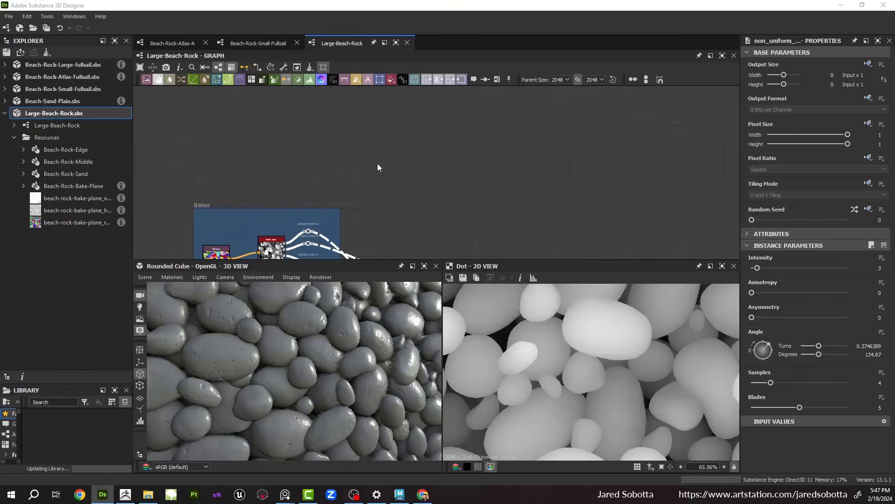
{"action": "middle_click_drag", "start_coordinate": [344, 201], "coordinate": [304, 174]}
{"action": "middle_click_drag", "start_coordinate": [352, 142], "coordinate": [345, 214]}
{"action": "key", "text": "space"}
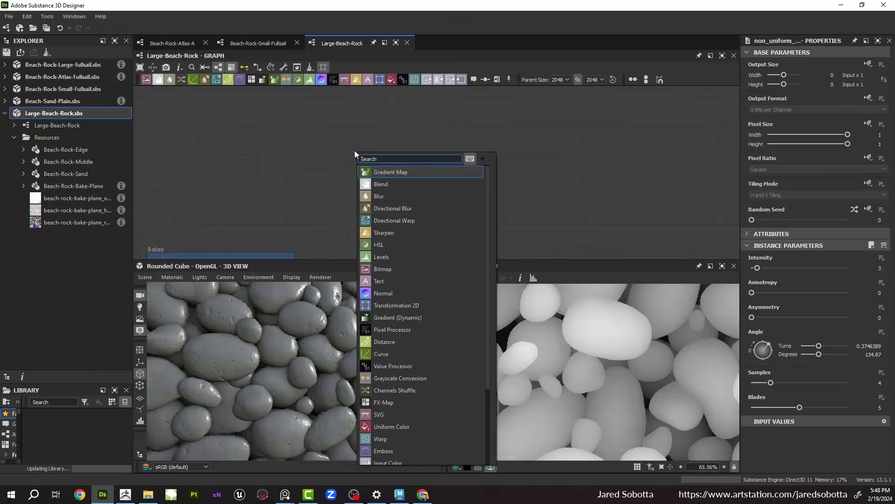
{"action": "type", "text": "dot"}
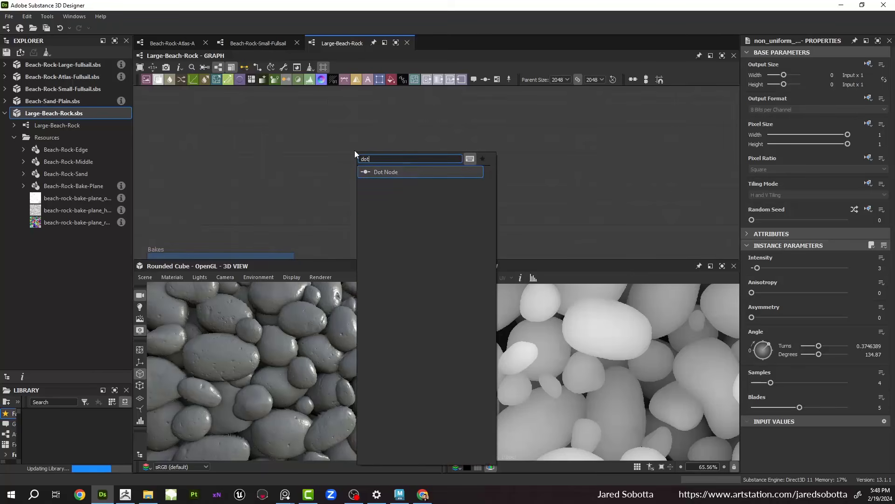
{"action": "key", "text": "Return"}
{"action": "left_click", "coordinate": [793, 101]}
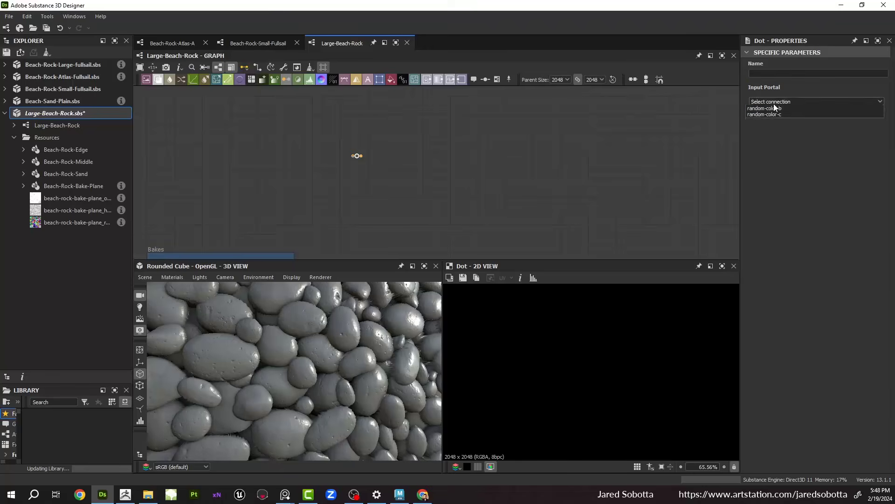
{"action": "left_click", "coordinate": [774, 123]}
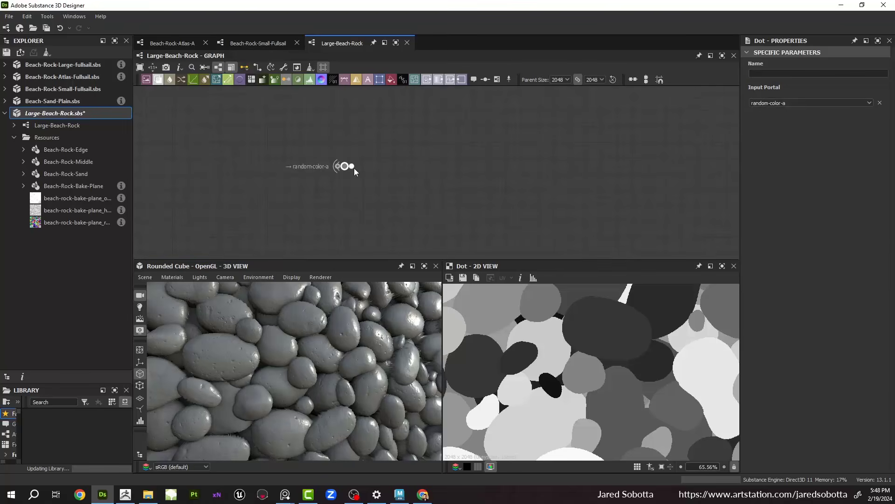
Step: Add a Gradient Map fed by the random-color-a dot and align it in a row with the dot
{"action": "left_click_drag", "start_coordinate": [353, 167], "coordinate": [410, 143]}
{"action": "type", "text": "grad"}
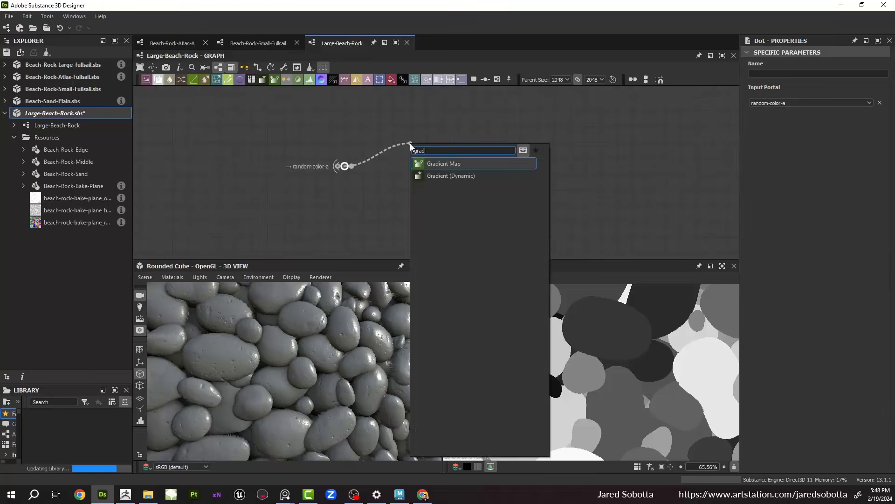
{"action": "key", "text": "Return"}
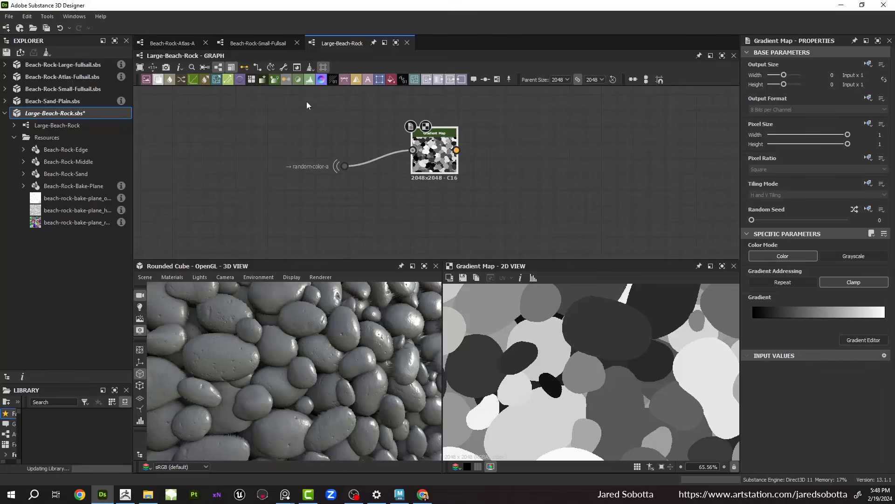
{"action": "left_click_drag", "start_coordinate": [433, 154], "coordinate": [403, 169]}
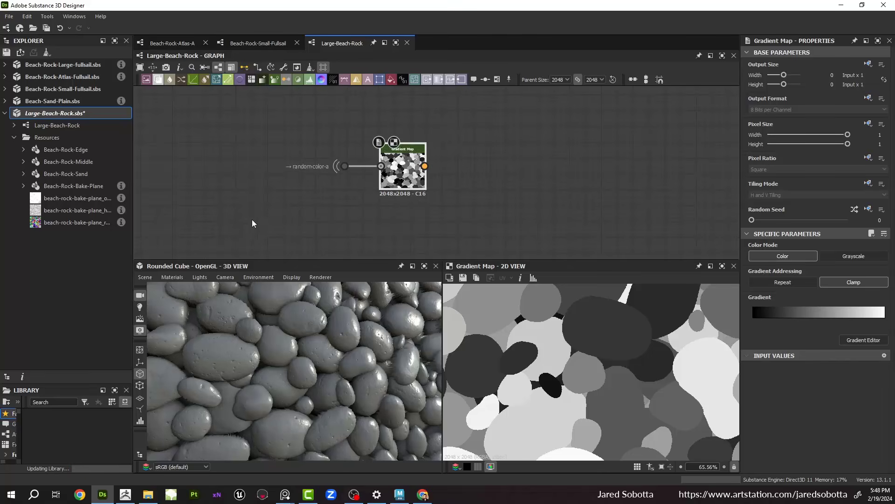
Step: Switch to PureRef, keep the beach pebble photo always on top, and place it over the Explorer so the Gradient Map's properties stay accessible
{"action": "left_click", "coordinate": [285, 494]}
{"action": "right_click_drag", "start_coordinate": [549, 253], "coordinate": [813, 160]}
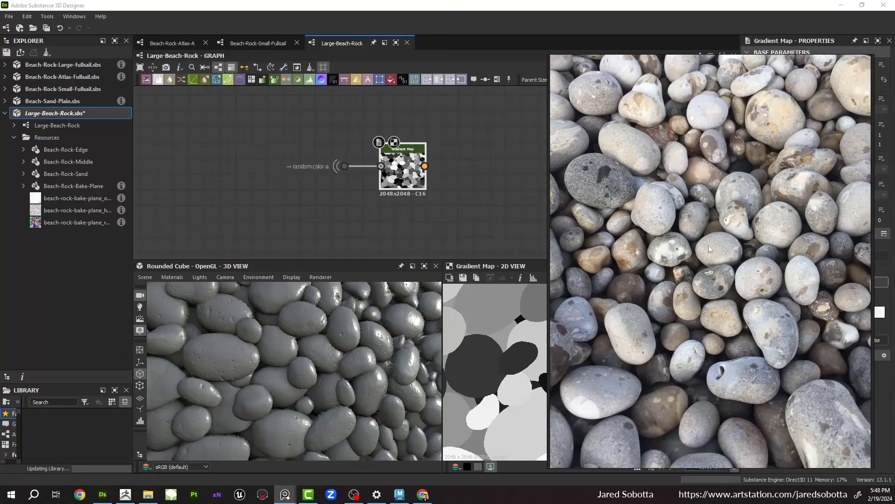
{"action": "key", "text": "ctrl+shift+a"}
{"action": "right_click_drag", "start_coordinate": [765, 215], "coordinate": [777, 201]}
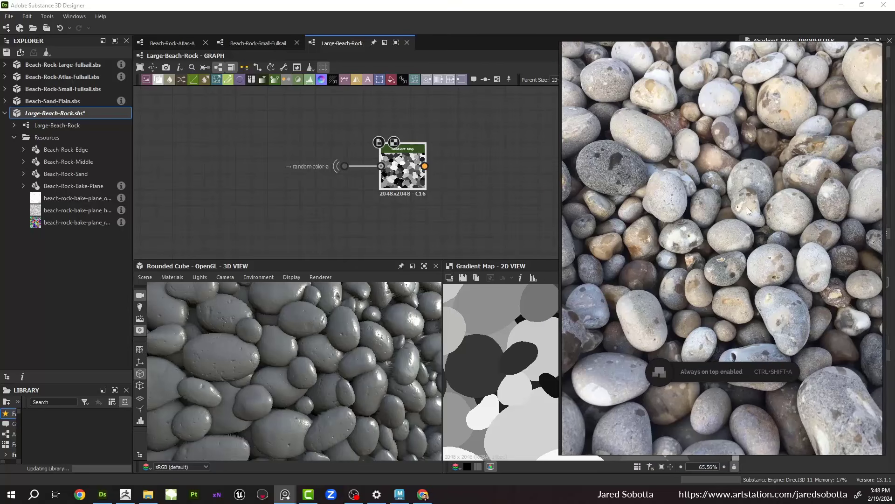
{"action": "middle_click_drag", "start_coordinate": [436, 173], "coordinate": [494, 153]}
{"action": "scroll", "coordinate": [358, 159], "scroll_direction": "up", "scroll_amount": 2}
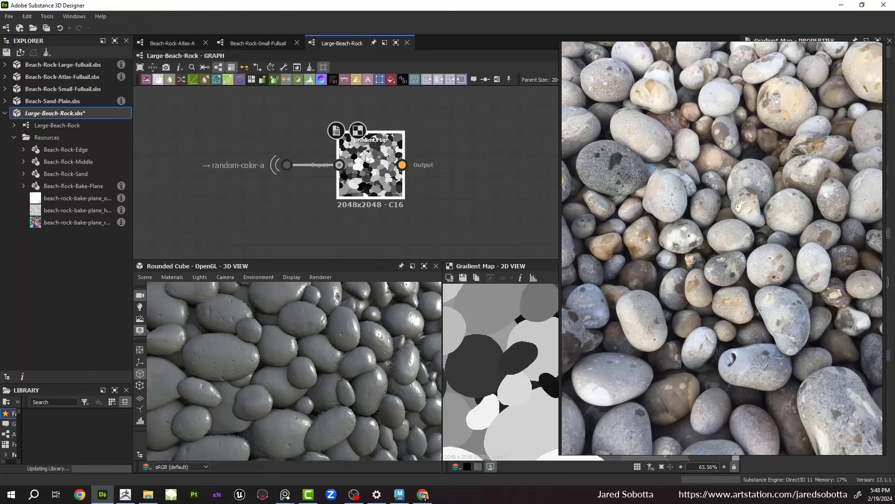
{"action": "left_click", "coordinate": [367, 158]}
{"action": "right_click_drag", "start_coordinate": [773, 104], "coordinate": [218, 99]}
{"action": "middle_click_drag", "start_coordinate": [540, 122], "coordinate": [676, 119]}
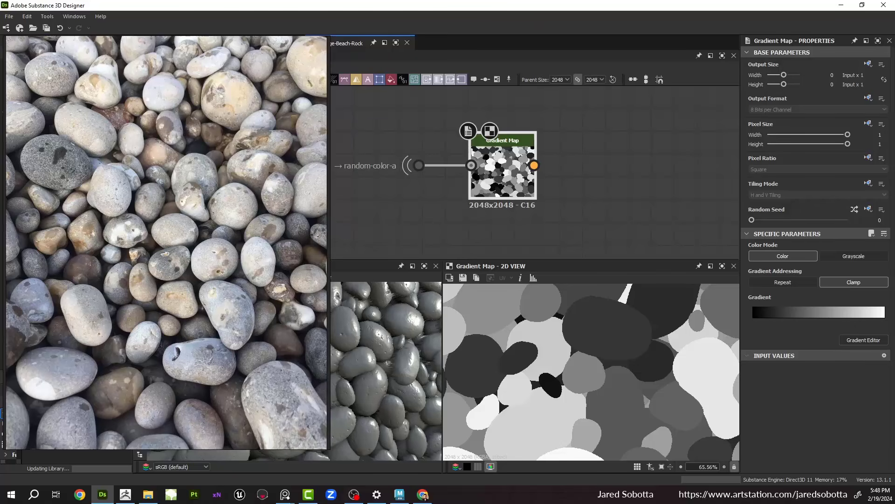
Step: Open the Gradient Map's gradient for editing and add a key at 0.888 with the warm light color #cdc6ba sampled from a cream pebble
{"action": "left_click", "coordinate": [863, 340]}
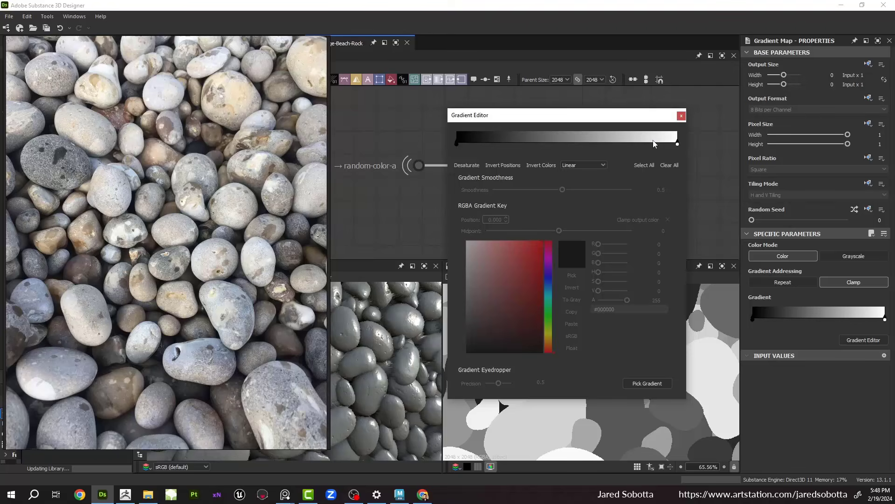
{"action": "left_click", "coordinate": [653, 143]}
{"action": "left_click", "coordinate": [572, 275]}
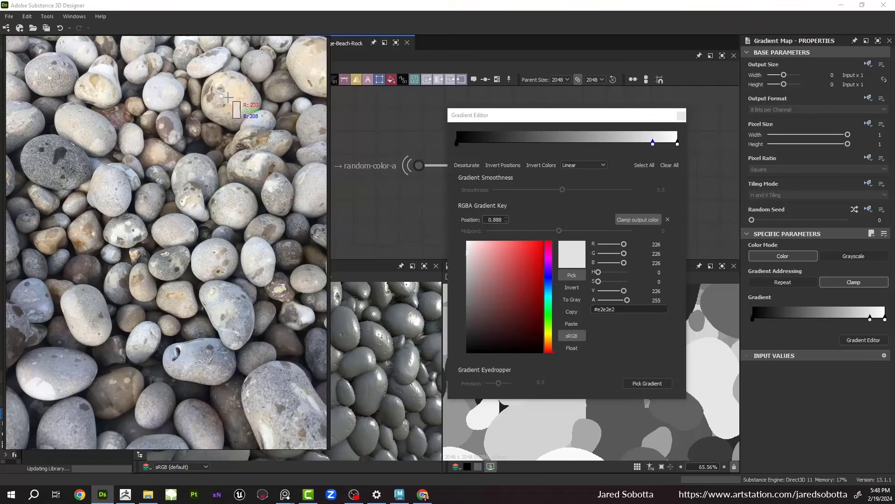
{"action": "left_click", "coordinate": [241, 109]}
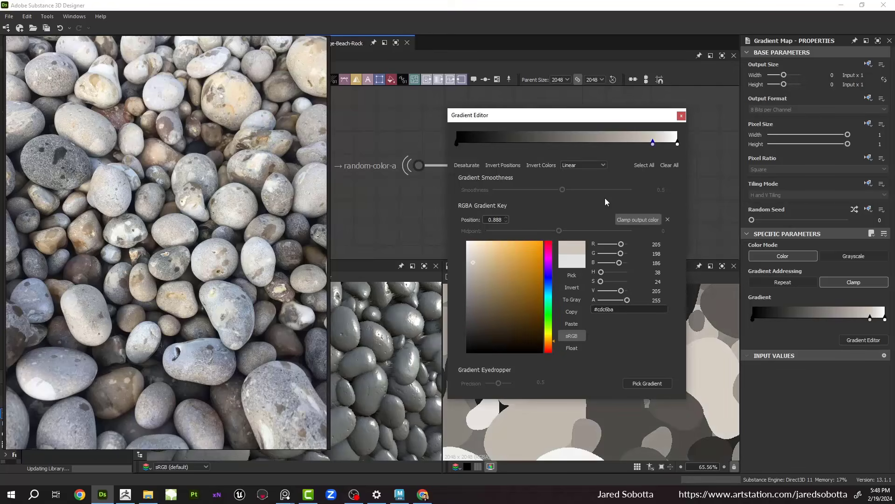
{"action": "left_click", "coordinate": [617, 143]}
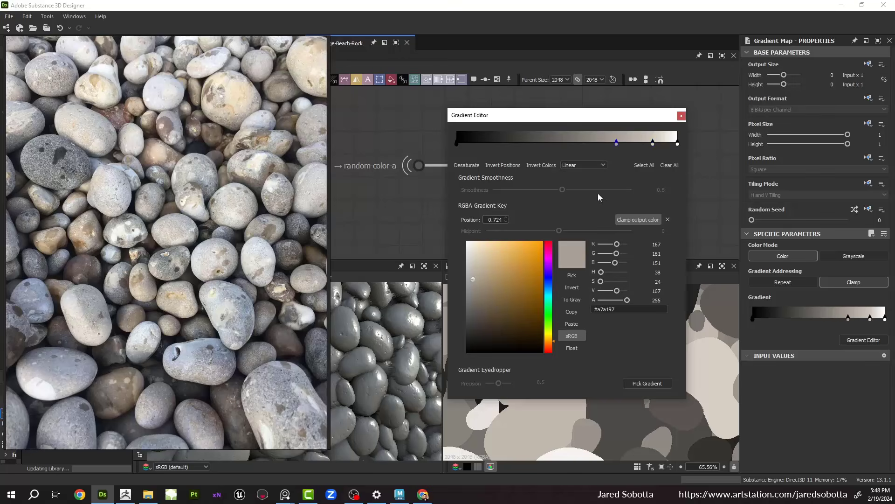
{"action": "left_click", "coordinate": [572, 275]}
{"action": "left_click", "coordinate": [277, 188]}
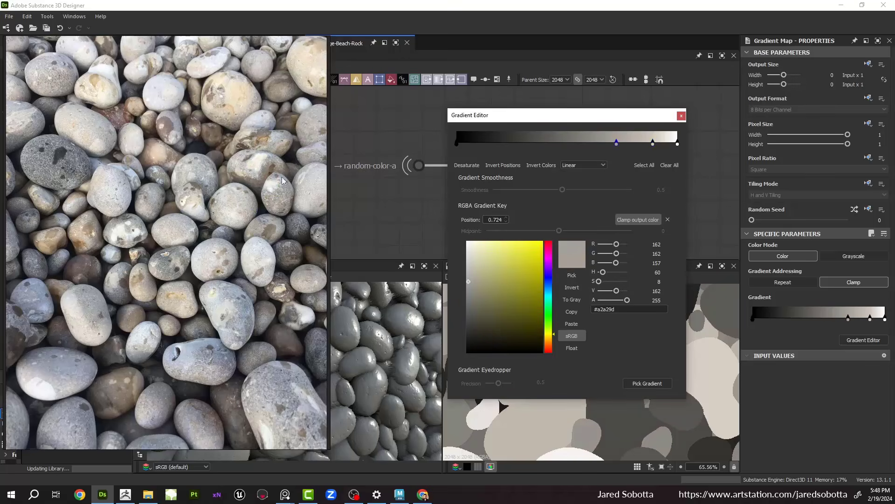
{"action": "left_click", "coordinate": [573, 277]}
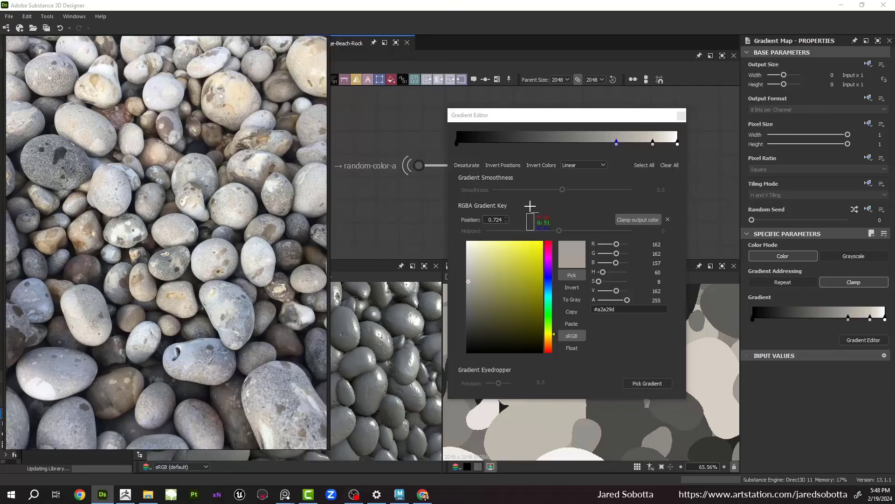
{"action": "left_click", "coordinate": [589, 146]}
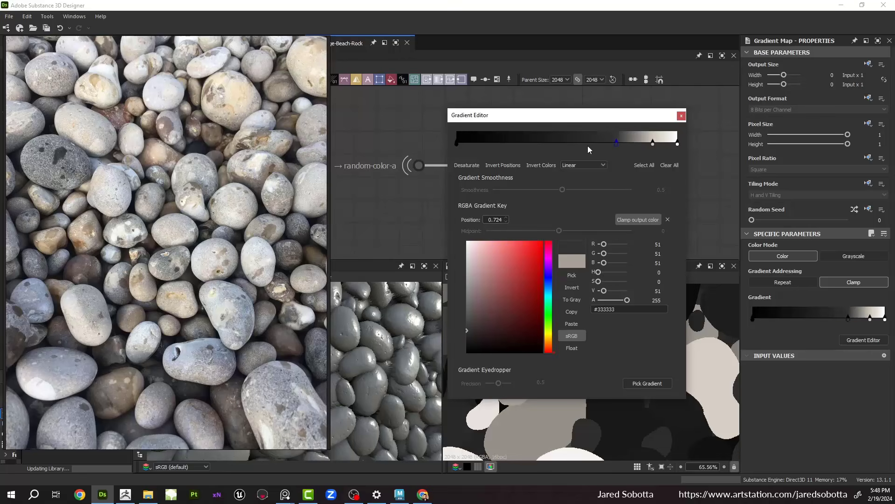
{"action": "key", "text": "ctrl+z"}
{"action": "key", "text": "ctrl+y"}
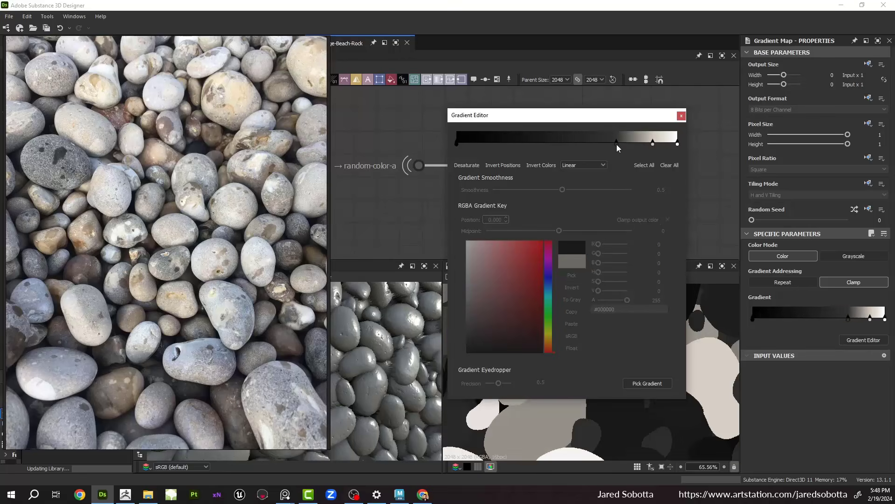
{"action": "key", "text": "ctrl+z"}
{"action": "key", "text": "ctrl+z"}
{"action": "key", "text": "ctrl+y"}
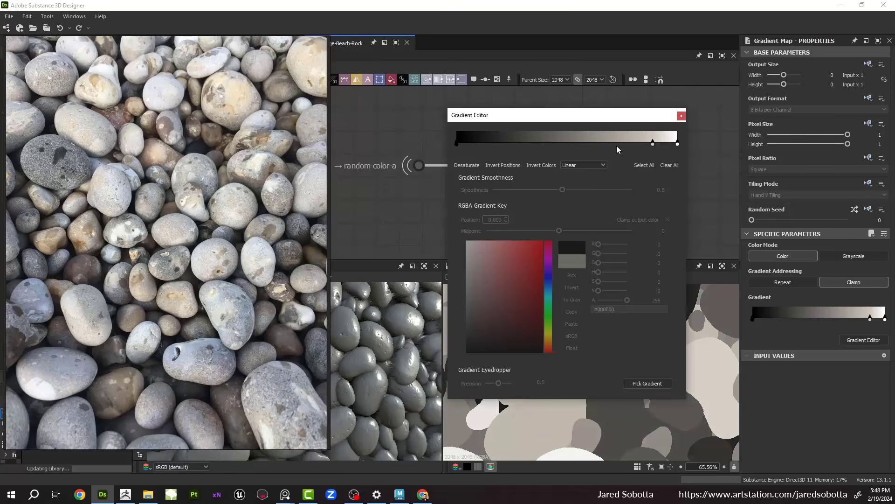
Step: Add ten more keys to the gradient, spread between positions 0.165 and 0.833
{"action": "left_click", "coordinate": [614, 146]}
{"action": "left_click", "coordinate": [596, 145]}
{"action": "left_click", "coordinate": [577, 144]}
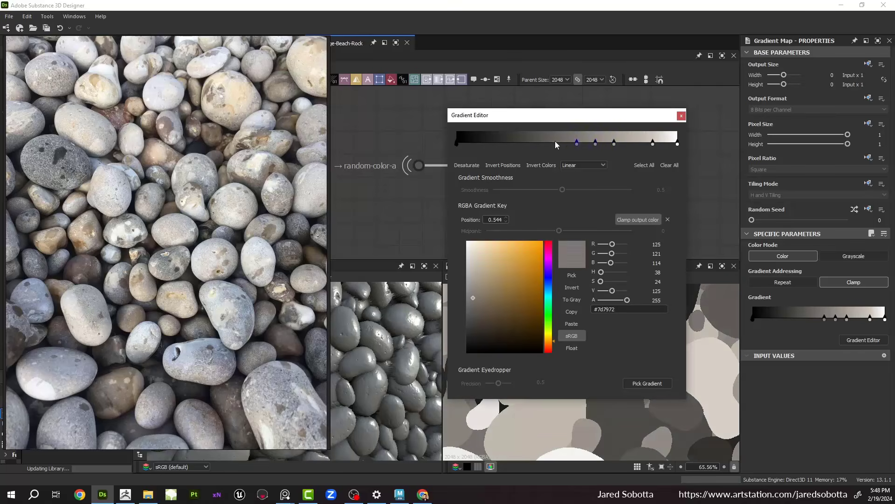
{"action": "left_click", "coordinate": [556, 144]}
{"action": "left_click", "coordinate": [539, 145]}
{"action": "left_click", "coordinate": [626, 145]}
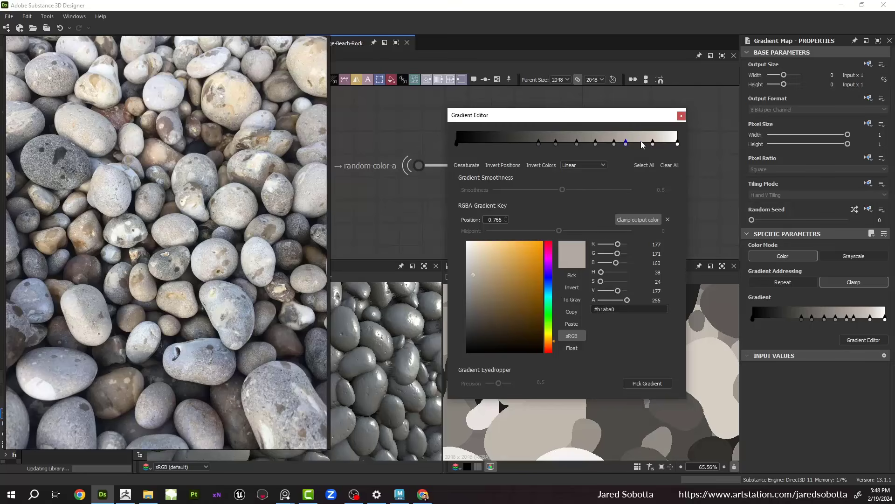
{"action": "left_click", "coordinate": [641, 145]}
{"action": "left_click", "coordinate": [511, 142]}
{"action": "left_click", "coordinate": [493, 144]}
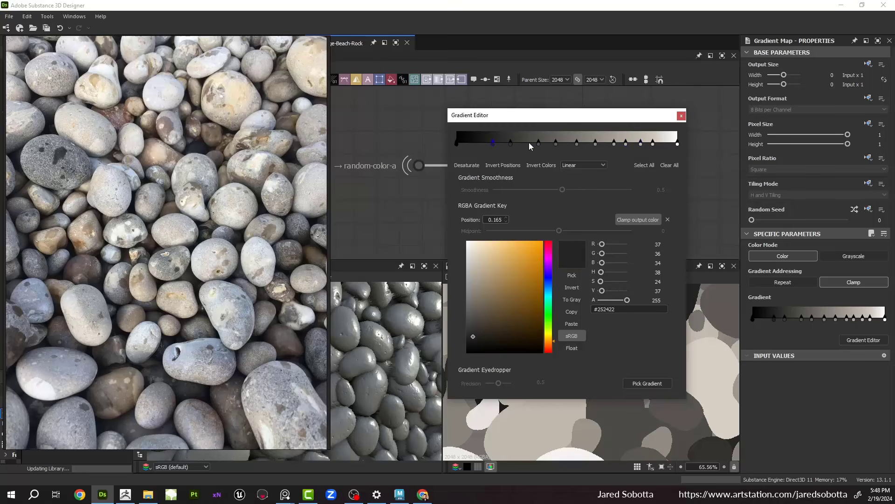
{"action": "left_click", "coordinate": [529, 142]}
Step: Recolor the gradient keys at 0.833 and 0.766 with gray tones sampled from the pebble photo, using #999895 for the 0.766 key
{"action": "left_click", "coordinate": [641, 144]}
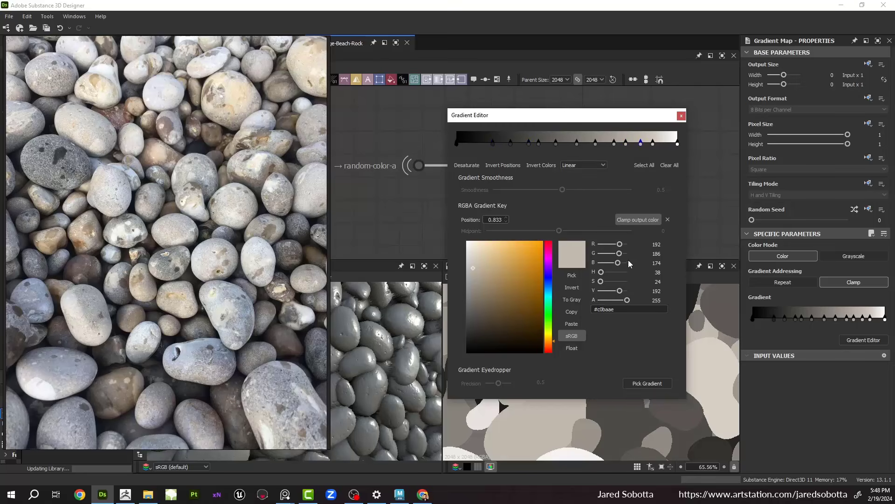
{"action": "left_click", "coordinate": [572, 276]}
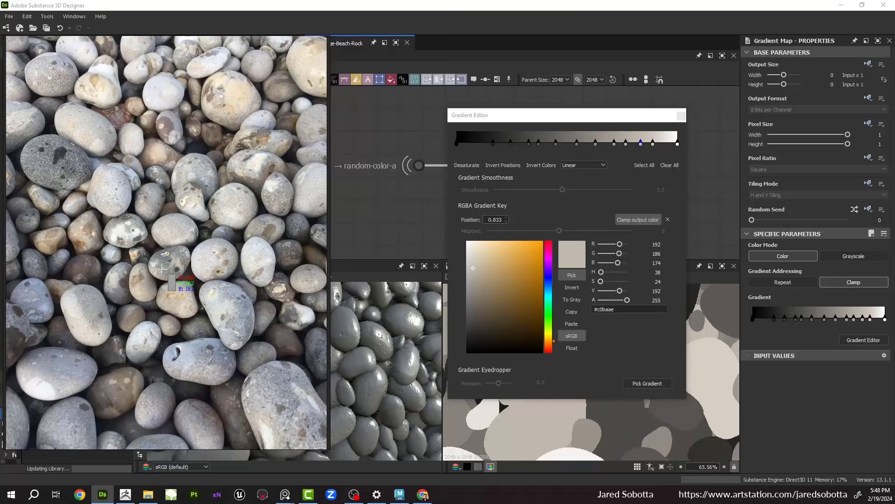
{"action": "left_click", "coordinate": [176, 282]}
{"action": "left_click", "coordinate": [626, 143]}
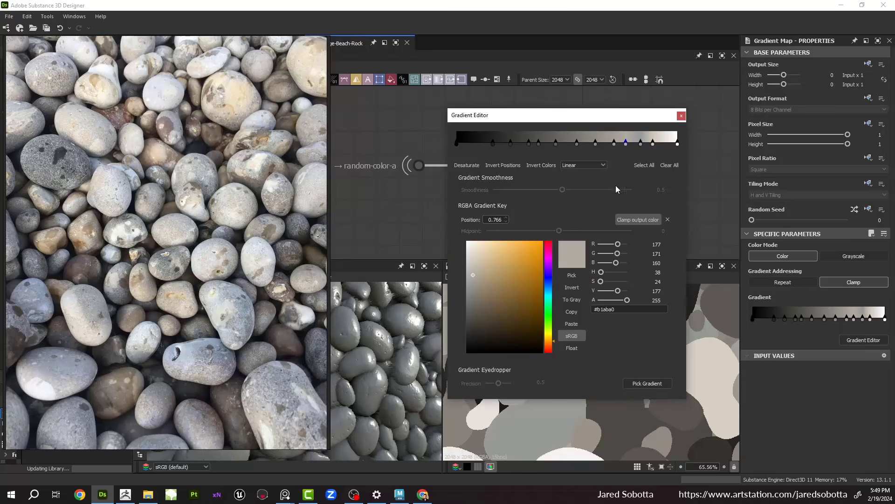
{"action": "left_click", "coordinate": [580, 277]}
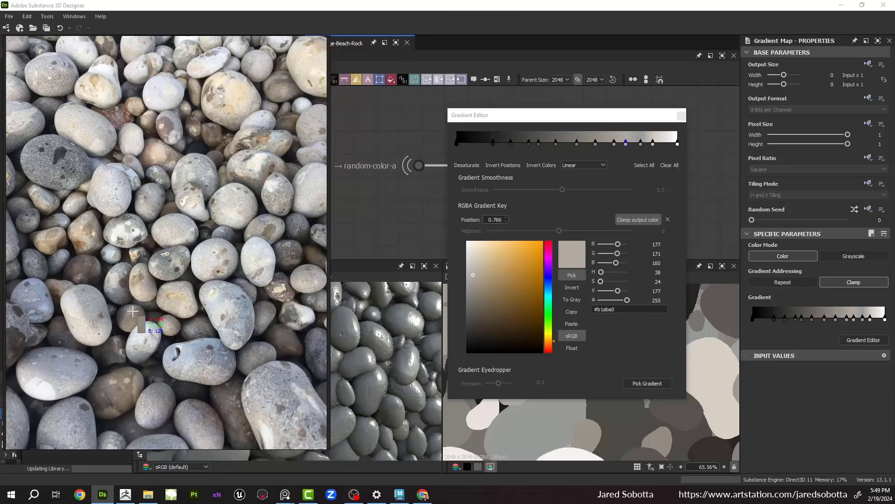
{"action": "left_click", "coordinate": [131, 310]}
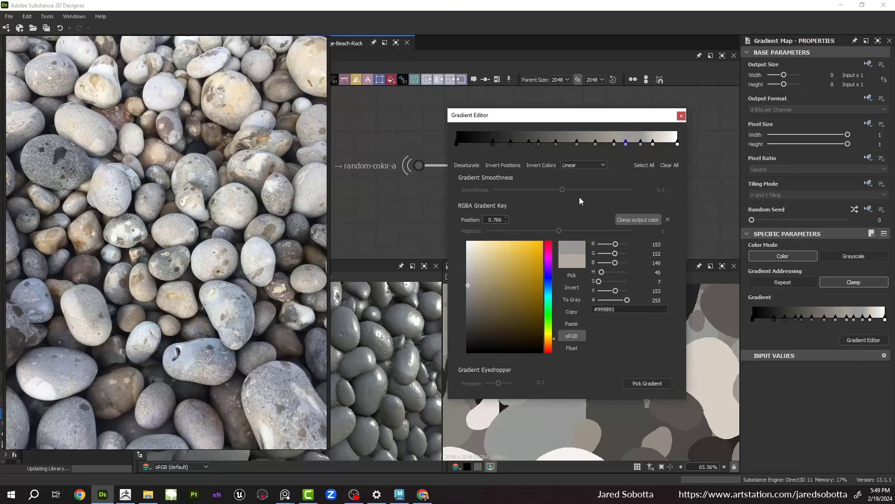
Step: Sample a dark reddish-brown from the photo for the 0.713 key, shift the key to 0.709, and lighten its color to #81706d
{"action": "left_click", "coordinate": [614, 143]}
{"action": "left_click", "coordinate": [572, 275]}
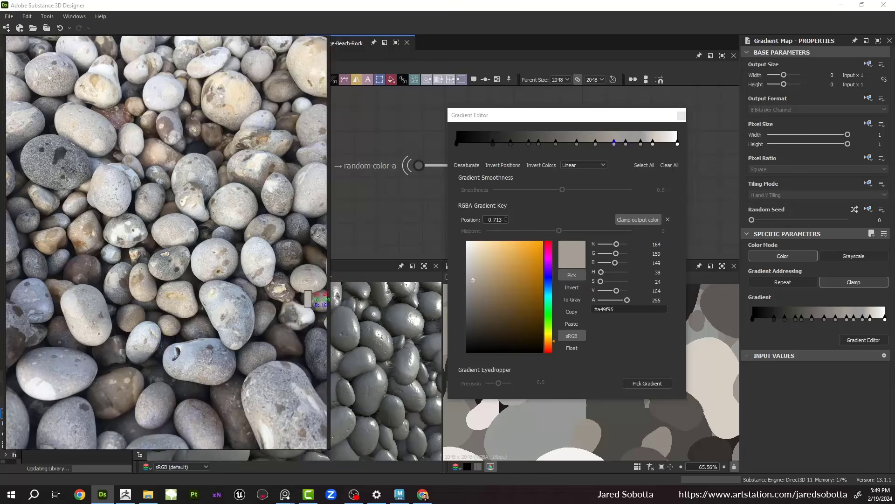
{"action": "left_click", "coordinate": [82, 267]}
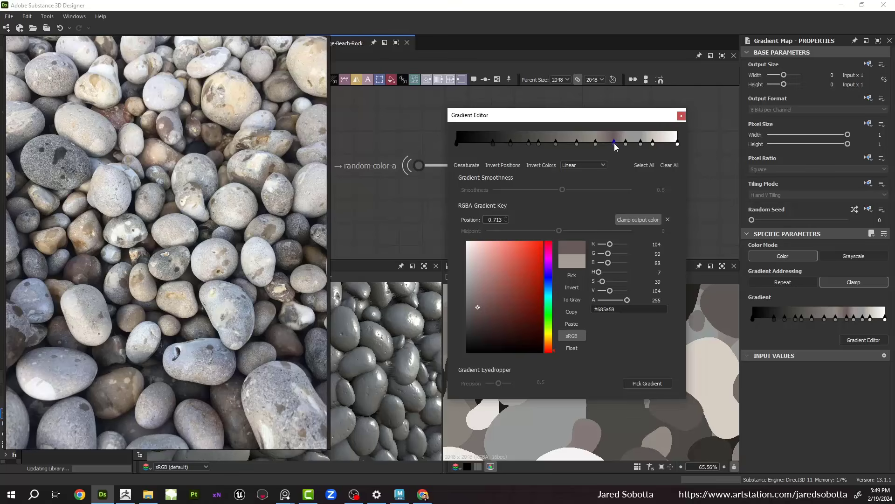
{"action": "left_click_drag", "start_coordinate": [614, 144], "coordinate": [613, 143]}
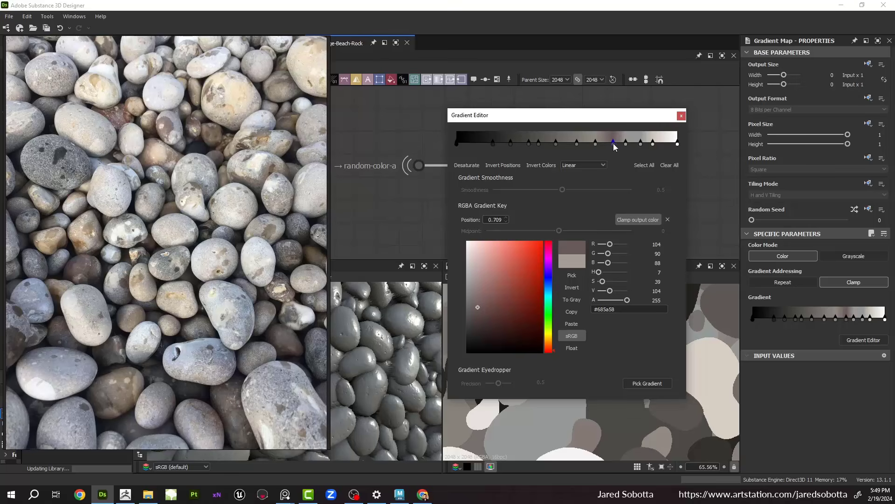
{"action": "left_click", "coordinate": [478, 296]}
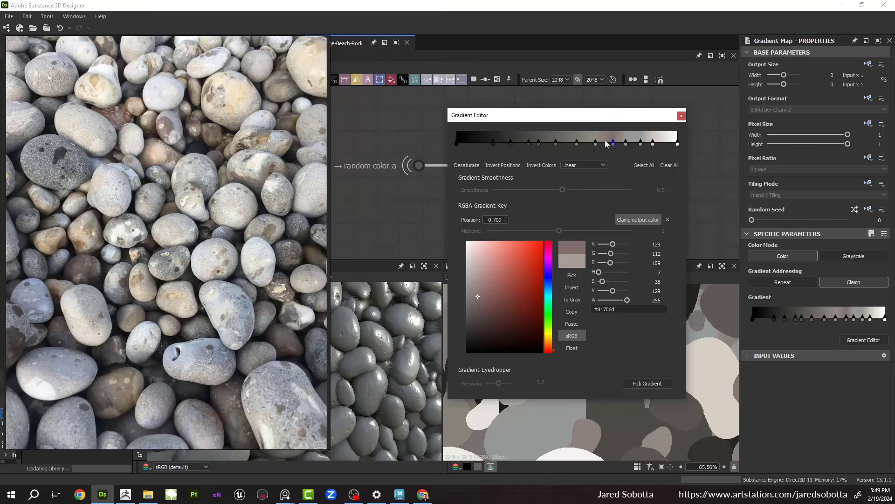
Step: Recolor the 0.544 key with the tan #cebaa0 and the 0.449 key with the warm gray #9c958b, both sampled from the pebble photo
{"action": "left_click", "coordinate": [577, 142]}
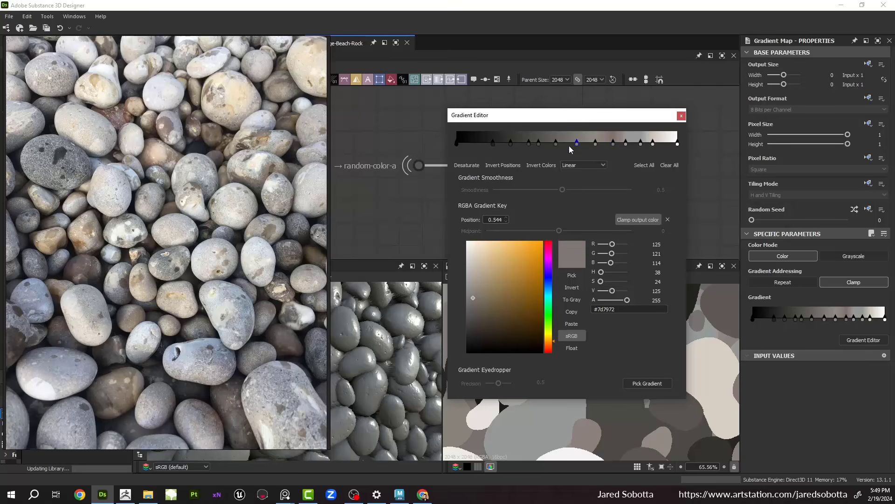
{"action": "left_click", "coordinate": [572, 275]}
{"action": "left_click", "coordinate": [136, 112]}
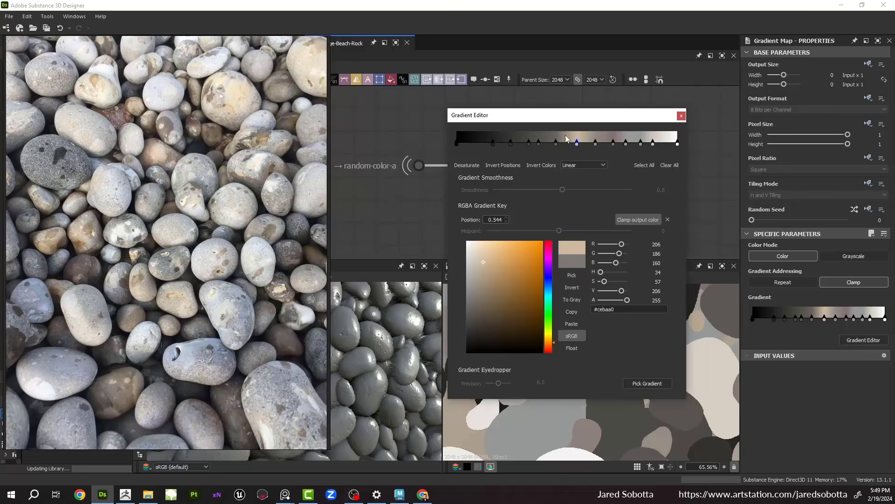
{"action": "left_click", "coordinate": [556, 143]}
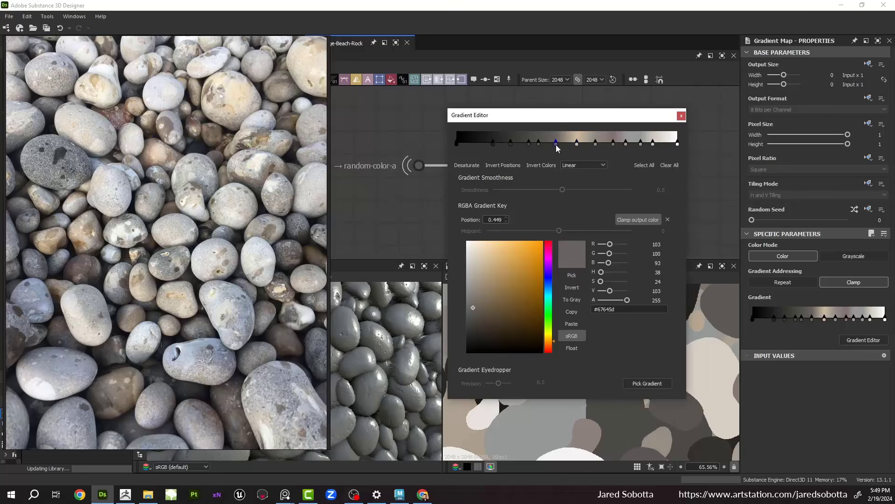
{"action": "left_click", "coordinate": [573, 275]}
{"action": "left_click", "coordinate": [60, 81]}
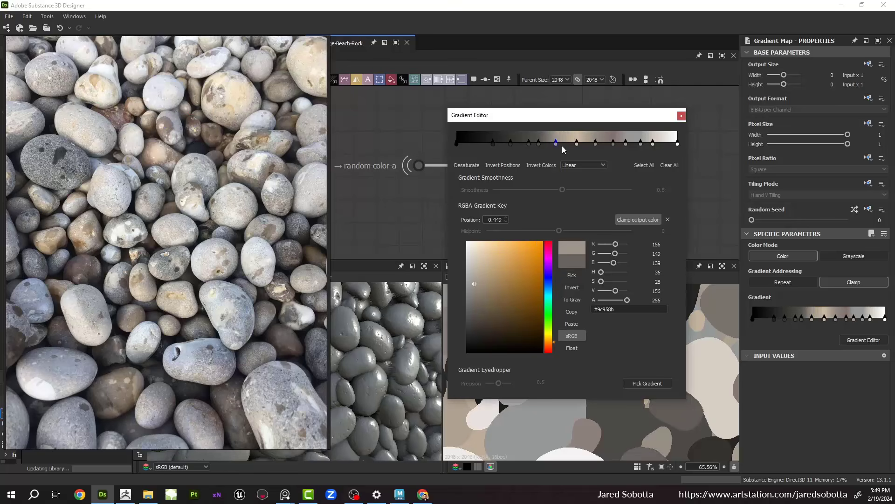
Step: Sample a light gray from the pebble photo for the 0.378 key and darken it to #c0beba
{"action": "left_click", "coordinate": [539, 143]}
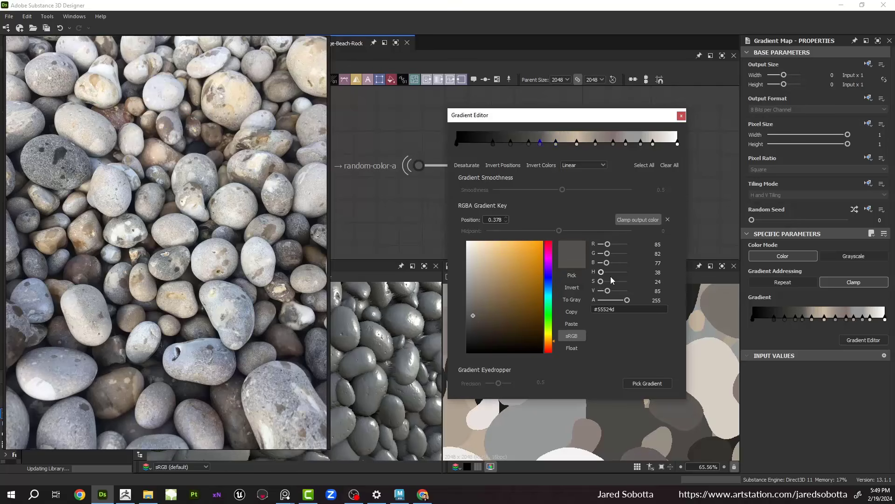
{"action": "left_click", "coordinate": [577, 275]}
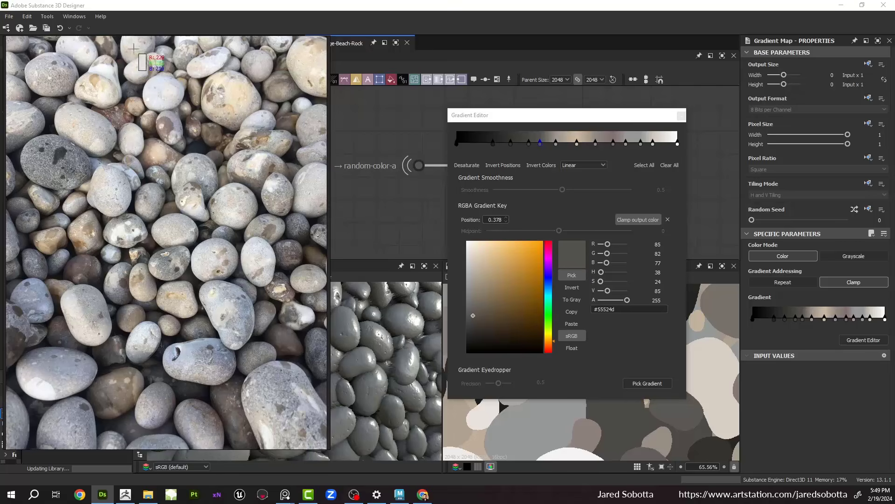
{"action": "left_click", "coordinate": [200, 93]}
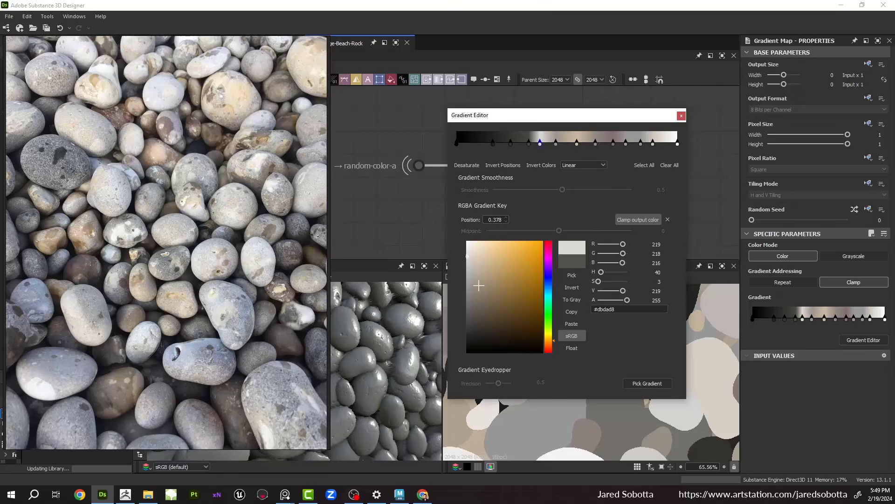
{"action": "left_click", "coordinate": [469, 268]}
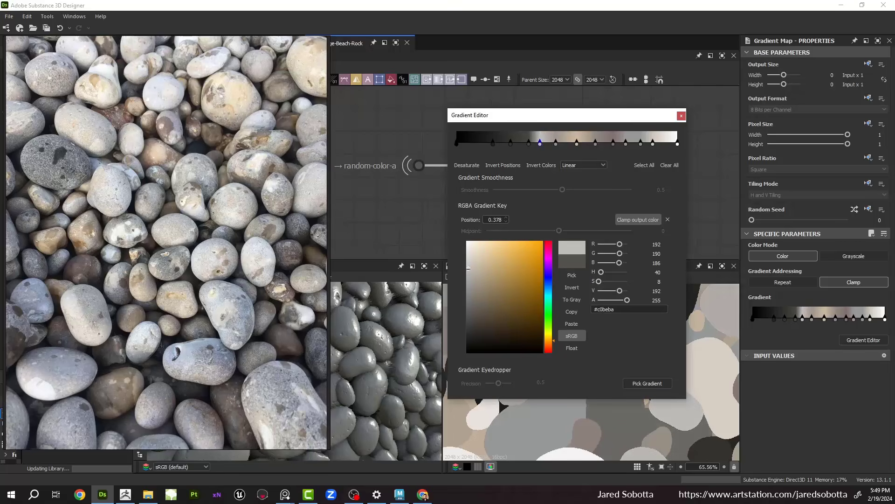
Step: Recolor the gradient key at 0.327 with the near-white #e8ecef and the 0.241 key with the blue-gray #7b7f82, both sampled from the pebble photo
{"action": "left_click", "coordinate": [529, 143]}
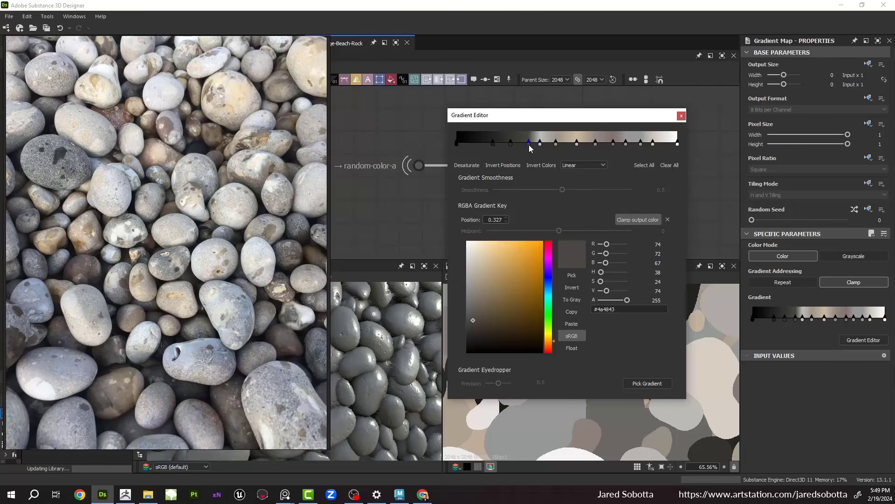
{"action": "left_click", "coordinate": [572, 275]}
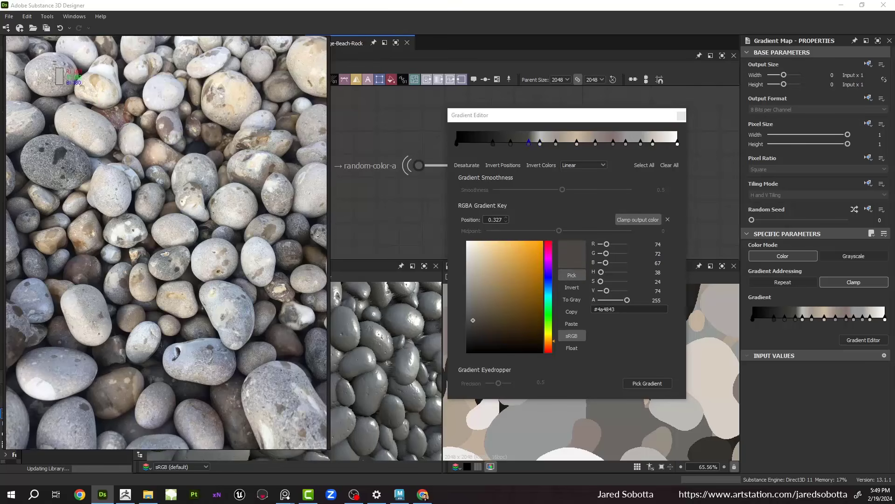
{"action": "left_click", "coordinate": [93, 64]}
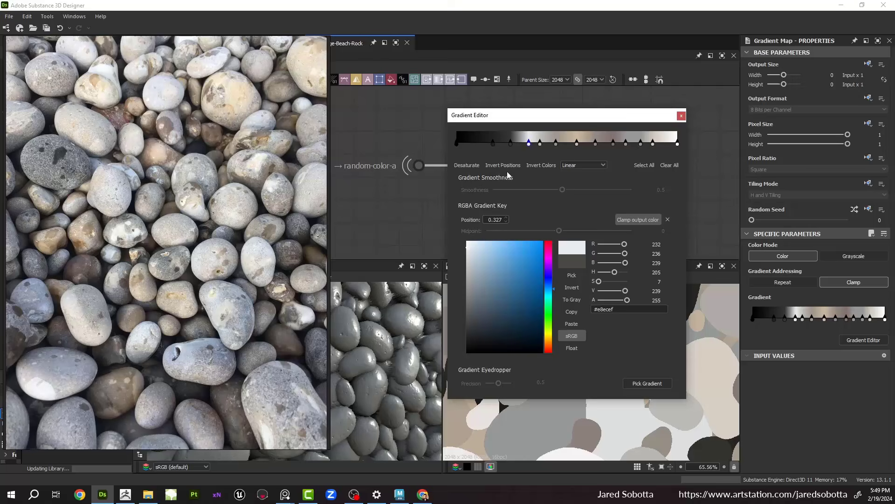
{"action": "left_click", "coordinate": [510, 144]}
{"action": "left_click", "coordinate": [572, 275]}
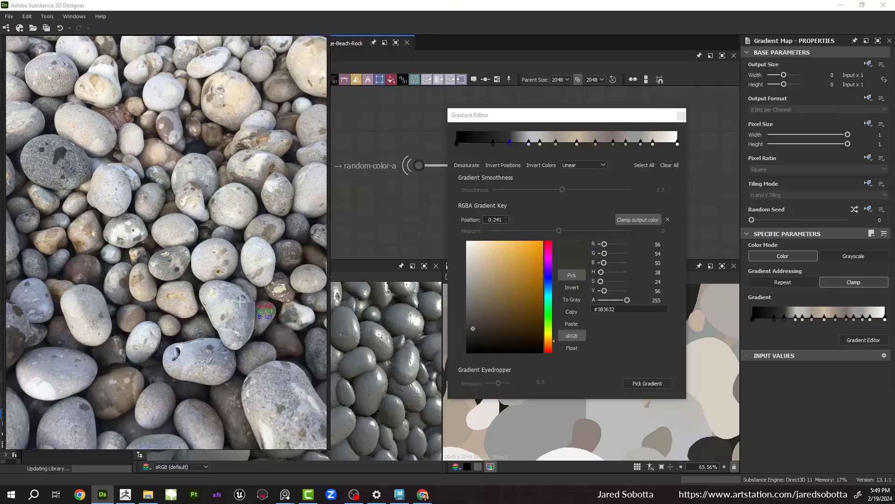
{"action": "left_click", "coordinate": [194, 330]}
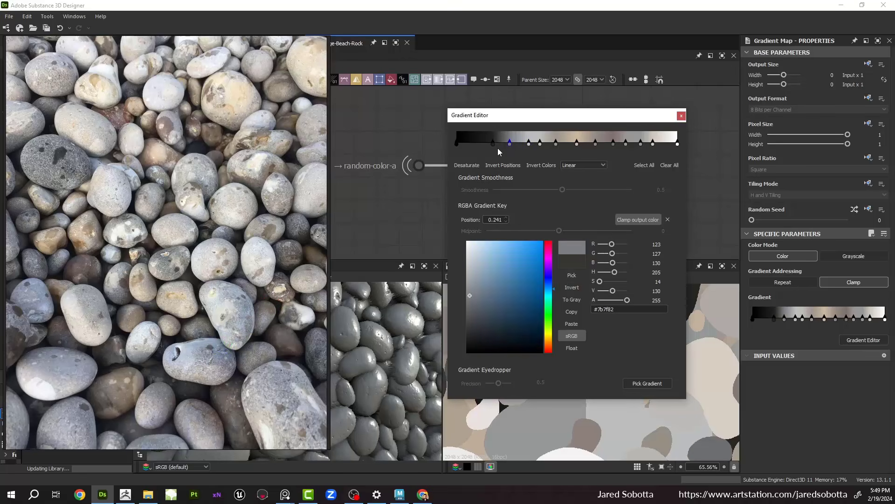
Step: Recolor the 0.165 key with the light warm gray #b5b1a6 from the photo, then close the gradient editor and the reference image
{"action": "left_click", "coordinate": [493, 143]}
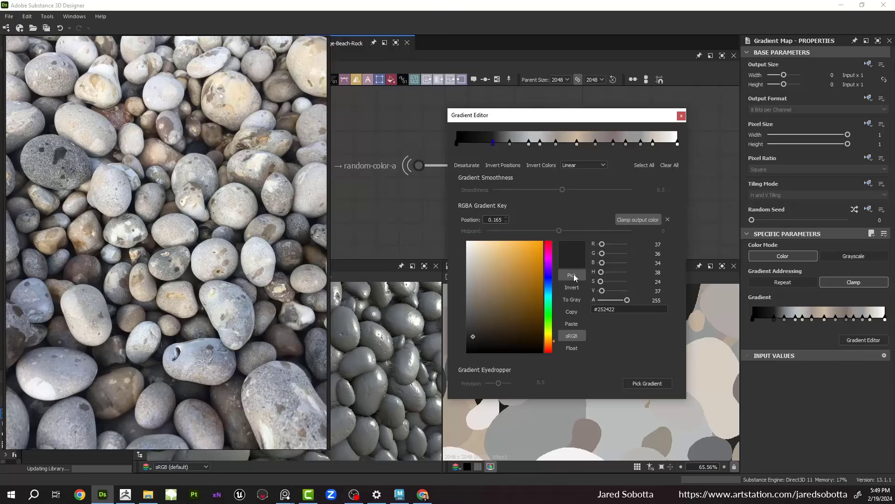
{"action": "left_click", "coordinate": [571, 275]}
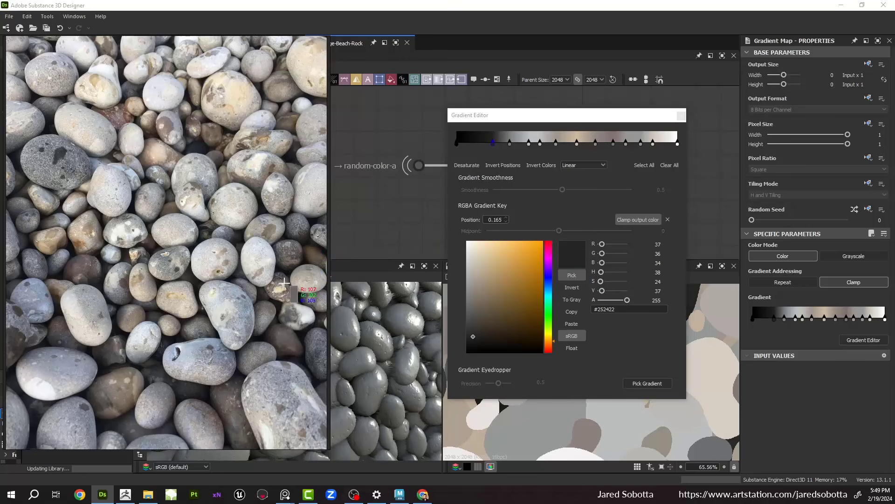
{"action": "left_click", "coordinate": [318, 298]}
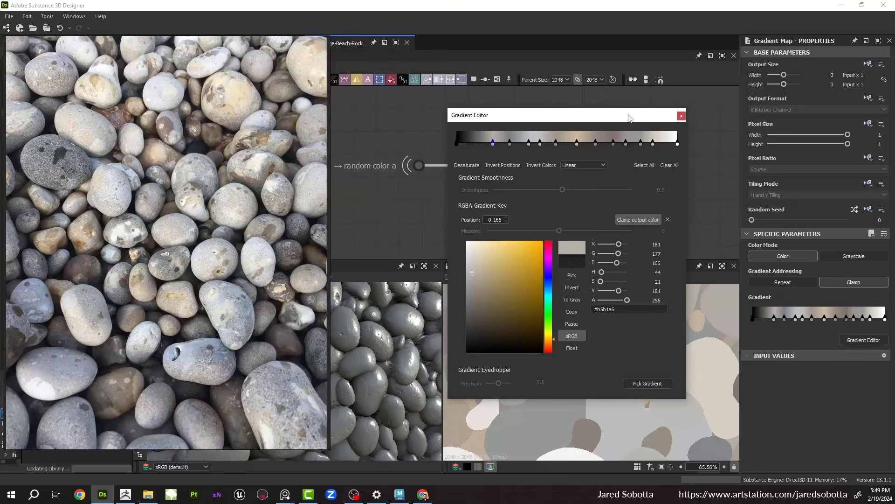
{"action": "left_click", "coordinate": [682, 116]}
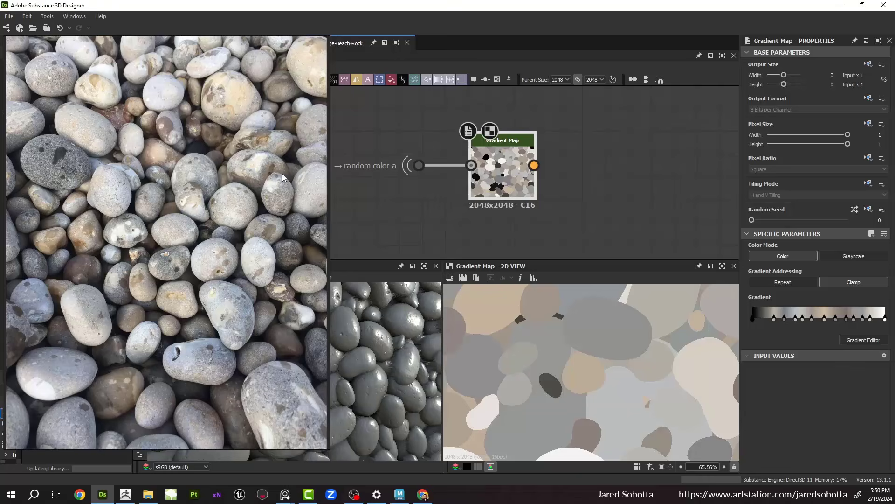
{"action": "key", "text": "Escape"}
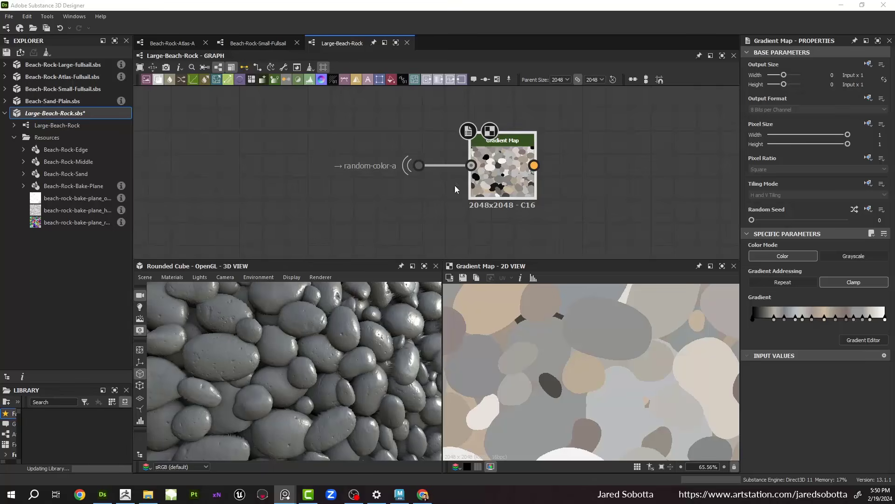
Step: Remove the black start key and the white end key from the gradient, and spread the last remaining keys toward its end
{"action": "left_click", "coordinate": [498, 178]}
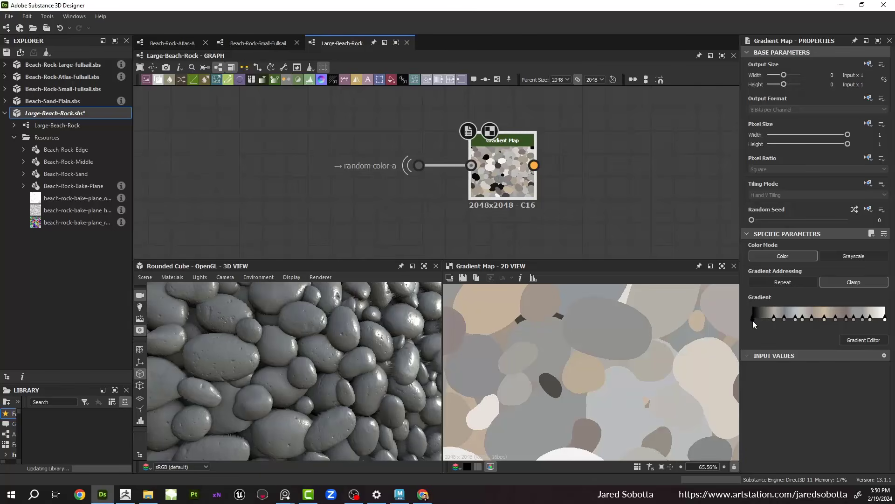
{"action": "left_click_drag", "start_coordinate": [753, 321], "coordinate": [745, 213]}
{"action": "scroll", "coordinate": [646, 329], "scroll_direction": "down", "scroll_amount": 1}
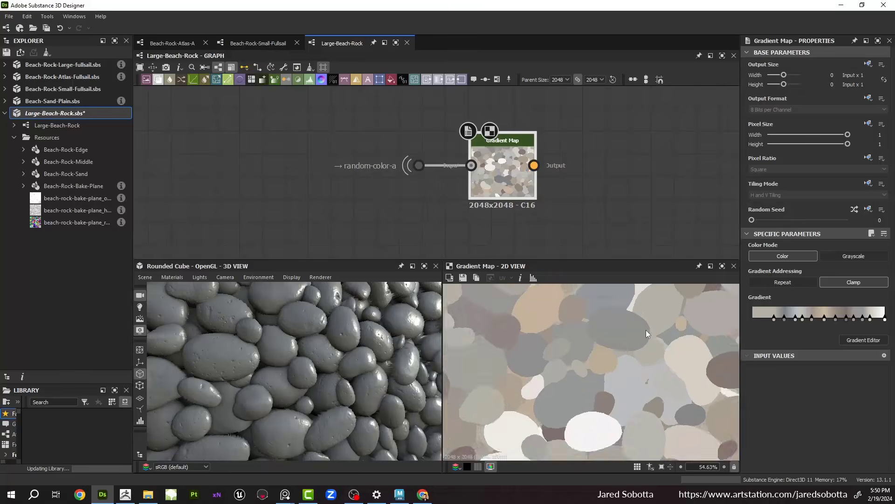
{"action": "scroll", "coordinate": [645, 329], "scroll_direction": "down", "scroll_amount": 7}
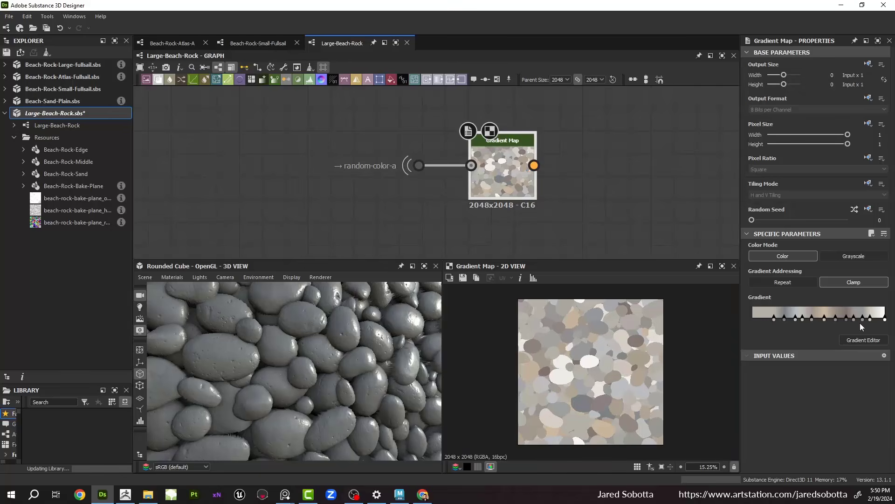
{"action": "left_click_drag", "start_coordinate": [885, 320], "coordinate": [869, 299]}
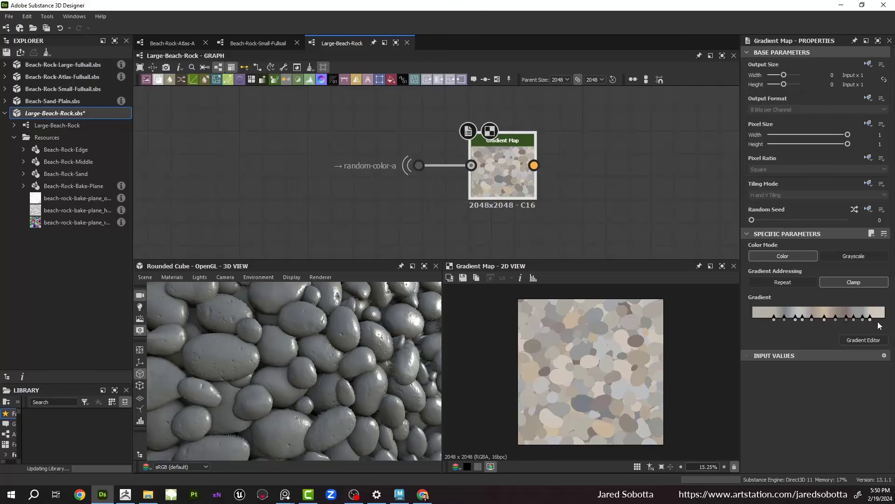
{"action": "mouse_move", "coordinate": [871, 320]}
{"action": "left_mouse_down"}
{"action": "mouse_move", "coordinate": [881, 321]}
{"action": "mouse_move", "coordinate": [868, 320]}
{"action": "left_mouse_up"}
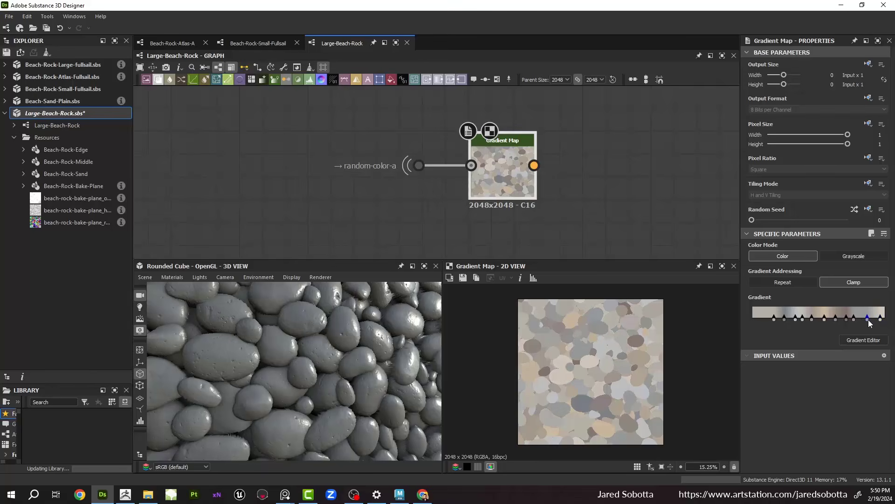
Step: Connect the Gradient Map to the graph's base color output and inspect the colored pebbles on the 3D model
{"action": "scroll", "coordinate": [541, 186], "scroll_direction": "down", "scroll_amount": 3}
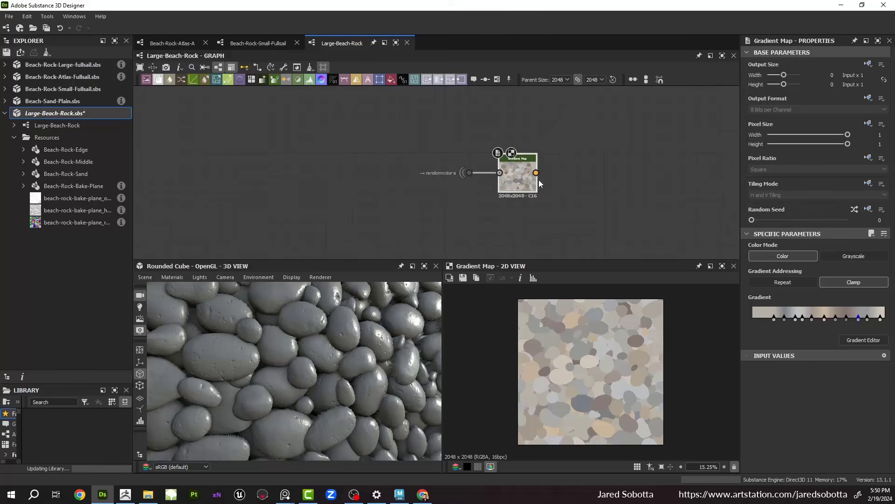
{"action": "left_click_drag", "start_coordinate": [536, 173], "coordinate": [628, 195]}
{"action": "scroll", "coordinate": [629, 187], "scroll_direction": "down", "scroll_amount": 5}
{"action": "middle_click_drag", "start_coordinate": [648, 166], "coordinate": [256, 152]}
{"action": "scroll", "coordinate": [416, 173], "scroll_direction": "down", "scroll_amount": 4}
{"action": "mouse_move", "coordinate": [488, 160]}
{"action": "middle_mouse_down"}
{"action": "mouse_move", "coordinate": [526, 140]}
{"action": "mouse_move", "coordinate": [489, 145]}
{"action": "middle_mouse_up"}
{"action": "scroll", "coordinate": [543, 175], "scroll_direction": "up", "scroll_amount": 5}
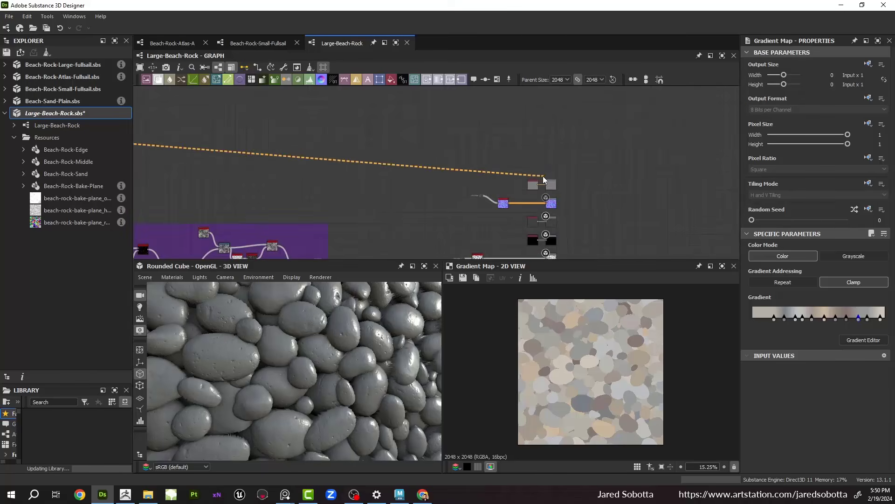
{"action": "left_click", "coordinate": [548, 185]}
{"action": "scroll", "coordinate": [340, 322], "scroll_direction": "down", "scroll_amount": 5}
{"action": "left_click_drag", "start_coordinate": [340, 322], "coordinate": [315, 286]}
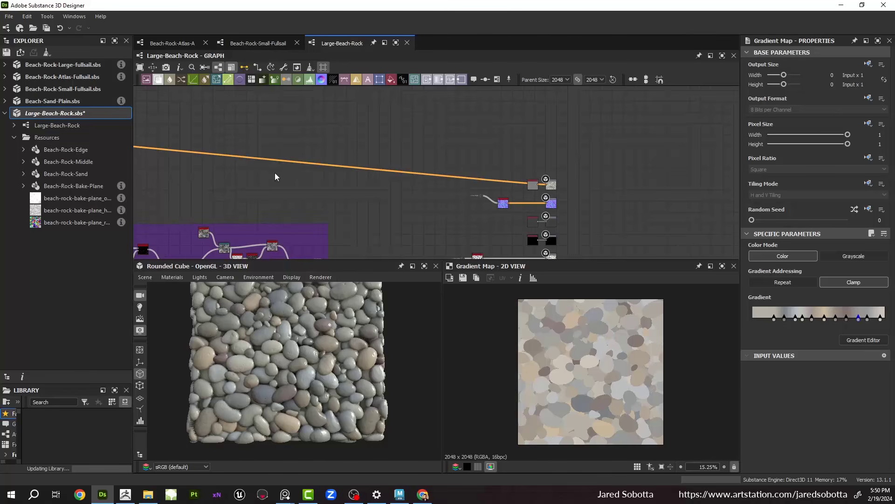
Step: Add an HSL node fed by the Gradient Map
{"action": "middle_click_drag", "start_coordinate": [307, 151], "coordinate": [476, 168]}
{"action": "middle_click_drag", "start_coordinate": [219, 136], "coordinate": [377, 153]}
{"action": "scroll", "coordinate": [274, 169], "scroll_direction": "up", "scroll_amount": 5}
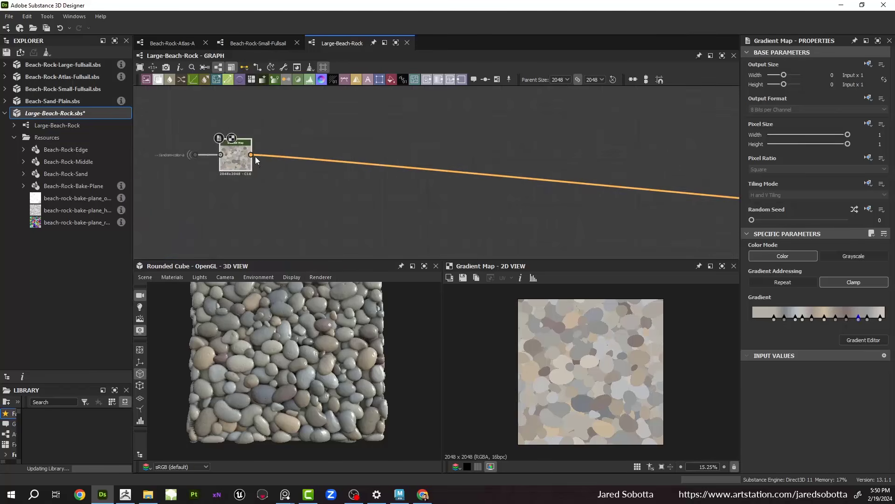
{"action": "left_click_drag", "start_coordinate": [251, 155], "coordinate": [296, 136]}
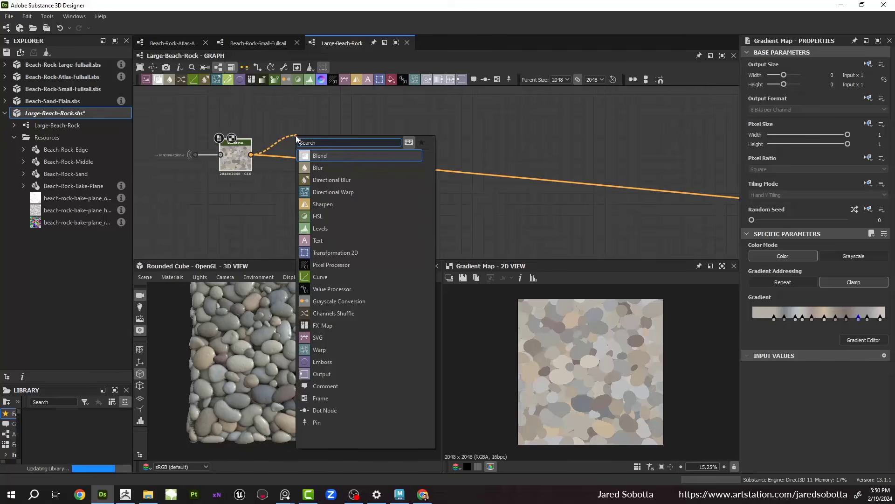
{"action": "type", "text": "hsl"}
{"action": "key", "text": "Return"}
{"action": "scroll", "coordinate": [299, 138], "scroll_direction": "up", "scroll_amount": 2}
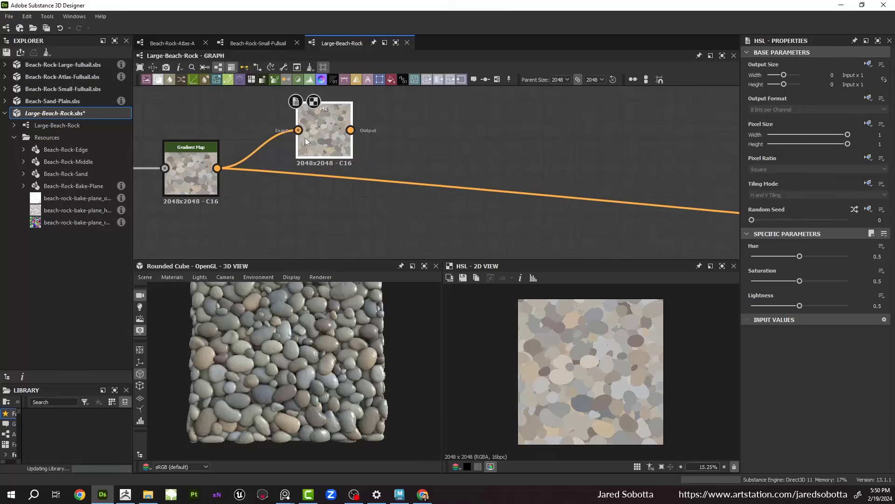
Step: Reroute the base color connection so it comes from the HSL node, and align that node beside the Gradient Map
{"action": "left_click_drag", "start_coordinate": [328, 139], "coordinate": [303, 136]}
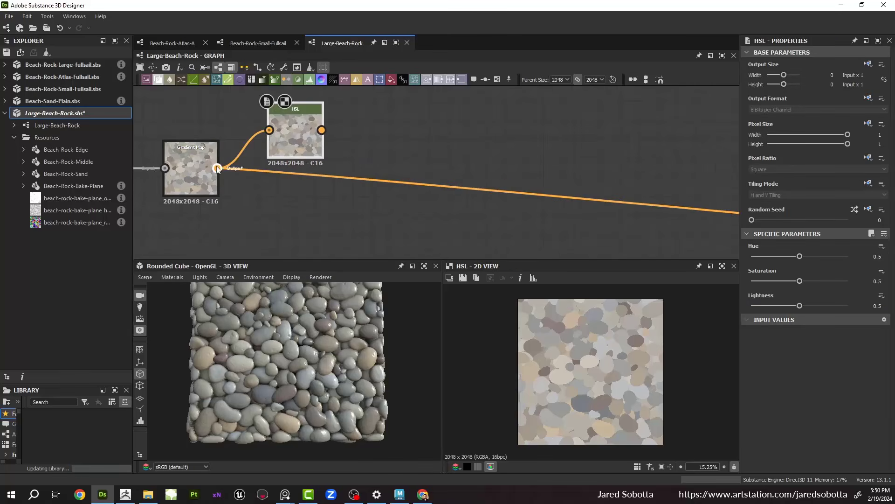
{"action": "left_click_drag", "start_coordinate": [218, 167], "coordinate": [281, 144], "text": "shift"}
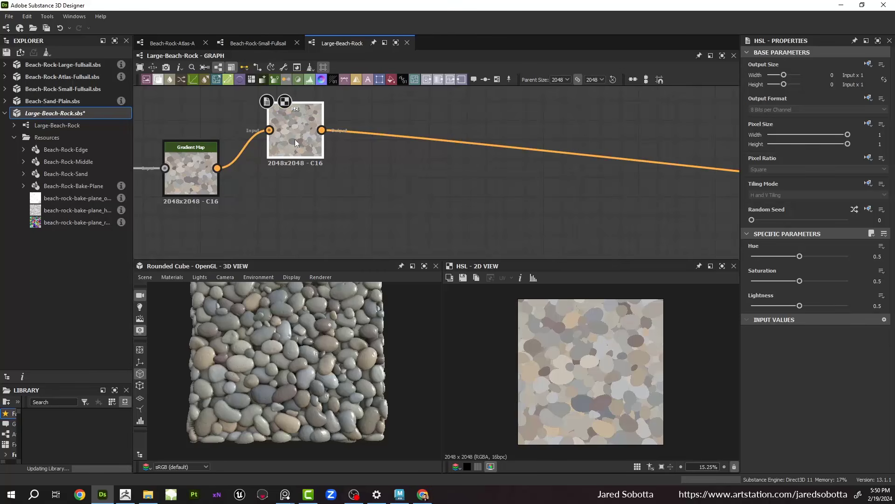
{"action": "left_click_drag", "start_coordinate": [295, 139], "coordinate": [286, 172]}
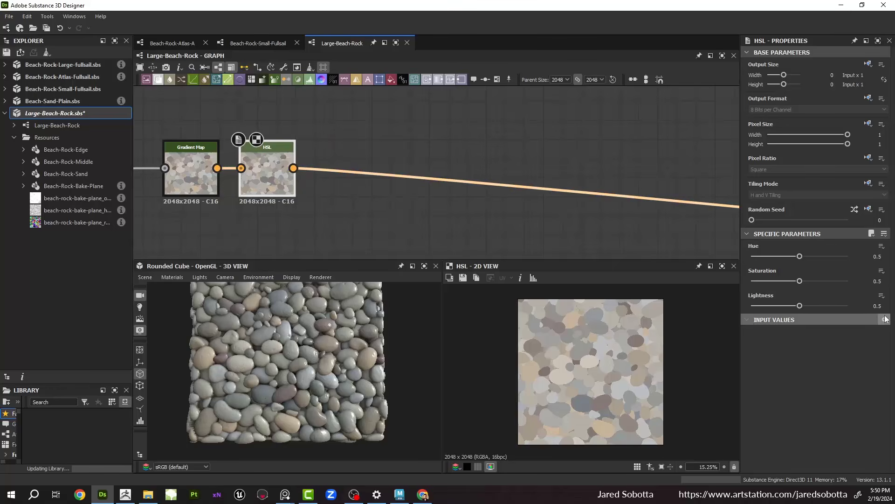
Step: Set the HSL node's Lightness to 0.512
{"action": "left_click_drag", "start_coordinate": [883, 306], "coordinate": [868, 306]}
{"action": "type", "text": "0.512"}
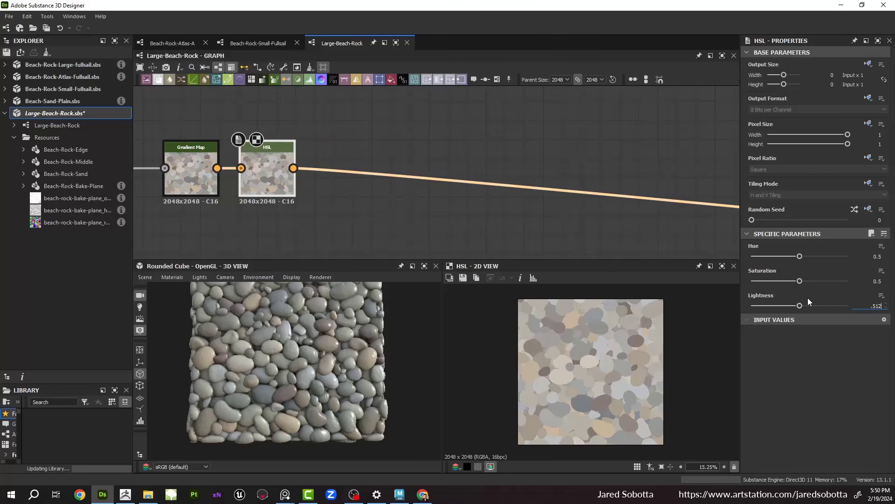
{"action": "key", "text": "Return"}
Step: Duplicate the random-color-a portal, Gradient Map and HSL chain and place the copy above and beyond the original nodes
{"action": "scroll", "coordinate": [298, 173], "scroll_direction": "down", "scroll_amount": 2}
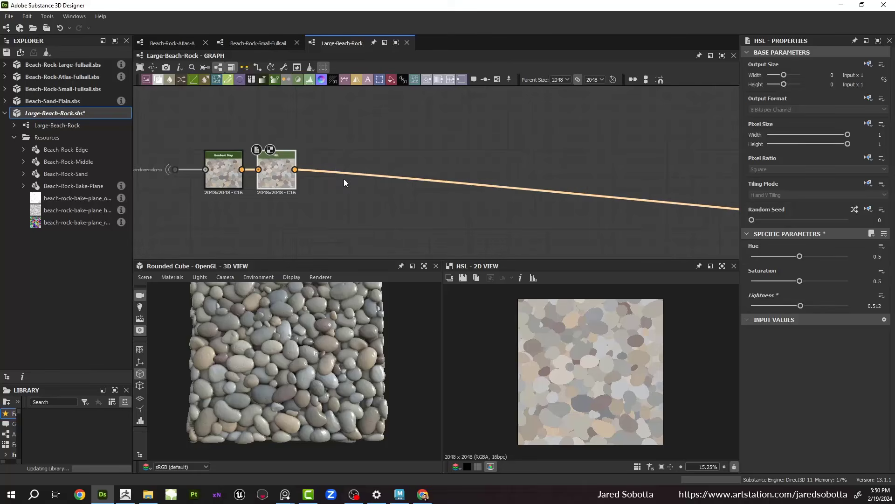
{"action": "scroll", "coordinate": [306, 166], "scroll_direction": "up", "scroll_amount": 2}
{"action": "left_click_drag", "start_coordinate": [292, 170], "coordinate": [393, 149]}
{"action": "middle_click_drag", "start_coordinate": [172, 153], "coordinate": [234, 154]}
{"action": "left_click_drag", "start_coordinate": [192, 123], "coordinate": [443, 243]}
{"action": "key", "text": "ctrl+c"}
{"action": "key", "text": "ctrl+v"}
{"action": "middle_click_drag", "start_coordinate": [482, 147], "coordinate": [435, 179]}
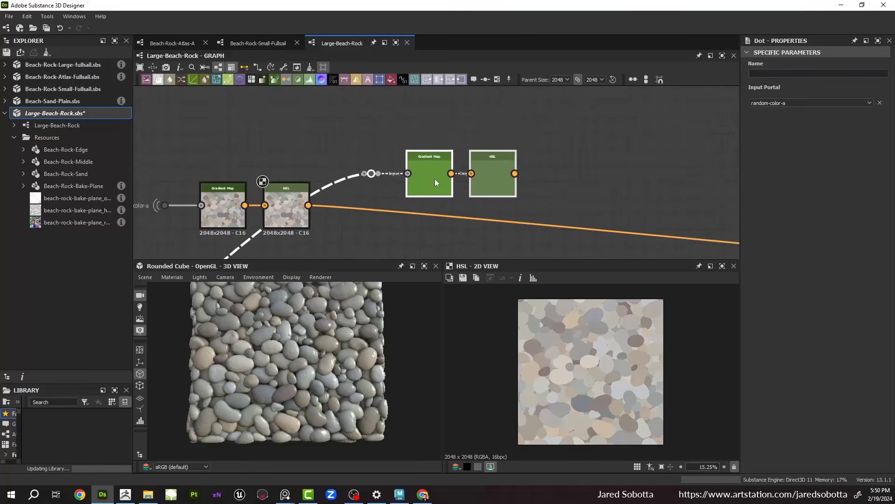
{"action": "left_click_drag", "start_coordinate": [435, 178], "coordinate": [447, 159]}
{"action": "middle_click_drag", "start_coordinate": [459, 197], "coordinate": [435, 171]}
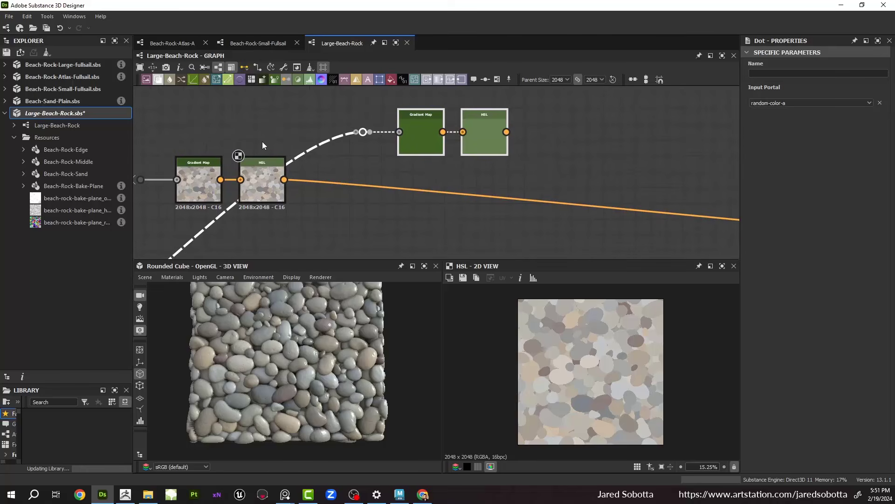
{"action": "left_click", "coordinate": [363, 132]}
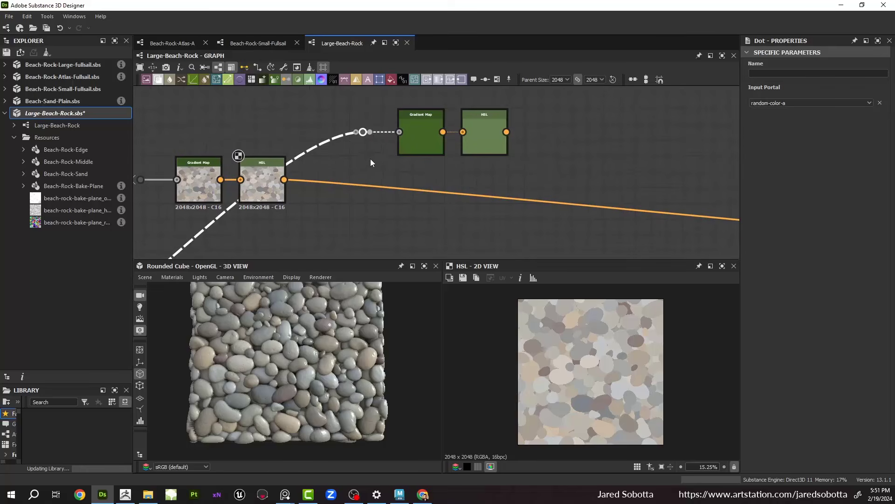
{"action": "key", "text": "ctrl+c"}
{"action": "key", "text": "ctrl+v"}
{"action": "left_click", "coordinate": [369, 223]}
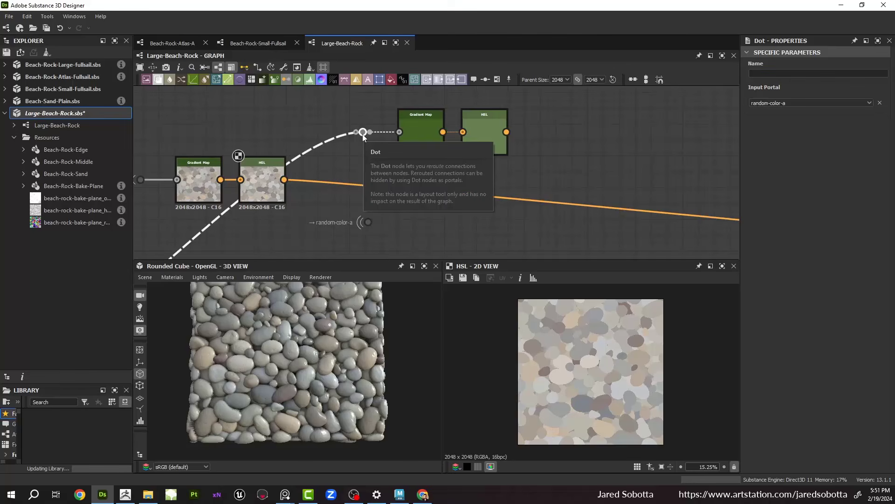
{"action": "left_click", "coordinate": [367, 221]}
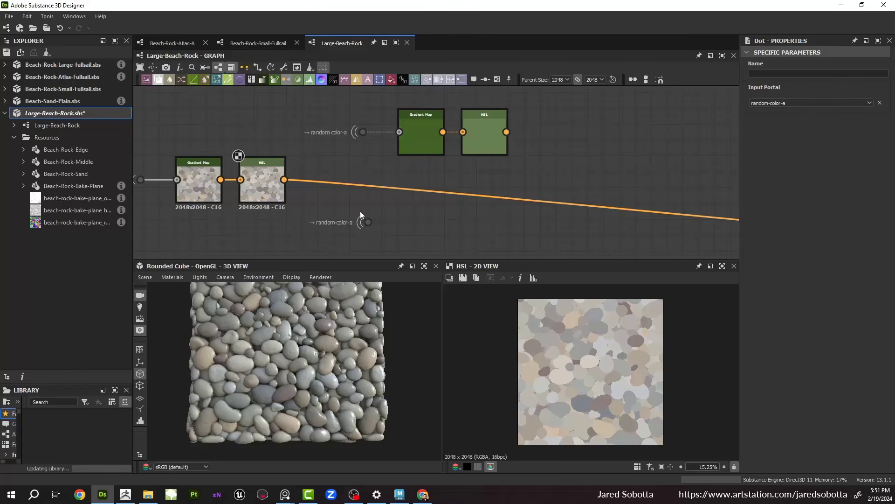
{"action": "key", "text": "Delete"}
Step: Move the duplicated random-color-a portal below the original nodes and insert a Histogram Scan between it and the copied Gradient Map
{"action": "left_click_drag", "start_coordinate": [363, 132], "coordinate": [326, 238]}
{"action": "middle_click_drag", "start_coordinate": [364, 239], "coordinate": [356, 188]}
{"action": "key", "text": "space"}
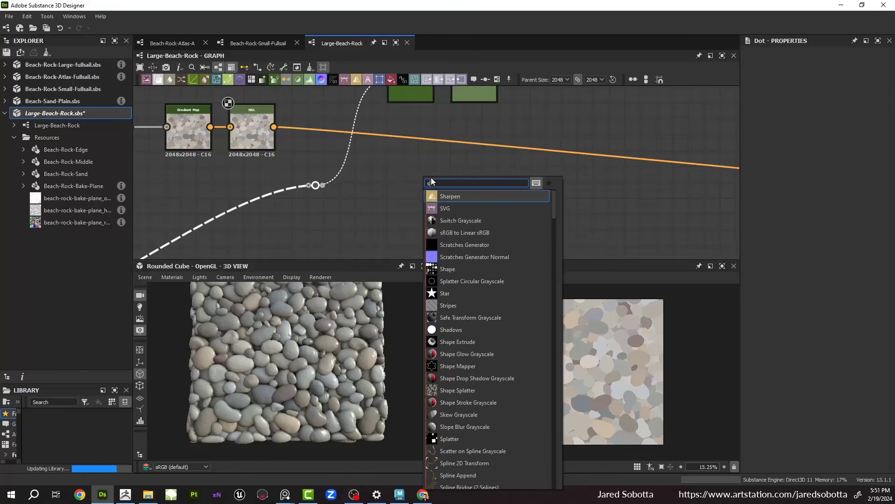
{"action": "type", "text": "histo"}
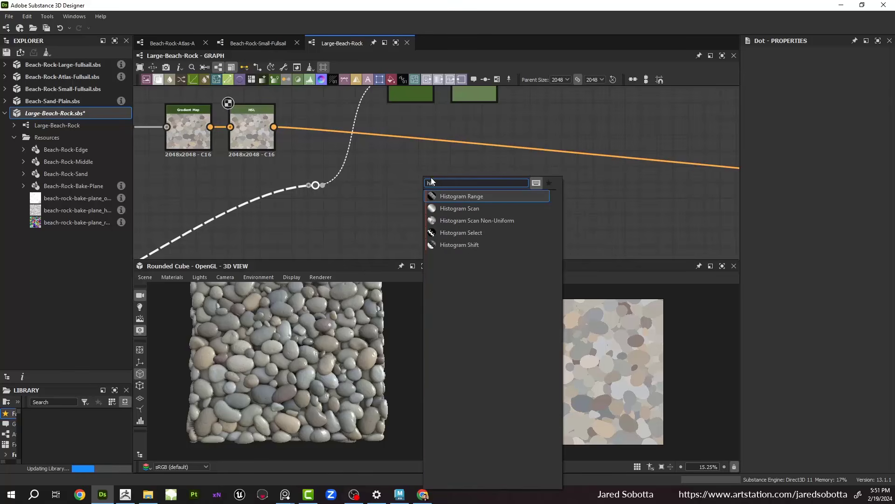
{"action": "key", "text": "Down"}
{"action": "key", "text": "Return"}
Step: Set the Histogram Scan's Position to 0.76 and shift the node slightly closer to the random-color-a portal
{"action": "middle_click_drag", "start_coordinate": [341, 195], "coordinate": [352, 241]}
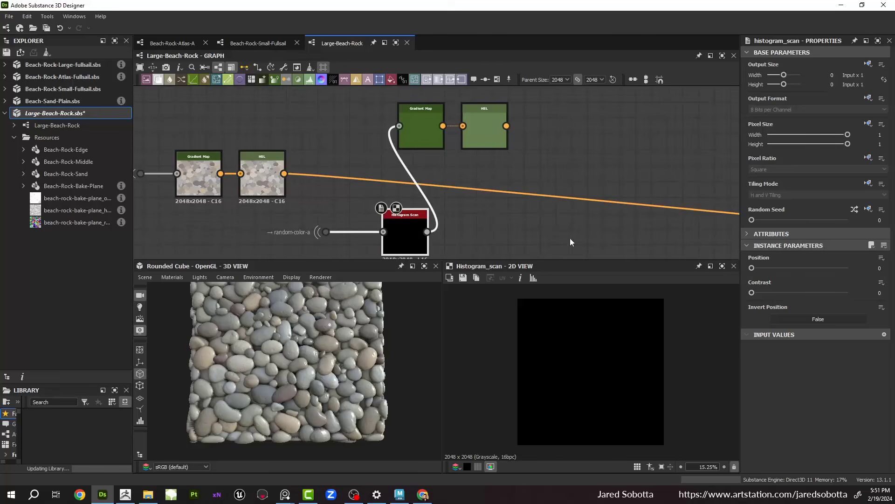
{"action": "left_click_drag", "start_coordinate": [815, 271], "coordinate": [826, 274]}
{"action": "left_click_drag", "start_coordinate": [405, 238], "coordinate": [390, 243]}
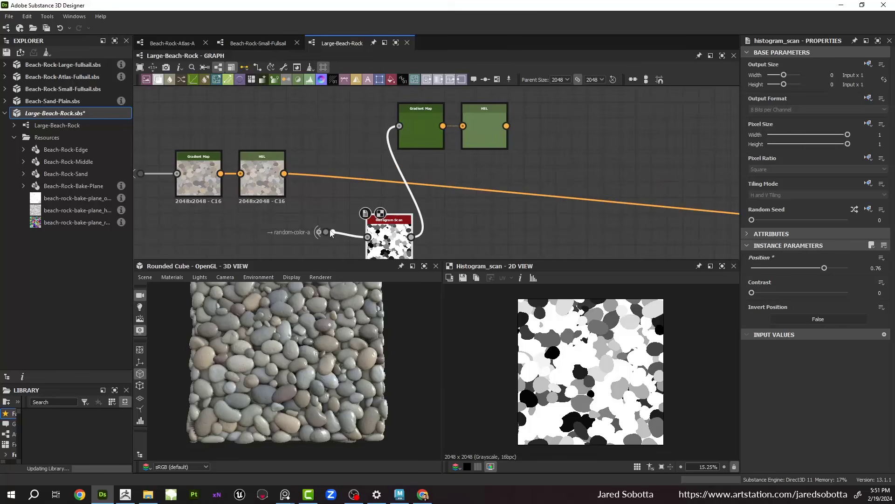
Step: Reroute the random-color-a portal straight into the copied Gradient Map, preview that map, and move the Histogram Scan slightly farther from the portal
{"action": "left_click_drag", "start_coordinate": [326, 232], "coordinate": [416, 136]}
{"action": "double_click", "coordinate": [421, 134]}
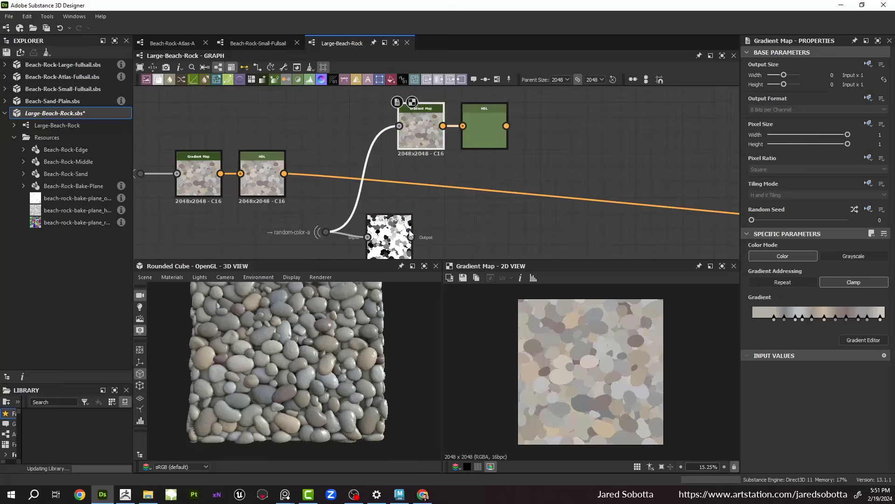
{"action": "middle_click_drag", "start_coordinate": [398, 217], "coordinate": [351, 163]}
{"action": "scroll", "coordinate": [351, 163], "scroll_direction": "down", "scroll_amount": 1}
{"action": "left_click_drag", "start_coordinate": [340, 195], "coordinate": [367, 195]}
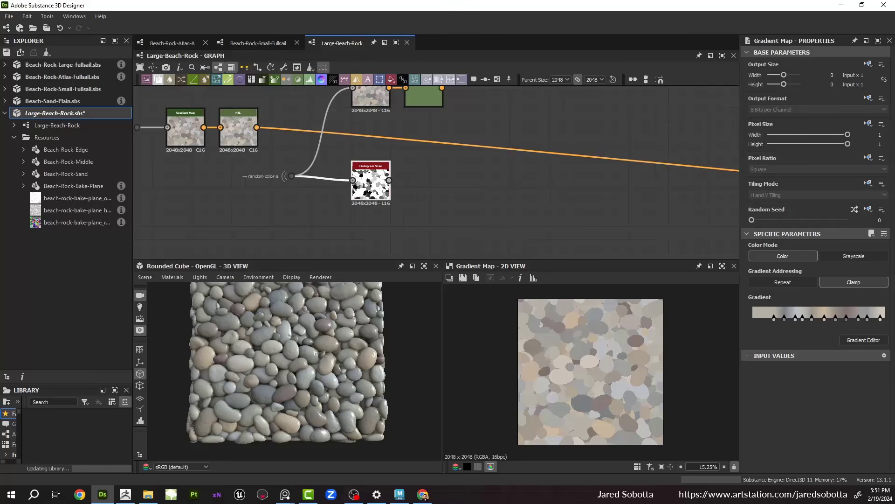
Step: With the copied Gradient Map selected, switch to the reference image board and frame the photo of mixed tan and grey rocks
{"action": "middle_click_drag", "start_coordinate": [401, 148], "coordinate": [401, 206]}
{"action": "left_click", "coordinate": [376, 146]}
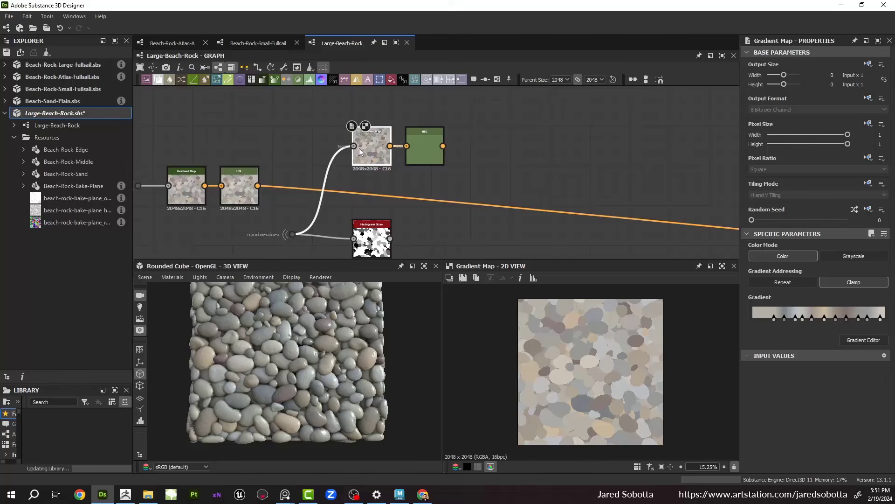
{"action": "left_click", "coordinate": [285, 494]}
{"action": "right_click_drag", "start_coordinate": [290, 308], "coordinate": [158, 272]}
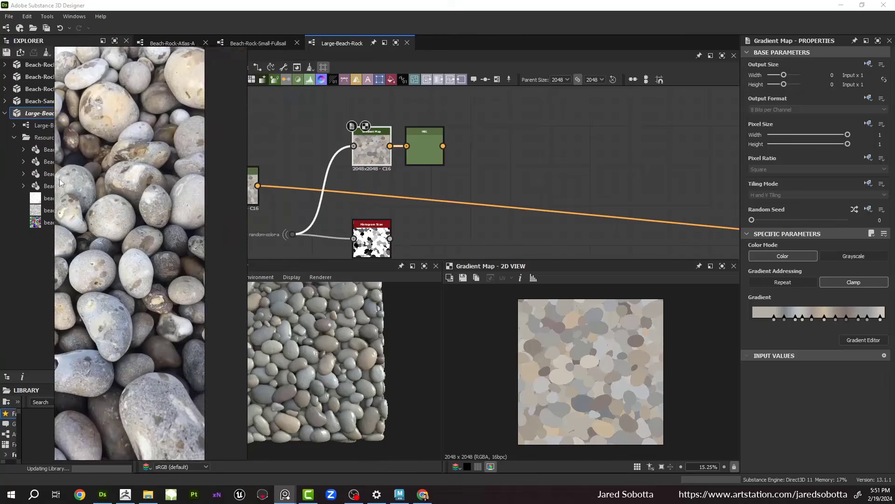
{"action": "scroll", "coordinate": [160, 269], "scroll_direction": "down", "scroll_amount": 4}
{"action": "middle_click_drag", "start_coordinate": [151, 174], "coordinate": [121, 252]}
{"action": "scroll", "coordinate": [159, 194], "scroll_direction": "up", "scroll_amount": 3}
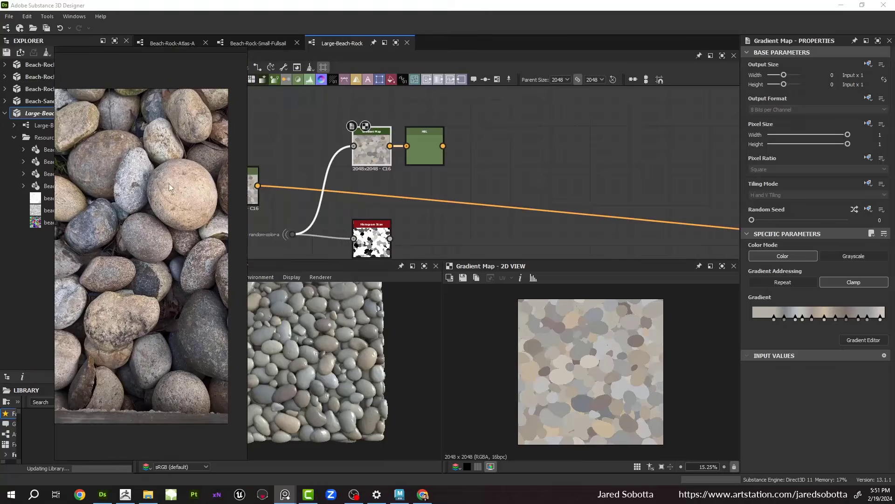
Step: Pick a new gradient for the copied Gradient Map from the round tan rock in the reference photo
{"action": "left_click", "coordinate": [382, 150]}
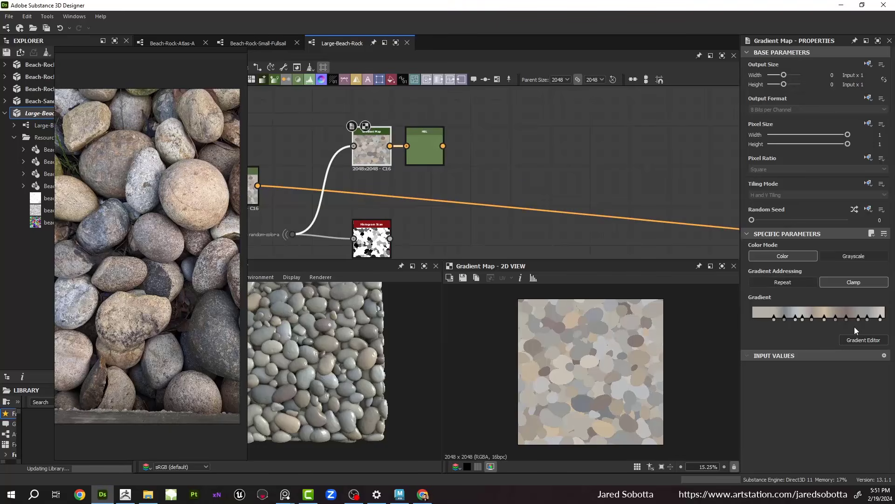
{"action": "left_click", "coordinate": [860, 340]}
{"action": "left_click", "coordinate": [646, 384]}
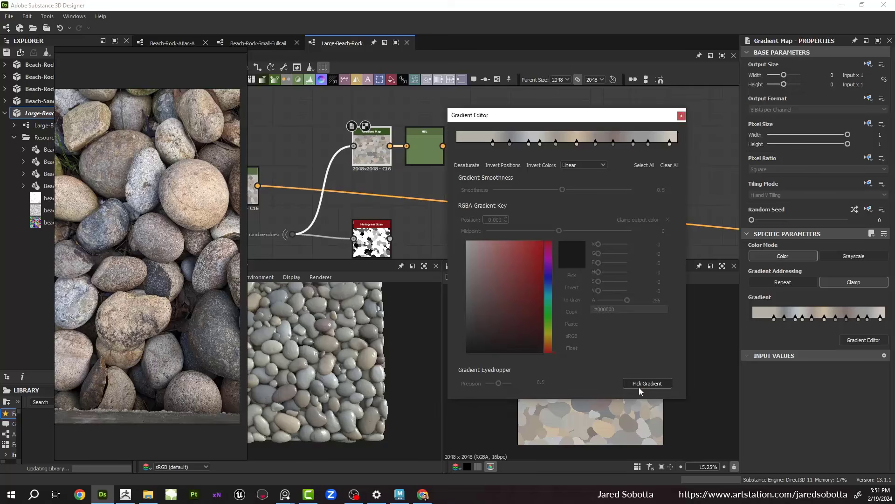
{"action": "left_click_drag", "start_coordinate": [190, 189], "coordinate": [190, 196]}
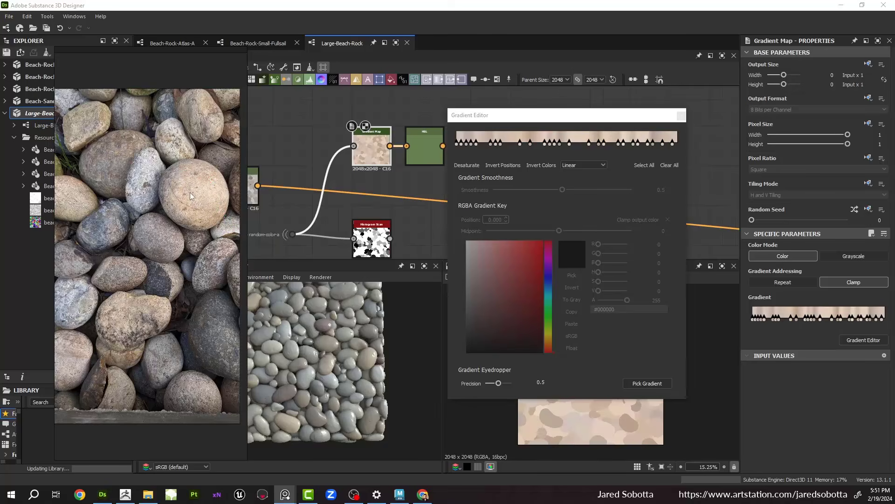
{"action": "left_click", "coordinate": [682, 116]}
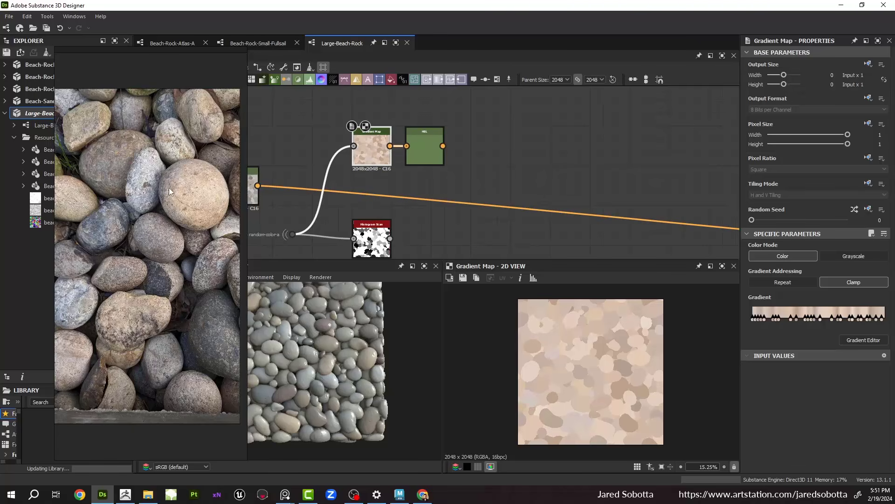
Step: Replace the copied Gradient Map's gradient with colors picked across the large brown rock in the reference photo
{"action": "left_click_drag", "start_coordinate": [169, 187], "coordinate": [178, 189]}
{"action": "left_click", "coordinate": [859, 343]}
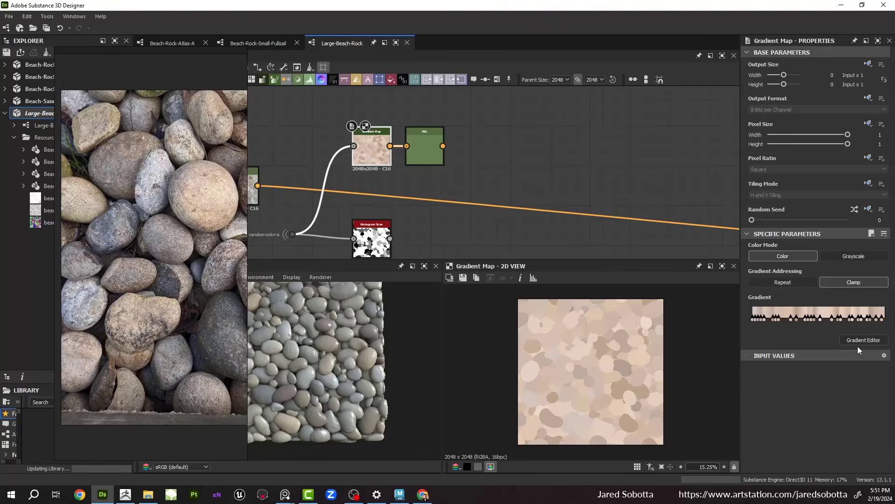
{"action": "left_click", "coordinate": [665, 384]}
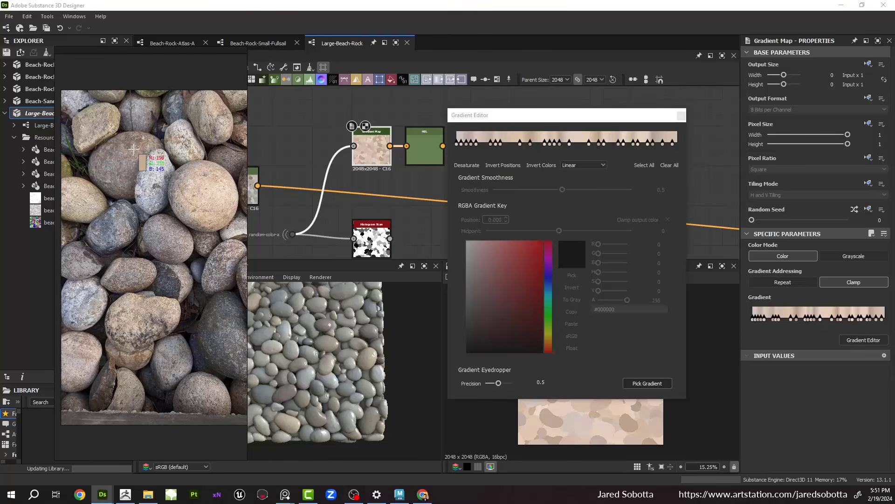
{"action": "left_click_drag", "start_coordinate": [134, 150], "coordinate": [154, 150]}
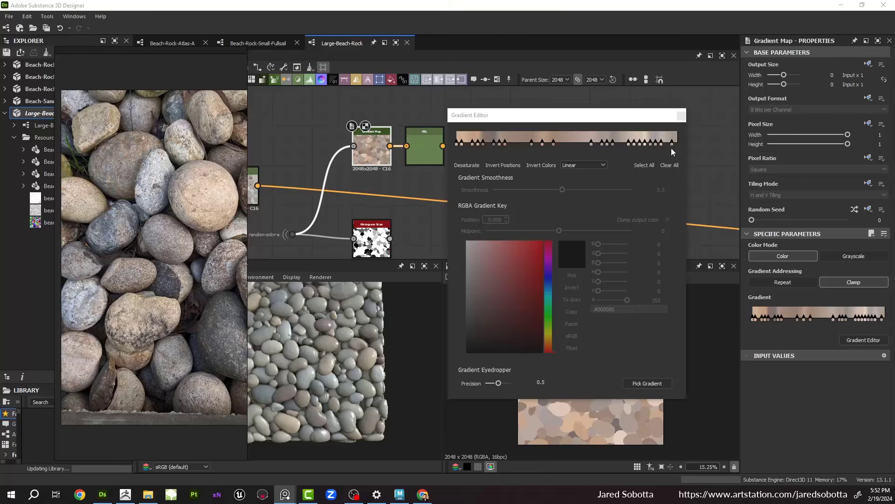
{"action": "left_click", "coordinate": [682, 116]}
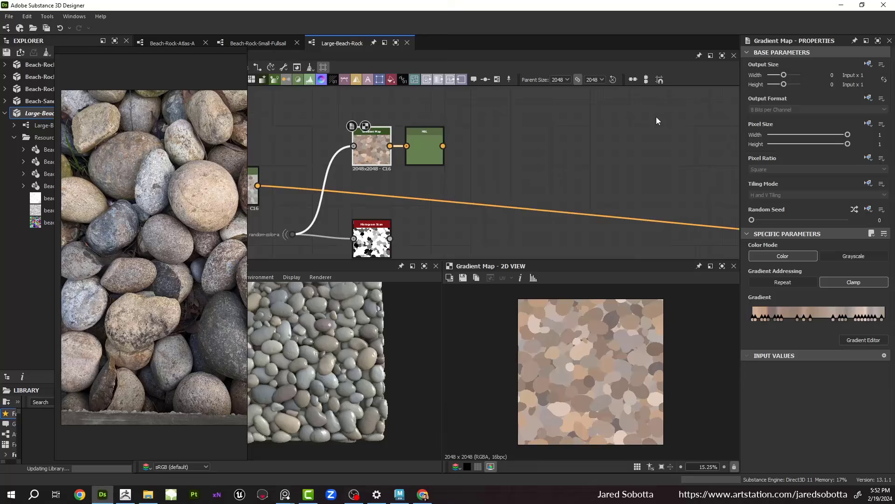
Step: Set the copied HSL node's Saturation to 0.46, try a Lightness of 0.54, and undo that Lightness change
{"action": "left_click", "coordinate": [424, 149]}
{"action": "mouse_move", "coordinate": [801, 306]}
{"action": "left_mouse_down"}
{"action": "mouse_move", "coordinate": [794, 282]}
{"action": "mouse_move", "coordinate": [803, 307]}
{"action": "left_mouse_up"}
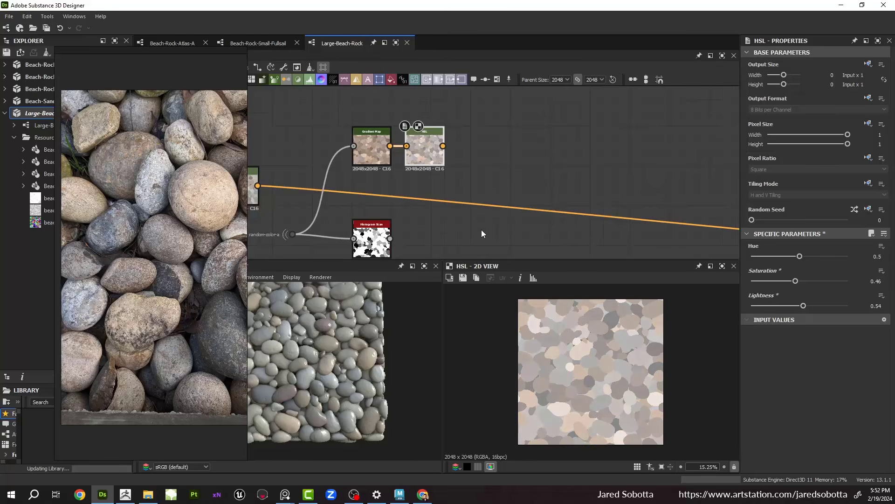
{"action": "key", "text": "ctrl+z"}
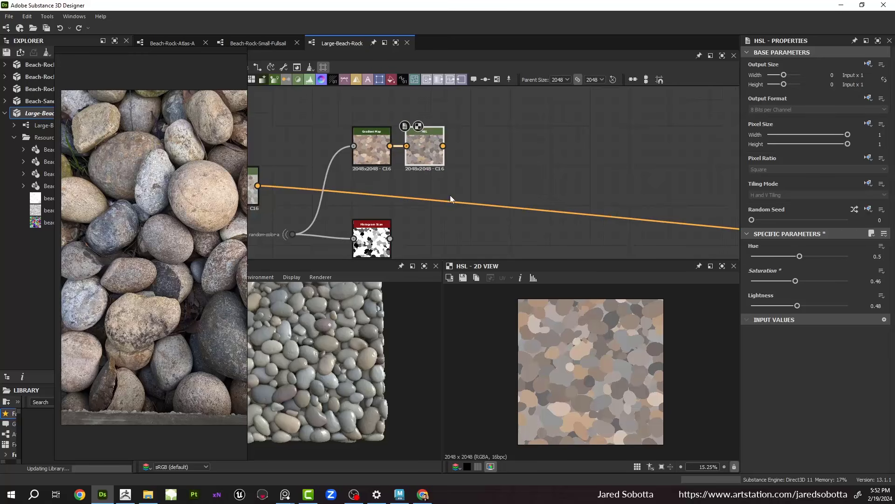
Step: Thin out the color keys near the start of the copied Gradient Map's gradient and set the connected HSL node's Hue to 0.495
{"action": "left_click", "coordinate": [386, 159]}
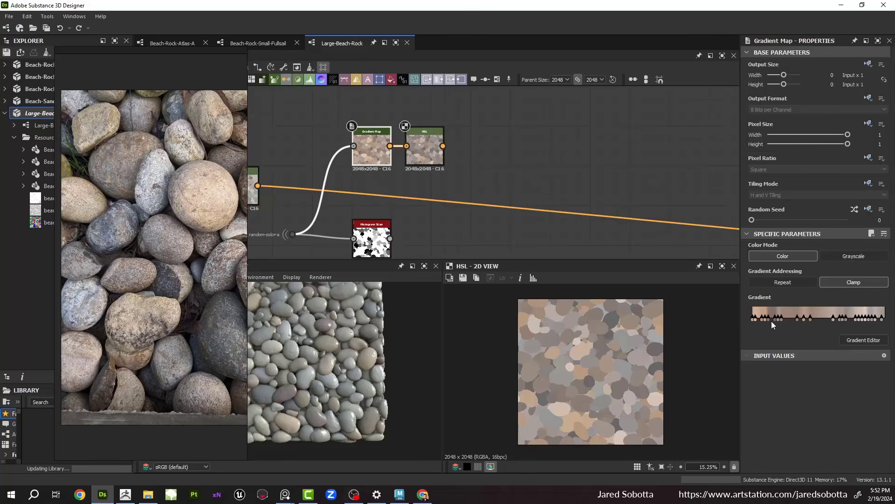
{"action": "left_click_drag", "start_coordinate": [775, 319], "coordinate": [766, 319]}
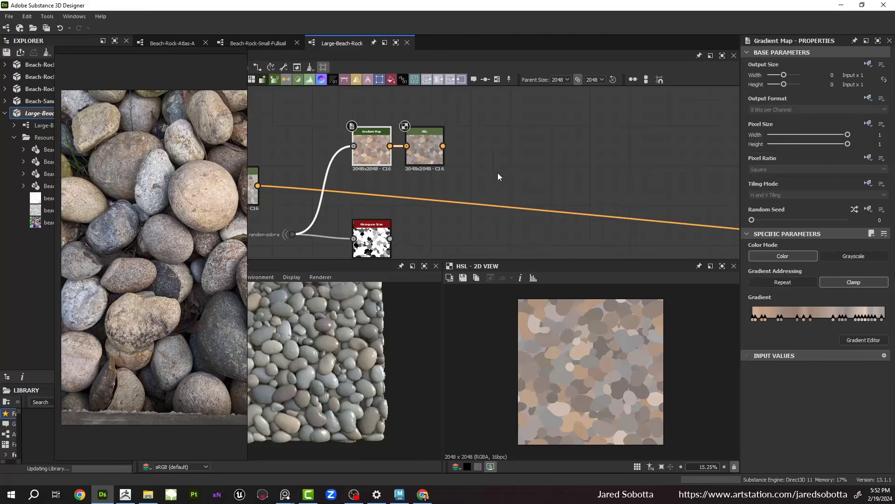
{"action": "left_click", "coordinate": [425, 148]}
{"action": "left_click_drag", "start_coordinate": [799, 259], "coordinate": [799, 258]}
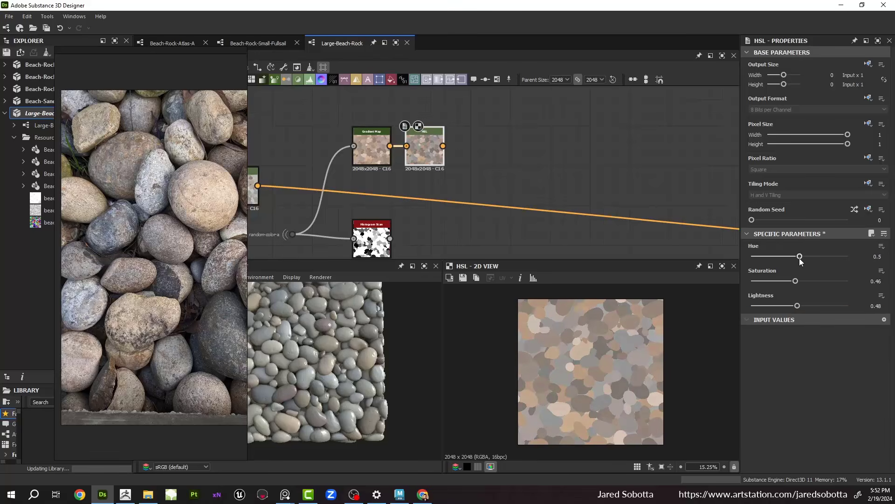
{"action": "left_click", "coordinate": [873, 256]}
{"action": "type", "text": "0.495"}
{"action": "key", "text": "Return"}
Step: Add a Histogram Shift node below the Histogram Scan and connect the random-color-a portal to its input
{"action": "middle_click_drag", "start_coordinate": [356, 246], "coordinate": [366, 202]}
{"action": "left_click", "coordinate": [376, 208]}
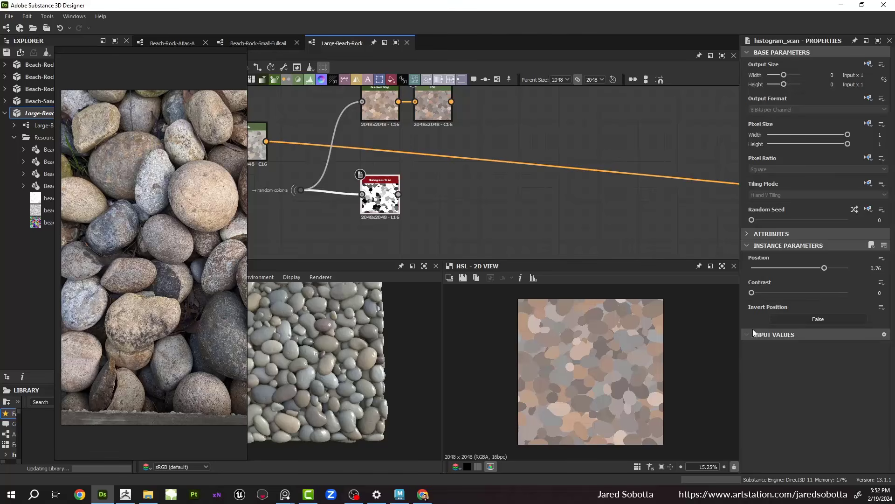
{"action": "middle_click_drag", "start_coordinate": [540, 215], "coordinate": [609, 192]}
{"action": "scroll", "coordinate": [452, 218], "scroll_direction": "up", "scroll_amount": 1}
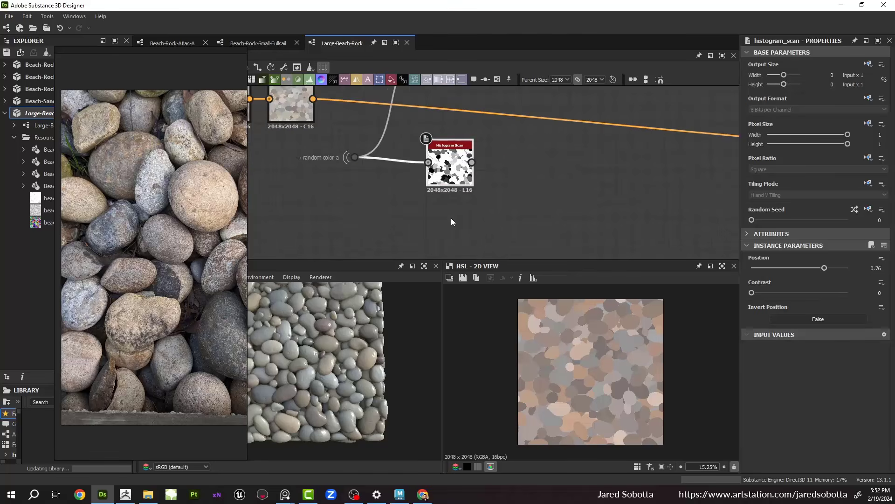
{"action": "left_click", "coordinate": [440, 230]}
{"action": "key", "text": "space"}
{"action": "type", "text": "hist"}
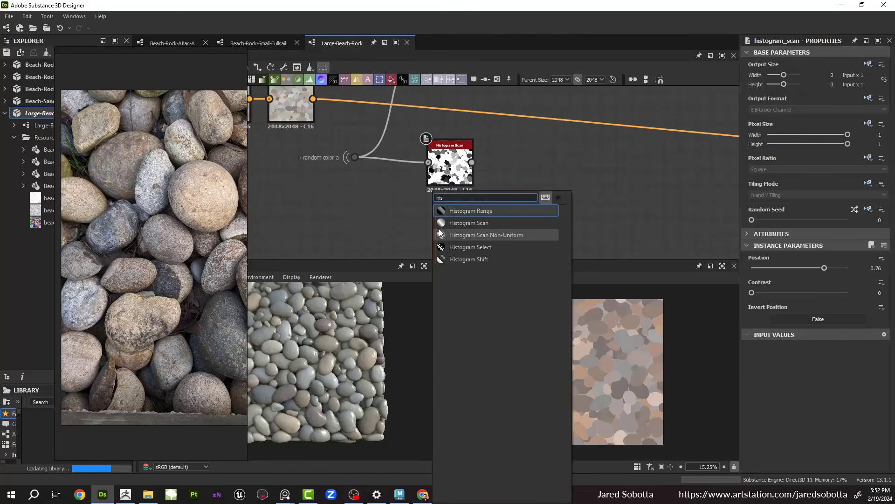
{"action": "key", "text": "Down"}
{"action": "key", "text": "Down"}
{"action": "key", "text": "Down"}
{"action": "key", "text": "Down"}
{"action": "key", "text": "Return"}
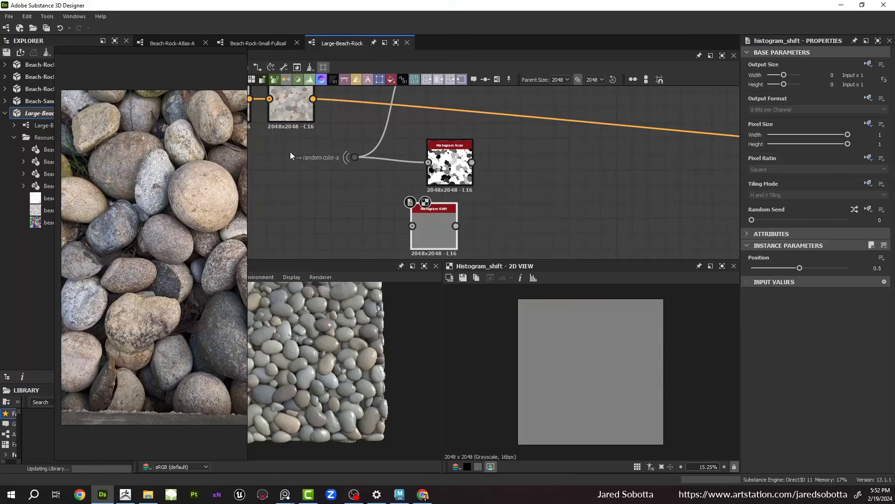
{"action": "left_click_drag", "start_coordinate": [358, 157], "coordinate": [413, 226]}
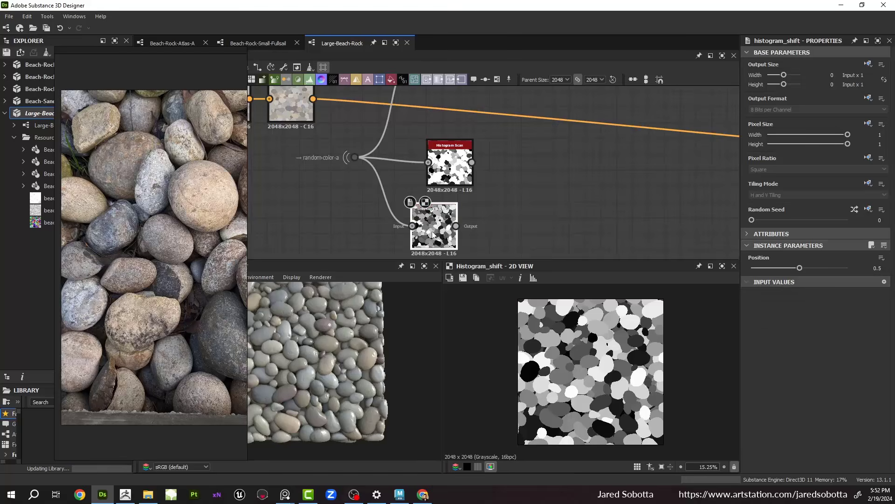
Step: Set the Histogram Scan's Position to 0.5 and compare its output with the Histogram Shift's output
{"action": "left_click", "coordinate": [449, 158]}
{"action": "left_click_drag", "start_coordinate": [881, 269], "coordinate": [825, 244]}
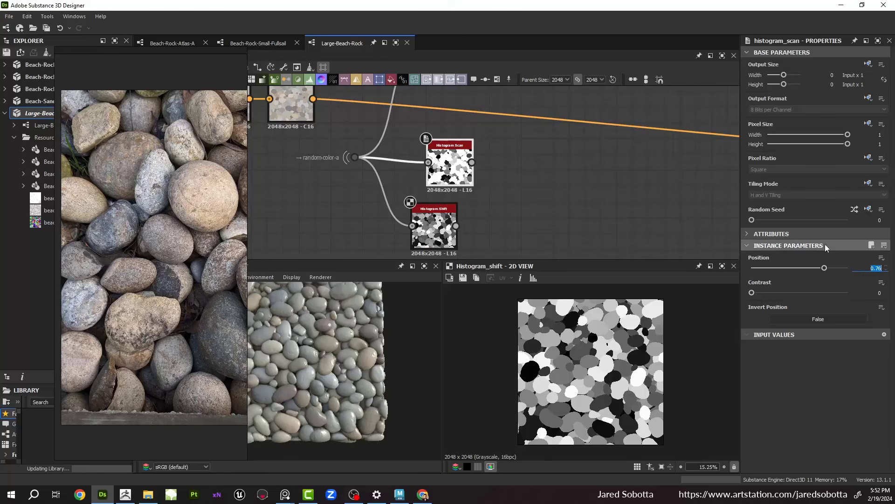
{"action": "type", "text": "0.5"}
{"action": "key", "text": "Return"}
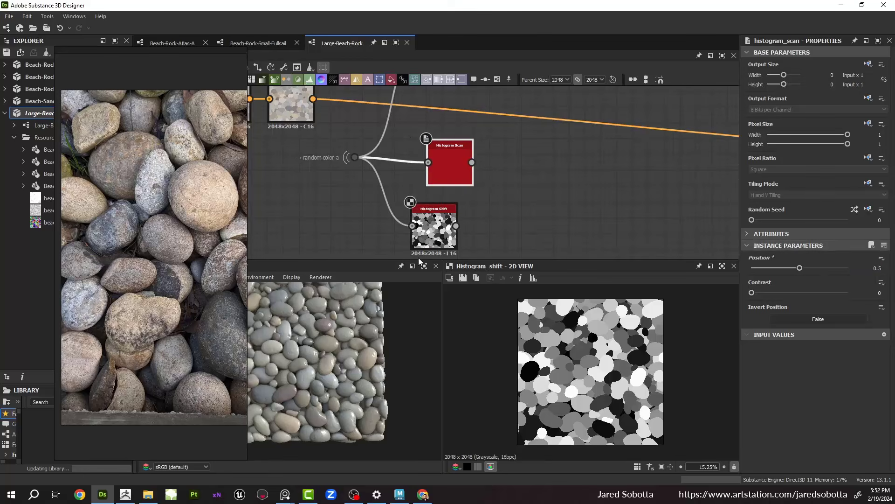
{"action": "double_click", "coordinate": [431, 226]}
{"action": "double_click", "coordinate": [440, 166]}
{"action": "double_click", "coordinate": [434, 225]}
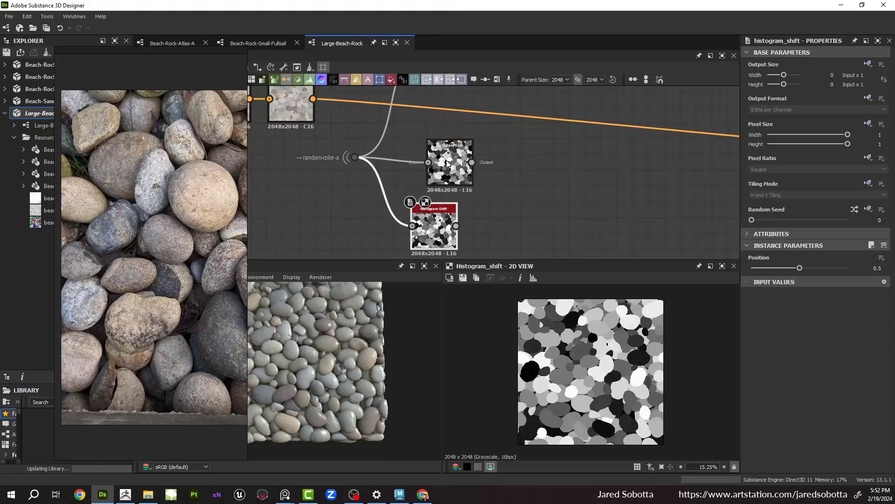
Step: Feed the Histogram Shift into the Histogram Scan and arrange the two nodes side by side after the random-color-a portal
{"action": "left_click_drag", "start_coordinate": [464, 177], "coordinate": [535, 161]}
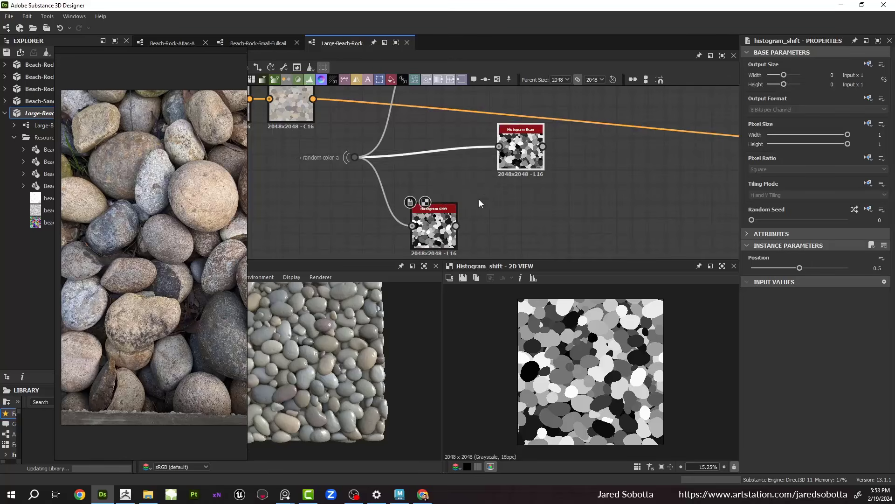
{"action": "left_click_drag", "start_coordinate": [451, 223], "coordinate": [499, 146]}
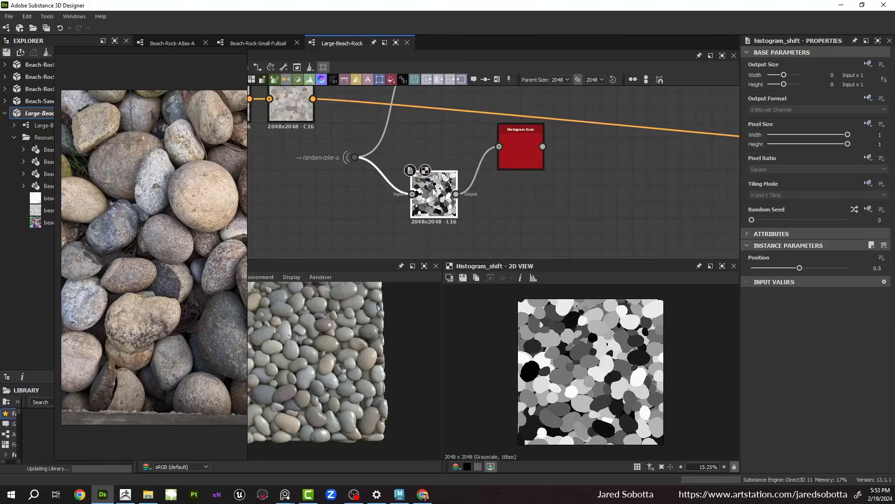
{"action": "left_click_drag", "start_coordinate": [434, 190], "coordinate": [434, 158]}
{"action": "left_click_drag", "start_coordinate": [536, 157], "coordinate": [529, 158]}
Step: Set the Histogram Scan's Contrast to 1 and Position to 0.68, and move the node slightly lower in the graph
{"action": "double_click", "coordinate": [533, 149]}
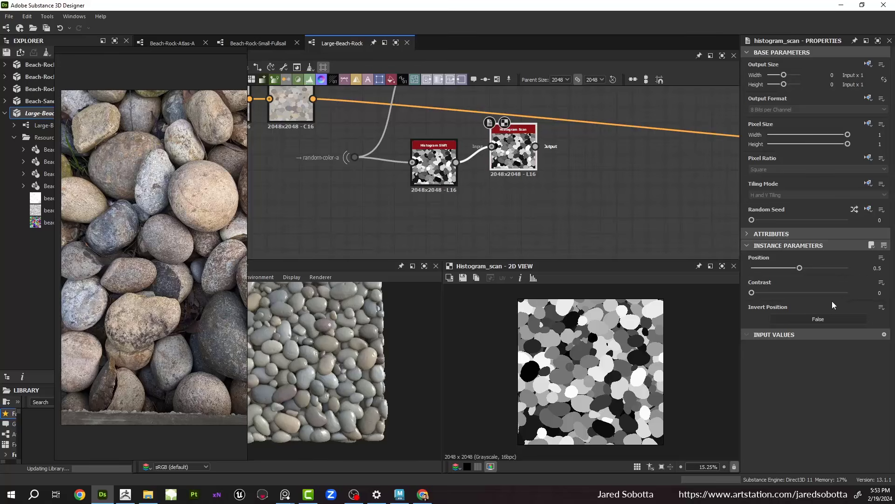
{"action": "left_click_drag", "start_coordinate": [832, 292], "coordinate": [850, 293]}
{"action": "mouse_move", "coordinate": [805, 270]}
{"action": "left_mouse_down"}
{"action": "mouse_move", "coordinate": [824, 271]}
{"action": "mouse_move", "coordinate": [817, 270]}
{"action": "left_mouse_up"}
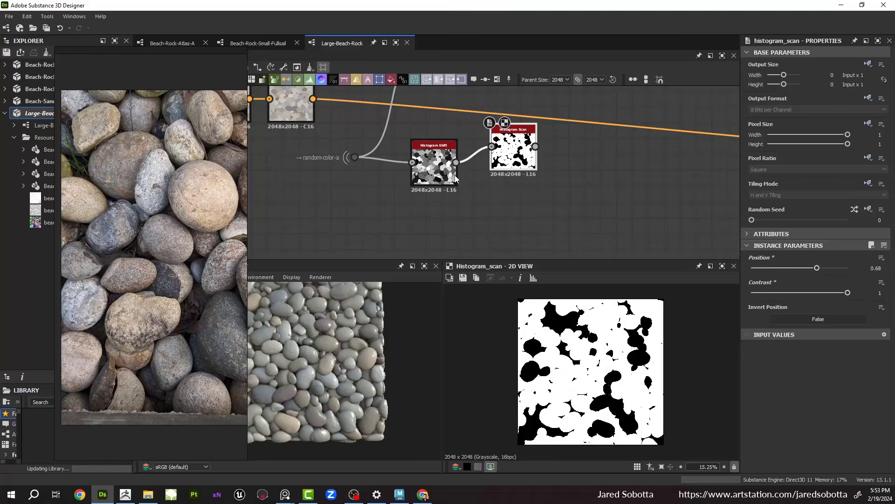
{"action": "scroll", "coordinate": [343, 127], "scroll_direction": "down", "scroll_amount": 3}
{"action": "middle_click_drag", "start_coordinate": [478, 109], "coordinate": [478, 161]}
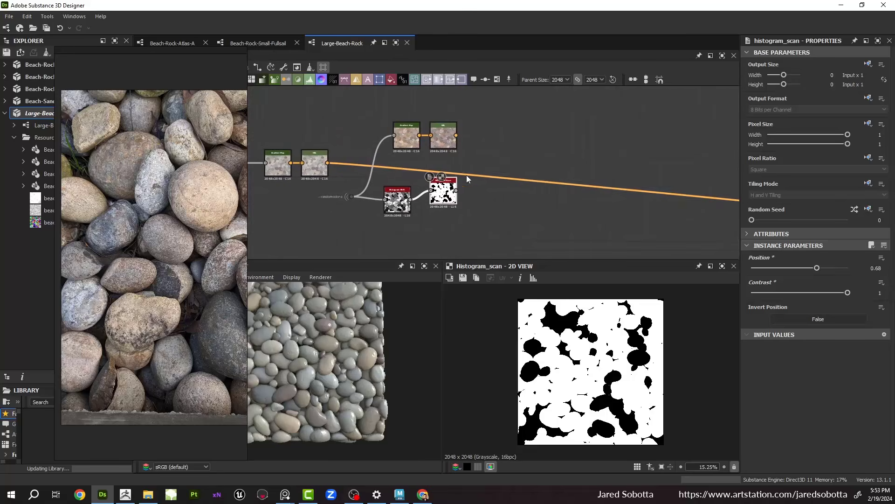
{"action": "left_click_drag", "start_coordinate": [442, 191], "coordinate": [442, 203]}
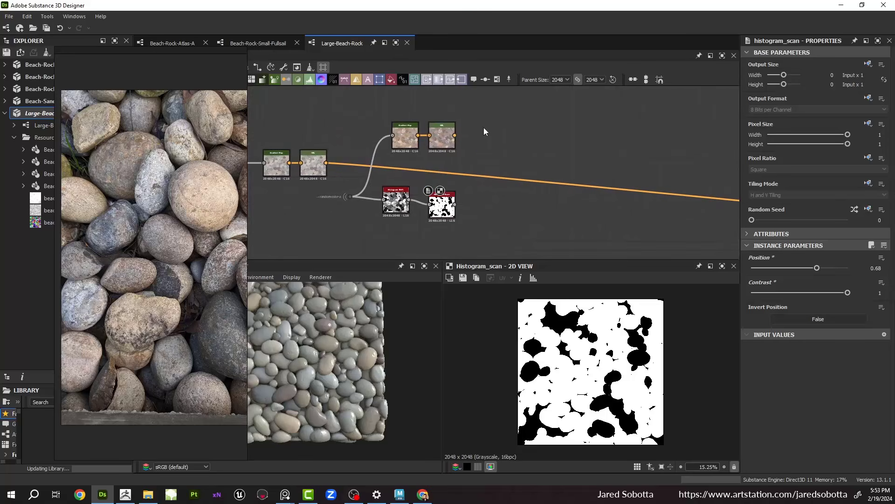
Step: Add a Blend node with the Histogram Scan as its opacity mask and the copied HSL as its foreground
{"action": "key", "text": "space"}
{"action": "type", "text": "b"}
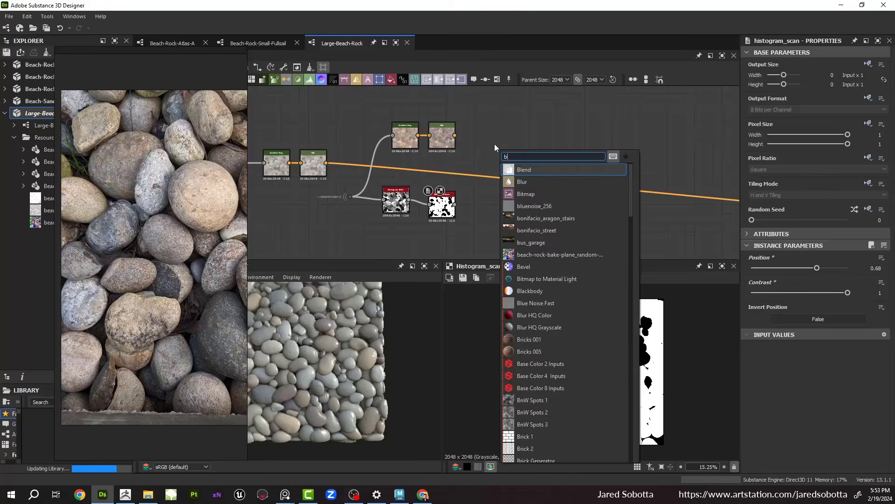
{"action": "key", "text": "Return"}
{"action": "scroll", "coordinate": [495, 148], "scroll_direction": "up", "scroll_amount": 2}
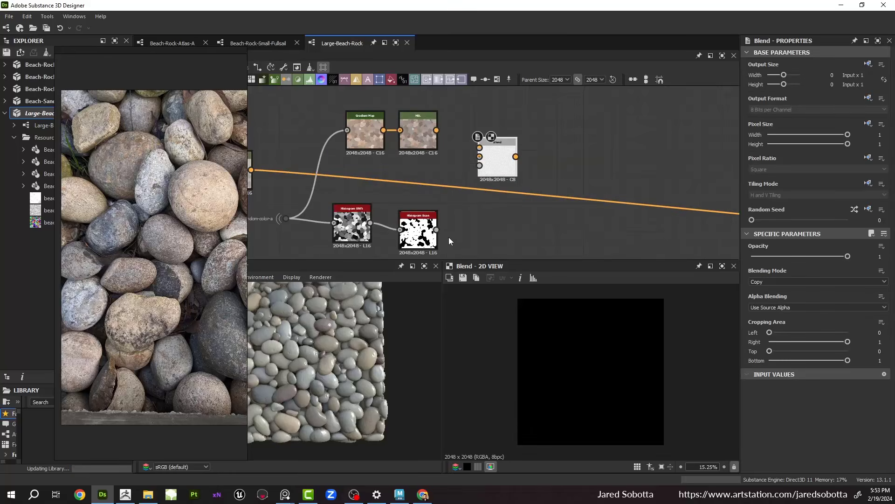
{"action": "left_click_drag", "start_coordinate": [464, 194], "coordinate": [479, 165]}
{"action": "left_click_drag", "start_coordinate": [436, 131], "coordinate": [480, 148]}
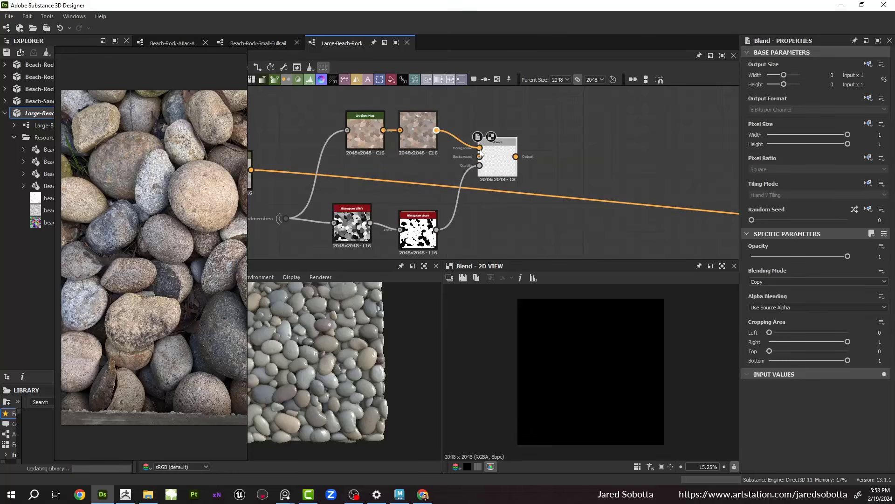
Step: Connect the original HSL as the Blend's background and set the mask's Histogram Scan Position to 0.43
{"action": "middle_click_drag", "start_coordinate": [298, 173], "coordinate": [345, 175]}
{"action": "left_click_drag", "start_coordinate": [299, 172], "coordinate": [527, 159]}
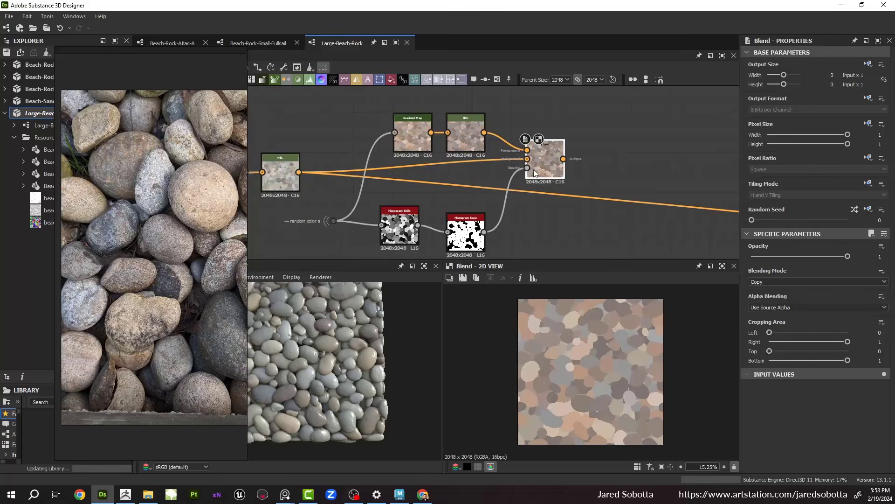
{"action": "left_click", "coordinate": [466, 234]}
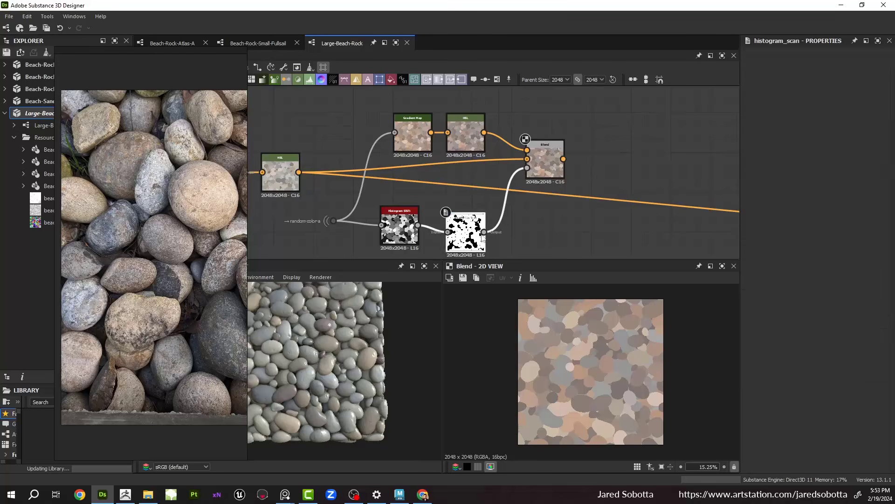
{"action": "left_click_drag", "start_coordinate": [819, 269], "coordinate": [793, 278]}
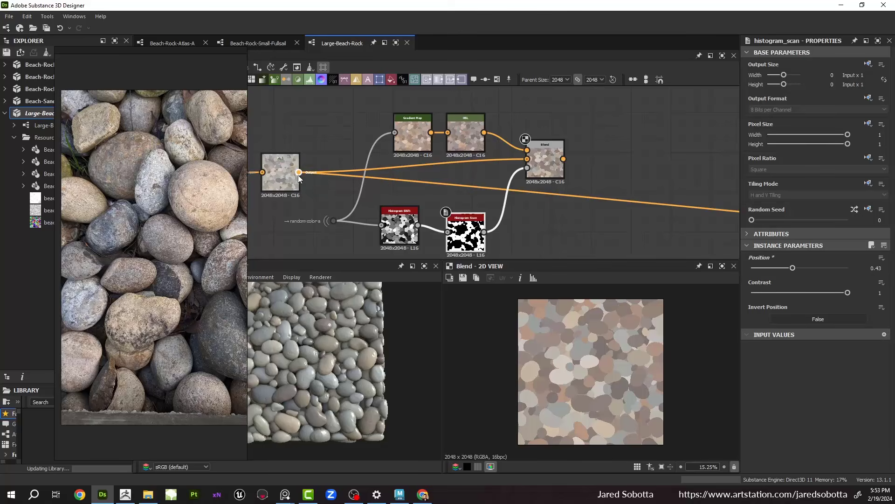
Step: Check the Main Ref photo, reroute the original HSL's downstream connection to the Blend's output, and inspect the rocks in the 3D view
{"action": "middle_click_drag", "start_coordinate": [159, 186], "coordinate": [455, 181]}
{"action": "scroll", "coordinate": [189, 257], "scroll_direction": "down", "scroll_amount": 5}
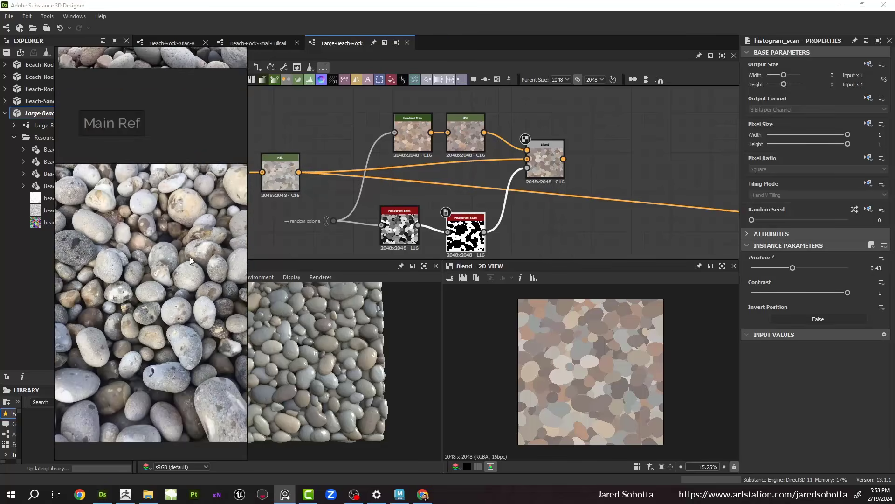
{"action": "right_click_drag", "start_coordinate": [181, 251], "coordinate": [0, 252]}
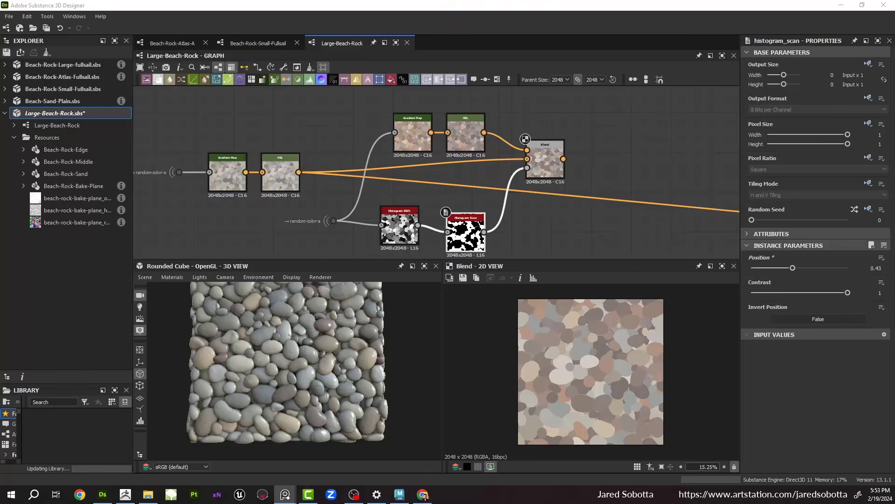
{"action": "left_click", "coordinate": [537, 177]}
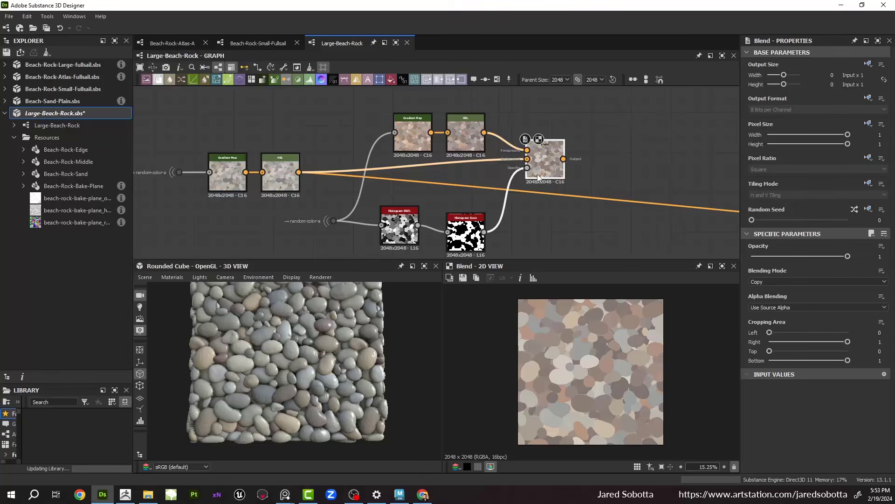
{"action": "left_click_drag", "start_coordinate": [298, 172], "coordinate": [527, 159], "text": "shift"}
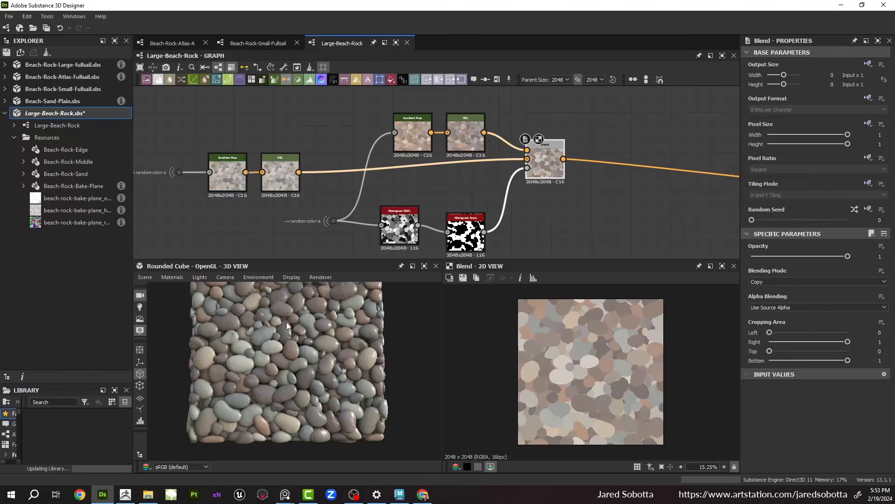
{"action": "scroll", "coordinate": [325, 368], "scroll_direction": "down", "scroll_amount": 3}
{"action": "mouse_move", "coordinate": [325, 369]}
{"action": "left_mouse_down"}
{"action": "mouse_move", "coordinate": [338, 370]}
{"action": "mouse_move", "coordinate": [321, 371]}
{"action": "left_mouse_up"}
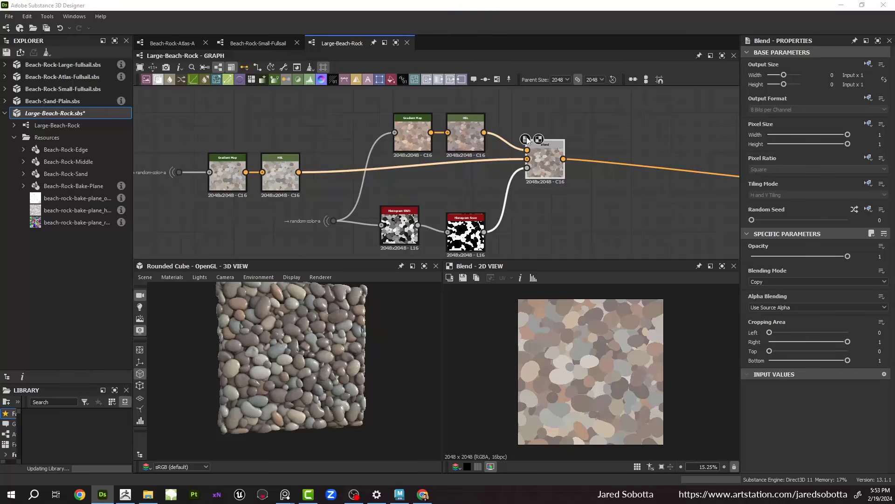
Step: Duplicate the second color variation's nodes with their mask and Blend, and connect the first Blend as the copied Blend's background
{"action": "scroll", "coordinate": [341, 135], "scroll_direction": "down", "scroll_amount": 3}
{"action": "left_click_drag", "start_coordinate": [328, 117], "coordinate": [475, 216]}
{"action": "middle_click_drag", "start_coordinate": [504, 180], "coordinate": [447, 188]}
{"action": "middle_click_drag", "start_coordinate": [485, 124], "coordinate": [448, 122]}
{"action": "key", "text": "ctrl+v"}
{"action": "left_click_drag", "start_coordinate": [432, 105], "coordinate": [395, 158]}
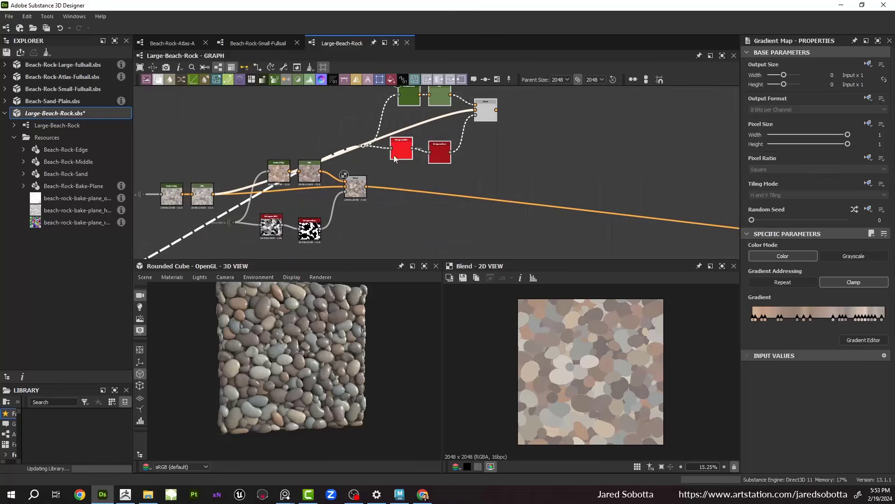
{"action": "left_click_drag", "start_coordinate": [366, 186], "coordinate": [476, 110]}
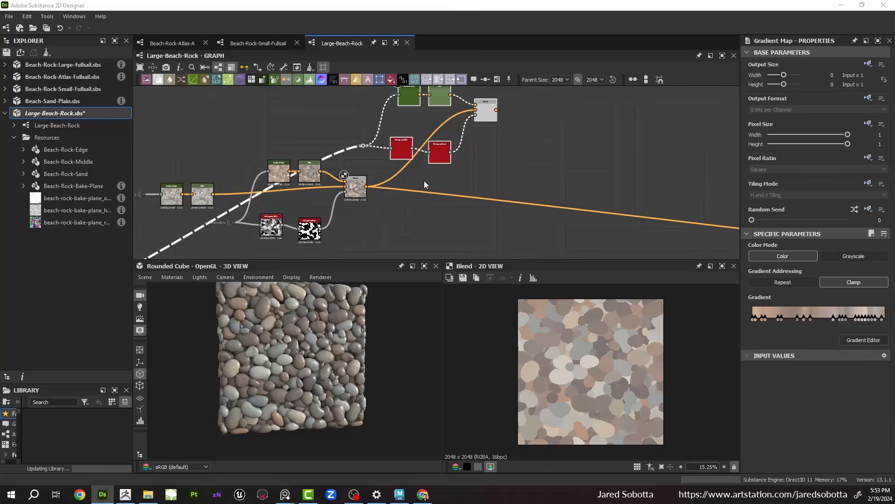
{"action": "middle_click_drag", "start_coordinate": [427, 170], "coordinate": [435, 169]}
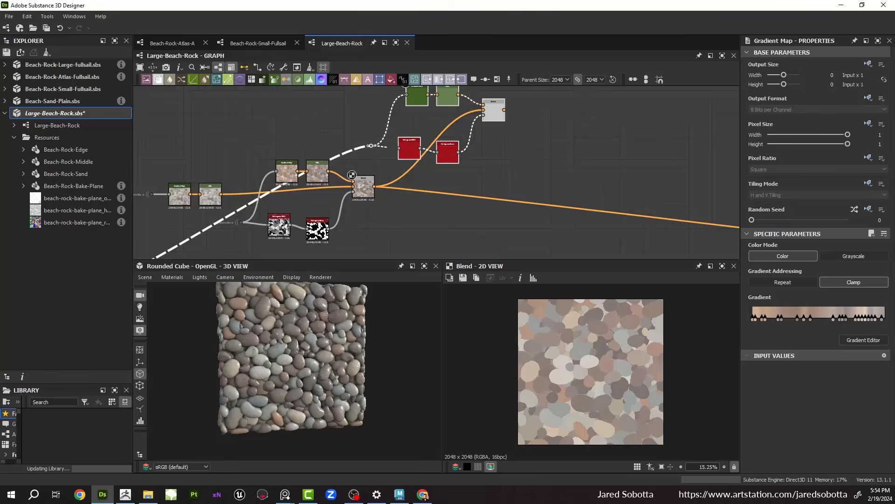
Step: Bring the reference board back beside the graph and move the copied nodes farther downstream of the first Blend
{"action": "left_click", "coordinate": [285, 495]}
{"action": "right_click_drag", "start_coordinate": [276, 190], "coordinate": [142, 190]}
{"action": "left_click", "coordinate": [342, 348]}
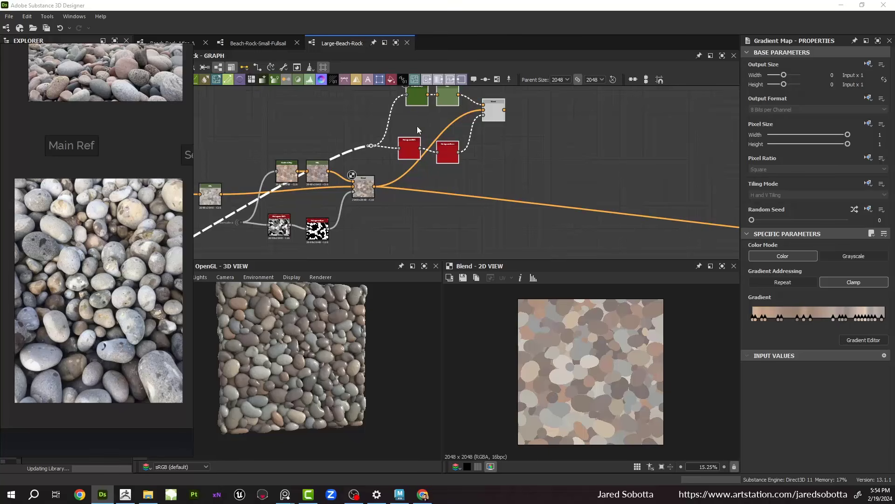
{"action": "middle_click_drag", "start_coordinate": [445, 128], "coordinate": [350, 168]}
{"action": "left_click_drag", "start_coordinate": [295, 115], "coordinate": [442, 195]}
{"action": "left_click_drag", "start_coordinate": [271, 107], "coordinate": [423, 194]}
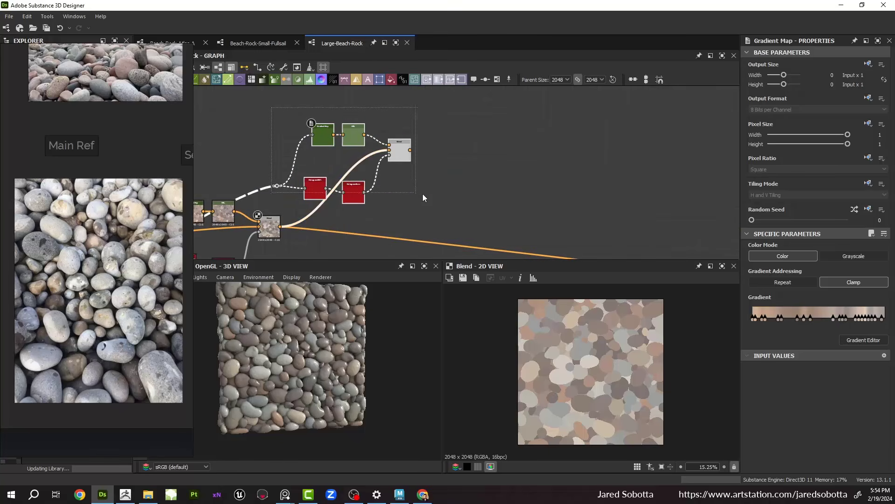
{"action": "left_click_drag", "start_coordinate": [313, 185], "coordinate": [358, 177]}
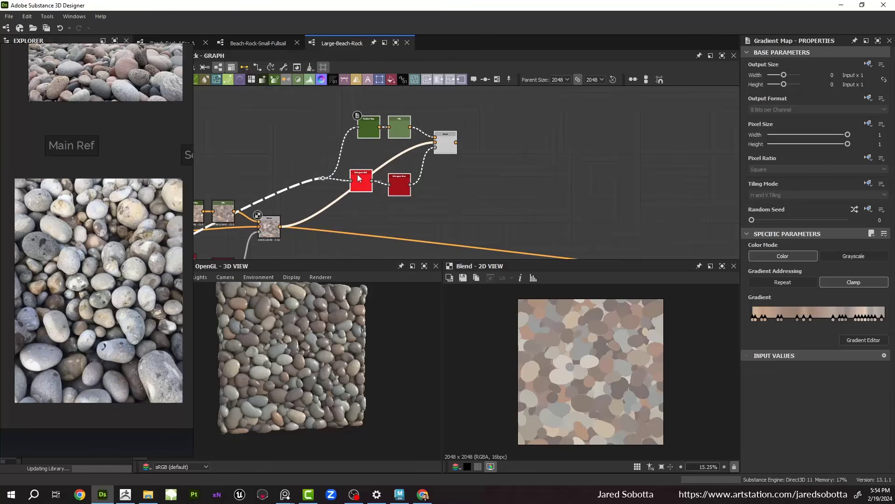
Step: Set the copied portal dot's Input Portal to random-color-c and move the dot up between the copied branches
{"action": "scroll", "coordinate": [331, 149], "scroll_direction": "up", "scroll_amount": 4}
{"action": "left_click", "coordinate": [291, 153]}
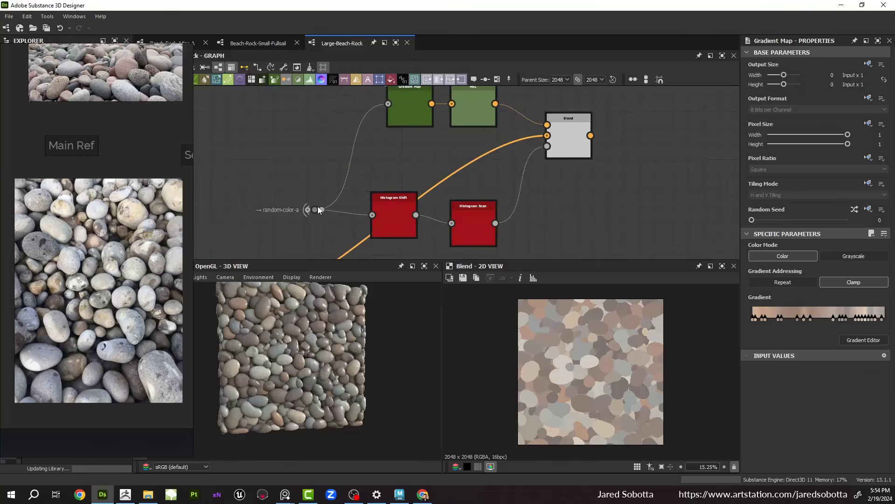
{"action": "left_click", "coordinate": [318, 209]}
{"action": "left_click", "coordinate": [803, 103]}
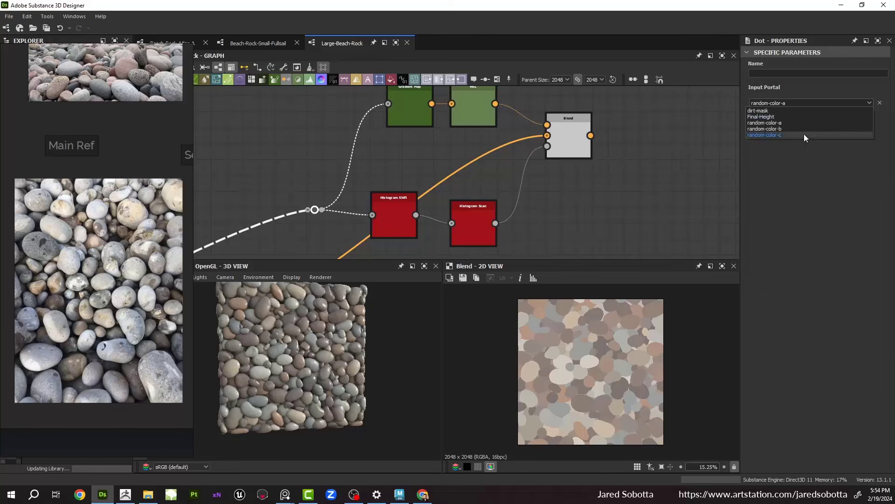
{"action": "left_click", "coordinate": [804, 135]}
{"action": "left_click_drag", "start_coordinate": [317, 210], "coordinate": [310, 166]}
Step: Move the copied Histogram Scan closer to its Histogram Shift and set its Position to 0.4
{"action": "middle_click_drag", "start_coordinate": [408, 166], "coordinate": [312, 168]}
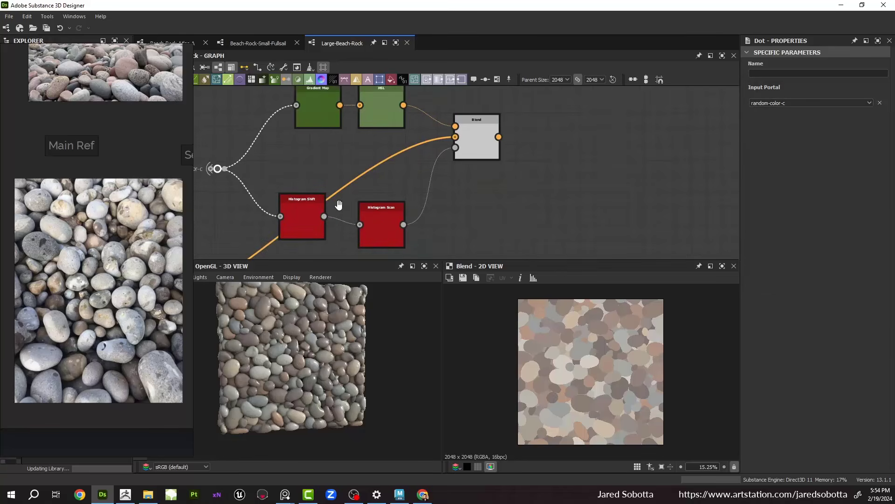
{"action": "left_click", "coordinate": [301, 210]}
{"action": "left_click", "coordinate": [382, 232]}
{"action": "left_click_drag", "start_coordinate": [382, 232], "coordinate": [375, 216]}
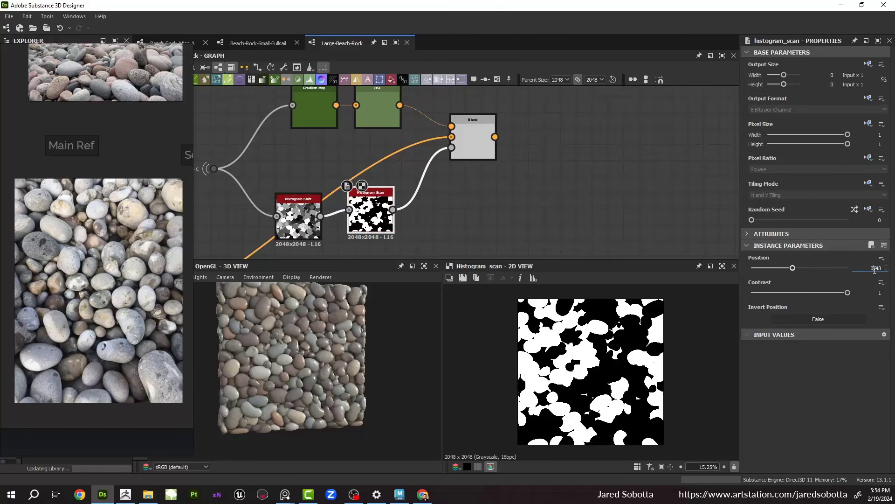
{"action": "type", "text": "0.5"}
{"action": "key", "text": "Return"}
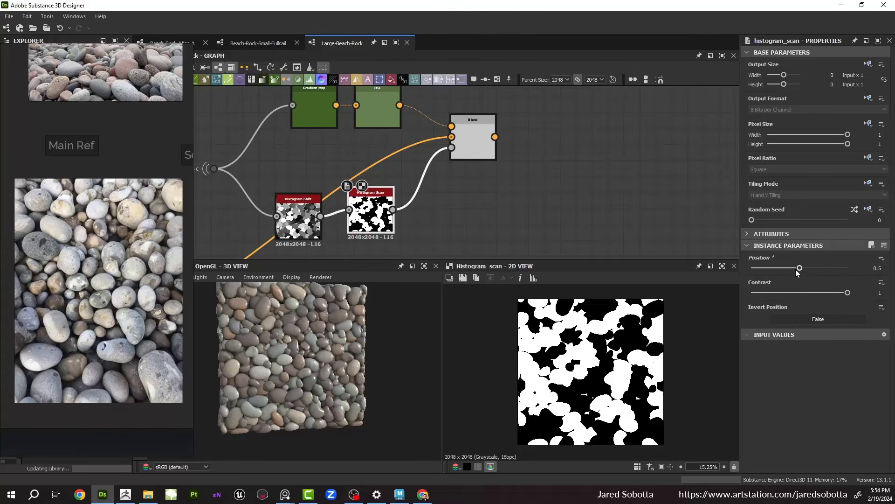
{"action": "left_click_drag", "start_coordinate": [799, 268], "coordinate": [790, 273]}
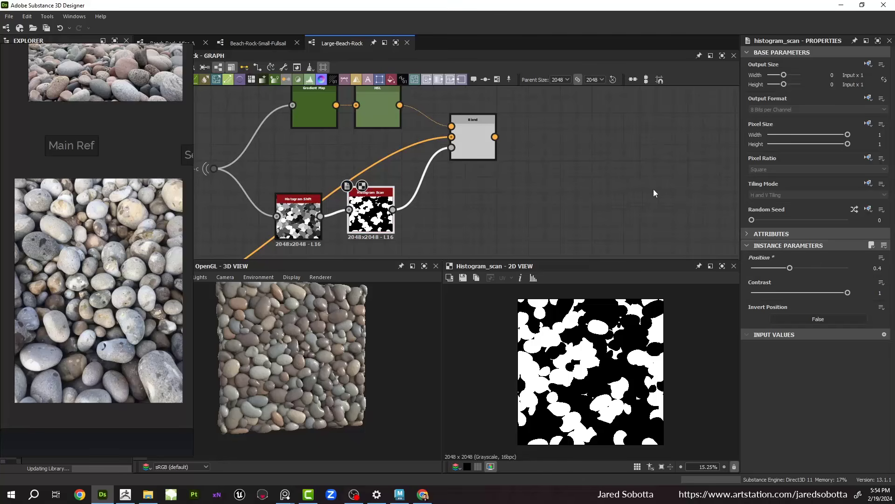
{"action": "mouse_move", "coordinate": [790, 269]}
{"action": "left_mouse_down"}
{"action": "mouse_move", "coordinate": [746, 275]}
{"action": "mouse_move", "coordinate": [780, 279]}
{"action": "left_mouse_up"}
{"action": "key", "text": "ctrl+z"}
Step: Resample the copied Gradient Map's gradient from the blue-grey rock in the secondary reference photo
{"action": "middle_click_drag", "start_coordinate": [353, 164], "coordinate": [343, 186]}
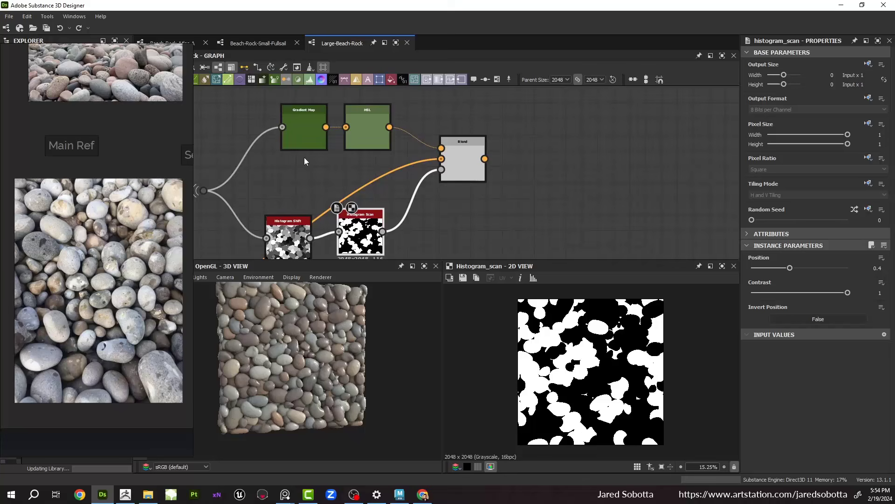
{"action": "left_click", "coordinate": [67, 152]}
{"action": "double_click", "coordinate": [321, 132]}
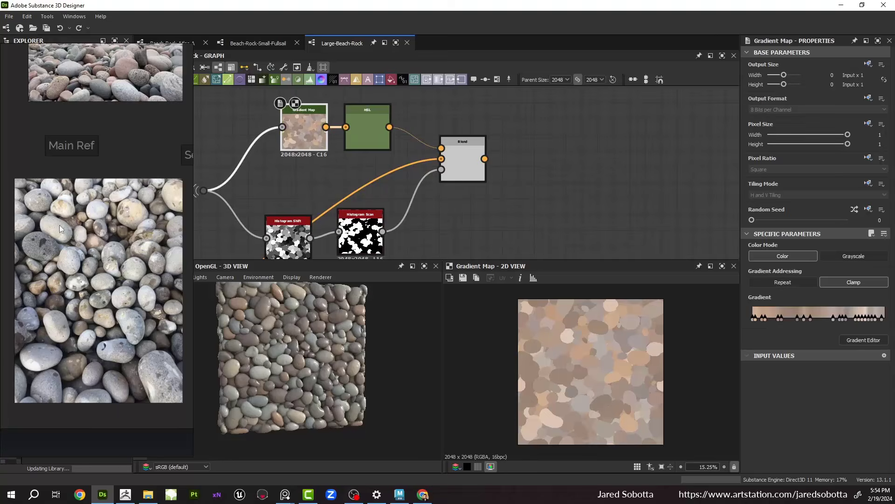
{"action": "scroll", "coordinate": [78, 266], "scroll_direction": "down", "scroll_amount": 2}
{"action": "middle_click_drag", "start_coordinate": [78, 266], "coordinate": [25, 253]}
{"action": "scroll", "coordinate": [144, 228], "scroll_direction": "up", "scroll_amount": 5}
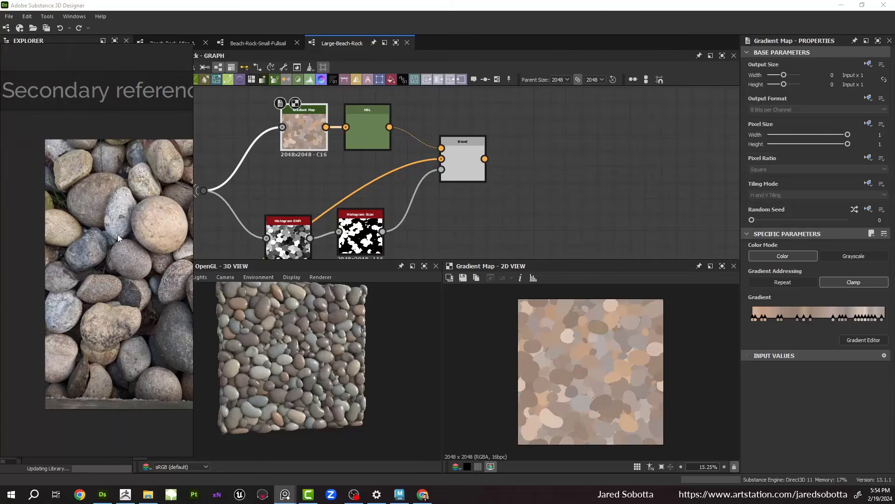
{"action": "scroll", "coordinate": [87, 250], "scroll_direction": "up", "scroll_amount": 2}
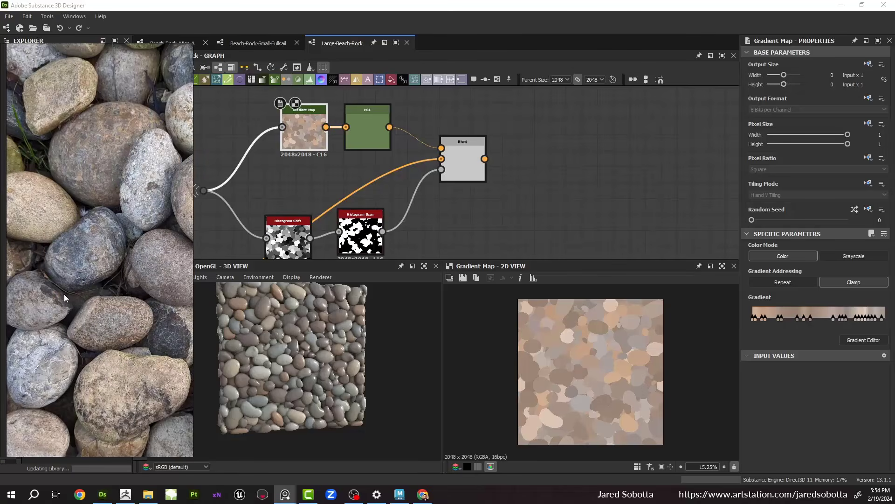
{"action": "scroll", "coordinate": [63, 294], "scroll_direction": "up", "scroll_amount": 3}
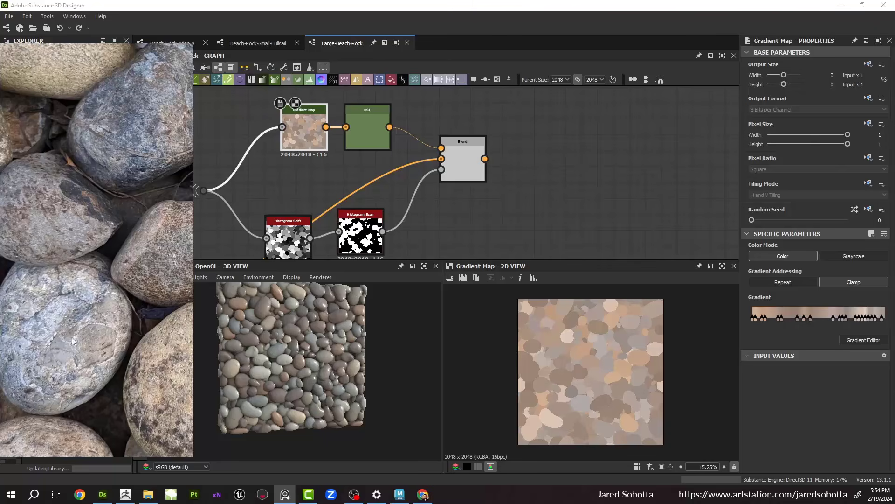
{"action": "left_click", "coordinate": [857, 341]}
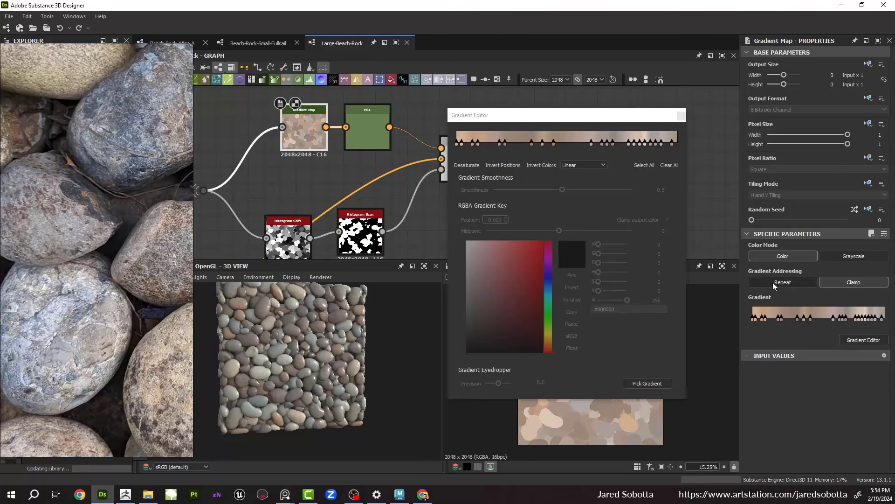
{"action": "left_click", "coordinate": [655, 385]}
{"action": "mouse_move", "coordinate": [97, 331]}
{"action": "left_mouse_down"}
{"action": "mouse_move", "coordinate": [13, 328]}
{"action": "mouse_move", "coordinate": [104, 346]}
{"action": "left_mouse_up"}
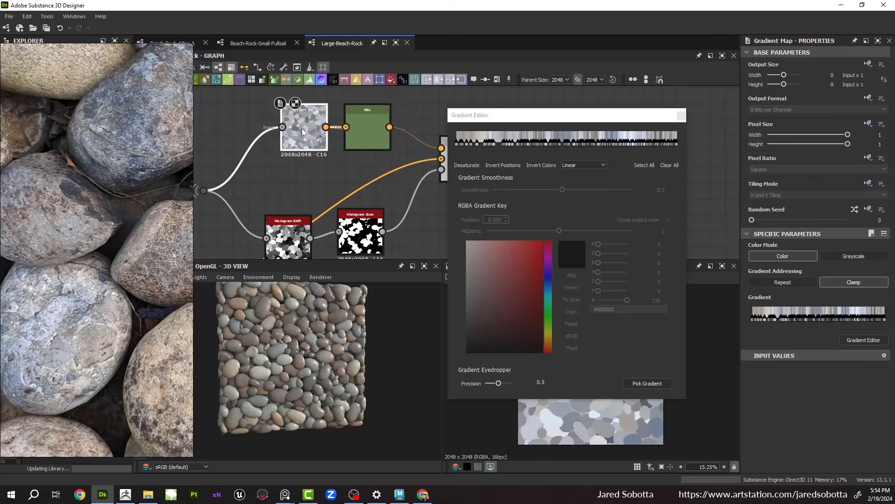
{"action": "left_click", "coordinate": [681, 116]}
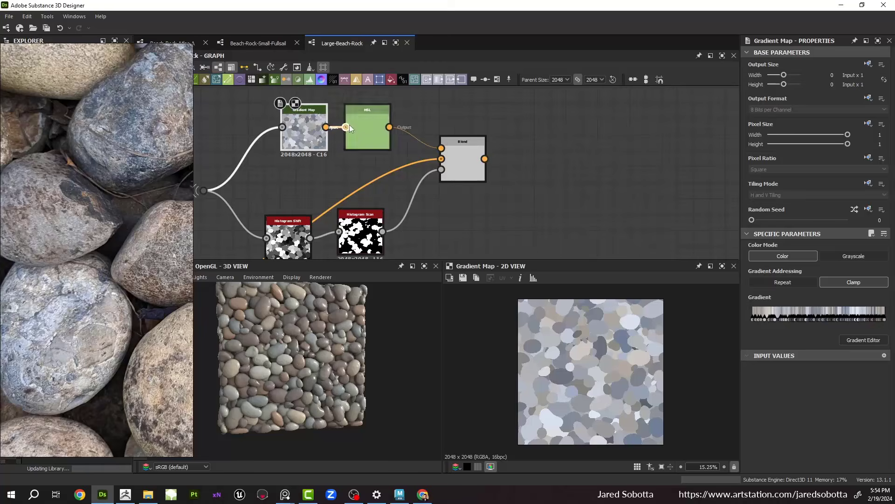
Step: Reset the copied HSL's Hue, Saturation and Lightness to 0.5 each
{"action": "double_click", "coordinate": [354, 126]}
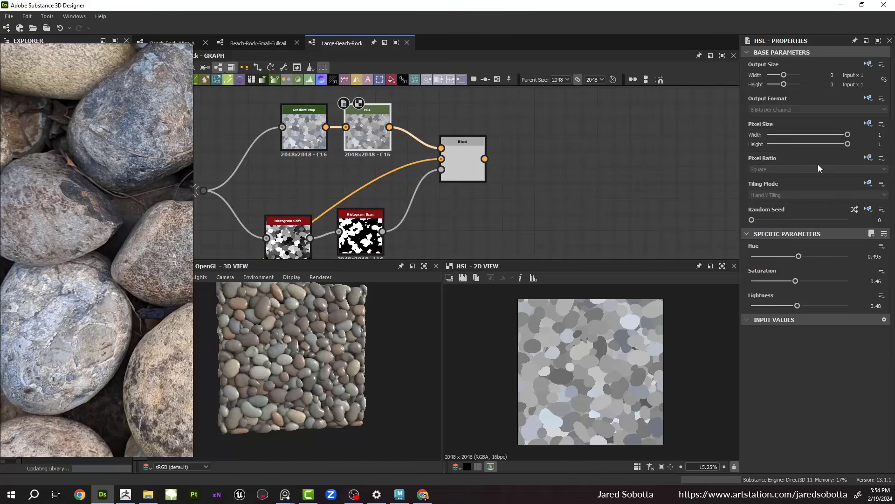
{"action": "left_click", "coordinate": [873, 256]}
{"action": "type", "text": ".5"}
{"action": "key", "text": "Tab"}
{"action": "type", "text": ".5"}
{"action": "key", "text": "Tab"}
{"action": "type", "text": ".5"}
{"action": "key", "text": "Return"}
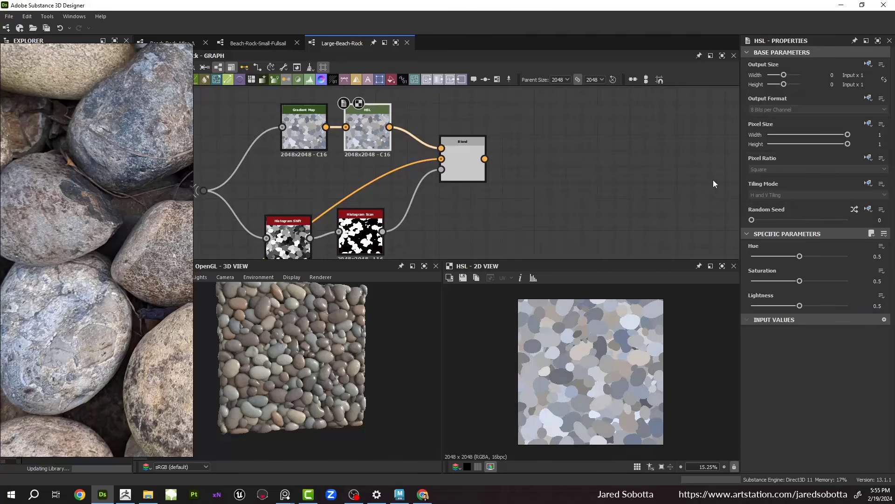
Step: Preview the copied Blend and set its mask's Histogram Scan Position to 0.59
{"action": "left_click", "coordinate": [326, 137]}
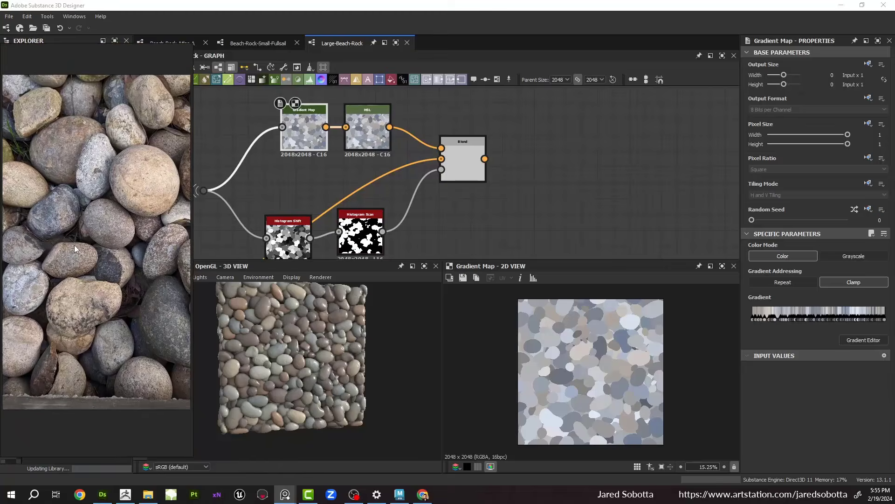
{"action": "left_click", "coordinate": [464, 165]}
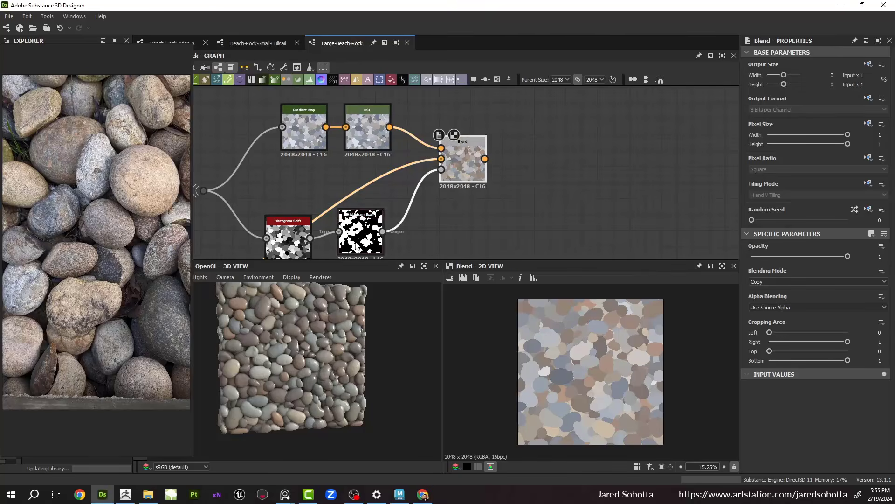
{"action": "left_click", "coordinate": [360, 223]}
{"action": "left_click_drag", "start_coordinate": [789, 268], "coordinate": [810, 278]}
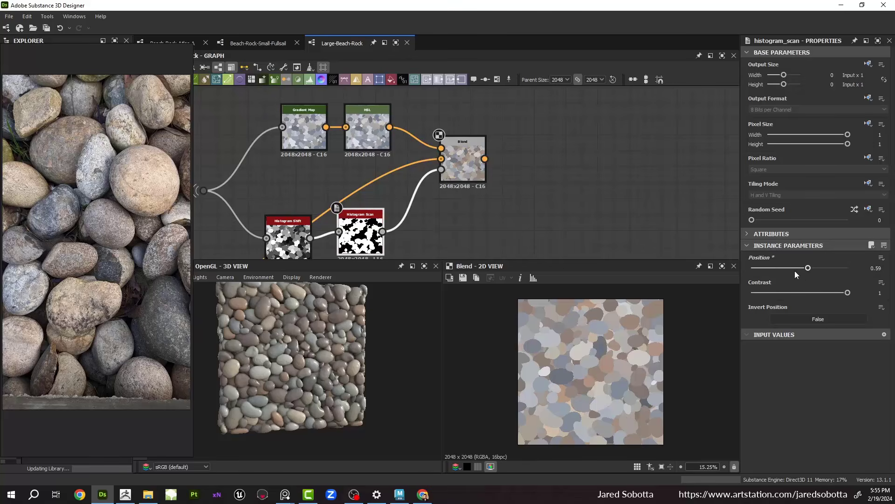
Step: Set the copied Histogram Shift's Position to 0.74 to change which rocks receive the blue-grey colors
{"action": "middle_click_drag", "start_coordinate": [348, 235], "coordinate": [376, 197]}
{"action": "left_click", "coordinate": [319, 200]}
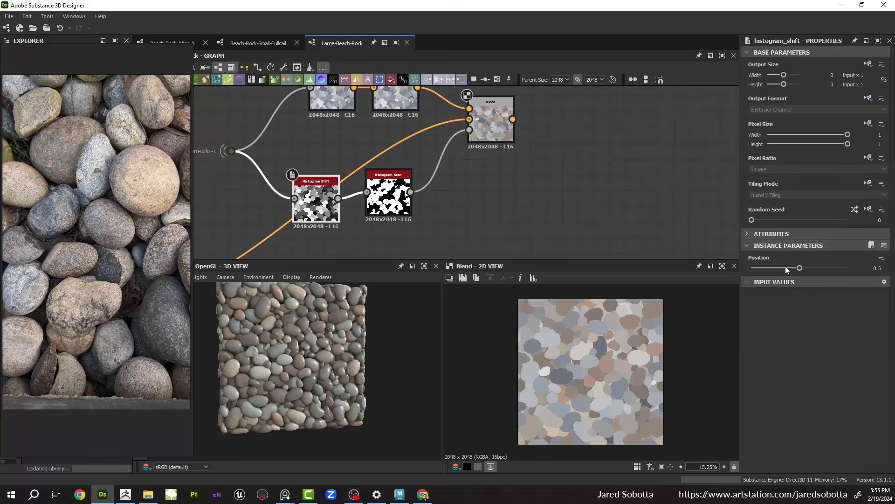
{"action": "left_click_drag", "start_coordinate": [786, 269], "coordinate": [822, 278]}
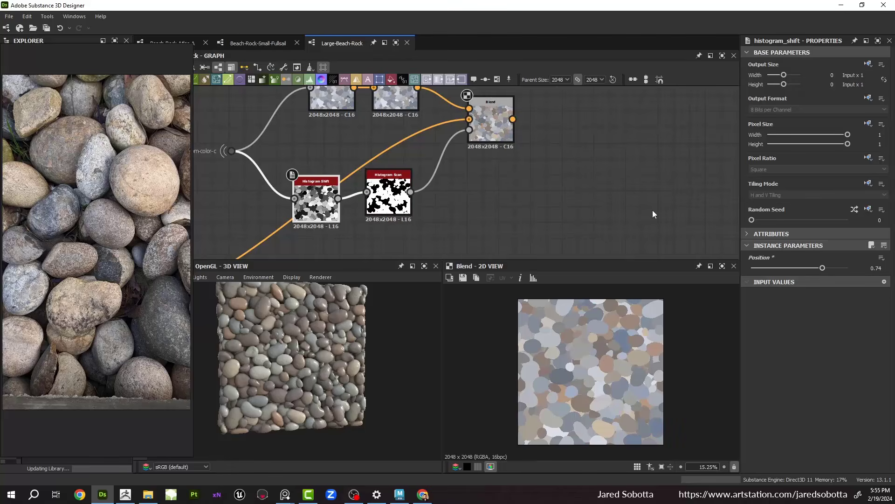
Step: Move the previous Blend's outgoing base color link onto the blue-grey Blend's output and check the rocks in the 3D preview
{"action": "scroll", "coordinate": [471, 172], "scroll_direction": "down", "scroll_amount": 5}
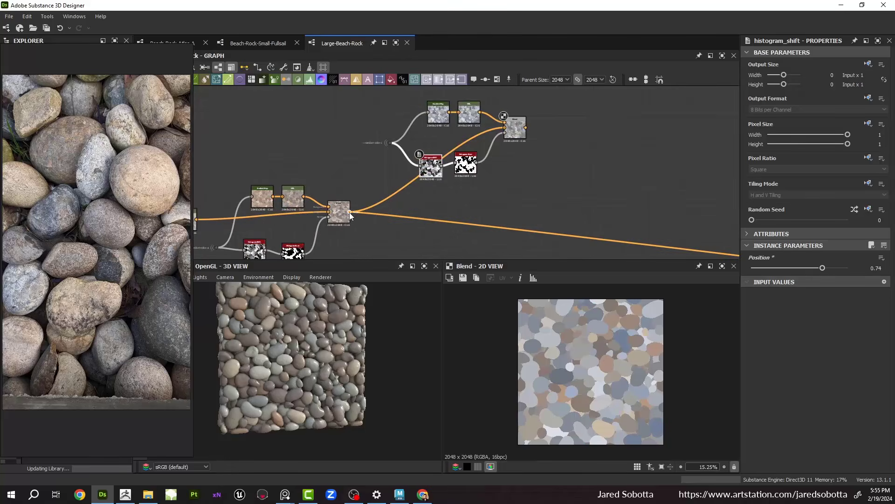
{"action": "left_click_drag", "start_coordinate": [350, 212], "coordinate": [512, 135], "text": "shift"}
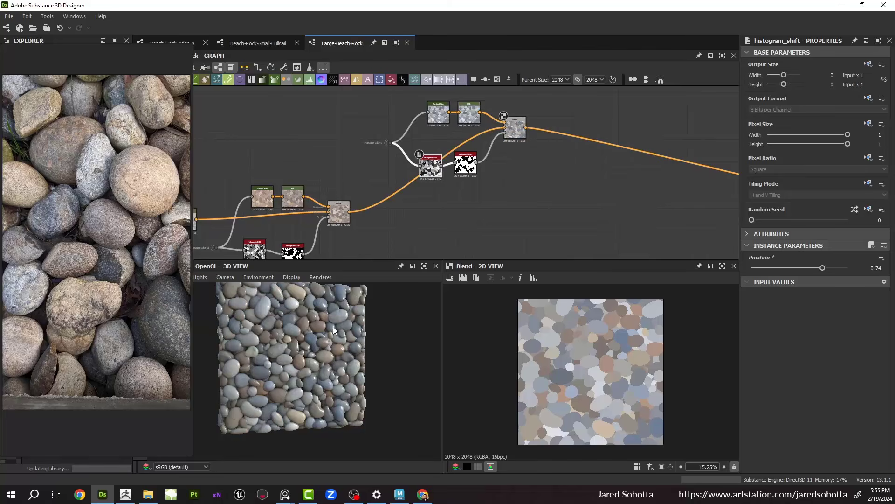
{"action": "left_click_drag", "start_coordinate": [333, 327], "coordinate": [330, 313]}
{"action": "scroll", "coordinate": [441, 162], "scroll_direction": "up", "scroll_amount": 2}
Step: Set the blue-grey mask's Histogram Scan Position to 0.47 and inspect the blended colors up close
{"action": "left_click", "coordinate": [475, 164]}
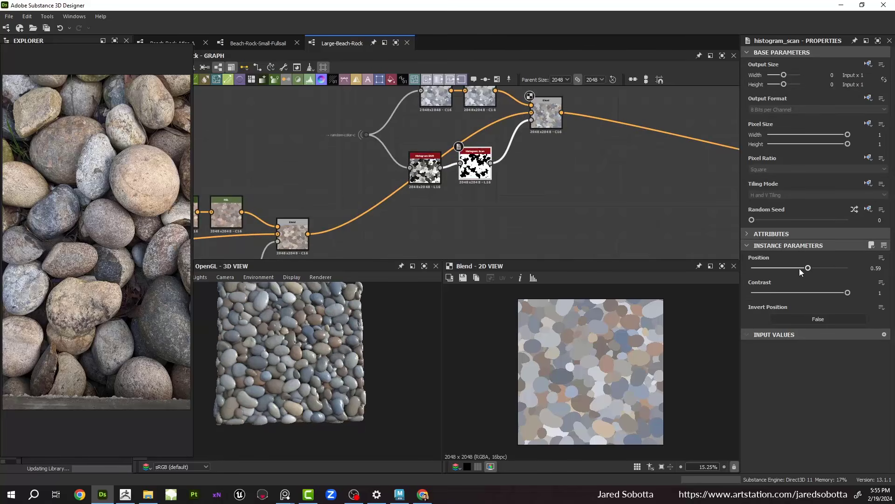
{"action": "left_click_drag", "start_coordinate": [808, 268], "coordinate": [788, 269]}
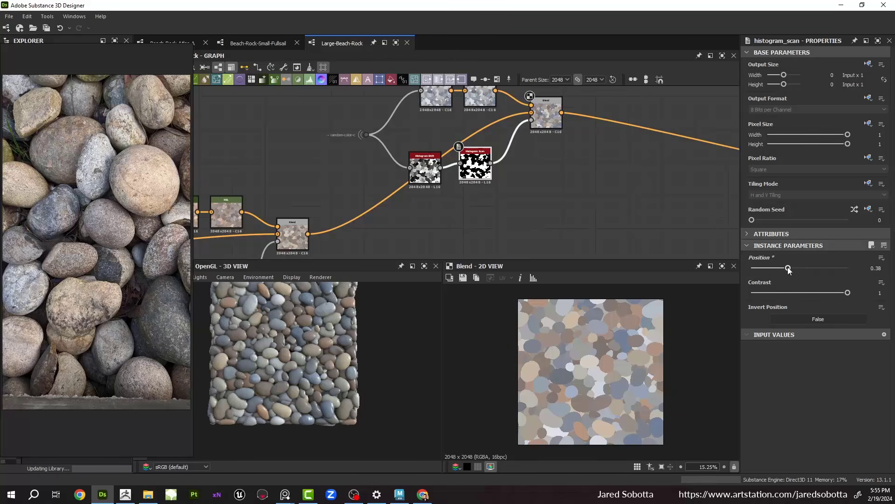
{"action": "key", "text": "ctrl+z"}
{"action": "middle_click_drag", "start_coordinate": [461, 140], "coordinate": [479, 189]}
{"action": "scroll", "coordinate": [625, 338], "scroll_direction": "up", "scroll_amount": 10}
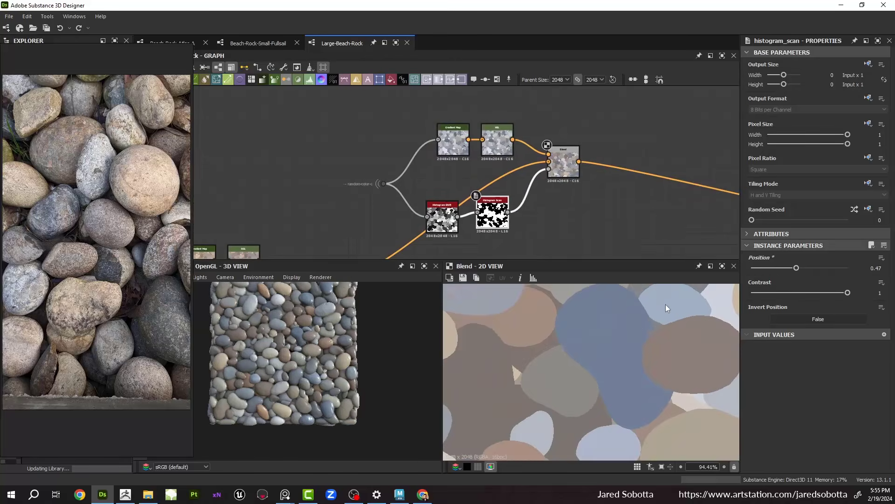
{"action": "scroll", "coordinate": [667, 308], "scroll_direction": "down", "scroll_amount": 9}
Step: Set the blue-grey mask's Histogram Shift Position to 0.66 and check the rock colors in the 3D preview
{"action": "left_click", "coordinate": [453, 137]}
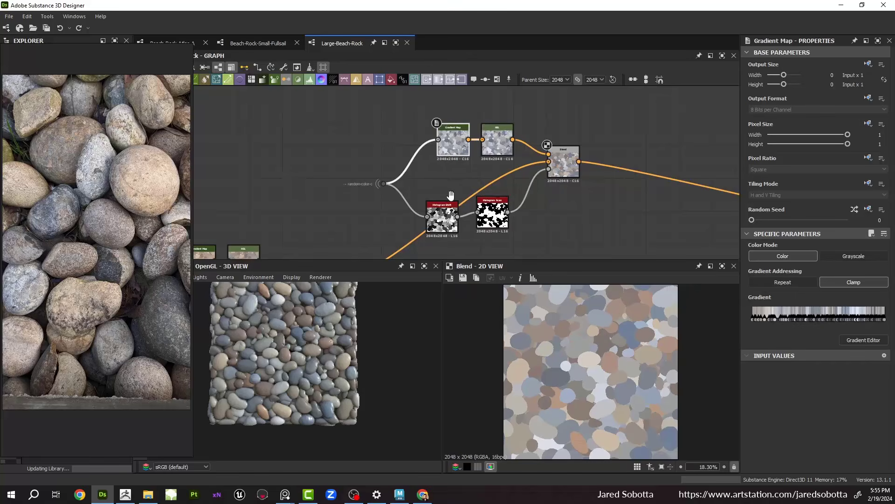
{"action": "middle_click_drag", "start_coordinate": [451, 195], "coordinate": [417, 178]}
{"action": "left_click", "coordinate": [414, 202]}
{"action": "left_click_drag", "start_coordinate": [803, 268], "coordinate": [815, 270]}
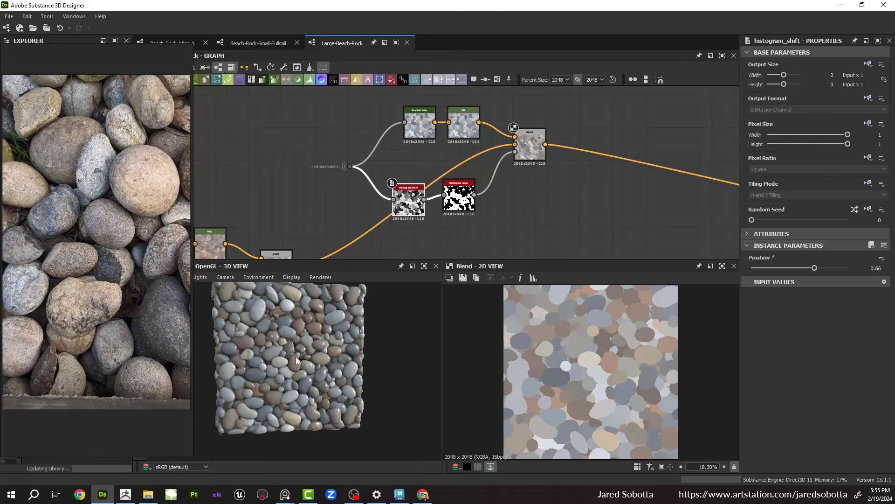
{"action": "mouse_move", "coordinate": [296, 358]}
{"action": "left_mouse_down"}
{"action": "mouse_move", "coordinate": [298, 344]}
{"action": "mouse_move", "coordinate": [297, 351]}
{"action": "left_mouse_up"}
Step: Duplicate the blue-grey variation's dot, Gradient Map, HSL, Histogram Shift, Histogram Scan and Blend nodes, placing the copy below the original
{"action": "scroll", "coordinate": [550, 166], "scroll_direction": "down", "scroll_amount": 3}
{"action": "middle_click_drag", "start_coordinate": [547, 167], "coordinate": [439, 162]}
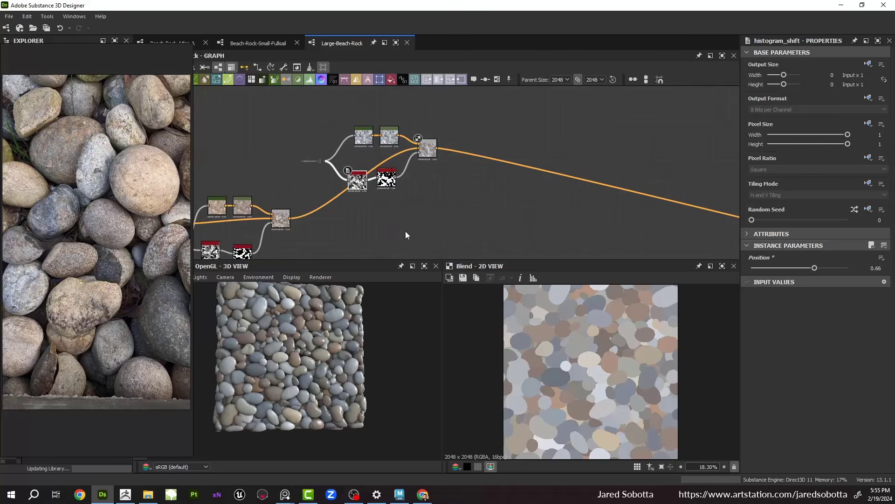
{"action": "left_click", "coordinate": [96, 233]}
{"action": "left_click_drag", "start_coordinate": [313, 112], "coordinate": [460, 197]}
{"action": "middle_click_drag", "start_coordinate": [436, 226], "coordinate": [396, 168]}
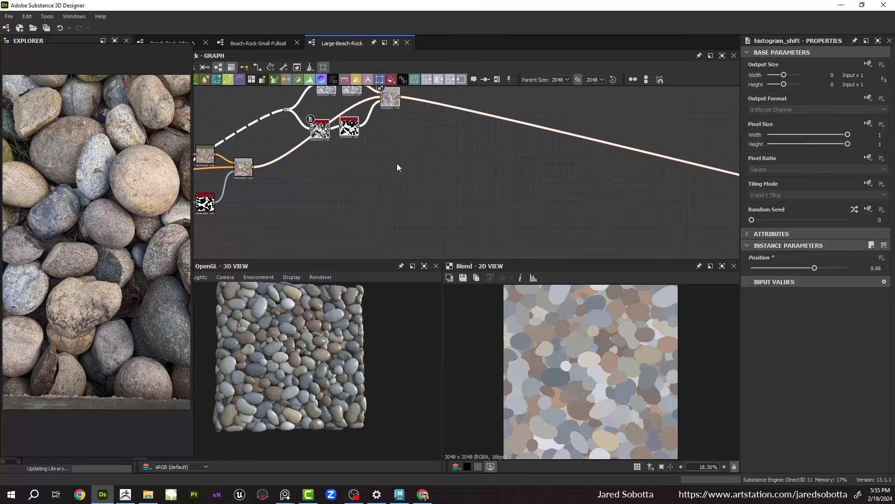
{"action": "key", "text": "ctrl+v"}
{"action": "left_click_drag", "start_coordinate": [448, 159], "coordinate": [461, 201]}
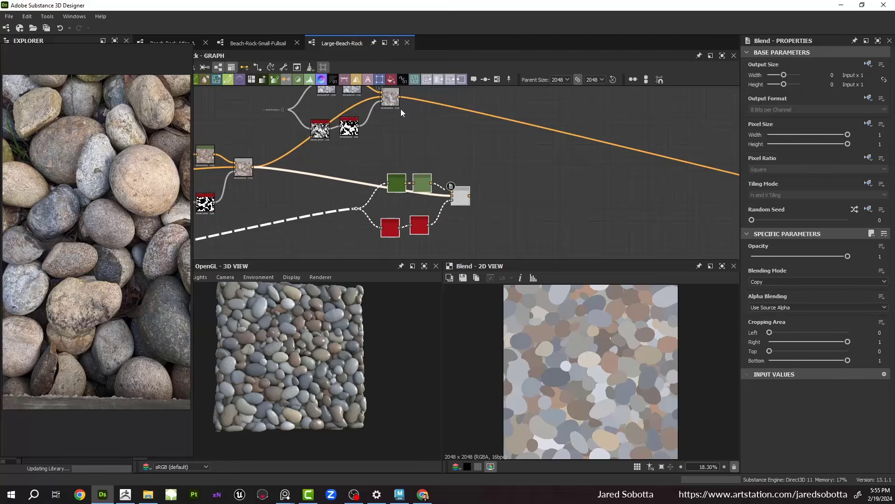
Step: Connect the blue-grey Blend's output to the background input of the newly copied Blend
{"action": "middle_click_drag", "start_coordinate": [401, 110], "coordinate": [414, 130]}
{"action": "scroll", "coordinate": [416, 119], "scroll_direction": "up", "scroll_amount": 2}
{"action": "left_click_drag", "start_coordinate": [409, 115], "coordinate": [480, 166]}
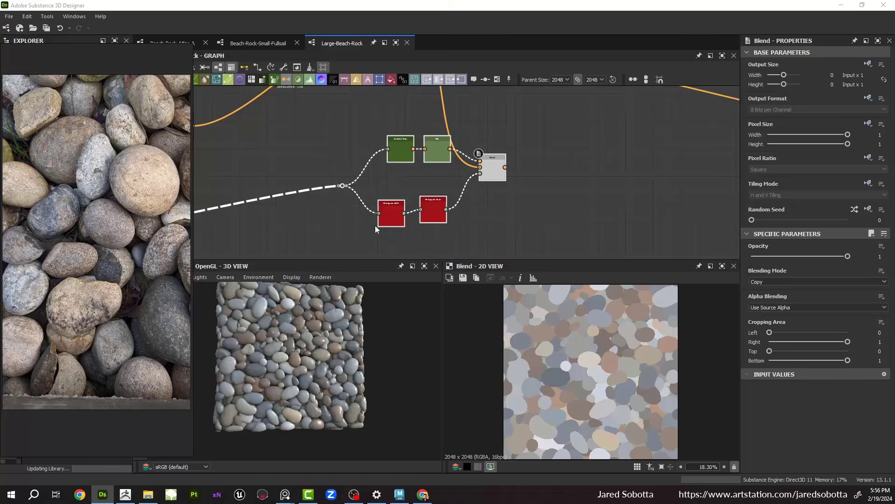
{"action": "scroll", "coordinate": [377, 178], "scroll_direction": "down", "scroll_amount": 2}
{"action": "middle_click_drag", "start_coordinate": [376, 166], "coordinate": [380, 189]}
Step: Resample the copied Gradient Map's gradient from the light grey speckled rock in the reference photo
{"action": "scroll", "coordinate": [380, 189], "scroll_direction": "up", "scroll_amount": 3}
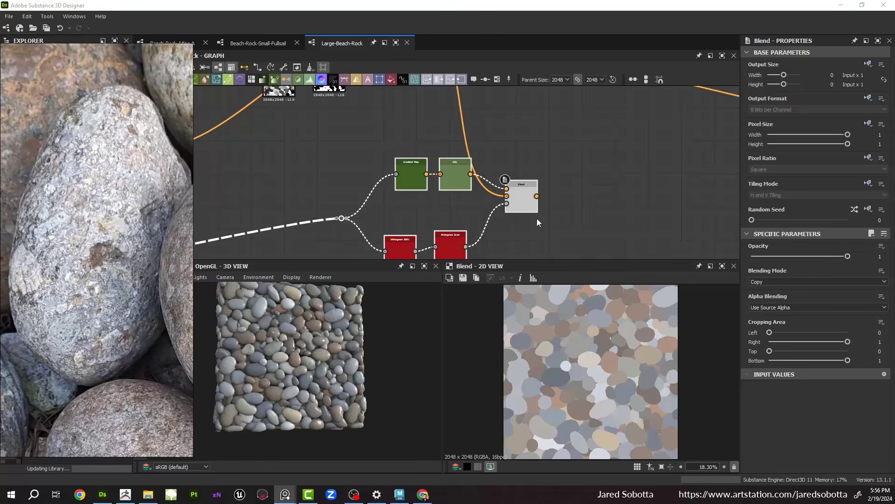
{"action": "left_click", "coordinate": [420, 164]}
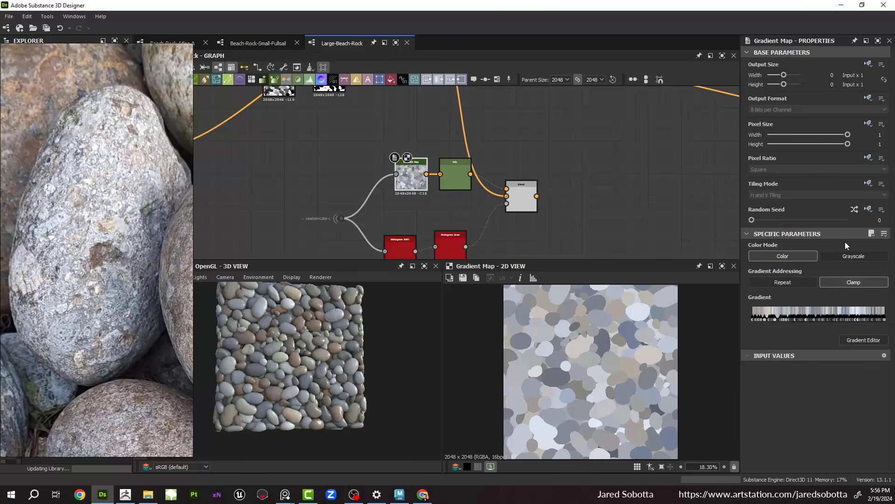
{"action": "left_click", "coordinate": [850, 338]}
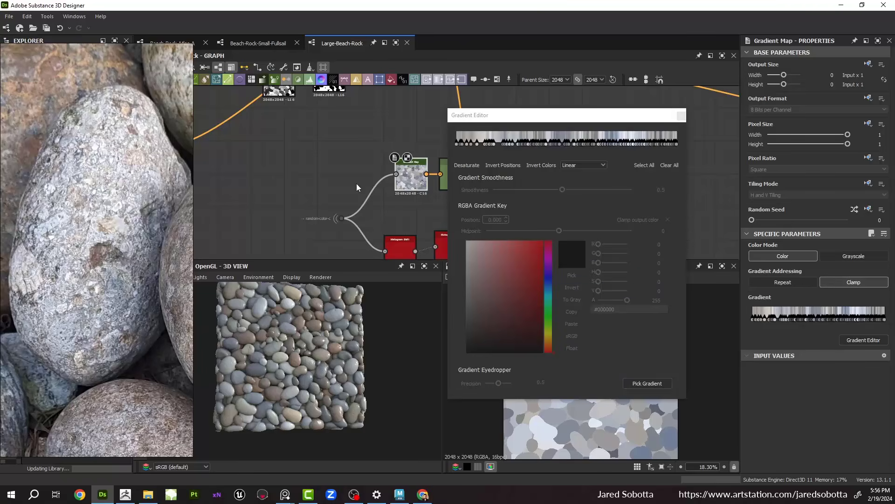
{"action": "left_click", "coordinate": [647, 383]}
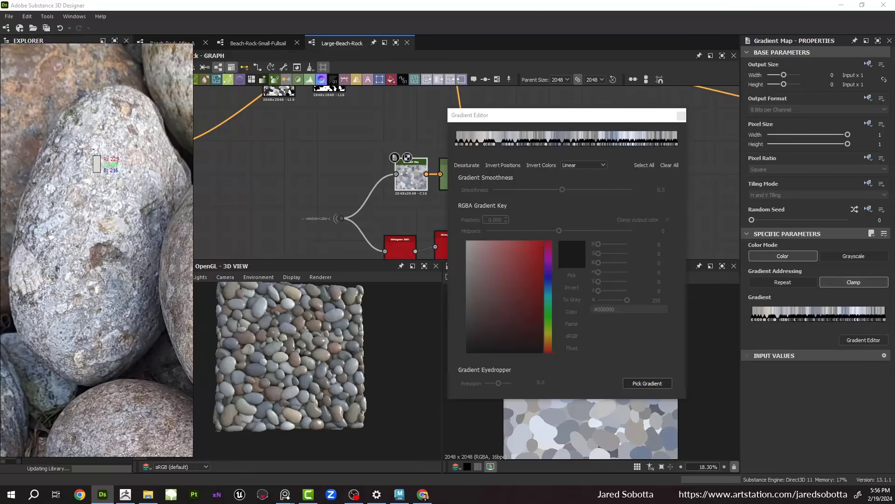
{"action": "left_click_drag", "start_coordinate": [88, 154], "coordinate": [96, 198]}
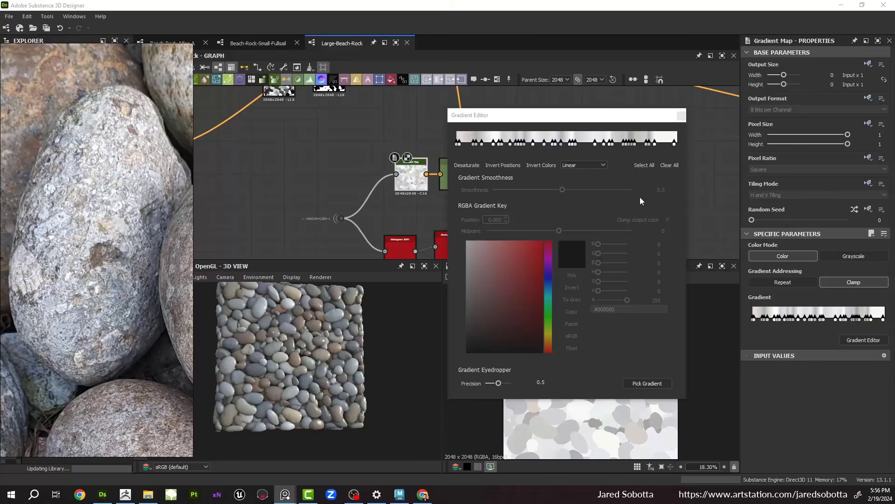
{"action": "left_click", "coordinate": [682, 115]}
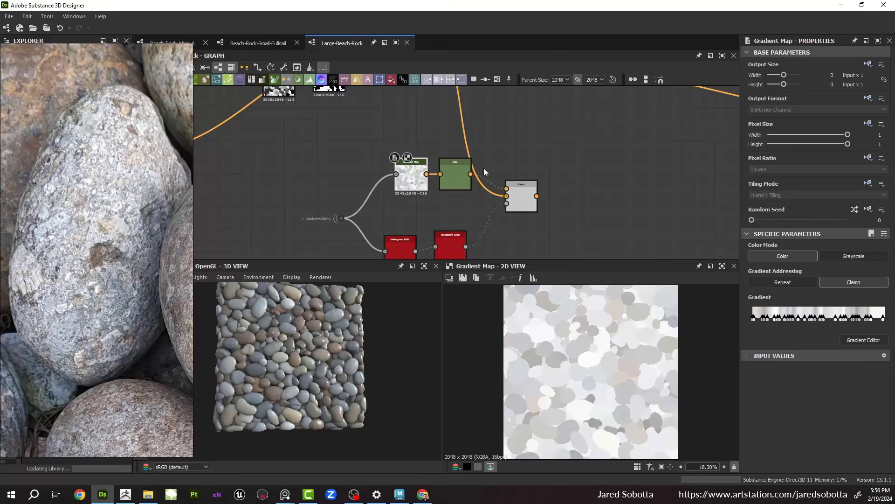
Step: Set the copied HSL's Saturation to 0.47 and Lightness to 0.45 to darken the light grey colors
{"action": "left_click", "coordinate": [450, 180]}
{"action": "left_click_drag", "start_coordinate": [799, 306], "coordinate": [797, 281]}
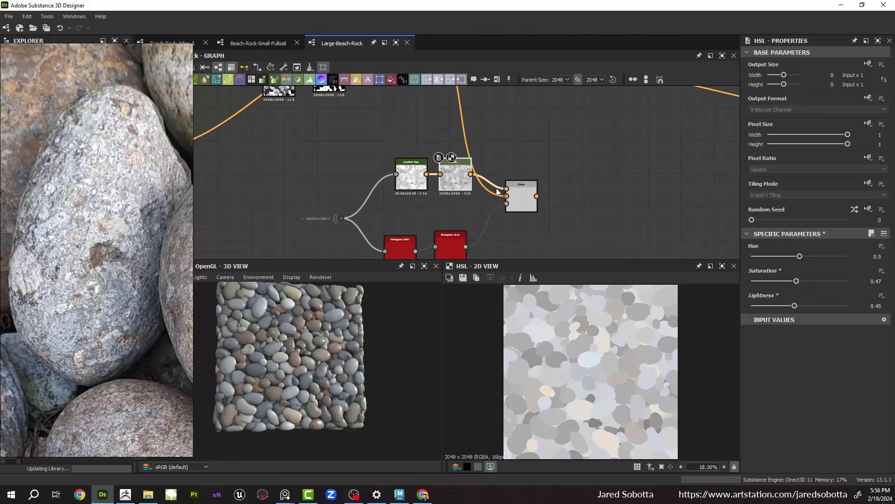
{"action": "scroll", "coordinate": [466, 201], "scroll_direction": "down", "scroll_amount": 4}
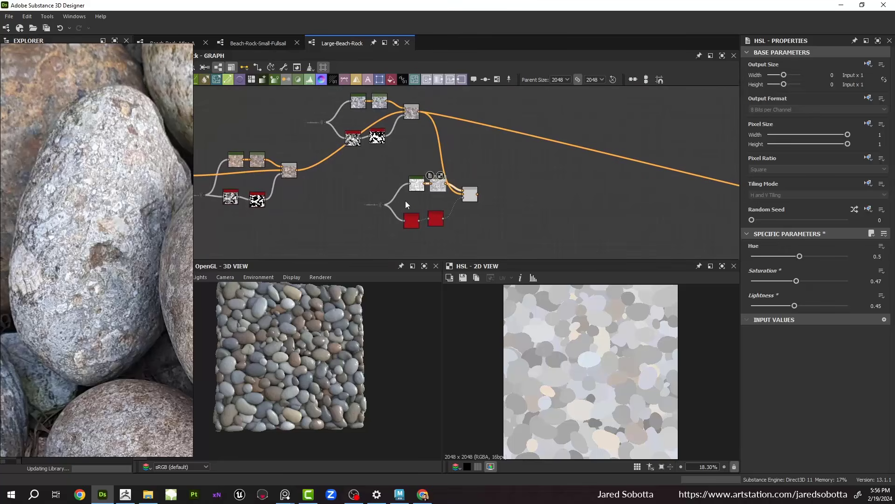
Step: Switch the copied dot's Input Portal to random-color-b
{"action": "scroll", "coordinate": [373, 208], "scroll_direction": "up", "scroll_amount": 2}
{"action": "left_click", "coordinate": [388, 203]}
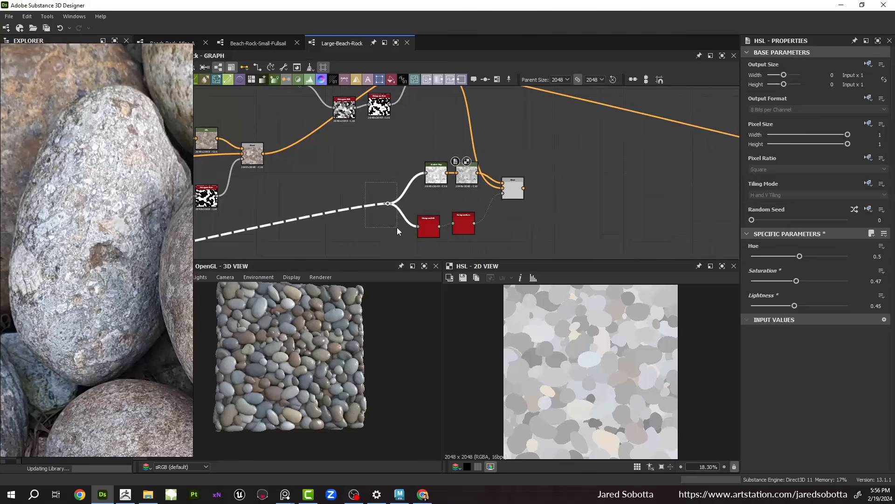
{"action": "left_click", "coordinate": [782, 102]}
{"action": "left_click", "coordinate": [783, 126]}
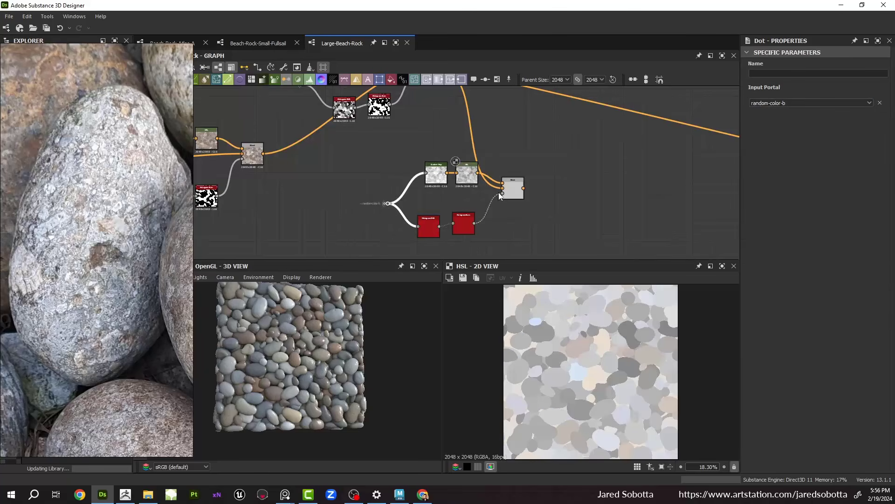
Step: Set the copied Histogram Shift's Position to 0.81, nudge the Histogram Scan's Position slightly and preview the light grey Blend
{"action": "scroll", "coordinate": [443, 201], "scroll_direction": "up", "scroll_amount": 2}
{"action": "double_click", "coordinate": [431, 239]}
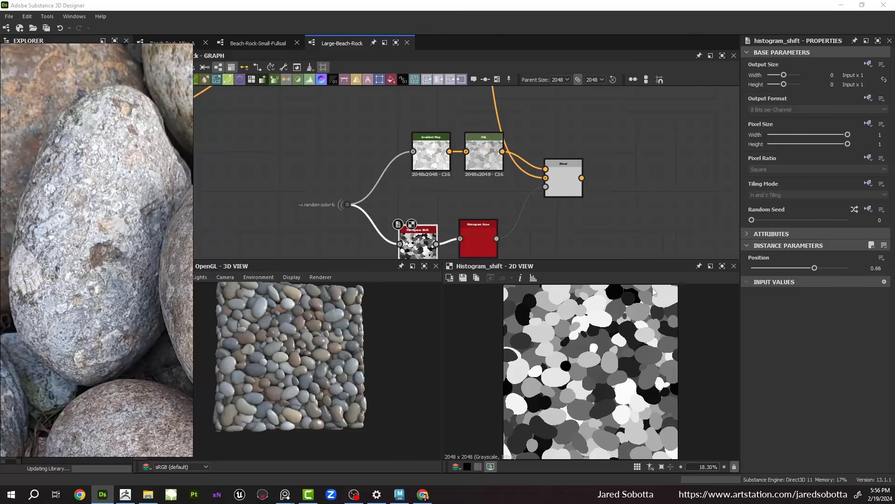
{"action": "left_click_drag", "start_coordinate": [826, 269], "coordinate": [830, 270]}
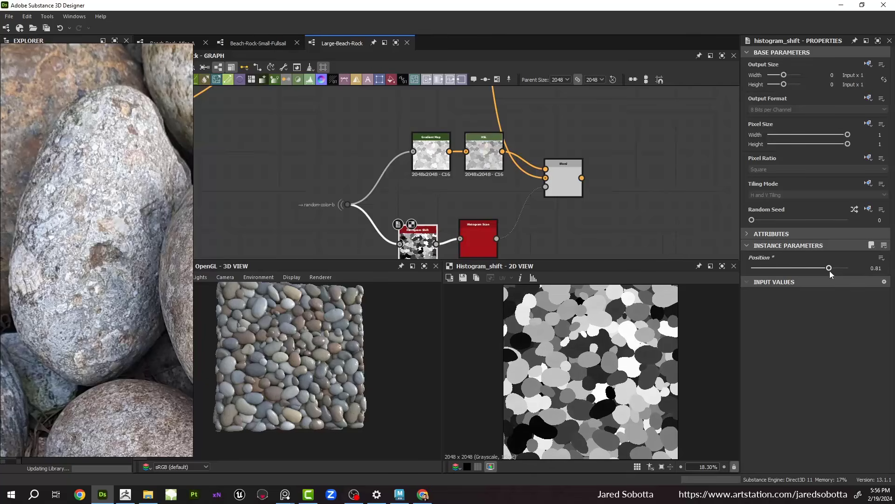
{"action": "double_click", "coordinate": [478, 247]}
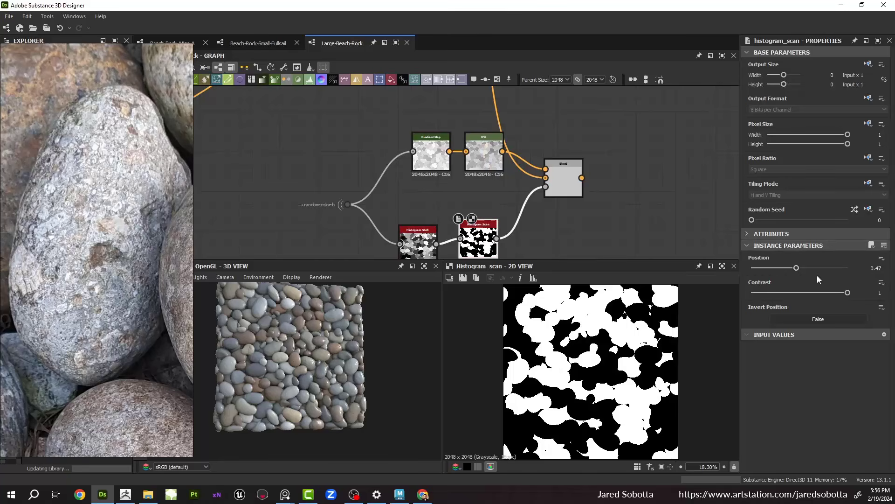
{"action": "left_click_drag", "start_coordinate": [796, 268], "coordinate": [797, 268]}
{"action": "double_click", "coordinate": [572, 182]}
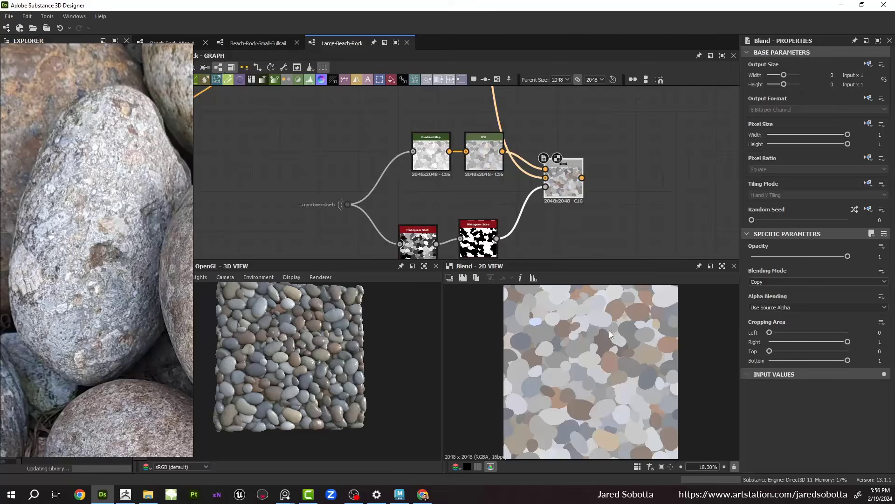
Step: Move the outgoing base color link from the blue-grey Blend to the light grey Blend and check the 3D preview
{"action": "scroll", "coordinate": [547, 191], "scroll_direction": "down", "scroll_amount": 3}
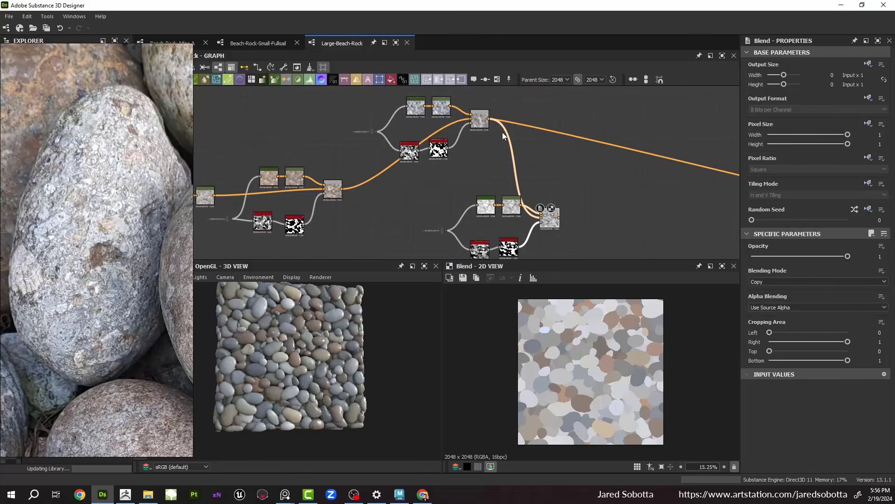
{"action": "left_click_drag", "start_coordinate": [488, 119], "coordinate": [559, 218], "text": "shift"}
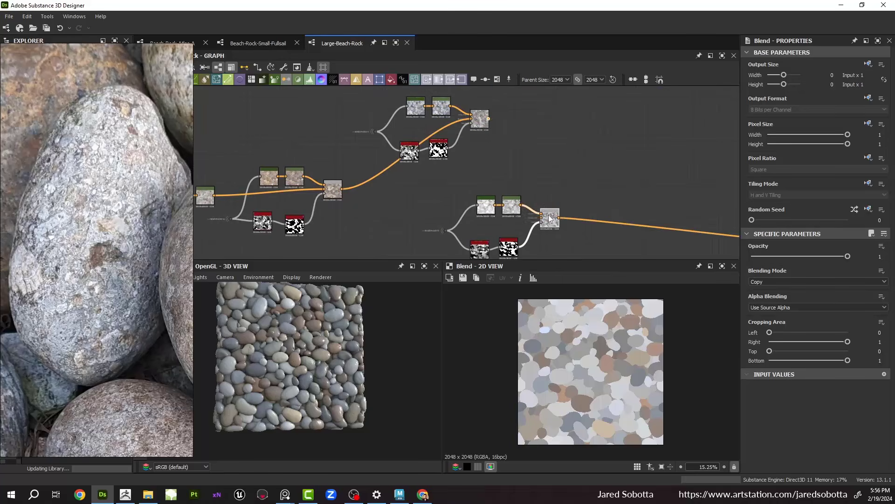
{"action": "left_click_drag", "start_coordinate": [325, 378], "coordinate": [280, 365]}
Step: Set the light grey mask's Histogram Scan Position to 0.38 and inspect the rocks up close in the 3D preview
{"action": "scroll", "coordinate": [556, 252], "scroll_direction": "up", "scroll_amount": 3}
{"action": "middle_click_drag", "start_coordinate": [543, 256], "coordinate": [558, 216]}
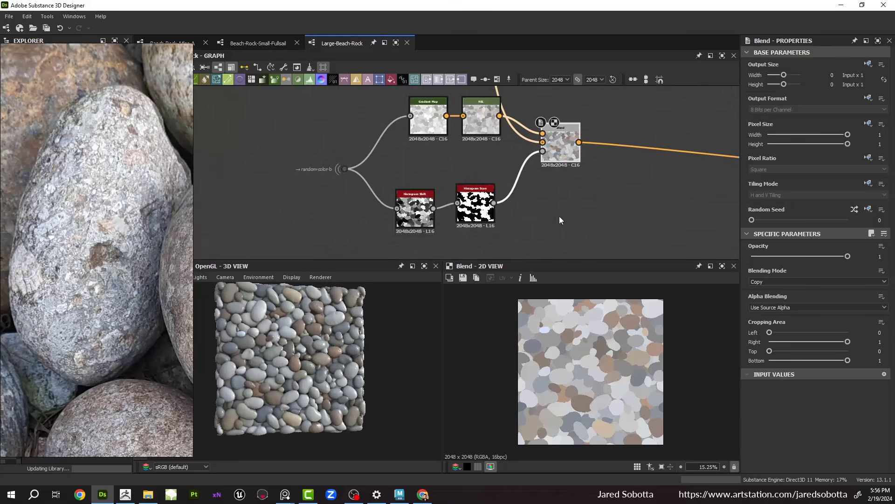
{"action": "left_click", "coordinate": [478, 213]}
{"action": "left_click_drag", "start_coordinate": [798, 267], "coordinate": [788, 269]}
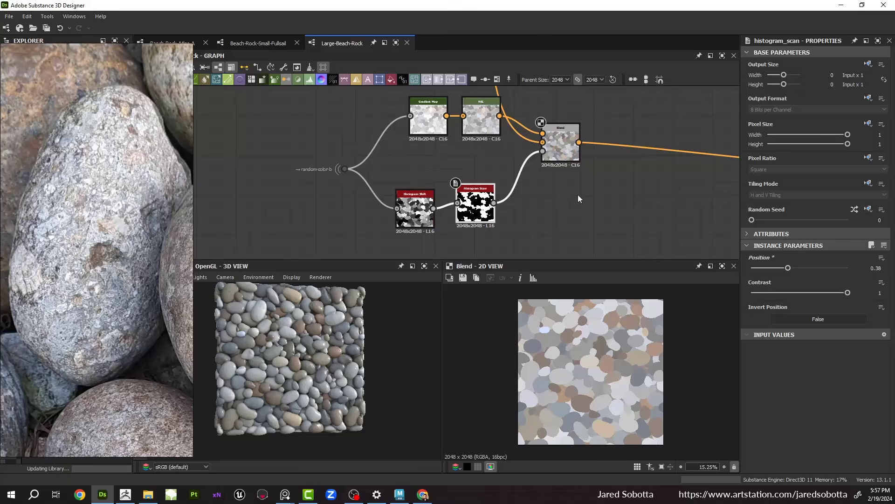
{"action": "left_click_drag", "start_coordinate": [270, 341], "coordinate": [312, 397]}
{"action": "scroll", "coordinate": [311, 399], "scroll_direction": "up", "scroll_amount": 5}
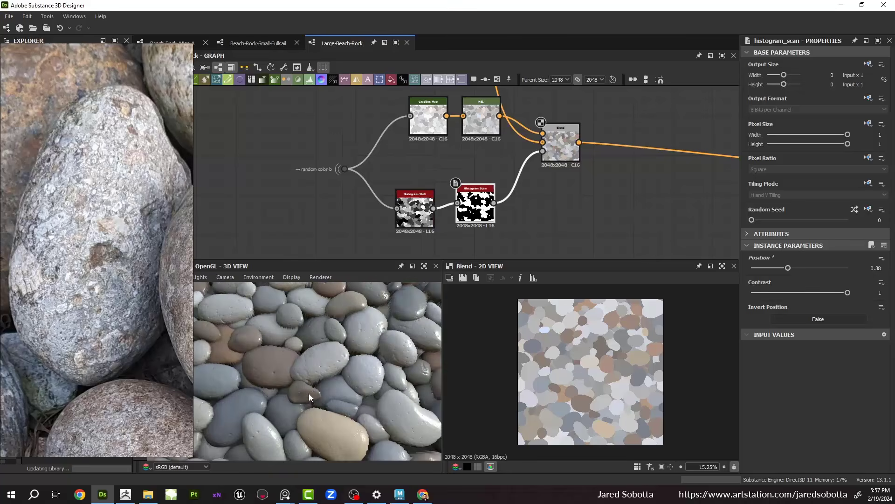
{"action": "scroll", "coordinate": [310, 388], "scroll_direction": "down", "scroll_amount": 4}
{"action": "scroll", "coordinate": [520, 196], "scroll_direction": "down", "scroll_amount": 5}
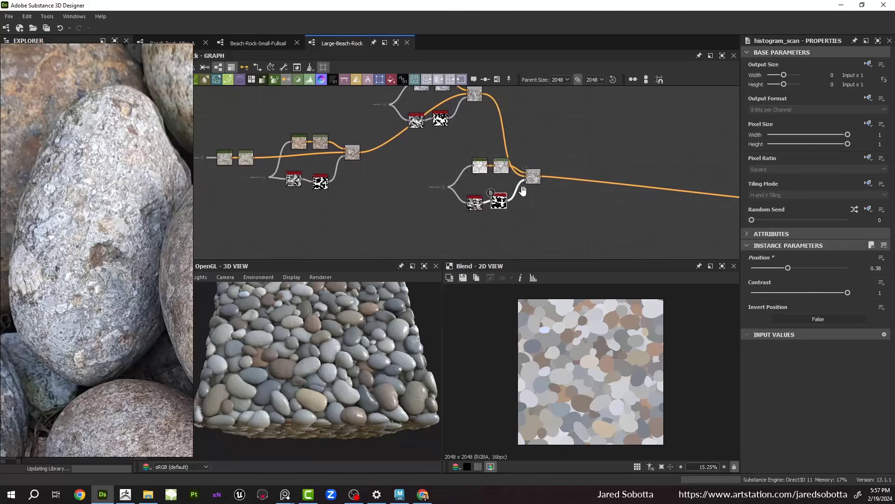
Step: Duplicate the light grey variation's nodes and connect the light grey Blend's output to the copied Blend's background input
{"action": "middle_click_drag", "start_coordinate": [524, 190], "coordinate": [464, 196]}
{"action": "left_click_drag", "start_coordinate": [382, 163], "coordinate": [487, 222]}
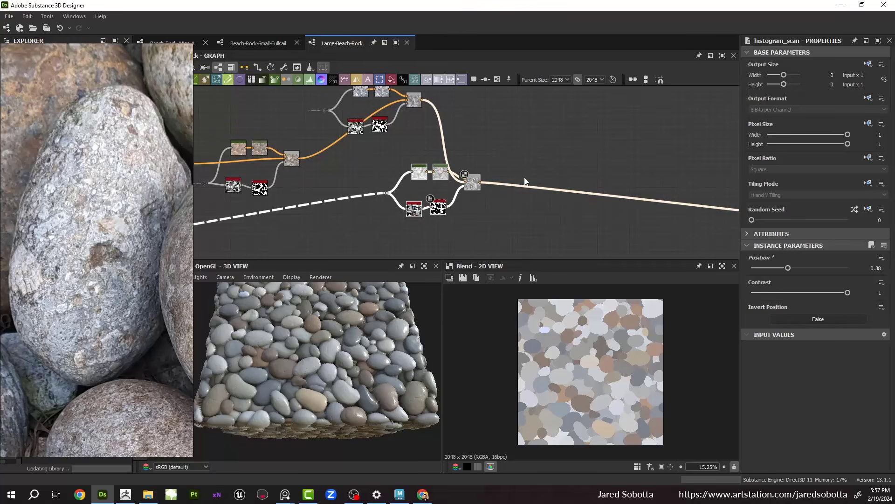
{"action": "middle_click_drag", "start_coordinate": [506, 183], "coordinate": [472, 199]}
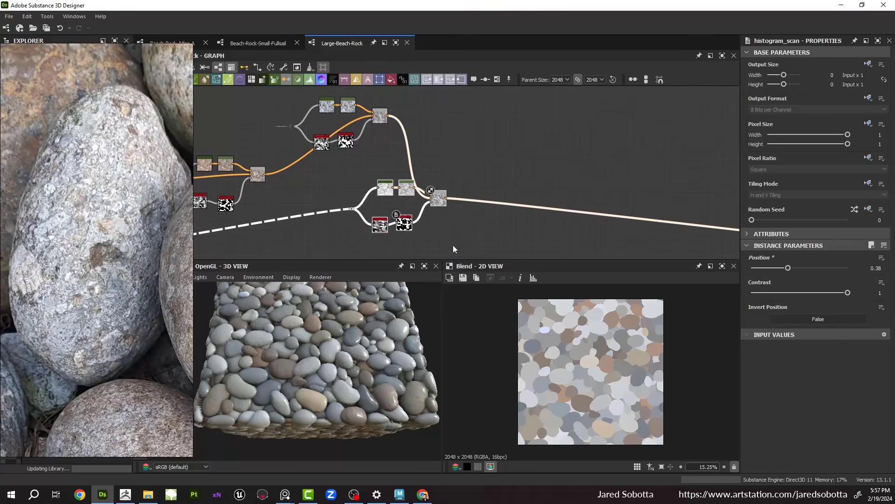
{"action": "key", "text": "ctrl+v"}
{"action": "middle_click_drag", "start_coordinate": [604, 184], "coordinate": [535, 205]}
{"action": "left_click_drag", "start_coordinate": [551, 195], "coordinate": [508, 174]}
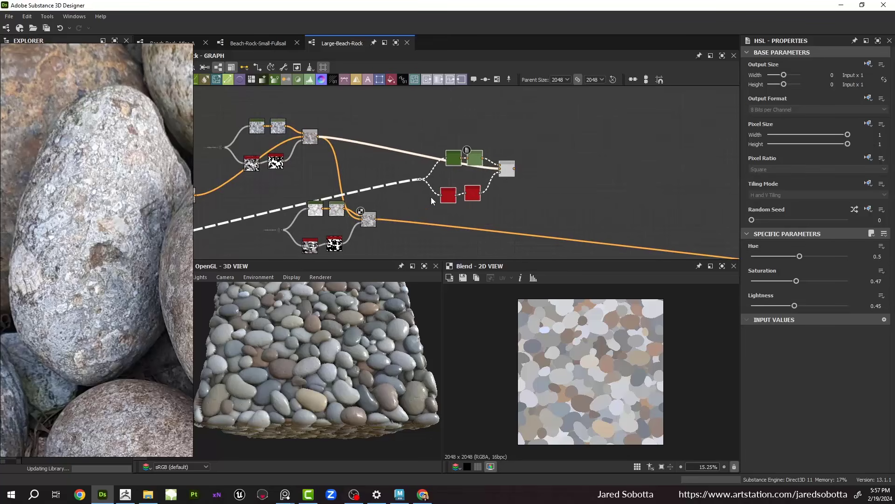
{"action": "scroll", "coordinate": [389, 223], "scroll_direction": "up", "scroll_amount": 2}
{"action": "left_click_drag", "start_coordinate": [370, 217], "coordinate": [548, 146]}
Step: Switch the new copy's dot Input Portal to random-color-a and move the copied node group closer to the light grey Blend
{"action": "left_click", "coordinate": [432, 181]}
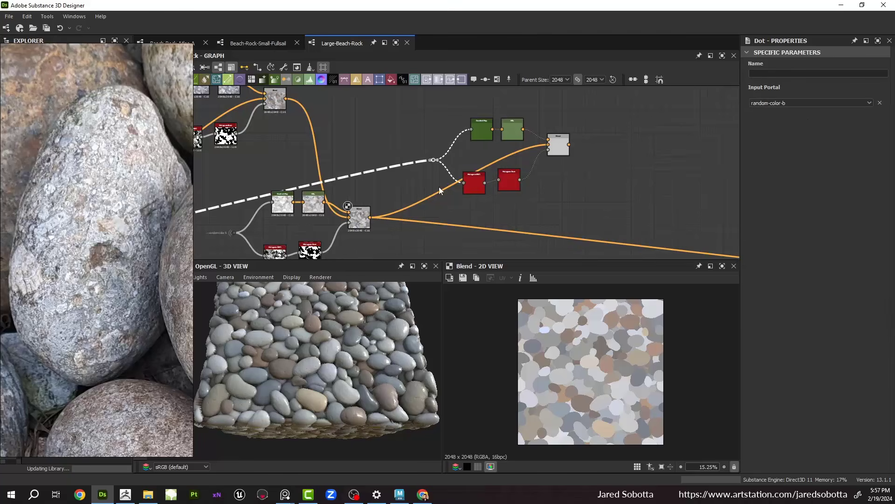
{"action": "left_click", "coordinate": [801, 103]}
{"action": "left_click", "coordinate": [789, 122]}
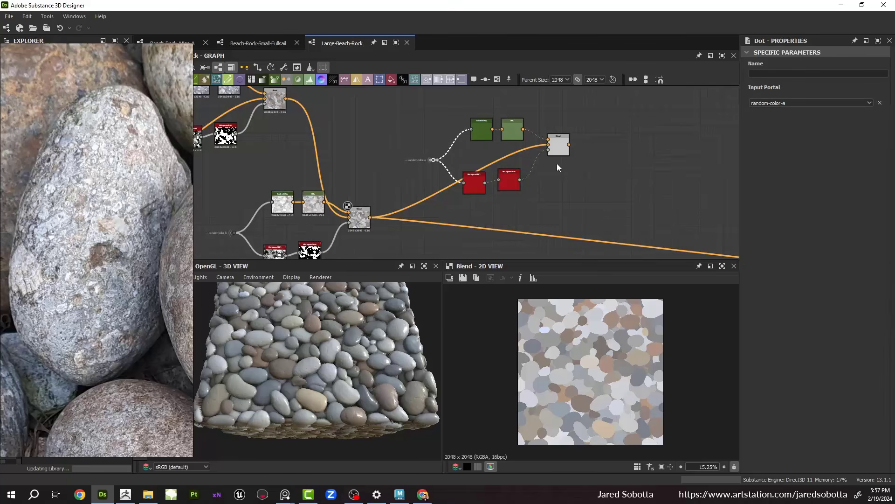
{"action": "middle_click_drag", "start_coordinate": [478, 141], "coordinate": [462, 168]}
{"action": "left_click_drag", "start_coordinate": [410, 139], "coordinate": [562, 238]}
{"action": "left_click_drag", "start_coordinate": [551, 182], "coordinate": [497, 167]}
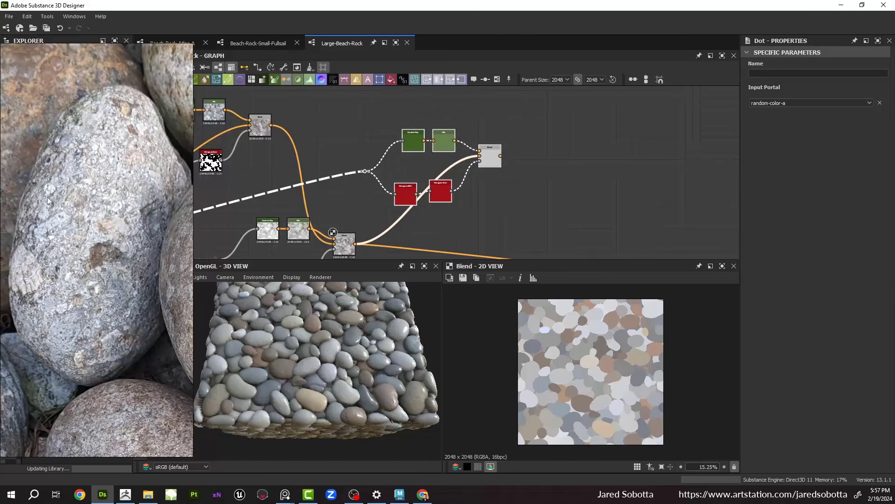
Step: Resample the newest Gradient Map's gradient from a grey rock in the Main Ref photo
{"action": "scroll", "coordinate": [47, 197], "scroll_direction": "down", "scroll_amount": 6}
{"action": "mouse_move", "coordinate": [47, 200]}
{"action": "middle_mouse_down"}
{"action": "mouse_move", "coordinate": [98, 210]}
{"action": "mouse_move", "coordinate": [191, 173]}
{"action": "middle_mouse_up"}
{"action": "middle_click_drag", "start_coordinate": [94, 225], "coordinate": [119, 238]}
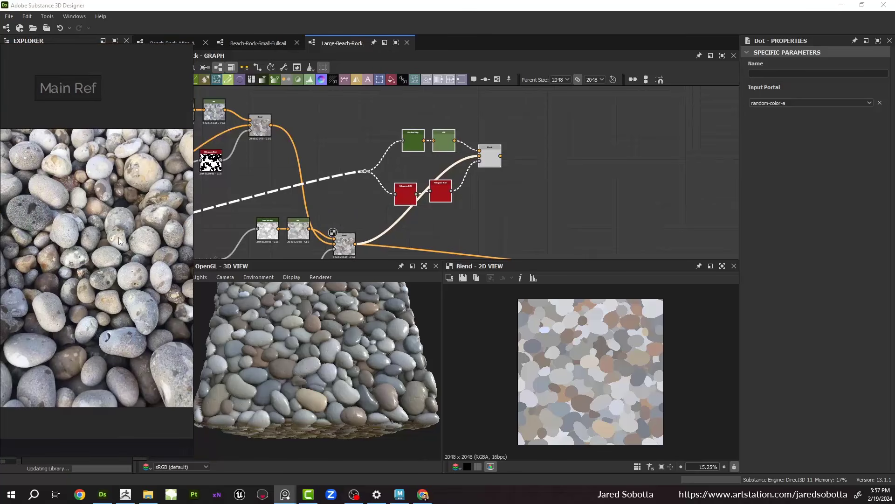
{"action": "scroll", "coordinate": [65, 181], "scroll_direction": "up", "scroll_amount": 10}
{"action": "scroll", "coordinate": [108, 183], "scroll_direction": "down", "scroll_amount": 2}
{"action": "middle_click_drag", "start_coordinate": [80, 198], "coordinate": [131, 215]}
{"action": "double_click", "coordinate": [413, 140]}
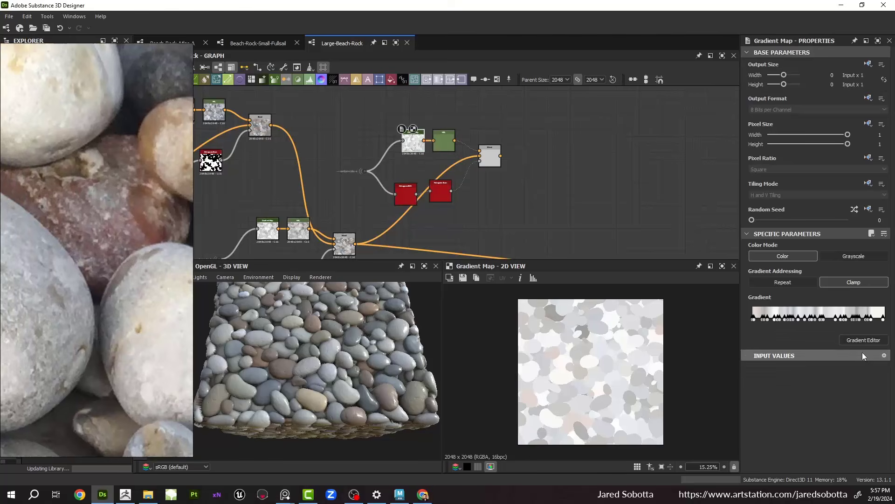
{"action": "left_click", "coordinate": [864, 339]}
{"action": "left_click", "coordinate": [646, 386]}
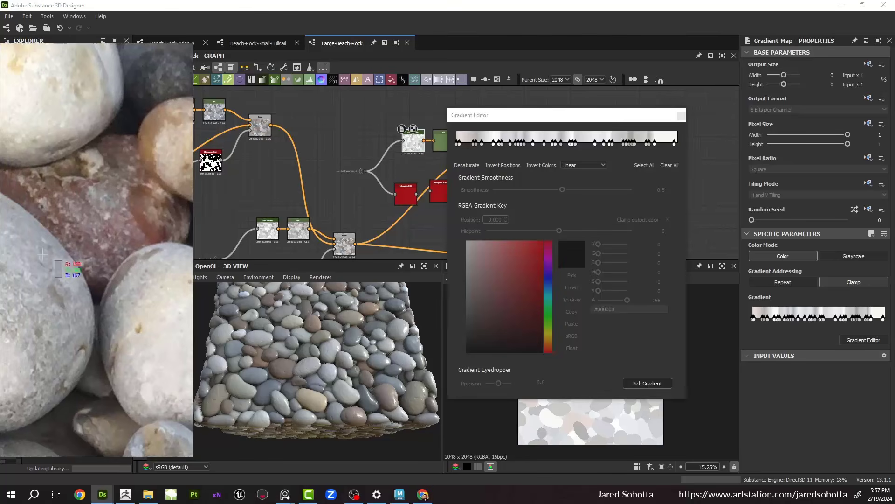
Step: Sample a gradient for the Gradient Map from the reddish stone in the reference photo and close the Gradient Editor
{"action": "mouse_move", "coordinate": [120, 239]}
{"action": "left_mouse_down"}
{"action": "mouse_move", "coordinate": [104, 249]}
{"action": "mouse_move", "coordinate": [95, 219]}
{"action": "left_mouse_up"}
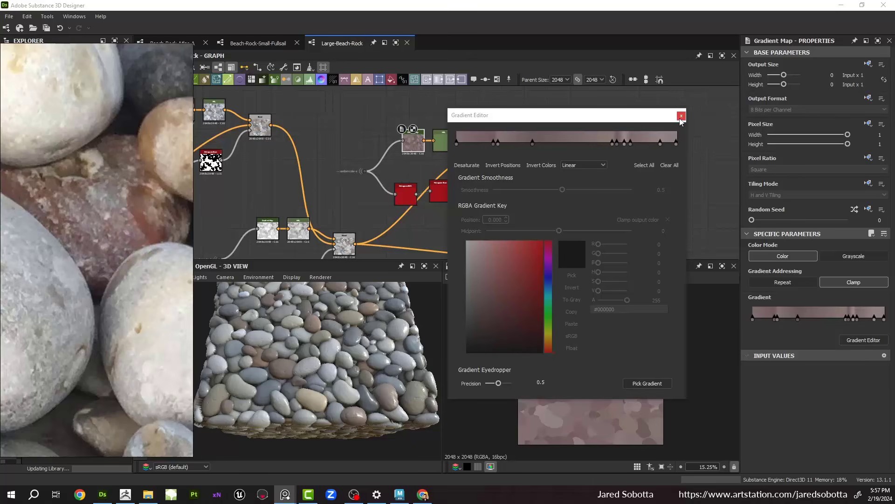
{"action": "left_click_drag", "start_coordinate": [602, 118], "coordinate": [640, 91]}
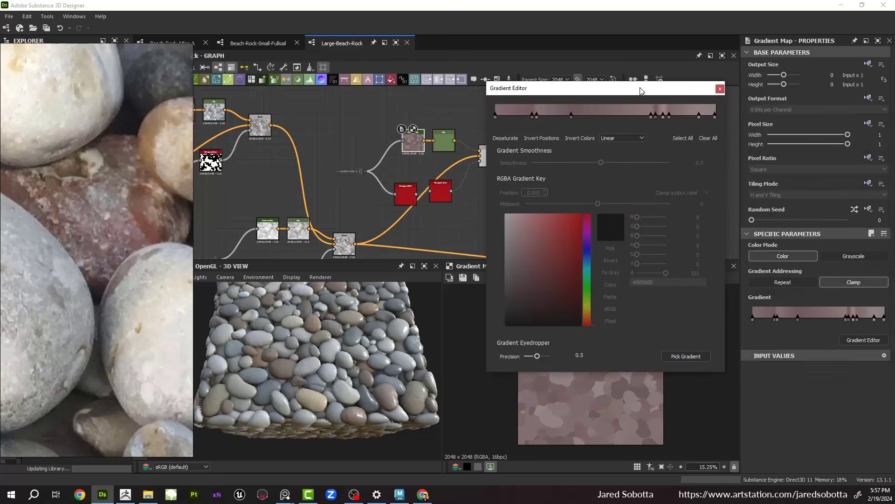
{"action": "left_click", "coordinate": [720, 90]}
Step: Set both the lightness and the saturation of the HSL node following the reddish Gradient Map to 0.5
{"action": "scroll", "coordinate": [390, 190], "scroll_direction": "up", "scroll_amount": 3}
{"action": "double_click", "coordinate": [484, 110]}
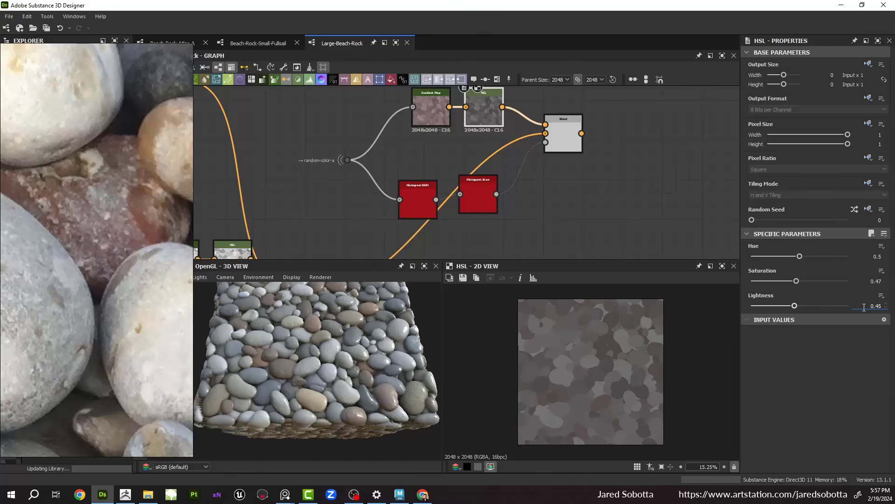
{"action": "type", "text": "0.5"}
{"action": "key", "text": "Return"}
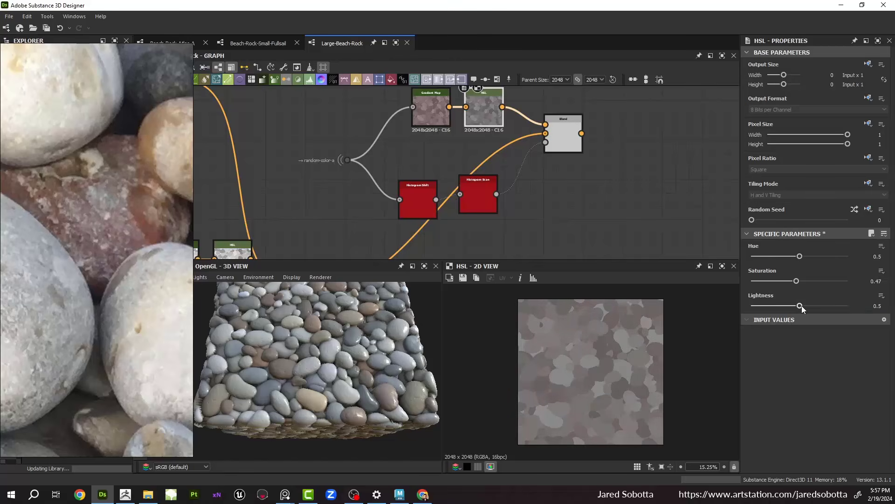
{"action": "left_click", "coordinate": [876, 281]}
{"action": "type", "text": "0.5"}
{"action": "key", "text": "Return"}
Step: Resample the Gradient Map's colours with a new pick across the reddish stone in the reference photo
{"action": "left_click", "coordinate": [425, 112]}
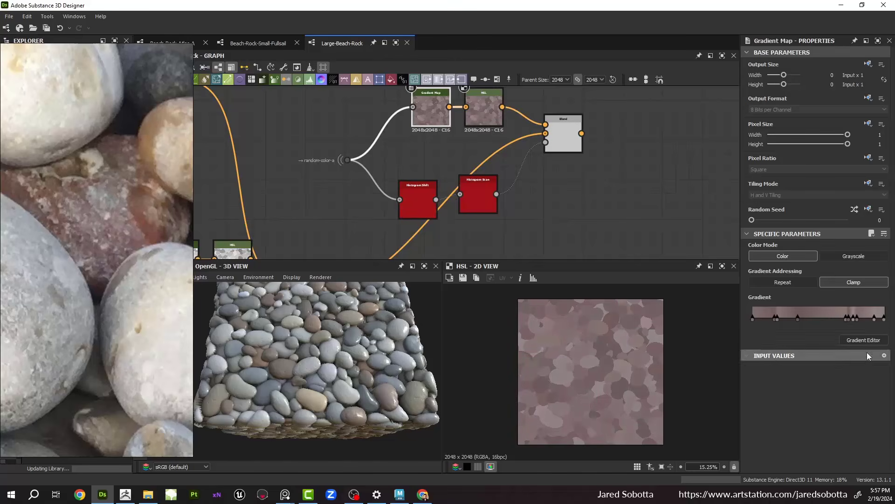
{"action": "left_click", "coordinate": [863, 340]}
{"action": "left_click", "coordinate": [690, 356]}
{"action": "mouse_move", "coordinate": [142, 245]}
{"action": "left_mouse_down"}
{"action": "mouse_move", "coordinate": [132, 252]}
{"action": "mouse_move", "coordinate": [72, 231]}
{"action": "left_mouse_up"}
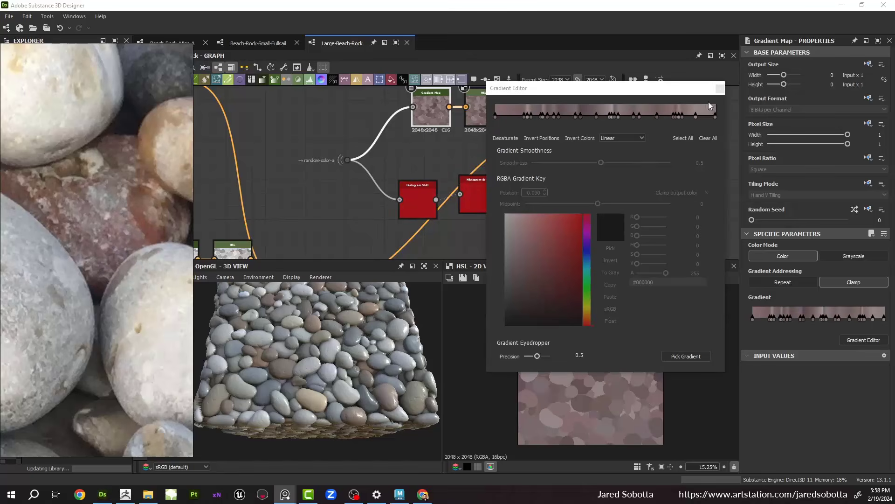
{"action": "left_click", "coordinate": [721, 88]}
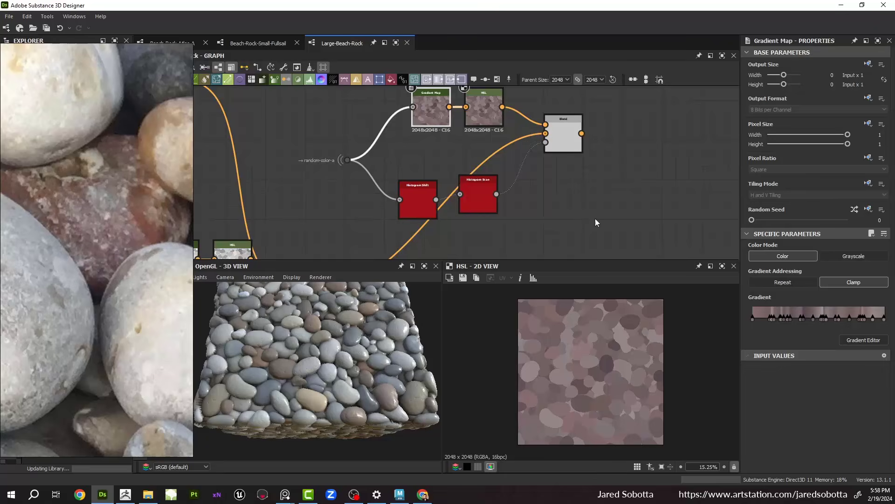
Step: Set the position of the Histogram Scan masking the reddish colour branch to 0.05
{"action": "scroll", "coordinate": [500, 156], "scroll_direction": "down", "scroll_amount": 1}
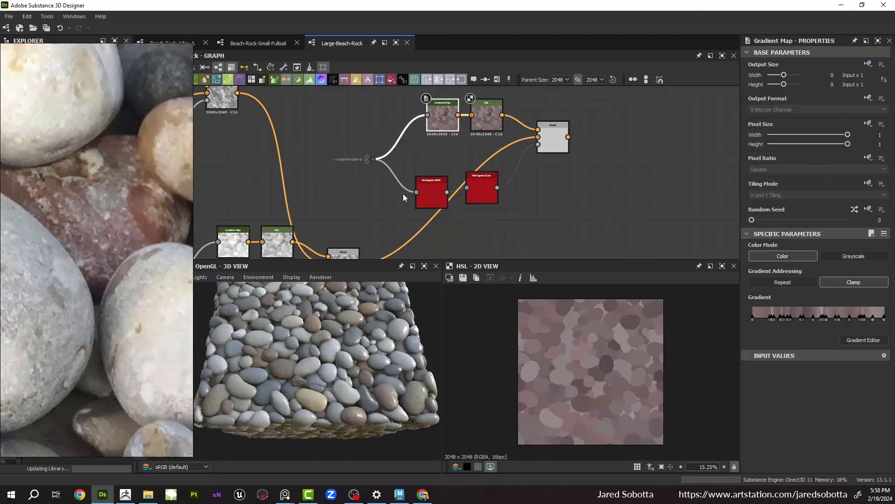
{"action": "middle_click_drag", "start_coordinate": [405, 187], "coordinate": [391, 158]}
{"action": "double_click", "coordinate": [413, 167]}
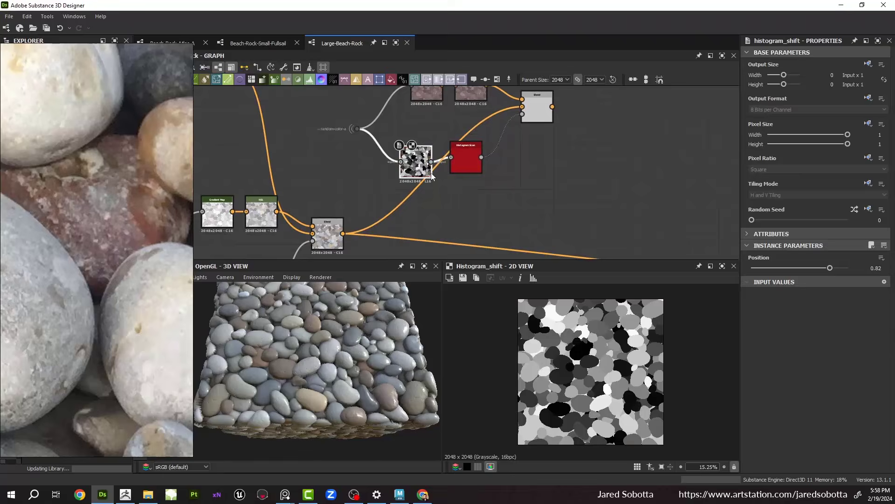
{"action": "double_click", "coordinate": [466, 157]}
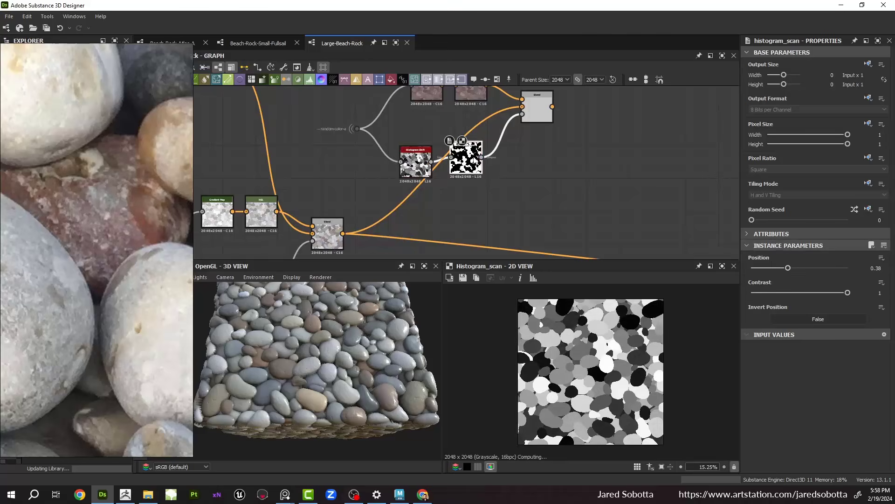
{"action": "middle_click_drag", "start_coordinate": [466, 157], "coordinate": [470, 201]}
{"action": "left_click_drag", "start_coordinate": [775, 270], "coordinate": [756, 275]}
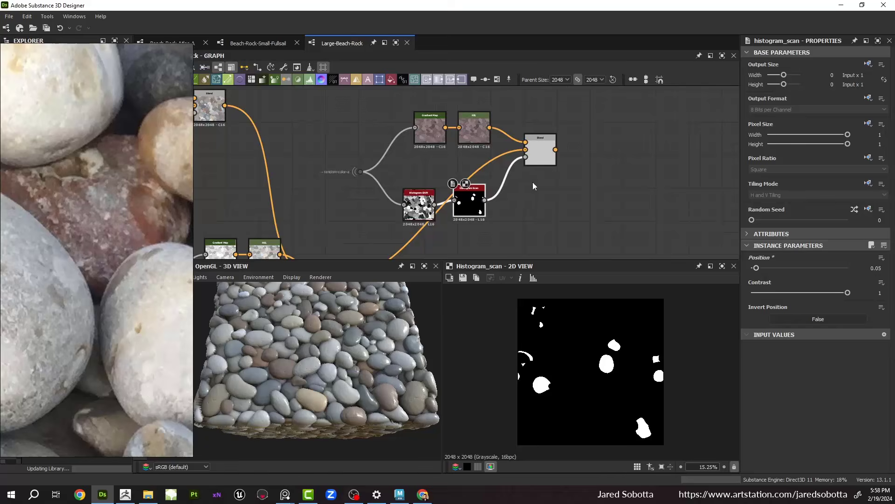
Step: Transfer the previous Blend's outgoing connection to the reddish branch's Blend so it feeds the material output
{"action": "scroll", "coordinate": [519, 214], "scroll_direction": "down", "scroll_amount": 4}
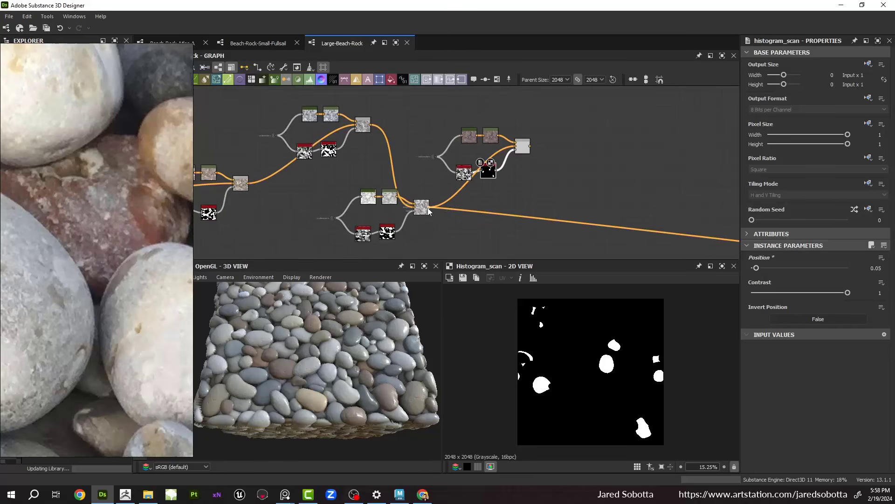
{"action": "left_click_drag", "start_coordinate": [429, 208], "coordinate": [529, 146], "text": "shift"}
{"action": "left_click_drag", "start_coordinate": [353, 382], "coordinate": [333, 356]}
{"action": "scroll", "coordinate": [483, 153], "scroll_direction": "up", "scroll_amount": 5}
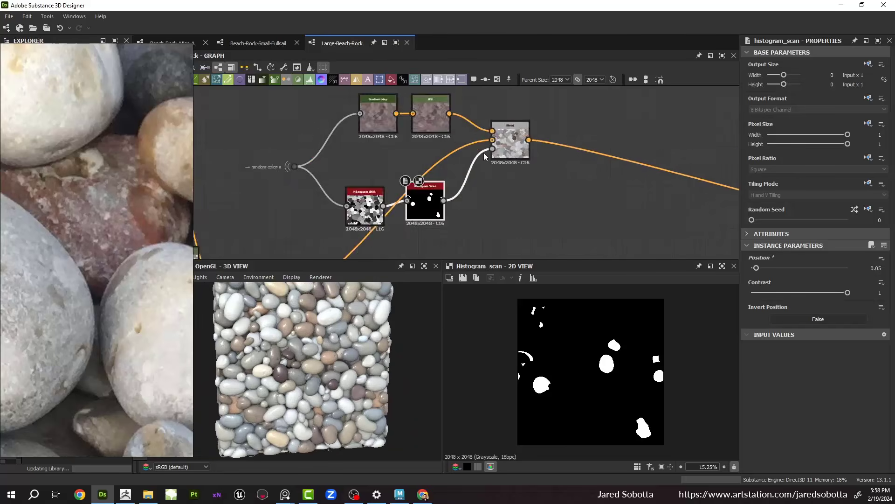
{"action": "scroll", "coordinate": [429, 161], "scroll_direction": "down", "scroll_amount": 1}
Step: Examine the stone colours and how they are distributed in the main reference photo
{"action": "scroll", "coordinate": [135, 197], "scroll_direction": "down", "scroll_amount": 6}
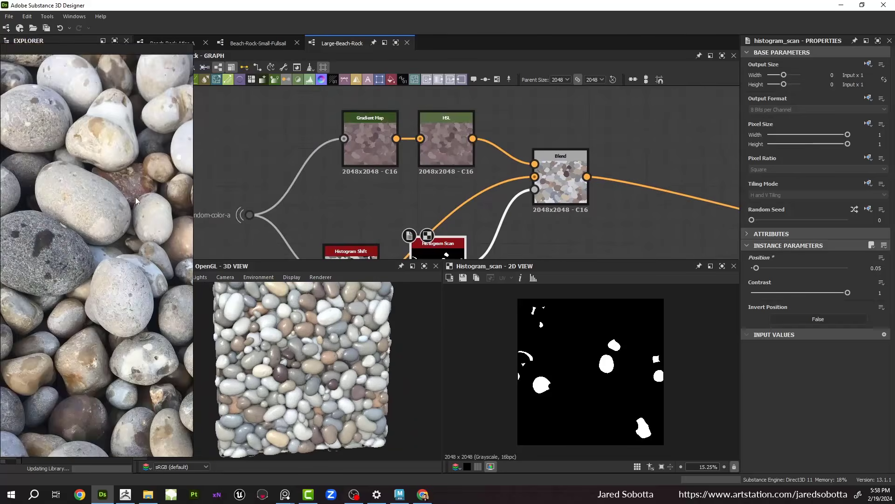
{"action": "scroll", "coordinate": [153, 229], "scroll_direction": "up", "scroll_amount": 4}
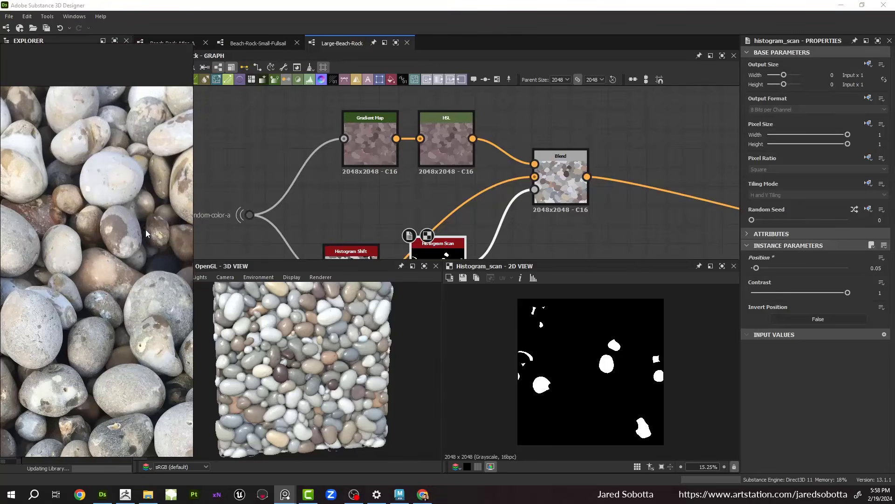
{"action": "middle_click_drag", "start_coordinate": [146, 245], "coordinate": [201, 272]}
{"action": "scroll", "coordinate": [105, 213], "scroll_direction": "down", "scroll_amount": 2}
{"action": "scroll", "coordinate": [106, 218], "scroll_direction": "up", "scroll_amount": 1}
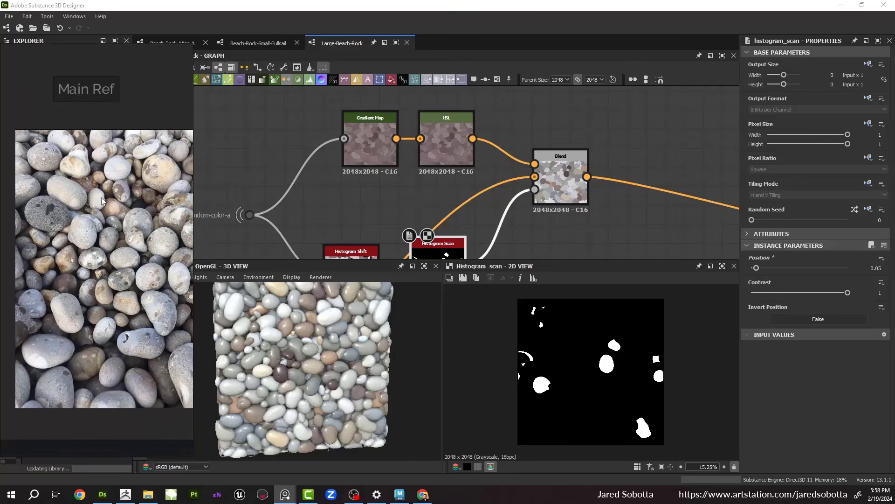
{"action": "scroll", "coordinate": [83, 268], "scroll_direction": "up", "scroll_amount": 3}
{"action": "scroll", "coordinate": [100, 259], "scroll_direction": "down", "scroll_amount": 1}
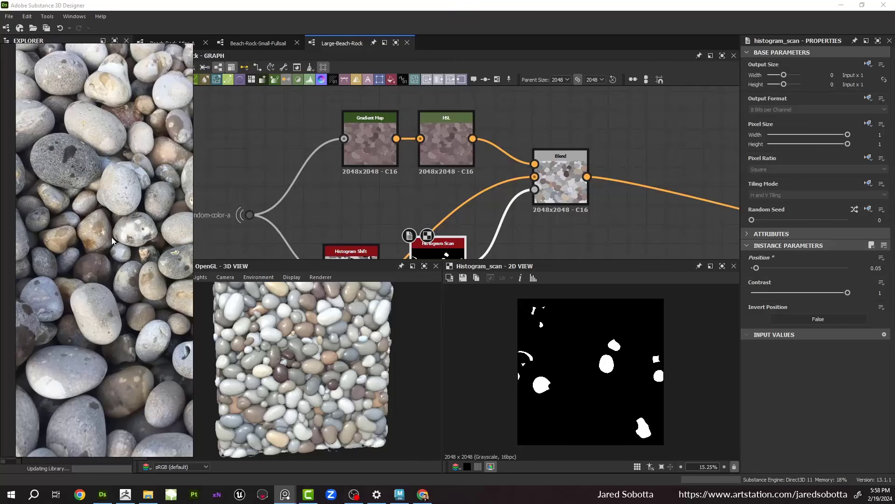
{"action": "middle_click_drag", "start_coordinate": [111, 235], "coordinate": [113, 247]}
{"action": "scroll", "coordinate": [96, 295], "scroll_direction": "down", "scroll_amount": 2}
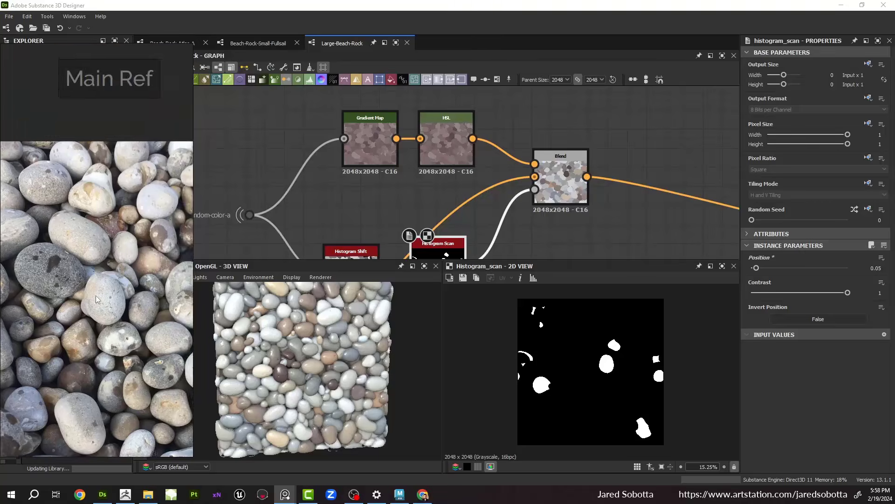
Step: Try resampling the Gradient Map across the red and brown area of the reference stone, and undo that pick
{"action": "scroll", "coordinate": [113, 225], "scroll_direction": "up", "scroll_amount": 5}
{"action": "middle_click_drag", "start_coordinate": [113, 212], "coordinate": [154, 252]}
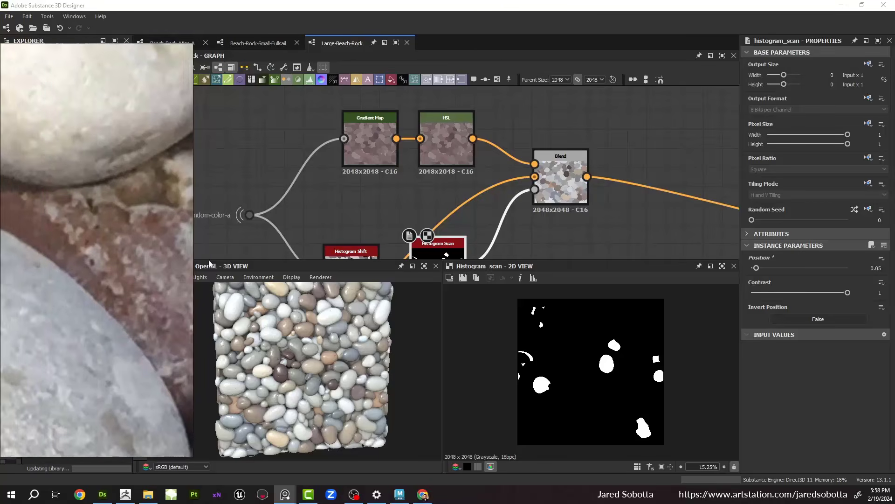
{"action": "left_click", "coordinate": [355, 158]}
{"action": "left_click", "coordinate": [863, 340]}
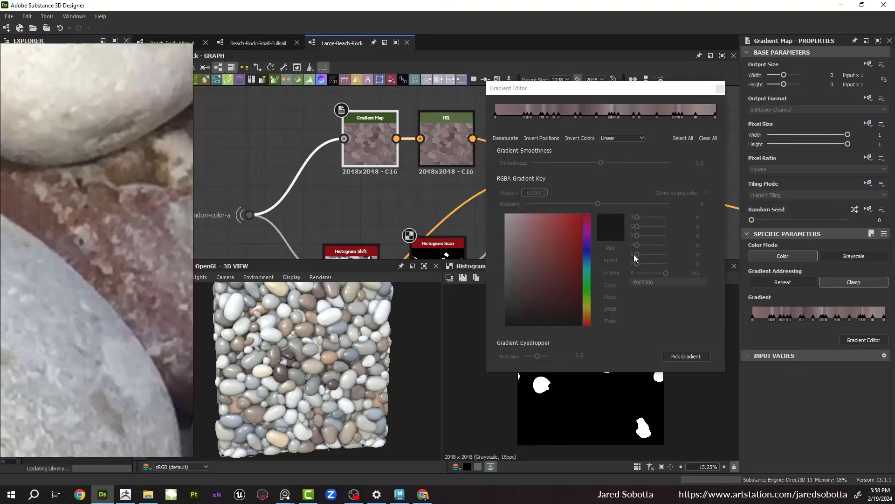
{"action": "left_click", "coordinate": [683, 357]}
{"action": "left_click_drag", "start_coordinate": [29, 206], "coordinate": [175, 299]}
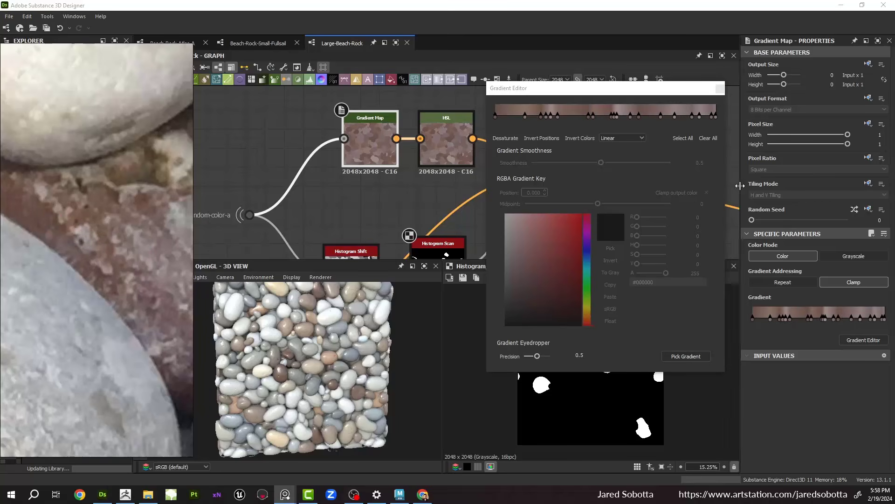
{"action": "middle_click_drag", "start_coordinate": [285, 191], "coordinate": [321, 188]}
{"action": "key", "text": "super+x"}
{"action": "key", "text": "ctrl+z"}
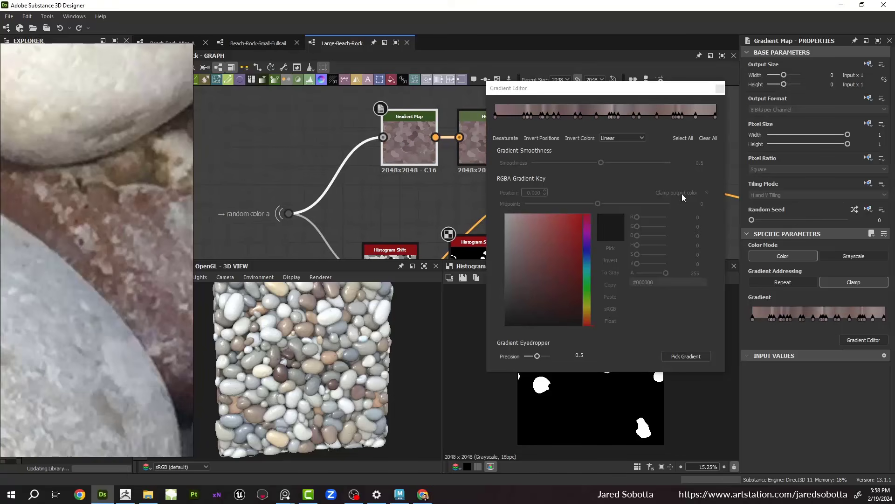
Step: Set the reddish branch's HSL node to saturation 0.52 and lightness 0.51, keeping hue at 0.5
{"action": "left_click", "coordinate": [472, 152]}
{"action": "left_click", "coordinate": [472, 152]}
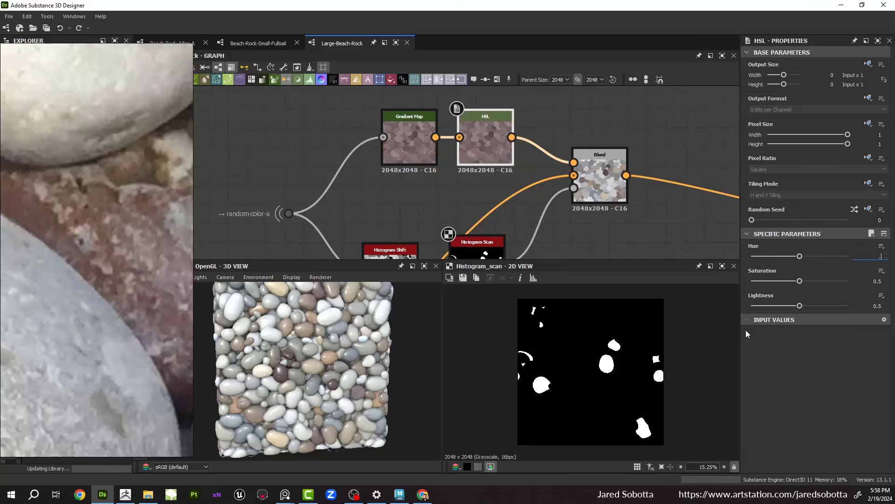
{"action": "type", "text": "0.49"}
{"action": "key", "text": "Return"}
{"action": "left_click_drag", "start_coordinate": [801, 281], "coordinate": [801, 282]}
{"action": "left_click_drag", "start_coordinate": [800, 281], "coordinate": [800, 259]}
{"action": "left_click_drag", "start_coordinate": [803, 283], "coordinate": [804, 283]}
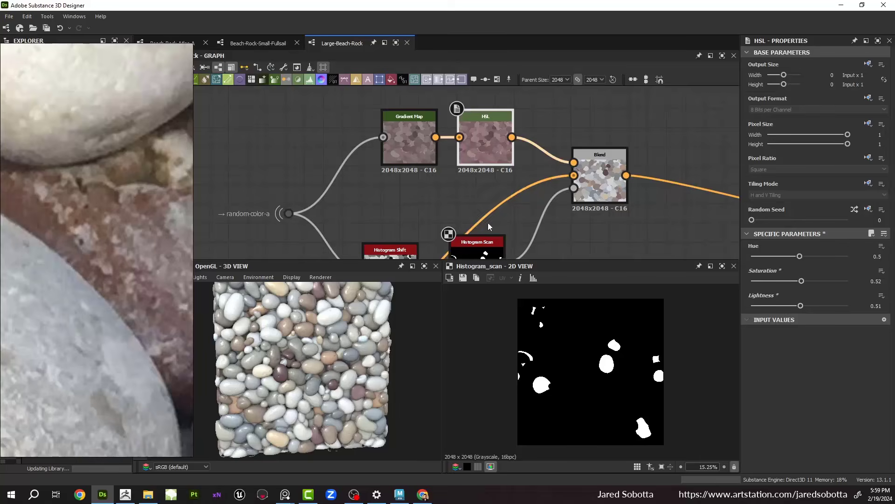
Step: Preview the reddish branch's Blend in 2D and inspect the pebble colours on the 3D model
{"action": "left_click", "coordinate": [600, 180]}
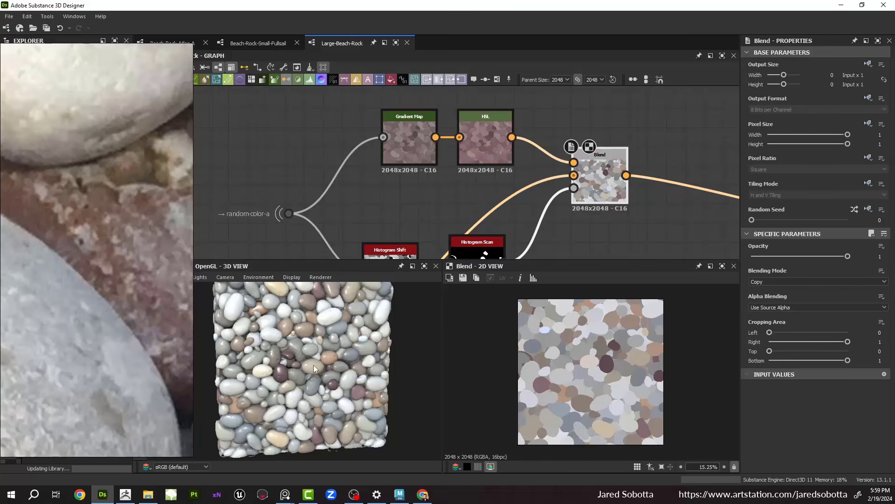
{"action": "scroll", "coordinate": [313, 365], "scroll_direction": "down", "scroll_amount": 5}
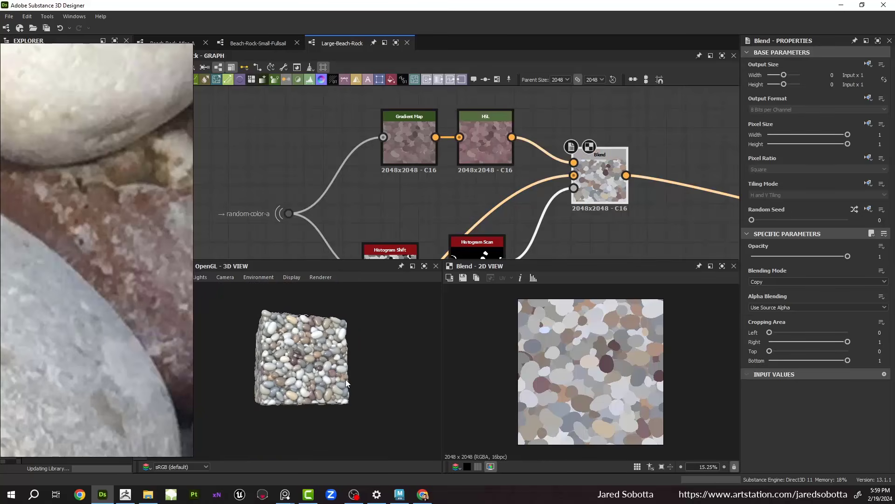
{"action": "scroll", "coordinate": [336, 356], "scroll_direction": "up", "scroll_amount": 2}
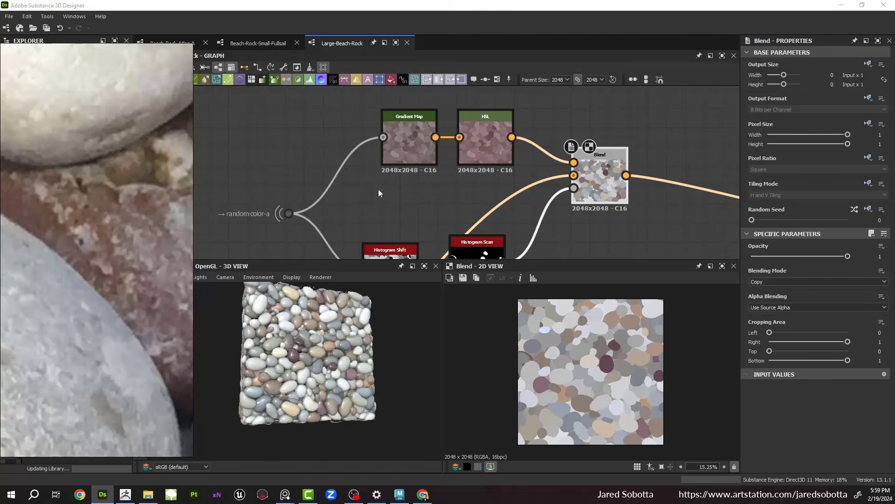
Step: Duplicate the blue-grey colour branch, from its Gradient Map to its Blend, and place the copy after the reddish branch
{"action": "scroll", "coordinate": [379, 193], "scroll_direction": "down", "scroll_amount": 5}
{"action": "middle_click_drag", "start_coordinate": [348, 217], "coordinate": [338, 182]}
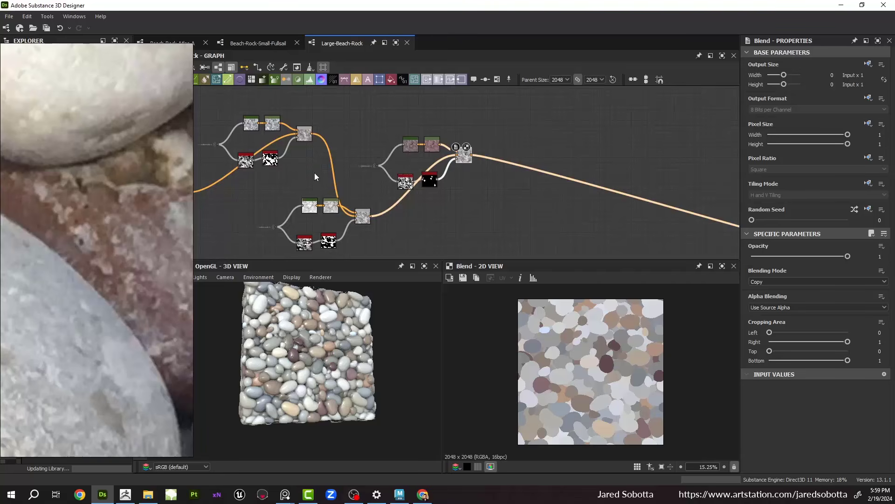
{"action": "middle_click_drag", "start_coordinate": [305, 152], "coordinate": [463, 150]}
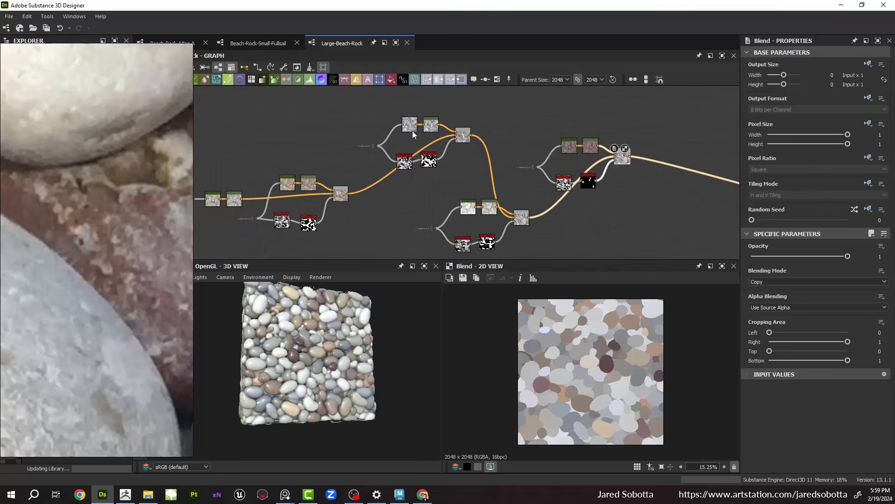
{"action": "scroll", "coordinate": [412, 130], "scroll_direction": "up", "scroll_amount": 3}
{"action": "scroll", "coordinate": [380, 132], "scroll_direction": "down", "scroll_amount": 3}
{"action": "scroll", "coordinate": [382, 130], "scroll_direction": "up", "scroll_amount": 5}
{"action": "scroll", "coordinate": [412, 123], "scroll_direction": "up", "scroll_amount": 4}
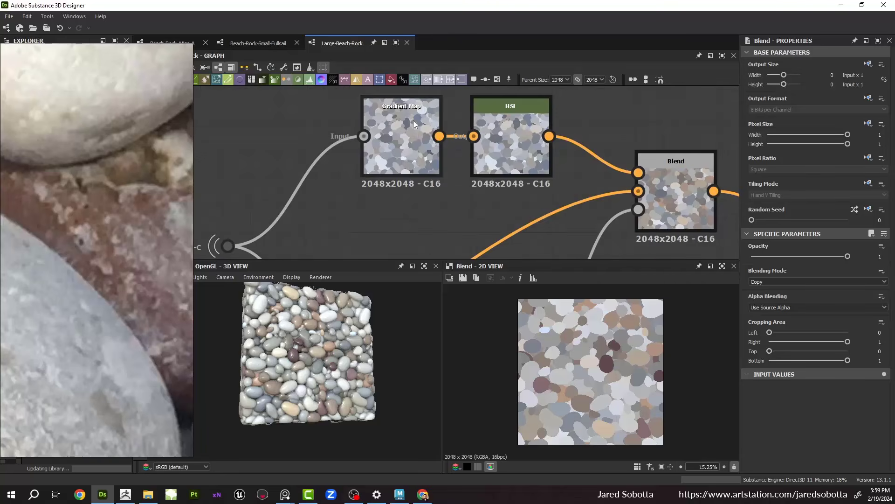
{"action": "scroll", "coordinate": [412, 122], "scroll_direction": "down", "scroll_amount": 8}
{"action": "middle_click_drag", "start_coordinate": [413, 122], "coordinate": [370, 118]}
{"action": "left_click_drag", "start_coordinate": [292, 111], "coordinate": [438, 185]}
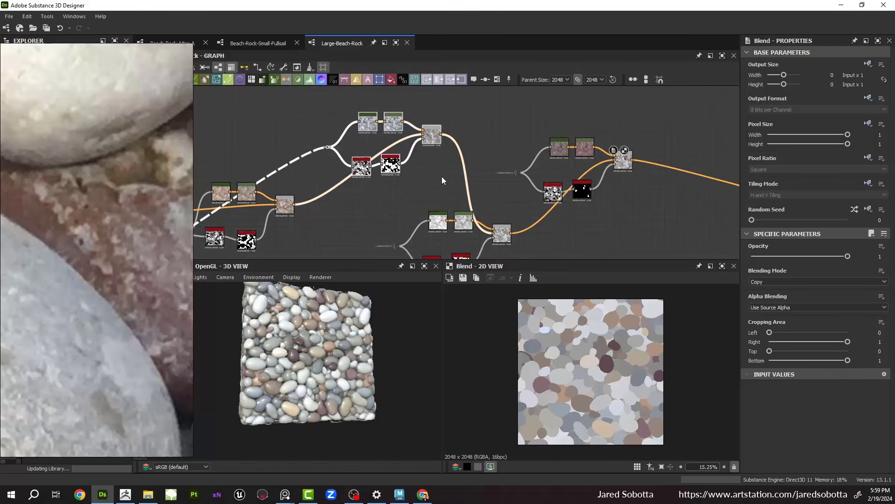
{"action": "middle_click_drag", "start_coordinate": [511, 217], "coordinate": [315, 197]}
{"action": "key", "text": "ctrl+v"}
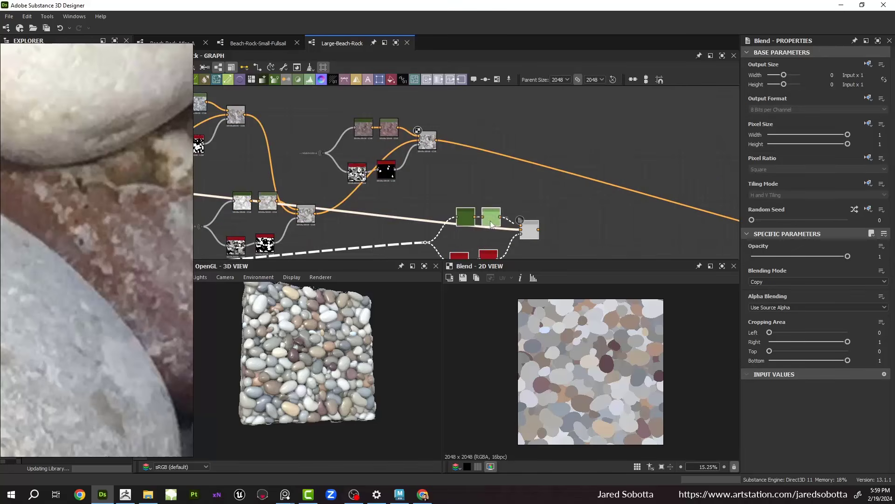
{"action": "left_click_drag", "start_coordinate": [487, 212], "coordinate": [500, 183]}
Step: Connect the reddish branch's Blend output to the background input of the duplicated branch's Blend
{"action": "scroll", "coordinate": [424, 146], "scroll_direction": "up", "scroll_amount": 2}
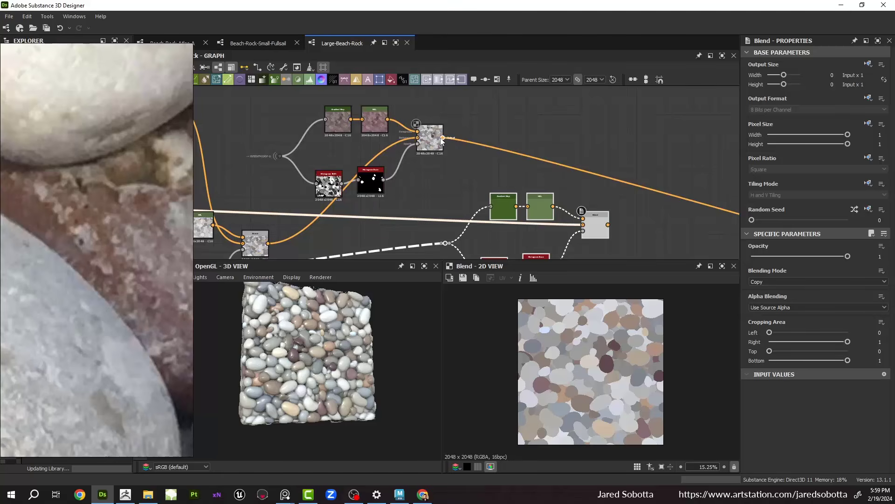
{"action": "left_click_drag", "start_coordinate": [442, 137], "coordinate": [583, 225]}
{"action": "scroll", "coordinate": [429, 194], "scroll_direction": "down", "scroll_amount": 3}
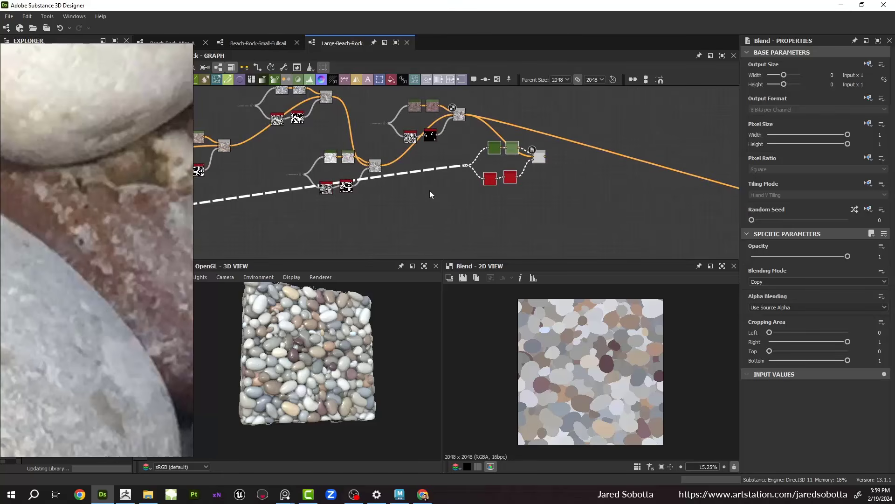
{"action": "scroll", "coordinate": [471, 162], "scroll_direction": "down", "scroll_amount": 5}
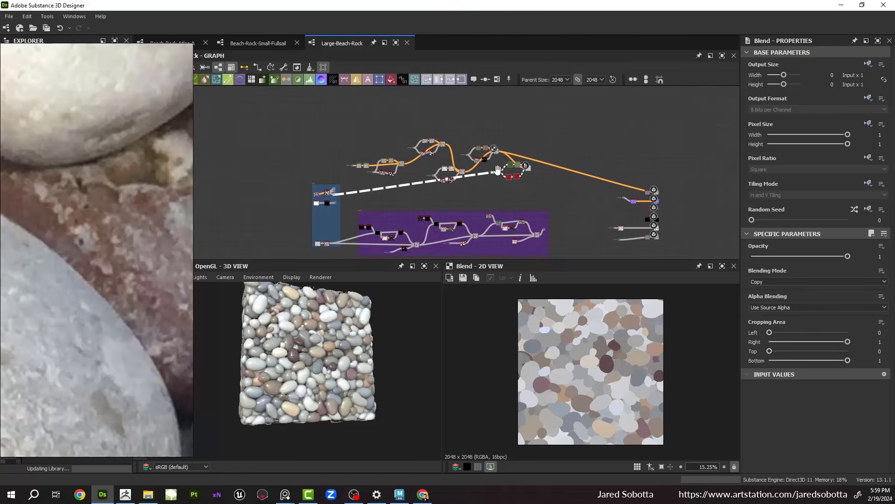
Step: Move the whole colour node network away from the output nodes and transfer the reddish branch Blend's output link to the duplicated branch's Blend
{"action": "left_click_drag", "start_coordinate": [320, 115], "coordinate": [527, 178]}
{"action": "left_click_drag", "start_coordinate": [437, 179], "coordinate": [372, 155]}
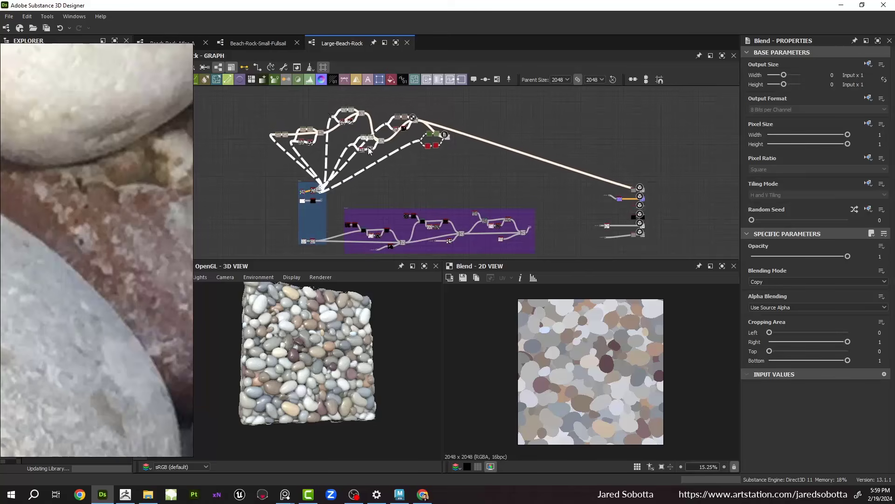
{"action": "scroll", "coordinate": [432, 140], "scroll_direction": "up", "scroll_amount": 8}
{"action": "middle_click_drag", "start_coordinate": [397, 108], "coordinate": [384, 148]}
{"action": "scroll", "coordinate": [384, 148], "scroll_direction": "up", "scroll_amount": 4}
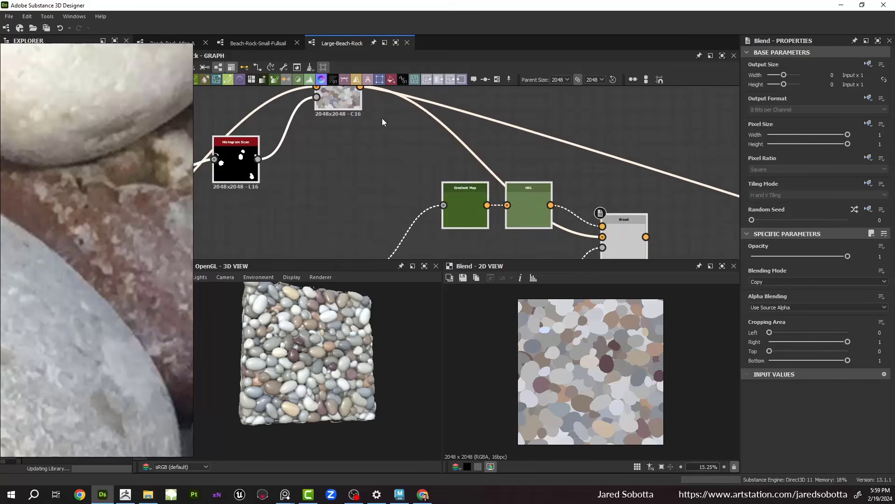
{"action": "scroll", "coordinate": [382, 119], "scroll_direction": "down", "scroll_amount": 3}
{"action": "left_click_drag", "start_coordinate": [369, 100], "coordinate": [517, 177], "text": "shift"}
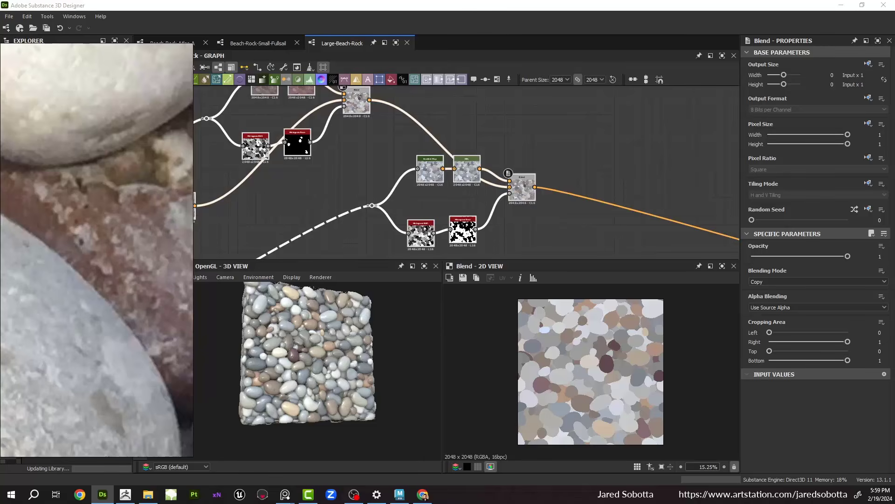
Step: Set the input portal of the duplicated branch's Dot node to random-color-b
{"action": "middle_click_drag", "start_coordinate": [403, 187], "coordinate": [383, 135]}
{"action": "scroll", "coordinate": [376, 174], "scroll_direction": "down", "scroll_amount": 4}
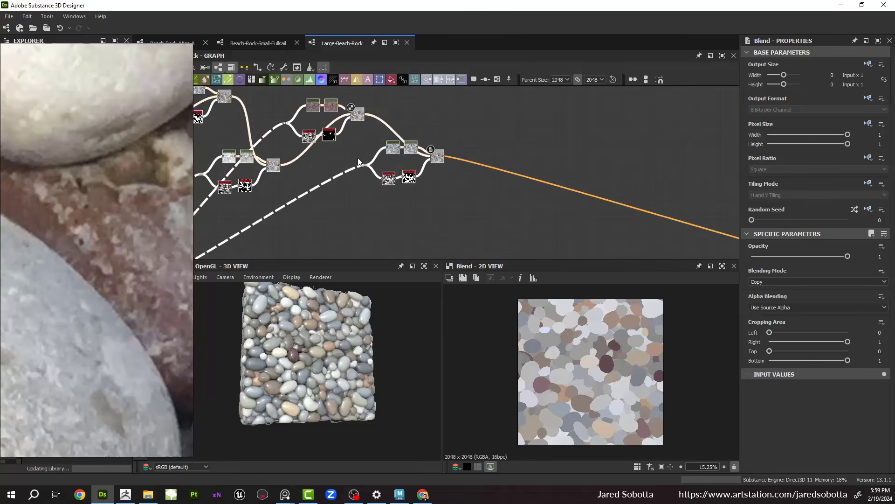
{"action": "left_click_drag", "start_coordinate": [358, 156], "coordinate": [375, 181]}
{"action": "scroll", "coordinate": [361, 183], "scroll_direction": "up", "scroll_amount": 4}
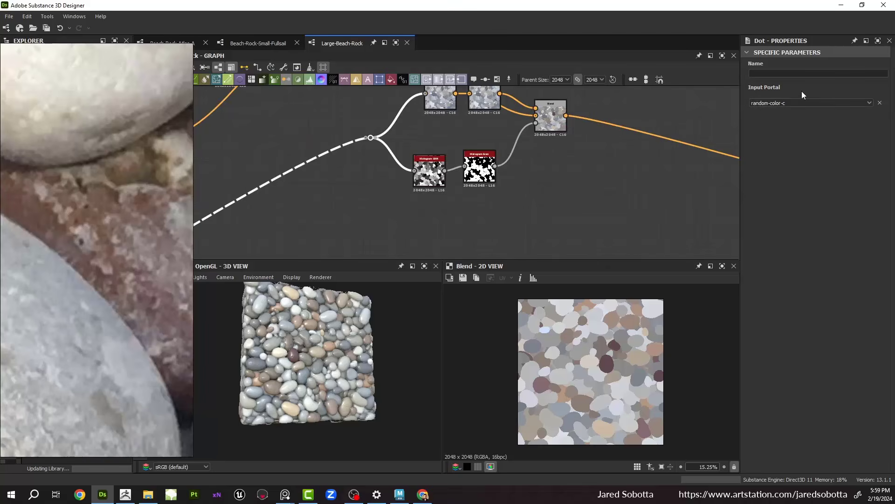
{"action": "left_click", "coordinate": [802, 103]}
{"action": "left_click", "coordinate": [780, 128]}
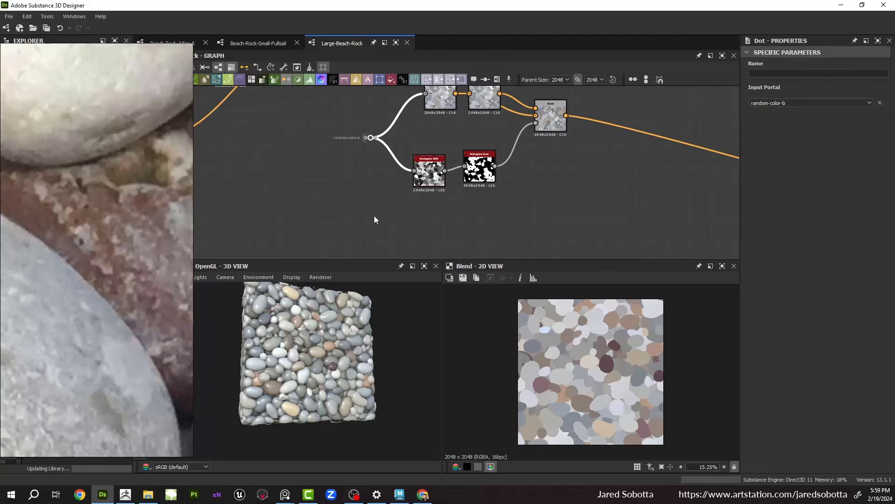
Step: Set the duplicated branch's Histogram Shift position to 0.33, moving the node slightly away from its Histogram Scan
{"action": "middle_click_drag", "start_coordinate": [455, 190], "coordinate": [452, 216]}
{"action": "left_click_drag", "start_coordinate": [437, 206], "coordinate": [433, 191]}
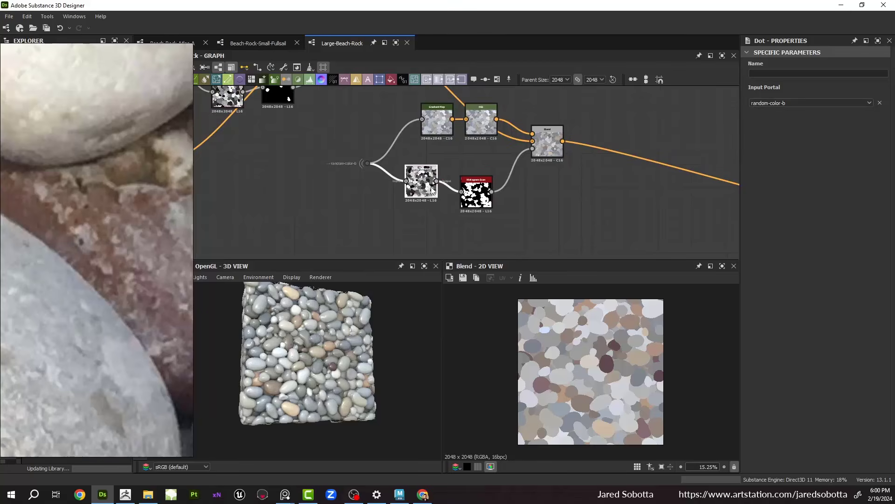
{"action": "left_click", "coordinate": [431, 189]}
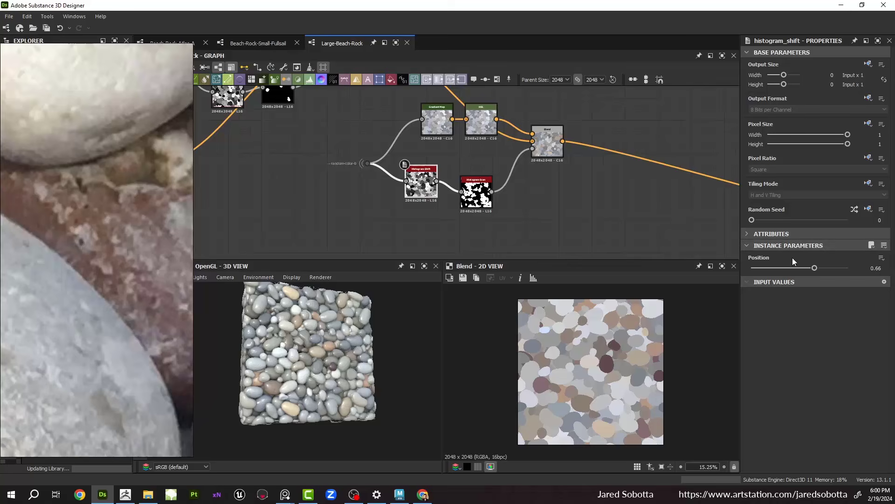
{"action": "left_click", "coordinate": [782, 268]}
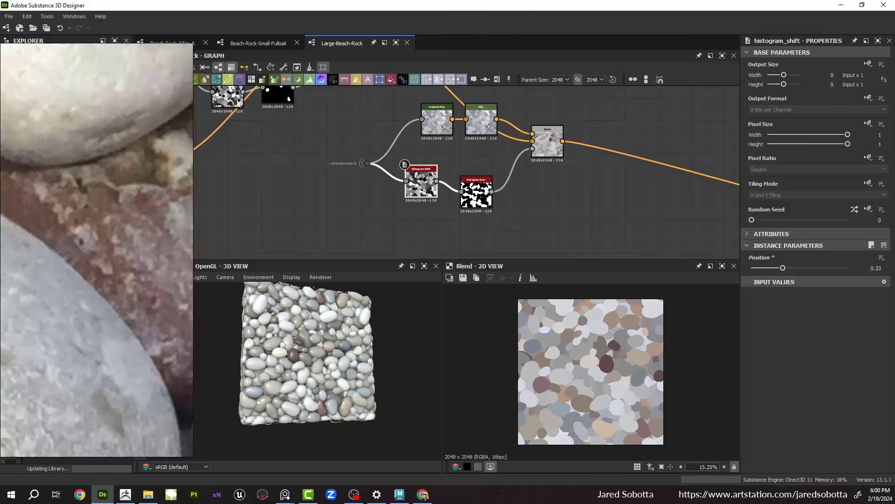
Step: Sample the duplicated branch's Gradient Map colours from the dark speckled grey pebble in the main reference photo
{"action": "scroll", "coordinate": [71, 288], "scroll_direction": "down", "scroll_amount": 6}
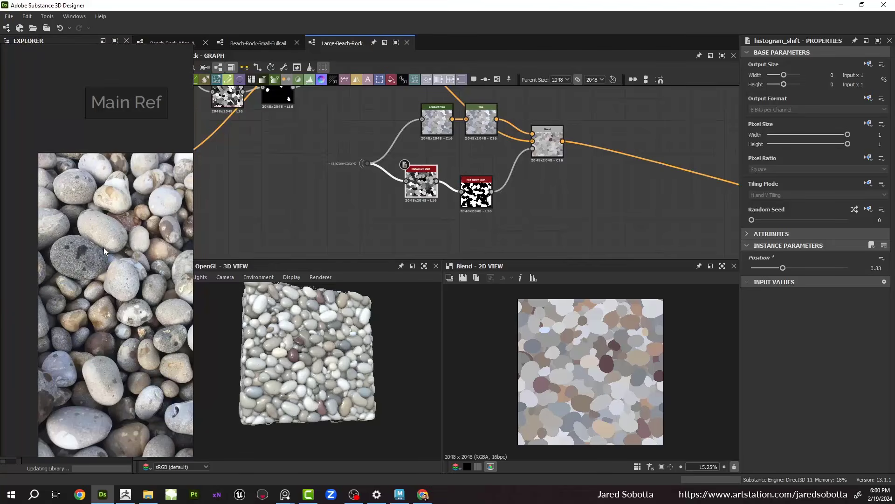
{"action": "scroll", "coordinate": [102, 249], "scroll_direction": "up", "scroll_amount": 5}
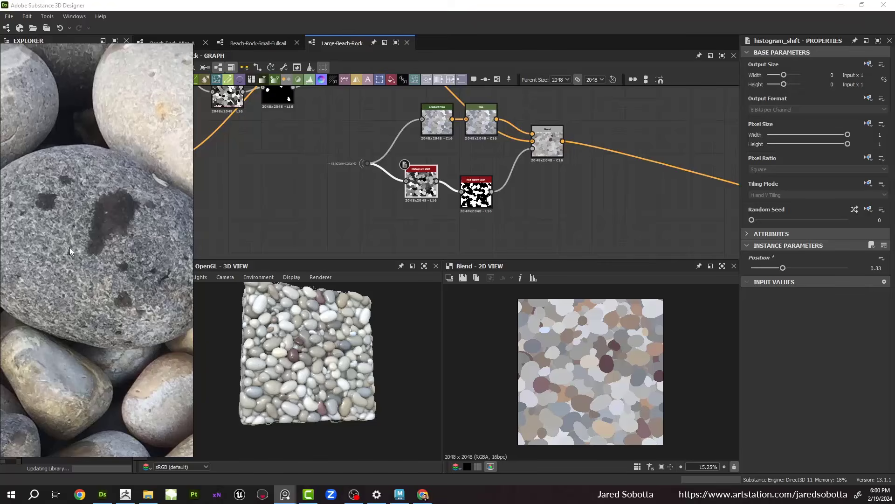
{"action": "scroll", "coordinate": [69, 248], "scroll_direction": "down", "scroll_amount": 4}
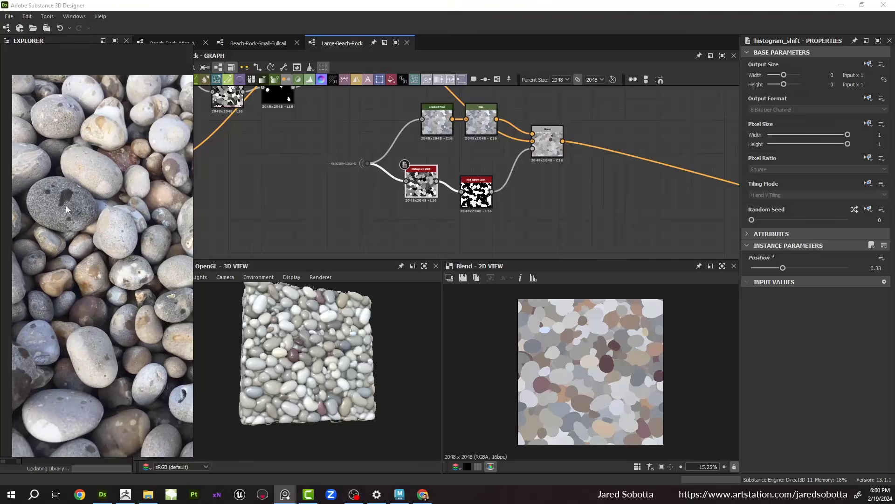
{"action": "mouse_move", "coordinate": [66, 205]}
{"action": "middle_mouse_down"}
{"action": "mouse_move", "coordinate": [15, 214]}
{"action": "mouse_move", "coordinate": [0, 161]}
{"action": "mouse_move", "coordinate": [15, 214]}
{"action": "mouse_move", "coordinate": [72, 212]}
{"action": "middle_mouse_up"}
{"action": "scroll", "coordinate": [72, 211], "scroll_direction": "up", "scroll_amount": 4}
{"action": "scroll", "coordinate": [70, 210], "scroll_direction": "down", "scroll_amount": 2}
{"action": "scroll", "coordinate": [439, 128], "scroll_direction": "up", "scroll_amount": 3}
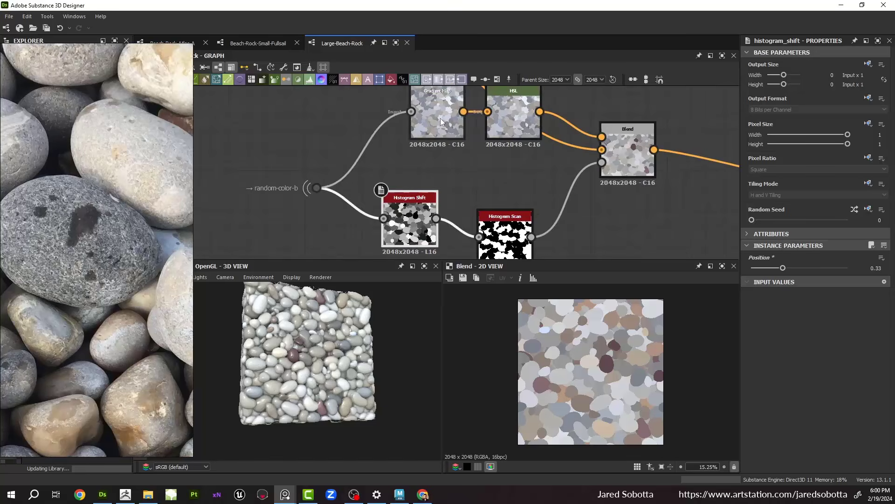
{"action": "left_click", "coordinate": [441, 123]}
{"action": "left_click", "coordinate": [864, 340]}
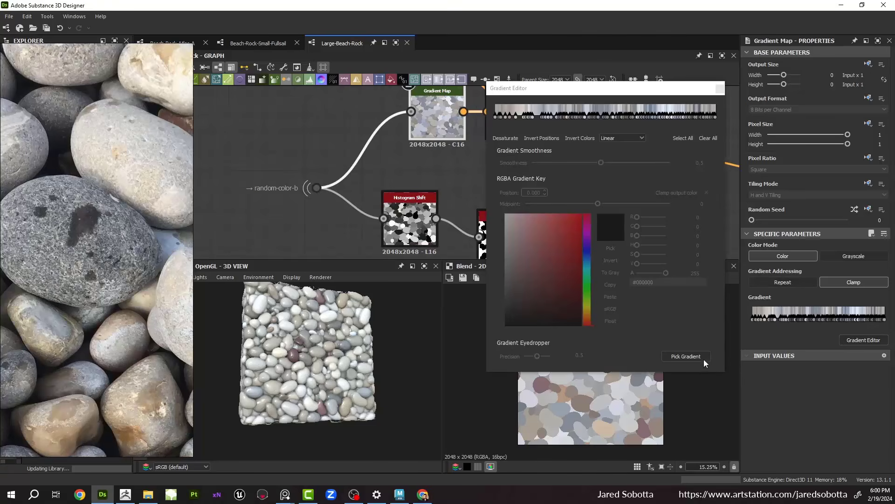
{"action": "left_click", "coordinate": [686, 356]}
{"action": "left_click_drag", "start_coordinate": [112, 233], "coordinate": [92, 259]}
Step: Resample the duplicated branch's Gradient Map colours across the smooth blue pebble in the reference photo
{"action": "scroll", "coordinate": [158, 247], "scroll_direction": "down", "scroll_amount": 5}
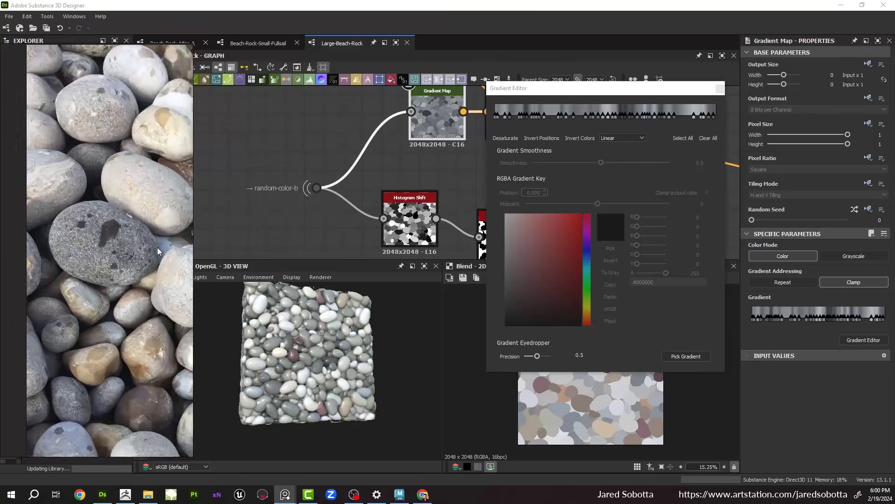
{"action": "middle_click_drag", "start_coordinate": [130, 196], "coordinate": [23, 176]}
{"action": "middle_click_drag", "start_coordinate": [131, 216], "coordinate": [74, 290]}
{"action": "scroll", "coordinate": [74, 290], "scroll_direction": "up", "scroll_amount": 5}
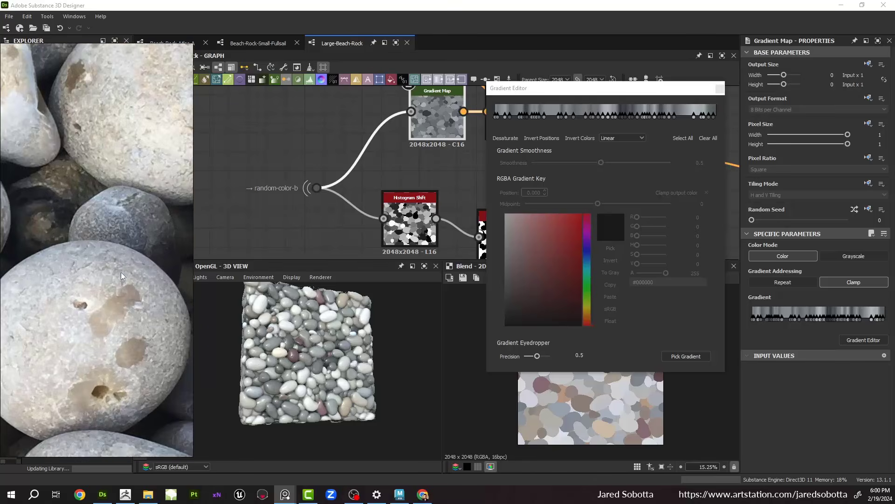
{"action": "scroll", "coordinate": [119, 261], "scroll_direction": "down", "scroll_amount": 5}
{"action": "scroll", "coordinate": [105, 215], "scroll_direction": "down", "scroll_amount": 3}
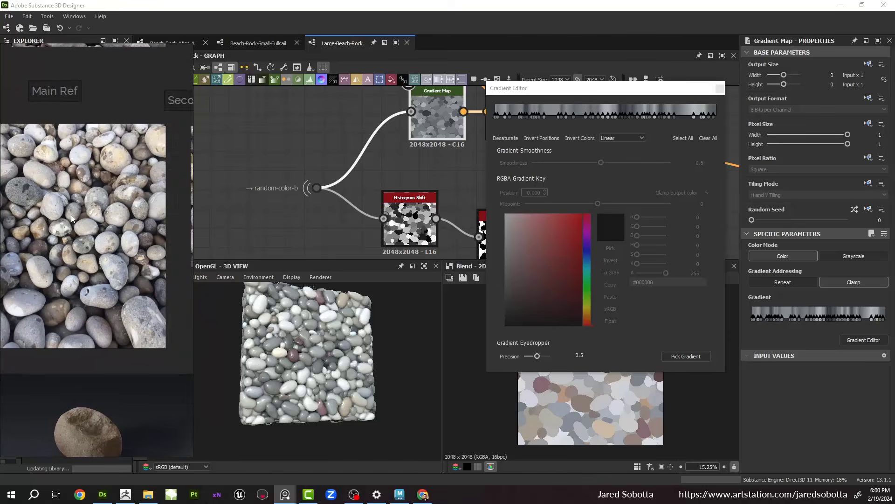
{"action": "middle_click_drag", "start_coordinate": [70, 214], "coordinate": [94, 218]}
{"action": "scroll", "coordinate": [59, 320], "scroll_direction": "up", "scroll_amount": 8}
{"action": "scroll", "coordinate": [59, 320], "scroll_direction": "up", "scroll_amount": 3}
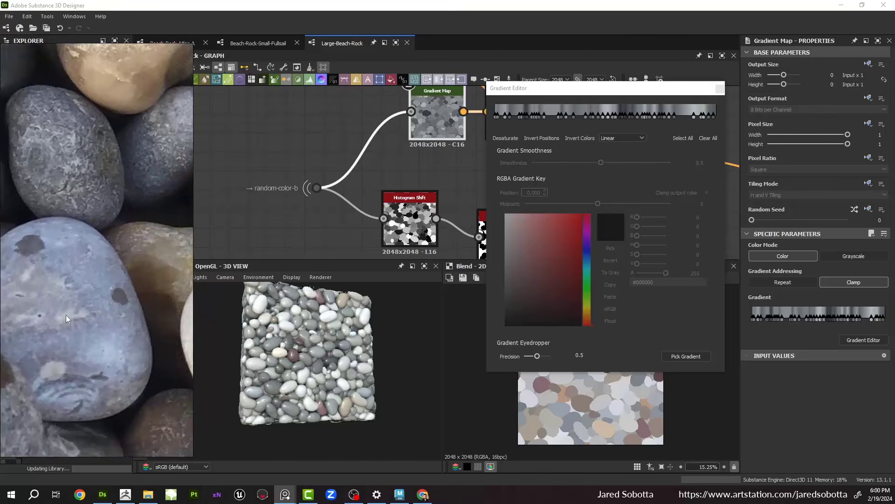
{"action": "middle_click_drag", "start_coordinate": [65, 314], "coordinate": [104, 292]}
{"action": "left_click", "coordinate": [684, 356]}
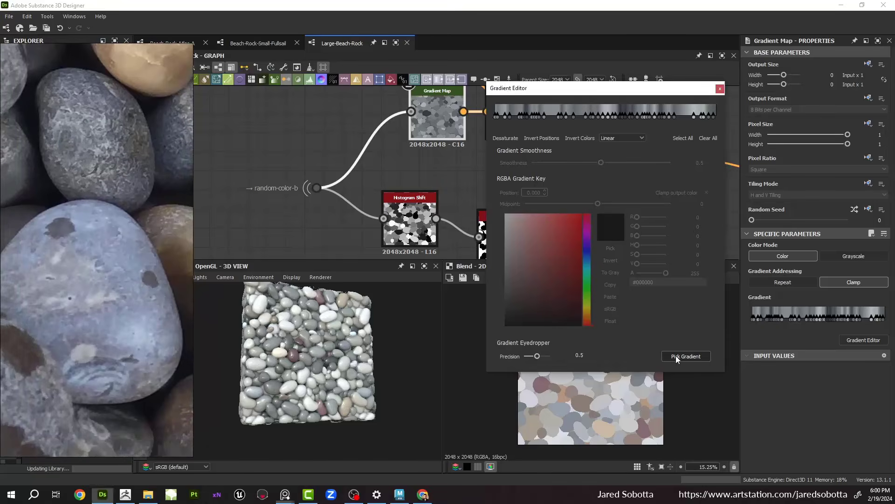
{"action": "mouse_move", "coordinate": [98, 298]}
{"action": "left_mouse_down"}
{"action": "mouse_move", "coordinate": [139, 333]}
{"action": "mouse_move", "coordinate": [149, 326]}
{"action": "left_mouse_up"}
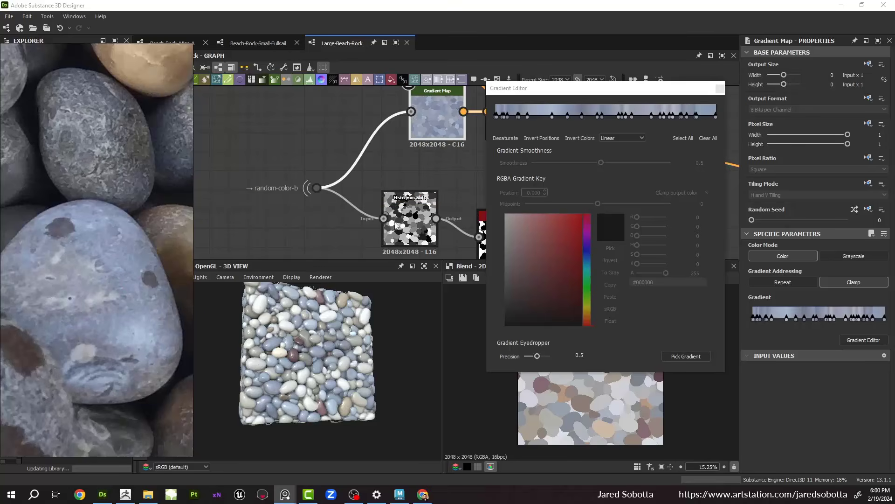
Step: Set the blue branch's HSL node to lightness 0.43 and saturation 0.485
{"action": "middle_click_drag", "start_coordinate": [389, 192], "coordinate": [287, 218]}
{"action": "left_click", "coordinate": [413, 149]}
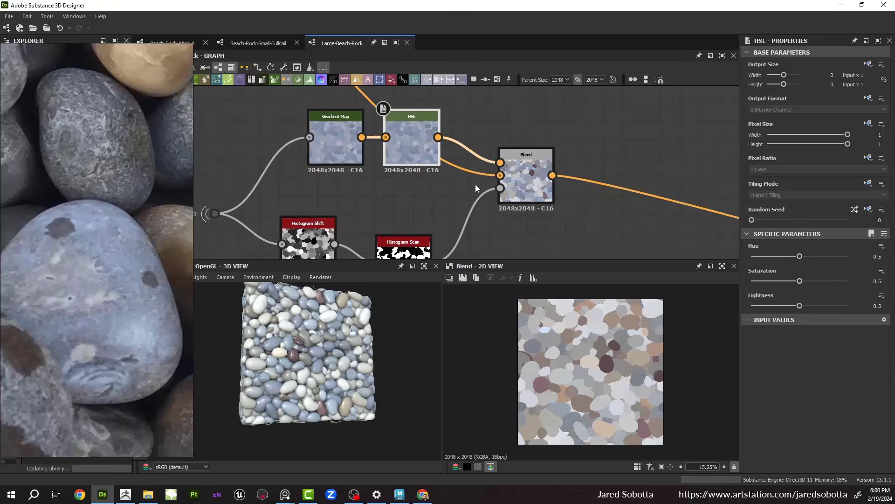
{"action": "left_click_drag", "start_coordinate": [800, 305], "coordinate": [794, 308]}
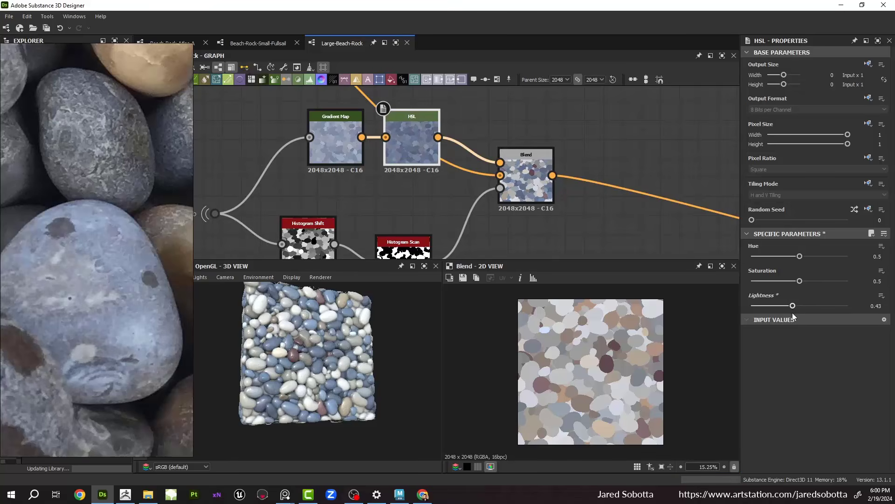
{"action": "left_click_drag", "start_coordinate": [799, 281], "coordinate": [796, 283]}
{"action": "left_click", "coordinate": [865, 280]}
{"action": "double_click", "coordinate": [865, 281]}
{"action": "type", "text": ".485"}
{"action": "key", "text": "Return"}
Step: Set the blue branch's Histogram Scan position to 0.05 and preview the branch's Blend in 2D
{"action": "scroll", "coordinate": [340, 207], "scroll_direction": "down", "scroll_amount": 2}
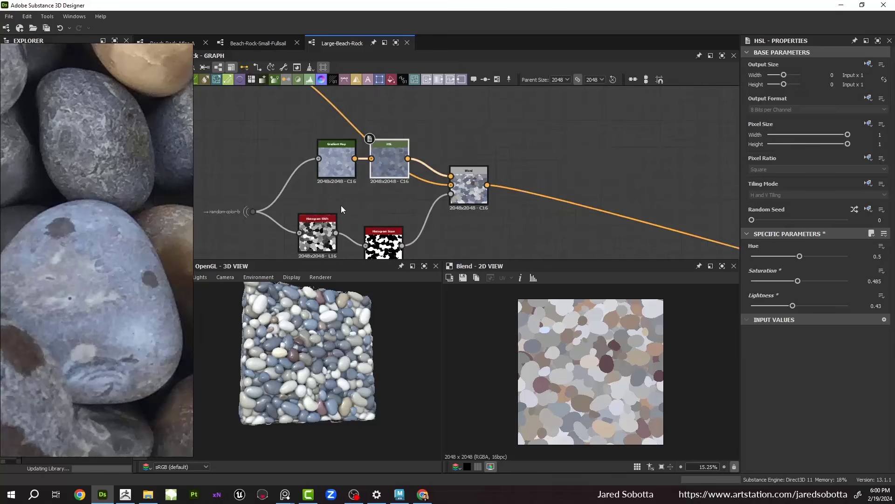
{"action": "middle_click_drag", "start_coordinate": [403, 251], "coordinate": [404, 182]}
{"action": "scroll", "coordinate": [404, 182], "scroll_direction": "up", "scroll_amount": 3}
{"action": "left_click", "coordinate": [380, 163]}
{"action": "left_click_drag", "start_coordinate": [796, 268], "coordinate": [757, 276]}
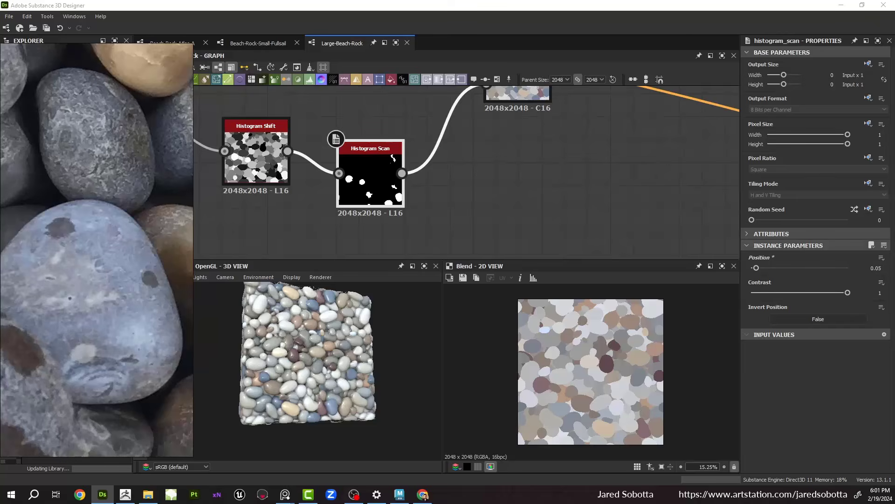
{"action": "middle_click_drag", "start_coordinate": [453, 197], "coordinate": [463, 272]}
{"action": "left_click", "coordinate": [533, 153]}
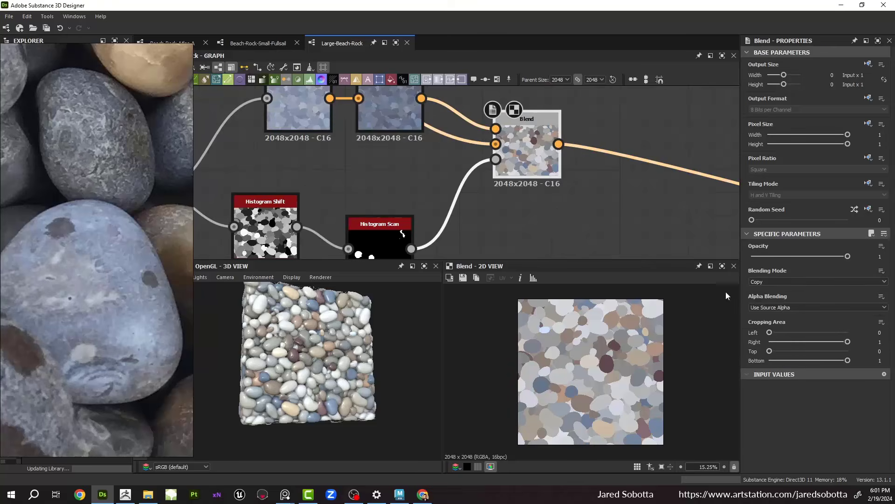
Step: Set the blue branch's HSL node to lightness 0.4 and saturation 0.47, and inspect the blue pebbles on the 3D model
{"action": "middle_click_drag", "start_coordinate": [401, 128], "coordinate": [435, 173]}
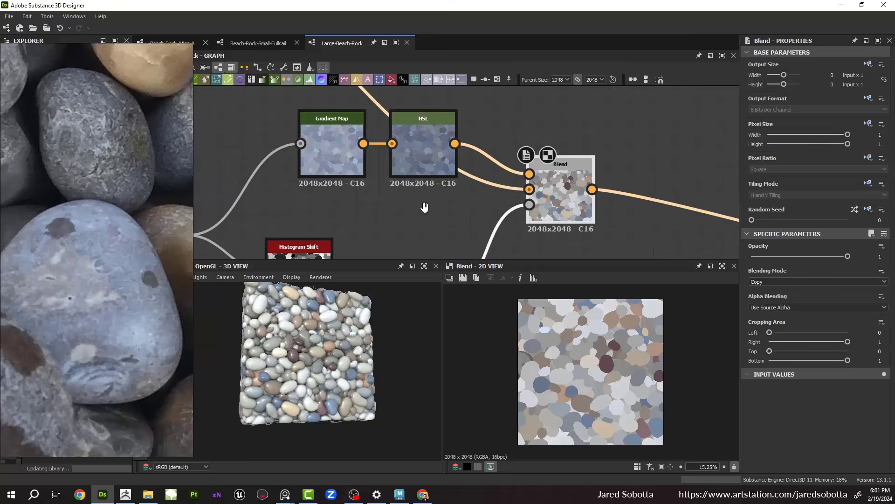
{"action": "left_click", "coordinate": [443, 169]}
{"action": "left_click_drag", "start_coordinate": [792, 306], "coordinate": [794, 307]}
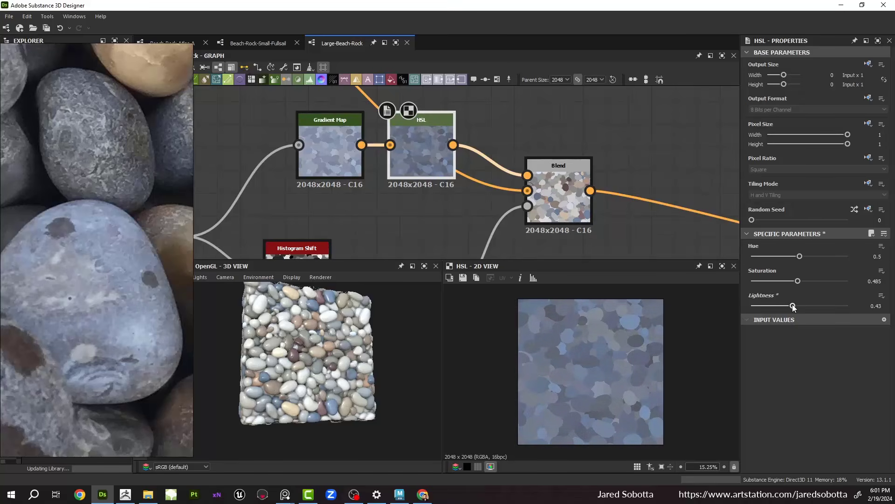
{"action": "left_click_drag", "start_coordinate": [794, 307], "coordinate": [790, 307]}
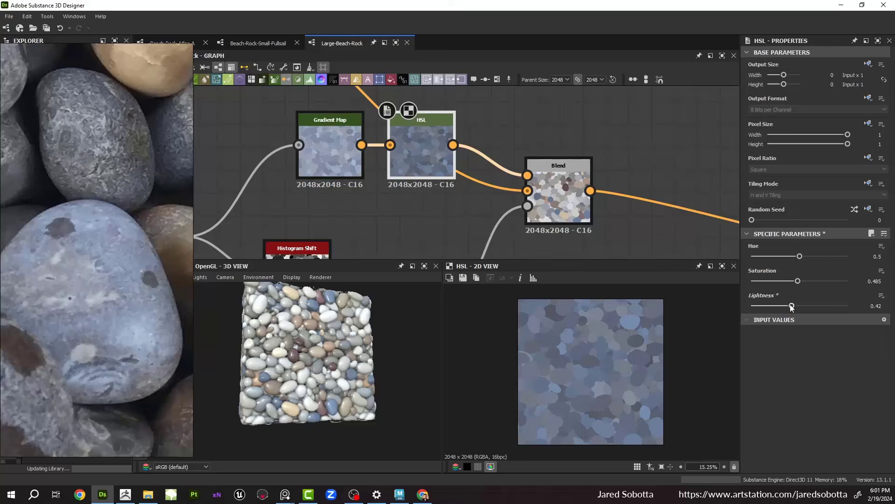
{"action": "double_click", "coordinate": [875, 281]}
{"action": "type", "text": "."}
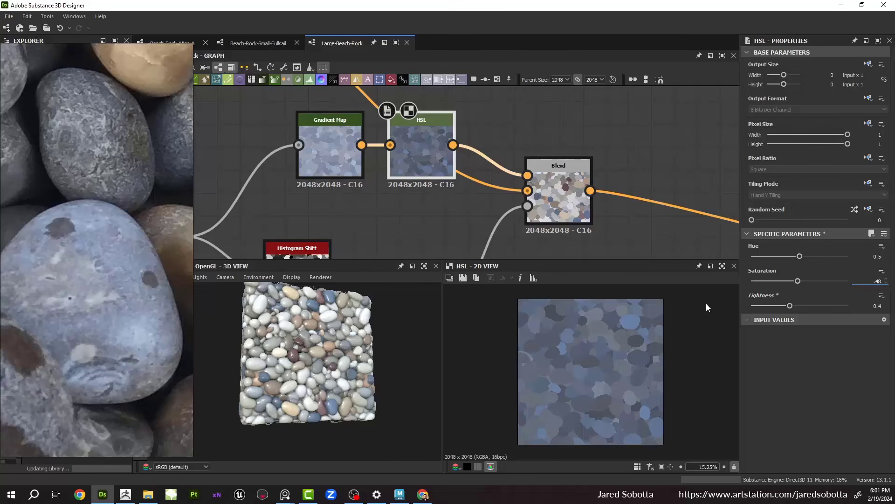
{"action": "key", "text": "Return"}
{"action": "scroll", "coordinate": [358, 396], "scroll_direction": "up", "scroll_amount": 5}
{"action": "left_click_drag", "start_coordinate": [358, 395], "coordinate": [335, 388]}
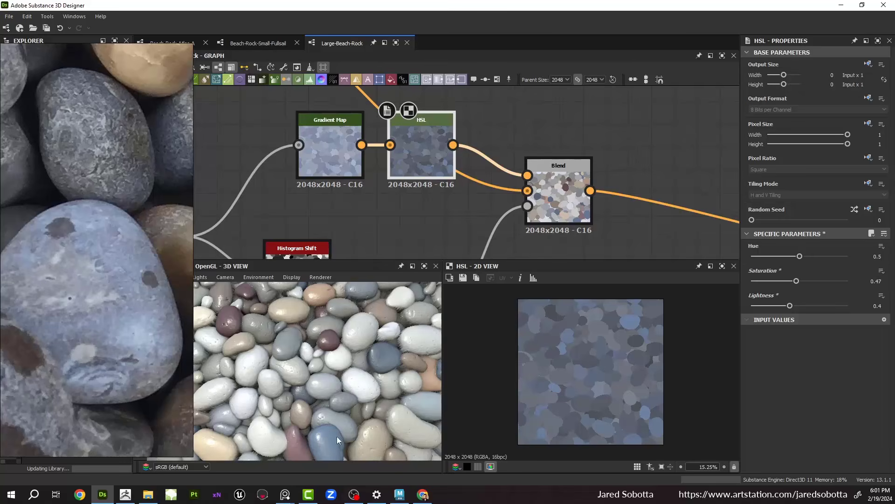
{"action": "scroll", "coordinate": [334, 389], "scroll_direction": "down", "scroll_amount": 5}
{"action": "left_click_drag", "start_coordinate": [273, 316], "coordinate": [308, 333]}
{"action": "left_click_drag", "start_coordinate": [214, 364], "coordinate": [331, 313]}
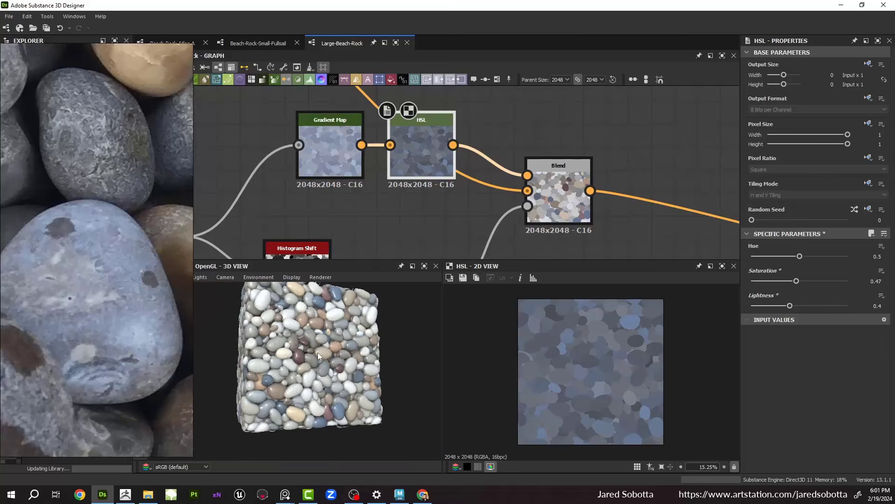
Step: Try an opacity of 0.52 on the Blend of the whitish branch that precedes the reddish one
{"action": "scroll", "coordinate": [446, 165], "scroll_direction": "down", "scroll_amount": 8}
{"action": "middle_click_drag", "start_coordinate": [446, 165], "coordinate": [559, 188]}
{"action": "scroll", "coordinate": [437, 195], "scroll_direction": "up", "scroll_amount": 4}
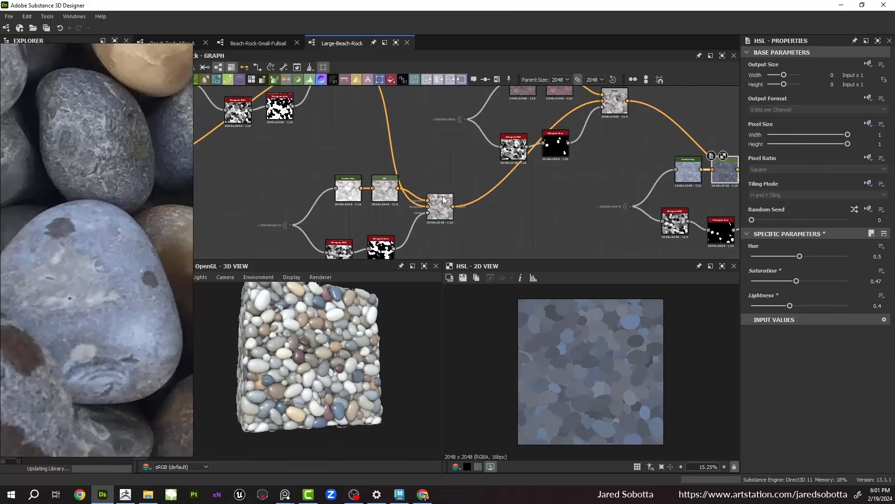
{"action": "double_click", "coordinate": [443, 200]}
{"action": "left_click", "coordinate": [802, 256]}
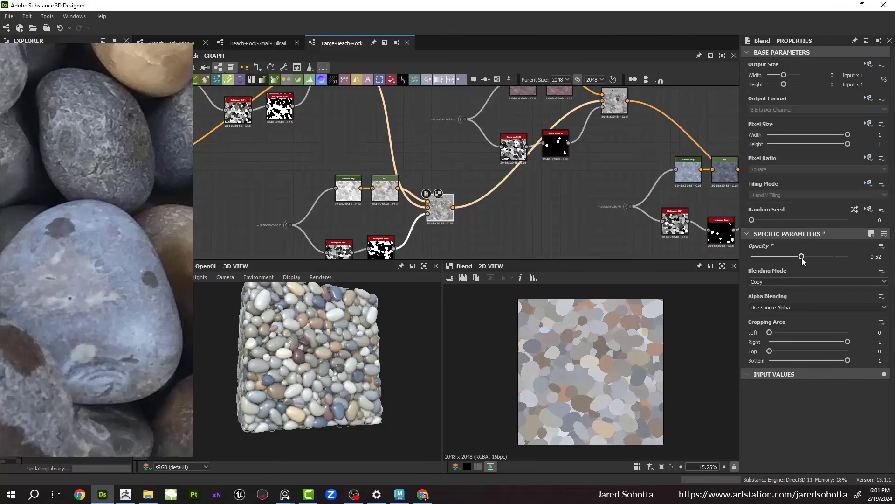
{"action": "key", "text": "ctrl+z"}
Step: Set the lightness of the whitish branch's HSL node to 0.42
{"action": "left_click", "coordinate": [384, 190]}
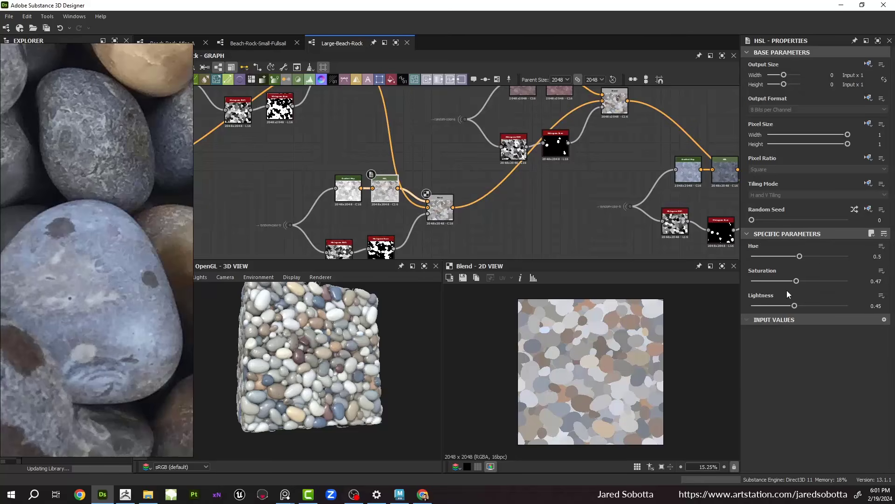
{"action": "left_click_drag", "start_coordinate": [793, 307], "coordinate": [792, 307]}
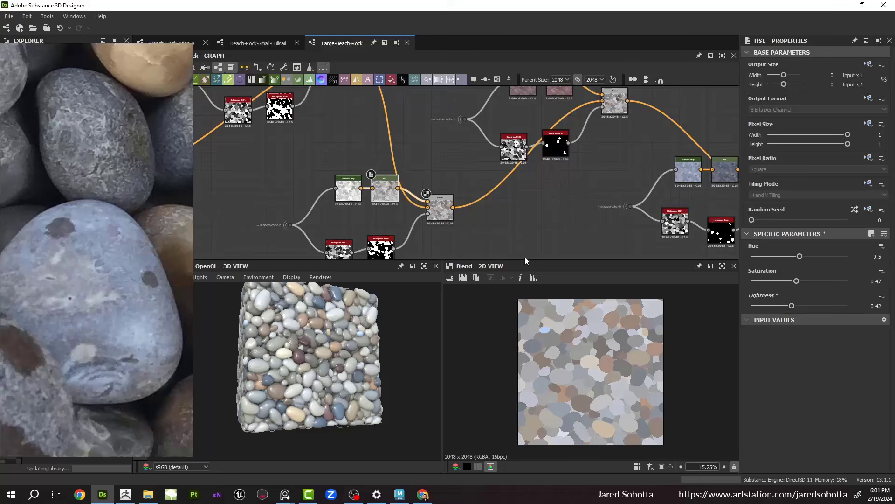
Step: Inspect the pebbles on the 3D model and preview the blue branch's Blend in the 2D view
{"action": "left_click_drag", "start_coordinate": [380, 369], "coordinate": [370, 374]}
{"action": "scroll", "coordinate": [461, 204], "scroll_direction": "down", "scroll_amount": 4}
{"action": "middle_click_drag", "start_coordinate": [499, 202], "coordinate": [379, 198]}
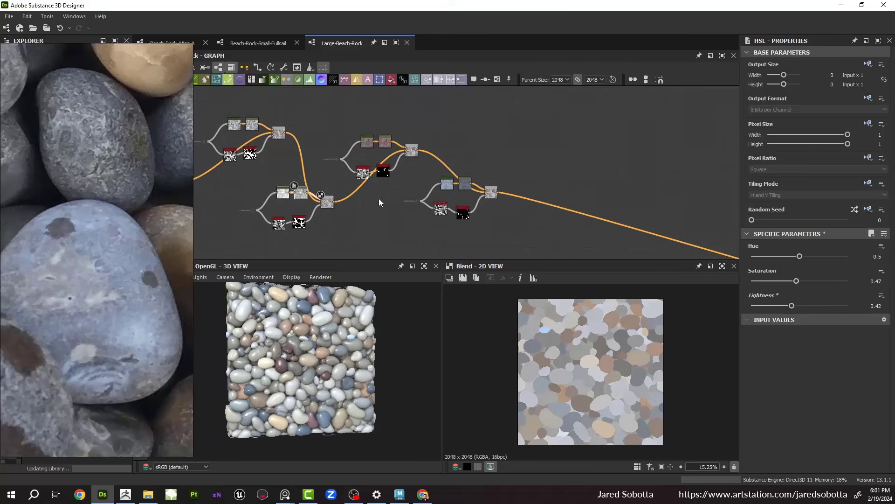
{"action": "scroll", "coordinate": [489, 201], "scroll_direction": "up", "scroll_amount": 3}
{"action": "left_click", "coordinate": [499, 172]}
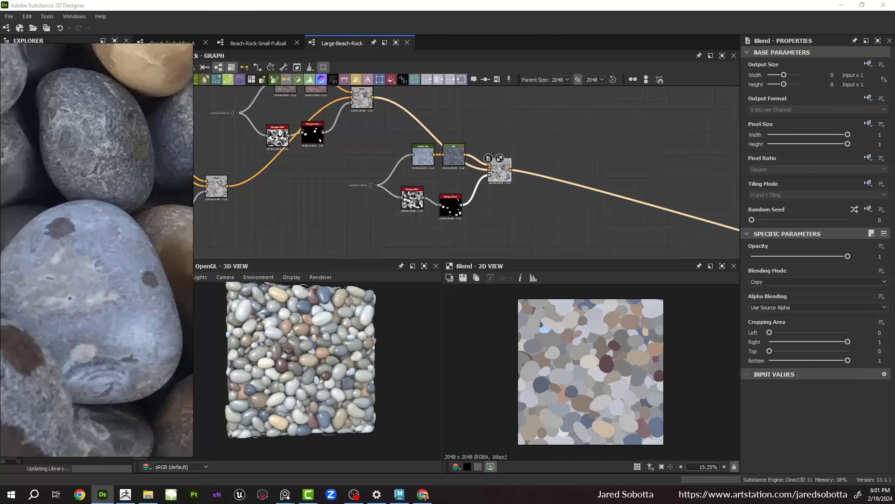
Step: Move the blue branch's nodes closer to the reddish branch and shift both branches slightly down the graph
{"action": "scroll", "coordinate": [422, 199], "scroll_direction": "down", "scroll_amount": 4}
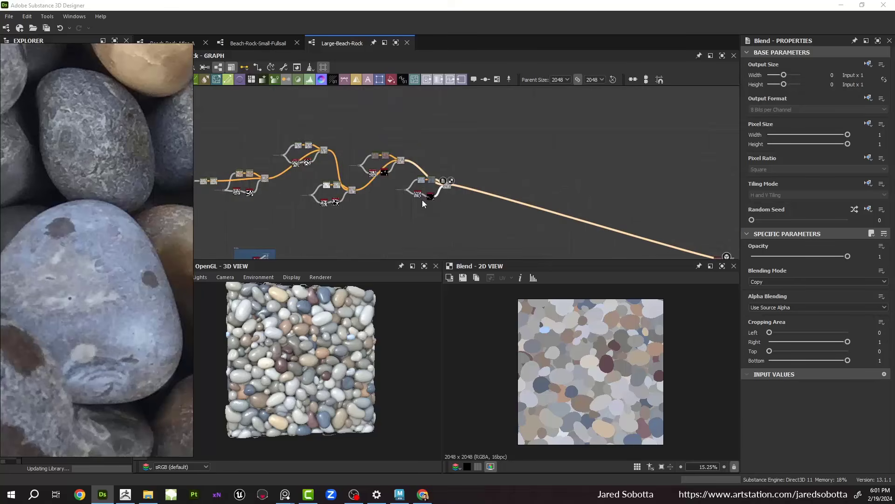
{"action": "scroll", "coordinate": [406, 173], "scroll_direction": "up", "scroll_amount": 3}
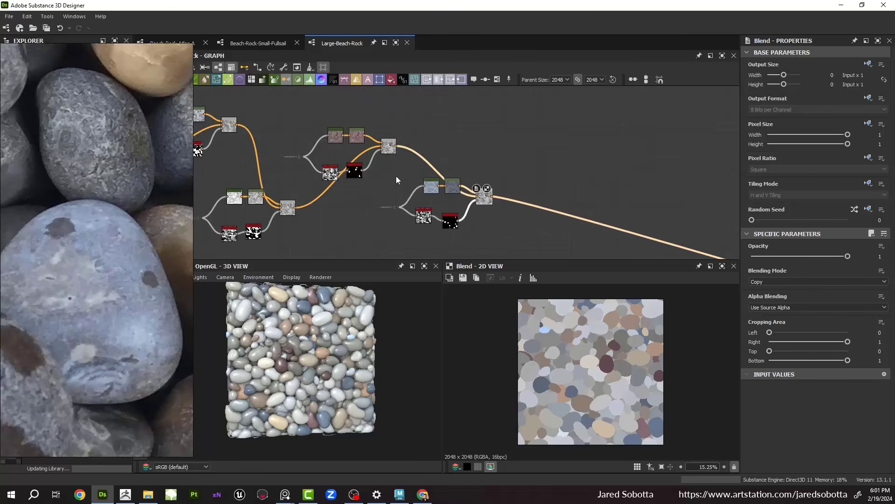
{"action": "left_click_drag", "start_coordinate": [465, 141], "coordinate": [454, 195]}
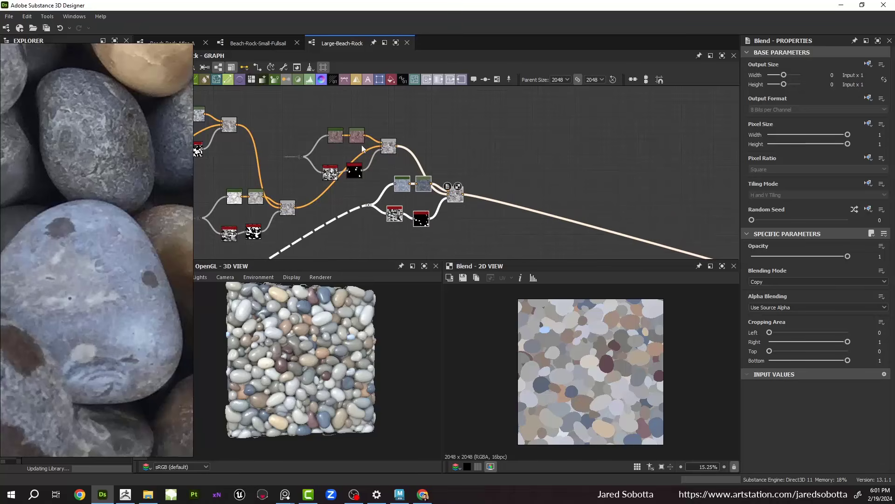
{"action": "left_click_drag", "start_coordinate": [298, 112], "coordinate": [455, 237]}
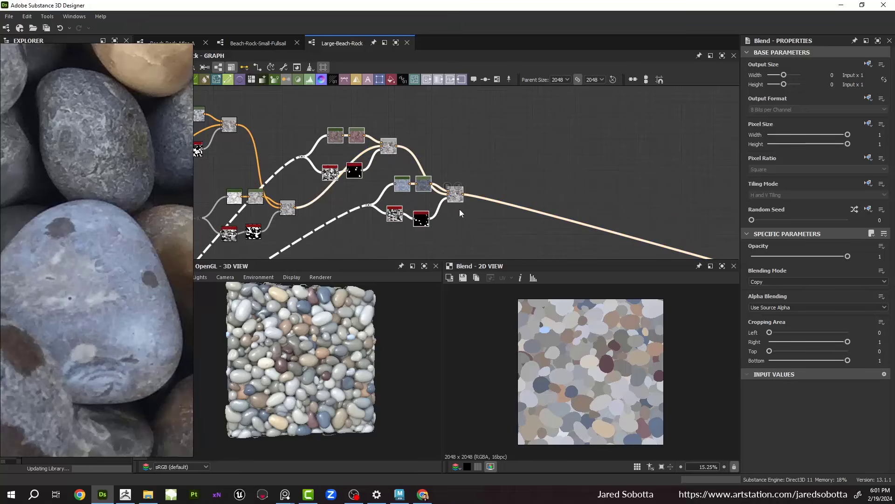
{"action": "left_click_drag", "start_coordinate": [458, 203], "coordinate": [455, 216]}
Step: Enlarge the reference photo around the dark speckled pebble and widen the reference window
{"action": "scroll", "coordinate": [98, 194], "scroll_direction": "up", "scroll_amount": 5}
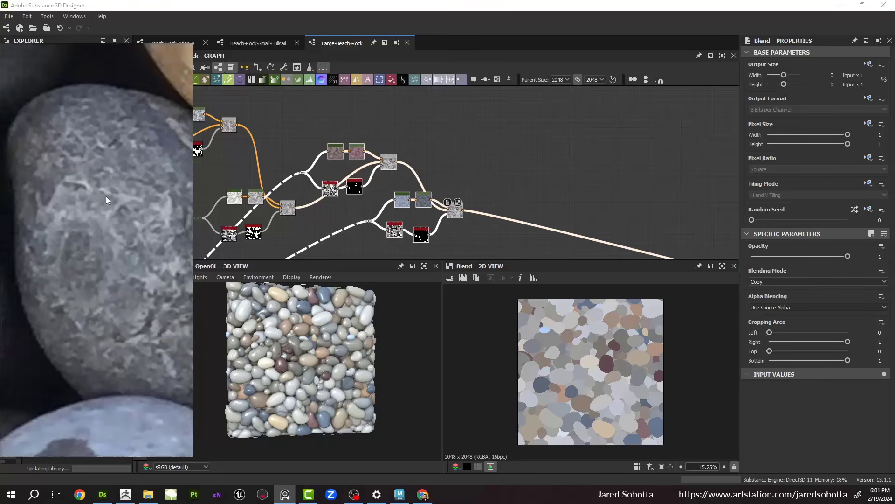
{"action": "left_click_drag", "start_coordinate": [194, 196], "coordinate": [257, 196]}
{"action": "middle_click_drag", "start_coordinate": [373, 152], "coordinate": [591, 103]}
{"action": "scroll", "coordinate": [508, 169], "scroll_direction": "down", "scroll_amount": 2}
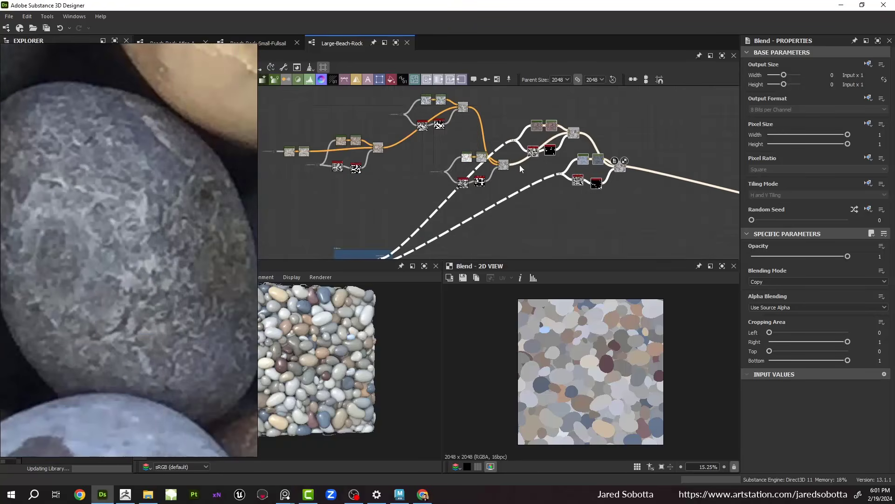
Step: Nudge the whitish branch's nodes and move the first masked colour branch closer to the branches that follow it
{"action": "middle_click_drag", "start_coordinate": [520, 165], "coordinate": [446, 160]}
{"action": "left_click_drag", "start_coordinate": [349, 153], "coordinate": [452, 197]}
{"action": "left_click_drag", "start_coordinate": [427, 162], "coordinate": [426, 159]}
{"action": "middle_click_drag", "start_coordinate": [326, 136], "coordinate": [406, 167]}
{"action": "left_click_drag", "start_coordinate": [283, 148], "coordinate": [402, 214]}
{"action": "left_click_drag", "start_coordinate": [384, 174], "coordinate": [414, 172]}
Step: Add a Cells 4 node in the empty graph area above the blue branch's Blend
{"action": "middle_click_drag", "start_coordinate": [590, 175], "coordinate": [334, 187]}
{"action": "scroll", "coordinate": [465, 118], "scroll_direction": "down", "scroll_amount": 4}
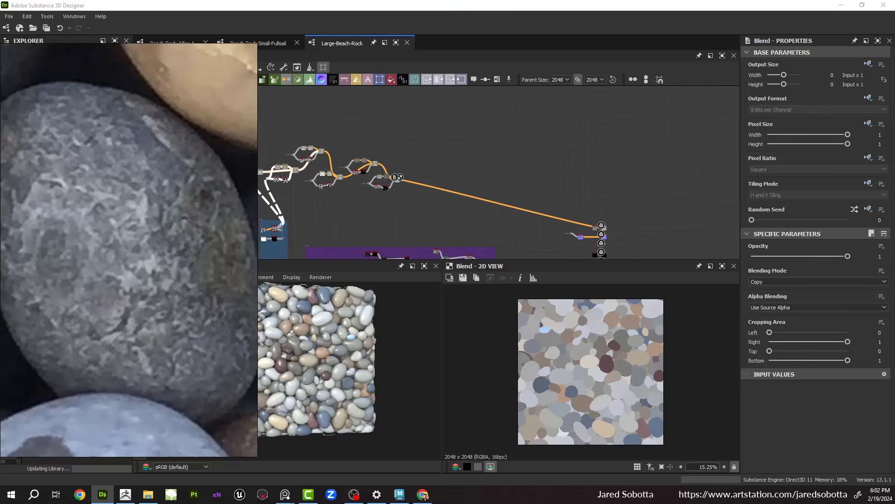
{"action": "scroll", "coordinate": [446, 182], "scroll_direction": "up", "scroll_amount": 5}
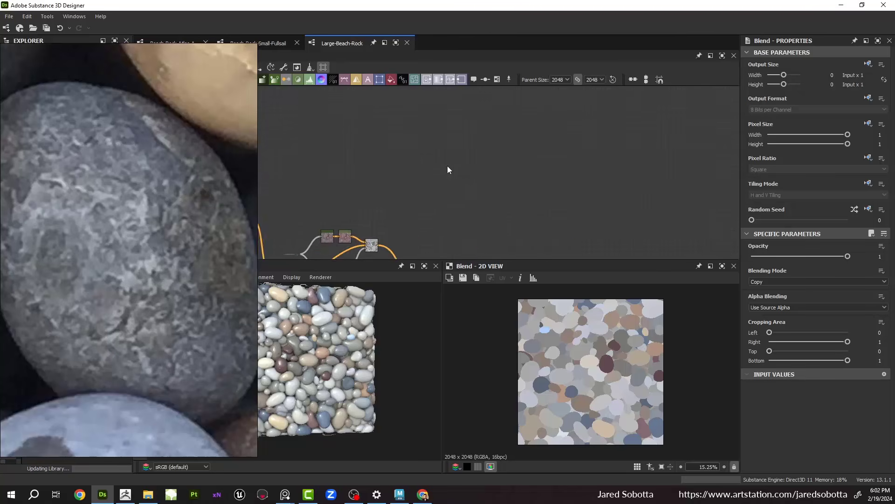
{"action": "middle_click_drag", "start_coordinate": [447, 169], "coordinate": [432, 152]}
{"action": "scroll", "coordinate": [413, 167], "scroll_direction": "up", "scroll_amount": 2}
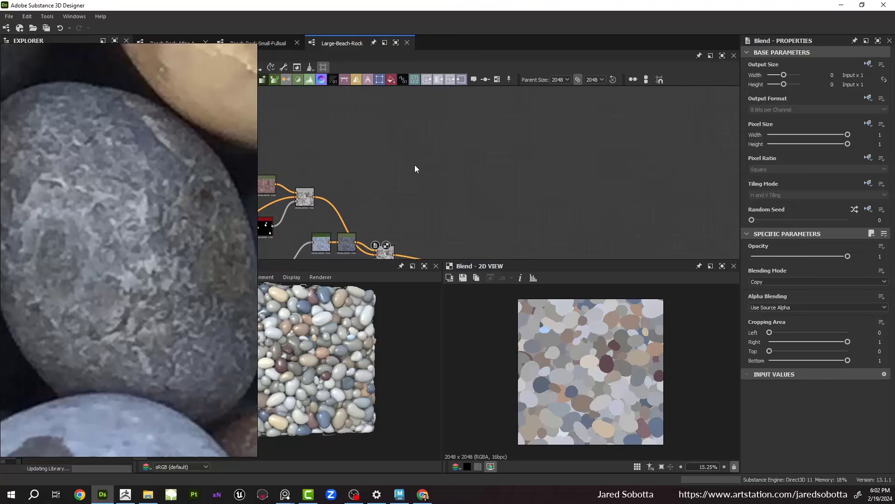
{"action": "key", "text": "space"}
{"action": "type", "text": "cells"}
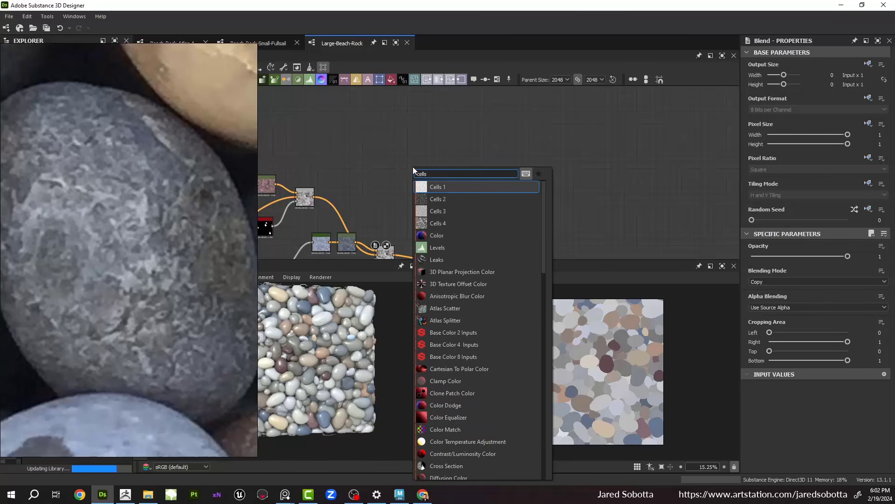
{"action": "key", "text": "Down"}
{"action": "key", "text": "Down"}
{"action": "key", "text": "Down"}
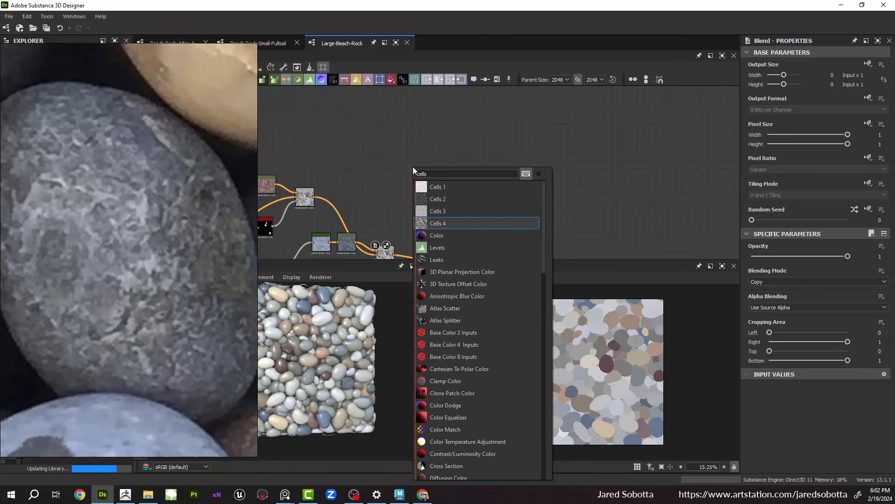
{"action": "key", "text": "Return"}
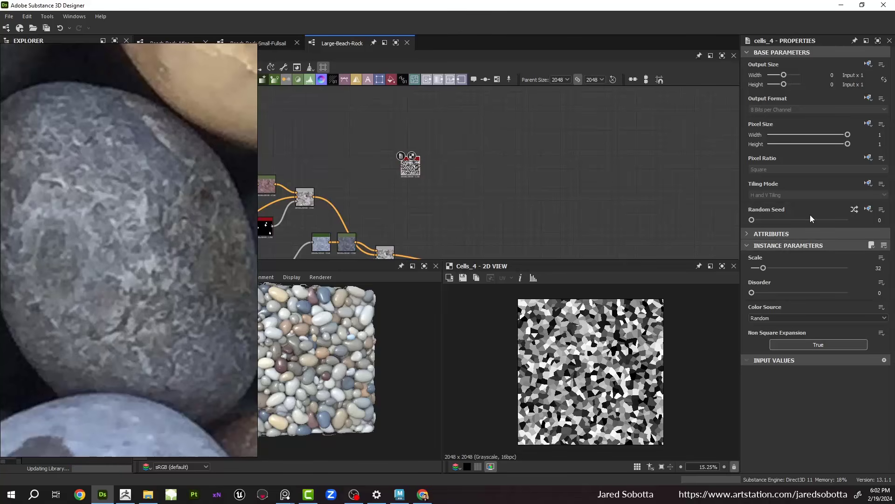
Step: Set the Cells 4 node's scale to 800 and its output size width and height to 1, comparing its grain with the 3D pebbles
{"action": "left_click", "coordinate": [870, 269]}
{"action": "type", "text": "800"}
{"action": "key", "text": "Return"}
{"action": "scroll", "coordinate": [623, 387], "scroll_direction": "up", "scroll_amount": 5}
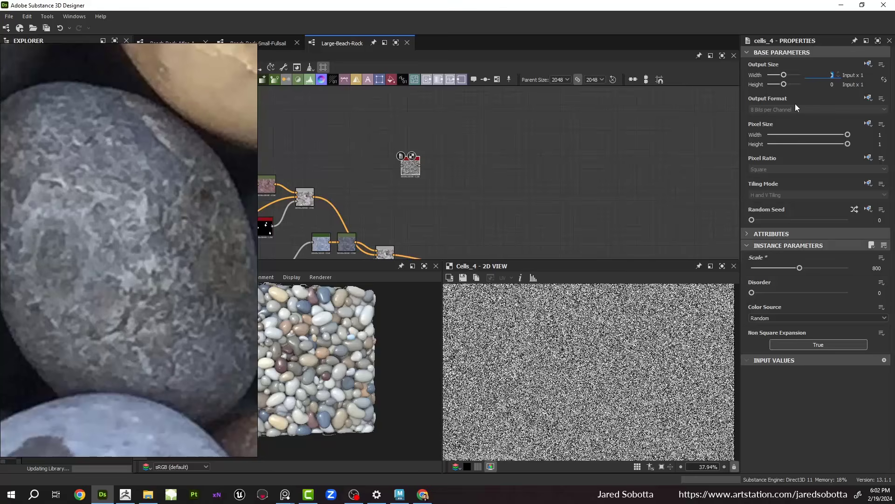
{"action": "type", "text": "1"}
{"action": "key", "text": "Return"}
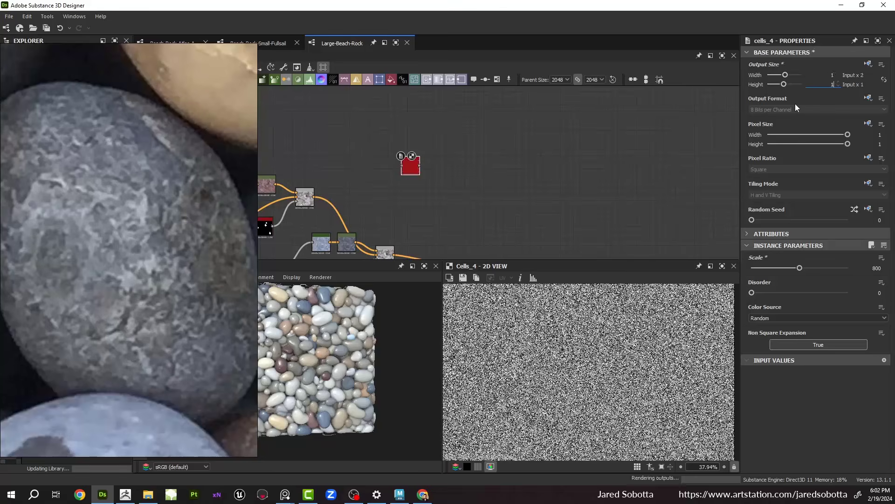
{"action": "scroll", "coordinate": [304, 340], "scroll_direction": "up", "scroll_amount": 5}
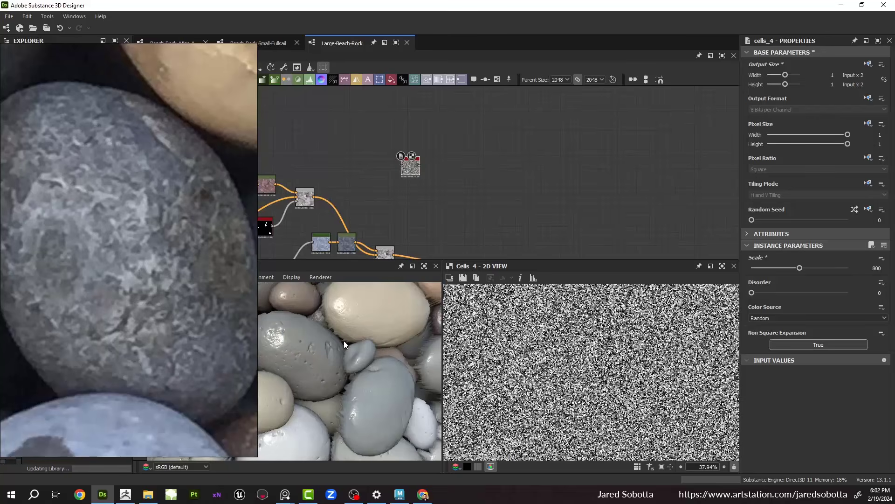
{"action": "scroll", "coordinate": [412, 173], "scroll_direction": "up", "scroll_amount": 2}
{"action": "scroll", "coordinate": [603, 307], "scroll_direction": "up", "scroll_amount": 5}
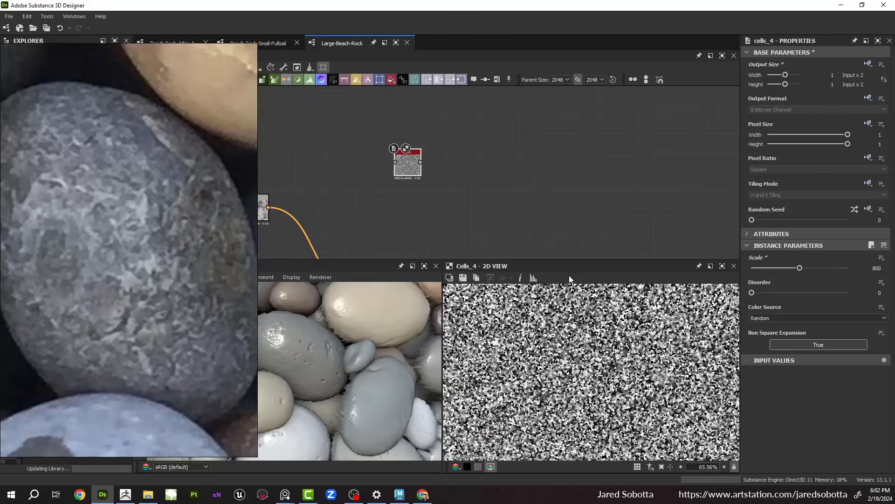
{"action": "scroll", "coordinate": [575, 349], "scroll_direction": "up", "scroll_amount": 2}
{"action": "scroll", "coordinate": [359, 183], "scroll_direction": "down", "scroll_amount": 2}
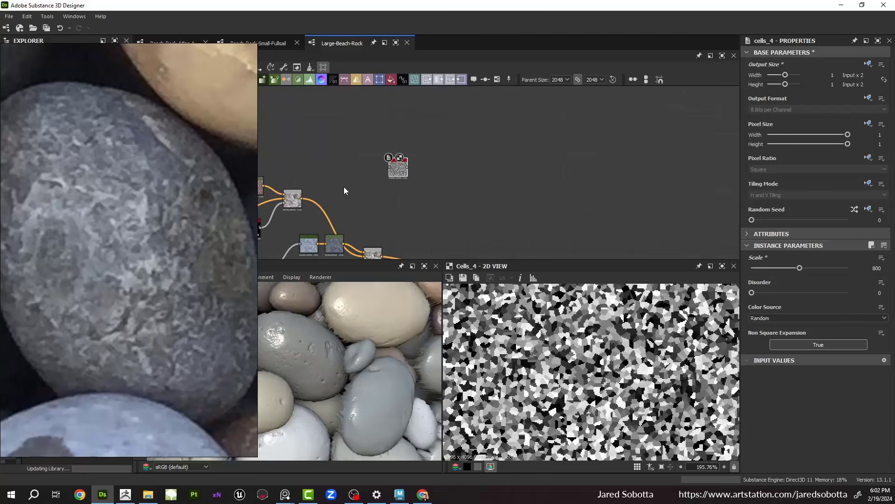
Step: Paste two copies of the Cells 4 node and stack all three in a column
{"action": "middle_click_drag", "start_coordinate": [333, 139], "coordinate": [251, 138]}
{"action": "left_click_drag", "start_coordinate": [298, 126], "coordinate": [359, 183]}
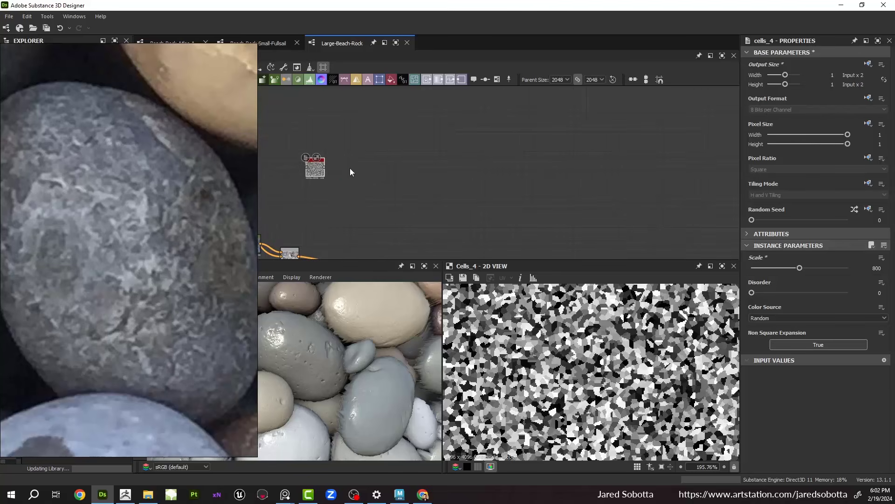
{"action": "key", "text": "ctrl+v"}
{"action": "key", "text": "ctrl+v"}
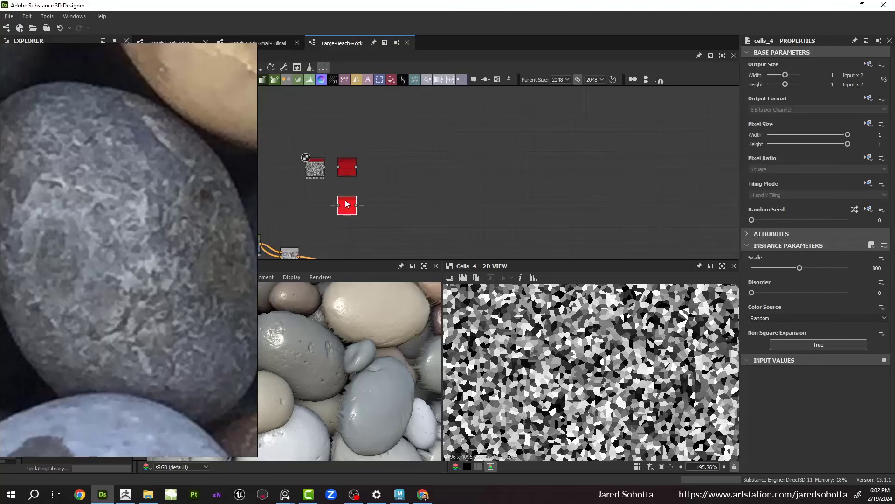
{"action": "key", "text": "space"}
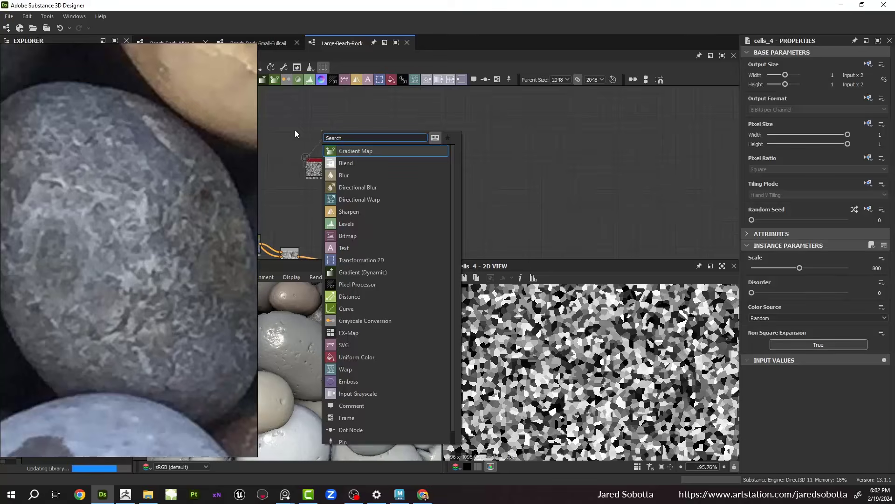
{"action": "key", "text": "Escape"}
{"action": "middle_click_drag", "start_coordinate": [295, 129], "coordinate": [339, 97]}
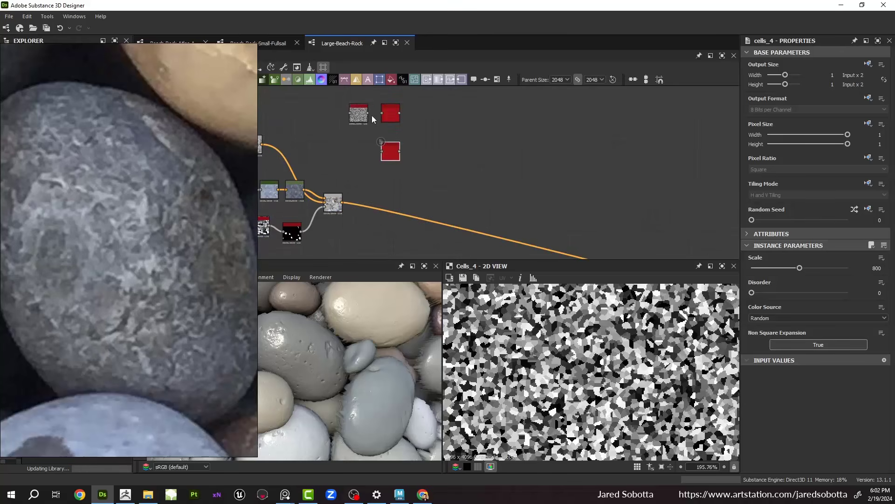
{"action": "left_click_drag", "start_coordinate": [372, 115], "coordinate": [396, 189]}
Step: Set the scale of the middle Cells 4 node to 500 and of the upper one to 250
{"action": "double_click", "coordinate": [391, 154]}
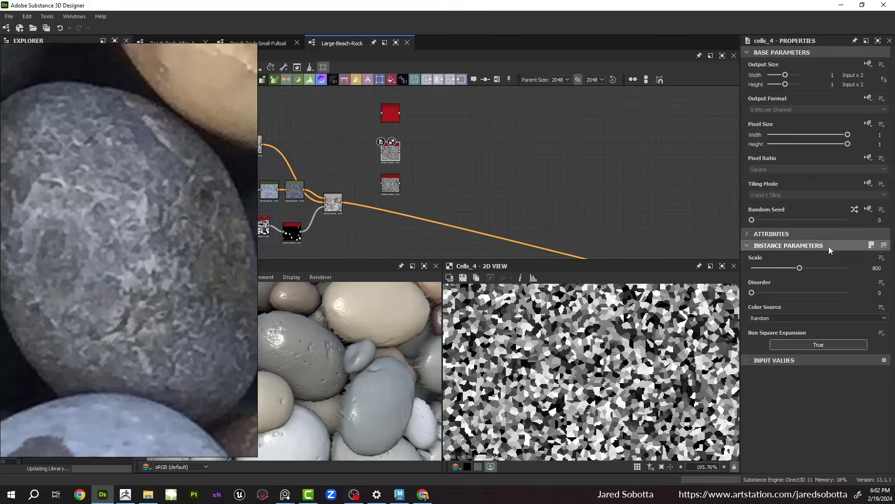
{"action": "double_click", "coordinate": [877, 268]}
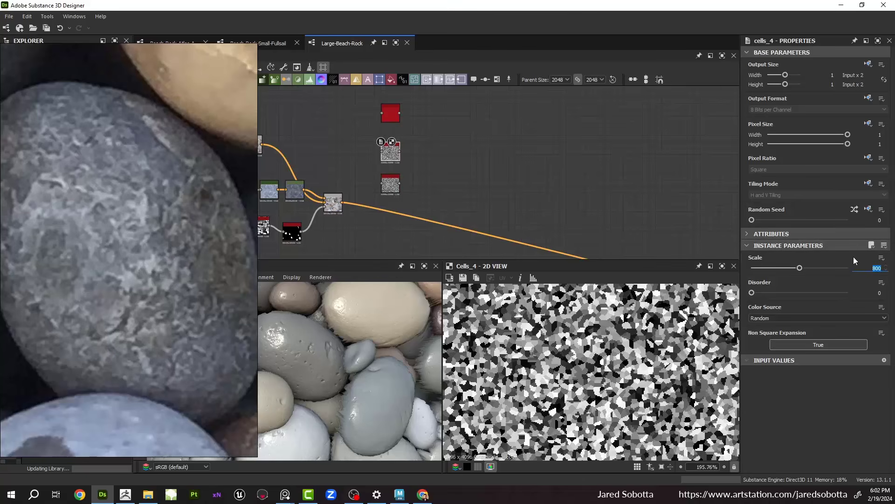
{"action": "type", "text": "500"}
{"action": "key", "text": "Return"}
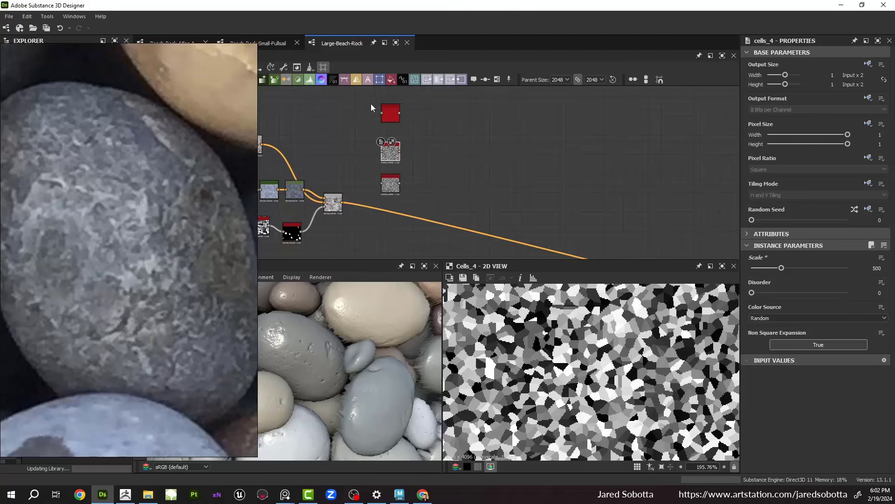
{"action": "key", "text": "ctrl+z"}
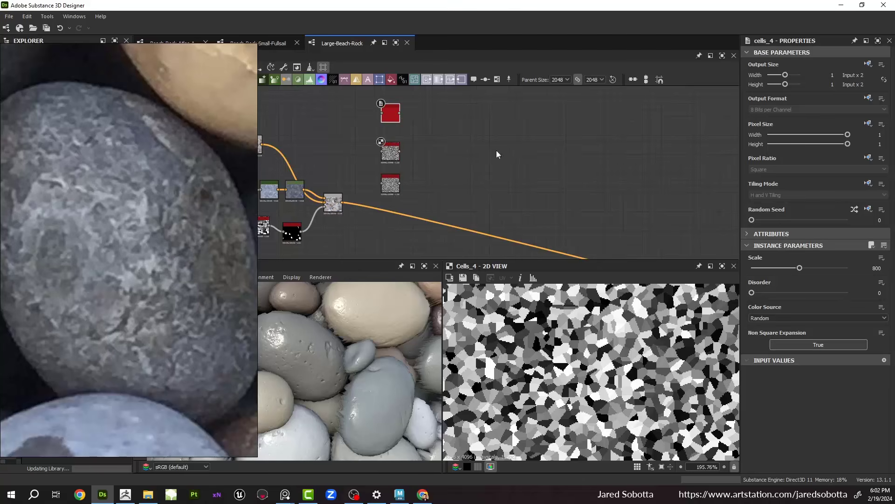
{"action": "double_click", "coordinate": [876, 268]}
{"action": "type", "text": "250"}
{"action": "key", "text": "Return"}
Step: Stagger the three Cells 4 nodes diagonally and preview the one with scale 250 in 2D
{"action": "scroll", "coordinate": [404, 183], "scroll_direction": "up", "scroll_amount": 3}
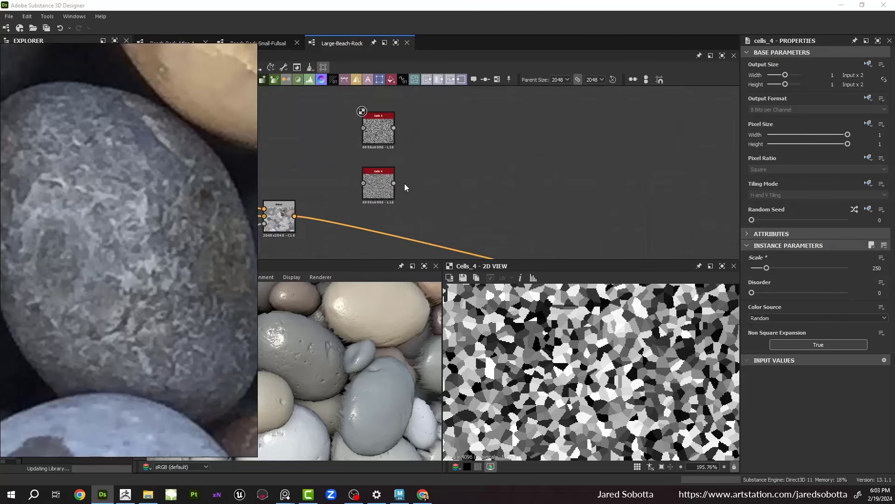
{"action": "left_click_drag", "start_coordinate": [378, 176], "coordinate": [359, 176]}
{"action": "middle_click_drag", "start_coordinate": [396, 133], "coordinate": [393, 173]}
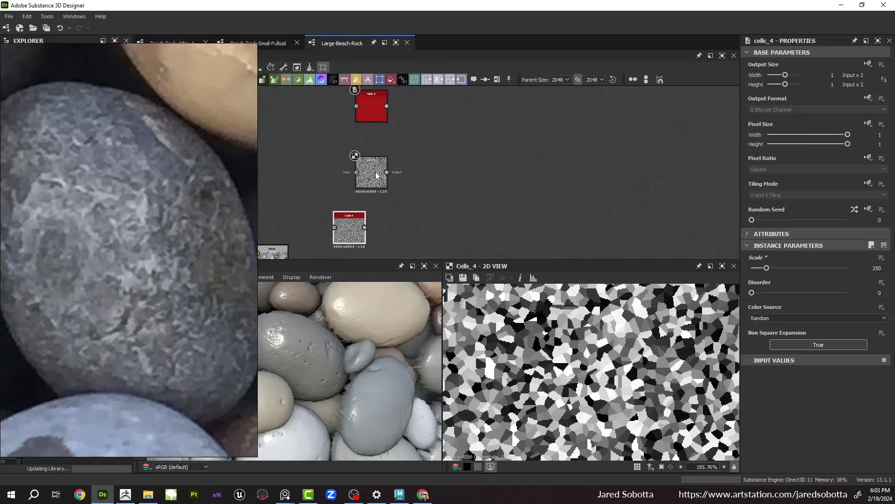
{"action": "left_click", "coordinate": [388, 112]}
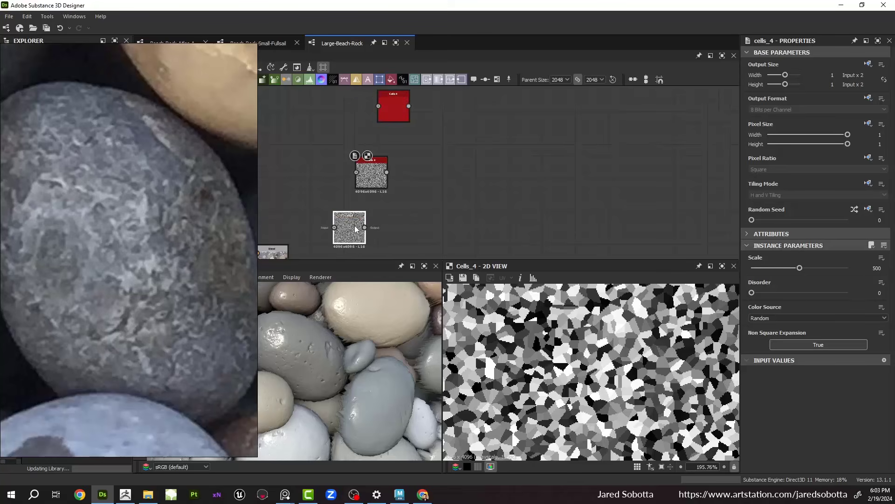
{"action": "left_click", "coordinate": [388, 111]}
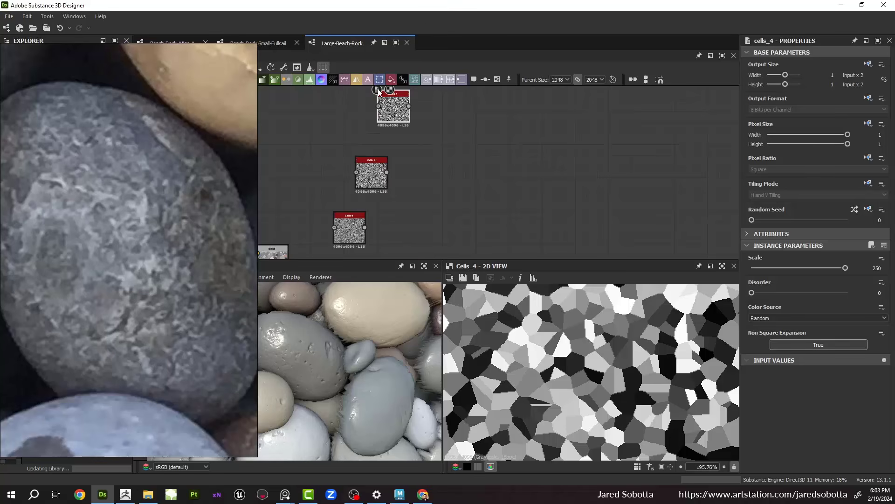
Step: Add a Blend with the scale 800 Cells 4 as background and the scale 500 Cells 4 as foreground
{"action": "scroll", "coordinate": [373, 114], "scroll_direction": "down", "scroll_amount": 1}
{"action": "left_click_drag", "start_coordinate": [366, 208], "coordinate": [440, 194]}
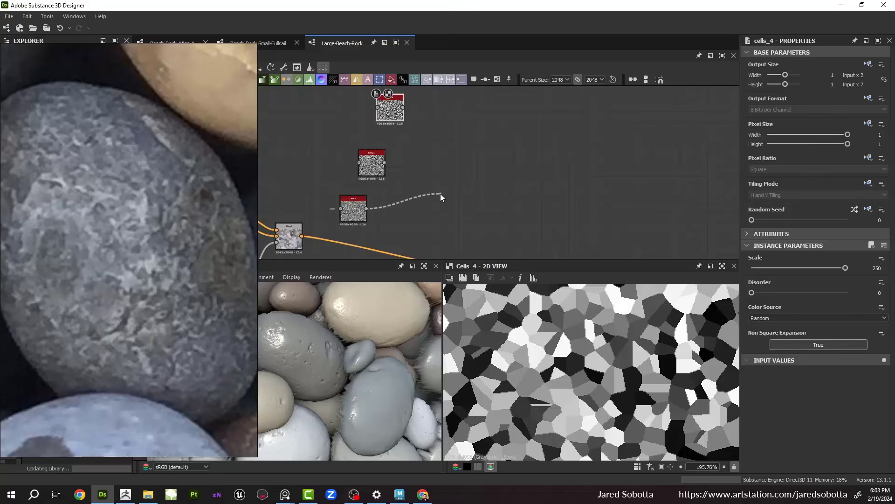
{"action": "type", "text": "blend"}
{"action": "key", "text": "Return"}
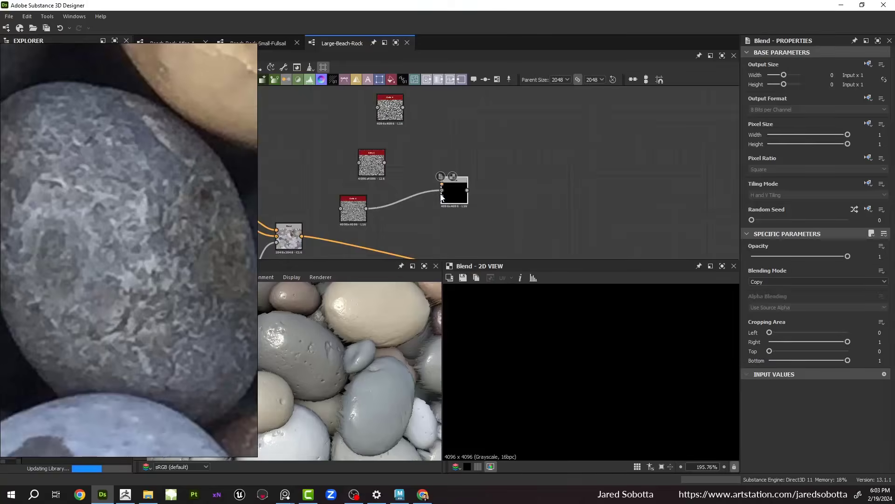
{"action": "scroll", "coordinate": [446, 164], "scroll_direction": "up", "scroll_amount": 3}
{"action": "middle_click_drag", "start_coordinate": [402, 177], "coordinate": [489, 174]}
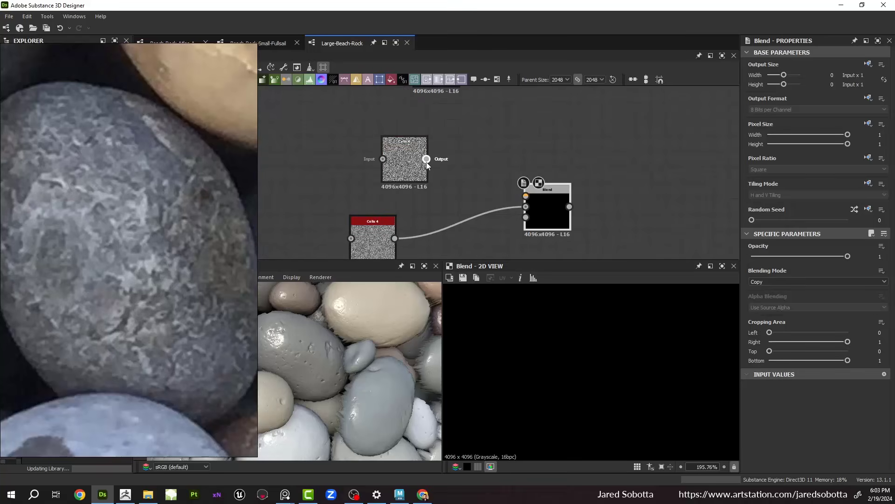
{"action": "left_click_drag", "start_coordinate": [426, 159], "coordinate": [526, 196]}
{"action": "left_click_drag", "start_coordinate": [397, 157], "coordinate": [358, 158]}
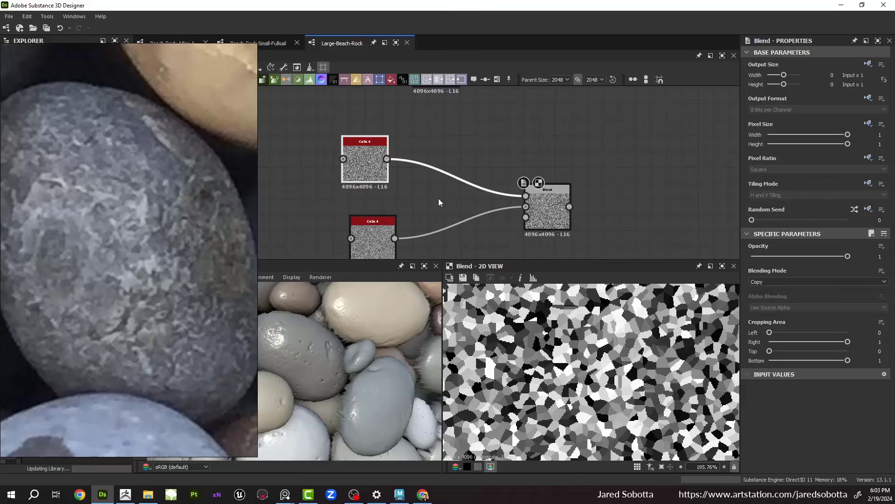
Step: Insert a Levels node between the scale 500 Cells 4 and the Blend, isolate the brightest cells, and align it with the Cells 4 node
{"action": "key", "text": "space"}
{"action": "type", "text": "levels"}
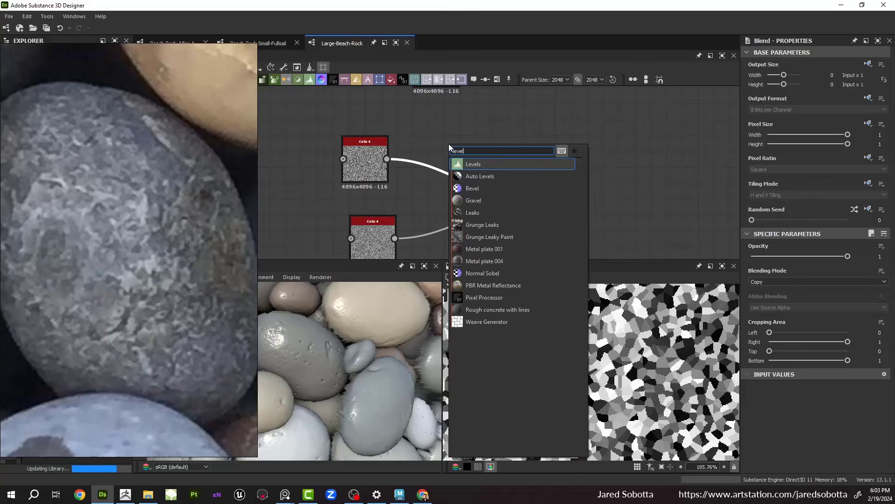
{"action": "key", "text": "Return"}
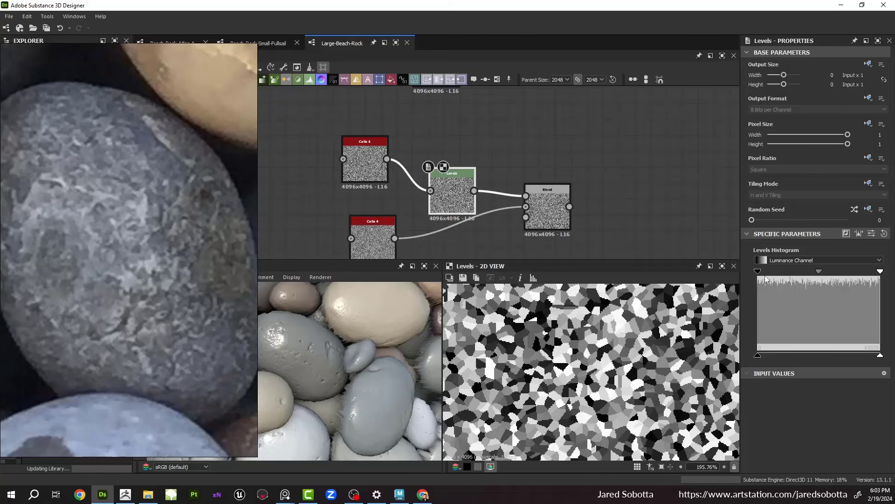
{"action": "left_click_drag", "start_coordinate": [757, 271], "coordinate": [857, 287]}
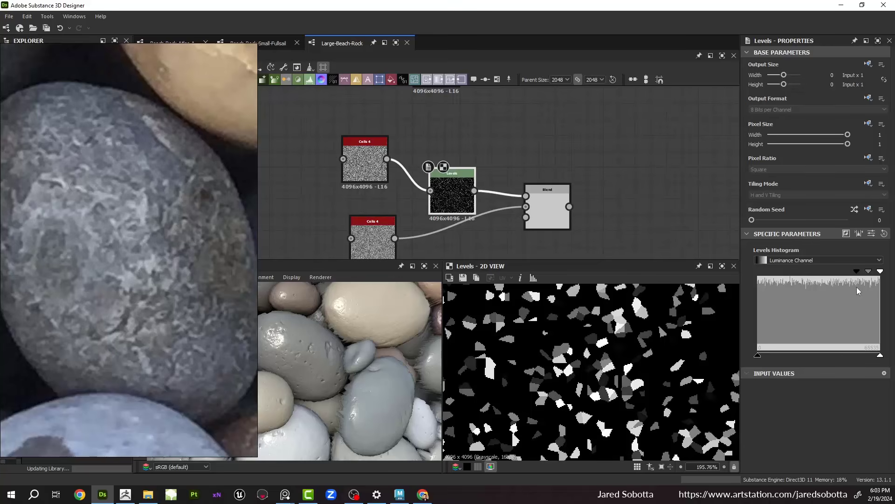
{"action": "scroll", "coordinate": [588, 299], "scroll_direction": "down", "scroll_amount": 5}
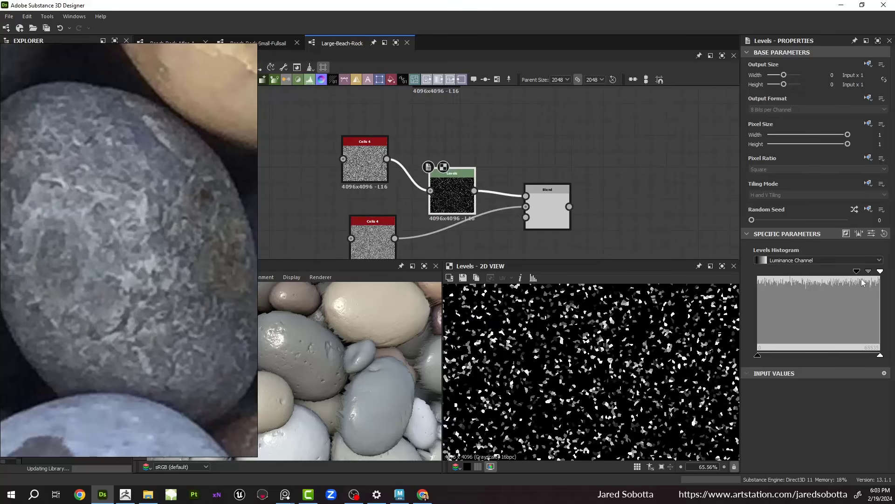
{"action": "left_click_drag", "start_coordinate": [880, 272], "coordinate": [878, 275]}
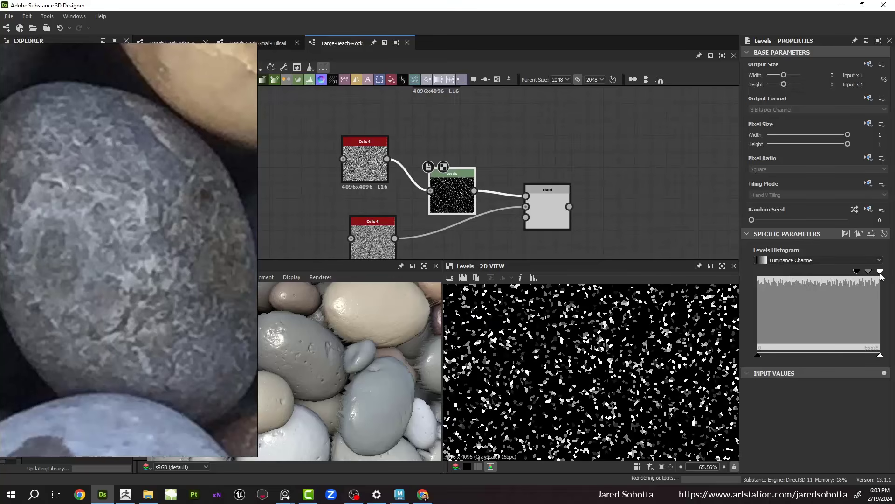
{"action": "middle_click_drag", "start_coordinate": [542, 206], "coordinate": [558, 162]}
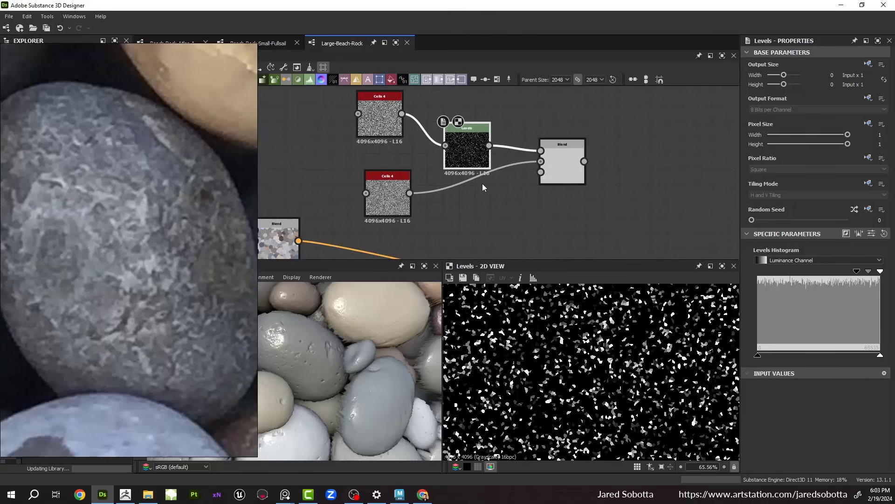
{"action": "left_click_drag", "start_coordinate": [480, 141], "coordinate": [479, 110]}
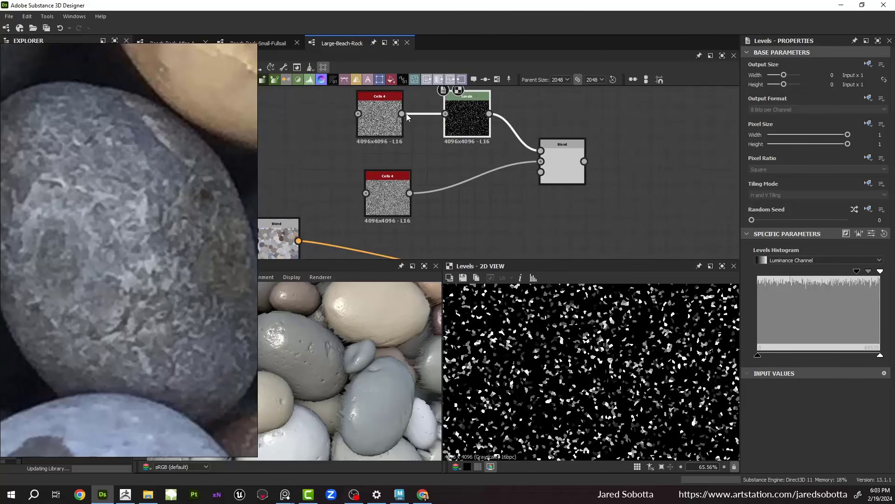
Step: Add a Histogram Scan fed by the scale 500 Cells 4, with Contrast 1 and Position 0.21
{"action": "left_click_drag", "start_coordinate": [406, 114], "coordinate": [491, 226]}
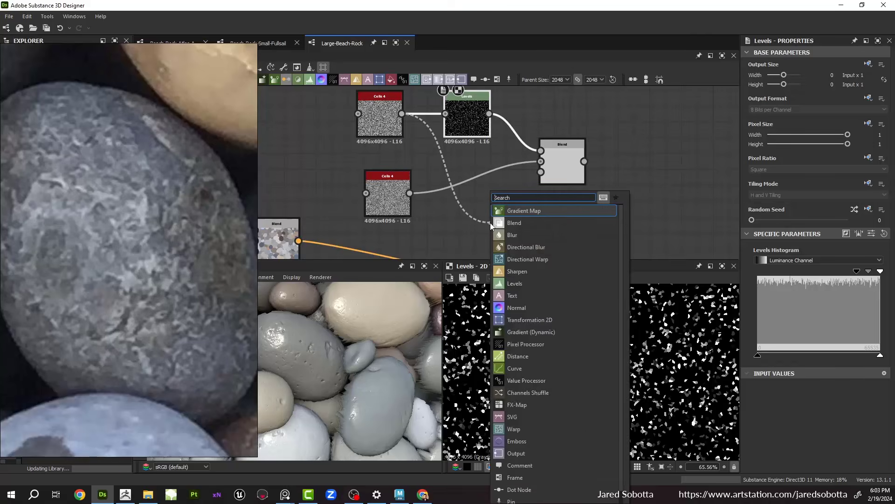
{"action": "type", "text": "hist"}
{"action": "key", "text": "Down"}
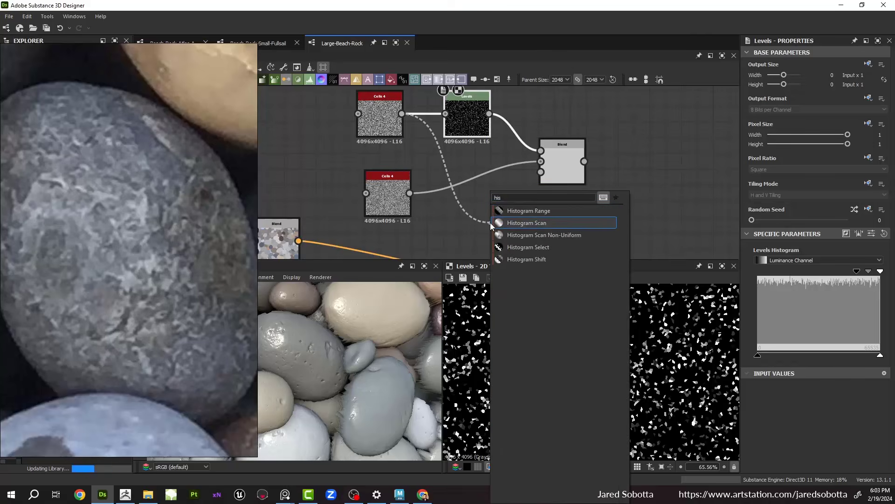
{"action": "key", "text": "Return"}
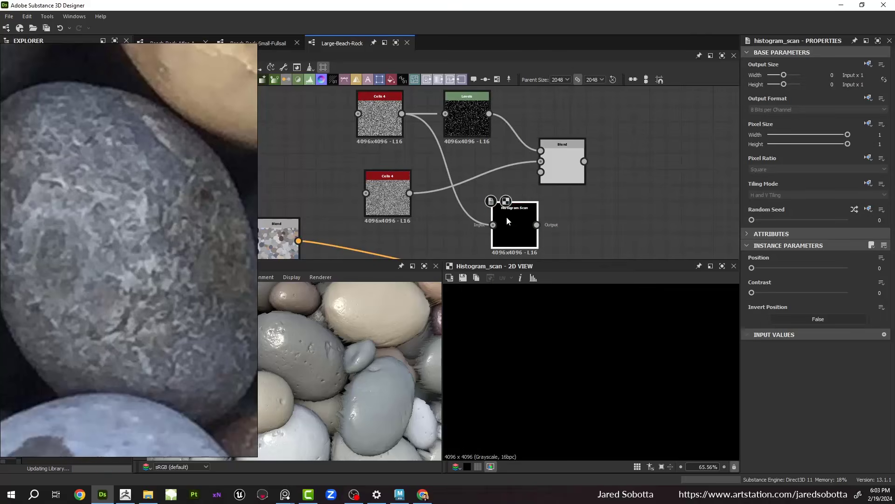
{"action": "left_click", "coordinate": [769, 267]}
{"action": "left_click_drag", "start_coordinate": [808, 294], "coordinate": [849, 293]}
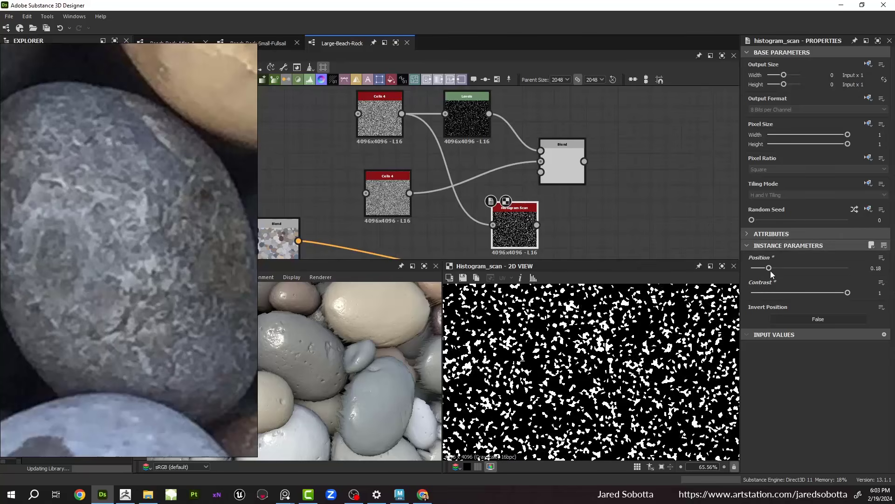
{"action": "left_click_drag", "start_coordinate": [769, 268], "coordinate": [773, 267]}
{"action": "left_click_drag", "start_coordinate": [774, 270], "coordinate": [771, 269]}
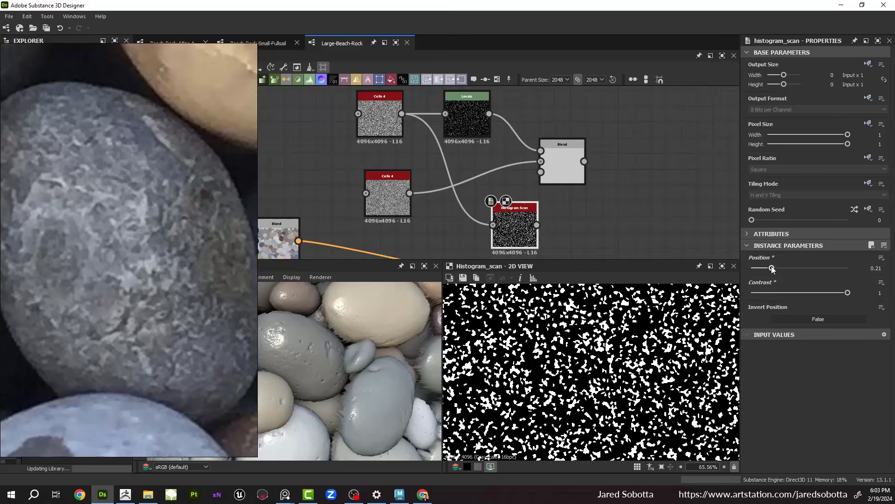
Step: Connect the Histogram Scan to the Blend's opacity input and preview the Blend closely in 2D
{"action": "left_click_drag", "start_coordinate": [537, 224], "coordinate": [548, 182]}
{"action": "left_click", "coordinate": [548, 182]}
{"action": "scroll", "coordinate": [653, 366], "scroll_direction": "up", "scroll_amount": 6}
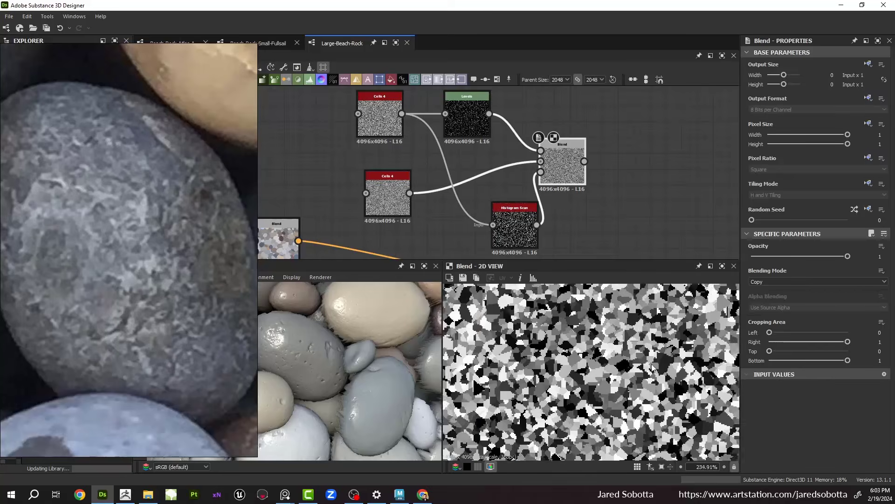
{"action": "mouse_move", "coordinate": [848, 256]}
{"action": "left_mouse_down"}
{"action": "mouse_move", "coordinate": [672, 275]}
{"action": "mouse_move", "coordinate": [821, 257]}
{"action": "mouse_move", "coordinate": [659, 253]}
{"action": "mouse_move", "coordinate": [849, 256]}
{"action": "left_mouse_up"}
{"action": "scroll", "coordinate": [563, 353], "scroll_direction": "down", "scroll_amount": 2}
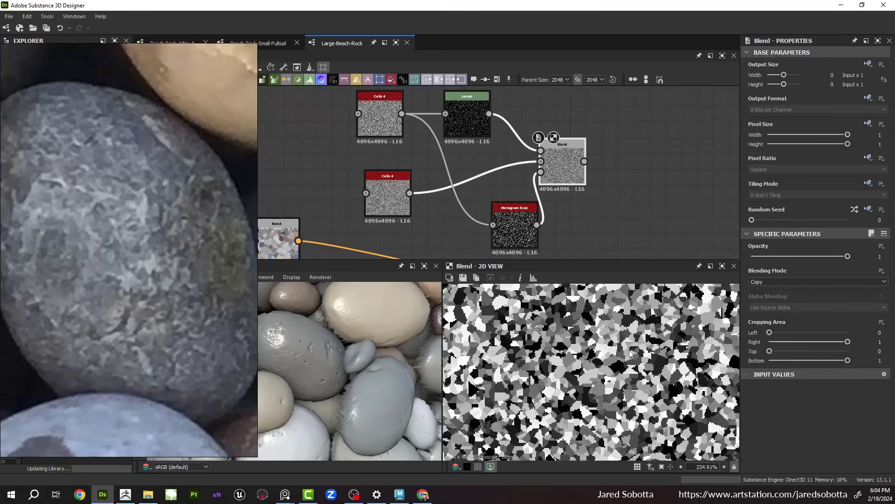
{"action": "scroll", "coordinate": [449, 205], "scroll_direction": "down", "scroll_amount": 3}
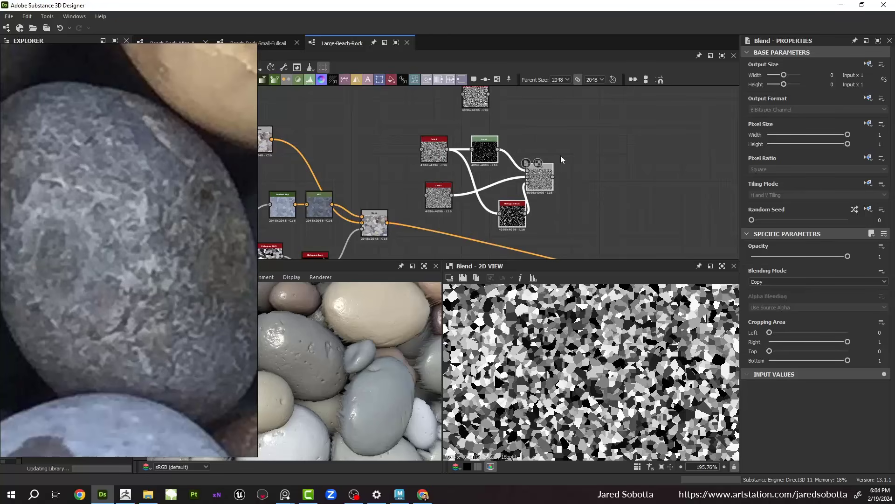
Step: Duplicate the Levels, Histogram Scan and Blend group, feed both copied filters from the scale 250 Cells 4, and preview the new Blend
{"action": "middle_click_drag", "start_coordinate": [561, 155], "coordinate": [510, 166]}
{"action": "key", "text": "ctrl+v"}
{"action": "left_click_drag", "start_coordinate": [516, 191], "coordinate": [524, 201]}
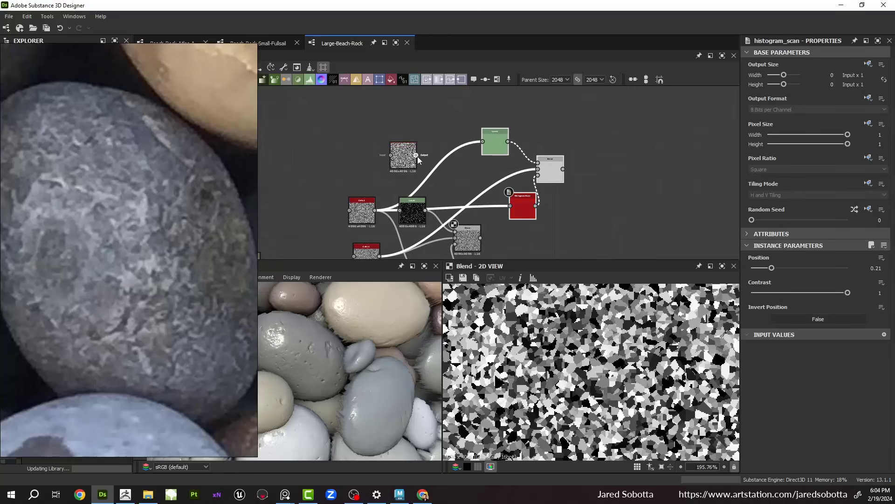
{"action": "left_click_drag", "start_coordinate": [416, 155], "coordinate": [487, 145]}
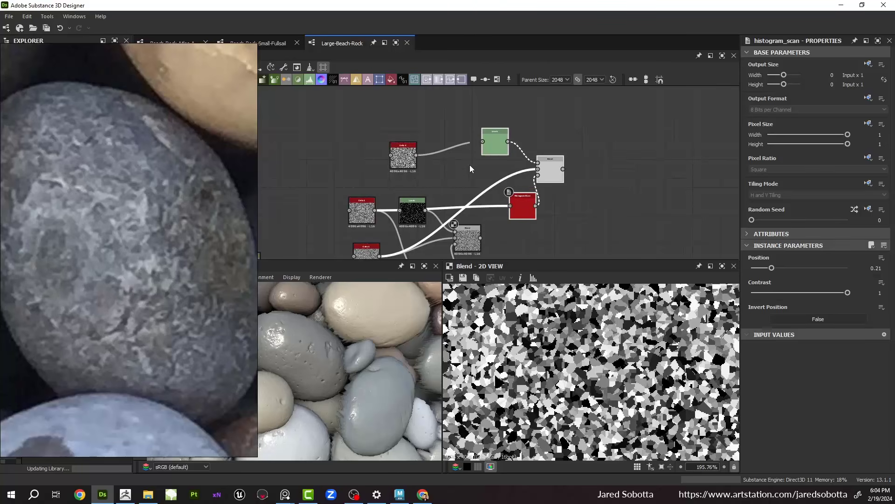
{"action": "left_click_drag", "start_coordinate": [416, 155], "coordinate": [482, 177]}
{"action": "left_click_drag", "start_coordinate": [449, 116], "coordinate": [530, 147]}
{"action": "left_click", "coordinate": [549, 169]}
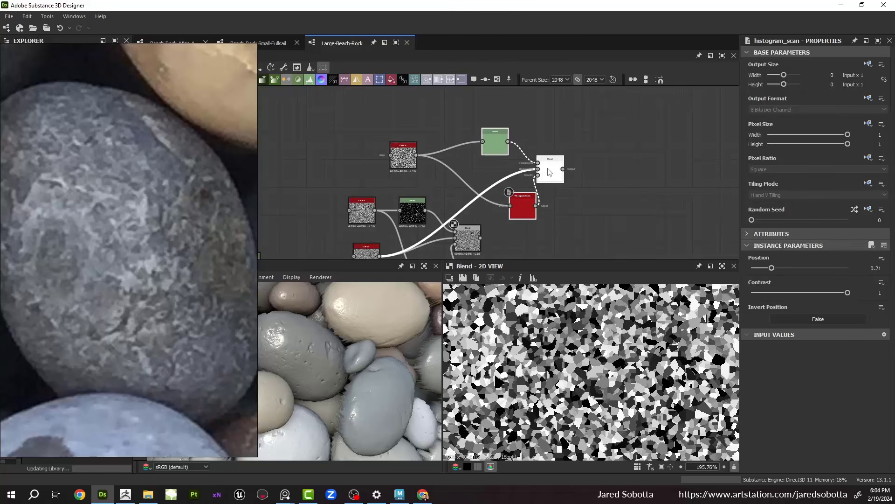
{"action": "scroll", "coordinate": [572, 329], "scroll_direction": "down", "scroll_amount": 4}
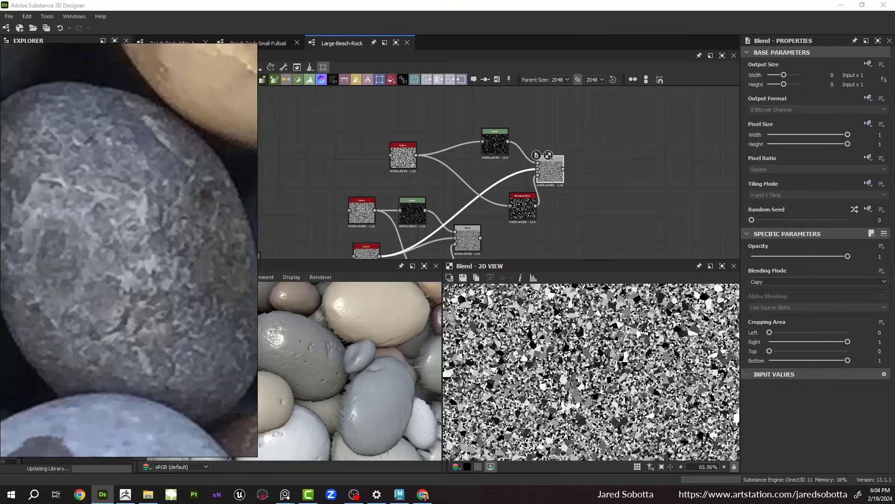
{"action": "scroll", "coordinate": [499, 312], "scroll_direction": "down", "scroll_amount": 3}
{"action": "scroll", "coordinate": [453, 216], "scroll_direction": "down", "scroll_amount": 3}
Step: Connect the first Blend's output to the second Blend's background and compare the source noise with the combined result in 2D
{"action": "middle_click_drag", "start_coordinate": [470, 234], "coordinate": [462, 175]}
{"action": "scroll", "coordinate": [462, 174], "scroll_direction": "up", "scroll_amount": 3}
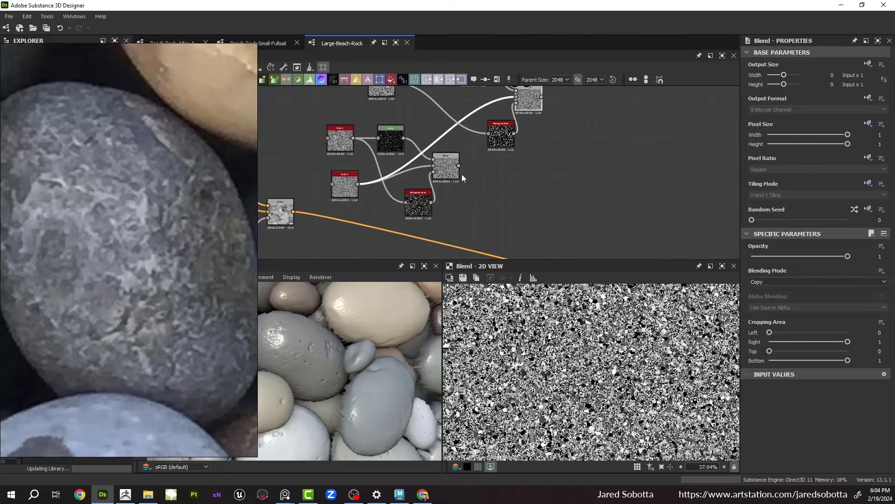
{"action": "left_click_drag", "start_coordinate": [460, 167], "coordinate": [515, 97]}
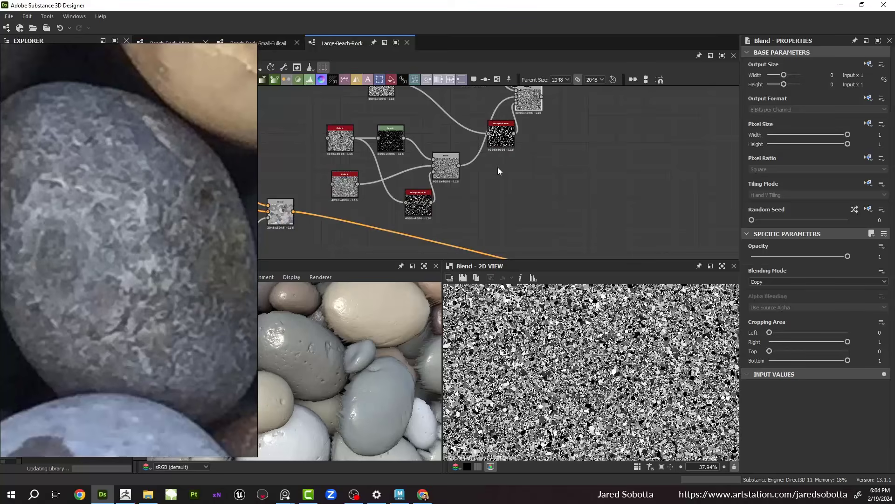
{"action": "left_click", "coordinate": [339, 187]}
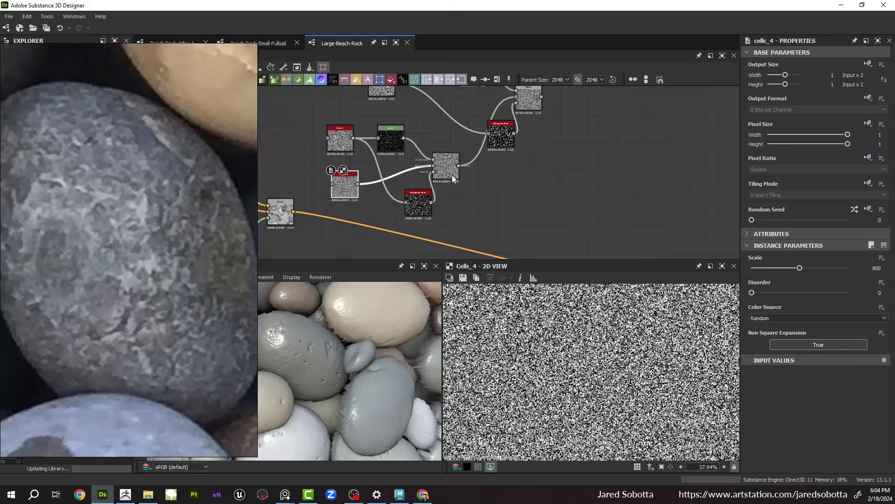
{"action": "left_click", "coordinate": [452, 175]}
{"action": "double_click", "coordinate": [531, 96]}
{"action": "scroll", "coordinate": [515, 153], "scroll_direction": "down", "scroll_amount": 2}
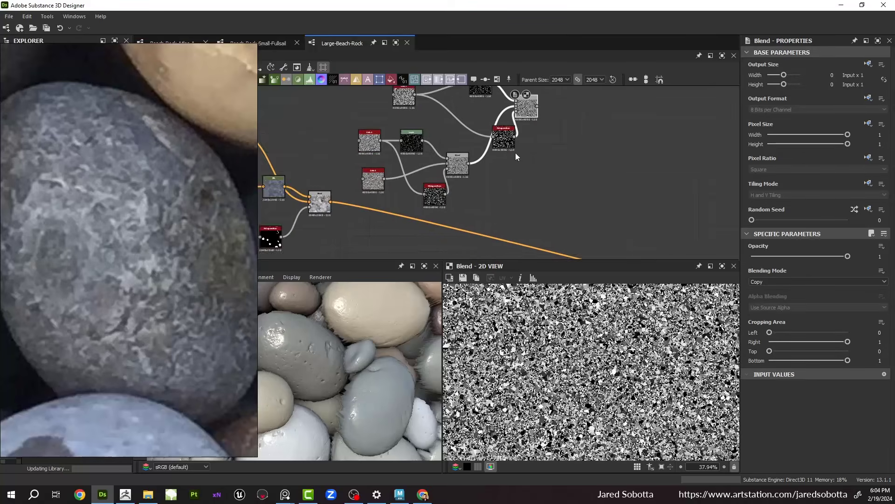
Step: Select the whole Cells 4 blending network and move it slightly higher, away from the base colour link
{"action": "middle_click_drag", "start_coordinate": [516, 153], "coordinate": [490, 170]}
{"action": "middle_click_drag", "start_coordinate": [432, 161], "coordinate": [378, 157]}
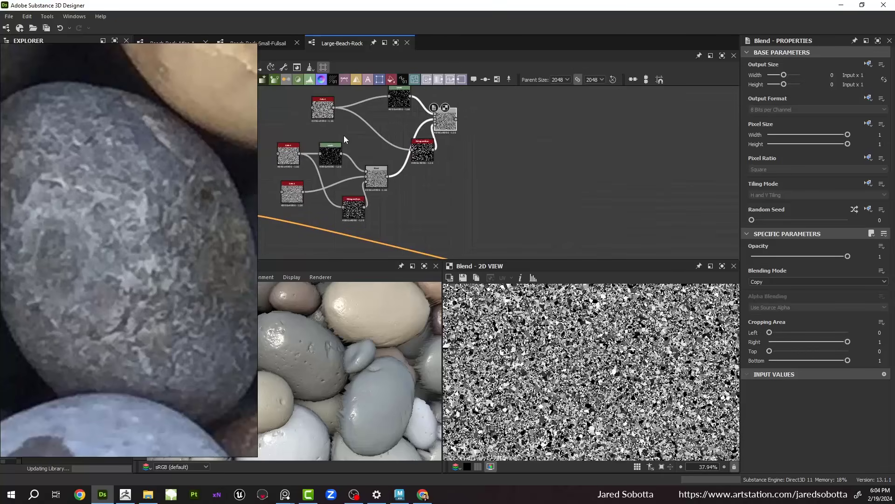
{"action": "left_click_drag", "start_coordinate": [285, 98], "coordinate": [478, 205]}
{"action": "left_click_drag", "start_coordinate": [355, 209], "coordinate": [356, 187]}
{"action": "middle_click_drag", "start_coordinate": [467, 156], "coordinate": [443, 189]}
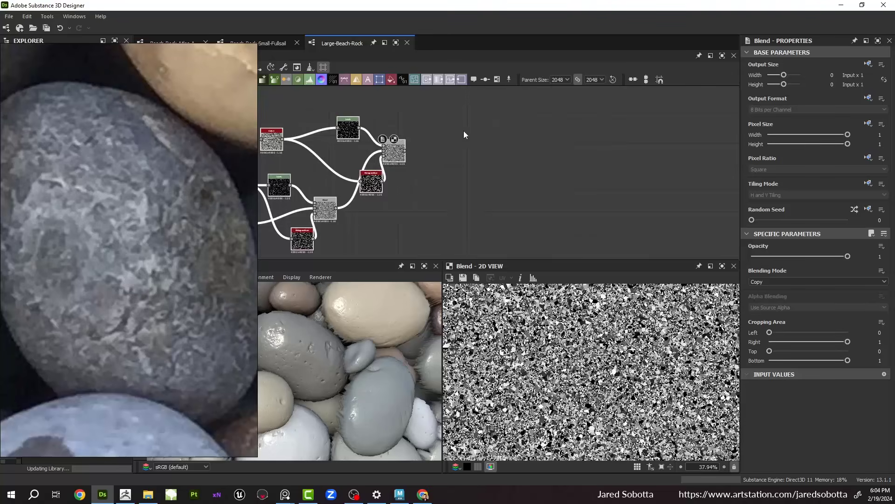
Step: Add an Edge Detect node and connect the final Cells 4 Blend to its input
{"action": "middle_click_drag", "start_coordinate": [464, 130], "coordinate": [480, 146]}
{"action": "scroll", "coordinate": [494, 147], "scroll_direction": "up", "scroll_amount": 2}
{"action": "key", "text": "space"}
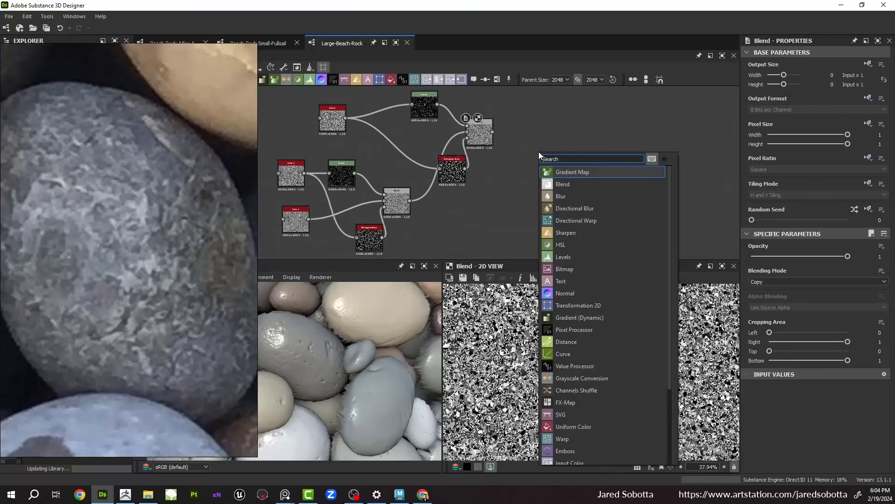
{"action": "type", "text": "edge"}
{"action": "key", "text": "Return"}
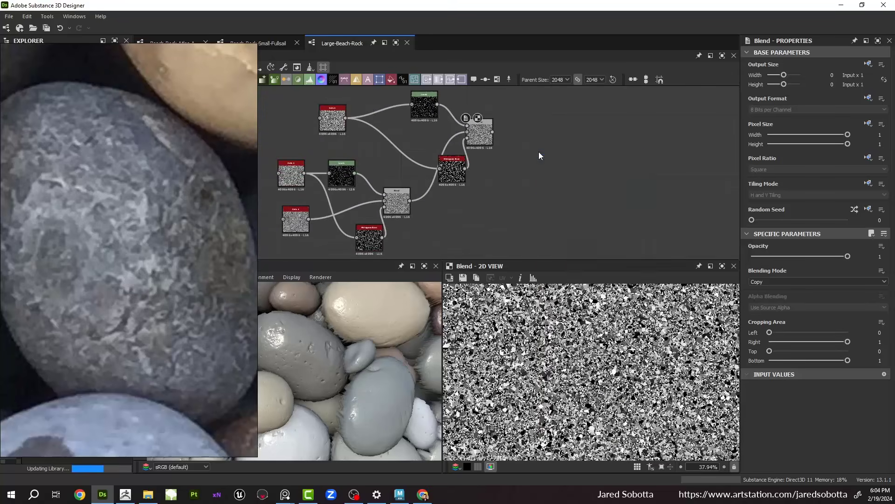
{"action": "scroll", "coordinate": [519, 158], "scroll_direction": "up", "scroll_amount": 2}
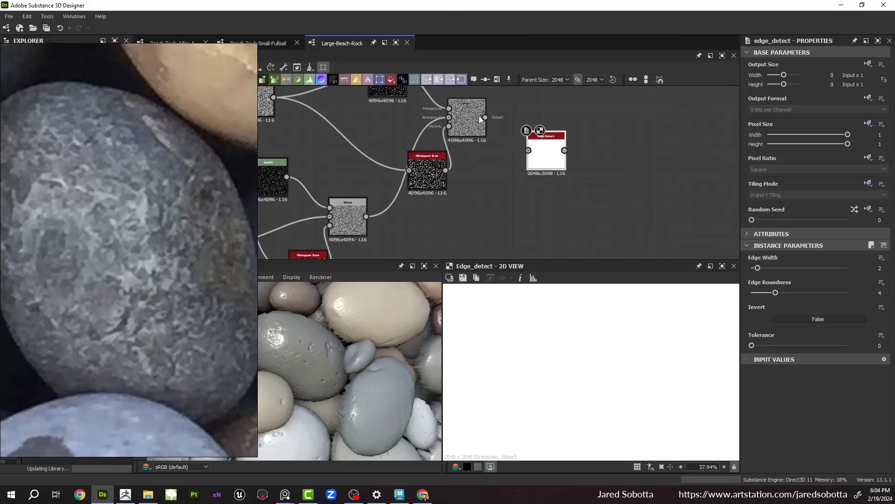
{"action": "left_click_drag", "start_coordinate": [517, 138], "coordinate": [529, 150]}
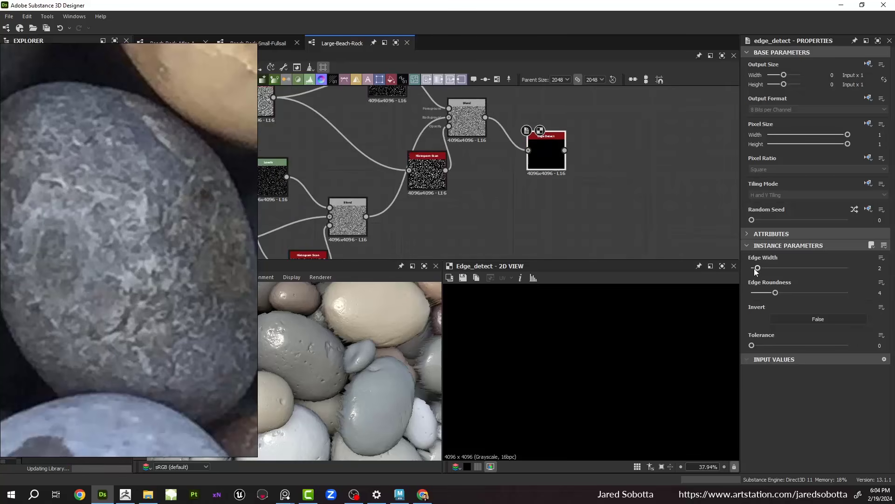
Step: Set Edge Detect's Edge Width to 0, Edge Roundness to 0 and Tolerance to 1, and check the cell outlines in 2D
{"action": "left_click_drag", "start_coordinate": [757, 268], "coordinate": [752, 268]}
{"action": "type", "text": "0"}
{"action": "key", "text": "Return"}
{"action": "left_click_drag", "start_coordinate": [757, 292], "coordinate": [749, 350]}
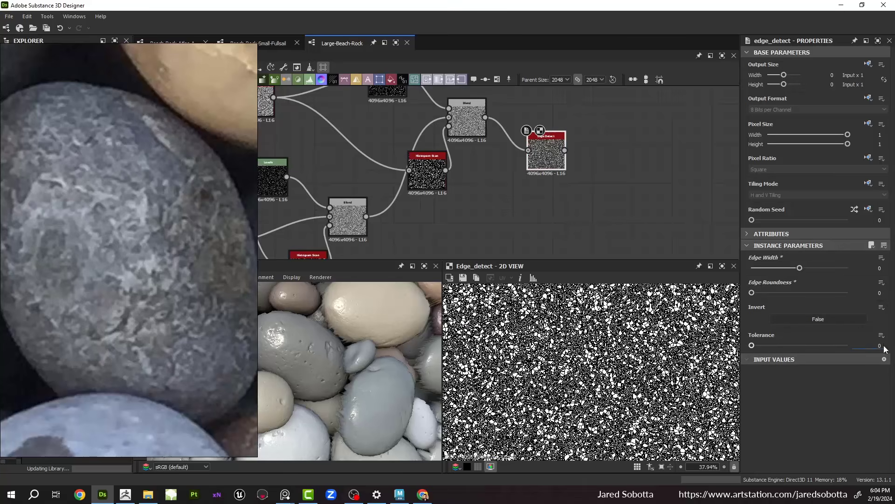
{"action": "type", "text": "1"}
{"action": "key", "text": "Return"}
{"action": "scroll", "coordinate": [541, 389], "scroll_direction": "up", "scroll_amount": 7}
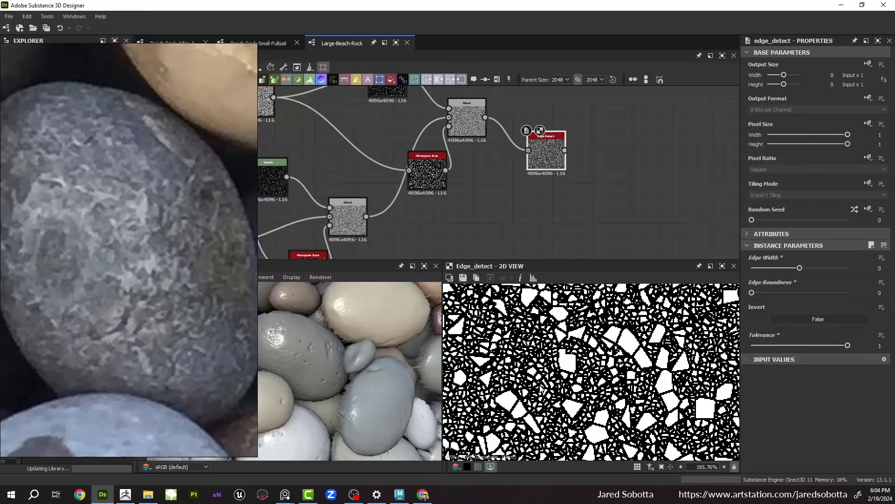
{"action": "scroll", "coordinate": [569, 190], "scroll_direction": "down", "scroll_amount": 5}
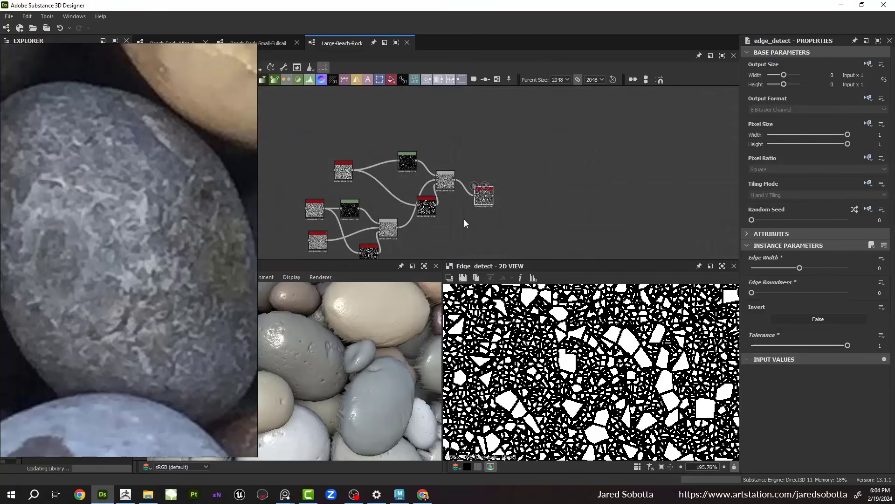
Step: Add a Flood Fill node connected to the Edge Detect output
{"action": "scroll", "coordinate": [661, 368], "scroll_direction": "up", "scroll_amount": 2}
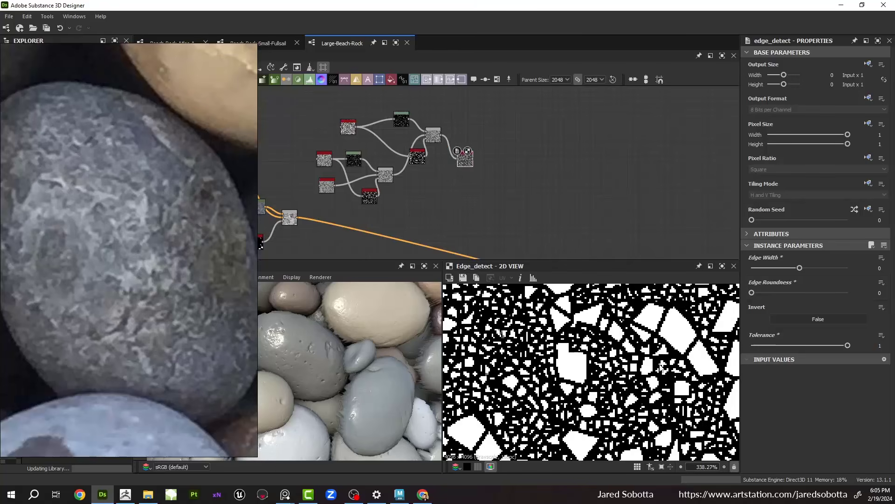
{"action": "scroll", "coordinate": [441, 199], "scroll_direction": "up", "scroll_amount": 5}
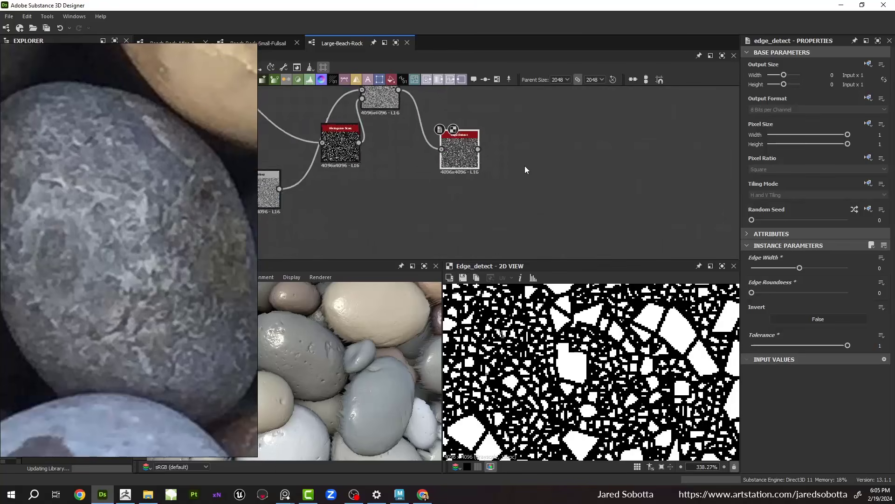
{"action": "key", "text": "space"}
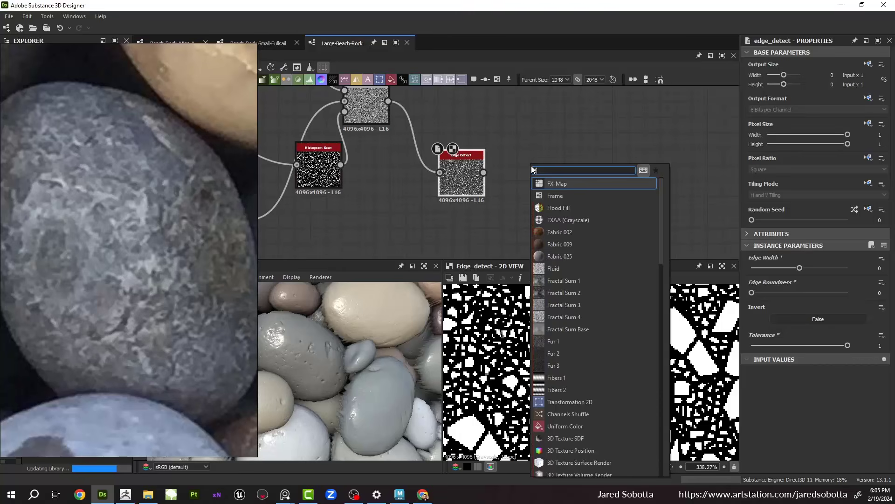
{"action": "key", "text": "Return"}
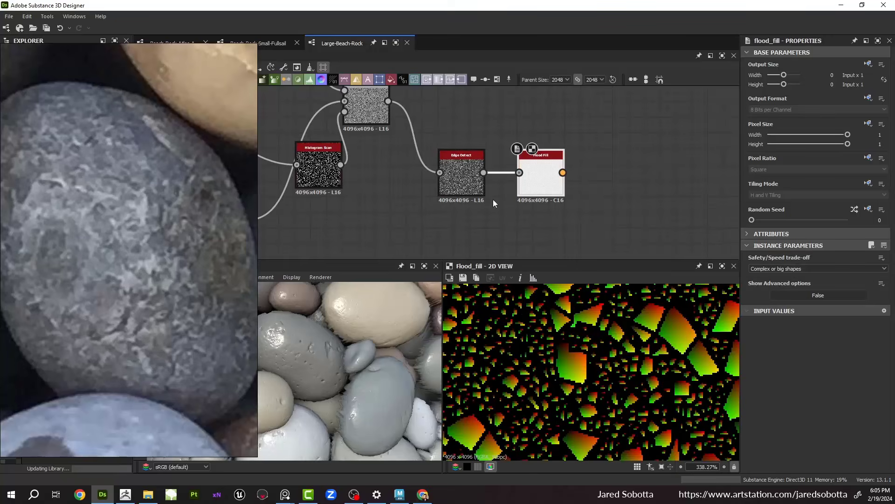
Step: Add a Flood Fill to Random Grayscale node from the Flood Fill output and compare both nodes' results in 2D
{"action": "left_click", "coordinate": [562, 174]}
{"action": "middle_click_drag", "start_coordinate": [640, 173], "coordinate": [531, 185]}
{"action": "left_click", "coordinate": [543, 186]}
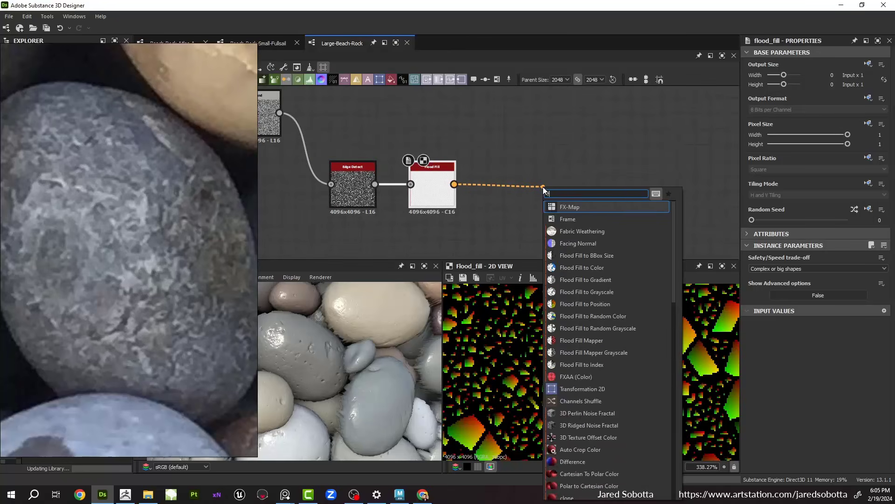
{"action": "type", "text": "flood"}
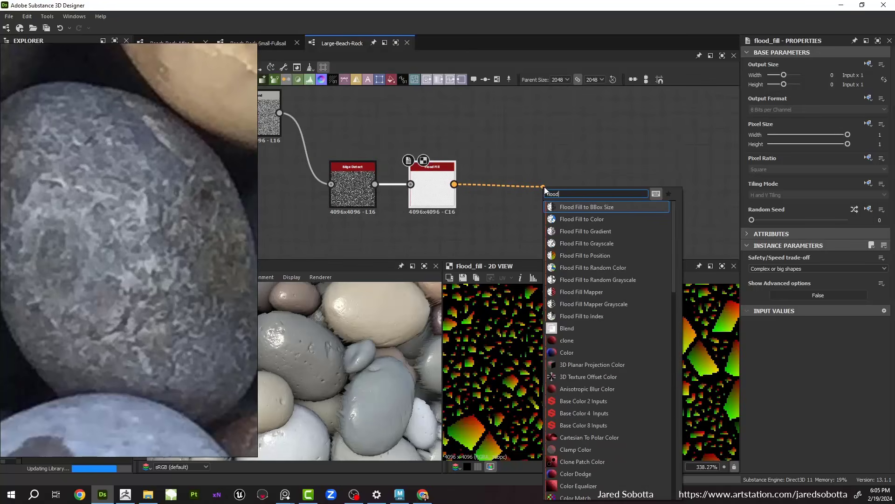
{"action": "left_click", "coordinate": [599, 279]}
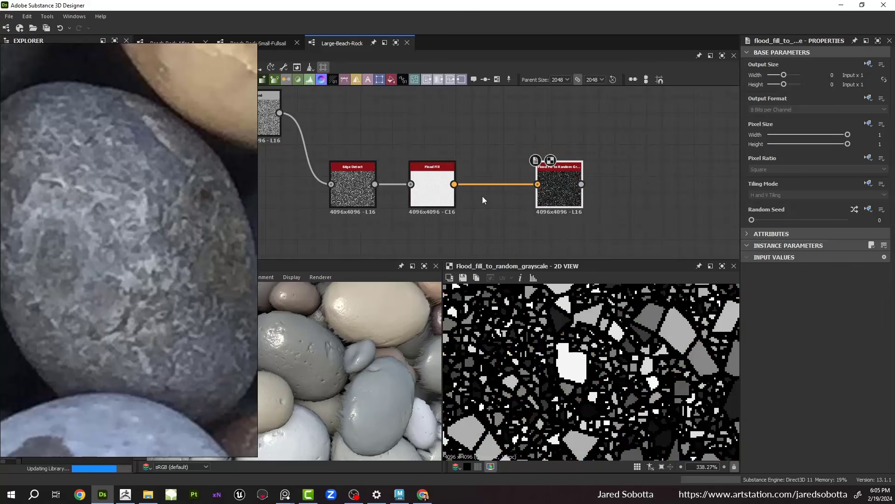
{"action": "double_click", "coordinate": [413, 204]}
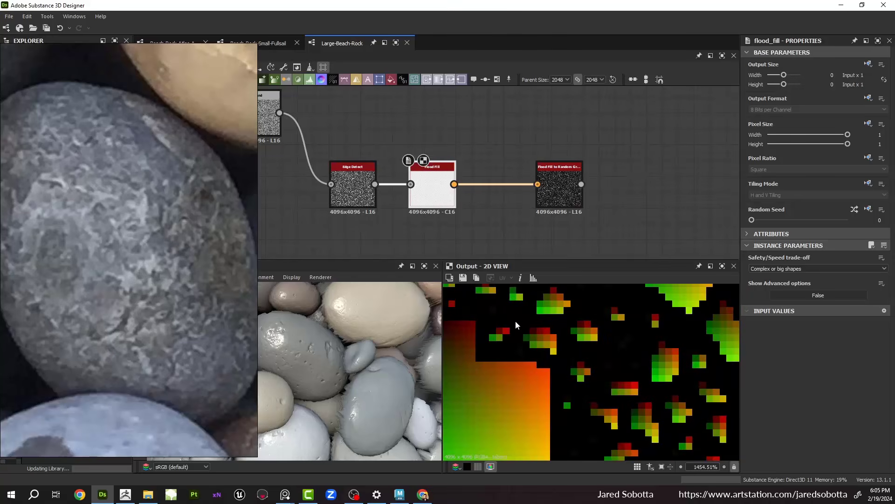
{"action": "double_click", "coordinate": [559, 186]}
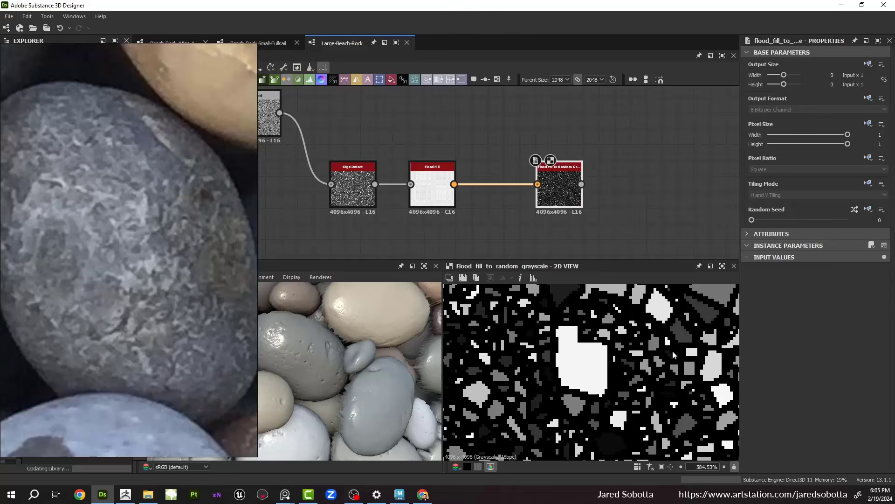
{"action": "scroll", "coordinate": [654, 336], "scroll_direction": "down", "scroll_amount": 8}
{"action": "scroll", "coordinate": [610, 332], "scroll_direction": "up", "scroll_amount": 8}
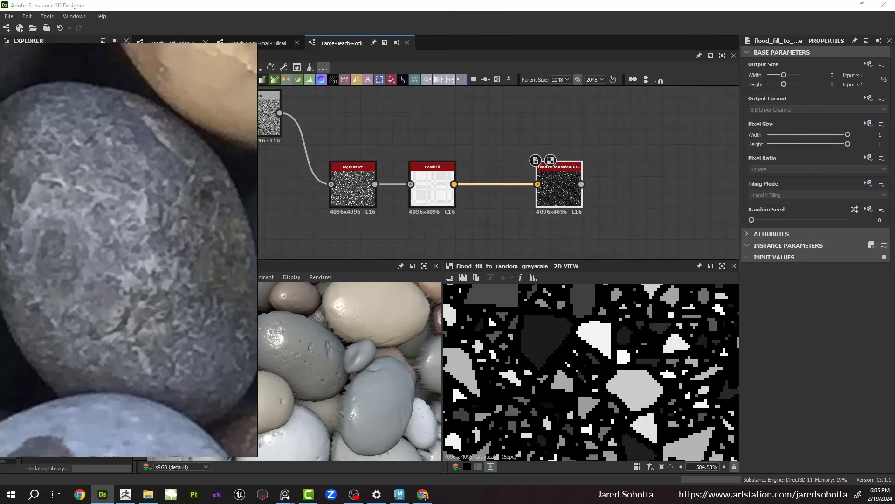
Step: Move the two flood fill nodes lower and add a Distance node fed by Edge Detect's output
{"action": "scroll", "coordinate": [527, 182], "scroll_direction": "down", "scroll_amount": 3}
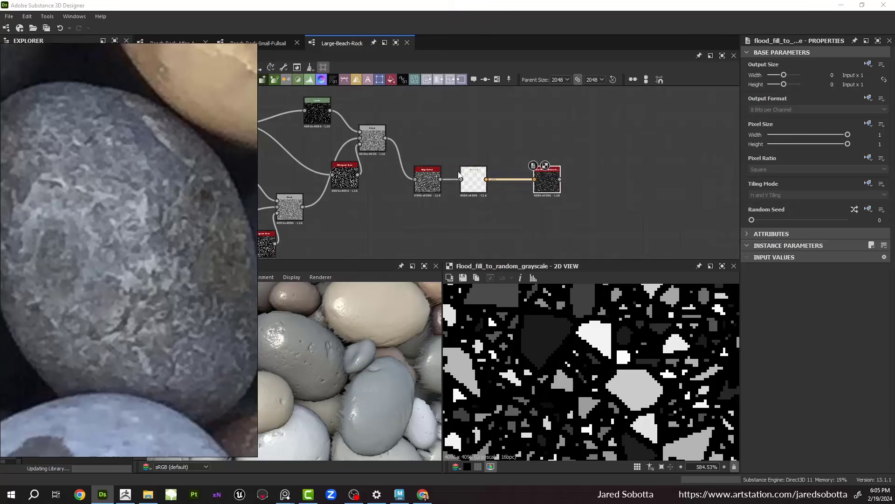
{"action": "left_click_drag", "start_coordinate": [544, 189], "coordinate": [544, 222]}
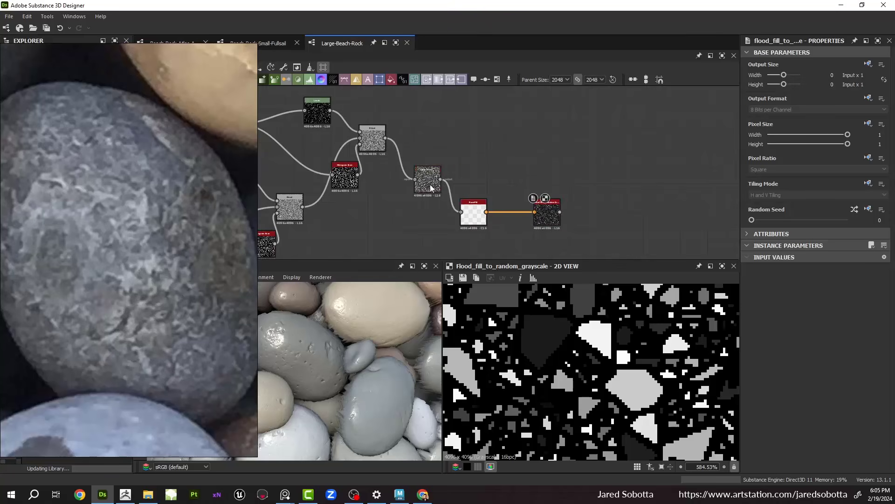
{"action": "left_click_drag", "start_coordinate": [430, 184], "coordinate": [520, 152]}
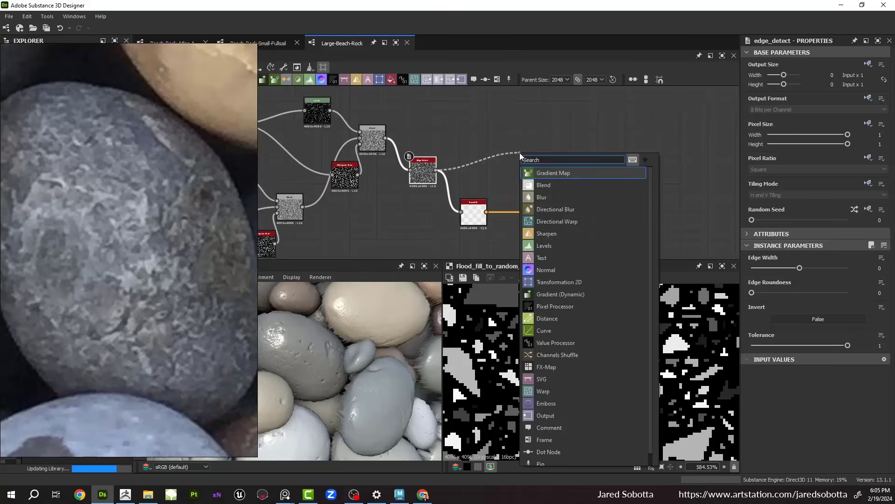
{"action": "type", "text": "dist"}
{"action": "key", "text": "Return"}
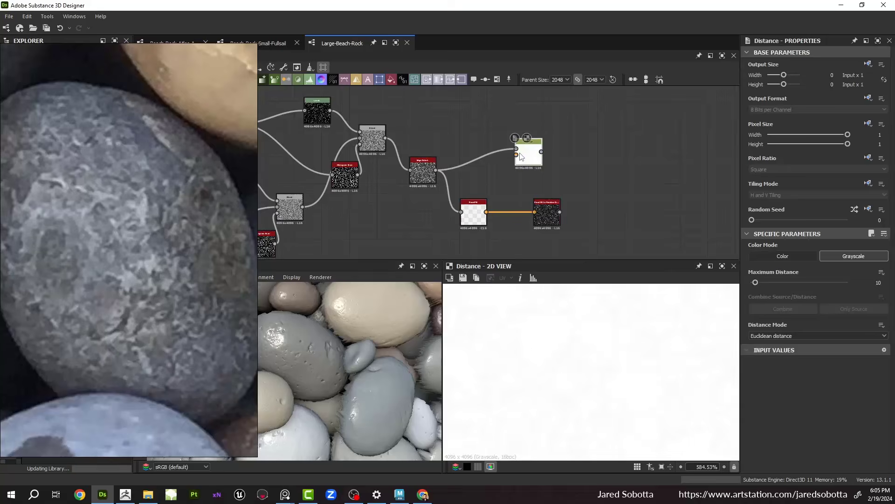
Step: Connect the Flood Fill to Random Grayscale output to Distance's second input and place Distance further along the chain
{"action": "left_click_drag", "start_coordinate": [564, 163], "coordinate": [566, 163]}
{"action": "left_click", "coordinate": [550, 202]}
{"action": "scroll", "coordinate": [559, 220], "scroll_direction": "up", "scroll_amount": 3}
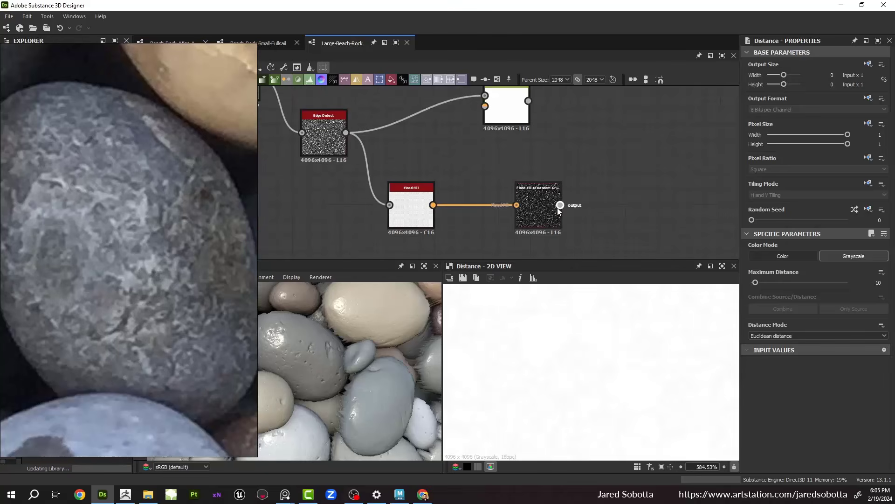
{"action": "left_click_drag", "start_coordinate": [560, 205], "coordinate": [602, 142]}
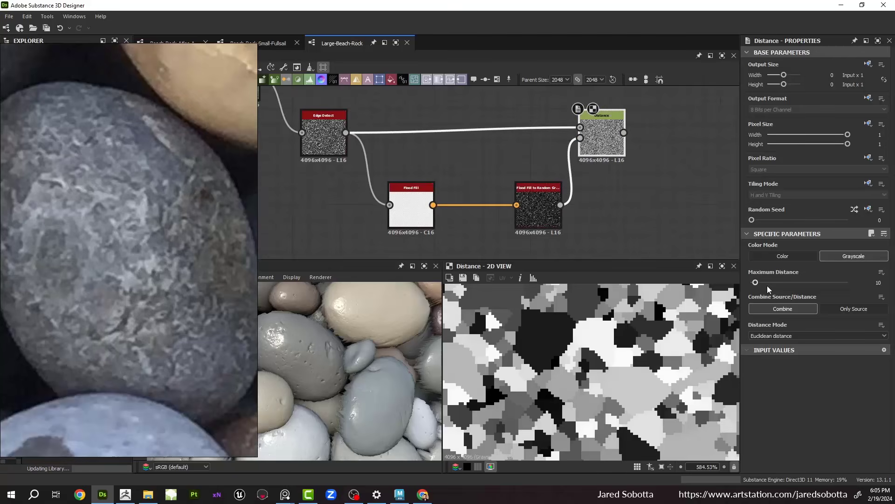
Step: Set Distance's Maximum Distance to 256 and compare its result with the final Cells 4 Blend in 2D
{"action": "left_click_drag", "start_coordinate": [767, 285], "coordinate": [810, 278]}
{"action": "scroll", "coordinate": [546, 362], "scroll_direction": "down", "scroll_amount": 5}
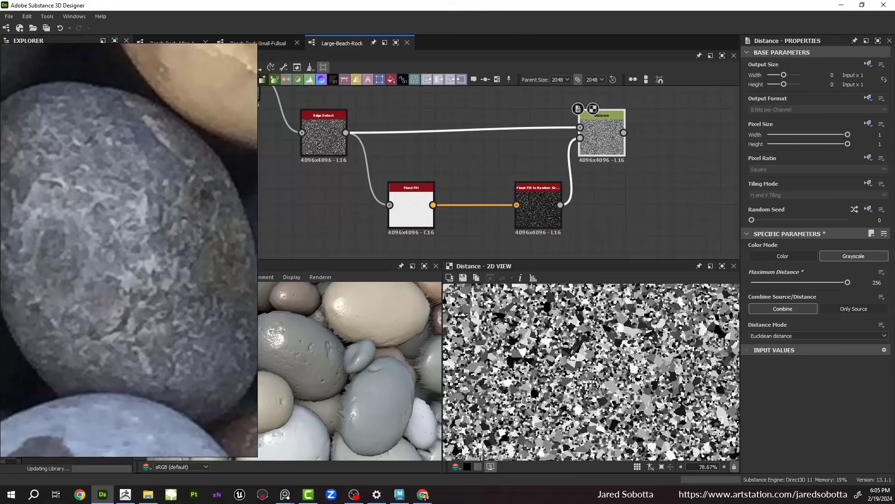
{"action": "scroll", "coordinate": [546, 362], "scroll_direction": "up", "scroll_amount": 4}
{"action": "scroll", "coordinate": [398, 160], "scroll_direction": "down", "scroll_amount": 3}
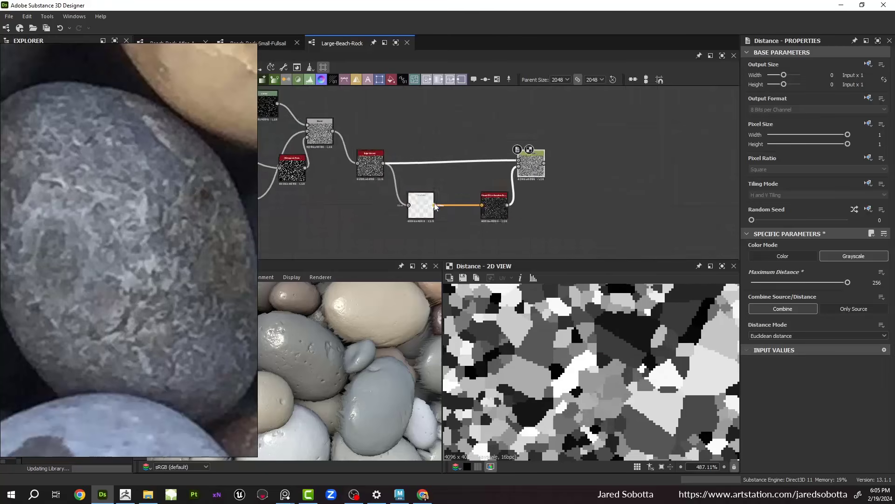
{"action": "double_click", "coordinate": [397, 160]}
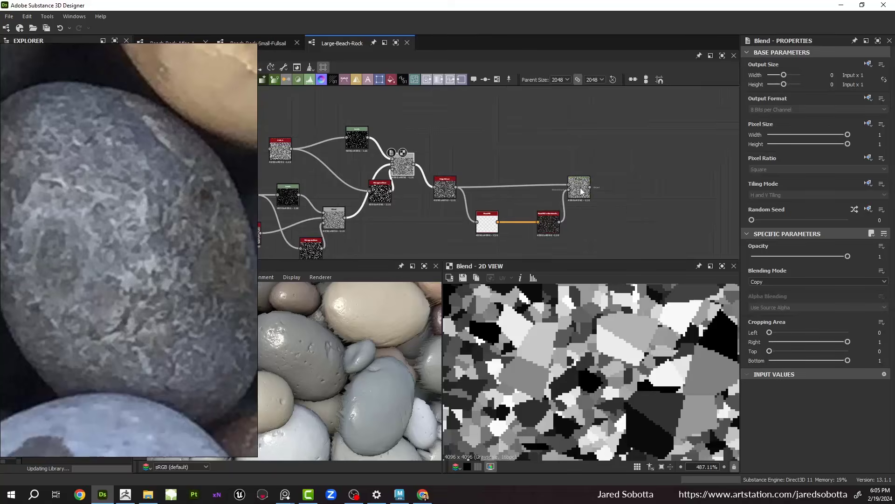
{"action": "double_click", "coordinate": [581, 191]}
{"action": "scroll", "coordinate": [628, 343], "scroll_direction": "down", "scroll_amount": 13}
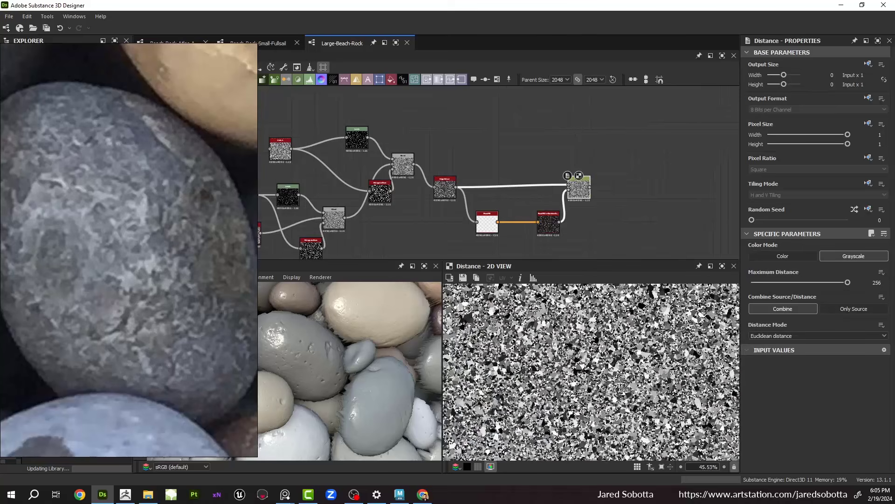
{"action": "scroll", "coordinate": [628, 343], "scroll_direction": "down", "scroll_amount": 3}
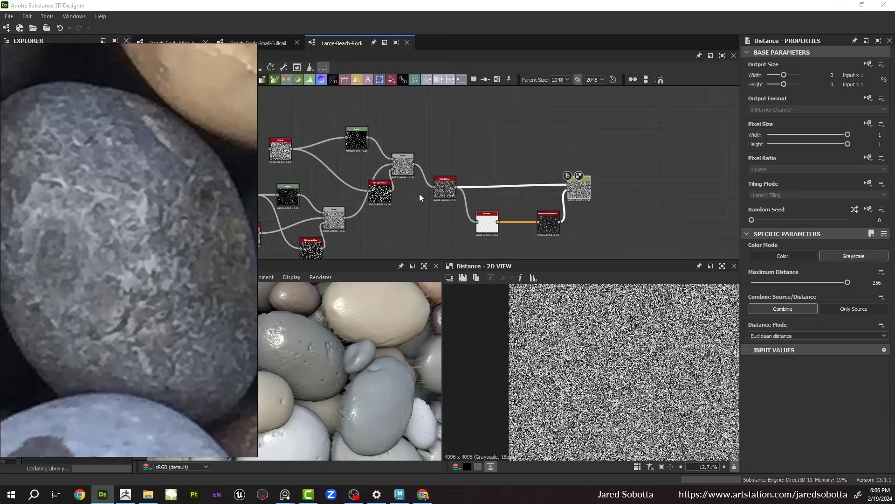
Step: Add a Slope Blur Grayscale node connected to the Distance output
{"action": "scroll", "coordinate": [615, 187], "scroll_direction": "up", "scroll_amount": 5}
{"action": "middle_click_drag", "start_coordinate": [607, 184], "coordinate": [480, 173]}
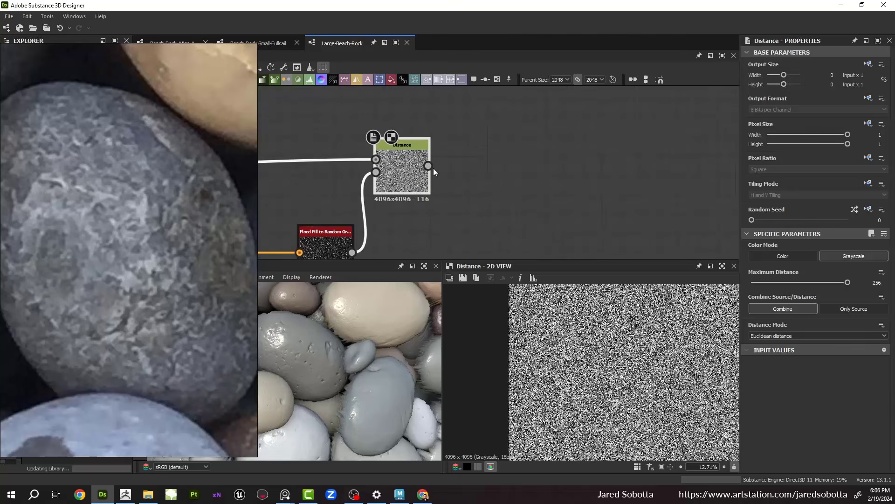
{"action": "left_click_drag", "start_coordinate": [427, 166], "coordinate": [485, 189]}
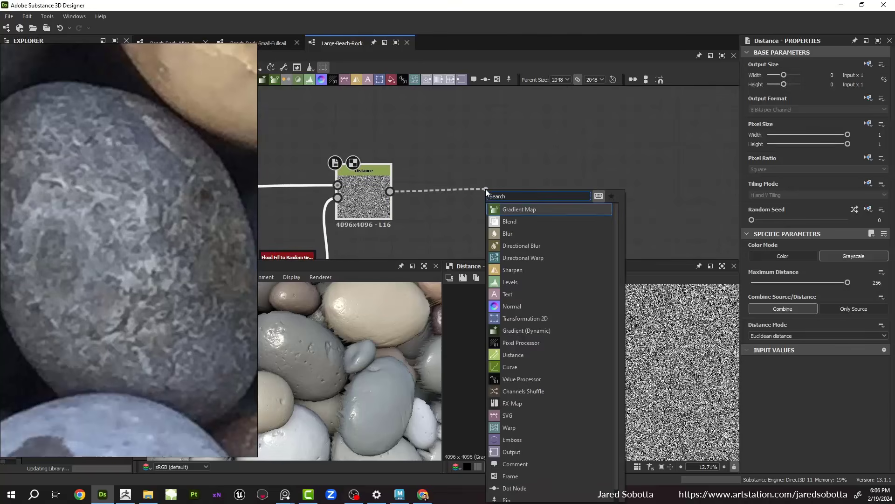
{"action": "type", "text": "slop"}
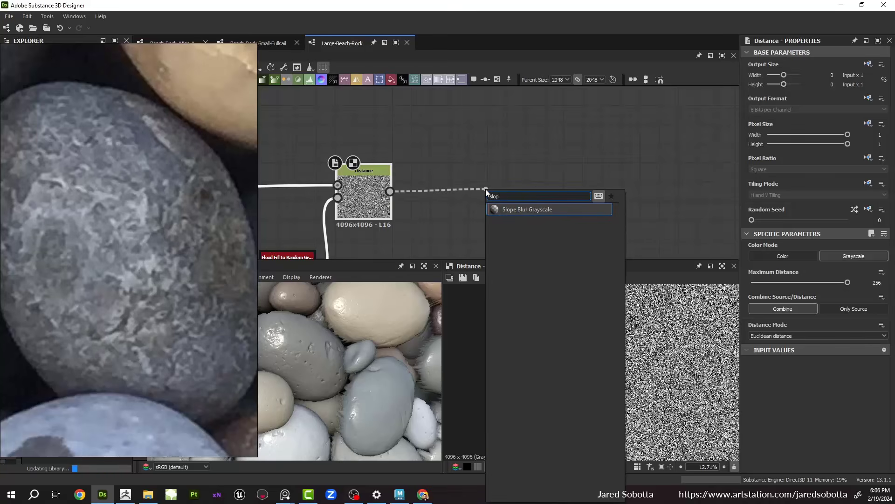
{"action": "key", "text": "Return"}
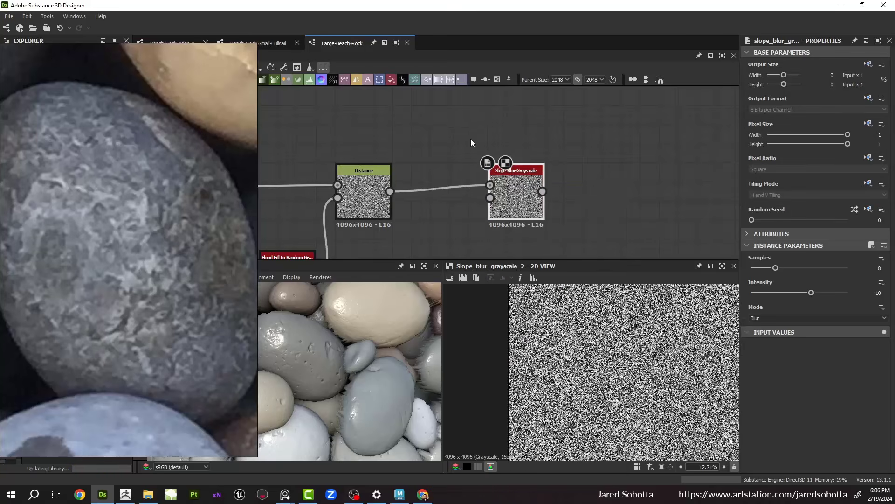
Step: Add a BnW Spots 2 noise below the Distance node and set its Scale to 4
{"action": "middle_click_drag", "start_coordinate": [505, 174], "coordinate": [528, 129]}
{"action": "left_click", "coordinate": [418, 213]}
{"action": "key", "text": "space"}
{"action": "type", "text": "bnw"}
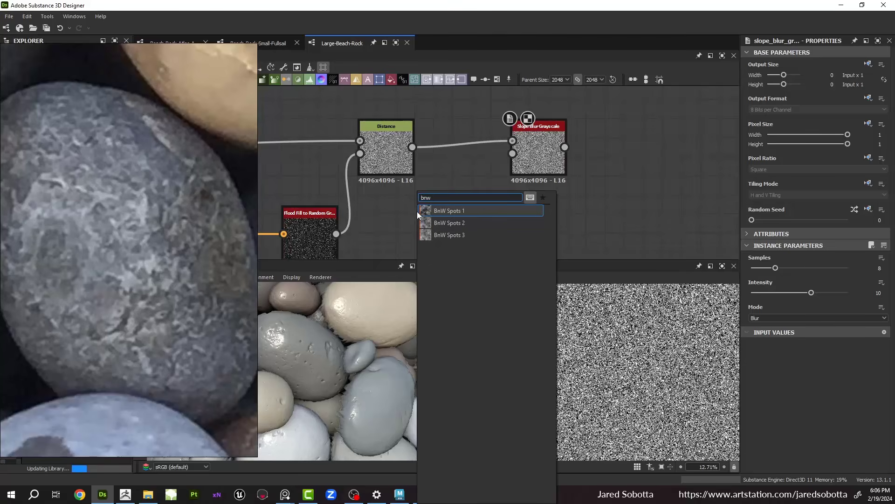
{"action": "key", "text": "Down"}
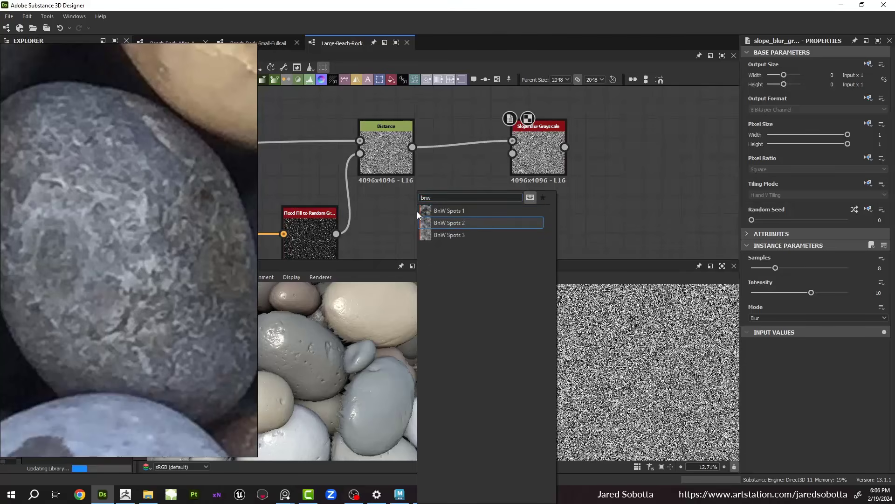
{"action": "key", "text": "Return"}
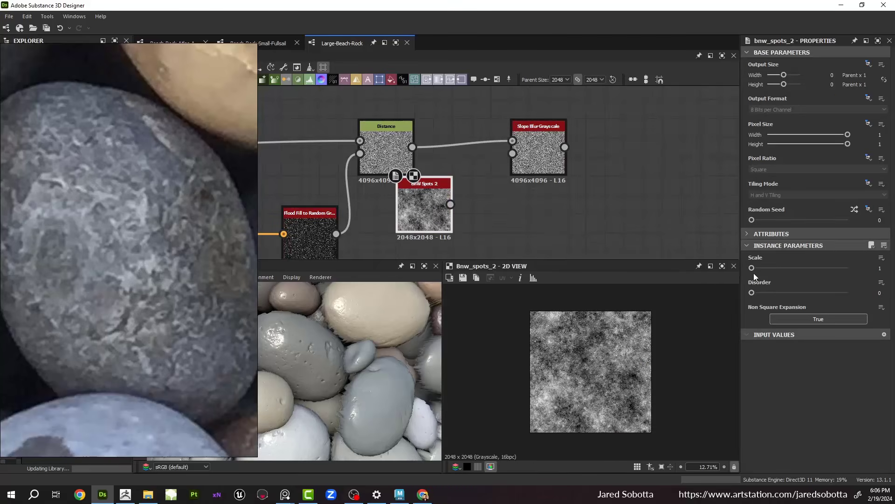
{"action": "left_click_drag", "start_coordinate": [753, 268], "coordinate": [787, 274]}
Step: Connect BnW Spots 2 to the Slope input of Slope Blur Grayscale and rearrange both nodes
{"action": "left_click_drag", "start_coordinate": [451, 204], "coordinate": [513, 153]}
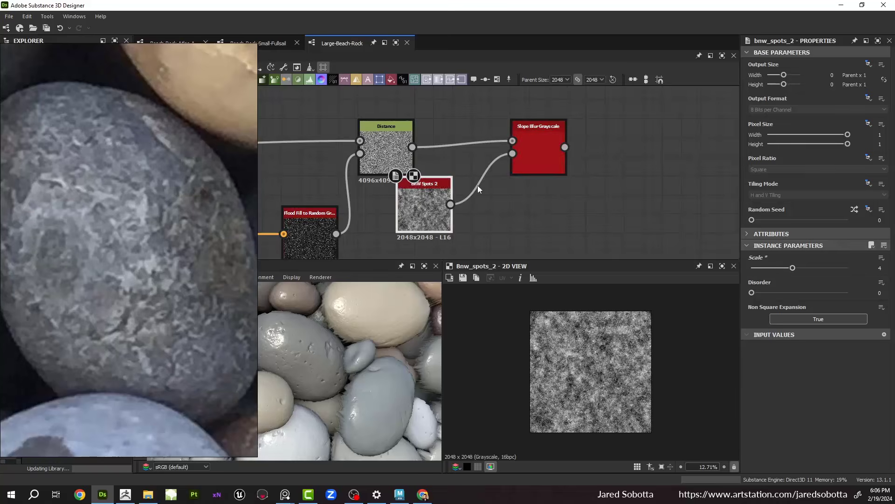
{"action": "left_click_drag", "start_coordinate": [434, 203], "coordinate": [423, 257]}
{"action": "left_click_drag", "start_coordinate": [527, 153], "coordinate": [485, 216]}
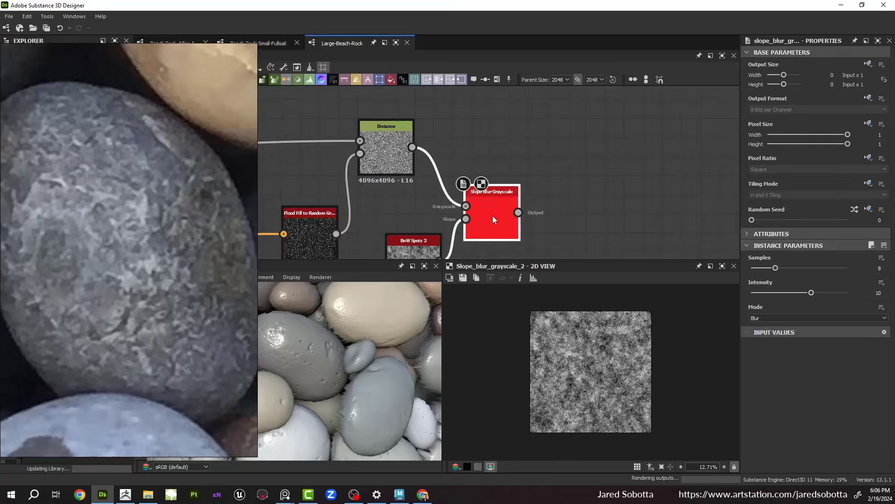
Step: Set Slope Blur Grayscale's Samples to 32 and Intensity to 0.002, and inspect the softened cell edges in 2D
{"action": "scroll", "coordinate": [578, 343], "scroll_direction": "up", "scroll_amount": 5}
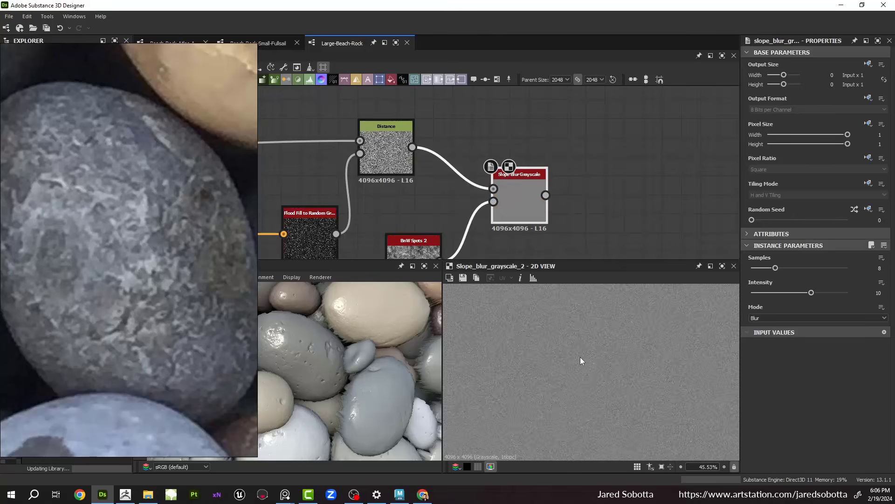
{"action": "scroll", "coordinate": [581, 358], "scroll_direction": "up", "scroll_amount": 3}
{"action": "left_click_drag", "start_coordinate": [835, 268], "coordinate": [851, 269]}
{"action": "type", "text": ".002"}
{"action": "key", "text": "Return"}
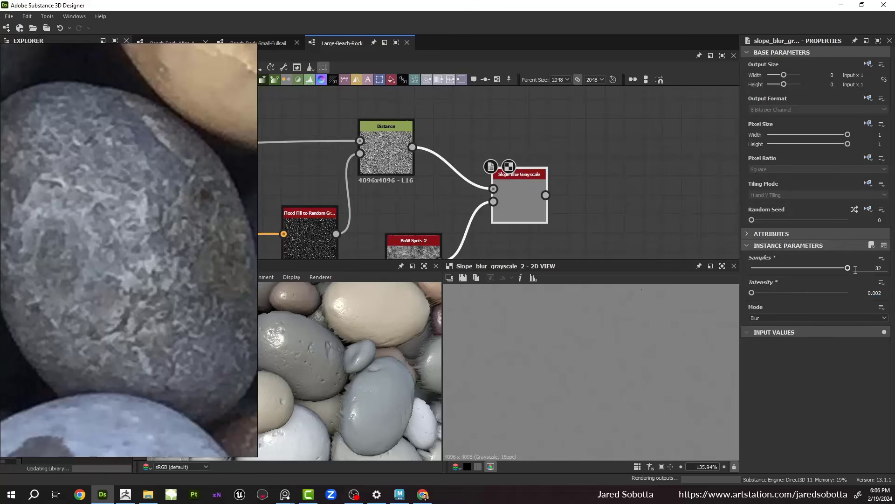
{"action": "scroll", "coordinate": [548, 370], "scroll_direction": "up", "scroll_amount": 3}
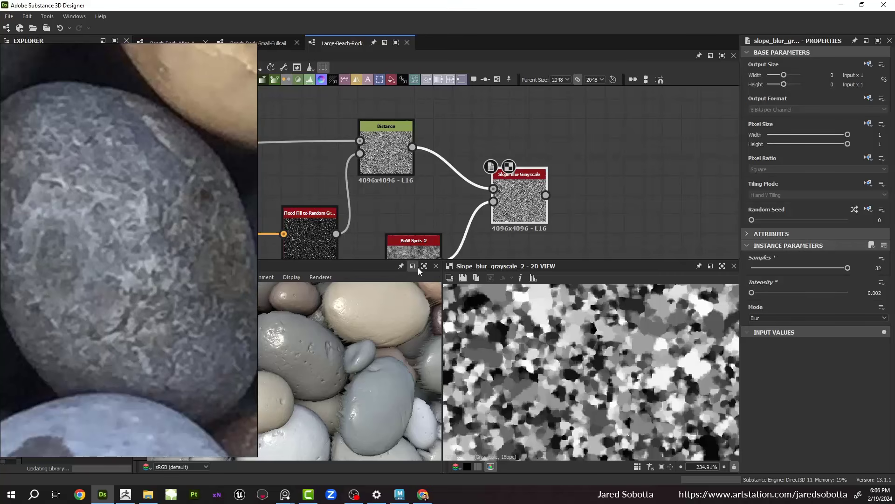
Step: Add a Directional Warp node connected to the output of Slope Blur Grayscale
{"action": "scroll", "coordinate": [533, 186], "scroll_direction": "down", "scroll_amount": 3}
{"action": "middle_click_drag", "start_coordinate": [550, 206], "coordinate": [485, 155]}
{"action": "scroll", "coordinate": [485, 155], "scroll_direction": "up", "scroll_amount": 1}
{"action": "scroll", "coordinate": [486, 156], "scroll_direction": "up", "scroll_amount": 1}
{"action": "middle_click_drag", "start_coordinate": [472, 117], "coordinate": [467, 161]}
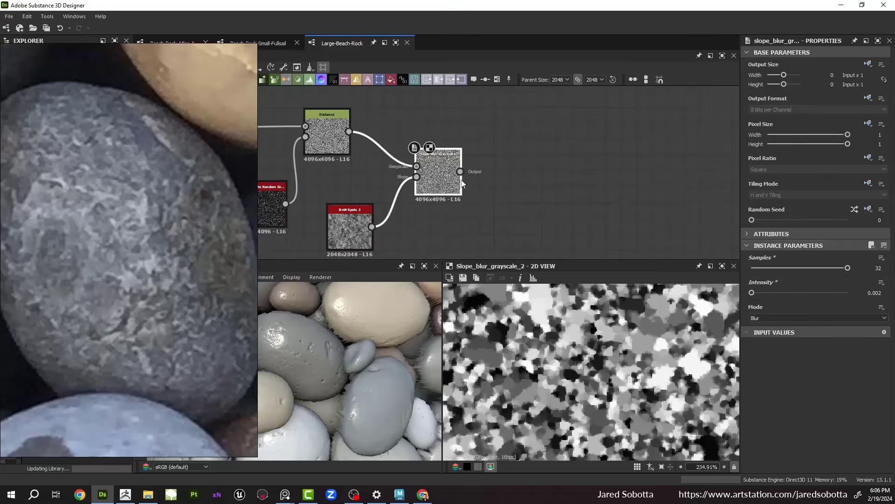
{"action": "left_click_drag", "start_coordinate": [525, 167], "coordinate": [516, 168]}
{"action": "type", "text": "di"}
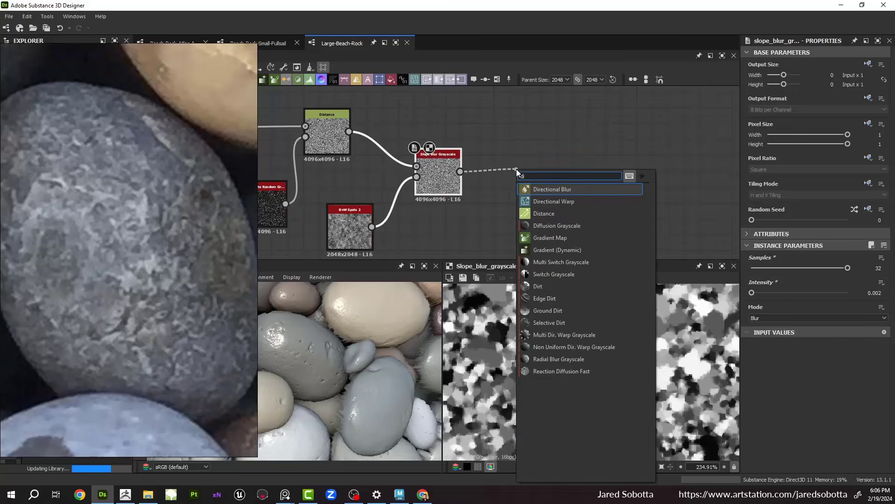
{"action": "key", "text": "Down"}
{"action": "key", "text": "Return"}
{"action": "middle_click_drag", "start_coordinate": [531, 179], "coordinate": [492, 130]}
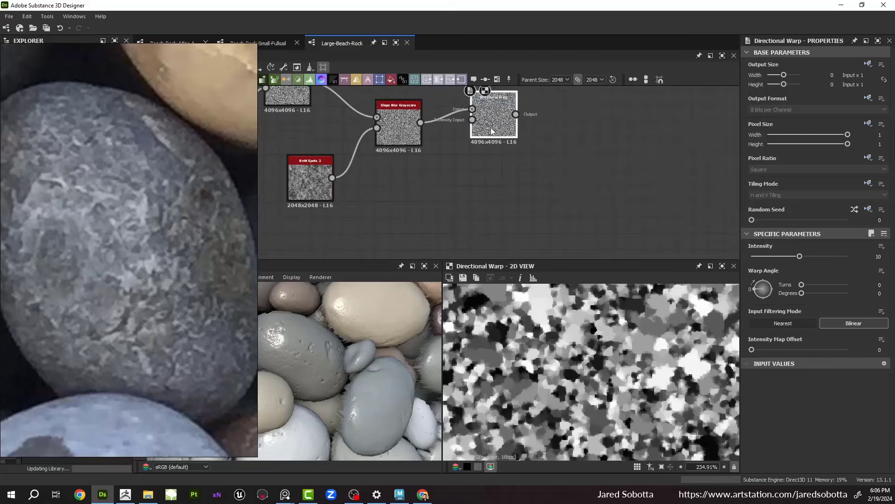
Step: Add a Dot node feeding Directional Warp's Intensity Input and set its Input Portal to Final-Height
{"action": "left_click_drag", "start_coordinate": [507, 126], "coordinate": [446, 216]}
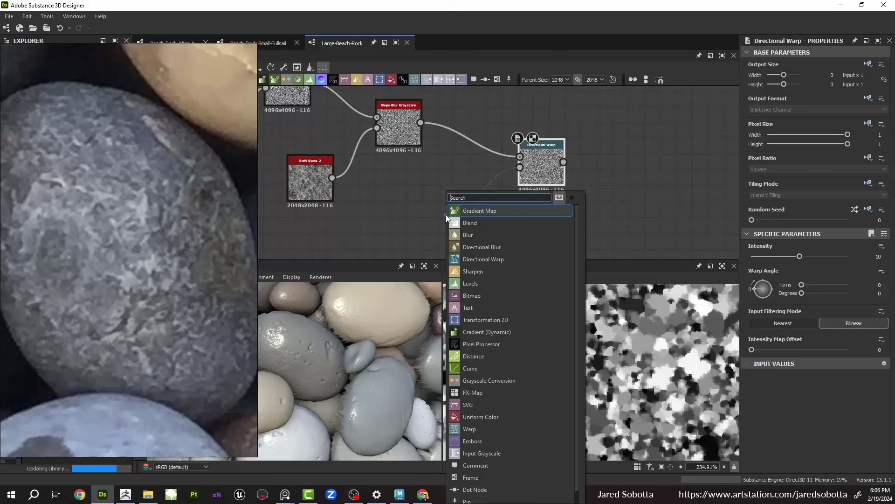
{"action": "type", "text": "dot"}
{"action": "key", "text": "Return"}
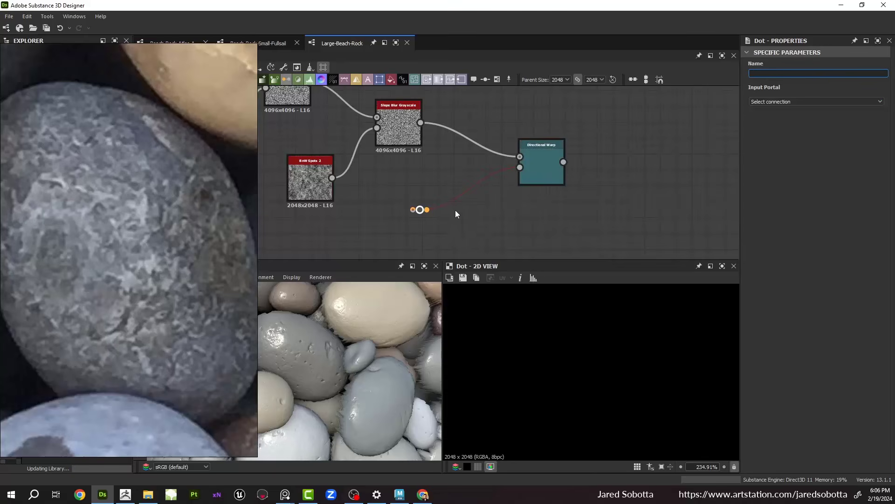
{"action": "left_click", "coordinate": [775, 101]}
{"action": "left_click", "coordinate": [774, 115]}
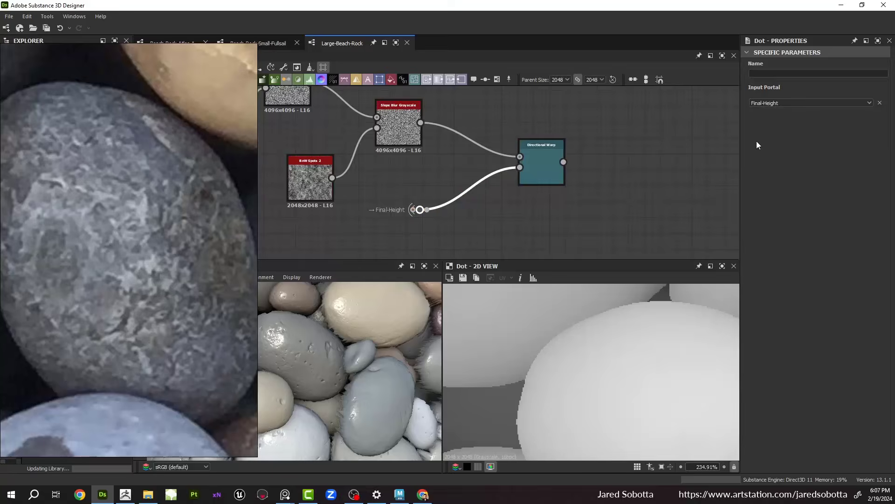
Step: Set Directional Warp's Intensity to 12 and inspect the warped cells in 2D
{"action": "left_click", "coordinate": [545, 166]}
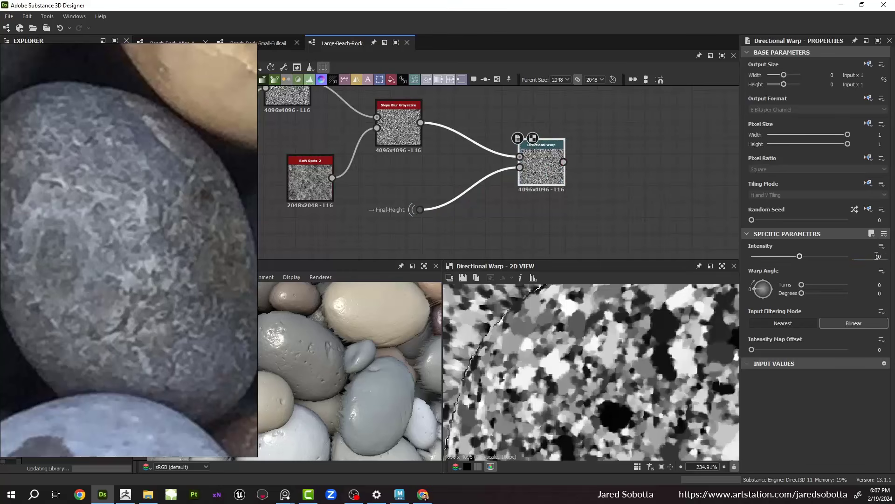
{"action": "type", "text": "12"}
{"action": "key", "text": "Return"}
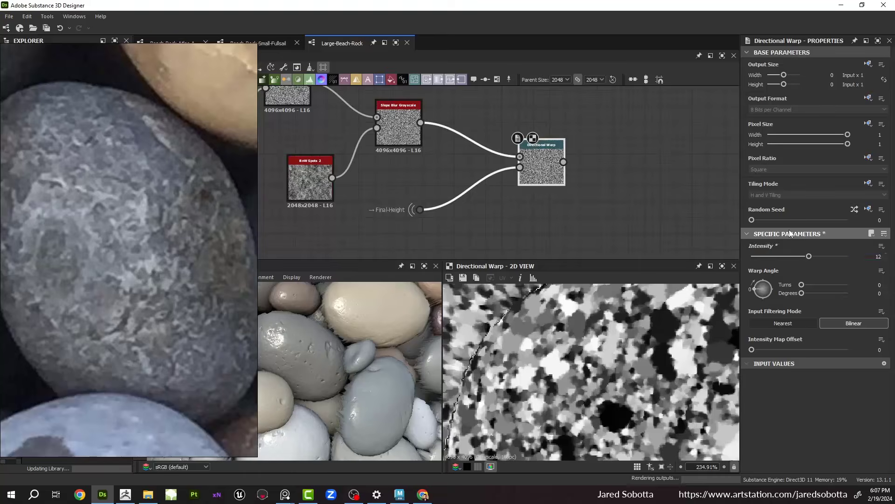
{"action": "scroll", "coordinate": [584, 350], "scroll_direction": "down", "scroll_amount": 5}
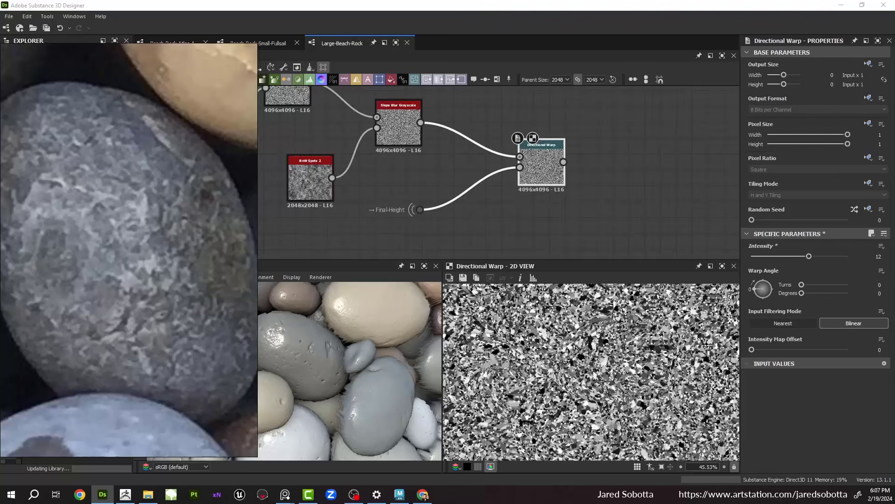
Step: Reposition the Final-Height dot closer to the Directional Warp node and reselect Directional Warp
{"action": "middle_click_drag", "start_coordinate": [480, 166], "coordinate": [452, 200]}
{"action": "left_click", "coordinate": [392, 243]}
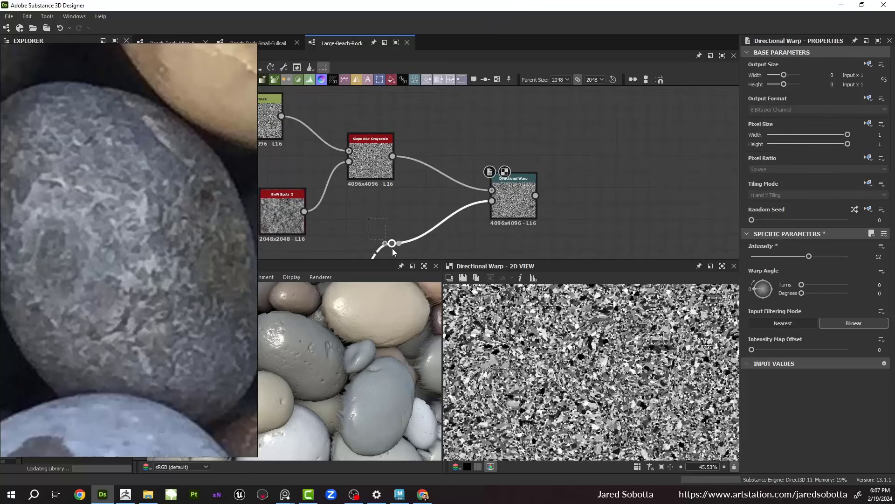
{"action": "left_click_drag", "start_coordinate": [388, 246], "coordinate": [430, 239]}
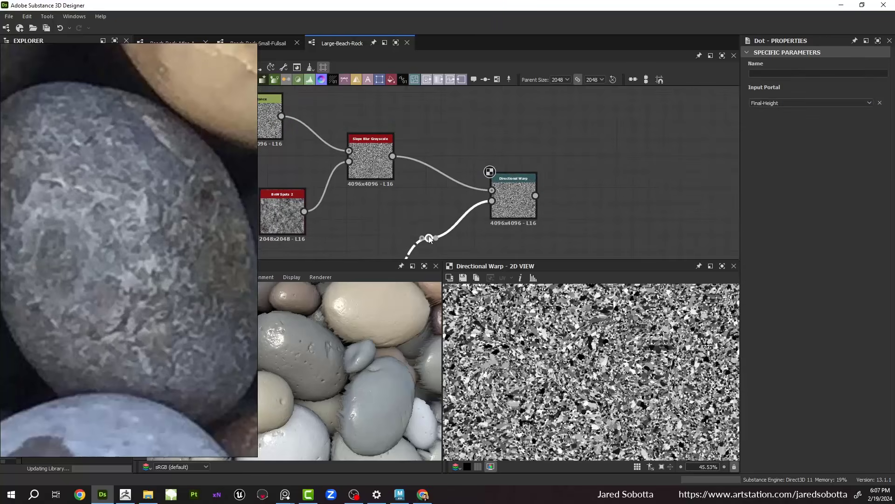
{"action": "left_click", "coordinate": [522, 201]}
{"action": "middle_click_drag", "start_coordinate": [501, 203], "coordinate": [443, 139]}
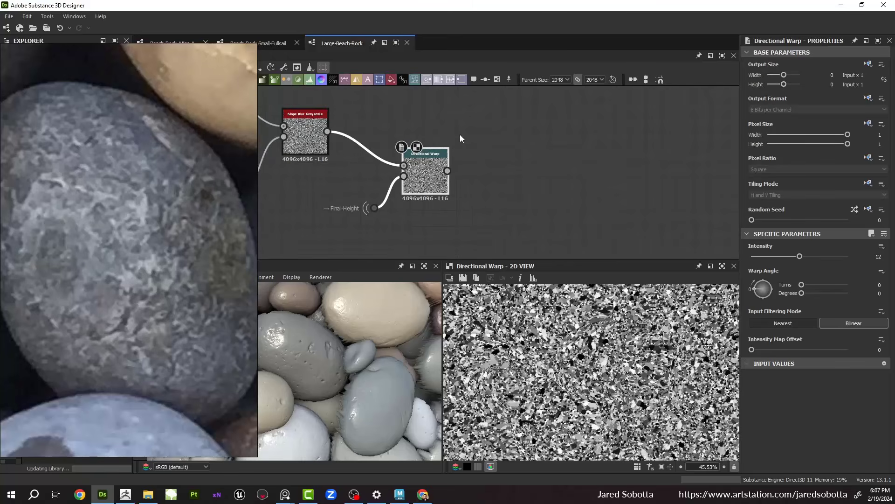
Step: Add a Gradient Map node connected to the Directional Warp output
{"action": "left_click_drag", "start_coordinate": [447, 170], "coordinate": [519, 161]}
{"action": "type", "text": "gra"}
{"action": "key", "text": "Return"}
Step: Sample the Gradient Map's colours from the speckled grey stone in the reference photo with the gradient eyedropper
{"action": "scroll", "coordinate": [181, 211], "scroll_direction": "down", "scroll_amount": 5}
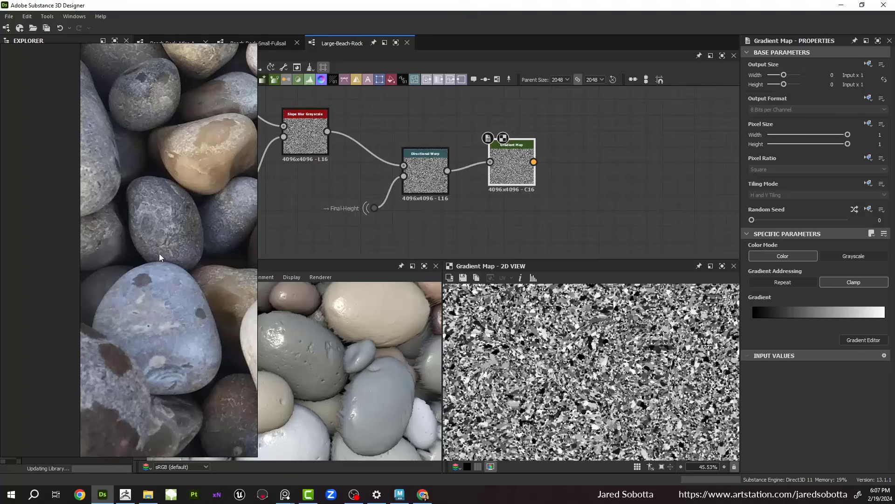
{"action": "scroll", "coordinate": [161, 253], "scroll_direction": "down", "scroll_amount": 5}
{"action": "middle_click_drag", "start_coordinate": [140, 238], "coordinate": [104, 236]}
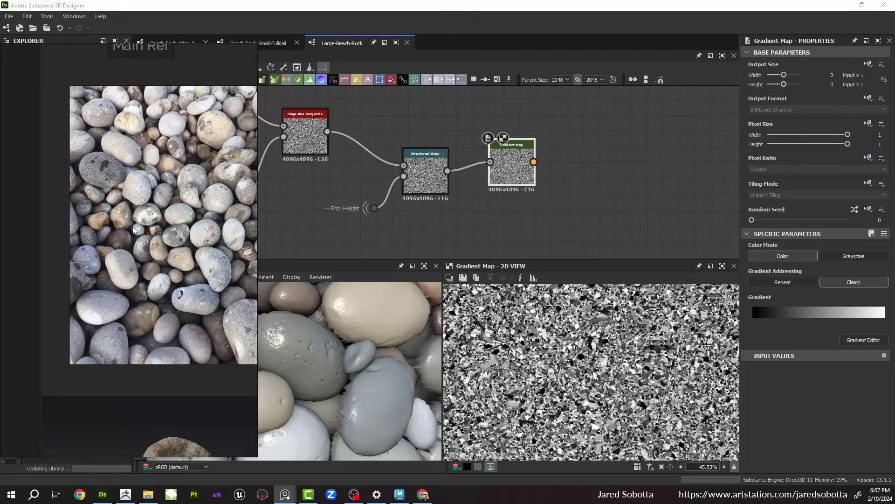
{"action": "scroll", "coordinate": [95, 157], "scroll_direction": "up", "scroll_amount": 6}
{"action": "scroll", "coordinate": [95, 158], "scroll_direction": "up", "scroll_amount": 3}
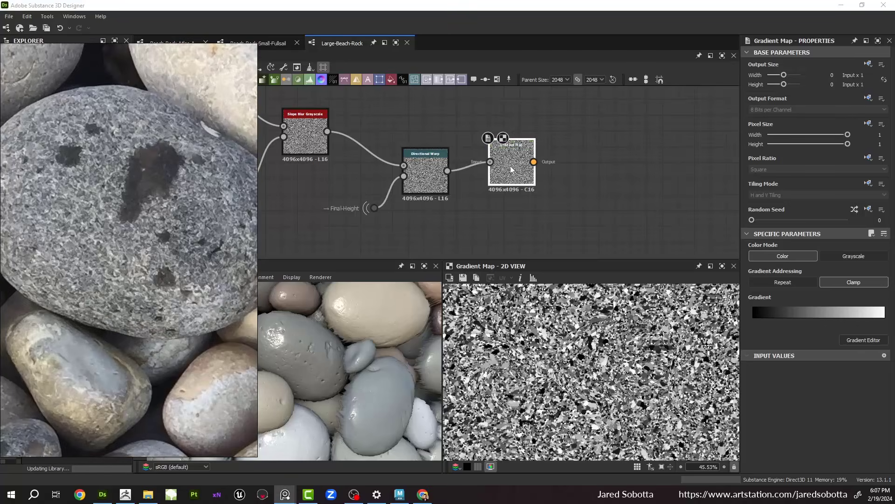
{"action": "left_click", "coordinate": [846, 342]}
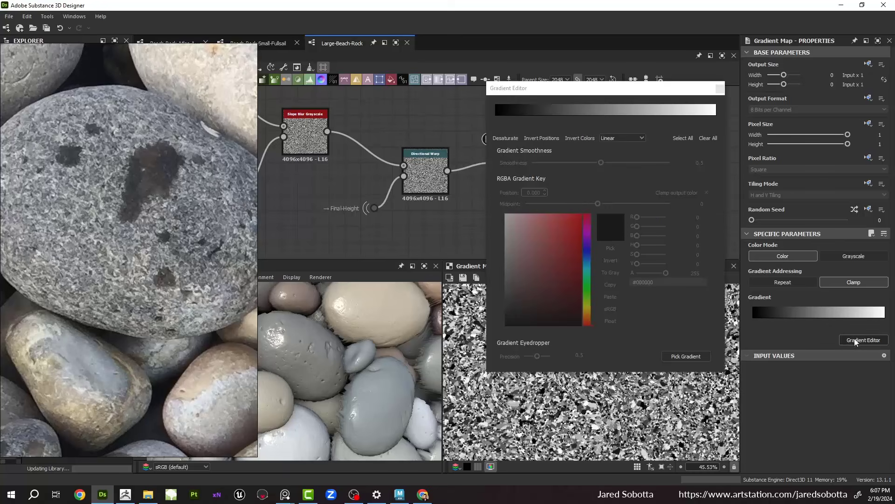
{"action": "left_click", "coordinate": [702, 355]}
{"action": "left_click", "coordinate": [138, 244]}
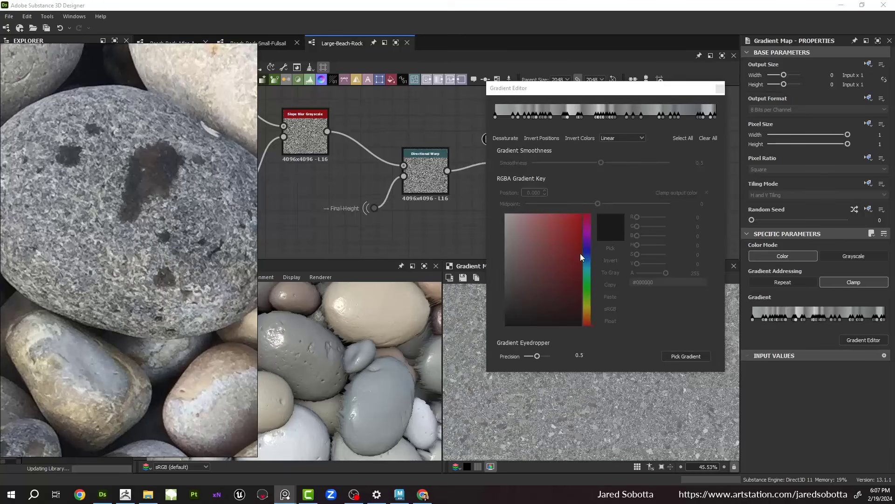
{"action": "scroll", "coordinate": [514, 414], "scroll_direction": "up", "scroll_amount": 5}
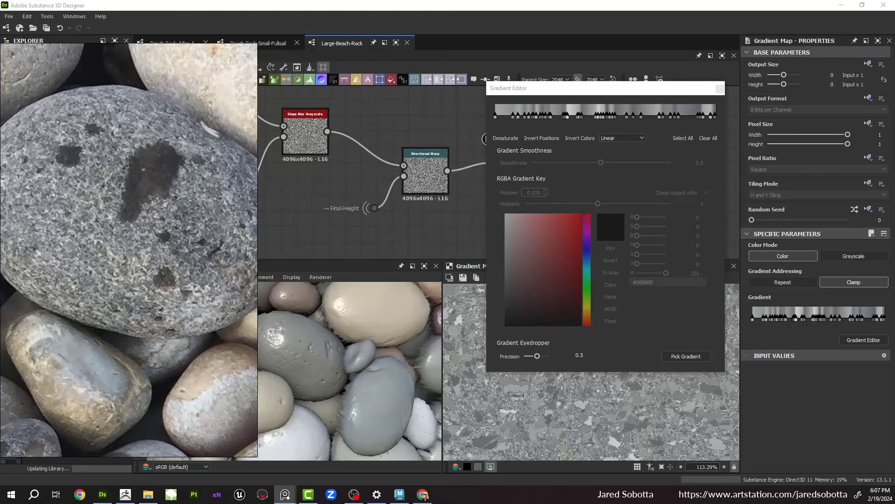
{"action": "left_click", "coordinate": [720, 89]}
Step: Add an HSL node connected to the Gradient Map output and align the two nodes
{"action": "left_click_drag", "start_coordinate": [533, 163], "coordinate": [601, 159]}
{"action": "type", "text": "hsl"}
{"action": "key", "text": "Return"}
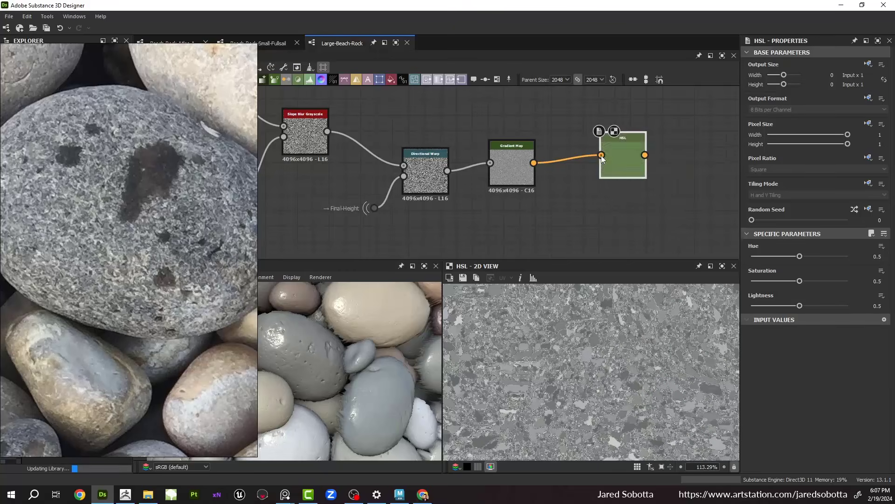
{"action": "left_click_drag", "start_coordinate": [619, 152], "coordinate": [604, 159]}
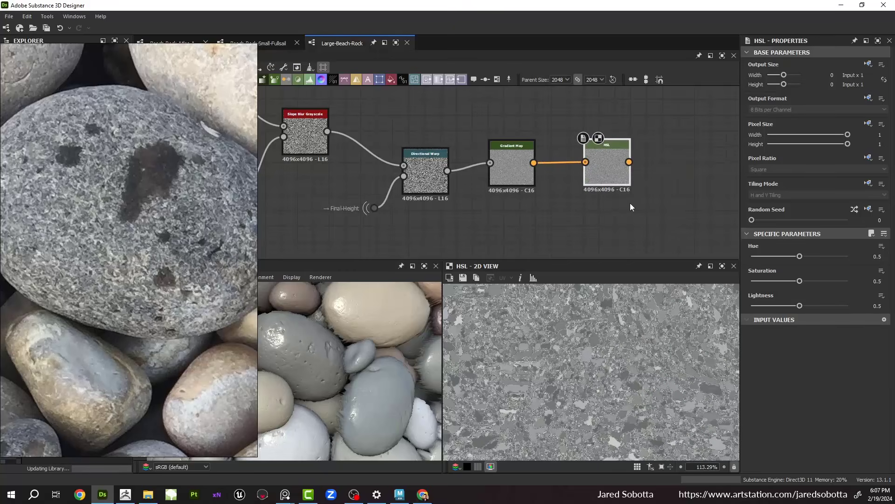
Step: Set the HSL node's Lightness to 0.53 and Saturation to 0.52, and compare the result with the reference stones
{"action": "left_click_drag", "start_coordinate": [800, 306], "coordinate": [803, 305]}
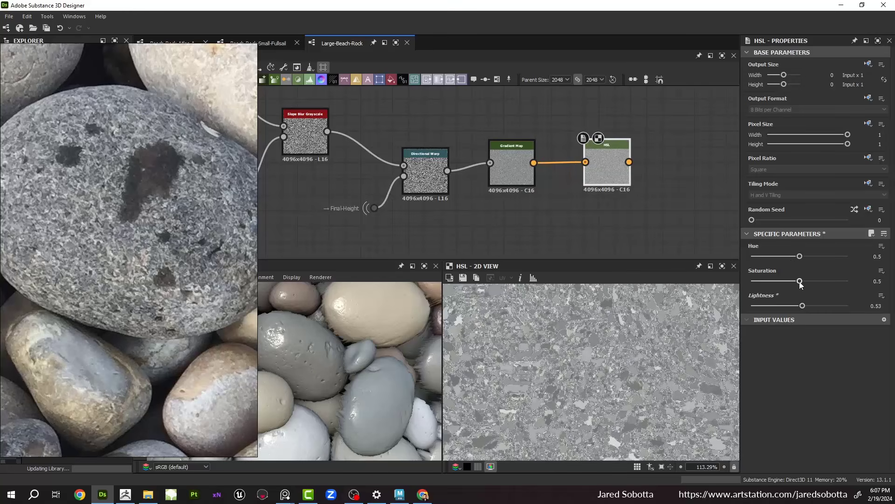
{"action": "left_click_drag", "start_coordinate": [800, 280], "coordinate": [807, 280]}
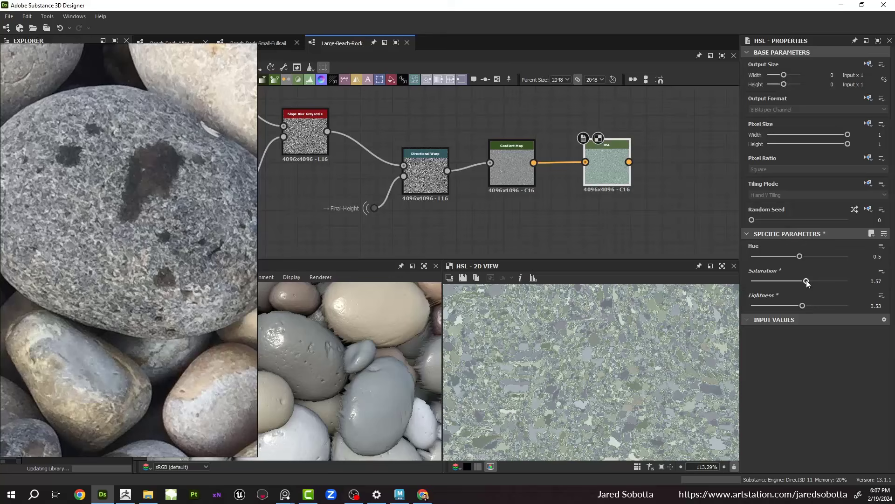
{"action": "key", "text": "ctrl+z"}
{"action": "double_click", "coordinate": [868, 280]}
{"action": "type", "text": "0.52"}
{"action": "key", "text": "Return"}
{"action": "scroll", "coordinate": [649, 401], "scroll_direction": "up", "scroll_amount": 5}
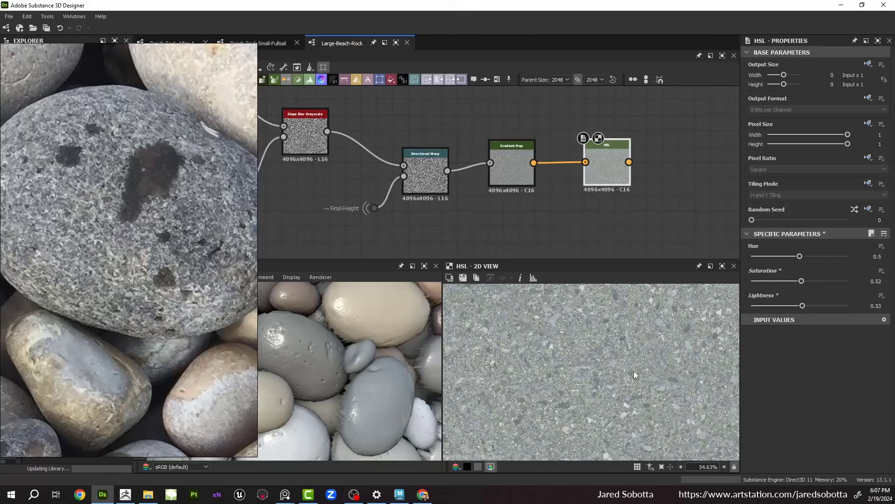
{"action": "scroll", "coordinate": [52, 206], "scroll_direction": "down", "scroll_amount": 6}
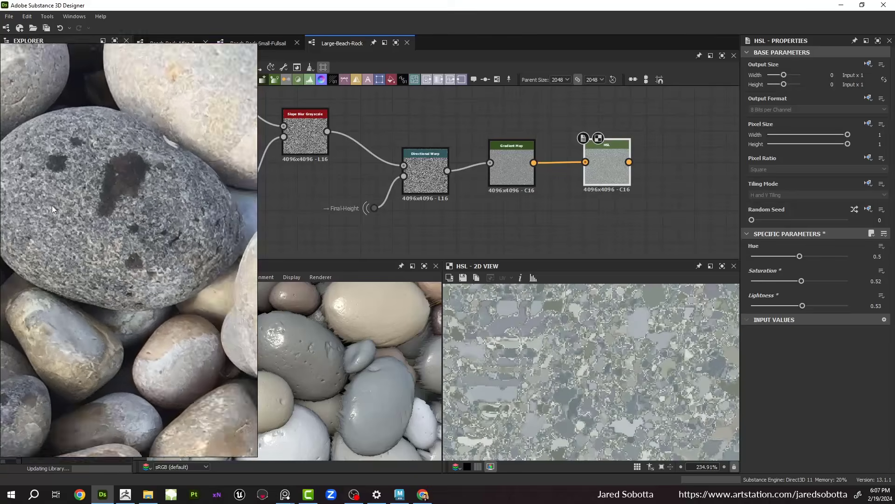
{"action": "scroll", "coordinate": [523, 309], "scroll_direction": "down", "scroll_amount": 10}
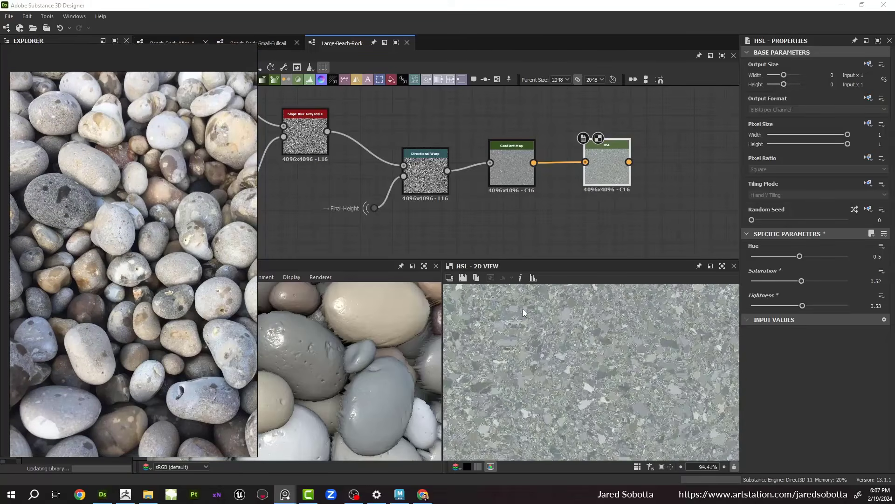
Step: Try a Hue of 0.48 on the HSL node, inspect the speckles closely, and undo the change
{"action": "double_click", "coordinate": [870, 260]}
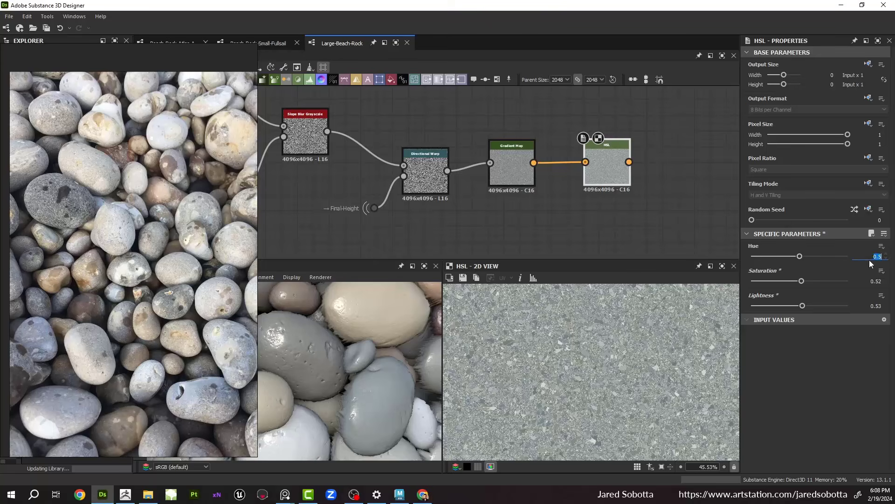
{"action": "type", "text": ".48"}
{"action": "key", "text": "Return"}
{"action": "scroll", "coordinate": [578, 322], "scroll_direction": "up", "scroll_amount": 8}
{"action": "scroll", "coordinate": [581, 326], "scroll_direction": "up", "scroll_amount": 3}
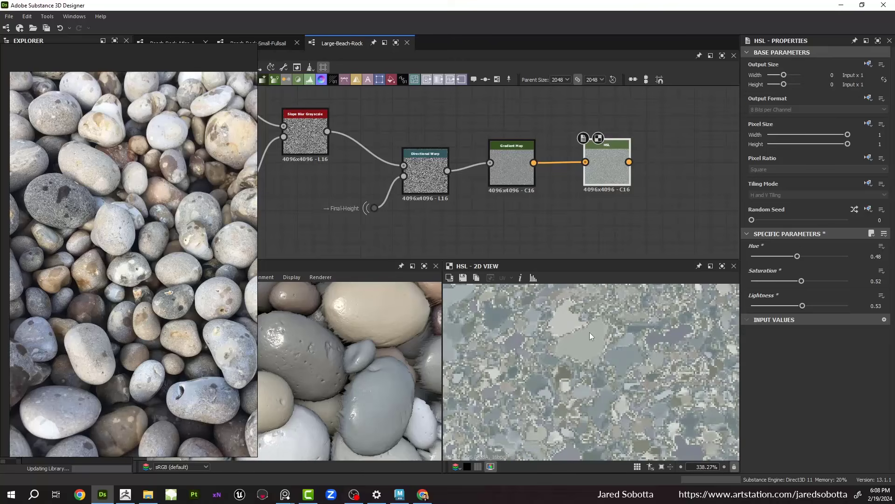
{"action": "key", "text": "ctrl+z"}
Step: Select the whole speckle node chain and move it clear above the existing base colour chain
{"action": "scroll", "coordinate": [501, 224], "scroll_direction": "down", "scroll_amount": 4}
{"action": "middle_click_drag", "start_coordinate": [474, 124], "coordinate": [592, 176]}
{"action": "scroll", "coordinate": [480, 140], "scroll_direction": "down", "scroll_amount": 3}
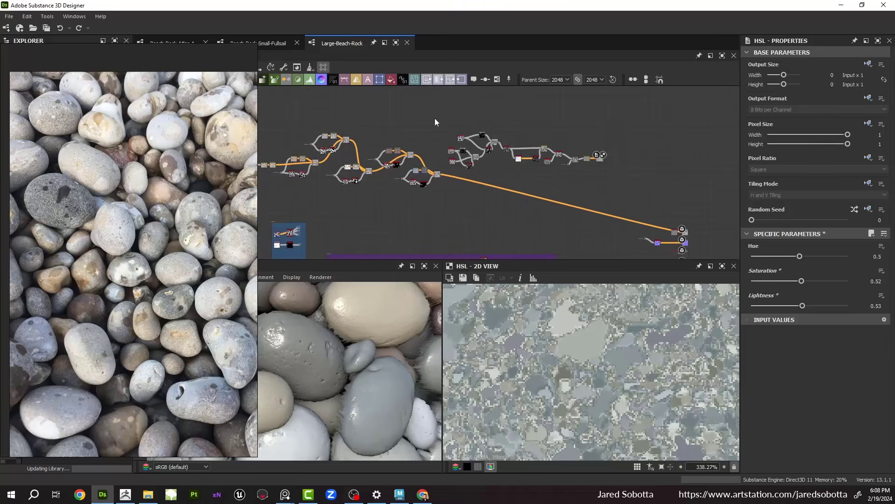
{"action": "left_click_drag", "start_coordinate": [436, 119], "coordinate": [648, 168]}
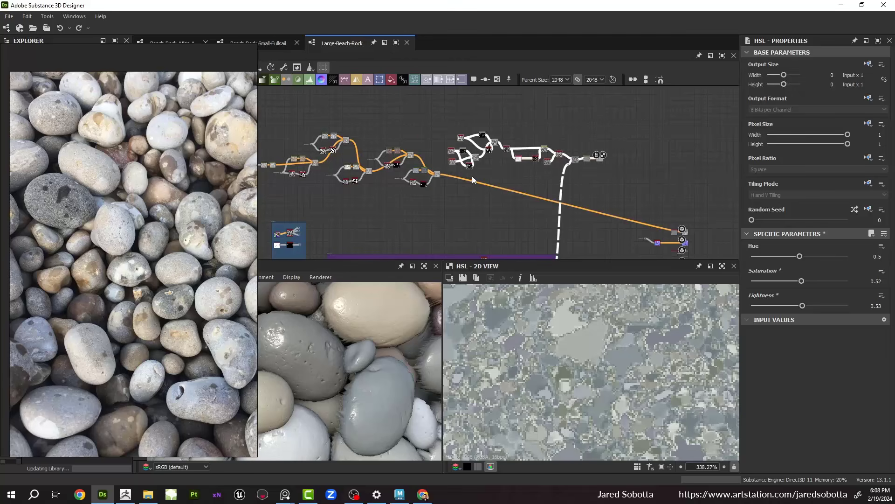
{"action": "left_click_drag", "start_coordinate": [469, 166], "coordinate": [371, 122]}
{"action": "scroll", "coordinate": [453, 168], "scroll_direction": "up", "scroll_amount": 2}
{"action": "scroll", "coordinate": [475, 153], "scroll_direction": "up", "scroll_amount": 3}
{"action": "middle_click_drag", "start_coordinate": [476, 153], "coordinate": [465, 204]}
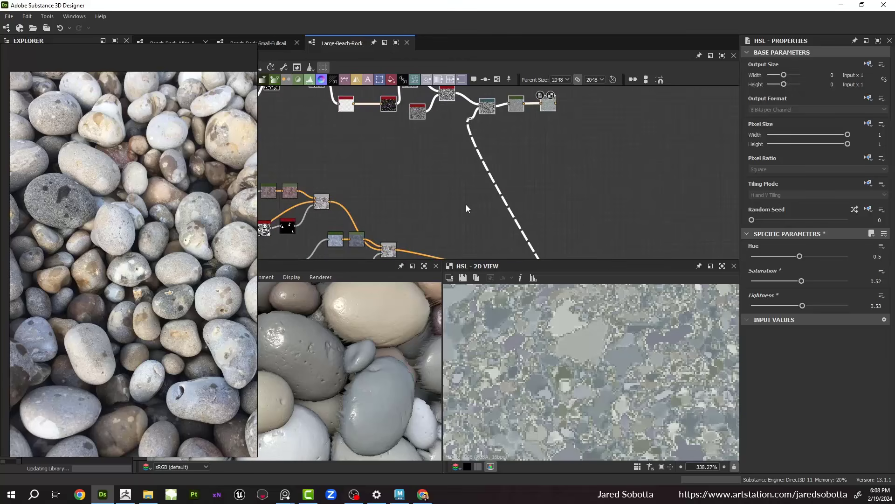
Step: Add a Blend node fed by HSL, place it beside the base colour chain, and connect that chain's last Blend as its background
{"action": "key", "text": "space"}
{"action": "left_click", "coordinate": [514, 209]}
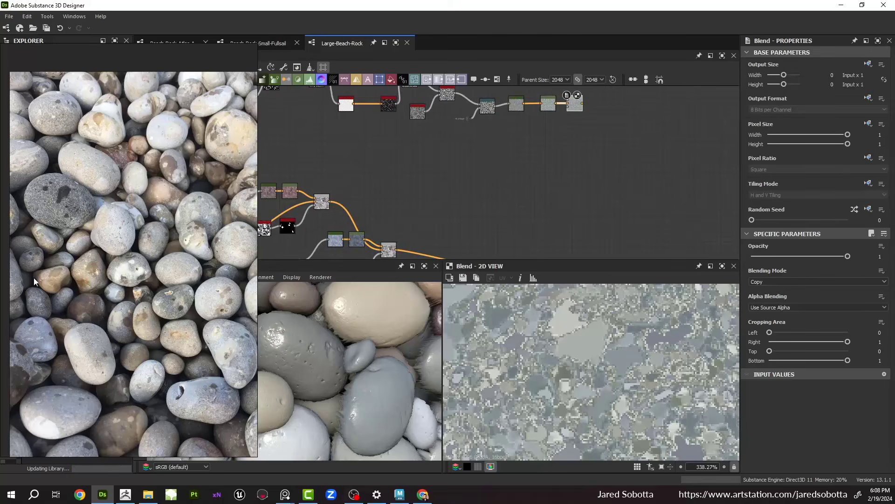
{"action": "scroll", "coordinate": [466, 215], "scroll_direction": "down", "scroll_amount": 3}
{"action": "mouse_move", "coordinate": [464, 211]}
{"action": "middle_mouse_down"}
{"action": "mouse_move", "coordinate": [423, 178]}
{"action": "mouse_move", "coordinate": [470, 160]}
{"action": "mouse_move", "coordinate": [461, 196]}
{"action": "middle_mouse_up"}
{"action": "scroll", "coordinate": [499, 136], "scroll_direction": "up", "scroll_amount": 3}
{"action": "left_click_drag", "start_coordinate": [514, 126], "coordinate": [503, 196]}
{"action": "middle_click_drag", "start_coordinate": [502, 196], "coordinate": [513, 140]}
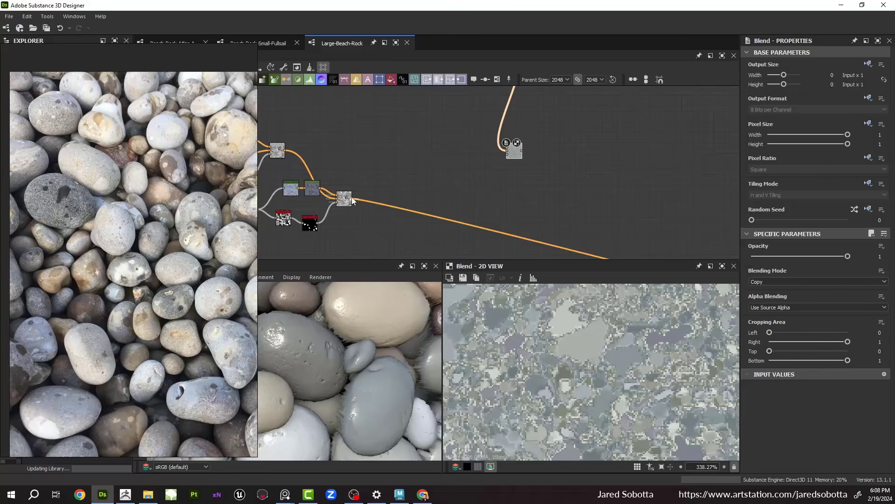
{"action": "left_click_drag", "start_coordinate": [353, 199], "coordinate": [525, 179]}
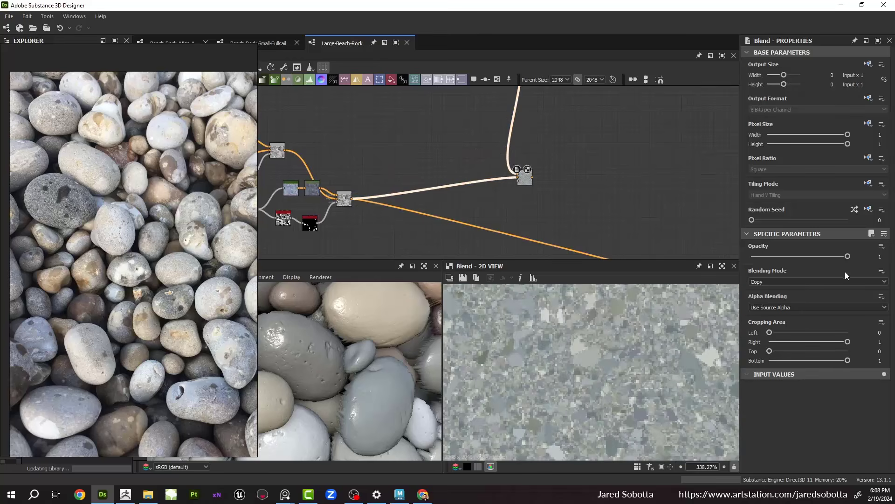
Step: Set the new Blend's mode to Add Sub with Opacity 0.45 and inspect the speckled stones in 2D
{"action": "left_click", "coordinate": [776, 282]}
{"action": "left_click", "coordinate": [769, 313]}
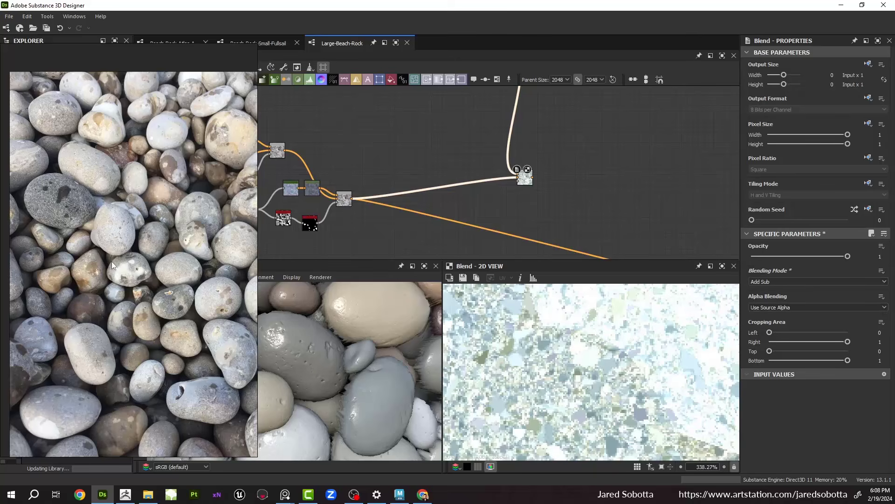
{"action": "left_click", "coordinate": [871, 254]}
{"action": "type", "text": "0.45"}
{"action": "key", "text": "Return"}
{"action": "scroll", "coordinate": [586, 350], "scroll_direction": "down", "scroll_amount": 8}
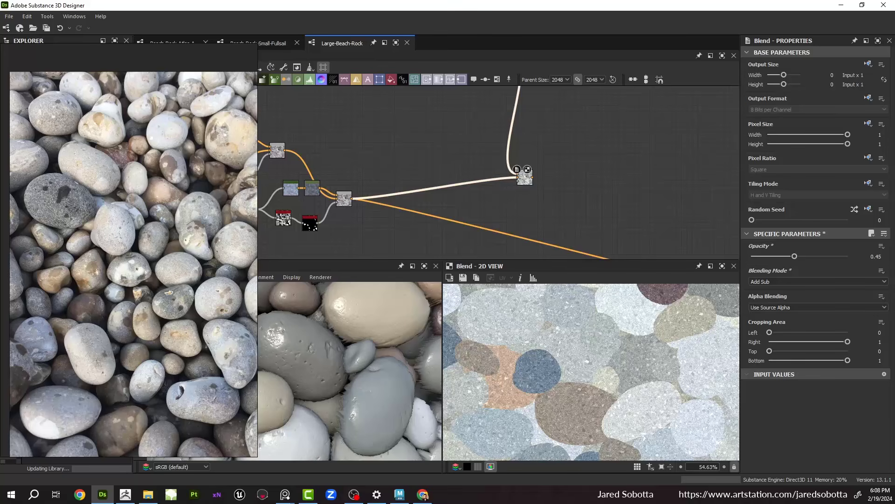
Step: Compare the speckled stone colours in 2D with the pebble reference photo at overall and close-up scale
{"action": "scroll", "coordinate": [599, 376], "scroll_direction": "down", "scroll_amount": 4}
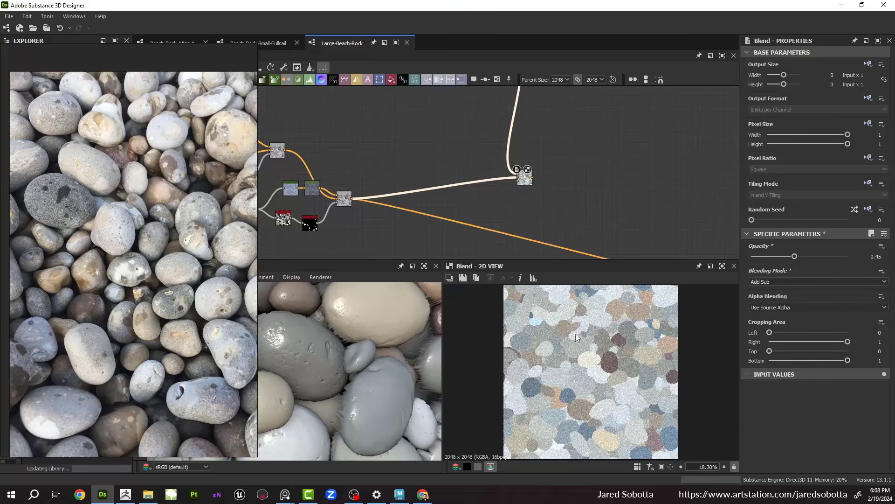
{"action": "scroll", "coordinate": [368, 132], "scroll_direction": "down", "scroll_amount": 3}
{"action": "middle_click_drag", "start_coordinate": [369, 132], "coordinate": [459, 220]}
{"action": "scroll", "coordinate": [459, 220], "scroll_direction": "up", "scroll_amount": 1}
{"action": "middle_click_drag", "start_coordinate": [608, 227], "coordinate": [486, 209]}
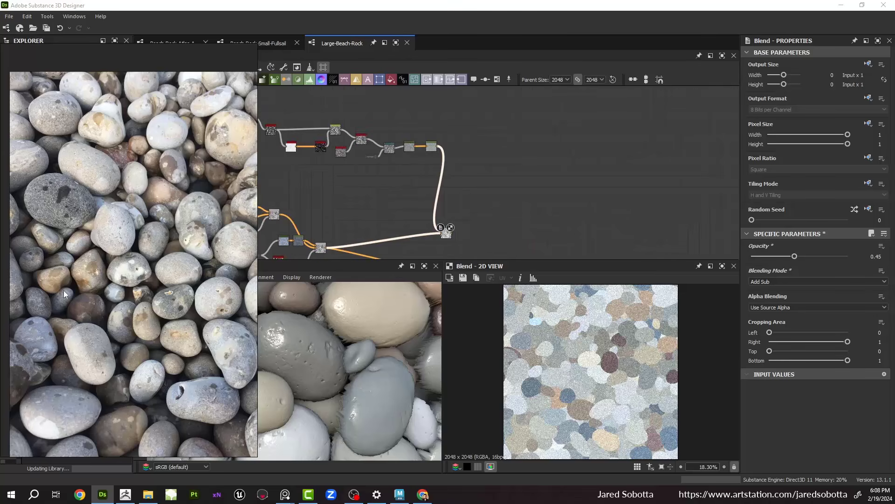
{"action": "scroll", "coordinate": [633, 384], "scroll_direction": "up", "scroll_amount": 8}
{"action": "scroll", "coordinate": [449, 239], "scroll_direction": "down", "scroll_amount": 1}
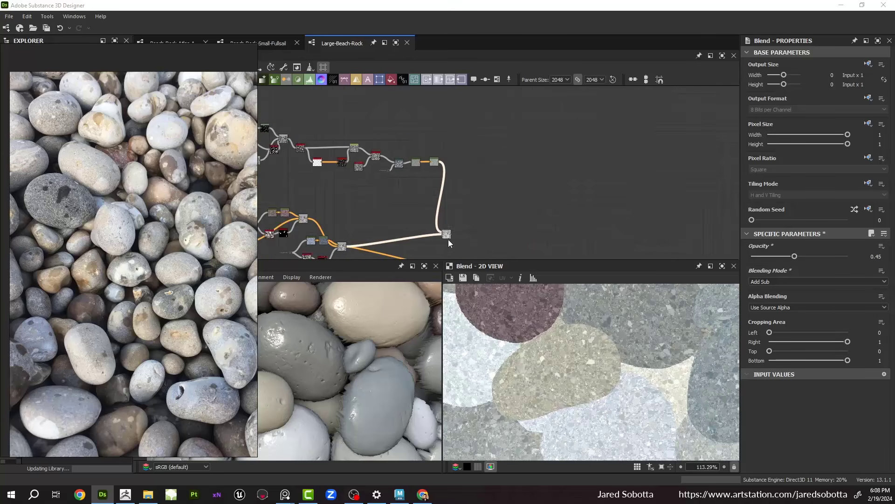
{"action": "middle_click_drag", "start_coordinate": [449, 239], "coordinate": [391, 196]}
{"action": "scroll", "coordinate": [281, 198], "scroll_direction": "up", "scroll_amount": 3}
{"action": "right_click_drag", "start_coordinate": [186, 199], "coordinate": [0, 199]}
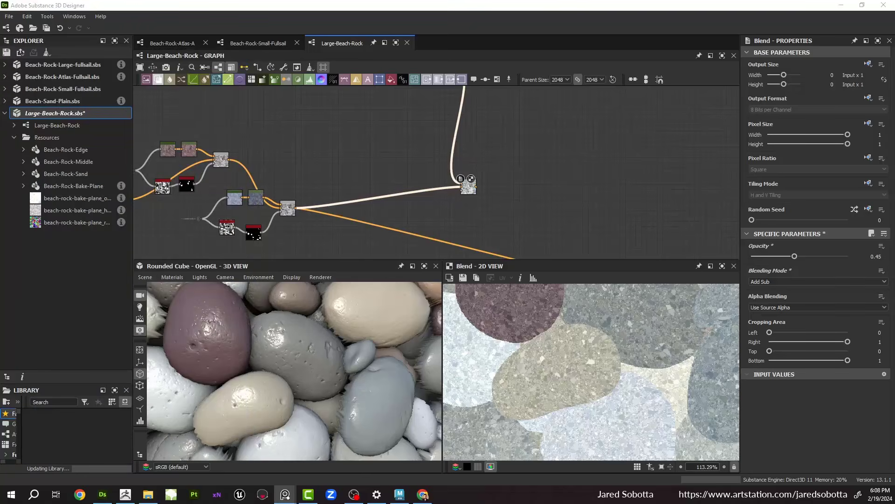
Step: Reroute the outgoing base colour connection from the old last Blend to the new Add Sub Blend and inspect the stones in 3D
{"action": "scroll", "coordinate": [311, 346], "scroll_direction": "down", "scroll_amount": 5}
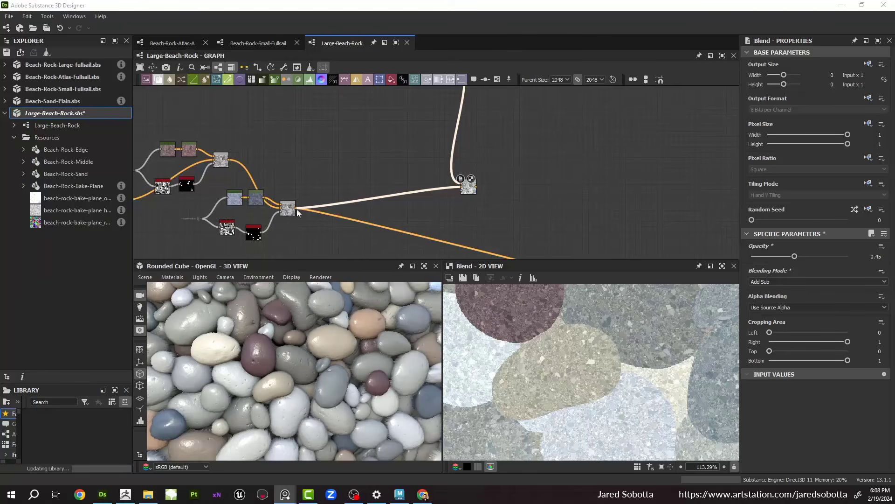
{"action": "left_click_drag", "start_coordinate": [314, 213], "coordinate": [477, 187], "text": "shift"}
{"action": "scroll", "coordinate": [307, 363], "scroll_direction": "up", "scroll_amount": 2}
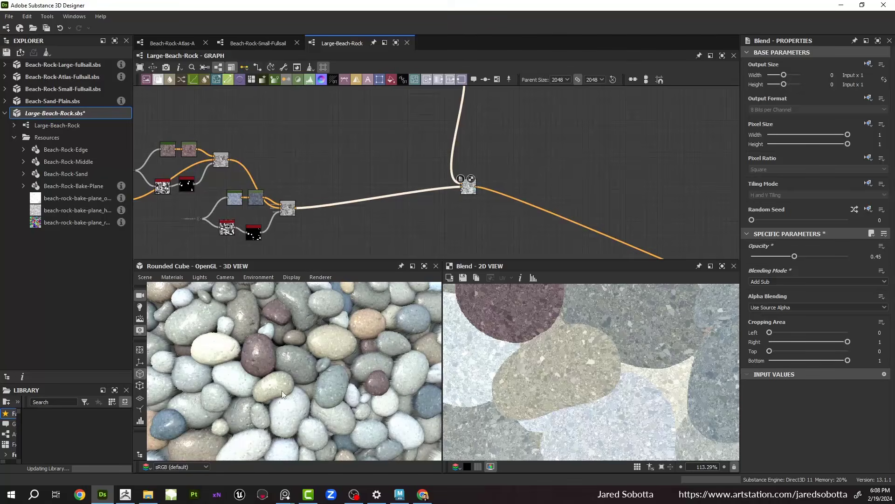
{"action": "scroll", "coordinate": [306, 363], "scroll_direction": "up", "scroll_amount": 2}
{"action": "scroll", "coordinate": [307, 363], "scroll_direction": "down", "scroll_amount": 3}
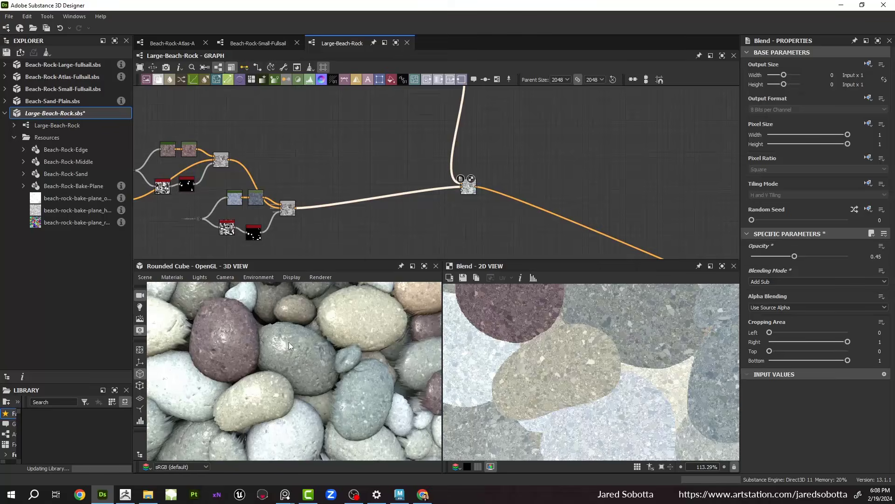
{"action": "scroll", "coordinate": [302, 356], "scroll_direction": "down", "scroll_amount": 1}
{"action": "scroll", "coordinate": [302, 356], "scroll_direction": "down", "scroll_amount": 3}
{"action": "scroll", "coordinate": [317, 212], "scroll_direction": "up", "scroll_amount": 2}
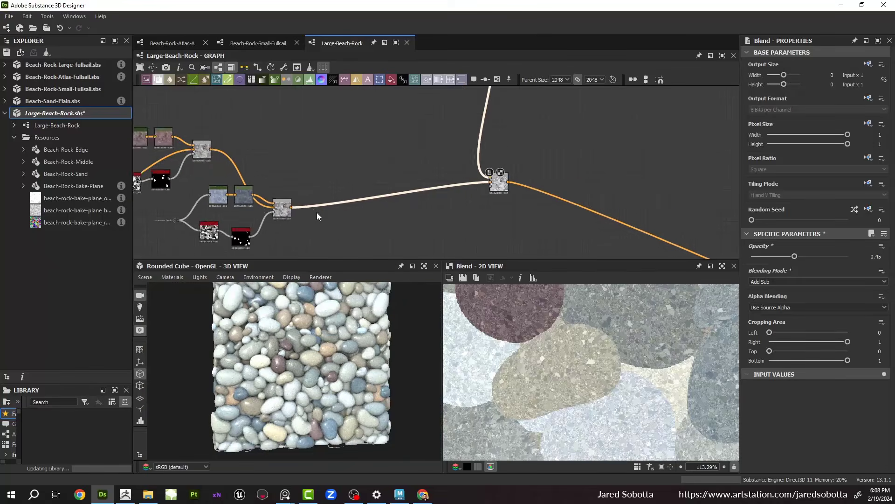
Step: Set the Lightness of the speckle chain's HSL node to 0.5 and check the stones in 3D
{"action": "scroll", "coordinate": [456, 186], "scroll_direction": "down", "scroll_amount": 3}
{"action": "scroll", "coordinate": [426, 150], "scroll_direction": "up", "scroll_amount": 3}
{"action": "left_click", "coordinate": [436, 138]}
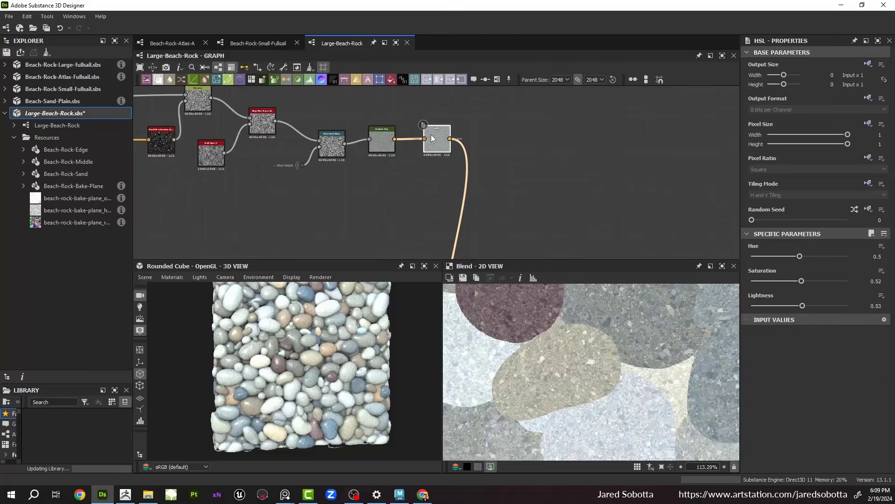
{"action": "left_click", "coordinate": [870, 305]}
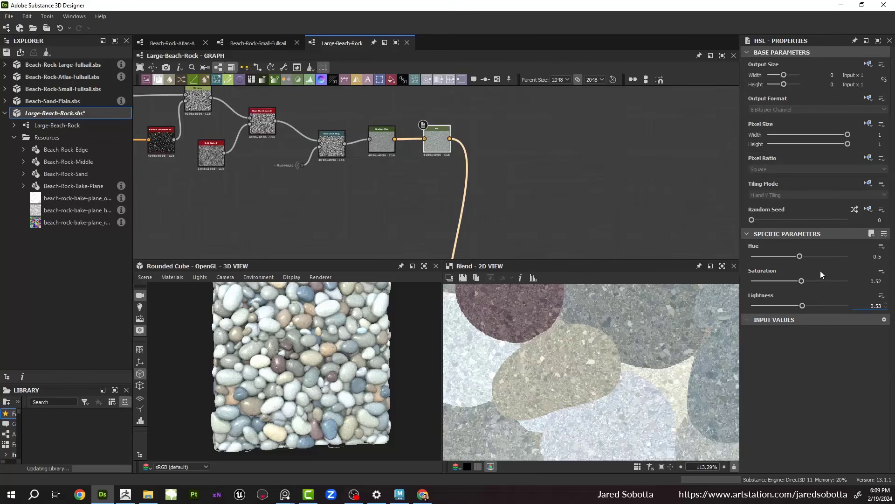
{"action": "key", "text": "ctrl+a"}
{"action": "type", "text": ".5"}
{"action": "key", "text": "Return"}
{"action": "scroll", "coordinate": [343, 316], "scroll_direction": "up", "scroll_amount": 2}
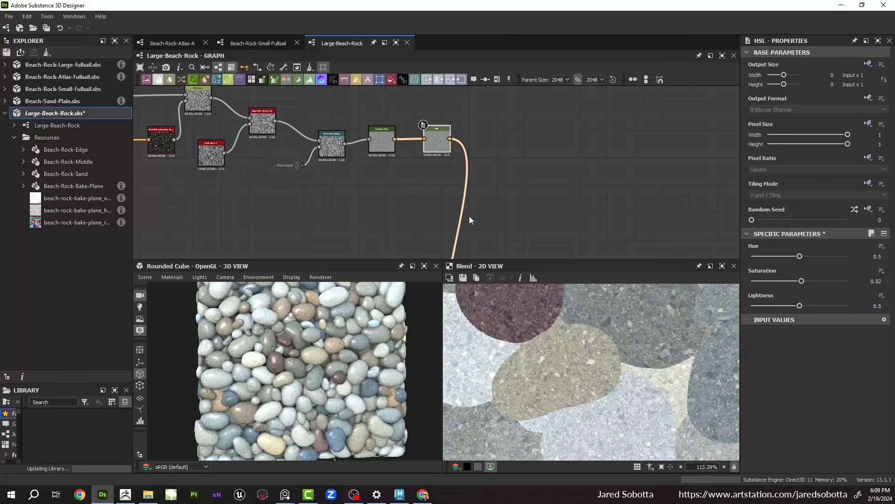
{"action": "scroll", "coordinate": [469, 216], "scroll_direction": "down", "scroll_amount": 2}
Step: Add a Contrast/Luminosity Color node fed by the output of the Add Sub Blend
{"action": "middle_click_drag", "start_coordinate": [469, 216], "coordinate": [464, 132]}
{"action": "scroll", "coordinate": [459, 234], "scroll_direction": "up", "scroll_amount": 6}
{"action": "scroll", "coordinate": [459, 233], "scroll_direction": "down", "scroll_amount": 4}
{"action": "middle_click_drag", "start_coordinate": [460, 227], "coordinate": [433, 182]}
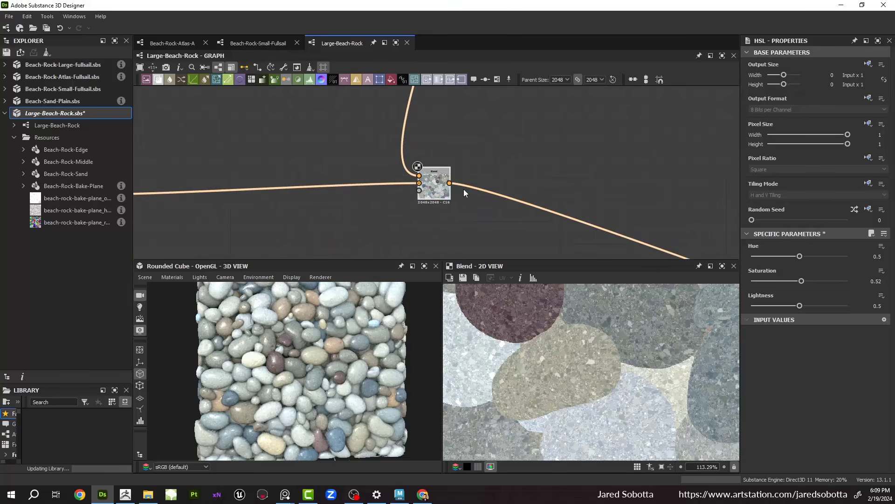
{"action": "left_click_drag", "start_coordinate": [450, 183], "coordinate": [505, 162]}
{"action": "type", "text": "c"}
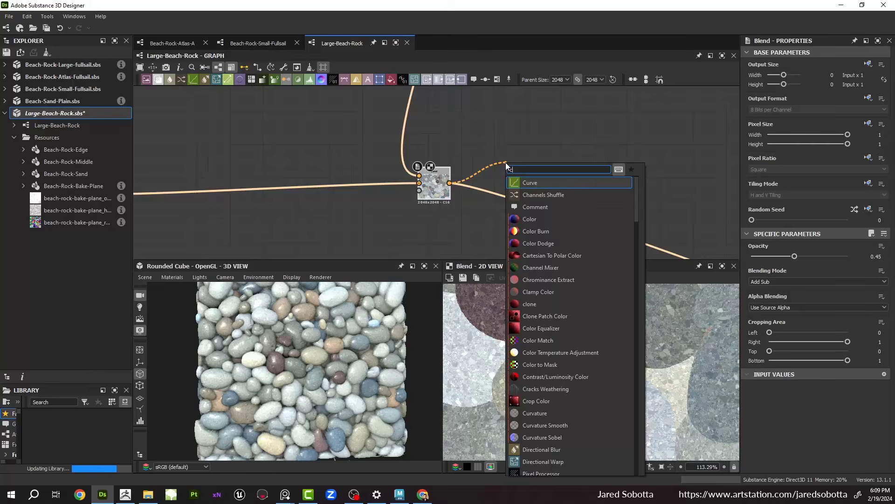
{"action": "type", "text": "ontra"}
{"action": "key", "text": "Return"}
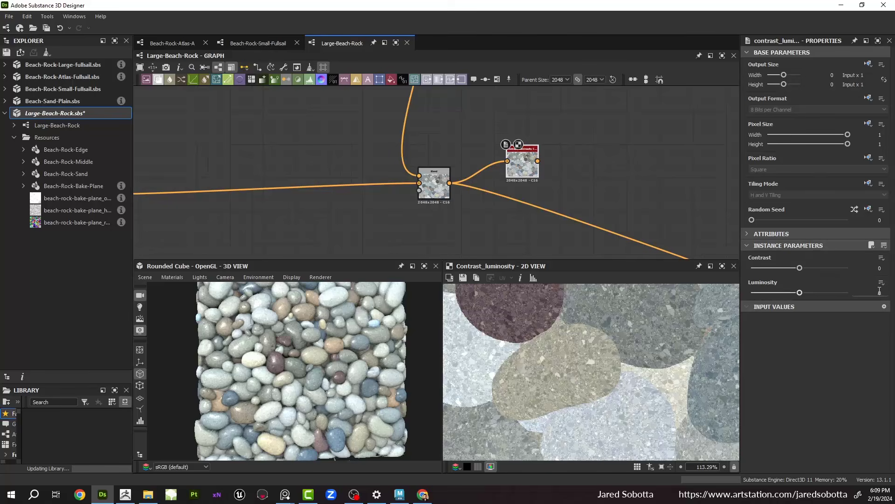
Step: Set the Contrast of the Contrast/Luminosity node to -0.1 and check the stones in 2D
{"action": "left_click", "coordinate": [877, 267]}
{"action": "type", "text": "-0.1"}
{"action": "key", "text": "Return"}
{"action": "scroll", "coordinate": [631, 340], "scroll_direction": "down", "scroll_amount": 3}
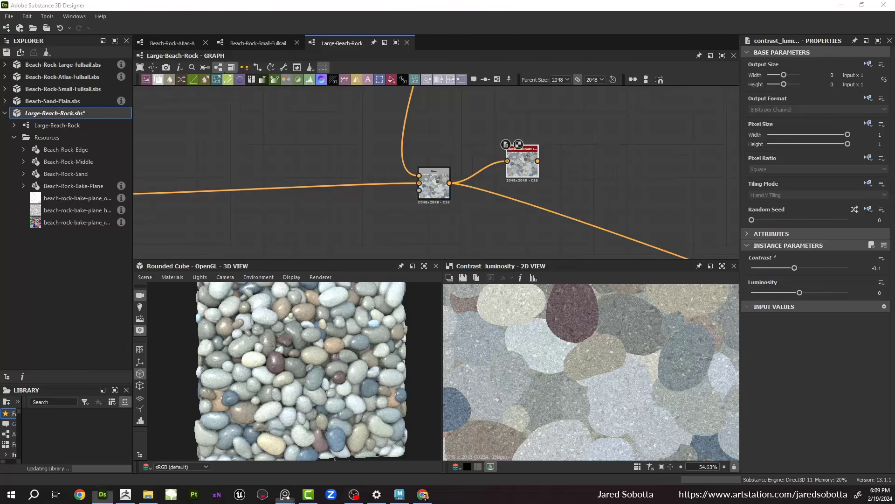
Step: Bring the reference photo back and compare its pebbles closely with the speckled stones in 3D
{"action": "right_click_drag", "start_coordinate": [894, 224], "coordinate": [148, 192]}
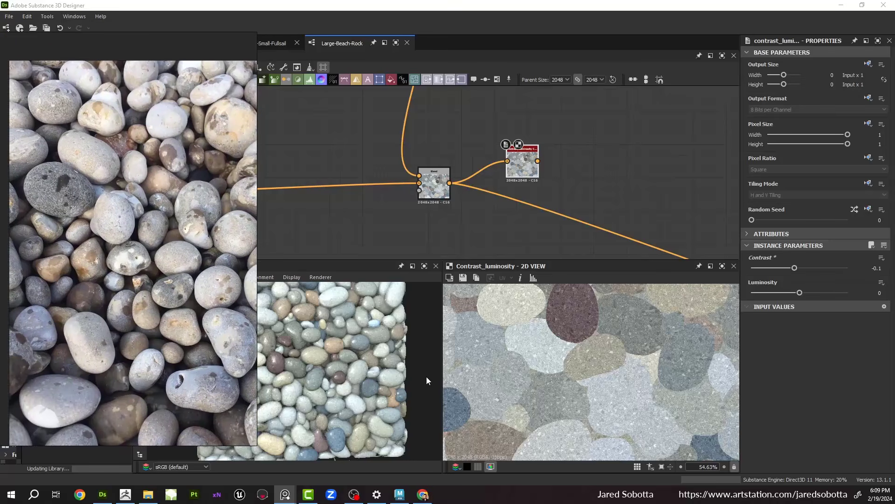
{"action": "scroll", "coordinate": [326, 355], "scroll_direction": "up", "scroll_amount": 5}
{"action": "scroll", "coordinate": [135, 266], "scroll_direction": "up", "scroll_amount": 5}
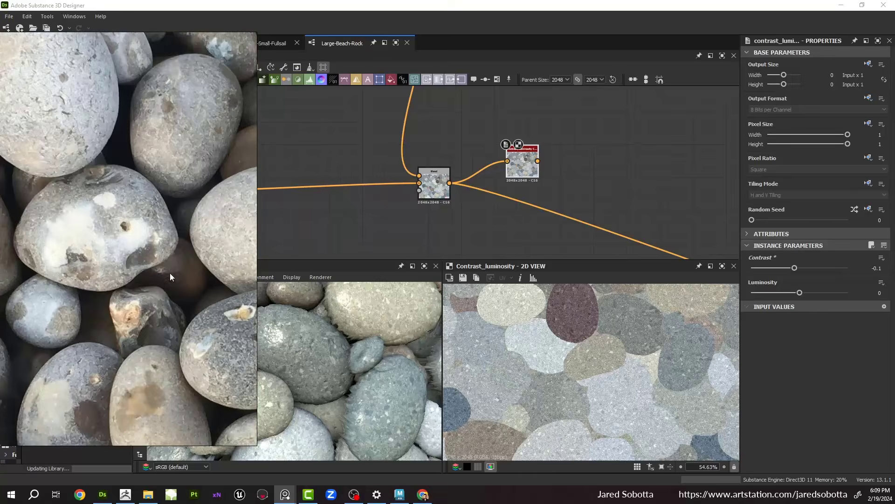
{"action": "scroll", "coordinate": [170, 276], "scroll_direction": "down", "scroll_amount": 1}
{"action": "scroll", "coordinate": [489, 105], "scroll_direction": "down", "scroll_amount": 5}
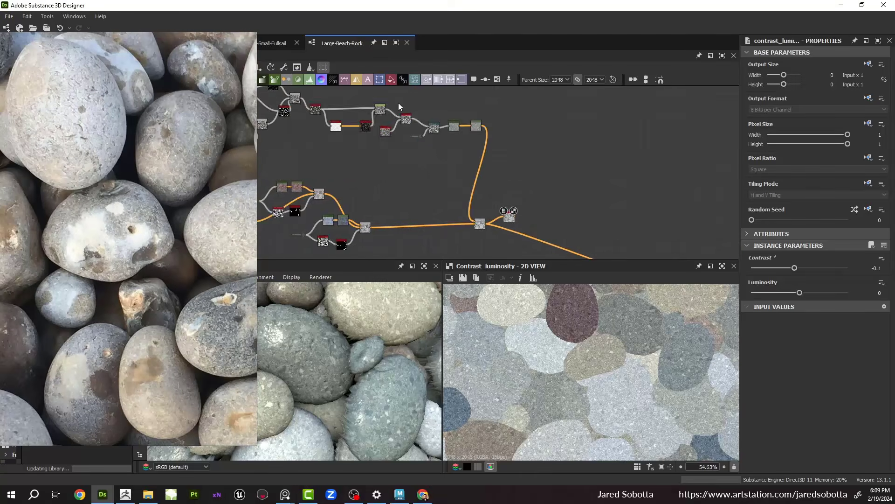
Step: Move the Add Sub Blend and the Contrast/Luminosity node closer to the end of the base colour chain
{"action": "scroll", "coordinate": [398, 106], "scroll_direction": "down", "scroll_amount": 4}
{"action": "left_click_drag", "start_coordinate": [365, 112], "coordinate": [509, 143]}
{"action": "scroll", "coordinate": [587, 191], "scroll_direction": "up", "scroll_amount": 4}
{"action": "middle_click_drag", "start_coordinate": [513, 187], "coordinate": [423, 175]}
{"action": "left_click", "coordinate": [423, 173]}
{"action": "left_click", "coordinate": [408, 196]}
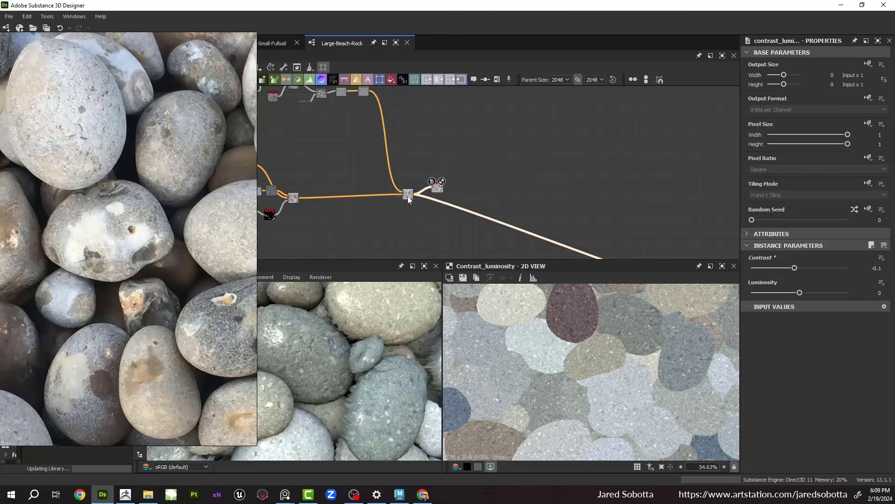
{"action": "left_click_drag", "start_coordinate": [408, 196], "coordinate": [355, 201]}
{"action": "left_click_drag", "start_coordinate": [434, 187], "coordinate": [379, 174]}
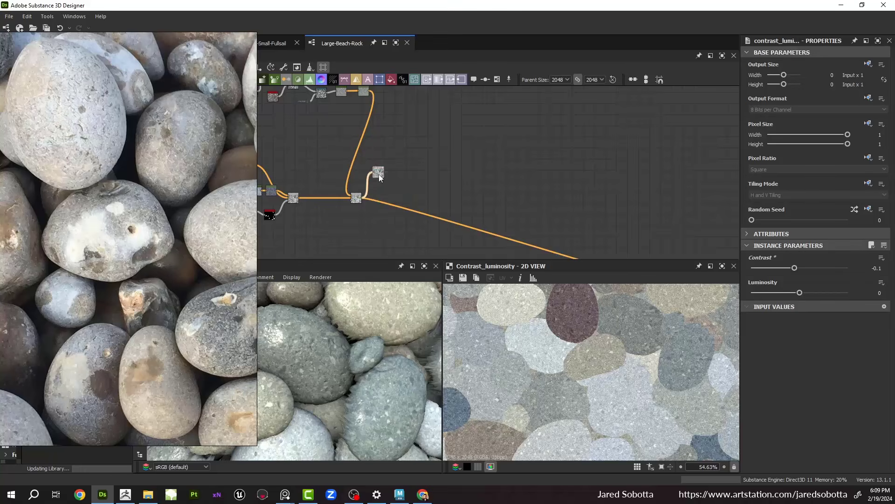
{"action": "scroll", "coordinate": [379, 174], "scroll_direction": "down", "scroll_amount": 5}
{"action": "left_click_drag", "start_coordinate": [290, 97], "coordinate": [511, 176]}
{"action": "scroll", "coordinate": [487, 164], "scroll_direction": "up", "scroll_amount": 5}
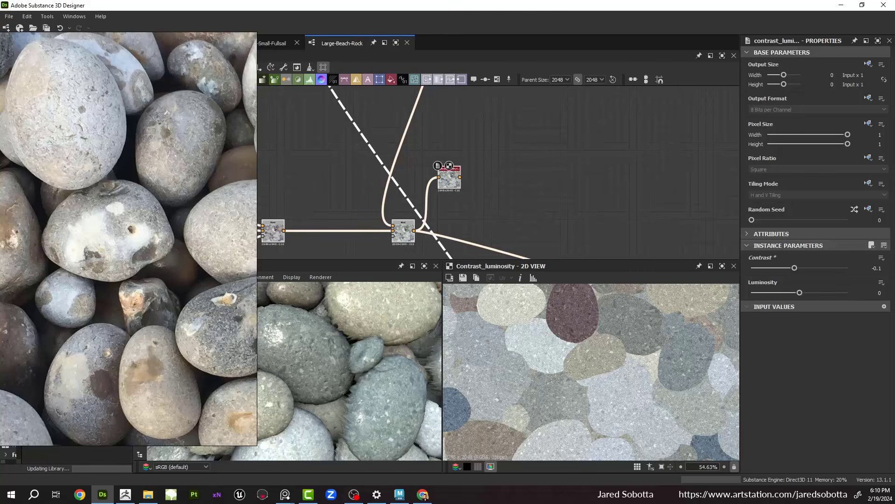
{"action": "scroll", "coordinate": [494, 215], "scroll_direction": "down", "scroll_amount": 4}
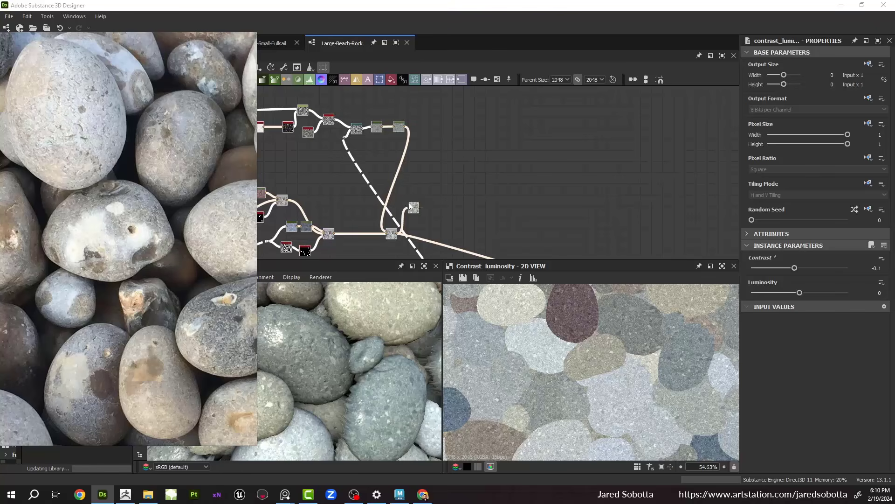
Step: Add a Clouds 2 node in the empty area beyond the speckle chain and set its Scale to 3
{"action": "scroll", "coordinate": [476, 197], "scroll_direction": "up", "scroll_amount": 5}
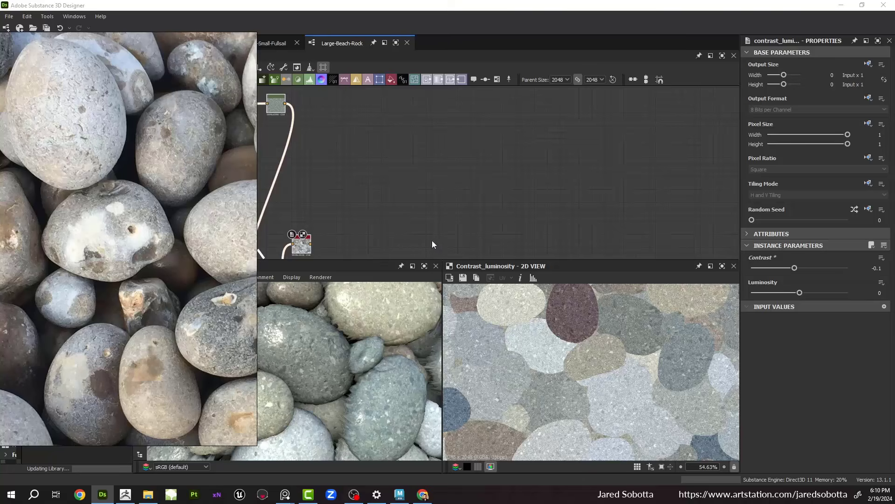
{"action": "key", "text": "space"}
{"action": "type", "text": "clouds"}
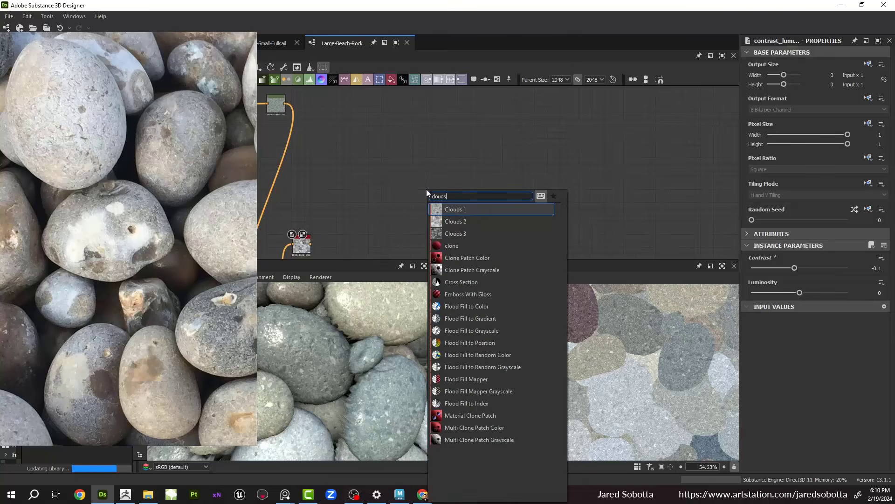
{"action": "key", "text": "Down"}
{"action": "key", "text": "Return"}
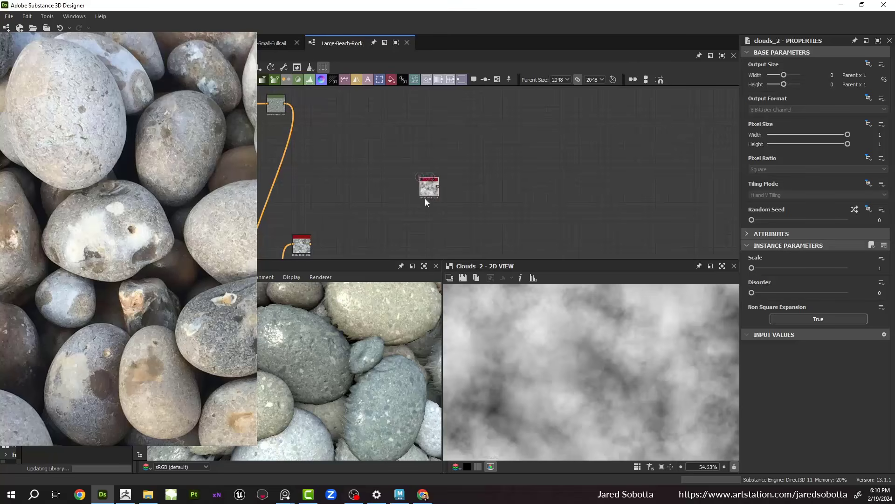
{"action": "left_click_drag", "start_coordinate": [426, 201], "coordinate": [399, 201]}
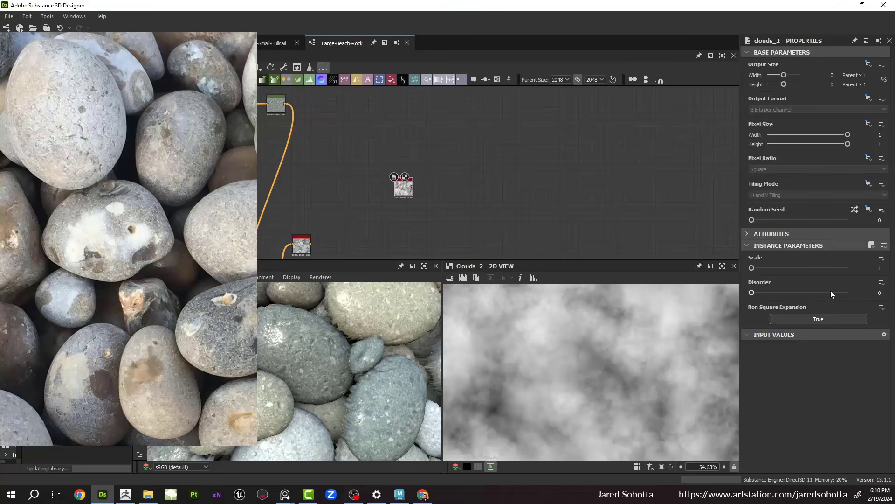
{"action": "left_click_drag", "start_coordinate": [755, 268], "coordinate": [778, 268]}
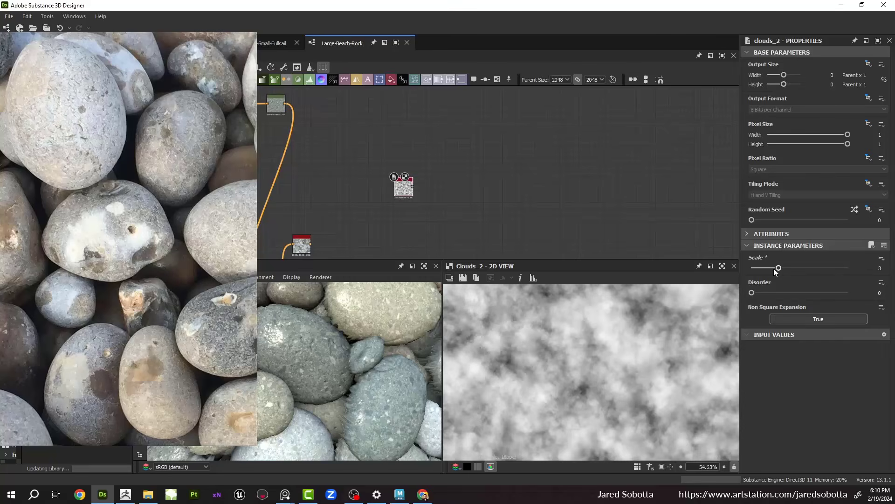
Step: Check the reference photo and add a Dot node near Clouds 2 with its Input Portal set to Final-Height
{"action": "scroll", "coordinate": [167, 288], "scroll_direction": "down", "scroll_amount": 5}
{"action": "middle_click_drag", "start_coordinate": [161, 236], "coordinate": [123, 245]}
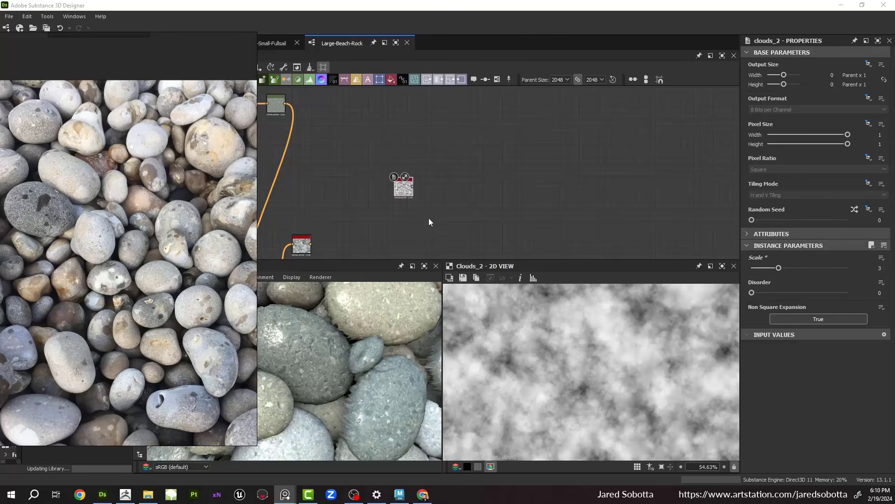
{"action": "middle_click_drag", "start_coordinate": [455, 186], "coordinate": [453, 149]}
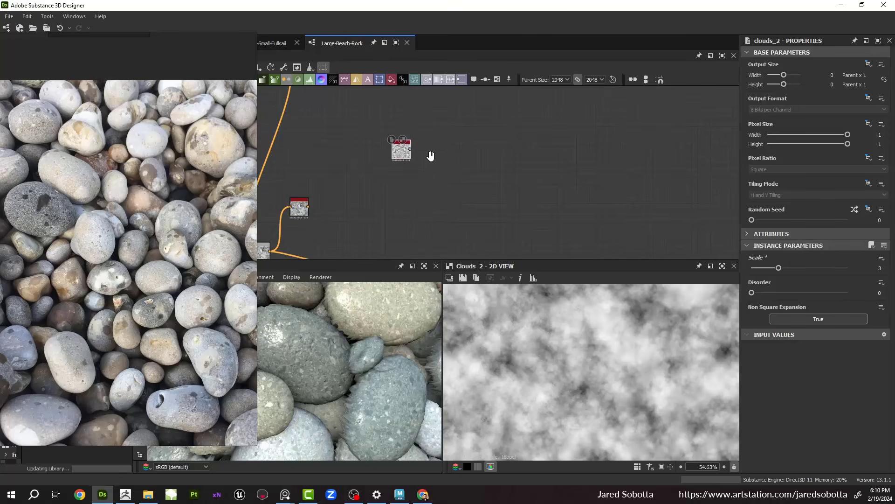
{"action": "type", "text": "dot"}
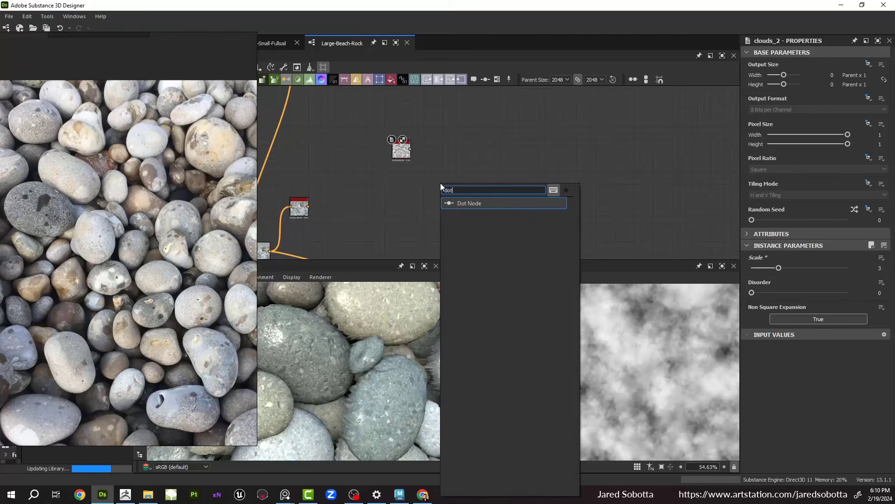
{"action": "key", "text": "Return"}
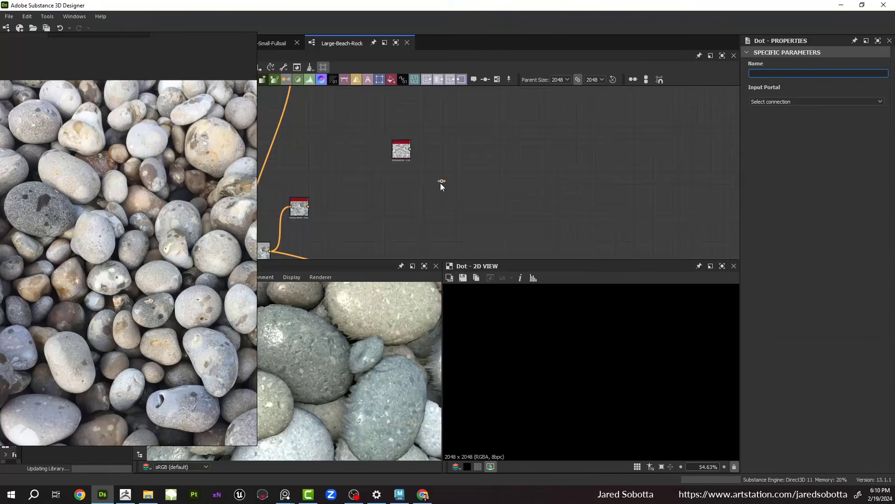
{"action": "scroll", "coordinate": [356, 189], "scroll_direction": "up", "scroll_amount": 2}
{"action": "left_click", "coordinate": [757, 103]}
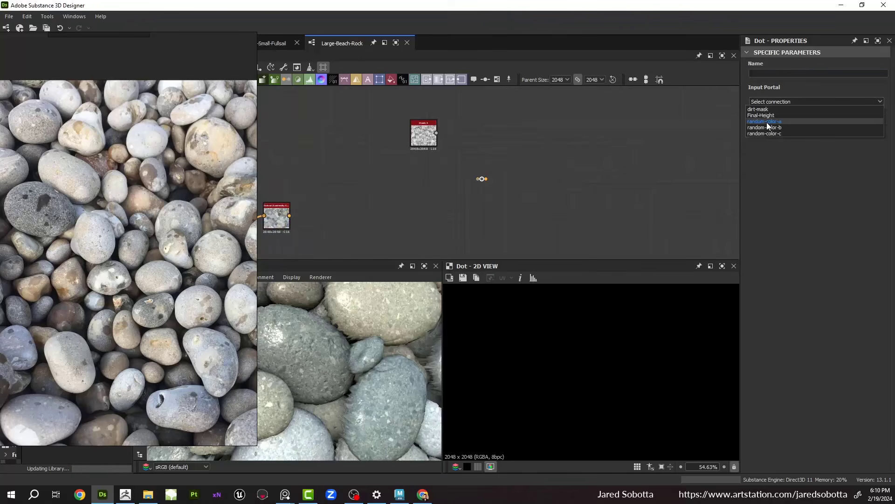
{"action": "left_click", "coordinate": [762, 115]}
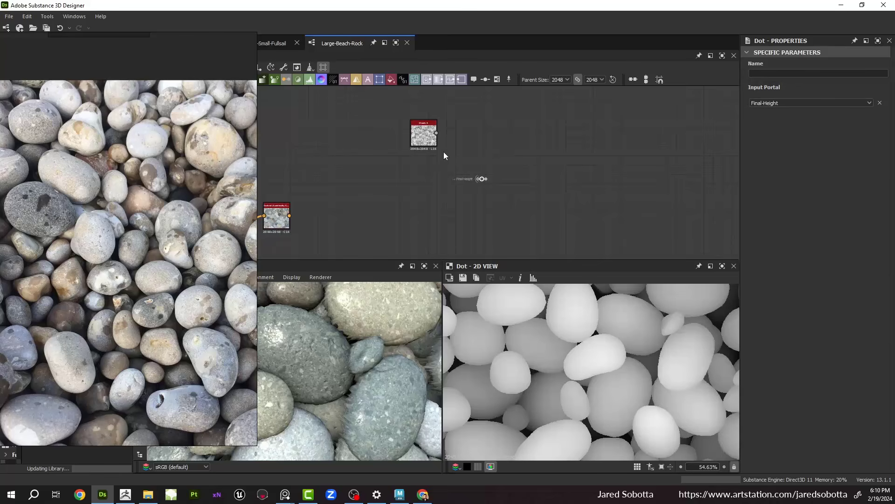
Step: Add a Directional Warp node beside Clouds 2 and the Final-Height portal
{"action": "key", "text": "space"}
{"action": "type", "text": "di"}
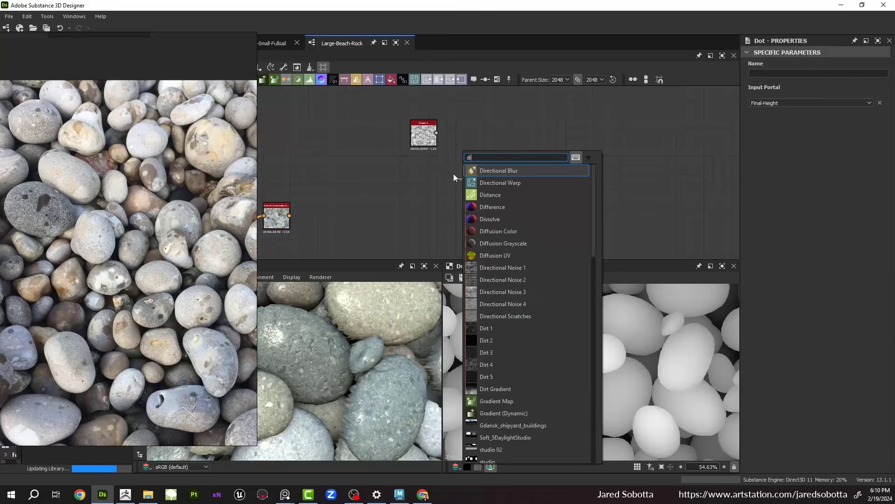
{"action": "type", "text": "rec"}
{"action": "key", "text": "Down"}
{"action": "key", "text": "Return"}
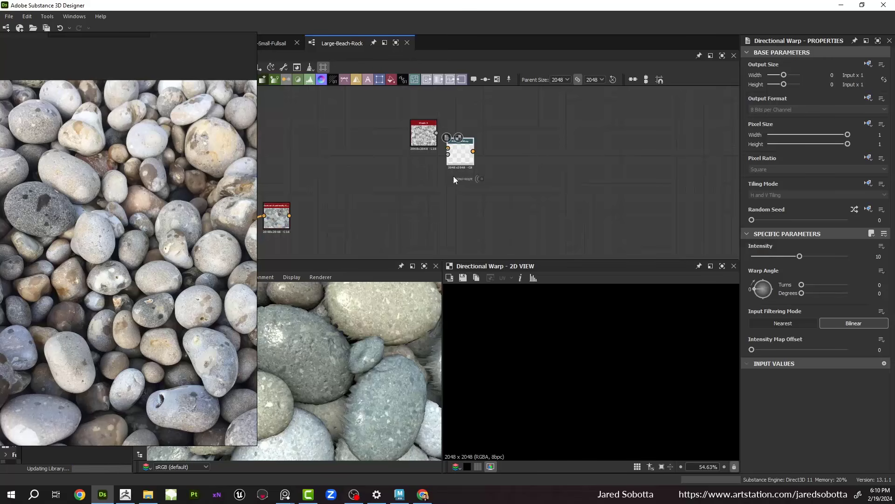
Step: Connect Clouds 2 and the Final-Height portal to the Directional Warp inputs and move the portal to the warp's input side
{"action": "scroll", "coordinate": [438, 138], "scroll_direction": "up", "scroll_amount": 5}
{"action": "left_click_drag", "start_coordinate": [413, 121], "coordinate": [494, 115]}
{"action": "left_click_drag", "start_coordinate": [516, 217], "coordinate": [494, 128]}
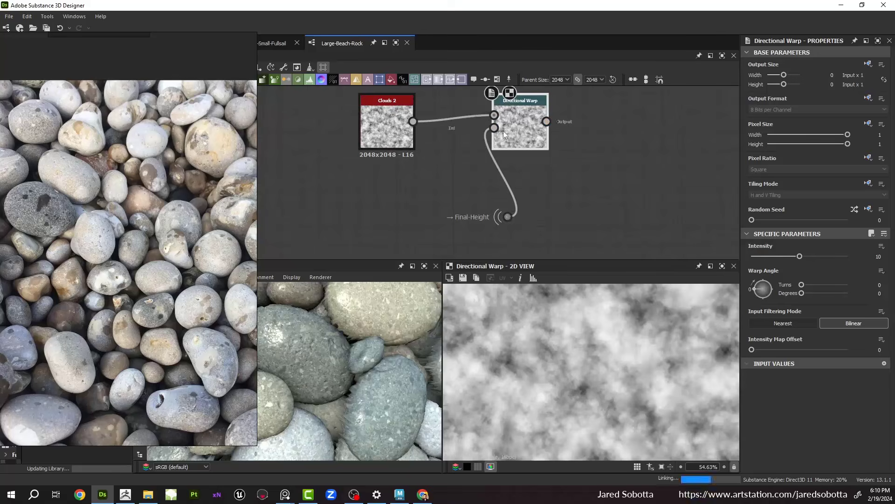
{"action": "left_click_drag", "start_coordinate": [508, 217], "coordinate": [451, 216]}
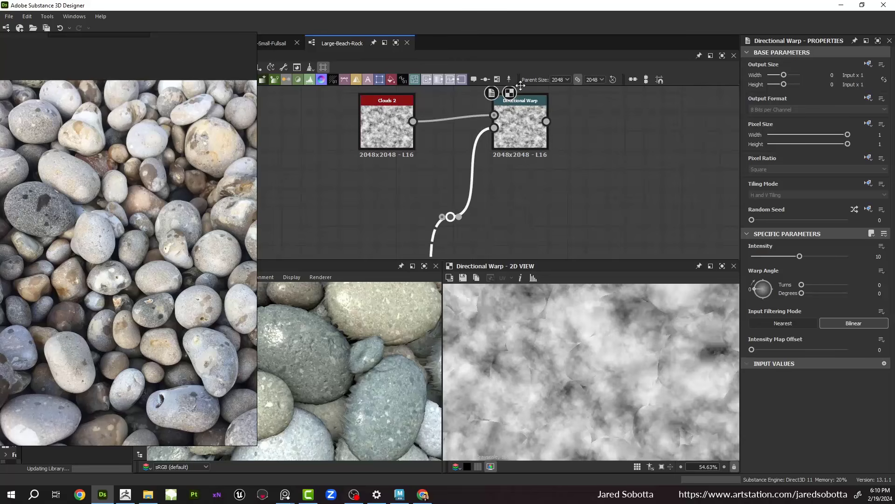
Step: Set the Directional Warp's Warp Angle to about 225.88 degrees and its Intensity to 150
{"action": "left_click", "coordinate": [527, 114]}
{"action": "left_click_drag", "start_coordinate": [748, 297], "coordinate": [786, 317]}
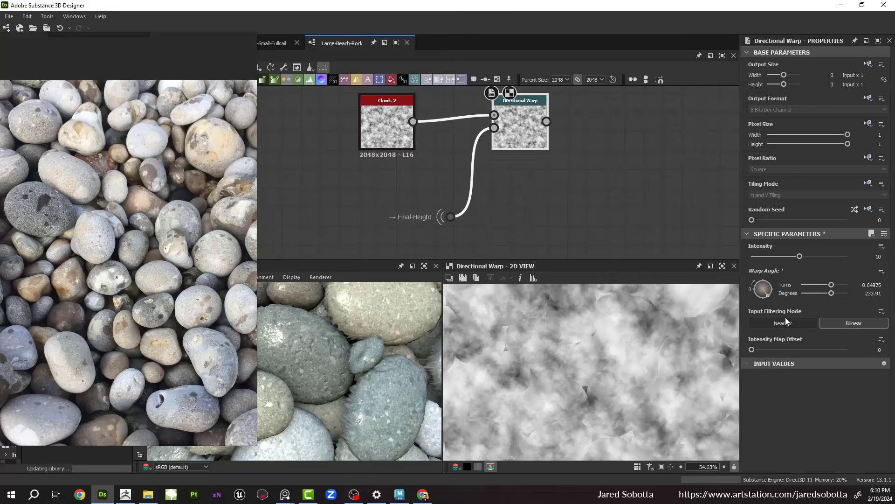
{"action": "left_click", "coordinate": [880, 256]}
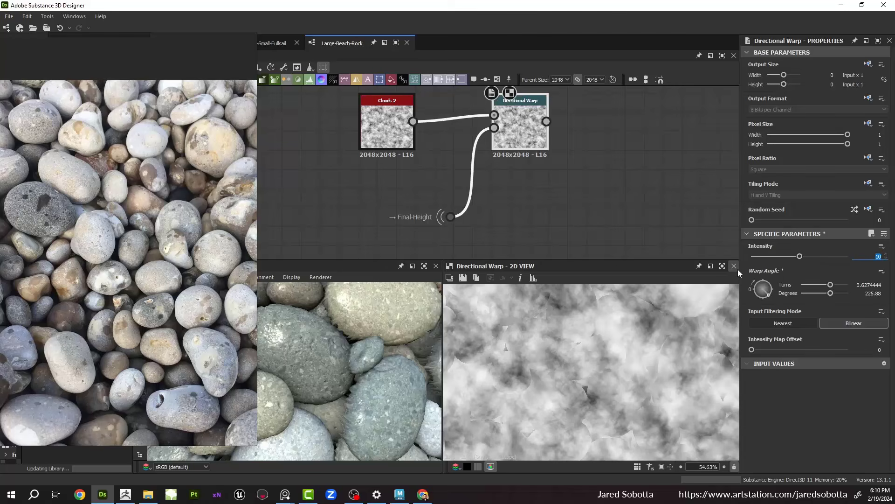
{"action": "type", "text": "150"}
{"action": "key", "text": "Return"}
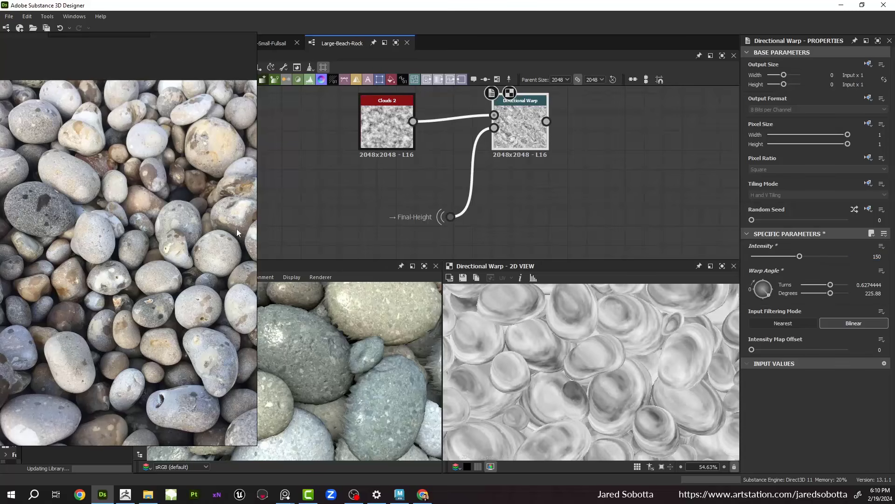
Step: Add a Gradient Map node fed by the Directional Warp output
{"action": "scroll", "coordinate": [555, 206], "scroll_direction": "down", "scroll_amount": 3}
{"action": "middle_click_drag", "start_coordinate": [556, 195], "coordinate": [526, 198]}
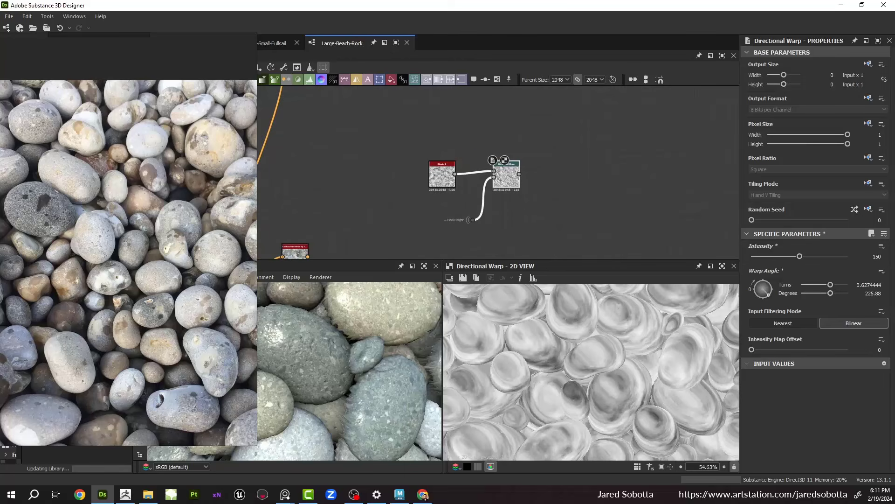
{"action": "key", "text": "space"}
{"action": "scroll", "coordinate": [532, 186], "scroll_direction": "up", "scroll_amount": 3}
{"action": "left_click_drag", "start_coordinate": [492, 168], "coordinate": [578, 194]}
{"action": "type", "text": "gradient"}
{"action": "key", "text": "Return"}
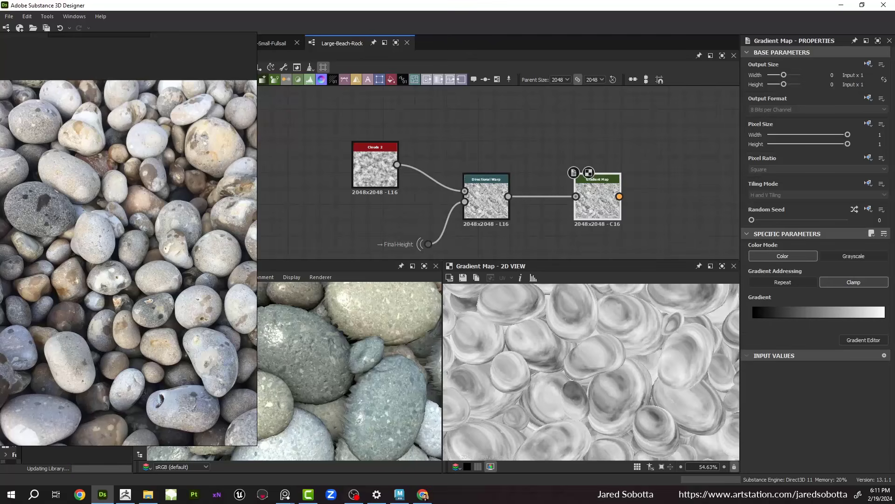
Step: Examine the reference photo's pebbles up close for a stone surface suitable for sampling gradient colours
{"action": "left_click", "coordinate": [863, 340]}
{"action": "scroll", "coordinate": [237, 209], "scroll_direction": "up", "scroll_amount": 3}
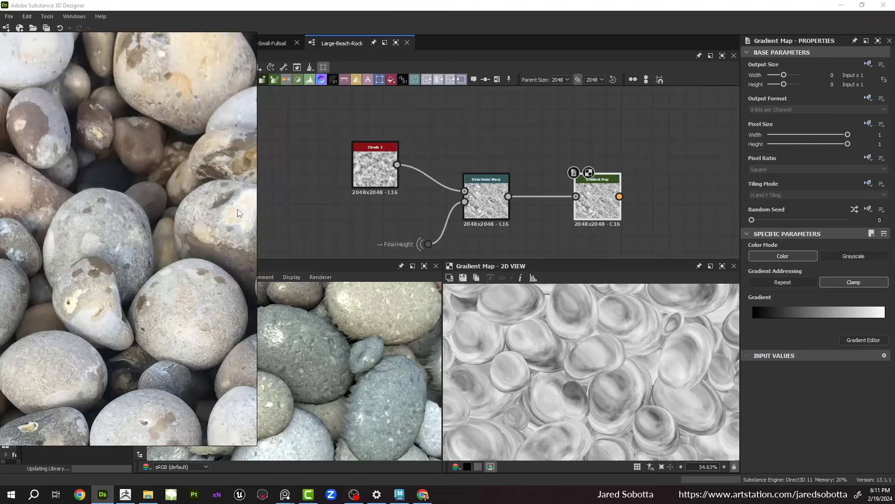
{"action": "middle_click_drag", "start_coordinate": [152, 296], "coordinate": [306, 212]}
{"action": "scroll", "coordinate": [146, 244], "scroll_direction": "up", "scroll_amount": 4}
{"action": "scroll", "coordinate": [147, 243], "scroll_direction": "down", "scroll_amount": 3}
{"action": "scroll", "coordinate": [195, 186], "scroll_direction": "down", "scroll_amount": 2}
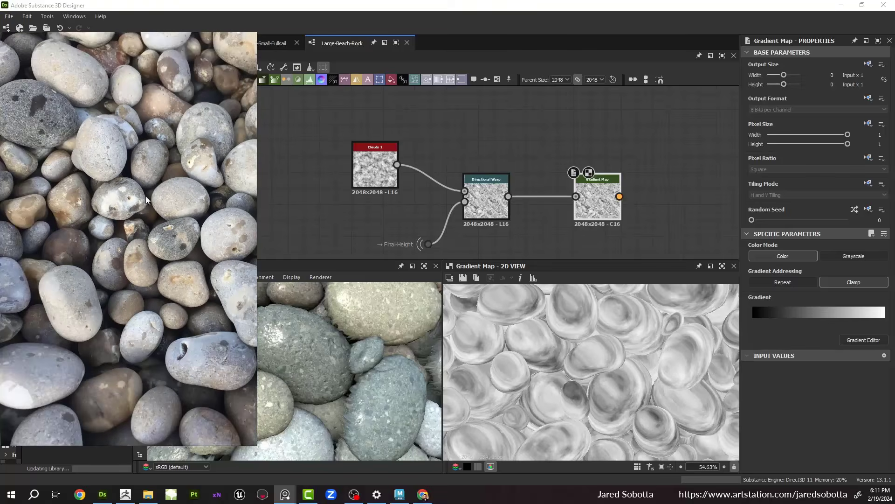
{"action": "scroll", "coordinate": [128, 197], "scroll_direction": "up", "scroll_amount": 4}
{"action": "scroll", "coordinate": [128, 197], "scroll_direction": "down", "scroll_amount": 4}
{"action": "middle_click_drag", "start_coordinate": [151, 190], "coordinate": [50, 139]}
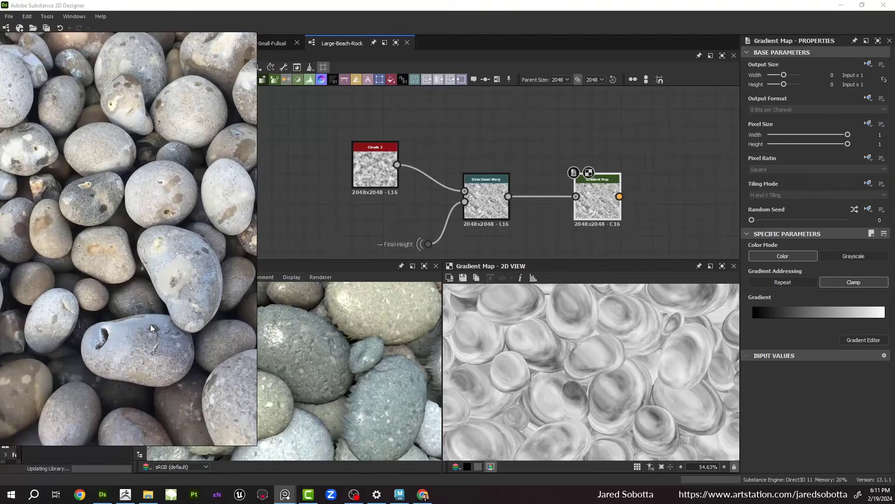
{"action": "scroll", "coordinate": [158, 270], "scroll_direction": "up", "scroll_amount": 4}
{"action": "scroll", "coordinate": [158, 270], "scroll_direction": "down", "scroll_amount": 2}
{"action": "middle_click_drag", "start_coordinate": [223, 276], "coordinate": [179, 293]}
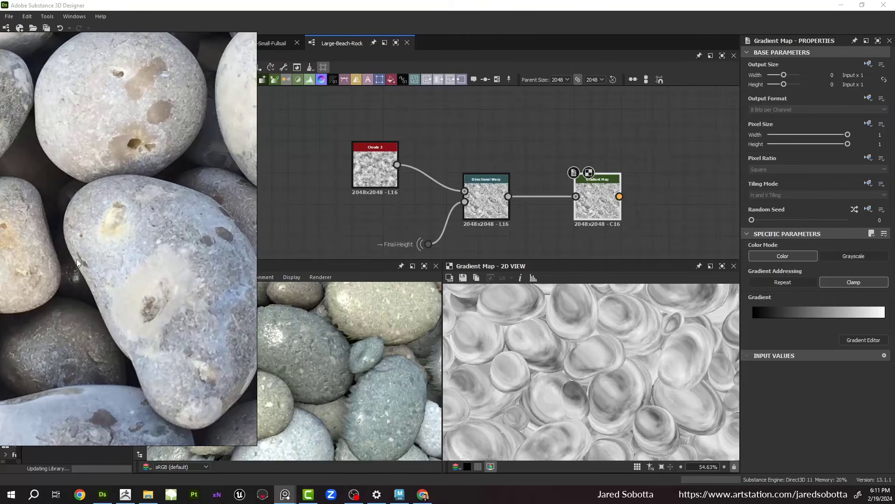
Step: Pick the Gradient Map's colours from the pale patch on the large blue-grey pebble in the reference photo
{"action": "left_click", "coordinate": [861, 340]}
{"action": "left_click", "coordinate": [686, 356]}
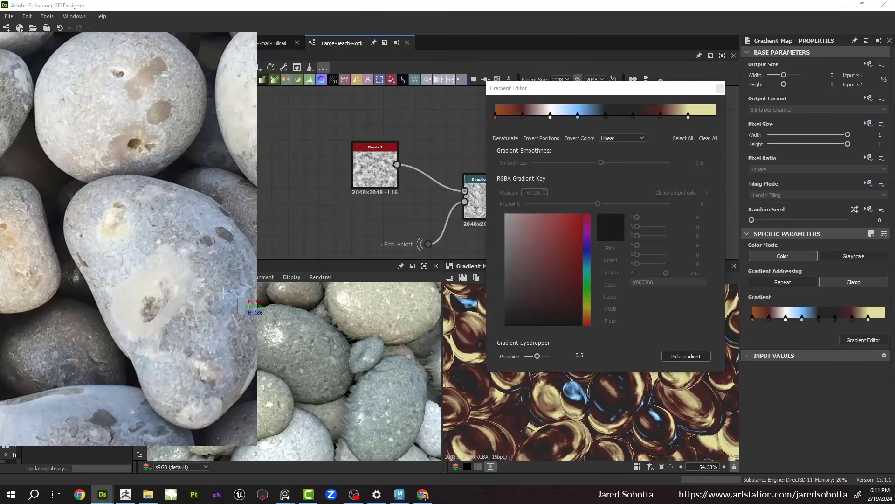
{"action": "mouse_move", "coordinate": [178, 276]}
{"action": "left_mouse_down"}
{"action": "mouse_move", "coordinate": [140, 297]}
{"action": "mouse_move", "coordinate": [197, 283]}
{"action": "mouse_move", "coordinate": [190, 276]}
{"action": "left_mouse_up"}
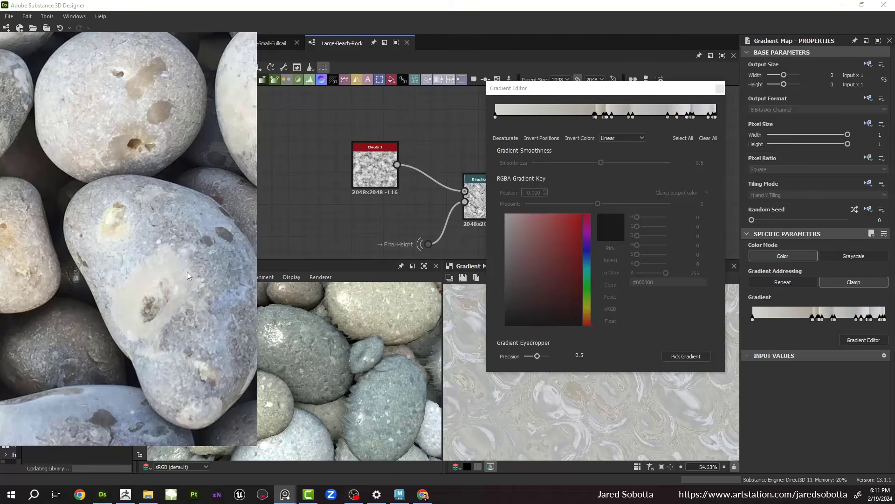
{"action": "left_click", "coordinate": [720, 88]}
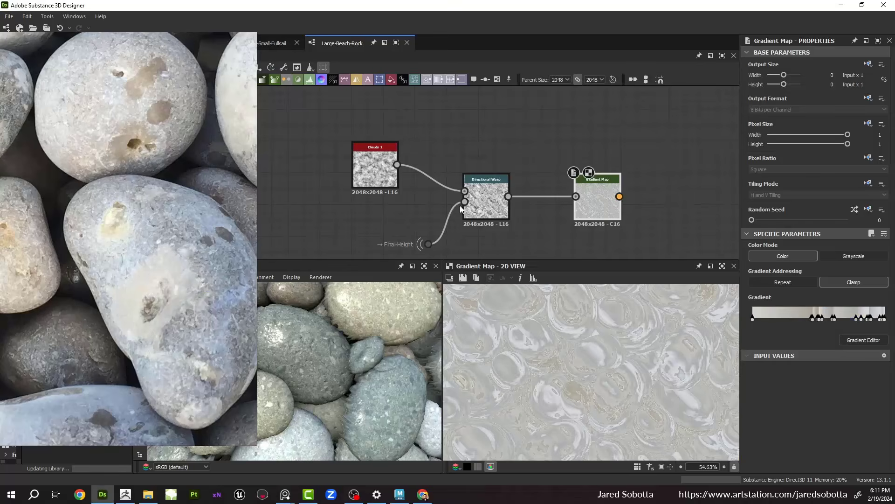
Step: Add an HSL node after the Gradient Map
{"action": "left_click", "coordinate": [621, 196]}
{"action": "middle_click_drag", "start_coordinate": [657, 195], "coordinate": [550, 186]}
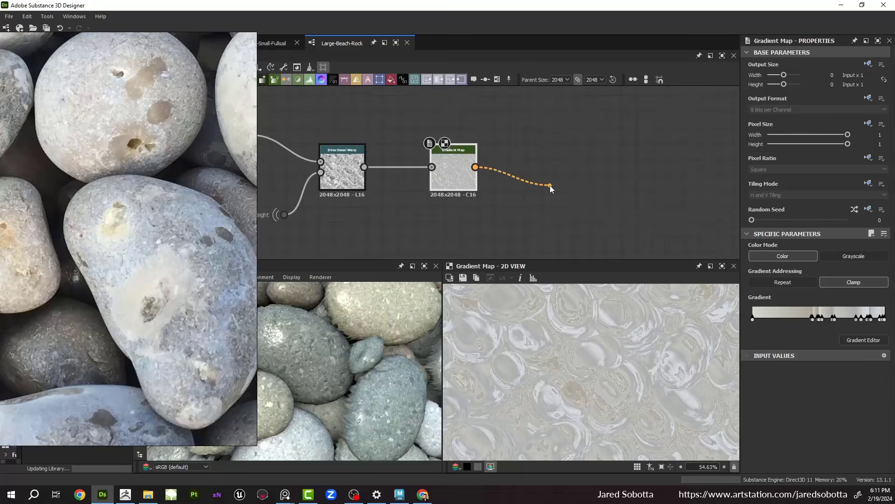
{"action": "left_click", "coordinate": [550, 186]}
{"action": "type", "text": "hsl"}
{"action": "key", "text": "Return"}
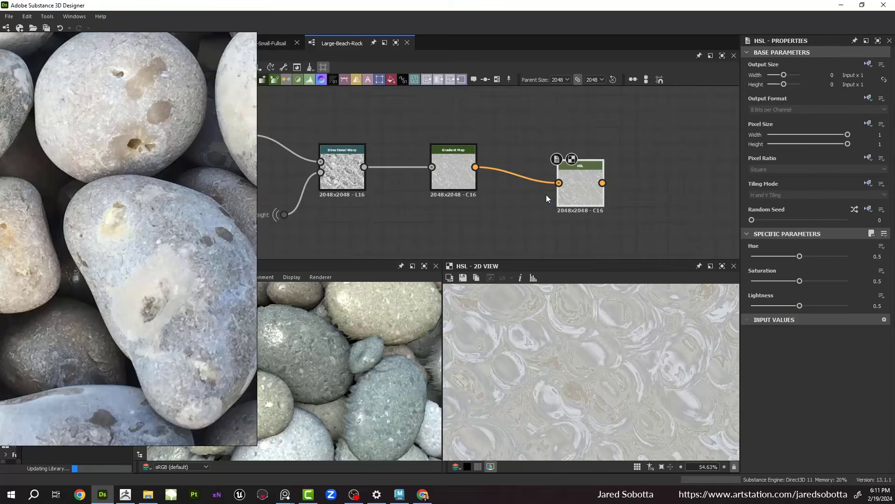
Step: Duplicate the reddish stone colour branch with its Blend and histogram mask nodes, and place the copy below the warped clouds chain
{"action": "scroll", "coordinate": [394, 142], "scroll_direction": "down", "scroll_amount": 7}
{"action": "middle_click_drag", "start_coordinate": [394, 145], "coordinate": [561, 147]}
{"action": "middle_click_drag", "start_coordinate": [431, 180], "coordinate": [516, 185]}
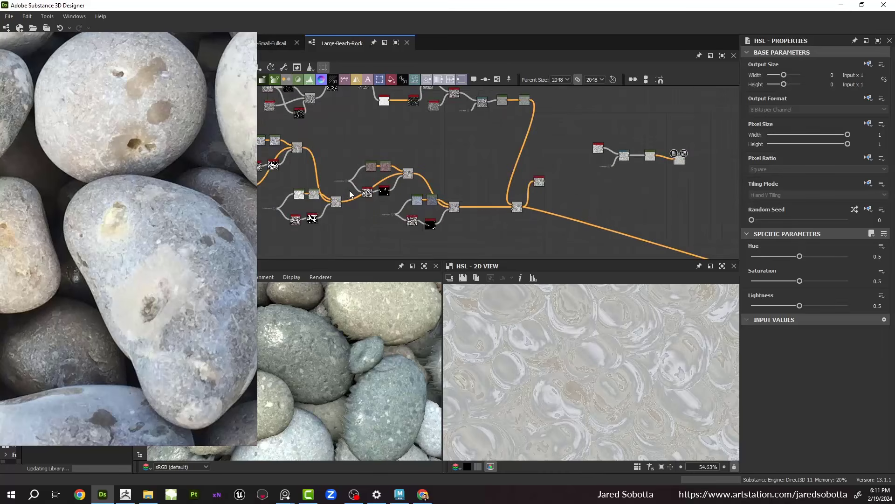
{"action": "scroll", "coordinate": [362, 192], "scroll_direction": "up", "scroll_amount": 5}
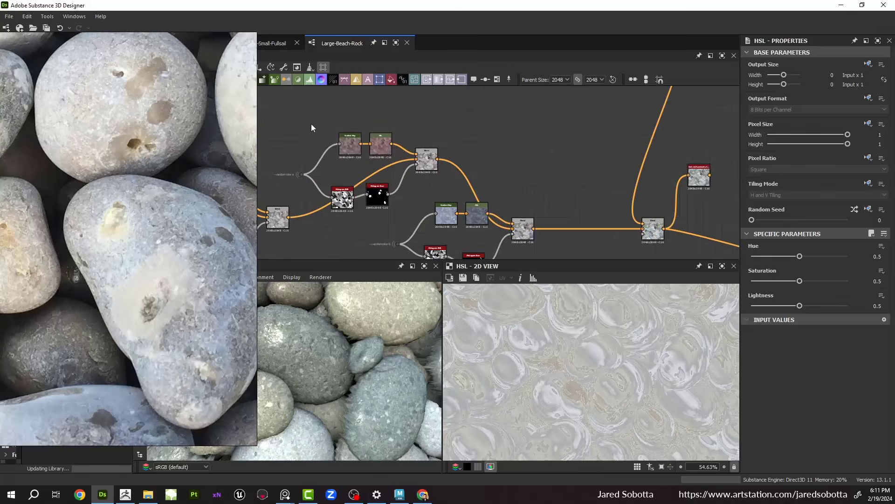
{"action": "left_click_drag", "start_coordinate": [329, 129], "coordinate": [440, 187]}
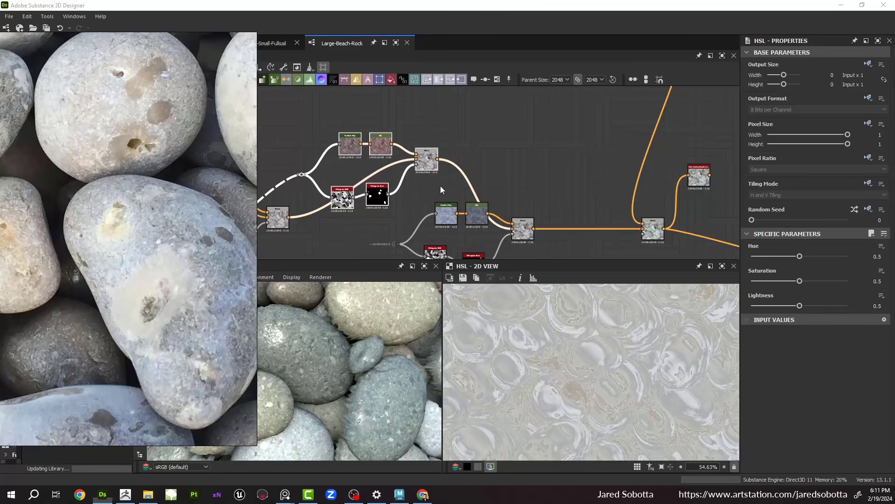
{"action": "middle_click_drag", "start_coordinate": [468, 149], "coordinate": [488, 148]}
{"action": "middle_click_drag", "start_coordinate": [571, 142], "coordinate": [358, 211]}
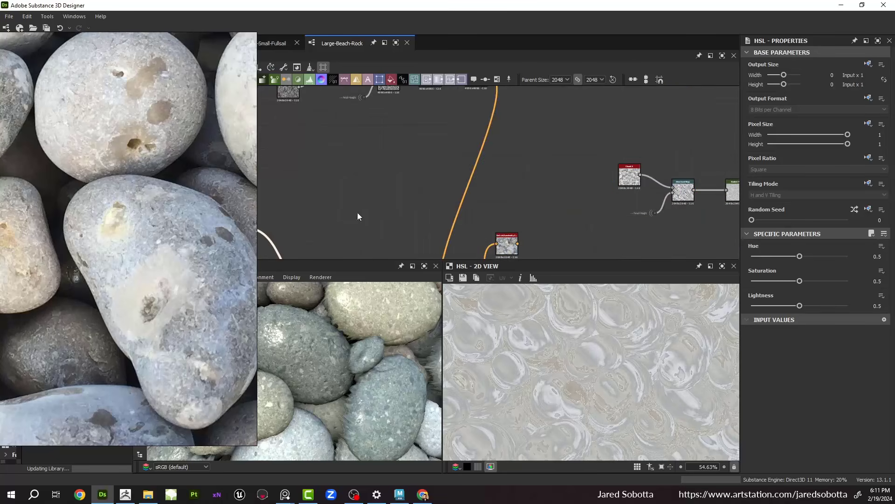
{"action": "middle_click_drag", "start_coordinate": [640, 227], "coordinate": [458, 191]}
{"action": "key", "text": "ctrl+v"}
{"action": "middle_click_drag", "start_coordinate": [606, 211], "coordinate": [515, 163]}
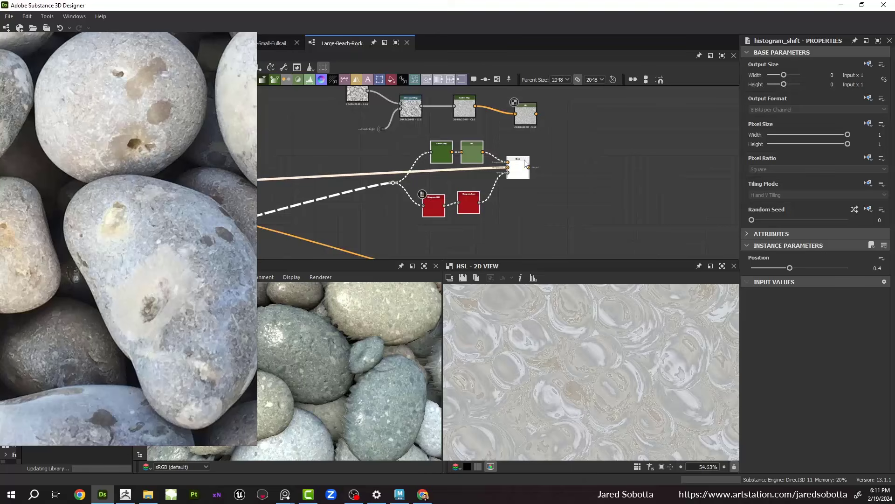
{"action": "left_click_drag", "start_coordinate": [518, 166], "coordinate": [541, 167]}
Step: Connect the new HSL to the copied Blend's foreground and the Contrast/Luminosity output to its background
{"action": "left_click", "coordinate": [534, 116]}
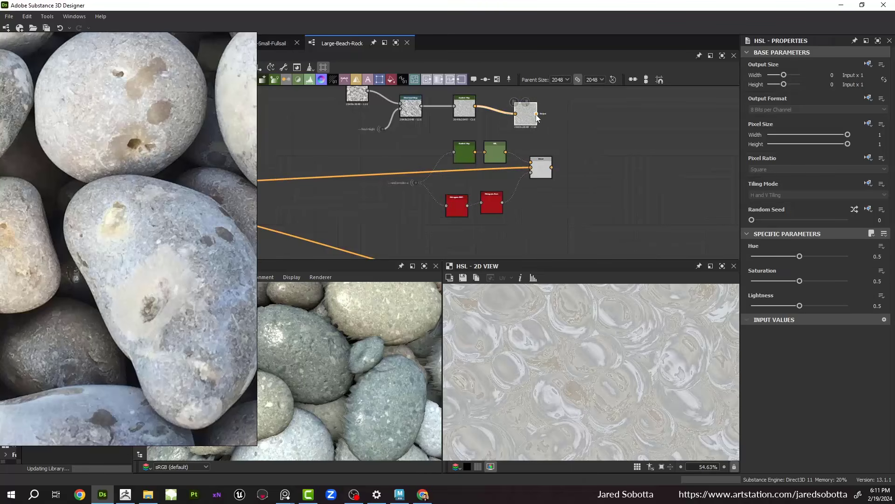
{"action": "left_click_drag", "start_coordinate": [536, 114], "coordinate": [530, 163]}
{"action": "middle_click_drag", "start_coordinate": [433, 149], "coordinate": [620, 158]}
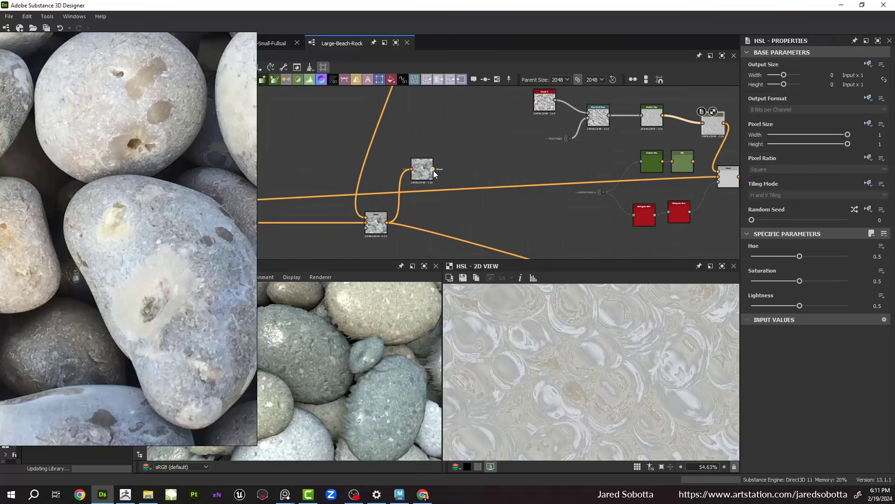
{"action": "left_click_drag", "start_coordinate": [432, 170], "coordinate": [589, 174]}
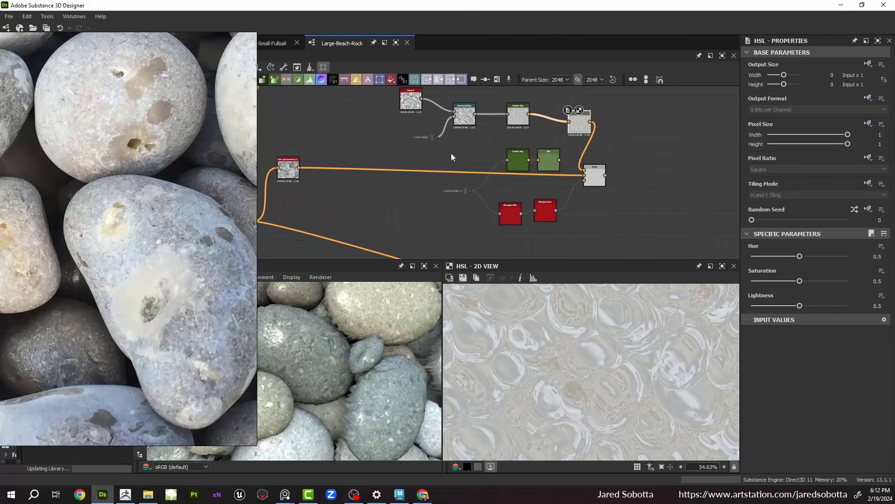
Step: Delete the copied Gradient Map and HSL, move the mask nodes further from the Blend, and preview the Blend
{"action": "left_click_drag", "start_coordinate": [498, 147], "coordinate": [564, 174]}
{"action": "key", "text": "Delete"}
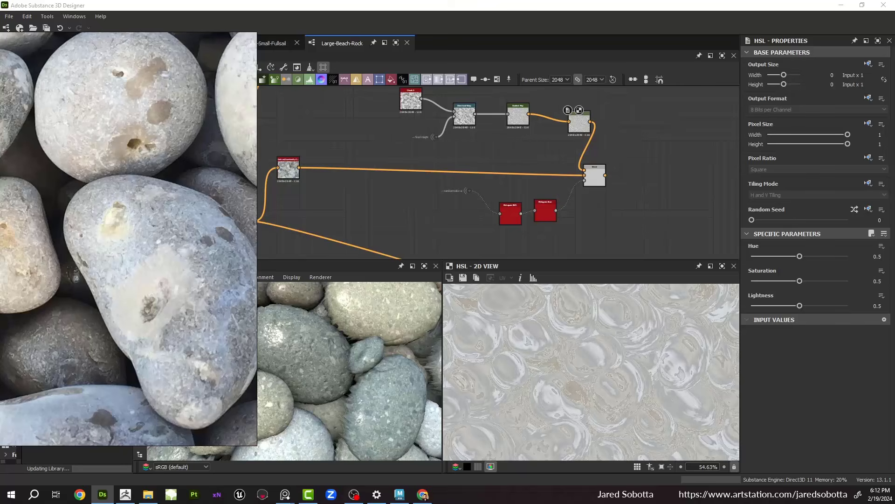
{"action": "scroll", "coordinate": [415, 202], "scroll_direction": "down", "scroll_amount": 1}
{"action": "middle_click_drag", "start_coordinate": [415, 202], "coordinate": [346, 217]}
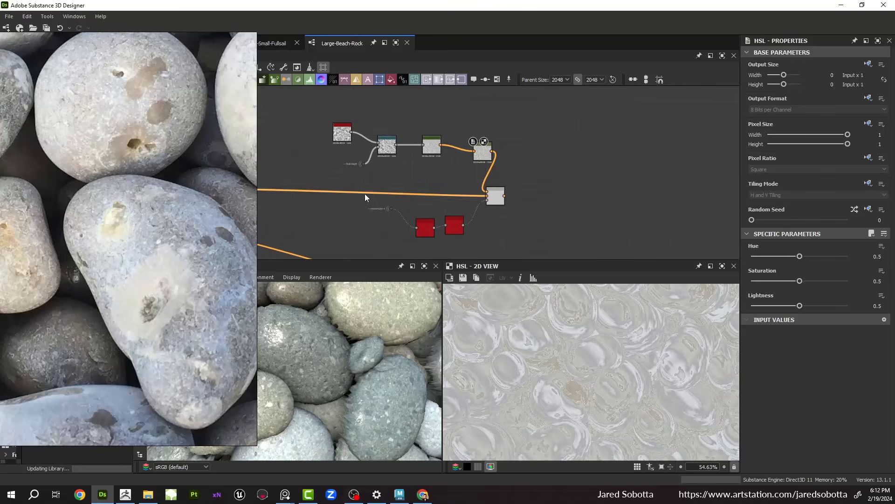
{"action": "left_click_drag", "start_coordinate": [367, 194], "coordinate": [390, 224]}
{"action": "double_click", "coordinate": [495, 196]}
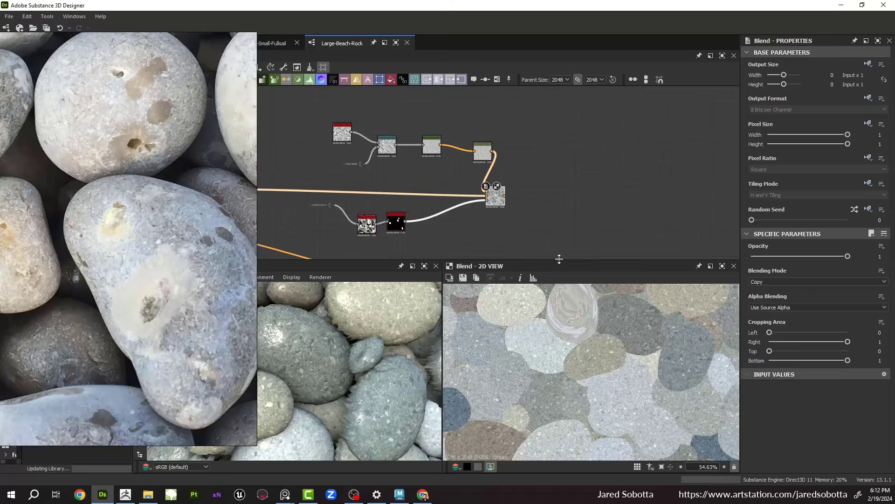
{"action": "scroll", "coordinate": [617, 324], "scroll_direction": "down", "scroll_amount": 4}
{"action": "scroll", "coordinate": [606, 326], "scroll_direction": "down", "scroll_amount": 1}
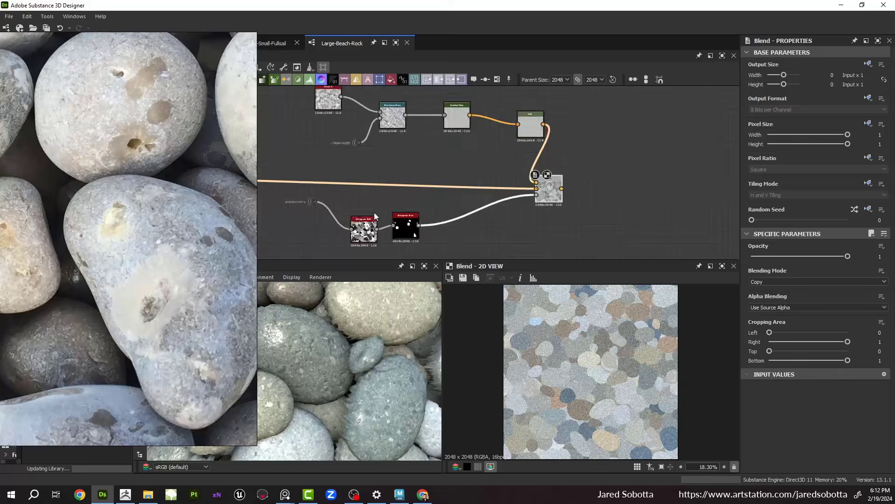
Step: Add a Histogram Select node fed by the random colour portal and place it above the Histogram Shift
{"action": "scroll", "coordinate": [374, 212], "scroll_direction": "up", "scroll_amount": 3}
{"action": "left_click", "coordinate": [413, 224]}
{"action": "middle_click_drag", "start_coordinate": [393, 179], "coordinate": [418, 184]}
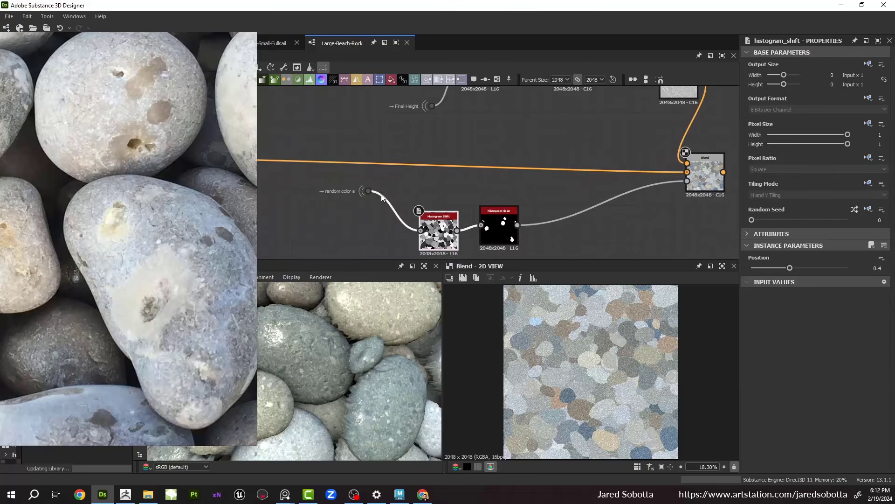
{"action": "left_click_drag", "start_coordinate": [371, 191], "coordinate": [486, 170]}
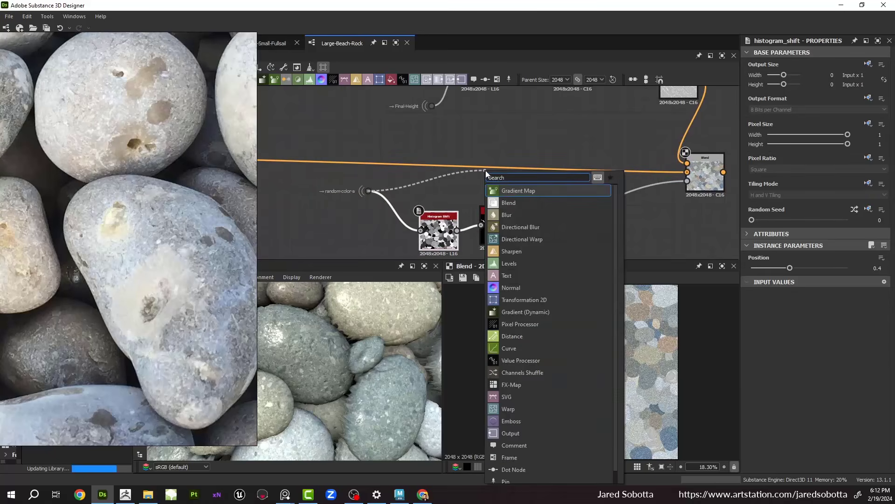
{"action": "type", "text": "his"}
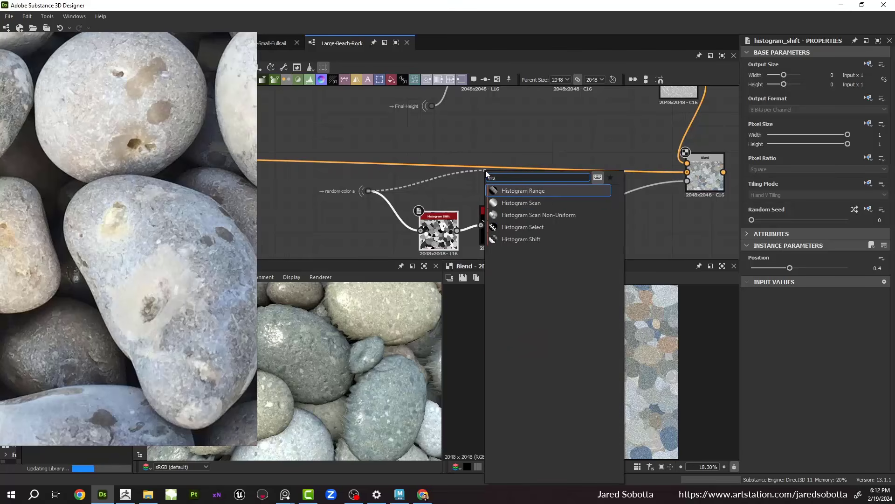
{"action": "key", "text": "Down"}
{"action": "key", "text": "Down"}
{"action": "key", "text": "Down"}
{"action": "key", "text": "Return"}
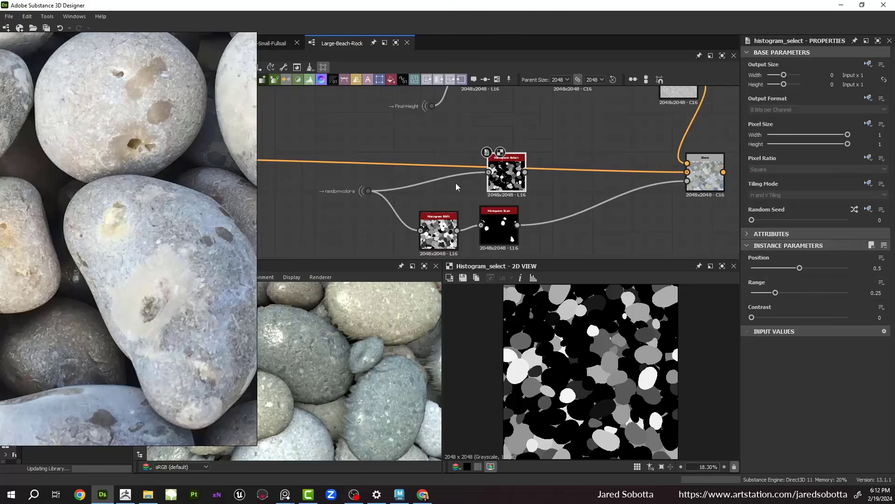
{"action": "left_click_drag", "start_coordinate": [518, 176], "coordinate": [432, 162]}
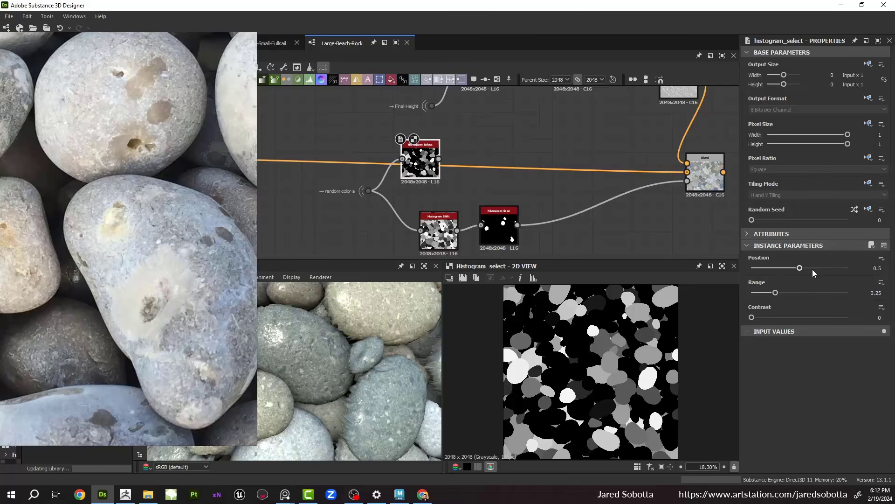
Step: Set the Histogram Select's Position to 0.7, Range to 0.41 and Contrast to 0.46
{"action": "left_click", "coordinate": [876, 268]}
{"action": "type", "text": ".7"}
{"action": "key", "text": "Tab"}
{"action": "type", "text": "."}
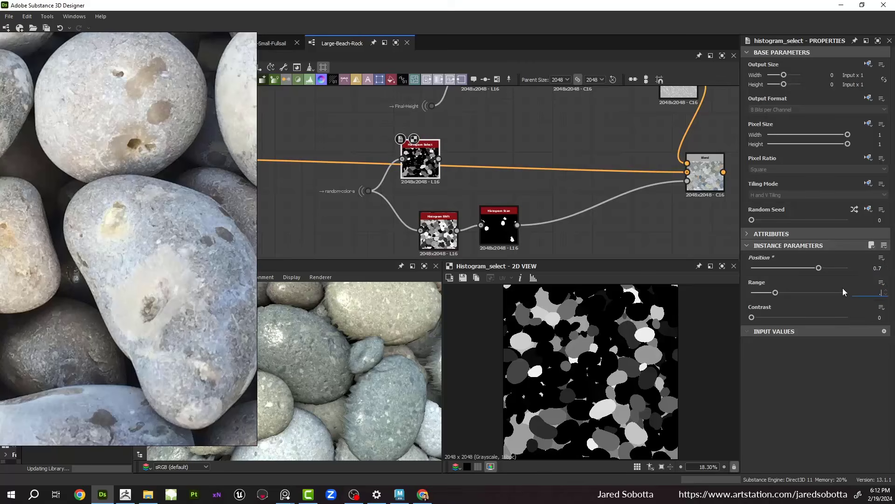
{"action": "type", "text": "41"}
{"action": "key", "text": "Tab"}
{"action": "type", "text": ".46"}
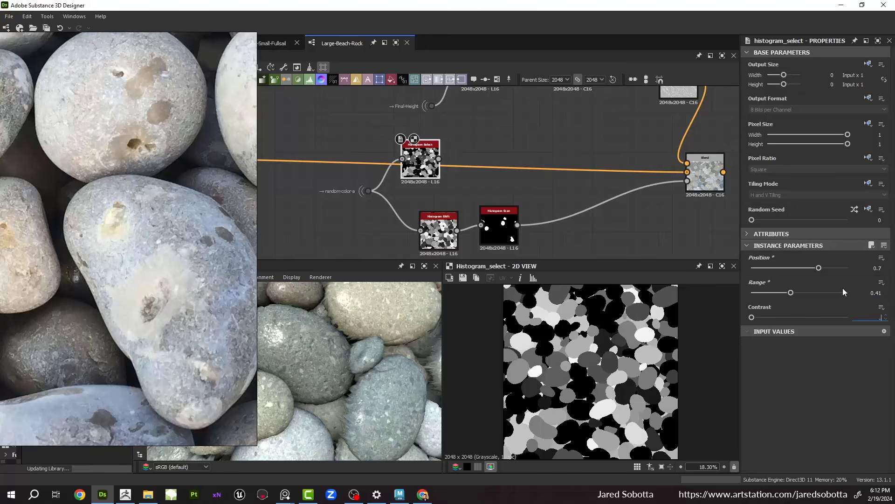
Step: Confirm the Histogram Select's Contrast of 0.46, duplicate the Directional Warp with its connections and place the copy beside the Histogram Select
{"action": "key", "text": "Return"}
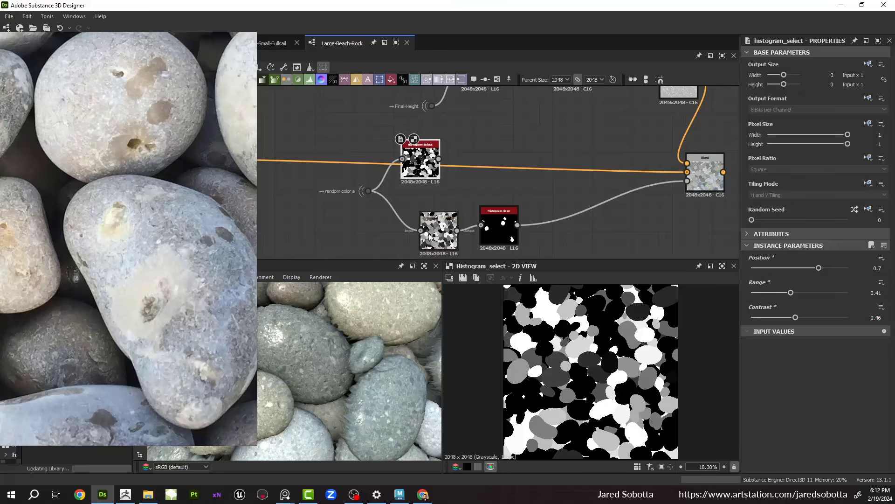
{"action": "scroll", "coordinate": [387, 247], "scroll_direction": "down", "scroll_amount": 1}
{"action": "middle_click_drag", "start_coordinate": [427, 183], "coordinate": [416, 208]}
{"action": "left_click_drag", "start_coordinate": [405, 209], "coordinate": [405, 220]}
{"action": "left_click", "coordinate": [453, 125]}
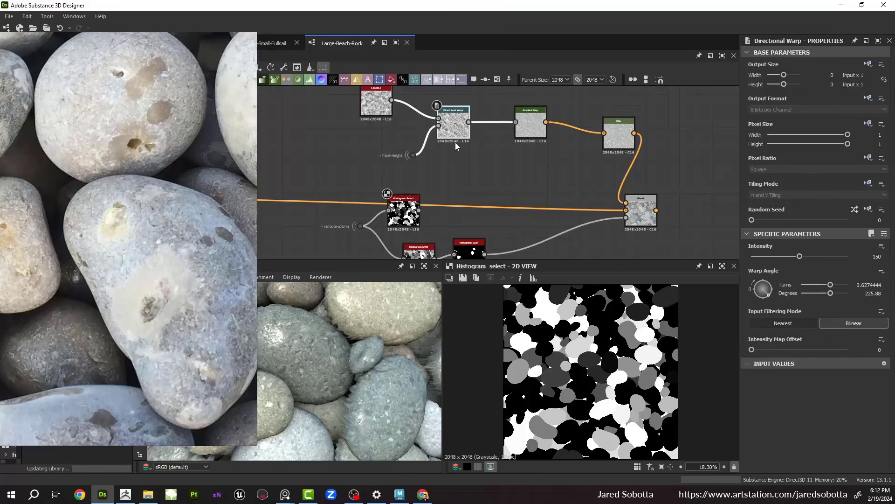
{"action": "key", "text": "ctrl+d"}
{"action": "left_click_drag", "start_coordinate": [456, 154], "coordinate": [466, 203]}
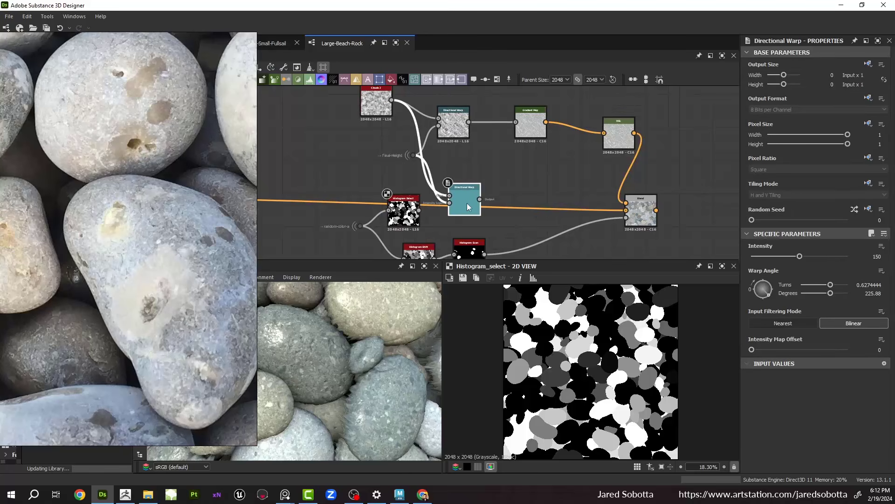
Step: Set the copied Directional Warp's Intensity to 100, feed its intensity input from the Histogram Select, and preview the result
{"action": "double_click", "coordinate": [877, 256]}
{"action": "type", "text": "150"}
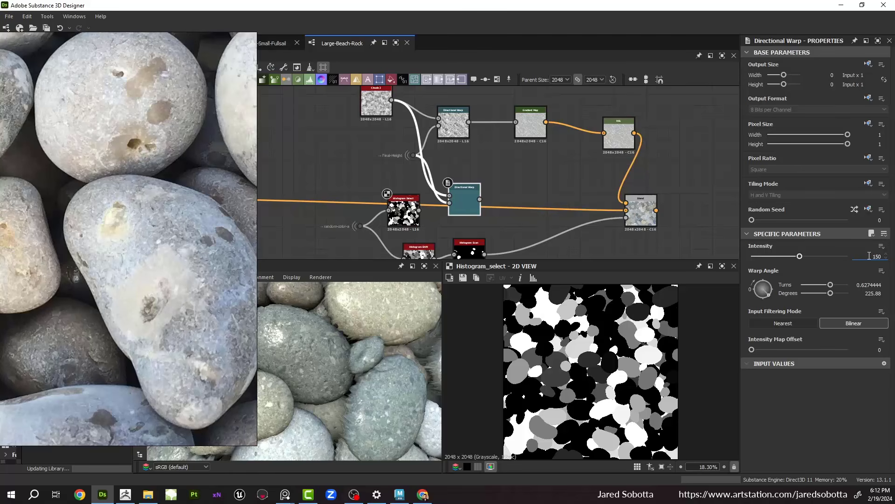
{"action": "type", "text": "0"}
{"action": "key", "text": "Return"}
{"action": "scroll", "coordinate": [428, 234], "scroll_direction": "up", "scroll_amount": 3}
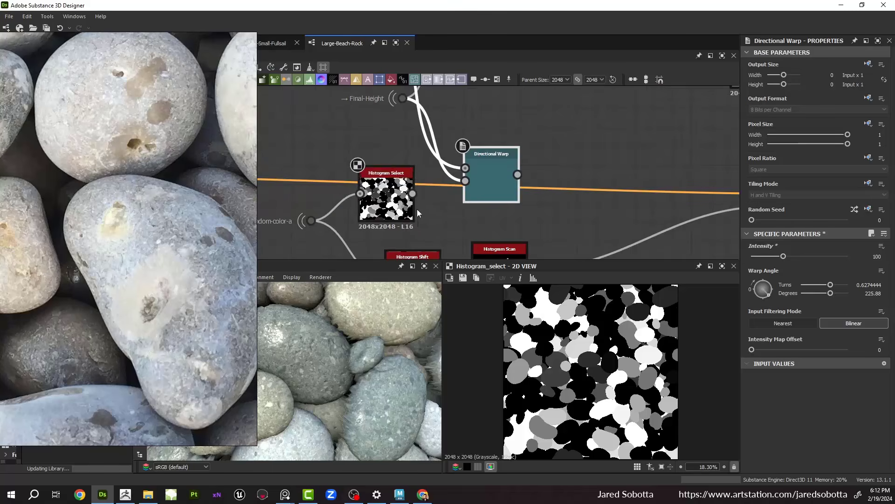
{"action": "double_click", "coordinate": [502, 177]}
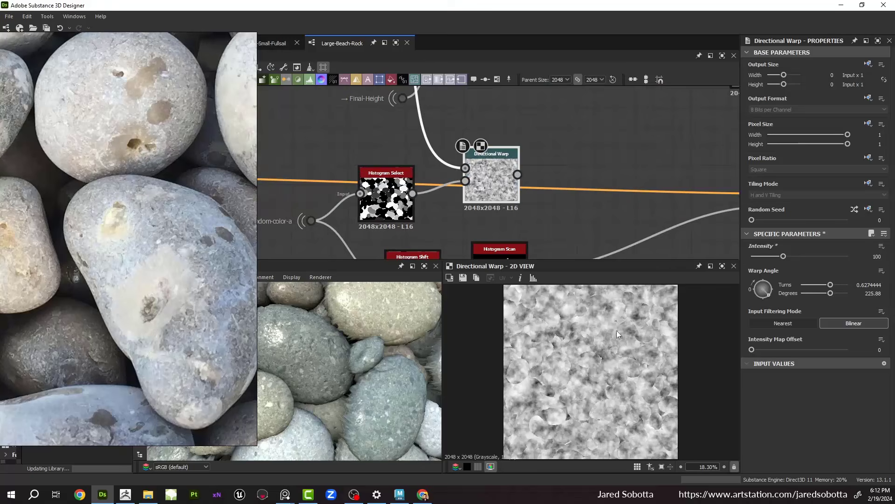
{"action": "scroll", "coordinate": [589, 369], "scroll_direction": "up", "scroll_amount": 3}
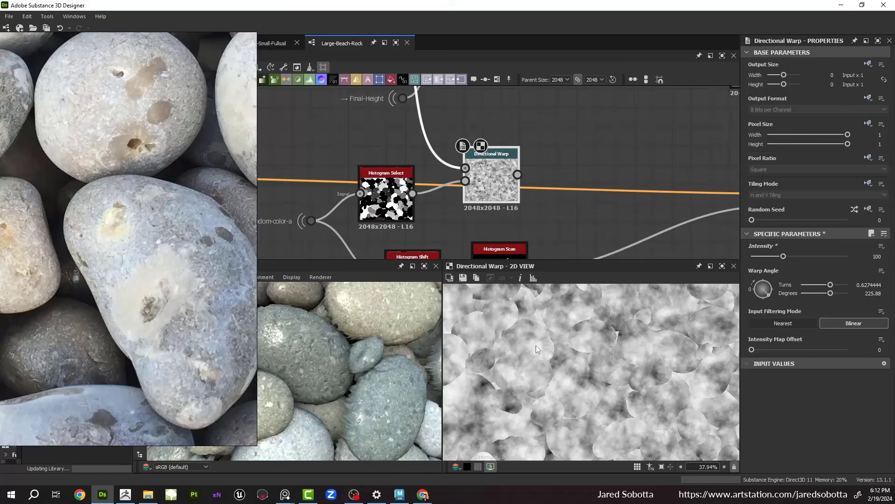
{"action": "scroll", "coordinate": [687, 315], "scroll_direction": "down", "scroll_amount": 3}
{"action": "scroll", "coordinate": [544, 222], "scroll_direction": "down", "scroll_amount": 4}
{"action": "scroll", "coordinate": [492, 215], "scroll_direction": "up", "scroll_amount": 2}
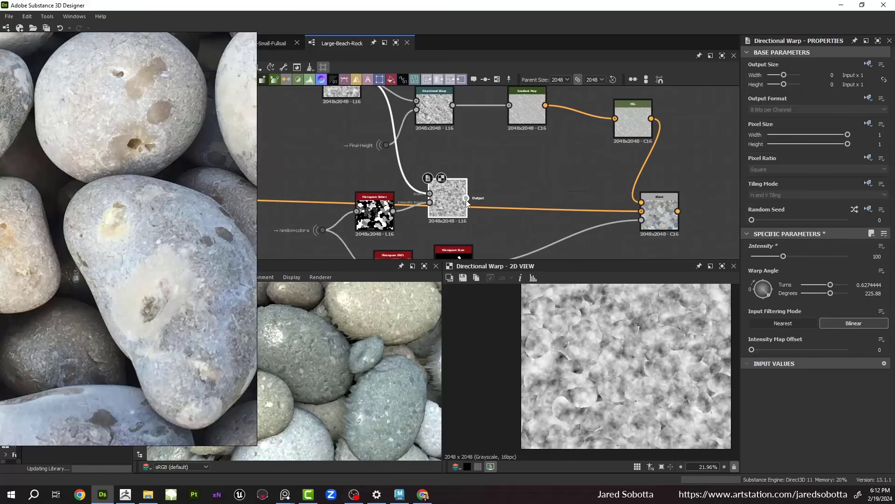
Step: Add a Histogram Scan to the copied Directional Warp's output and place it close beside the warp
{"action": "left_click_drag", "start_coordinate": [519, 182], "coordinate": [530, 194]}
{"action": "type", "text": "his"}
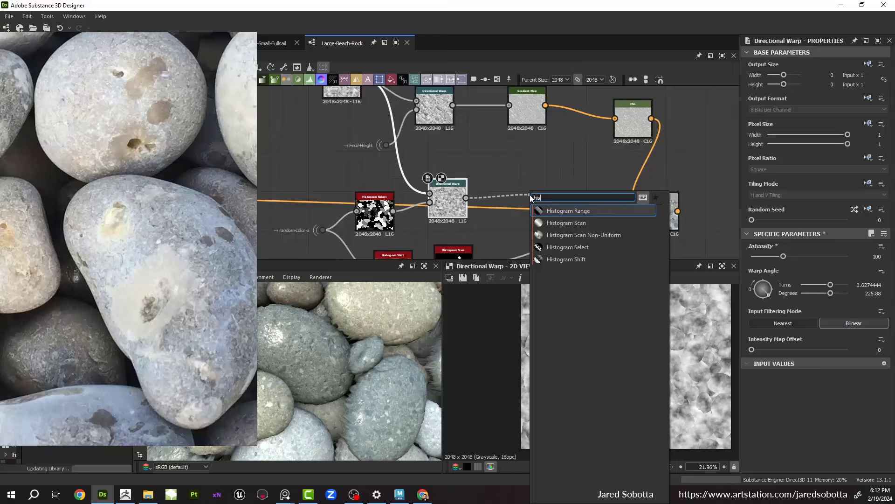
{"action": "key", "text": "Down"}
{"action": "key", "text": "Return"}
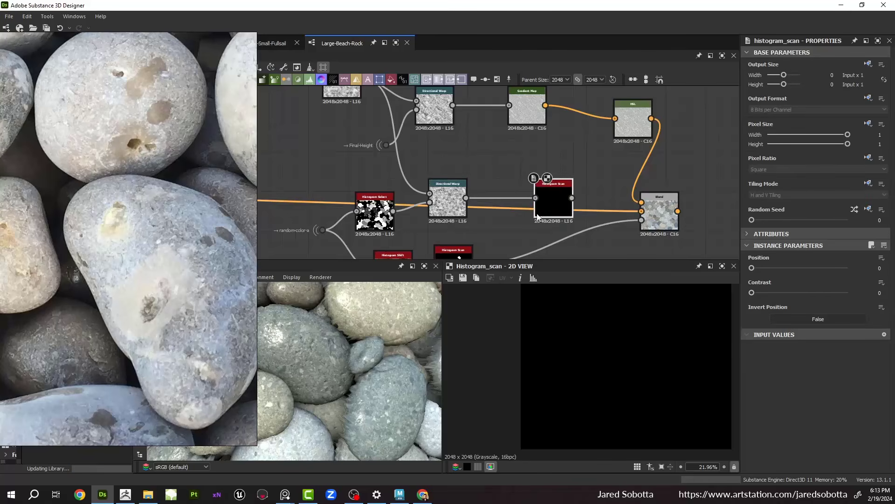
{"action": "left_click_drag", "start_coordinate": [528, 193], "coordinate": [517, 186]}
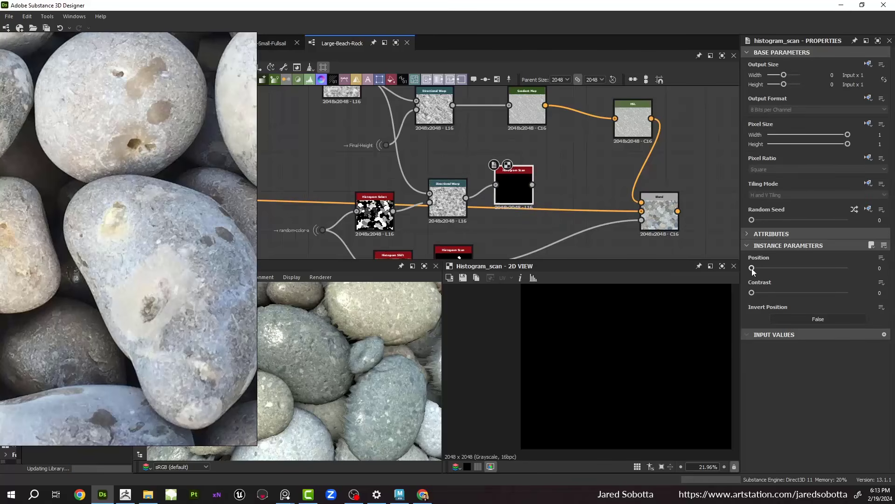
Step: Set the new Histogram Scan's Position to 0.21 and Contrast to 1
{"action": "mouse_move", "coordinate": [753, 268]}
{"action": "left_mouse_down"}
{"action": "mouse_move", "coordinate": [780, 269]}
{"action": "mouse_move", "coordinate": [766, 271]}
{"action": "left_mouse_up"}
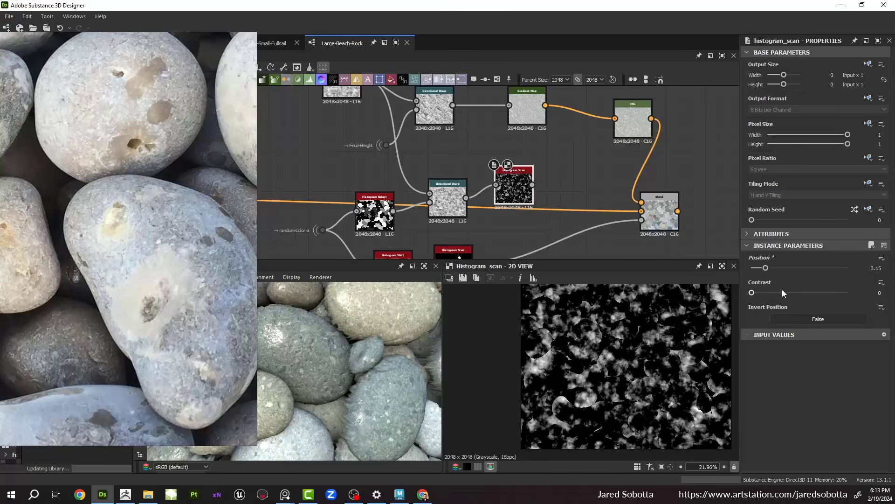
{"action": "left_click_drag", "start_coordinate": [774, 294], "coordinate": [849, 293]}
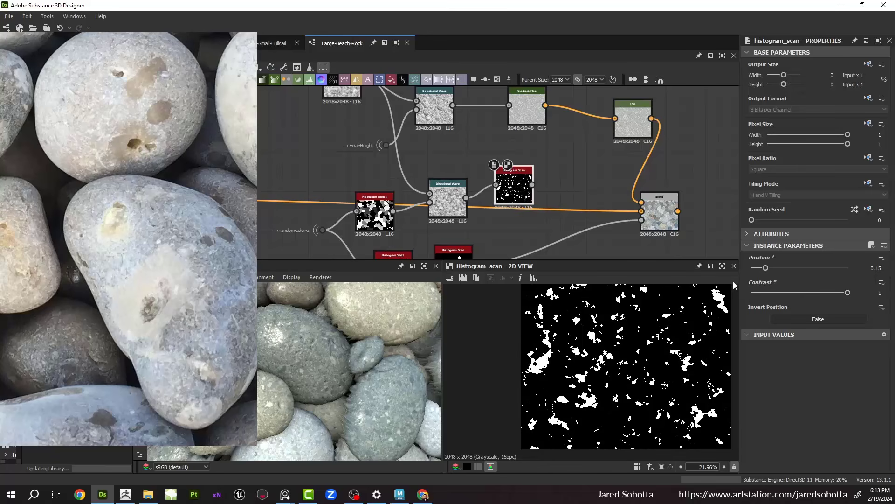
{"action": "left_click_drag", "start_coordinate": [765, 269], "coordinate": [772, 269]}
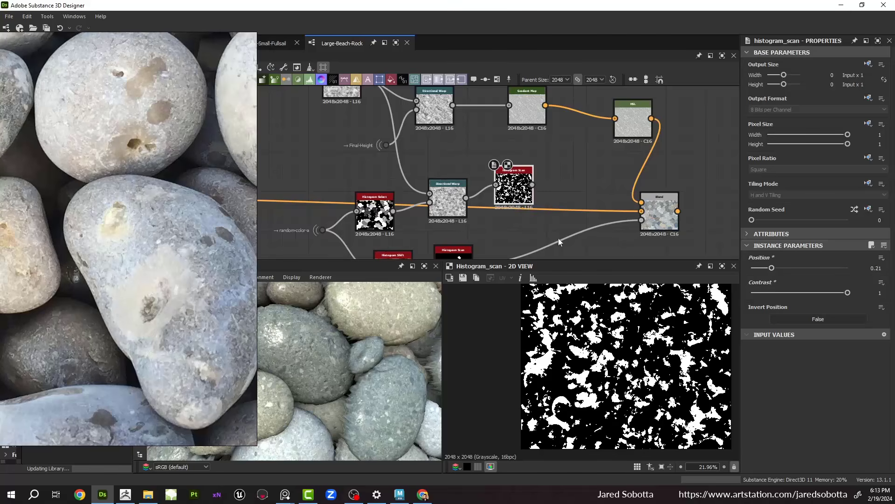
Step: Move the colour Blend farther from the mask nodes to make room between them
{"action": "scroll", "coordinate": [555, 210], "scroll_direction": "up", "scroll_amount": 3}
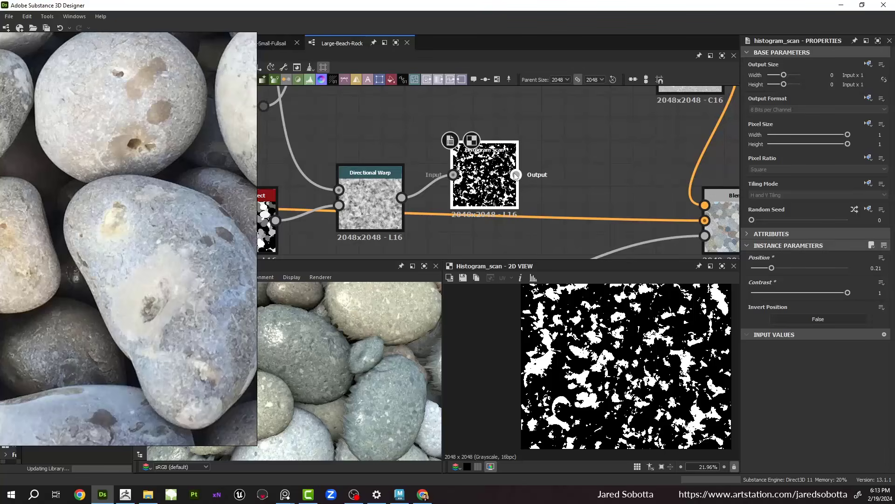
{"action": "scroll", "coordinate": [581, 177], "scroll_direction": "down", "scroll_amount": 3}
{"action": "middle_click_drag", "start_coordinate": [584, 177], "coordinate": [465, 163]}
{"action": "left_click_drag", "start_coordinate": [562, 195], "coordinate": [642, 181]}
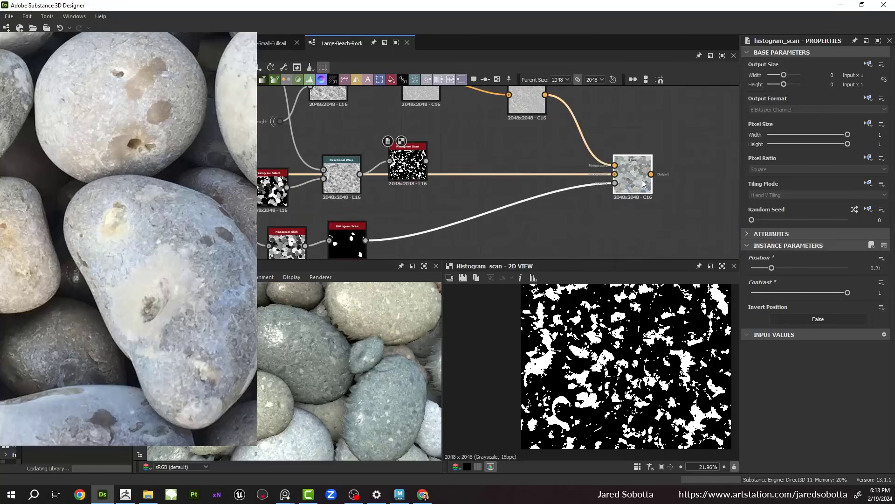
{"action": "key", "text": "space"}
{"action": "left_click", "coordinate": [509, 177]}
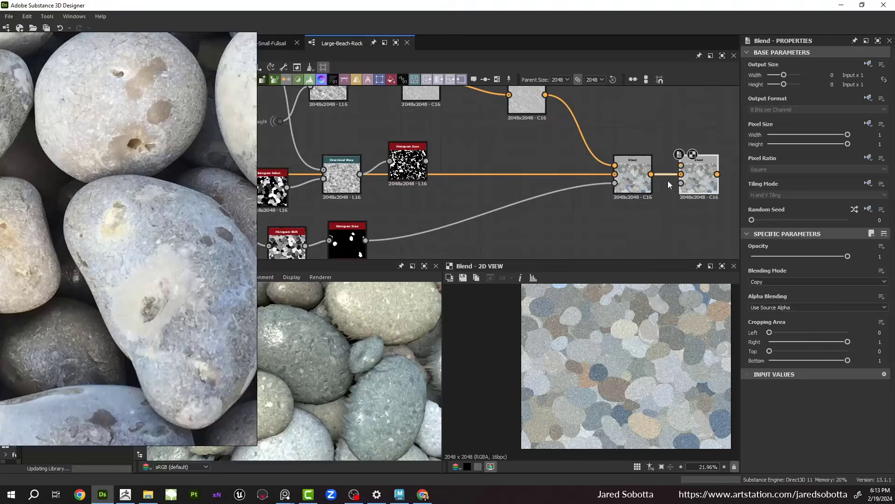
{"action": "key", "text": "Delete"}
Step: Add a Blend node between the mask's Histogram Scan nodes and the colour Blend's mask input
{"action": "key", "text": "space"}
{"action": "left_click", "coordinate": [525, 207]}
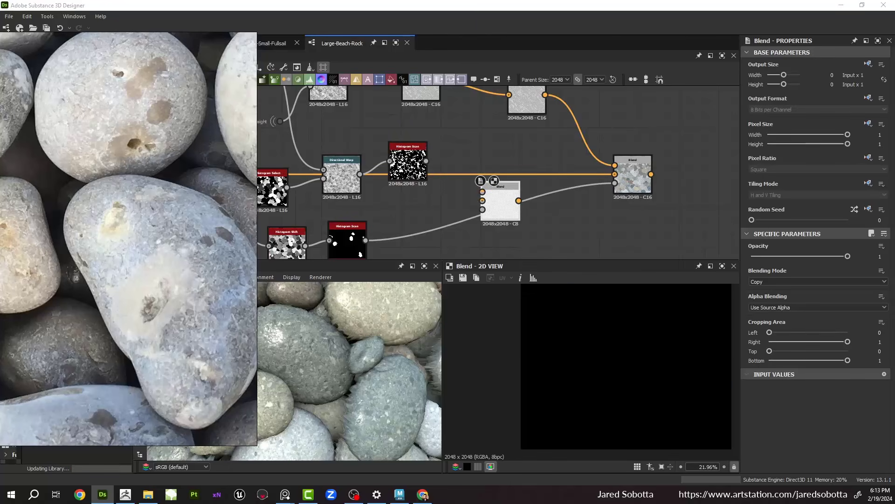
{"action": "middle_click_drag", "start_coordinate": [428, 198], "coordinate": [450, 143]}
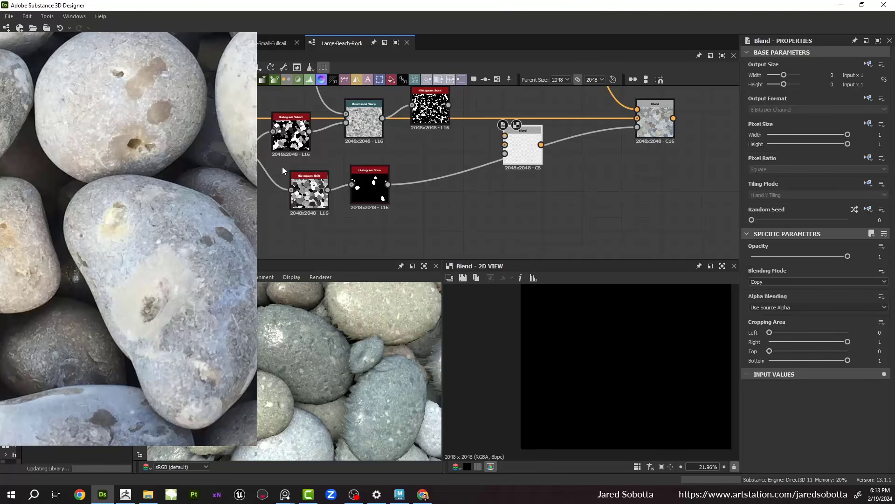
{"action": "left_click", "coordinate": [370, 189]}
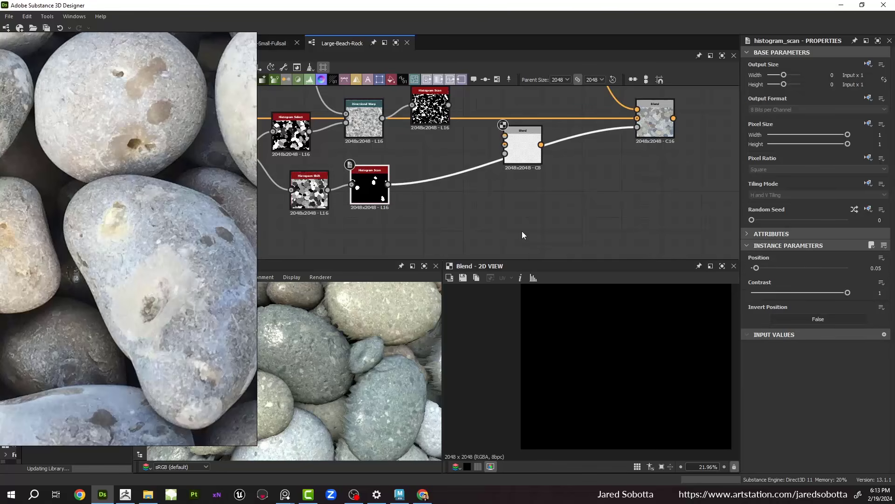
{"action": "middle_click_drag", "start_coordinate": [407, 191], "coordinate": [572, 187]}
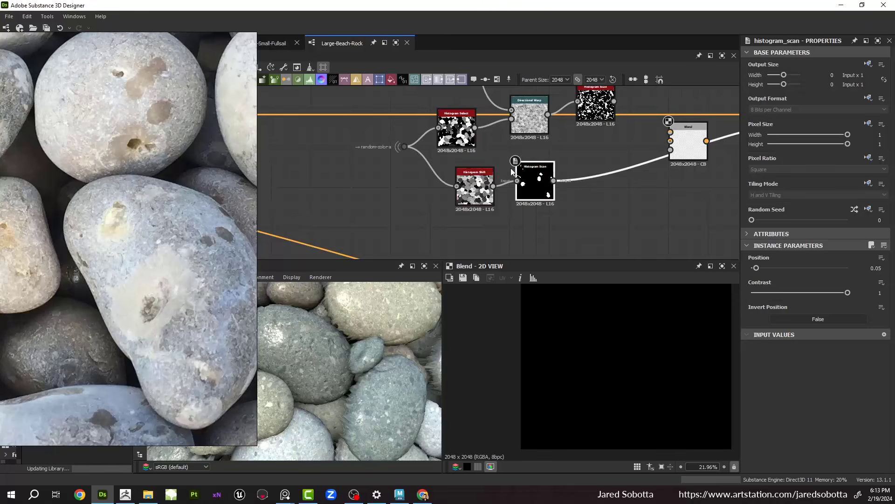
Step: Put a separate portal dot on the Histogram Shift's input and set its Input Portal to random-color-c
{"action": "left_click", "coordinate": [404, 146]}
{"action": "double_click", "coordinate": [438, 181]}
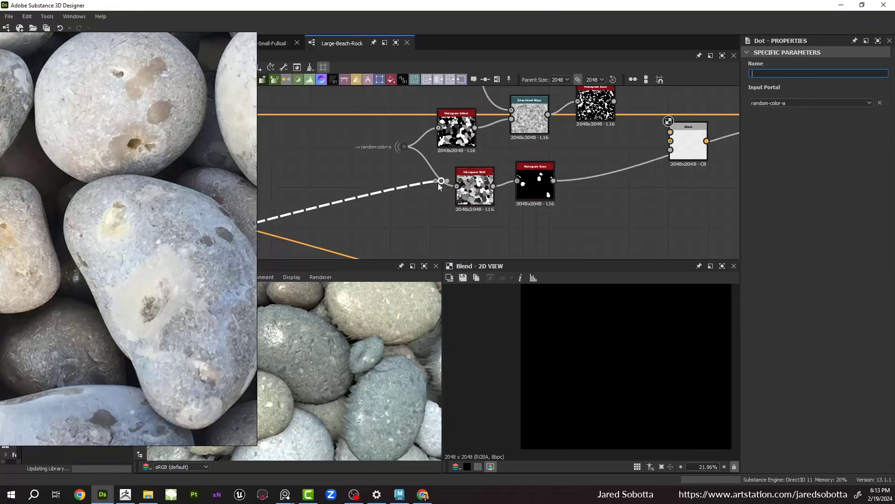
{"action": "left_click_drag", "start_coordinate": [447, 181], "coordinate": [430, 194]}
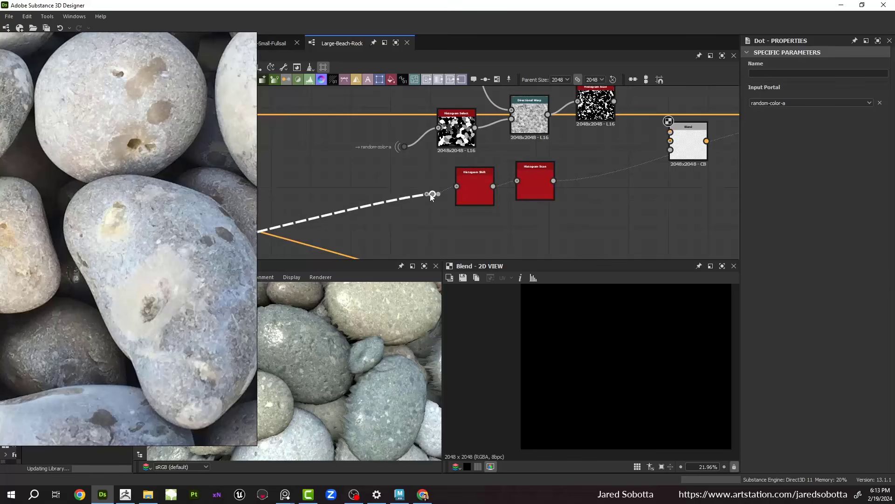
{"action": "left_click", "coordinate": [811, 102]}
{"action": "left_click", "coordinate": [784, 136]}
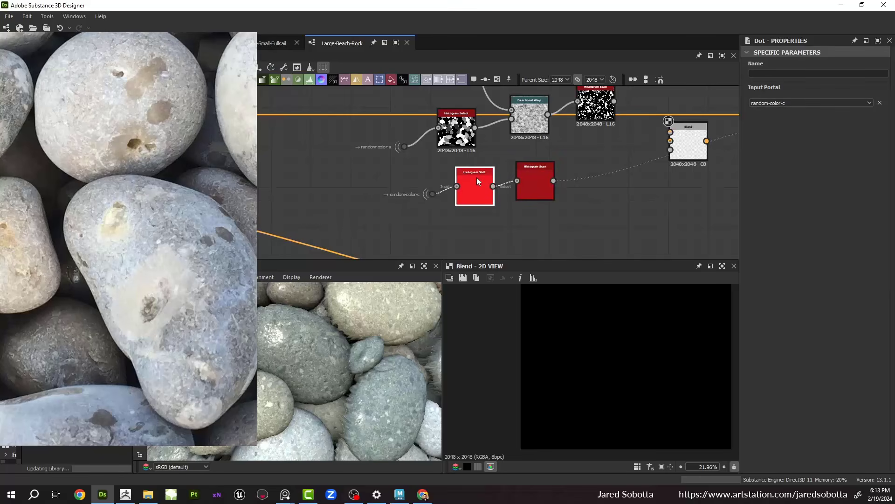
Step: Preview the Histogram Shift and its Histogram Scan to check the stones selected by the new random colour source
{"action": "double_click", "coordinate": [477, 177]}
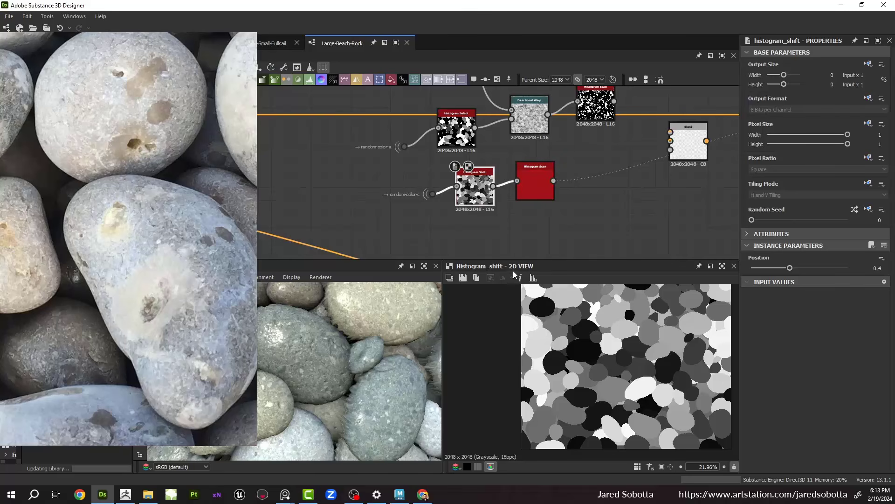
{"action": "double_click", "coordinate": [543, 196]}
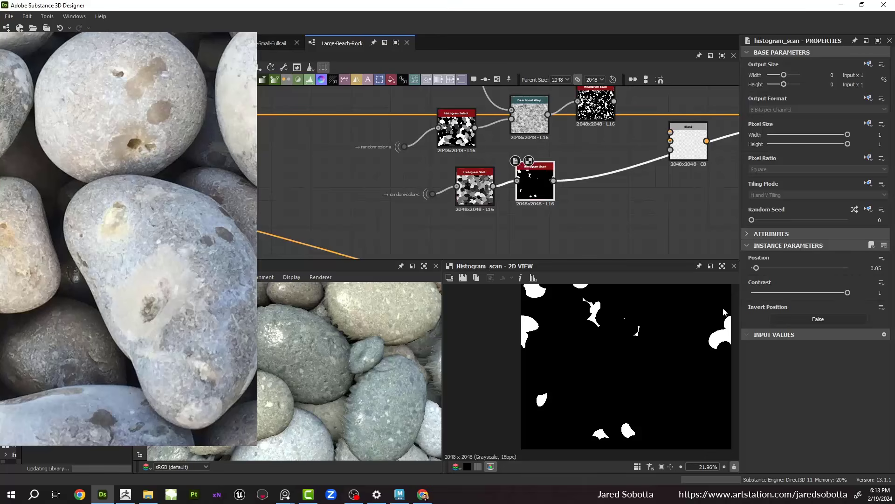
{"action": "scroll", "coordinate": [620, 288], "scroll_direction": "down", "scroll_amount": 1}
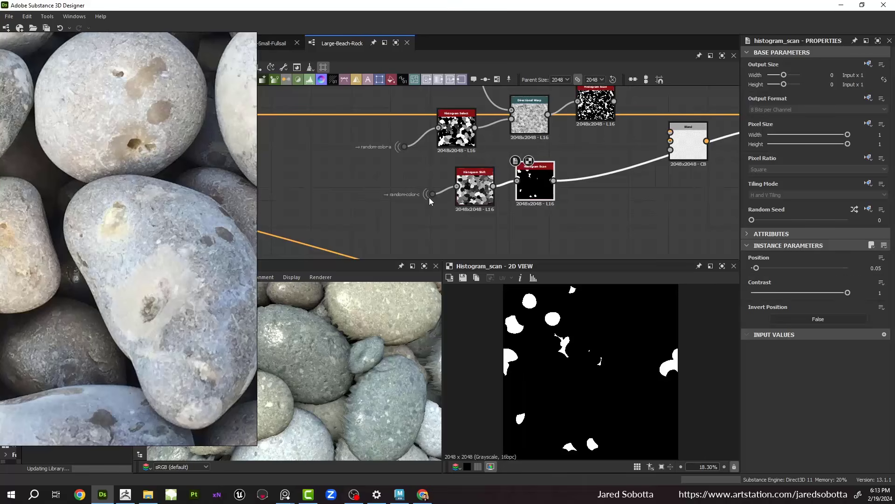
Step: Duplicate the Histogram Select, place it below the Histogram Shift, connect it to the random-color-c portal and preview it
{"action": "key", "text": "ctrl+shift+d"}
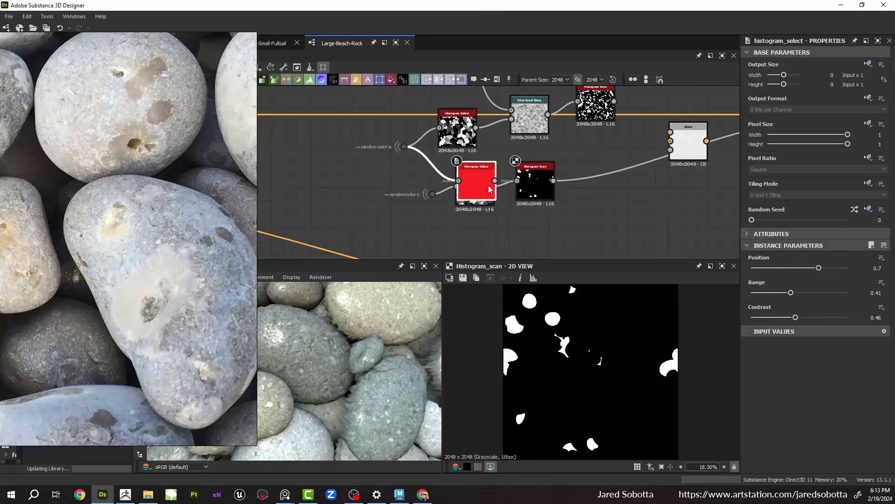
{"action": "left_click_drag", "start_coordinate": [476, 189], "coordinate": [477, 236]}
{"action": "left_click", "coordinate": [433, 194]}
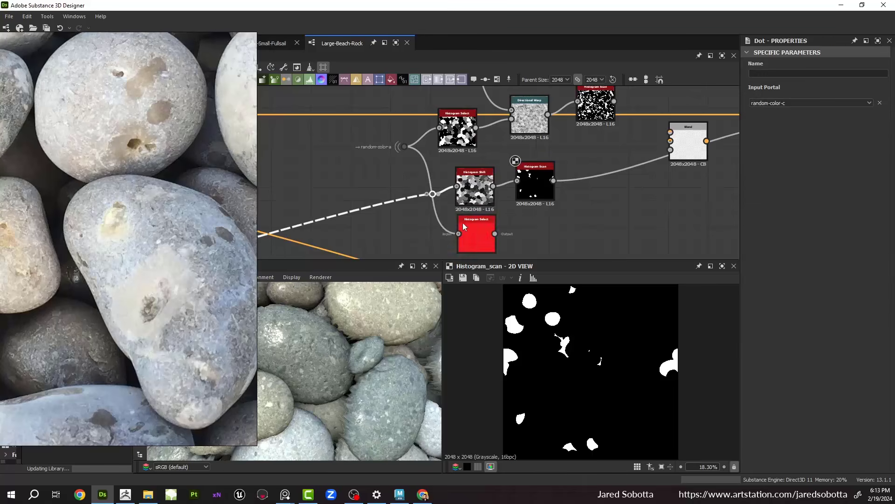
{"action": "left_click_drag", "start_coordinate": [459, 220], "coordinate": [459, 234]}
{"action": "left_click", "coordinate": [472, 233]}
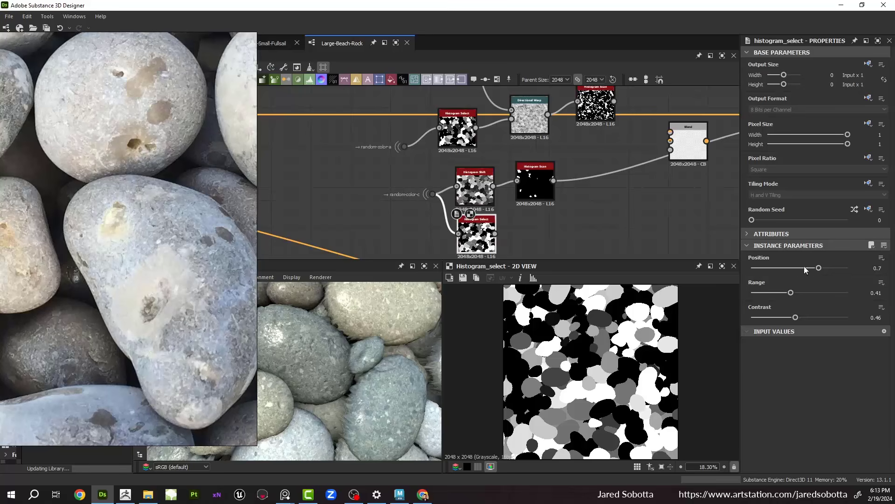
Step: Set the copied Histogram Select's Position to 0.5, Range to 0.25 and Contrast to 0
{"action": "left_click", "coordinate": [862, 270]}
{"action": "type", "text": ".5"}
{"action": "key", "text": "Tab"}
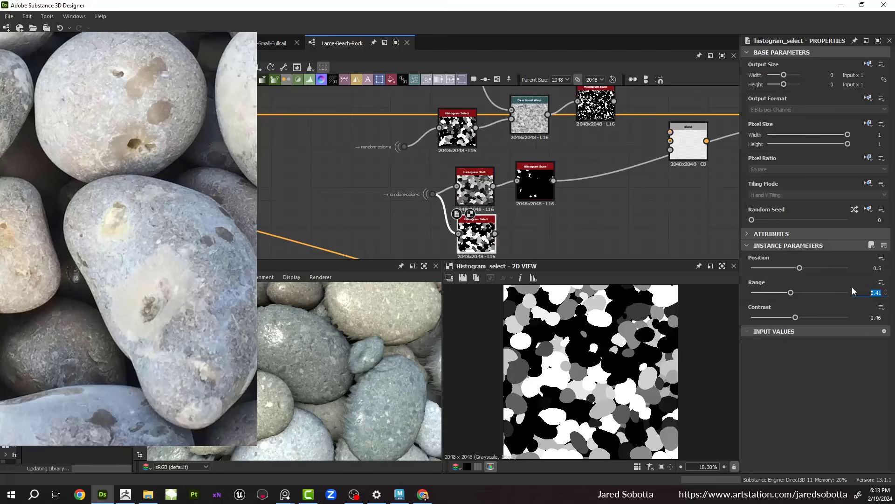
{"action": "type", "text": ".25"}
{"action": "key", "text": "Tab"}
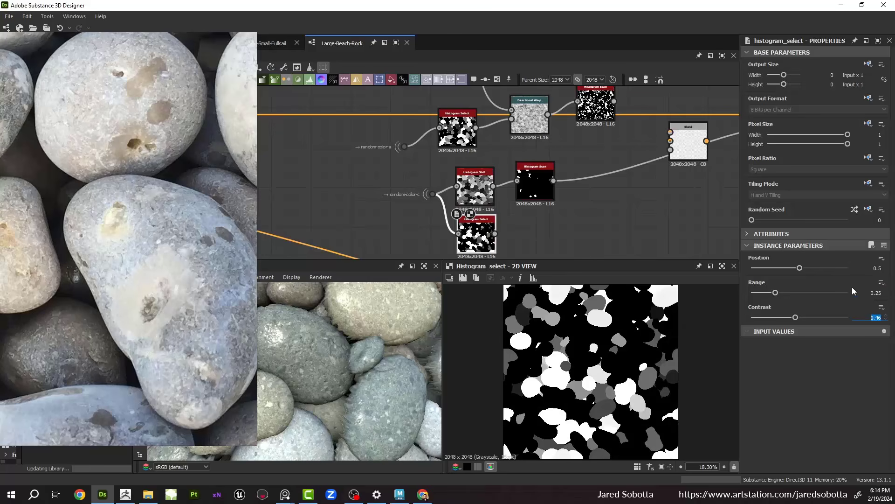
{"action": "type", "text": "0"}
{"action": "key", "text": "Return"}
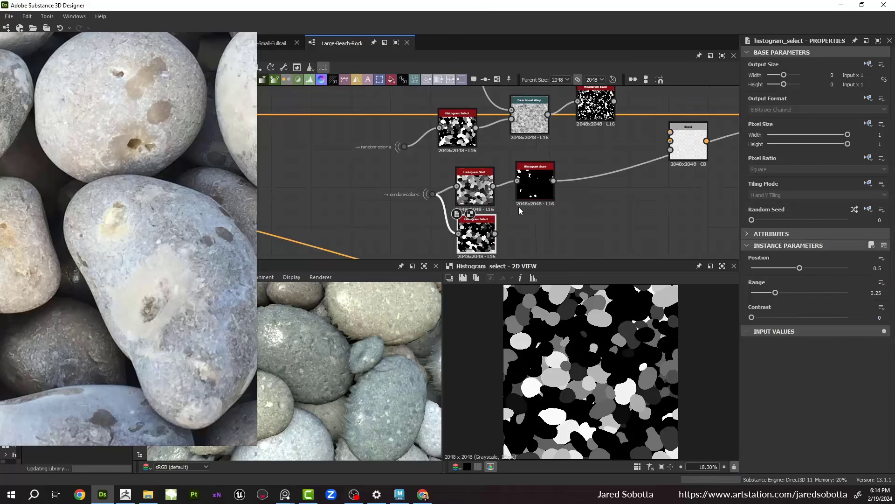
Step: Connect the copied Histogram Select to the new Blend's foreground and delete the Histogram Shift
{"action": "left_click_drag", "start_coordinate": [495, 233], "coordinate": [683, 130]}
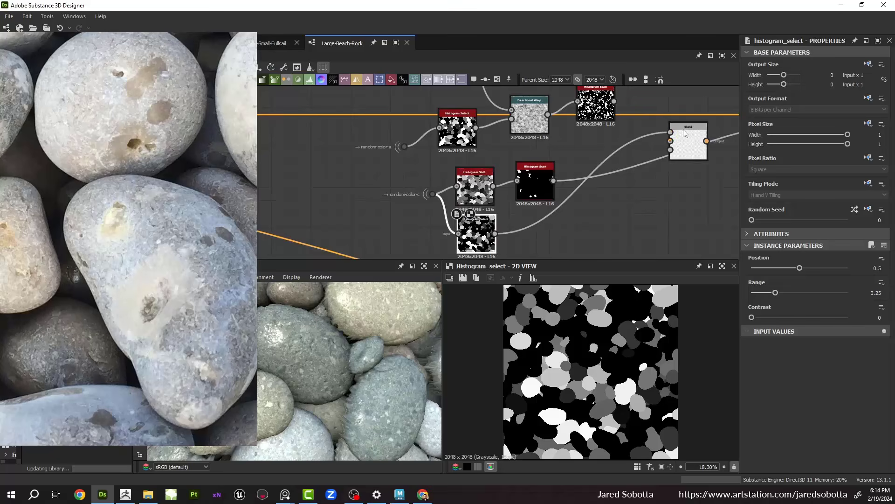
{"action": "left_click", "coordinate": [473, 177]}
{"action": "key", "text": "Delete"}
{"action": "middle_click_drag", "start_coordinate": [542, 182], "coordinate": [449, 194]}
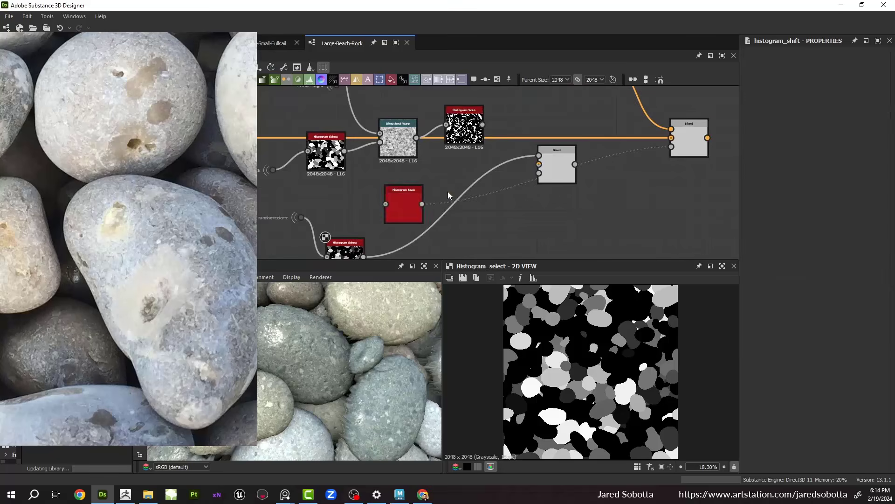
Step: Delete the unused Histogram Scan, connect the warped noise's Histogram Scan to the new mask Blend's background and preview the Blend
{"action": "left_click", "coordinate": [420, 196]}
{"action": "key", "text": "Delete"}
{"action": "scroll", "coordinate": [486, 164], "scroll_direction": "down", "scroll_amount": 2}
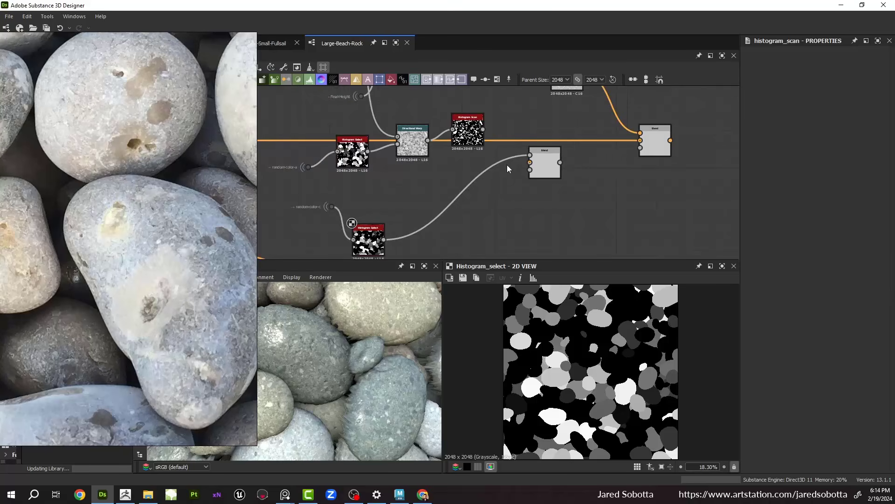
{"action": "left_click_drag", "start_coordinate": [483, 129], "coordinate": [530, 169]}
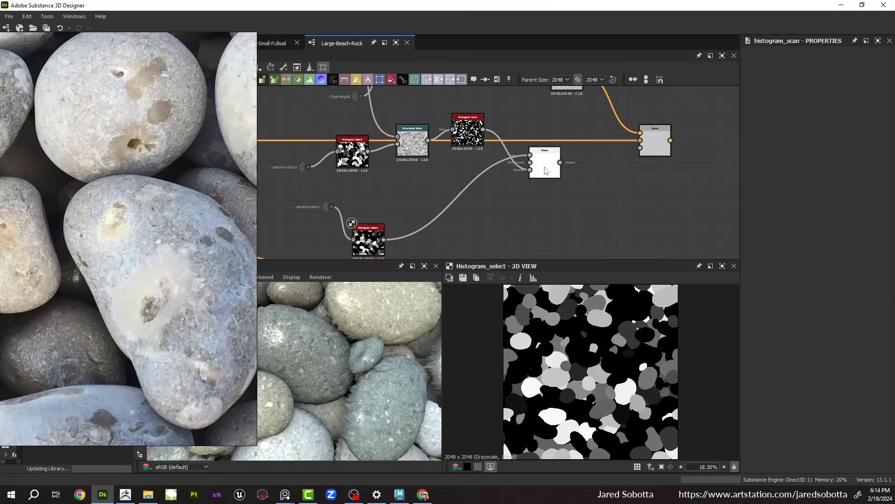
{"action": "scroll", "coordinate": [534, 166], "scroll_direction": "up", "scroll_amount": 3}
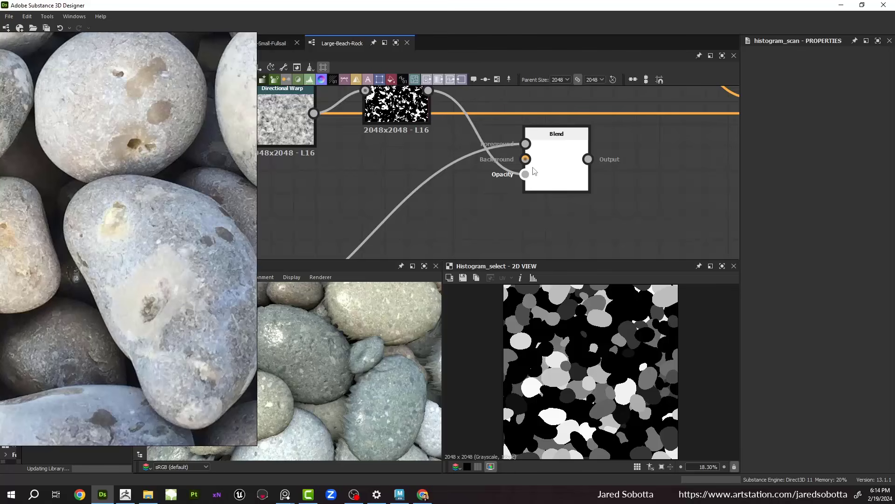
{"action": "left_click_drag", "start_coordinate": [526, 174], "coordinate": [526, 144]}
{"action": "left_click", "coordinate": [573, 171]}
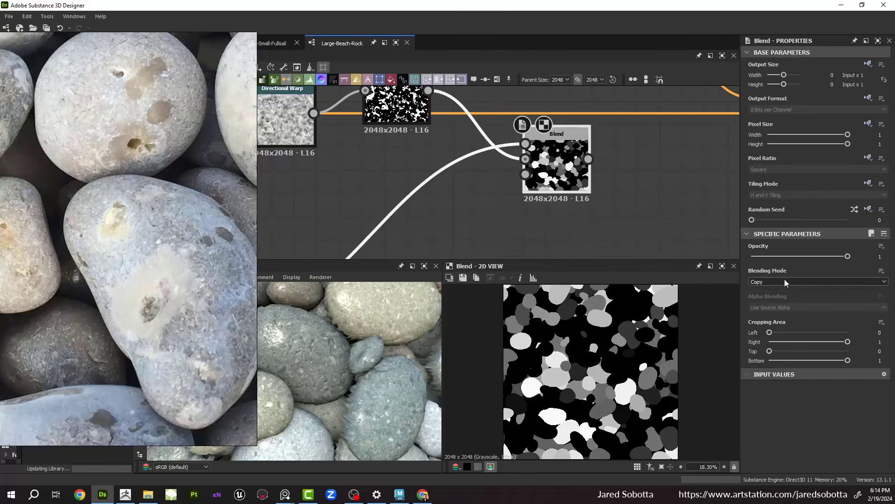
Step: Set the mask Blend's blending mode to Subtract, connect it to the colour Blend's opacity input and preview the resulting colour
{"action": "left_click", "coordinate": [765, 286]}
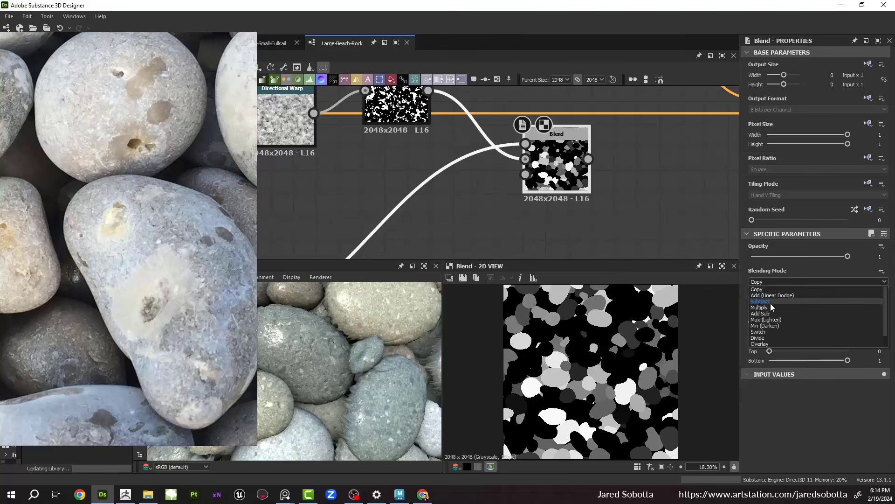
{"action": "left_click", "coordinate": [772, 301]}
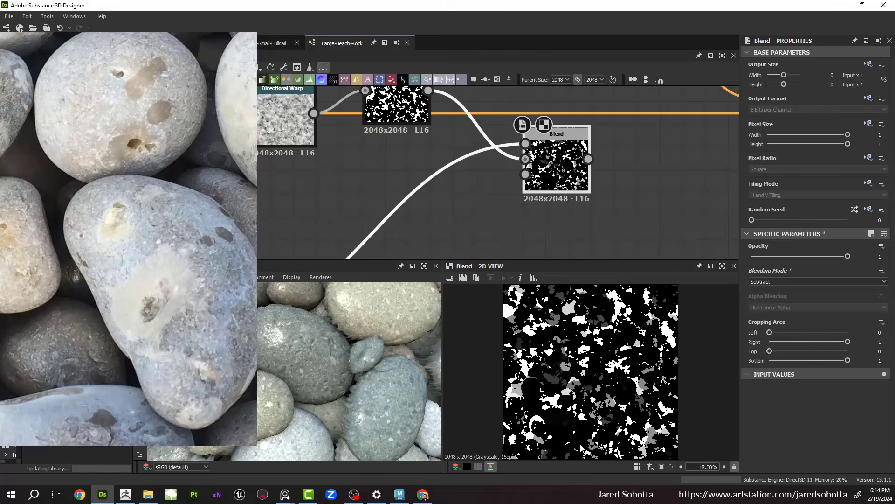
{"action": "scroll", "coordinate": [588, 224], "scroll_direction": "down", "scroll_amount": 3}
{"action": "middle_click_drag", "start_coordinate": [615, 206], "coordinate": [560, 222]}
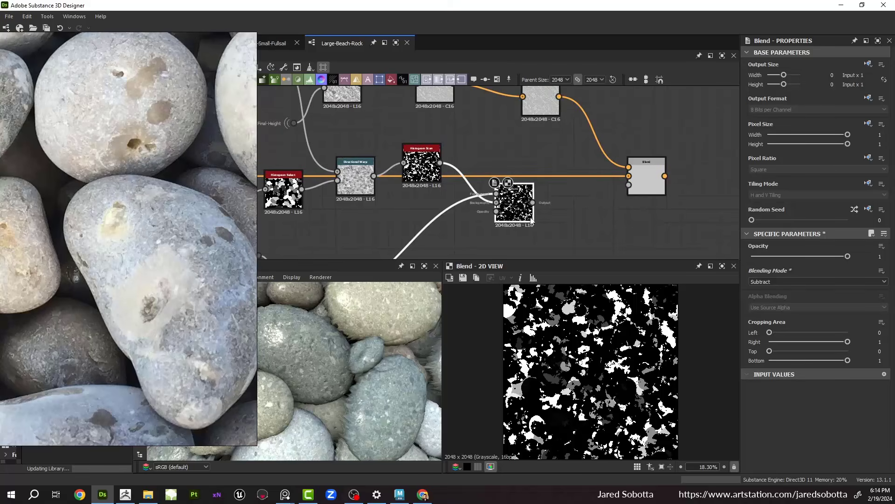
{"action": "left_click_drag", "start_coordinate": [533, 202], "coordinate": [634, 189]}
{"action": "double_click", "coordinate": [636, 190]}
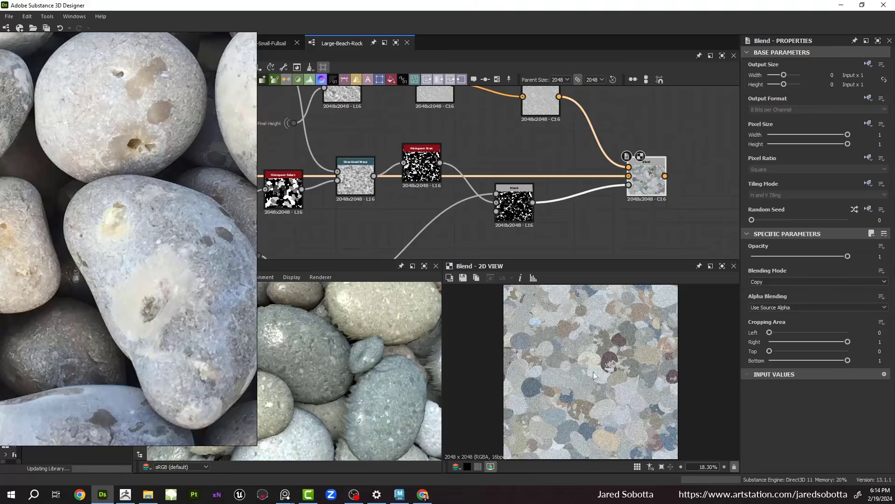
Step: Reroute the base colour output link from the earlier colour Blend to the new colour Blend, keeping the earlier chain feeding its background
{"action": "scroll", "coordinate": [594, 371], "scroll_direction": "up", "scroll_amount": 4}
{"action": "scroll", "coordinate": [526, 179], "scroll_direction": "down", "scroll_amount": 8}
{"action": "middle_click_drag", "start_coordinate": [428, 199], "coordinate": [420, 183]}
{"action": "scroll", "coordinate": [418, 182], "scroll_direction": "up", "scroll_amount": 3}
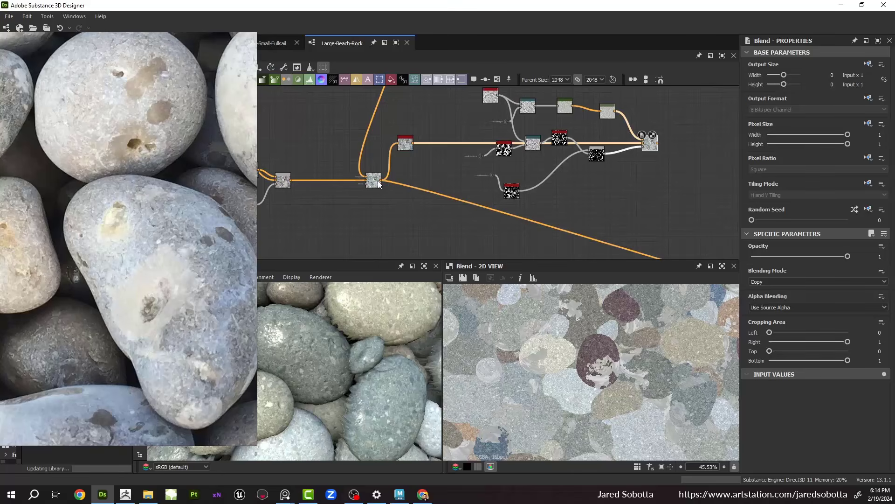
{"action": "left_click_drag", "start_coordinate": [379, 181], "coordinate": [658, 143], "text": "shift"}
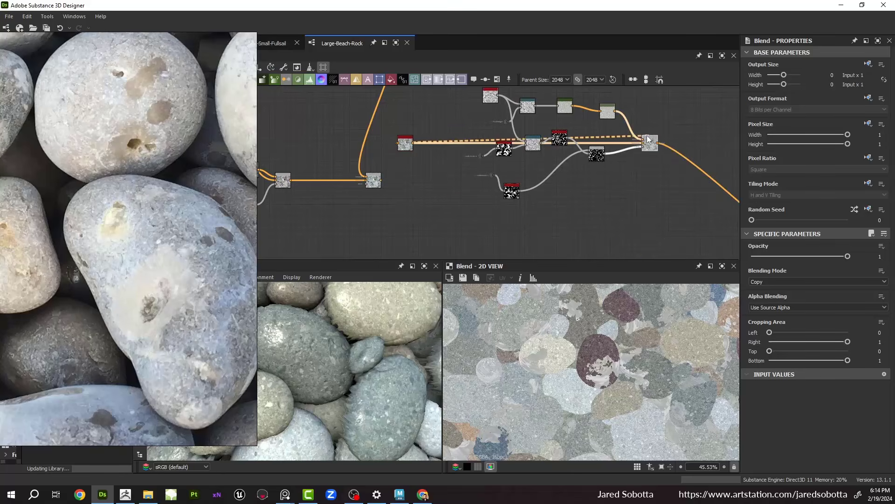
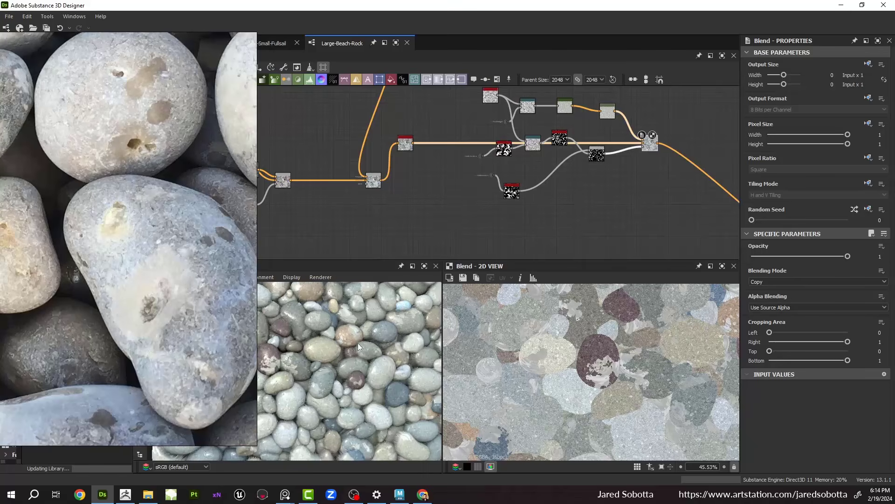
Step: Set the new colour Blend's Opacity to 0.5
{"action": "left_click", "coordinate": [872, 256]}
{"action": "type", "text": "0.5"}
{"action": "key", "text": "Return"}
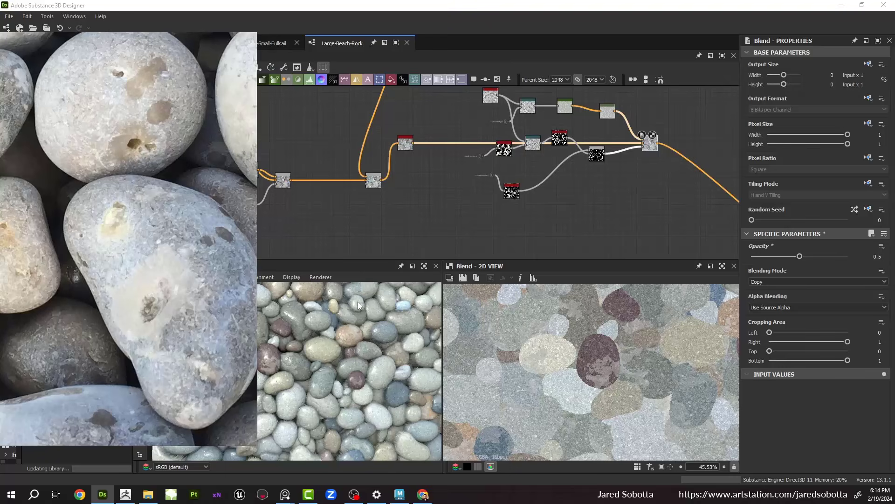
Step: Tidy the graph by shifting the earlier colour nodes aside and moving the new colour variation chain close behind them
{"action": "scroll", "coordinate": [511, 206], "scroll_direction": "down", "scroll_amount": 3}
{"action": "middle_click_drag", "start_coordinate": [512, 201], "coordinate": [389, 181]}
{"action": "left_click_drag", "start_coordinate": [365, 121], "coordinate": [482, 184]}
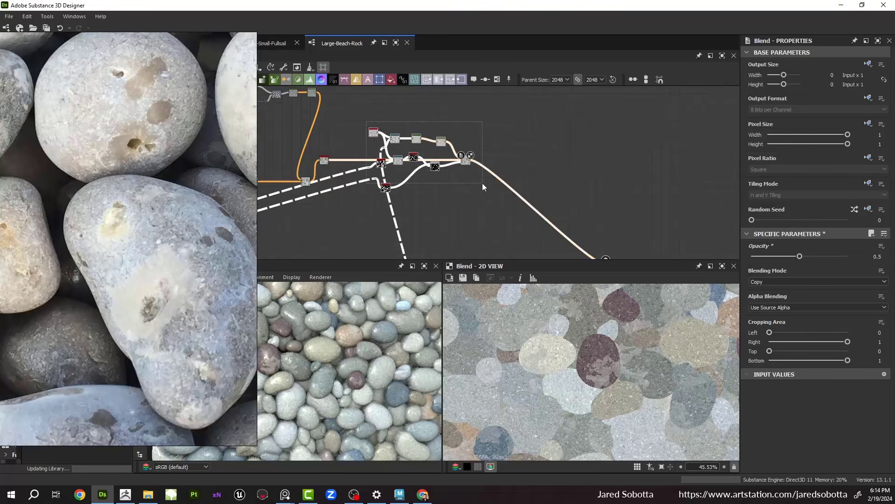
{"action": "scroll", "coordinate": [526, 218], "scroll_direction": "down", "scroll_amount": 3}
{"action": "middle_click_drag", "start_coordinate": [526, 218], "coordinate": [530, 161]}
{"action": "scroll", "coordinate": [453, 139], "scroll_direction": "down", "scroll_amount": 1}
{"action": "middle_click_drag", "start_coordinate": [453, 138], "coordinate": [517, 164]}
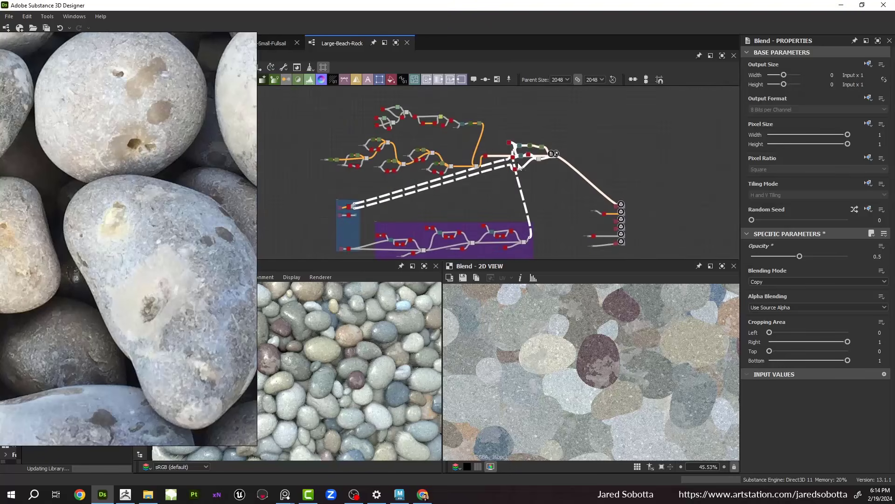
{"action": "left_click_drag", "start_coordinate": [303, 97], "coordinate": [405, 159]}
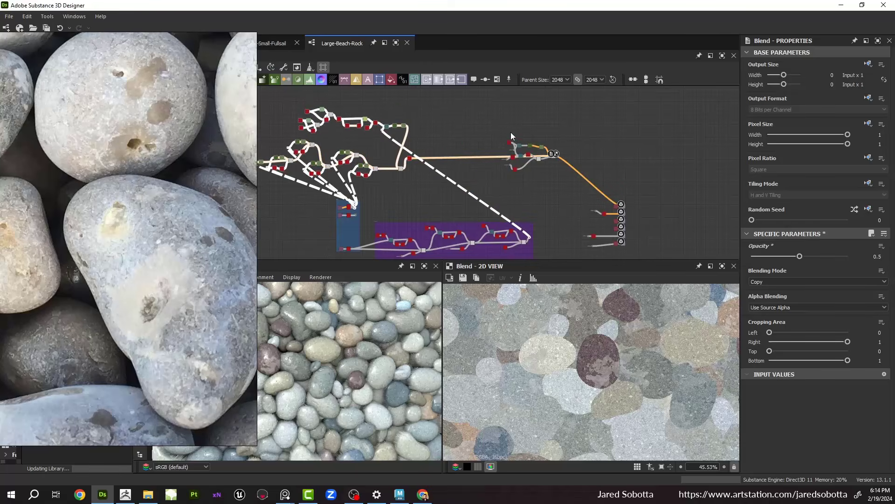
{"action": "left_click_drag", "start_coordinate": [510, 132], "coordinate": [574, 200]}
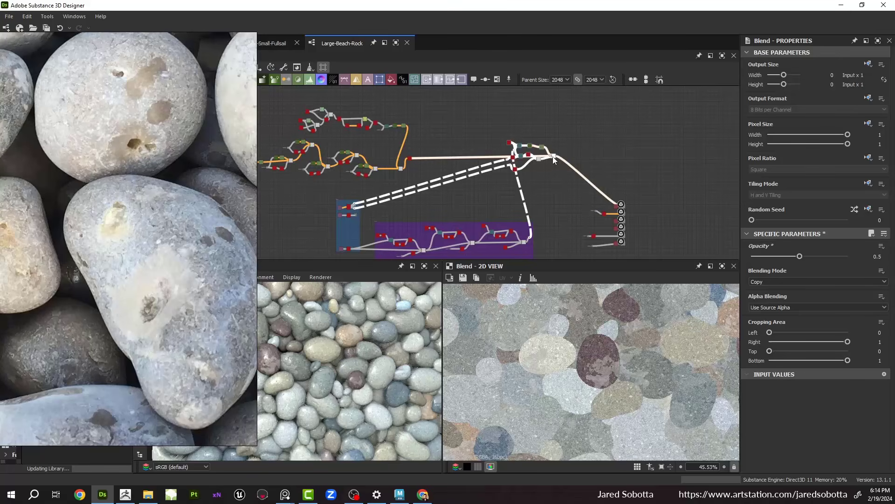
{"action": "left_click_drag", "start_coordinate": [553, 158], "coordinate": [483, 136]}
Step: Duplicate the whole cloud colour variation chain with its masks and place the copy after the original chain's final Blend
{"action": "scroll", "coordinate": [483, 136], "scroll_direction": "up", "scroll_amount": 2}
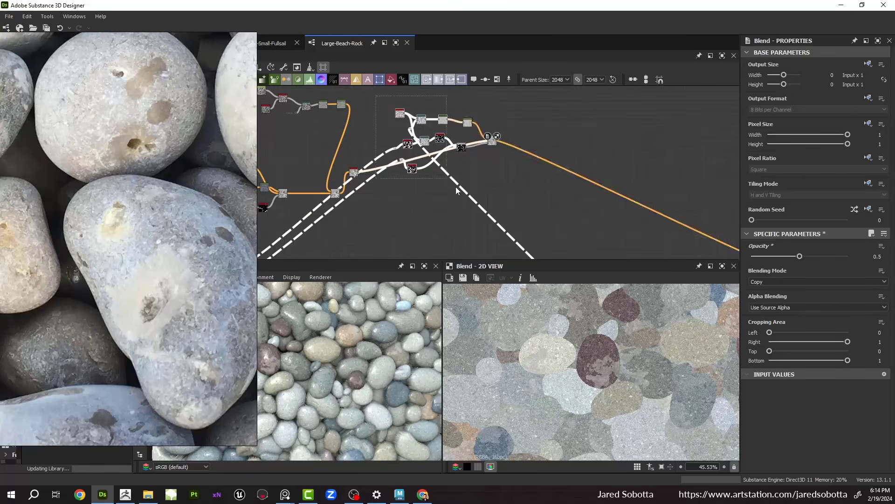
{"action": "key", "text": "ctrl+v"}
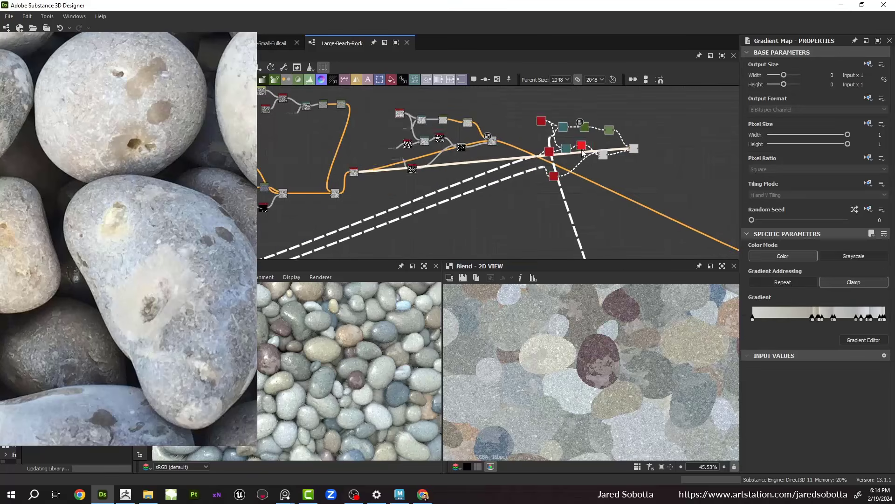
{"action": "middle_click_drag", "start_coordinate": [625, 148], "coordinate": [507, 149]}
{"action": "left_click_drag", "start_coordinate": [518, 149], "coordinate": [498, 175]}
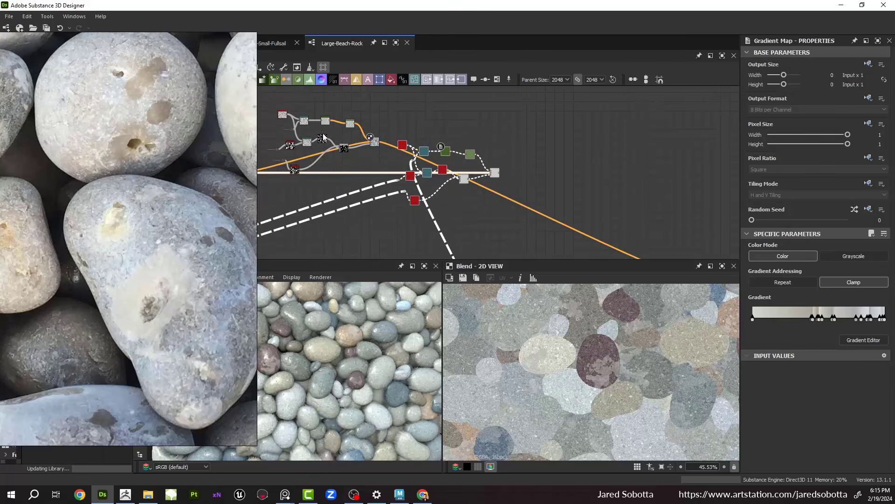
{"action": "scroll", "coordinate": [337, 126], "scroll_direction": "up", "scroll_amount": 2}
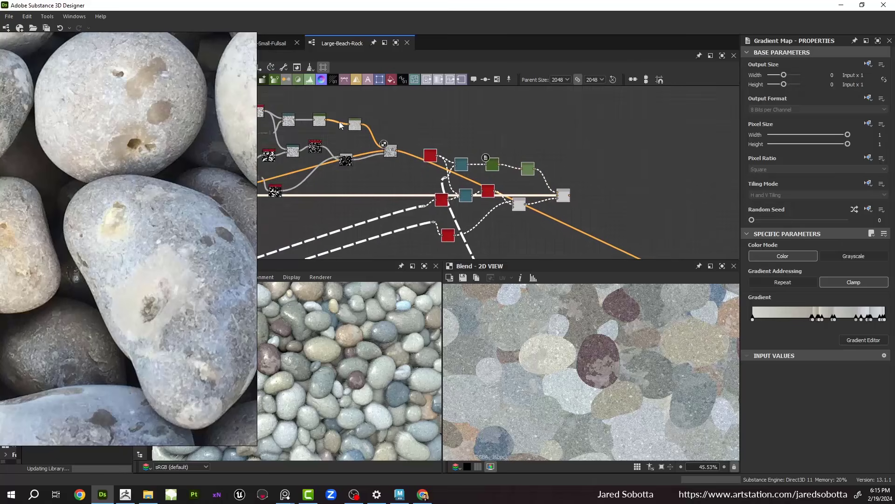
{"action": "middle_click_drag", "start_coordinate": [465, 138], "coordinate": [408, 112]}
{"action": "left_click_drag", "start_coordinate": [362, 110], "coordinate": [529, 219]}
{"action": "left_click_drag", "start_coordinate": [511, 173], "coordinate": [538, 147]}
Step: Connect the first variation chain's Blend to the copied Blend's background and route the copied Blend to the base colour output
{"action": "scroll", "coordinate": [415, 121], "scroll_direction": "up", "scroll_amount": 1}
{"action": "left_click", "coordinate": [326, 123]}
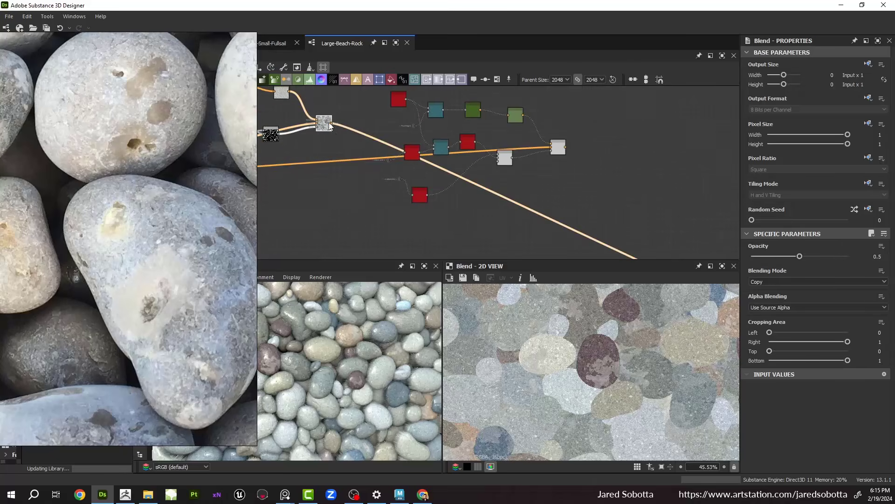
{"action": "left_click_drag", "start_coordinate": [332, 123], "coordinate": [552, 146]}
{"action": "scroll", "coordinate": [565, 151], "scroll_direction": "down", "scroll_amount": 3}
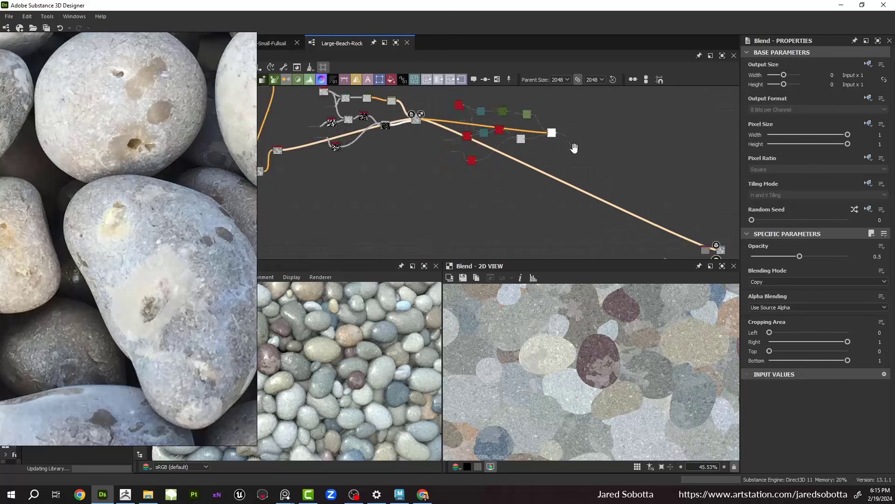
{"action": "middle_click_drag", "start_coordinate": [565, 152], "coordinate": [503, 146]}
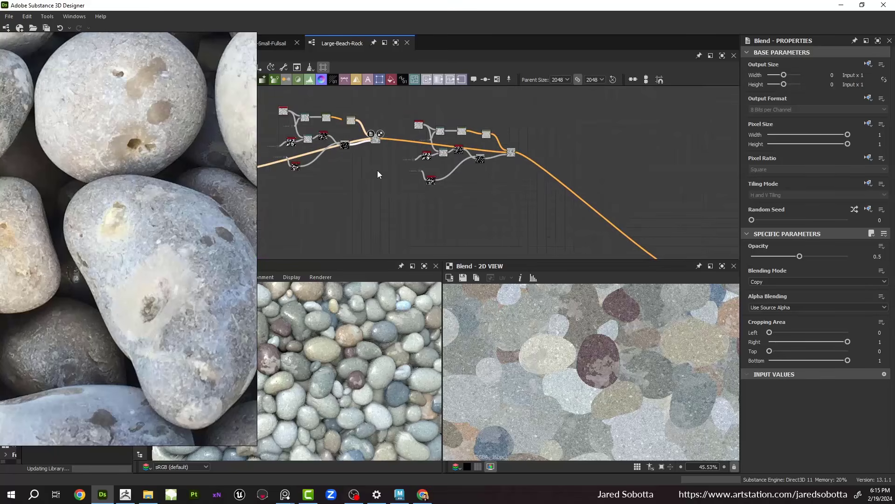
Step: Set the copied Clouds 2 node's Scale to 2 and Random Seed to 7
{"action": "scroll", "coordinate": [446, 137], "scroll_direction": "up", "scroll_amount": 2}
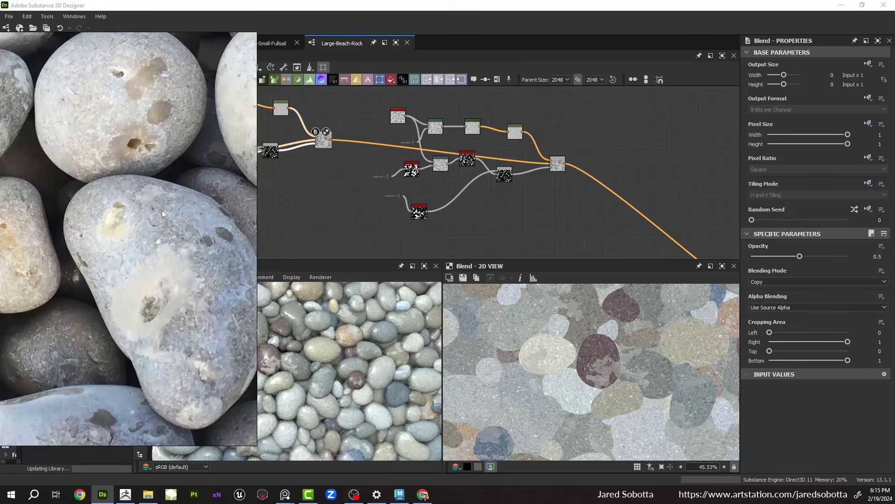
{"action": "scroll", "coordinate": [164, 212], "scroll_direction": "down", "scroll_amount": 5}
{"action": "middle_click_drag", "start_coordinate": [117, 198], "coordinate": [94, 321]}
{"action": "scroll", "coordinate": [169, 142], "scroll_direction": "up", "scroll_amount": 6}
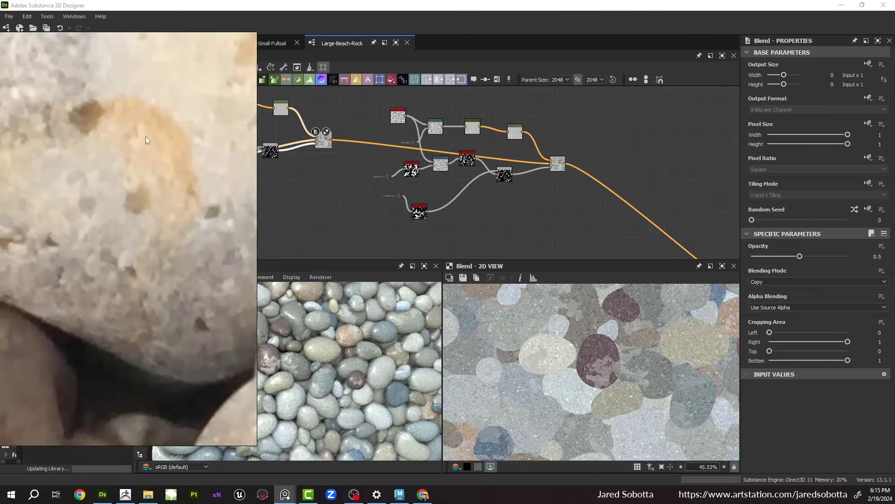
{"action": "scroll", "coordinate": [125, 180], "scroll_direction": "down", "scroll_amount": 2}
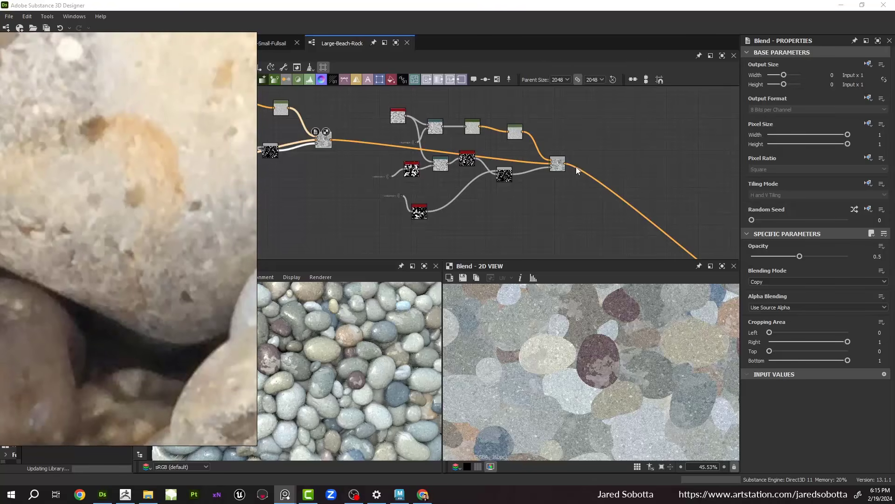
{"action": "scroll", "coordinate": [363, 125], "scroll_direction": "up", "scroll_amount": 5}
{"action": "left_click", "coordinate": [406, 105]}
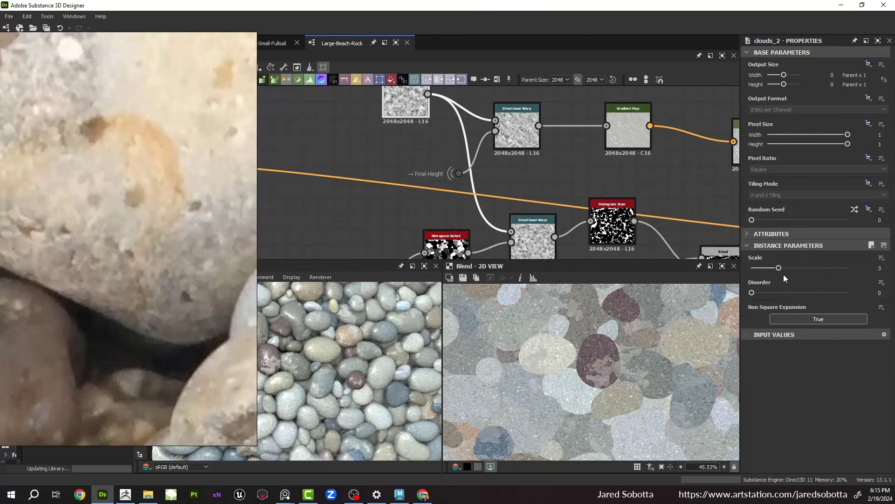
{"action": "left_click", "coordinate": [769, 271]}
{"action": "left_click", "coordinate": [819, 221]}
{"action": "scroll", "coordinate": [469, 182], "scroll_direction": "down", "scroll_amount": 4}
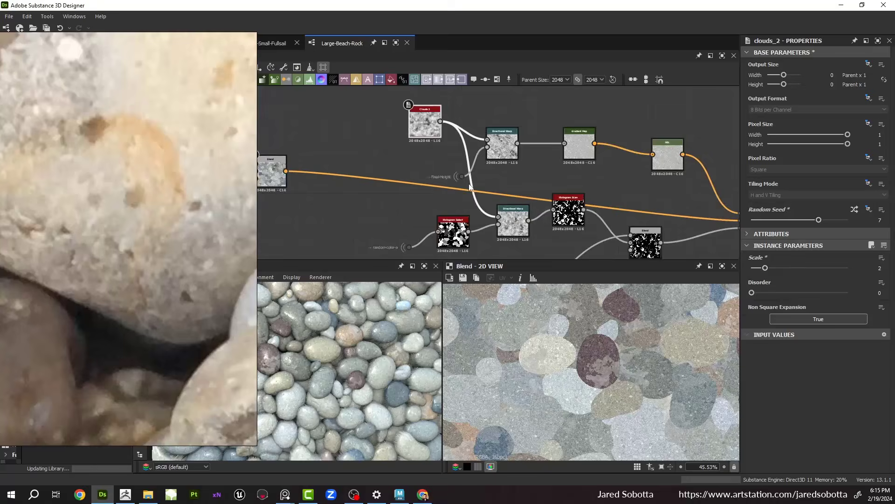
Step: Preview the copied chain's Directional Warp for the colour clouds and set its Intensity to 100
{"action": "middle_click_drag", "start_coordinate": [468, 182], "coordinate": [356, 153]}
{"action": "double_click", "coordinate": [396, 133]}
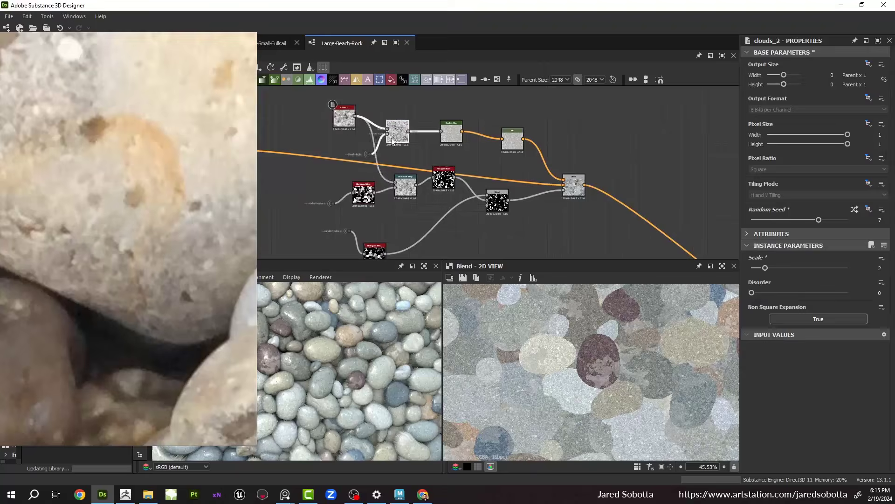
{"action": "double_click", "coordinate": [868, 257]}
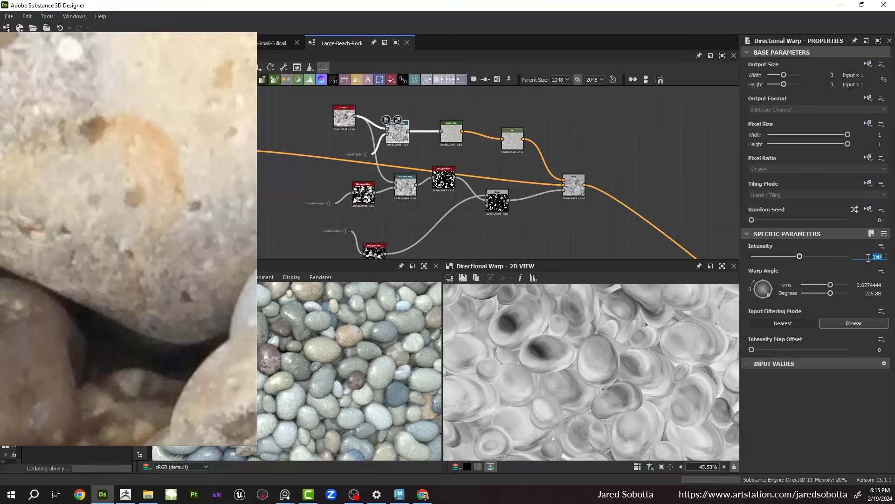
{"action": "type", "text": "100"}
{"action": "key", "text": "Return"}
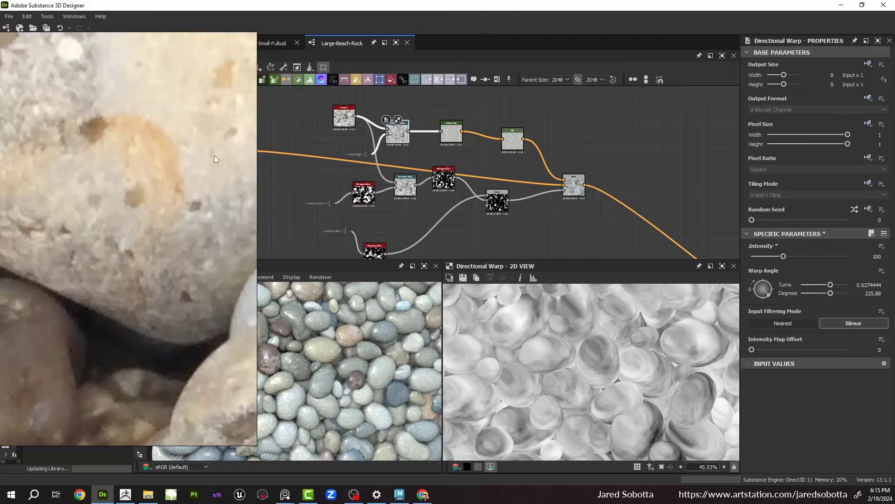
Step: Replace the copied Gradient Map's gradient with colours picked across the orange-stained area of the reference stone
{"action": "left_click", "coordinate": [451, 123]}
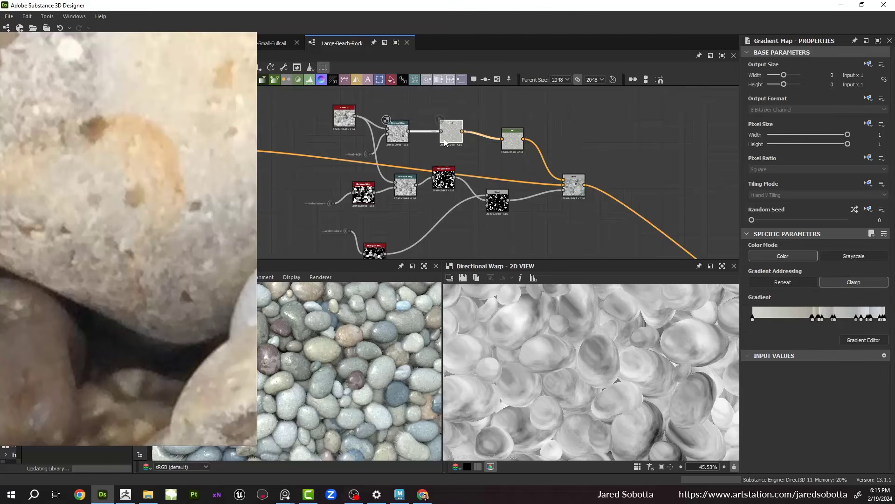
{"action": "left_click", "coordinate": [863, 340]}
{"action": "left_click", "coordinate": [686, 356]}
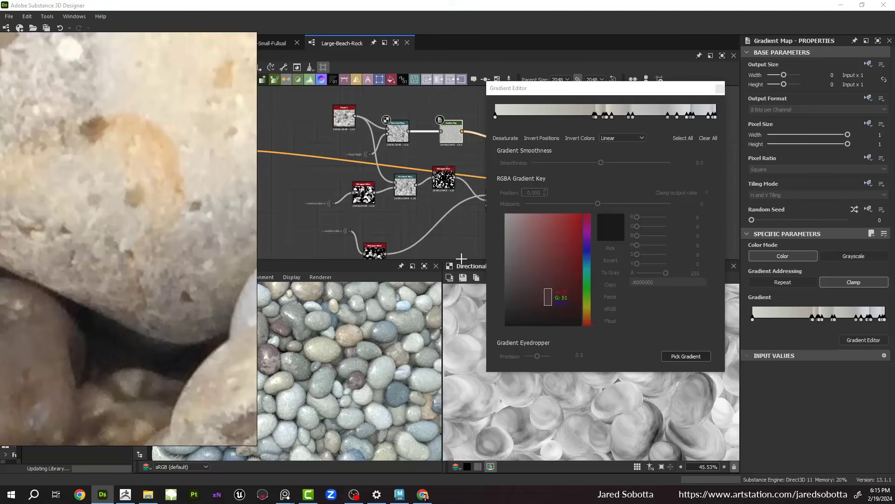
{"action": "mouse_move", "coordinate": [162, 192]}
{"action": "left_mouse_down"}
{"action": "mouse_move", "coordinate": [143, 149]}
{"action": "mouse_move", "coordinate": [56, 146]}
{"action": "left_mouse_up"}
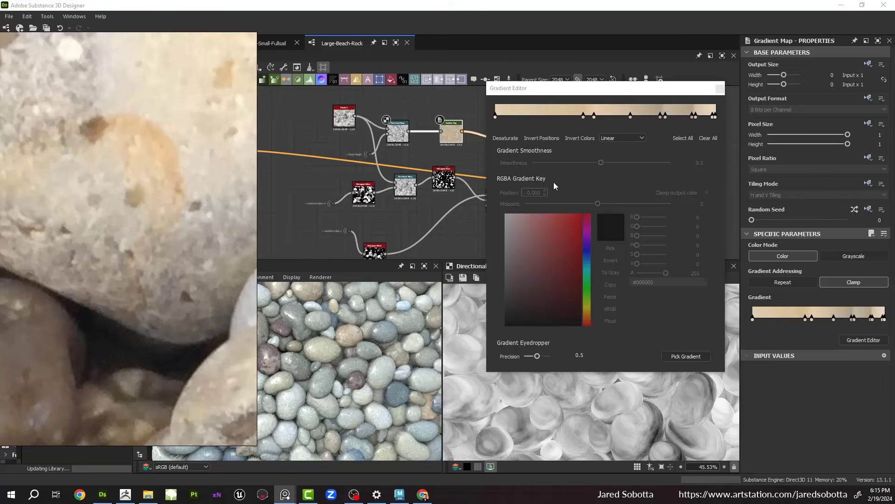
{"action": "left_click", "coordinate": [686, 356]}
{"action": "left_click_drag", "start_coordinate": [169, 223], "coordinate": [183, 84]}
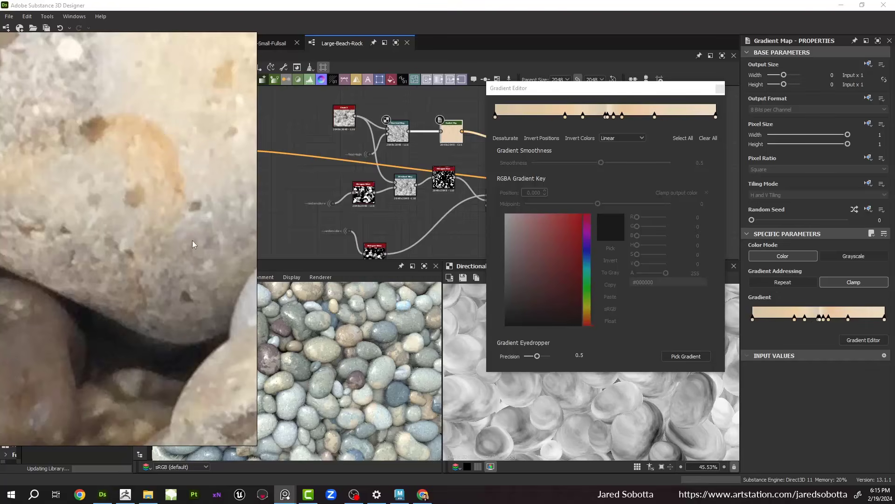
Step: Replace the copied Gradient Map's gradient with colours picked across the orange stain on another reference stone
{"action": "scroll", "coordinate": [193, 244], "scroll_direction": "down", "scroll_amount": 5}
{"action": "scroll", "coordinate": [127, 267], "scroll_direction": "up", "scroll_amount": 8}
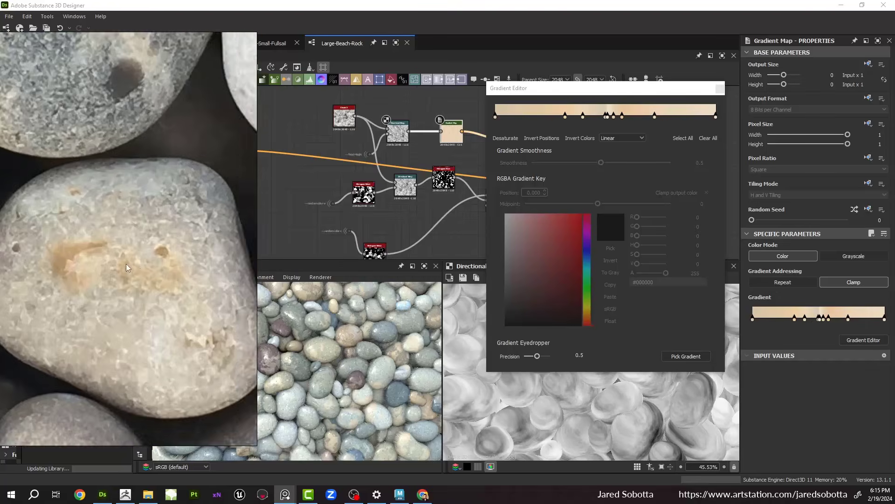
{"action": "scroll", "coordinate": [127, 268], "scroll_direction": "up", "scroll_amount": 2}
{"action": "left_click", "coordinate": [686, 356]}
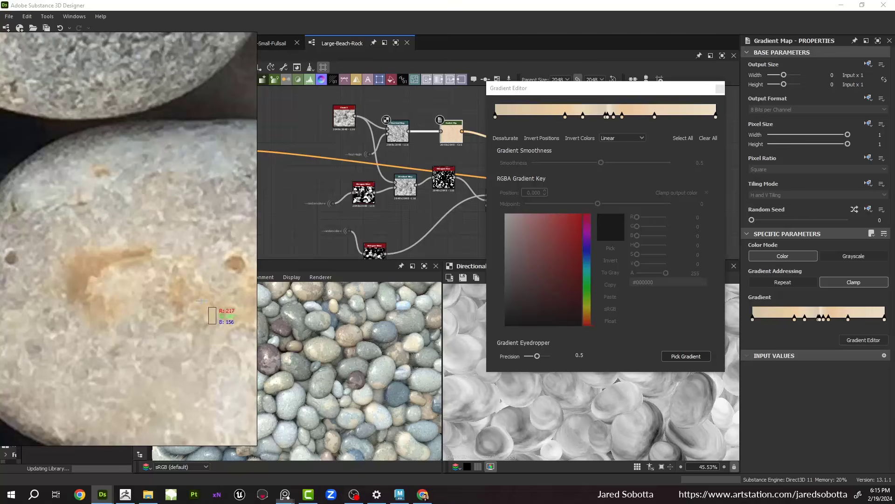
{"action": "mouse_move", "coordinate": [205, 304]}
{"action": "left_mouse_down"}
{"action": "mouse_move", "coordinate": [95, 295]}
{"action": "mouse_move", "coordinate": [100, 326]}
{"action": "mouse_move", "coordinate": [96, 311]}
{"action": "left_mouse_up"}
{"action": "left_click", "coordinate": [686, 356]}
{"action": "left_click", "coordinate": [720, 88]}
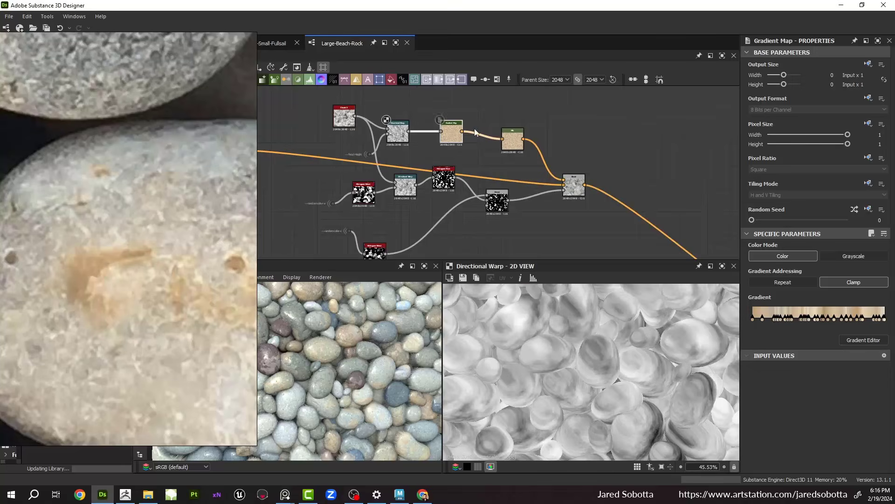
Step: Preview the copied chain's HSL node and set its Saturation to 0.54
{"action": "double_click", "coordinate": [451, 133]}
{"action": "double_click", "coordinate": [515, 141]}
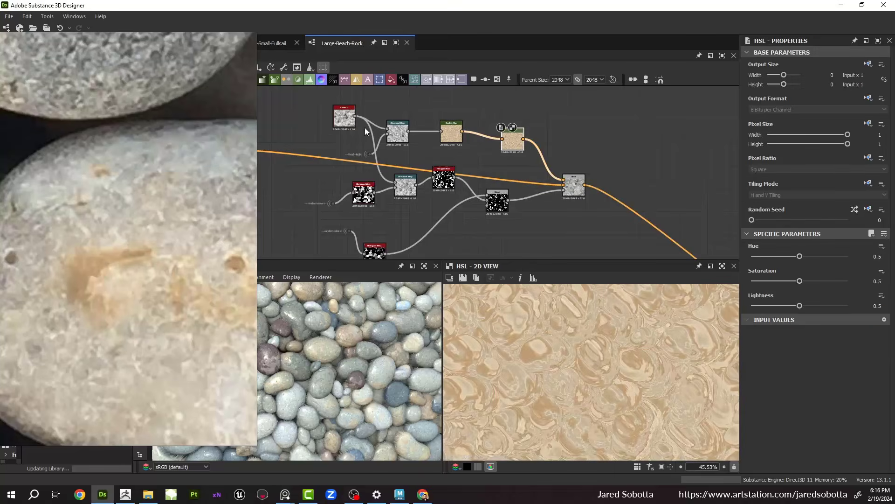
{"action": "scroll", "coordinate": [532, 151], "scroll_direction": "up", "scroll_amount": 1}
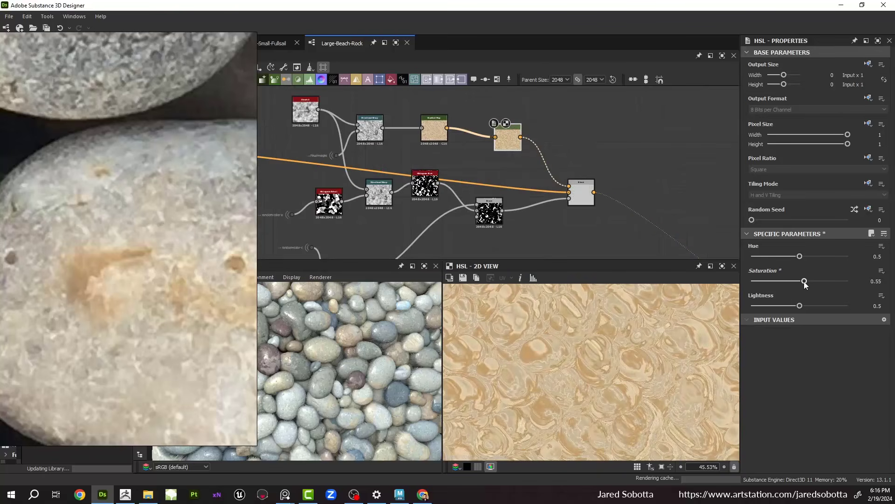
{"action": "left_click_drag", "start_coordinate": [802, 281], "coordinate": [803, 283]}
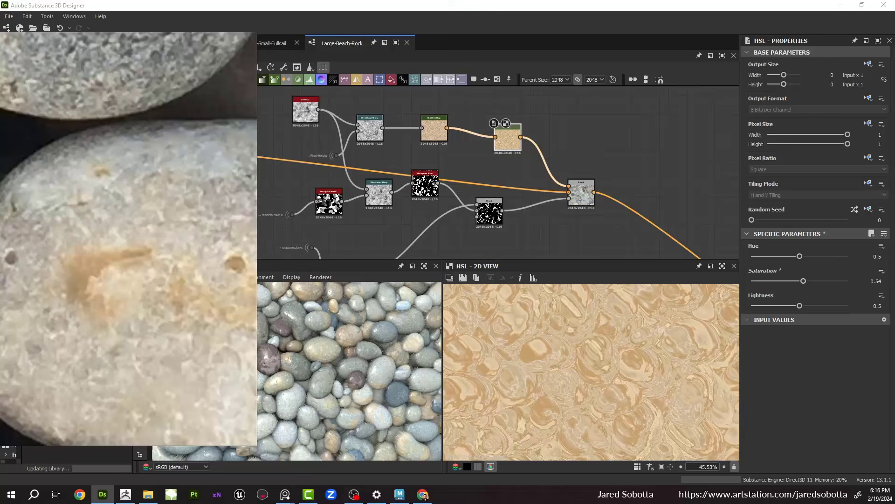
Step: Move the copied chain's lower Histogram Select up beneath the mask's Directional Warp
{"action": "middle_click_drag", "start_coordinate": [392, 221], "coordinate": [496, 168]}
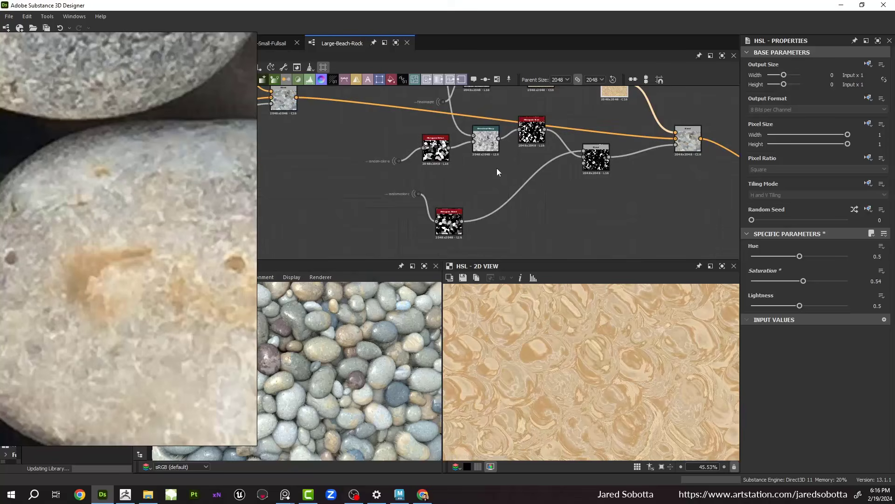
{"action": "scroll", "coordinate": [406, 180], "scroll_direction": "up", "scroll_amount": 2}
{"action": "middle_click_drag", "start_coordinate": [410, 181], "coordinate": [379, 188]}
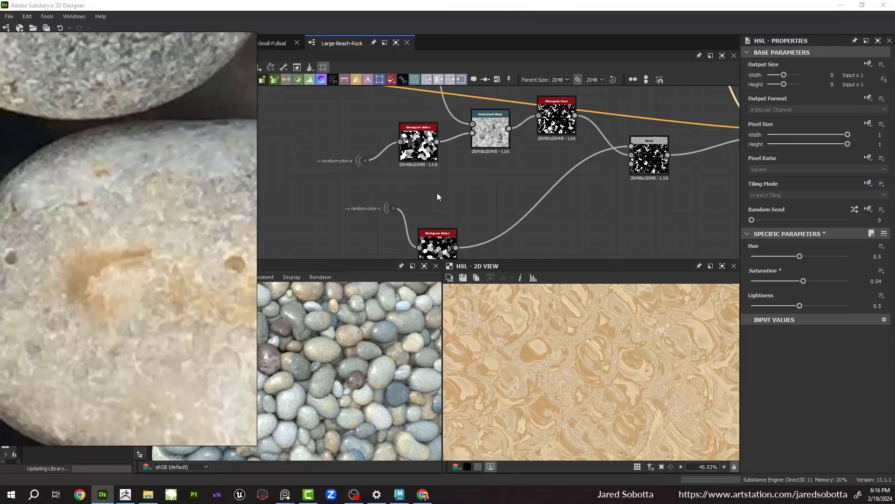
{"action": "scroll", "coordinate": [437, 196], "scroll_direction": "down", "scroll_amount": 2}
{"action": "left_click_drag", "start_coordinate": [356, 244], "coordinate": [390, 208]}
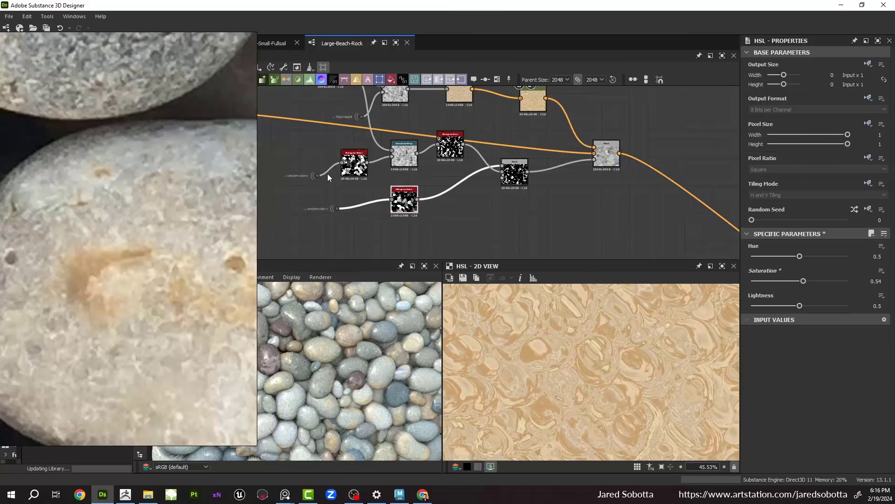
Step: Add a Histogram Shift node fed by the random-color-a portal in the copied chain
{"action": "scroll", "coordinate": [328, 176], "scroll_direction": "up", "scroll_amount": 4}
{"action": "middle_click_drag", "start_coordinate": [364, 189], "coordinate": [370, 186]}
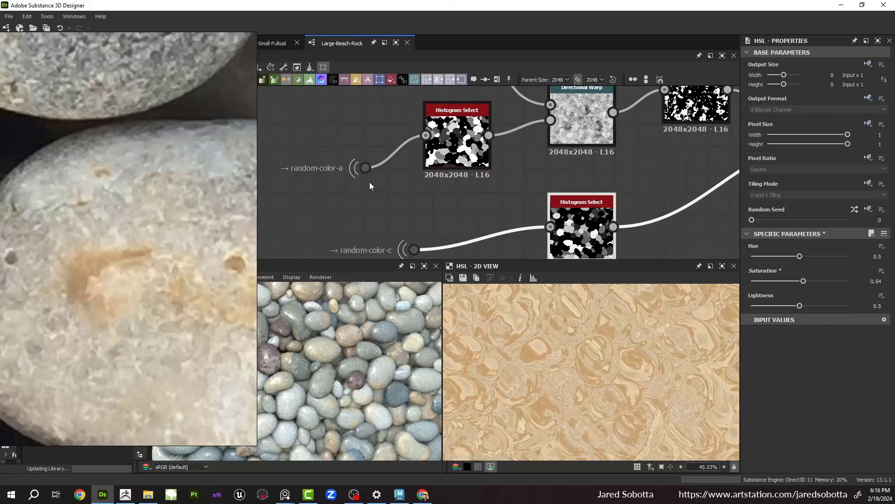
{"action": "left_click", "coordinate": [375, 168]}
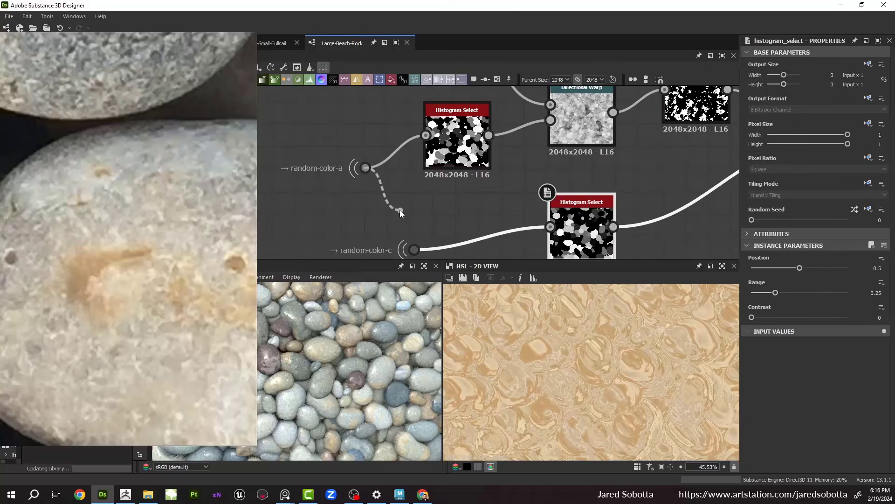
{"action": "left_click_drag", "start_coordinate": [382, 200], "coordinate": [378, 231]}
{"action": "type", "text": "his"}
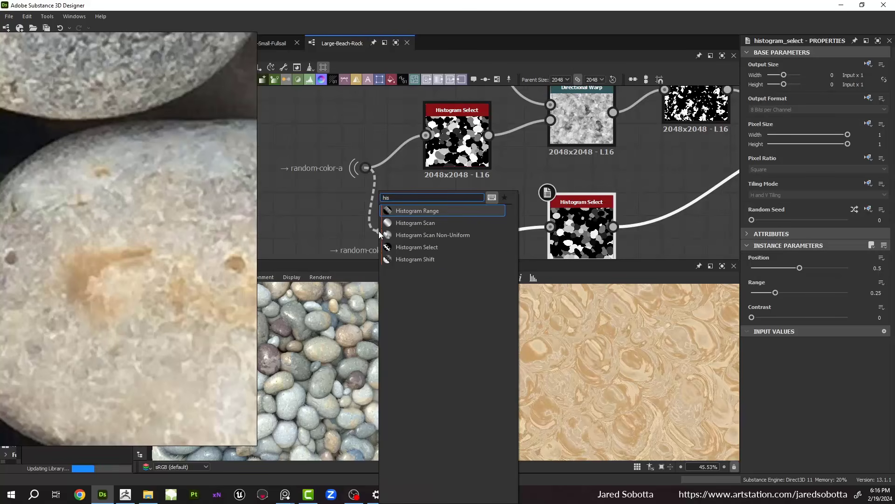
{"action": "key", "text": "Down"}
{"action": "key", "text": "Down"}
{"action": "key", "text": "Down"}
{"action": "key", "text": "Down"}
{"action": "key", "text": "Return"}
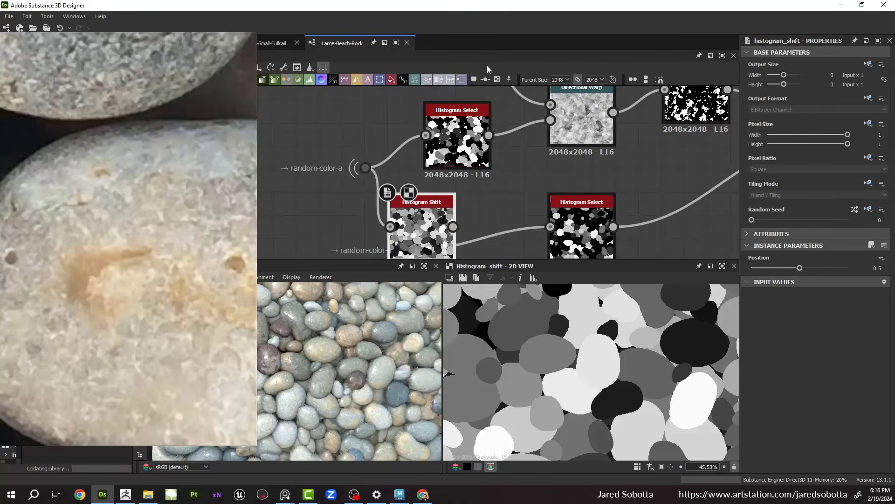
Step: Connect the Histogram Shift to the lower Histogram Select and delete the random-color-c portal
{"action": "scroll", "coordinate": [550, 84], "scroll_direction": "down", "scroll_amount": 2}
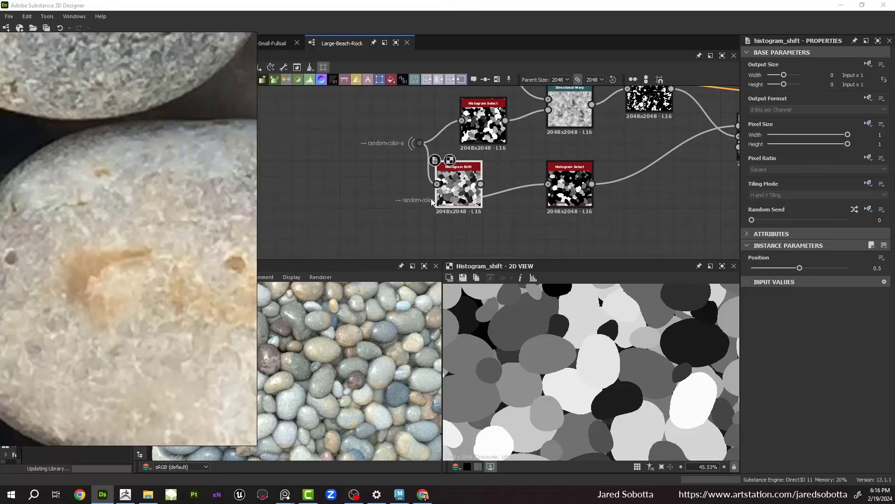
{"action": "scroll", "coordinate": [509, 166], "scroll_direction": "down", "scroll_amount": 2}
{"action": "middle_click_drag", "start_coordinate": [509, 166], "coordinate": [398, 199]}
{"action": "left_click_drag", "start_coordinate": [369, 212], "coordinate": [495, 222]}
{"action": "key", "text": "Delete"}
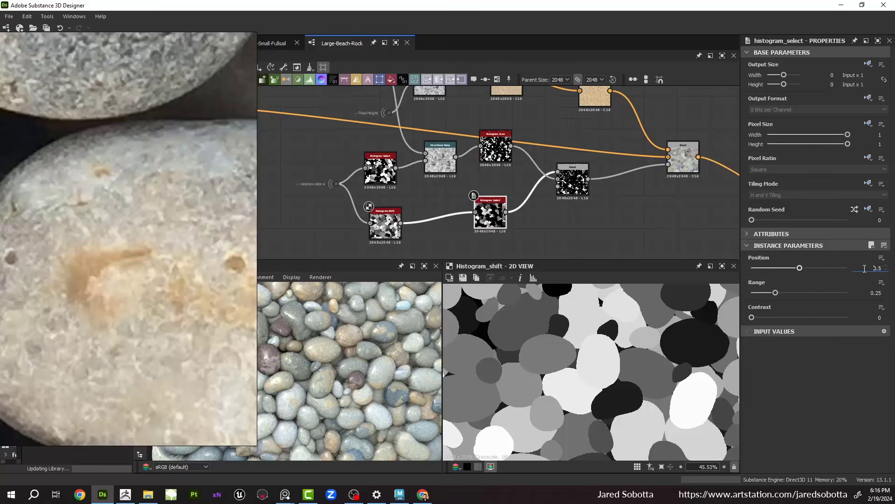
Step: Set the lower Histogram Select's Position to 0.58, Range to 0.55 and Contrast to 1
{"action": "type", "text": "8"}
{"action": "key", "text": "Tab"}
{"action": "type", "text": "0.55"}
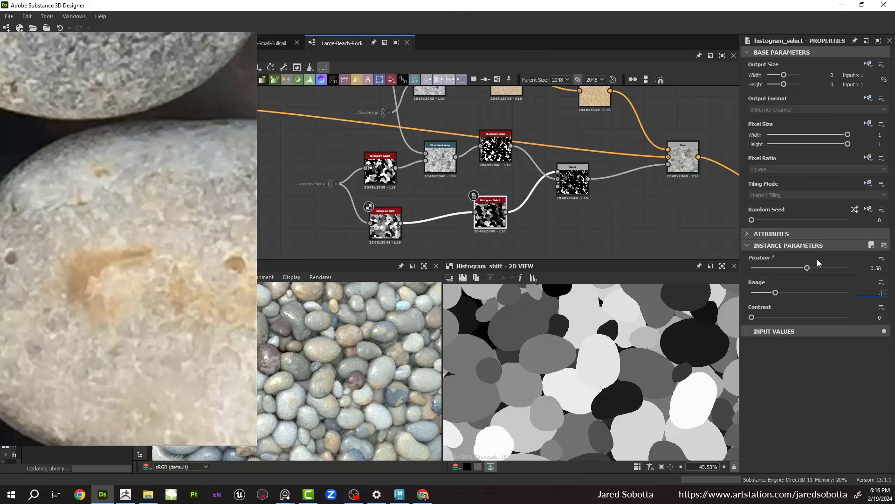
{"action": "key", "text": "Tab"}
{"action": "type", "text": "1"}
{"action": "key", "text": "Return"}
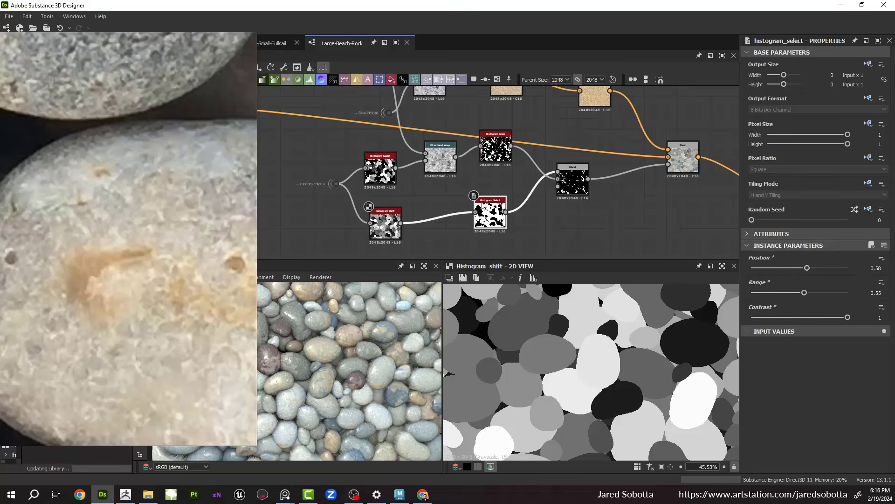
Step: Preview the mask's Blend and Directional Warp, and move the Clouds 2 node in line with the colour chain
{"action": "left_click", "coordinate": [573, 182]}
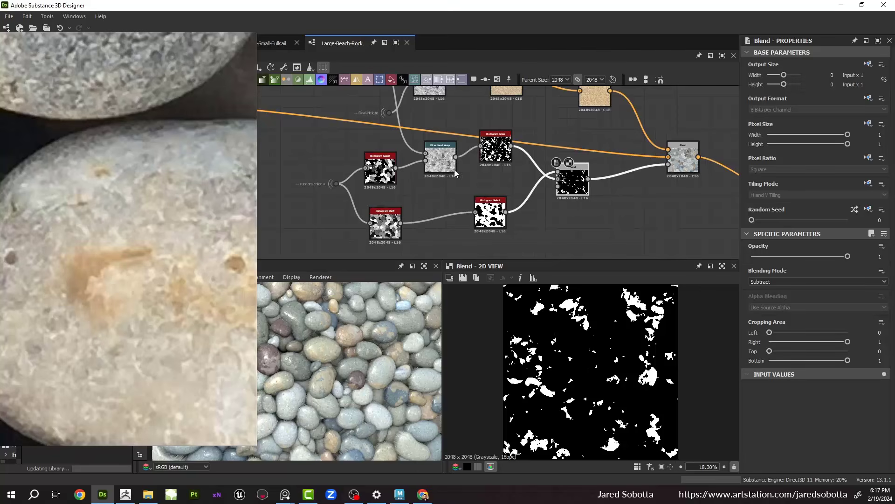
{"action": "scroll", "coordinate": [475, 167], "scroll_direction": "up", "scroll_amount": 3}
{"action": "middle_click_drag", "start_coordinate": [475, 167], "coordinate": [477, 236]}
{"action": "scroll", "coordinate": [453, 182], "scroll_direction": "down", "scroll_amount": 3}
{"action": "middle_click_drag", "start_coordinate": [452, 178], "coordinate": [449, 179]}
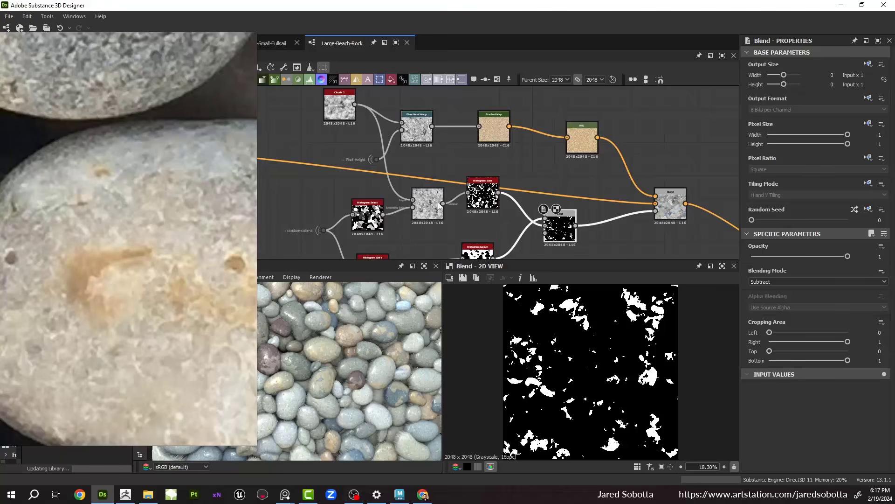
{"action": "double_click", "coordinate": [440, 201]}
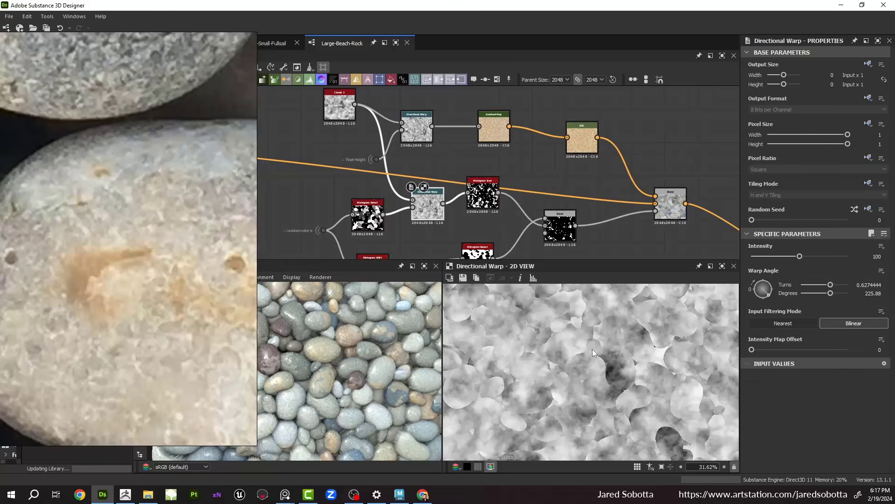
{"action": "left_click_drag", "start_coordinate": [348, 117], "coordinate": [323, 137]}
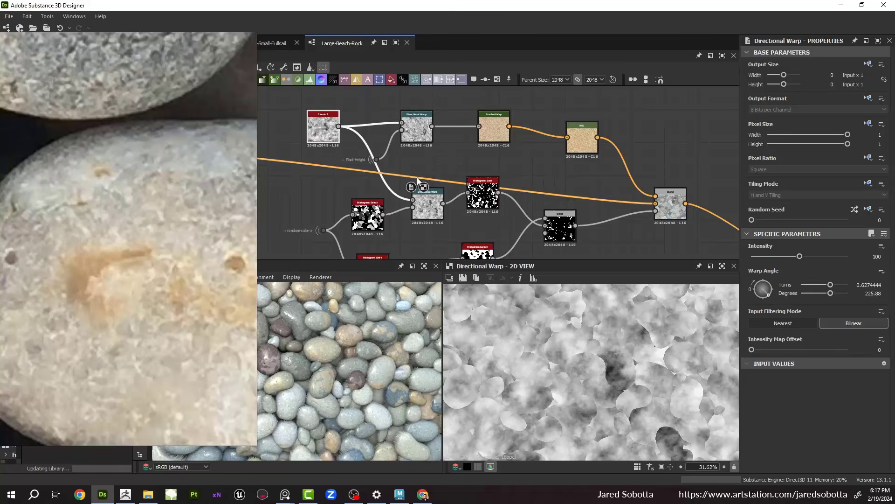
Step: Preview the mask's Histogram Scan, move the mask Blend aside and add a Blur HQ Grayscale after the scan
{"action": "double_click", "coordinate": [483, 193]}
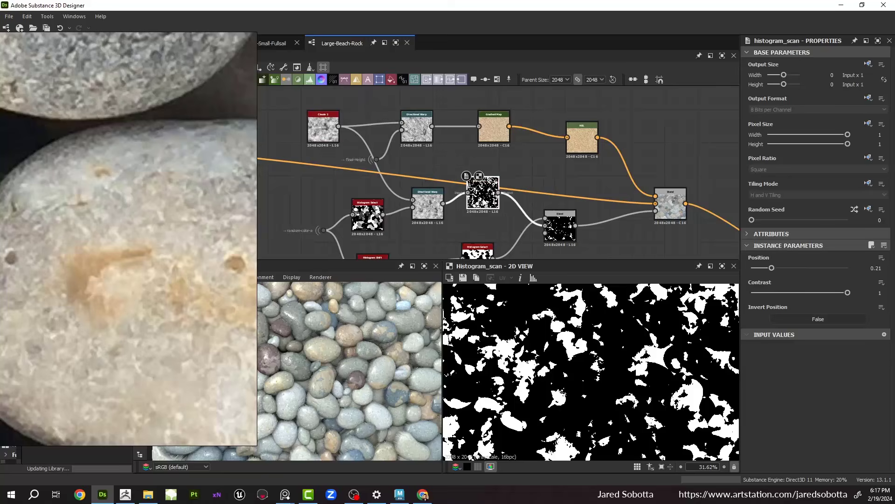
{"action": "scroll", "coordinate": [482, 192], "scroll_direction": "up", "scroll_amount": 4}
{"action": "scroll", "coordinate": [532, 157], "scroll_direction": "down", "scroll_amount": 3}
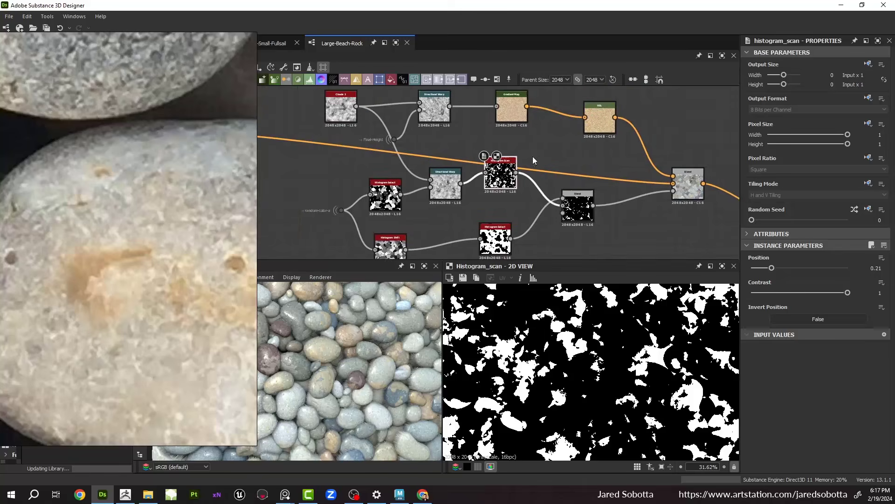
{"action": "middle_click_drag", "start_coordinate": [562, 204], "coordinate": [521, 195]}
{"action": "scroll", "coordinate": [522, 195], "scroll_direction": "up", "scroll_amount": 2}
{"action": "left_click_drag", "start_coordinate": [535, 204], "coordinate": [567, 219]}
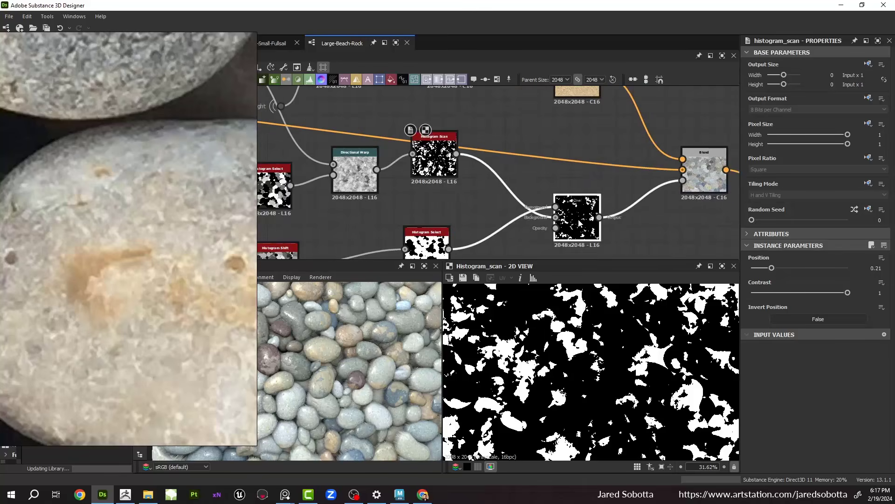
{"action": "left_click_drag", "start_coordinate": [456, 154], "coordinate": [503, 203]}
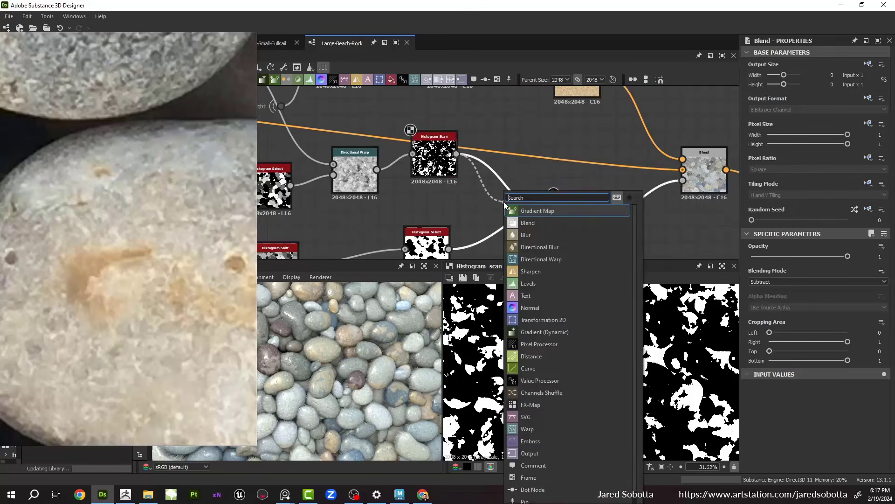
{"action": "type", "text": "blur"}
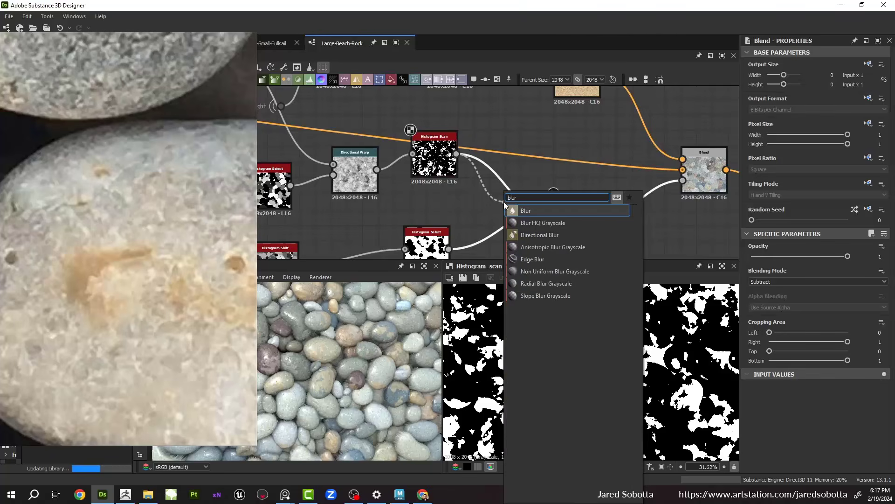
{"action": "key", "text": "Down"}
{"action": "key", "text": "Return"}
Step: Place the Blur HQ Grayscale beside the Histogram Scan and set its Quality to 1 and Intensity to 0.2
{"action": "scroll", "coordinate": [402, 341], "scroll_direction": "up", "scroll_amount": 6}
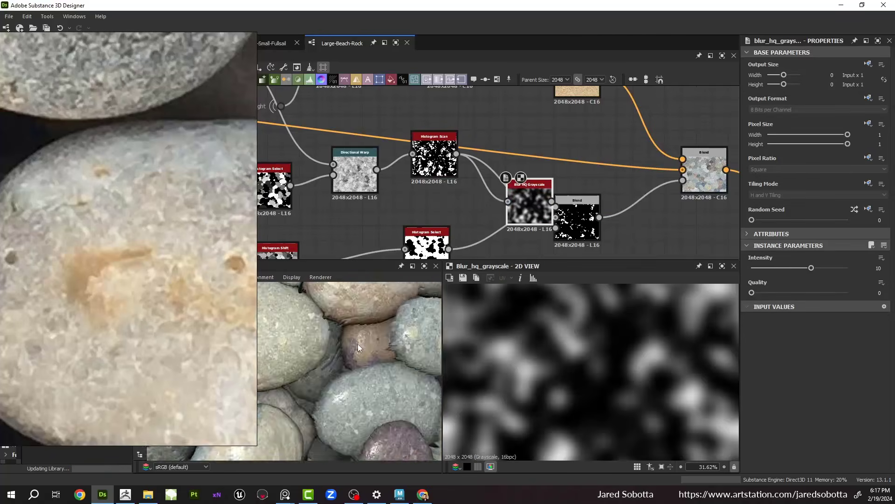
{"action": "middle_click_drag", "start_coordinate": [357, 343], "coordinate": [329, 362]}
{"action": "scroll", "coordinate": [330, 361], "scroll_direction": "up", "scroll_amount": 3}
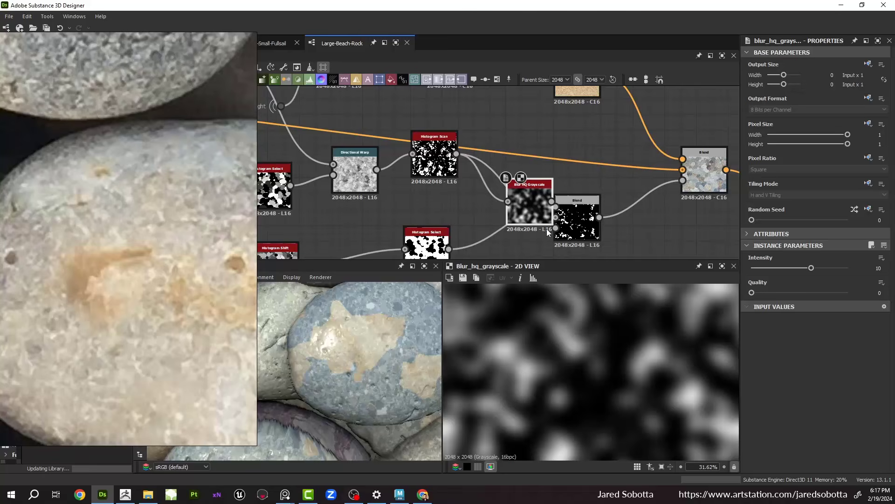
{"action": "left_click_drag", "start_coordinate": [535, 214], "coordinate": [519, 172]}
{"action": "left_click", "coordinate": [833, 292]}
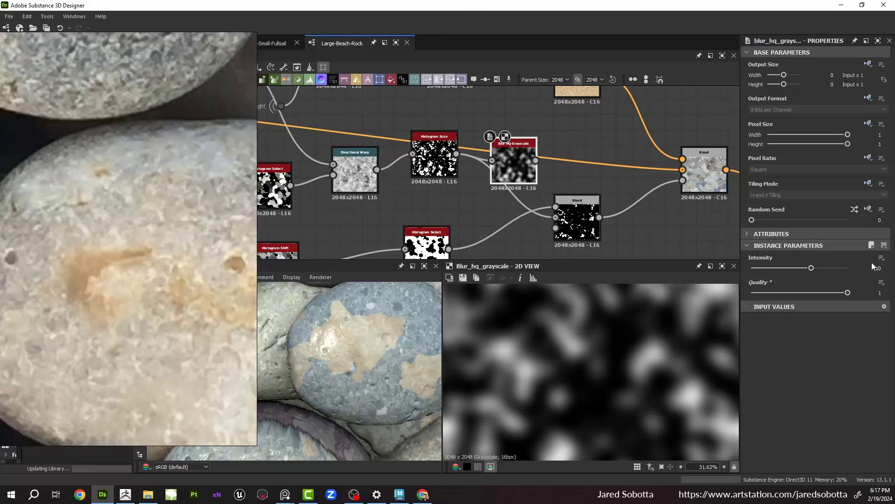
{"action": "left_click_drag", "start_coordinate": [883, 268], "coordinate": [828, 266]}
{"action": "type", "text": "0.2"}
{"action": "key", "text": "Return"}
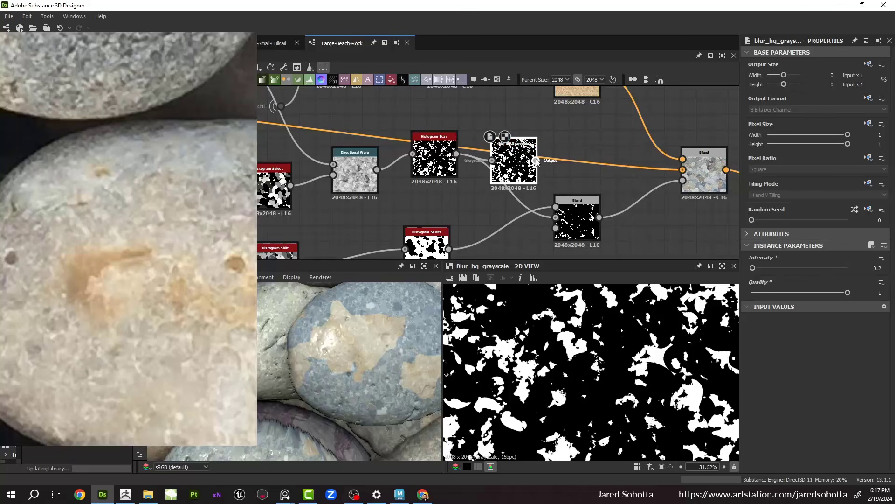
Step: Connect the Blur HQ Grayscale to the mask Blend's background and check the stones in the 3D view
{"action": "left_click_drag", "start_coordinate": [554, 189], "coordinate": [556, 217]}
{"action": "scroll", "coordinate": [377, 331], "scroll_direction": "down", "scroll_amount": 10}
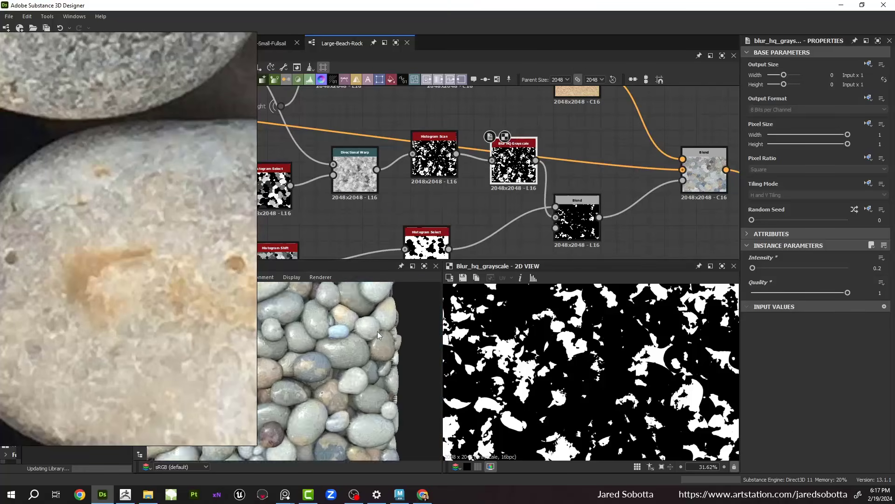
{"action": "middle_click_drag", "start_coordinate": [369, 345], "coordinate": [410, 330]}
{"action": "left_click_drag", "start_coordinate": [410, 330], "coordinate": [398, 348]}
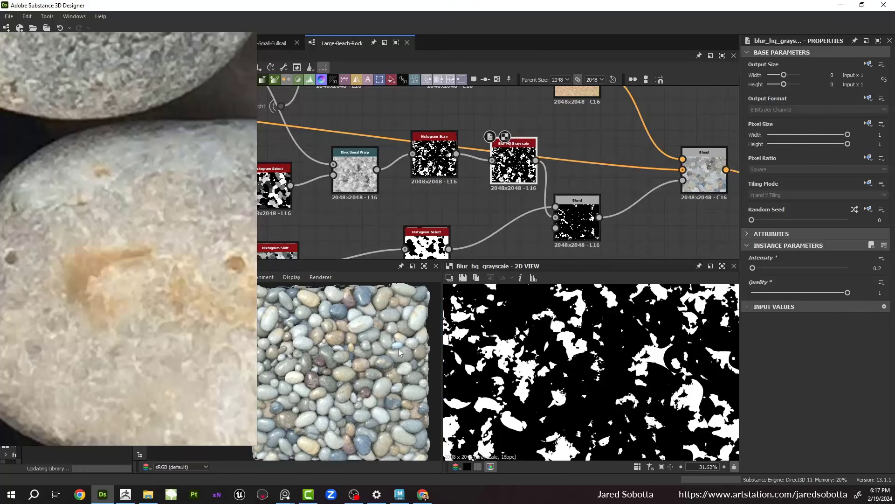
{"action": "scroll", "coordinate": [400, 348], "scroll_direction": "down", "scroll_amount": 2}
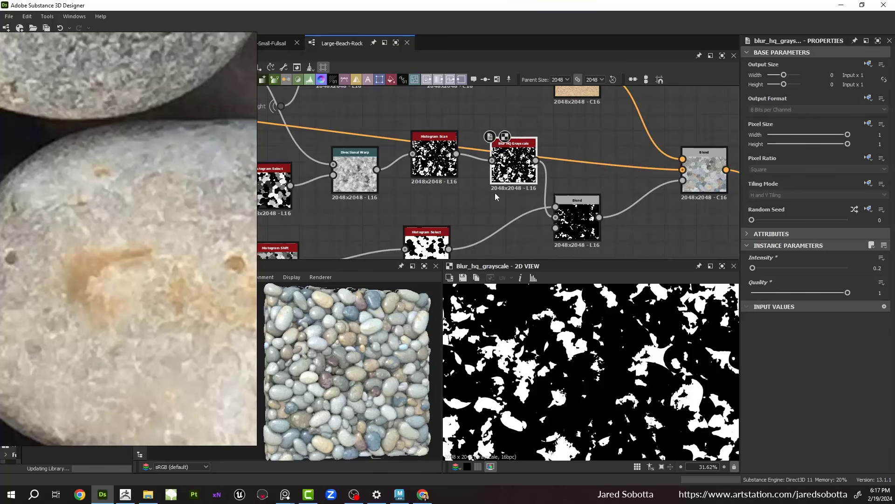
Step: Select the whole orange-stain node chain and move it below the first variation chain
{"action": "scroll", "coordinate": [450, 168], "scroll_direction": "down", "scroll_amount": 5}
{"action": "left_click_drag", "start_coordinate": [355, 116], "coordinate": [558, 224]}
{"action": "scroll", "coordinate": [539, 174], "scroll_direction": "down", "scroll_amount": 3}
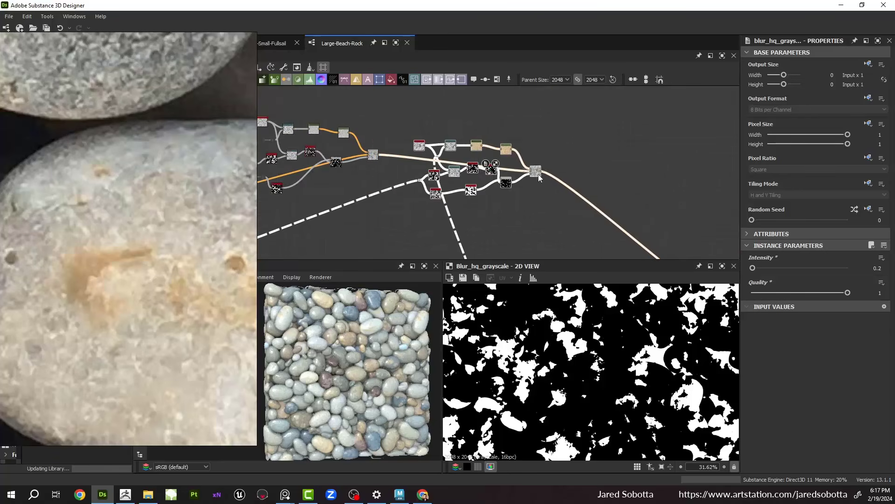
{"action": "middle_click_drag", "start_coordinate": [538, 174], "coordinate": [576, 141]}
{"action": "left_click_drag", "start_coordinate": [565, 153], "coordinate": [497, 199]}
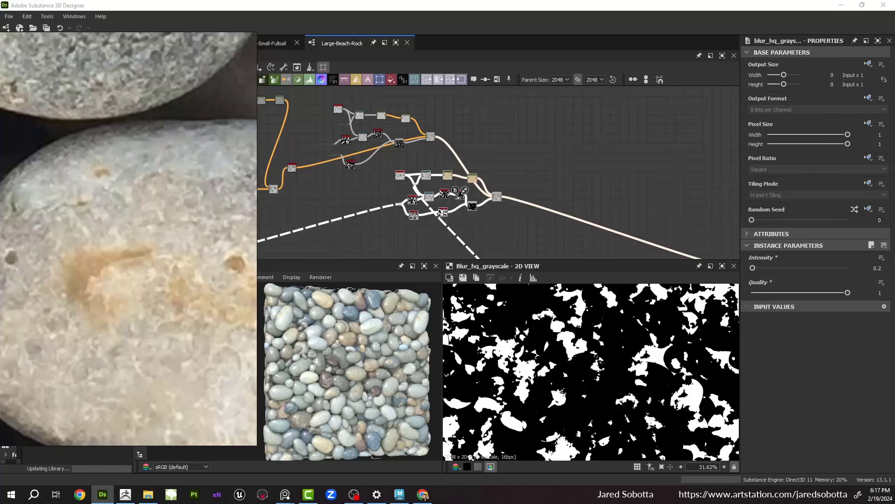
Step: Paste a copy of the orange-stain chain in the empty graph area beyond the existing variation chains
{"action": "middle_click_drag", "start_coordinate": [471, 155], "coordinate": [377, 137]}
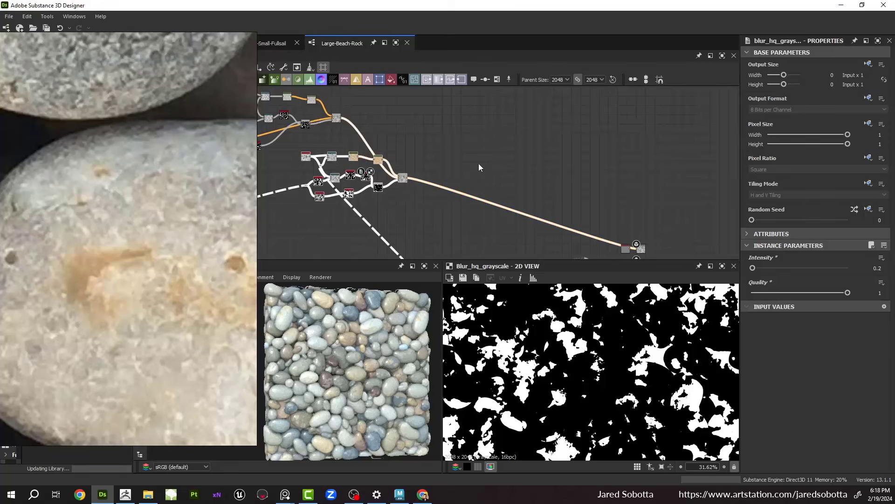
{"action": "middle_click_drag", "start_coordinate": [479, 164], "coordinate": [453, 198]}
{"action": "key", "text": "ctrl+v"}
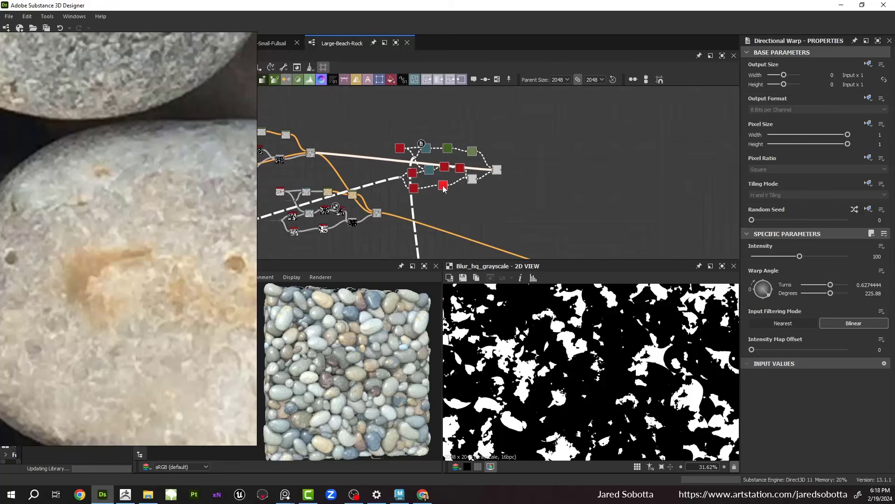
{"action": "left_click", "coordinate": [436, 189]}
{"action": "scroll", "coordinate": [474, 149], "scroll_direction": "up", "scroll_amount": 4}
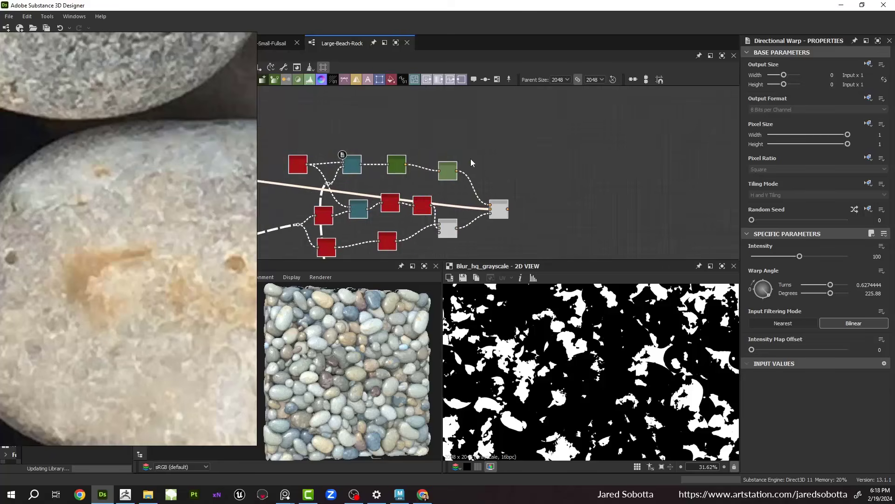
Step: Connect the orange-stain chain's final Blend to the background of the newly copied chain's final Blend
{"action": "middle_click_drag", "start_coordinate": [471, 162], "coordinate": [569, 112]}
{"action": "middle_click_drag", "start_coordinate": [521, 161], "coordinate": [476, 129]}
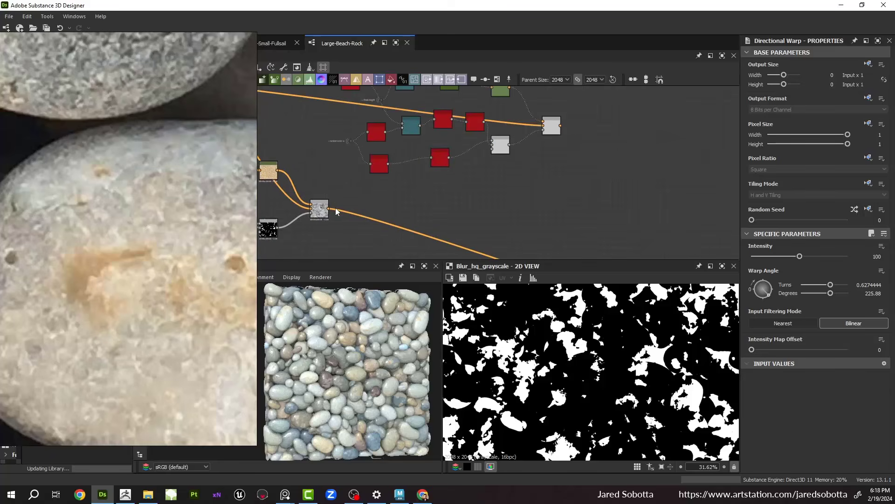
{"action": "left_click_drag", "start_coordinate": [328, 208], "coordinate": [492, 140]}
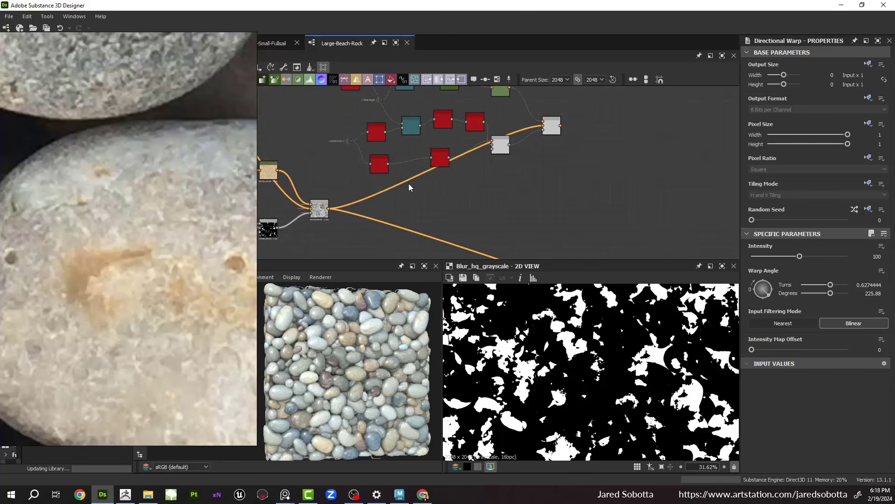
Step: Switch the input portal of the dot node feeding Histogram Select and Histogram Shift to random-color-c
{"action": "scroll", "coordinate": [444, 163], "scroll_direction": "up", "scroll_amount": 2}
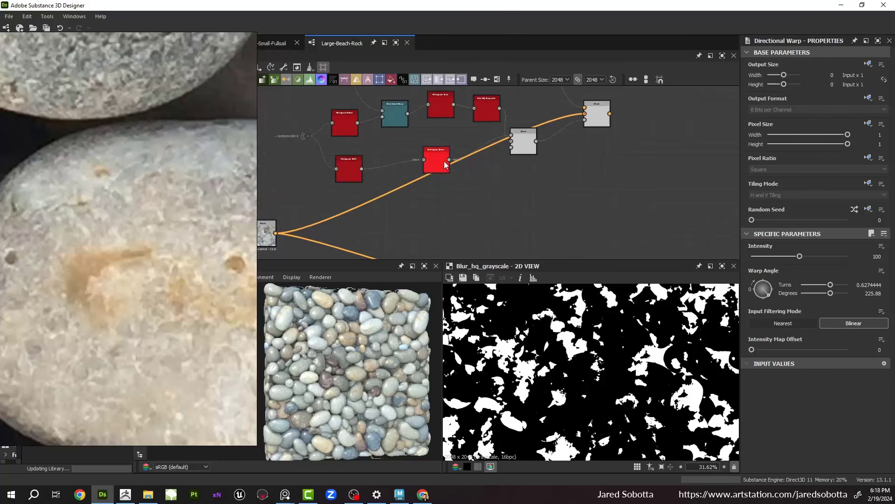
{"action": "scroll", "coordinate": [445, 162], "scroll_direction": "up", "scroll_amount": 1}
{"action": "scroll", "coordinate": [345, 166], "scroll_direction": "down", "scroll_amount": 1}
{"action": "middle_click_drag", "start_coordinate": [345, 166], "coordinate": [373, 167]}
{"action": "left_click", "coordinate": [321, 136]}
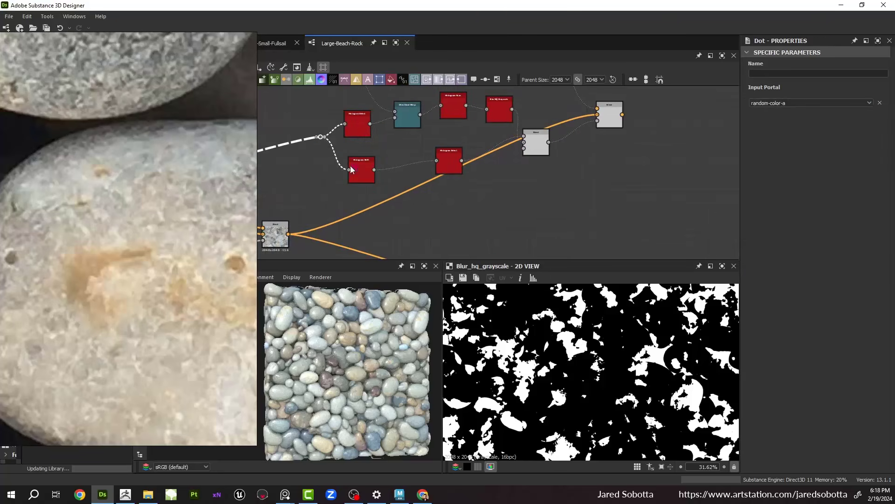
{"action": "left_click", "coordinate": [784, 104]}
{"action": "left_click", "coordinate": [785, 136]}
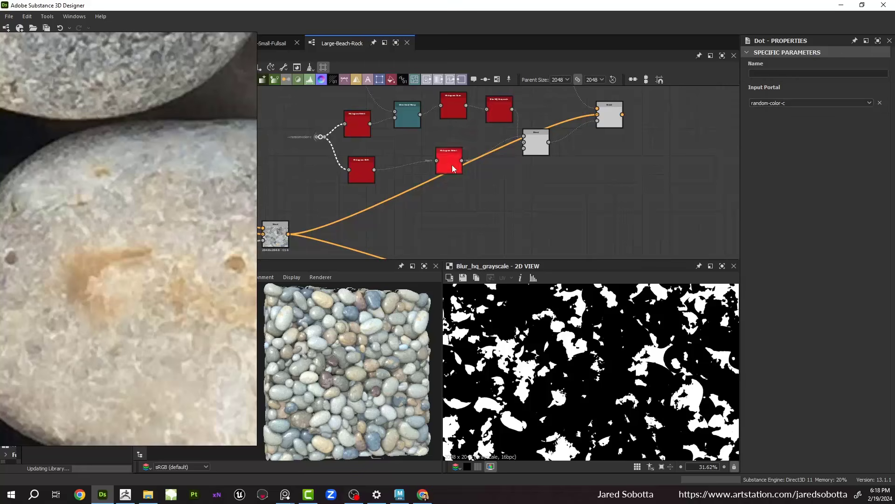
{"action": "key", "text": "f"}
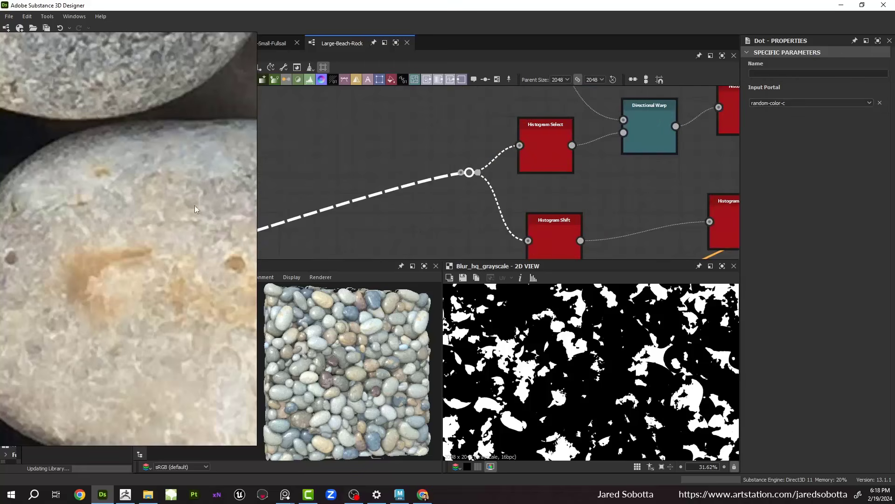
Step: Compute the node thumbnails for the new stain branch of the graph
{"action": "scroll", "coordinate": [420, 201], "scroll_direction": "down", "scroll_amount": 3}
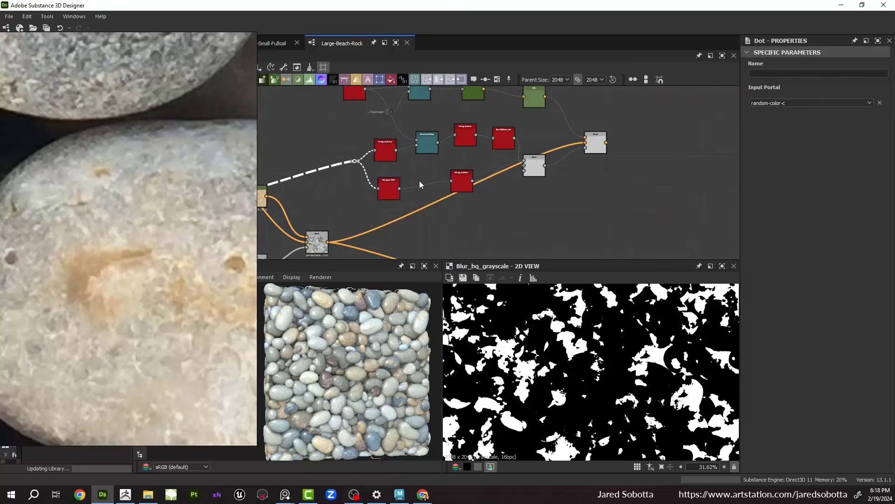
{"action": "right_click", "coordinate": [422, 174]}
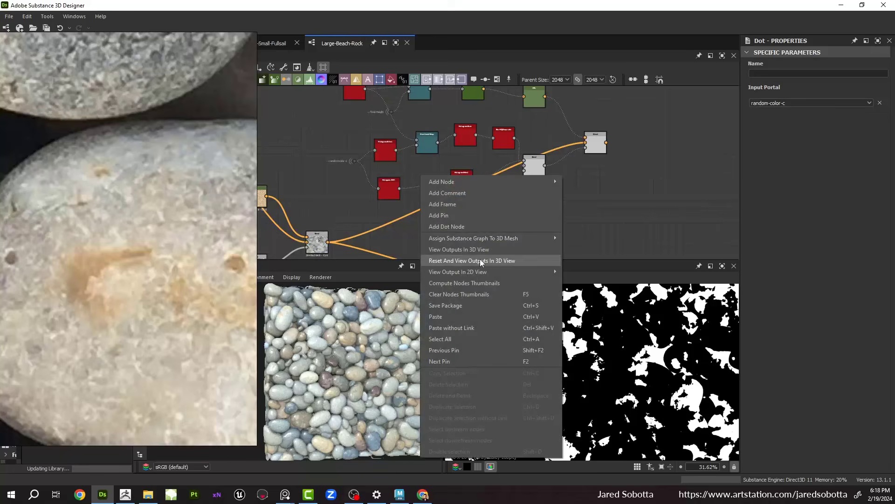
{"action": "left_click", "coordinate": [467, 283]}
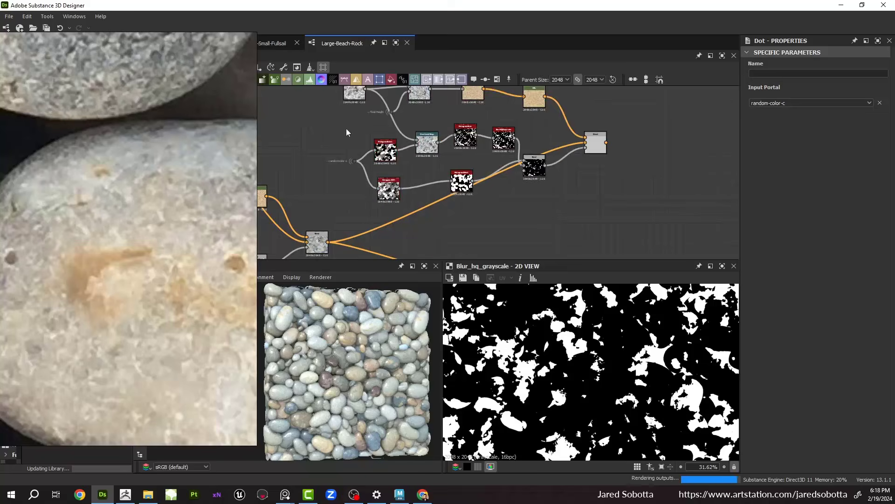
{"action": "scroll", "coordinate": [368, 155], "scroll_direction": "up", "scroll_amount": 3}
{"action": "scroll", "coordinate": [368, 157], "scroll_direction": "down", "scroll_amount": 3}
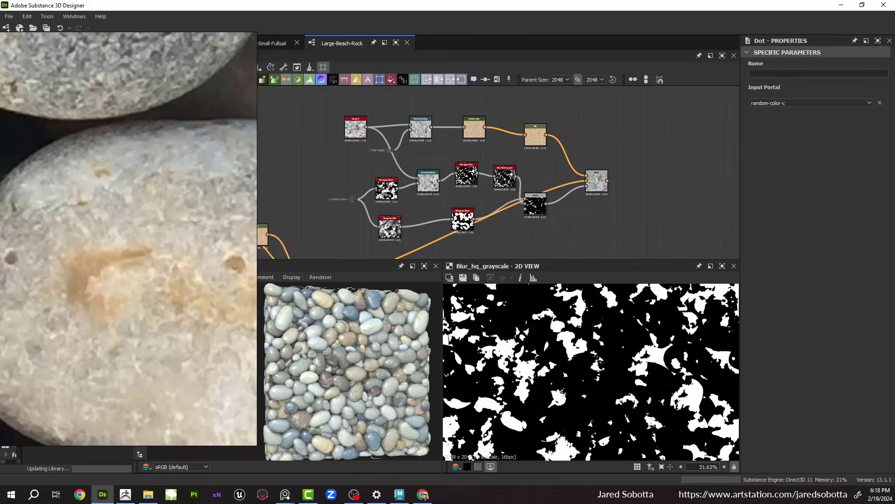
Step: Replace the new branch's Gradient Map colors with a gradient picked across the brown-stained stone in the reference photo
{"action": "scroll", "coordinate": [114, 212], "scroll_direction": "down", "scroll_amount": 9}
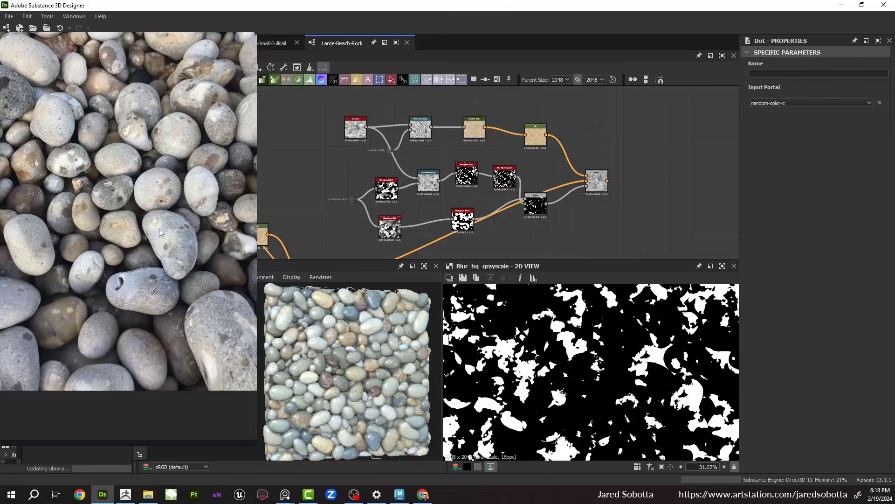
{"action": "middle_click_drag", "start_coordinate": [142, 188], "coordinate": [176, 225]}
{"action": "scroll", "coordinate": [156, 208], "scroll_direction": "up", "scroll_amount": 8}
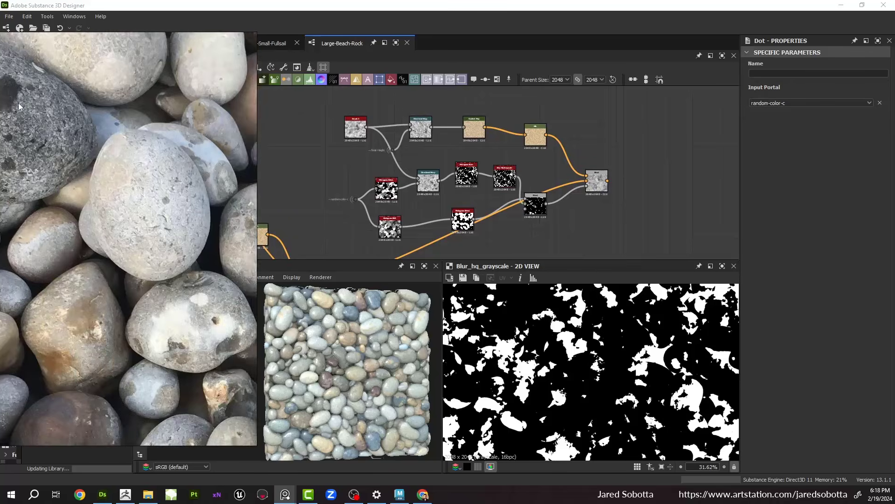
{"action": "scroll", "coordinate": [103, 140], "scroll_direction": "down", "scroll_amount": 8}
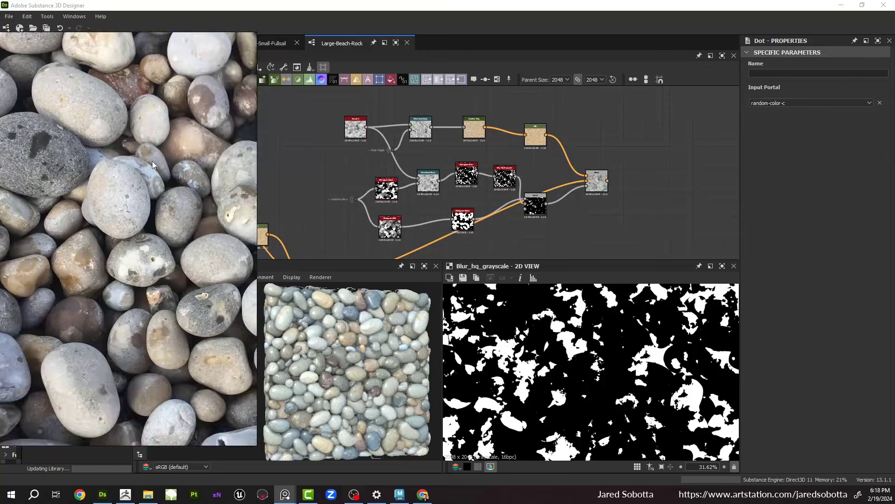
{"action": "scroll", "coordinate": [215, 148], "scroll_direction": "up", "scroll_amount": 10}
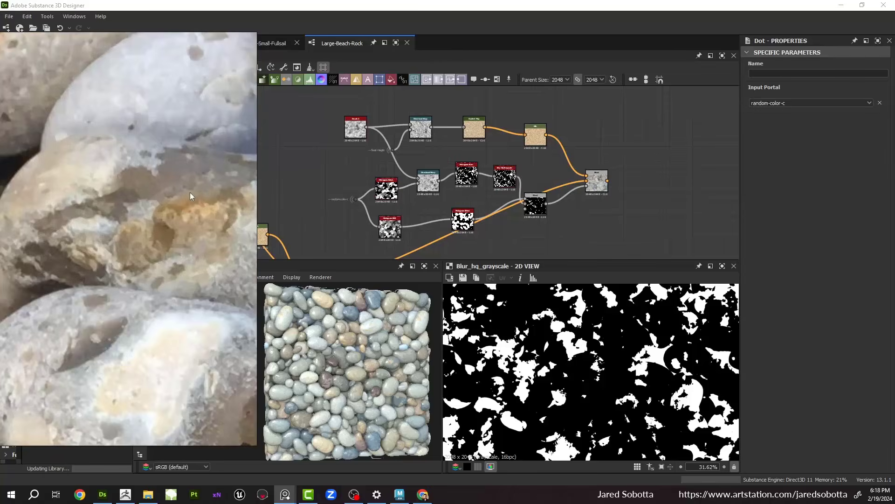
{"action": "scroll", "coordinate": [168, 186], "scroll_direction": "up", "scroll_amount": 2}
{"action": "left_click", "coordinate": [481, 133]}
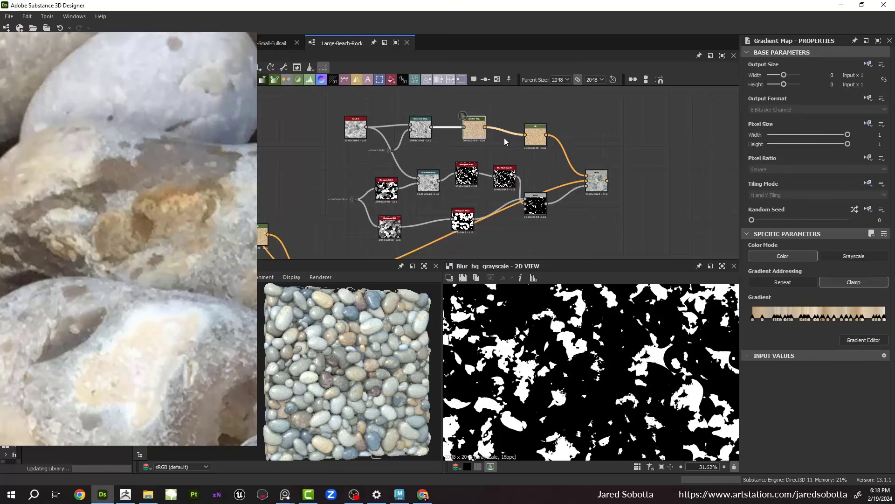
{"action": "left_click", "coordinate": [856, 340]}
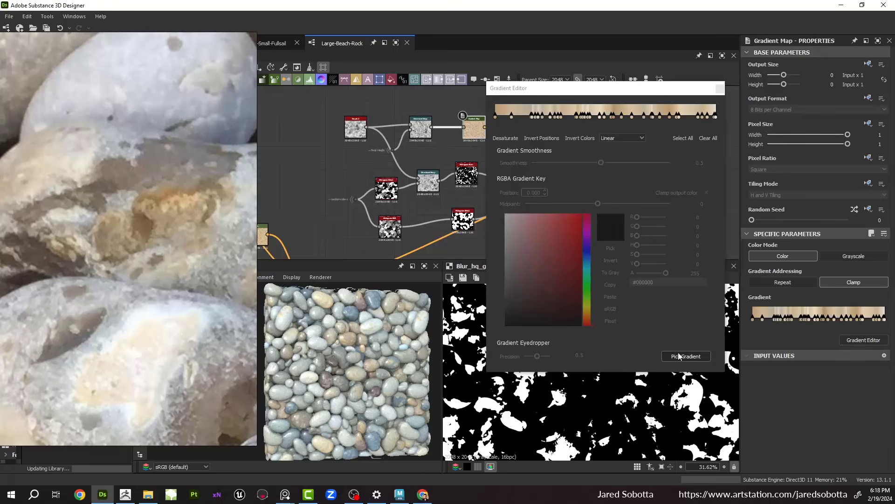
{"action": "left_click", "coordinate": [702, 356]}
{"action": "mouse_move", "coordinate": [195, 170]}
{"action": "left_mouse_down"}
{"action": "mouse_move", "coordinate": [171, 166]}
{"action": "mouse_move", "coordinate": [56, 202]}
{"action": "left_mouse_up"}
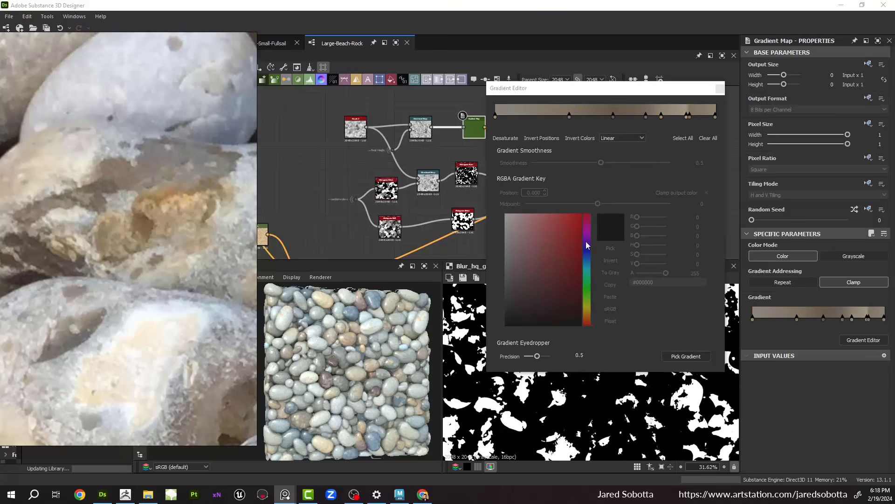
{"action": "left_click", "coordinate": [686, 356]}
{"action": "mouse_move", "coordinate": [175, 174]}
{"action": "left_mouse_down"}
{"action": "mouse_move", "coordinate": [165, 202]}
{"action": "mouse_move", "coordinate": [148, 185]}
{"action": "mouse_move", "coordinate": [156, 158]}
{"action": "mouse_move", "coordinate": [43, 227]}
{"action": "left_mouse_up"}
{"action": "left_click", "coordinate": [686, 356]}
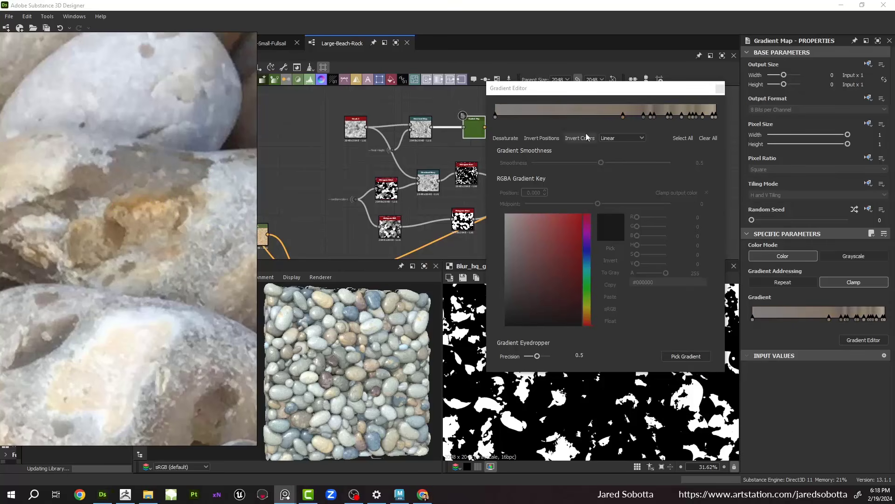
{"action": "left_click", "coordinate": [721, 88]}
Step: Move the HSL node beside the Gradient Map and set hue to 0.47, saturation to 0.49 and lightness to 0.48
{"action": "scroll", "coordinate": [472, 118], "scroll_direction": "up", "scroll_amount": 3}
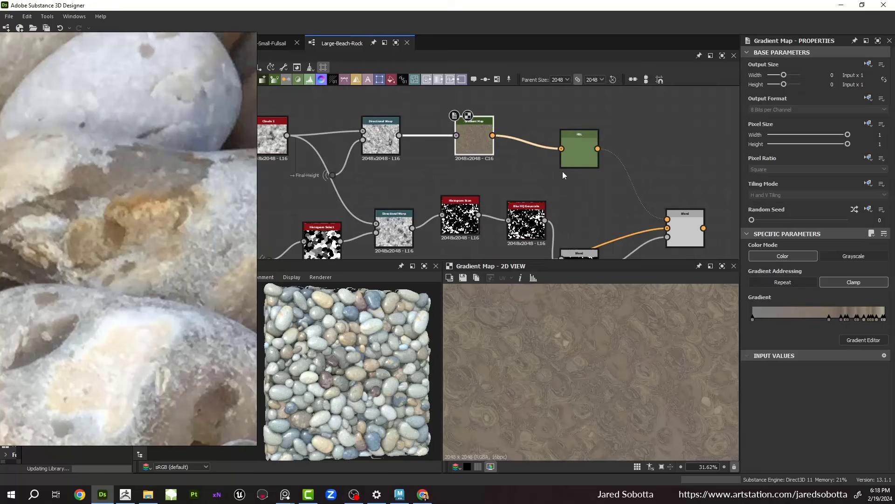
{"action": "double_click", "coordinate": [579, 150]}
{"action": "left_click_drag", "start_coordinate": [578, 150], "coordinate": [542, 152]}
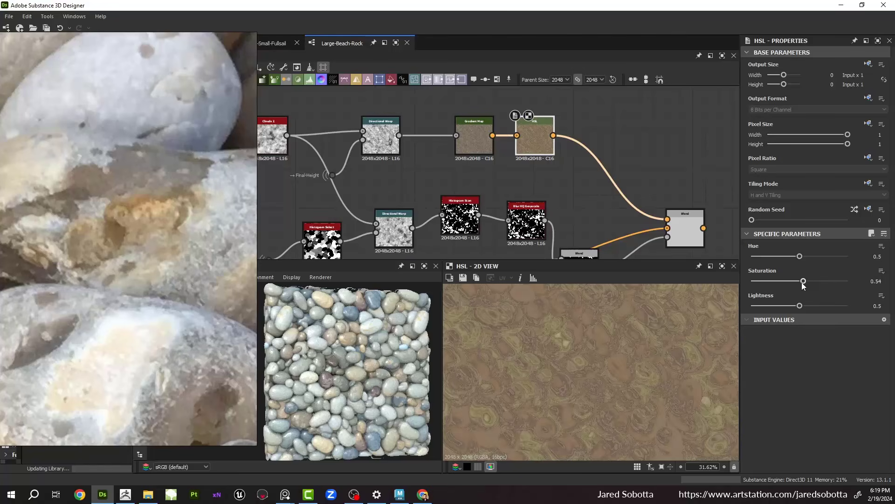
{"action": "left_click_drag", "start_coordinate": [804, 281], "coordinate": [798, 306]}
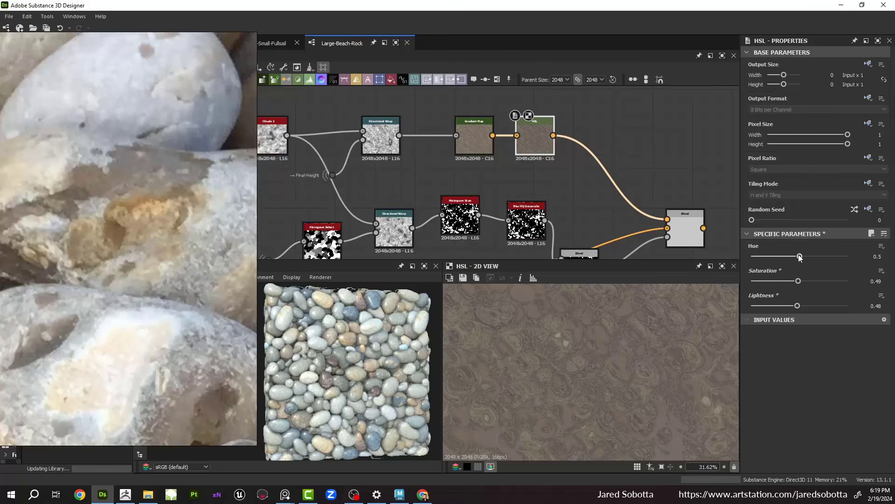
{"action": "left_click_drag", "start_coordinate": [800, 256], "coordinate": [797, 257]}
{"action": "scroll", "coordinate": [601, 343], "scroll_direction": "down", "scroll_amount": 5}
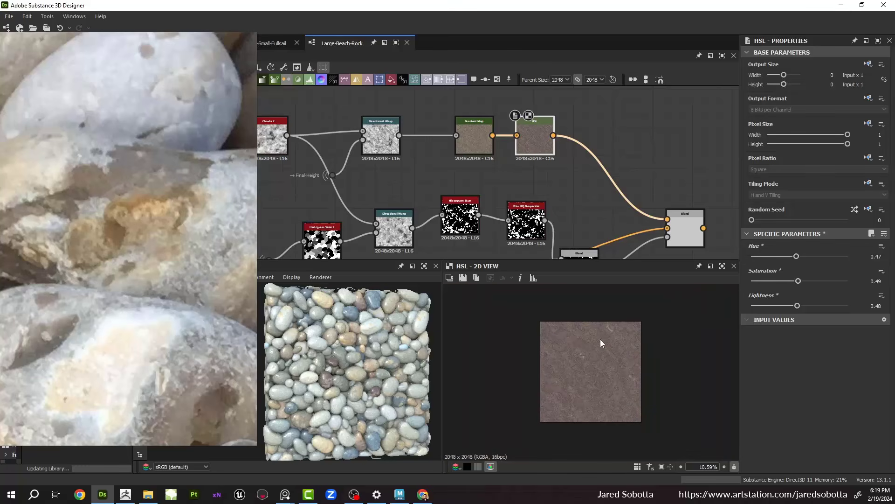
Step: Set the scale of the new branch's Clouds 2 node to 3
{"action": "scroll", "coordinate": [558, 113], "scroll_direction": "down", "scroll_amount": 3}
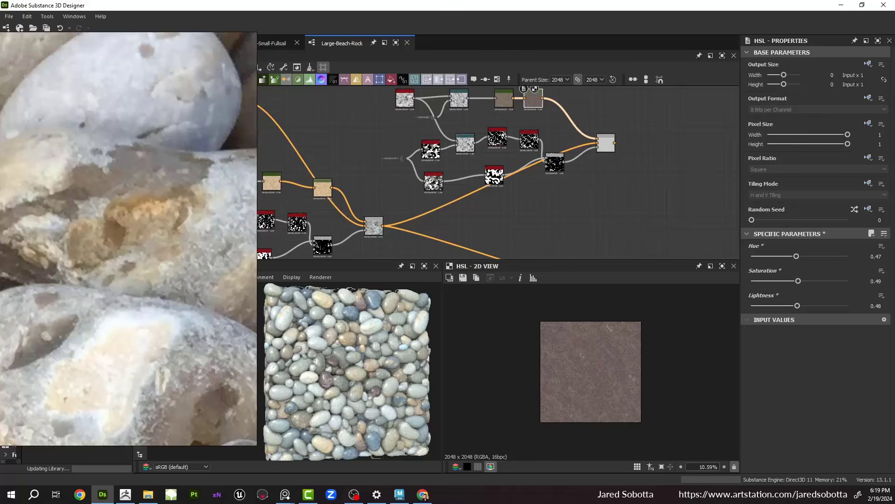
{"action": "middle_click_drag", "start_coordinate": [452, 162], "coordinate": [397, 202]}
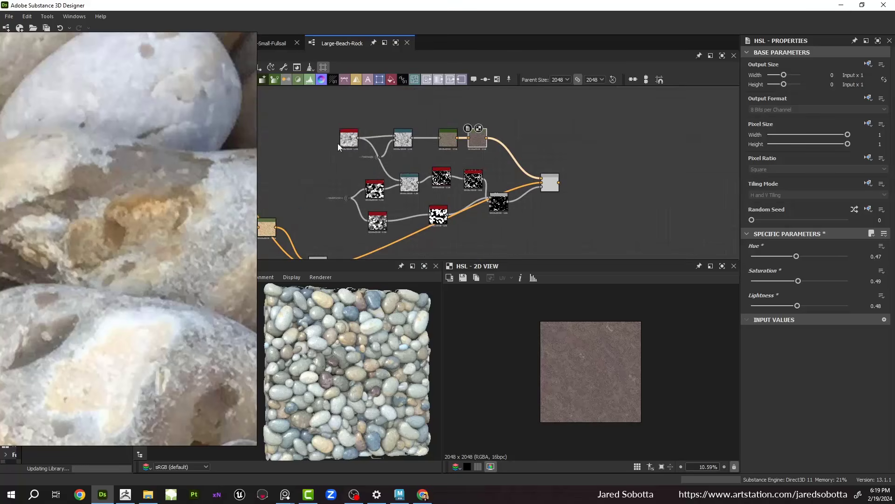
{"action": "double_click", "coordinate": [352, 142]}
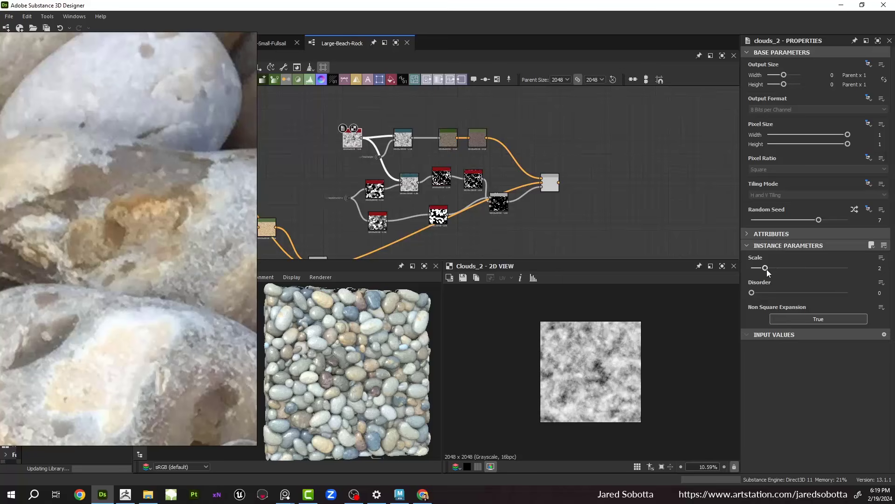
{"action": "left_click_drag", "start_coordinate": [766, 269], "coordinate": [778, 268]}
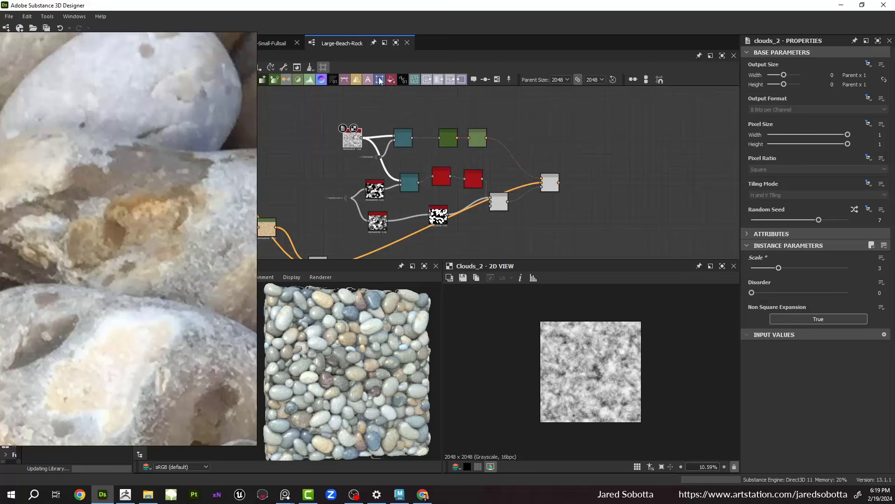
Step: Set the position of the new branch's Histogram Scan to 0.12
{"action": "scroll", "coordinate": [418, 91], "scroll_direction": "up", "scroll_amount": 2}
{"action": "left_click", "coordinate": [393, 158]}
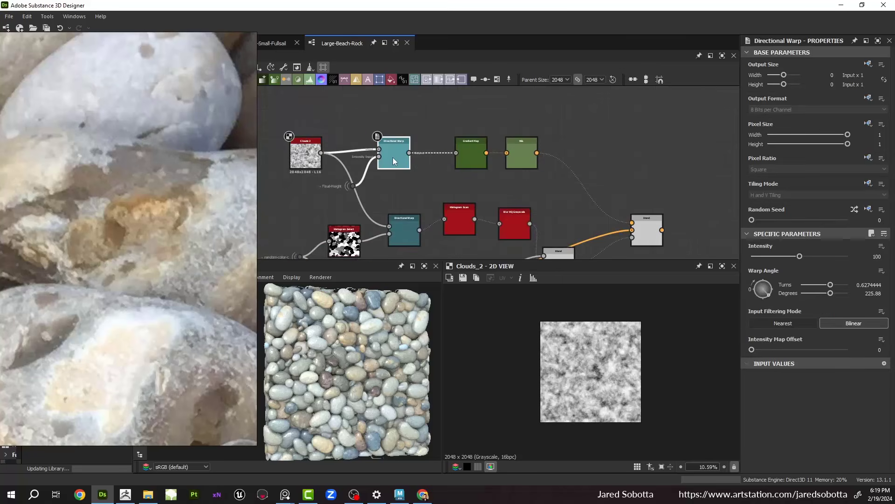
{"action": "middle_click_drag", "start_coordinate": [410, 185], "coordinate": [384, 113]}
{"action": "double_click", "coordinate": [439, 146]}
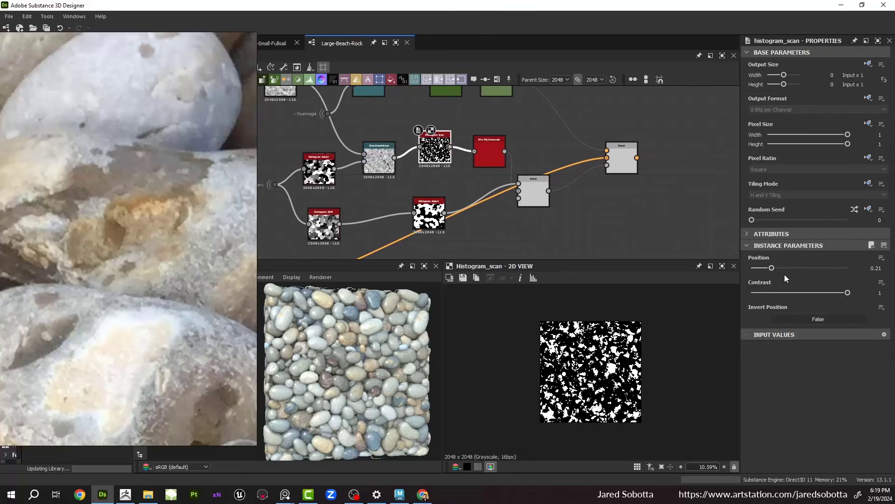
{"action": "left_click_drag", "start_coordinate": [776, 270], "coordinate": [759, 271]}
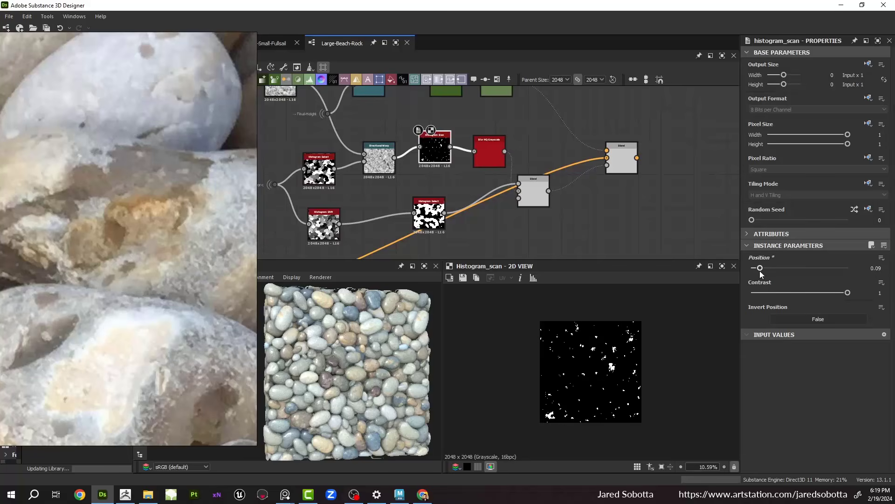
{"action": "left_click_drag", "start_coordinate": [761, 270], "coordinate": [763, 270]}
Step: Set the random seed of the branch's Clouds 2 node to 3
{"action": "middle_click_drag", "start_coordinate": [430, 175], "coordinate": [509, 229]}
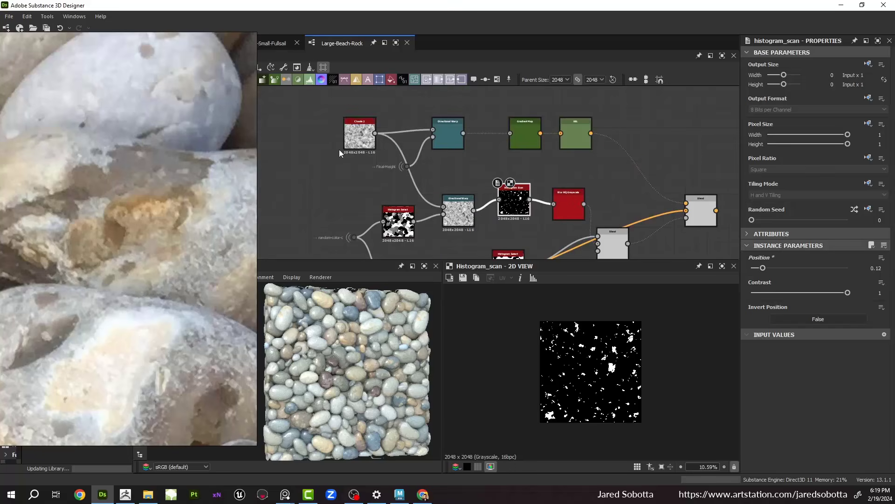
{"action": "left_click", "coordinate": [360, 134]}
{"action": "left_click_drag", "start_coordinate": [816, 219], "coordinate": [781, 229]}
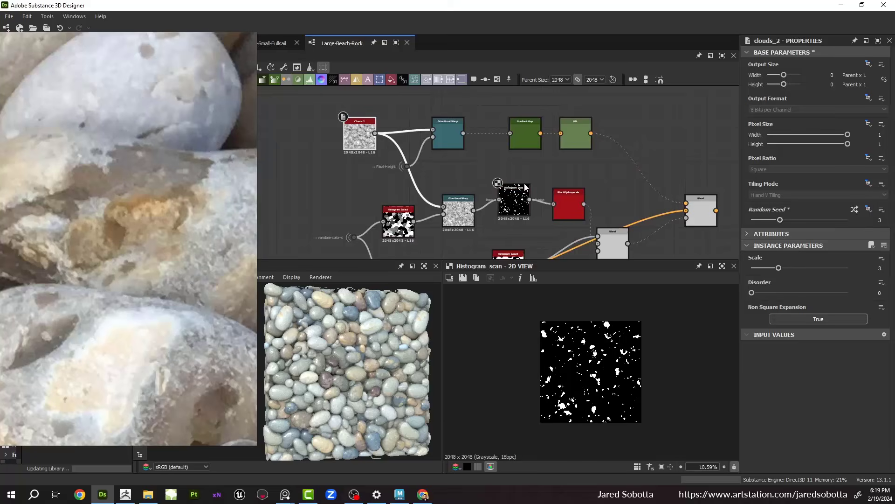
Step: Preview the Subtract Blend mask that combines the blurred scan with the Histogram Select
{"action": "middle_click_drag", "start_coordinate": [537, 224], "coordinate": [466, 175]}
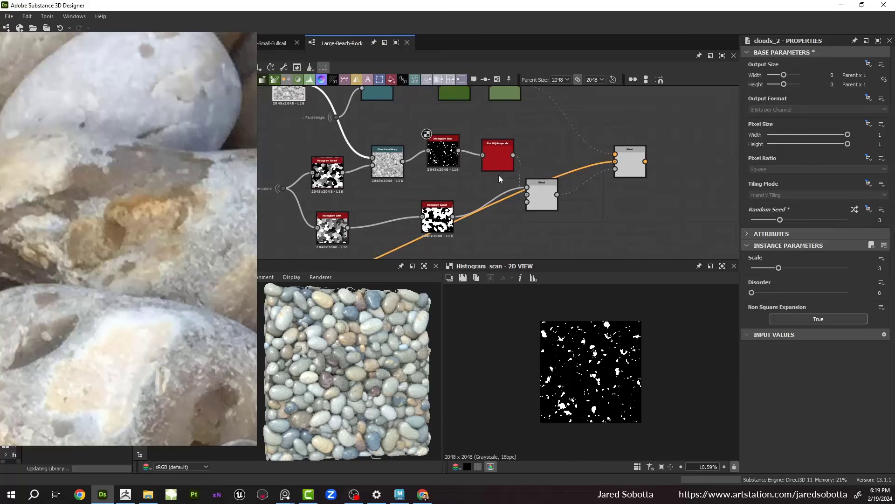
{"action": "left_click_drag", "start_coordinate": [514, 155], "coordinate": [537, 202]}
{"action": "left_click", "coordinate": [540, 201]}
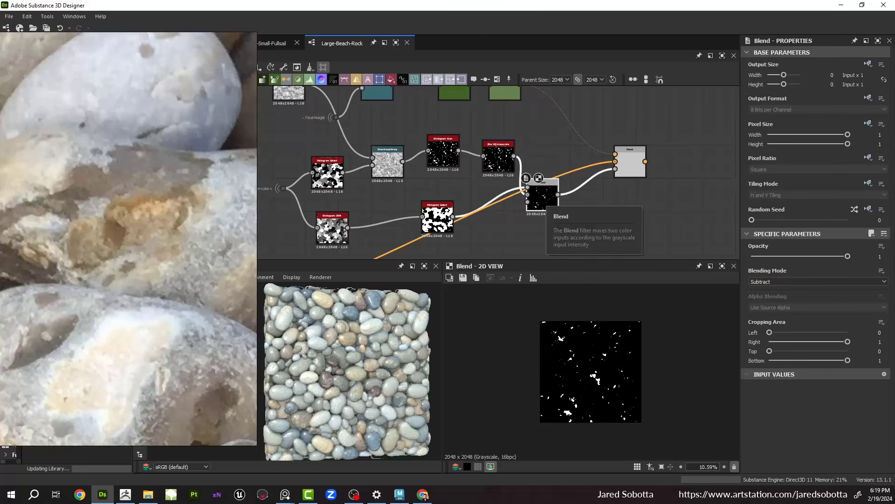
Step: Preview the final color Blend in the 2D view and set its opacity to 0.69
{"action": "middle_click_drag", "start_coordinate": [614, 196], "coordinate": [528, 204]}
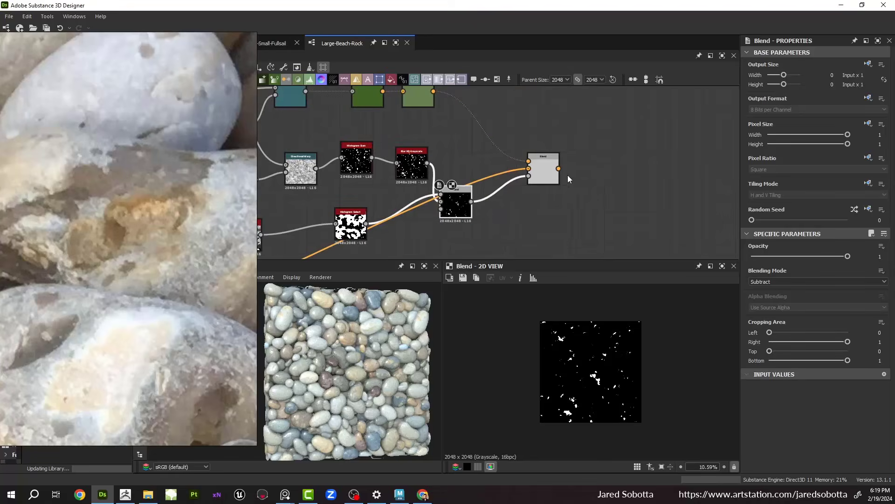
{"action": "double_click", "coordinate": [546, 171]}
{"action": "scroll", "coordinate": [602, 365], "scroll_direction": "up", "scroll_amount": 5}
{"action": "scroll", "coordinate": [602, 364], "scroll_direction": "up", "scroll_amount": 1}
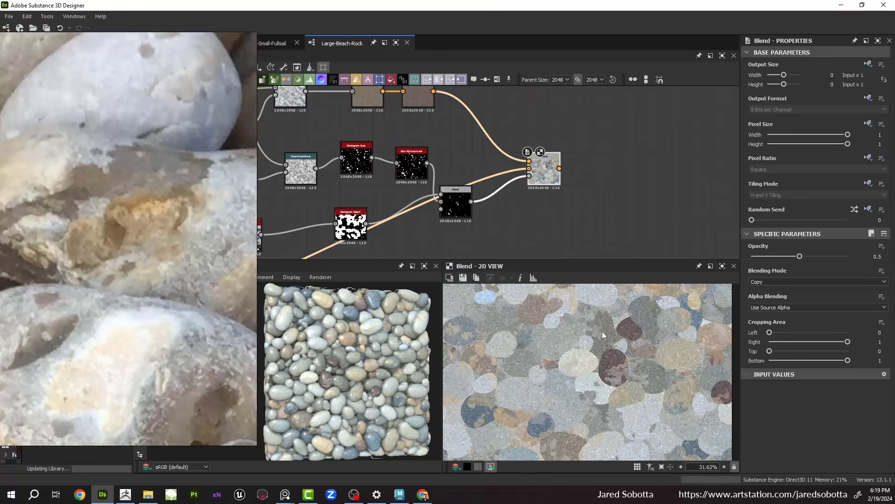
{"action": "scroll", "coordinate": [588, 317], "scroll_direction": "down", "scroll_amount": 2}
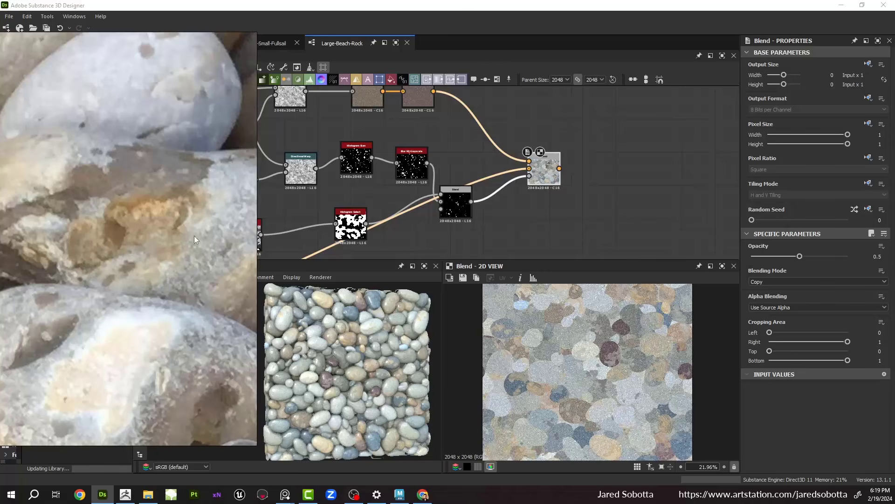
{"action": "left_click", "coordinate": [550, 177]}
{"action": "left_click_drag", "start_coordinate": [858, 256], "coordinate": [818, 257]}
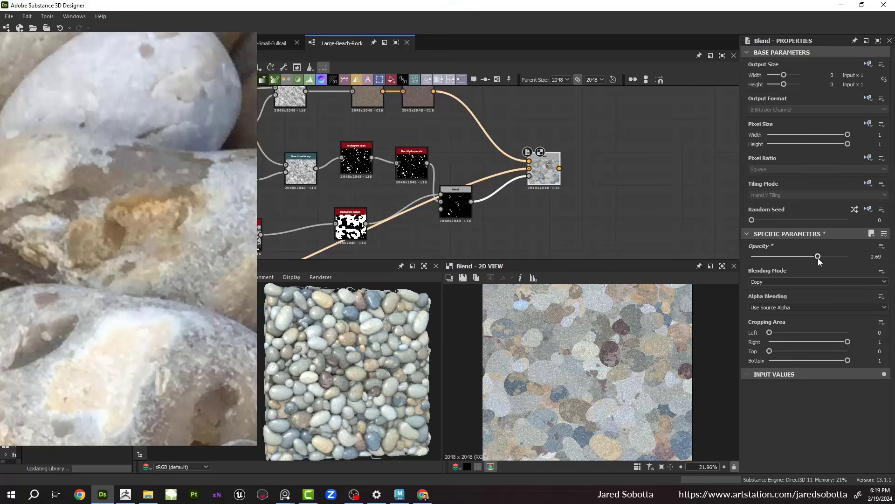
Step: Connect the final color Blend's output to the material's base color output chain and inspect the stones in the 3D view
{"action": "scroll", "coordinate": [585, 178], "scroll_direction": "down", "scroll_amount": 5}
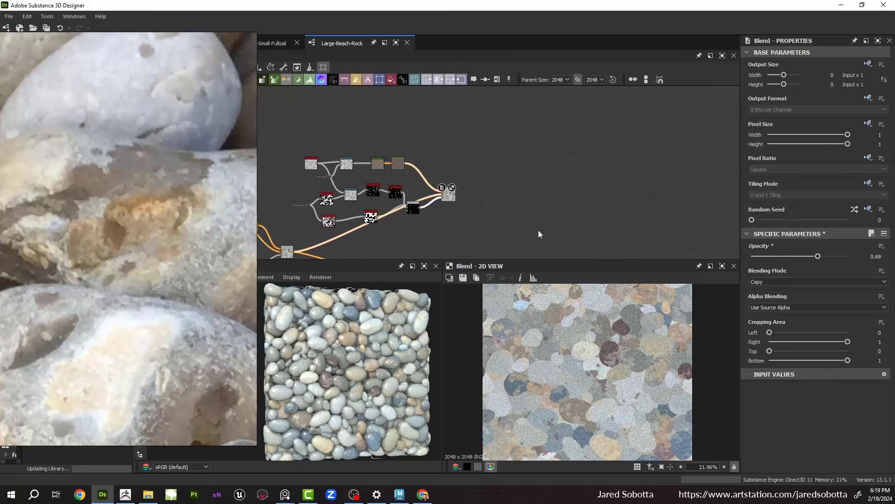
{"action": "scroll", "coordinate": [456, 198], "scroll_direction": "up", "scroll_amount": 1}
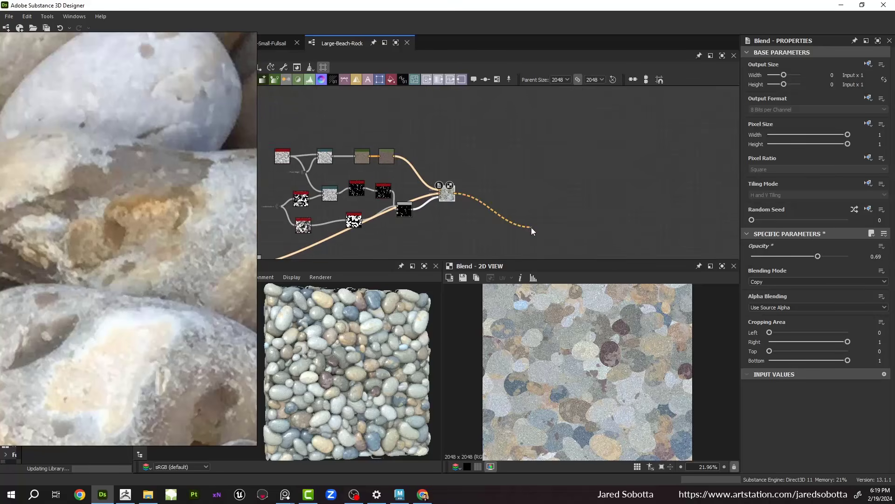
{"action": "left_click_drag", "start_coordinate": [532, 230], "coordinate": [661, 203]}
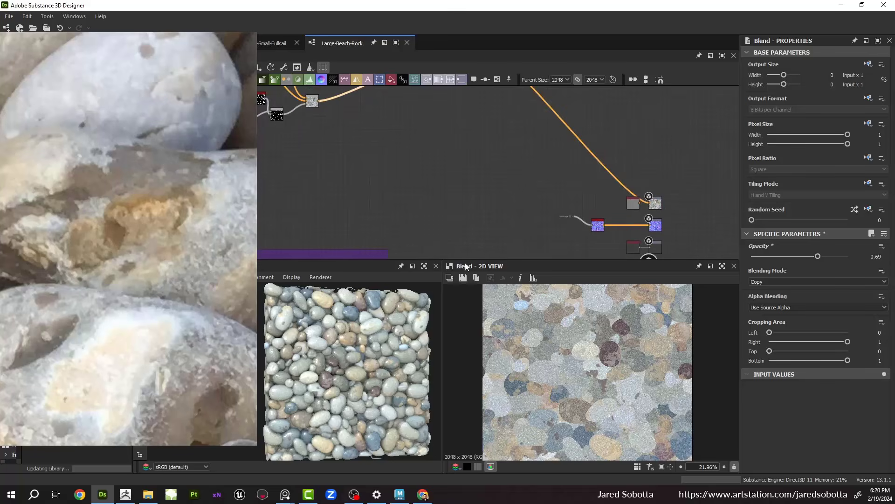
{"action": "scroll", "coordinate": [382, 328], "scroll_direction": "up", "scroll_amount": 3}
{"action": "scroll", "coordinate": [482, 143], "scroll_direction": "down", "scroll_amount": 2}
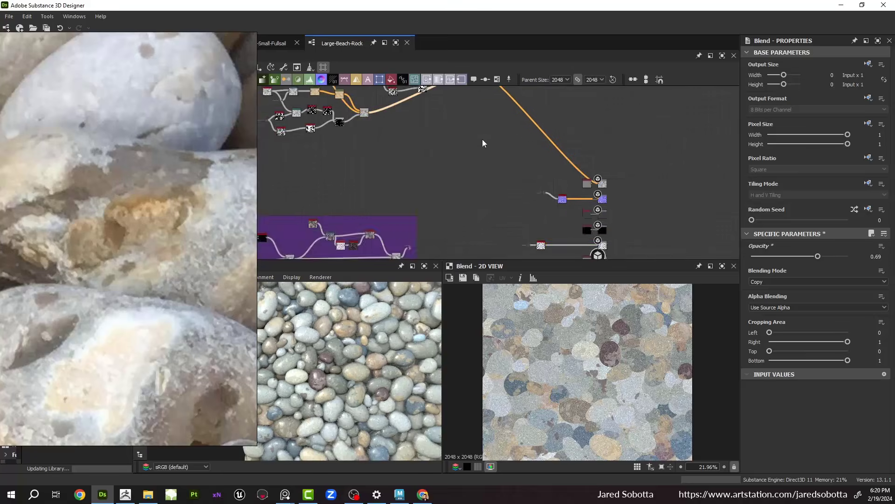
Step: Set the random seed of the newest stain branch's Clouds 2 node to 5
{"action": "middle_click_drag", "start_coordinate": [483, 141], "coordinate": [498, 208]}
{"action": "scroll", "coordinate": [422, 161], "scroll_direction": "up", "scroll_amount": 3}
{"action": "middle_click_drag", "start_coordinate": [397, 131], "coordinate": [387, 159]}
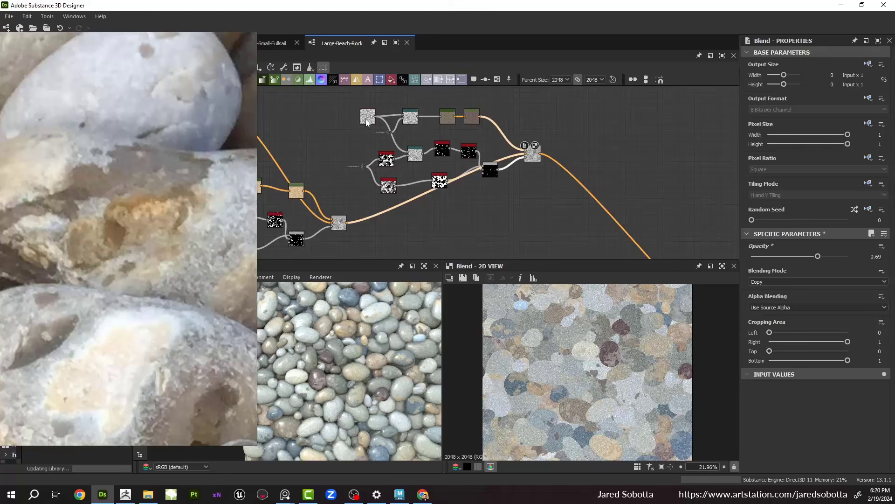
{"action": "left_click", "coordinate": [367, 120]}
{"action": "left_click_drag", "start_coordinate": [793, 220], "coordinate": [801, 220]}
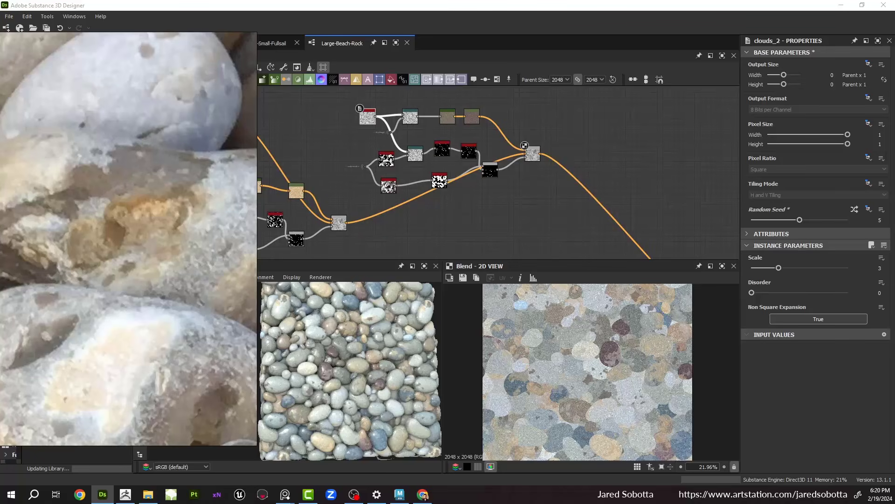
Step: Select the last three color variation branches together and move them up and slightly left in the graph
{"action": "scroll", "coordinate": [481, 186], "scroll_direction": "down", "scroll_amount": 4}
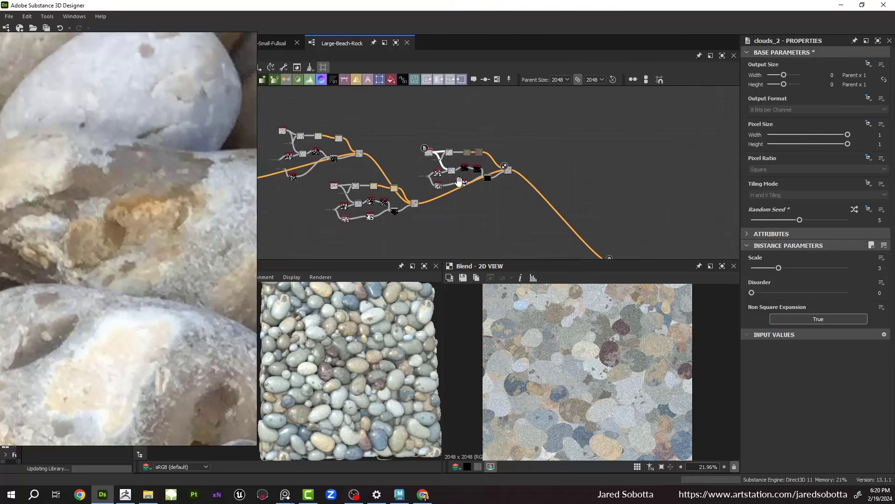
{"action": "middle_click_drag", "start_coordinate": [481, 186], "coordinate": [458, 190]}
{"action": "middle_click_drag", "start_coordinate": [290, 192], "coordinate": [482, 165]}
{"action": "scroll", "coordinate": [482, 164], "scroll_direction": "down", "scroll_amount": 3}
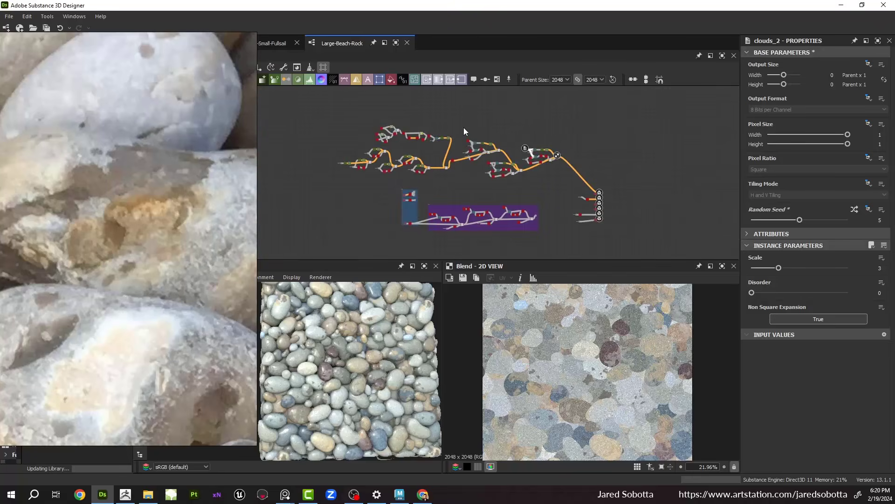
{"action": "left_click_drag", "start_coordinate": [463, 127], "coordinate": [563, 183]}
{"action": "left_click", "coordinate": [551, 161]}
{"action": "left_click_drag", "start_coordinate": [467, 127], "coordinate": [562, 187]}
{"action": "scroll", "coordinate": [530, 172], "scroll_direction": "up", "scroll_amount": 2}
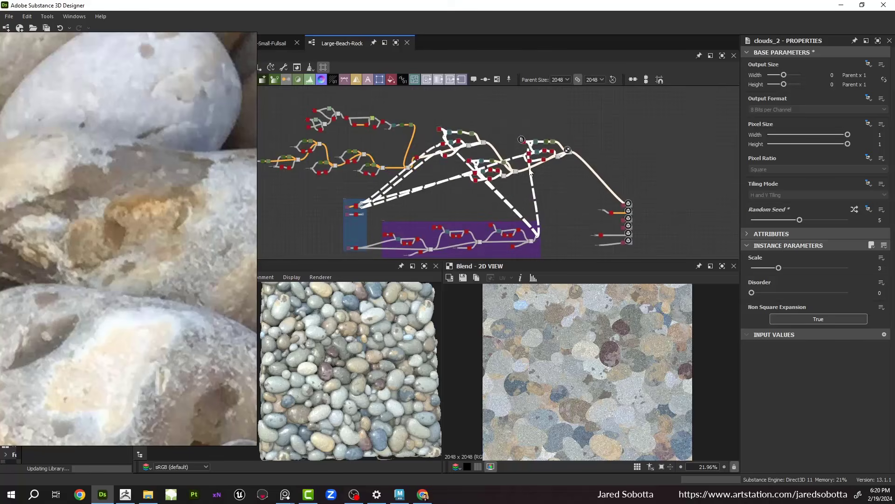
{"action": "left_click_drag", "start_coordinate": [514, 171], "coordinate": [496, 147]}
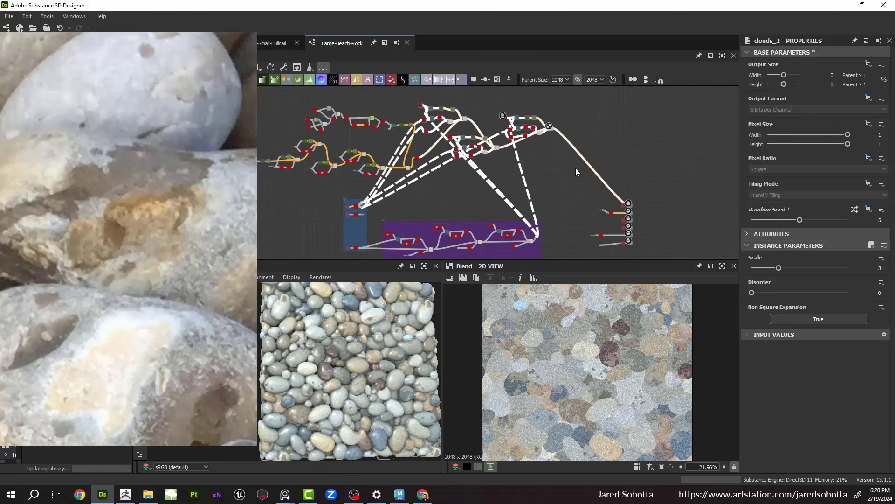
{"action": "scroll", "coordinate": [482, 161], "scroll_direction": "up", "scroll_amount": 3}
{"action": "middle_click_drag", "start_coordinate": [550, 166], "coordinate": [482, 177]}
{"action": "left_click", "coordinate": [483, 178]}
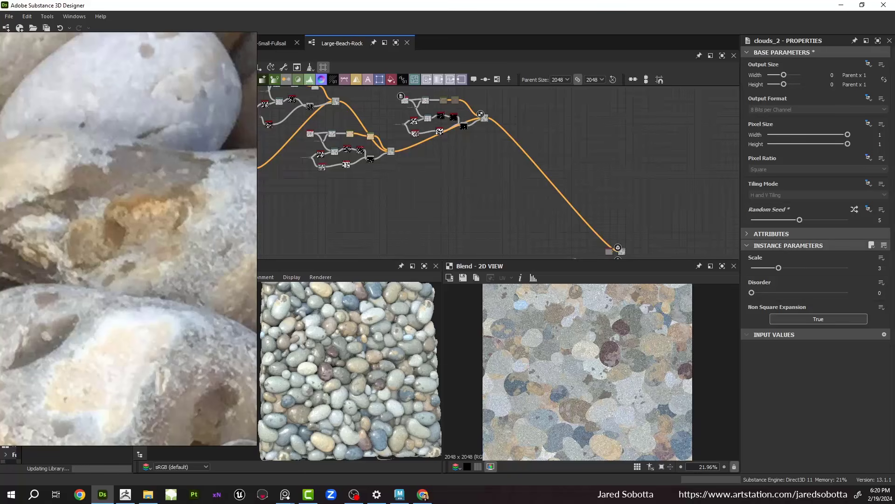
Step: Duplicate the final color Blend and place the copy in the empty space below it
{"action": "left_click", "coordinate": [485, 118]}
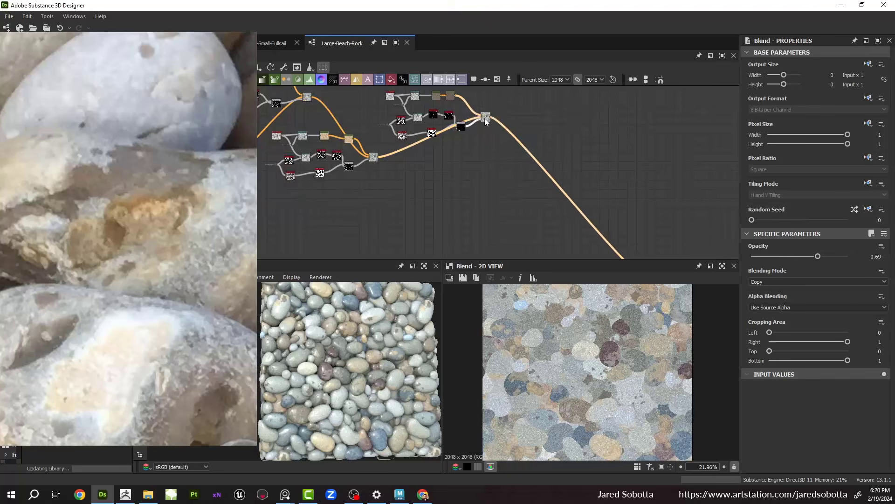
{"action": "scroll", "coordinate": [485, 119], "scroll_direction": "up", "scroll_amount": 3}
{"action": "key", "text": "ctrl+d"}
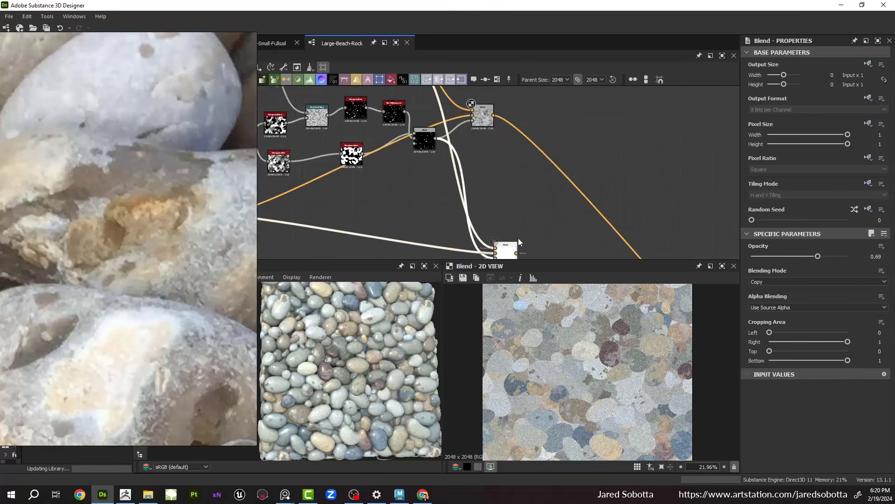
{"action": "middle_click_drag", "start_coordinate": [522, 233], "coordinate": [486, 159]}
{"action": "key", "text": "space"}
{"action": "middle_click_drag", "start_coordinate": [468, 188], "coordinate": [491, 223]}
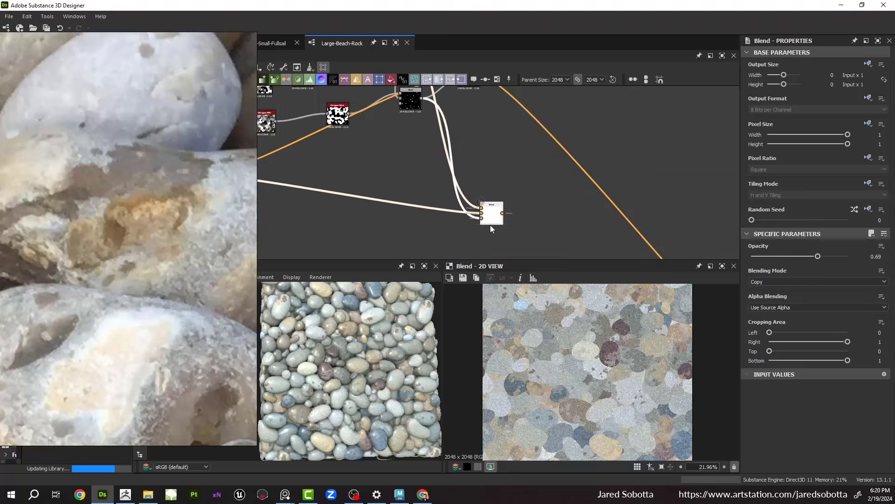
{"action": "left_click", "coordinate": [491, 226]}
{"action": "left_click_drag", "start_coordinate": [499, 217], "coordinate": [530, 239]}
Step: Connect the original final color Blend's output to the background input of the duplicated Blend
{"action": "middle_click_drag", "start_coordinate": [486, 114], "coordinate": [489, 162]}
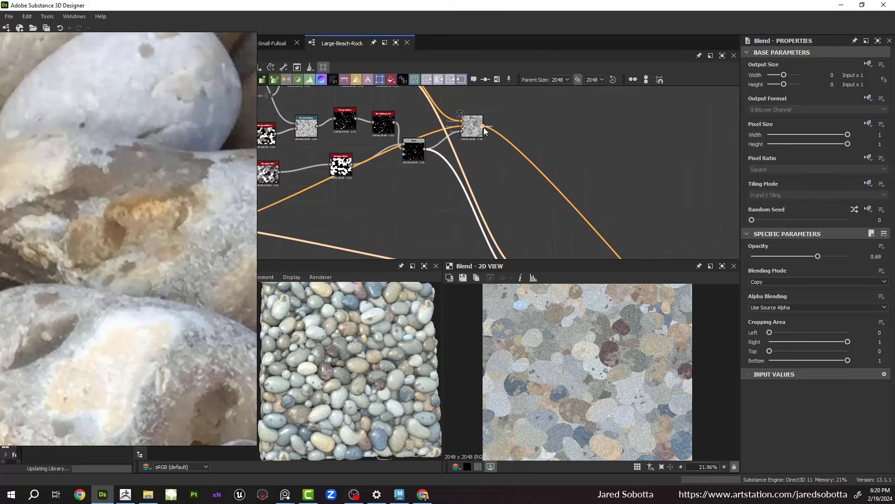
{"action": "left_click", "coordinate": [484, 127]}
{"action": "middle_click_drag", "start_coordinate": [538, 234], "coordinate": [501, 118]}
{"action": "left_click", "coordinate": [500, 169]}
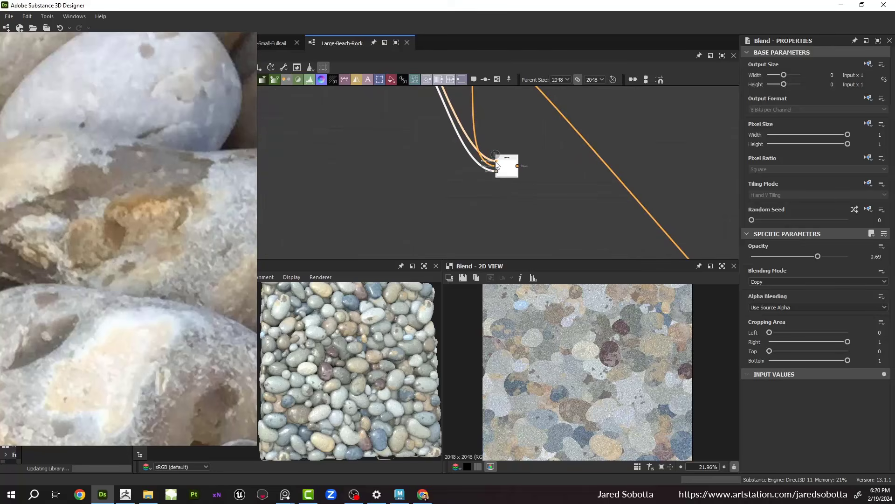
Step: Add a Gradient Map node feeding the foreground input of the duplicated Blend
{"action": "key", "text": "space"}
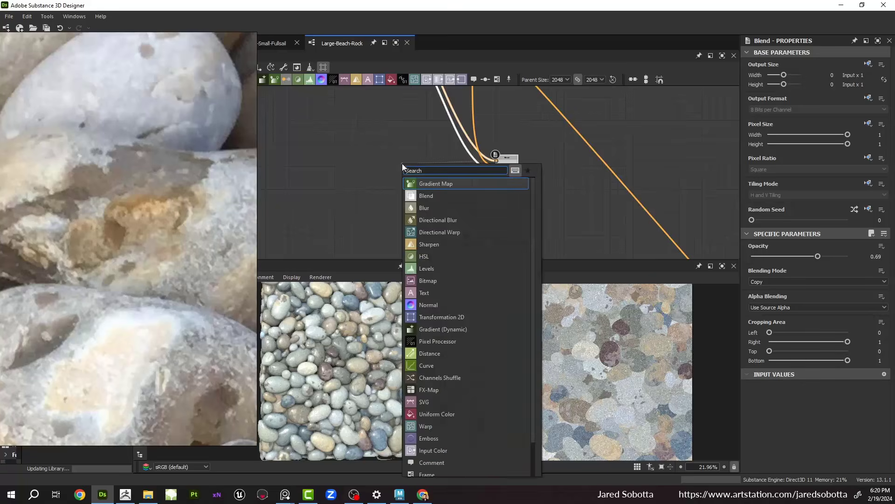
{"action": "type", "text": "gradient"}
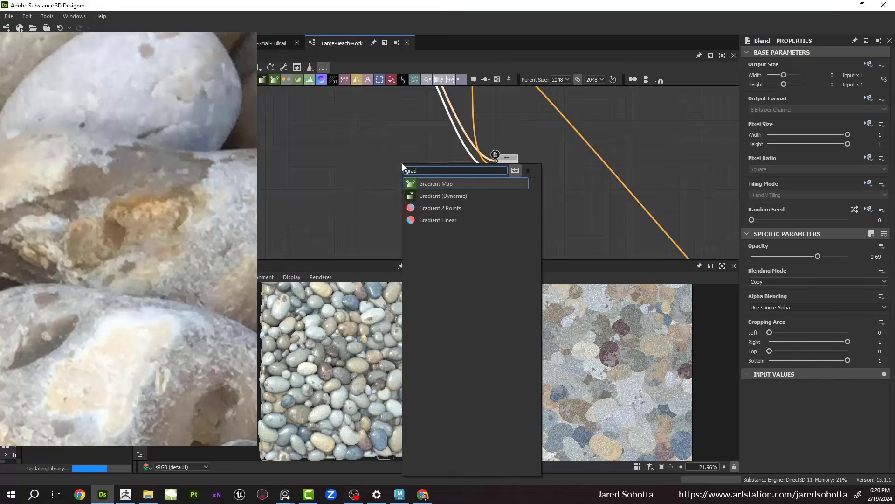
{"action": "key", "text": "Return"}
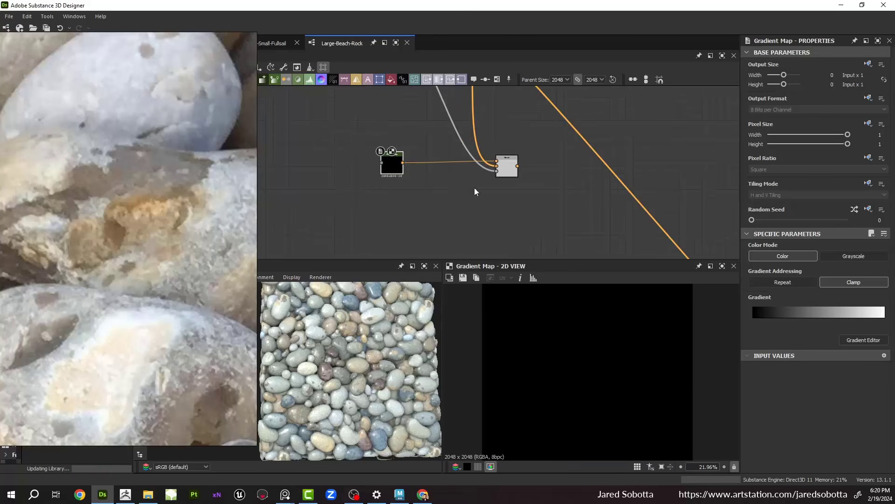
Step: Add a Dot node with dirt-mask as its input portal and connect it to the duplicated Blend's opacity input
{"action": "key", "text": "space"}
{"action": "type", "text": "do"}
{"action": "key", "text": "Return"}
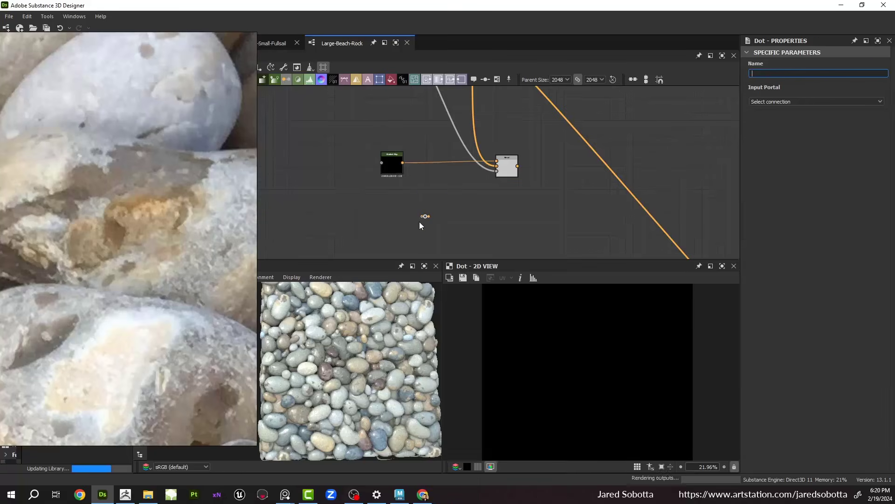
{"action": "left_click", "coordinate": [796, 102]}
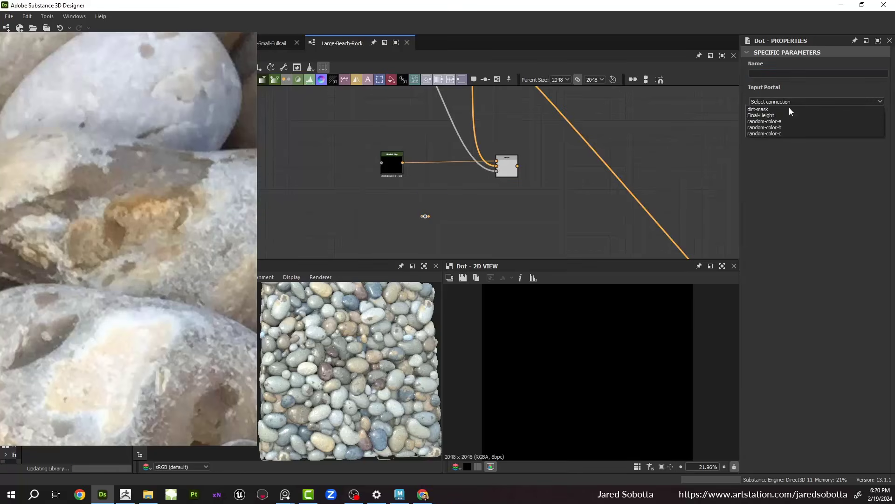
{"action": "left_click", "coordinate": [772, 120]}
{"action": "scroll", "coordinate": [424, 222], "scroll_direction": "up", "scroll_amount": 1}
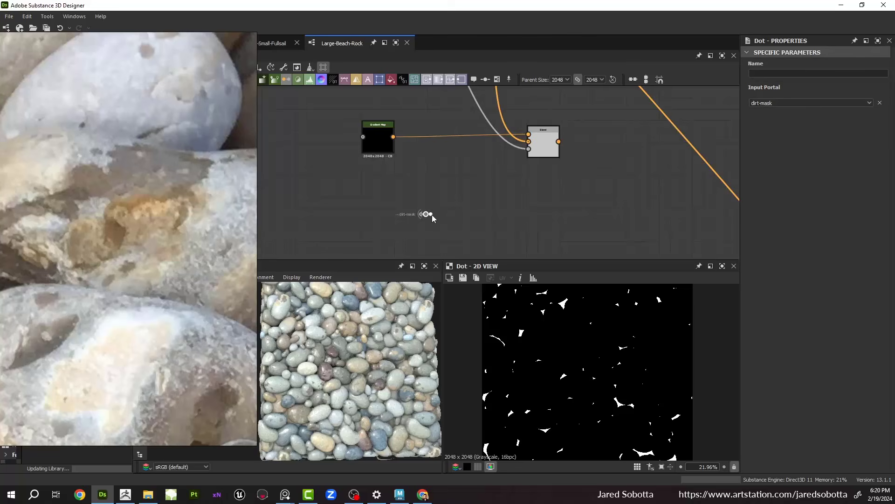
{"action": "left_click_drag", "start_coordinate": [432, 215], "coordinate": [529, 155]}
Step: Preview the duplicated Blend in the 2D view and inspect the dirt gaps between the stones up close
{"action": "left_click", "coordinate": [542, 151]}
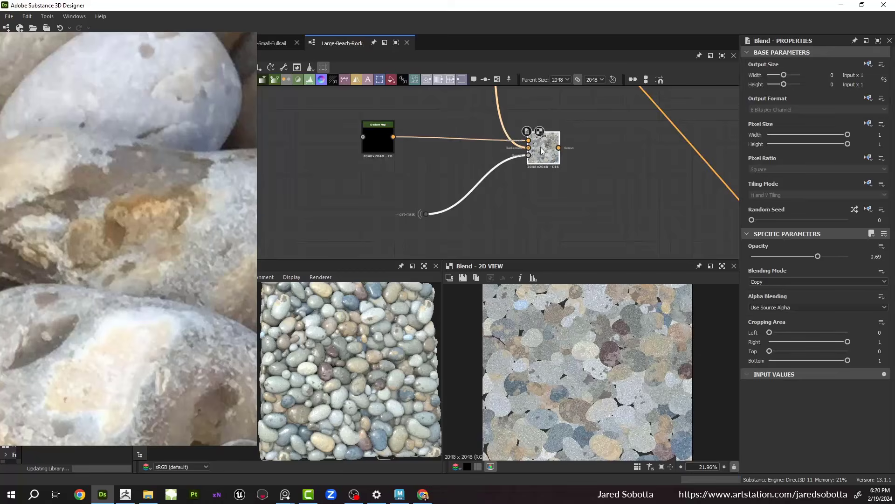
{"action": "scroll", "coordinate": [564, 300], "scroll_direction": "up", "scroll_amount": 7}
{"action": "scroll", "coordinate": [550, 148], "scroll_direction": "down", "scroll_amount": 7}
Step: Reroute the base color output link from the original color Blend to the new dirt Blend and inspect the 3D view
{"action": "middle_click_drag", "start_coordinate": [547, 89], "coordinate": [517, 158]}
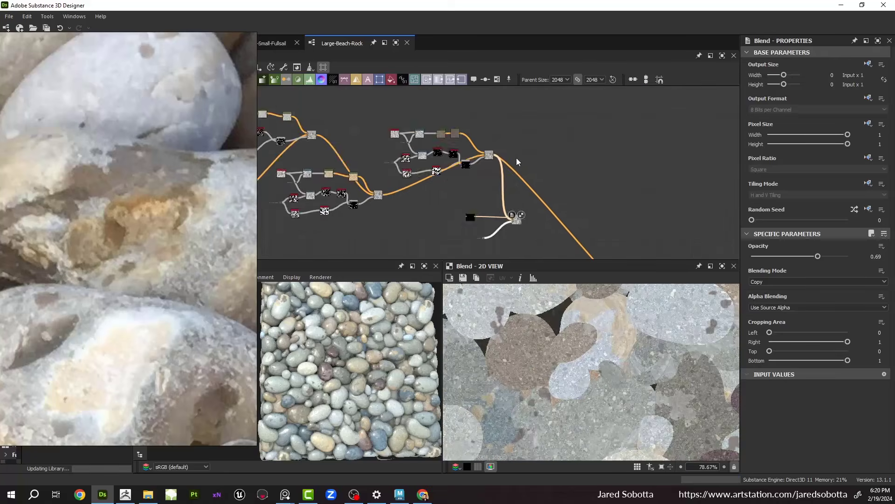
{"action": "scroll", "coordinate": [517, 159], "scroll_direction": "up", "scroll_amount": 3}
{"action": "scroll", "coordinate": [456, 155], "scroll_direction": "down", "scroll_amount": 2}
{"action": "middle_click_drag", "start_coordinate": [455, 155], "coordinate": [456, 107]}
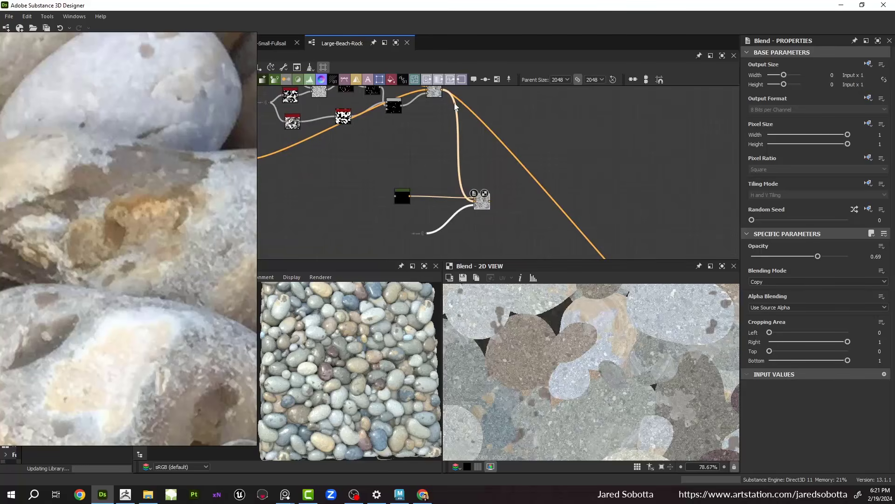
{"action": "left_click_drag", "start_coordinate": [442, 93], "coordinate": [489, 201]}
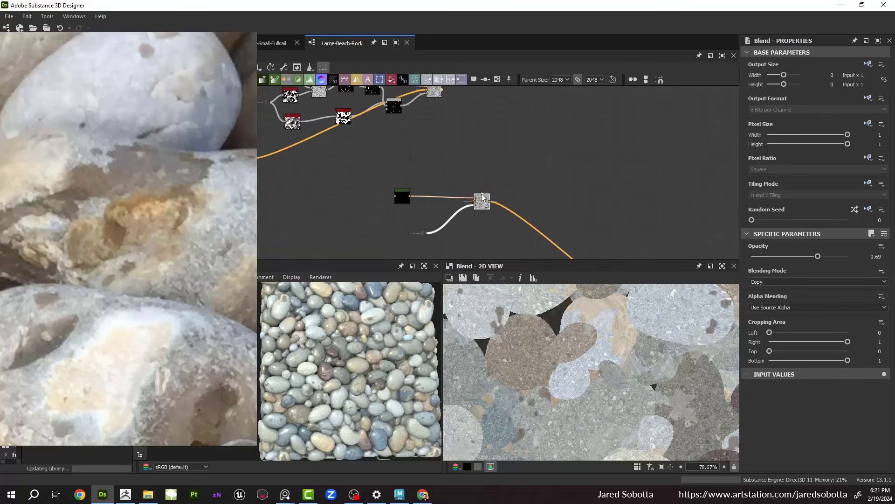
{"action": "scroll", "coordinate": [349, 355], "scroll_direction": "up", "scroll_amount": 3}
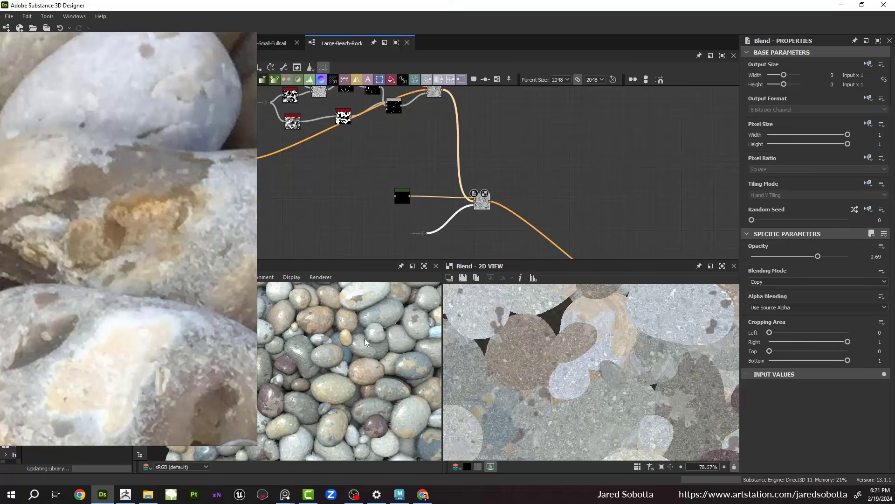
Step: Move the reference photo aside, add a BnW Spots 2 node near the Gradient Map, and set its scale to 2
{"action": "left_click_drag", "start_coordinate": [230, 243], "coordinate": [283, 250]}
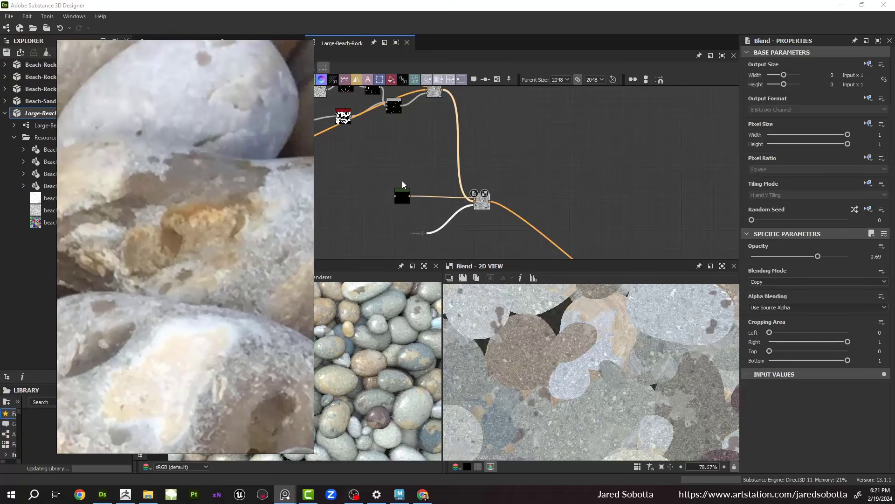
{"action": "scroll", "coordinate": [352, 185], "scroll_direction": "up", "scroll_amount": 3}
{"action": "middle_click_drag", "start_coordinate": [352, 184], "coordinate": [415, 168]}
{"action": "key", "text": "space"}
{"action": "type", "text": "b"}
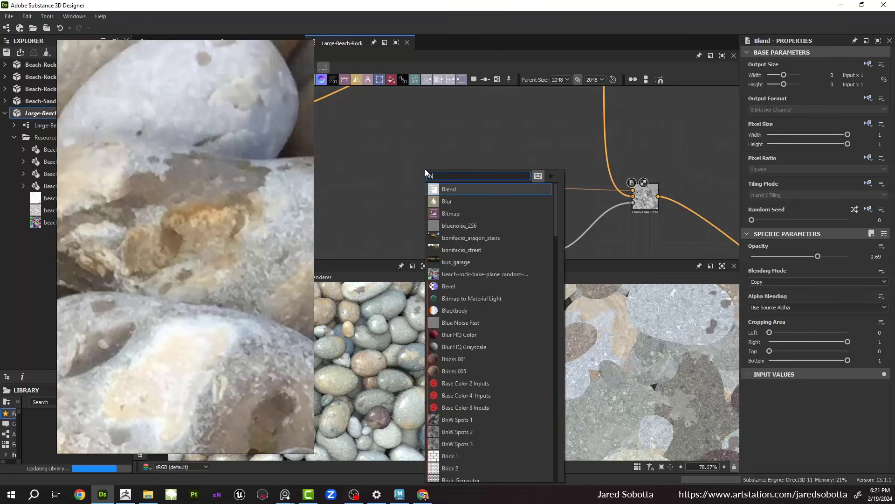
{"action": "type", "text": "nw"}
{"action": "key", "text": "Down"}
{"action": "key", "text": "Return"}
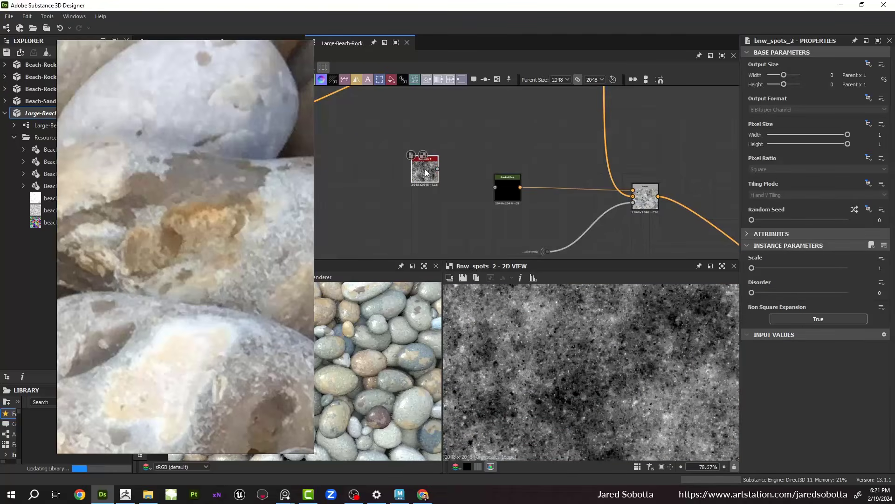
{"action": "left_click_drag", "start_coordinate": [751, 268], "coordinate": [765, 268]}
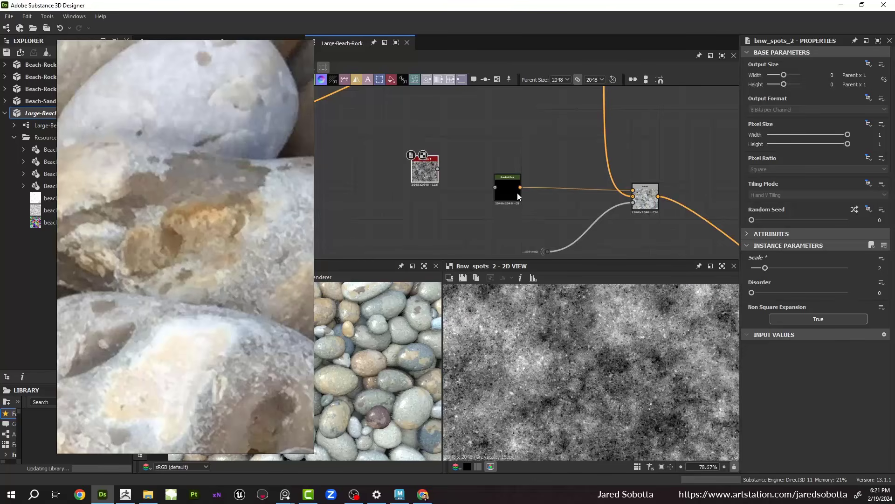
Step: Connect the BnW Spots 2 node to the Gradient Map's input and line it up beside the Gradient Map
{"action": "left_click_drag", "start_coordinate": [431, 178], "coordinate": [401, 186]}
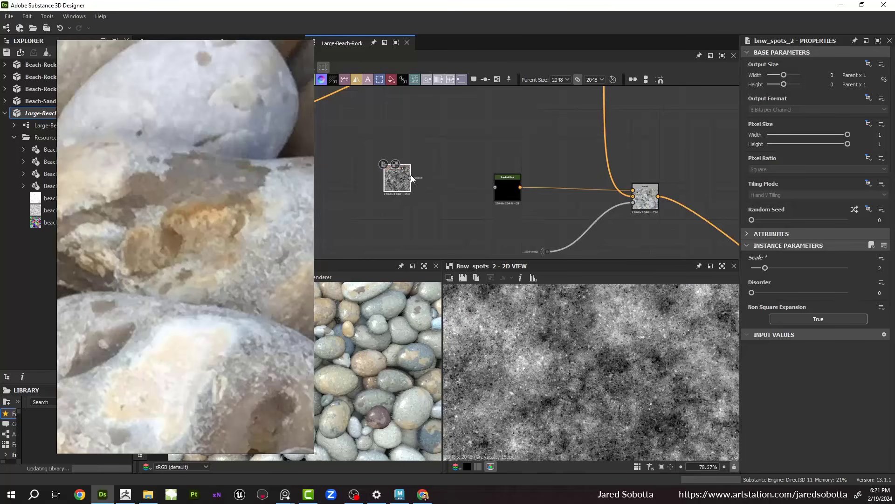
{"action": "left_click_drag", "start_coordinate": [410, 177], "coordinate": [495, 187]}
{"action": "left_click_drag", "start_coordinate": [394, 177], "coordinate": [440, 183]}
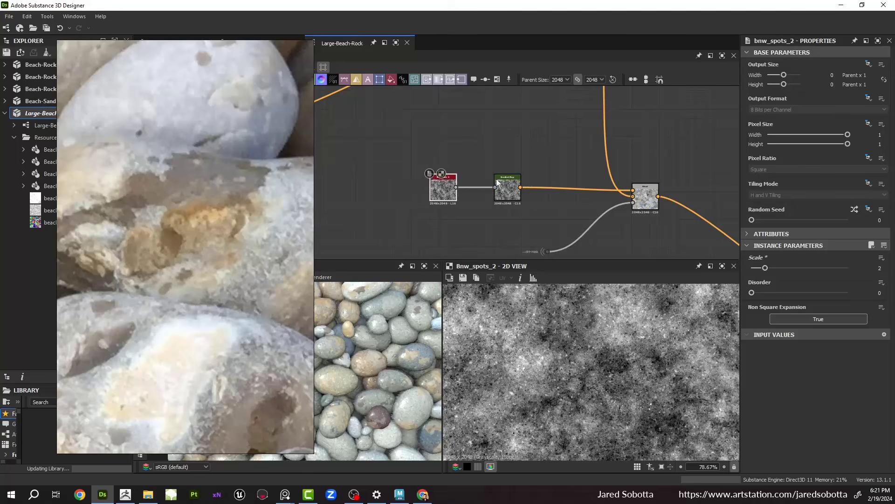
Step: Add an HSL node fed by the Gradient Map's output
{"action": "scroll", "coordinate": [507, 183], "scroll_direction": "up", "scroll_amount": 3}
{"action": "left_click_drag", "start_coordinate": [553, 153], "coordinate": [548, 169]}
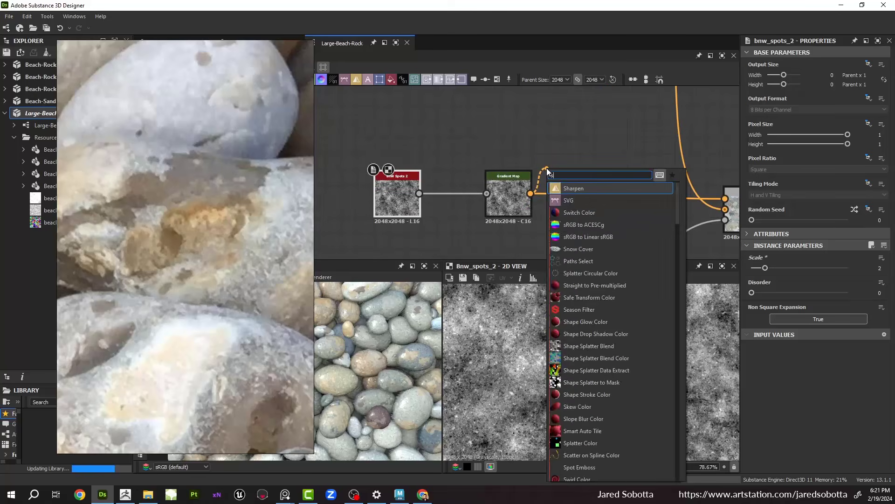
{"action": "type", "text": "hsl"}
{"action": "key", "text": "Return"}
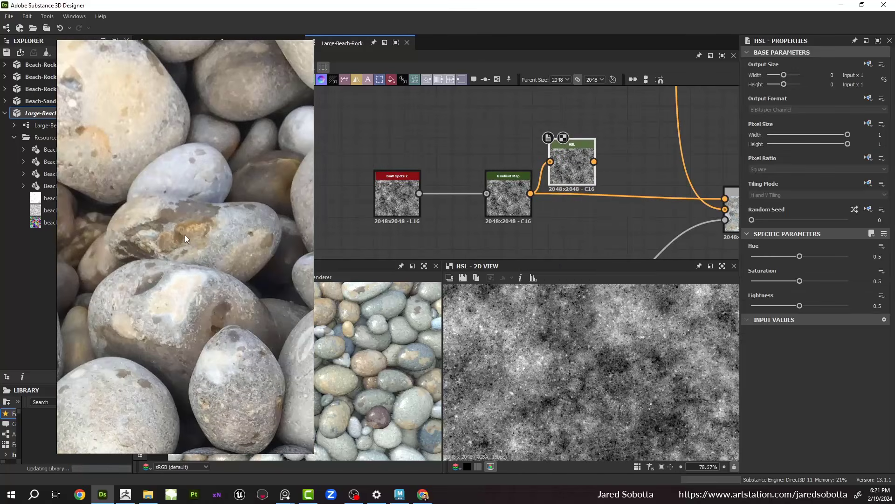
Step: Connect the HSL node's output to the foreground input of the dirt Blend
{"action": "middle_click_drag", "start_coordinate": [465, 157], "coordinate": [373, 131]}
{"action": "left_click_drag", "start_coordinate": [504, 135], "coordinate": [635, 172]}
Step: Browse the reference board's Beach Sand and Beach Sea Shells images and zoom in on the bare sand of the shell beach photo
{"action": "scroll", "coordinate": [235, 263], "scroll_direction": "down", "scroll_amount": 10}
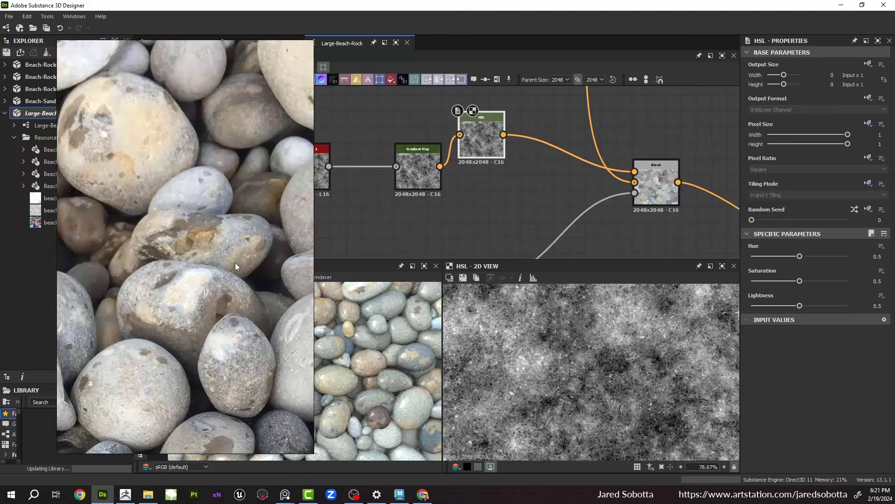
{"action": "middle_click_drag", "start_coordinate": [216, 255], "coordinate": [21, 179]}
{"action": "middle_click_drag", "start_coordinate": [305, 365], "coordinate": [154, 315]}
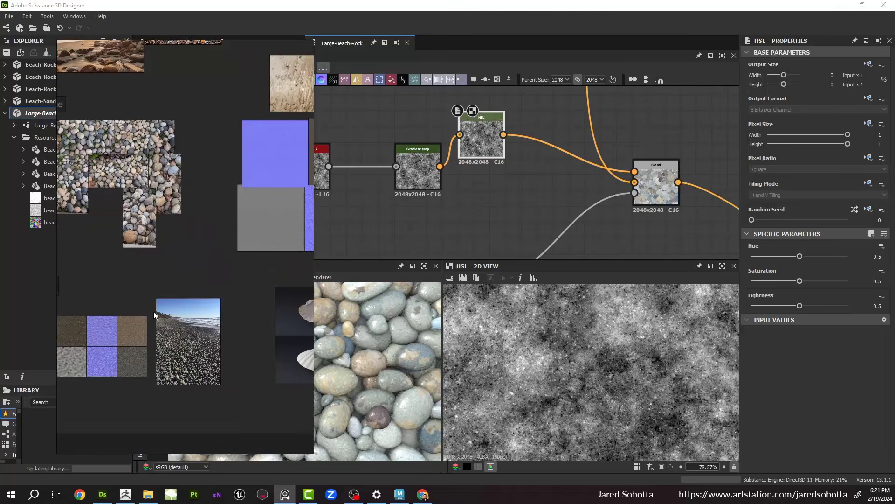
{"action": "scroll", "coordinate": [130, 332], "scroll_direction": "up", "scroll_amount": 10}
{"action": "scroll", "coordinate": [138, 337], "scroll_direction": "down", "scroll_amount": 7}
{"action": "middle_click_drag", "start_coordinate": [298, 298], "coordinate": [28, 284]}
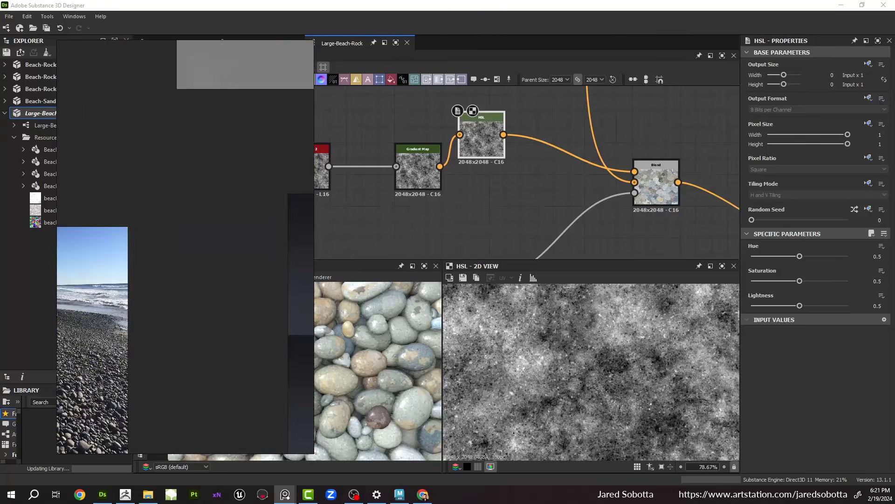
{"action": "scroll", "coordinate": [156, 270], "scroll_direction": "down", "scroll_amount": 3}
{"action": "middle_click_drag", "start_coordinate": [223, 132], "coordinate": [153, 195]}
{"action": "middle_click_drag", "start_coordinate": [215, 172], "coordinate": [156, 179]}
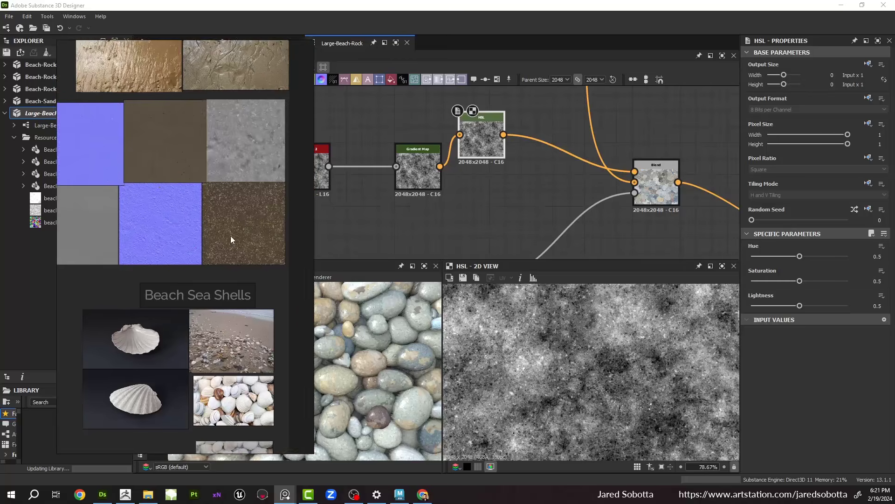
{"action": "scroll", "coordinate": [230, 236], "scroll_direction": "up", "scroll_amount": 10}
{"action": "middle_click_drag", "start_coordinate": [251, 179], "coordinate": [235, 258]}
{"action": "scroll", "coordinate": [243, 204], "scroll_direction": "up", "scroll_amount": 5}
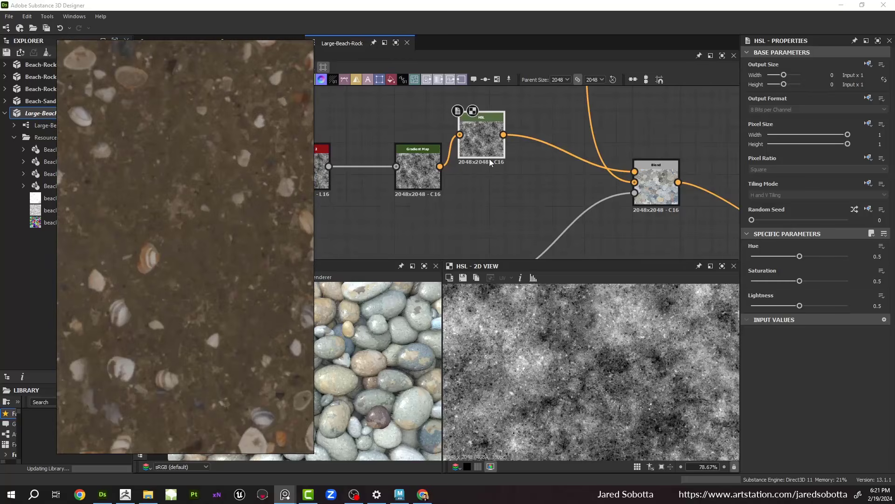
{"action": "scroll", "coordinate": [234, 138], "scroll_direction": "down", "scroll_amount": 6}
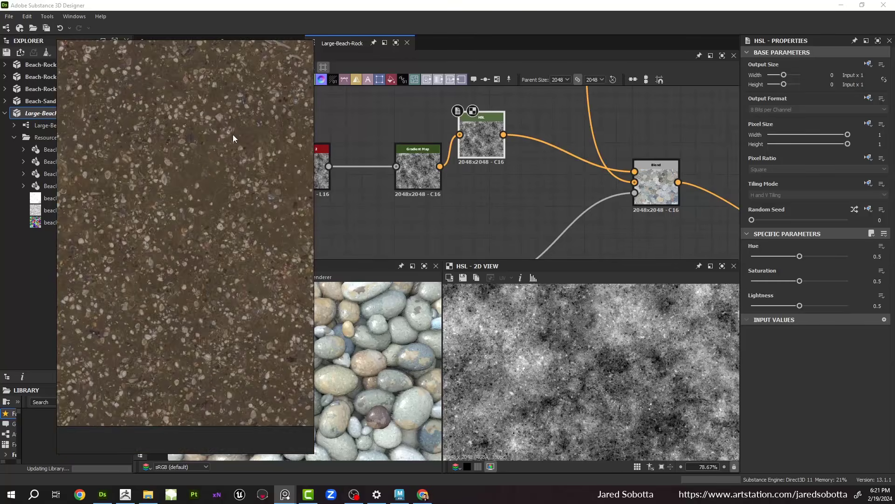
{"action": "scroll", "coordinate": [233, 135], "scroll_direction": "down", "scroll_amount": 3}
{"action": "middle_click_drag", "start_coordinate": [224, 159], "coordinate": [203, 332]}
{"action": "scroll", "coordinate": [201, 261], "scroll_direction": "down", "scroll_amount": 2}
{"action": "middle_click_drag", "start_coordinate": [199, 259], "coordinate": [186, 387]}
{"action": "middle_click_drag", "start_coordinate": [203, 164], "coordinate": [247, 328]}
{"action": "scroll", "coordinate": [238, 272], "scroll_direction": "down", "scroll_amount": 3}
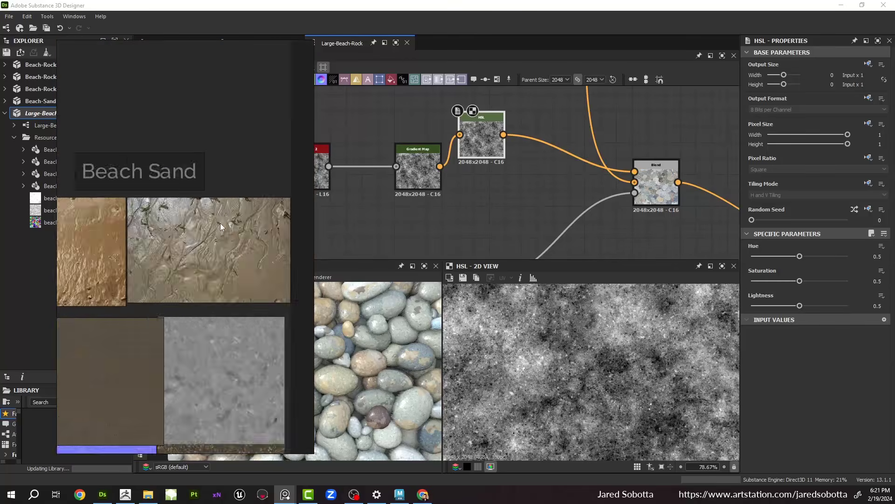
{"action": "scroll", "coordinate": [222, 173], "scroll_direction": "down", "scroll_amount": 4}
{"action": "scroll", "coordinate": [250, 287], "scroll_direction": "up", "scroll_amount": 4}
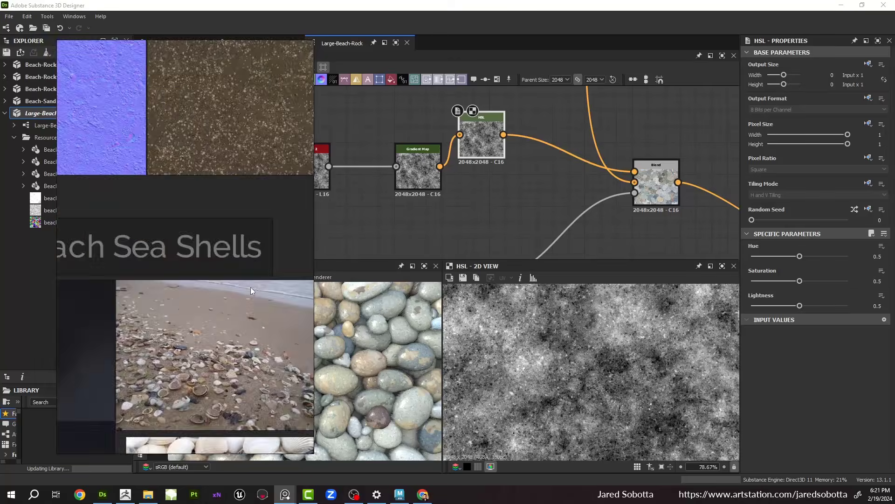
{"action": "scroll", "coordinate": [250, 286], "scroll_direction": "up", "scroll_amount": 8}
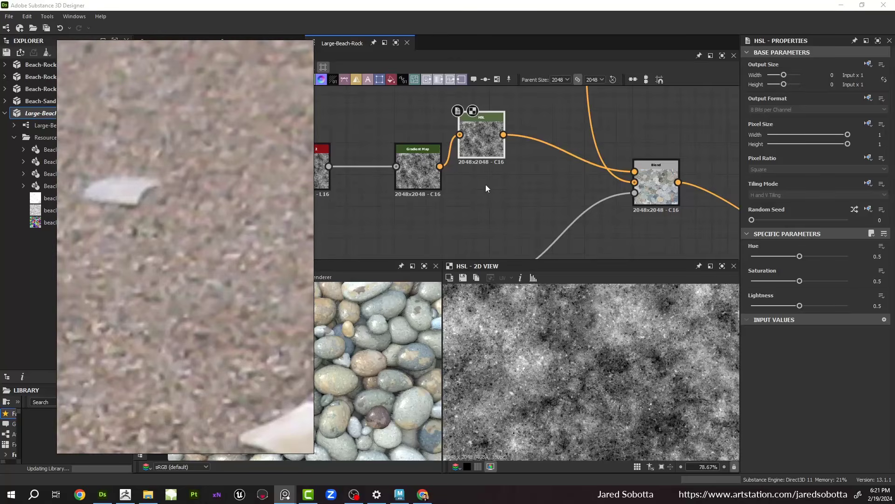
Step: Pick a new gradient for the dirt Gradient Map from the sand in the reference photo with the Gradient Editor
{"action": "left_click", "coordinate": [410, 167]}
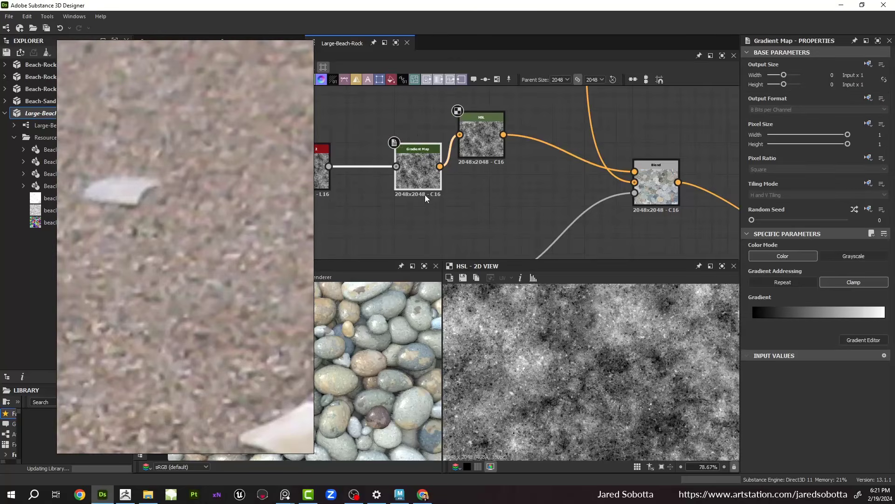
{"action": "left_click", "coordinate": [853, 341]}
{"action": "left_click", "coordinate": [686, 356]}
{"action": "mouse_move", "coordinate": [229, 230]}
{"action": "left_mouse_down"}
{"action": "mouse_move", "coordinate": [236, 260]}
{"action": "mouse_move", "coordinate": [173, 298]}
{"action": "left_mouse_up"}
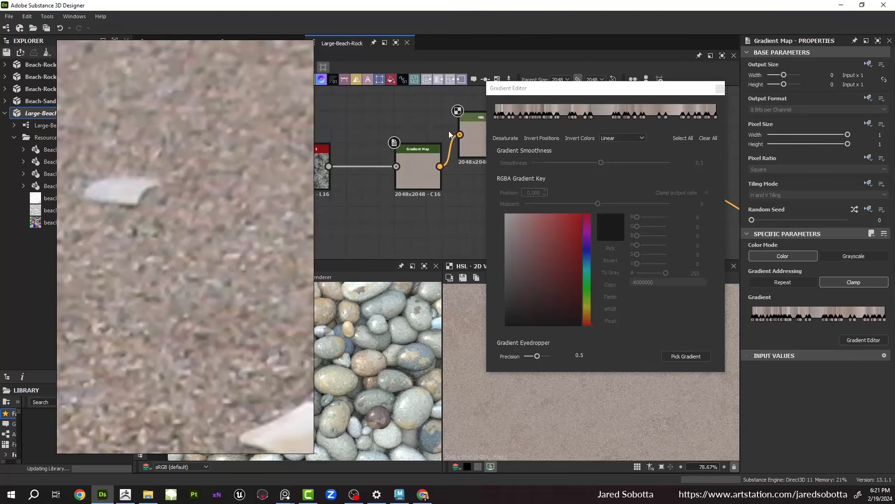
{"action": "left_click", "coordinate": [721, 89]}
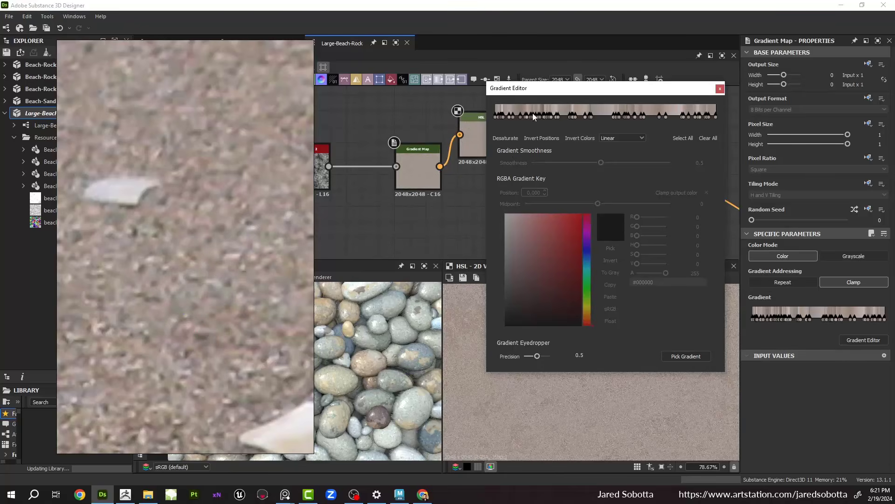
{"action": "left_click", "coordinate": [721, 89]}
Step: Preview the dirt Blend in the 2D view and raise its opacity to 1
{"action": "left_click", "coordinate": [658, 186]}
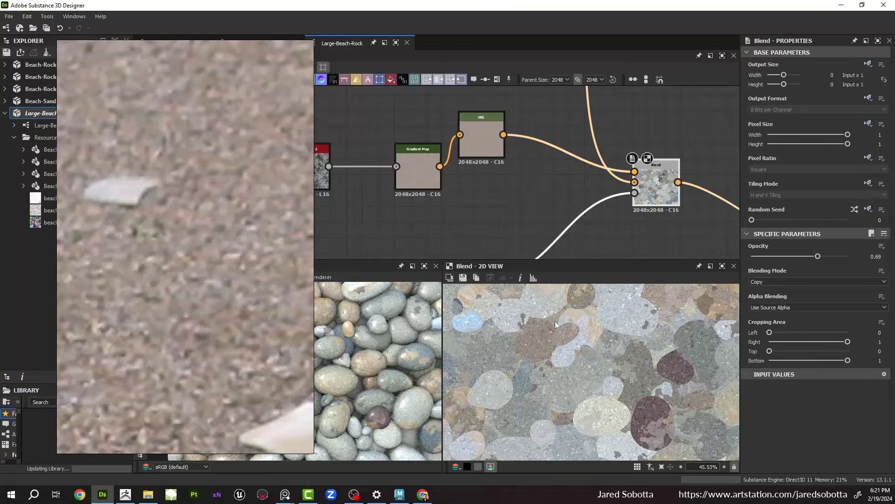
{"action": "scroll", "coordinate": [556, 317], "scroll_direction": "down", "scroll_amount": 1}
{"action": "scroll", "coordinate": [644, 293], "scroll_direction": "up", "scroll_amount": 3}
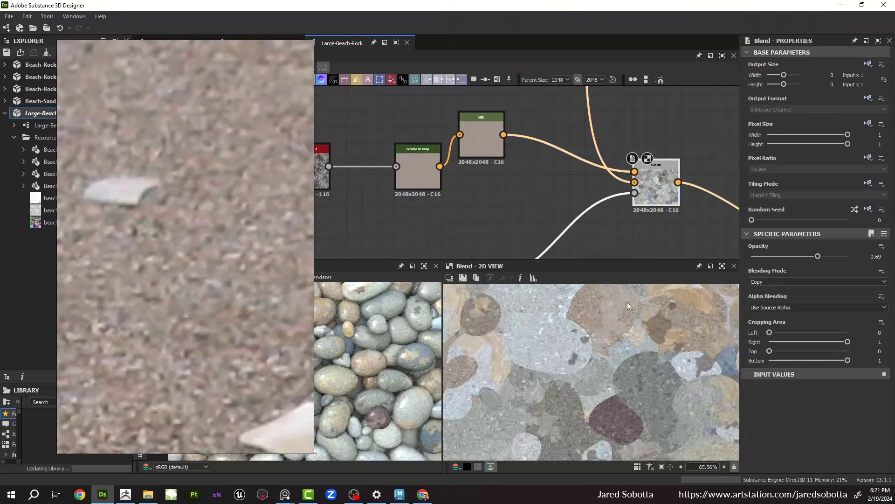
{"action": "scroll", "coordinate": [602, 306], "scroll_direction": "up", "scroll_amount": 4}
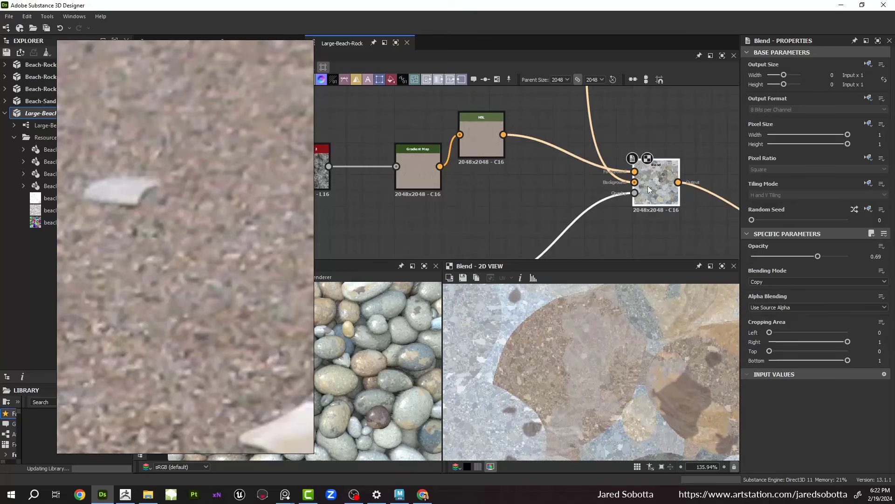
{"action": "left_click_drag", "start_coordinate": [796, 256], "coordinate": [894, 255]}
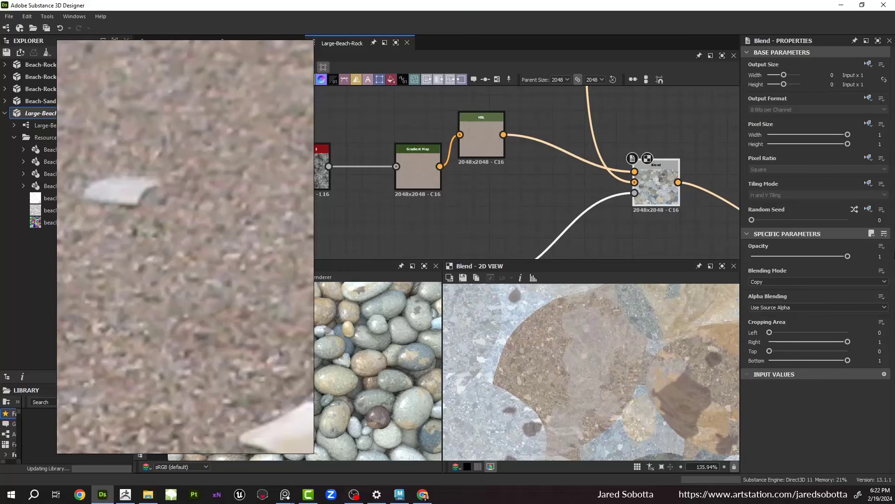
Step: Return to the Main Ref pebble photo on the reference board and examine the stones and the gaps between them
{"action": "scroll", "coordinate": [448, 192], "scroll_direction": "down", "scroll_amount": 5}
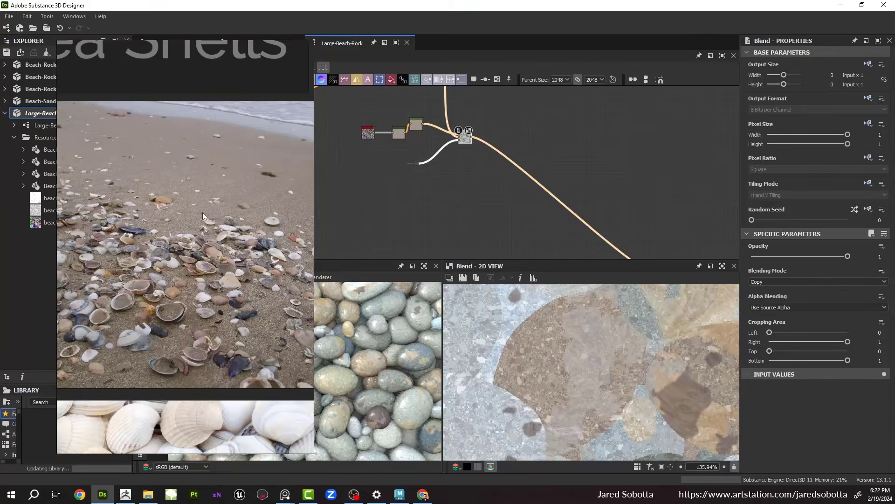
{"action": "scroll", "coordinate": [203, 213], "scroll_direction": "up", "scroll_amount": 1}
{"action": "scroll", "coordinate": [202, 212], "scroll_direction": "down", "scroll_amount": 4}
{"action": "middle_click_drag", "start_coordinate": [202, 213], "coordinate": [377, 244]}
{"action": "scroll", "coordinate": [273, 254], "scroll_direction": "down", "scroll_amount": 5}
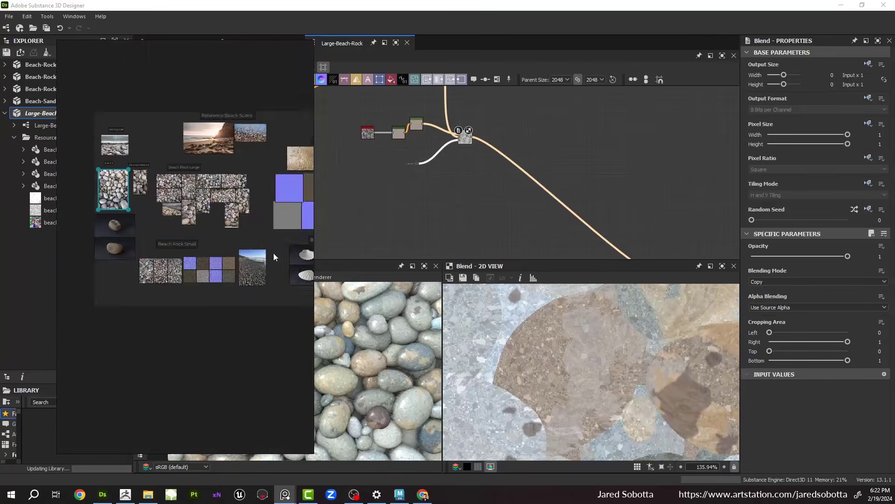
{"action": "middle_click_drag", "start_coordinate": [273, 252], "coordinate": [435, 253]}
{"action": "scroll", "coordinate": [296, 193], "scroll_direction": "up", "scroll_amount": 6}
{"action": "middle_click_drag", "start_coordinate": [296, 193], "coordinate": [286, 219]}
{"action": "scroll", "coordinate": [283, 216], "scroll_direction": "up", "scroll_amount": 1}
{"action": "scroll", "coordinate": [210, 191], "scroll_direction": "up", "scroll_amount": 1}
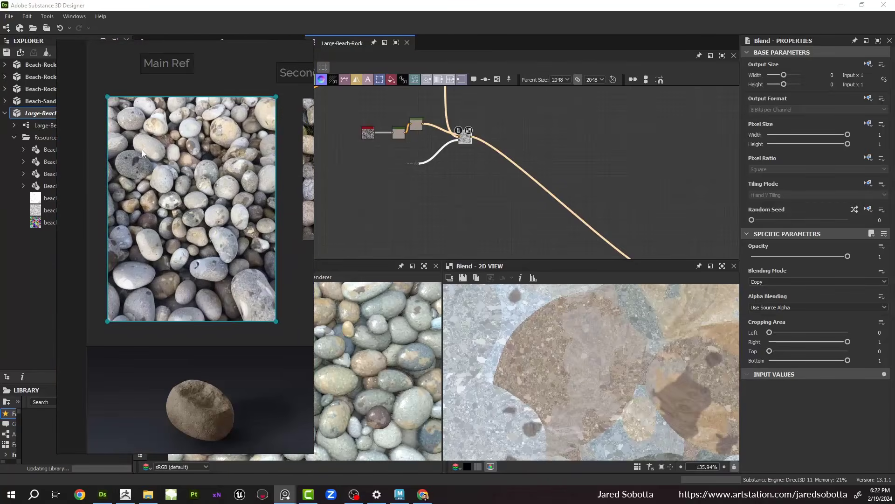
{"action": "key", "text": "alt+Tab"}
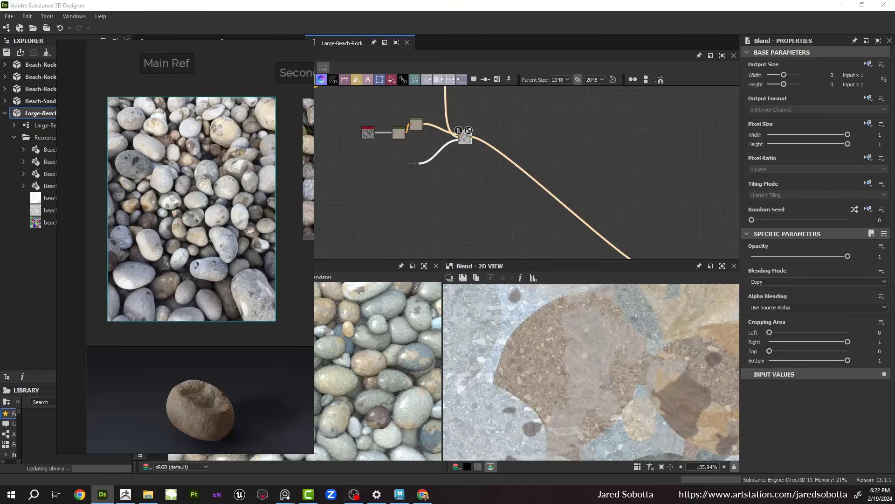
{"action": "left_click", "coordinate": [195, 256]}
Step: Review the dirt color node chain in the graph against the pebbles in the 3D view and the main reference
{"action": "middle_click_drag", "start_coordinate": [435, 117], "coordinate": [484, 166]}
{"action": "scroll", "coordinate": [487, 160], "scroll_direction": "down", "scroll_amount": 3}
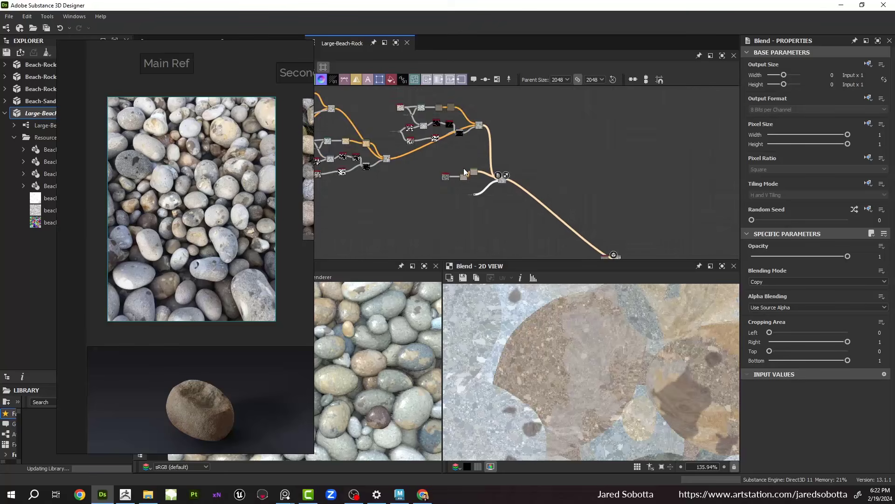
{"action": "scroll", "coordinate": [464, 171], "scroll_direction": "up", "scroll_amount": 4}
{"action": "left_click_drag", "start_coordinate": [428, 158], "coordinate": [567, 223]}
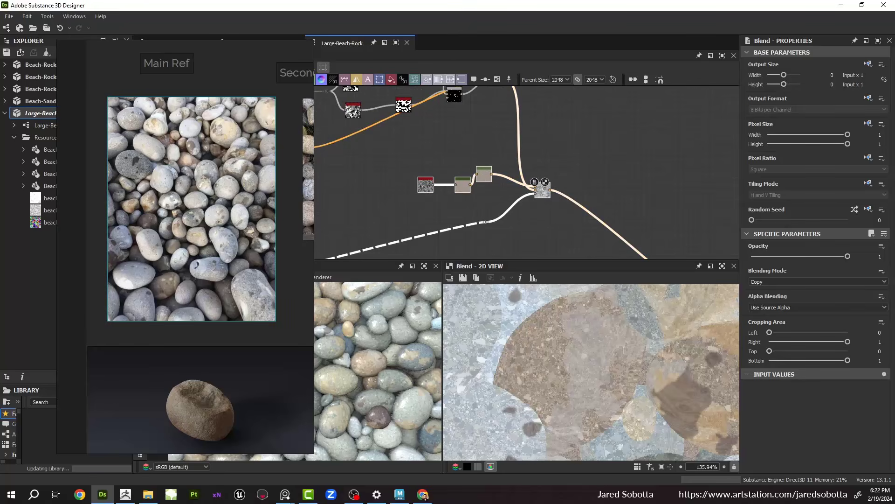
{"action": "middle_click_drag", "start_coordinate": [520, 176], "coordinate": [465, 187]}
{"action": "scroll", "coordinate": [490, 159], "scroll_direction": "up", "scroll_amount": 1}
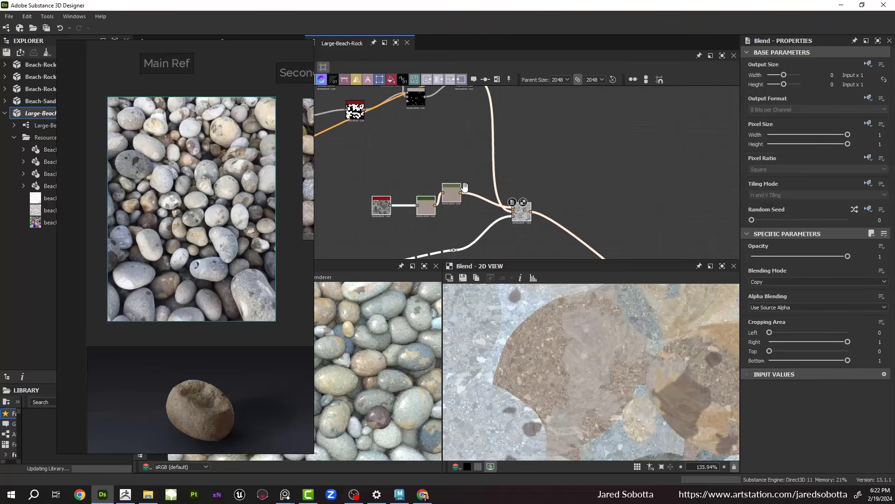
{"action": "scroll", "coordinate": [361, 153], "scroll_direction": "down", "scroll_amount": 2}
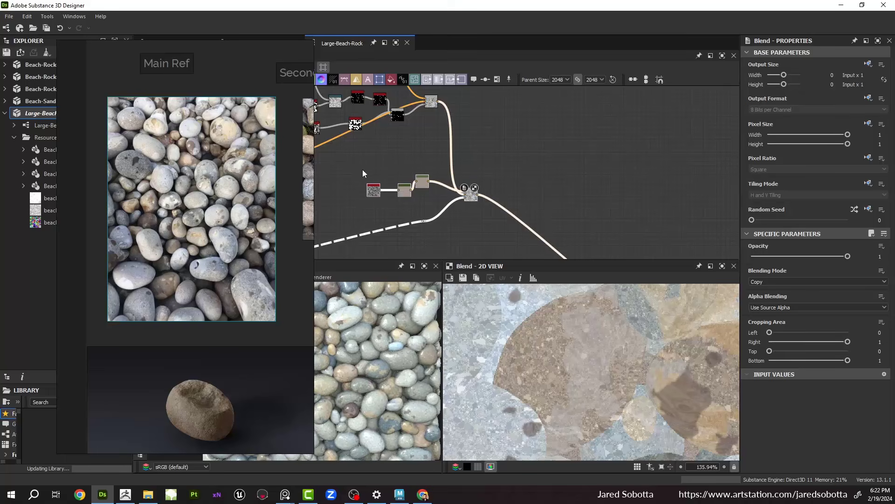
{"action": "left_click_drag", "start_coordinate": [362, 169], "coordinate": [492, 233]}
{"action": "scroll", "coordinate": [477, 175], "scroll_direction": "up", "scroll_amount": 2}
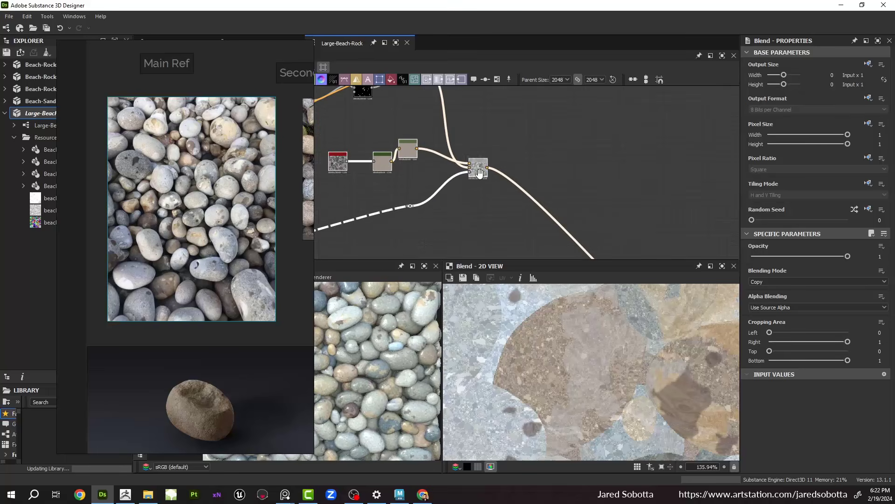
Step: Add another Blend node fed by the dirt Blend's output
{"action": "middle_click_drag", "start_coordinate": [486, 175], "coordinate": [471, 145]}
{"action": "left_click_drag", "start_coordinate": [472, 139], "coordinate": [507, 210]}
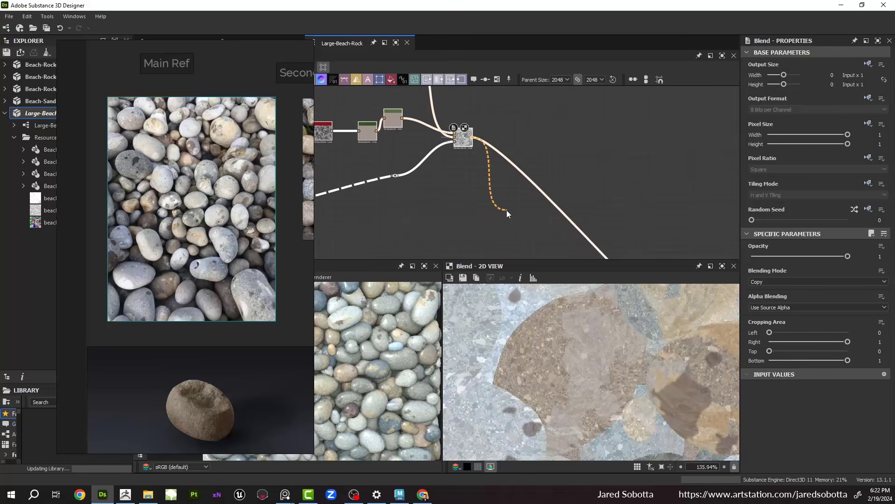
{"action": "type", "text": "b"}
{"action": "key", "text": "Return"}
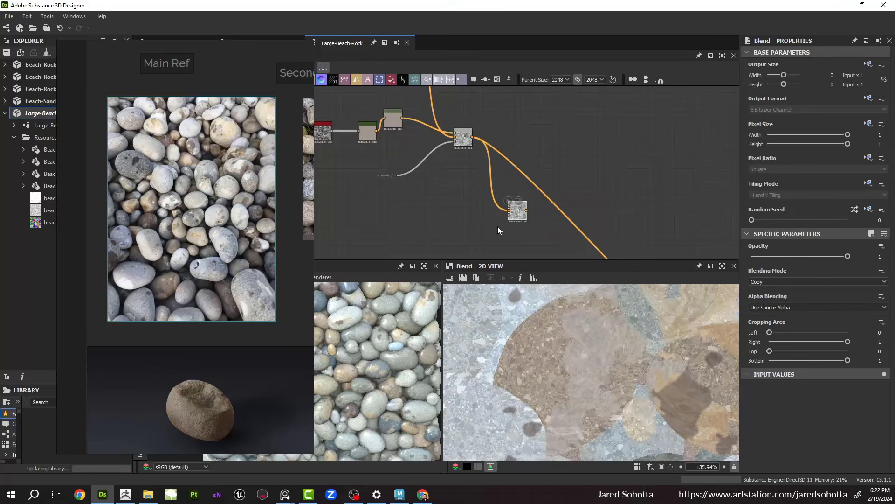
Step: Copy the Ambient Occlusion node with its Final-Height portal from the output section and paste it near the new Blend
{"action": "middle_click_drag", "start_coordinate": [437, 234], "coordinate": [471, 213]}
{"action": "scroll", "coordinate": [455, 206], "scroll_direction": "down", "scroll_amount": 3}
{"action": "middle_click_drag", "start_coordinate": [487, 249], "coordinate": [477, 126]}
{"action": "scroll", "coordinate": [499, 185], "scroll_direction": "up", "scroll_amount": 3}
{"action": "left_click_drag", "start_coordinate": [468, 173], "coordinate": [523, 220]}
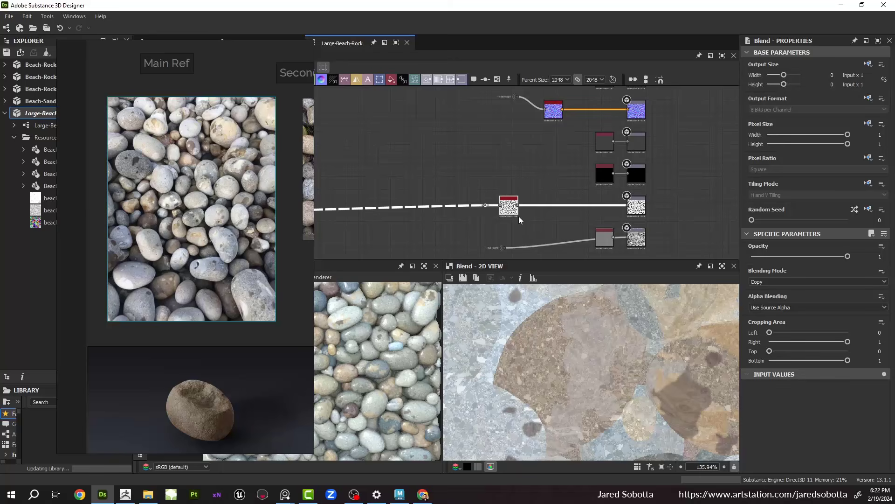
{"action": "scroll", "coordinate": [486, 149], "scroll_direction": "down", "scroll_amount": 3}
{"action": "middle_click_drag", "start_coordinate": [486, 149], "coordinate": [514, 209]}
{"action": "scroll", "coordinate": [451, 181], "scroll_direction": "up", "scroll_amount": 3}
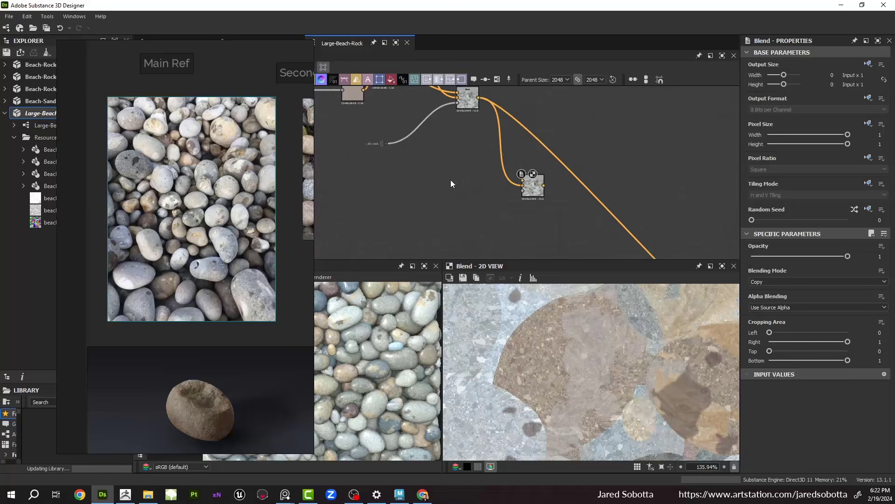
{"action": "key", "text": "ctrl+v"}
Step: Connect the pasted Ambient Occlusion node to the new Blend's opacity input and align it beside that Blend
{"action": "scroll", "coordinate": [484, 191], "scroll_direction": "up", "scroll_amount": 3}
{"action": "left_click_drag", "start_coordinate": [481, 179], "coordinate": [565, 169]}
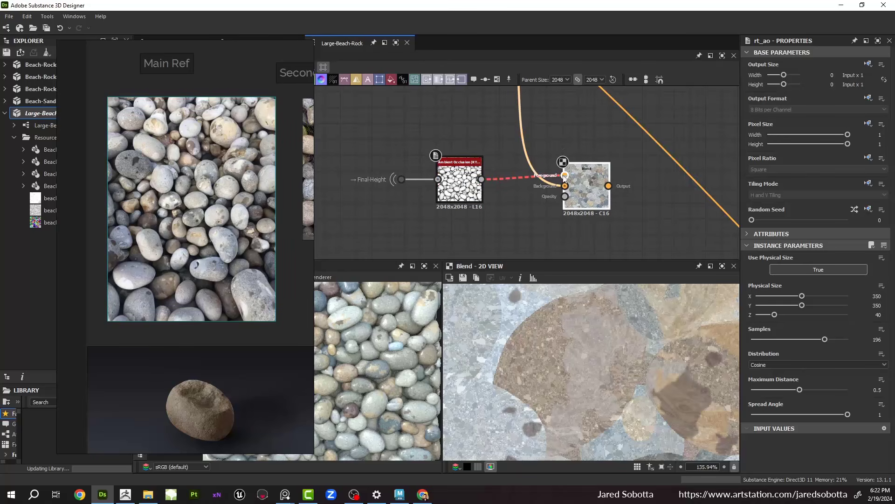
{"action": "left_click_drag", "start_coordinate": [566, 177], "coordinate": [565, 196]}
{"action": "left_click_drag", "start_coordinate": [469, 186], "coordinate": [469, 218]}
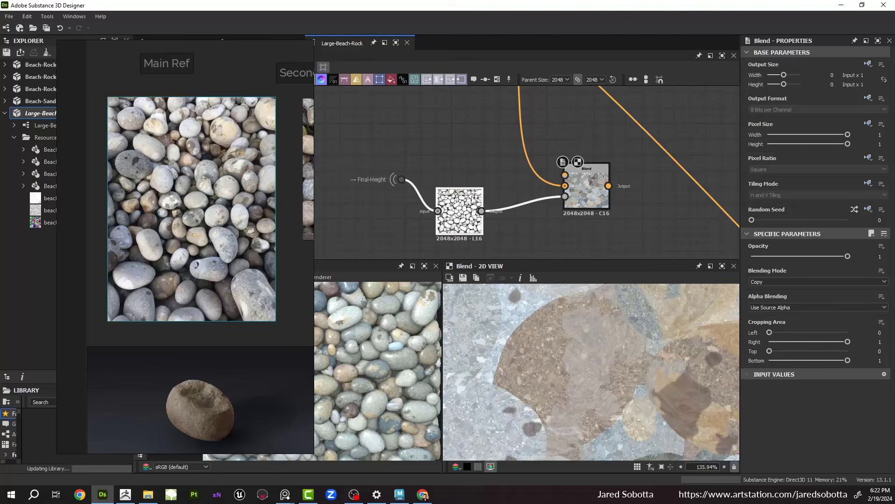
Step: Connect the sand-colored HSL output to the foreground input of the new Blend
{"action": "scroll", "coordinate": [453, 153], "scroll_direction": "down", "scroll_amount": 5}
{"action": "middle_click_drag", "start_coordinate": [450, 135], "coordinate": [445, 171]}
{"action": "scroll", "coordinate": [452, 127], "scroll_direction": "up", "scroll_amount": 4}
{"action": "middle_click_drag", "start_coordinate": [340, 123], "coordinate": [431, 148]}
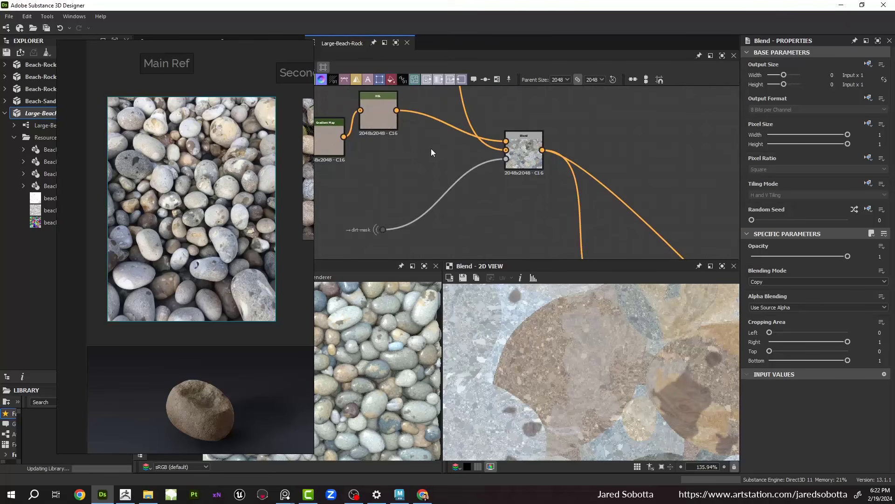
{"action": "left_click", "coordinate": [397, 111]}
{"action": "middle_click_drag", "start_coordinate": [544, 218], "coordinate": [443, 125]}
{"action": "left_click", "coordinate": [516, 204]}
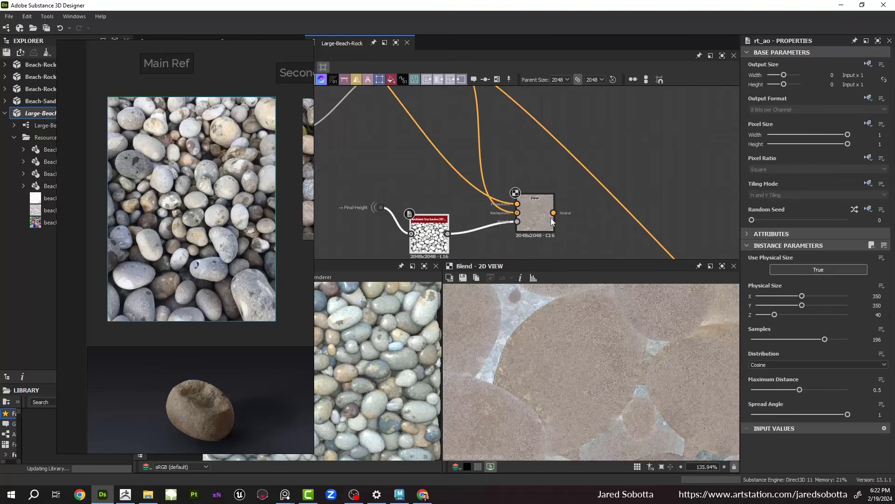
Step: Move the pasted Ambient Occlusion node and its portal back and insert a Levels node between it and the Blend's opacity input
{"action": "left_click_drag", "start_coordinate": [358, 194], "coordinate": [373, 239]}
{"action": "left_click_drag", "start_coordinate": [430, 237], "coordinate": [397, 237]}
{"action": "left_click", "coordinate": [445, 221]}
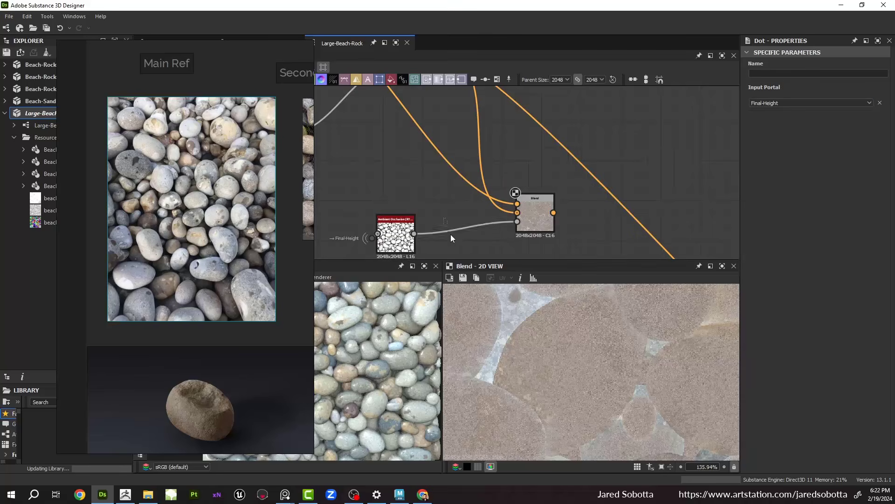
{"action": "key", "text": "space"}
{"action": "type", "text": "levels"}
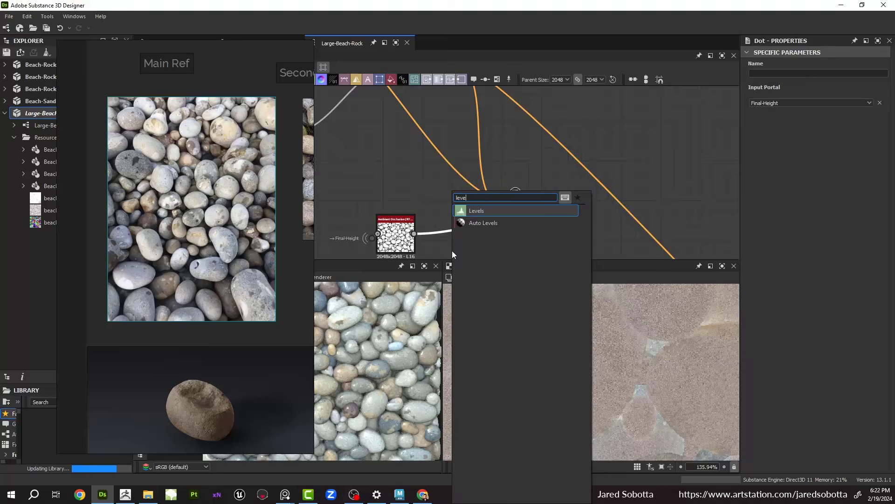
{"action": "key", "text": "Return"}
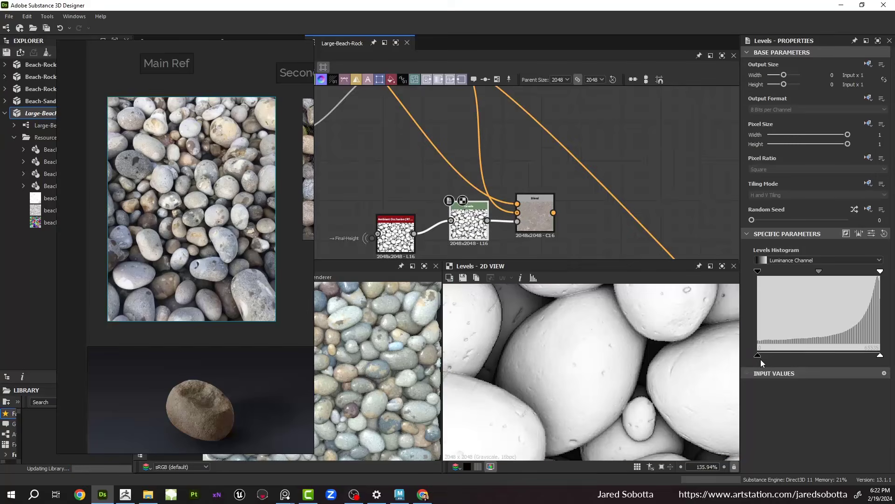
Step: Invert the occlusion mask in the Levels node by swapping its black and white output limits
{"action": "left_click_drag", "start_coordinate": [759, 356], "coordinate": [817, 355]}
{"action": "left_click_drag", "start_coordinate": [880, 356], "coordinate": [759, 355]}
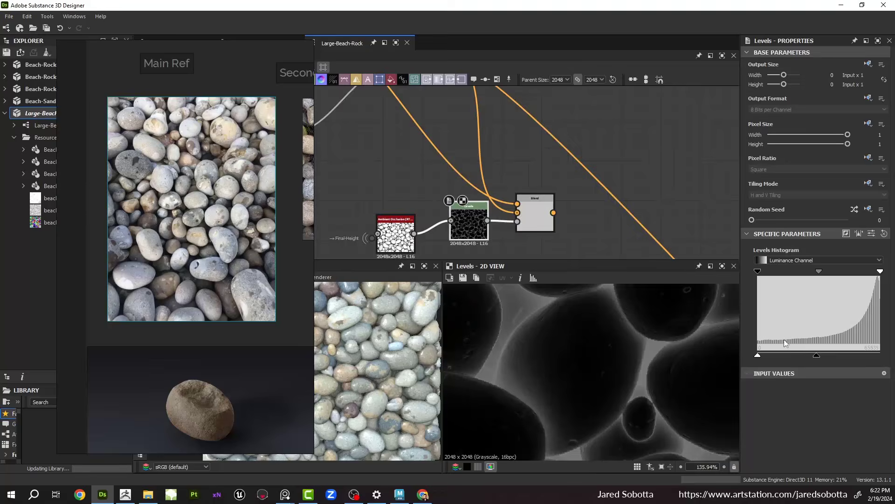
{"action": "left_click_drag", "start_coordinate": [815, 356], "coordinate": [881, 356]}
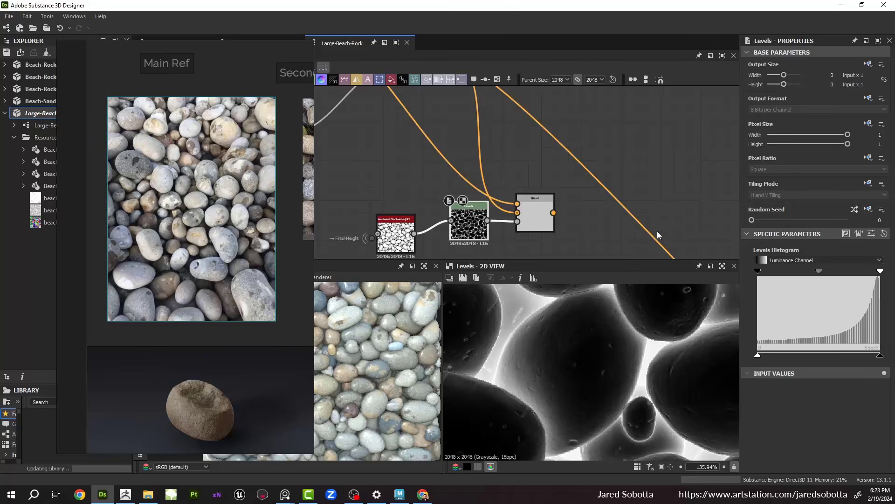
Step: Preview the new Blend's result and set its opacity to 0.37
{"action": "double_click", "coordinate": [537, 229]}
{"action": "scroll", "coordinate": [620, 343], "scroll_direction": "down", "scroll_amount": 10}
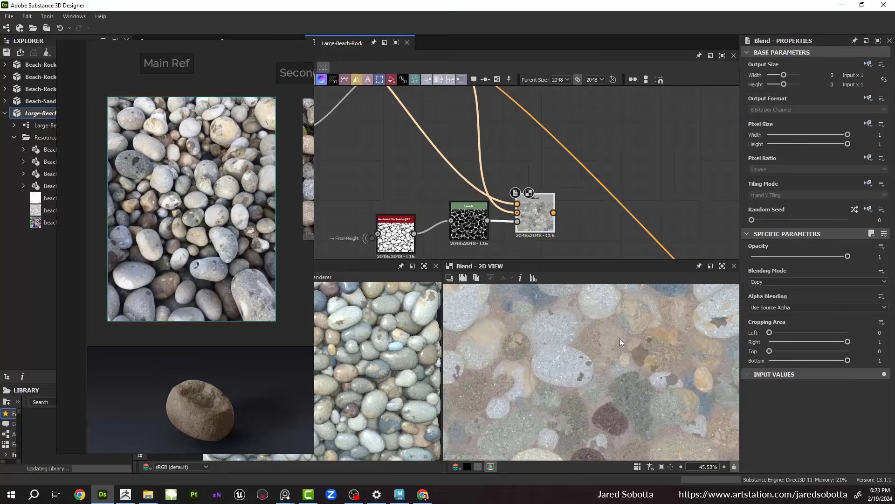
{"action": "scroll", "coordinate": [620, 355], "scroll_direction": "up", "scroll_amount": 3}
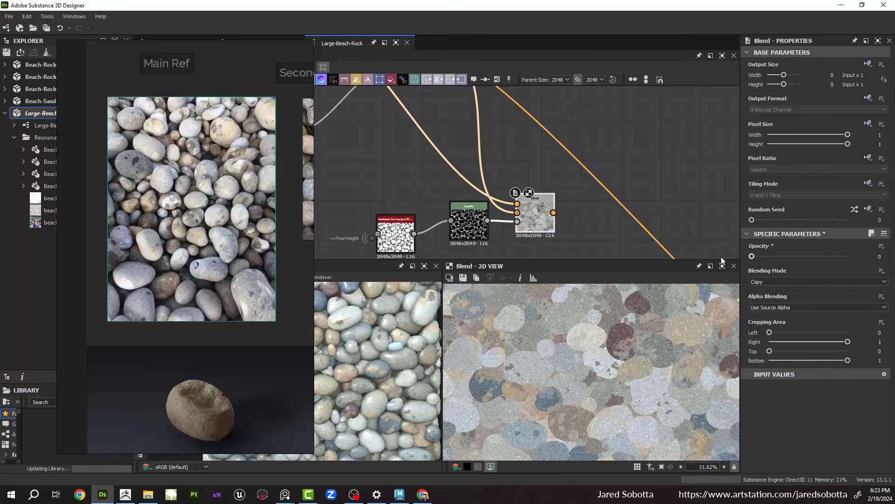
{"action": "left_click_drag", "start_coordinate": [848, 256], "coordinate": [787, 256]}
Step: Connect the new Blend's output to the Base Color output and shift the reference images clear of the 3D view
{"action": "left_click", "coordinate": [553, 213]}
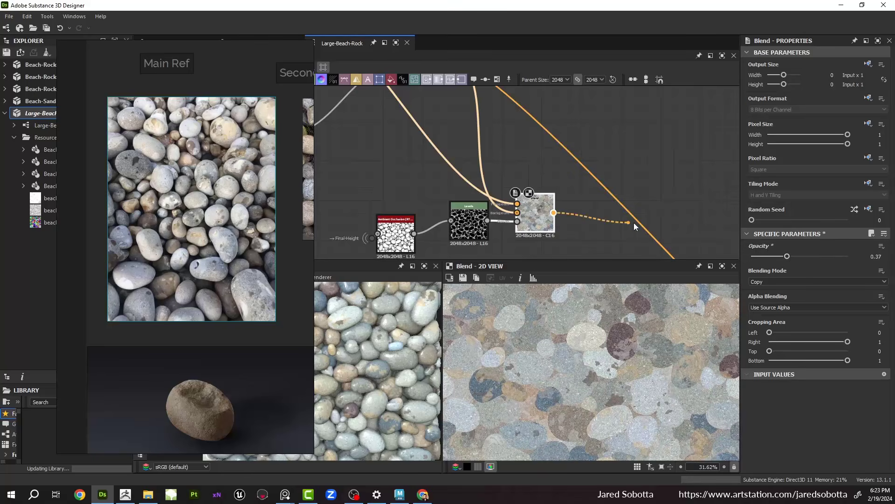
{"action": "scroll", "coordinate": [635, 223], "scroll_direction": "down", "scroll_amount": 3}
{"action": "middle_click_drag", "start_coordinate": [639, 223], "coordinate": [550, 153]}
{"action": "middle_click_drag", "start_coordinate": [574, 245], "coordinate": [537, 190]}
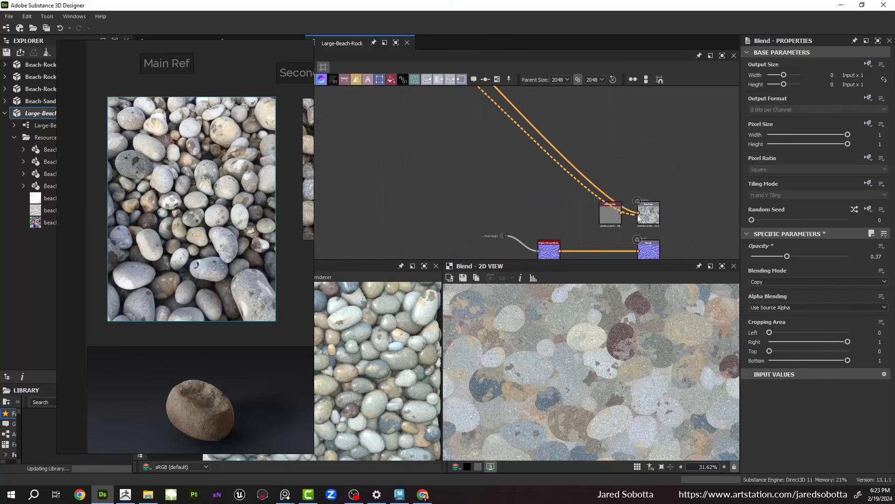
{"action": "left_click", "coordinate": [521, 250]}
{"action": "right_click_drag", "start_coordinate": [252, 288], "coordinate": [142, 298]}
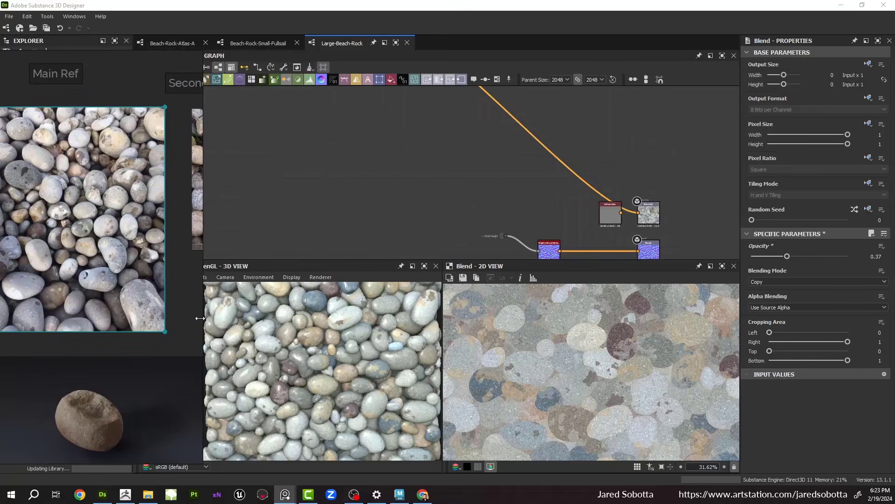
Step: Set the opacity of the occlusion-masked Blend to 0.71
{"action": "scroll", "coordinate": [317, 355], "scroll_direction": "up", "scroll_amount": 3}
{"action": "middle_click_drag", "start_coordinate": [441, 114], "coordinate": [535, 236]}
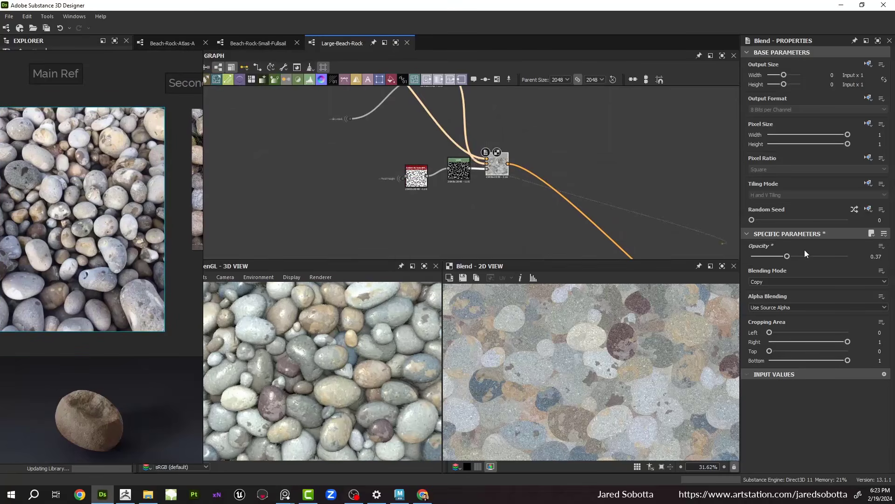
{"action": "left_click", "coordinate": [497, 154]}
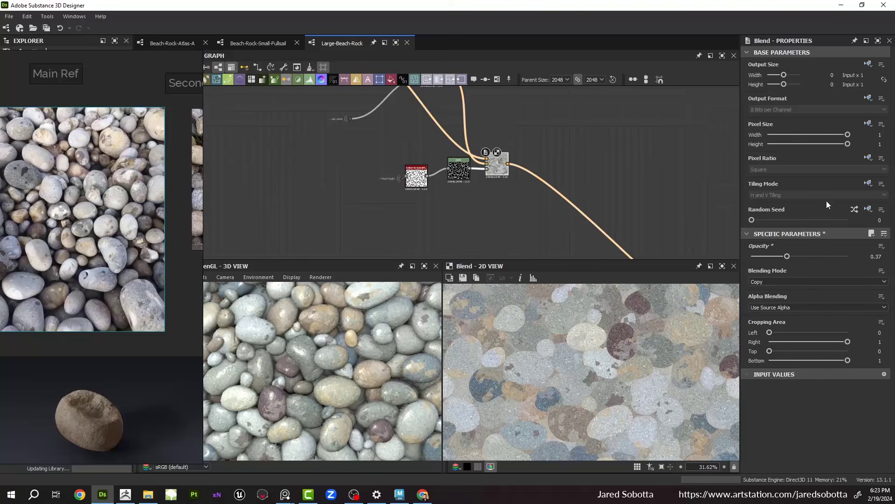
{"action": "left_click_drag", "start_coordinate": [894, 261], "coordinate": [819, 256]}
Step: Raise the black input point in the occlusion mask's Levels node and set the Blend's opacity to 0.39
{"action": "left_click", "coordinate": [457, 178]}
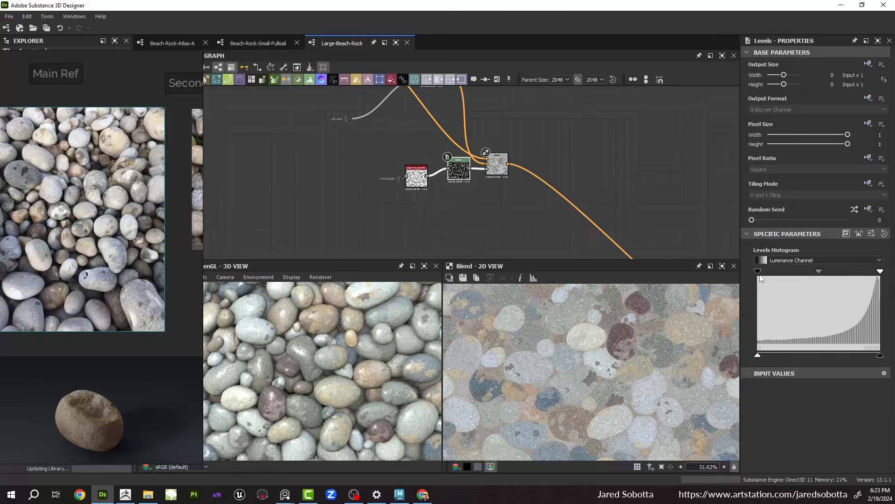
{"action": "left_click_drag", "start_coordinate": [758, 276], "coordinate": [821, 276]}
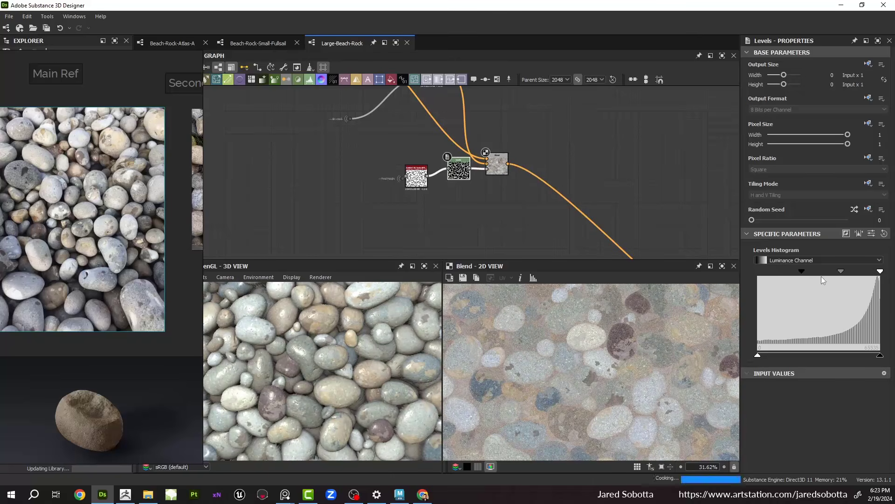
{"action": "left_click", "coordinate": [497, 164]}
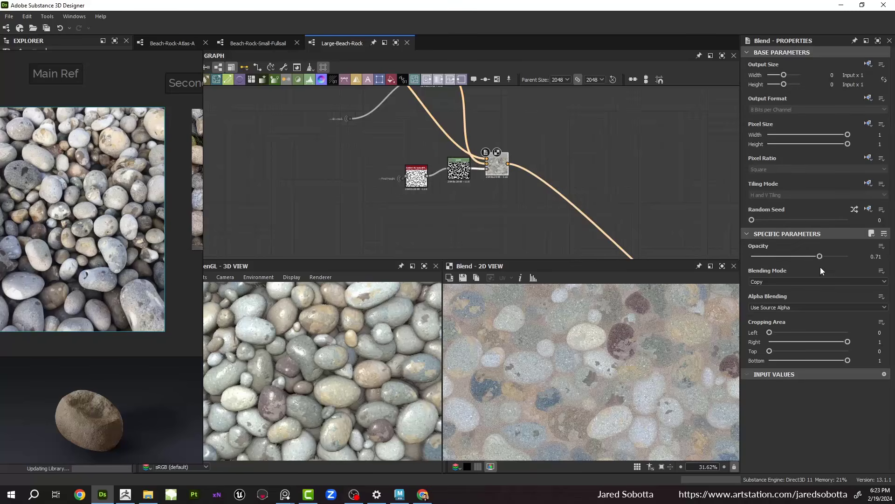
{"action": "left_click_drag", "start_coordinate": [803, 256], "coordinate": [789, 257]}
Step: Examine the Base Color output map and the whole pebble surface in the 3D view
{"action": "scroll", "coordinate": [536, 189], "scroll_direction": "down", "scroll_amount": 3}
{"action": "middle_click_drag", "start_coordinate": [536, 190], "coordinate": [413, 119]}
{"action": "scroll", "coordinate": [500, 177], "scroll_direction": "up", "scroll_amount": 4}
{"action": "double_click", "coordinate": [500, 175]}
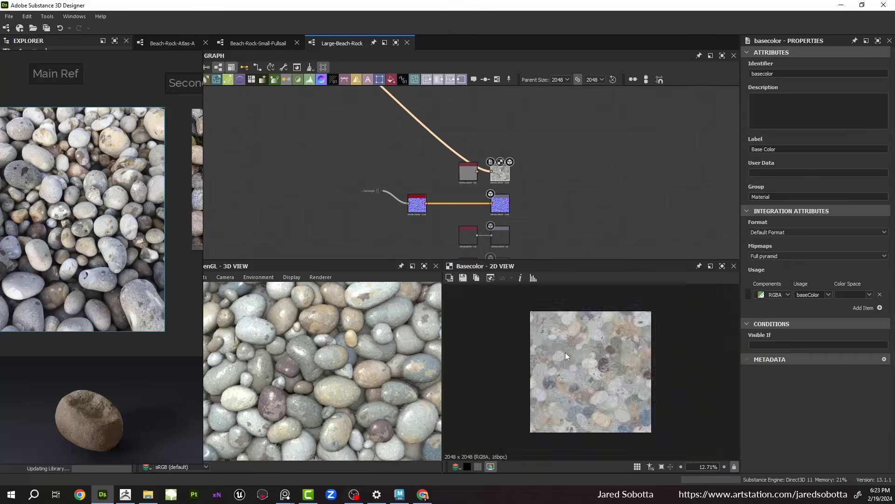
{"action": "key", "text": "f"}
{"action": "scroll", "coordinate": [354, 340], "scroll_direction": "down", "scroll_amount": 5}
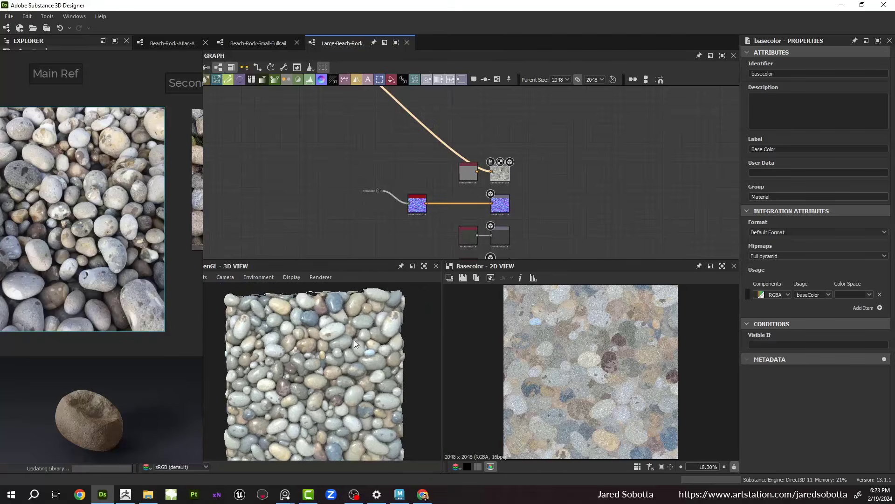
{"action": "left_click_drag", "start_coordinate": [371, 325], "coordinate": [349, 273]}
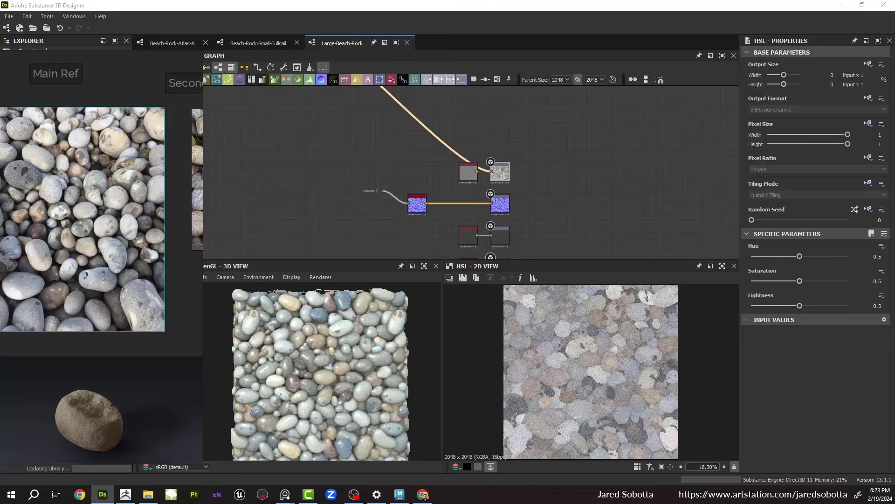
{"action": "double_click", "coordinate": [500, 171]}
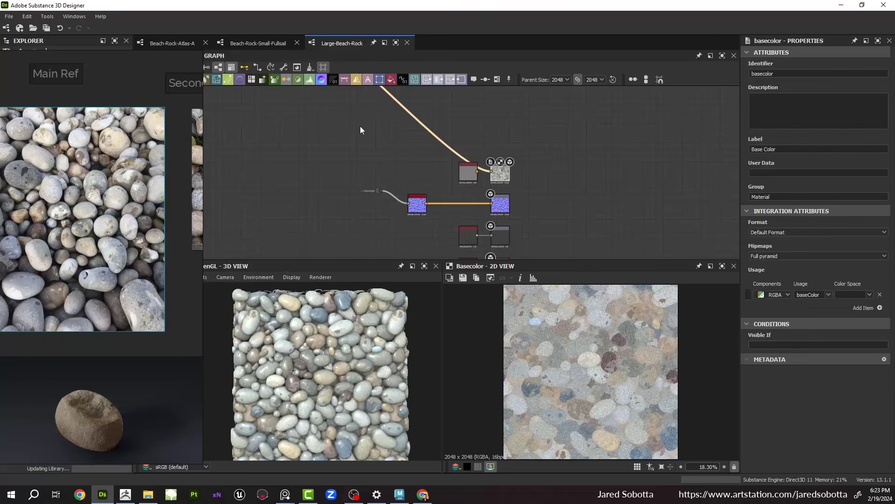
Step: Duplicate the occlusion-masked Blend node and place the copy after the original
{"action": "middle_click_drag", "start_coordinate": [402, 136], "coordinate": [464, 243]}
{"action": "middle_click_drag", "start_coordinate": [415, 142], "coordinate": [541, 175]}
{"action": "scroll", "coordinate": [462, 150], "scroll_direction": "up", "scroll_amount": 2}
{"action": "left_click", "coordinate": [462, 151]}
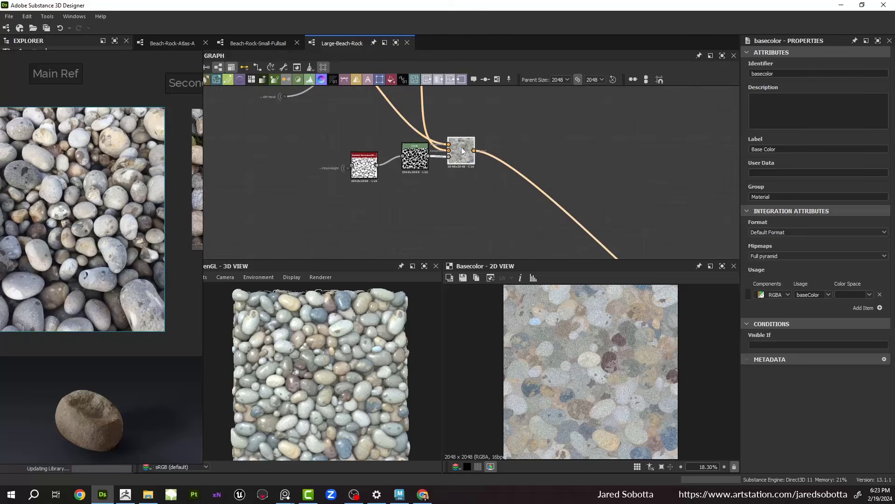
{"action": "key", "text": "ctrl+c"}
{"action": "key", "text": "ctrl+v"}
{"action": "left_click_drag", "start_coordinate": [544, 183], "coordinate": [562, 174]}
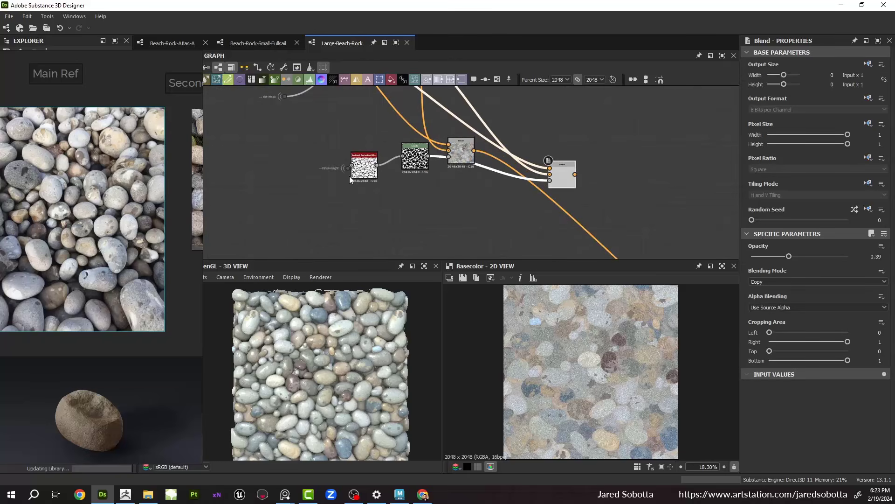
Step: Branch from the Normal node in the output section and add a Curvature Smooth node beside the duplicated Blend
{"action": "middle_click_drag", "start_coordinate": [363, 201], "coordinate": [359, 173]}
{"action": "middle_click_drag", "start_coordinate": [450, 208], "coordinate": [424, 66]}
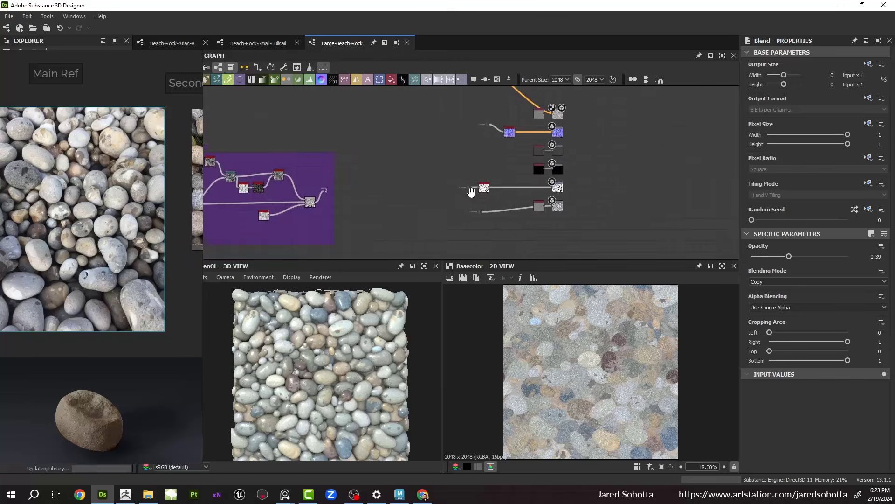
{"action": "scroll", "coordinate": [492, 163], "scroll_direction": "up", "scroll_amount": 3}
{"action": "left_click_drag", "start_coordinate": [528, 112], "coordinate": [449, 119]}
{"action": "middle_click_drag", "start_coordinate": [449, 119], "coordinate": [472, 224]}
{"action": "middle_click_drag", "start_coordinate": [459, 110], "coordinate": [490, 215]}
{"action": "middle_click_drag", "start_coordinate": [479, 111], "coordinate": [496, 175]}
{"action": "middle_click_drag", "start_coordinate": [445, 220], "coordinate": [455, 175]}
{"action": "scroll", "coordinate": [504, 190], "scroll_direction": "up", "scroll_amount": 1}
{"action": "middle_click_drag", "start_coordinate": [507, 192], "coordinate": [377, 187]}
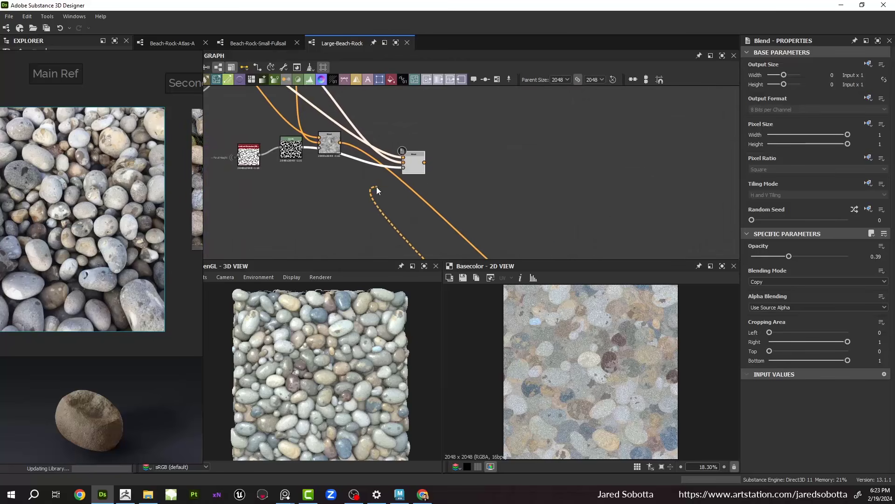
{"action": "left_click", "coordinate": [376, 187]}
{"action": "type", "text": "cur"}
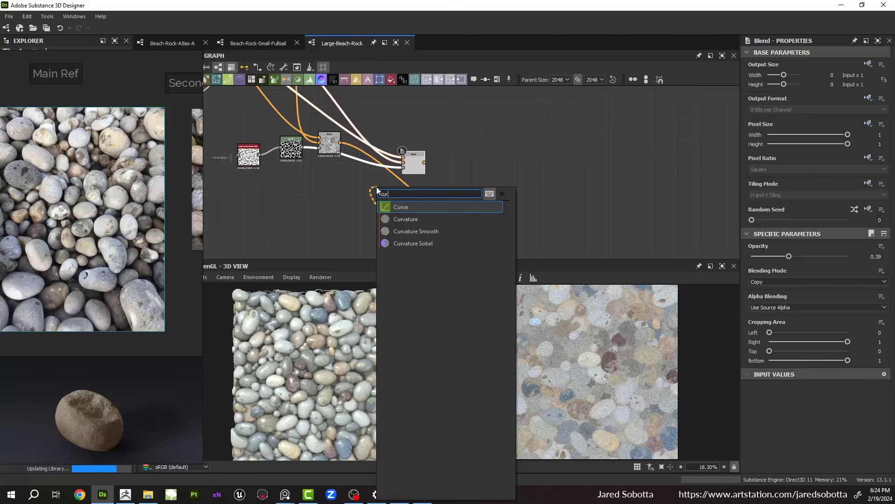
{"action": "key", "text": "Down"}
{"action": "key", "text": "Down"}
{"action": "key", "text": "Return"}
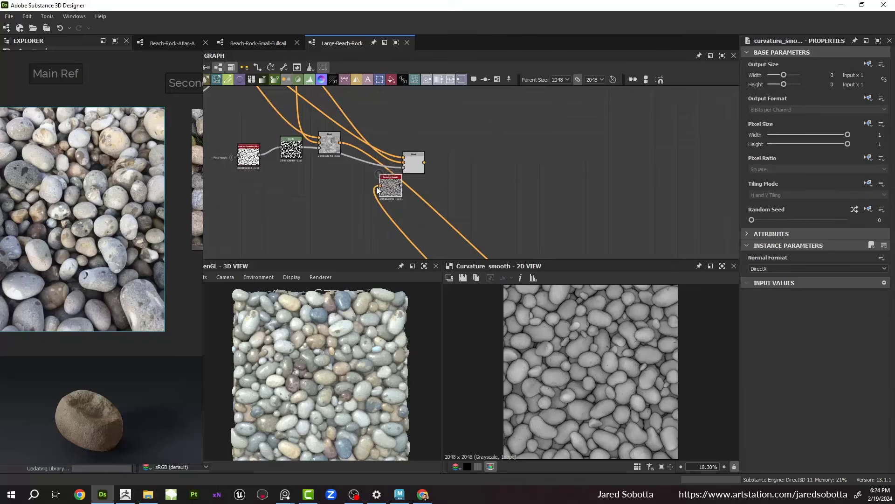
Step: Link the Curvature Smooth output to the duplicated Blend's foreground input and space the two nodes apart
{"action": "scroll", "coordinate": [377, 187], "scroll_direction": "up", "scroll_amount": 3}
{"action": "left_click_drag", "start_coordinate": [368, 148], "coordinate": [381, 133]}
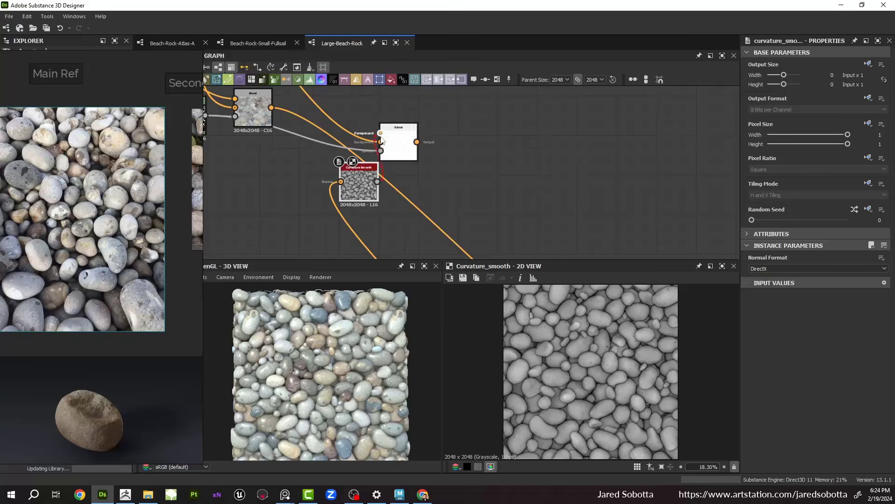
{"action": "left_click_drag", "start_coordinate": [351, 178], "coordinate": [298, 191]}
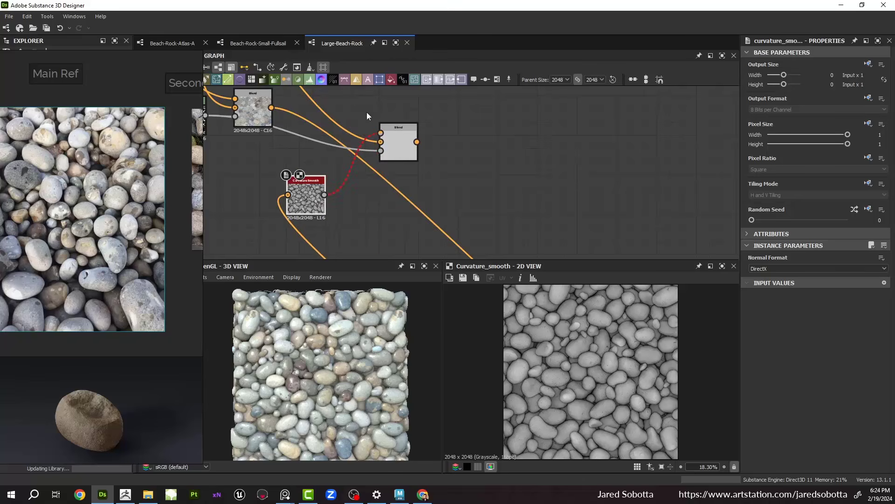
{"action": "left_click_drag", "start_coordinate": [397, 140], "coordinate": [462, 165]}
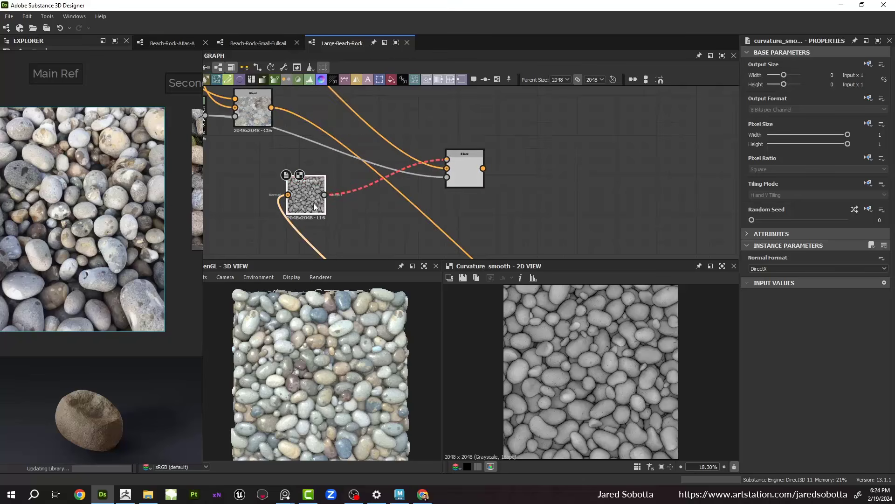
Step: Insert a Gradient Map node between Curvature Smooth and the Blend's foreground input
{"action": "left_click", "coordinate": [334, 202]}
{"action": "key", "text": "space"}
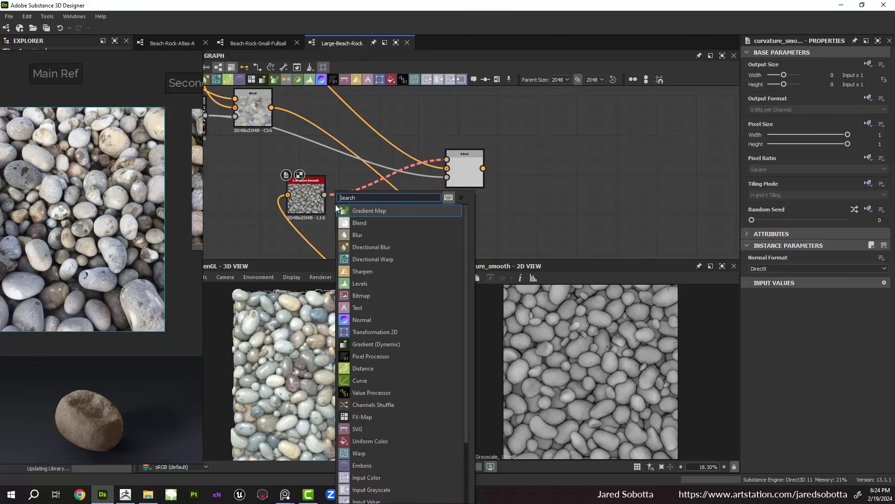
{"action": "type", "text": "grad"}
{"action": "key", "text": "Return"}
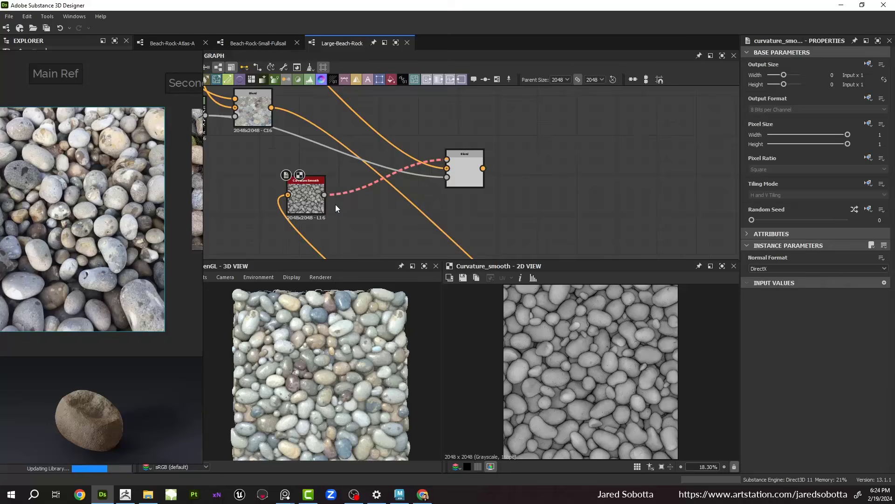
Step: Set the curvature Blend to Overlay blending mode with an opacity of 1
{"action": "left_click", "coordinate": [461, 178]}
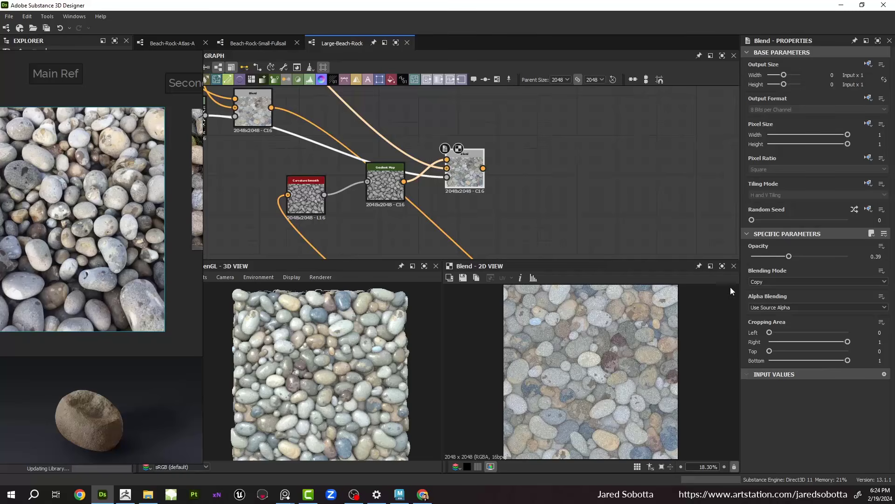
{"action": "left_click", "coordinate": [764, 282]}
{"action": "left_click", "coordinate": [772, 351]}
{"action": "left_click", "coordinate": [772, 283]}
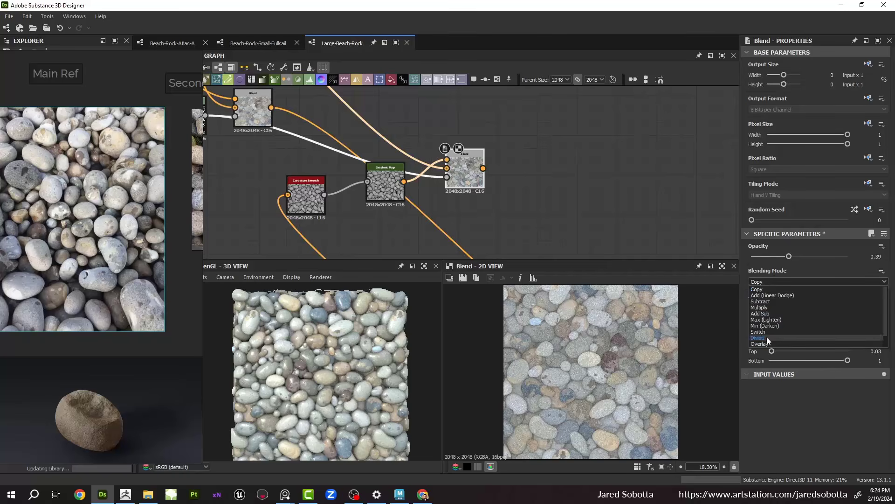
{"action": "left_click", "coordinate": [766, 337]}
{"action": "left_click_drag", "start_coordinate": [803, 256], "coordinate": [853, 256]}
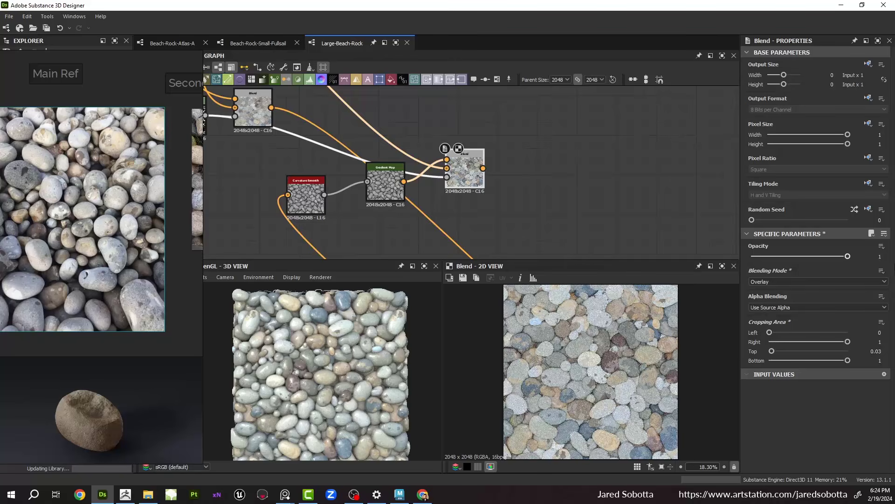
Step: Rearrange the Gradient Map and the overlay Blend so the curvature branch has more room, leaving the Blend selected
{"action": "left_click_drag", "start_coordinate": [465, 173], "coordinate": [492, 213]}
{"action": "left_click_drag", "start_coordinate": [385, 178], "coordinate": [390, 155]}
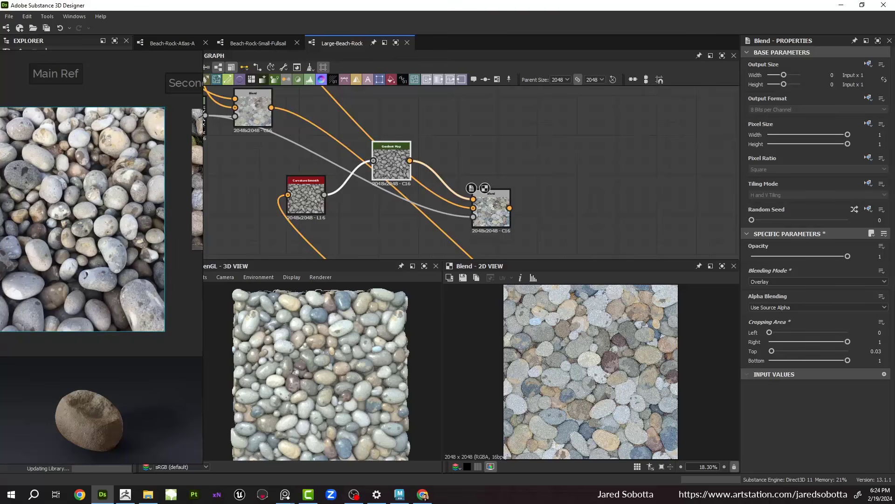
{"action": "middle_click_drag", "start_coordinate": [450, 209], "coordinate": [403, 175]}
{"action": "scroll", "coordinate": [444, 176], "scroll_direction": "up", "scroll_amount": 2}
{"action": "left_click", "coordinate": [444, 175]}
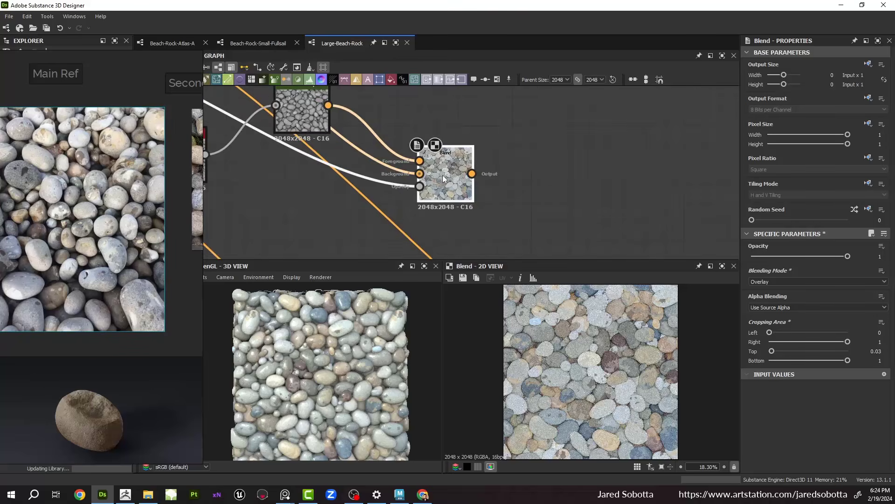
Step: Set the curvature Blend to Copy blending mode with an opacity of 0.29
{"action": "scroll", "coordinate": [611, 350], "scroll_direction": "up", "scroll_amount": 7}
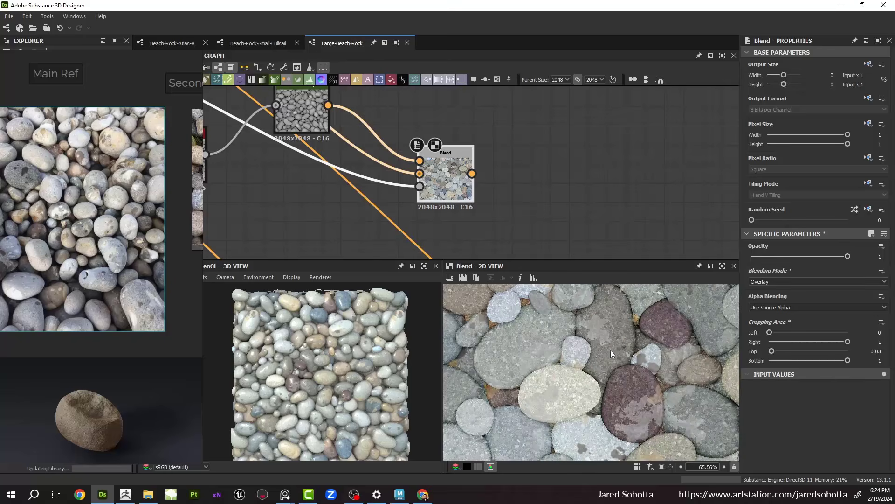
{"action": "middle_click_drag", "start_coordinate": [265, 122], "coordinate": [367, 171]}
{"action": "left_click", "coordinate": [390, 156]}
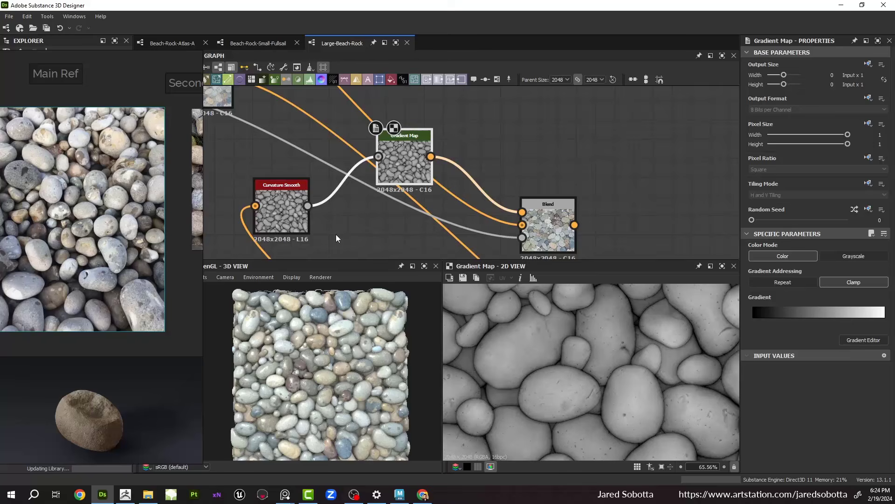
{"action": "left_click", "coordinate": [544, 223]}
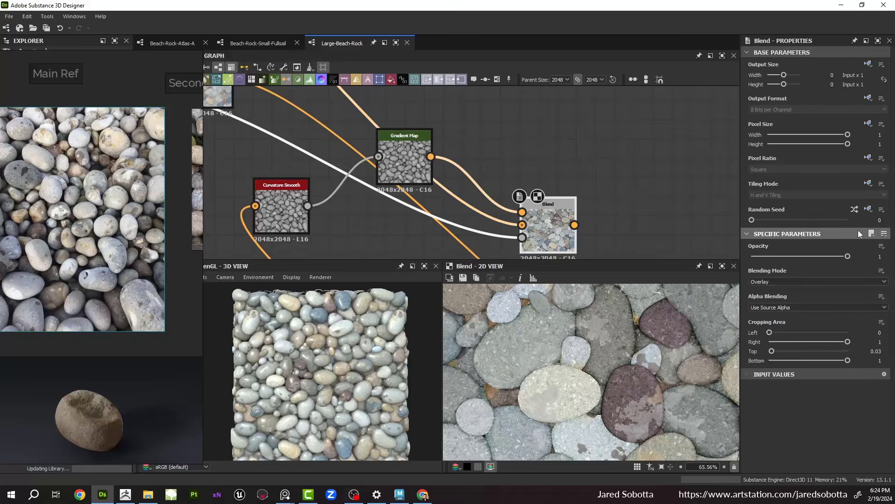
{"action": "left_click_drag", "start_coordinate": [848, 256], "coordinate": [781, 259]}
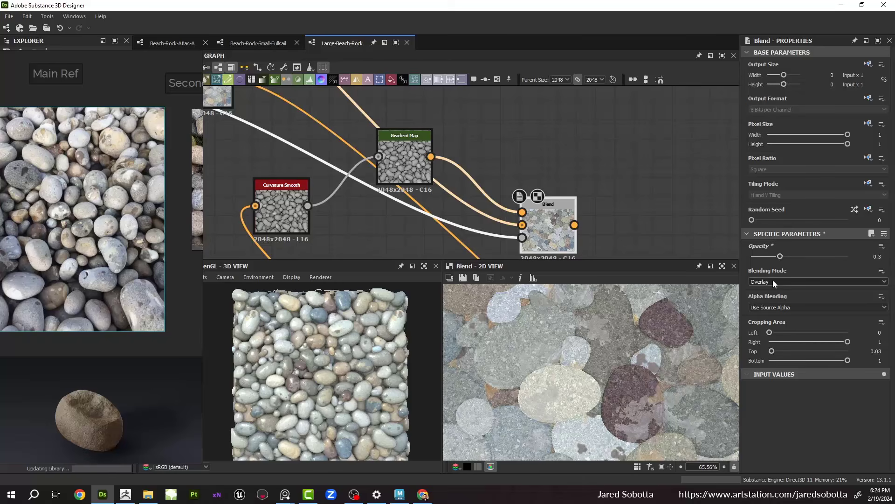
{"action": "left_click", "coordinate": [773, 280]}
{"action": "left_click", "coordinate": [769, 289]}
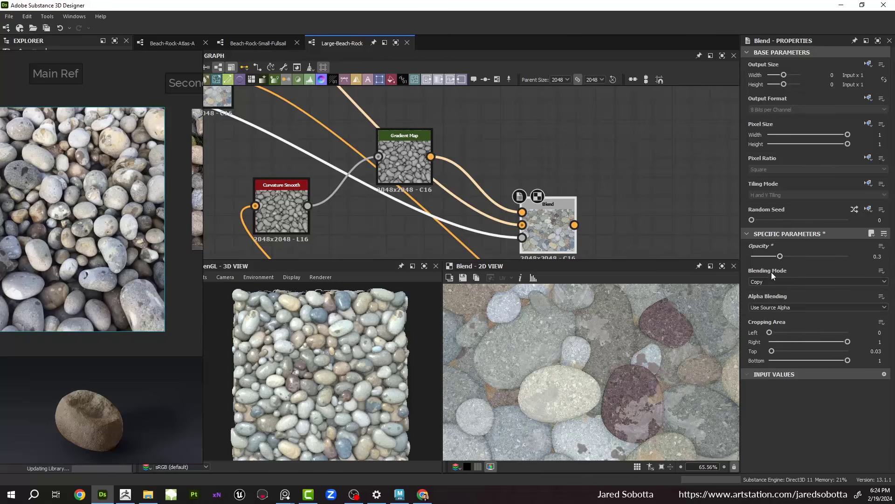
{"action": "mouse_move", "coordinate": [780, 256]}
{"action": "left_mouse_down"}
{"action": "mouse_move", "coordinate": [789, 262]}
{"action": "mouse_move", "coordinate": [775, 265]}
{"action": "mouse_move", "coordinate": [788, 266]}
{"action": "mouse_move", "coordinate": [754, 265]}
{"action": "mouse_move", "coordinate": [800, 259]}
{"action": "mouse_move", "coordinate": [780, 256]}
{"action": "left_mouse_up"}
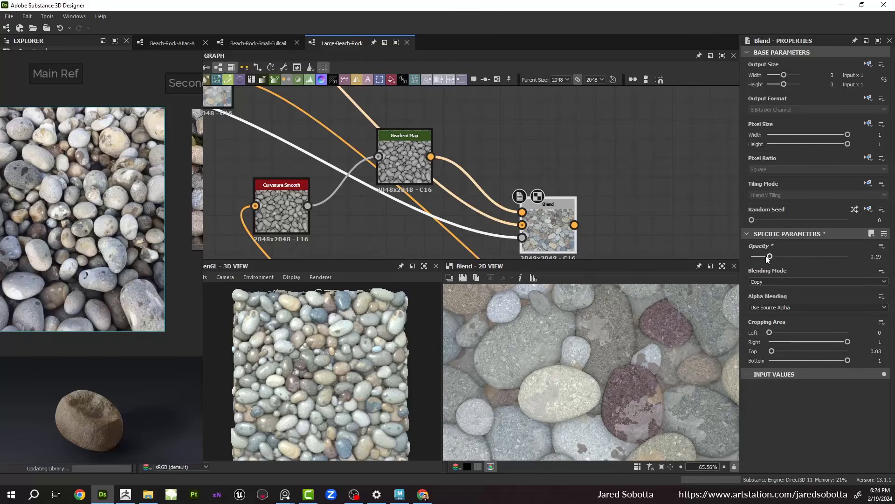
{"action": "scroll", "coordinate": [636, 324], "scroll_direction": "down", "scroll_amount": 3}
{"action": "key", "text": "f"}
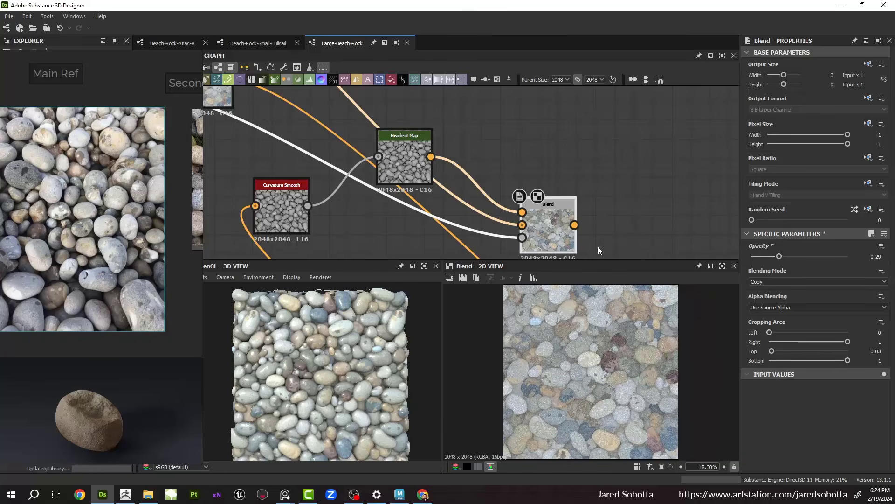
Step: Connect the curvature Blend's output to the Base Color output node and check the rocks up close in the 3D view
{"action": "left_click", "coordinate": [575, 225]}
{"action": "scroll", "coordinate": [627, 207], "scroll_direction": "down", "scroll_amount": 5}
{"action": "middle_click_drag", "start_coordinate": [627, 206], "coordinate": [504, 95]}
{"action": "scroll", "coordinate": [597, 239], "scroll_direction": "up", "scroll_amount": 3}
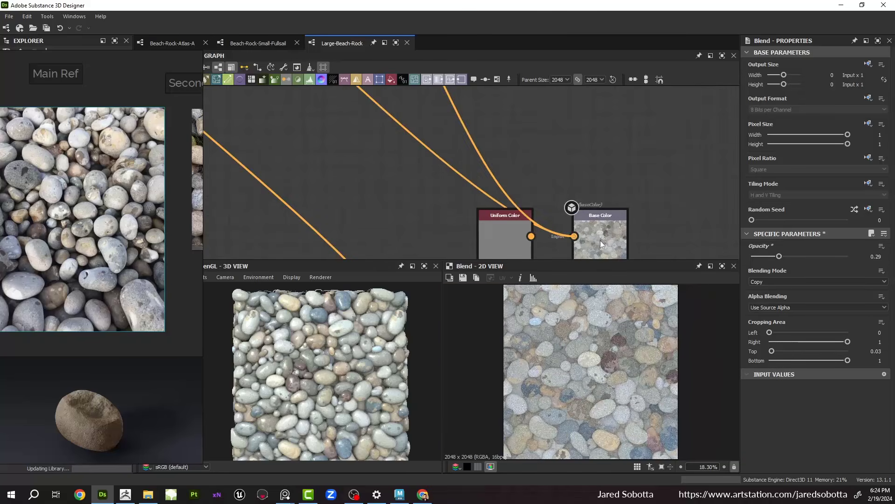
{"action": "left_click", "coordinate": [600, 240]}
{"action": "scroll", "coordinate": [336, 368], "scroll_direction": "up", "scroll_amount": 3}
{"action": "scroll", "coordinate": [335, 369], "scroll_direction": "down", "scroll_amount": 2}
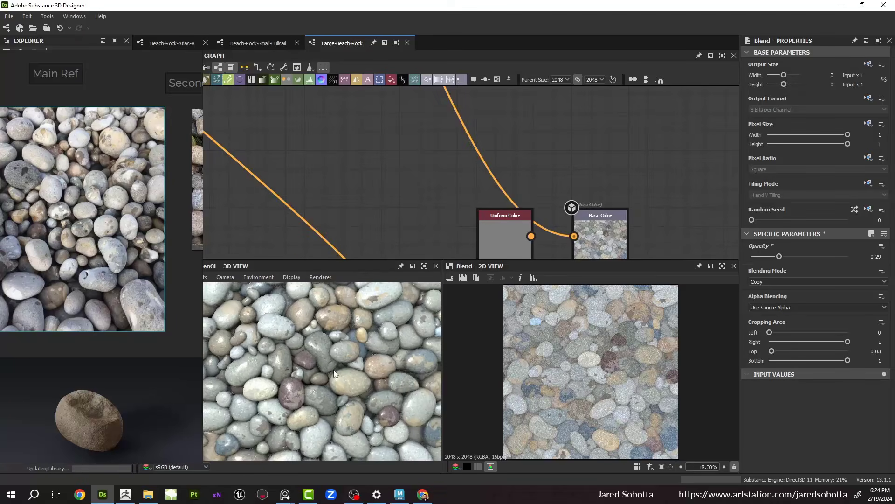
Step: Try the Subtract, Max (Lighten) and Switch blending modes on the curvature Blend
{"action": "scroll", "coordinate": [418, 211], "scroll_direction": "down", "scroll_amount": 3}
{"action": "middle_click_drag", "start_coordinate": [418, 210], "coordinate": [476, 329]}
{"action": "scroll", "coordinate": [409, 194], "scroll_direction": "up", "scroll_amount": 3}
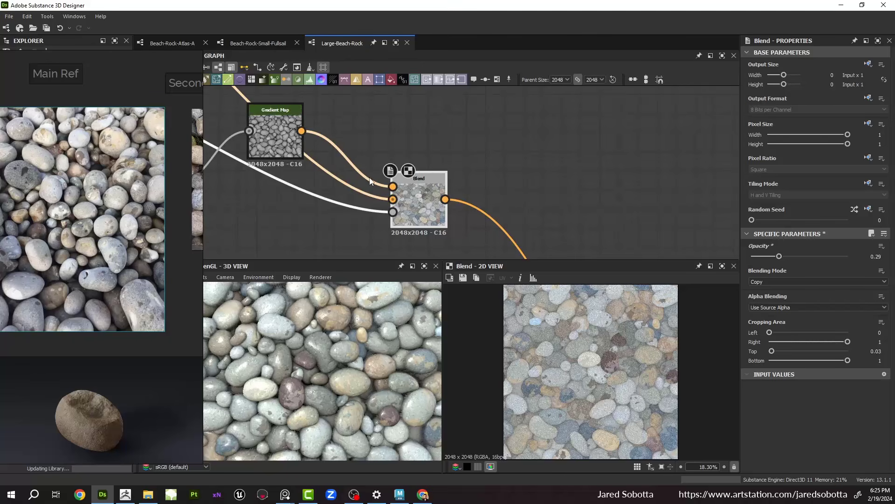
{"action": "scroll", "coordinate": [370, 181], "scroll_direction": "down", "scroll_amount": 4}
{"action": "middle_click_drag", "start_coordinate": [352, 146], "coordinate": [370, 120]}
{"action": "scroll", "coordinate": [369, 120], "scroll_direction": "up", "scroll_amount": 2}
{"action": "left_click", "coordinate": [290, 157]}
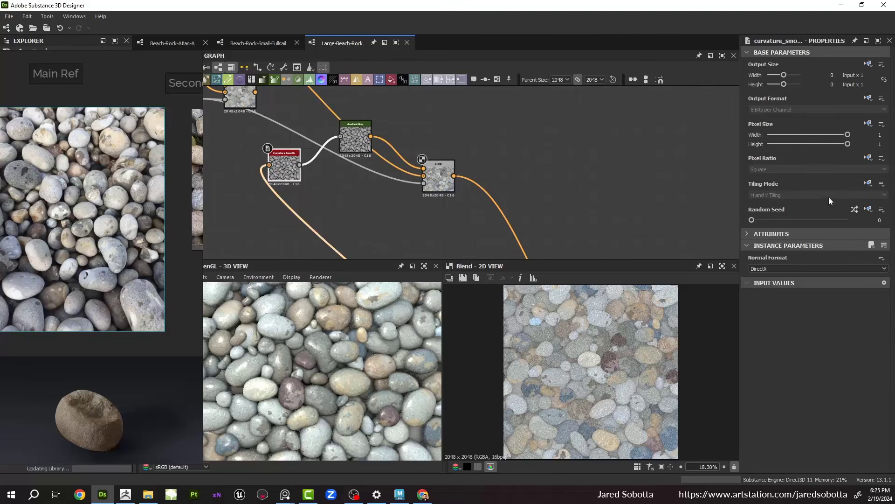
{"action": "left_click", "coordinate": [359, 145]}
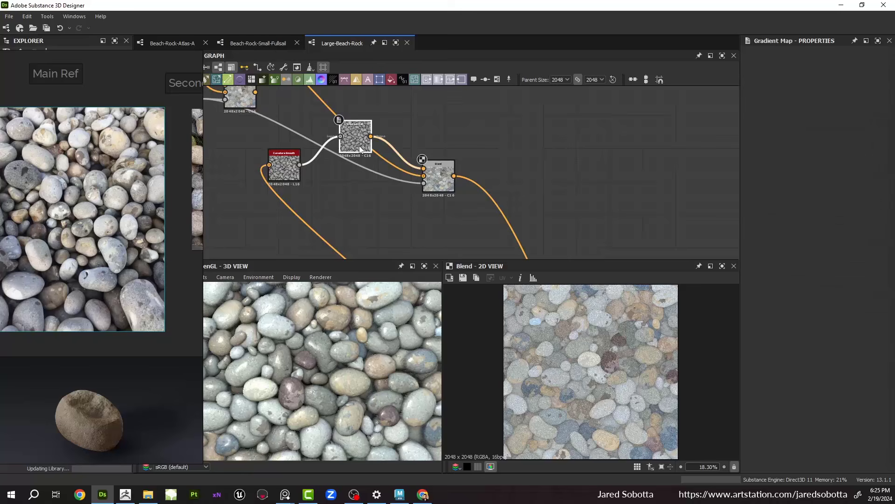
{"action": "left_click", "coordinate": [444, 182]}
{"action": "left_click", "coordinate": [792, 282]}
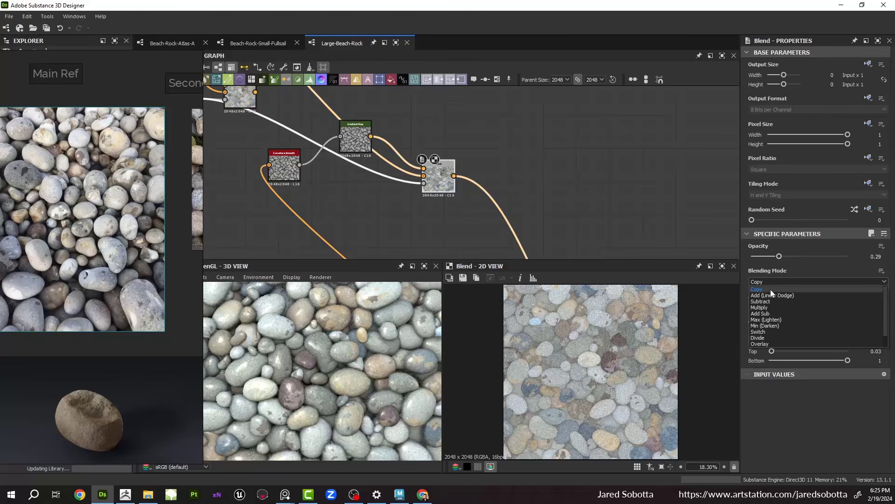
{"action": "left_click", "coordinate": [771, 289]}
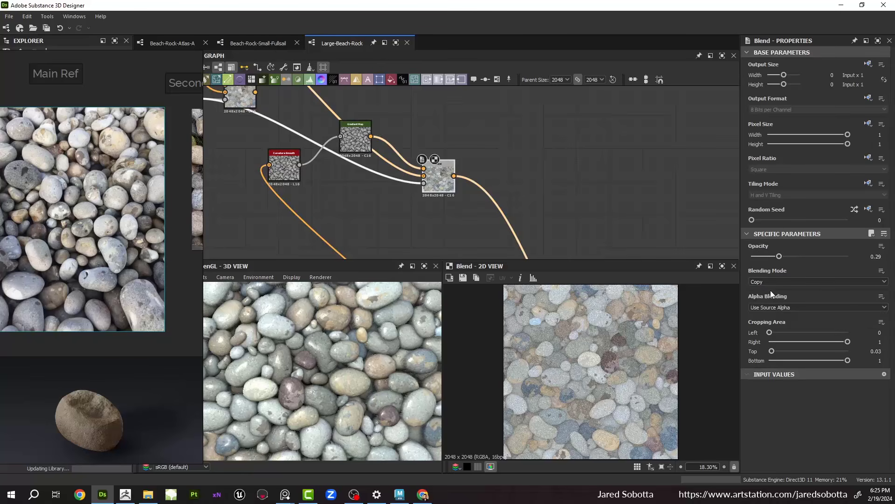
{"action": "scroll", "coordinate": [765, 281], "scroll_direction": "down", "scroll_amount": 2}
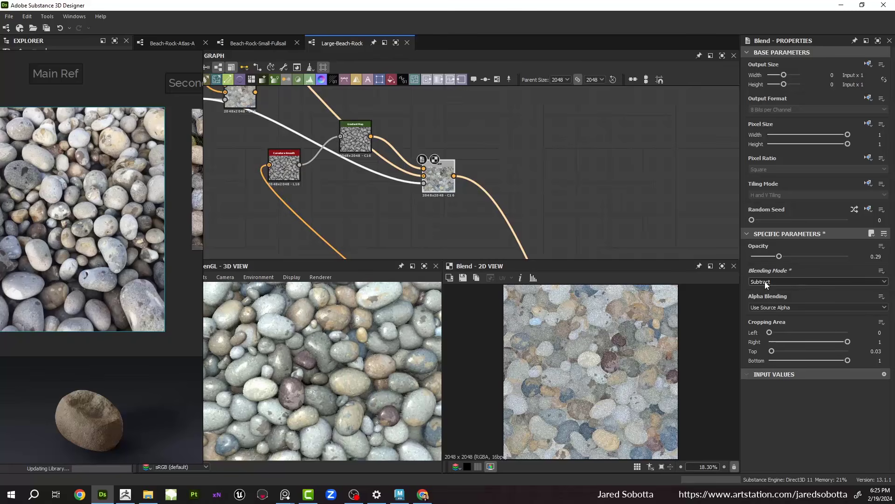
{"action": "scroll", "coordinate": [765, 283], "scroll_direction": "down", "scroll_amount": 3}
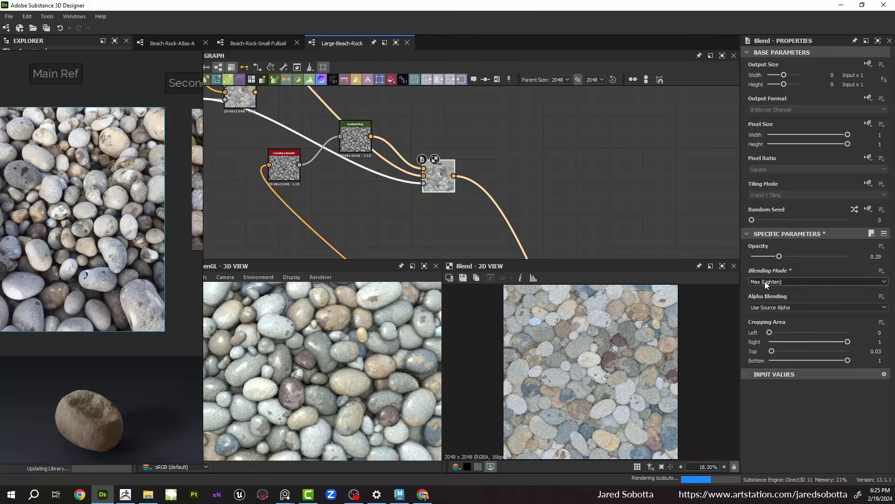
{"action": "scroll", "coordinate": [764, 281], "scroll_direction": "down", "scroll_amount": 2}
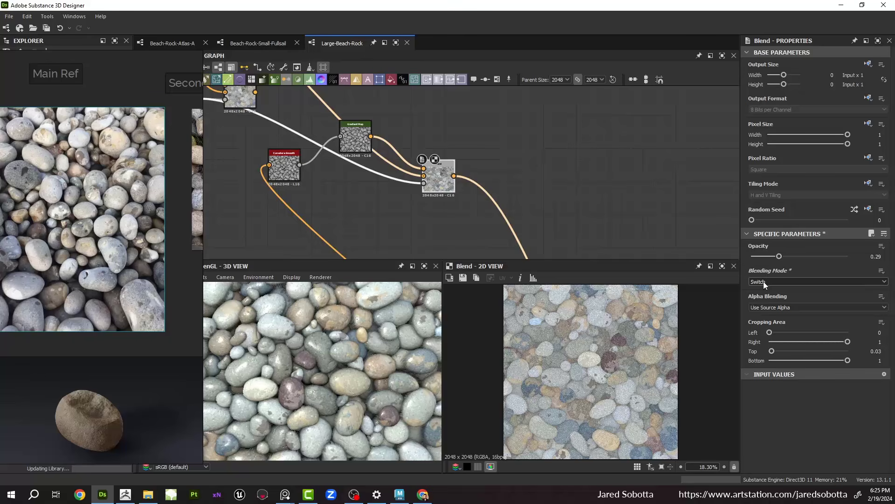
Step: Remove the mask link from the curvature Blend's opacity input and set the node to Overlay with an opacity of 0.39
{"action": "left_click", "coordinate": [379, 175]}
{"action": "key", "text": "Delete"}
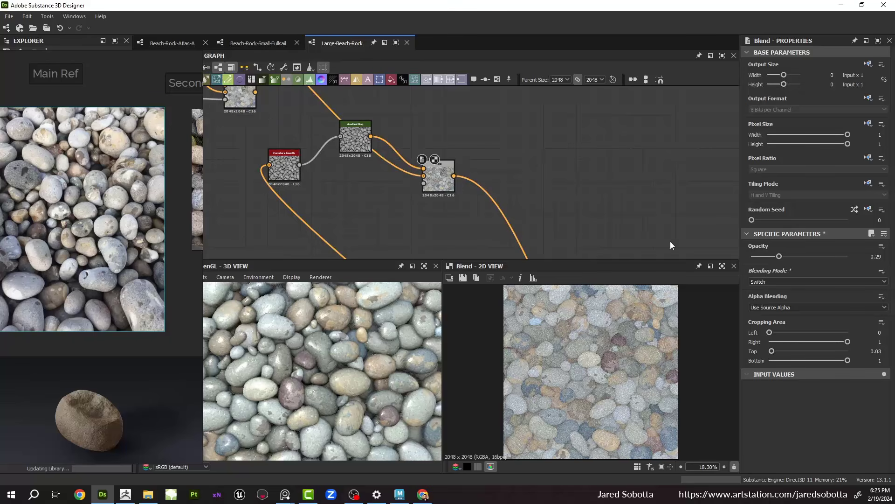
{"action": "left_click", "coordinate": [774, 282]}
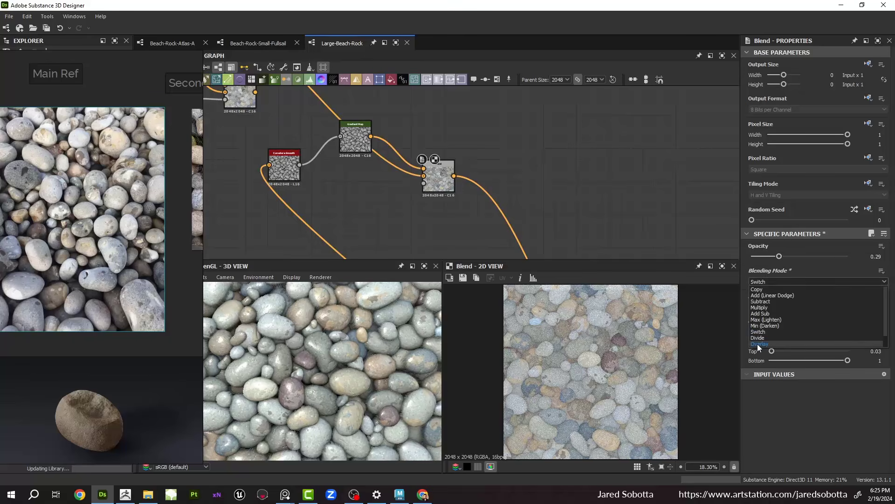
{"action": "left_click", "coordinate": [761, 342]}
{"action": "mouse_move", "coordinate": [789, 256]}
{"action": "left_mouse_down"}
{"action": "mouse_move", "coordinate": [824, 257]}
{"action": "mouse_move", "coordinate": [760, 258]}
{"action": "mouse_move", "coordinate": [789, 260]}
{"action": "left_mouse_up"}
{"action": "left_click", "coordinate": [105, 262]}
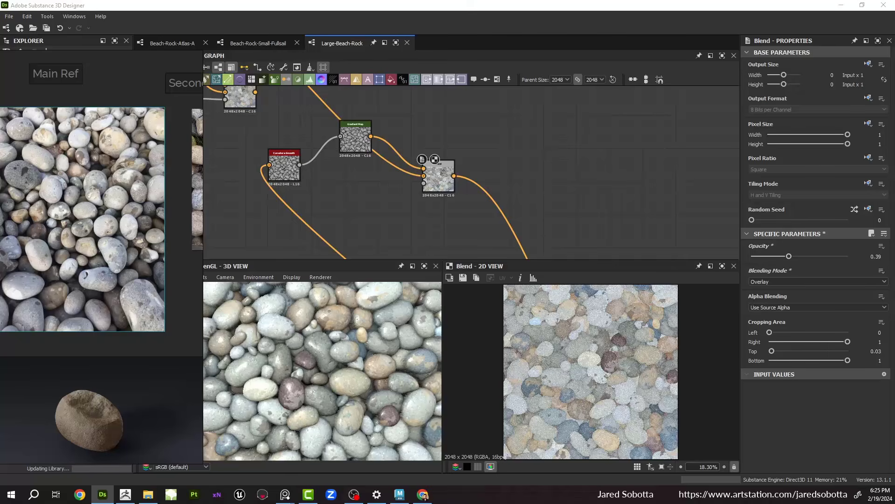
Step: Space out the overlay Blend and feed its background input from the occlusion-masked dirt Blend's output
{"action": "left_click_drag", "start_coordinate": [446, 179], "coordinate": [501, 157]}
{"action": "middle_click_drag", "start_coordinate": [333, 91], "coordinate": [358, 166]}
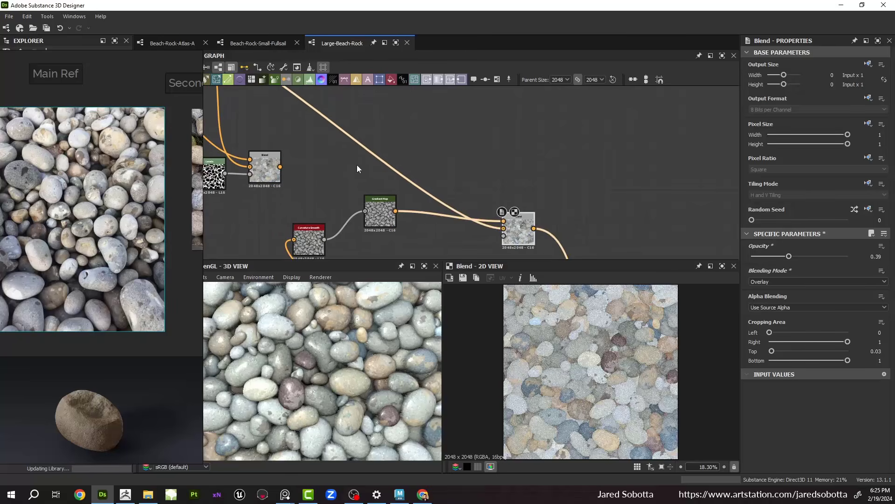
{"action": "left_click_drag", "start_coordinate": [339, 150], "coordinate": [359, 154]}
{"action": "scroll", "coordinate": [314, 152], "scroll_direction": "down", "scroll_amount": 2}
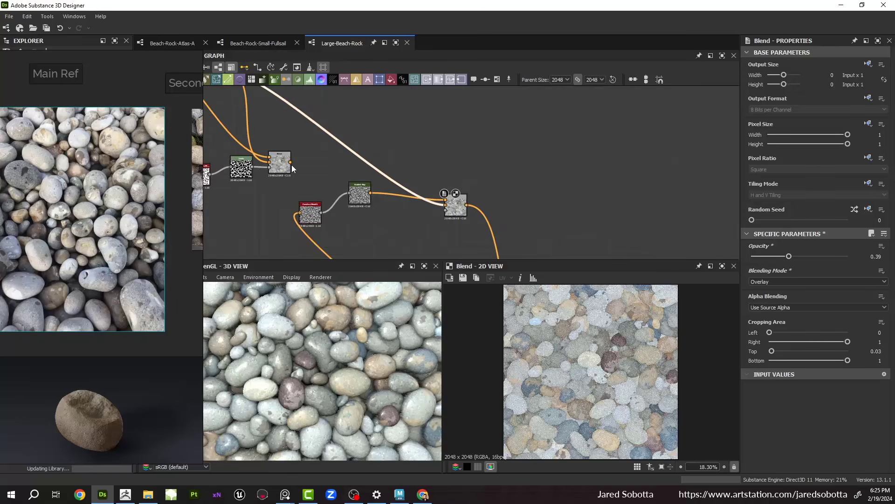
{"action": "left_click", "coordinate": [292, 164]}
{"action": "middle_click_drag", "start_coordinate": [375, 159], "coordinate": [456, 155]}
{"action": "left_click", "coordinate": [526, 200]}
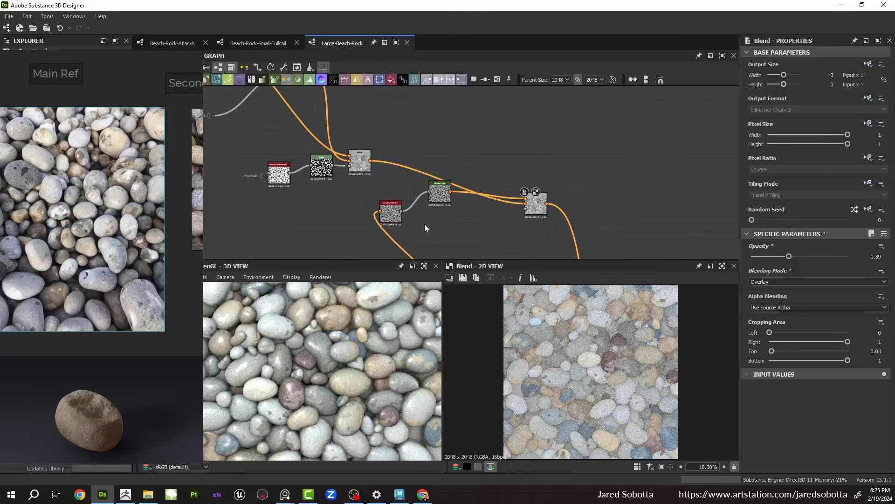
Step: Insert an HSL node between the masked dirt Blend and the overlay Blend, and set its lightness to 0.49
{"action": "key", "text": "space"}
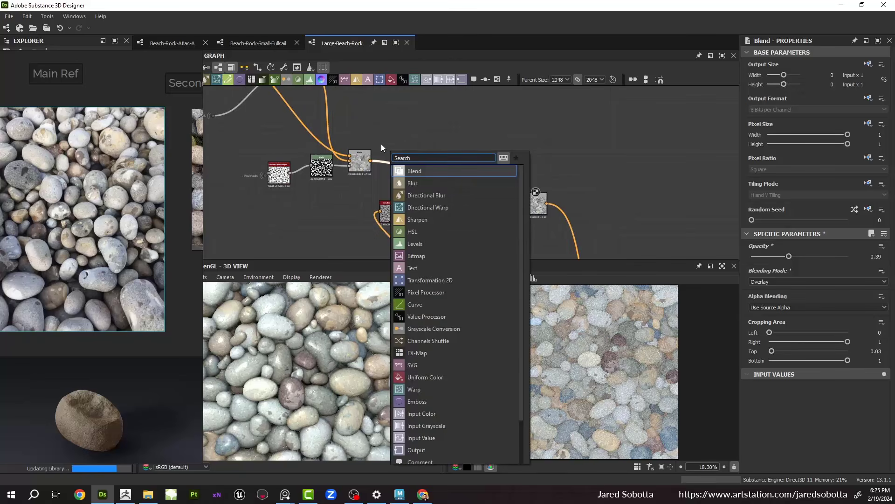
{"action": "type", "text": "hsl"}
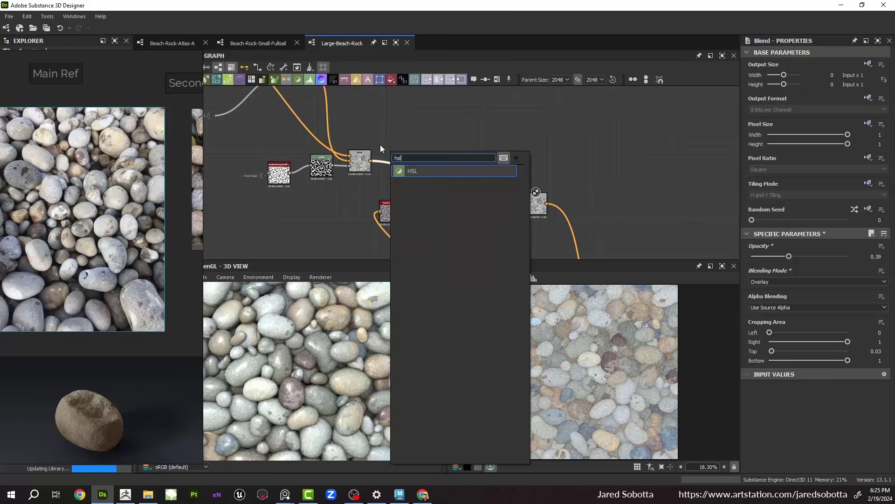
{"action": "key", "text": "Return"}
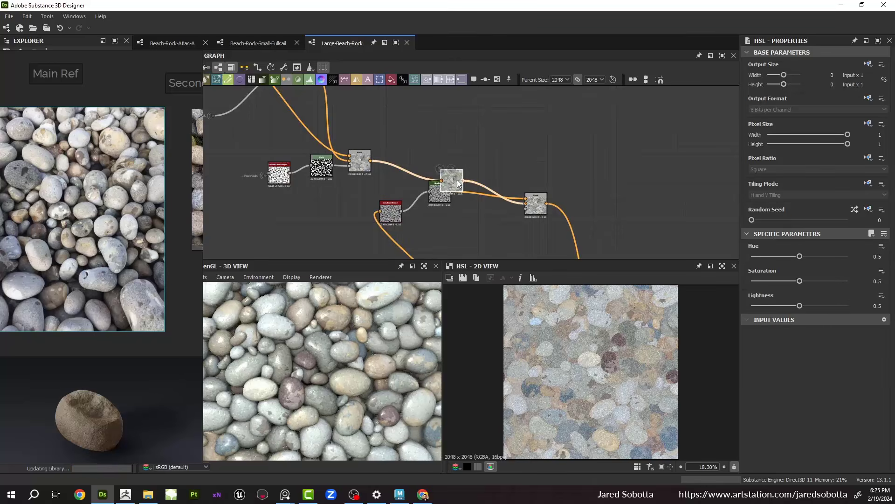
{"action": "left_click_drag", "start_coordinate": [457, 180], "coordinate": [441, 146]}
{"action": "left_click_drag", "start_coordinate": [800, 305], "coordinate": [798, 306]}
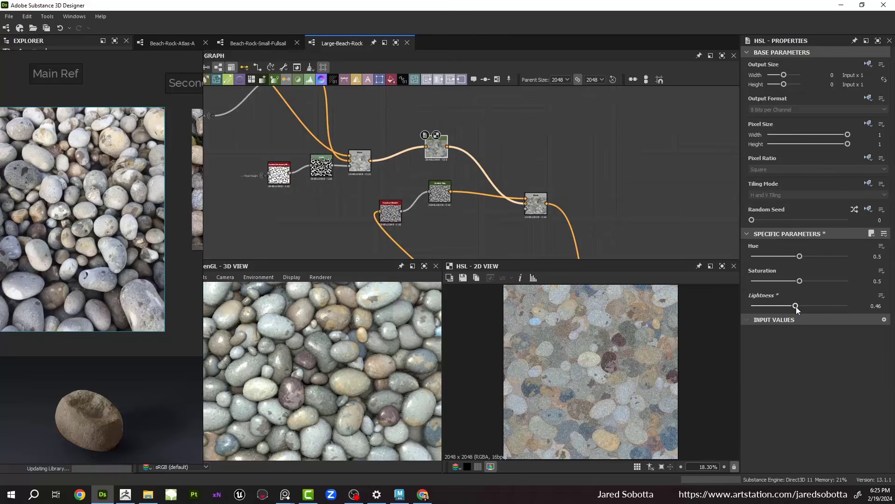
{"action": "scroll", "coordinate": [415, 154], "scroll_direction": "up", "scroll_amount": 3}
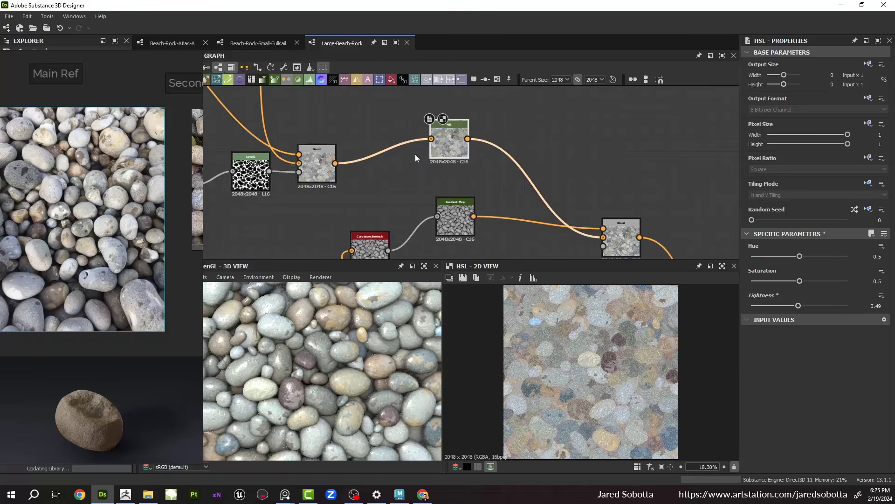
Step: Examine the overlay Blend and the Base Color output in the 2D view, then the textured rocks in the 3D view
{"action": "left_click", "coordinate": [452, 153]}
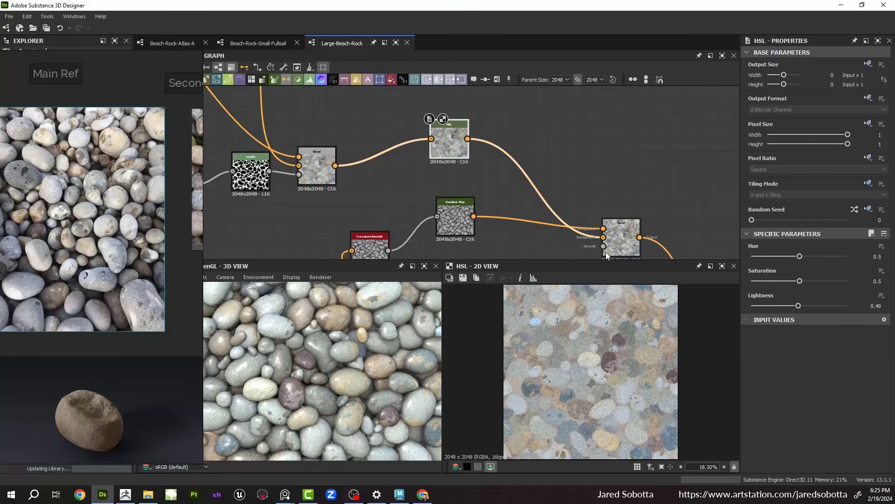
{"action": "left_click", "coordinate": [618, 238]}
{"action": "scroll", "coordinate": [572, 194], "scroll_direction": "down", "scroll_amount": 3}
{"action": "middle_click_drag", "start_coordinate": [559, 256], "coordinate": [525, 137]}
{"action": "scroll", "coordinate": [525, 139], "scroll_direction": "down", "scroll_amount": 1}
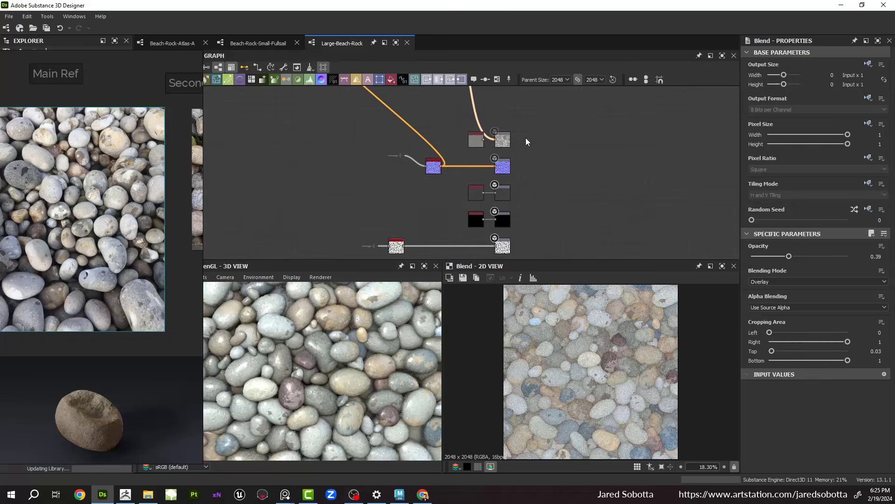
{"action": "scroll", "coordinate": [525, 139], "scroll_direction": "up", "scroll_amount": 1}
{"action": "double_click", "coordinate": [500, 142]}
{"action": "scroll", "coordinate": [590, 365], "scroll_direction": "up", "scroll_amount": 5}
{"action": "scroll", "coordinate": [589, 346], "scroll_direction": "down", "scroll_amount": 5}
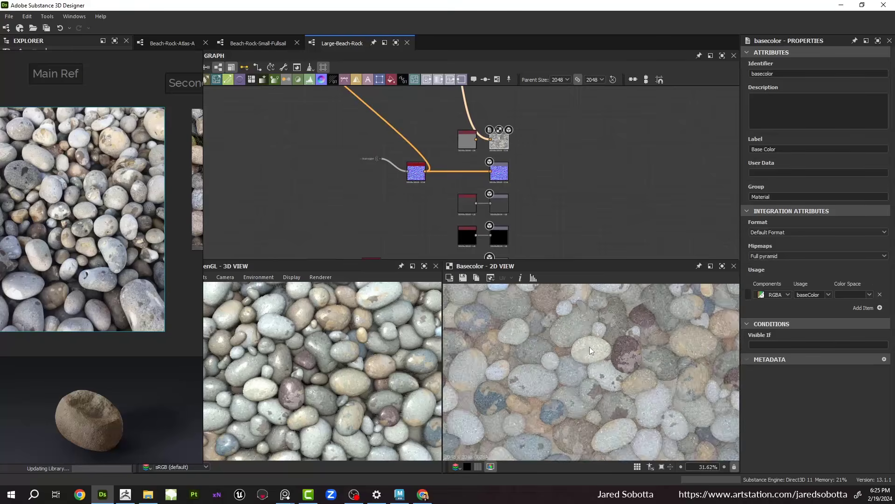
{"action": "scroll", "coordinate": [371, 339], "scroll_direction": "down", "scroll_amount": 5}
{"action": "scroll", "coordinate": [384, 342], "scroll_direction": "up", "scroll_amount": 2}
{"action": "mouse_move", "coordinate": [370, 339]}
{"action": "left_mouse_down"}
{"action": "mouse_move", "coordinate": [384, 343]}
{"action": "mouse_move", "coordinate": [356, 344]}
{"action": "left_mouse_up"}
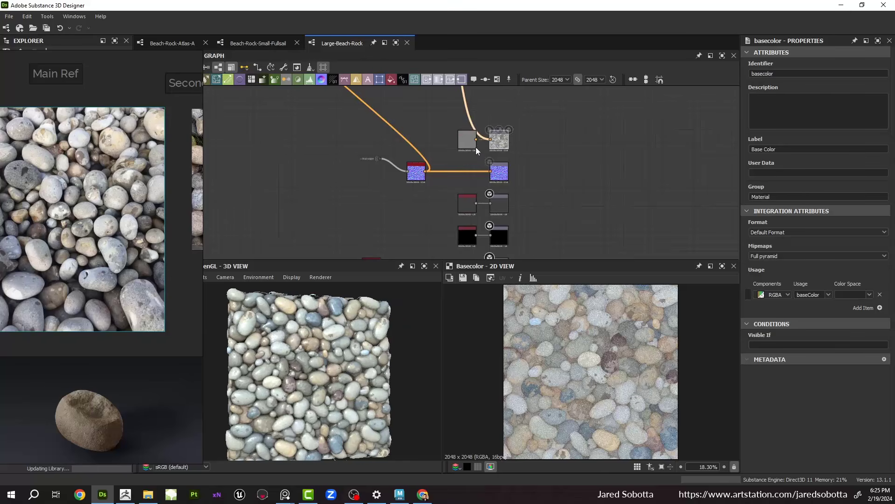
Step: Insert a Contrast/Luminosity Color node between the overlay Blend and the Base Color output
{"action": "middle_click_drag", "start_coordinate": [475, 145], "coordinate": [482, 208]}
{"action": "middle_click_drag", "start_coordinate": [446, 127], "coordinate": [461, 174]}
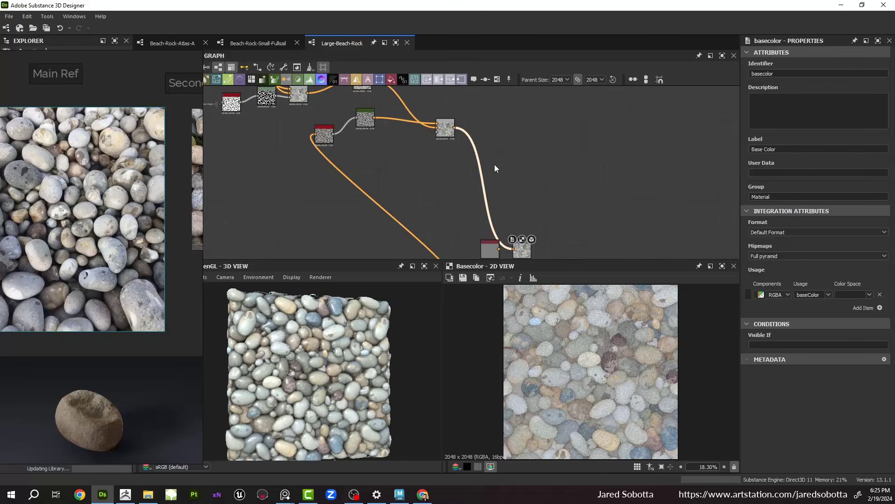
{"action": "key", "text": "space"}
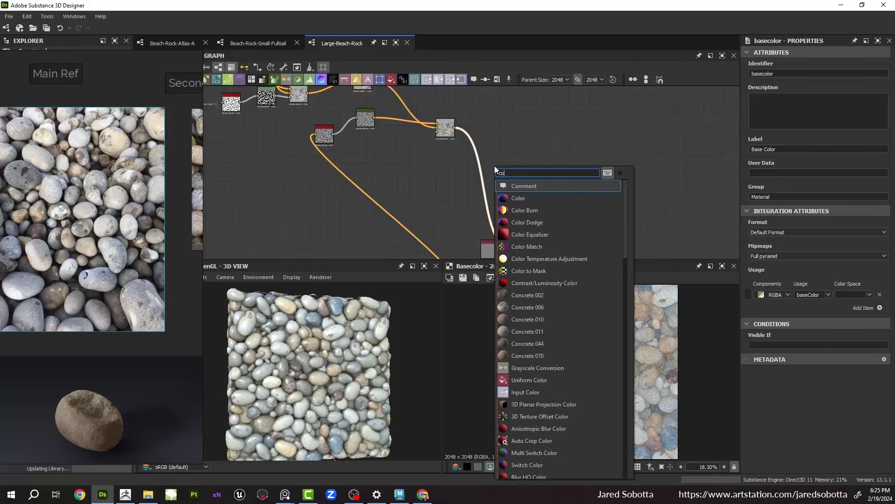
{"action": "type", "text": "contrast"}
{"action": "key", "text": "Return"}
{"action": "key", "text": "f"}
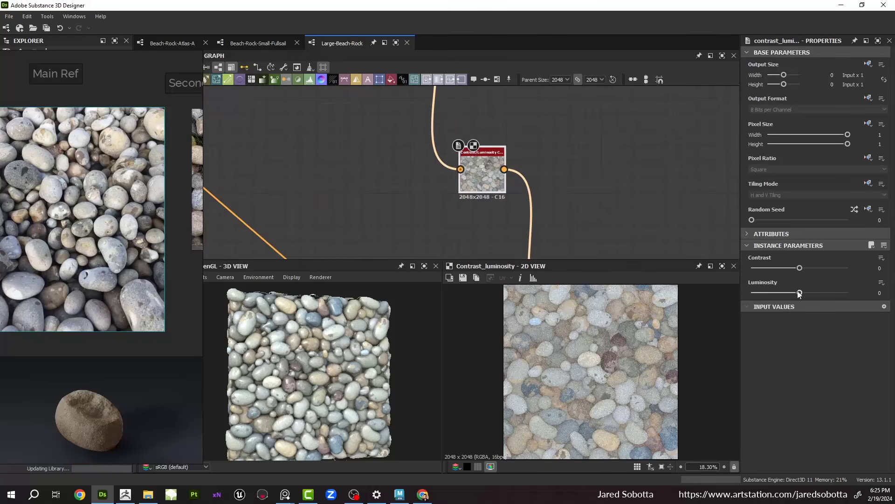
Step: Set the Contrast/Luminosity node's luminosity to -0.12 and its contrast to 0.07
{"action": "left_click_drag", "start_coordinate": [799, 293], "coordinate": [794, 292]}
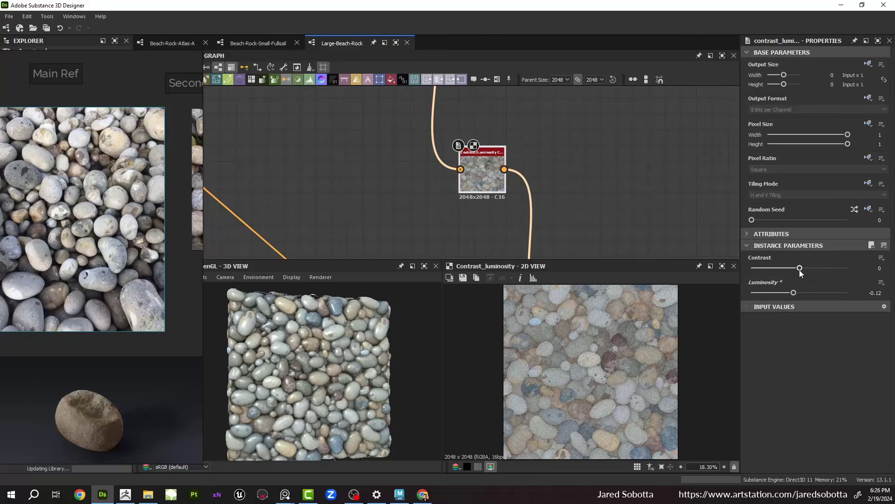
{"action": "left_click_drag", "start_coordinate": [799, 268], "coordinate": [802, 268]}
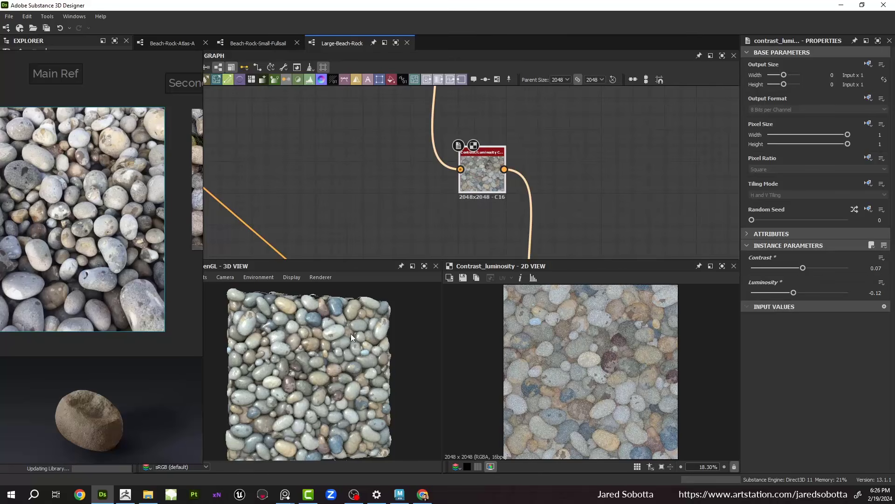
{"action": "scroll", "coordinate": [517, 206], "scroll_direction": "down", "scroll_amount": 4}
{"action": "scroll", "coordinate": [590, 343], "scroll_direction": "down", "scroll_amount": 2}
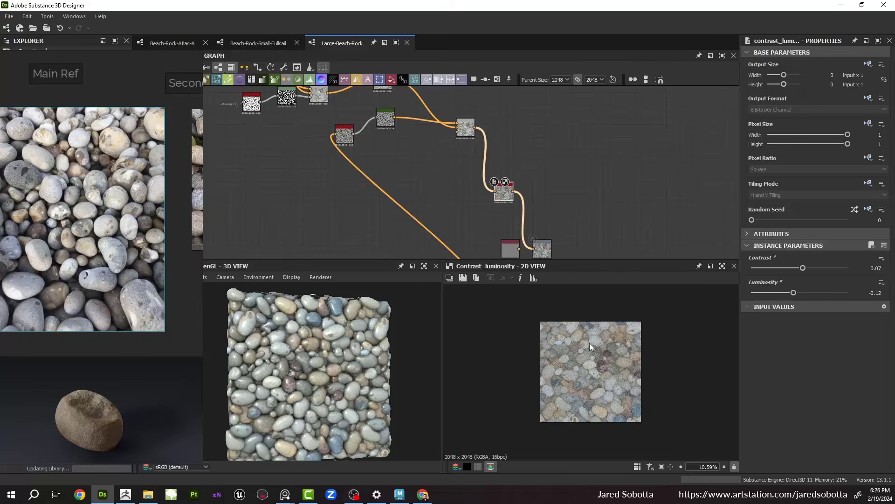
Step: Turn on tiled display in the 2D view and examine how the adjusted rock color repeats
{"action": "scroll", "coordinate": [590, 343], "scroll_direction": "up", "scroll_amount": 3}
{"action": "key", "text": "space"}
{"action": "scroll", "coordinate": [607, 366], "scroll_direction": "down", "scroll_amount": 3}
{"action": "scroll", "coordinate": [557, 332], "scroll_direction": "down", "scroll_amount": 2}
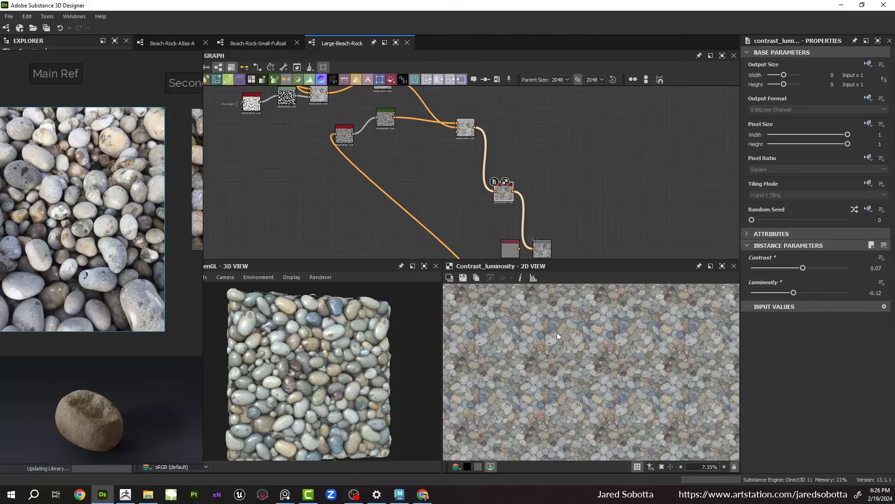
{"action": "scroll", "coordinate": [606, 361], "scroll_direction": "up", "scroll_amount": 1}
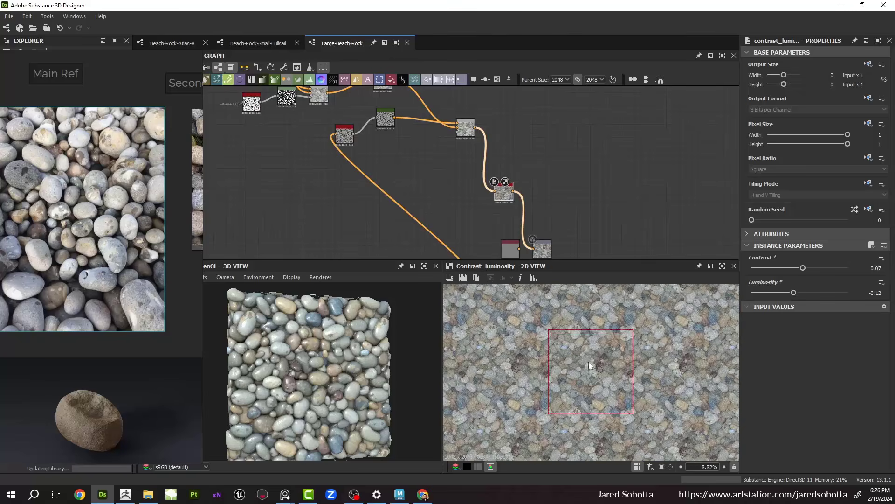
{"action": "scroll", "coordinate": [590, 363], "scroll_direction": "up", "scroll_amount": 1}
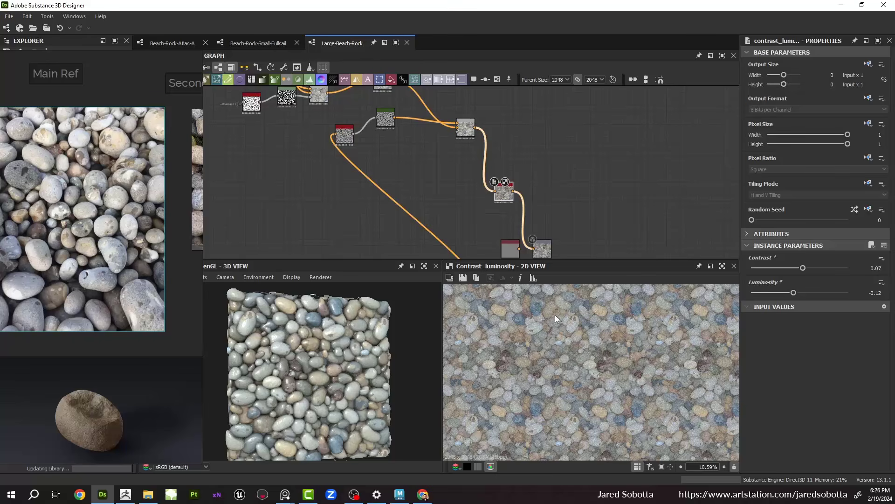
{"action": "scroll", "coordinate": [440, 198], "scroll_direction": "down", "scroll_amount": 5}
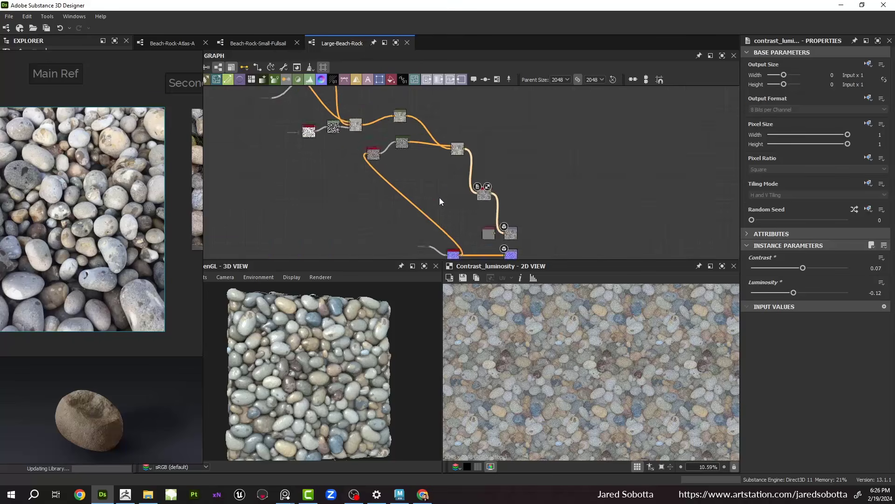
Step: Examine the stones in the main reference photo up close and compare them with the rocks in the 3D view
{"action": "middle_click_drag", "start_coordinate": [406, 237], "coordinate": [437, 162]}
{"action": "scroll", "coordinate": [437, 162], "scroll_direction": "down", "scroll_amount": 1}
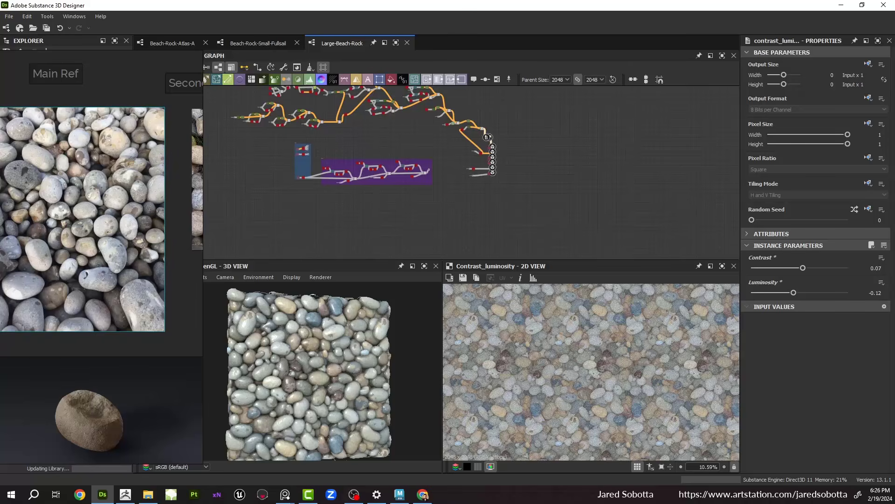
{"action": "left_click", "coordinate": [152, 204]}
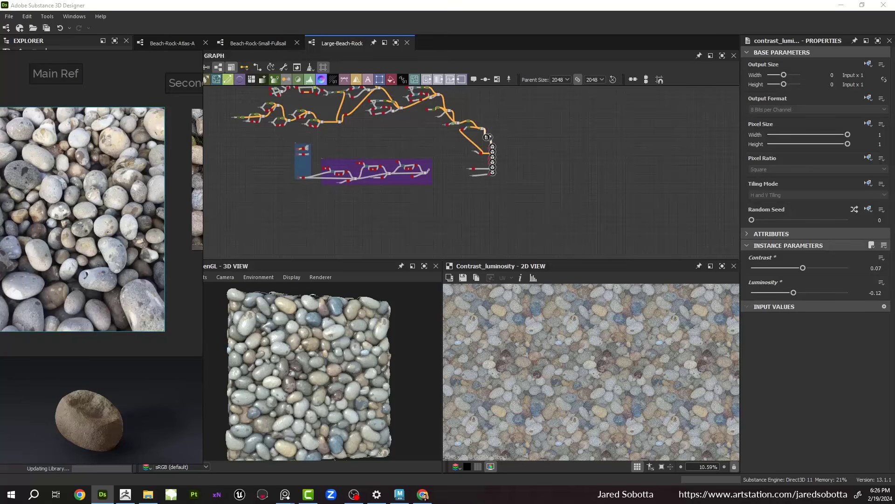
{"action": "scroll", "coordinate": [470, 162], "scroll_direction": "up", "scroll_amount": 2}
{"action": "scroll", "coordinate": [84, 219], "scroll_direction": "up", "scroll_amount": 3}
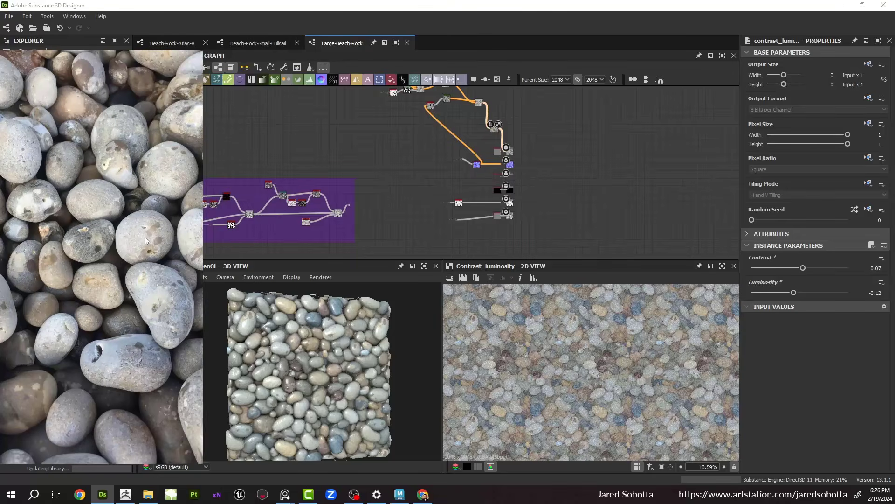
{"action": "scroll", "coordinate": [308, 357], "scroll_direction": "up", "scroll_amount": 3}
{"action": "scroll", "coordinate": [308, 357], "scroll_direction": "down", "scroll_amount": 3}
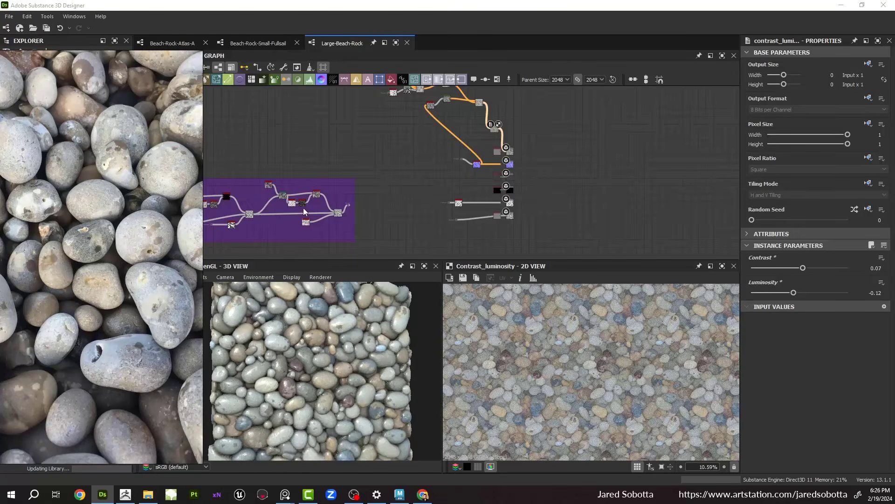
{"action": "scroll", "coordinate": [351, 155], "scroll_direction": "down", "scroll_amount": 3}
{"action": "scroll", "coordinate": [376, 149], "scroll_direction": "up", "scroll_amount": 3}
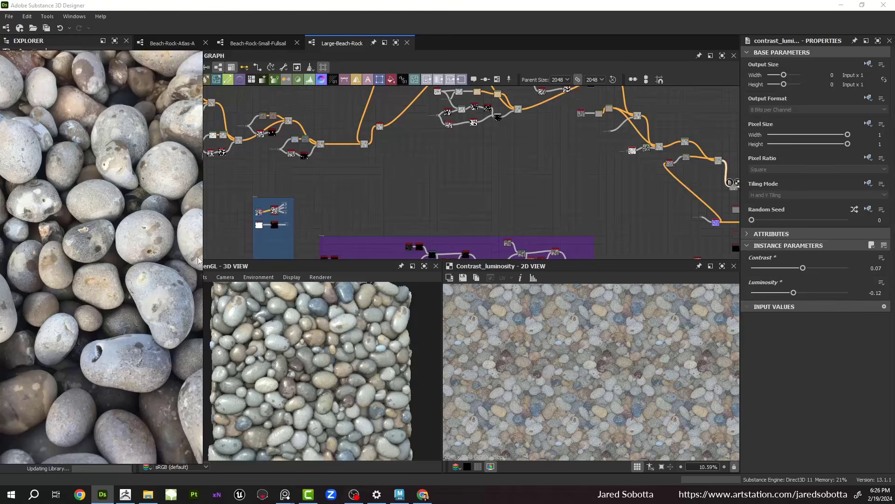
Step: Preview the earlier Contrast/Luminosity node with -0.1 contrast, fed by the rock color Blend, in the 2D view
{"action": "scroll", "coordinate": [372, 196], "scroll_direction": "up", "scroll_amount": 5}
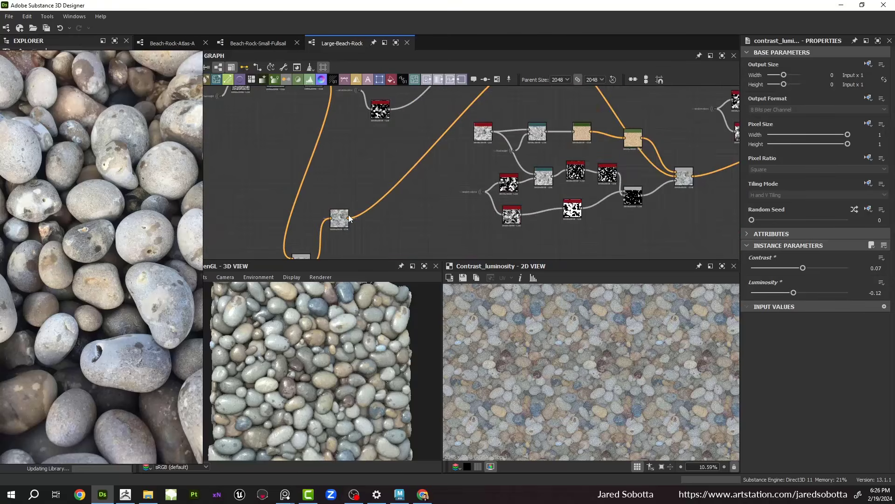
{"action": "left_click_drag", "start_coordinate": [350, 218], "coordinate": [399, 182]}
{"action": "middle_click_drag", "start_coordinate": [399, 183], "coordinate": [468, 278]}
{"action": "scroll", "coordinate": [391, 188], "scroll_direction": "down", "scroll_amount": 1}
{"action": "double_click", "coordinate": [390, 188]}
{"action": "scroll", "coordinate": [404, 204], "scroll_direction": "up", "scroll_amount": 3}
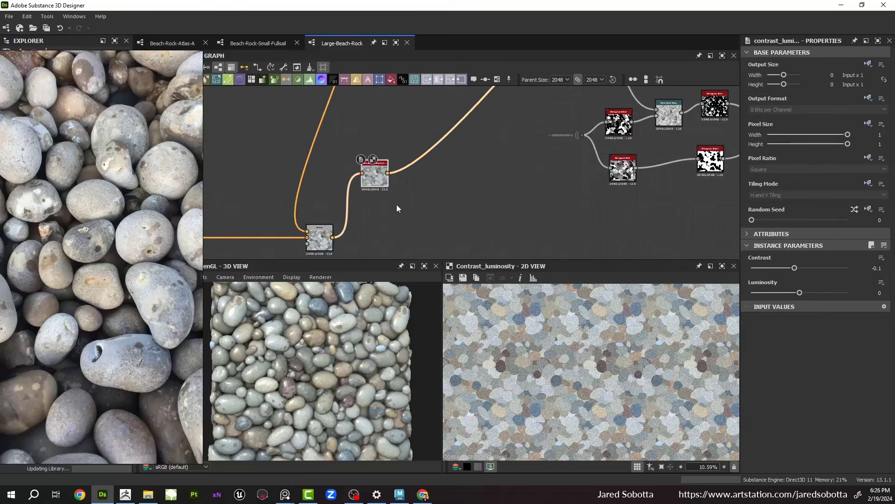
Step: Add a Grayscale Conversion node fed by the earlier Contrast/Luminosity node's output
{"action": "left_click", "coordinate": [329, 228]}
{"action": "left_click", "coordinate": [376, 177]}
{"action": "scroll", "coordinate": [377, 182], "scroll_direction": "up", "scroll_amount": 2}
{"action": "left_click_drag", "start_coordinate": [393, 170], "coordinate": [474, 182]}
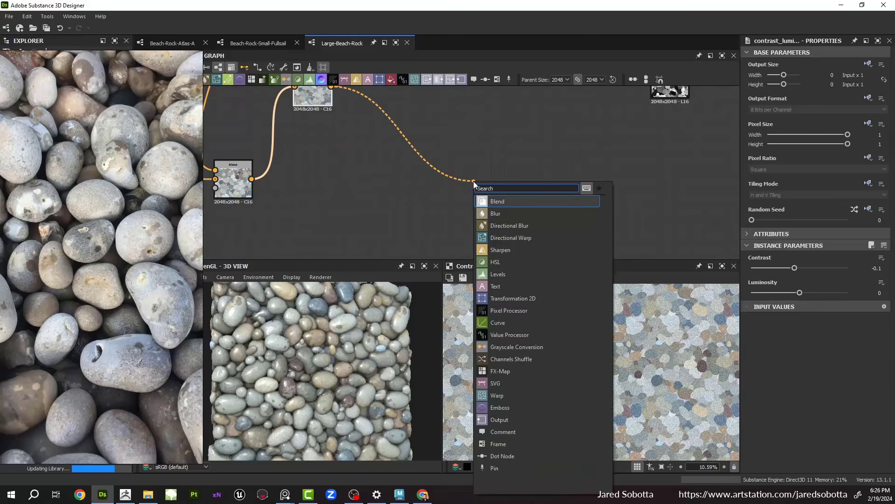
{"action": "type", "text": "gray"}
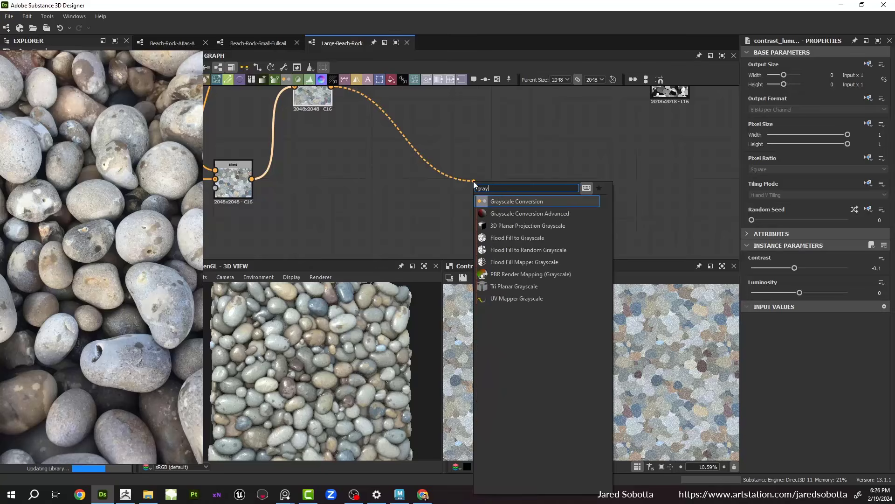
{"action": "key", "text": "Return"}
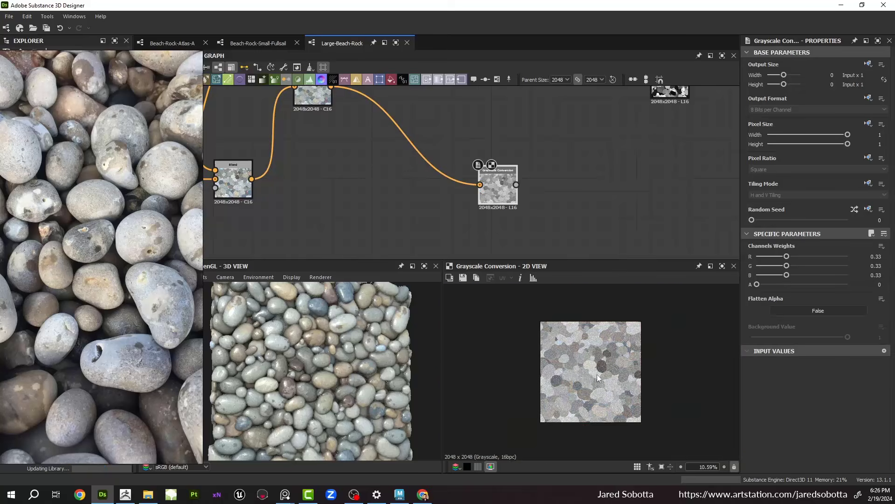
Step: Add a Blend node above the Grayscale Conversion, with its background fed by the grayscale noise from higher up the graph
{"action": "middle_click_drag", "start_coordinate": [409, 100], "coordinate": [434, 151]}
{"action": "scroll", "coordinate": [459, 163], "scroll_direction": "down", "scroll_amount": 5}
{"action": "scroll", "coordinate": [448, 142], "scroll_direction": "up", "scroll_amount": 1}
{"action": "left_click", "coordinate": [382, 131]}
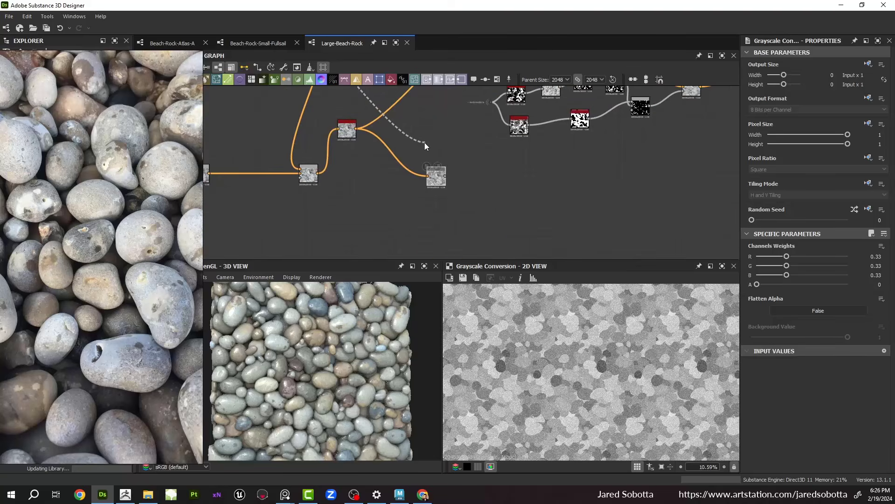
{"action": "left_click", "coordinate": [424, 143]}
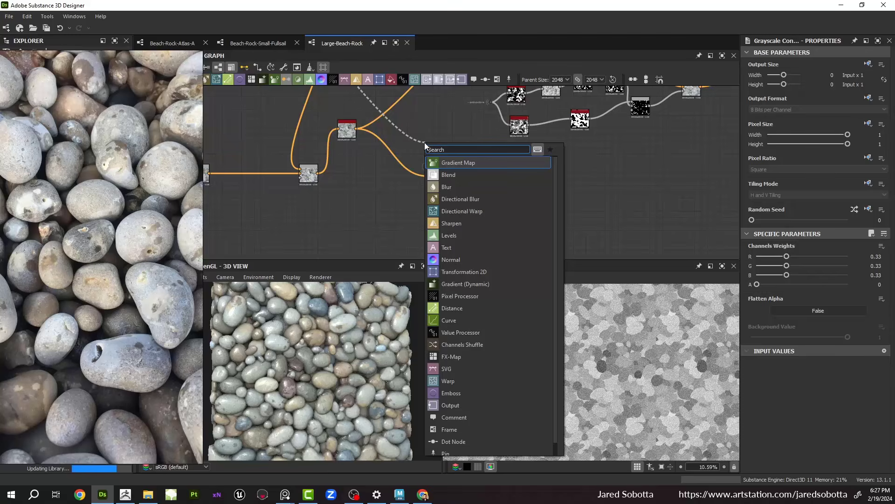
{"action": "type", "text": "blend"}
{"action": "key", "text": "Return"}
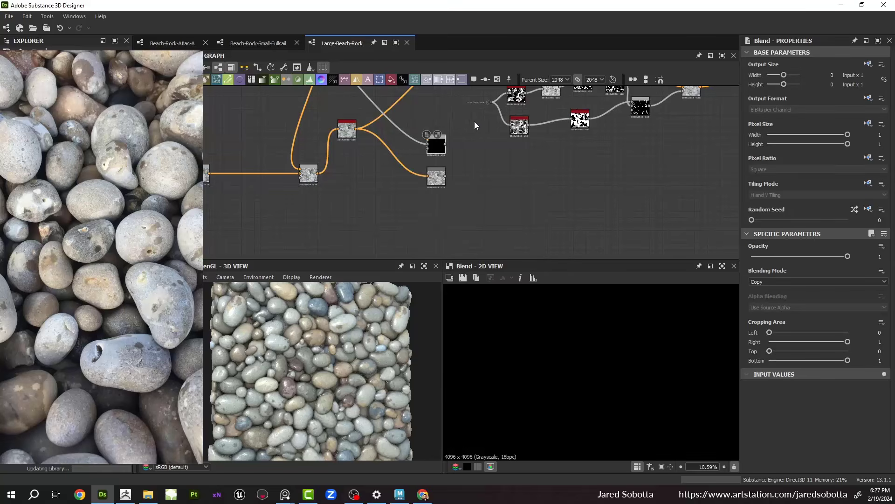
Step: Move the new Blend and Grayscale Conversion nodes together to the empty area beside the material outputs
{"action": "middle_click_drag", "start_coordinate": [475, 121], "coordinate": [323, 124]}
{"action": "scroll", "coordinate": [371, 205], "scroll_direction": "down", "scroll_amount": 3}
{"action": "scroll", "coordinate": [369, 203], "scroll_direction": "down", "scroll_amount": 1}
{"action": "middle_click_drag", "start_coordinate": [369, 202], "coordinate": [293, 144]}
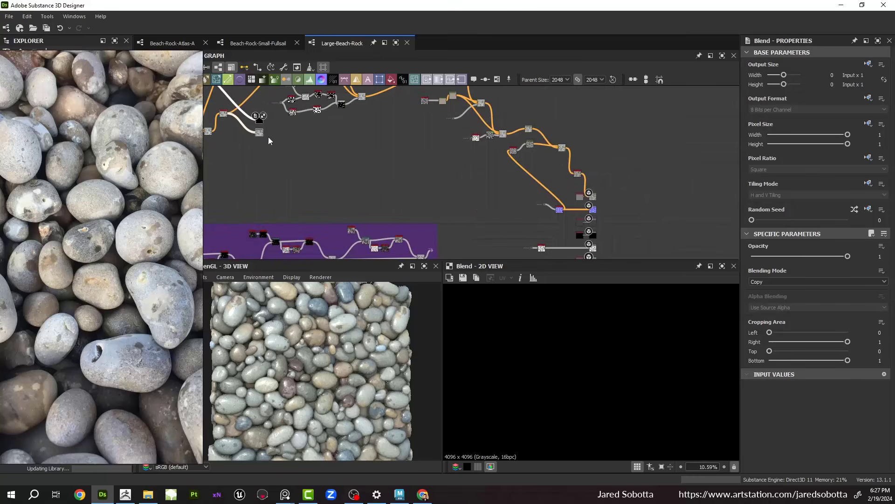
{"action": "left_click_drag", "start_coordinate": [259, 132], "coordinate": [478, 227]}
Step: Feed the Roughness output from the Grayscale Conversion and check the rock surface in the 3D view
{"action": "scroll", "coordinate": [521, 220], "scroll_direction": "up", "scroll_amount": 5}
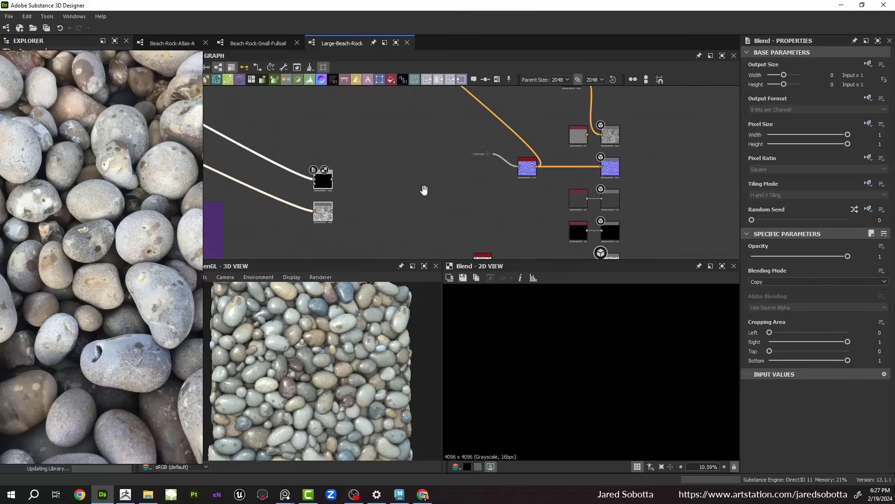
{"action": "left_click", "coordinate": [379, 196]}
{"action": "middle_click_drag", "start_coordinate": [620, 194], "coordinate": [328, 183]}
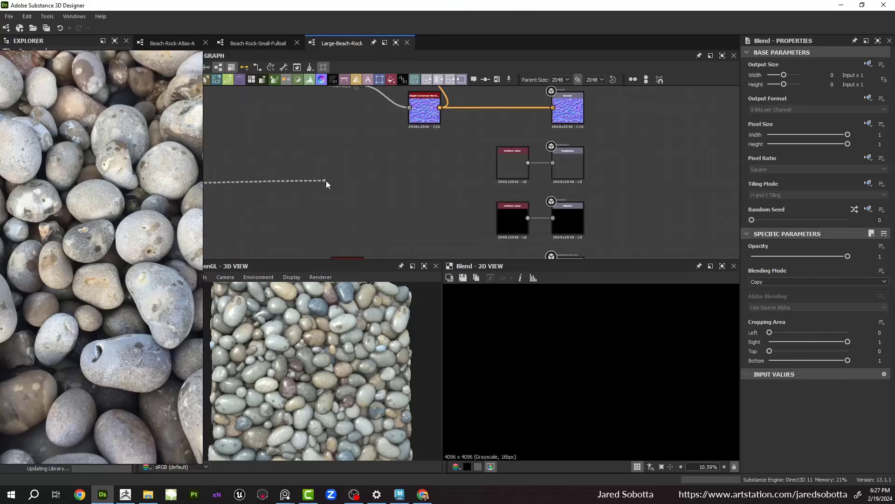
{"action": "scroll", "coordinate": [570, 180], "scroll_direction": "up", "scroll_amount": 4}
{"action": "left_click", "coordinate": [575, 173]}
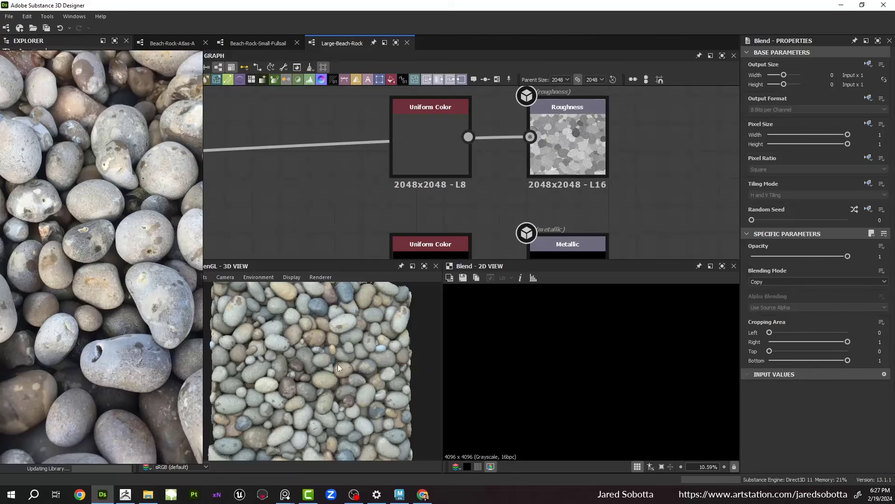
{"action": "scroll", "coordinate": [338, 363], "scroll_direction": "up", "scroll_amount": 4}
{"action": "middle_click_drag", "start_coordinate": [338, 364], "coordinate": [365, 371]}
{"action": "scroll", "coordinate": [367, 372], "scroll_direction": "down", "scroll_amount": 3}
{"action": "left_click_drag", "start_coordinate": [367, 372], "coordinate": [364, 368]}
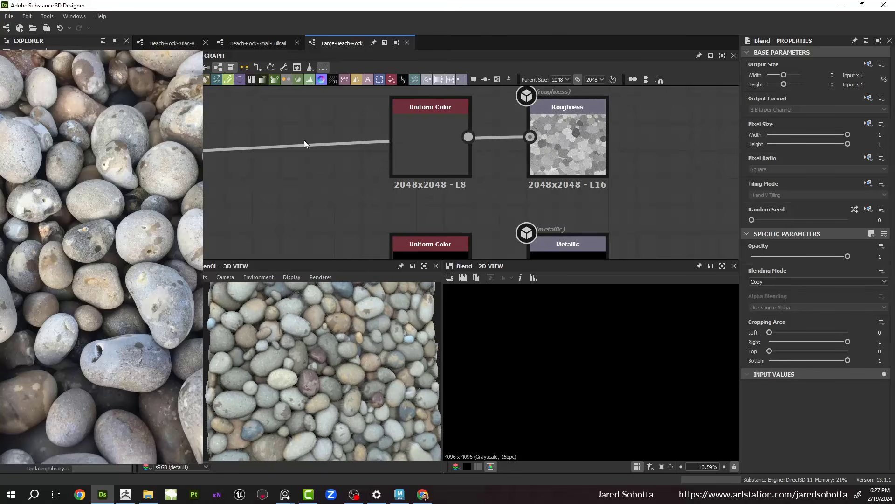
Step: Reposition the Grayscale Conversion node and place the Blend to its right, just above the roughness link
{"action": "scroll", "coordinate": [304, 140], "scroll_direction": "down", "scroll_amount": 3}
{"action": "middle_click_drag", "start_coordinate": [210, 159], "coordinate": [379, 169]}
{"action": "left_click_drag", "start_coordinate": [405, 181], "coordinate": [372, 170]}
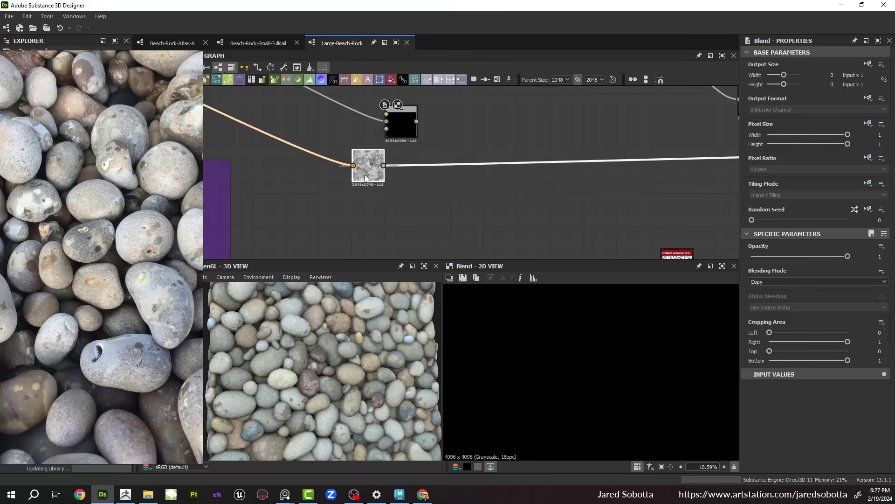
{"action": "middle_click_drag", "start_coordinate": [427, 144], "coordinate": [369, 185]}
{"action": "left_click_drag", "start_coordinate": [337, 171], "coordinate": [402, 192]}
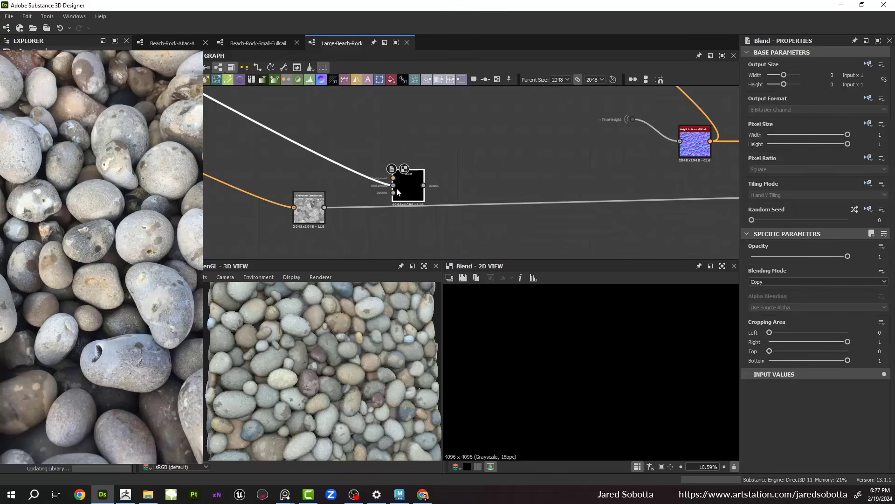
{"action": "scroll", "coordinate": [319, 245], "scroll_direction": "up", "scroll_amount": 2}
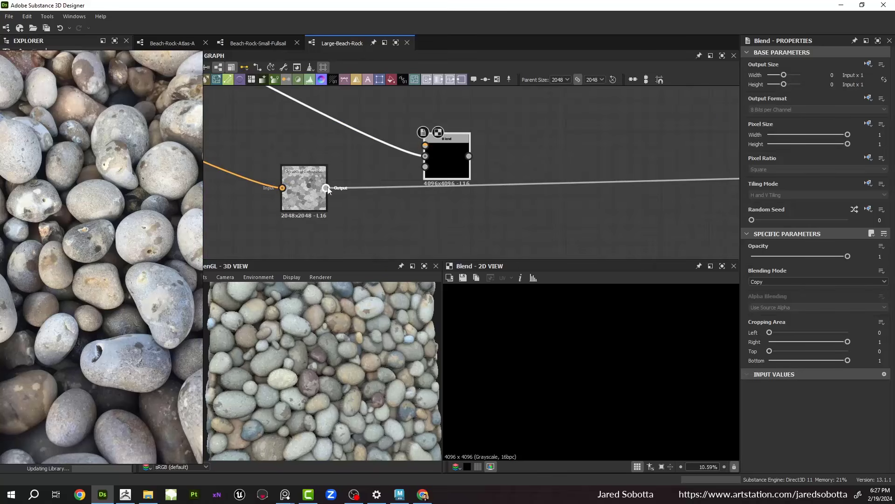
Step: Insert a Levels node after the Grayscale Conversion, raising its output black level slightly and lowering its output white level
{"action": "left_click_drag", "start_coordinate": [327, 188], "coordinate": [378, 215]}
{"action": "type", "text": "levels"}
{"action": "key", "text": "Return"}
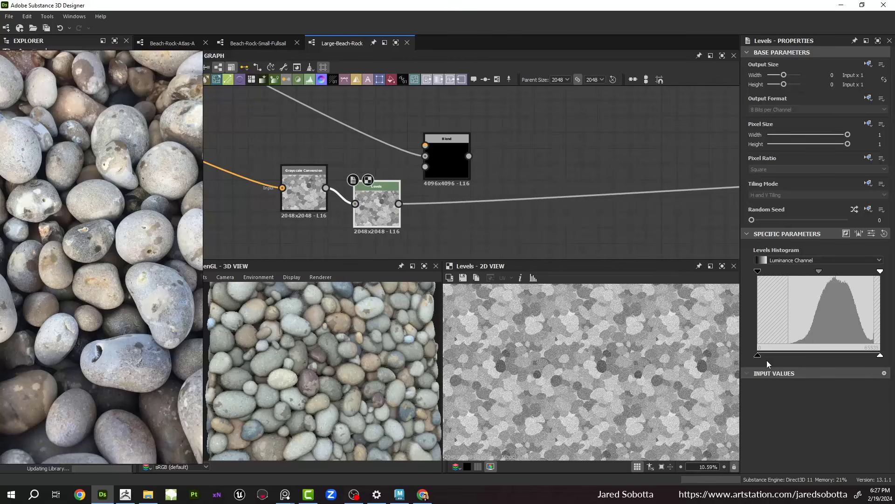
{"action": "left_click_drag", "start_coordinate": [757, 355], "coordinate": [774, 364]}
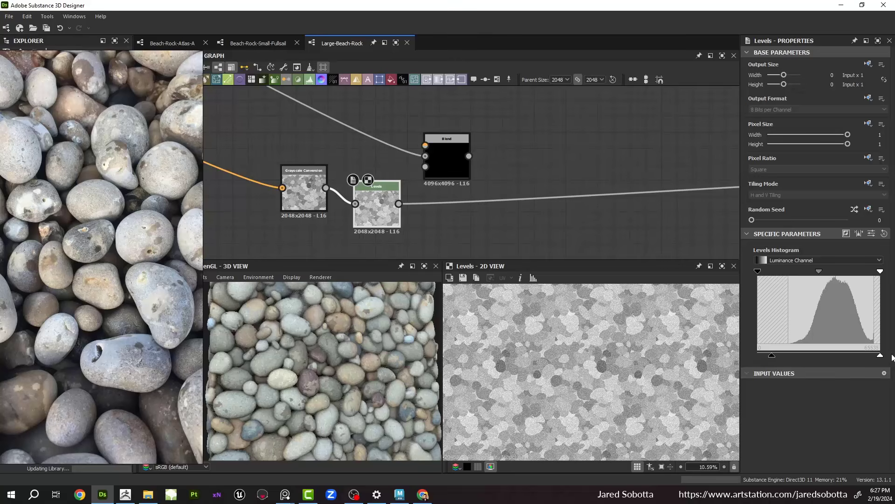
{"action": "left_click_drag", "start_coordinate": [880, 356], "coordinate": [860, 361]}
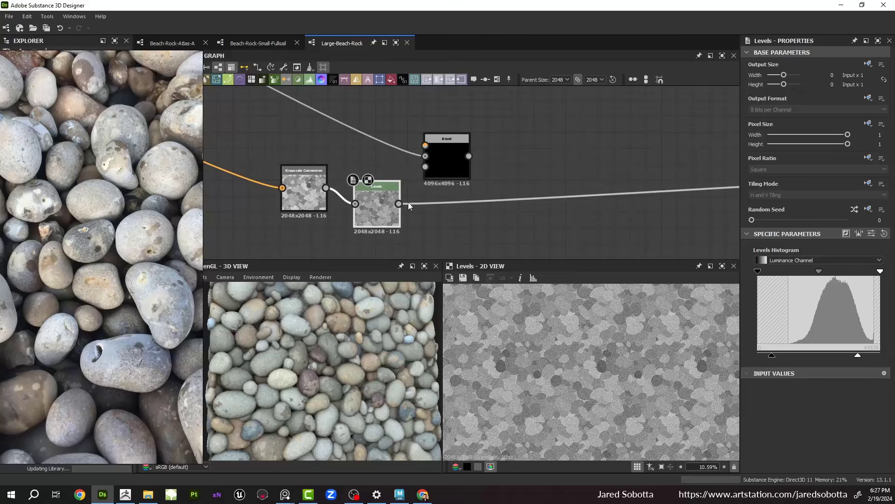
Step: Connect the Levels output to the Blend, swap its inputs so the noise is the foreground, and preview it
{"action": "left_click_drag", "start_coordinate": [399, 204], "coordinate": [510, 171]}
{"action": "key", "text": "x"}
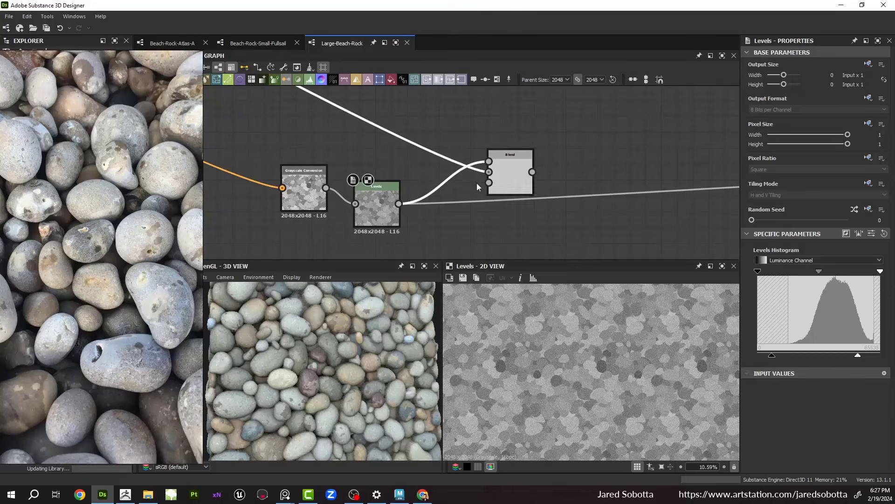
{"action": "double_click", "coordinate": [507, 178]}
{"action": "scroll", "coordinate": [561, 321], "scroll_direction": "up", "scroll_amount": 1}
{"action": "scroll", "coordinate": [561, 323], "scroll_direction": "up", "scroll_amount": 2}
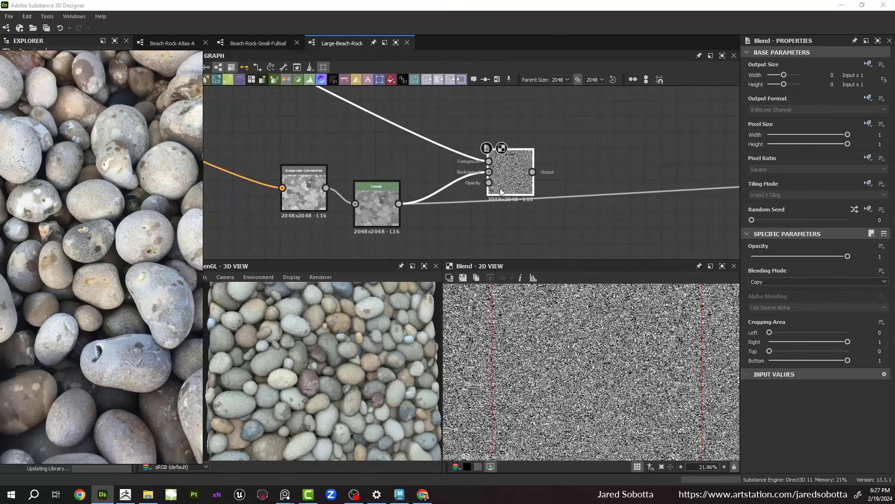
Step: Add a dot node with random-color-b as its input portal, connect it to the noise Blend's opacity input, and preview the Blend
{"action": "scroll", "coordinate": [371, 146], "scroll_direction": "down", "scroll_amount": 5}
{"action": "scroll", "coordinate": [376, 159], "scroll_direction": "up", "scroll_amount": 3}
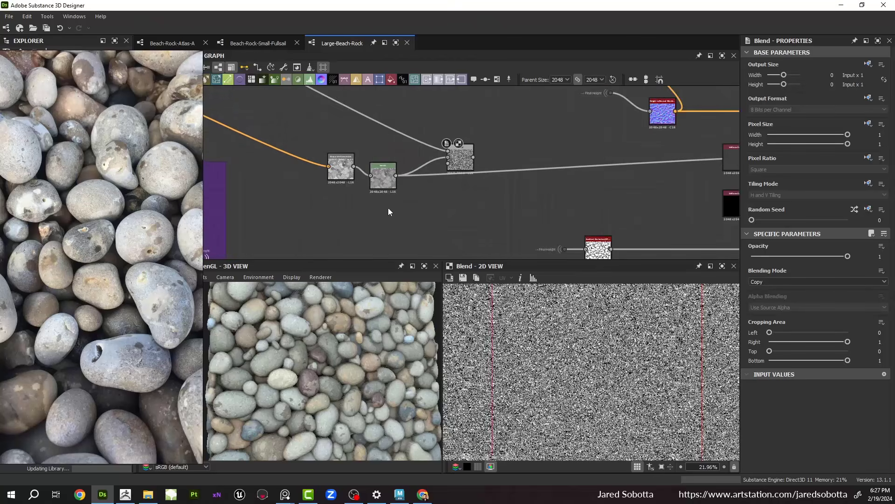
{"action": "scroll", "coordinate": [426, 208], "scroll_direction": "up", "scroll_amount": 2}
{"action": "key", "text": "space"}
{"action": "type", "text": "dot"}
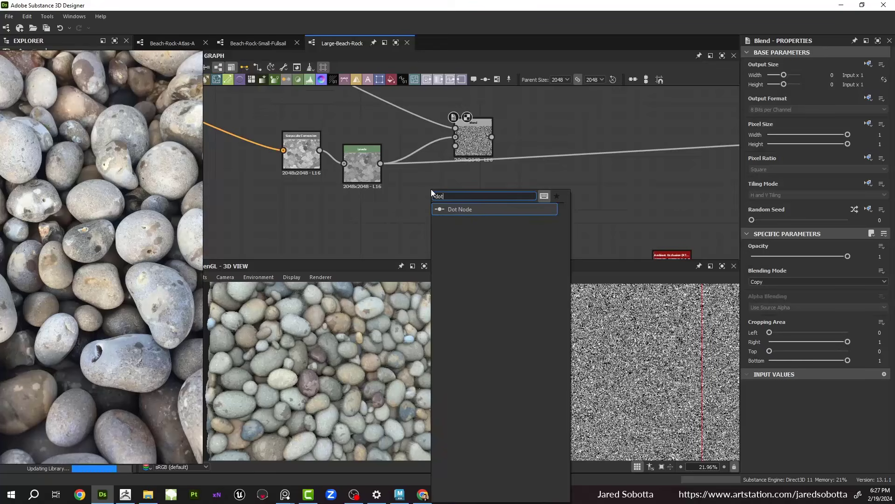
{"action": "key", "text": "Return"}
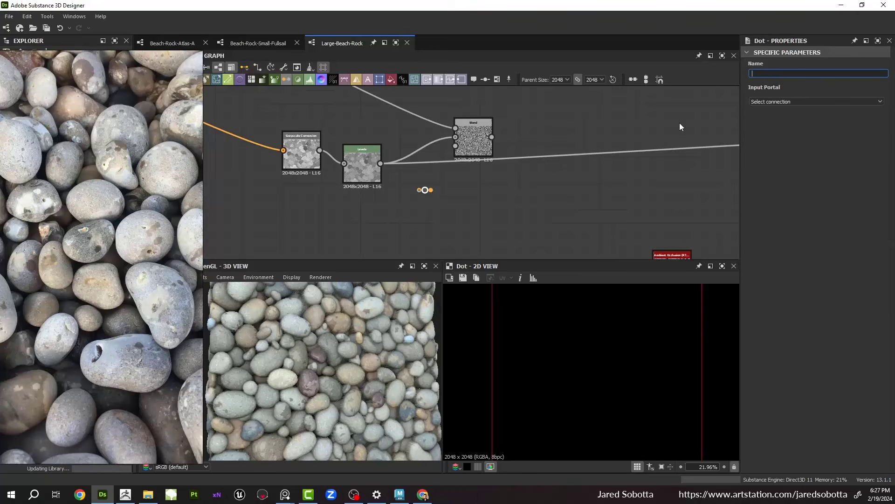
{"action": "left_click", "coordinate": [785, 101]}
{"action": "left_click", "coordinate": [775, 132]}
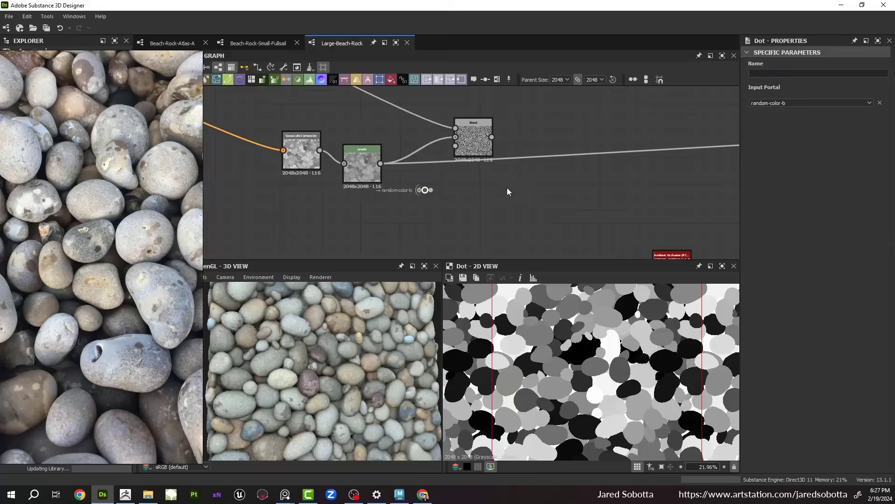
{"action": "scroll", "coordinate": [462, 191], "scroll_direction": "up", "scroll_amount": 1}
{"action": "left_click_drag", "start_coordinate": [418, 189], "coordinate": [454, 126]}
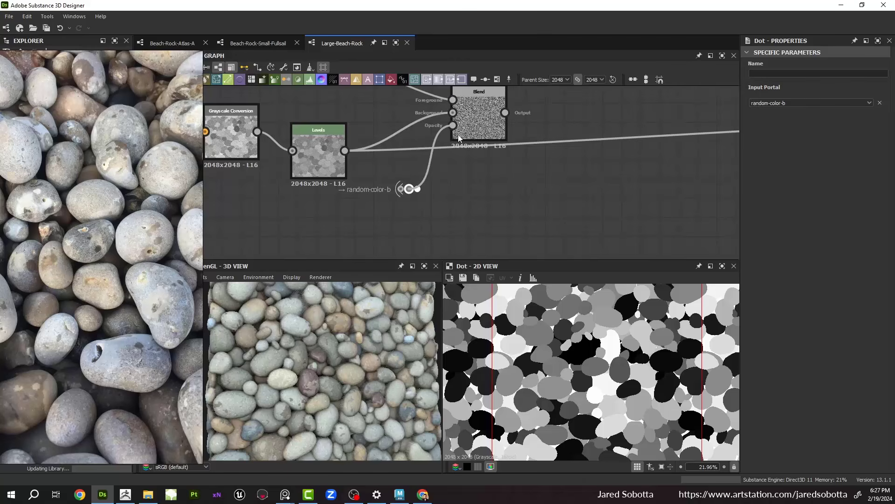
{"action": "left_click", "coordinate": [481, 124]}
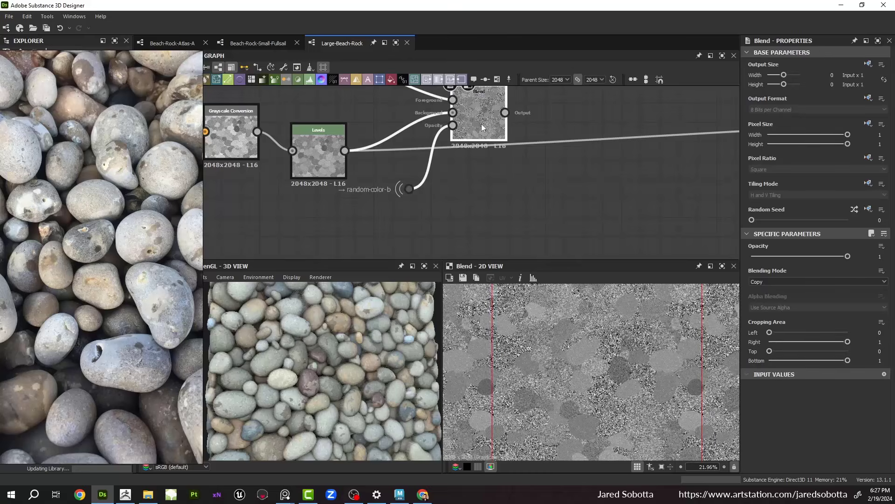
Step: Set the noise Blend's blending mode to Add Sub and its opacity to 0.09
{"action": "middle_click_drag", "start_coordinate": [481, 124], "coordinate": [471, 177]}
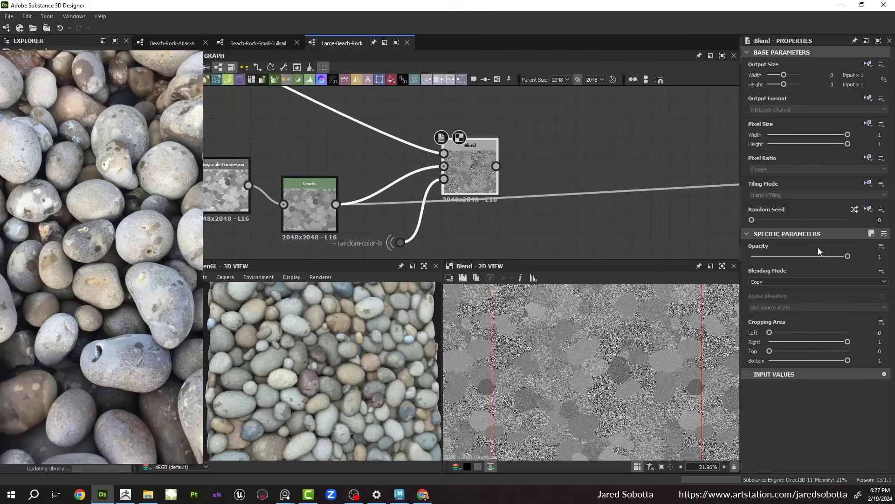
{"action": "left_click", "coordinate": [765, 282]}
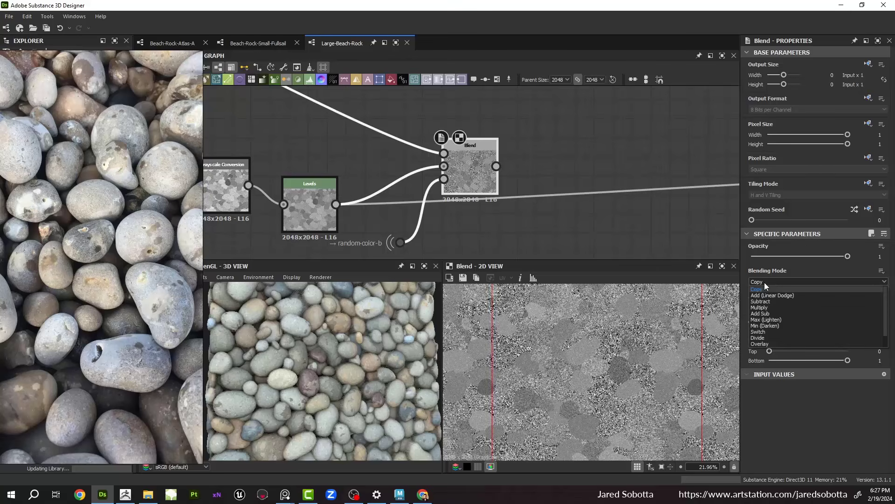
{"action": "left_click", "coordinate": [768, 310]}
{"action": "left_click_drag", "start_coordinate": [770, 256], "coordinate": [755, 258]}
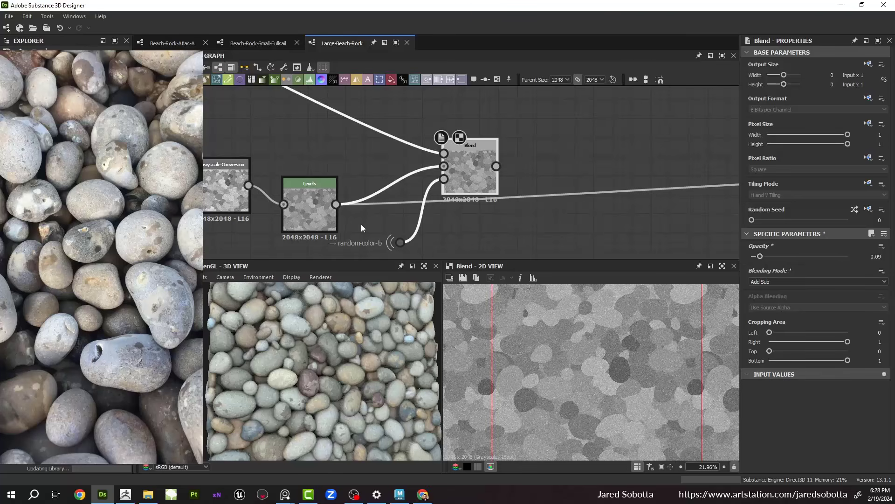
Step: Transfer the roughness link from the Levels node to the noise Blend's output and inspect the rocks in the 3D view
{"action": "scroll", "coordinate": [362, 228], "scroll_direction": "down", "scroll_amount": 3}
{"action": "left_click_drag", "start_coordinate": [353, 184], "coordinate": [445, 161], "text": "shift"}
{"action": "left_click_drag", "start_coordinate": [287, 348], "coordinate": [490, 404]}
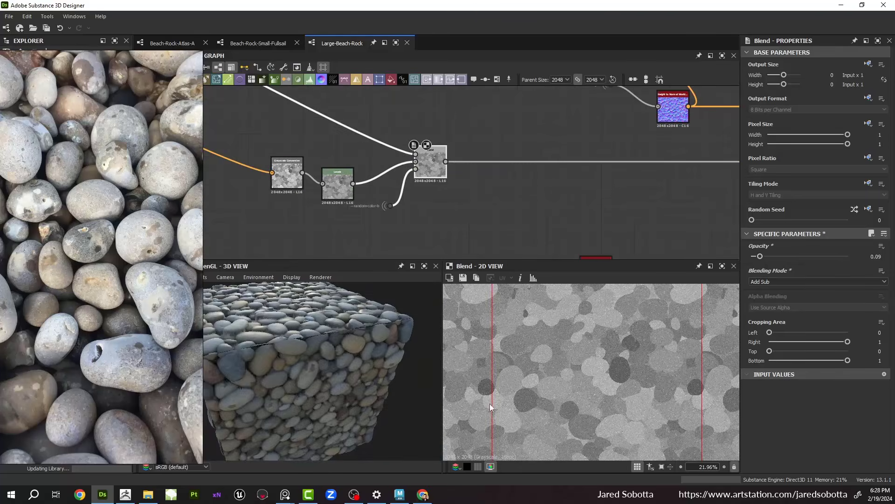
{"action": "scroll", "coordinate": [357, 384], "scroll_direction": "up", "scroll_amount": 5}
{"action": "left_click_drag", "start_coordinate": [355, 385], "coordinate": [299, 334]}
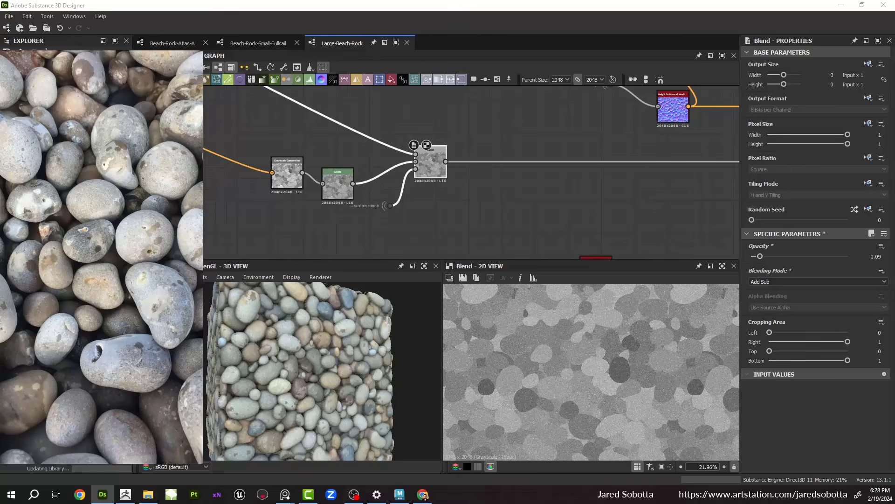
Step: Duplicate the base color's dirt nodes (BnW Spots 2, Gradient Map, HSL, Blend and dirt-mask dot) into the roughness section
{"action": "scroll", "coordinate": [504, 177], "scroll_direction": "down", "scroll_amount": 6}
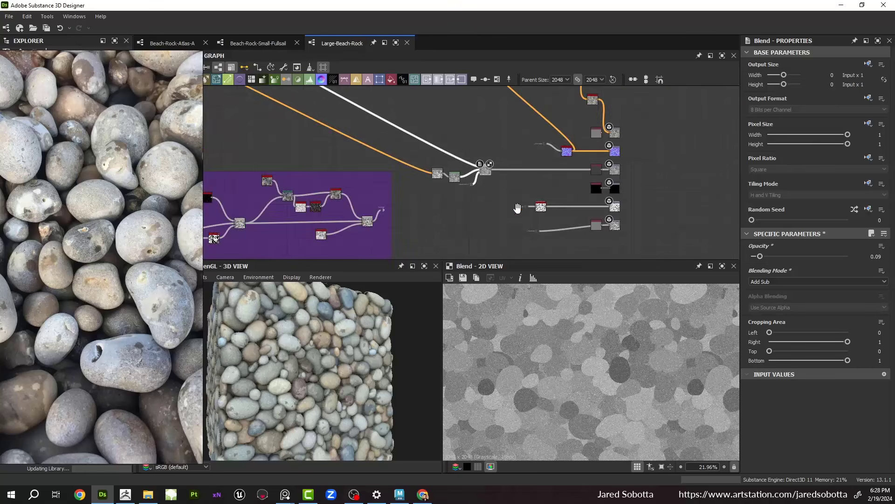
{"action": "middle_click_drag", "start_coordinate": [516, 112], "coordinate": [517, 203]}
{"action": "scroll", "coordinate": [428, 182], "scroll_direction": "up", "scroll_amount": 4}
{"action": "middle_click_drag", "start_coordinate": [370, 167], "coordinate": [421, 190]}
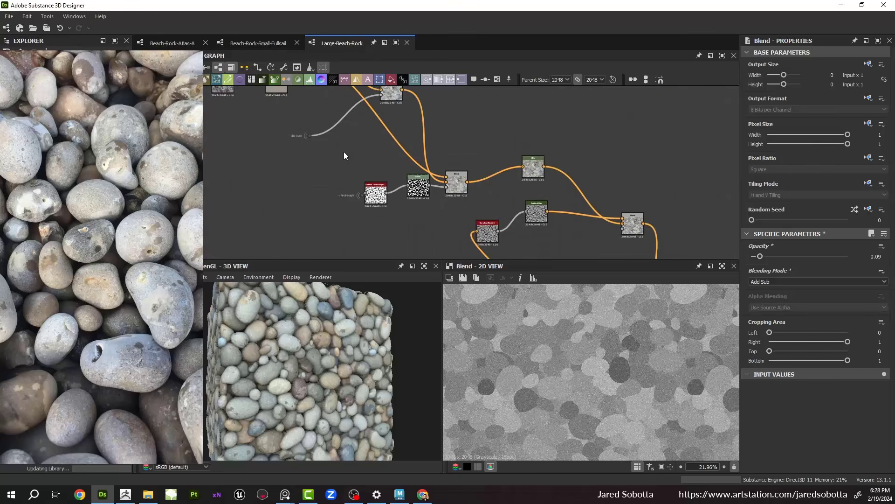
{"action": "middle_click_drag", "start_coordinate": [345, 156], "coordinate": [387, 209]}
{"action": "left_click_drag", "start_coordinate": [251, 102], "coordinate": [450, 199]}
{"action": "scroll", "coordinate": [393, 234], "scroll_direction": "down", "scroll_amount": 4}
{"action": "middle_click_drag", "start_coordinate": [392, 240], "coordinate": [371, 175]}
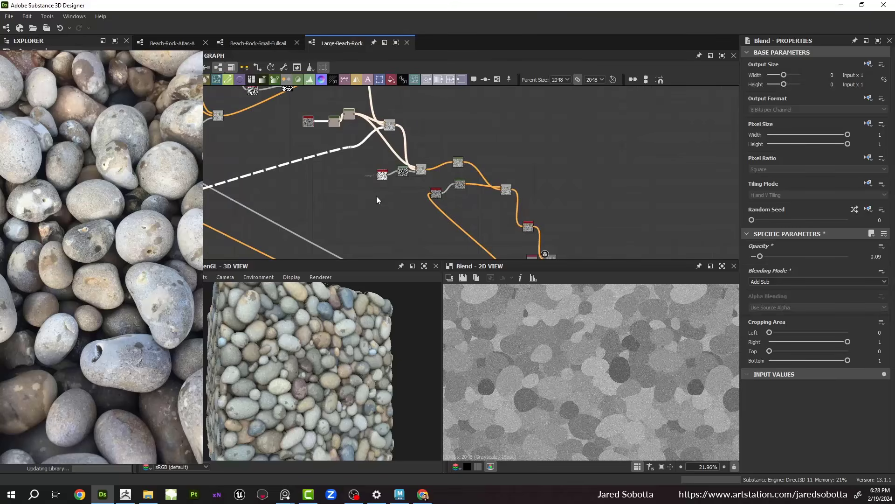
{"action": "scroll", "coordinate": [410, 237], "scroll_direction": "down", "scroll_amount": 1}
{"action": "middle_click_drag", "start_coordinate": [418, 248], "coordinate": [405, 160]}
{"action": "scroll", "coordinate": [424, 187], "scroll_direction": "up", "scroll_amount": 4}
{"action": "key", "text": "ctrl+v"}
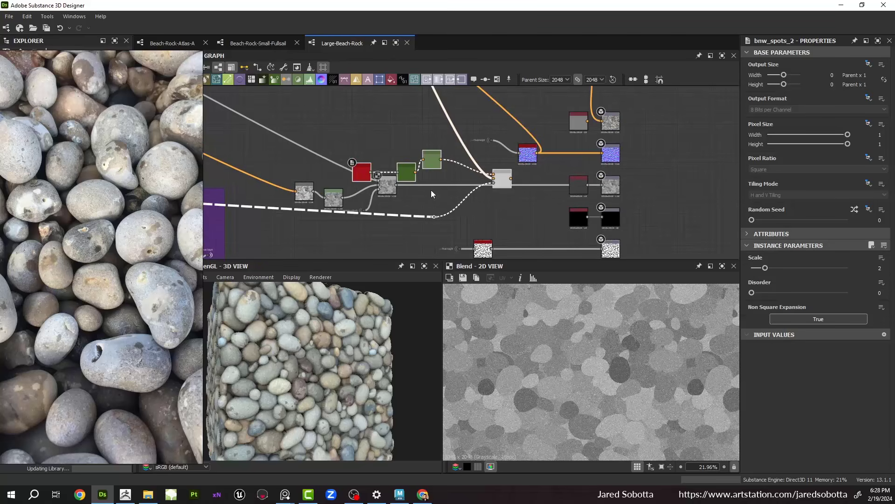
Step: Position the duplicated dirt nodes above the roughness chain and connect the noise Blend to the duplicated Blend's background input
{"action": "left_click_drag", "start_coordinate": [506, 183], "coordinate": [473, 169]}
{"action": "scroll", "coordinate": [413, 189], "scroll_direction": "up", "scroll_amount": 4}
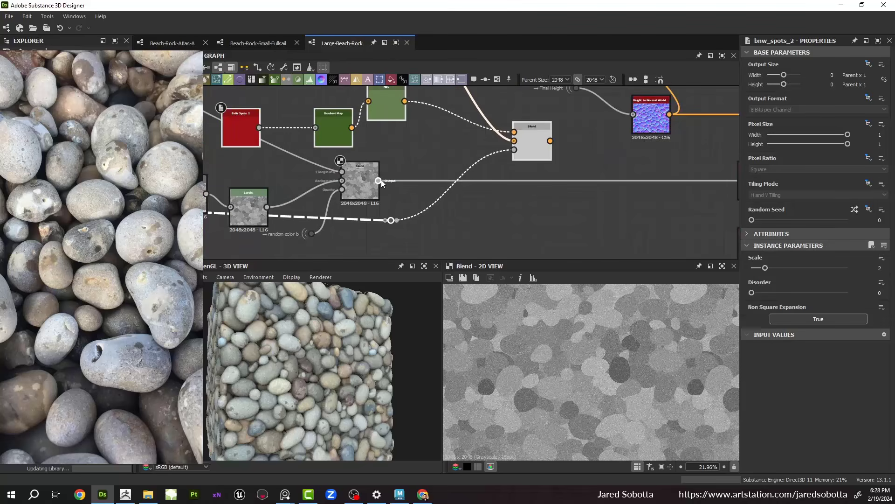
{"action": "left_click_drag", "start_coordinate": [378, 181], "coordinate": [514, 140]}
{"action": "middle_click_drag", "start_coordinate": [460, 154], "coordinate": [473, 188]}
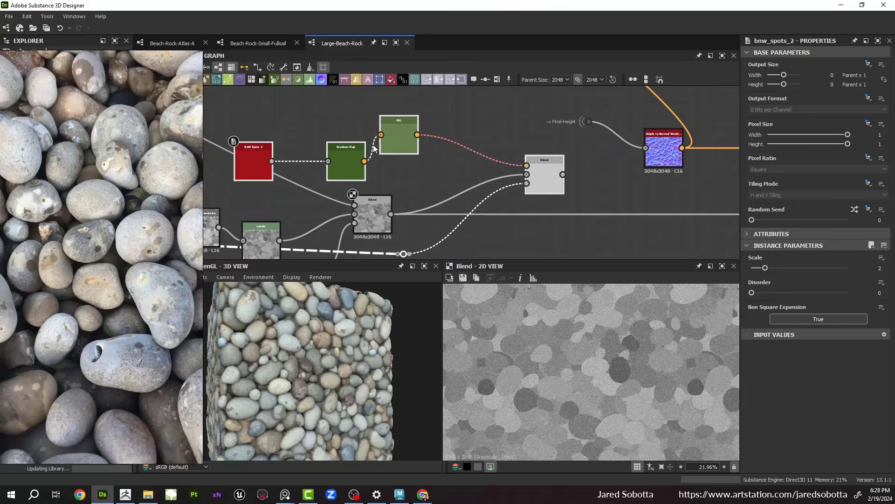
Step: Bypass the duplicated HSL by inserting a Grayscale Conversion between the Gradient Map and the duplicated Blend's foreground input
{"action": "double_click", "coordinate": [261, 160]}
{"action": "left_click_drag", "start_coordinate": [272, 161], "coordinate": [377, 127]}
{"action": "double_click", "coordinate": [340, 155]}
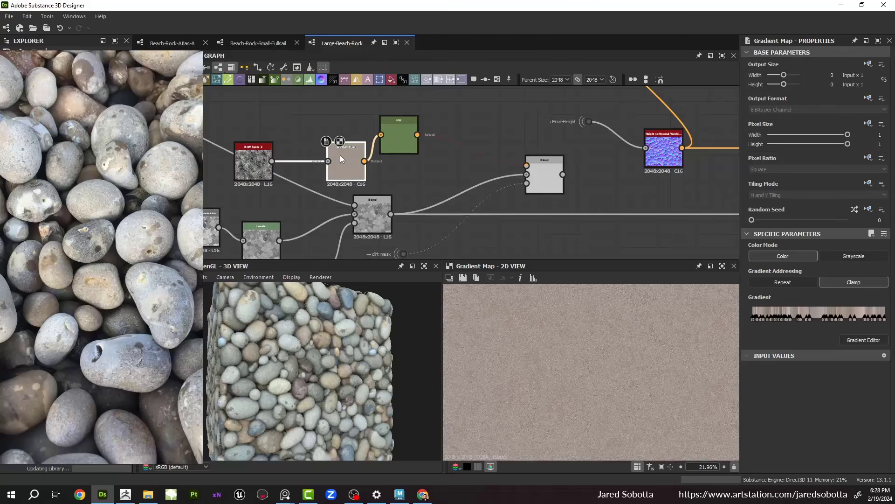
{"action": "double_click", "coordinate": [256, 161]}
{"action": "double_click", "coordinate": [402, 142]}
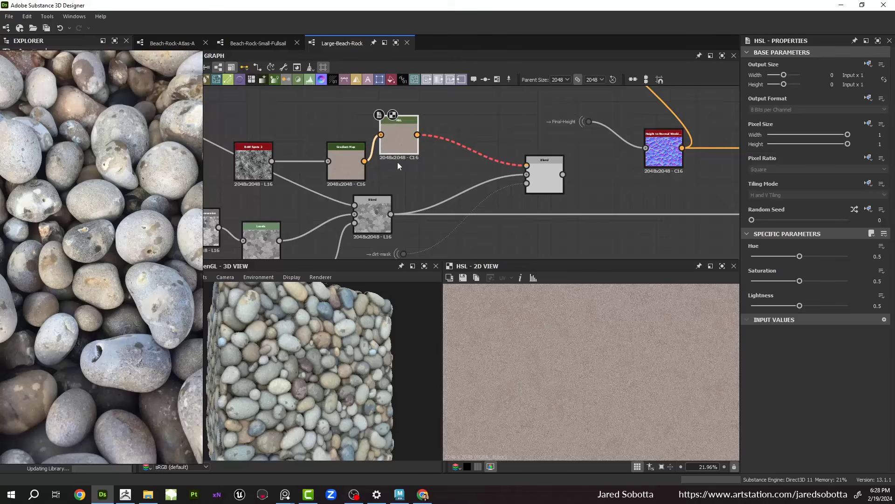
{"action": "left_click_drag", "start_coordinate": [397, 162], "coordinate": [398, 133]}
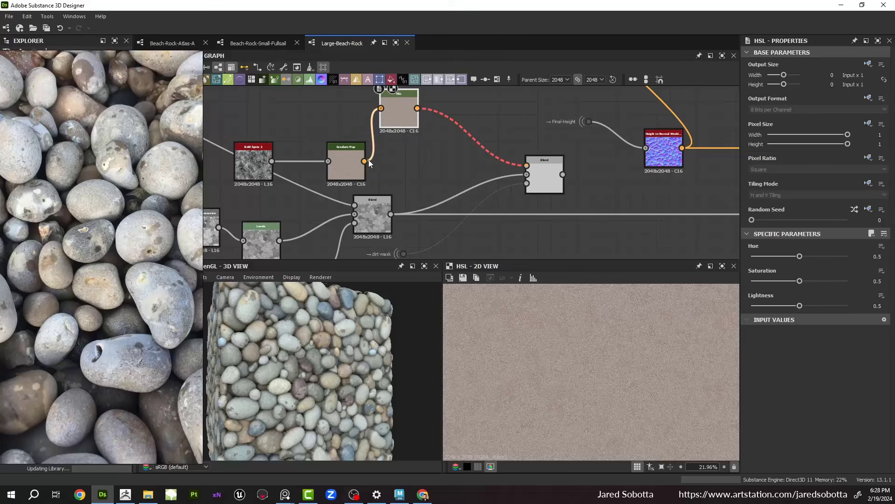
{"action": "left_click_drag", "start_coordinate": [368, 161], "coordinate": [527, 165]}
{"action": "type", "text": "gra"}
{"action": "left_click", "coordinate": [442, 172]}
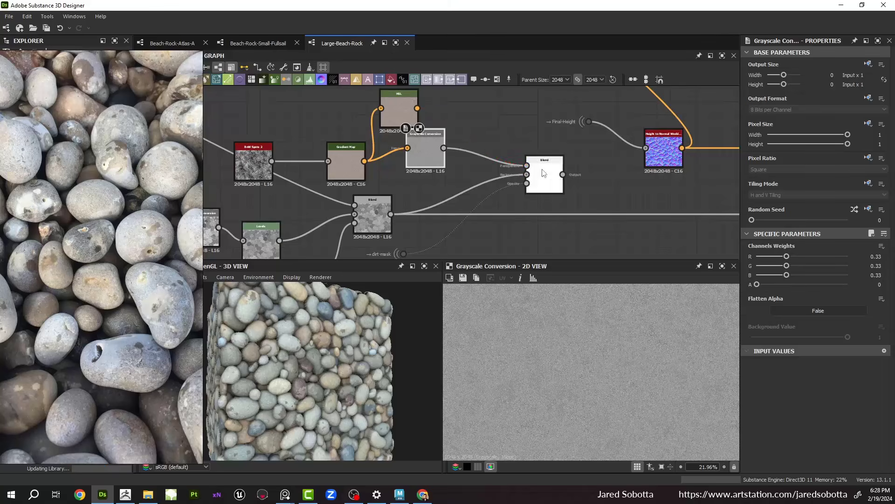
Step: Preview the duplicated dirt Blend and set its blending mode to Add (Linear Dodge)
{"action": "double_click", "coordinate": [543, 174]}
{"action": "left_click", "coordinate": [763, 281]}
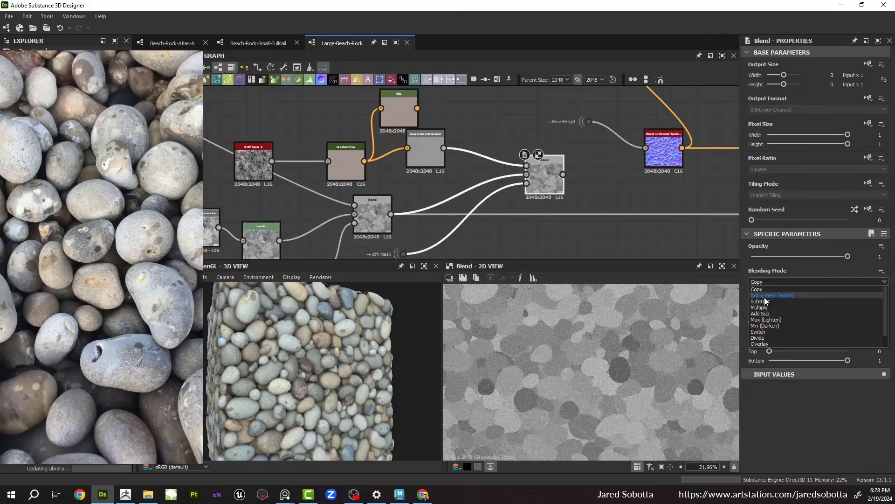
{"action": "left_click", "coordinate": [773, 295]}
Step: Duplicate the base color's Ambient Occlusion and Levels nodes with their Final Height dot into the area below the roughness chain
{"action": "scroll", "coordinate": [418, 214], "scroll_direction": "down", "scroll_amount": 6}
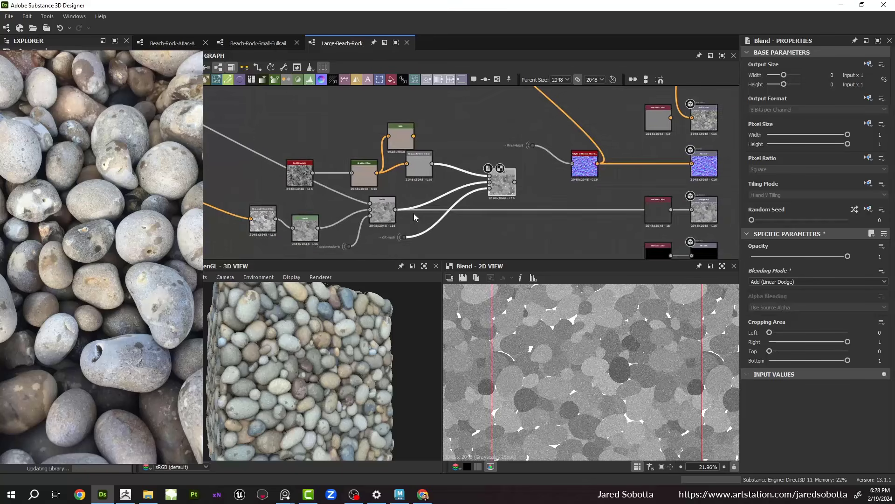
{"action": "middle_click_drag", "start_coordinate": [437, 125], "coordinate": [455, 195]}
{"action": "scroll", "coordinate": [455, 195], "scroll_direction": "up", "scroll_amount": 4}
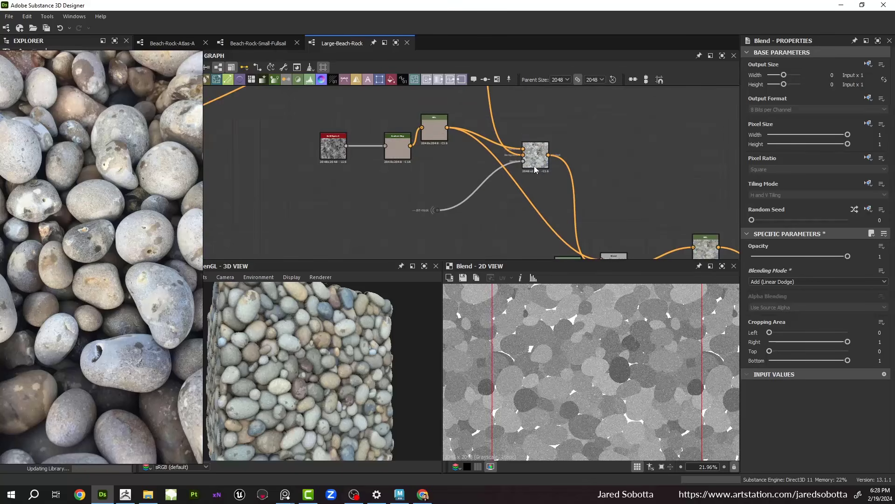
{"action": "scroll", "coordinate": [433, 171], "scroll_direction": "down", "scroll_amount": 3}
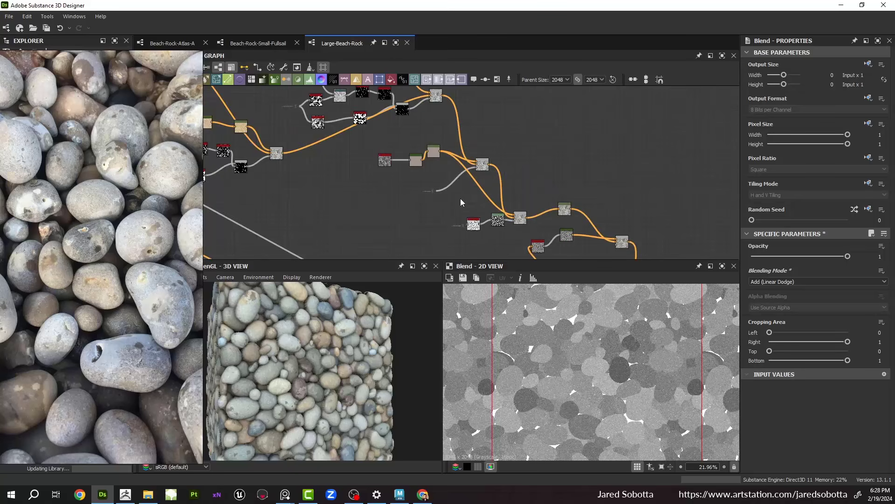
{"action": "middle_click_drag", "start_coordinate": [502, 208], "coordinate": [480, 166]}
{"action": "scroll", "coordinate": [471, 176], "scroll_direction": "up", "scroll_amount": 4}
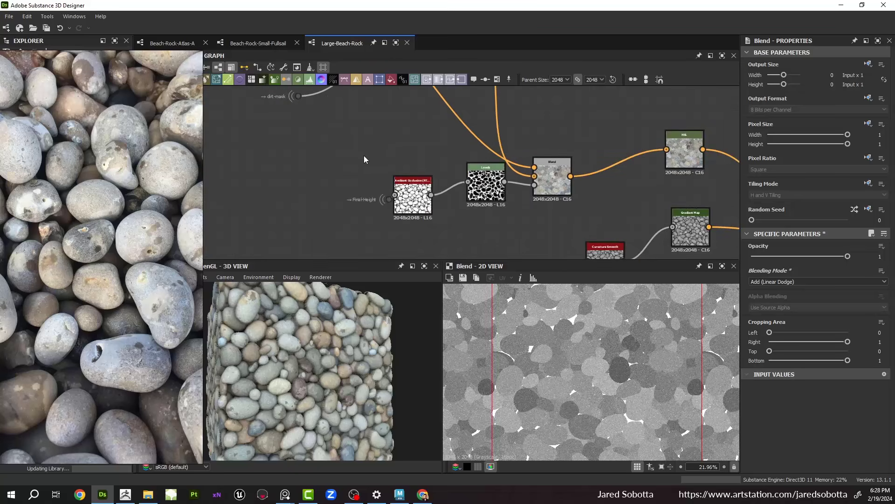
{"action": "scroll", "coordinate": [486, 210], "scroll_direction": "down", "scroll_amount": 4}
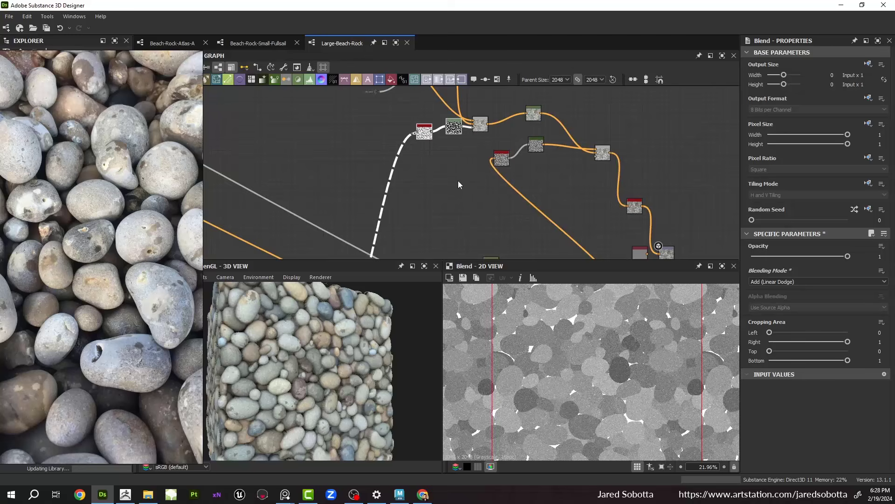
{"action": "scroll", "coordinate": [490, 208], "scroll_direction": "down", "scroll_amount": 2}
{"action": "middle_click_drag", "start_coordinate": [513, 206], "coordinate": [476, 110]}
{"action": "scroll", "coordinate": [494, 183], "scroll_direction": "up", "scroll_amount": 4}
{"action": "key", "text": "ctrl+v"}
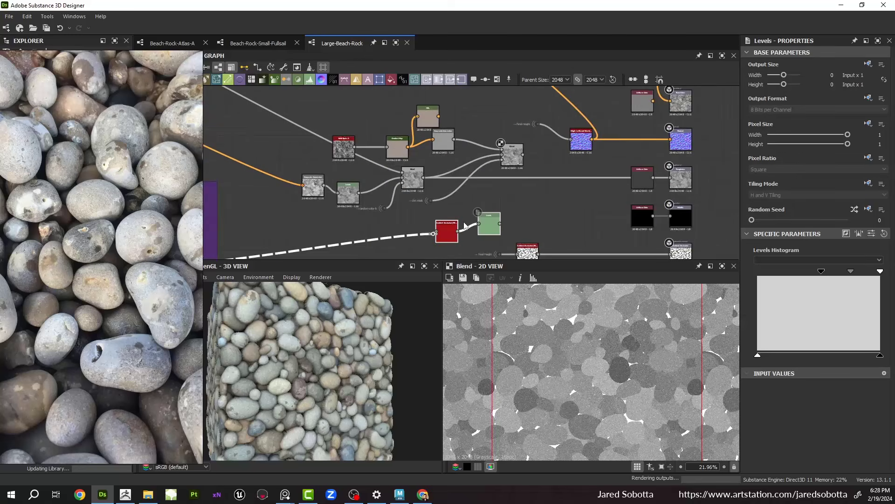
Step: Connect the duplicated Levels output to the dirt Blend's opacity input and show that Blend's properties
{"action": "left_click", "coordinate": [494, 187]}
{"action": "scroll", "coordinate": [494, 166], "scroll_direction": "up", "scroll_amount": 3}
{"action": "middle_click_drag", "start_coordinate": [509, 243], "coordinate": [525, 193]}
{"action": "left_click_drag", "start_coordinate": [520, 219], "coordinate": [523, 108]}
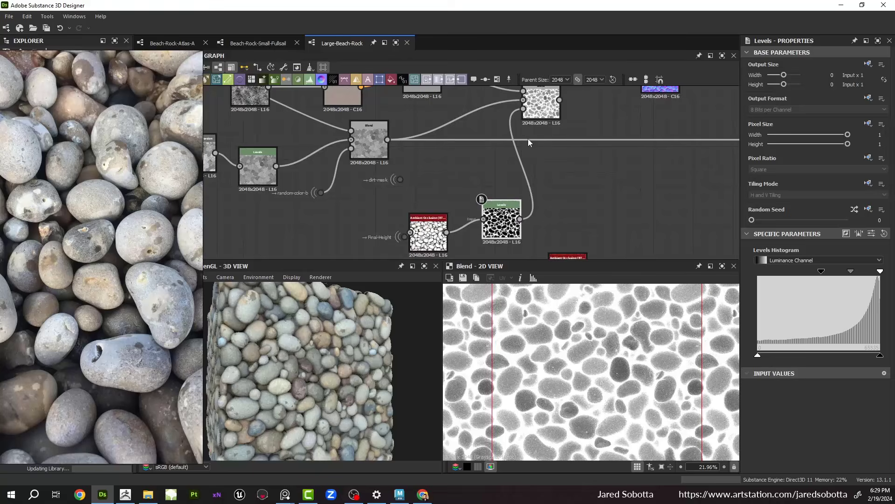
{"action": "left_click", "coordinate": [530, 113]}
Step: Delete the unused dirt-mask dot and the bypassed HSL node from the roughness section
{"action": "scroll", "coordinate": [483, 194], "scroll_direction": "down", "scroll_amount": 1}
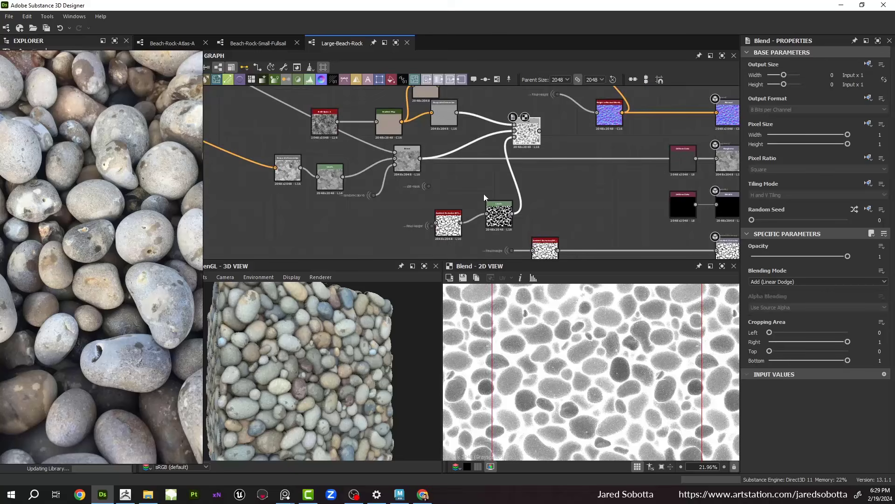
{"action": "left_click", "coordinate": [429, 187]}
{"action": "key", "text": "Delete"}
{"action": "middle_click_drag", "start_coordinate": [457, 134], "coordinate": [465, 169]}
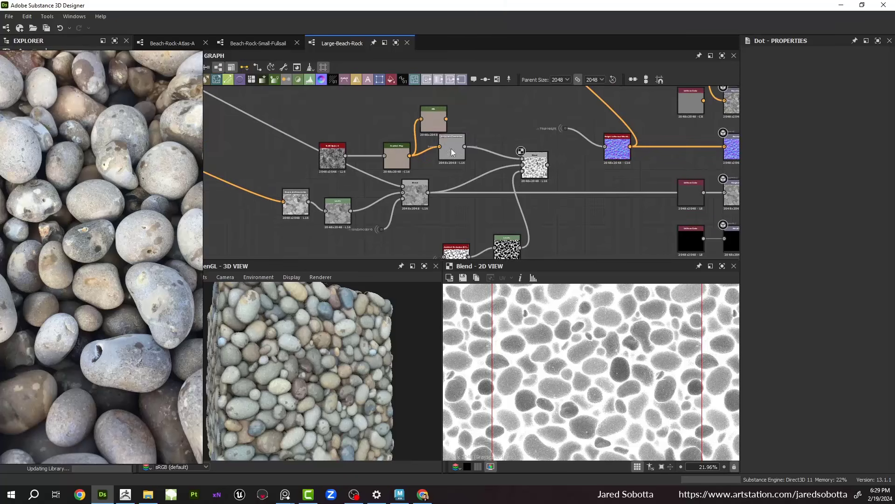
{"action": "left_click", "coordinate": [438, 123]}
{"action": "key", "text": "Delete"}
Step: Set the dirt Blend's opacity to 0.32 and connect it to the Roughness output, checking the rocks in the 3D view
{"action": "left_click", "coordinate": [535, 166]}
{"action": "left_click_drag", "start_coordinate": [825, 256], "coordinate": [782, 256]}
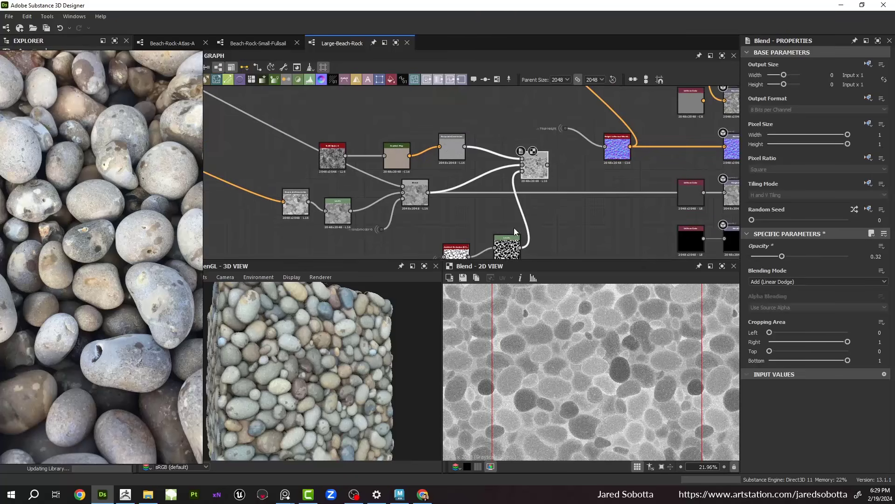
{"action": "left_click_drag", "start_coordinate": [549, 167], "coordinate": [661, 189]}
{"action": "middle_click_drag", "start_coordinate": [725, 192], "coordinate": [653, 191]}
{"action": "left_click_drag", "start_coordinate": [662, 189], "coordinate": [661, 189]}
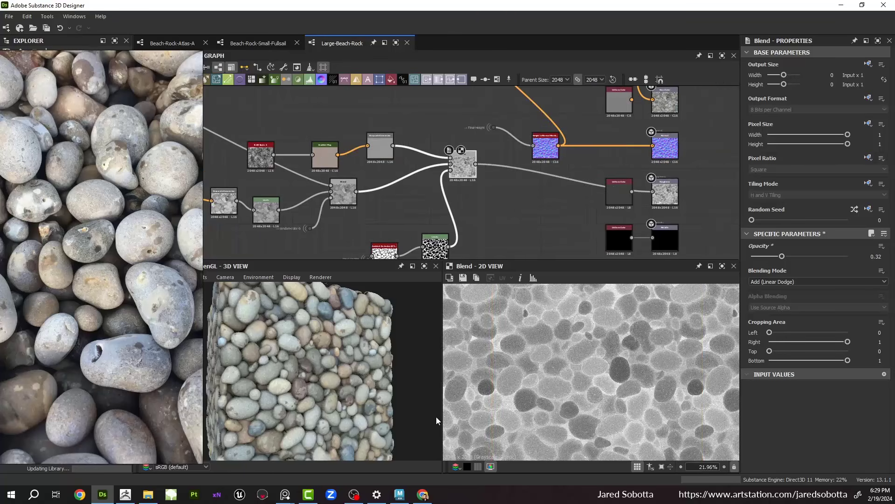
{"action": "left_click_drag", "start_coordinate": [367, 401], "coordinate": [304, 343]}
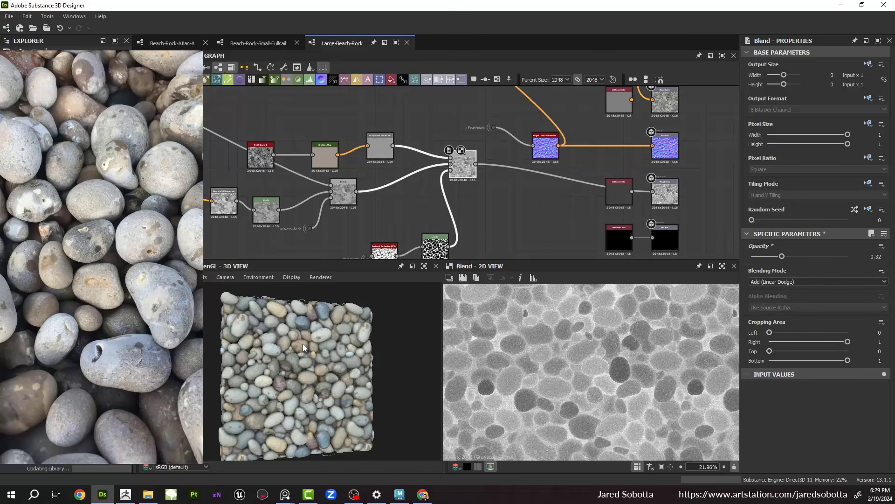
{"action": "middle_click_drag", "start_coordinate": [566, 88], "coordinate": [531, 185]}
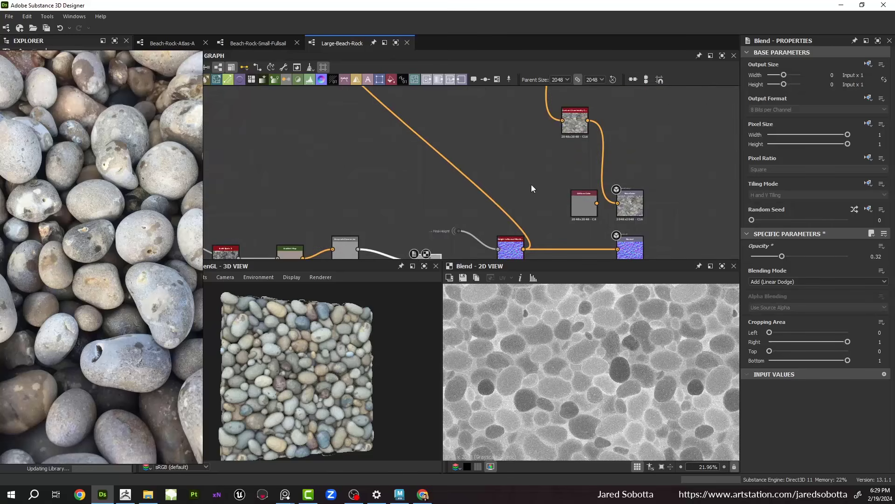
Step: Set the luminosity of the Contrast/Luminosity node feeding the Base Color output to -0.2 and inspect the rocks up close
{"action": "left_click", "coordinate": [583, 132]}
{"action": "mouse_move", "coordinate": [799, 293]}
{"action": "left_mouse_down"}
{"action": "mouse_move", "coordinate": [786, 294]}
{"action": "mouse_move", "coordinate": [811, 269]}
{"action": "mouse_move", "coordinate": [790, 293]}
{"action": "left_mouse_up"}
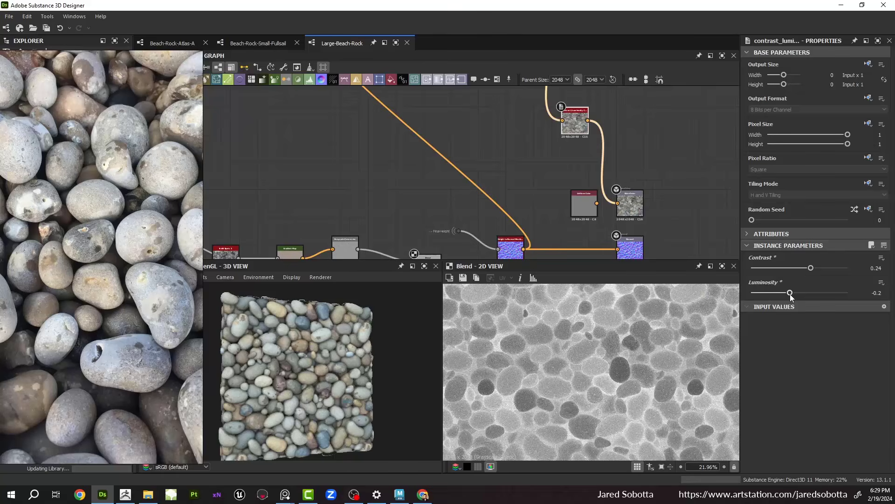
{"action": "scroll", "coordinate": [354, 357], "scroll_direction": "up", "scroll_amount": 8}
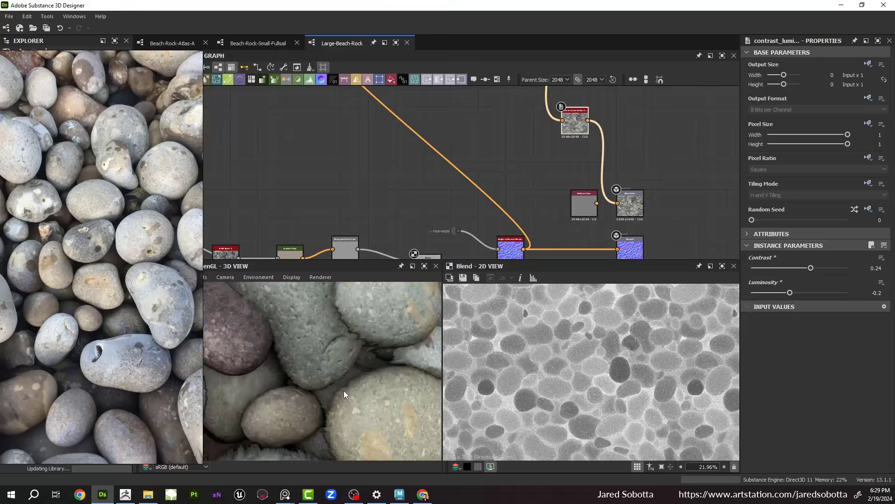
{"action": "scroll", "coordinate": [343, 390], "scroll_direction": "down", "scroll_amount": 7}
Step: Examine the large-pebble photo on the River Rock Demo reference board
{"action": "right_click_drag", "start_coordinate": [130, 195], "coordinate": [460, 49]}
{"action": "scroll", "coordinate": [359, 262], "scroll_direction": "down", "scroll_amount": 7}
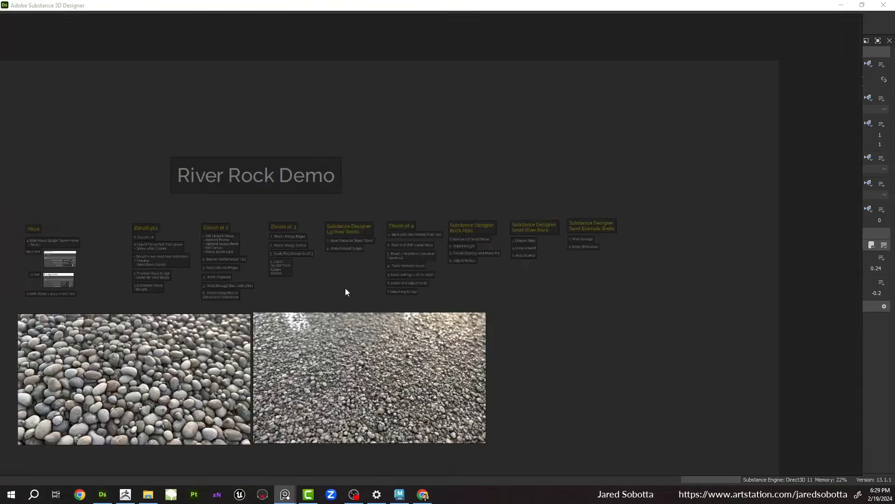
{"action": "middle_click_drag", "start_coordinate": [120, 384], "coordinate": [220, 287]}
{"action": "scroll", "coordinate": [221, 290], "scroll_direction": "up", "scroll_amount": 5}
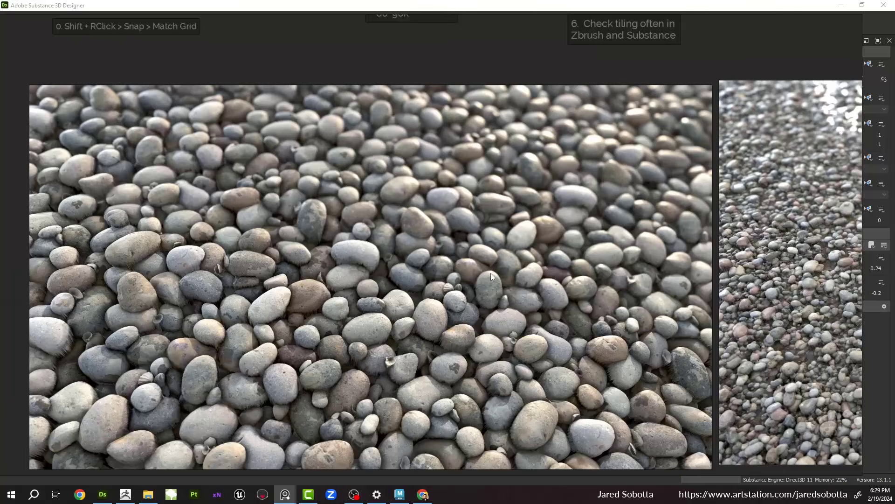
{"action": "right_click_drag", "start_coordinate": [491, 273], "coordinate": [0, 322]}
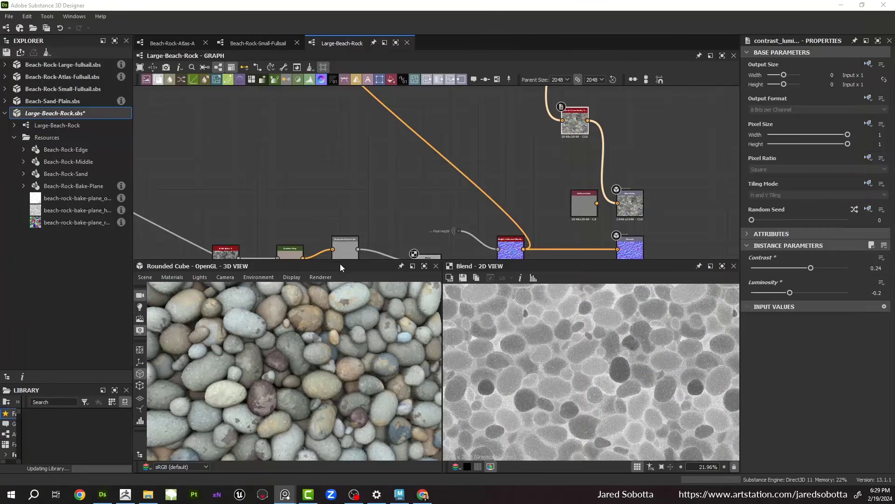
Step: Compare the rocks in a temporarily enlarged 3D view with the close-up pebble reference photo
{"action": "left_click_drag", "start_coordinate": [366, 259], "coordinate": [369, 138]}
{"action": "left_click_drag", "start_coordinate": [443, 265], "coordinate": [559, 268]}
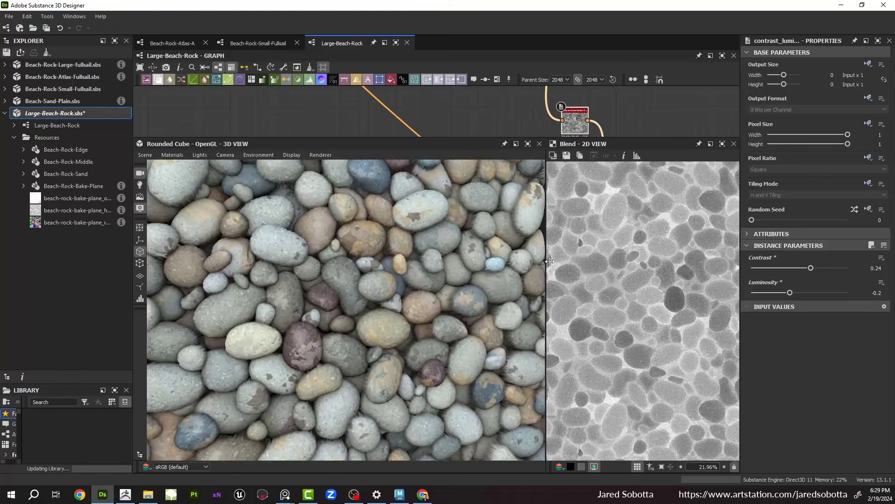
{"action": "scroll", "coordinate": [420, 276], "scroll_direction": "down", "scroll_amount": 3}
{"action": "left_click_drag", "start_coordinate": [390, 292], "coordinate": [411, 287]}
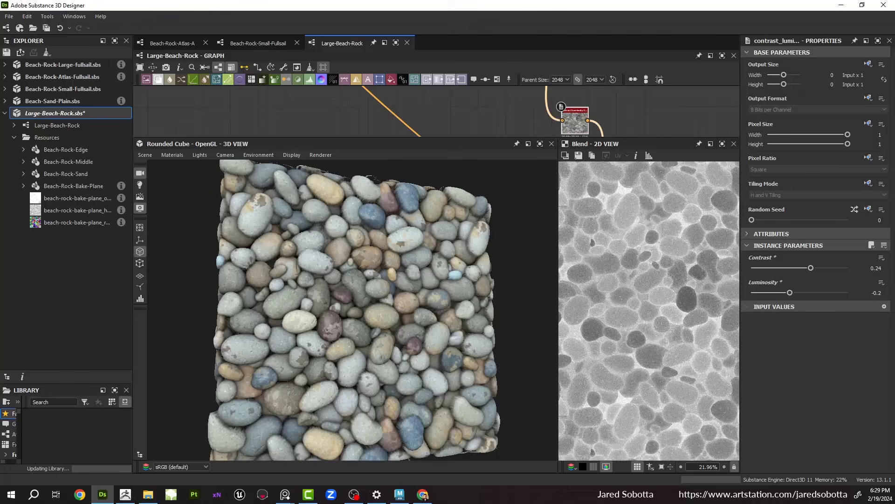
{"action": "left_click", "coordinate": [285, 494]}
{"action": "right_click_drag", "start_coordinate": [162, 302], "coordinate": [122, 231]}
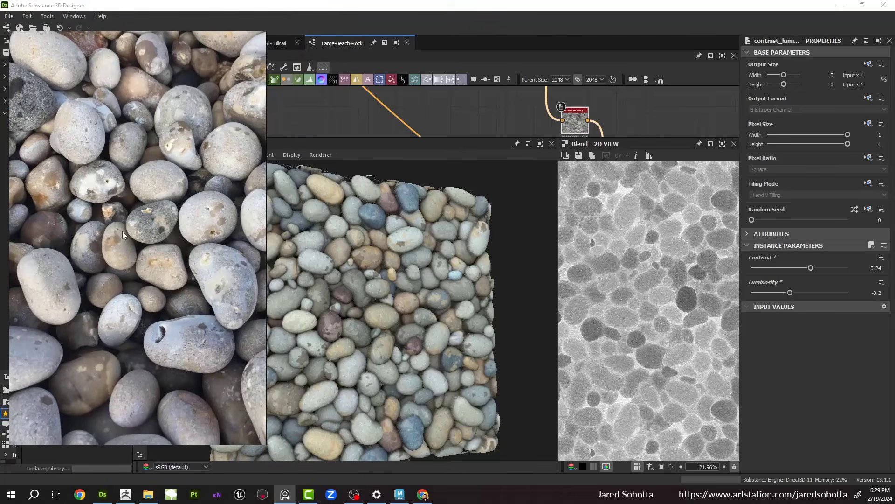
{"action": "right_click_drag", "start_coordinate": [172, 268], "coordinate": [202, 275]}
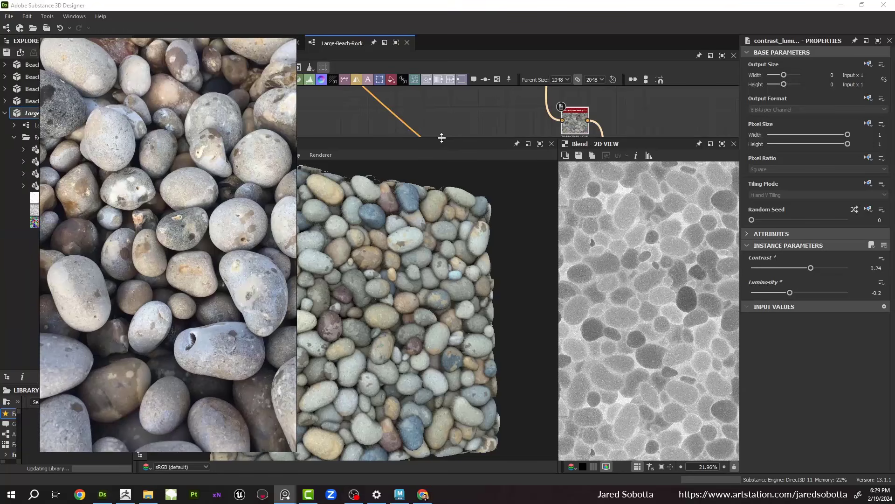
{"action": "left_click_drag", "start_coordinate": [441, 137], "coordinate": [446, 236]}
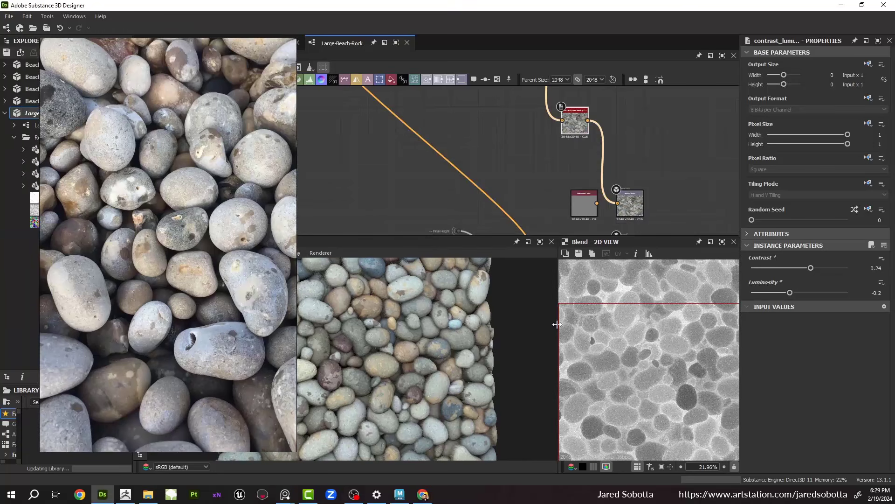
{"action": "left_click_drag", "start_coordinate": [557, 323], "coordinate": [486, 338]}
Step: Examine the small-pebble beach photo on the reference board
{"action": "right_click_drag", "start_coordinate": [234, 188], "coordinate": [0, 189]}
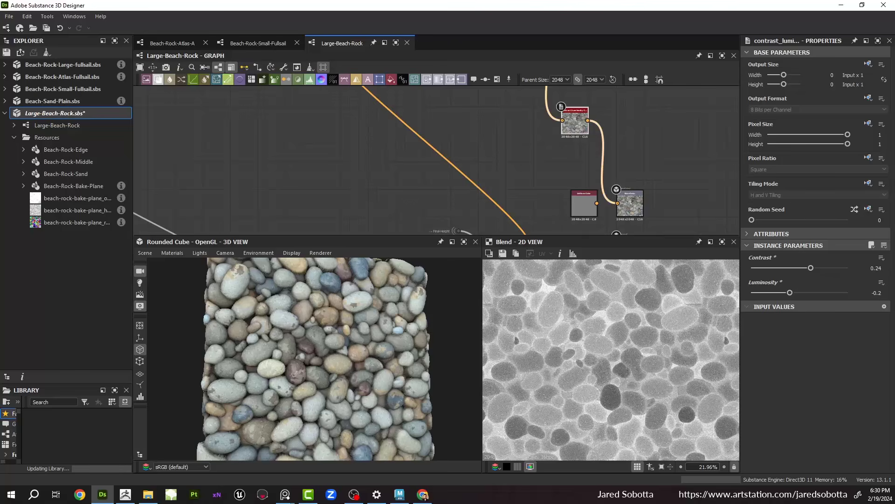
{"action": "right_click_drag", "start_coordinate": [0, 221], "coordinate": [318, 225]}
{"action": "scroll", "coordinate": [387, 230], "scroll_direction": "up", "scroll_amount": 6}
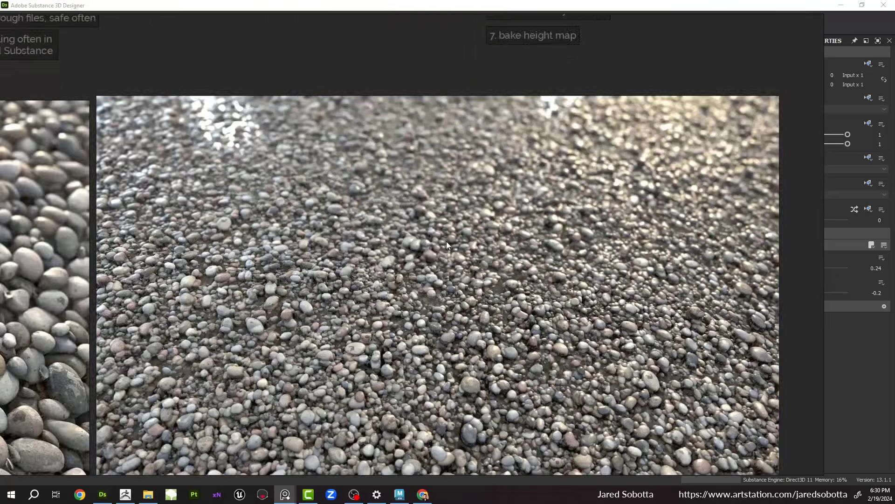
{"action": "double_click", "coordinate": [444, 248]}
{"action": "right_click_drag", "start_coordinate": [529, 216], "coordinate": [0, 233]}
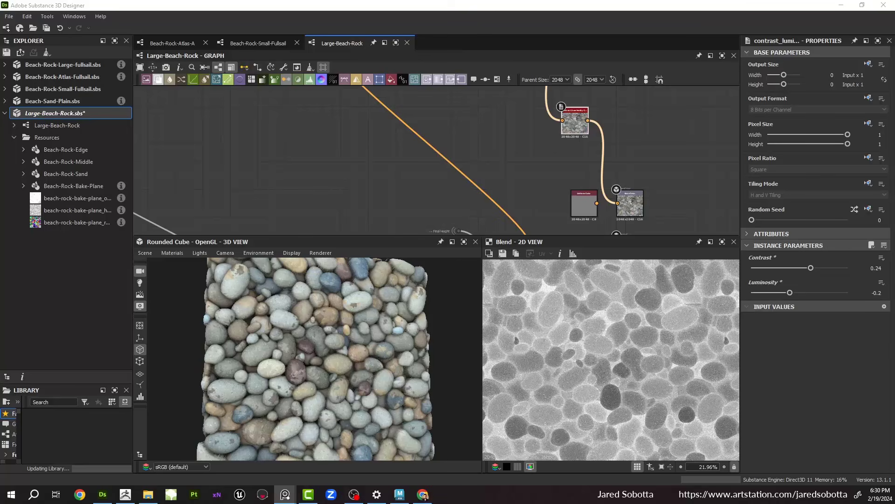
Step: Save the Large-Beach-Rock.sbs package and close it
{"action": "scroll", "coordinate": [379, 164], "scroll_direction": "down", "scroll_amount": 5}
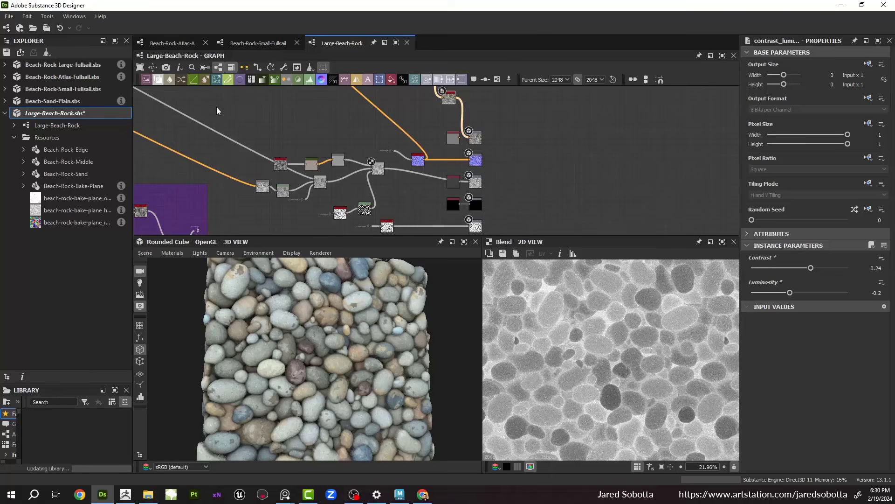
{"action": "double_click", "coordinate": [58, 114]}
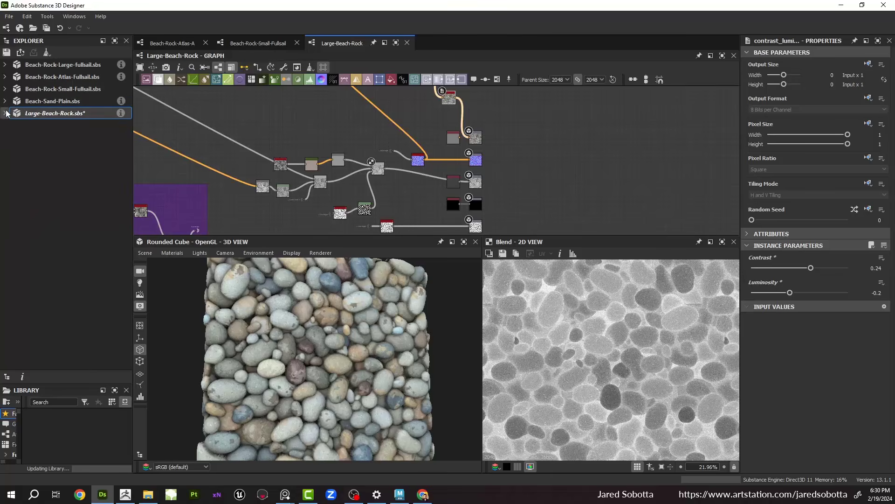
{"action": "right_click", "coordinate": [56, 118]}
{"action": "left_click", "coordinate": [77, 167]}
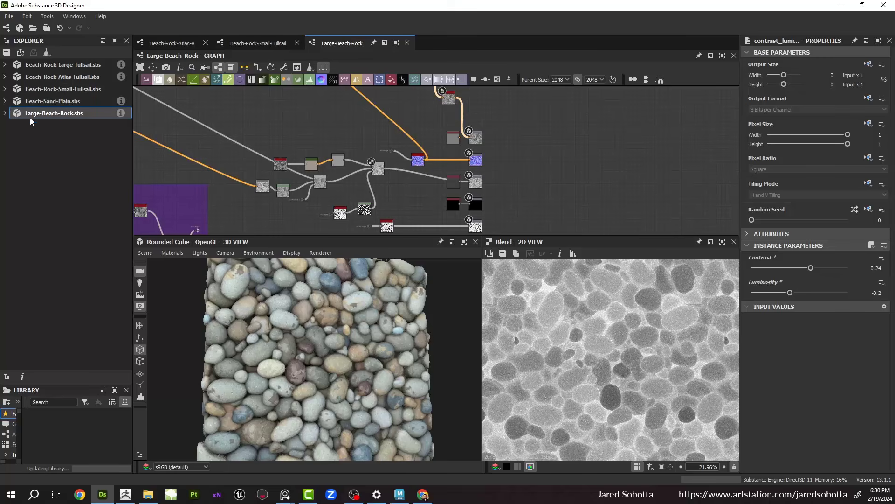
{"action": "right_click", "coordinate": [42, 117]}
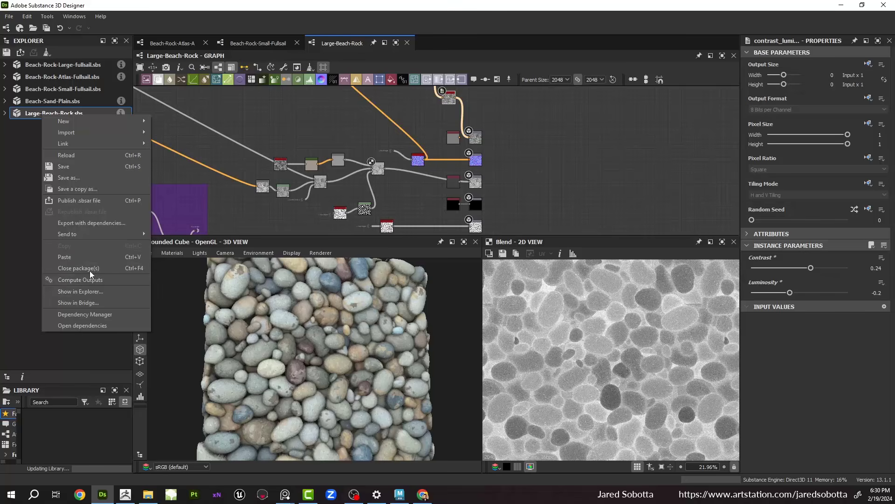
{"action": "left_click", "coordinate": [170, 266]}
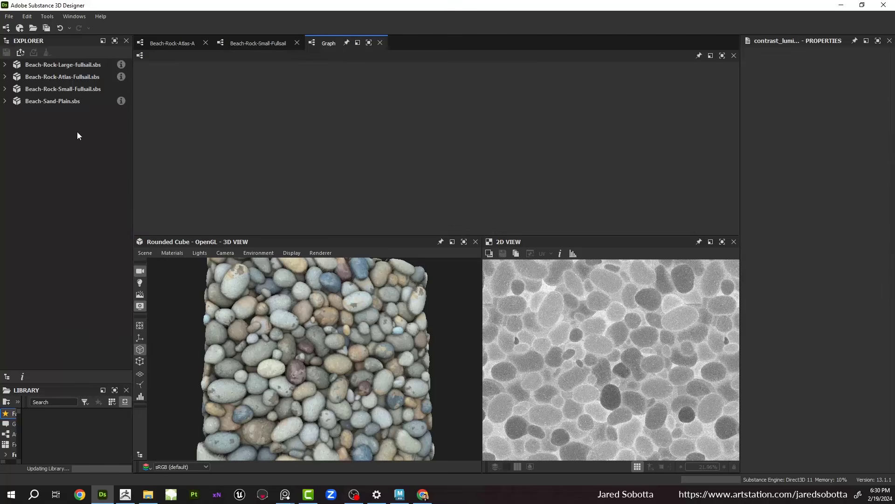
Step: Open the Beach-Rock-Small-Fullsail graph and view its outputs in the 3D view, checking the small pebbles from another angle
{"action": "left_click", "coordinate": [4, 89]}
{"action": "left_click", "coordinate": [62, 101]}
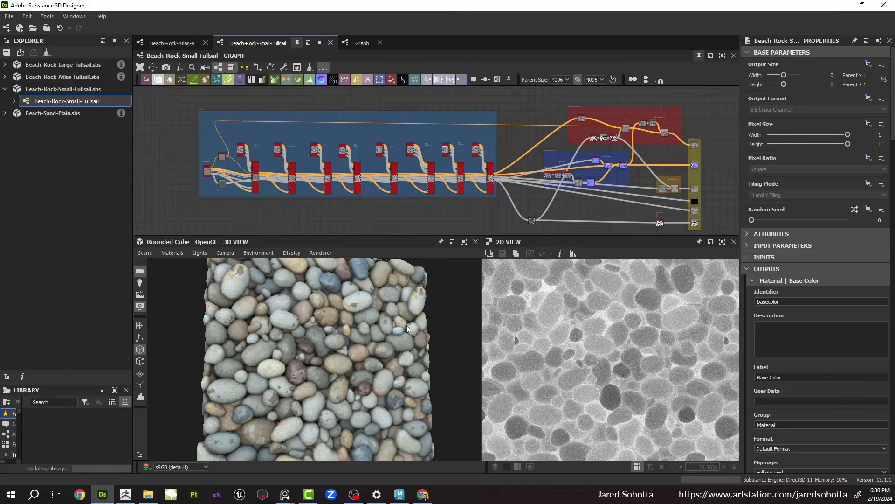
{"action": "right_click", "coordinate": [425, 212]}
{"action": "left_click", "coordinate": [480, 276]}
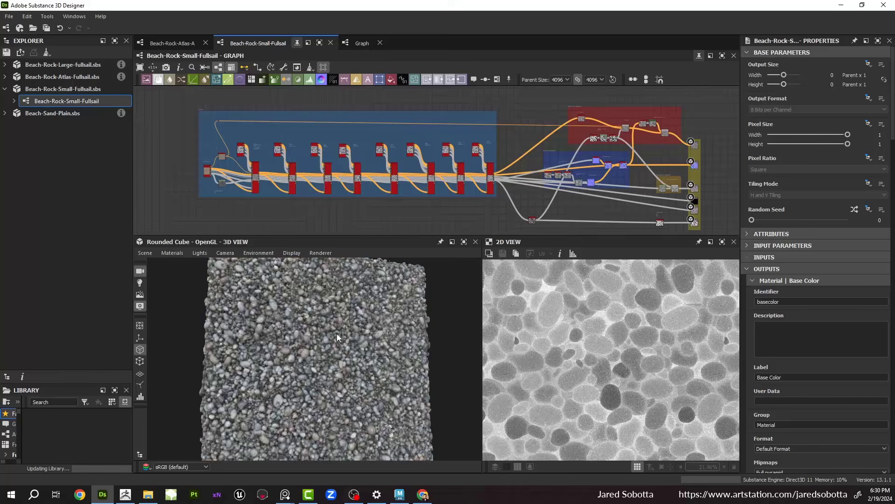
{"action": "left_click_drag", "start_coordinate": [331, 359], "coordinate": [305, 358]}
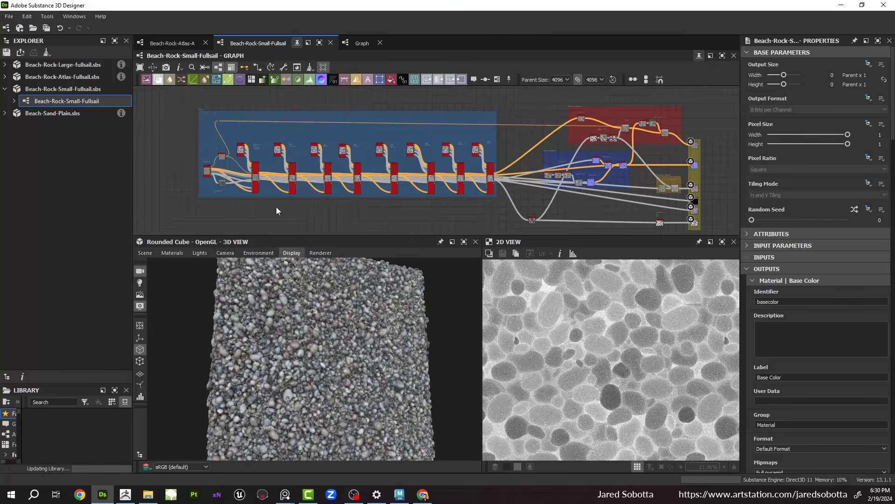
Step: Close the Beach-Rock-Small-Fullsail graph and reopen the recent package Large-Beach-Rock.sbs from the Fullsail-Demo/Substance-Files folder
{"action": "middle_click", "coordinate": [256, 43]}
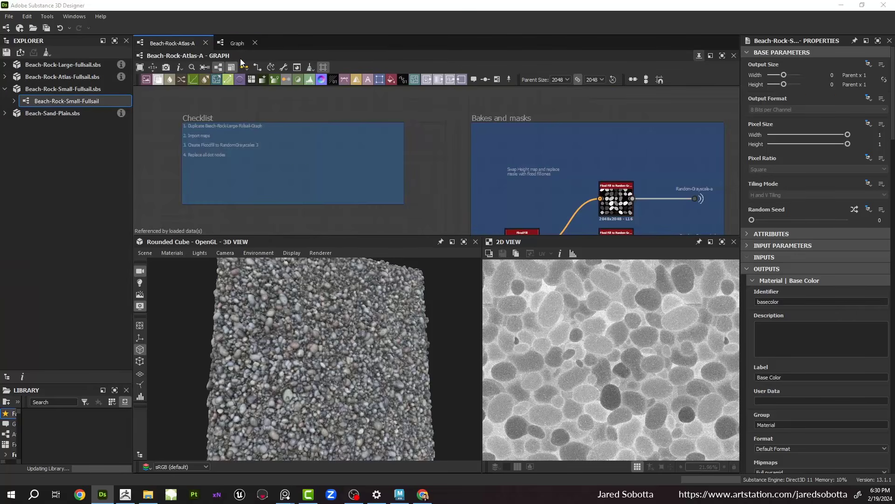
{"action": "left_click", "coordinate": [234, 44]}
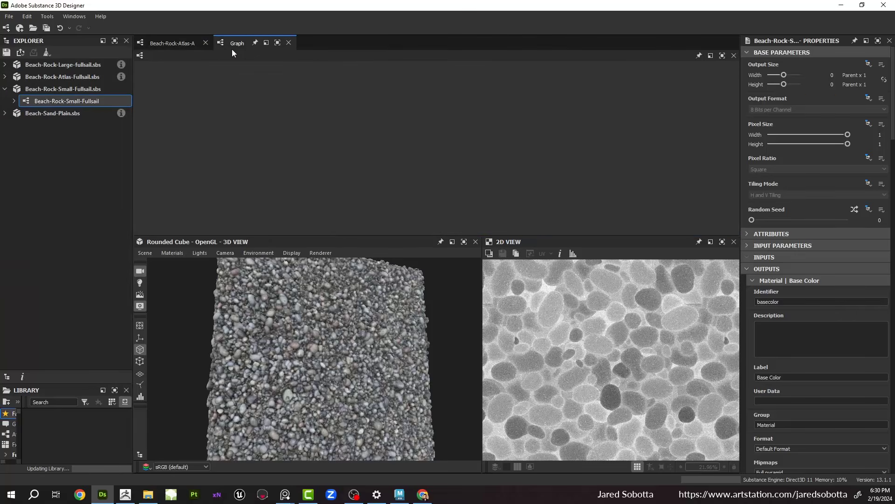
{"action": "left_click", "coordinate": [9, 16]}
{"action": "mouse_move", "coordinate": [28, 28]}
{"action": "left_click", "coordinate": [138, 28]}
{"action": "left_click", "coordinate": [5, 18]}
{"action": "mouse_move", "coordinate": [36, 48]}
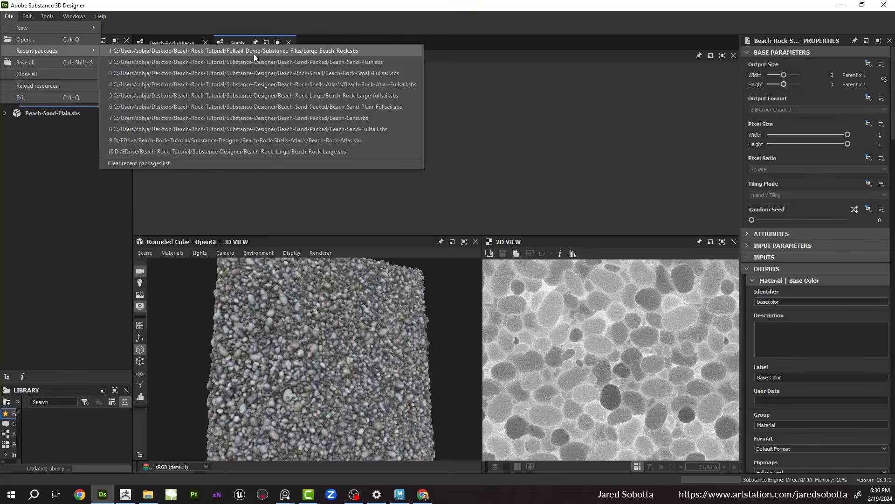
{"action": "left_click", "coordinate": [264, 52]}
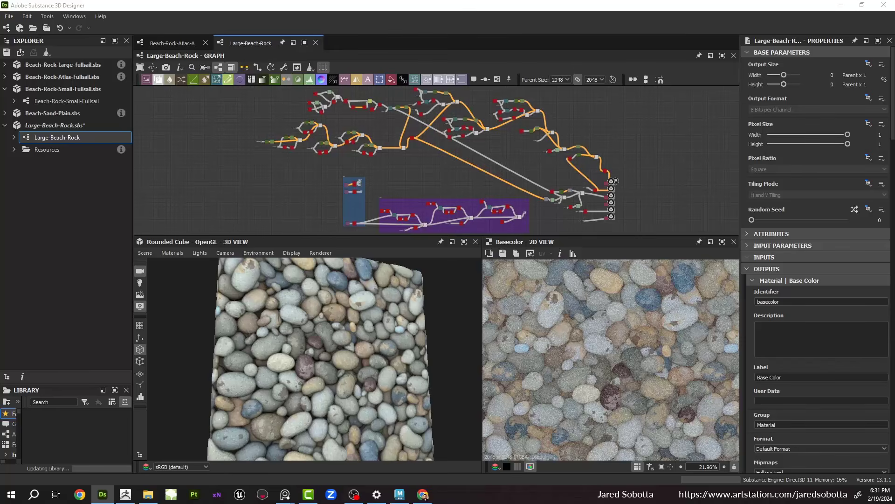
{"action": "middle_click_drag", "start_coordinate": [432, 143], "coordinate": [363, 119]}
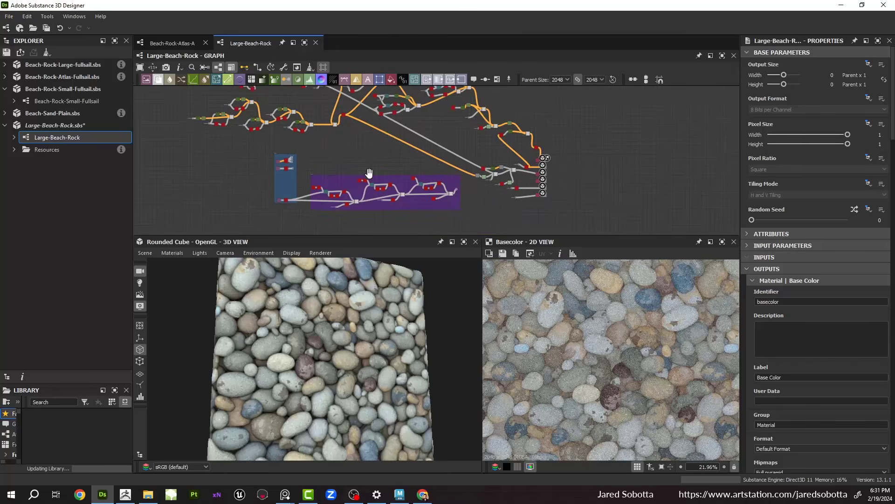
{"action": "left_click_drag", "start_coordinate": [322, 354], "coordinate": [284, 293]}
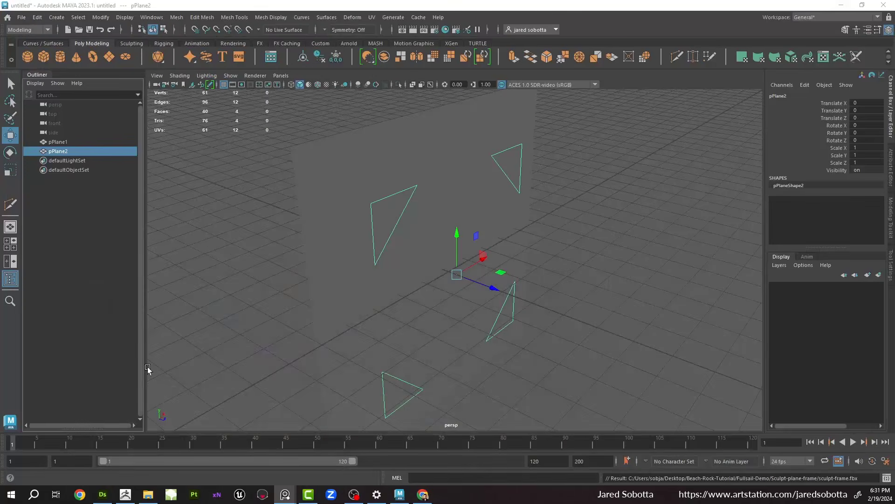
Step: Switch to ZBrush and load the tool 01-Rock-Atlas-Start.ztl from the Beach-Rock-Tutorial/Zbrush/Beach-Rock-Atlas folder
{"action": "left_click", "coordinate": [125, 494]}
{"action": "mouse_move", "coordinate": [27, 139]}
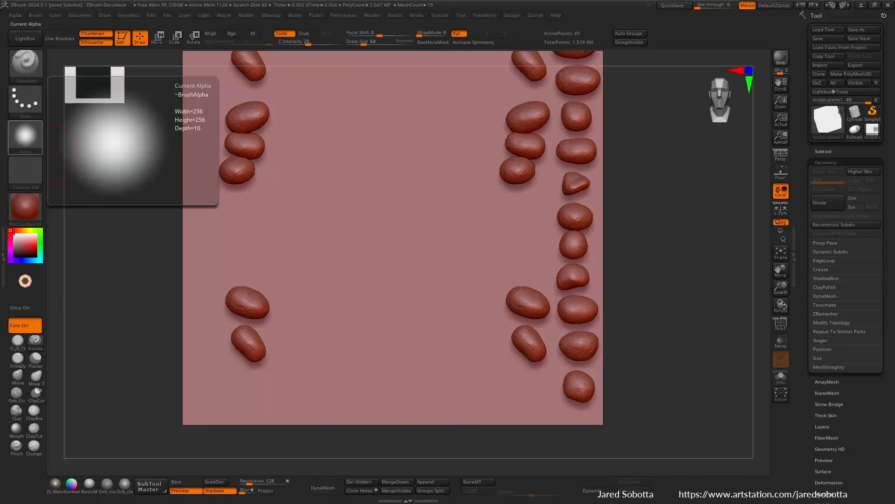
{"action": "left_click", "coordinate": [823, 28]}
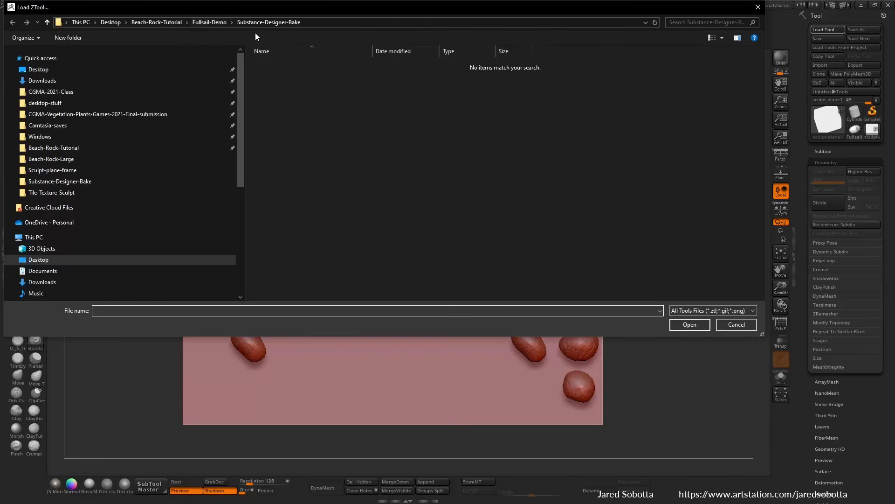
{"action": "left_click", "coordinate": [183, 22]}
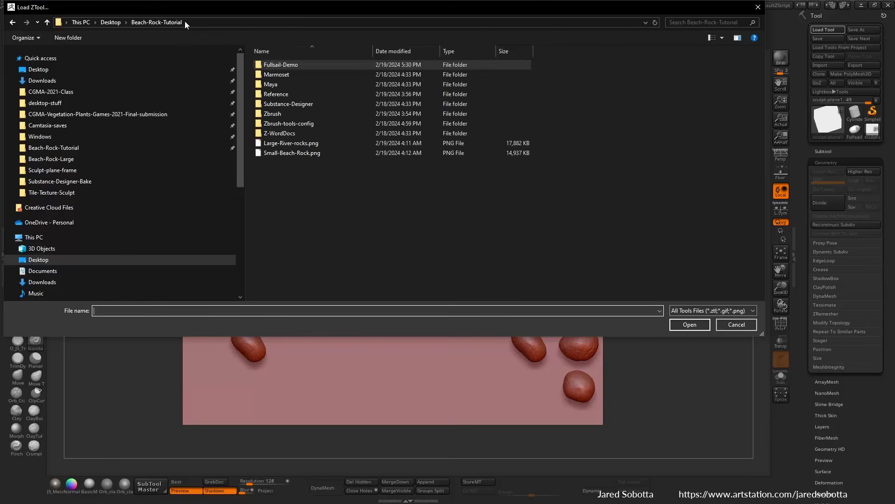
{"action": "double_click", "coordinate": [289, 113]}
{"action": "double_click", "coordinate": [293, 67]}
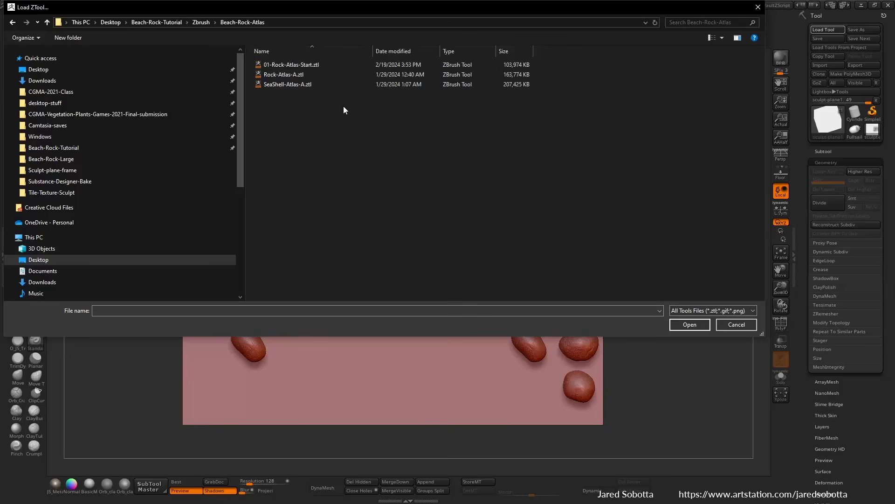
{"action": "double_click", "coordinate": [312, 66]}
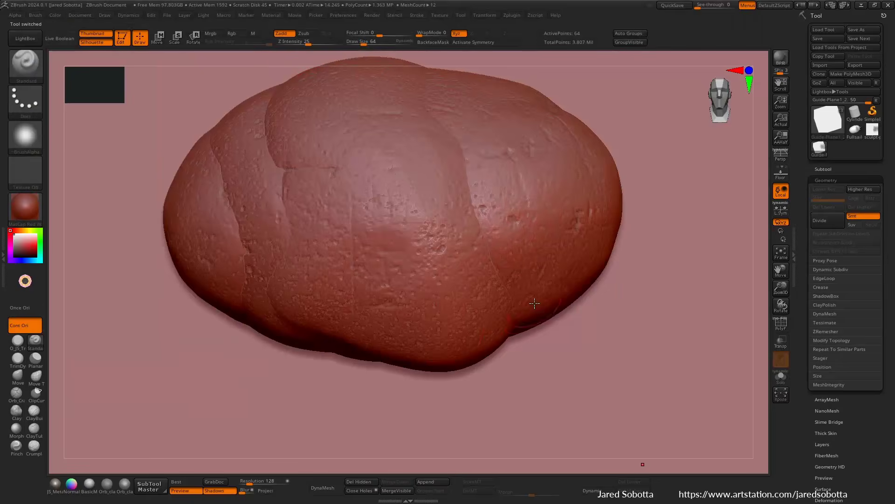
Step: Frame the whole guide plane with its polyframe grid shown and expand the Subtool list
{"action": "key", "text": "f"}
{"action": "right_click_drag", "start_coordinate": [686, 275], "coordinate": [656, 278], "text": "ctrl"}
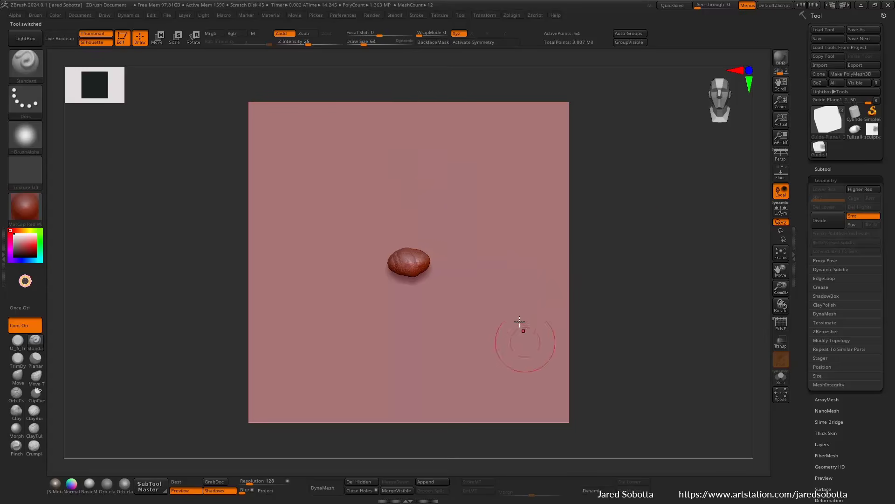
{"action": "left_click", "coordinate": [782, 324]}
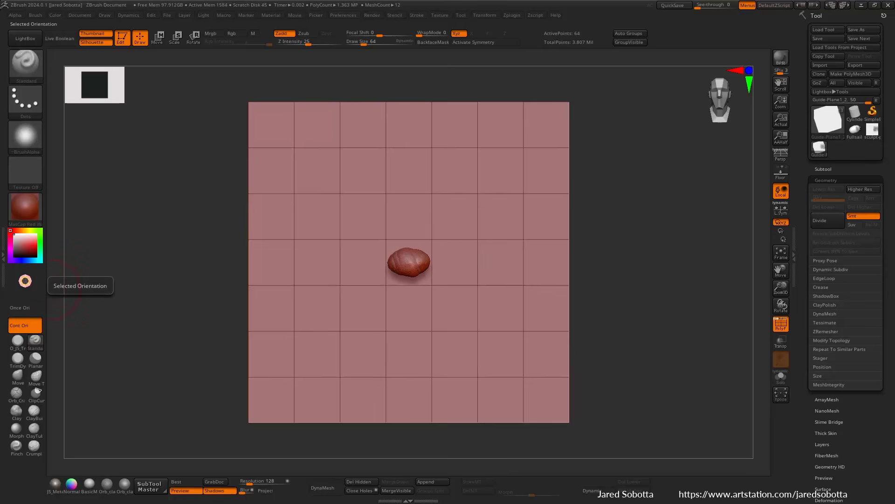
{"action": "mouse_move", "coordinate": [622, 204]}
{"action": "left_mouse_down"}
{"action": "mouse_move", "coordinate": [632, 198]}
{"action": "mouse_move", "coordinate": [622, 199]}
{"action": "left_mouse_up"}
{"action": "left_click", "coordinate": [874, 169]}
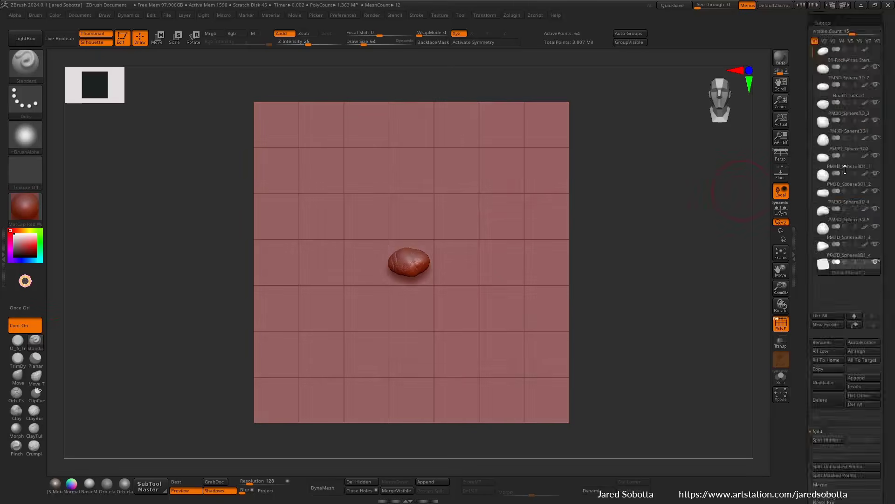
Step: Inspect the guide plane and its rock, hide the Guide-Plane1_2 subtool, and frame the PM3D_Sphere3D1_4 rock
{"action": "left_click_drag", "start_coordinate": [800, 39], "coordinate": [801, 193]}
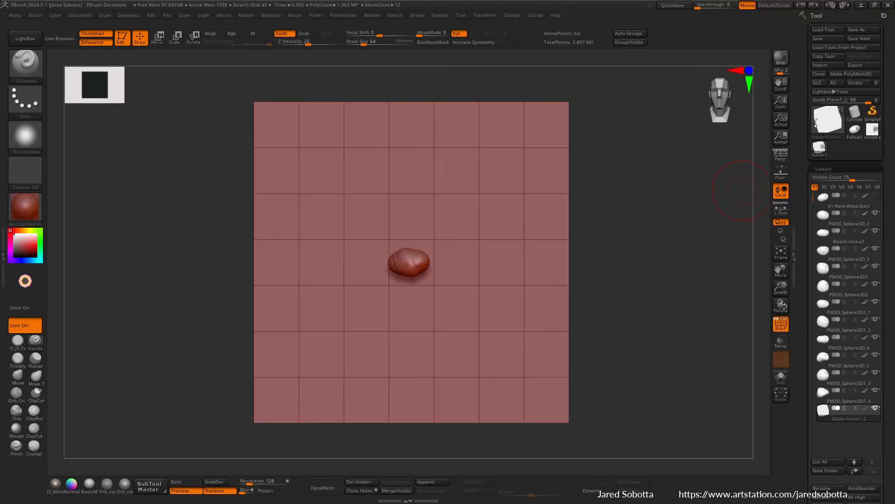
{"action": "left_click_drag", "start_coordinate": [652, 190], "coordinate": [608, 200]}
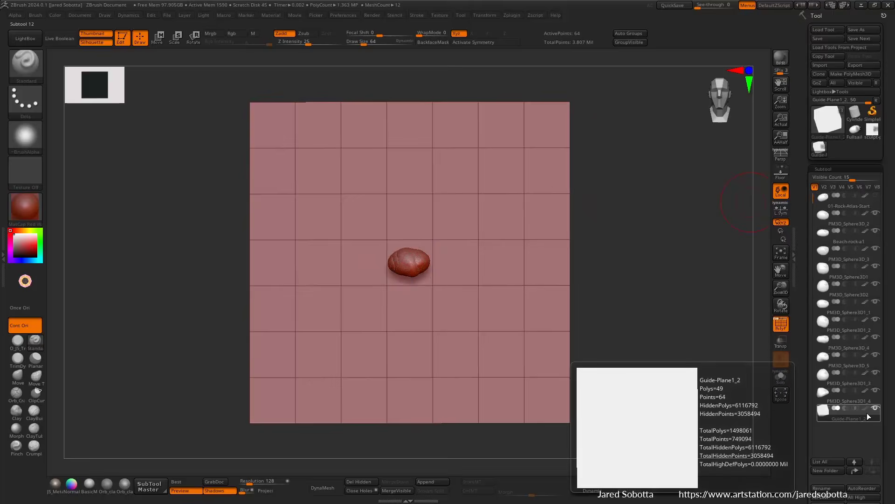
{"action": "right_click_drag", "start_coordinate": [457, 276], "coordinate": [606, 280], "text": "ctrl"}
{"action": "right_click_drag", "start_coordinate": [575, 221], "coordinate": [532, 308], "text": "alt"}
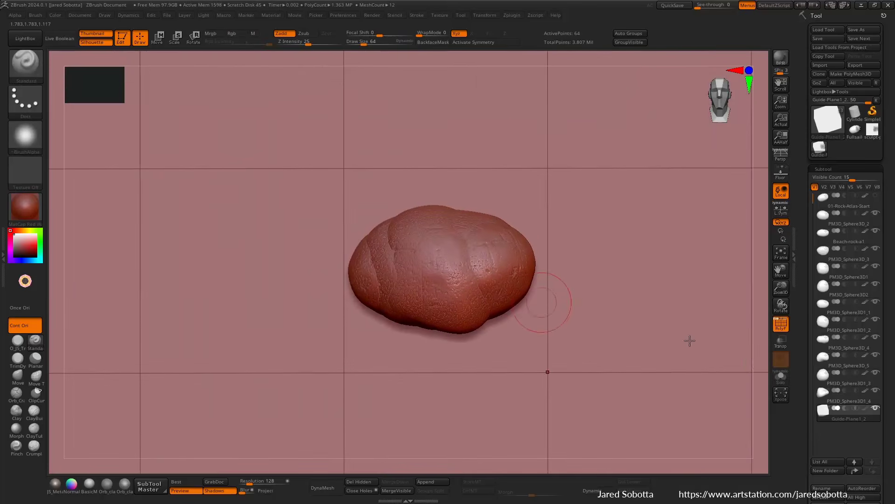
{"action": "left_click", "coordinate": [876, 408]}
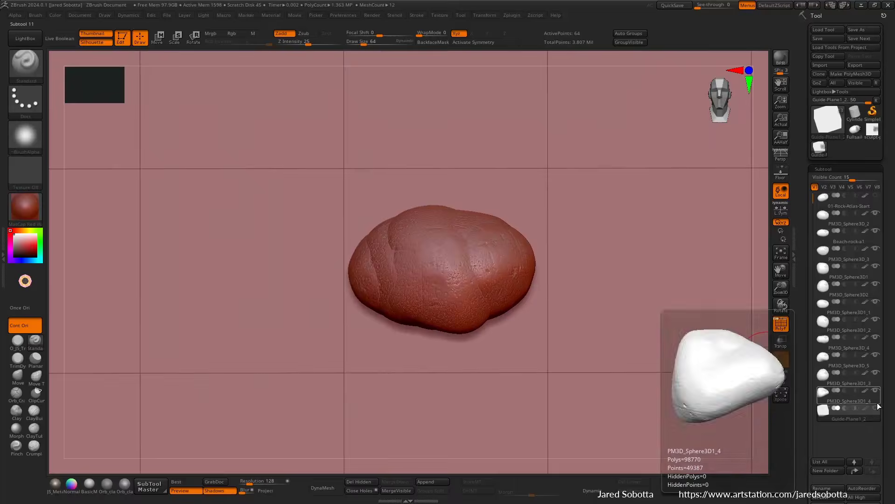
{"action": "left_click_drag", "start_coordinate": [595, 262], "coordinate": [592, 289]}
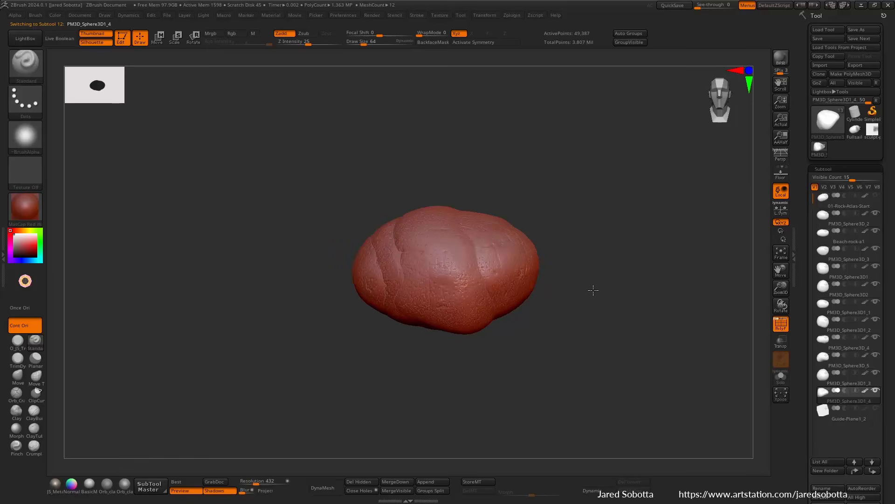
{"action": "right_click_drag", "start_coordinate": [601, 268], "coordinate": [670, 290], "text": "ctrl"}
{"action": "key", "text": "f"}
{"action": "key", "text": "f"}
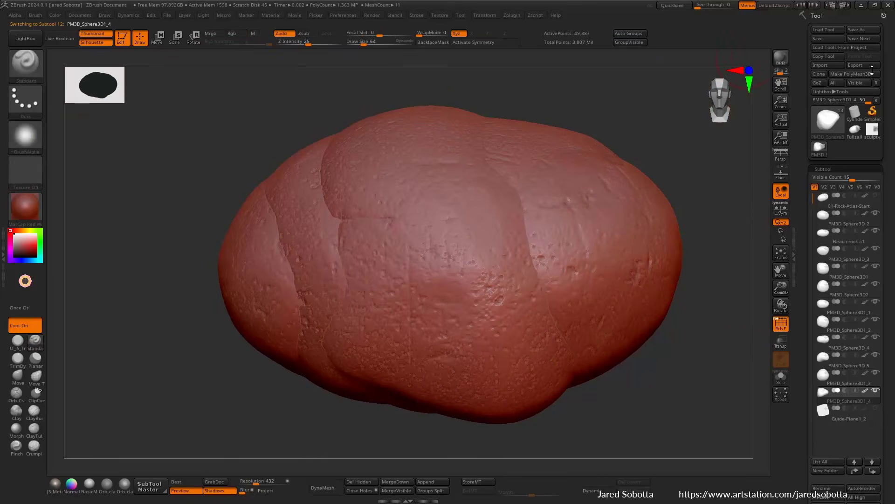
Step: Load 04-Beach-Rock-Rocks-Decimated.ztl from the Zbrush/Beach-Rock-Large folder and show the rocks without polyframe
{"action": "left_click", "coordinate": [823, 29]}
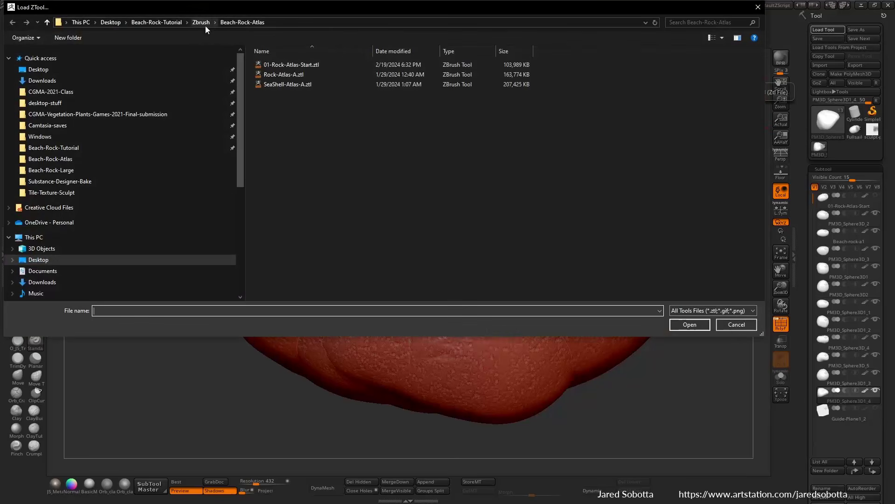
{"action": "left_click", "coordinate": [201, 22]}
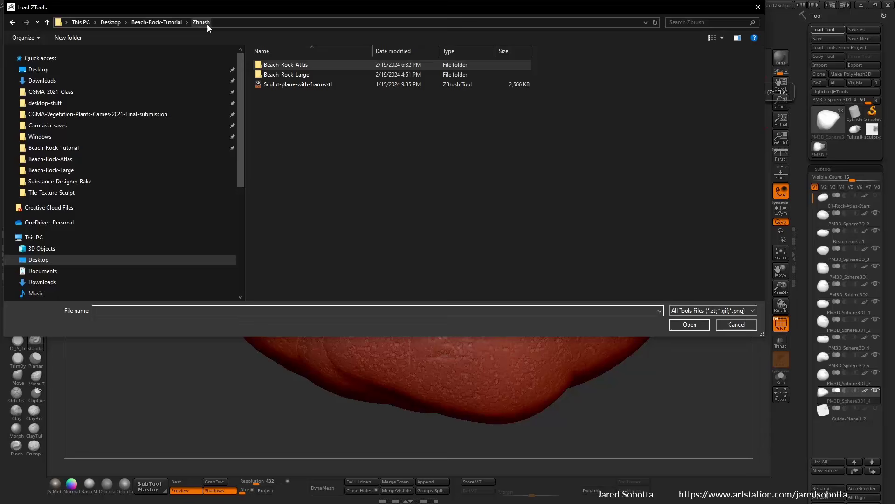
{"action": "double_click", "coordinate": [297, 75]}
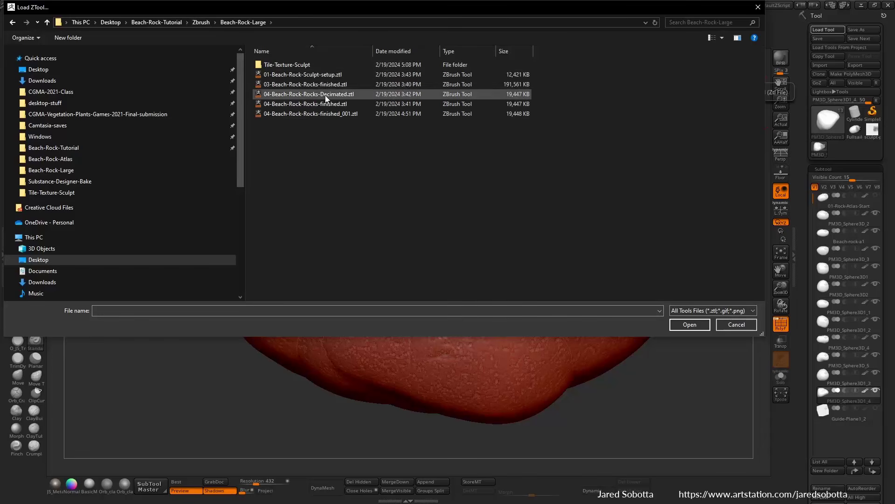
{"action": "double_click", "coordinate": [308, 94]}
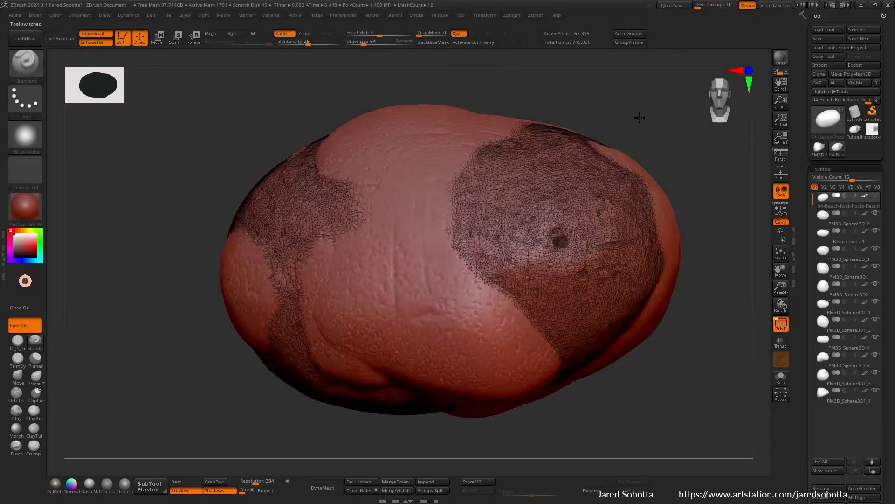
{"action": "left_click", "coordinate": [780, 324]}
{"action": "key", "text": "f"}
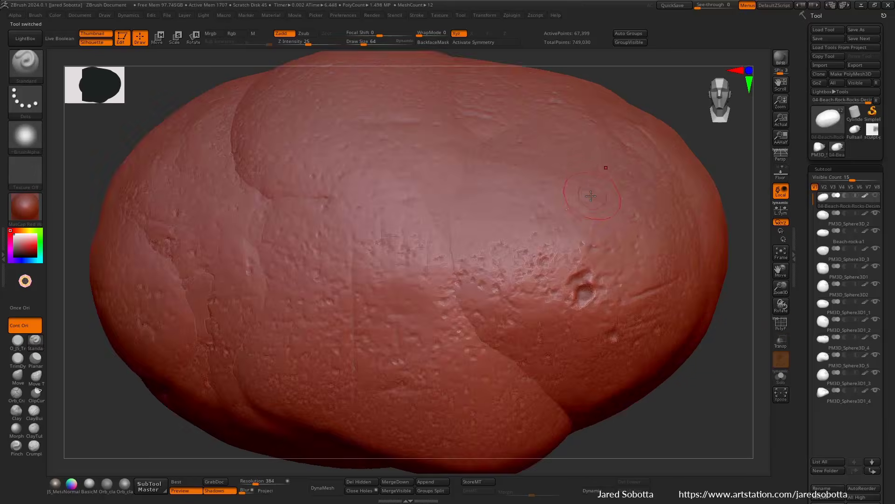
{"action": "right_click_drag", "start_coordinate": [594, 196], "coordinate": [434, 223], "text": "ctrl"}
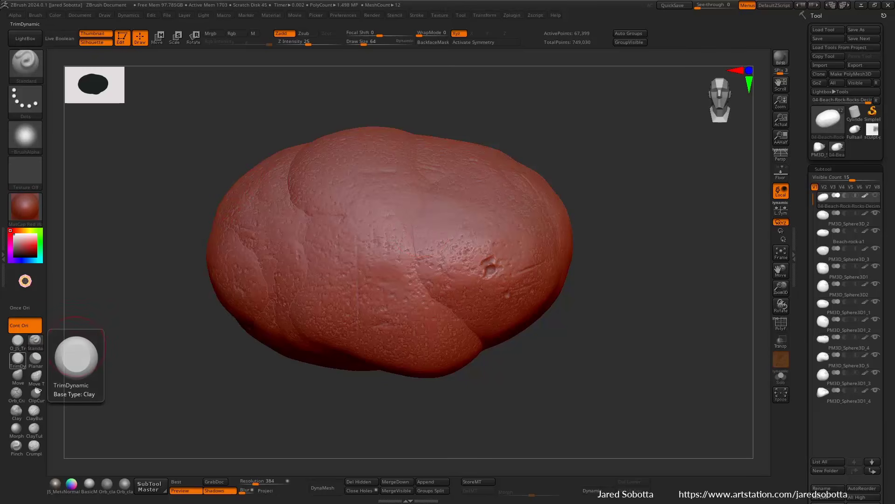
Step: Create an InsertMultiMesh brush from all the decimated rock subtools
{"action": "left_click", "coordinate": [36, 16]}
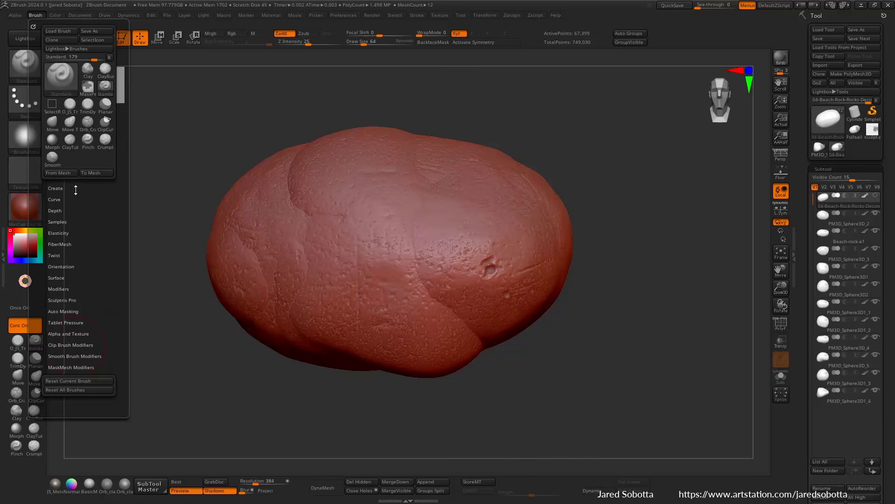
{"action": "left_click", "coordinate": [61, 187]}
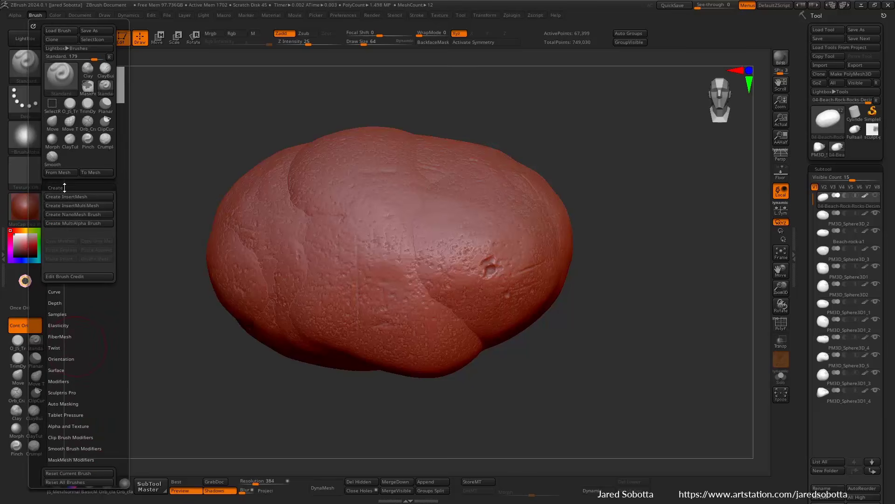
{"action": "left_click", "coordinate": [106, 203]}
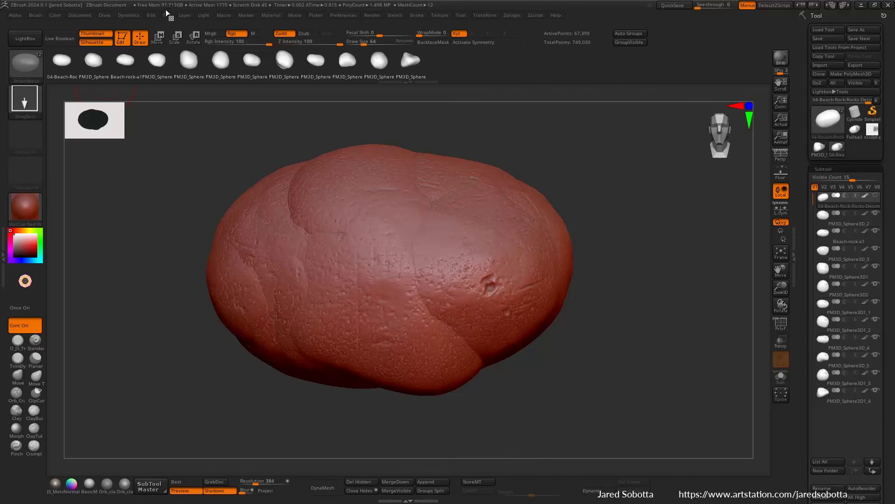
Step: Create a NanoMesh brush from the rock InsertMultiMesh brush and accept the Dynamic Draw Size note
{"action": "left_click", "coordinate": [36, 15]}
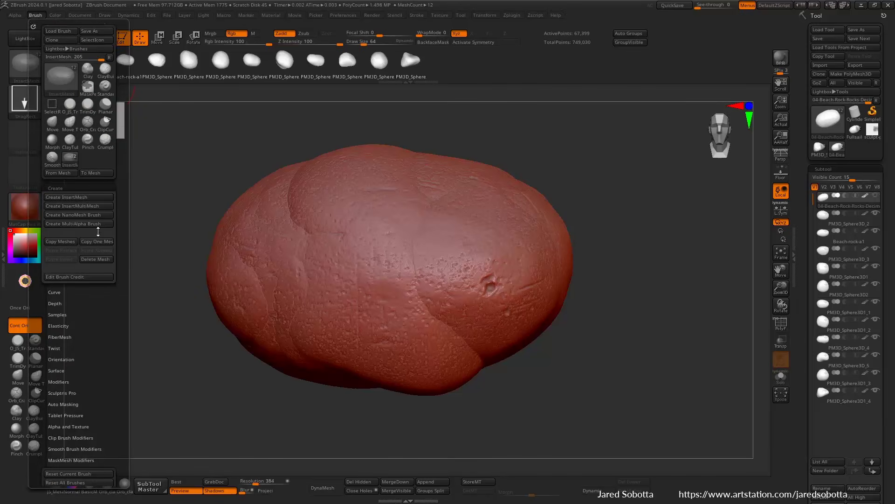
{"action": "left_click", "coordinate": [95, 215]}
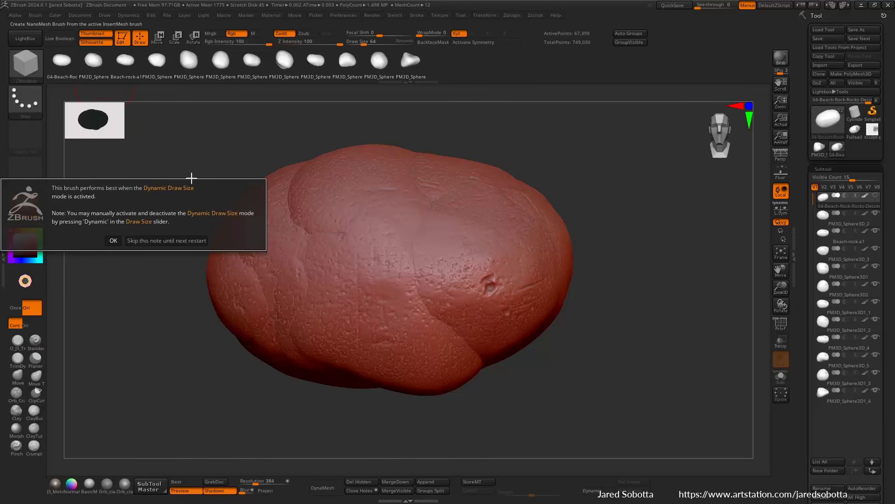
{"action": "left_click", "coordinate": [114, 240]}
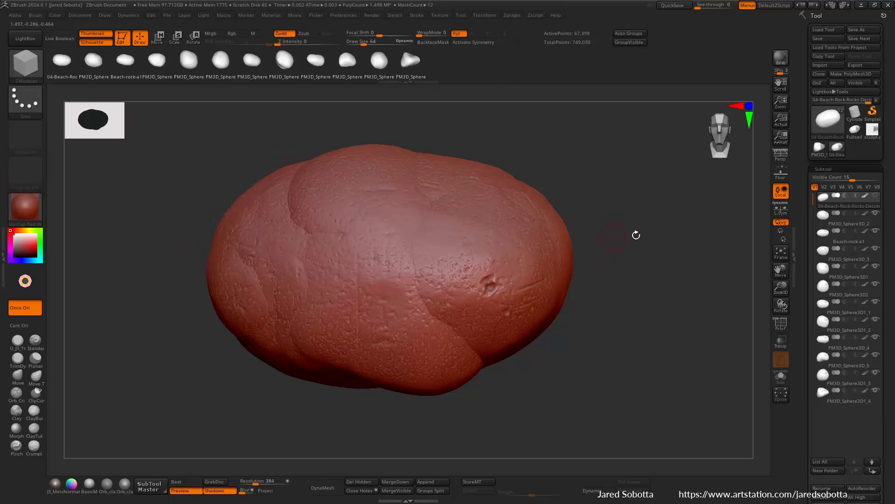
{"action": "left_click_drag", "start_coordinate": [631, 234], "coordinate": [574, 176]}
Step: Open the NanoMesh brush's Modifiers and adjust its MultiMesh Selector
{"action": "left_click", "coordinate": [35, 14]}
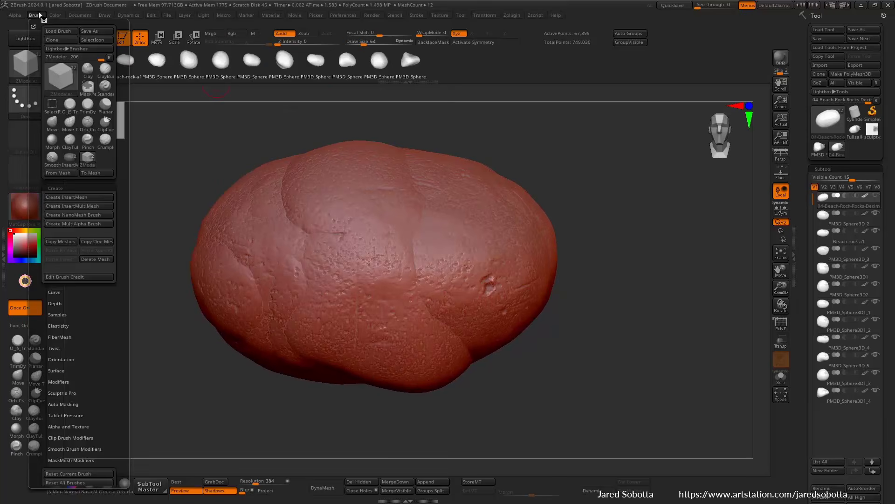
{"action": "left_click_drag", "start_coordinate": [78, 334], "coordinate": [89, 295]}
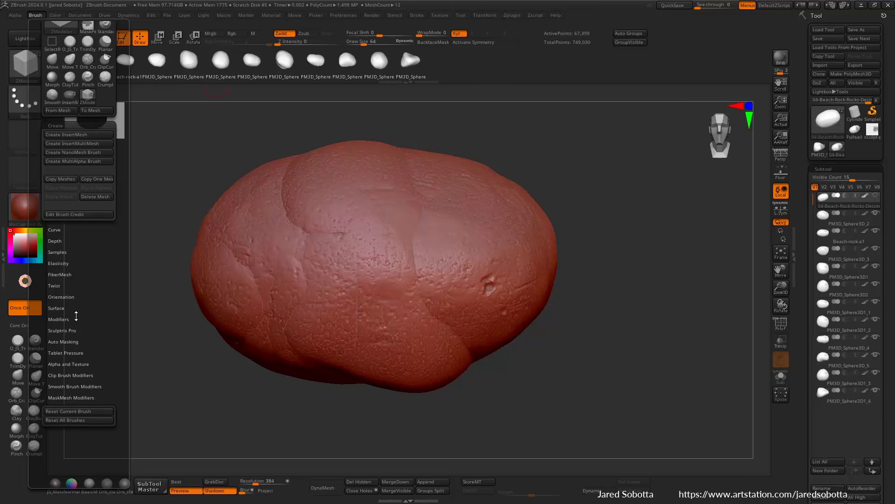
{"action": "left_click", "coordinate": [77, 317]}
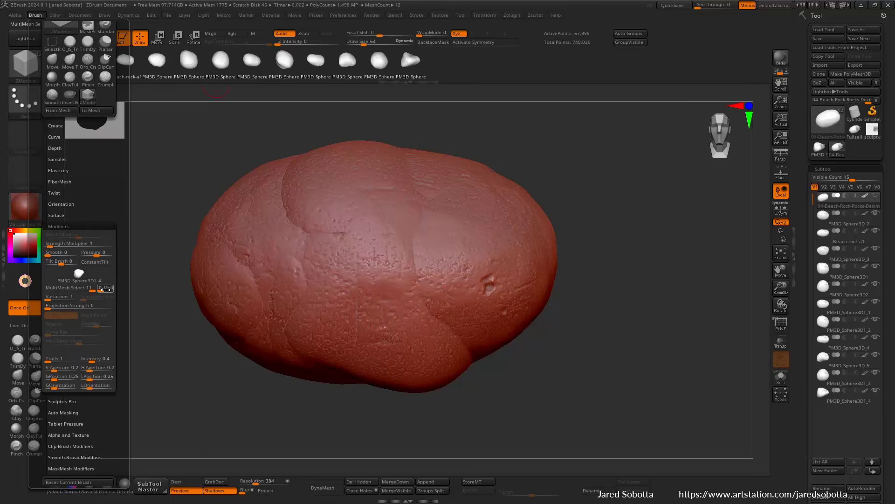
{"action": "left_click_drag", "start_coordinate": [101, 289], "coordinate": [108, 286]}
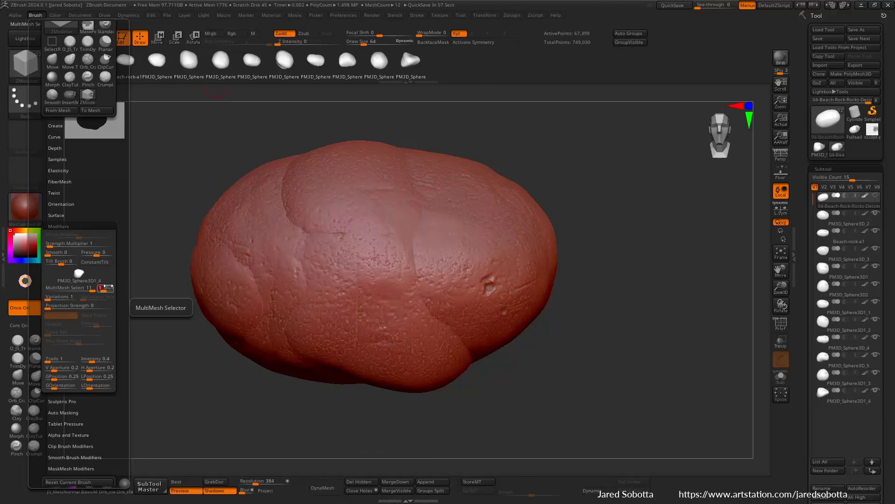
Step: Start saving the NanoMesh brush as a preset and browse to Desktop/Beach-Rock-Tutorial/Fullsail-Demo
{"action": "left_click", "coordinate": [43, 18]}
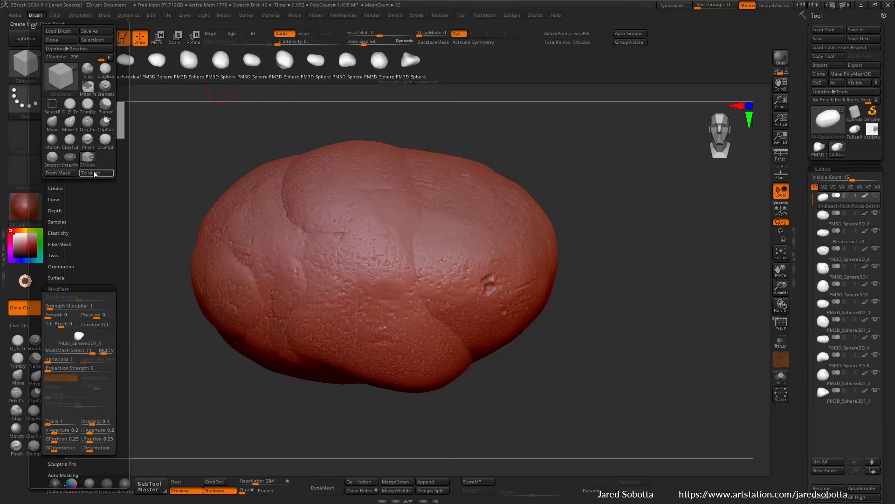
{"action": "left_click", "coordinate": [102, 32]}
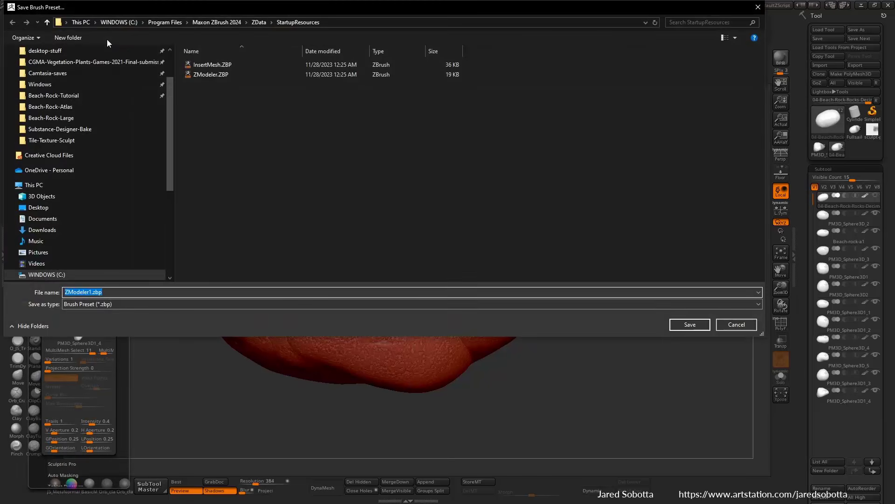
{"action": "scroll", "coordinate": [112, 126], "scroll_direction": "up", "scroll_amount": 2}
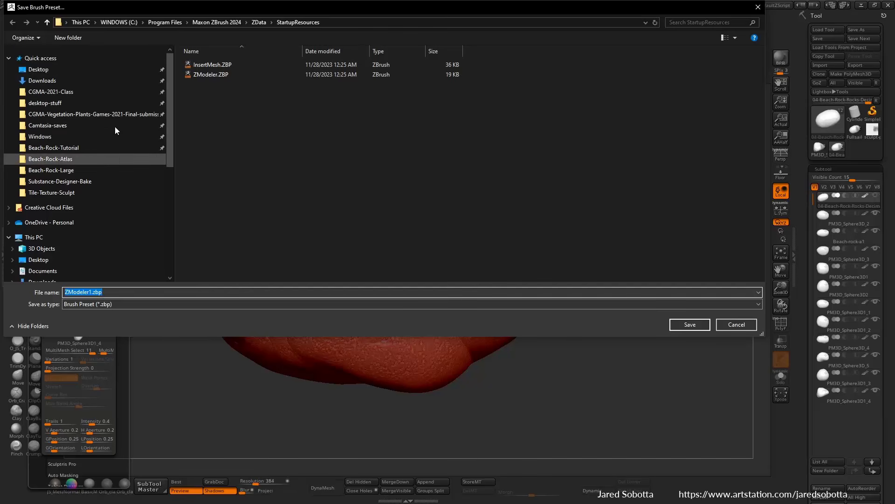
{"action": "left_click", "coordinate": [38, 69]}
{"action": "left_click", "coordinate": [207, 75]}
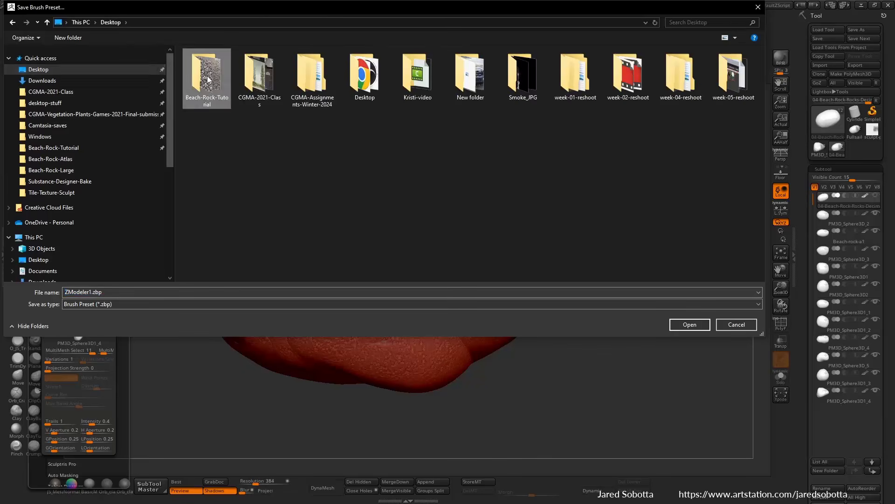
{"action": "double_click", "coordinate": [207, 76]}
{"action": "left_click", "coordinate": [207, 65]}
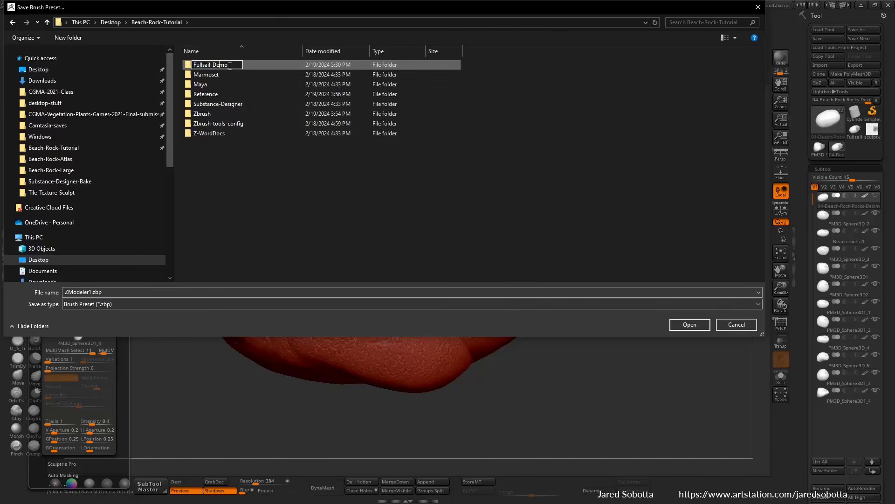
{"action": "double_click", "coordinate": [243, 66]}
Step: Create a new folder named Rock-Atlas inside Fullsail-Demo
{"action": "right_click", "coordinate": [230, 158]}
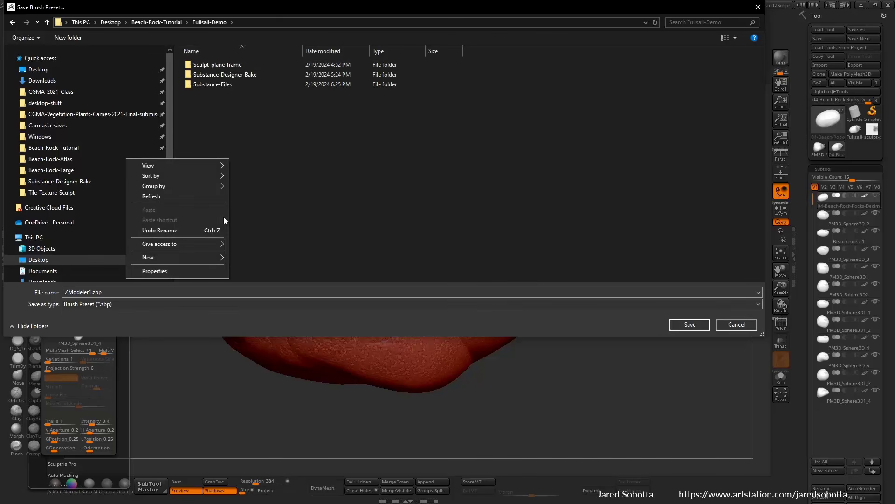
{"action": "mouse_move", "coordinate": [185, 258]}
{"action": "left_click", "coordinate": [254, 258]}
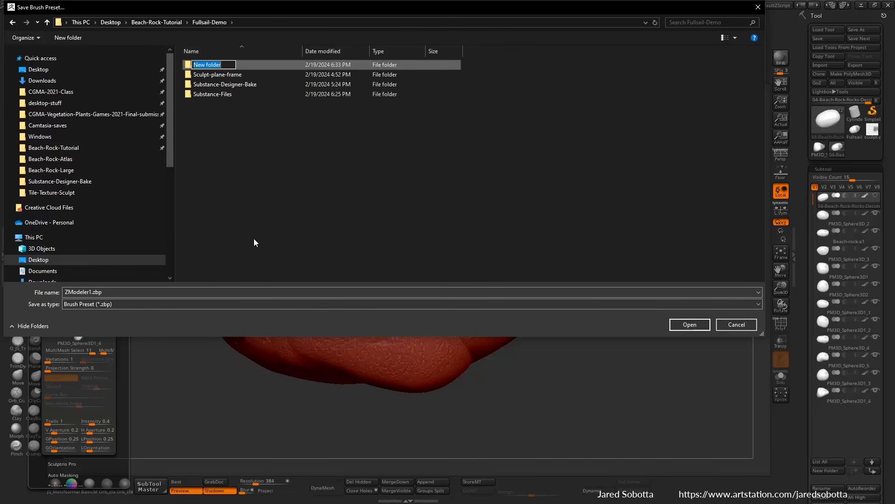
{"action": "type", "text": "Rock-Atlas"}
{"action": "key", "text": "Return"}
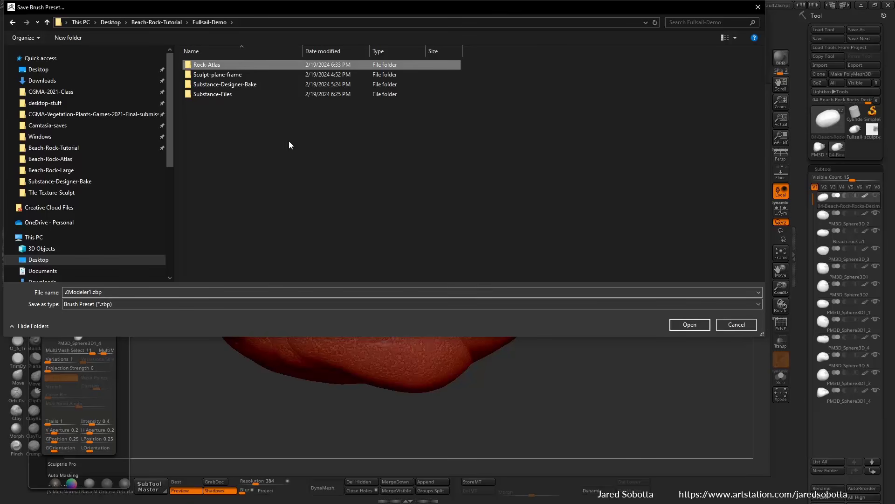
Step: Name the rock NanoMesh brush preset and save it as a .zbp file in the Rock-Atlas folder
{"action": "left_click", "coordinate": [129, 289]}
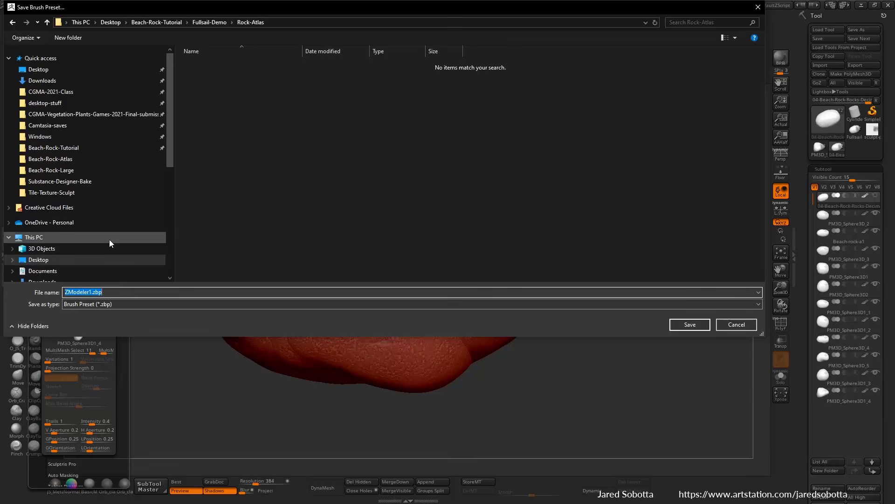
{"action": "type", "text": "Insert"}
{"action": "key", "text": "BackSpace"}
{"action": "key", "text": "BackSpace"}
{"action": "key", "text": "Return"}
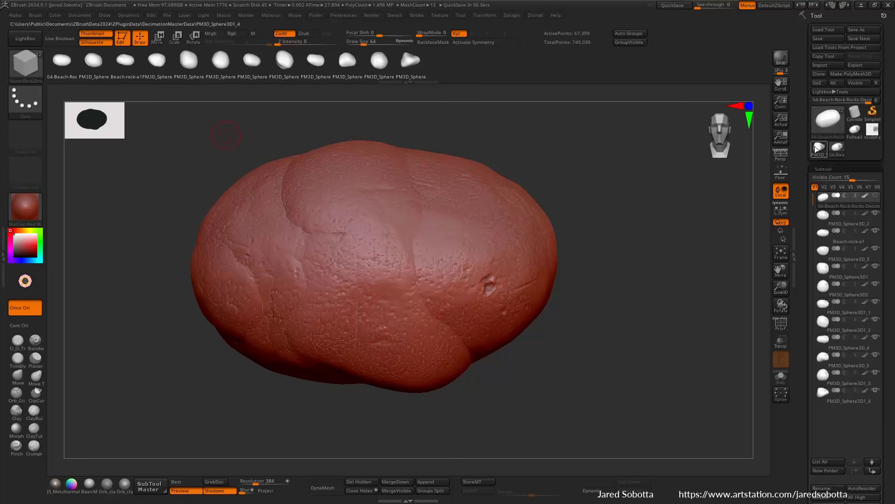
Step: Return to the rock atlas tool, frame Guide-Plane1_2, and insert a NanoMesh rock on the plane's upper-left corner polygon
{"action": "left_click", "coordinate": [827, 413]}
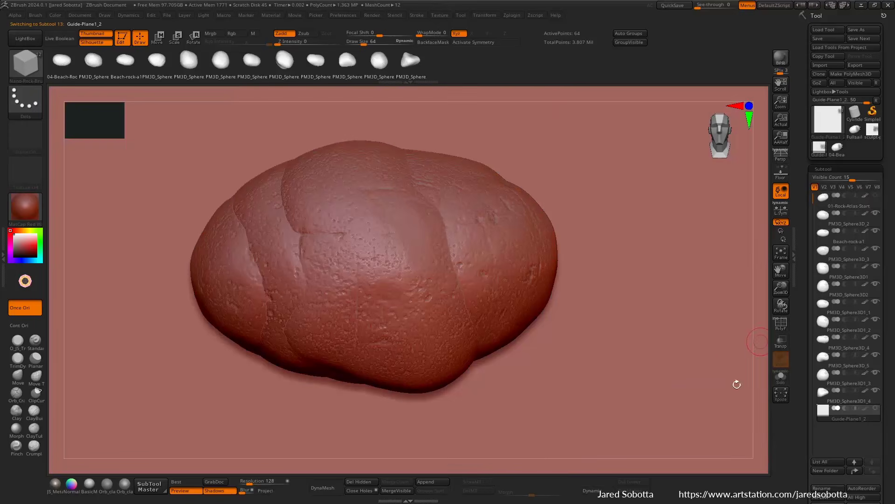
{"action": "key", "text": "f"}
{"action": "right_click_drag", "start_coordinate": [689, 325], "coordinate": [692, 300], "text": "ctrl"}
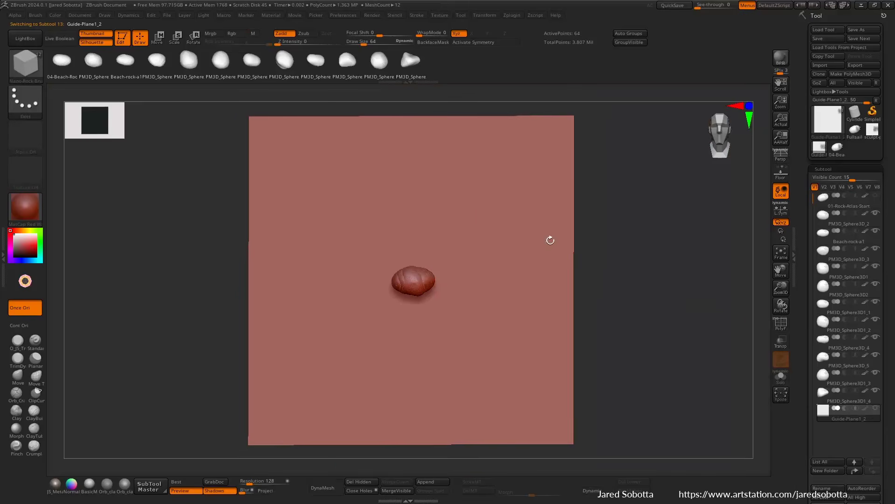
{"action": "left_click_drag", "start_coordinate": [274, 158], "coordinate": [273, 138]}
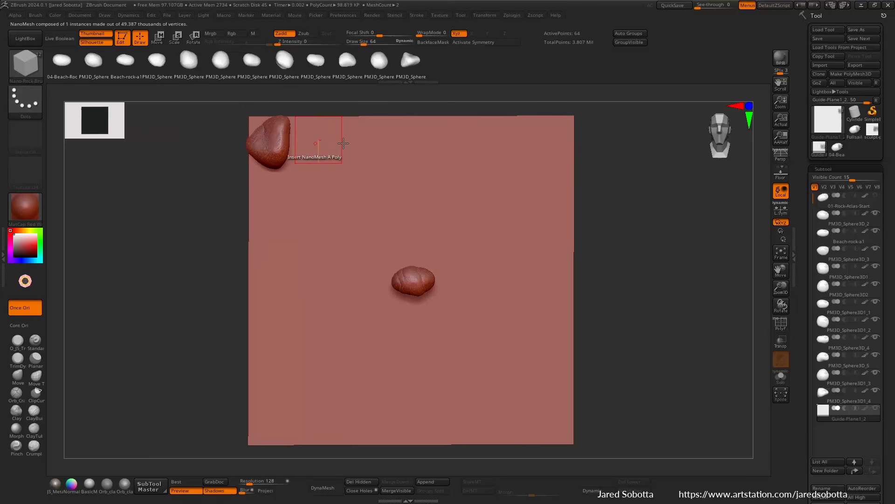
Step: Try NanoMesh rocks along the guide plane's top row and undo them
{"action": "left_click", "coordinate": [378, 148]}
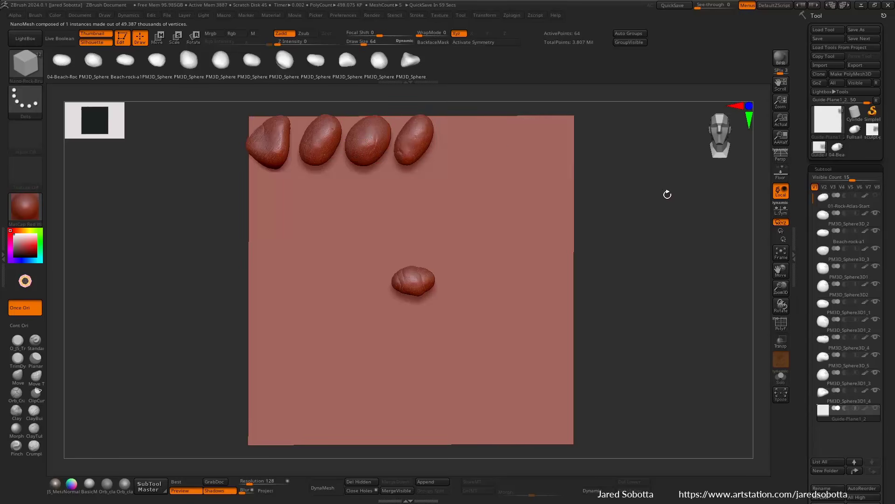
{"action": "left_click_drag", "start_coordinate": [665, 194], "coordinate": [635, 190]}
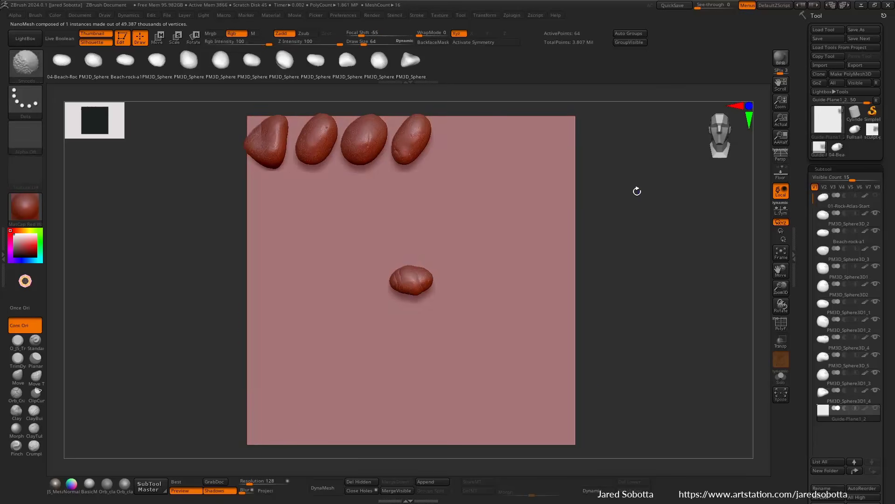
{"action": "key", "text": "ctrl+z"}
{"action": "key", "text": "ctrl+z"}
{"action": "key", "text": "ctrl+z"}
{"action": "key", "text": "ctrl+z"}
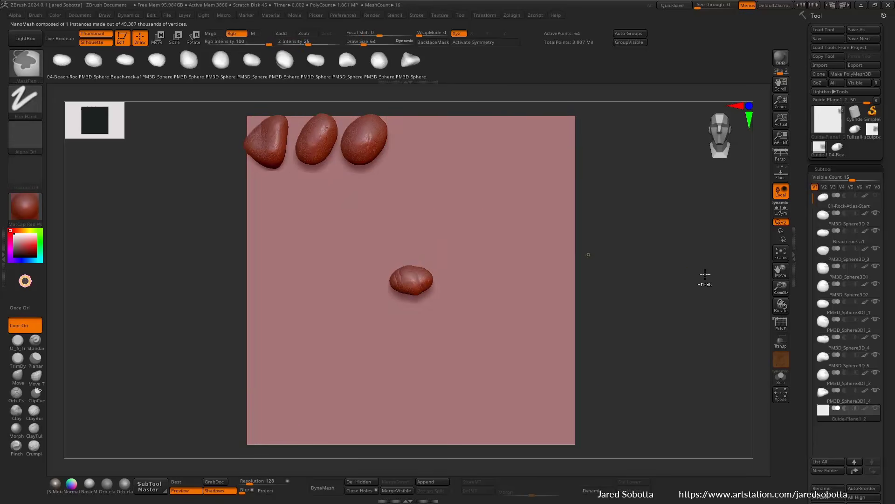
Step: Delete the 01-Rock-Atlas-Start subtool and skip the non-undoable deletion note until the next restart
{"action": "left_click", "coordinate": [843, 209]}
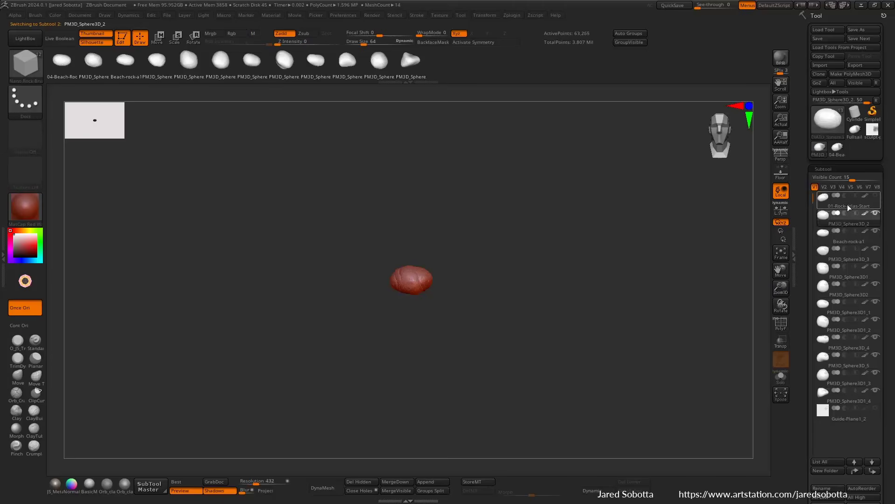
{"action": "left_click_drag", "start_coordinate": [805, 418], "coordinate": [805, 188]}
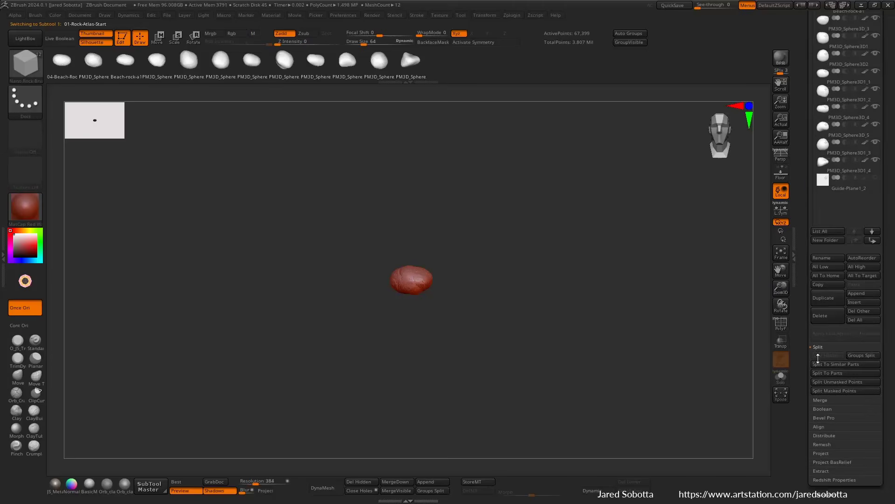
{"action": "left_click", "coordinate": [835, 310]}
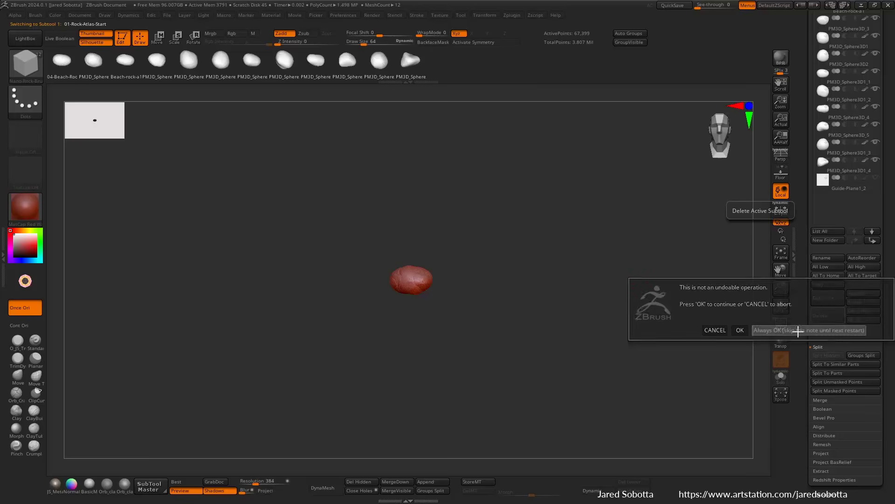
{"action": "left_click", "coordinate": [797, 329]}
Step: Delete all the other rock subtools one after another, keeping only Guide-Plane1_2
{"action": "left_click", "coordinate": [833, 318]}
{"action": "left_click", "coordinate": [833, 318]}
{"action": "left_click", "coordinate": [833, 318]}
{"action": "left_click", "coordinate": [833, 318]}
{"action": "left_click", "coordinate": [833, 318]}
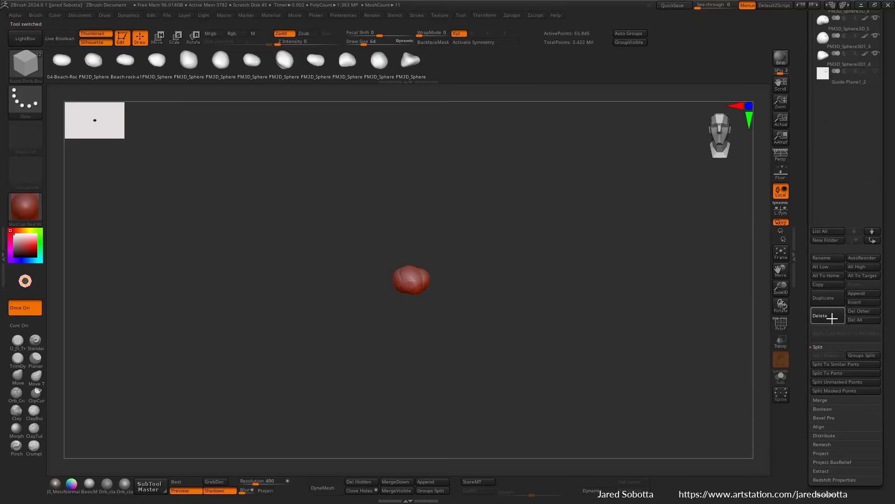
{"action": "left_click", "coordinate": [832, 318]}
{"action": "left_click_drag", "start_coordinate": [801, 163], "coordinate": [825, 239]}
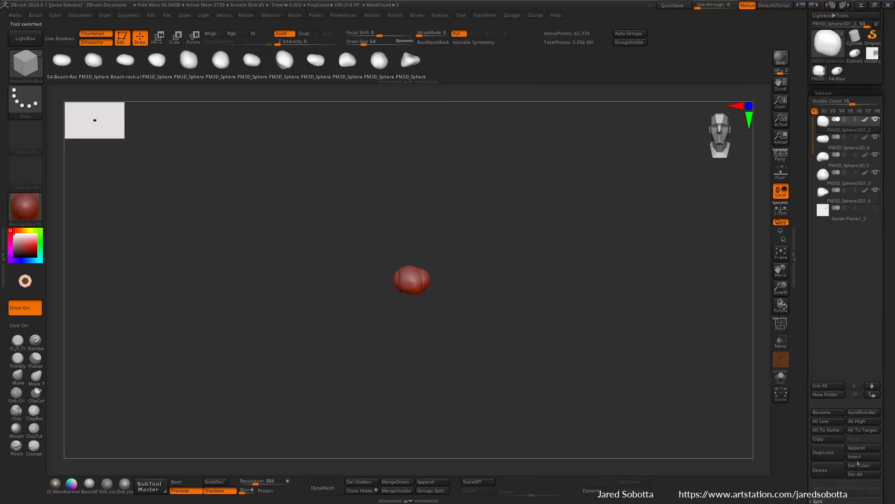
{"action": "left_click", "coordinate": [838, 471]}
{"action": "left_click", "coordinate": [838, 471]}
{"action": "left_click", "coordinate": [838, 471]}
{"action": "left_click", "coordinate": [838, 471]}
{"action": "left_click", "coordinate": [838, 472]}
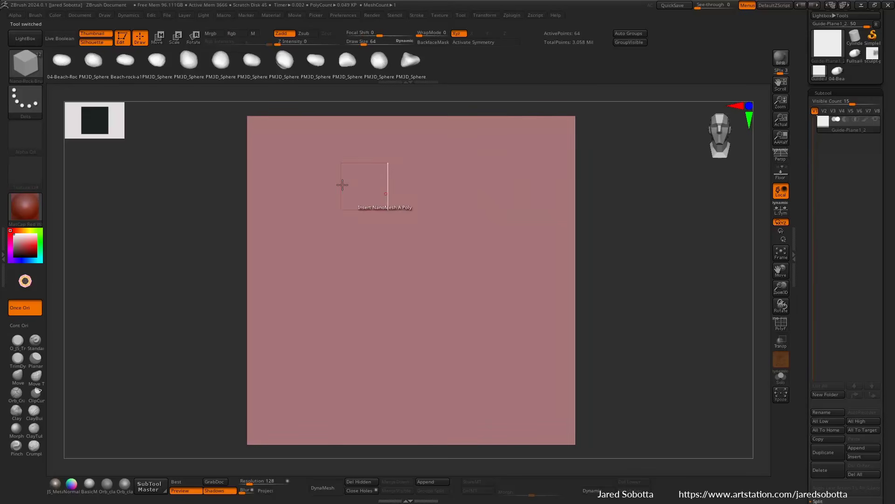
{"action": "left_click", "coordinate": [271, 143]}
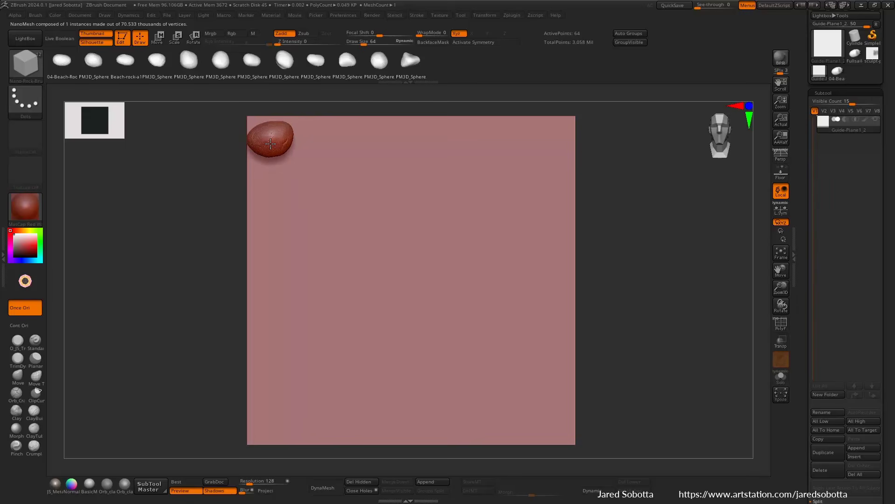
{"action": "left_click_drag", "start_coordinate": [271, 143], "coordinate": [280, 151]}
{"action": "key", "text": "ctrl+z"}
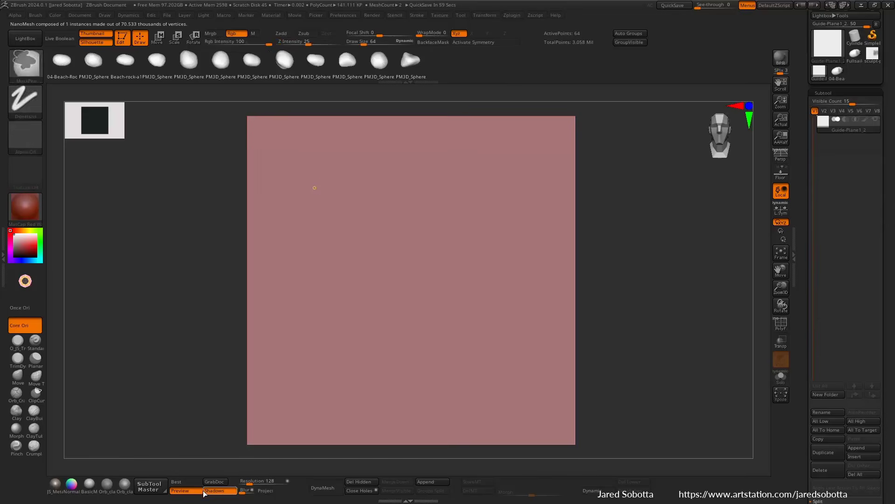
Step: Insert a NanoMesh rock on the guide plane's upper-left polygon with shadows off and the polyframe lines and fill shown
{"action": "left_click", "coordinate": [214, 493]}
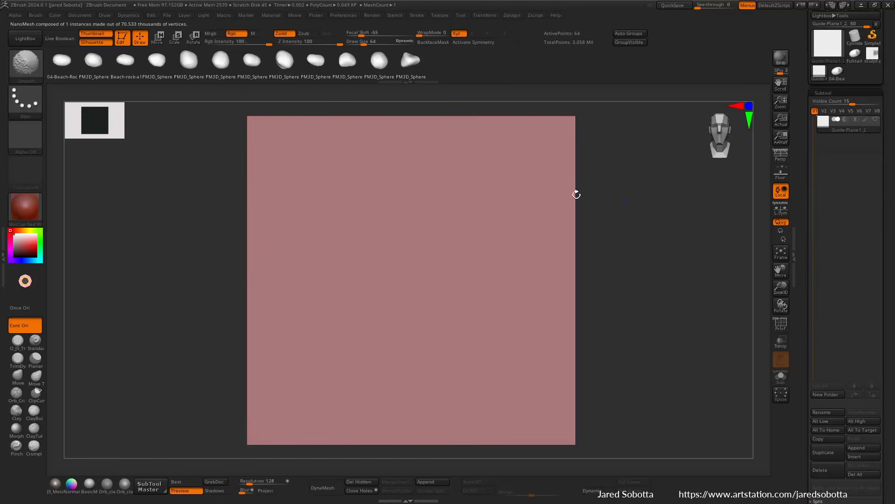
{"action": "left_click_drag", "start_coordinate": [269, 143], "coordinate": [270, 141]}
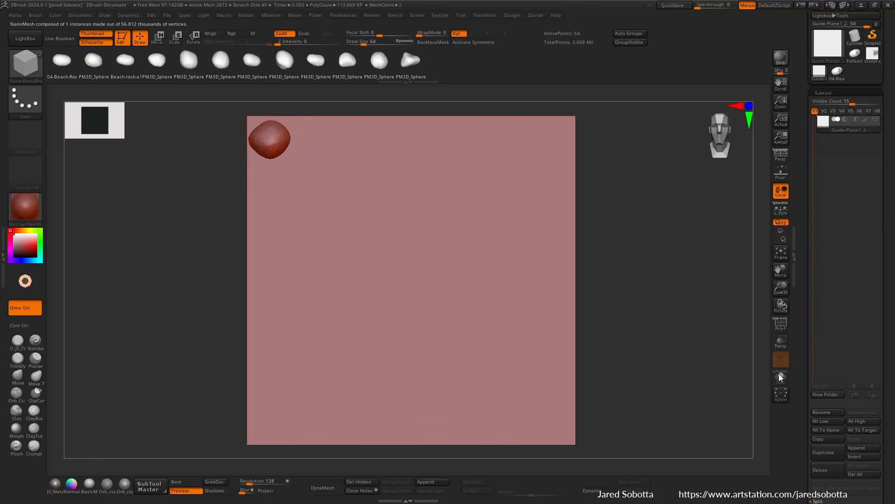
{"action": "left_click", "coordinate": [785, 327]}
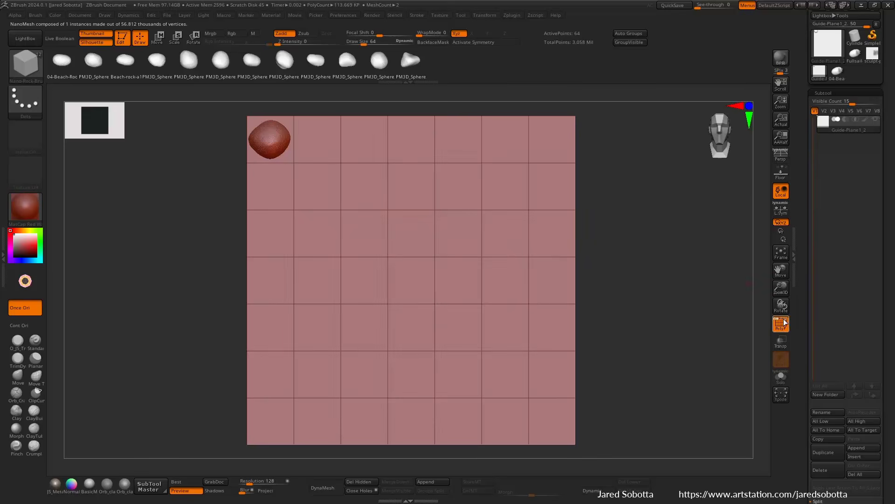
{"action": "left_click", "coordinate": [785, 319]}
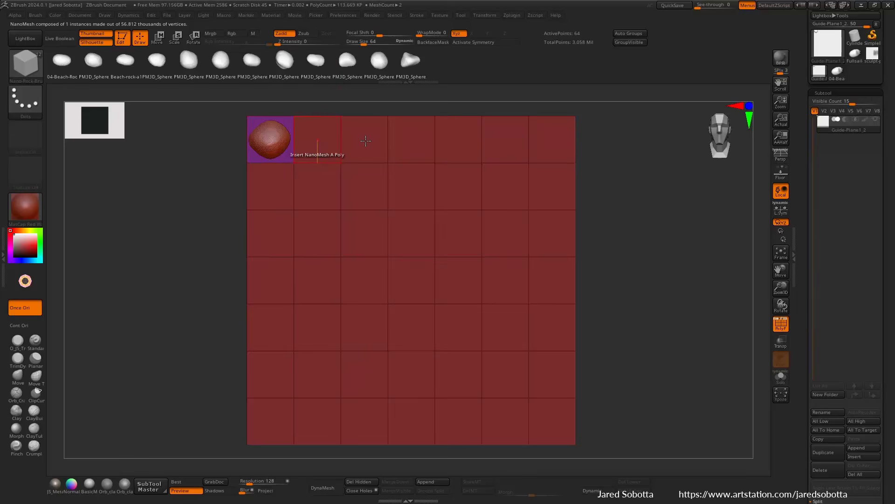
Step: Insert a NanoMesh rock on each of the six remaining polygons of the plane's top row
{"action": "left_click", "coordinate": [317, 140]}
{"action": "left_click", "coordinate": [365, 139]}
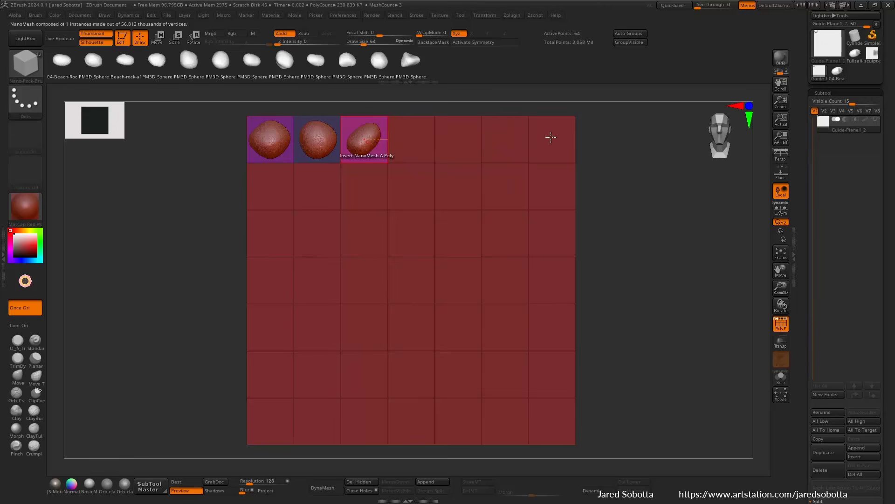
{"action": "left_click", "coordinate": [424, 139]}
{"action": "left_click", "coordinate": [458, 139]}
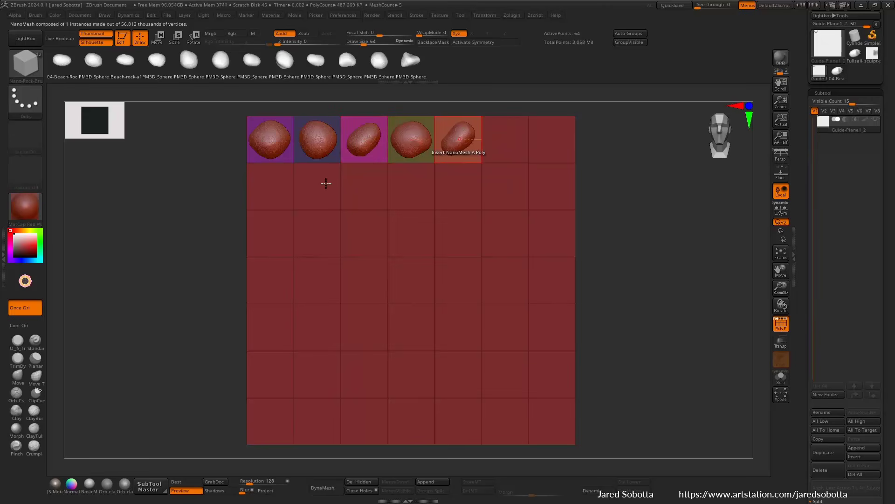
{"action": "left_click", "coordinate": [506, 140]}
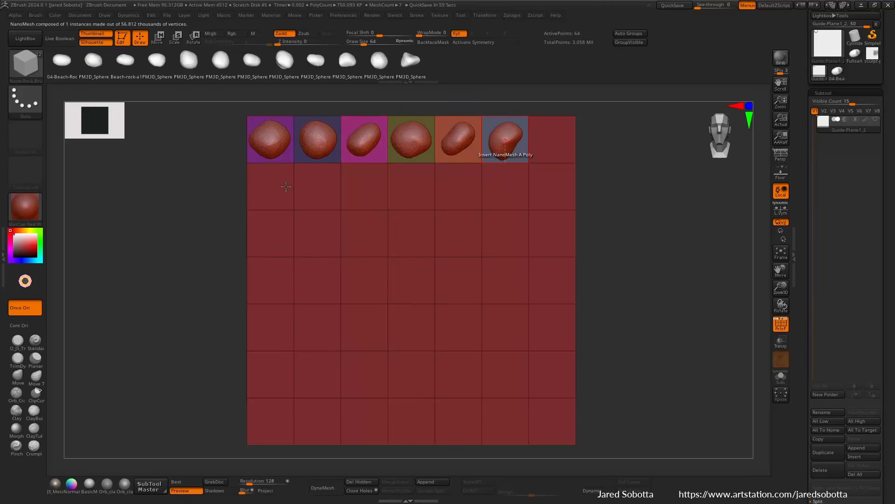
{"action": "left_click", "coordinate": [552, 140]}
Step: Insert a NanoMesh rock on each polygon of the plane's second row, working from the right end to the left
{"action": "left_click", "coordinate": [551, 185]}
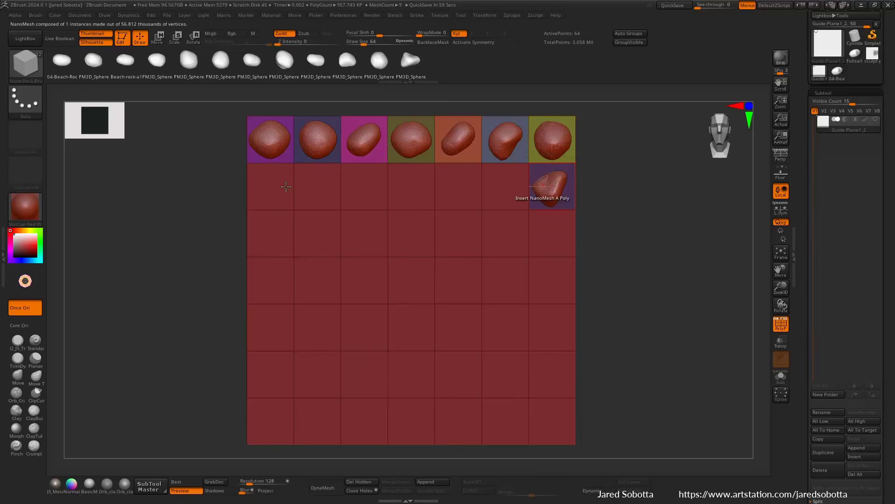
{"action": "left_click", "coordinate": [502, 186]}
{"action": "left_click", "coordinate": [458, 180]}
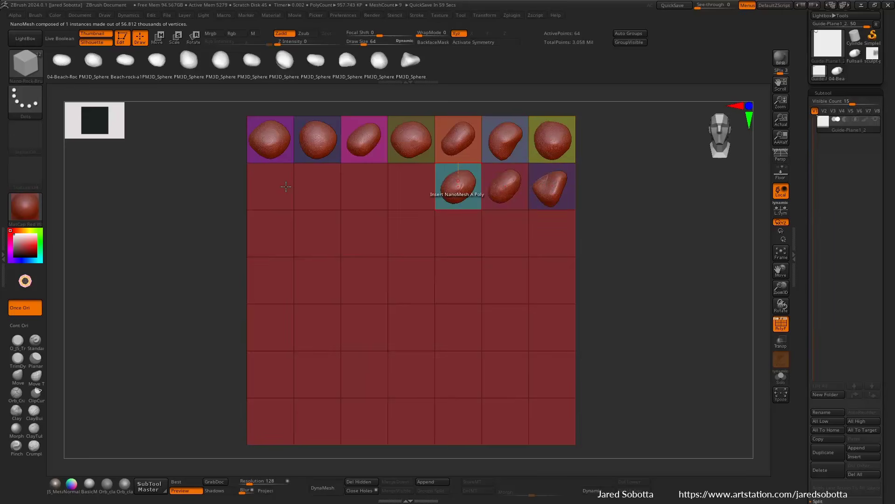
{"action": "left_click", "coordinate": [408, 186]}
{"action": "left_click", "coordinate": [364, 186]}
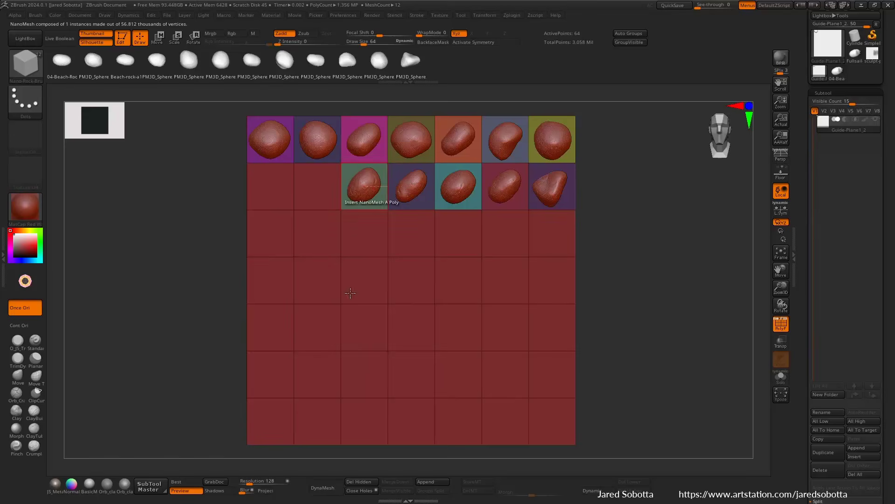
{"action": "left_click", "coordinate": [317, 185]}
{"action": "left_click", "coordinate": [299, 212]}
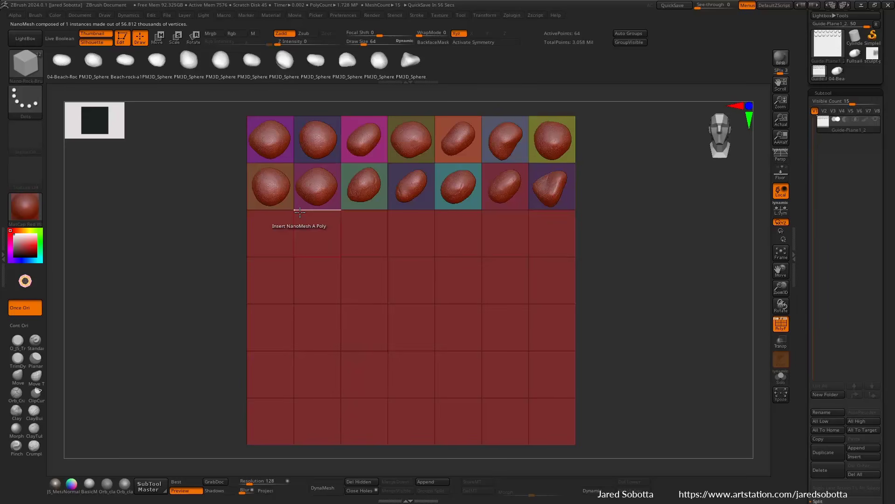
Step: Insert NanoMesh rocks across the plane's third row and on the five rightmost polygons of the fourth row
{"action": "mouse_move", "coordinate": [631, 226]}
{"action": "left_mouse_down"}
{"action": "mouse_move", "coordinate": [600, 230]}
{"action": "mouse_move", "coordinate": [652, 222]}
{"action": "mouse_move", "coordinate": [646, 214]}
{"action": "left_mouse_up"}
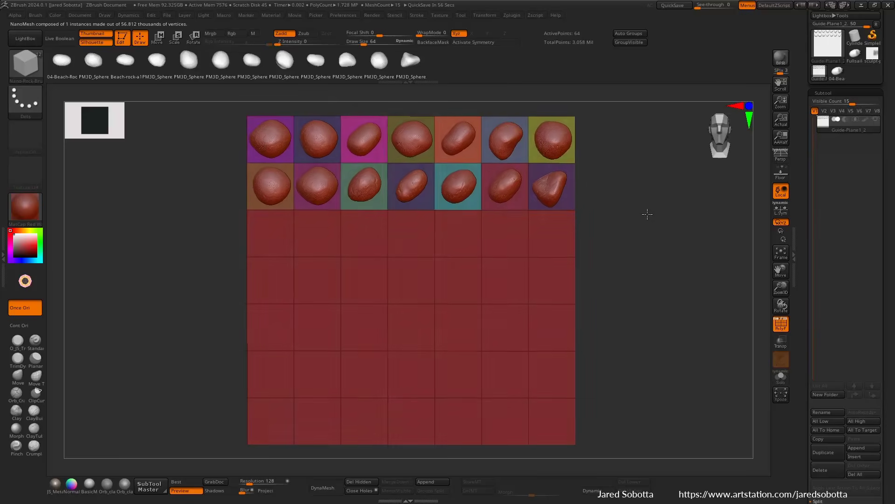
{"action": "left_click", "coordinate": [330, 237]}
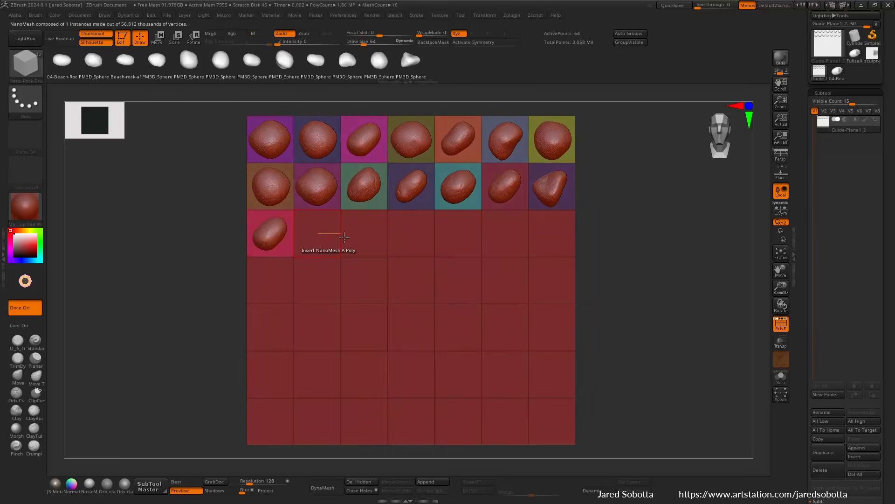
{"action": "left_click", "coordinate": [369, 237]}
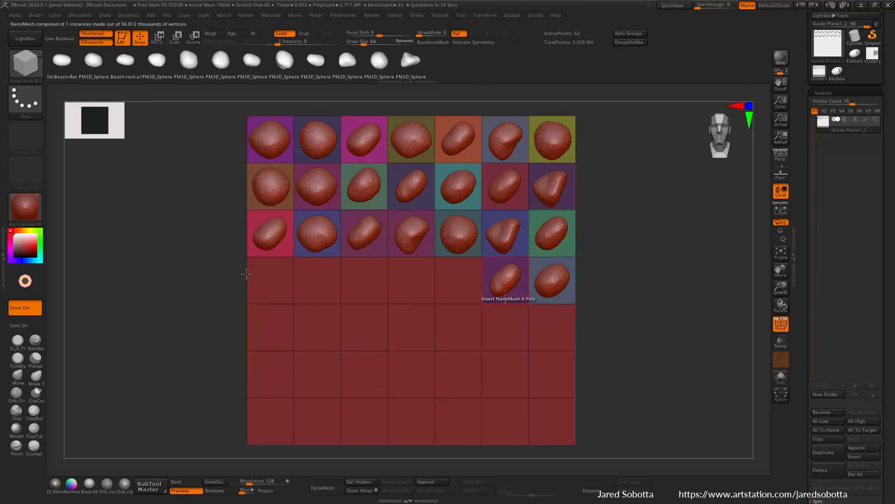
Step: Convert the last placed NanoMesh rocks to real geometry using One To Mesh from the NanoMesh inventory
{"action": "left_click", "coordinate": [837, 92]}
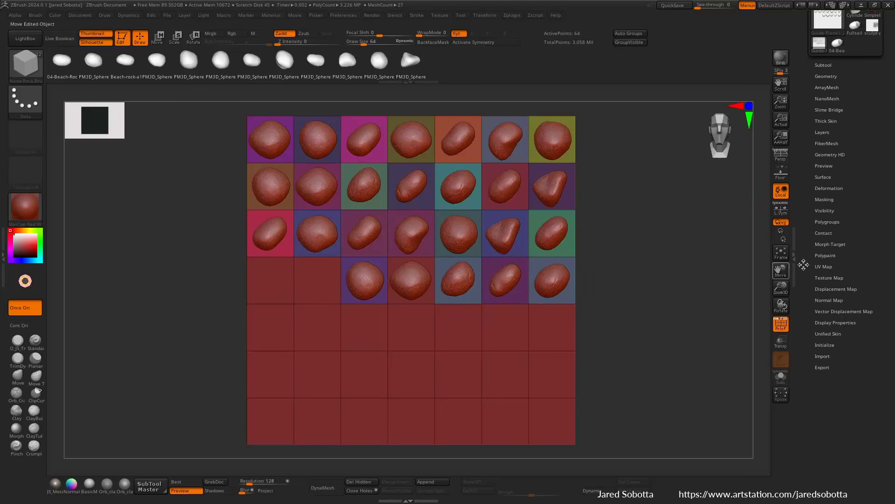
{"action": "left_click", "coordinate": [827, 99]}
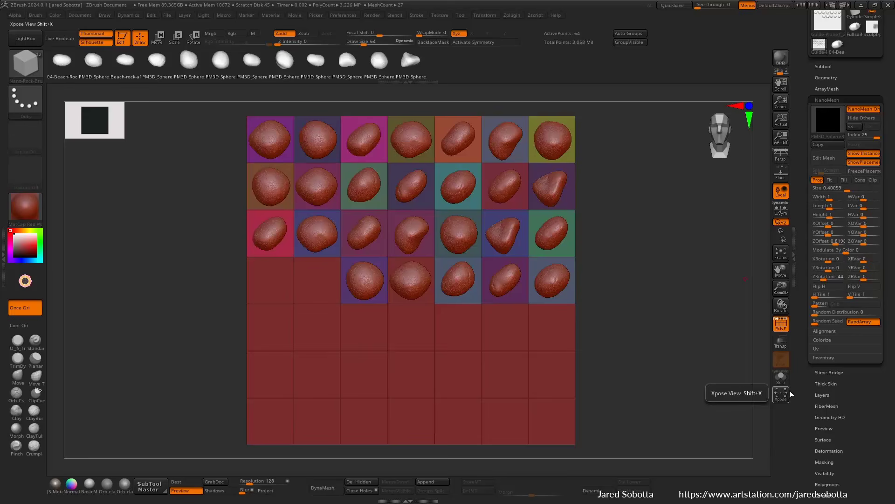
{"action": "left_click", "coordinate": [831, 332]}
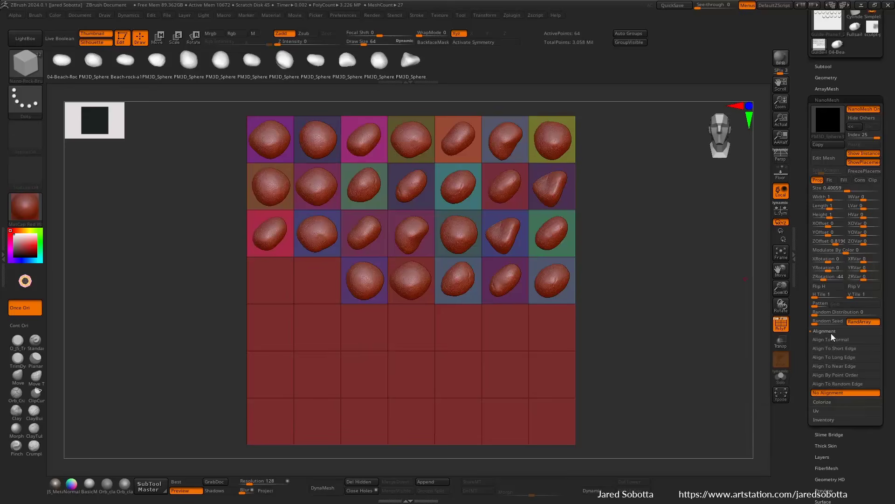
{"action": "left_click", "coordinate": [836, 332]}
{"action": "left_click", "coordinate": [830, 358]}
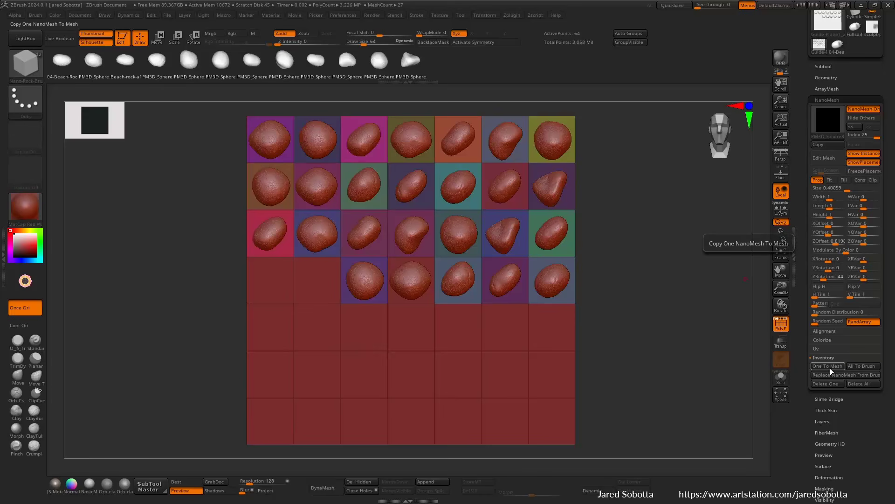
{"action": "left_click", "coordinate": [829, 366]}
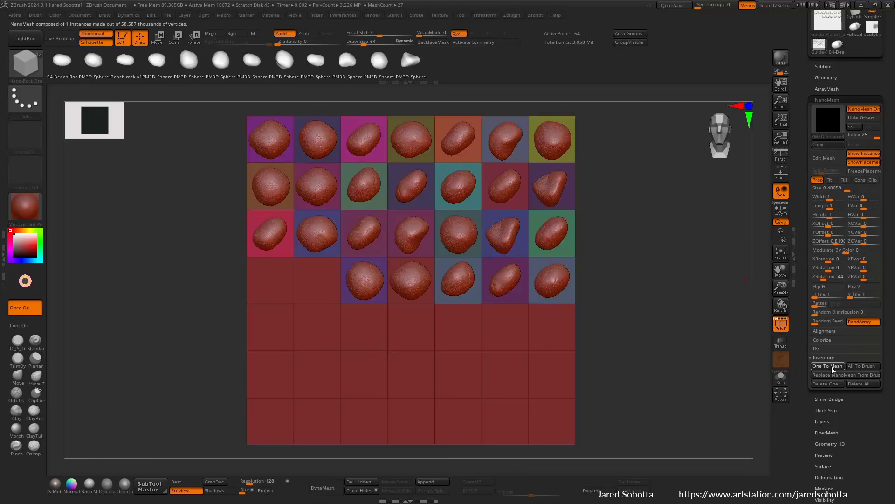
{"action": "left_click", "coordinate": [832, 367]}
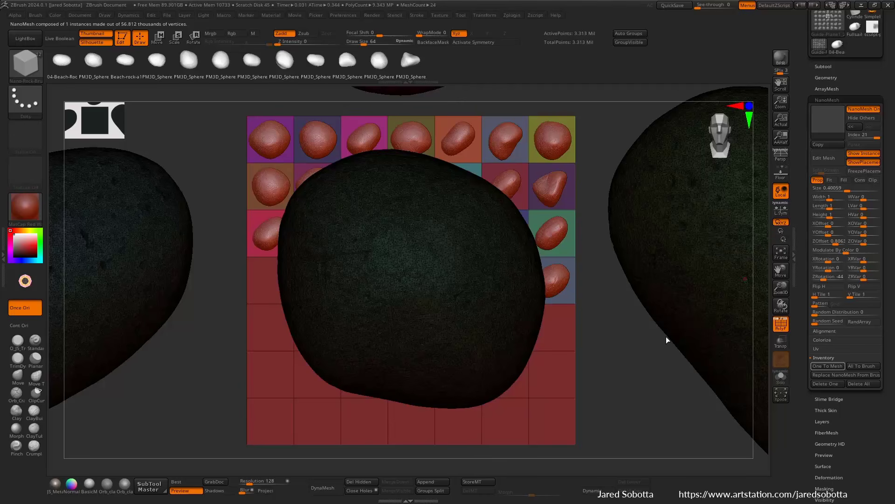
Step: Repeat One To Mesh to convert more of the guide plane's NanoMesh rocks to real geometry
{"action": "key", "text": "1"}
{"action": "key", "text": "1"}
{"action": "key", "text": "1"}
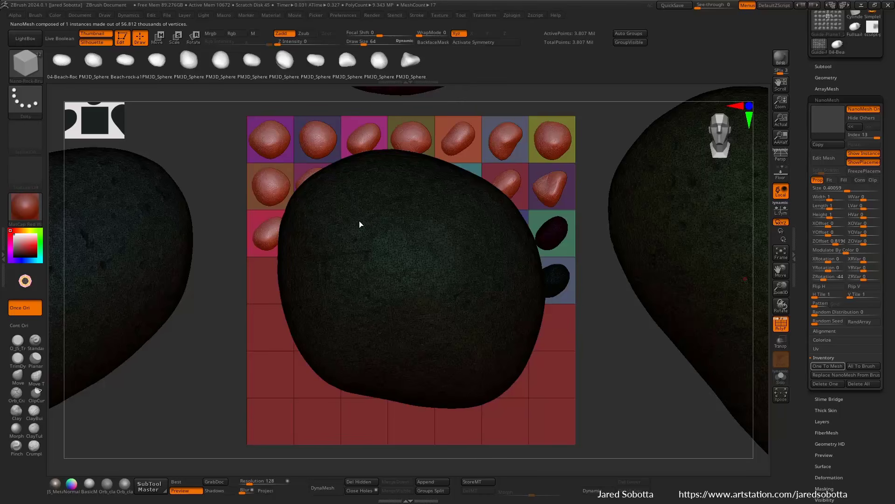
{"action": "key", "text": "1"}
{"action": "key", "text": "1"}
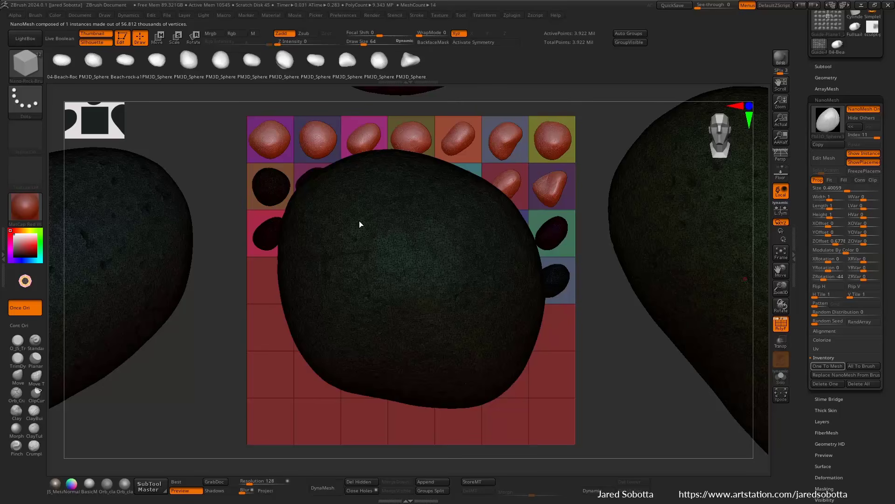
{"action": "key", "text": "1"}
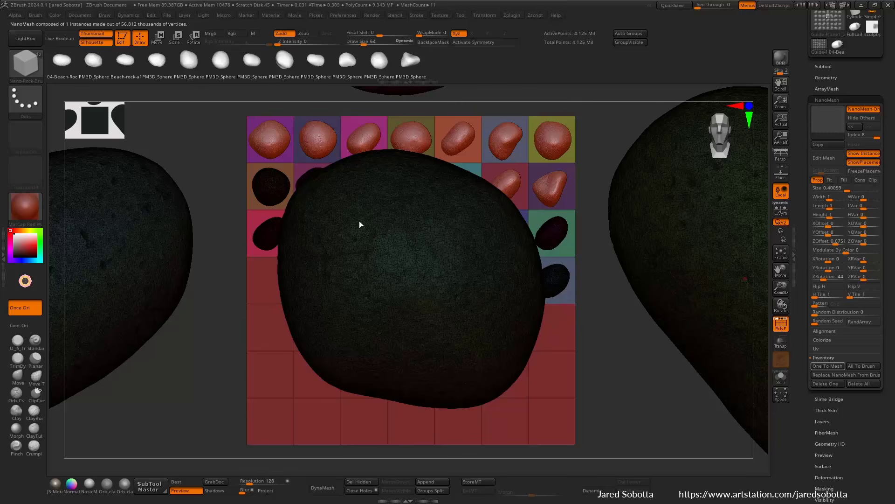
{"action": "key", "text": "1"}
{"action": "key", "text": "1"}
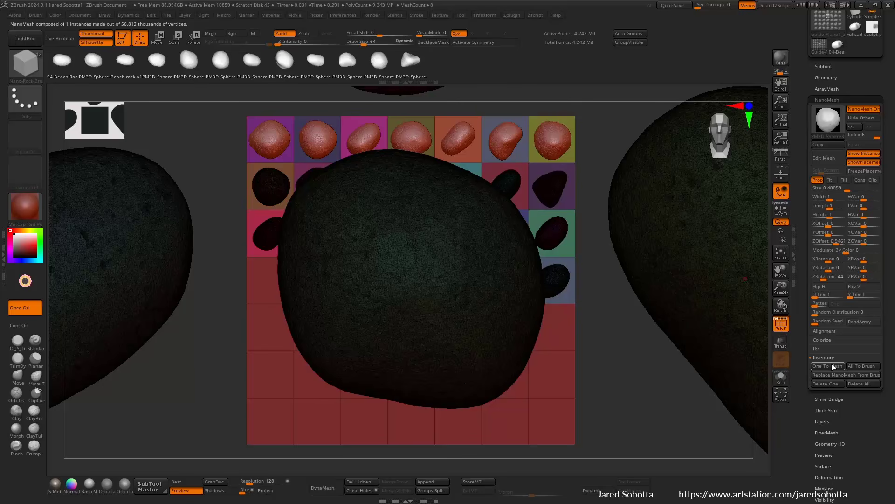
{"action": "left_click", "coordinate": [832, 364]}
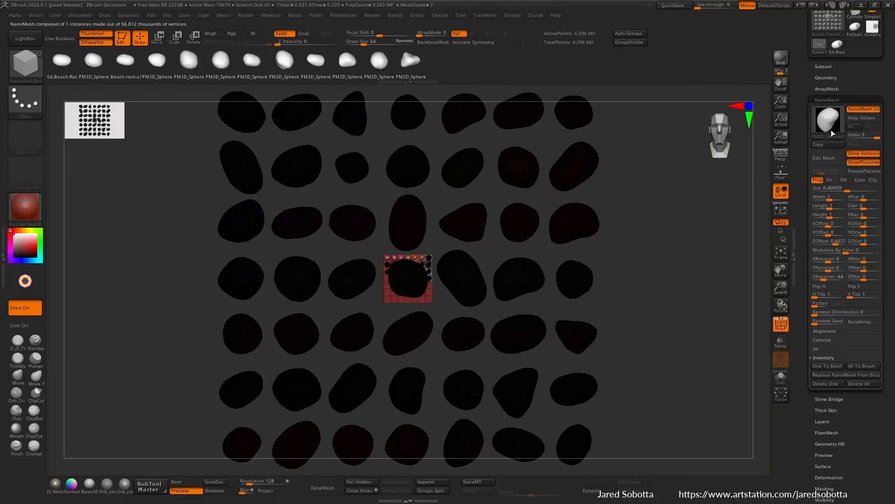
Step: Check the guide plane's subtool list, switching to the beach rock tool and back to Guide-Plane1_2
{"action": "left_click", "coordinate": [828, 66]}
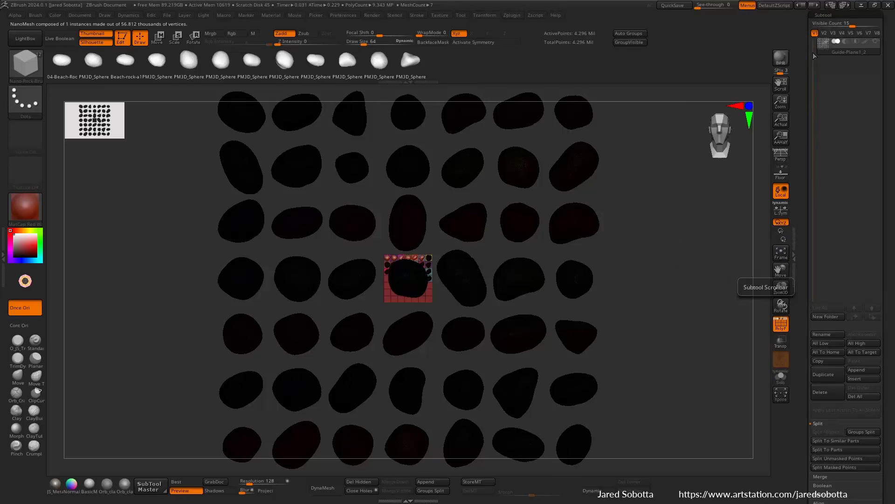
{"action": "left_click_drag", "start_coordinate": [803, 59], "coordinate": [799, 149]}
{"action": "left_click", "coordinate": [842, 100]}
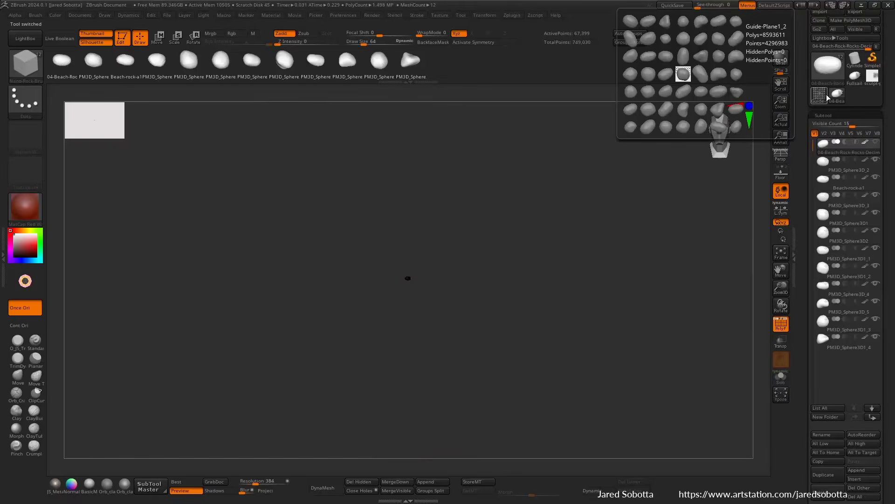
{"action": "left_click", "coordinate": [826, 94]}
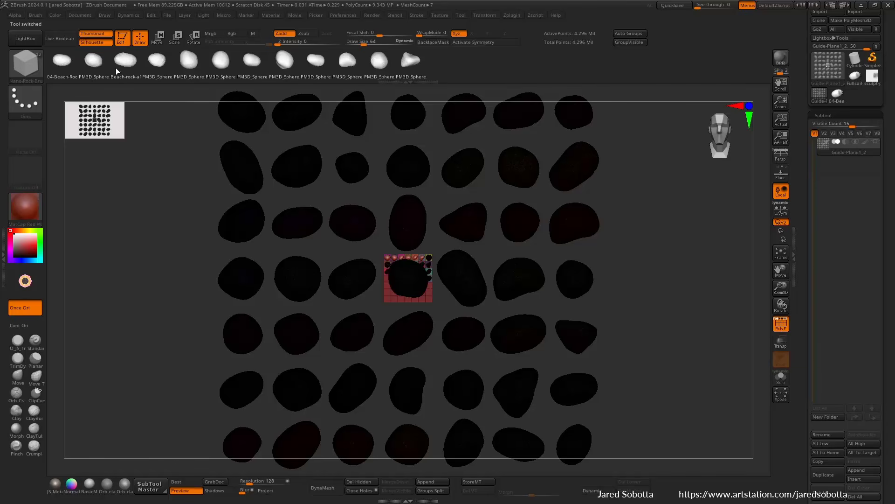
Step: Isolate one oversized rock with the Standard brush active, restore full visibility, and examine the guide plane and surrounding rocks up close
{"action": "left_click", "coordinate": [35, 356]}
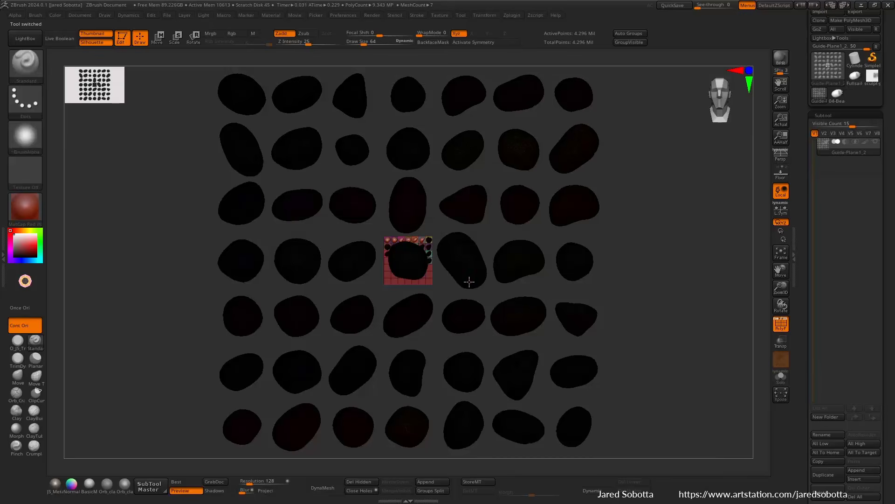
{"action": "left_click", "coordinate": [463, 253], "text": "ctrl+shift"}
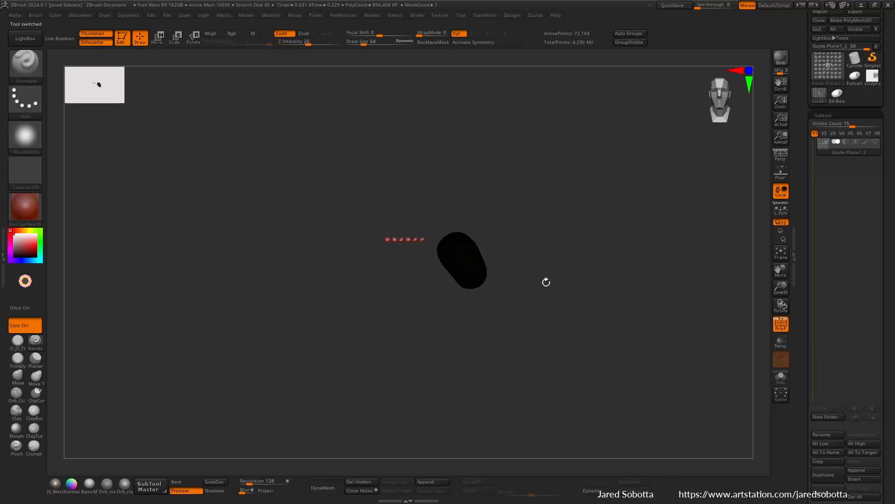
{"action": "left_click", "coordinate": [725, 403], "text": "ctrl+shift"}
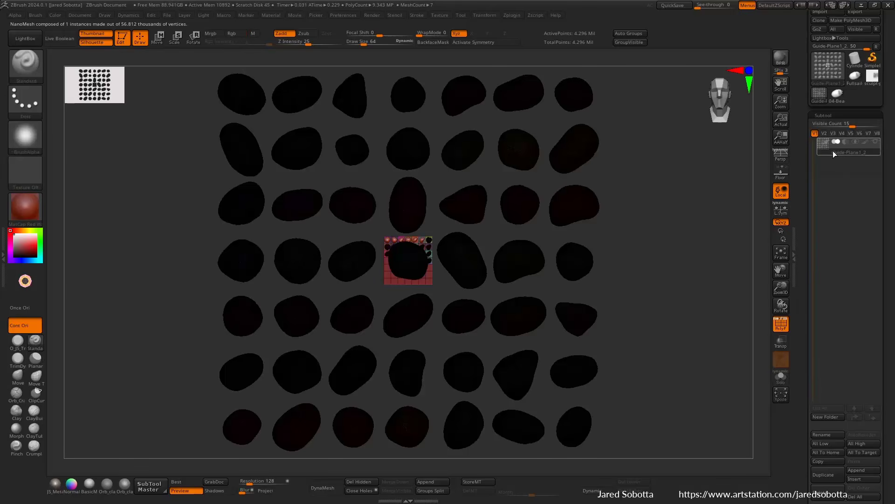
{"action": "right_click_drag", "start_coordinate": [523, 236], "coordinate": [566, 283], "text": "ctrl"}
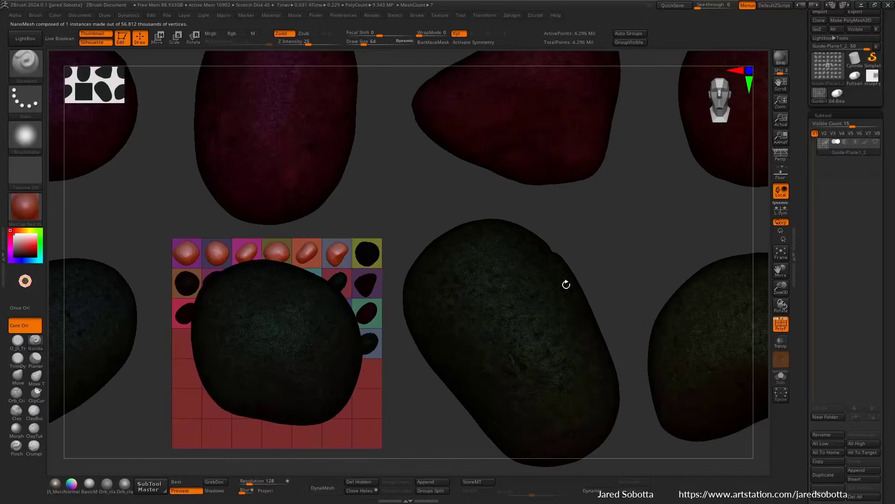
{"action": "right_click_drag", "start_coordinate": [416, 212], "coordinate": [475, 227], "text": "alt"}
{"action": "left_click", "coordinate": [839, 114]}
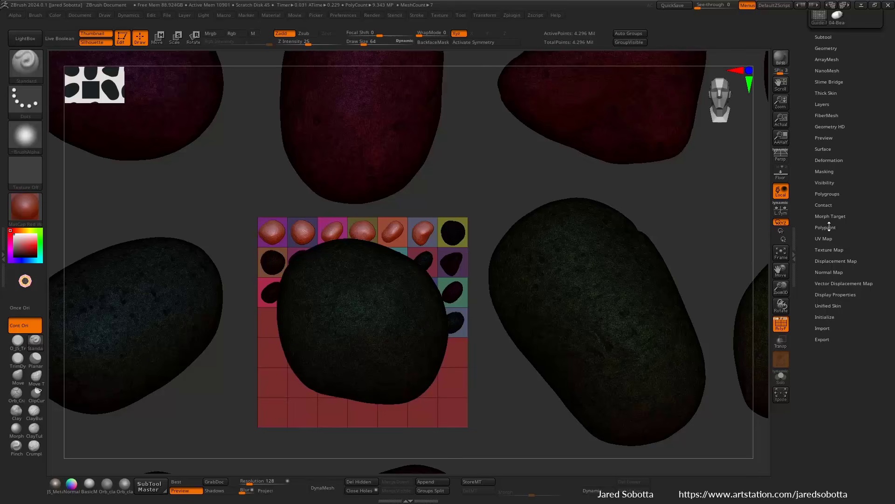
{"action": "scroll", "coordinate": [835, 205], "scroll_direction": "up", "scroll_amount": 2}
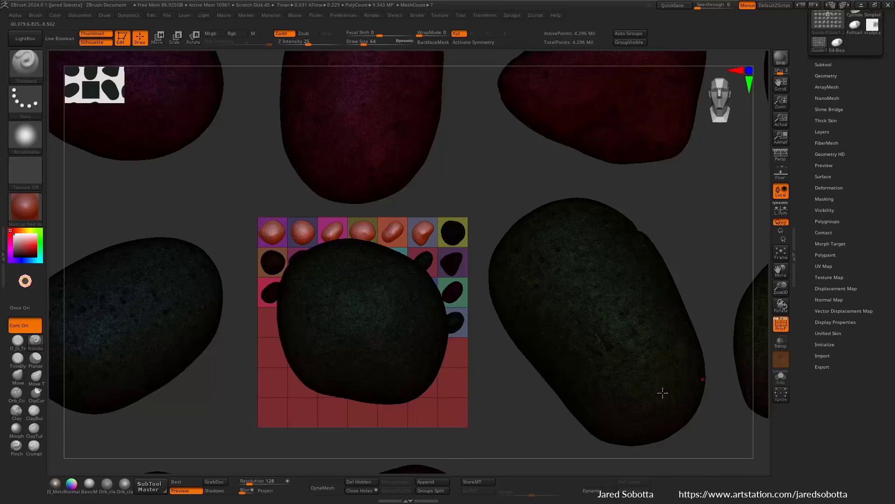
{"action": "left_click", "coordinate": [825, 64]}
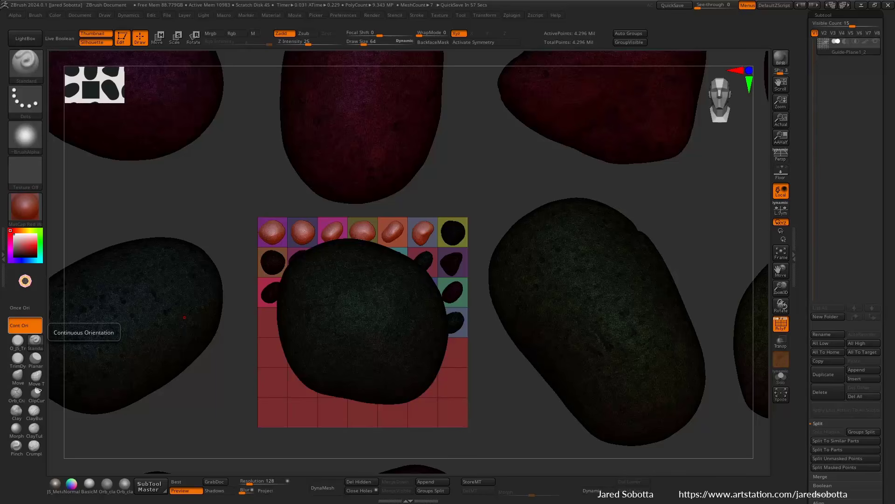
Step: Open Task Manager, end the ZBrush Executable task, and close Task Manager
{"action": "key", "text": "ctrl+shift+Escape"}
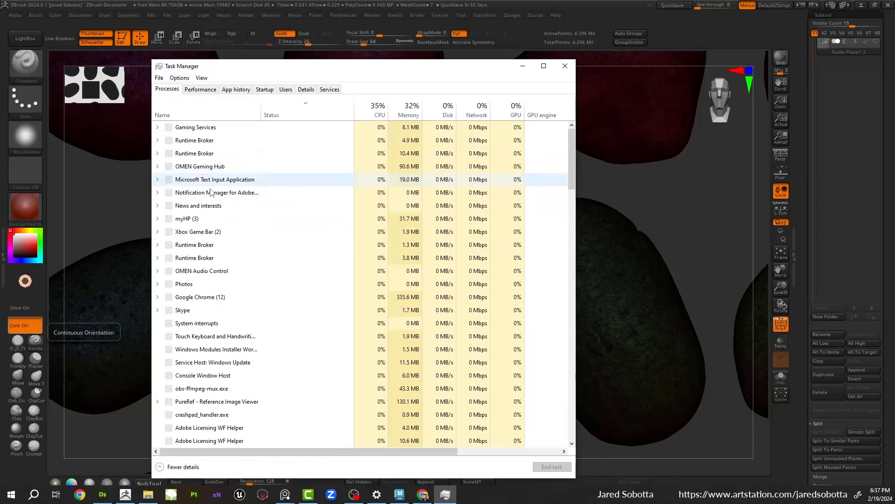
{"action": "left_click", "coordinate": [216, 323]}
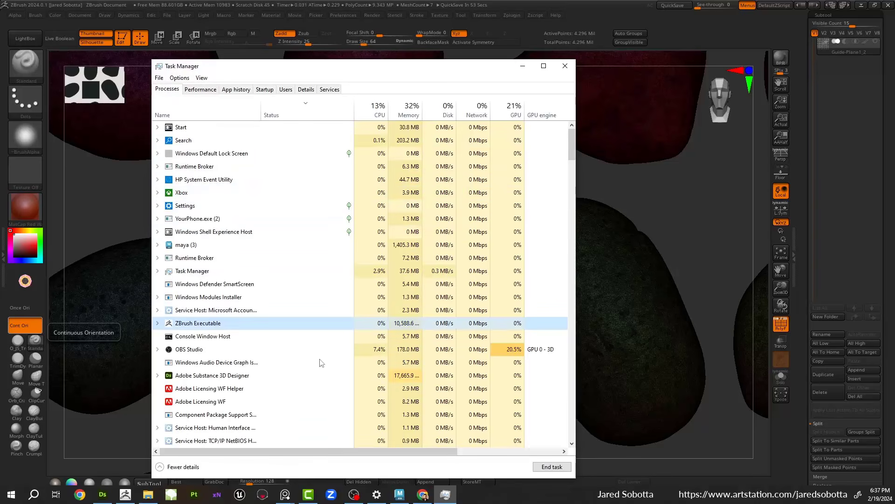
{"action": "left_click", "coordinate": [551, 466]}
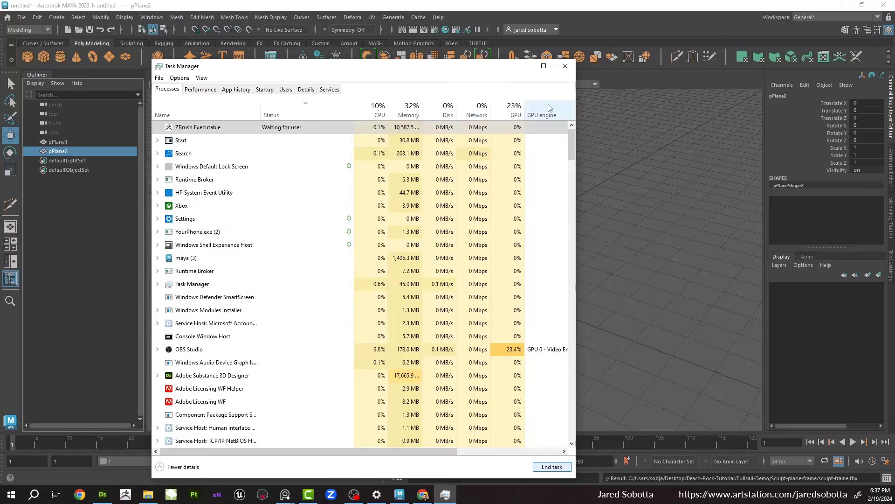
{"action": "left_click", "coordinate": [564, 66]}
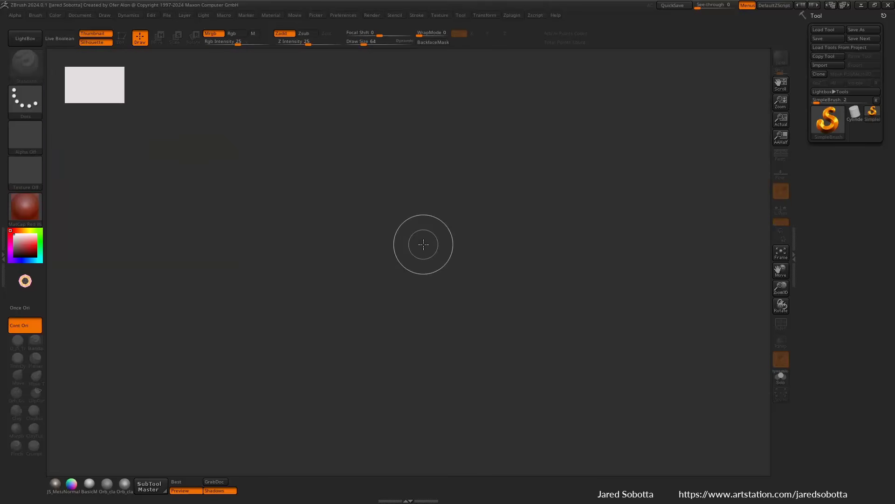
Step: Load Rock-Atlas-A.ztl from the Zbrush Beach-Rock-Atlas folder in ZBrush and draw it on the canvas in Edit mode
{"action": "left_click", "coordinate": [828, 29]}
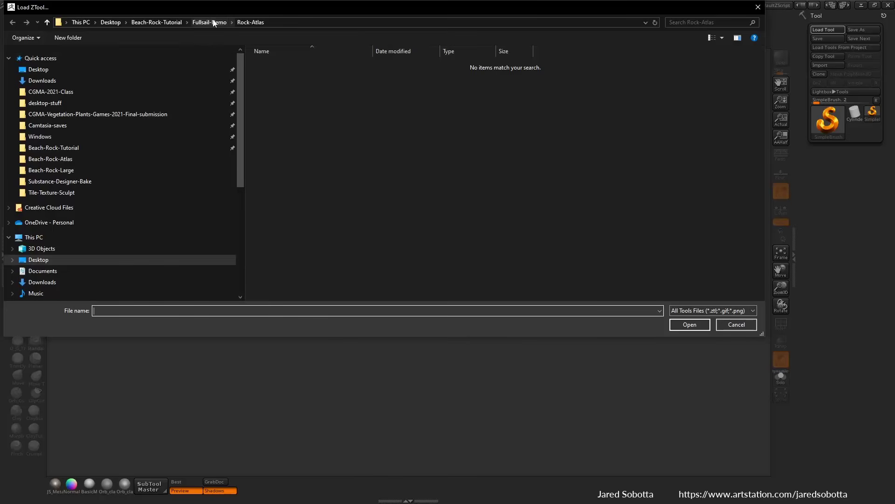
{"action": "left_click", "coordinate": [173, 22]}
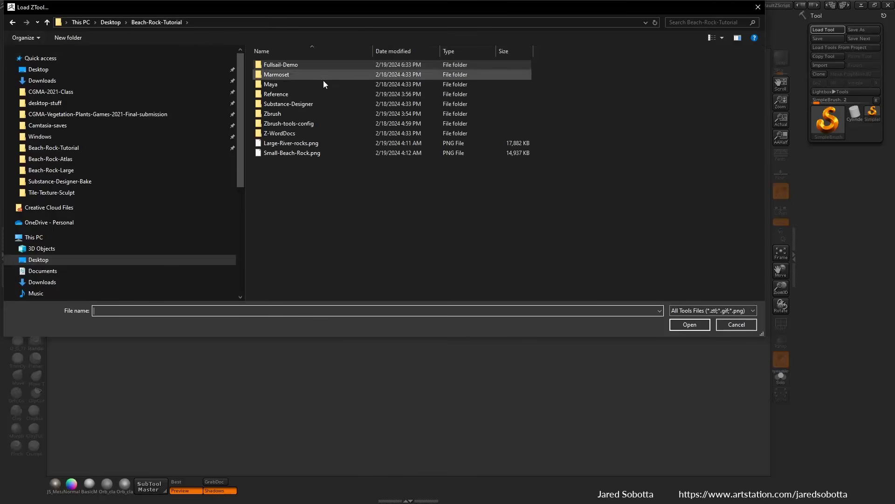
{"action": "double_click", "coordinate": [302, 112]}
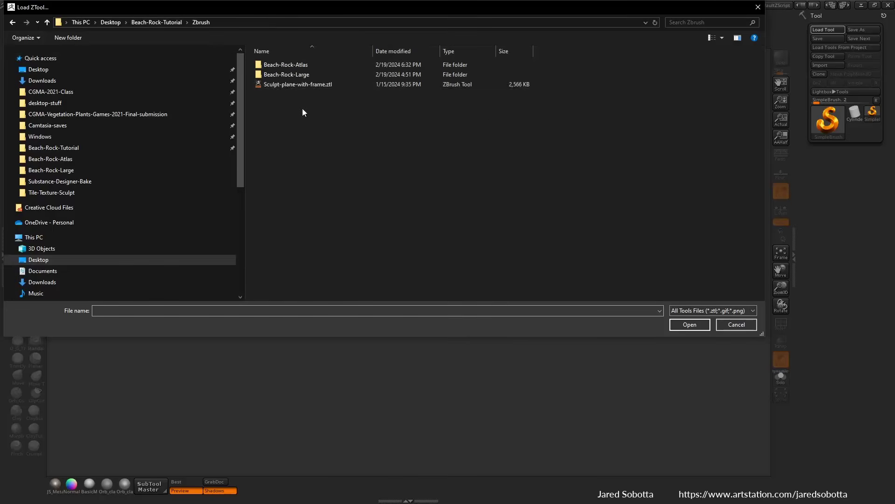
{"action": "double_click", "coordinate": [309, 68]}
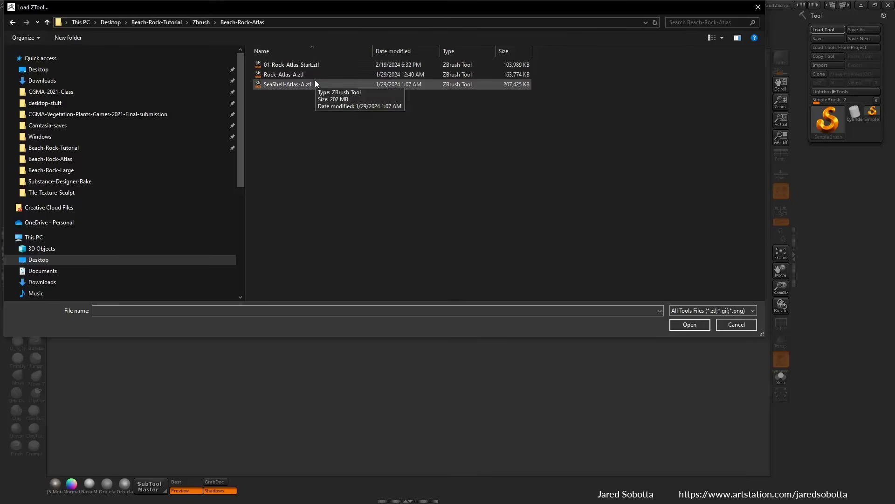
{"action": "left_click", "coordinate": [202, 22]}
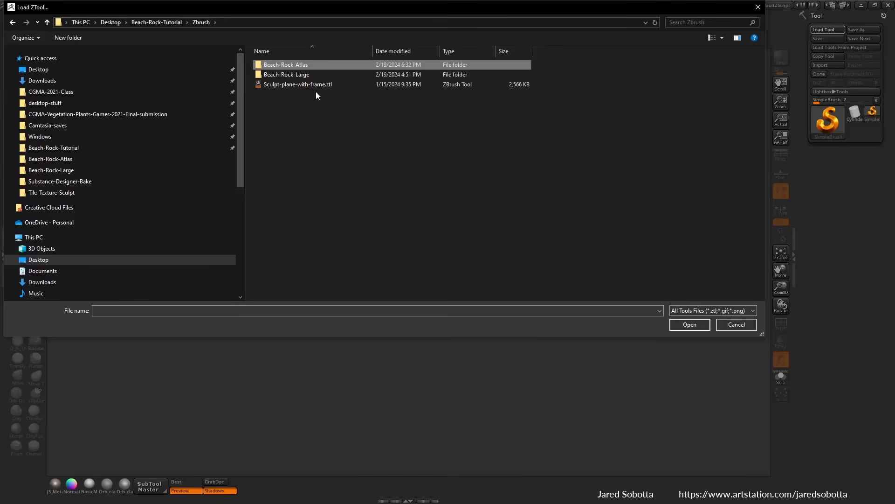
{"action": "left_click", "coordinate": [165, 22]}
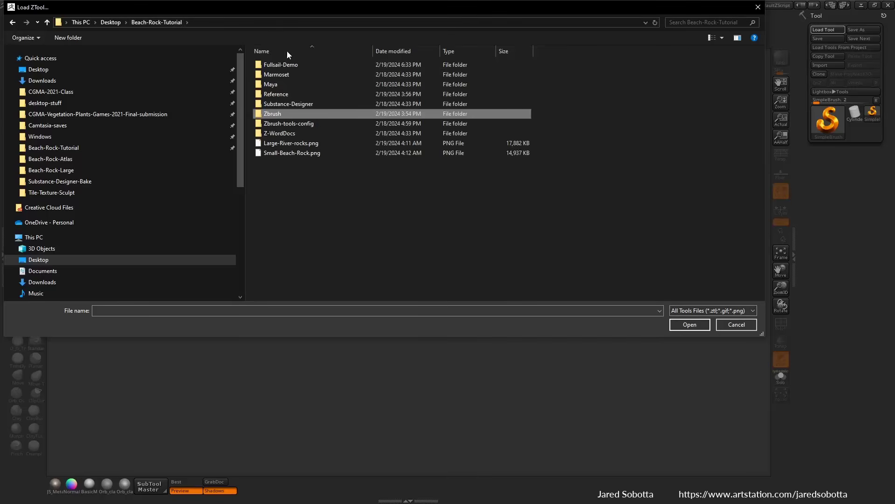
{"action": "double_click", "coordinate": [297, 115]}
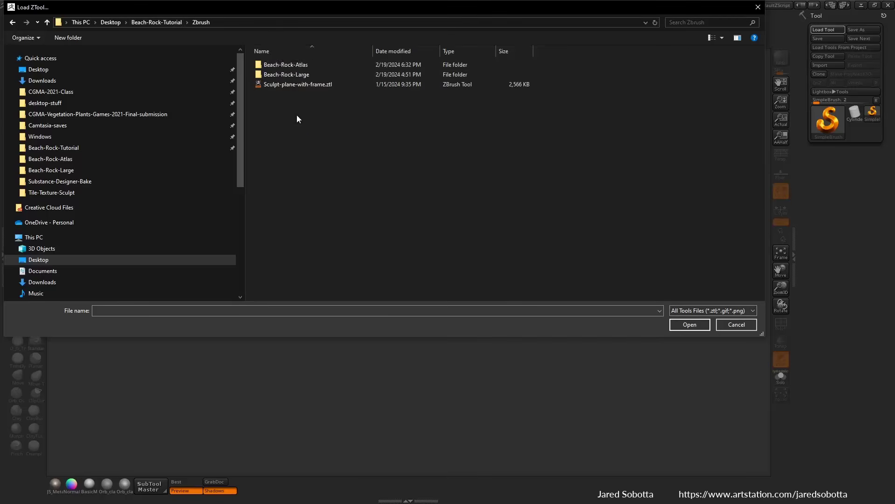
{"action": "double_click", "coordinate": [302, 66]}
{"action": "double_click", "coordinate": [310, 75]}
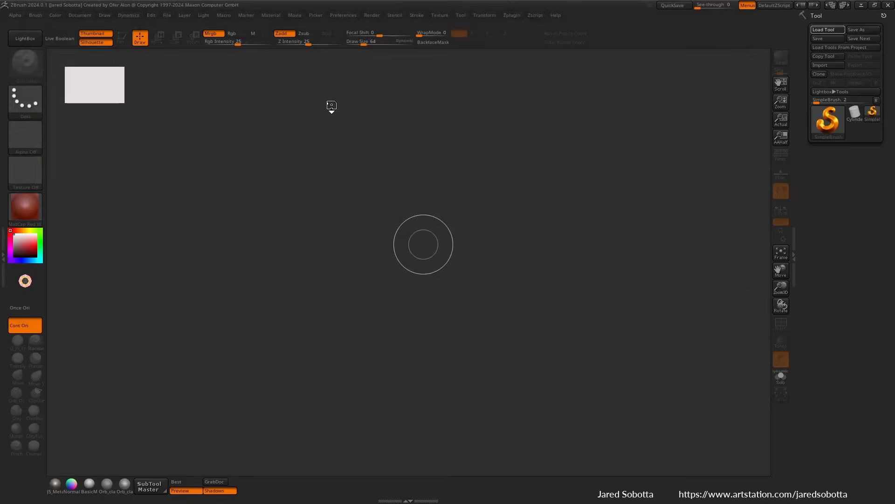
{"action": "mouse_move", "coordinate": [396, 236]}
{"action": "left_mouse_down"}
{"action": "mouse_move", "coordinate": [403, 329]}
{"action": "mouse_move", "coordinate": [390, 434]}
{"action": "left_mouse_up"}
{"action": "key", "text": "t"}
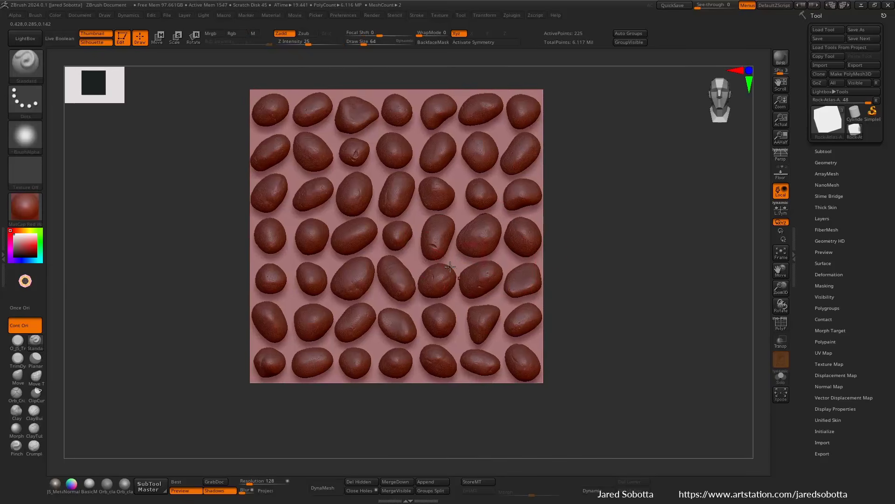
Step: Select the Guide-Plane subtool and show it alone, hiding the two Rock-Atlas subtools
{"action": "mouse_move", "coordinate": [599, 274]}
{"action": "left_mouse_down"}
{"action": "mouse_move", "coordinate": [632, 278]}
{"action": "mouse_move", "coordinate": [552, 262]}
{"action": "mouse_move", "coordinate": [577, 278]}
{"action": "mouse_move", "coordinate": [581, 260]}
{"action": "mouse_move", "coordinate": [564, 410]}
{"action": "mouse_move", "coordinate": [625, 289]}
{"action": "mouse_move", "coordinate": [554, 307]}
{"action": "mouse_move", "coordinate": [550, 248]}
{"action": "mouse_move", "coordinate": [481, 194]}
{"action": "left_mouse_up"}
{"action": "left_click", "coordinate": [260, 357], "text": "alt"}
{"action": "left_click", "coordinate": [823, 151]}
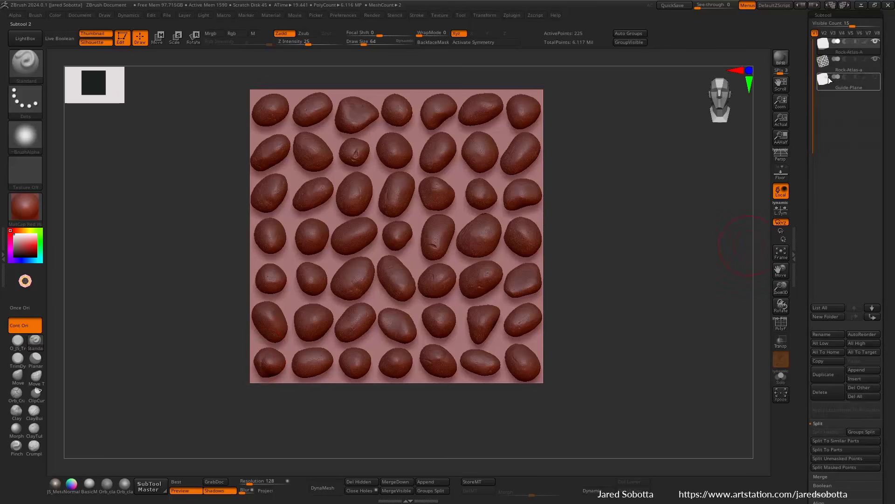
{"action": "left_click", "coordinate": [875, 77]}
{"action": "left_click", "coordinate": [875, 77]}
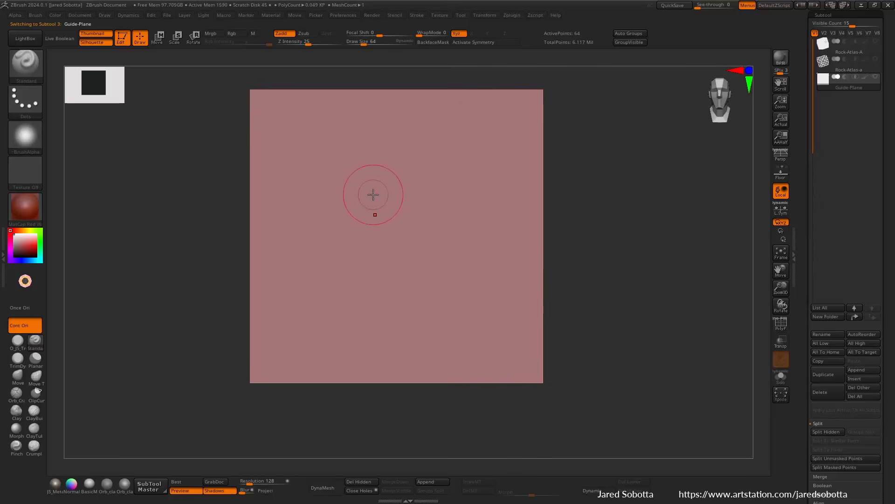
Step: Load the Rock-Nano-Brush preset from the Beach-Rock-Atlas folder and skip the Dynamic Draw Size note until the next restart
{"action": "left_click", "coordinate": [41, 16]}
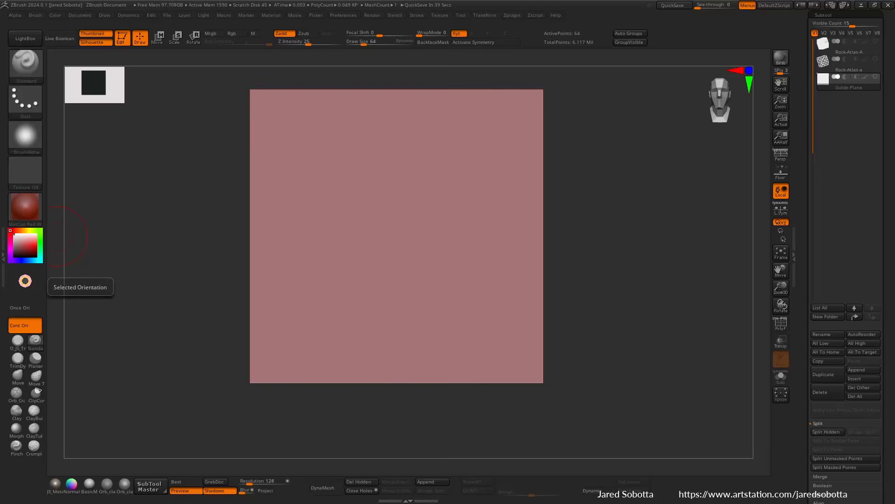
{"action": "left_click", "coordinate": [36, 14]}
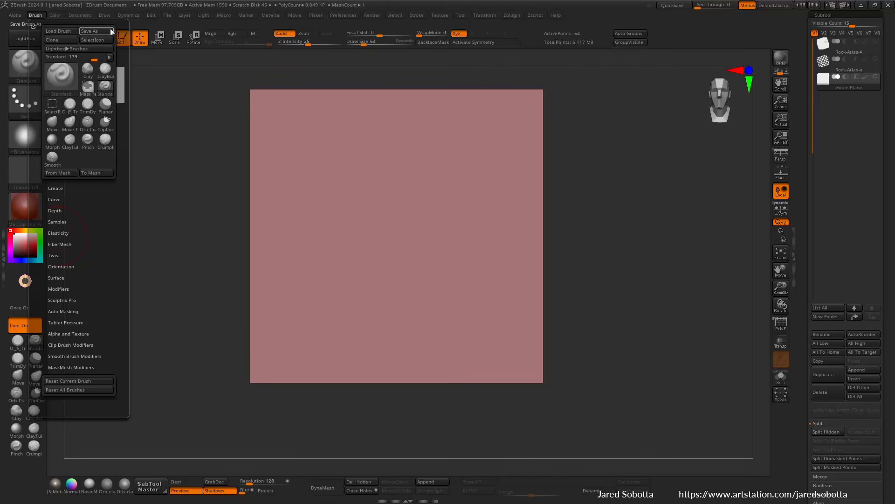
{"action": "left_click", "coordinate": [70, 31]}
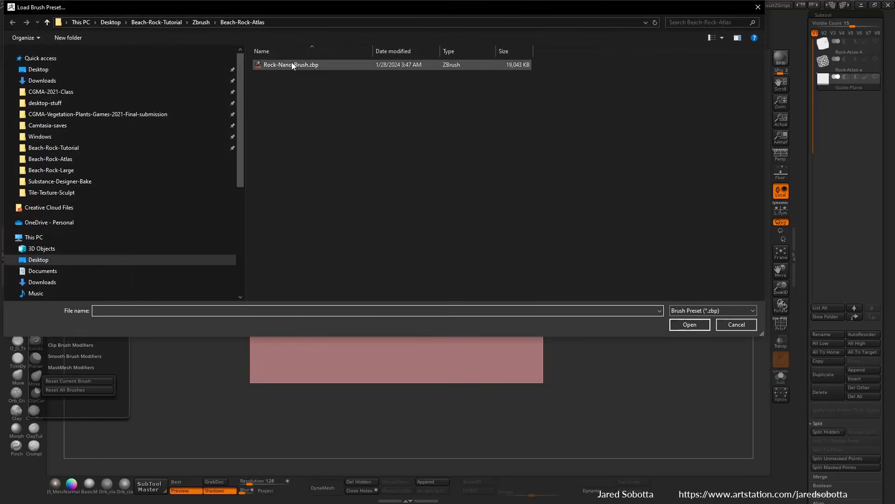
{"action": "double_click", "coordinate": [294, 66]}
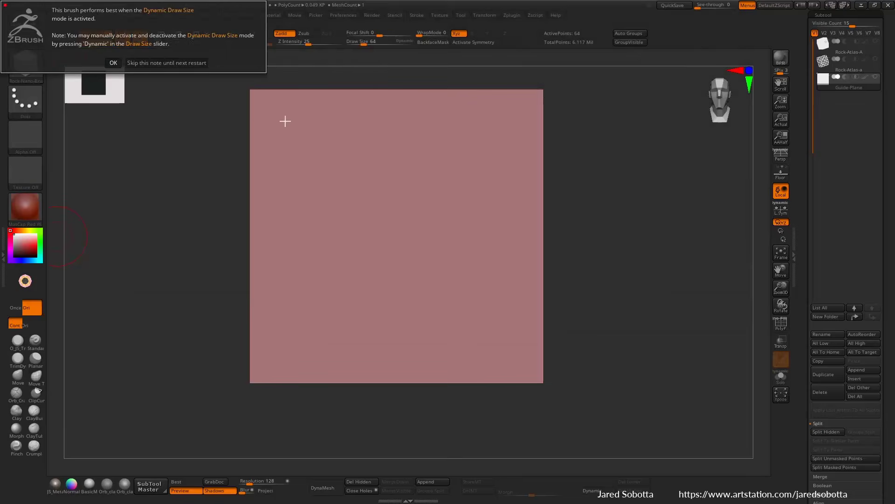
{"action": "left_click", "coordinate": [166, 62]}
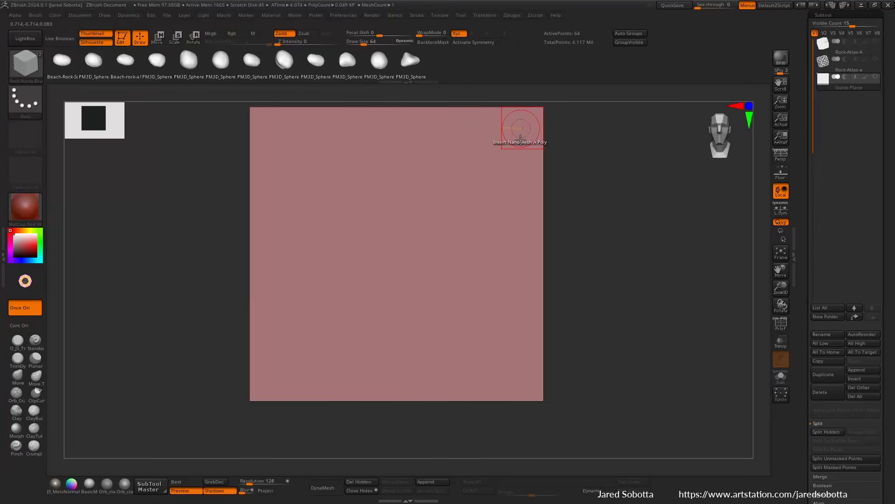
Step: Insert a NanoMesh rock on the guide plane's upper-right corner polygon and compare it with the existing rocks in the Rock-Atlas-a subtool
{"action": "left_click_drag", "start_coordinate": [521, 139], "coordinate": [520, 144]}
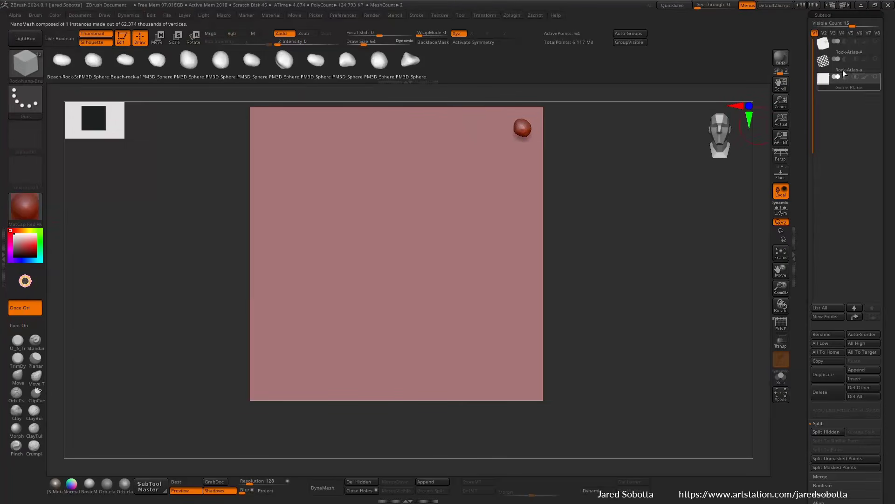
{"action": "left_click", "coordinate": [825, 69]}
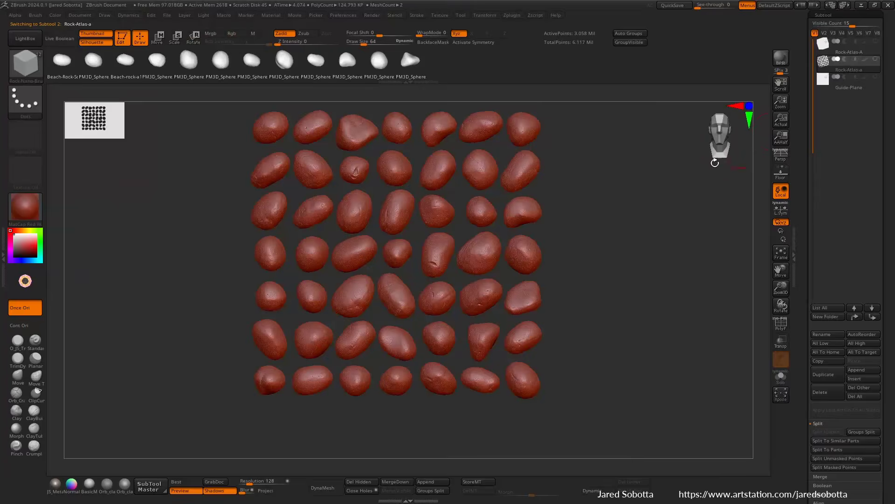
{"action": "left_click", "coordinate": [828, 85]}
{"action": "mouse_move", "coordinate": [630, 217]}
{"action": "left_mouse_down"}
{"action": "mouse_move", "coordinate": [600, 240]}
{"action": "mouse_move", "coordinate": [618, 224]}
{"action": "left_mouse_up"}
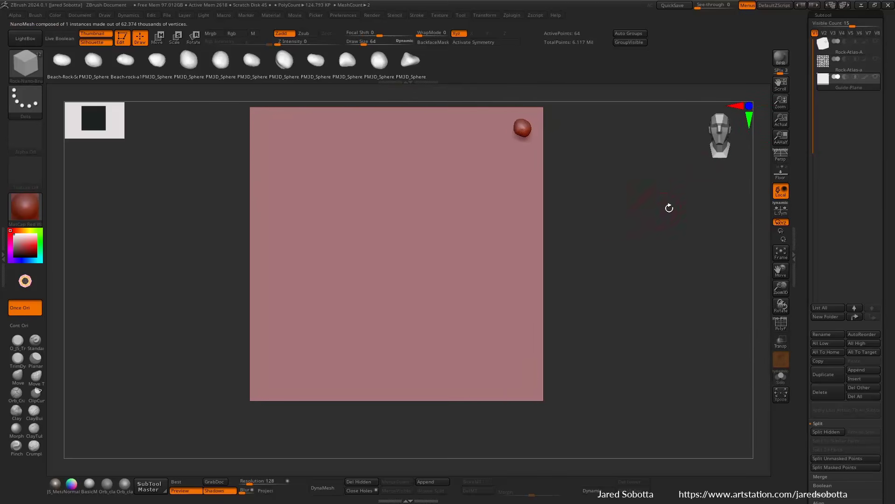
{"action": "left_click_drag", "start_coordinate": [670, 207], "coordinate": [624, 242], "text": "alt"}
Step: Fill the guide plane's 7 by 7 grid with NanoMesh rocks, convert them to real geometry with One To Mesh, and return to the subtool list
{"action": "left_click_drag", "start_coordinate": [803, 202], "coordinate": [803, 123]}
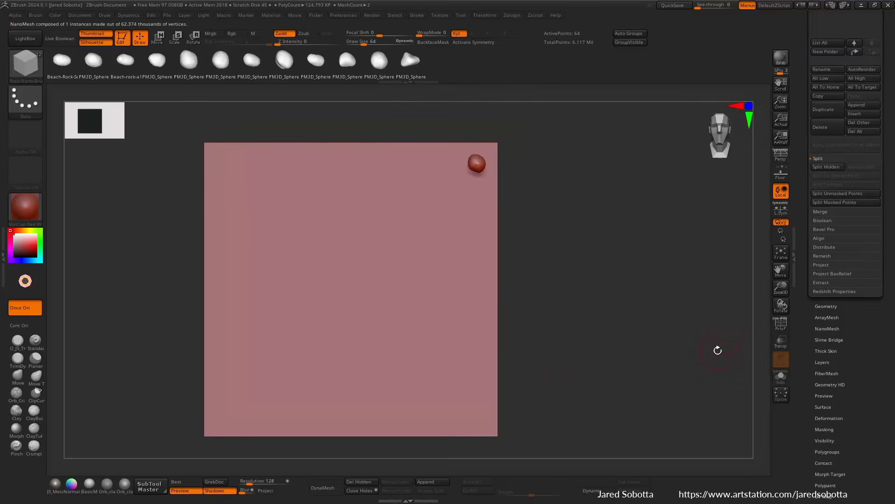
{"action": "scroll", "coordinate": [821, 367], "scroll_direction": "down", "scroll_amount": 2}
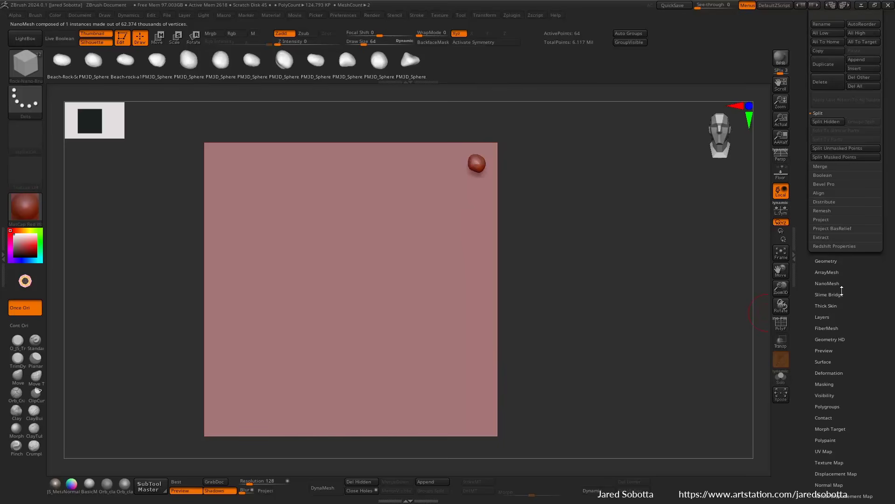
{"action": "left_click", "coordinate": [823, 284]}
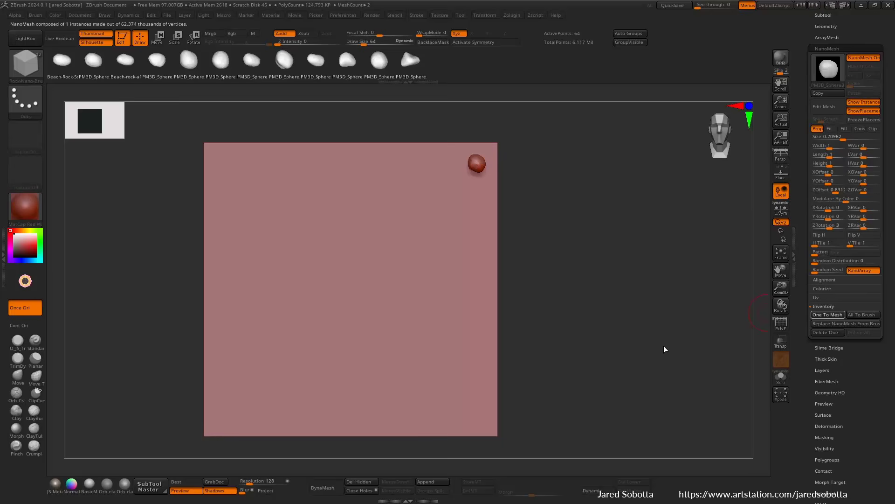
{"action": "left_click_drag", "start_coordinate": [662, 345], "coordinate": [607, 287]}
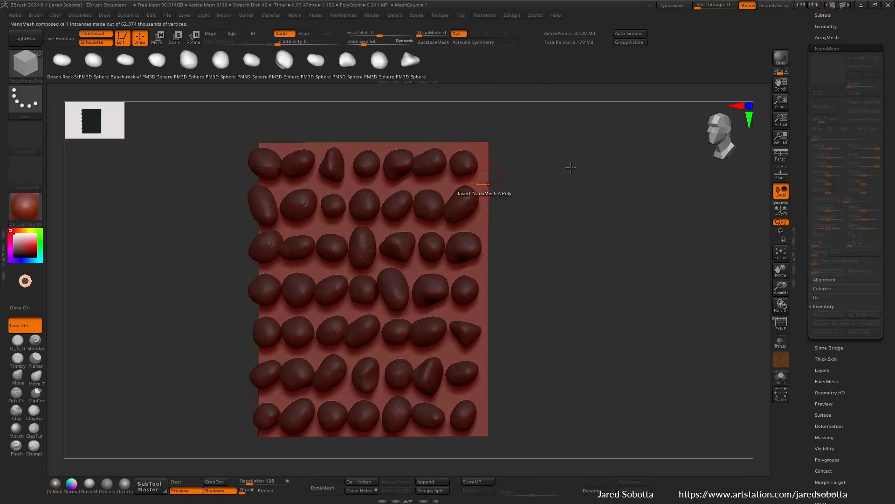
{"action": "left_click_drag", "start_coordinate": [803, 61], "coordinate": [803, 195]}
{"action": "left_click", "coordinate": [823, 151]}
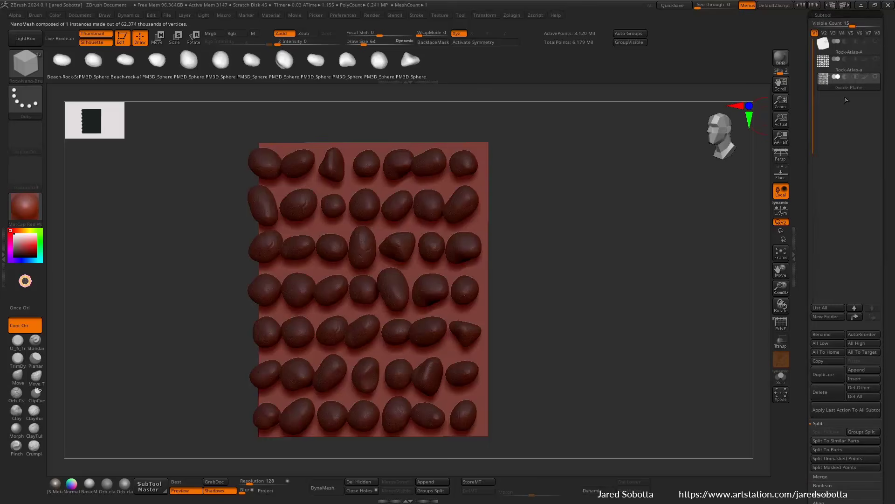
Step: Show all subtools together, isolate the Guide-Plane subtool again and view its rock grid from the front
{"action": "left_click", "coordinate": [878, 80], "text": "shift"}
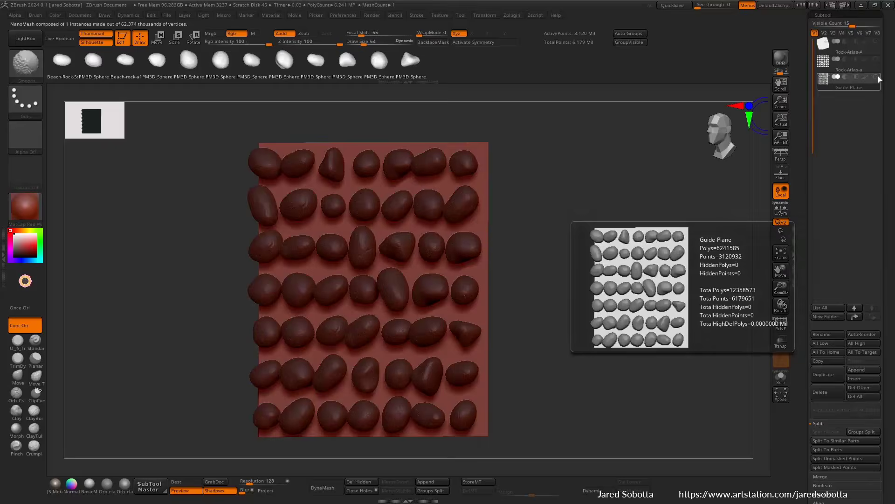
{"action": "left_click", "coordinate": [878, 79], "text": "shift"}
{"action": "left_click", "coordinate": [877, 79], "text": "shift"}
{"action": "left_click", "coordinate": [878, 79], "text": "shift"}
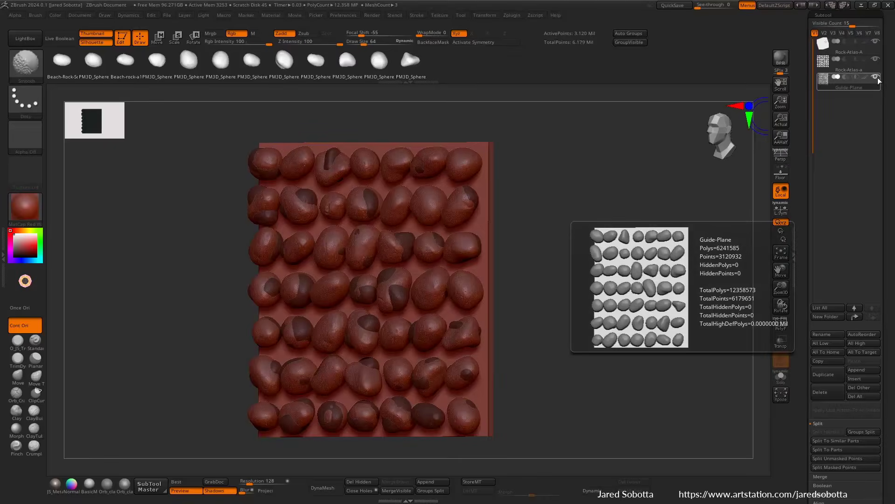
{"action": "left_click", "coordinate": [878, 80], "text": "shift"}
{"action": "left_click_drag", "start_coordinate": [579, 225], "coordinate": [600, 228]}
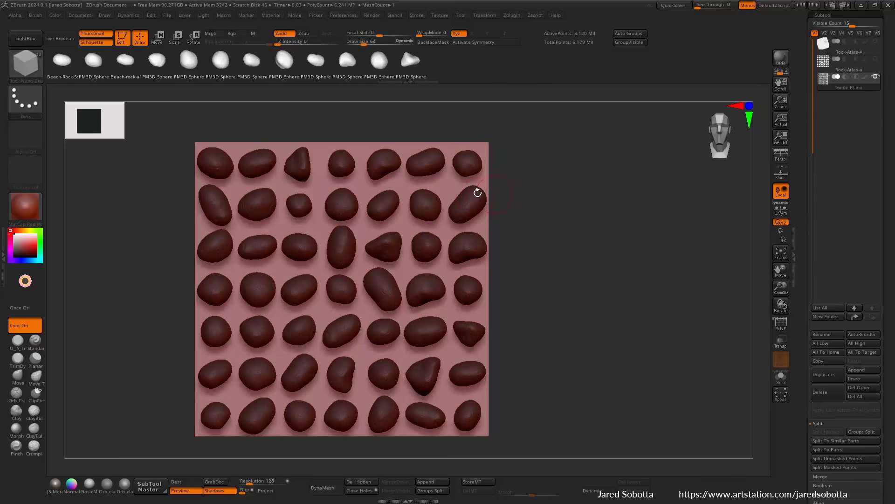
{"action": "left_click_drag", "start_coordinate": [510, 198], "coordinate": [517, 179]}
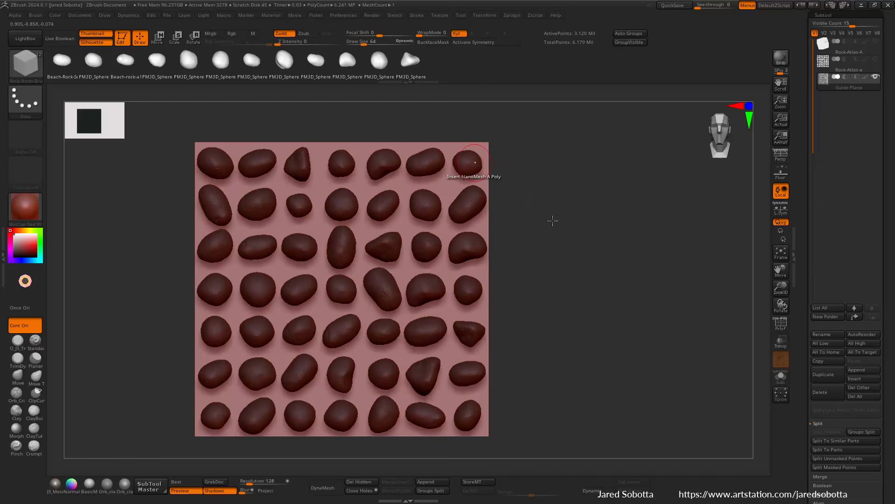
Step: Select the Rock-Atlas-a subtool, hide it again and reselect the Guide-Plane subtool
{"action": "key", "text": "w"}
{"action": "left_click", "coordinate": [410, 176], "text": "alt"}
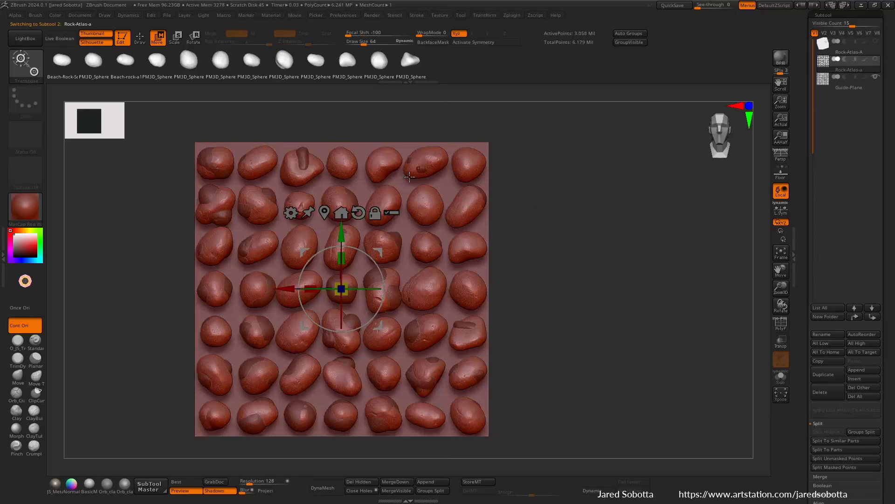
{"action": "left_click", "coordinate": [876, 59]}
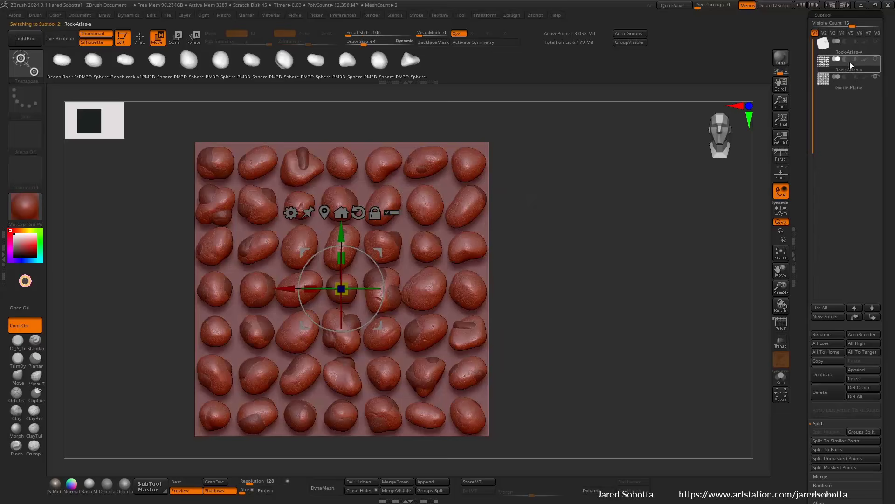
{"action": "left_click", "coordinate": [878, 83]}
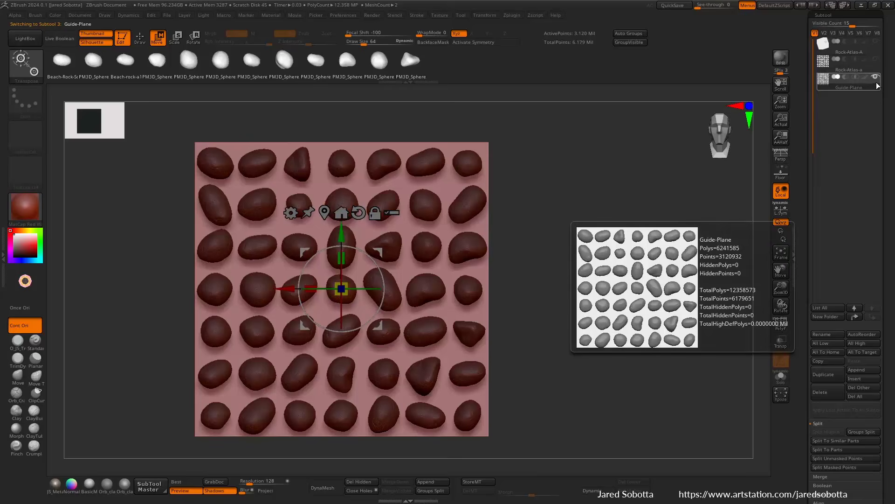
Step: Load the tool file Rock-Atlas-A.ztl from the Beach-Rock-Atlas folder
{"action": "left_click_drag", "start_coordinate": [885, 79], "coordinate": [886, 216]}
{"action": "left_click", "coordinate": [827, 30]}
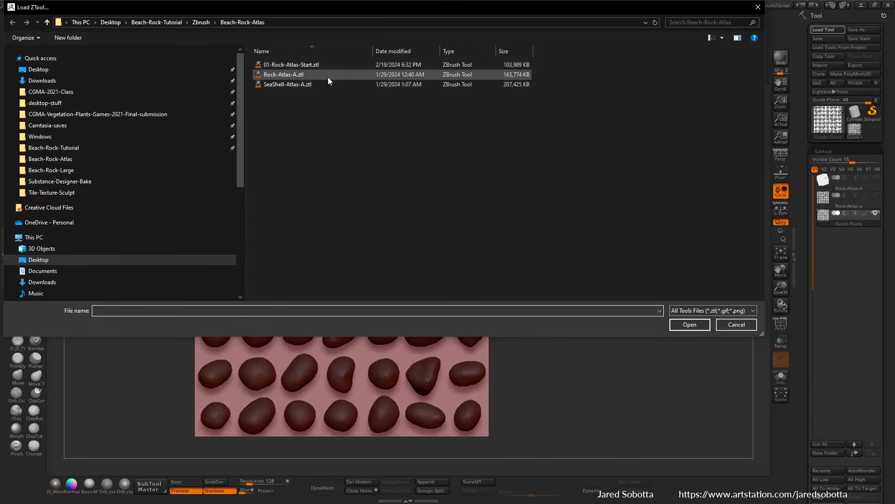
{"action": "double_click", "coordinate": [328, 77]}
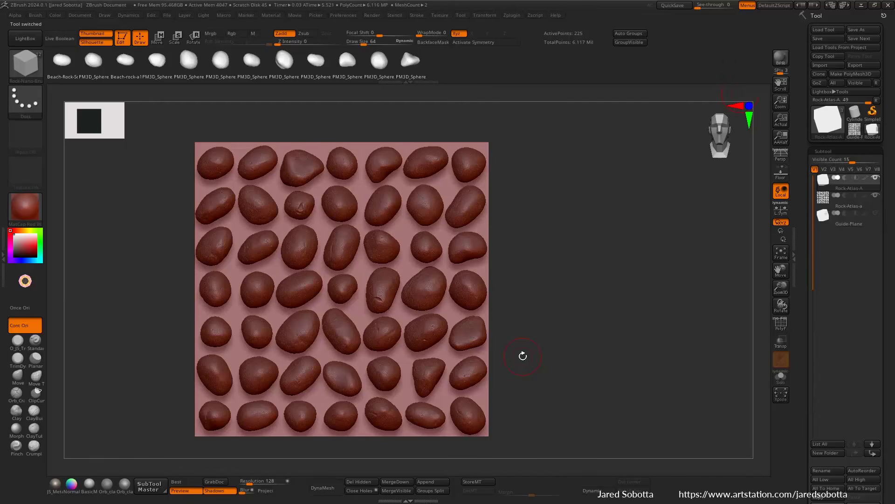
Step: Turn off proportional sizing and resize the document to 2048 wide by 2048 high, accepting the resize
{"action": "left_click", "coordinate": [81, 15]}
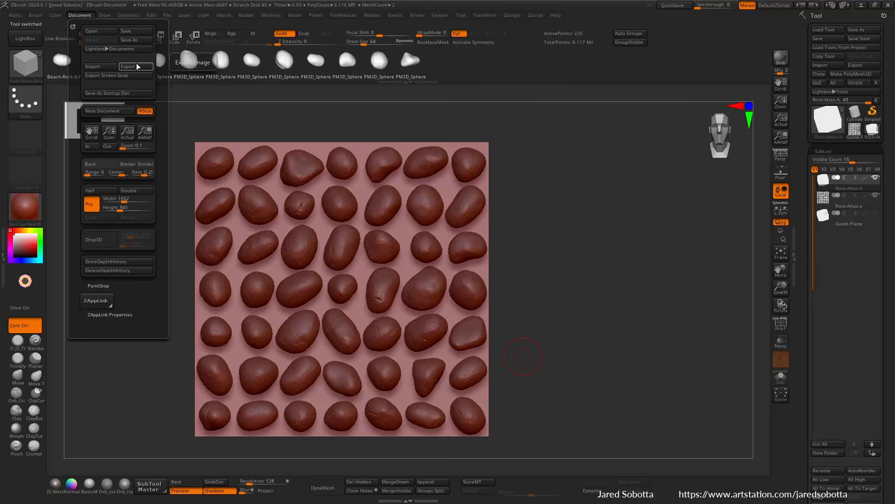
{"action": "left_click", "coordinate": [97, 200]}
{"action": "left_click", "coordinate": [116, 198]}
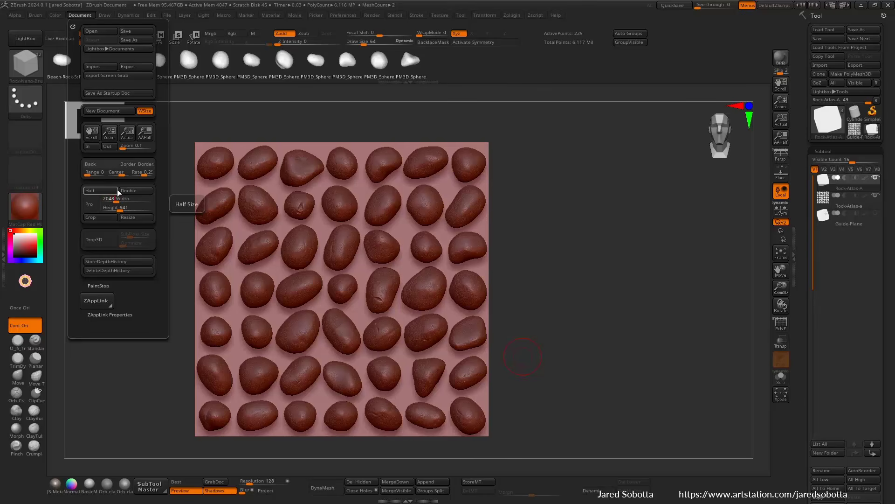
{"action": "key", "text": "Tab"}
{"action": "type", "text": "20"}
{"action": "left_click", "coordinate": [118, 191]}
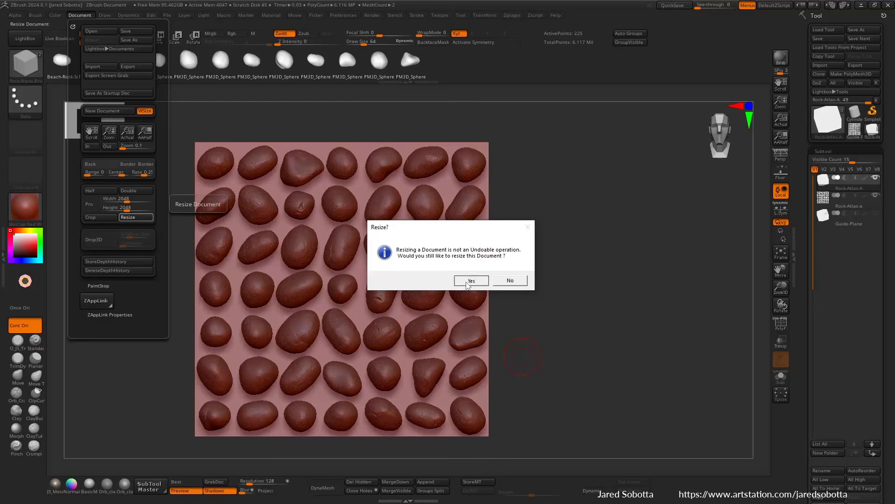
{"action": "left_click", "coordinate": [471, 279]}
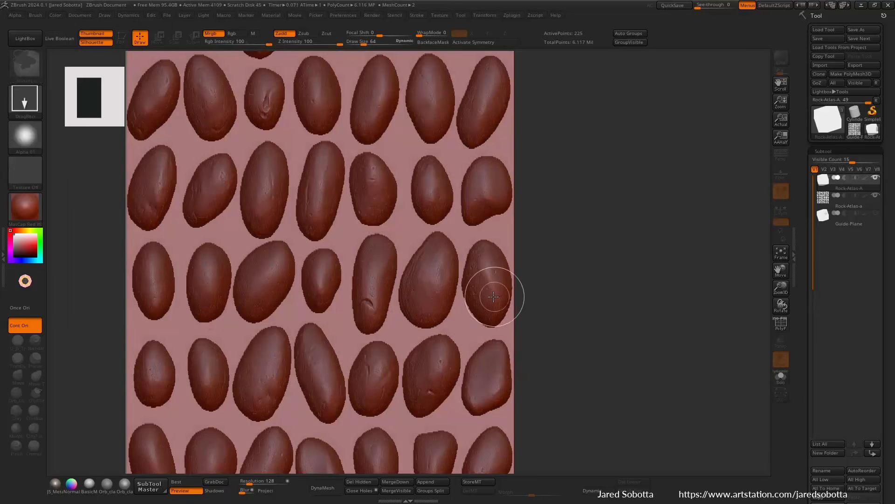
Step: Clear the canvas, redraw the rock atlas on it in edit mode and frame it to fill the square document
{"action": "key", "text": "ctrl+n"}
{"action": "left_click_drag", "start_coordinate": [781, 101], "coordinate": [686, 112]}
{"action": "left_click_drag", "start_coordinate": [414, 246], "coordinate": [530, 256]}
{"action": "key", "text": "t"}
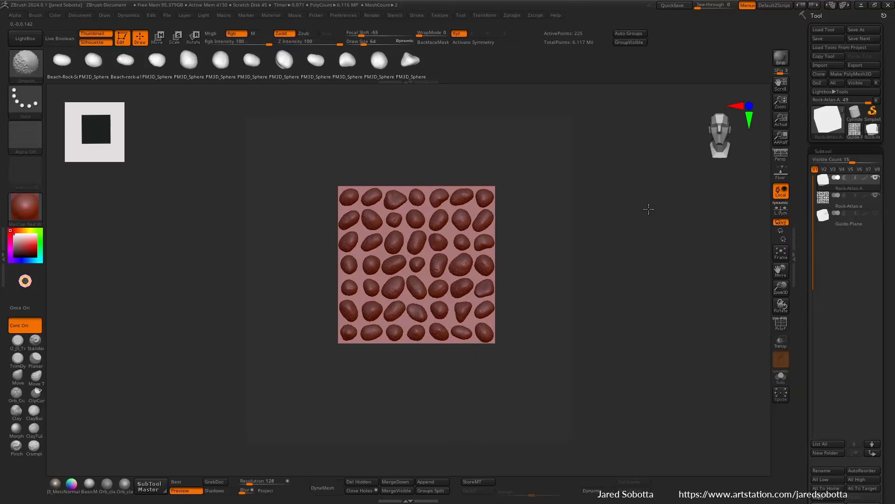
{"action": "key", "text": "f"}
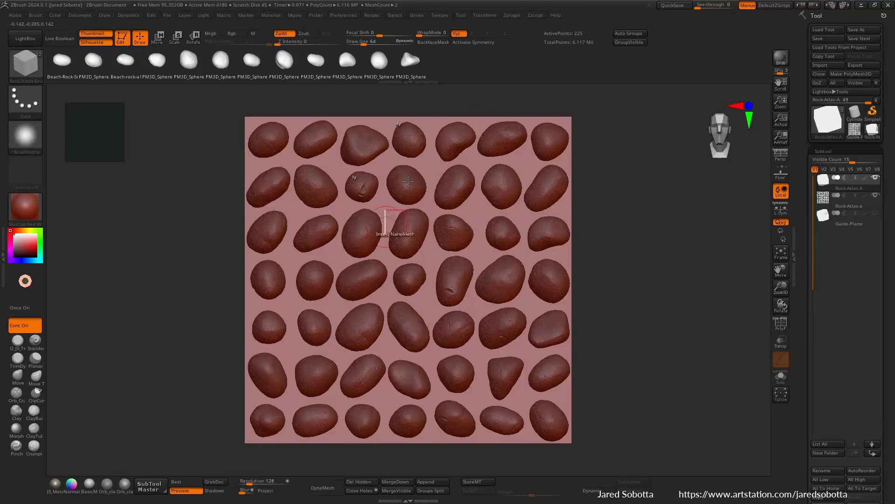
Step: Choose the Standard brush and render the rock atlas in Best quality
{"action": "left_click", "coordinate": [36, 69]}
{"action": "key", "text": "s"}
{"action": "key", "text": "t"}
{"action": "left_click", "coordinate": [33, 139]}
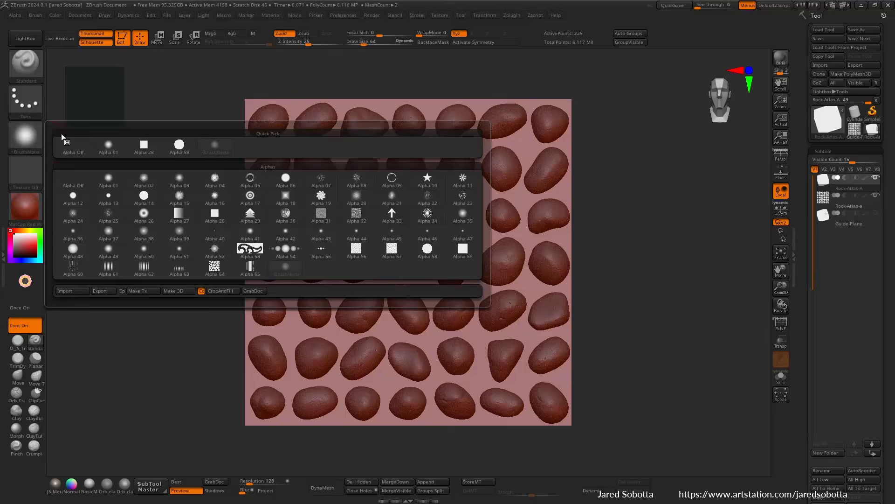
{"action": "left_click", "coordinate": [192, 482]}
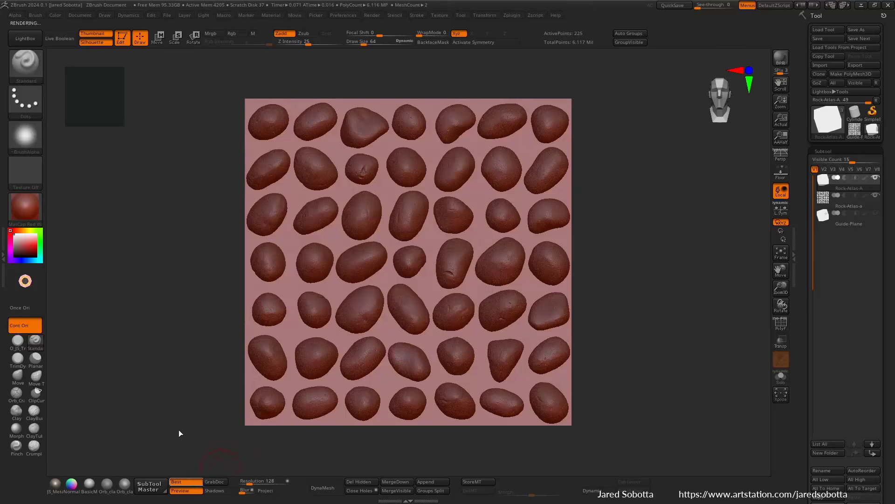
Step: Capture the rendered rock atlas as a new alpha with GrabDoc
{"action": "left_click", "coordinate": [28, 136]}
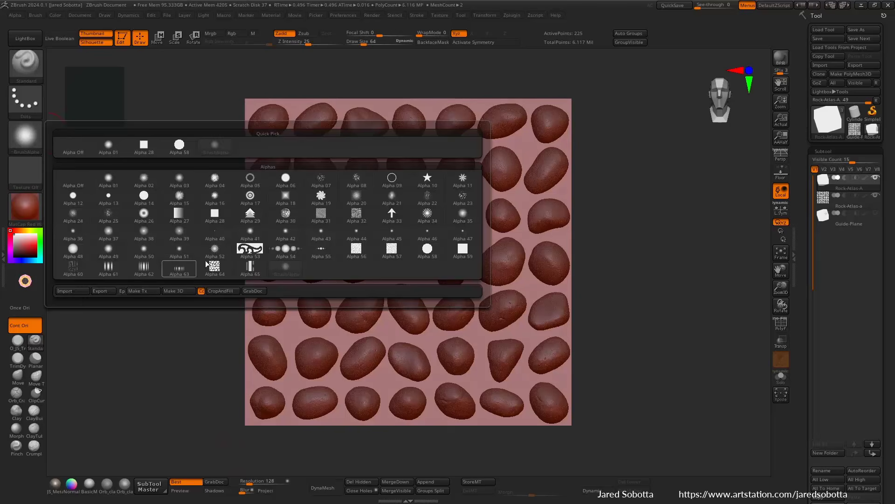
{"action": "left_click", "coordinate": [264, 292]}
{"action": "mouse_move", "coordinate": [35, 136]}
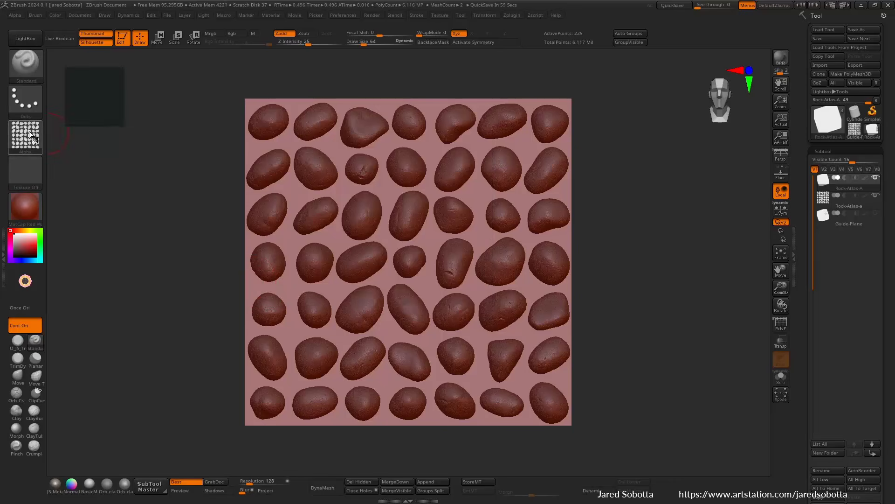
{"action": "left_click", "coordinate": [29, 134]}
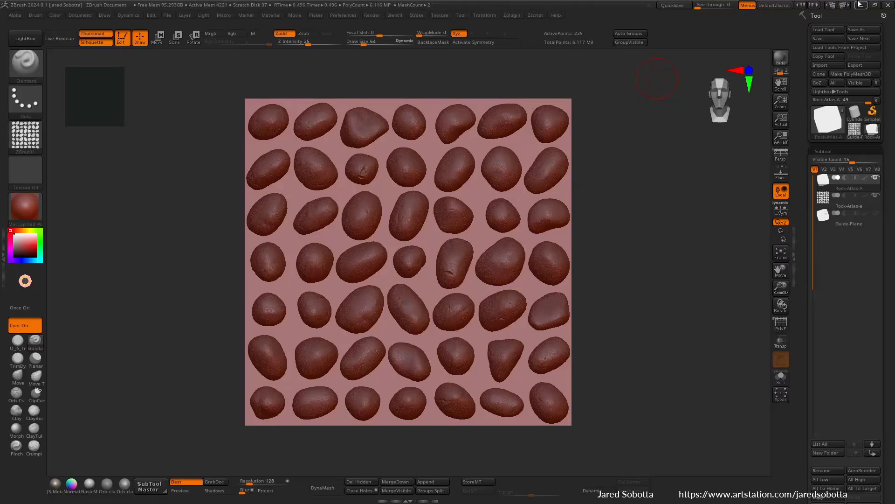
Step: Switch to Substance 3D Designer, expand the Beach-Rock-Atlas-Fullsail.sbs package and bring up the Beach-Rock-Atlas-A graph
{"action": "left_click", "coordinate": [860, 4]}
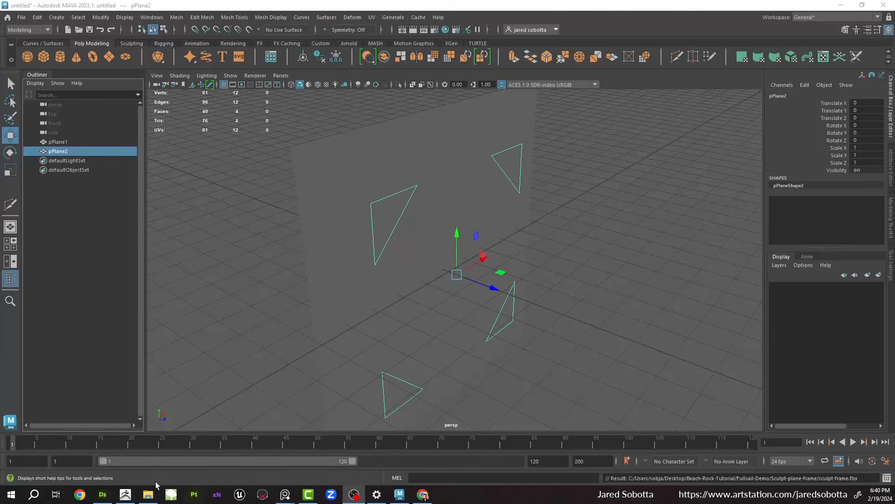
{"action": "left_click", "coordinate": [102, 495]}
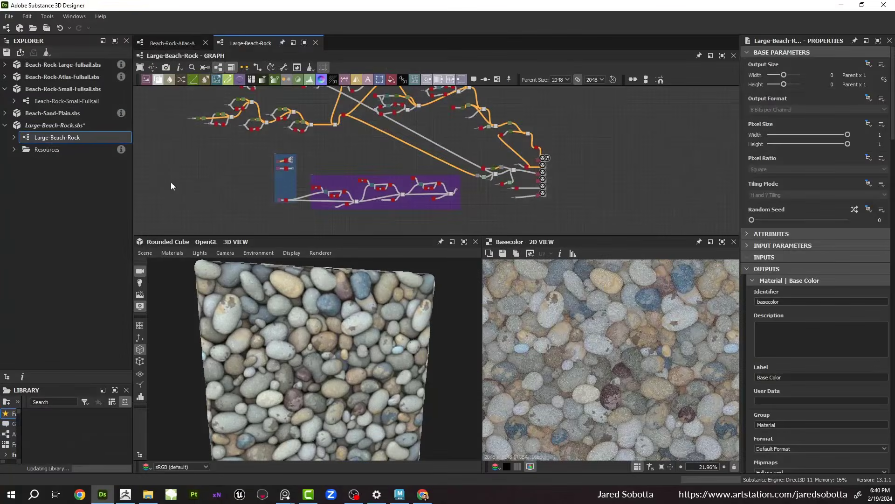
{"action": "left_click", "coordinate": [6, 77]}
{"action": "left_click", "coordinate": [188, 42]}
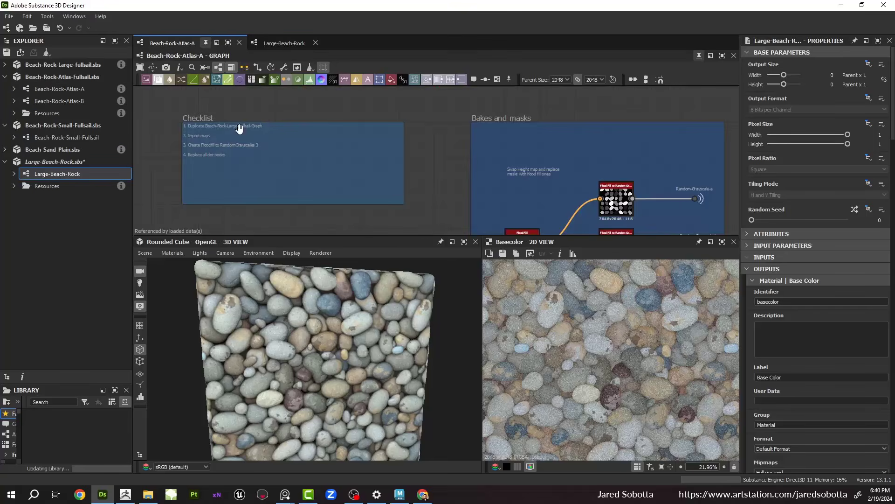
Step: Examine the Rock-Atlas-A height bitmap in the 2D view with tiling off, alongside the 3D material preview
{"action": "scroll", "coordinate": [415, 140], "scroll_direction": "down", "scroll_amount": 4}
{"action": "middle_click_drag", "start_coordinate": [336, 214], "coordinate": [372, 122]}
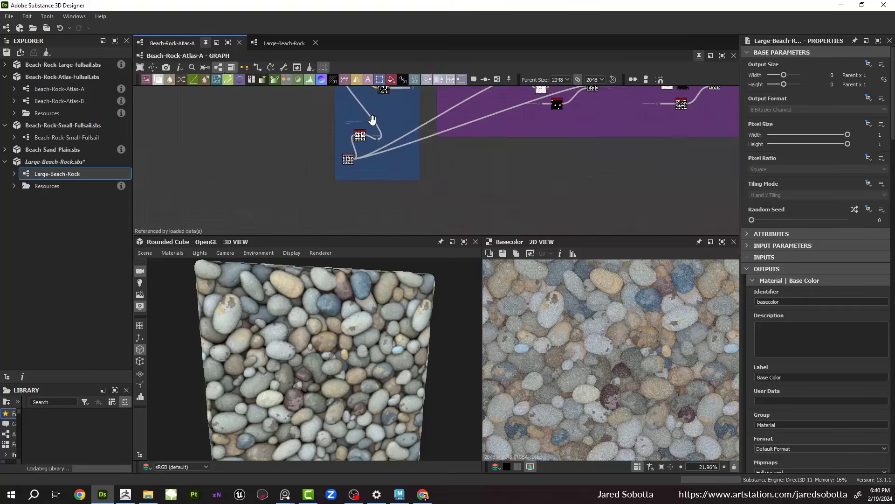
{"action": "scroll", "coordinate": [358, 155], "scroll_direction": "up", "scroll_amount": 5}
{"action": "double_click", "coordinate": [334, 167]}
{"action": "scroll", "coordinate": [601, 346], "scroll_direction": "down", "scroll_amount": 2}
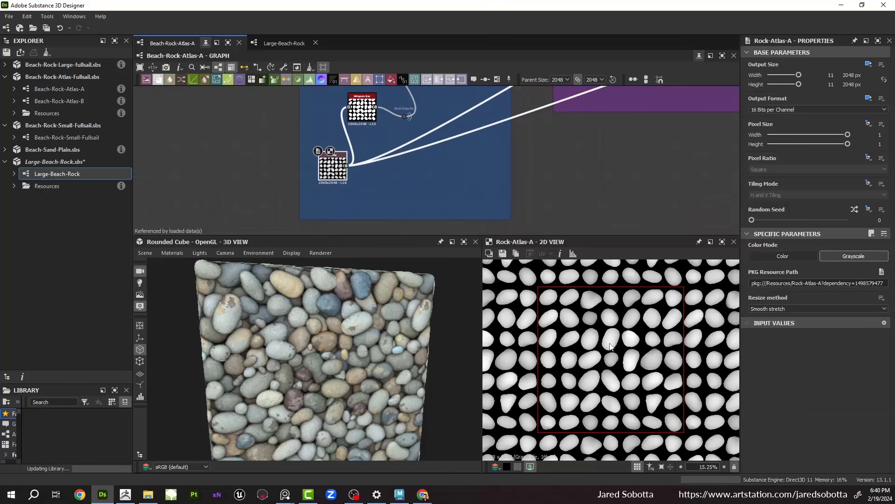
{"action": "key", "text": "space"}
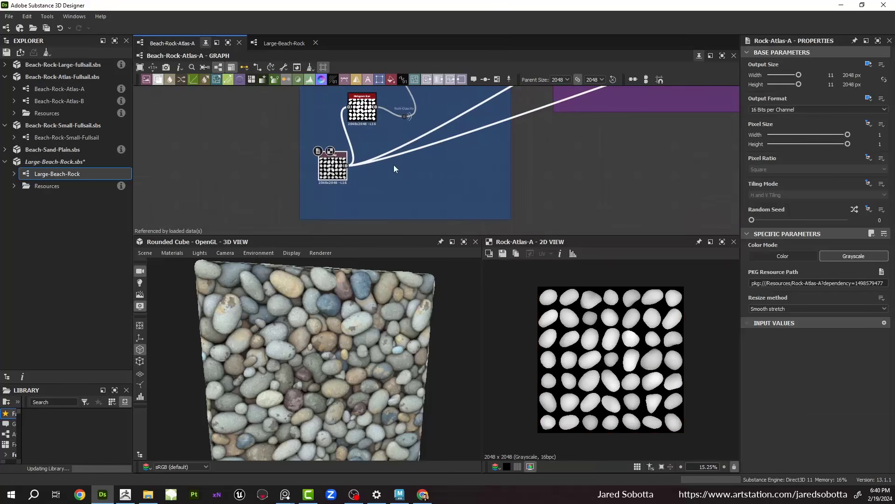
{"action": "mouse_move", "coordinate": [390, 306]}
{"action": "left_mouse_down"}
{"action": "mouse_move", "coordinate": [396, 320]}
{"action": "mouse_move", "coordinate": [405, 309]}
{"action": "left_mouse_up"}
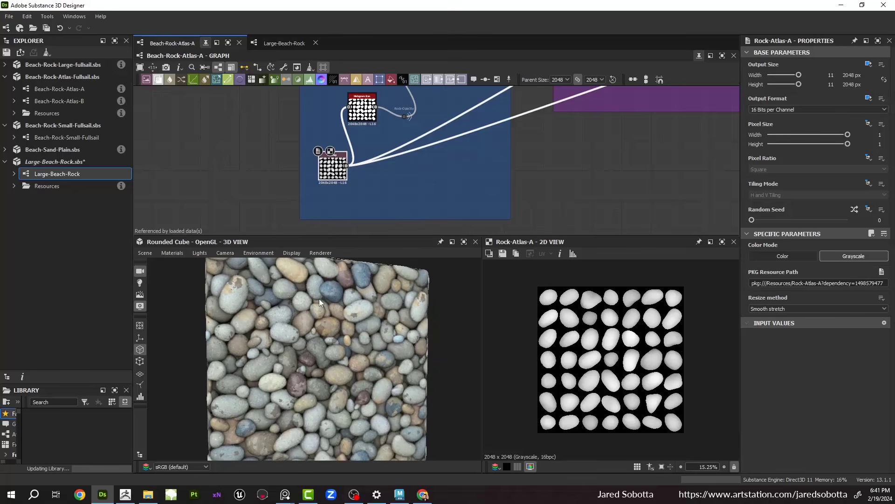
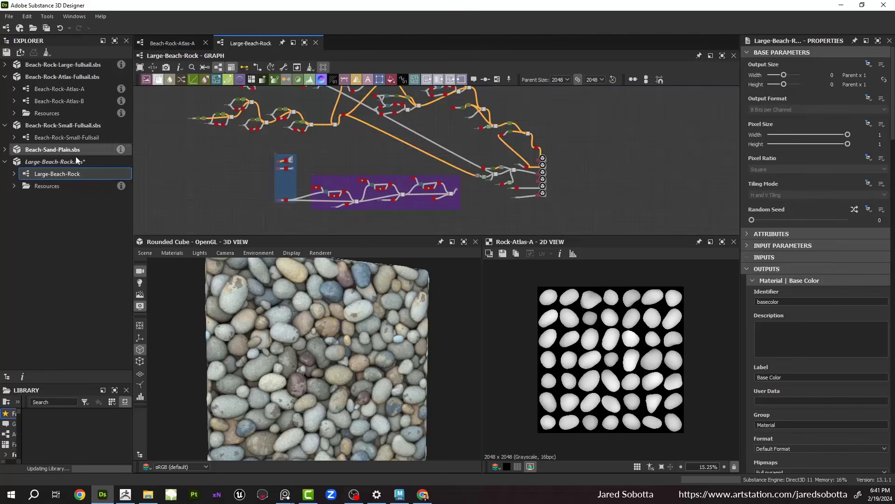
Step: Save the Large-Beach-Rock.sbs package under the new name rock-atlas-a in the Fullsail-Demo Rock-Atlas folder
{"action": "right_click", "coordinate": [70, 165]}
{"action": "left_click", "coordinate": [116, 226]}
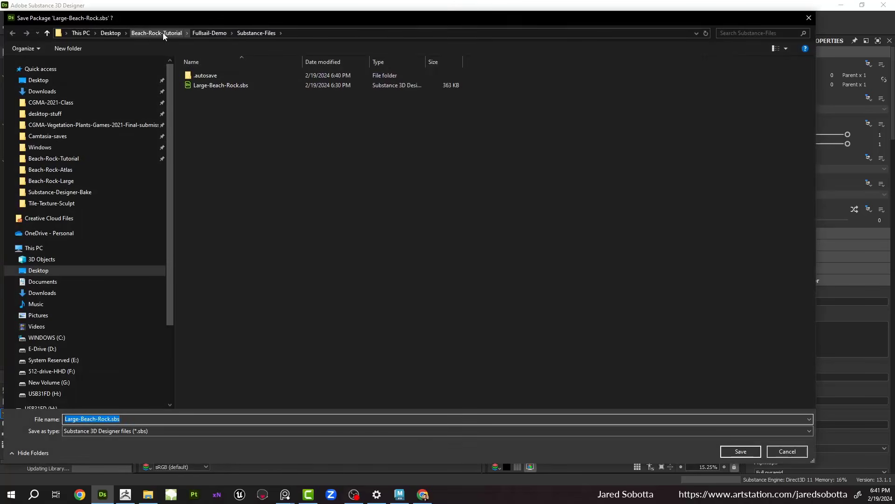
{"action": "left_click", "coordinate": [209, 33]}
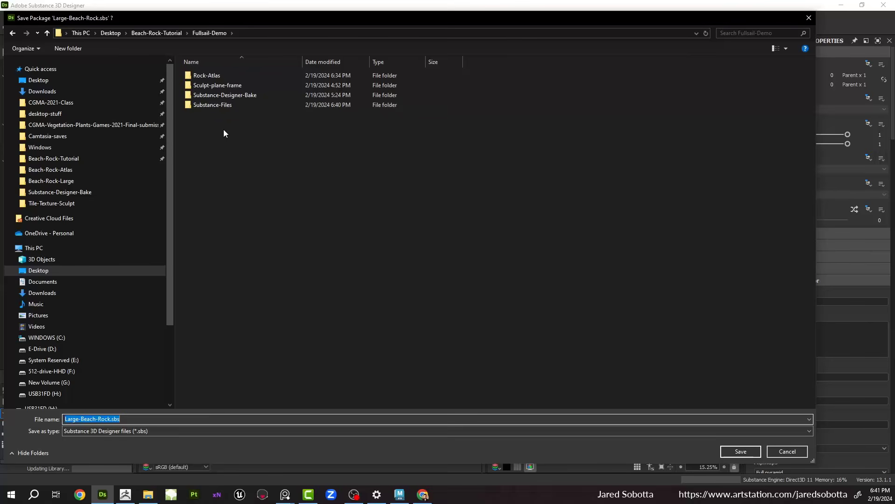
{"action": "right_click", "coordinate": [224, 131]}
{"action": "mouse_move", "coordinate": [186, 230]}
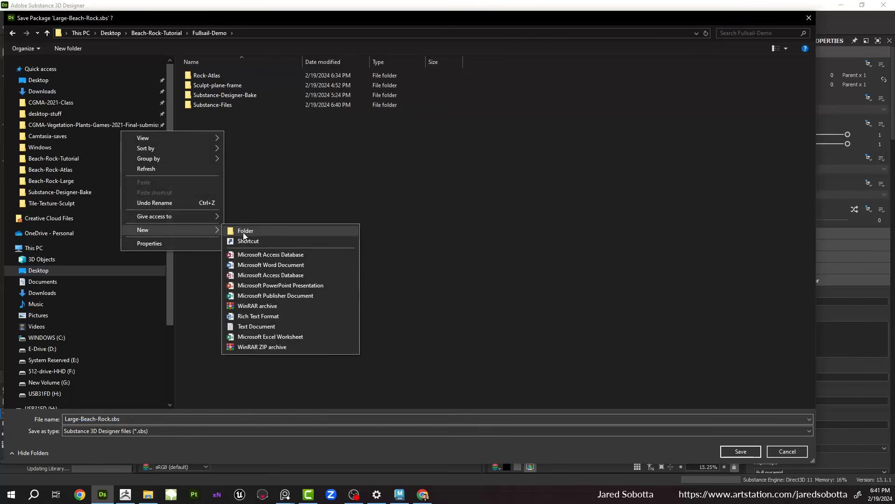
{"action": "left_click", "coordinate": [243, 231]}
{"action": "double_click", "coordinate": [219, 85]}
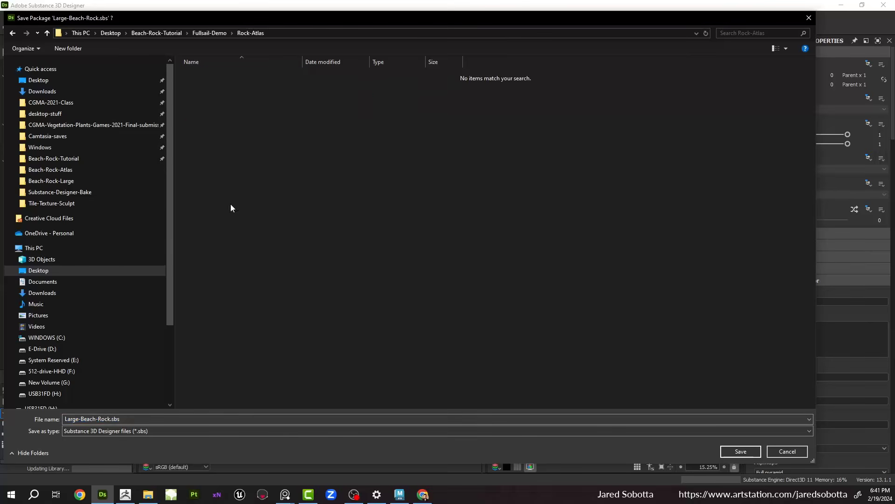
{"action": "left_click", "coordinate": [95, 419]}
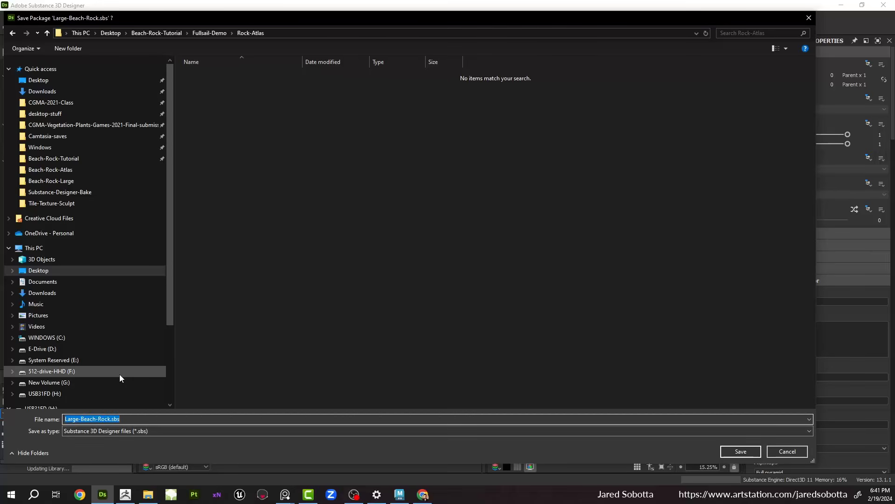
{"action": "type", "text": "rock-atlas-a"}
{"action": "key", "text": "Return"}
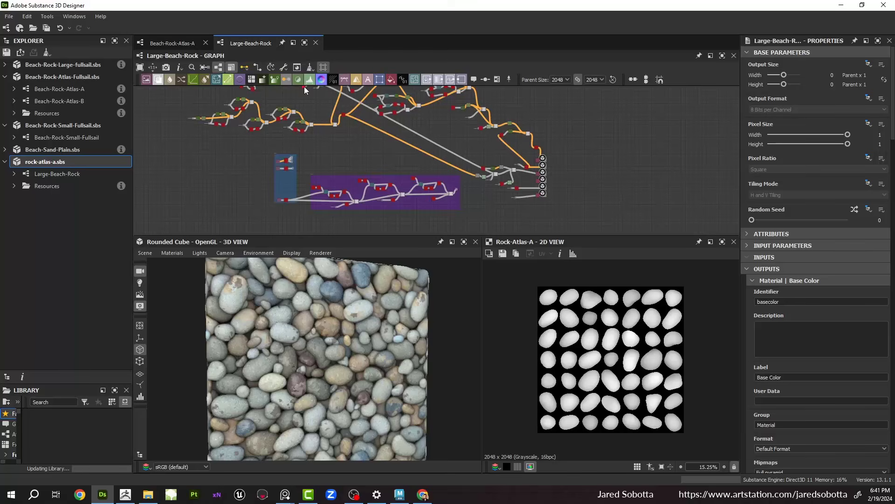
{"action": "scroll", "coordinate": [298, 161], "scroll_direction": "up", "scroll_amount": 4}
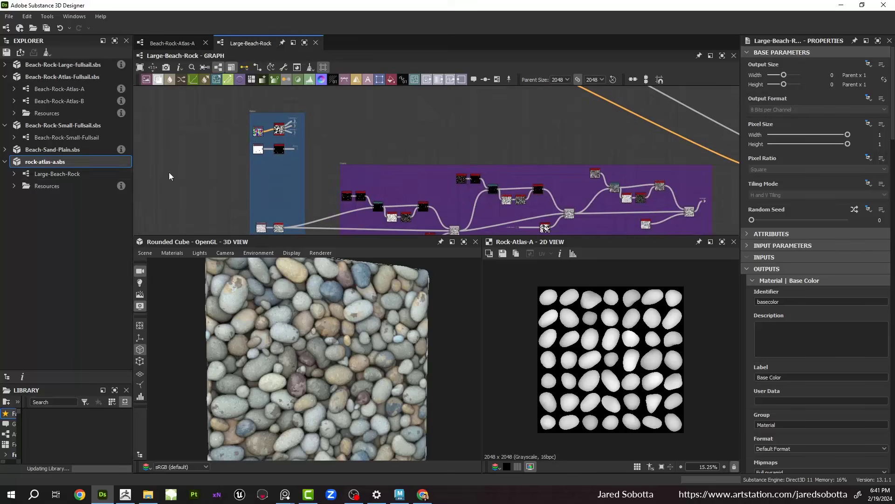
Step: Link the Rock-Atlas-A.psd bitmap from the Desktop tutorial's Substance-Designer Beach-Rock-Shells-Atlas's folder into the rock-atlas-a package's Resources
{"action": "right_click", "coordinate": [47, 191]}
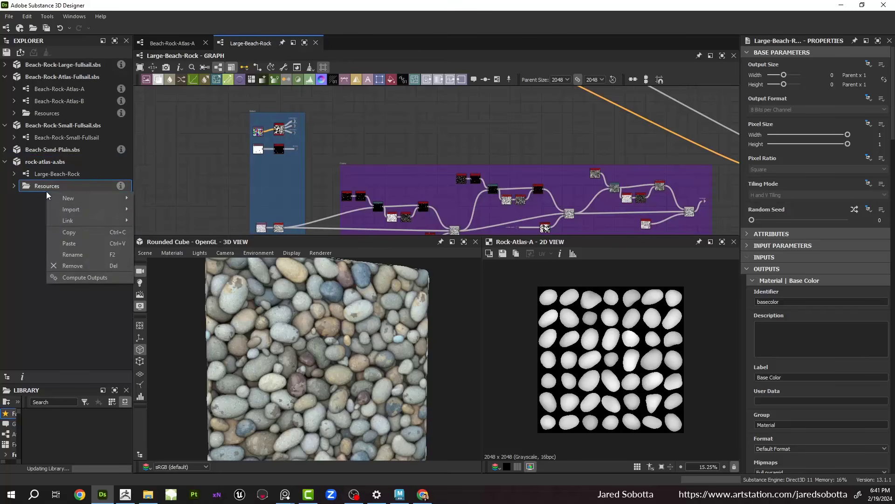
{"action": "mouse_move", "coordinate": [89, 215]}
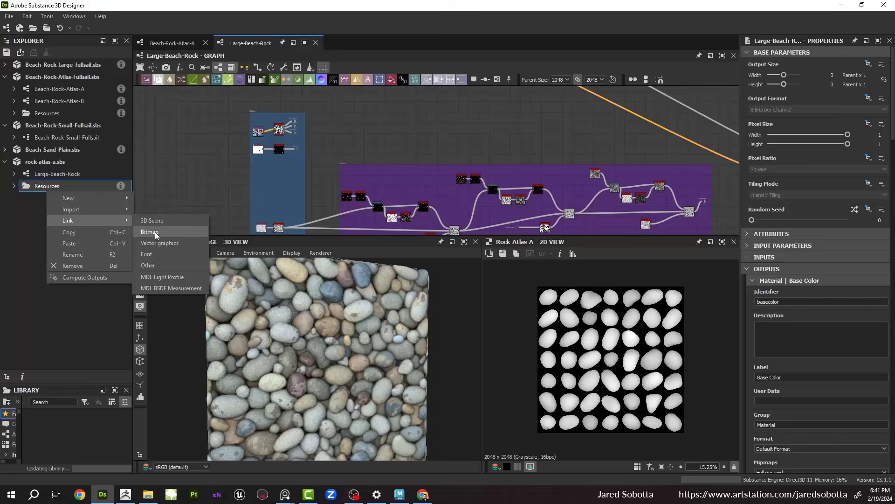
{"action": "left_click", "coordinate": [146, 232]}
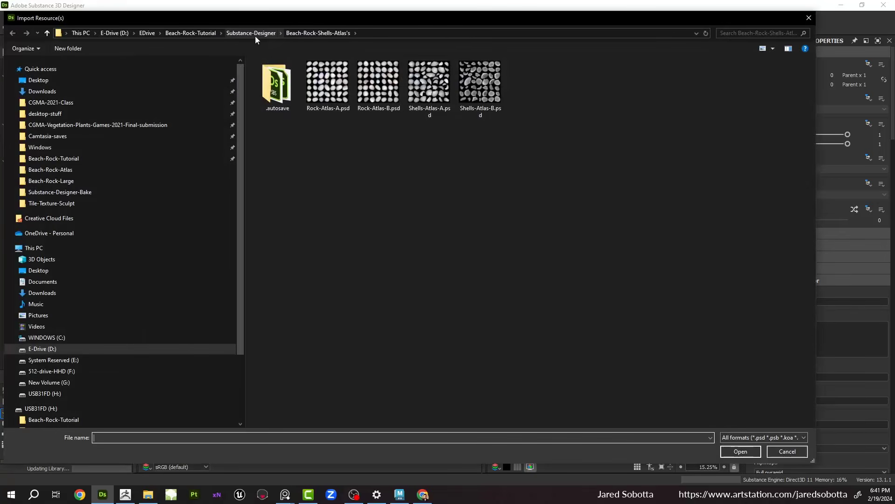
{"action": "left_click", "coordinate": [41, 80]}
{"action": "double_click", "coordinate": [276, 84]}
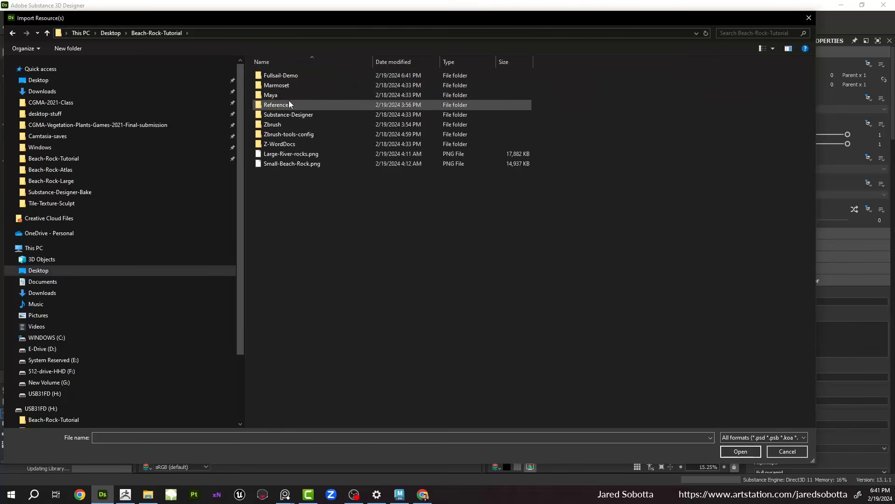
{"action": "double_click", "coordinate": [305, 124]}
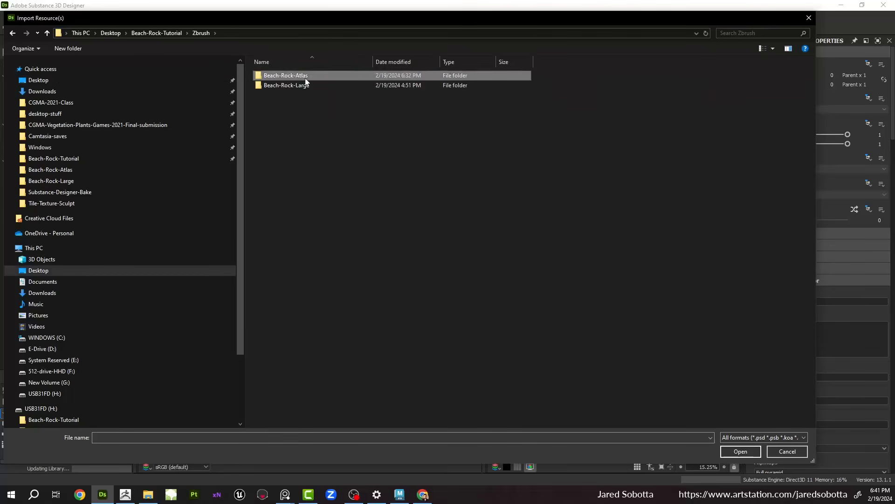
{"action": "double_click", "coordinate": [291, 76]}
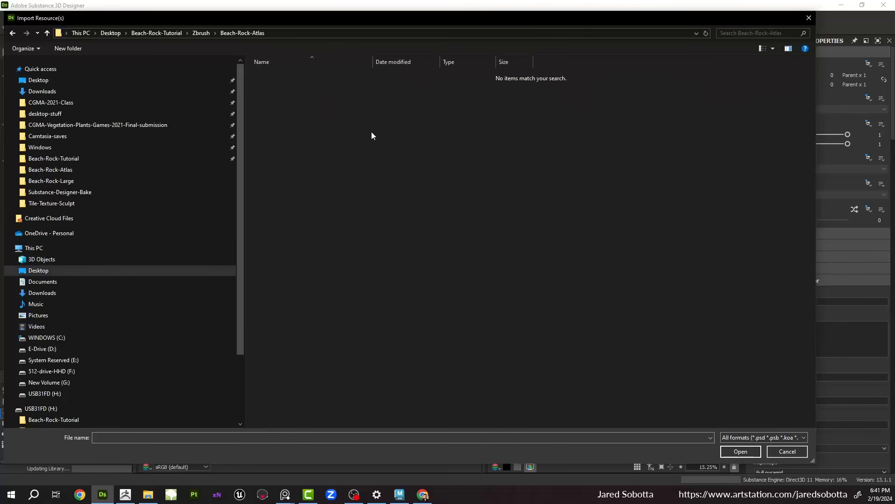
{"action": "left_click", "coordinate": [144, 34]}
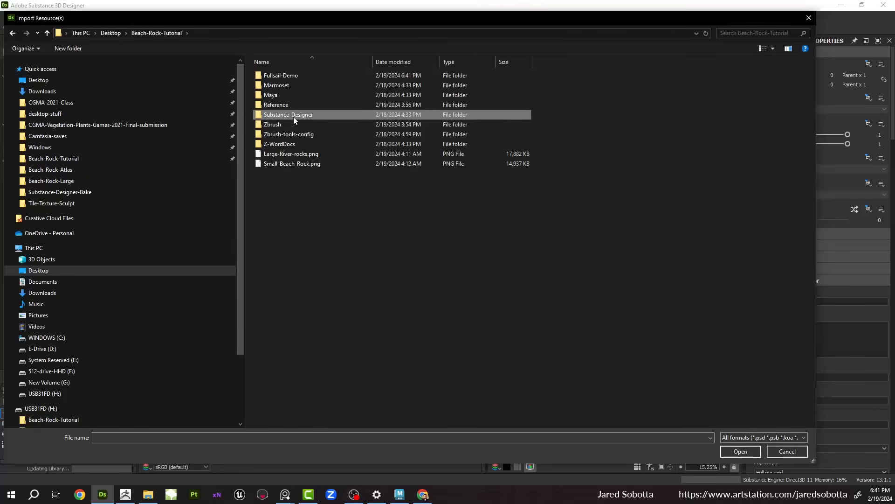
{"action": "double_click", "coordinate": [293, 115]}
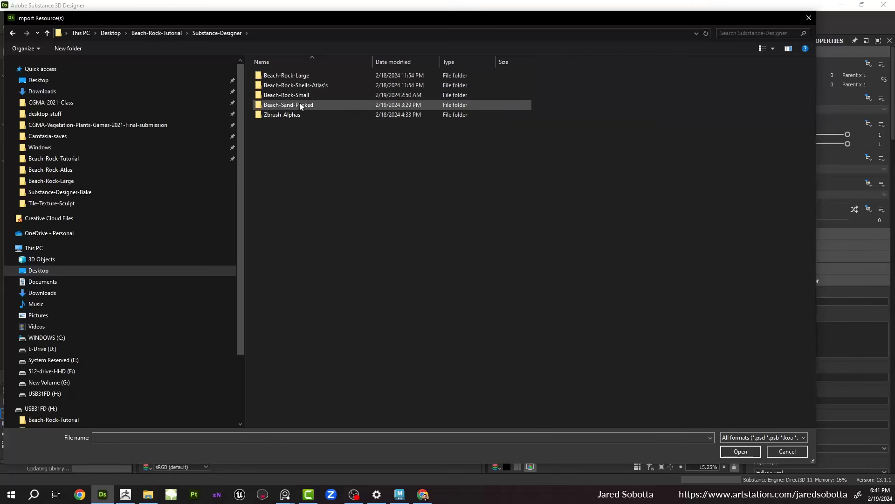
{"action": "double_click", "coordinate": [288, 87]}
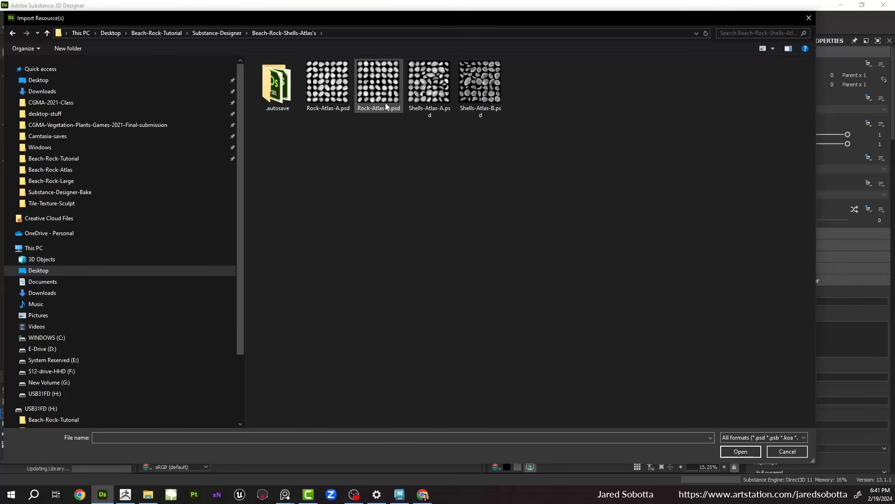
{"action": "double_click", "coordinate": [330, 84]}
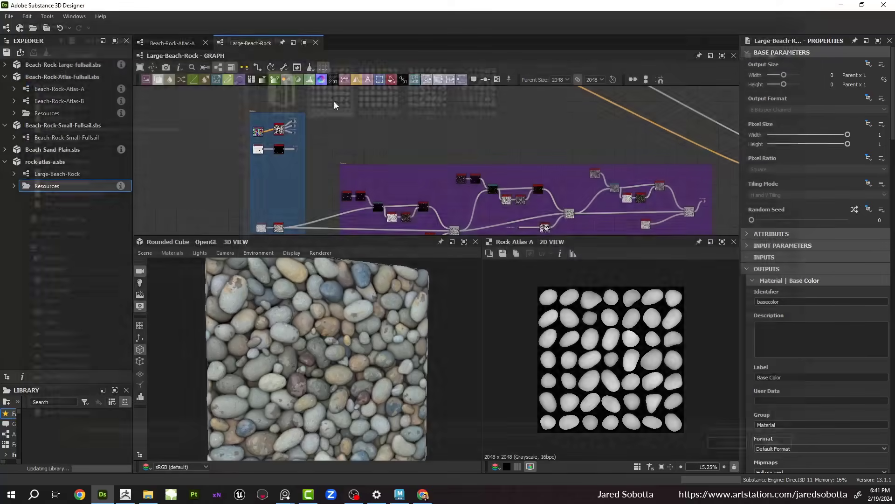
Step: Place the linked Rock-Atlas-A bitmap in the blue input frame, just above the old height bitmap and its Auto Levels node
{"action": "middle_click_drag", "start_coordinate": [325, 176], "coordinate": [373, 126]}
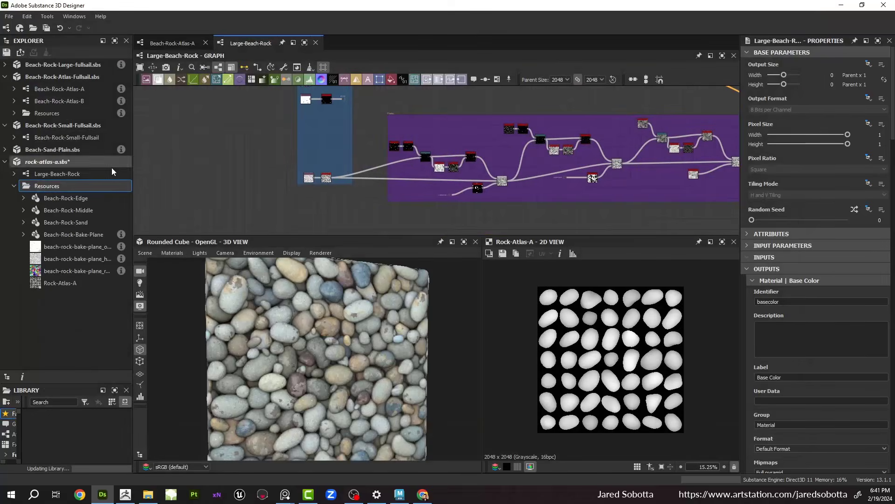
{"action": "left_click_drag", "start_coordinate": [60, 285], "coordinate": [306, 169]}
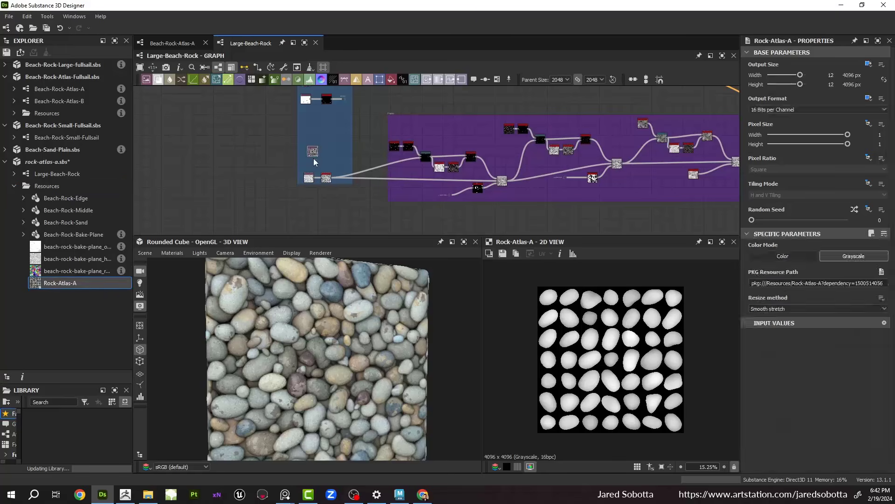
{"action": "scroll", "coordinate": [310, 172], "scroll_direction": "up", "scroll_amount": 5}
{"action": "middle_click_drag", "start_coordinate": [361, 172], "coordinate": [294, 143]}
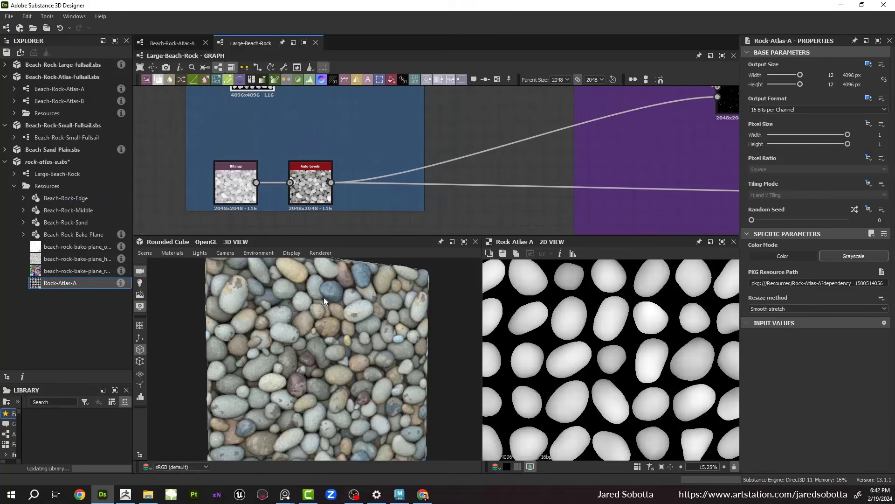
Step: Feed the Auto Levels node from the Rock-Atlas-A bitmap, replacing the old height bitmap, which is deleted
{"action": "scroll", "coordinate": [323, 298], "scroll_direction": "down", "scroll_amount": 3}
{"action": "scroll", "coordinate": [287, 177], "scroll_direction": "down", "scroll_amount": 4}
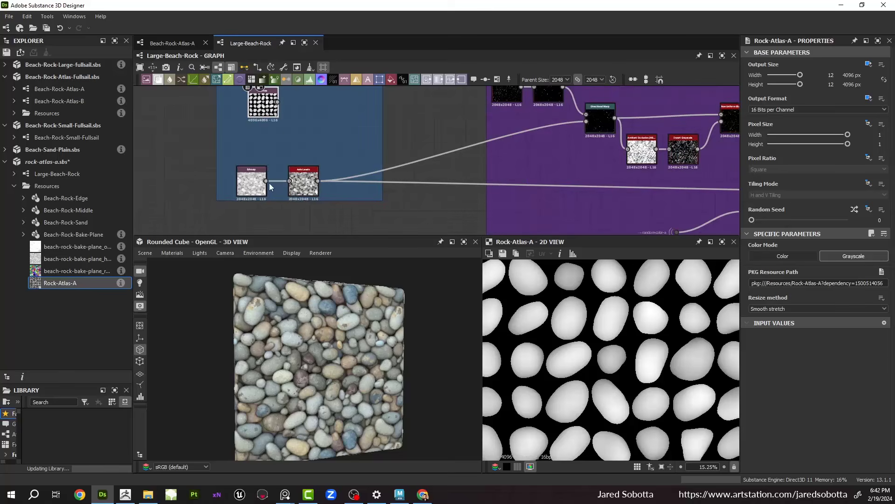
{"action": "left_click_drag", "start_coordinate": [289, 181], "coordinate": [262, 106]}
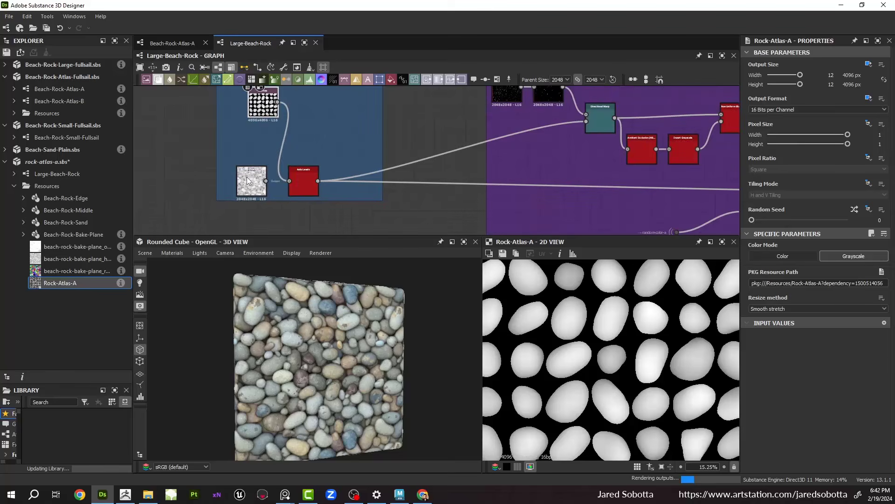
{"action": "left_click", "coordinate": [247, 177]}
{"action": "key", "text": "Delete"}
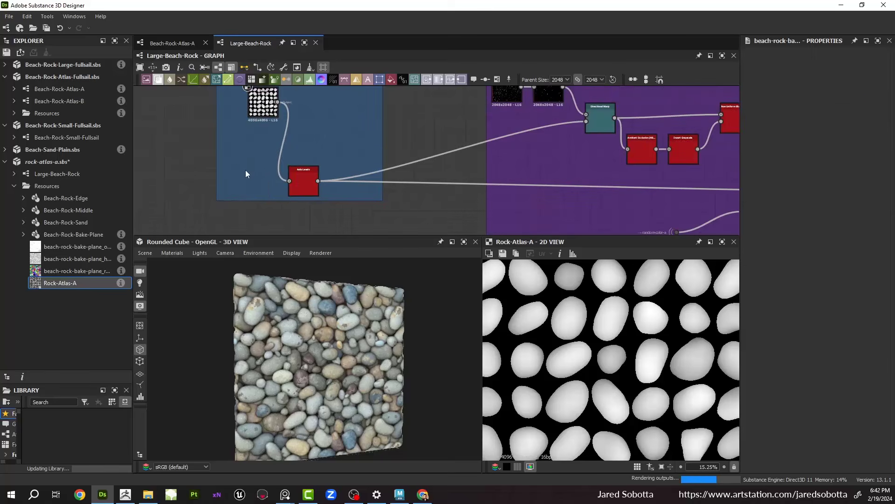
{"action": "left_click_drag", "start_coordinate": [262, 111], "coordinate": [247, 184]}
{"action": "scroll", "coordinate": [270, 161], "scroll_direction": "up", "scroll_amount": 1}
{"action": "scroll", "coordinate": [287, 163], "scroll_direction": "down", "scroll_amount": 1}
{"action": "middle_click_drag", "start_coordinate": [287, 163], "coordinate": [292, 188]}
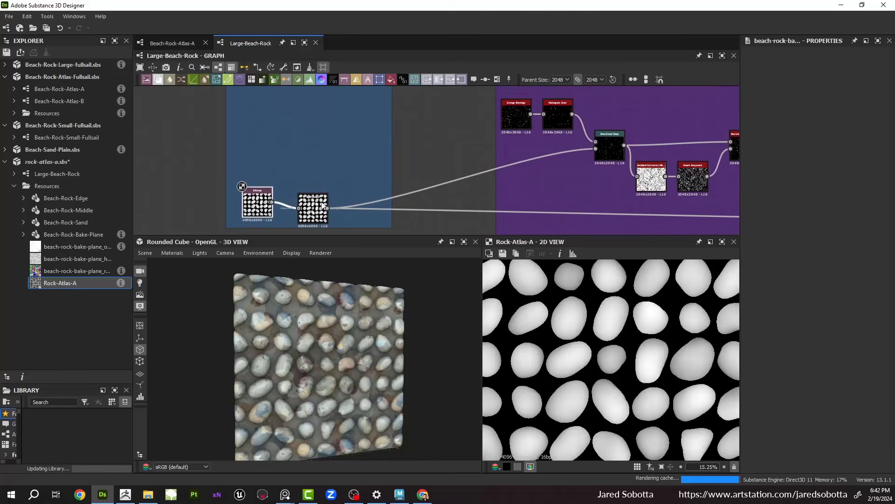
Step: Add a Histogram Scan node above the Auto Levels node, fed by its output
{"action": "left_click_drag", "start_coordinate": [328, 209], "coordinate": [270, 130]}
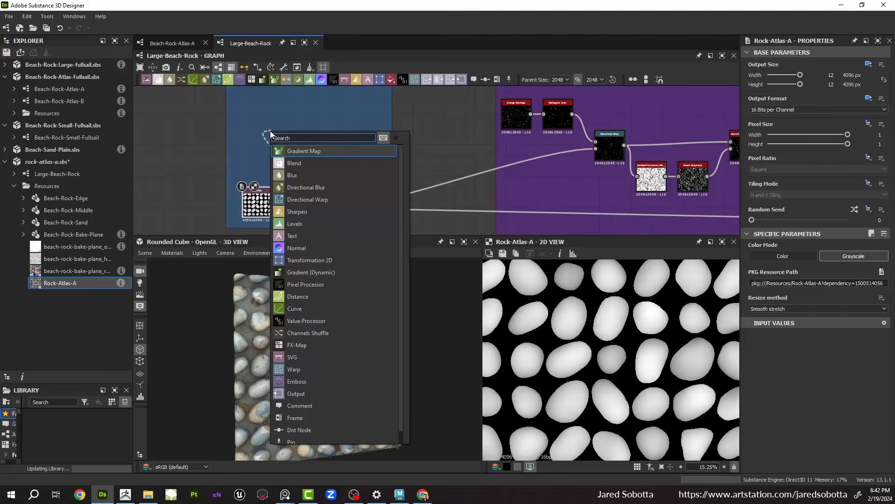
{"action": "type", "text": "hist"}
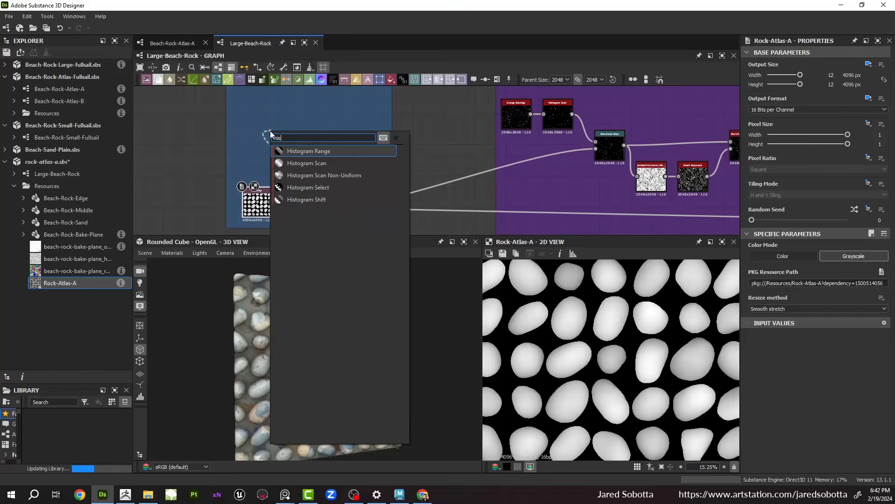
{"action": "key", "text": "Down"}
{"action": "key", "text": "Return"}
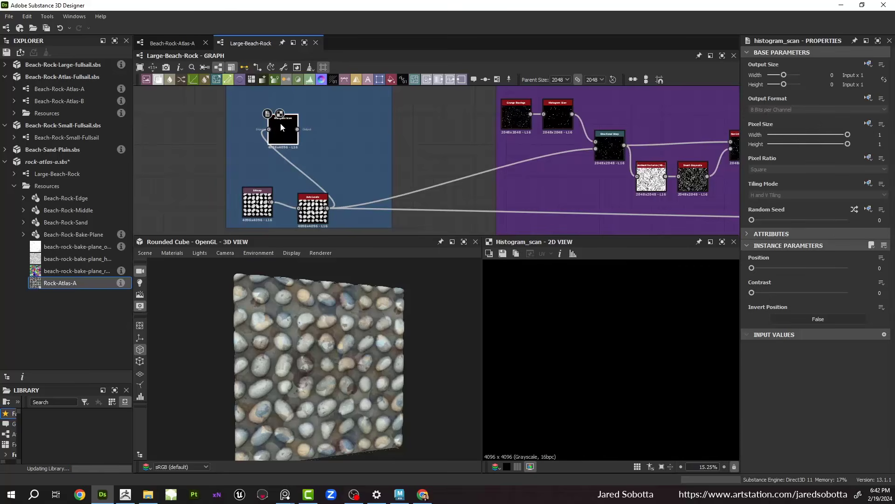
{"action": "scroll", "coordinate": [329, 146], "scroll_direction": "down", "scroll_amount": 2}
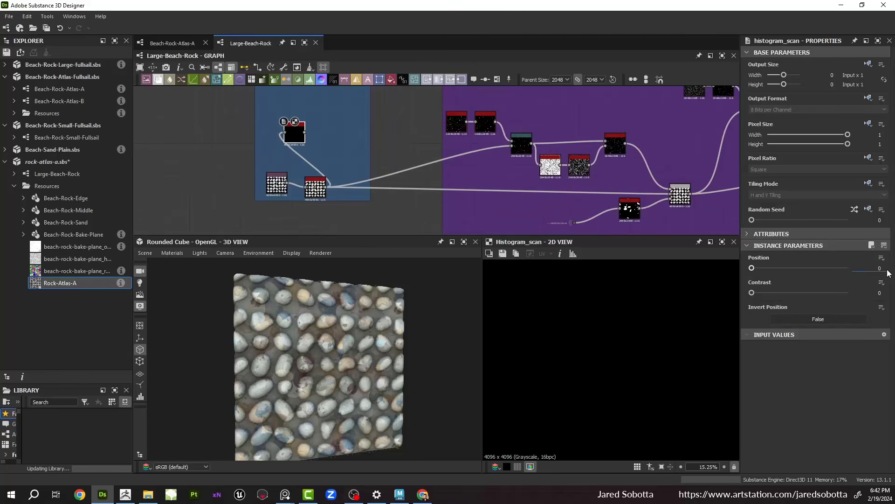
Step: Set the Histogram Scan's Position and Contrast both to 1 for a hard black-and-white rock mask
{"action": "key", "text": "Return"}
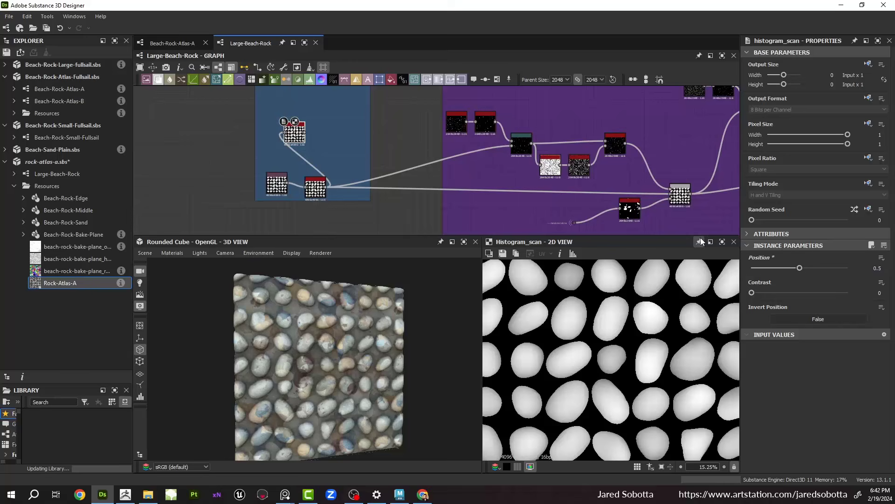
{"action": "left_click", "coordinate": [850, 294]}
{"action": "scroll", "coordinate": [647, 293], "scroll_direction": "up", "scroll_amount": 11}
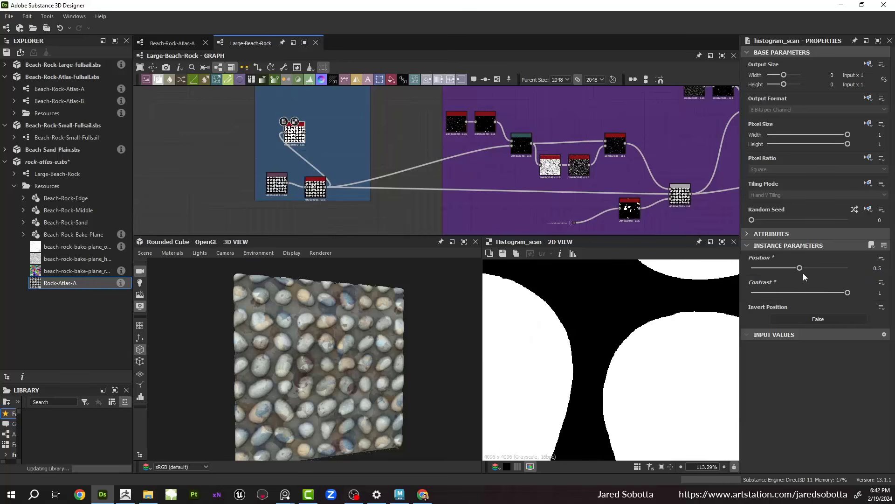
{"action": "left_click_drag", "start_coordinate": [799, 270], "coordinate": [849, 265]}
{"action": "scroll", "coordinate": [335, 147], "scroll_direction": "down", "scroll_amount": 3}
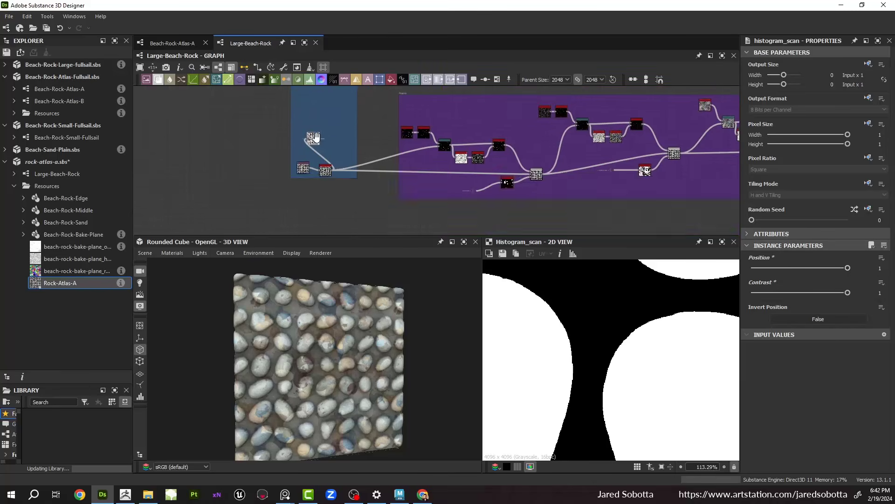
Step: Reposition the Histogram Scan node and delete the white bitmap, its Invert Grayscale node and the attached mask dot node above it
{"action": "middle_click_drag", "start_coordinate": [317, 135], "coordinate": [297, 197]}
{"action": "left_click_drag", "start_coordinate": [296, 197], "coordinate": [291, 172]}
{"action": "scroll", "coordinate": [291, 144], "scroll_direction": "up", "scroll_amount": 5}
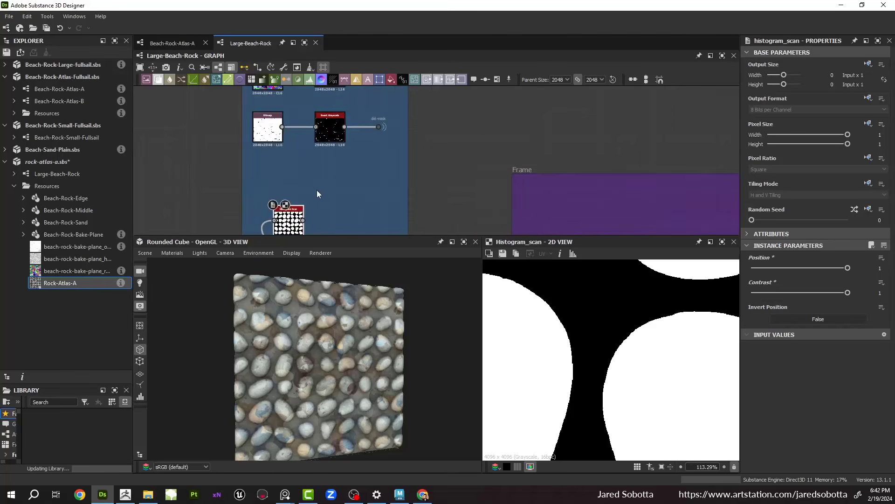
{"action": "scroll", "coordinate": [349, 193], "scroll_direction": "down", "scroll_amount": 2}
{"action": "middle_click_drag", "start_coordinate": [334, 194], "coordinate": [334, 170]}
{"action": "left_click_drag", "start_coordinate": [279, 109], "coordinate": [379, 159]}
{"action": "key", "text": "Delete"}
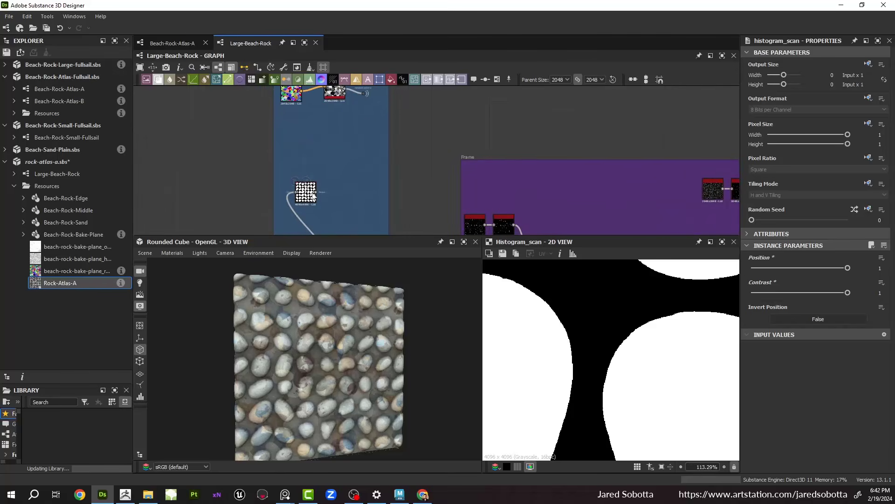
Step: Add a Flood Fill node above the Histogram Scan, fed by its output
{"action": "left_click_drag", "start_coordinate": [317, 192], "coordinate": [320, 127]}
{"action": "type", "text": "flood"}
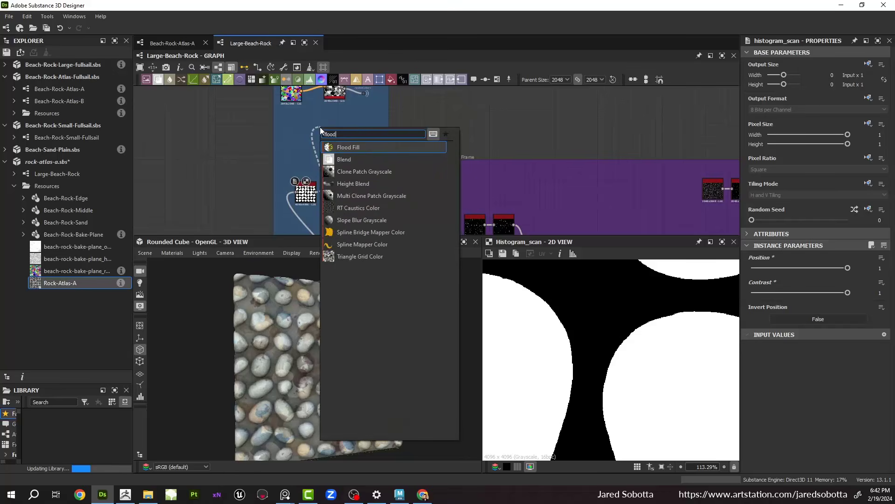
{"action": "key", "text": "Return"}
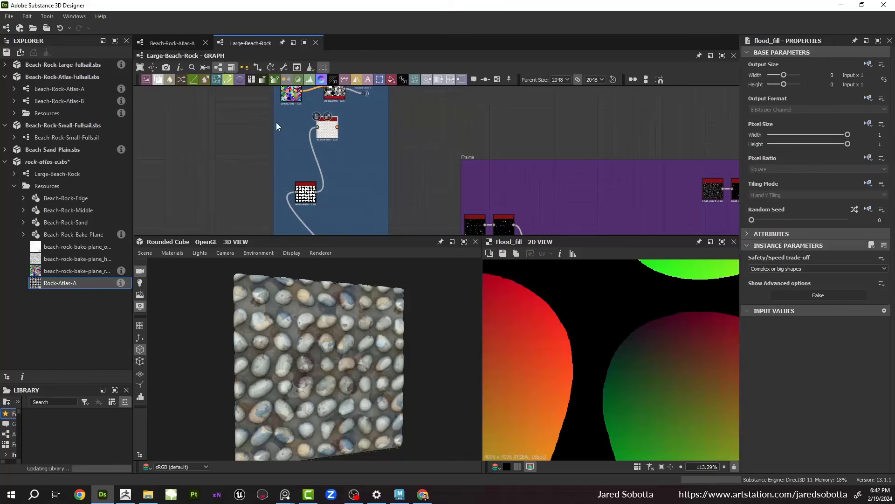
Step: Add a Flood Fill to Random Grayscale node to the Flood Fill output and view the whole rock atlas
{"action": "left_click_drag", "start_coordinate": [339, 127], "coordinate": [343, 174]}
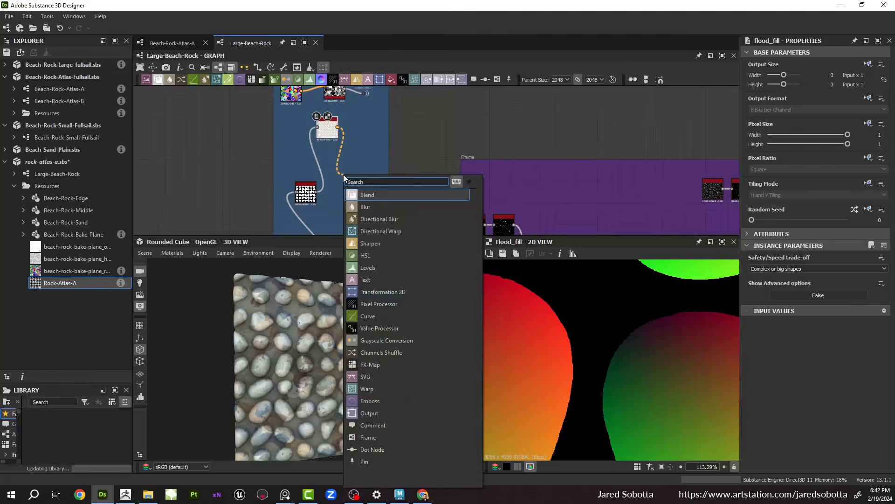
{"action": "type", "text": "flood"}
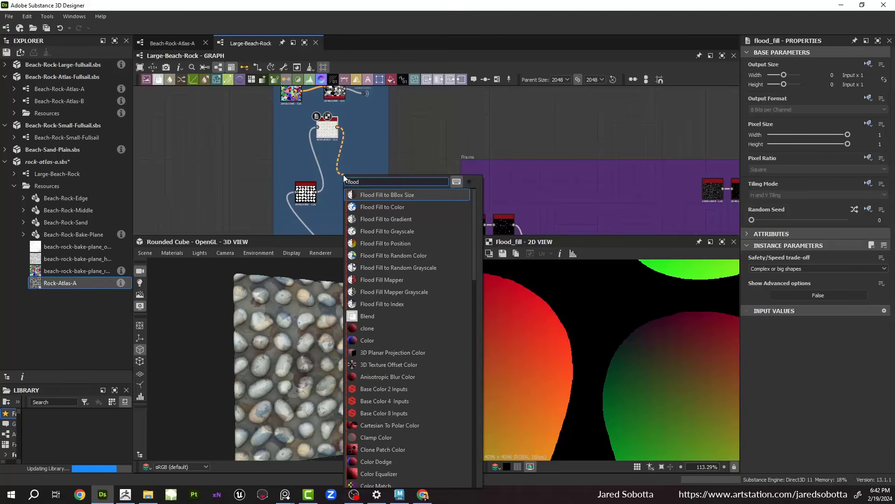
{"action": "key", "text": "Down"}
{"action": "key", "text": "Down"}
{"action": "key", "text": "Down"}
{"action": "key", "text": "Down"}
{"action": "key", "text": "Down"}
{"action": "key", "text": "Down"}
{"action": "key", "text": "Return"}
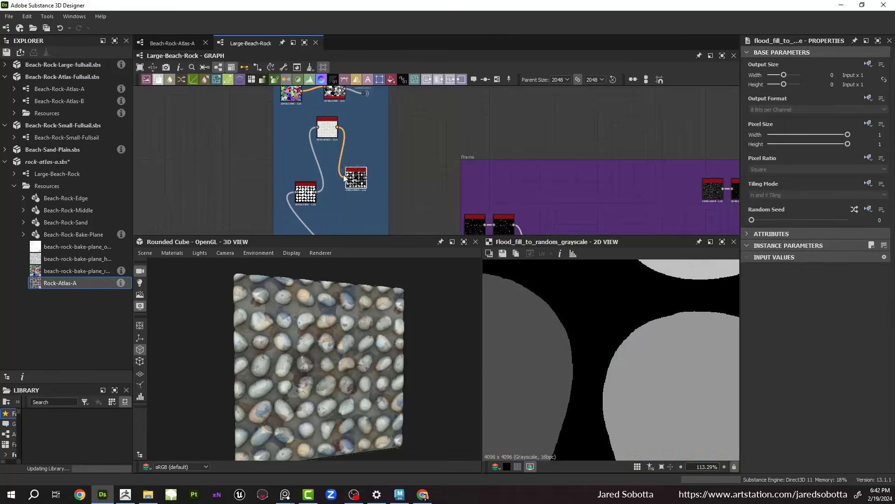
{"action": "scroll", "coordinate": [659, 308], "scroll_direction": "down", "scroll_amount": 9}
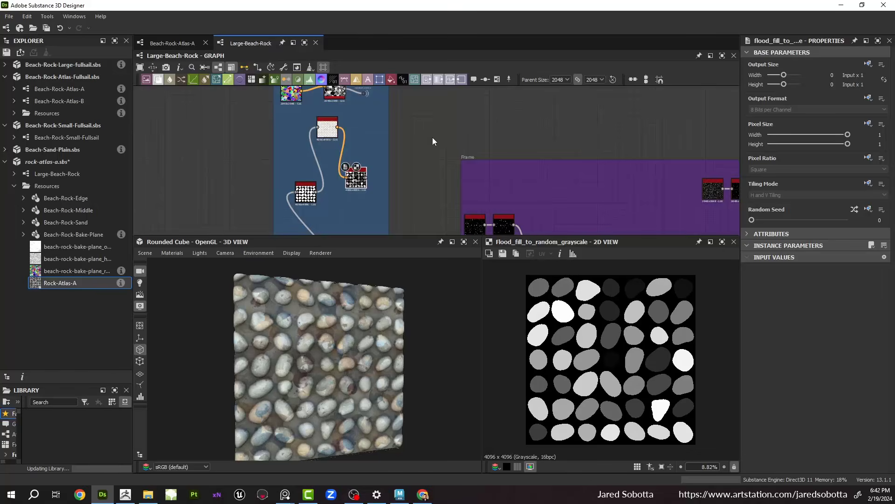
Step: Move the Flood Fill to Random Grayscale node up beside the Flood Fill node
{"action": "middle_click_drag", "start_coordinate": [364, 89], "coordinate": [371, 143]}
{"action": "scroll", "coordinate": [371, 182], "scroll_direction": "up", "scroll_amount": 1}
{"action": "middle_click_drag", "start_coordinate": [370, 216], "coordinate": [373, 172]}
{"action": "left_click_drag", "start_coordinate": [376, 207], "coordinate": [375, 137]}
{"action": "mouse_move", "coordinate": [375, 136]}
{"action": "middle_mouse_down"}
{"action": "mouse_move", "coordinate": [376, 201]}
{"action": "mouse_move", "coordinate": [371, 151]}
{"action": "middle_mouse_up"}
{"action": "scroll", "coordinate": [377, 200], "scroll_direction": "up", "scroll_amount": 2}
Step: Duplicate the Flood Fill to Random Grayscale node twice and stack the copies beneath the original
{"action": "key", "text": "ctrl+d"}
{"action": "key", "text": "ctrl+d"}
{"action": "left_click_drag", "start_coordinate": [367, 140], "coordinate": [369, 215]}
{"action": "left_click_drag", "start_coordinate": [370, 162], "coordinate": [374, 193]}
{"action": "middle_click_drag", "start_coordinate": [373, 193], "coordinate": [376, 141]}
{"action": "left_click_drag", "start_coordinate": [376, 169], "coordinate": [376, 205]}
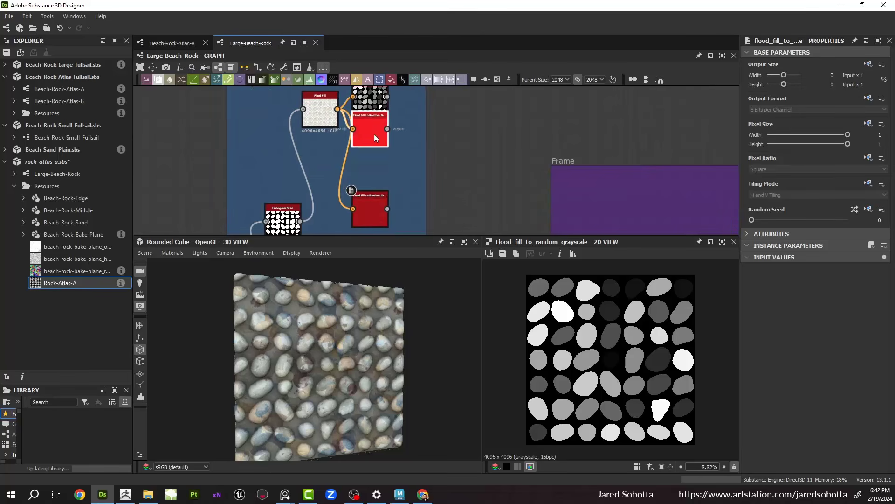
{"action": "left_click_drag", "start_coordinate": [375, 134], "coordinate": [374, 150]}
{"action": "left_click_drag", "start_coordinate": [375, 211], "coordinate": [375, 200]}
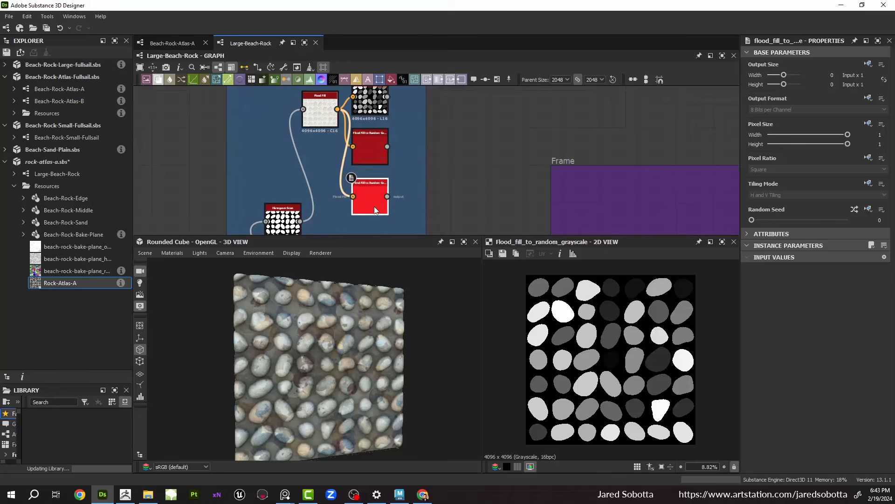
Step: Rewire the random-color-a, random-color-b and random-color-c dots to the outputs of the three Flood Fill to Random Grayscale nodes
{"action": "middle_click_drag", "start_coordinate": [385, 102], "coordinate": [390, 192]}
{"action": "left_click_drag", "start_coordinate": [390, 192], "coordinate": [382, 103]}
{"action": "middle_click_drag", "start_coordinate": [392, 185], "coordinate": [391, 129]}
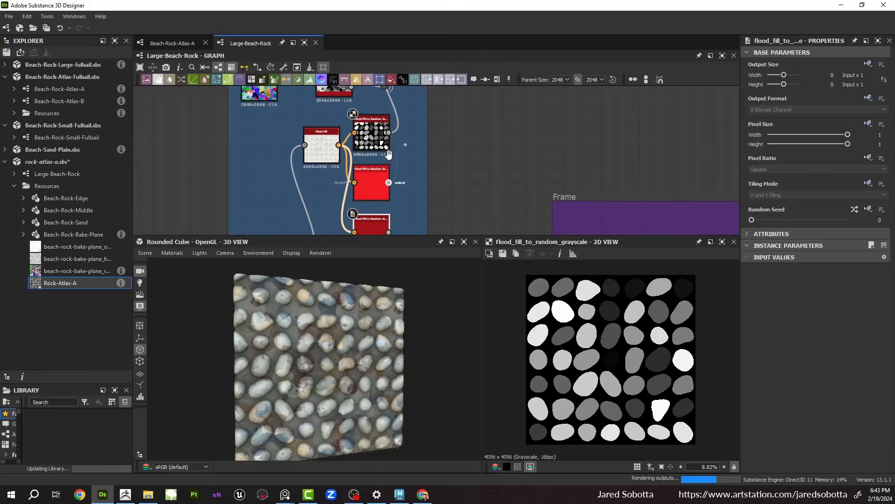
{"action": "middle_click_drag", "start_coordinate": [390, 84], "coordinate": [384, 119]}
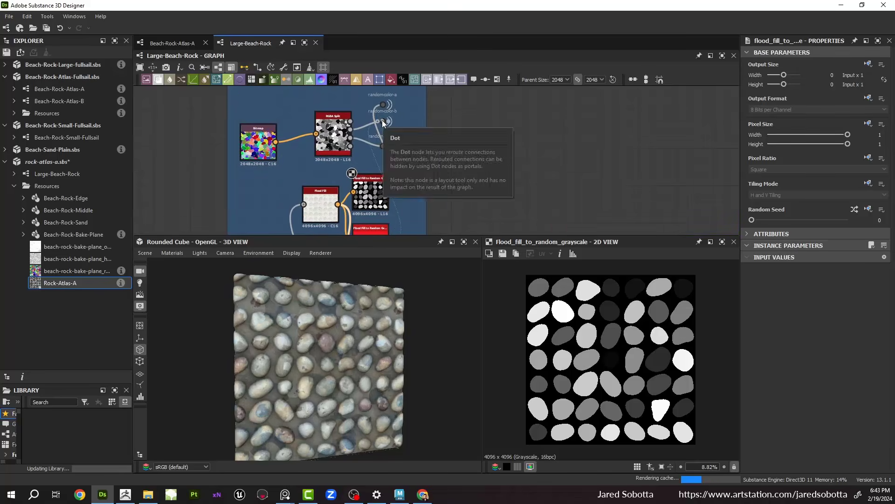
{"action": "left_click_drag", "start_coordinate": [381, 119], "coordinate": [393, 186]}
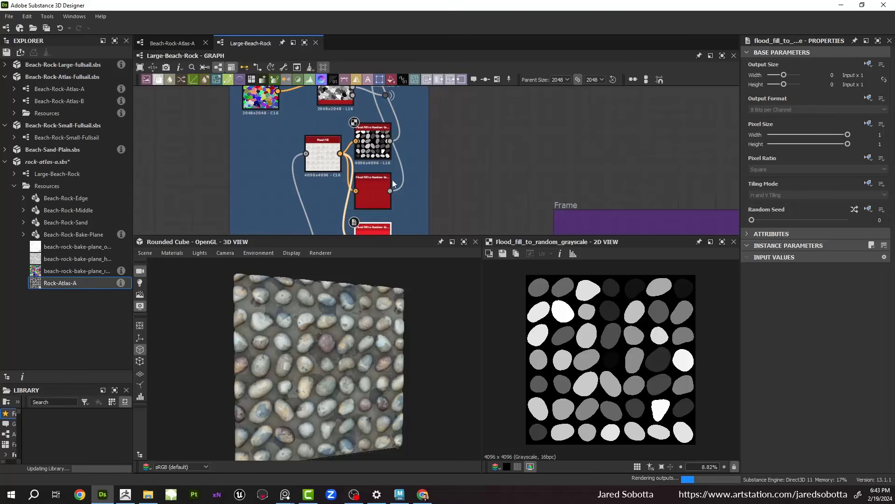
{"action": "middle_click_drag", "start_coordinate": [393, 218], "coordinate": [394, 174]}
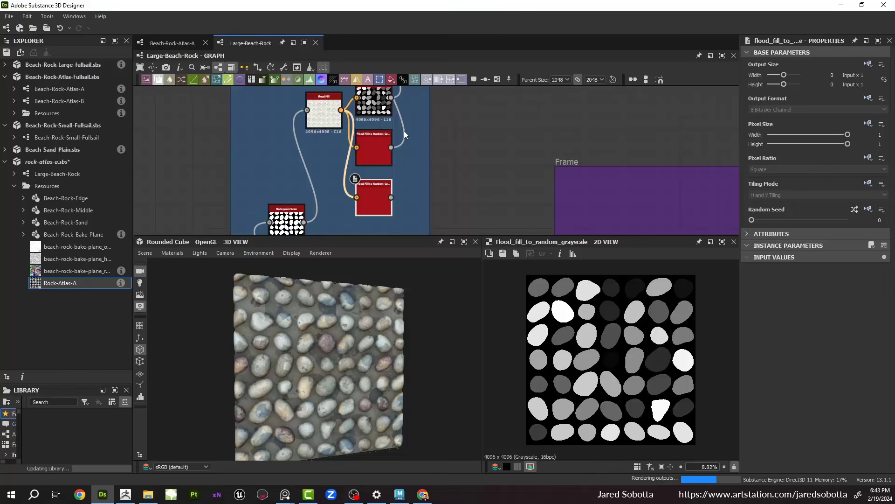
{"action": "middle_click_drag", "start_coordinate": [426, 122], "coordinate": [440, 212]}
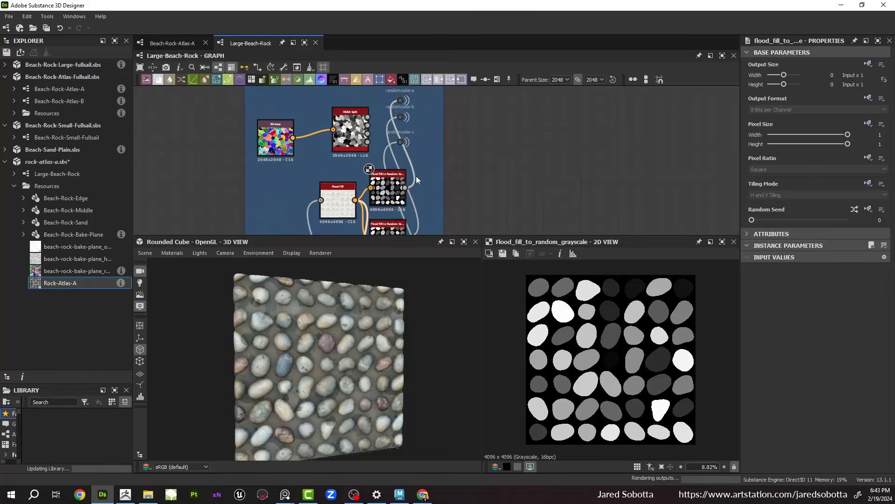
Step: Delete the old Bitmap and RGBA Split nodes at the top of the Bakes frame
{"action": "scroll", "coordinate": [416, 175], "scroll_direction": "down", "scroll_amount": 3}
{"action": "left_click_drag", "start_coordinate": [359, 158], "coordinate": [385, 166]}
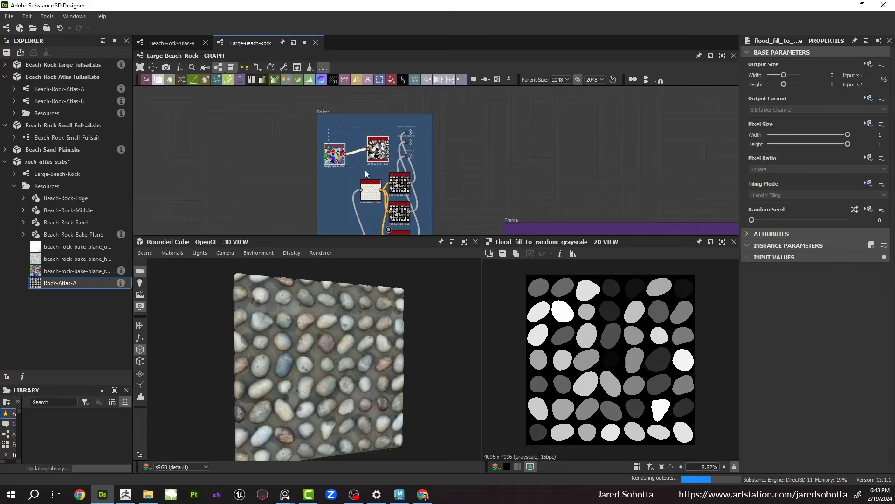
{"action": "key", "text": "Delete"}
Step: Rearrange the Bakes frame, spacing the Flood Fill node from the three random grayscale nodes and moving those up beside the random-color dots
{"action": "middle_click_drag", "start_coordinate": [388, 157], "coordinate": [384, 71]}
{"action": "left_click_drag", "start_coordinate": [332, 360], "coordinate": [317, 331]}
{"action": "middle_click_drag", "start_coordinate": [369, 94], "coordinate": [371, 132]}
{"action": "left_click_drag", "start_coordinate": [367, 141], "coordinate": [331, 141]}
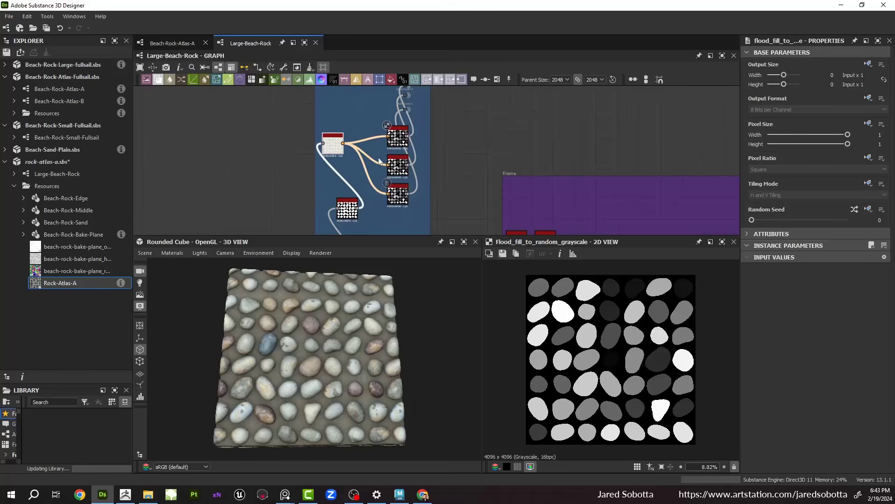
{"action": "left_click_drag", "start_coordinate": [369, 119], "coordinate": [370, 149]}
{"action": "middle_click_drag", "start_coordinate": [370, 104], "coordinate": [371, 145]}
Step: Change the random seed of the second and third Flood Fill to Random Grayscale nodes, using 7 for the third
{"action": "scroll", "coordinate": [370, 144], "scroll_direction": "up", "scroll_amount": 3}
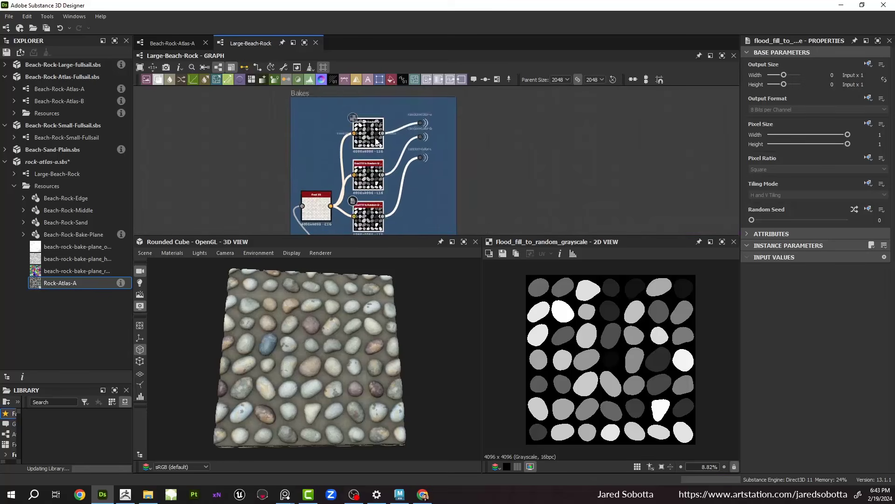
{"action": "left_click", "coordinate": [367, 180]}
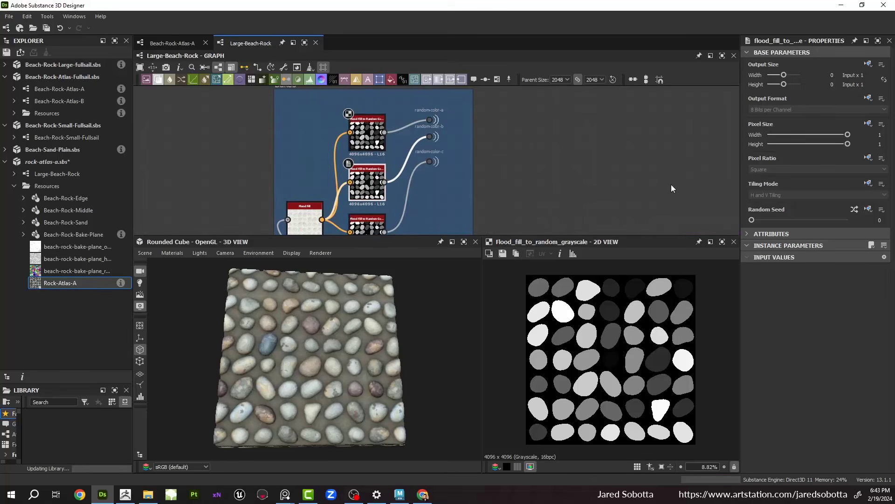
{"action": "left_click", "coordinate": [798, 219]}
{"action": "left_click", "coordinate": [367, 220]}
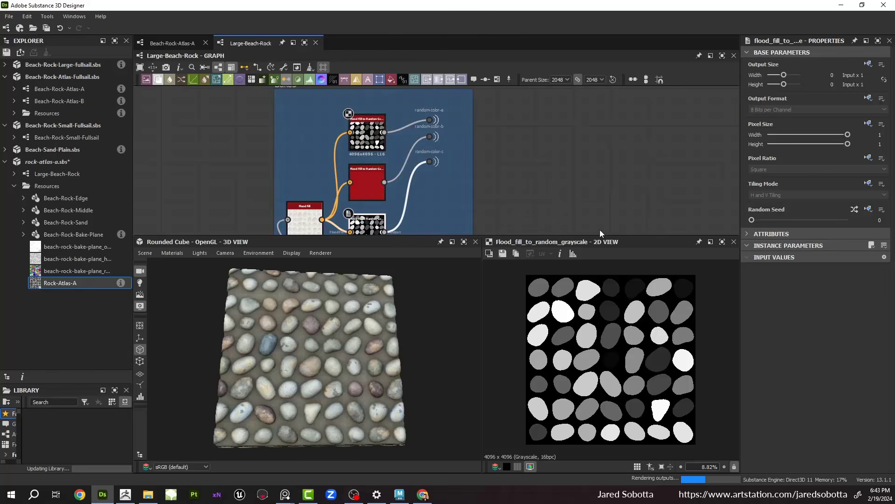
{"action": "left_click", "coordinate": [817, 220]}
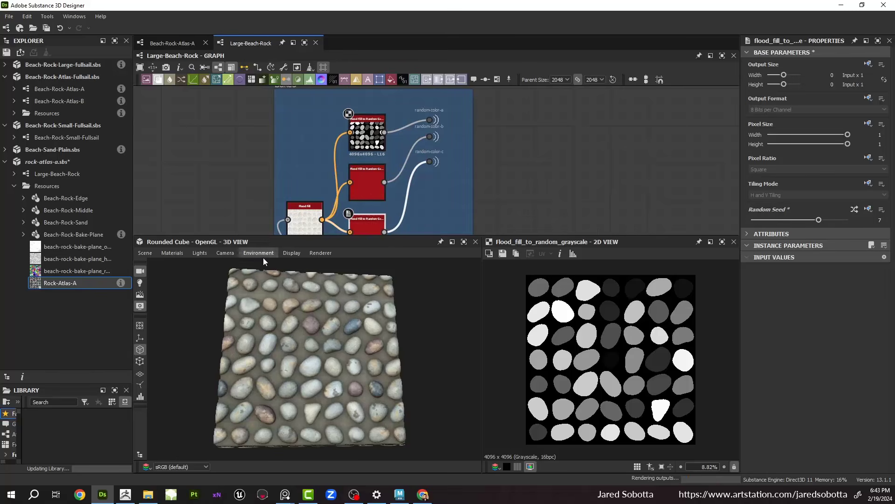
Step: Rename the Large-Beach-Rock graph to rock-atlas-a and save the rock-atlas-a.sbs package
{"action": "right_click", "coordinate": [52, 173]}
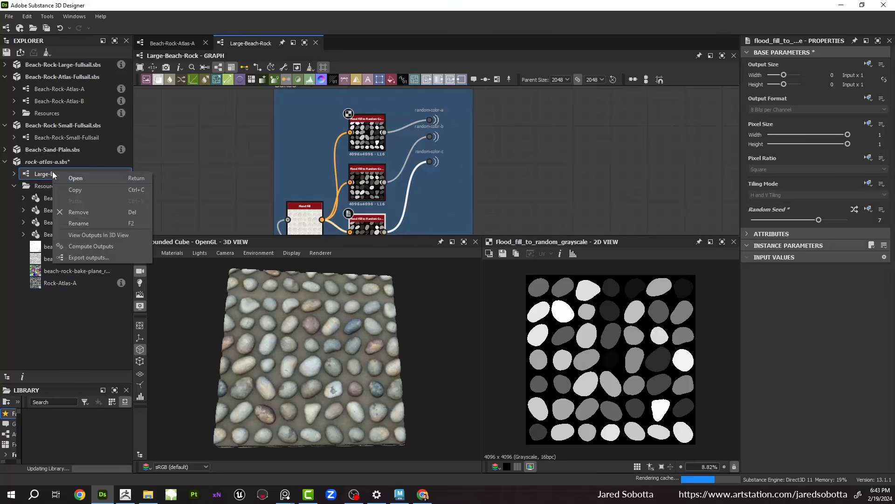
{"action": "left_click", "coordinate": [91, 222]}
{"action": "type", "text": "ro"}
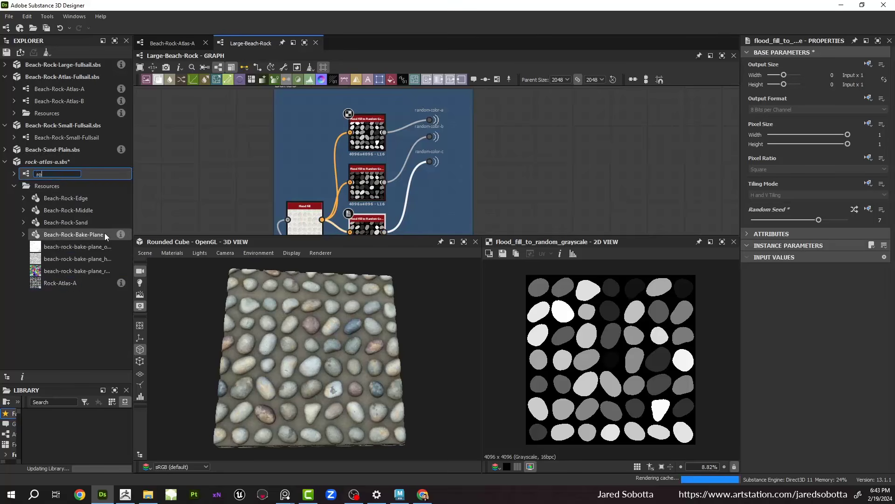
{"action": "type", "text": "ck-atlas-a"}
{"action": "key", "text": "Return"}
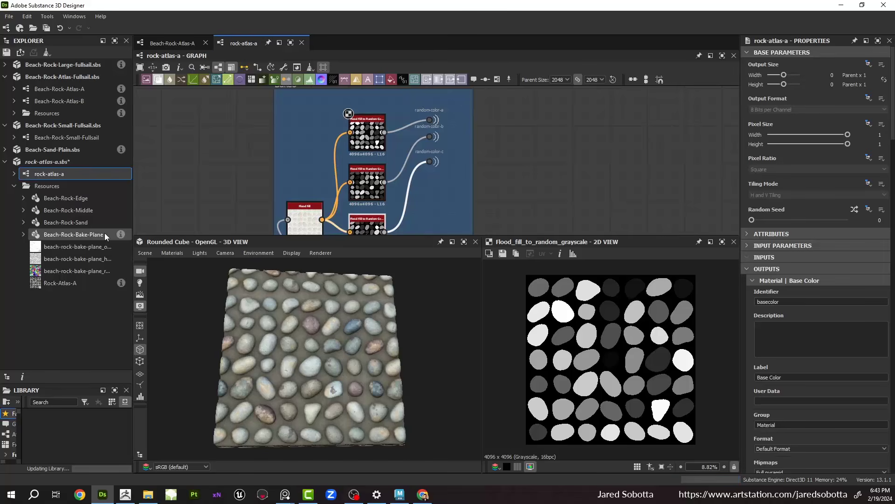
{"action": "right_click", "coordinate": [77, 162]}
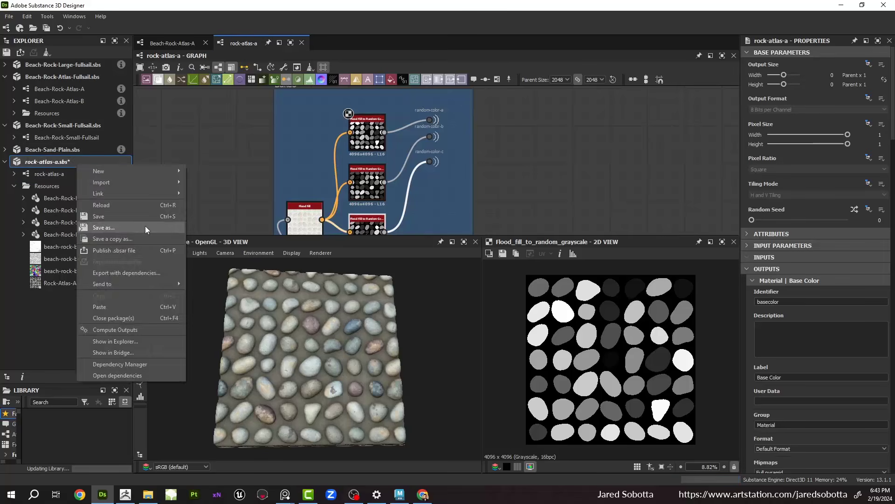
{"action": "left_click", "coordinate": [118, 219]}
Step: Add a Dot node fed by the Histogram Scan output in the Bakes frame and name it Opacity-output
{"action": "scroll", "coordinate": [351, 181], "scroll_direction": "down", "scroll_amount": 3}
{"action": "middle_click_drag", "start_coordinate": [354, 192], "coordinate": [329, 127]}
{"action": "left_click_drag", "start_coordinate": [298, 285], "coordinate": [321, 301]}
{"action": "scroll", "coordinate": [361, 123], "scroll_direction": "down", "scroll_amount": 3}
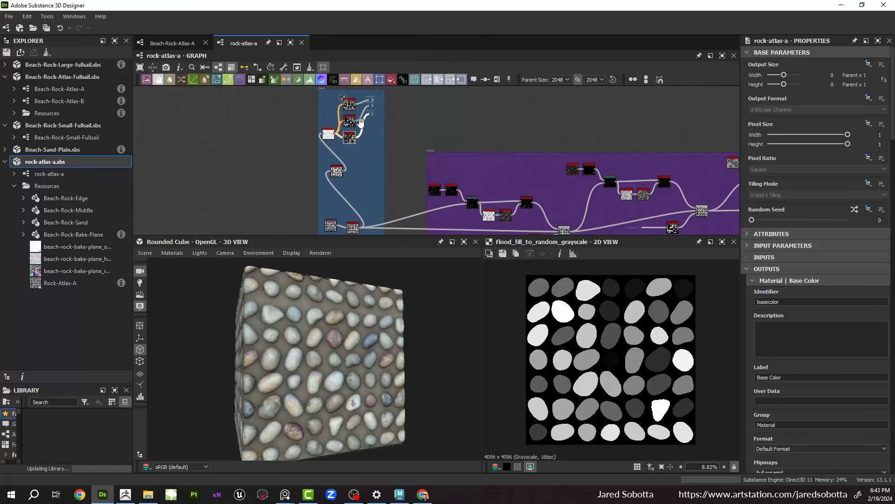
{"action": "middle_click_drag", "start_coordinate": [361, 122], "coordinate": [333, 102]}
{"action": "middle_click_drag", "start_coordinate": [326, 194], "coordinate": [307, 174]}
{"action": "scroll", "coordinate": [307, 174], "scroll_direction": "up", "scroll_amount": 2}
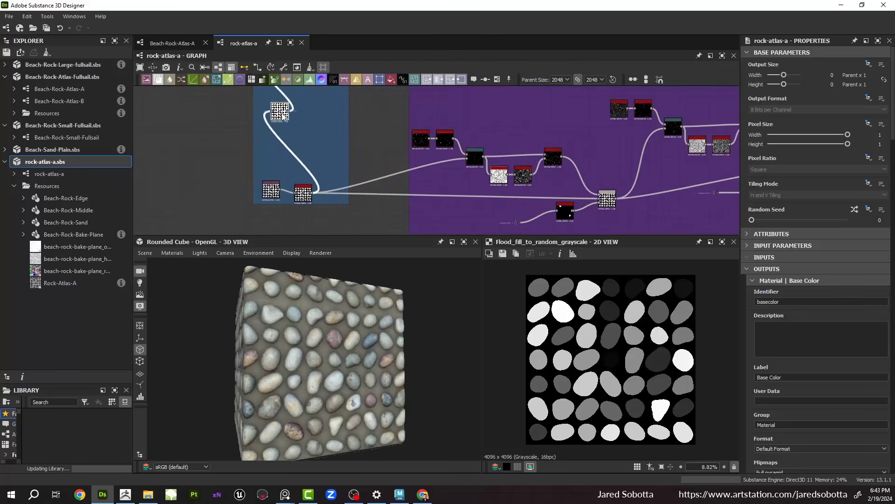
{"action": "scroll", "coordinate": [281, 114], "scroll_direction": "up", "scroll_amount": 2}
{"action": "left_click_drag", "start_coordinate": [294, 132], "coordinate": [337, 150]}
{"action": "type", "text": "opa"}
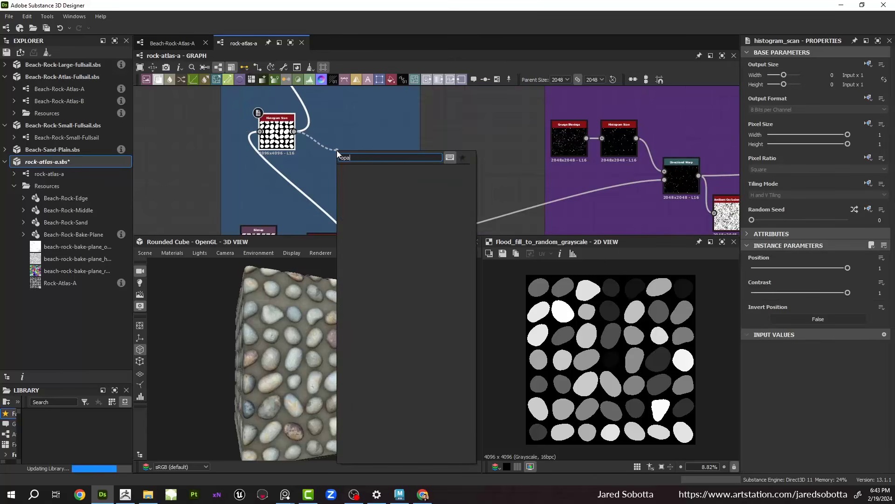
{"action": "key", "text": "BackSpace"}
{"action": "key", "text": "BackSpace"}
{"action": "key", "text": "BackSpace"}
{"action": "type", "text": "dot"}
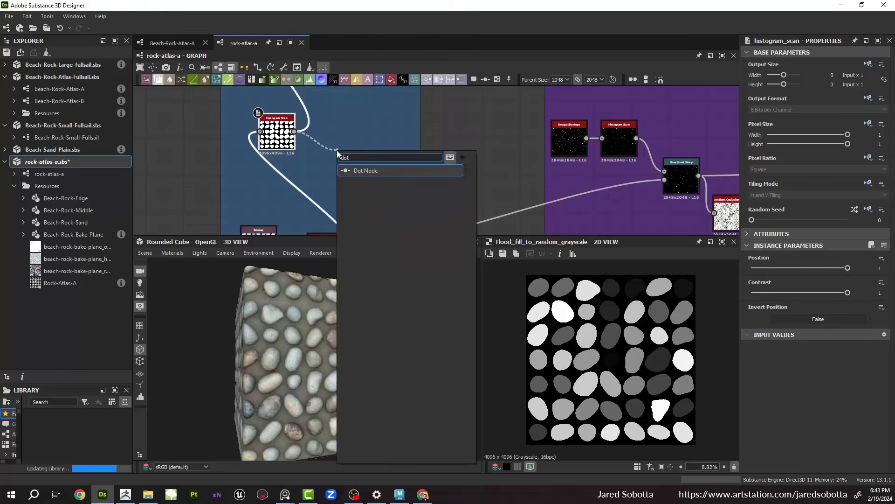
{"action": "key", "text": "Return"}
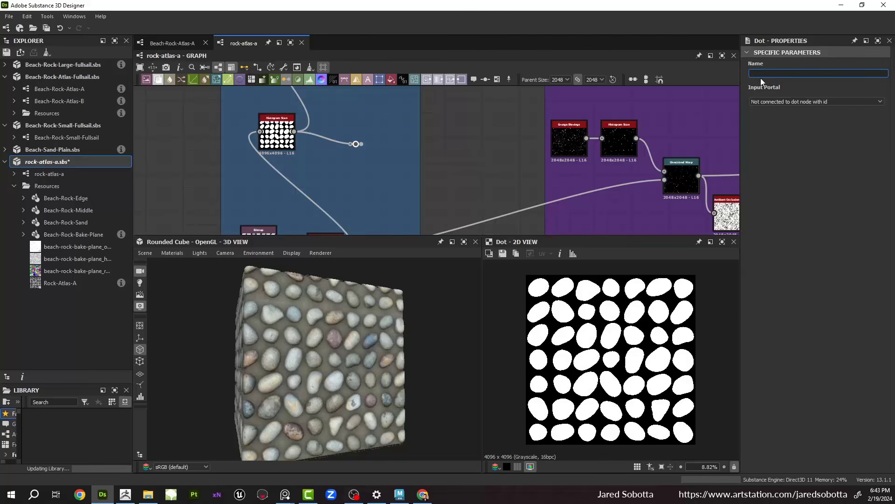
{"action": "type", "text": "Opacity-output"}
{"action": "key", "text": "Return"}
Step: Duplicate the Height output node at the end of the graph and place the copy beneath the original
{"action": "scroll", "coordinate": [541, 126], "scroll_direction": "down", "scroll_amount": 4}
{"action": "middle_click_drag", "start_coordinate": [597, 164], "coordinate": [439, 175]}
{"action": "middle_click_drag", "start_coordinate": [695, 172], "coordinate": [416, 170]}
{"action": "middle_click_drag", "start_coordinate": [677, 172], "coordinate": [496, 169]}
{"action": "scroll", "coordinate": [494, 165], "scroll_direction": "up", "scroll_amount": 4}
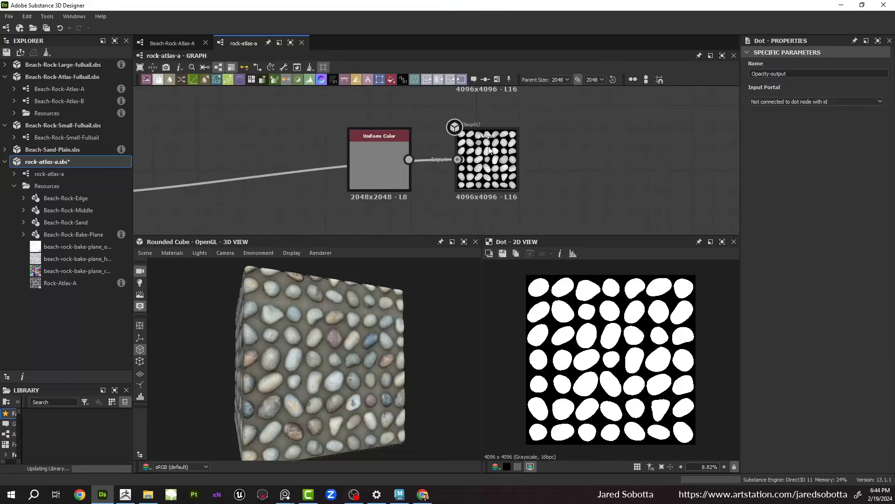
{"action": "left_click", "coordinate": [489, 154]}
{"action": "key", "text": "ctrl+d"}
{"action": "middle_click_drag", "start_coordinate": [481, 177], "coordinate": [475, 121]}
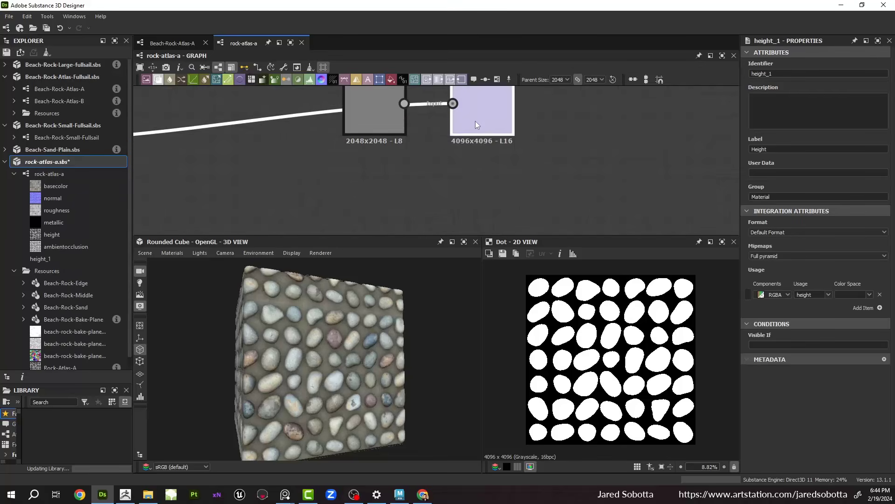
{"action": "left_click_drag", "start_coordinate": [475, 121], "coordinate": [484, 204]}
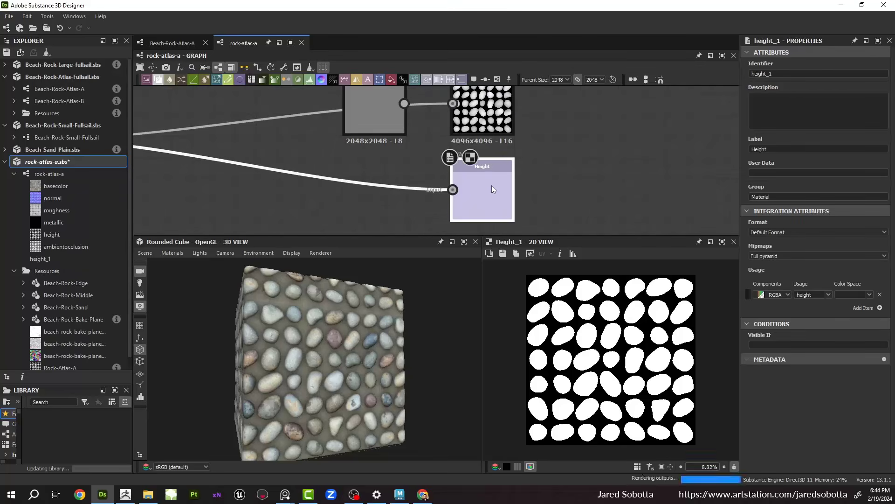
Step: Set both the identifier and the label of the duplicated Height output to opacity
{"action": "double_click", "coordinate": [492, 186]}
{"action": "key", "text": "ctrl+a"}
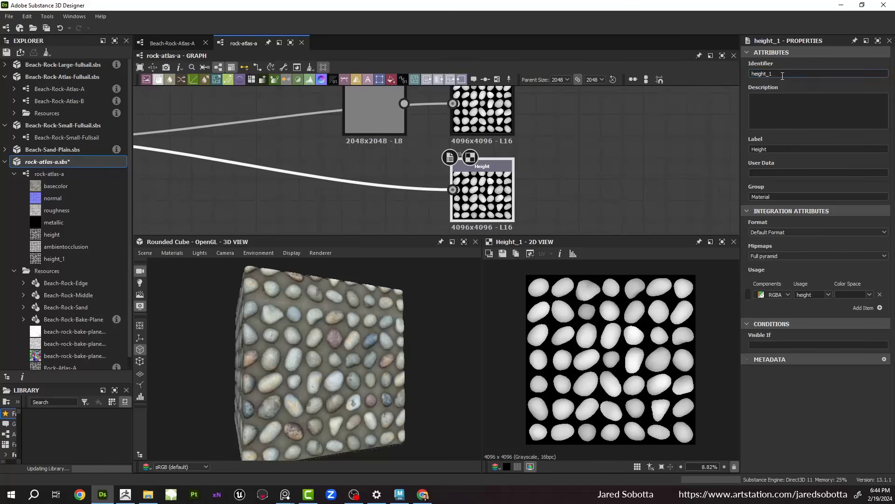
{"action": "type", "text": "opacity"}
{"action": "key", "text": "ctrl+a"}
{"action": "key", "text": "ctrl+c"}
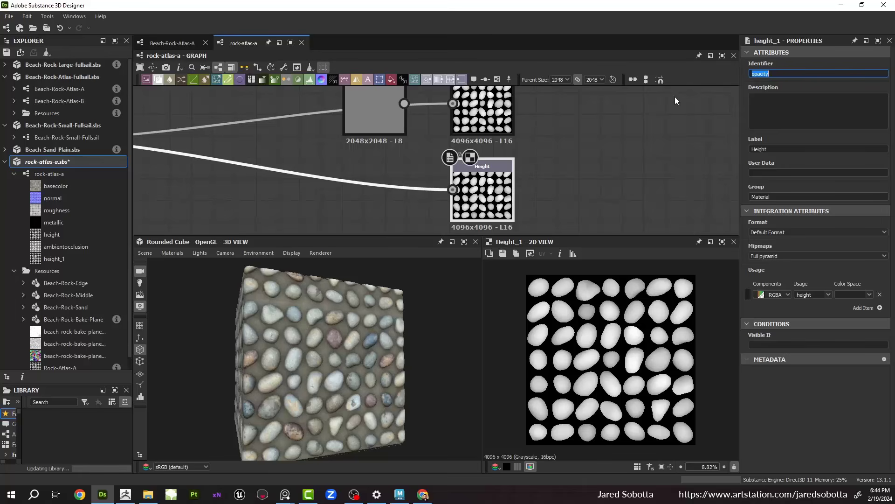
{"action": "left_click", "coordinate": [784, 150]}
{"action": "key", "text": "ctrl+a"}
{"action": "key", "text": "ctrl+v"}
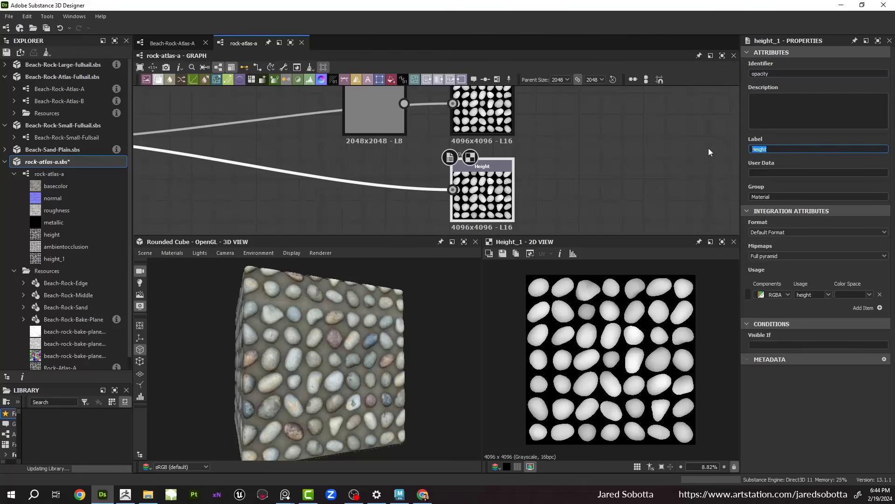
Step: Set the new output's usage to opacity and move its node a little farther below the Height output
{"action": "left_click", "coordinate": [828, 294]}
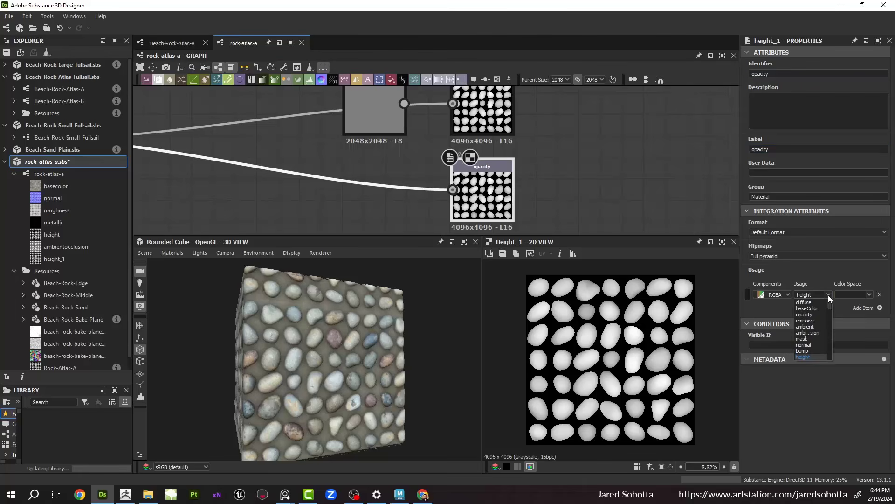
{"action": "left_click", "coordinate": [813, 314]}
{"action": "scroll", "coordinate": [440, 188], "scroll_direction": "down", "scroll_amount": 2}
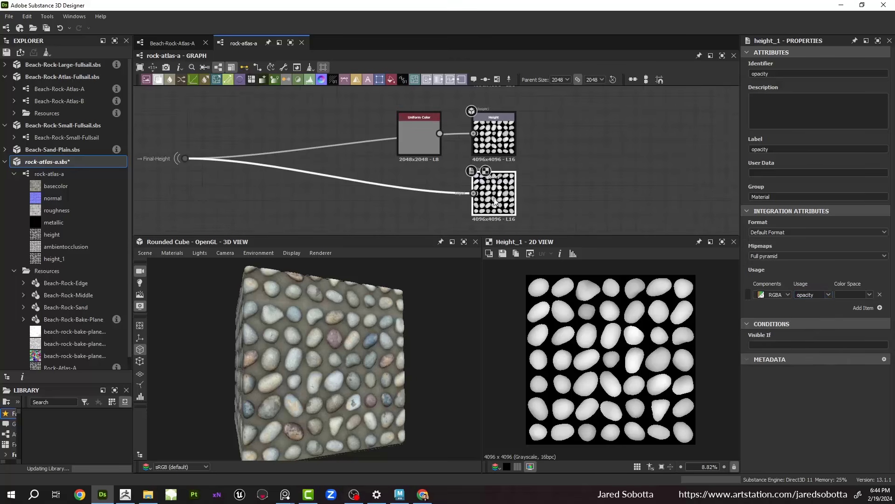
{"action": "left_click_drag", "start_coordinate": [500, 191], "coordinate": [500, 212]}
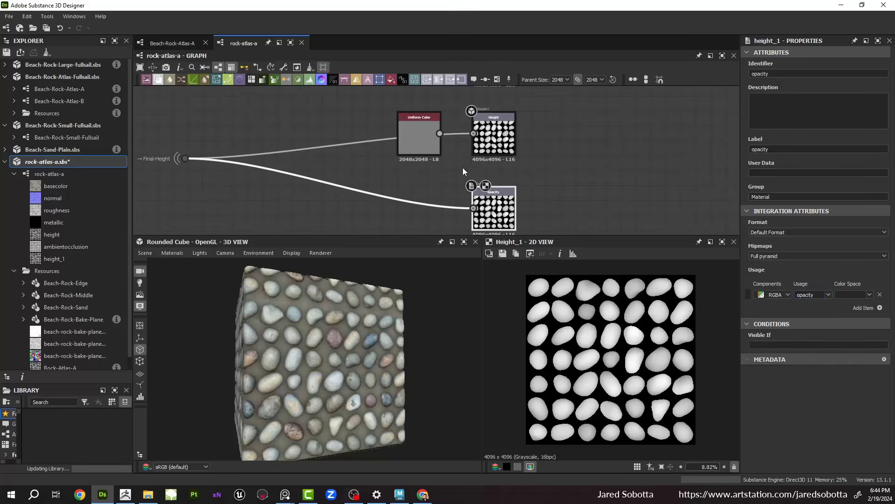
{"action": "middle_click_drag", "start_coordinate": [459, 150], "coordinate": [461, 122]}
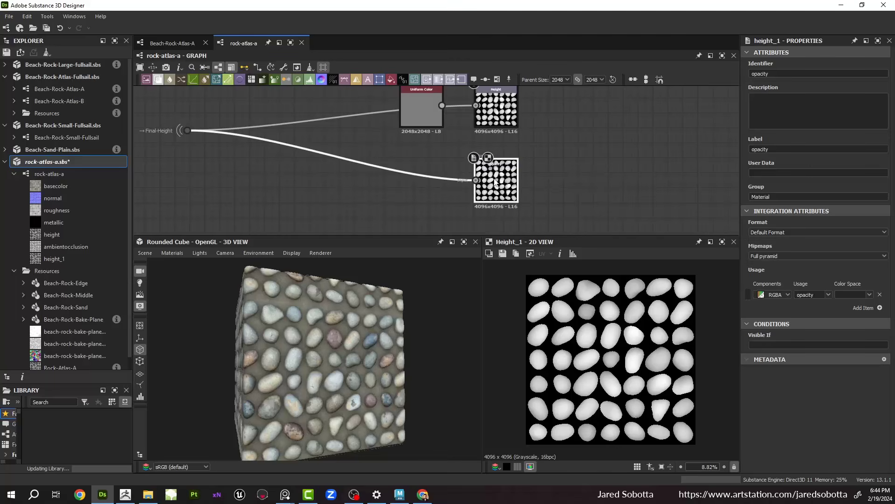
Step: Copy the Final-Height dot, connect the copy to the opacity output, and set its input portal to Opacity-output
{"action": "left_click_drag", "start_coordinate": [178, 114], "coordinate": [191, 143]}
{"action": "key", "text": "ctrl+c"}
{"action": "key", "text": "ctrl+v"}
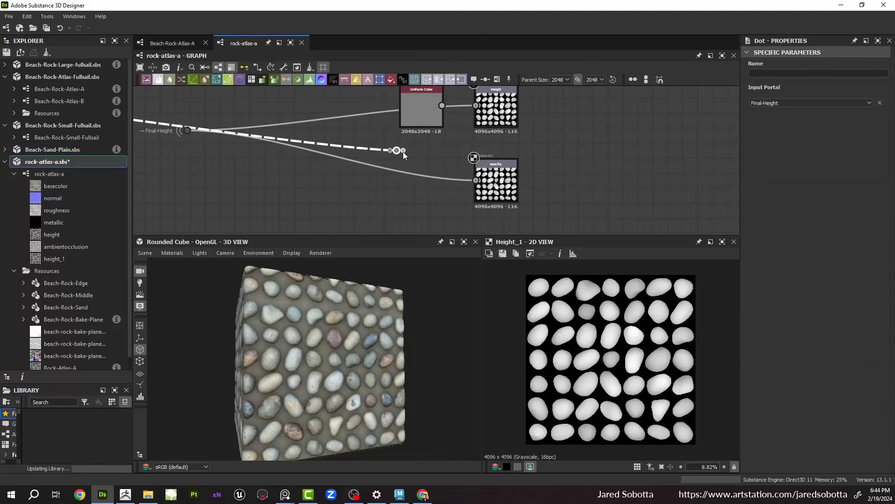
{"action": "left_click_drag", "start_coordinate": [403, 150], "coordinate": [476, 181]}
{"action": "left_click", "coordinate": [765, 103]}
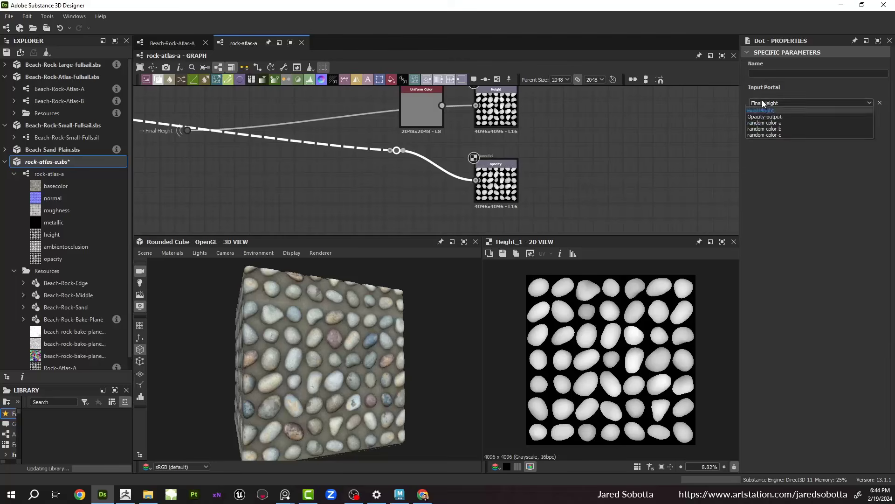
{"action": "left_click", "coordinate": [767, 122]}
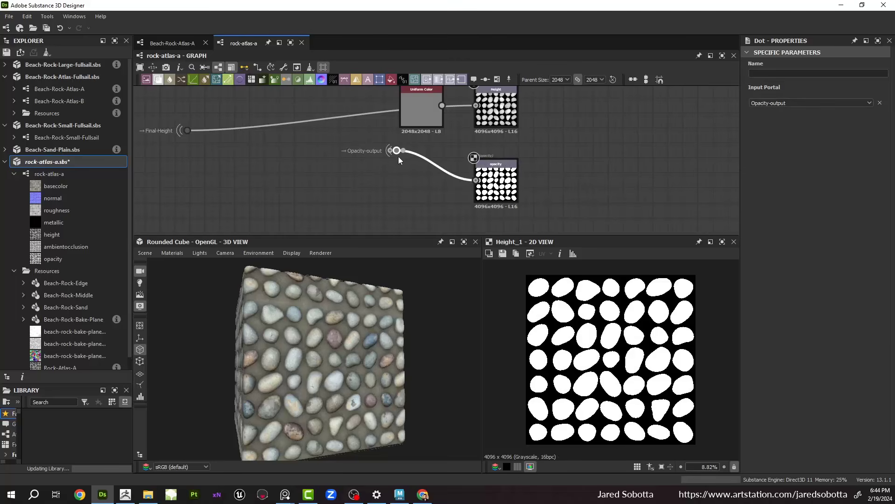
Step: Line up the Opacity-output dot with the opacity output and move the Final-Height dot closer to the Uniform Color node
{"action": "left_click_drag", "start_coordinate": [398, 157], "coordinate": [377, 184]}
{"action": "middle_click_drag", "start_coordinate": [243, 160], "coordinate": [340, 212]}
{"action": "left_click", "coordinate": [284, 183]}
{"action": "left_click_drag", "start_coordinate": [284, 186], "coordinate": [458, 154]}
{"action": "scroll", "coordinate": [478, 163], "scroll_direction": "down", "scroll_amount": 3}
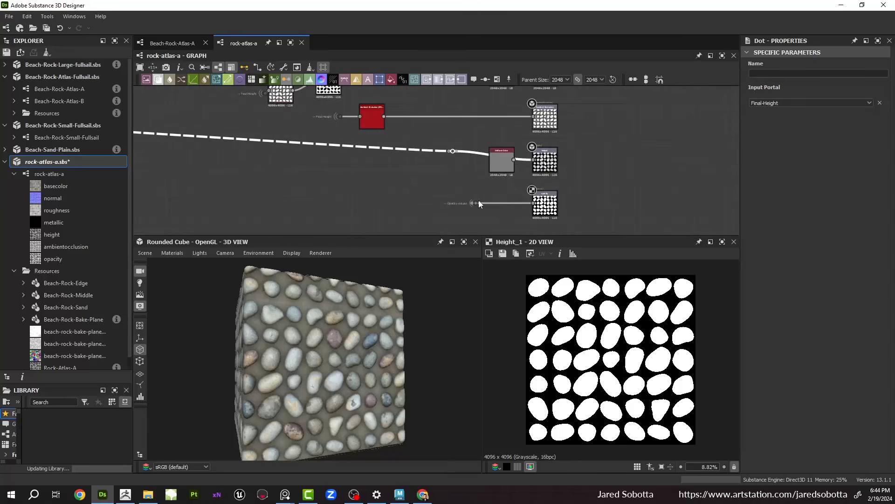
{"action": "left_click_drag", "start_coordinate": [476, 204], "coordinate": [406, 206]}
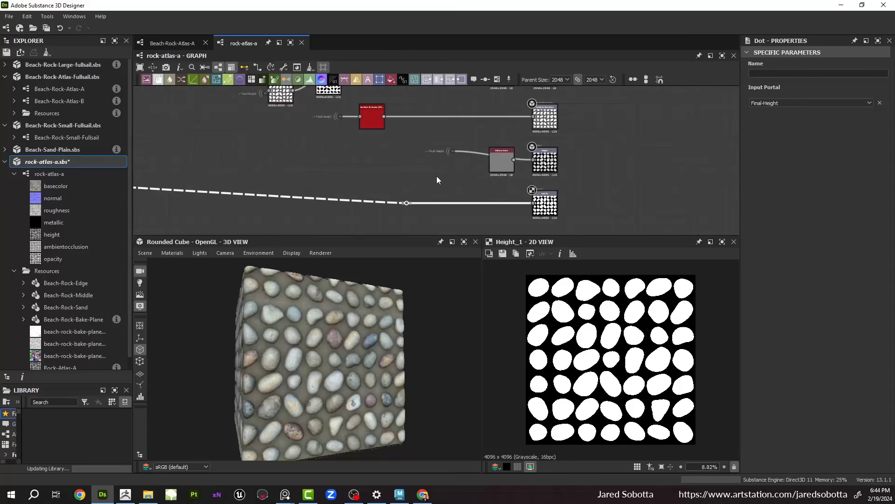
Step: Add a Distance node beside the final Contrast/Luminosity node and link that node's output to it
{"action": "middle_click_drag", "start_coordinate": [476, 106], "coordinate": [440, 181]}
{"action": "scroll", "coordinate": [435, 172], "scroll_direction": "down", "scroll_amount": 3}
{"action": "scroll", "coordinate": [426, 136], "scroll_direction": "up", "scroll_amount": 2}
{"action": "middle_click_drag", "start_coordinate": [468, 116], "coordinate": [433, 171]}
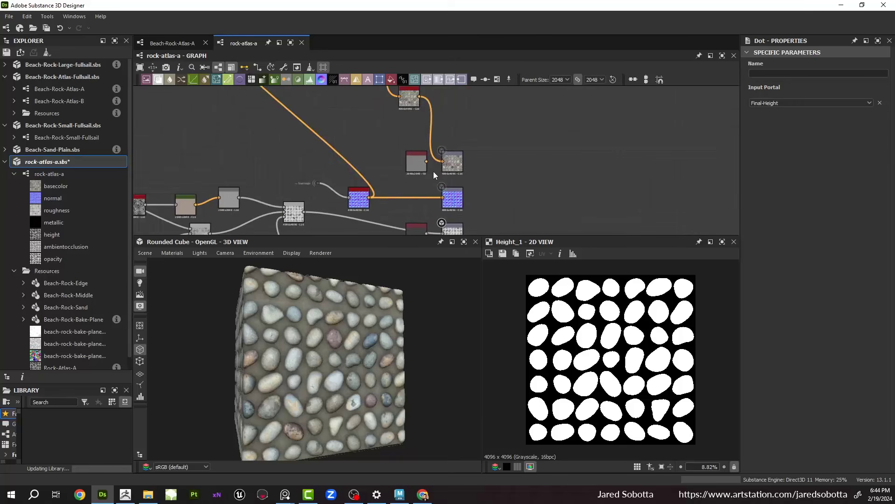
{"action": "scroll", "coordinate": [435, 167], "scroll_direction": "up", "scroll_amount": 2}
{"action": "middle_click_drag", "start_coordinate": [434, 112], "coordinate": [452, 175]}
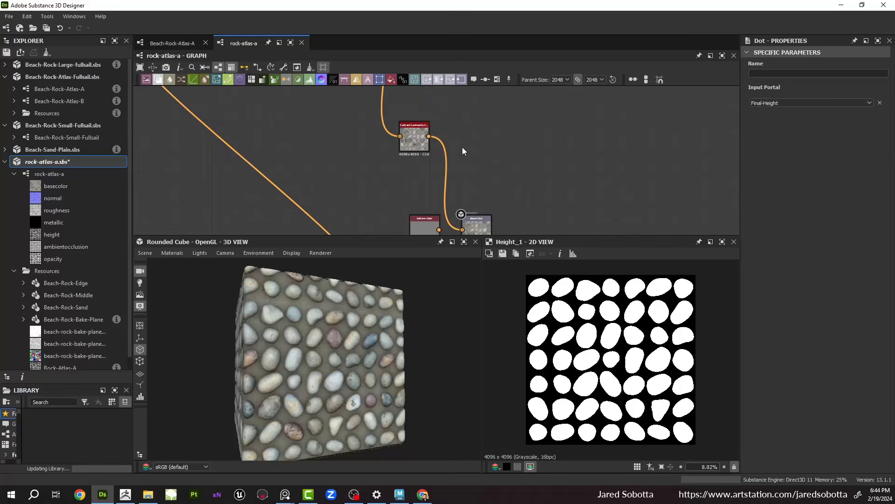
{"action": "key", "text": "space"}
{"action": "type", "text": "dis"}
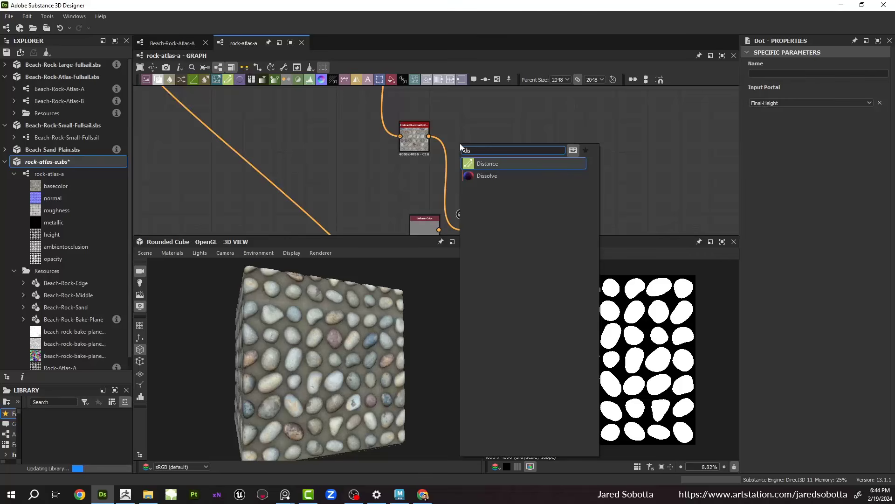
{"action": "left_click", "coordinate": [496, 164]}
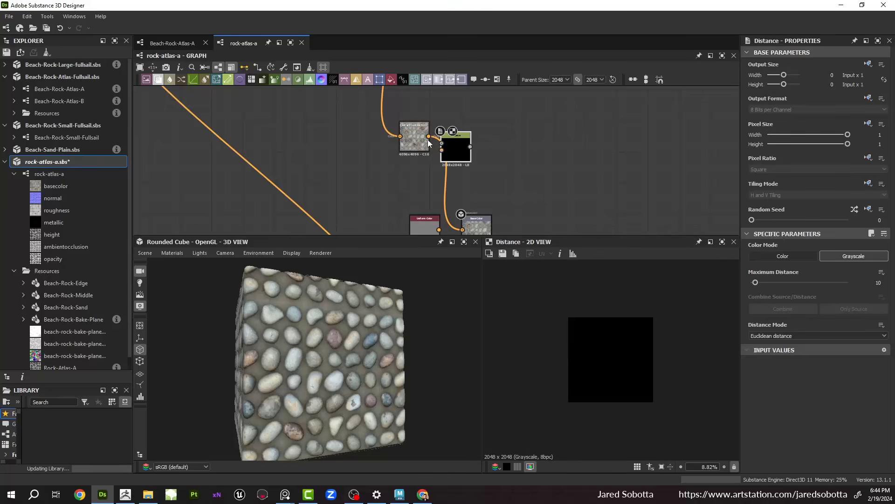
{"action": "left_click_drag", "start_coordinate": [444, 144], "coordinate": [508, 136]}
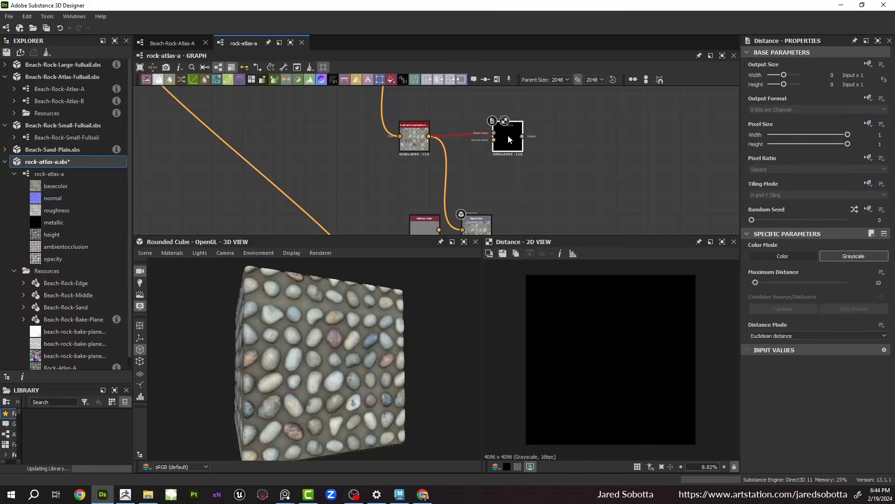
Step: Set the Distance node to Color mode, with the Opacity-output dot as mask input and the Contrast/Luminosity result as source input
{"action": "left_click", "coordinate": [494, 140]}
{"action": "scroll", "coordinate": [429, 200], "scroll_direction": "down", "scroll_amount": 4}
{"action": "middle_click_drag", "start_coordinate": [439, 203], "coordinate": [460, 98]}
{"action": "middle_click_drag", "start_coordinate": [417, 180], "coordinate": [438, 216]}
{"action": "scroll", "coordinate": [418, 186], "scroll_direction": "up", "scroll_amount": 3}
{"action": "scroll", "coordinate": [418, 187], "scroll_direction": "up", "scroll_amount": 1}
{"action": "left_click", "coordinate": [387, 203]}
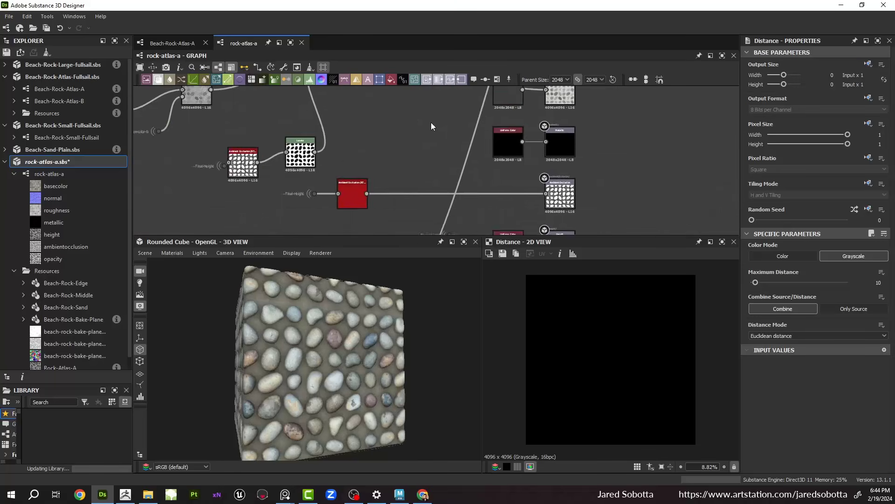
{"action": "middle_click_drag", "start_coordinate": [431, 122], "coordinate": [425, 216]}
{"action": "middle_click_drag", "start_coordinate": [483, 126], "coordinate": [453, 270]}
{"action": "middle_click_drag", "start_coordinate": [524, 117], "coordinate": [466, 163]}
{"action": "scroll", "coordinate": [467, 165], "scroll_direction": "up", "scroll_amount": 3}
{"action": "key", "text": "x"}
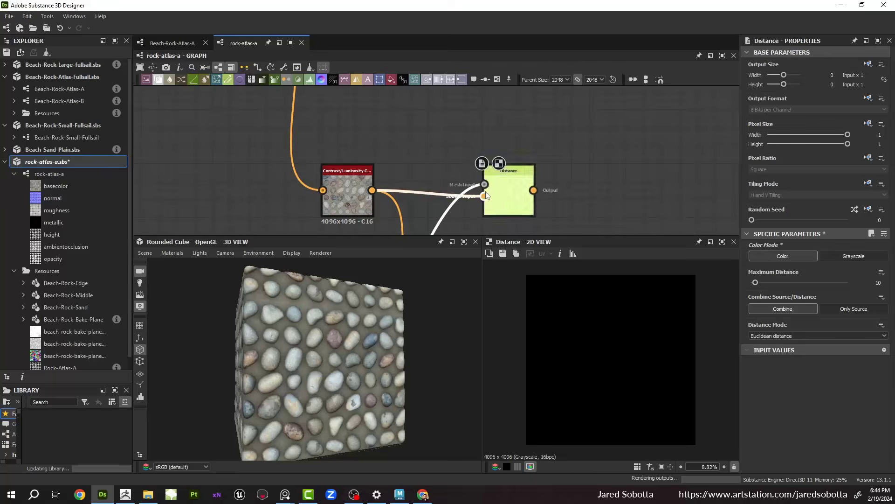
Step: Feed the Base Color output from the Distance node instead of the Contrast/Luminosity node and check the rock edges up close in 3D
{"action": "middle_click_drag", "start_coordinate": [503, 200], "coordinate": [410, 161]}
{"action": "scroll", "coordinate": [298, 149], "scroll_direction": "up", "scroll_amount": 2}
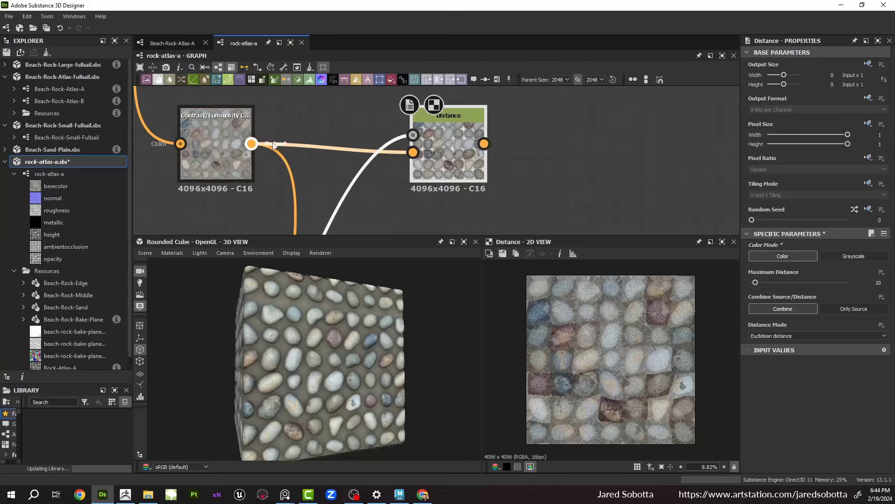
{"action": "scroll", "coordinate": [349, 356], "scroll_direction": "up", "scroll_amount": 5}
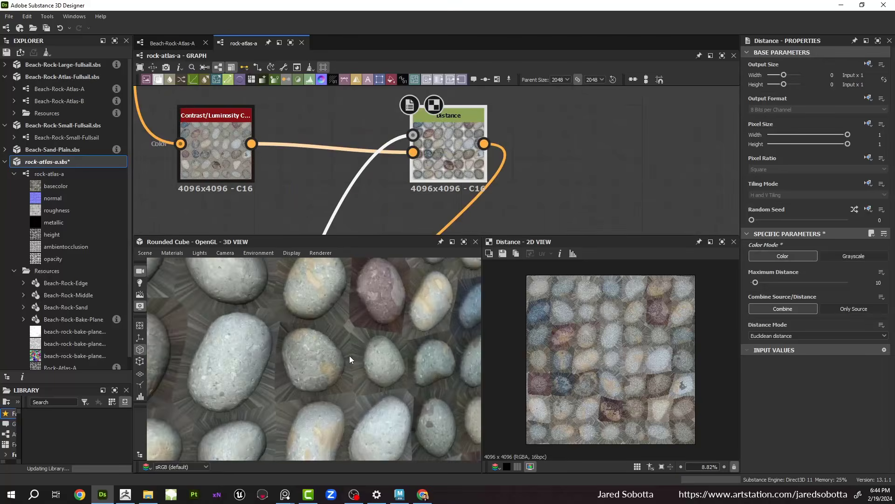
Step: Review the height section of the graph and preview its final Blend node
{"action": "scroll", "coordinate": [326, 191], "scroll_direction": "down", "scroll_amount": 12}
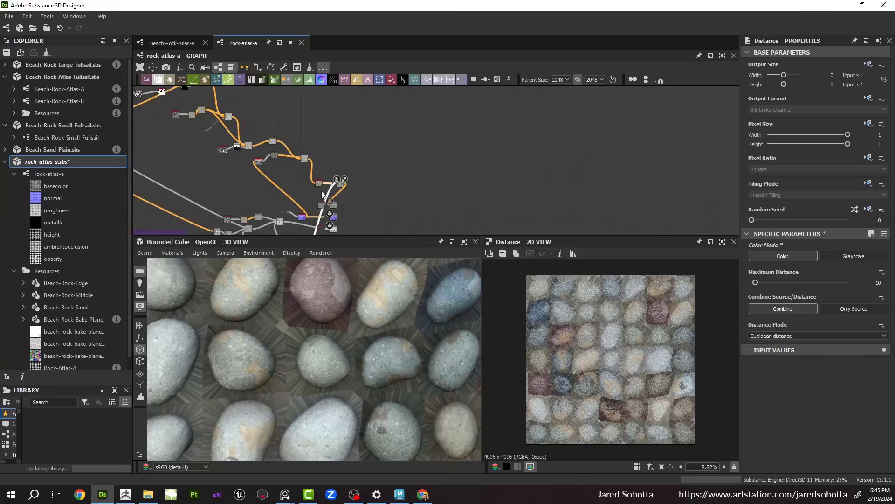
{"action": "middle_click_drag", "start_coordinate": [340, 186], "coordinate": [486, 147]}
{"action": "scroll", "coordinate": [379, 172], "scroll_direction": "up", "scroll_amount": 8}
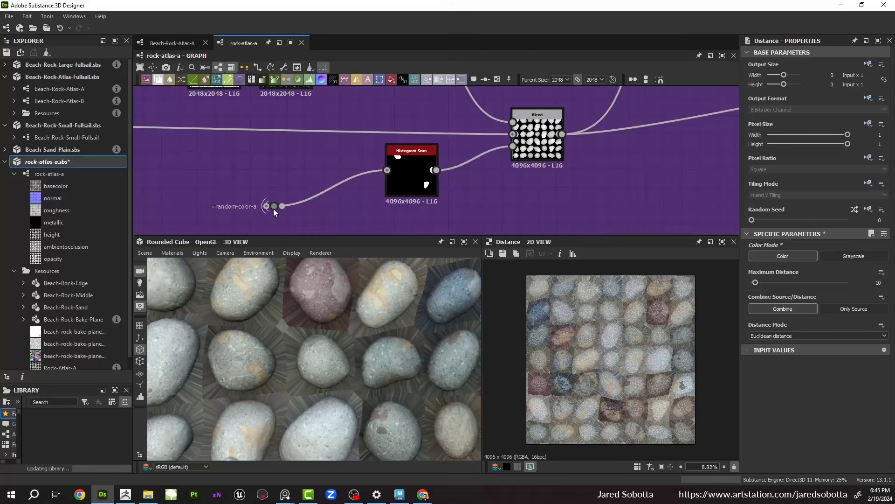
{"action": "scroll", "coordinate": [273, 209], "scroll_direction": "down", "scroll_amount": 6}
{"action": "middle_click_drag", "start_coordinate": [282, 194], "coordinate": [415, 195]}
{"action": "scroll", "coordinate": [416, 194], "scroll_direction": "down", "scroll_amount": 1}
{"action": "middle_click_drag", "start_coordinate": [472, 175], "coordinate": [250, 156]}
{"action": "middle_click_drag", "start_coordinate": [561, 134], "coordinate": [466, 149]}
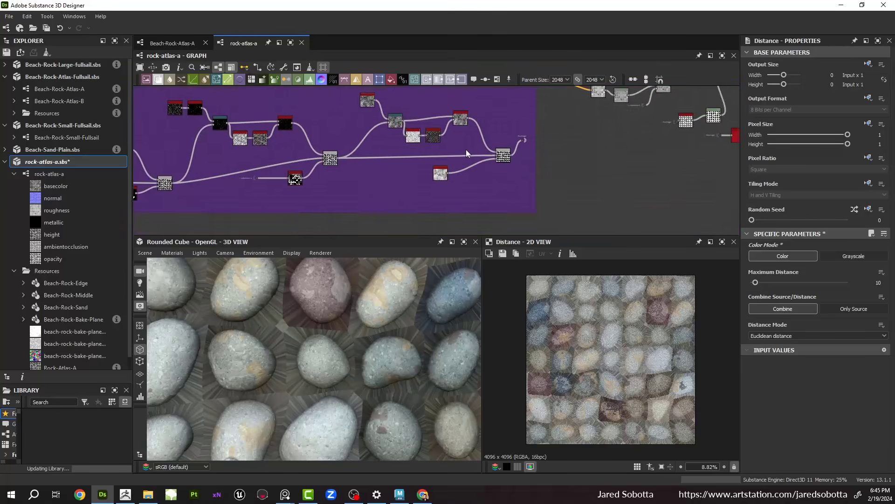
{"action": "scroll", "coordinate": [465, 149], "scroll_direction": "up", "scroll_amount": 3}
{"action": "left_click", "coordinate": [529, 164]}
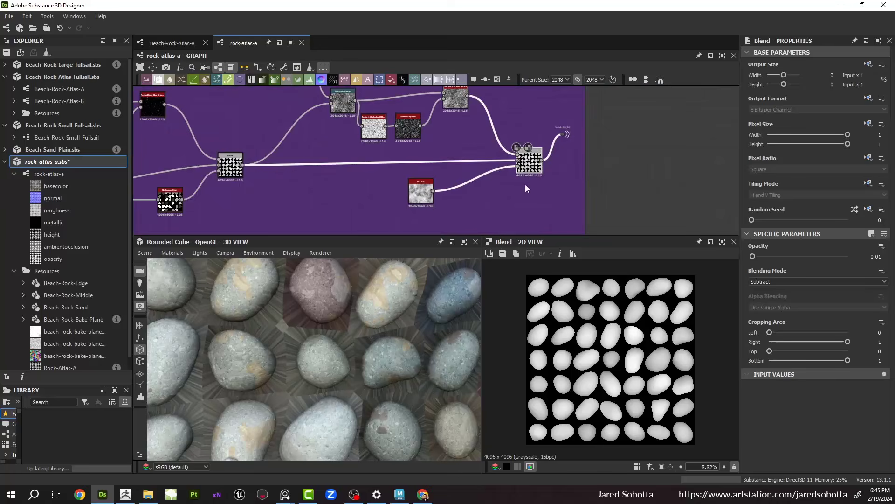
{"action": "scroll", "coordinate": [526, 188], "scroll_direction": "down", "scroll_amount": 3}
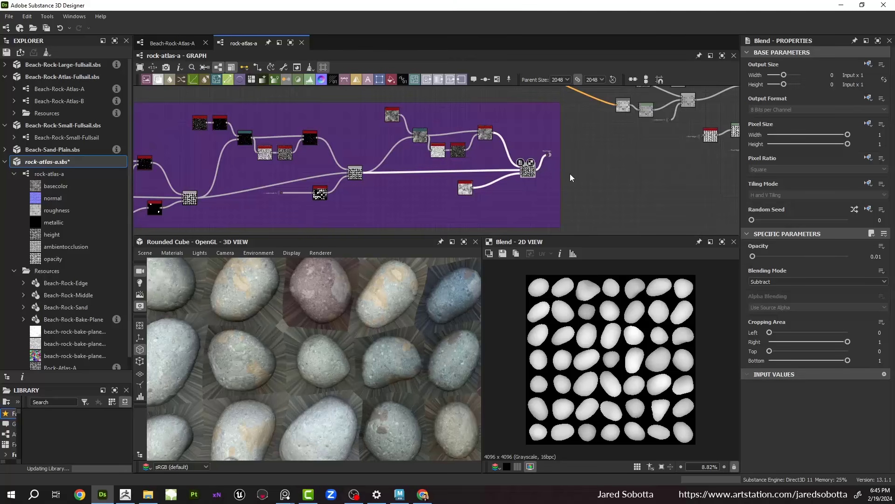
{"action": "middle_click_drag", "start_coordinate": [523, 179], "coordinate": [392, 202]}
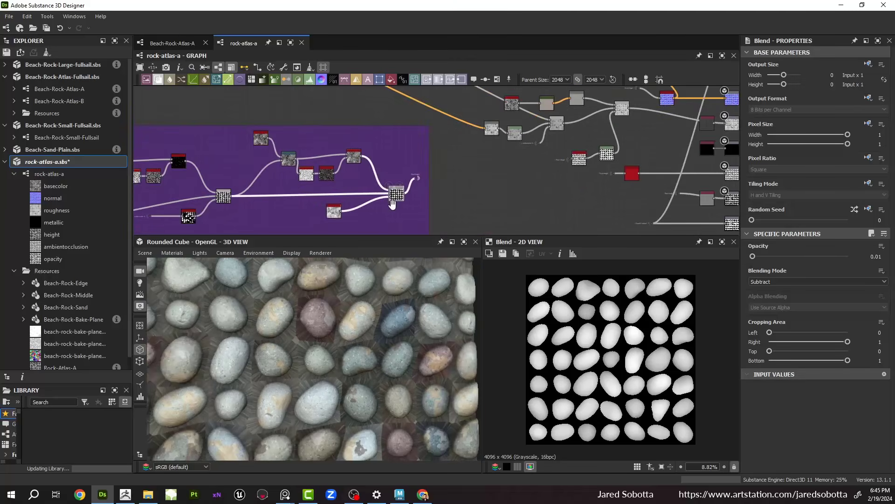
Step: Inspect the finished rock atlas on the rounded cube from near and far and from another angle
{"action": "scroll", "coordinate": [391, 202], "scroll_direction": "down", "scroll_amount": 3}
{"action": "scroll", "coordinate": [312, 342], "scroll_direction": "down", "scroll_amount": 4}
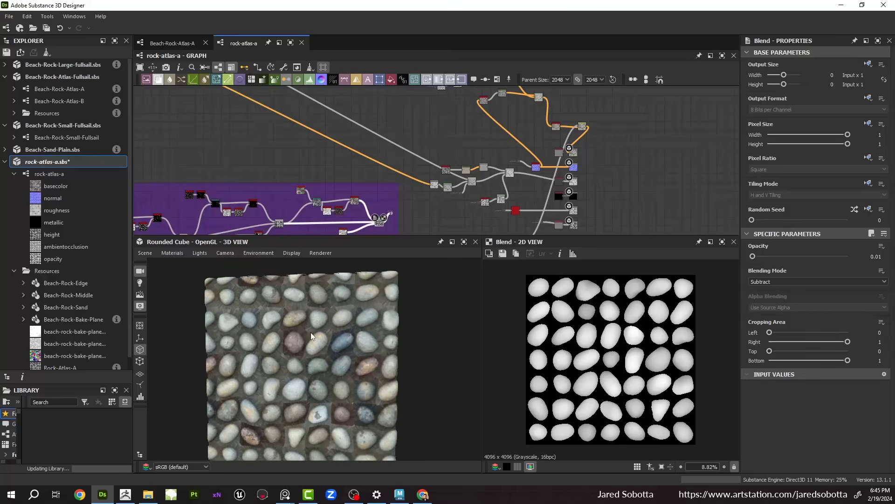
{"action": "scroll", "coordinate": [310, 336], "scroll_direction": "up", "scroll_amount": 5}
{"action": "left_click_drag", "start_coordinate": [309, 339], "coordinate": [382, 311]}
{"action": "scroll", "coordinate": [365, 331], "scroll_direction": "down", "scroll_amount": 6}
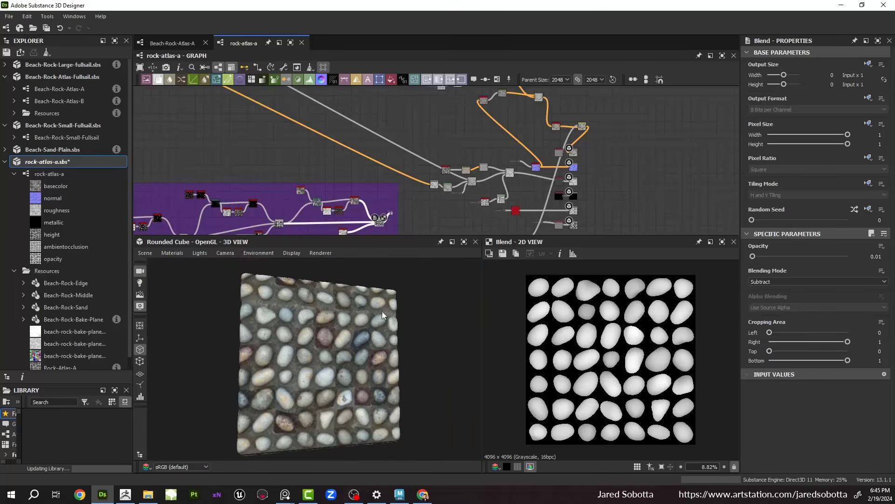
Step: Collapse the rock-atlas-a graph and its resources in the package tree and save the rock-atlas-a package
{"action": "left_click", "coordinate": [15, 174]}
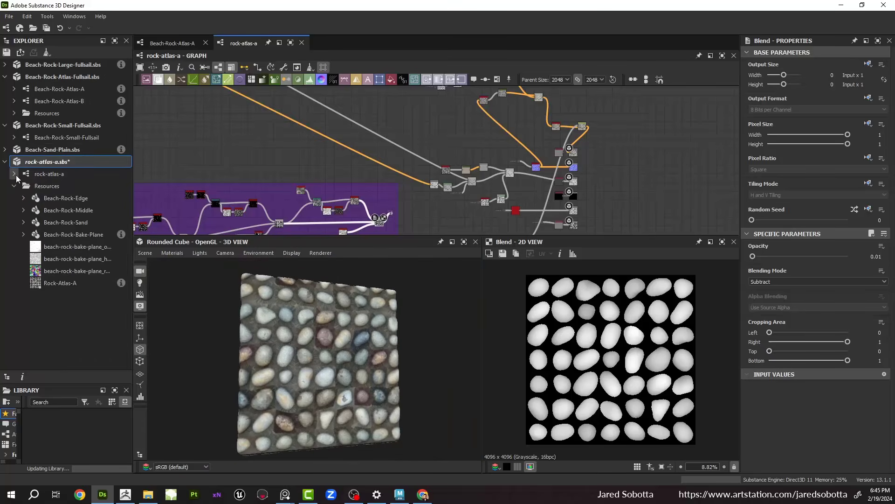
{"action": "left_click", "coordinate": [14, 185]}
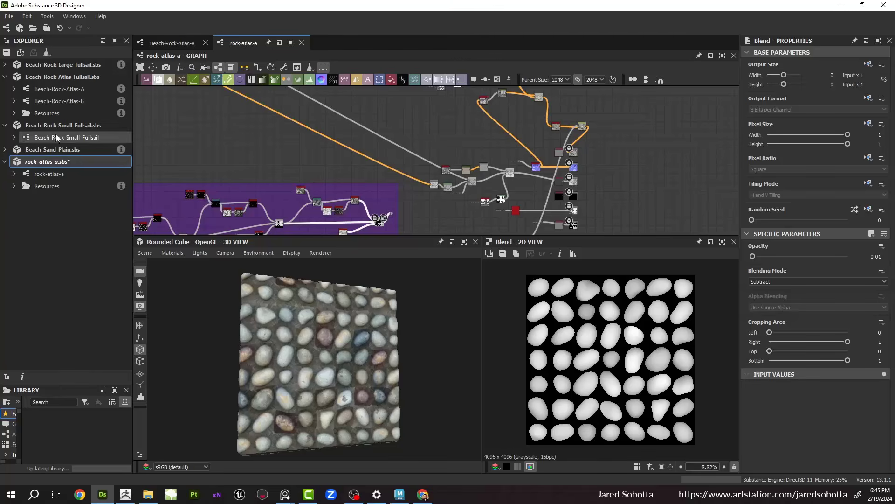
{"action": "right_click", "coordinate": [62, 166]}
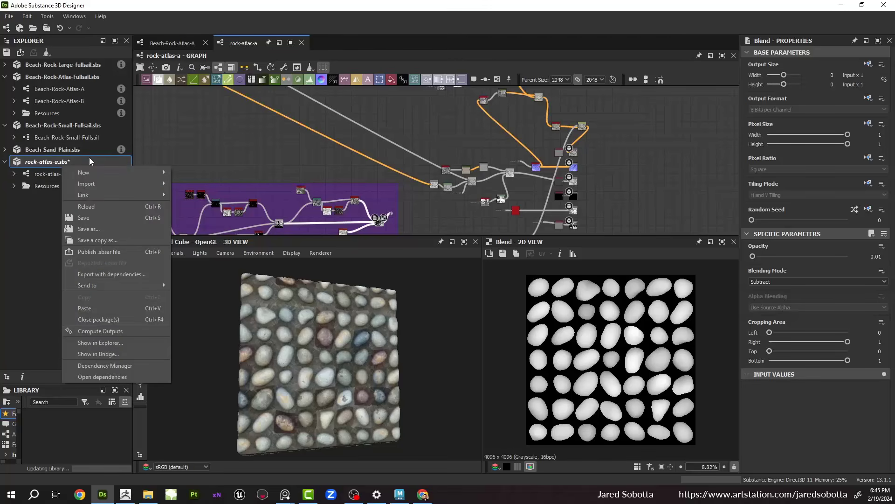
{"action": "left_click", "coordinate": [97, 218]}
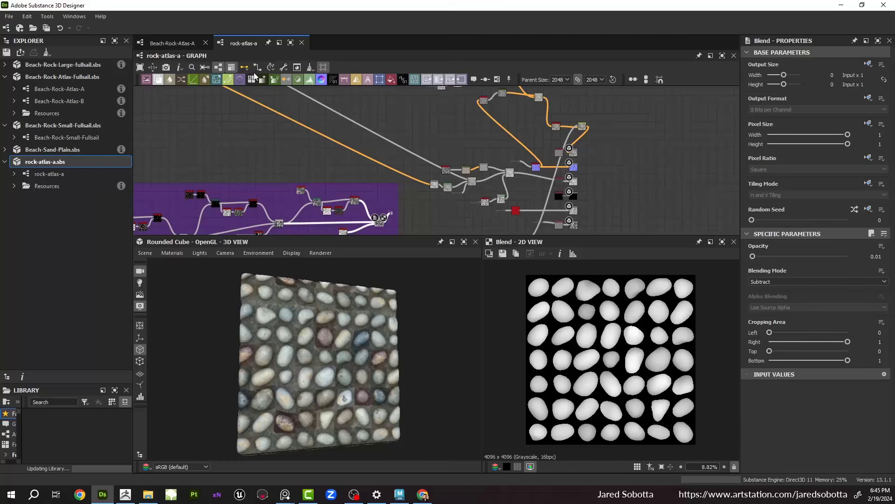
{"action": "left_click", "coordinate": [8, 16]}
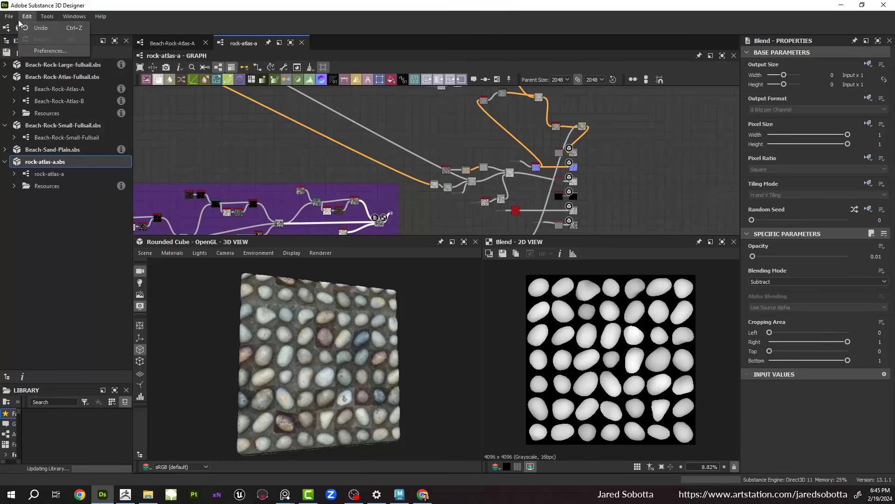
{"action": "left_click", "coordinate": [19, 3]}
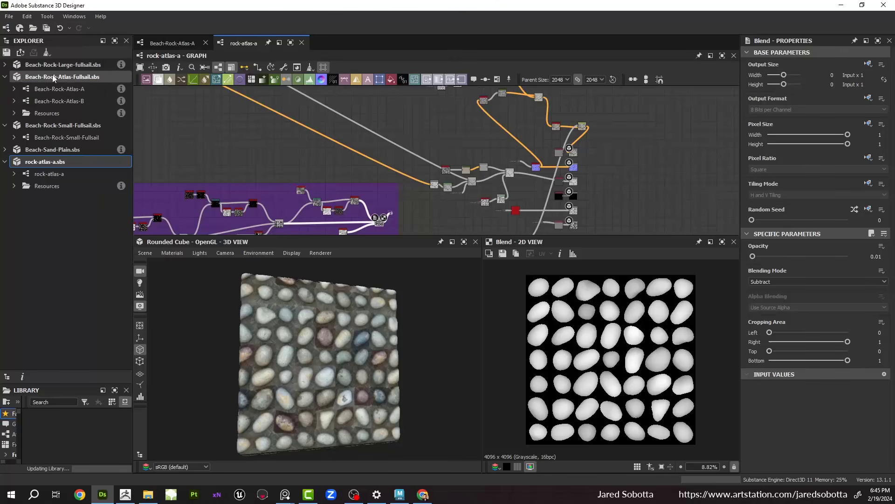
Step: Collapse the Atlas, Small and rock-atlas-a packages and expand Beach-Sand-Plain.sbs in the package tree
{"action": "left_click", "coordinate": [5, 76]}
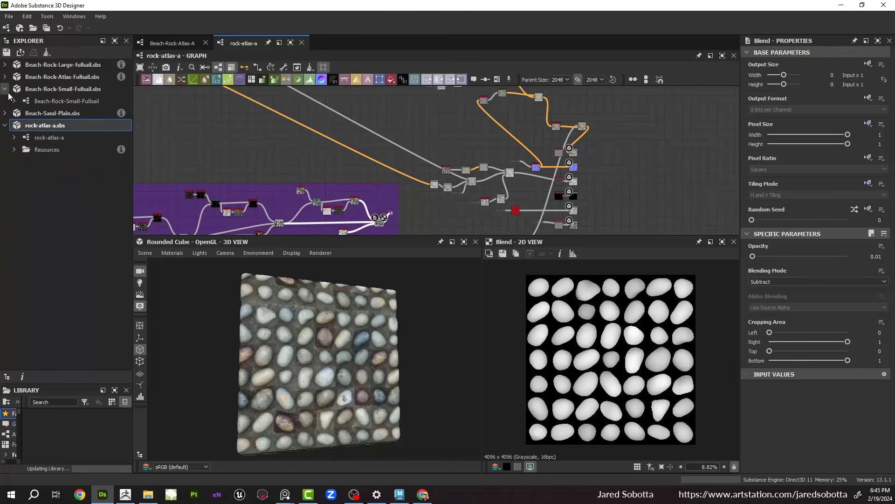
{"action": "left_click", "coordinate": [5, 89]}
{"action": "left_click", "coordinate": [5, 113]}
{"action": "left_click", "coordinate": [5, 101]}
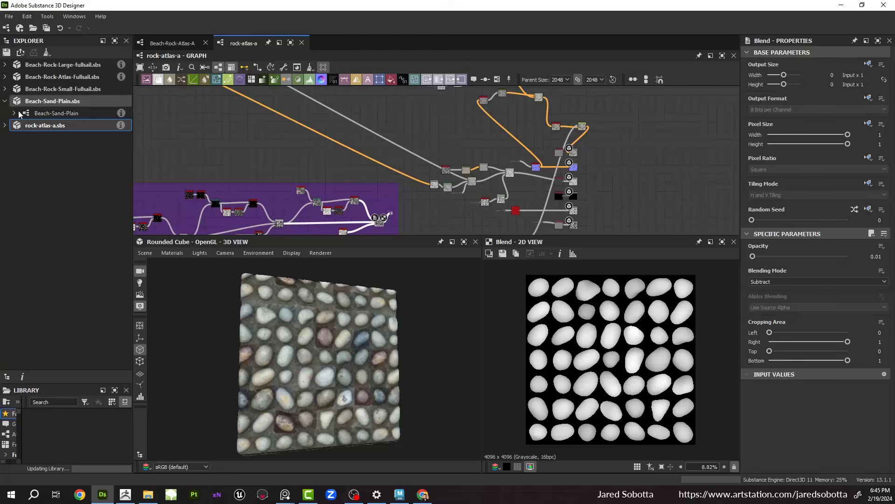
Step: Switch to the reference board and examine the pebble beach image, from the individual stones to the whole scene
{"action": "key", "text": "alt+Tab"}
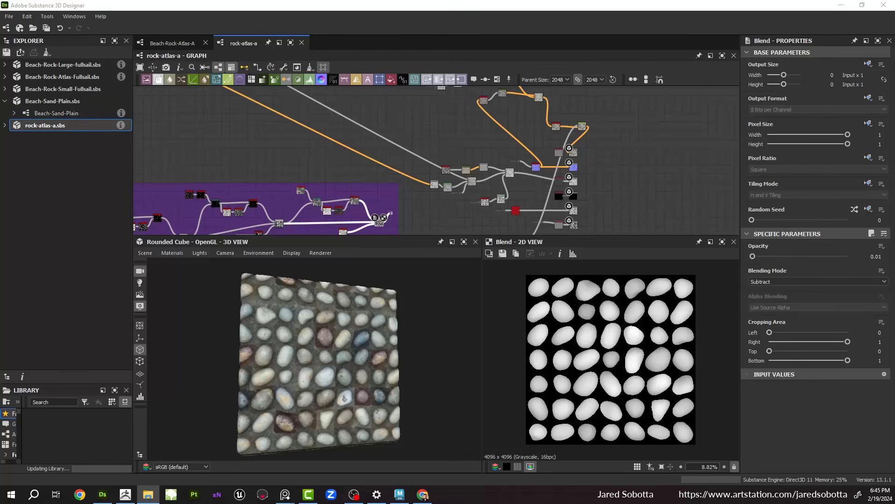
{"action": "key", "text": "alt+Tab"}
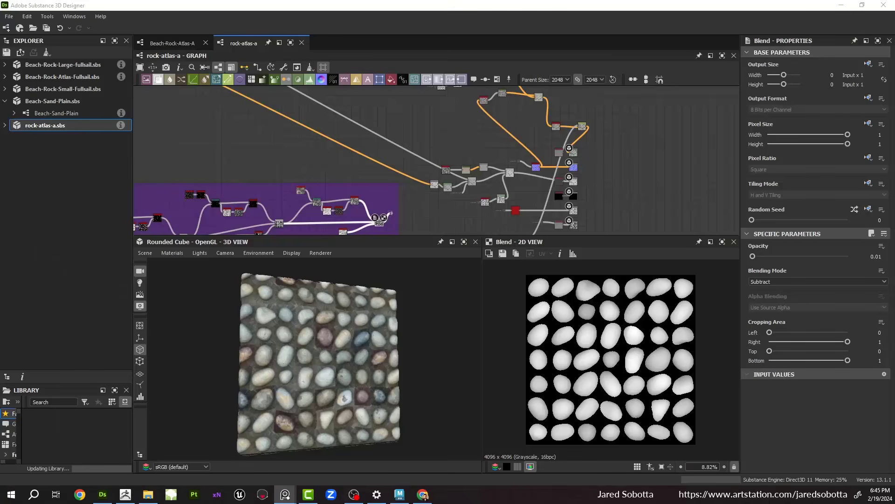
{"action": "right_click_drag", "start_coordinate": [0, 289], "coordinate": [481, 258]}
{"action": "double_click", "coordinate": [482, 259]}
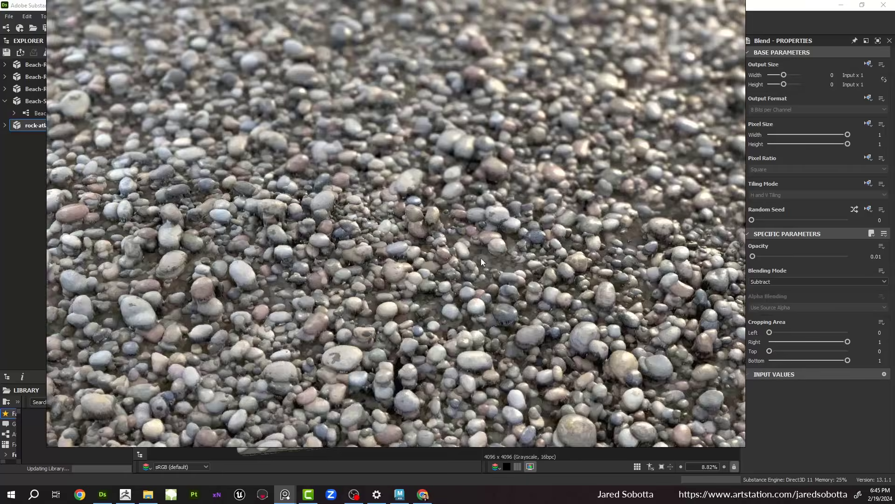
{"action": "scroll", "coordinate": [481, 259], "scroll_direction": "down", "scroll_amount": 3}
{"action": "middle_click_drag", "start_coordinate": [480, 258], "coordinate": [382, 250]}
{"action": "scroll", "coordinate": [393, 305], "scroll_direction": "up", "scroll_amount": 6}
{"action": "middle_click_drag", "start_coordinate": [394, 304], "coordinate": [205, 327]}
{"action": "scroll", "coordinate": [205, 328], "scroll_direction": "down", "scroll_amount": 5}
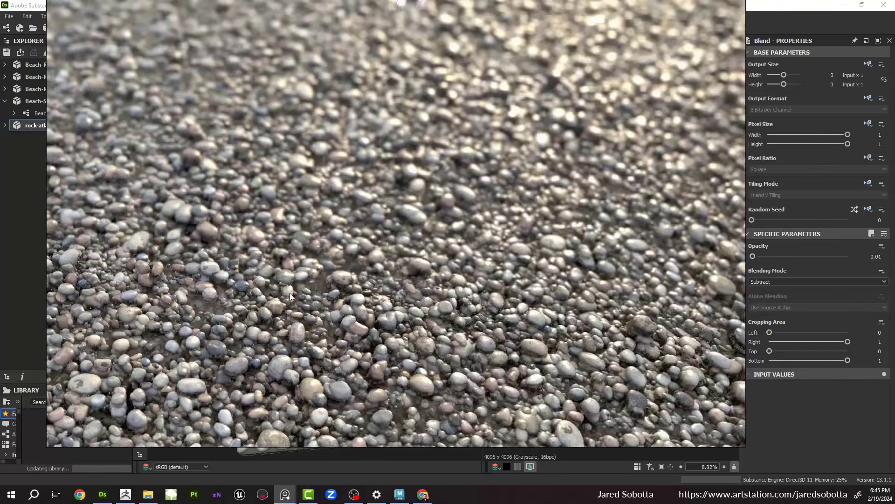
{"action": "scroll", "coordinate": [320, 293], "scroll_direction": "down", "scroll_amount": 6}
{"action": "middle_click_drag", "start_coordinate": [320, 303], "coordinate": [408, 278]}
{"action": "scroll", "coordinate": [408, 279], "scroll_direction": "up", "scroll_amount": 3}
{"action": "middle_click_drag", "start_coordinate": [384, 241], "coordinate": [424, 247]}
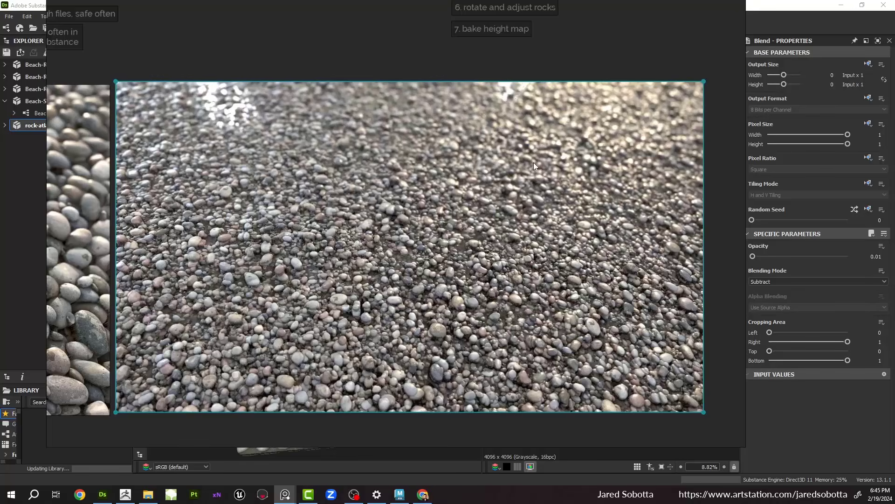
{"action": "right_click_drag", "start_coordinate": [534, 162], "coordinate": [0, 201]}
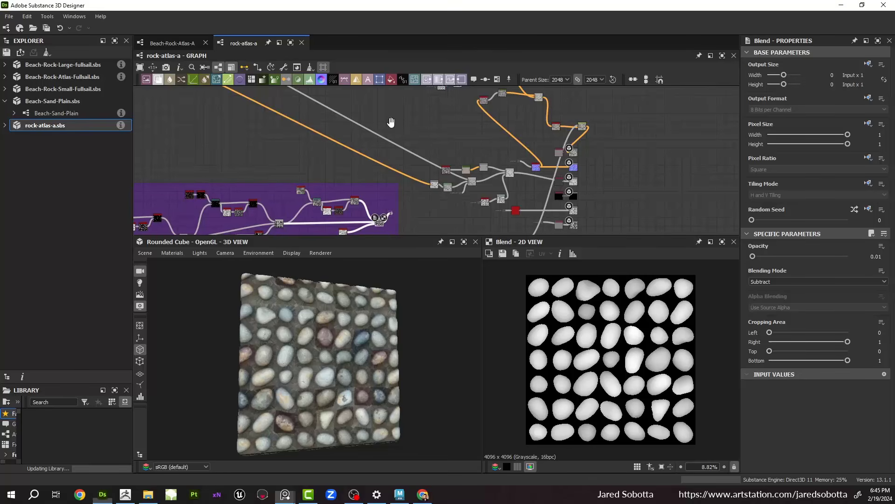
Step: Return to Substance 3D Designer and open the Beach-Sand-Plain graph
{"action": "middle_click_drag", "start_coordinate": [388, 192], "coordinate": [410, 150]}
{"action": "scroll", "coordinate": [400, 147], "scroll_direction": "down", "scroll_amount": 3}
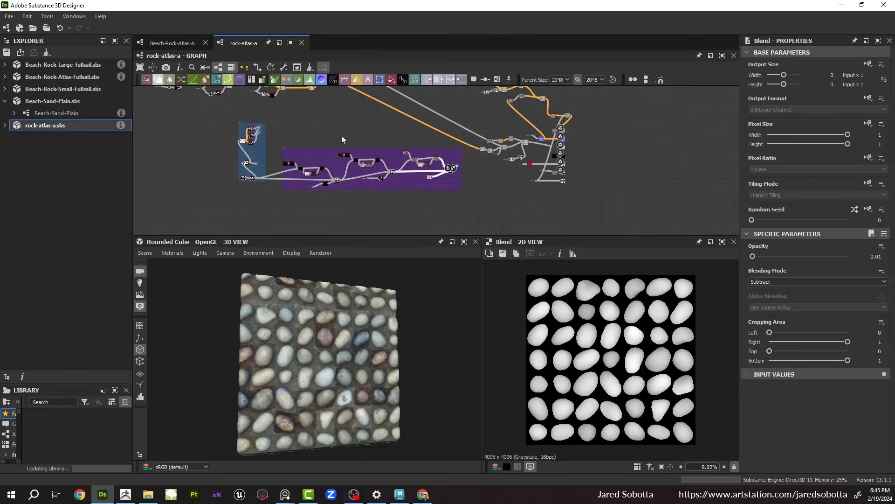
{"action": "left_click", "coordinate": [86, 114]}
{"action": "double_click", "coordinate": [86, 114]}
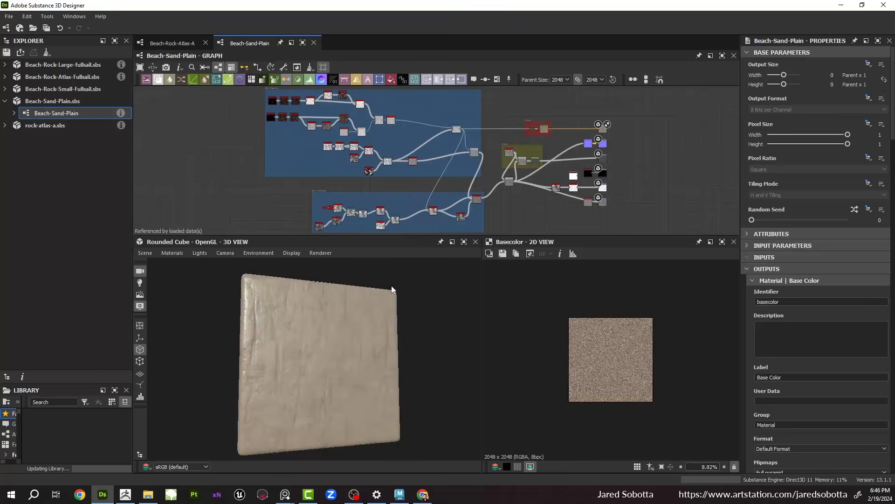
Step: Examine the sand surface up close in 3D and preview the HSL node in the base color frame
{"action": "scroll", "coordinate": [331, 340], "scroll_direction": "up", "scroll_amount": 4}
{"action": "left_click_drag", "start_coordinate": [399, 307], "coordinate": [312, 380]}
{"action": "scroll", "coordinate": [313, 380], "scroll_direction": "up", "scroll_amount": 5}
{"action": "scroll", "coordinate": [527, 131], "scroll_direction": "up", "scroll_amount": 6}
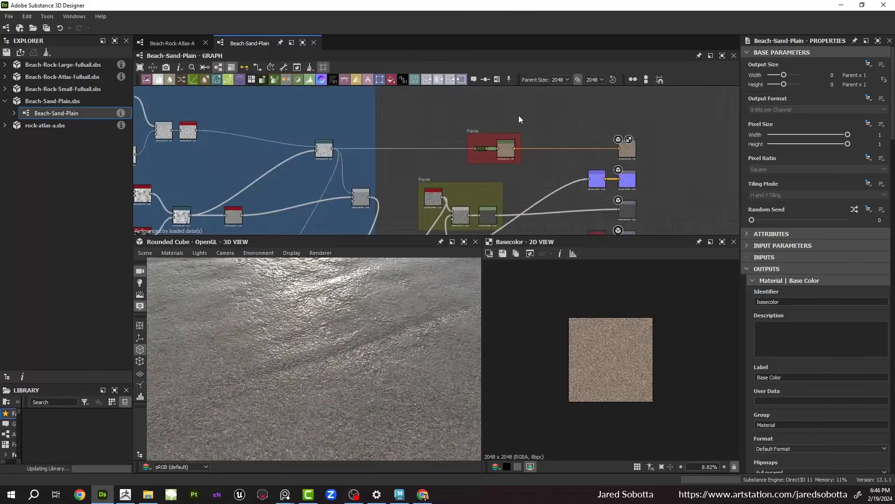
{"action": "left_click", "coordinate": [529, 185]}
{"action": "scroll", "coordinate": [521, 323], "scroll_direction": "up", "scroll_amount": 5}
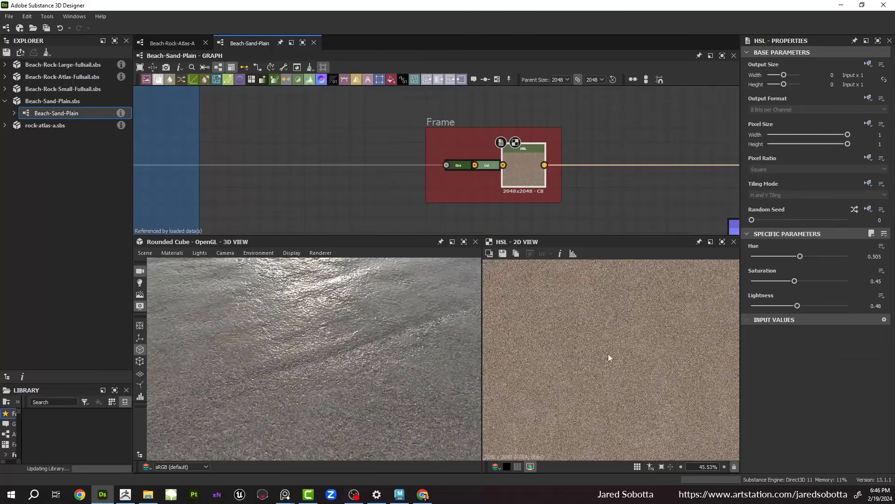
Step: Create a new Substance graph named Small-Beach-Rock from the Metallic Roughness template in a new package
{"action": "scroll", "coordinate": [360, 344], "scroll_direction": "down", "scroll_amount": 3}
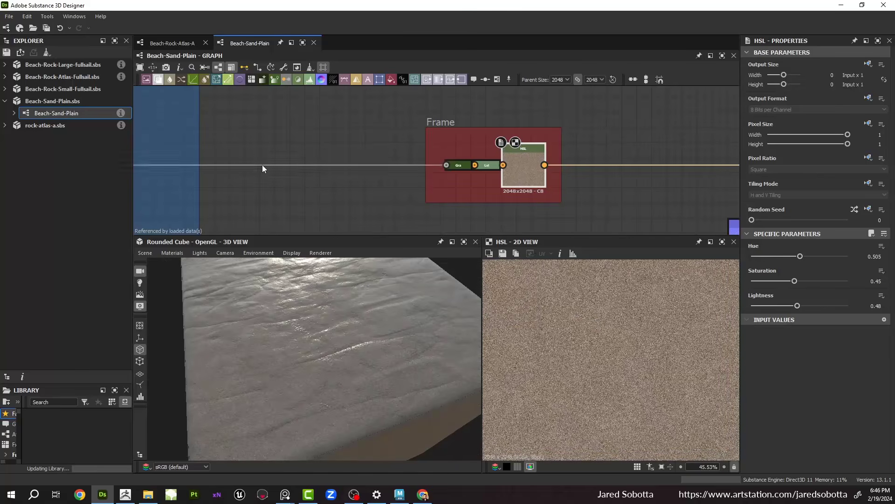
{"action": "left_click", "coordinate": [24, 17]}
{"action": "mouse_move", "coordinate": [9, 16]}
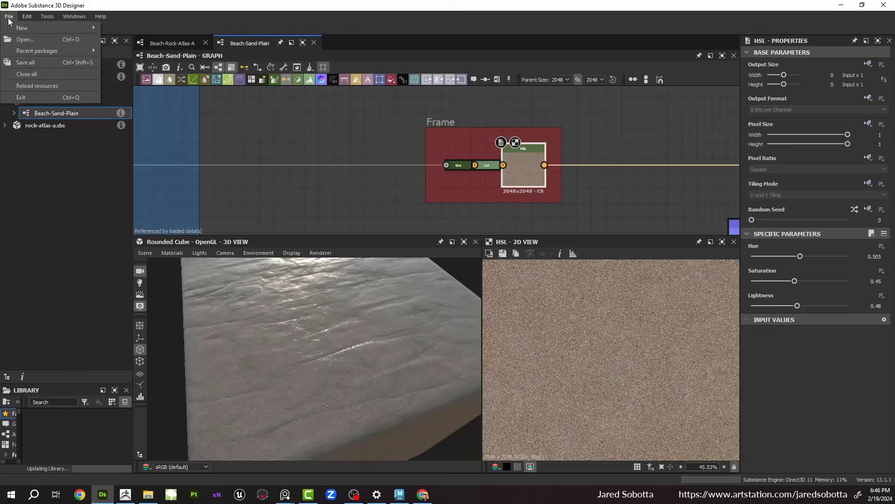
{"action": "mouse_move", "coordinate": [46, 27]}
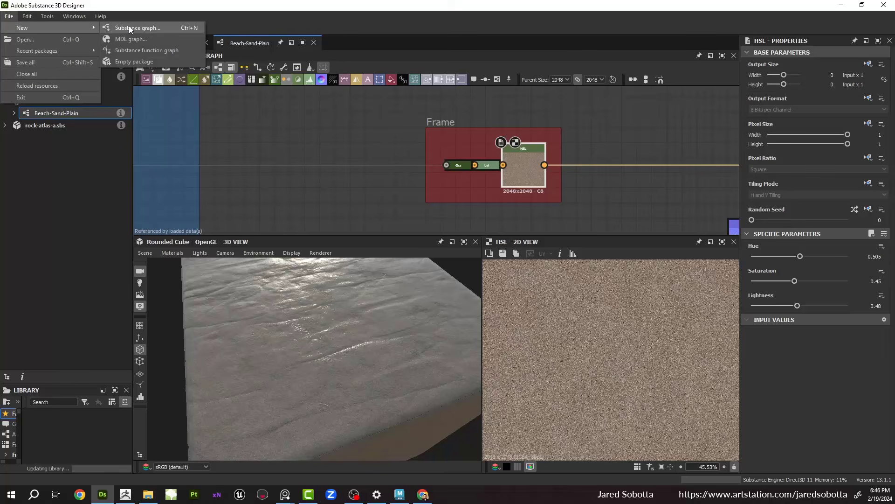
{"action": "left_click", "coordinate": [129, 27]}
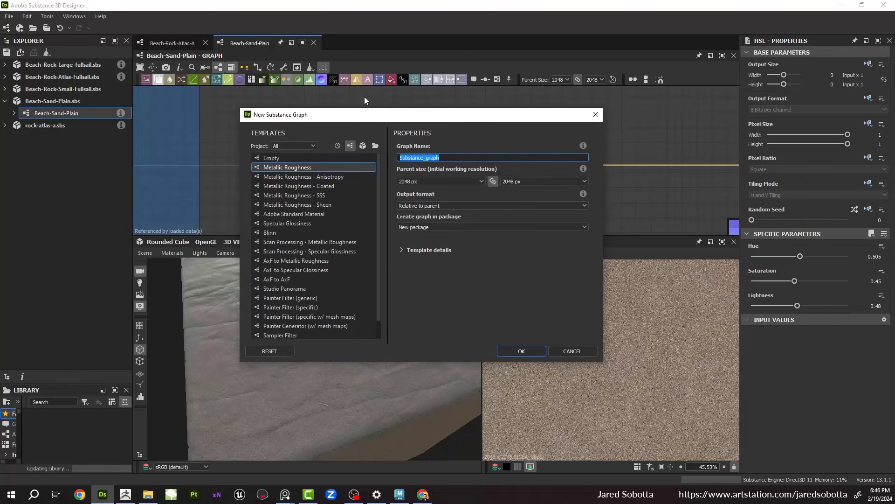
{"action": "type", "text": "Small-Beach-Rock"}
{"action": "key", "text": "Return"}
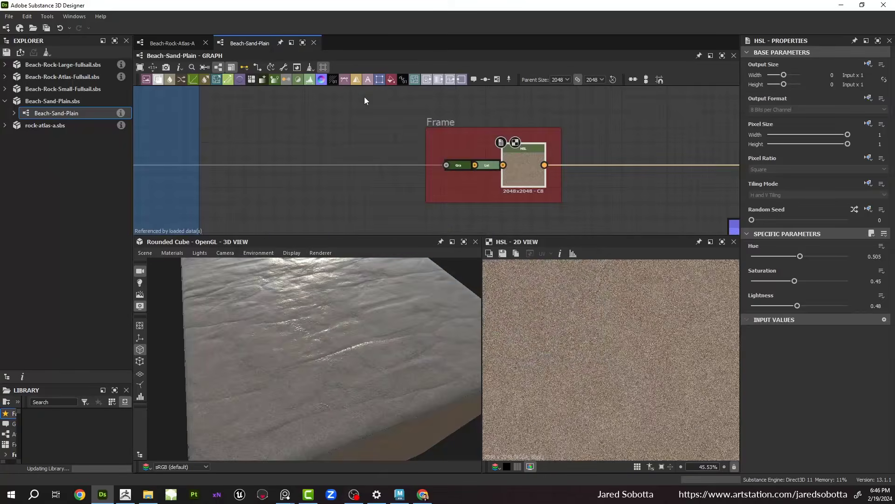
Step: Rename New folder in Fullsail-Demo as Small-Beach-Rock and save the unsaved package in it as Small-Beach-Rock.sbs
{"action": "right_click", "coordinate": [47, 138]}
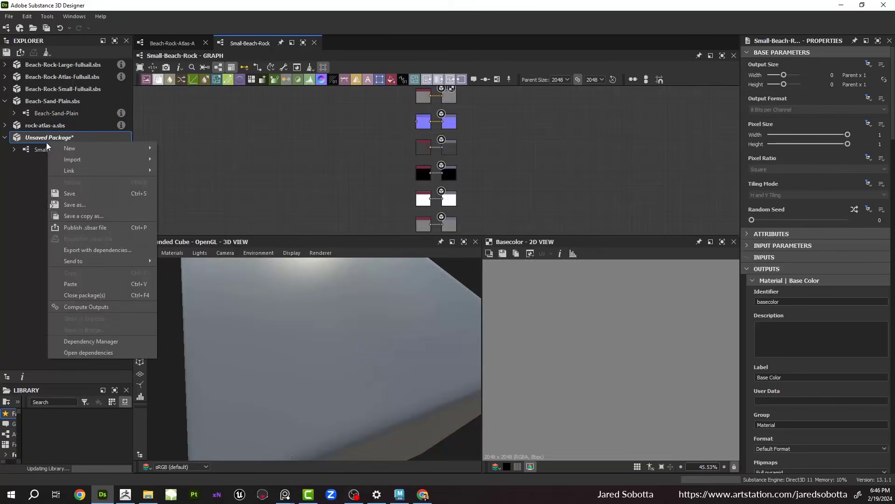
{"action": "left_click", "coordinate": [94, 207]}
{"action": "left_click", "coordinate": [212, 33]}
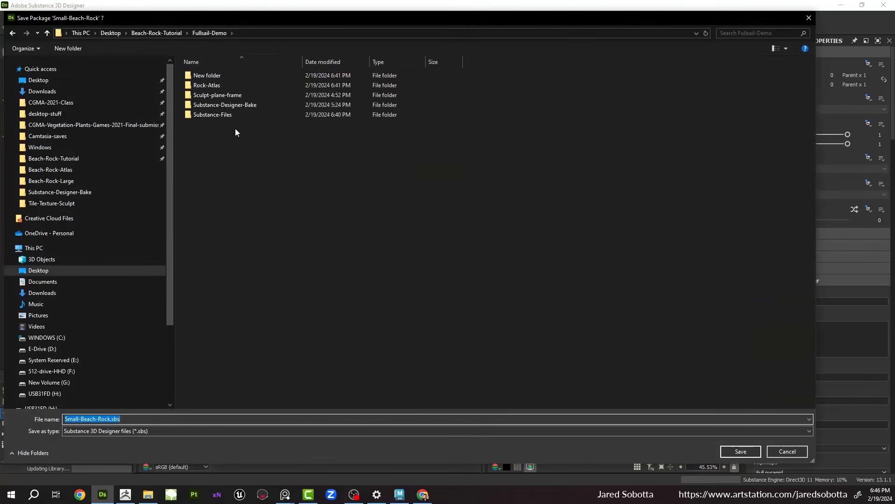
{"action": "right_click", "coordinate": [230, 138]}
{"action": "left_click", "coordinate": [206, 76]}
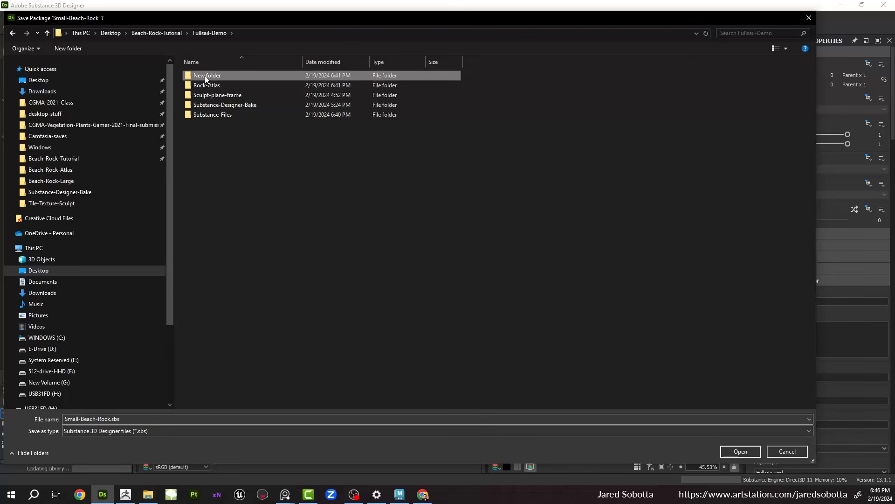
{"action": "left_click", "coordinate": [205, 76]}
{"action": "type", "text": "Small-Beach-Rock"}
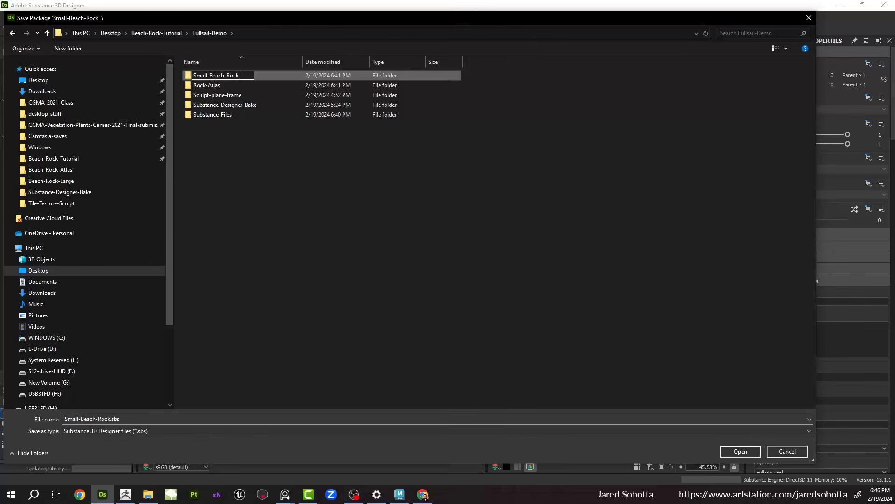
{"action": "key", "text": "Return"}
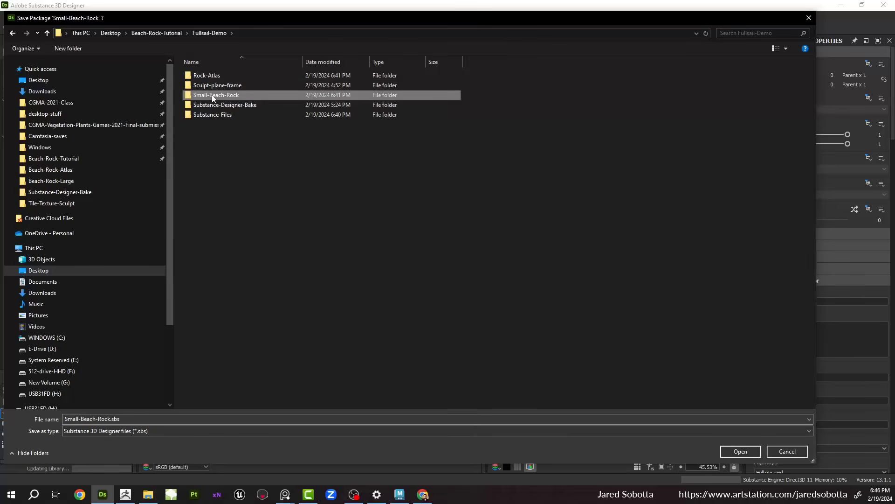
{"action": "double_click", "coordinate": [215, 95]}
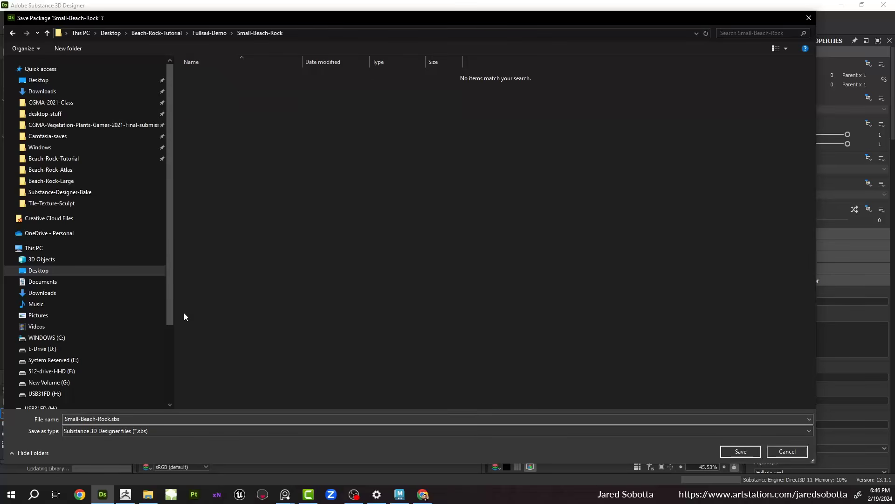
{"action": "left_click", "coordinate": [741, 452]}
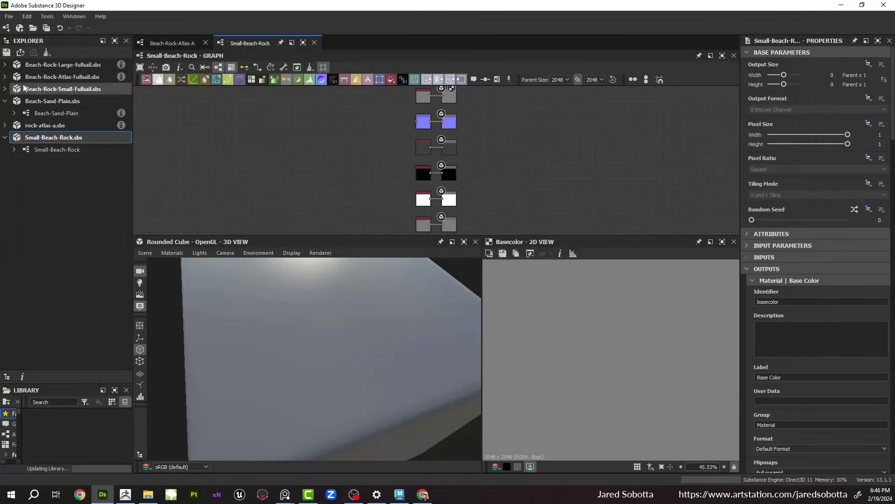
Step: Expand the Beach-Rock-Atlas-Fullsail.sbs package and add Beach-Sand-Plain as a node in the Small-Beach-Rock graph
{"action": "left_click", "coordinate": [4, 77]}
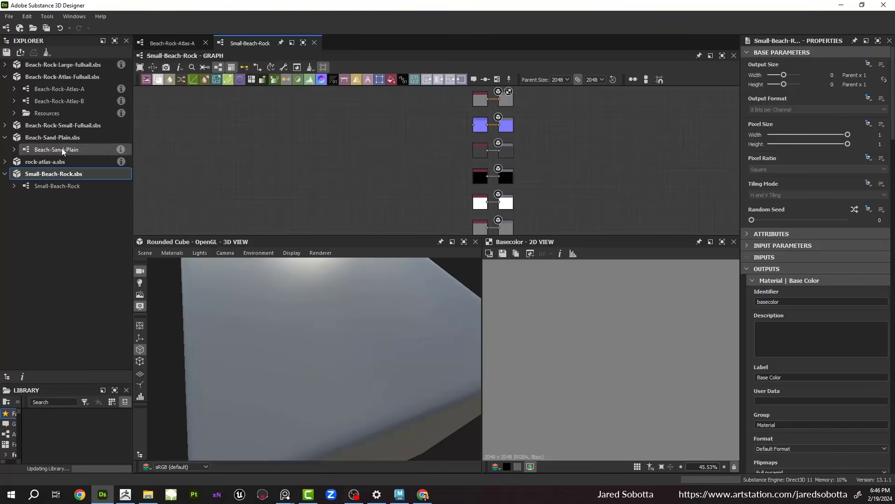
{"action": "left_click_drag", "start_coordinate": [70, 148], "coordinate": [171, 167]}
{"action": "middle_click_drag", "start_coordinate": [240, 140], "coordinate": [350, 135]}
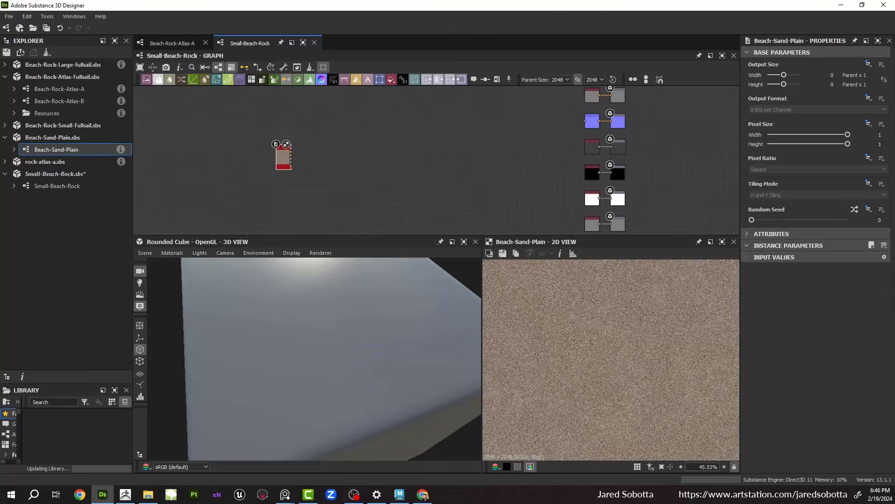
{"action": "scroll", "coordinate": [267, 165], "scroll_direction": "up", "scroll_amount": 5}
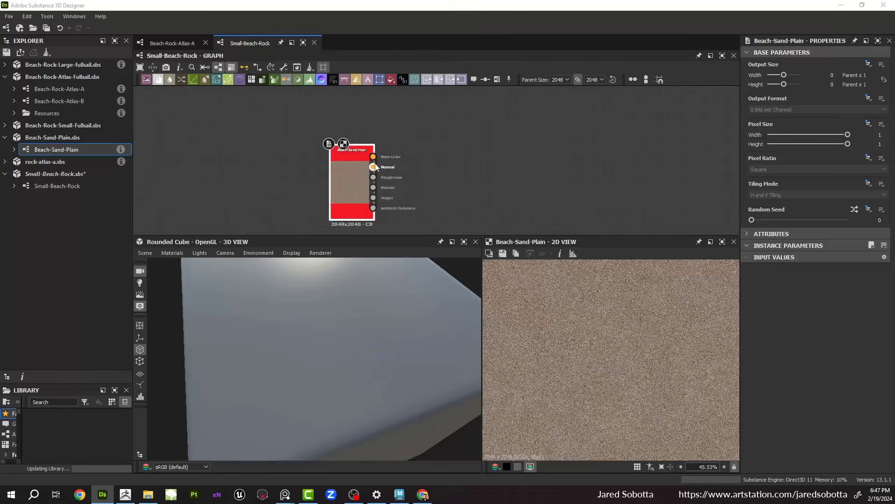
{"action": "middle_click_drag", "start_coordinate": [342, 152], "coordinate": [307, 127]}
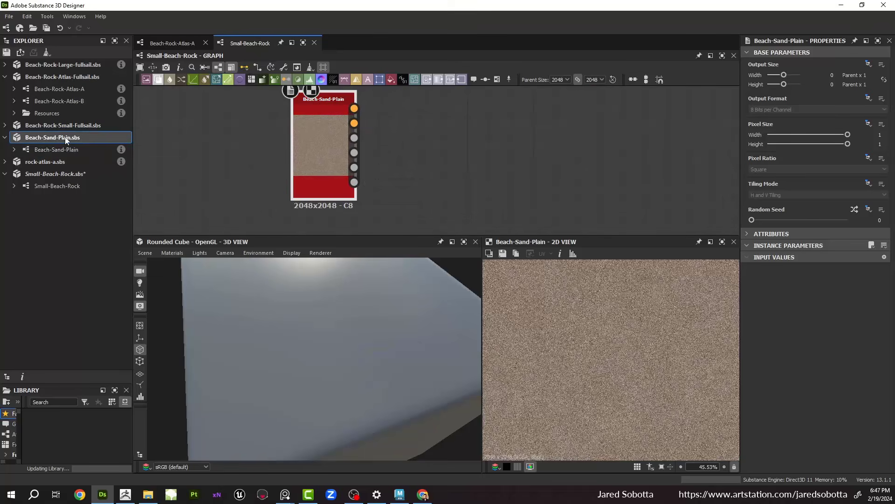
{"action": "left_click", "coordinate": [64, 149]}
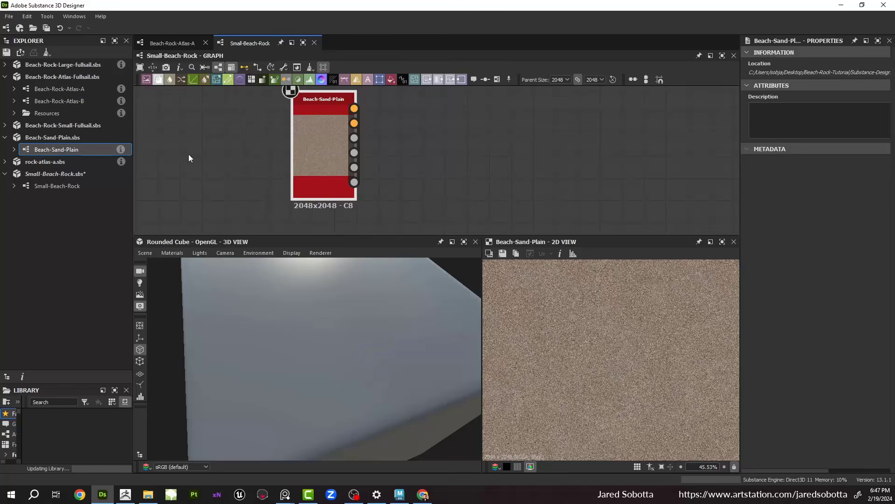
{"action": "left_click_drag", "start_coordinate": [188, 154], "coordinate": [112, 137]}
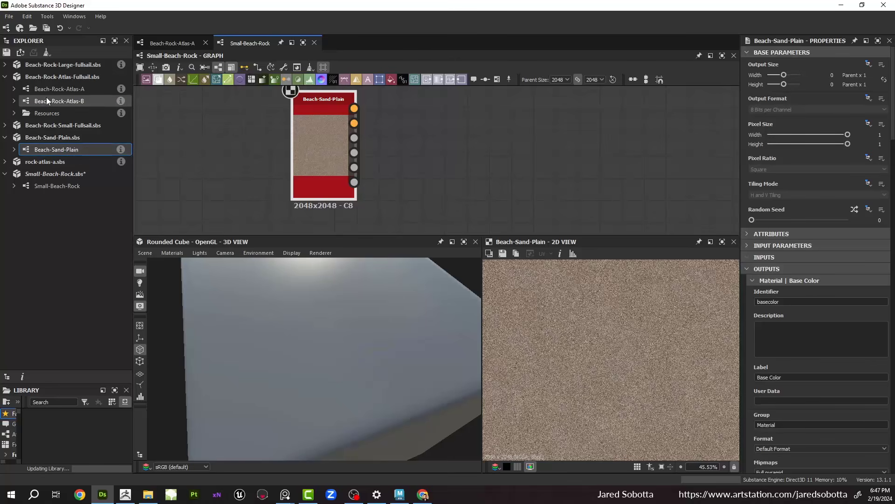
Step: Add the Beach-Rock-Atlas-A and Beach-Rock-Atlas-B graphs as side-by-side nodes above the sand node
{"action": "scroll", "coordinate": [191, 140], "scroll_direction": "down", "scroll_amount": 3}
{"action": "middle_click_drag", "start_coordinate": [192, 140], "coordinate": [165, 234]}
{"action": "left_click_drag", "start_coordinate": [71, 89], "coordinate": [265, 116]}
{"action": "left_click_drag", "start_coordinate": [69, 99], "coordinate": [375, 128]}
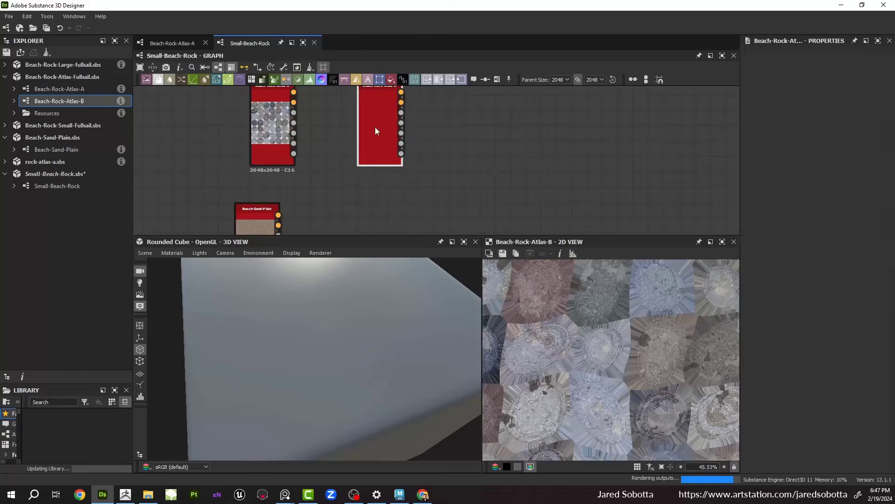
Step: Preview the Opacity outputs of the Beach-Rock-Atlas-A and Beach-Rock-Atlas-B nodes in the 2D view
{"action": "scroll", "coordinate": [301, 148], "scroll_direction": "up", "scroll_amount": 6}
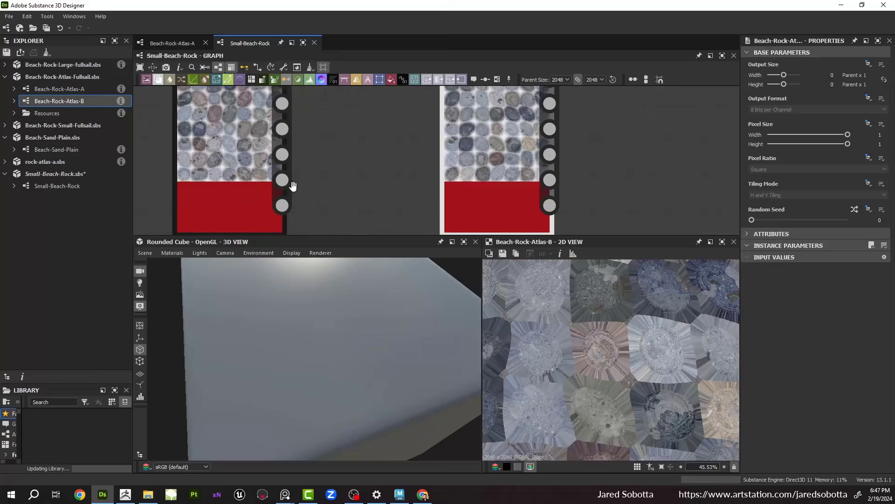
{"action": "double_click", "coordinate": [276, 209]}
{"action": "double_click", "coordinate": [544, 209]}
{"action": "scroll", "coordinate": [360, 180], "scroll_direction": "down", "scroll_amount": 2}
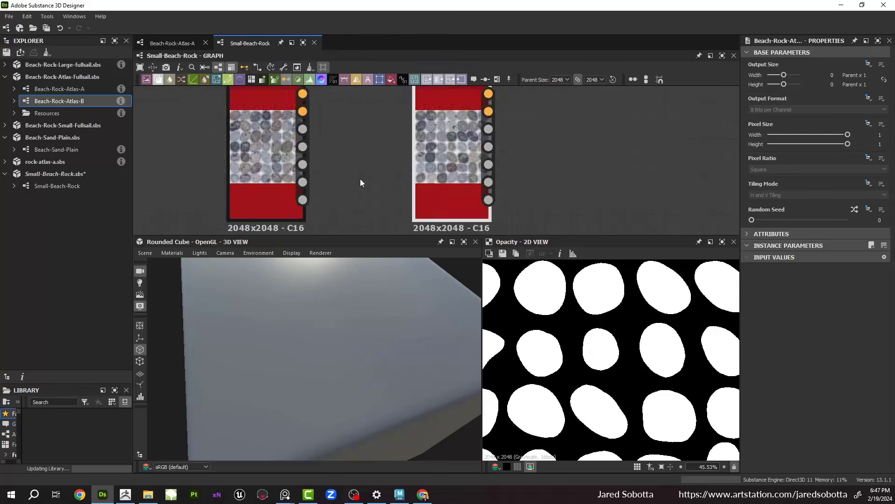
Step: Move the sand node and both rock atlas nodes together, farther away from the graph's output nodes
{"action": "scroll", "coordinate": [360, 178], "scroll_direction": "down", "scroll_amount": 6}
{"action": "middle_click_drag", "start_coordinate": [359, 178], "coordinate": [323, 132]}
{"action": "left_click_drag", "start_coordinate": [301, 163], "coordinate": [202, 167]}
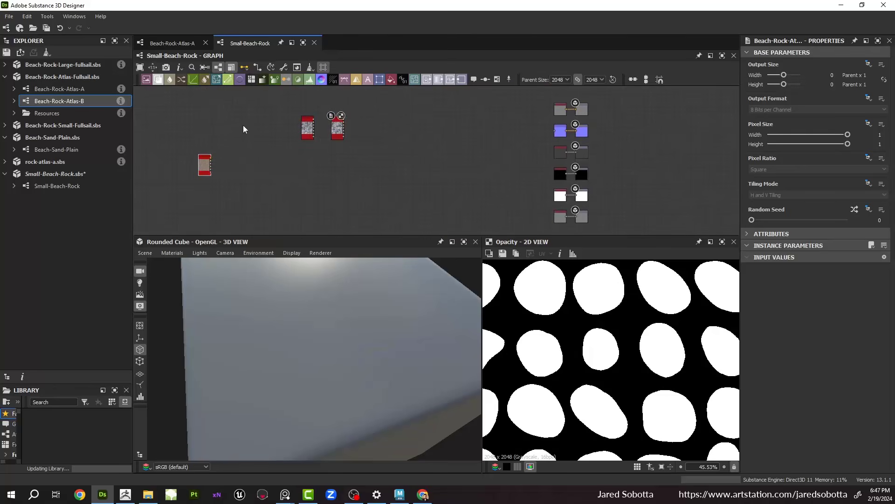
{"action": "left_click_drag", "start_coordinate": [283, 105], "coordinate": [229, 117]}
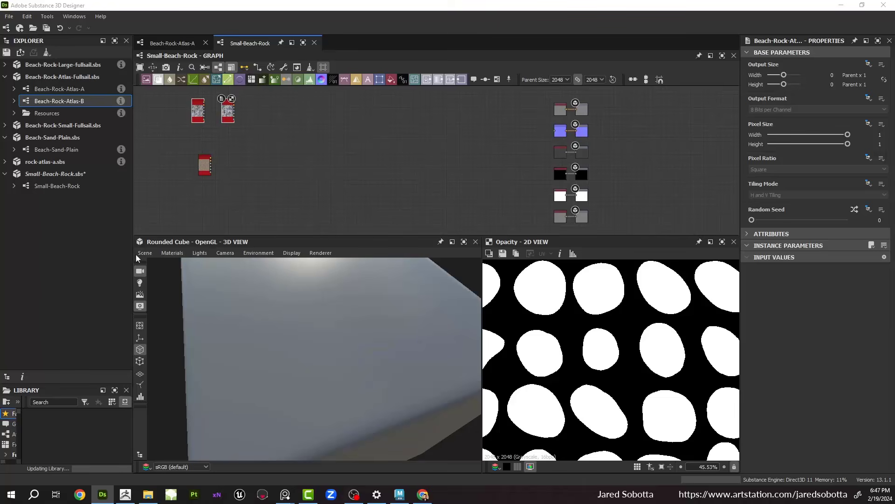
Step: Add an Atlas Scatter node beside the rock atlas nodes and move the sand node closer beneath them
{"action": "middle_click_drag", "start_coordinate": [286, 126], "coordinate": [359, 171]}
{"action": "key", "text": "space"}
{"action": "type", "text": "atlas"}
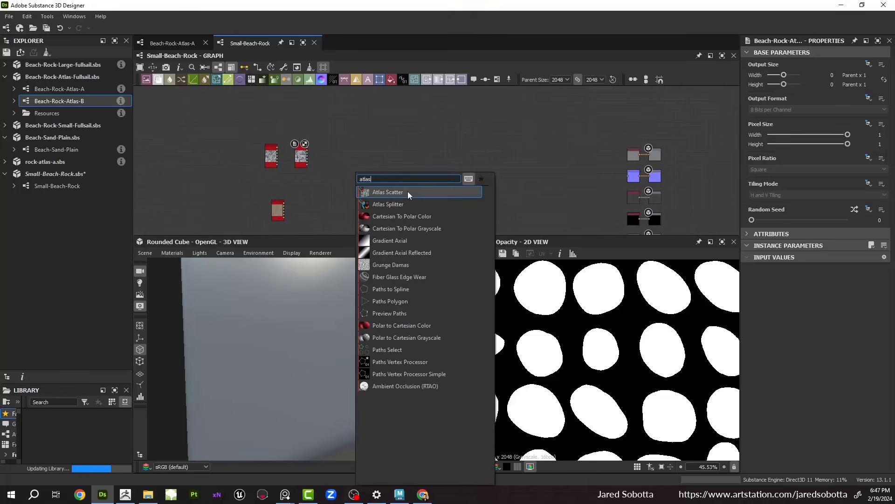
{"action": "left_click", "coordinate": [408, 192]}
{"action": "left_click_drag", "start_coordinate": [355, 169], "coordinate": [336, 183]}
{"action": "middle_click_drag", "start_coordinate": [336, 183], "coordinate": [346, 136]}
{"action": "left_click_drag", "start_coordinate": [287, 173], "coordinate": [266, 147]}
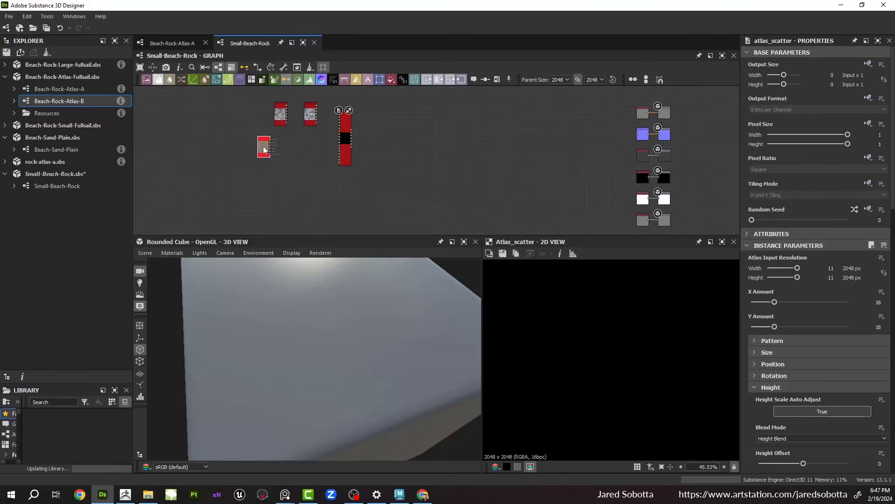
Step: Move Beach-Rock-Atlas-B aside, beyond the Atlas Scatter node, and place Beach-Rock-Atlas-A directly above the sand node
{"action": "middle_click_drag", "start_coordinate": [266, 142], "coordinate": [279, 163]}
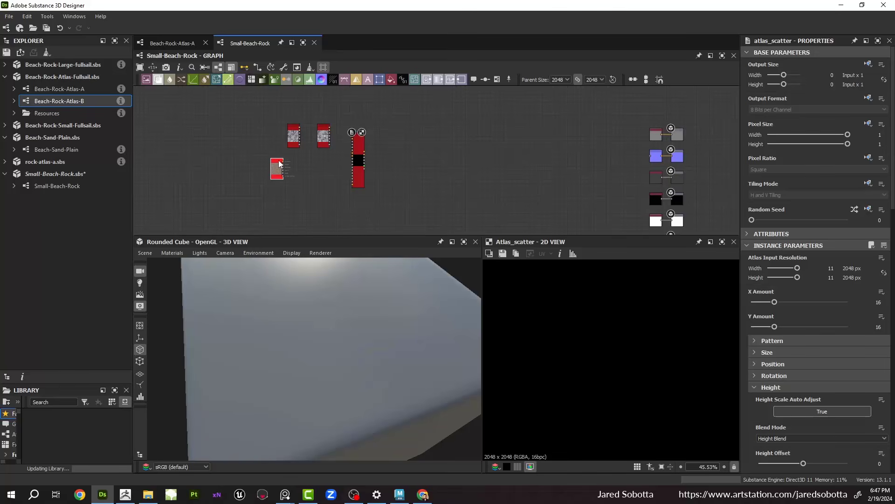
{"action": "scroll", "coordinate": [279, 163], "scroll_direction": "up", "scroll_amount": 4}
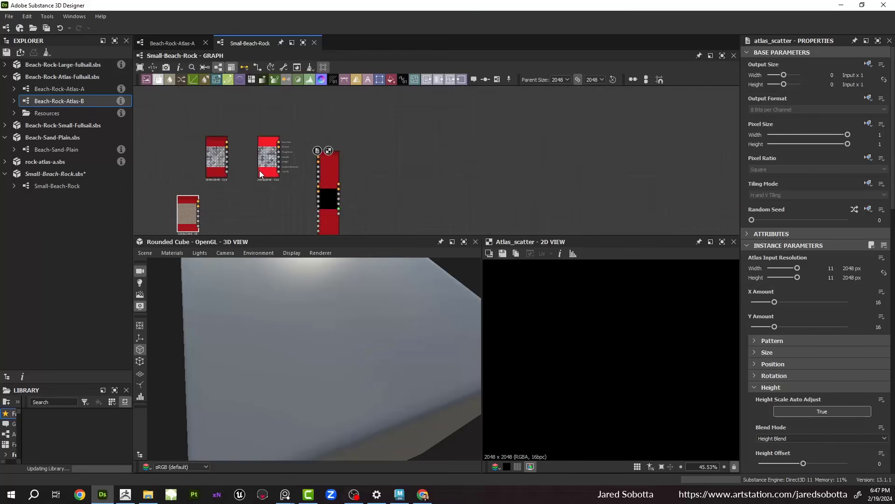
{"action": "left_click_drag", "start_coordinate": [259, 169], "coordinate": [420, 122]}
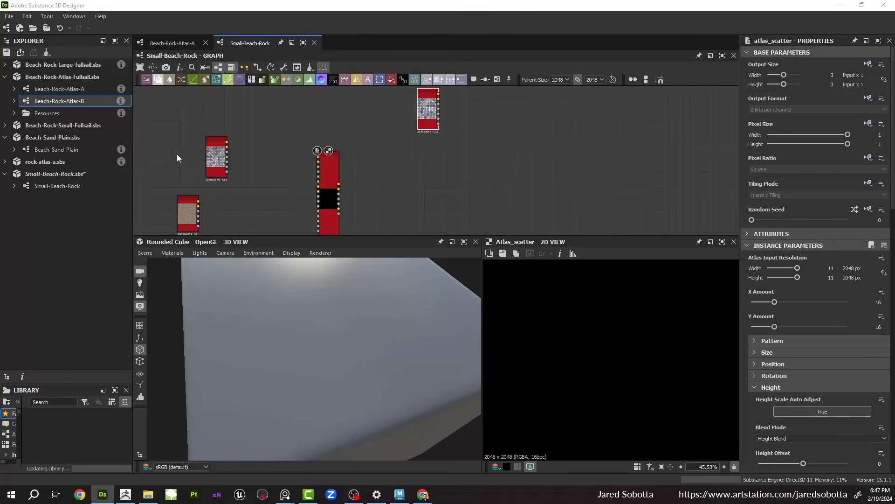
{"action": "scroll", "coordinate": [178, 154], "scroll_direction": "up", "scroll_amount": 4}
{"action": "middle_click_drag", "start_coordinate": [218, 171], "coordinate": [269, 111]}
{"action": "scroll", "coordinate": [273, 182], "scroll_direction": "down", "scroll_amount": 2}
{"action": "left_click_drag", "start_coordinate": [298, 133], "coordinate": [262, 109]}
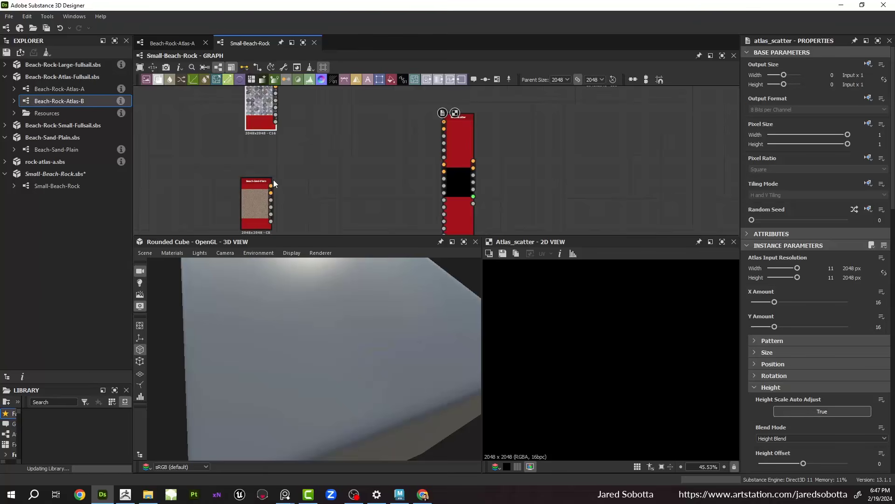
Step: With material links, connect Beach-Rock-Atlas-A to the Atlas Scatter's first input and Beach-Sand-Plain to its second input
{"action": "mouse_move", "coordinate": [273, 181]}
{"action": "middle_mouse_down"}
{"action": "mouse_move", "coordinate": [266, 137]}
{"action": "mouse_move", "coordinate": [271, 169]}
{"action": "middle_mouse_up"}
{"action": "scroll", "coordinate": [267, 140], "scroll_direction": "up", "scroll_amount": 1}
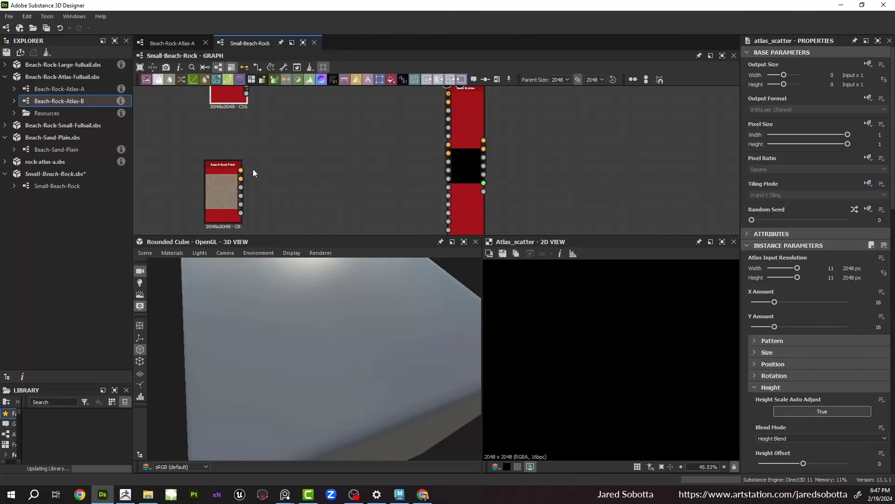
{"action": "middle_click_drag", "start_coordinate": [336, 166], "coordinate": [310, 194]}
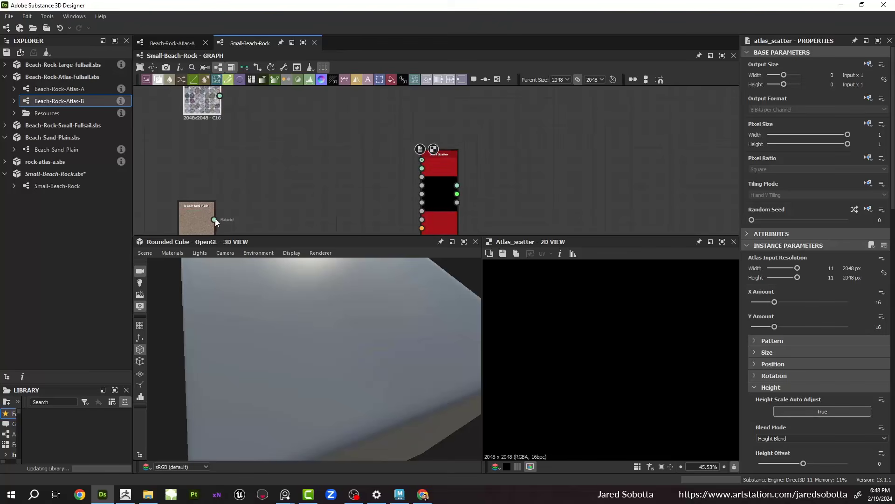
{"action": "left_click_drag", "start_coordinate": [215, 219], "coordinate": [422, 169]}
{"action": "middle_click_drag", "start_coordinate": [309, 176], "coordinate": [318, 199]}
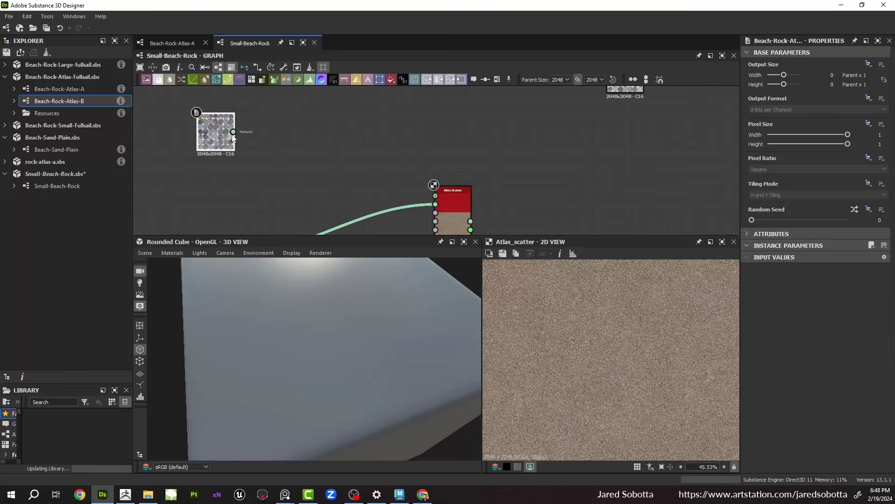
{"action": "left_click_drag", "start_coordinate": [234, 132], "coordinate": [435, 196]}
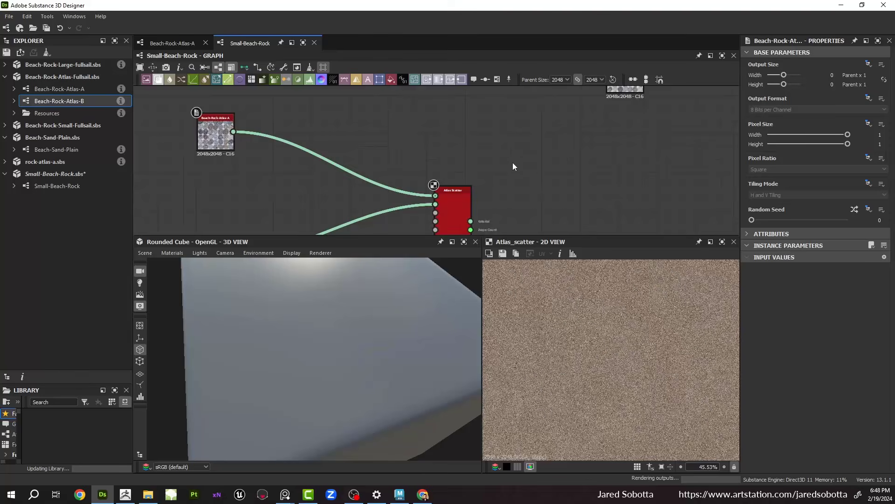
Step: Preview the Atlas Scatter base color in the 2D view and examine the scattered rocks up close and as a whole
{"action": "middle_click_drag", "start_coordinate": [513, 162], "coordinate": [481, 82]}
{"action": "double_click", "coordinate": [432, 126]}
{"action": "scroll", "coordinate": [615, 353], "scroll_direction": "up", "scroll_amount": 8}
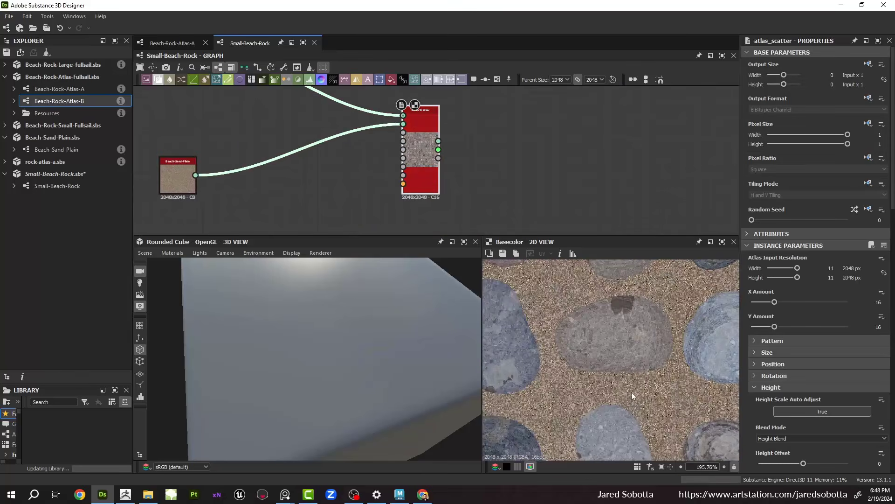
{"action": "scroll", "coordinate": [631, 392], "scroll_direction": "down", "scroll_amount": 10}
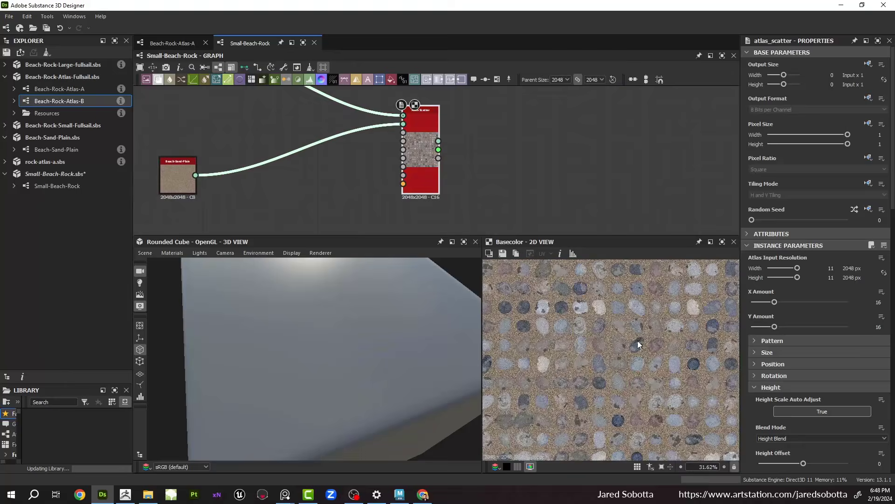
Step: Switch to standard link mode and connect Beach-Sand-Plain's Normal output to the Atlas Scatter's Vector Map input
{"action": "scroll", "coordinate": [639, 344], "scroll_direction": "down", "scroll_amount": 4}
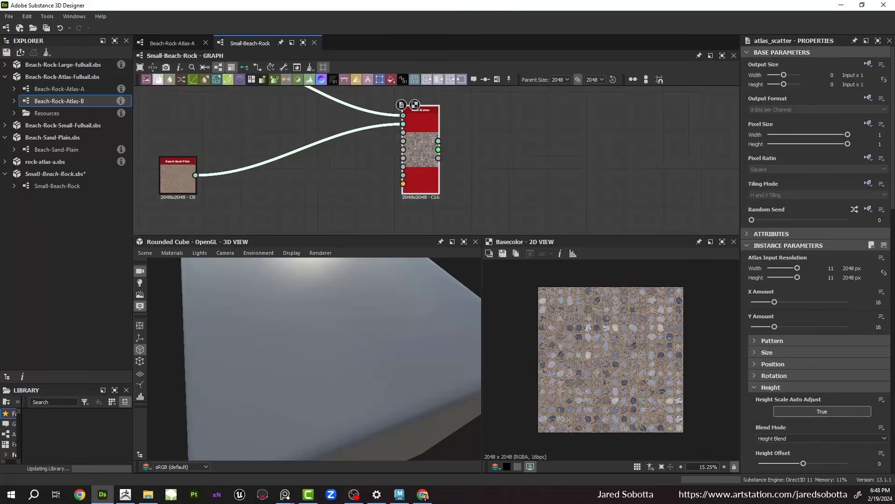
{"action": "middle_click_drag", "start_coordinate": [205, 209], "coordinate": [282, 199]}
{"action": "scroll", "coordinate": [221, 180], "scroll_direction": "up", "scroll_amount": 2}
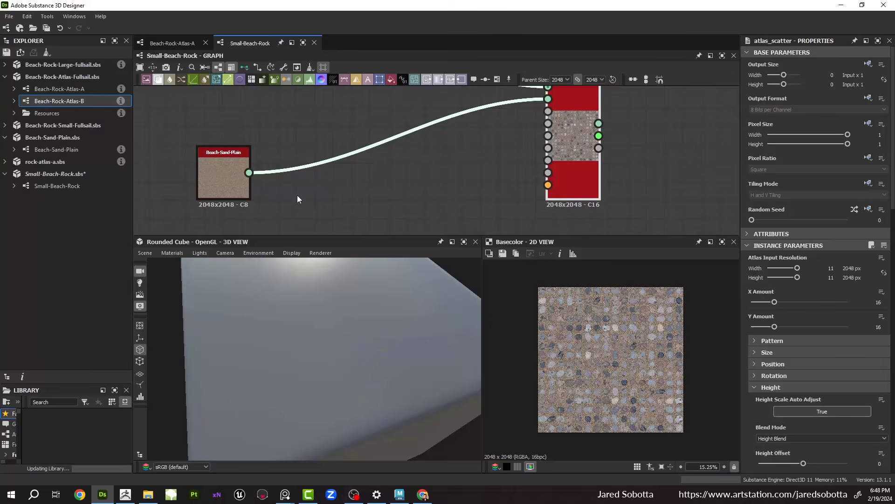
{"action": "key", "text": "1"}
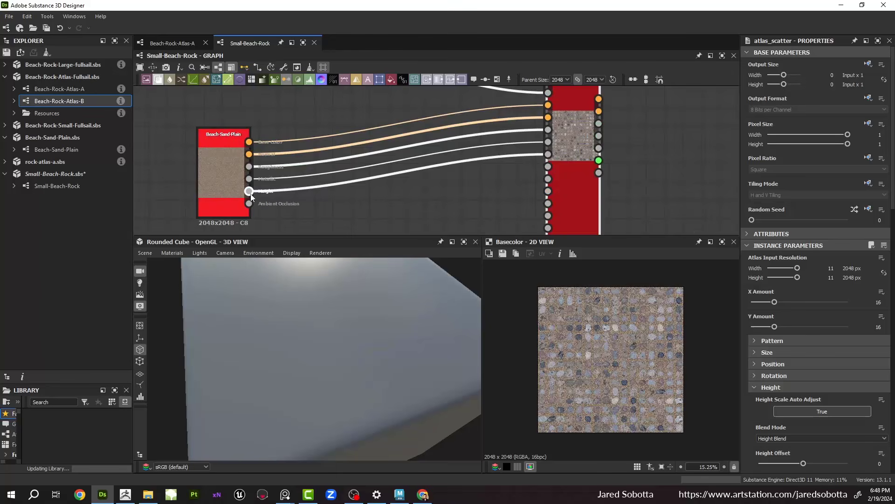
{"action": "left_click_drag", "start_coordinate": [249, 192], "coordinate": [379, 186]}
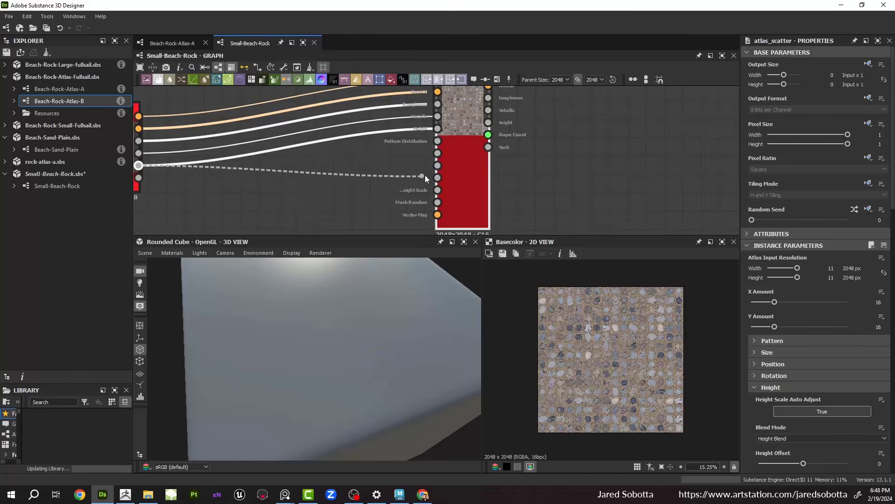
{"action": "scroll", "coordinate": [425, 175], "scroll_direction": "up", "scroll_amount": 3}
{"action": "left_click_drag", "start_coordinate": [453, 181], "coordinate": [455, 101]}
{"action": "scroll", "coordinate": [280, 189], "scroll_direction": "down", "scroll_amount": 2}
{"action": "middle_click_drag", "start_coordinate": [156, 202], "coordinate": [273, 187]}
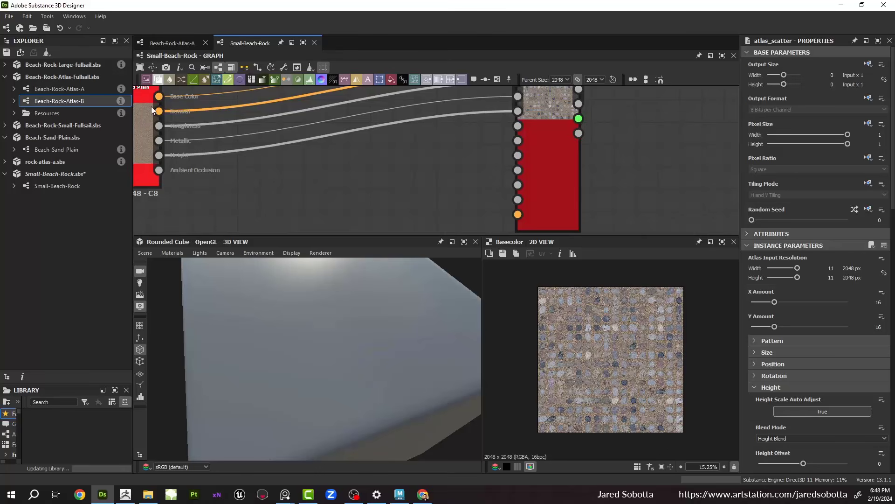
{"action": "left_click_drag", "start_coordinate": [158, 111], "coordinate": [499, 214]}
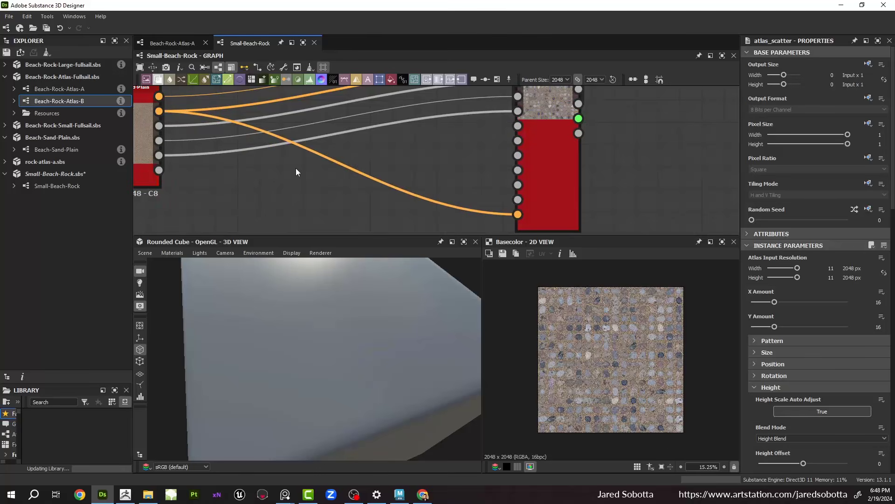
Step: Add a Levels node to Beach-Sand-Plain's Height output and darken its midtones slightly
{"action": "left_click_drag", "start_coordinate": [159, 155], "coordinate": [220, 215]}
{"action": "type", "text": "levels"}
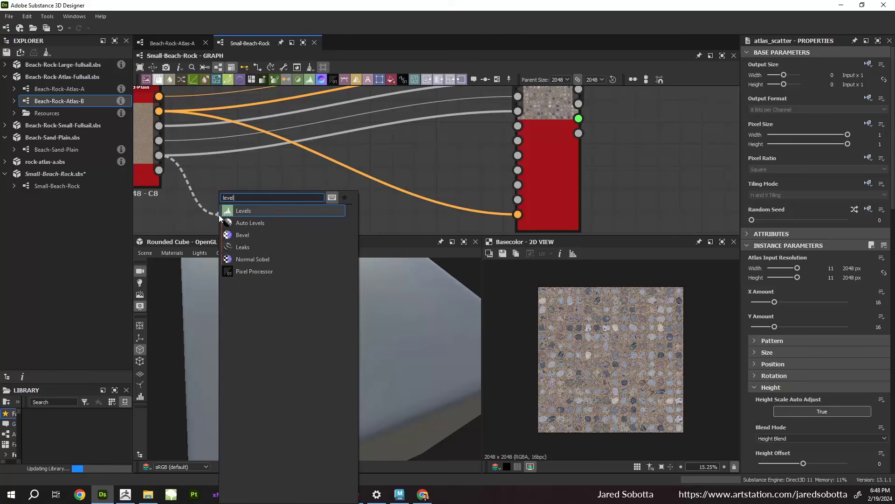
{"action": "key", "text": "Return"}
{"action": "scroll", "coordinate": [584, 311], "scroll_direction": "down", "scroll_amount": 2}
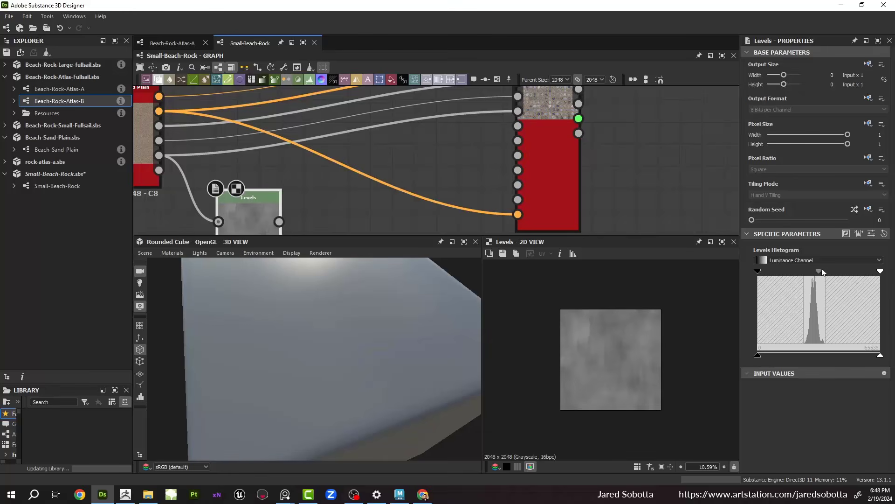
{"action": "left_click_drag", "start_coordinate": [820, 273], "coordinate": [823, 275]}
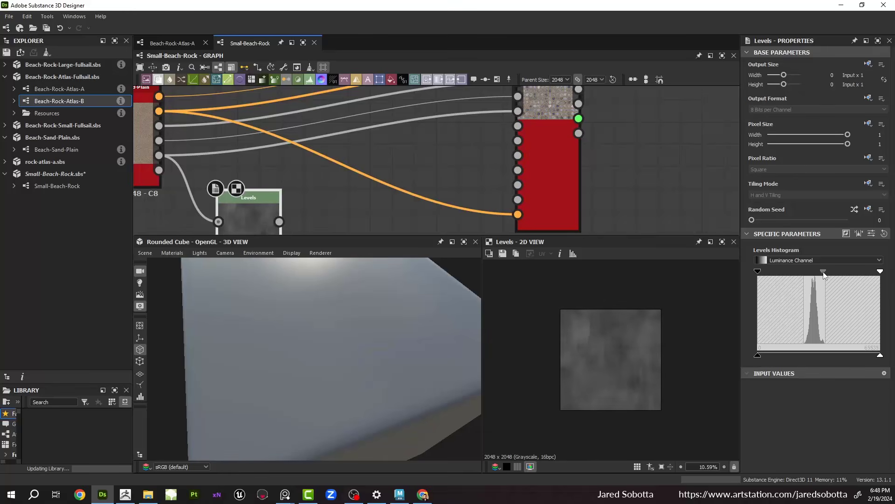
{"action": "scroll", "coordinate": [294, 162], "scroll_direction": "down", "scroll_amount": 4}
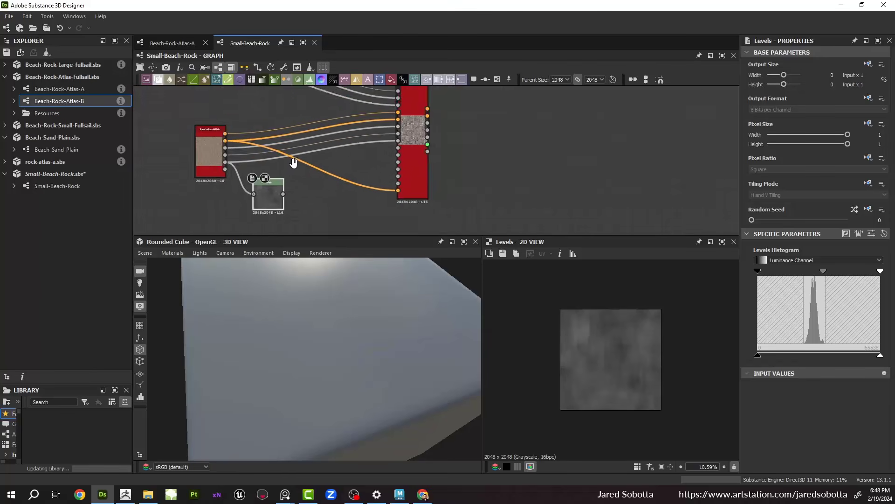
Step: Connect the Levels output to the Atlas Scatter's sand Height input, replacing the direct link from Beach-Sand-Plain
{"action": "scroll", "coordinate": [280, 177], "scroll_direction": "up", "scroll_amount": 2}
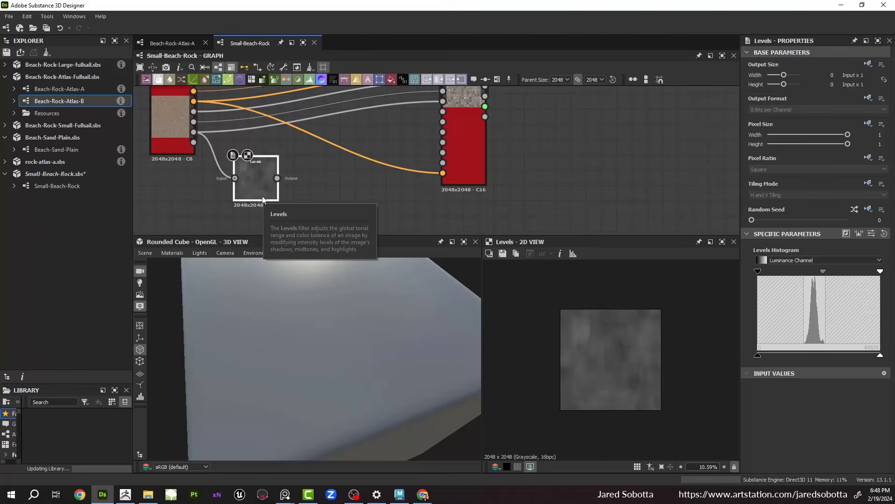
{"action": "left_click", "coordinate": [277, 178]}
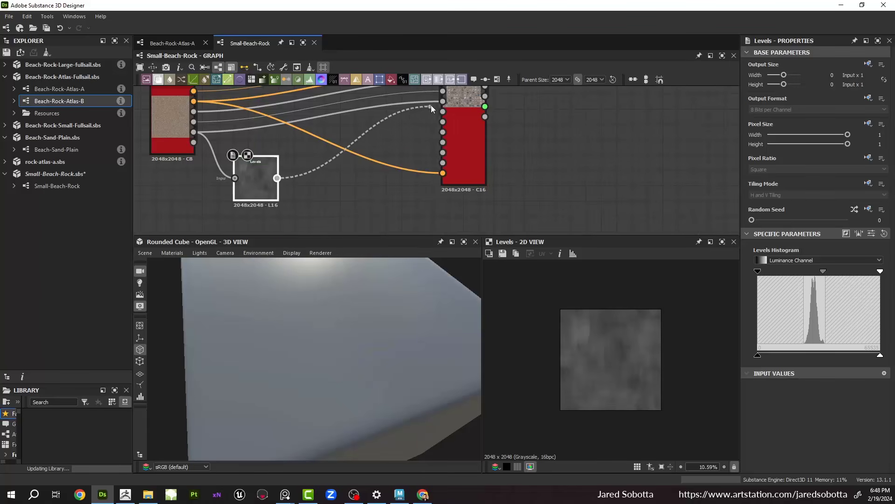
{"action": "scroll", "coordinate": [436, 106], "scroll_direction": "up", "scroll_amount": 3}
{"action": "middle_click_drag", "start_coordinate": [400, 122], "coordinate": [387, 144]}
{"action": "left_click", "coordinate": [434, 140]}
{"action": "scroll", "coordinate": [366, 153], "scroll_direction": "down", "scroll_amount": 5}
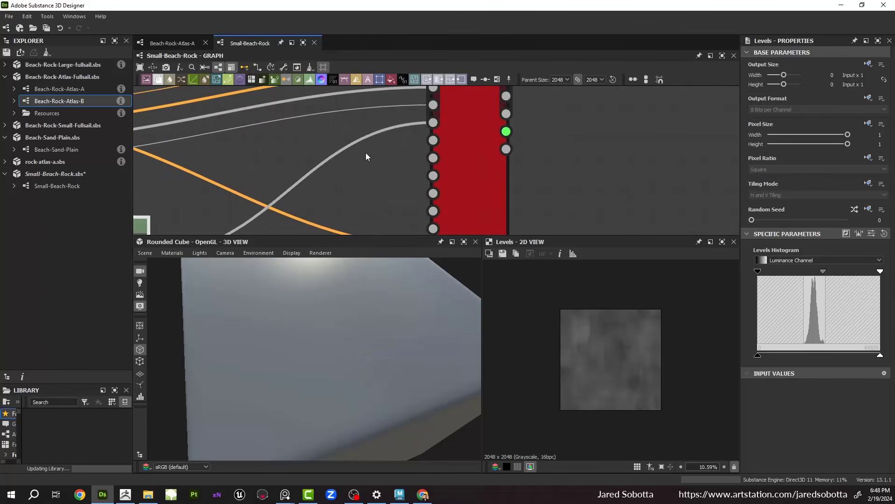
Step: Add a Contrast/Luminosity node to Beach-Sand-Plain's Base Color output and set its contrast to -0.43
{"action": "scroll", "coordinate": [278, 182], "scroll_direction": "up", "scroll_amount": 3}
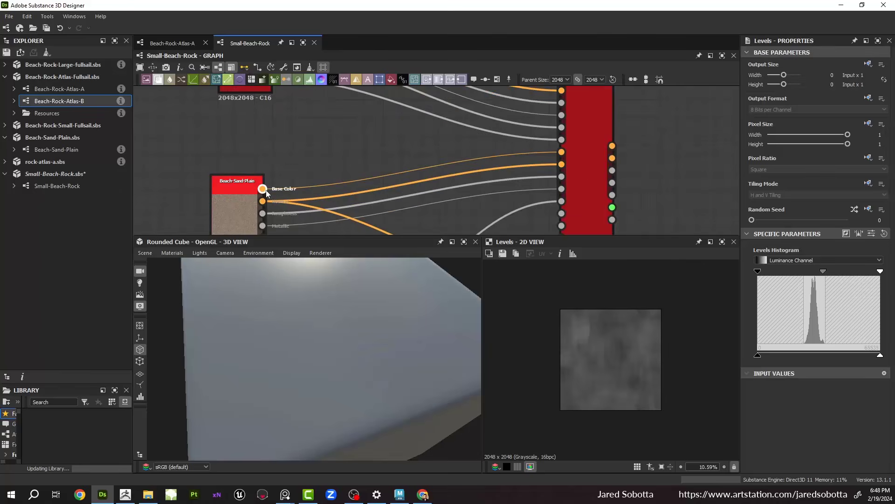
{"action": "left_click_drag", "start_coordinate": [315, 164], "coordinate": [315, 167]}
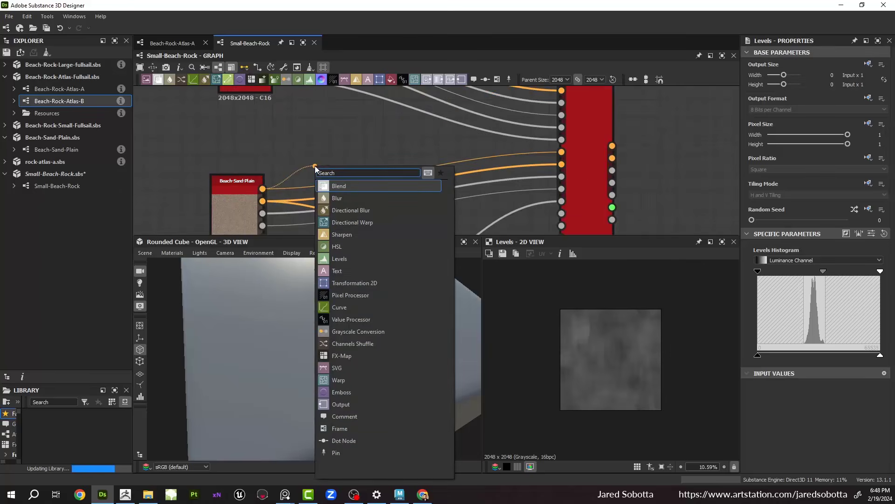
{"action": "type", "text": "contrast"}
{"action": "key", "text": "Return"}
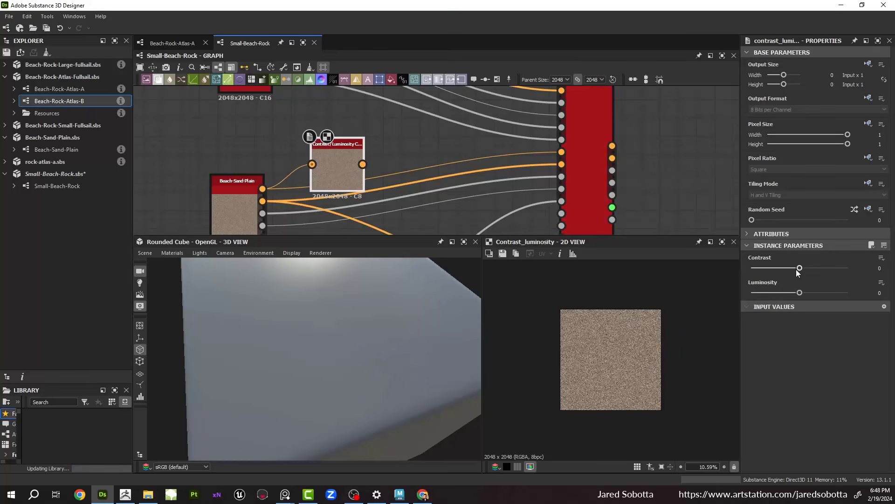
{"action": "left_click_drag", "start_coordinate": [799, 268], "coordinate": [780, 269]}
Step: Connect the Contrast/Luminosity output to the Atlas Scatter's sand Base Color input, then compare near-zero contrast and undo that contrast change
{"action": "scroll", "coordinate": [632, 341], "scroll_direction": "up", "scroll_amount": 5}
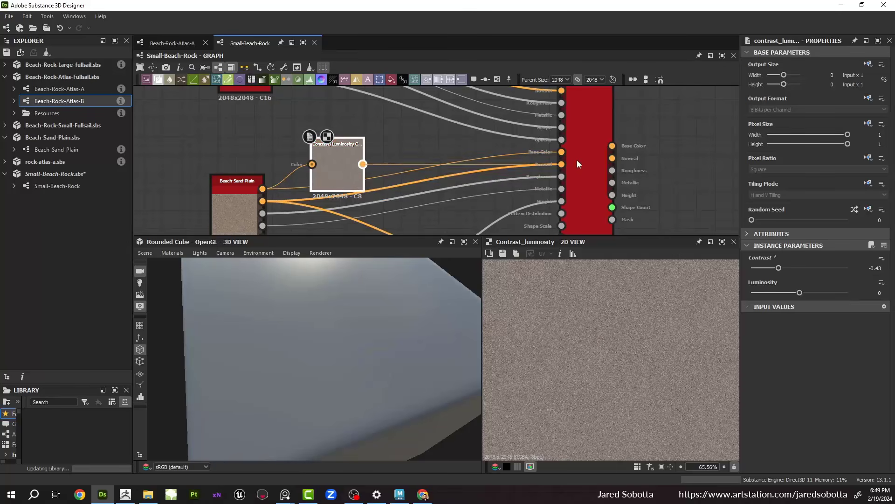
{"action": "left_click_drag", "start_coordinate": [572, 153], "coordinate": [572, 153]}
{"action": "left_click_drag", "start_coordinate": [799, 269], "coordinate": [802, 269]}
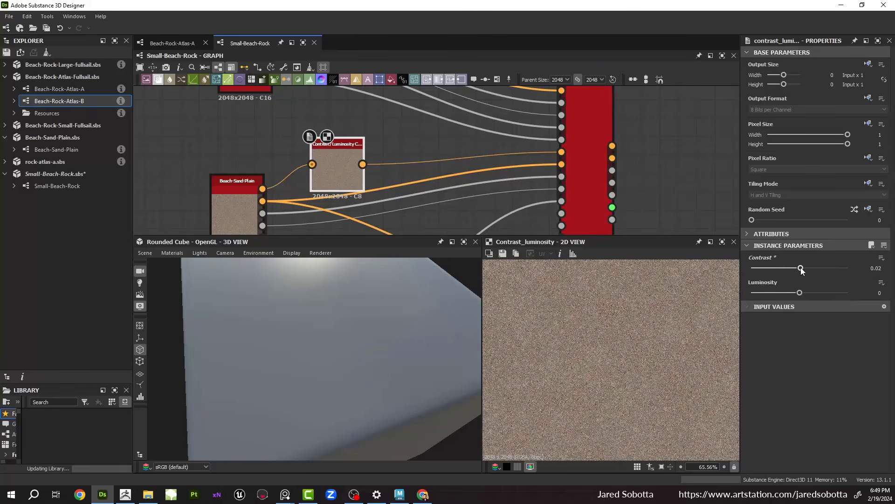
{"action": "key", "text": "ctrl+z"}
Step: Connect the Atlas Scatter to the graph's output nodes with a material link and examine the scattered stones on the 3D cube
{"action": "scroll", "coordinate": [342, 175], "scroll_direction": "down", "scroll_amount": 3}
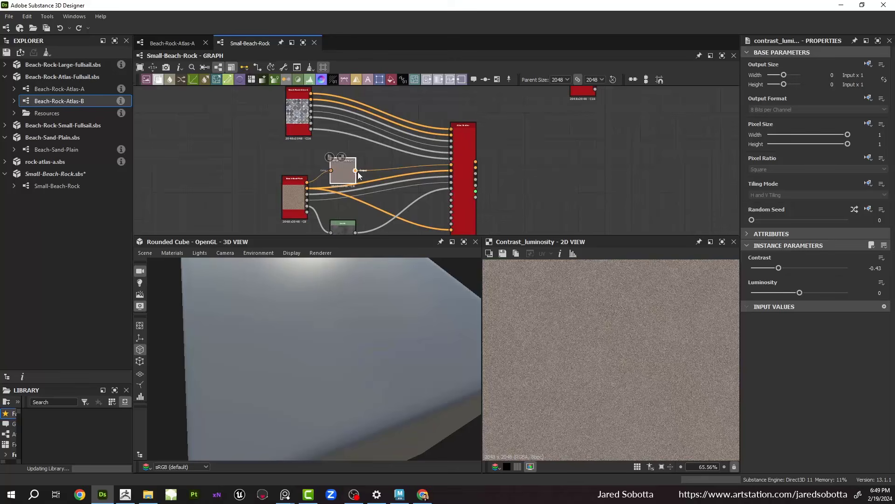
{"action": "scroll", "coordinate": [354, 156], "scroll_direction": "down", "scroll_amount": 3}
{"action": "middle_click_drag", "start_coordinate": [418, 148], "coordinate": [370, 145]}
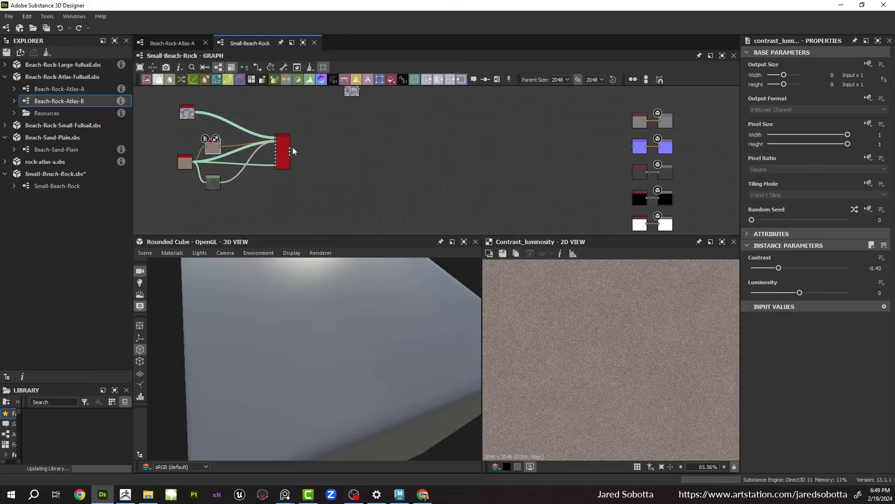
{"action": "left_click_drag", "start_coordinate": [290, 149], "coordinate": [662, 148]}
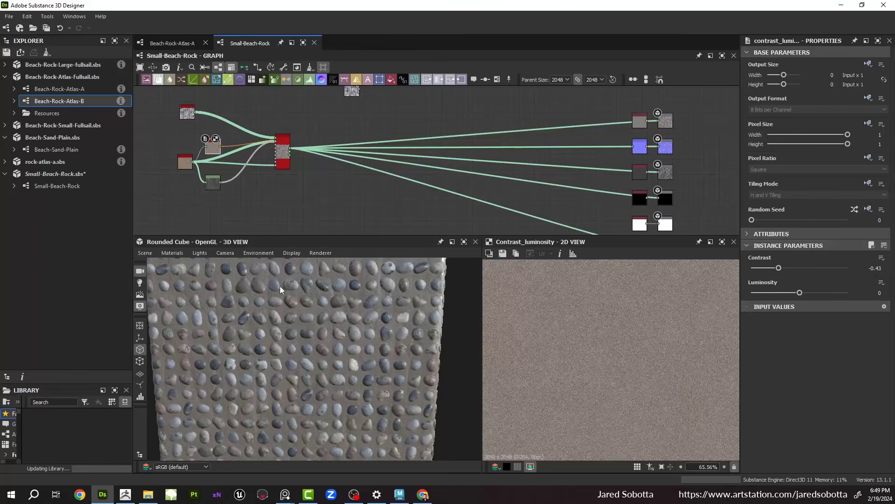
{"action": "left_click_drag", "start_coordinate": [280, 290], "coordinate": [201, 281]}
{"action": "scroll", "coordinate": [316, 315], "scroll_direction": "down", "scroll_amount": 3}
{"action": "left_click_drag", "start_coordinate": [316, 315], "coordinate": [308, 304]}
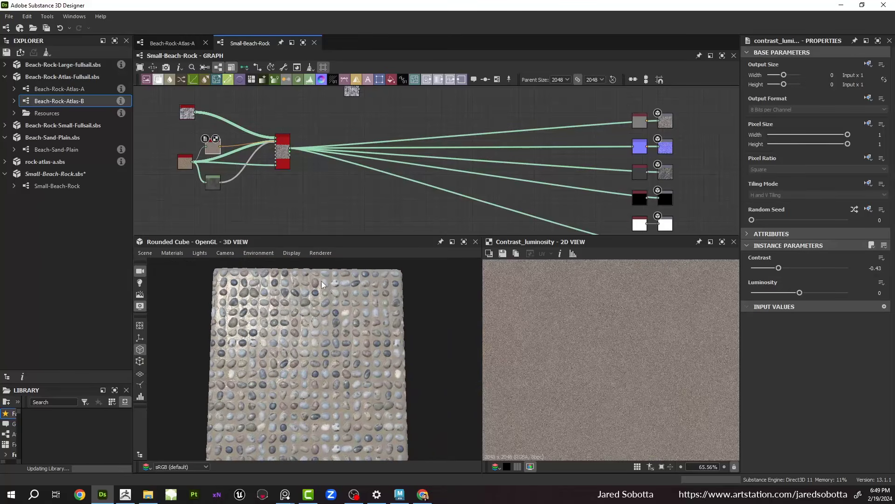
{"action": "scroll", "coordinate": [337, 392], "scroll_direction": "up", "scroll_amount": 3}
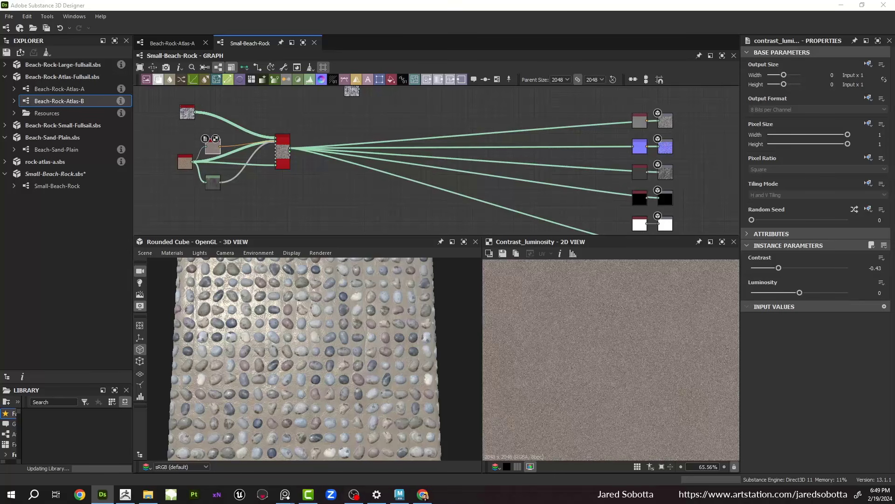
Step: Add an Auto Levels node to the Atlas Scatter's Height output, placing it below and beyond the Atlas Scatter
{"action": "scroll", "coordinate": [290, 152], "scroll_direction": "up", "scroll_amount": 5}
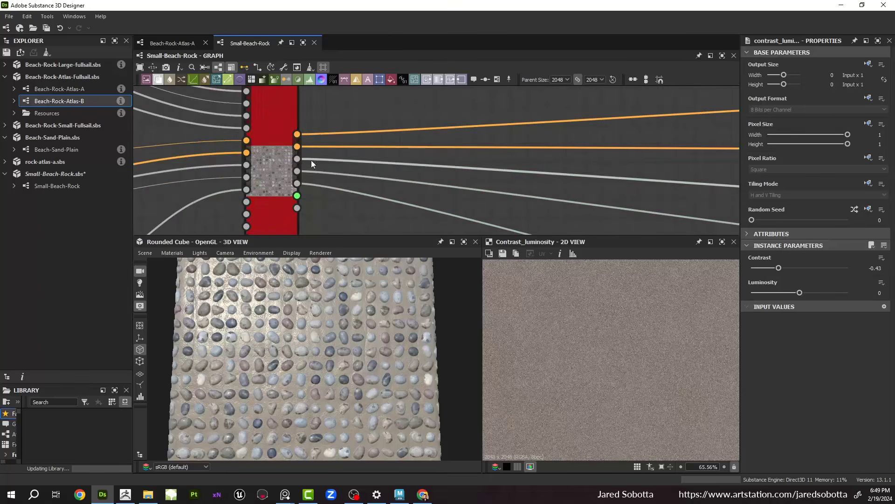
{"action": "left_click", "coordinate": [297, 183]}
{"action": "scroll", "coordinate": [389, 198], "scroll_direction": "down", "scroll_amount": 1}
{"action": "middle_click_drag", "start_coordinate": [390, 223], "coordinate": [376, 176]}
{"action": "left_click", "coordinate": [399, 214]}
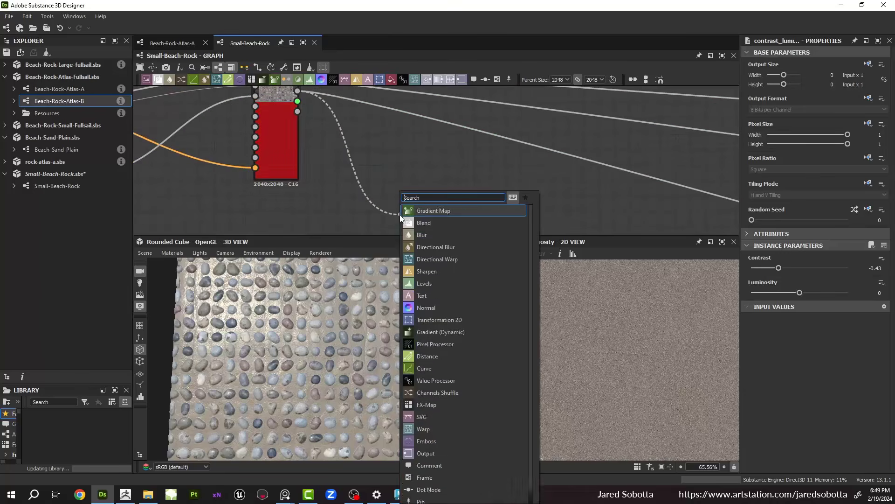
{"action": "type", "text": "auto"}
{"action": "key", "text": "Down"}
{"action": "key", "text": "Return"}
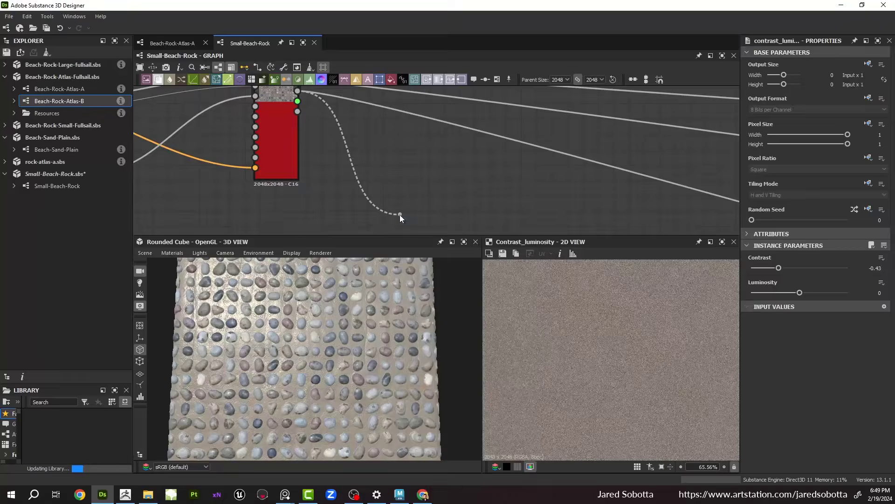
Step: Connect the Auto Levels output to the graph's Height output, replacing the direct Atlas Scatter link
{"action": "left_click", "coordinate": [443, 218]}
{"action": "scroll", "coordinate": [597, 186], "scroll_direction": "down", "scroll_amount": 5}
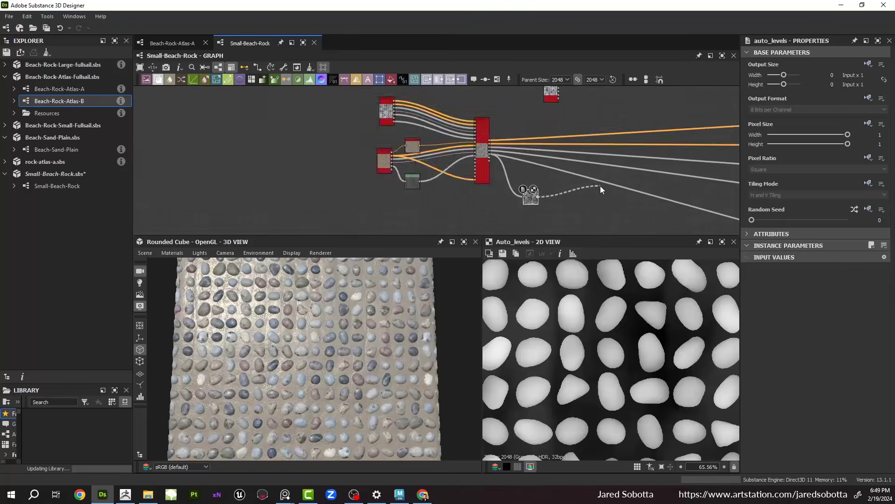
{"action": "middle_click_drag", "start_coordinate": [601, 187], "coordinate": [317, 168]}
{"action": "scroll", "coordinate": [576, 201], "scroll_direction": "up", "scroll_amount": 3}
{"action": "middle_click_drag", "start_coordinate": [546, 219], "coordinate": [528, 188]}
{"action": "scroll", "coordinate": [528, 188], "scroll_direction": "up", "scroll_amount": 2}
{"action": "left_click", "coordinate": [556, 214]}
{"action": "scroll", "coordinate": [384, 180], "scroll_direction": "down", "scroll_amount": 4}
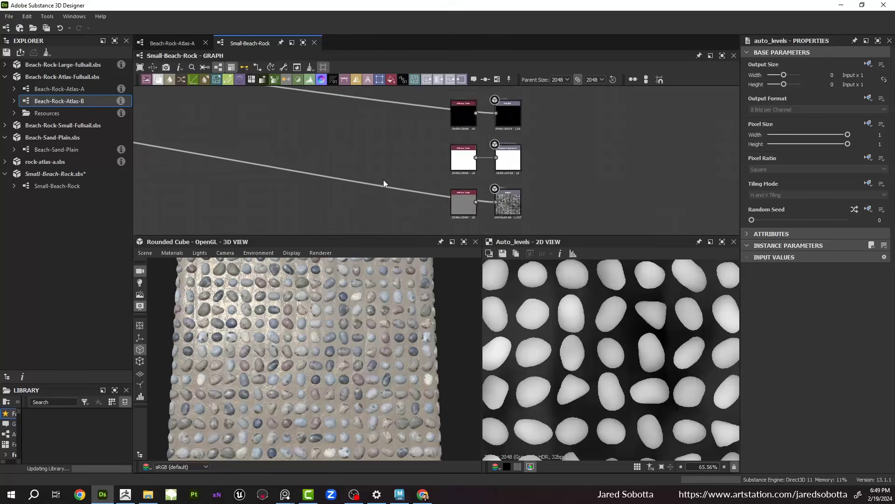
Step: Add an RTAO ambient occlusion node fed by the Auto Levels output, placing it near the graph's output nodes
{"action": "middle_click_drag", "start_coordinate": [159, 170], "coordinate": [390, 197]}
{"action": "left_click", "coordinate": [310, 162]}
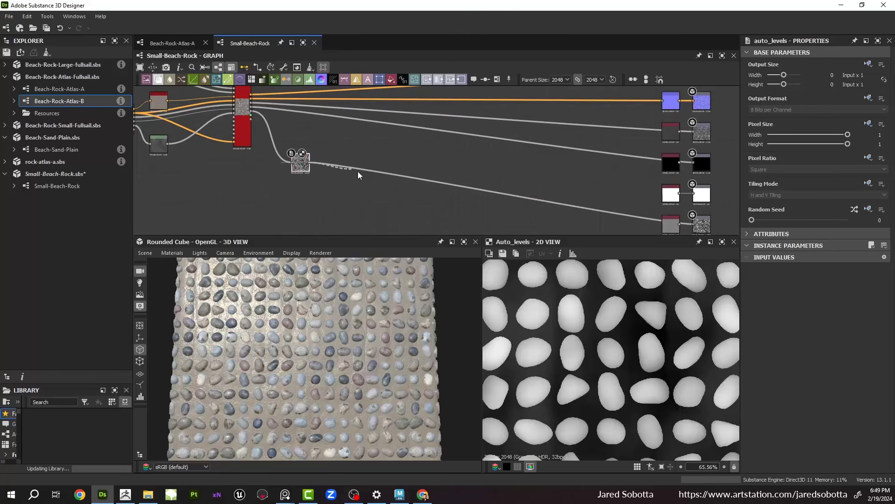
{"action": "middle_click_drag", "start_coordinate": [542, 184], "coordinate": [494, 188]}
{"action": "left_click", "coordinate": [496, 184]}
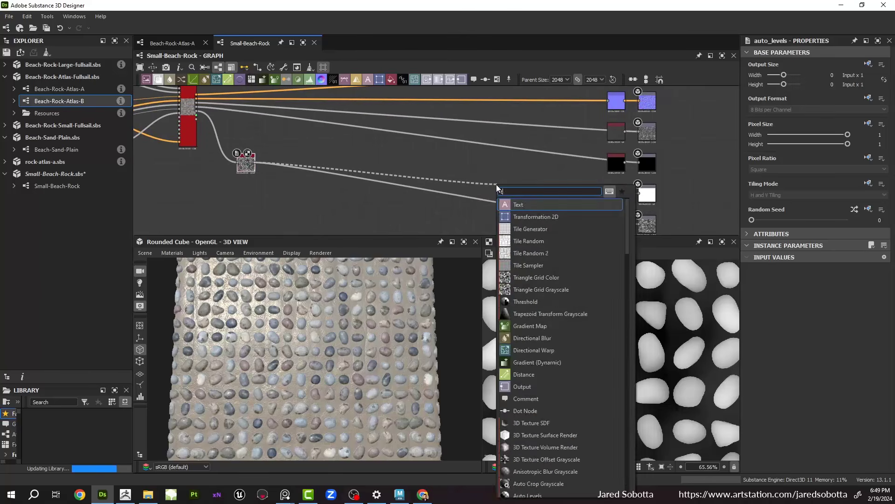
{"action": "type", "text": "tra"}
{"action": "key", "text": "BackSpace"}
{"action": "key", "text": "BackSpace"}
{"action": "key", "text": "BackSpace"}
{"action": "type", "text": "rta"}
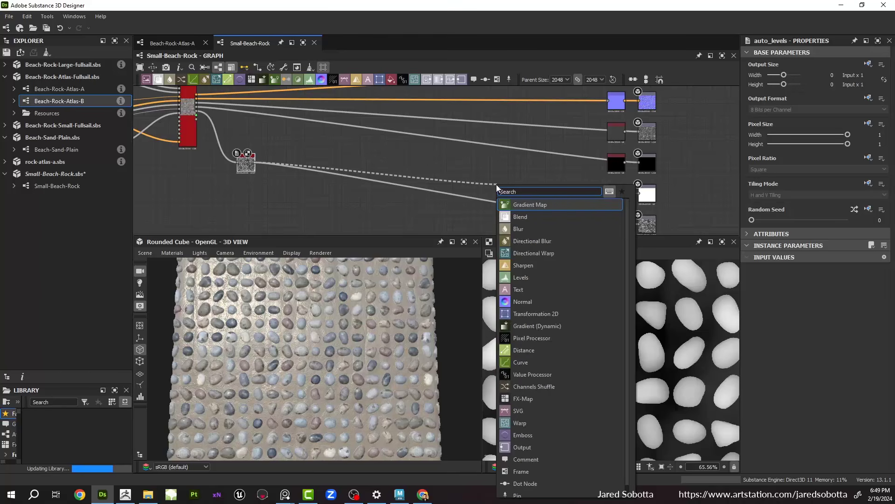
{"action": "key", "text": "Down"}
{"action": "key", "text": "Return"}
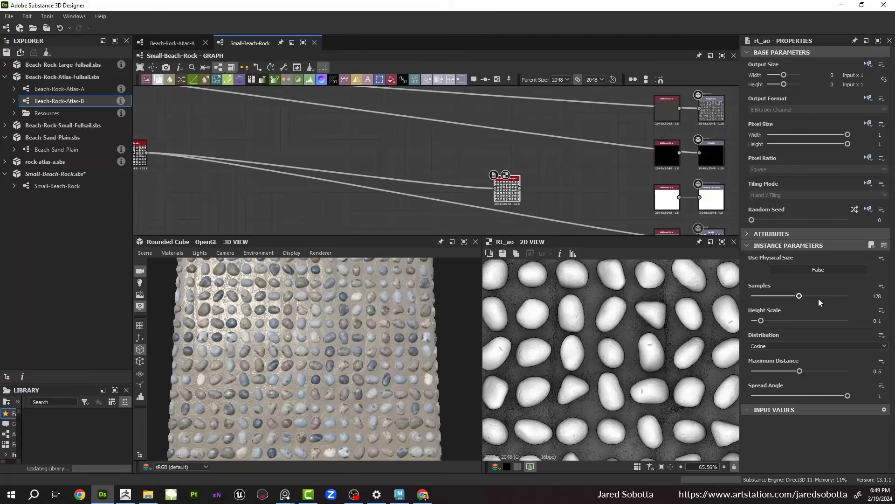
Step: Enable Use Physical Size on the RTAO node and set its physical size to 300 in both X and Y
{"action": "left_click", "coordinate": [841, 271]}
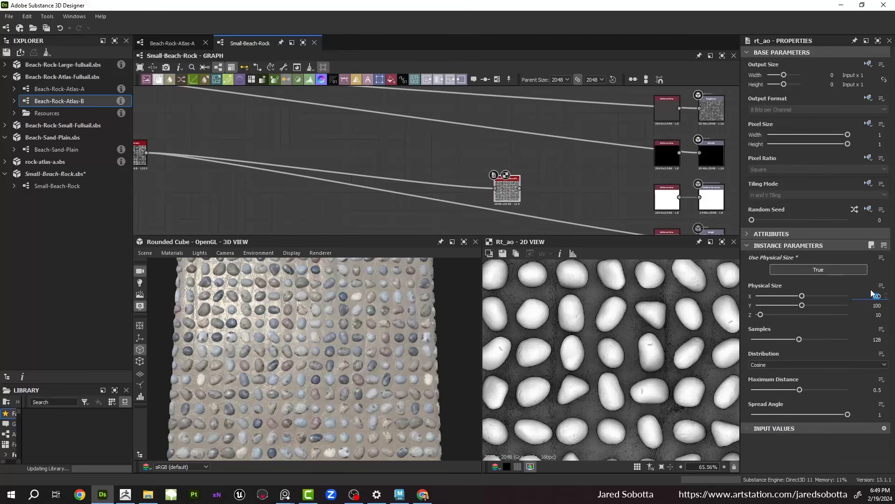
{"action": "key", "text": "Tab"}
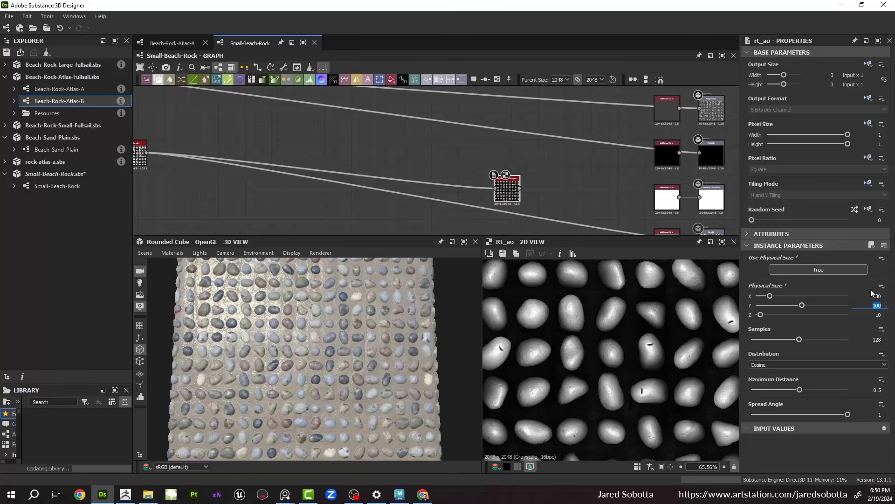
{"action": "left_click", "coordinate": [880, 297]}
{"action": "type", "text": "300"}
{"action": "key", "text": "Tab"}
{"action": "type", "text": "30"}
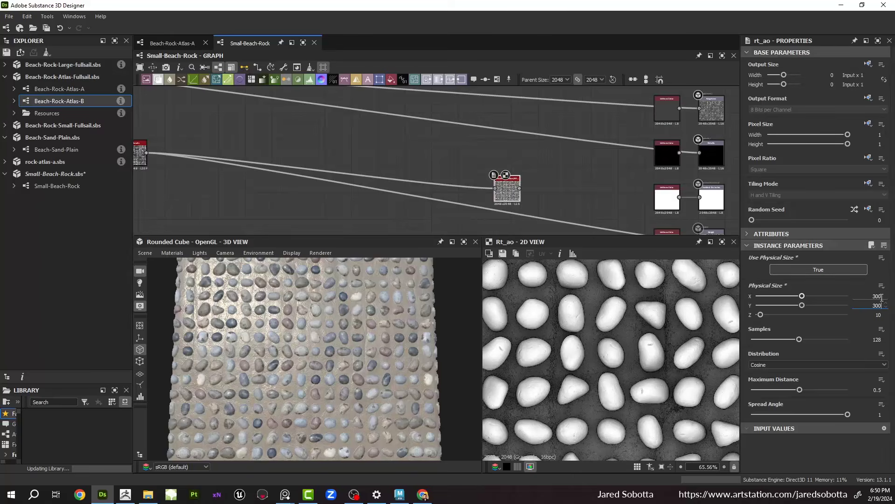
Step: Complete the RTAO node's physical size with 300 in Y and 25 in Z
{"action": "type", "text": "0"}
{"action": "key", "text": "Tab"}
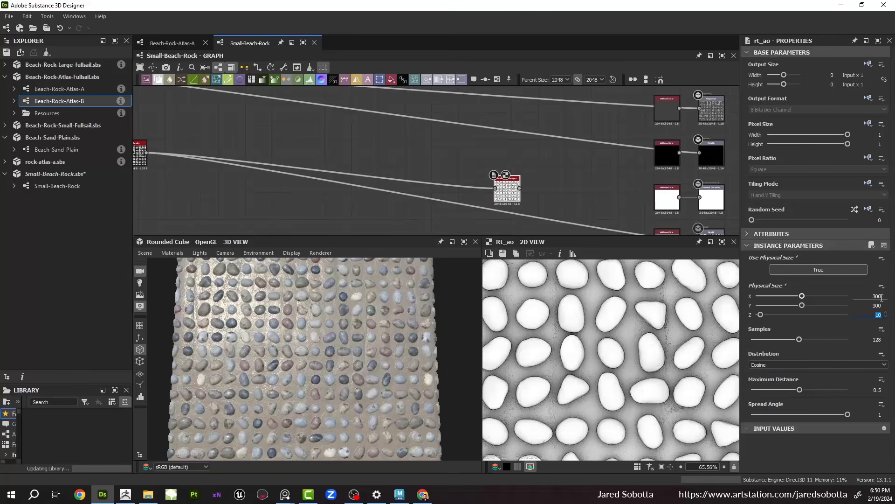
{"action": "type", "text": "25"}
{"action": "key", "text": "Return"}
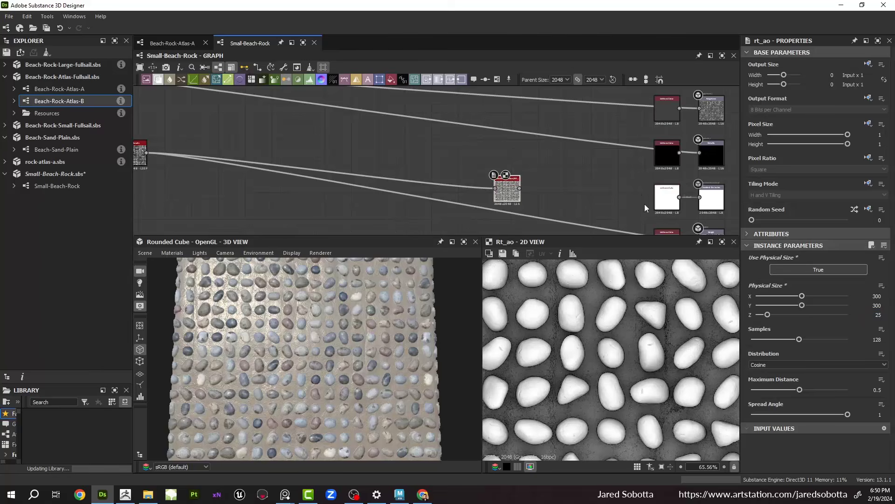
Step: Connect the RTAO node to the graph's Ambient Occlusion output and move it right beside the Uniform Color node in front of that output
{"action": "scroll", "coordinate": [583, 369], "scroll_direction": "down", "scroll_amount": 3}
{"action": "middle_click_drag", "start_coordinate": [606, 200], "coordinate": [434, 171]}
{"action": "scroll", "coordinate": [345, 163], "scroll_direction": "up", "scroll_amount": 2}
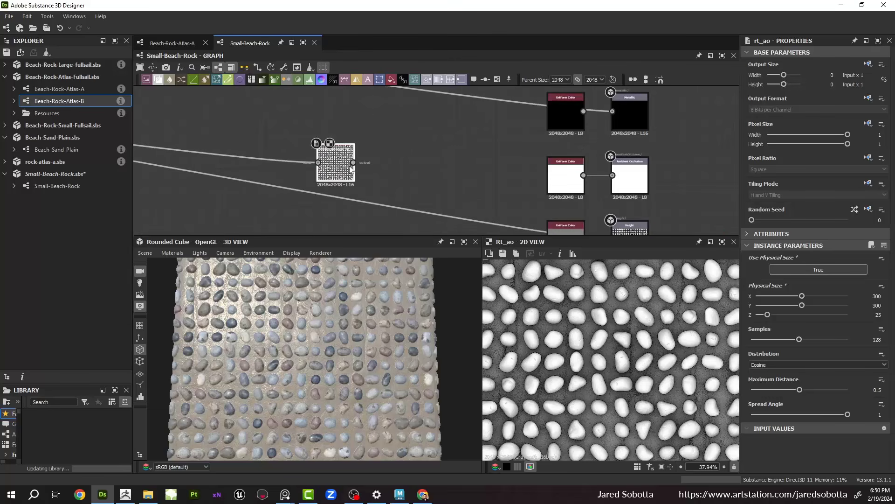
{"action": "left_click_drag", "start_coordinate": [353, 162], "coordinate": [612, 175]}
{"action": "scroll", "coordinate": [404, 161], "scroll_direction": "down", "scroll_amount": 1}
{"action": "middle_click_drag", "start_coordinate": [404, 161], "coordinate": [489, 183]}
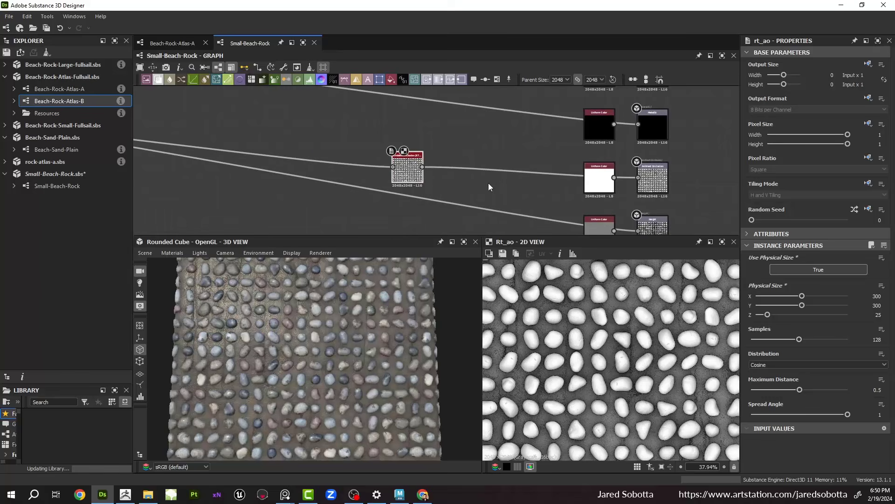
{"action": "left_click_drag", "start_coordinate": [414, 178], "coordinate": [531, 190]}
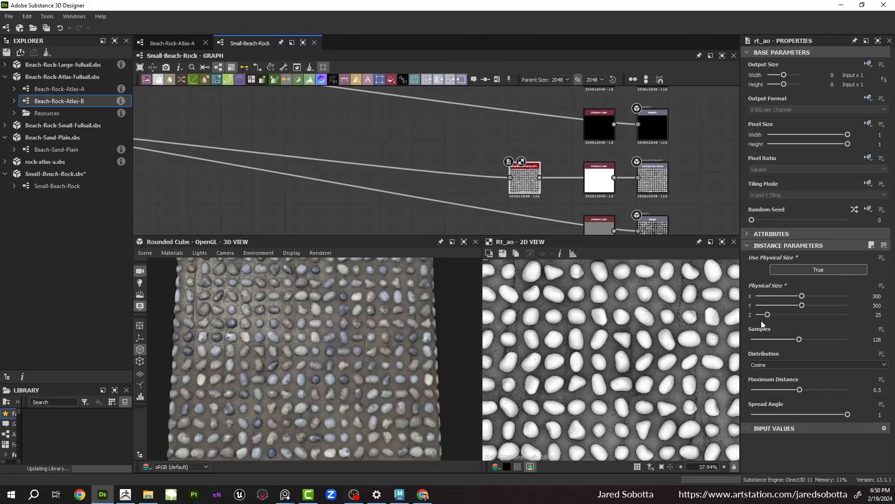
Step: Delete the unconnected Beach-Rock-Atlas node floating above the Atlas Scatter
{"action": "scroll", "coordinate": [523, 214], "scroll_direction": "down", "scroll_amount": 4}
{"action": "middle_click_drag", "start_coordinate": [522, 156], "coordinate": [522, 199]}
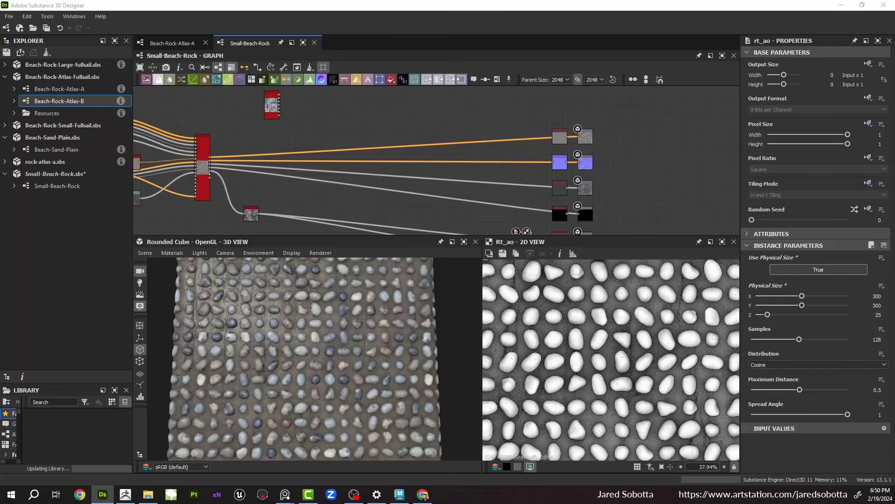
{"action": "scroll", "coordinate": [358, 203], "scroll_direction": "down", "scroll_amount": 3}
{"action": "middle_click_drag", "start_coordinate": [310, 142], "coordinate": [396, 132]}
{"action": "scroll", "coordinate": [396, 131], "scroll_direction": "up", "scroll_amount": 3}
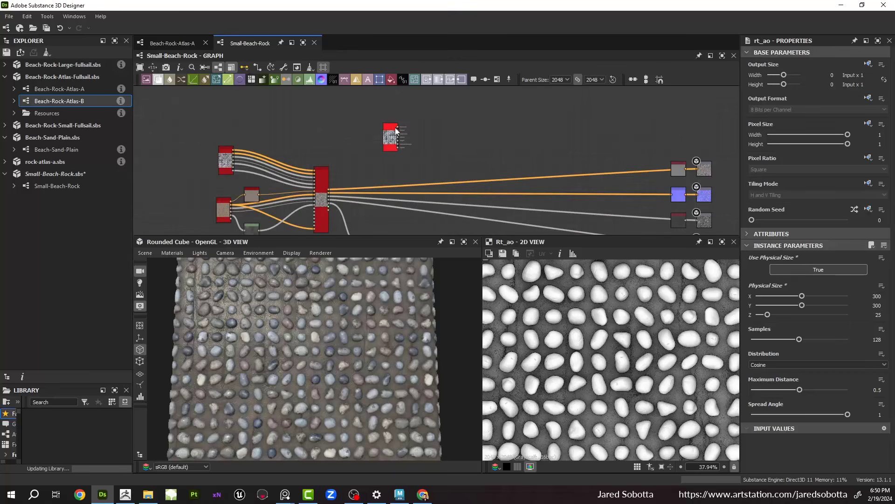
{"action": "scroll", "coordinate": [395, 131], "scroll_direction": "down", "scroll_amount": 3}
{"action": "left_click_drag", "start_coordinate": [405, 109], "coordinate": [290, 222]}
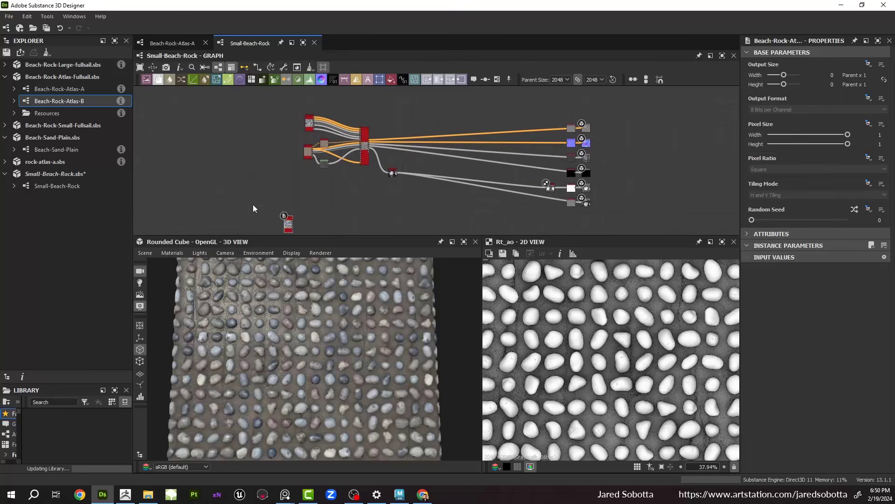
{"action": "key", "text": "Delete"}
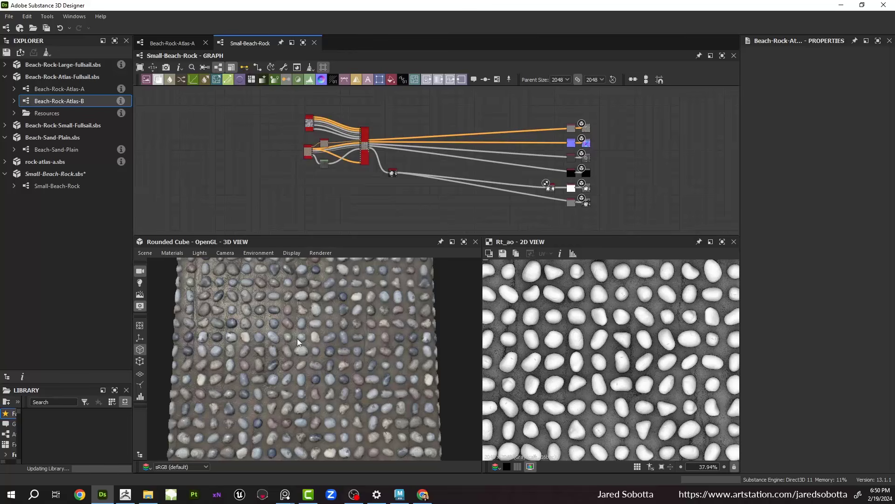
Step: Move the Atlas Scatter together with all its input nodes farther away from the Auto Levels node
{"action": "left_click_drag", "start_coordinate": [298, 337], "coordinate": [313, 331]}
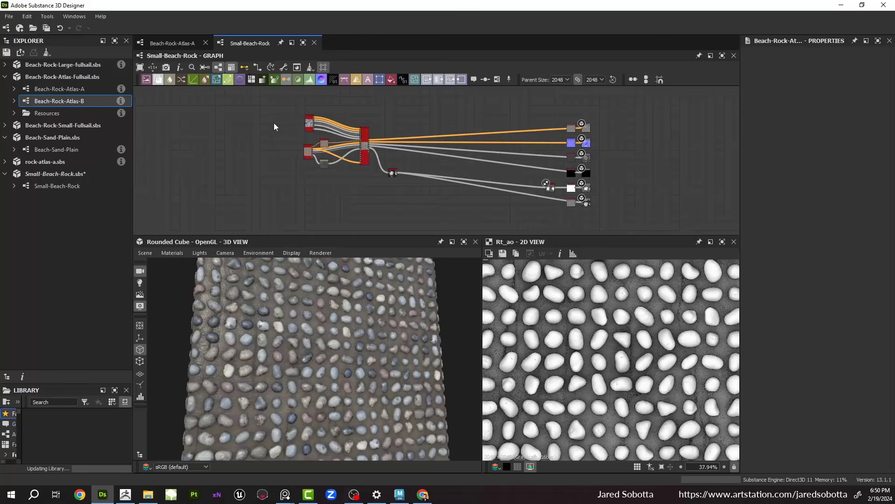
{"action": "left_click_drag", "start_coordinate": [261, 113], "coordinate": [363, 192]}
{"action": "left_click_drag", "start_coordinate": [365, 162], "coordinate": [288, 164]}
{"action": "scroll", "coordinate": [305, 161], "scroll_direction": "up", "scroll_amount": 2}
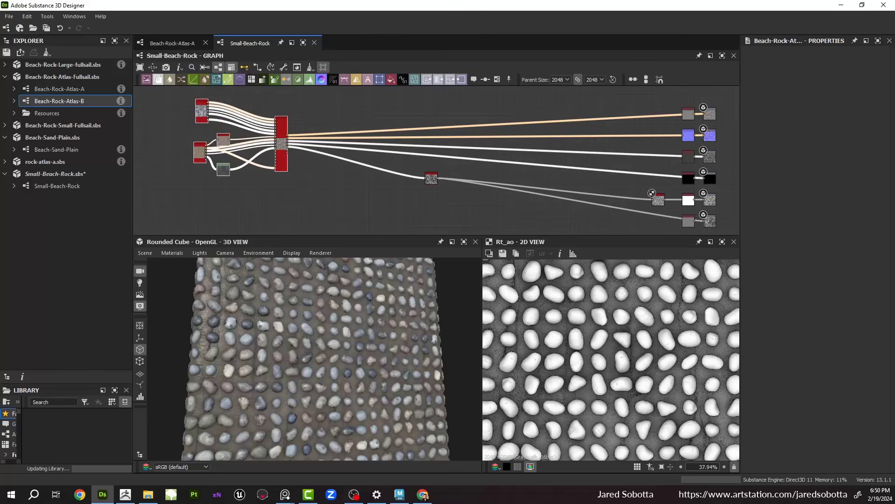
Step: Show the Atlas Scatter's base color in the 2D view and set its X Amount and Y Amount to 80
{"action": "scroll", "coordinate": [287, 165], "scroll_direction": "up", "scroll_amount": 4}
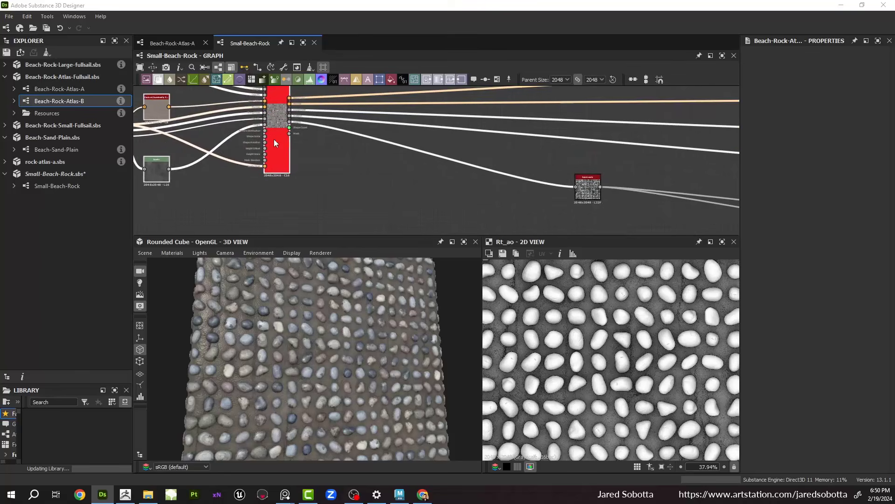
{"action": "middle_click_drag", "start_coordinate": [275, 139], "coordinate": [307, 168]}
{"action": "left_click", "coordinate": [307, 168]}
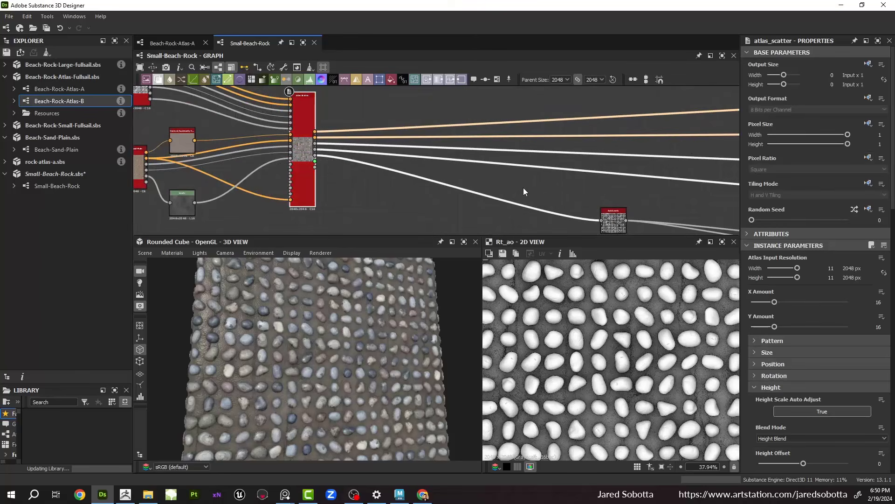
{"action": "double_click", "coordinate": [307, 145]}
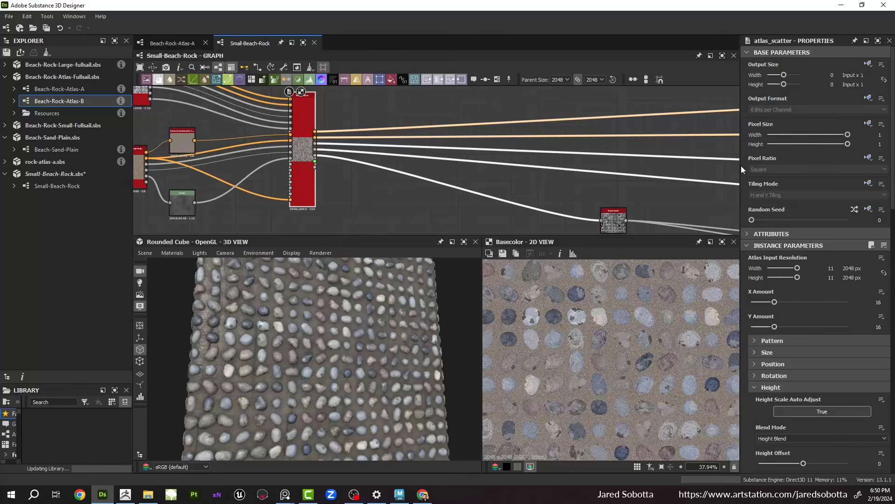
{"action": "left_click_drag", "start_coordinate": [741, 166], "coordinate": [661, 154]}
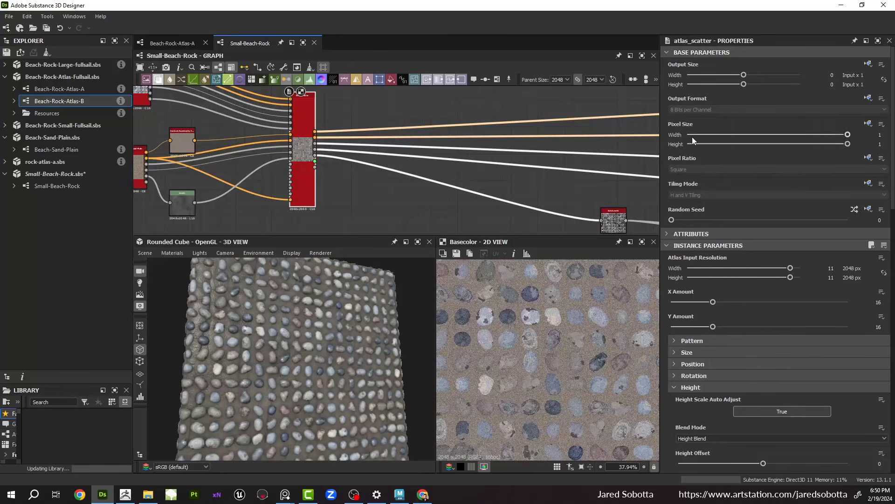
{"action": "scroll", "coordinate": [746, 214], "scroll_direction": "down", "scroll_amount": 3}
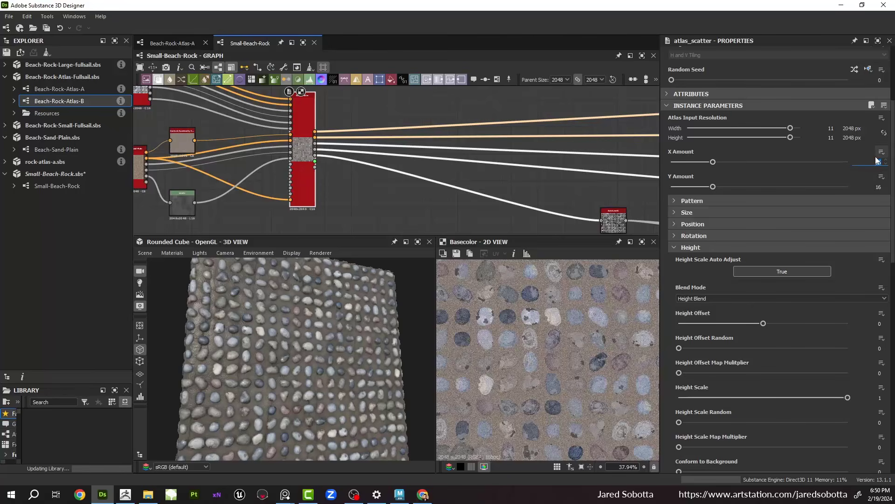
{"action": "type", "text": "80"}
{"action": "key", "text": "Return"}
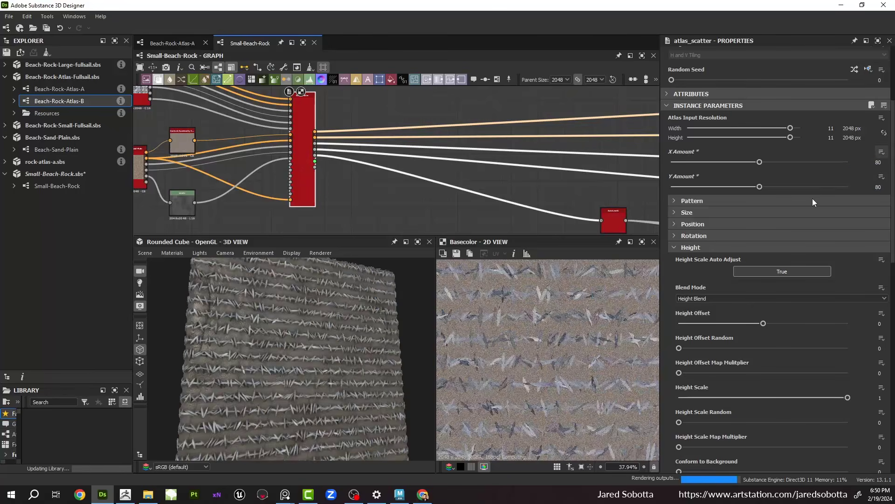
Step: Set the Atlas Scatter's Position Random to 0.56 and its Vector Map Multiplier to 0.93
{"action": "left_click", "coordinate": [736, 200]}
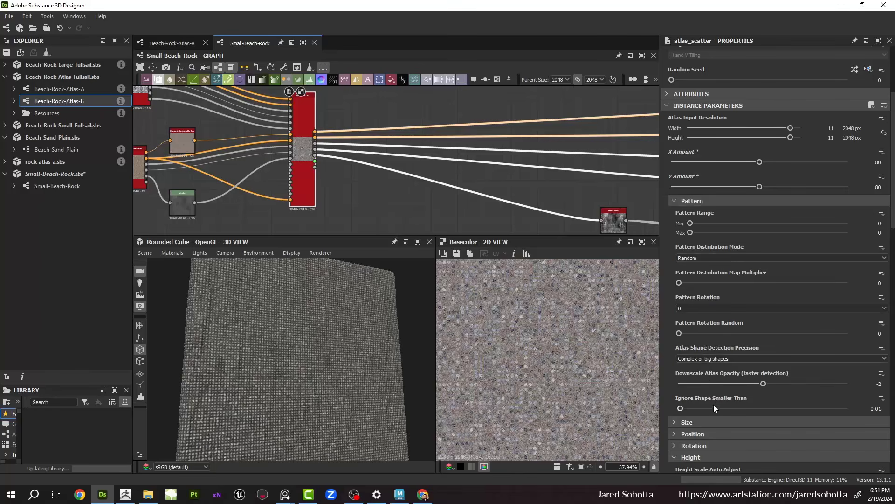
{"action": "left_click", "coordinate": [684, 202]}
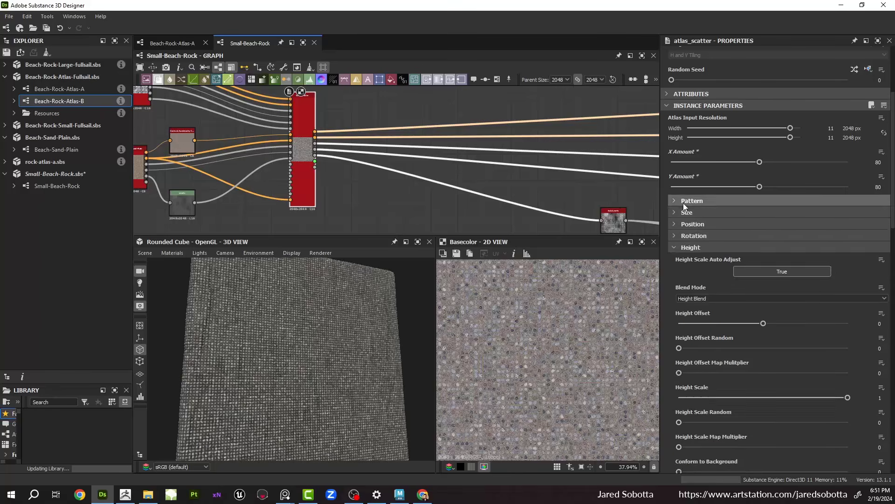
{"action": "left_click", "coordinate": [699, 225]}
{"action": "left_click", "coordinate": [726, 246]}
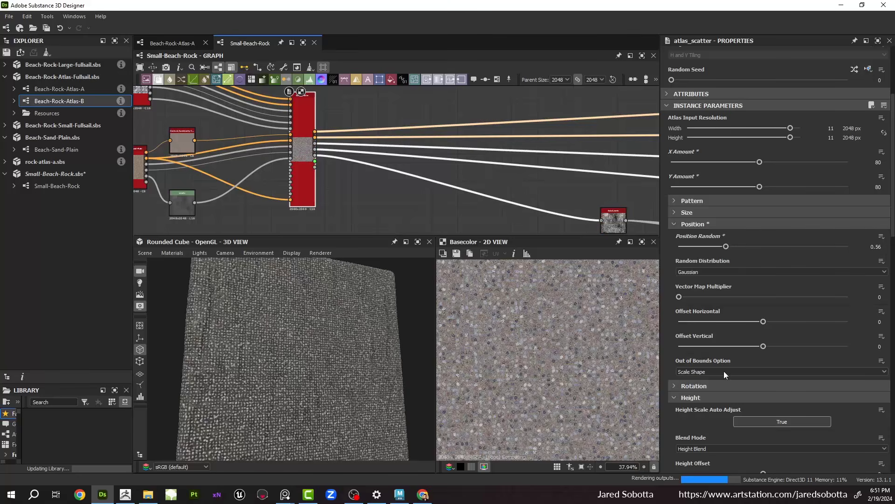
{"action": "scroll", "coordinate": [732, 360], "scroll_direction": "down", "scroll_amount": 3}
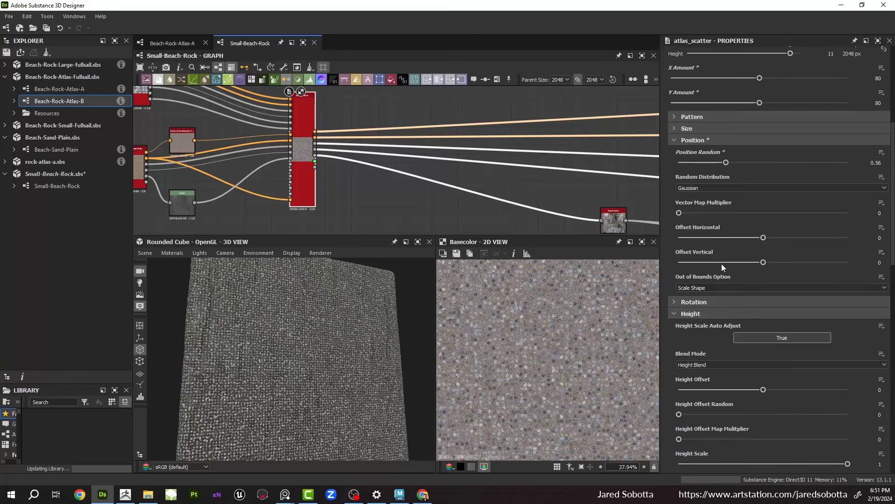
{"action": "left_click_drag", "start_coordinate": [725, 213], "coordinate": [792, 213]}
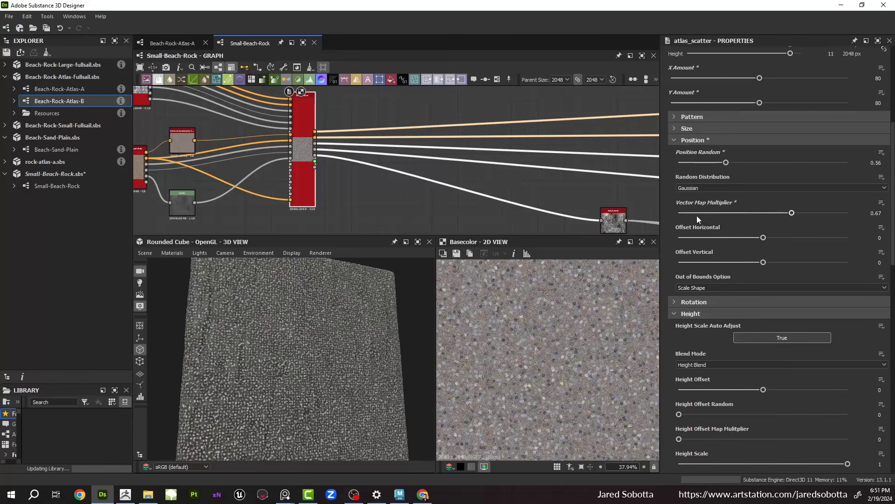
{"action": "left_click", "coordinate": [836, 213]}
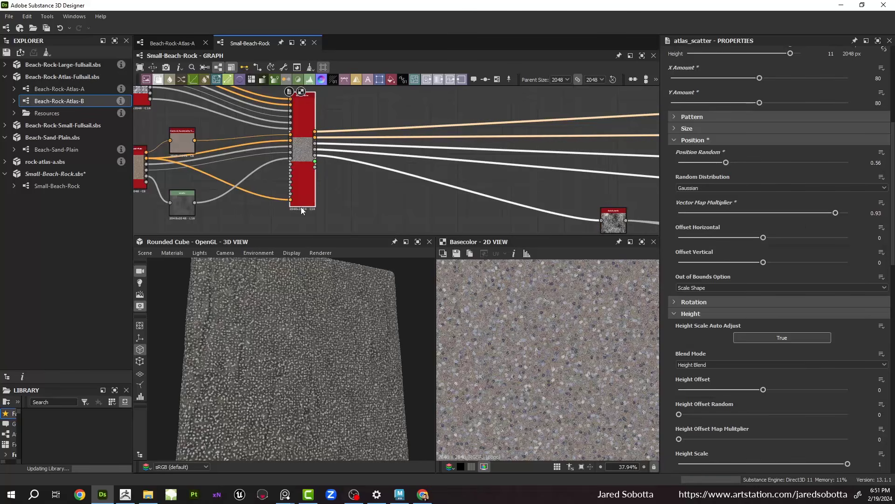
Step: Examine the scattered stones up close in 3D and the Atlas Scatter's Height output in the 2D view
{"action": "middle_click_drag", "start_coordinate": [298, 185], "coordinate": [331, 182]}
{"action": "scroll", "coordinate": [331, 182], "scroll_direction": "up", "scroll_amount": 4}
{"action": "scroll", "coordinate": [340, 154], "scroll_direction": "down", "scroll_amount": 3}
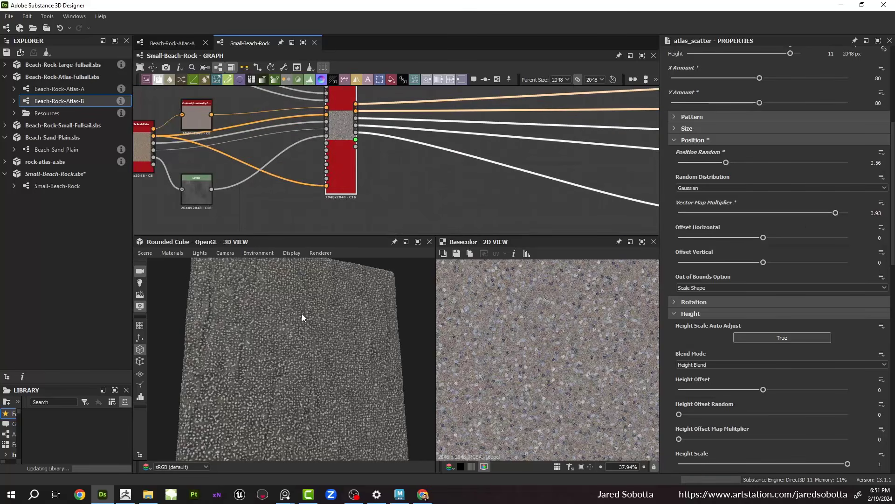
{"action": "right_click_drag", "start_coordinate": [301, 313], "coordinate": [328, 357]}
{"action": "scroll", "coordinate": [324, 359], "scroll_direction": "up", "scroll_amount": 5}
{"action": "scroll", "coordinate": [324, 358], "scroll_direction": "down", "scroll_amount": 7}
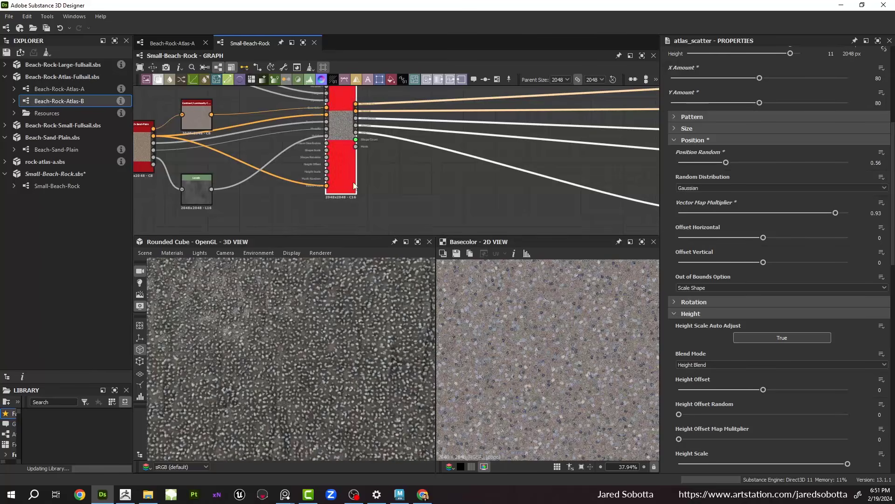
{"action": "scroll", "coordinate": [334, 131], "scroll_direction": "up", "scroll_amount": 4}
{"action": "left_click", "coordinate": [335, 131]}
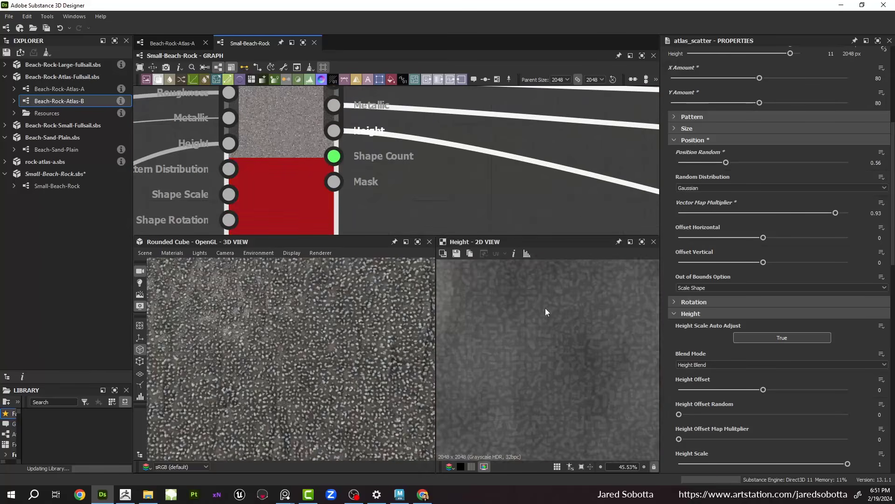
{"action": "scroll", "coordinate": [552, 362], "scroll_direction": "up", "scroll_amount": 5}
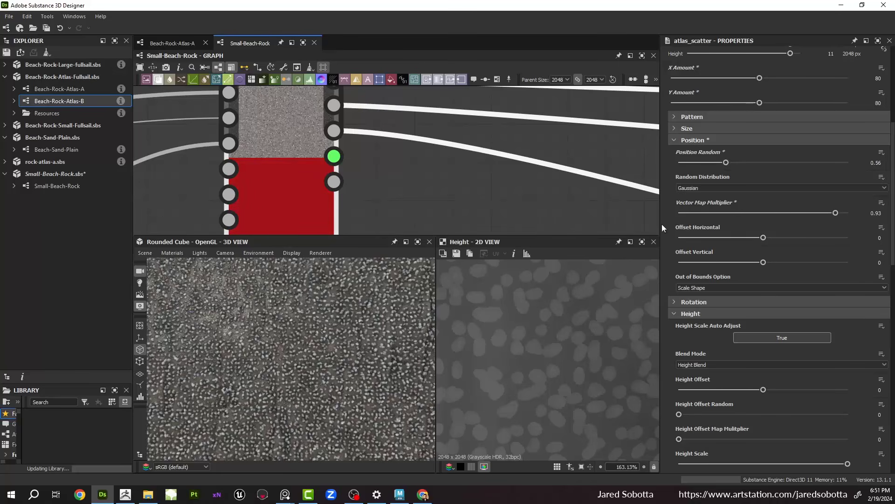
Step: Lower the Atlas Scatter's Height Scale to 0.25 and check the stones' relief in 3D at a low angle
{"action": "scroll", "coordinate": [762, 238], "scroll_direction": "down", "scroll_amount": 5}
{"action": "scroll", "coordinate": [762, 234], "scroll_direction": "up", "scroll_amount": 6}
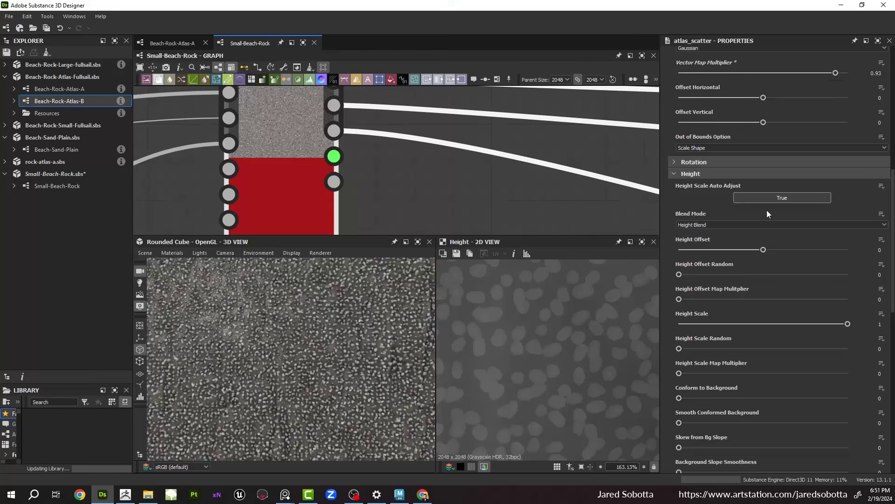
{"action": "left_click", "coordinate": [745, 168]}
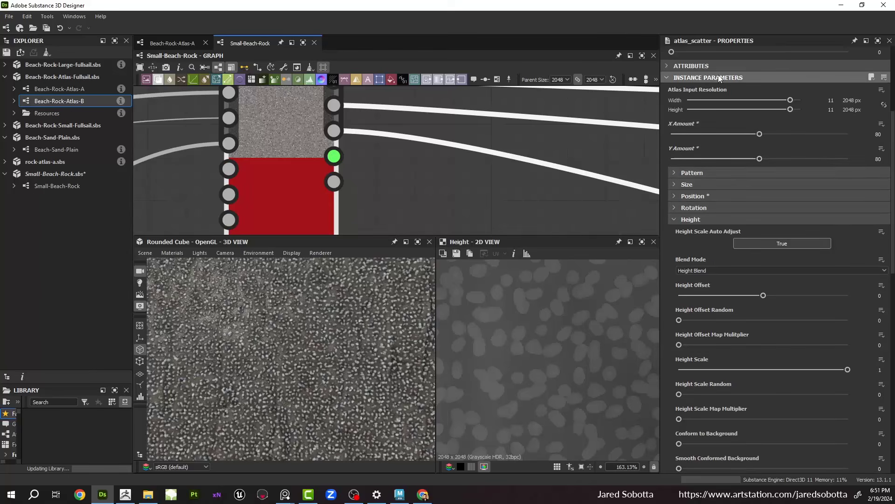
{"action": "scroll", "coordinate": [728, 138], "scroll_direction": "up", "scroll_amount": 5}
{"action": "scroll", "coordinate": [747, 205], "scroll_direction": "down", "scroll_amount": 3}
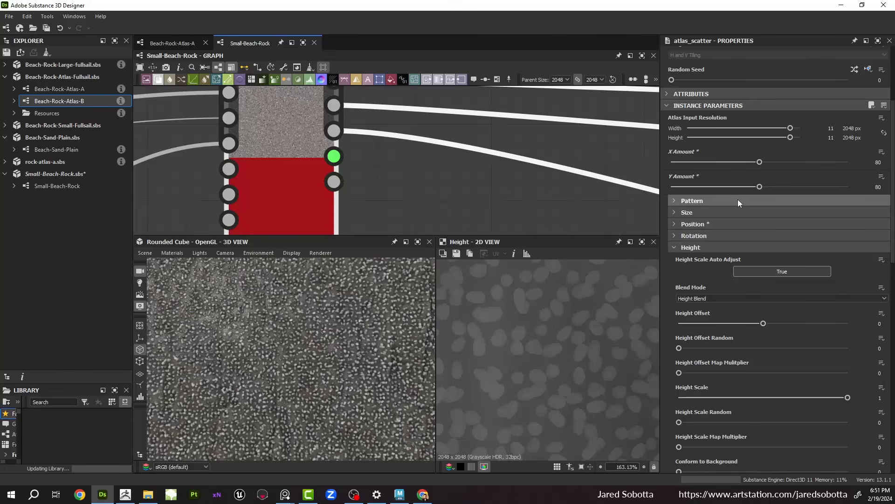
{"action": "scroll", "coordinate": [743, 253], "scroll_direction": "down", "scroll_amount": 3}
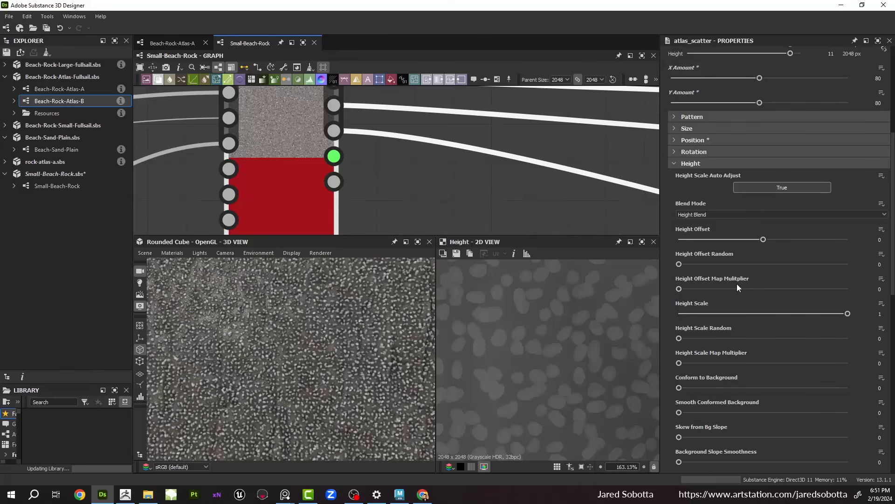
{"action": "scroll", "coordinate": [737, 285], "scroll_direction": "down", "scroll_amount": 3}
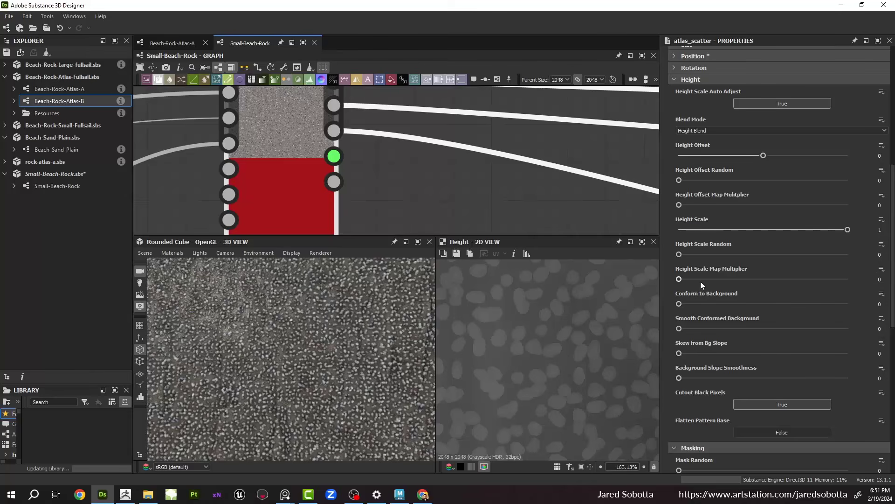
{"action": "mouse_move", "coordinate": [718, 229]}
{"action": "left_mouse_down"}
{"action": "mouse_move", "coordinate": [729, 230]}
{"action": "mouse_move", "coordinate": [721, 230]}
{"action": "left_mouse_up"}
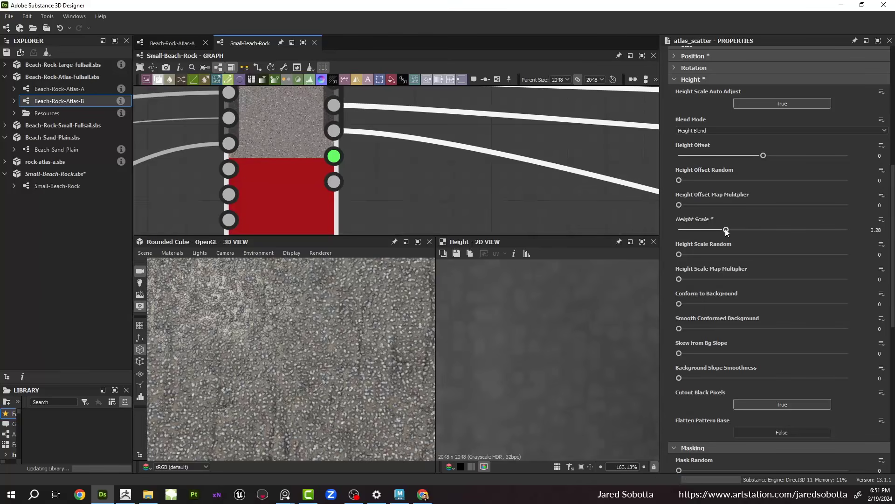
{"action": "scroll", "coordinate": [290, 340], "scroll_direction": "up", "scroll_amount": 5}
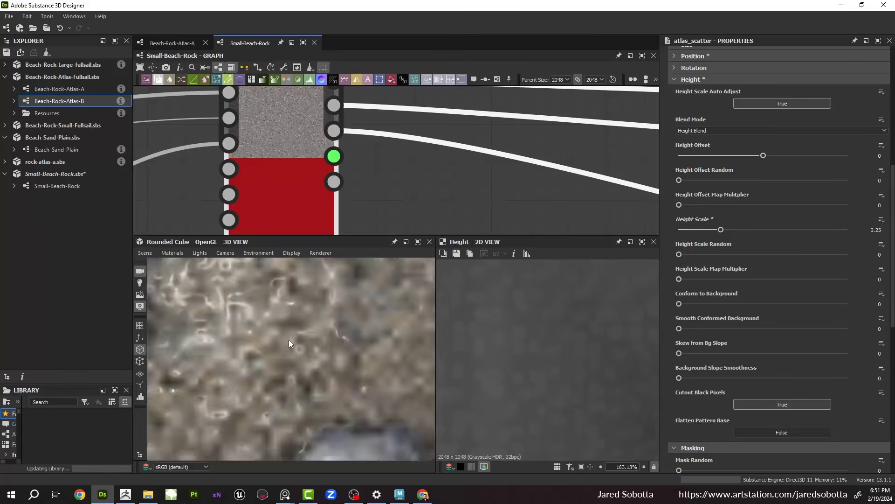
{"action": "scroll", "coordinate": [289, 339], "scroll_direction": "down", "scroll_amount": 8}
{"action": "scroll", "coordinate": [293, 337], "scroll_direction": "down", "scroll_amount": 8}
{"action": "left_click_drag", "start_coordinate": [294, 340], "coordinate": [372, 354]}
{"action": "scroll", "coordinate": [370, 359], "scroll_direction": "up", "scroll_amount": 5}
{"action": "scroll", "coordinate": [388, 382], "scroll_direction": "up", "scroll_amount": 5}
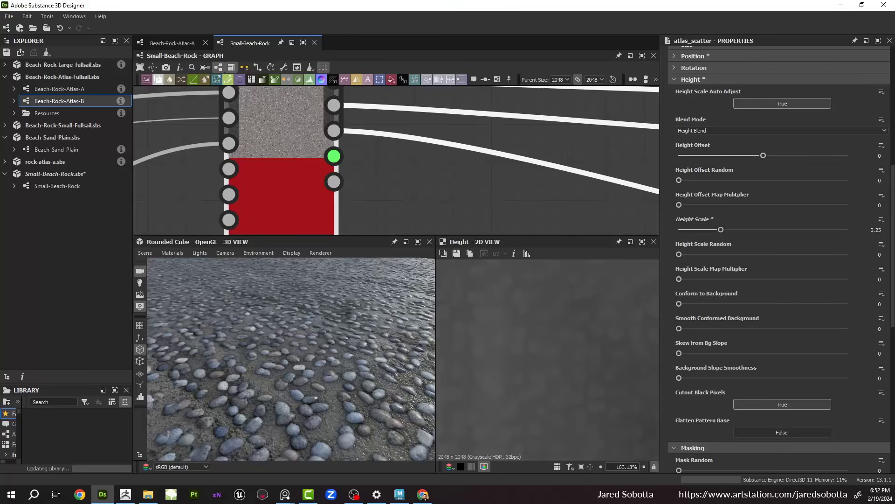
Step: Raise the Atlas Scatter's Mask Random to nearly half of its range to thin out the stones
{"action": "scroll", "coordinate": [421, 280], "scroll_direction": "down", "scroll_amount": 5}
{"action": "scroll", "coordinate": [378, 184], "scroll_direction": "down", "scroll_amount": 3}
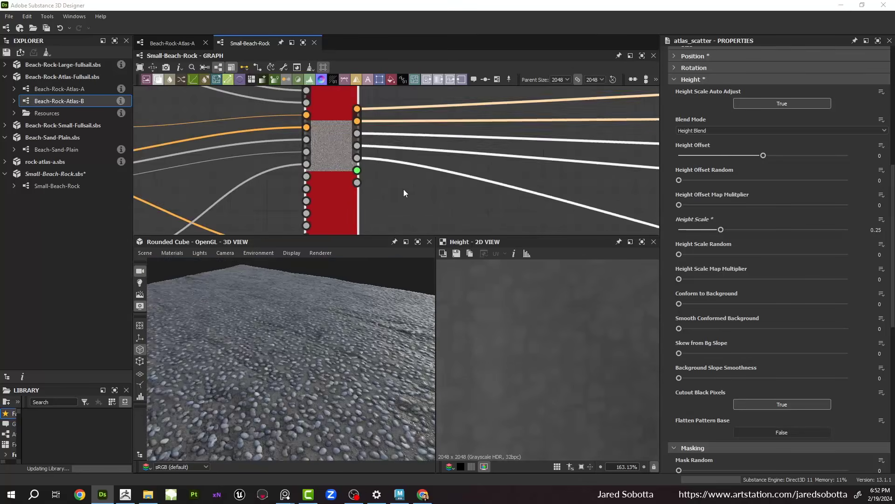
{"action": "scroll", "coordinate": [414, 326], "scroll_direction": "down", "scroll_amount": 5}
{"action": "left_click_drag", "start_coordinate": [414, 326], "coordinate": [308, 292]}
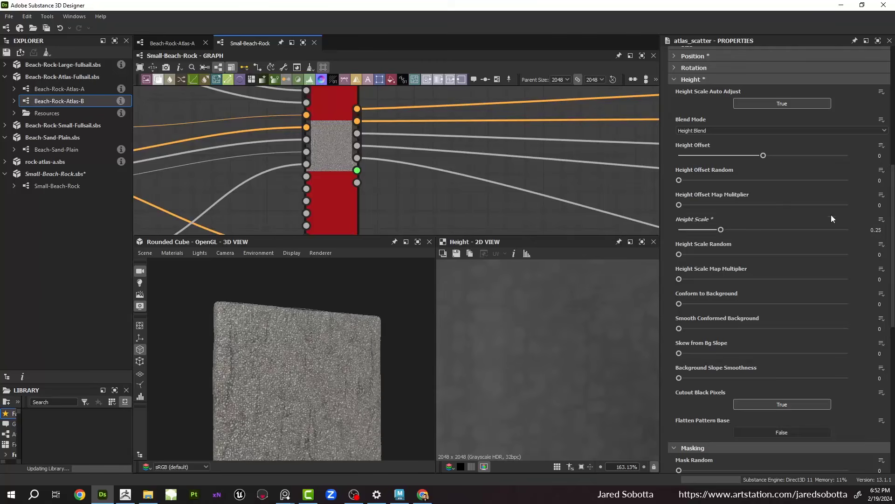
{"action": "scroll", "coordinate": [768, 302], "scroll_direction": "down", "scroll_amount": 8}
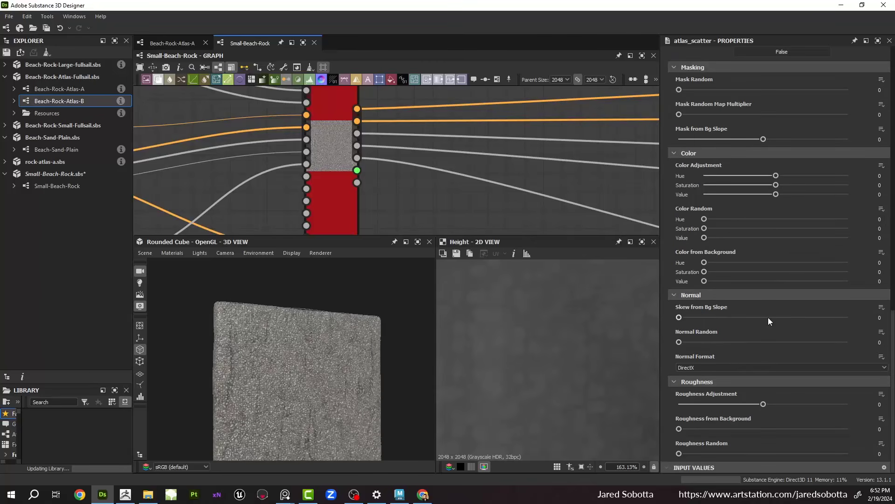
{"action": "scroll", "coordinate": [769, 303], "scroll_direction": "up", "scroll_amount": 3}
{"action": "scroll", "coordinate": [726, 164], "scroll_direction": "up", "scroll_amount": 1}
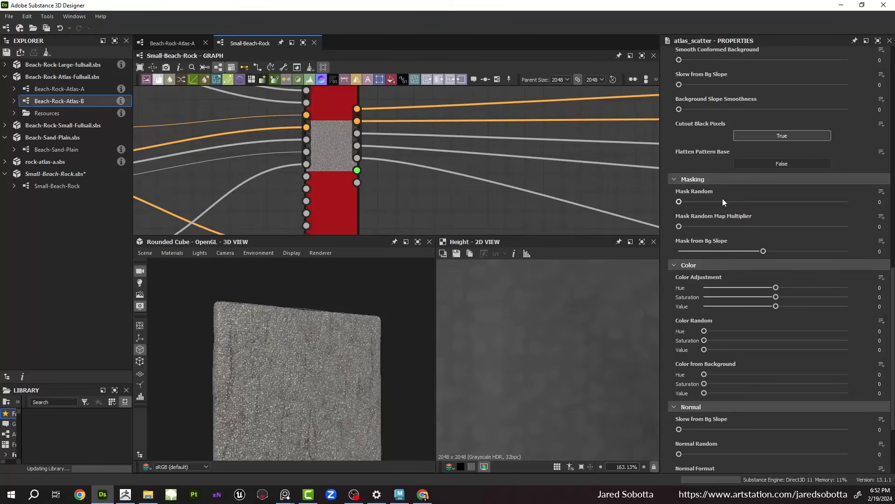
{"action": "left_click", "coordinate": [756, 201]}
{"action": "scroll", "coordinate": [775, 220], "scroll_direction": "up", "scroll_amount": 13}
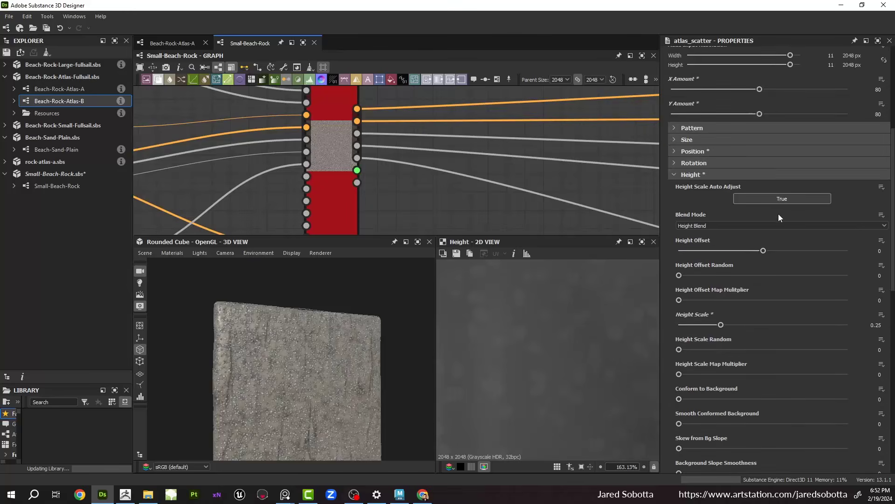
Step: Set the Atlas Scatter's Scale to 2 and its Scale Random to 0.24
{"action": "scroll", "coordinate": [793, 224], "scroll_direction": "down", "scroll_amount": 1}
{"action": "scroll", "coordinate": [814, 226], "scroll_direction": "up", "scroll_amount": 3}
{"action": "left_click", "coordinate": [726, 197]}
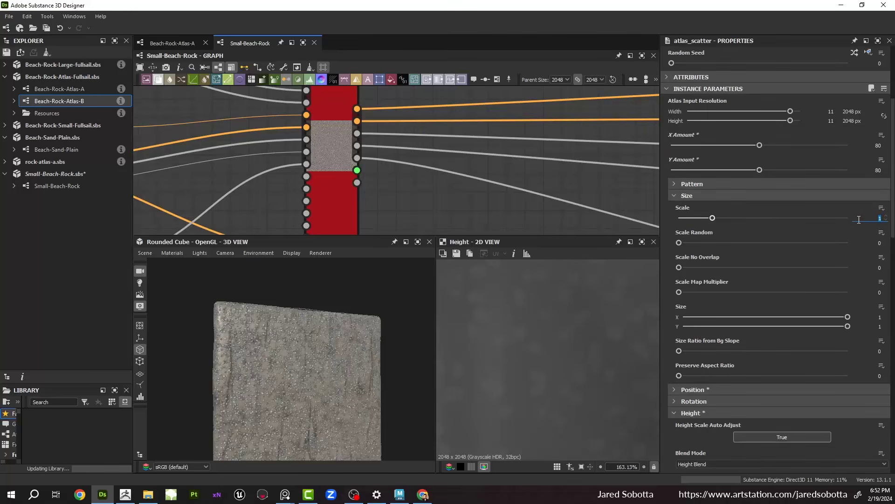
{"action": "type", "text": "2"}
{"action": "key", "text": "Return"}
{"action": "scroll", "coordinate": [312, 369], "scroll_direction": "up", "scroll_amount": 3}
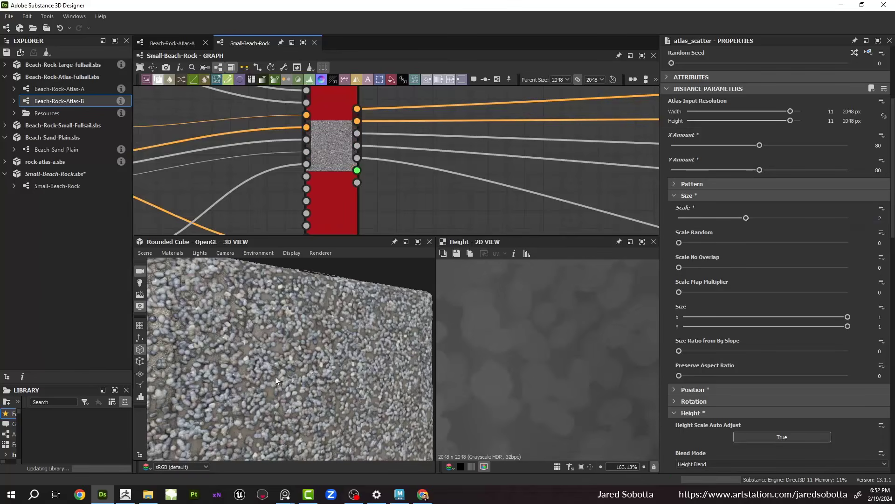
{"action": "left_click", "coordinate": [719, 243]}
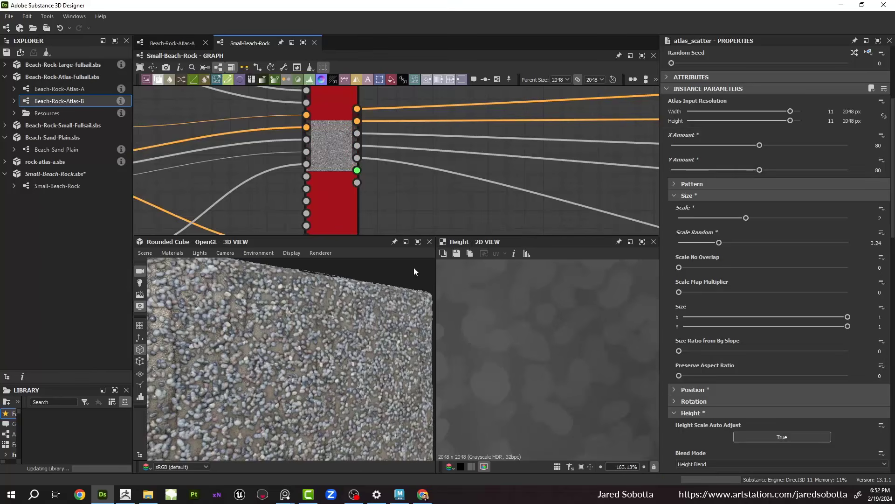
Step: Duplicate the Atlas Scatter node and place the copy downstream of the original
{"action": "scroll", "coordinate": [708, 210], "scroll_direction": "down", "scroll_amount": 8}
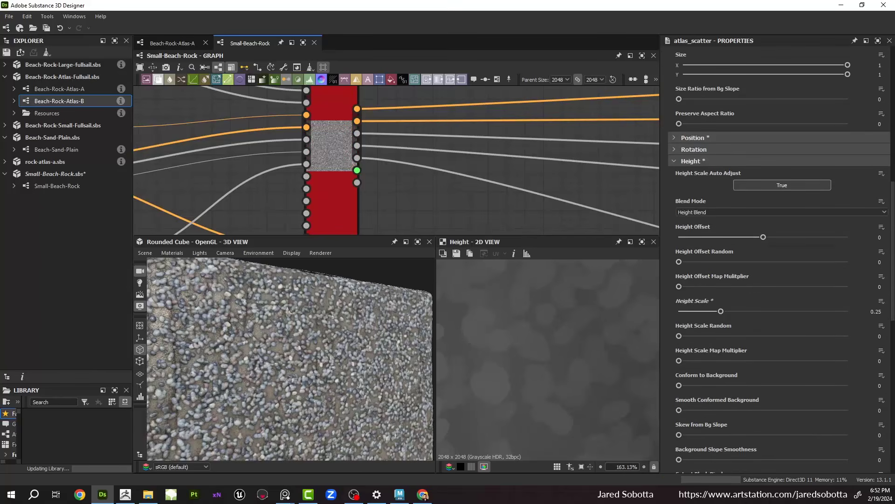
{"action": "scroll", "coordinate": [705, 291], "scroll_direction": "down", "scroll_amount": 7}
{"action": "scroll", "coordinate": [768, 287], "scroll_direction": "up", "scroll_amount": 5}
{"action": "scroll", "coordinate": [466, 200], "scroll_direction": "down", "scroll_amount": 4}
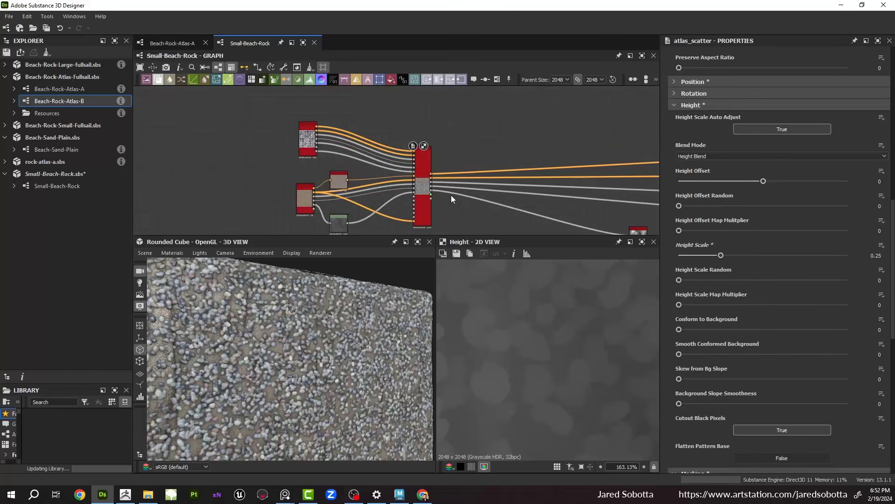
{"action": "middle_click_drag", "start_coordinate": [451, 199], "coordinate": [373, 166]}
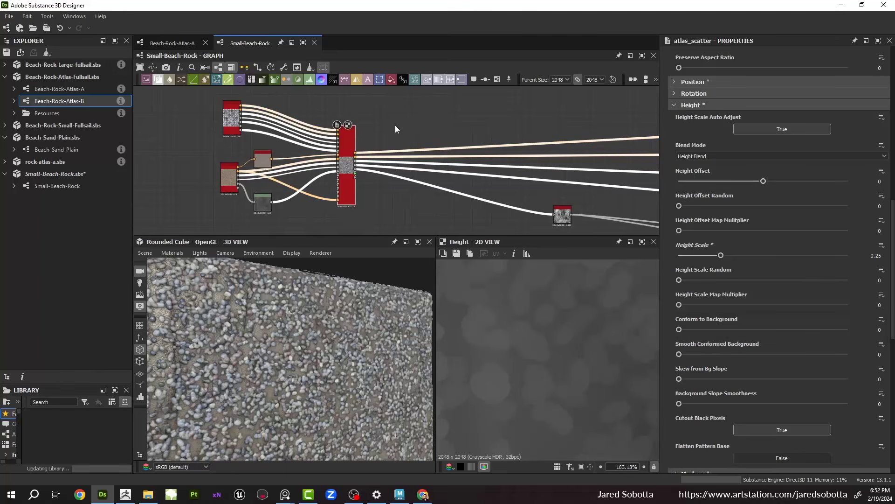
{"action": "key", "text": "ctrl+d"}
{"action": "middle_click_drag", "start_coordinate": [464, 137], "coordinate": [463, 185]}
{"action": "left_click_drag", "start_coordinate": [481, 173], "coordinate": [467, 163]}
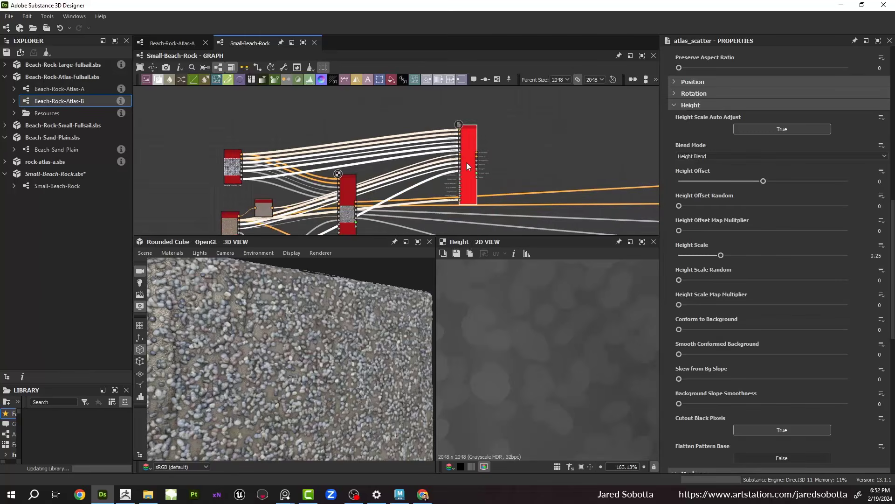
Step: Add Beach-Rock-Atlas-B to the graph as a node and connect it to the duplicate Atlas Scatter's atlas input
{"action": "scroll", "coordinate": [462, 162], "scroll_direction": "down", "scroll_amount": 3}
{"action": "middle_click_drag", "start_coordinate": [451, 153], "coordinate": [394, 172]}
{"action": "scroll", "coordinate": [394, 182], "scroll_direction": "up", "scroll_amount": 3}
{"action": "scroll", "coordinate": [356, 139], "scroll_direction": "down", "scroll_amount": 4}
{"action": "scroll", "coordinate": [396, 150], "scroll_direction": "down", "scroll_amount": 2}
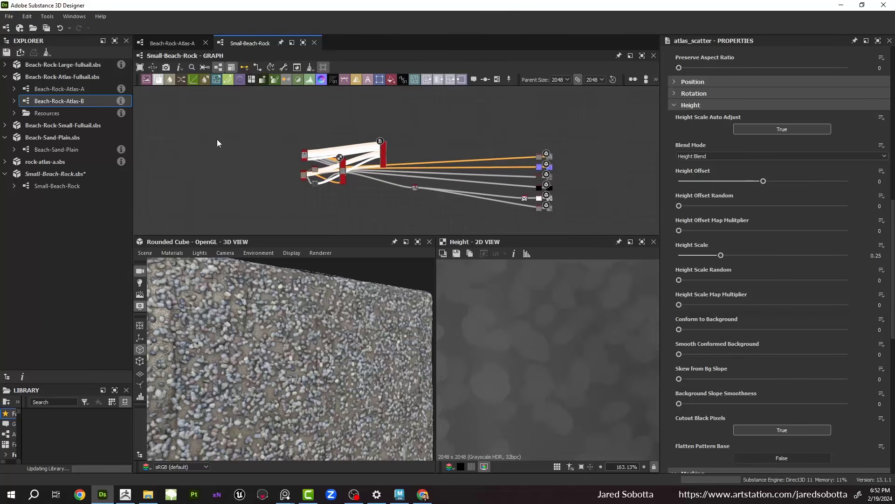
{"action": "scroll", "coordinate": [218, 142], "scroll_direction": "up", "scroll_amount": 1}
{"action": "scroll", "coordinate": [314, 150], "scroll_direction": "up", "scroll_amount": 4}
{"action": "scroll", "coordinate": [327, 158], "scroll_direction": "up", "scroll_amount": 5}
{"action": "scroll", "coordinate": [342, 145], "scroll_direction": "down", "scroll_amount": 4}
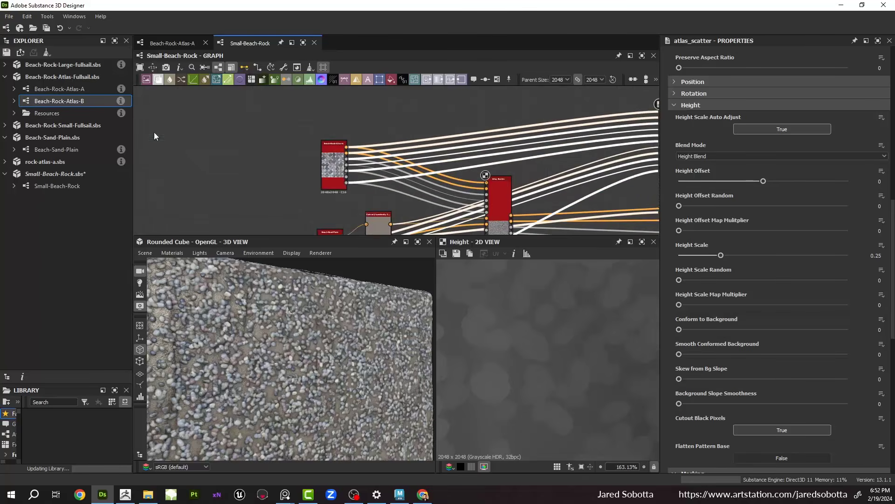
{"action": "left_click_drag", "start_coordinate": [77, 104], "coordinate": [529, 114]}
{"action": "middle_click_drag", "start_coordinate": [657, 130], "coordinate": [394, 143]}
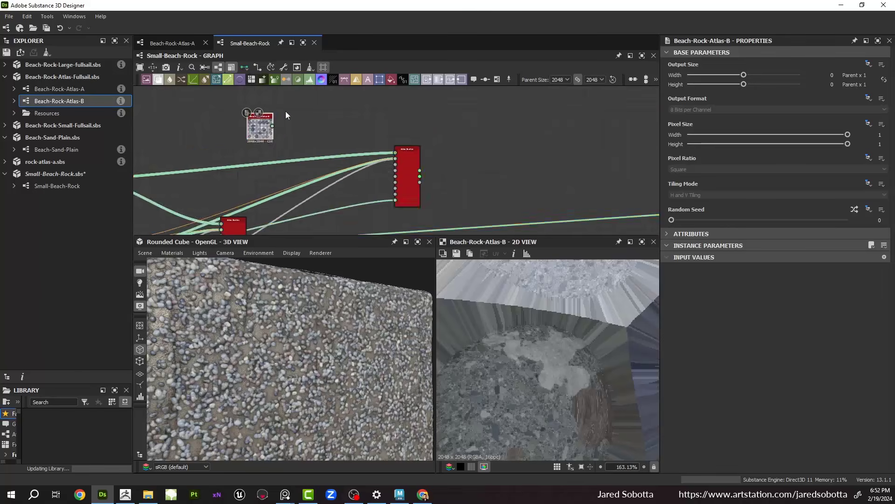
{"action": "scroll", "coordinate": [284, 111], "scroll_direction": "up", "scroll_amount": 3}
{"action": "left_click_drag", "start_coordinate": [274, 134], "coordinate": [486, 180]}
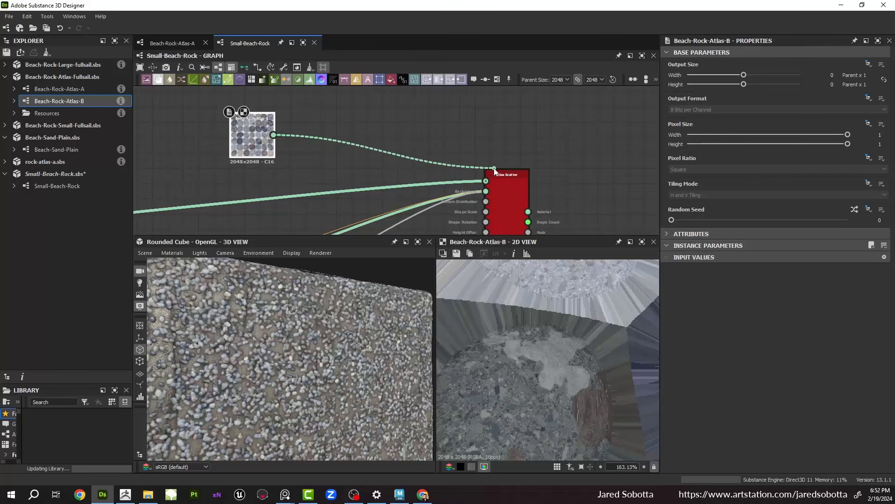
Step: Connect the first Atlas Scatter's Material output to the duplicate's Background input in place of the sand
{"action": "scroll", "coordinate": [485, 136], "scroll_direction": "down", "scroll_amount": 3}
{"action": "middle_click_drag", "start_coordinate": [486, 136], "coordinate": [459, 74]}
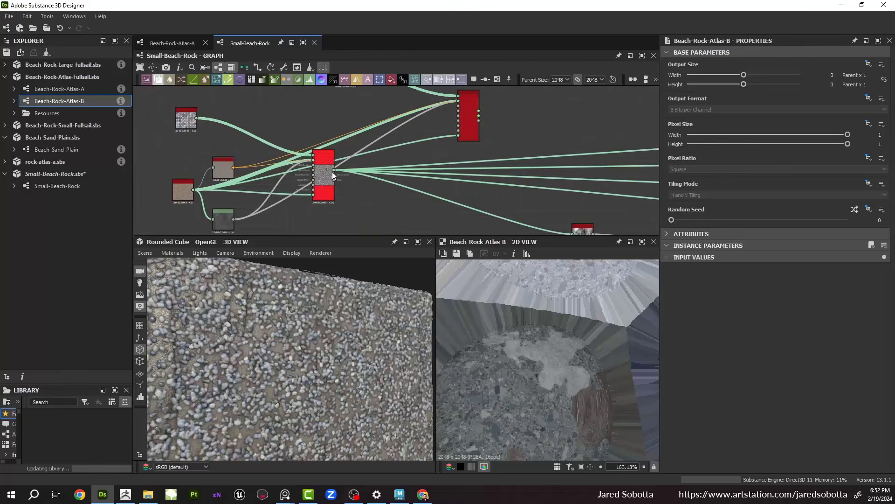
{"action": "middle_click_drag", "start_coordinate": [372, 159], "coordinate": [324, 182]}
{"action": "key", "text": "1"}
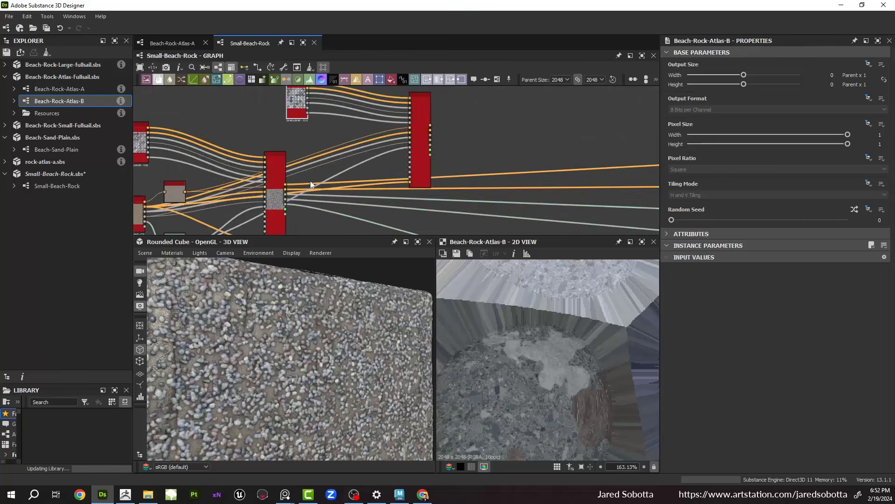
{"action": "key", "text": "3"}
{"action": "key", "text": "1"}
{"action": "key", "text": "3"}
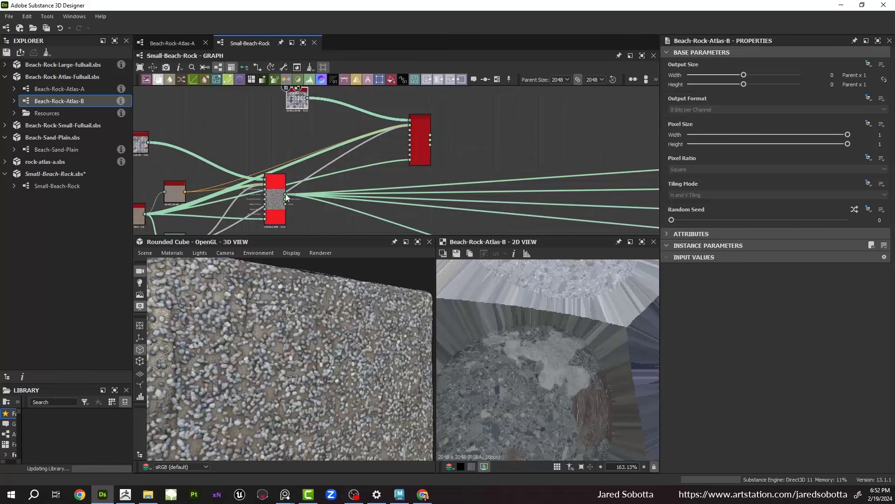
{"action": "left_click_drag", "start_coordinate": [286, 195], "coordinate": [357, 146]}
{"action": "scroll", "coordinate": [405, 121], "scroll_direction": "up", "scroll_amount": 4}
{"action": "middle_click_drag", "start_coordinate": [405, 121], "coordinate": [357, 147]}
{"action": "scroll", "coordinate": [358, 146], "scroll_direction": "up", "scroll_amount": 2}
{"action": "left_click_drag", "start_coordinate": [357, 147], "coordinate": [364, 161]}
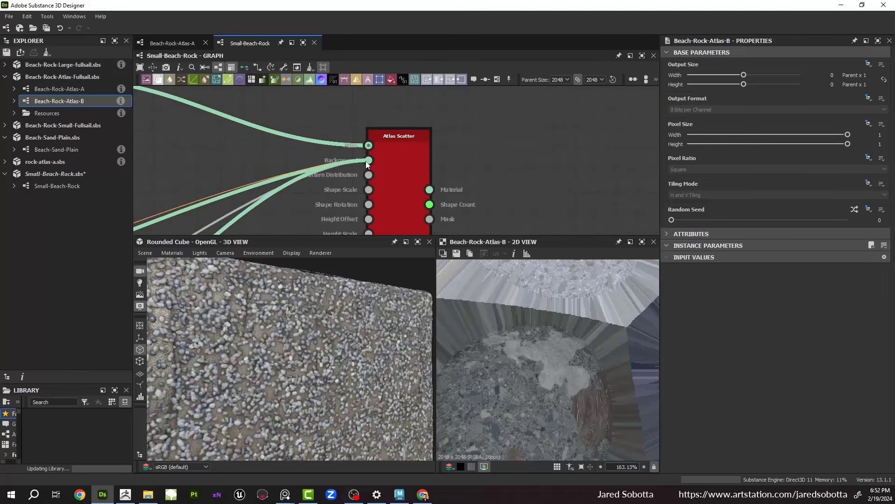
{"action": "scroll", "coordinate": [282, 198], "scroll_direction": "down", "scroll_amount": 3}
{"action": "scroll", "coordinate": [282, 199], "scroll_direction": "down", "scroll_amount": 3}
{"action": "middle_click_drag", "start_coordinate": [282, 198], "coordinate": [372, 140]}
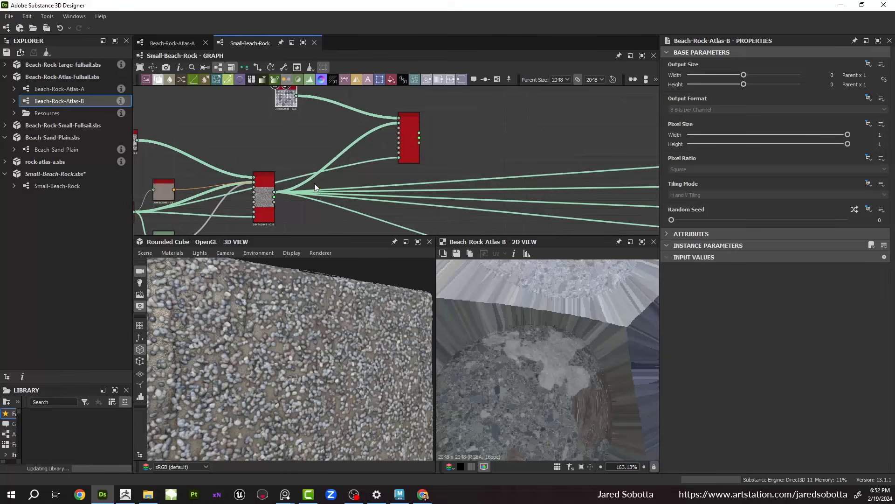
Step: Feed the first Atlas Scatter's base color into the duplicate's last color input in place of the sand color
{"action": "key", "text": "1"}
{"action": "middle_click_drag", "start_coordinate": [293, 202], "coordinate": [296, 171]}
{"action": "scroll", "coordinate": [285, 181], "scroll_direction": "up", "scroll_amount": 4}
{"action": "left_click", "coordinate": [270, 126]}
{"action": "middle_click_drag", "start_coordinate": [472, 121], "coordinate": [401, 144]}
{"action": "left_click_drag", "start_coordinate": [446, 141], "coordinate": [480, 140]}
{"action": "scroll", "coordinate": [480, 141], "scroll_direction": "down", "scroll_amount": 4}
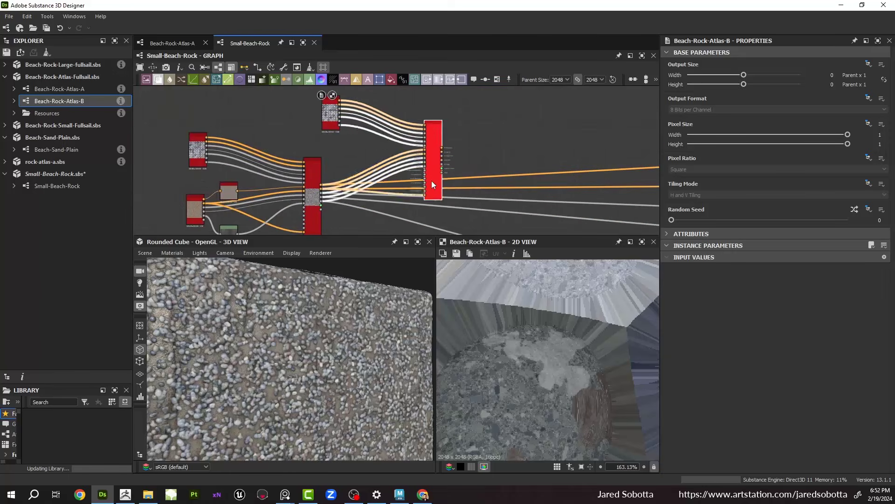
Step: Reroute the material output connections so the second Atlas Scatter drives the graph's output nodes
{"action": "middle_click_drag", "start_coordinate": [432, 181], "coordinate": [452, 224]}
{"action": "scroll", "coordinate": [434, 201], "scroll_direction": "down", "scroll_amount": 2}
{"action": "scroll", "coordinate": [427, 204], "scroll_direction": "down", "scroll_amount": 3}
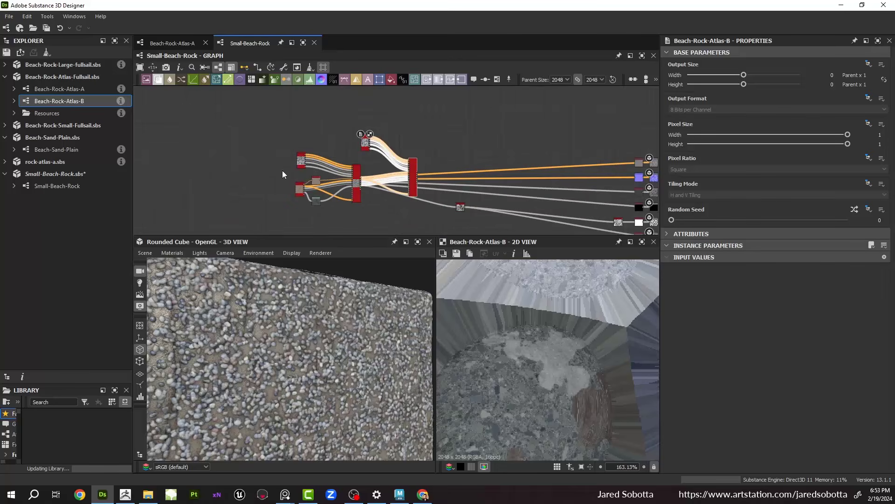
{"action": "scroll", "coordinate": [360, 183], "scroll_direction": "up", "scroll_amount": 4}
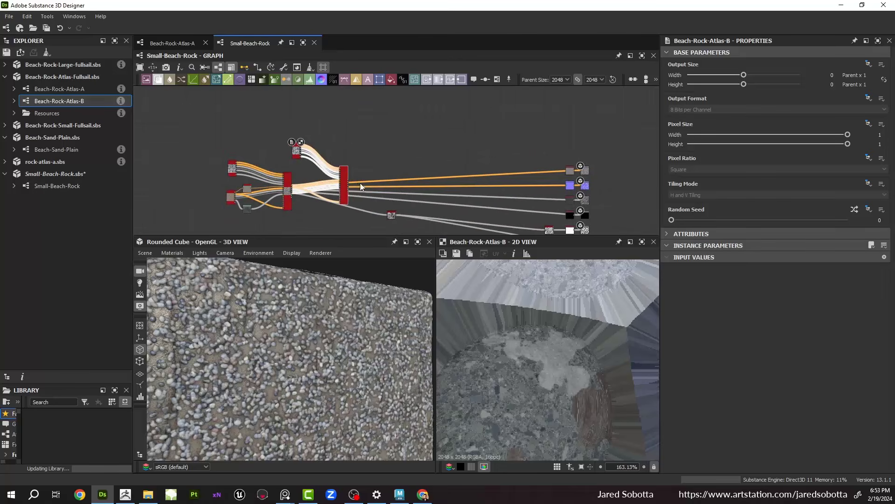
{"action": "middle_click_drag", "start_coordinate": [466, 190], "coordinate": [348, 161]}
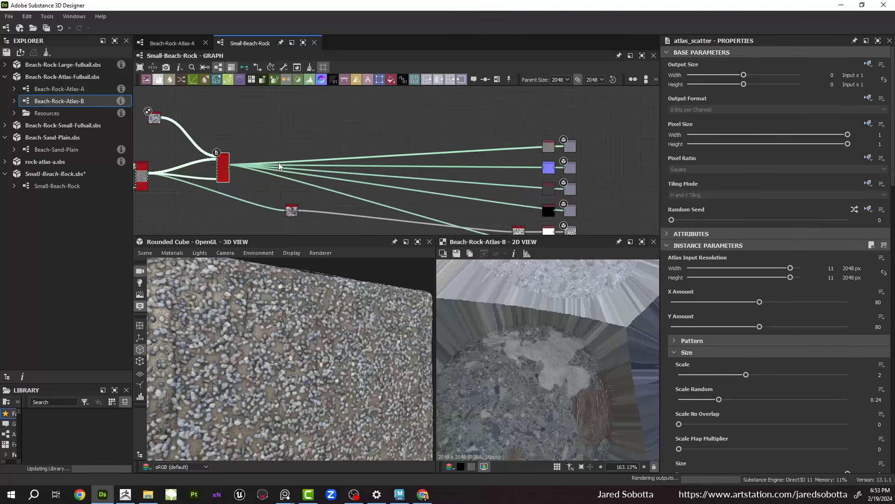
{"action": "middle_click_drag", "start_coordinate": [314, 201], "coordinate": [418, 172]}
{"action": "scroll", "coordinate": [405, 167], "scroll_direction": "up", "scroll_amount": 2}
{"action": "scroll", "coordinate": [261, 116], "scroll_direction": "up", "scroll_amount": 5}
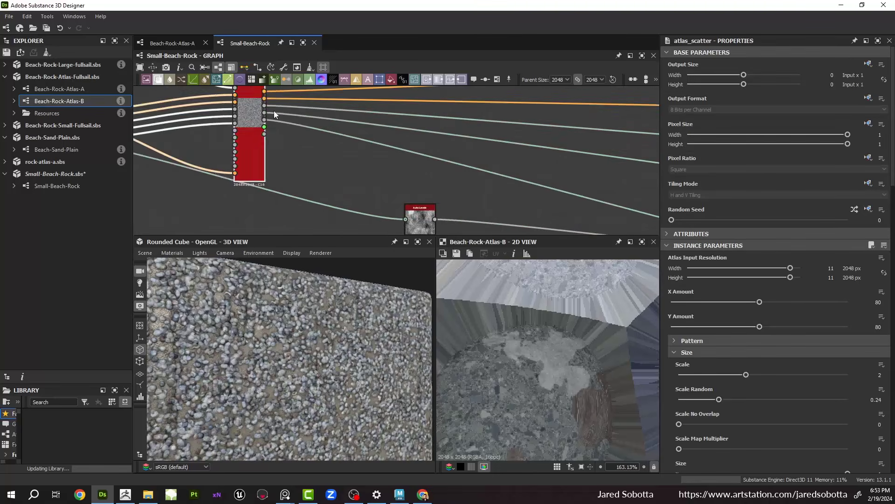
Step: Connect the second Atlas Scatter's height to the node feeding the height outputs, and inspect the layered stones in 3D
{"action": "scroll", "coordinate": [364, 149], "scroll_direction": "down", "scroll_amount": 4}
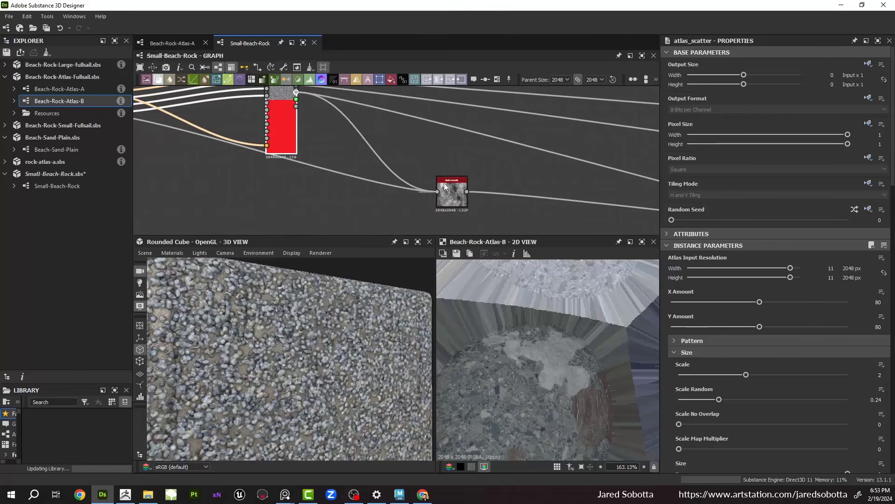
{"action": "scroll", "coordinate": [352, 140], "scroll_direction": "down", "scroll_amount": 4}
{"action": "left_click_drag", "start_coordinate": [318, 142], "coordinate": [285, 150]}
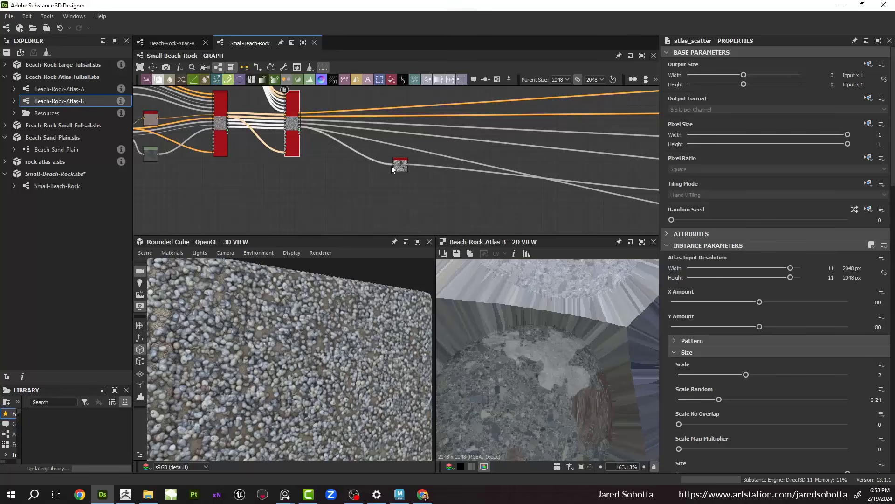
{"action": "scroll", "coordinate": [278, 314], "scroll_direction": "down", "scroll_amount": 5}
{"action": "left_click_drag", "start_coordinate": [278, 314], "coordinate": [287, 292]}
{"action": "scroll", "coordinate": [284, 336], "scroll_direction": "up", "scroll_amount": 6}
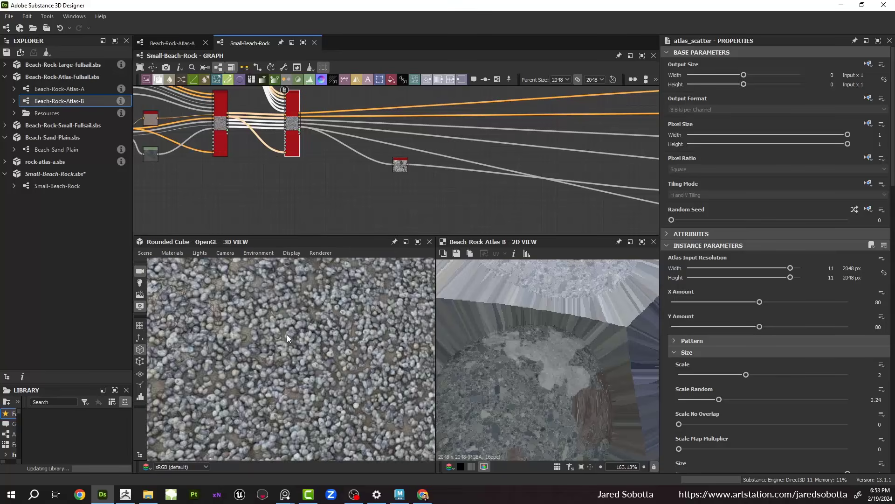
{"action": "scroll", "coordinate": [243, 323], "scroll_direction": "up", "scroll_amount": 3}
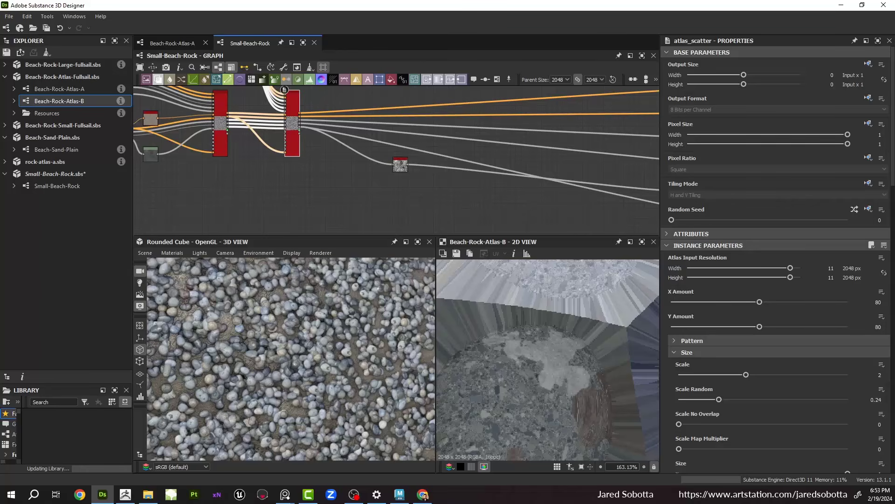
Step: Nudge the Beach-Rock-Atlas-B node into place and set the second Atlas Scatter's X Amount and Y Amount to 140
{"action": "scroll", "coordinate": [323, 173], "scroll_direction": "down", "scroll_amount": 2}
{"action": "middle_click_drag", "start_coordinate": [326, 165], "coordinate": [347, 192]}
{"action": "scroll", "coordinate": [323, 148], "scroll_direction": "up", "scroll_amount": 2}
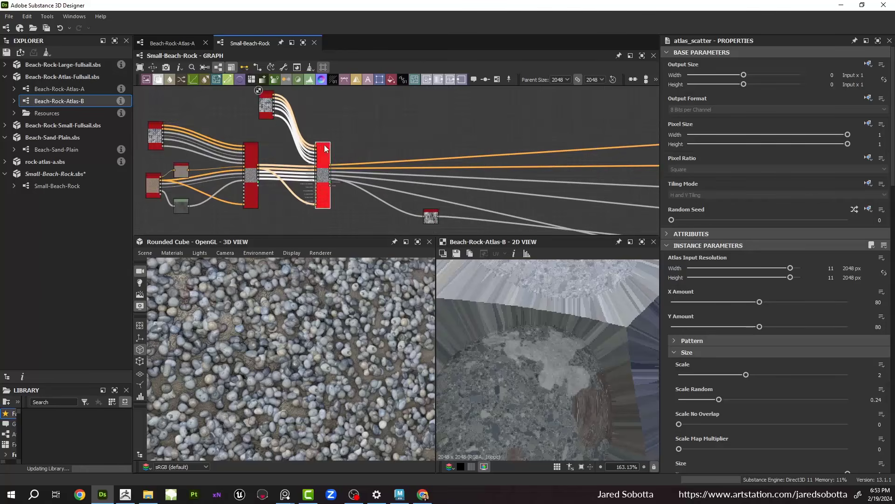
{"action": "left_click", "coordinate": [273, 110]}
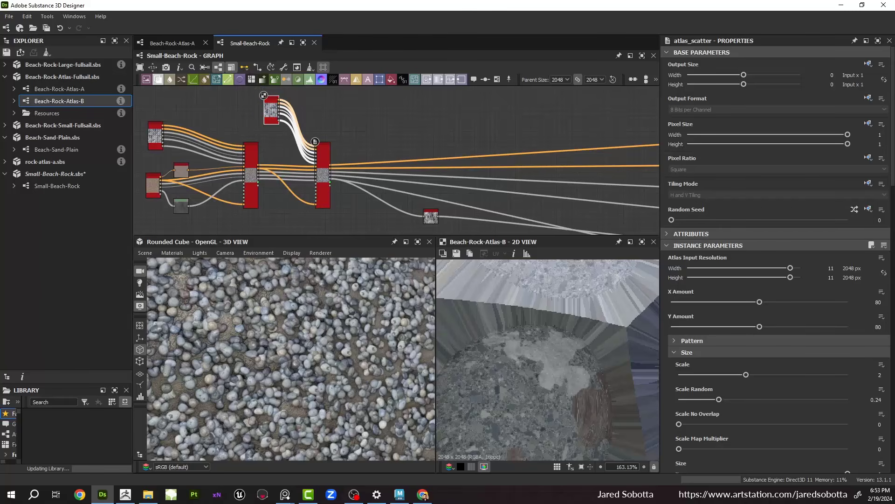
{"action": "scroll", "coordinate": [320, 147], "scroll_direction": "up", "scroll_amount": 3}
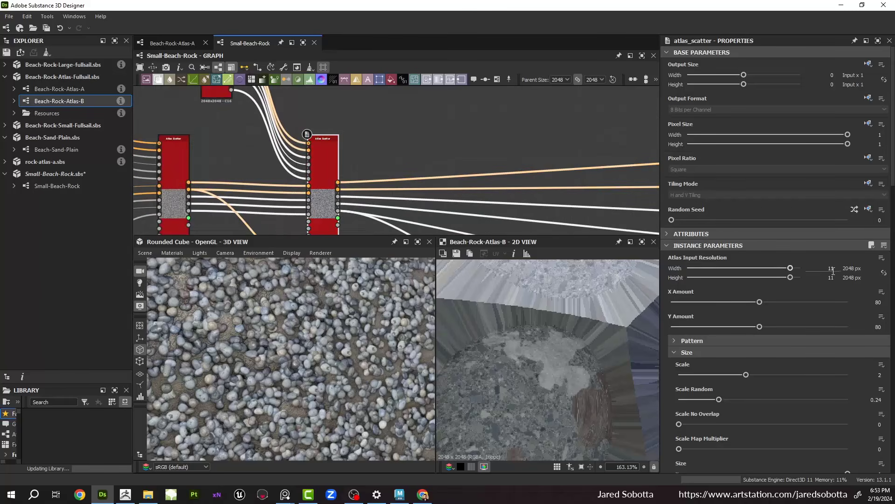
{"action": "type", "text": "140"}
{"action": "key", "text": "Tab"}
{"action": "type", "text": "140"}
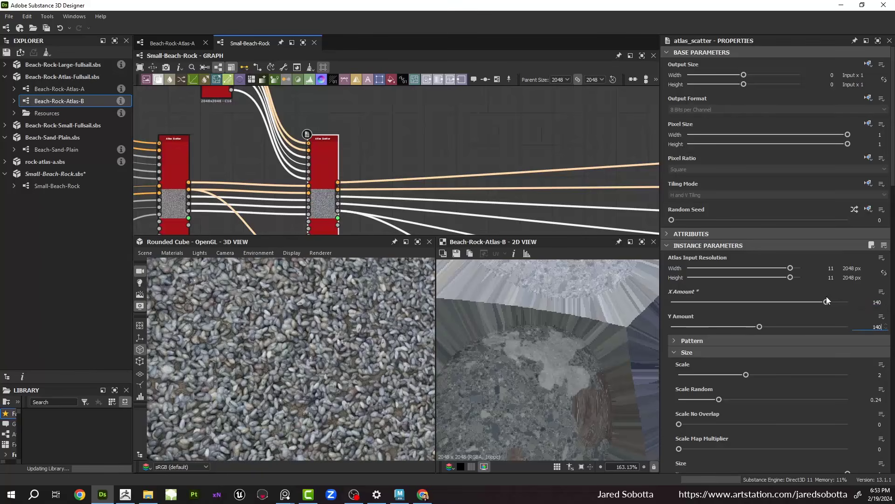
{"action": "key", "text": "Return"}
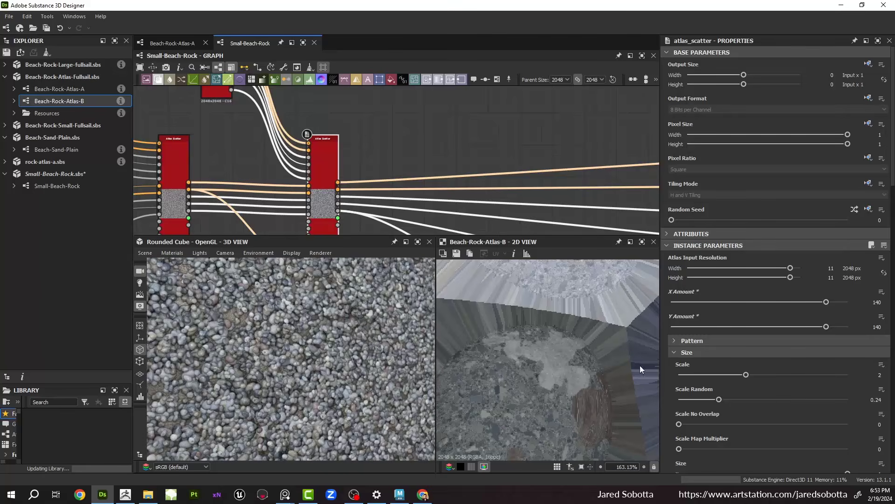
Step: Set the second Atlas Scatter's Mask Random to 0.37
{"action": "scroll", "coordinate": [821, 315], "scroll_direction": "down", "scroll_amount": 5}
{"action": "scroll", "coordinate": [819, 311], "scroll_direction": "down", "scroll_amount": 15}
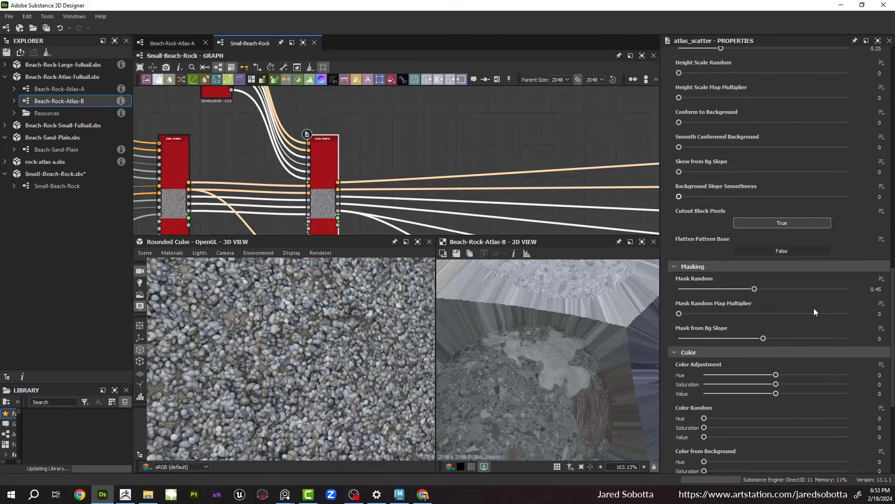
{"action": "scroll", "coordinate": [812, 308], "scroll_direction": "up", "scroll_amount": 1}
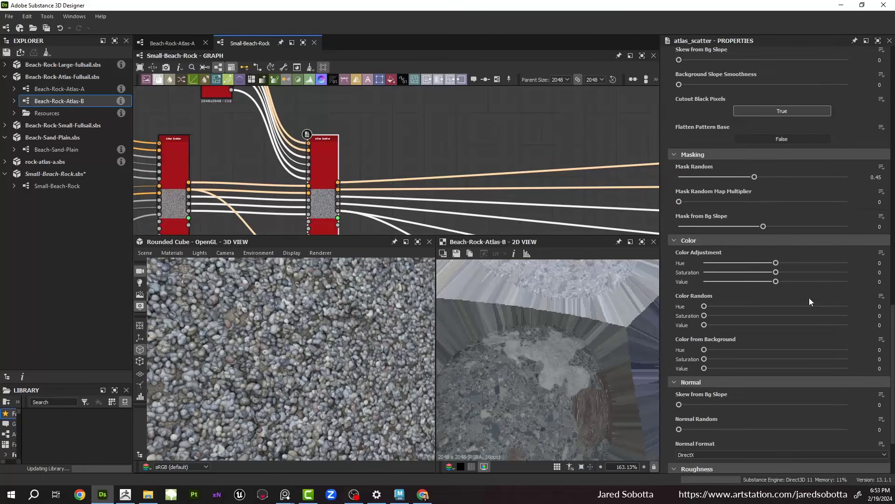
{"action": "left_click", "coordinate": [743, 177]}
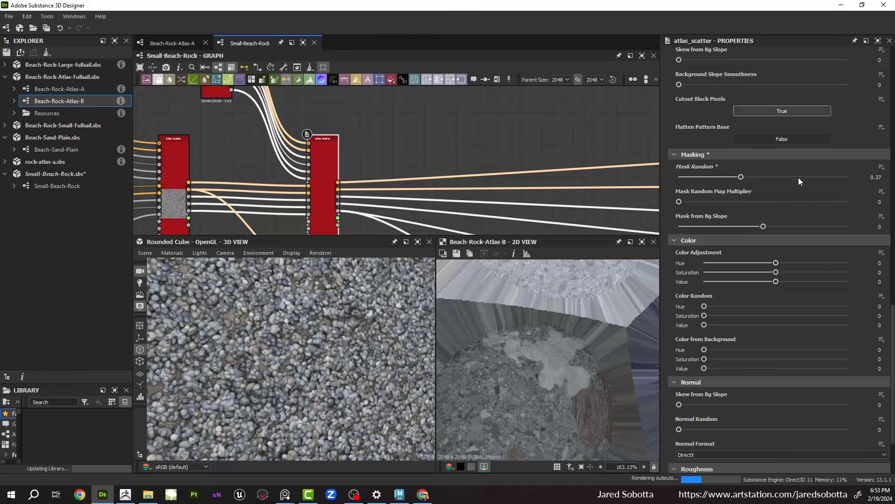
Step: Try Color Random values of 0.6 hue, 0.45 saturation and 0.67 value on the second Atlas Scatter, and undo them
{"action": "left_click", "coordinate": [754, 325]}
{"action": "left_click", "coordinate": [801, 325]}
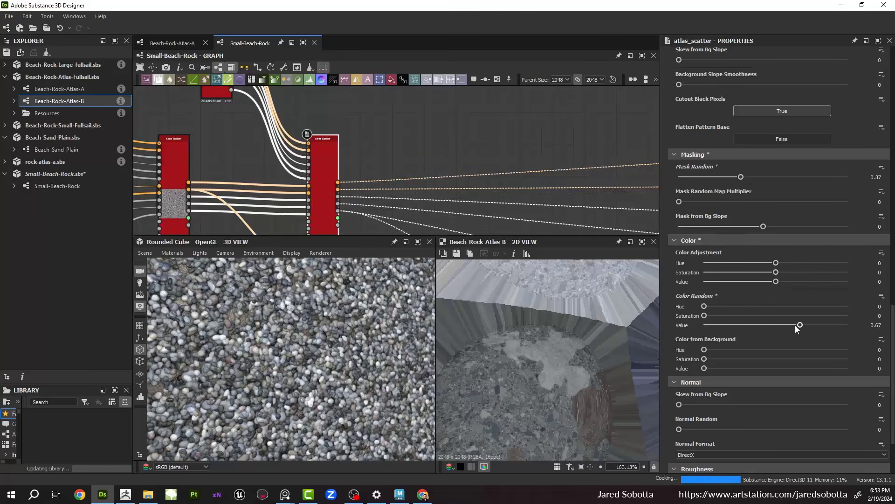
{"action": "left_click", "coordinate": [769, 316]}
{"action": "left_click", "coordinate": [791, 307]}
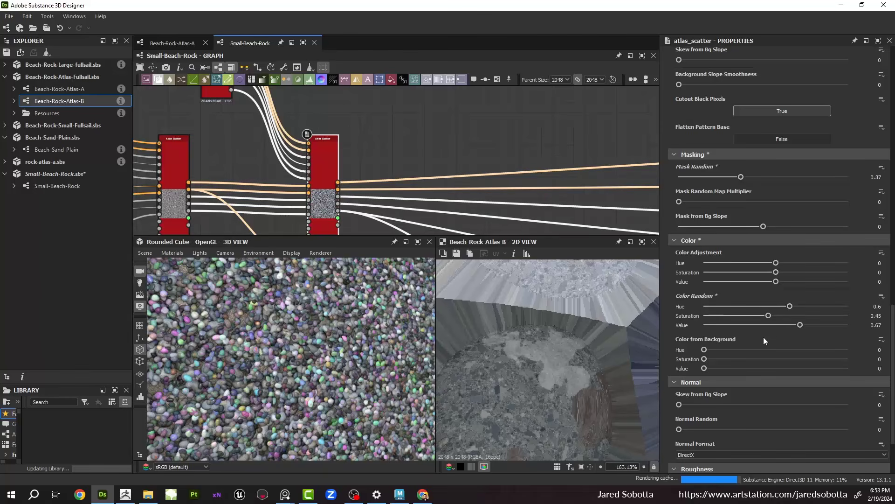
{"action": "scroll", "coordinate": [309, 356], "scroll_direction": "down", "scroll_amount": 3}
{"action": "scroll", "coordinate": [318, 356], "scroll_direction": "up", "scroll_amount": 6}
{"action": "key", "text": "ctrl+z"}
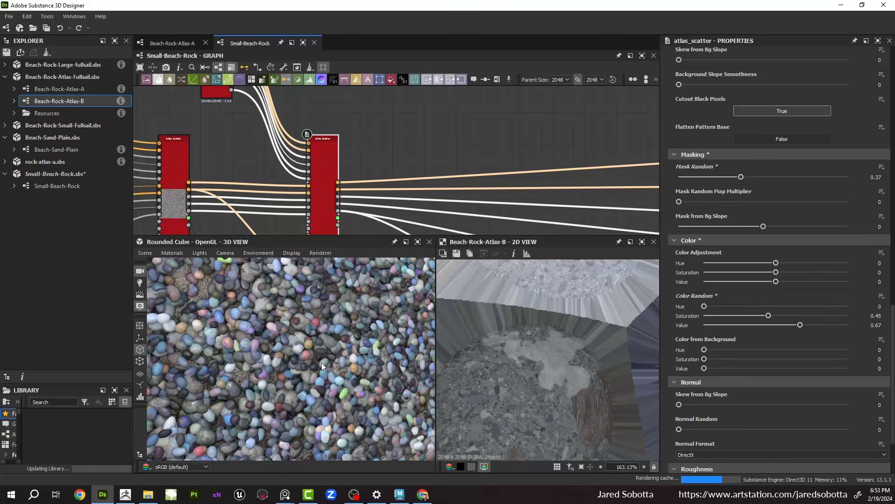
{"action": "key", "text": "ctrl+z"}
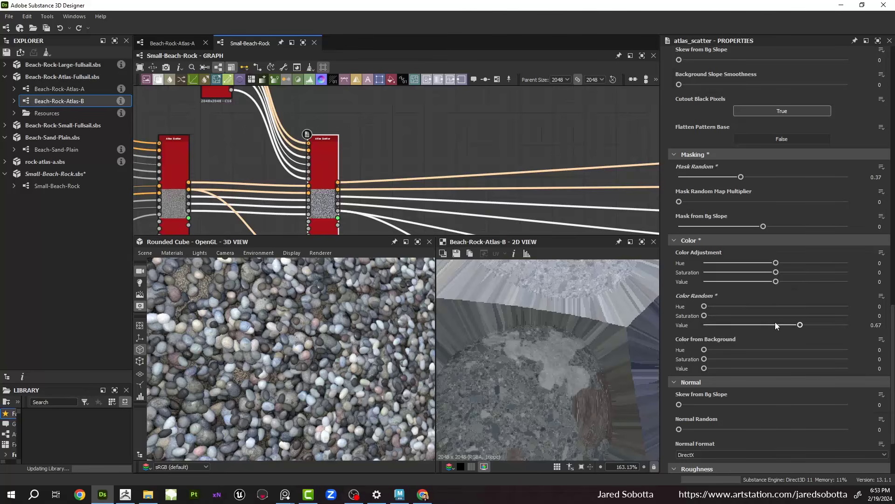
{"action": "key", "text": "ctrl+z"}
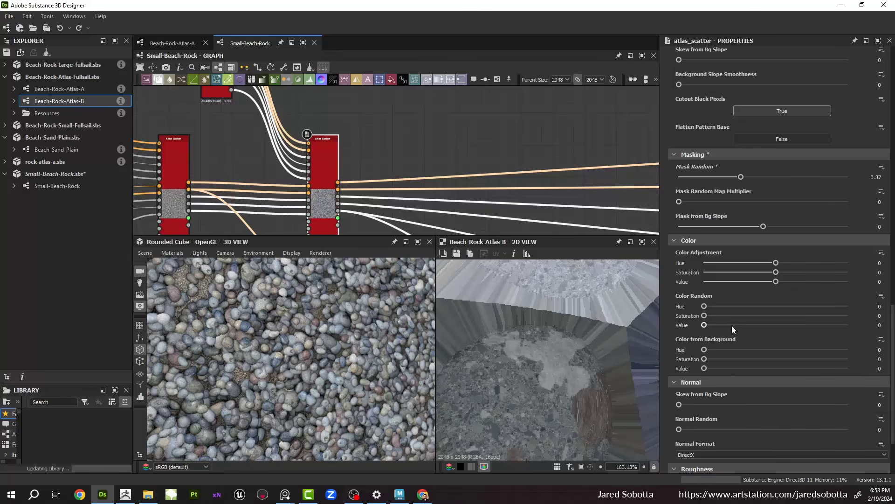
Step: Set the second Atlas Scatter's Color Random value to 0.19 and its Height Scale to 0.91, checking the height map
{"action": "left_click", "coordinate": [732, 325]}
{"action": "scroll", "coordinate": [353, 301], "scroll_direction": "down", "scroll_amount": 3}
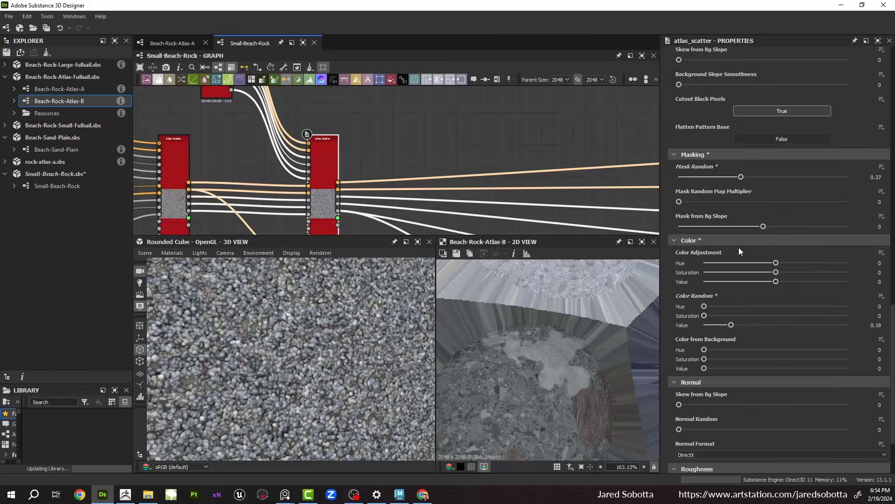
{"action": "scroll", "coordinate": [738, 247], "scroll_direction": "up", "scroll_amount": 10}
{"action": "left_click_drag", "start_coordinate": [721, 243], "coordinate": [855, 245]}
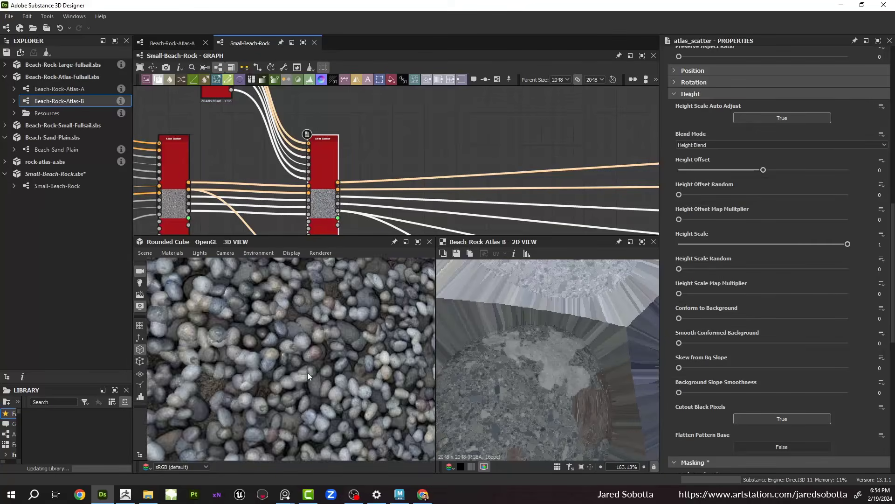
{"action": "scroll", "coordinate": [308, 376], "scroll_direction": "down", "scroll_amount": 3}
{"action": "left_click_drag", "start_coordinate": [805, 243], "coordinate": [778, 256]}
{"action": "scroll", "coordinate": [353, 210], "scroll_direction": "up", "scroll_amount": 4}
{"action": "double_click", "coordinate": [352, 210]}
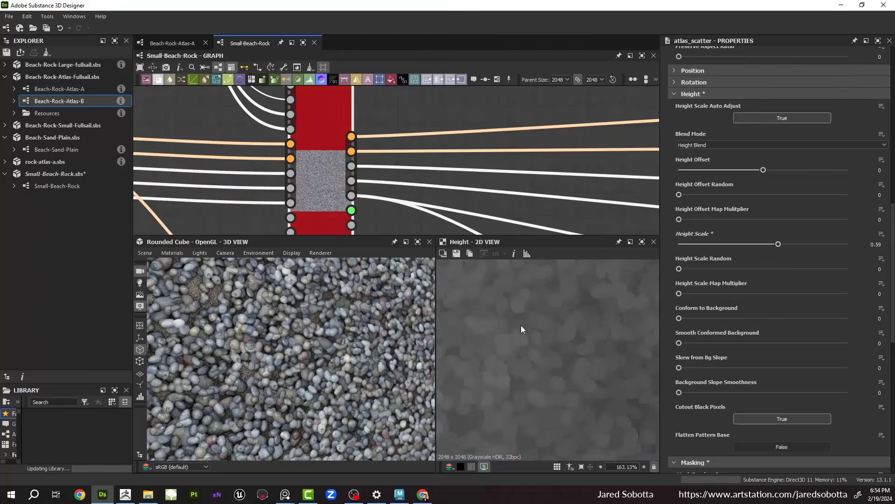
{"action": "left_click_drag", "start_coordinate": [778, 244], "coordinate": [832, 244]}
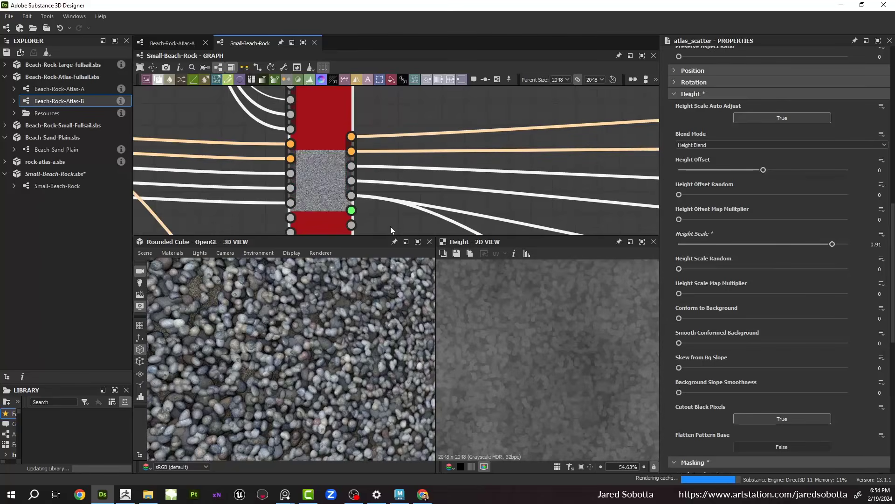
Step: Move the Beach-Rock-Atlas-A node closer to the first Atlas Scatter
{"action": "scroll", "coordinate": [385, 225], "scroll_direction": "down", "scroll_amount": 6}
{"action": "middle_click_drag", "start_coordinate": [387, 217], "coordinate": [350, 184]}
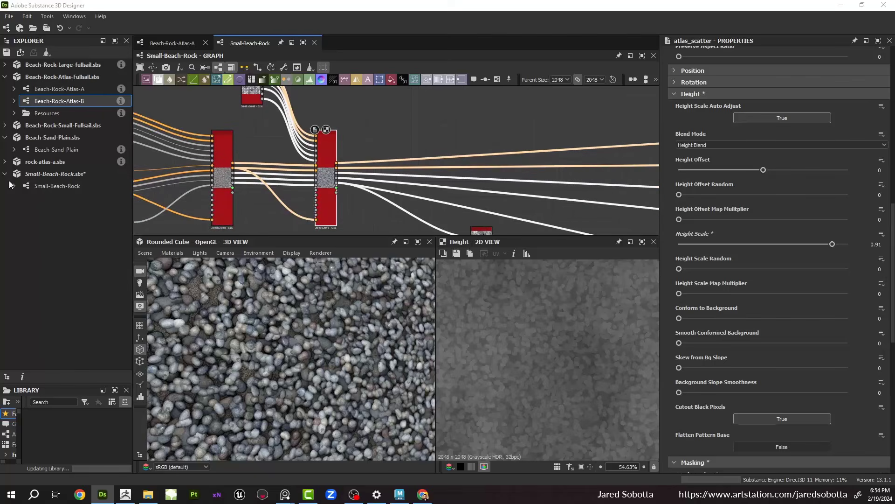
{"action": "scroll", "coordinate": [261, 117], "scroll_direction": "down", "scroll_amount": 2}
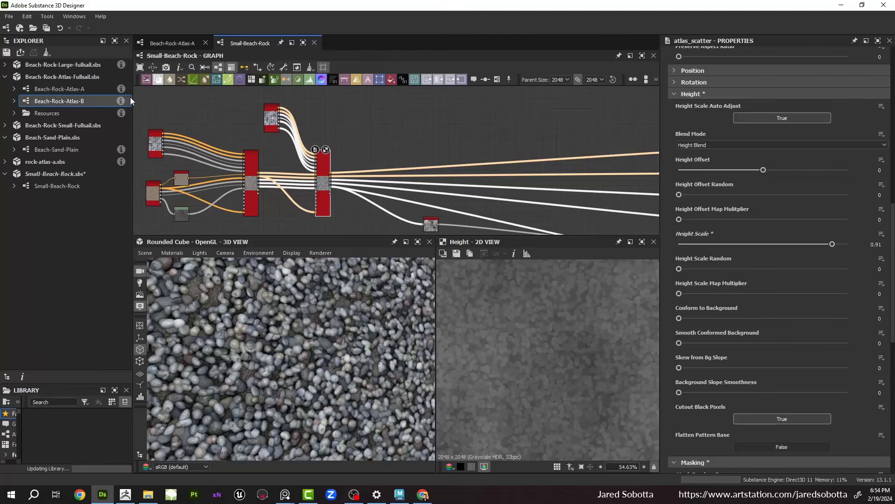
{"action": "left_click_drag", "start_coordinate": [155, 141], "coordinate": [196, 138]}
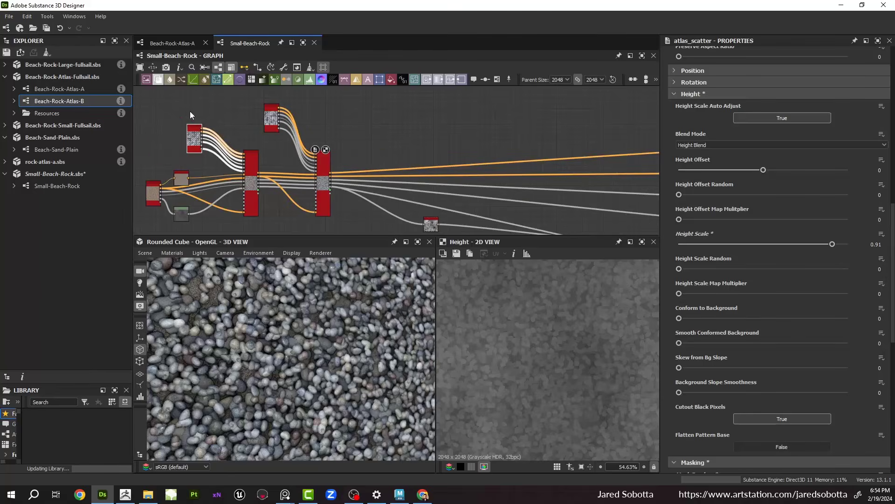
Step: Duplicate the Beach-Rock-Atlas-A node together with the first Atlas Scatter and place the copies beyond the second Atlas Scatter
{"action": "left_click", "coordinate": [252, 161], "text": "shift"}
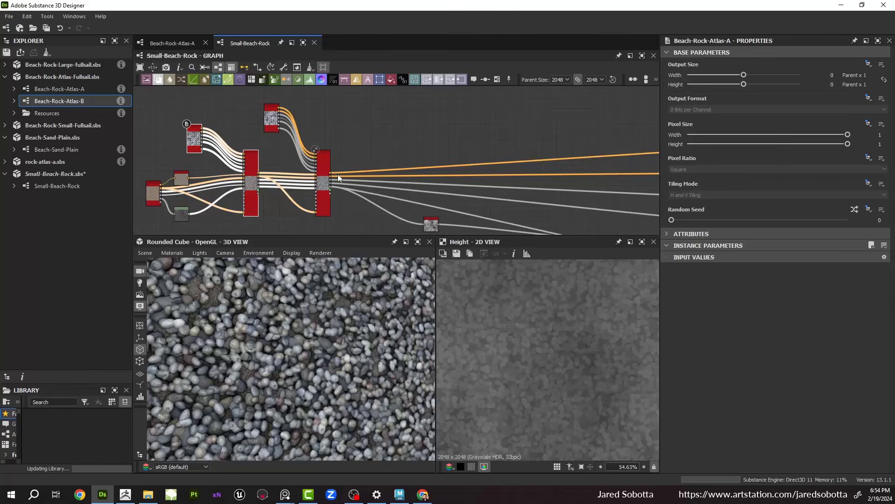
{"action": "key", "text": "ctrl+d"}
{"action": "left_click_drag", "start_coordinate": [447, 155], "coordinate": [402, 141]}
Step: Switch to compact material links and connect the second Atlas Scatter's outputs to the third Atlas Scatter's background inputs
{"action": "scroll", "coordinate": [335, 159], "scroll_direction": "up", "scroll_amount": 2}
{"action": "left_click", "coordinate": [359, 170]}
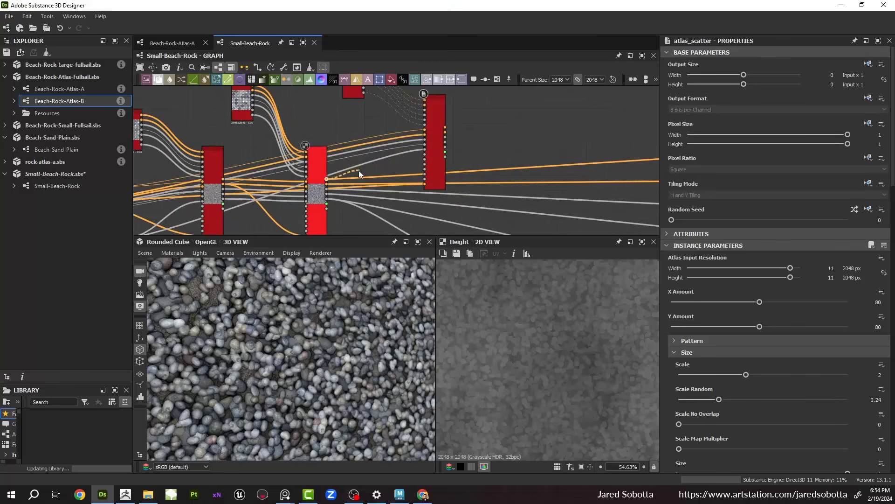
{"action": "key", "text": "3"}
{"action": "scroll", "coordinate": [332, 176], "scroll_direction": "up", "scroll_amount": 2}
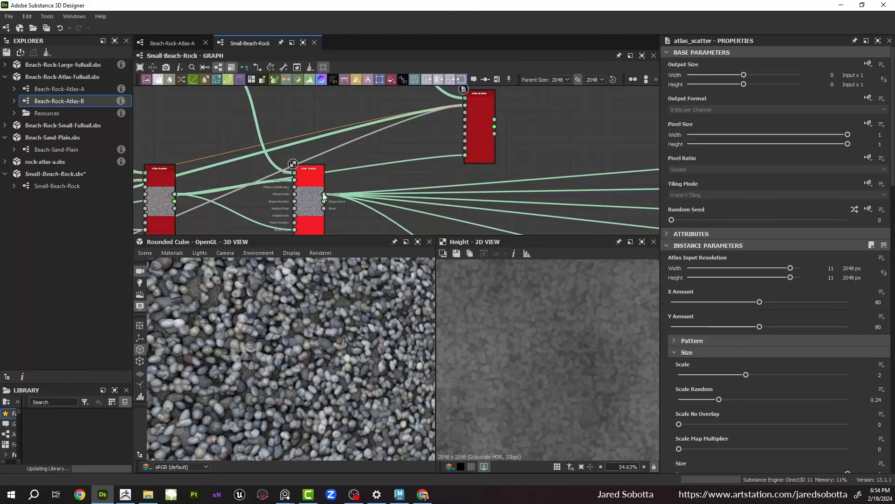
{"action": "scroll", "coordinate": [471, 116], "scroll_direction": "up", "scroll_amount": 3}
{"action": "left_click_drag", "start_coordinate": [324, 194], "coordinate": [464, 94]}
Step: Reposition the third Atlas Scatter and bring its Beach-Rock-Atlas-A copy closer to it
{"action": "scroll", "coordinate": [455, 103], "scroll_direction": "down", "scroll_amount": 3}
{"action": "middle_click_drag", "start_coordinate": [436, 123], "coordinate": [388, 171]}
{"action": "scroll", "coordinate": [392, 126], "scroll_direction": "down", "scroll_amount": 1}
{"action": "left_click_drag", "start_coordinate": [437, 164], "coordinate": [438, 191]}
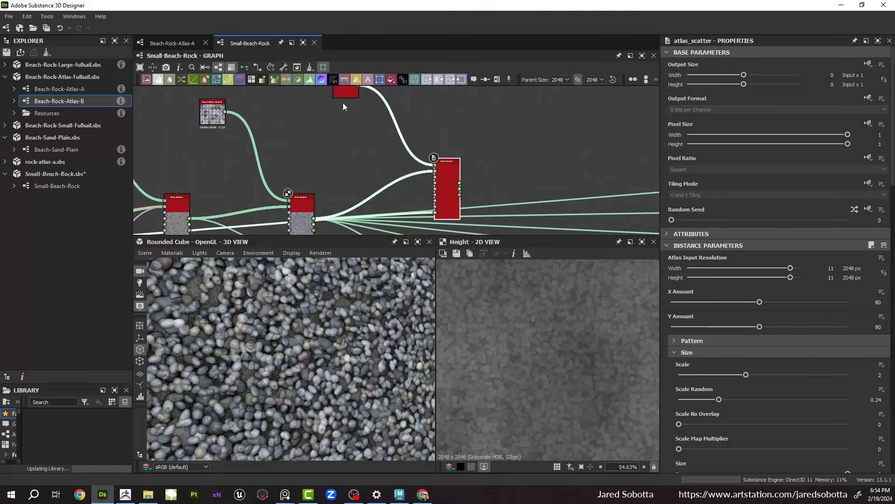
{"action": "left_click_drag", "start_coordinate": [343, 106], "coordinate": [353, 154]}
Step: Reroute the material output connections so the third Atlas Scatter drives the graph's outputs, and move that node into line
{"action": "middle_click_drag", "start_coordinate": [376, 231], "coordinate": [353, 166]}
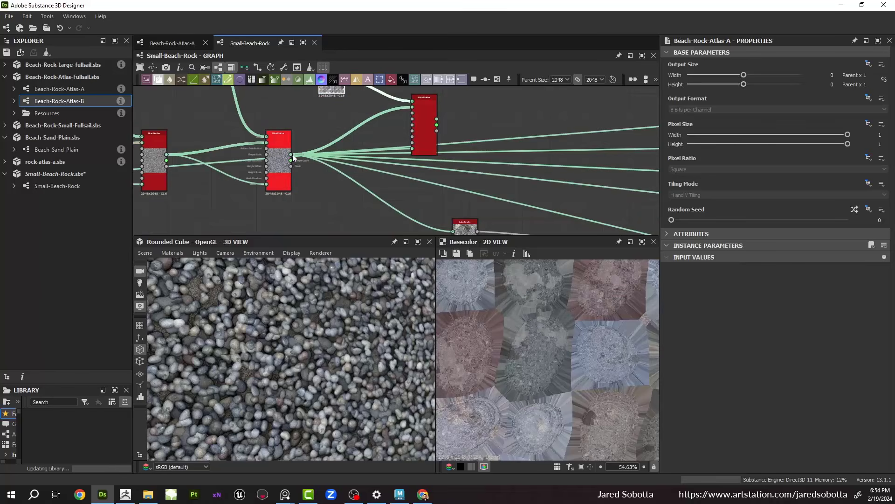
{"action": "scroll", "coordinate": [436, 153], "scroll_direction": "down", "scroll_amount": 3}
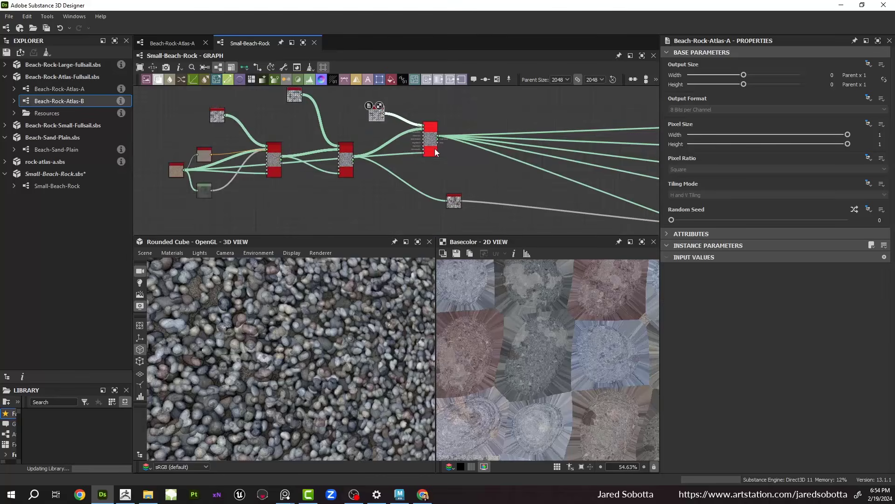
{"action": "left_click_drag", "start_coordinate": [436, 153], "coordinate": [427, 168]}
Step: Feed the second Atlas Scatter's base color into the third one's last color input in place of the sand color
{"action": "scroll", "coordinate": [380, 169], "scroll_direction": "up", "scroll_amount": 2}
{"action": "scroll", "coordinate": [332, 150], "scroll_direction": "up", "scroll_amount": 2}
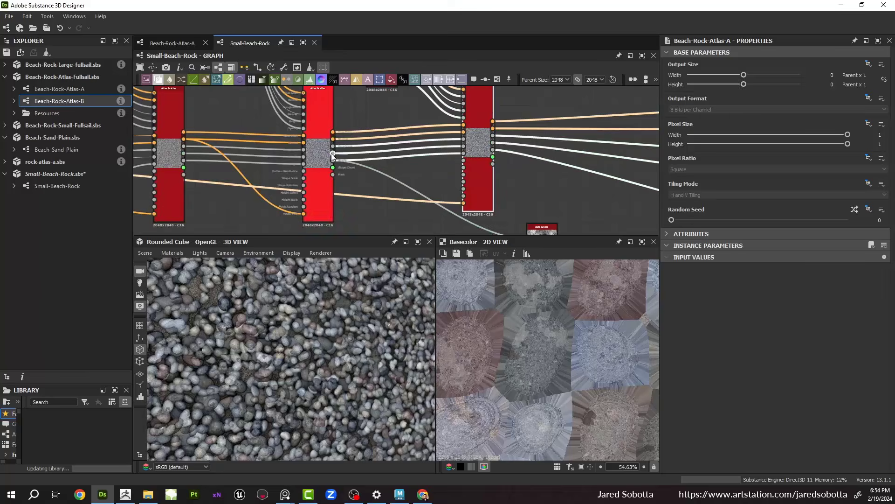
{"action": "scroll", "coordinate": [330, 140], "scroll_direction": "up", "scroll_amount": 2}
{"action": "left_click_drag", "start_coordinate": [334, 139], "coordinate": [489, 216]}
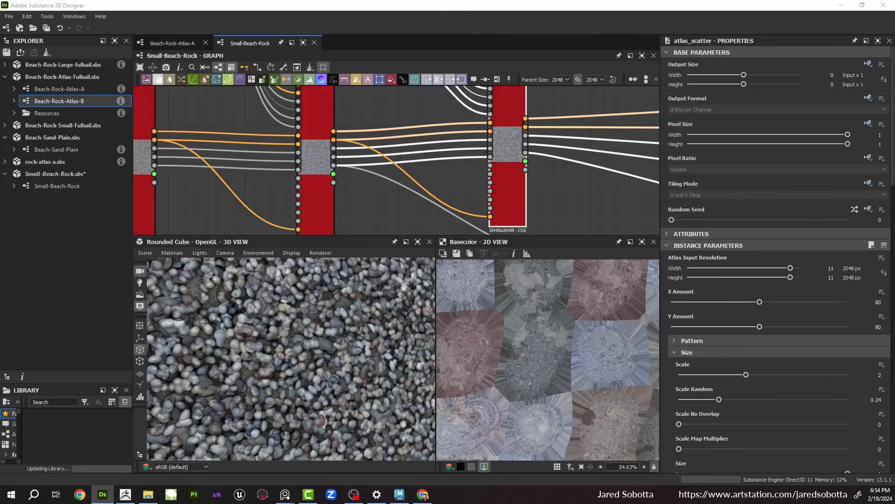
Step: Preview the third Atlas Scatter's base color and set its X Amount and Y Amount to 87
{"action": "scroll", "coordinate": [356, 150], "scroll_direction": "down", "scroll_amount": 1}
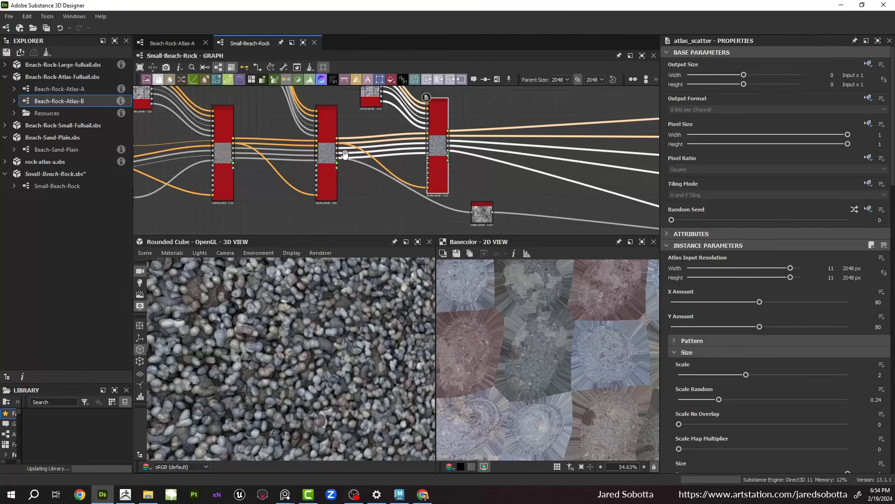
{"action": "scroll", "coordinate": [332, 157], "scroll_direction": "down", "scroll_amount": 1}
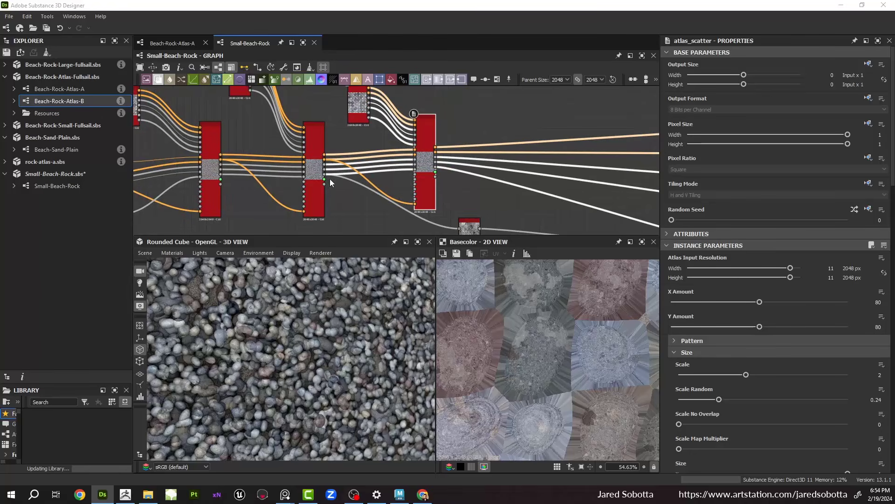
{"action": "double_click", "coordinate": [425, 186]}
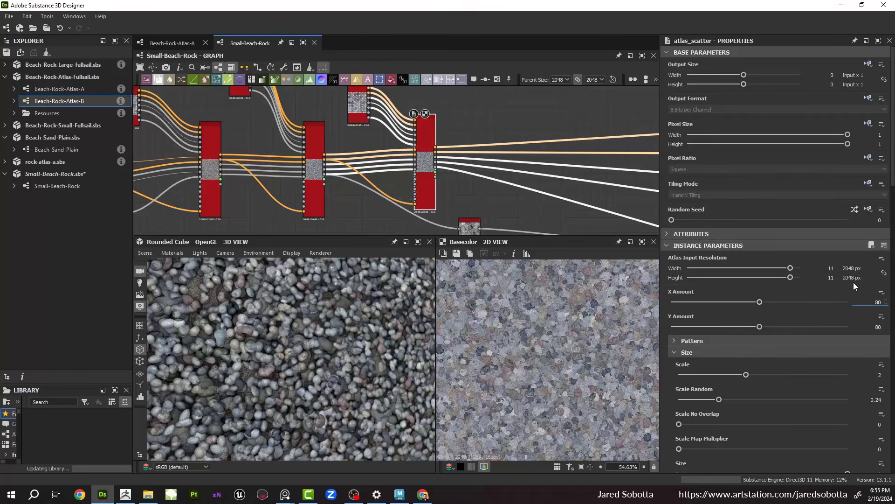
{"action": "type", "text": "87"}
{"action": "key", "text": "Tab"}
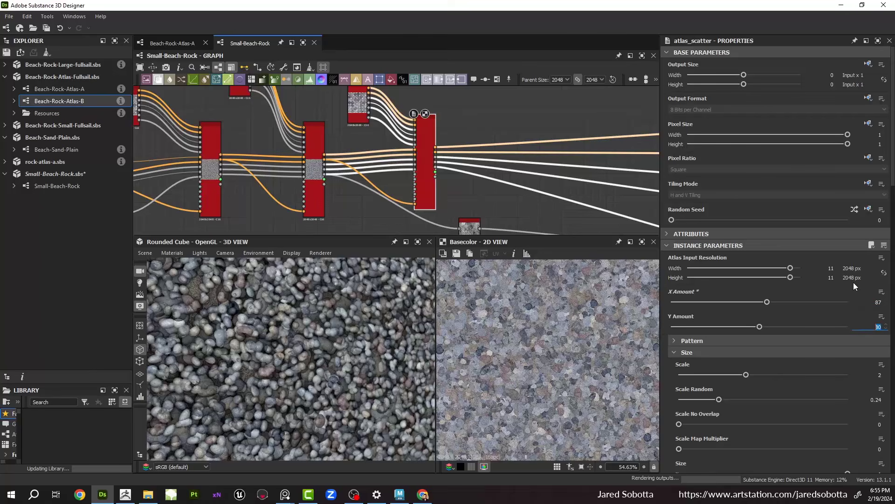
{"action": "type", "text": "87"}
{"action": "key", "text": "Return"}
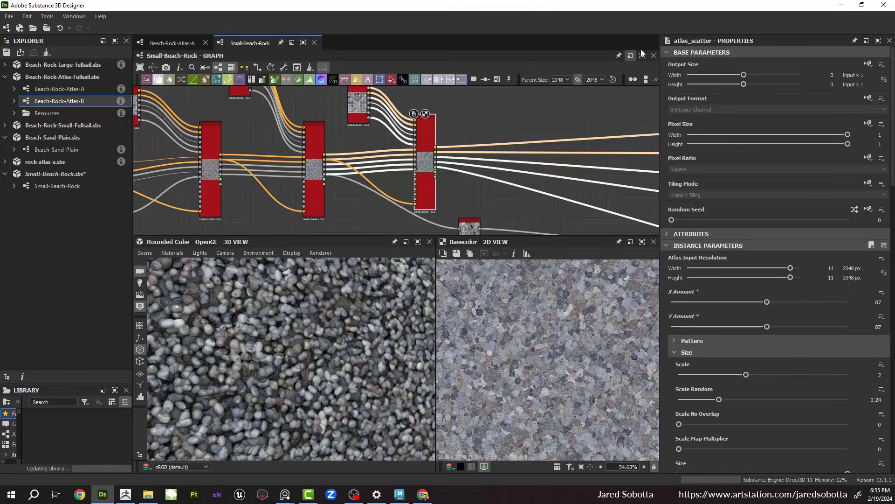
Step: Set the third Atlas Scatter's Scale to 2.53, review its remaining parameters, and shift the node slightly up
{"action": "scroll", "coordinate": [783, 312], "scroll_direction": "down", "scroll_amount": 3}
{"action": "left_click_drag", "start_coordinate": [745, 290], "coordinate": [765, 291]}
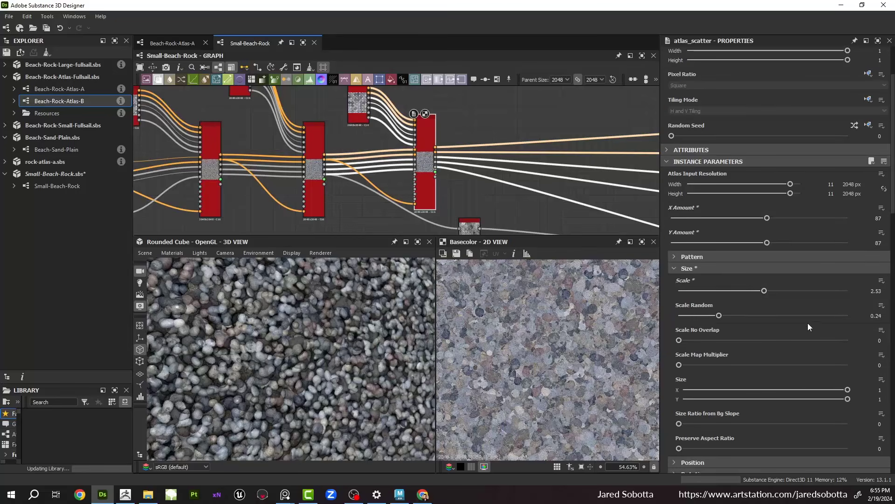
{"action": "scroll", "coordinate": [754, 335], "scroll_direction": "down", "scroll_amount": 12}
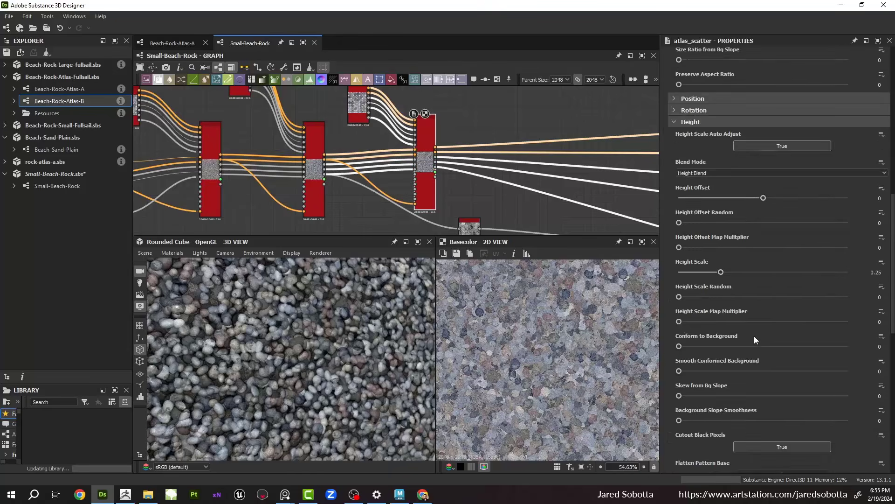
{"action": "scroll", "coordinate": [757, 332], "scroll_direction": "down", "scroll_amount": 4}
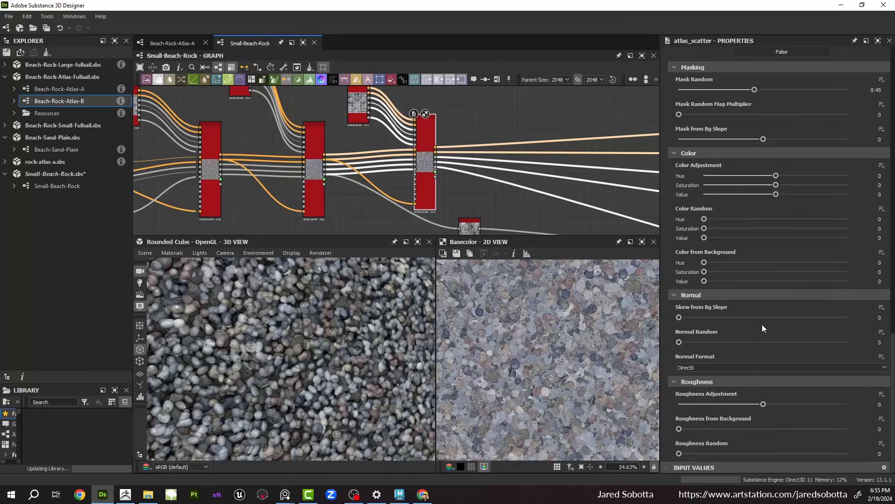
{"action": "scroll", "coordinate": [762, 324], "scroll_direction": "up", "scroll_amount": 10}
{"action": "scroll", "coordinate": [426, 178], "scroll_direction": "up", "scroll_amount": 5}
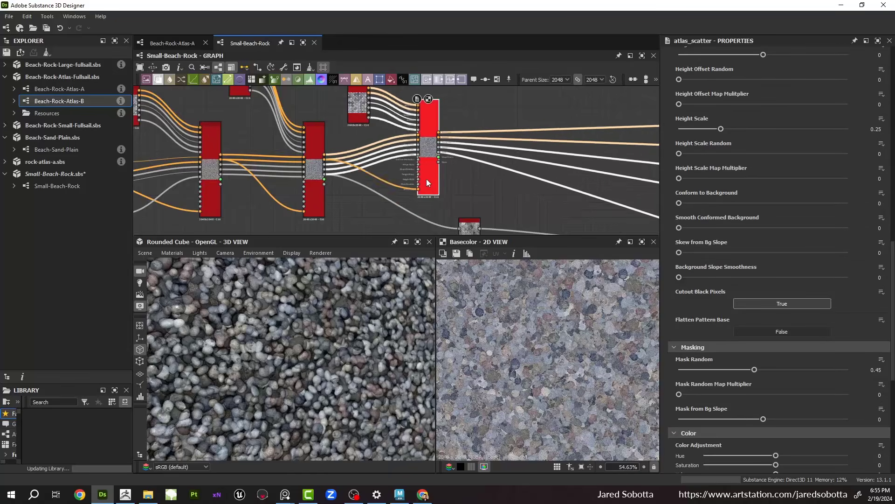
Step: Connect the third Atlas Scatter's height to the node feeding the height outputs, and inspect the stones in 3D
{"action": "middle_click_drag", "start_coordinate": [447, 142], "coordinate": [402, 145]}
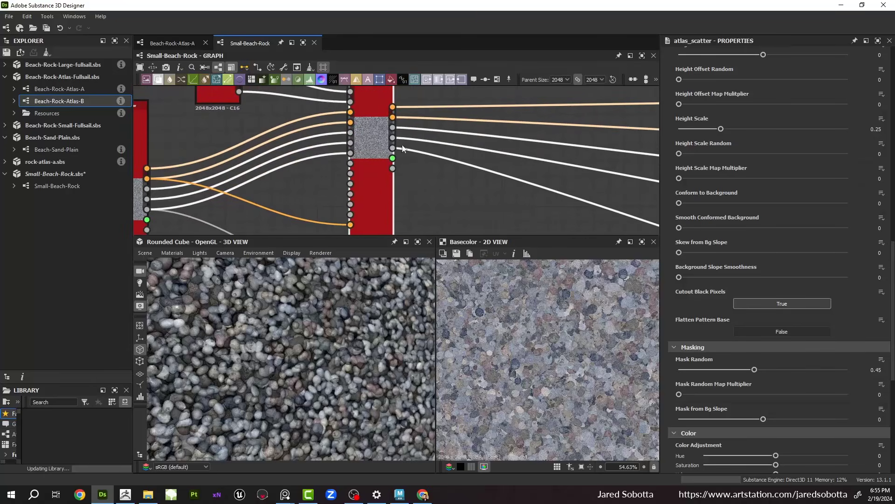
{"action": "left_click", "coordinate": [393, 148]}
{"action": "scroll", "coordinate": [454, 212], "scroll_direction": "down", "scroll_amount": 1}
{"action": "middle_click_drag", "start_coordinate": [453, 213], "coordinate": [441, 121]}
{"action": "left_click", "coordinate": [430, 195]}
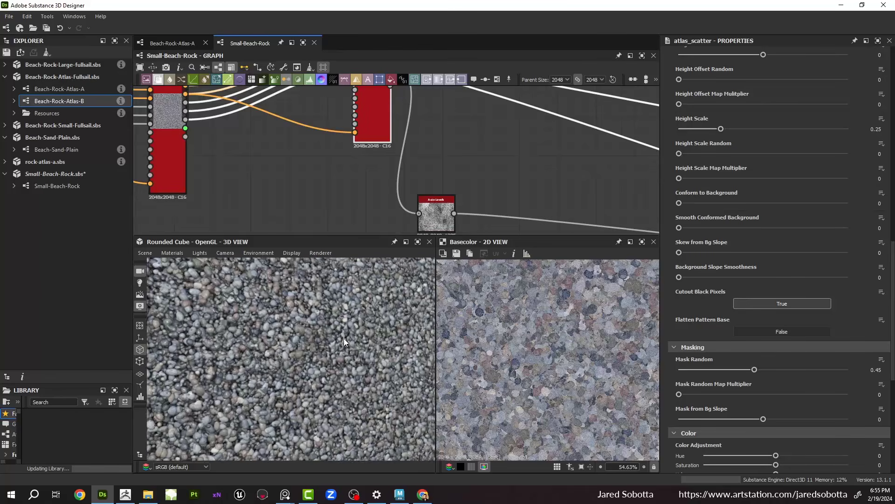
{"action": "scroll", "coordinate": [733, 259], "scroll_direction": "up", "scroll_amount": 3}
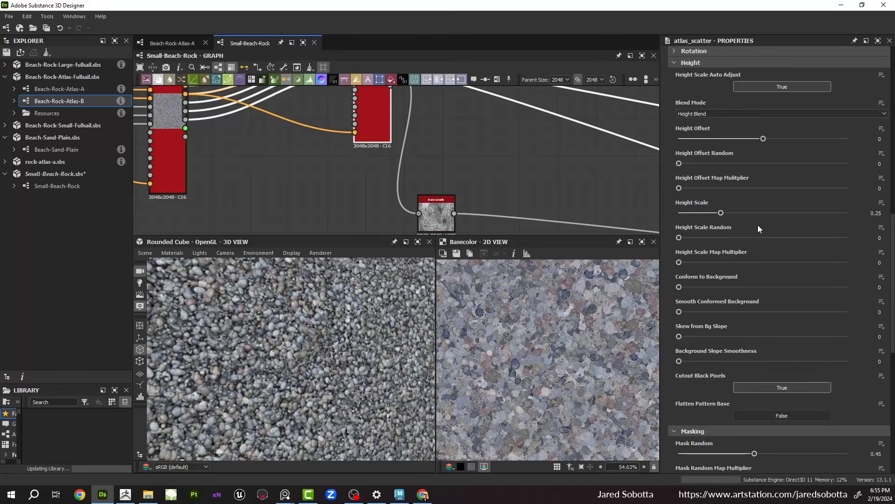
Step: Set the third Atlas Scatter's Height Scale to 0.97 and inspect the stones on the rounded cube in 3D
{"action": "left_click_drag", "start_coordinate": [761, 214], "coordinate": [844, 220]}
{"action": "left_click_drag", "start_coordinate": [343, 352], "coordinate": [374, 320]}
{"action": "scroll", "coordinate": [307, 353], "scroll_direction": "down", "scroll_amount": 5}
{"action": "scroll", "coordinate": [249, 399], "scroll_direction": "up", "scroll_amount": 5}
{"action": "scroll", "coordinate": [284, 396], "scroll_direction": "down", "scroll_amount": 4}
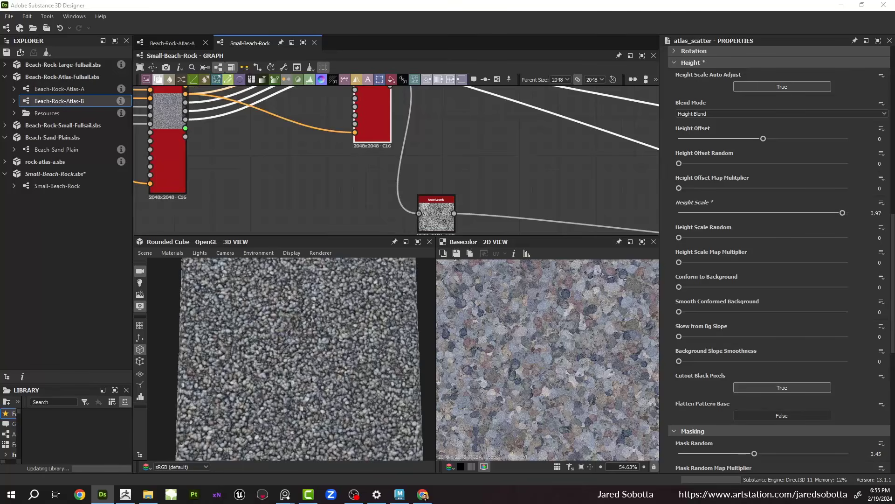
Step: Open the Beach-Rock-Small-Fullsail graph and preview its normal output in 2D
{"action": "left_click_drag", "start_coordinate": [349, 62], "coordinate": [445, 52]}
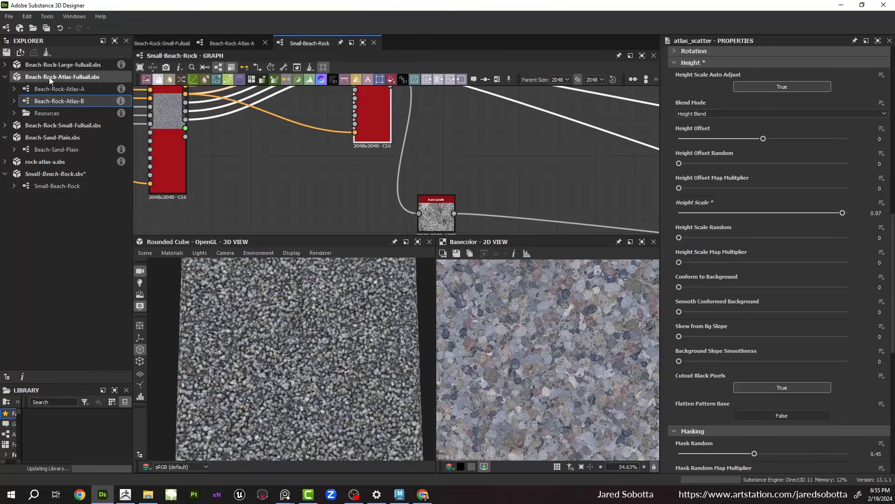
{"action": "left_click", "coordinate": [5, 125]}
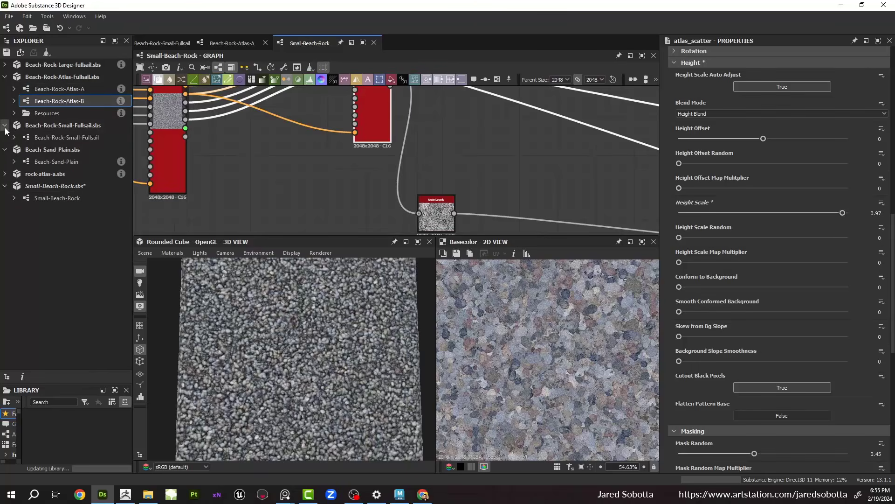
{"action": "left_click", "coordinate": [61, 137]}
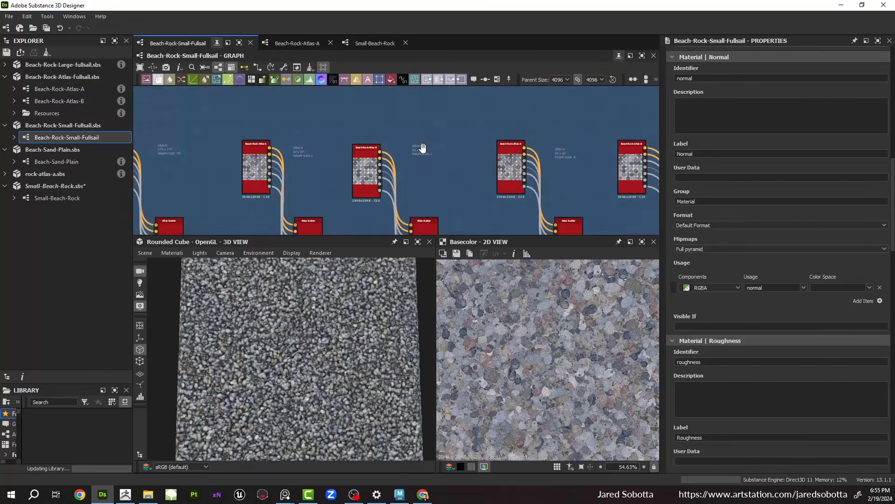
{"action": "scroll", "coordinate": [579, 119], "scroll_direction": "down", "scroll_amount": 6}
{"action": "middle_click_drag", "start_coordinate": [579, 119], "coordinate": [275, 118]}
{"action": "middle_click_drag", "start_coordinate": [515, 143], "coordinate": [301, 140]}
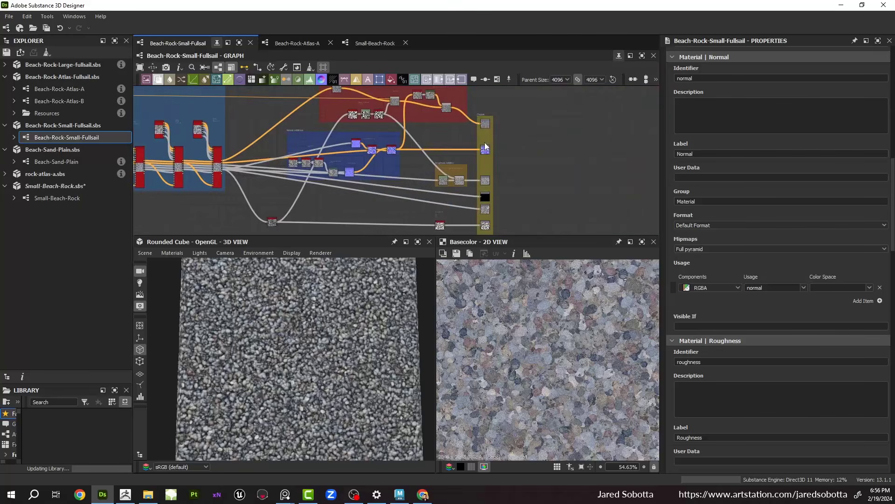
{"action": "scroll", "coordinate": [485, 148], "scroll_direction": "up", "scroll_amount": 3}
{"action": "double_click", "coordinate": [486, 150]}
{"action": "scroll", "coordinate": [540, 326], "scroll_direction": "down", "scroll_amount": 3}
{"action": "scroll", "coordinate": [540, 329], "scroll_direction": "down", "scroll_amount": 3}
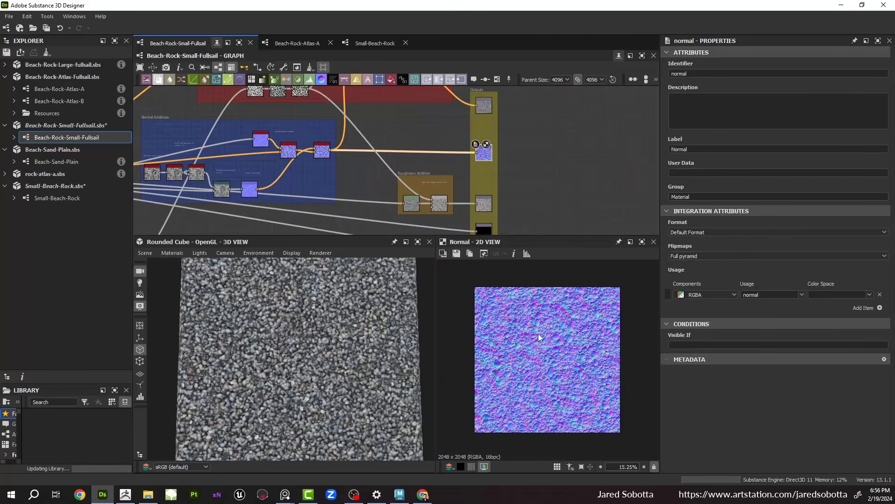
Step: Show the Beach-Rock-Small-Fullsail graph's outputs on the 3D mesh and inspect the rocks from a low angle
{"action": "scroll", "coordinate": [348, 337], "scroll_direction": "up", "scroll_amount": 3}
{"action": "right_click", "coordinate": [379, 141]}
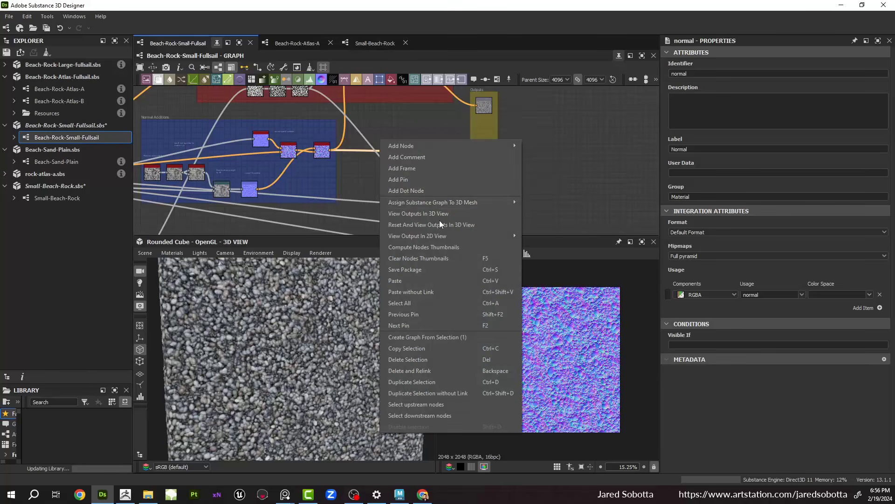
{"action": "left_click", "coordinate": [427, 215]}
{"action": "scroll", "coordinate": [341, 335], "scroll_direction": "down", "scroll_amount": 3}
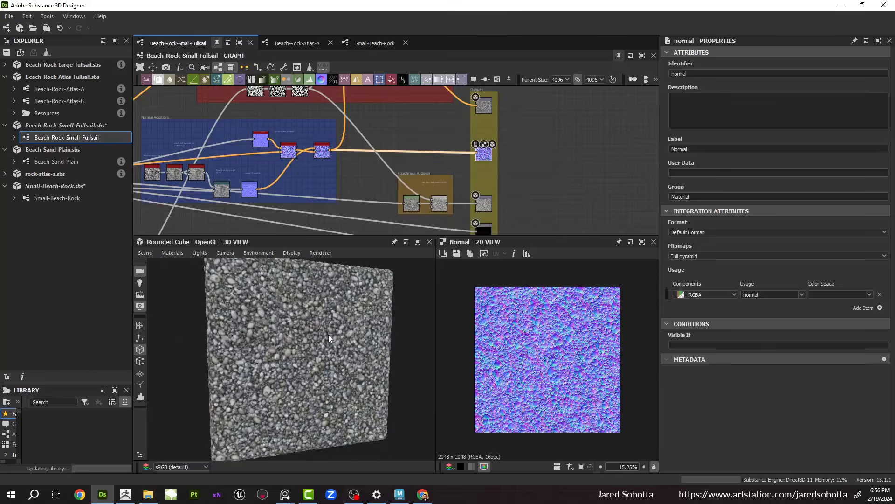
{"action": "left_click_drag", "start_coordinate": [306, 346], "coordinate": [318, 275]}
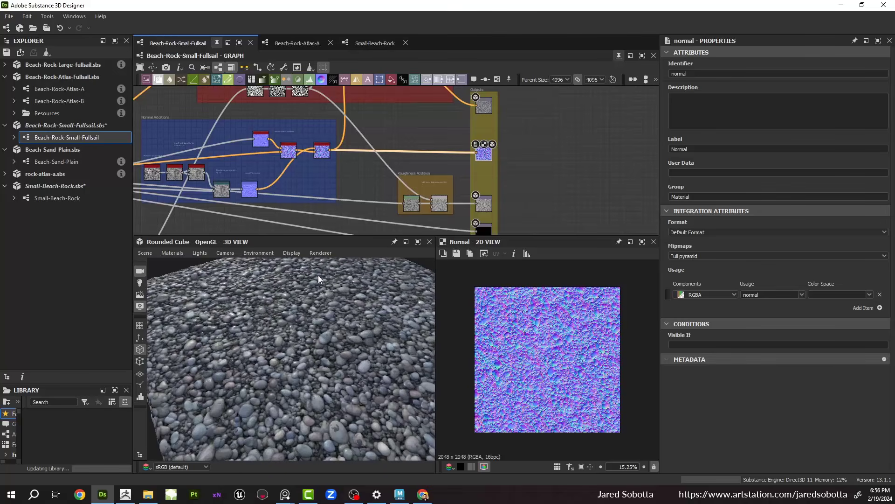
Step: Check the first Atlas Scatter's parameters in the finished graph and preview the third one's base color
{"action": "scroll", "coordinate": [313, 152], "scroll_direction": "down", "scroll_amount": 3}
{"action": "middle_click_drag", "start_coordinate": [314, 153], "coordinate": [498, 154]}
{"action": "middle_click_drag", "start_coordinate": [305, 168], "coordinate": [378, 155]}
{"action": "left_click", "coordinate": [235, 172]}
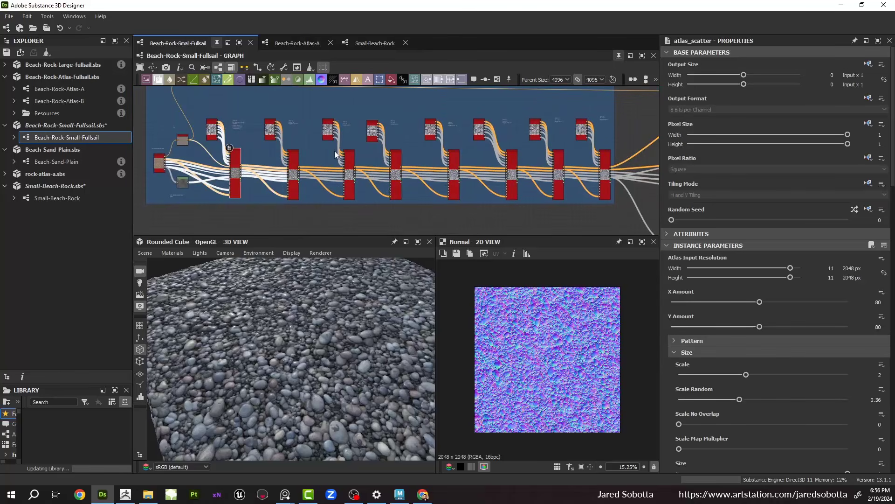
{"action": "scroll", "coordinate": [356, 160], "scroll_direction": "up", "scroll_amount": 3}
{"action": "left_click", "coordinate": [356, 159]}
{"action": "double_click", "coordinate": [355, 160]}
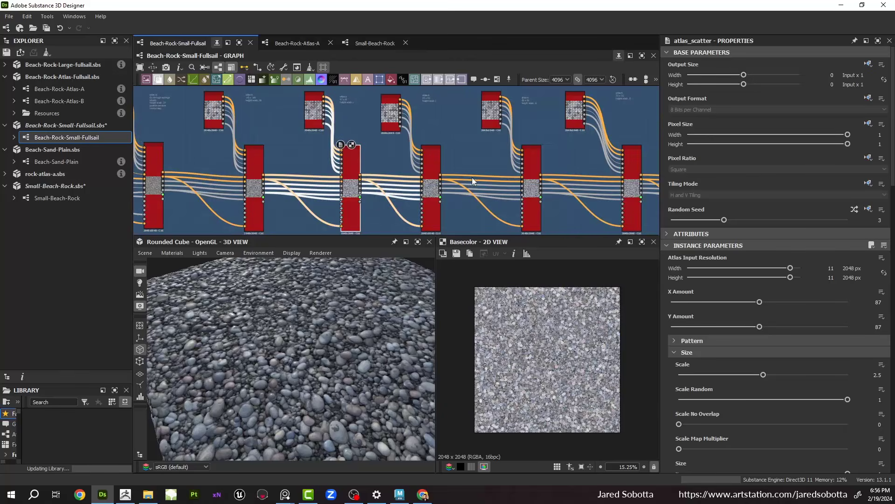
{"action": "scroll", "coordinate": [364, 164], "scroll_direction": "up", "scroll_amount": 4}
{"action": "scroll", "coordinate": [527, 343], "scroll_direction": "up", "scroll_amount": 5}
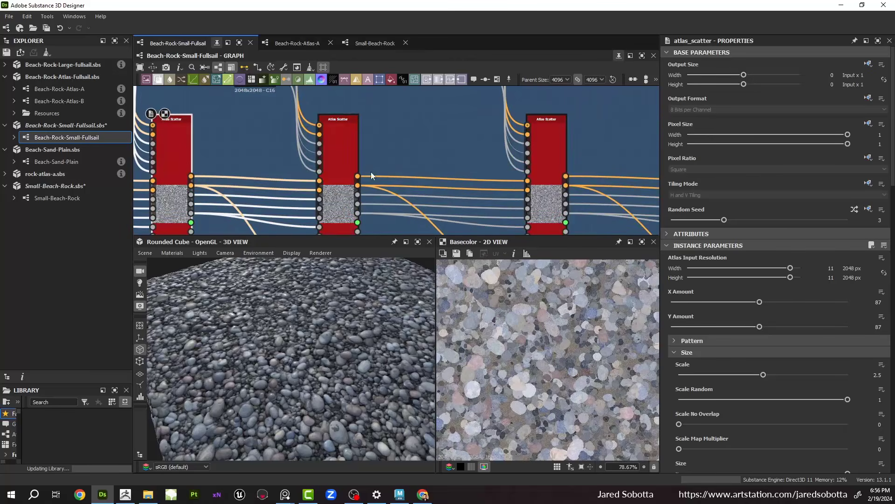
Step: Preview the height outputs of the successive Atlas Scatters up to the last one, and compare with the 3D stones
{"action": "scroll", "coordinate": [357, 194], "scroll_direction": "up", "scroll_amount": 3}
{"action": "middle_click_drag", "start_coordinate": [406, 199], "coordinate": [395, 104]}
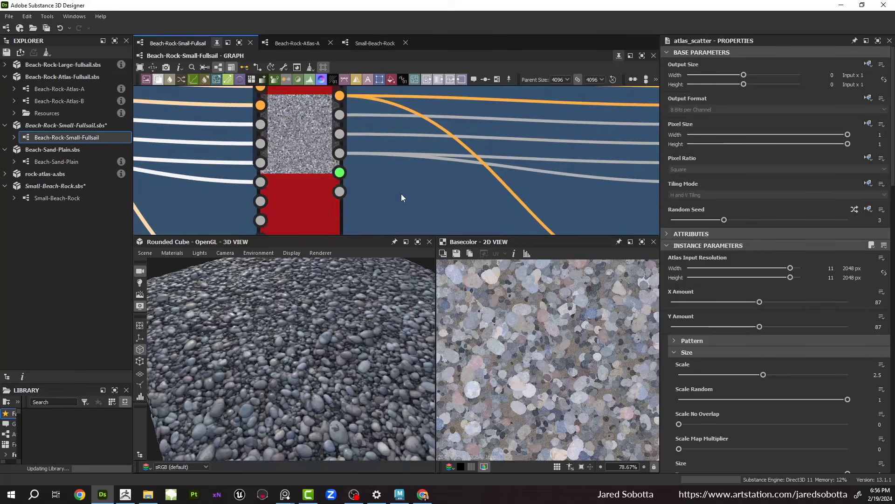
{"action": "double_click", "coordinate": [339, 154]}
{"action": "scroll", "coordinate": [530, 303], "scroll_direction": "down", "scroll_amount": 5}
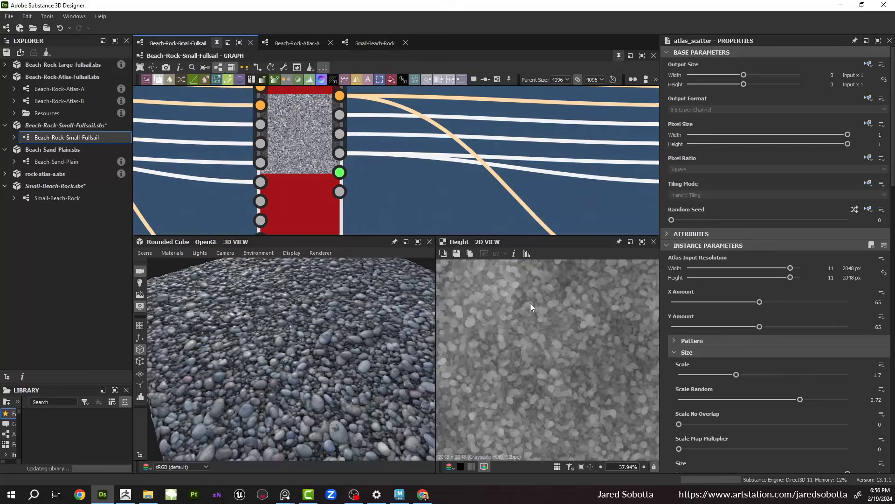
{"action": "scroll", "coordinate": [394, 179], "scroll_direction": "down", "scroll_amount": 3}
{"action": "middle_click_drag", "start_coordinate": [394, 178], "coordinate": [237, 175]}
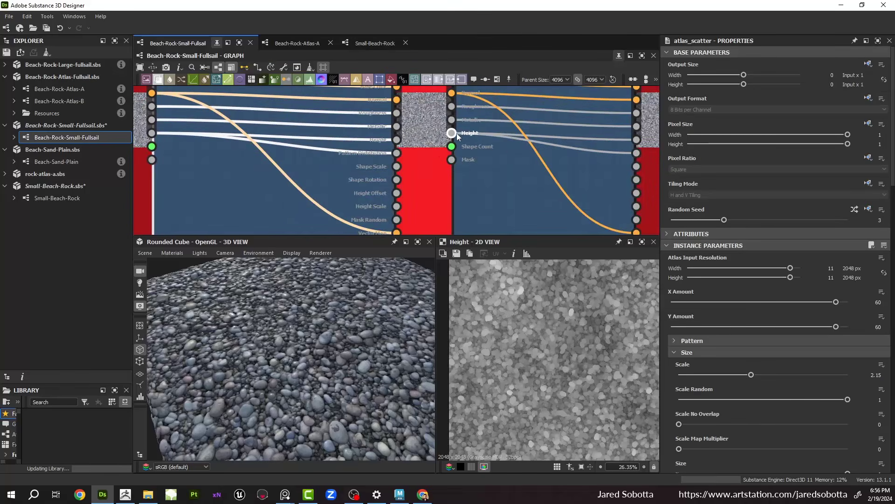
{"action": "double_click", "coordinate": [457, 134]}
{"action": "middle_click_drag", "start_coordinate": [553, 154], "coordinate": [362, 158]}
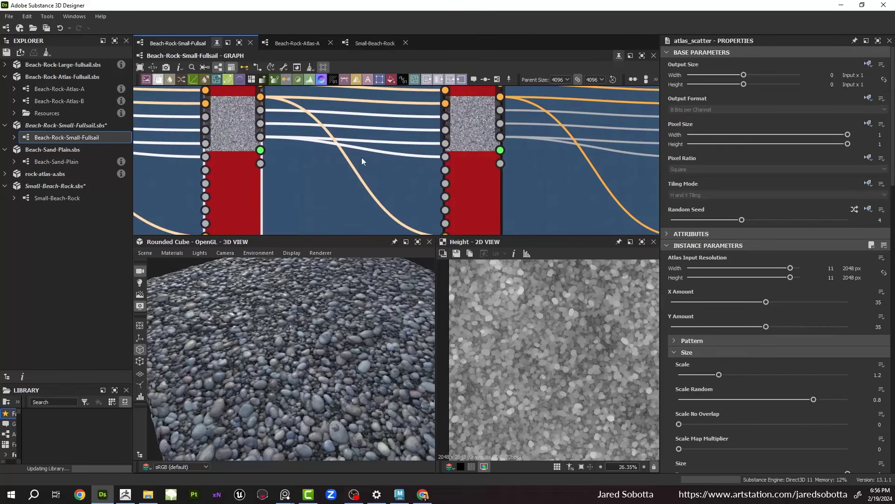
{"action": "middle_click_drag", "start_coordinate": [508, 139], "coordinate": [438, 132]}
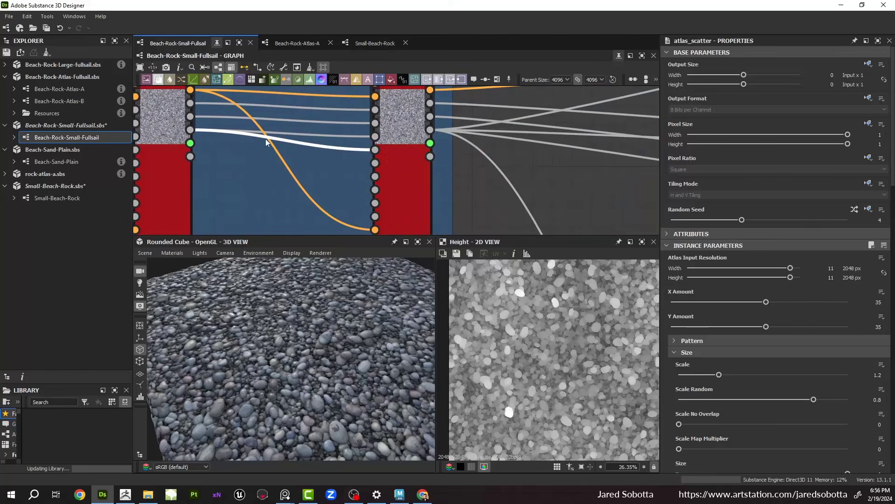
{"action": "double_click", "coordinate": [437, 129]}
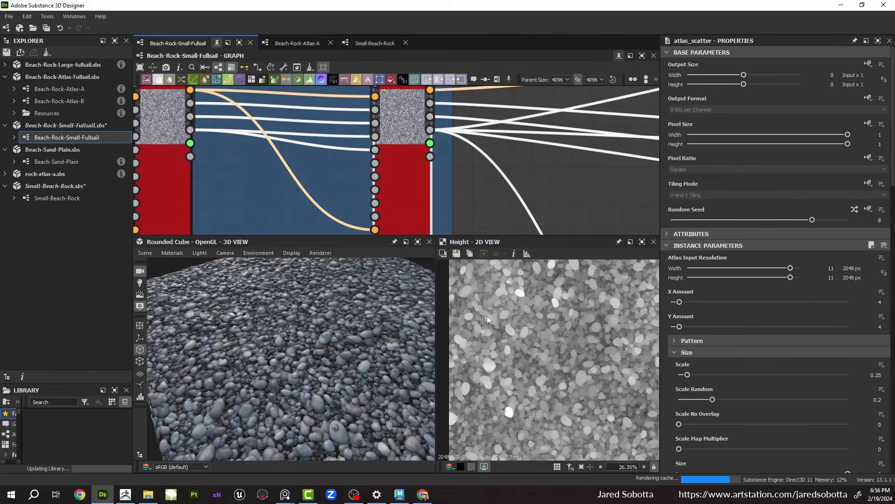
{"action": "scroll", "coordinate": [555, 348], "scroll_direction": "up", "scroll_amount": 1}
{"action": "left_click_drag", "start_coordinate": [309, 317], "coordinate": [384, 309]}
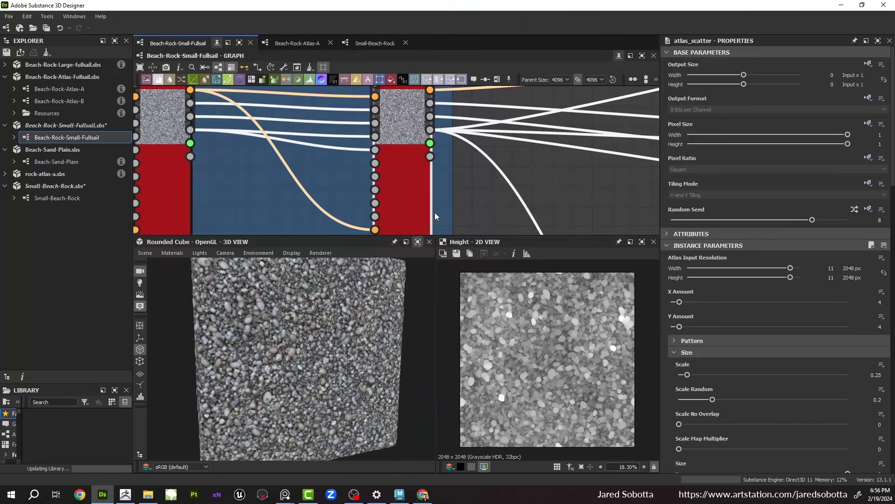
Step: Trace the last Atlas Scatter's base color connection into the Basecolor Additions frame and its contrast/luminosity node
{"action": "scroll", "coordinate": [529, 142], "scroll_direction": "down", "scroll_amount": 5}
{"action": "middle_click_drag", "start_coordinate": [529, 141], "coordinate": [251, 160]}
{"action": "scroll", "coordinate": [411, 171], "scroll_direction": "down", "scroll_amount": 6}
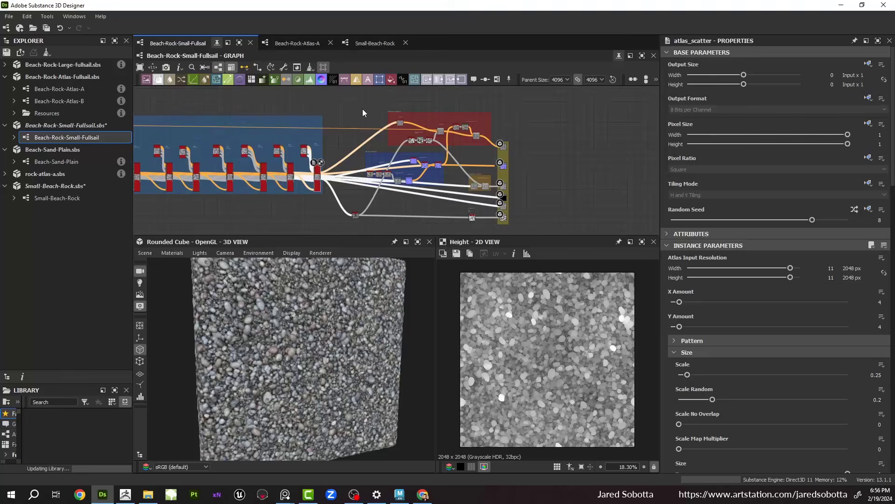
{"action": "scroll", "coordinate": [237, 136], "scroll_direction": "up", "scroll_amount": 4}
{"action": "mouse_move", "coordinate": [410, 168]}
{"action": "middle_mouse_down"}
{"action": "mouse_move", "coordinate": [418, 152]}
{"action": "mouse_move", "coordinate": [399, 124]}
{"action": "mouse_move", "coordinate": [417, 156]}
{"action": "middle_mouse_up"}
{"action": "scroll", "coordinate": [313, 139], "scroll_direction": "up", "scroll_amount": 6}
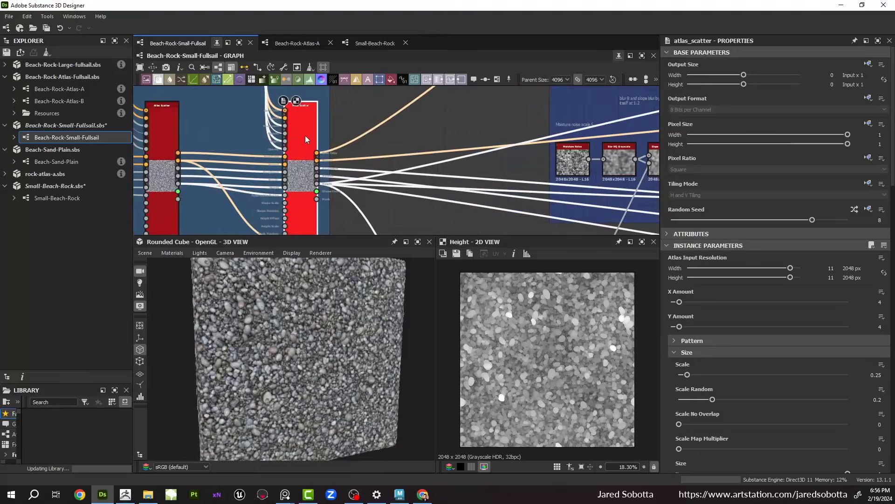
{"action": "left_click", "coordinate": [317, 154]}
{"action": "scroll", "coordinate": [485, 133], "scroll_direction": "down", "scroll_amount": 4}
{"action": "middle_click_drag", "start_coordinate": [511, 94], "coordinate": [450, 171]}
{"action": "middle_click_drag", "start_coordinate": [601, 89], "coordinate": [407, 169]}
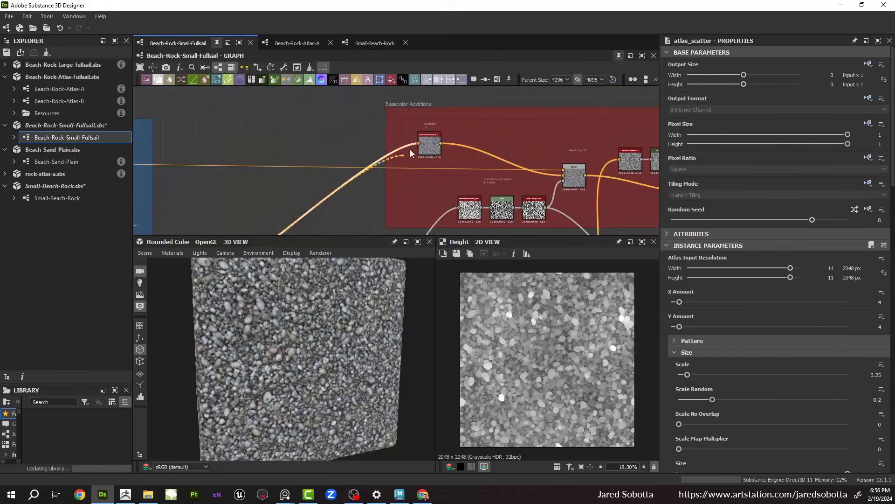
{"action": "scroll", "coordinate": [420, 146], "scroll_direction": "up", "scroll_amount": 5}
{"action": "left_click", "coordinate": [498, 156]}
{"action": "scroll", "coordinate": [498, 156], "scroll_direction": "down", "scroll_amount": 4}
{"action": "middle_click_drag", "start_coordinate": [499, 155], "coordinate": [319, 107]}
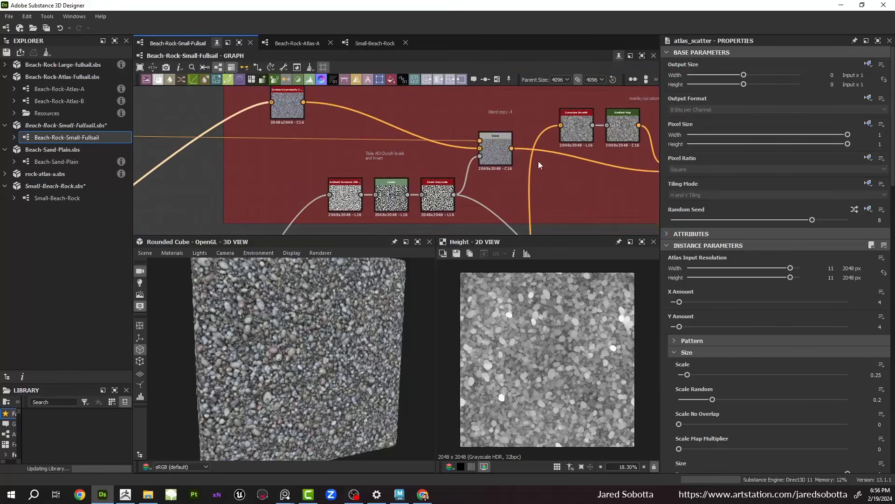
Step: Examine the Copy blend in the Basecolor Additions frame, comparing its result with the incoming sand color
{"action": "left_click", "coordinate": [495, 149]}
{"action": "middle_click_drag", "start_coordinate": [468, 190], "coordinate": [372, 172]}
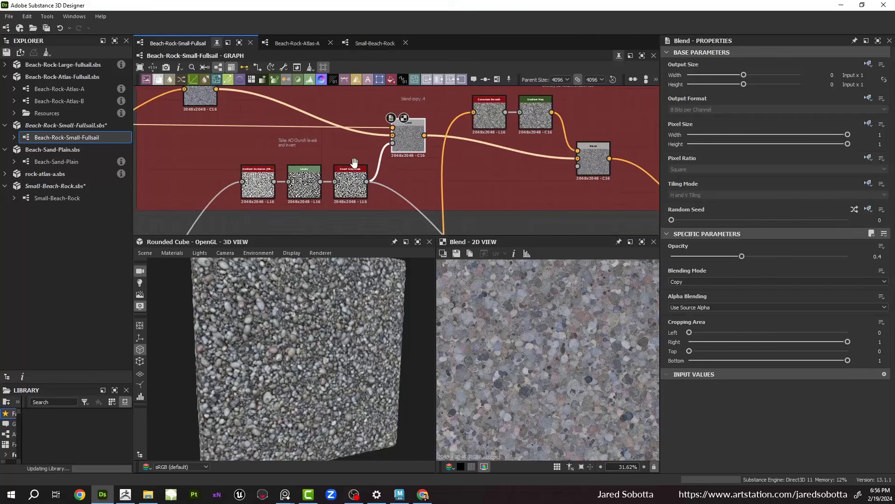
{"action": "middle_click_drag", "start_coordinate": [522, 160], "coordinate": [423, 199]}
{"action": "middle_click_drag", "start_coordinate": [301, 169], "coordinate": [434, 123]}
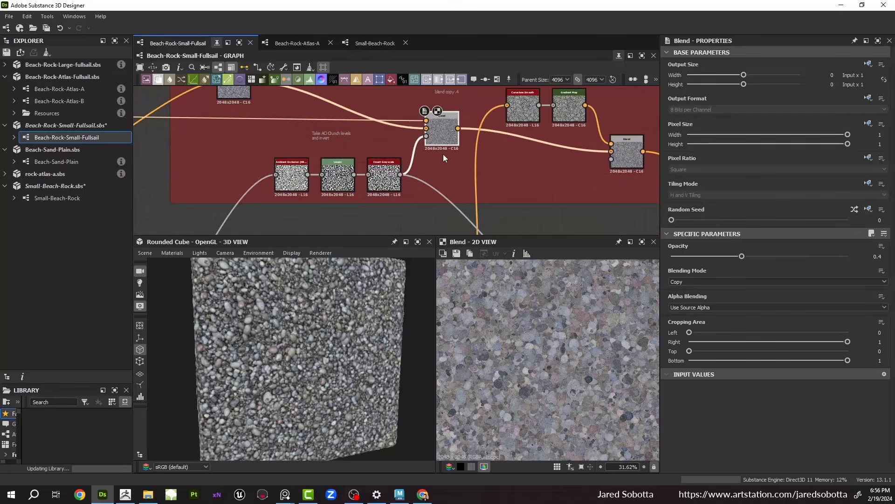
{"action": "left_click", "coordinate": [425, 125]}
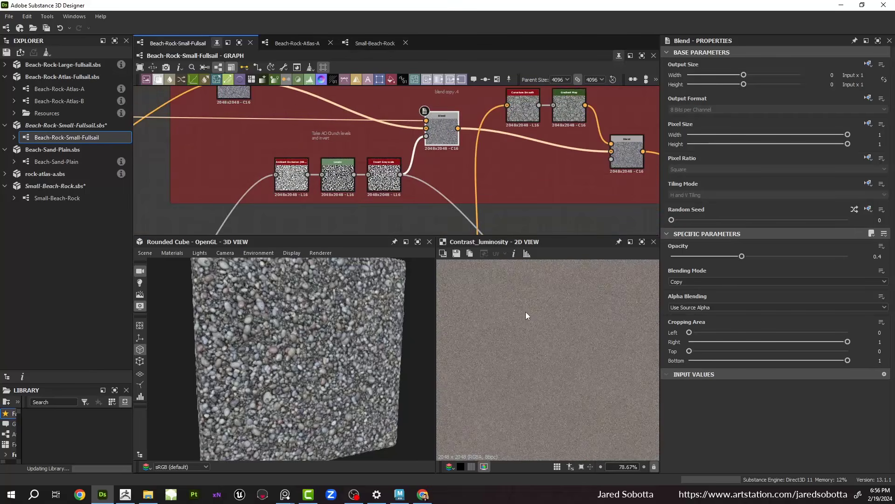
{"action": "double_click", "coordinate": [443, 133]}
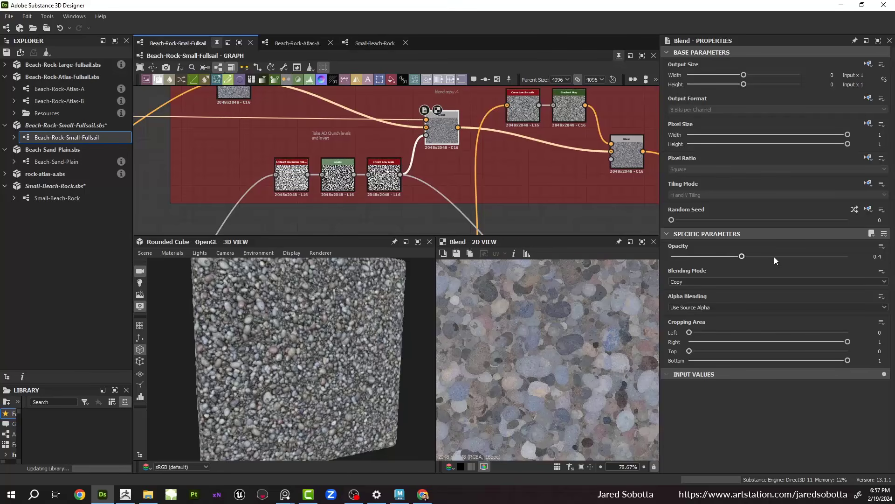
Step: Try an Opacity of 1 on the Basecolor Additions Copy blend, inspect it in 3D, and undo the change
{"action": "left_click_drag", "start_coordinate": [774, 256], "coordinate": [848, 256]}
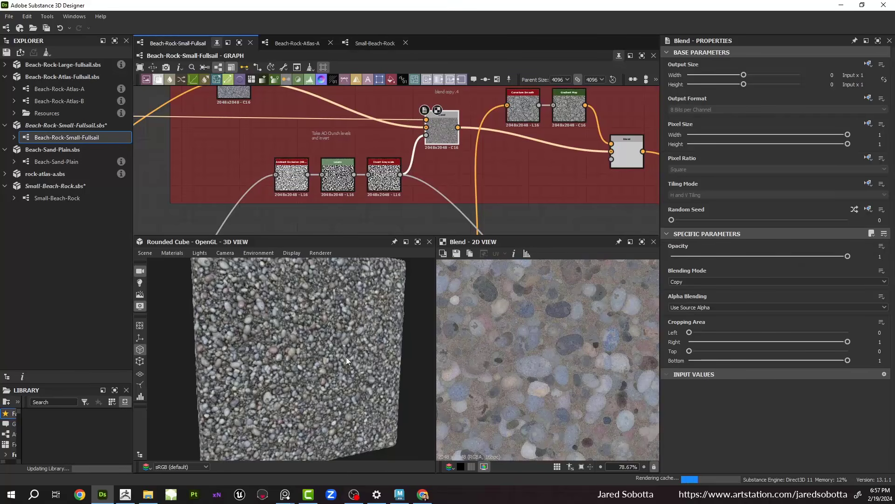
{"action": "scroll", "coordinate": [336, 358], "scroll_direction": "up", "scroll_amount": 5}
{"action": "key", "text": "ctrl+z"}
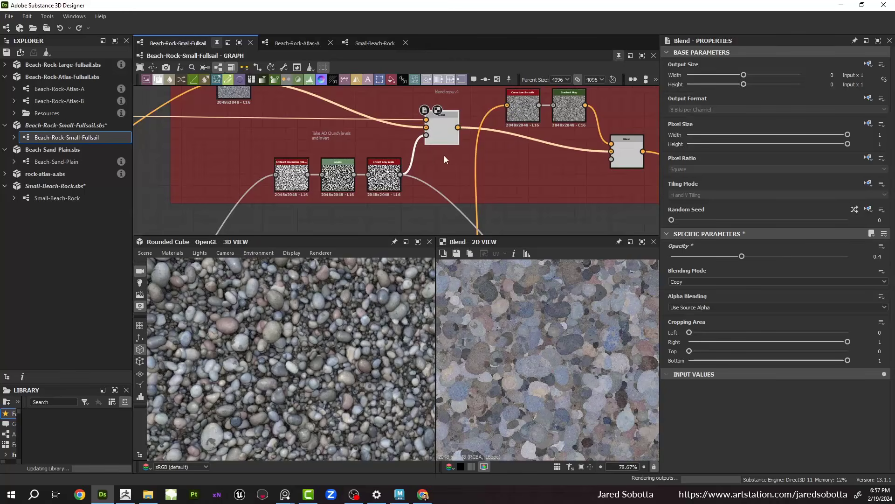
Step: Preview the finished graph's normal output in 2D and check the whole rounded cube in 3D
{"action": "scroll", "coordinate": [481, 157], "scroll_direction": "down", "scroll_amount": 1}
{"action": "middle_click_drag", "start_coordinate": [486, 155], "coordinate": [309, 169]}
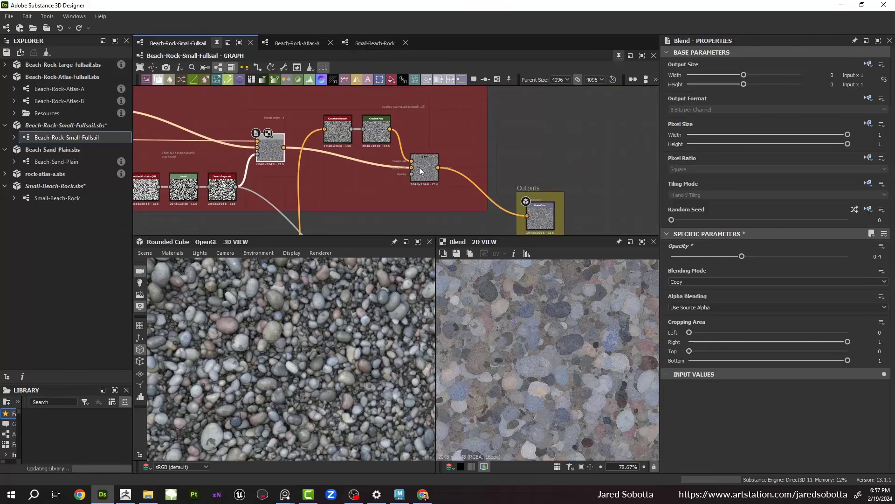
{"action": "scroll", "coordinate": [419, 167], "scroll_direction": "down", "scroll_amount": 3}
{"action": "double_click", "coordinate": [460, 175]}
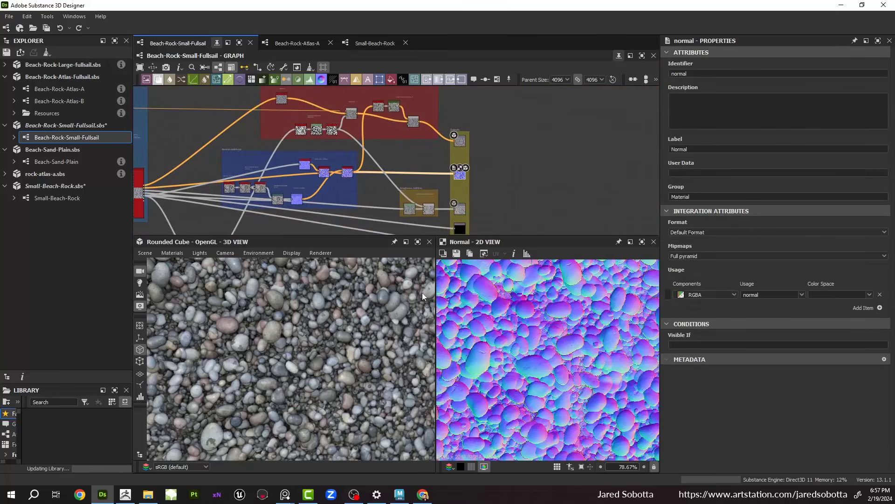
{"action": "scroll", "coordinate": [363, 329], "scroll_direction": "down", "scroll_amount": 6}
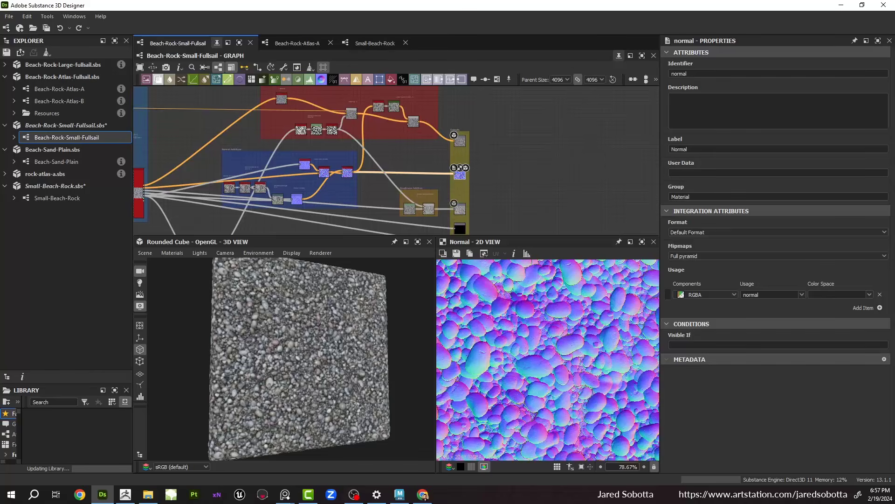
Step: Switch to the PureRef reference board, focus on the large pebble render, and compare it with the neighboring small-pebble image
{"action": "left_click", "coordinate": [285, 494]}
{"action": "right_click_drag", "start_coordinate": [294, 284], "coordinate": [252, 281]}
{"action": "middle_click_drag", "start_coordinate": [251, 281], "coordinate": [409, 275]}
{"action": "scroll", "coordinate": [410, 274], "scroll_direction": "down", "scroll_amount": 2}
{"action": "double_click", "coordinate": [409, 275]}
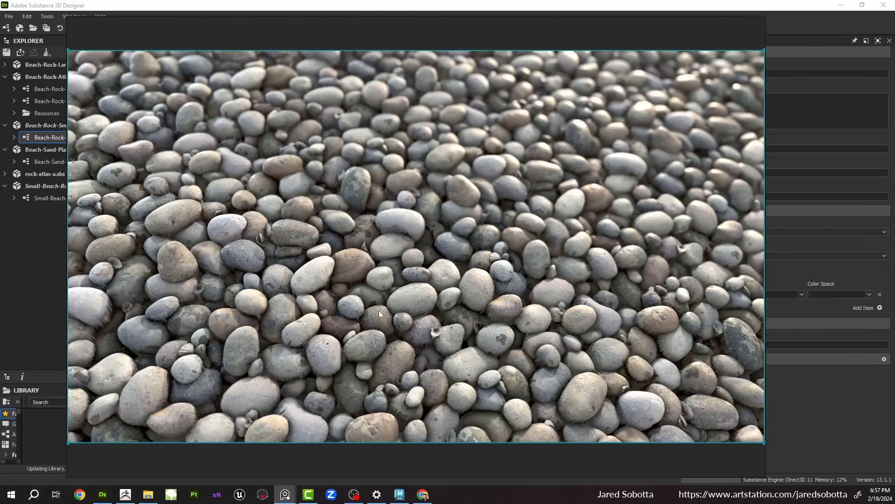
{"action": "right_click_drag", "start_coordinate": [404, 241], "coordinate": [346, 232]}
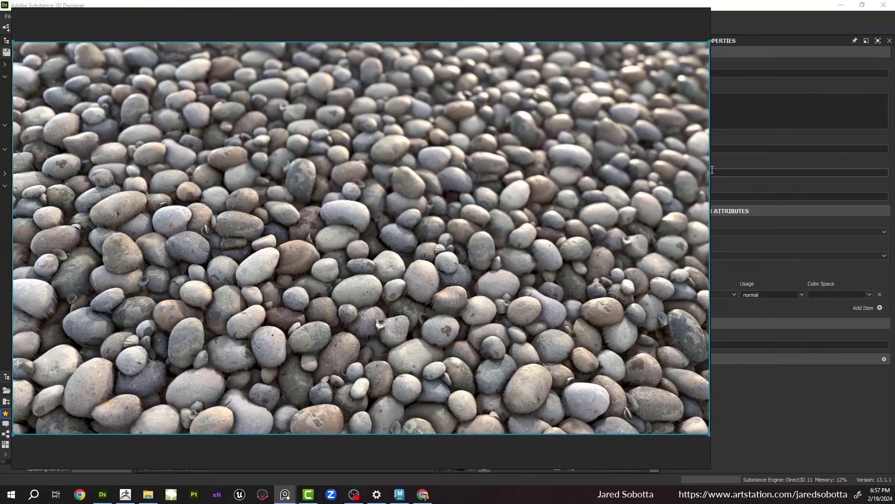
{"action": "left_click_drag", "start_coordinate": [709, 166], "coordinate": [861, 166]}
{"action": "scroll", "coordinate": [545, 217], "scroll_direction": "down", "scroll_amount": 2}
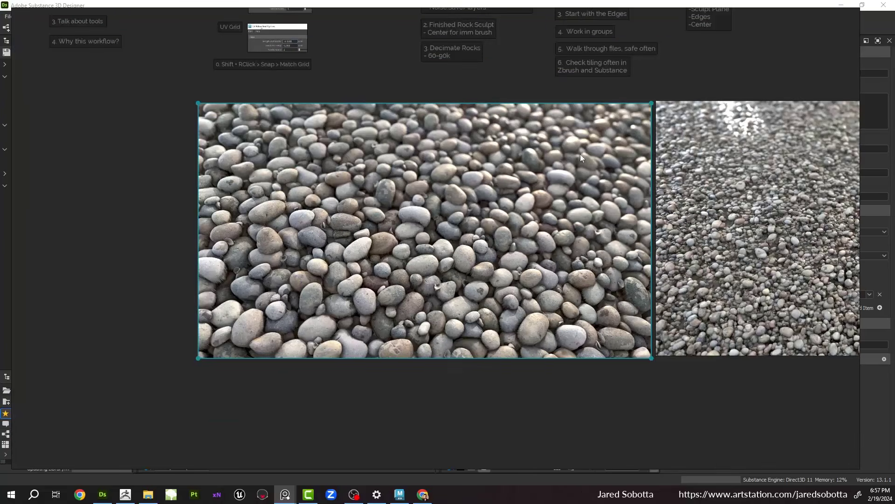
Step: Move the PureRef board aside, bring it back over the graph, and focus on the large pebble render
{"action": "right_click_drag", "start_coordinate": [536, 215], "coordinate": [0, 226]}
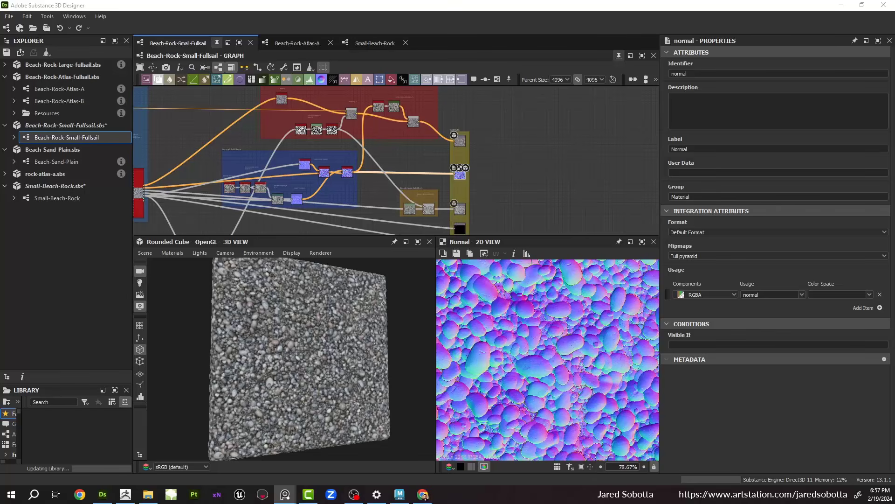
{"action": "right_click_drag", "start_coordinate": [0, 273], "coordinate": [424, 260]}
{"action": "scroll", "coordinate": [423, 334], "scroll_direction": "up", "scroll_amount": 5}
{"action": "middle_click_drag", "start_coordinate": [430, 331], "coordinate": [549, 236]}
{"action": "double_click", "coordinate": [509, 213]}
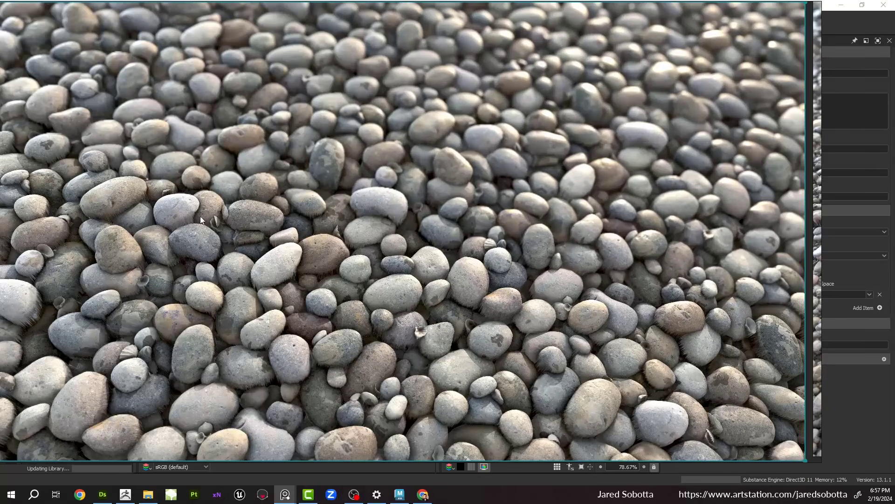
Step: Examine the small-pebble render on the reference board up close, and move the board aside to reveal Substance 3D Designer
{"action": "scroll", "coordinate": [379, 202], "scroll_direction": "down", "scroll_amount": 3}
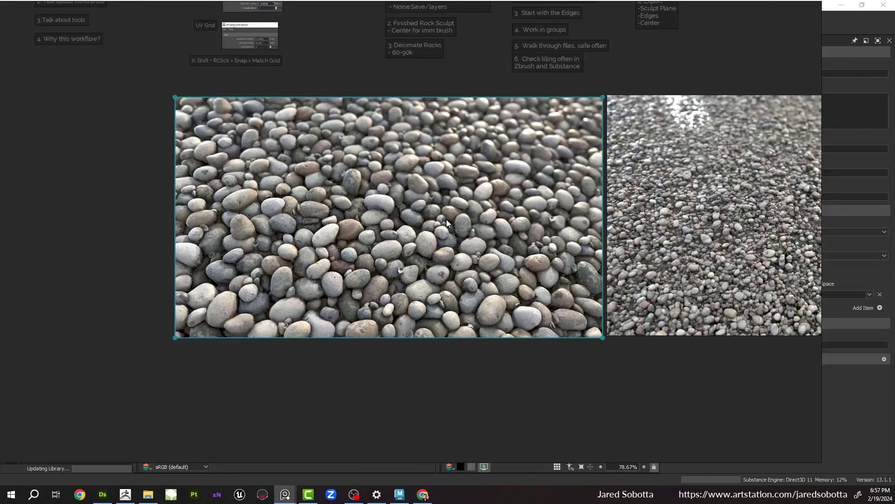
{"action": "middle_click_drag", "start_coordinate": [614, 201], "coordinate": [408, 213]}
{"action": "middle_click_drag", "start_coordinate": [648, 218], "coordinate": [508, 206]}
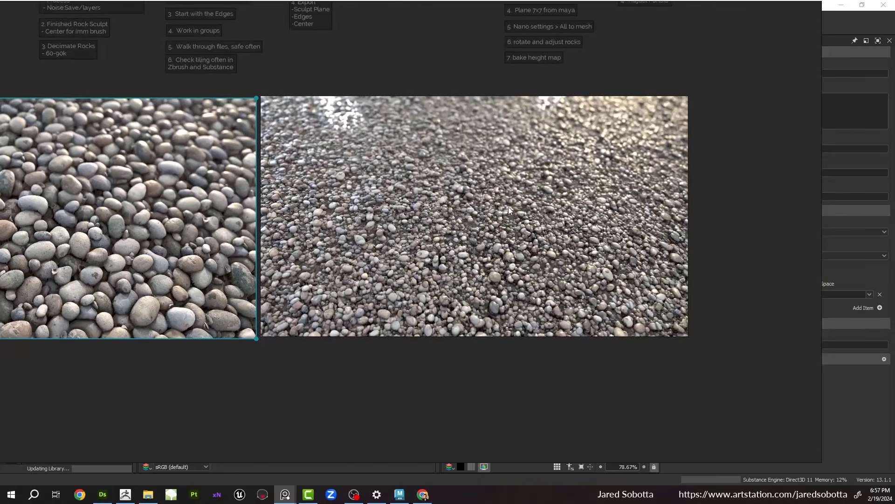
{"action": "scroll", "coordinate": [508, 207], "scroll_direction": "up", "scroll_amount": 3}
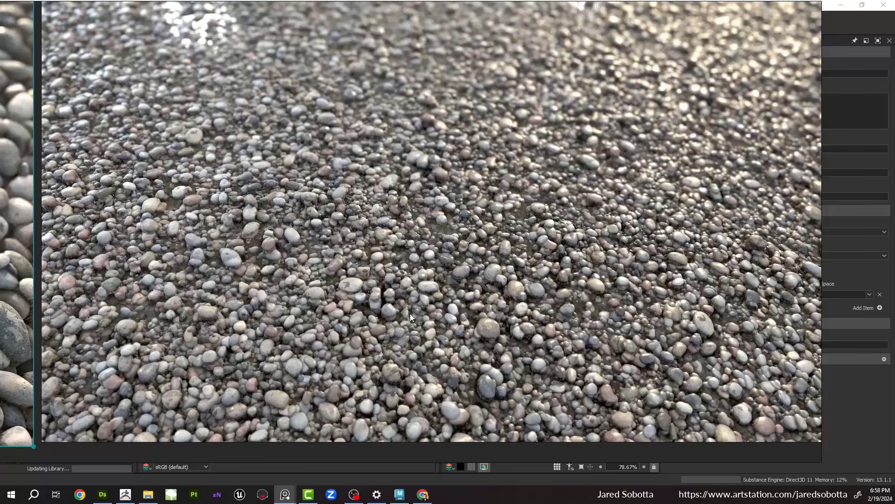
{"action": "scroll", "coordinate": [410, 314], "scroll_direction": "up", "scroll_amount": 4}
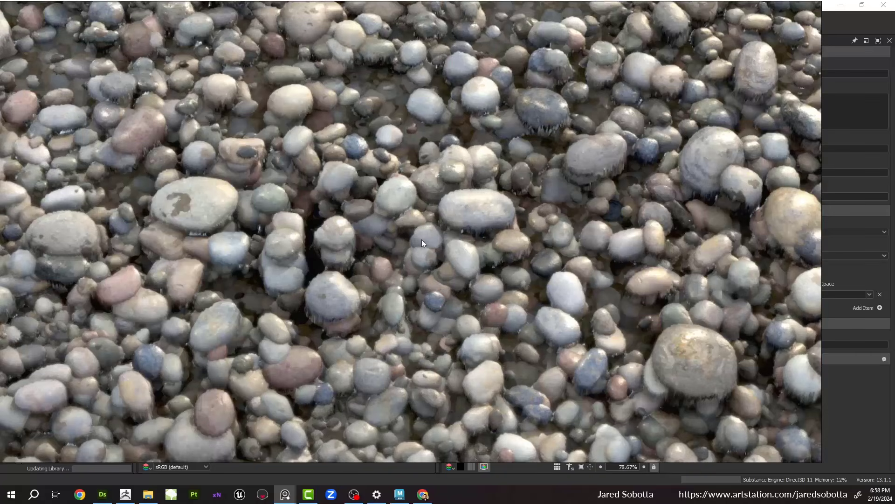
{"action": "scroll", "coordinate": [422, 239], "scroll_direction": "down", "scroll_amount": 5}
{"action": "scroll", "coordinate": [432, 238], "scroll_direction": "up", "scroll_amount": 2}
{"action": "middle_click_drag", "start_coordinate": [376, 228], "coordinate": [411, 292]}
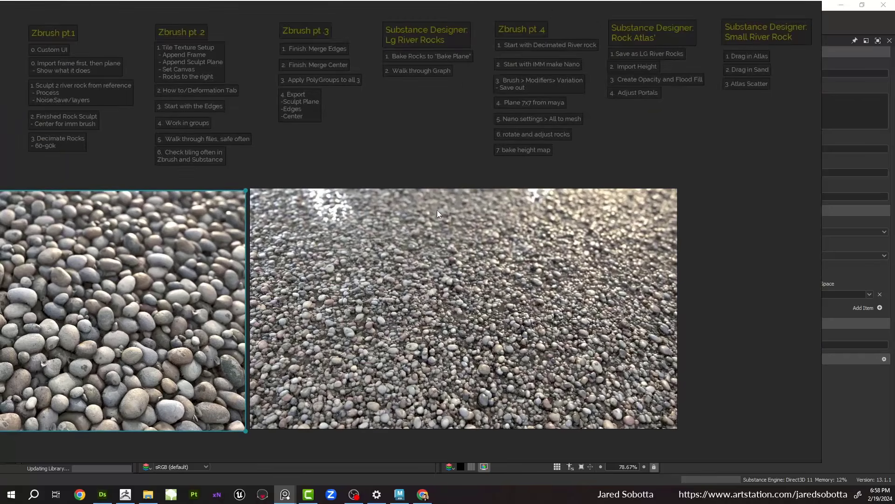
{"action": "right_click_drag", "start_coordinate": [438, 210], "coordinate": [0, 226]}
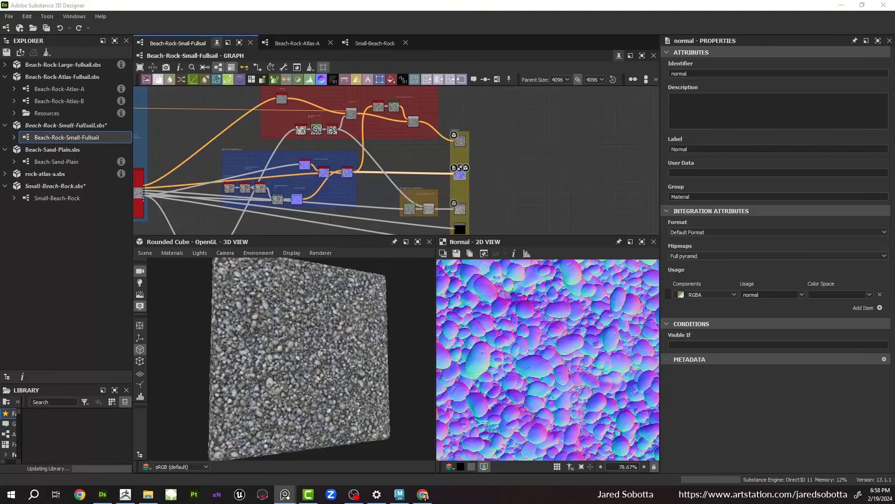
Step: Open the package Beach-Sand-Fullsail.sbs from the Beach-Sand-Packed folder inside Substance-Designer
{"action": "left_click", "coordinate": [9, 16]}
{"action": "left_click", "coordinate": [21, 39]}
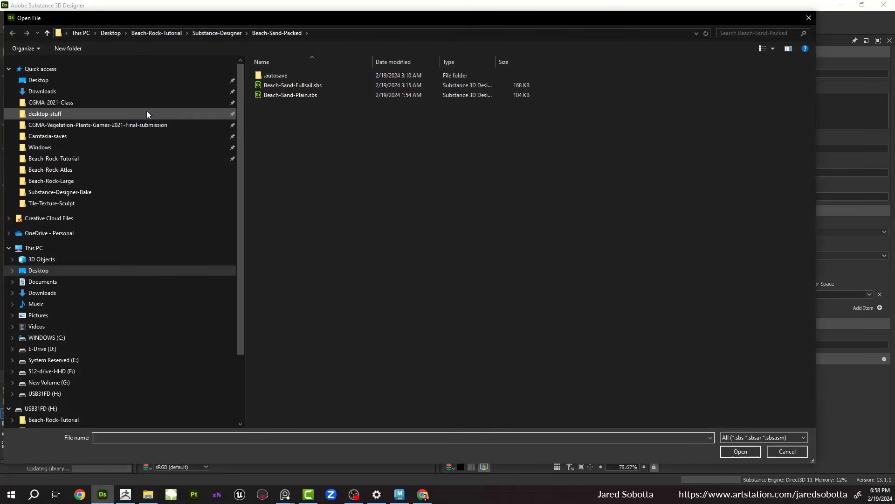
{"action": "left_click", "coordinate": [217, 33]}
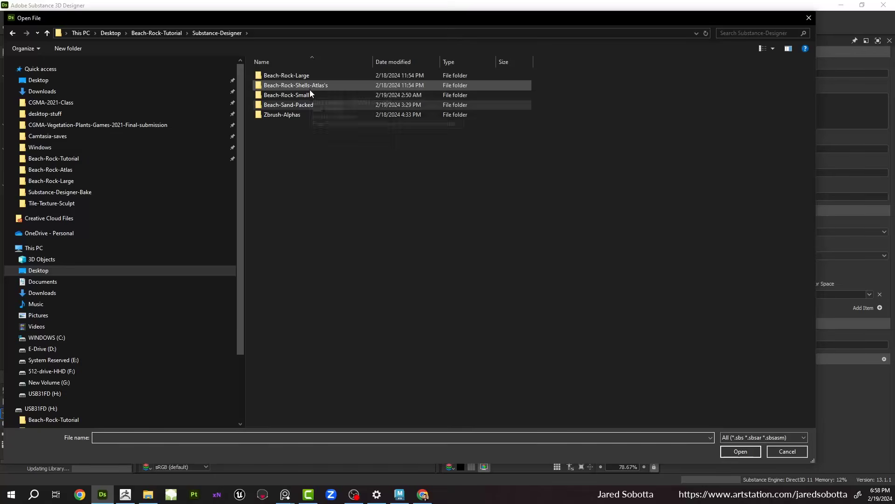
{"action": "double_click", "coordinate": [301, 104]}
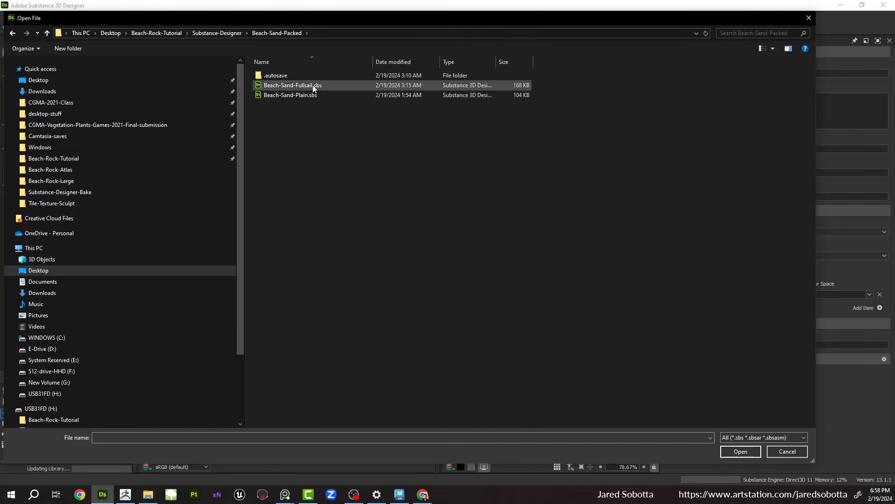
{"action": "double_click", "coordinate": [308, 86]}
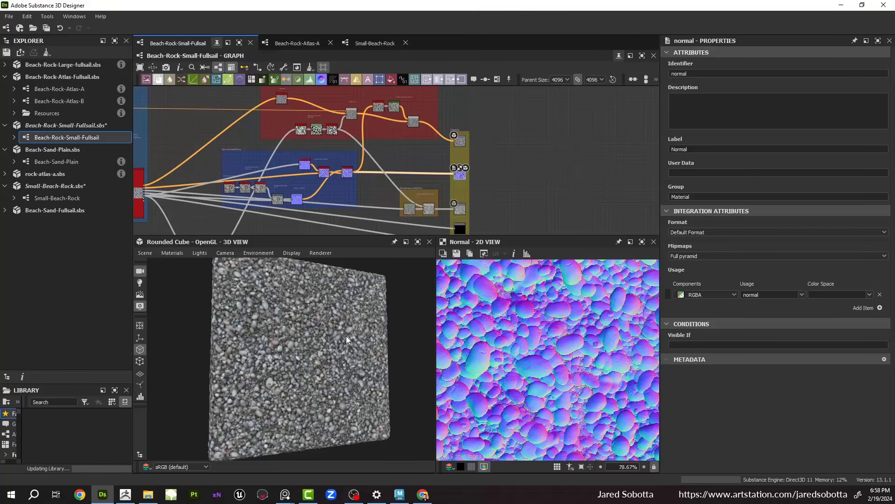
Step: Open the Beach-Sand-Fullsail graph, show its outputs in the 3D view, and inspect the scattered shells up close
{"action": "double_click", "coordinate": [42, 210]}
{"action": "left_click", "coordinate": [44, 222]}
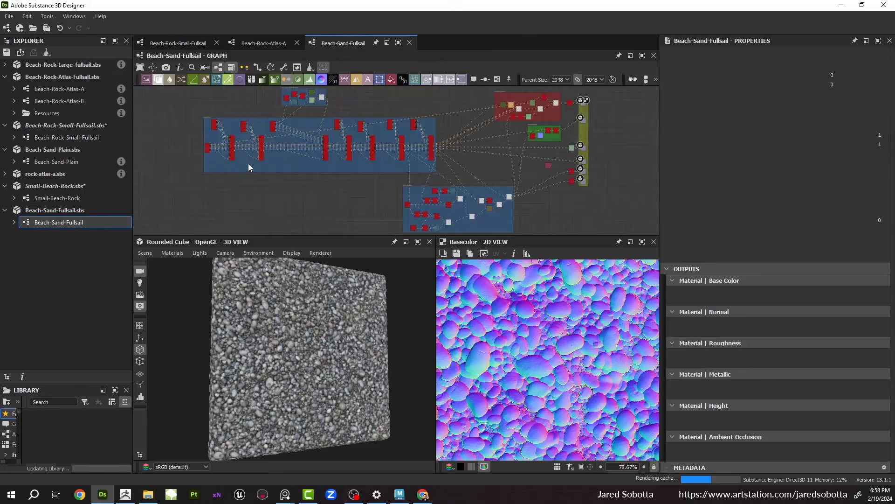
{"action": "scroll", "coordinate": [275, 126], "scroll_direction": "up", "scroll_amount": 1}
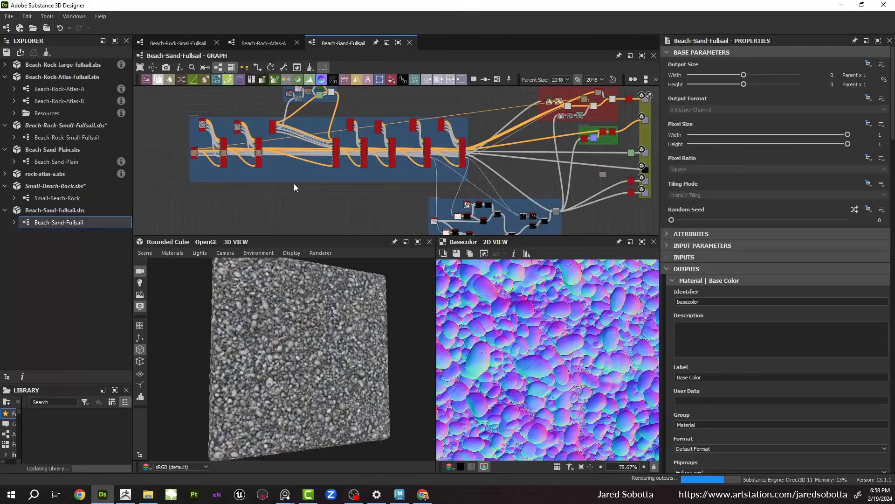
{"action": "right_click", "coordinate": [276, 194]}
{"action": "left_click", "coordinate": [265, 332]}
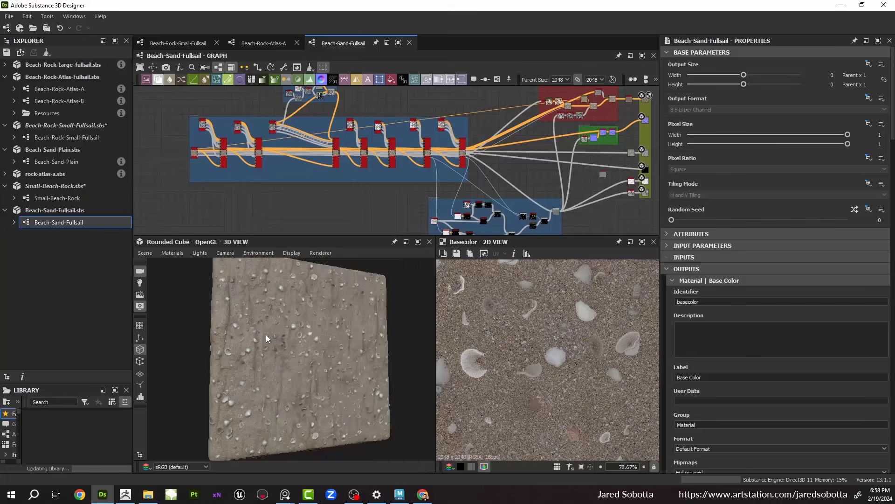
{"action": "scroll", "coordinate": [302, 351], "scroll_direction": "up", "scroll_amount": 5}
{"action": "scroll", "coordinate": [302, 355], "scroll_direction": "up", "scroll_amount": 6}
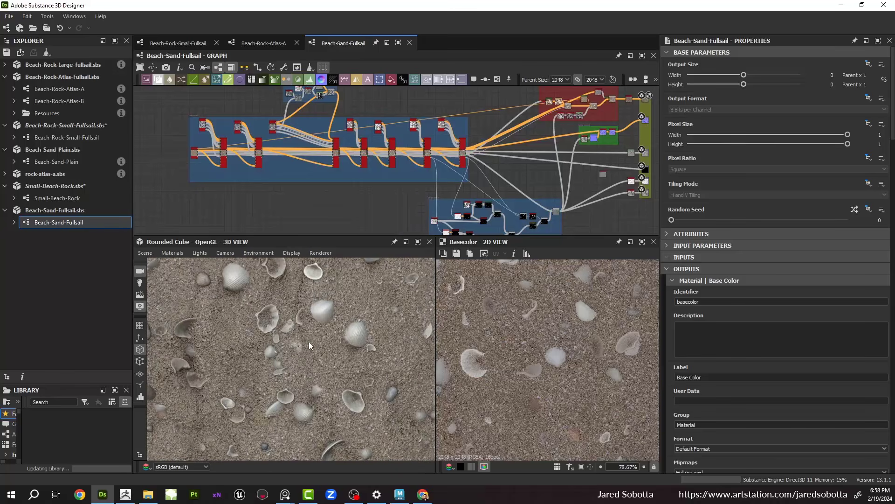
{"action": "scroll", "coordinate": [328, 358], "scroll_direction": "up", "scroll_amount": 2}
Step: Set Mask Random to 0.21 on the Atlas Scatter that has X and Y Amount of 55 in the sand graph
{"action": "scroll", "coordinate": [605, 199], "scroll_direction": "up", "scroll_amount": 6}
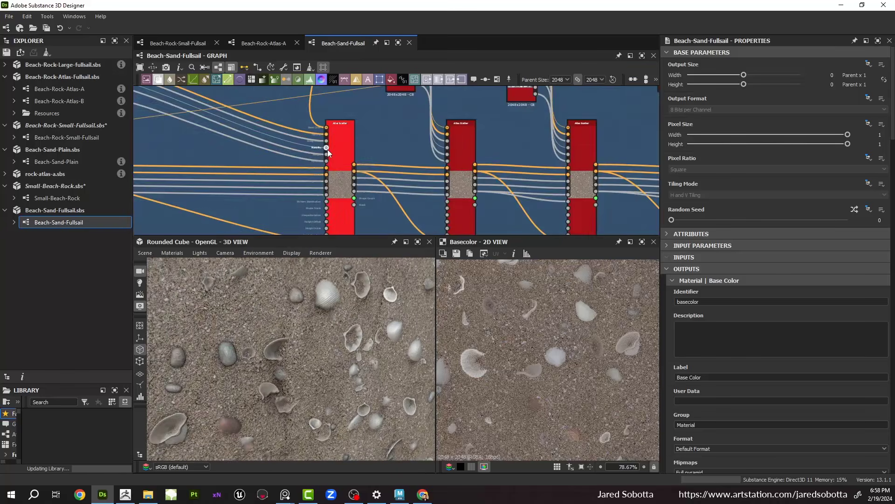
{"action": "scroll", "coordinate": [506, 182], "scroll_direction": "down", "scroll_amount": 3}
{"action": "middle_click_drag", "start_coordinate": [506, 182], "coordinate": [140, 180]}
{"action": "scroll", "coordinate": [352, 180], "scroll_direction": "up", "scroll_amount": 3}
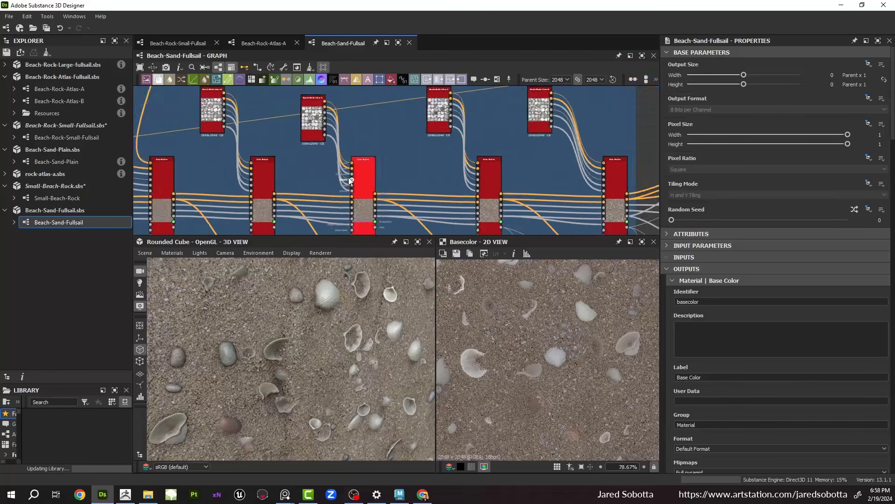
{"action": "middle_click_drag", "start_coordinate": [268, 206], "coordinate": [300, 155]}
{"action": "left_click", "coordinate": [298, 157]}
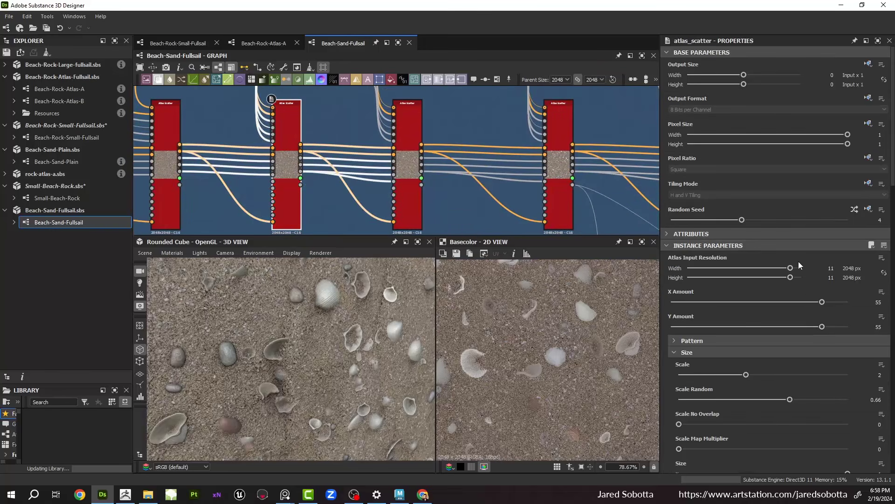
{"action": "scroll", "coordinate": [802, 279], "scroll_direction": "down", "scroll_amount": 15}
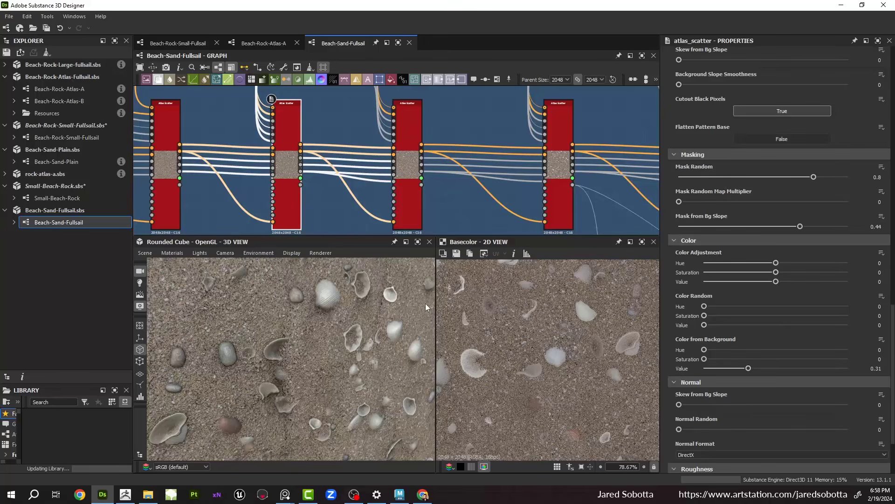
{"action": "left_click", "coordinate": [714, 177]}
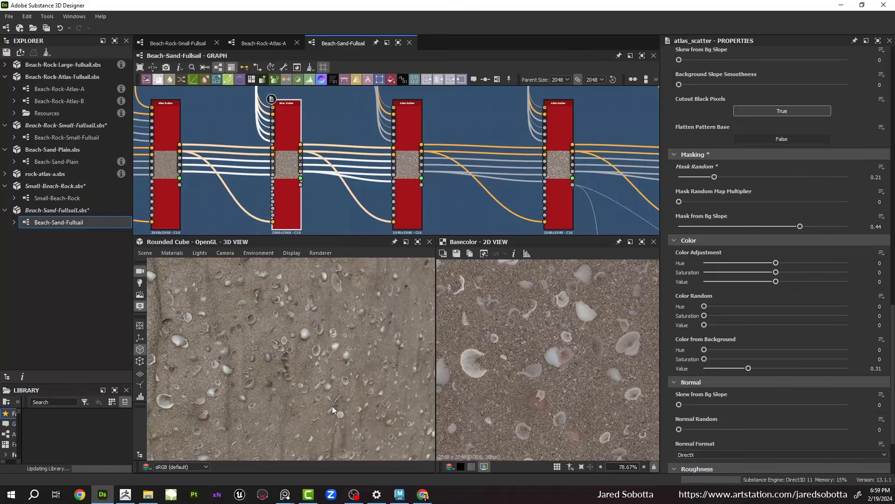
Step: Reduce Mask Random to 0.12 and finally to 0 on the Atlas Scatter two nodes further down the chain
{"action": "middle_click_drag", "start_coordinate": [558, 182], "coordinate": [454, 198]}
{"action": "left_click", "coordinate": [457, 168]}
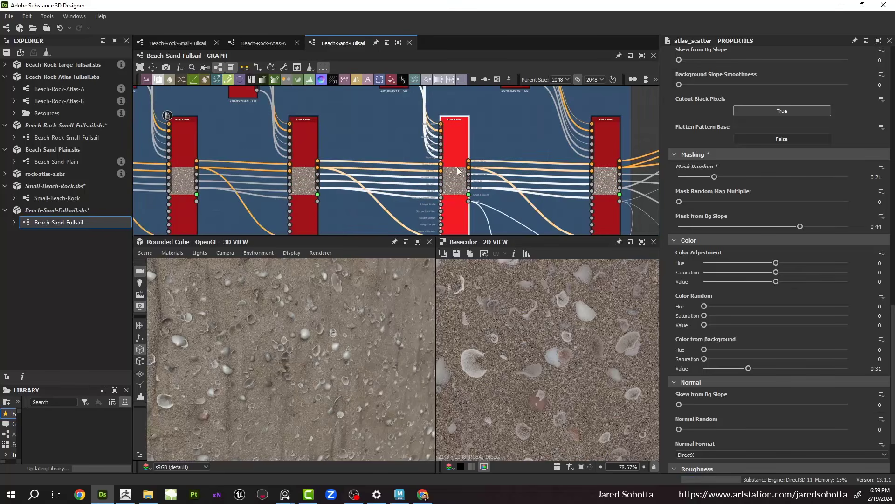
{"action": "left_click", "coordinate": [699, 177]}
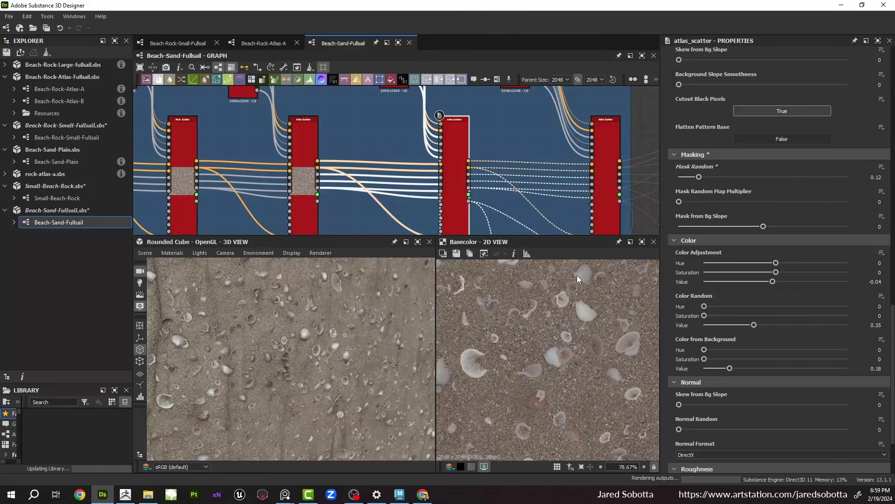
{"action": "scroll", "coordinate": [357, 323], "scroll_direction": "down", "scroll_amount": 5}
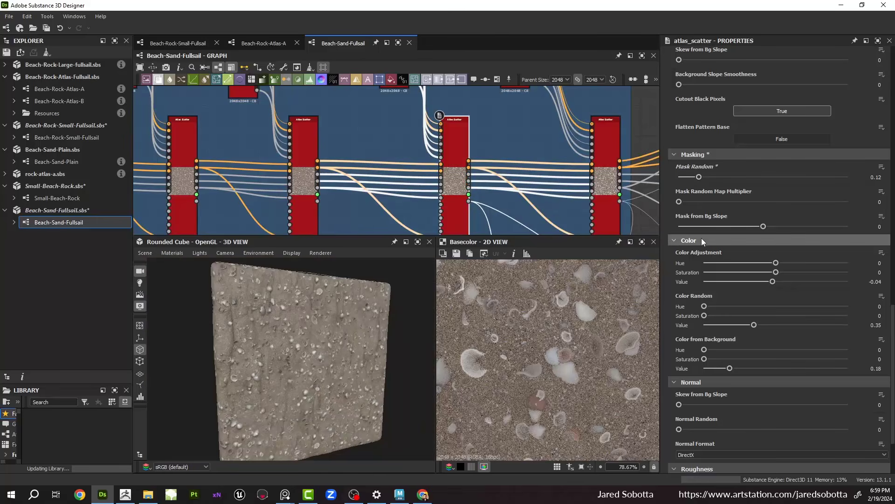
{"action": "left_click_drag", "start_coordinate": [699, 176], "coordinate": [671, 175]}
Step: Set the selected Atlas Scatter's X and Y Amount to 50 and its Scale to 2.16
{"action": "scroll", "coordinate": [734, 181], "scroll_direction": "up", "scroll_amount": 3}
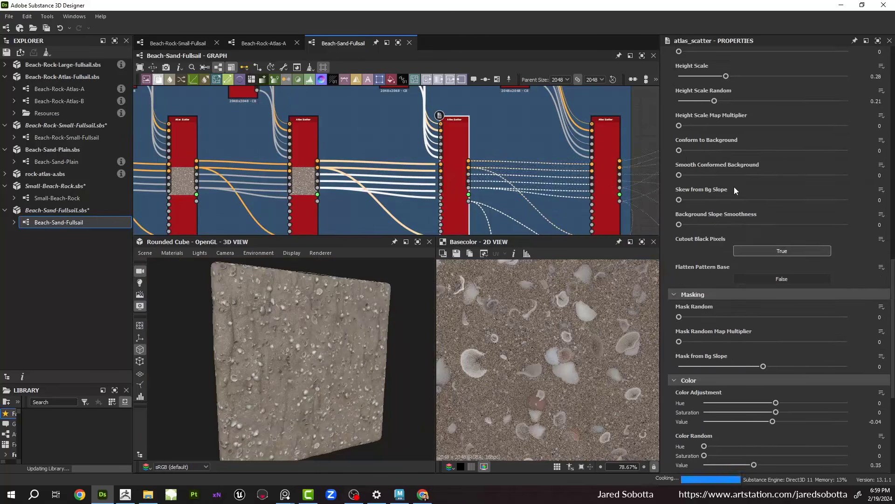
{"action": "scroll", "coordinate": [734, 187], "scroll_direction": "up", "scroll_amount": 10}
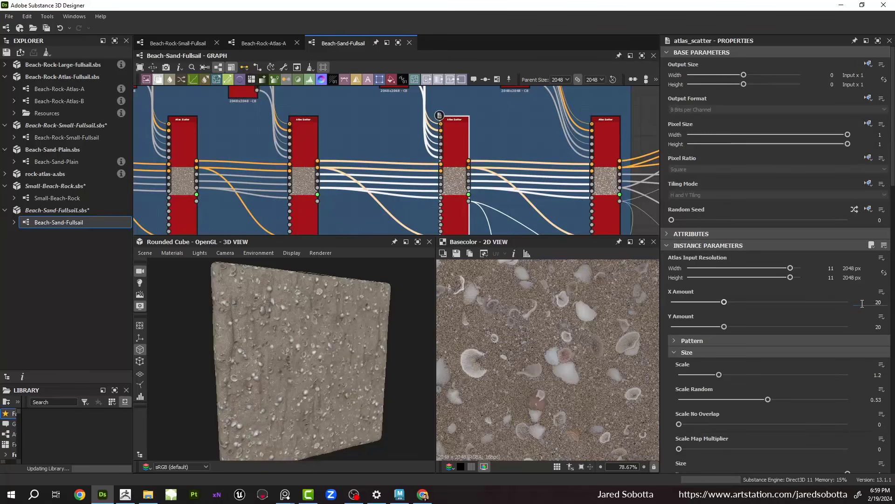
{"action": "left_click", "coordinate": [862, 302]}
{"action": "type", "text": "50"}
{"action": "key", "text": "Return"}
{"action": "left_click_drag", "start_coordinate": [719, 375], "coordinate": [751, 374]}
Step: Examine the denser shell scatter on the rounded cube from several angles and distances, and switch back to PureRef
{"action": "scroll", "coordinate": [281, 372], "scroll_direction": "up", "scroll_amount": 5}
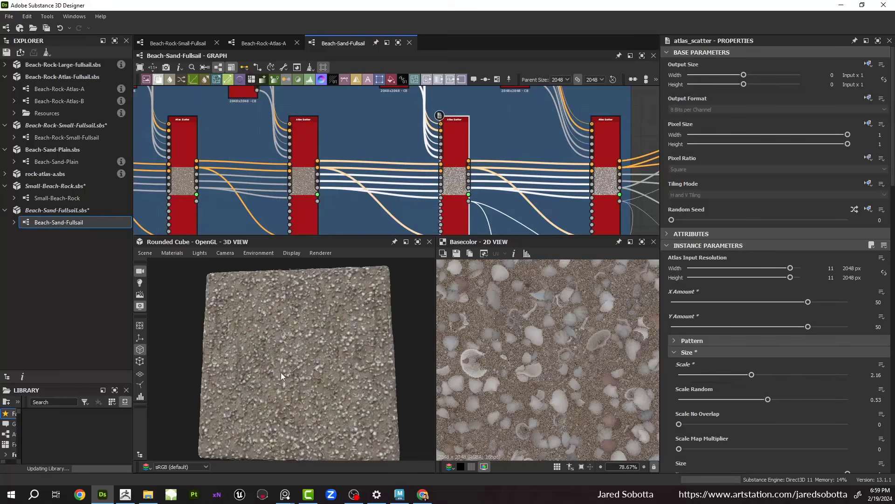
{"action": "left_click_drag", "start_coordinate": [308, 380], "coordinate": [333, 387]}
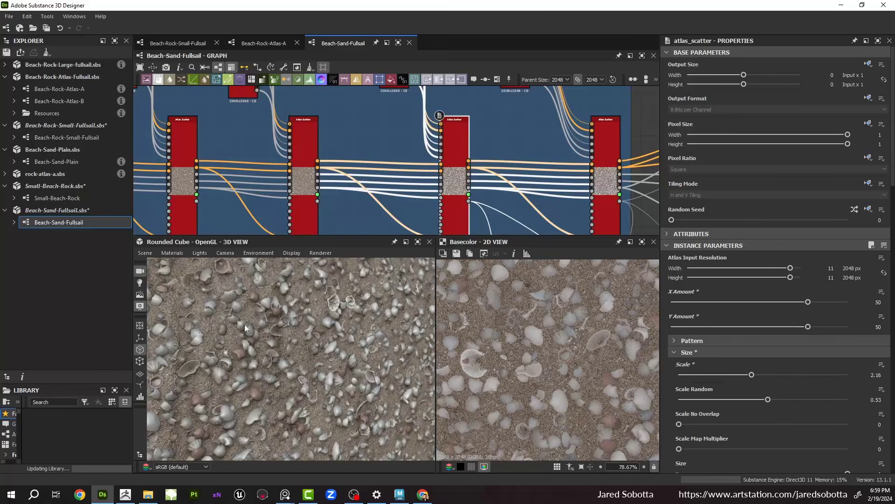
{"action": "left_click_drag", "start_coordinate": [218, 300], "coordinate": [368, 333]}
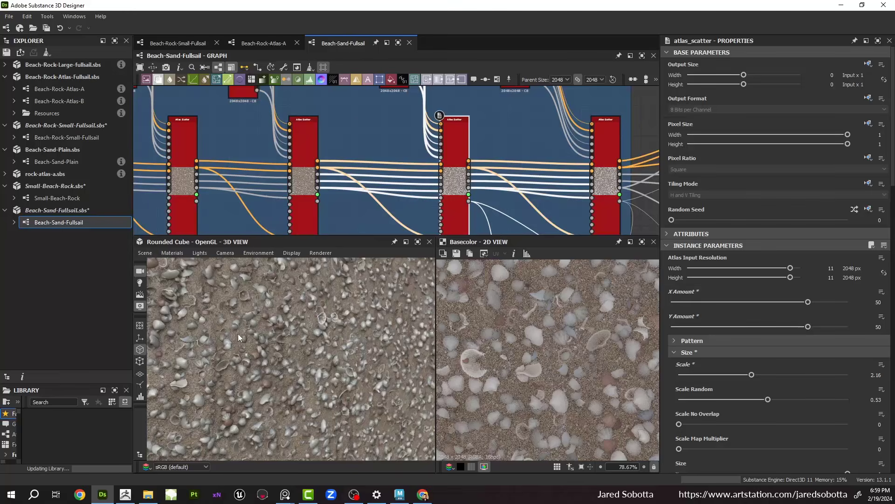
{"action": "left_click_drag", "start_coordinate": [238, 334], "coordinate": [309, 331]}
{"action": "left_click_drag", "start_coordinate": [261, 359], "coordinate": [308, 340]}
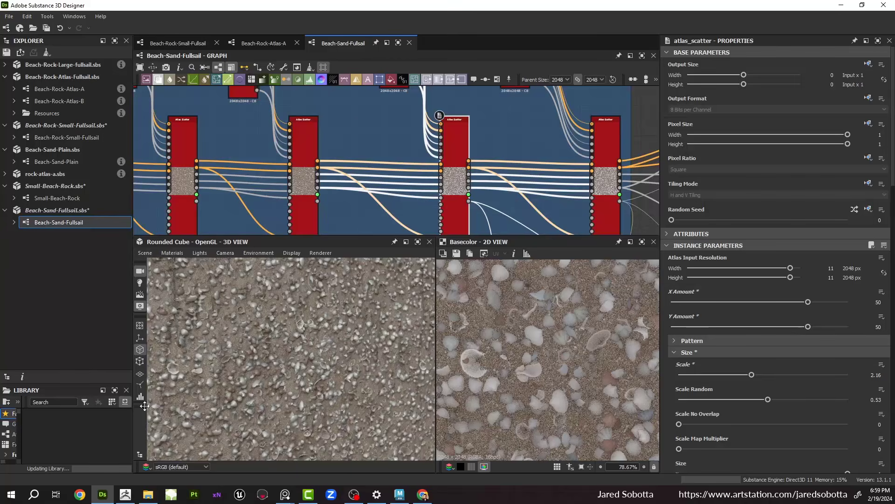
{"action": "scroll", "coordinate": [277, 328], "scroll_direction": "down", "scroll_amount": 5}
{"action": "left_click_drag", "start_coordinate": [281, 326], "coordinate": [270, 357]}
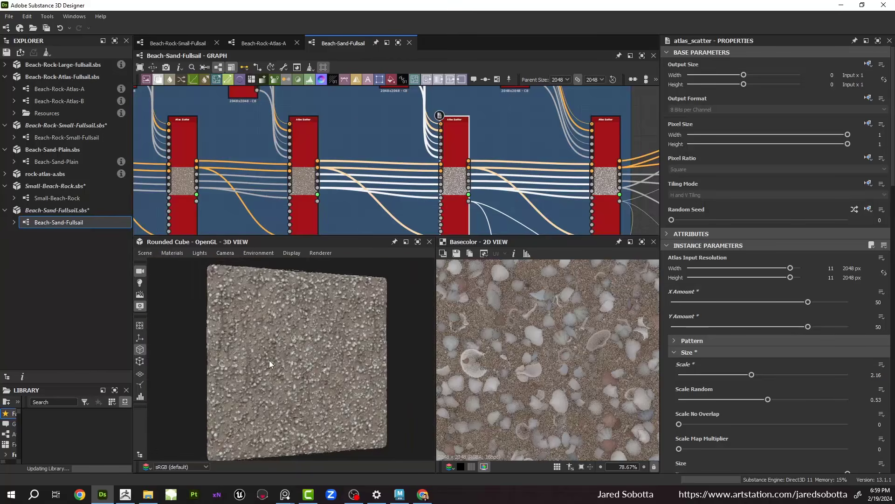
{"action": "scroll", "coordinate": [271, 335], "scroll_direction": "up", "scroll_amount": 5}
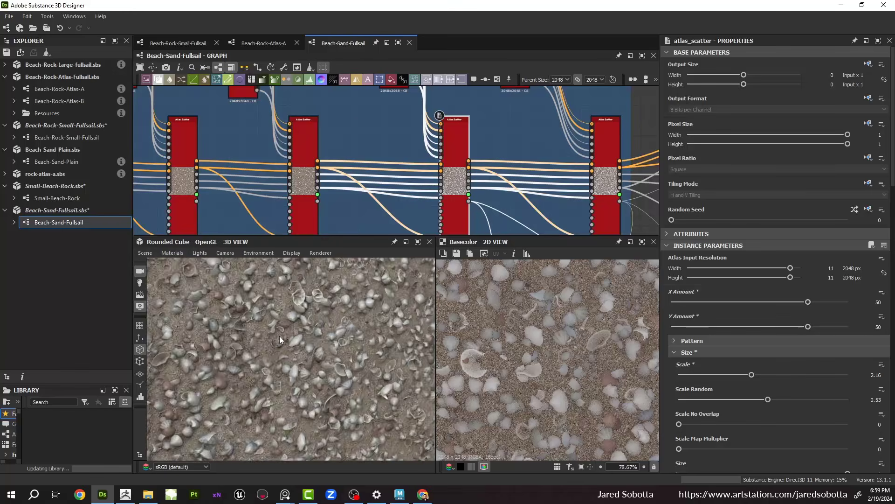
{"action": "scroll", "coordinate": [279, 336], "scroll_direction": "up", "scroll_amount": 5}
{"action": "scroll", "coordinate": [278, 336], "scroll_direction": "down", "scroll_amount": 4}
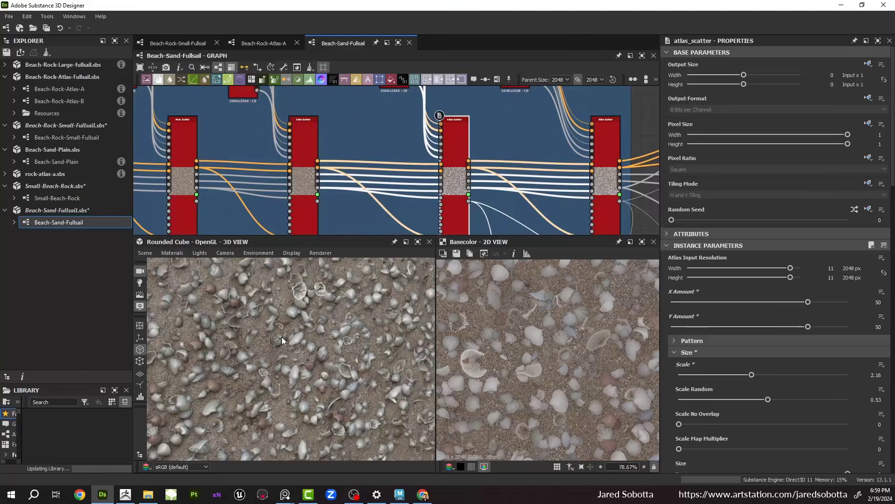
{"action": "scroll", "coordinate": [282, 337], "scroll_direction": "down", "scroll_amount": 3}
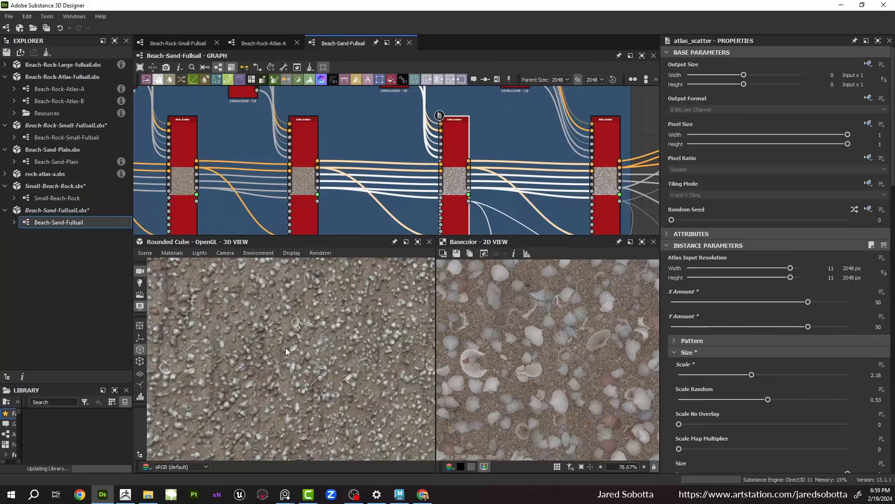
{"action": "scroll", "coordinate": [291, 349], "scroll_direction": "down", "scroll_amount": 2}
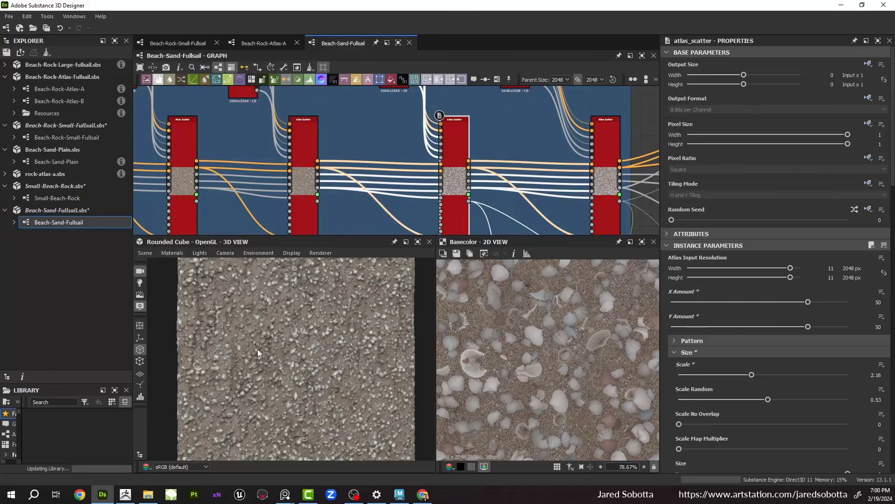
{"action": "key", "text": "alt+Tab"}
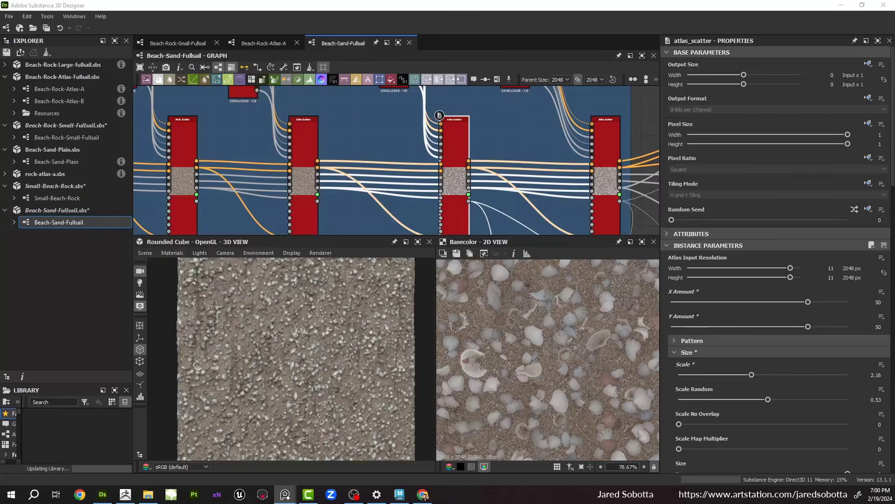